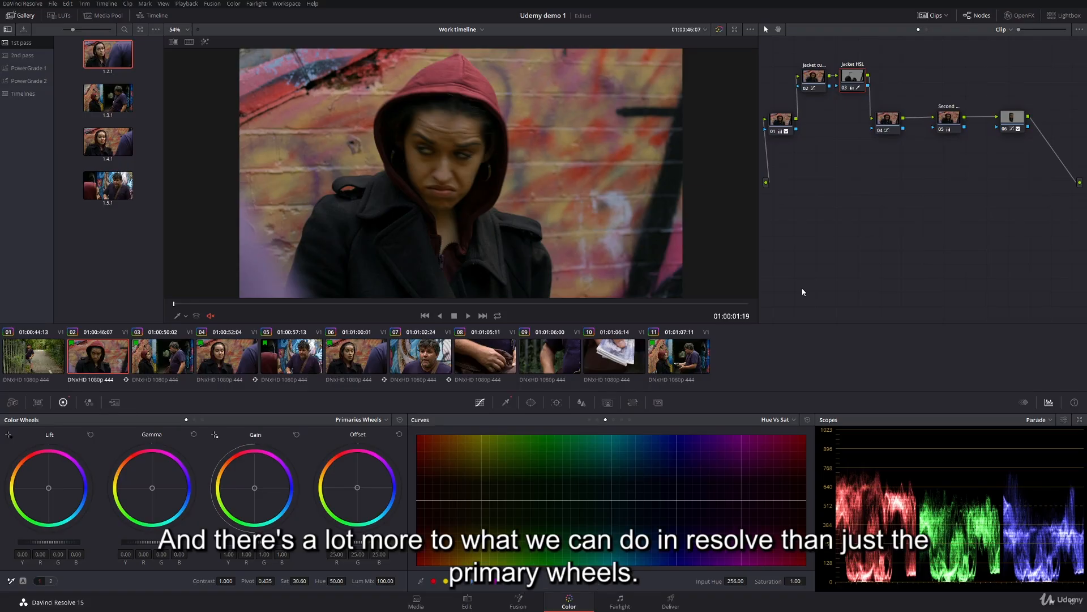
click(205, 44)
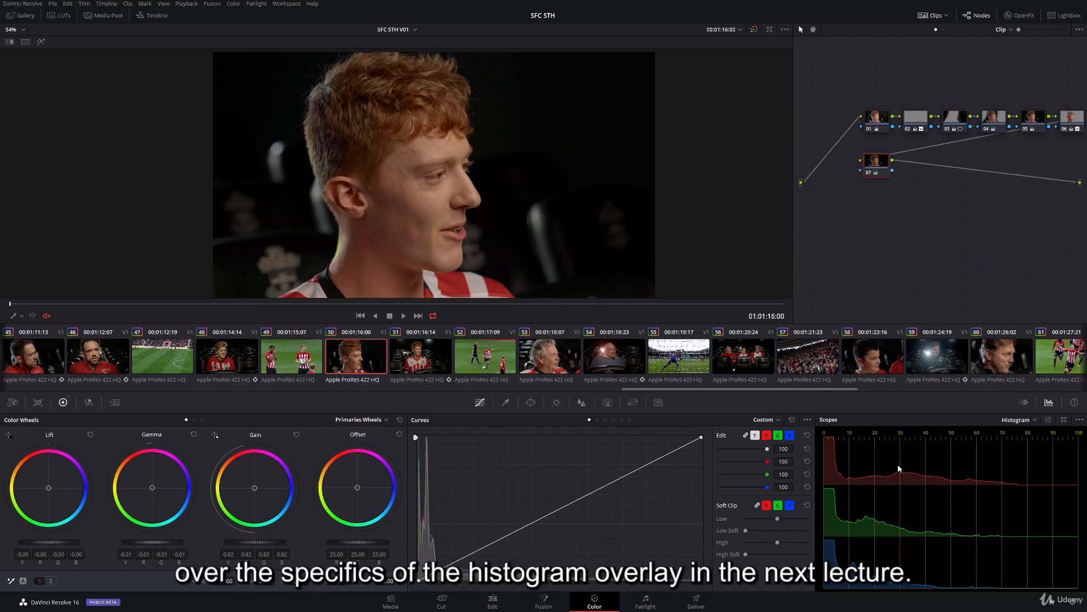
- Switch the Histogram scope from RGB to YRGB so that it includes a luma graph
click(1049, 420)
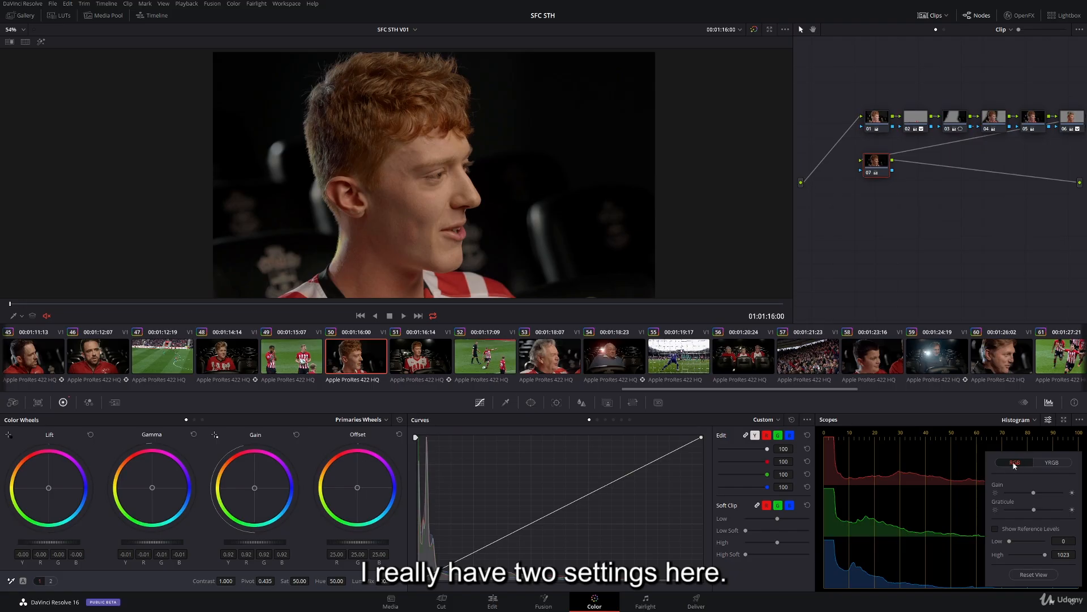
click(1063, 464)
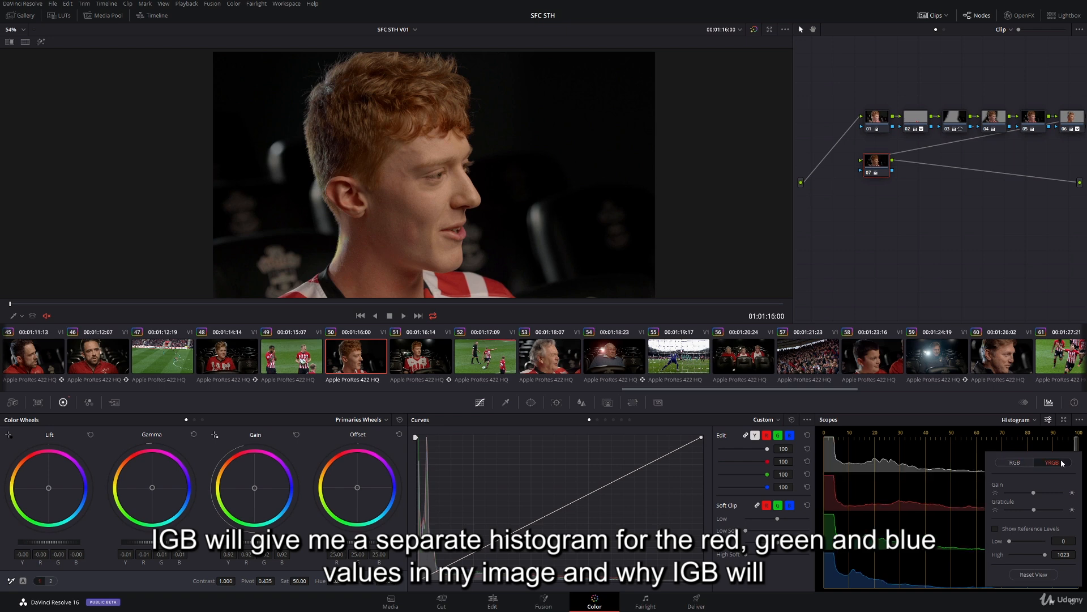
click(935, 445)
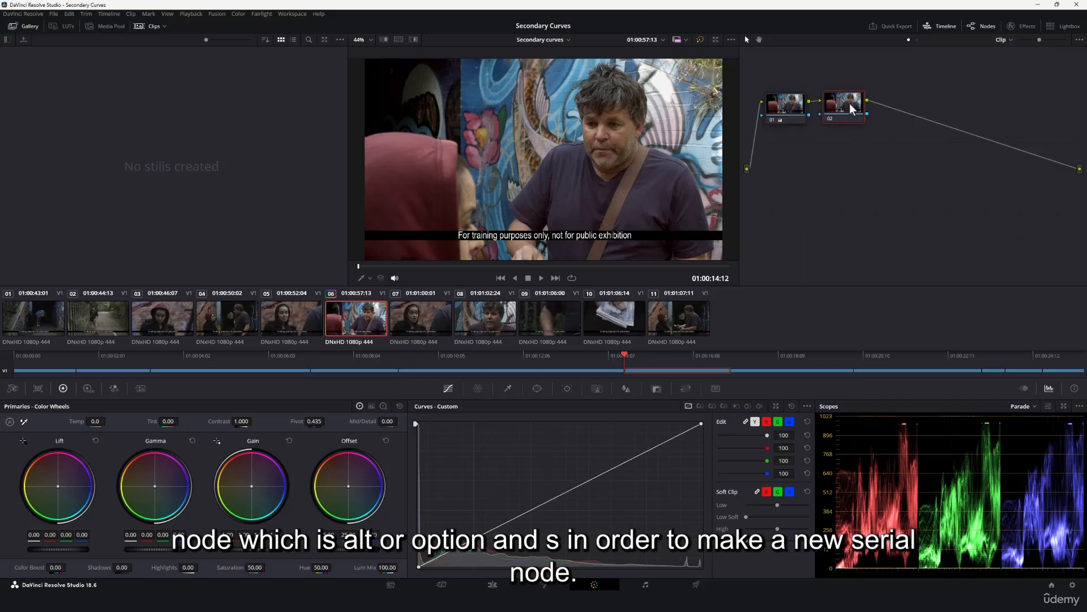
- Move node 02 slightly farther from node 01 and bring up the Curves palette after a look at the Window palette
drag(860, 121, 871, 123)
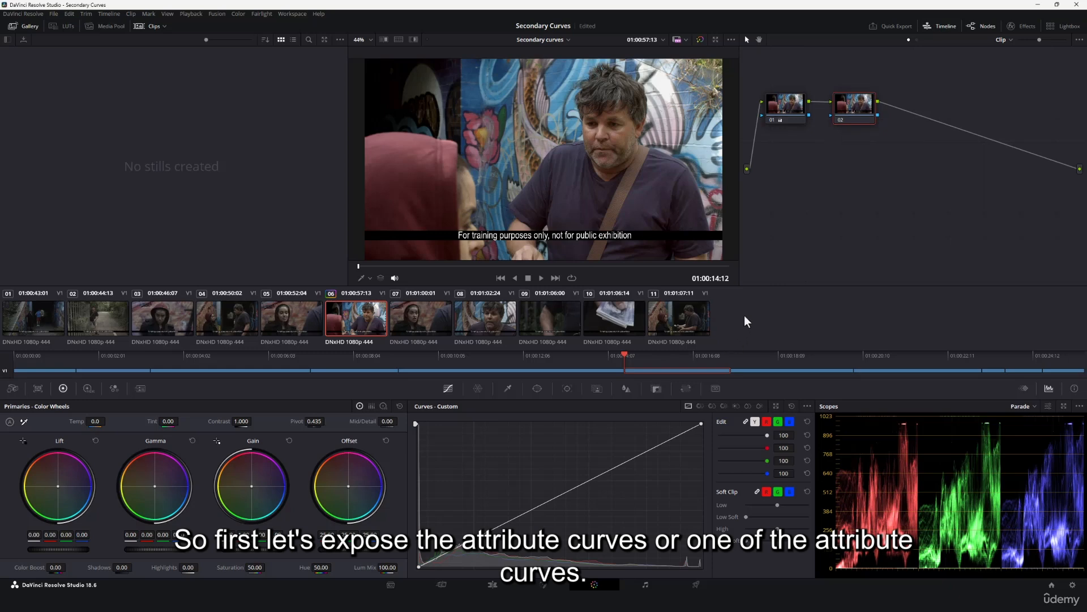
click(477, 389)
click(448, 389)
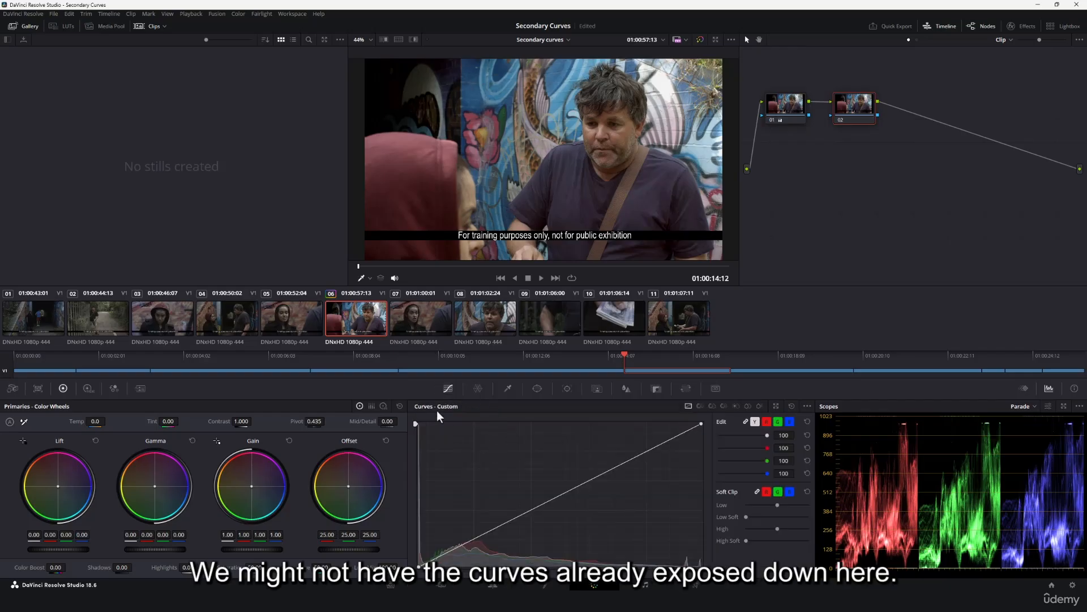
click(536, 390)
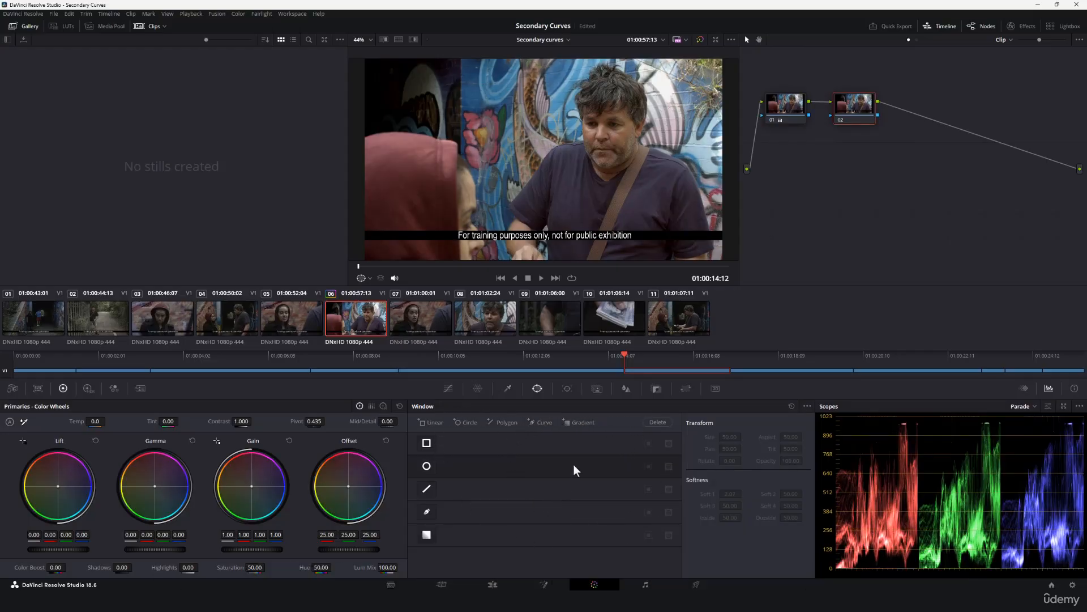
click(453, 388)
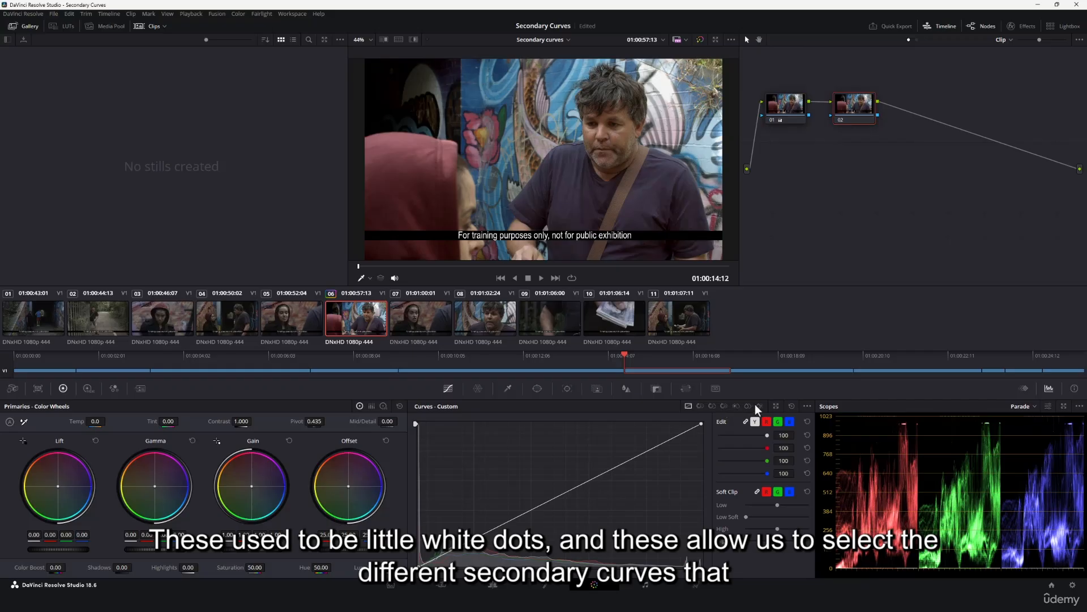
- Look through the secondary curves from Hue Vs Hue to Sat Vs Lum and the Custom curve, ending on Hue Vs Hue
click(701, 406)
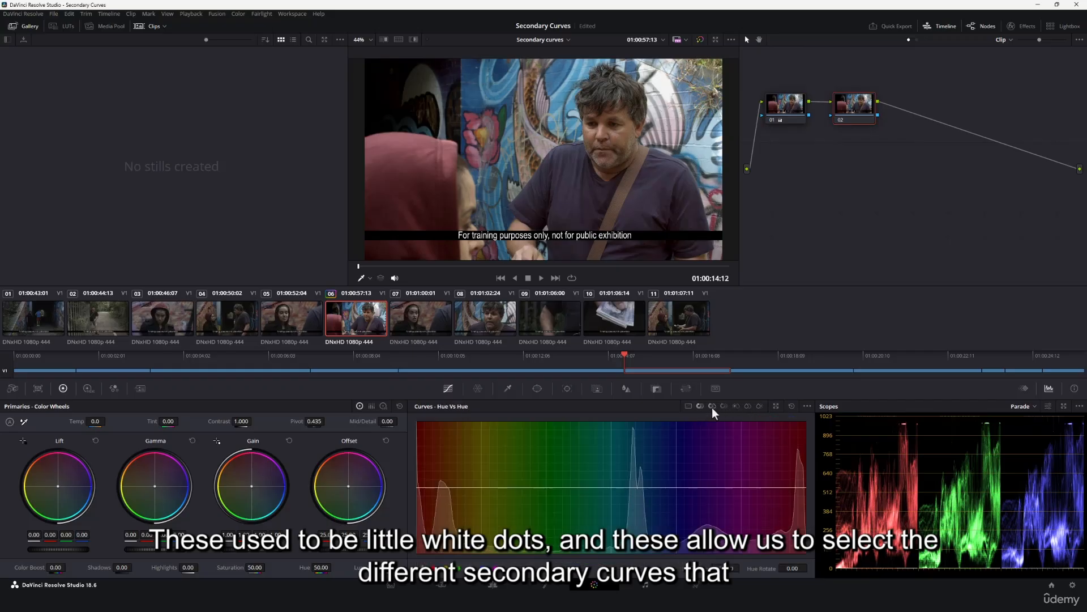
click(711, 406)
click(724, 408)
click(736, 406)
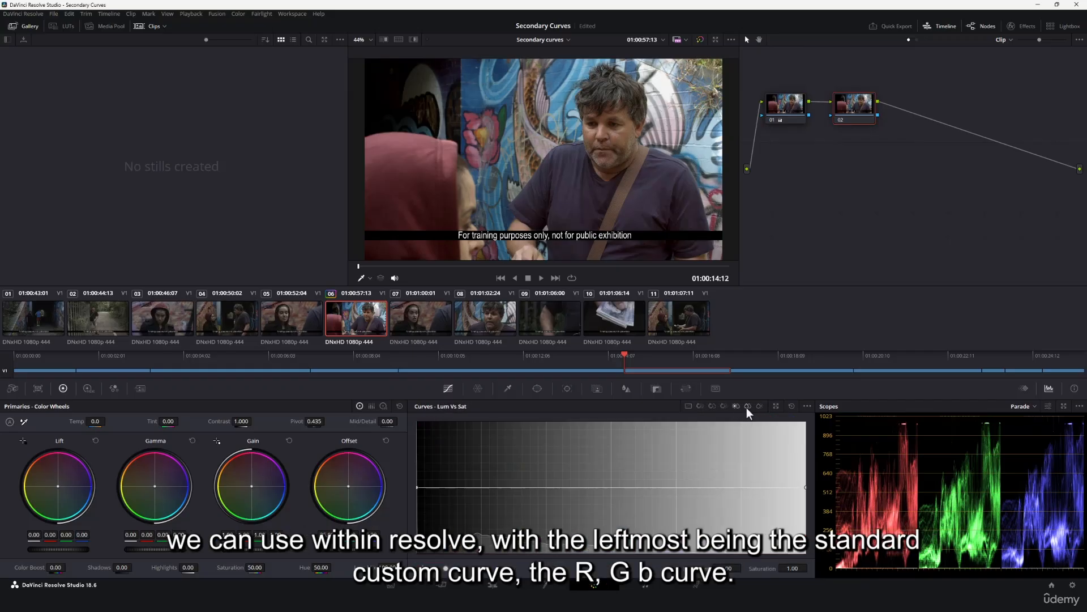
click(747, 406)
click(757, 405)
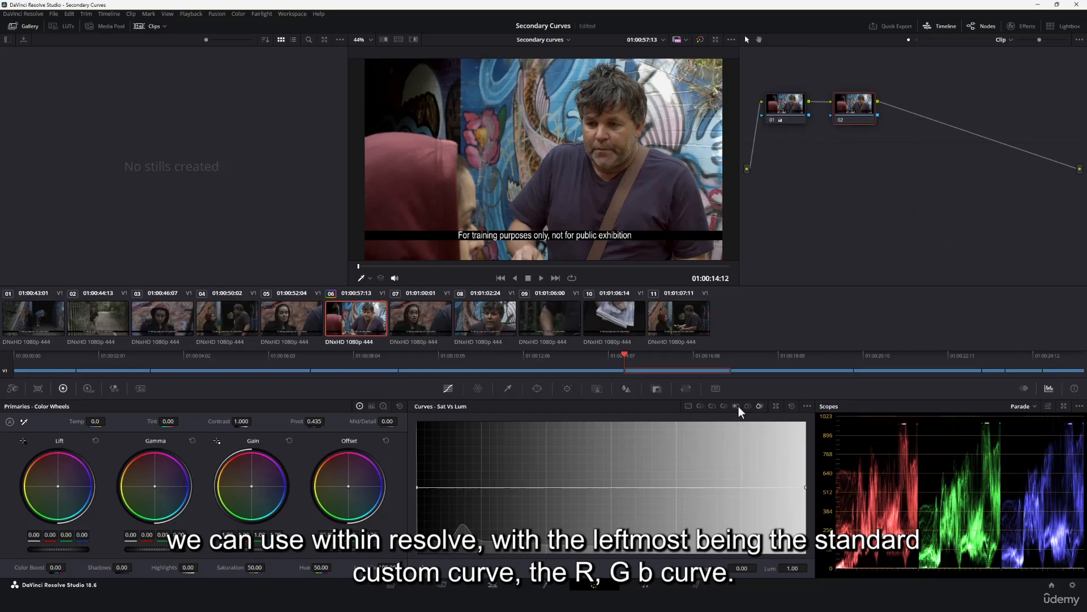
click(690, 406)
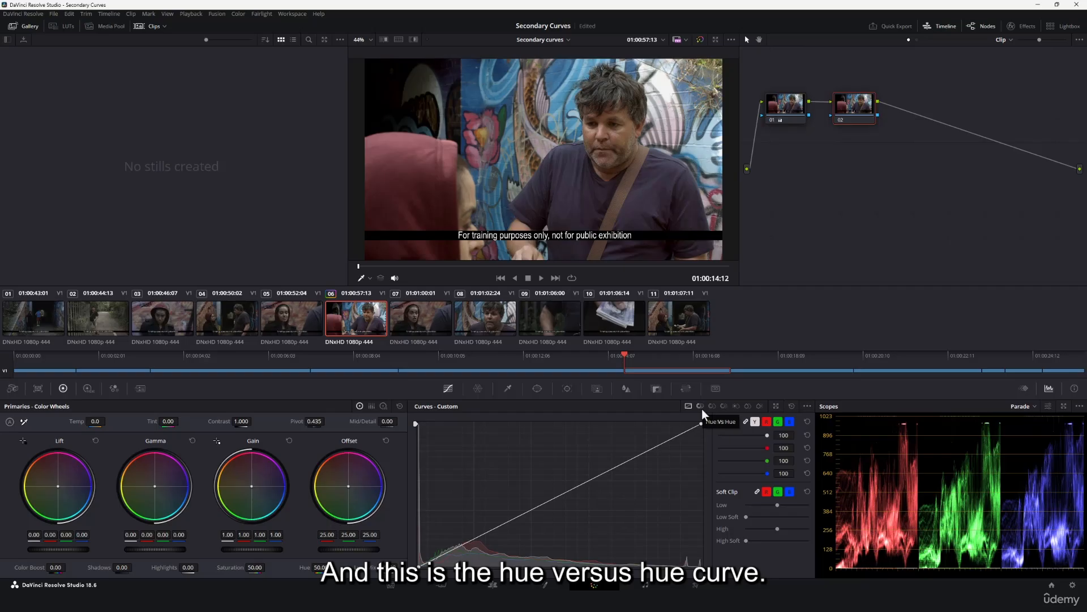
click(700, 406)
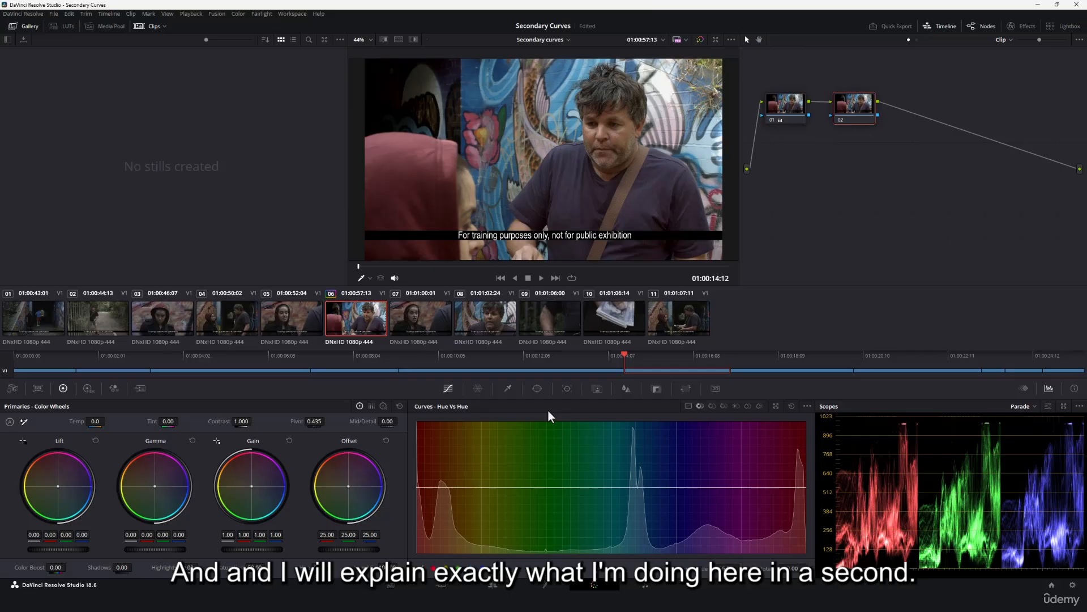
- Try rotating the bracketed blues on the Hue Vs Hue curve upward by about 172, and clear the control points
click(590, 487)
click(704, 488)
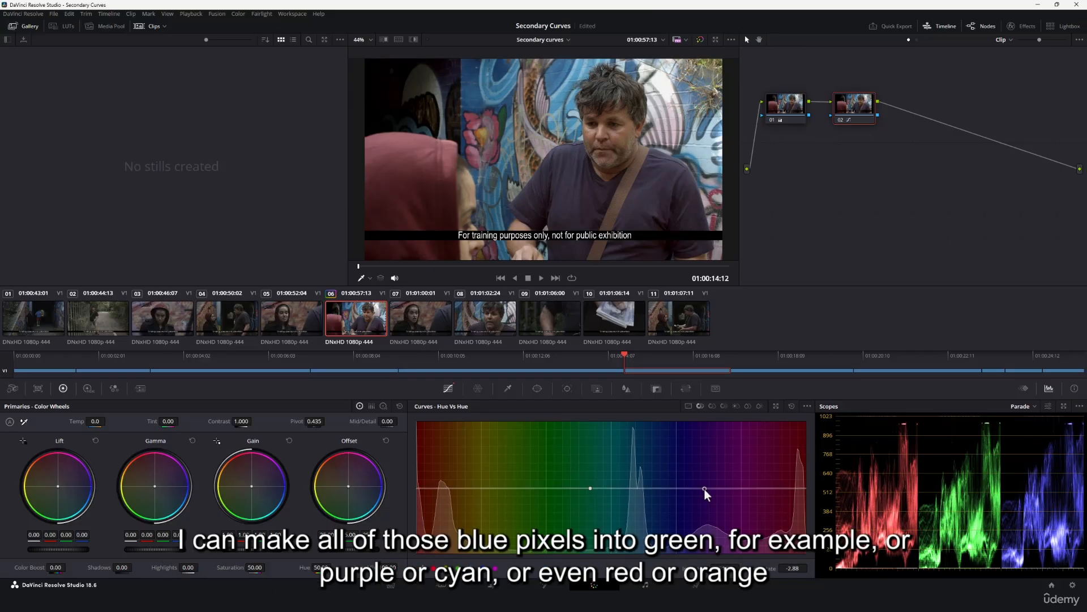
drag(637, 487, 628, 425)
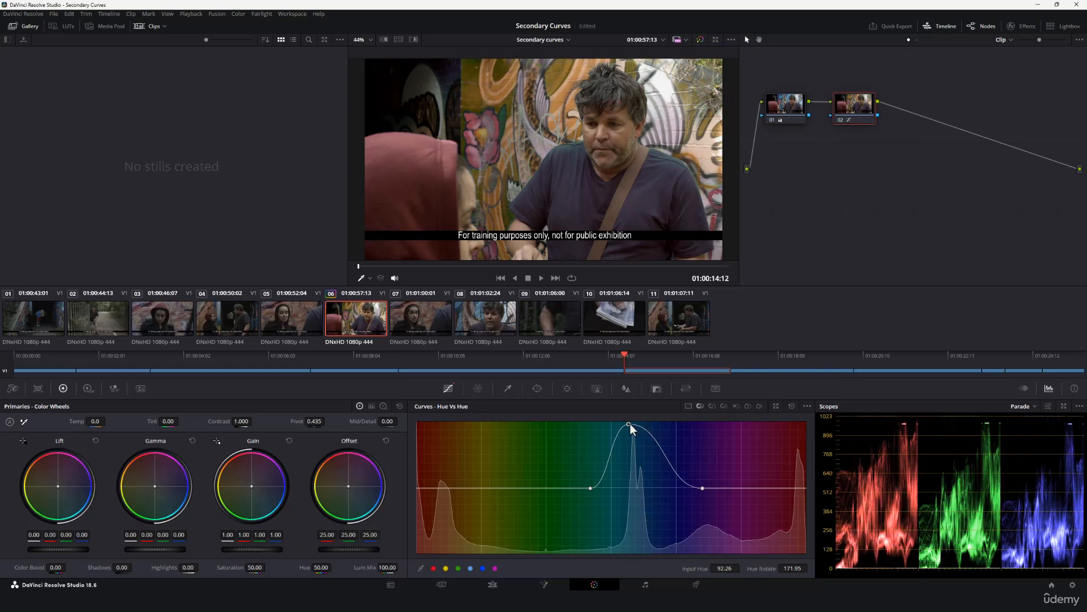
right_click(630, 424)
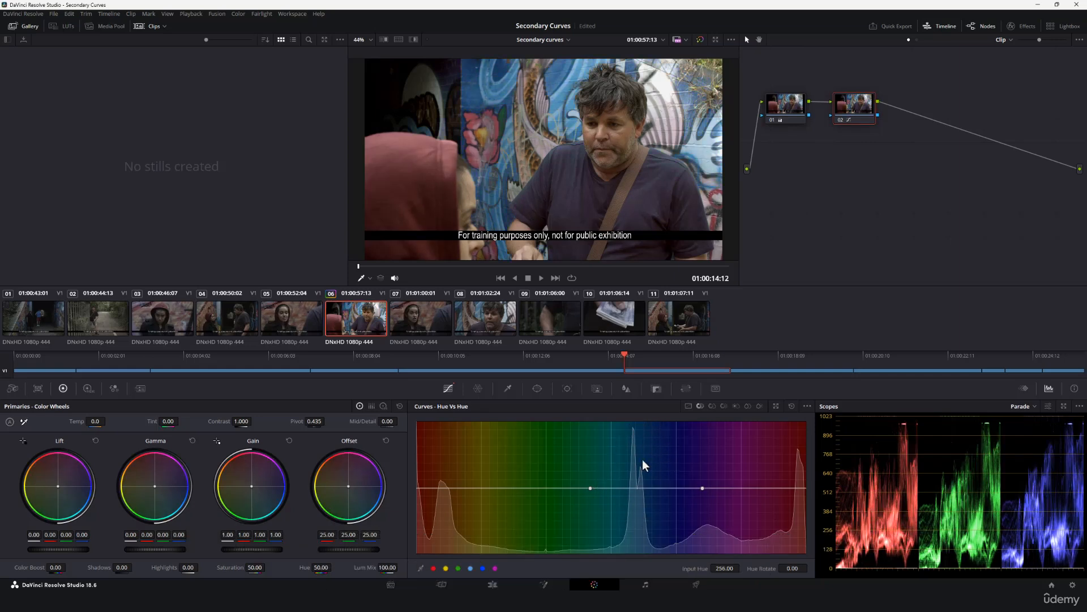
right_click(700, 487)
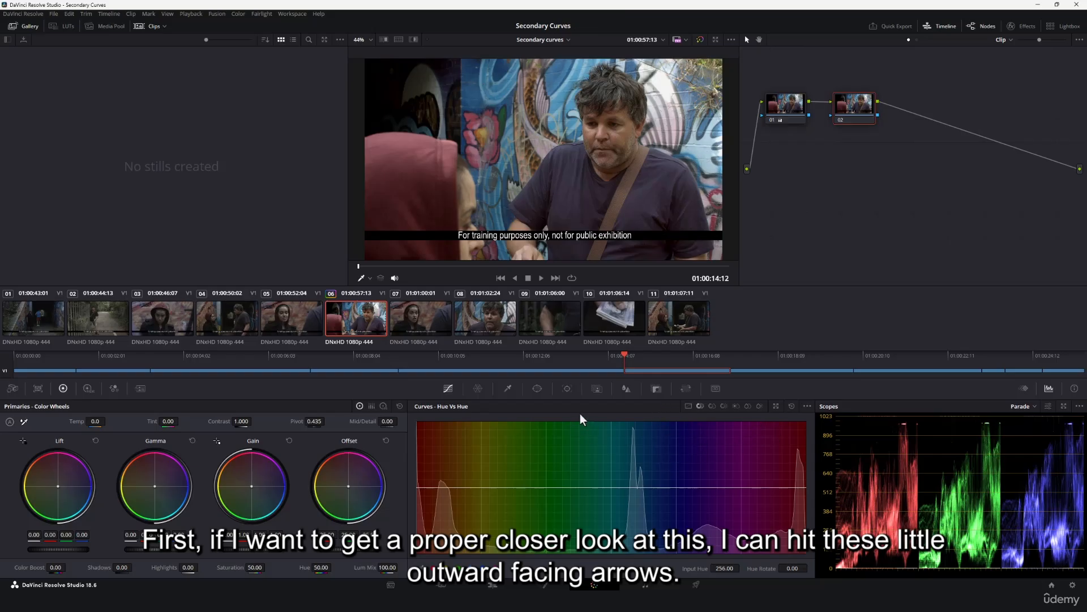
- Expand the Hue Vs Hue curve into a floating window and place it below most of the viewer image
click(775, 408)
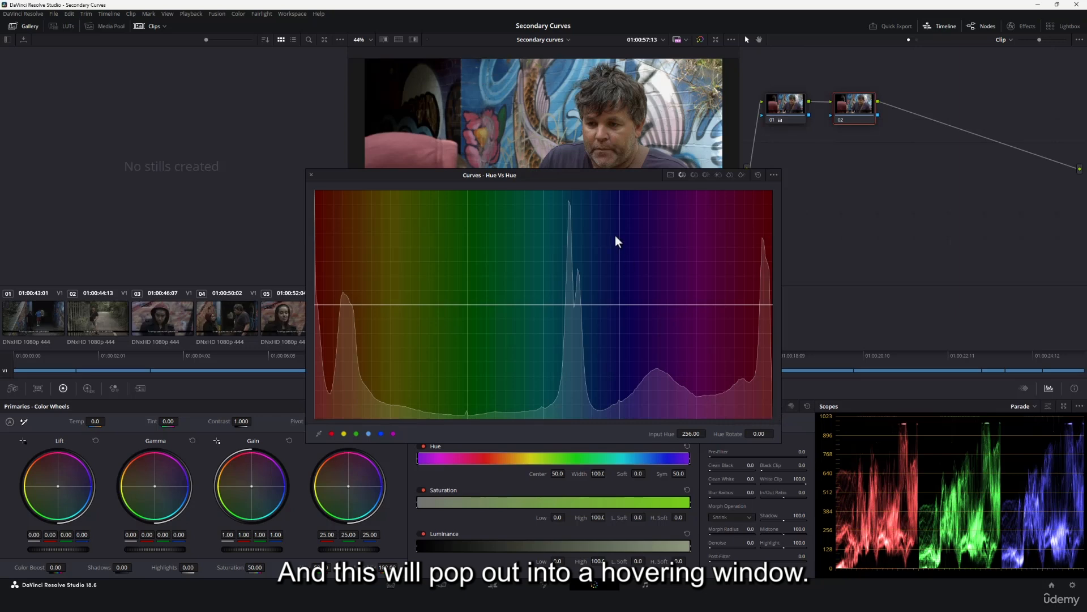
drag(579, 174, 542, 200)
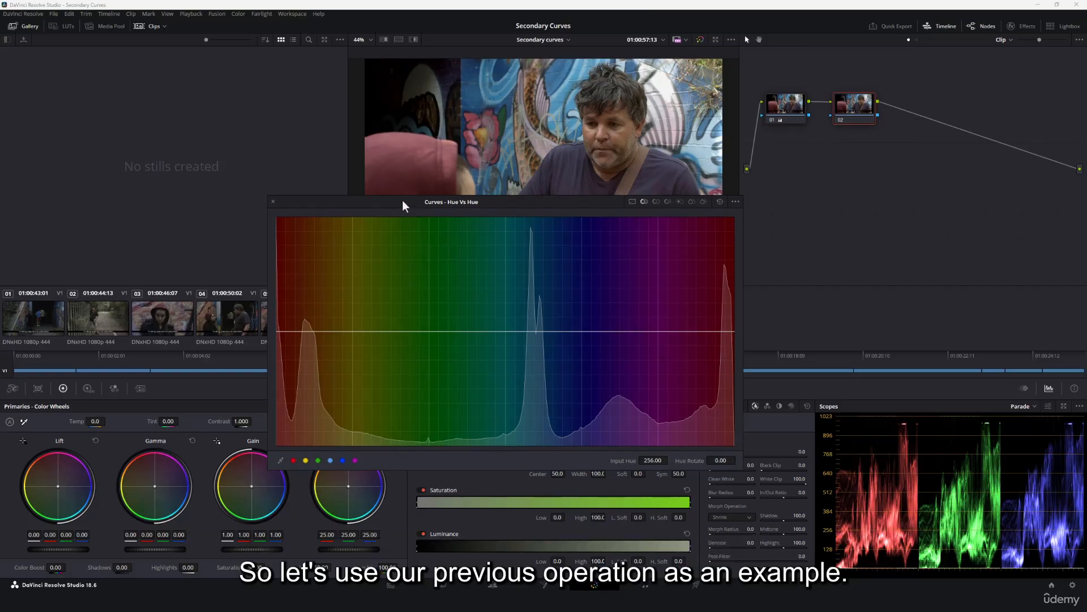
drag(402, 200, 426, 250)
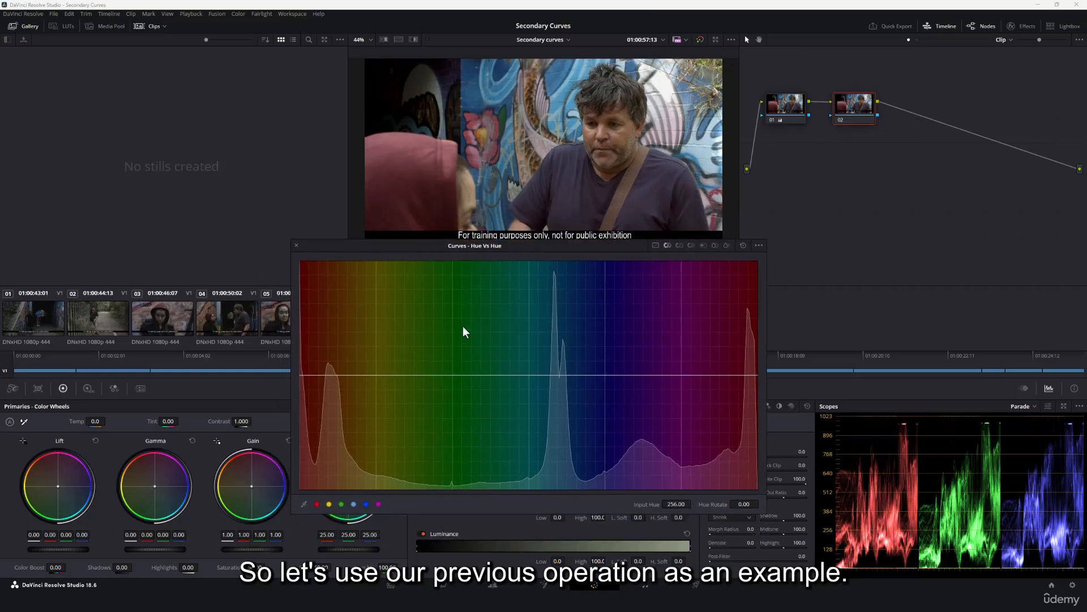
- Bracket the blues with two points on the Hue Vs Hue curve and raise a midpoint to a hue rotate of about 45
click(491, 376)
click(624, 376)
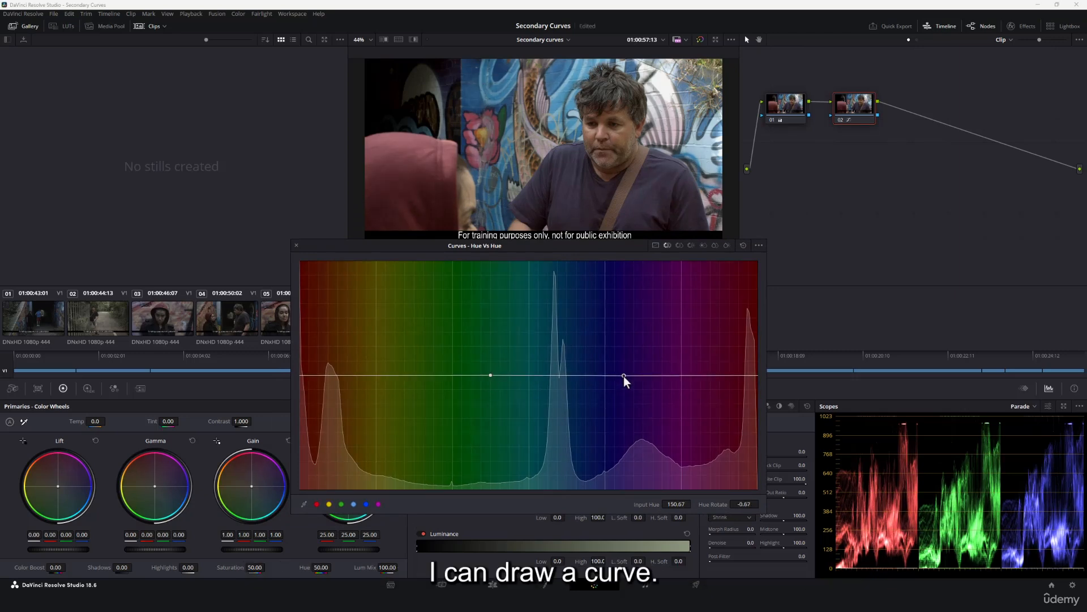
click(558, 375)
drag(558, 374, 555, 347)
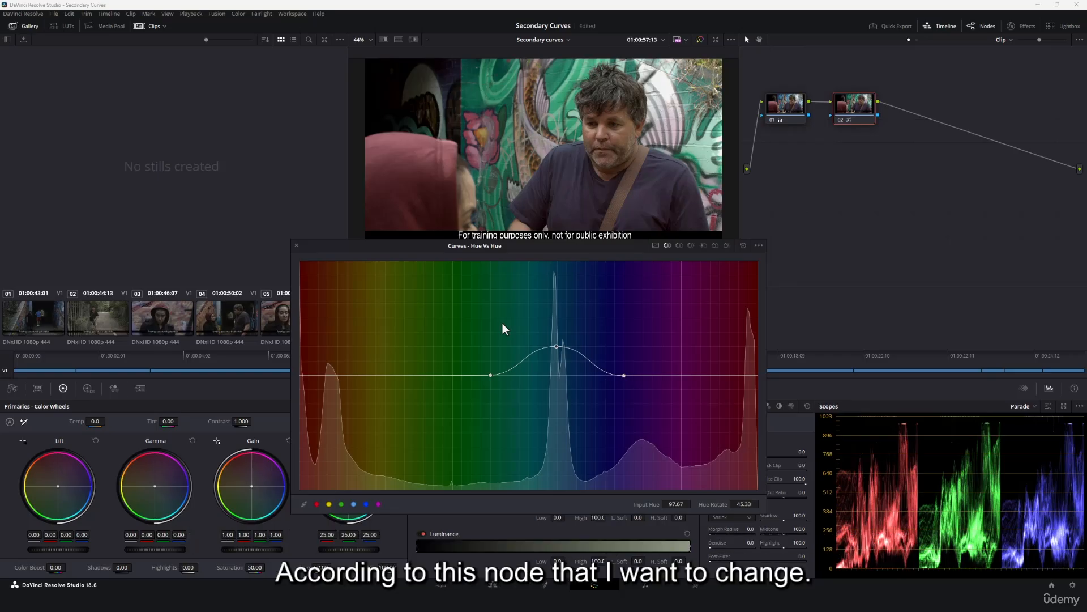
- Remove all three control points from the Hue Vs Hue curve
right_click(555, 346)
right_click(491, 375)
right_click(623, 376)
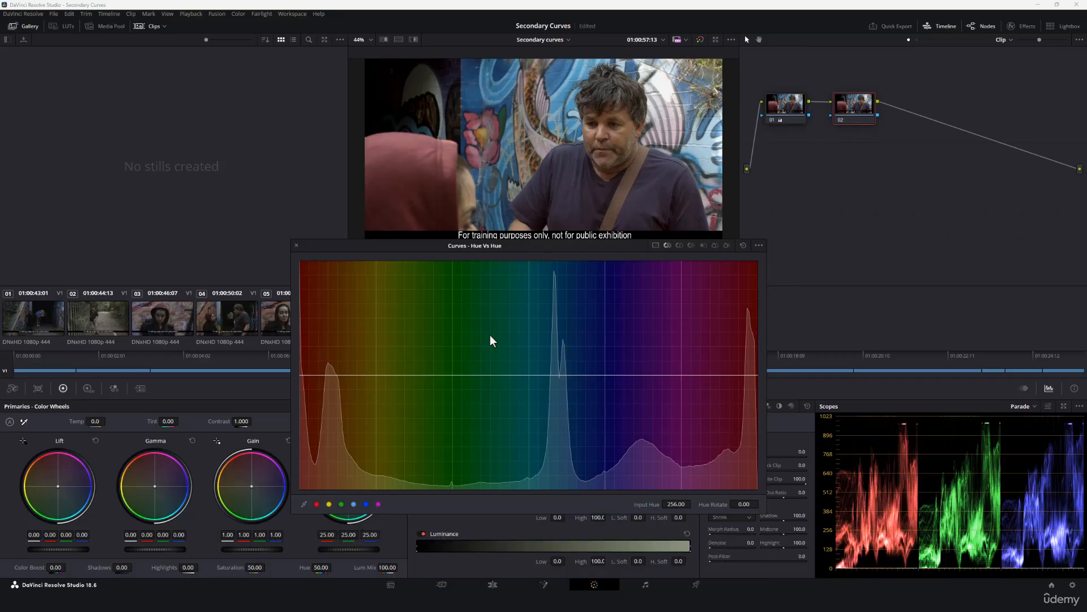
- Bracket the blue range on the Hue Vs Hue curve with points at input hues of about 68 and 158
click(518, 376)
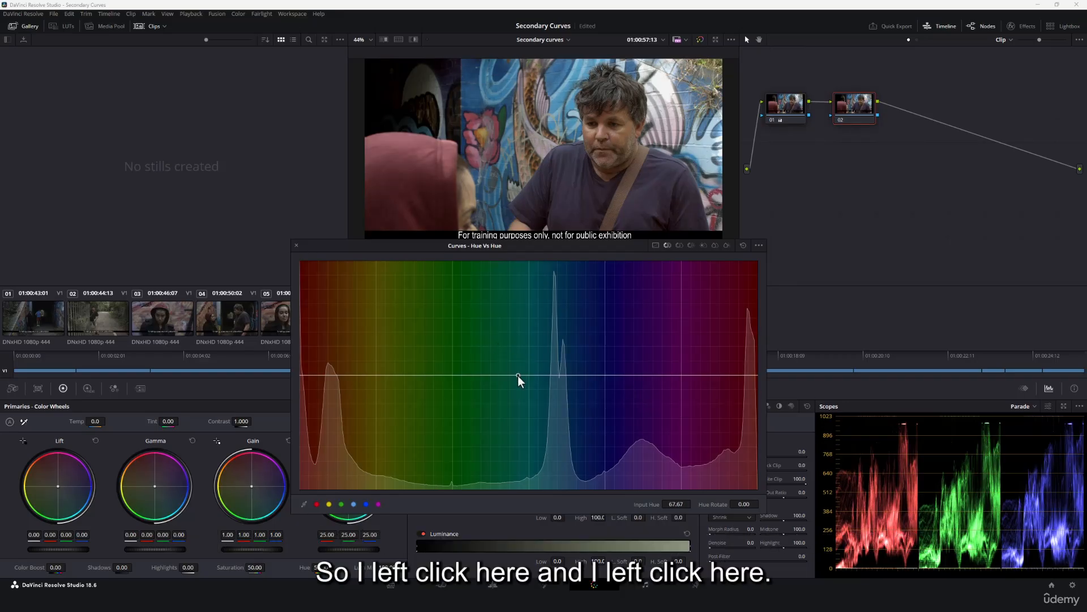
click(633, 375)
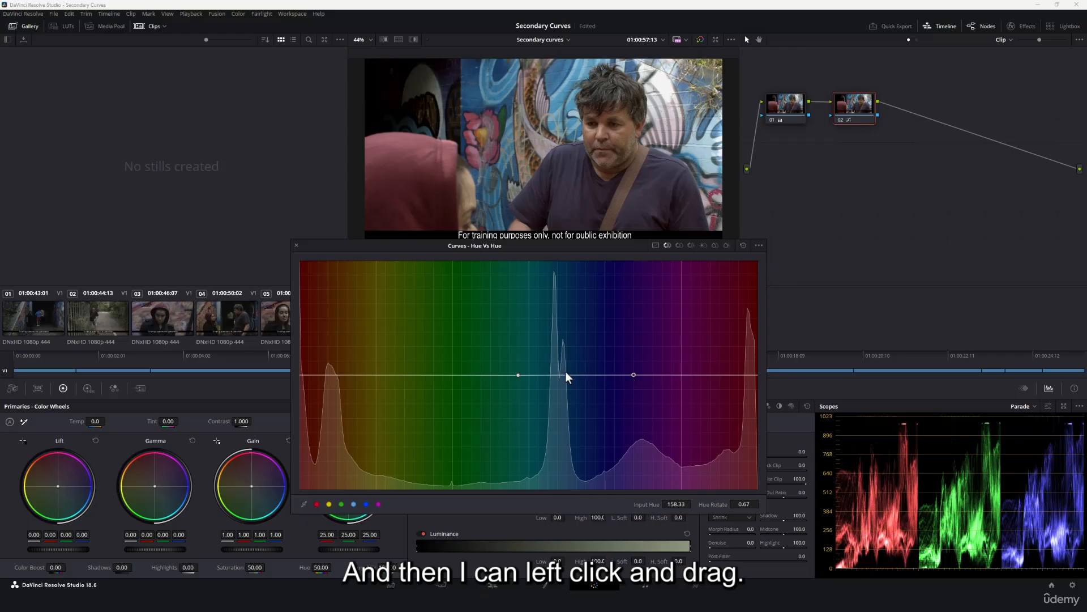
- Try lowering a midpoint at input hue 110 to a hue rotate of about -45, and delete that midpoint
mouse_move(571, 375)
mouse_down()
mouse_move(569, 338)
mouse_move(569, 416)
mouse_move(572, 335)
mouse_move(575, 403)
mouse_move(569, 345)
mouse_move(573, 375)
mouse_up()
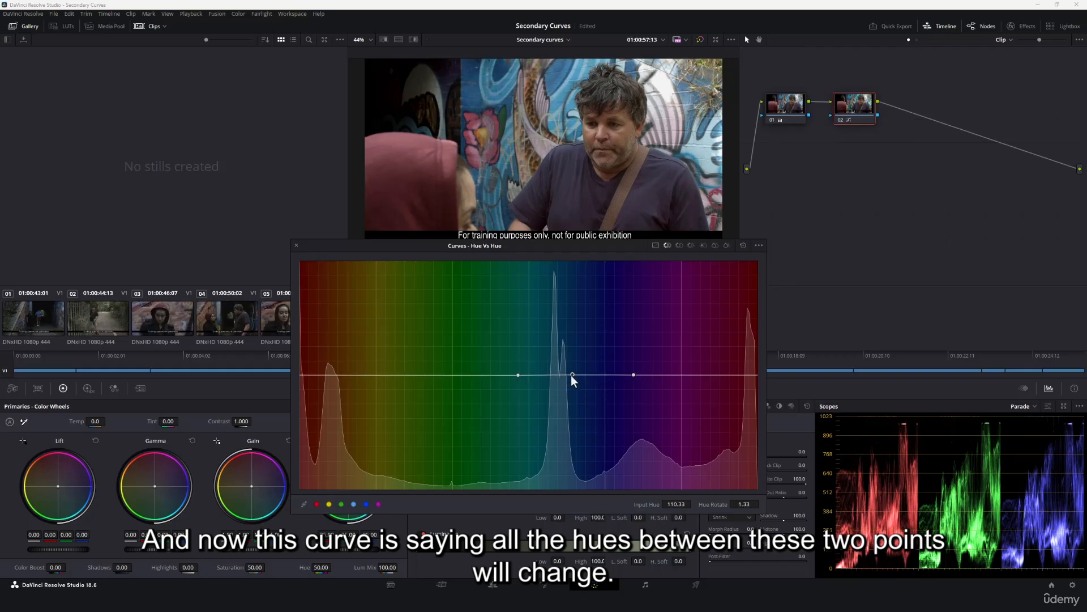
drag(572, 375, 572, 403)
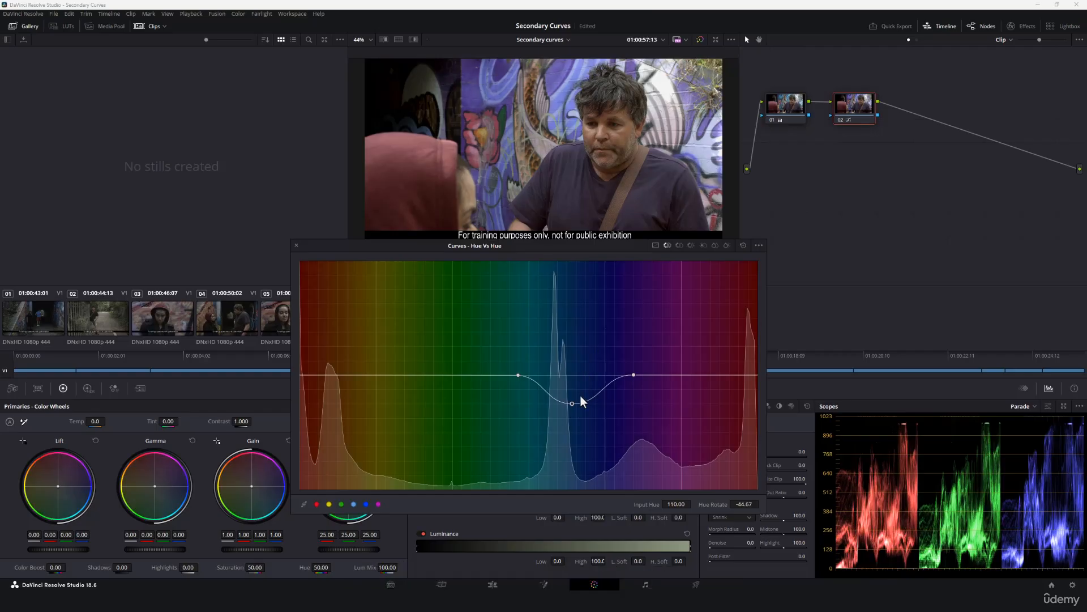
right_click(572, 403)
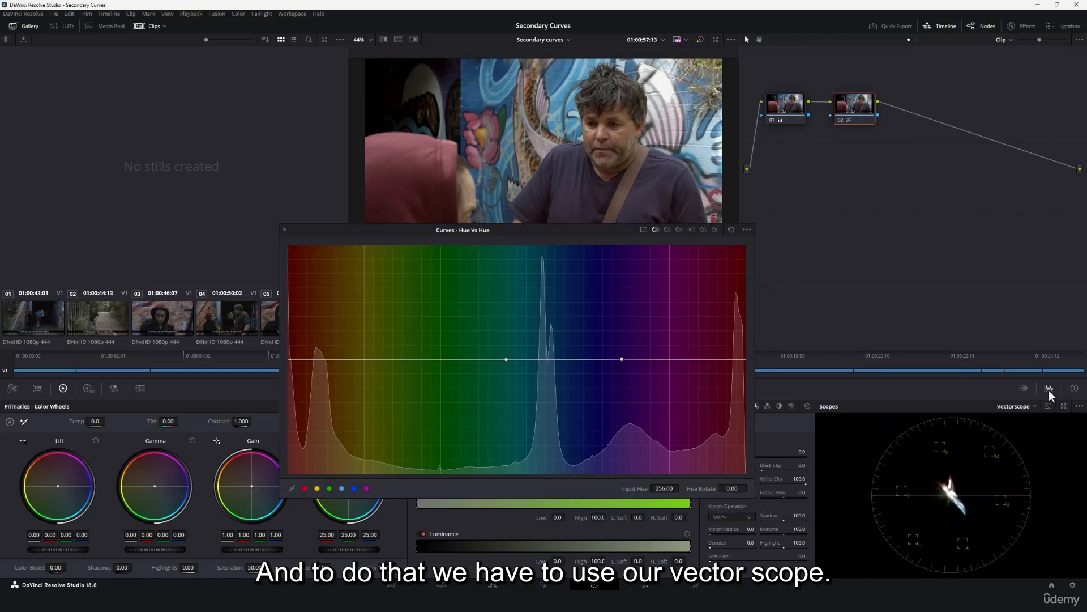
- Move the curve window clear of the viewer and set the vectorscope to a brighter trace, dimmer graticule and 2x zoom
drag(580, 232, 598, 249)
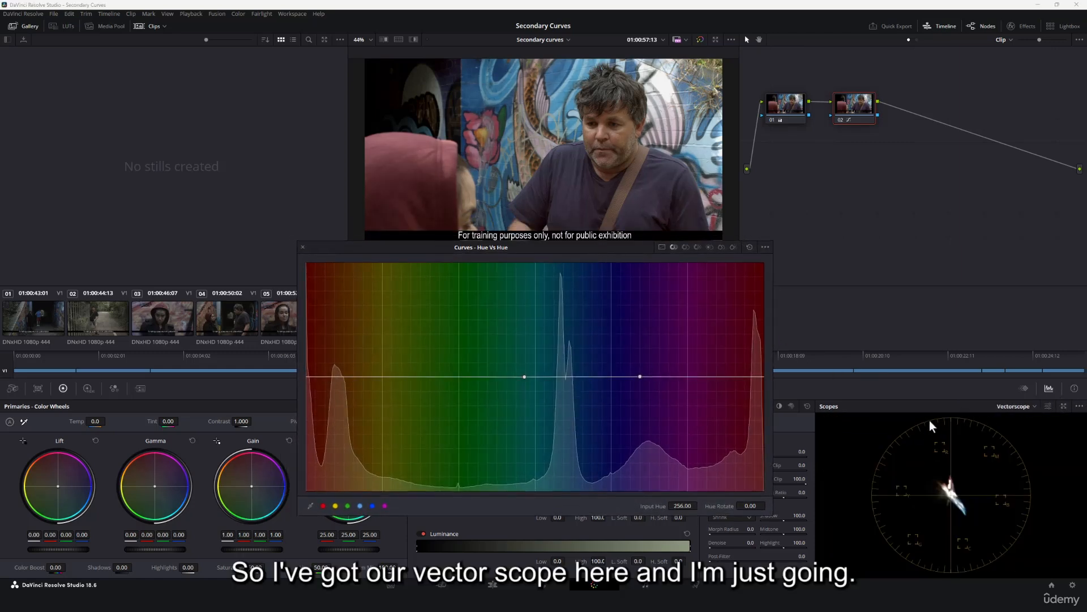
click(1048, 406)
mouse_move(1035, 447)
mouse_down()
mouse_move(1048, 448)
mouse_move(1031, 463)
mouse_up()
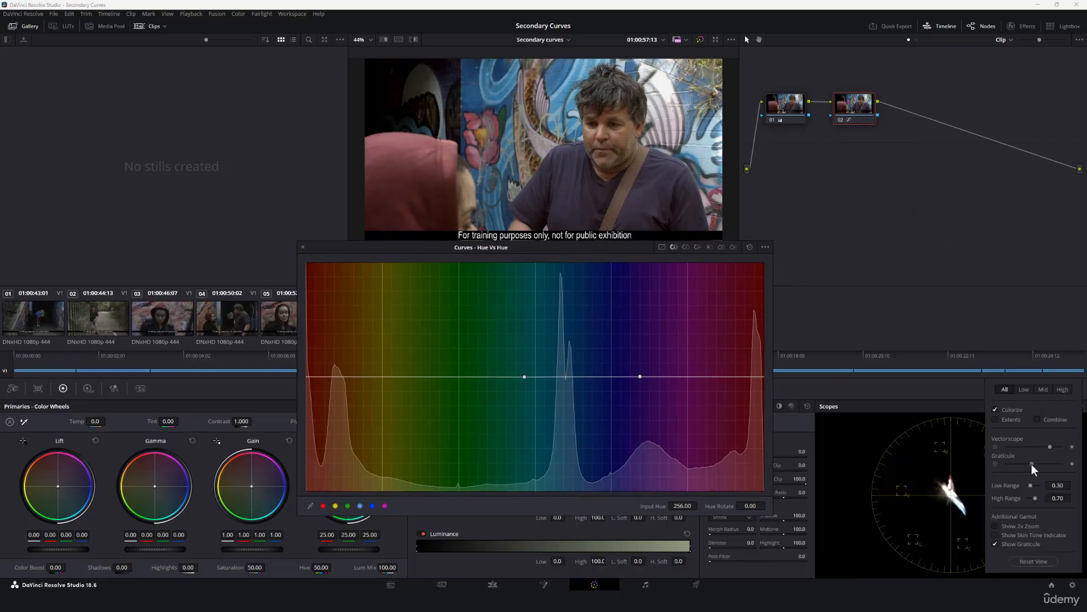
click(995, 523)
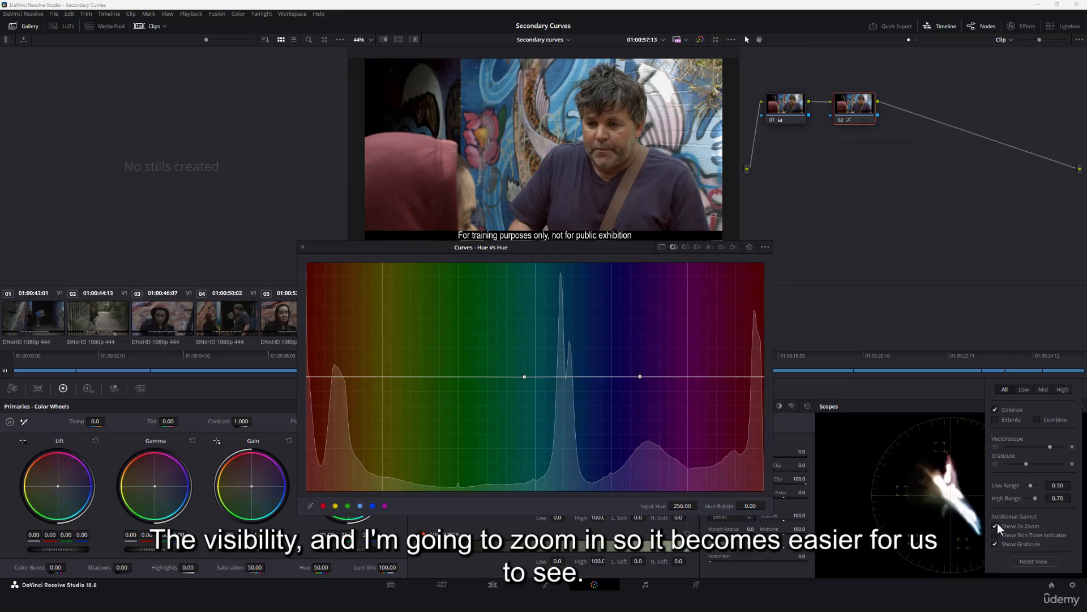
click(885, 390)
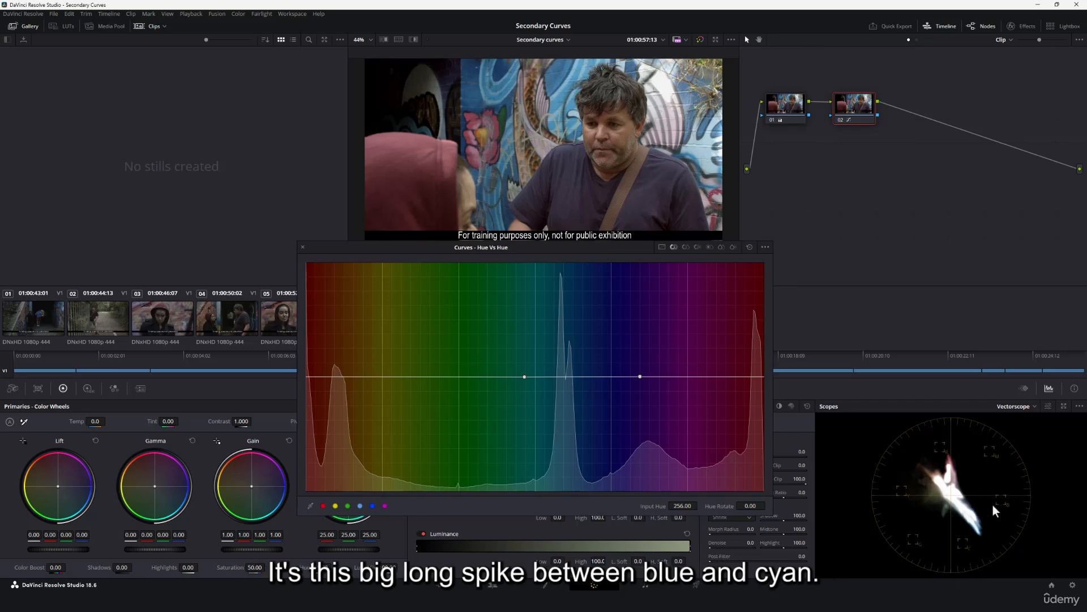
- Add a midpoint at input hue of about 111 between the two points, raise it to hue rotate 64 and lower it to about -71
click(580, 376)
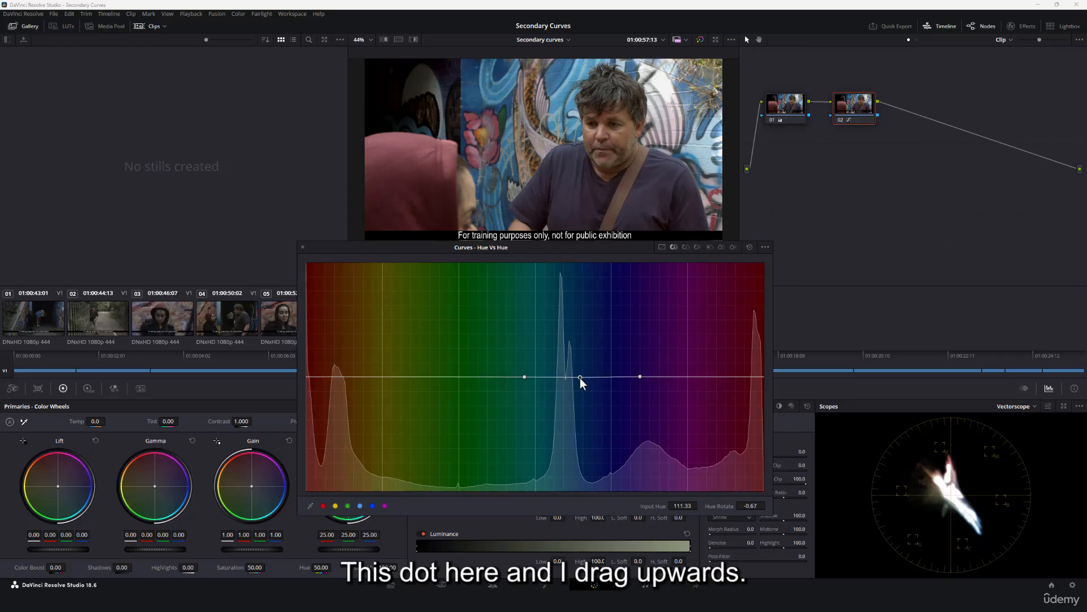
mouse_move(580, 377)
mouse_down()
mouse_move(576, 356)
mouse_move(572, 395)
mouse_move(567, 362)
mouse_move(583, 323)
mouse_move(580, 384)
mouse_move(580, 336)
mouse_up()
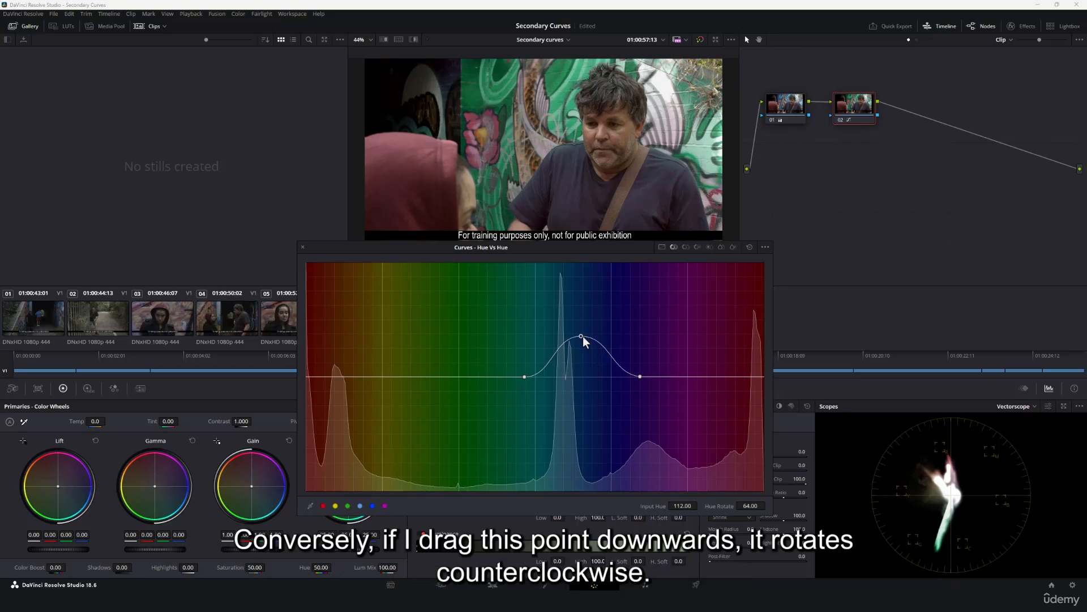
drag(580, 335, 580, 423)
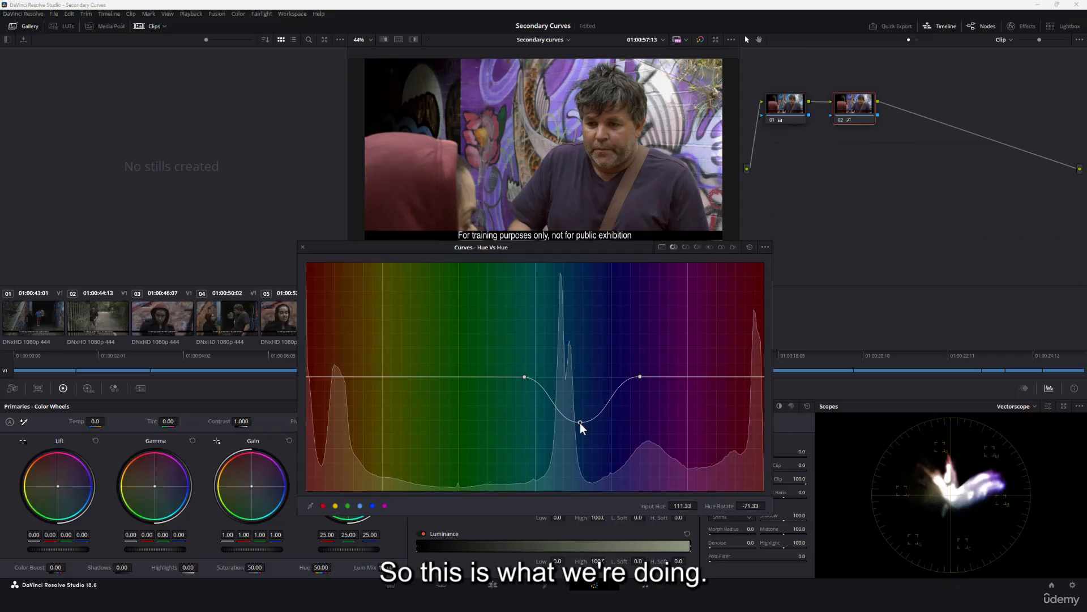
- Delete the midpoint and both bracketing points from the Hue Vs Hue curve to flatten it
right_click(580, 422)
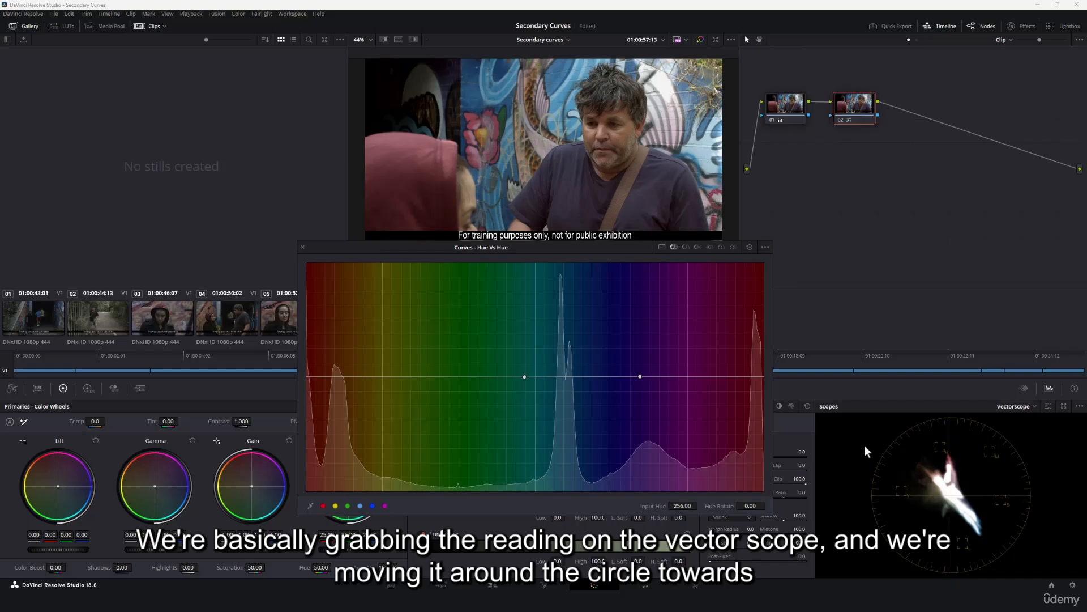
mouse_move(580, 376)
mouse_down()
mouse_move(580, 354)
mouse_move(585, 409)
mouse_move(583, 357)
mouse_up()
right_click(583, 358)
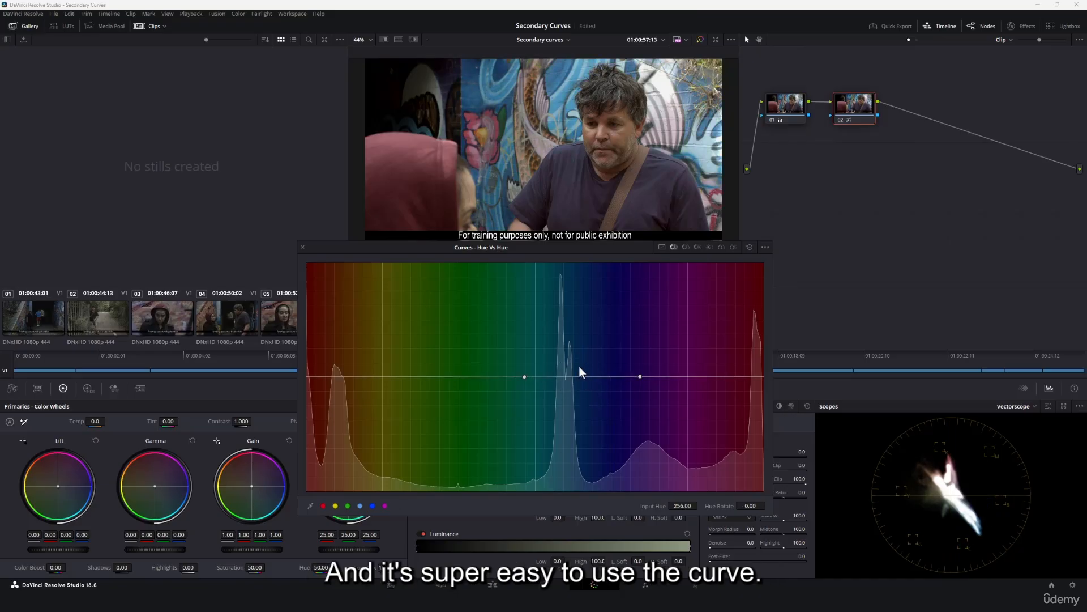
right_click(525, 376)
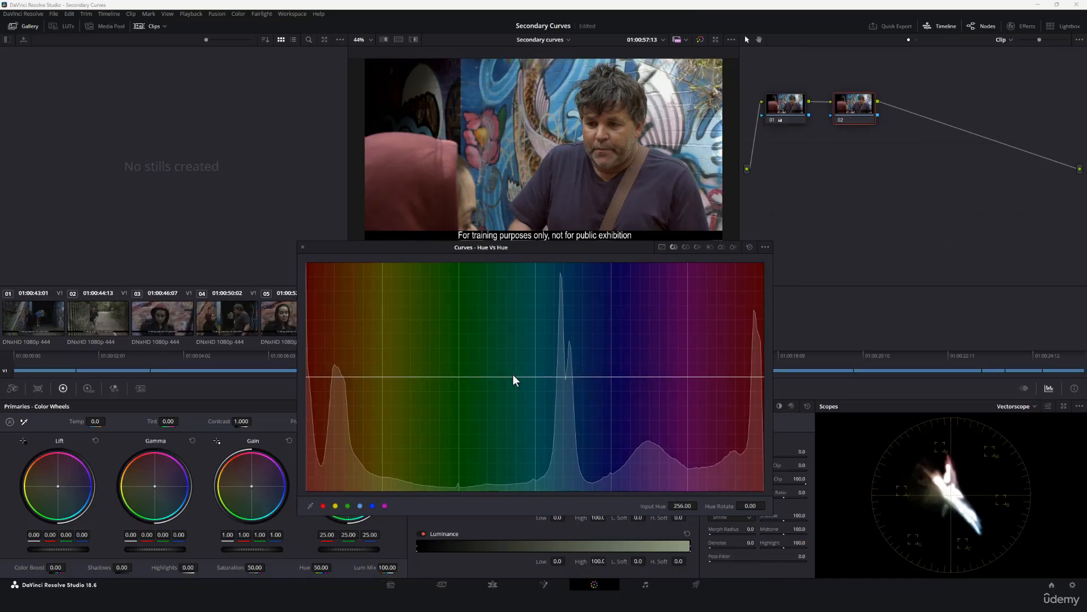
- Try bracketing the blues from input hue 59.33 and lowering a midpoint at 100.67 to hue rotate -79.33, and delete all three points
click(513, 376)
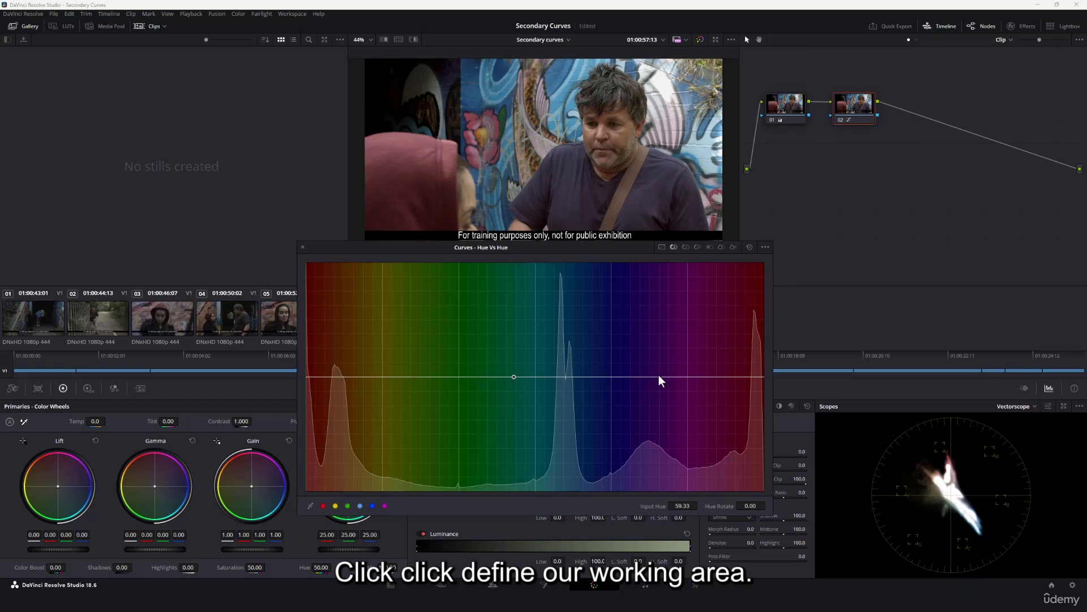
click(632, 376)
drag(567, 377, 566, 427)
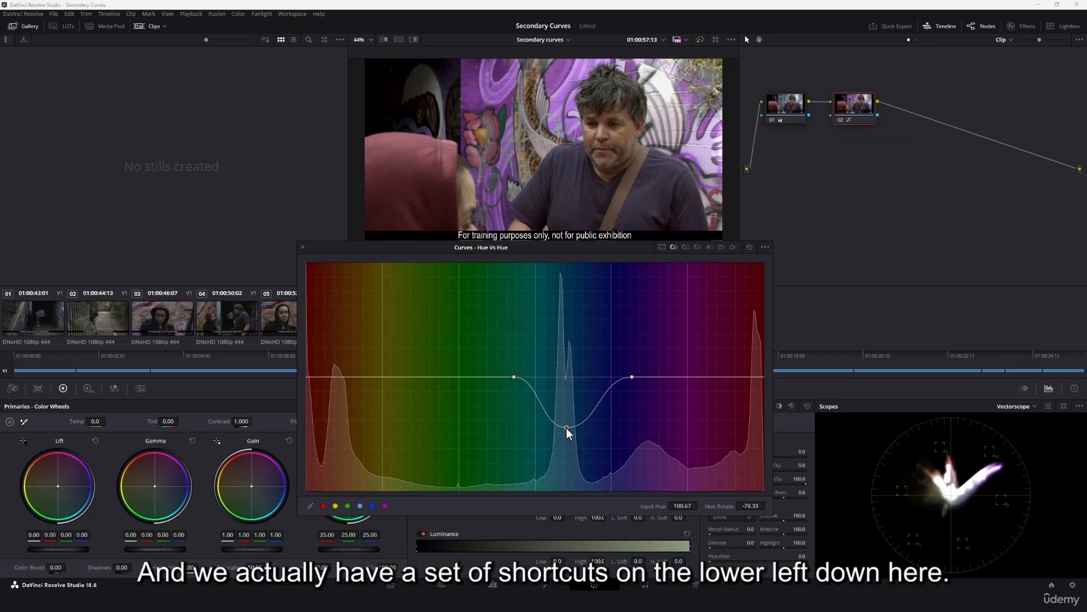
right_click(566, 427)
right_click(514, 377)
right_click(632, 376)
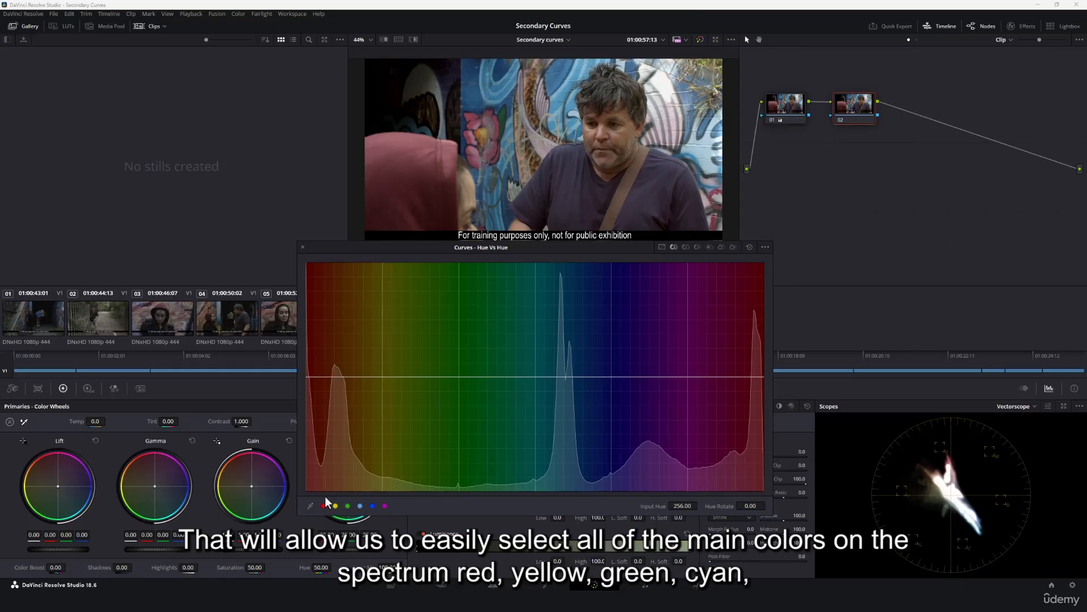
- Try the preset blue range points on the Hue Vs Hue curve, lower the middle one slightly, and delete all three
click(372, 506)
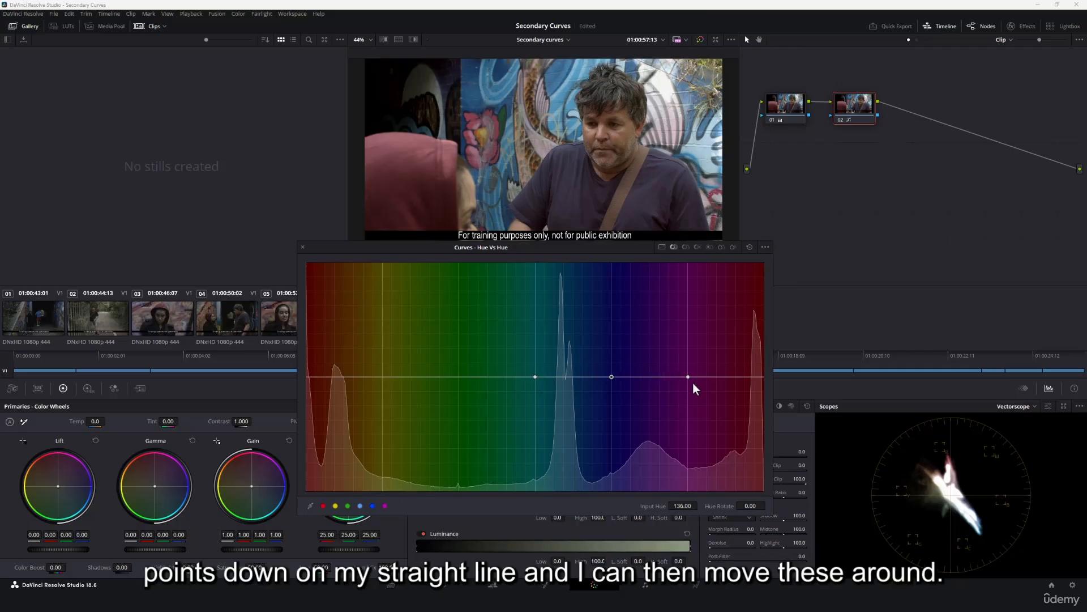
mouse_move(612, 377)
mouse_down()
mouse_move(606, 336)
mouse_move(588, 403)
mouse_move(587, 335)
mouse_move(636, 408)
mouse_move(657, 354)
mouse_move(642, 413)
mouse_move(603, 345)
mouse_move(593, 399)
mouse_move(569, 337)
mouse_move(569, 412)
mouse_move(570, 344)
mouse_move(576, 372)
mouse_move(603, 375)
mouse_move(608, 392)
mouse_up()
right_click(608, 392)
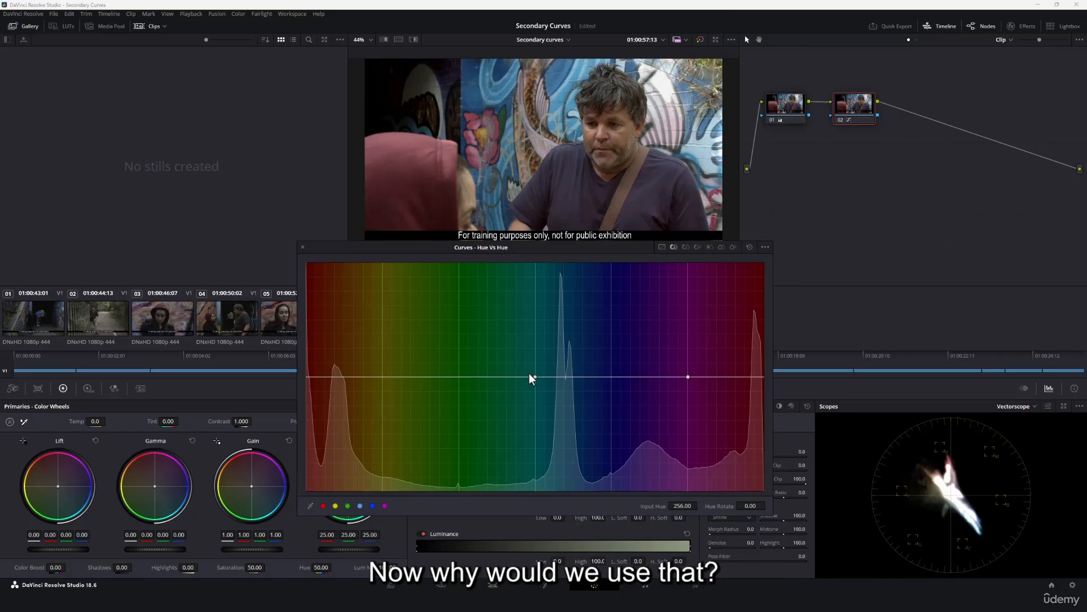
right_click(688, 377)
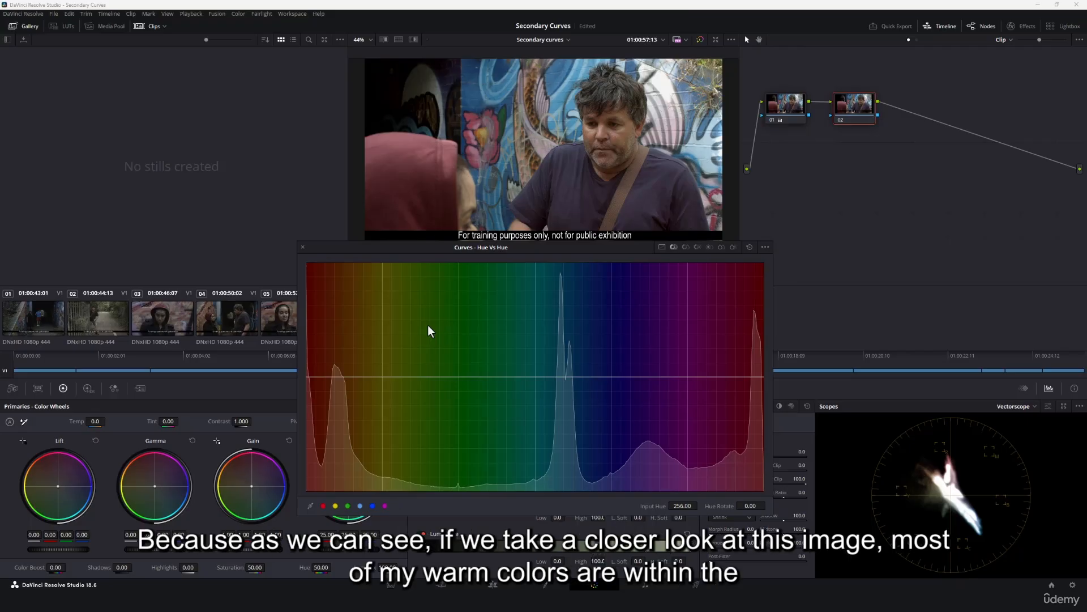
- Move the curve window clear of the picture and bracket the warm tones with points at input hues of about 293 and 242
drag(544, 249, 552, 298)
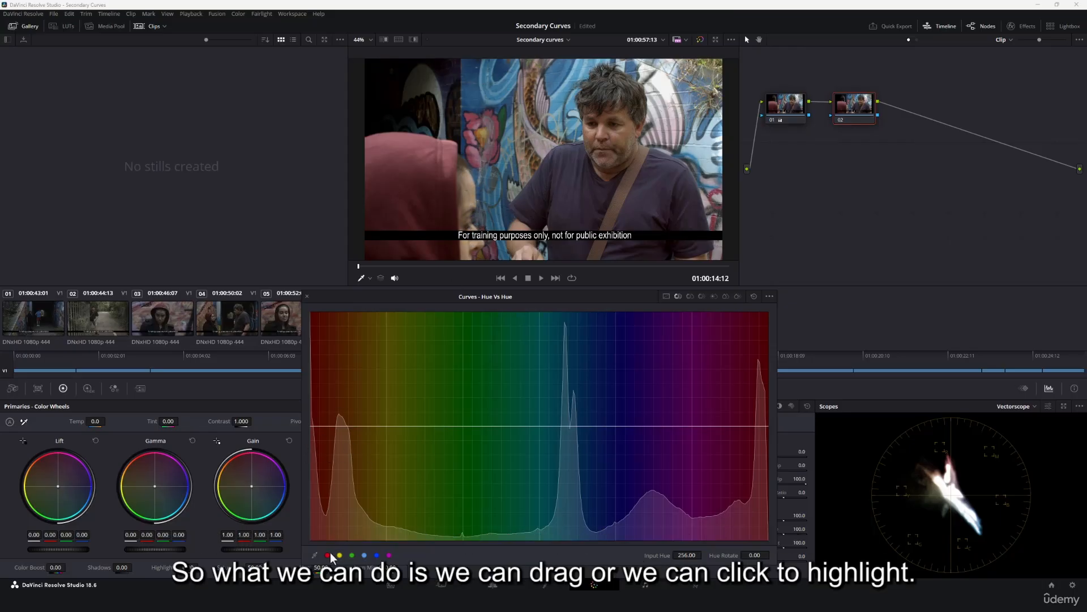
click(356, 427)
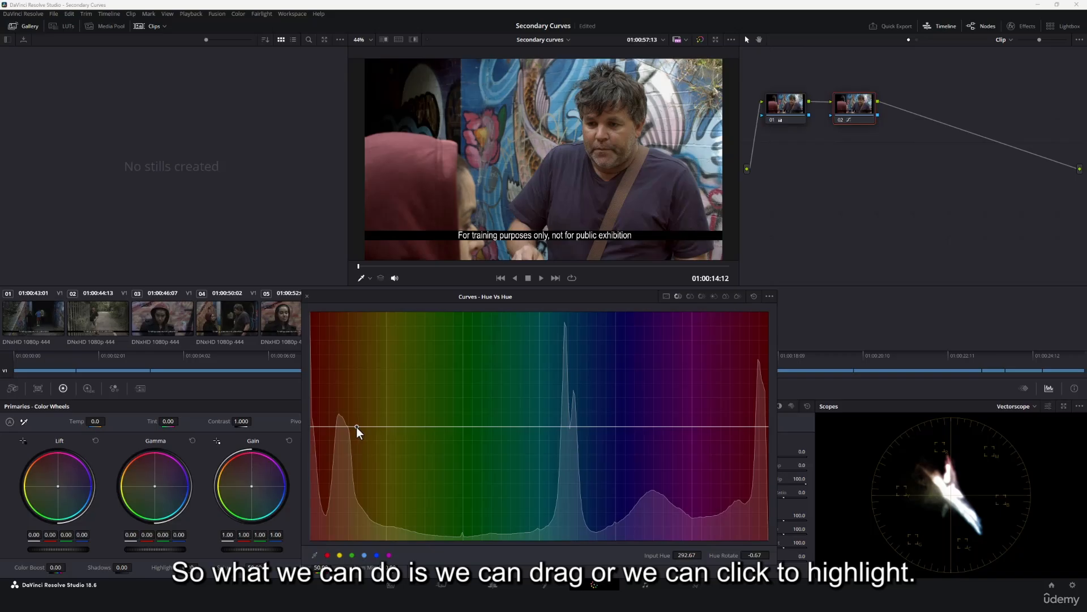
click(750, 426)
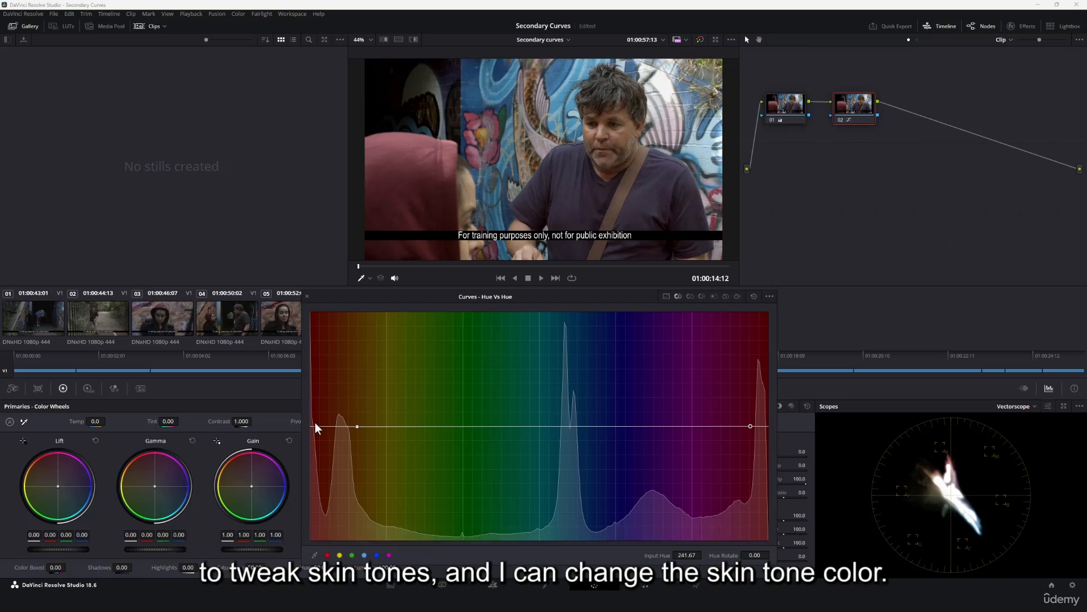
- Widen the warm range to input hue 306, test a lowered red end, and set the skin-tone midpoint to input hue 282, hue rotate -2.67
drag(315, 425, 307, 466)
drag(356, 429, 373, 426)
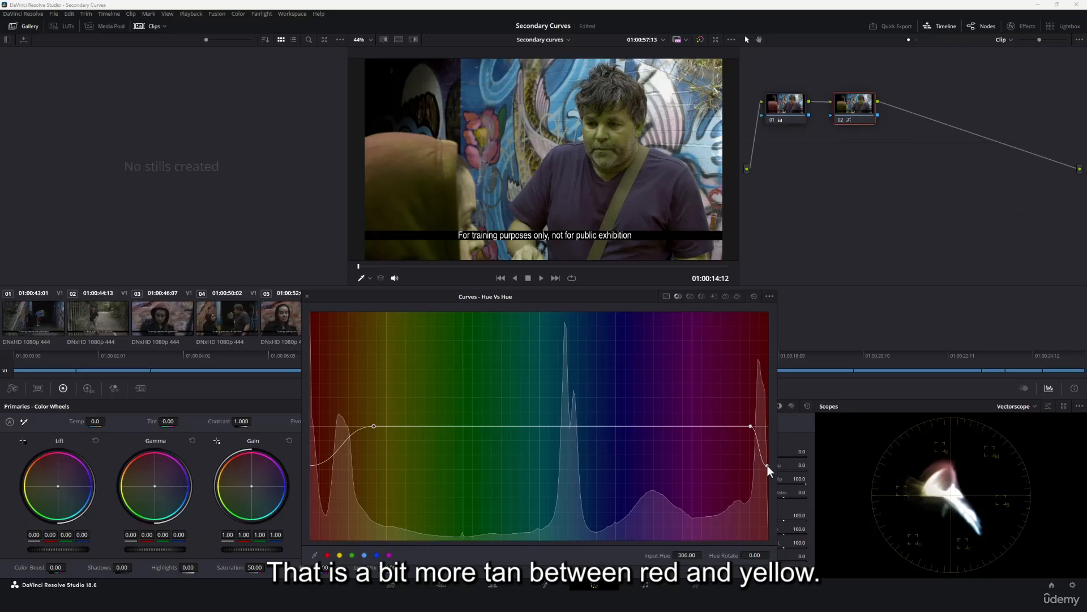
drag(767, 464, 786, 465)
drag(325, 468, 342, 428)
right_click(347, 430)
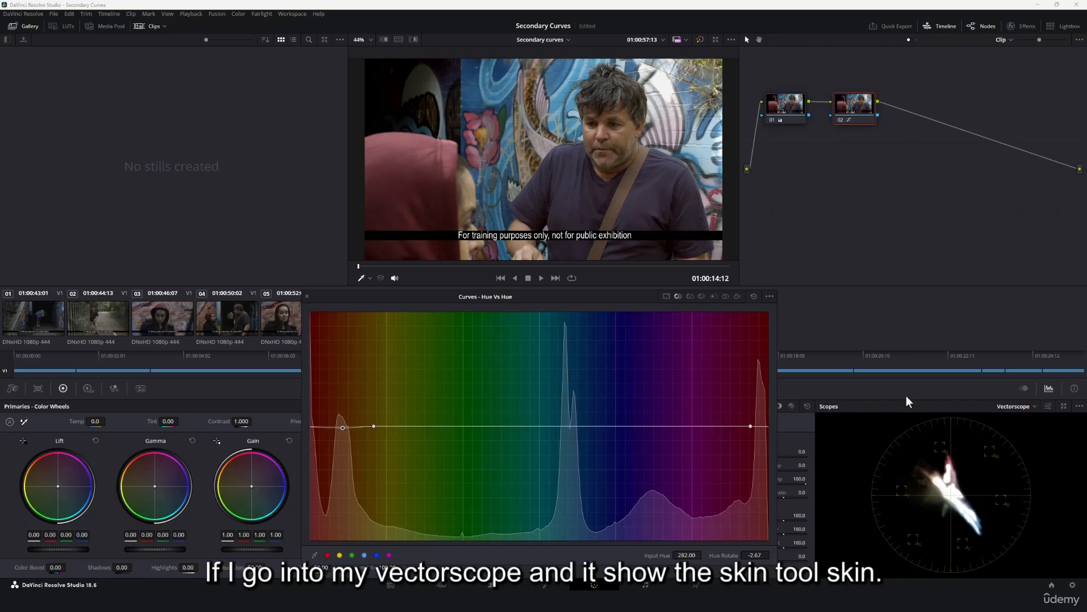
- Show the skin tone indicator on the vectorscope and raise the skin-tone midpoint to hue rotate of about 7 near input hue 285.67
click(1048, 406)
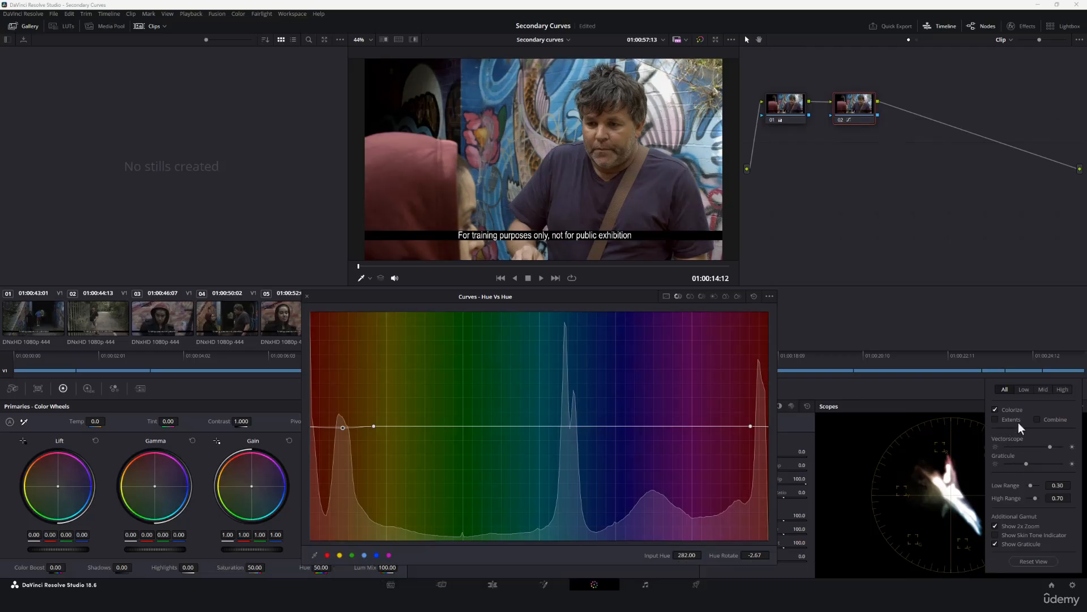
click(995, 535)
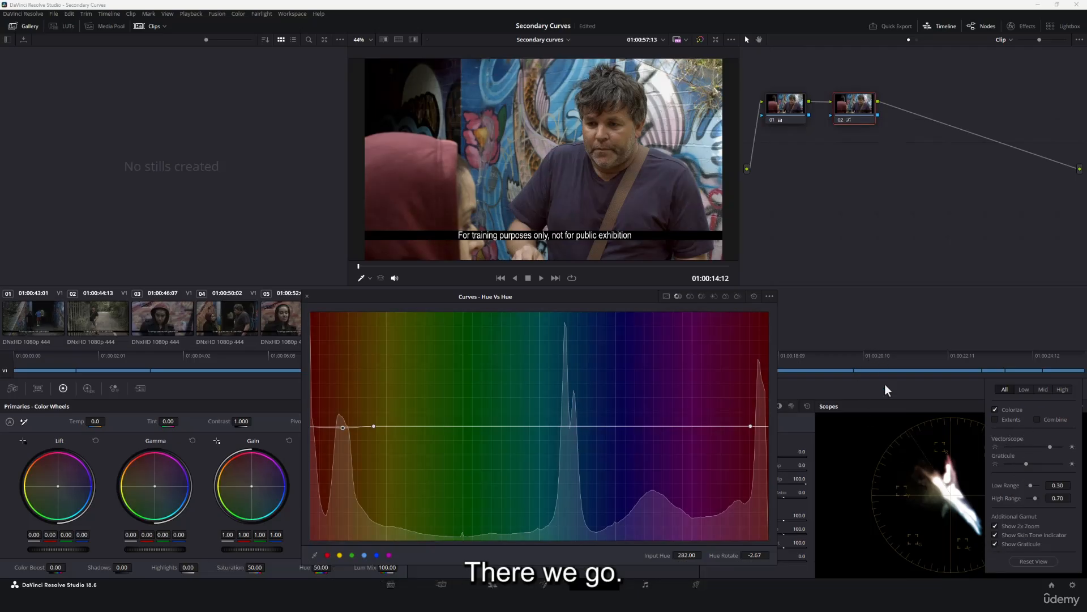
drag(341, 427, 346, 424)
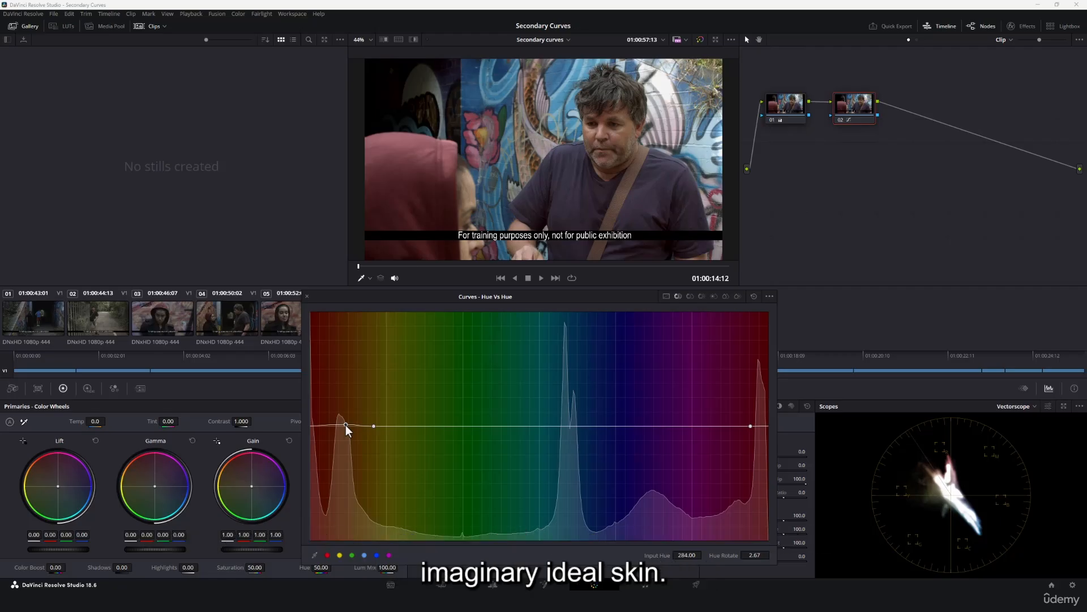
drag(348, 423, 345, 425)
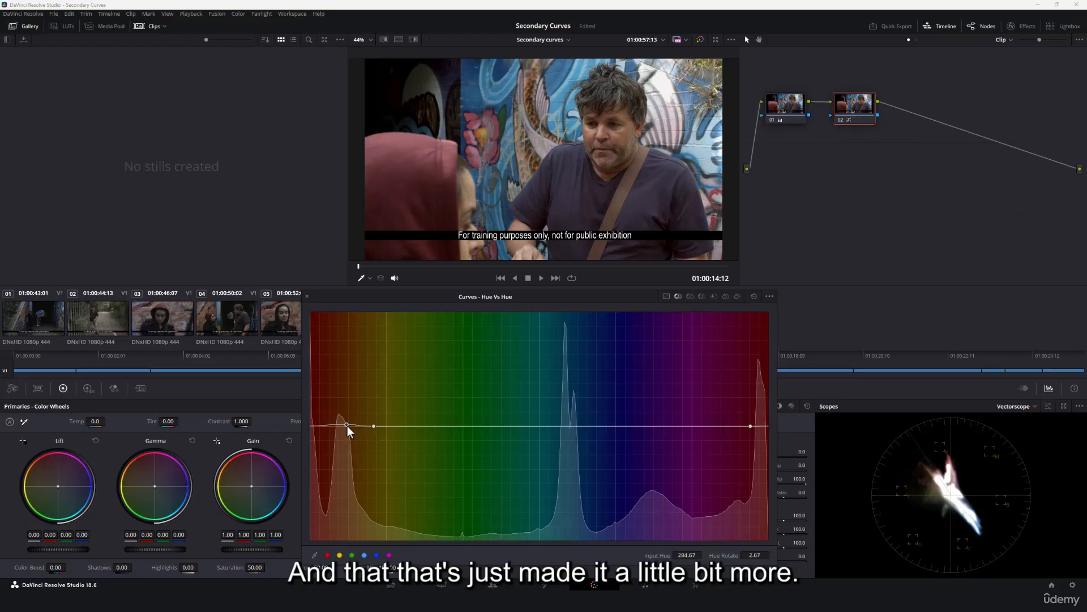
drag(348, 426, 347, 426)
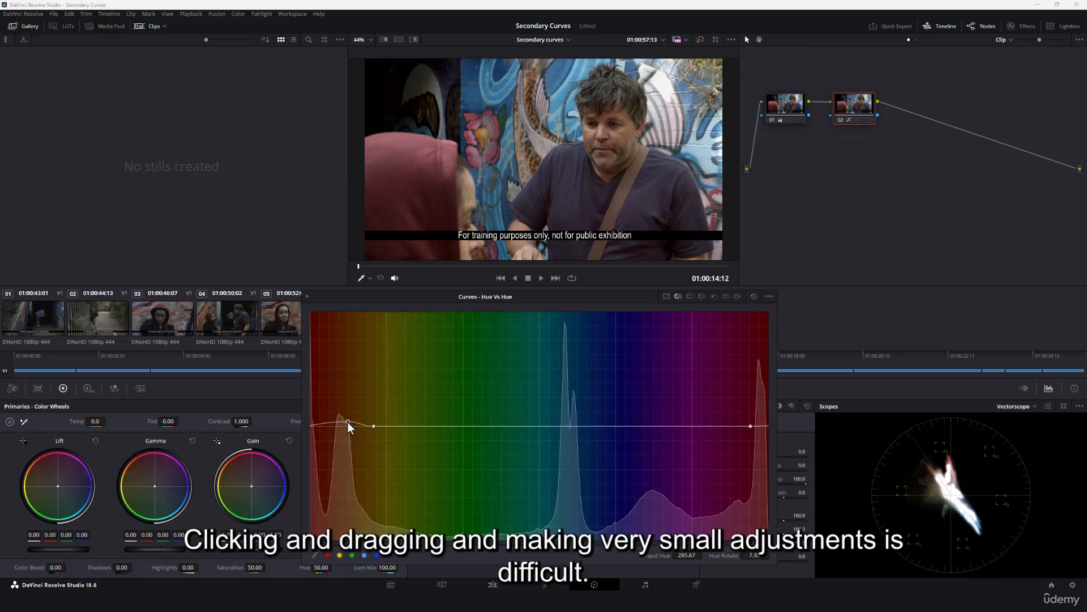
mouse_move(347, 422)
mouse_down()
mouse_move(344, 432)
mouse_move(348, 422)
mouse_up()
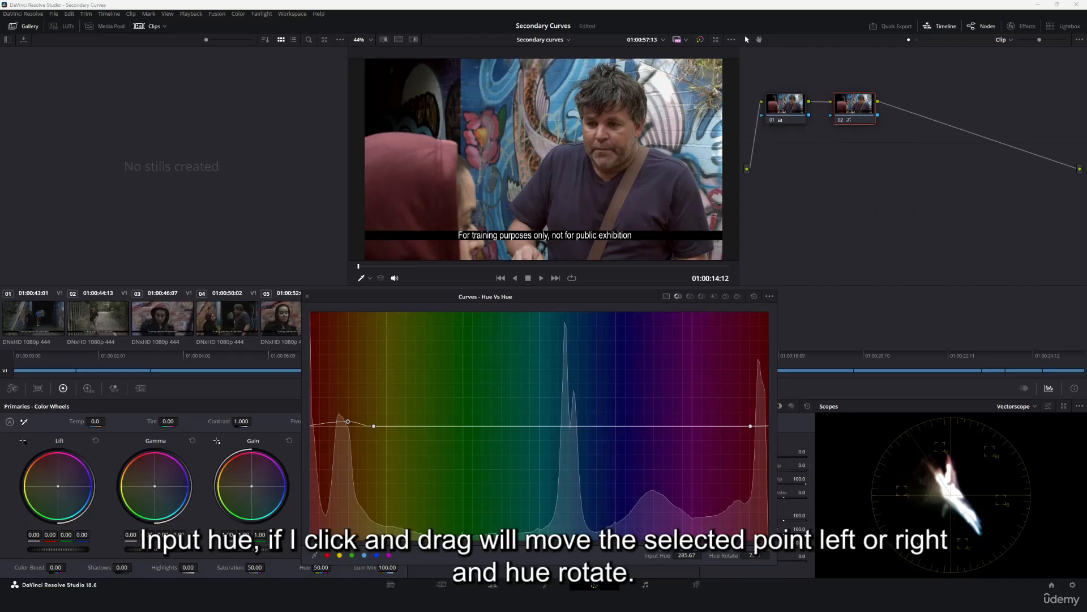
- Fine-tune the skin-tone midpoint numerically to input hue 282.87 and hue rotate 3.23
drag(686, 555, 682, 554)
mouse_move(759, 555)
mouse_down()
mouse_move(775, 555)
mouse_move(742, 556)
mouse_move(759, 555)
mouse_up()
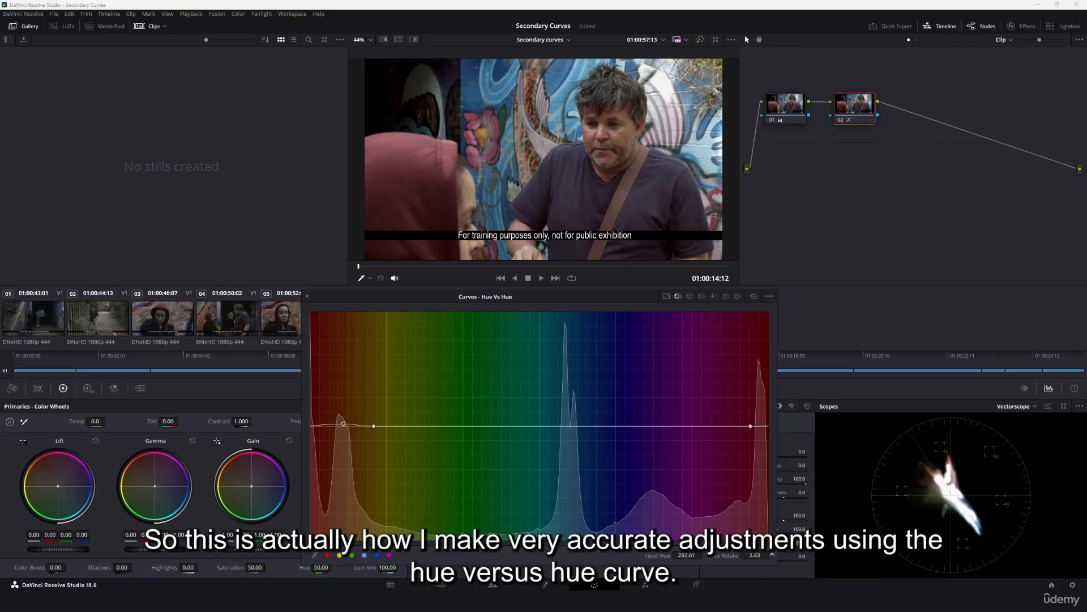
drag(701, 554, 772, 555)
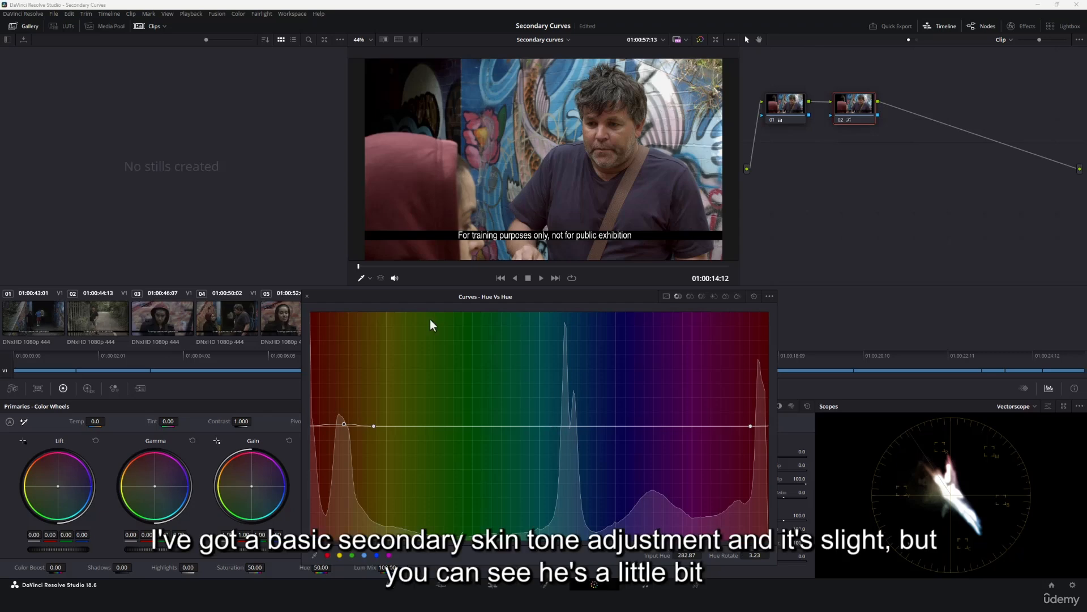
- Dock the curve window and turn node 02 off and on to compare the skin-tone adjustment
click(308, 298)
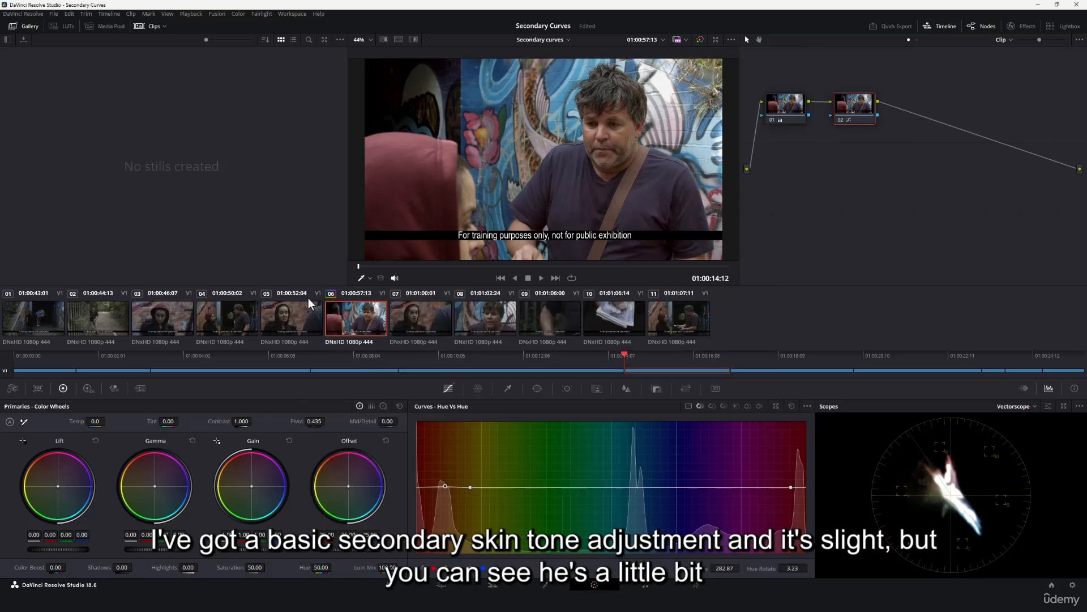
click(840, 117)
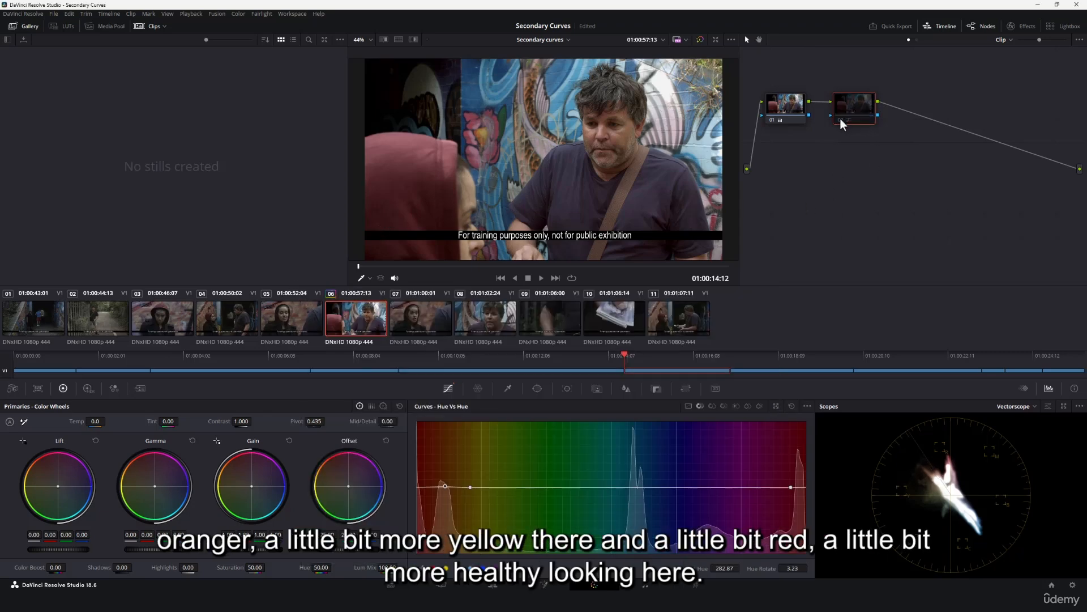
click(841, 119)
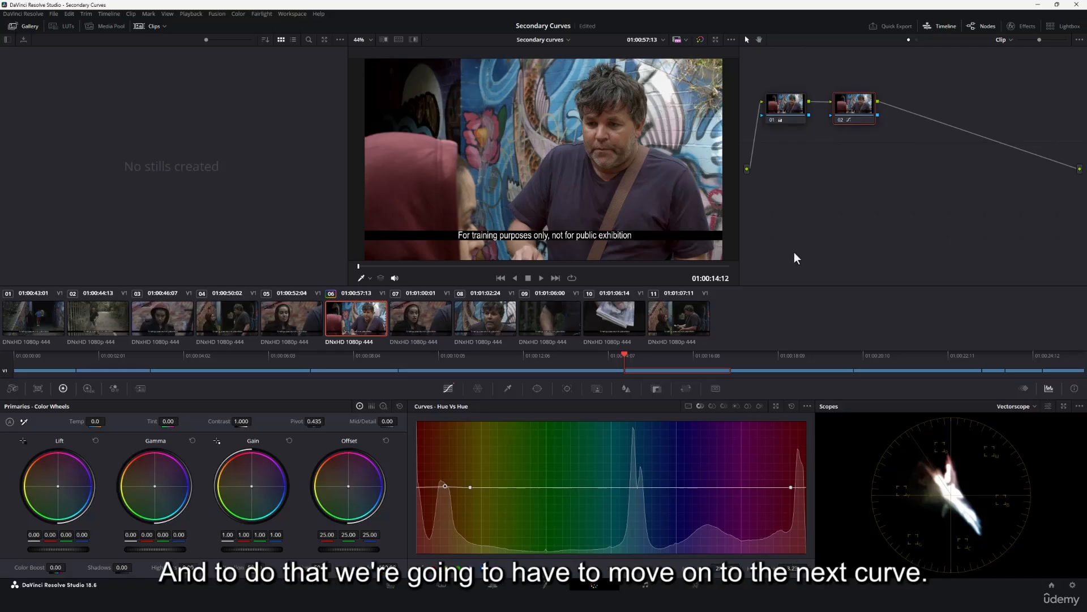
- Switch to the Hue Vs Sat curve in an enlarged window and bracket the blue spike with two points, the upper at input hue 138.67
click(713, 406)
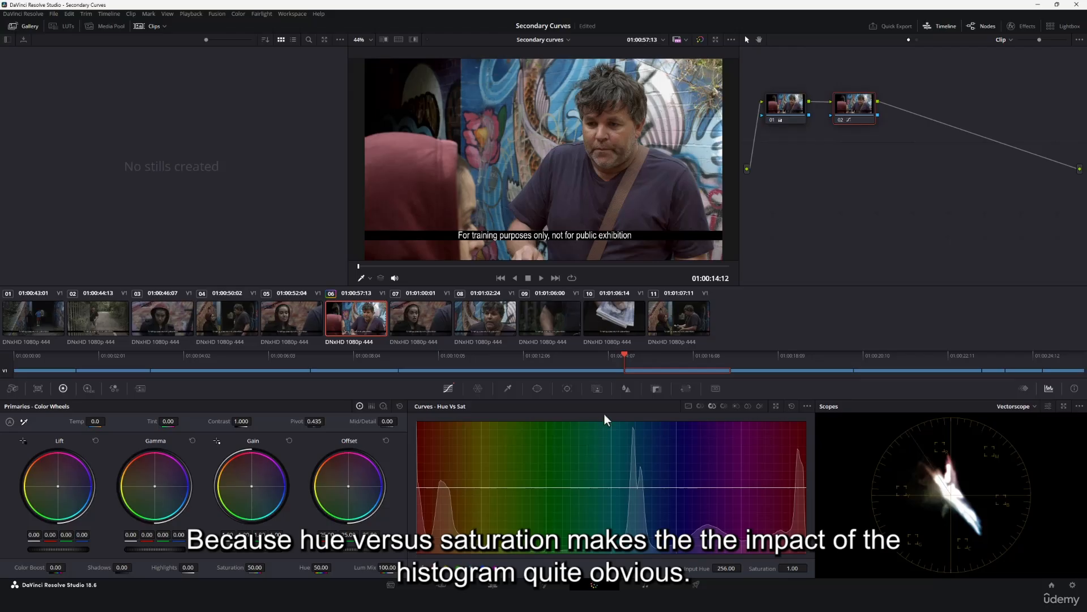
click(776, 405)
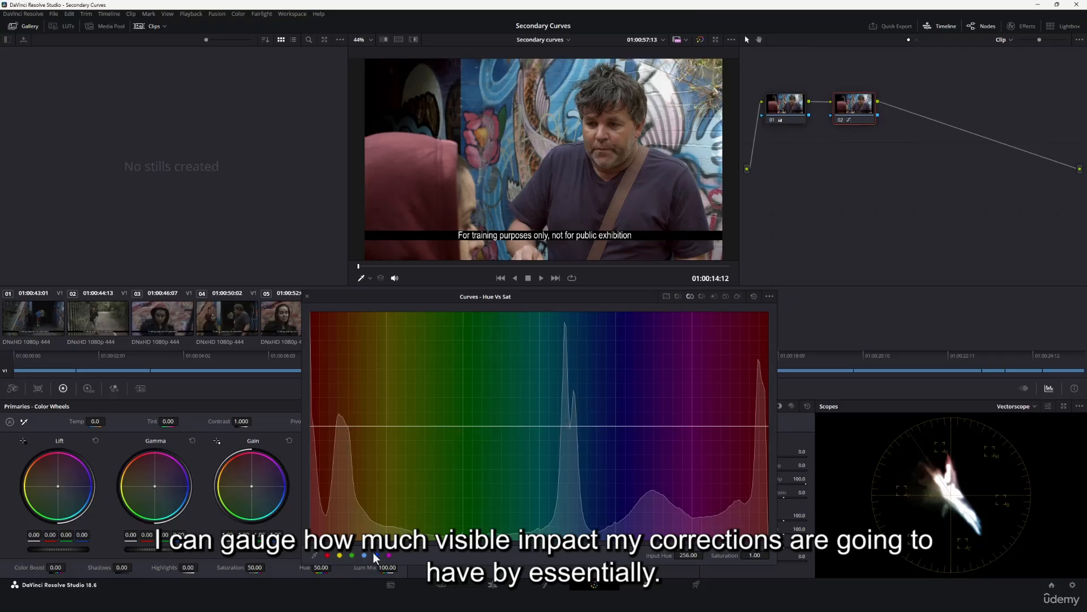
click(512, 425)
click(620, 426)
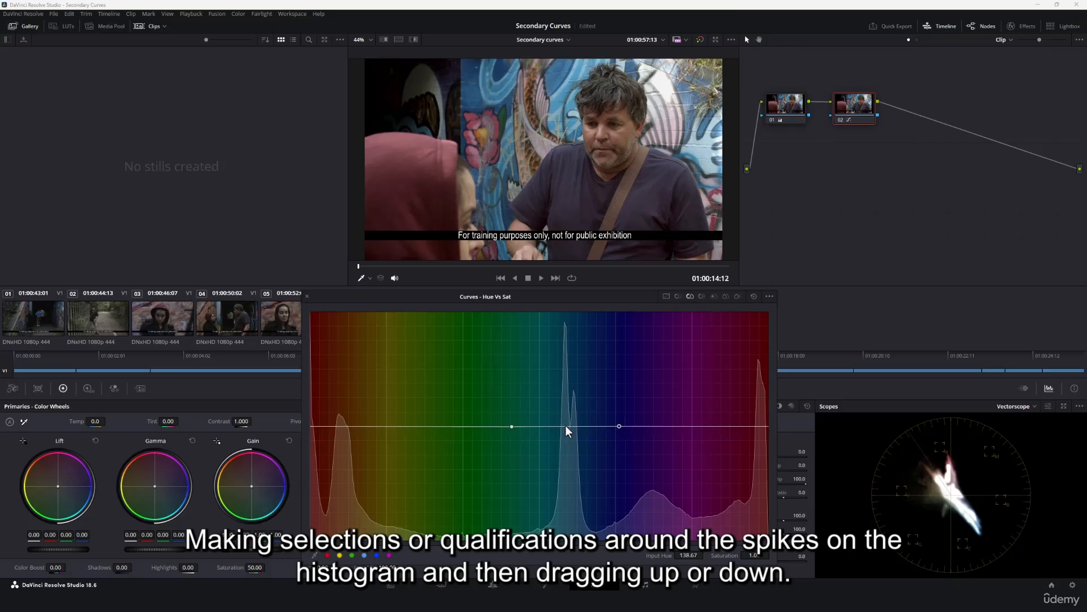
- Try raising a midpoint from input hue 99.33, delete it, and lower a new one on the blue spike at 96.33 to saturation 0.76
mouse_move(565, 426)
mouse_down()
mouse_move(568, 359)
mouse_move(569, 436)
mouse_move(557, 366)
mouse_move(570, 410)
mouse_move(568, 376)
mouse_move(569, 426)
mouse_up()
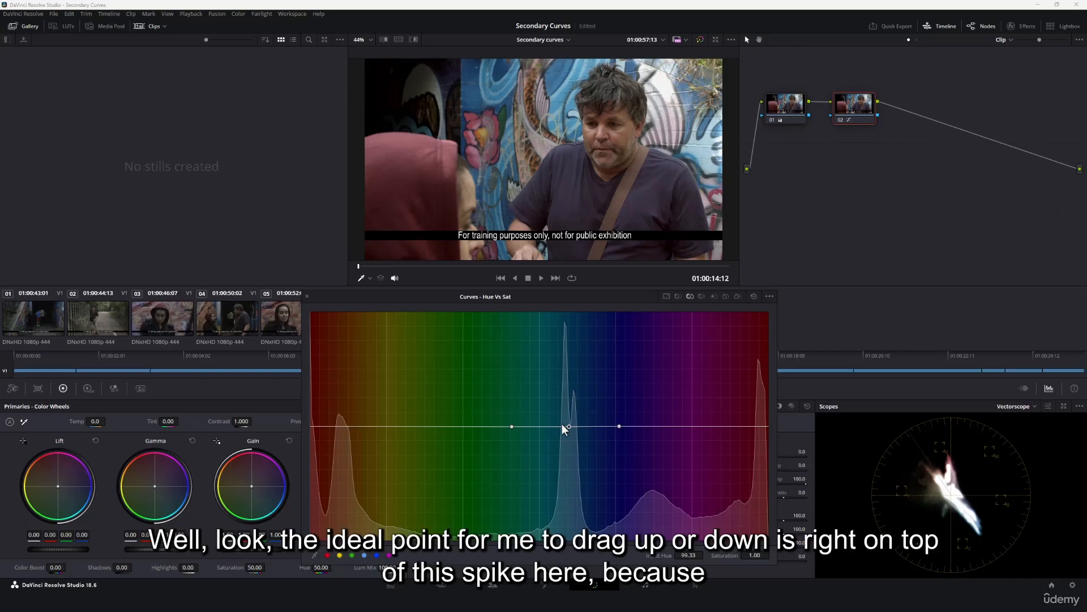
drag(569, 426, 562, 392)
right_click(566, 388)
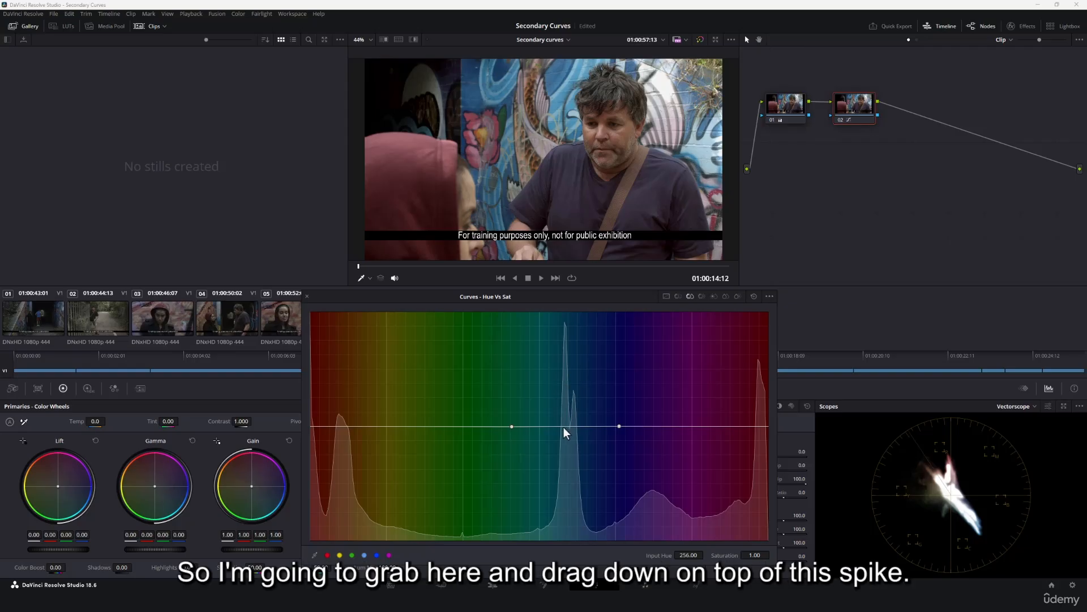
drag(564, 427, 565, 454)
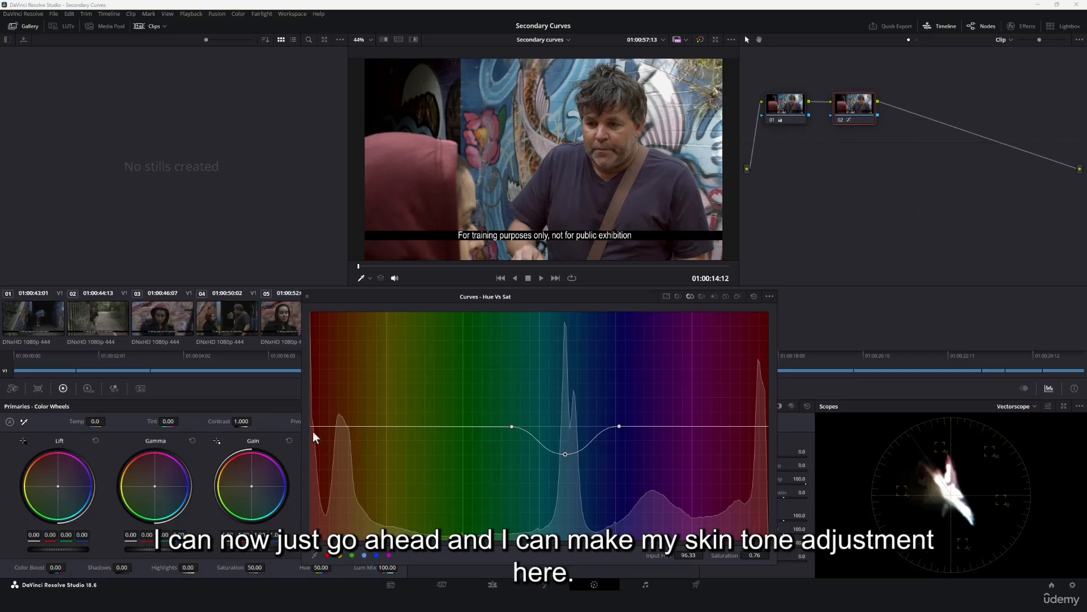
- Bracket the skin tones on the Hue Vs Sat curve and raise a midpoint at input hue 278.33 to saturation 1.27
click(366, 427)
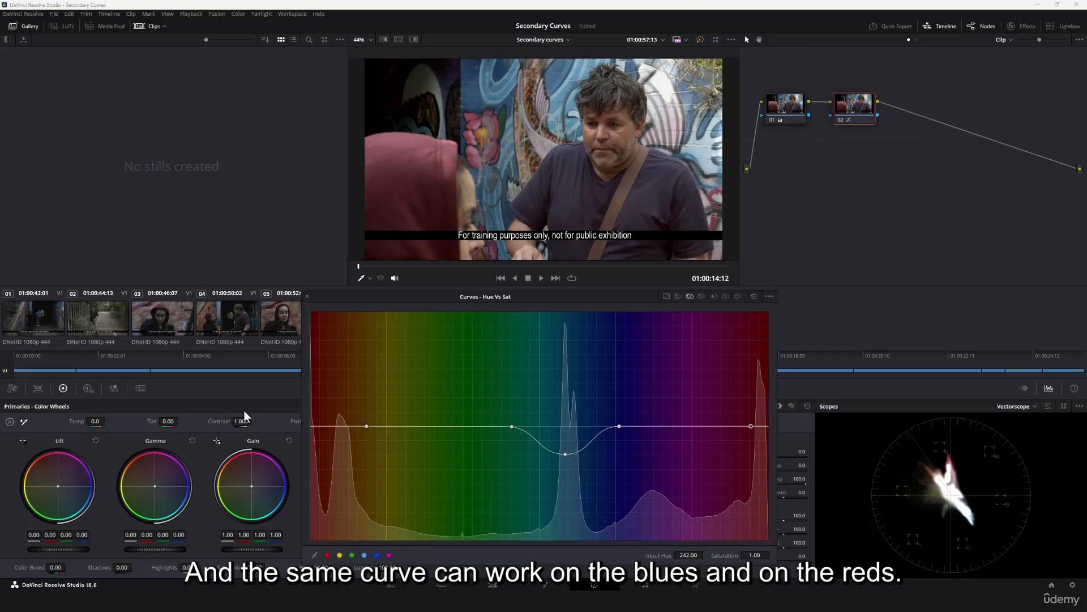
mouse_move(334, 426)
mouse_down()
mouse_move(336, 392)
mouse_move(336, 437)
mouse_move(331, 412)
mouse_up()
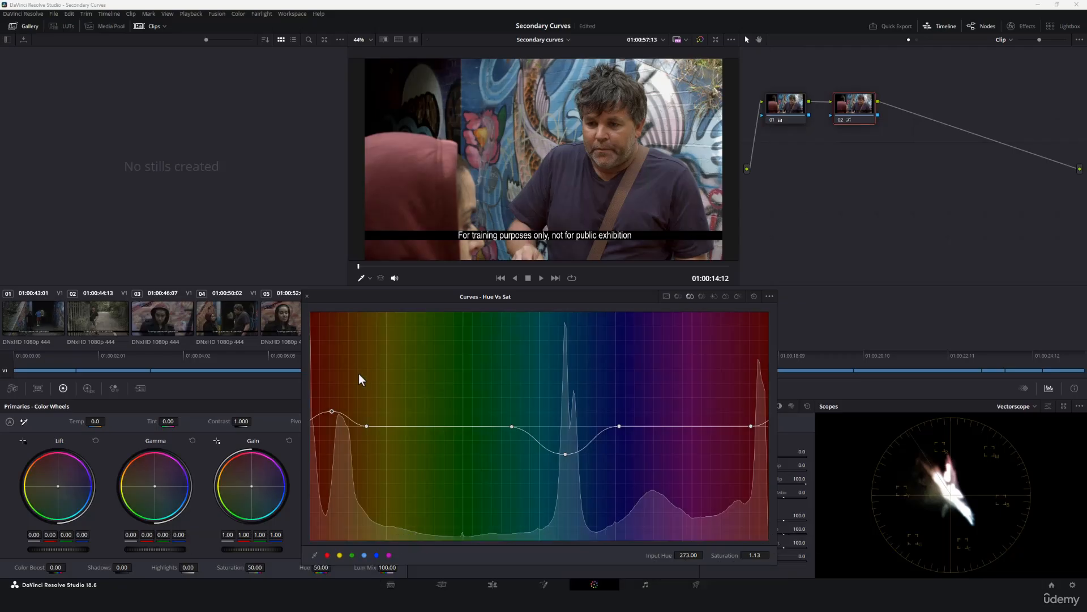
drag(367, 426, 338, 396)
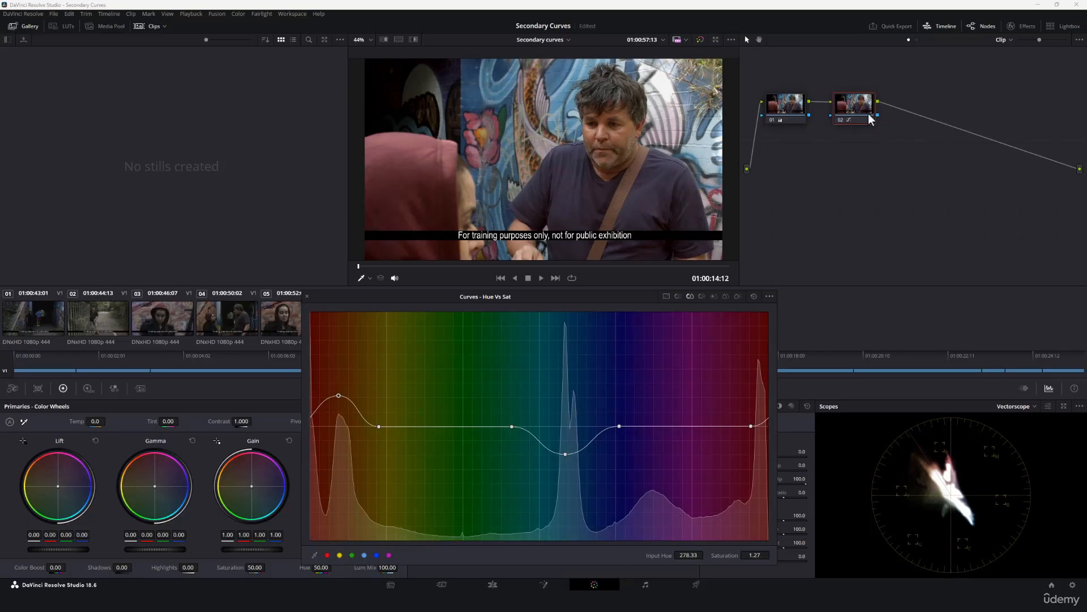
- Turn node 02 off and on repeatedly to compare the image with and without the secondary saturation adjustment
click(843, 120)
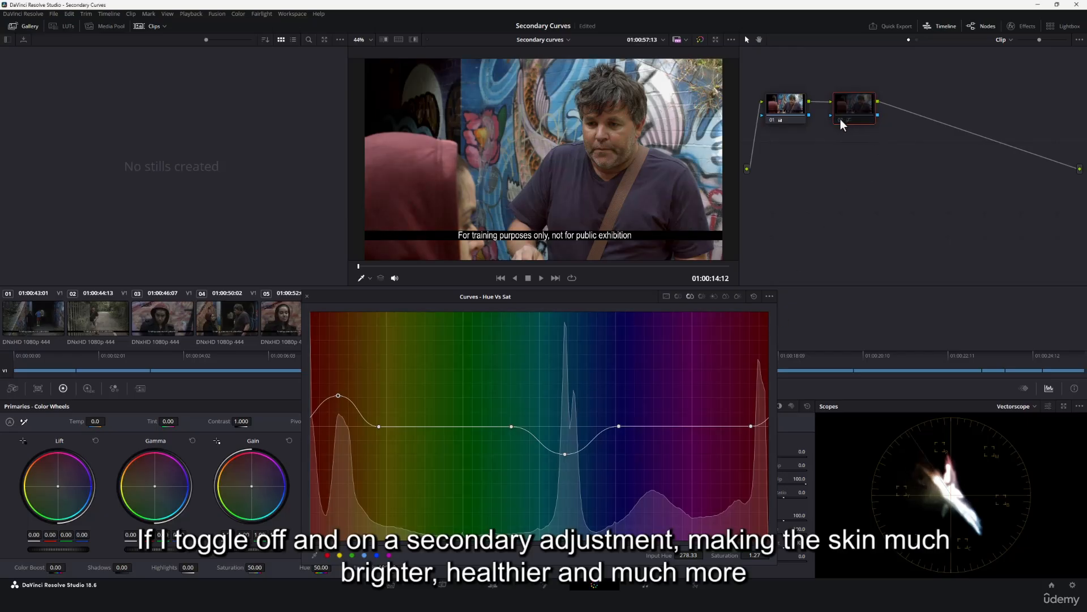
click(838, 120)
click(838, 120)
click(838, 120)
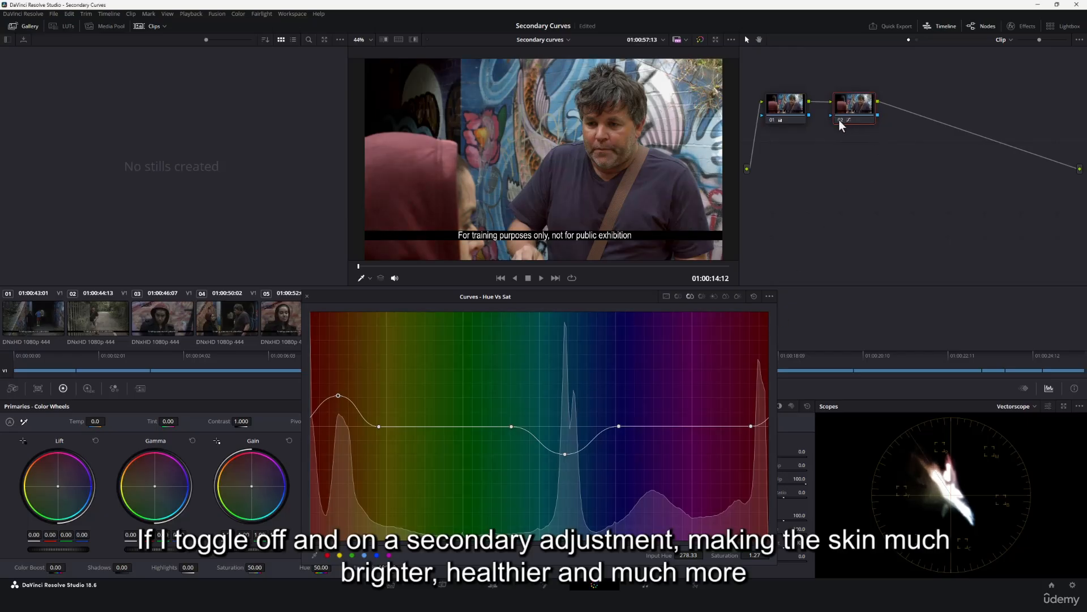
- Switch to the Hue Vs Lum curve and bracket the blue spike with two points, the lower at input hue 72.00
click(702, 296)
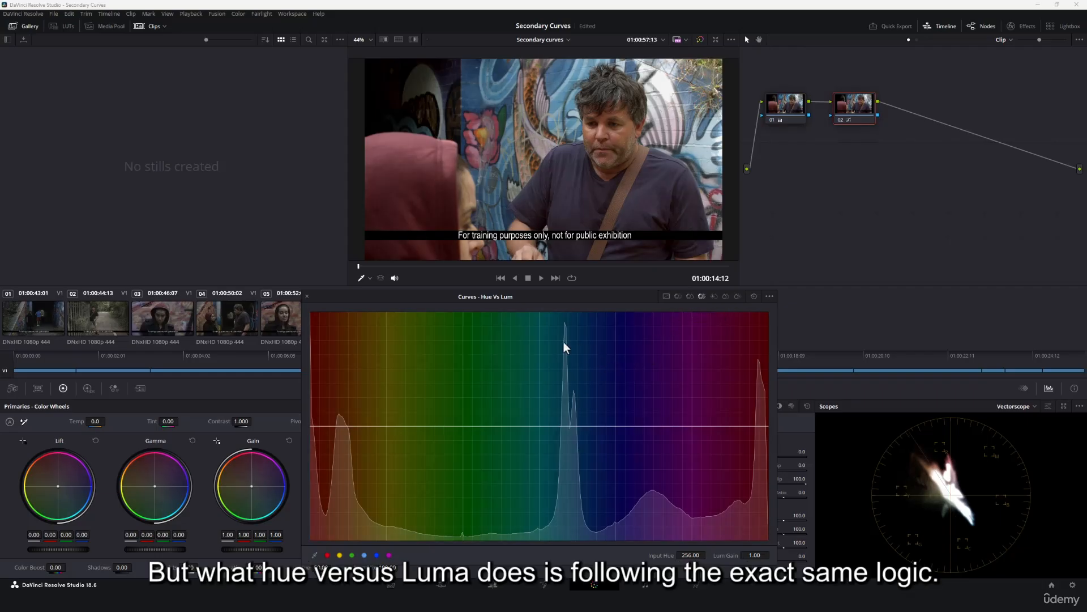
click(540, 426)
click(614, 426)
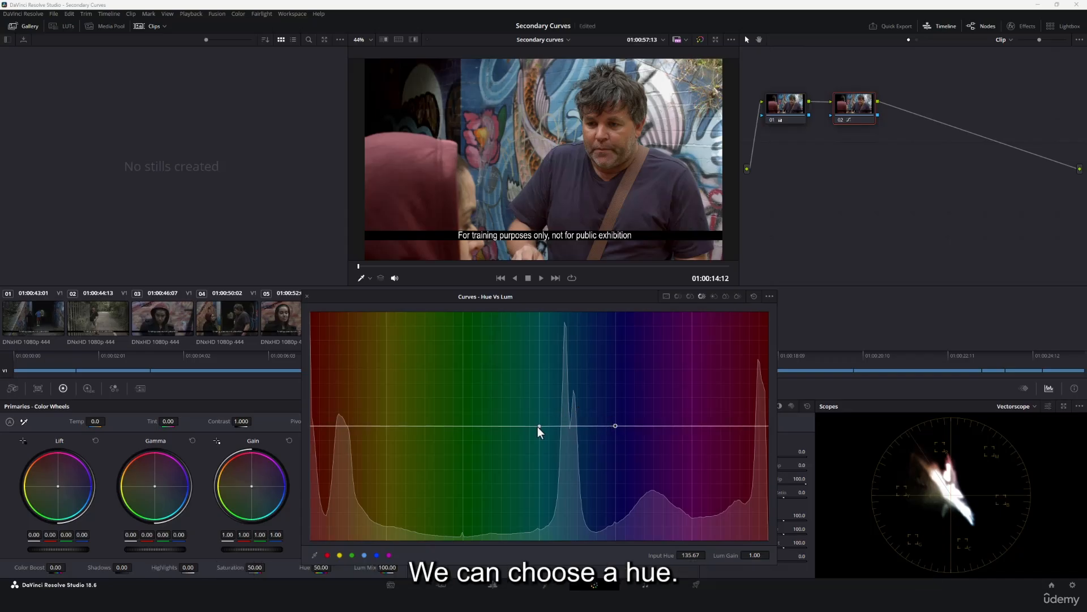
drag(538, 427, 534, 426)
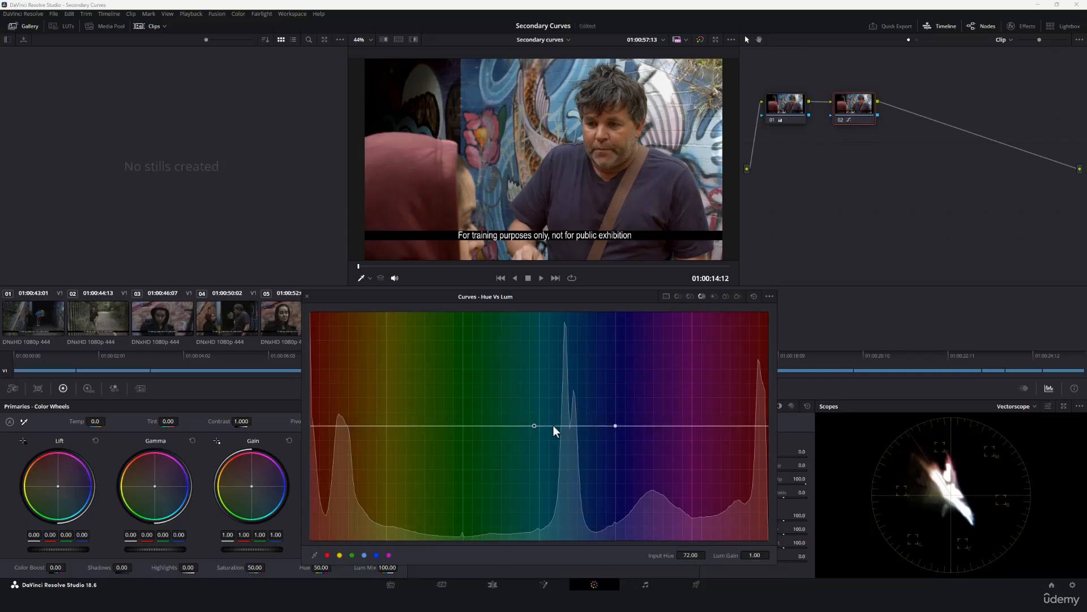
click(616, 426)
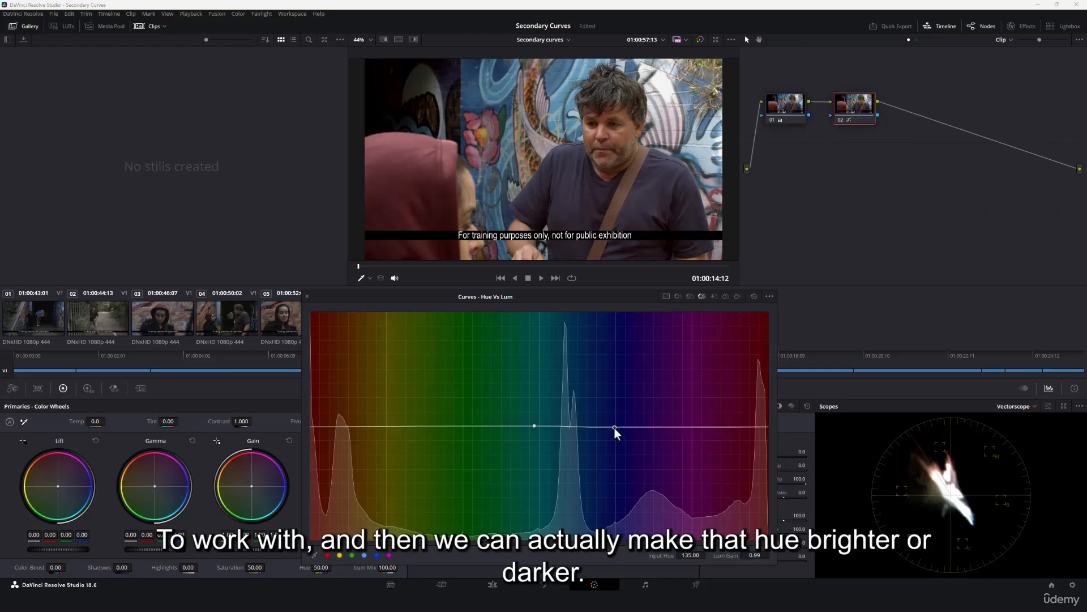
- Try a blue midpoint lowered to lum gain 0.74, delete it, move a new one to 1.58 and 0.60, and delete that too
drag(616, 426, 565, 455)
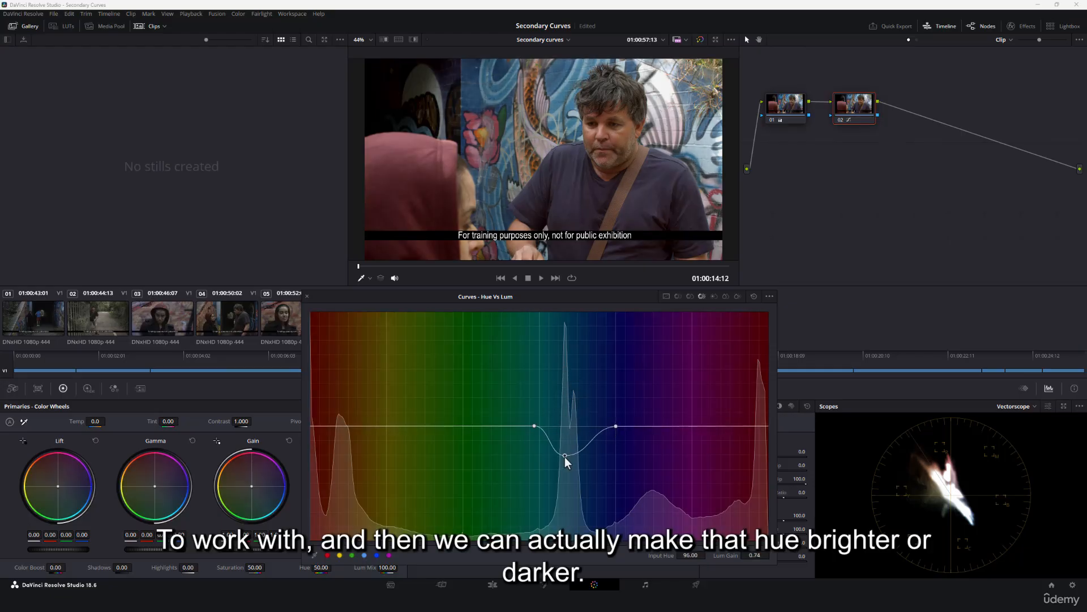
right_click(562, 460)
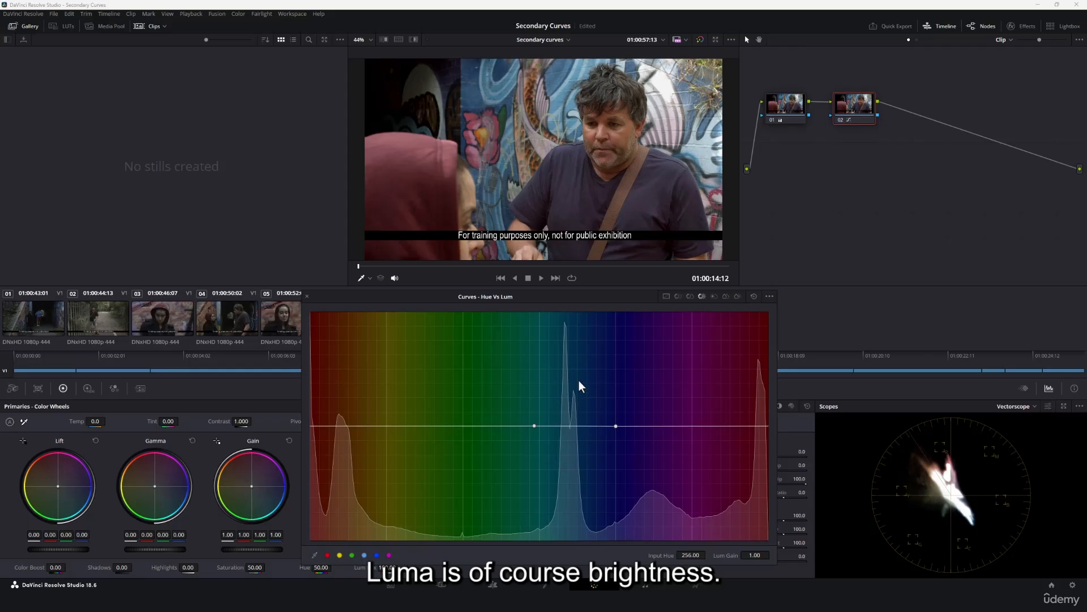
click(568, 426)
drag(569, 427, 566, 359)
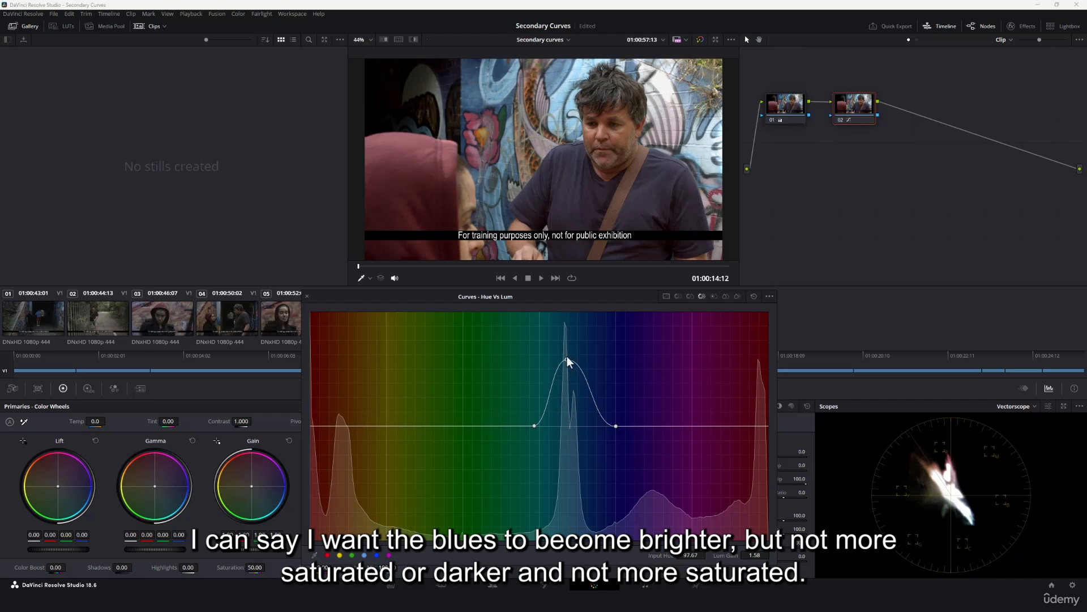
drag(565, 360, 567, 473)
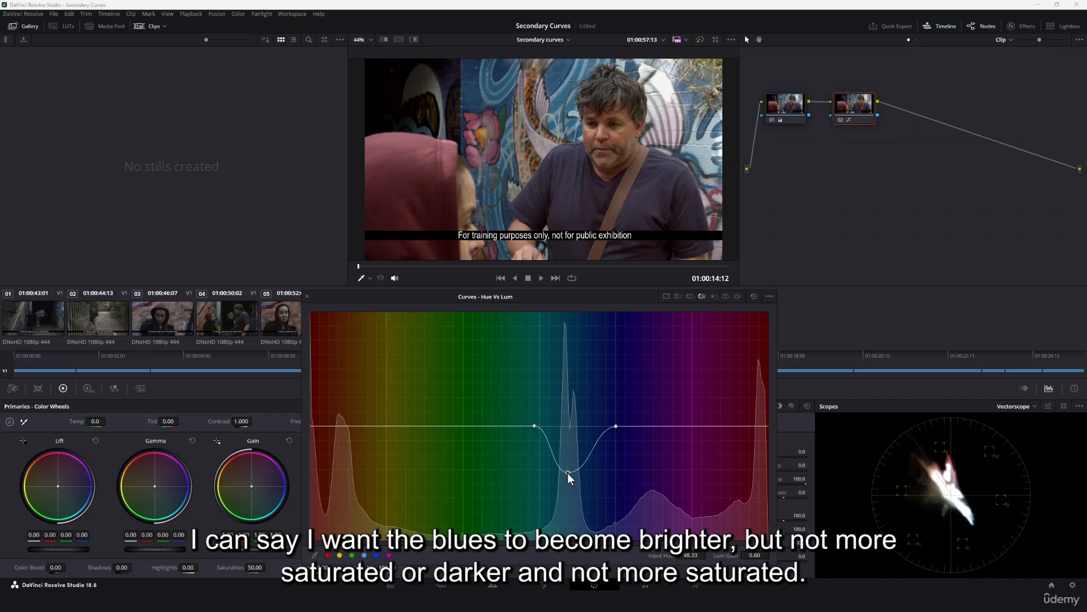
right_click(567, 473)
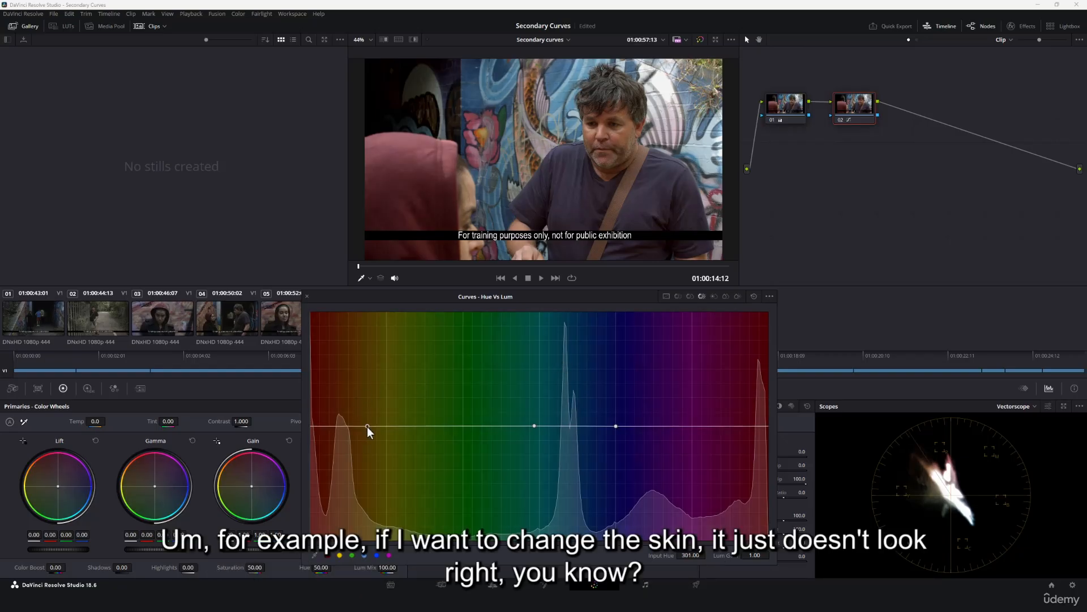
- Try bracketing the skin tones and raising a midpoint on Hue Vs Lum, then delete all points from the curve
click(746, 426)
drag(334, 426, 312, 387)
right_click(313, 388)
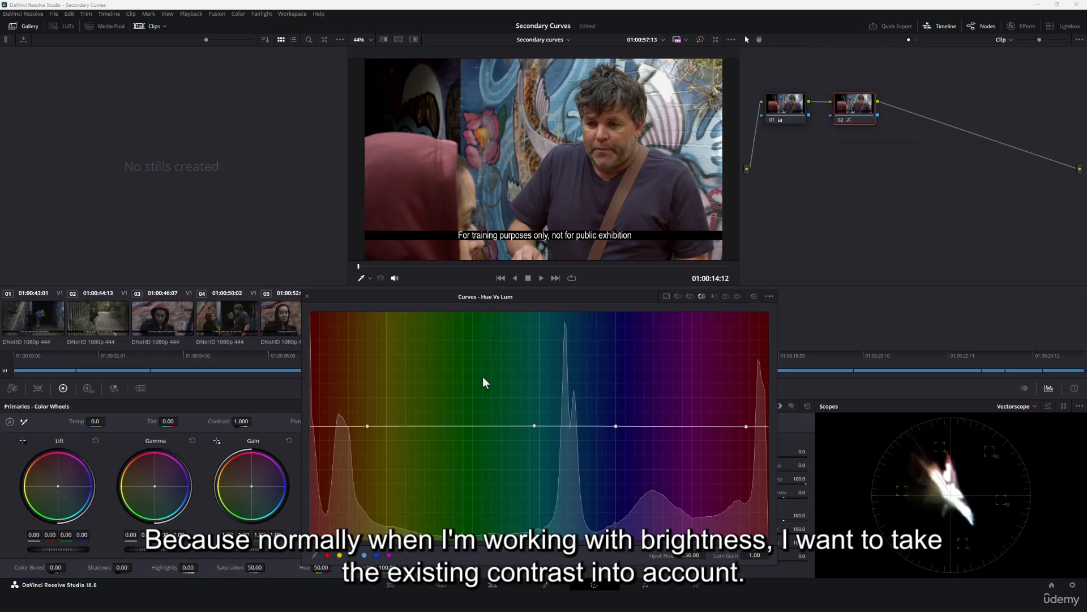
right_click(746, 427)
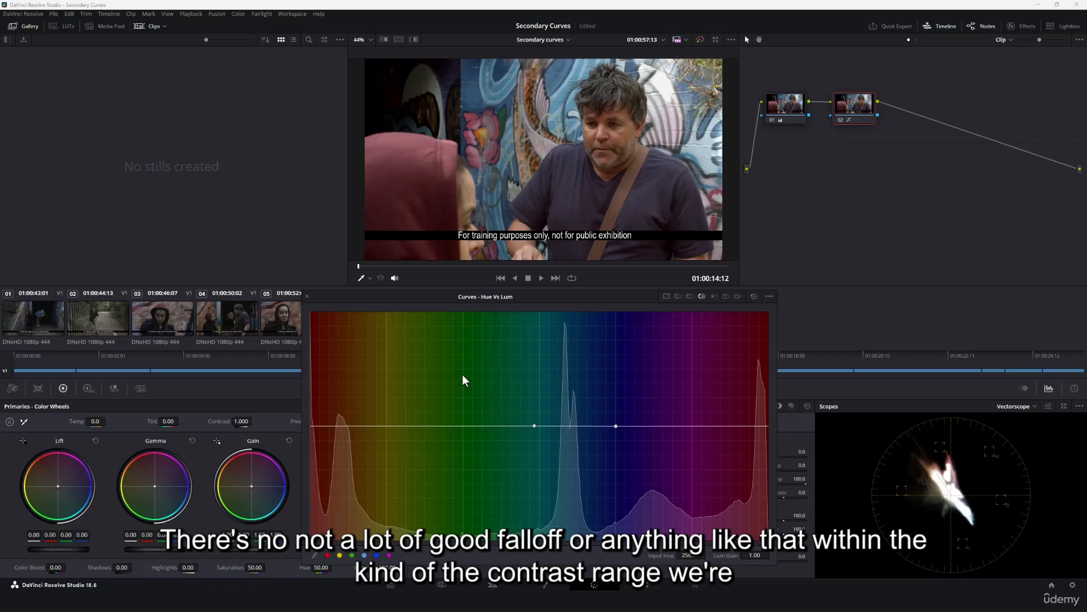
right_click(534, 425)
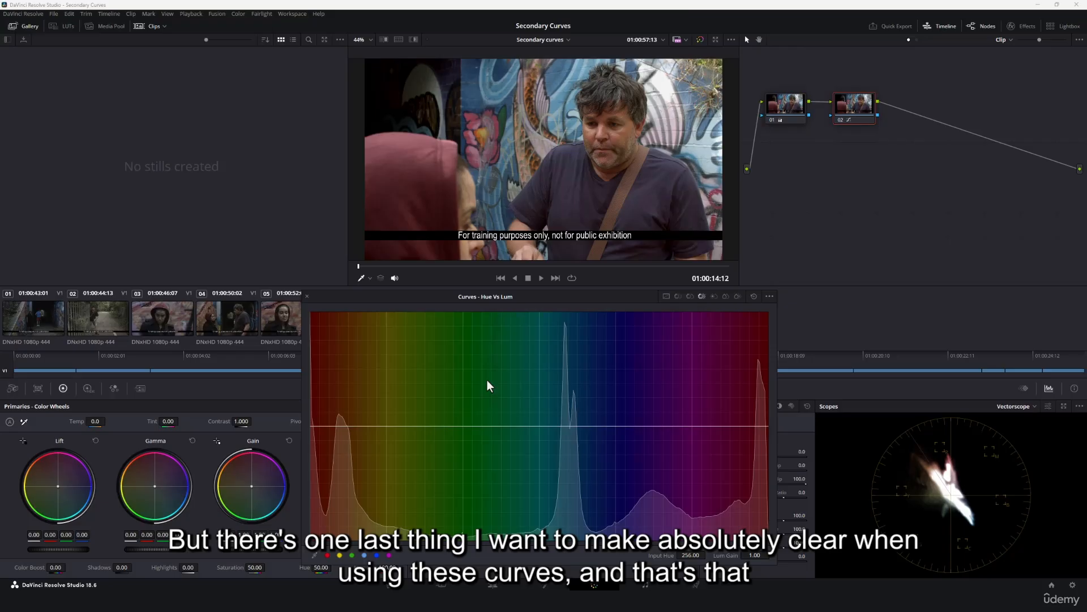
- Shape a smooth sweeping Hue Vs Lum curve, raising input hue 340.00 to 1.21 and lowering 206.00 to 0.87, then reset the curve
click(342, 425)
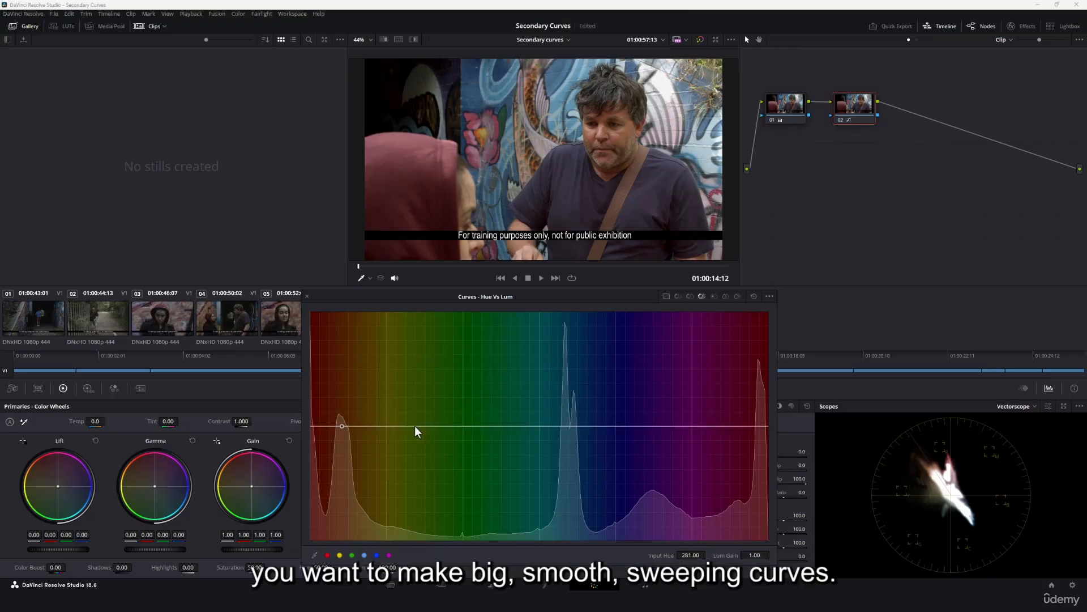
drag(422, 426, 495, 395)
drag(432, 416, 420, 403)
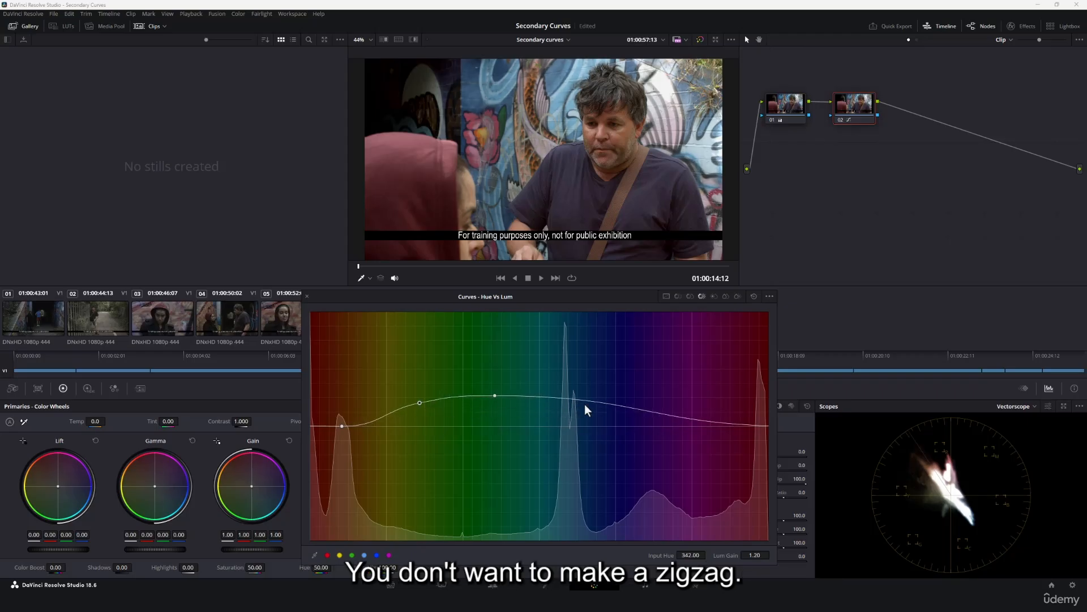
drag(585, 403, 584, 426)
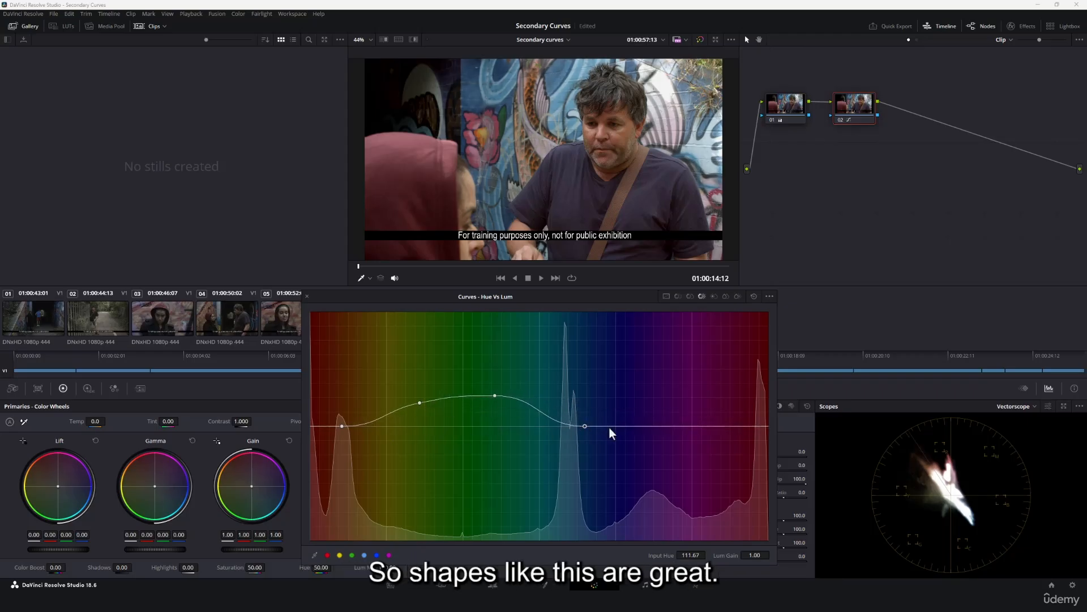
drag(705, 426, 705, 441)
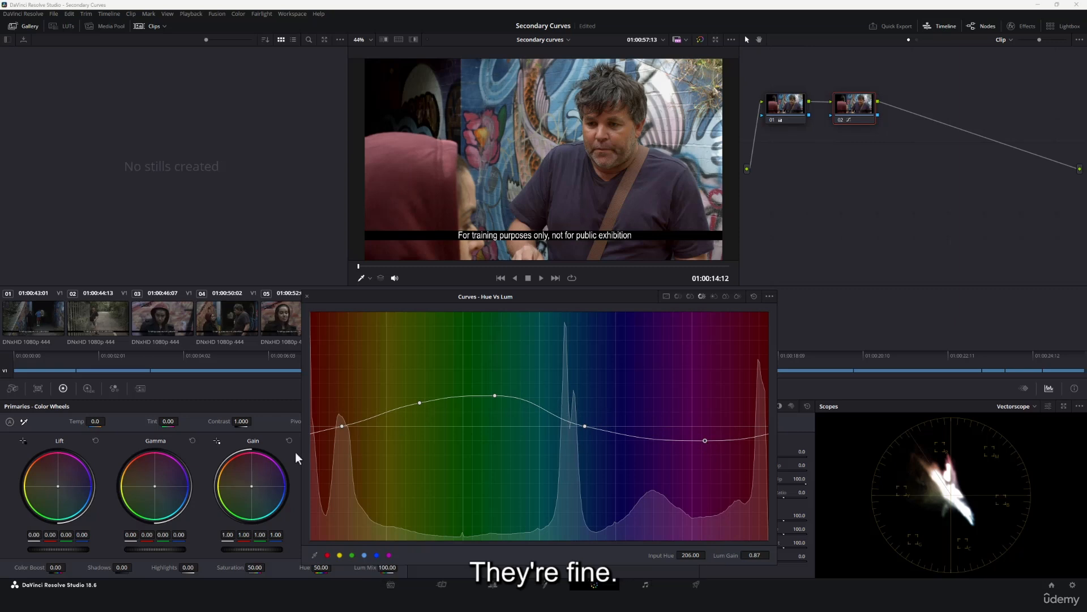
click(419, 402)
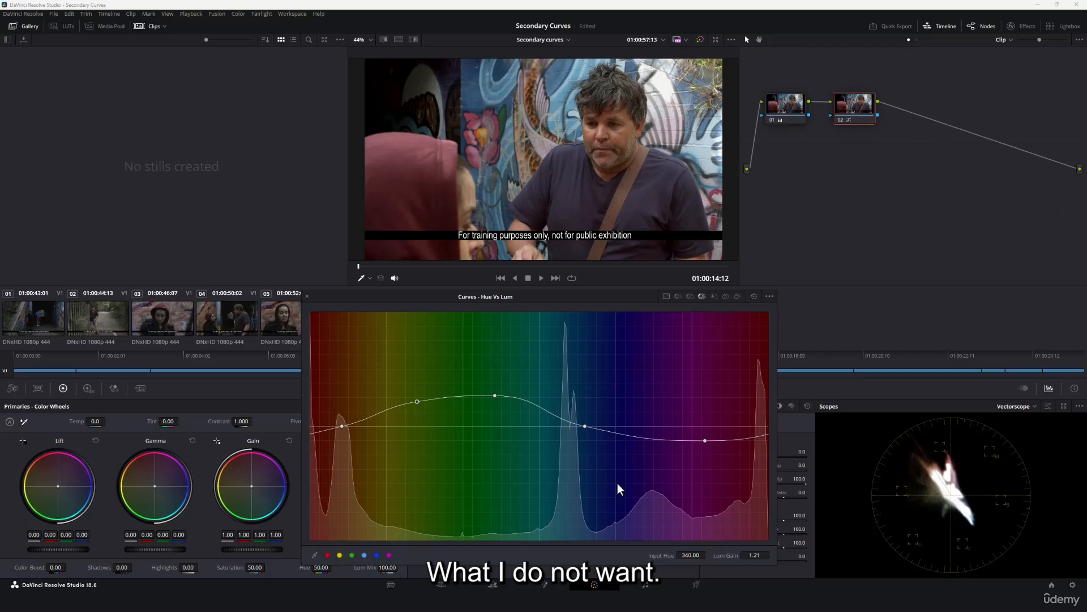
click(753, 296)
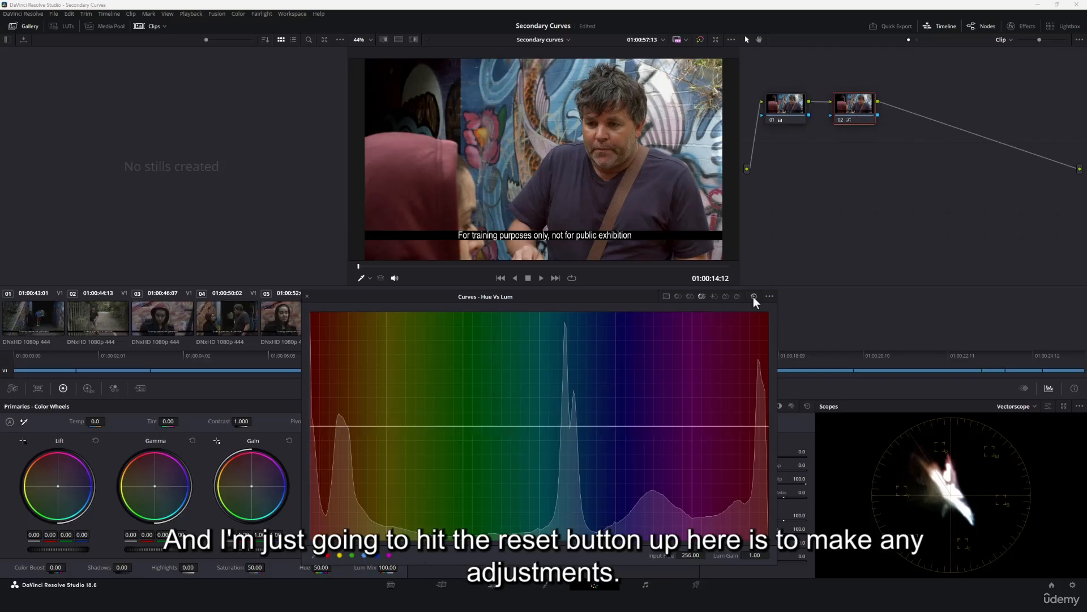
- Bracket the blues and build a sharp zigzag of closely spaced points between, including input hue 94.73 at lum gain 1.57 and 116.33 at 0.88
click(536, 425)
click(651, 425)
drag(548, 425, 563, 361)
click(609, 423)
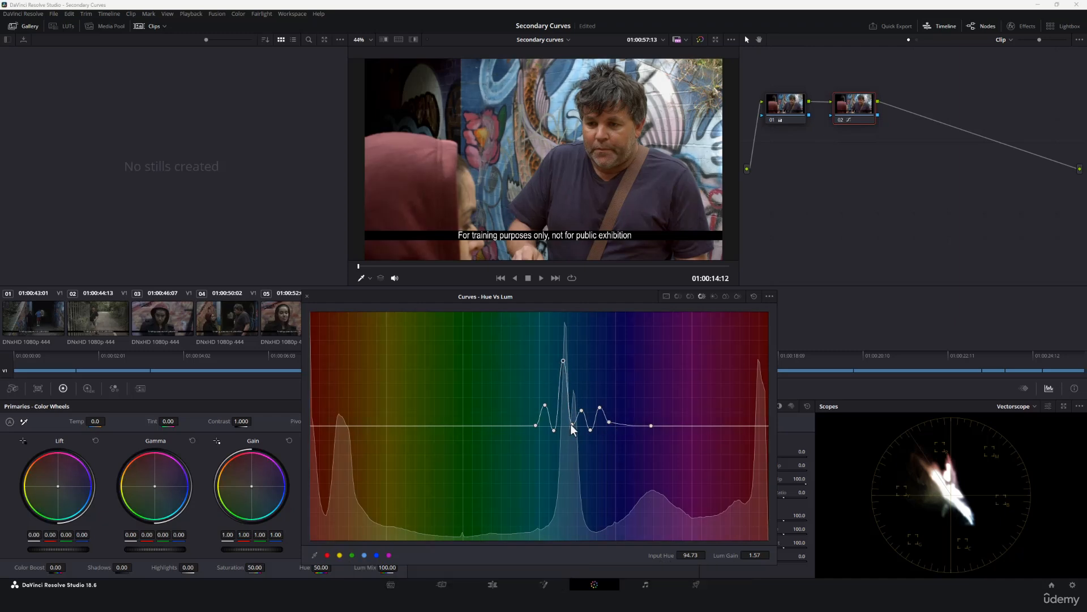
drag(572, 424, 576, 469)
click(554, 430)
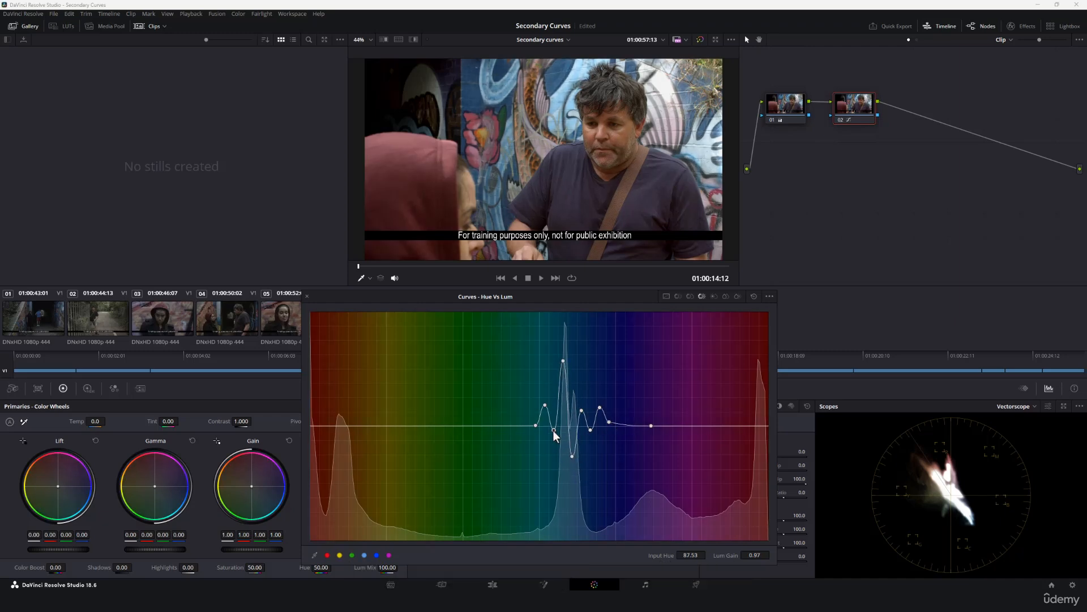
drag(582, 410, 582, 376)
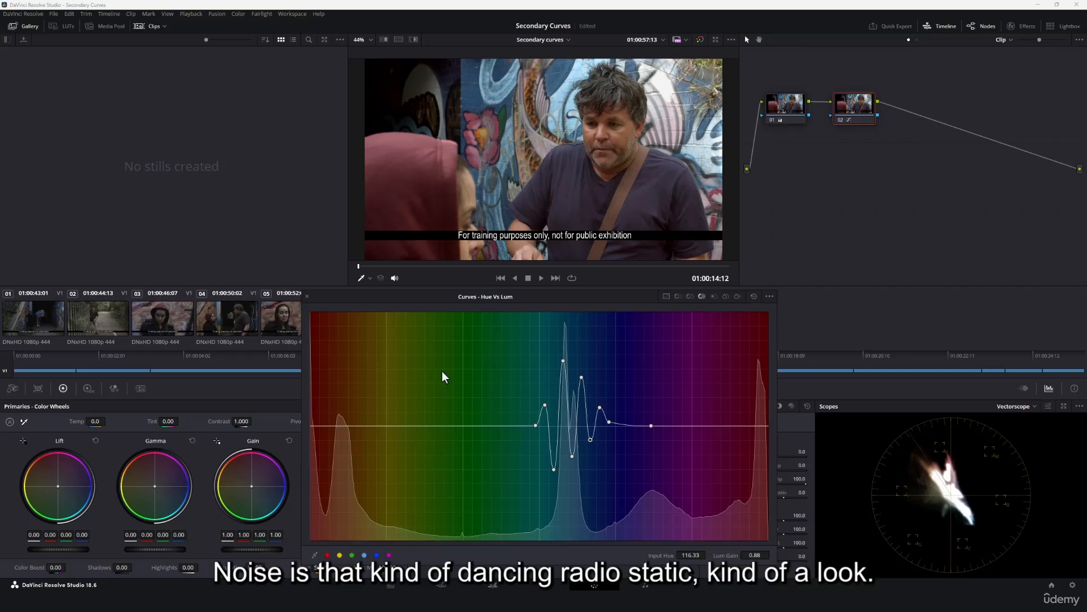
- Zoom in on the blue wall and play the clip in a loop to check for noise from the zigzag curve
scroll(510, 113, up, 4)
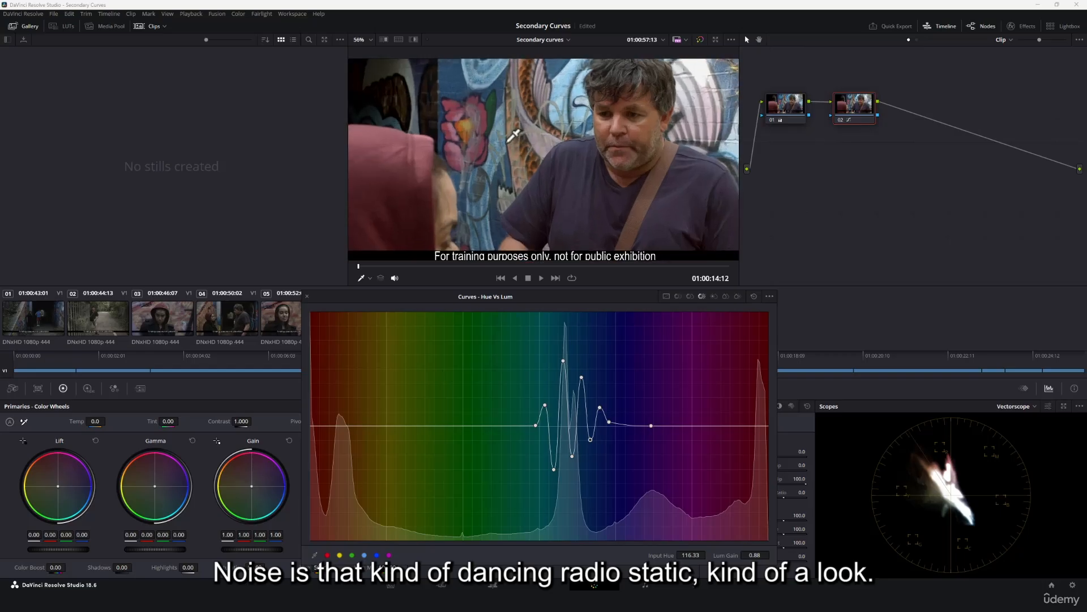
drag(533, 88, 529, 150)
click(571, 277)
click(540, 278)
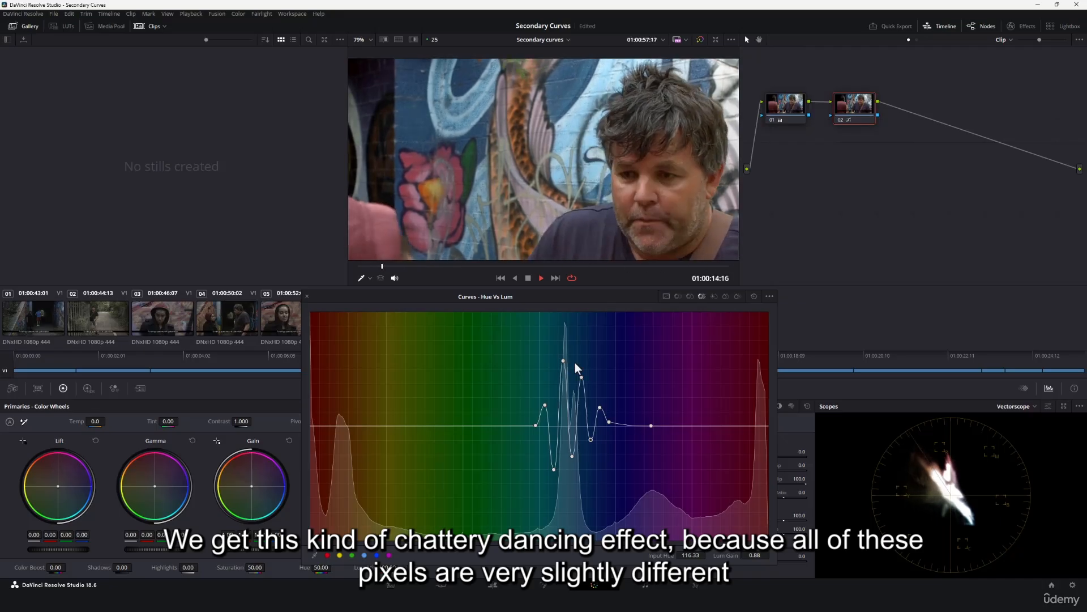
click(525, 277)
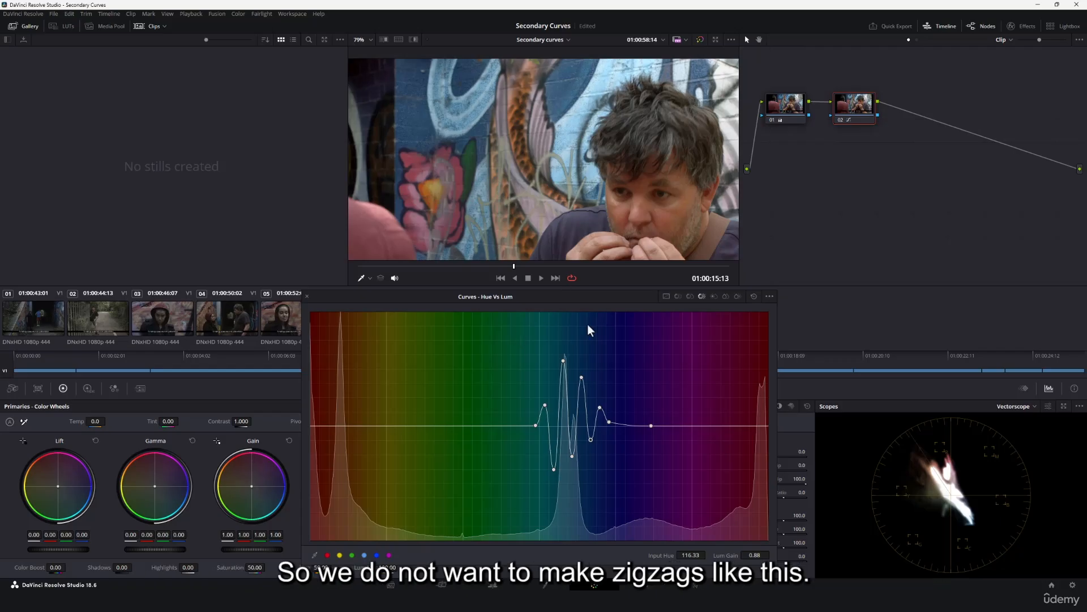
- Delete the extra zigzag points and raise the single remaining blue midpoint to lum gain 1.18 at input hue 101.67
right_click(545, 405)
right_click(563, 361)
right_click(582, 376)
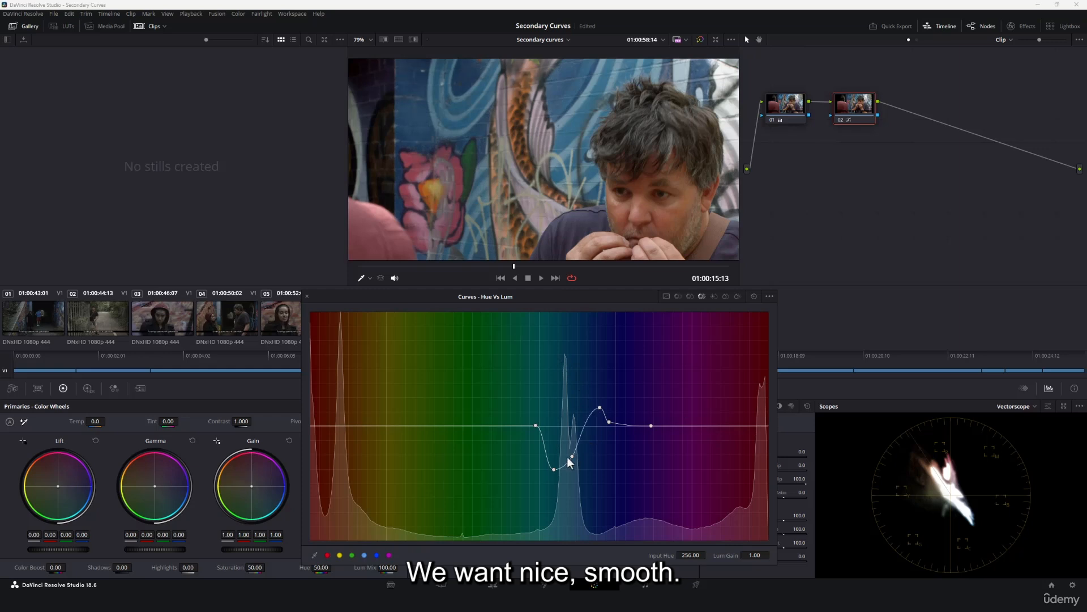
right_click(572, 456)
right_click(599, 408)
right_click(608, 422)
drag(552, 470, 571, 444)
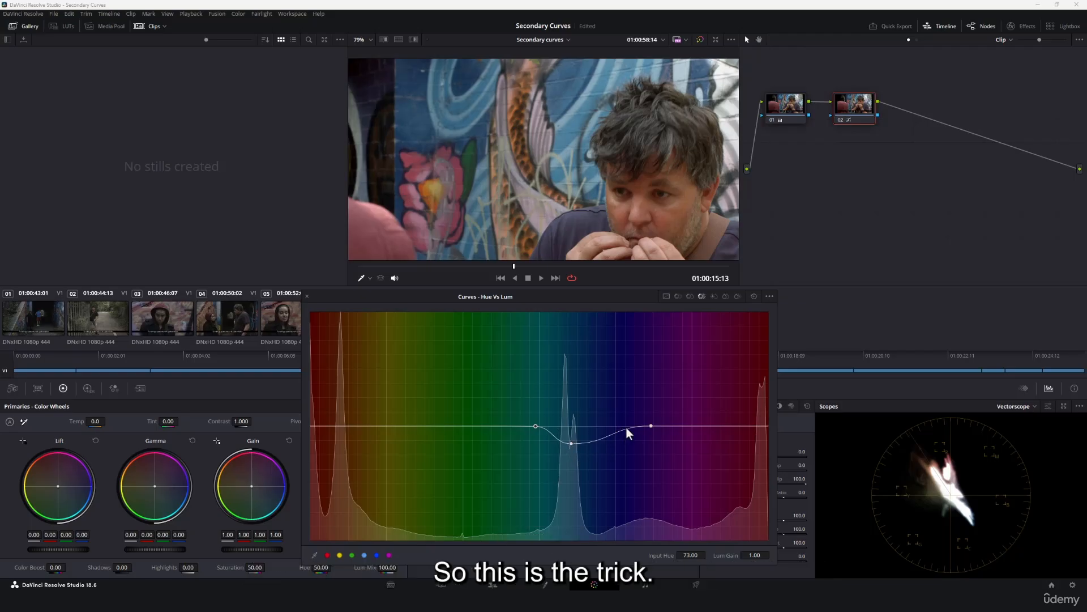
drag(570, 444, 572, 407)
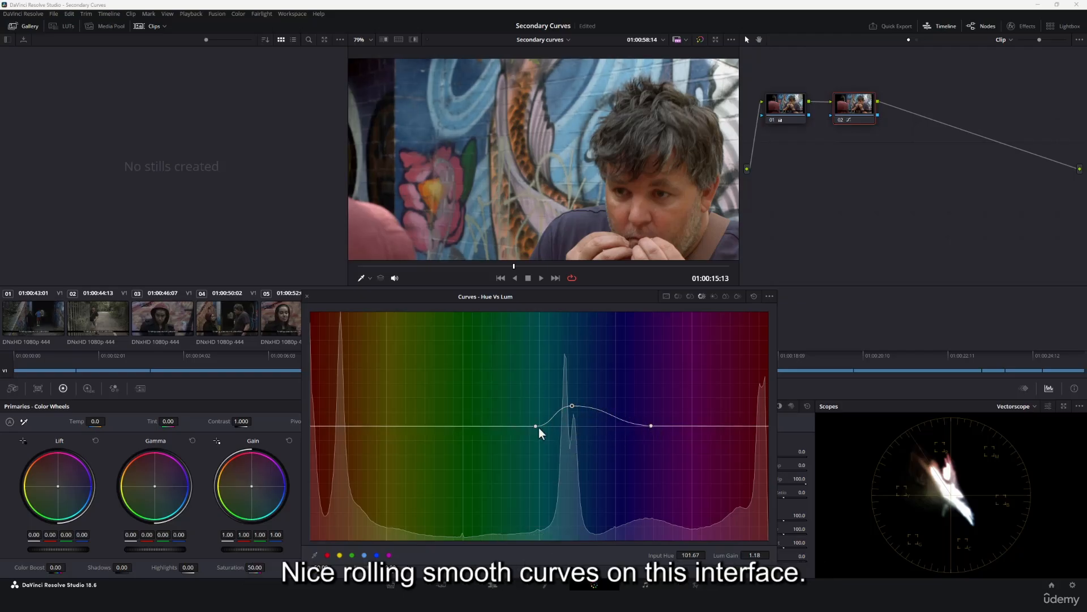
- Dock the curve window, show the whole frame and turn node 02 off and on to compare the grade
click(307, 296)
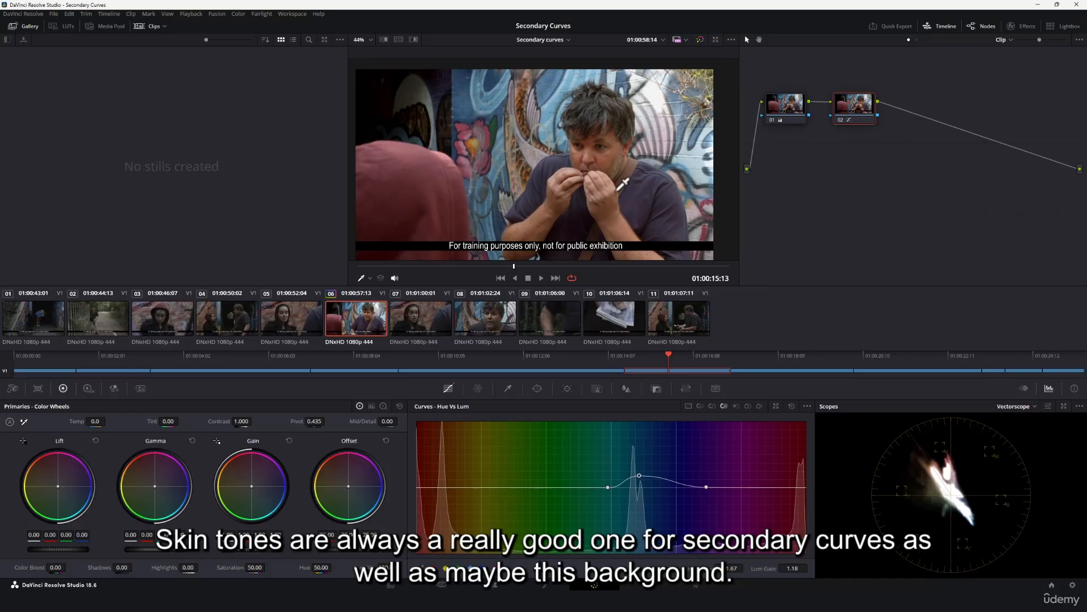
click(843, 120)
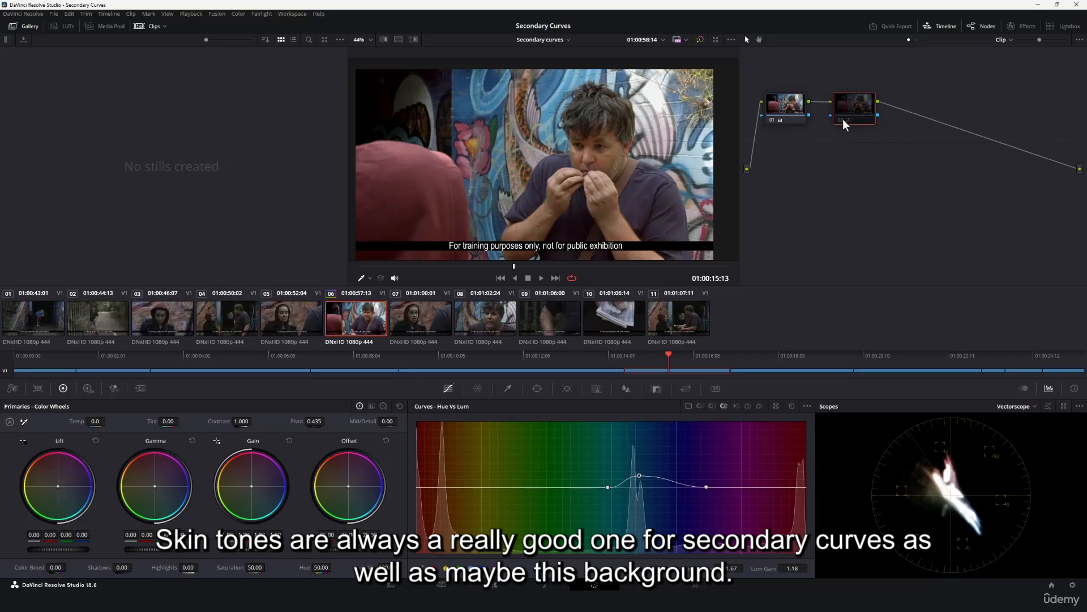
click(842, 119)
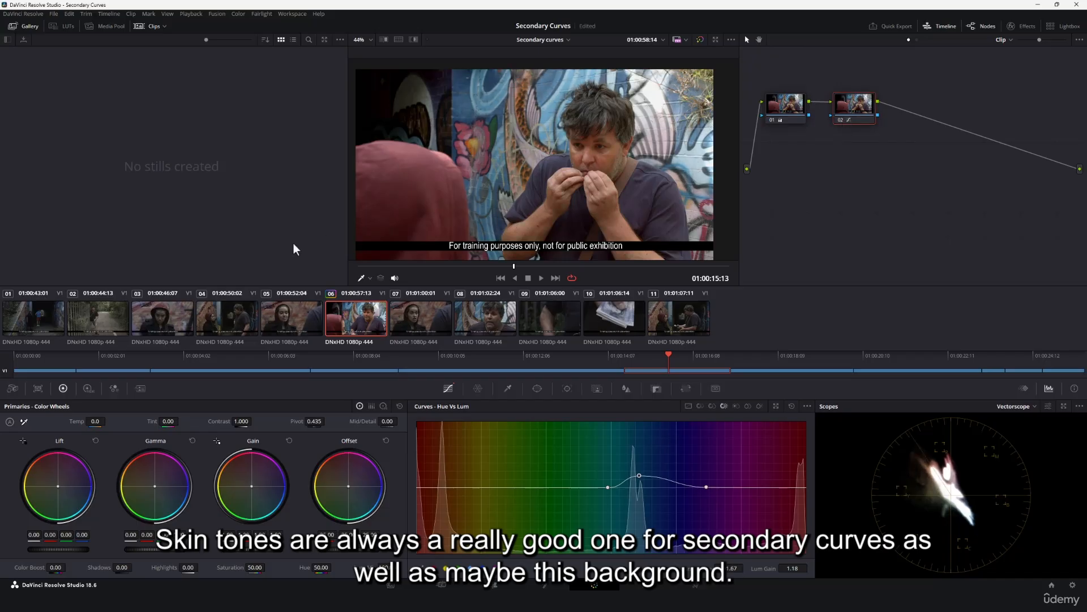
- Review the foliage in clip 02 and the skin tones in clips 06 and 05 as candidates for secondary curves
click(107, 319)
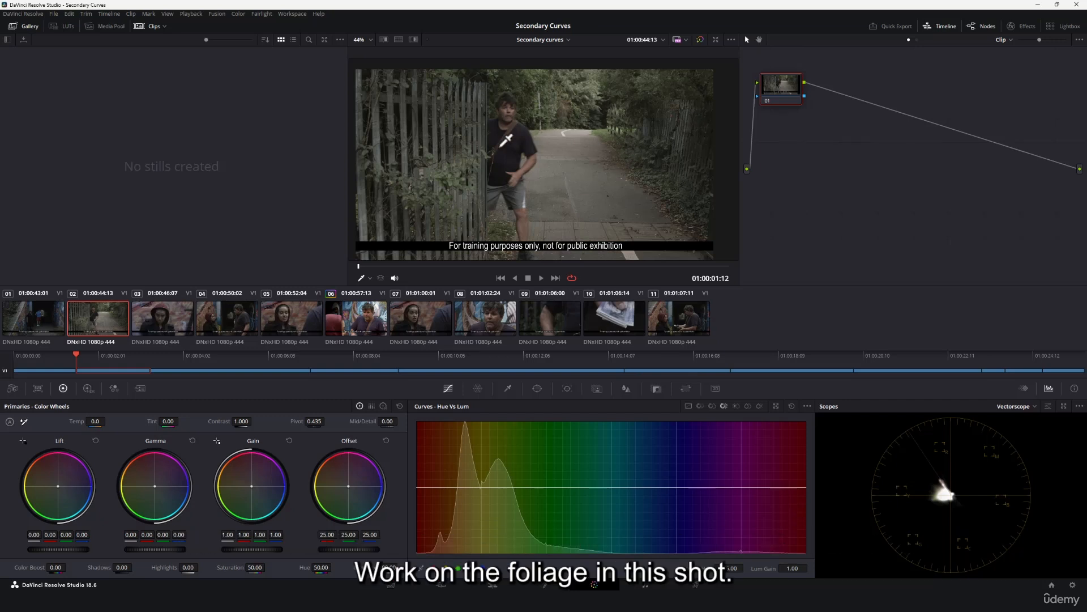
click(356, 327)
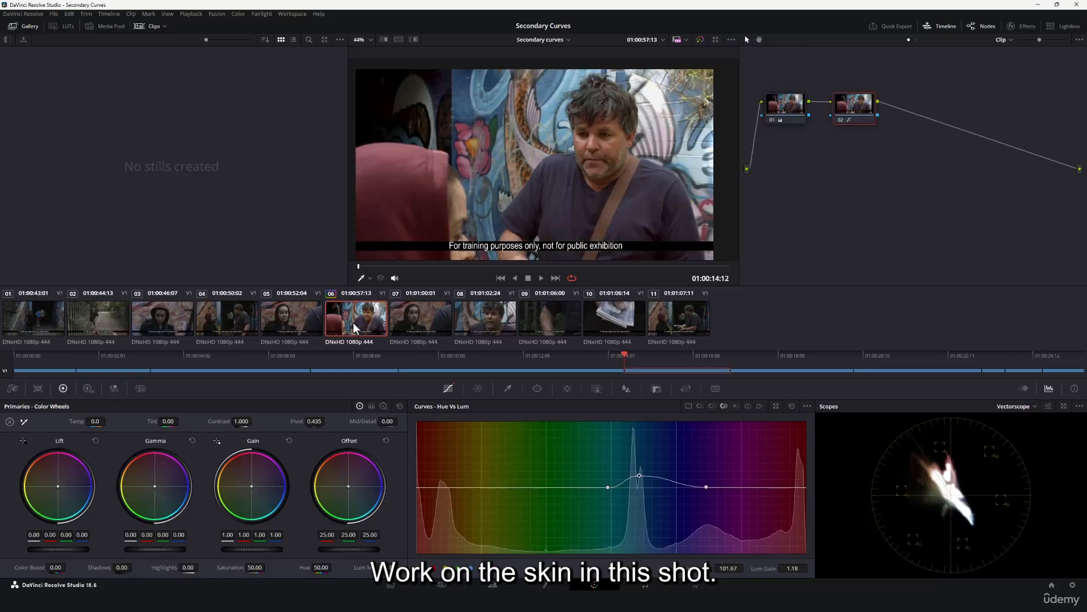
click(304, 331)
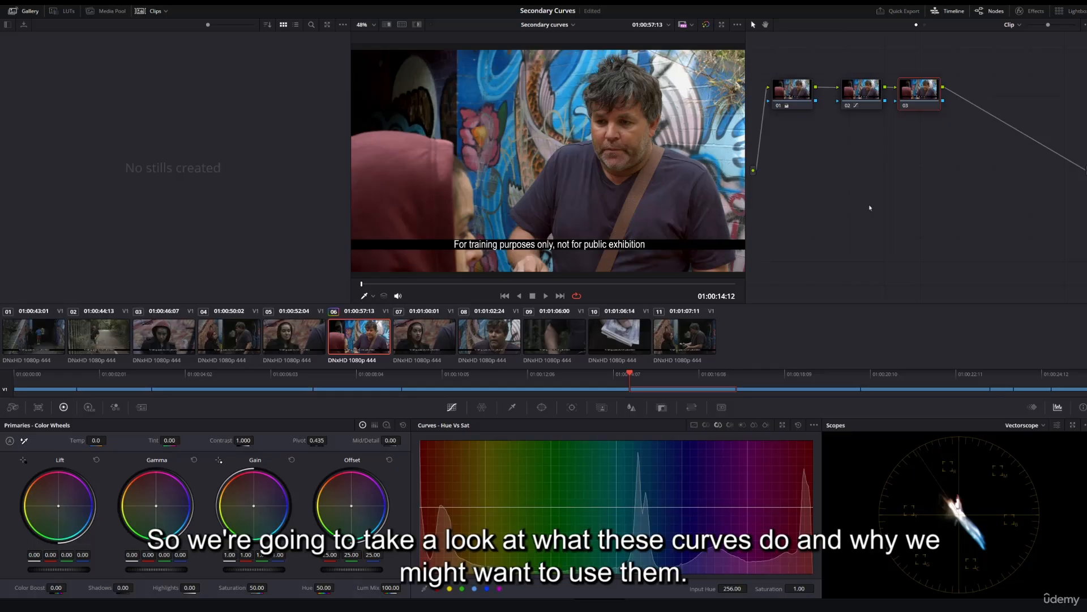
- Select node 03 and bring up its Lum Vs Sat curve in an enlarged floating window
drag(921, 91, 931, 91)
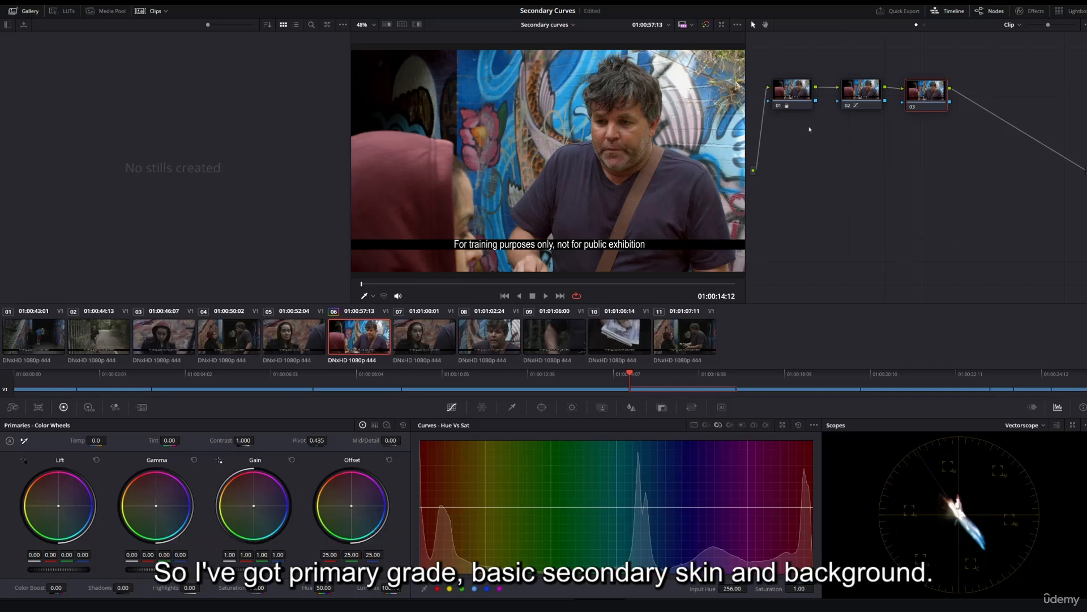
click(862, 92)
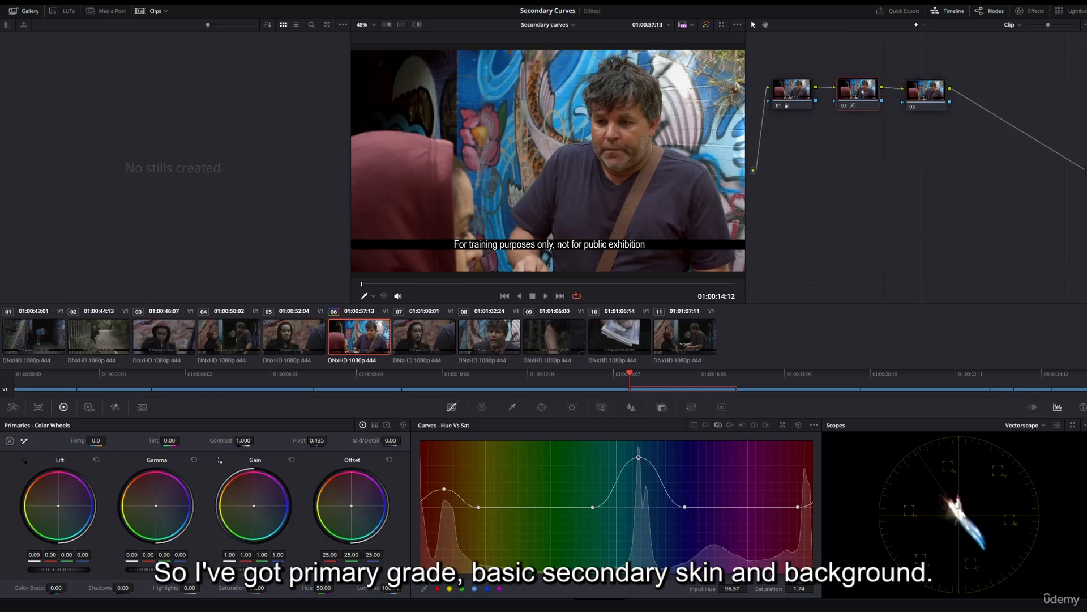
click(918, 90)
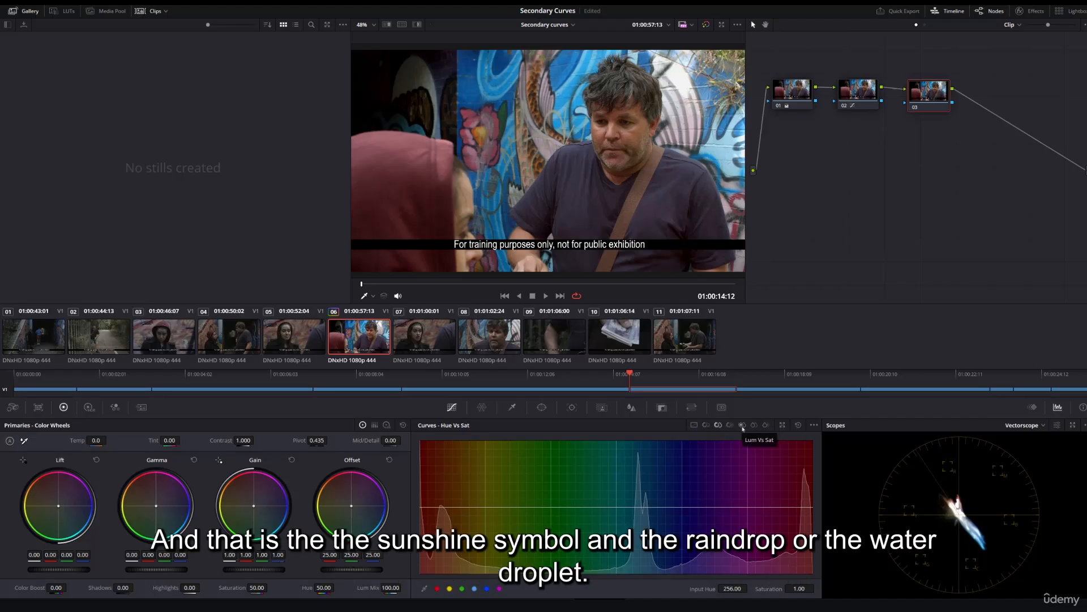
click(742, 428)
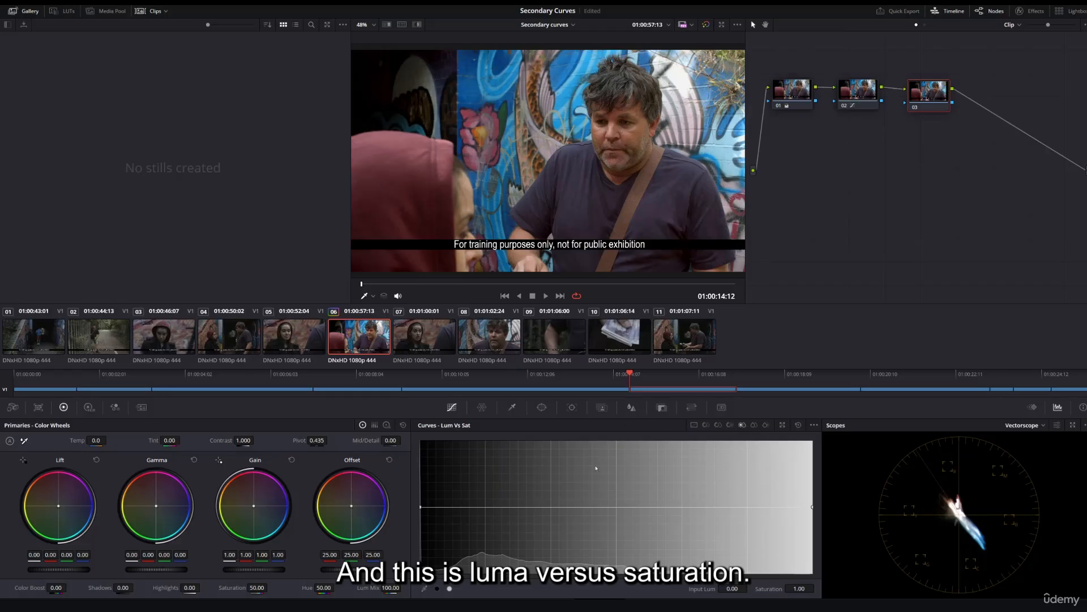
click(782, 425)
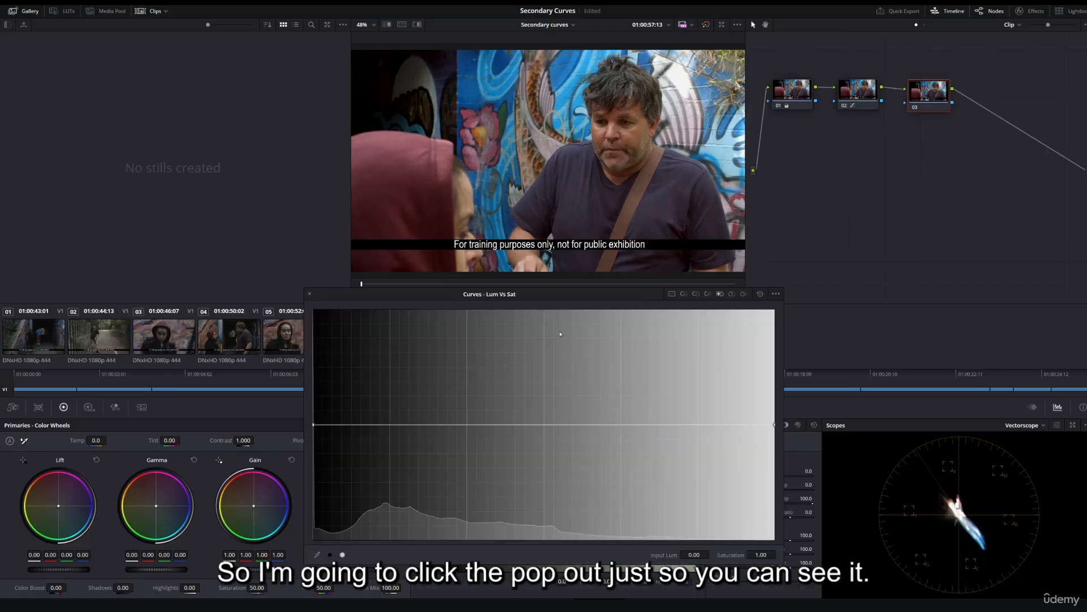
drag(532, 294, 543, 240)
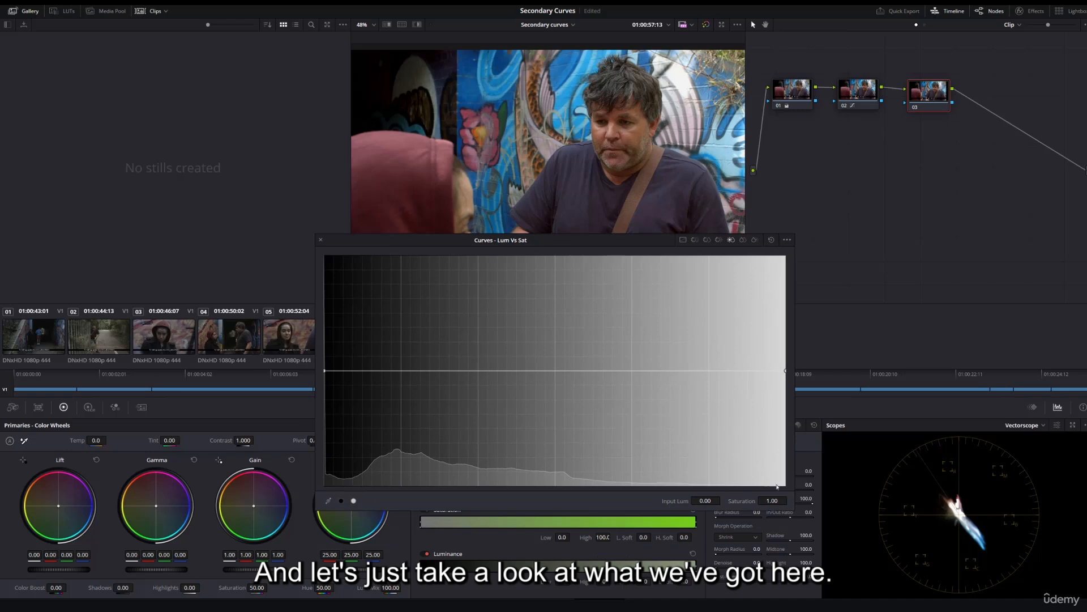
drag(795, 508, 848, 542)
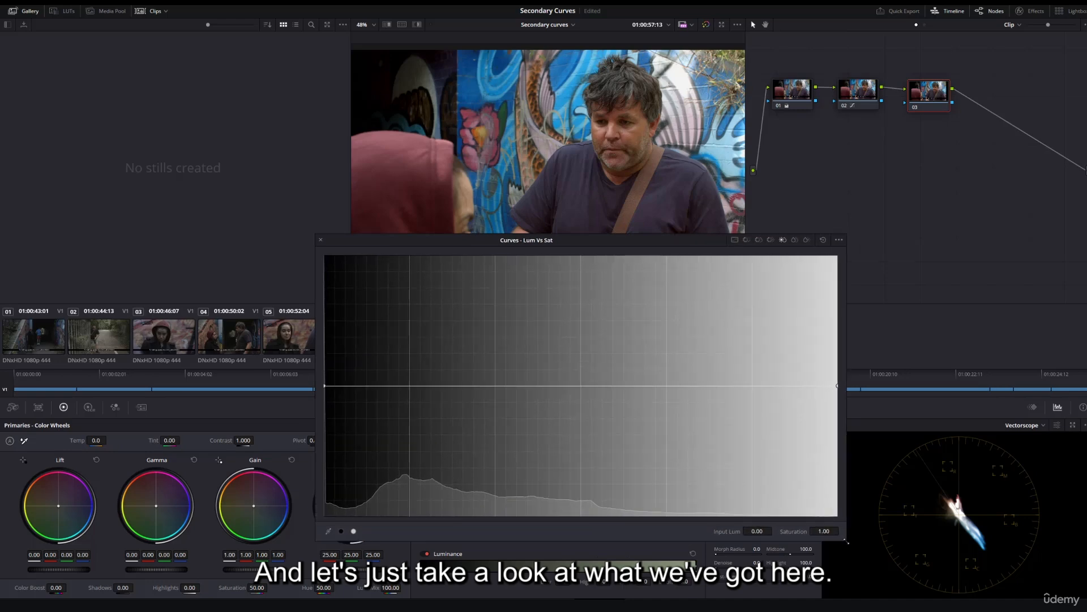
drag(598, 243, 586, 239)
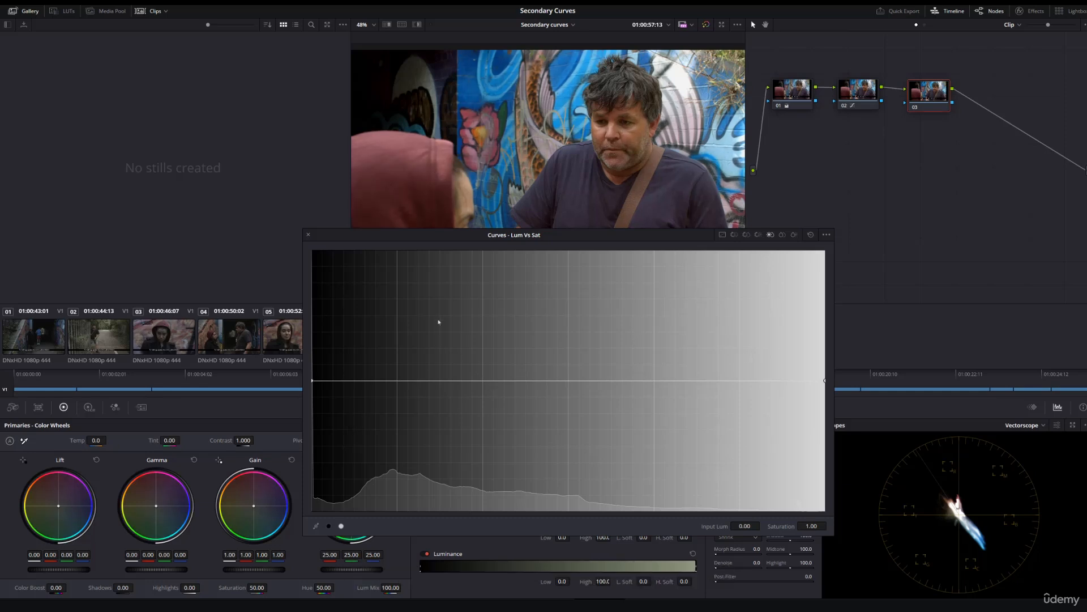
drag(449, 235, 452, 243)
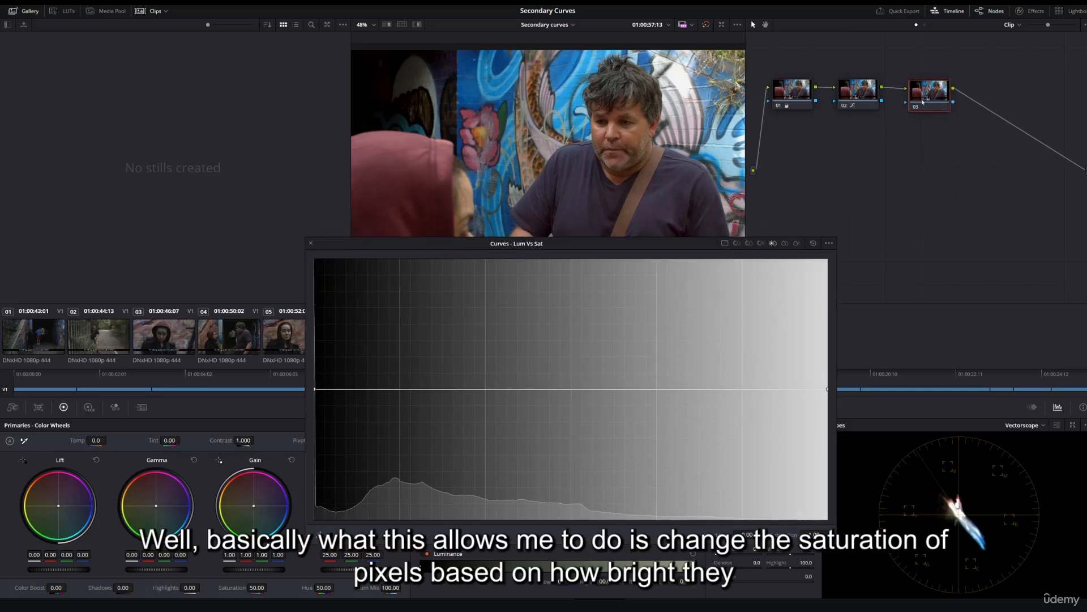
- Dock the Lum Vs Sat curve window, then float it again just below the subtitle in the viewer
drag(922, 102, 924, 103)
drag(316, 249, 335, 253)
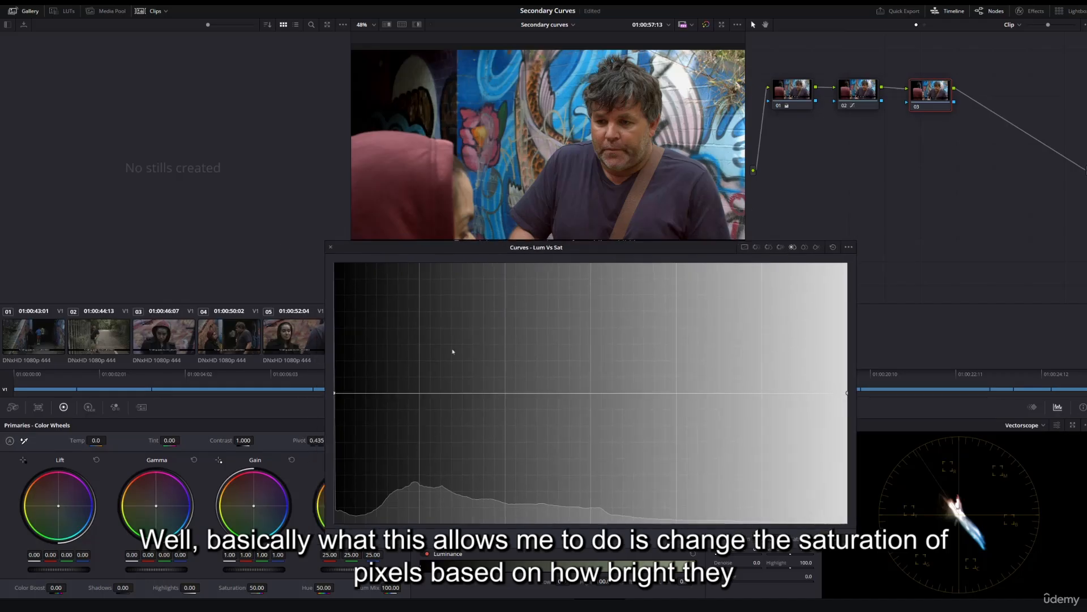
click(330, 247)
click(862, 101)
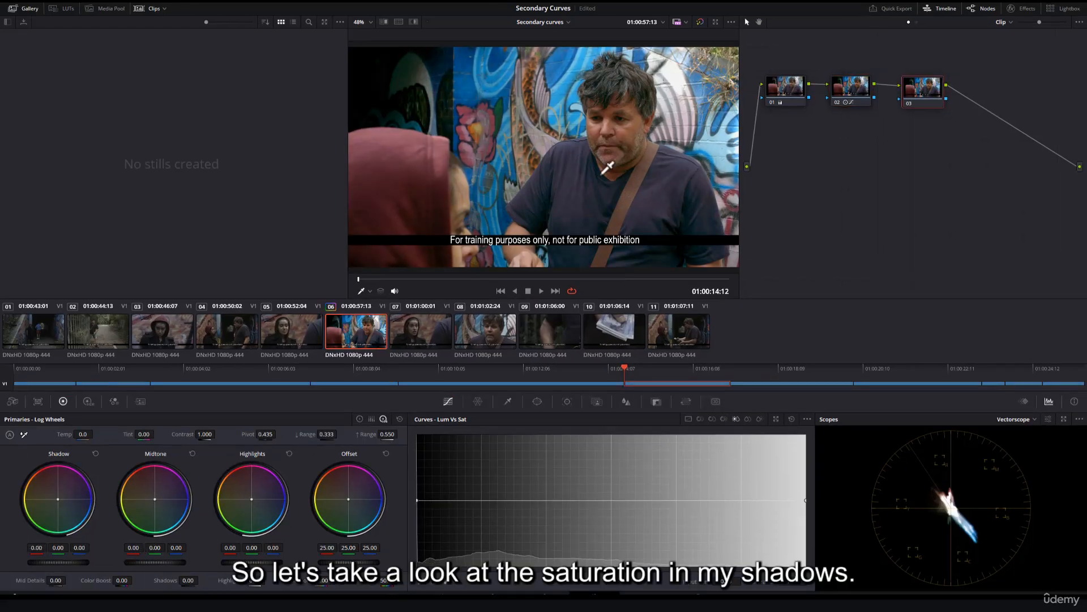
click(776, 419)
drag(582, 246, 578, 264)
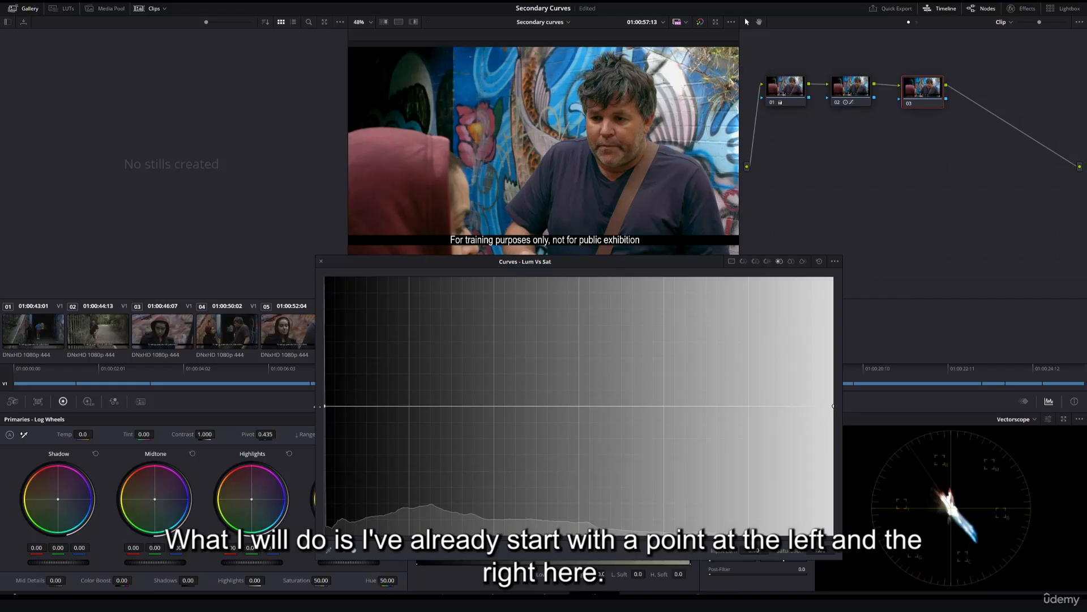
- Add an anchor point on the baseline in the shadows and lower the black end point to saturation 0.47
drag(325, 406, 332, 420)
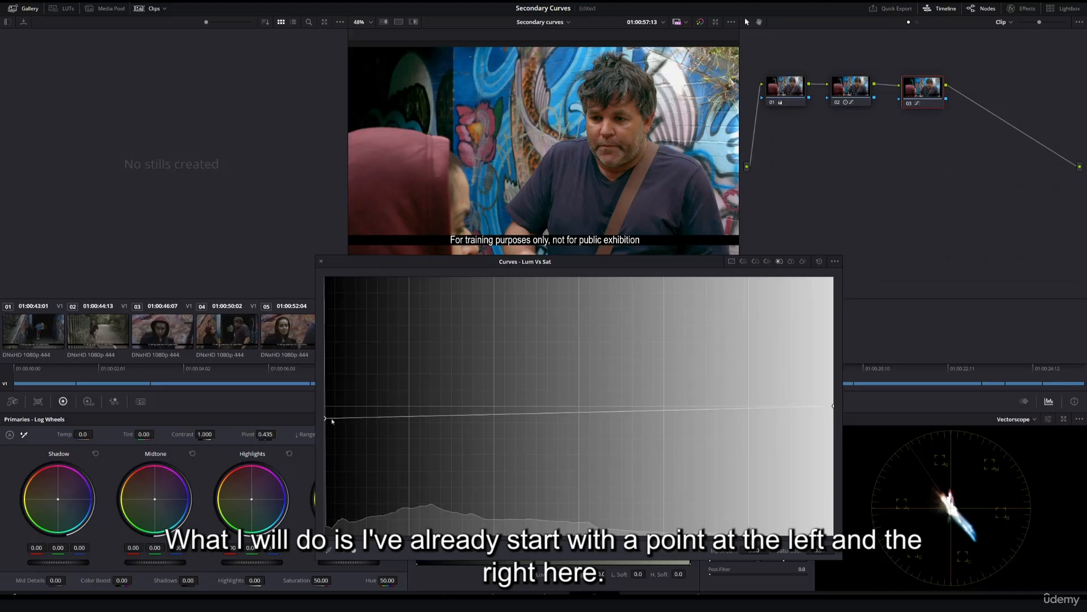
drag(832, 407, 833, 409)
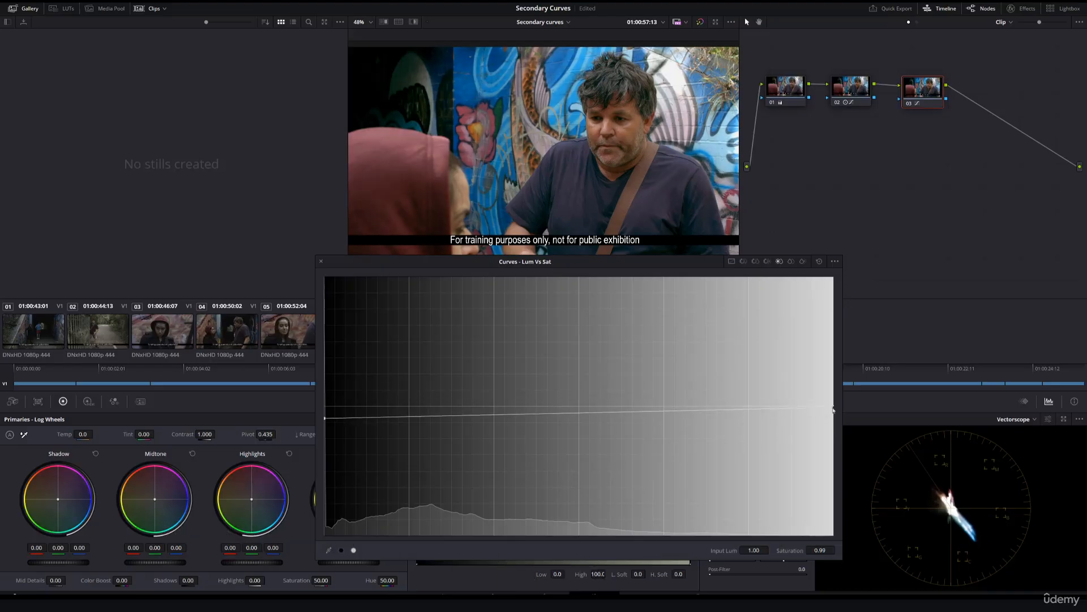
drag(324, 417, 399, 408)
click(396, 407)
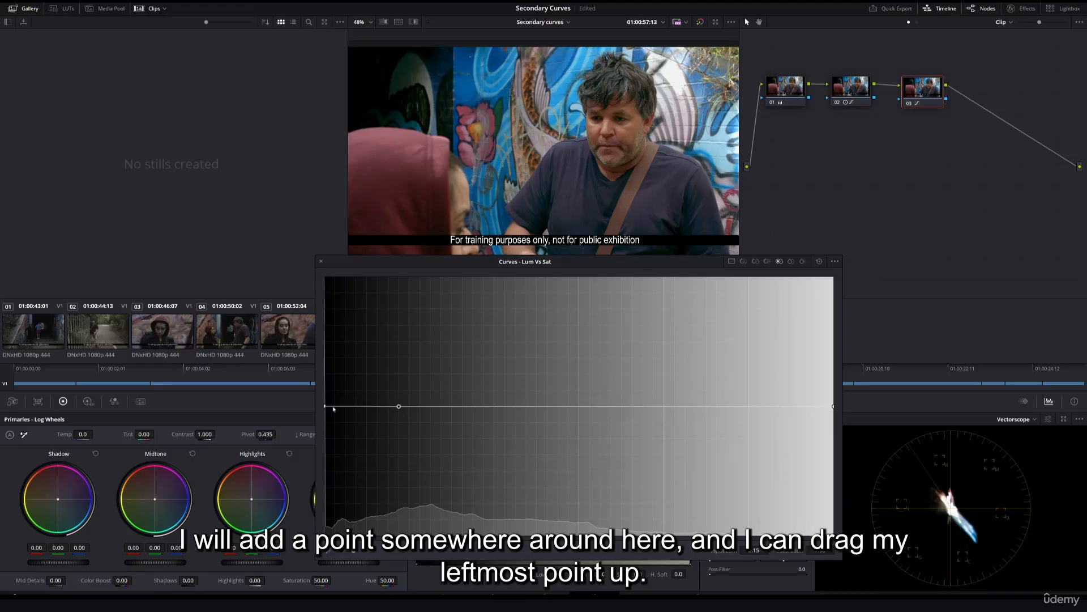
drag(325, 407, 340, 498)
drag(399, 406, 443, 408)
mouse_move(325, 496)
mouse_down()
mouse_move(326, 375)
mouse_move(326, 474)
mouse_up()
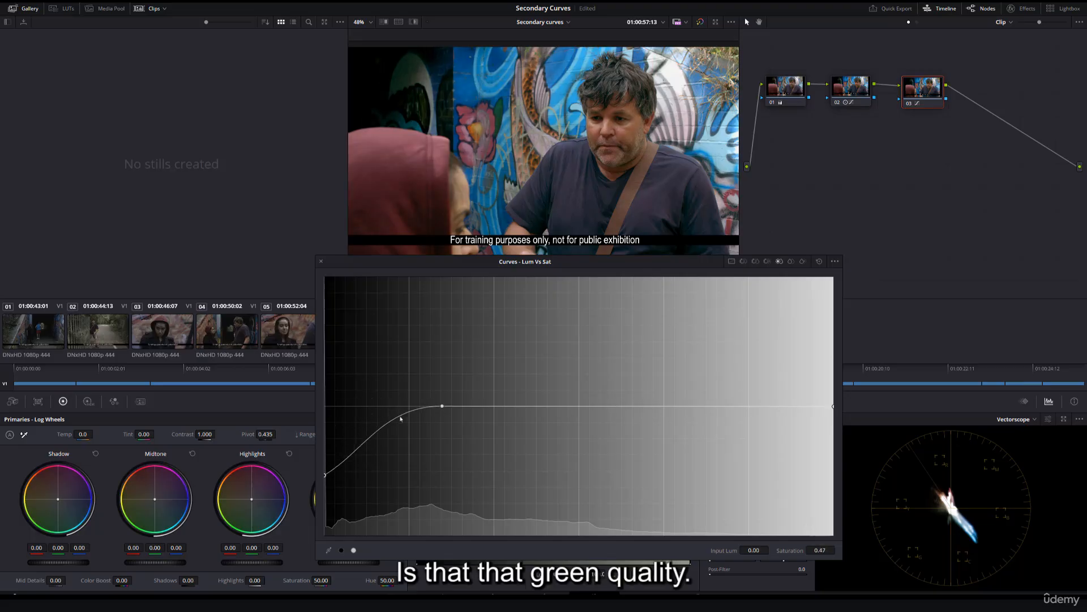
- Add a midpoint on the shadow slope, lower the black end to saturation 0.32 and extend the baseline anchor toward the midtones
drag(401, 417, 411, 435)
drag(325, 475, 327, 495)
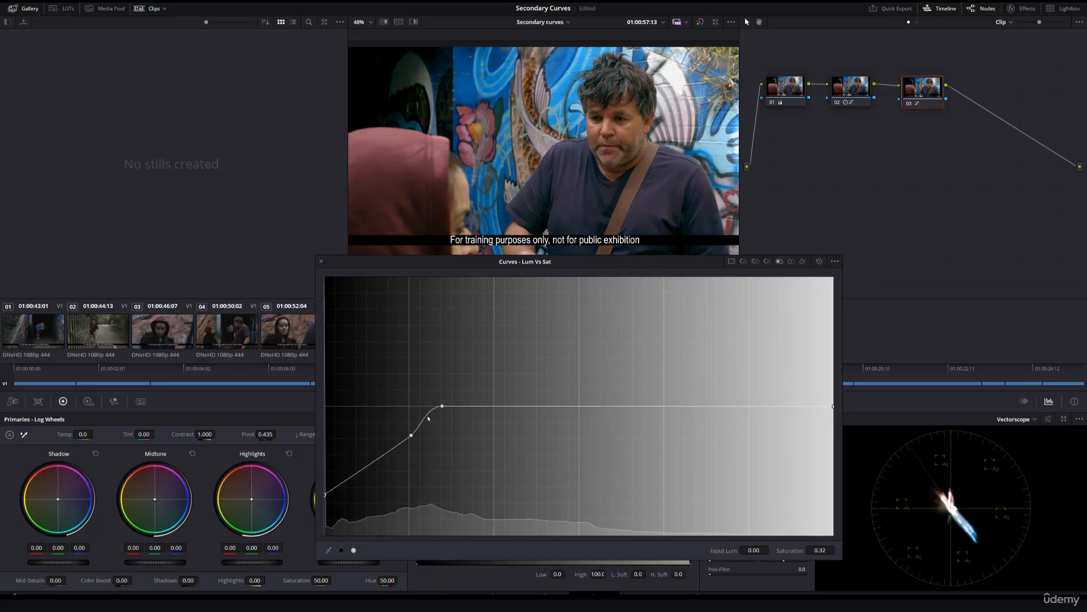
drag(442, 406, 475, 407)
mouse_move(407, 439)
mouse_down()
mouse_move(378, 425)
mouse_move(407, 449)
mouse_move(398, 430)
mouse_move(405, 440)
mouse_up()
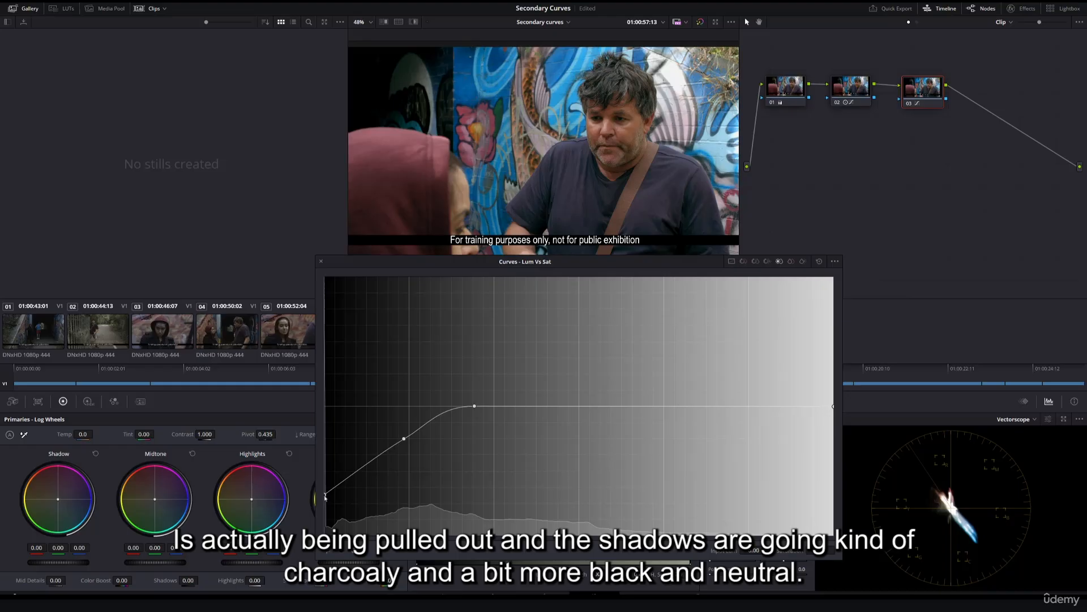
drag(476, 407, 495, 407)
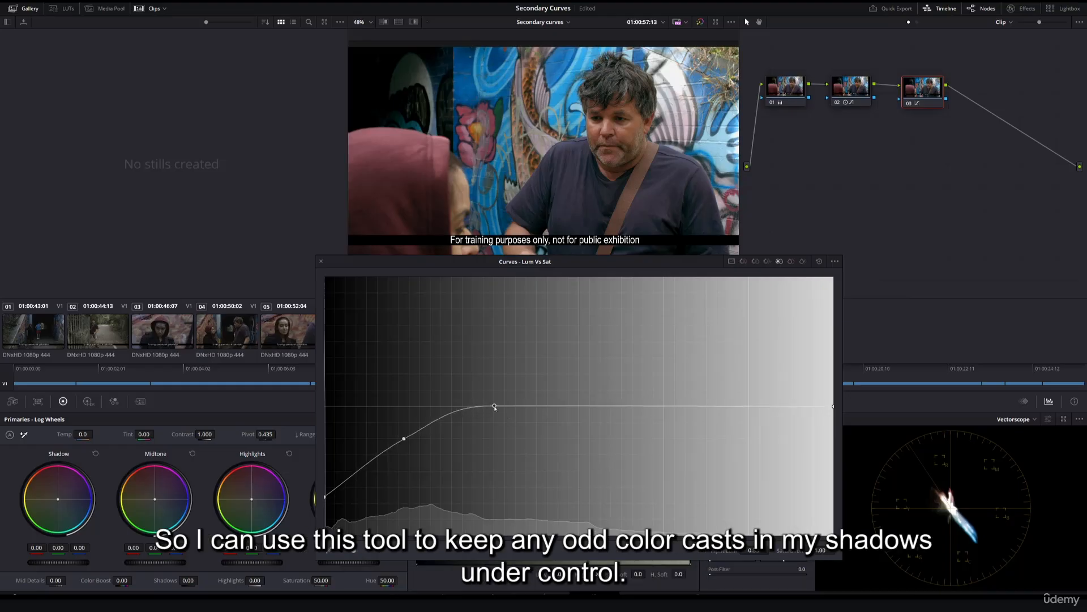
- Refine the shadow roll-off with the black end at saturation 0.20, the midpoint at lum 0.15, saturation 0.68, and a more gradual shoulder
click(404, 439)
drag(325, 499, 325, 502)
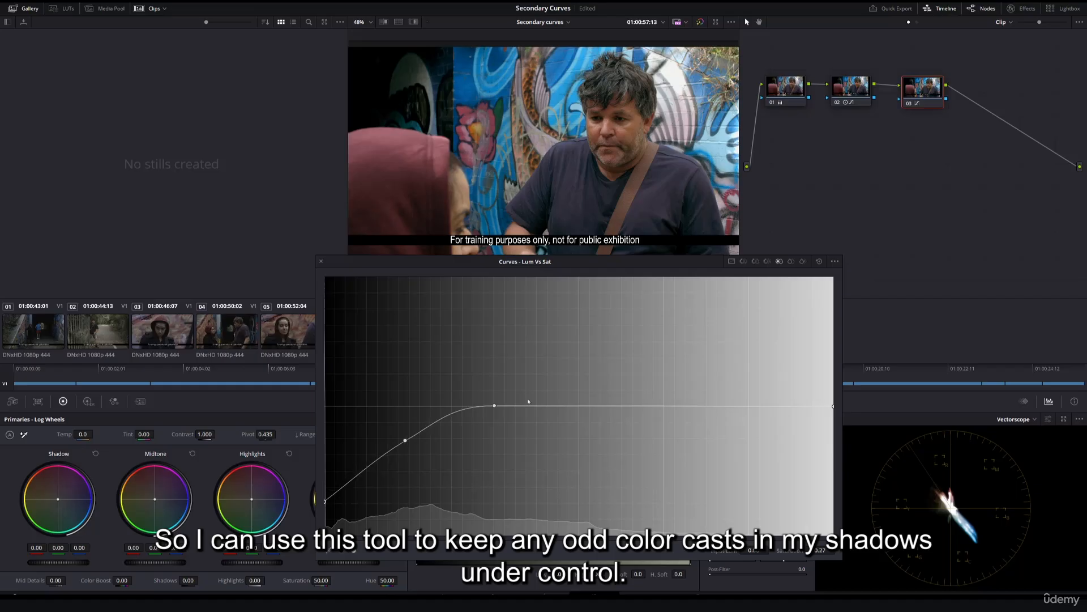
drag(494, 406, 500, 408)
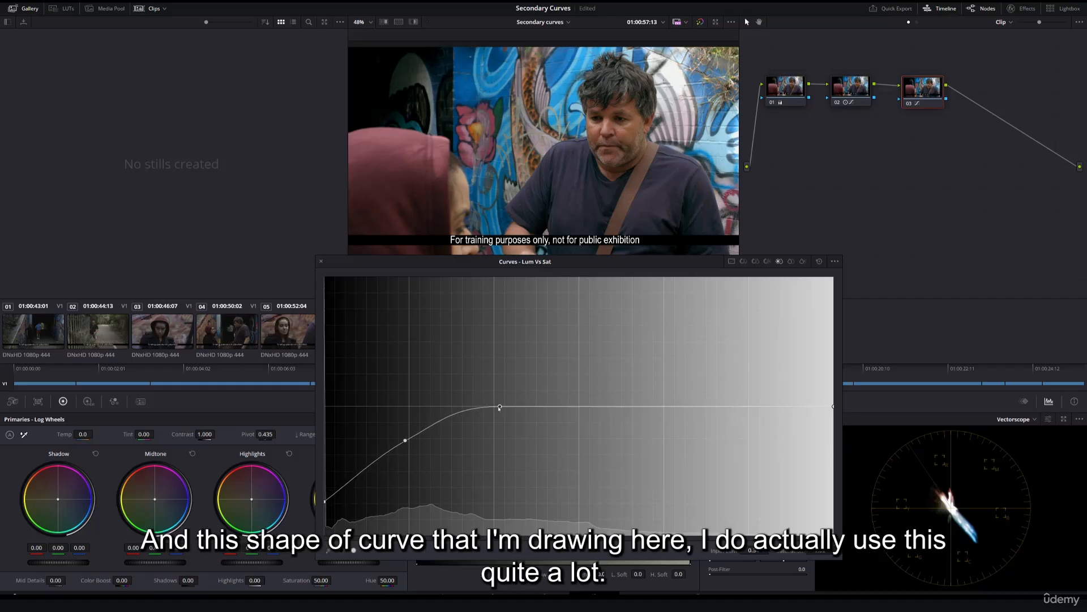
click(399, 441)
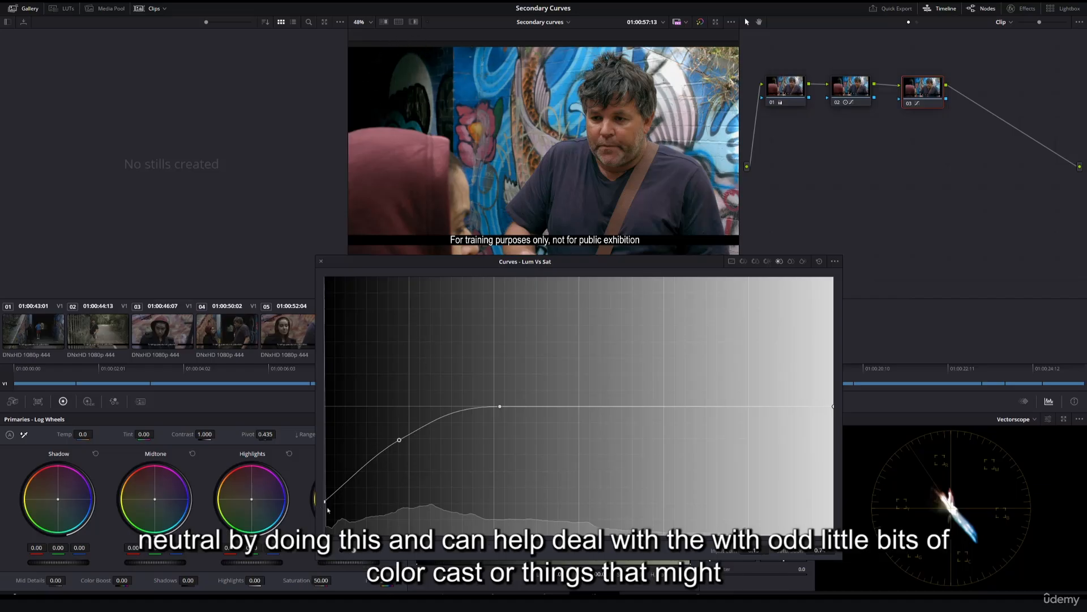
drag(327, 507, 326, 511)
drag(400, 440, 401, 447)
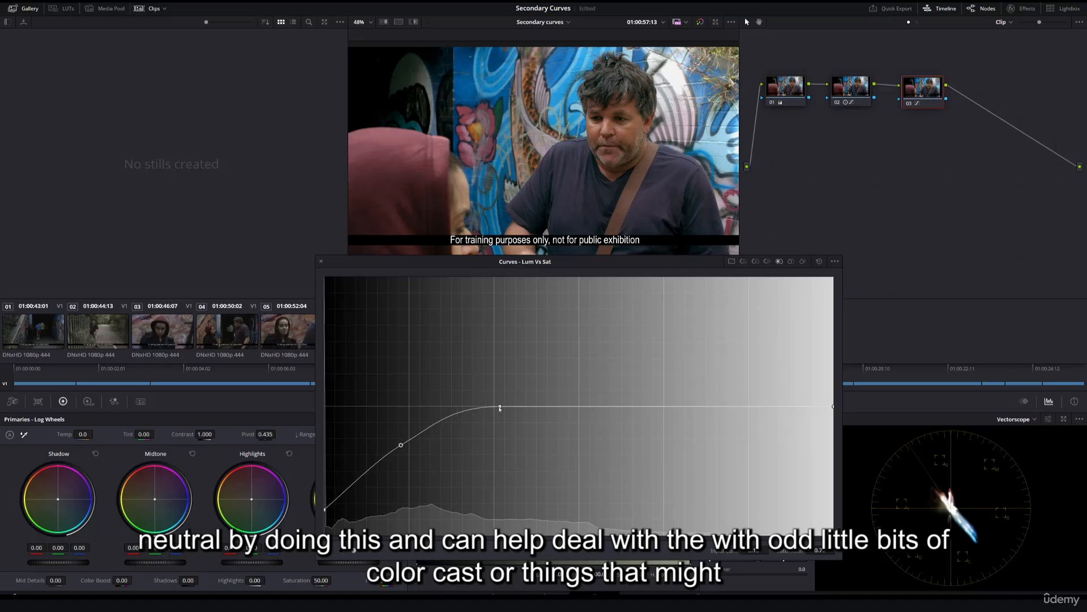
drag(500, 406, 524, 408)
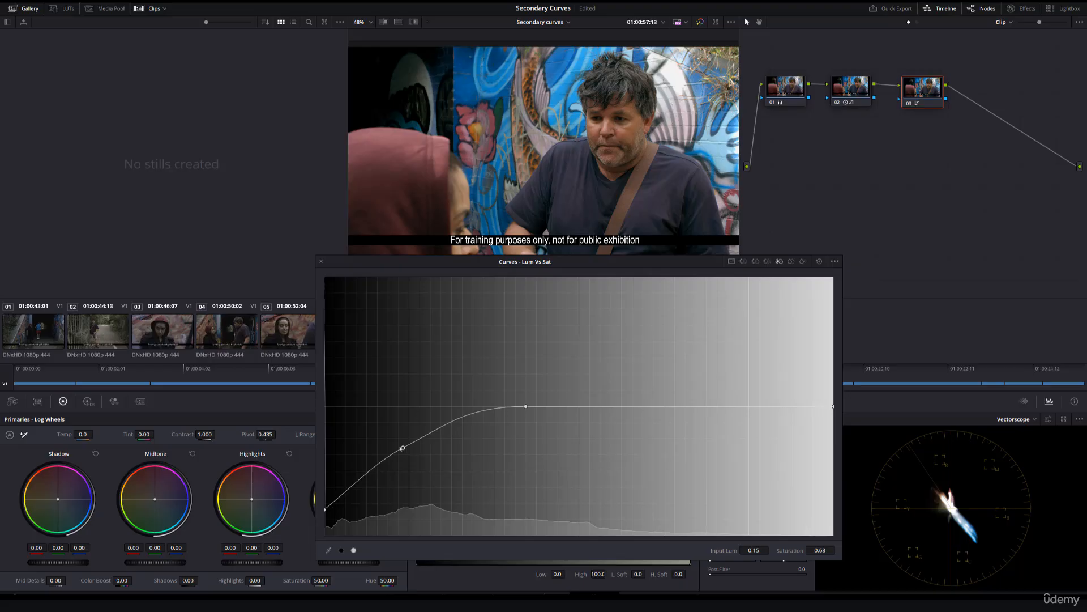
- Turn node 03 off and on repeatedly to compare the shadows before and after desaturation
click(910, 103)
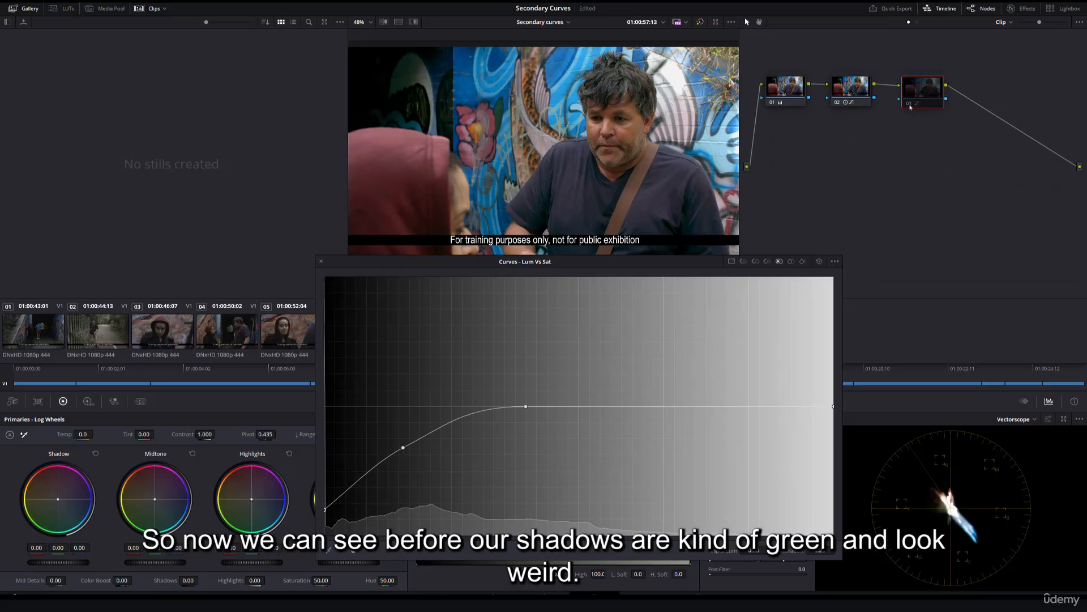
click(909, 104)
click(909, 104)
click(909, 104)
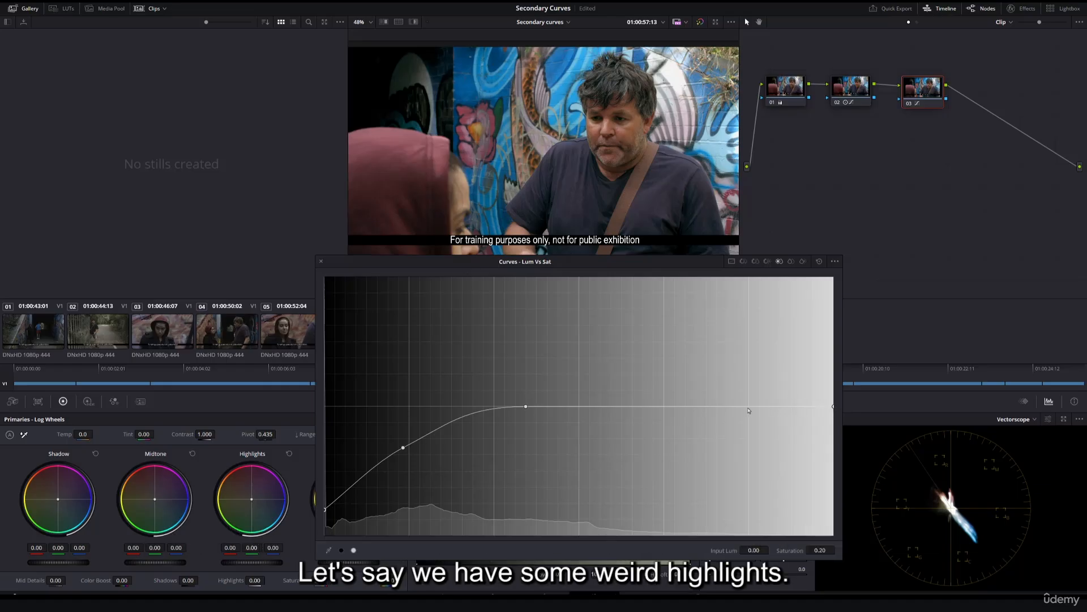
- Add an anchor point on the baseline in the highlights and lower the white end point to desaturate the brightest areas
drag(748, 407, 748, 406)
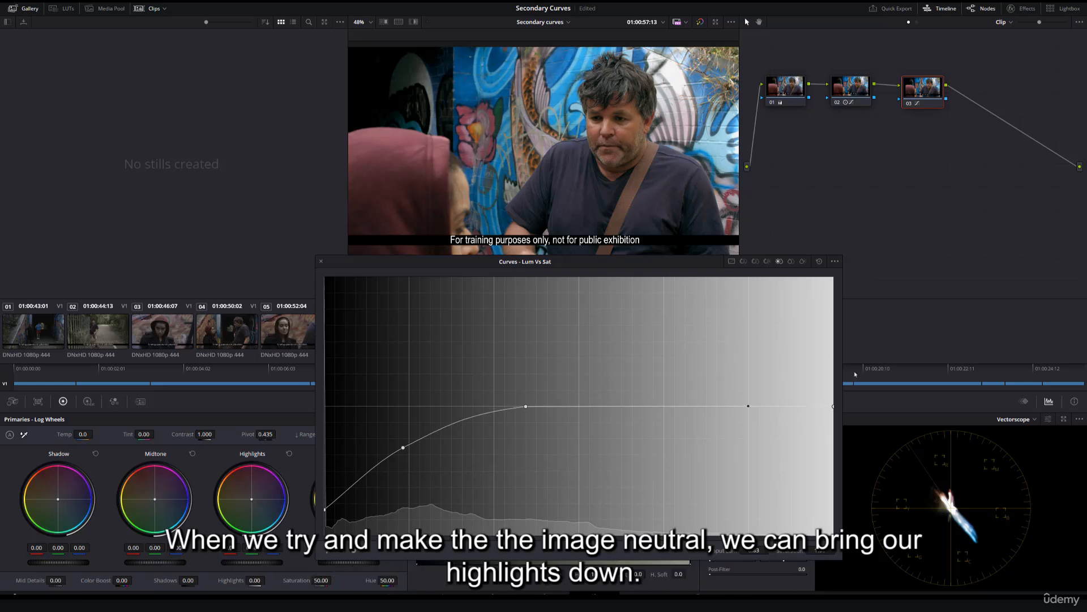
click(832, 407)
drag(819, 328, 823, 456)
drag(749, 407, 717, 407)
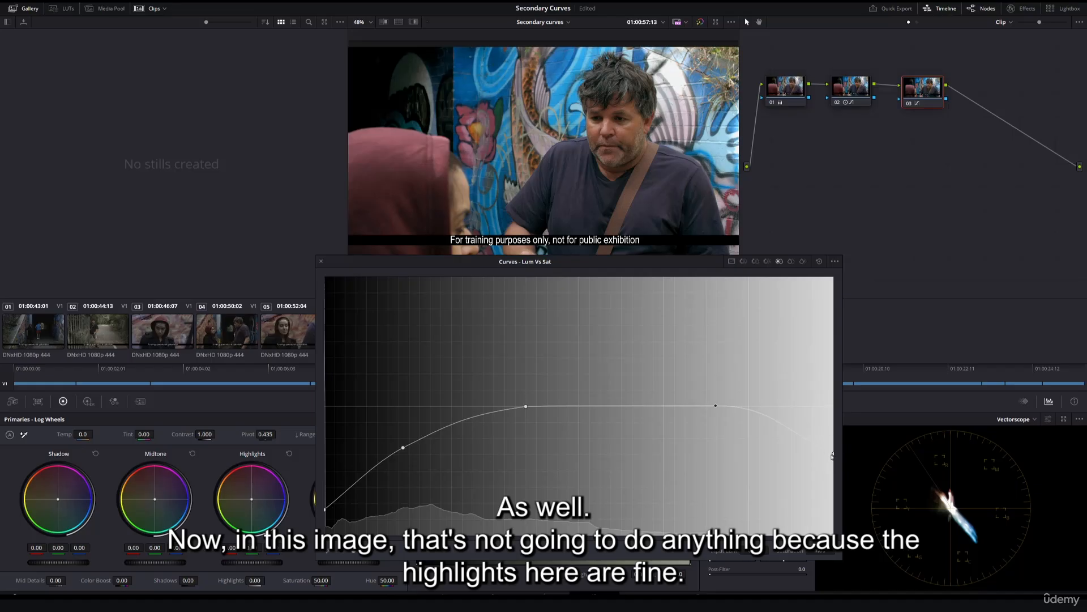
drag(832, 455, 830, 408)
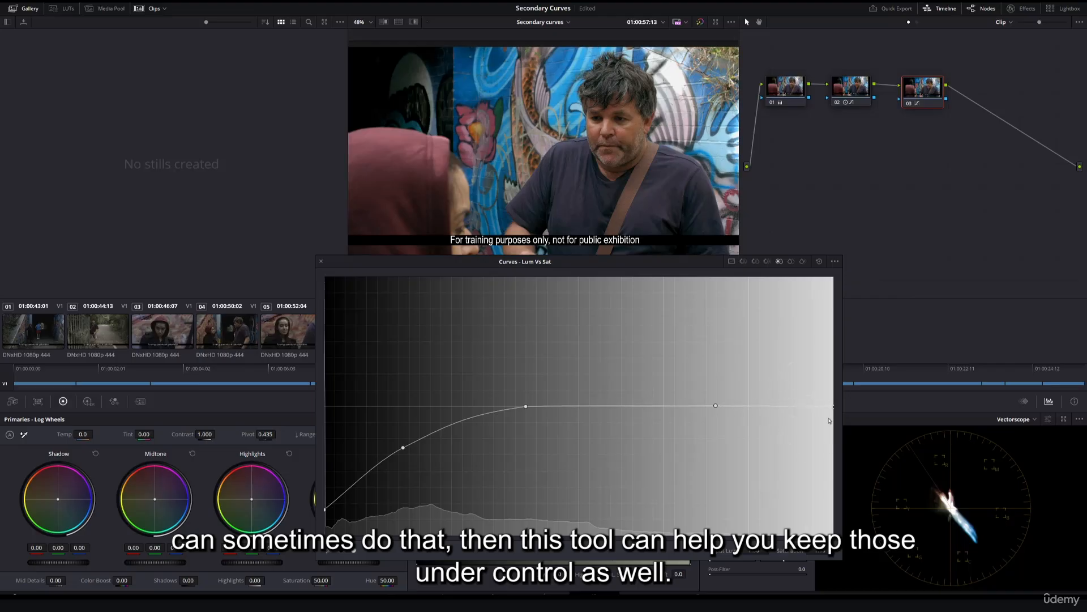
drag(833, 406, 832, 453)
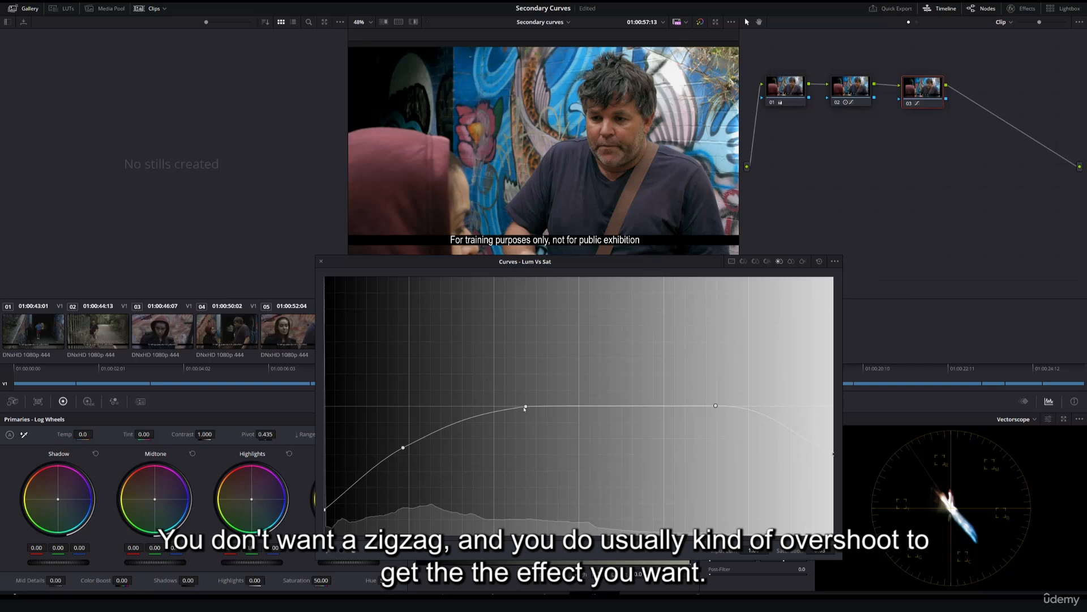
- Smooth both curve ends, moving the shadow midpoint to lum 0.19, saturation 0.72, and lowering the white end point to saturation 0.53
drag(525, 407, 545, 407)
drag(403, 447, 408, 451)
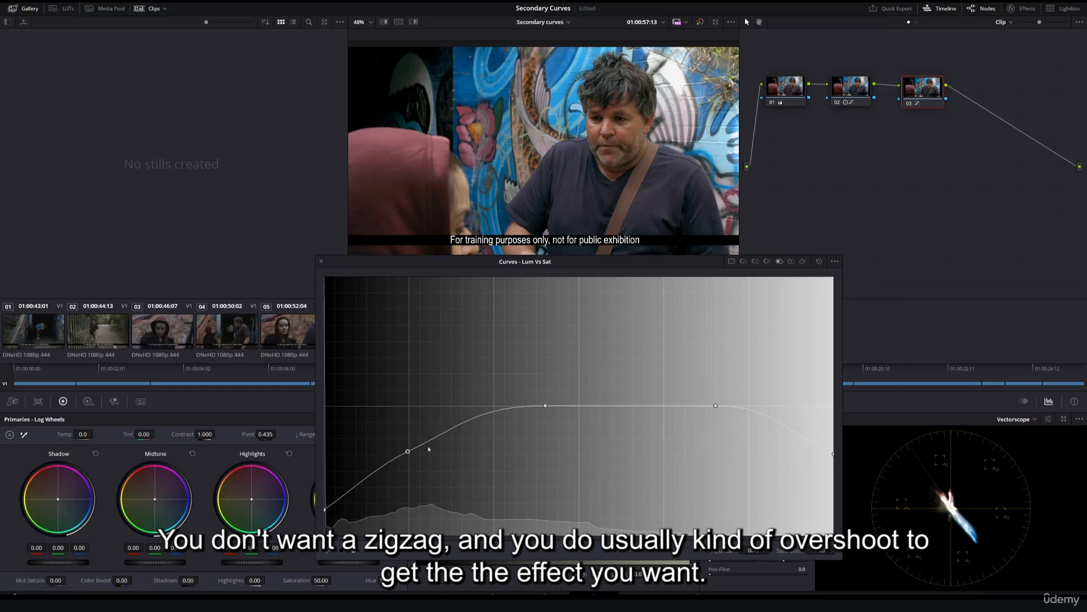
drag(326, 510, 325, 507)
drag(409, 453, 421, 443)
click(326, 505)
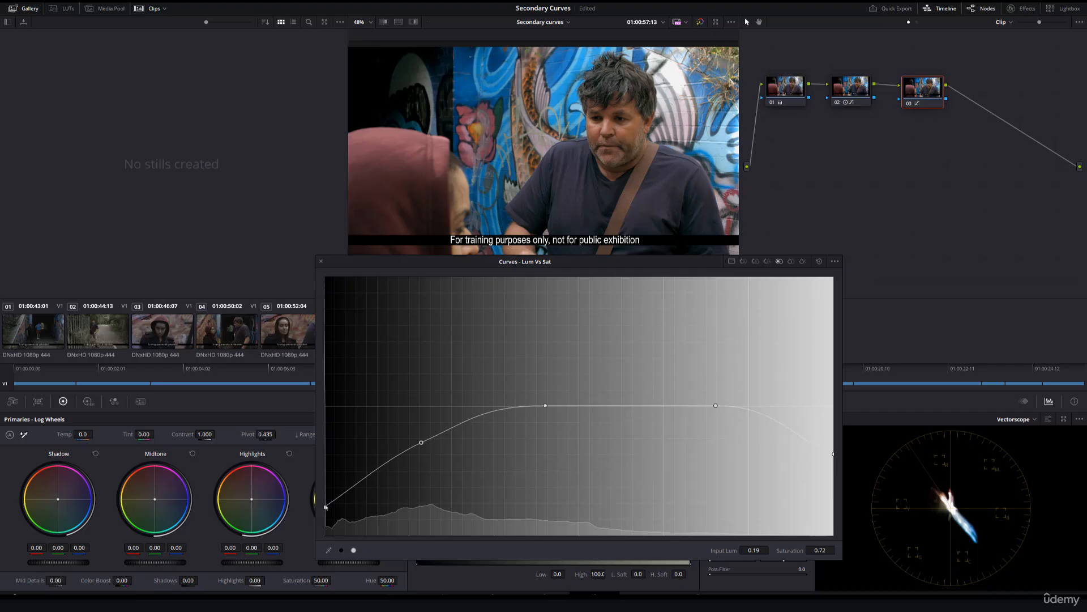
drag(832, 456, 833, 468)
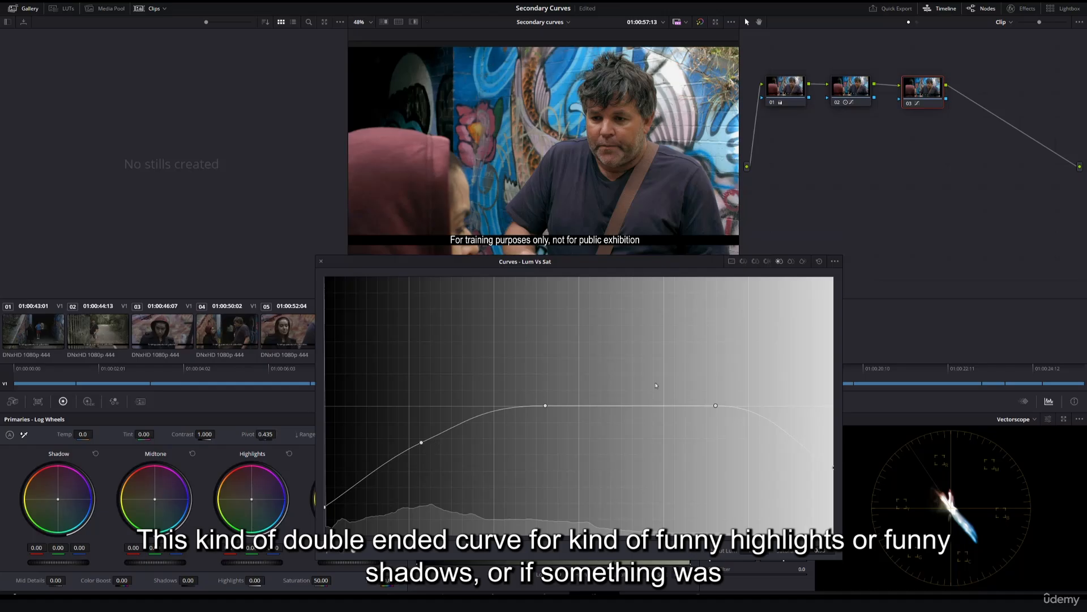
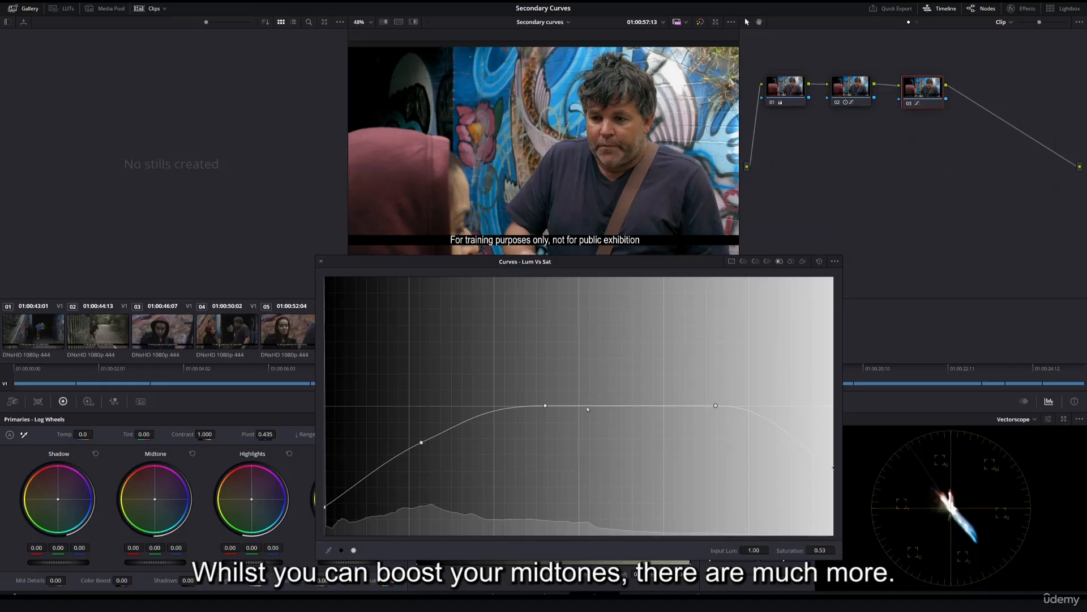
- Try boosting midtone saturation on the Lum Vs Sat curve with an extra raised point and delete that point
drag(585, 406, 601, 377)
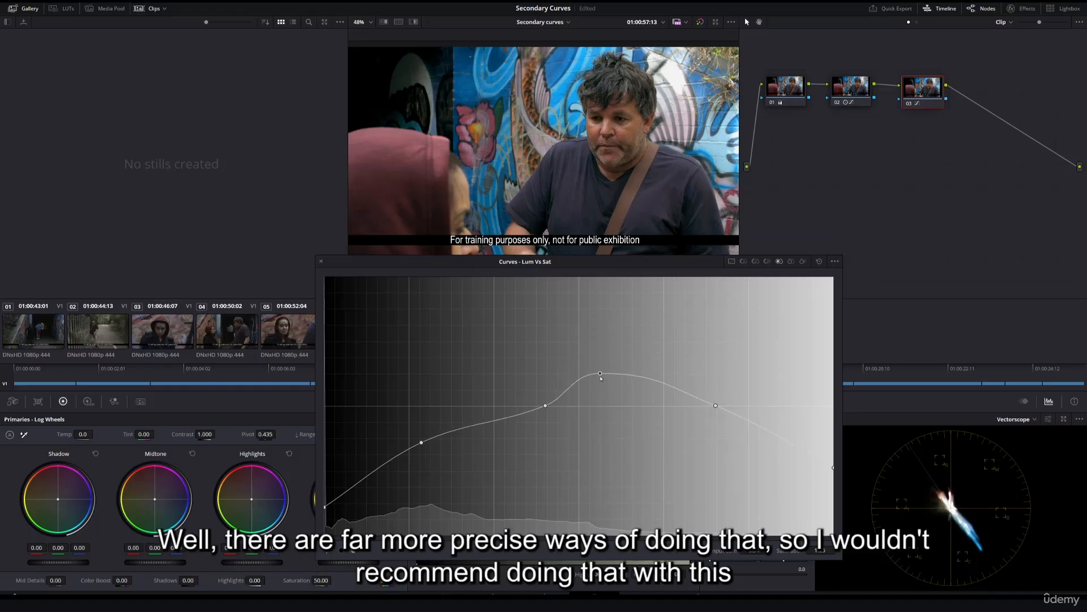
right_click(601, 375)
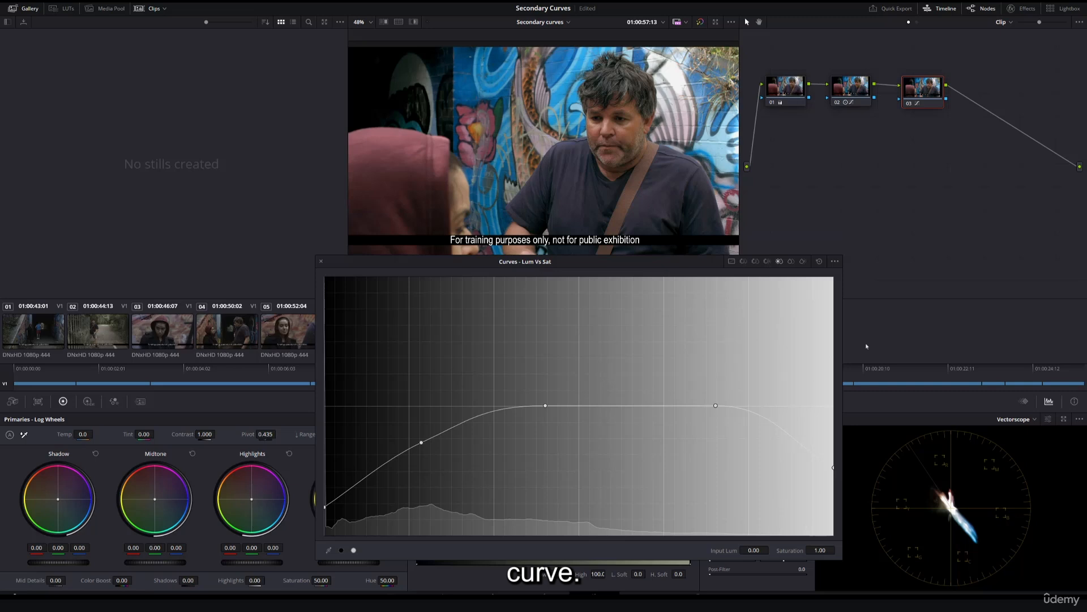
- Reset node 03's Lum Vs Sat curve and switch to the Sat Vs Sat curve
click(791, 262)
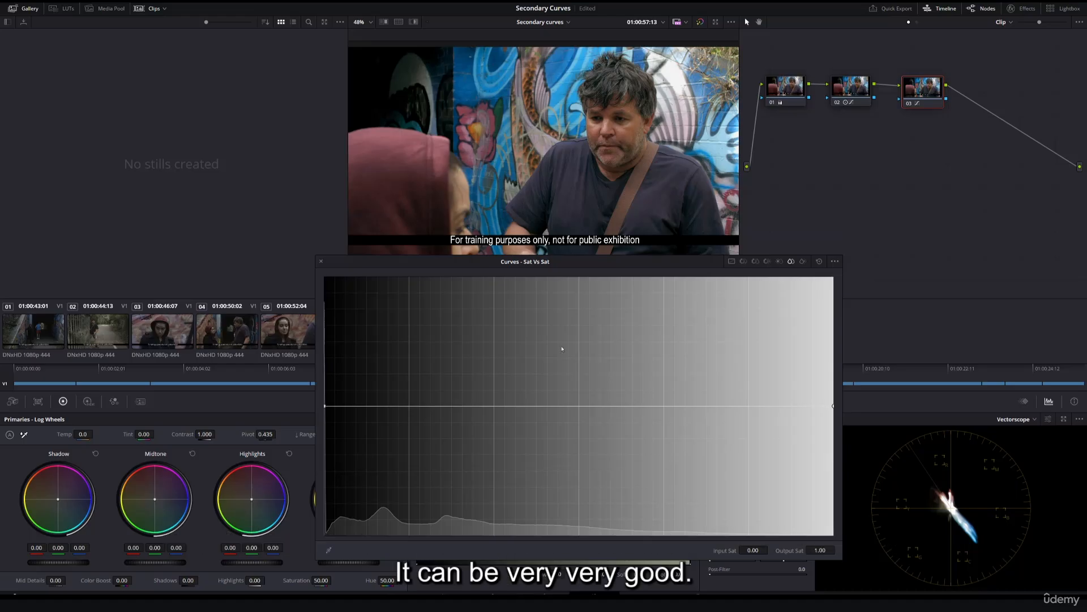
click(779, 261)
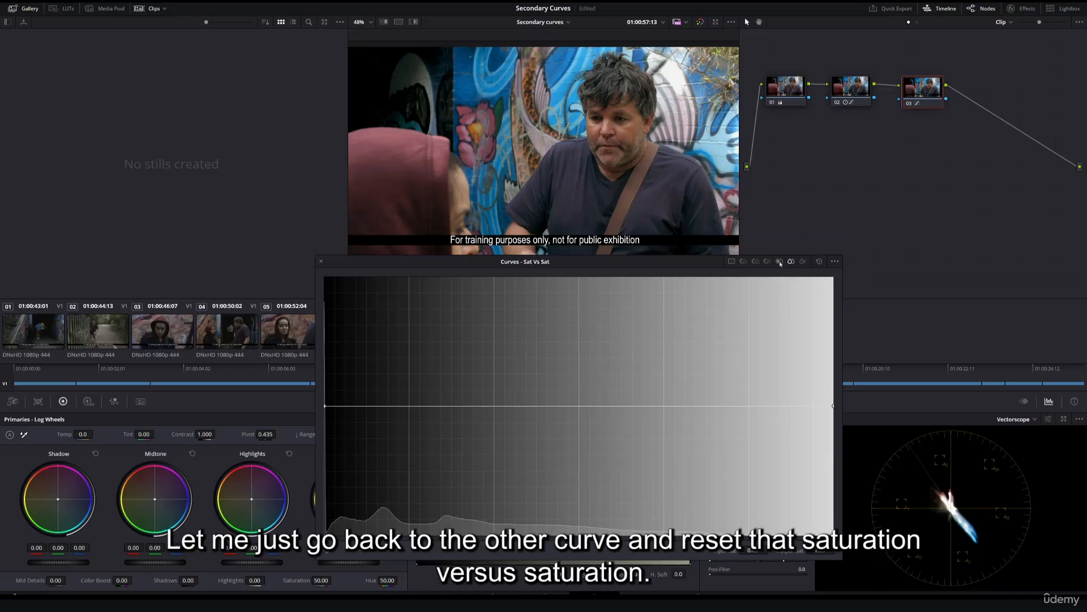
click(819, 261)
click(791, 261)
- Oversaturate node 02 by raising the blue range of its Hue Vs Sat curve to saturation 2.00 and setting global saturation to 61.80
click(852, 88)
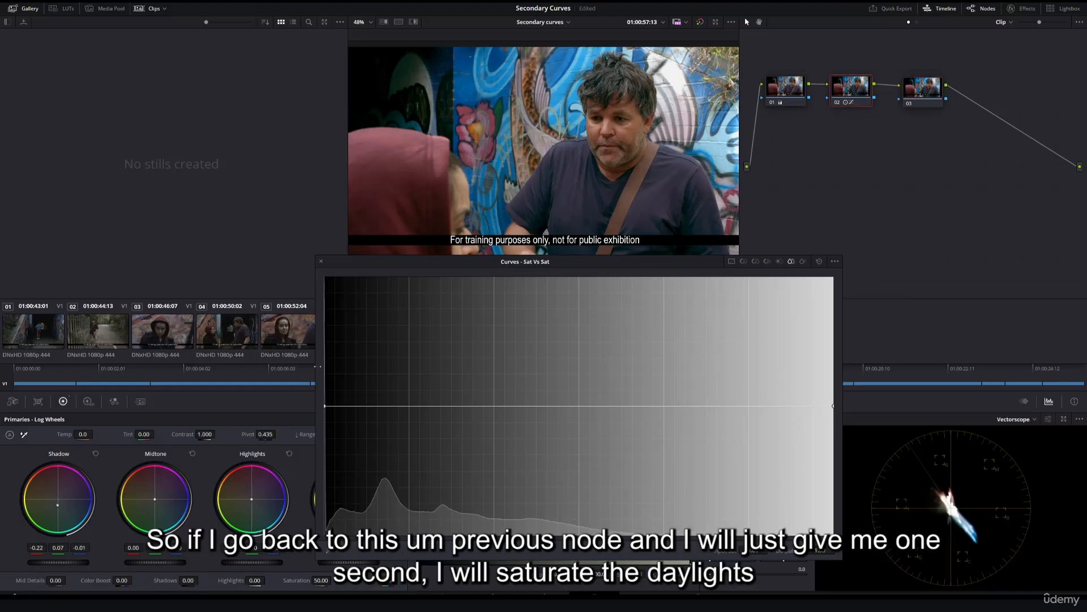
click(321, 261)
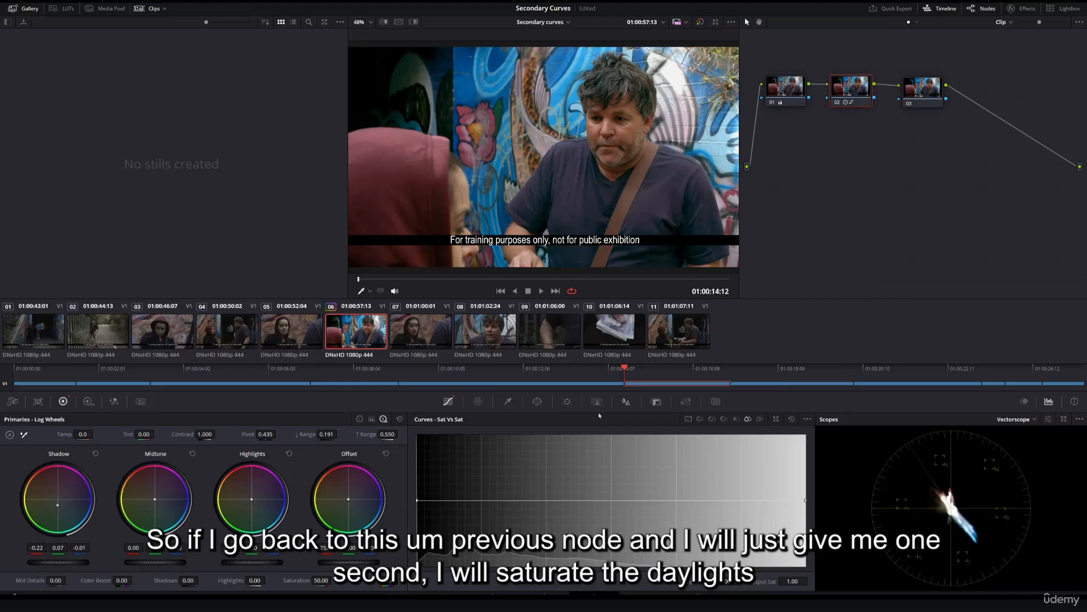
click(712, 419)
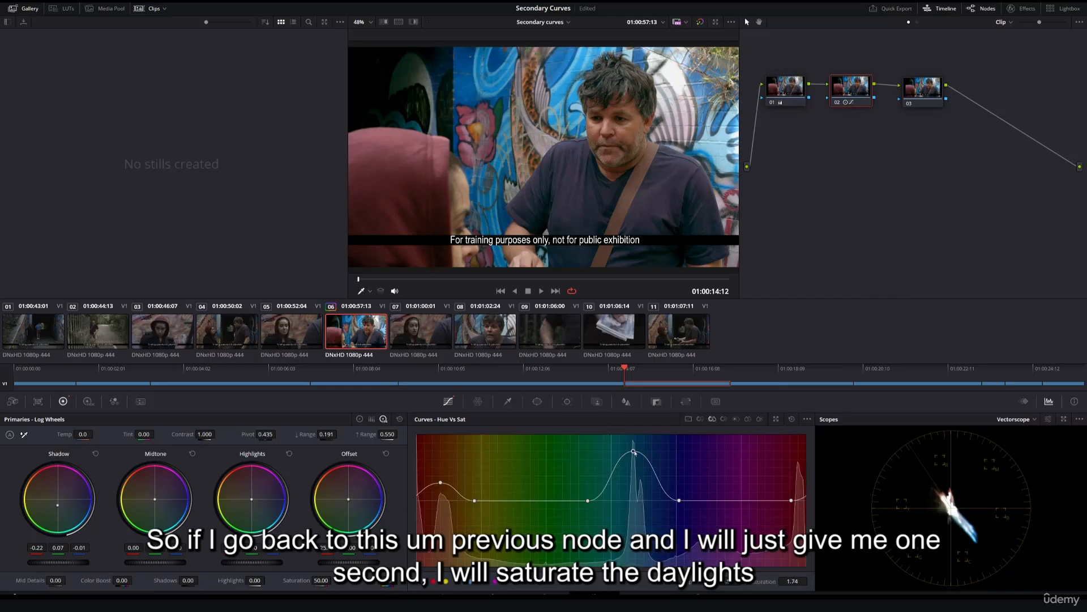
drag(634, 451, 629, 435)
drag(604, 477, 600, 436)
drag(660, 471, 666, 435)
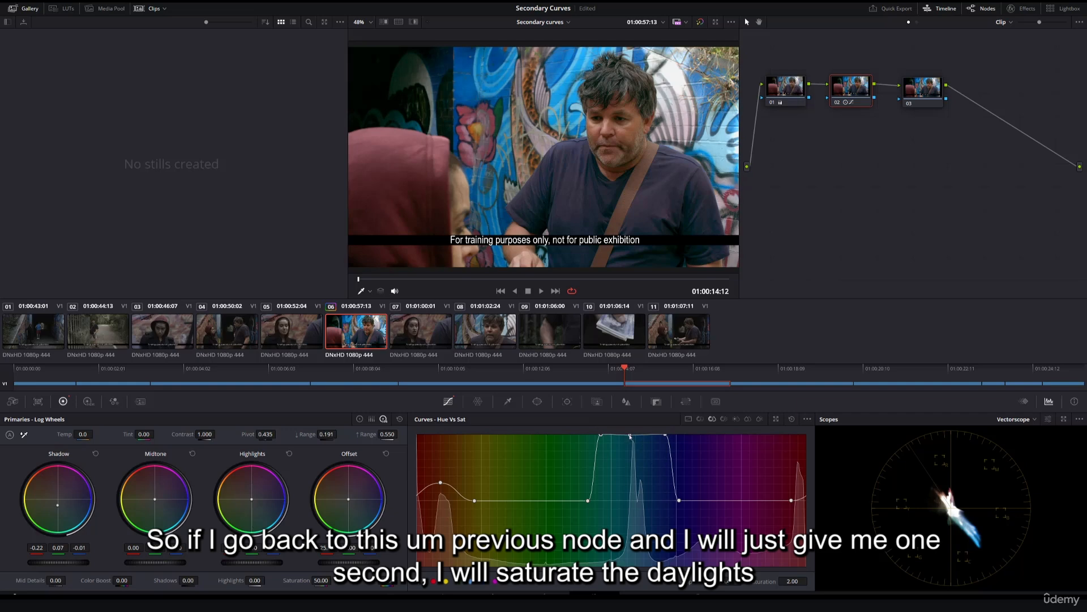
click(630, 435)
drag(632, 438, 632, 434)
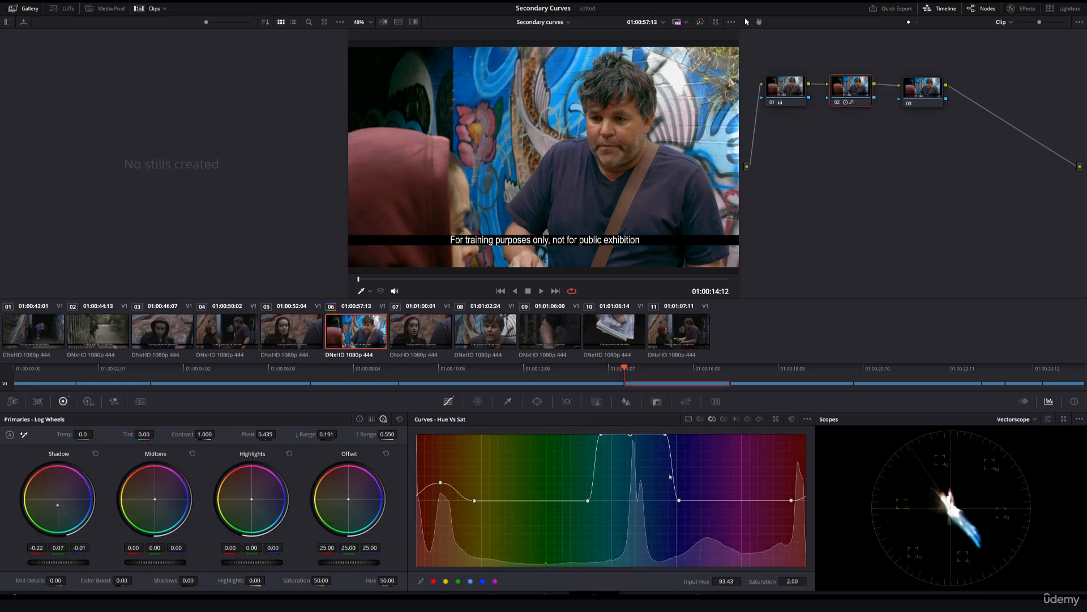
drag(679, 501, 682, 500)
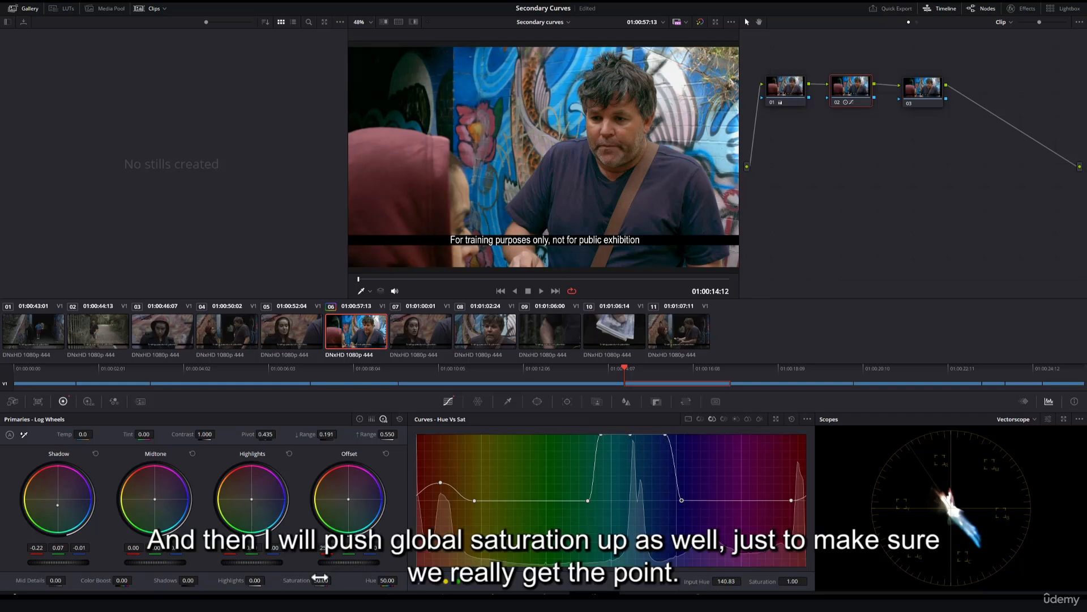
drag(321, 580, 334, 579)
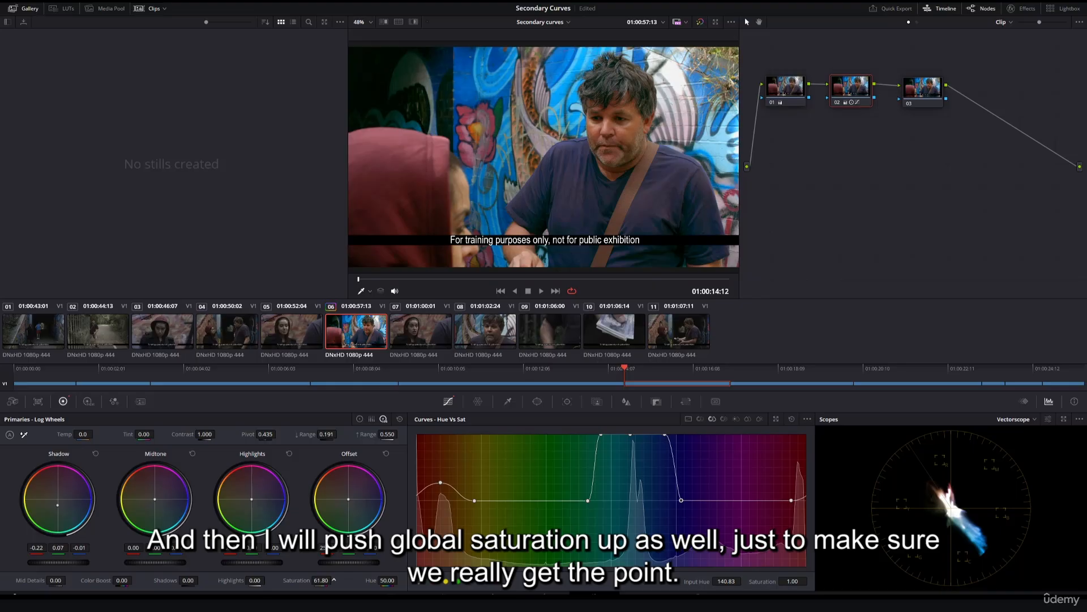
- Open the Sat Vs Sat curve of node 03 in the enlarged curves window and save the project
click(924, 91)
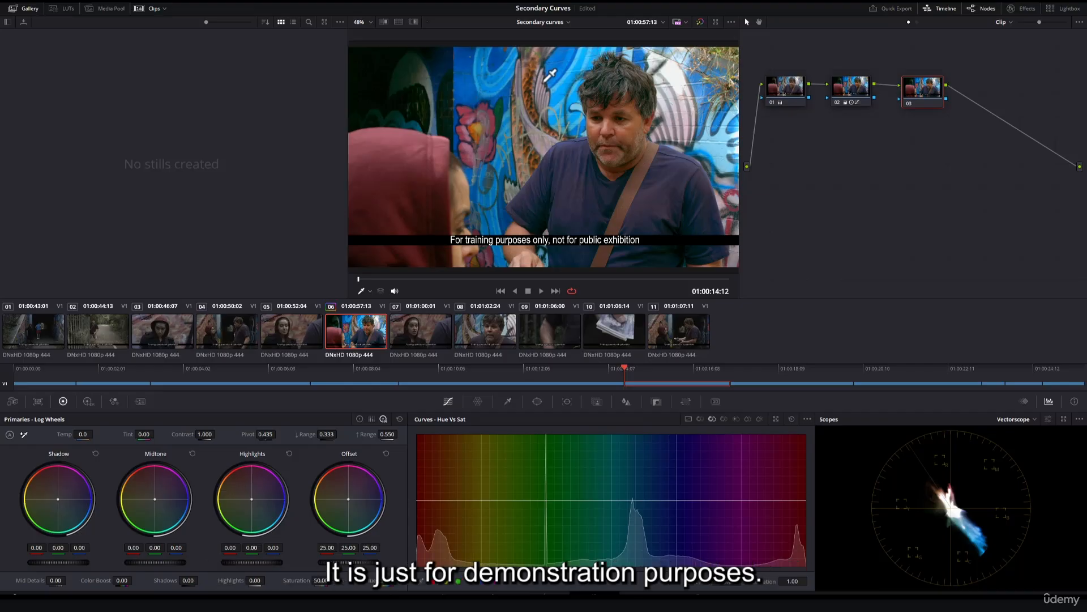
click(748, 419)
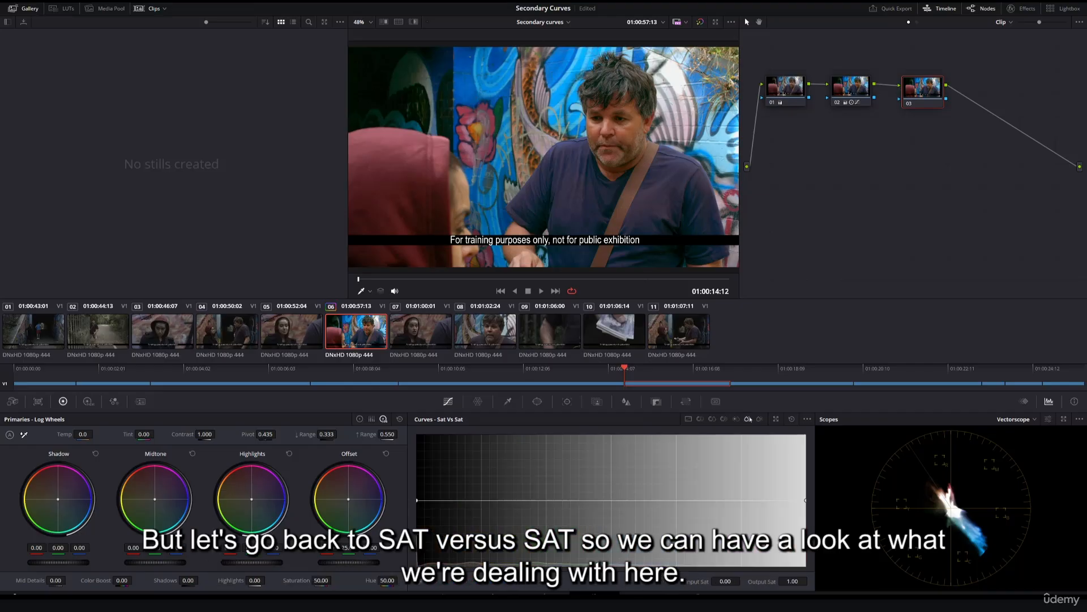
click(776, 419)
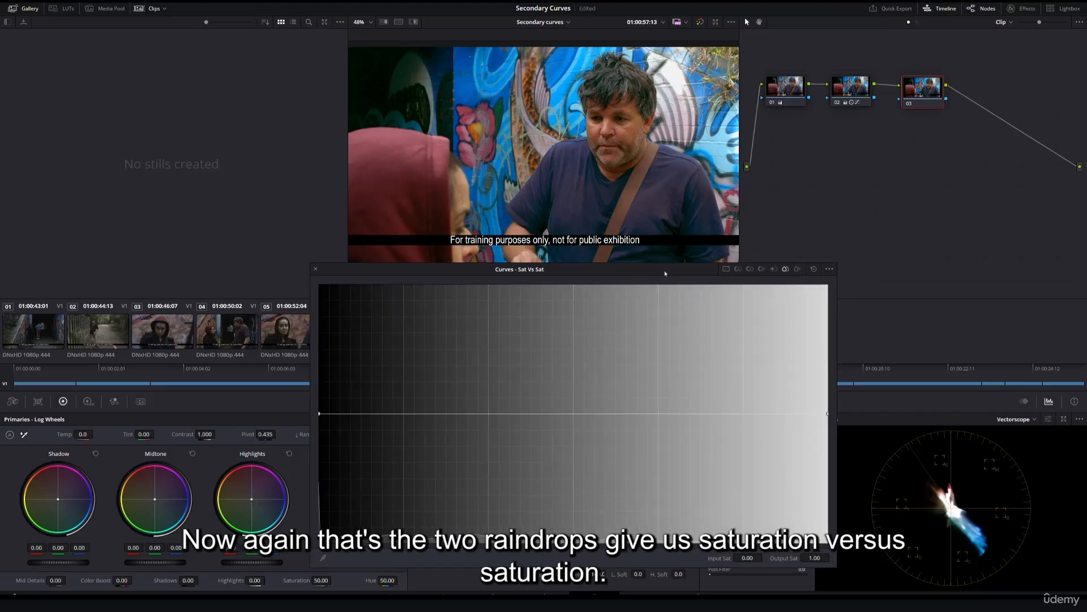
drag(745, 271, 730, 270)
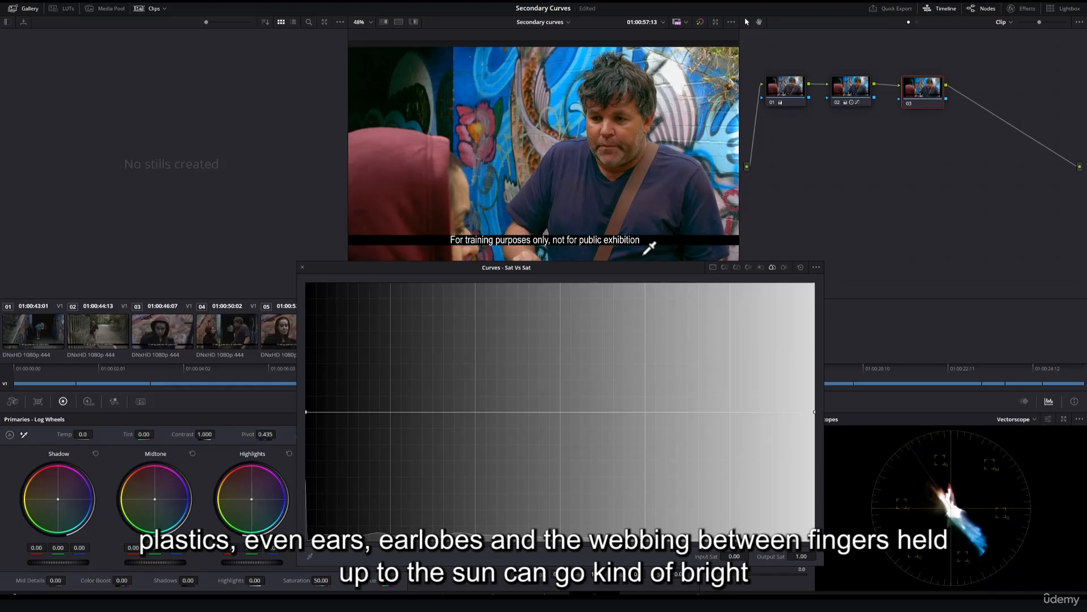
key(ctrl+s)
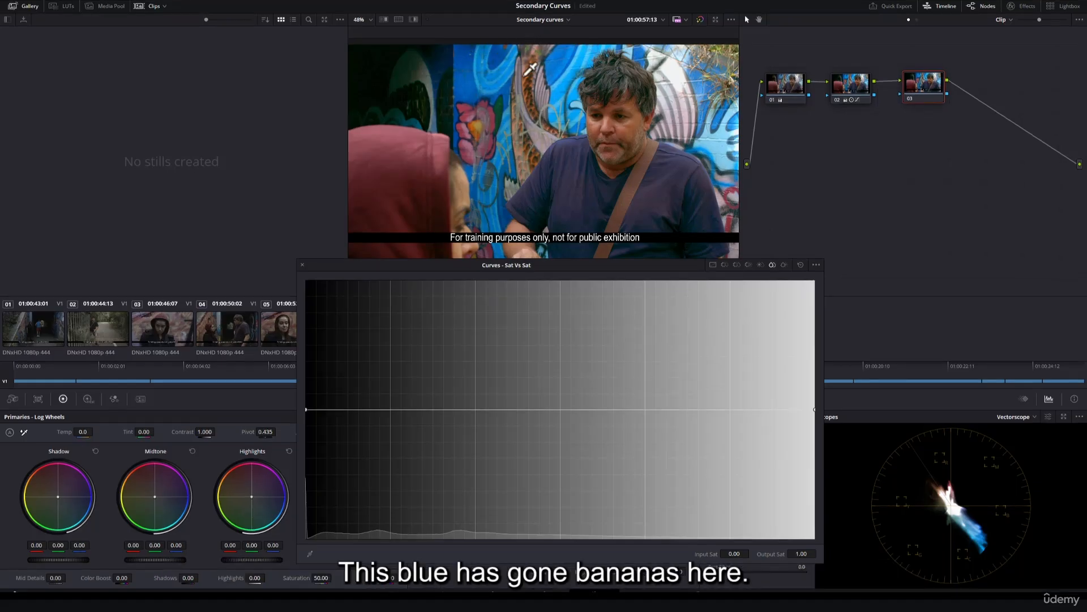
- Anchor the Sat Vs Sat curve on the baseline, lower the most saturated end to output 0.45, and shift the anchor toward lower saturation
click(538, 410)
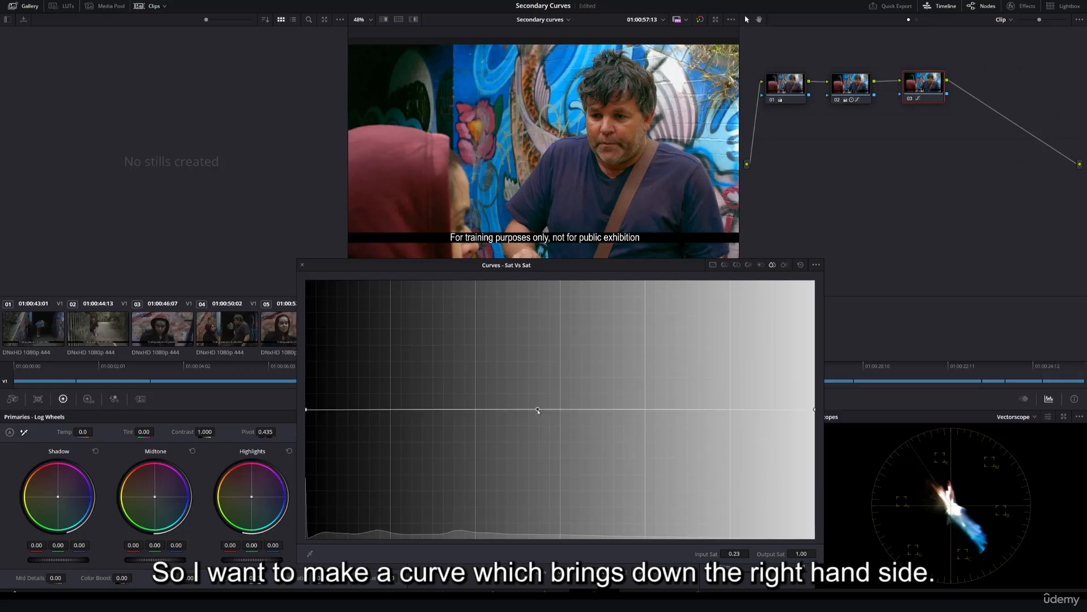
mouse_move(816, 411)
mouse_down()
mouse_move(813, 444)
mouse_move(782, 301)
mouse_move(791, 411)
mouse_move(781, 468)
mouse_move(793, 441)
mouse_move(793, 455)
mouse_move(814, 457)
mouse_move(813, 480)
mouse_up()
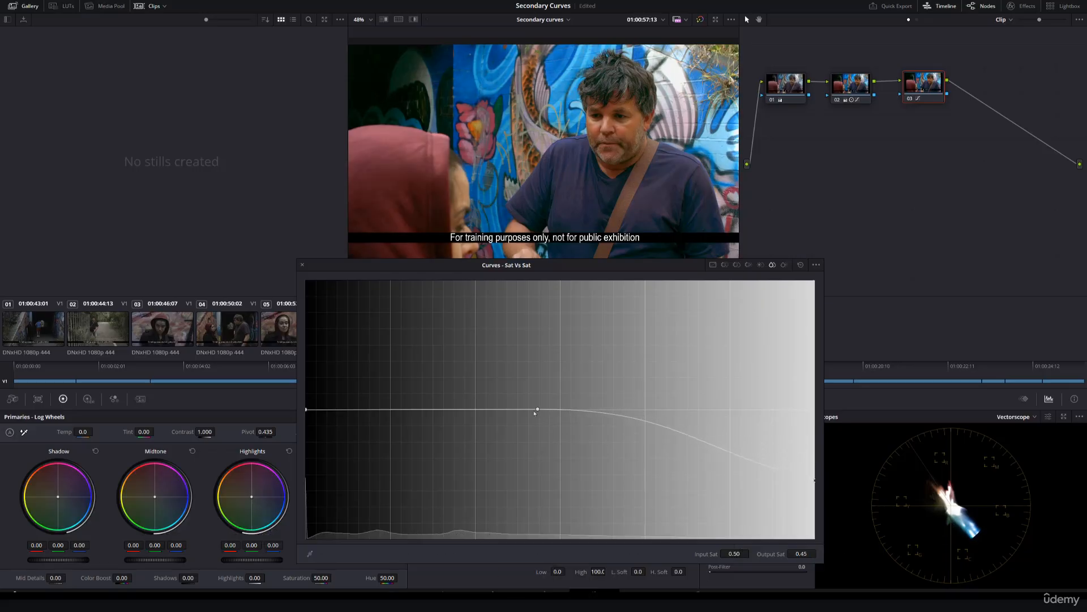
drag(535, 412, 496, 410)
- Try an extra point raised above the baseline, try another pulled sharply down just past the anchor, and delete both
drag(661, 432, 587, 351)
right_click(586, 352)
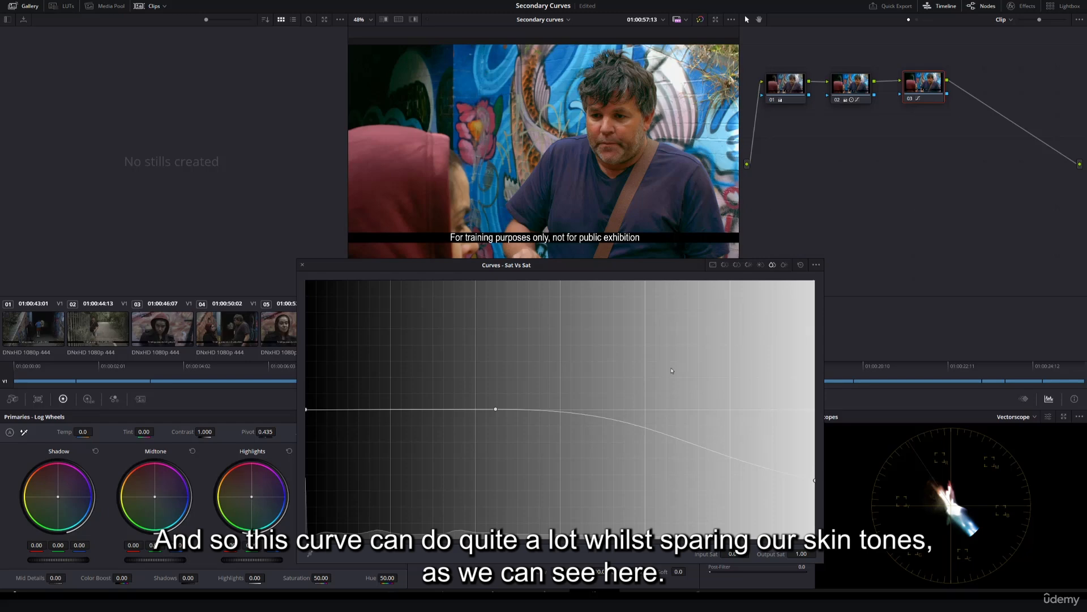
drag(671, 453, 505, 537)
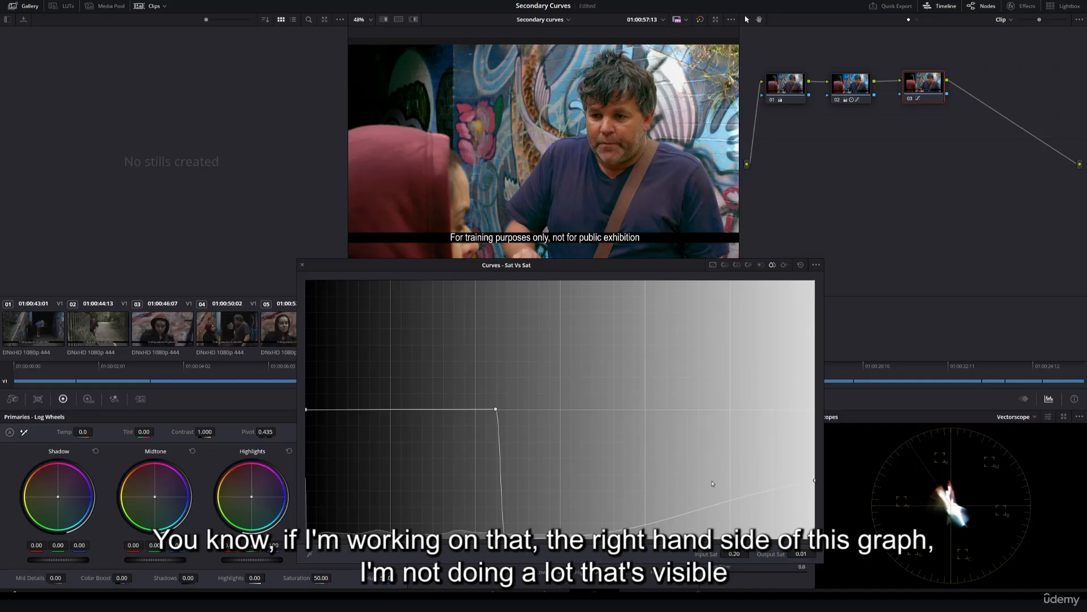
drag(503, 533, 532, 435)
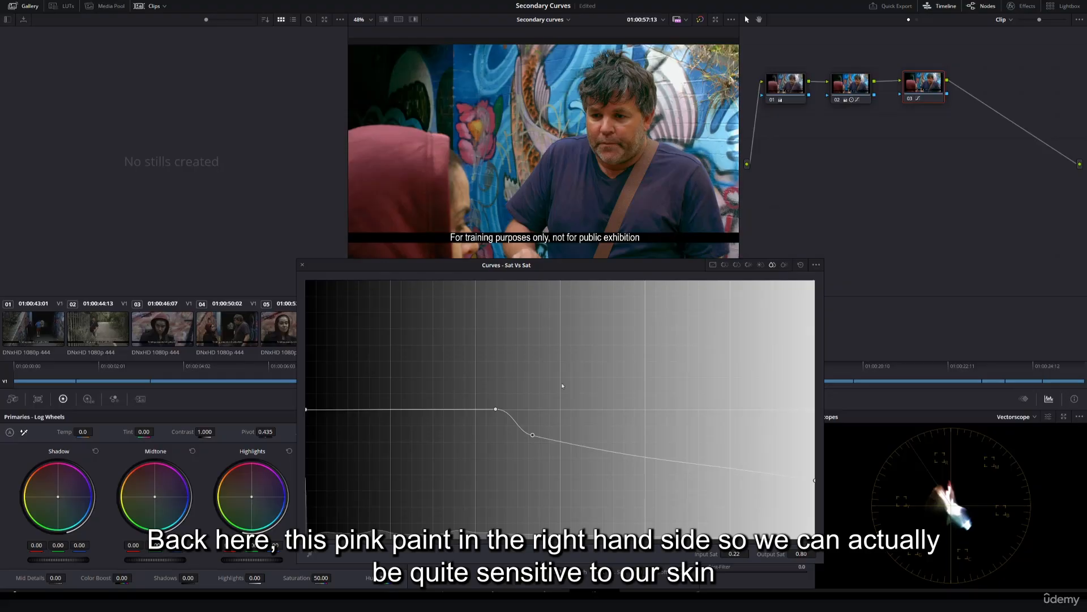
mouse_move(534, 438)
mouse_down()
mouse_move(522, 400)
mouse_move(524, 437)
mouse_move(548, 434)
mouse_up()
right_click(547, 423)
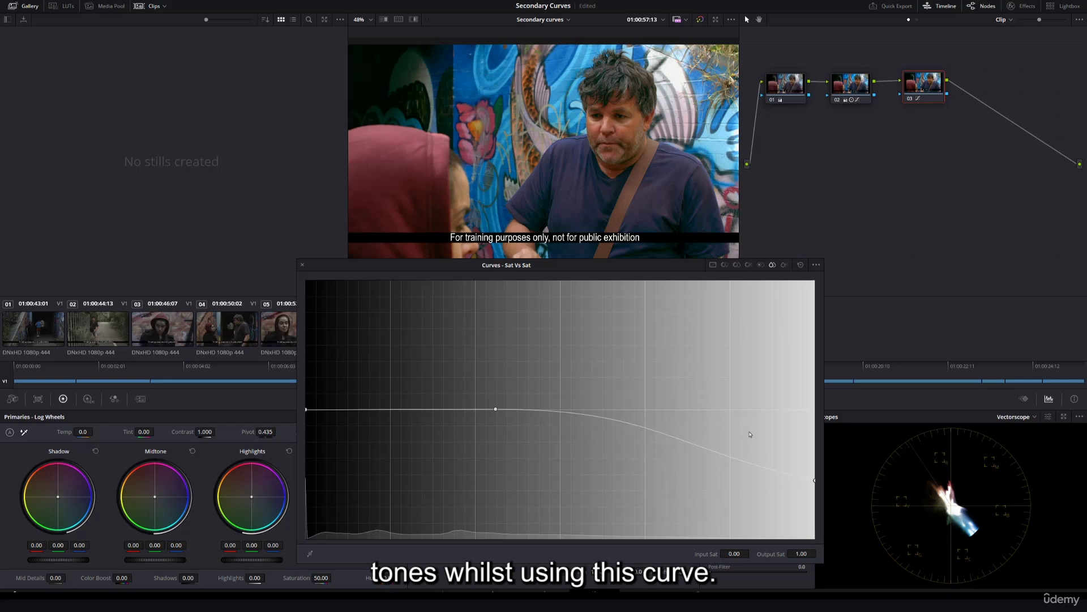
- Shape an S-curve roll-off with an added point at input 0.29, output 0.75, and the most saturated end at output 0.62
drag(814, 480, 812, 463)
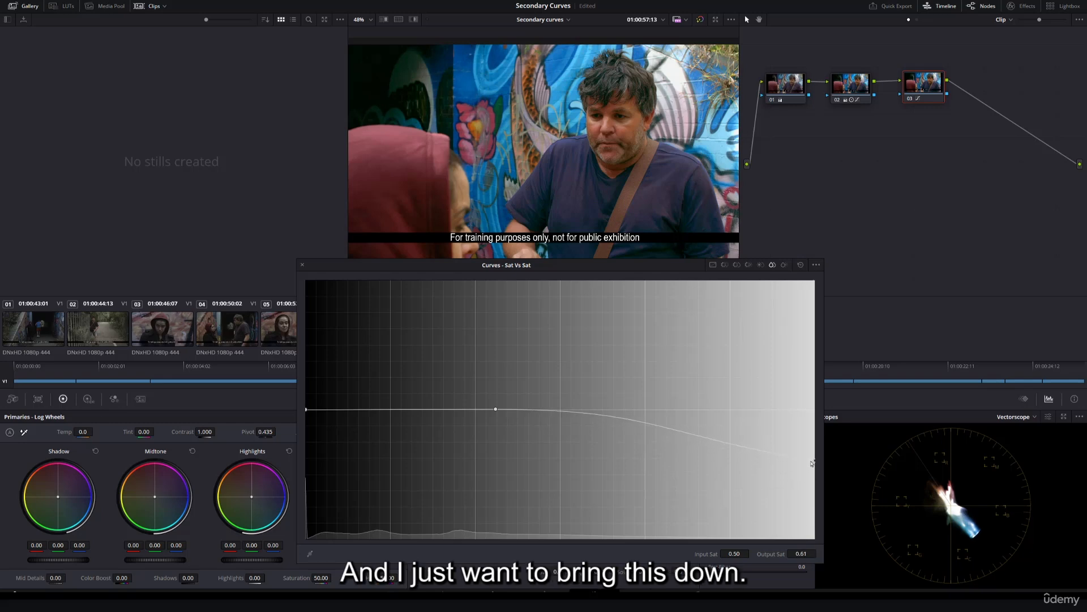
drag(665, 428, 636, 440)
drag(496, 409, 490, 409)
drag(635, 439, 605, 441)
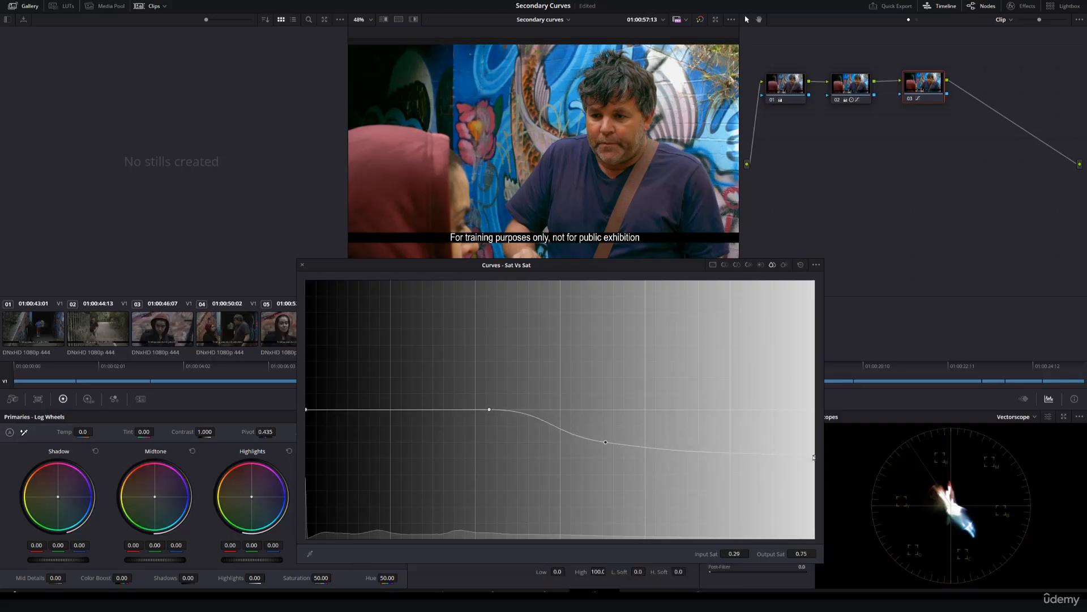
drag(815, 456, 809, 462)
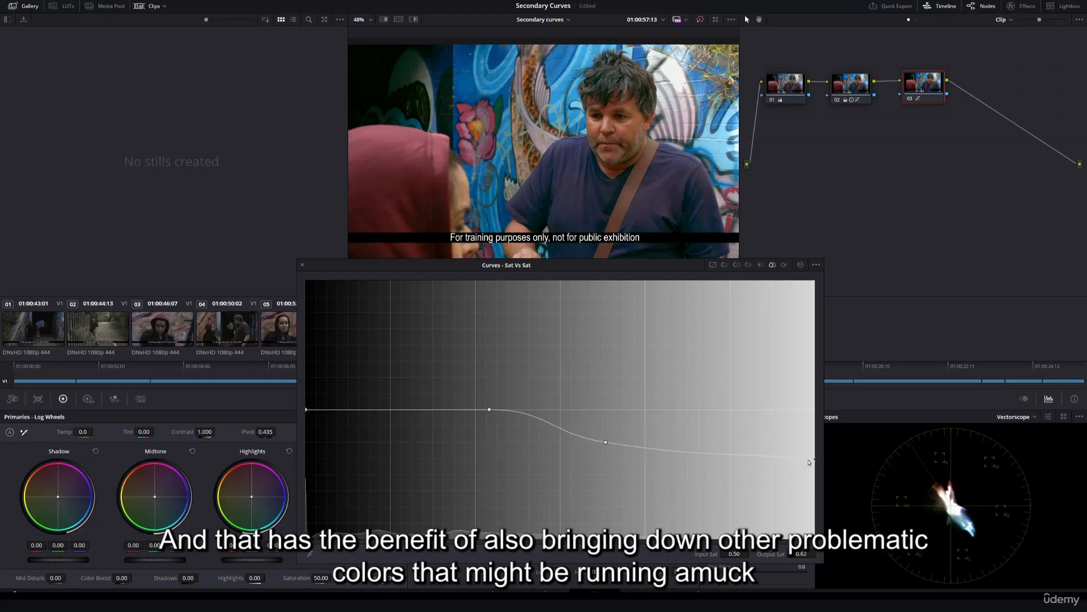
- Refine the roll-off with the anchor at input 0.18, the midpoint at input 0.28, output 0.72, and the end at output 0.61
drag(606, 444, 599, 446)
drag(489, 409, 485, 408)
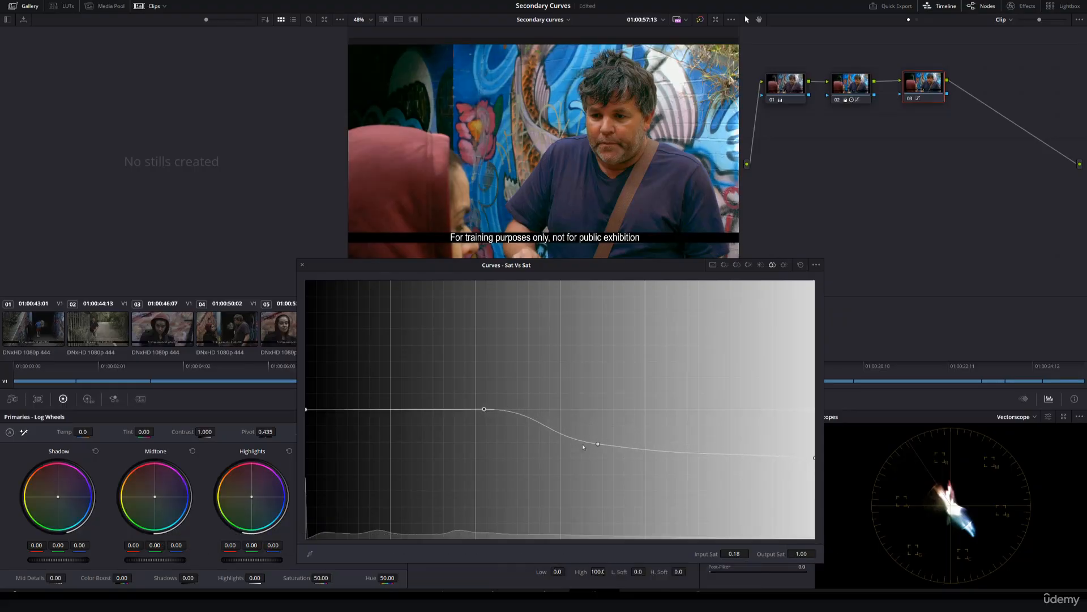
drag(598, 443, 596, 447)
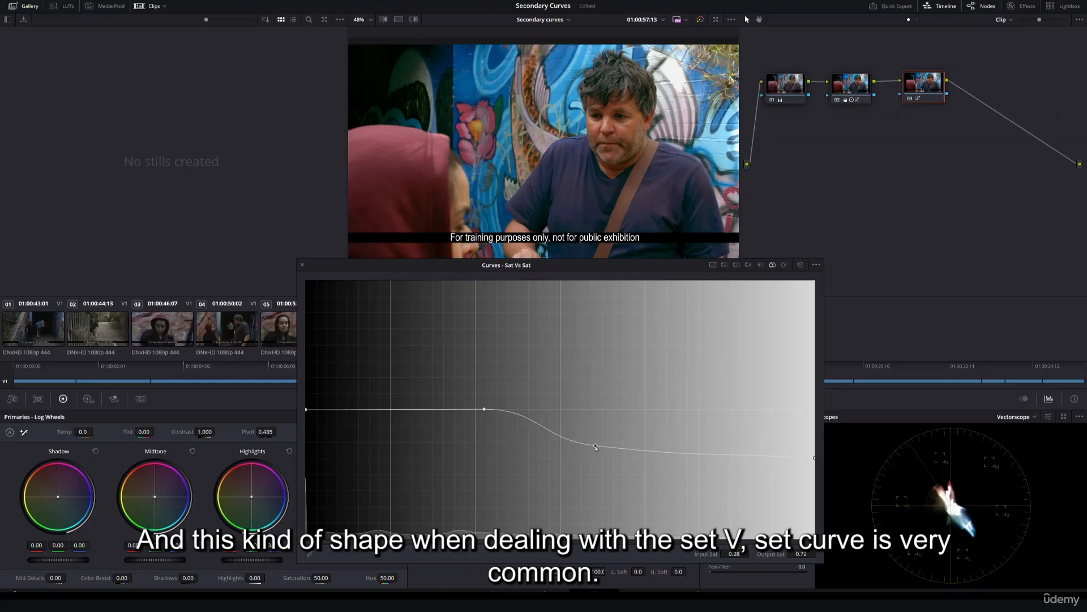
drag(814, 458, 815, 461)
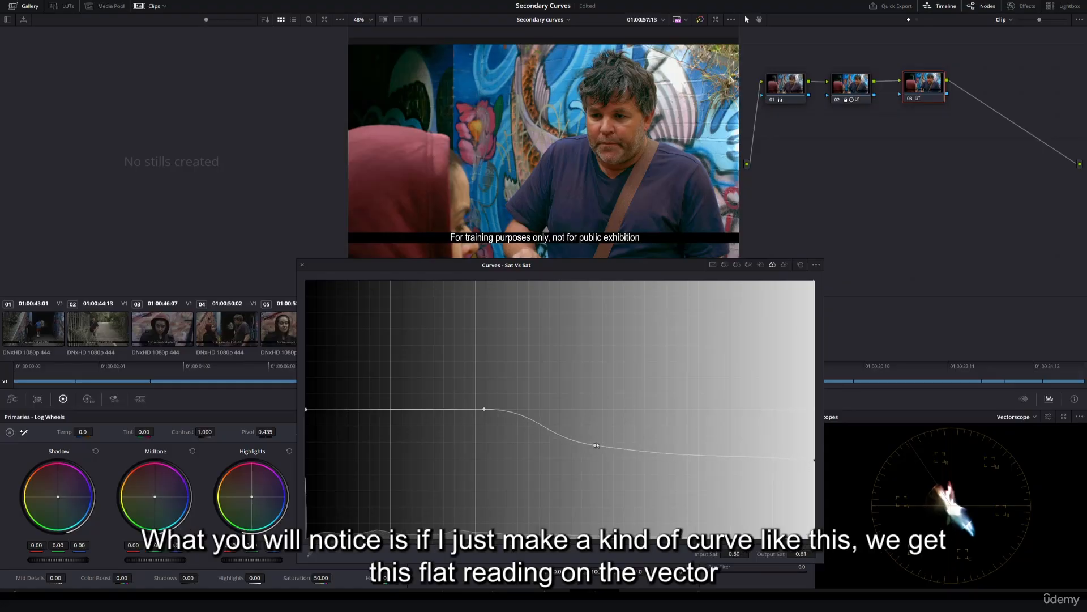
- Delete the roll-off midpoint and lower the most saturated end to output 0.26 to demonstrate a flattened signal
right_click(595, 445)
drag(814, 461, 794, 509)
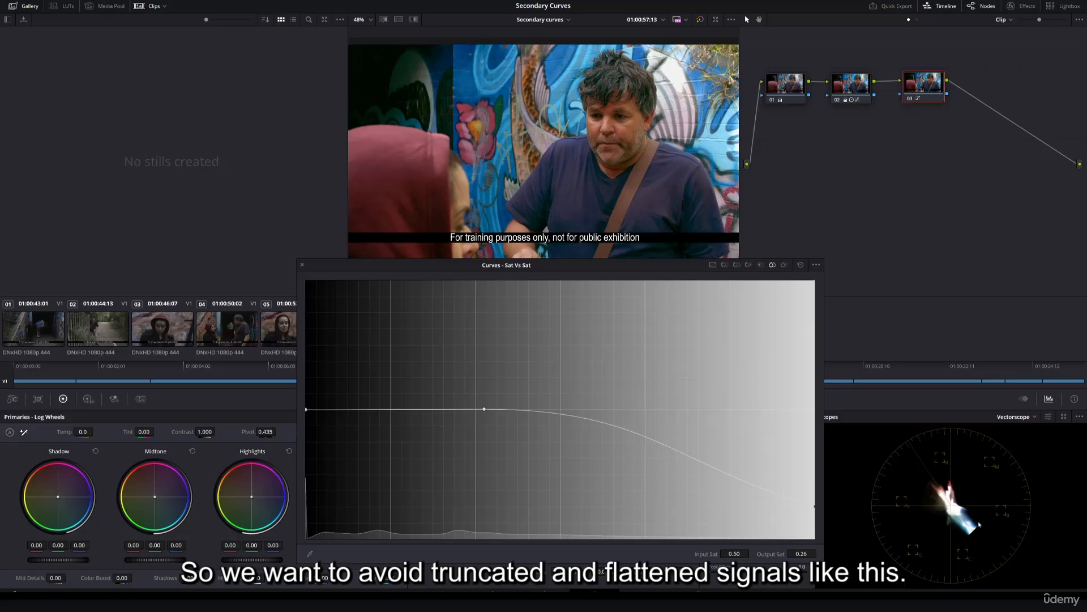
- Rebuild the gentle roll-off with a midpoint at input 0.31, output 0.73, and the most saturated end at output 0.50
drag(646, 460, 602, 451)
drag(814, 506, 815, 476)
drag(602, 451, 617, 446)
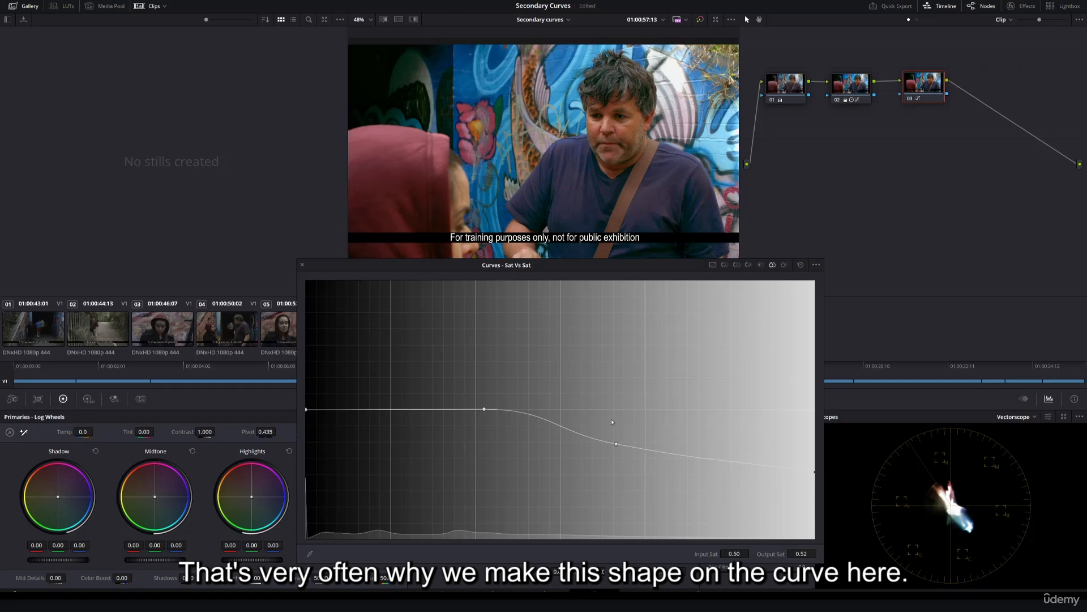
click(617, 445)
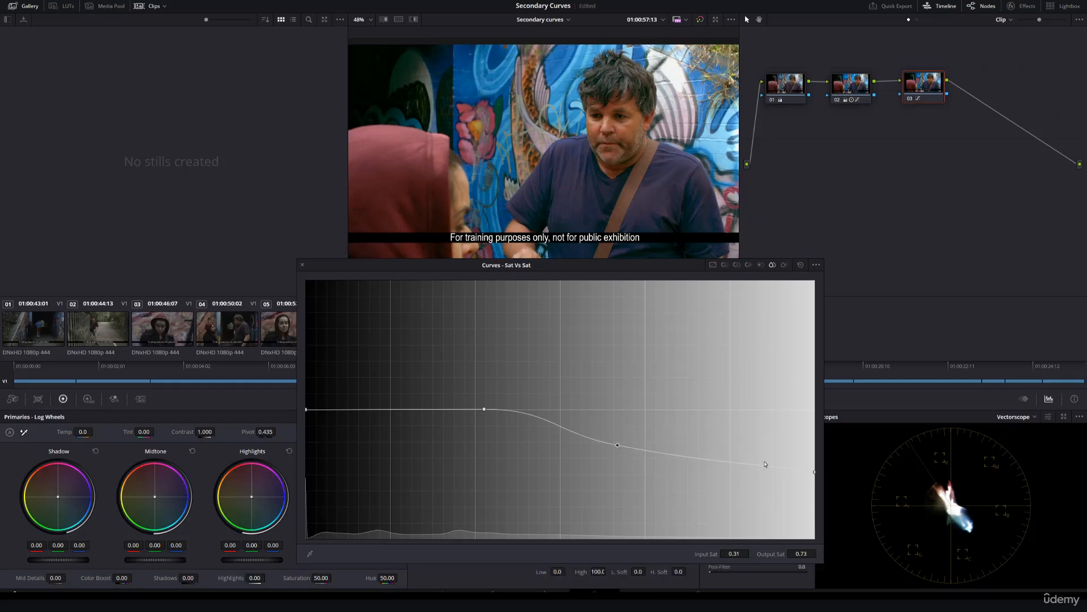
click(815, 476)
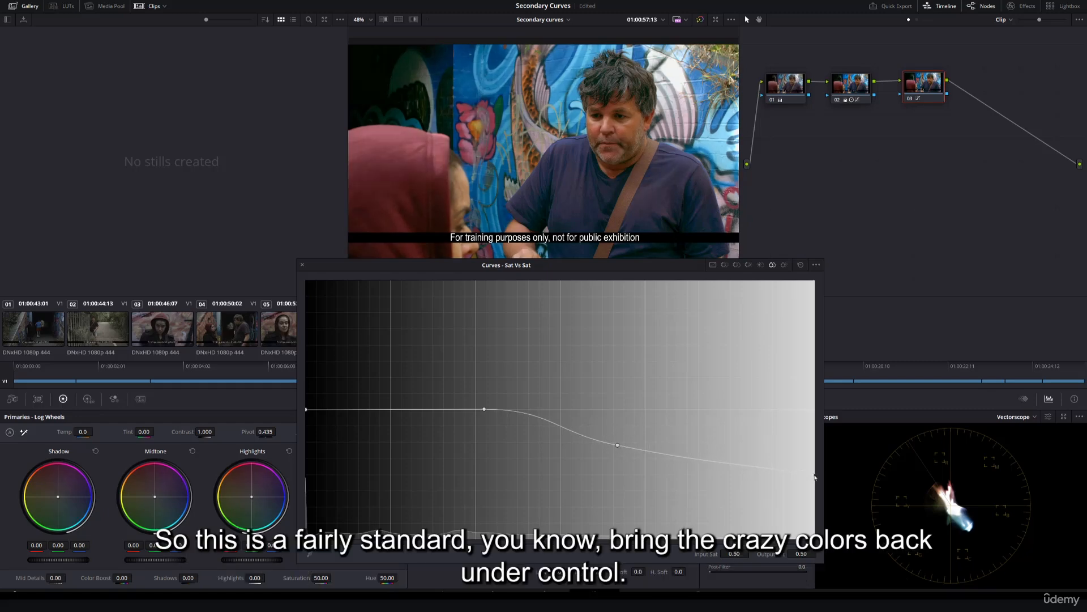
- Delete the roll-off midpoint and reset the whole Sat Vs Sat curve on node 03
click(617, 446)
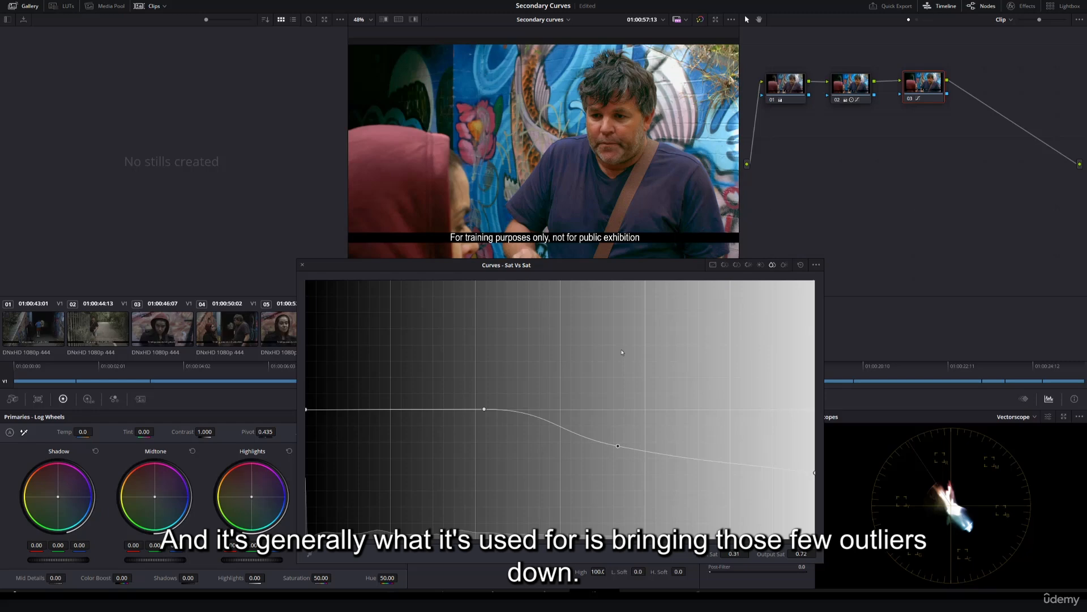
right_click(621, 446)
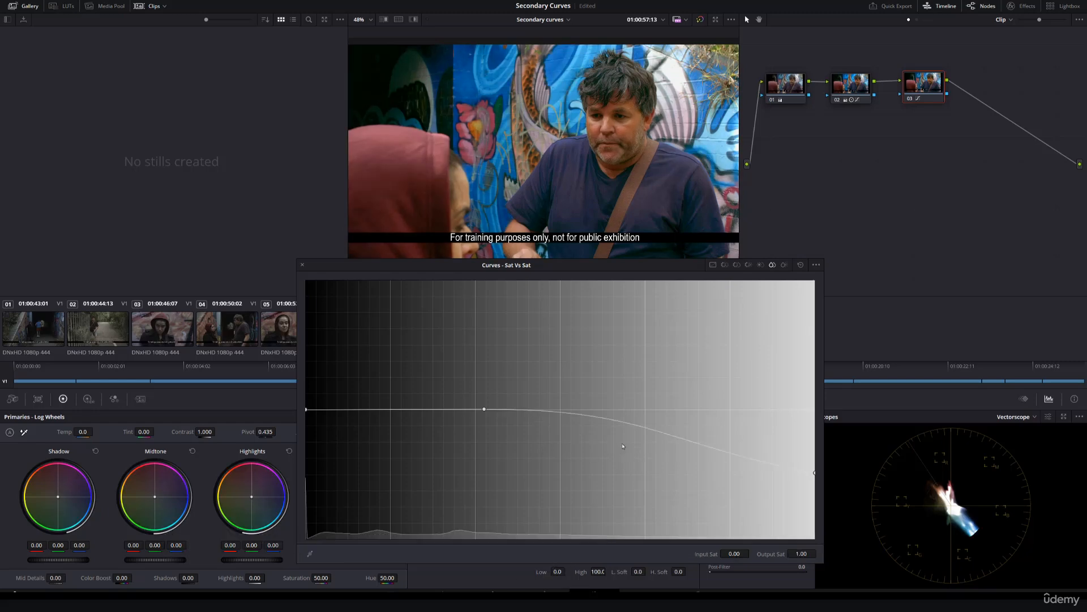
click(800, 264)
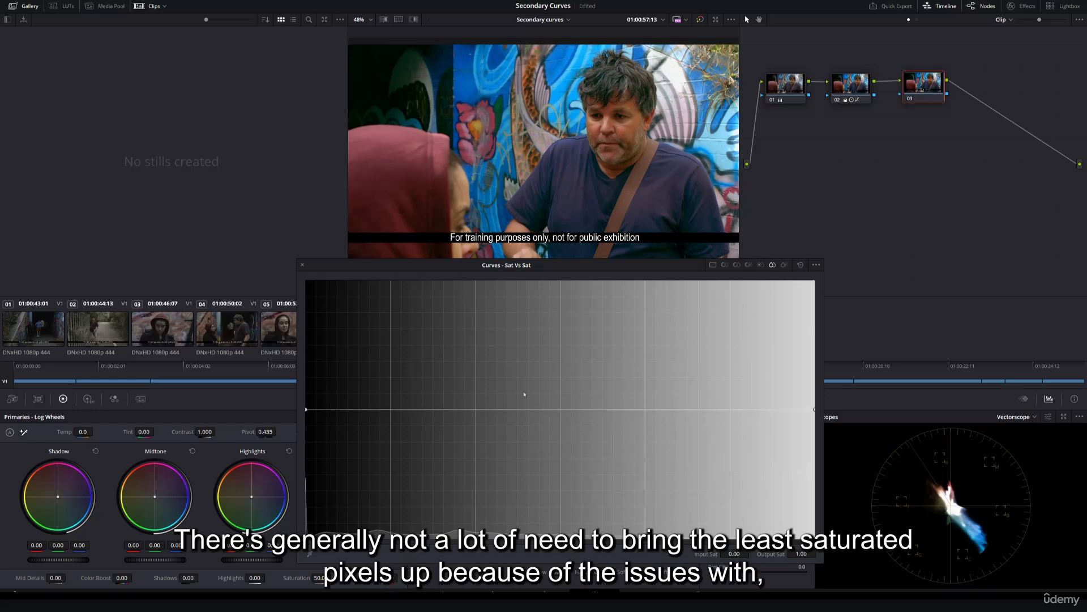
- Anchor the Sat Vs Sat curve, raise the least saturated end steeply, and place a boost midpoint at input 0.03, output 1.73
click(374, 410)
drag(306, 409, 306, 290)
drag(342, 379, 337, 325)
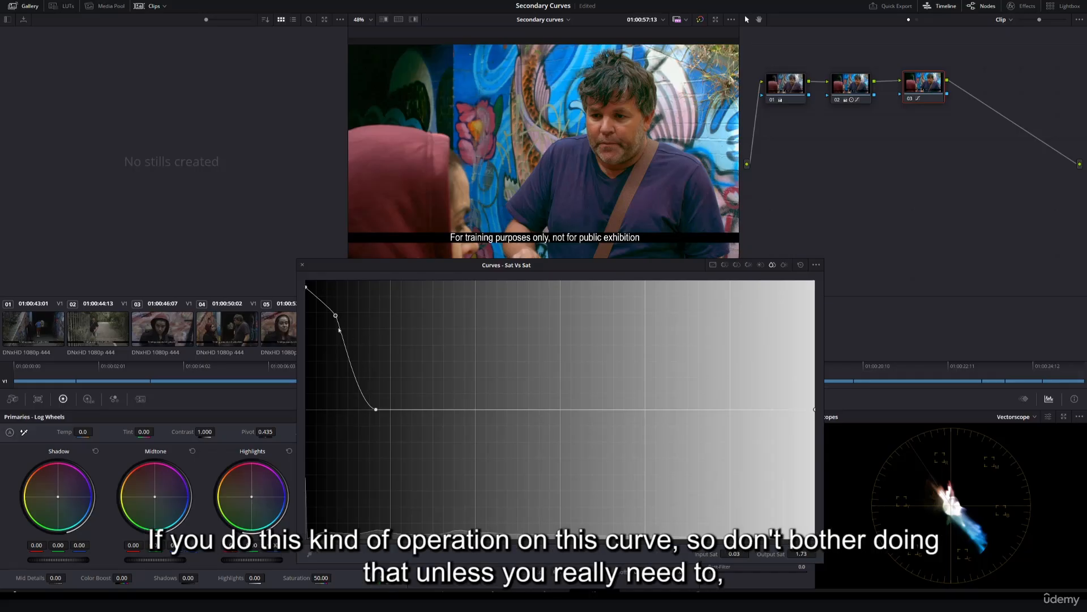
- Delete the boost midpoint, return the least saturated end to output 1.00, and remove the anchor from the Sat Vs Sat curve
right_click(335, 316)
drag(306, 288, 306, 408)
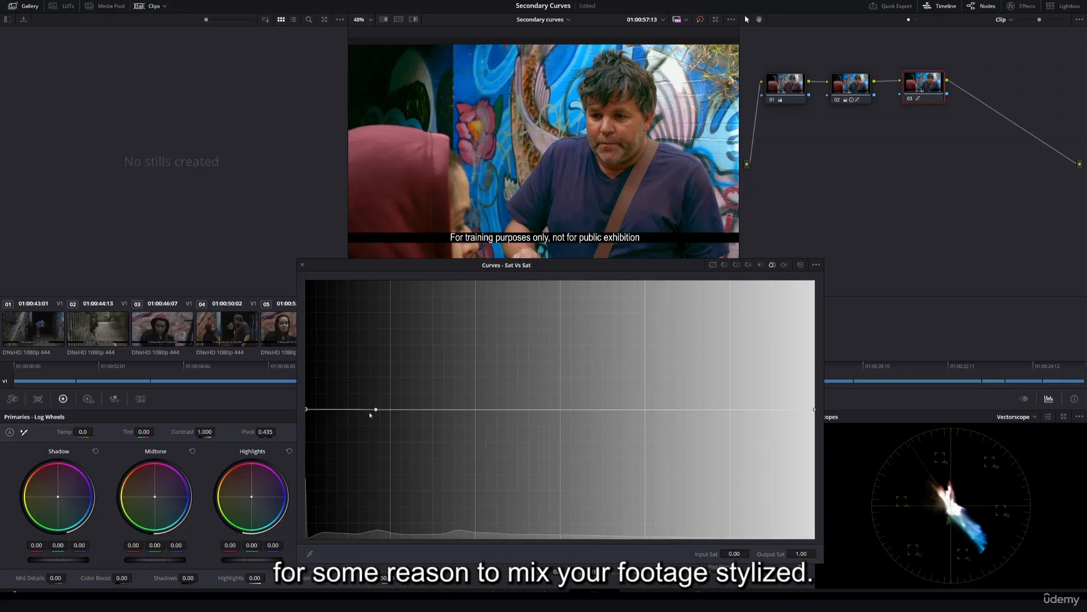
right_click(375, 409)
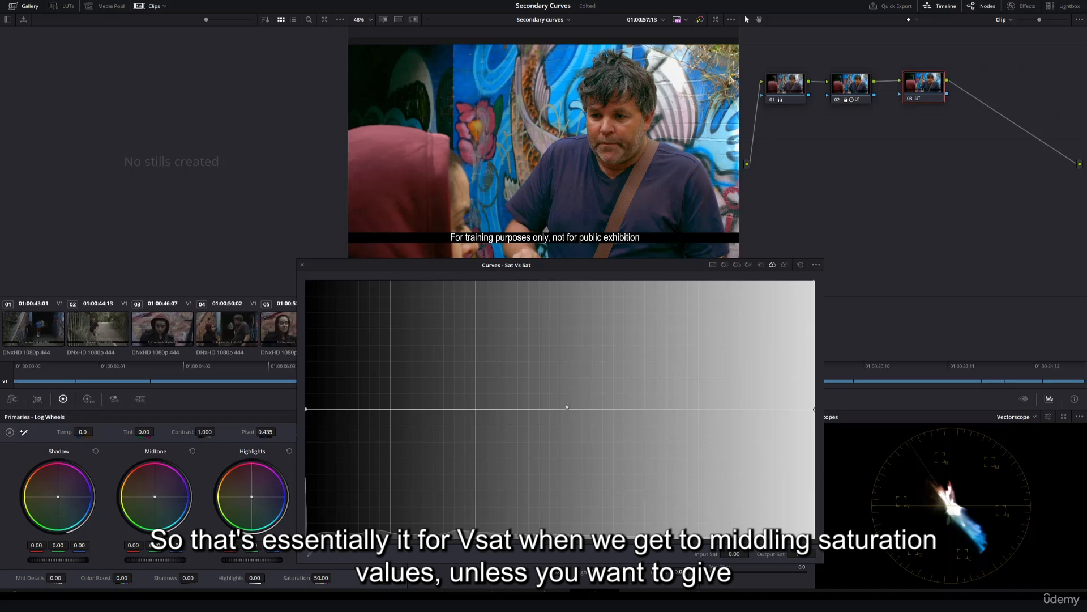
- Replace a trial broad boost at input 0.24, output 1.24 with an anchored saturation boost peaking at input 0.15, output 1.23
drag(566, 409, 549, 379)
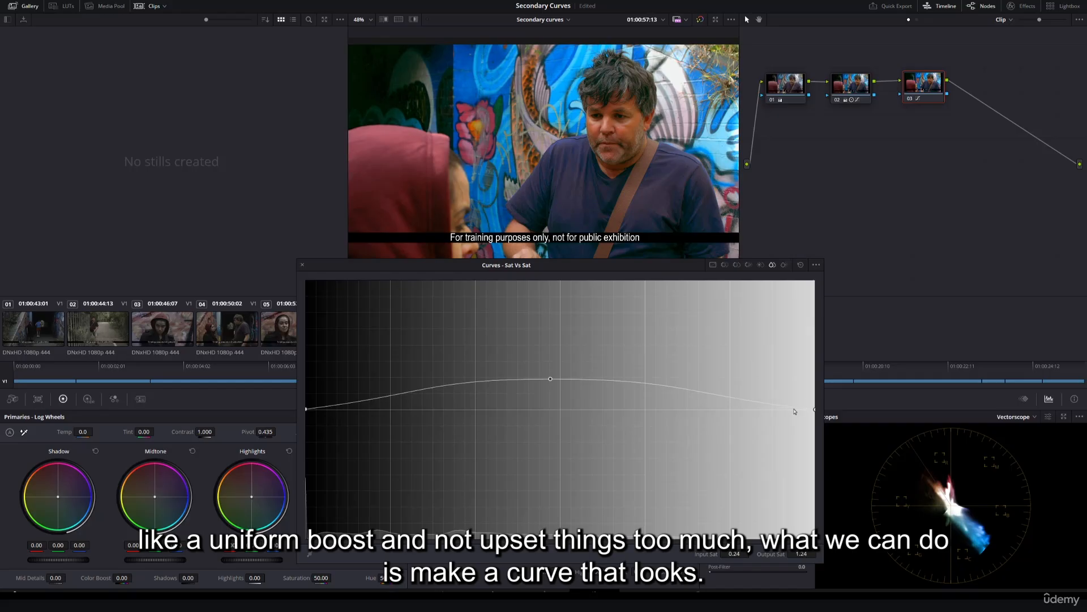
right_click(550, 379)
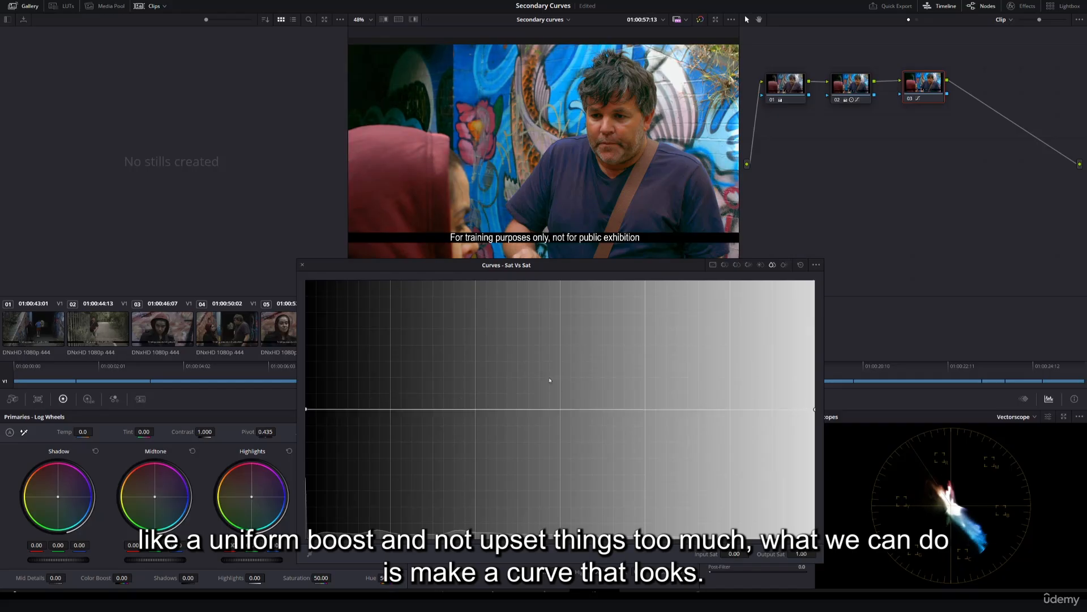
click(382, 408)
click(675, 408)
drag(382, 408, 366, 412)
drag(459, 409, 456, 381)
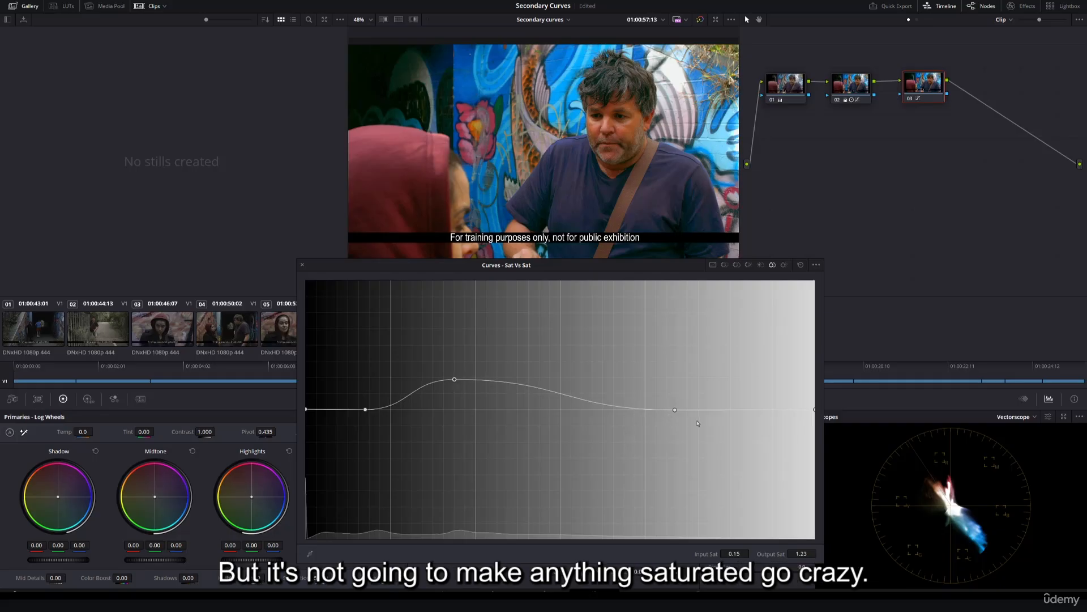
- Delete the peak and both anchor points from the Sat Vs Sat curve
right_click(455, 380)
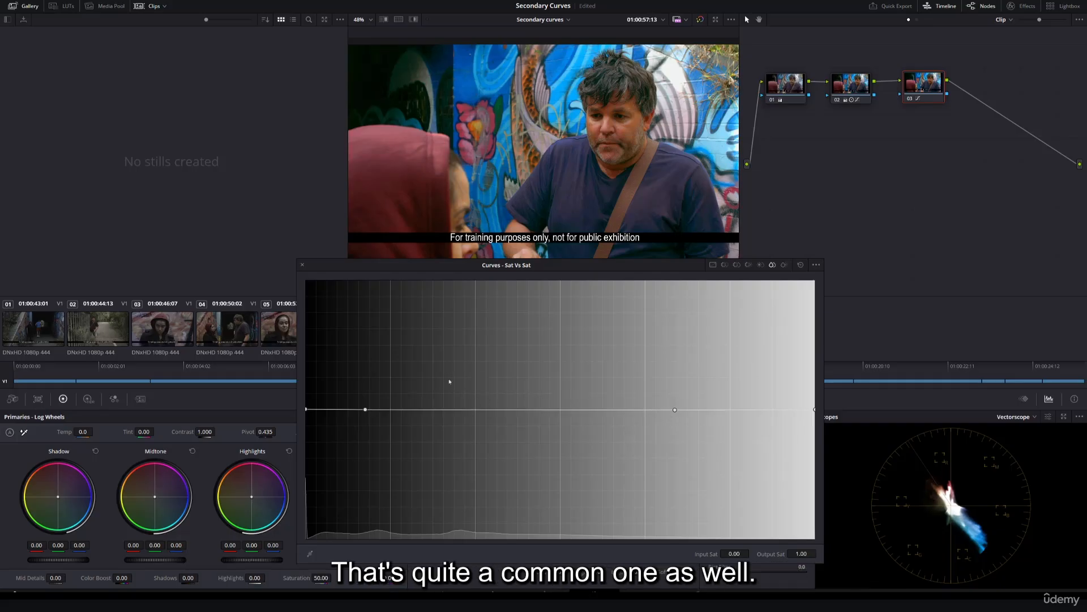
right_click(366, 408)
right_click(675, 410)
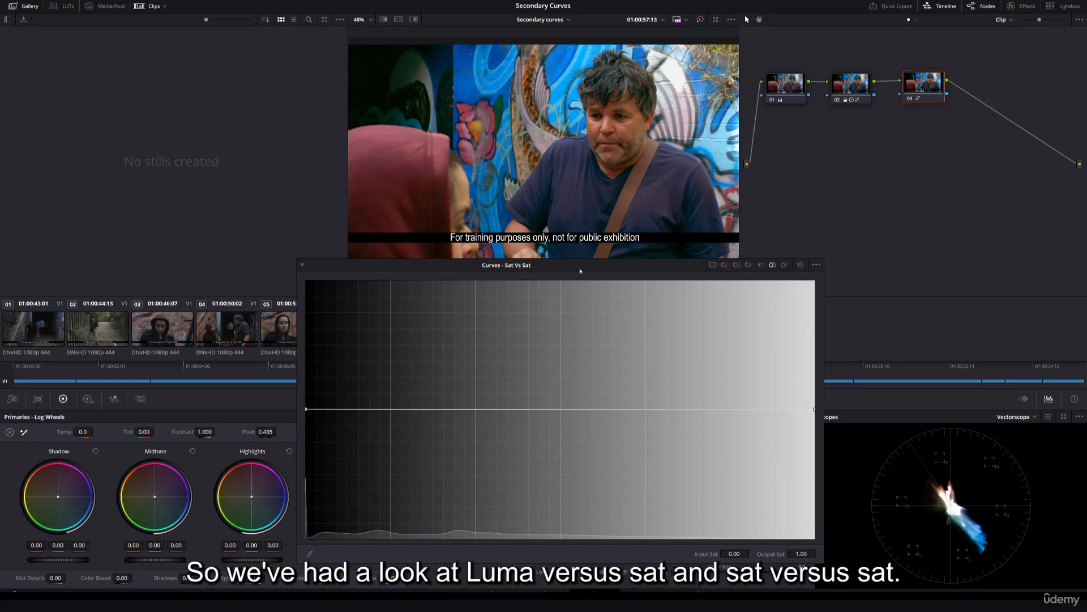
- On the Sat Vs Lum curve, add two anchor points and raise the least saturated end to Lum 2.00
click(784, 265)
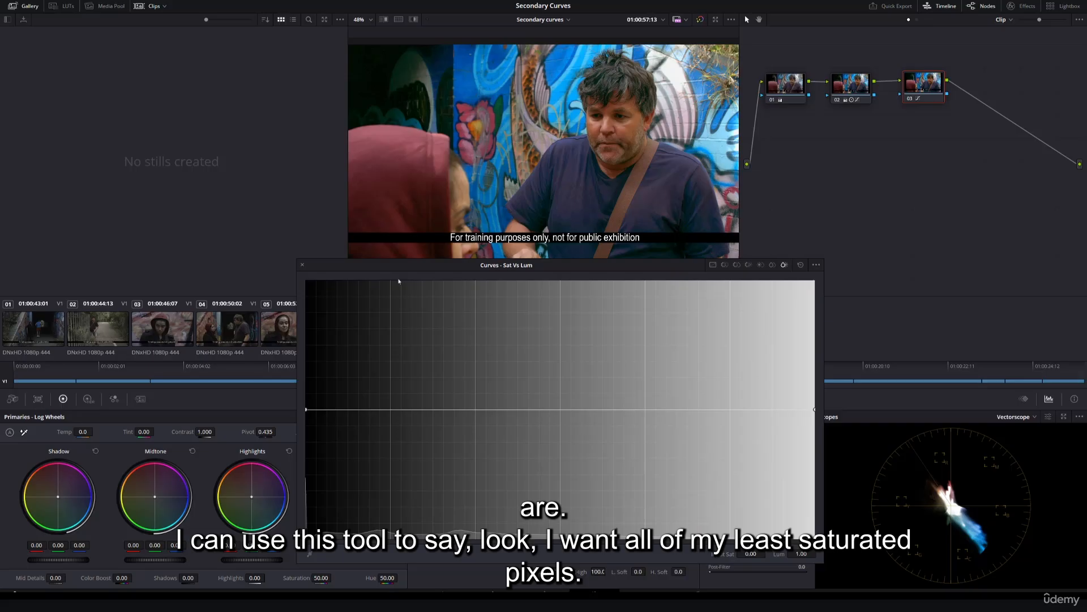
click(522, 409)
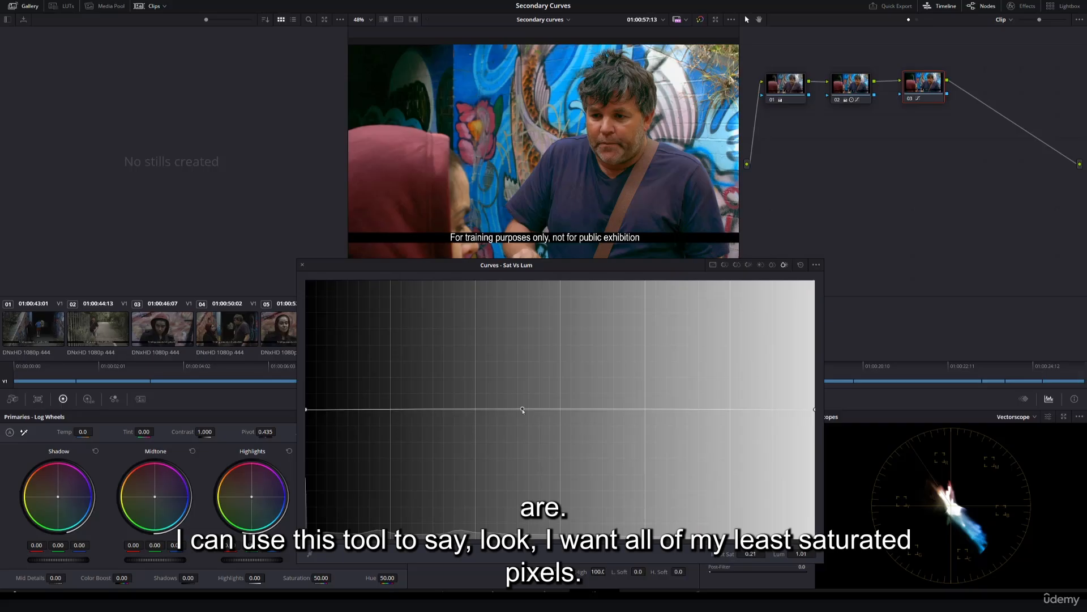
click(382, 409)
drag(382, 408, 381, 410)
drag(305, 408, 344, 283)
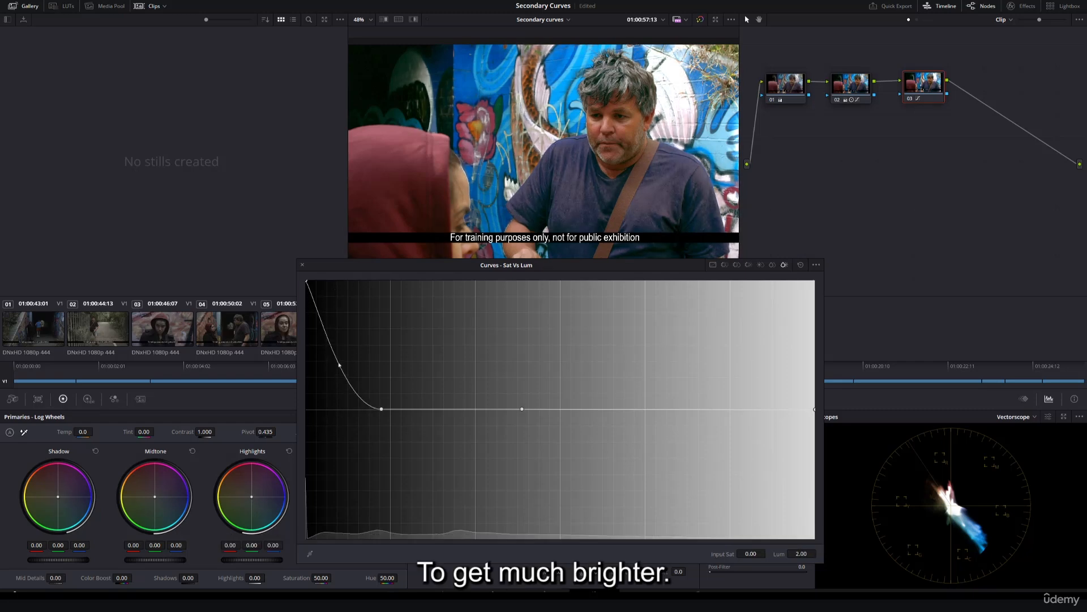
- Widen the brightening of the least saturated pixels with a midpoint at input 0.05 and an anchor moved toward higher saturation
drag(340, 365, 367, 302)
drag(381, 408, 401, 412)
drag(373, 305, 357, 325)
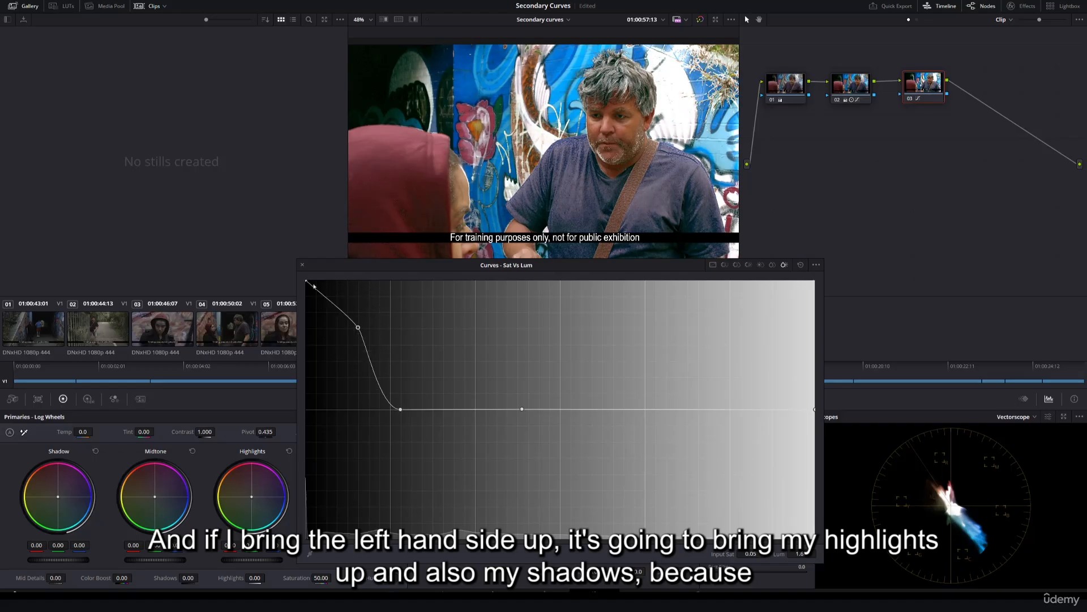
- Lower the least saturated end to Lum 1.56, delete the steep midpoint, and move the nearest anchor to input 0.11, Lum 1.17
drag(307, 282, 317, 337)
right_click(359, 327)
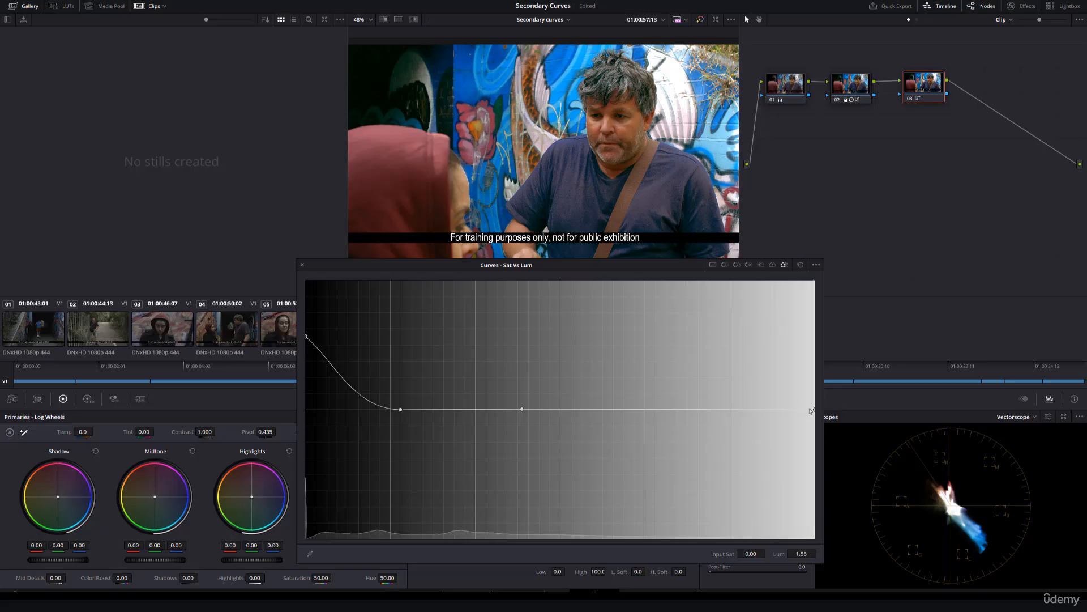
drag(401, 409, 417, 390)
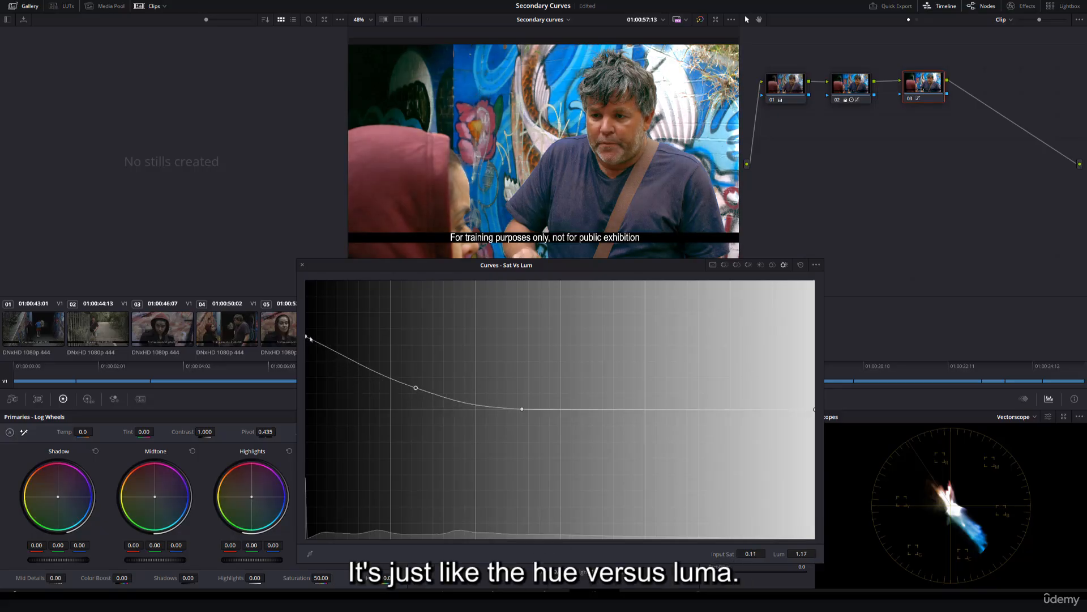
- Delete the remaining Sat Vs Lum points and return the least saturated end to Lum 1.00
right_click(418, 388)
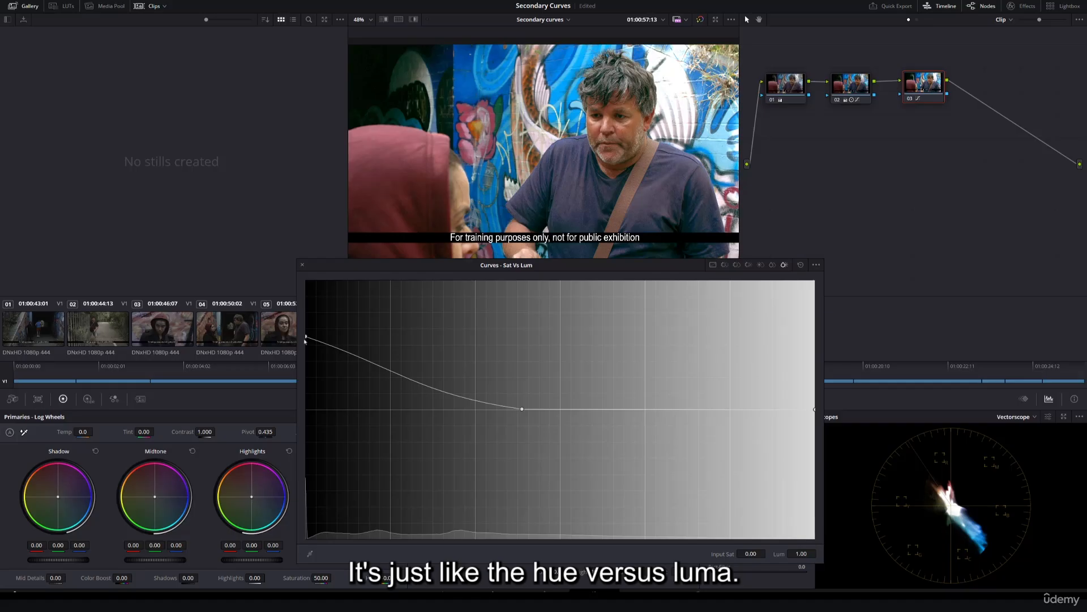
drag(305, 338, 323, 411)
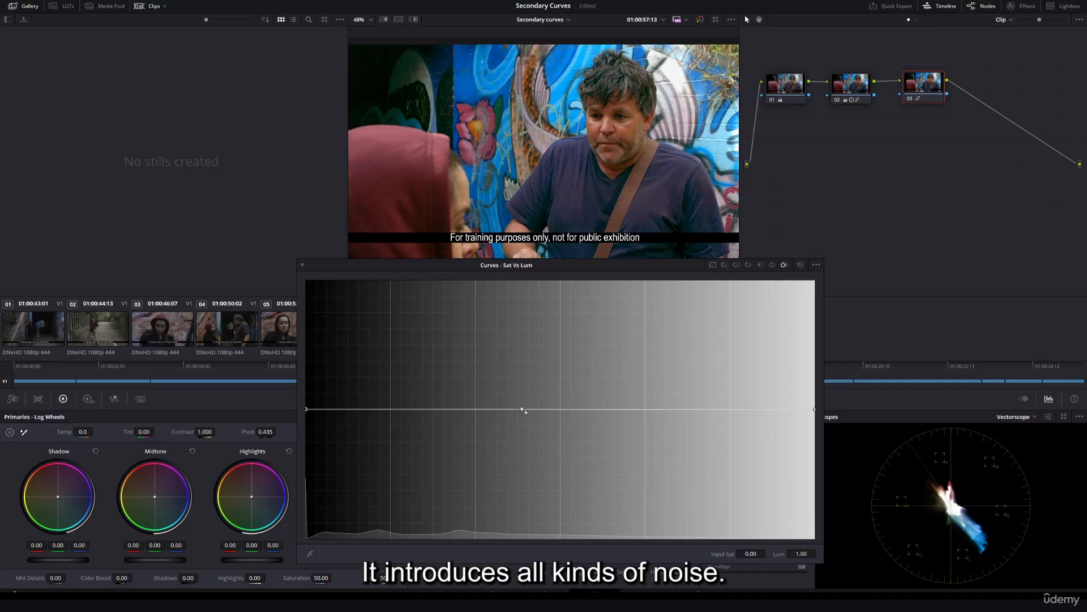
right_click(523, 410)
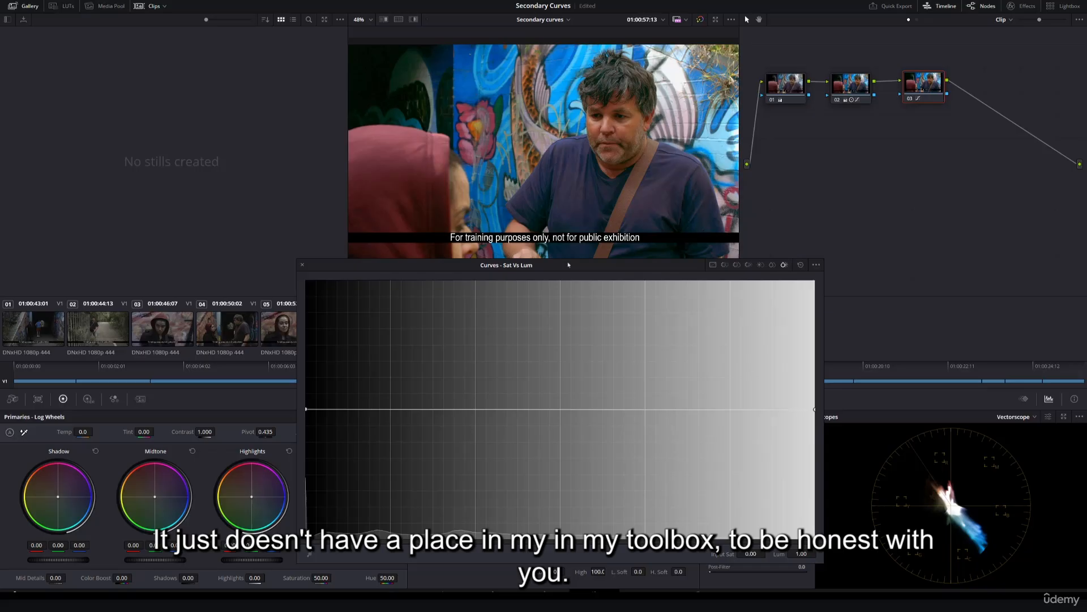
- Close the enlarged curves editor and save the project
click(303, 265)
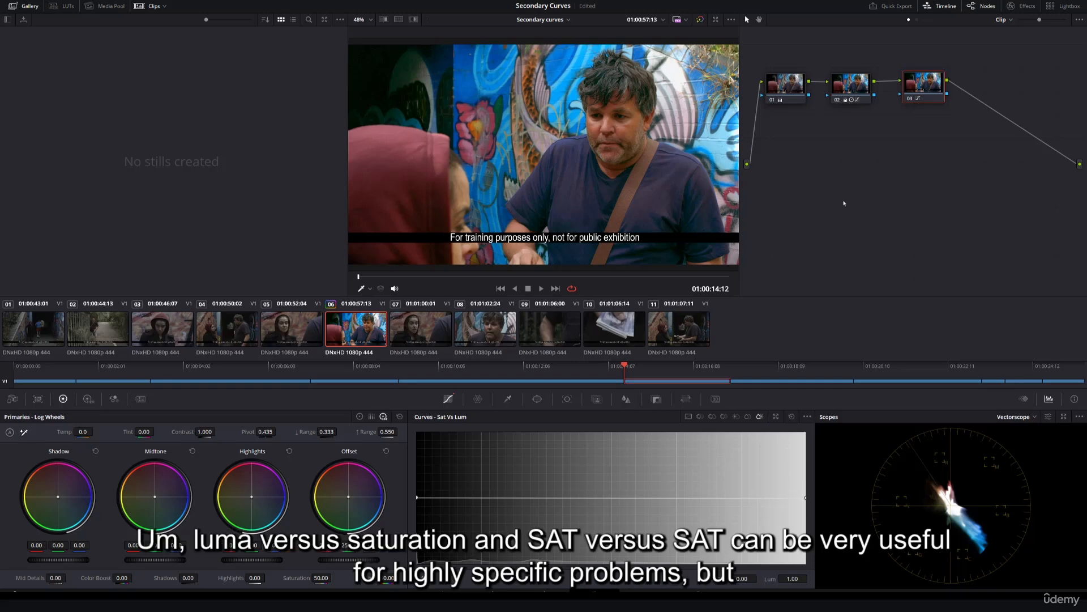
key(ctrl+s)
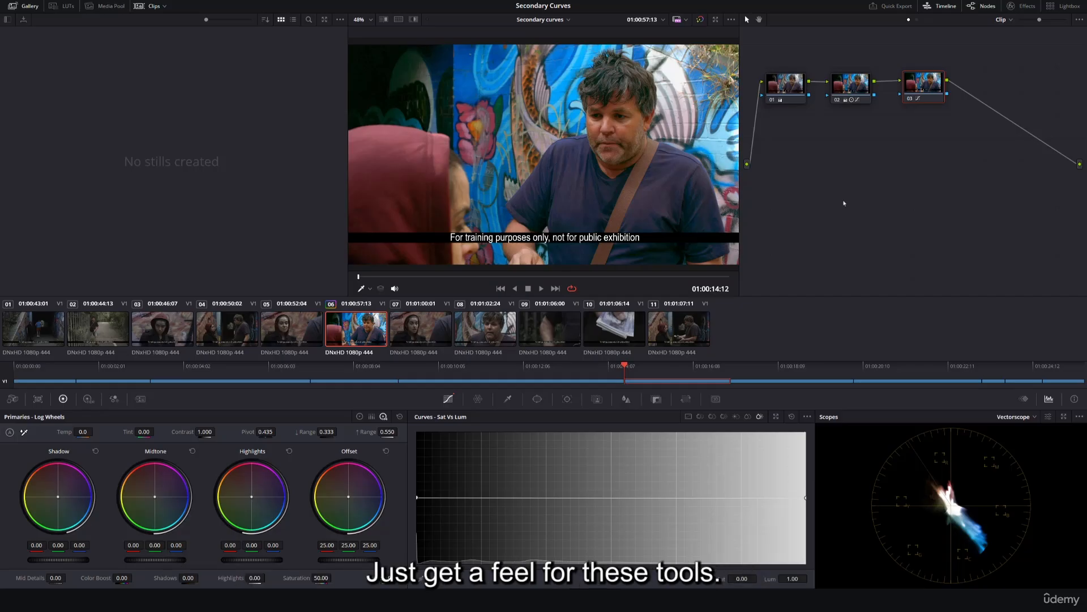
click(736, 417)
click(748, 416)
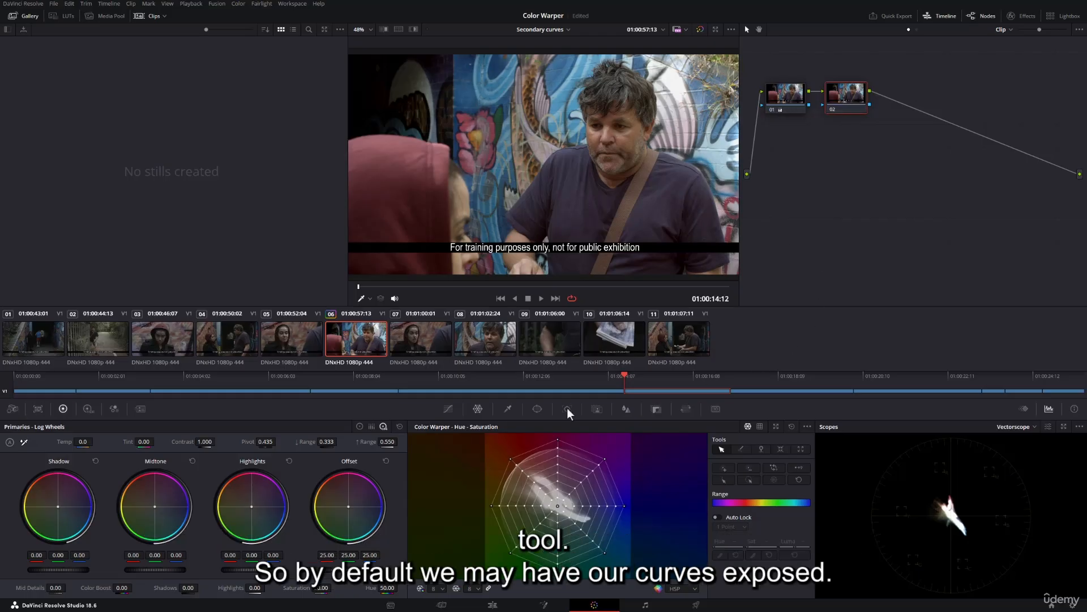
- Compare the Curves palette with the Color Warper, set the warper's hue resolution to 6, and open its color space options
click(448, 409)
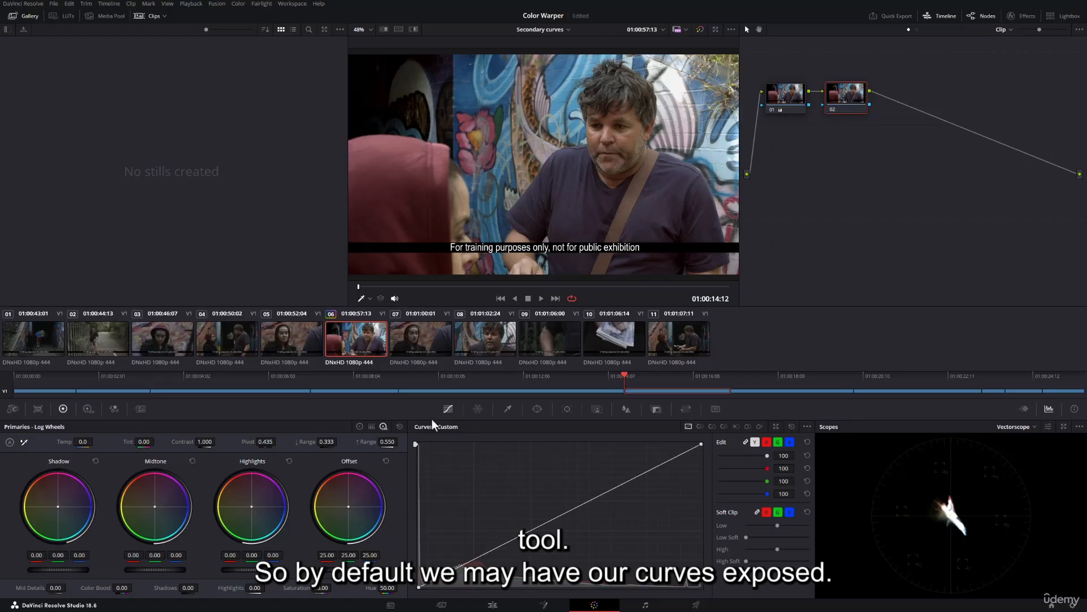
click(480, 412)
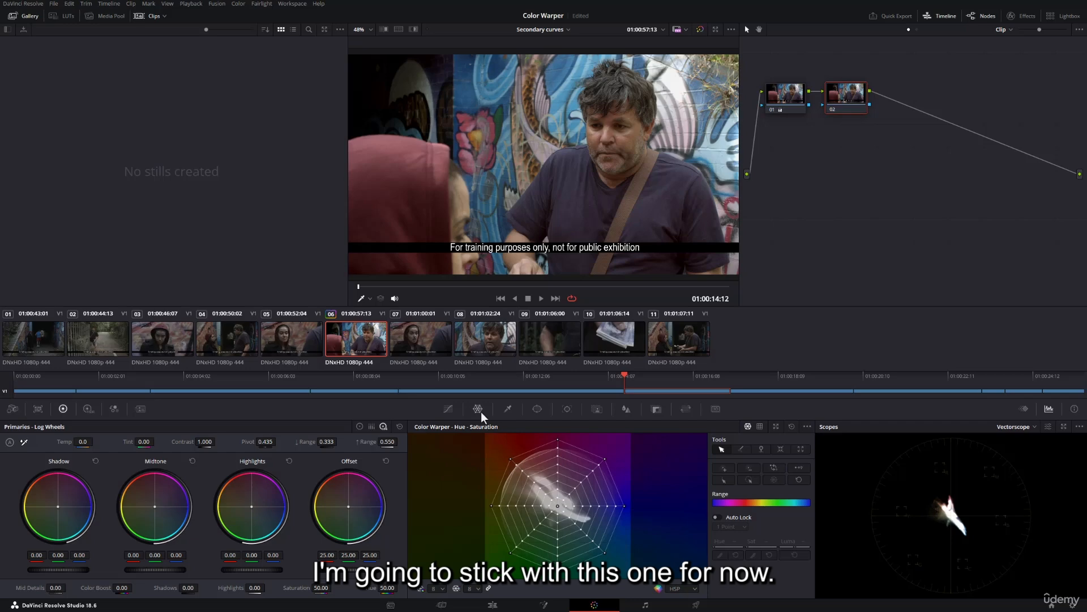
click(436, 588)
click(439, 549)
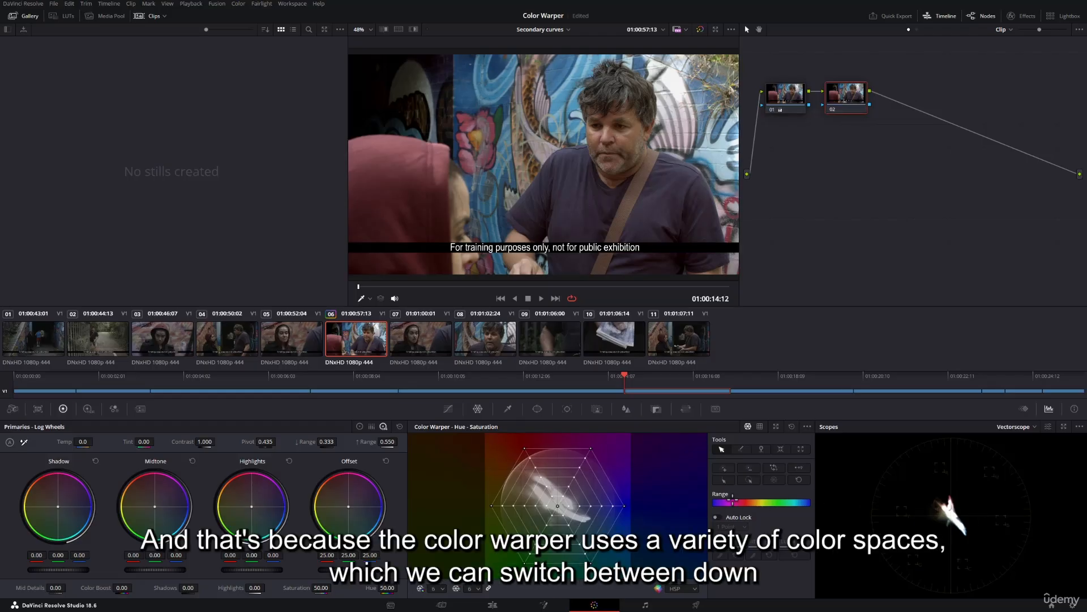
click(684, 589)
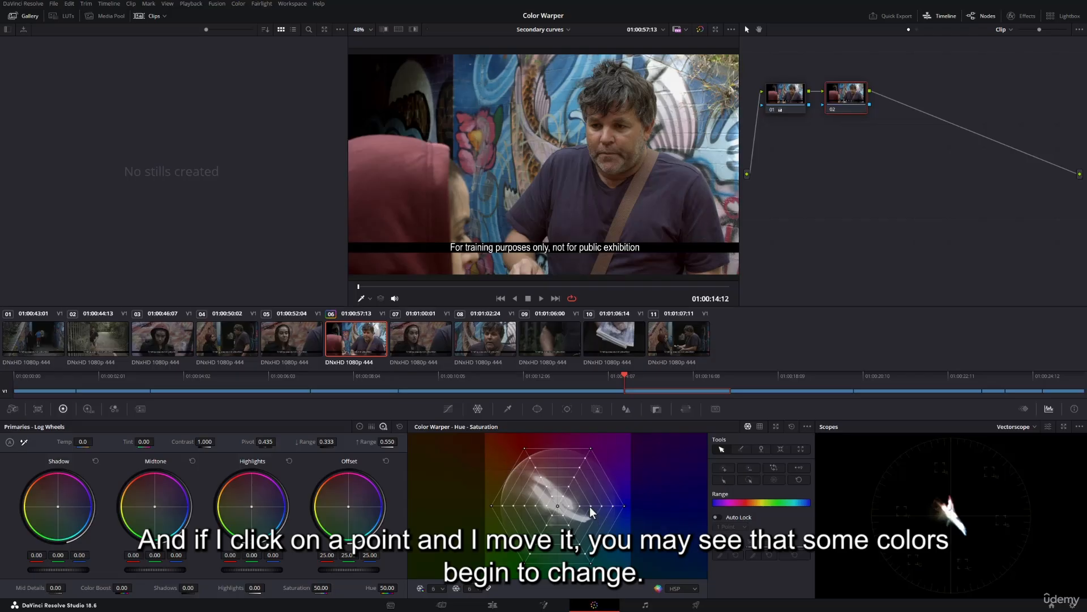
- Shift the blue point on the Color Warper grid toward cyan and move it back to its original position
mouse_move(589, 506)
mouse_down()
mouse_move(586, 539)
mouse_move(597, 489)
mouse_move(589, 518)
mouse_move(613, 521)
mouse_move(624, 504)
mouse_move(616, 486)
mouse_move(597, 497)
mouse_move(610, 514)
mouse_move(626, 491)
mouse_move(615, 481)
mouse_move(602, 497)
mouse_move(609, 510)
mouse_move(589, 479)
mouse_move(617, 504)
mouse_move(610, 486)
mouse_move(593, 491)
mouse_move(606, 497)
mouse_move(591, 494)
mouse_move(591, 508)
mouse_up()
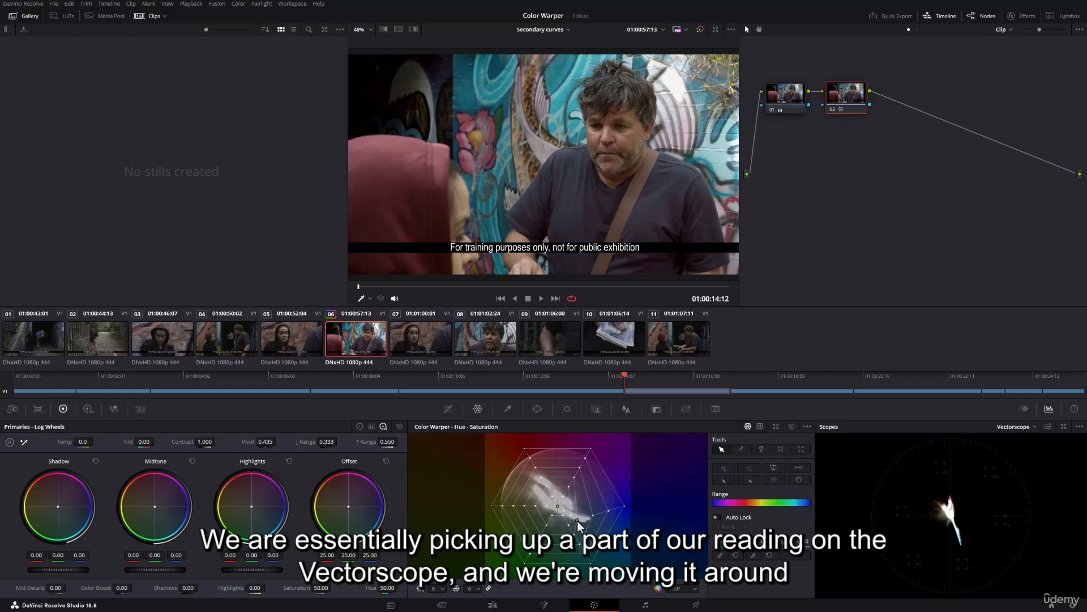
mouse_move(577, 521)
mouse_down()
mouse_move(590, 519)
mouse_move(610, 483)
mouse_move(595, 481)
mouse_move(591, 508)
mouse_up()
click(591, 507)
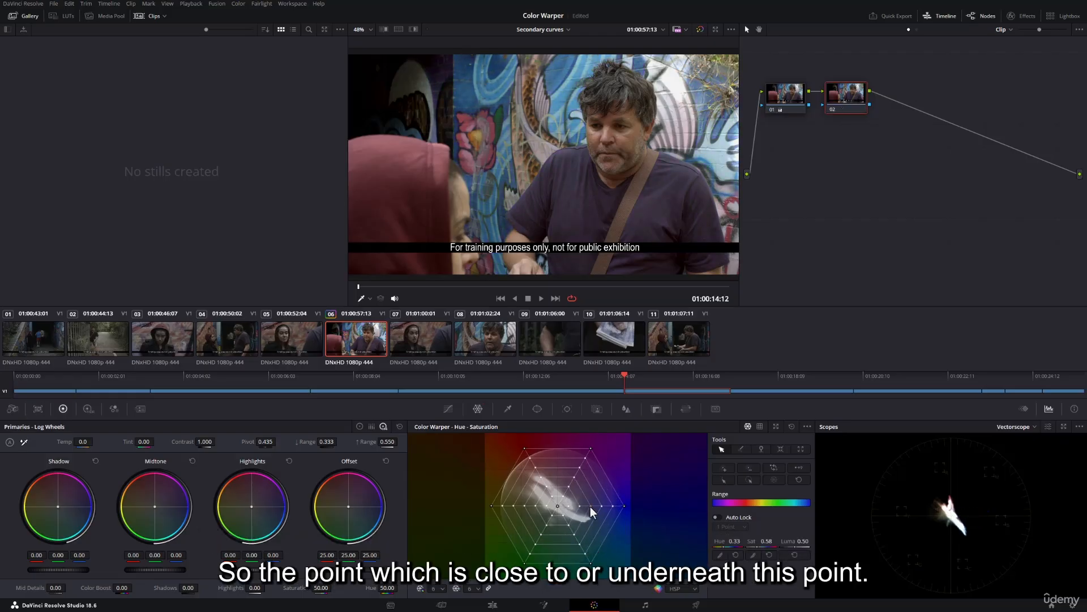
- Try adjusting the blue point's hue and saturation together, passing through Hue 0.36, Sat 0.68, and undo the change
mouse_move(590, 506)
mouse_down()
mouse_move(613, 508)
mouse_move(592, 504)
mouse_move(607, 496)
mouse_move(593, 527)
mouse_move(596, 495)
mouse_move(590, 517)
mouse_move(606, 509)
mouse_move(597, 494)
mouse_move(593, 513)
mouse_up()
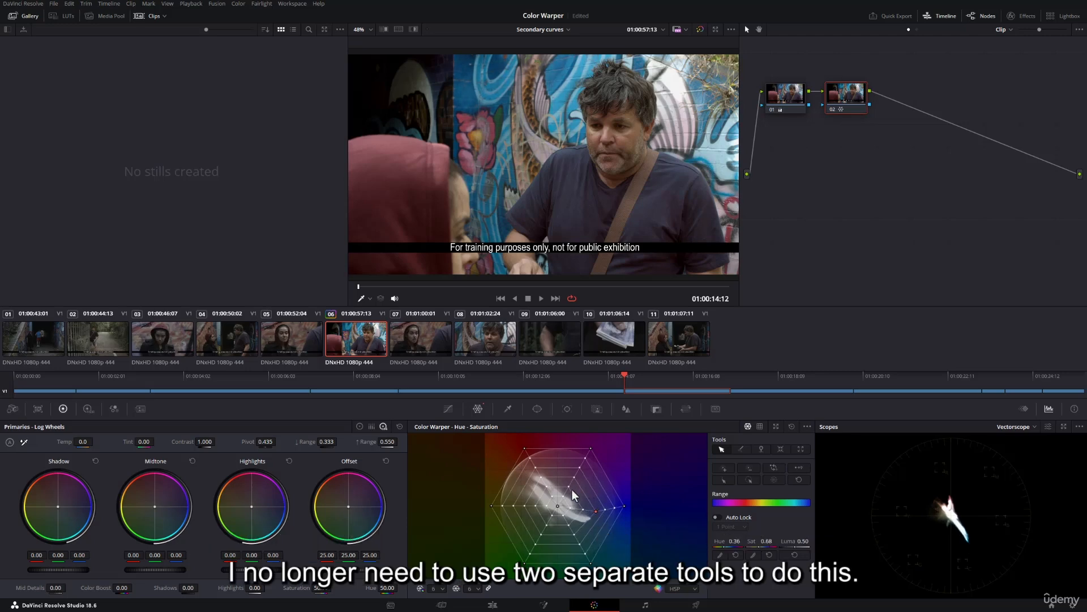
mouse_move(596, 511)
mouse_down()
mouse_move(607, 514)
mouse_move(593, 490)
mouse_move(580, 504)
mouse_move(589, 501)
mouse_up()
key(ctrl+z)
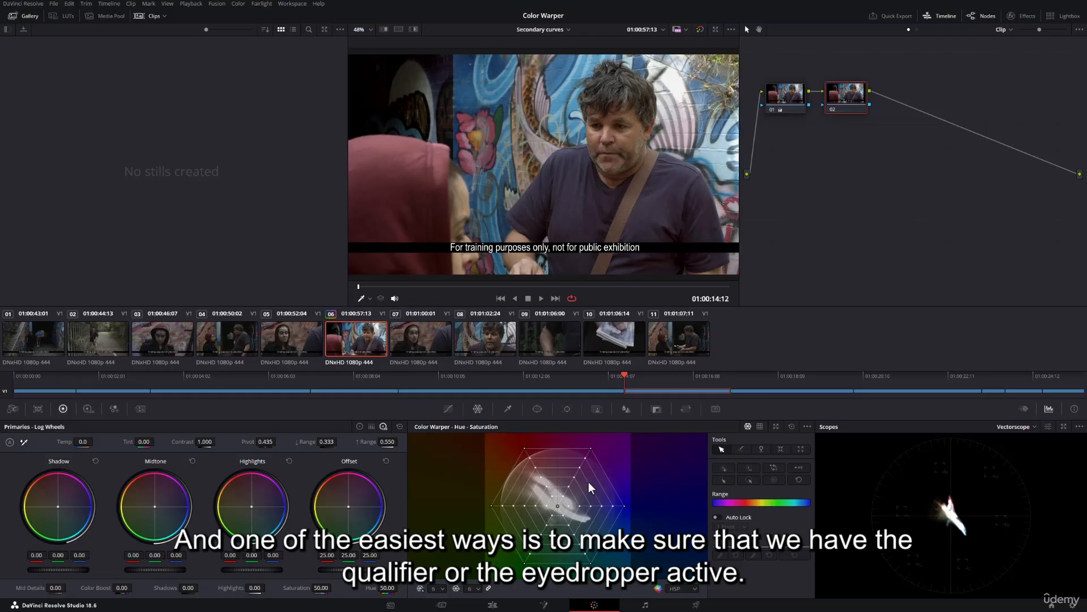
- Set the viewer's on-screen tool to Qualifier so colors can be picked directly from the image
click(367, 300)
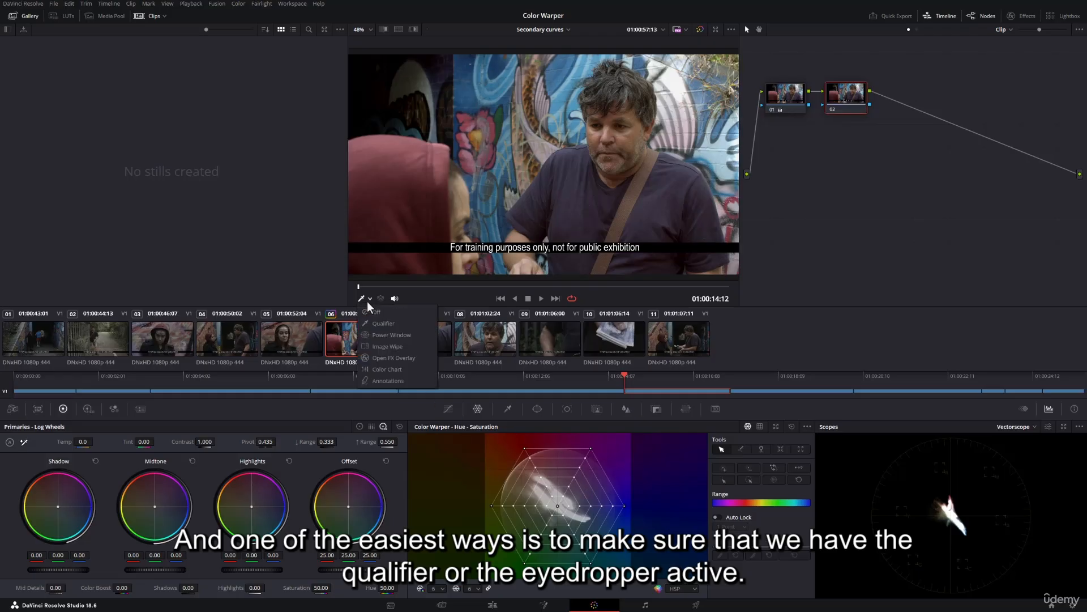
click(392, 324)
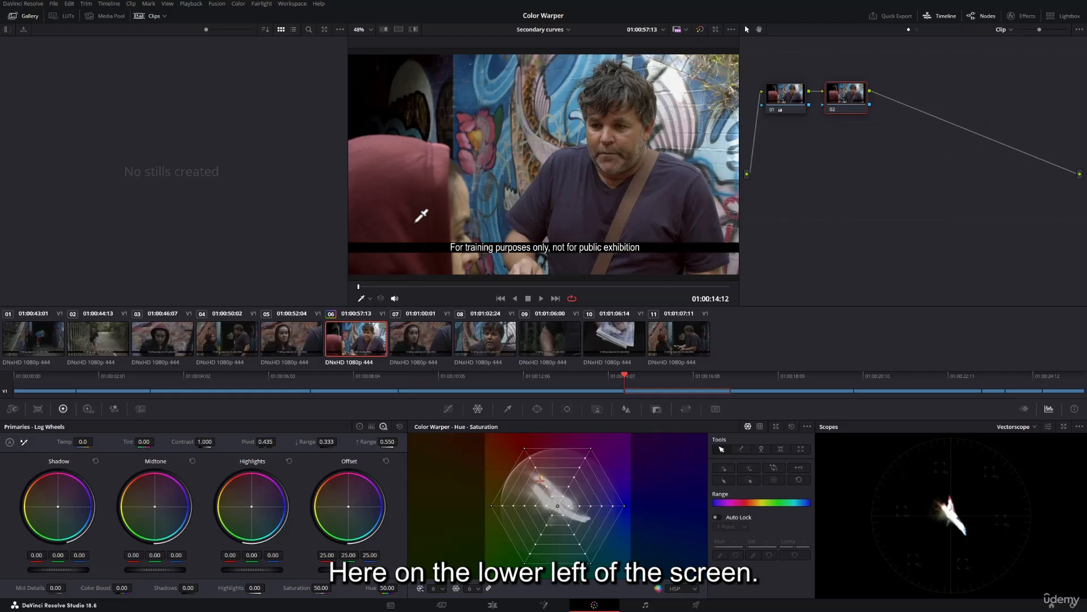
click(369, 299)
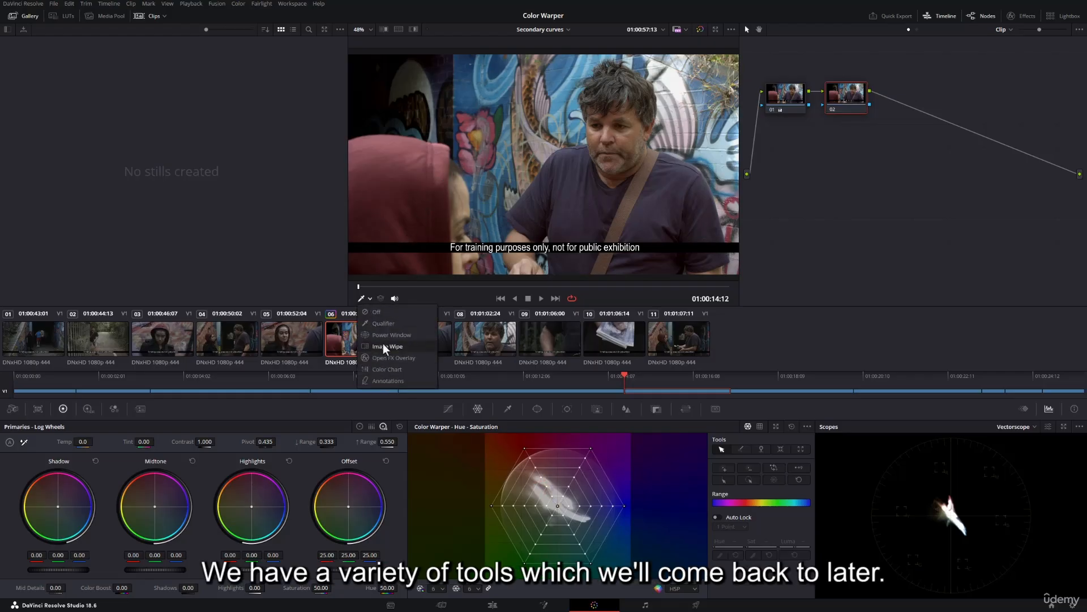
click(375, 324)
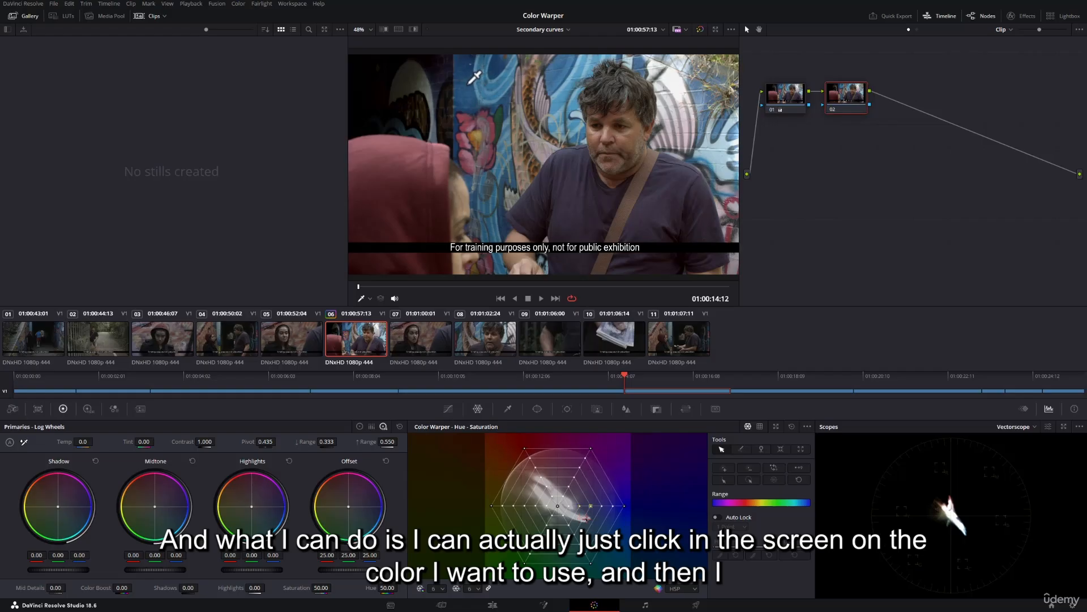
- Shift the mural's blue toward cyan directly in the viewer, then reset the Color Warper
mouse_move(468, 83)
mouse_down()
mouse_move(473, 99)
mouse_move(451, 75)
mouse_move(458, 89)
mouse_move(477, 76)
mouse_move(466, 94)
mouse_move(469, 67)
mouse_move(480, 100)
mouse_move(482, 77)
mouse_up()
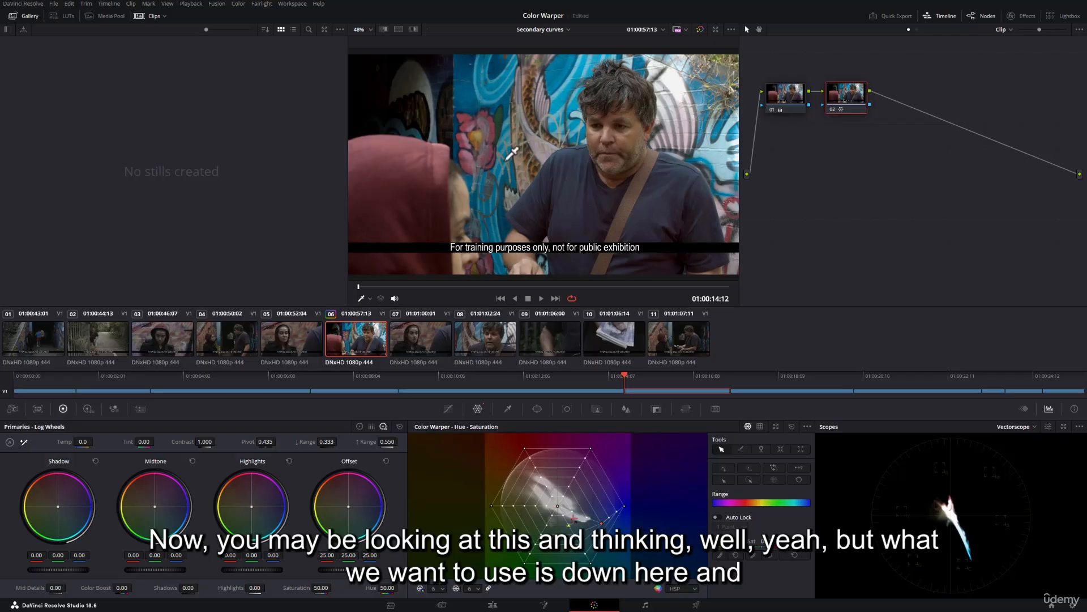
click(791, 426)
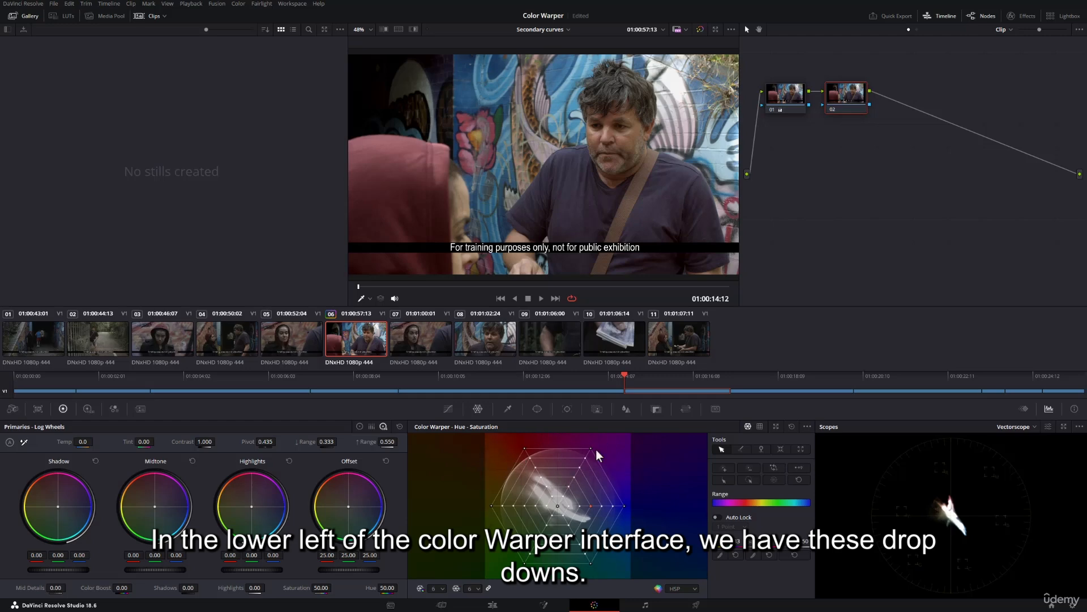
- Try finer Color Warper grid resolutions up to 24 hue divisions, then set the hue resolution to 12 with saturation at 16
click(440, 589)
click(473, 589)
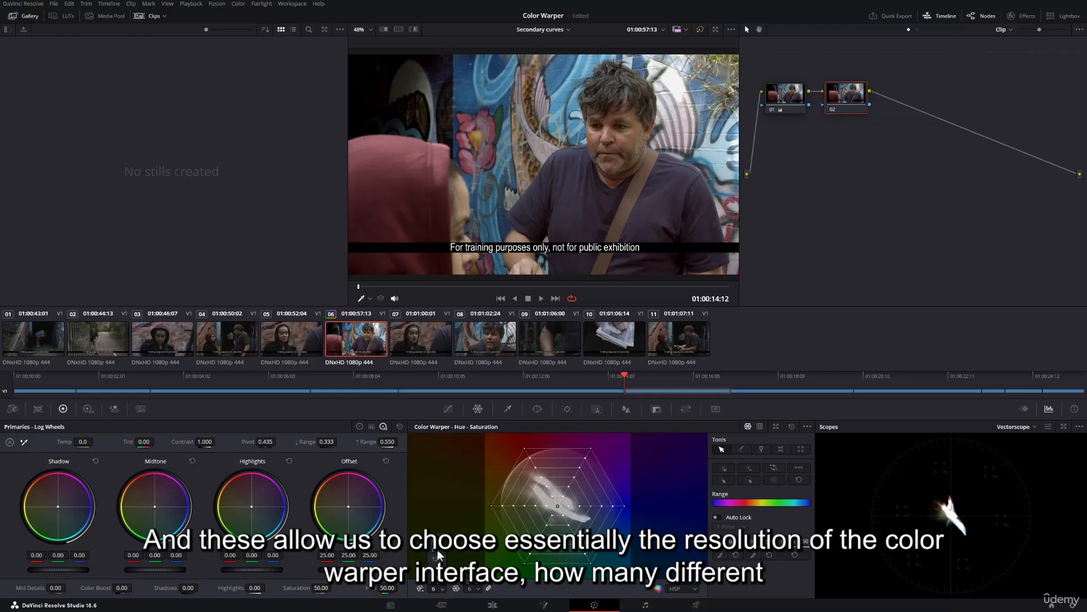
click(436, 549)
click(440, 590)
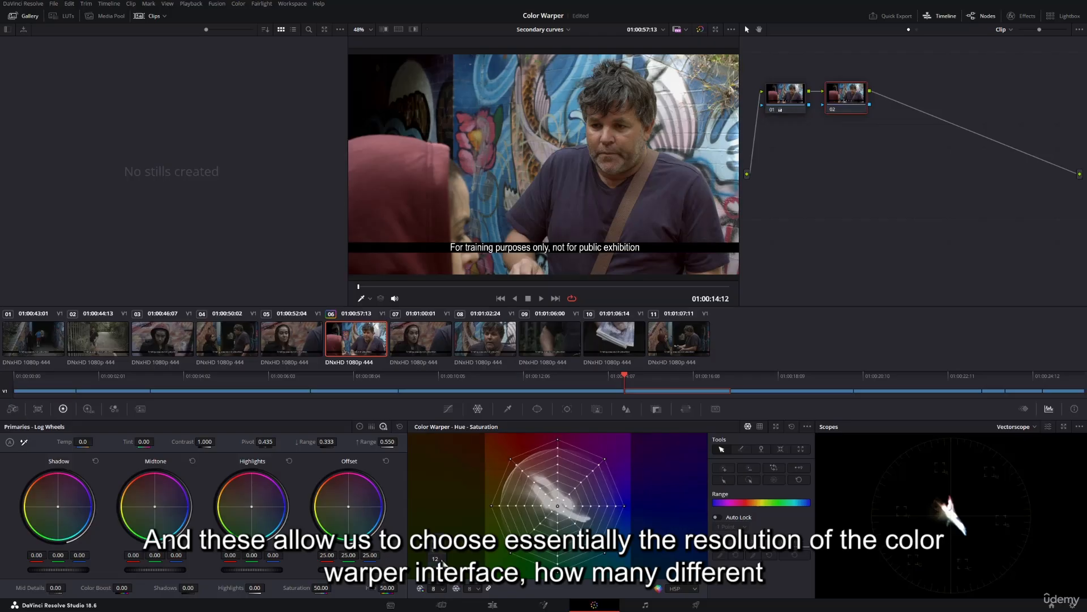
click(441, 567)
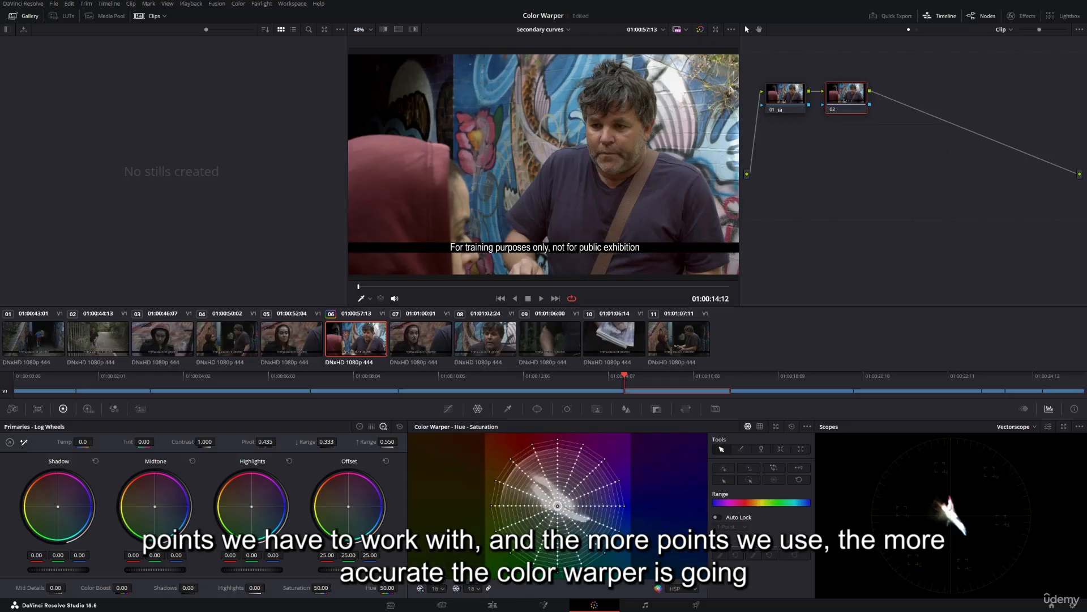
click(441, 590)
click(441, 535)
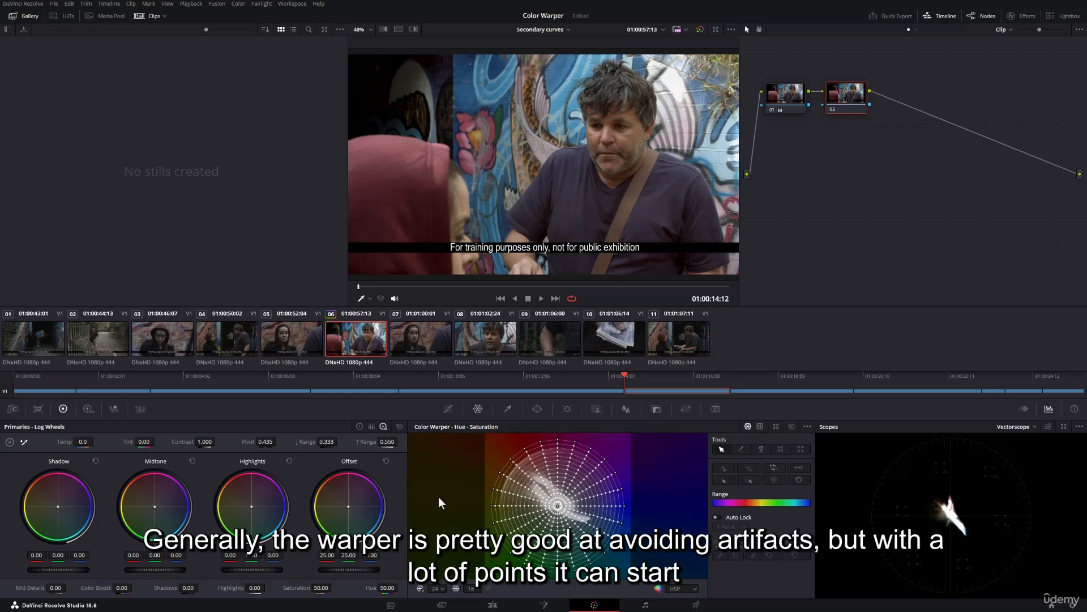
click(439, 589)
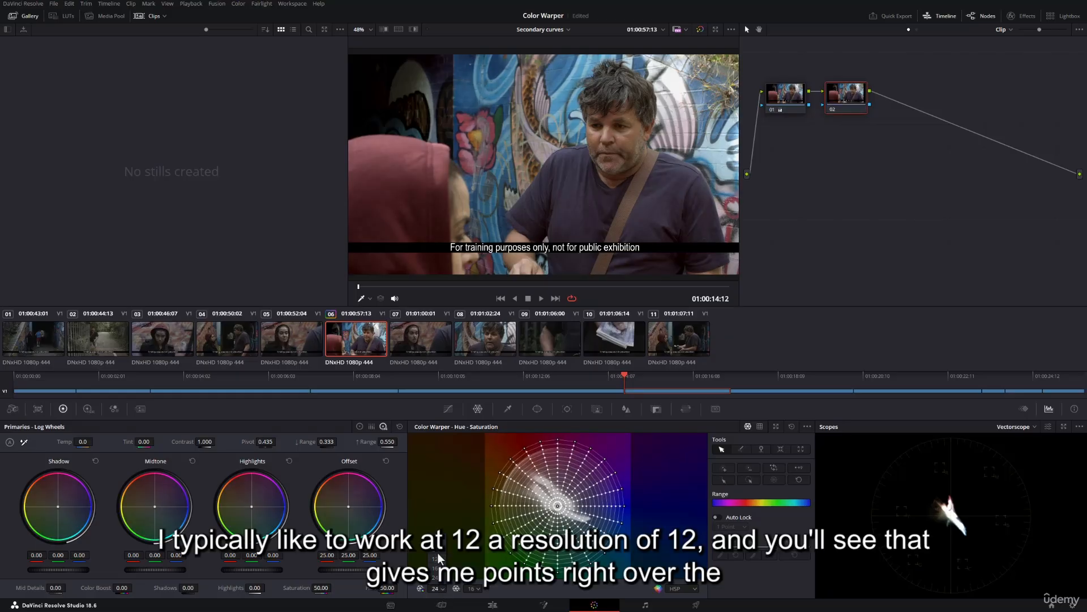
click(437, 553)
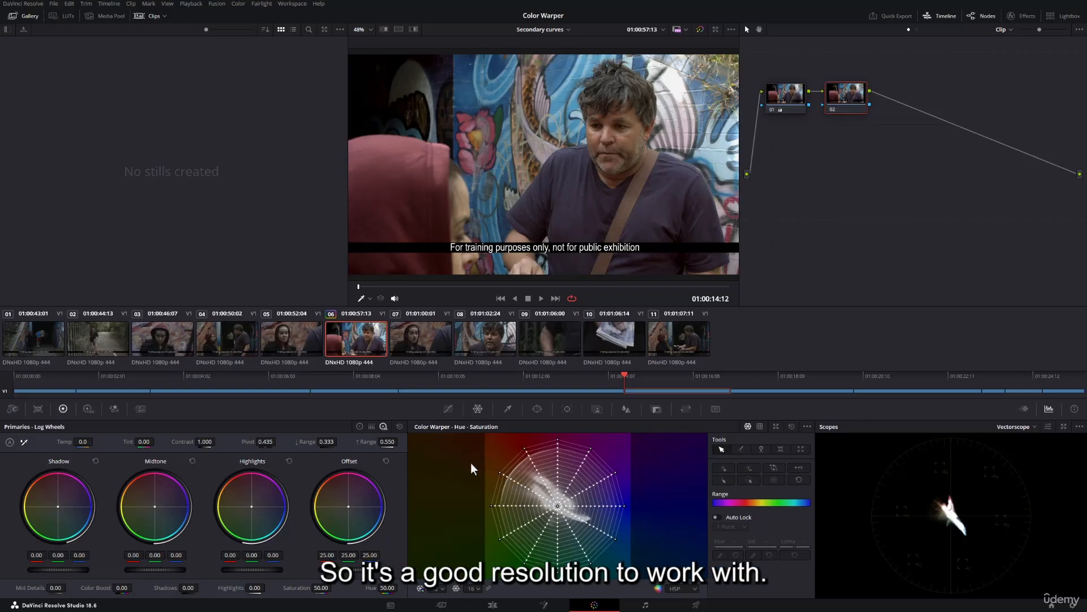
- Push the mural's blue in the viewer to about Hue 0.44, Sat 0.80, then reset the Color Warper
click(470, 88)
drag(475, 84, 478, 101)
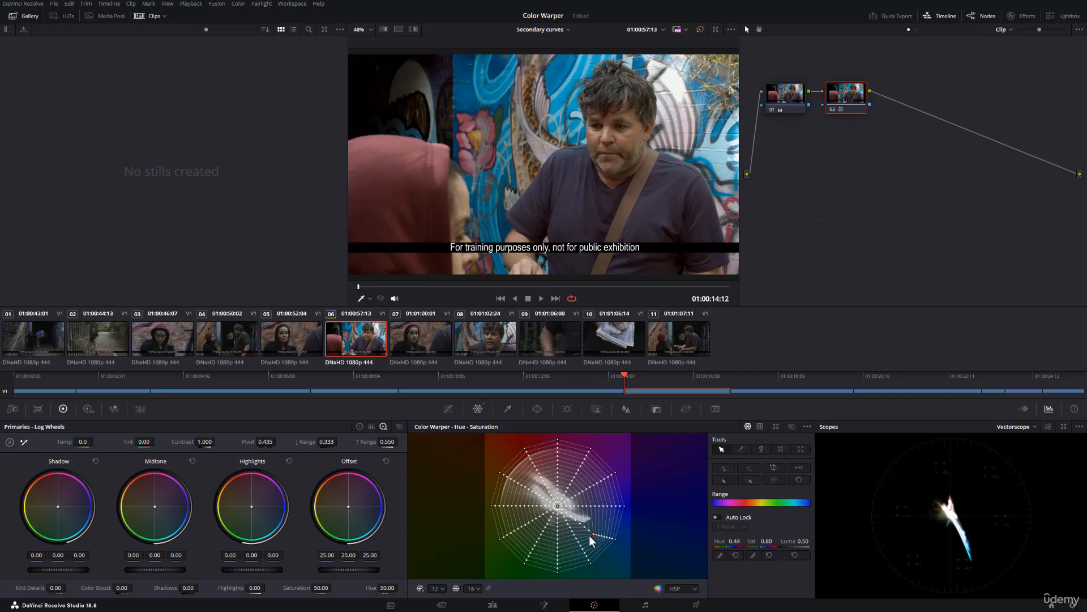
click(593, 534)
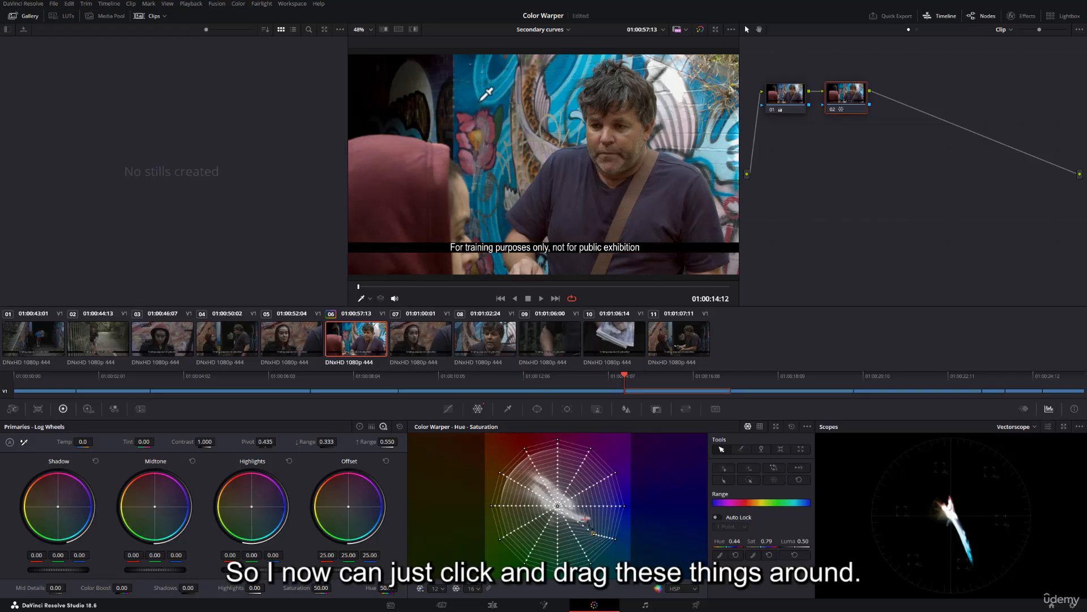
drag(486, 94, 478, 99)
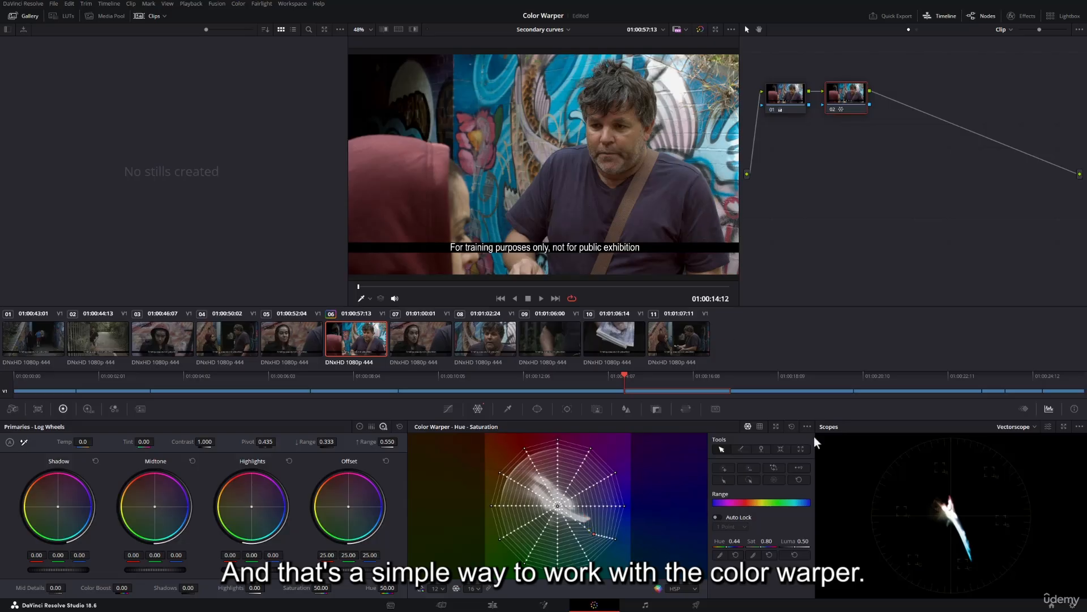
click(647, 500)
- Set both the hue and saturation resolutions of the Color Warper grid to 6
click(437, 588)
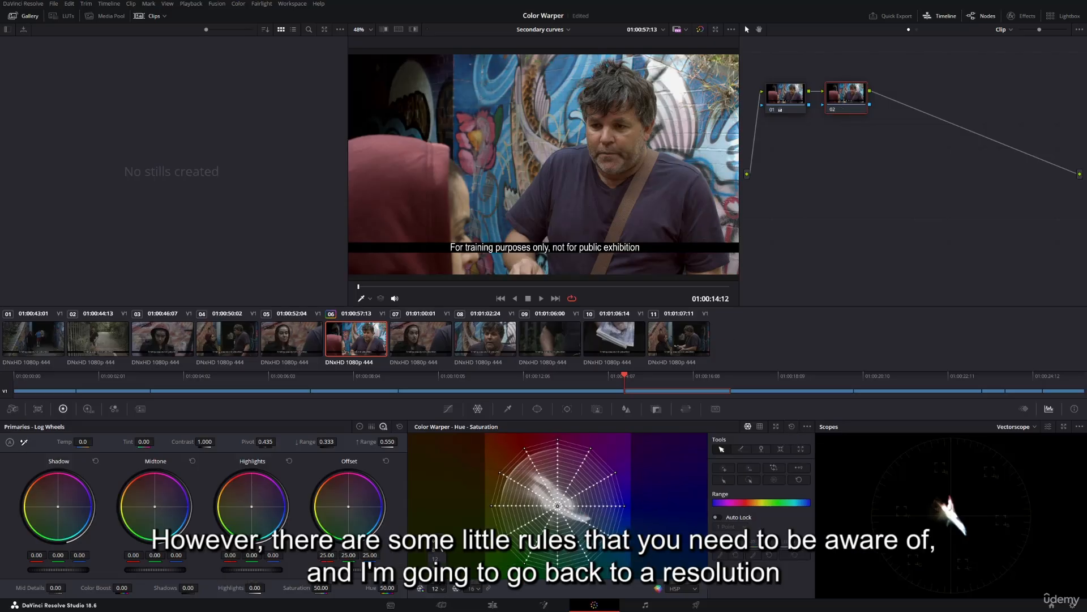
click(435, 543)
click(471, 588)
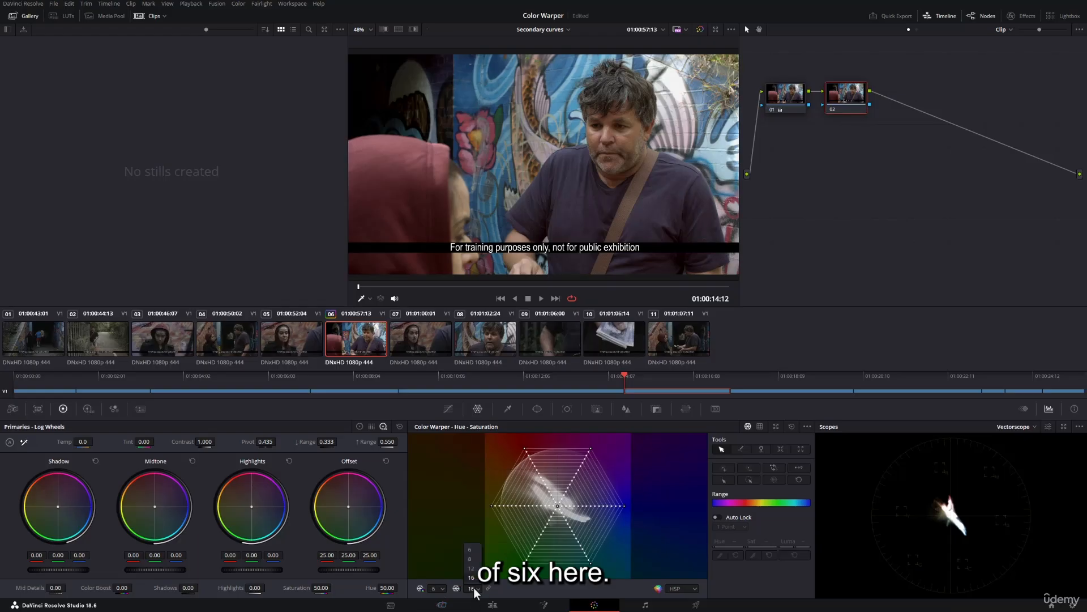
click(469, 549)
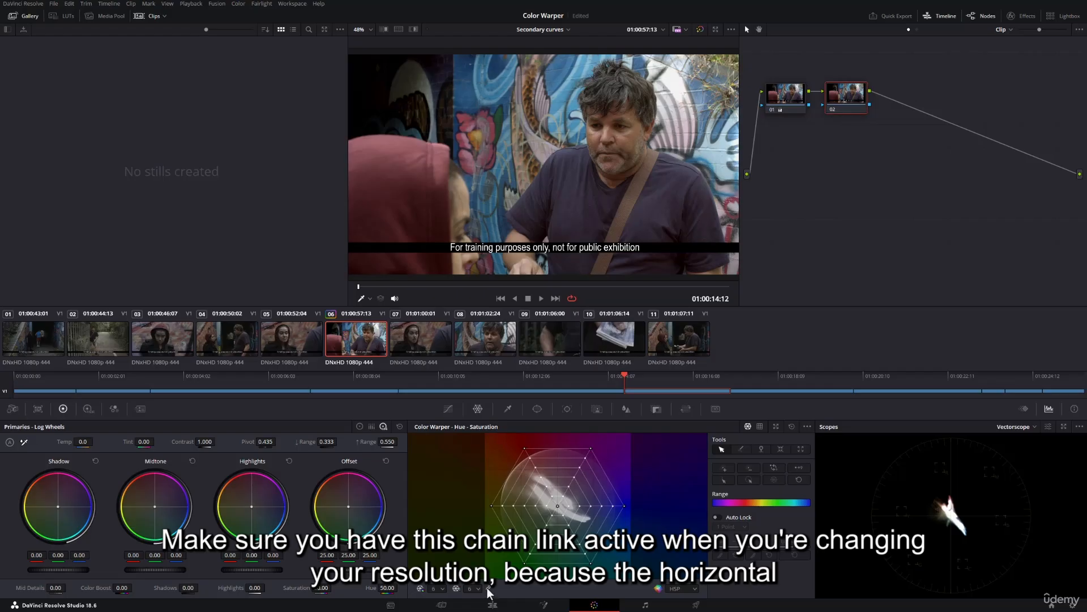
- With the two resolutions linked, raise the Color Warper grid to 12 and then to 16
click(434, 589)
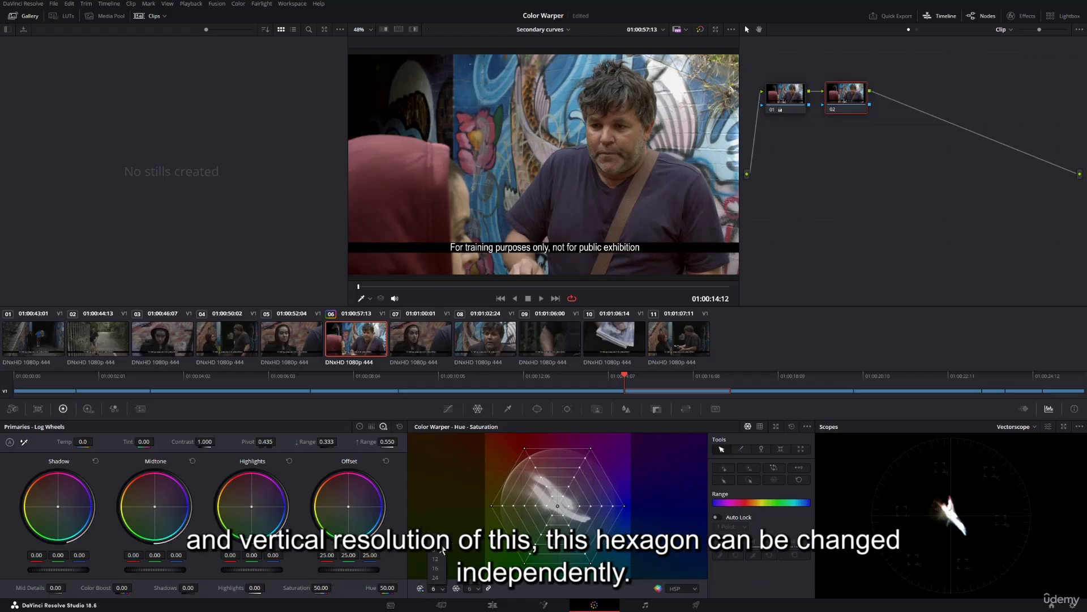
click(442, 549)
click(475, 592)
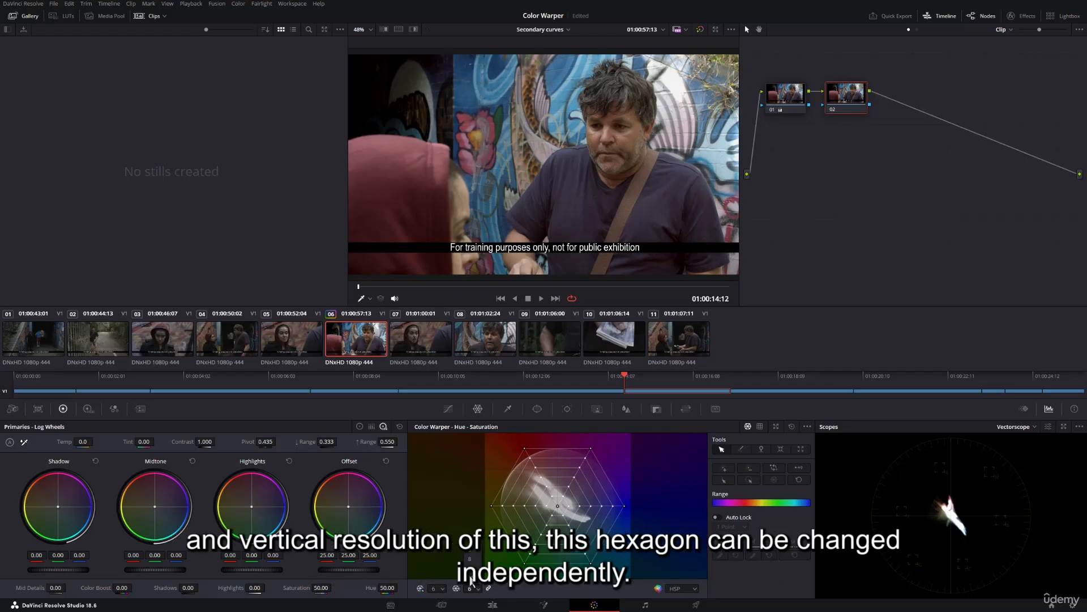
click(473, 574)
click(479, 591)
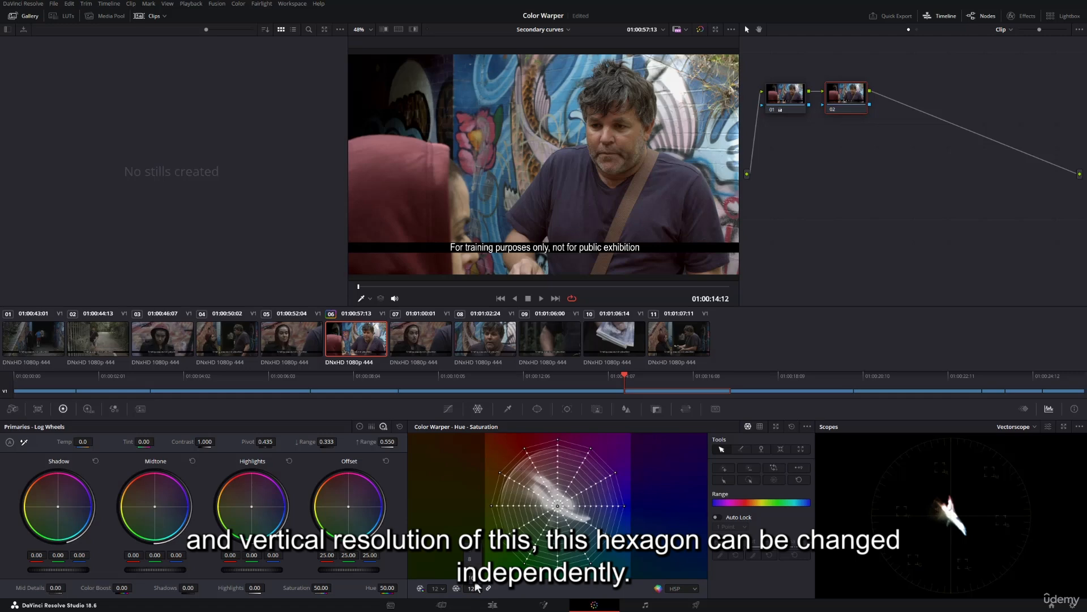
click(473, 578)
- Unlink the grid's two resolutions and set only the hue resolution to 6
click(441, 590)
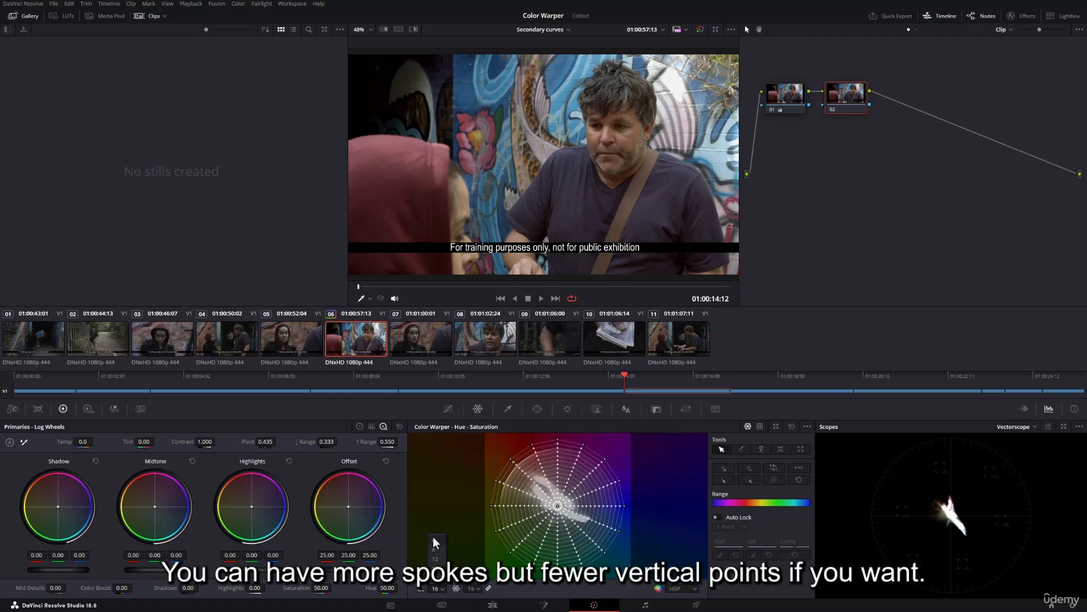
click(490, 589)
click(441, 591)
click(435, 539)
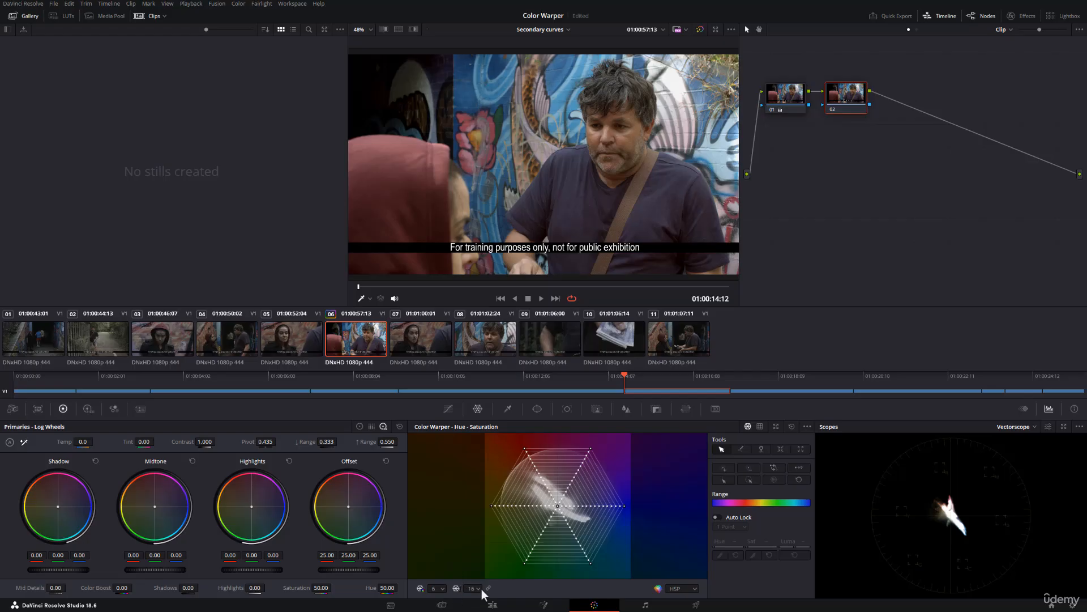
- Set the Color Warper's hue resolution to 12 and its saturation resolution to 6
click(441, 590)
click(436, 559)
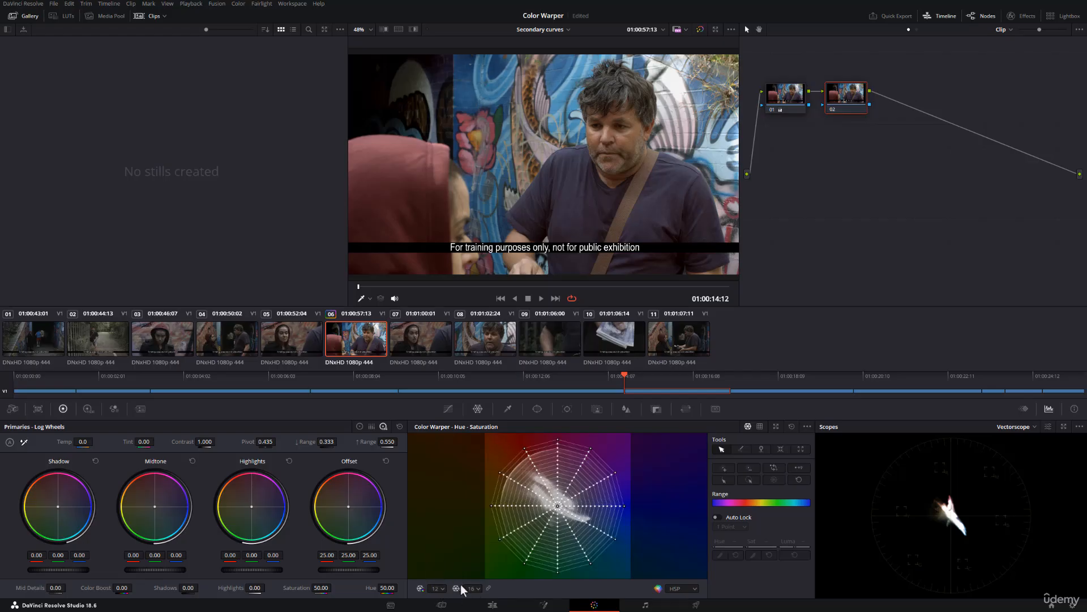
click(474, 587)
click(470, 550)
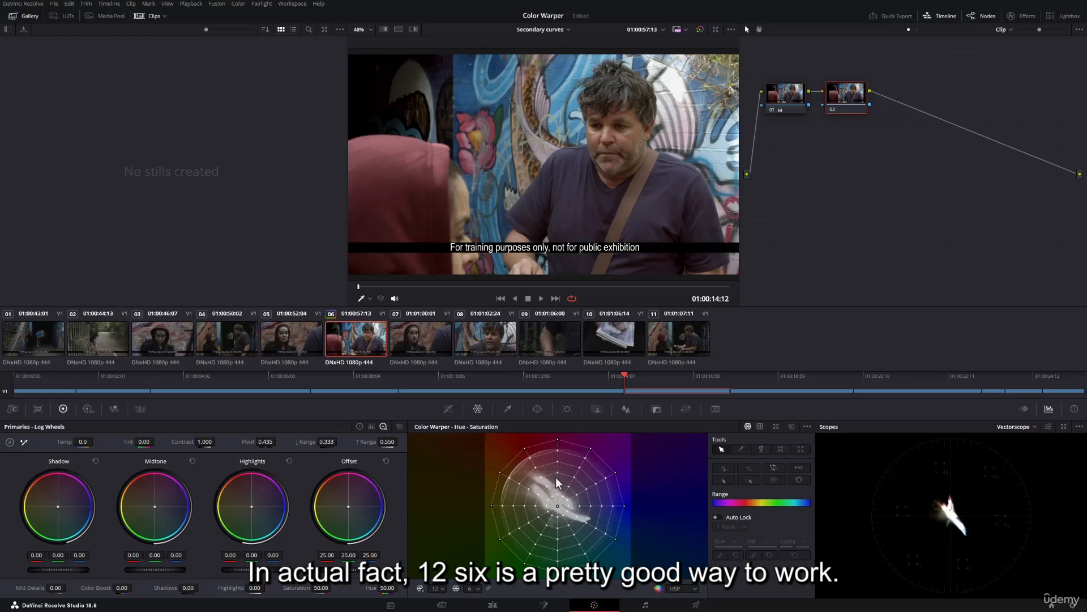
- Try relinking the grid resolutions, then return to independent values with the saturation resolution at 6
click(444, 589)
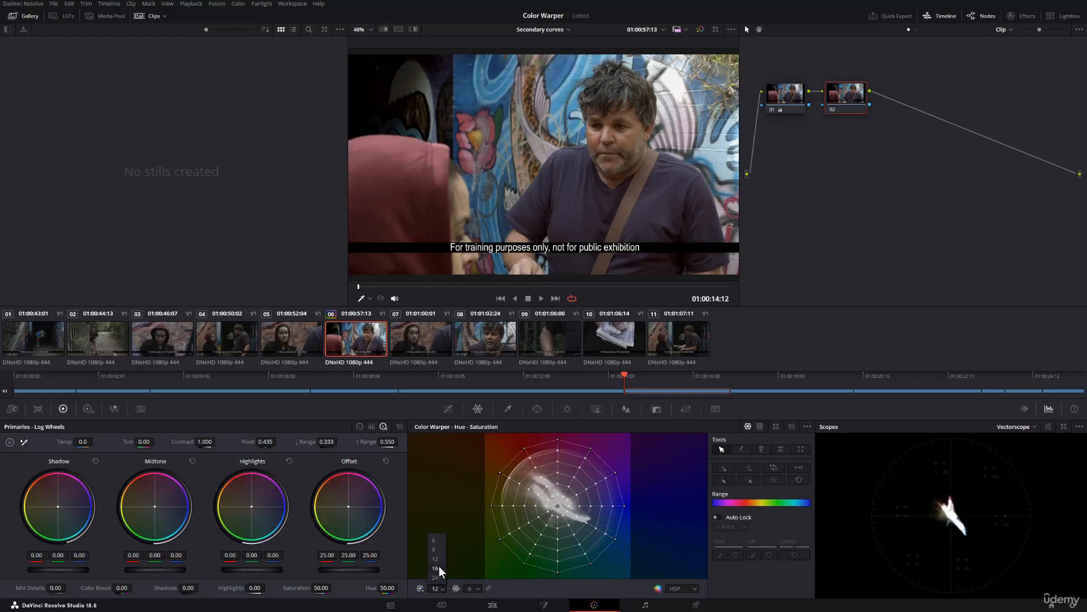
click(488, 587)
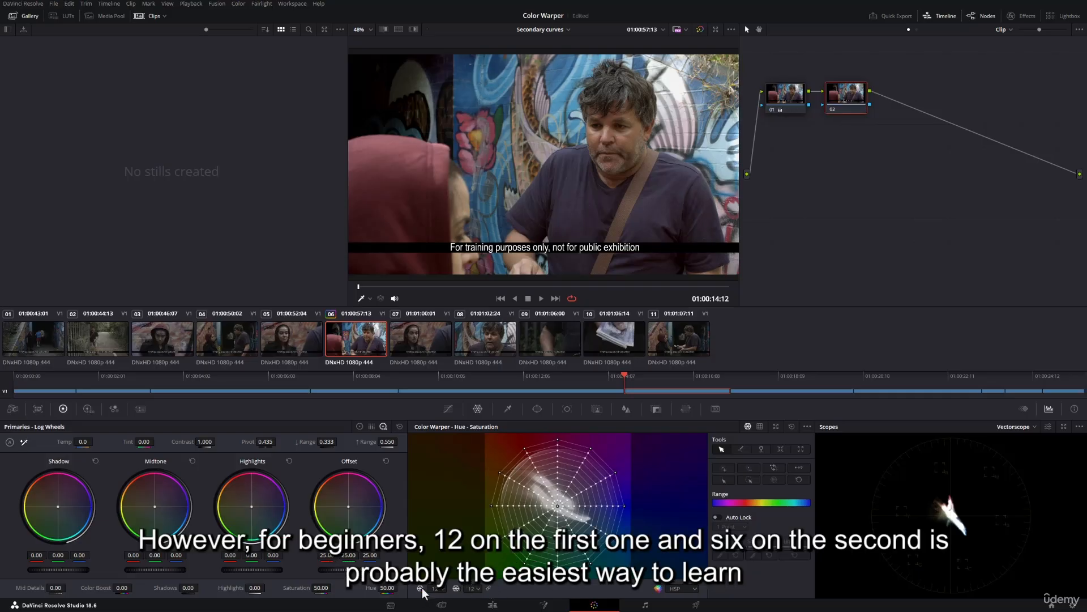
click(471, 588)
click(471, 550)
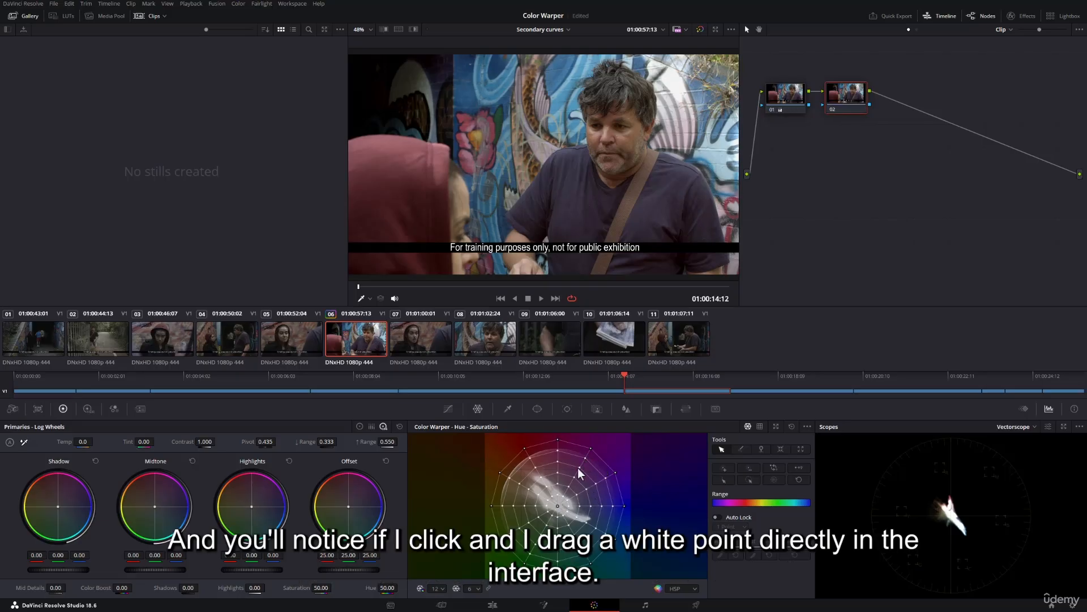
- Try moving a blue point on the Color Warper grid to see how its neighbors react, and restore it
mouse_move(588, 522)
mouse_down()
mouse_move(598, 521)
mouse_move(579, 519)
mouse_move(594, 534)
mouse_move(595, 518)
mouse_move(585, 519)
mouse_move(599, 532)
mouse_move(589, 515)
mouse_move(594, 528)
mouse_move(585, 524)
mouse_up()
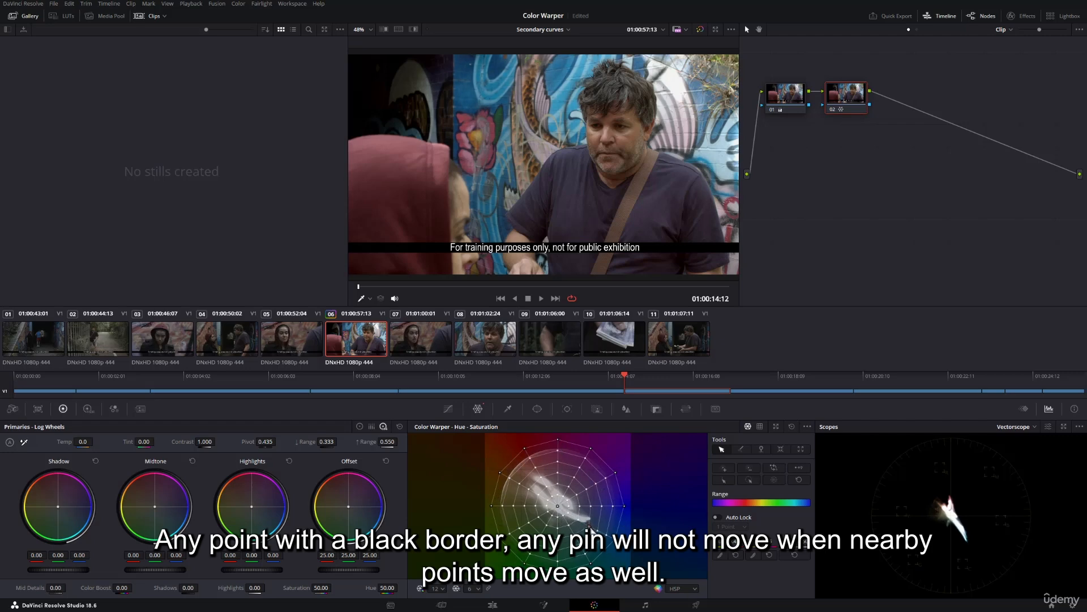
mouse_move(589, 523)
mouse_down()
mouse_move(589, 514)
mouse_move(595, 535)
mouse_move(599, 517)
mouse_move(569, 512)
mouse_move(598, 539)
mouse_move(598, 514)
mouse_move(579, 528)
mouse_move(596, 521)
mouse_up()
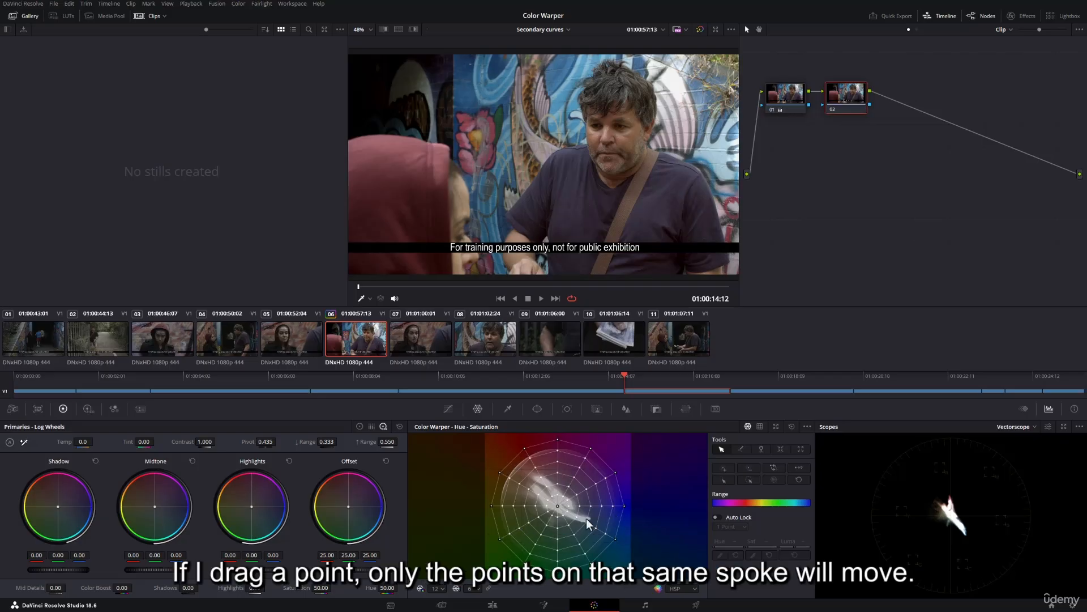
mouse_move(586, 523)
mouse_down()
mouse_move(595, 522)
mouse_move(581, 534)
mouse_move(597, 524)
mouse_move(571, 515)
mouse_move(603, 535)
mouse_move(575, 518)
mouse_move(587, 522)
mouse_up()
- Try moving a point on the red spoke and another on the blue spoke, undoing the changes
click(558, 472)
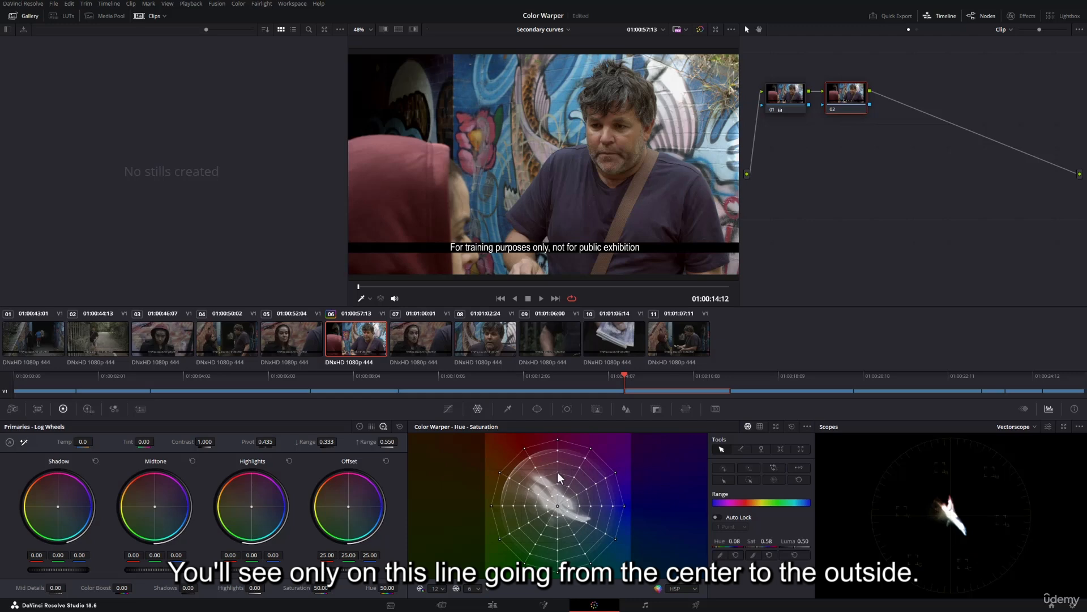
mouse_move(557, 473)
mouse_down()
mouse_move(553, 453)
mouse_move(559, 470)
mouse_up()
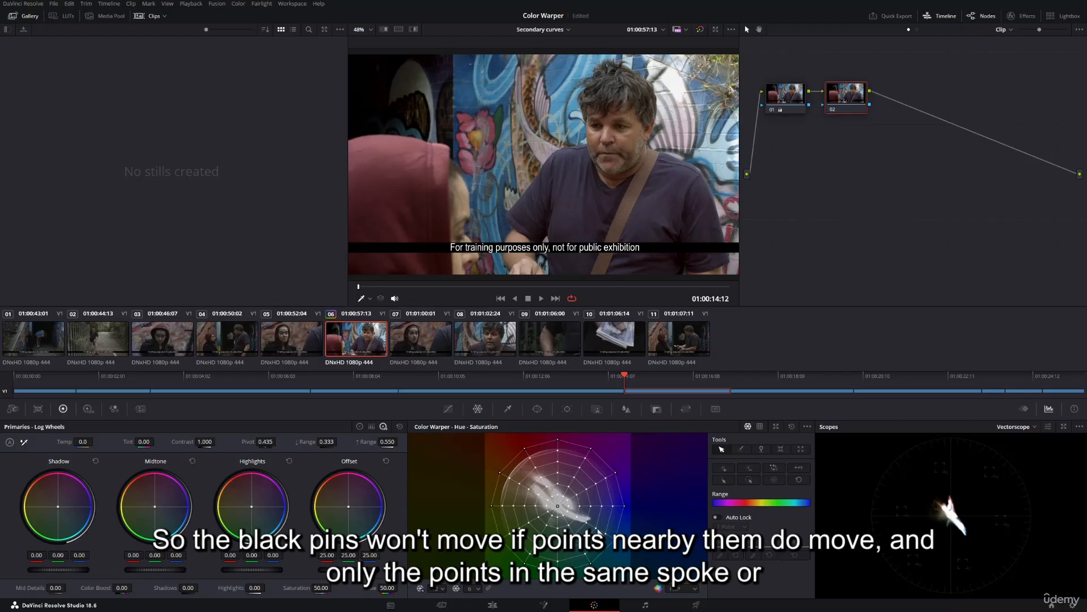
mouse_move(596, 529)
mouse_down()
mouse_move(573, 520)
mouse_move(607, 536)
mouse_move(570, 518)
mouse_move(609, 538)
mouse_move(577, 517)
mouse_move(593, 530)
mouse_up()
key(ctrl+z)
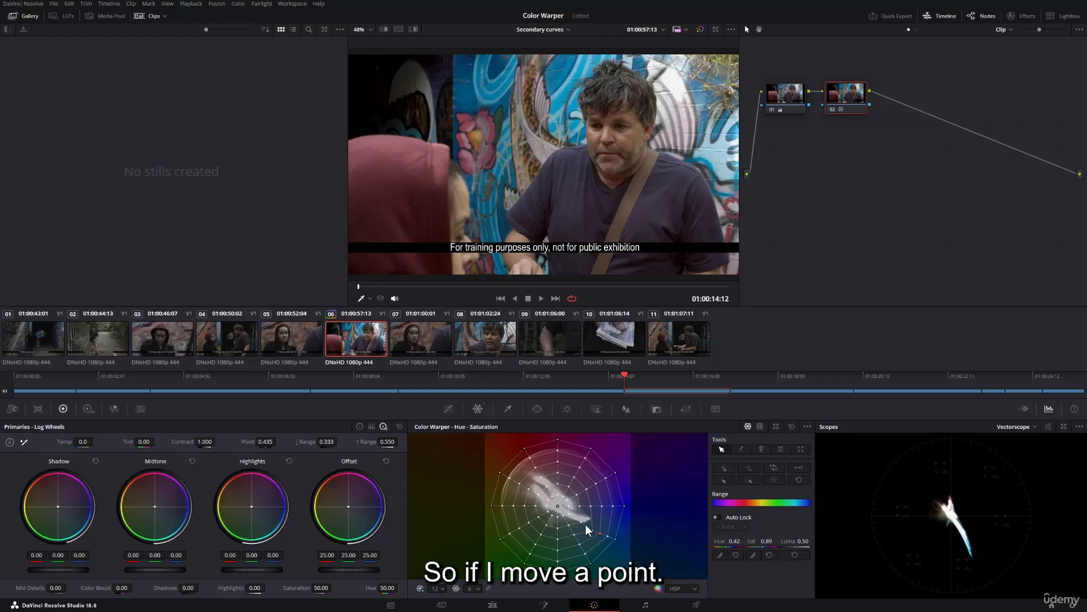
- Move the inner blue point beside the shifted outer one toward green, passing through Hue 0.61, Sat 0.67, and bring it back
drag(580, 522, 589, 510)
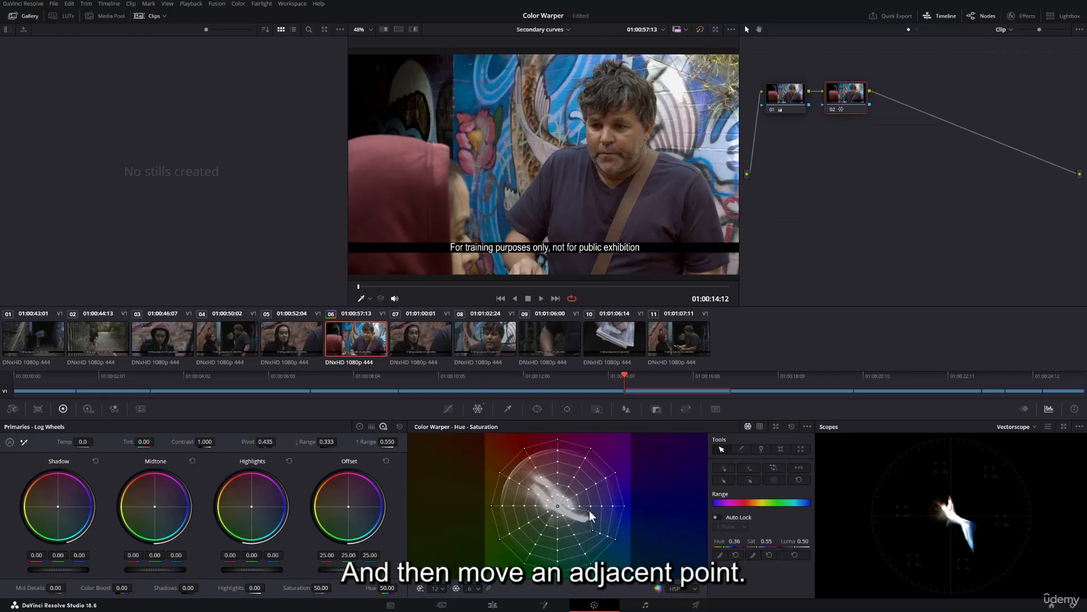
click(549, 544)
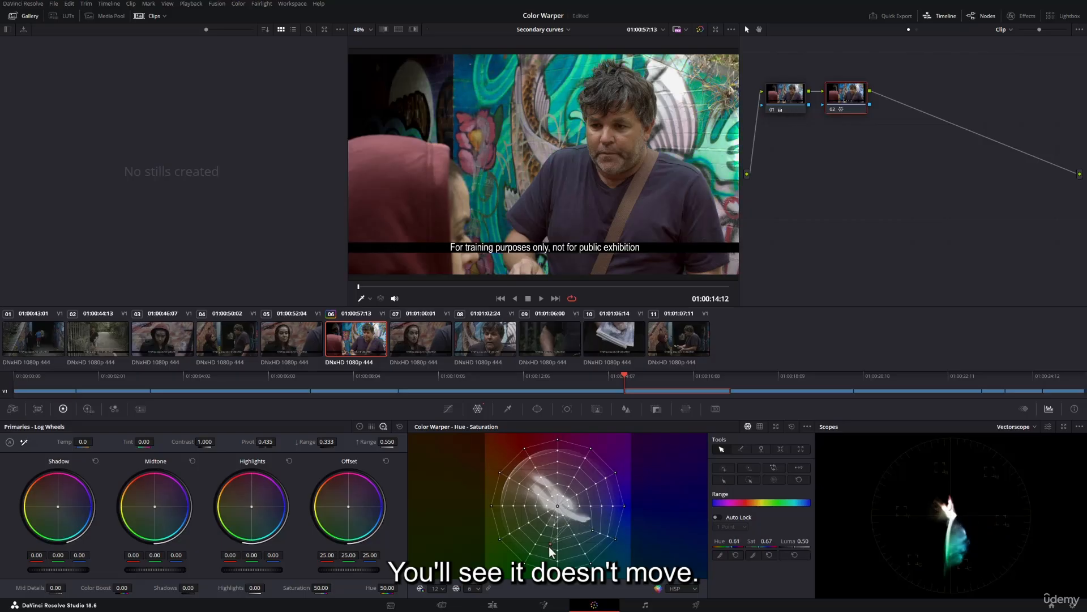
mouse_move(549, 546)
mouse_down()
mouse_move(593, 514)
mouse_move(574, 514)
mouse_move(563, 545)
mouse_move(593, 487)
mouse_move(563, 543)
mouse_move(581, 501)
mouse_move(599, 491)
mouse_move(569, 524)
mouse_move(599, 506)
mouse_move(573, 516)
mouse_move(583, 518)
mouse_up()
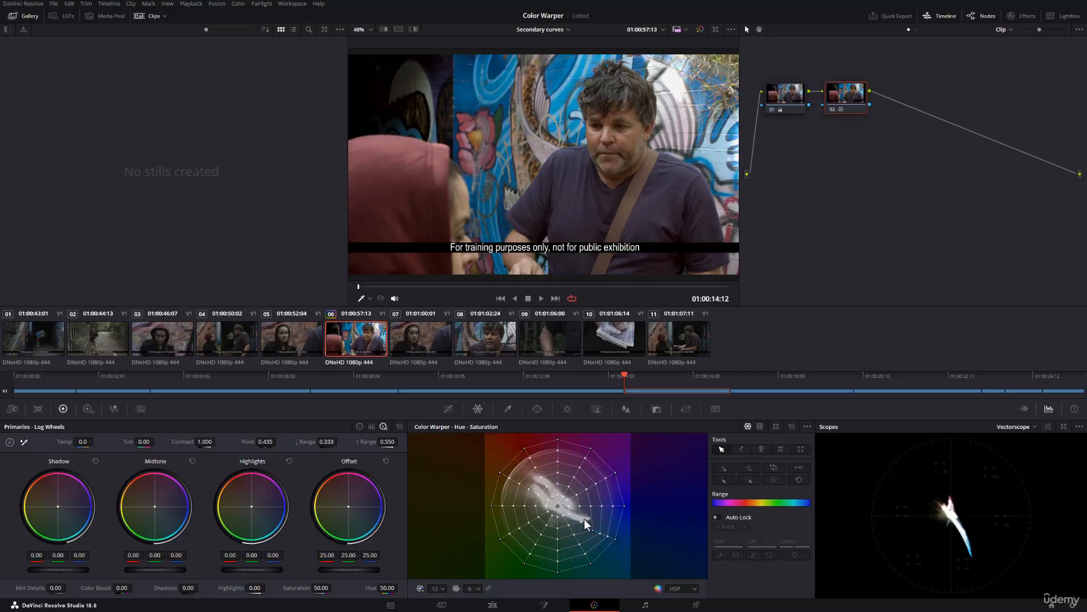
- Shift the inner blue point outward through about Hue 0.43, Sat 0.70, then reset the grid
click(580, 522)
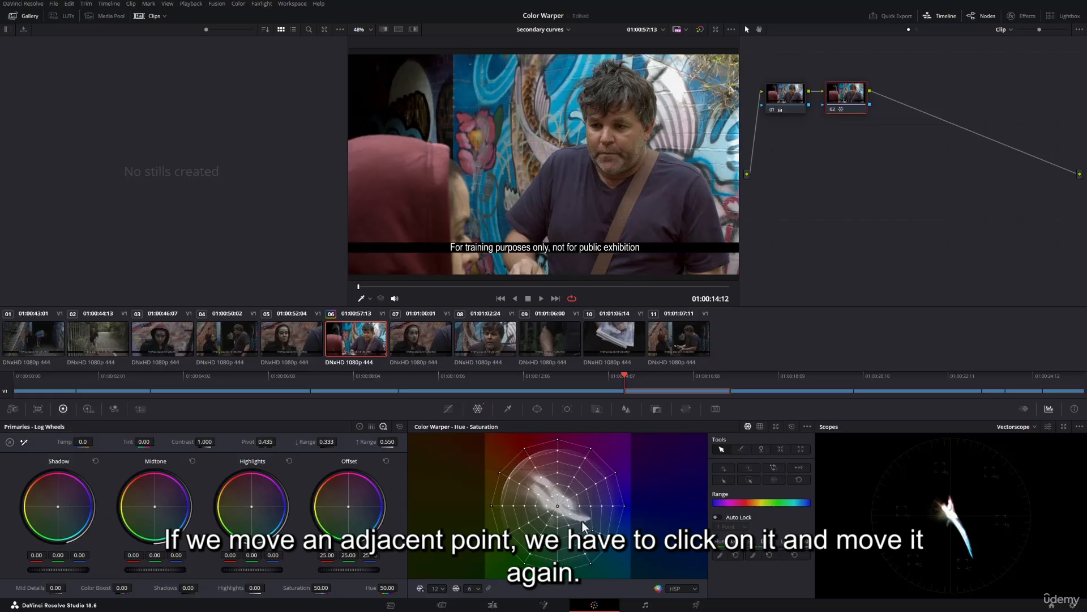
mouse_move(580, 523)
mouse_down()
mouse_move(615, 541)
mouse_move(582, 525)
mouse_move(596, 517)
mouse_move(590, 529)
mouse_up()
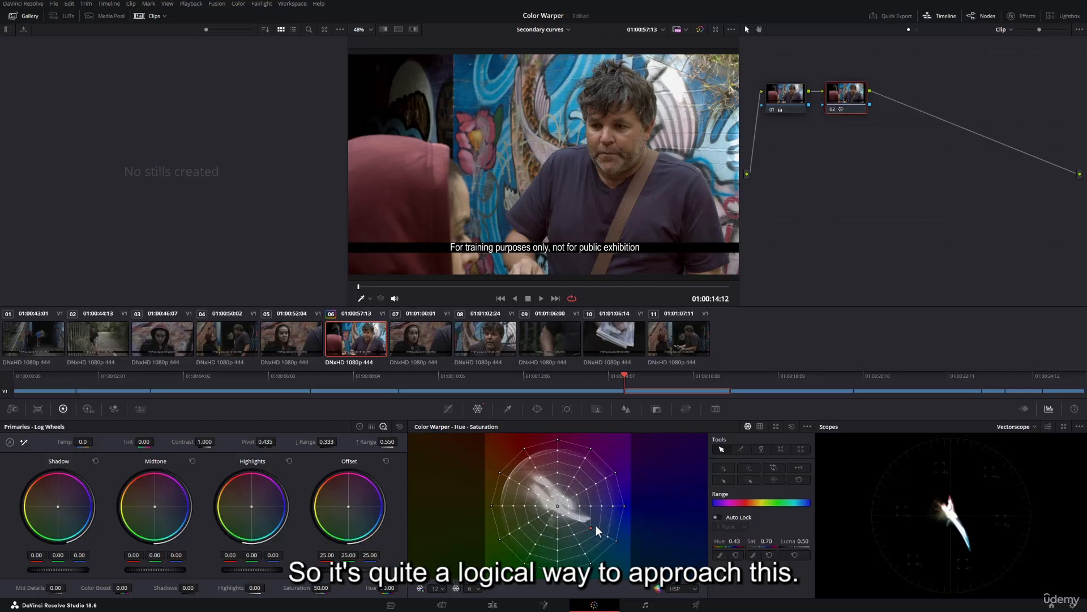
drag(590, 528, 592, 535)
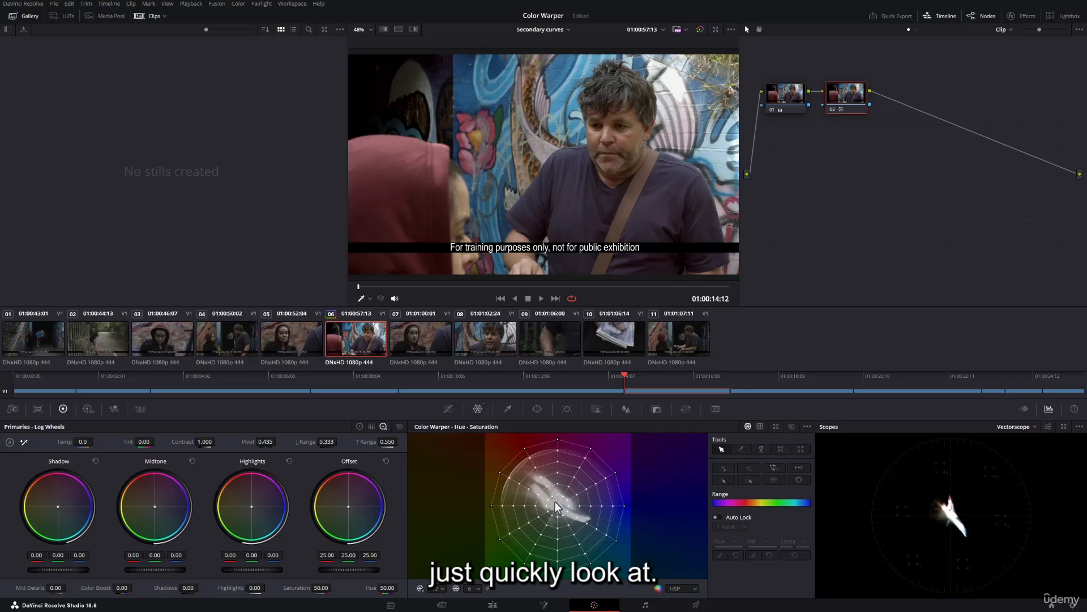
- Preview in the viewer which pixels the inner blue point on the Color Warper grid affects
alt+click(586, 526)
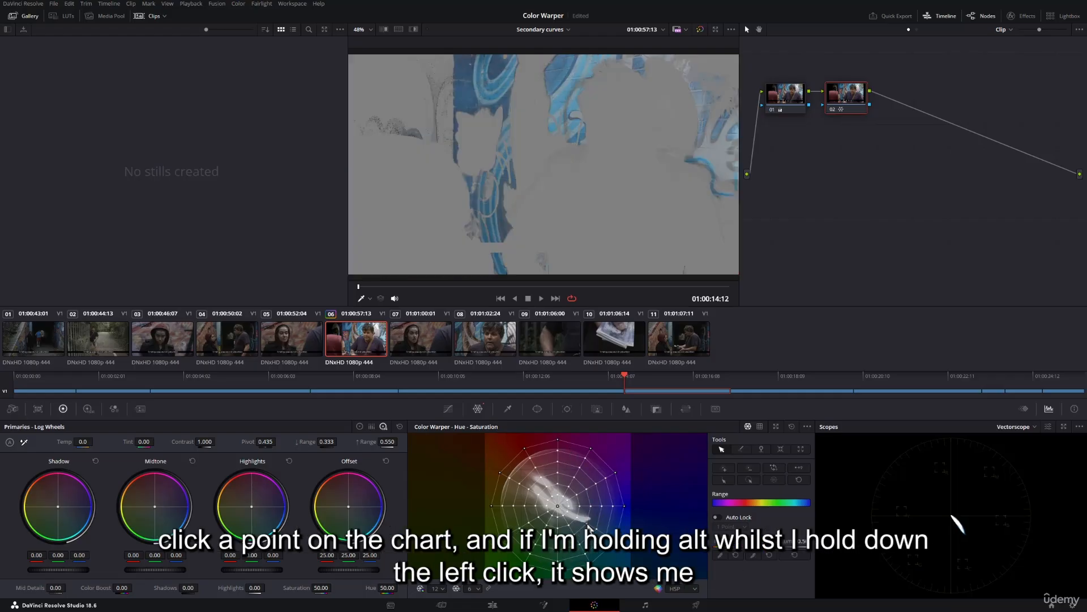
alt+click(587, 526)
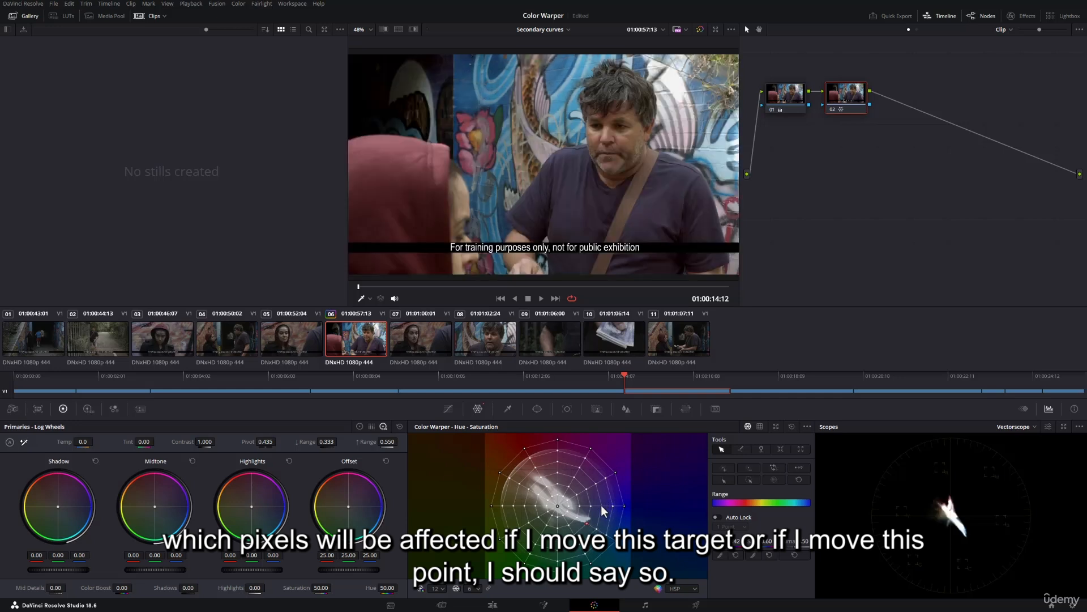
- Preview in the viewer which pixels the points on the Color Warper's blue, magenta and upper vertical spokes affect
alt+click(602, 505)
alt+click(595, 483)
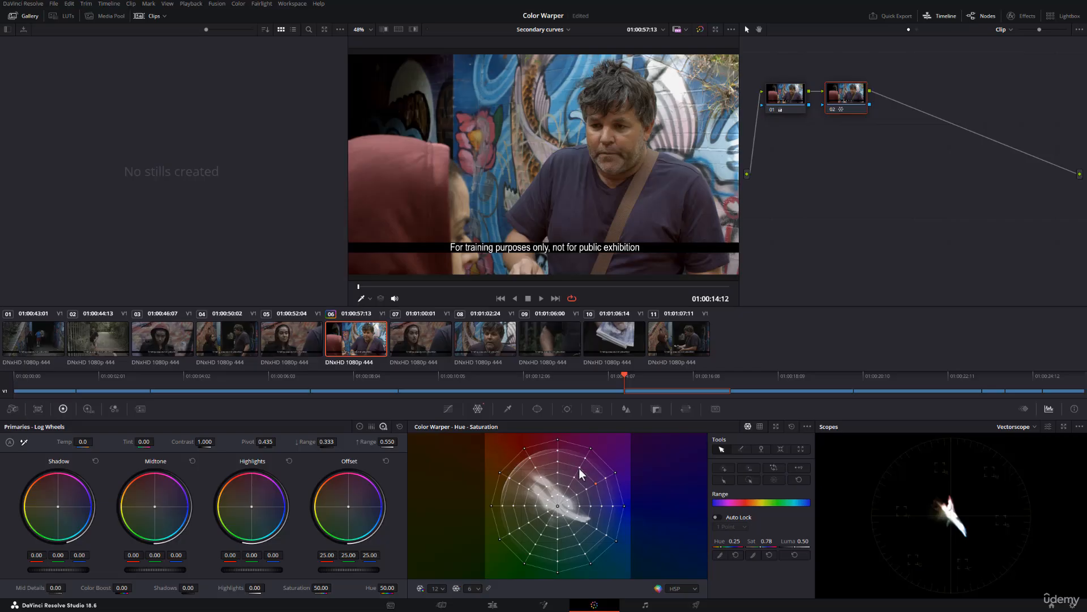
alt+click(578, 474)
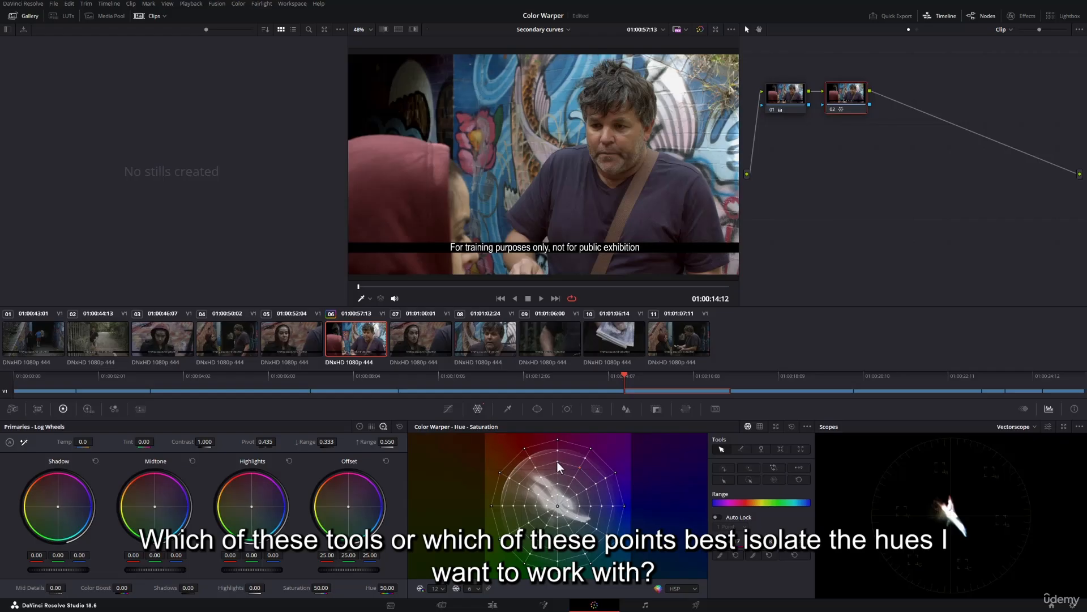
alt+click(557, 461)
alt+click(557, 473)
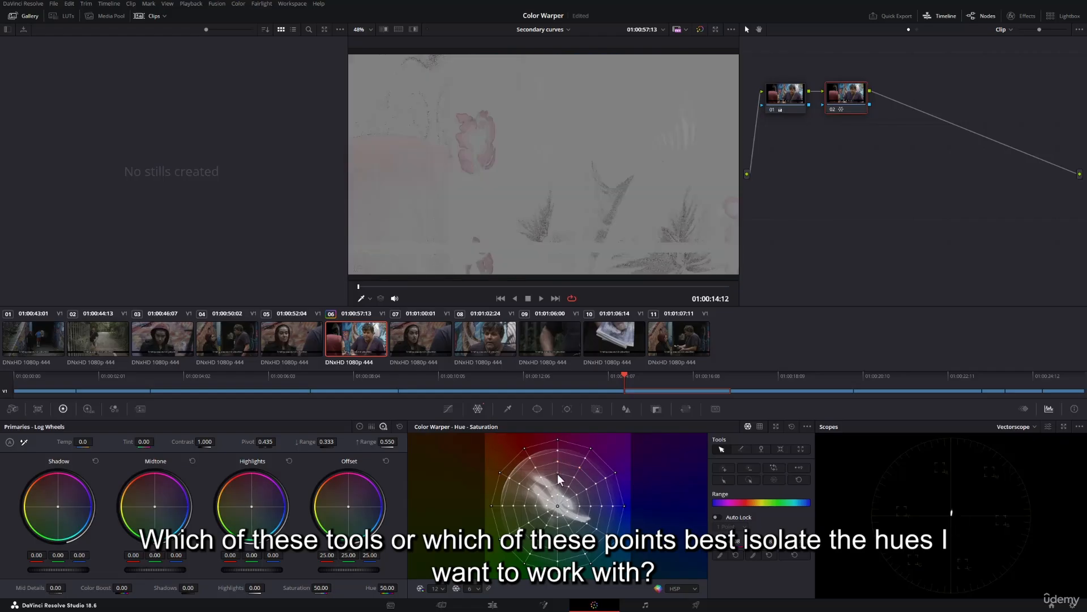
alt+click(558, 484)
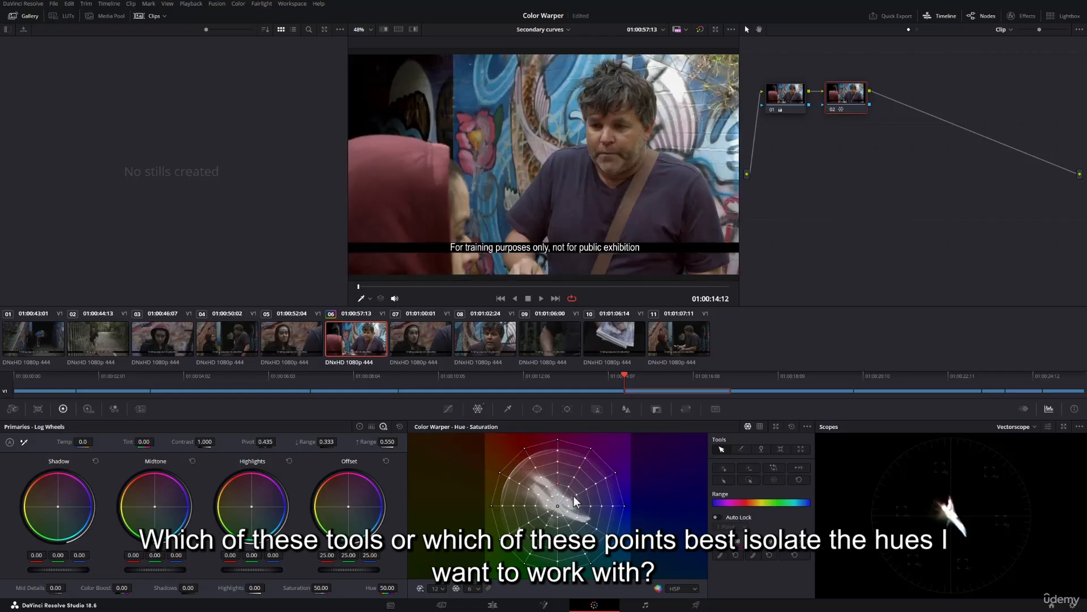
alt+click(576, 495)
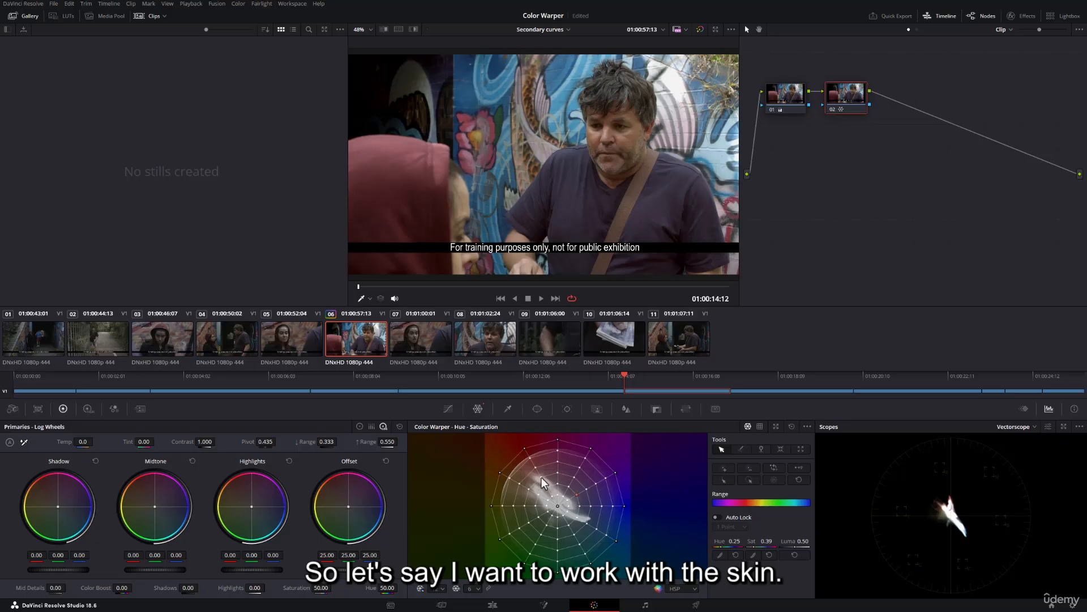
- Compare the pixels affected by neighbouring red and orange grid points to find those covering the man's skin
alt+click(541, 477)
alt+click(529, 489)
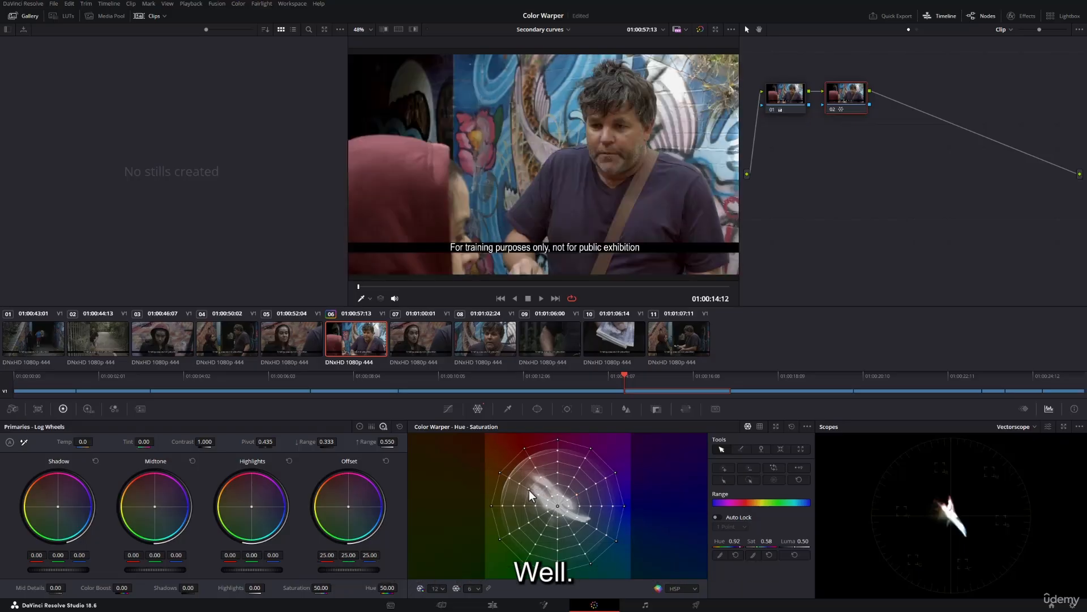
drag(529, 490, 538, 495)
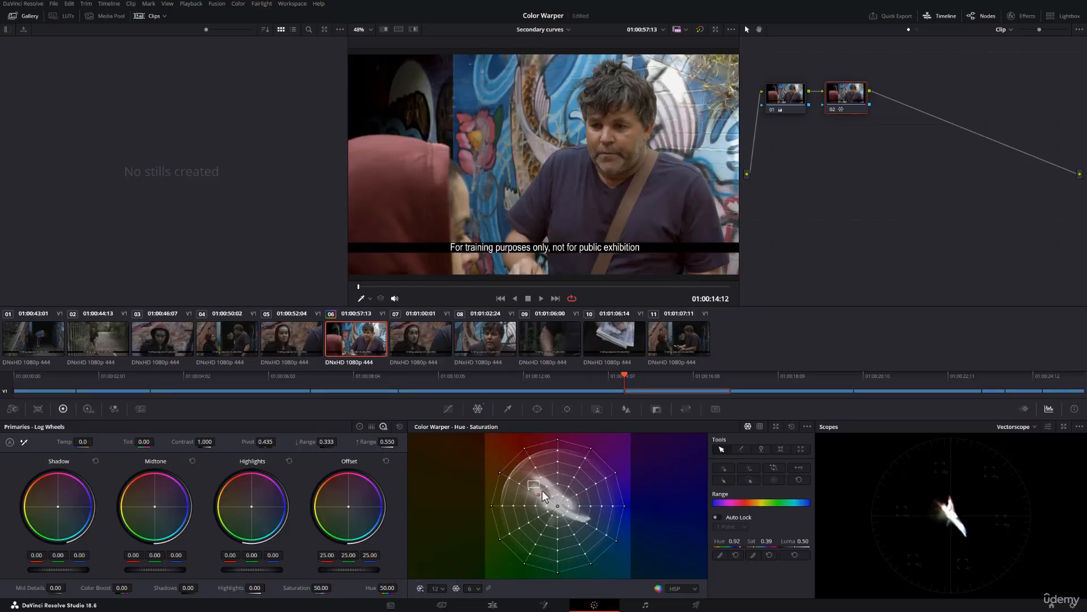
alt+click(540, 479)
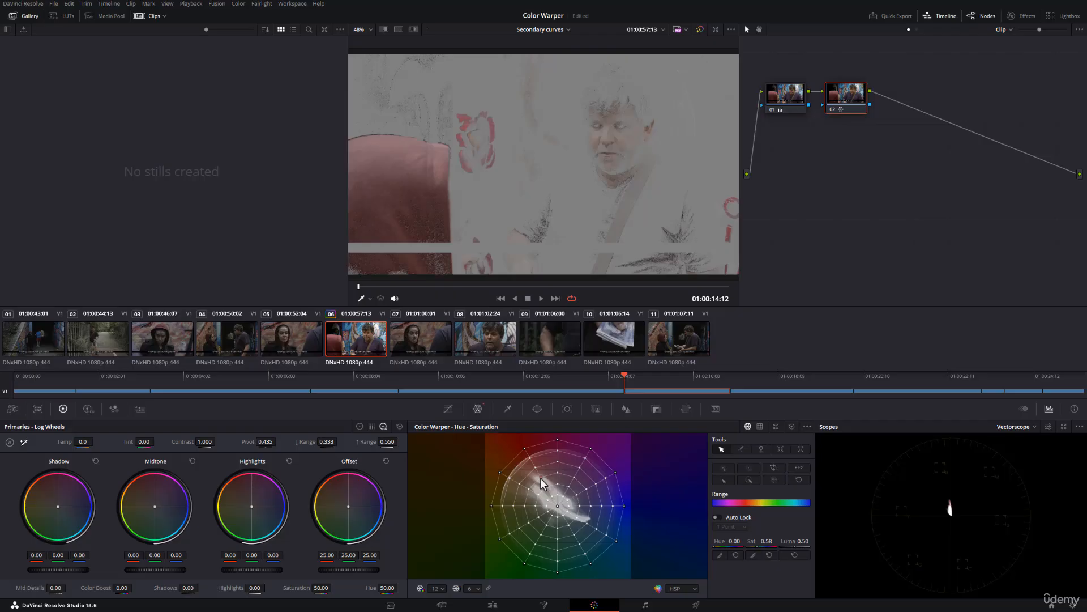
drag(540, 478, 545, 491)
click(546, 487)
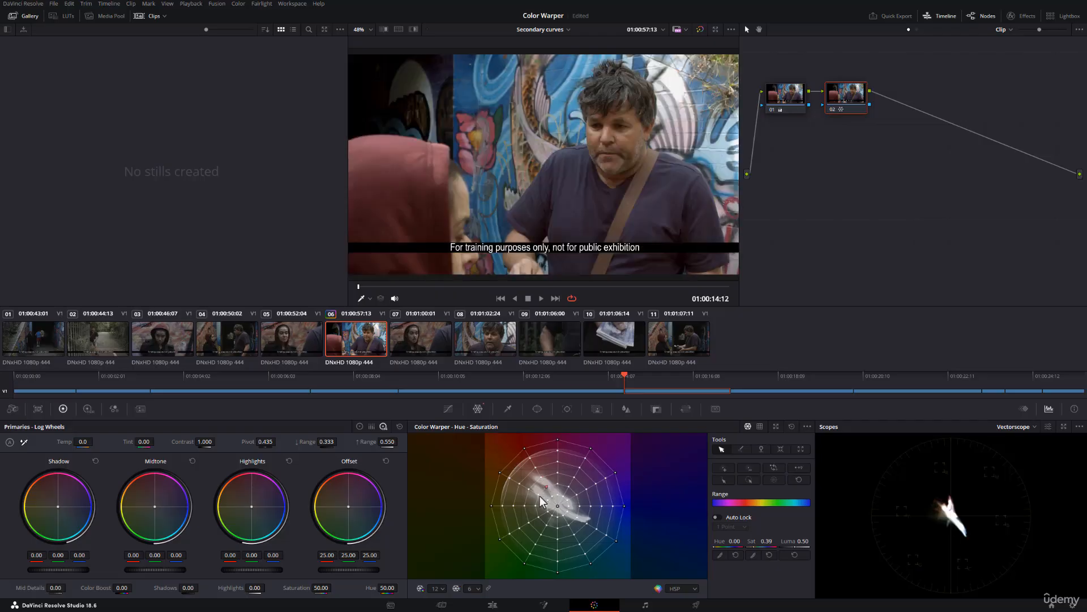
- Preview the pixels affected by the two adjacent orange-yellow grid points that isolate the skin
click(539, 495)
click(529, 490)
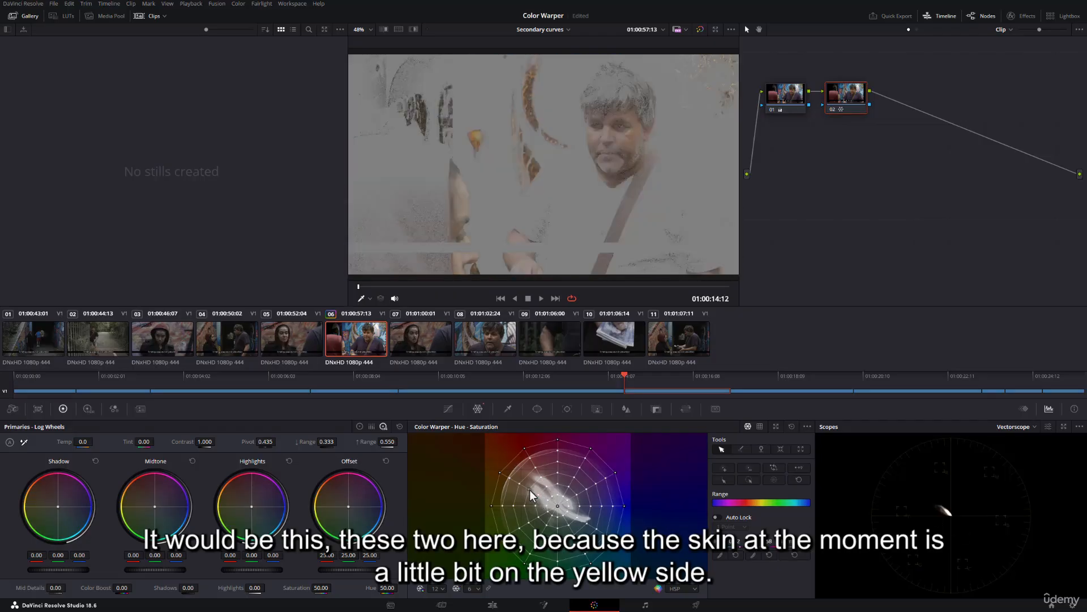
click(538, 496)
click(527, 489)
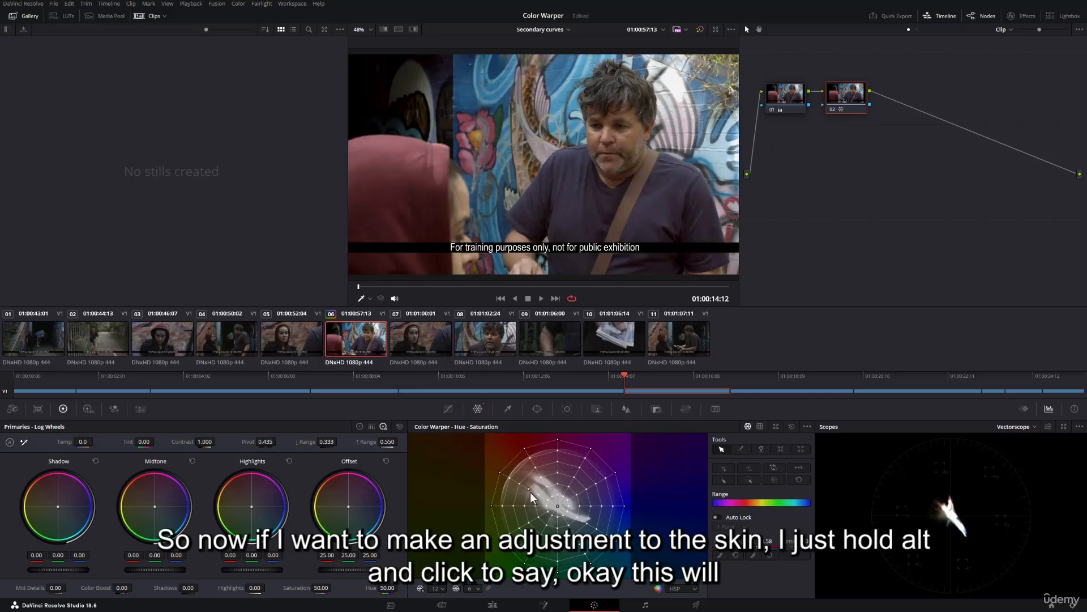
click(538, 496)
click(530, 493)
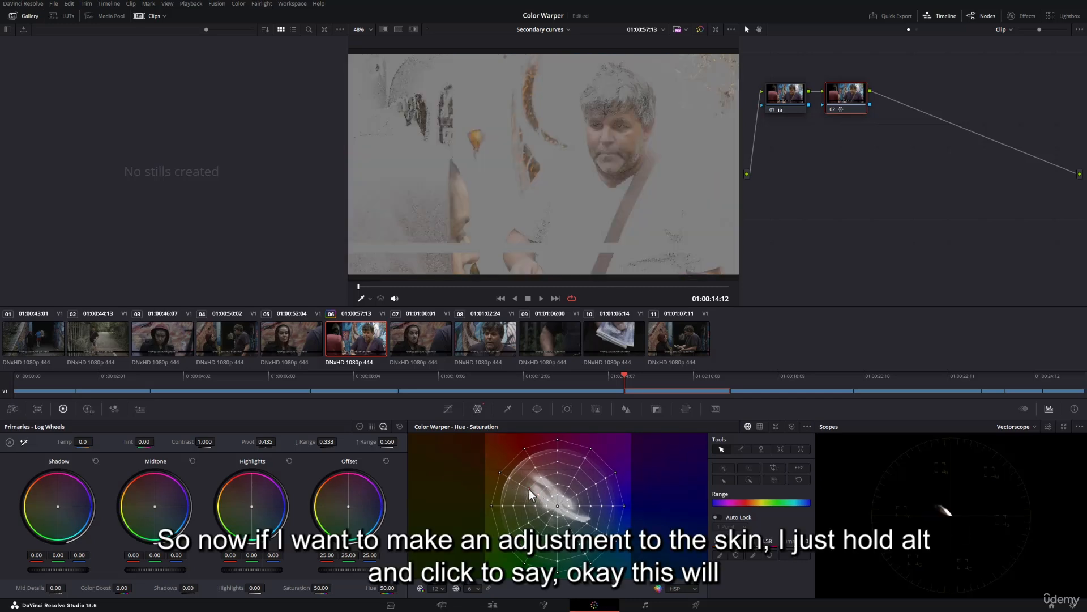
click(537, 495)
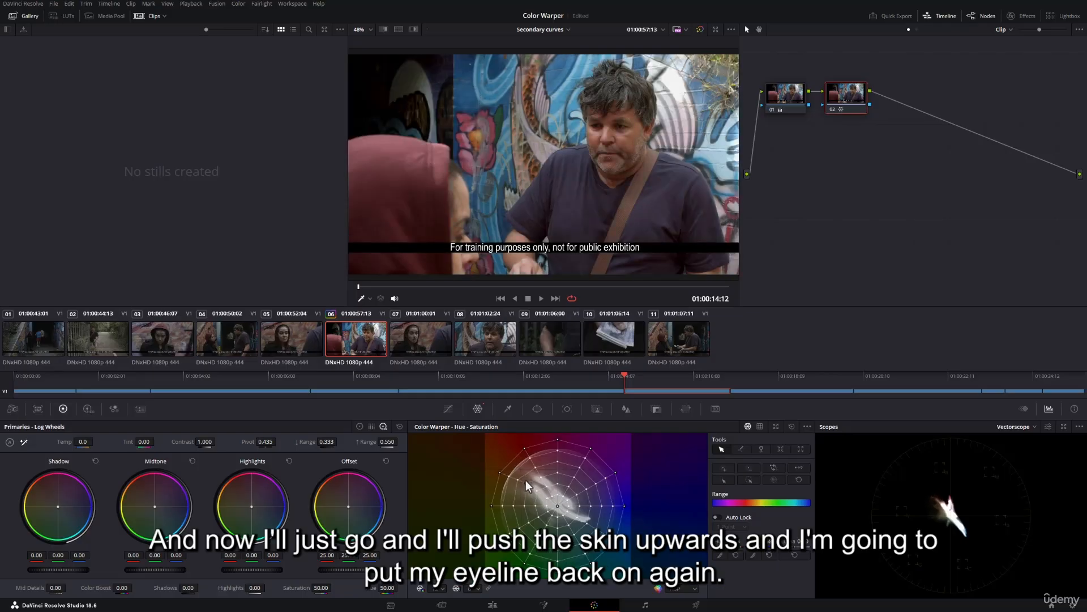
- Brighten the vectorscope graticule and shift the skin point toward the skin tone line, to about Hue 0.94, Sat 0.68
click(1049, 427)
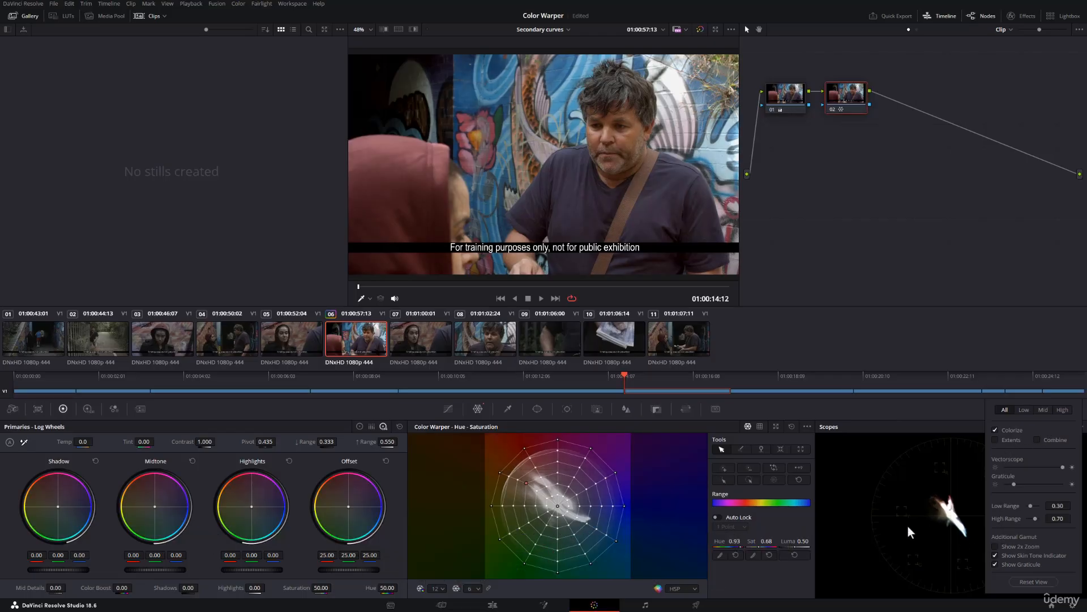
drag(1014, 483, 1031, 484)
drag(525, 483, 528, 483)
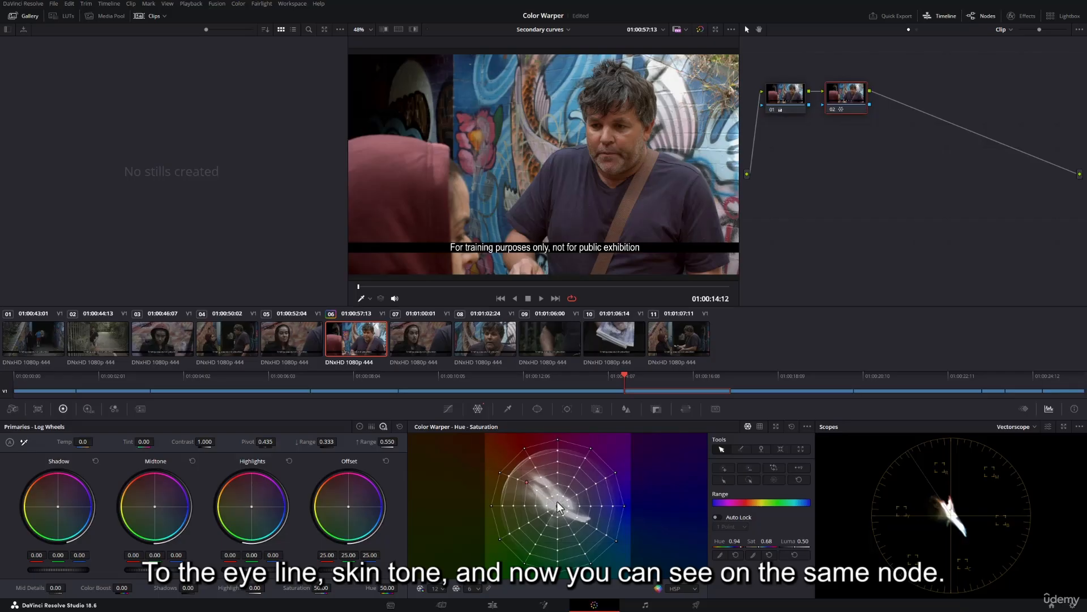
- Toggle node 02 off and on to compare the skin before and after the adjustment
click(830, 111)
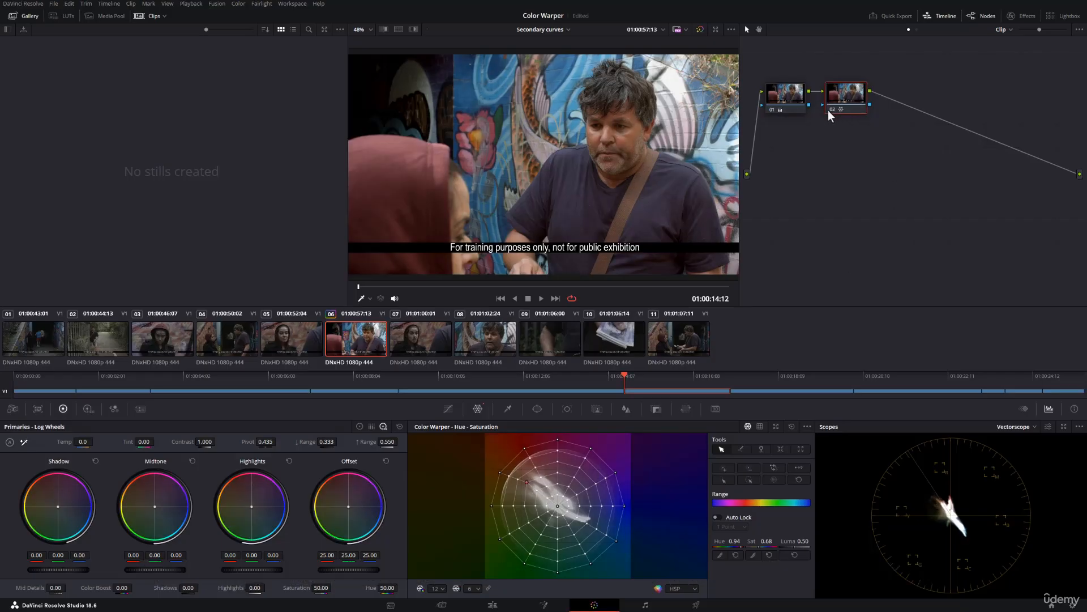
click(828, 110)
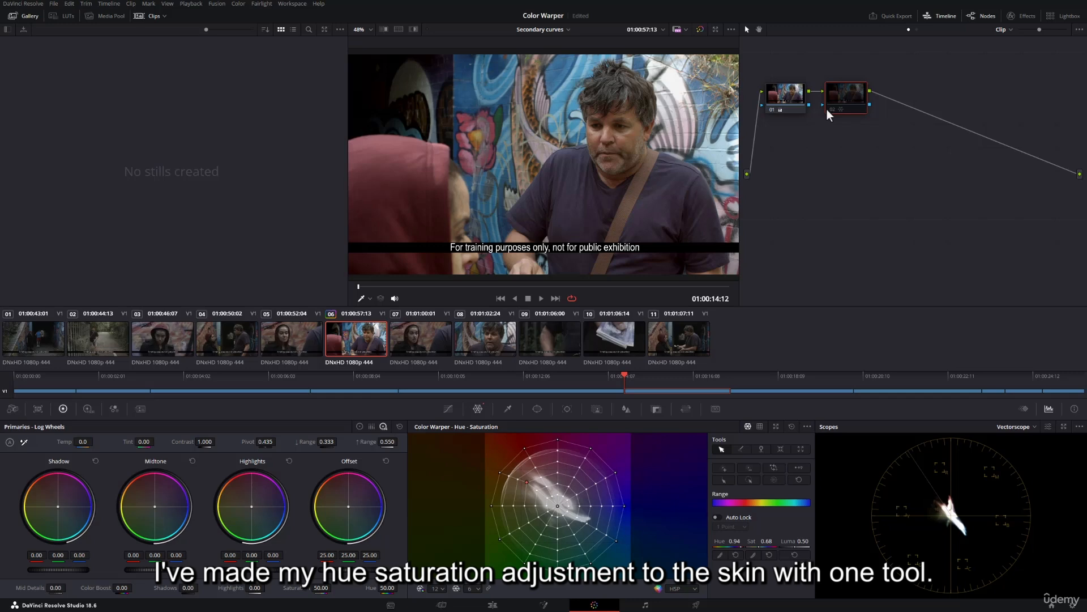
click(834, 111)
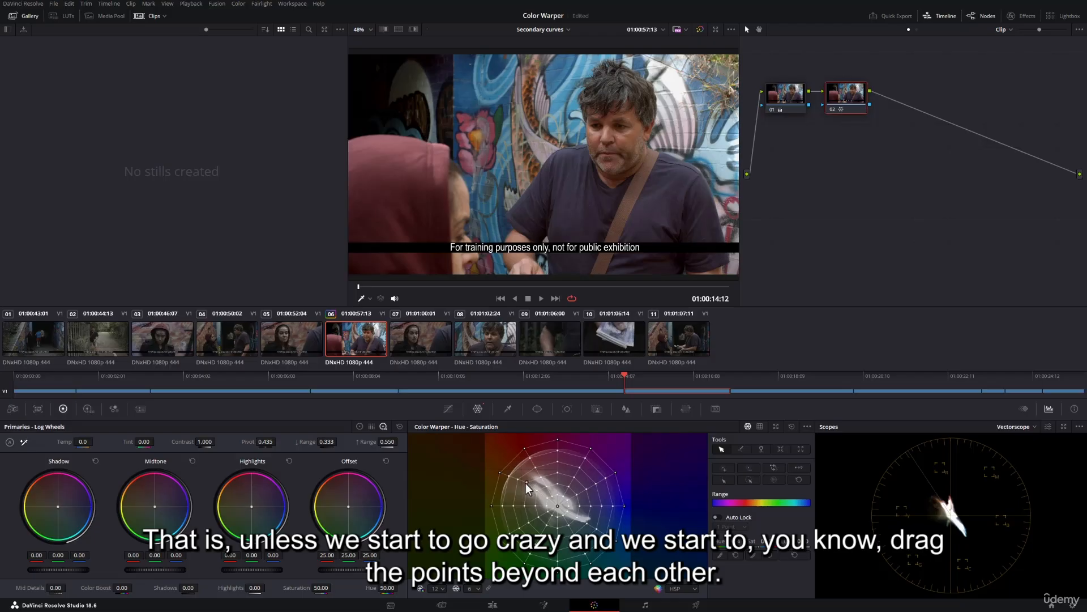
- Try pulling the skin point past its neighbouring grid points toward red and magenta, then bring it back
mouse_move(525, 483)
mouse_down()
mouse_move(576, 471)
mouse_move(611, 486)
mouse_move(610, 526)
mouse_move(581, 520)
mouse_move(615, 511)
mouse_move(597, 472)
mouse_move(536, 481)
mouse_move(550, 477)
mouse_up()
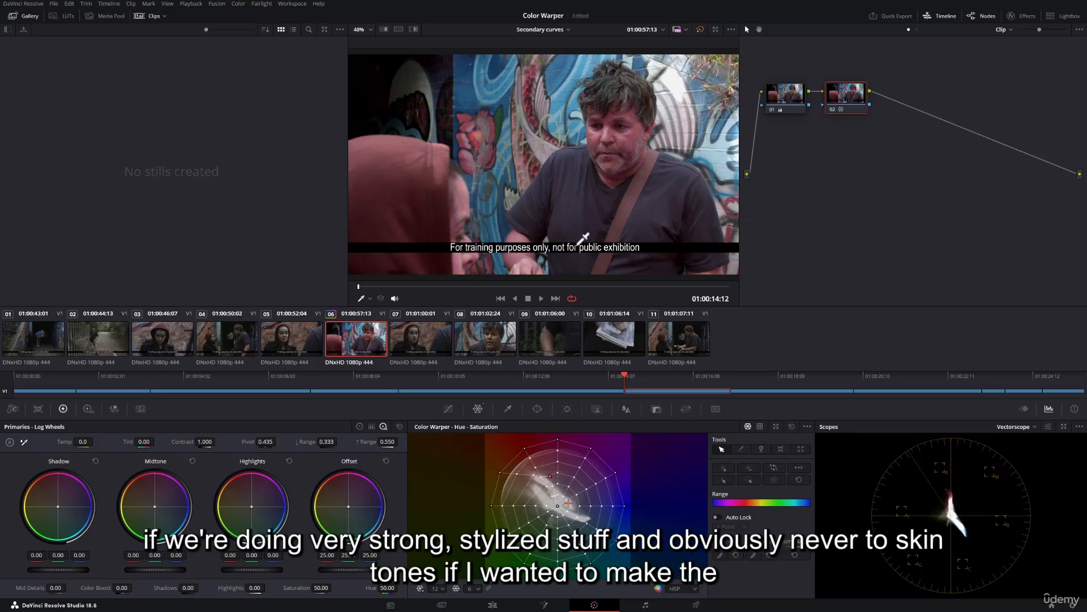
drag(550, 476, 525, 490)
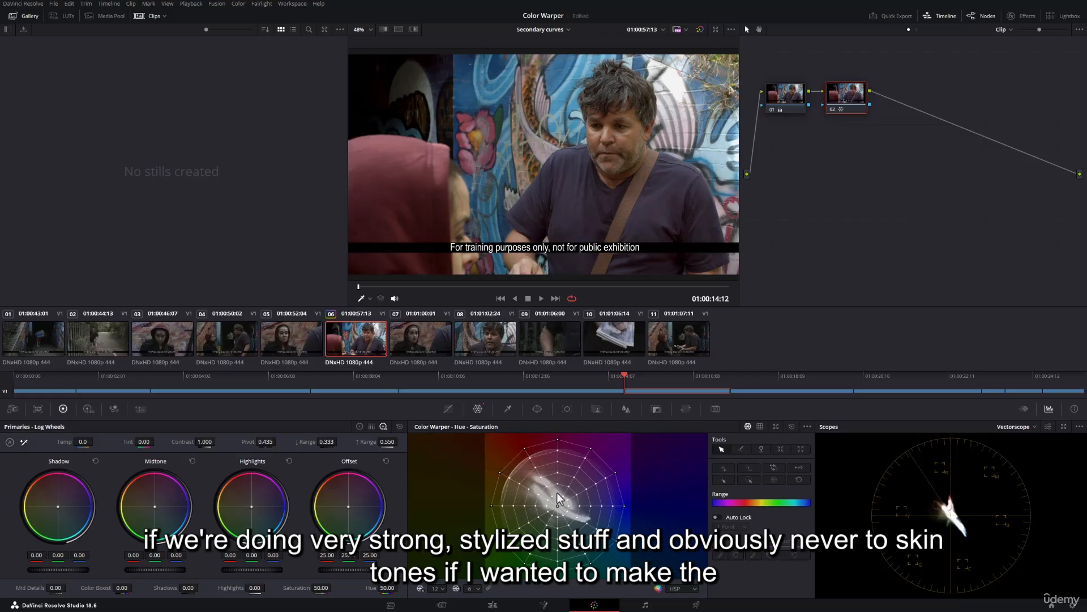
- Shift the blue point of the mural toward green, to about Hue 0.64, Sat 0.38, and play the clip to check
mouse_move(586, 526)
mouse_down()
mouse_move(549, 522)
mouse_move(567, 531)
mouse_move(549, 539)
mouse_move(549, 526)
mouse_up()
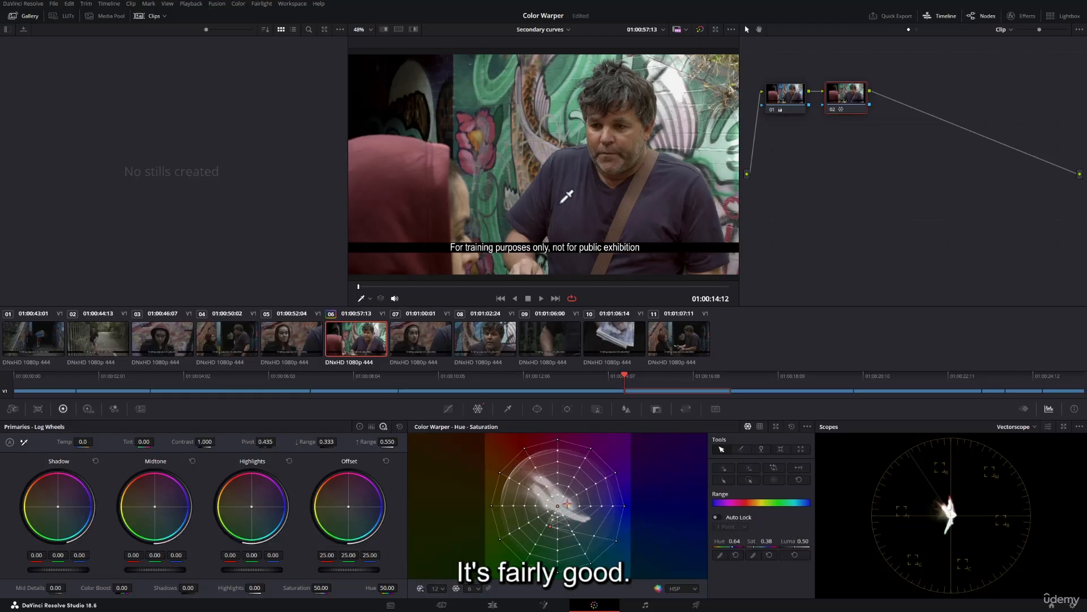
click(541, 298)
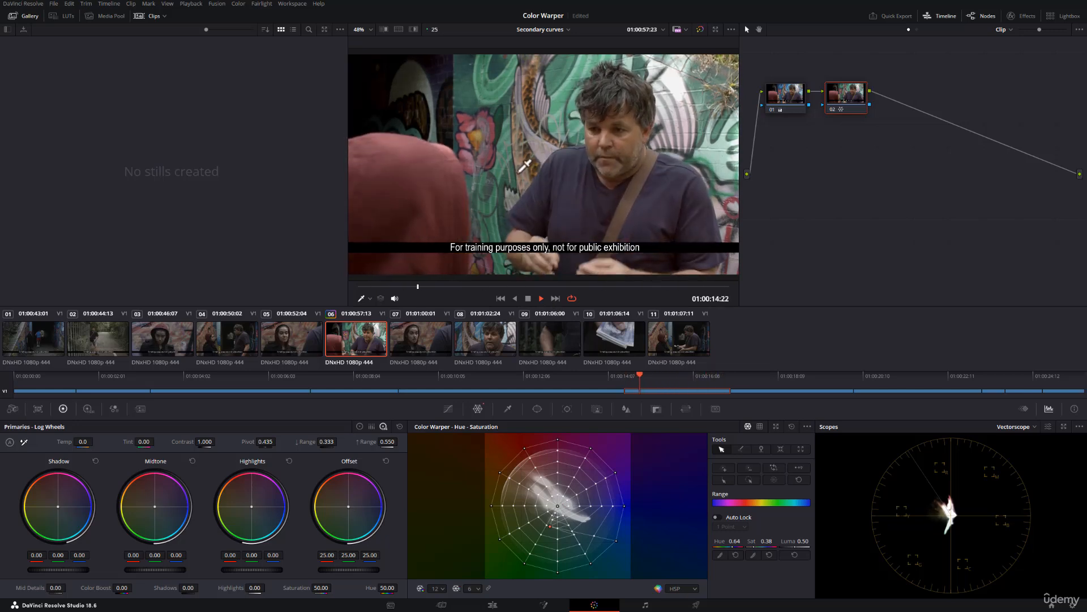
key(space)
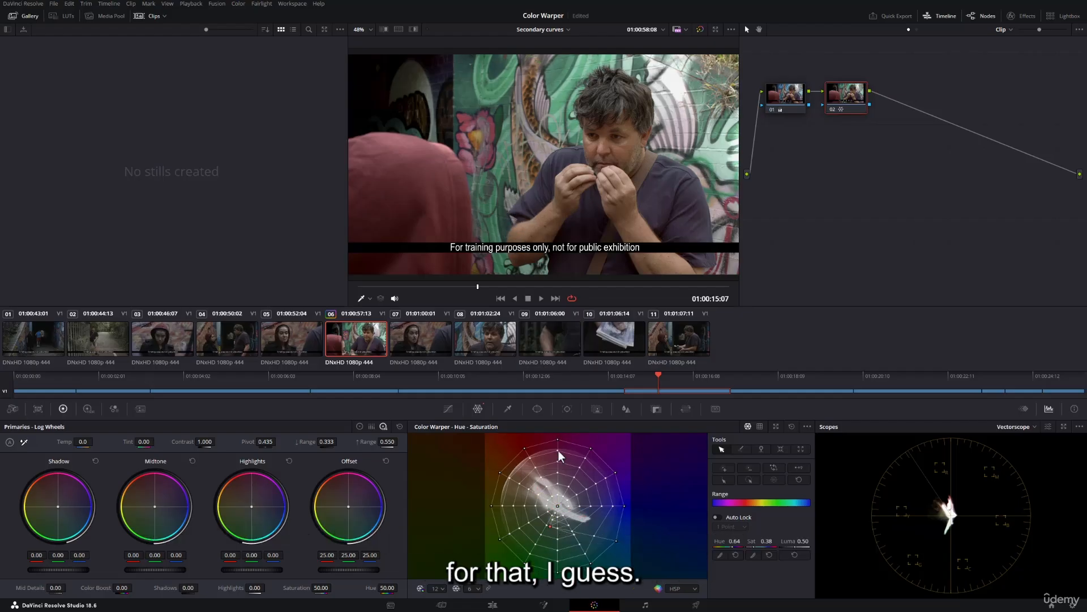
- Return the mural's blue point toward its original place and reset the Color Warper grid
drag(549, 525, 584, 521)
click(445, 474)
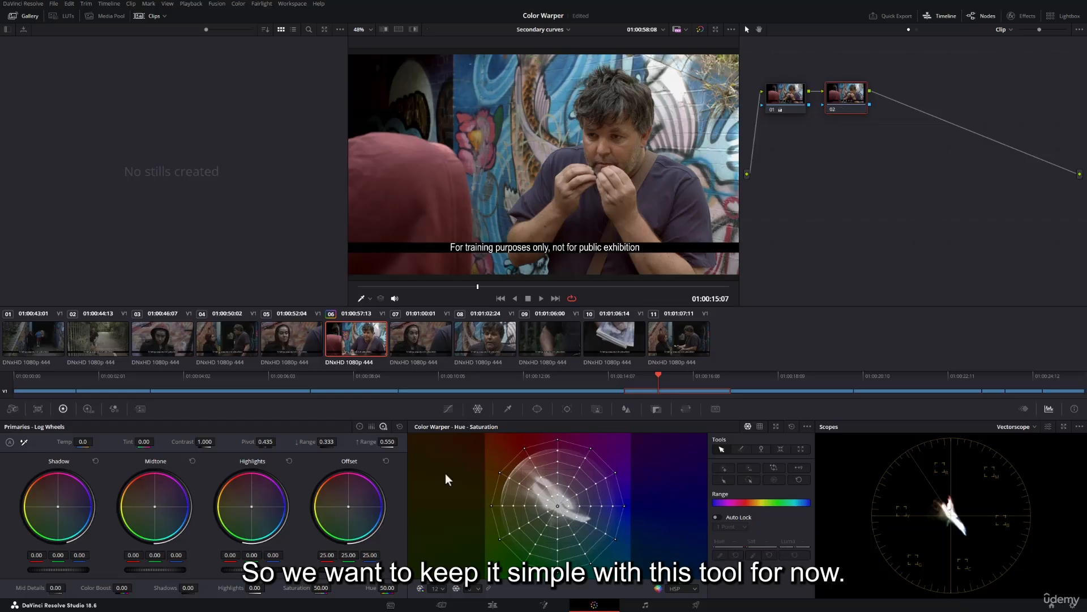
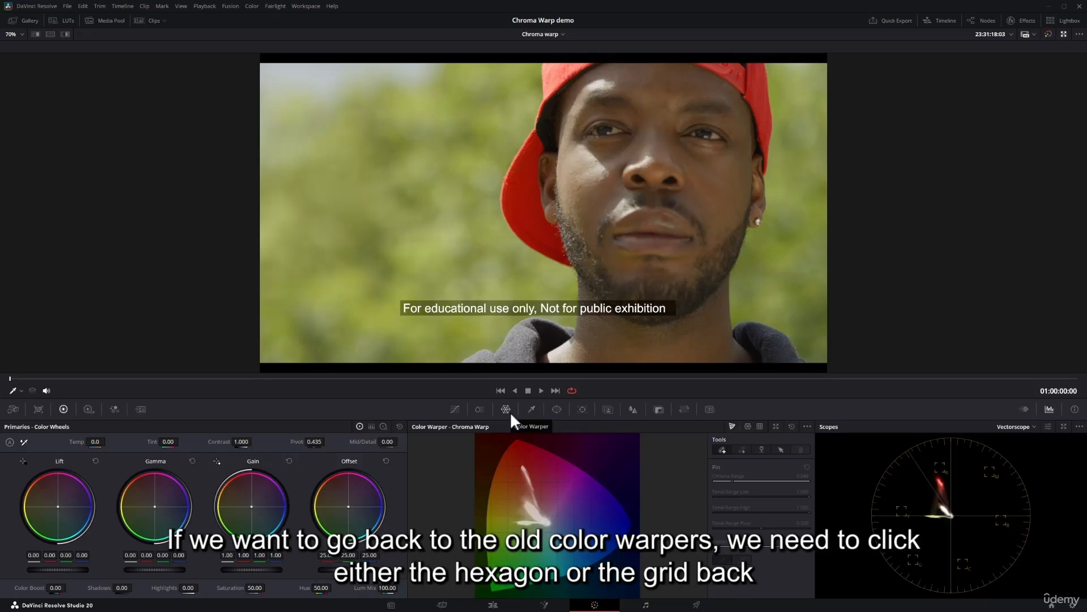
- View the Color Warper's Hue - Saturation and Chroma - Luma modes, then return to Chroma Warp
click(748, 426)
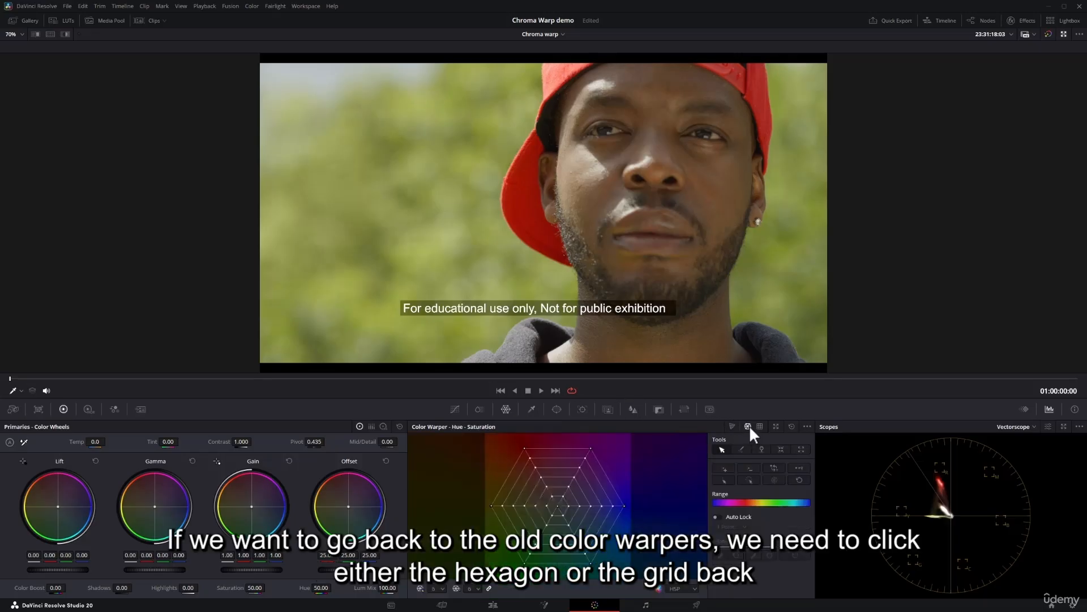
click(760, 426)
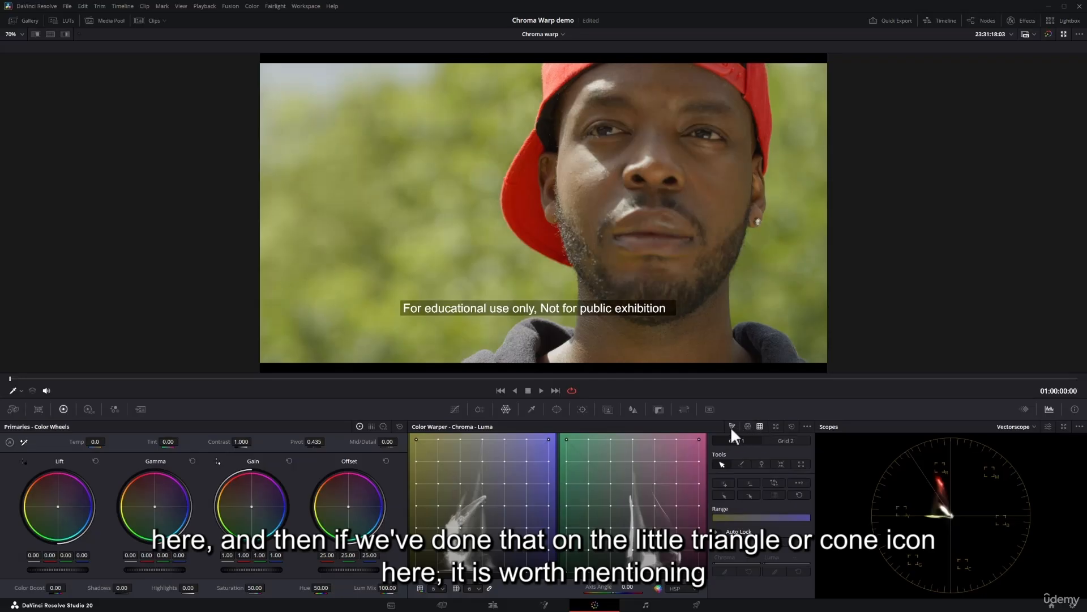
click(732, 427)
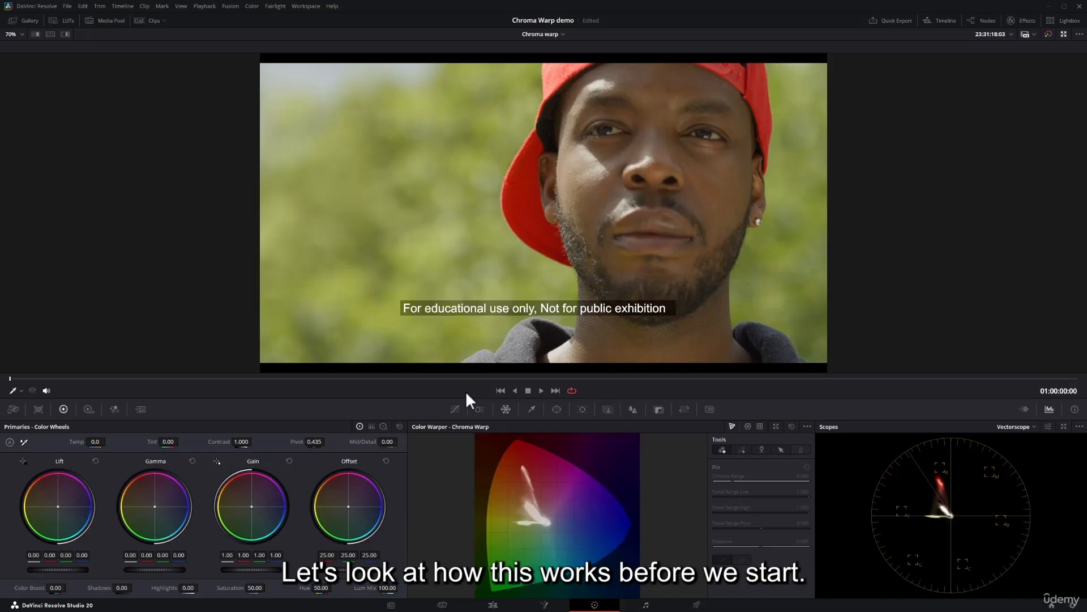
- Check that the Chroma Warp scope option is set to Output
click(807, 426)
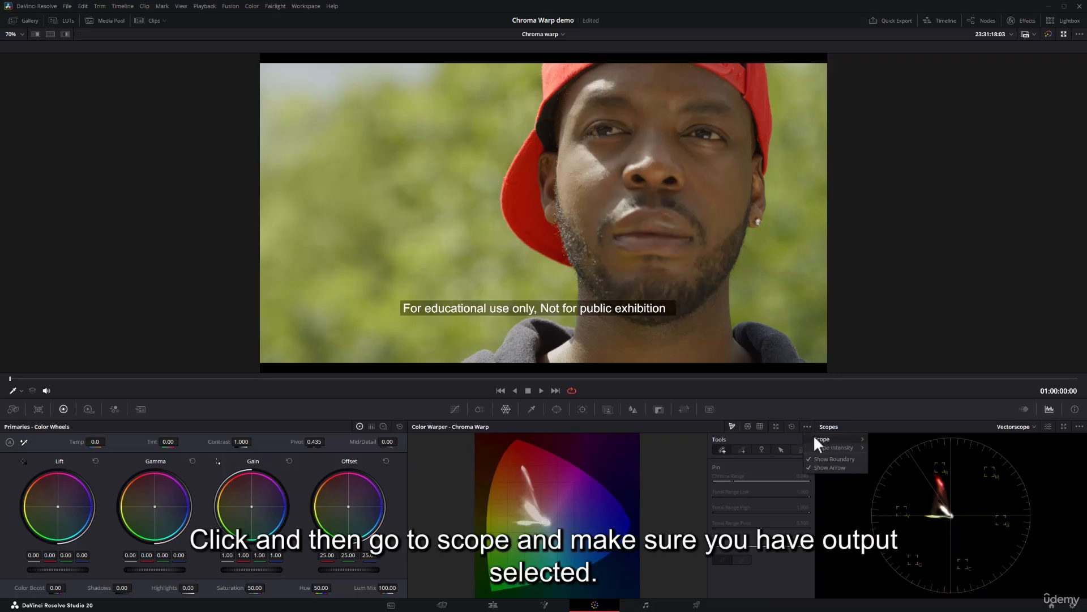
mouse_move(822, 441)
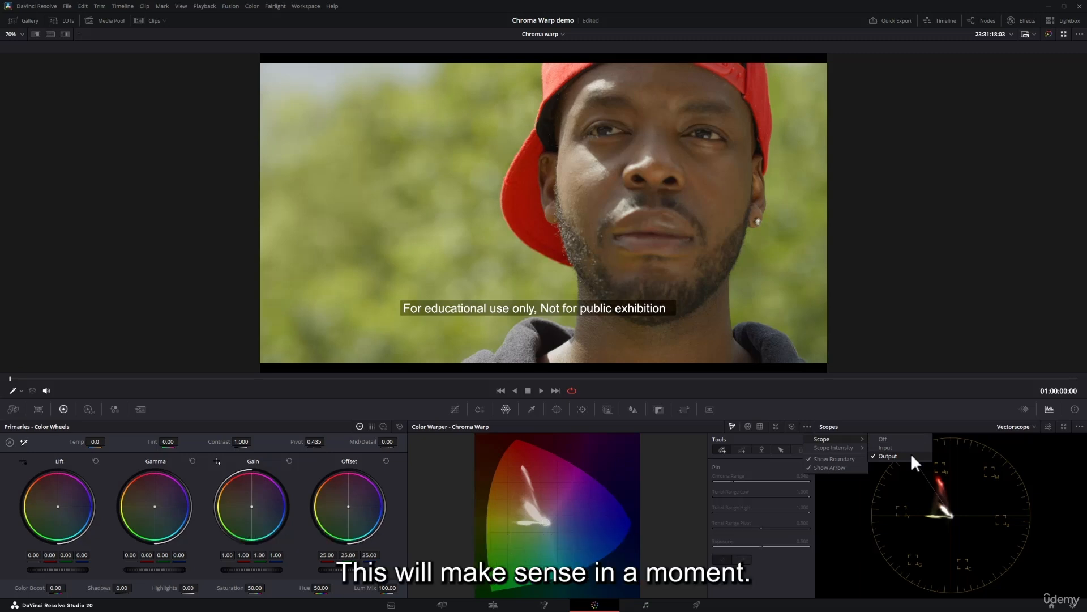
click(450, 386)
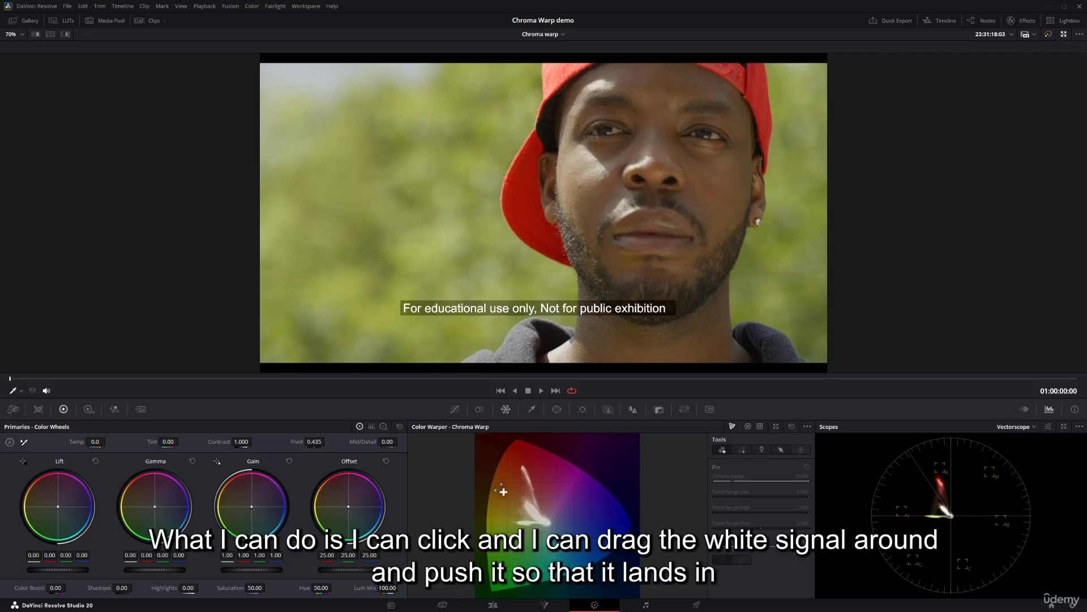
- Warp the skin signal on the chromaticity diagram with one stroke from the orange area far into magenta
drag(532, 511, 552, 497)
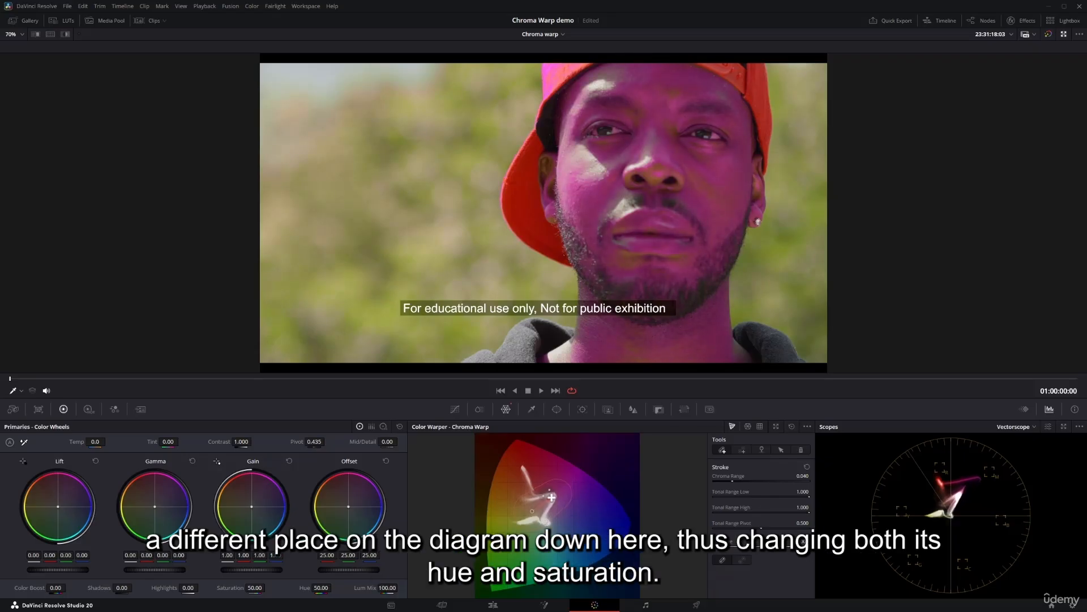
drag(551, 496, 551, 496)
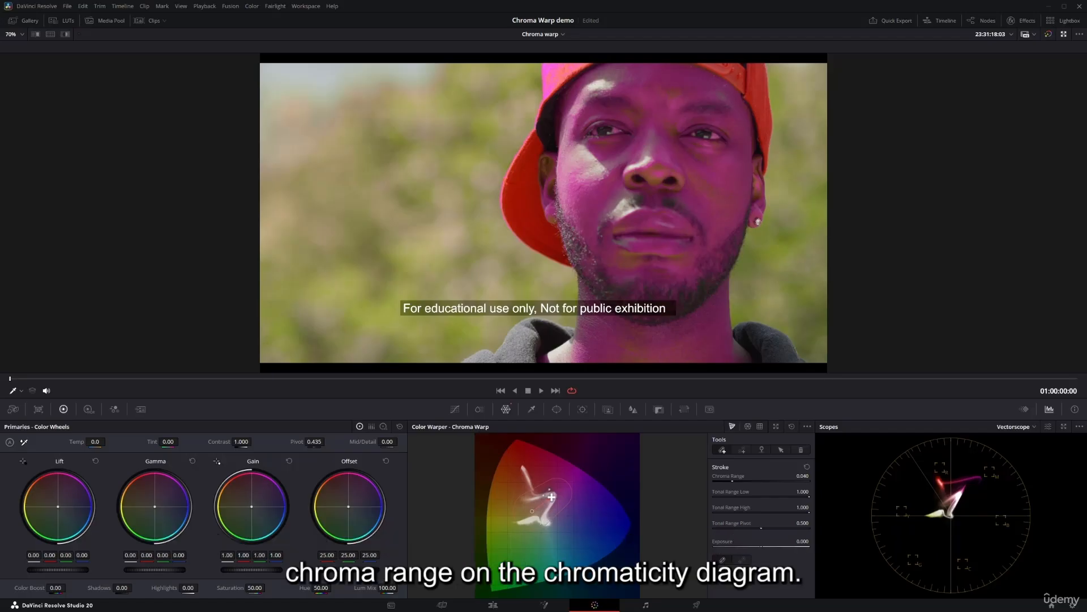
drag(551, 497, 554, 495)
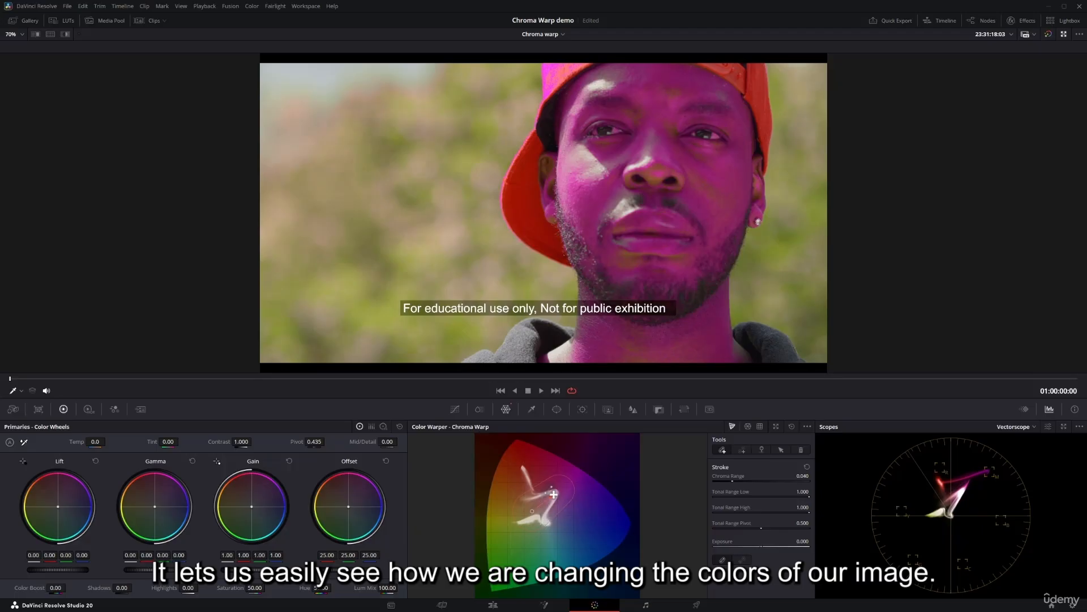
mouse_move(553, 495)
mouse_down()
mouse_move(538, 496)
mouse_move(555, 491)
mouse_up()
drag(555, 491, 572, 484)
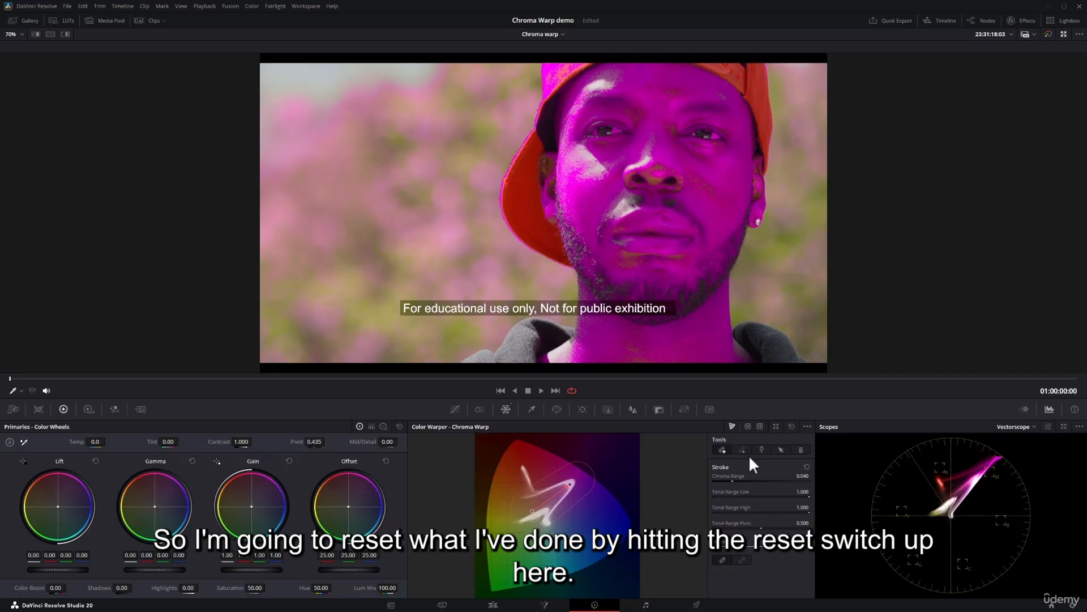
- Reset the skin warp, then shift the yellow-green foliage signal slightly toward green with one diagram stroke and compare before and after
click(792, 427)
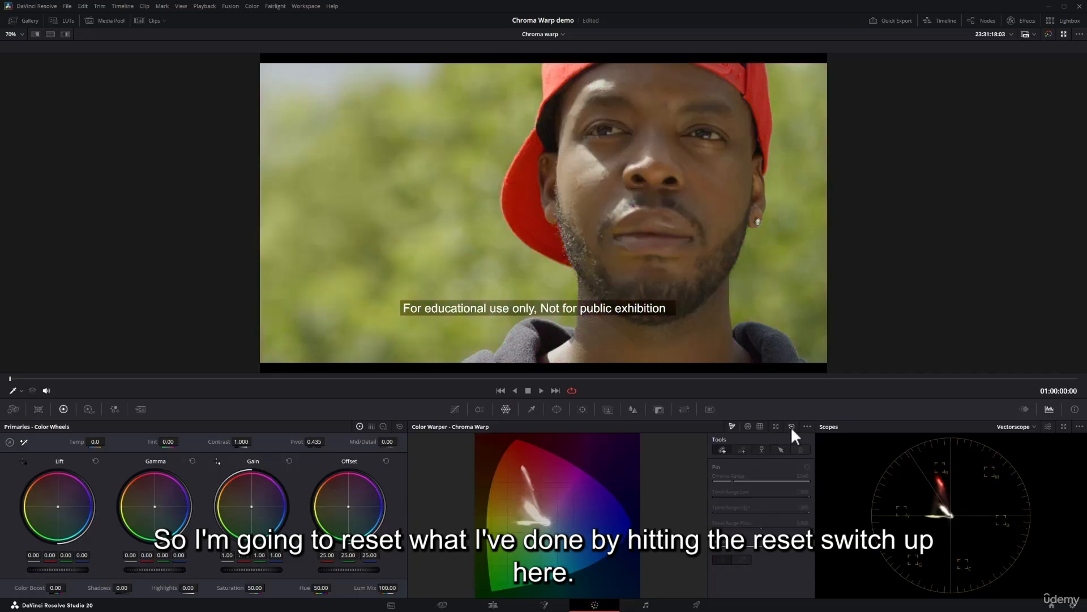
click(519, 521)
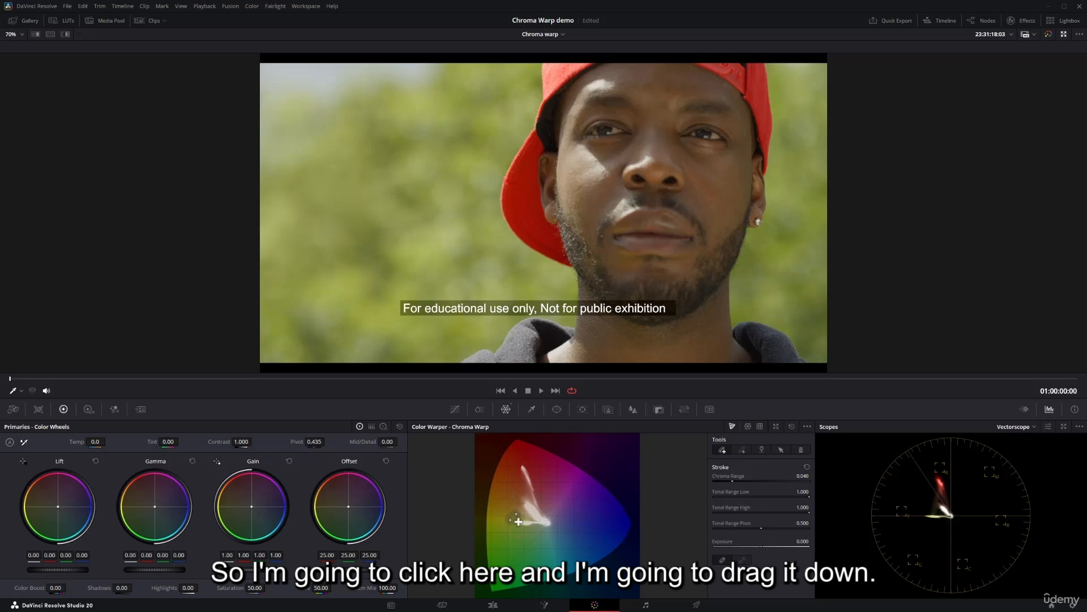
drag(518, 521, 523, 524)
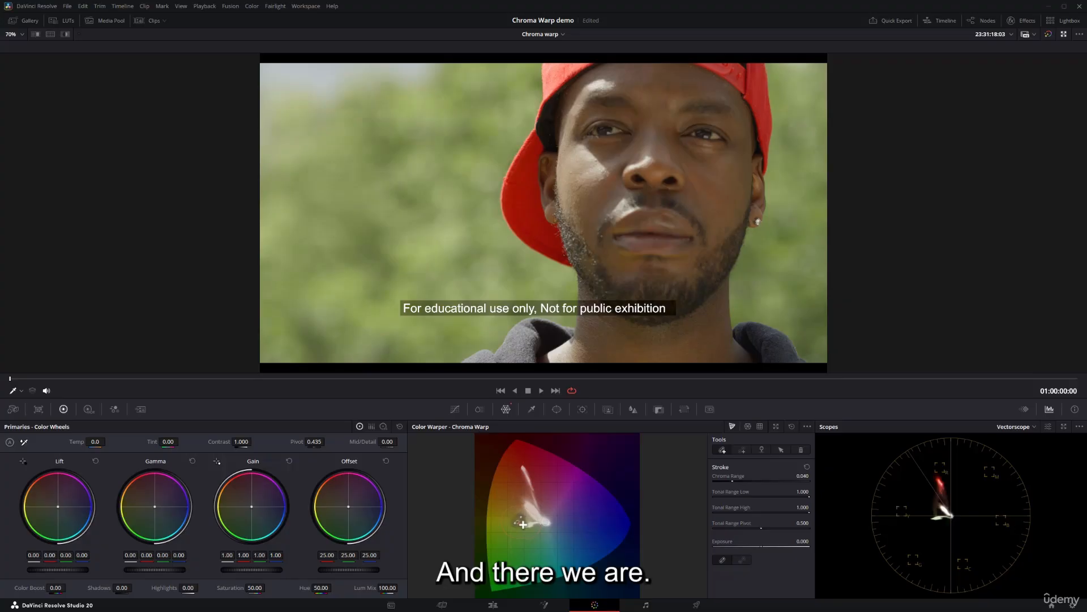
drag(523, 524, 524, 526)
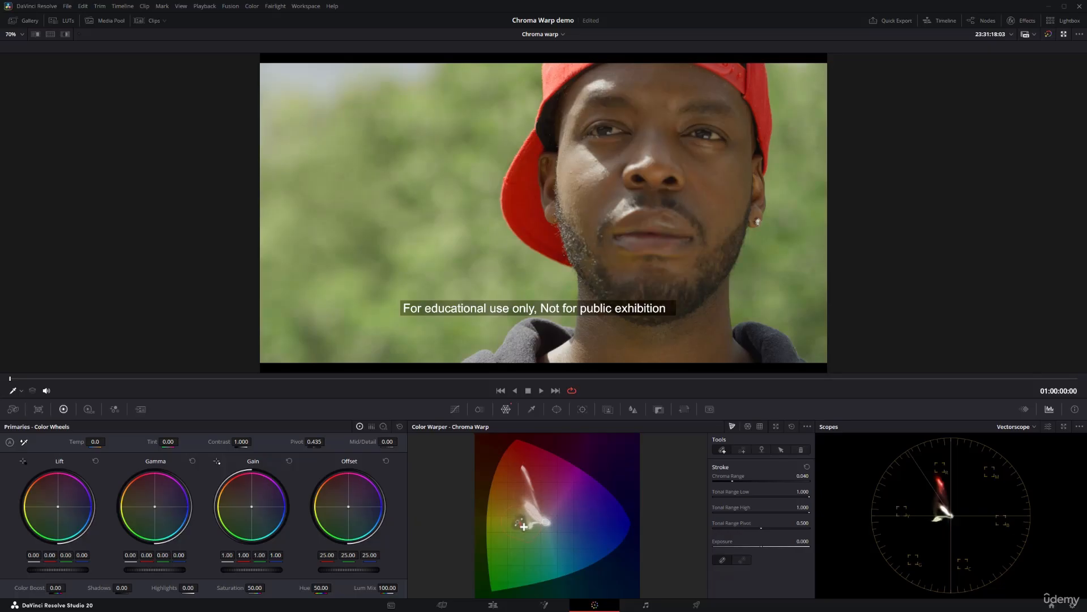
drag(524, 526, 524, 523)
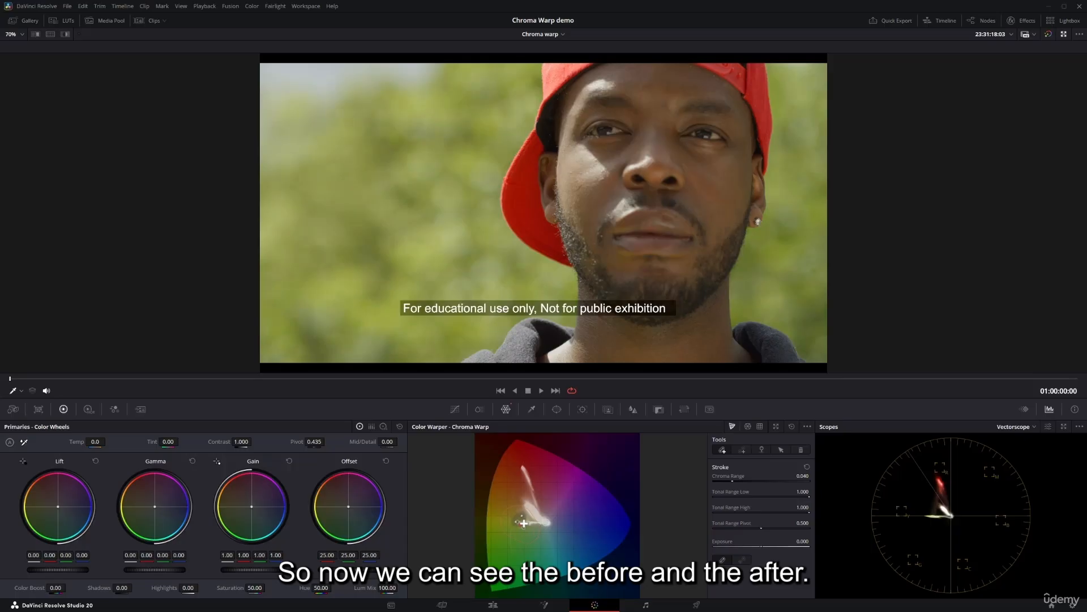
key(ctrl+d)
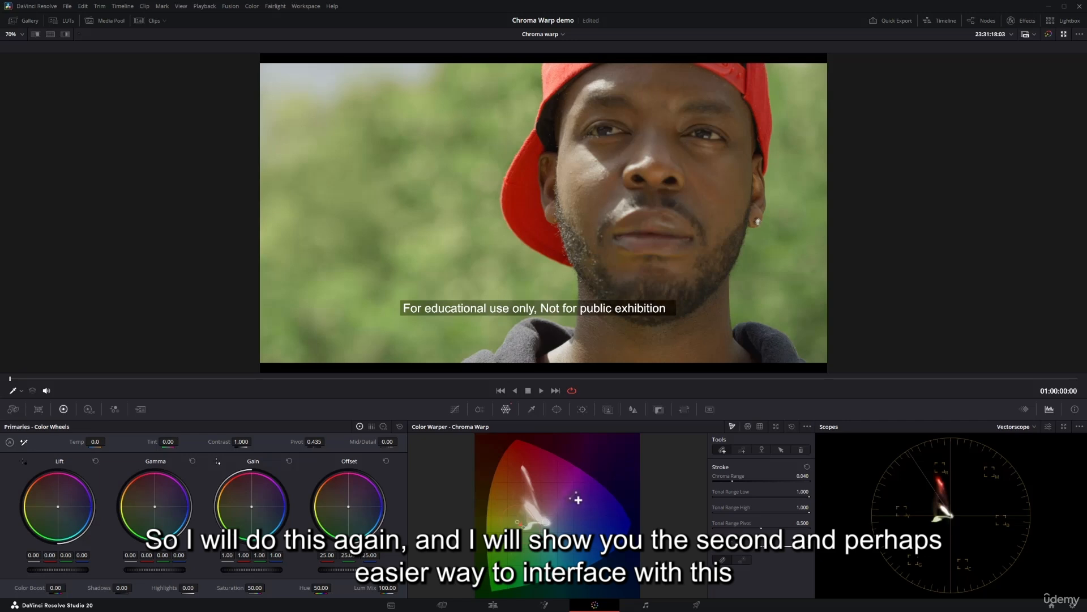
- Reset the Color Warper and shift the foliage toward a cooler green with a stroke started from a foliage pixel in the viewer
click(791, 426)
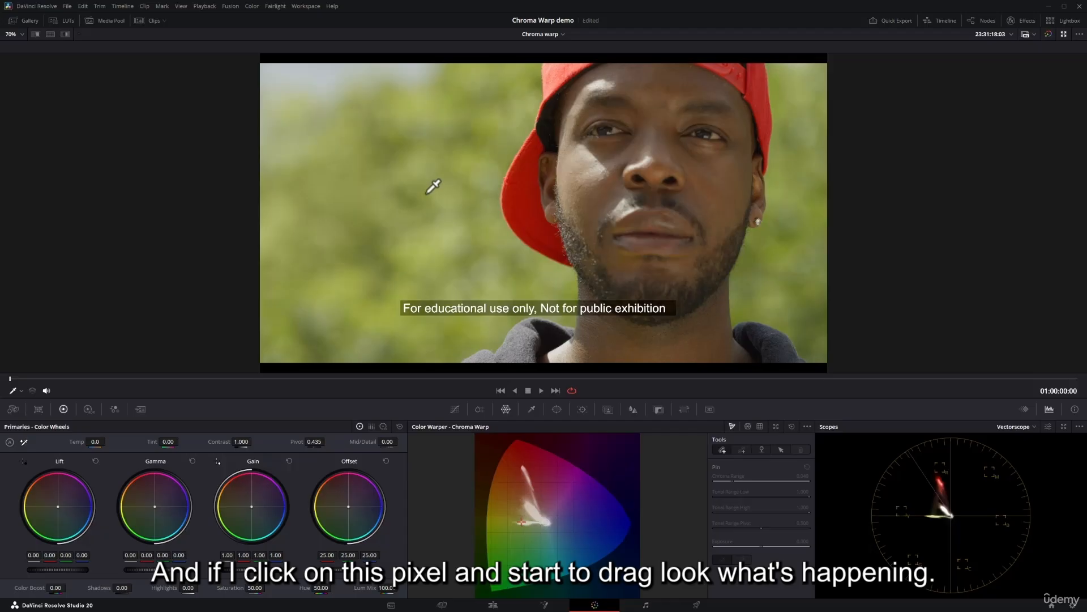
mouse_move(427, 193)
mouse_down()
mouse_move(462, 230)
mouse_move(478, 196)
mouse_move(456, 160)
mouse_move(428, 173)
mouse_move(465, 173)
mouse_move(472, 230)
mouse_move(416, 235)
mouse_move(409, 184)
mouse_move(396, 188)
mouse_move(424, 249)
mouse_move(455, 202)
mouse_move(422, 178)
mouse_move(449, 182)
mouse_move(403, 183)
mouse_move(446, 213)
mouse_move(420, 200)
mouse_move(437, 197)
mouse_move(418, 207)
mouse_move(424, 197)
mouse_move(442, 216)
mouse_move(414, 254)
mouse_move(416, 244)
mouse_up()
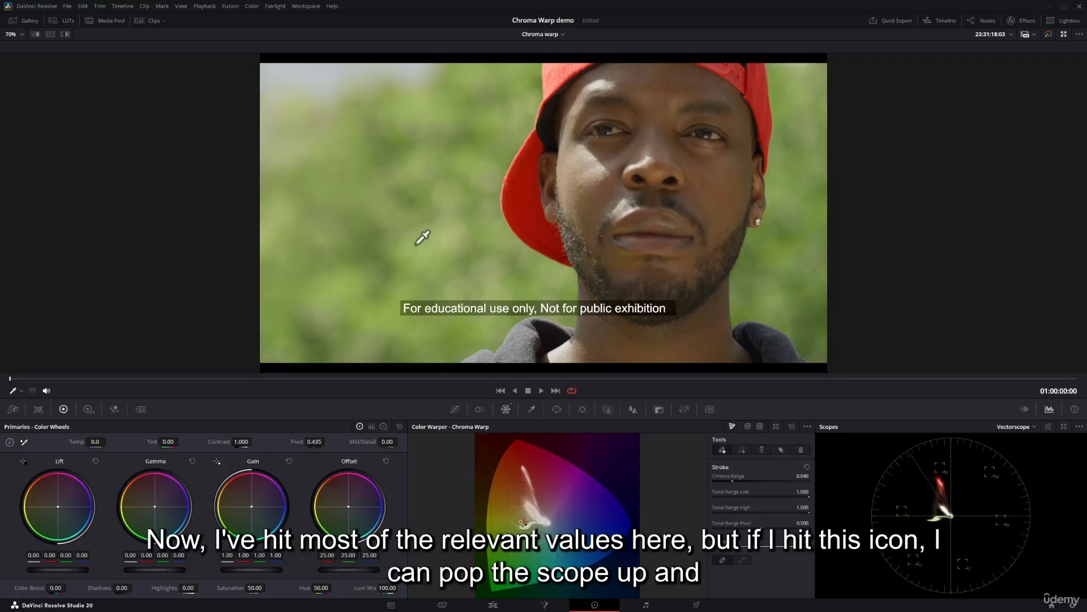
- In the expanded Color Warper window, add a second short stroke in the saturated yellow area and fine-tune the first foliage stroke's end point
click(776, 426)
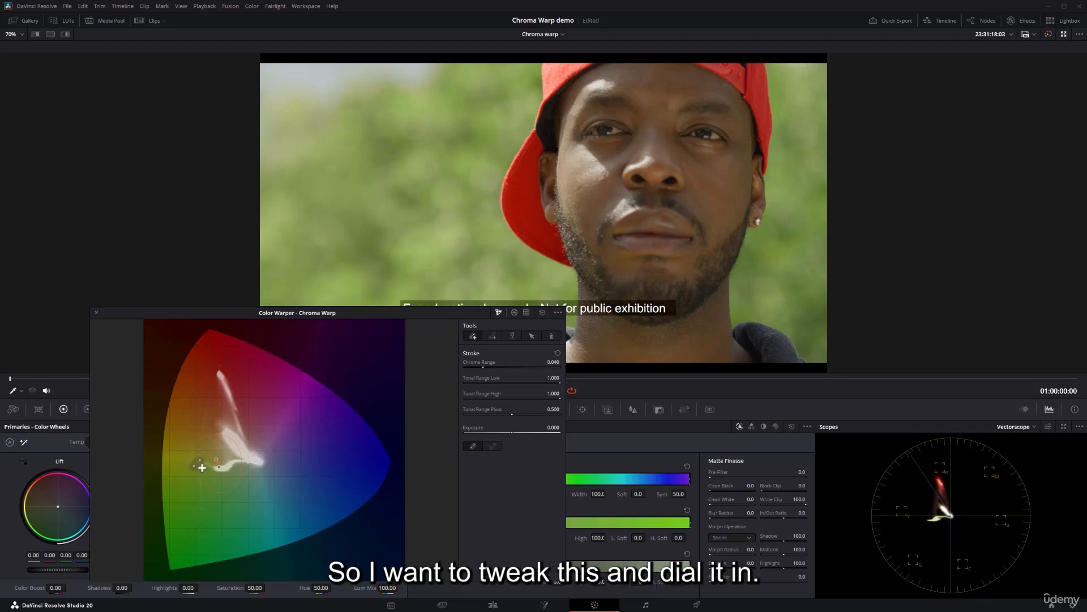
drag(224, 408, 269, 409)
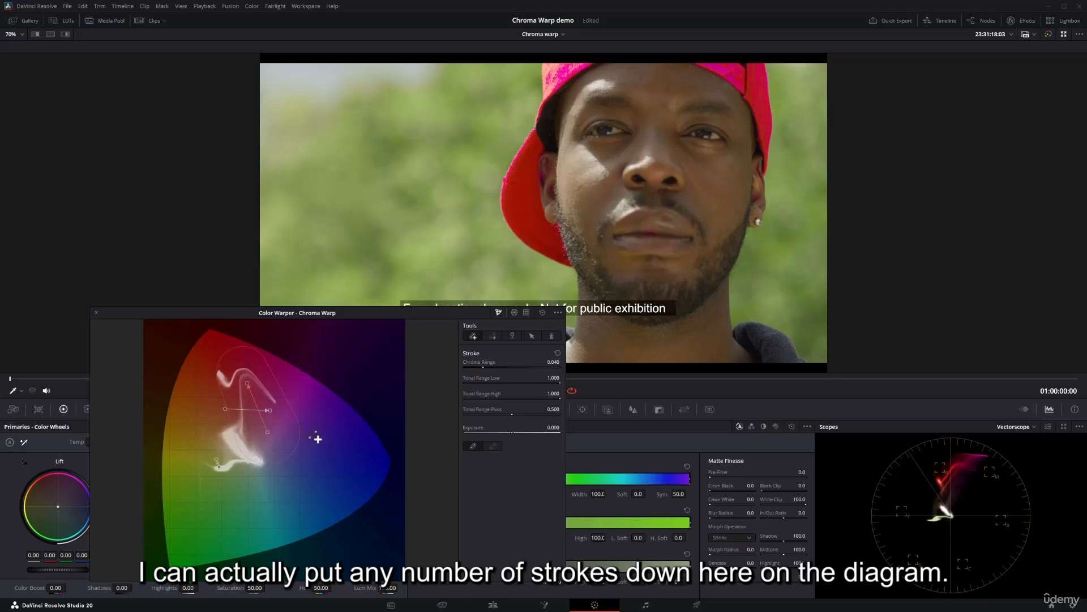
key(ctrl+z)
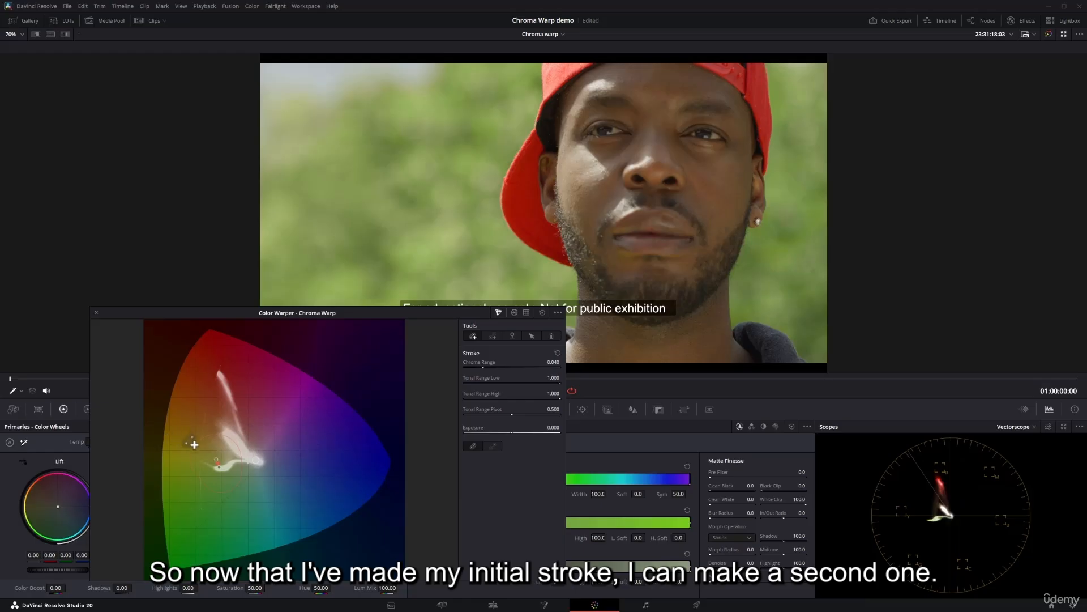
drag(189, 444, 196, 458)
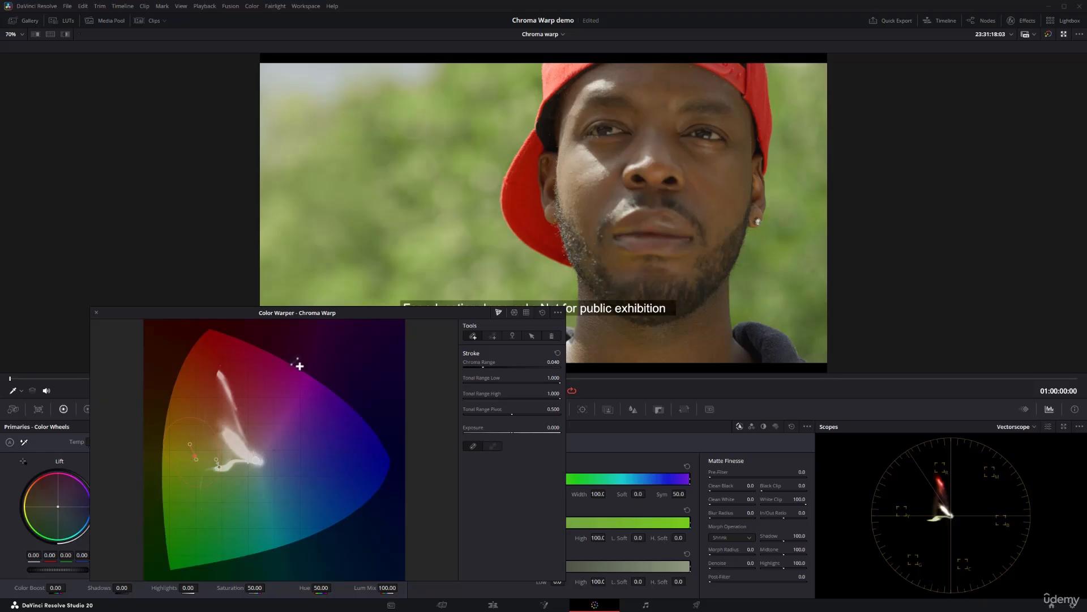
mouse_move(241, 317)
mouse_down()
mouse_move(268, 389)
mouse_move(239, 358)
mouse_move(227, 305)
mouse_up()
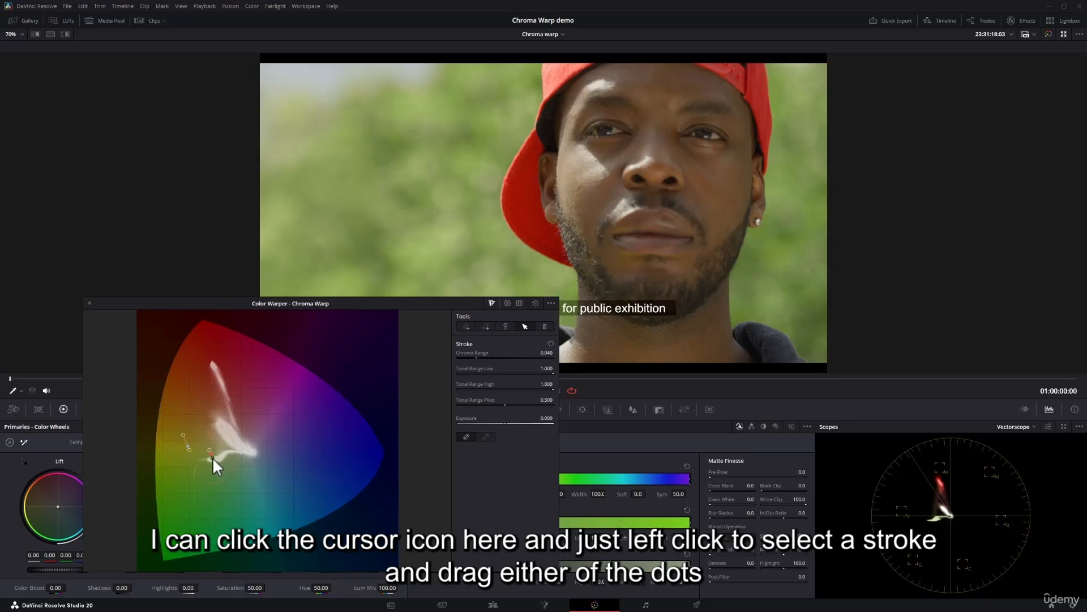
drag(212, 457, 216, 454)
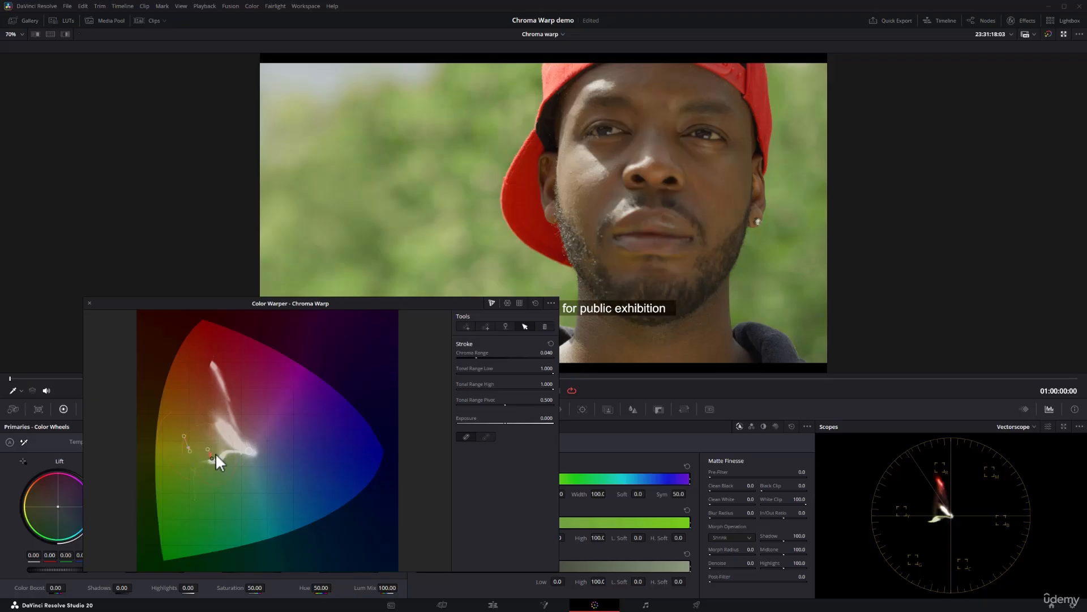
- Try a third short stroke on the signal near the diagram's neutral centre, then delete that stroke
click(466, 326)
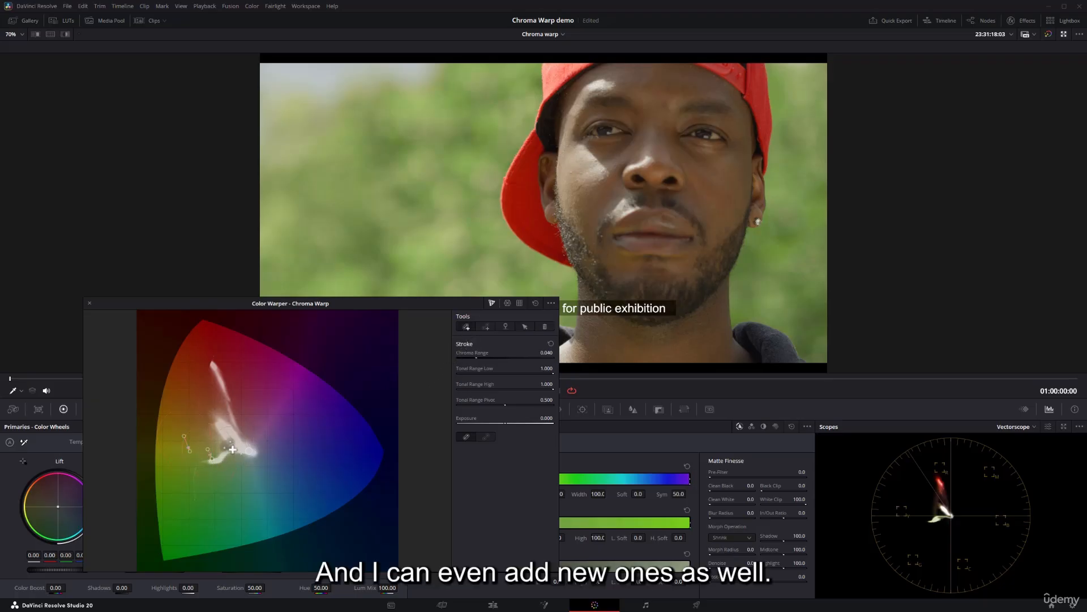
drag(234, 451, 236, 455)
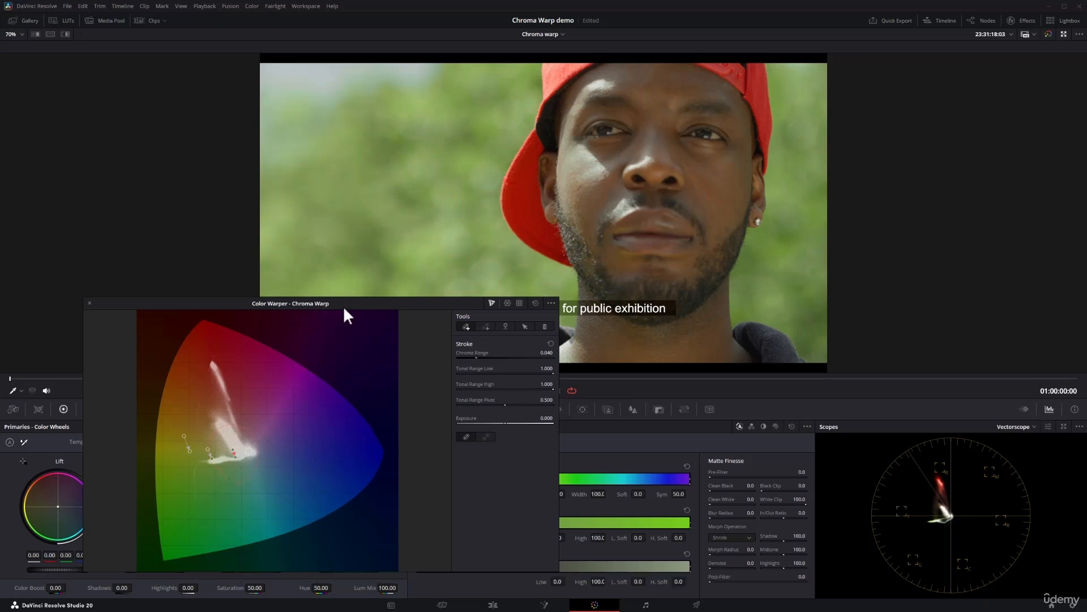
drag(346, 303, 322, 368)
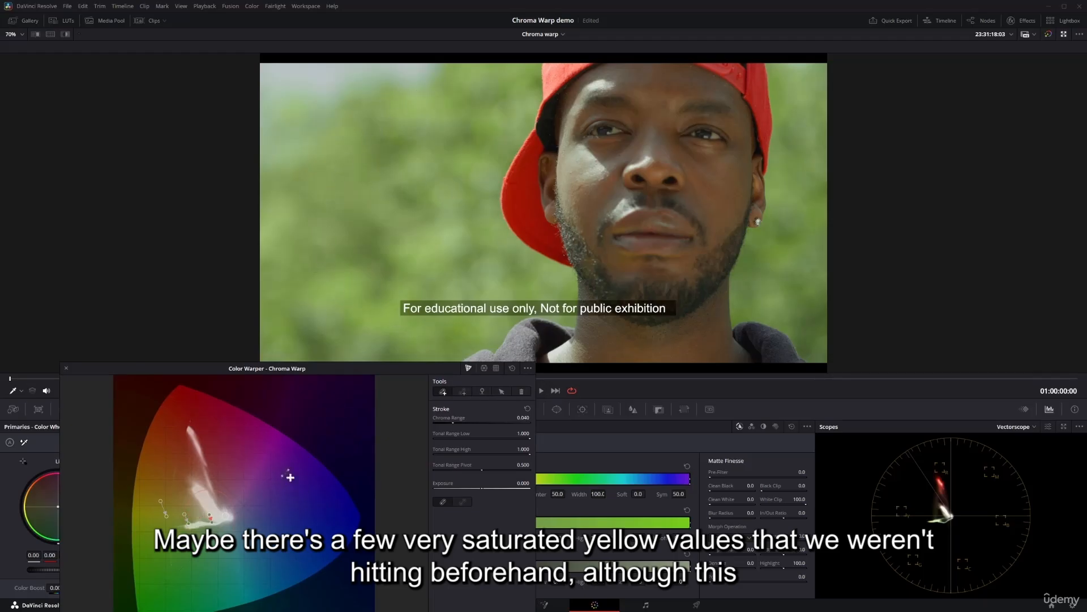
click(211, 515)
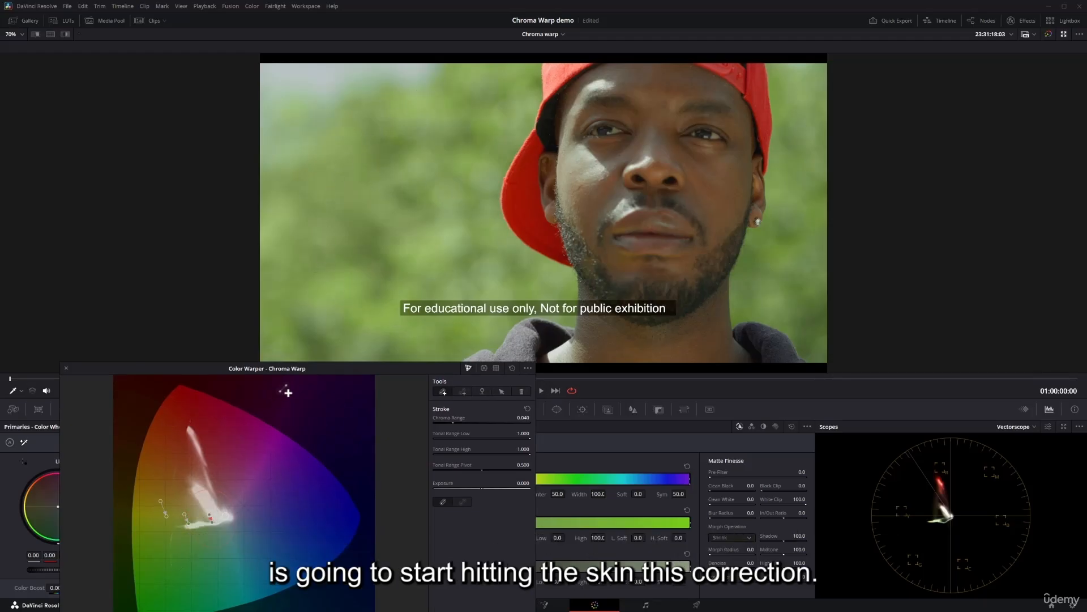
drag(298, 370, 290, 255)
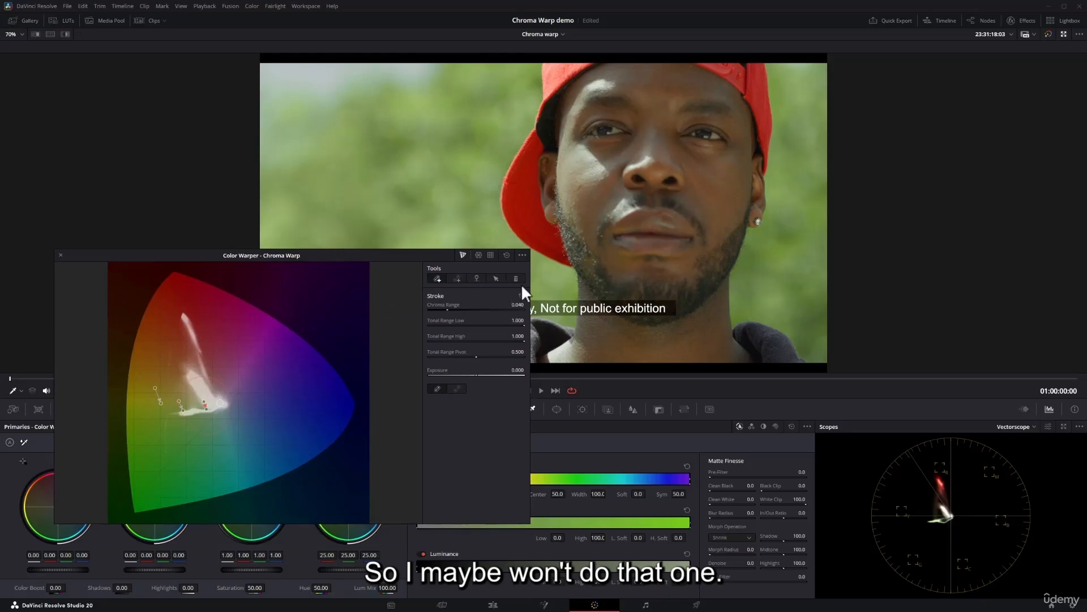
click(496, 278)
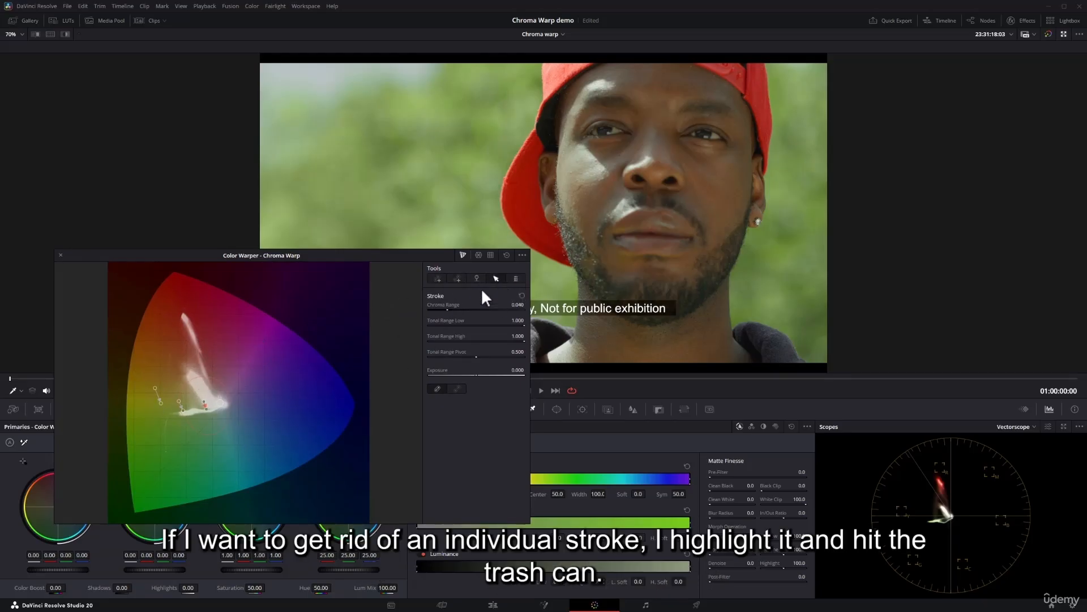
click(518, 278)
- Close the floating Color Warper window, select the Hat node, and return to the enlarged viewer
drag(307, 256, 316, 259)
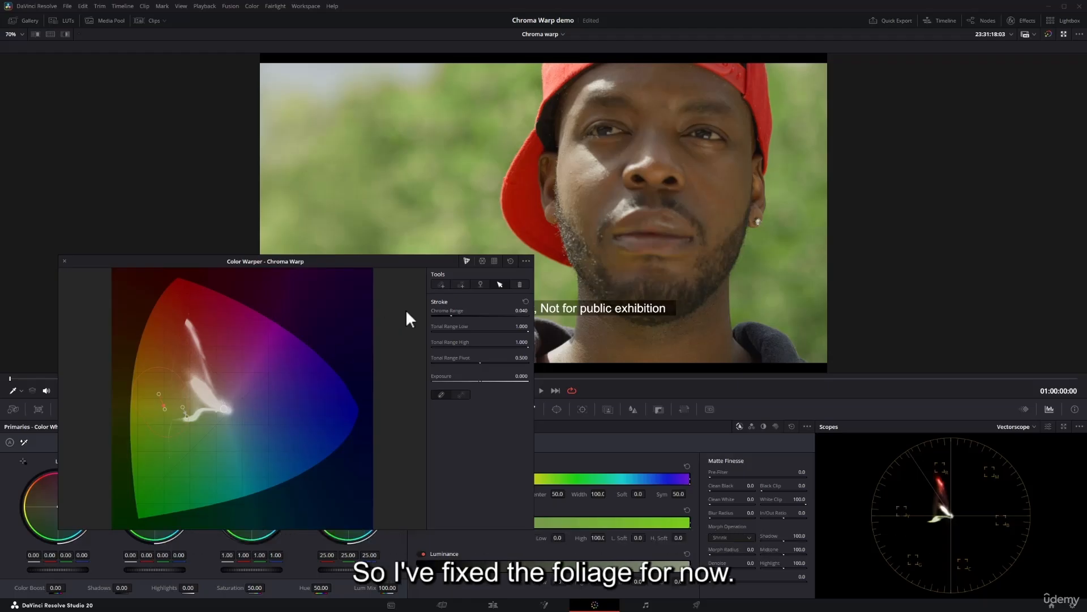
click(64, 261)
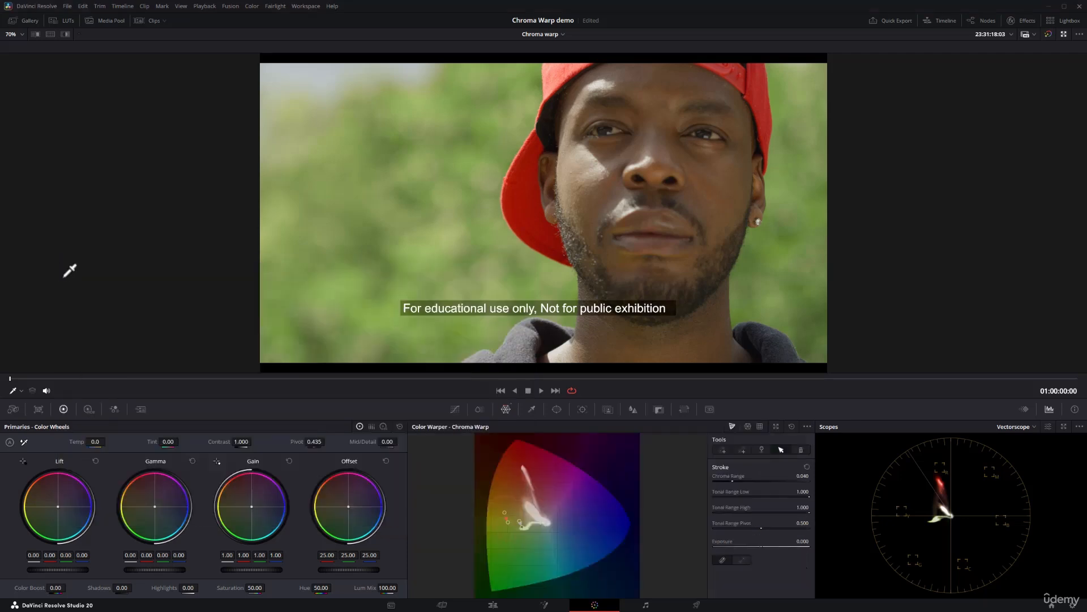
key(alt+f)
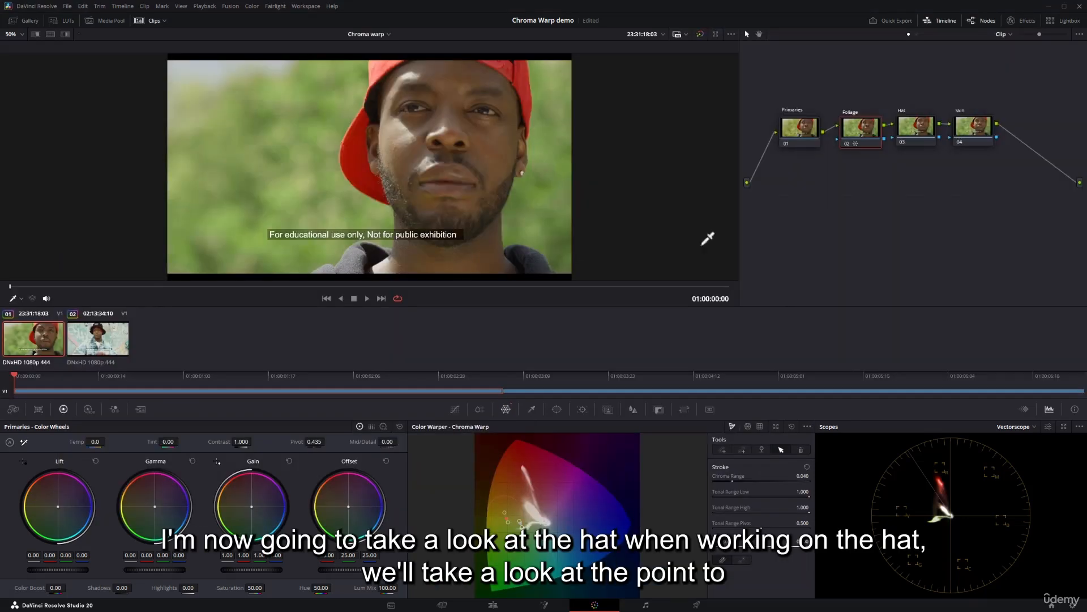
click(917, 129)
key(alt+f)
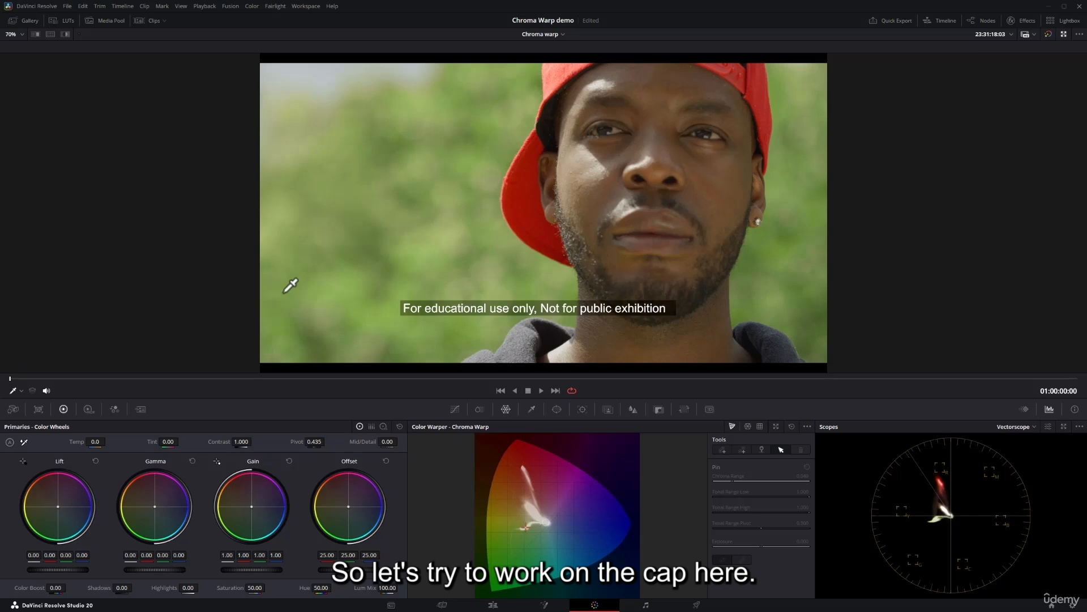
- Warp the red cap into magenta with a point-to-point stroke and set the stroke's Chroma Range to 0.051
click(742, 449)
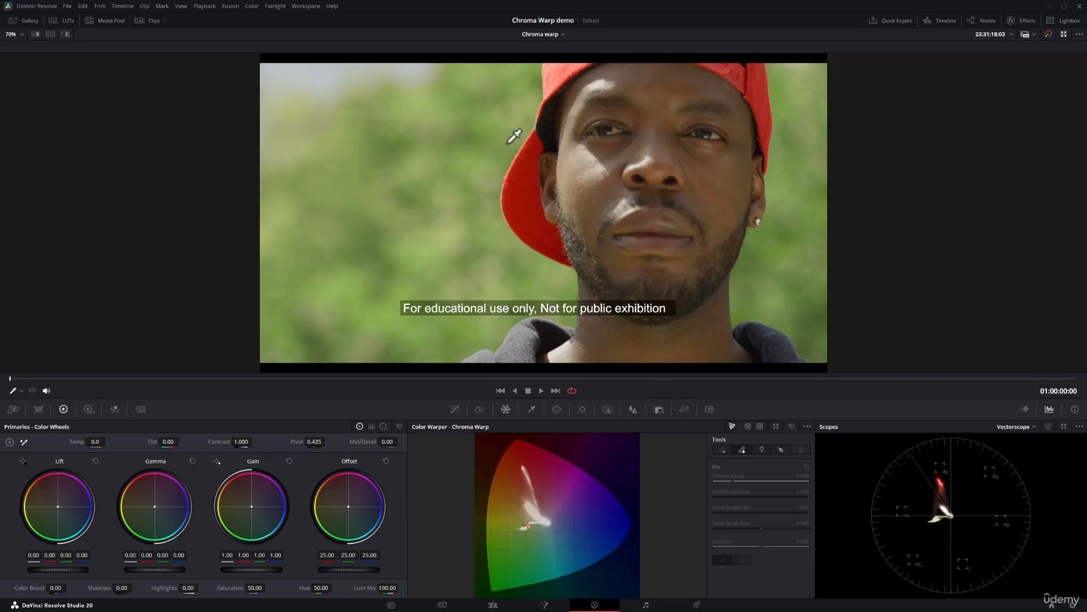
mouse_move(534, 177)
mouse_down()
mouse_move(567, 237)
mouse_move(632, 209)
mouse_move(681, 205)
mouse_move(759, 236)
mouse_move(743, 236)
mouse_move(745, 276)
mouse_move(821, 482)
mouse_move(864, 518)
mouse_move(877, 423)
mouse_move(750, 473)
mouse_move(767, 422)
mouse_move(697, 514)
mouse_move(543, 510)
mouse_move(466, 477)
mouse_move(484, 537)
mouse_move(704, 498)
mouse_move(636, 383)
mouse_move(679, 329)
mouse_move(818, 485)
mouse_move(887, 436)
mouse_move(903, 440)
mouse_move(687, 554)
mouse_move(498, 554)
mouse_move(487, 457)
mouse_move(627, 466)
mouse_move(835, 340)
mouse_move(702, 247)
mouse_up()
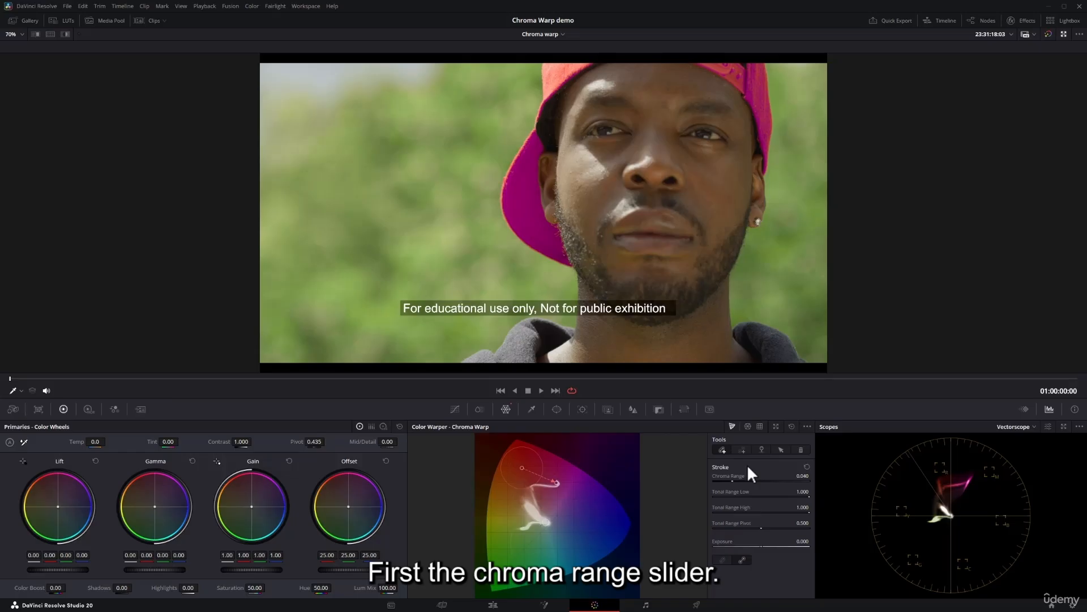
drag(732, 480, 732, 480)
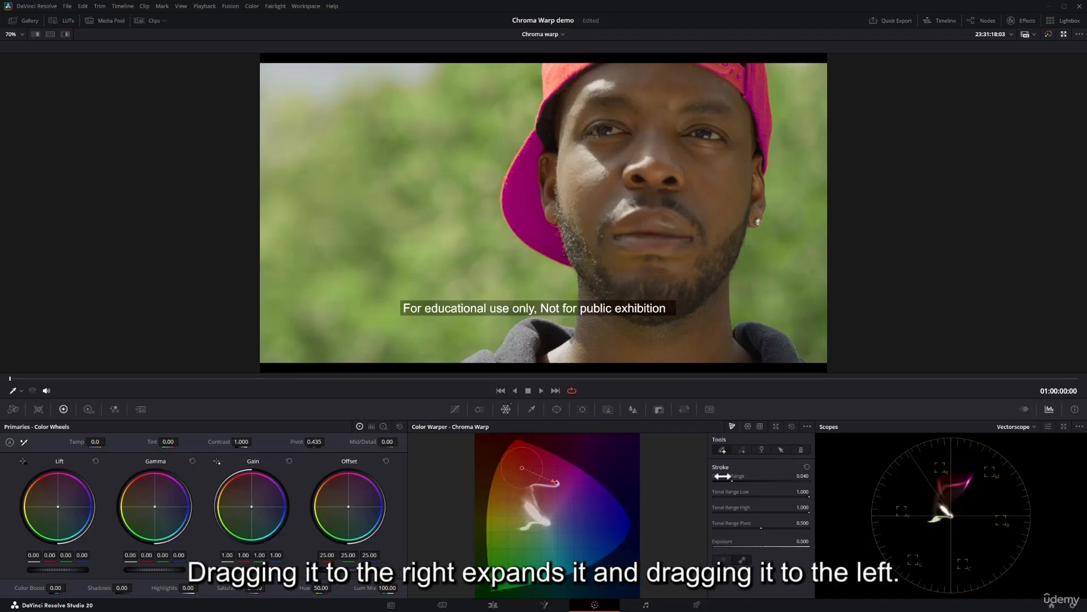
mouse_move(744, 477)
mouse_down()
mouse_move(778, 477)
mouse_move(728, 480)
mouse_move(759, 480)
mouse_up()
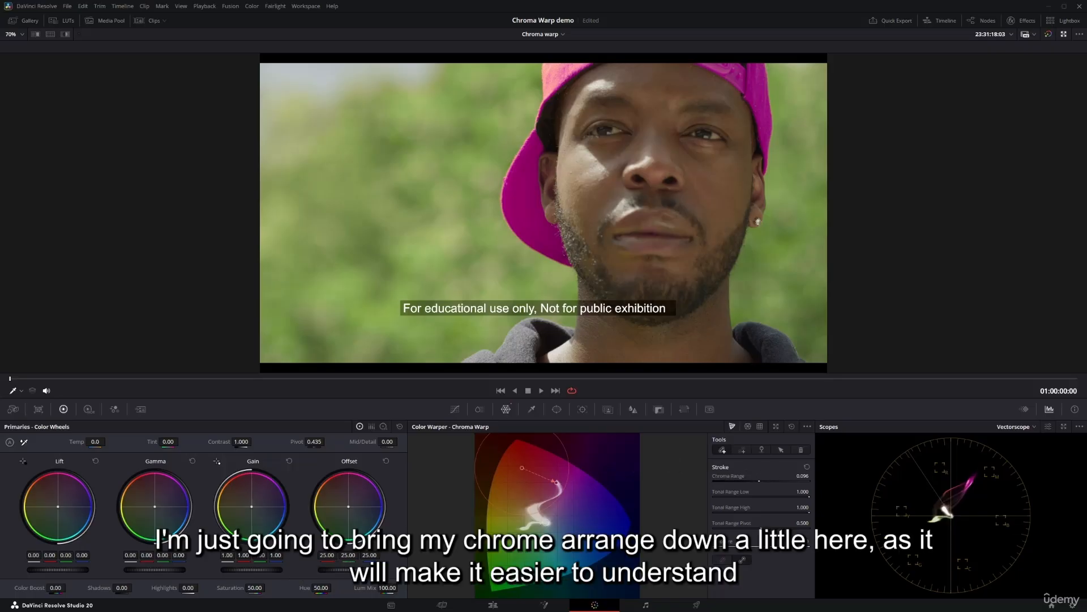
drag(759, 480, 738, 480)
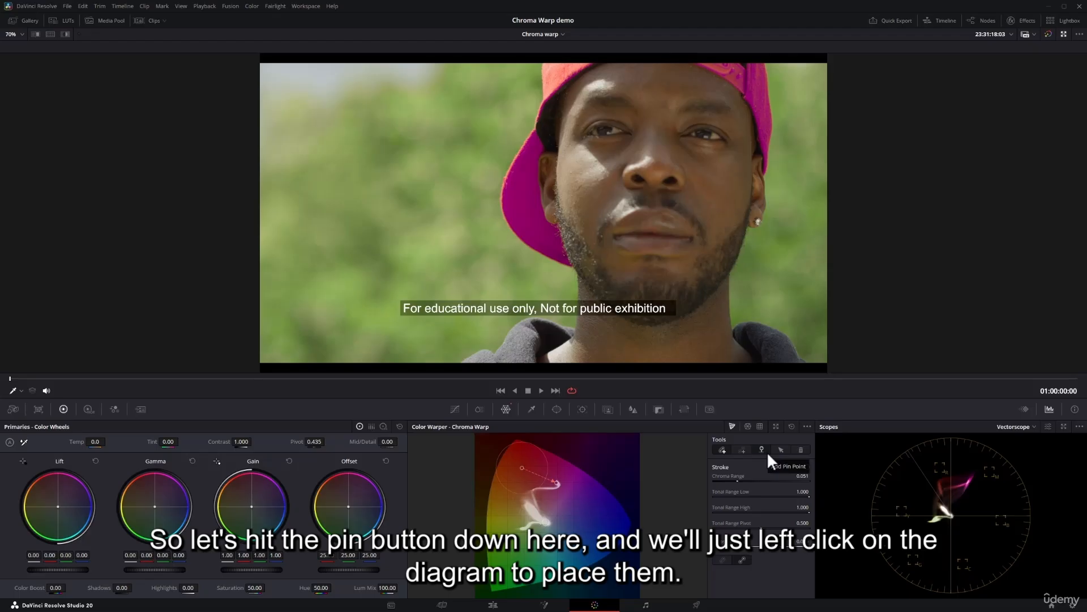
- Place three pin points along the skin signal below the cap's stroke on the chromaticity diagram
click(767, 450)
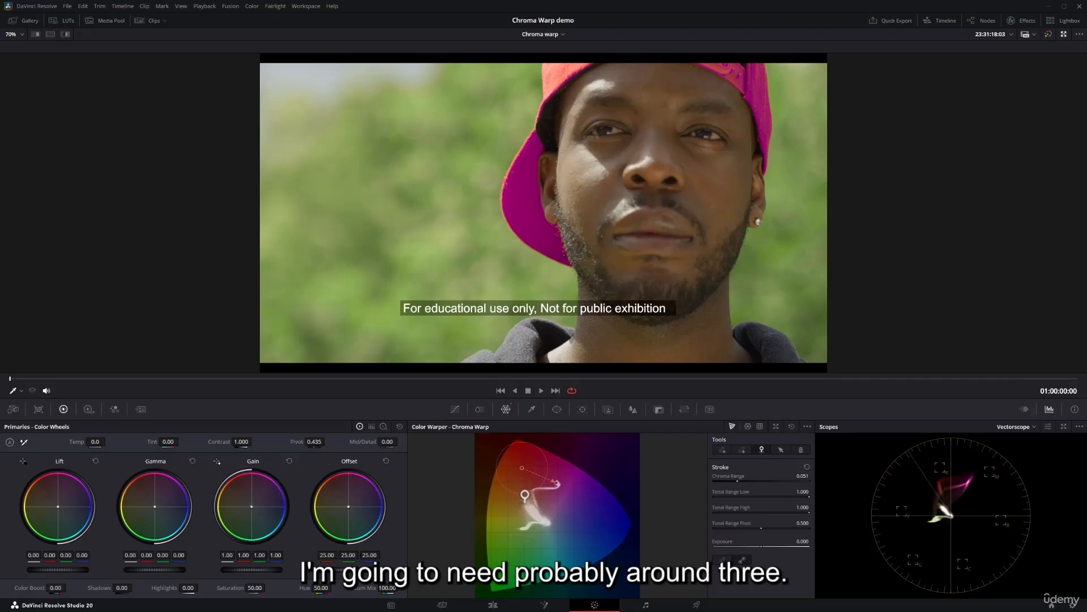
click(526, 503)
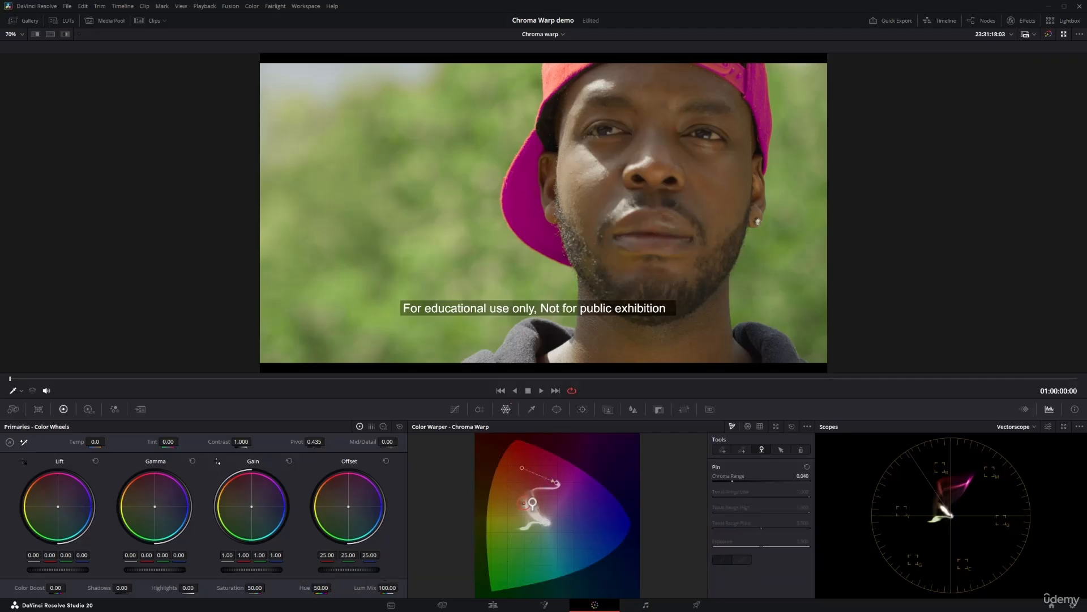
click(532, 512)
click(540, 520)
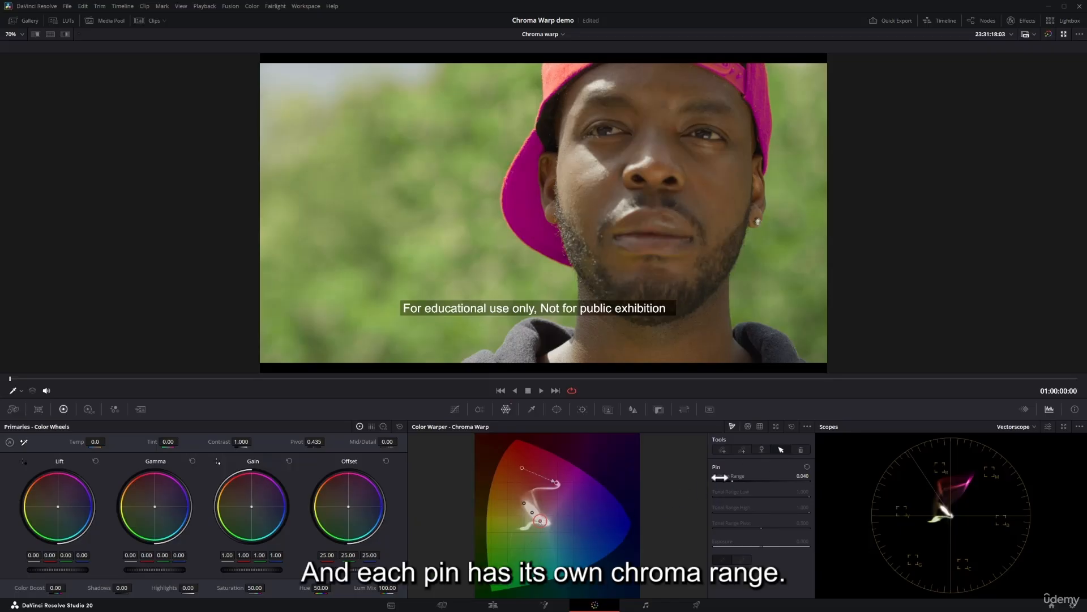
- Set the third pin's Chroma Range to 0.042 and add a fourth pin at the lower end of the skin signal
drag(729, 479, 730, 479)
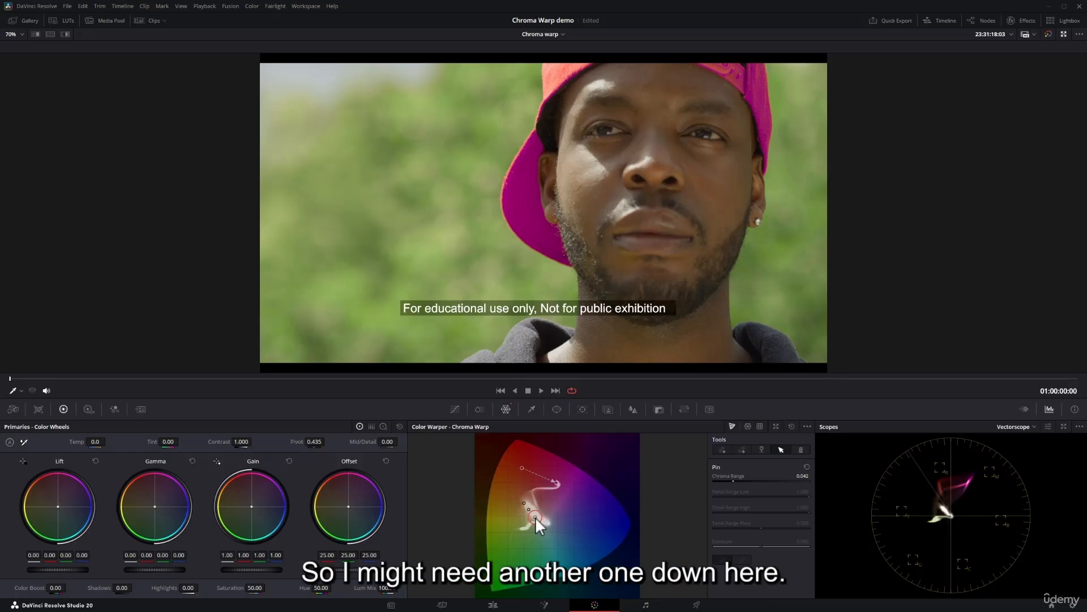
click(761, 450)
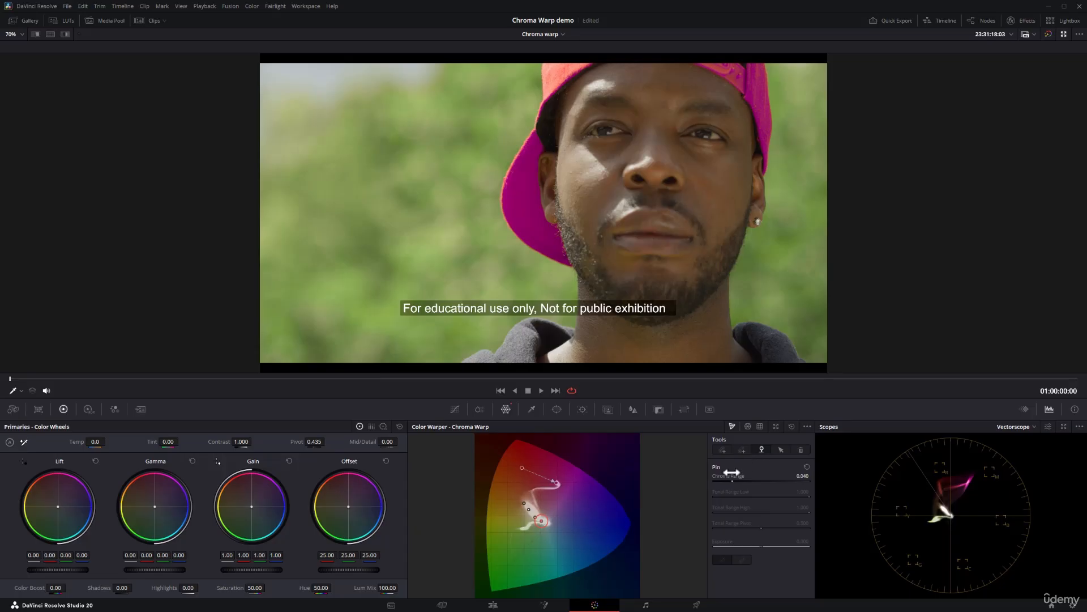
drag(732, 471, 734, 472)
- Set the cap stroke's Chroma Range to 0.102, and reset all Chroma Warp adjustments on the Hat node
click(782, 449)
click(522, 467)
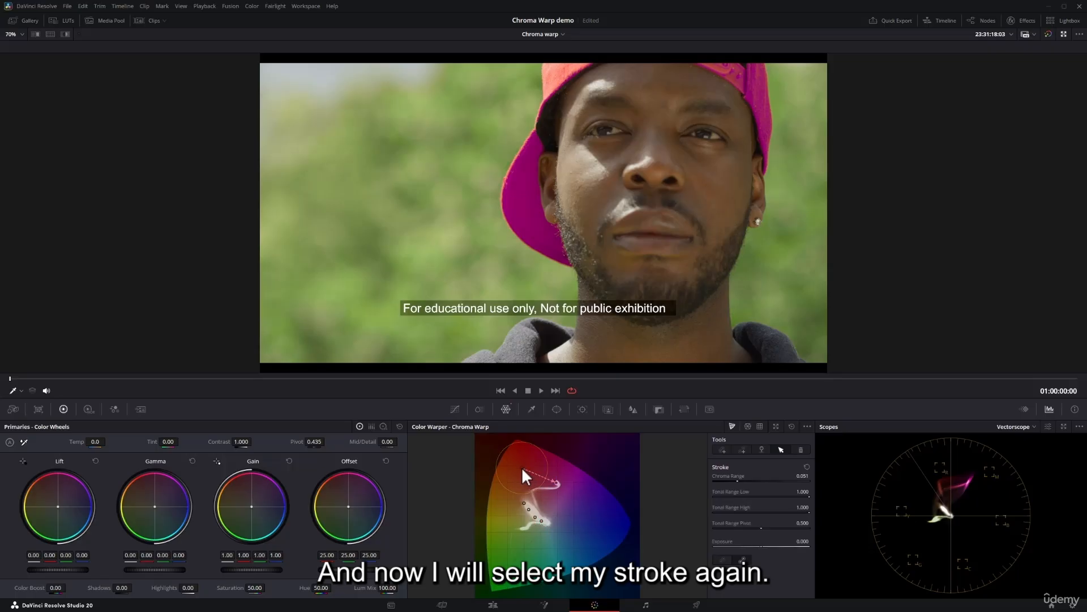
drag(738, 481, 764, 481)
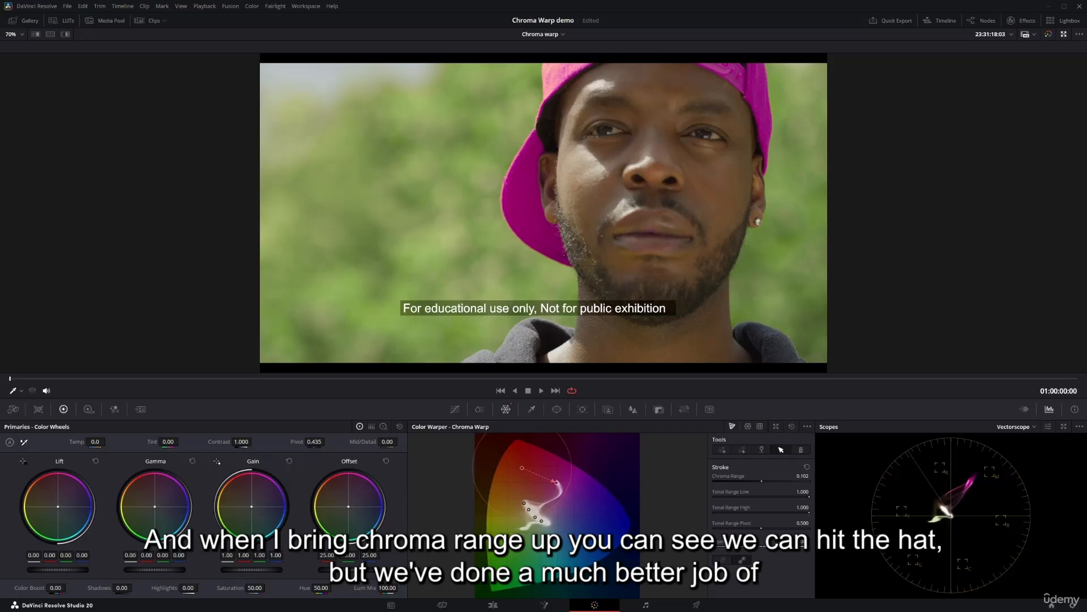
click(762, 449)
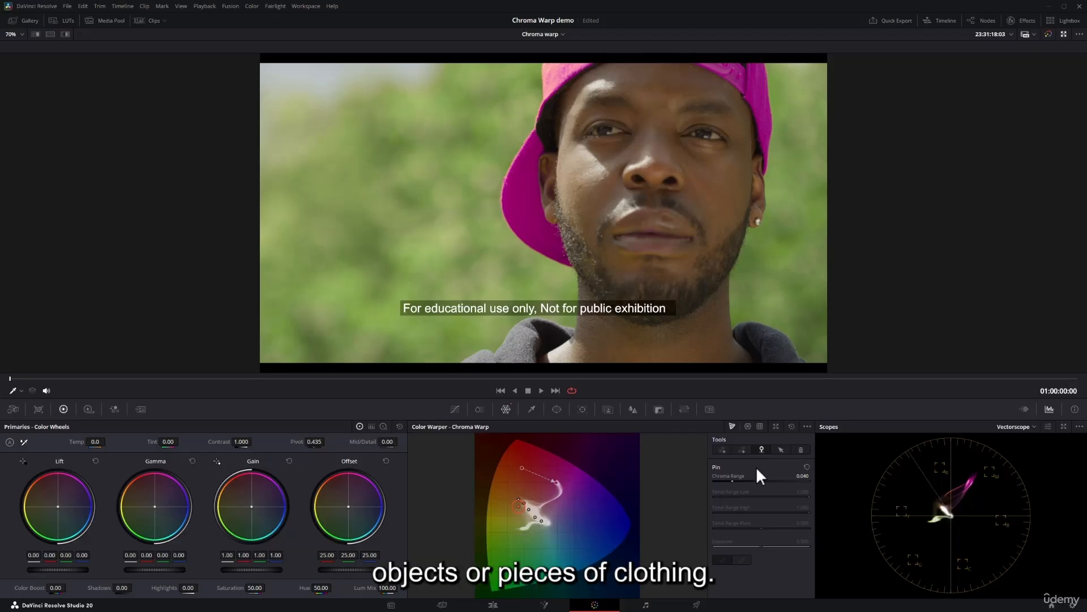
click(792, 426)
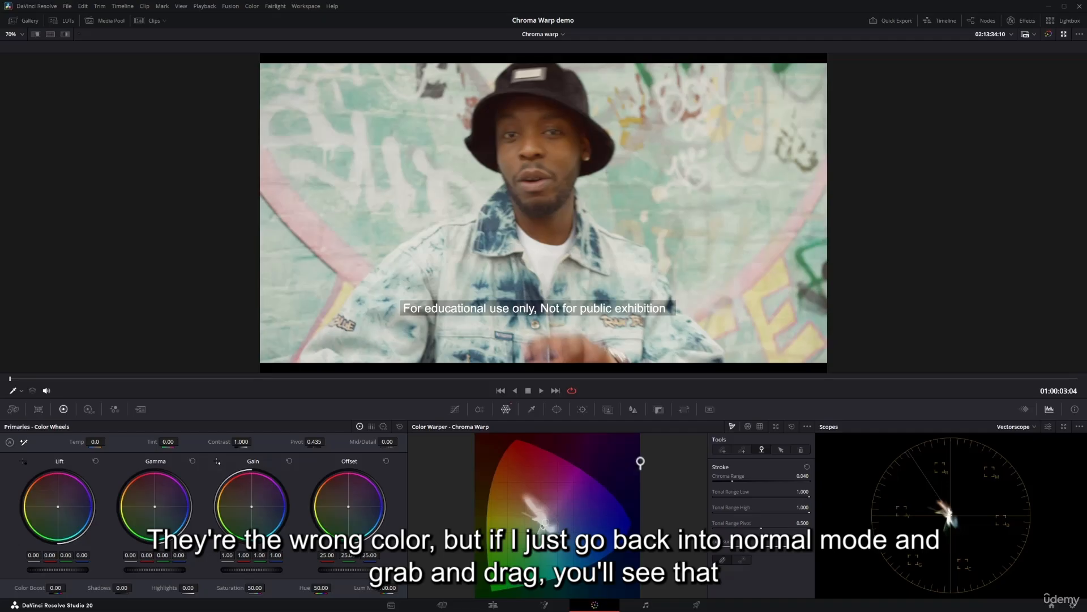
- Warp the teal graffiti wall toward blue with a stroke, and pin the neutrals near the diagram's centre with Chroma Range 0.028
click(723, 450)
mouse_move(652, 221)
mouse_down()
mouse_move(707, 218)
mouse_move(677, 216)
mouse_move(686, 216)
mouse_up()
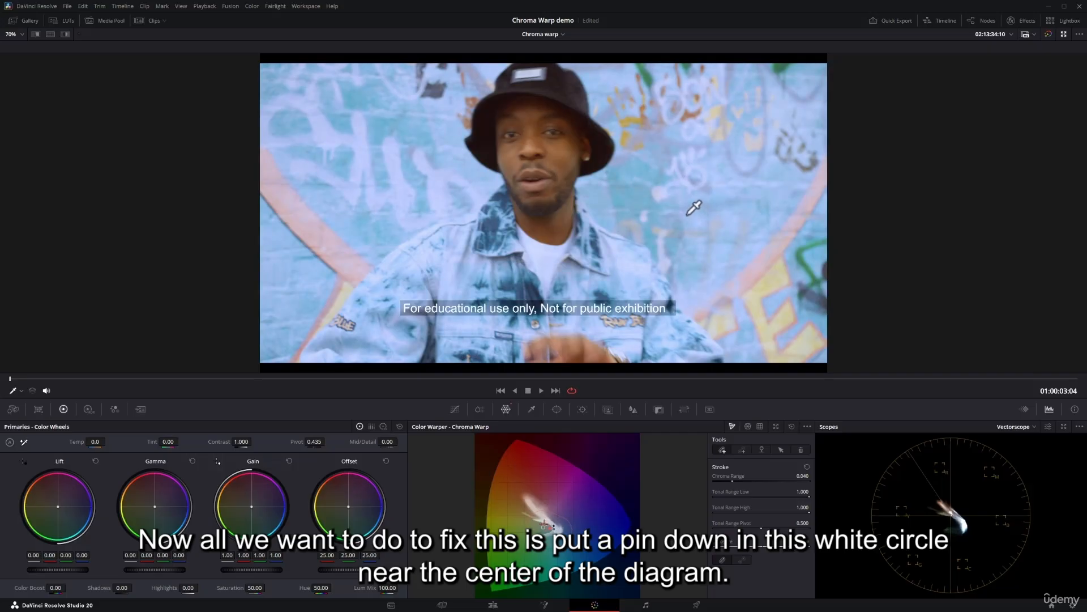
click(762, 449)
click(546, 520)
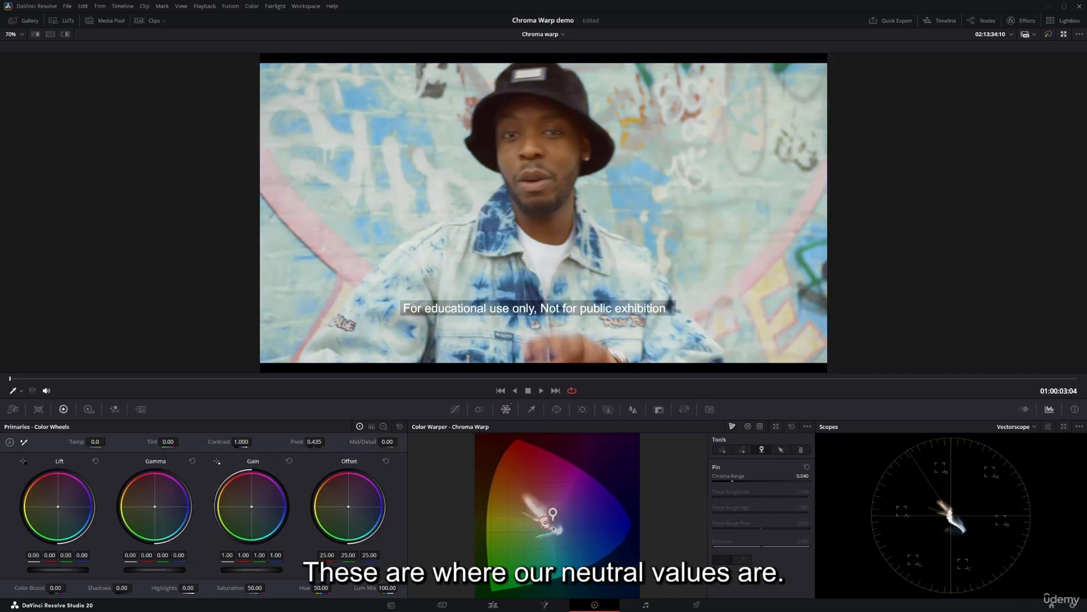
drag(732, 481, 726, 480)
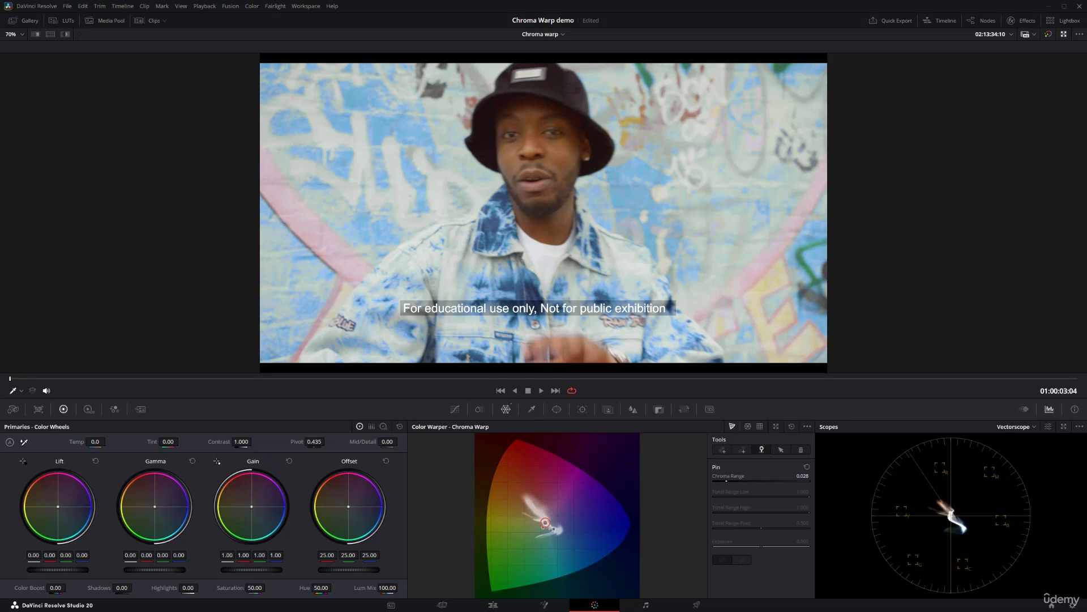
- Move the wall stroke's end point from blue toward teal, and delete the stroke
click(781, 450)
drag(558, 527, 544, 530)
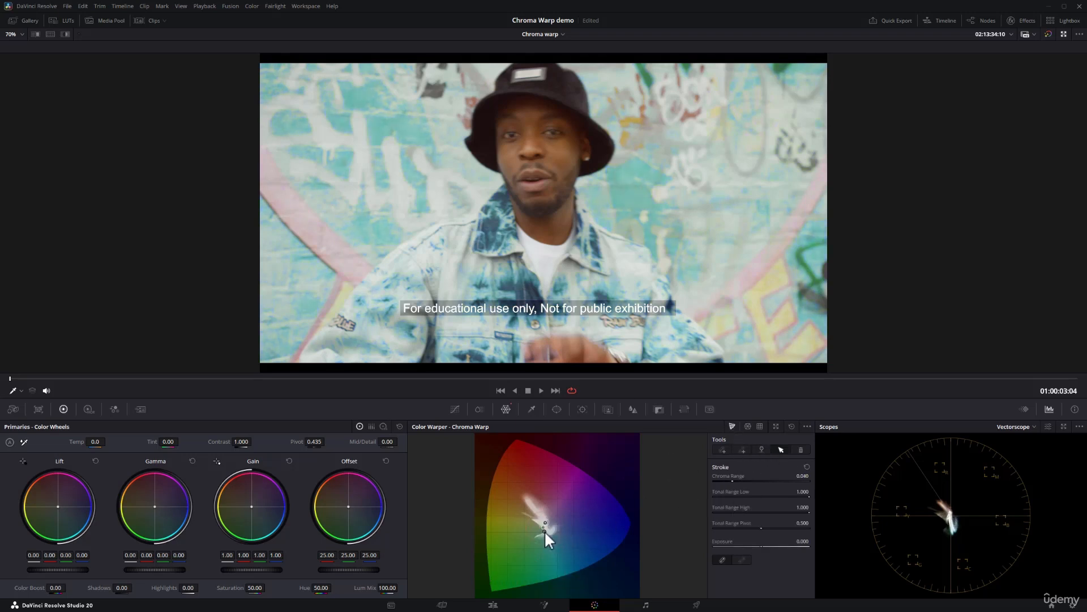
click(801, 450)
- Make a new stroke from the graffiti wall in the viewer, shifting its colour slightly toward cyan
click(723, 450)
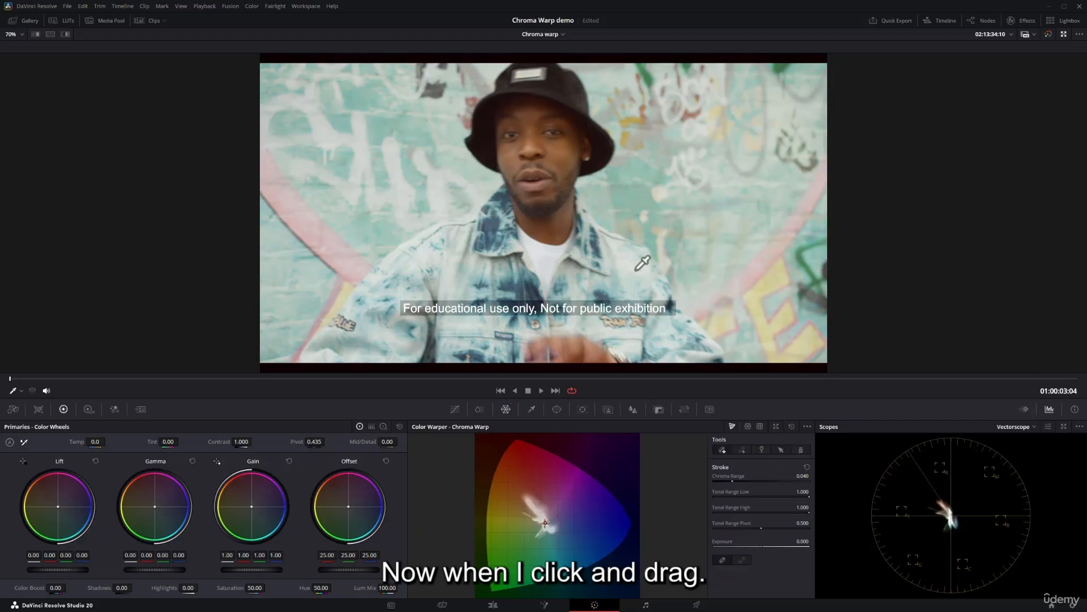
mouse_move(620, 189)
mouse_down()
mouse_move(624, 211)
mouse_move(637, 209)
mouse_move(623, 197)
mouse_move(650, 195)
mouse_move(715, 286)
mouse_move(413, 138)
mouse_move(424, 139)
mouse_move(395, 175)
mouse_move(612, 240)
mouse_move(621, 188)
mouse_move(640, 203)
mouse_up()
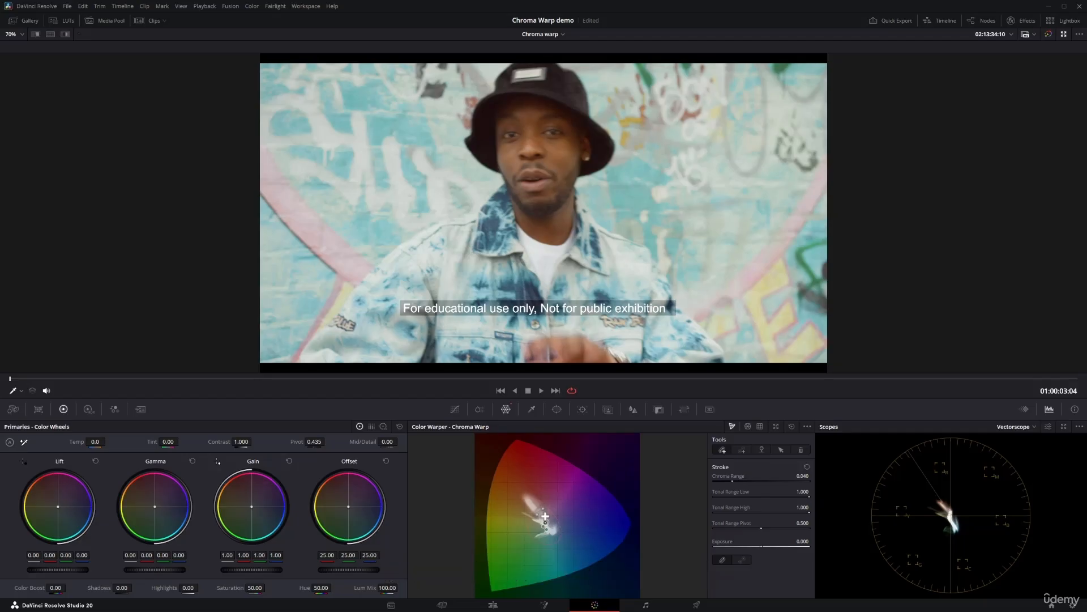
- Switch to the first clip with the red cap, select its Skin node, and return to the enlarged viewer
key(Up)
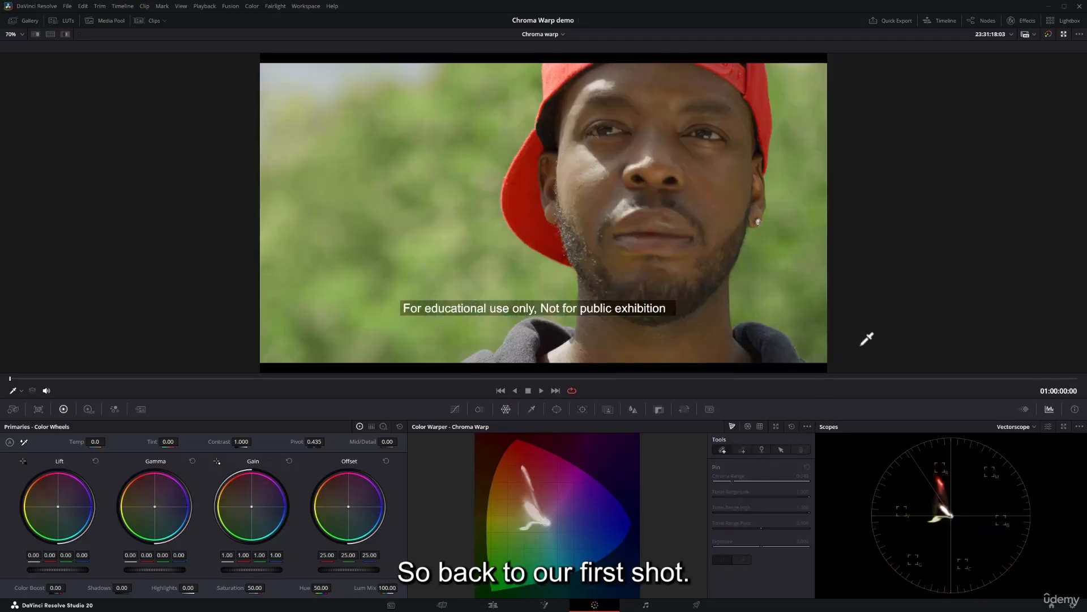
key(alt+f)
click(974, 130)
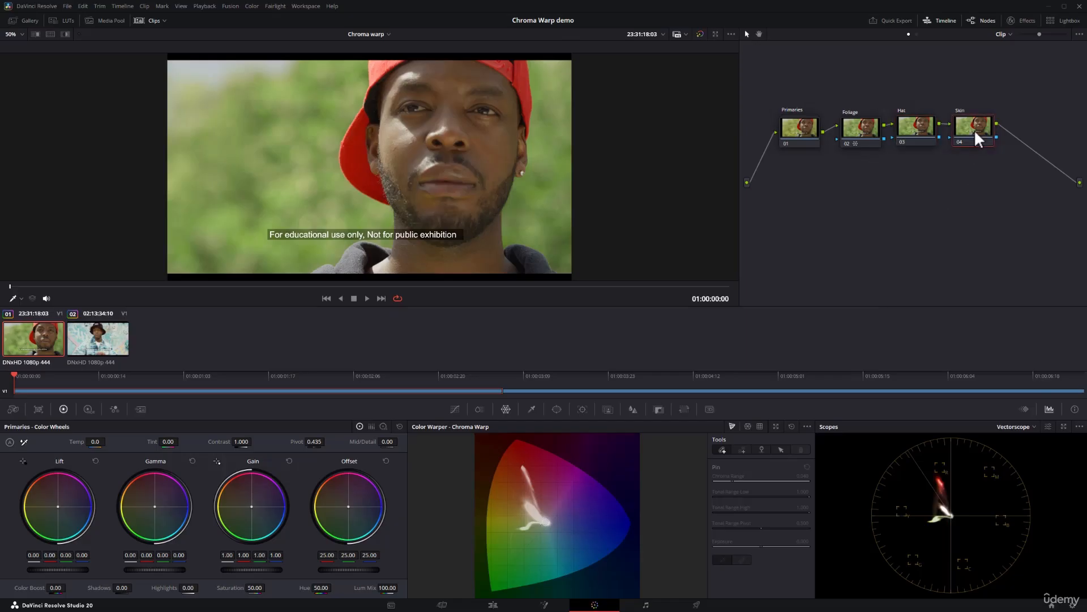
key(alt+f)
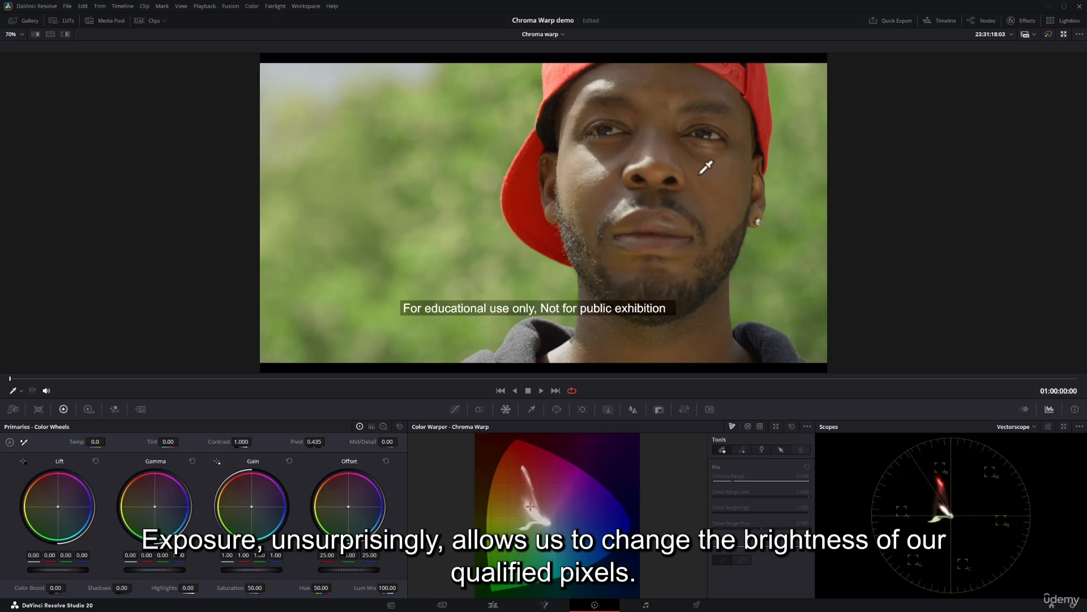
- Make a short stroke on the skin between the eyes, and open the Color Warper in a floating window
click(656, 134)
mouse_move(657, 136)
mouse_down()
mouse_move(662, 148)
mouse_move(653, 144)
mouse_move(659, 114)
mouse_move(658, 123)
mouse_move(682, 104)
mouse_move(659, 116)
mouse_move(658, 133)
mouse_up()
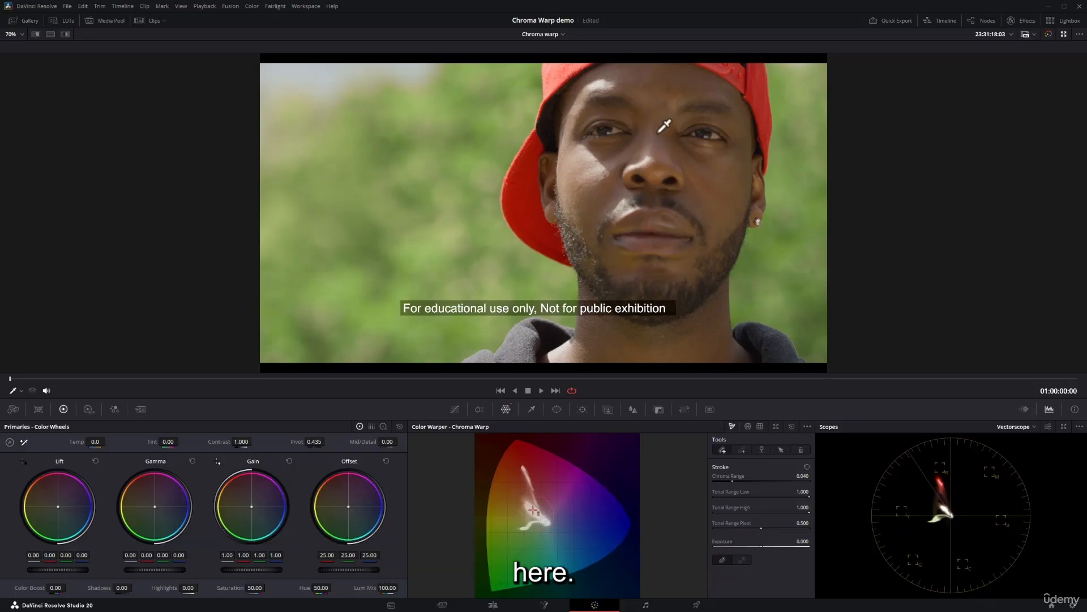
click(776, 425)
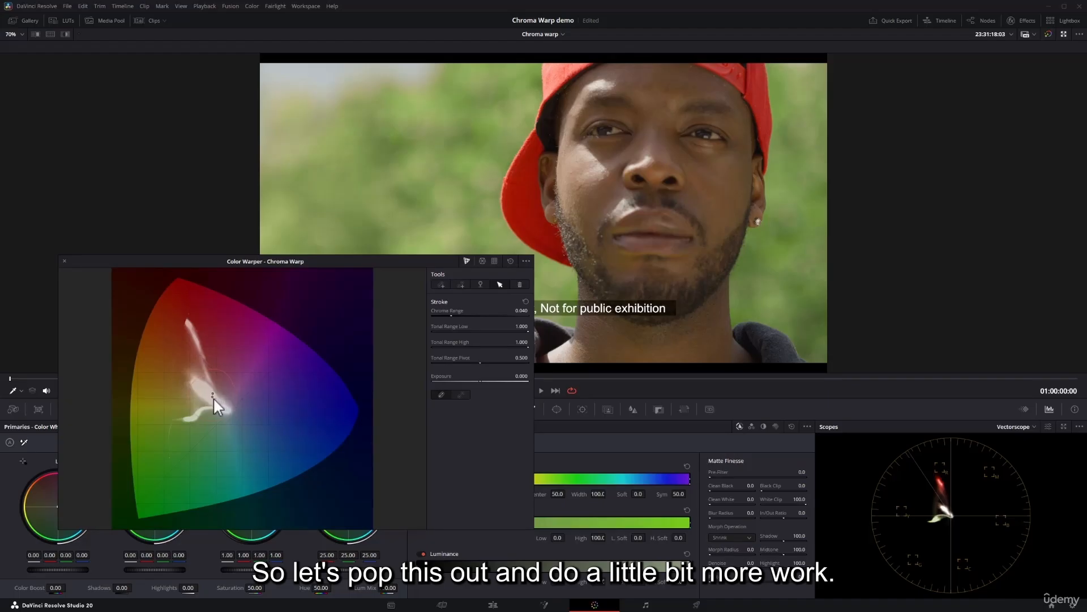
- Move the skin stroke's points up toward orange-red within the skin signal, and set its Chroma Range to 0.034
drag(211, 395, 205, 391)
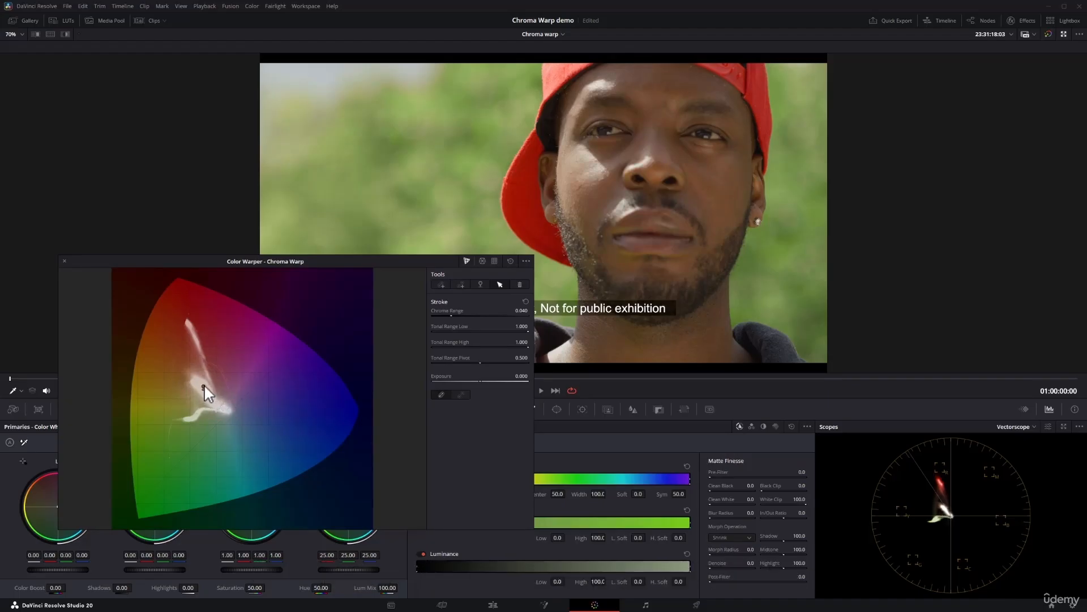
drag(204, 384, 203, 383)
drag(451, 315, 446, 315)
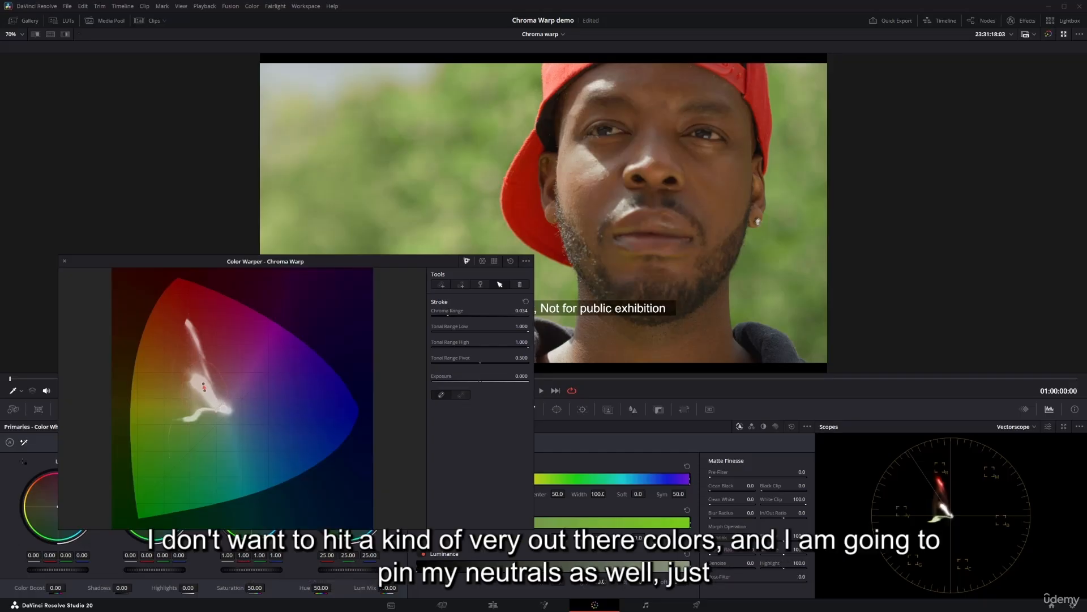
- Pin the neutrals near the centre of the diagram and set the pin's Chroma Range to 0.021
click(480, 285)
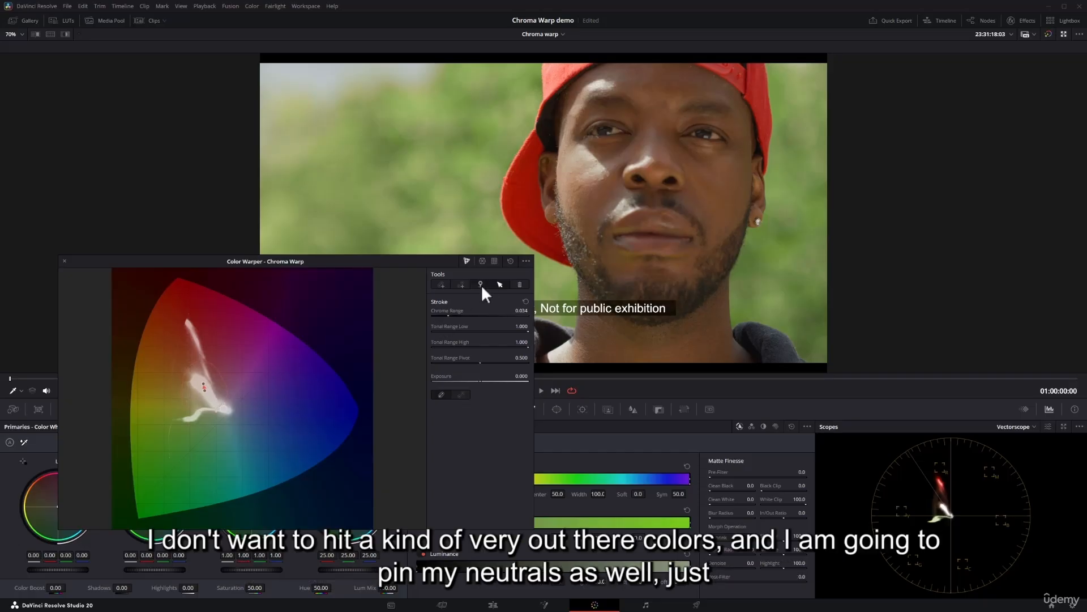
click(224, 408)
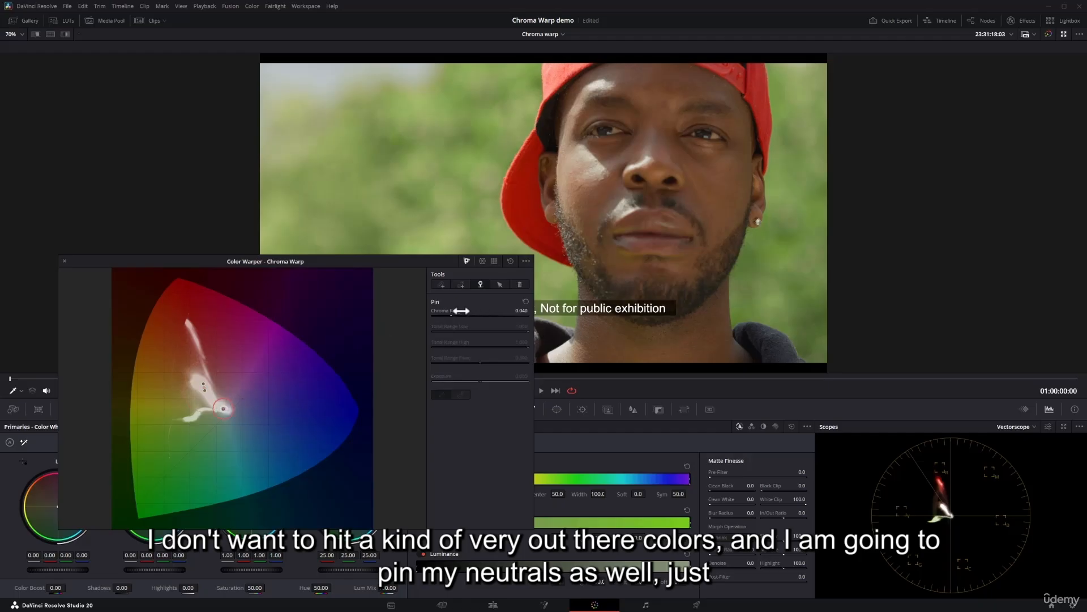
drag(460, 311, 451, 310)
- Reselect the skin stroke and fine-tune the position of its end point within the skin signal
click(499, 284)
click(202, 383)
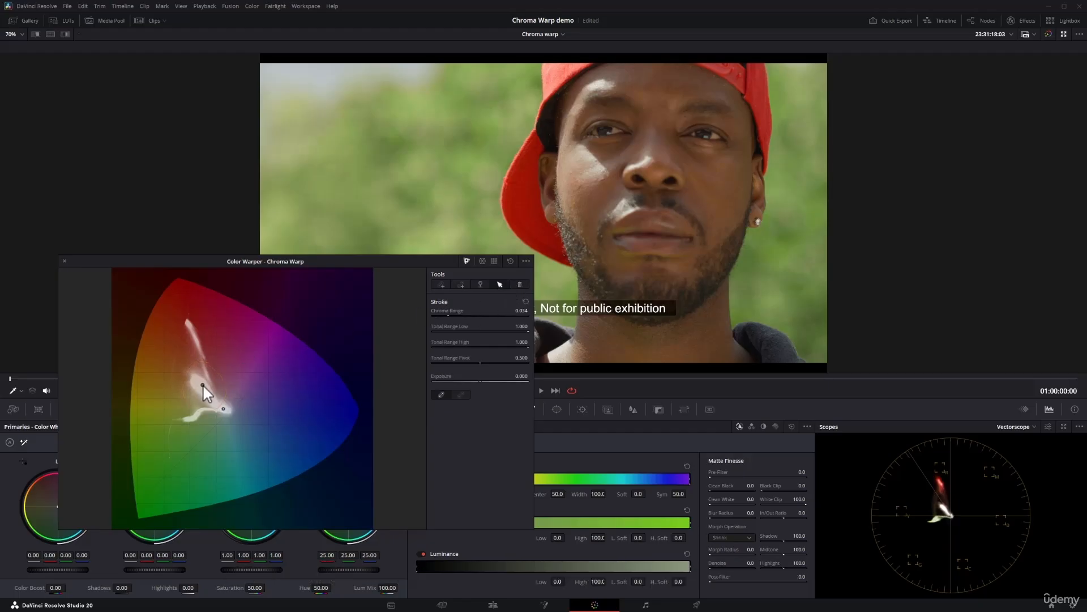
drag(203, 384, 204, 391)
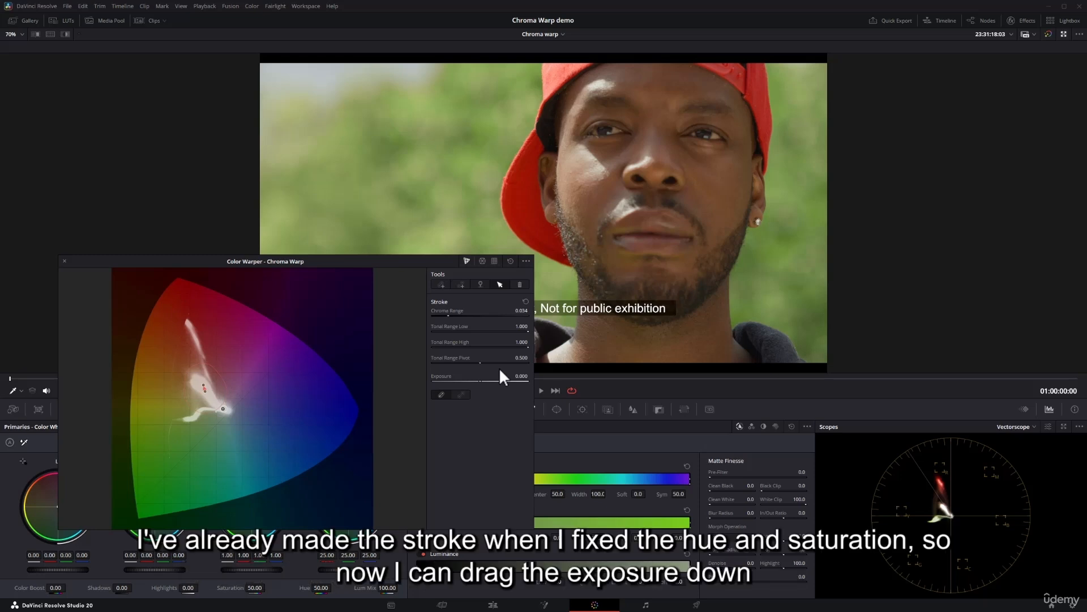
- Set the skin stroke's Exposure to -0.456 and its Chroma Range to 0.041
drag(500, 371, 474, 371)
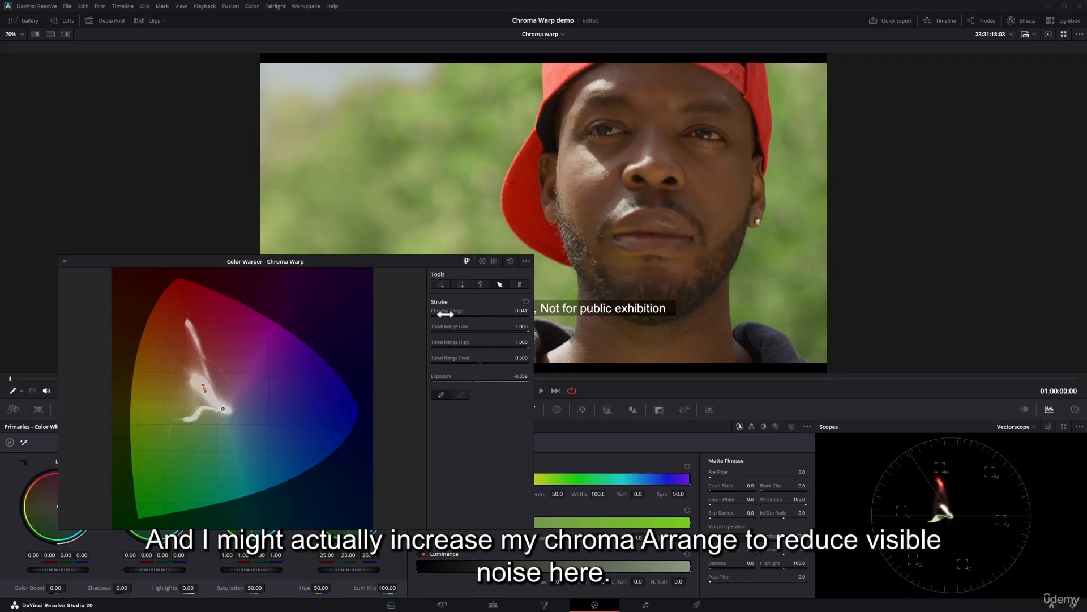
drag(461, 373, 454, 373)
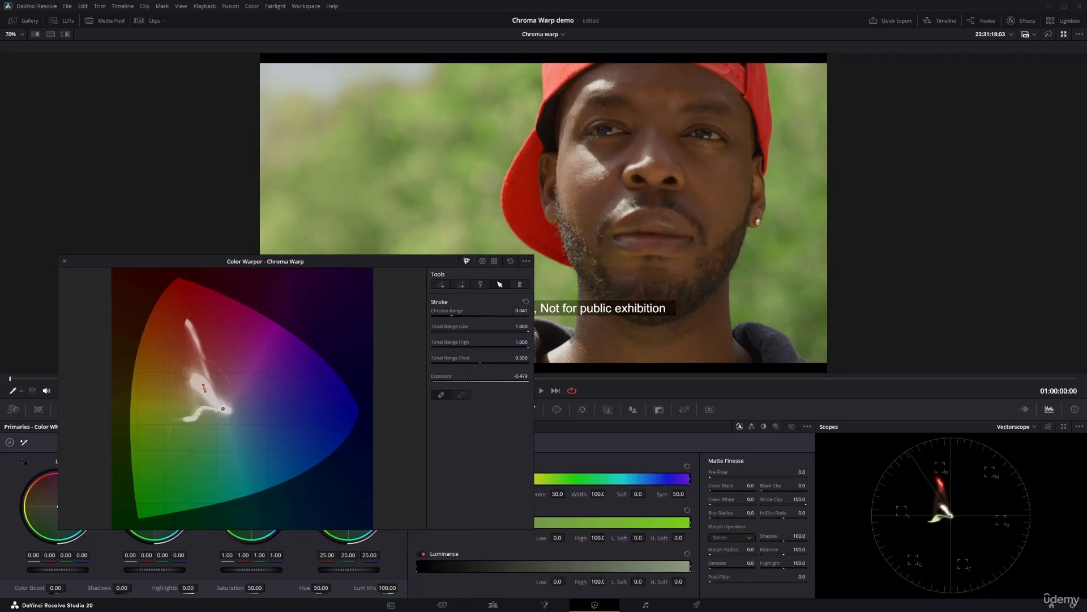
drag(454, 374, 454, 371)
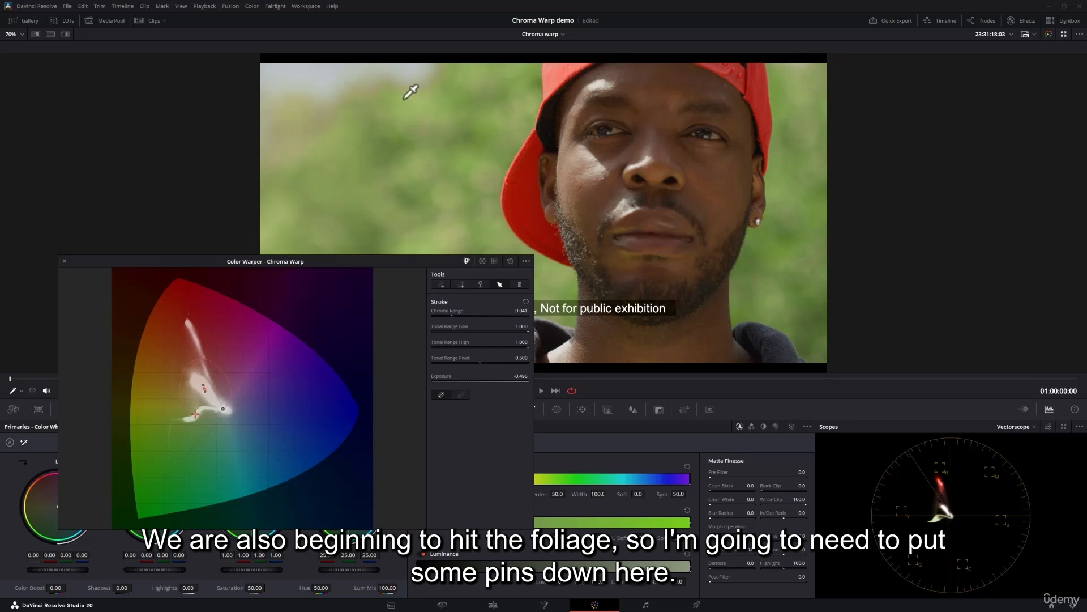
- Place a pin on the foliage signal below the skin stroke and fine-tune its position
click(480, 285)
click(206, 409)
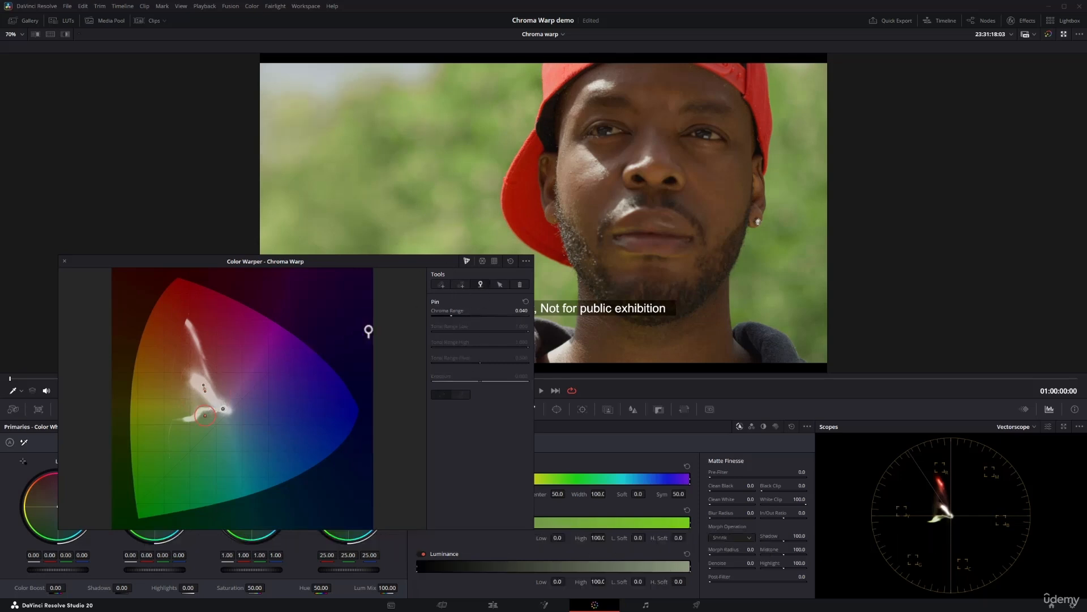
click(500, 284)
drag(202, 409, 192, 407)
- Set the neutral pin's Chroma Range to 0.034, and the foliage pin's to 0.048 after nudging it toward the neutrals
click(223, 408)
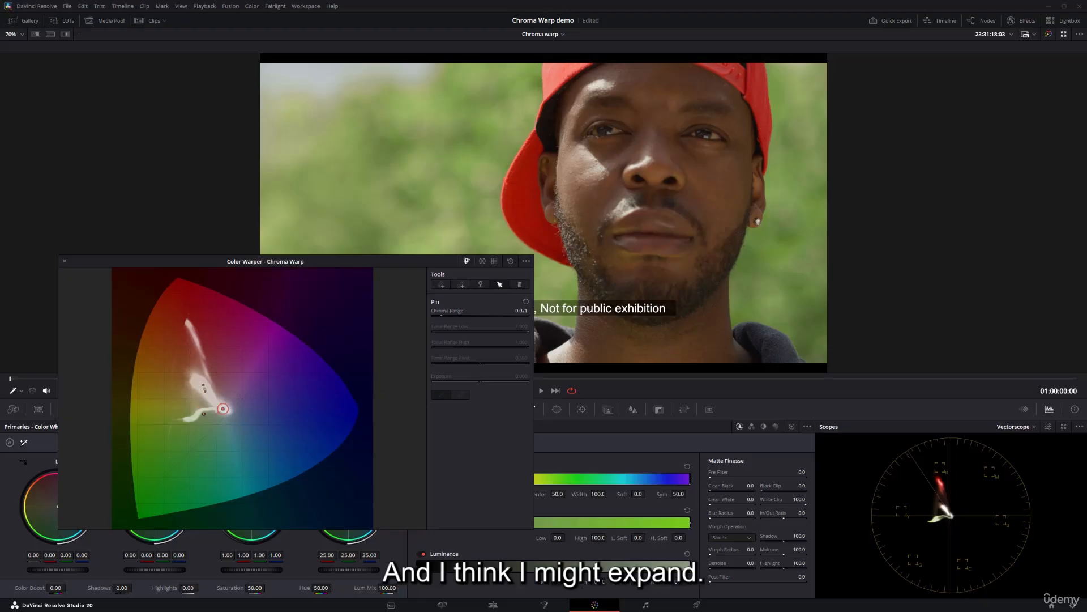
drag(448, 316, 449, 315)
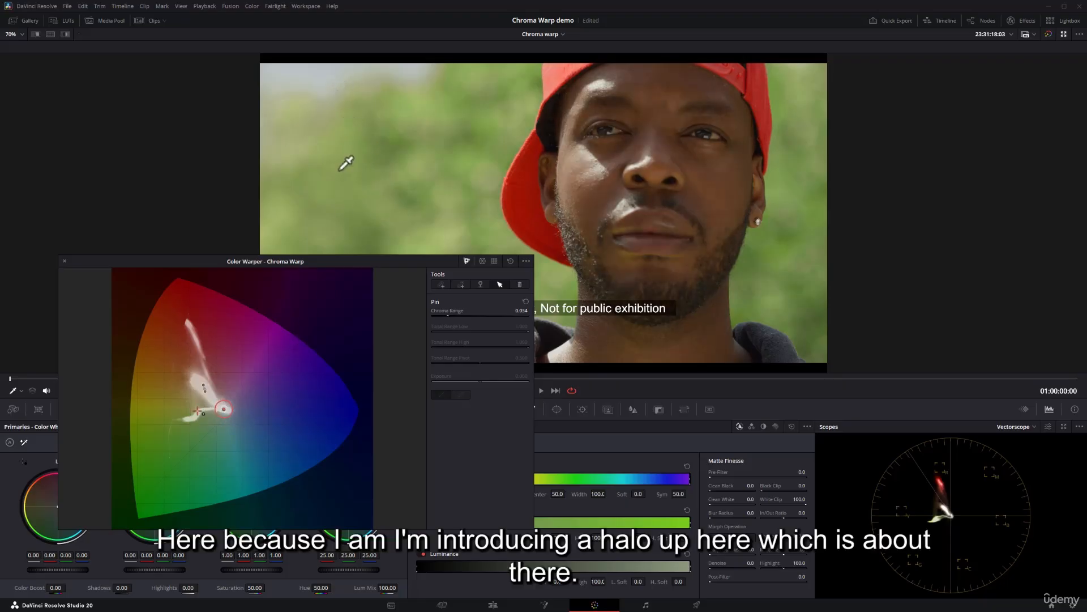
click(204, 414)
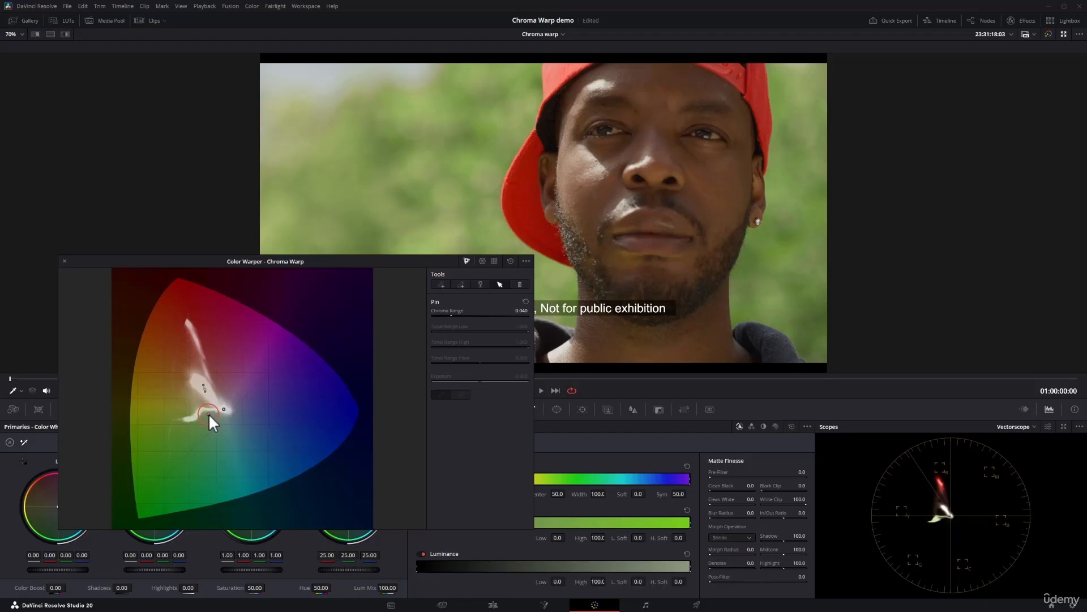
drag(451, 315, 454, 316)
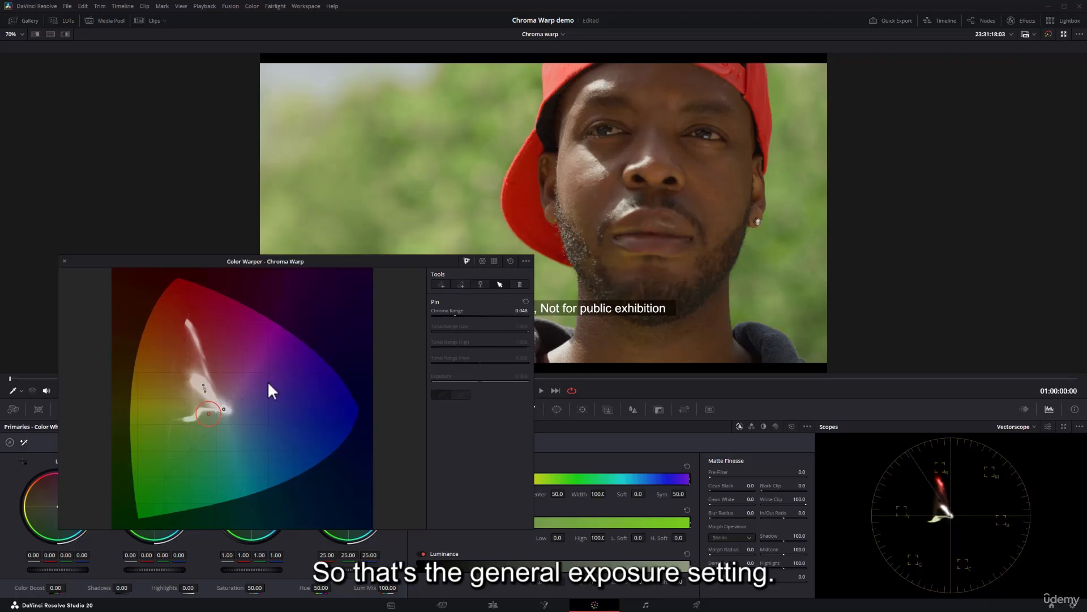
- Try lowering the skin stroke's Tonal Range Low to 0.143 and restore it to 1.000
click(205, 383)
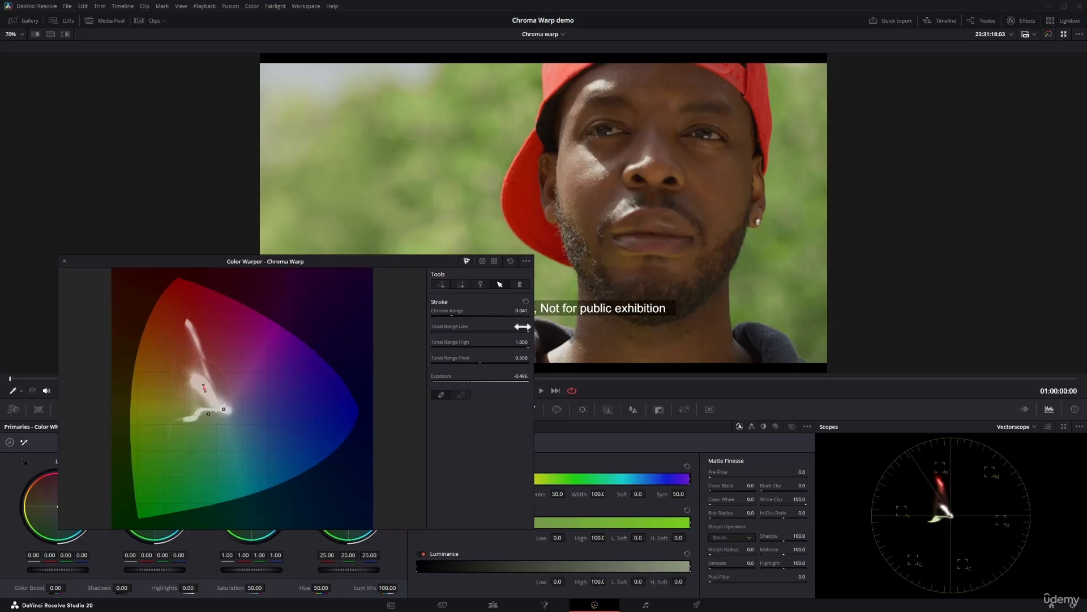
drag(522, 326, 516, 327)
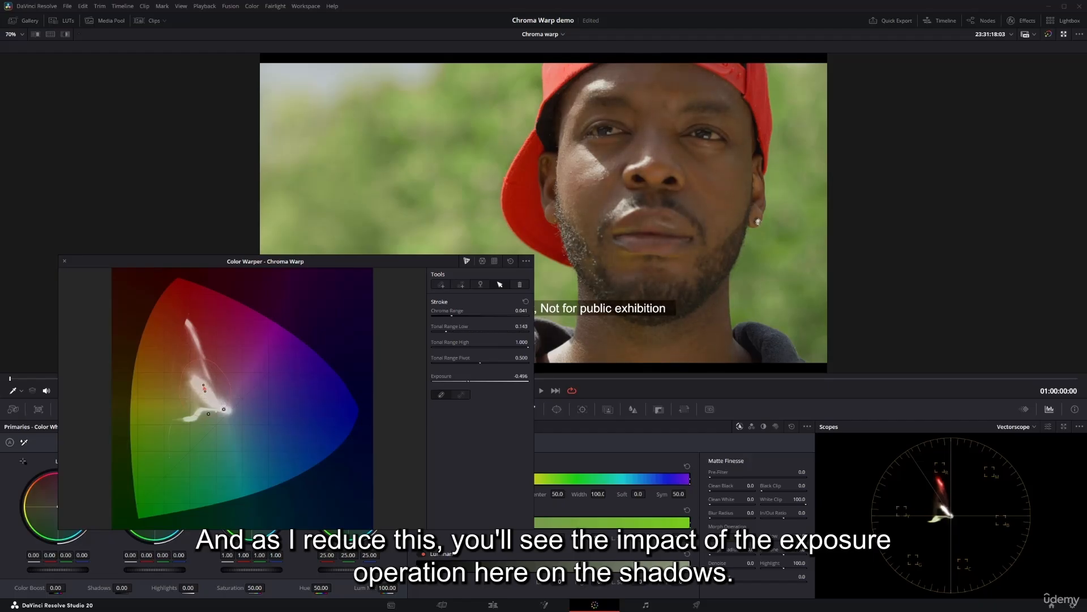
drag(515, 327, 537, 326)
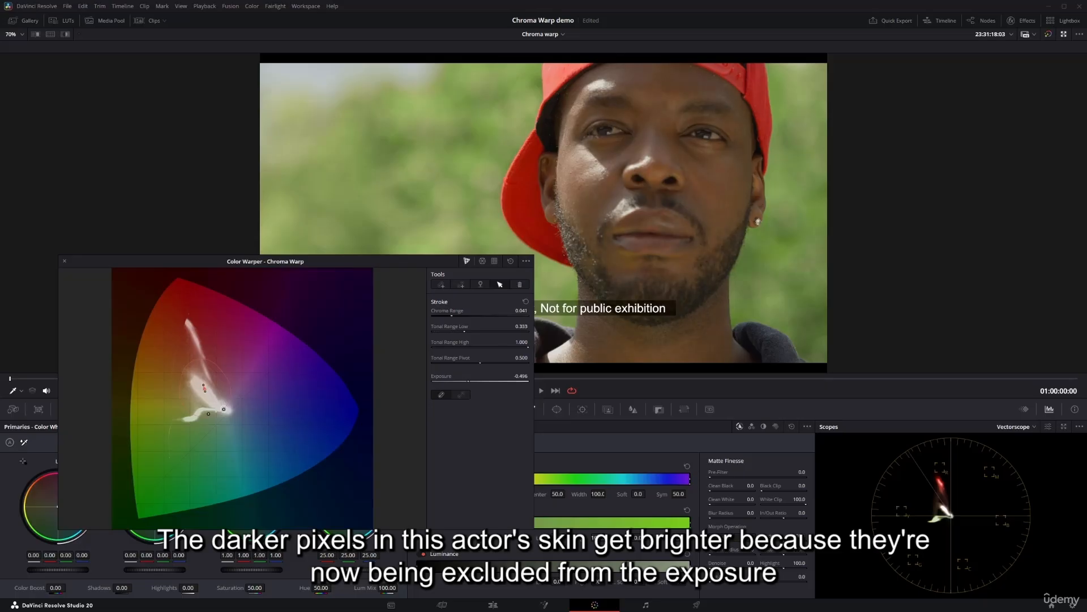
drag(521, 326, 544, 327)
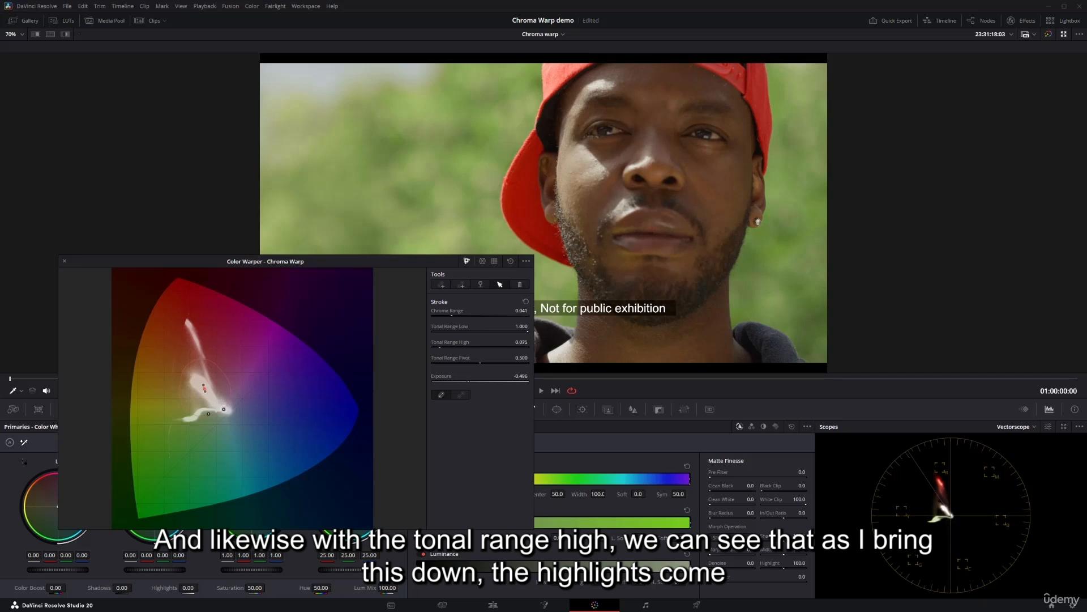
- Set the skin stroke's Tonal Range High to 0.615 to exclude highlights from the exposure adjustment
mouse_move(521, 342)
mouse_down()
mouse_move(546, 343)
mouse_move(518, 342)
mouse_up()
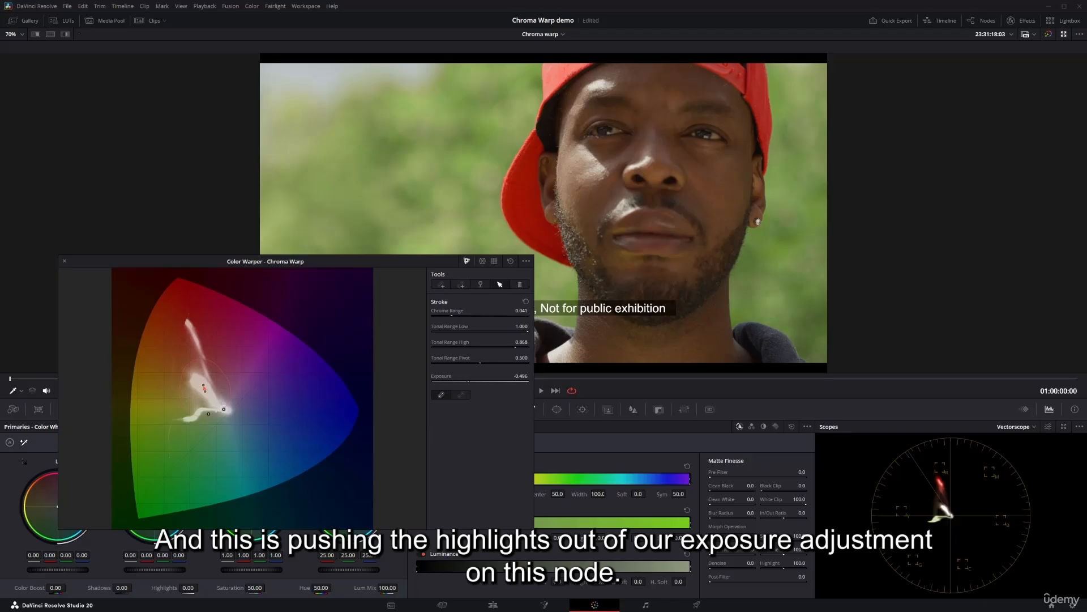
drag(521, 342, 520, 342)
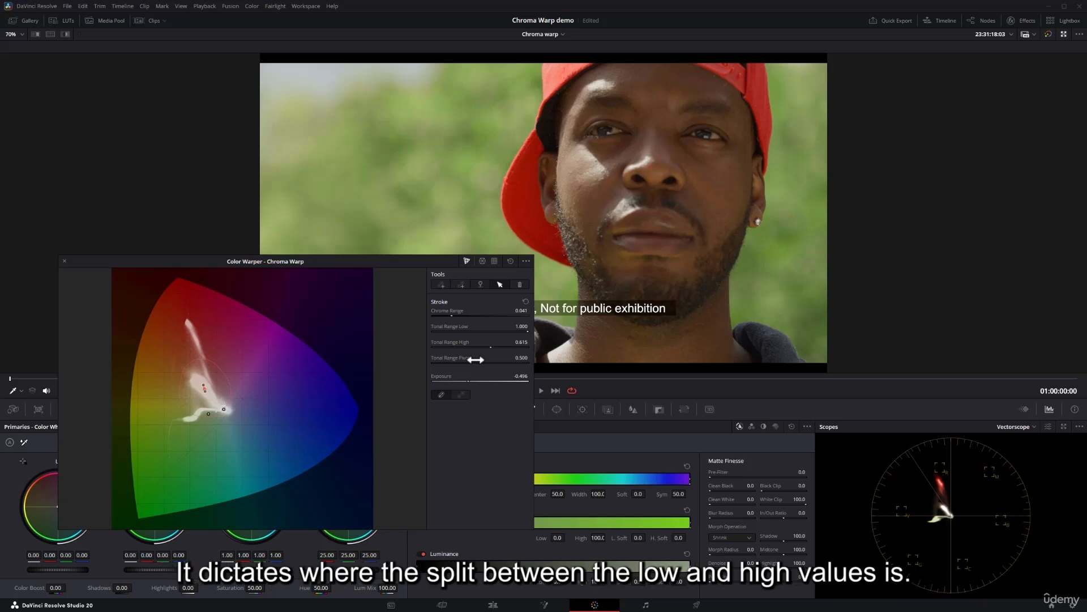
- Try the skin stroke's Tonal Range Pivot at 0.527, and fine-tune where the low and high tonal ranges split
drag(475, 359, 485, 359)
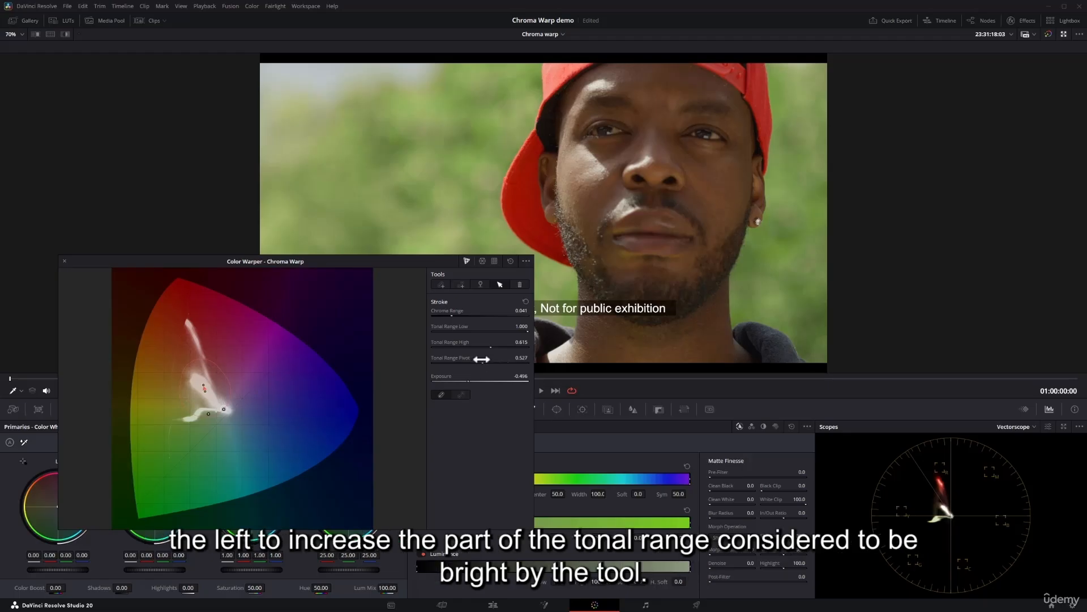
drag(481, 359, 477, 359)
drag(486, 363, 498, 359)
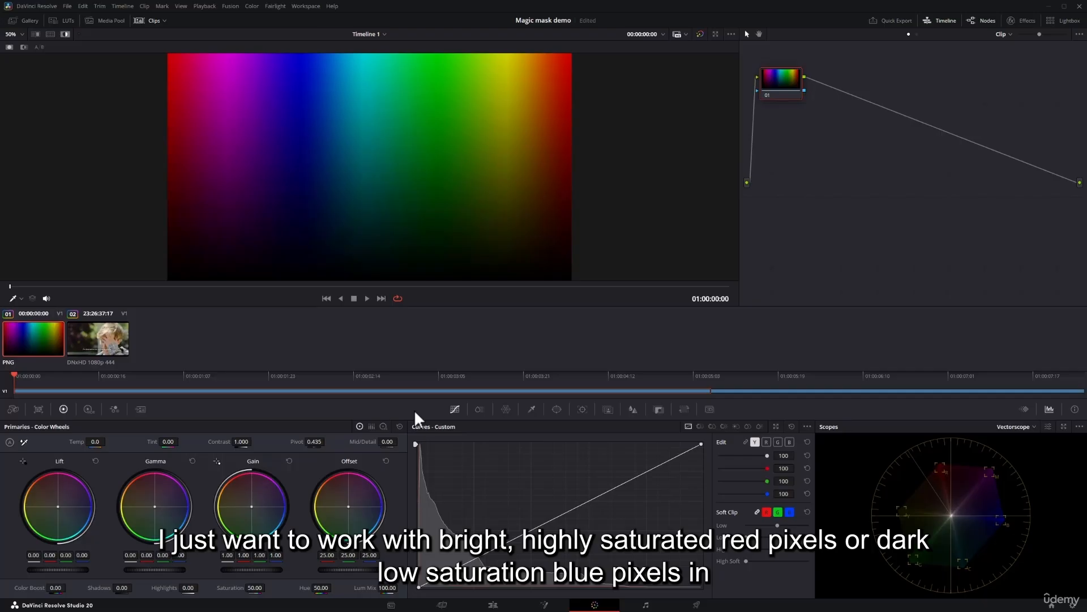
- View the clip of the blond subject, return to the rainbow gradient clip and open the HSL Qualifier for its node
click(87, 361)
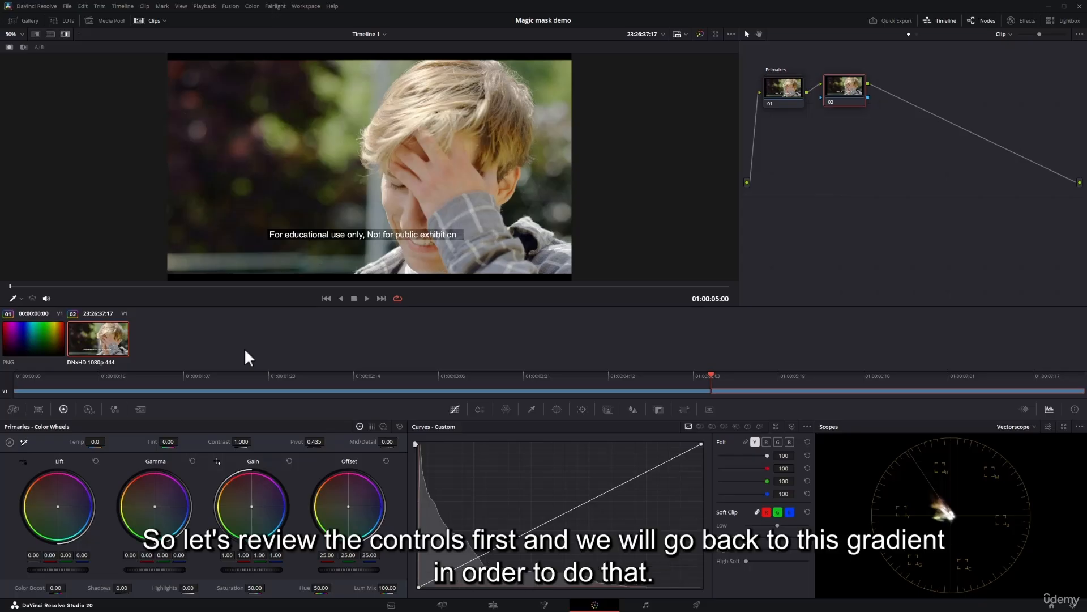
click(35, 339)
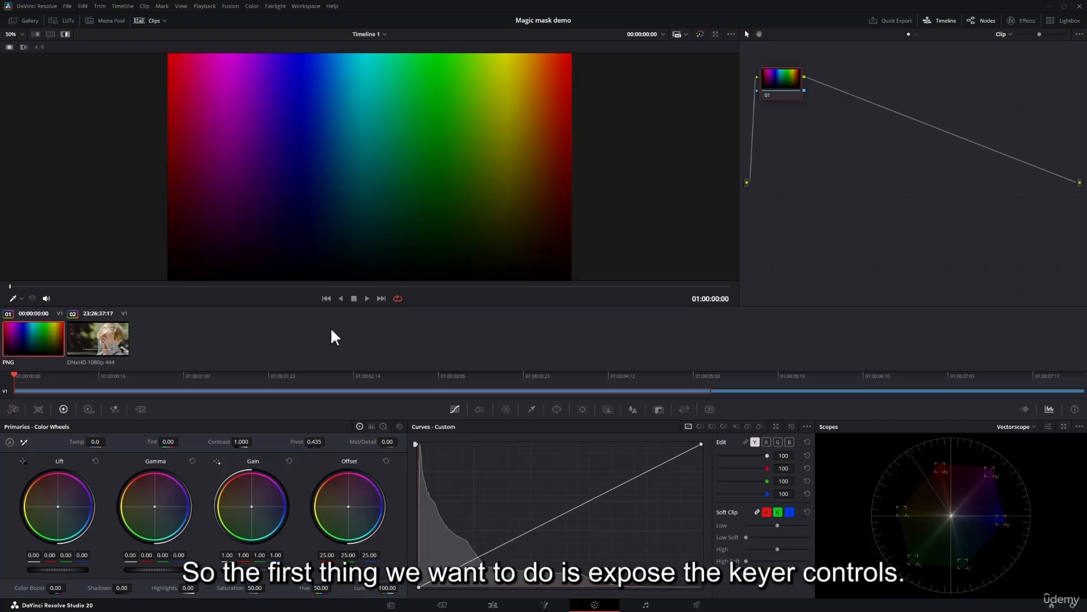
click(531, 410)
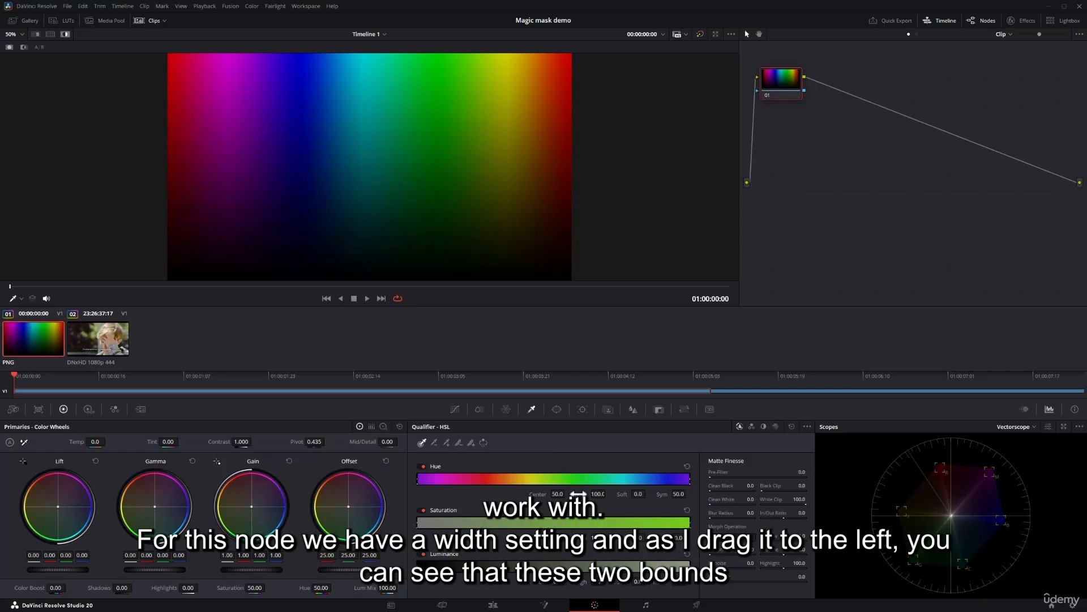
- Limit the gradient's hue qualification to greens with Center 55.3 and Width 13.2, and turn on the highlight view
drag(596, 494, 490, 494)
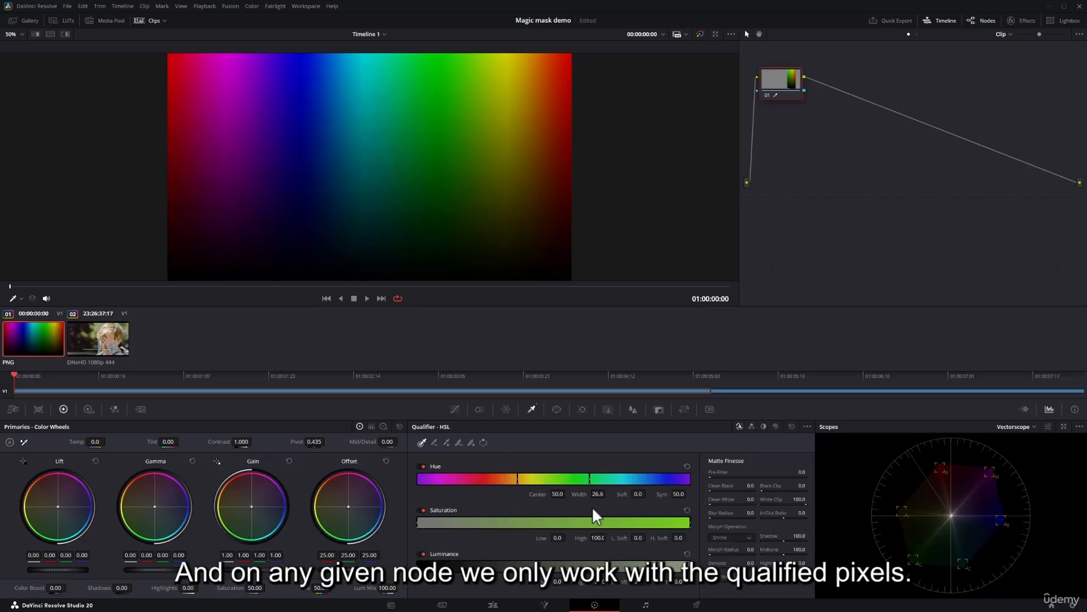
mouse_move(606, 494)
mouse_down()
mouse_move(575, 494)
mouse_move(596, 494)
mouse_up()
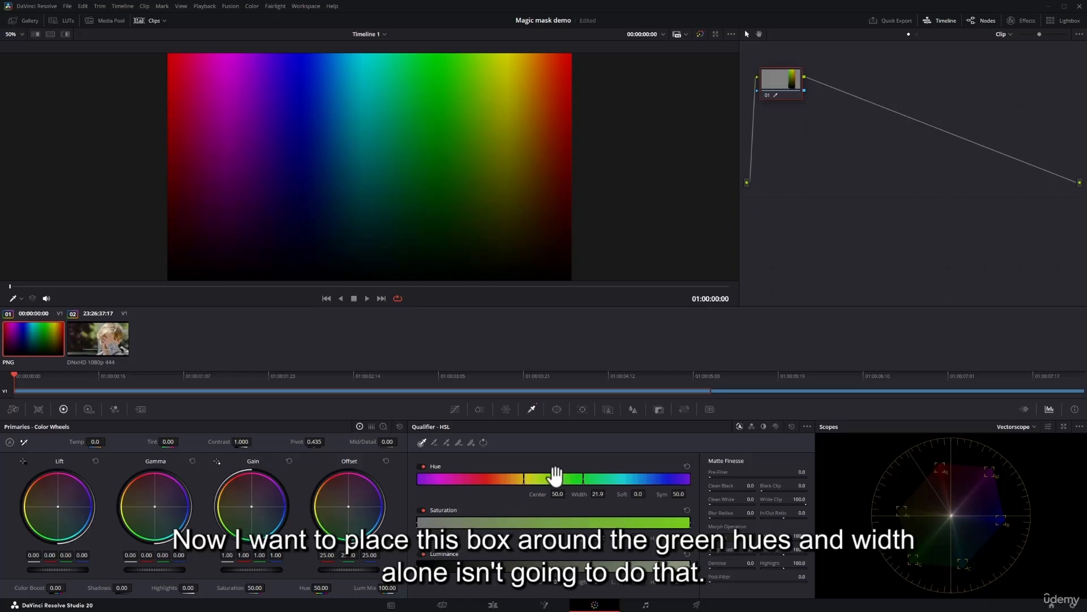
mouse_move(593, 497)
mouse_down()
mouse_move(580, 511)
mouse_move(545, 497)
mouse_move(590, 497)
mouse_up()
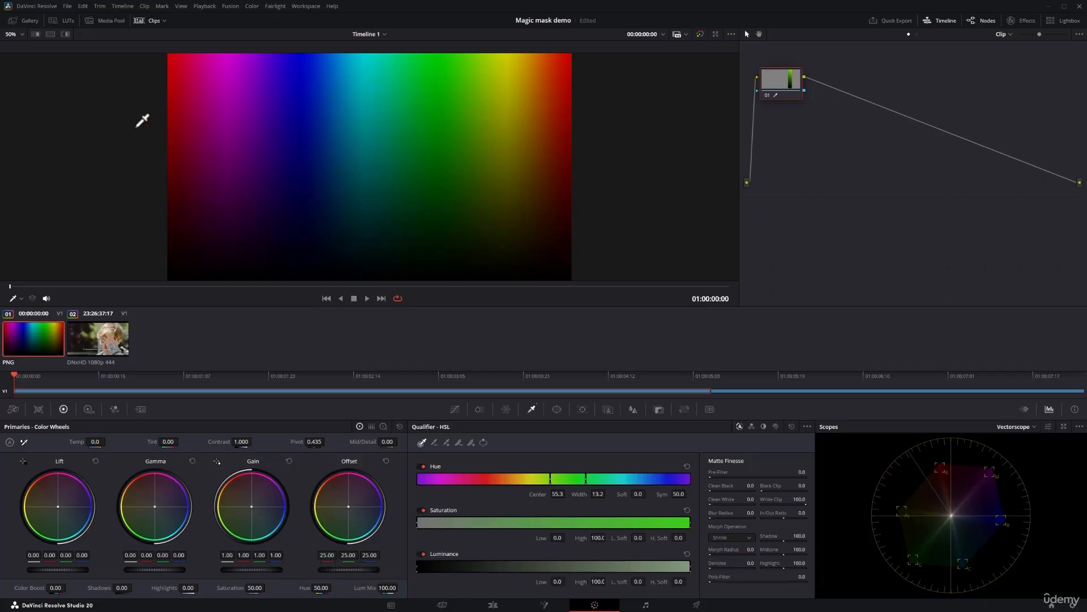
click(65, 35)
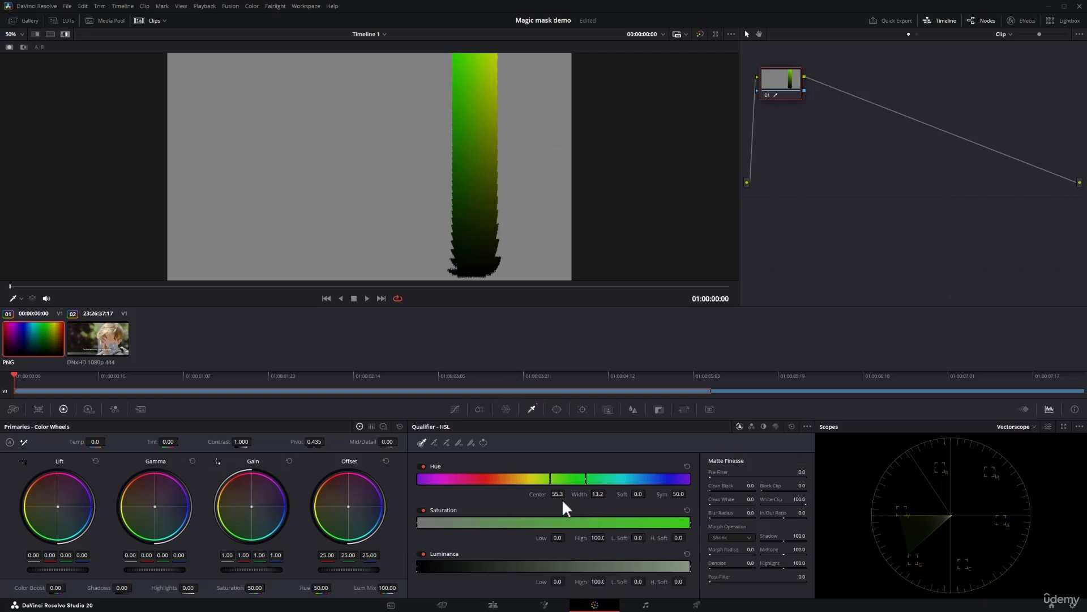
- Soften and refine the green hue range to Center 58.6, Width 18.5, Soft 6.0 and Sym 53.0
drag(539, 496, 607, 493)
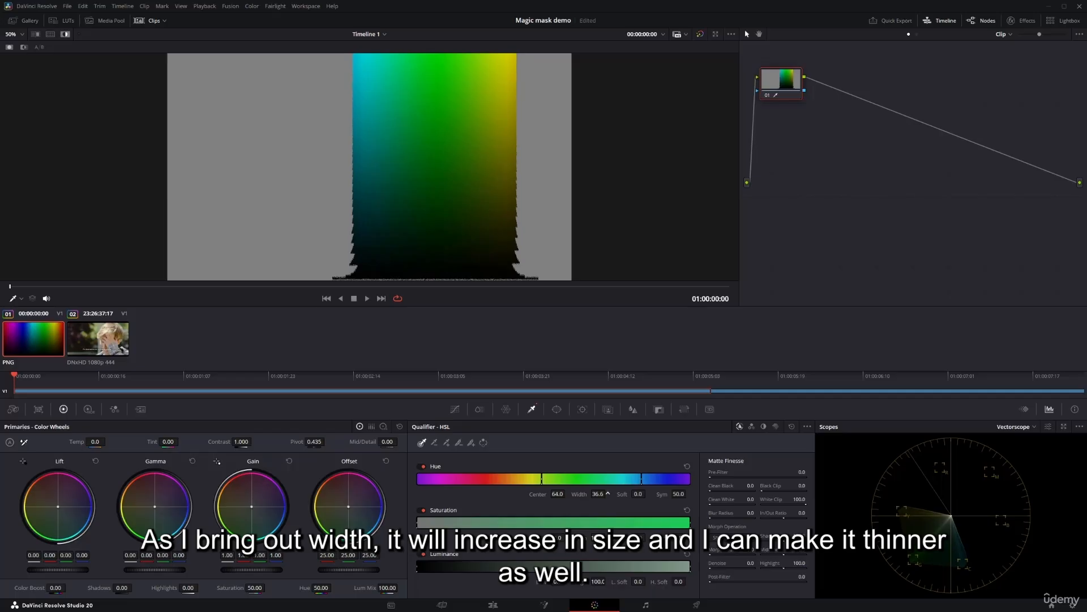
drag(607, 493, 577, 494)
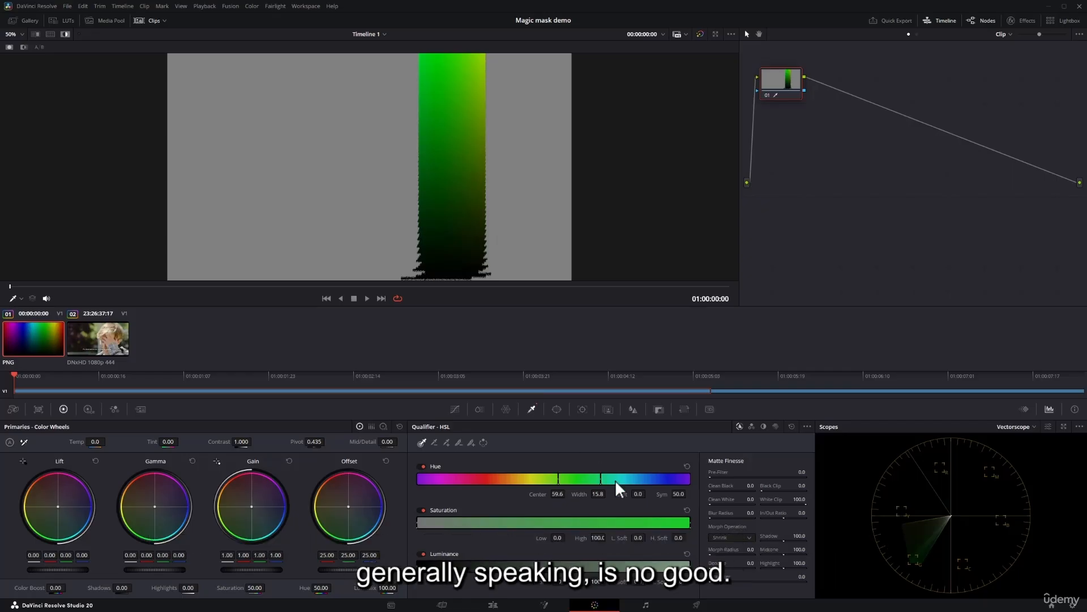
drag(621, 495, 648, 494)
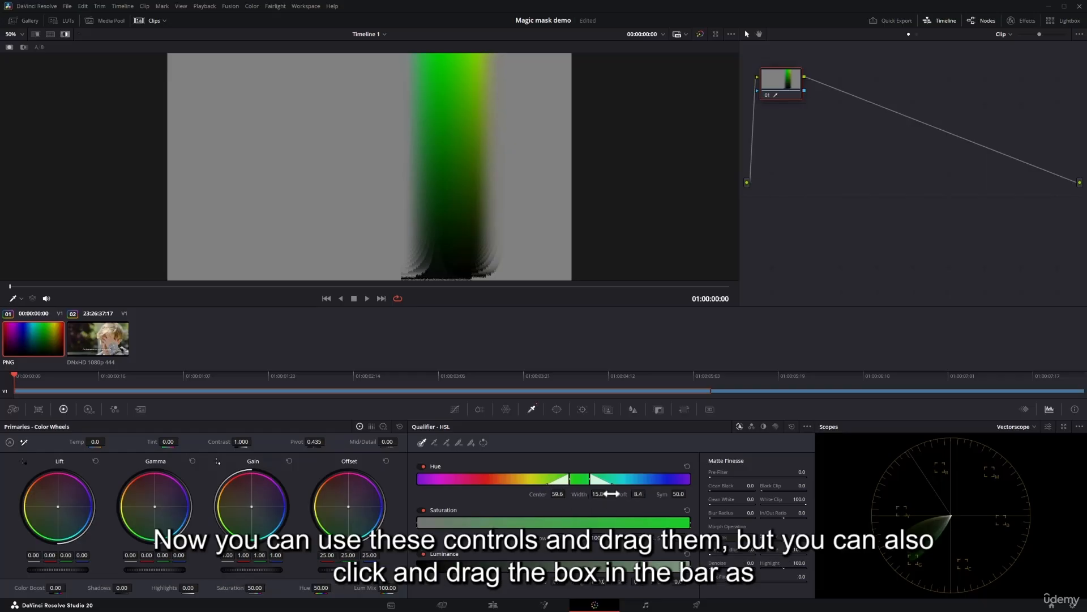
drag(579, 480, 651, 493)
drag(542, 494, 567, 494)
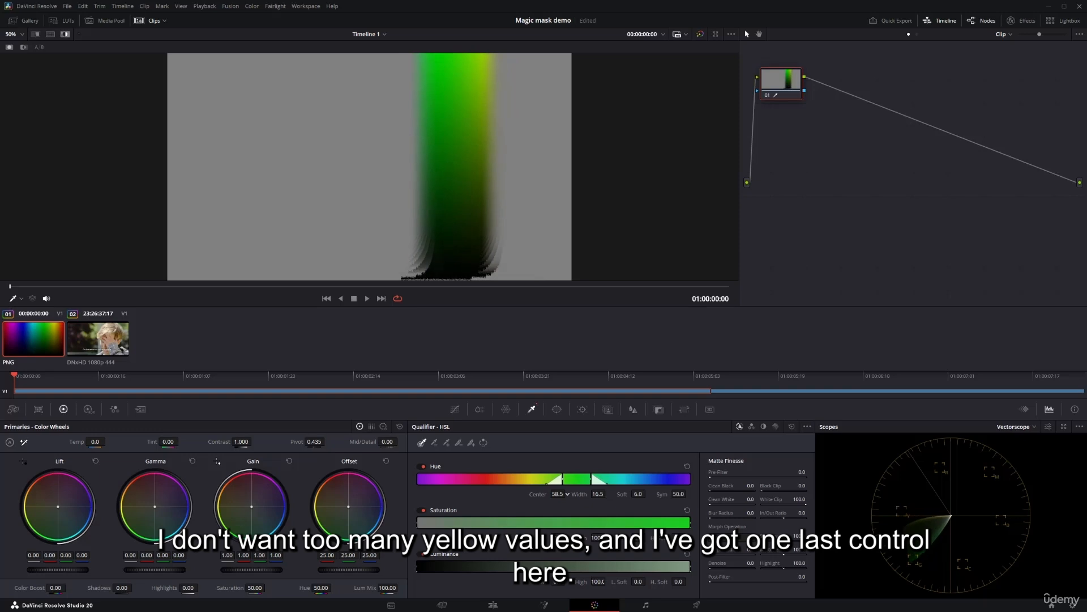
drag(596, 493, 601, 494)
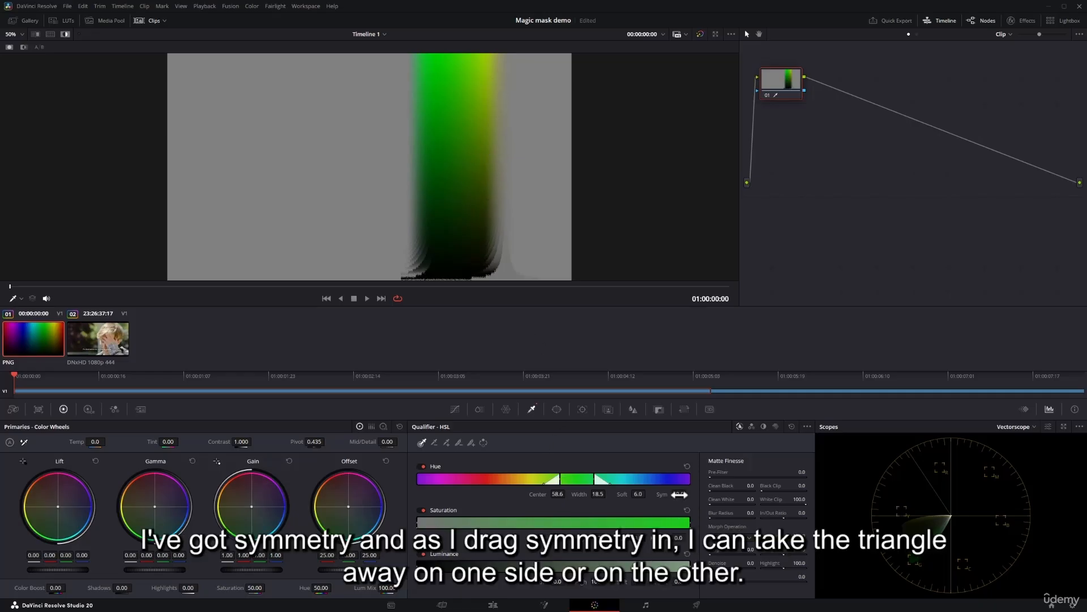
mouse_move(679, 494)
mouse_down()
mouse_move(663, 494)
mouse_move(681, 495)
mouse_up()
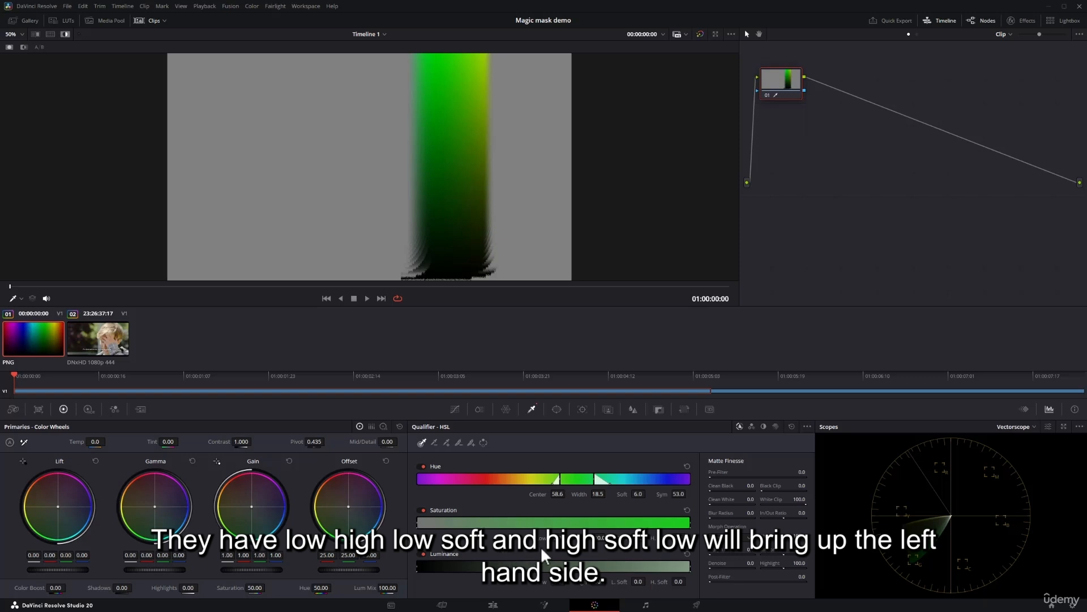
- Restrict the qualifier's saturation range to Low 8.7 and High 20.9
mouse_move(539, 545)
mouse_down()
mouse_move(550, 545)
mouse_move(532, 545)
mouse_up()
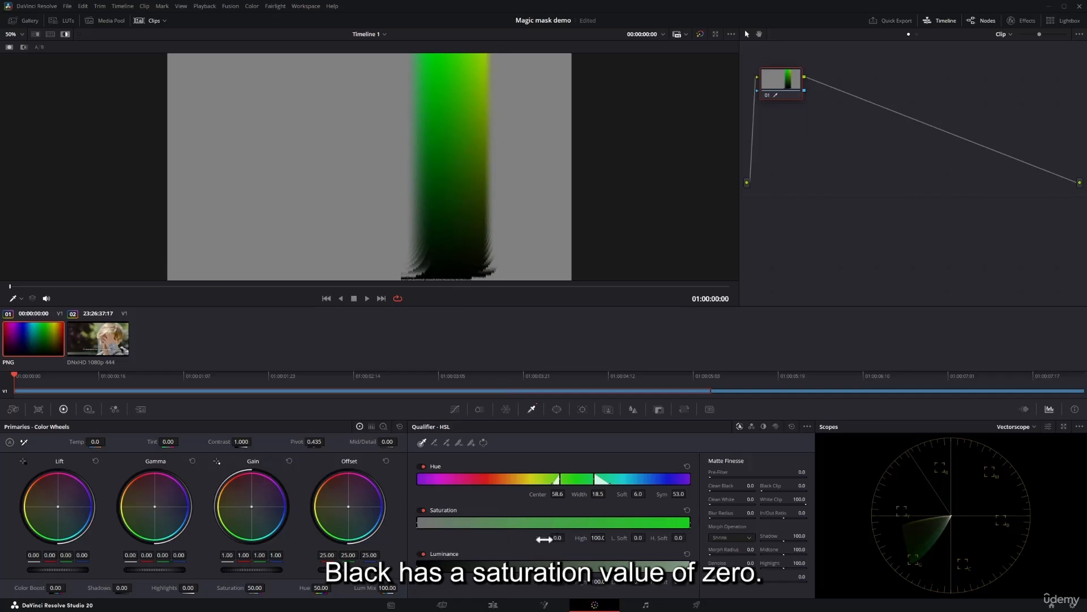
drag(544, 539, 607, 537)
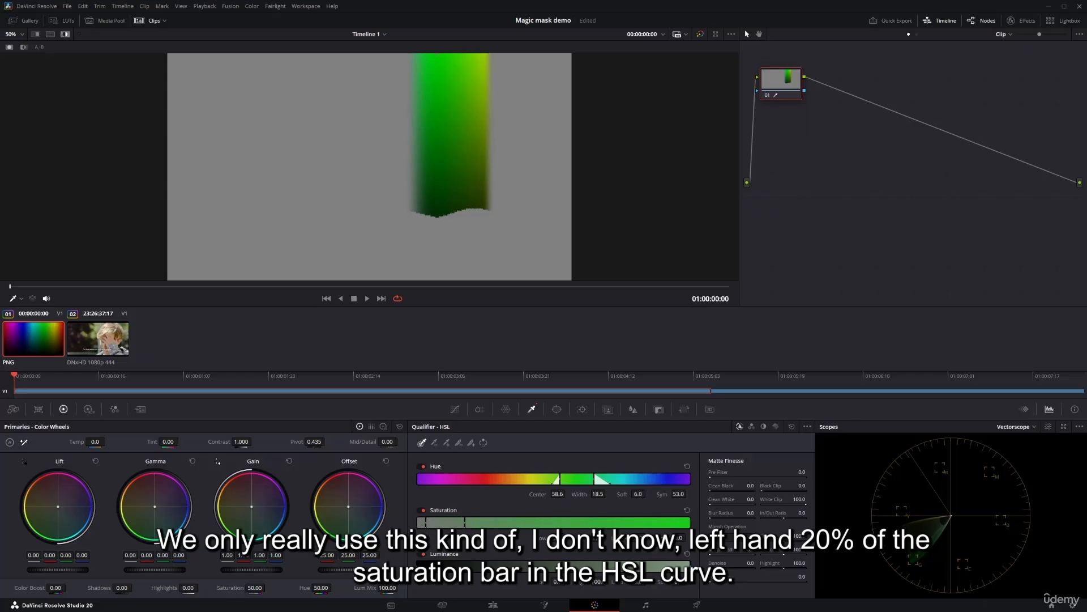
drag(464, 522, 454, 522)
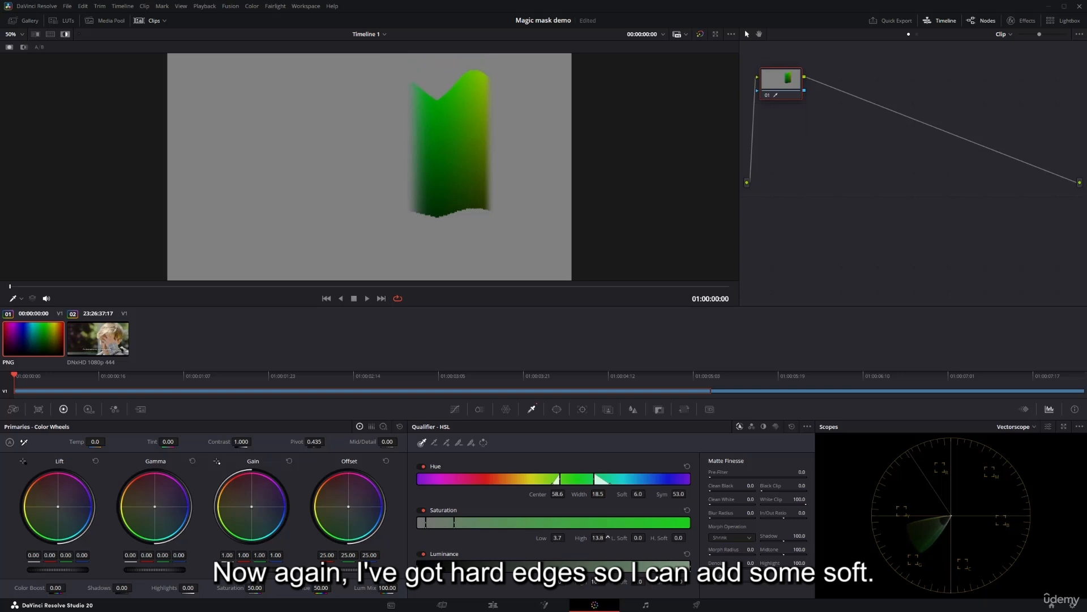
drag(597, 537, 635, 537)
drag(559, 538, 591, 537)
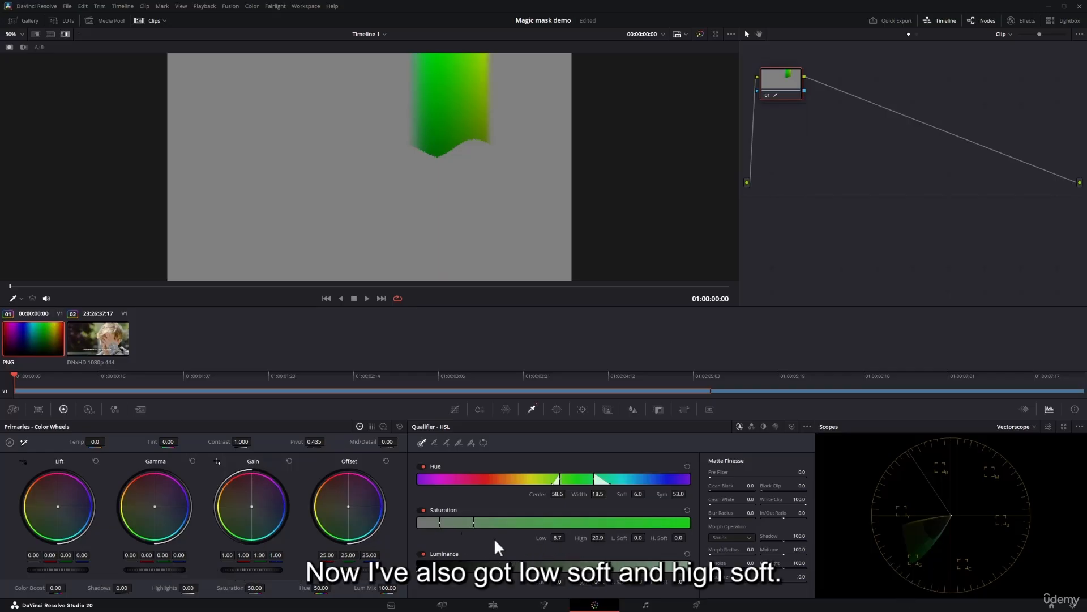
- Refine the saturation range to Low 6.2 and High 11.6, softening its edges with L. Soft 3.1 and H. Soft 4.1
mouse_move(615, 541)
mouse_down()
mouse_move(587, 538)
mouse_move(599, 538)
mouse_up()
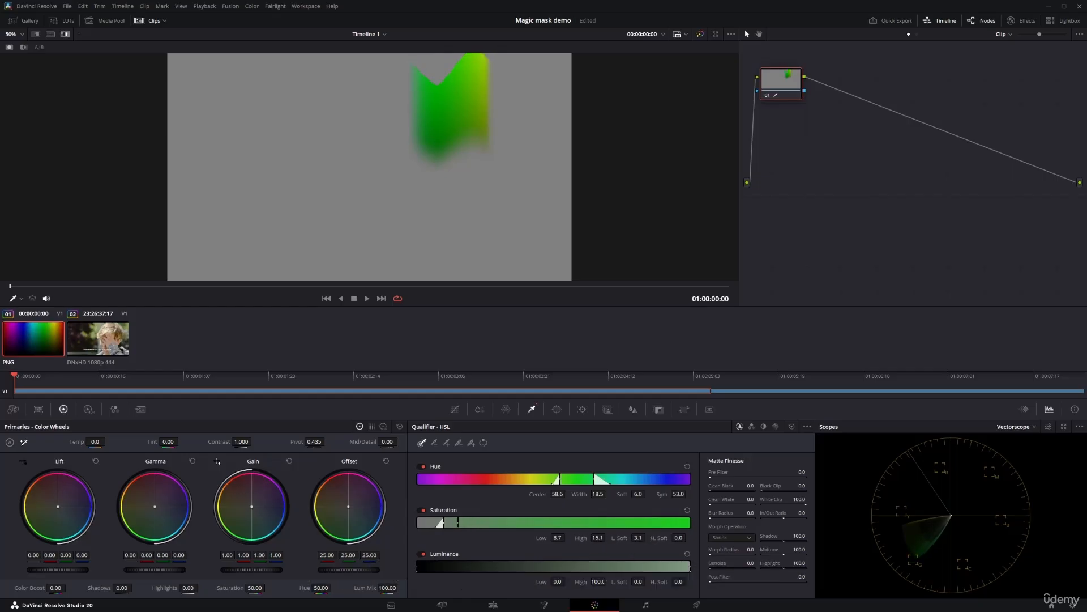
drag(678, 538, 687, 538)
drag(558, 538, 548, 538)
drag(458, 523, 447, 524)
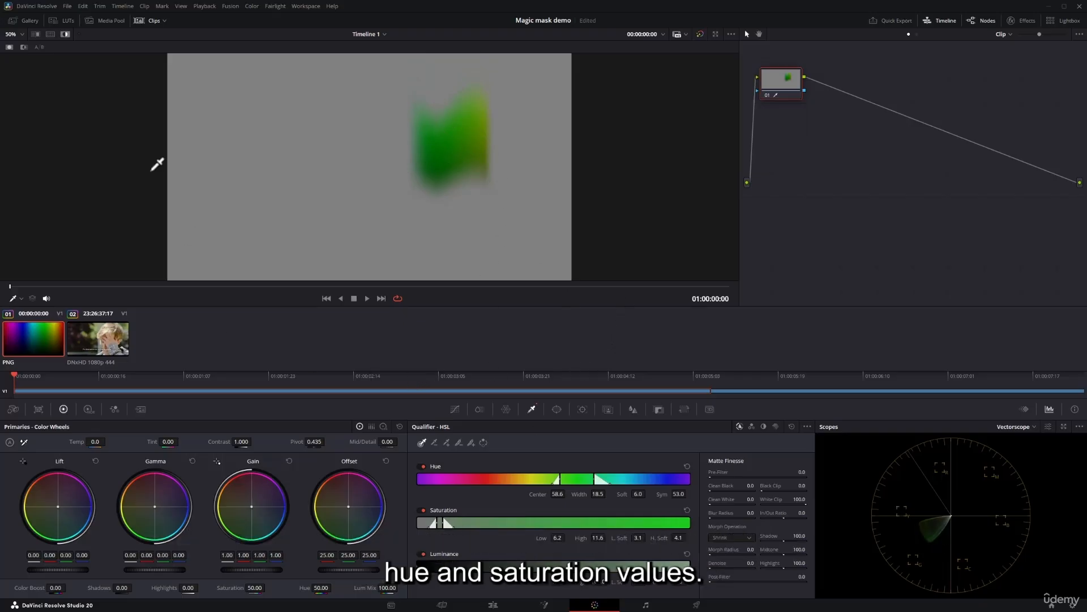
- Turn off the highlight view, test a Gain of 2.17 on the qualified region, reset the primaries and restore the highlight view
click(65, 35)
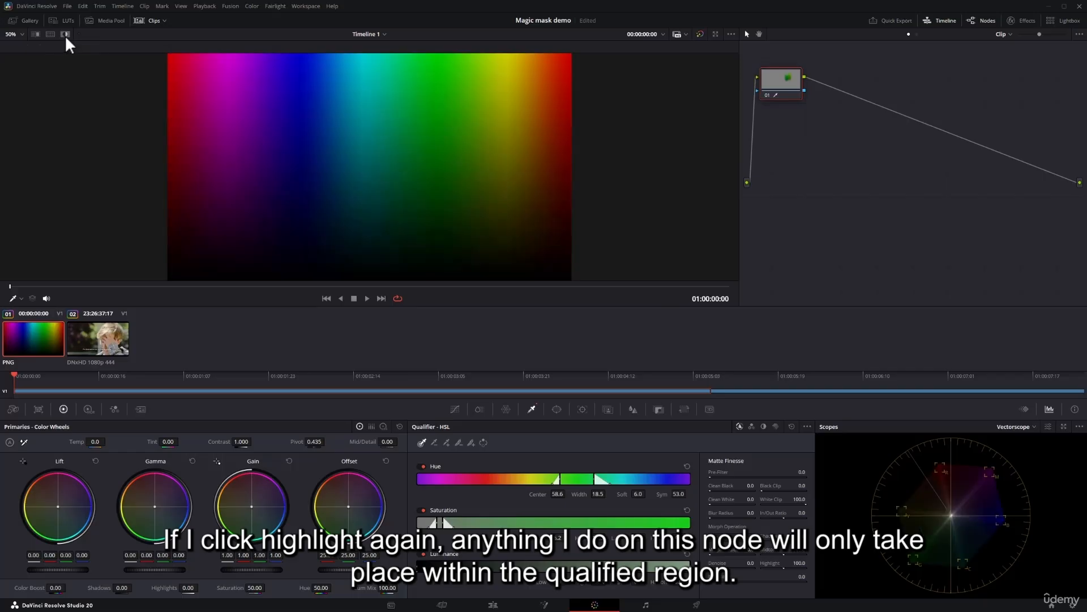
mouse_move(238, 569)
mouse_down()
mouse_move(287, 569)
mouse_move(227, 570)
mouse_move(283, 570)
mouse_move(227, 570)
mouse_move(255, 570)
mouse_up()
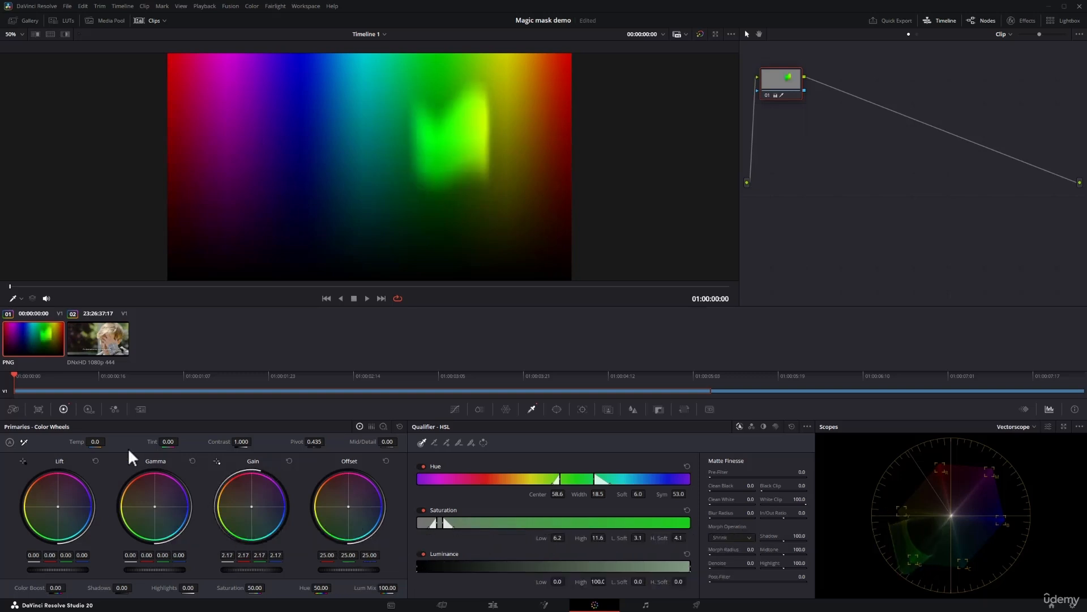
click(399, 427)
click(65, 34)
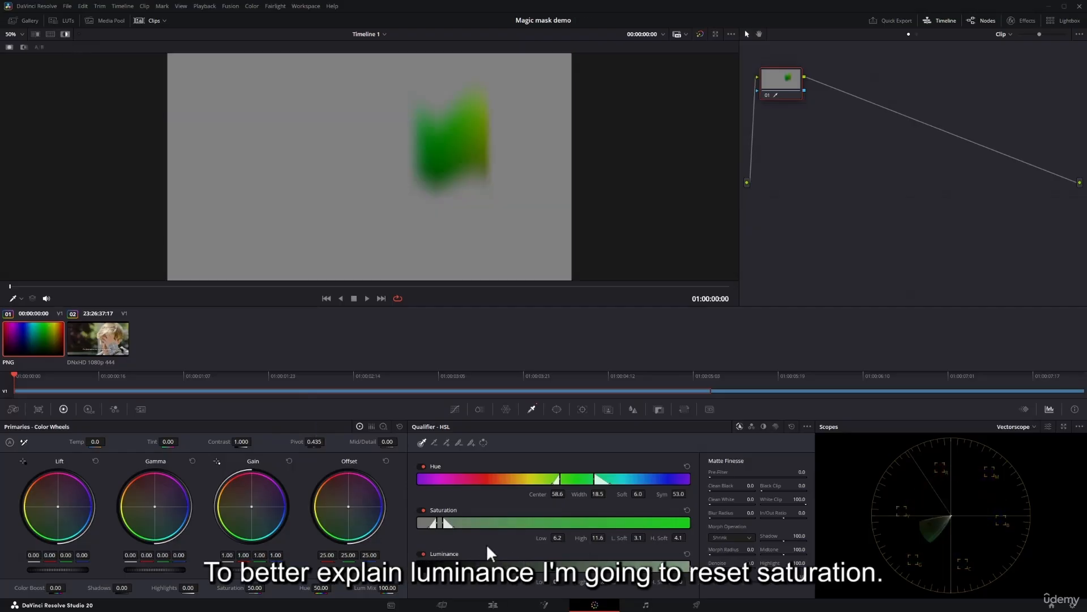
- Reset the saturation qualification and raise the luminance Low value to exclude the darkest greens
click(686, 510)
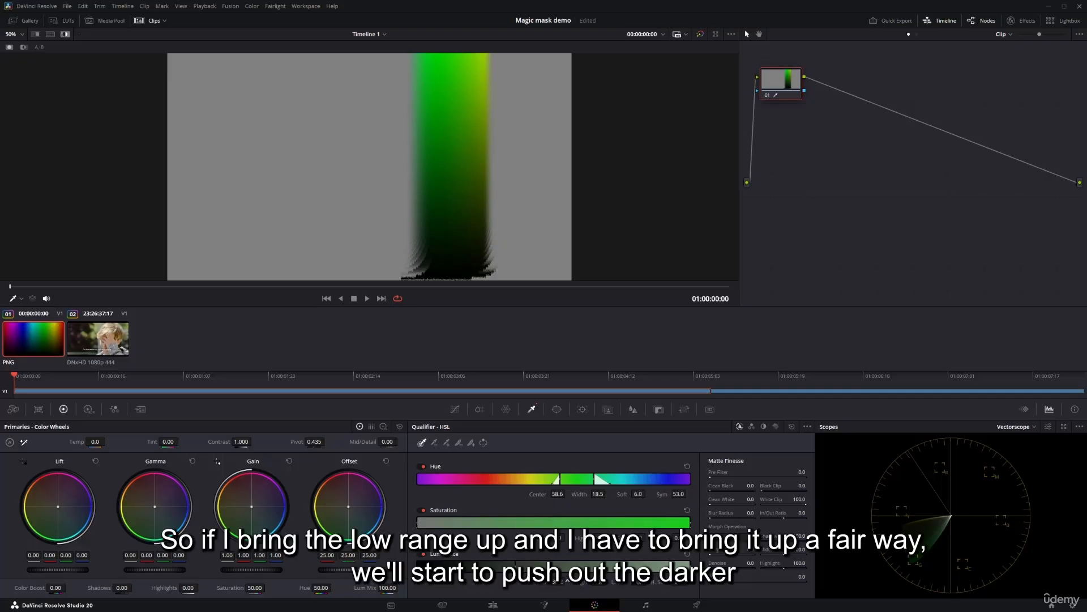
drag(558, 566, 557, 566)
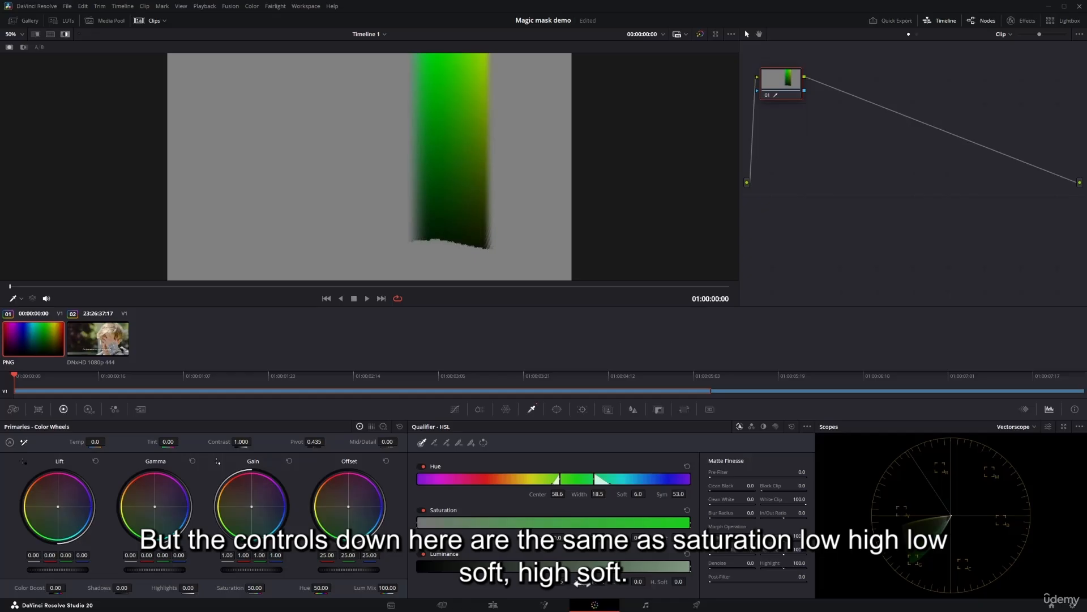
- Refine the green key on the colour chart with luminance softness 3.9 low and 4.7 high, and narrow the saturation range to low values
drag(550, 593, 692, 582)
drag(558, 537, 568, 538)
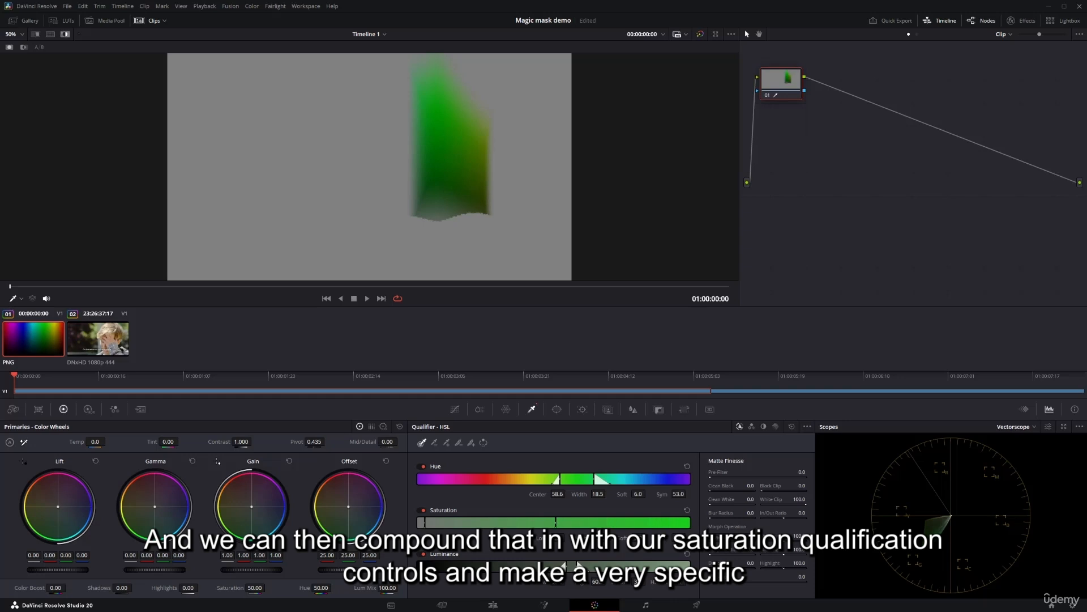
drag(464, 522, 454, 522)
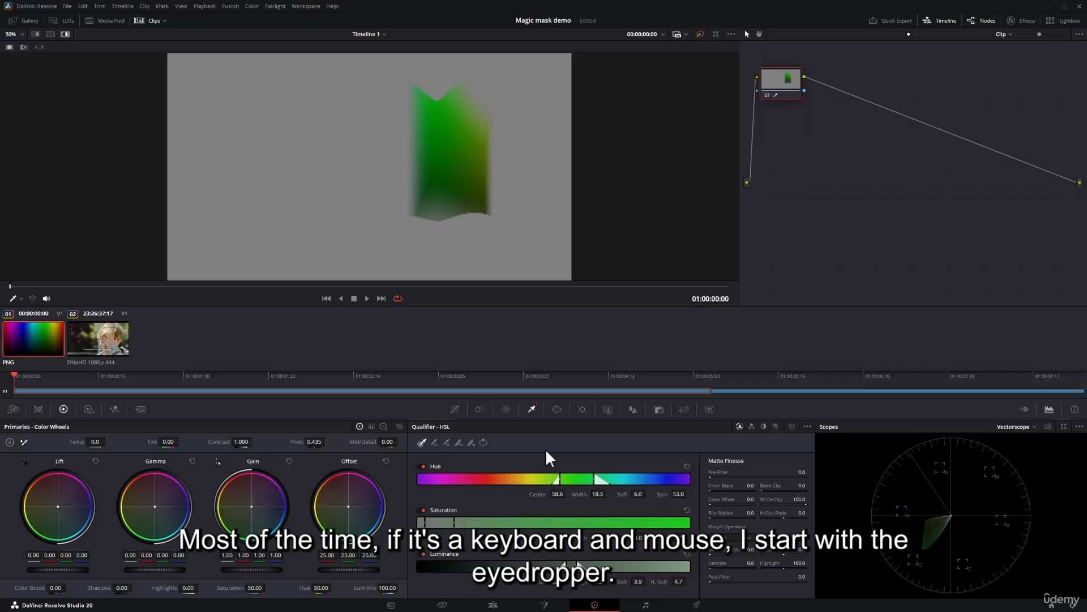
- Open the second clip and sample the bright green foliage behind the boy with the default Qualifier eyedropper
click(86, 338)
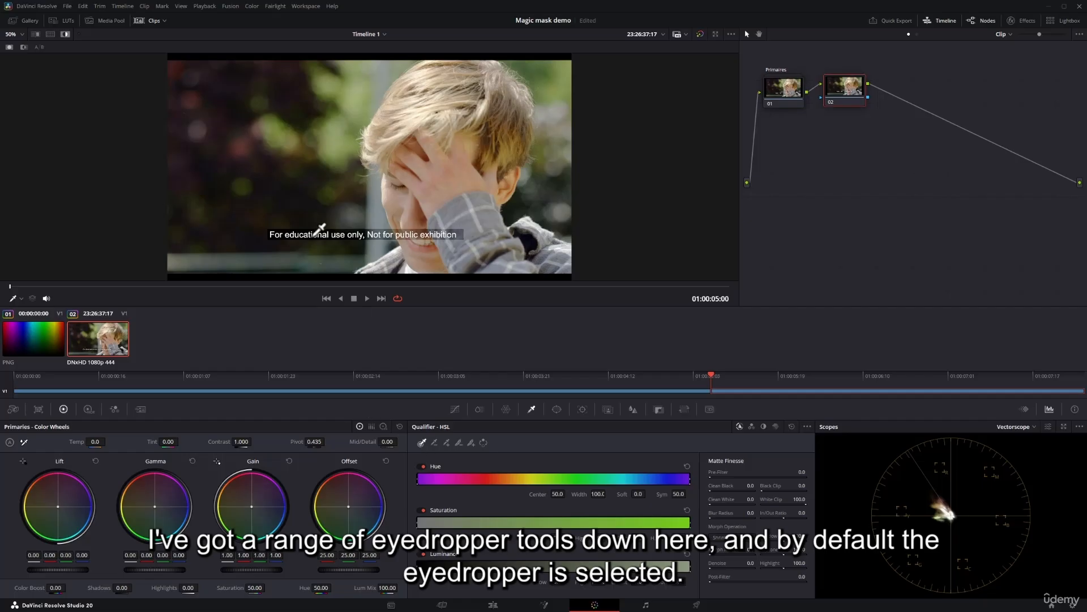
mouse_move(347, 106)
mouse_down()
mouse_move(343, 119)
mouse_move(355, 102)
mouse_move(336, 117)
mouse_move(354, 99)
mouse_move(320, 65)
mouse_move(339, 90)
mouse_move(339, 121)
mouse_move(317, 126)
mouse_move(337, 96)
mouse_move(332, 102)
mouse_move(317, 83)
mouse_move(343, 90)
mouse_move(335, 129)
mouse_move(315, 128)
mouse_move(313, 116)
mouse_move(343, 113)
mouse_move(333, 102)
mouse_move(348, 207)
mouse_up()
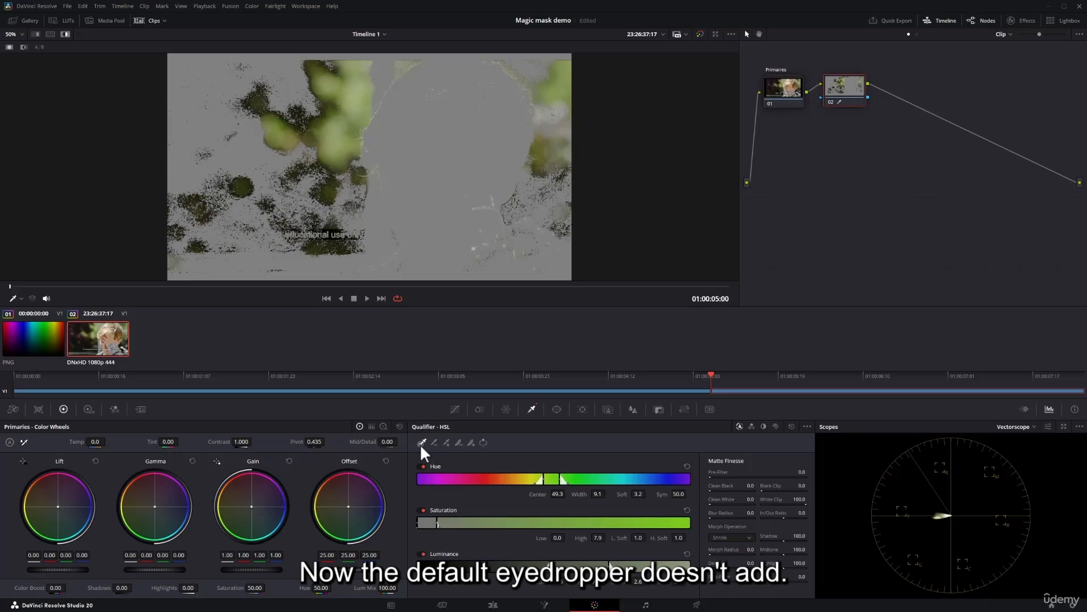
click(338, 120)
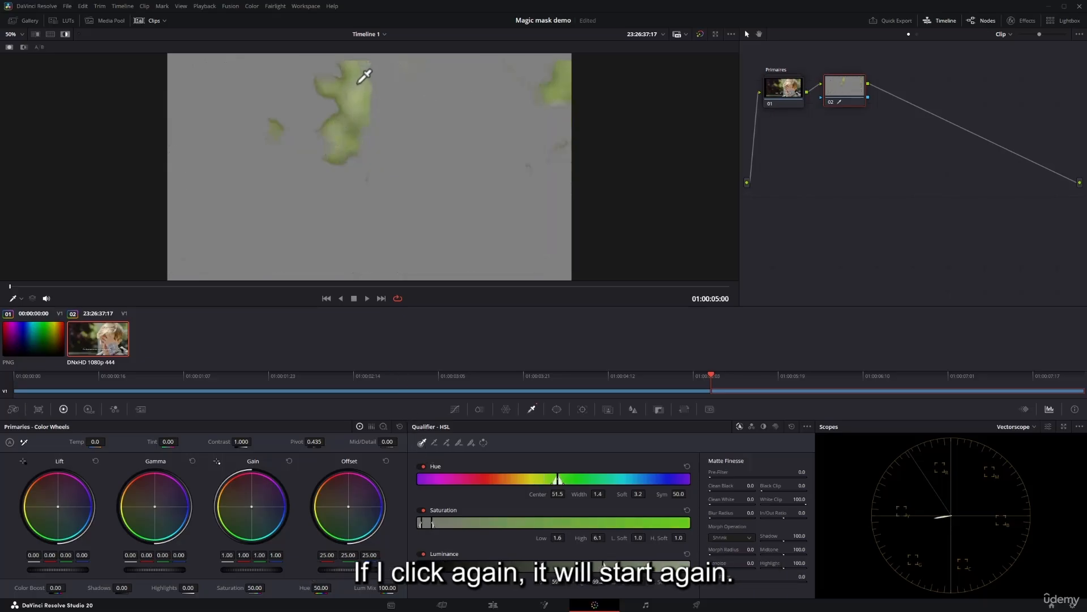
mouse_move(364, 75)
mouse_down()
mouse_move(354, 114)
mouse_move(342, 113)
mouse_move(341, 100)
mouse_up()
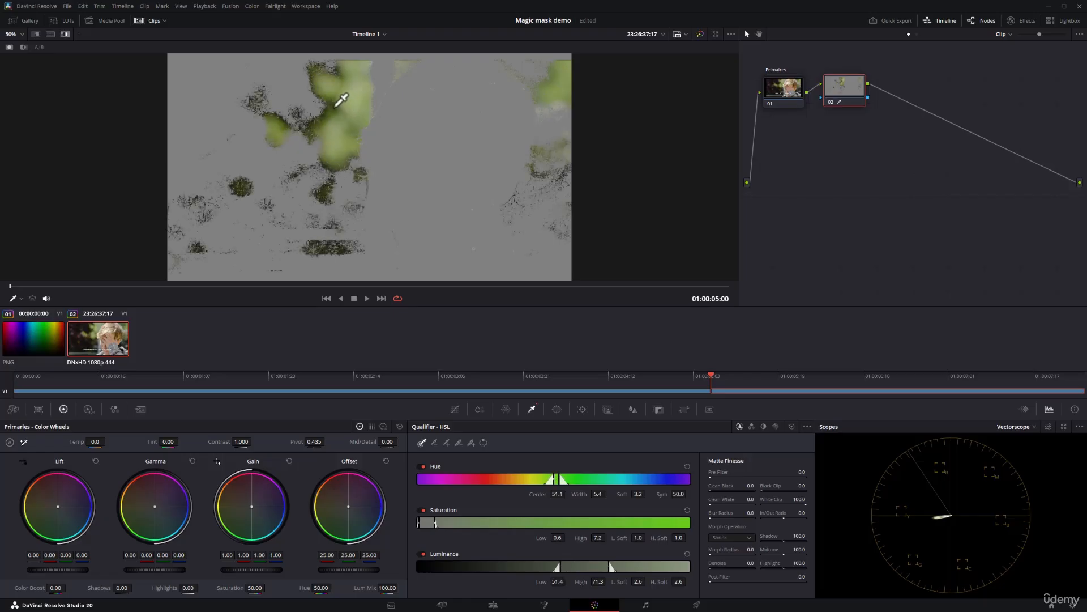
- Extend the foliage key into the darker leaves at the edge of the bright foliage with the additive Qualifier picker
click(447, 445)
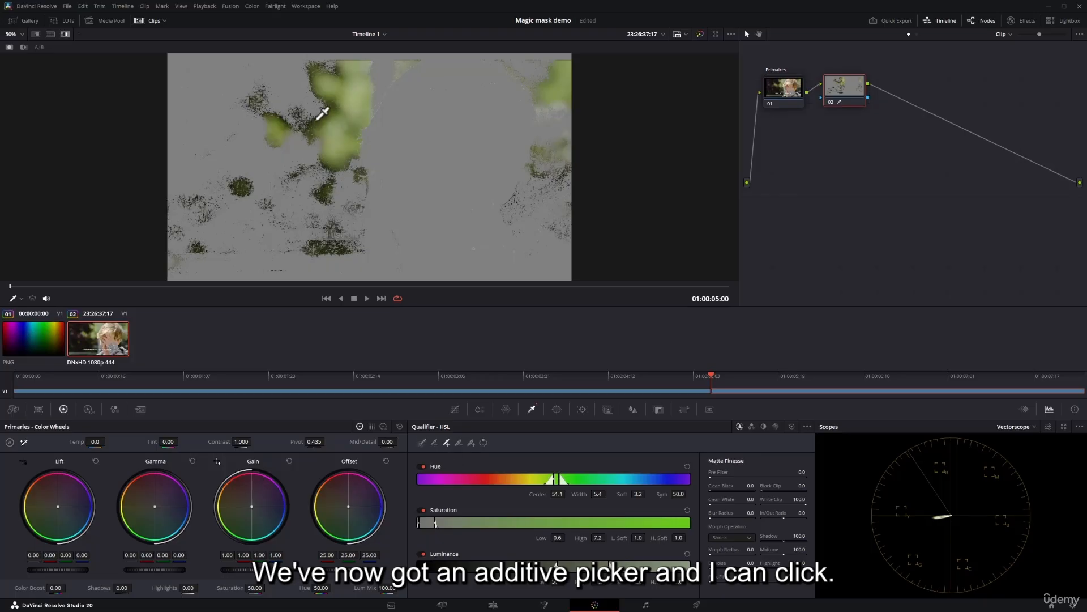
click(318, 113)
click(311, 117)
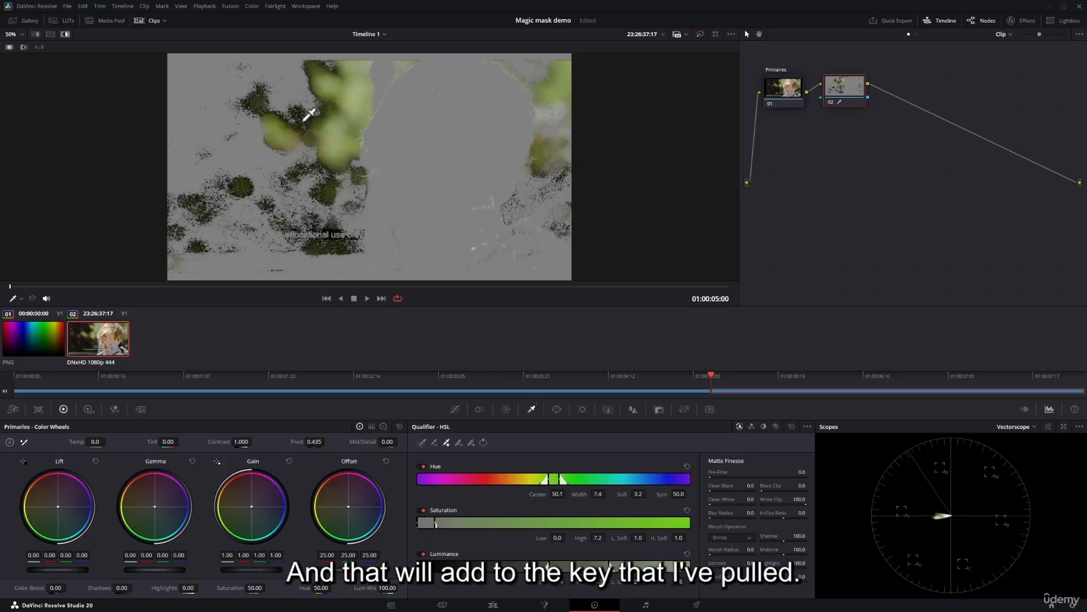
click(309, 114)
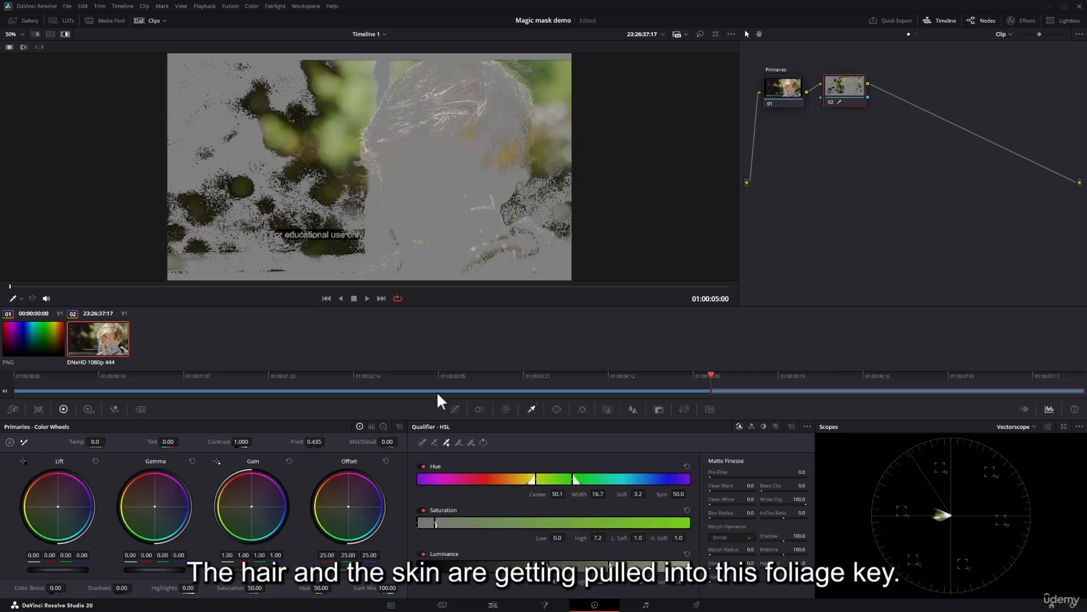
- Try to remove the boy's hair and skin tones from the foliage key with the subtractive Qualifier eyedropper
click(435, 443)
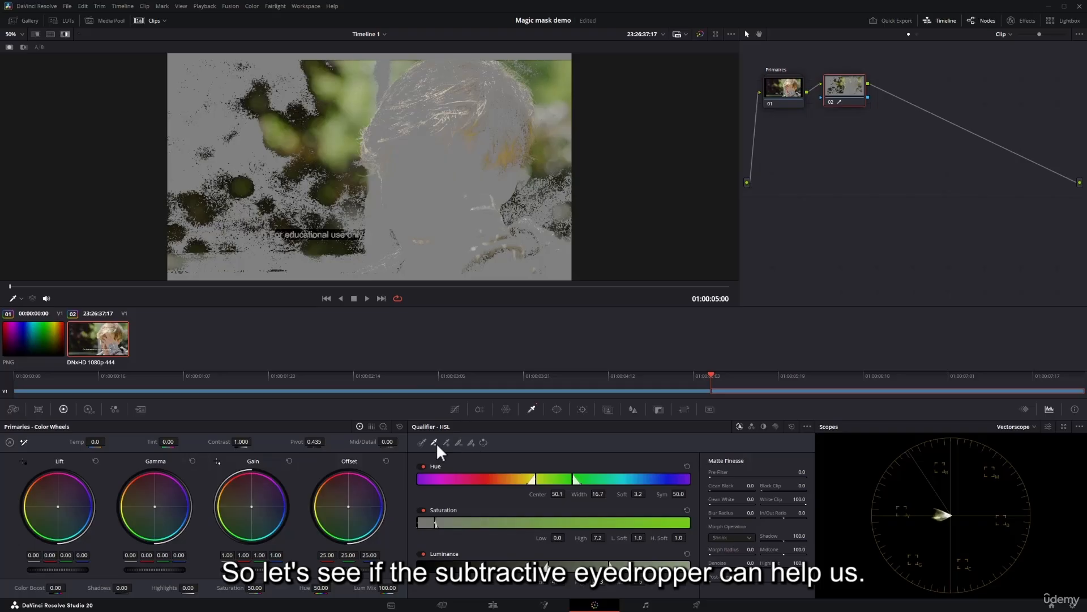
click(444, 117)
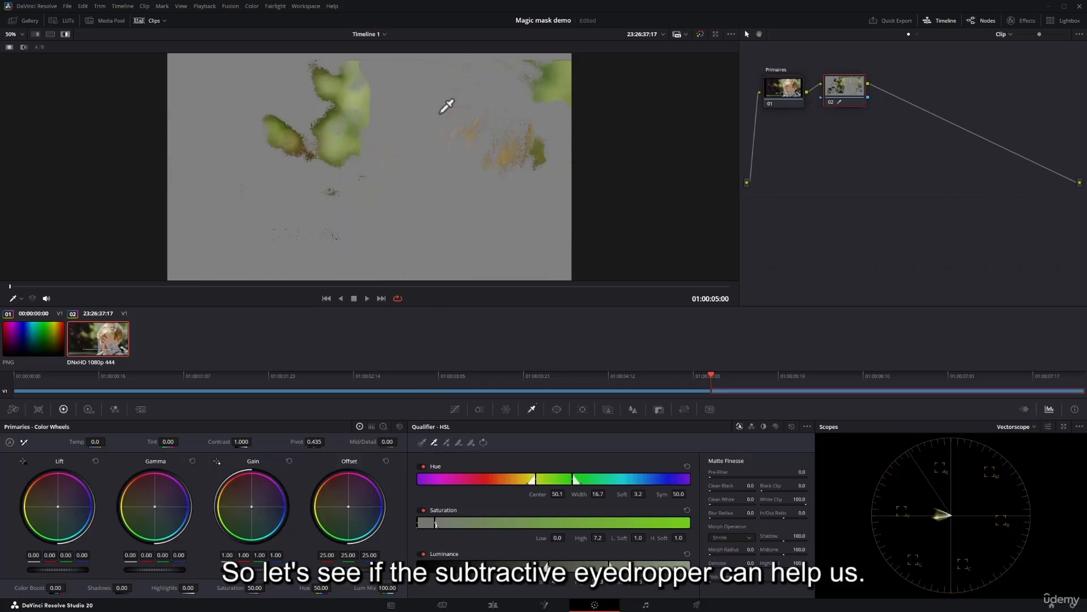
click(502, 139)
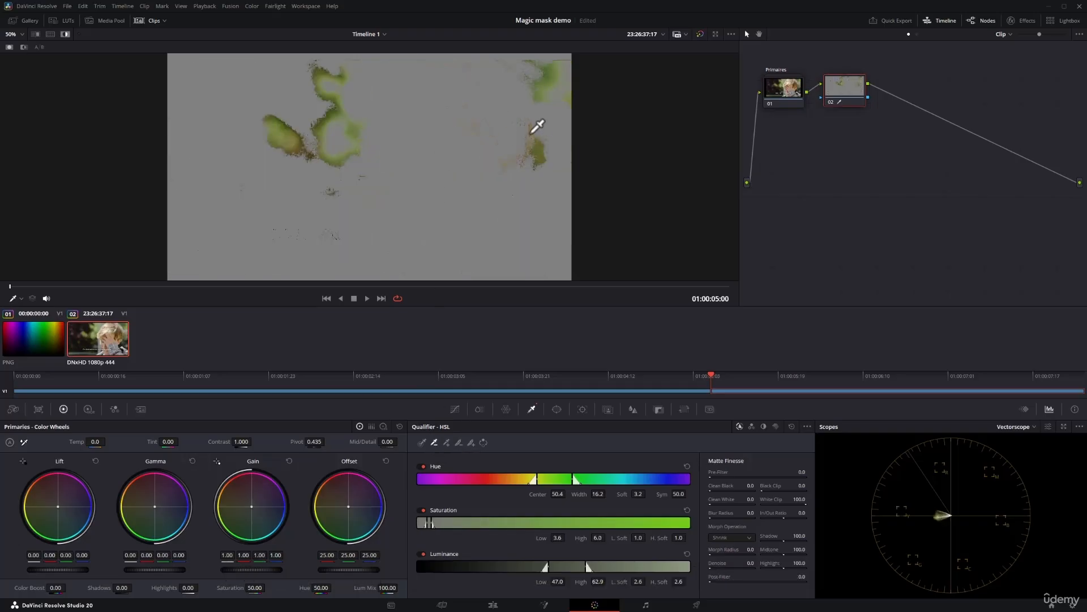
click(531, 132)
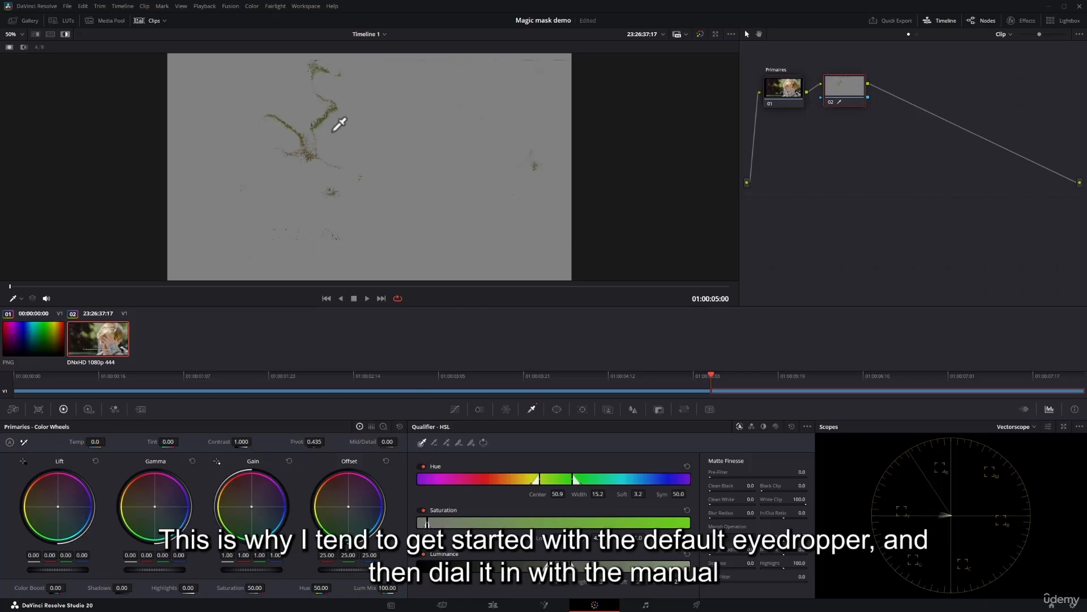
- Resample the green foliage with the default eyedropper, and check the key in playback and against the full image
click(340, 110)
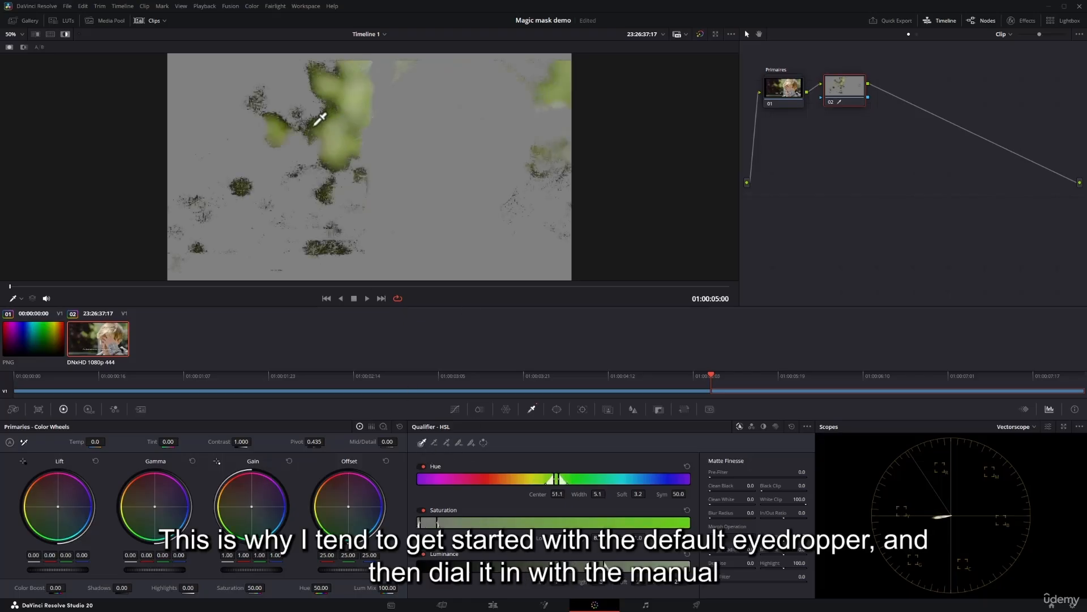
click(320, 116)
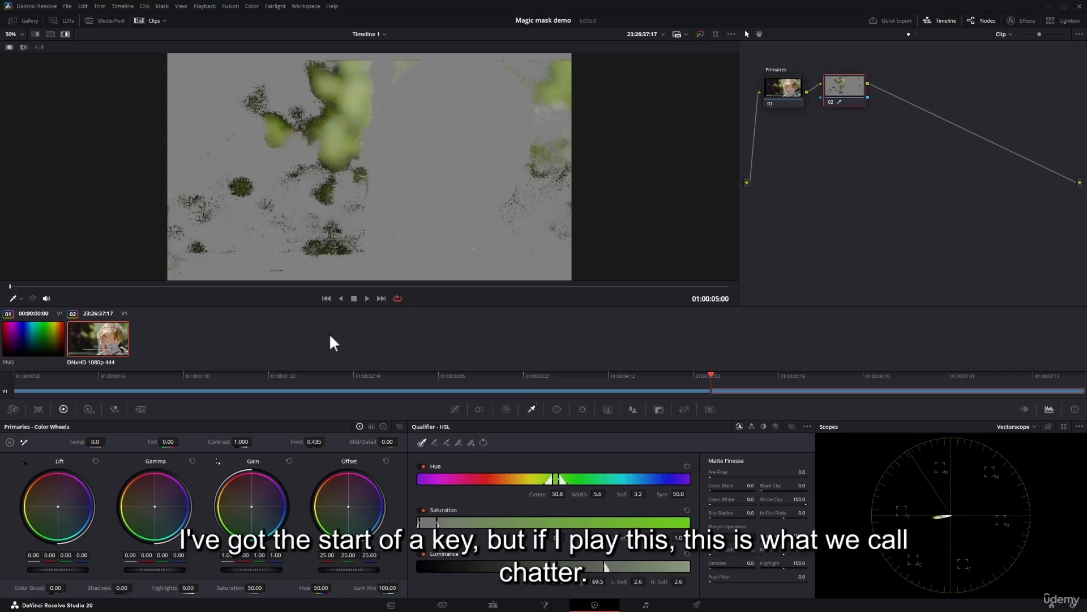
key(space)
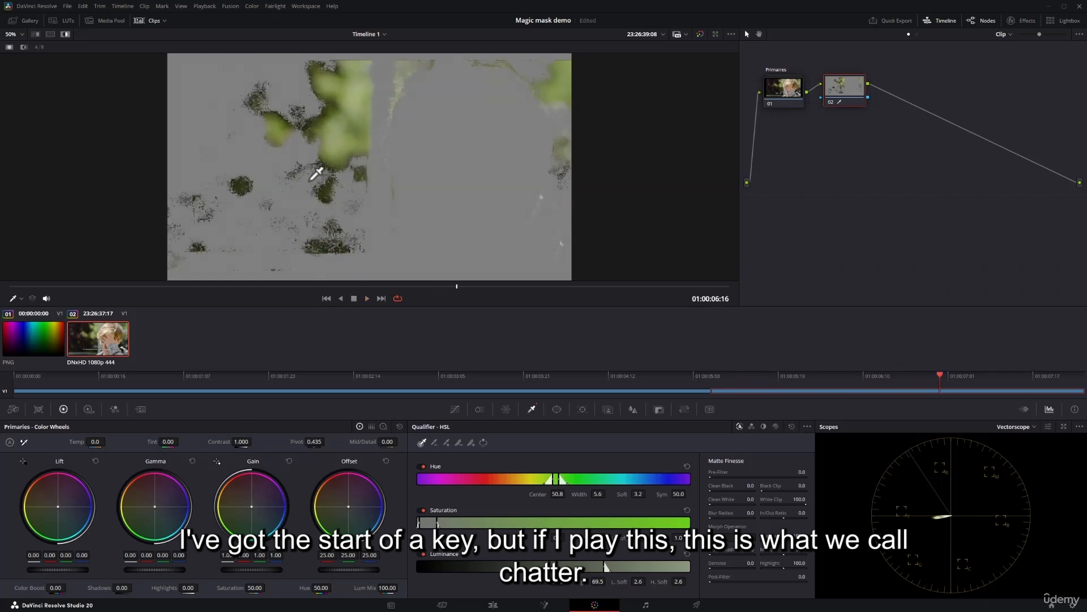
key(space)
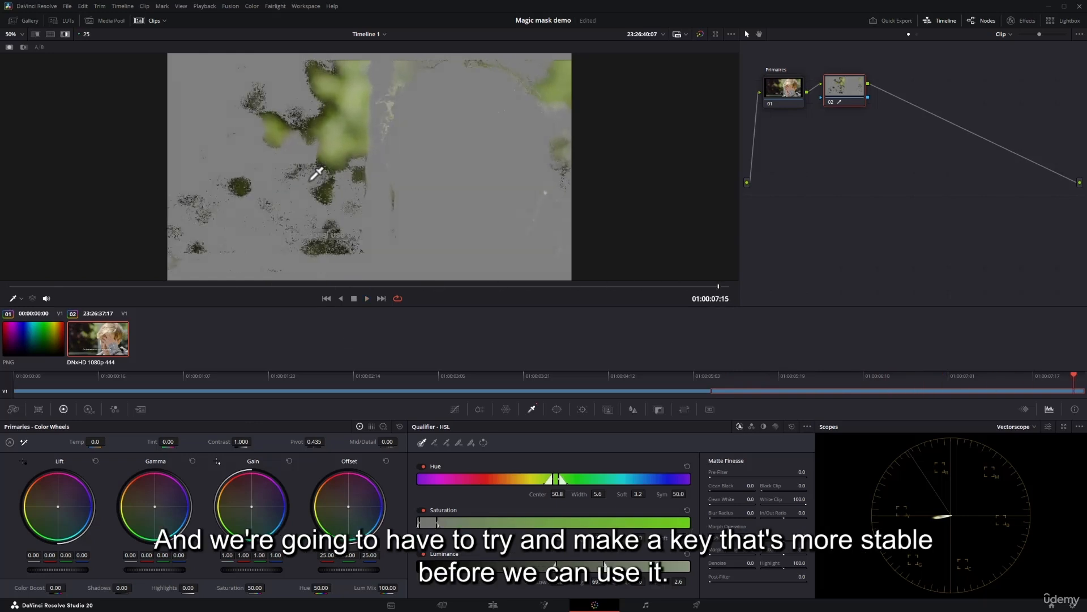
click(62, 33)
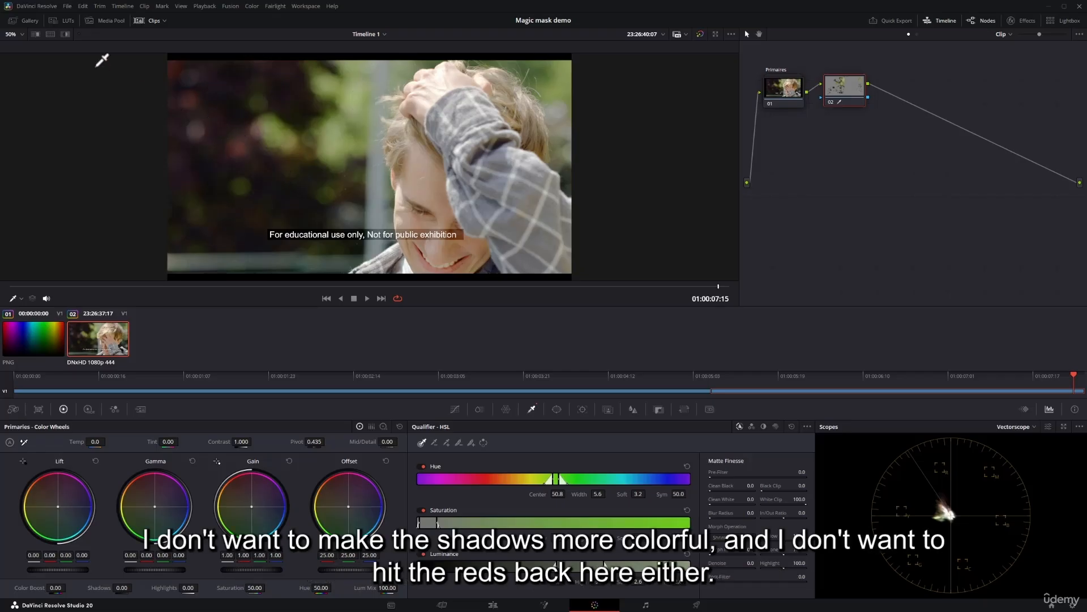
click(64, 34)
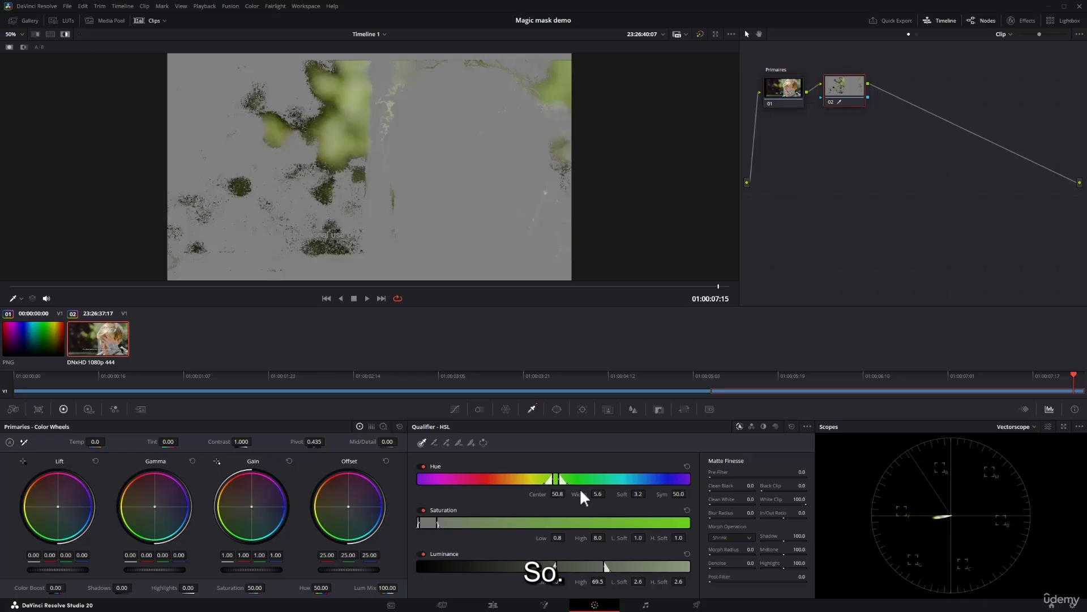
- Refine the Qualifier's hue range to Center 54.2, Width 22.8, Soft 10.8 and Symmetry 57.1
drag(580, 491, 608, 493)
drag(539, 493, 663, 495)
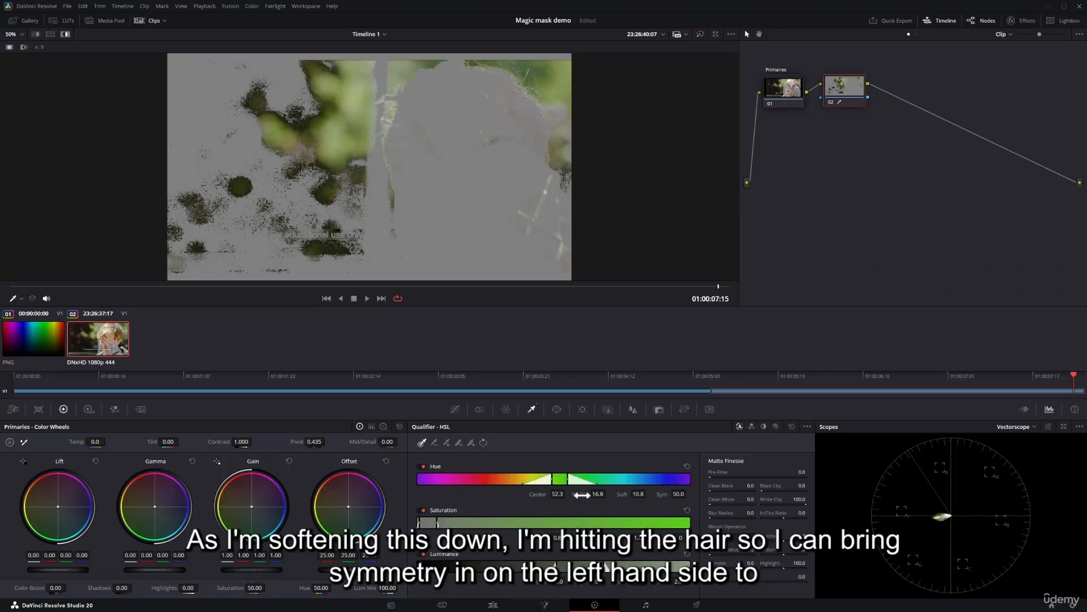
drag(582, 494, 594, 494)
drag(677, 495, 689, 493)
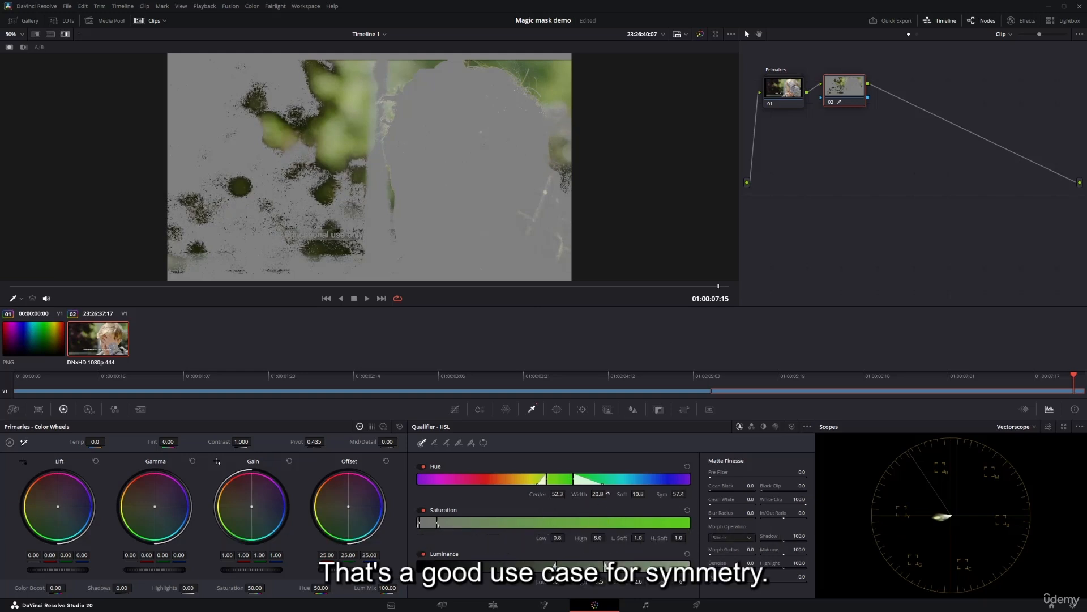
drag(573, 497, 589, 497)
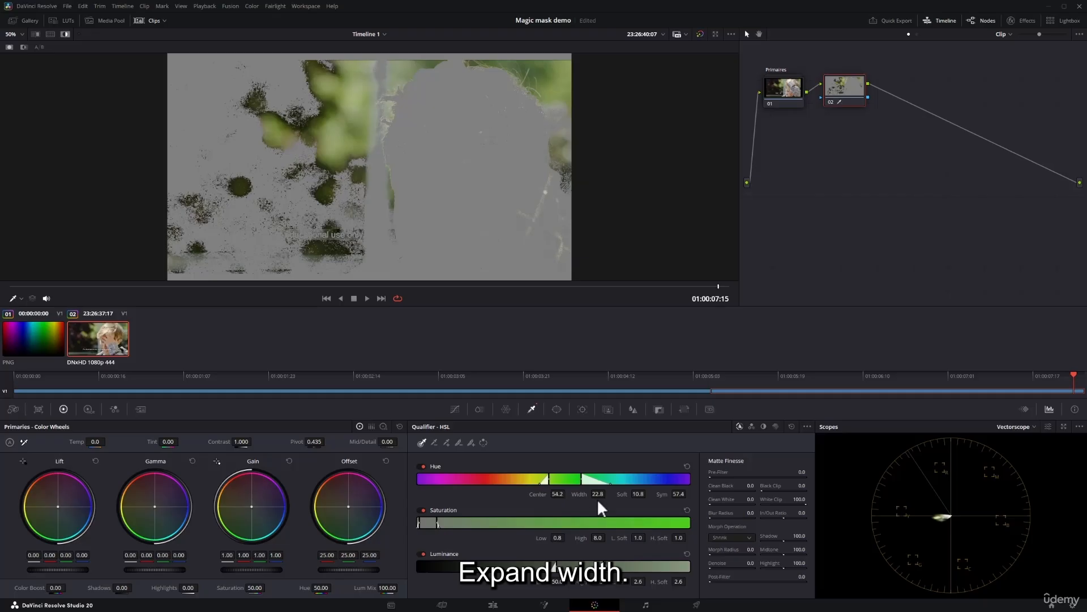
drag(687, 493, 687, 494)
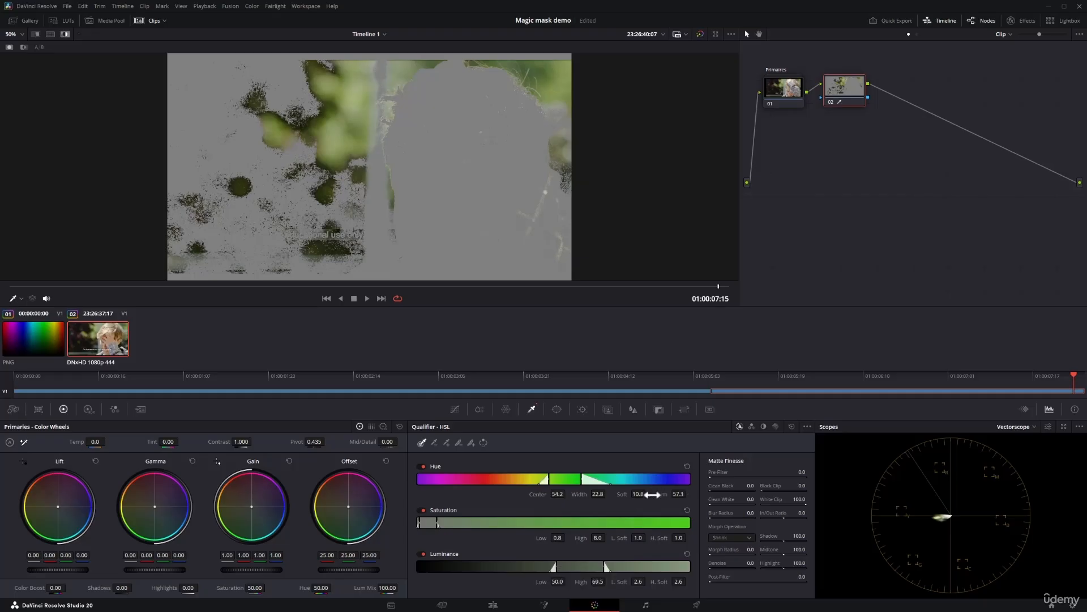
- Set the key's luminance Low to 48.1 and its saturation to Low 1.3 with L. Soft 2.3
drag(552, 581, 547, 582)
drag(552, 538, 567, 537)
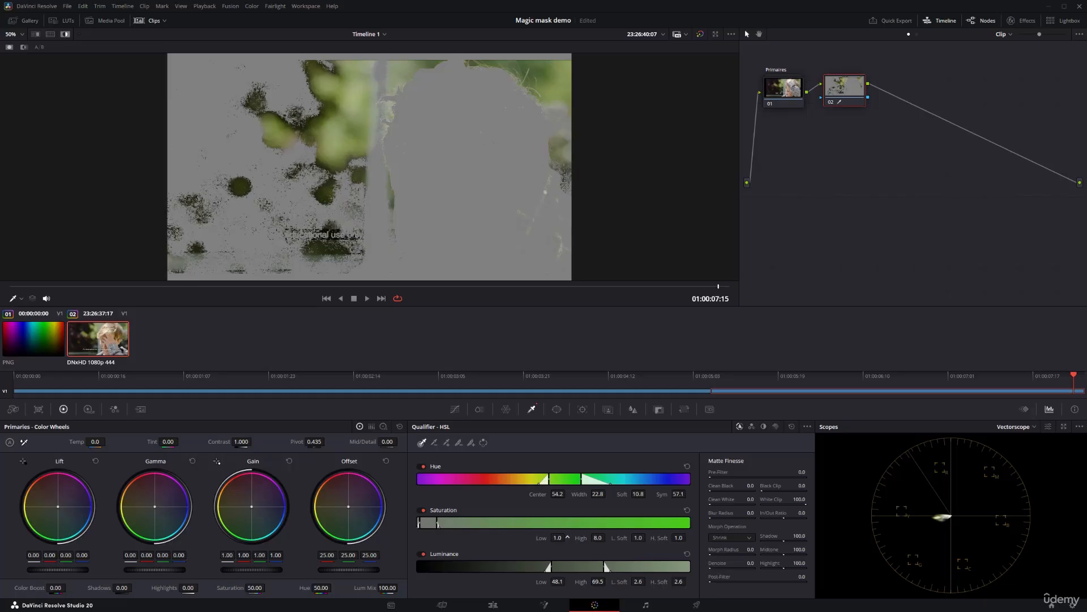
drag(567, 537, 638, 537)
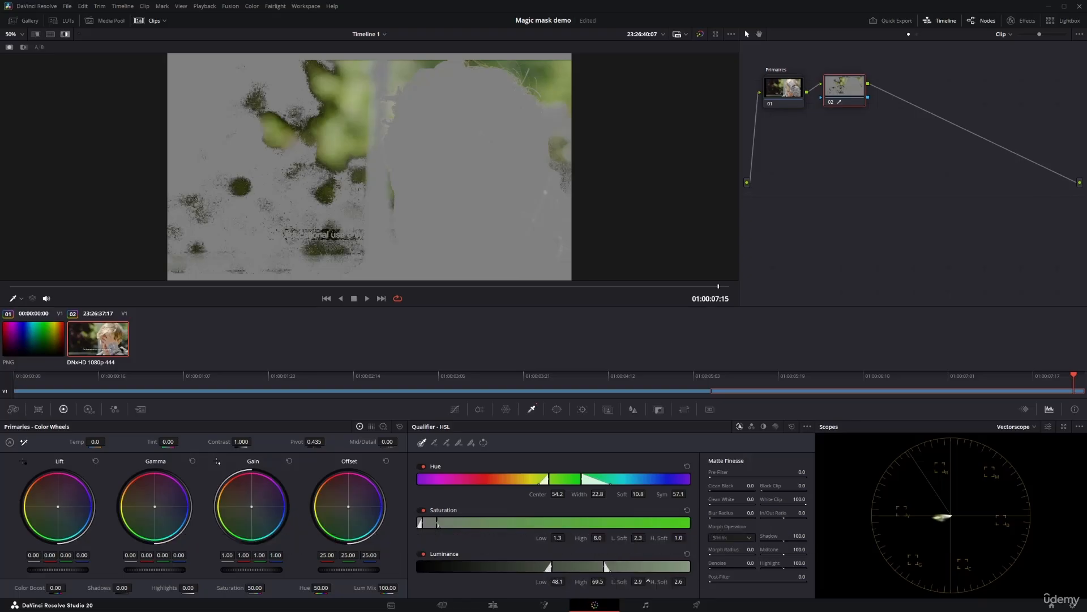
- Exclude the shadows with luminance Low 57.3, High 67.8 and L. Soft 2.7, and play the clip to check the key's stability
drag(544, 583, 569, 584)
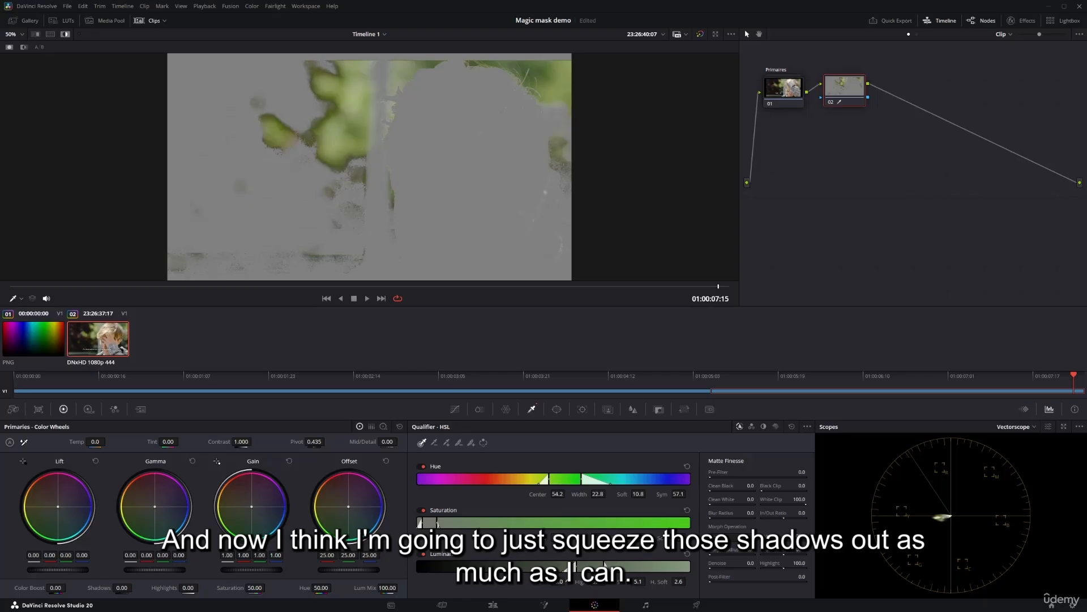
mouse_move(583, 583)
mouse_down()
mouse_move(554, 583)
mouse_move(570, 582)
mouse_up()
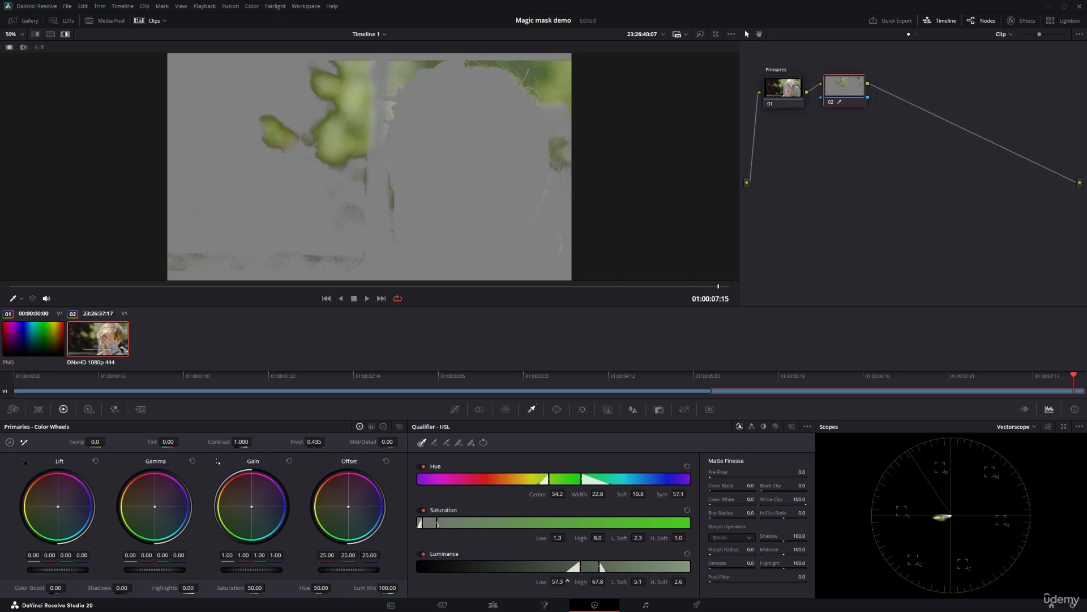
drag(650, 581, 647, 582)
drag(558, 582, 559, 582)
click(367, 298)
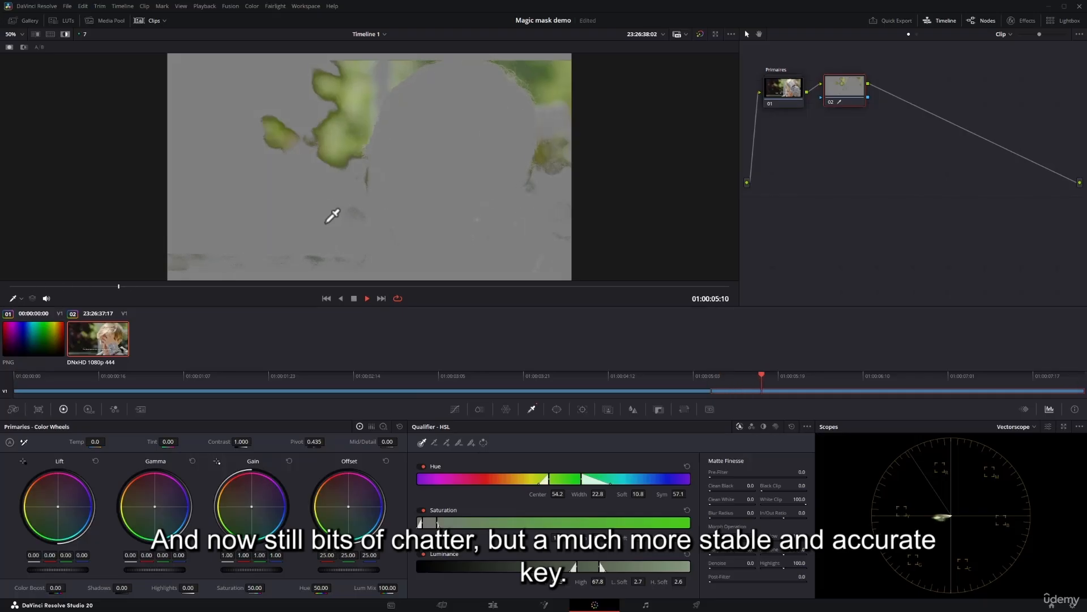
key(space)
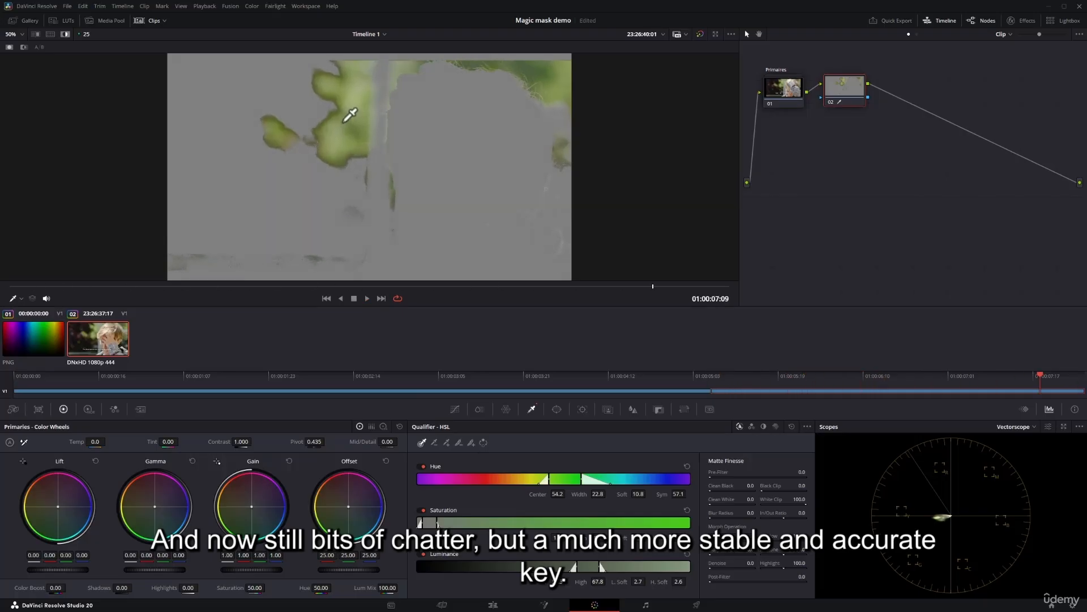
- Turn off the highlight view and tint the keyed foliage green, with Gamma at -0.02, 0.01, -0.01 and Gain at 0.95, 1.02, 0.94
click(66, 34)
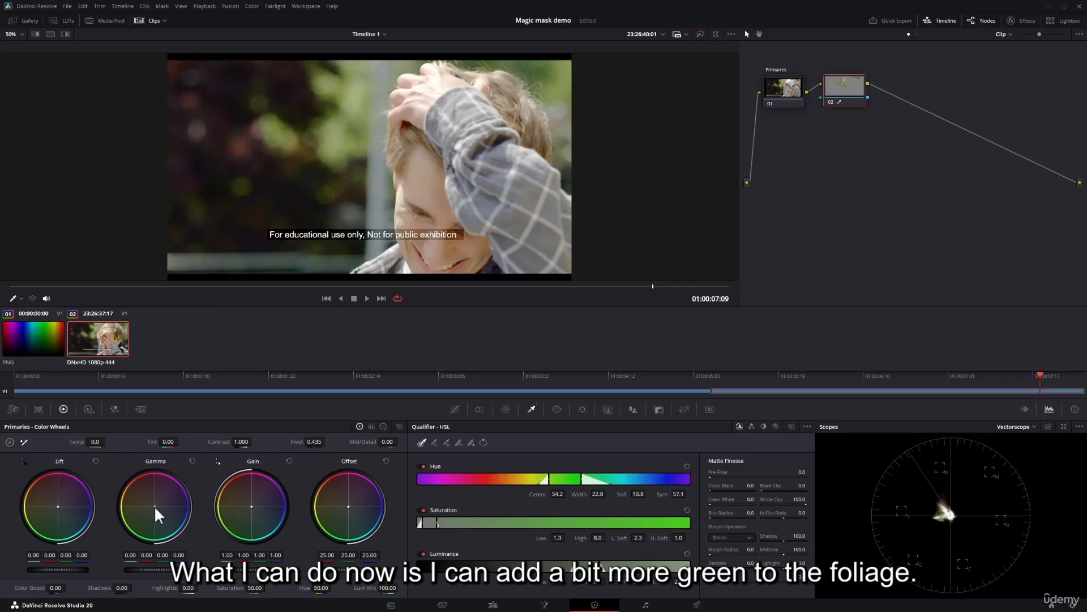
drag(153, 514, 154, 513)
mouse_move(257, 515)
mouse_down()
mouse_move(262, 499)
mouse_move(251, 505)
mouse_up()
click(289, 461)
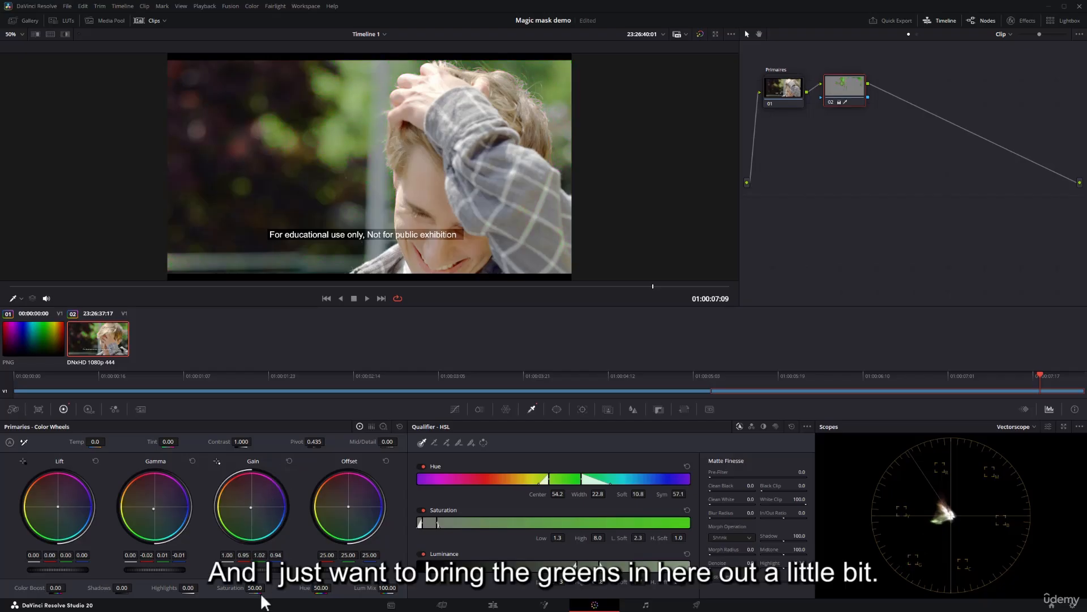
- Push the foliage's Gain further toward green at 0.96, 1.03, 0.84 and reduce its saturation to 45.00
mouse_move(262, 592)
mouse_down()
mouse_move(249, 587)
mouse_move(269, 587)
mouse_up()
drag(250, 507, 247, 511)
drag(262, 588, 258, 589)
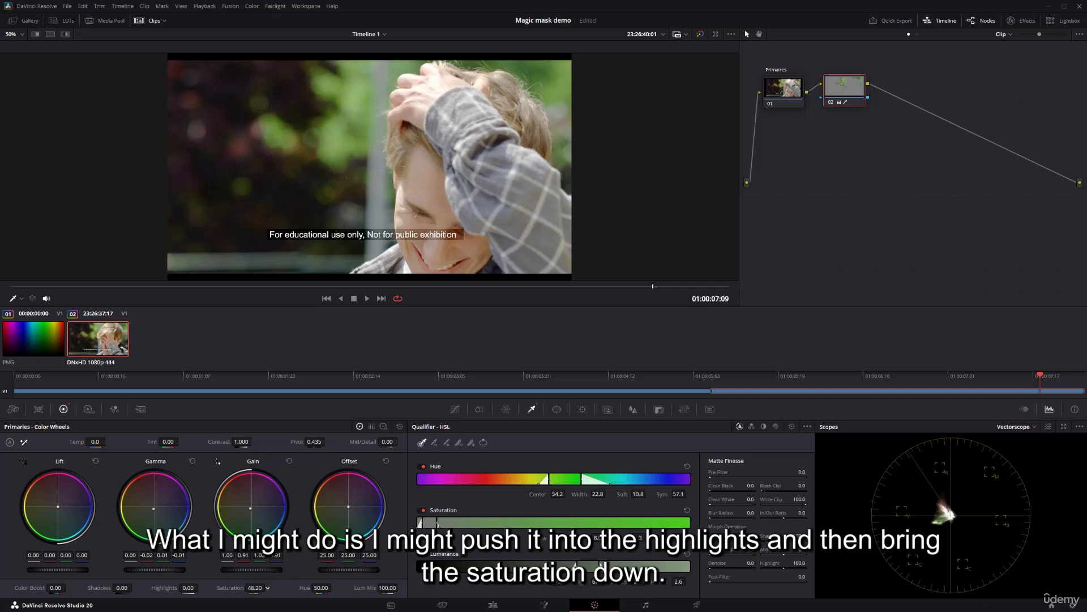
drag(250, 508, 250, 508)
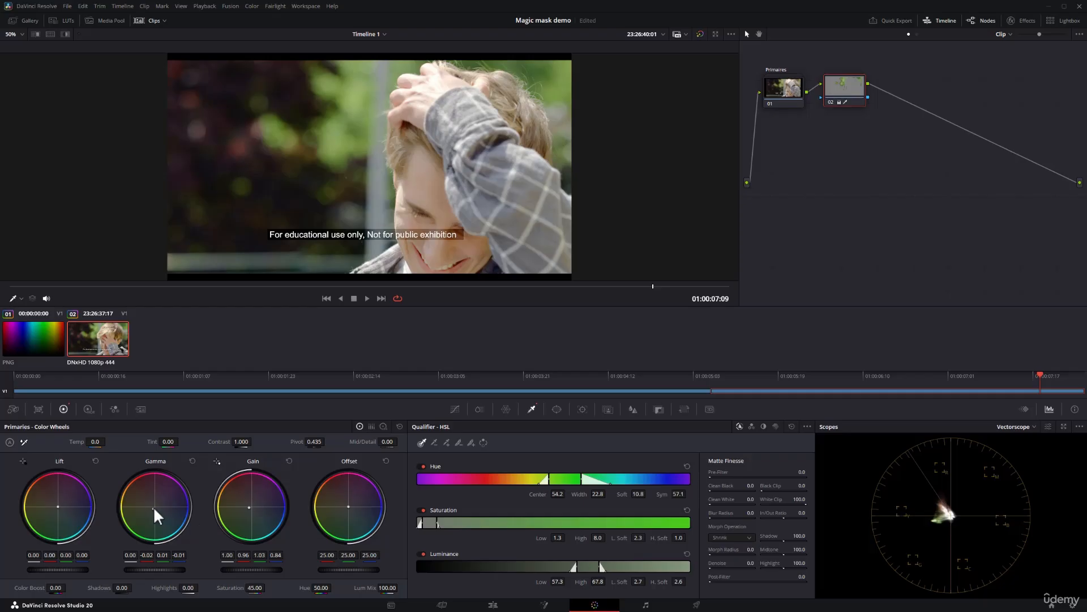
- Fine-tune the foliage to Gamma -0.01, 0.00, -0.02 and saturation 46.20, and toggle the second node off and on to compare
drag(155, 509, 154, 508)
drag(260, 590, 267, 590)
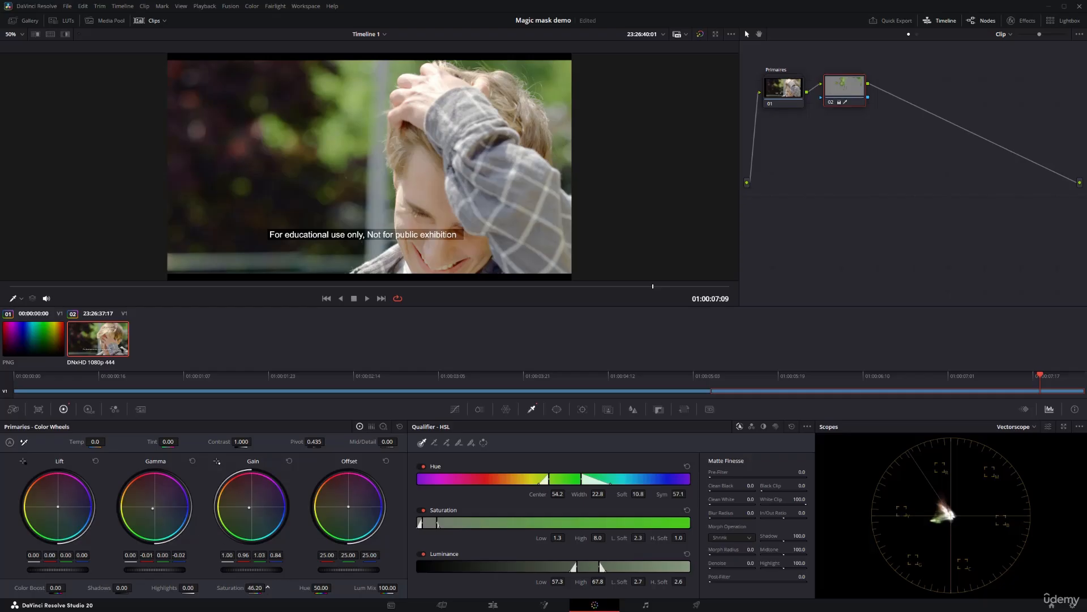
click(830, 103)
click(830, 102)
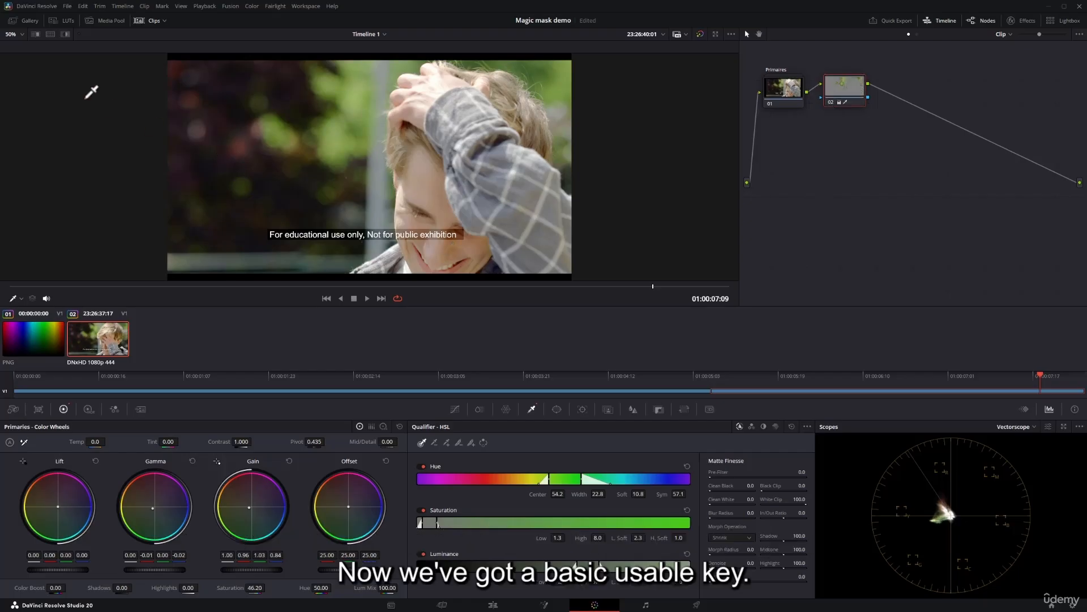
- Switch the highlight view on and off to inspect stray areas in the foliage key
click(65, 34)
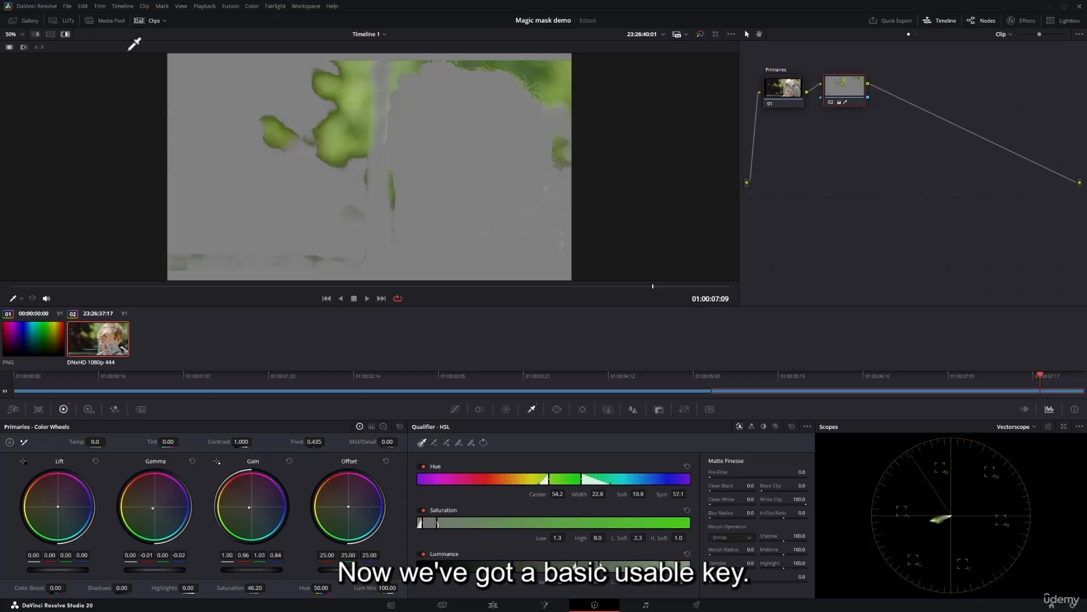
click(65, 35)
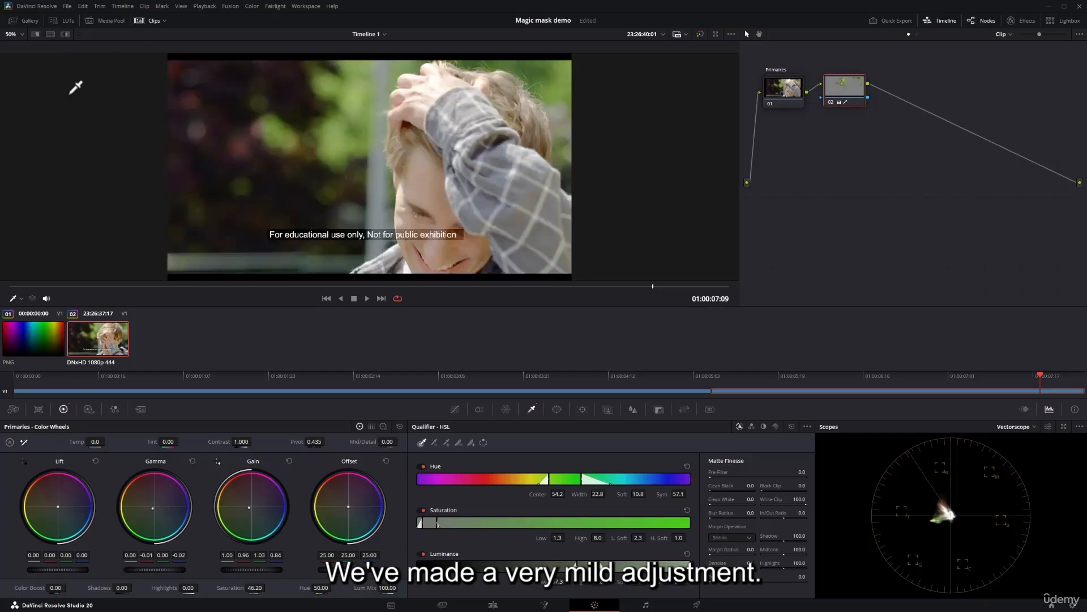
click(65, 35)
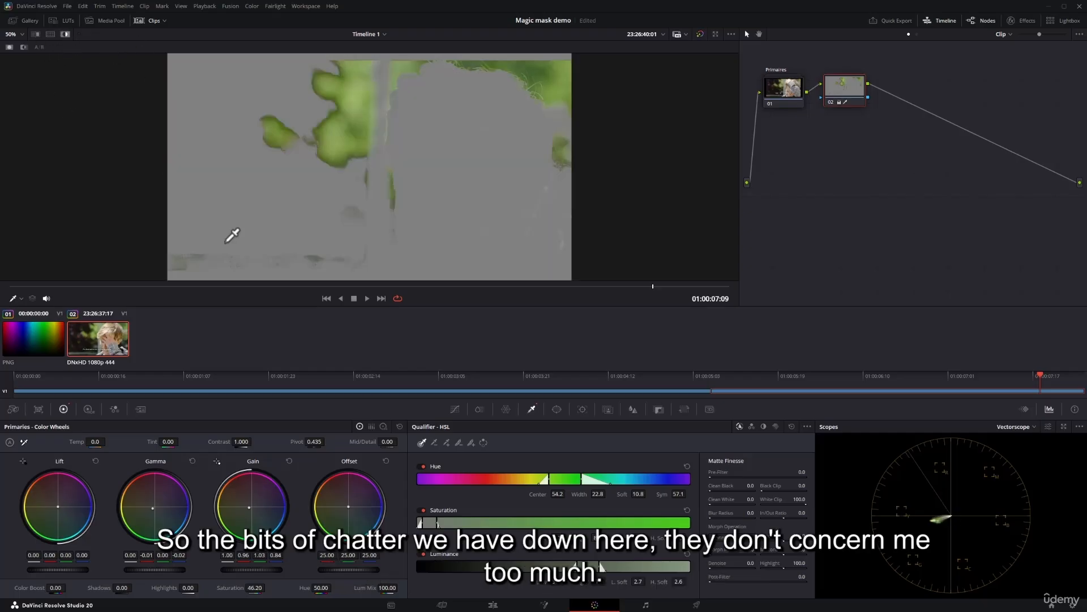
click(66, 35)
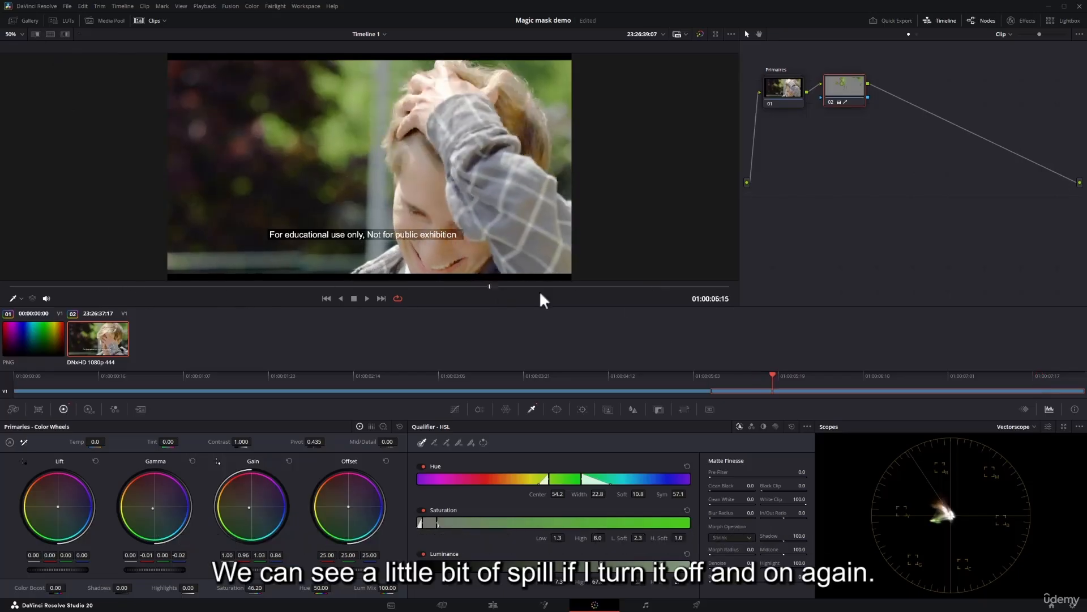
- Zoom into the background bokeh and toggle the second node off and on to check the green adjustment's spill
key(space)
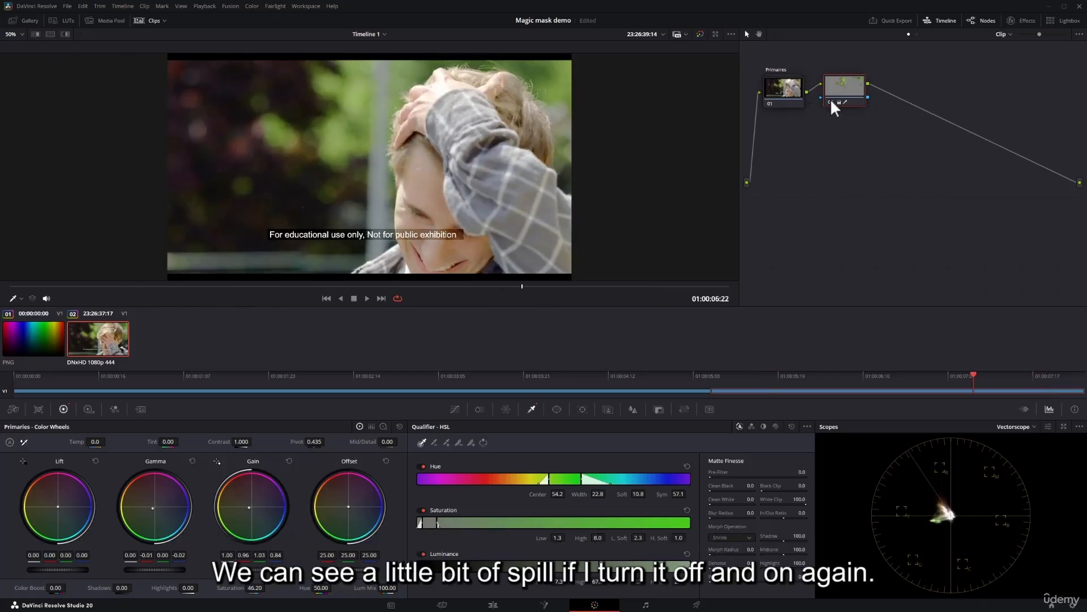
click(830, 102)
scroll(277, 218, up, 6)
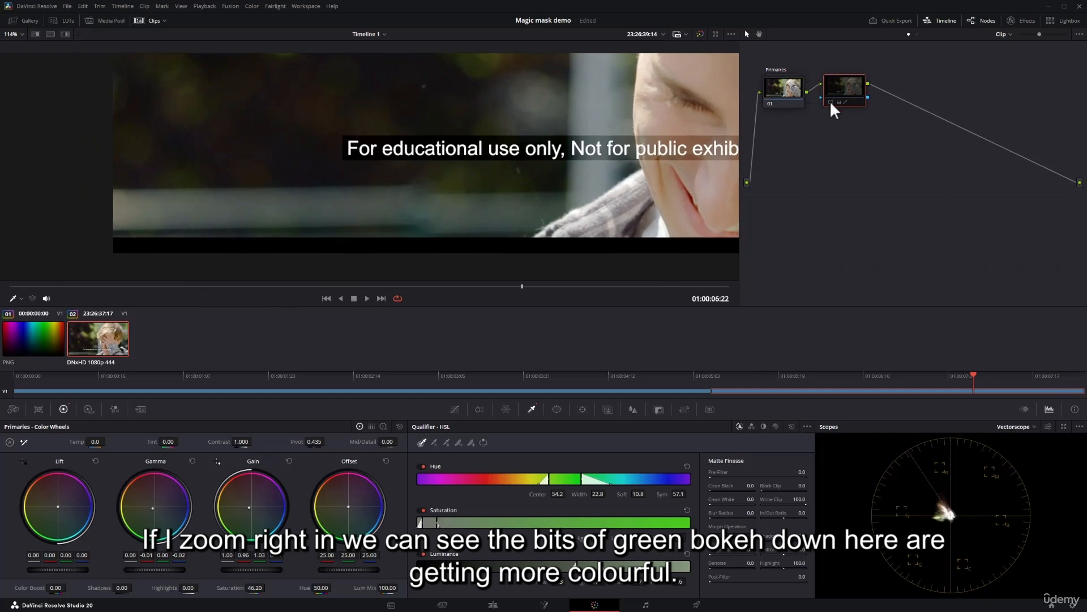
click(830, 102)
click(830, 101)
click(830, 101)
scroll(505, 155, down, 6)
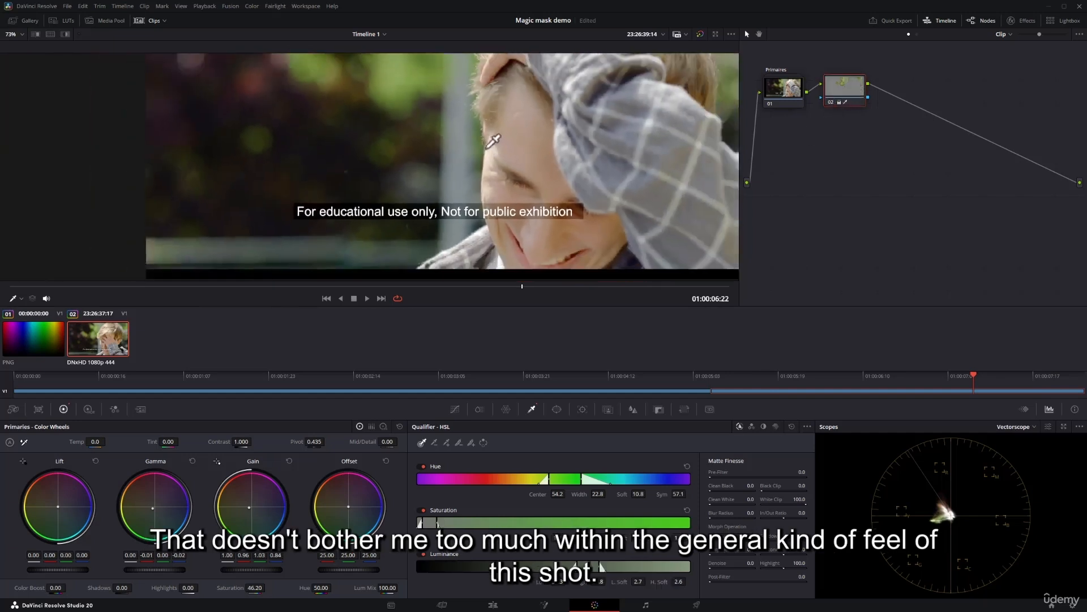
drag(549, 94, 512, 136)
scroll(500, 124, down, 2)
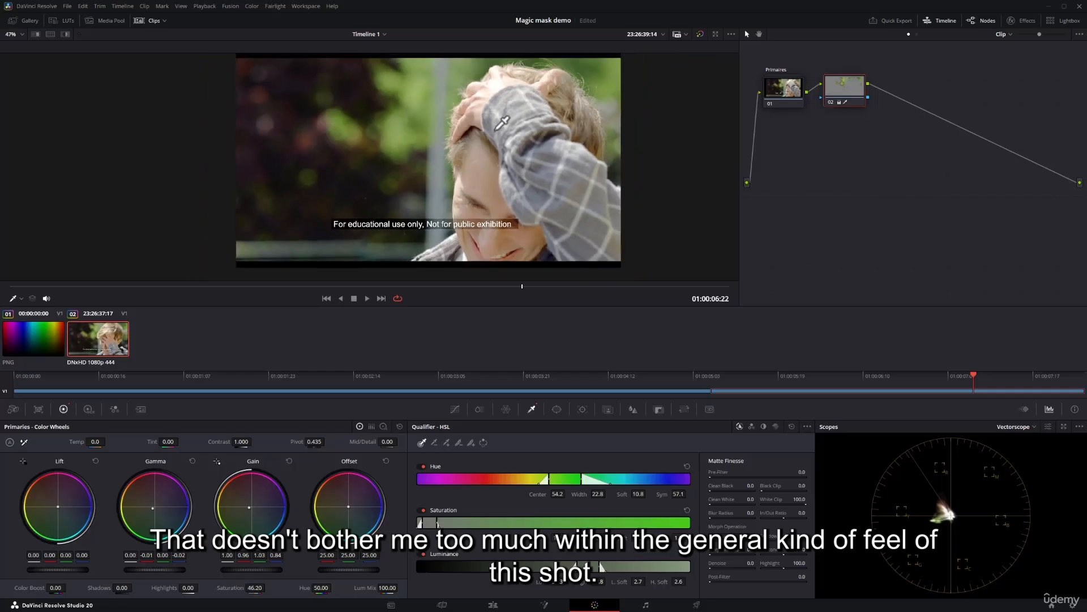
- Refine the foliage key's saturation range to Low 2.3, High 8.2 and L. Soft 1.8, comparing the highlight view with the full image
click(66, 35)
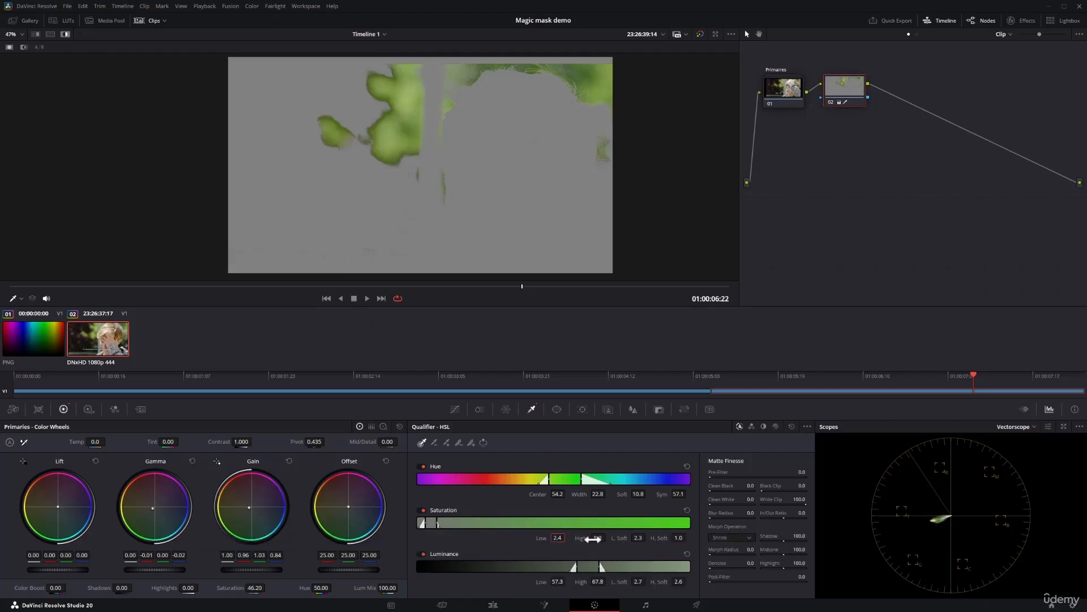
drag(583, 539, 609, 538)
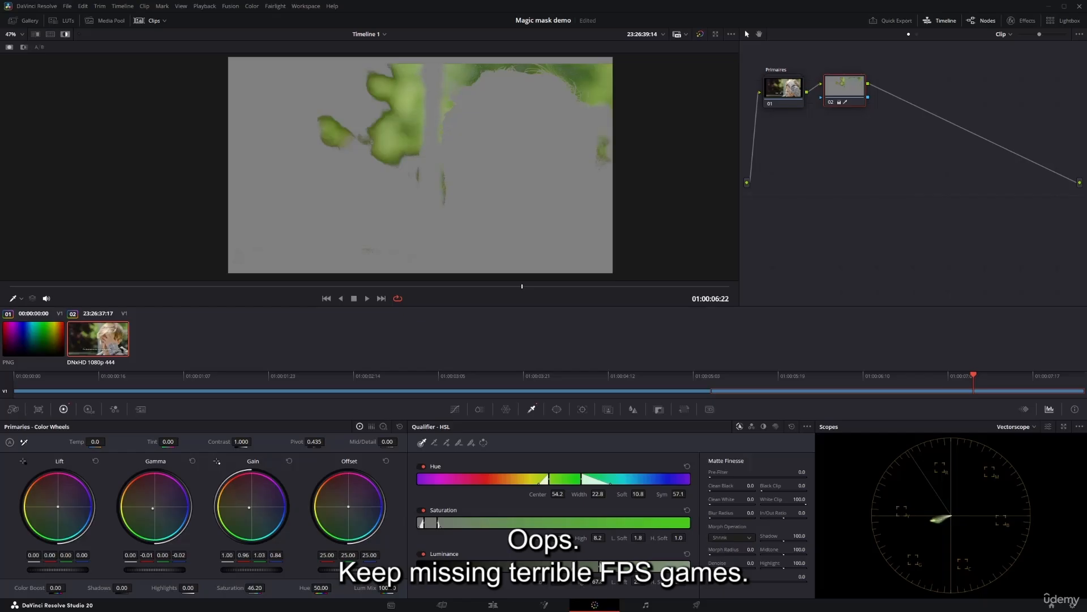
click(65, 34)
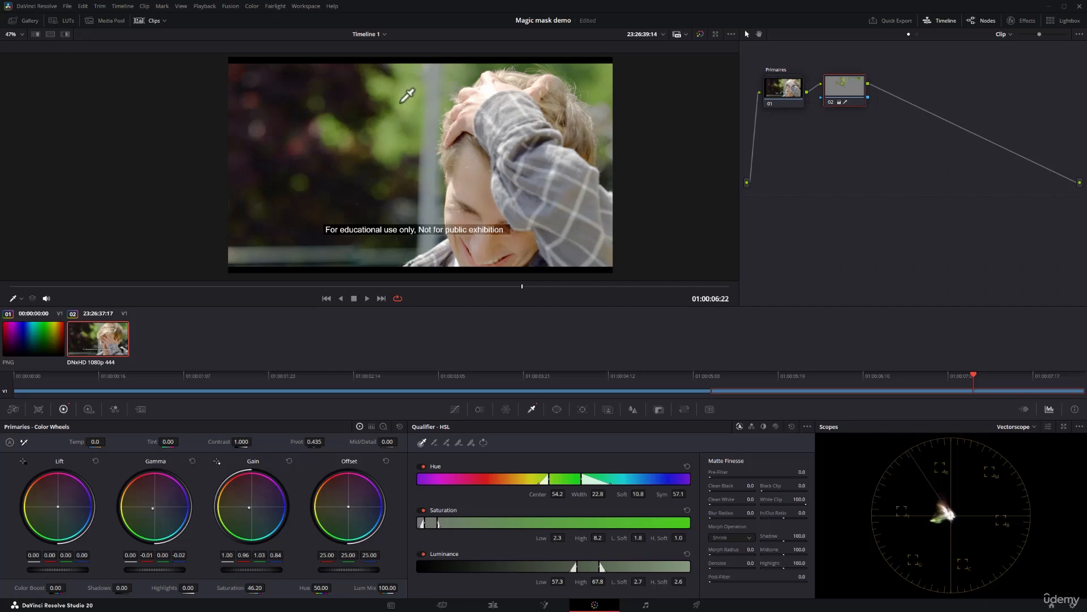
click(65, 34)
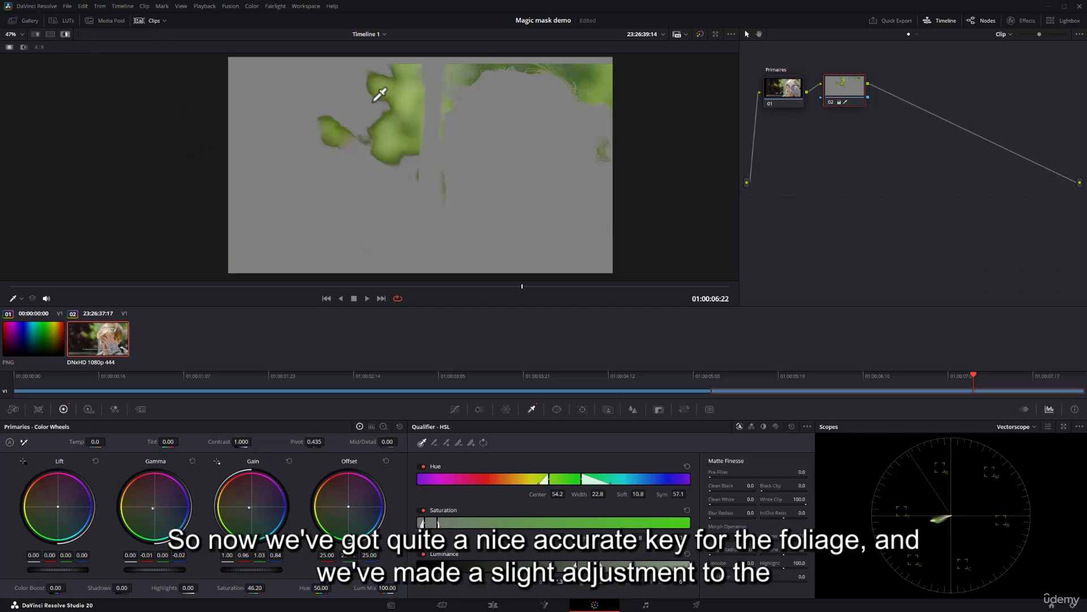
click(65, 34)
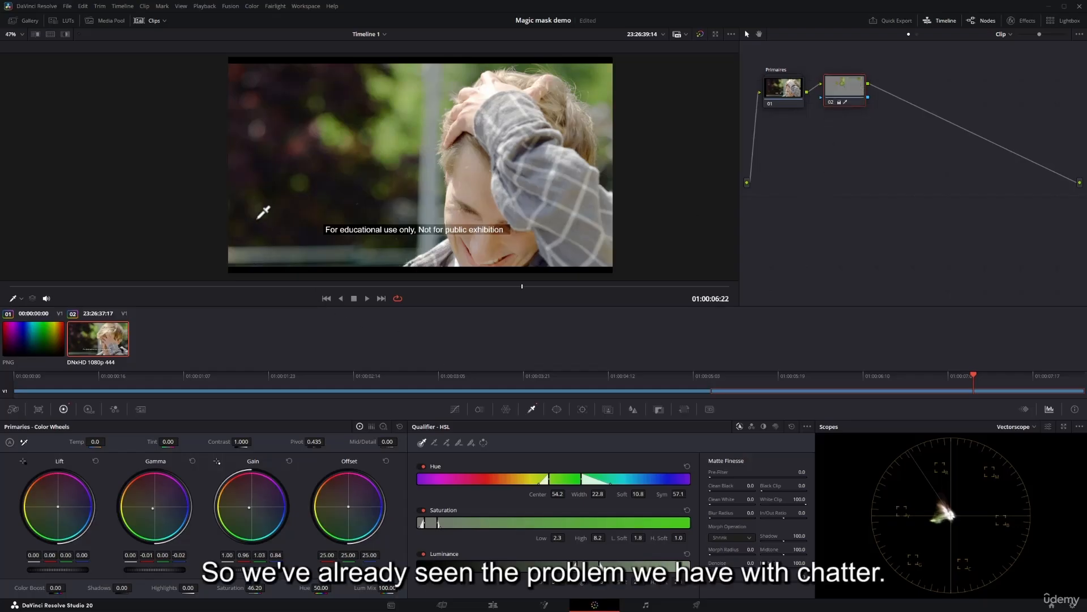
- Play the clip in highlight view to check the foliage key for chatter, and return to the full image
click(65, 34)
key(space)
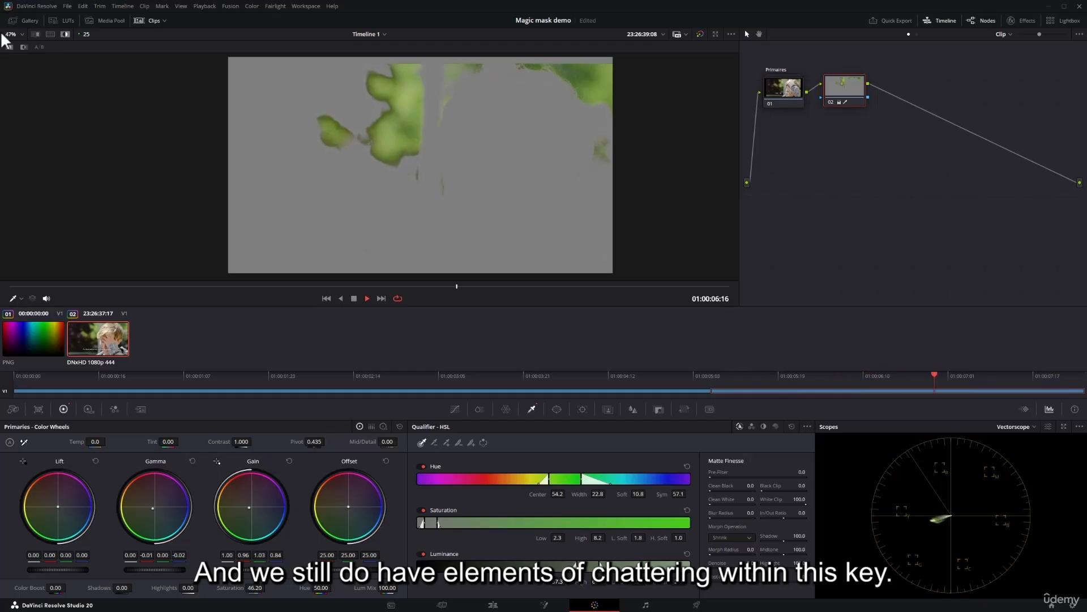
click(65, 34)
key(space)
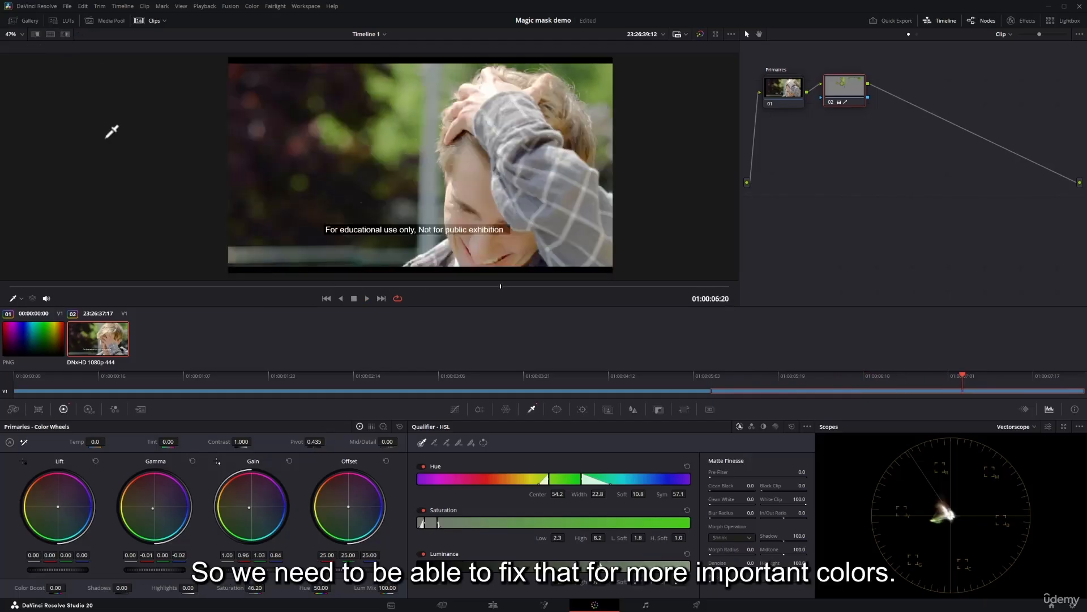
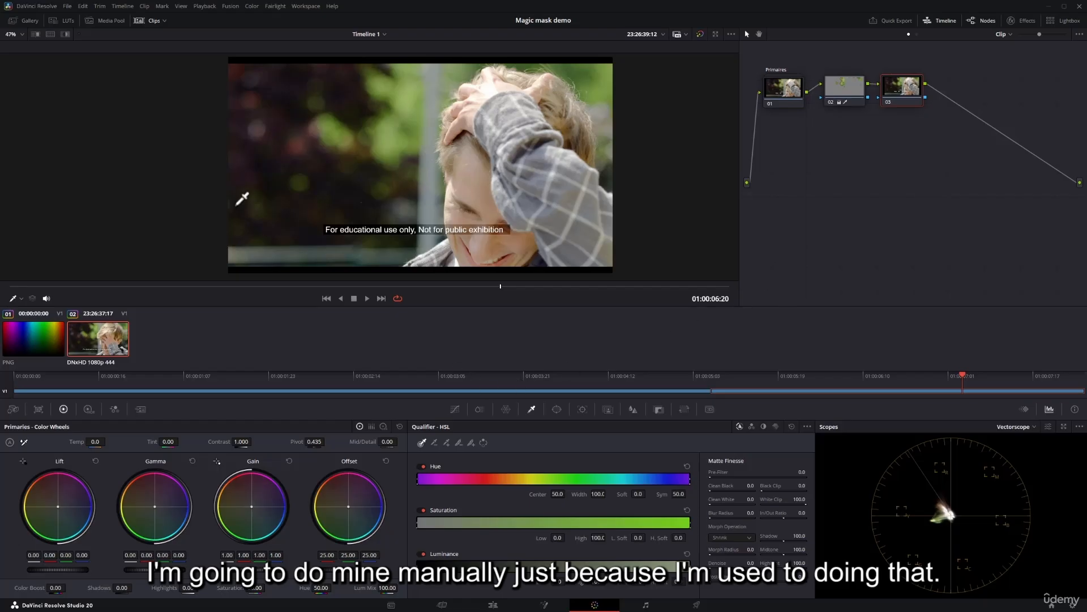
- Show the third node's highlight view and isolate the skin tones with hue Center 37.4, Width 11.1 and Soft 3.2
click(64, 32)
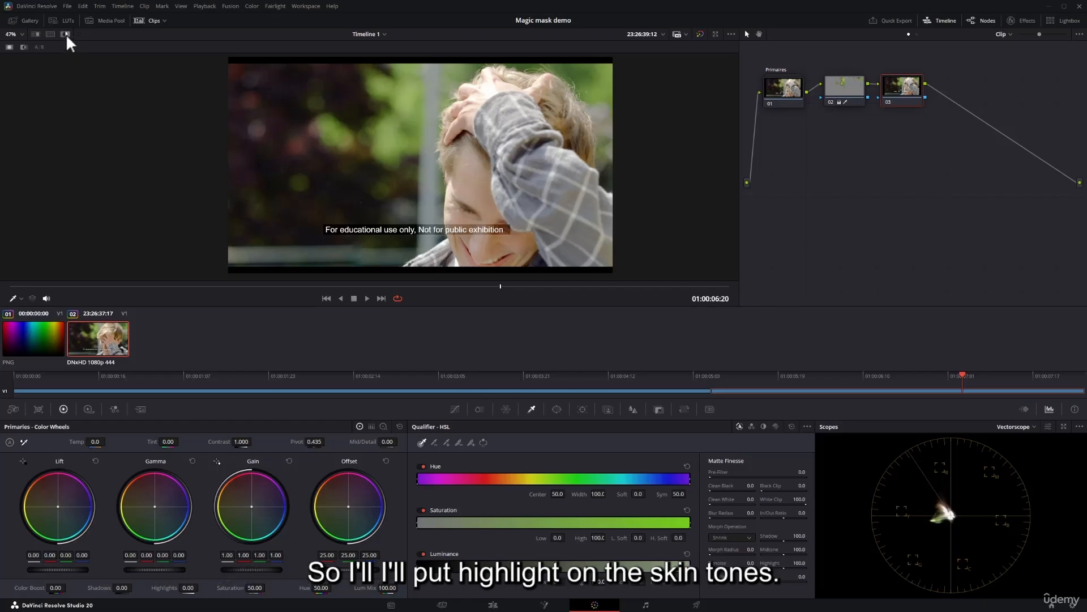
drag(598, 494, 541, 494)
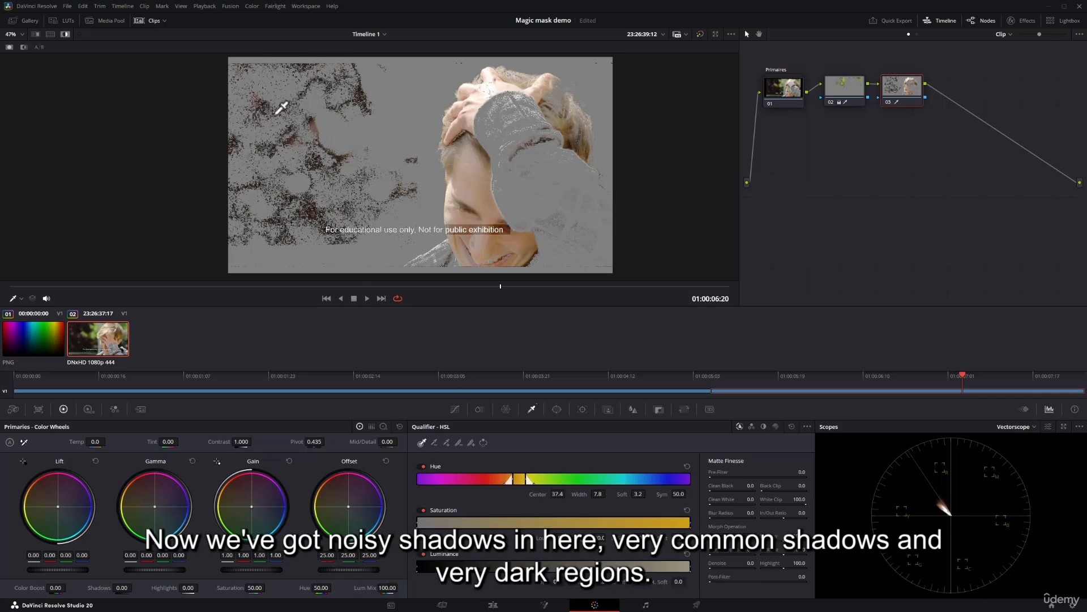
drag(581, 494, 586, 494)
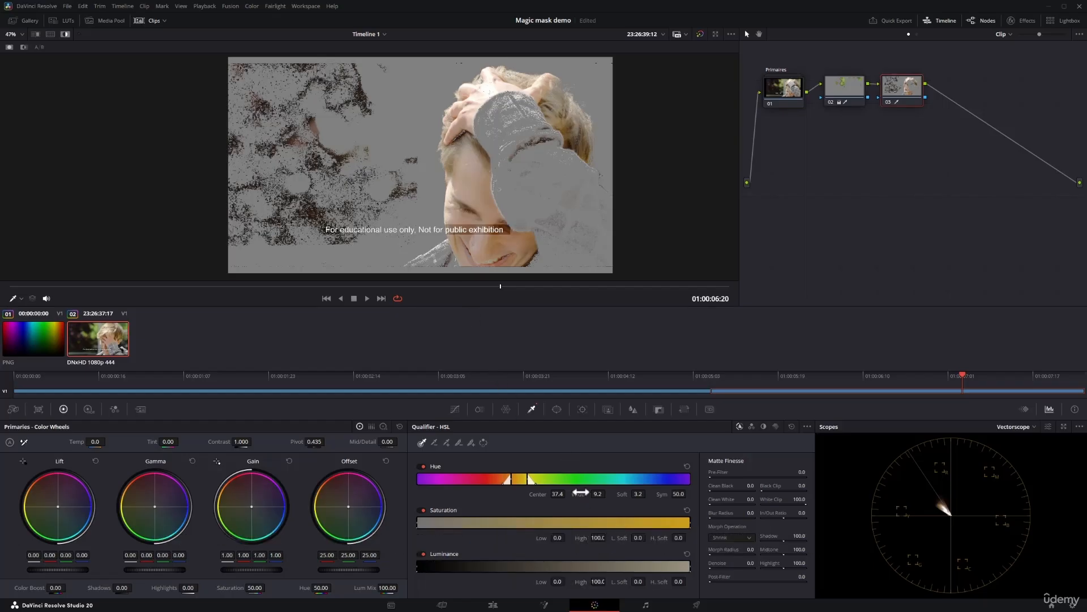
drag(581, 492, 606, 494)
- Refine the skin key with saturation Low 1.4 and L. Soft 3.9, luminance Low 54.8 and L. Soft 6.3, and hue Center 37.2 and Width 6.2
drag(636, 538, 640, 537)
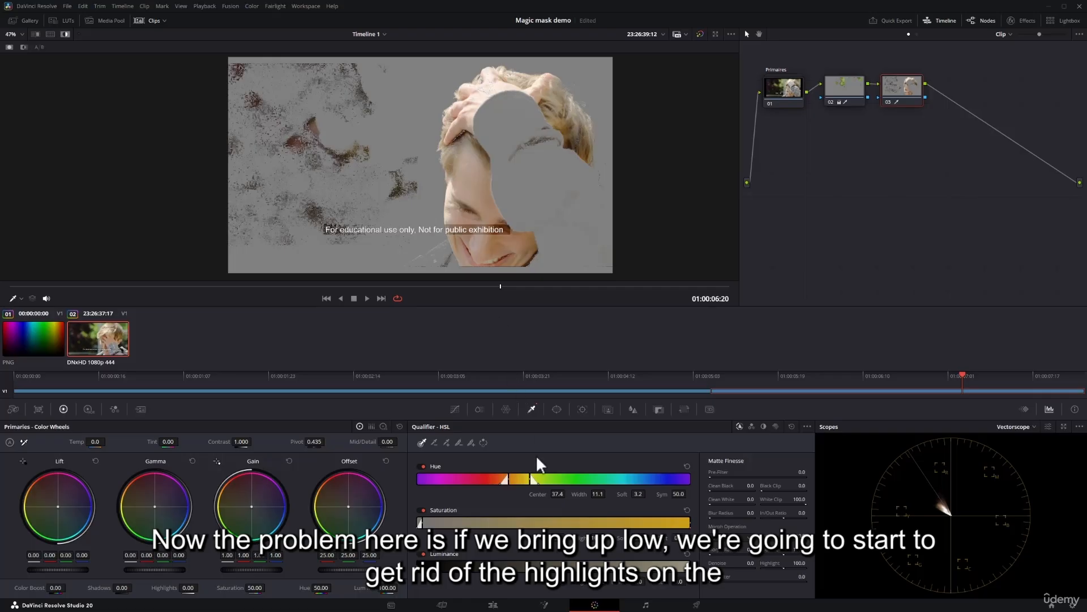
drag(547, 539, 553, 539)
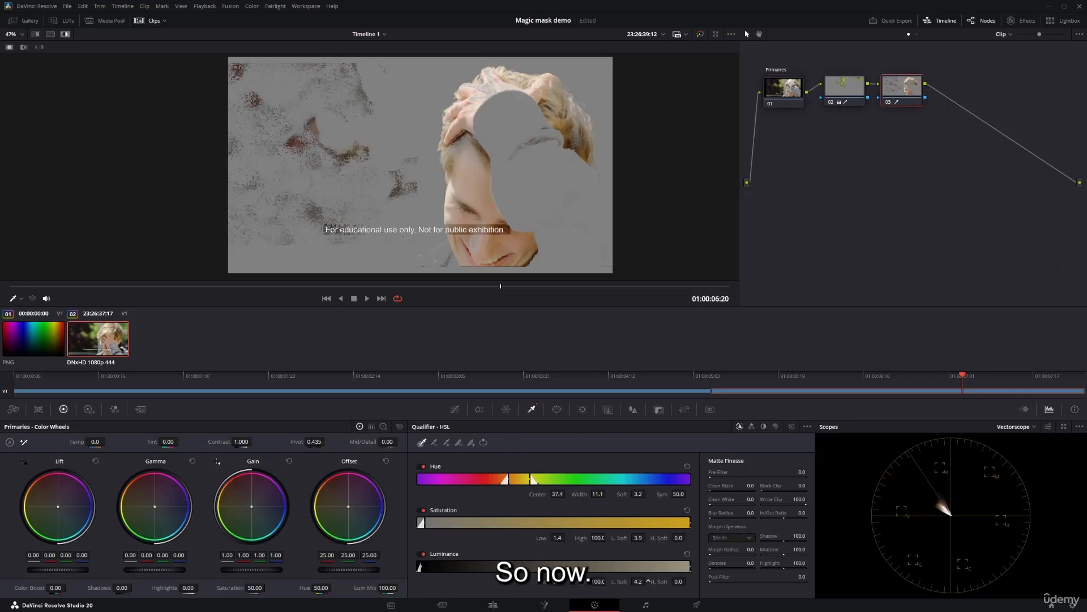
drag(539, 586, 567, 581)
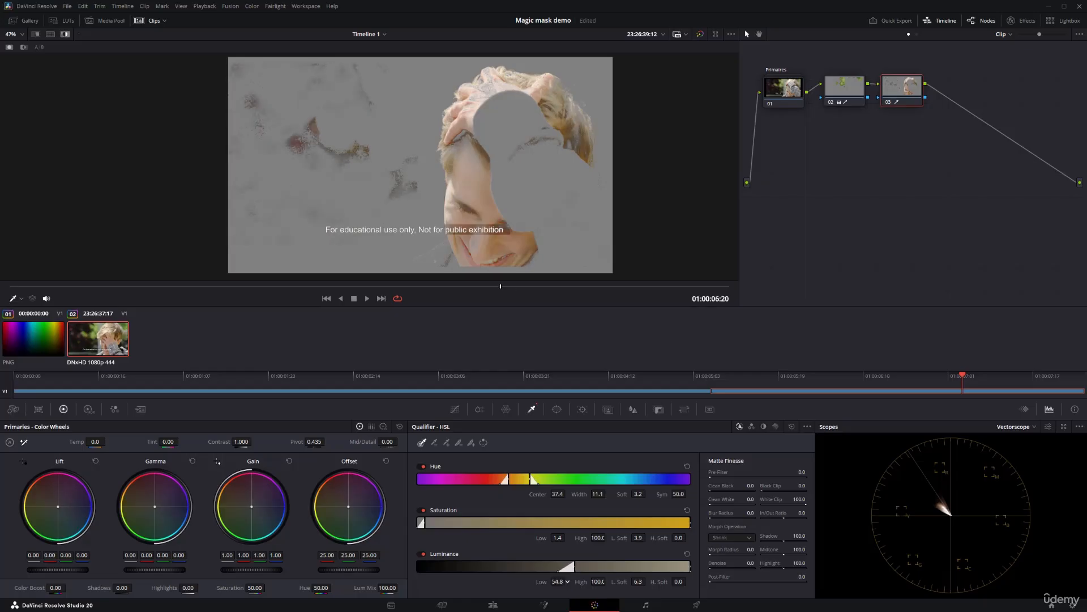
drag(557, 493, 608, 494)
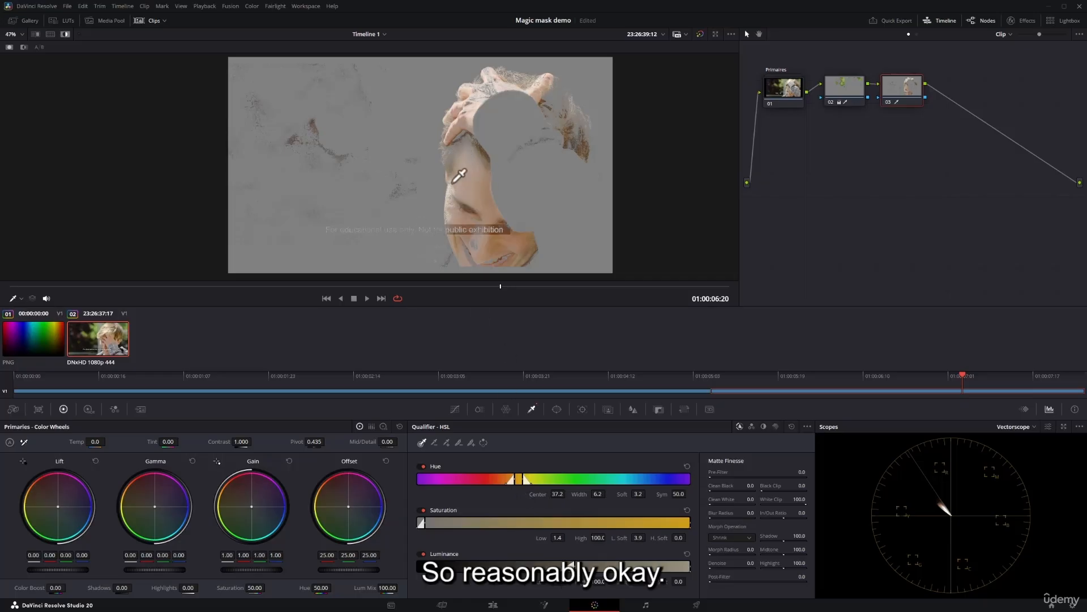
- Play the clip to check the skin key for chatter, and adjust it to hue Width 7.3 and saturation Low 0.6, High 97.8
click(366, 298)
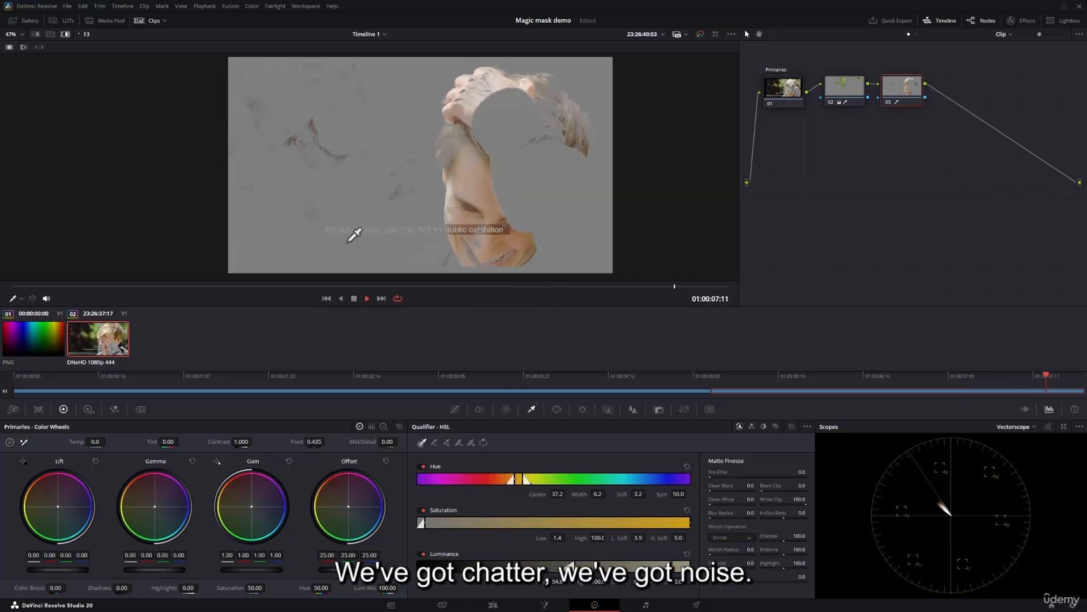
key(space)
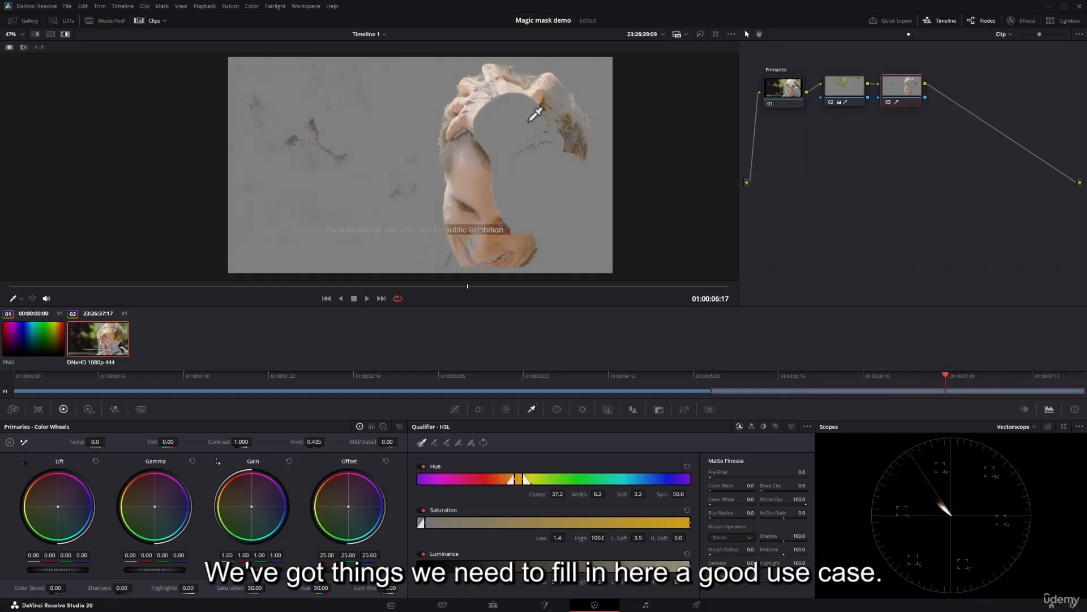
key(space)
key(space)
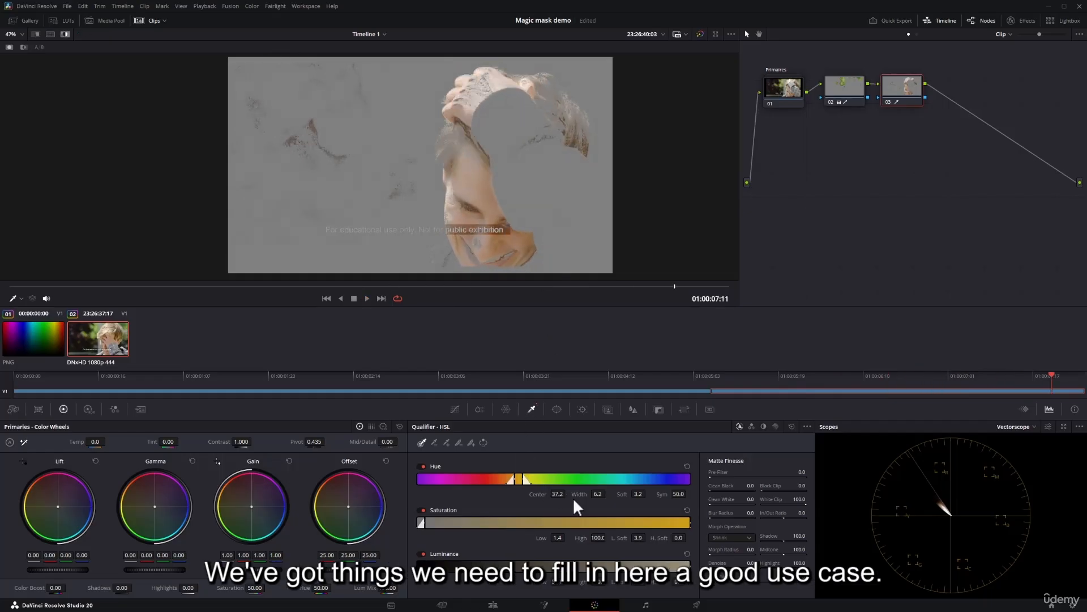
drag(596, 494, 607, 493)
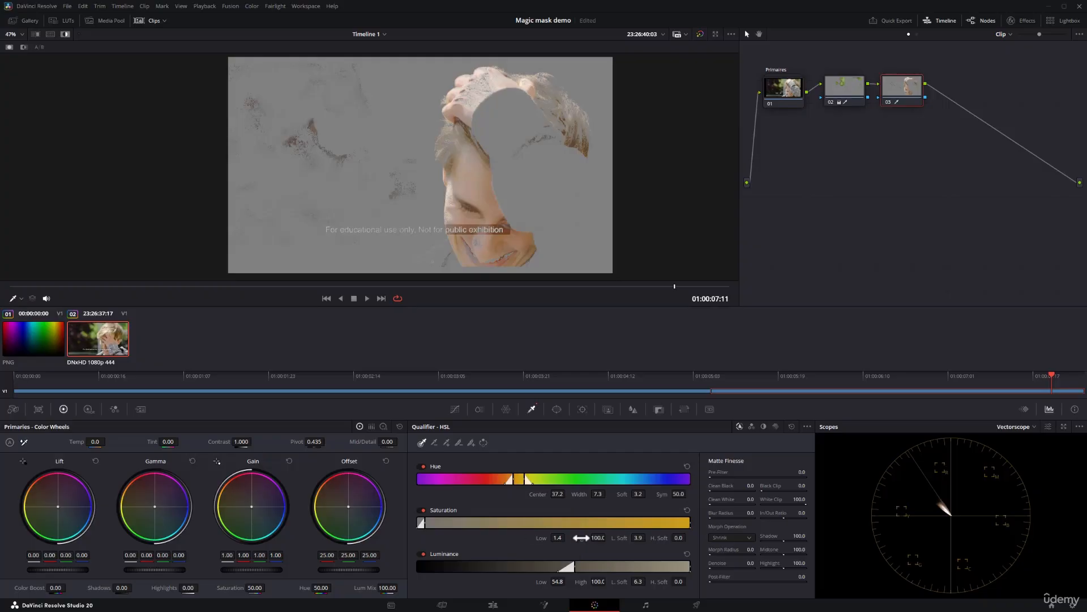
drag(608, 537, 568, 537)
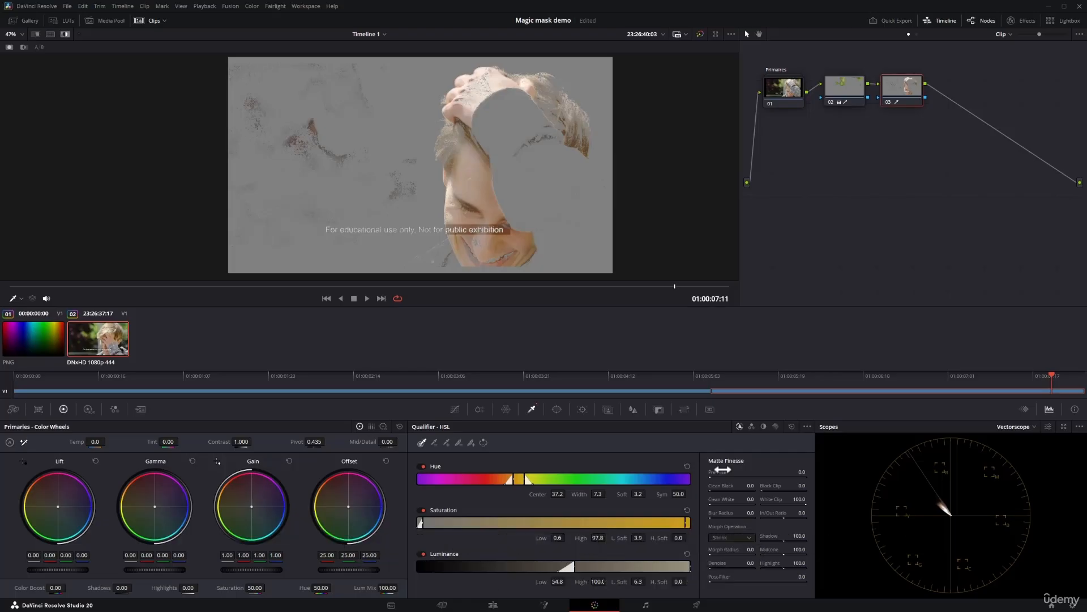
- Try a Matte Finesse Pre-Filter of 19.2 on the skin key, and return it to 0.0
mouse_move(722, 469)
mouse_down()
mouse_move(739, 469)
mouse_move(719, 475)
mouse_up()
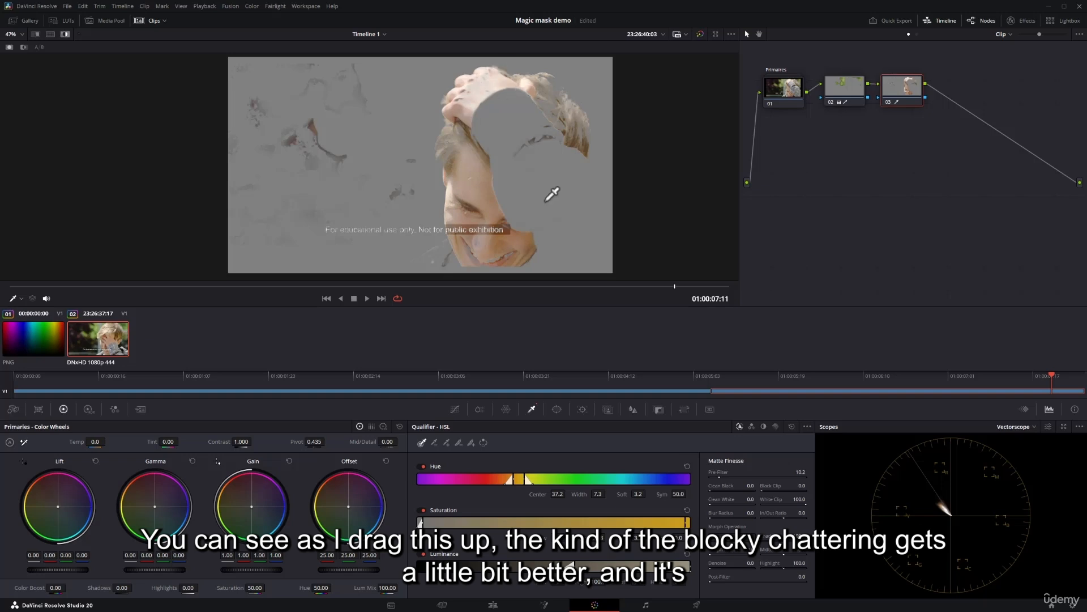
drag(719, 476, 710, 475)
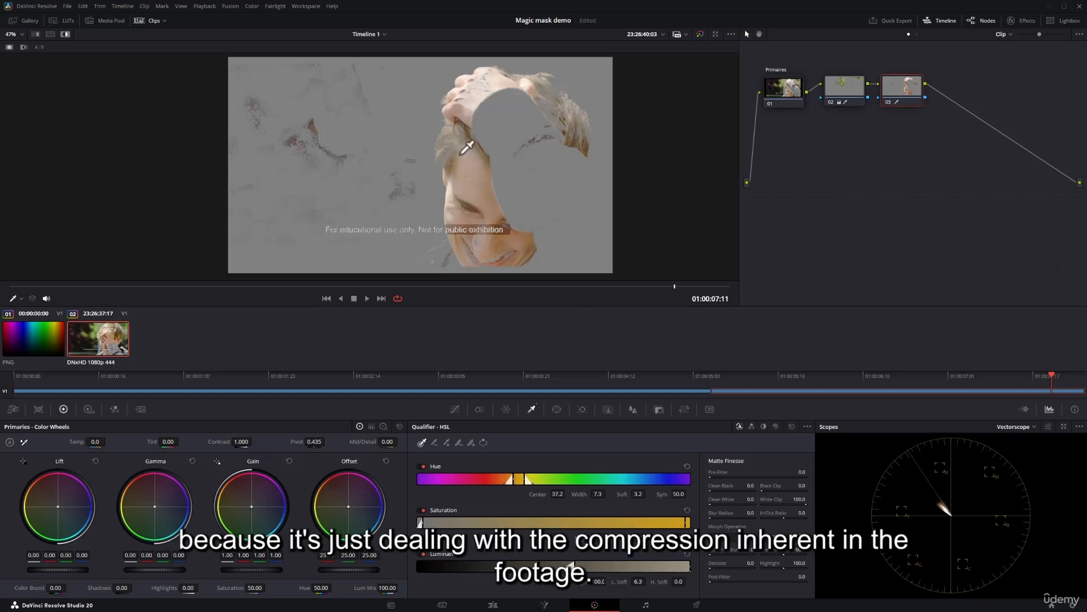
drag(709, 475, 710, 475)
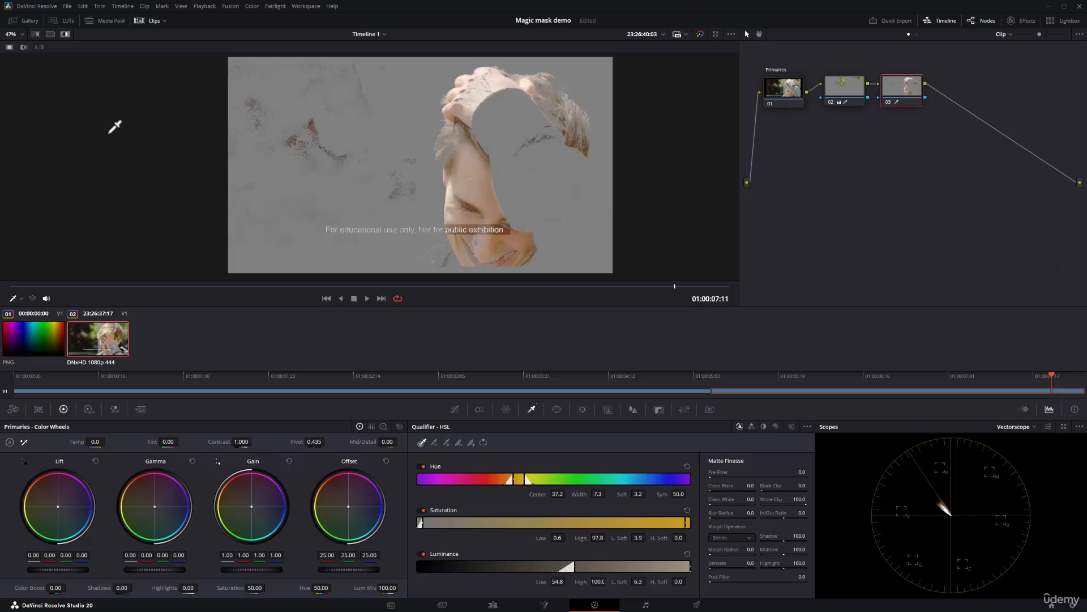
- Display the skin key as a black-and-white matte and set Clean Black to 18.5 to remove background specks
click(25, 47)
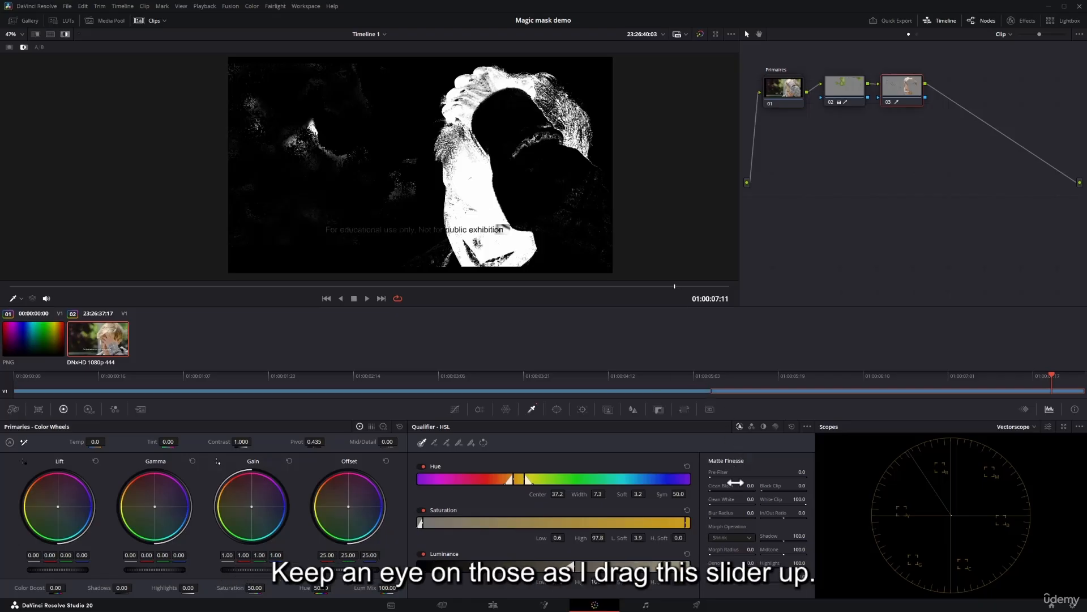
drag(735, 482, 765, 482)
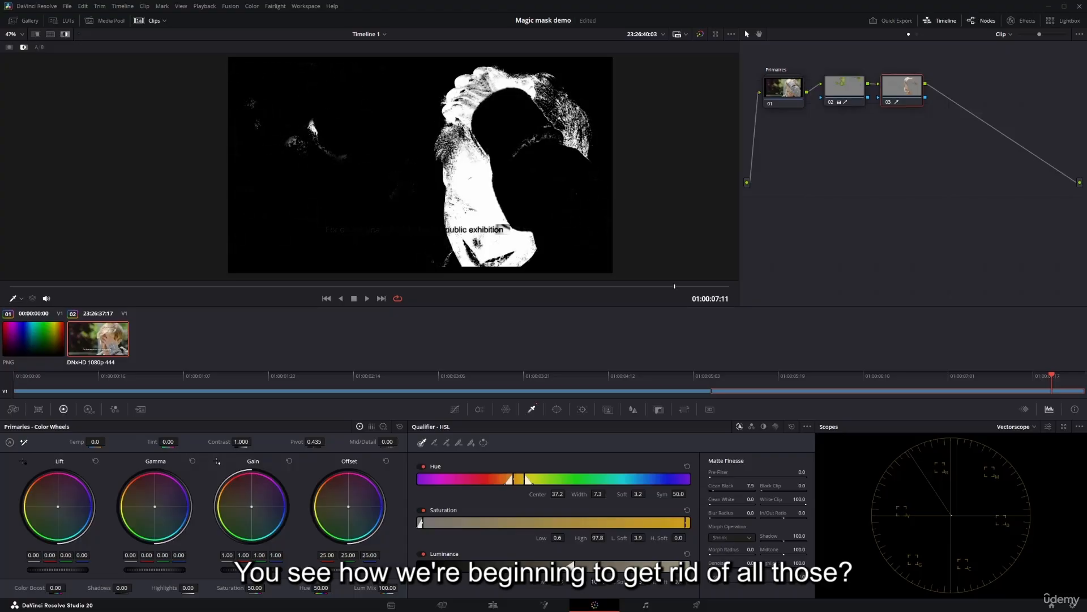
drag(777, 482, 733, 482)
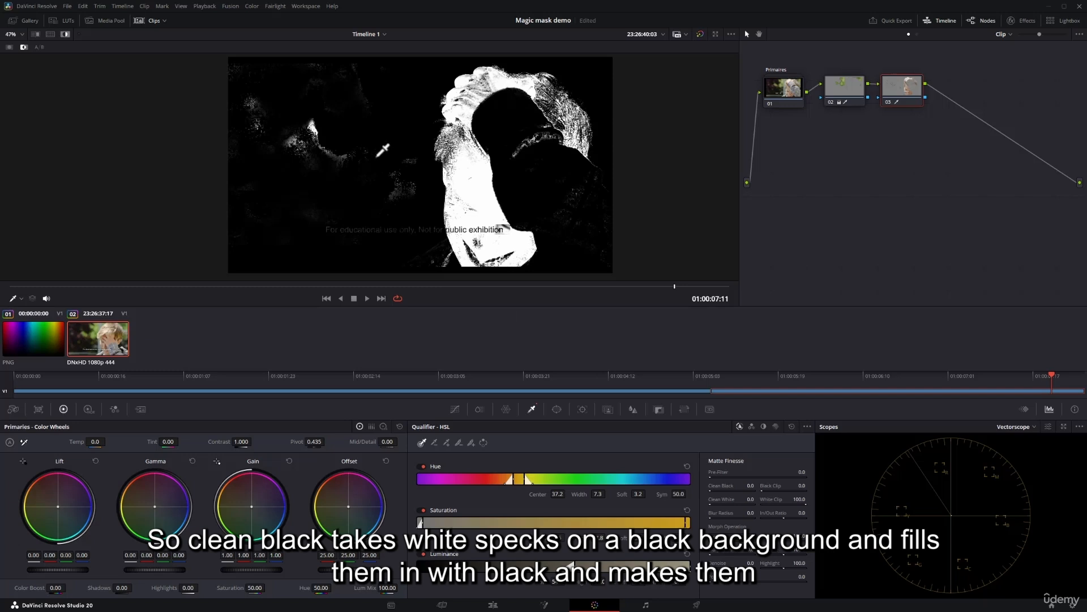
drag(736, 482, 814, 481)
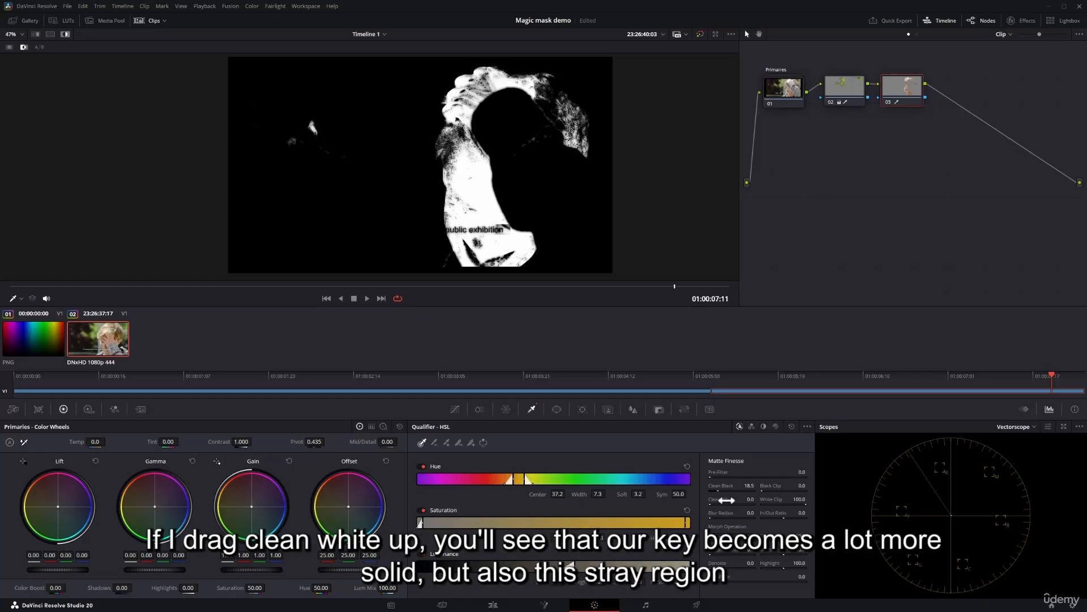
- Set the skin key's Matte Finesse Clean White to 18.6 to make the matte more solid
drag(727, 500, 750, 500)
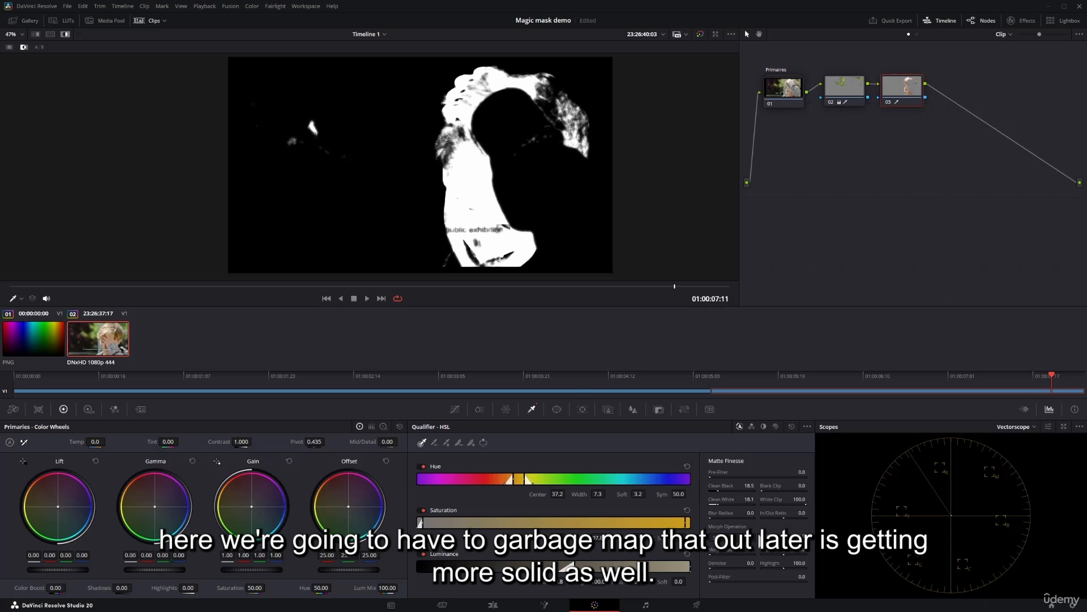
mouse_move(725, 500)
mouse_down()
mouse_move(699, 501)
mouse_move(719, 501)
mouse_up()
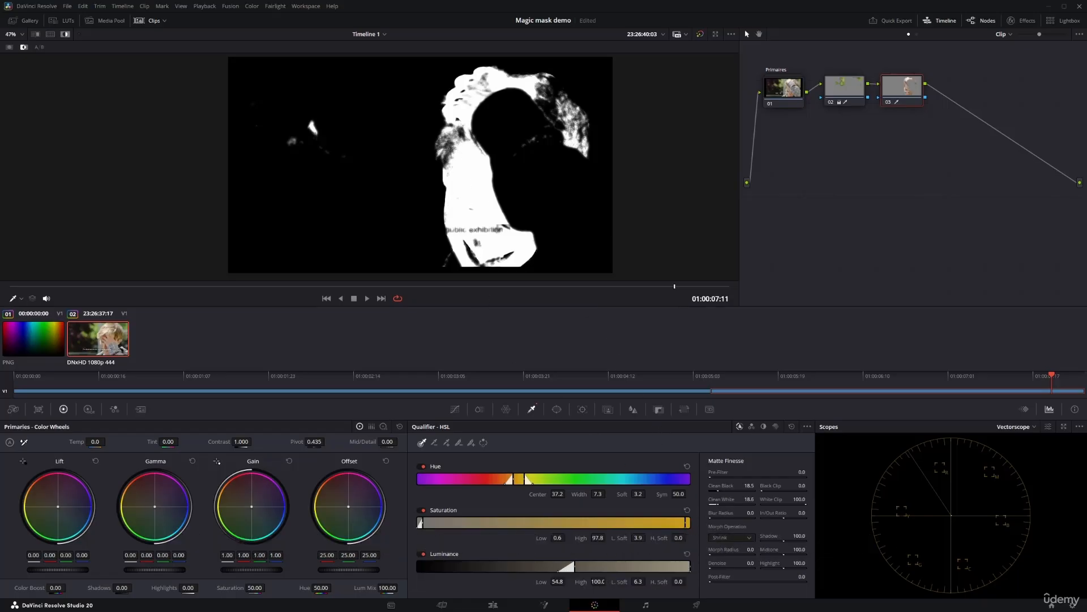
drag(718, 499, 754, 512)
- Tighten the matte's contrast by setting Black Clip to 4.6 and White Clip to 65.1
drag(770, 488, 781, 488)
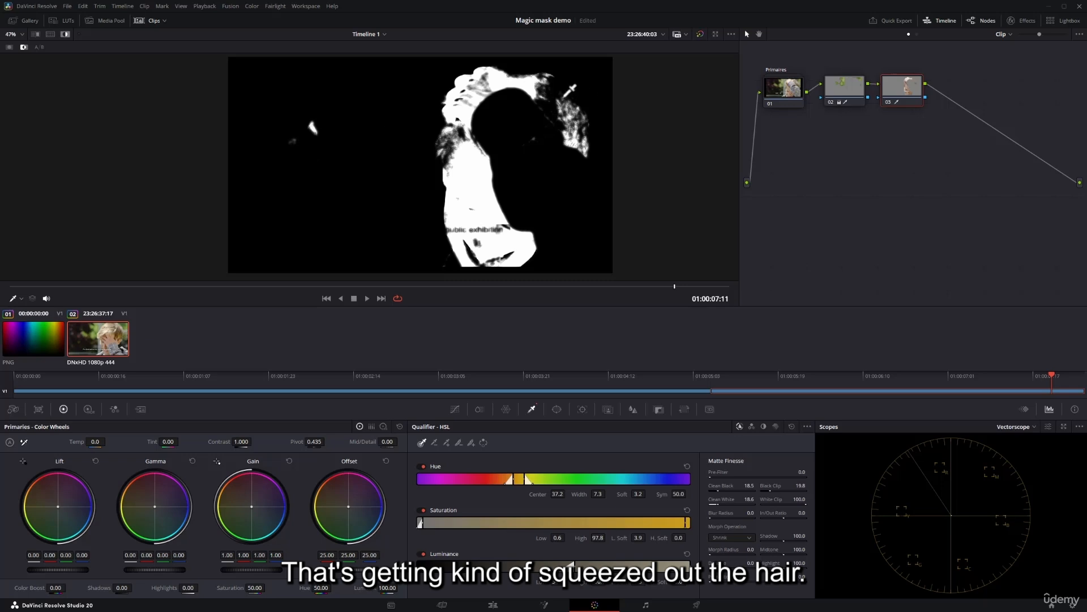
drag(769, 490, 760, 490)
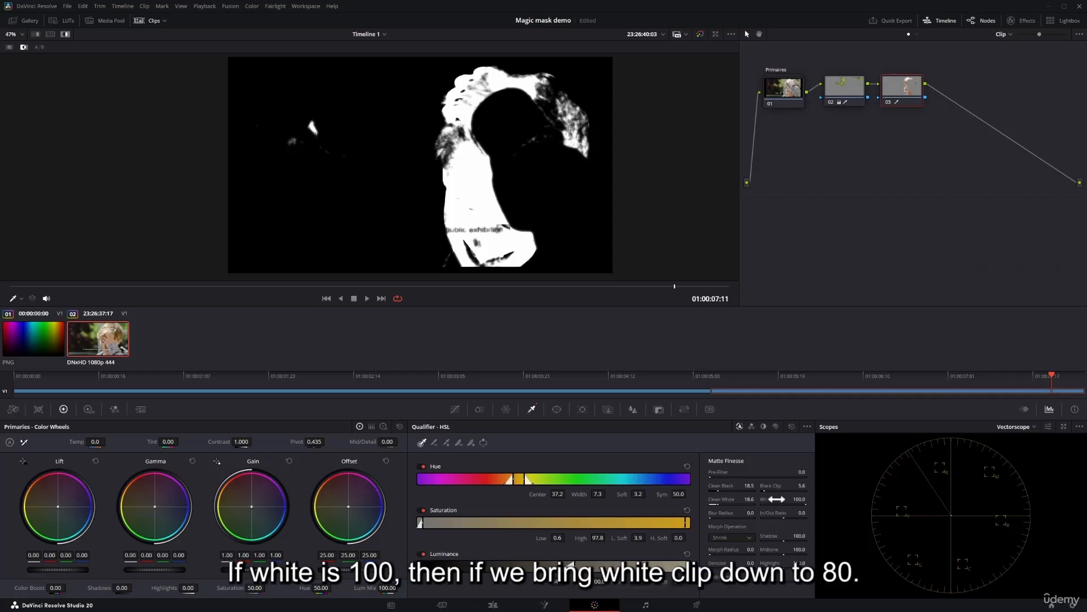
mouse_move(776, 499)
mouse_down()
mouse_move(752, 499)
mouse_move(806, 500)
mouse_move(795, 500)
mouse_up()
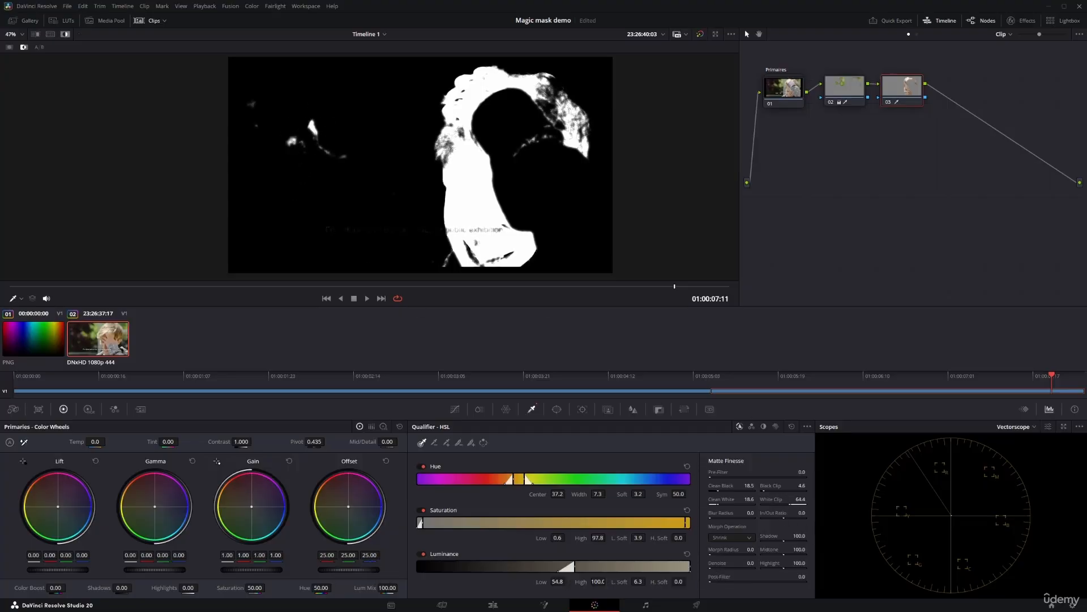
drag(795, 500, 797, 500)
- Play the clip to check the black-and-white skin matte for chatter and noise
key(space)
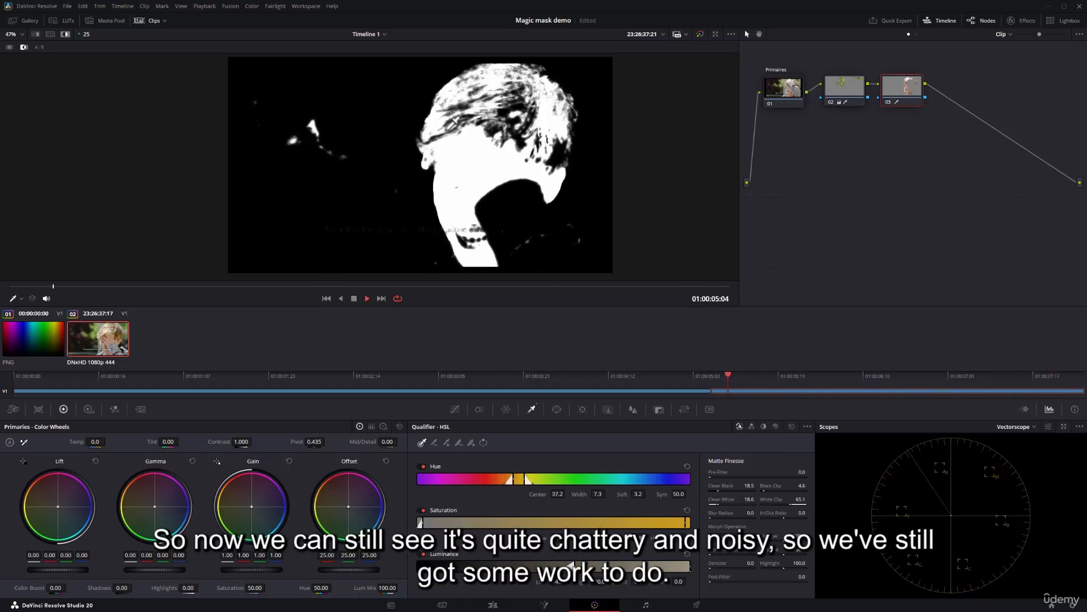
key(space)
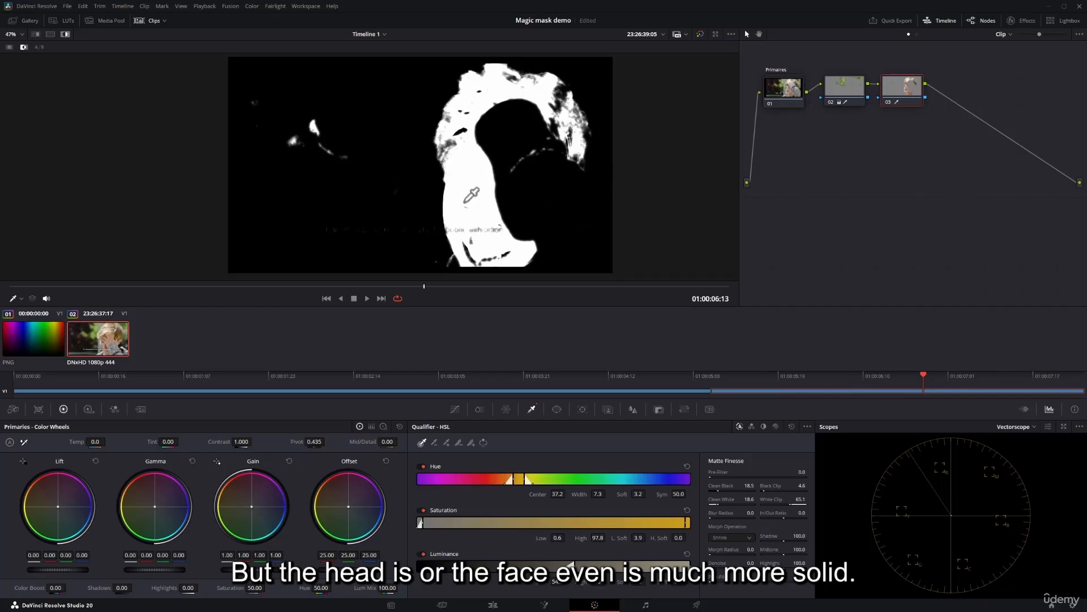
key(space)
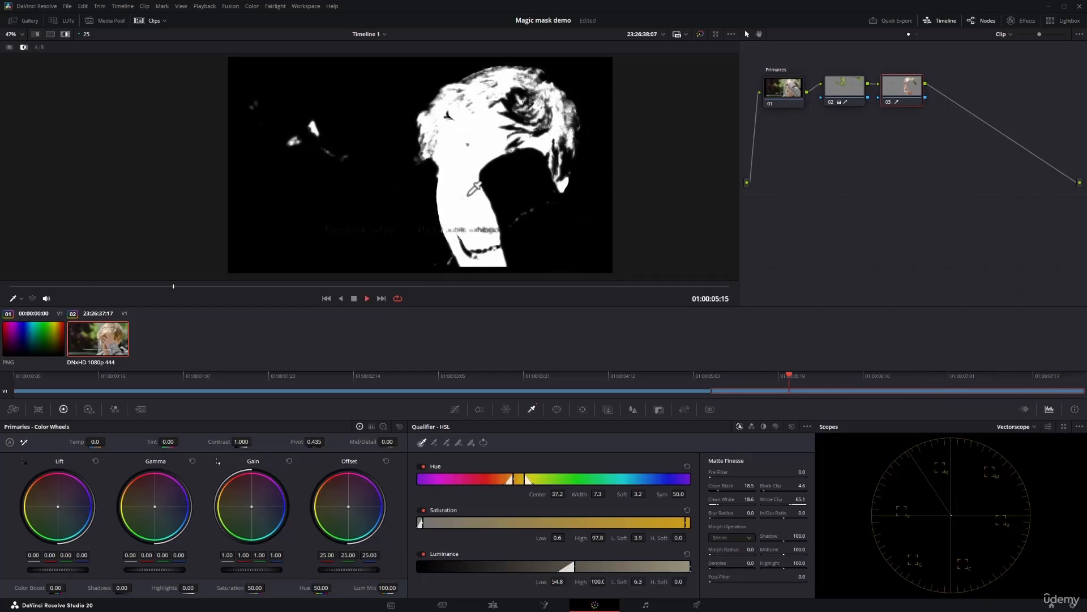
key(space)
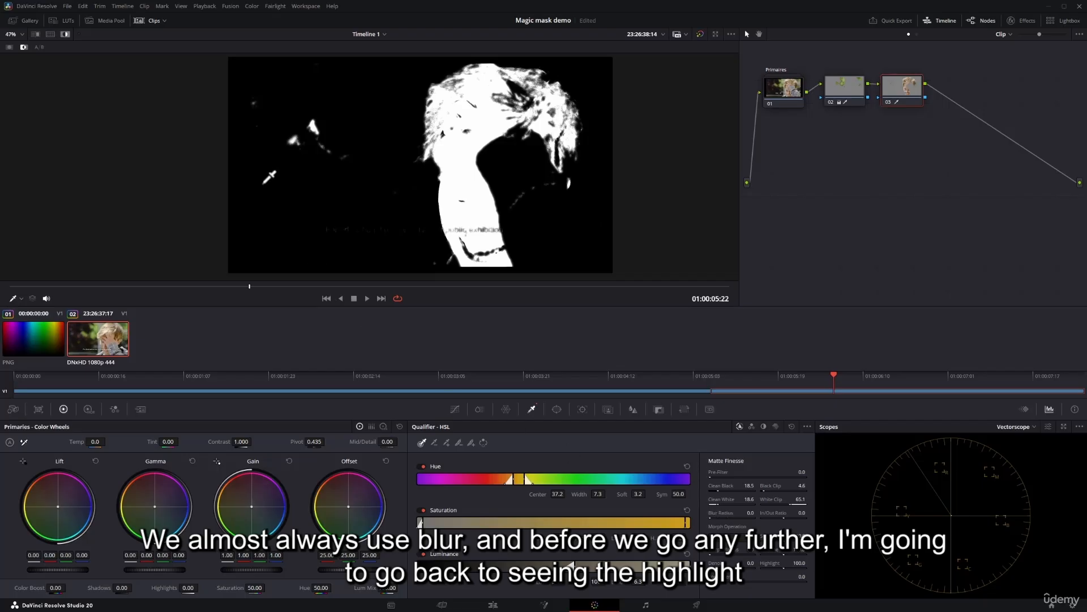
- Switch the viewer back to the normal highlight display and soften the skin key with a Blur Radius of about 58
click(9, 48)
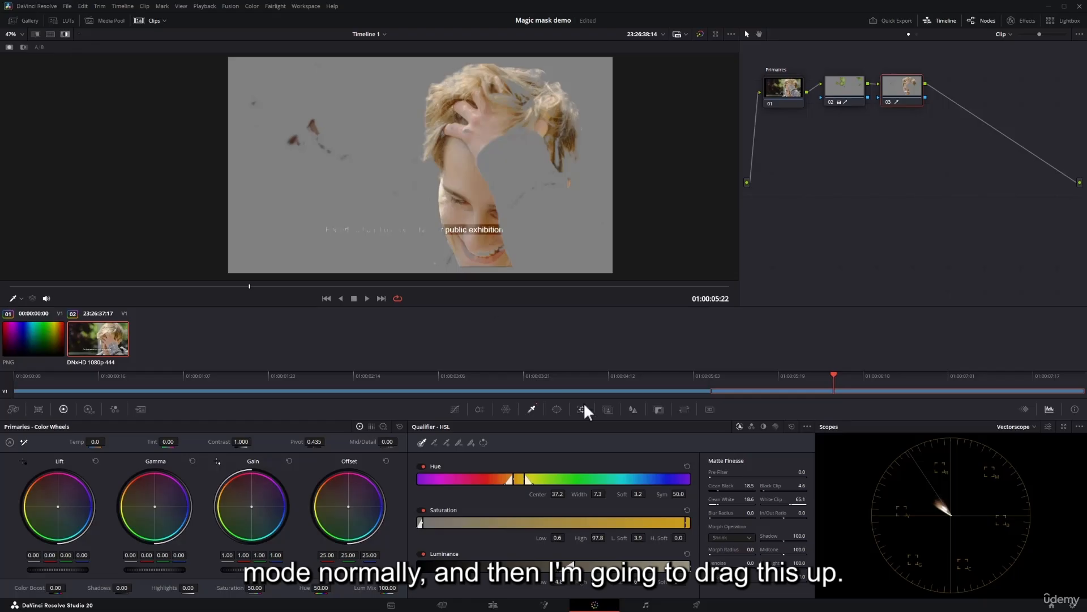
drag(725, 513, 727, 471)
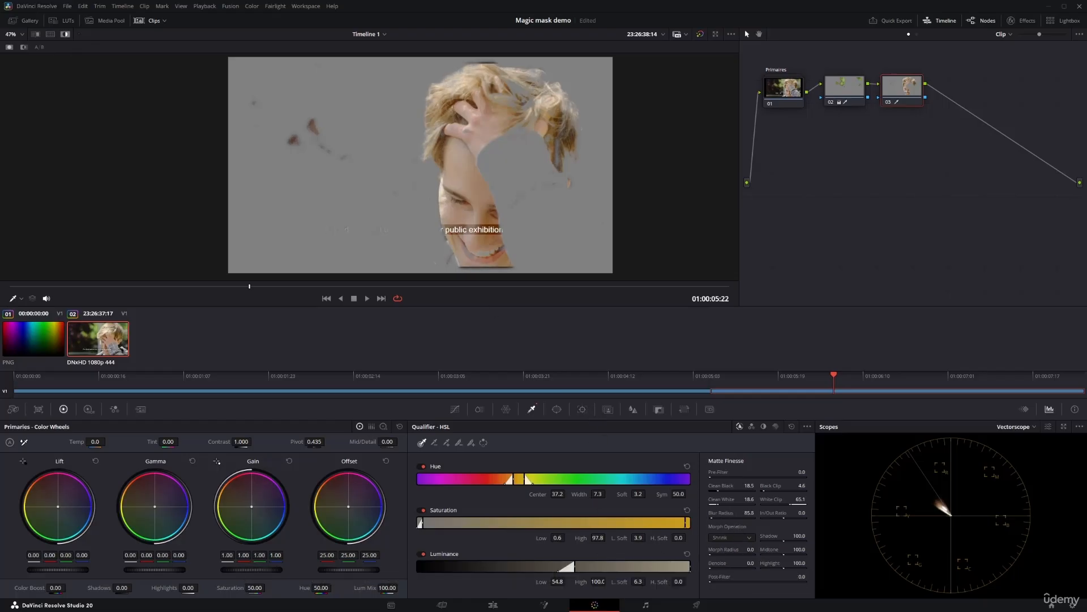
drag(722, 512, 735, 512)
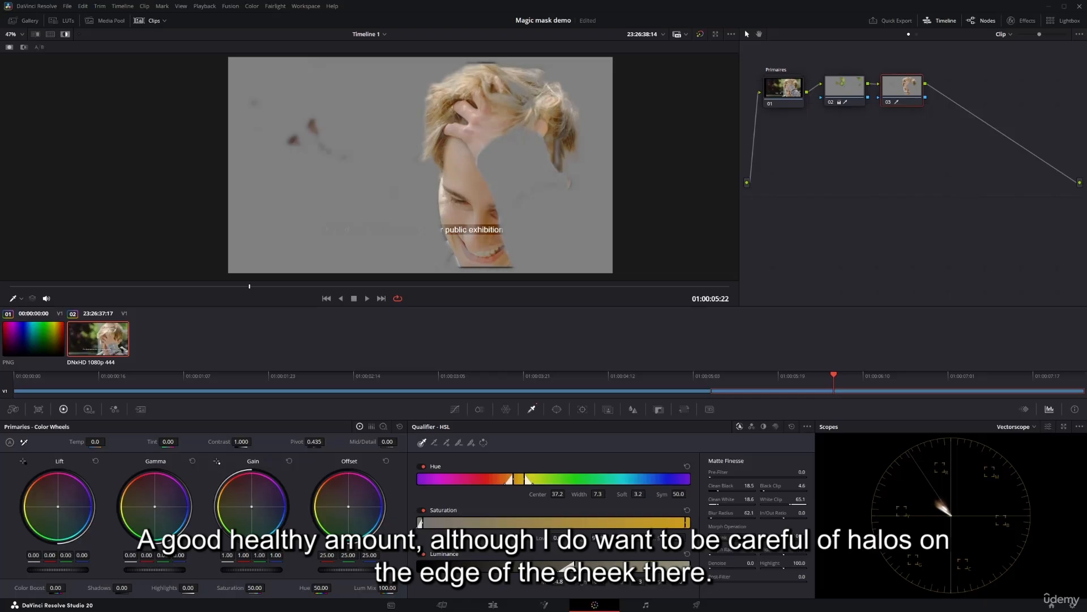
scroll(453, 210, up, 5)
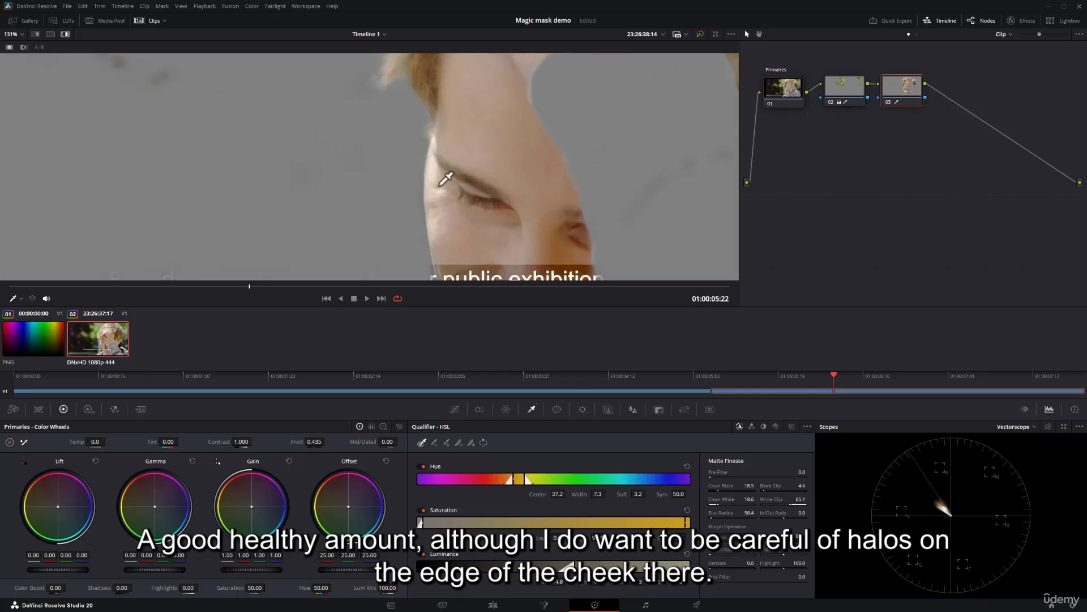
scroll(445, 178, up, 3)
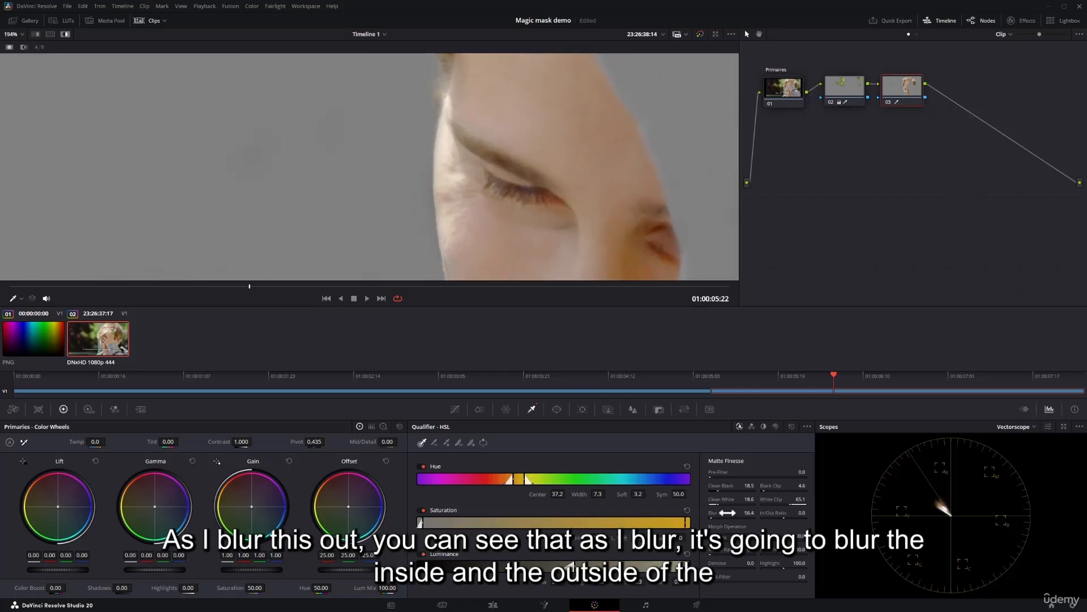
- Try a Blur Radius of about 104 on the cheek edge, reset it, and raise it to 67.4
mouse_move(721, 513)
mouse_down()
mouse_move(696, 512)
mouse_move(742, 513)
mouse_move(730, 512)
mouse_up()
drag(721, 512, 743, 513)
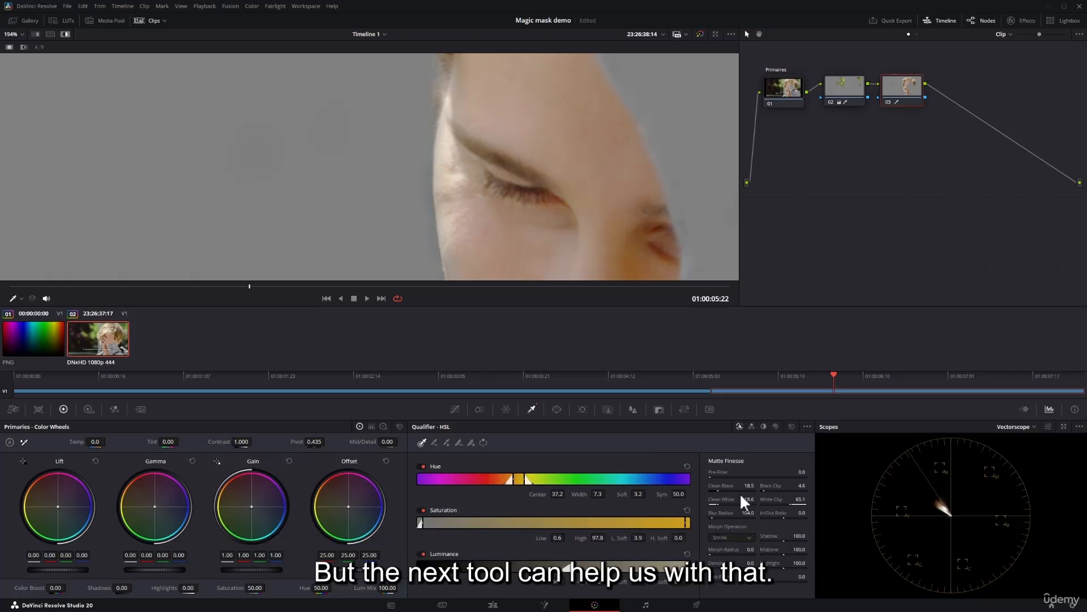
double_click(731, 514)
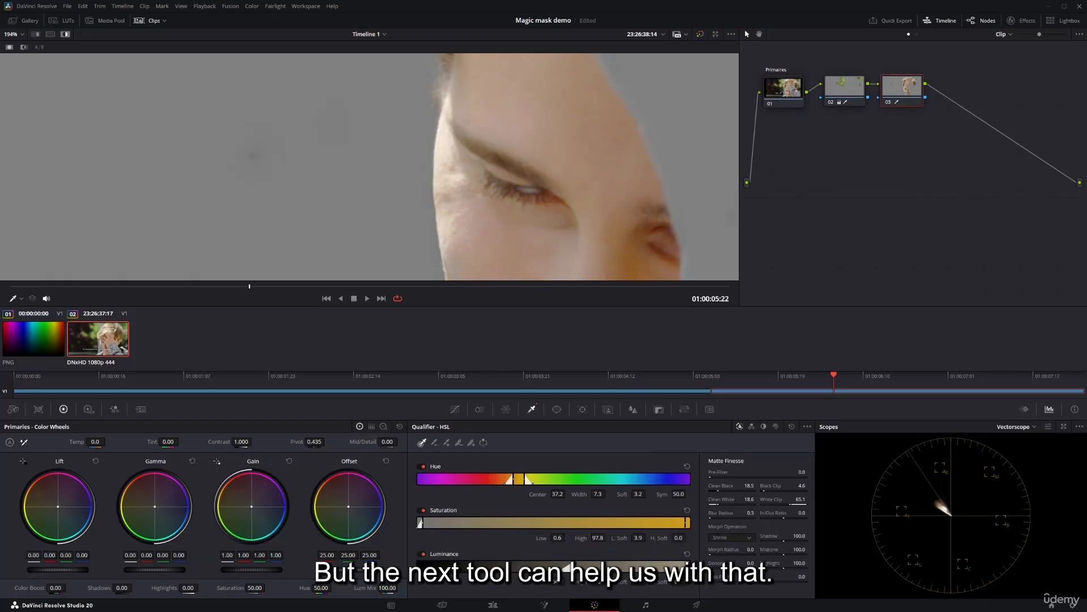
drag(732, 513, 750, 514)
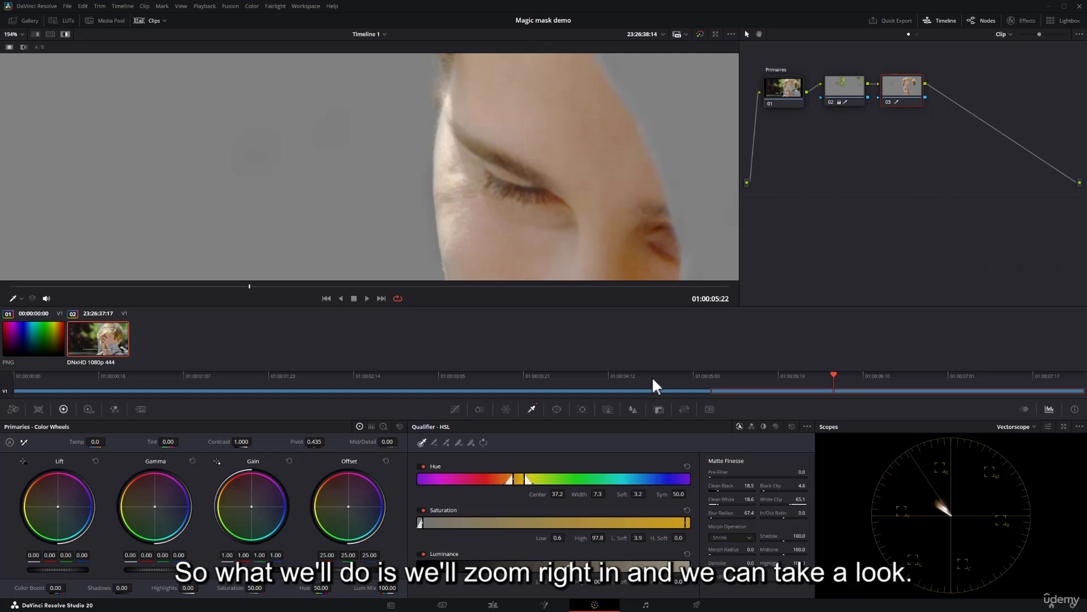
- Try a Blur Radius of 191.5 with an In/Out Ratio of -49.4 to see how the halo on the face edge responds
scroll(444, 219, up, 6)
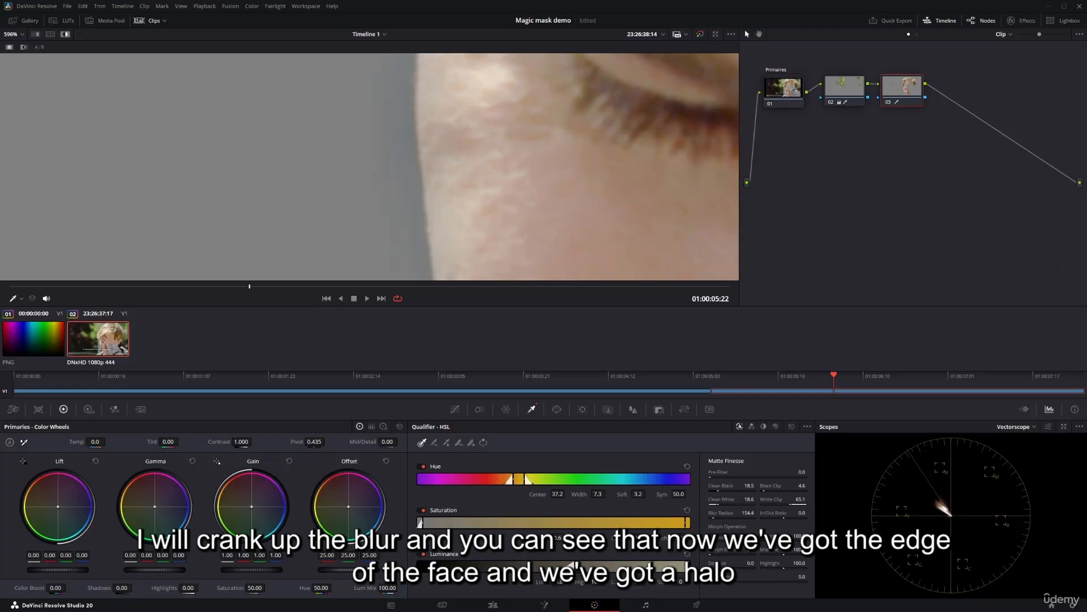
drag(707, 515, 709, 516)
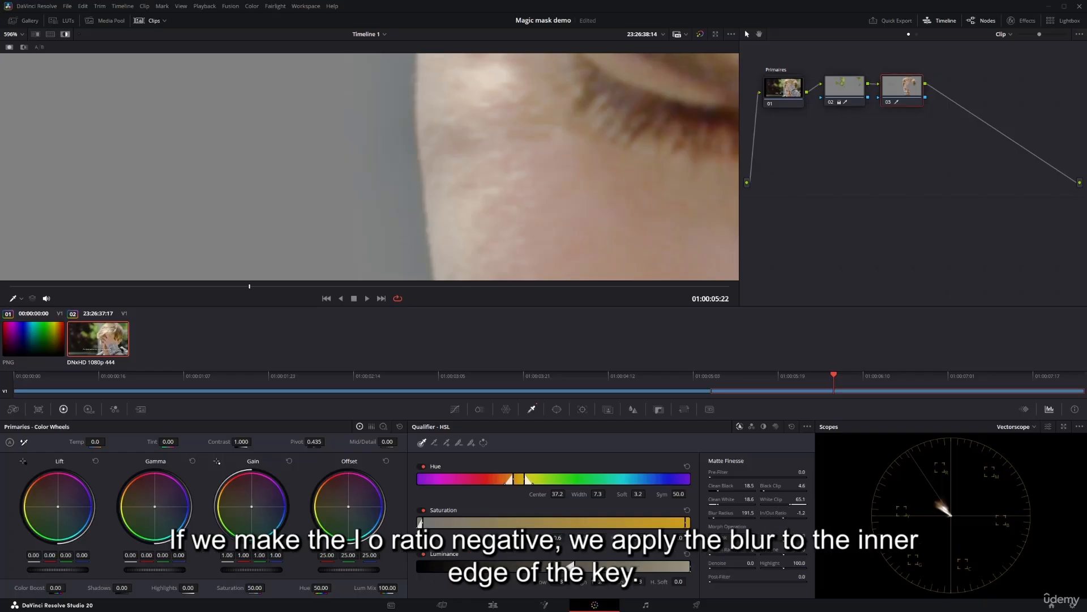
mouse_move(799, 513)
mouse_down()
mouse_move(774, 513)
mouse_move(810, 512)
mouse_move(784, 512)
mouse_up()
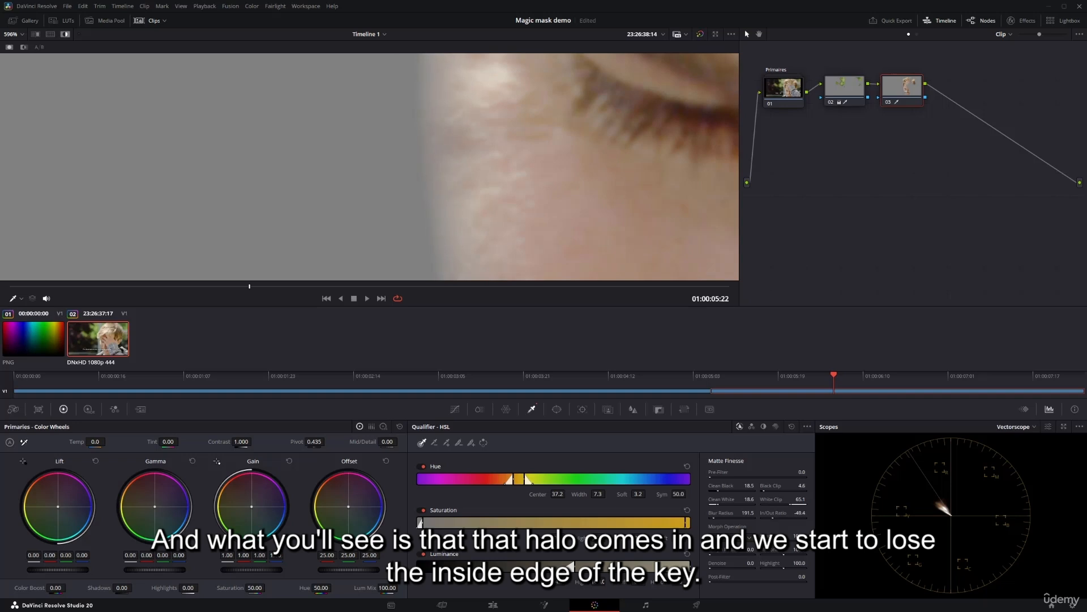
drag(799, 513, 798, 512)
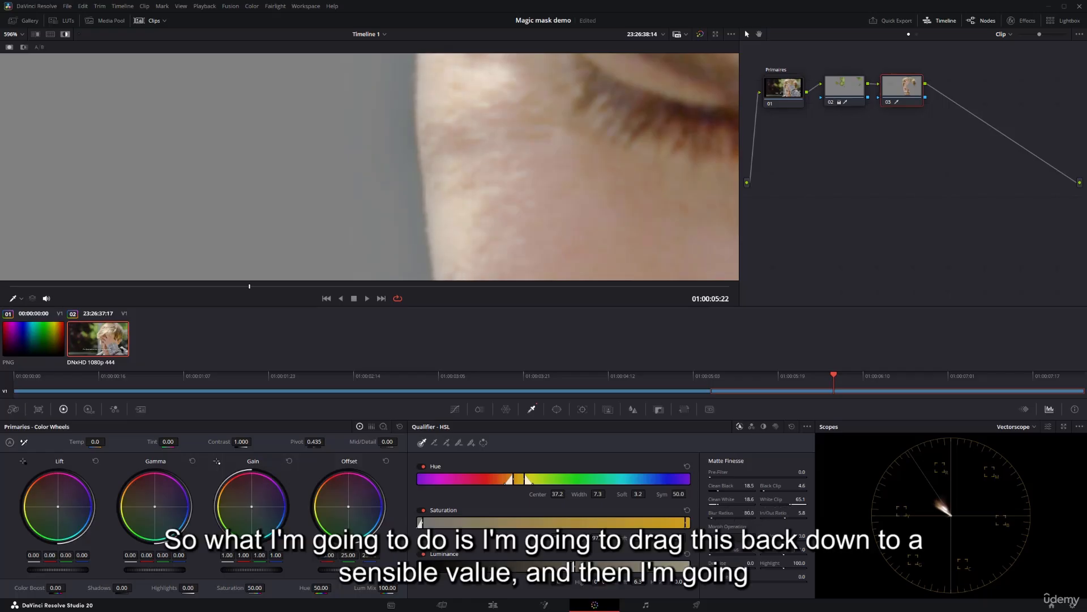
- Remove the halo around the face edge by setting Blur Radius to 77.4 and In/Out Ratio to -42.3
drag(730, 513, 726, 514)
drag(775, 513, 759, 513)
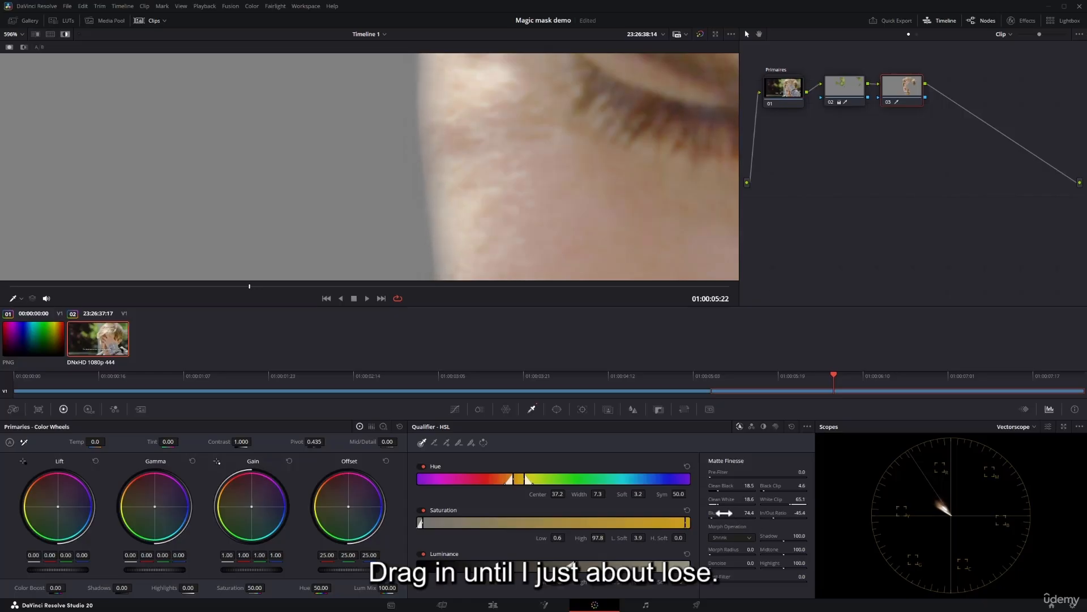
drag(721, 513, 728, 513)
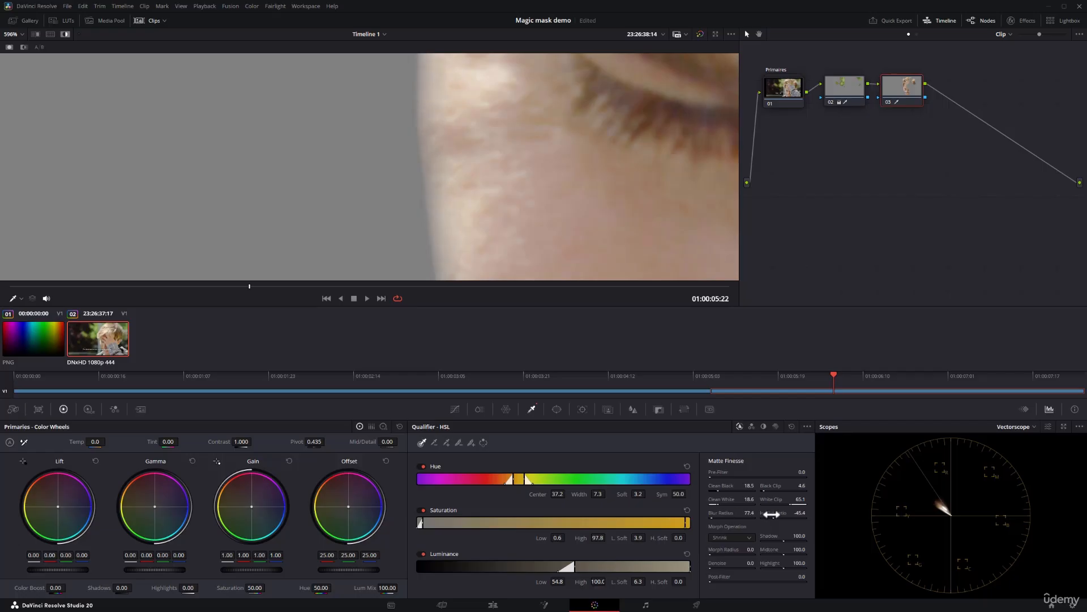
drag(766, 513, 767, 513)
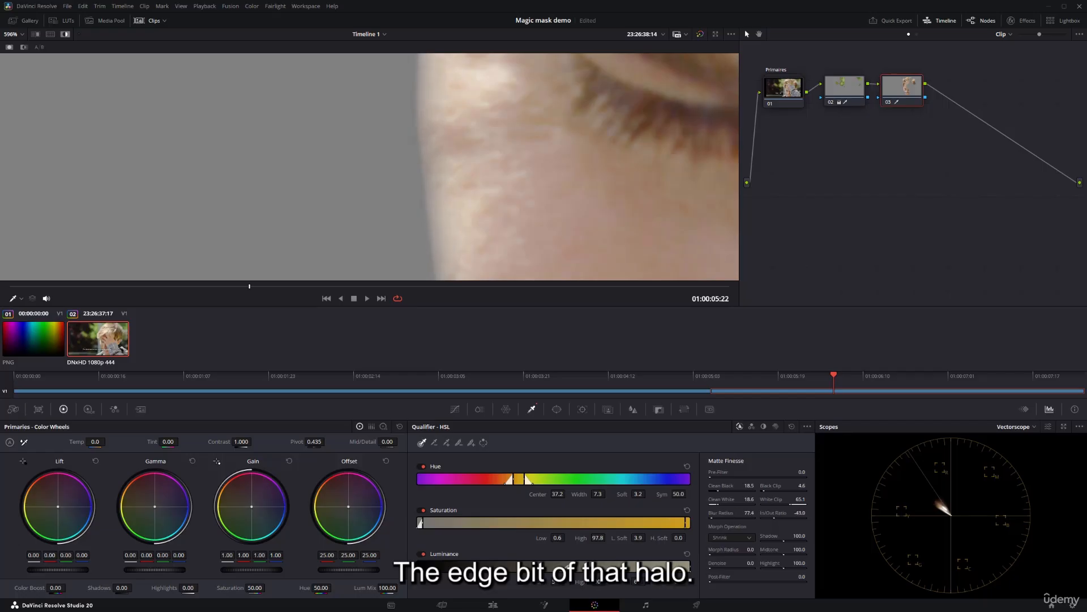
- Examine the highlighted skin key for small gaps across the hand, hair, nose, teeth and lips
scroll(514, 153, down, 8)
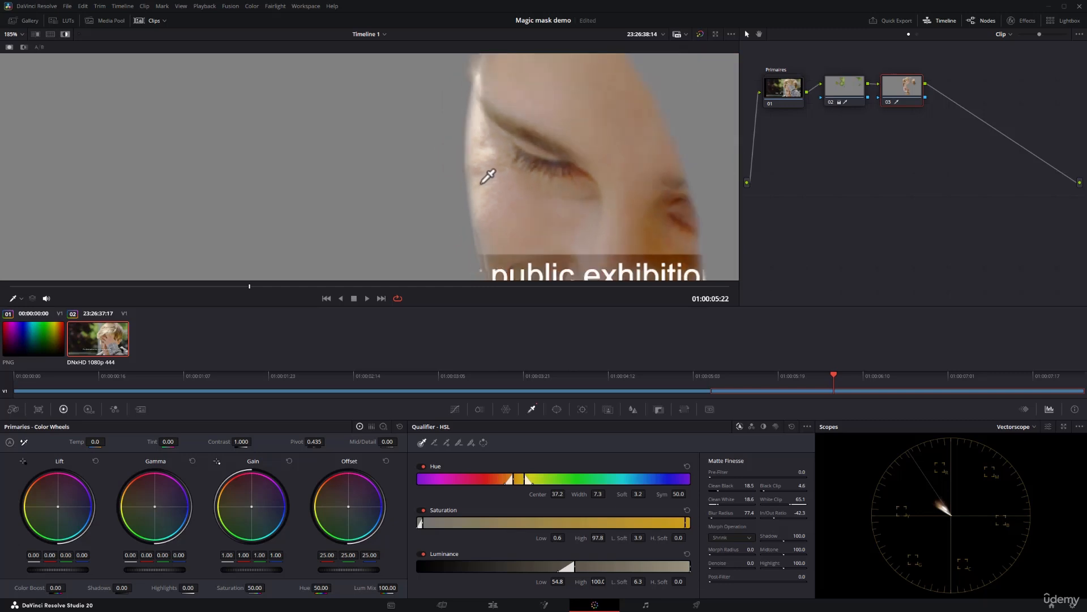
scroll(503, 160, down, 4)
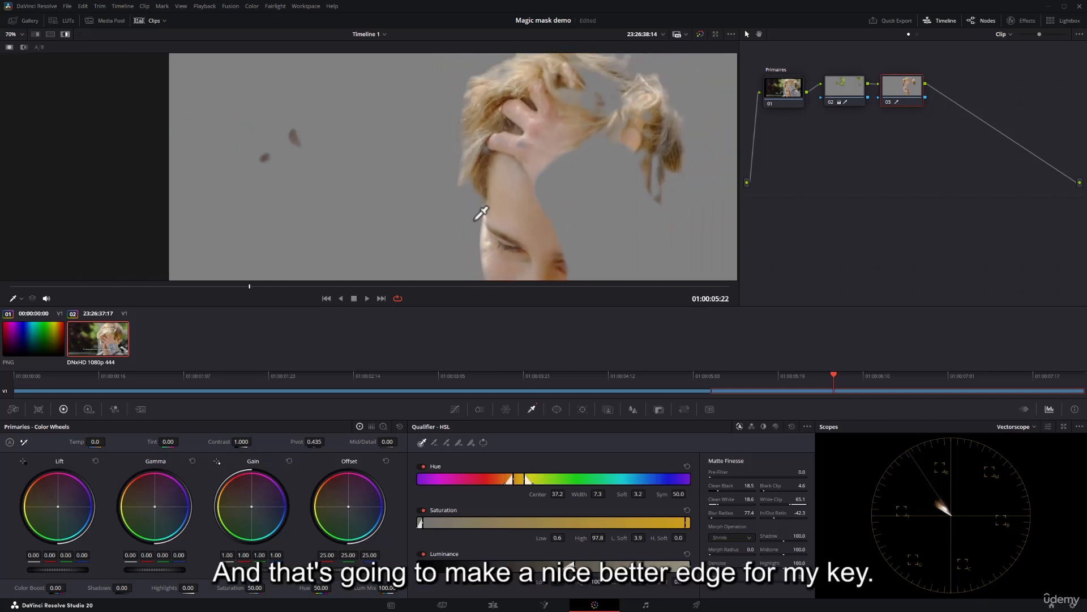
drag(508, 222, 522, 161)
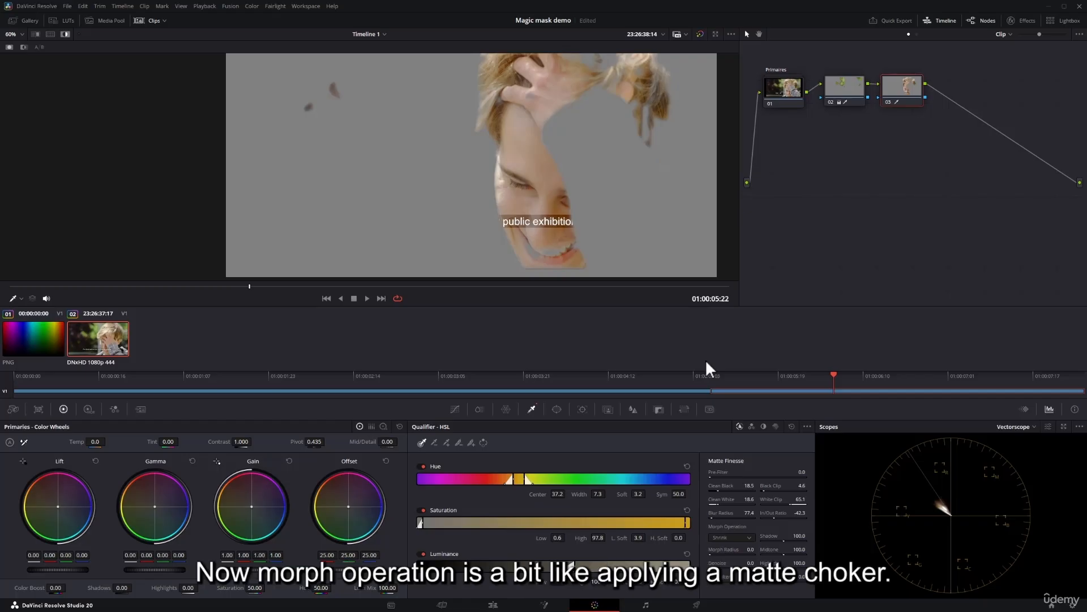
drag(621, 158, 597, 204)
scroll(598, 204, up, 1)
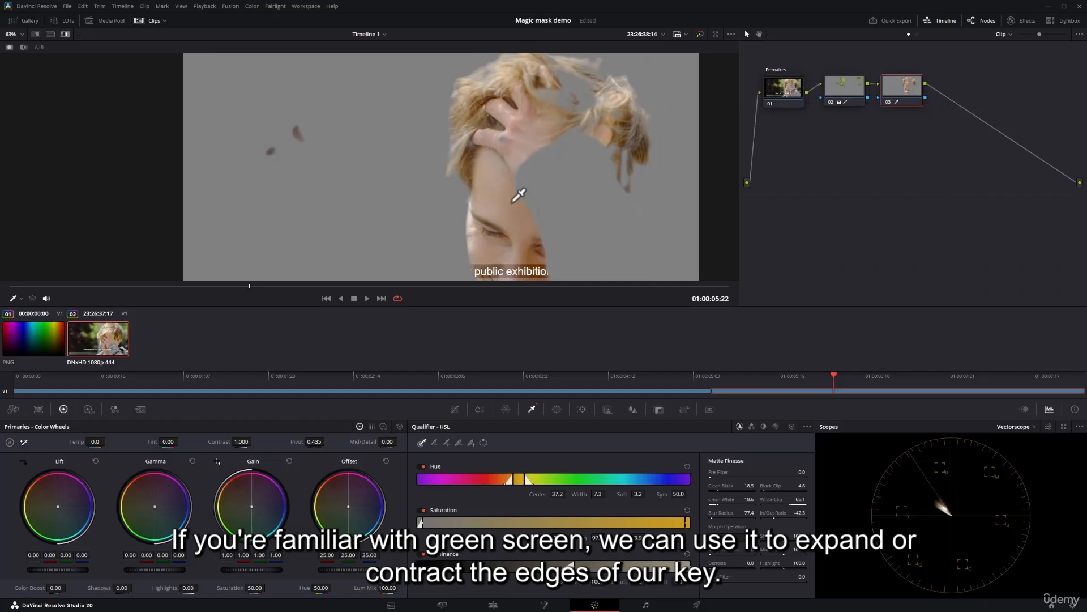
scroll(494, 135, up, 4)
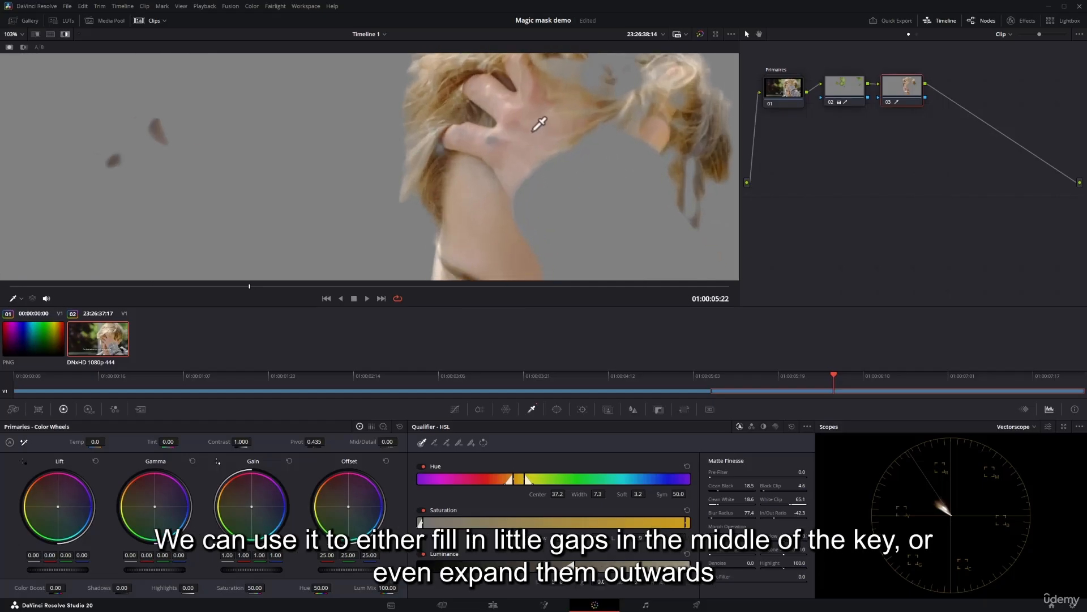
scroll(496, 135, down, 1)
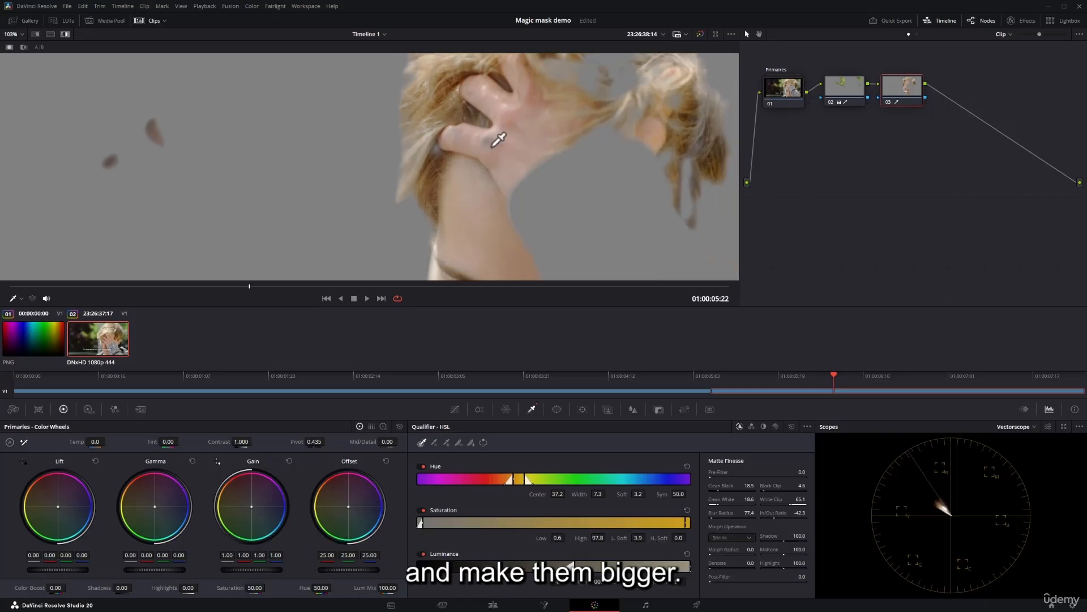
scroll(596, 246, down, 1)
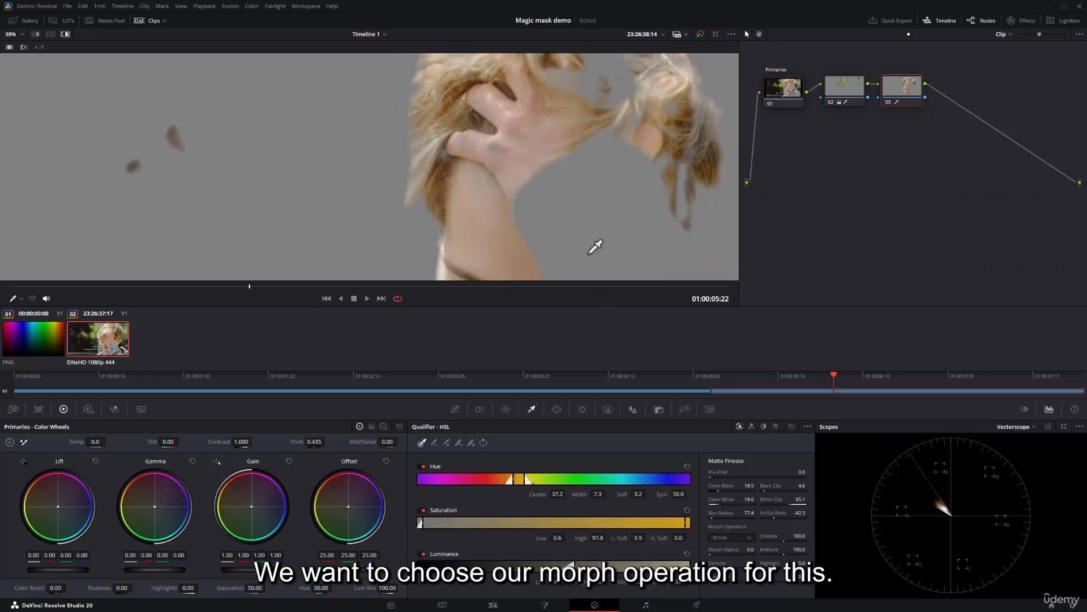
scroll(586, 223, down, 3)
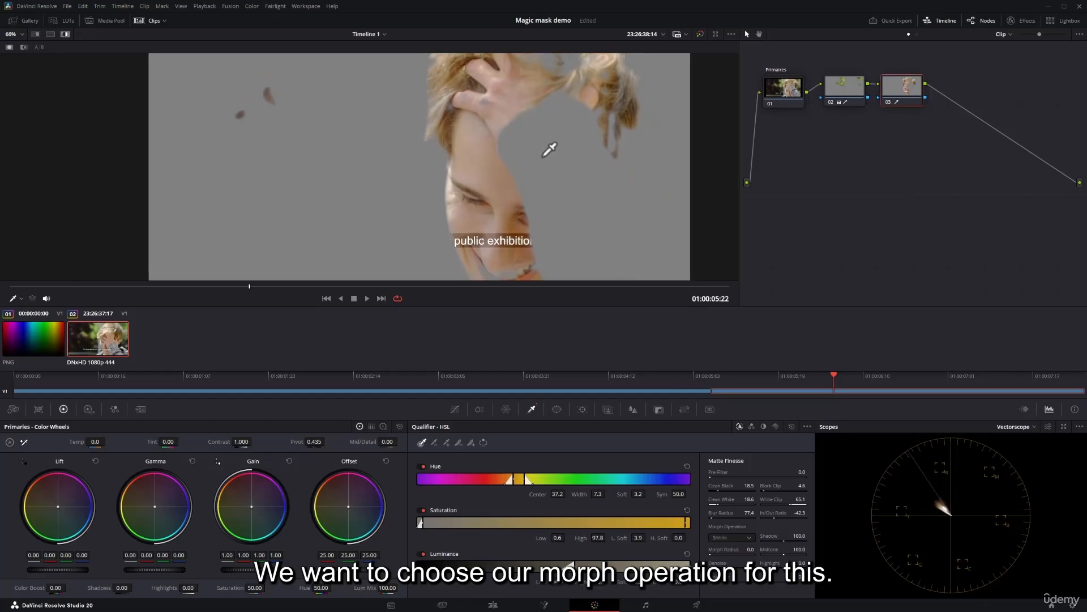
drag(543, 157, 540, 185)
drag(534, 56, 539, 74)
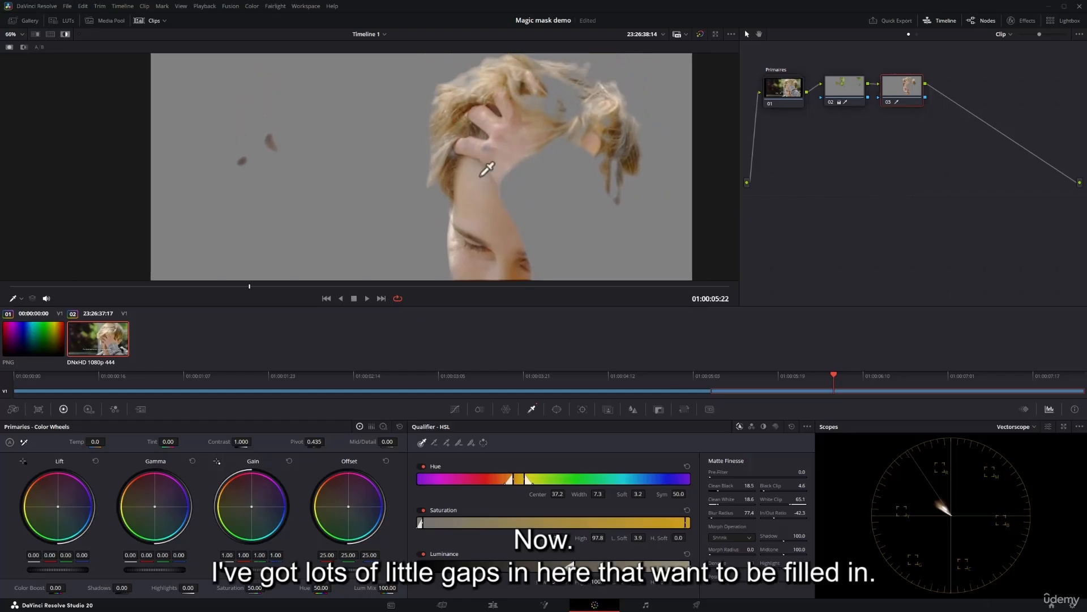
scroll(492, 198, up, 10)
drag(507, 181, 508, 88)
drag(500, 239, 511, 159)
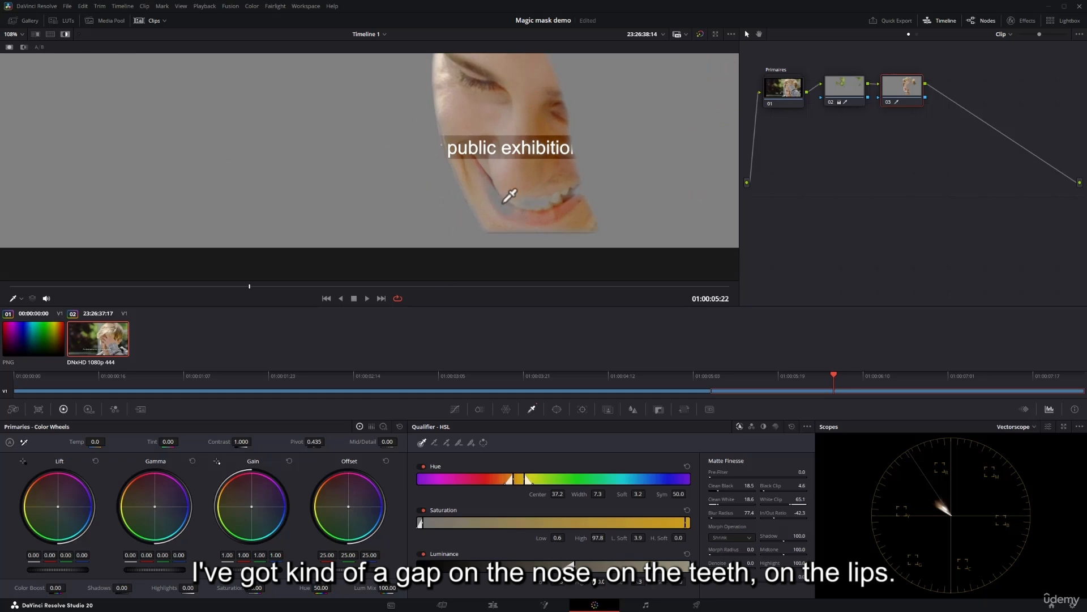
drag(510, 195, 521, 152)
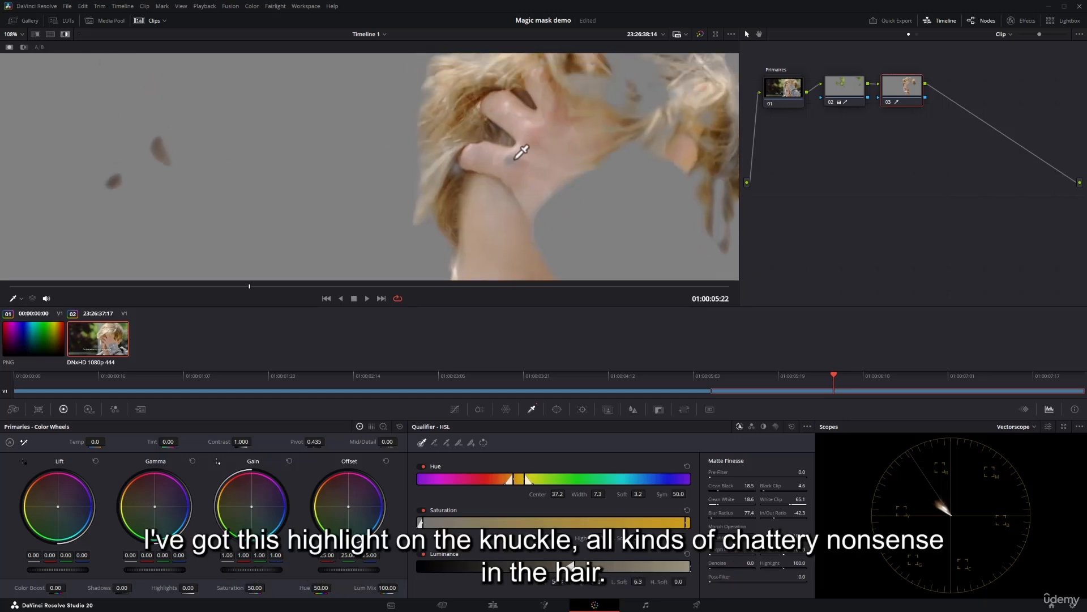
- Fill the gaps in the skin key by setting Morph Operation to Closing with a Morph Radius of 55.2
drag(700, 108, 531, 135)
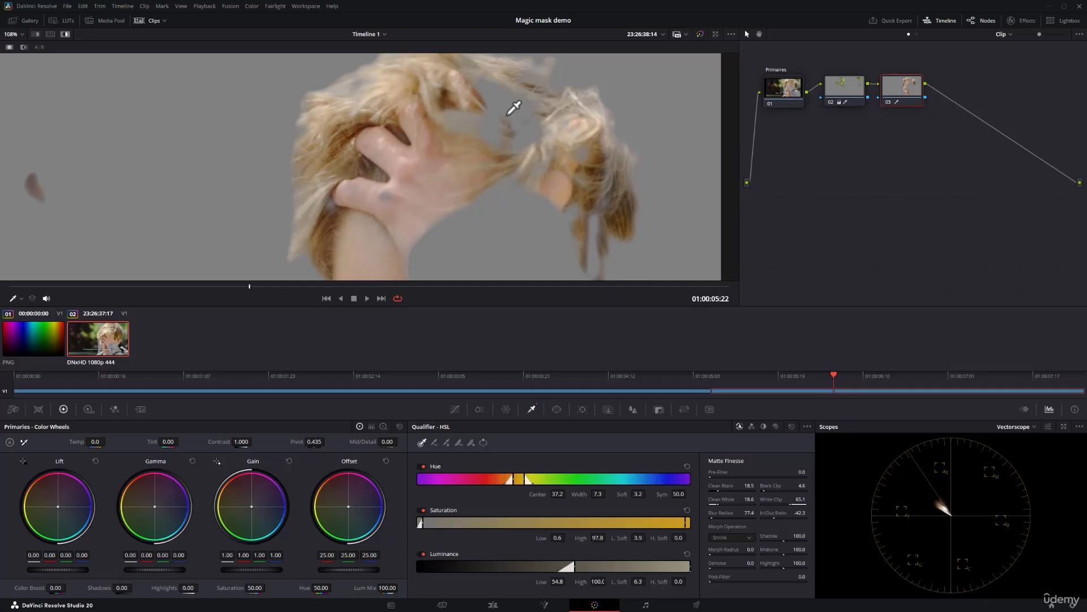
drag(472, 152, 468, 117)
scroll(469, 117, down, 1)
scroll(467, 172, down, 1)
drag(475, 232, 480, 162)
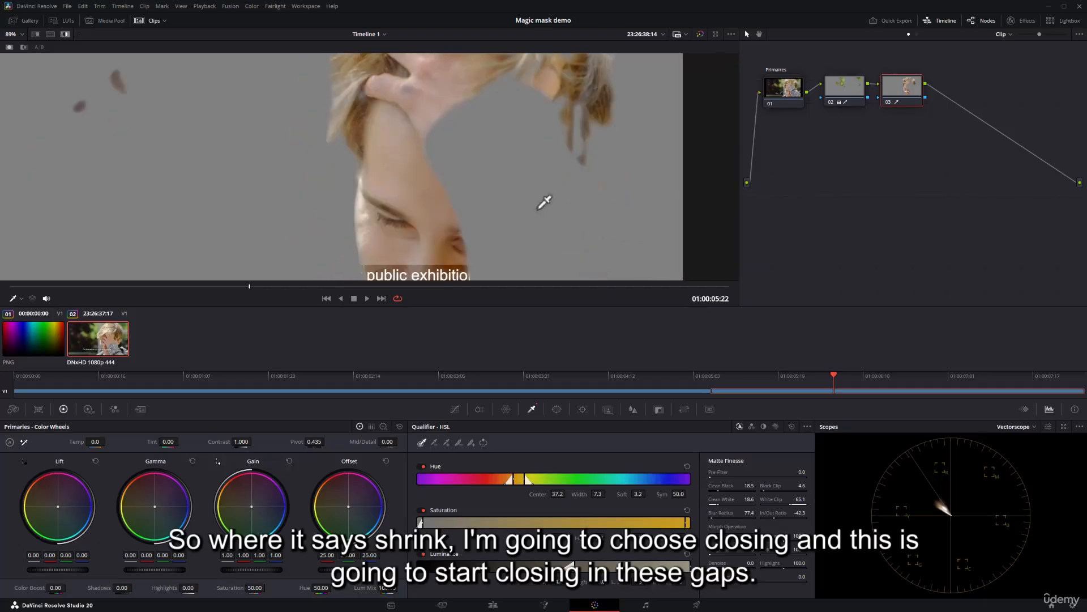
click(746, 550)
drag(513, 173, 498, 134)
scroll(437, 107, down, 1)
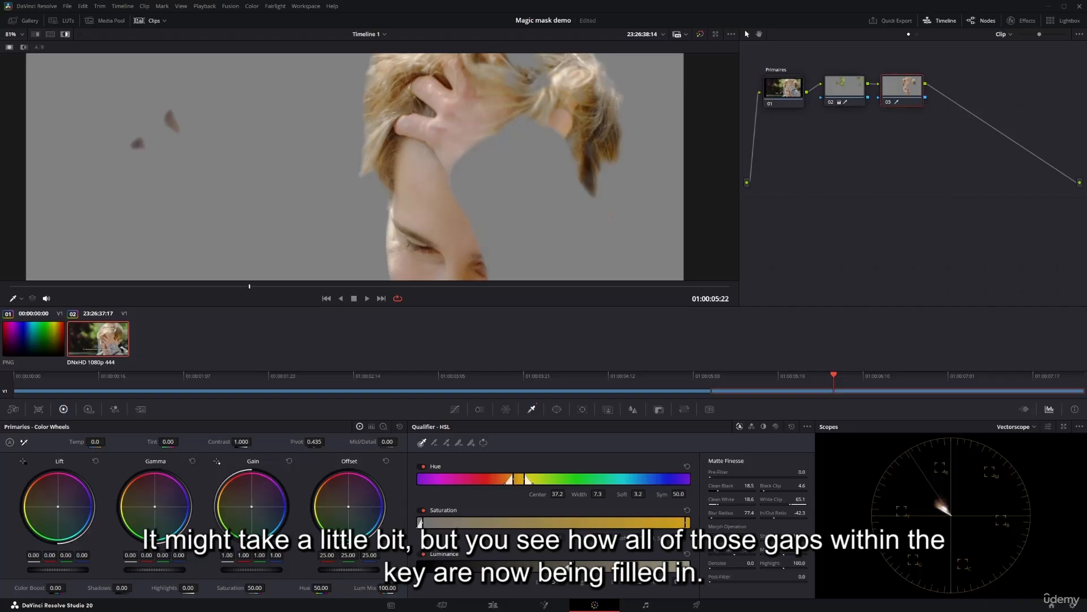
scroll(543, 218, down, 2)
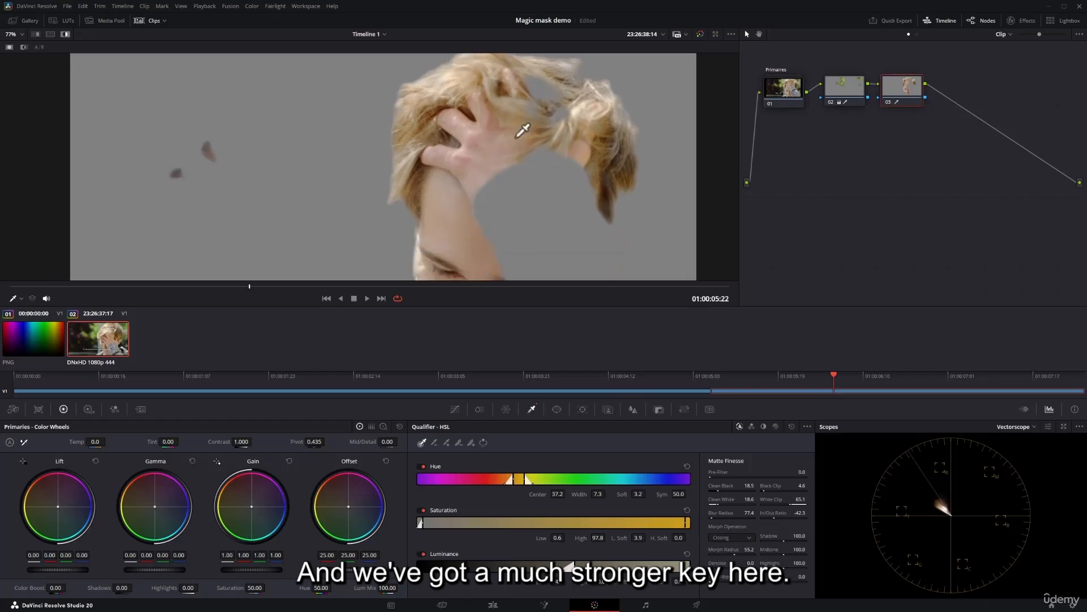
- Compare the highlighted key with the original image around the hand and hair to check for missing strands
drag(497, 202, 448, 270)
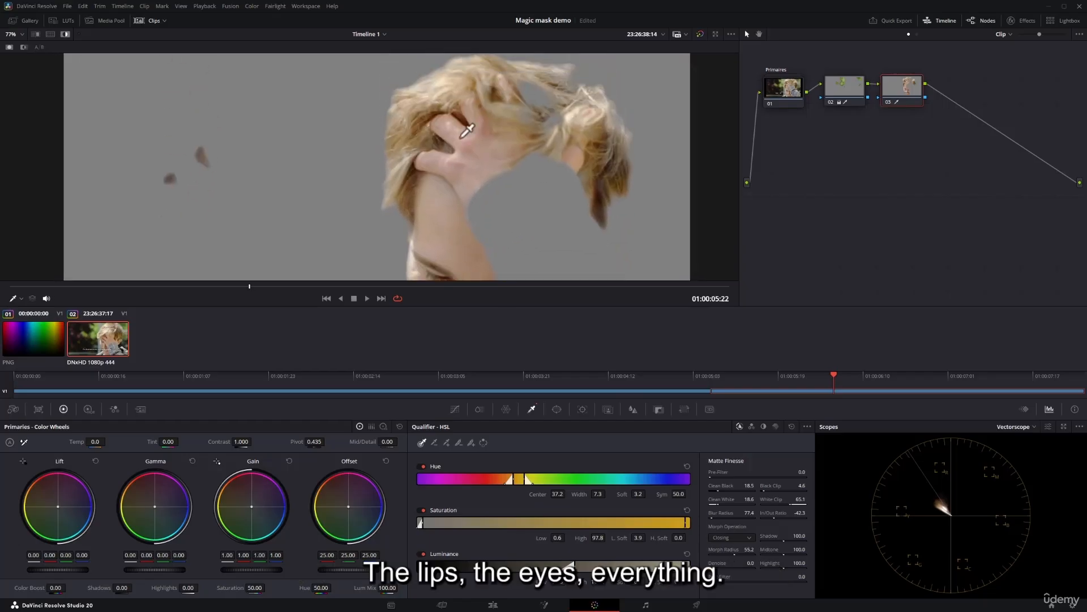
drag(499, 151, 476, 138)
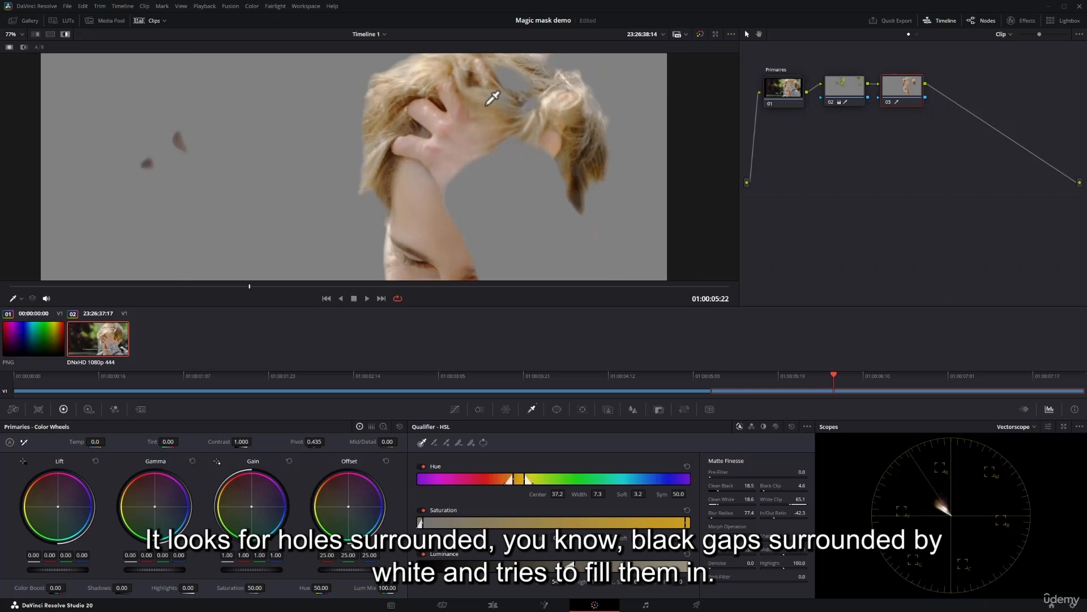
drag(492, 97, 510, 110)
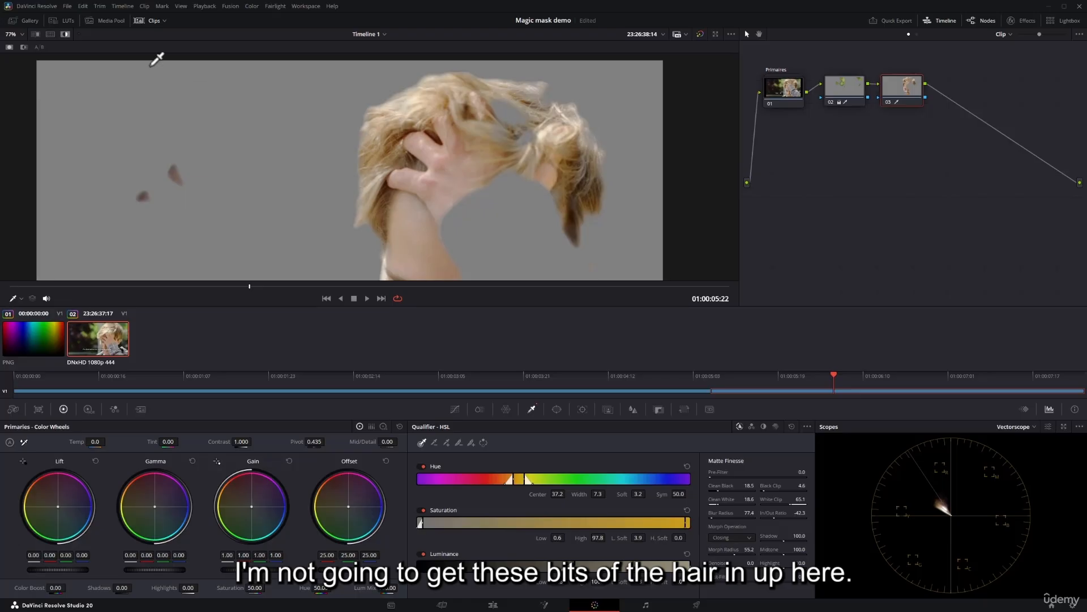
click(65, 34)
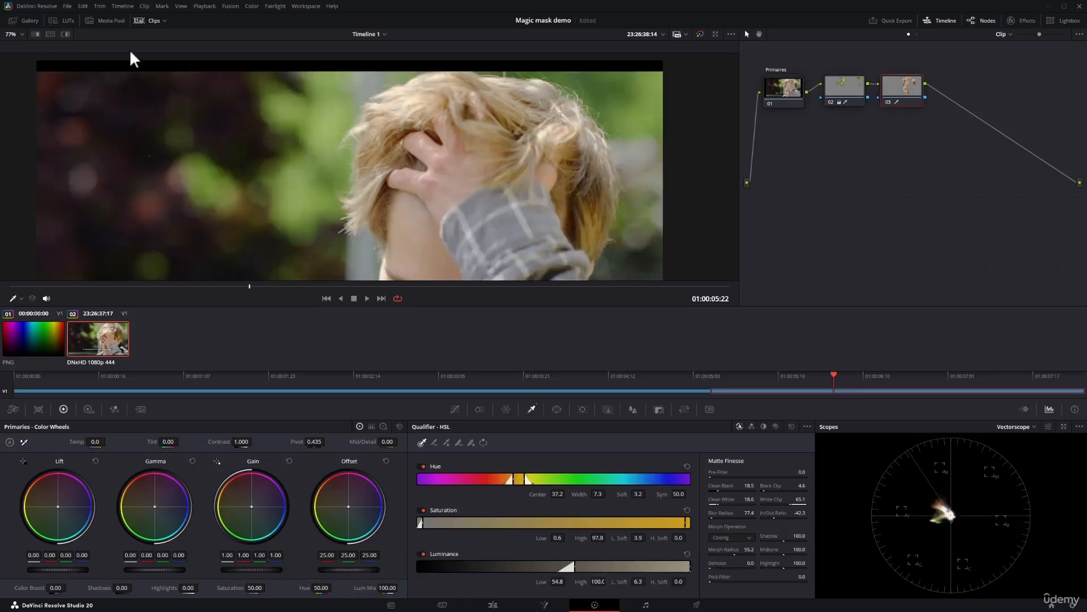
click(65, 34)
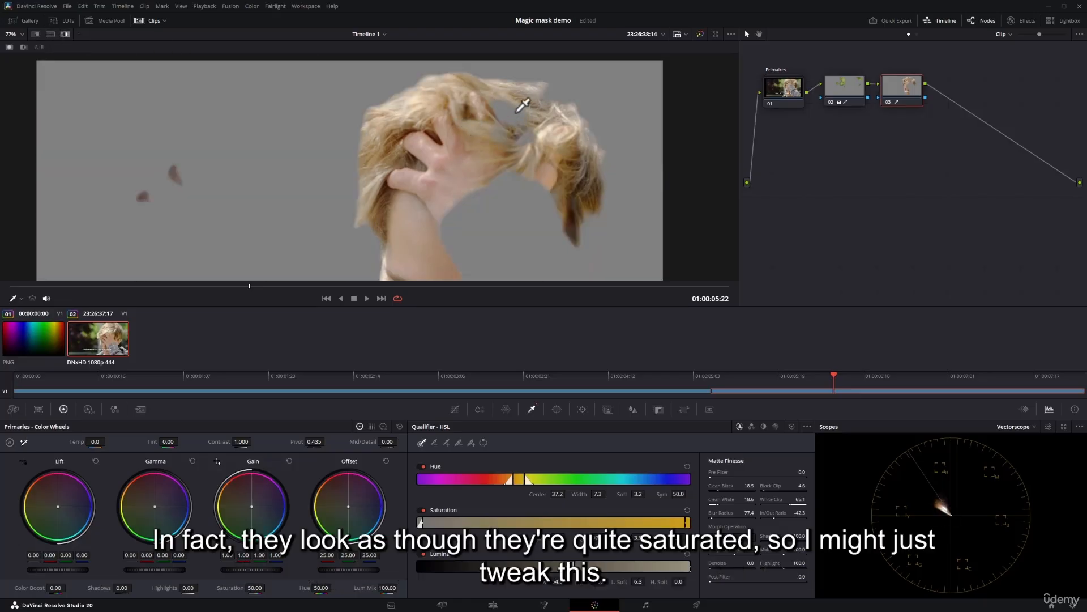
click(65, 34)
scroll(515, 113, up, 1)
scroll(520, 105, up, 1)
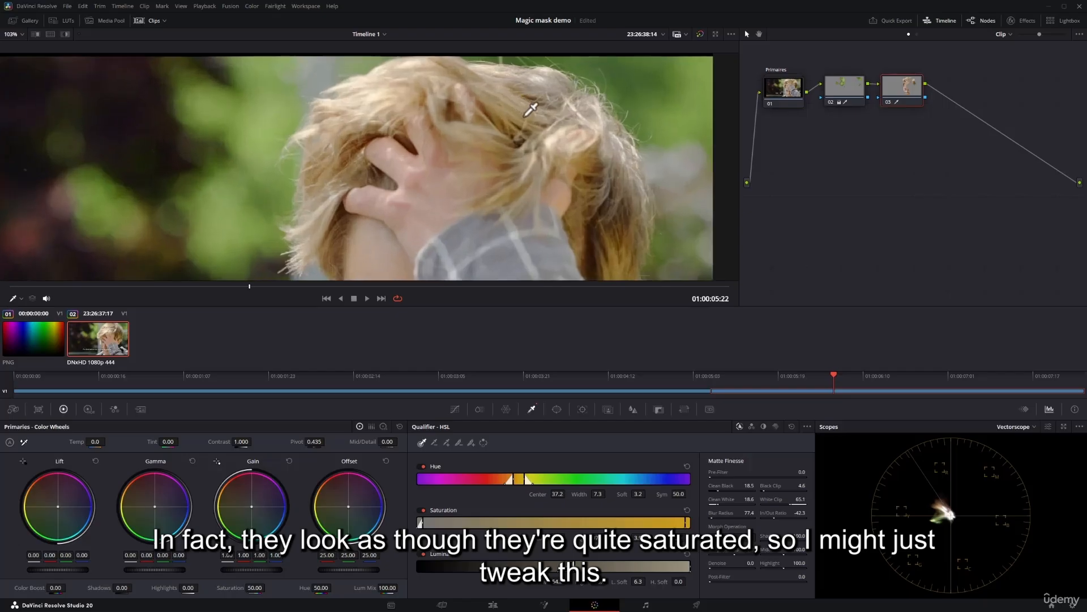
- Bring the missing hair into the highlighted key by setting the Hue Center to 37.7 and Width to 8.5
click(66, 35)
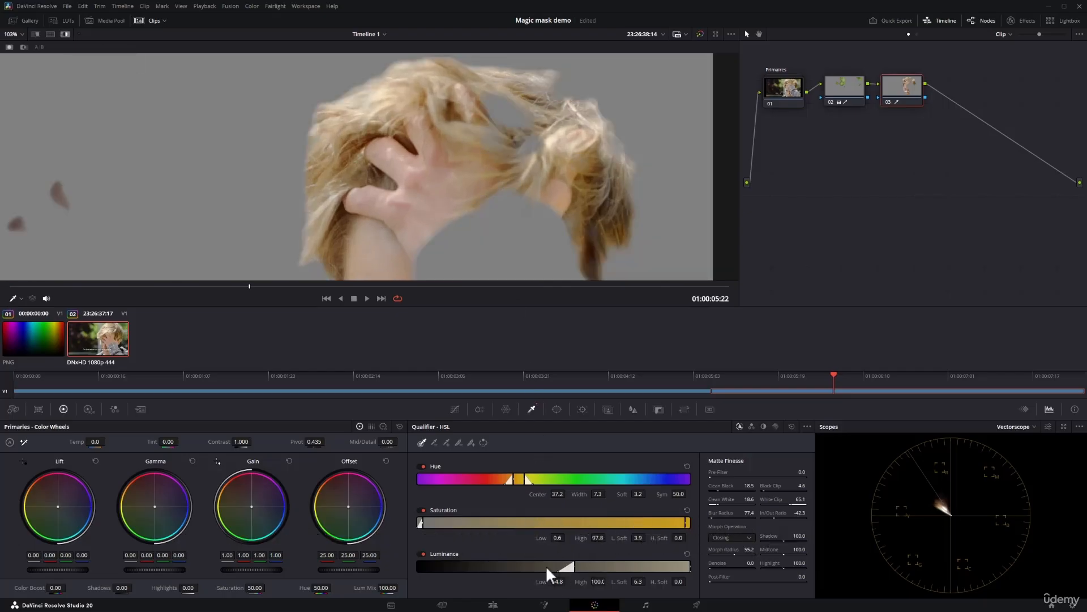
drag(580, 494, 608, 493)
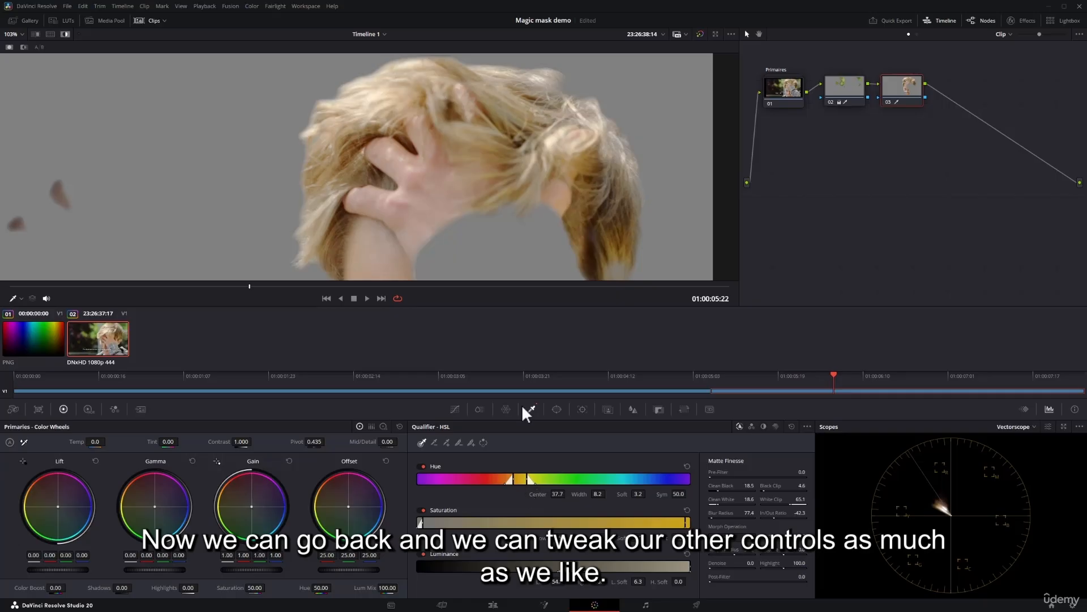
scroll(463, 211, down, 6)
drag(464, 211, 466, 70)
scroll(466, 139, down, 2)
drag(466, 141, 469, 168)
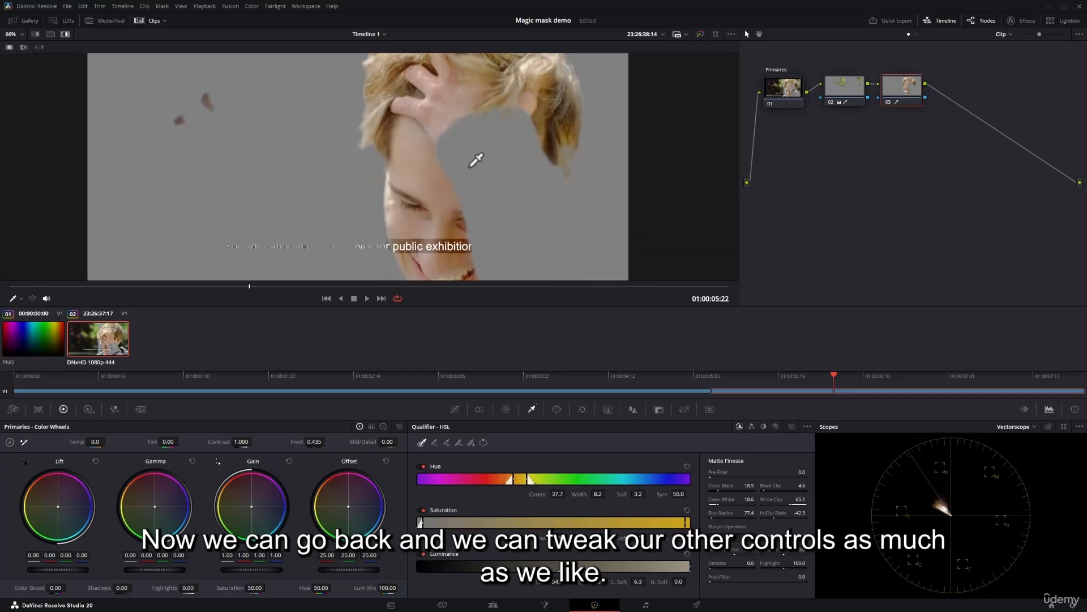
drag(596, 493, 607, 494)
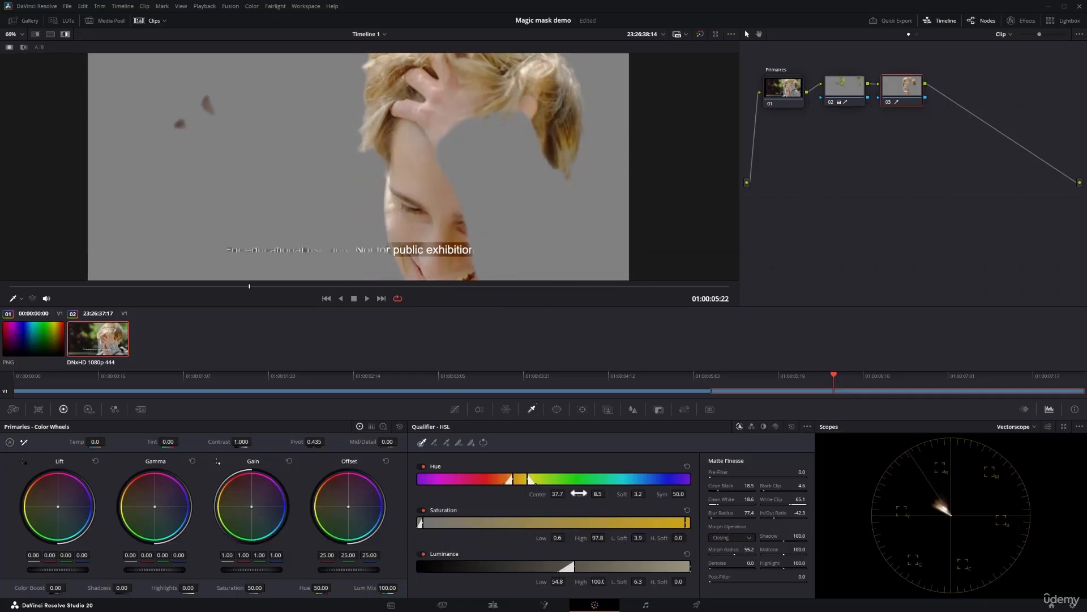
- Refine the key for the dark hair with Saturation Low 1.8, Saturation L. Soft 3.4 and Luminance Low 53.7
drag(505, 97, 500, 134)
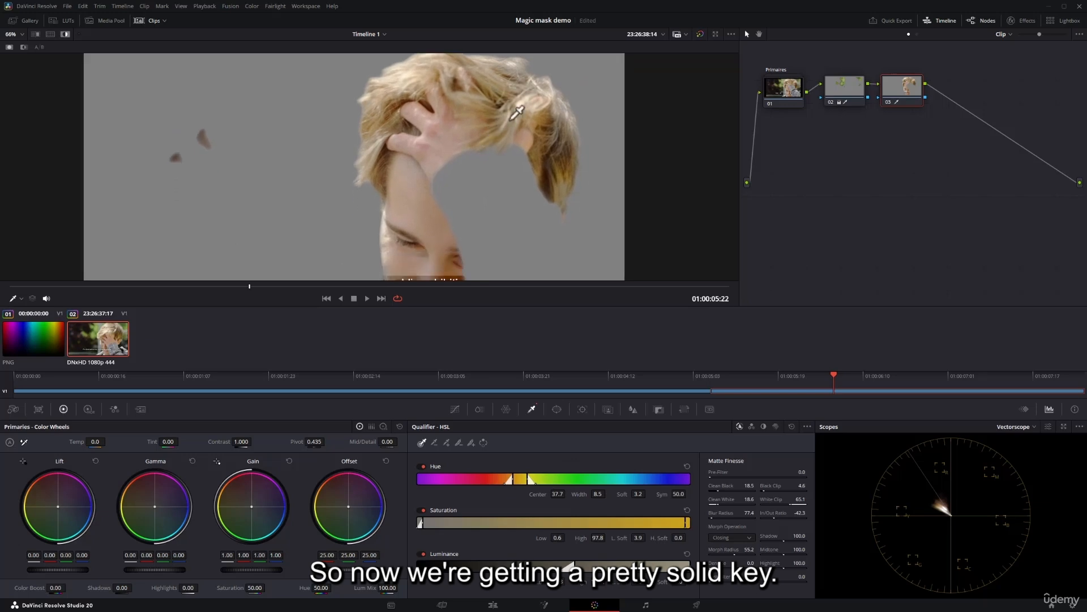
key(space)
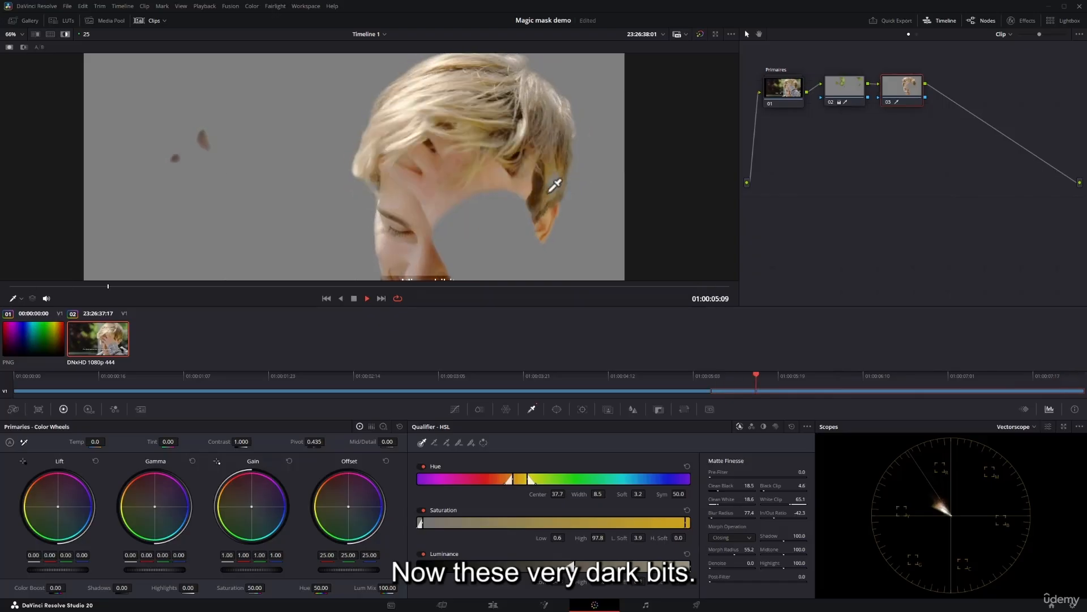
key(space)
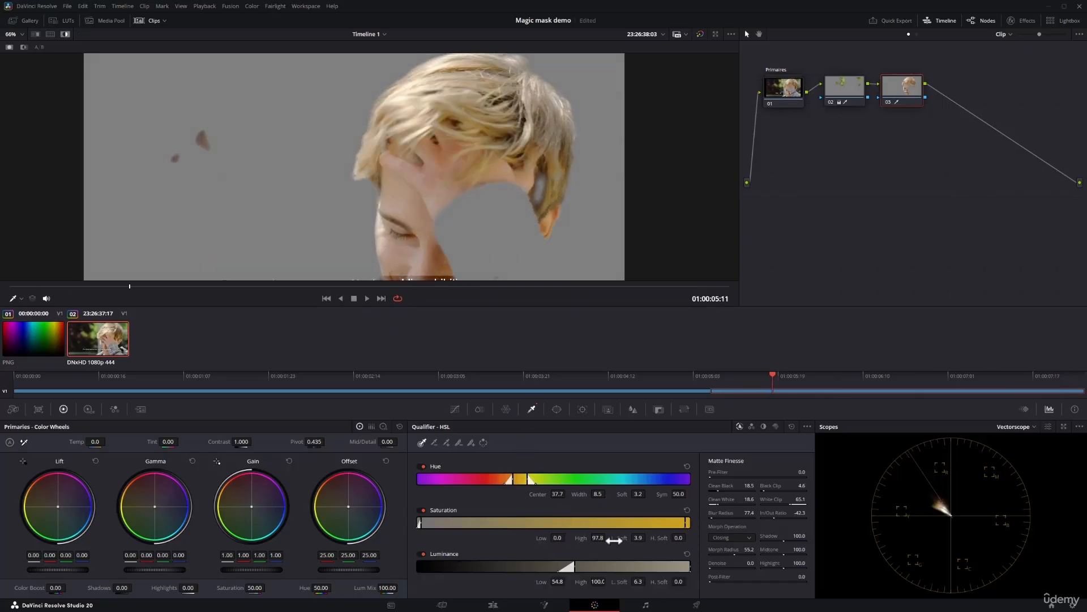
drag(616, 539, 605, 540)
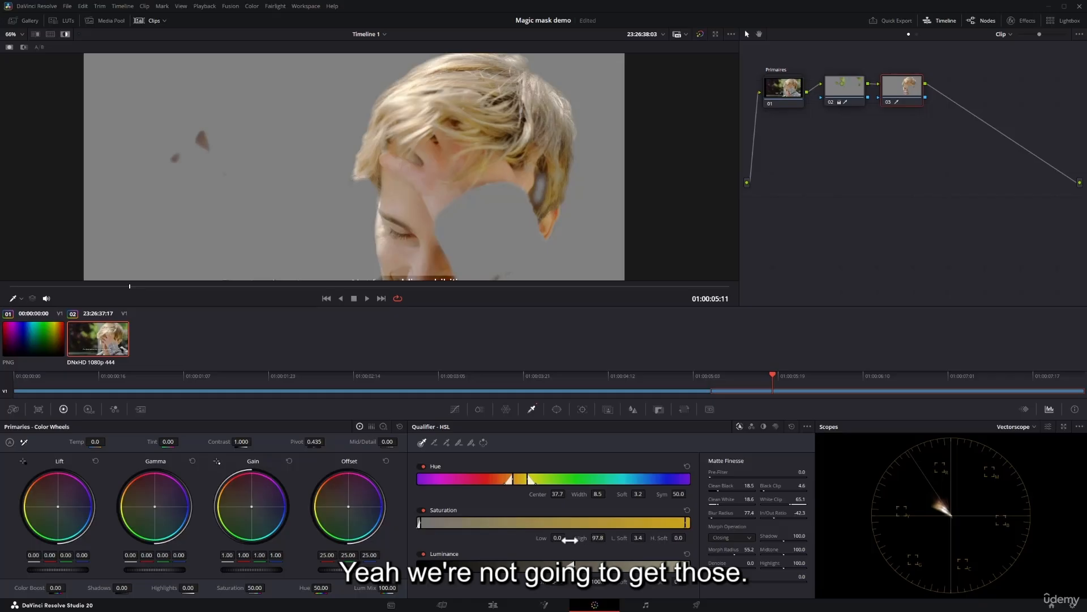
drag(419, 522, 422, 522)
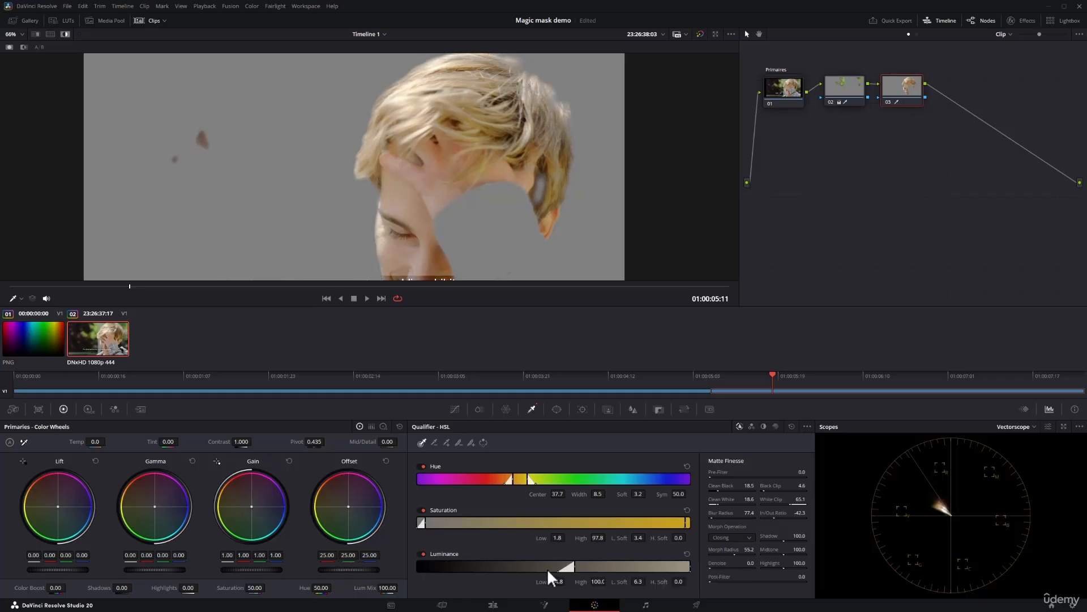
drag(575, 566, 567, 581)
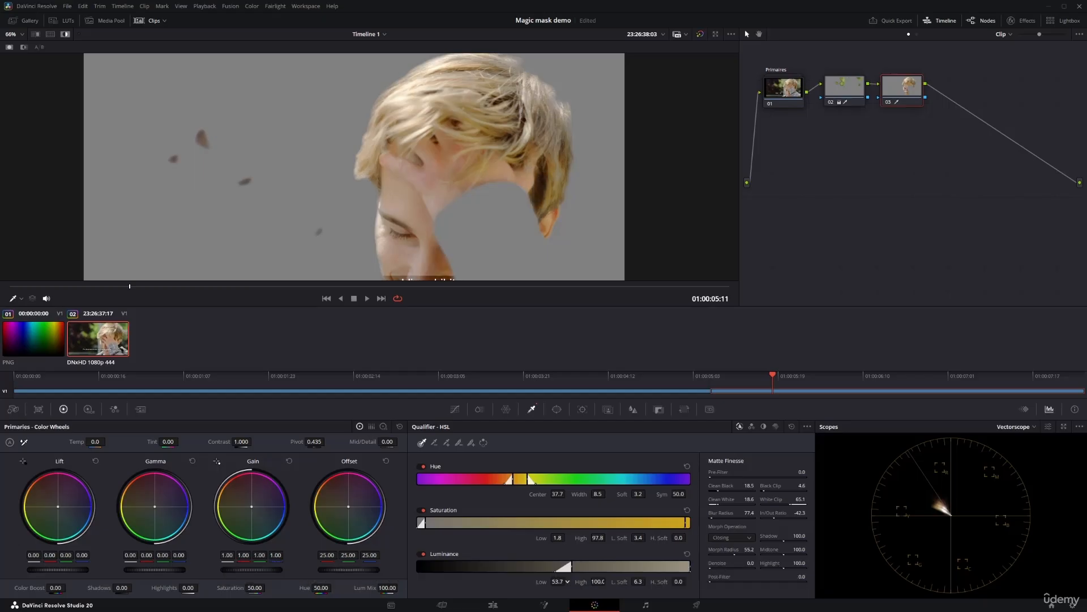
scroll(299, 151, down, 1)
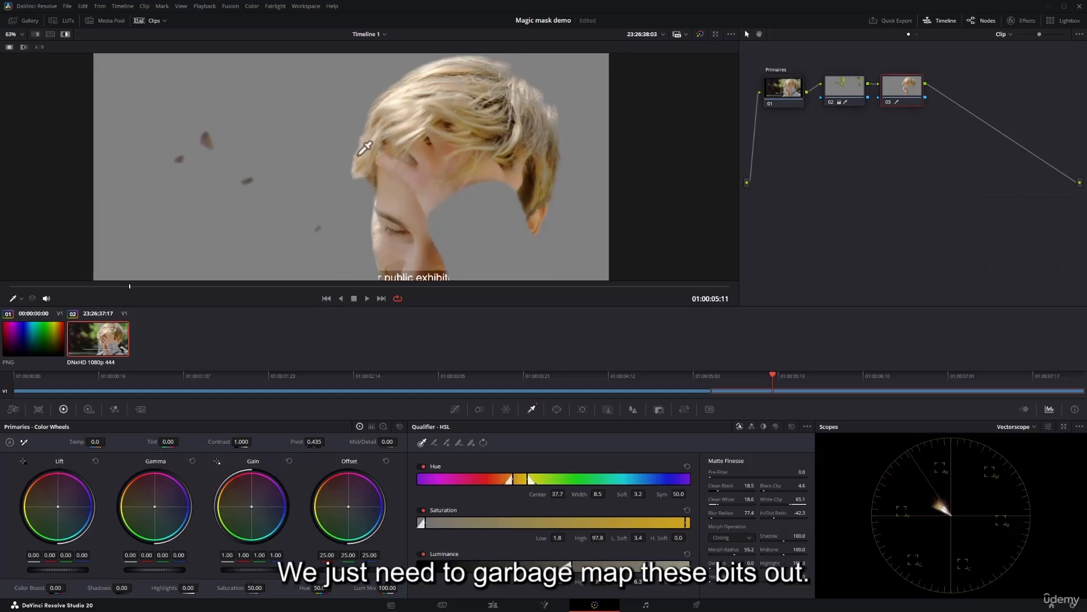
- Play back the key, then tune the Matte Finesse tonal sliders to Shadow 100.3, Midtone 103.8 and Highlight about 100
key(space)
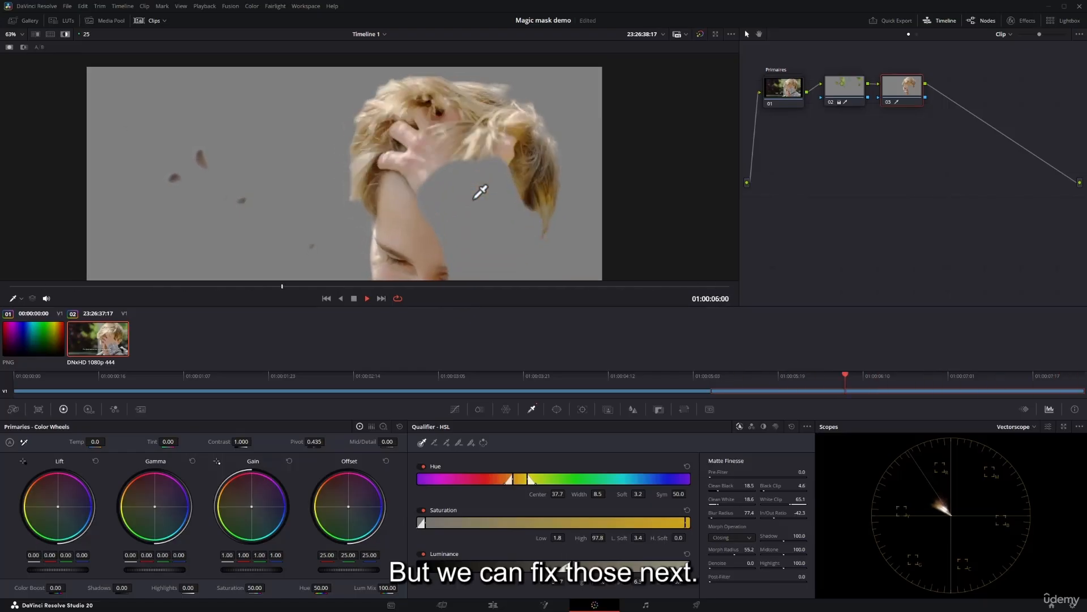
key(space)
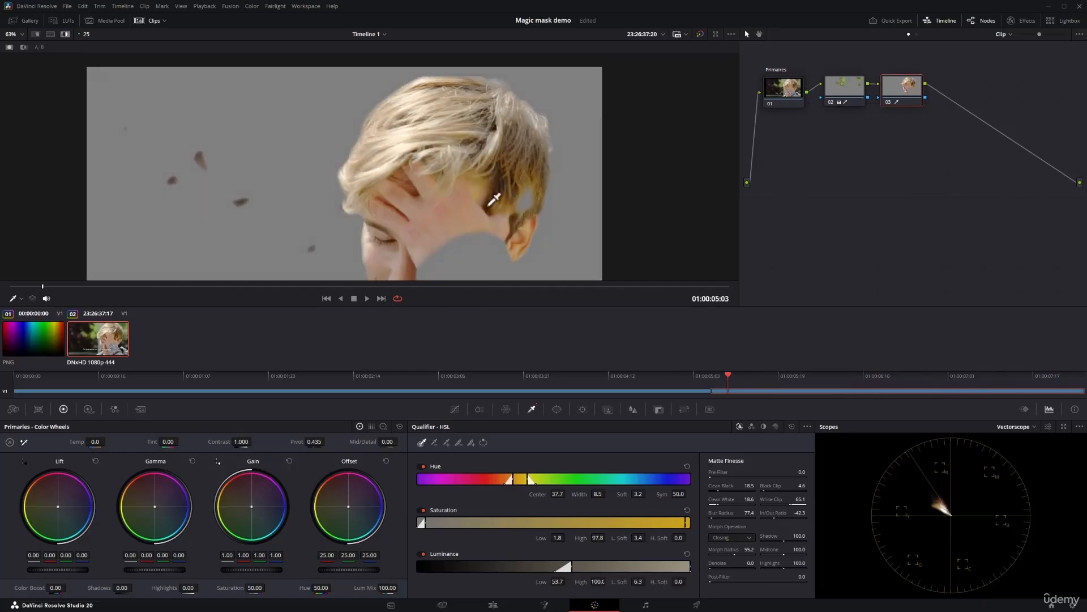
drag(497, 187, 493, 160)
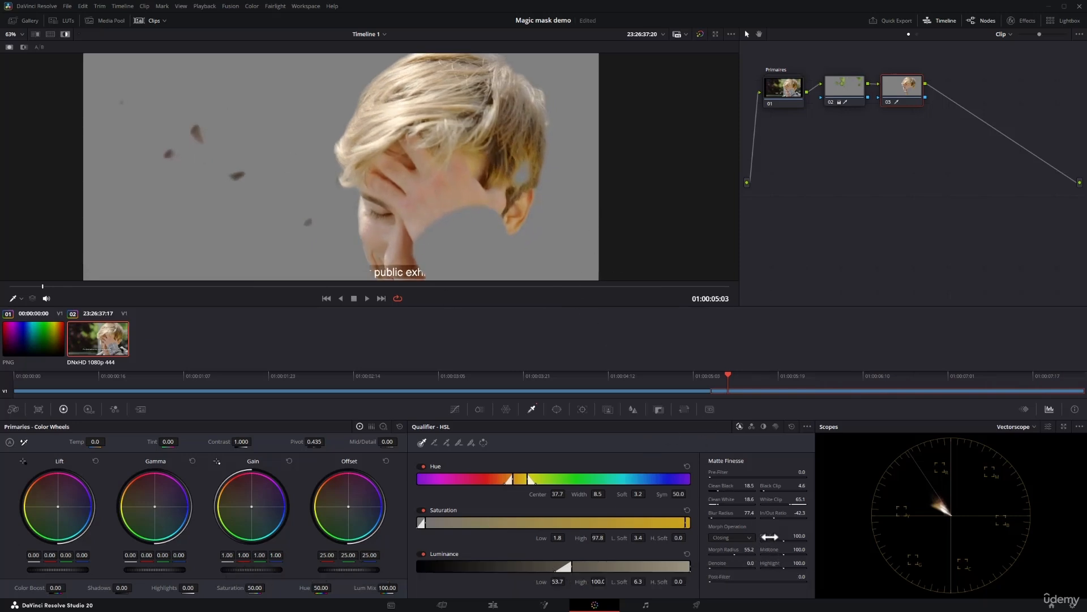
mouse_move(770, 536)
mouse_down()
mouse_move(780, 536)
mouse_move(748, 536)
mouse_move(765, 537)
mouse_up()
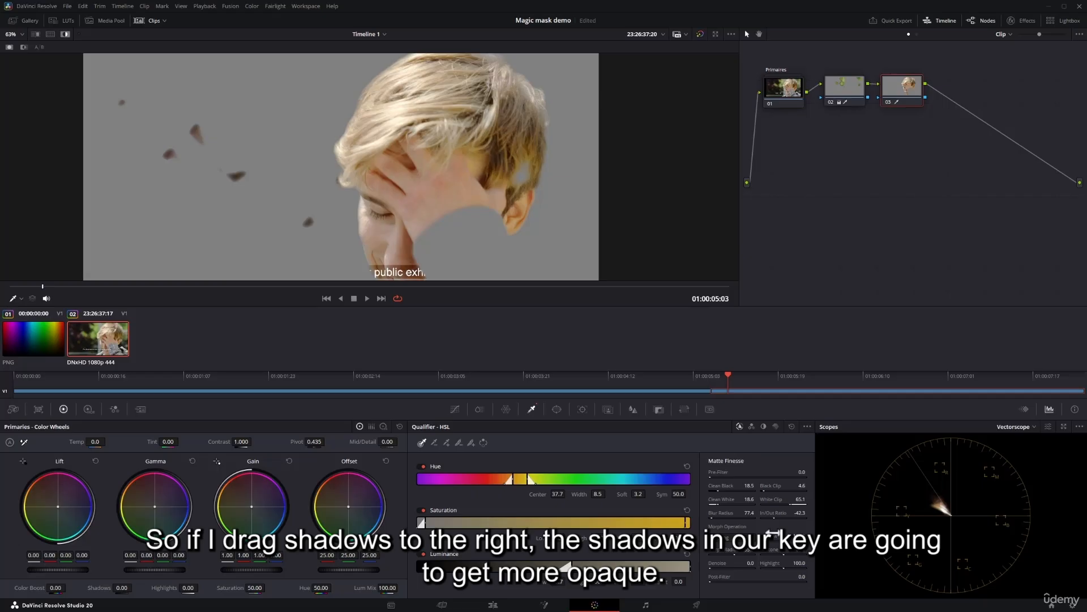
drag(772, 534, 780, 564)
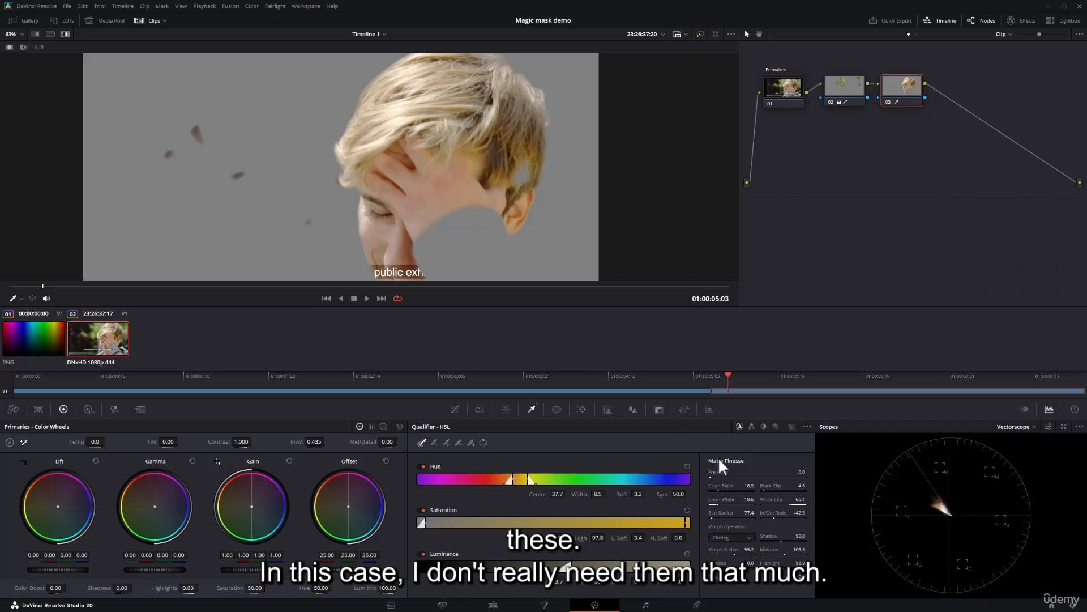
drag(770, 537, 766, 535)
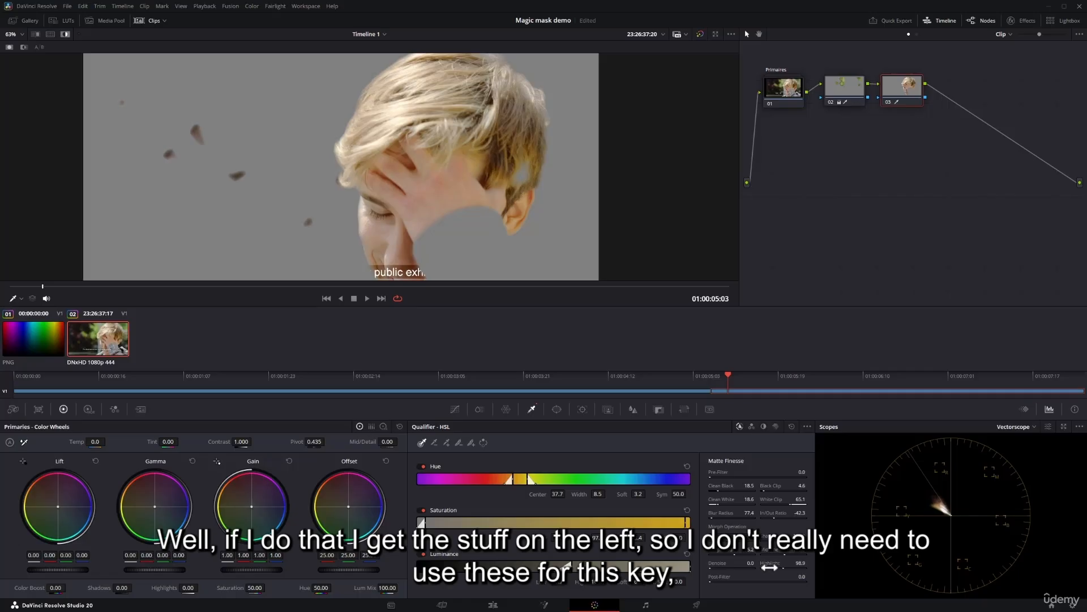
drag(769, 567, 768, 563)
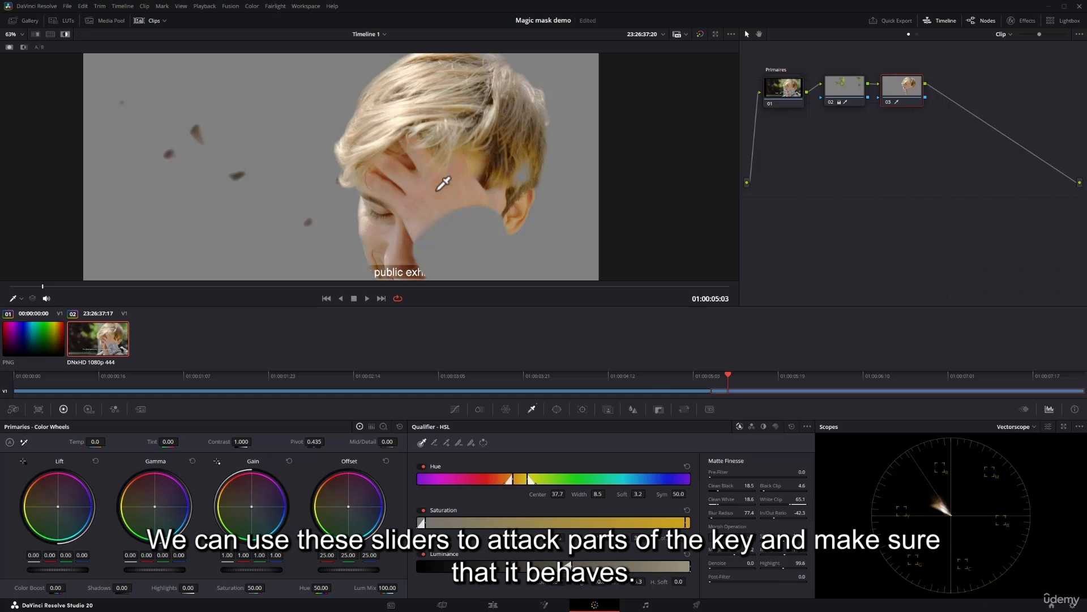
- Strengthen the hair and face key by setting the Morph Radius to 66.8 and the Hue Width to 9.0
drag(442, 182, 480, 134)
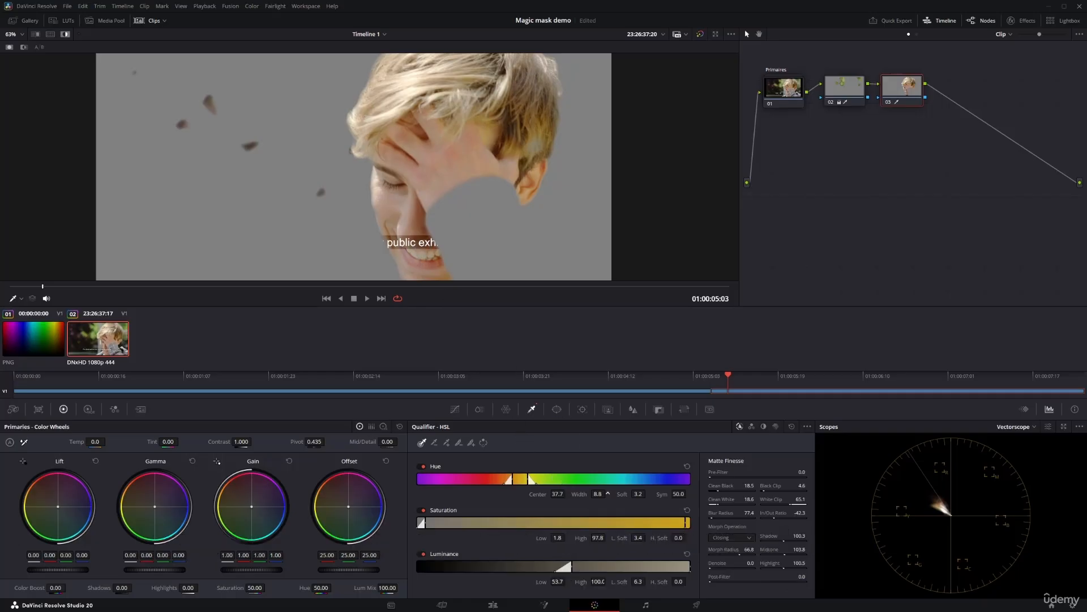
drag(608, 493, 608, 494)
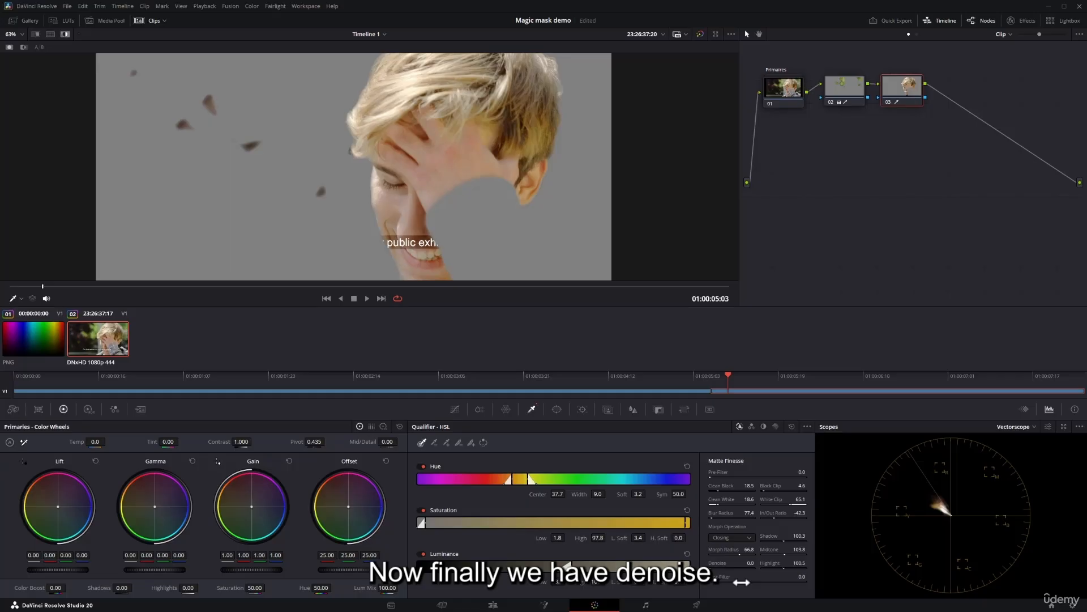
- Calm the key's chatter by trying Denoise at 40.5 and lowering it to about 34, playing the shot to check stability
drag(539, 136, 537, 187)
scroll(534, 179, down, 1)
scroll(537, 187, down, 1)
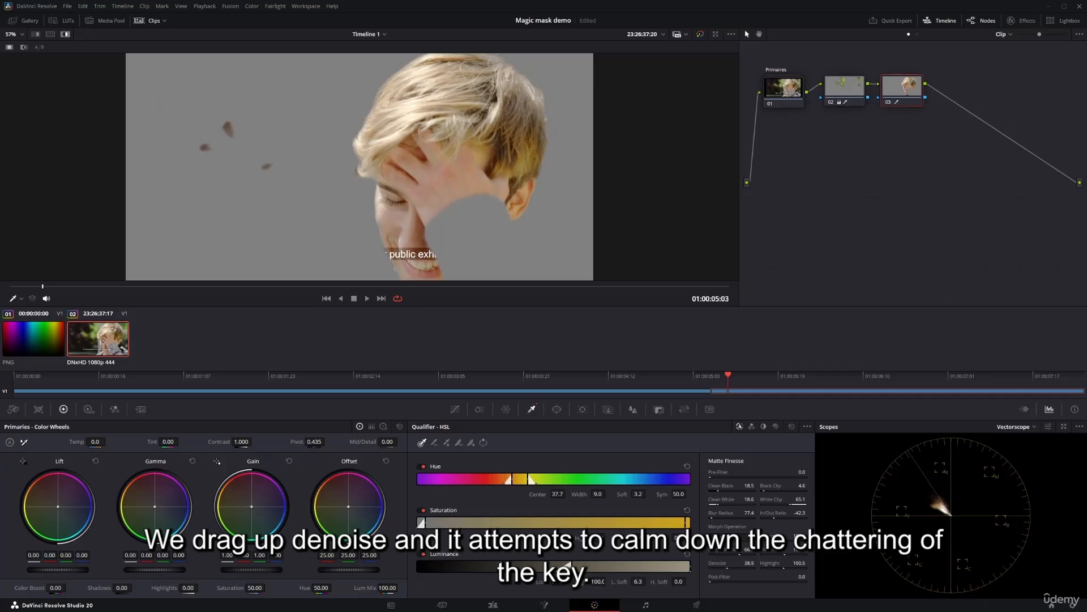
key(space)
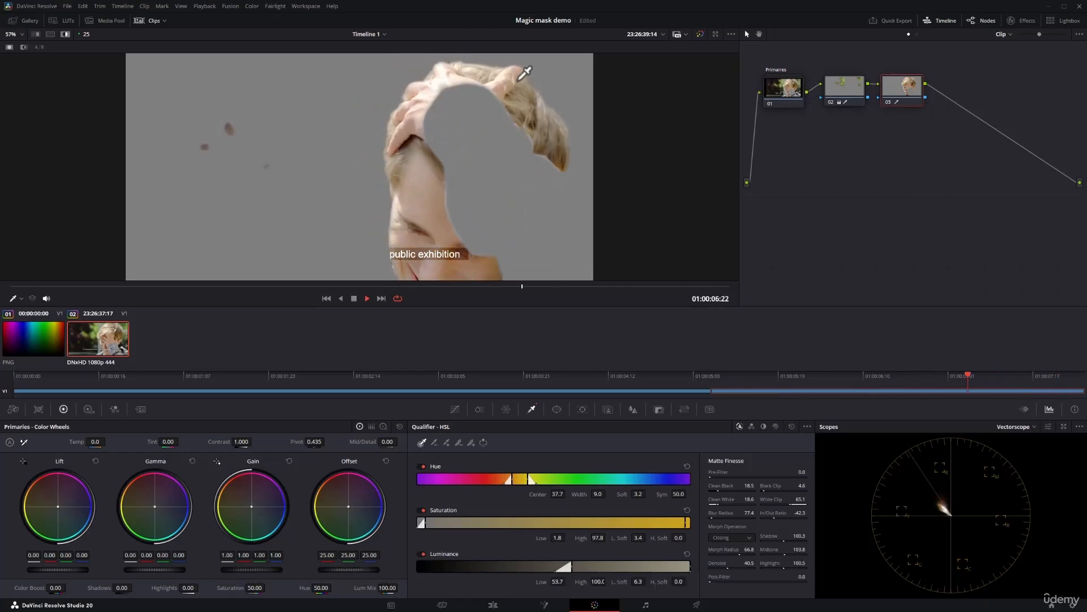
key(space)
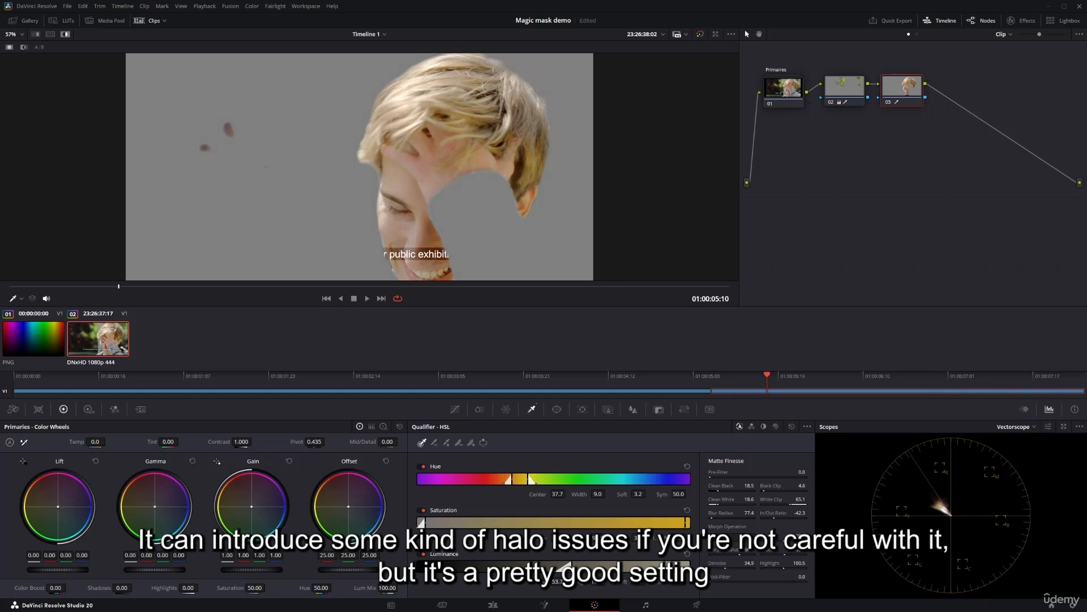
drag(748, 563, 749, 563)
key(space)
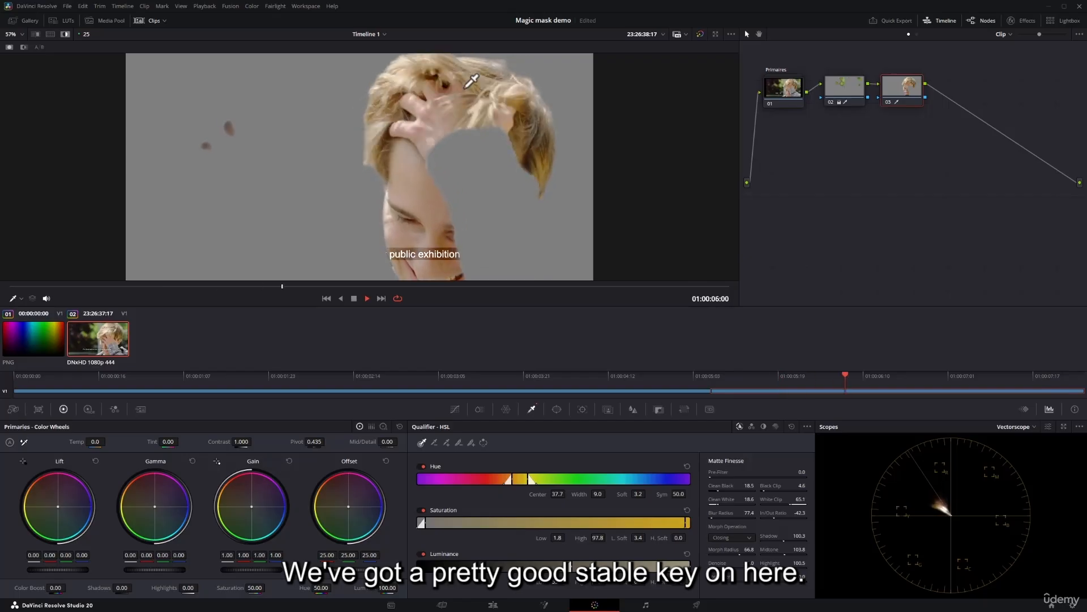
key(space)
scroll(456, 133, down, 2)
mouse_move(444, 183)
mouse_down()
mouse_move(437, 144)
mouse_move(440, 164)
mouse_up()
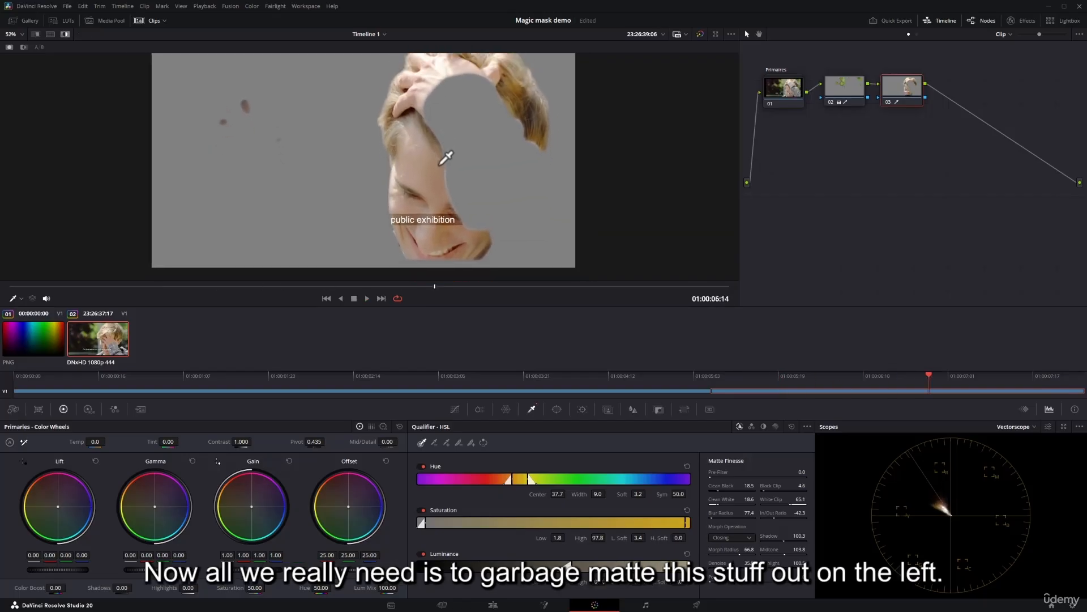
- Play the shot with the key isolated in the viewer to check its stability on the skin and hair
key(space)
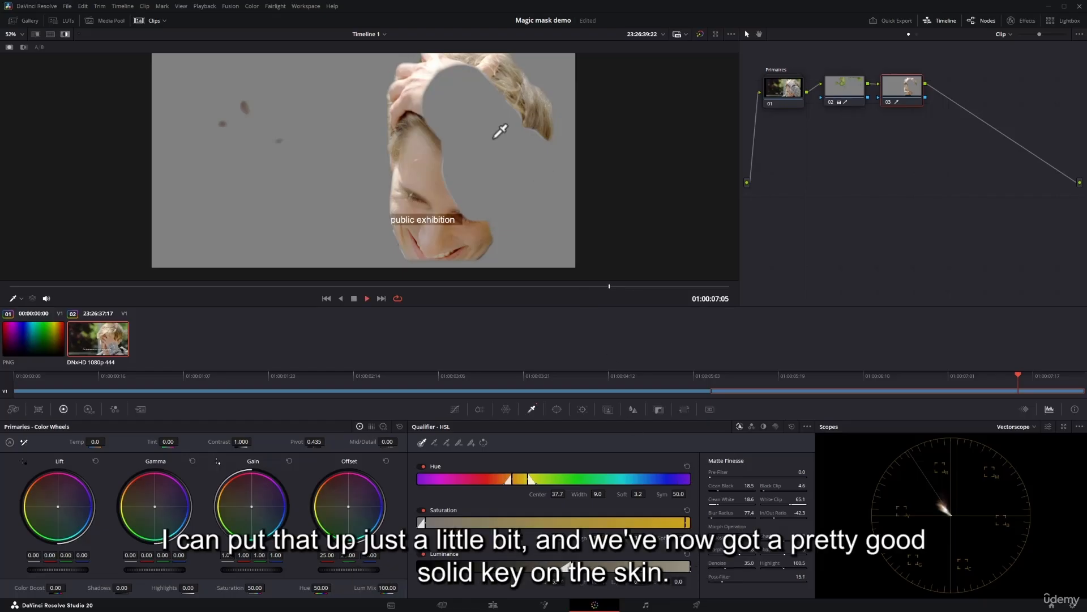
key(space)
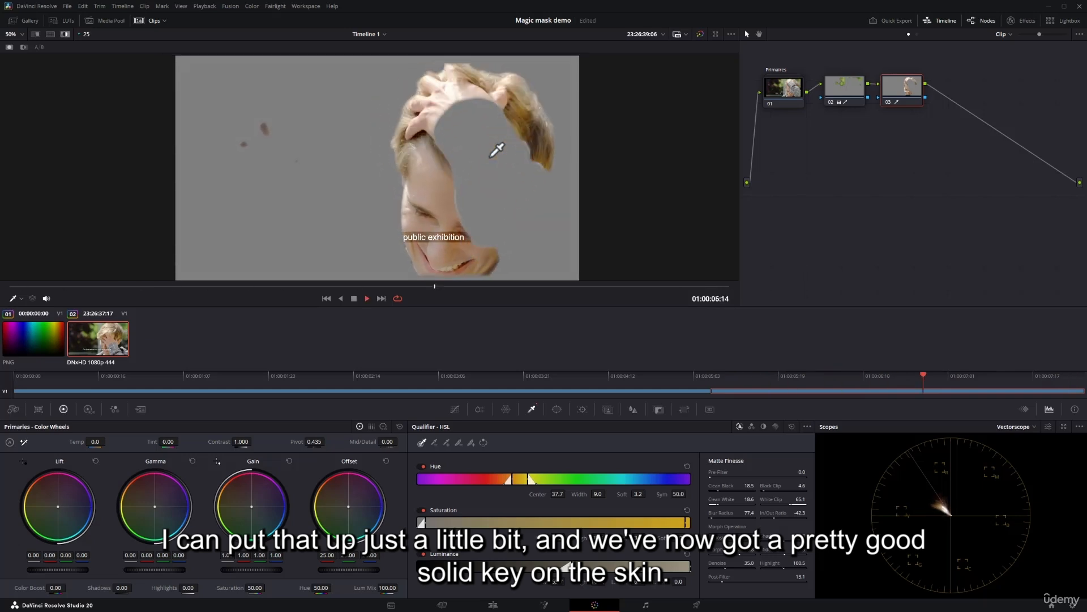
key(space)
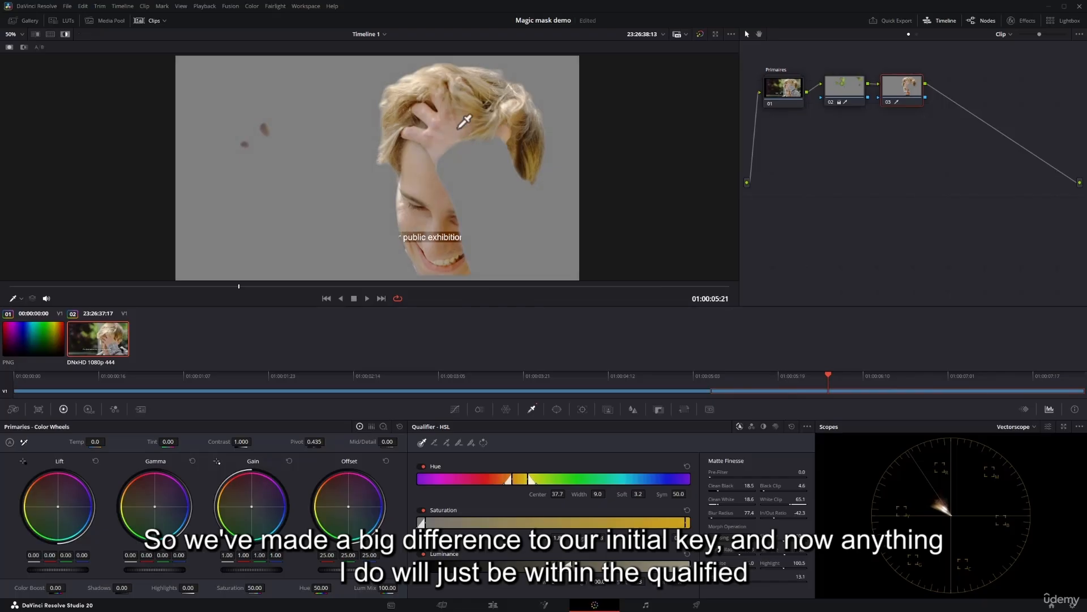
- Test the key's edges around the hair and face with a strong magenta Gain push over the full image, and reset the color wheels
click(65, 34)
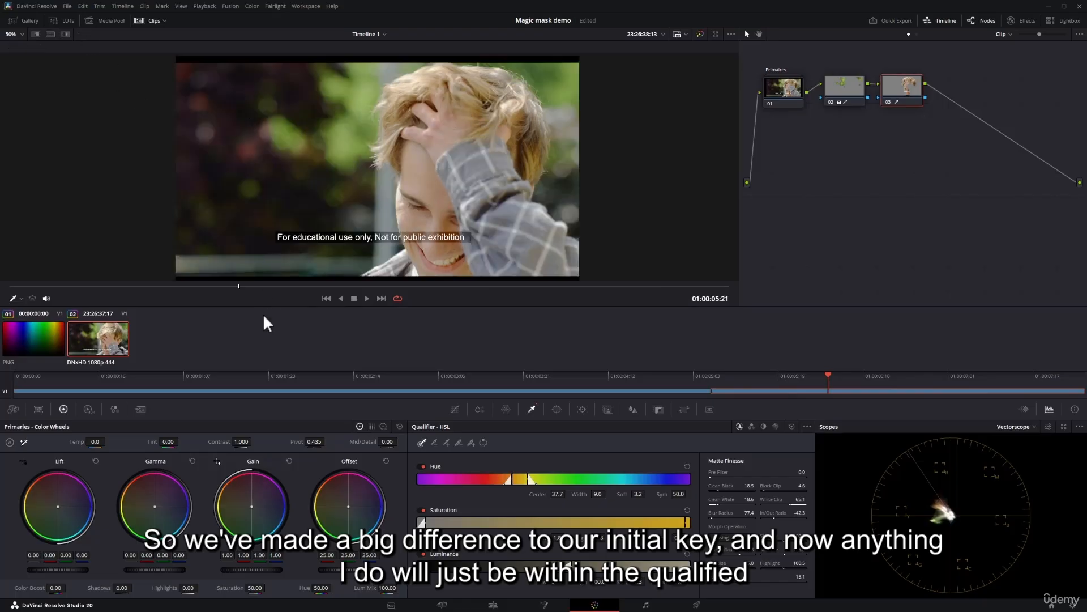
drag(253, 505, 268, 486)
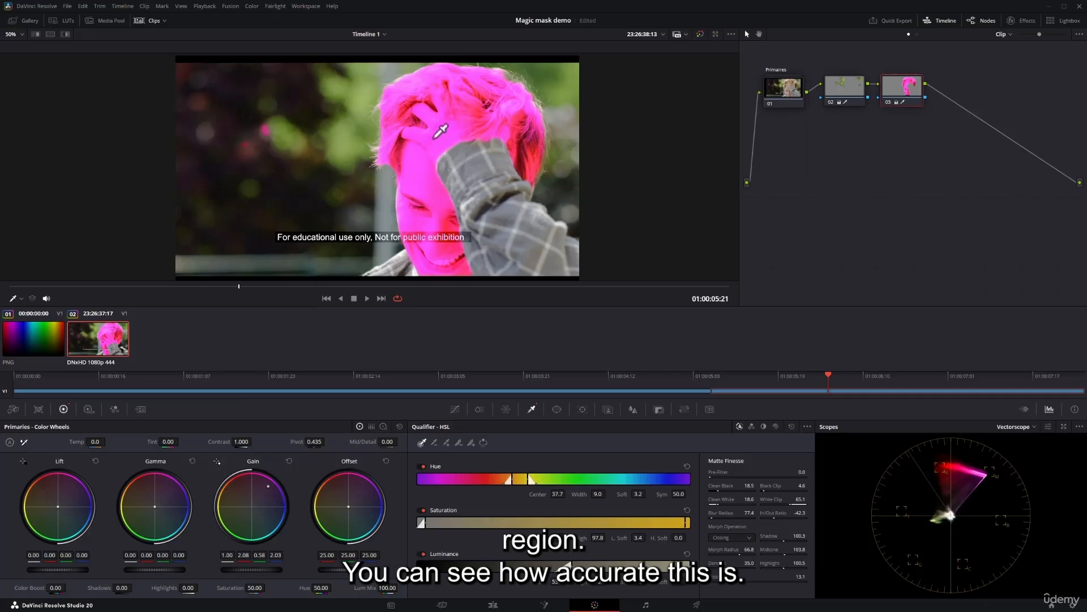
drag(392, 141, 417, 199)
scroll(424, 190, up, 3)
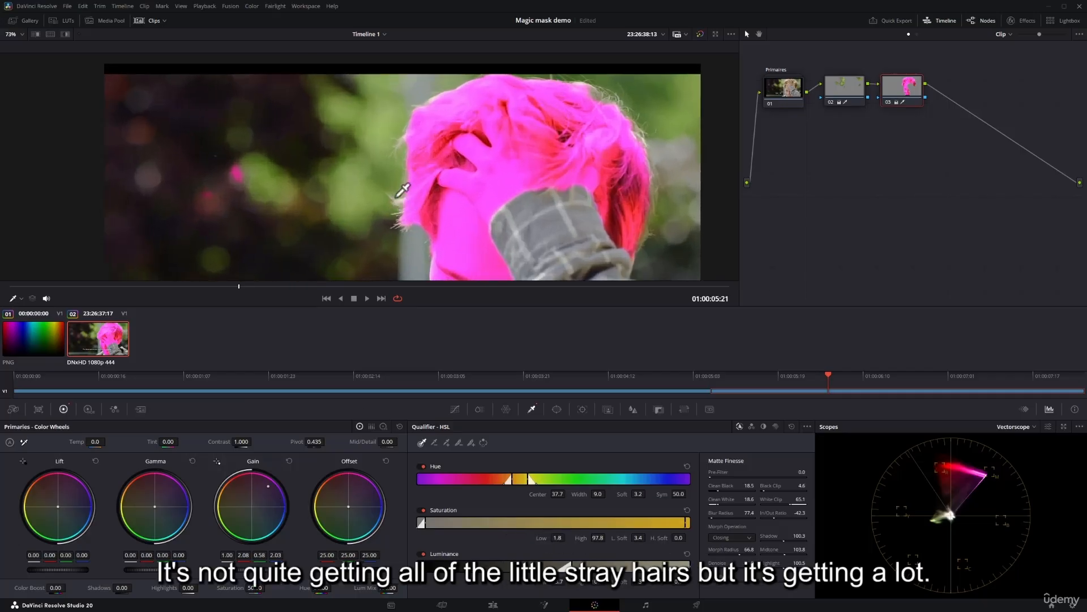
drag(616, 111, 549, 126)
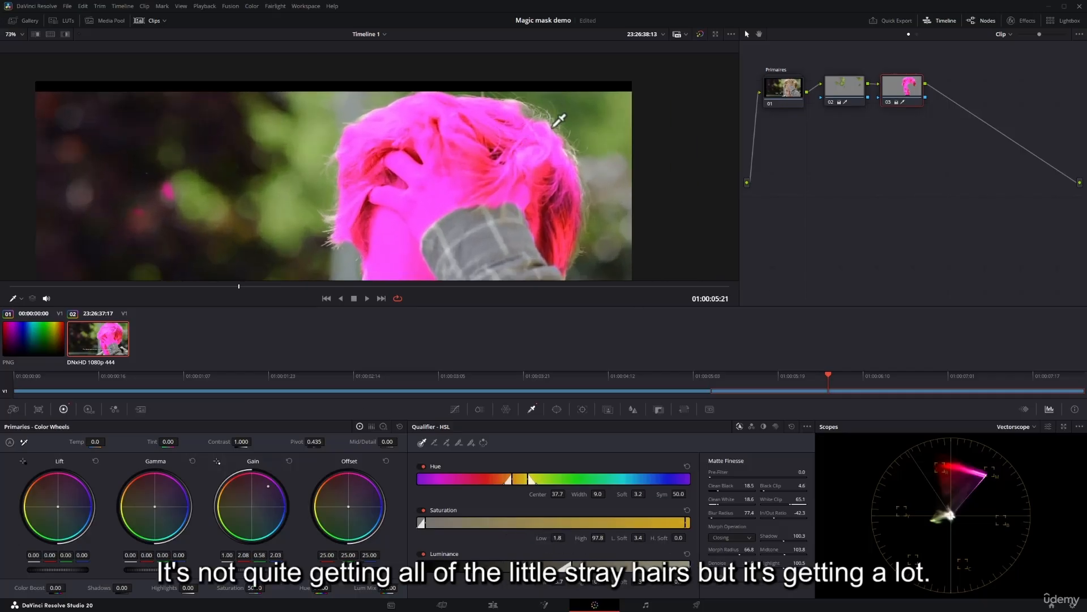
drag(552, 198, 518, 116)
drag(436, 197, 458, 135)
drag(405, 162, 416, 266)
drag(490, 194, 502, 182)
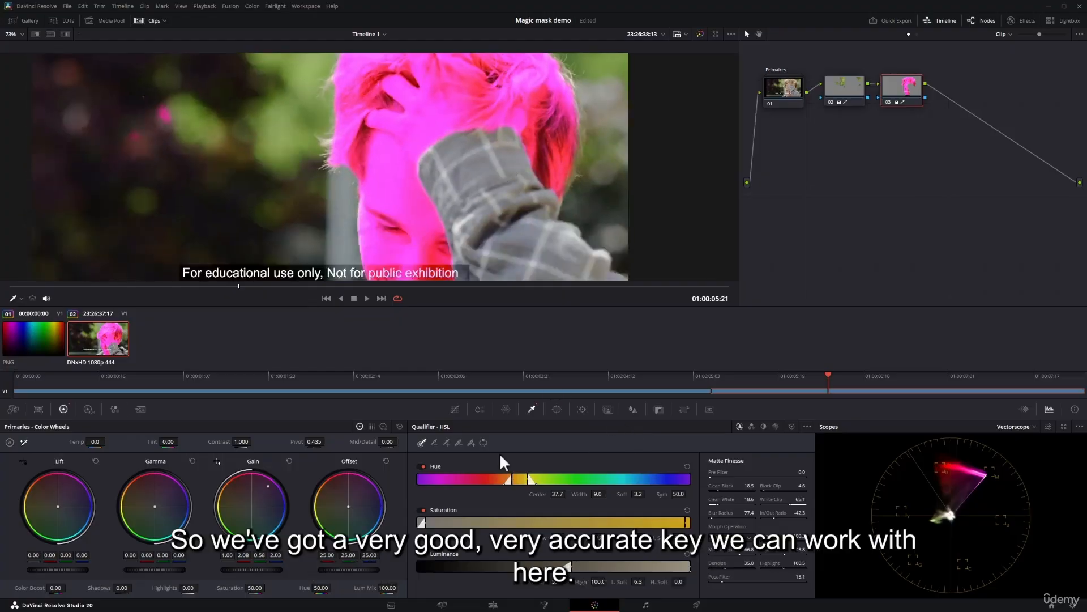
click(399, 426)
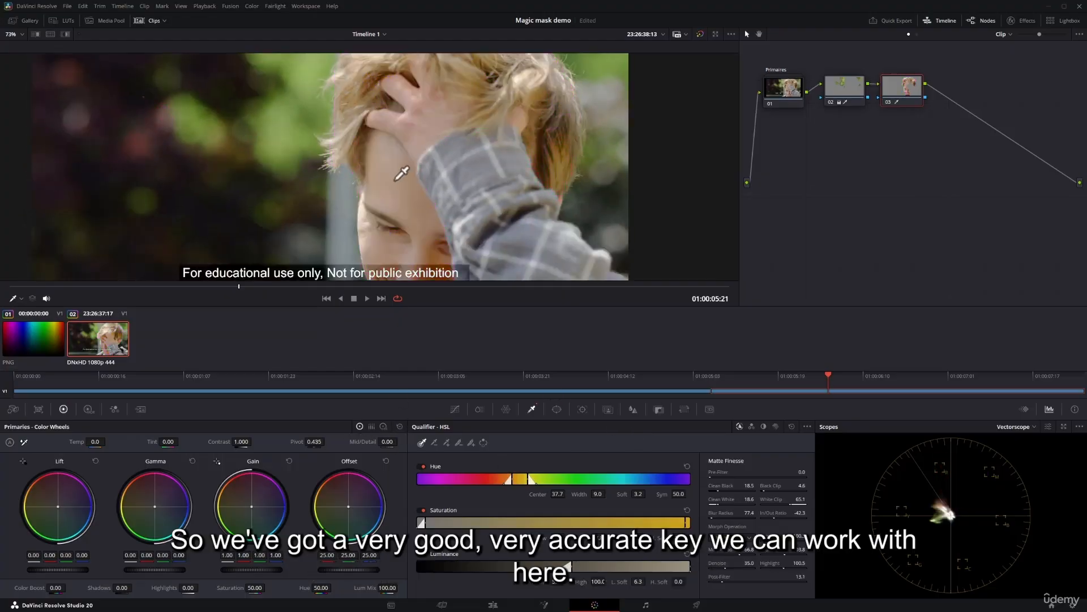
- Isolate the key in the viewer again and play the shot to check the stray background patches
scroll(401, 170, down, 2)
drag(445, 118, 473, 150)
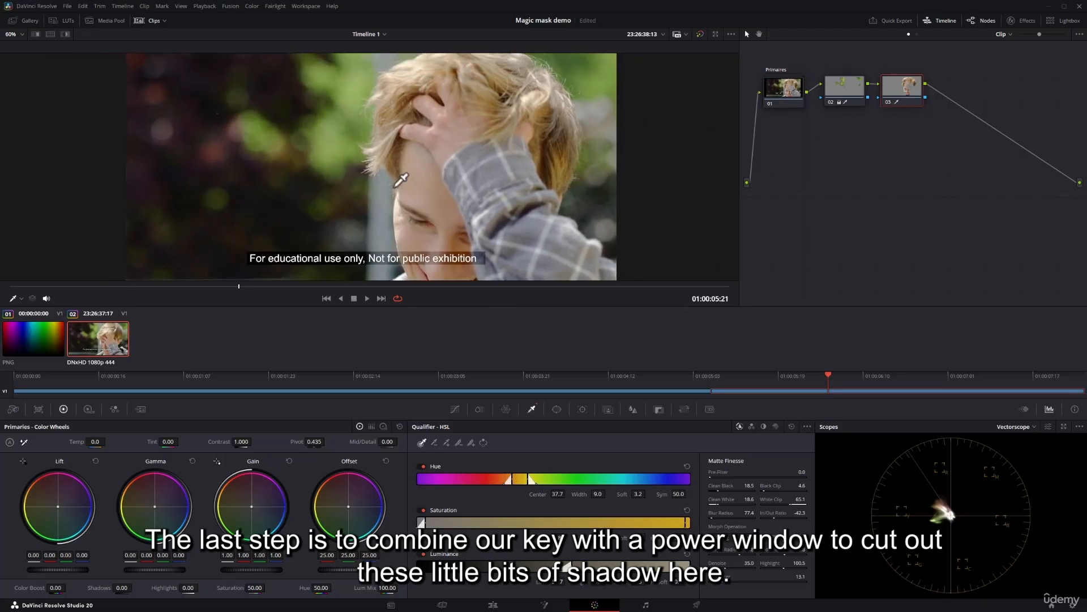
click(65, 34)
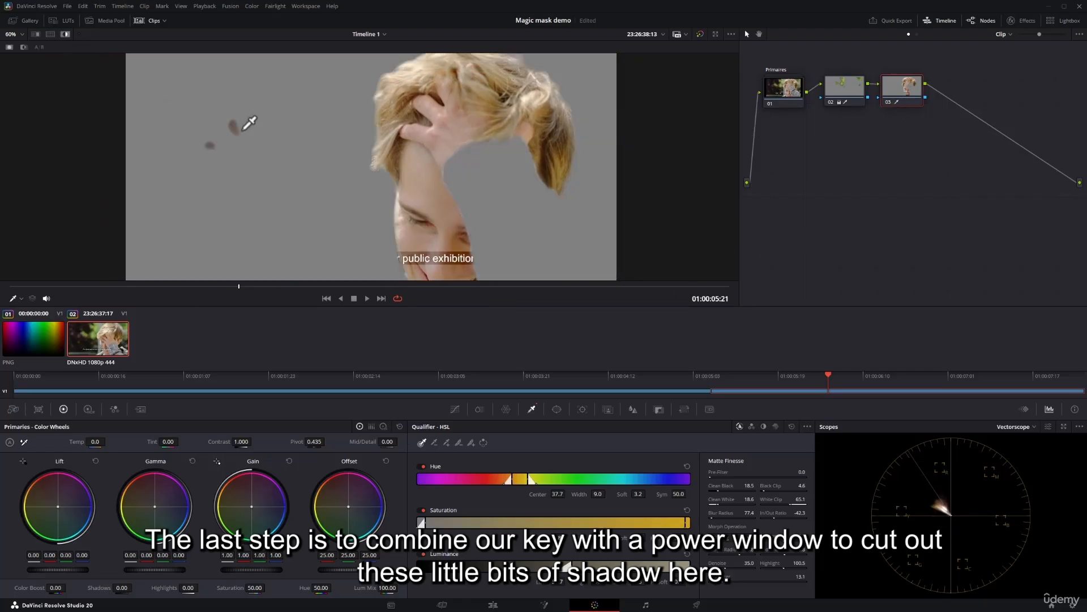
drag(242, 287, 86, 287)
key(space)
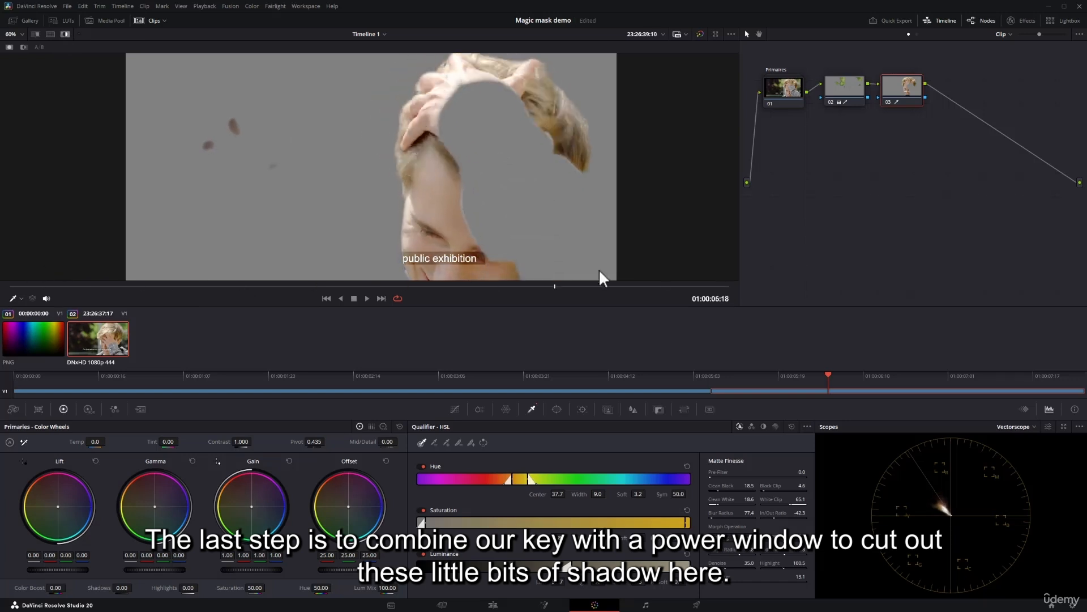
key(space)
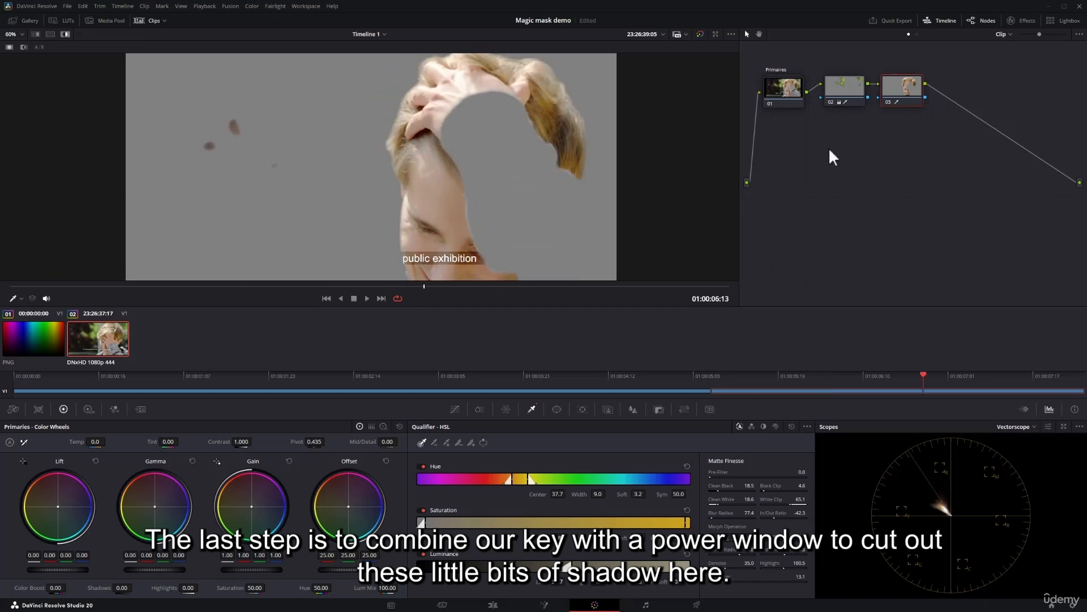
- Draw a loose closed Curve power window around the boy's head and arm, leaving out the stray background patches
click(556, 409)
click(426, 531)
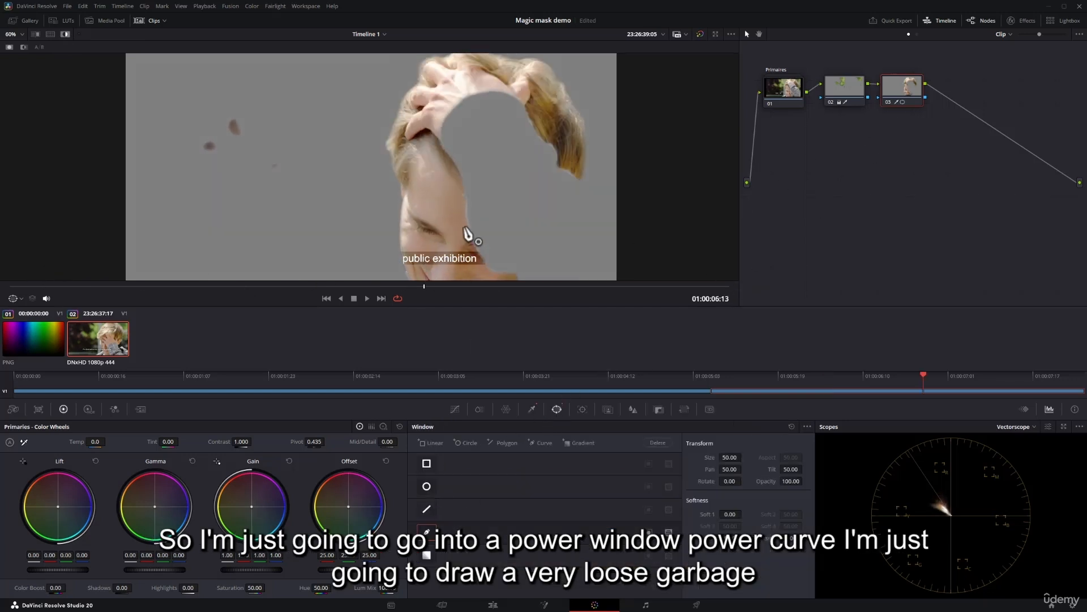
scroll(456, 204, down, 3)
click(467, 70)
click(394, 105)
click(383, 176)
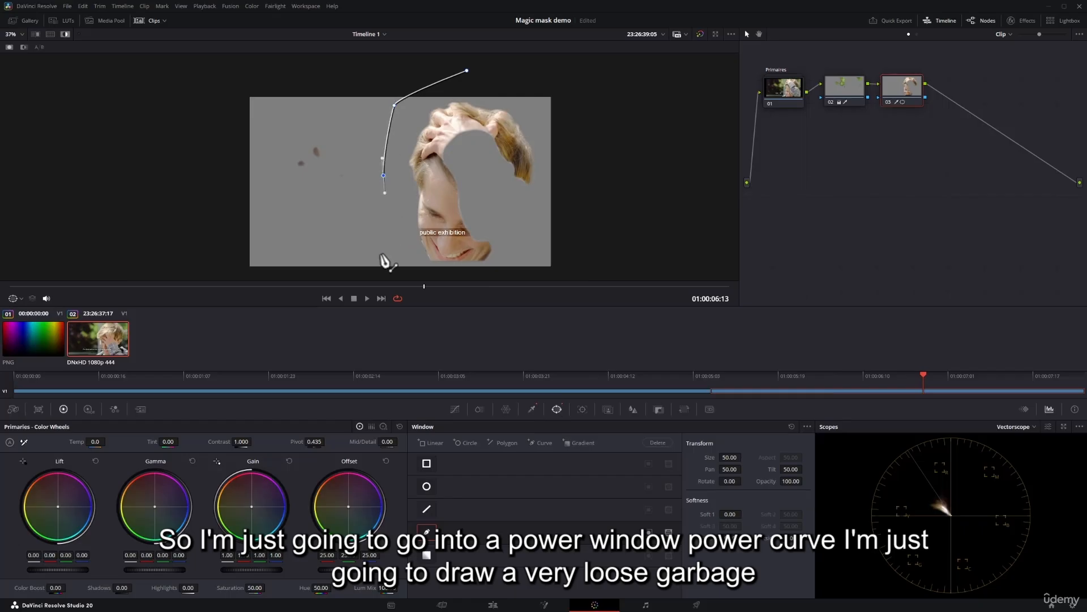
click(382, 270)
click(430, 279)
click(561, 273)
click(604, 198)
click(587, 85)
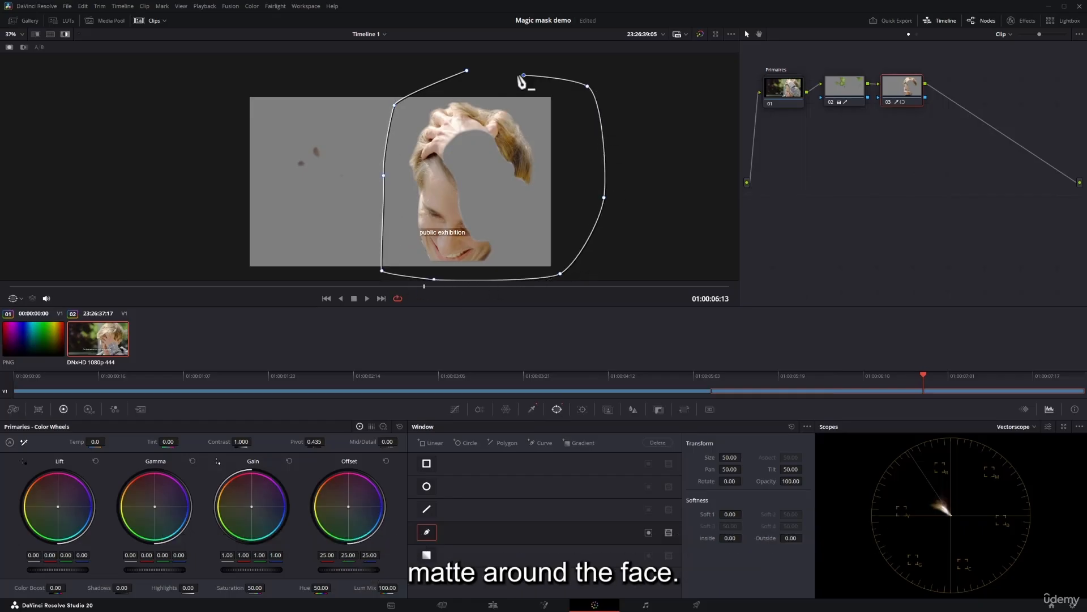
click(523, 75)
click(466, 71)
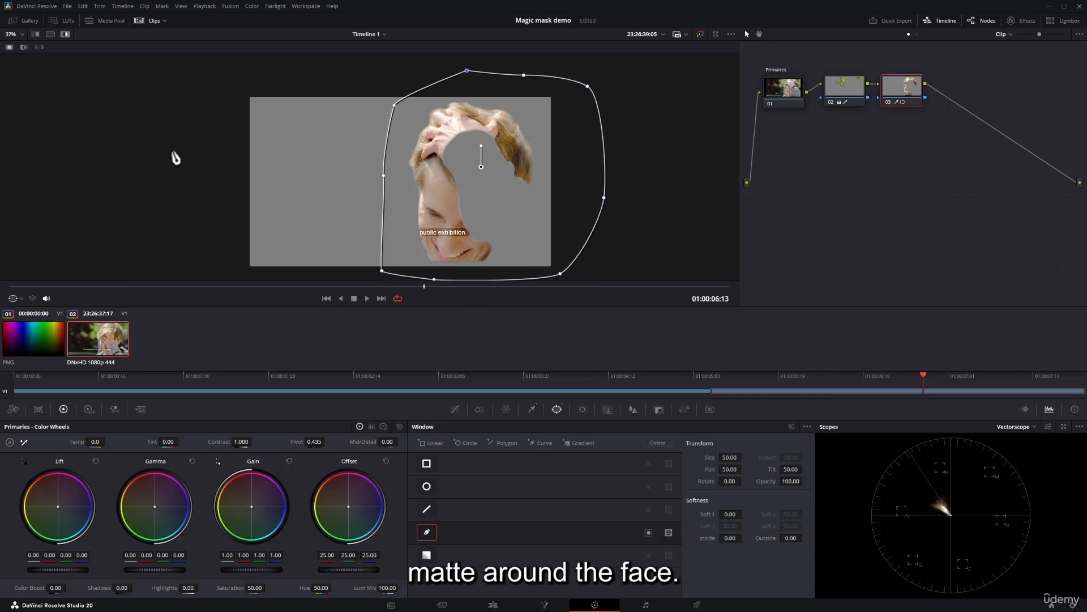
- Turn off the highlight view and hide the power window's on-screen outline in the viewer
click(65, 34)
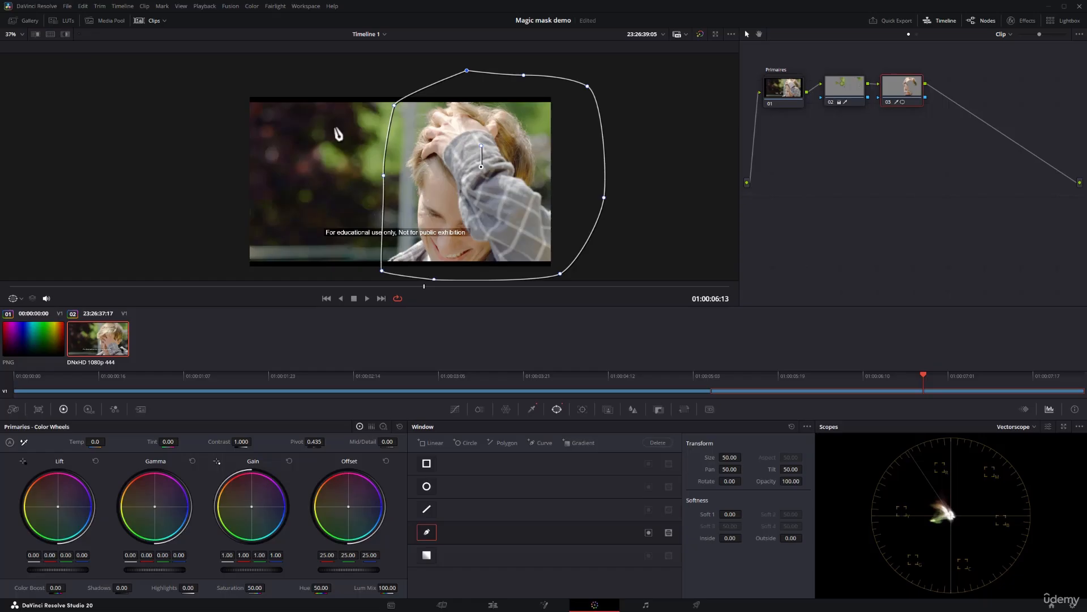
click(22, 300)
click(24, 312)
scroll(433, 149, up, 4)
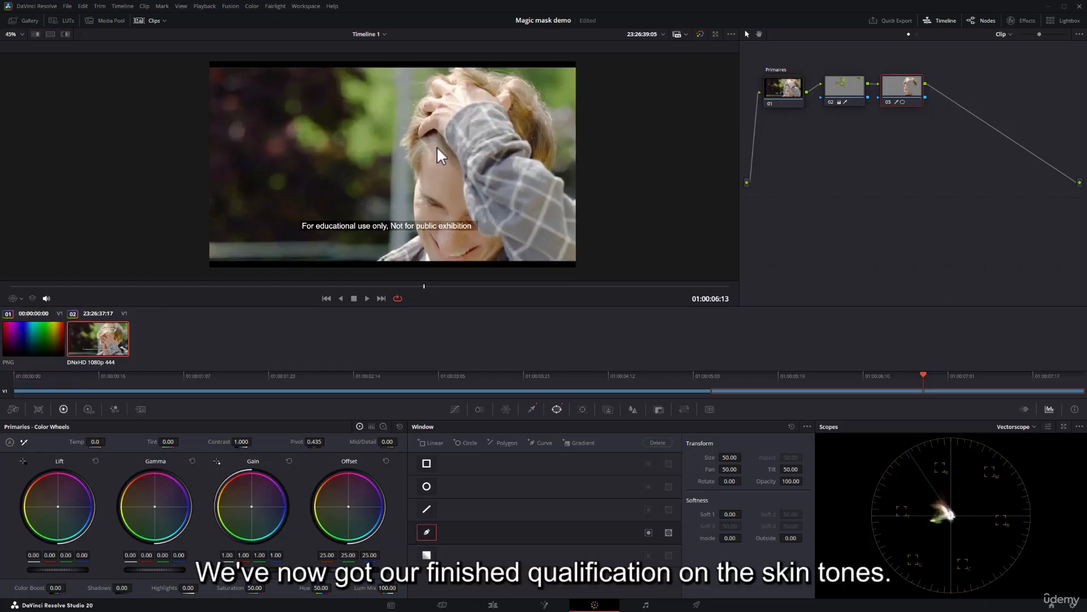
- Play the full shot to examine the lighting on the boy's skin and hair
key(space)
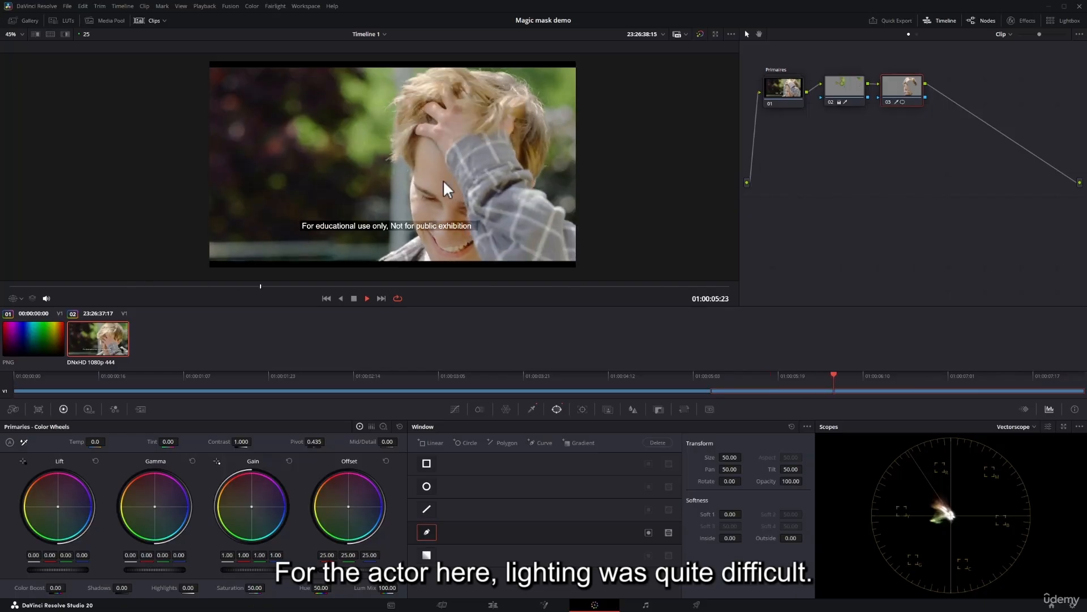
key(space)
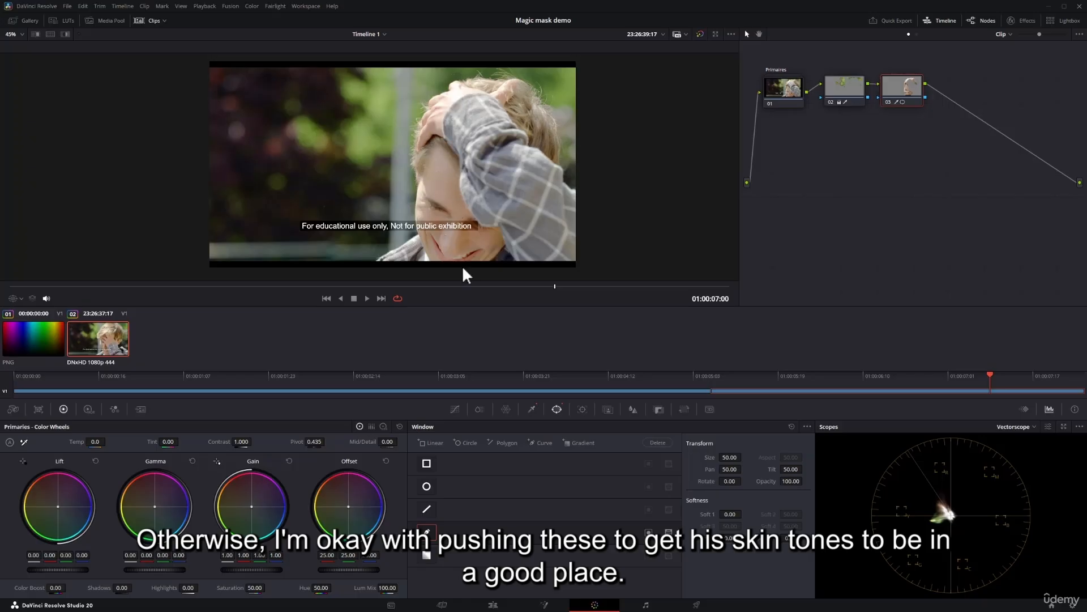
key(space)
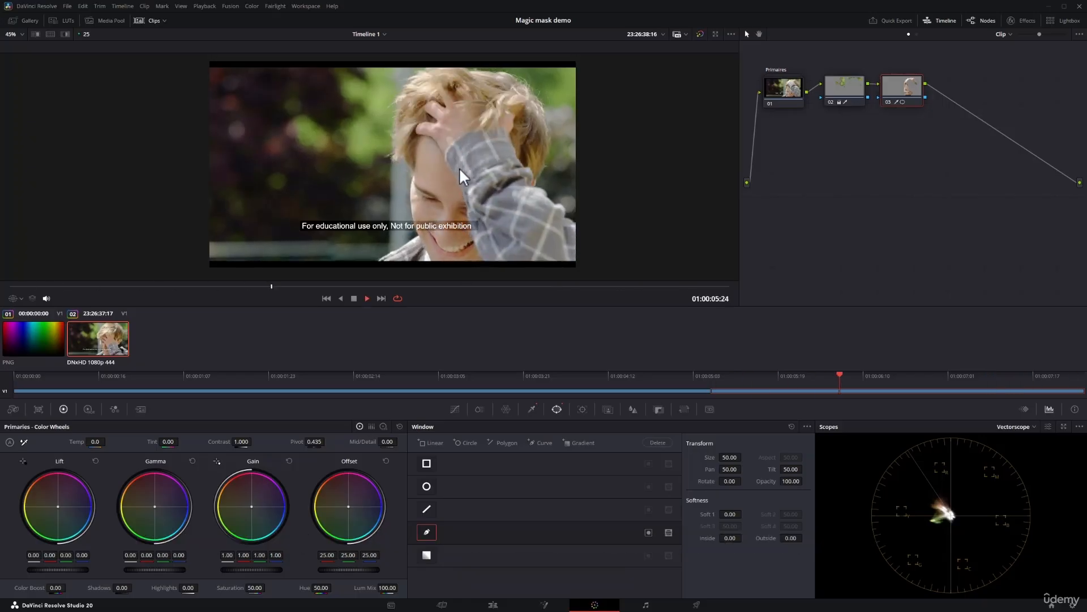
key(space)
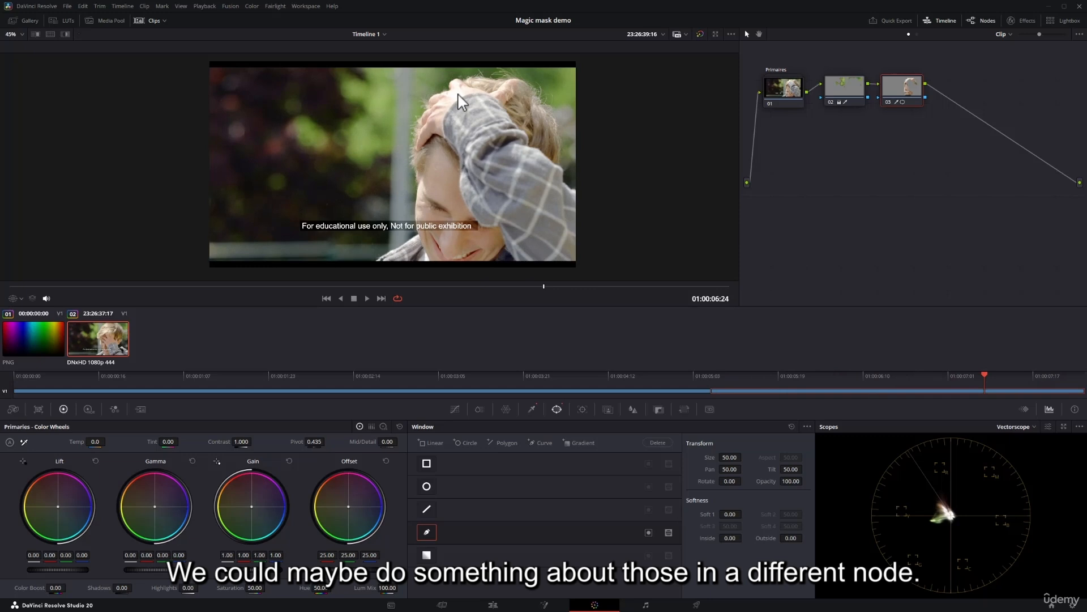
key(space)
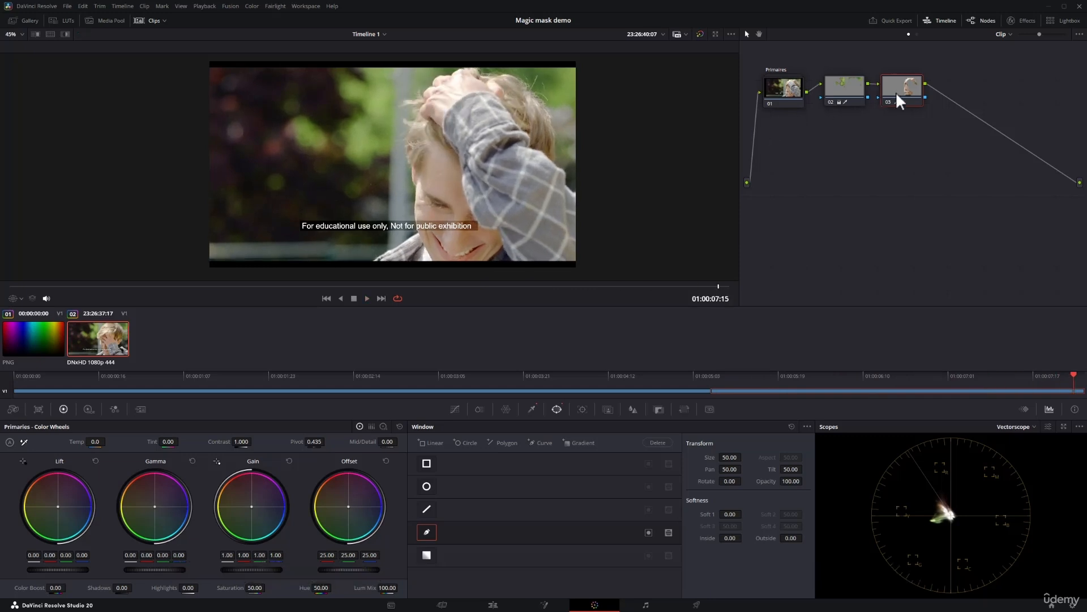
- On the skin key node, set Saturation to 52.40 and warm the color balance with Gain red 1.01 and blue 0.97 plus a slight Gamma shift
click(901, 99)
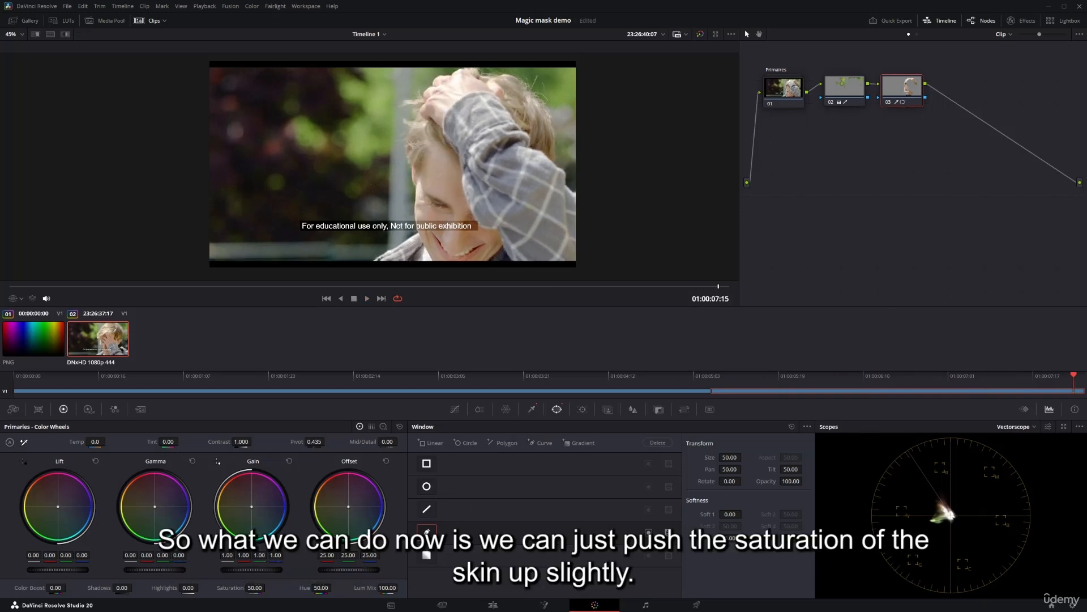
drag(253, 585, 267, 588)
drag(255, 512, 252, 511)
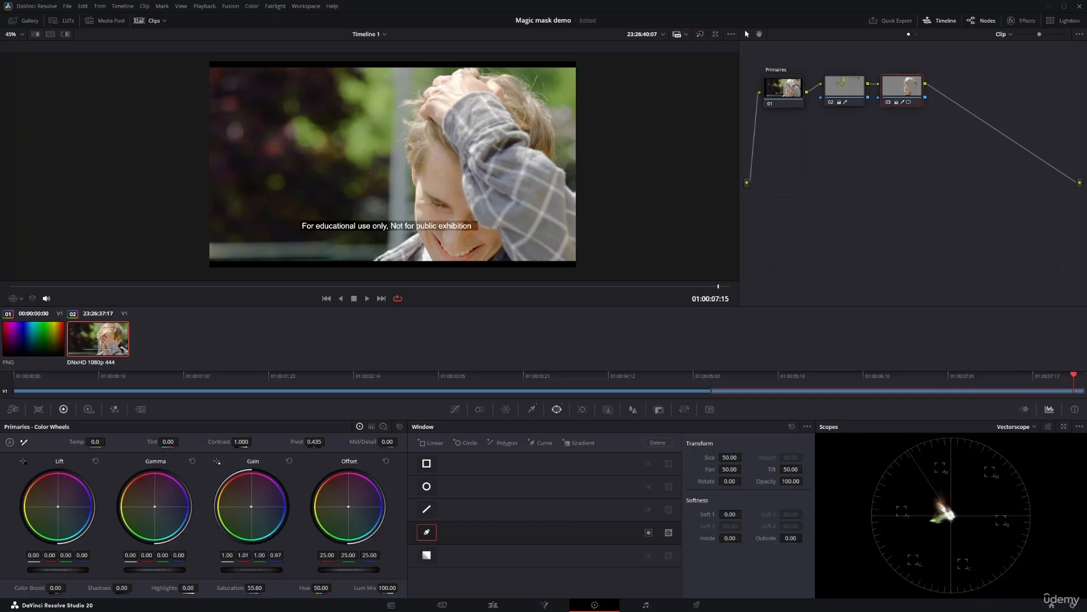
drag(155, 514, 155, 513)
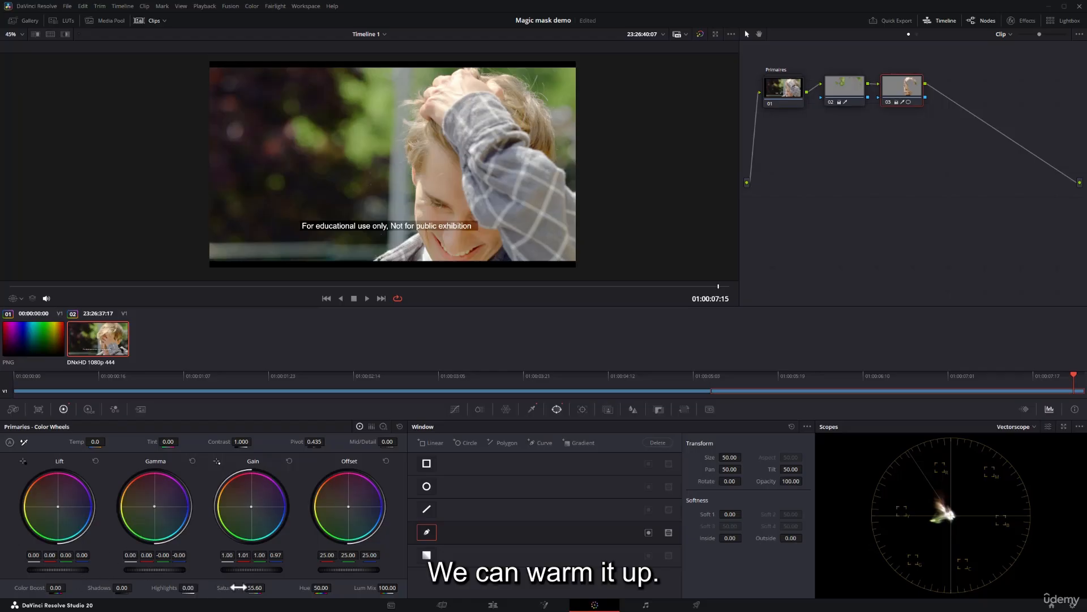
drag(239, 587, 231, 587)
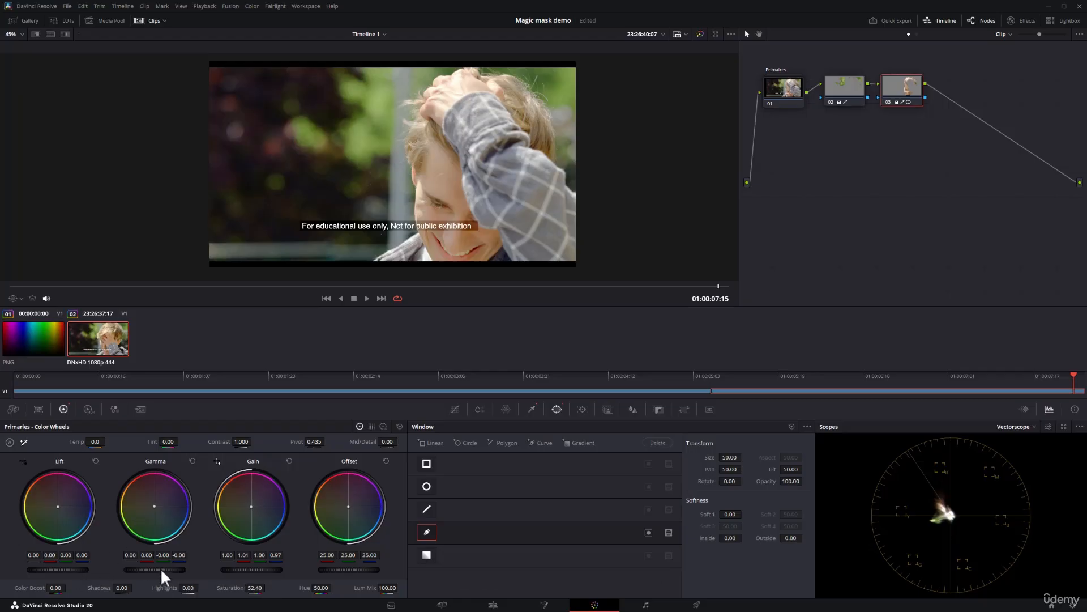
- Lower the skin's master Gamma to -0.01 and raise its master Gain to 1.03
drag(162, 569, 157, 569)
drag(254, 569, 266, 569)
drag(74, 570, 74, 571)
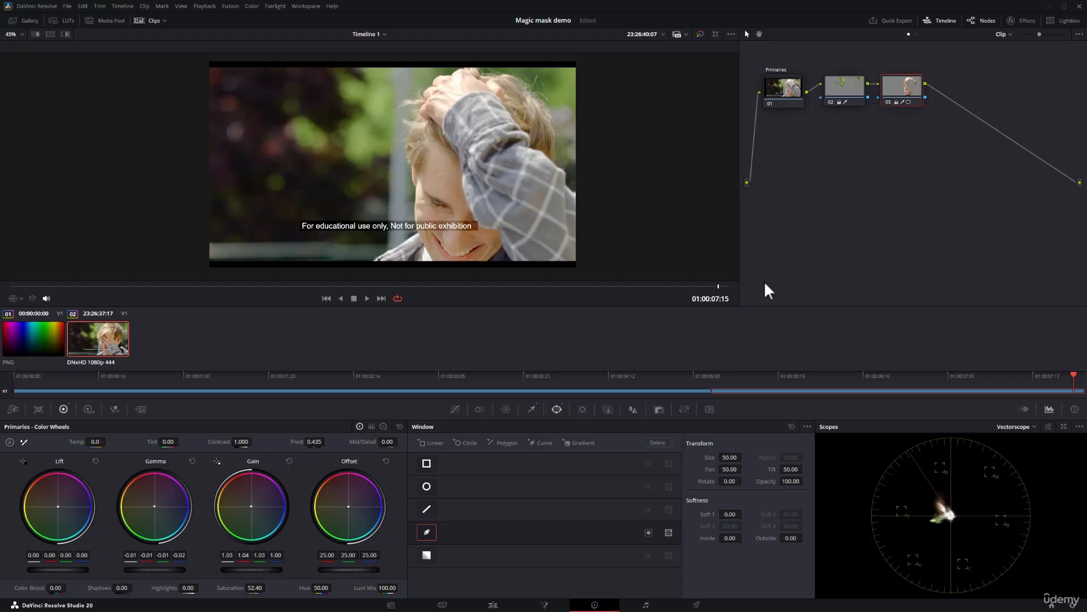
- Toggle the skin node to compare the correction, examine the face up close in the enlarged viewer, and restore the standard layout
click(887, 102)
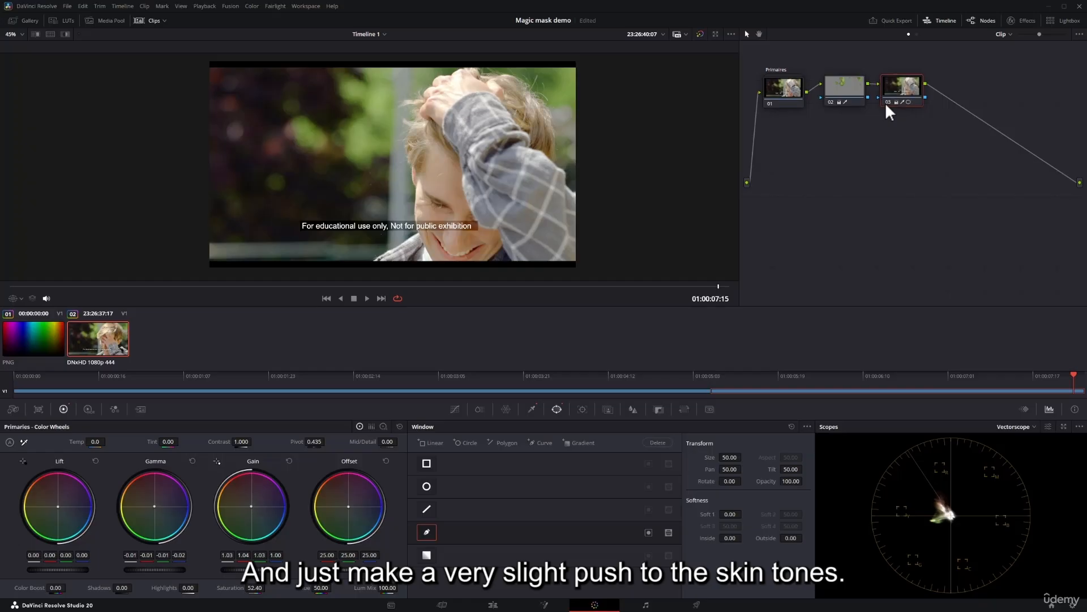
key(alt+f)
scroll(674, 231, up, 6)
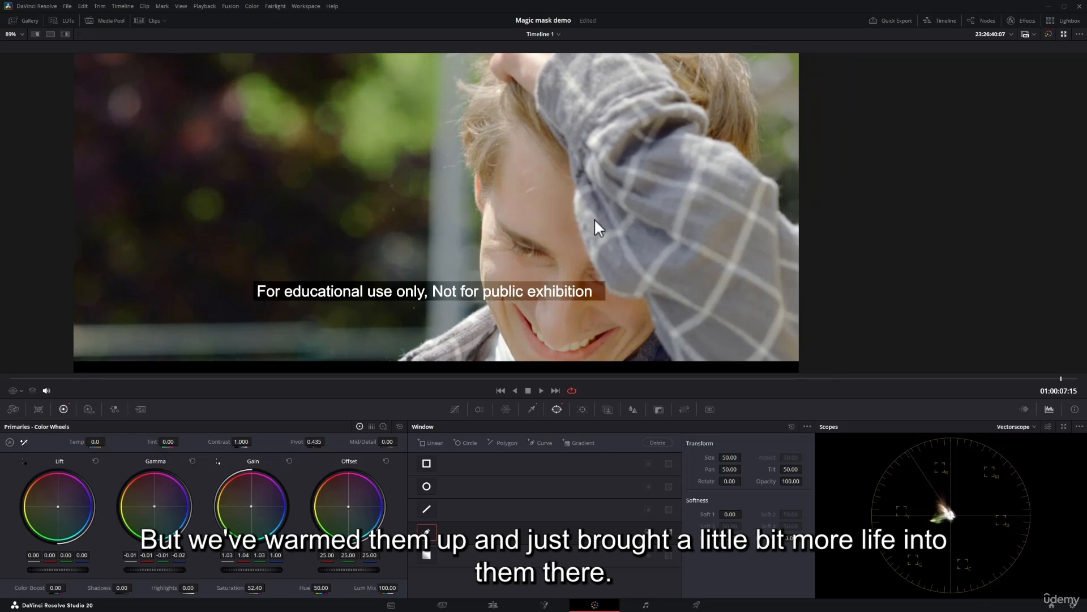
scroll(559, 198, down, 2)
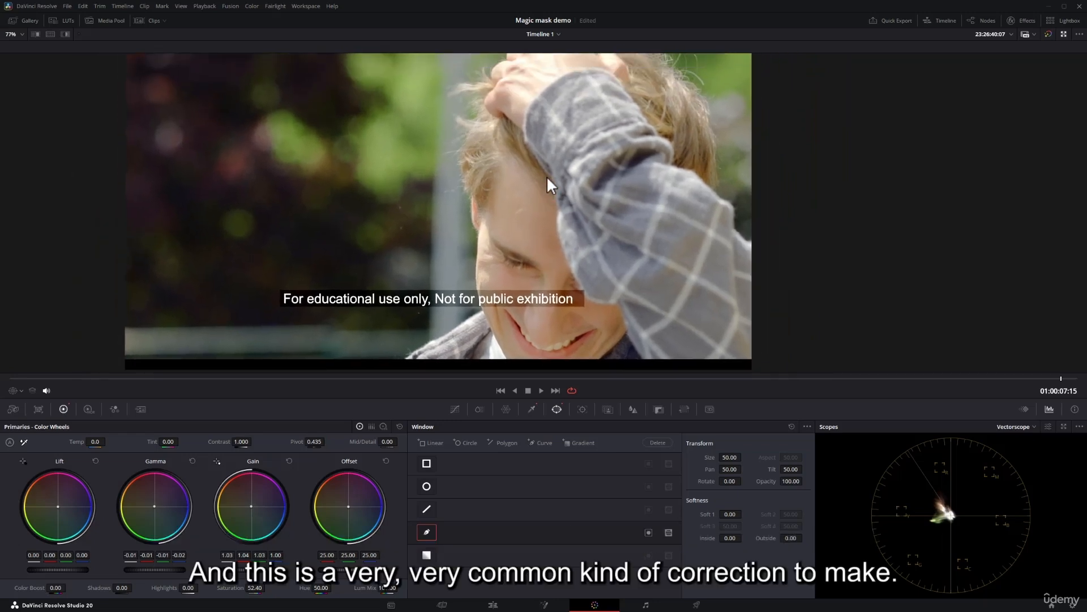
scroll(545, 182, down, 1)
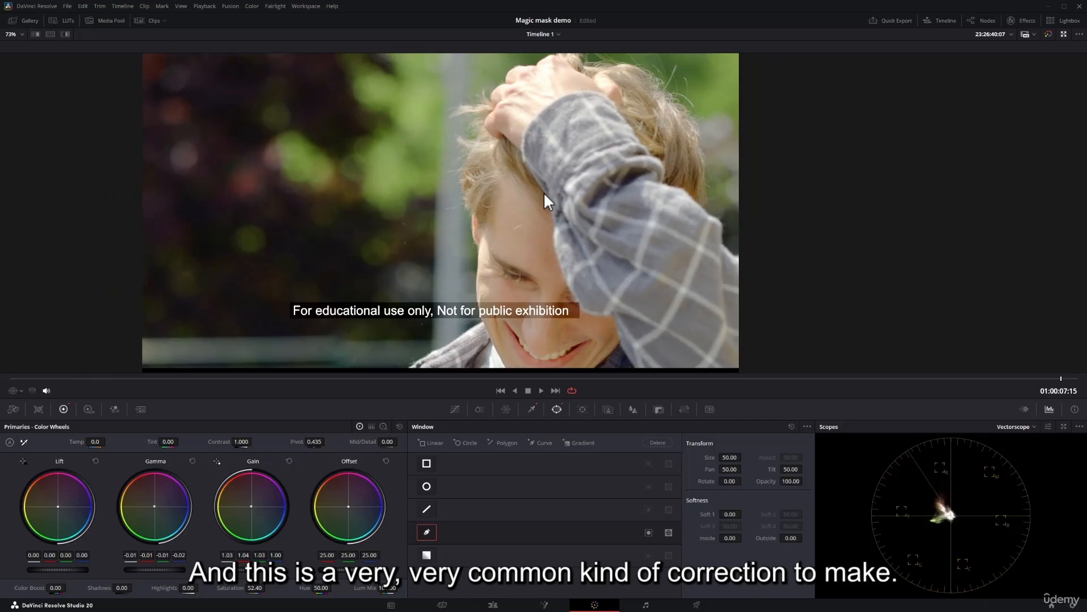
key(alt+f)
drag(453, 146, 516, 155)
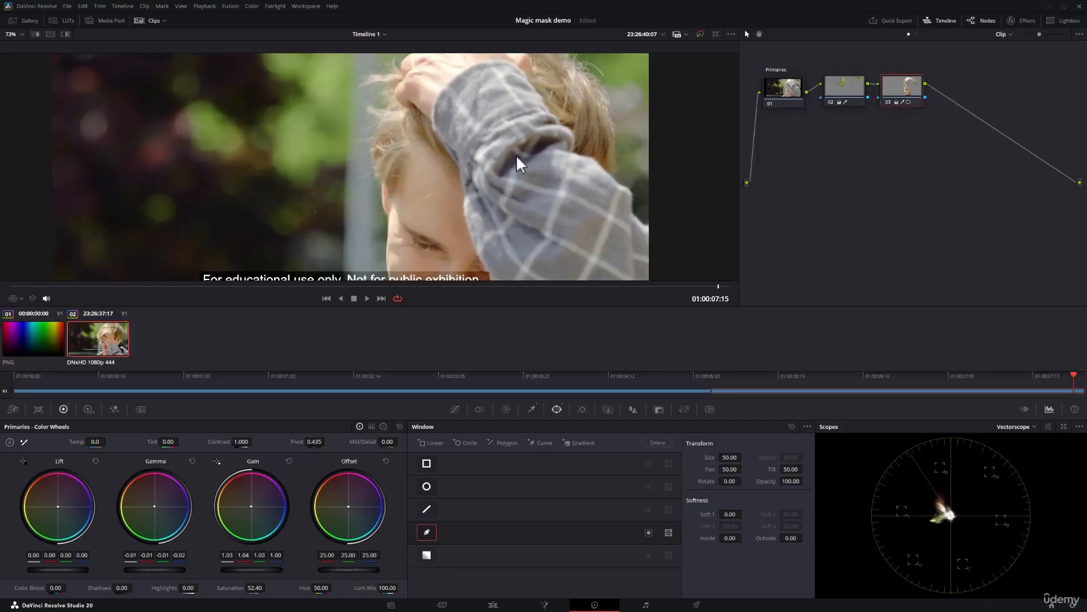
scroll(488, 164, down, 8)
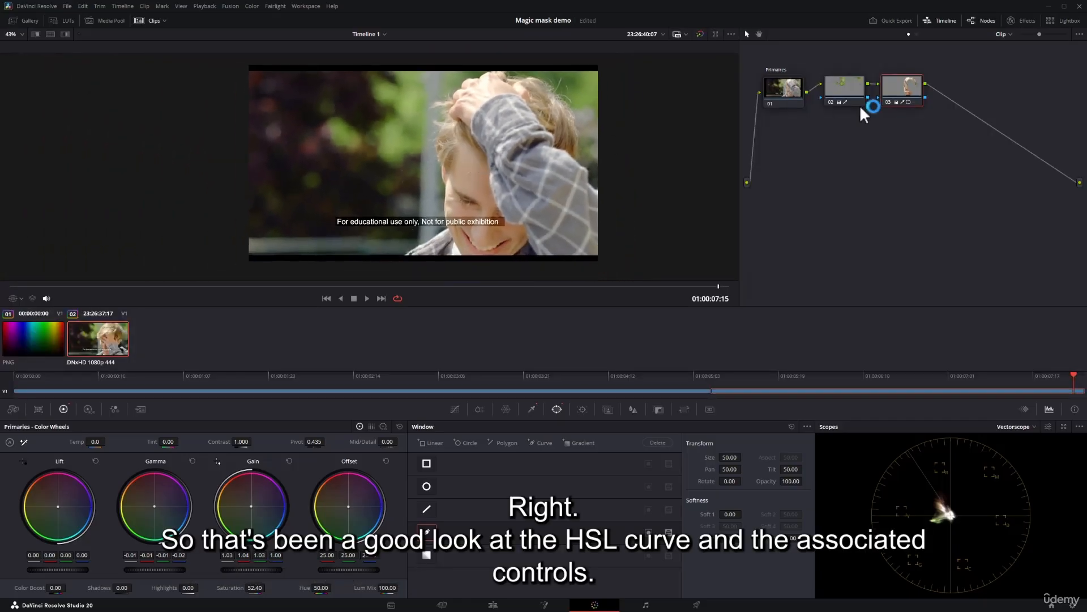
click(841, 86)
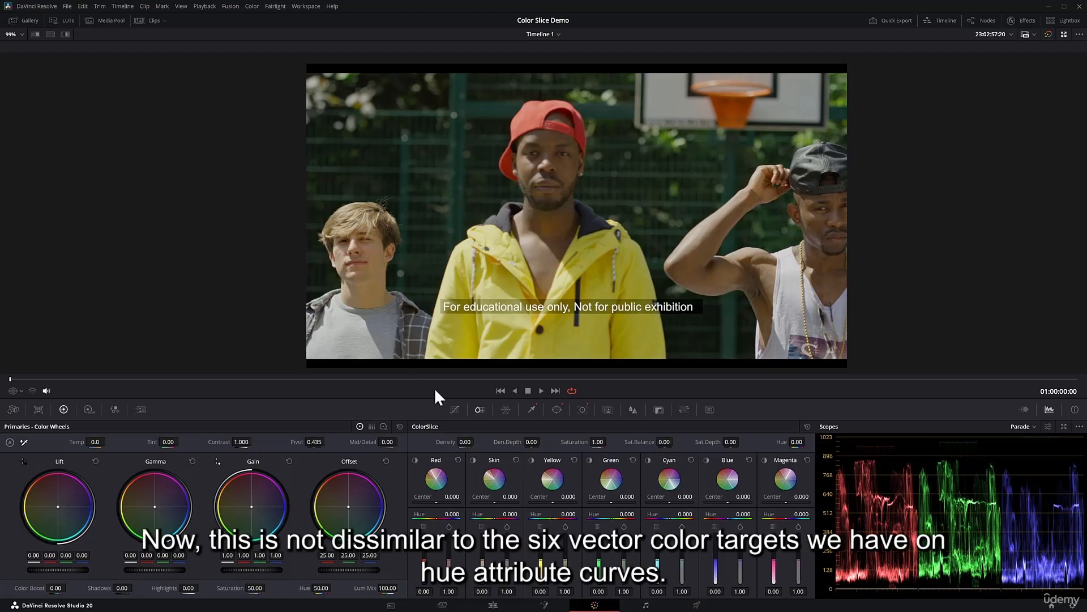
- Try rotating the red hues by 74.19 on the Hue vs Hue curve, remove the change, and return to ColorSlice
click(455, 410)
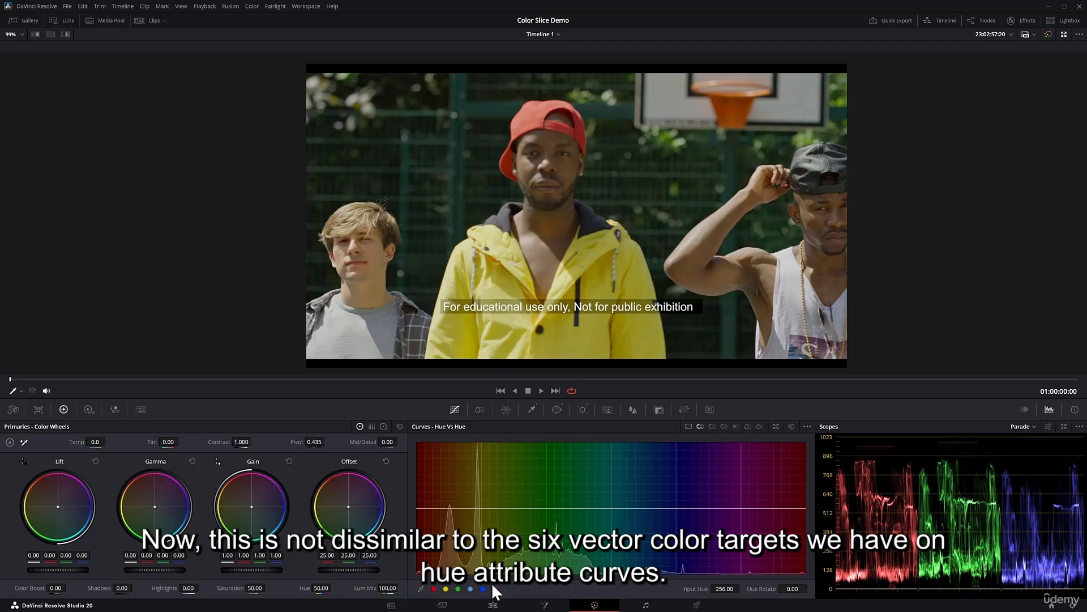
click(434, 589)
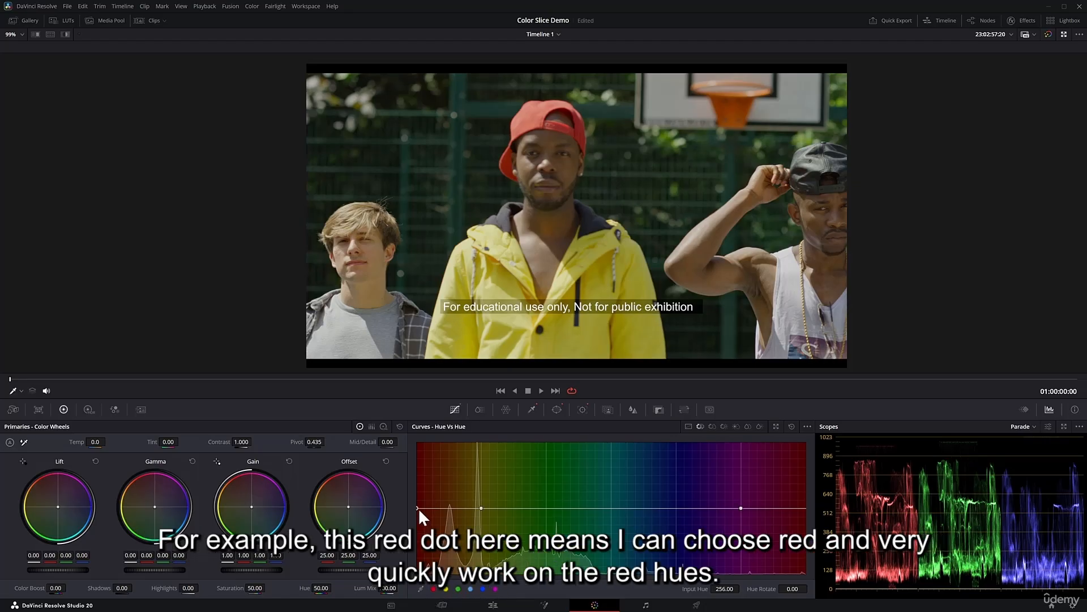
drag(419, 508, 419, 482)
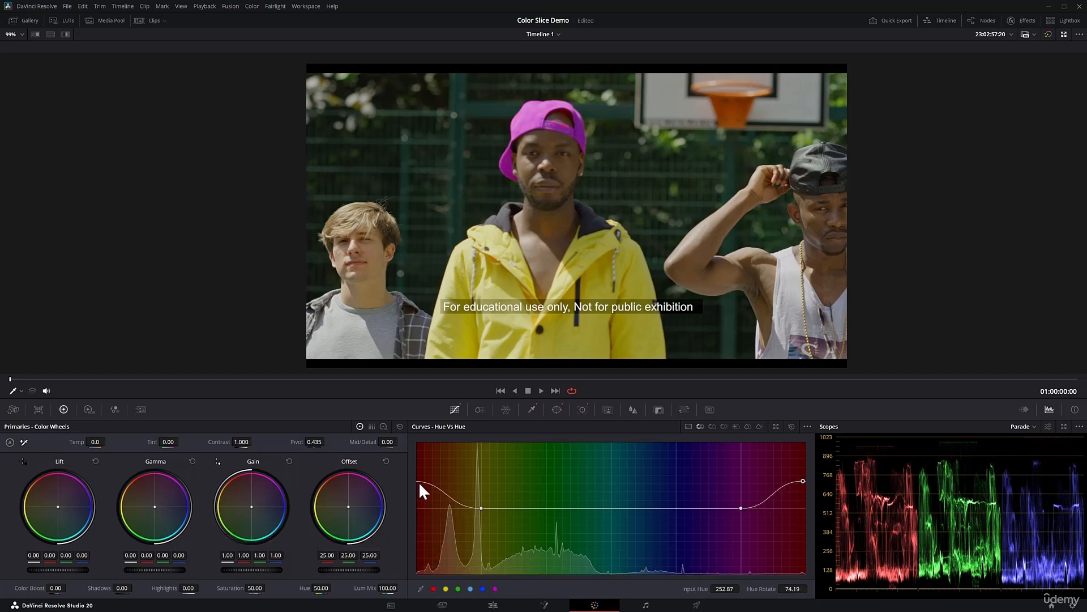
right_click(802, 480)
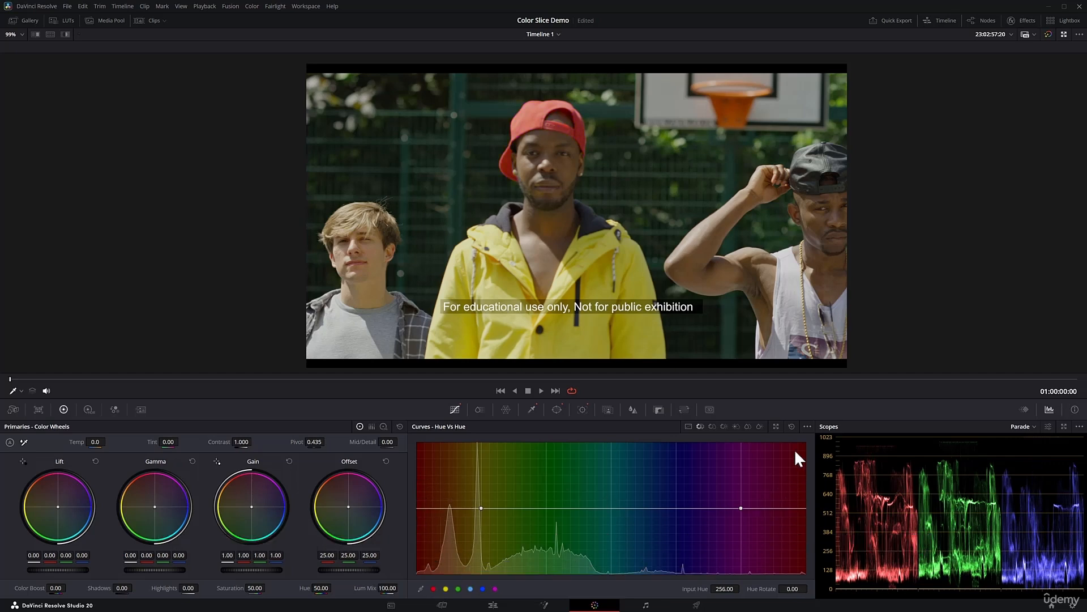
click(481, 410)
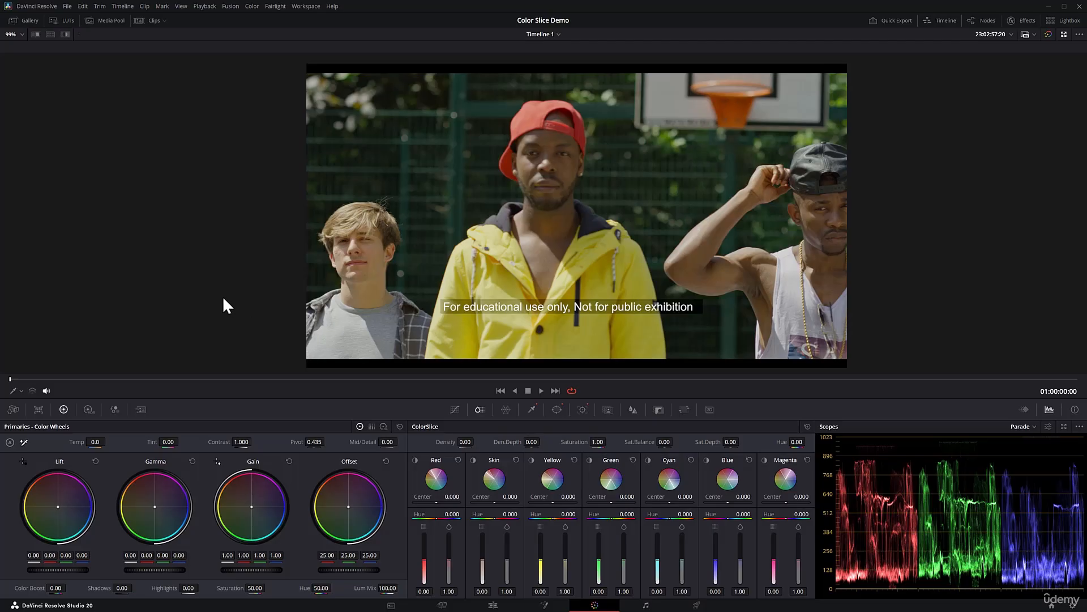
- Highlight the qualified red cap, raise its primaries Saturation to 77.60, and return to the full picture
click(66, 34)
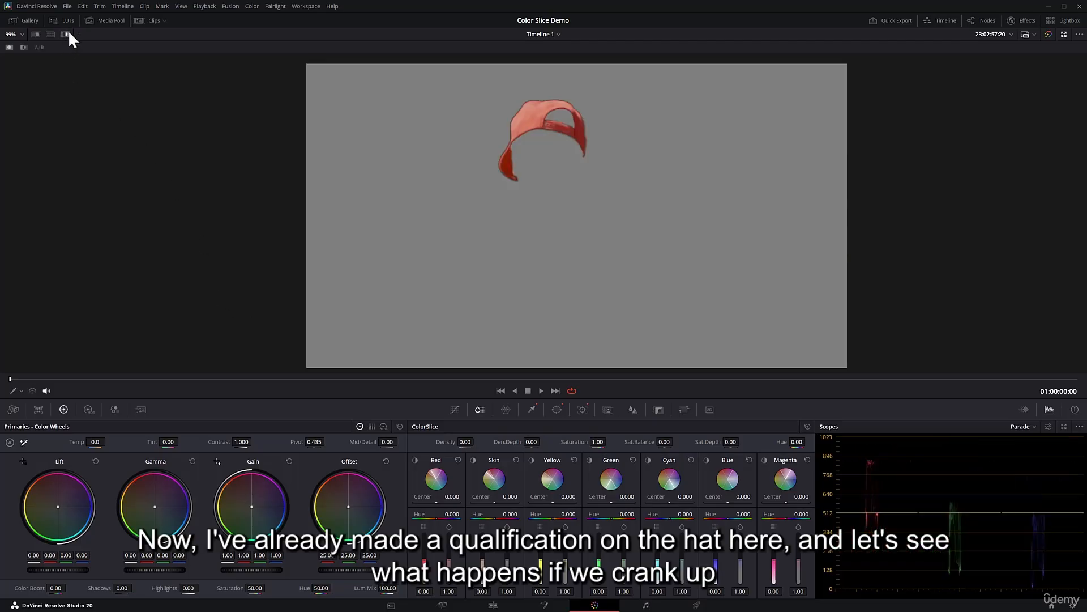
click(67, 34)
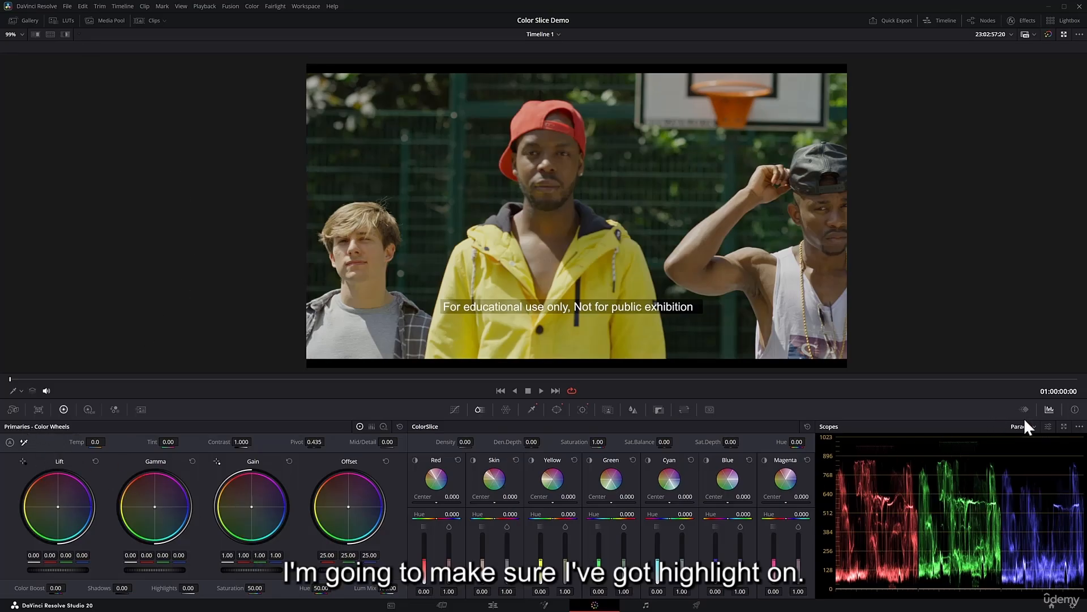
click(69, 35)
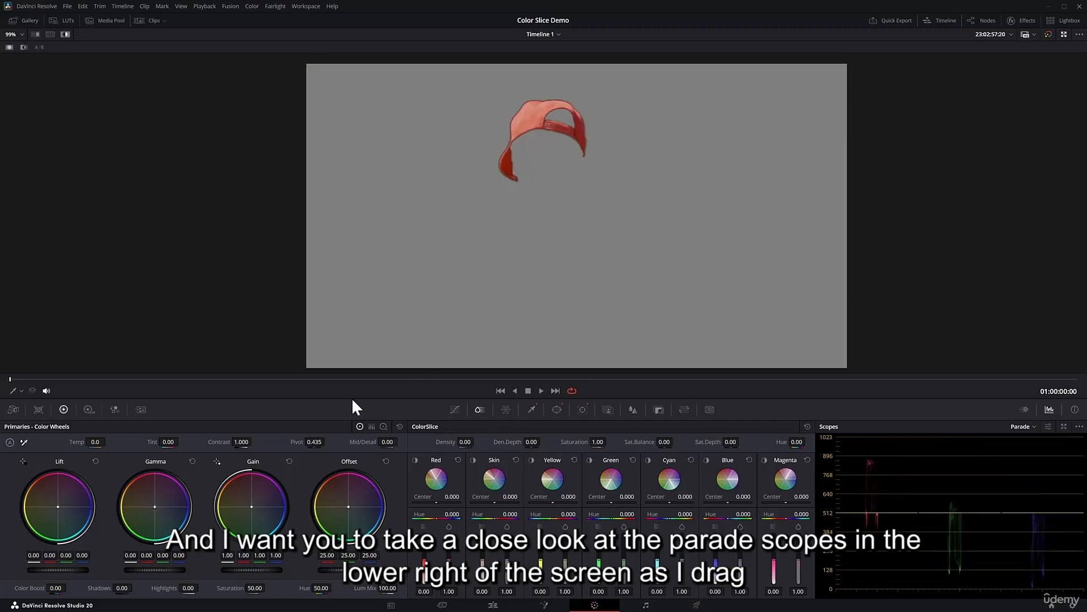
mouse_move(255, 588)
mouse_down()
mouse_move(281, 587)
mouse_move(269, 587)
mouse_up()
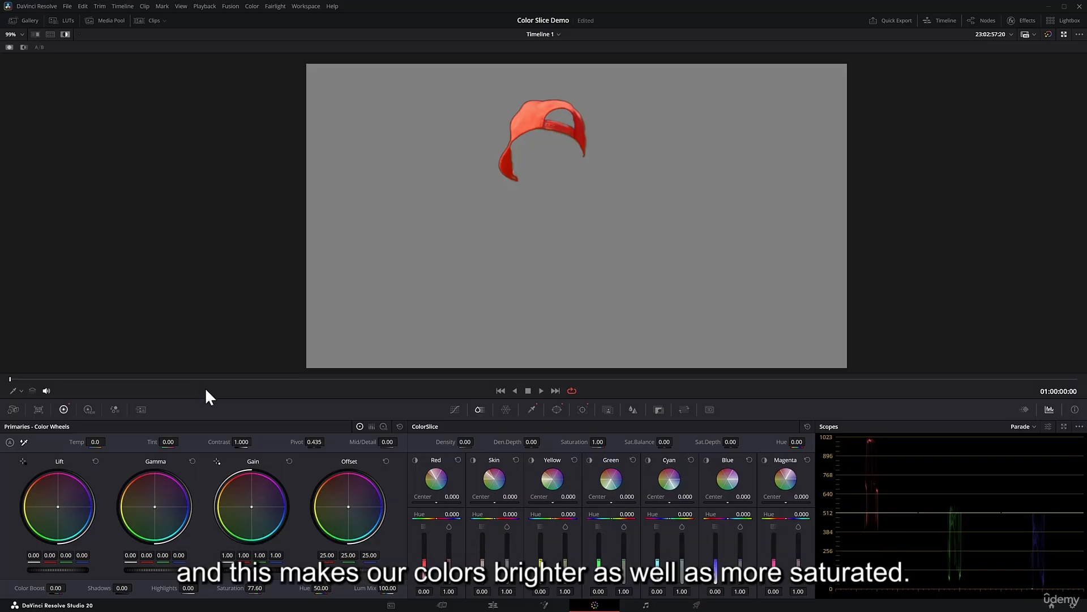
click(66, 34)
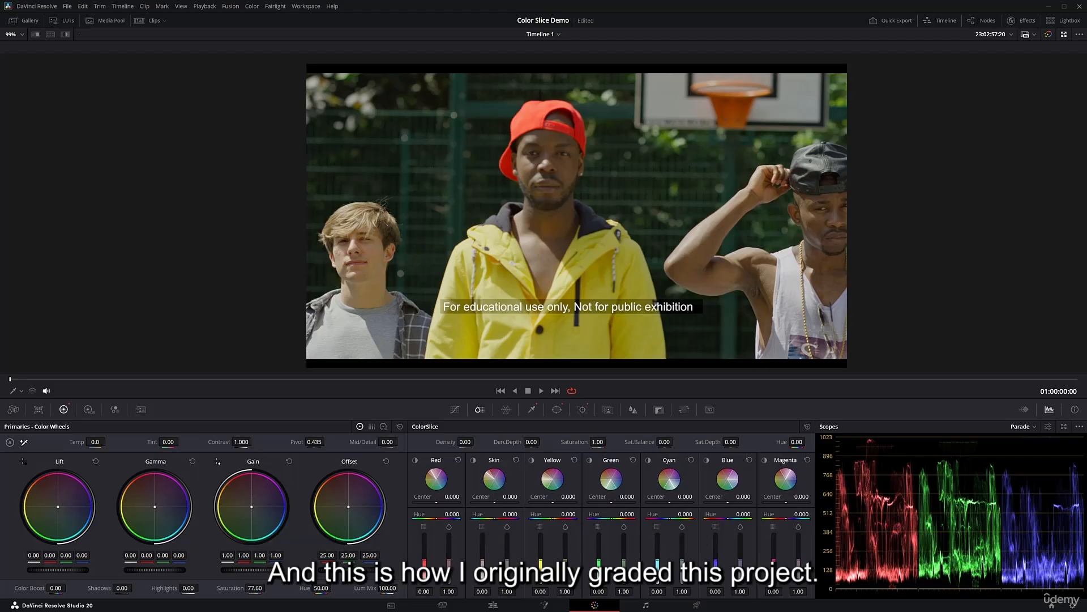
- Try flattening the cap with Gain 0.91, Gamma -0.01, Lift -0.04 and reduced saturation, and reset the primaries
drag(252, 569, 69, 570)
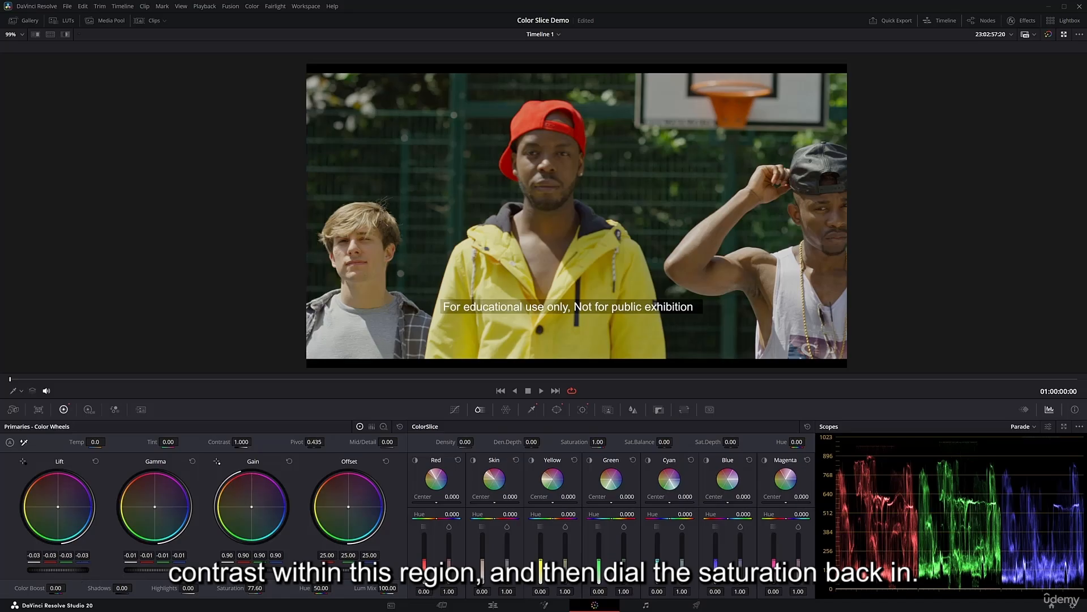
drag(69, 569, 65, 570)
drag(255, 588, 229, 588)
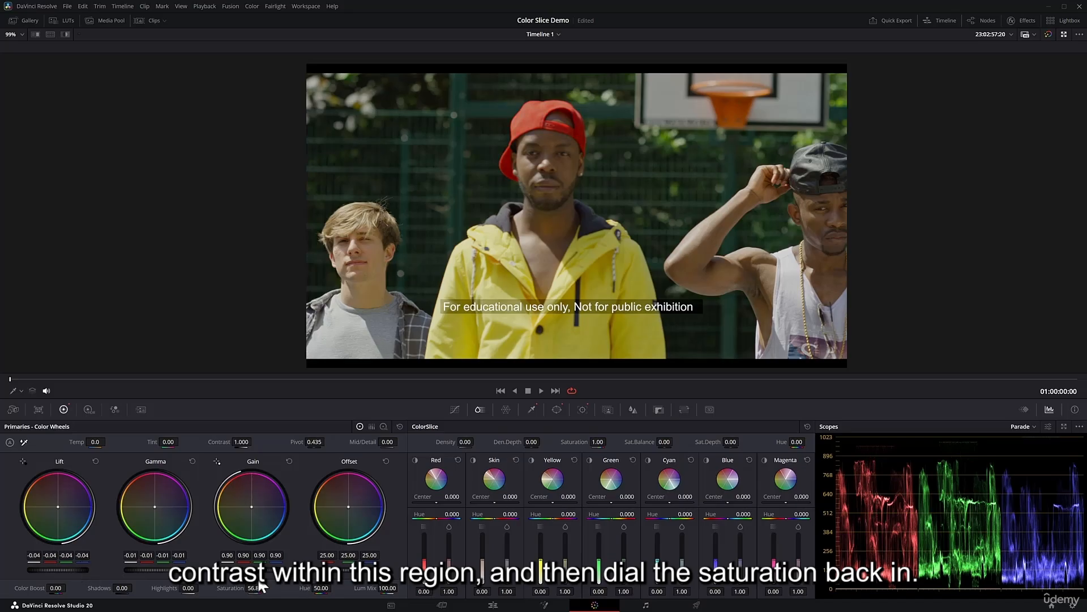
drag(267, 590, 265, 589)
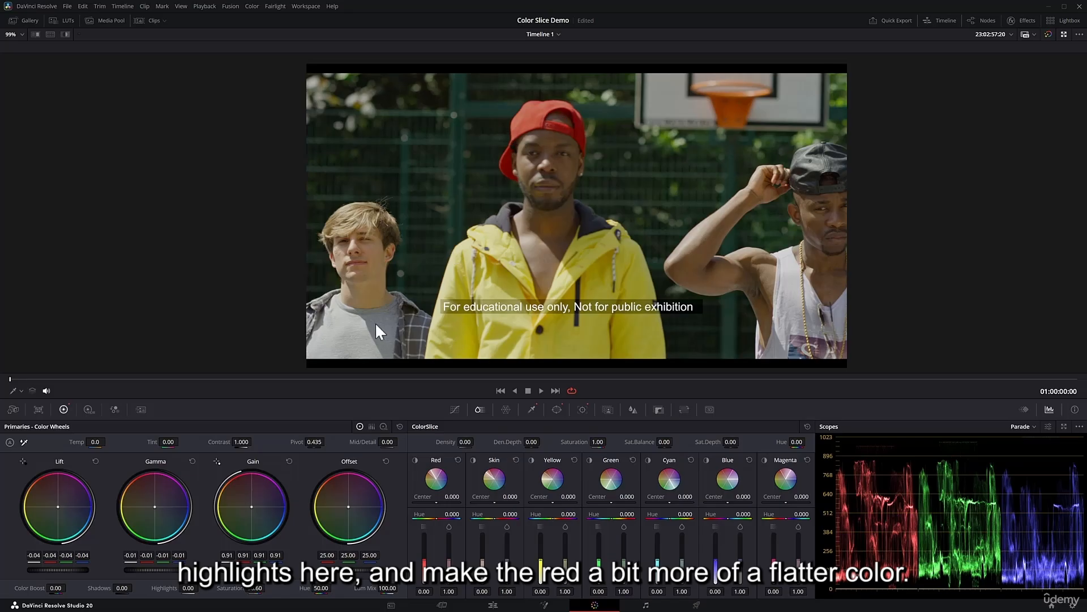
click(399, 426)
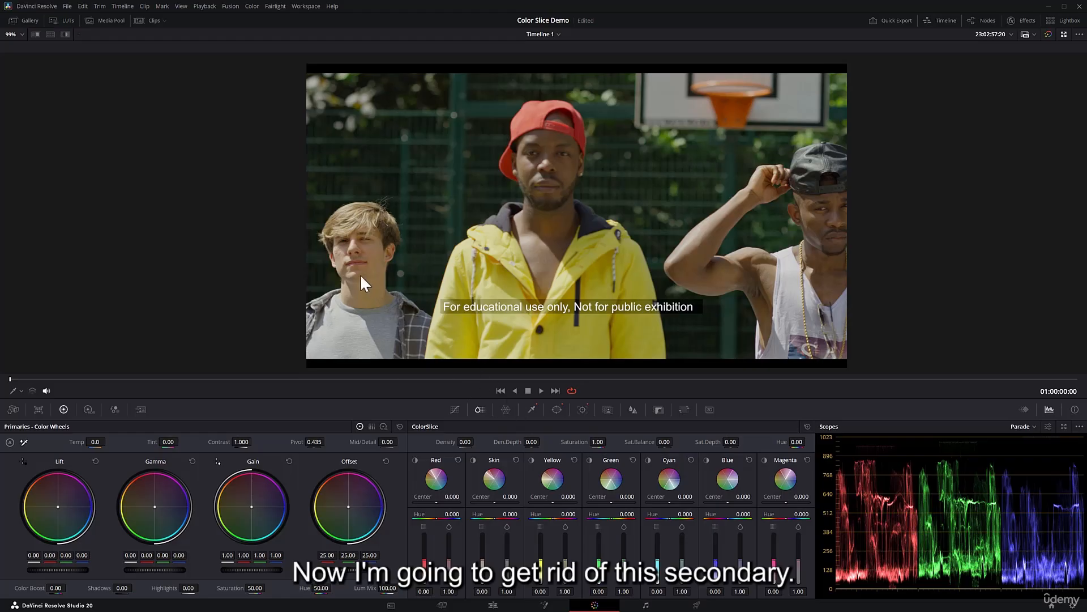
- Disable the Additive node, make the Red node active, and go back to the enlarged viewer
key(alt+f)
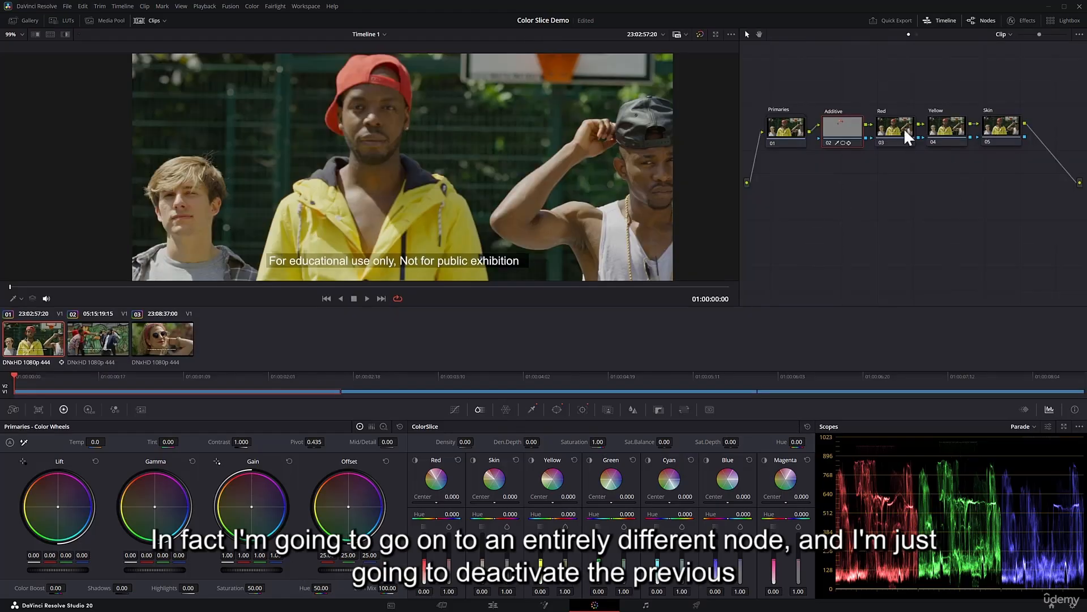
click(835, 134)
right_click(837, 143)
click(849, 149)
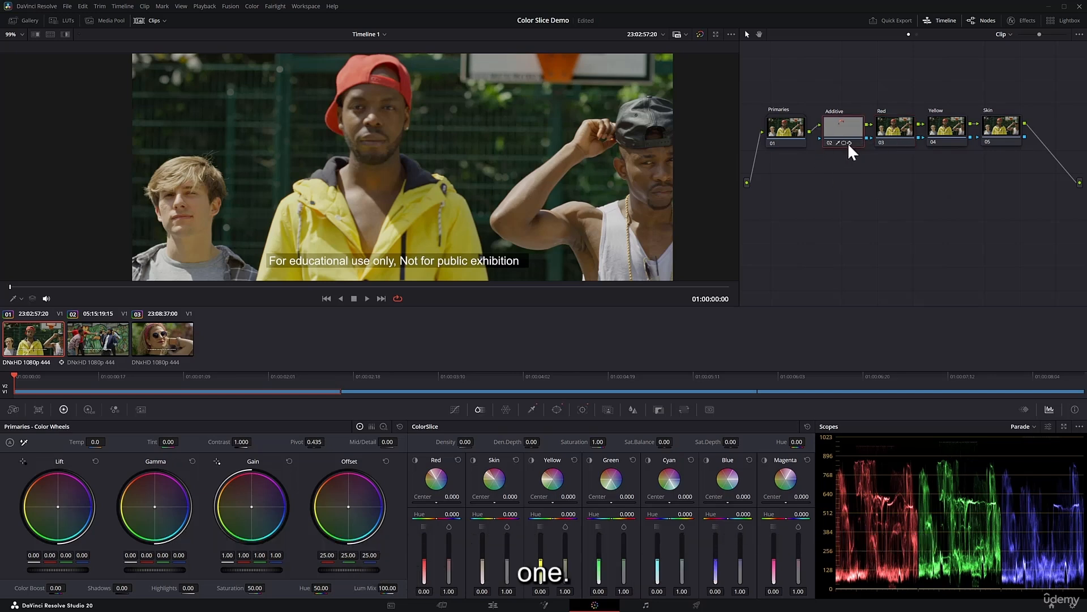
key(alt+f)
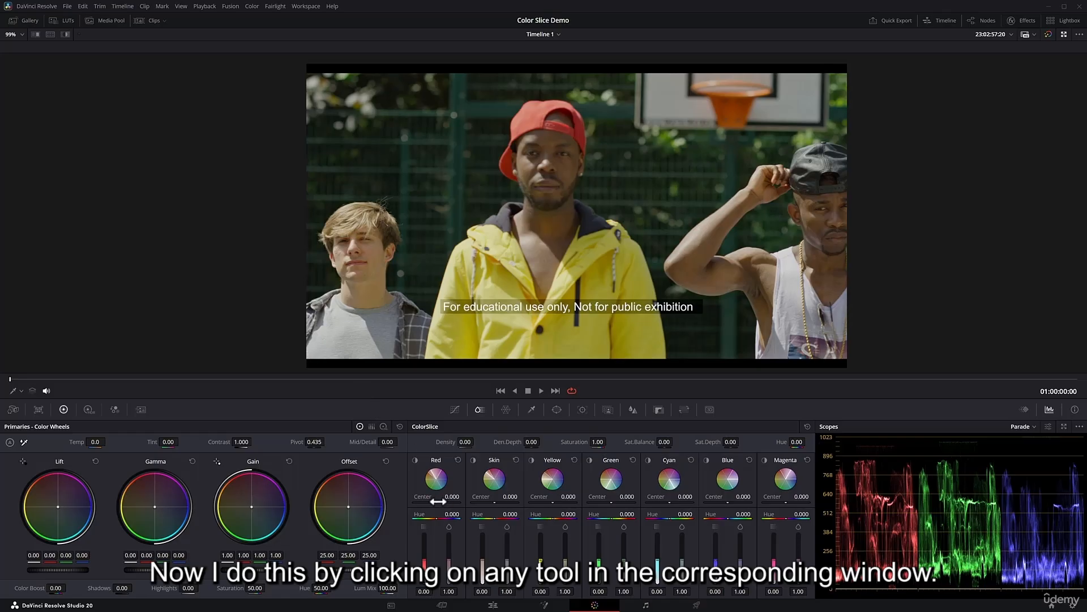
- Turn on highlight for the ColorSlice Red vector and shift its Center to 1.000 to isolate the cap
drag(437, 503, 438, 502)
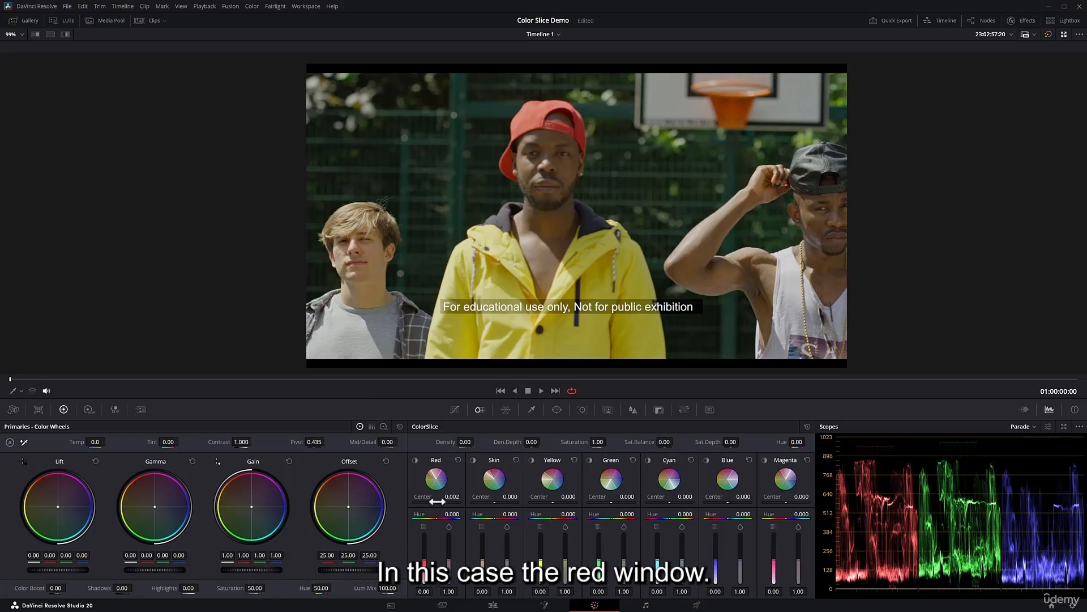
click(65, 34)
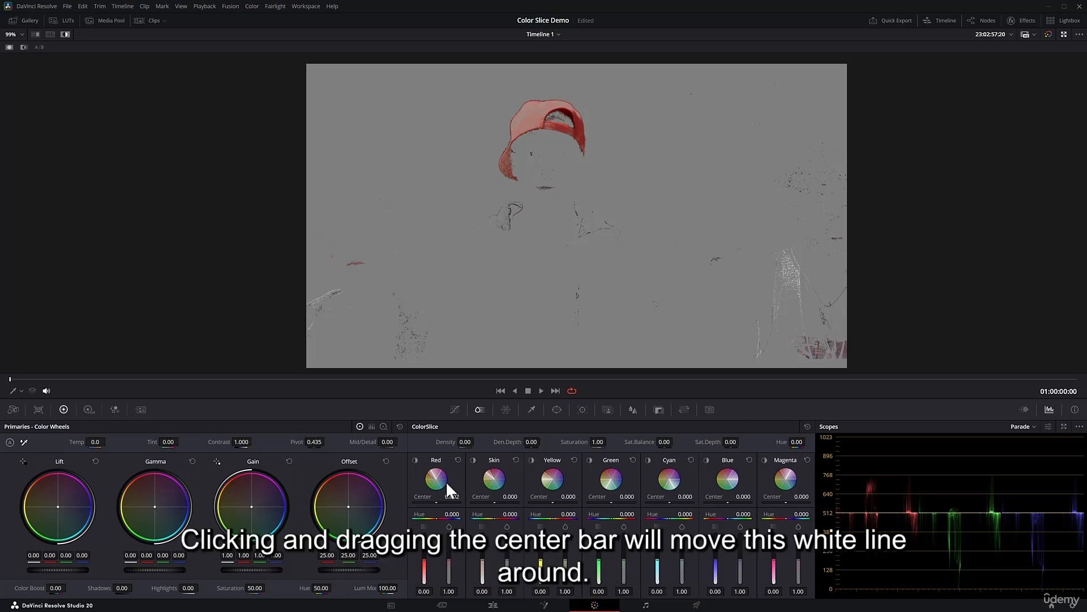
mouse_move(440, 501)
mouse_down()
mouse_move(385, 502)
mouse_move(547, 501)
mouse_up()
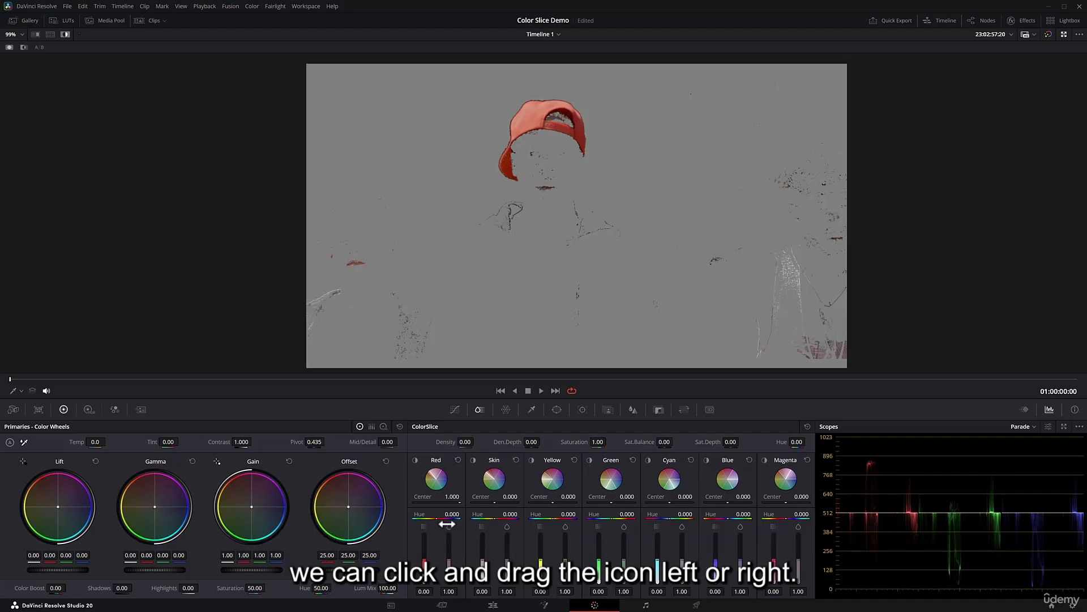
- Set the ColorSlice Red vector's saturation to 1.30
drag(449, 566, 452, 555)
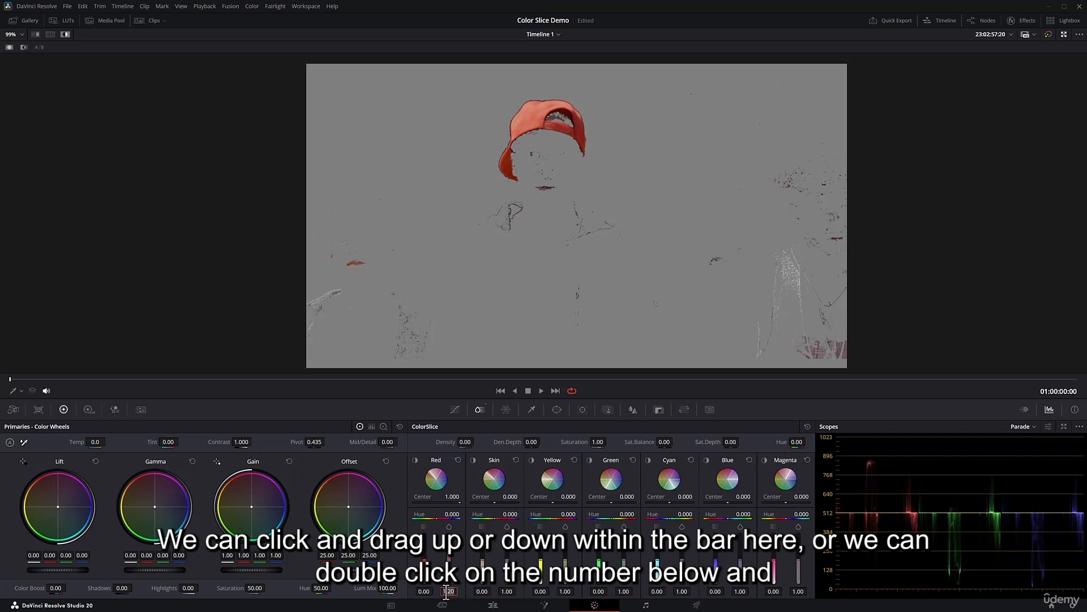
text(1.)
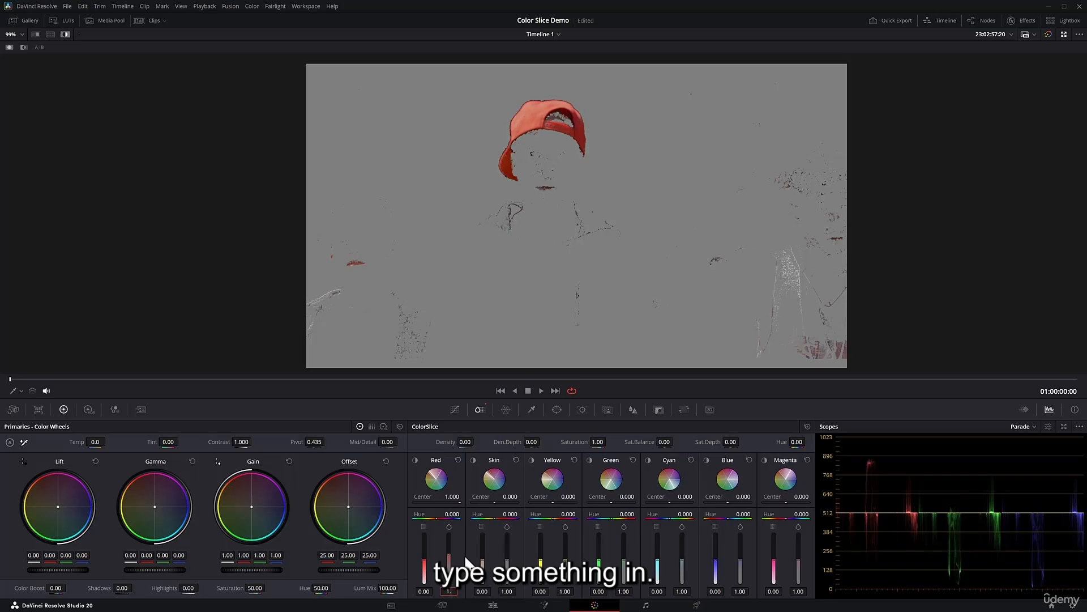
text(30)
key(Return)
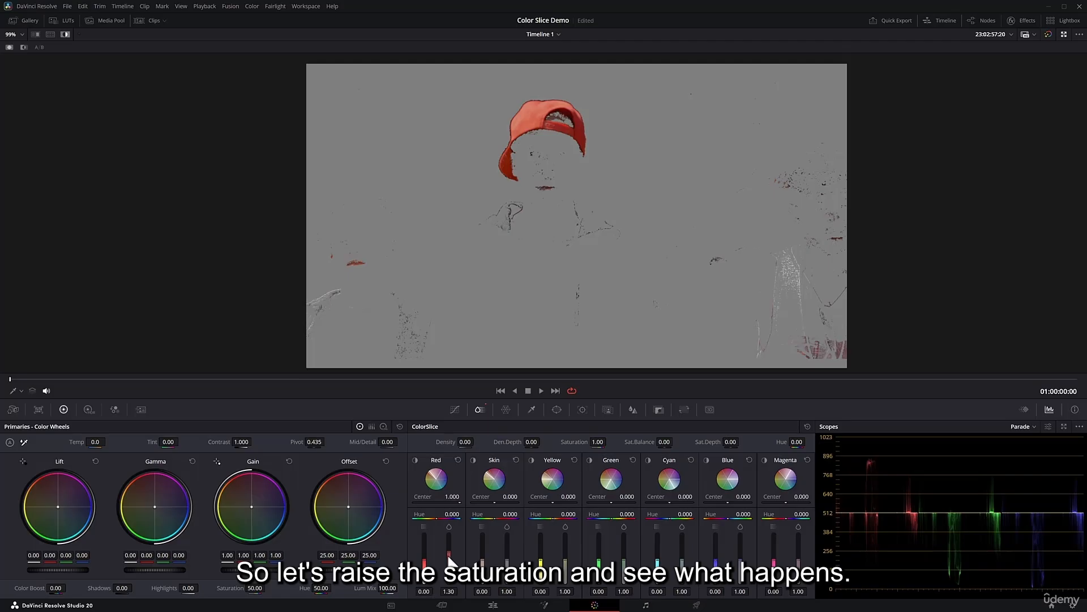
- Sweep the Red vector's saturation between 1.01, 1.68 and 0.99 to compare its effect on the parade scope
drag(449, 556, 449, 564)
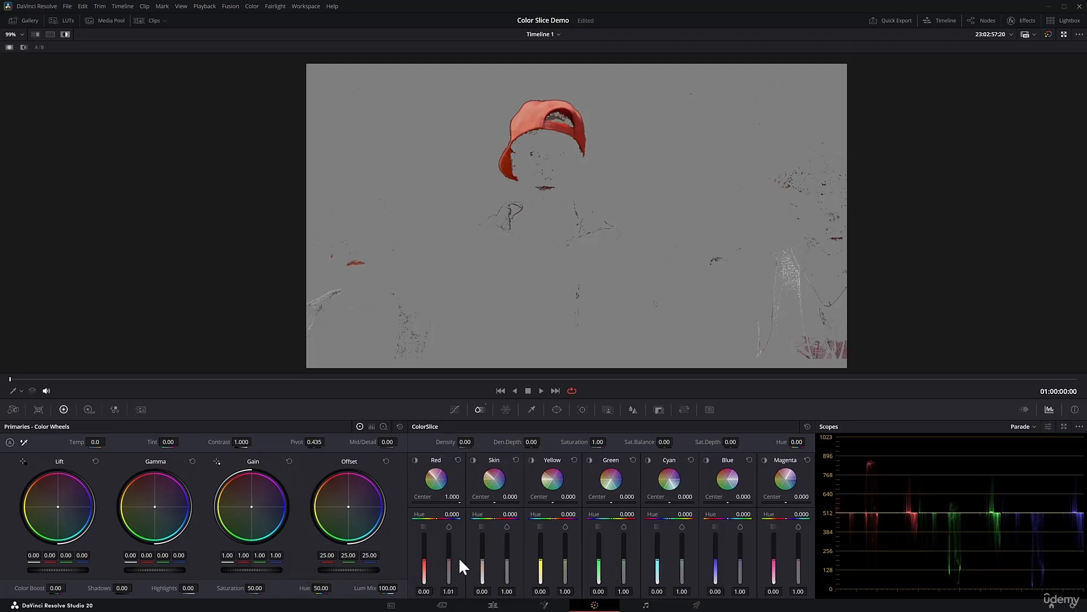
drag(449, 561, 449, 545)
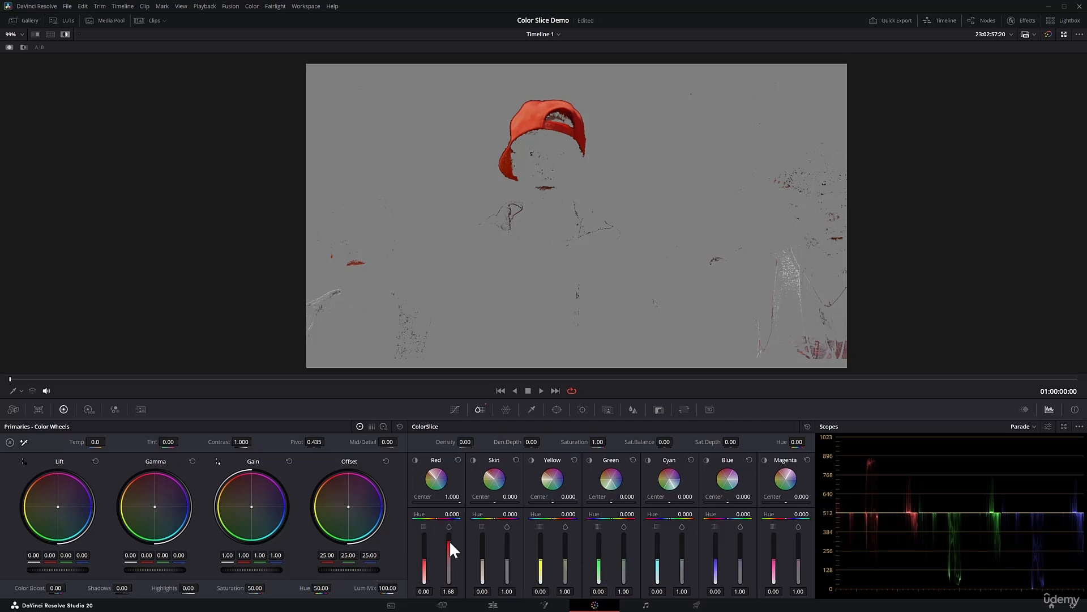
drag(449, 542, 449, 562)
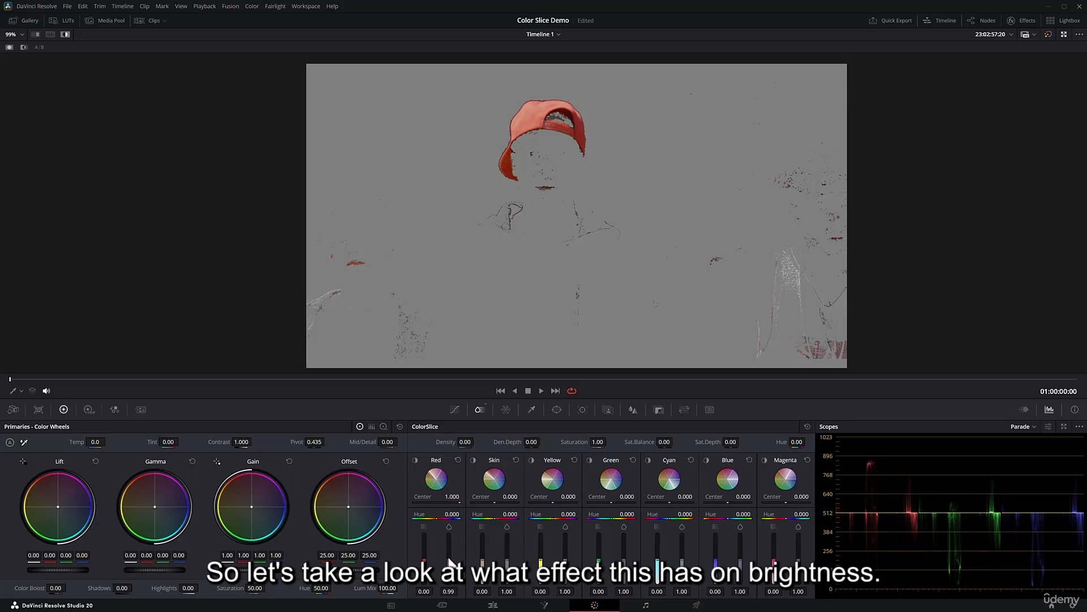
- Switch the scope to Waveform and sweep the Red saturation up to 2.00 and down to 0.20 to examine the cap's brightness
click(1030, 427)
click(1034, 444)
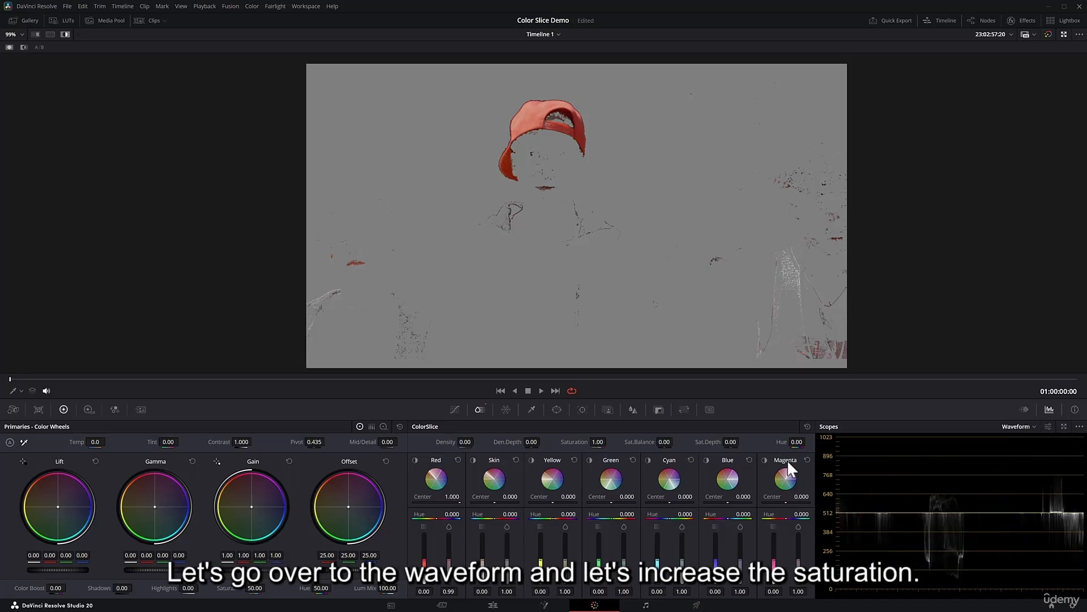
drag(450, 561, 449, 539)
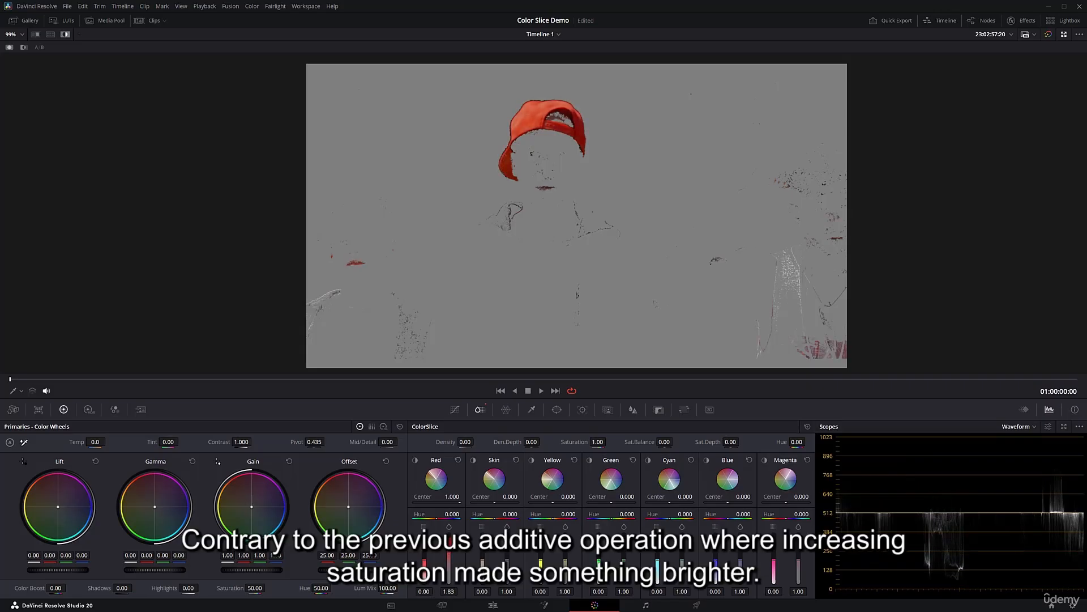
drag(449, 536, 449, 532)
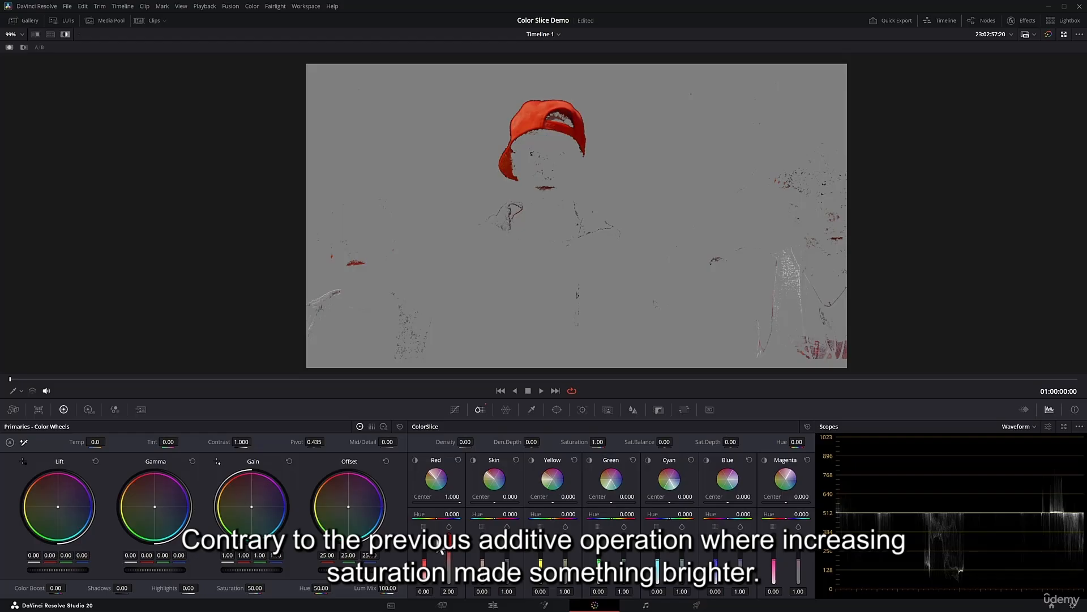
drag(449, 532, 449, 579)
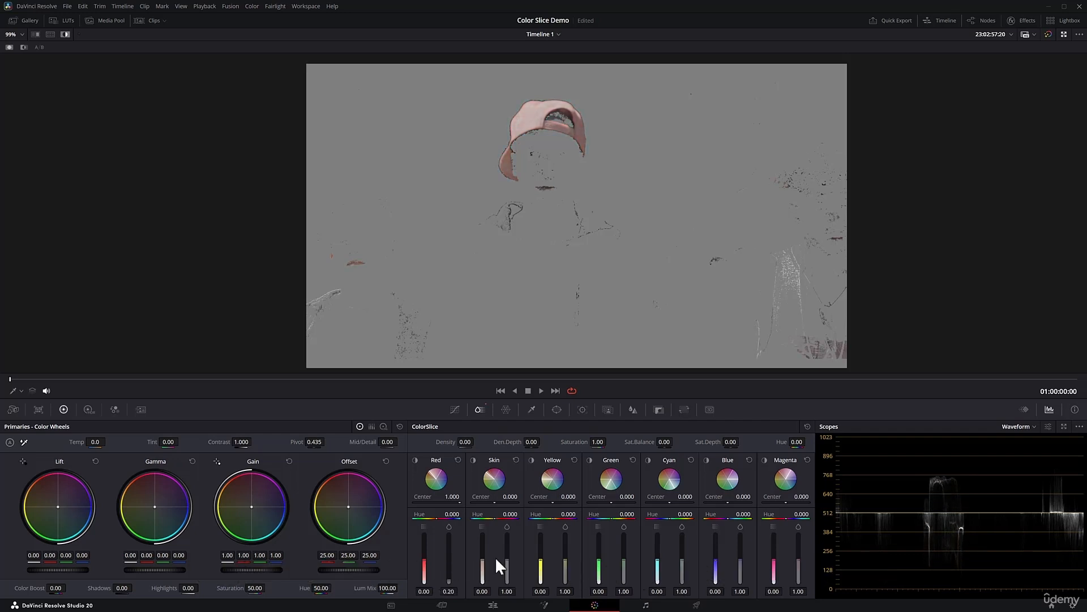
drag(450, 580, 449, 560)
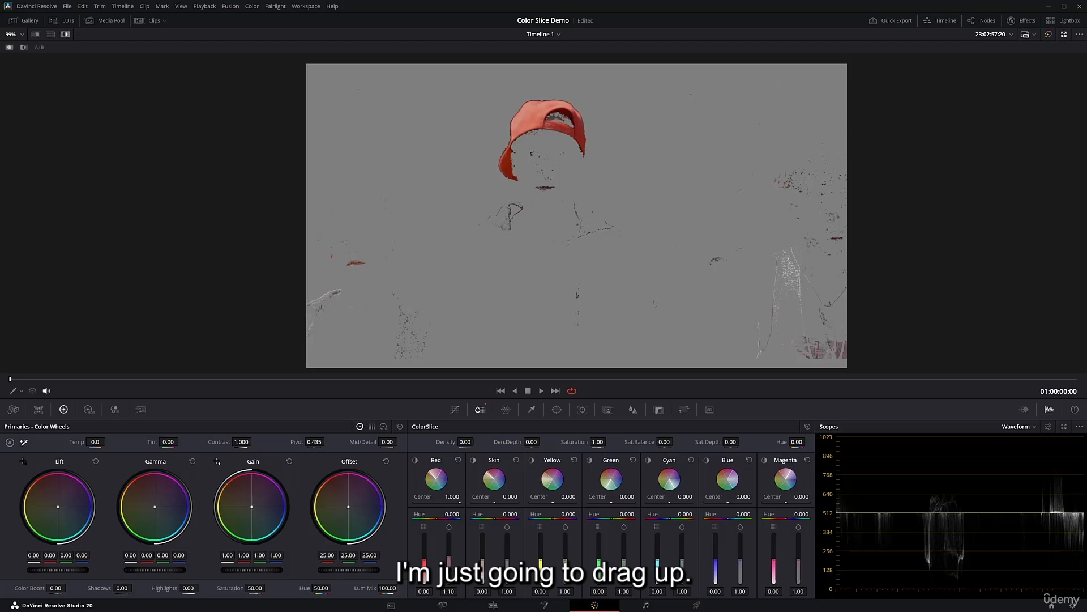
- Raise the Red vector's saturation to 1.31, turn off the highlight view, and restore the standard layout with the node graph
drag(451, 563, 451, 551)
key(shift+h)
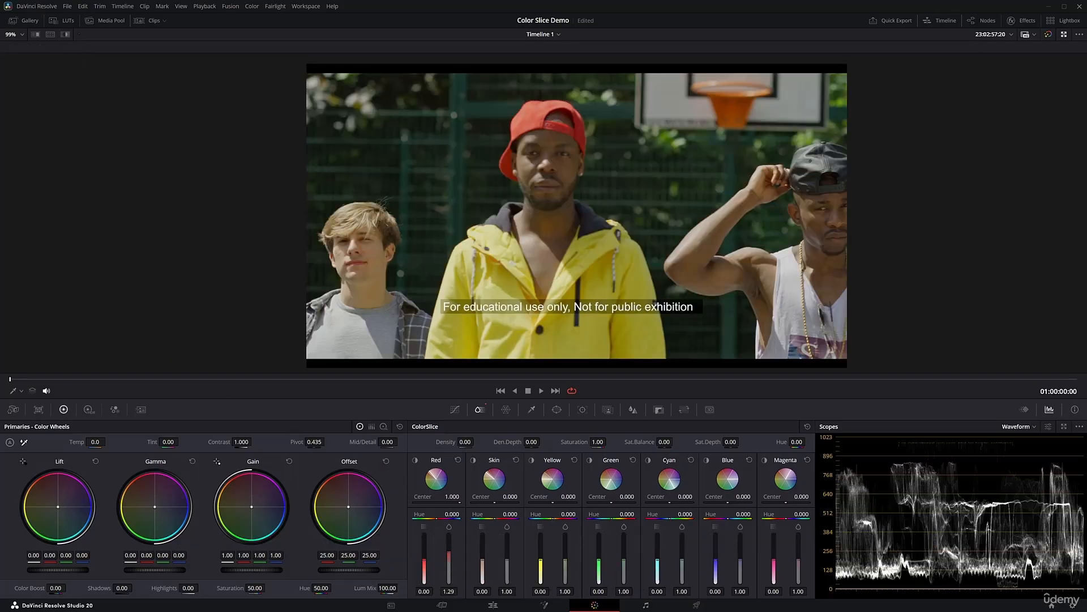
drag(448, 552, 449, 550)
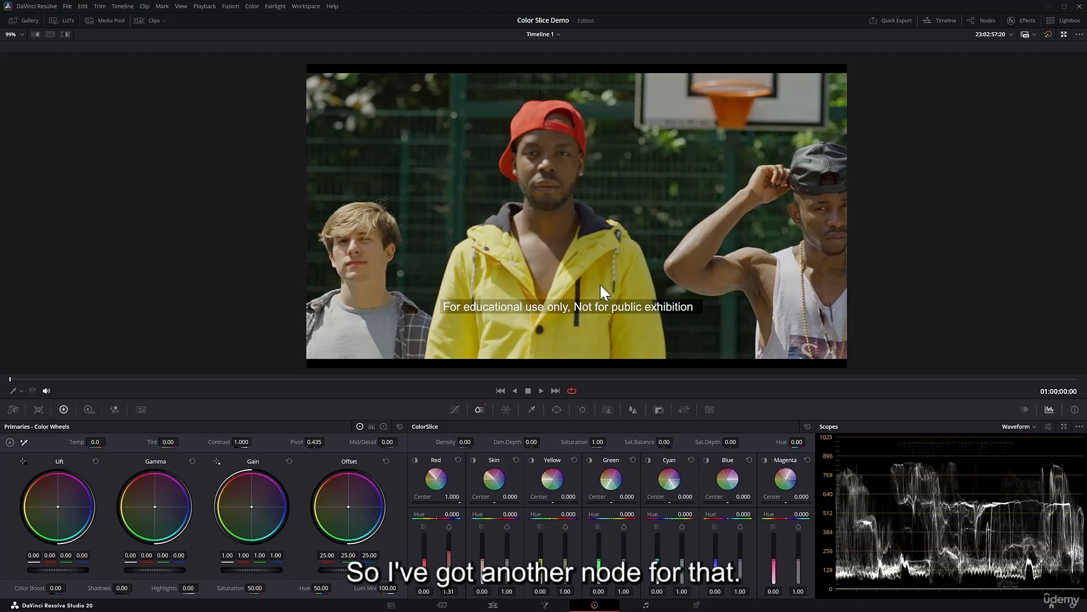
key(alt+f)
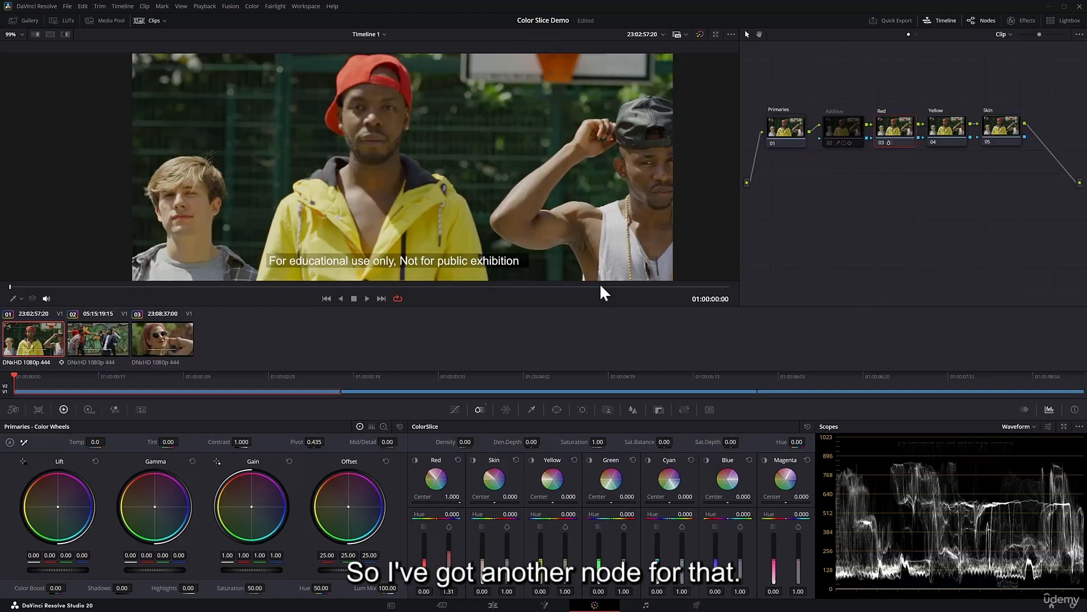
- Select the Yellow node, enlarge the viewer, and highlight the ColorSlice Yellow vector's key to check its selection of the jacket
click(946, 129)
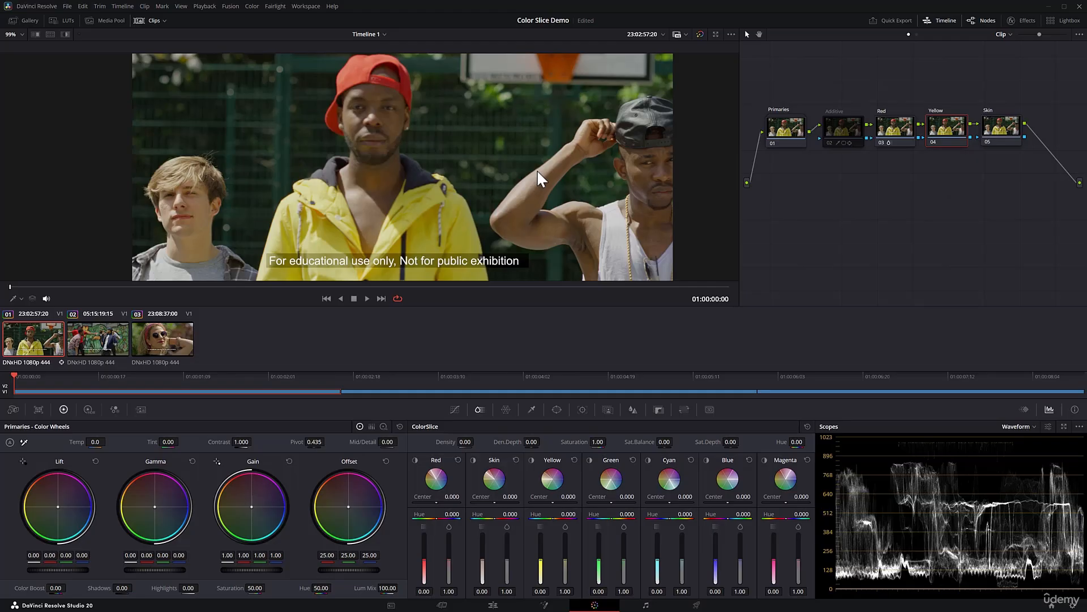
key(alt+f)
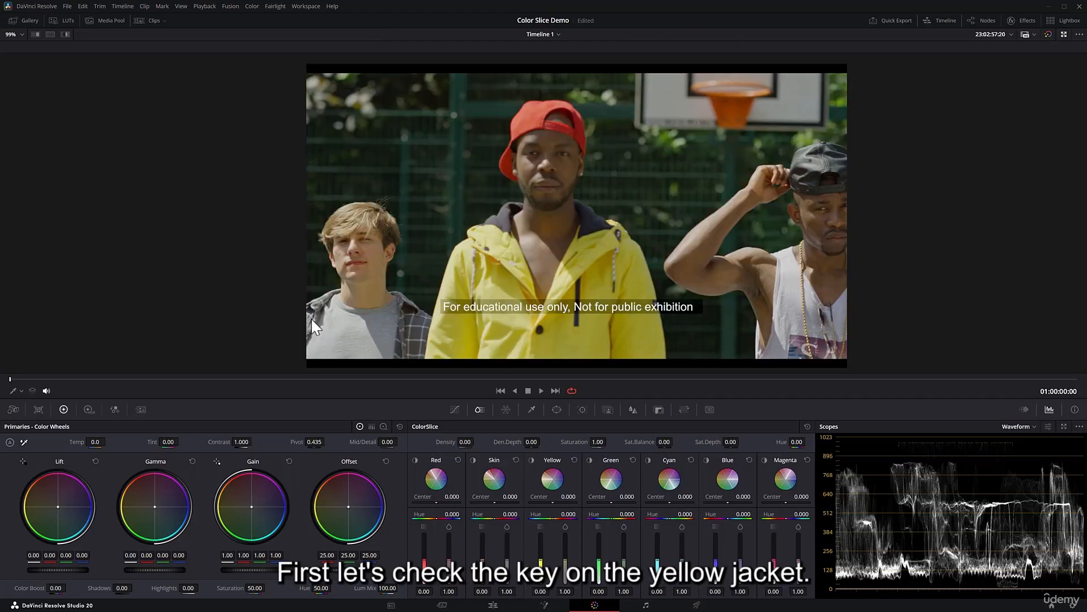
drag(555, 503, 556, 503)
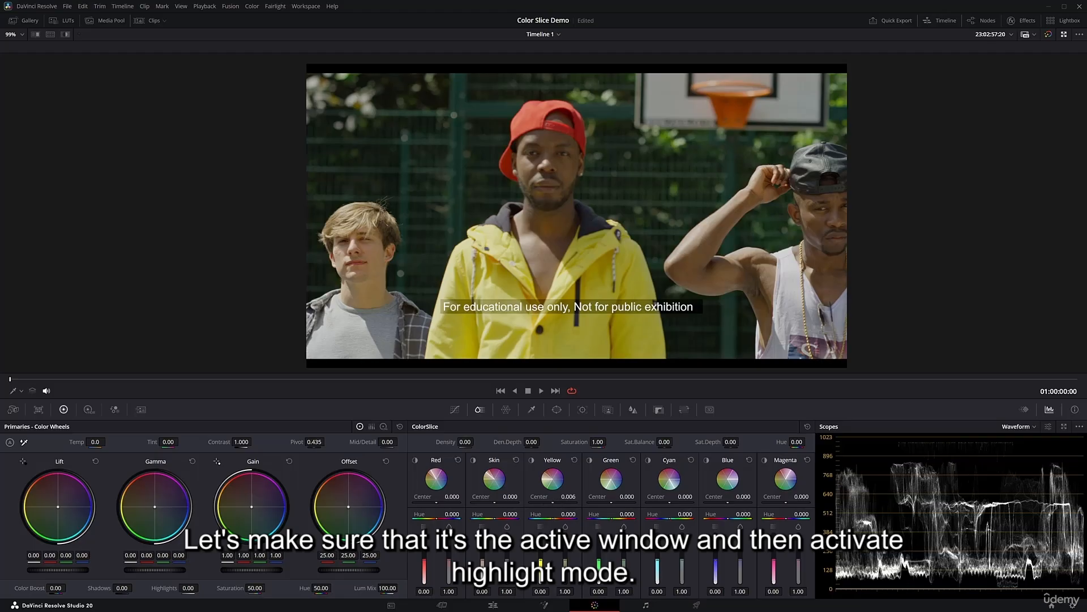
click(66, 33)
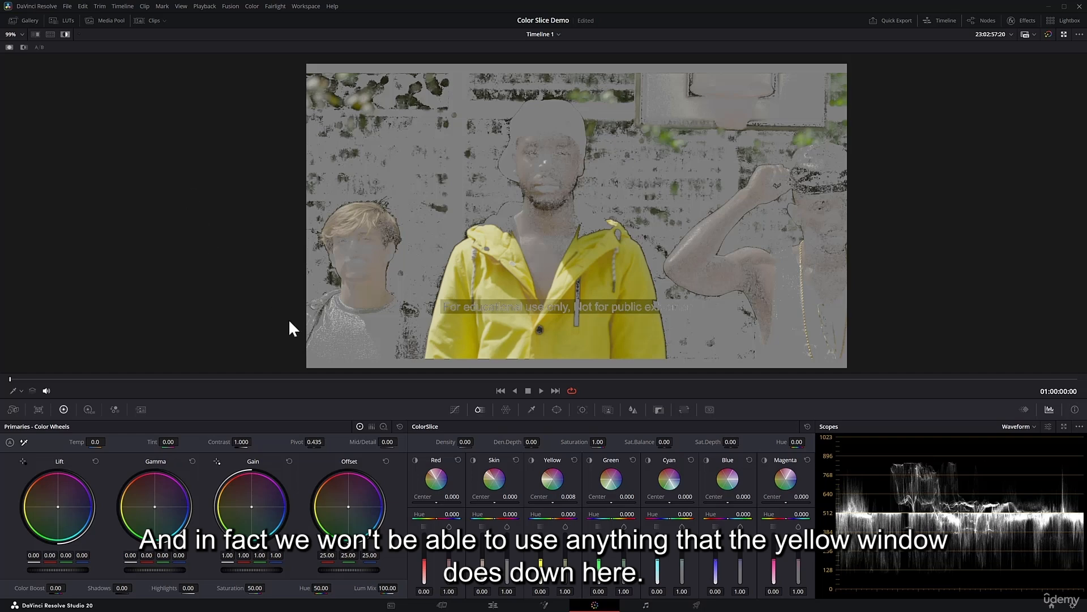
- Try shifting the Yellow vector's center to -0.362 to isolate the jacket, reset the vector, and turn off the highlight view
mouse_move(554, 502)
mouse_down()
mouse_move(595, 502)
mouse_move(512, 503)
mouse_move(538, 502)
mouse_up()
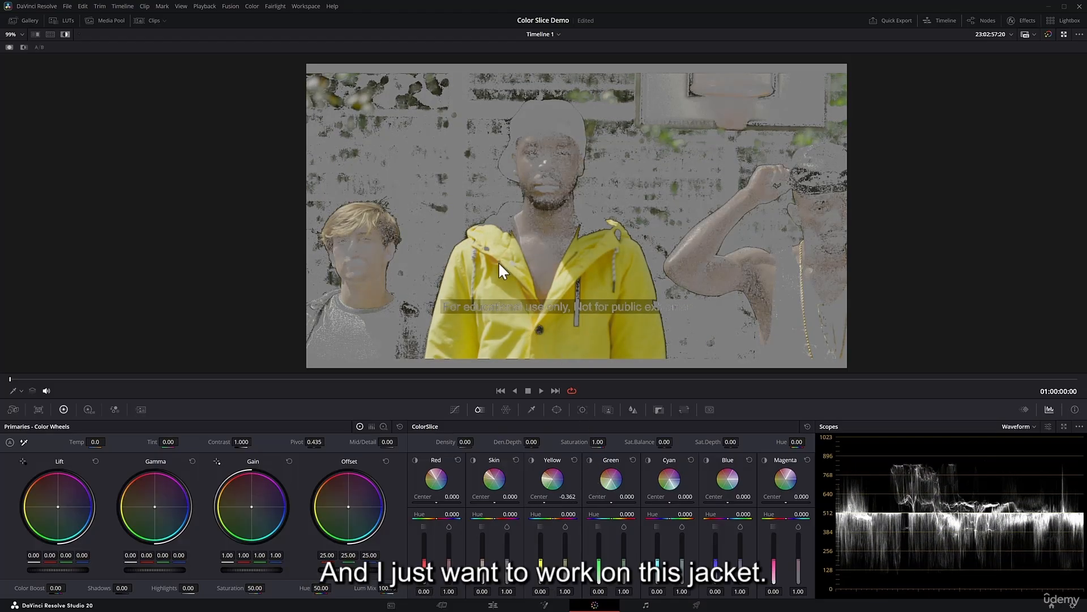
drag(568, 497, 584, 496)
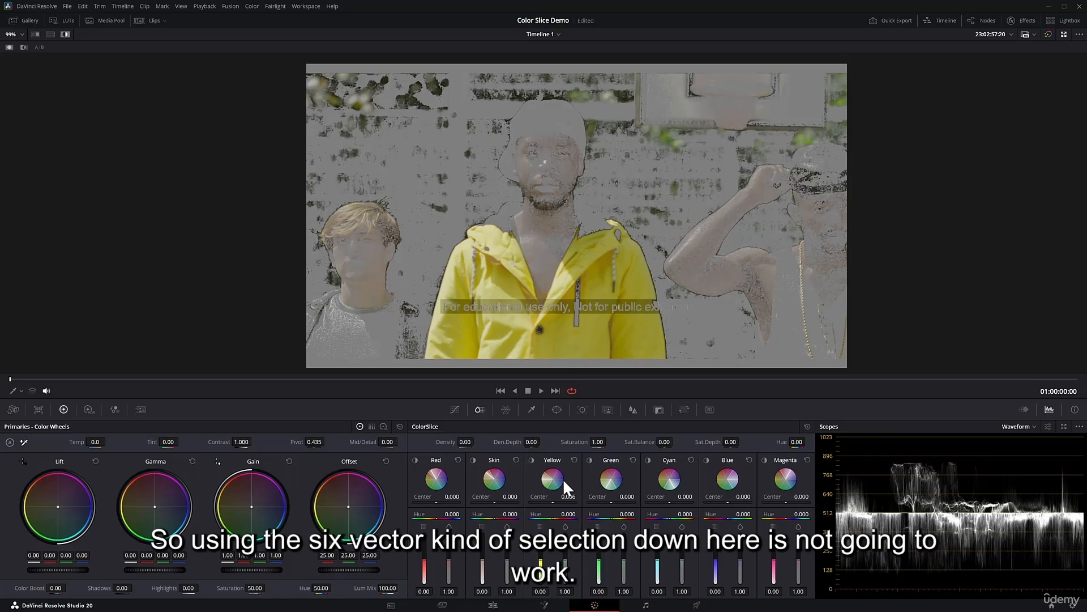
click(574, 459)
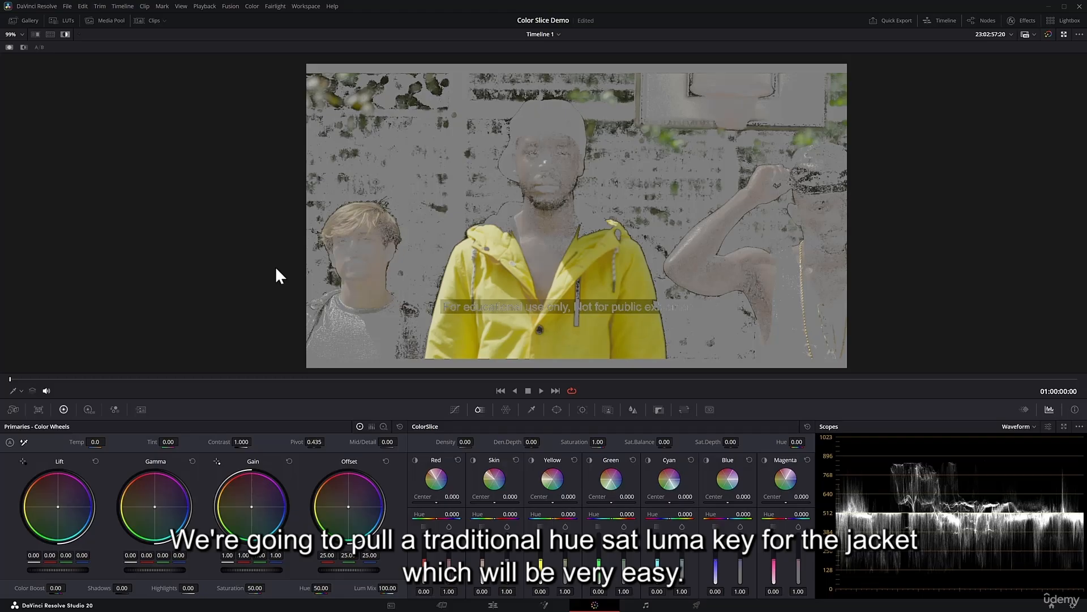
click(66, 34)
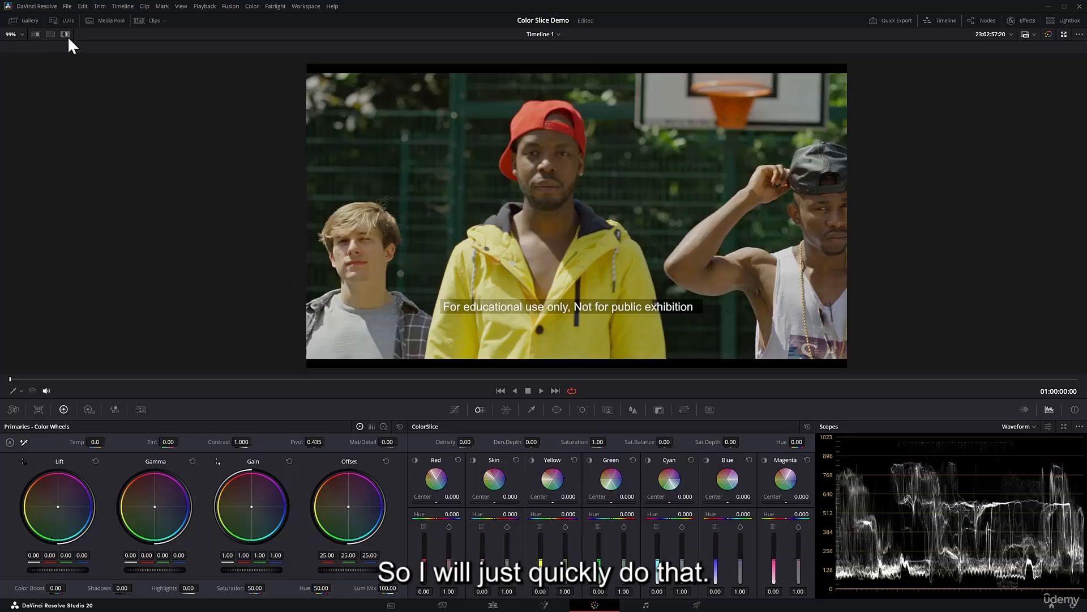
- Pull an HSL key of the yellow jacket with hue center 47.3, width 10.2, clean black 21.8 and blur radius 39.9, checking it in highlight view
click(532, 409)
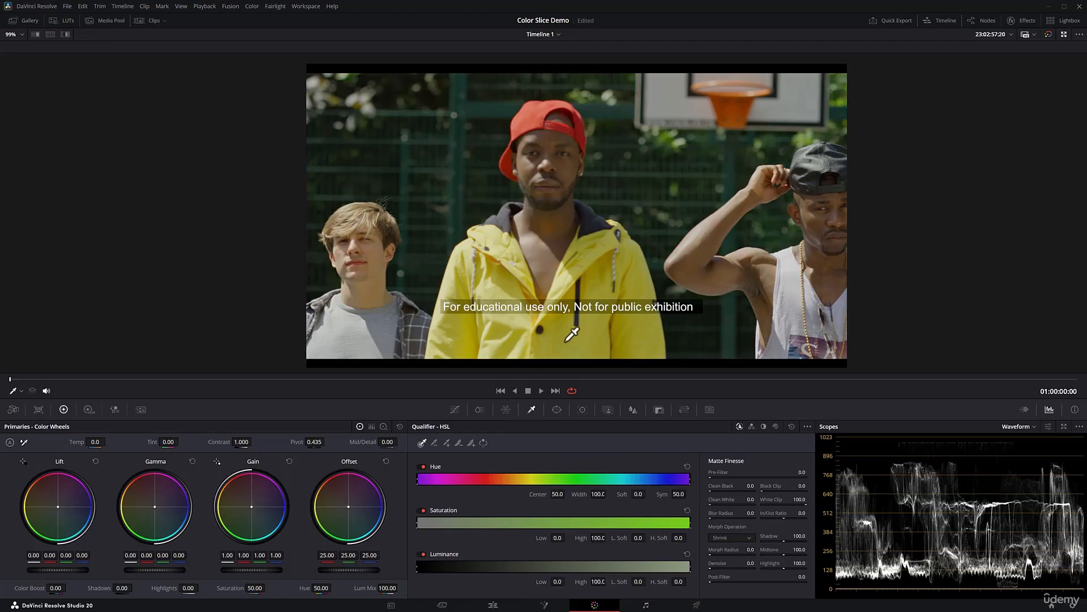
click(558, 331)
click(66, 35)
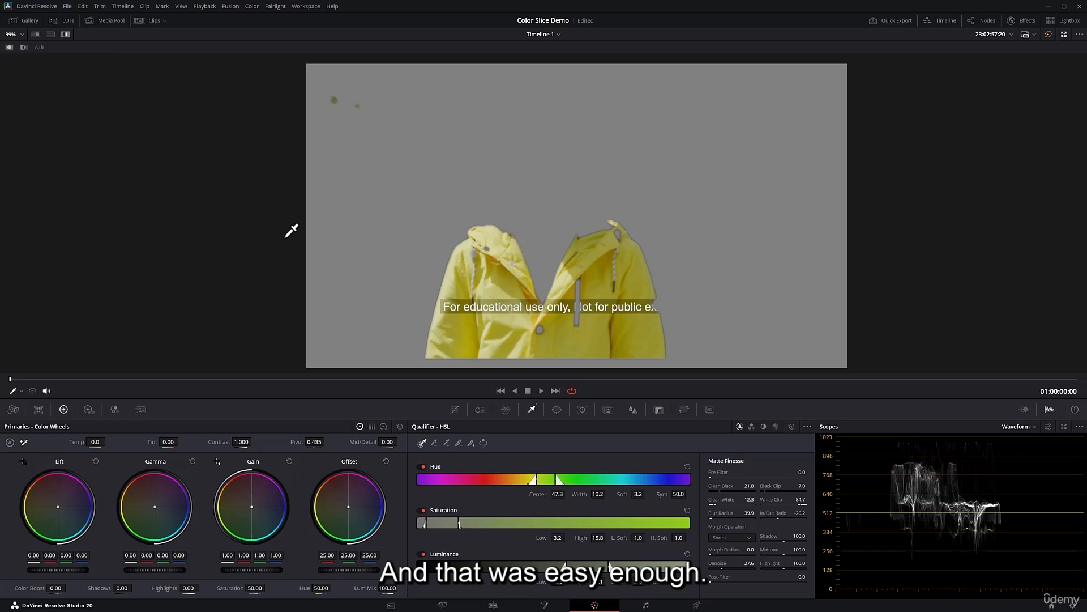
click(66, 35)
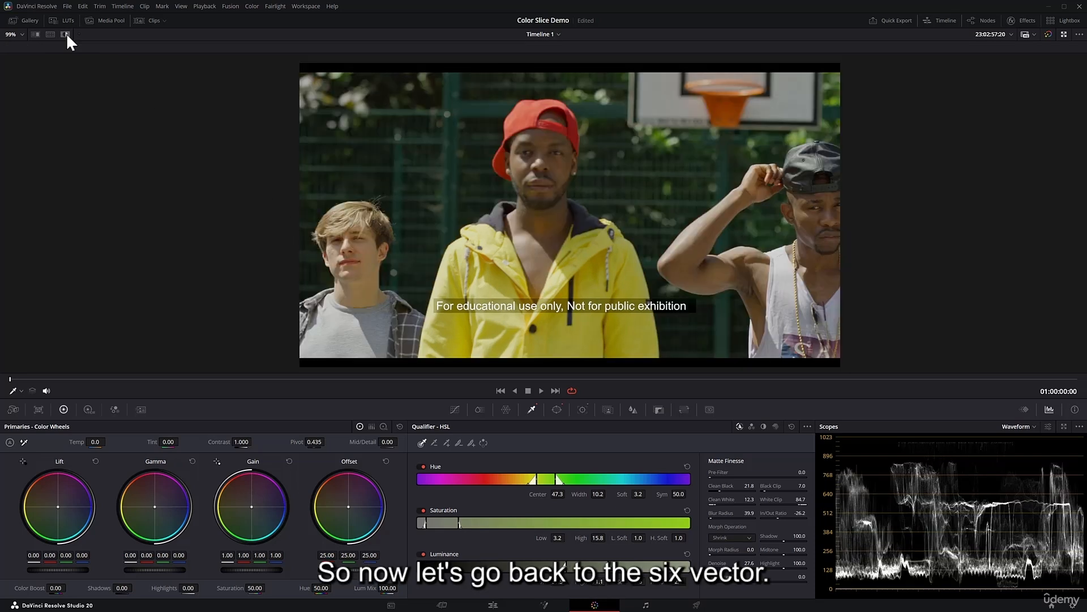
- Examine the Yellow vector's key in ColorSlice highlight view, reset ColorSlice to inspect the HSL jacket key, and turn off the highlight
click(478, 410)
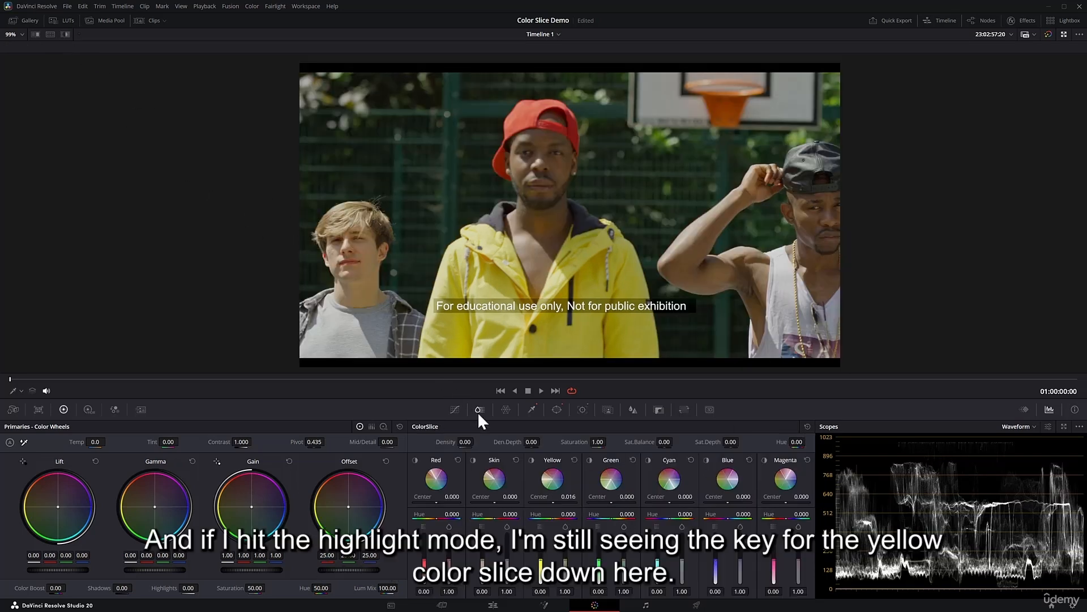
click(66, 34)
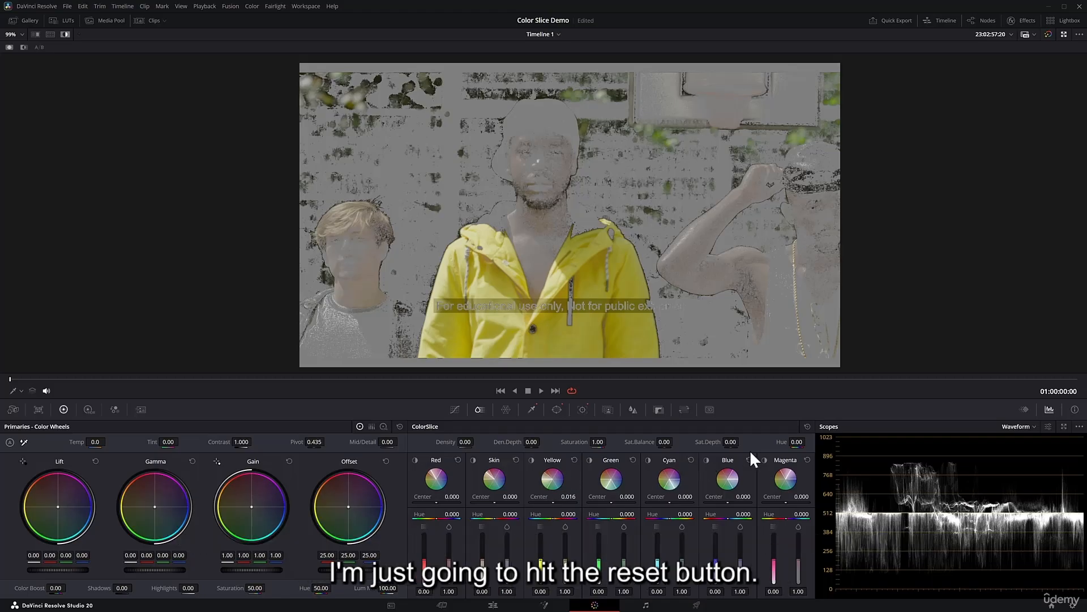
click(808, 426)
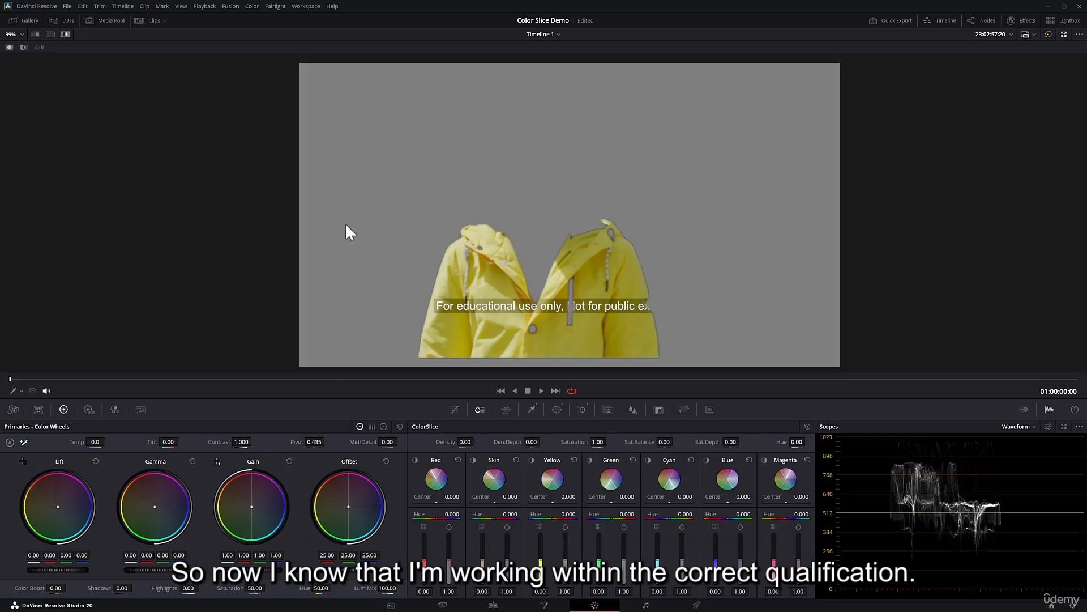
click(65, 34)
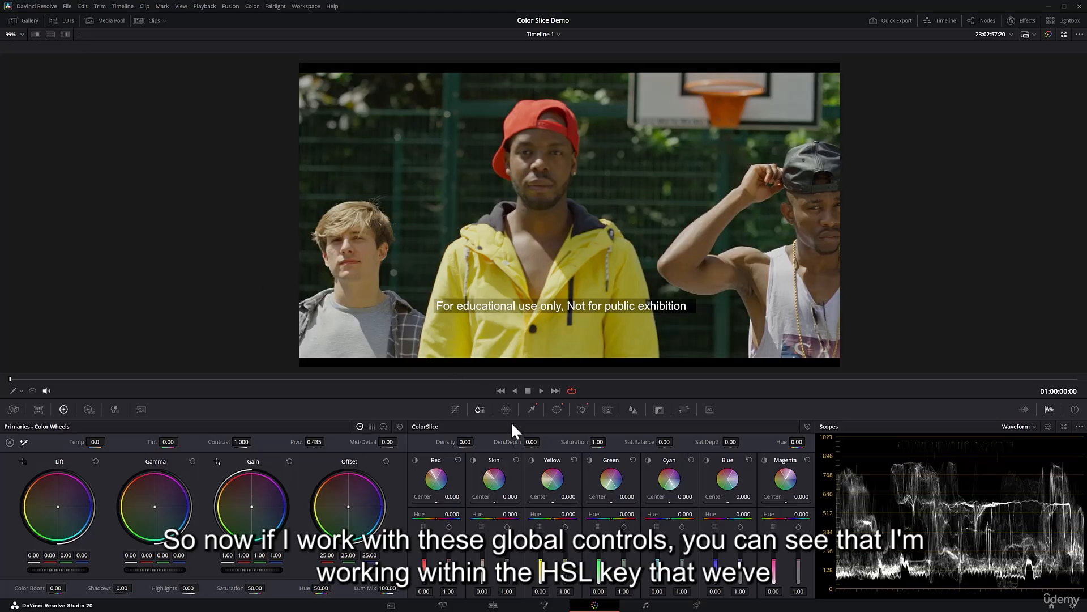
- Sweep the global ColorSlice saturation on the keyed jacket between 1.70 and 0.24, and settle it at 1.36
drag(568, 442, 610, 442)
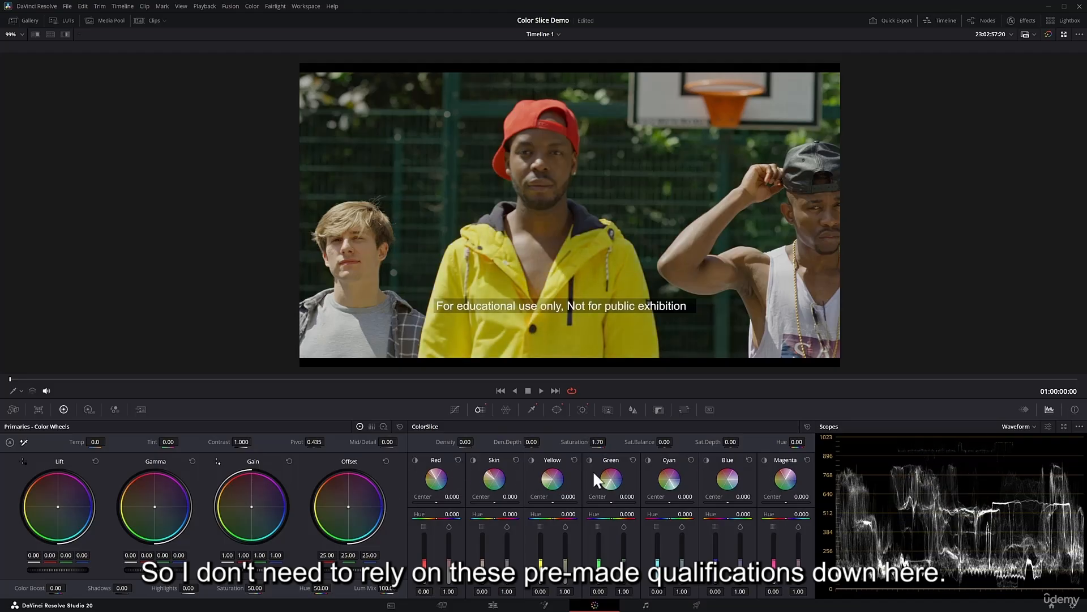
drag(512, 445, 576, 447)
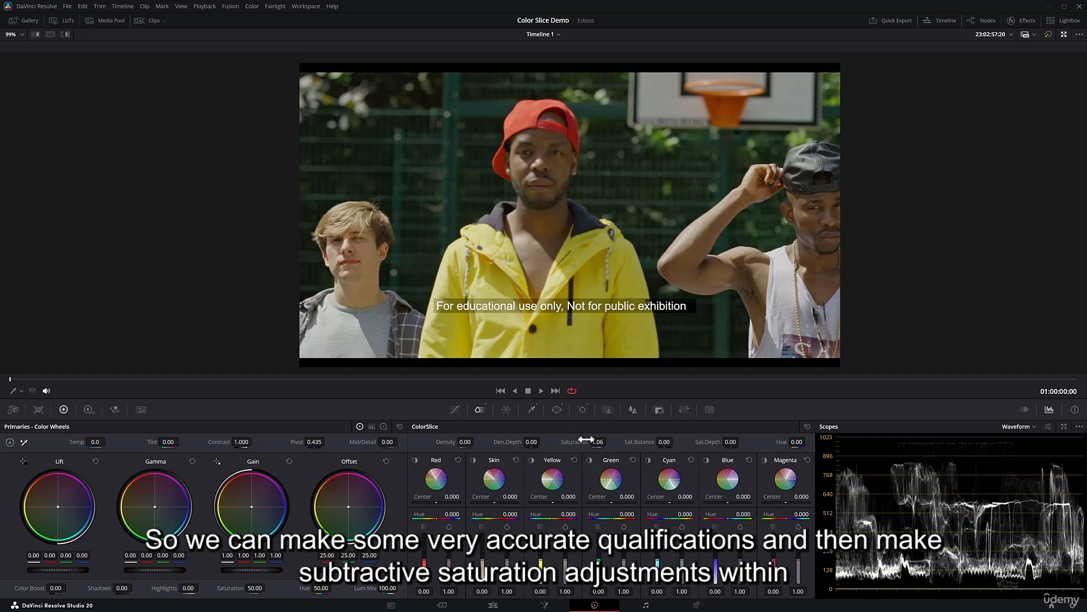
drag(594, 441, 561, 442)
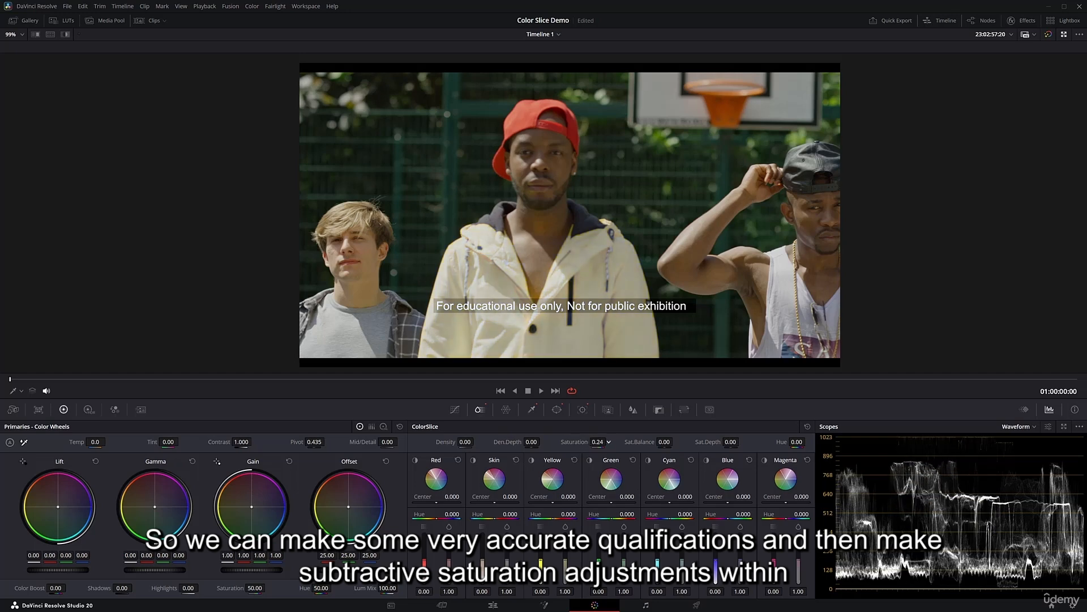
double_click(598, 442)
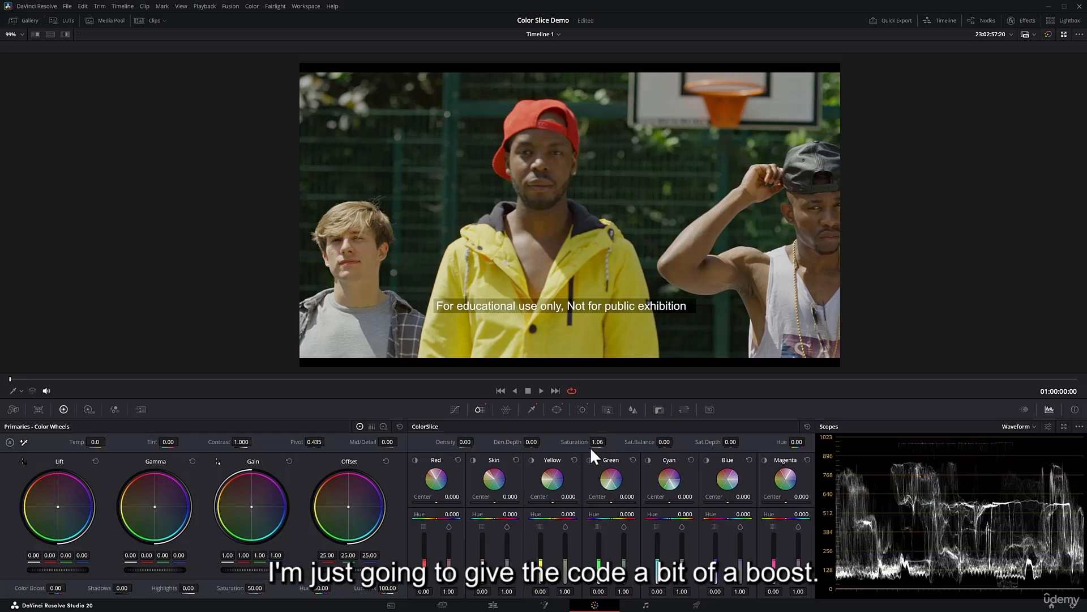
drag(593, 444, 607, 442)
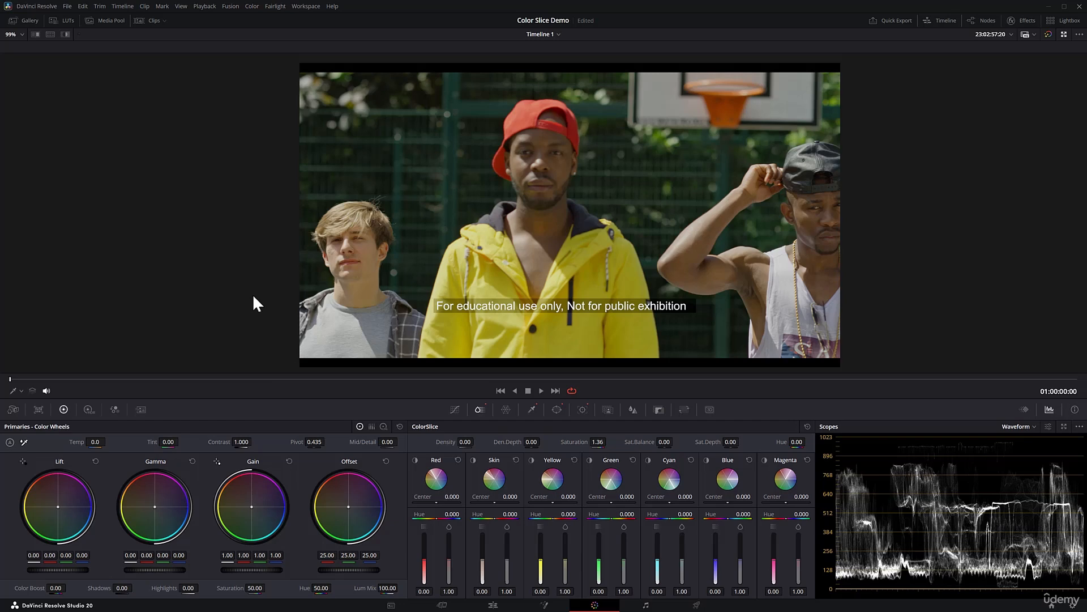
- Select the Skin node in the node graph, enlarge the viewer again, and highlight the ColorSlice Skin vector's key
key(alt+f)
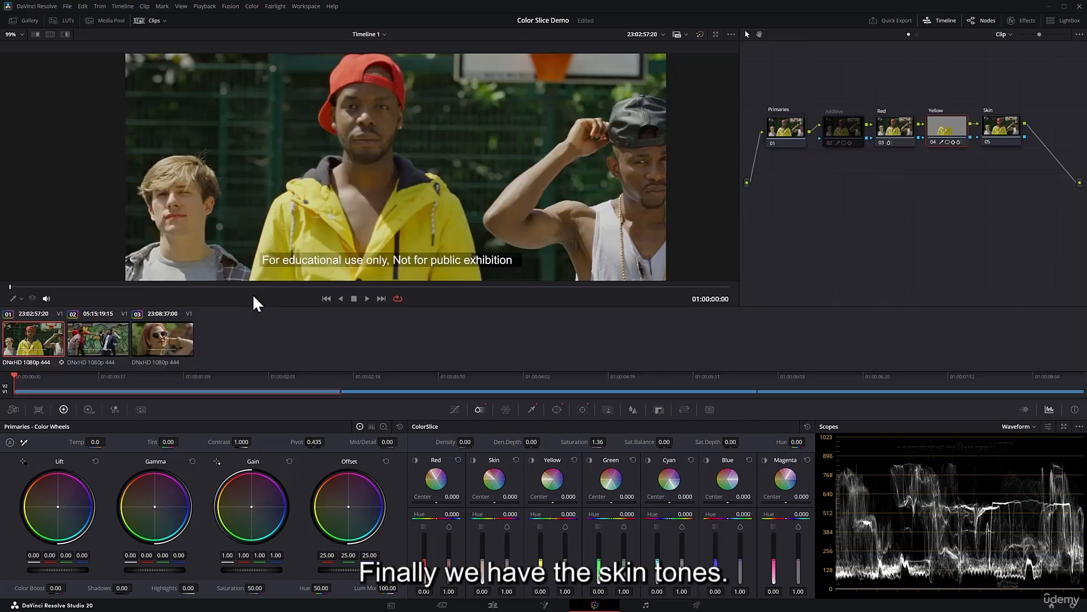
click(1008, 141)
key(alt+f)
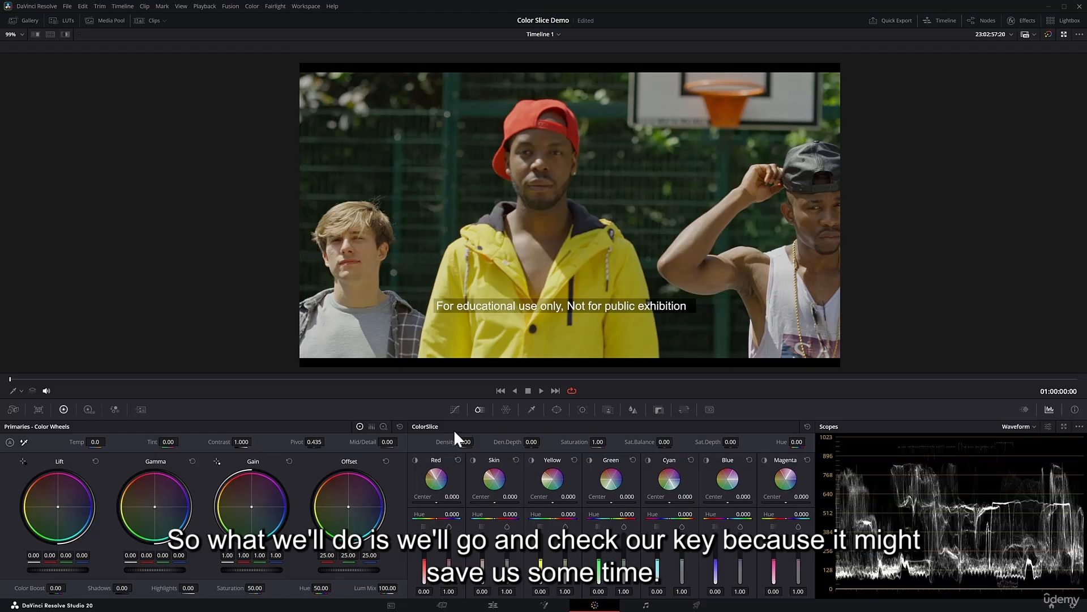
drag(496, 503, 496, 504)
click(66, 34)
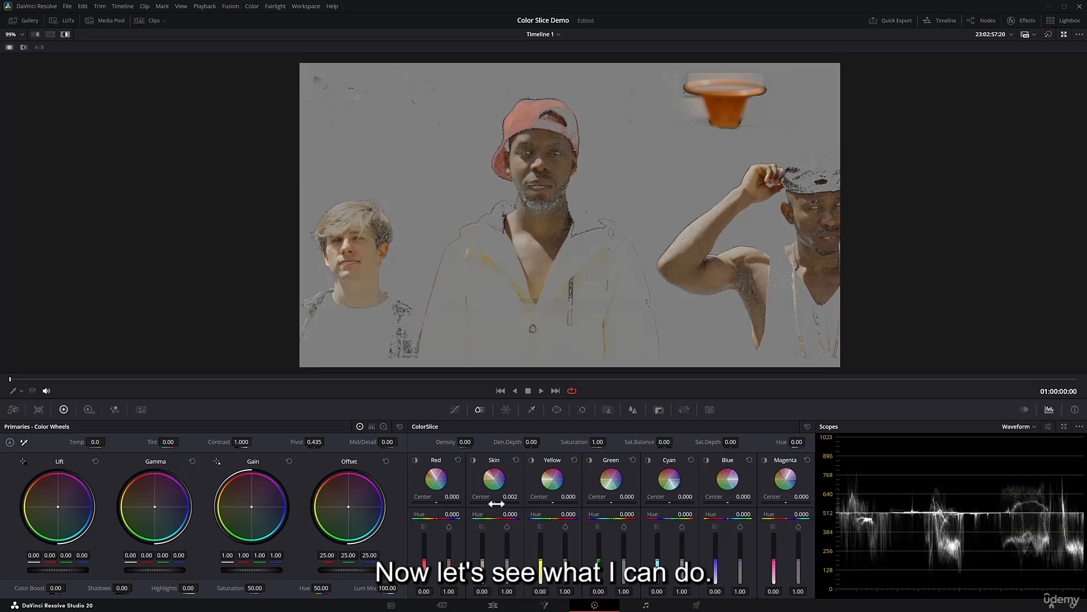
- Try moving the Skin vector's center to -0.024 to refine its key, and reset the ColorSlice settings
mouse_move(504, 505)
mouse_down()
mouse_move(475, 502)
mouse_move(500, 501)
mouse_up()
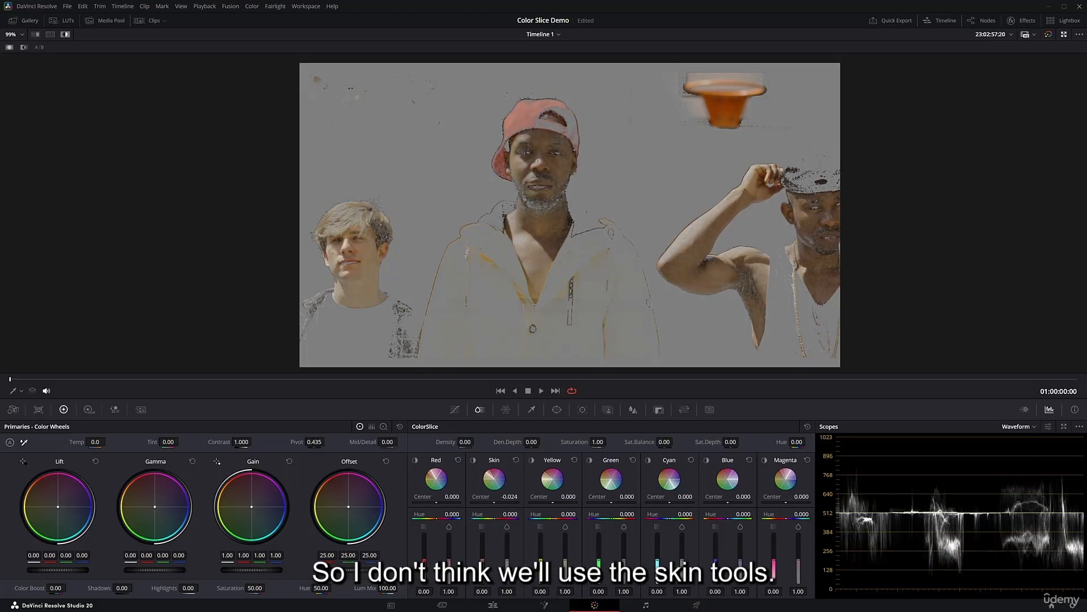
click(517, 460)
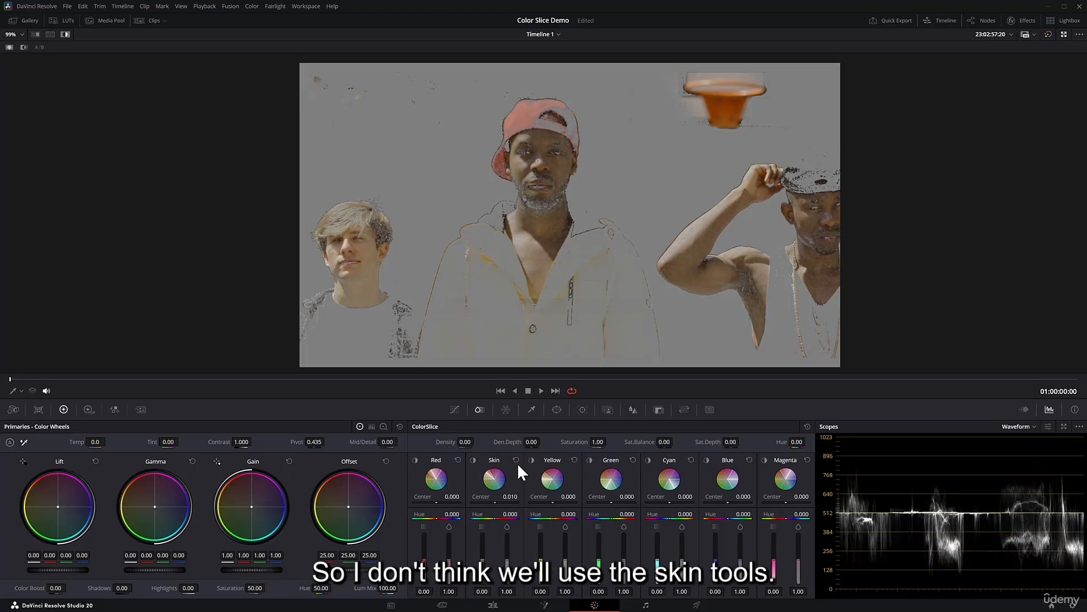
click(807, 427)
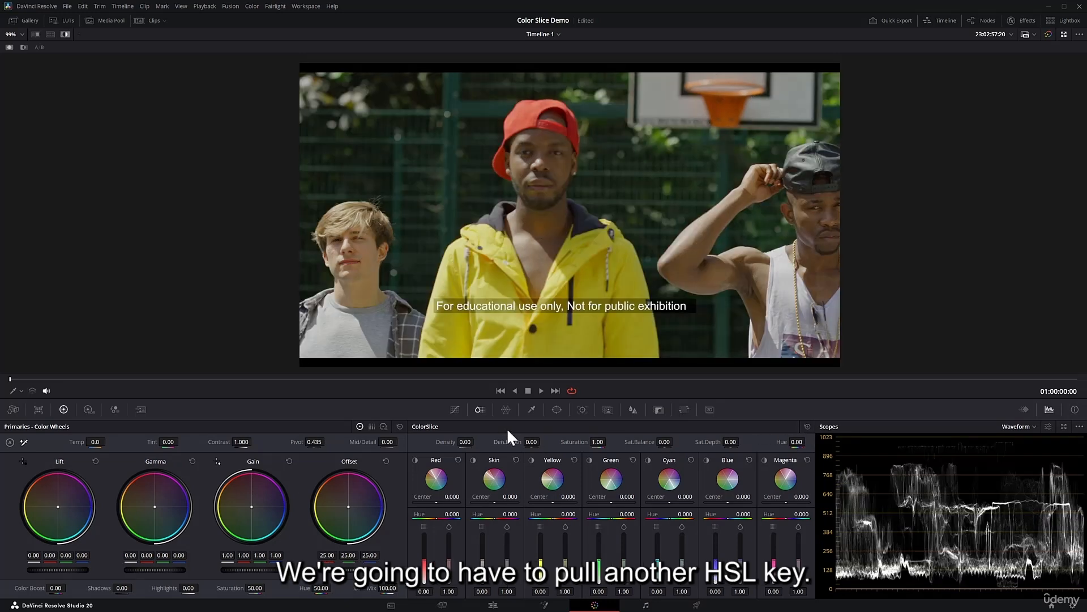
- Pull an HSL key of the skin tones with hue center 37.4, width 14.6, clean black 37.1, clean white 42.6 and blur radius 72.3
click(532, 409)
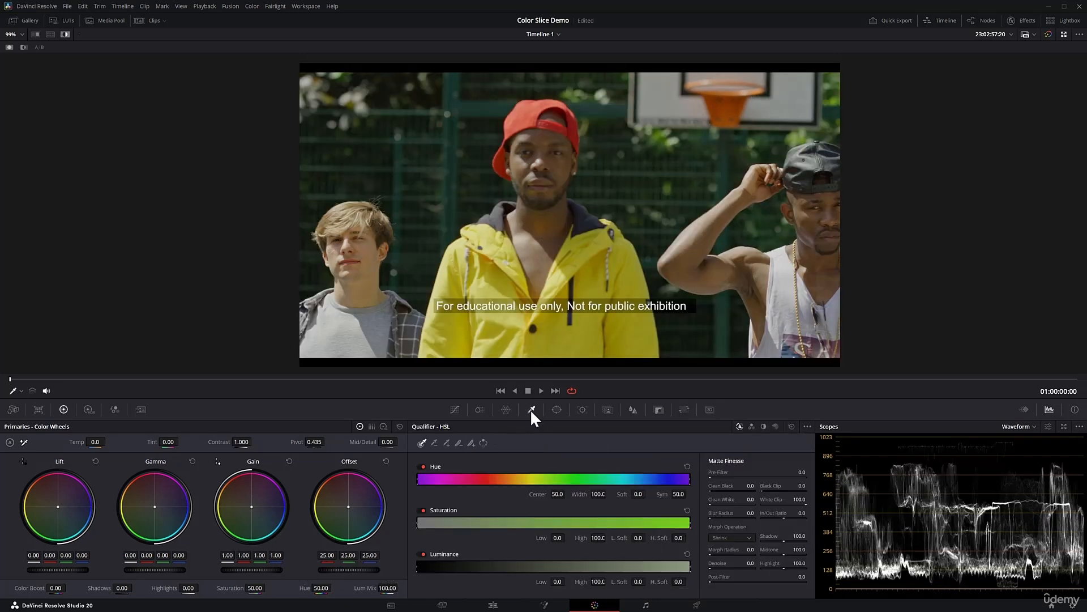
click(554, 242)
drag(548, 249, 536, 259)
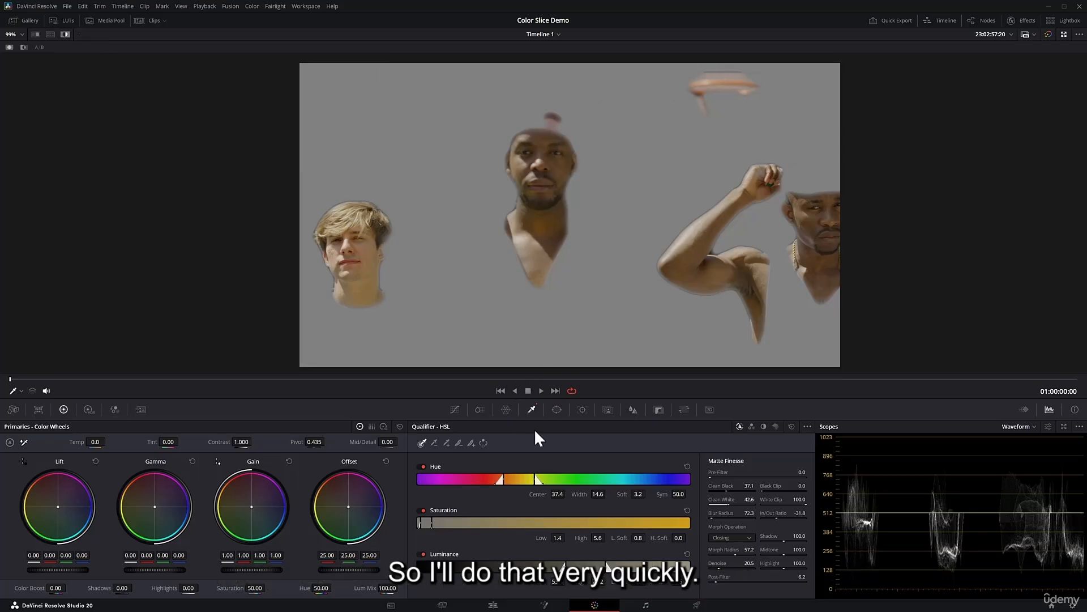
- Turn off the highlight view and draw a closed curve window with seven points around the basketball hoop
click(557, 410)
click(427, 532)
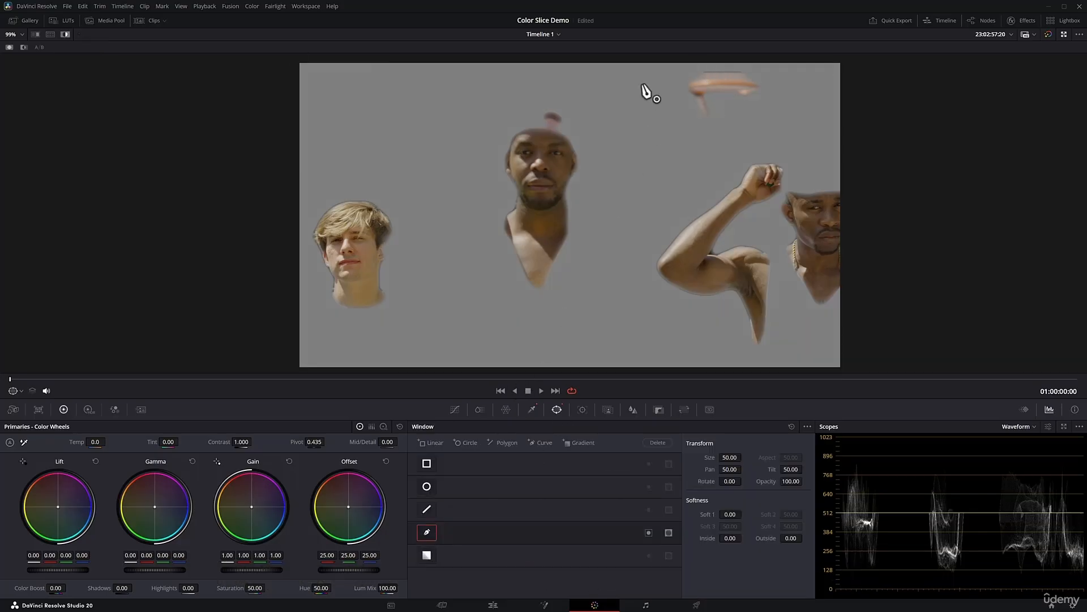
click(65, 34)
click(662, 69)
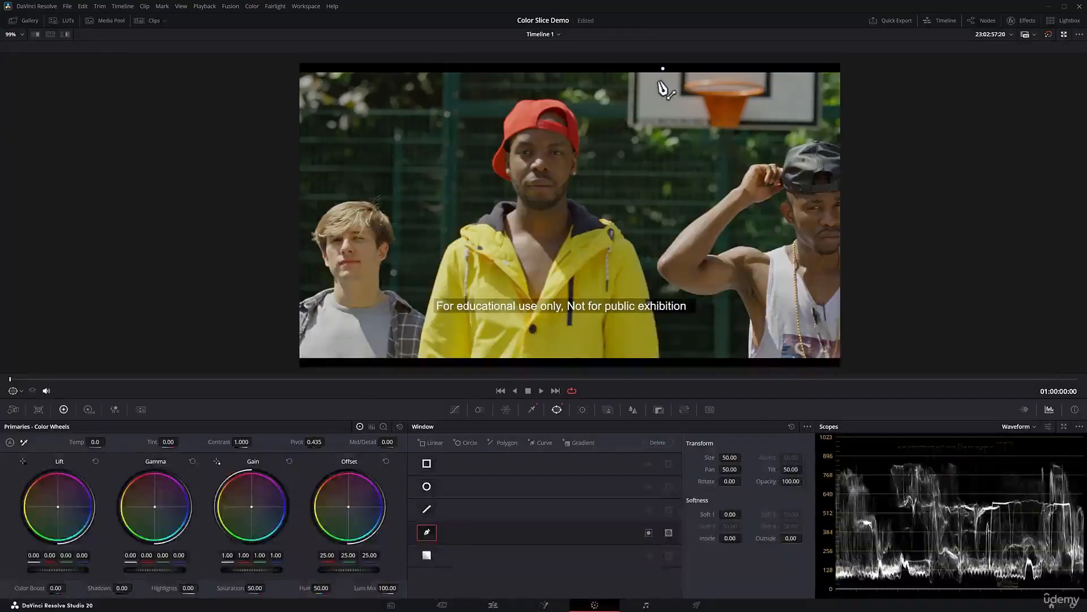
click(659, 108)
click(694, 147)
click(755, 142)
click(779, 109)
click(783, 73)
click(736, 66)
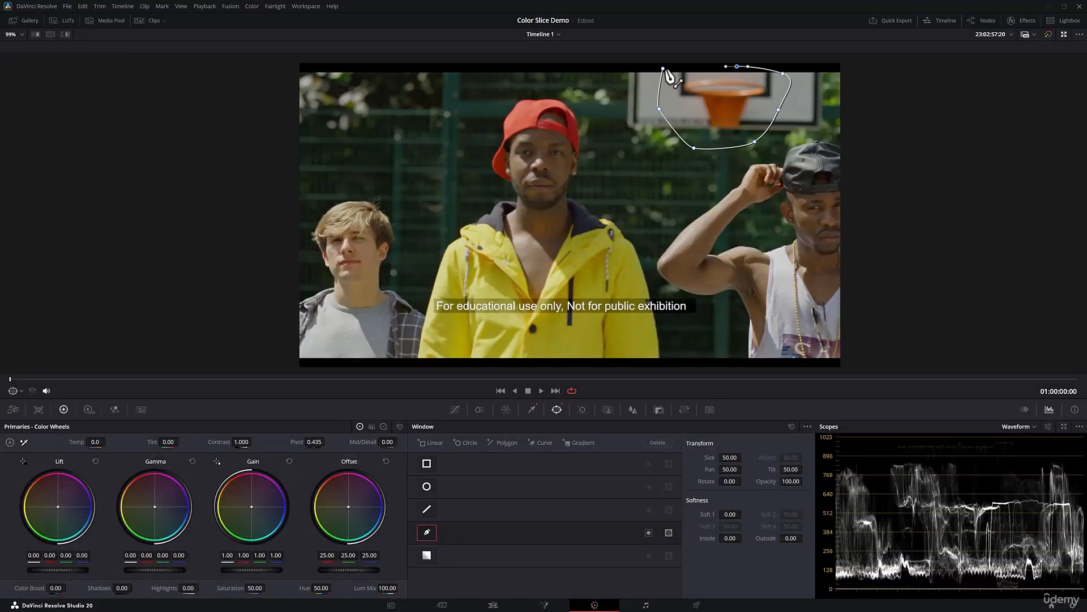
click(662, 69)
- Track the hoop window forward and in reverse, invert it to exclude the hoop, and check the skin key in highlight view
click(582, 410)
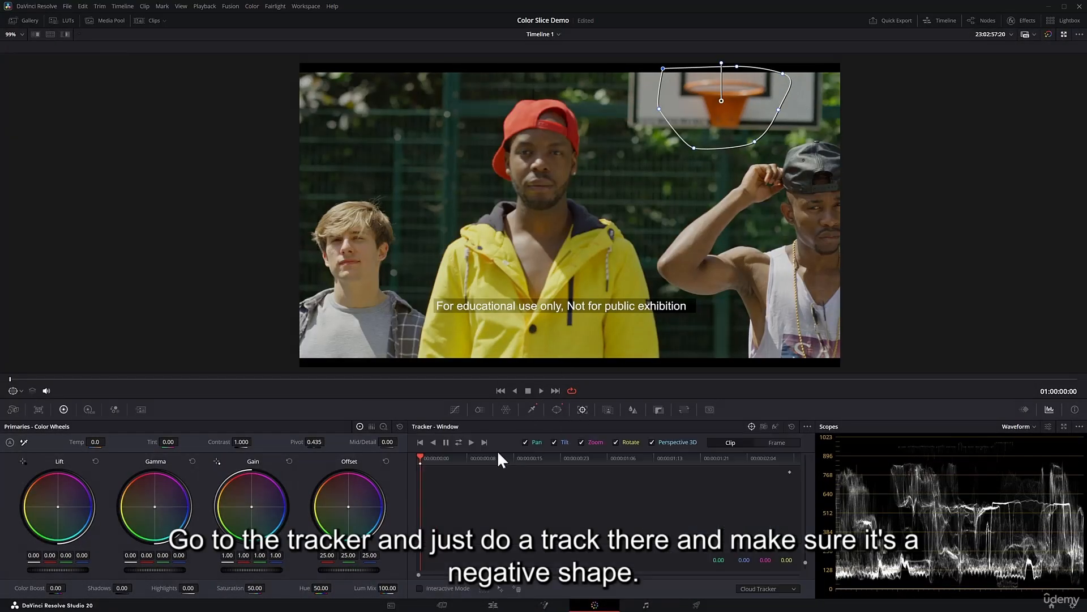
click(459, 442)
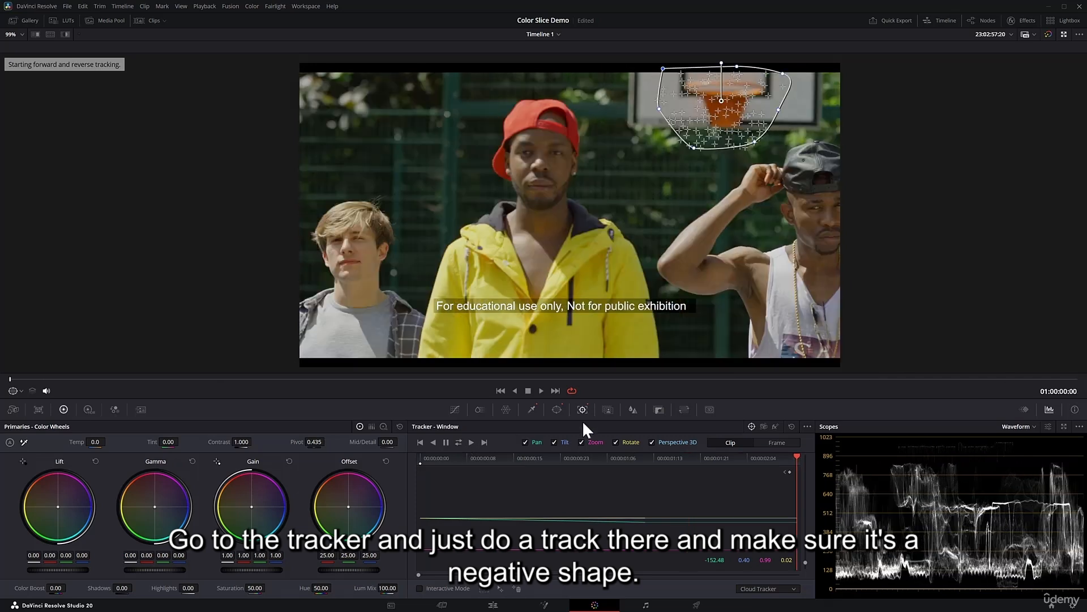
click(557, 409)
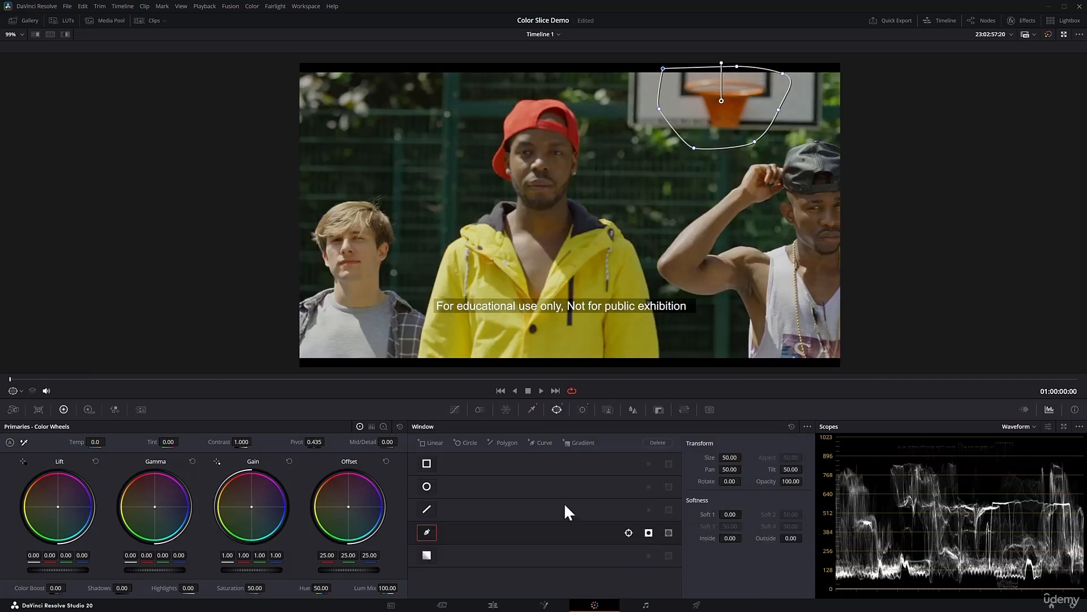
click(68, 34)
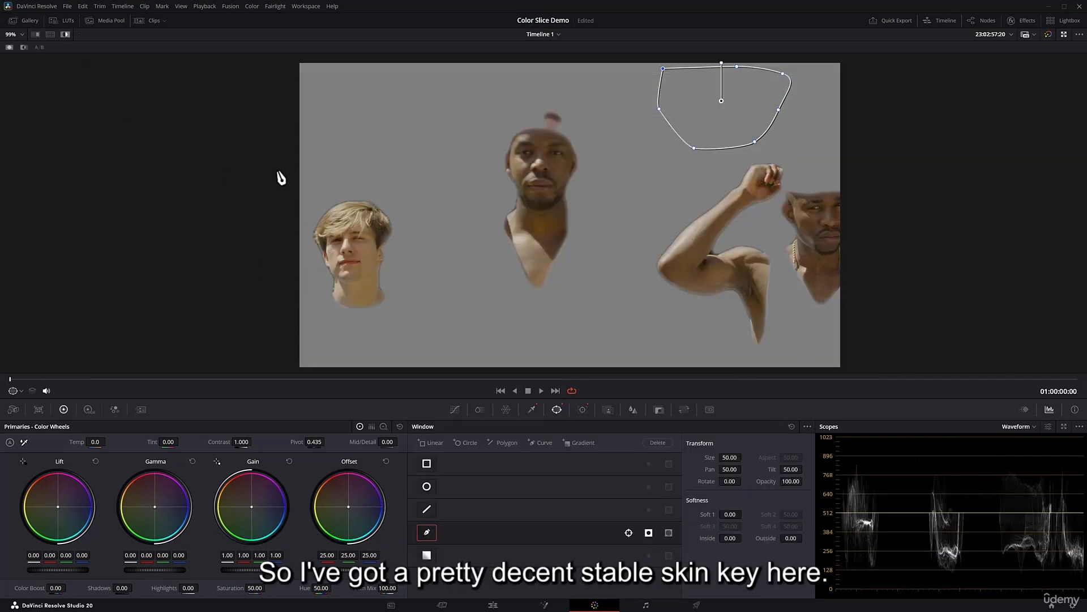
- Play the clip in highlight view to check the skin key's stability, and return to the first frame
key(space)
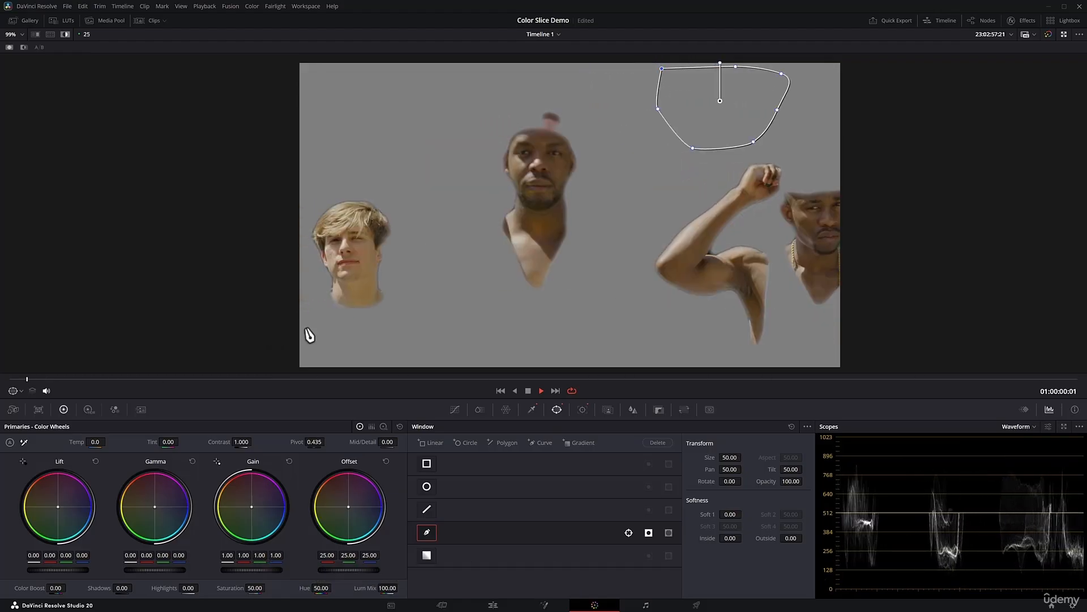
key(space)
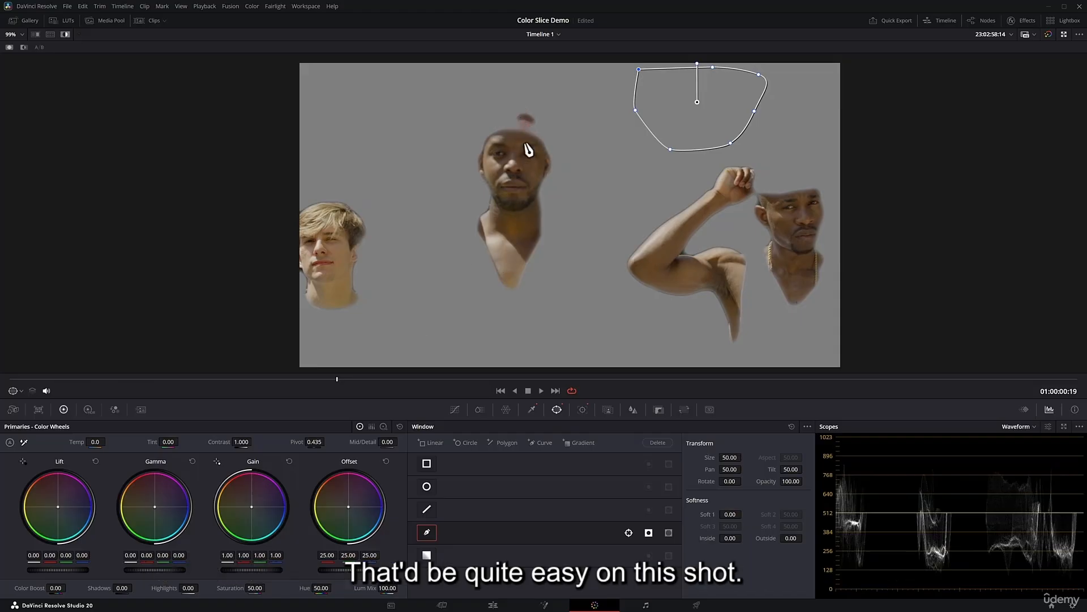
drag(338, 378, 7, 377)
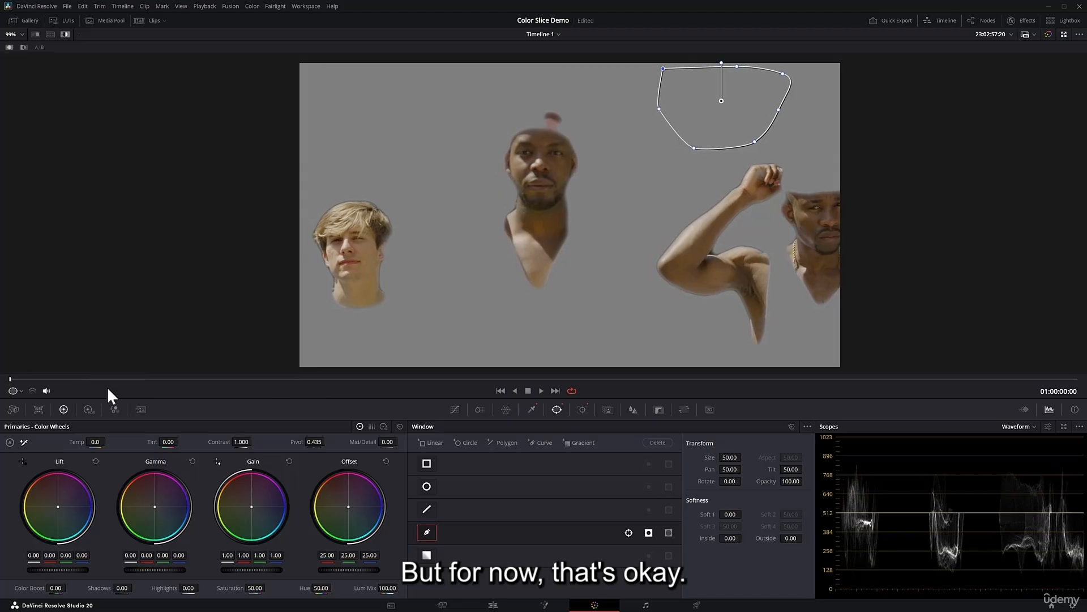
- Turn off the highlight view and draw a second closed curve window with nine points around the blond man's head and neck
click(65, 35)
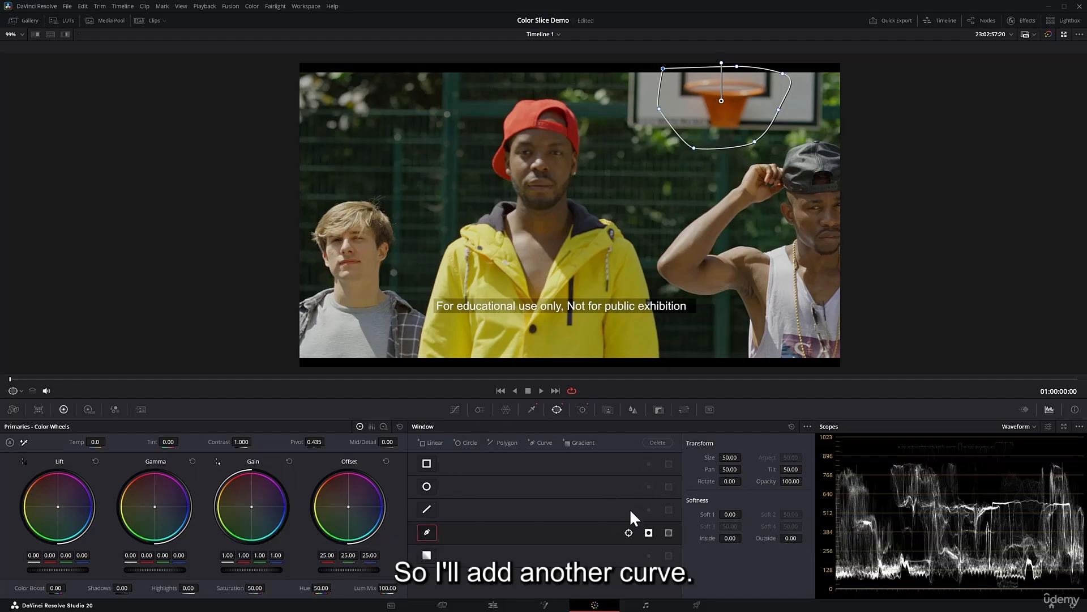
click(547, 443)
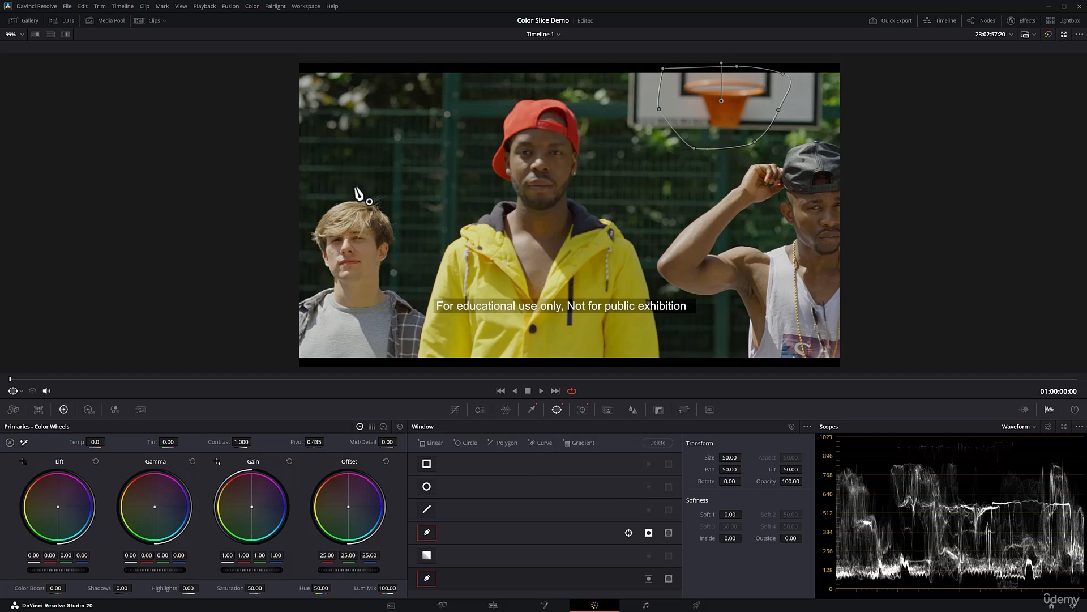
click(353, 181)
click(313, 192)
drag(308, 235, 309, 248)
click(313, 290)
click(350, 325)
click(380, 320)
click(405, 292)
click(409, 245)
drag(406, 196, 411, 203)
click(352, 182)
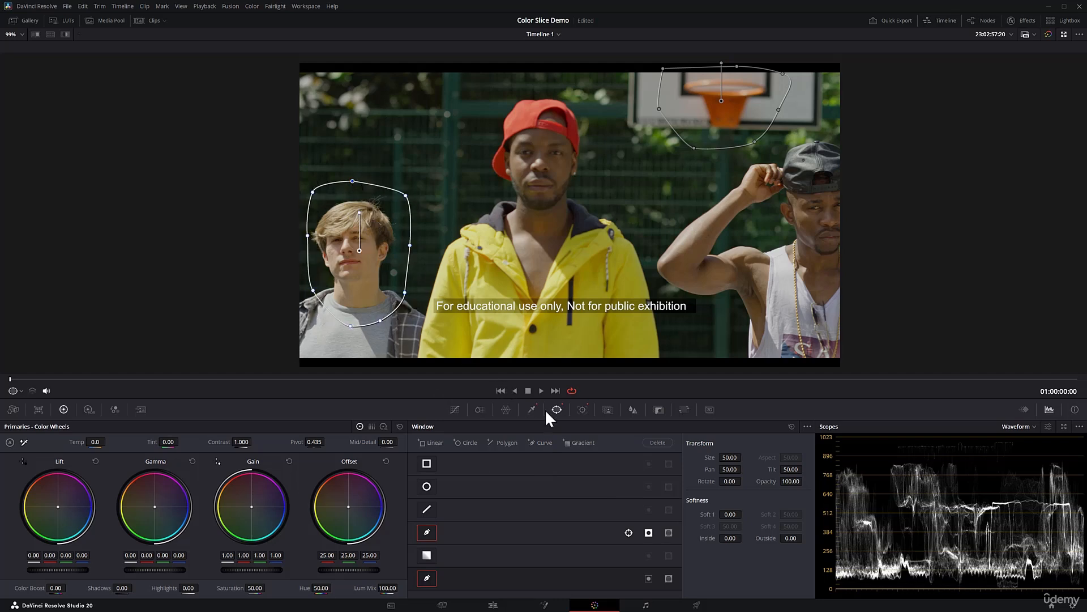
- Track the blond man's window forward and in reverse, invert it to exclude him, and check the skin key in highlight view
click(579, 410)
click(458, 442)
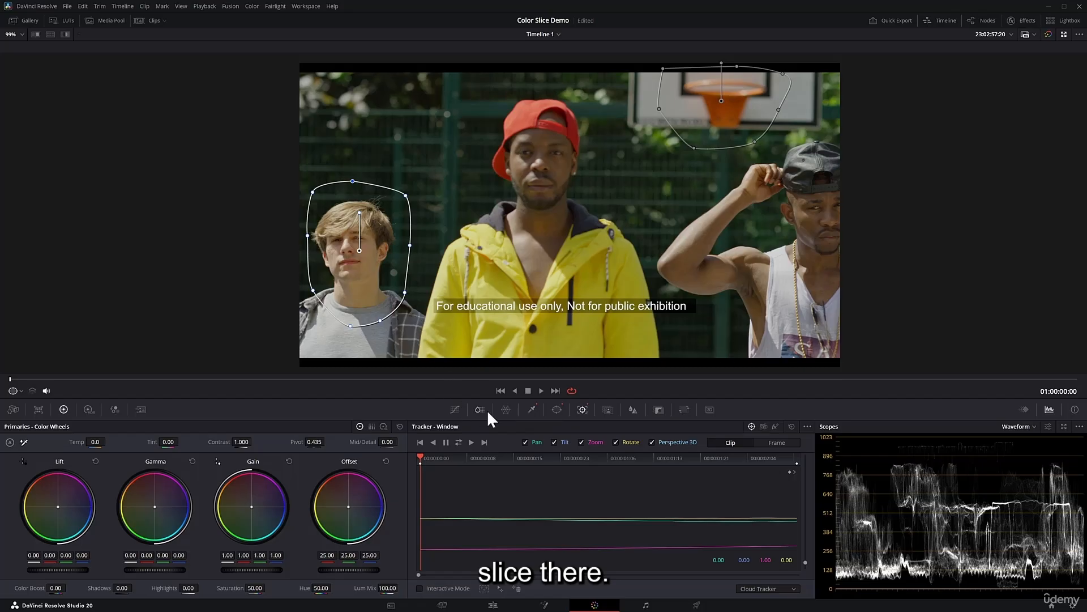
click(557, 409)
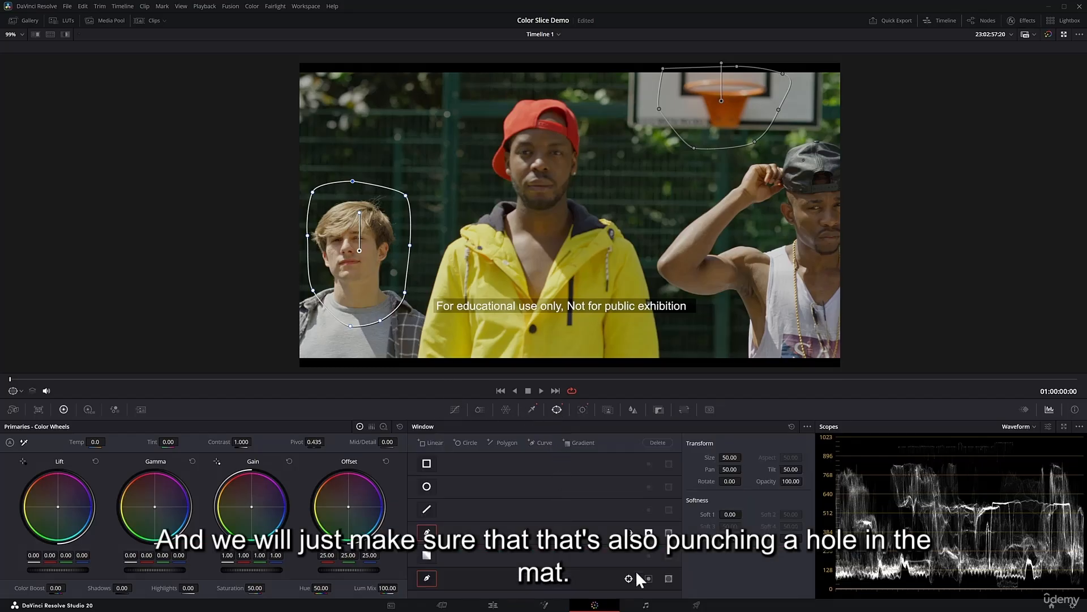
click(66, 34)
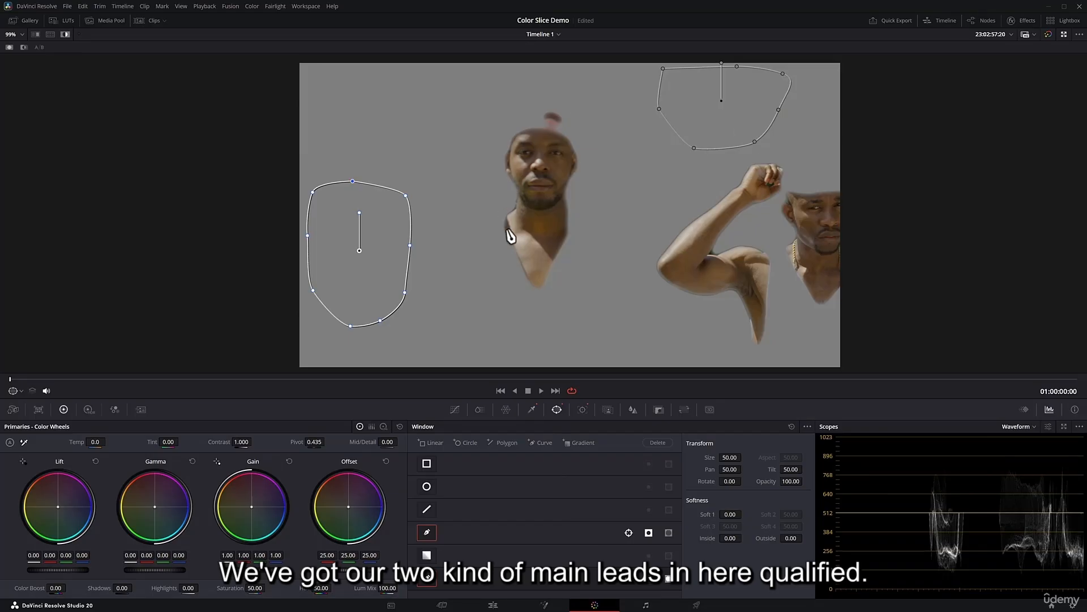
click(65, 34)
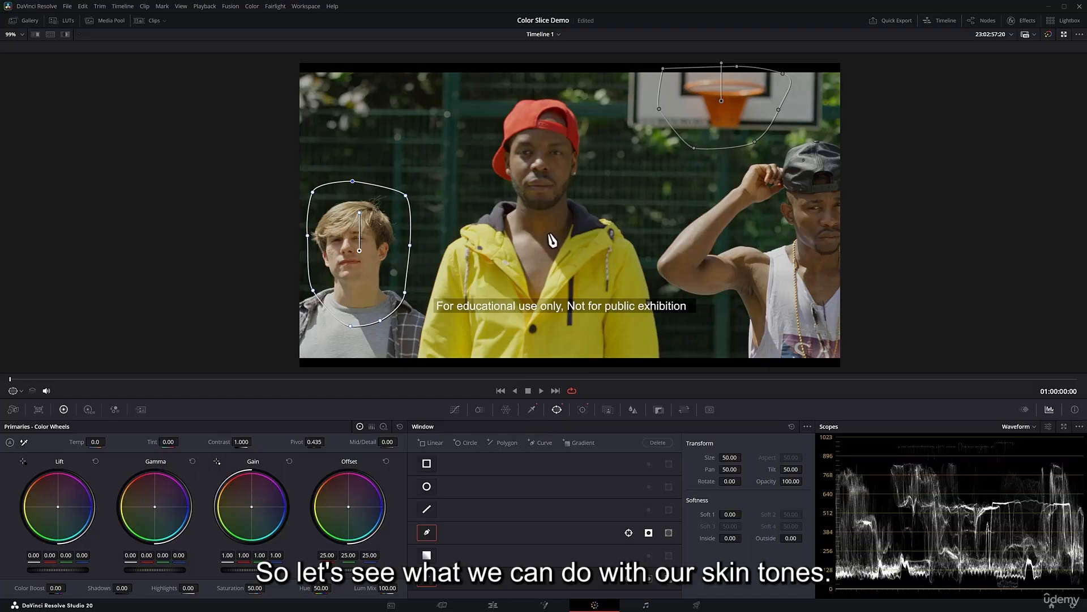
- Try raising the overall ColorSlice density to 1.00 on the keyed skin tones, and reset the ColorSlice settings
click(479, 409)
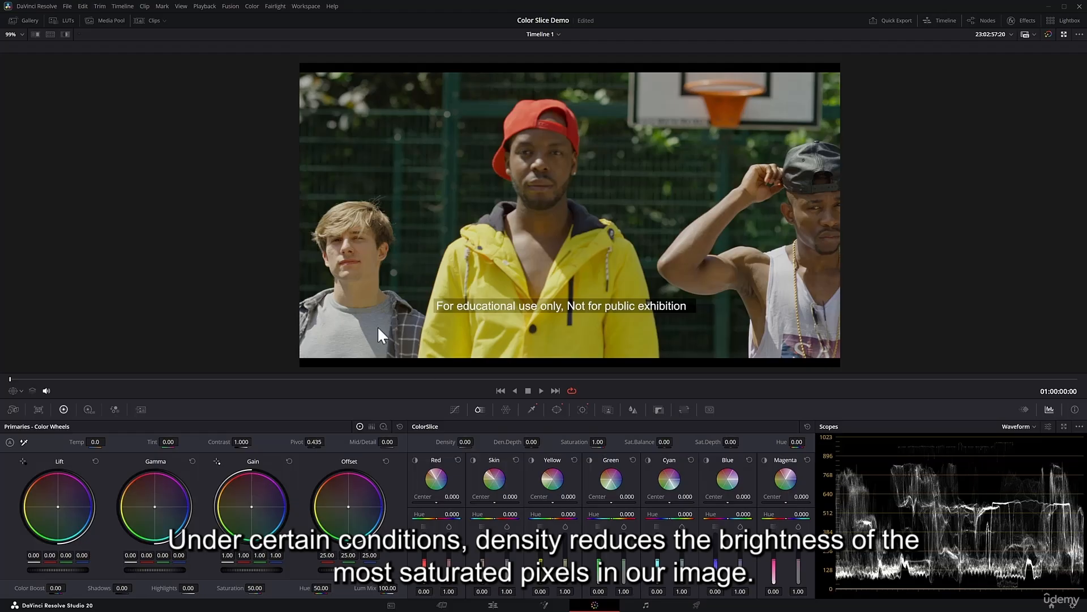
drag(465, 442, 476, 441)
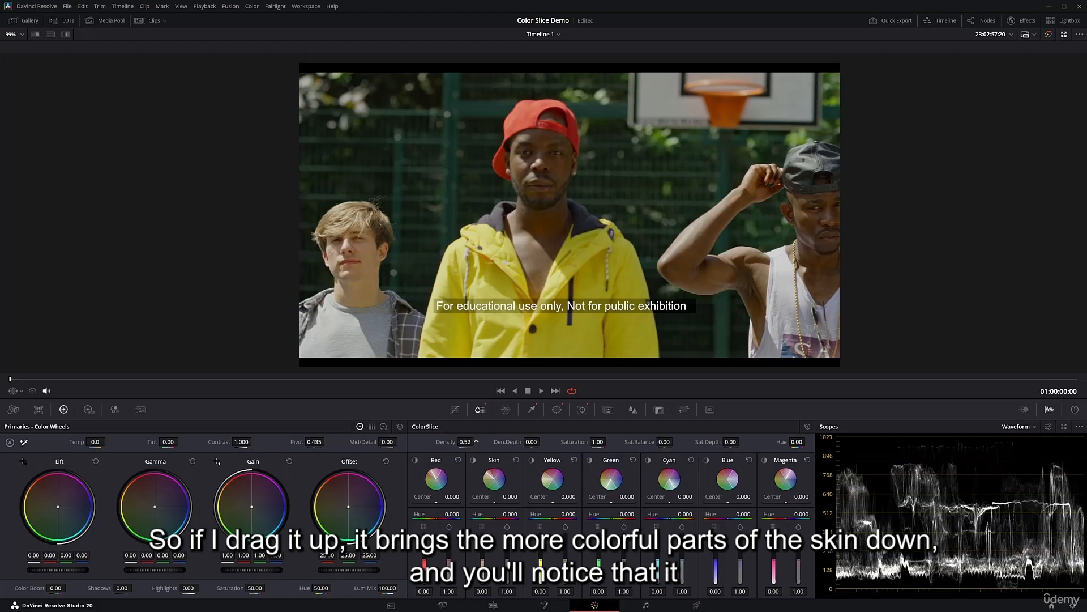
drag(476, 441, 477, 441)
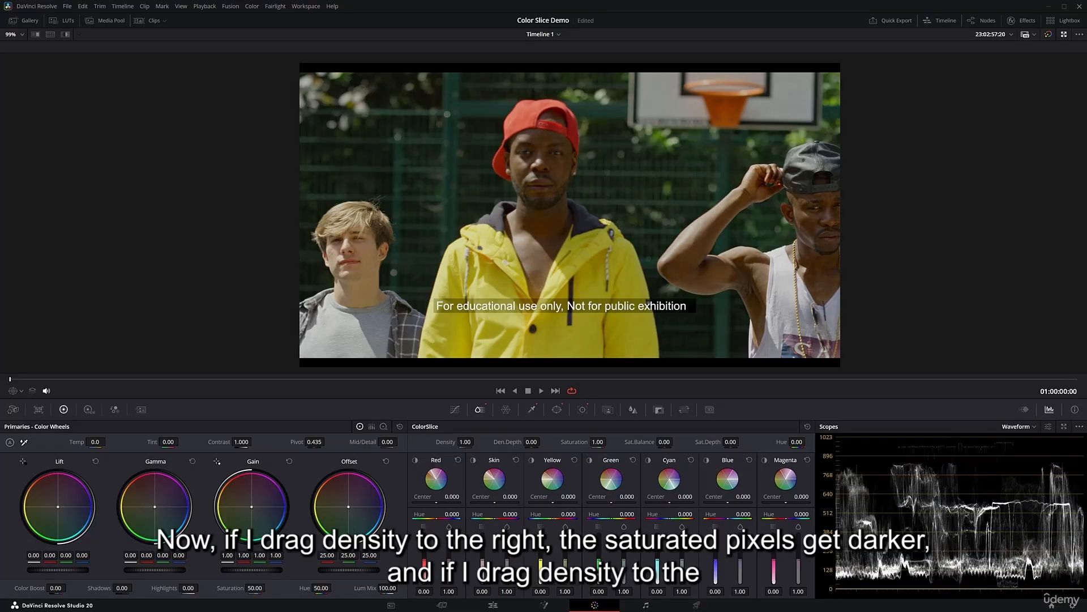
drag(476, 441, 477, 441)
click(807, 427)
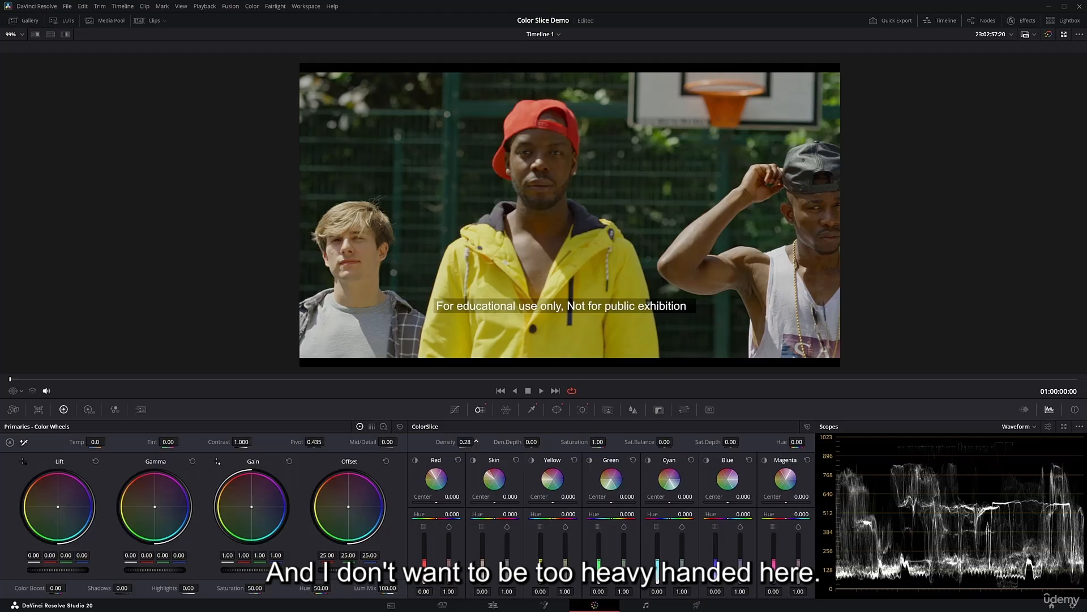
- Set the overall ColorSlice density to 0.24 and saturation to 1.12 for the keyed skin tones
drag(476, 442, 477, 441)
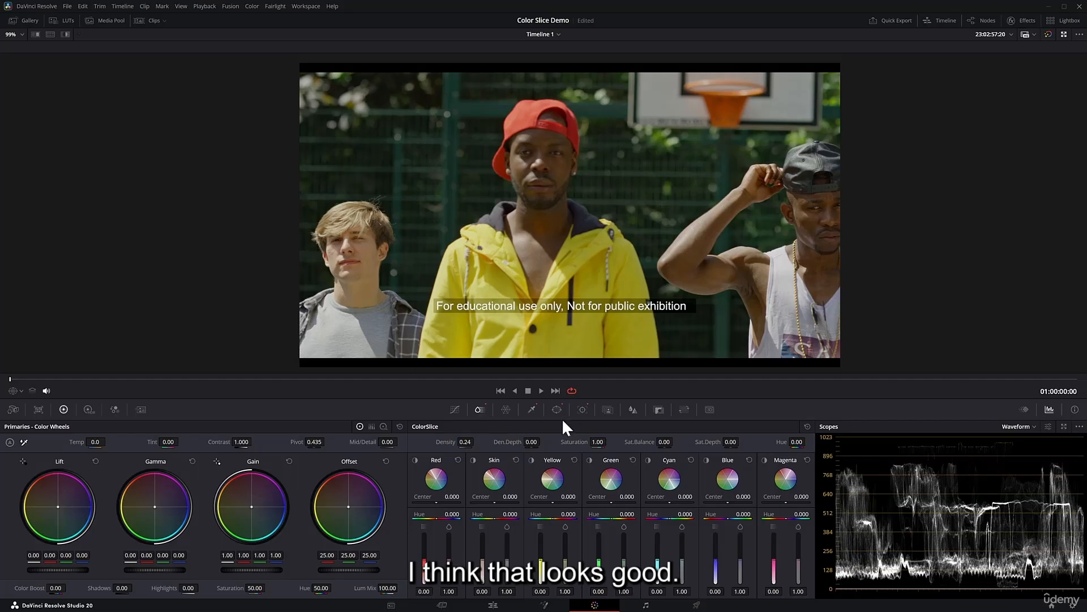
drag(598, 440, 598, 440)
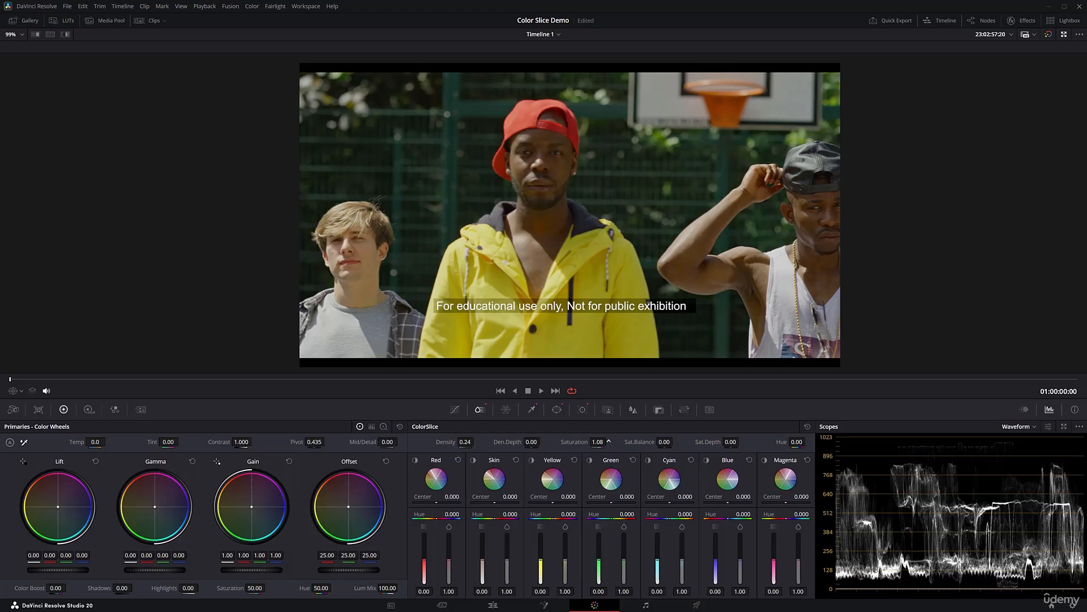
drag(598, 440, 598, 440)
- Switch the scope to the vectorscope and examine the isolated skin tones against the skin tone line in highlight view
click(66, 34)
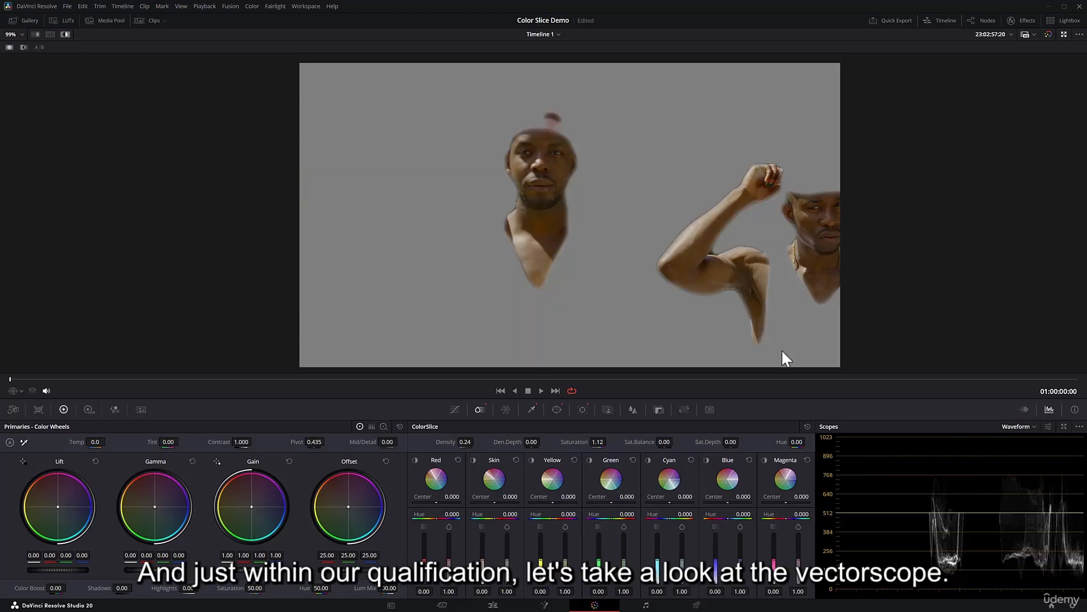
click(1018, 426)
click(1022, 457)
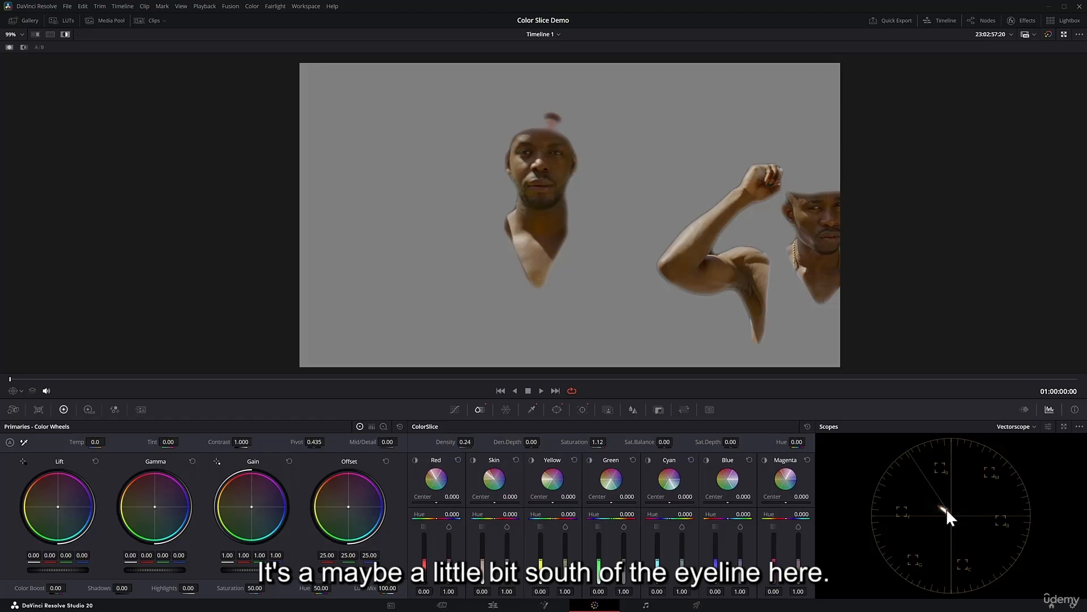
click(65, 34)
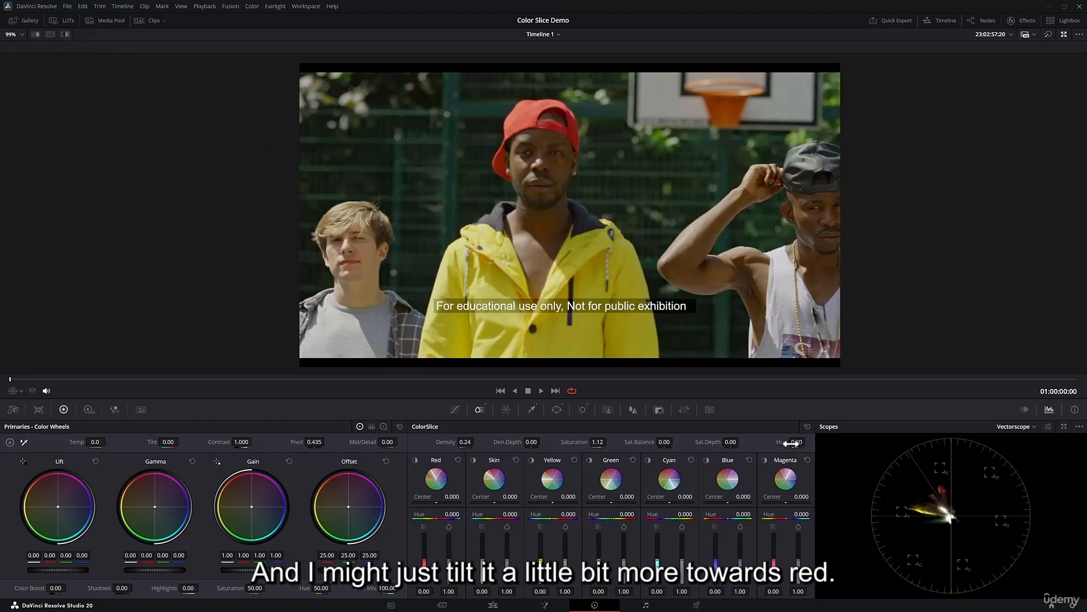
- Set the overall ColorSlice hue to 0.08 to shift the skin tones slightly towards red
drag(791, 444, 799, 443)
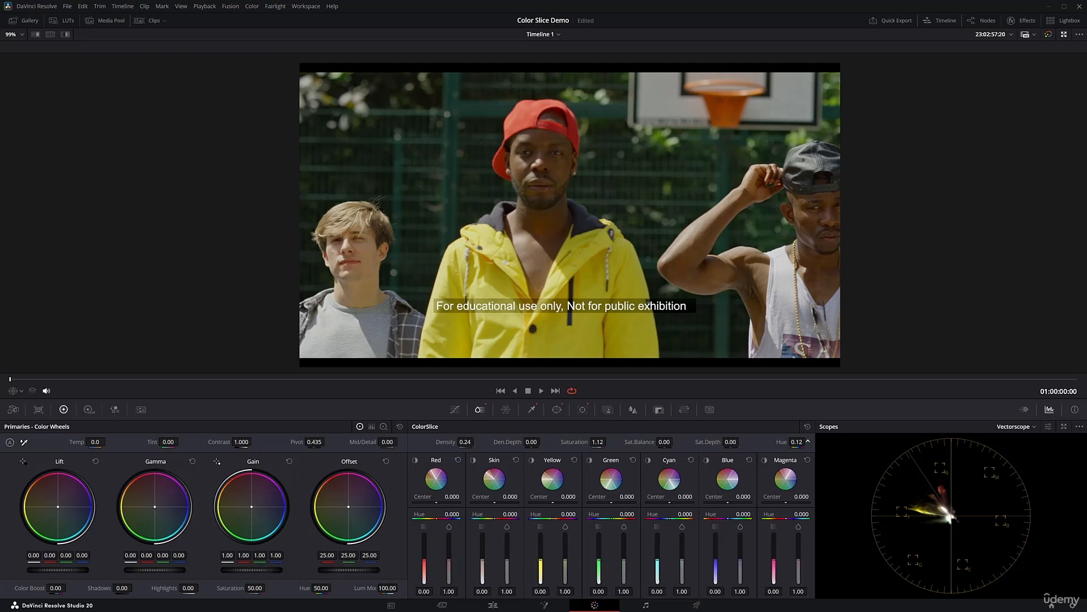
double_click(791, 442)
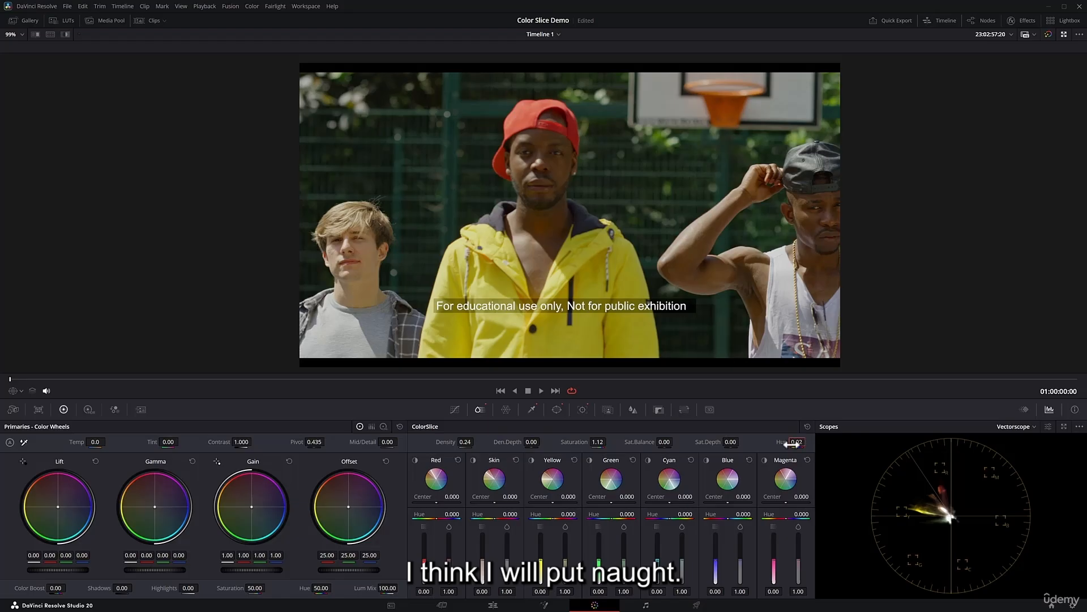
text(0.02)
key(BackSpace)
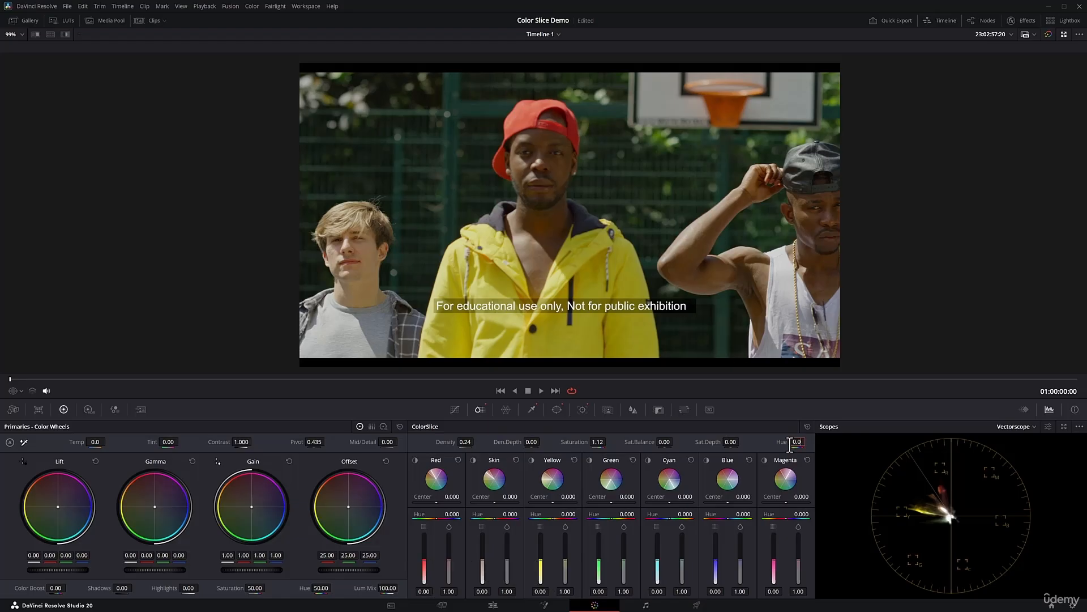
text(8)
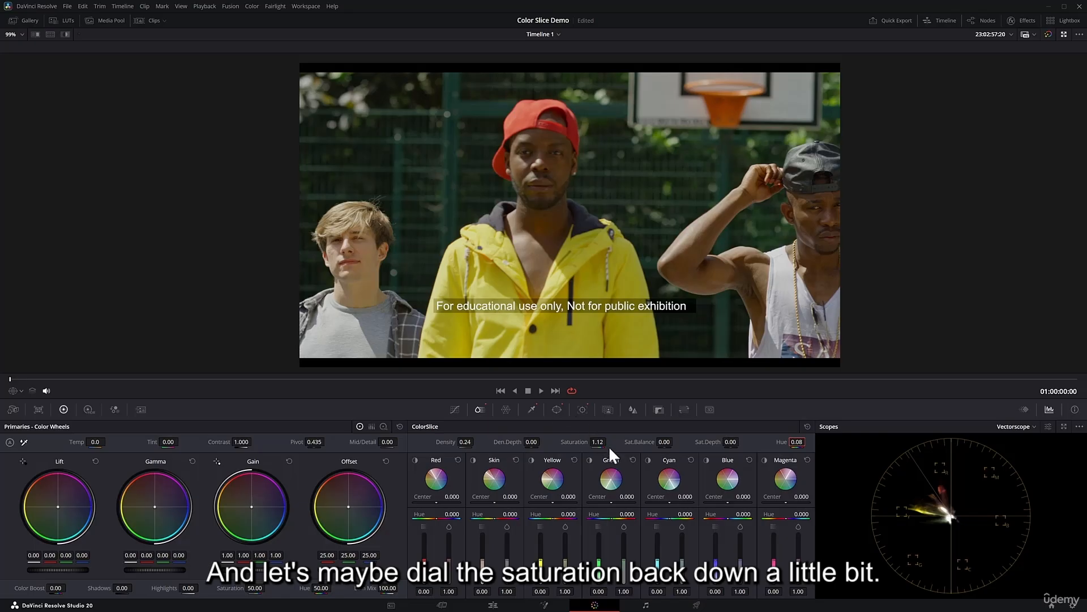
- Set the ColorSlice saturation to 1.07 and density to 0.26, and compare the skin tones before and after the grade
drag(598, 441, 589, 442)
double_click(602, 443)
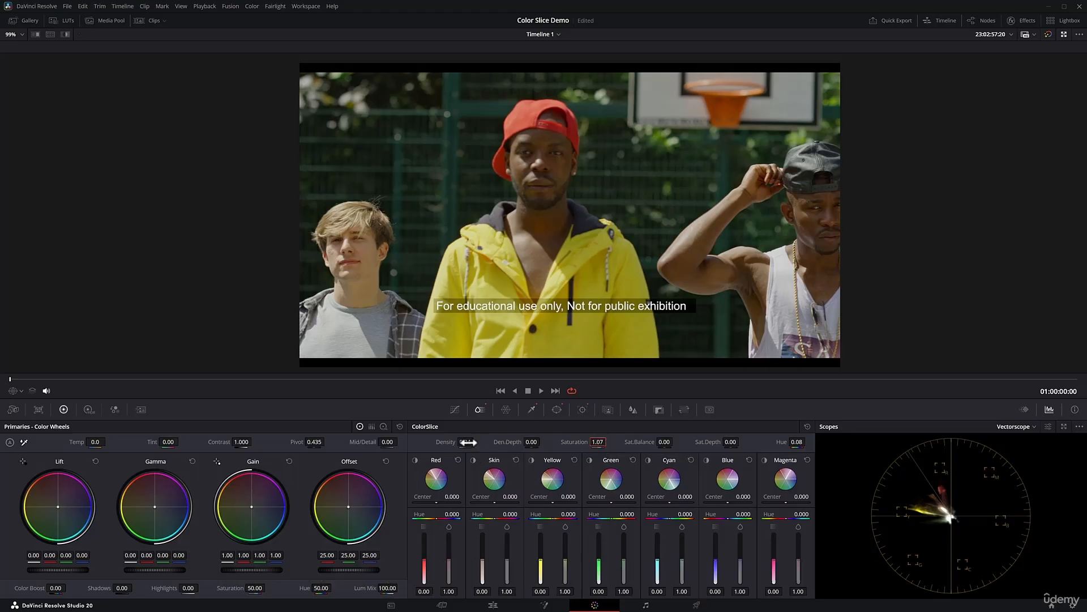
drag(468, 443, 482, 443)
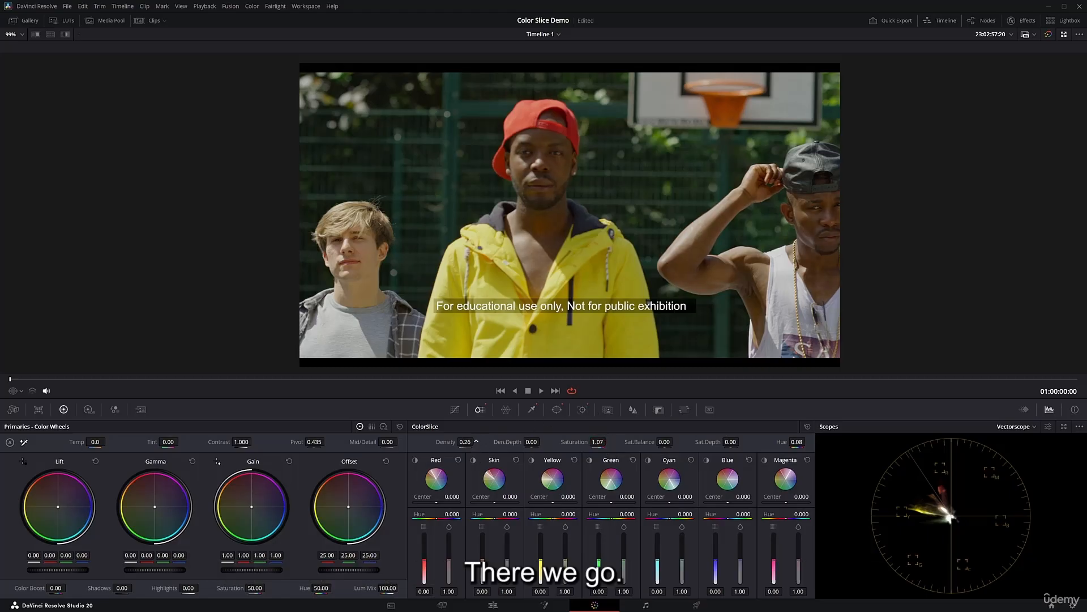
key(ctrl+d)
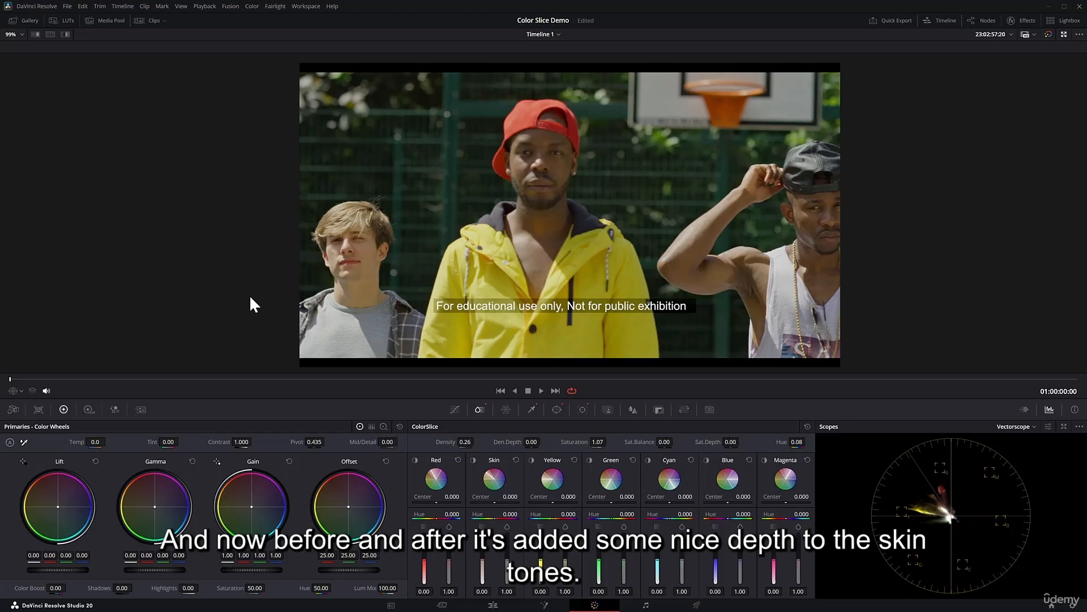
key(ctrl+d)
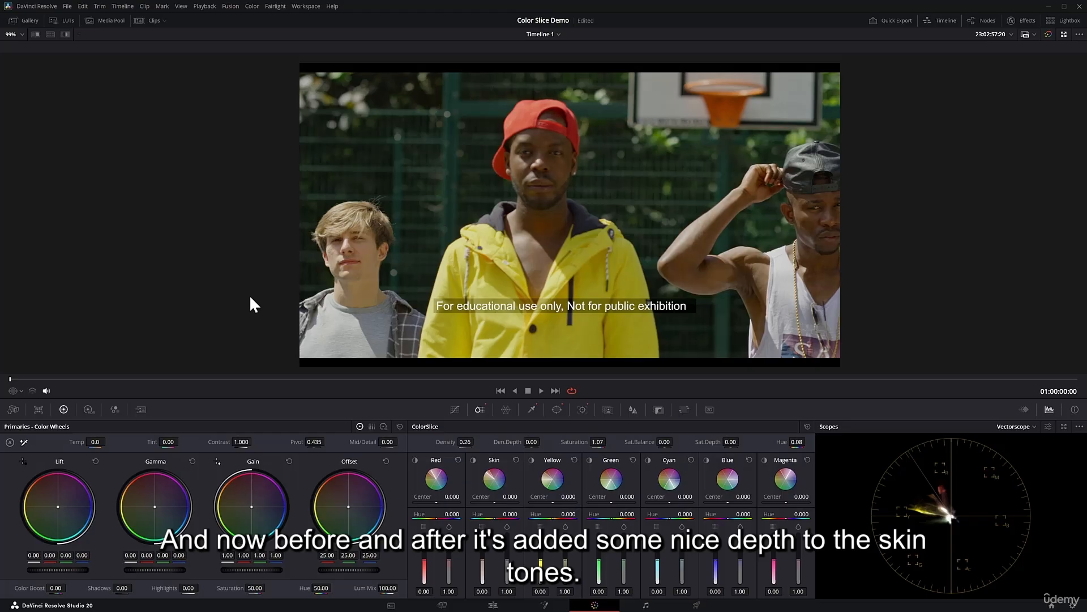
- Set the overall ColorSlice density to 0.16, and compare the skin tones with the node disabled and enabled
drag(467, 442, 460, 442)
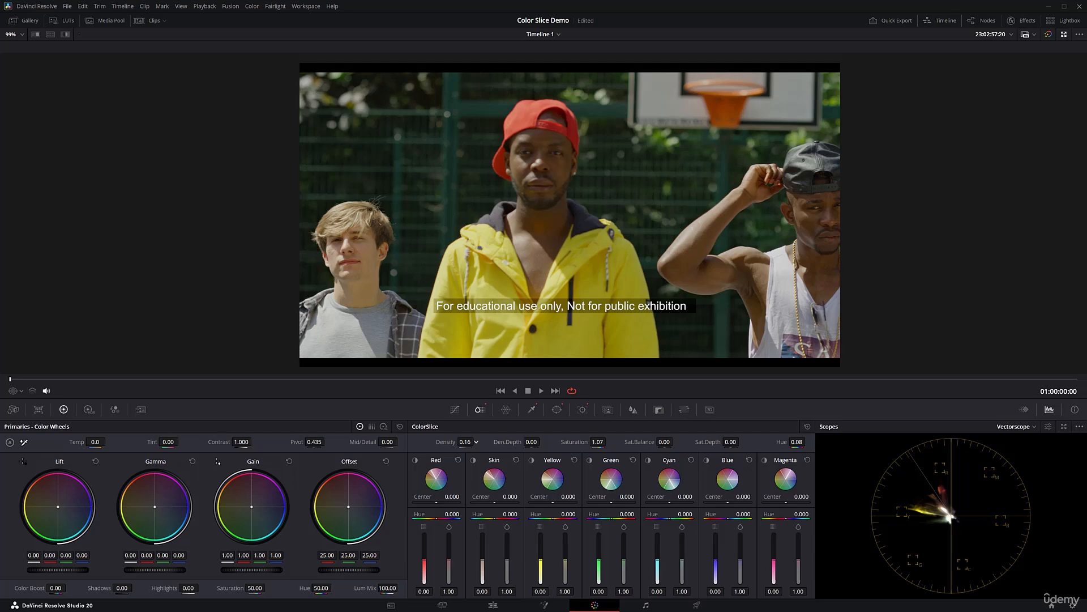
drag(439, 441, 443, 441)
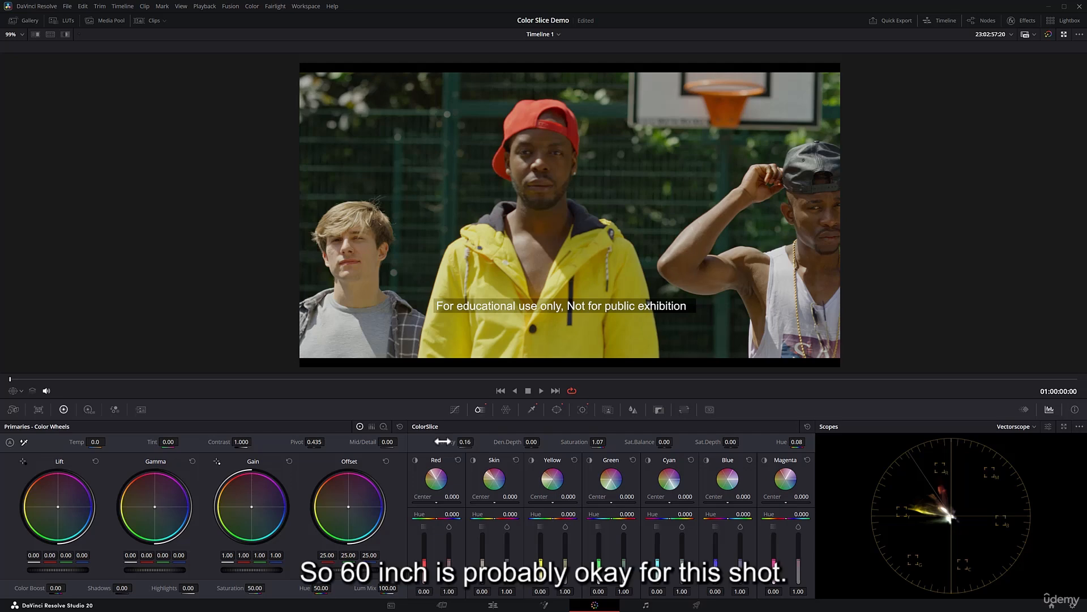
key(ctrl+d)
key(ctrl+d)
key(ctrl+d)
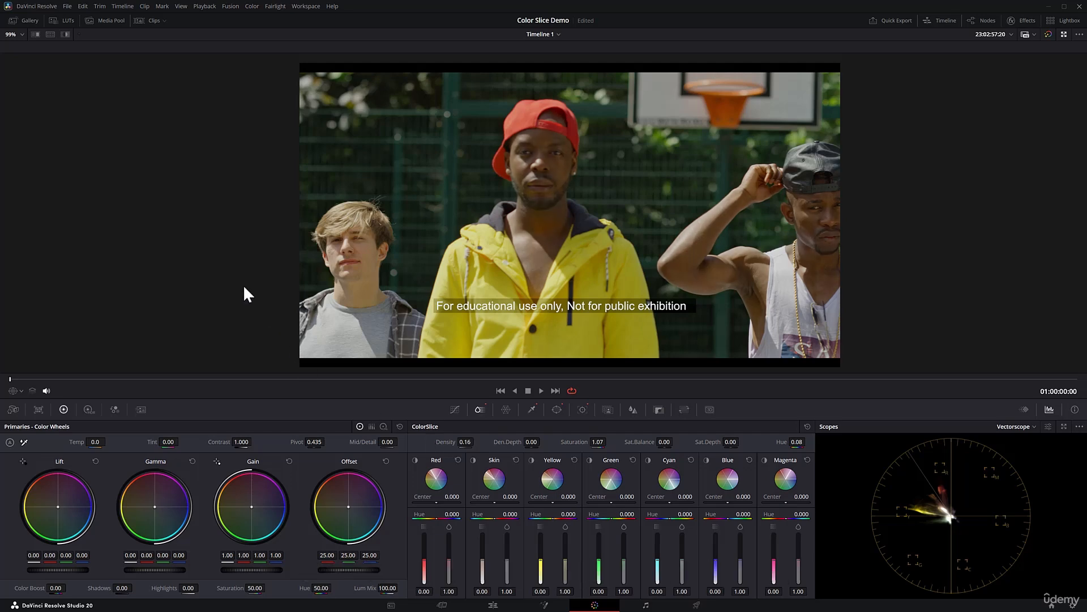
key(ctrl+d)
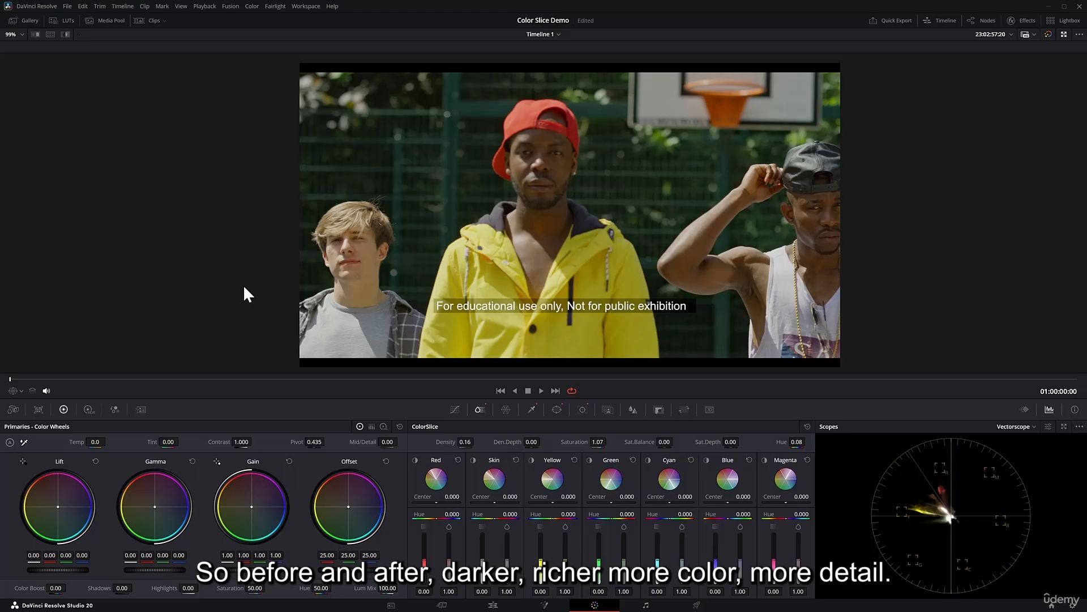
- Play the graded clip to review the skin tones in motion, and park the playhead at 01:00:00:15
key(space)
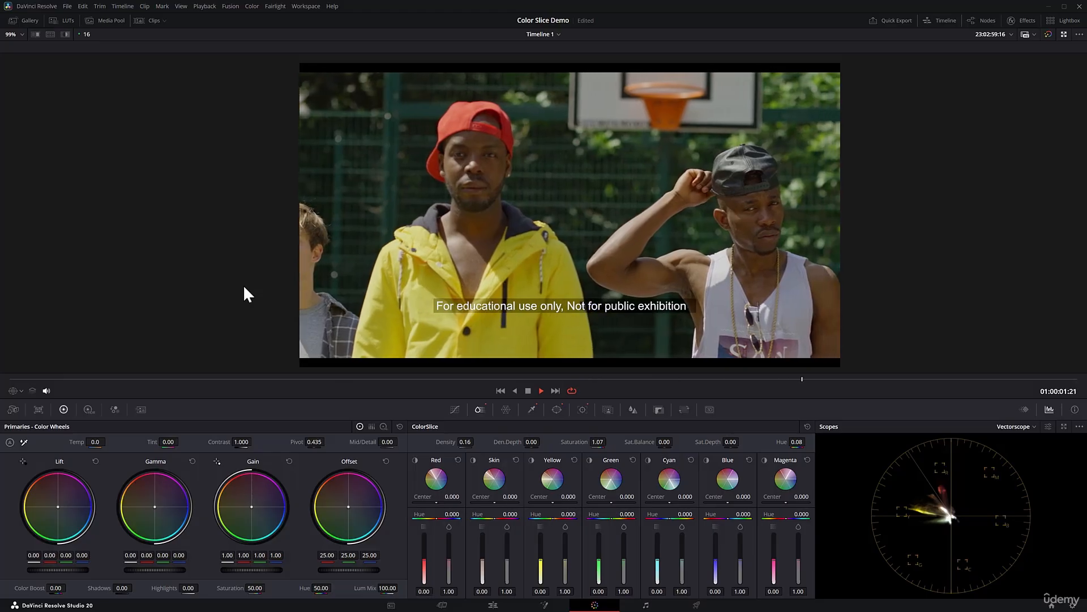
key(space)
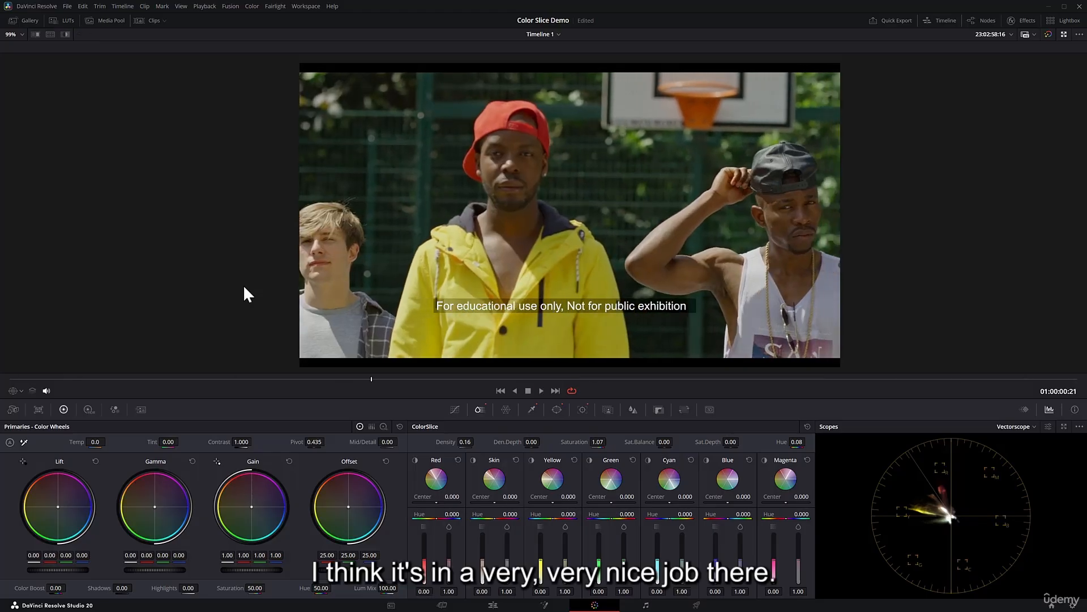
key(space)
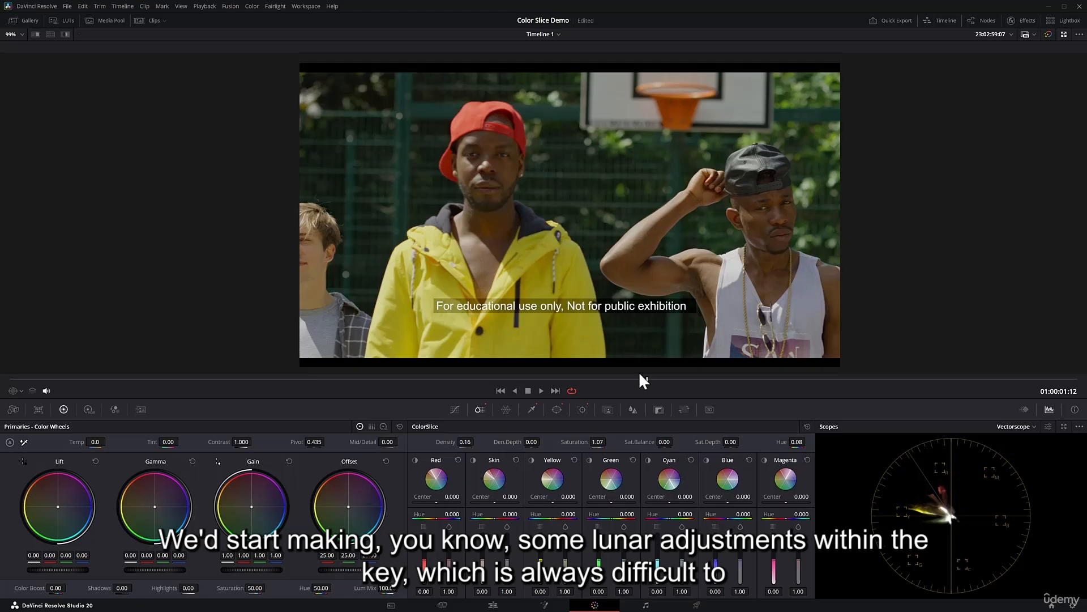
drag(640, 375, 264, 373)
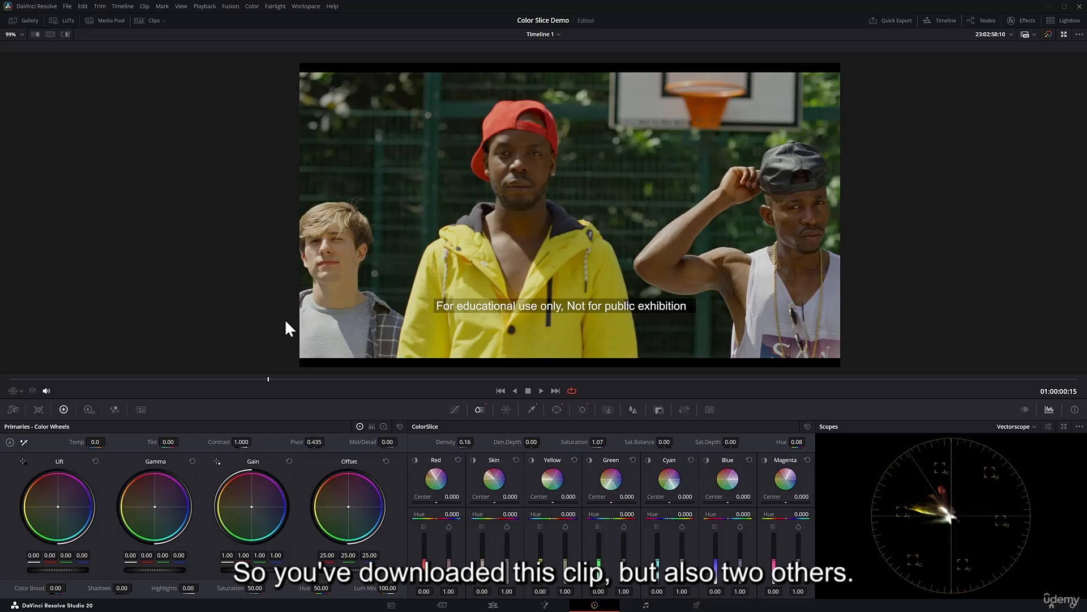
- Exit the enlarged viewer and open the second clip, the wide shot of the dancers, reframed so the whole picture fits
key(alt+f)
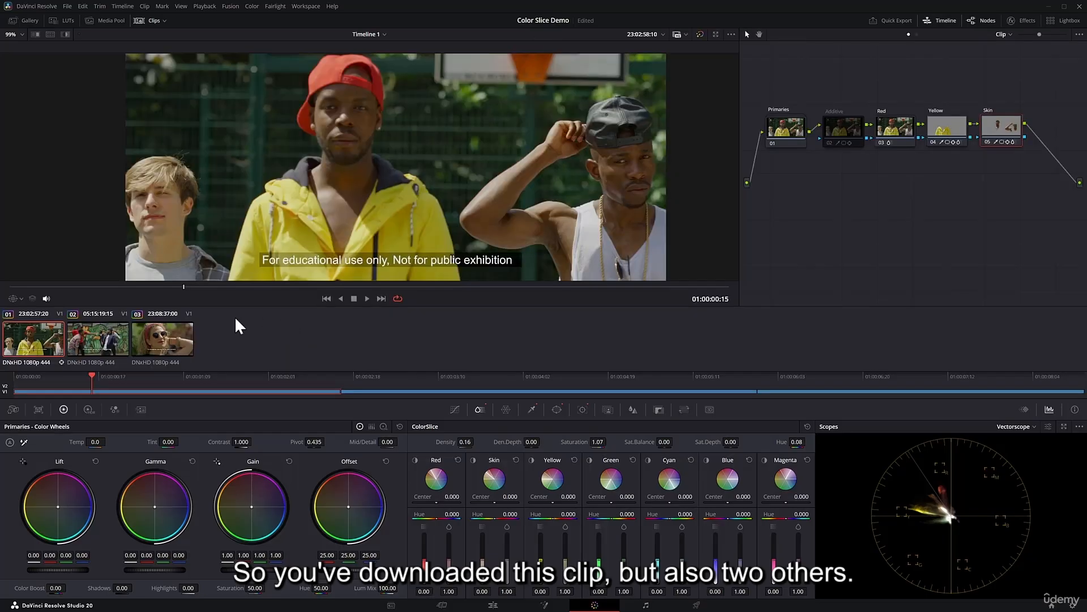
click(104, 338)
scroll(318, 178, down, 1)
drag(434, 205, 527, 245)
scroll(549, 220, down, 1)
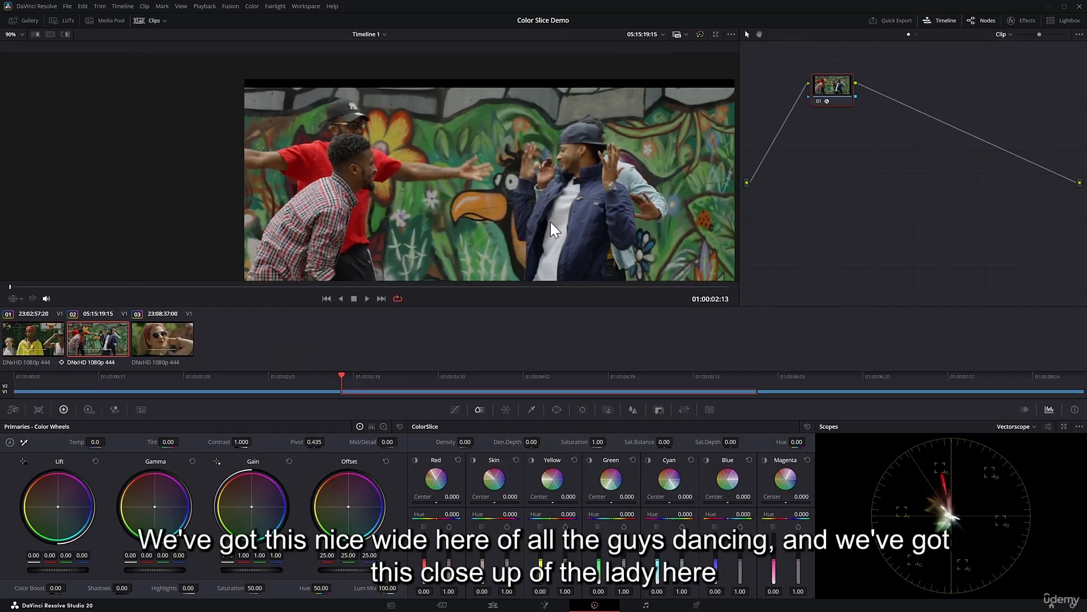
drag(540, 206, 507, 178)
scroll(506, 179, down, 2)
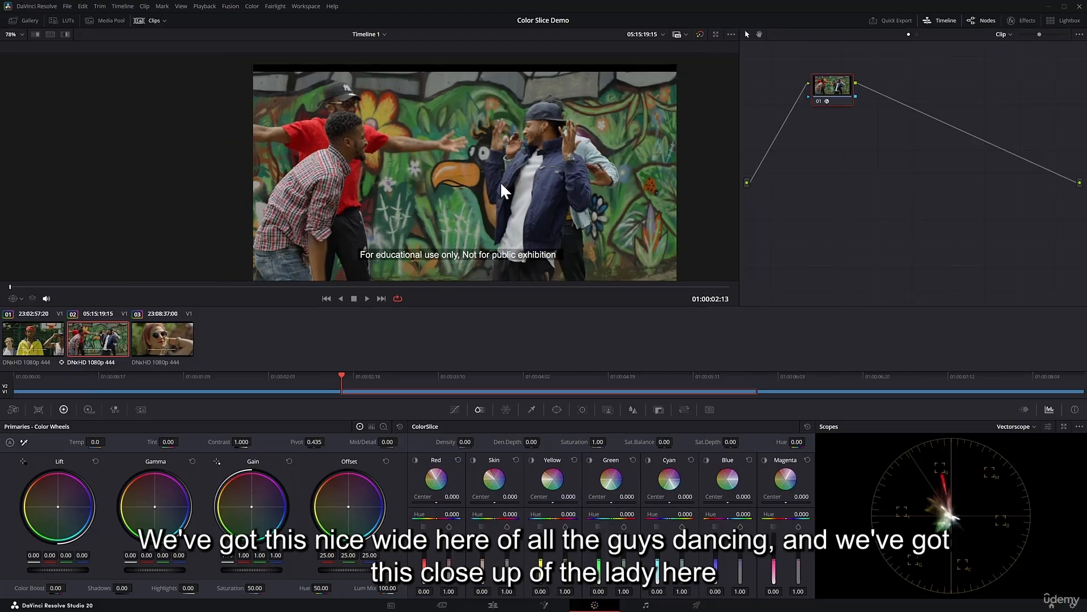
- Scrub through the wide dance shot and the close-up of the lady, and go back to the wide shot
drag(87, 288, 290, 285)
click(149, 339)
drag(102, 288, 241, 279)
click(106, 340)
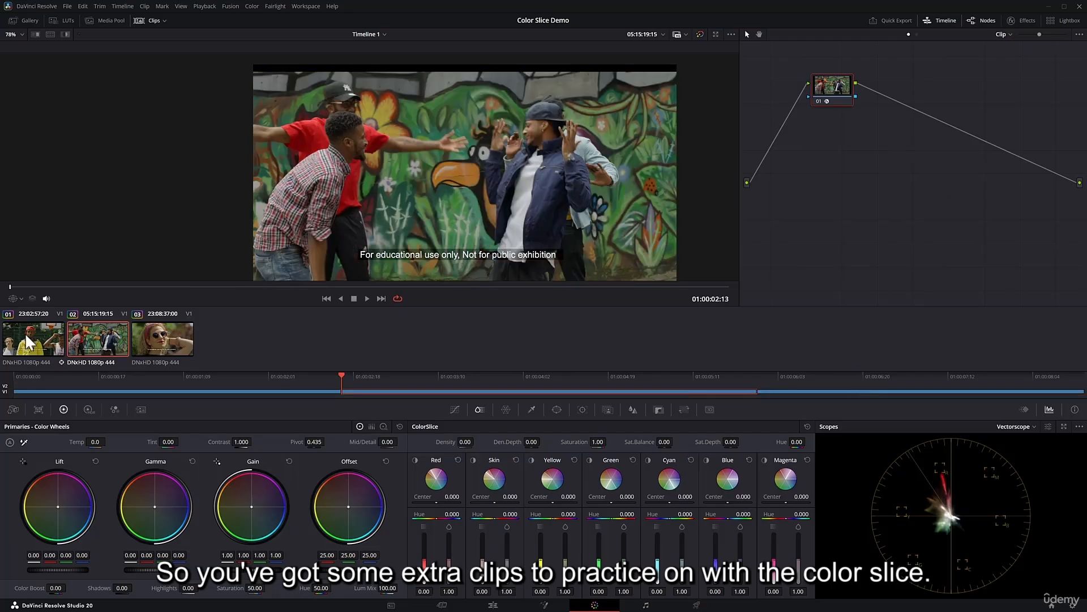
click(25, 332)
click(97, 329)
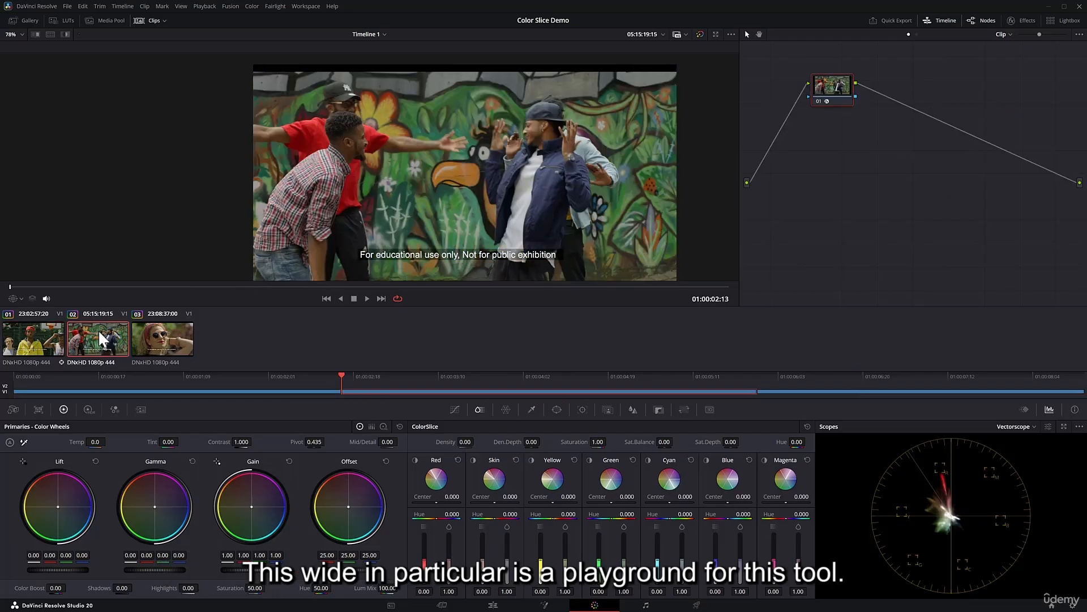
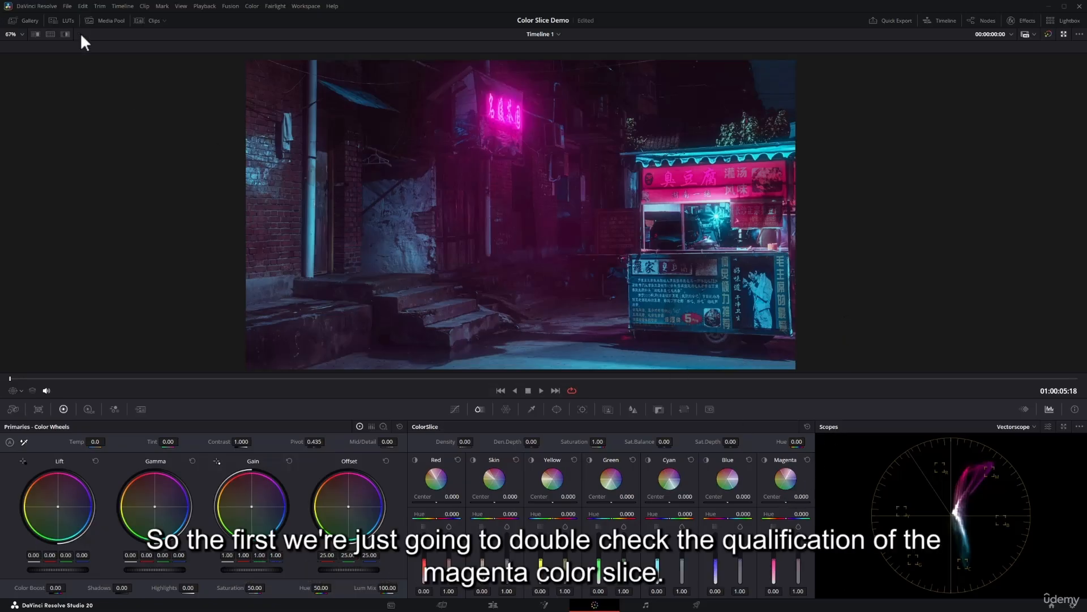
- Check the magenta slice's qualification on the neon street shot with Highlight, and set the magenta slice's saturation to 0.00
click(65, 34)
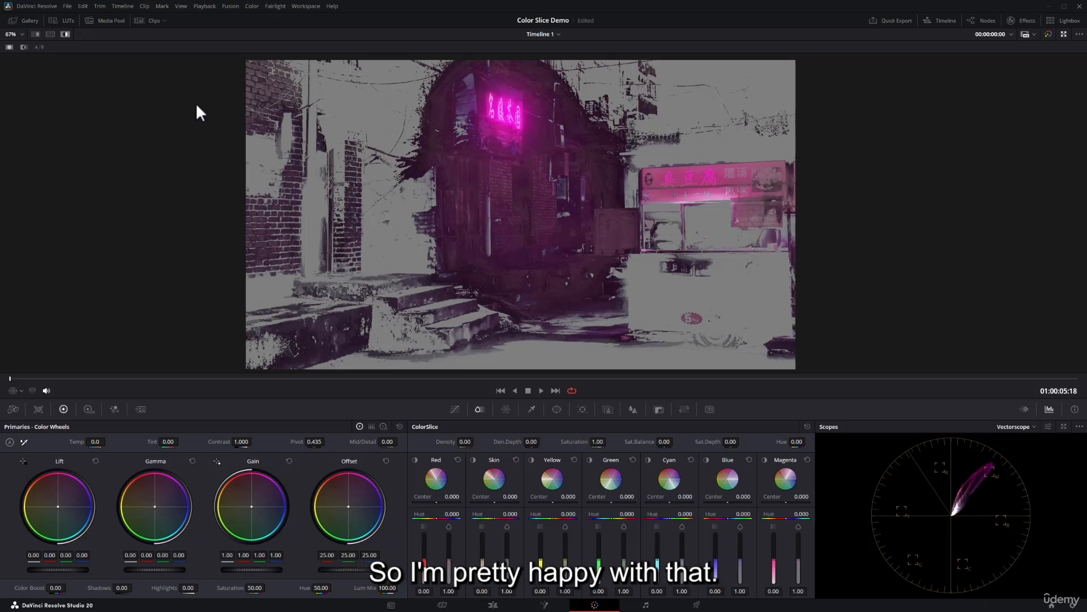
click(66, 33)
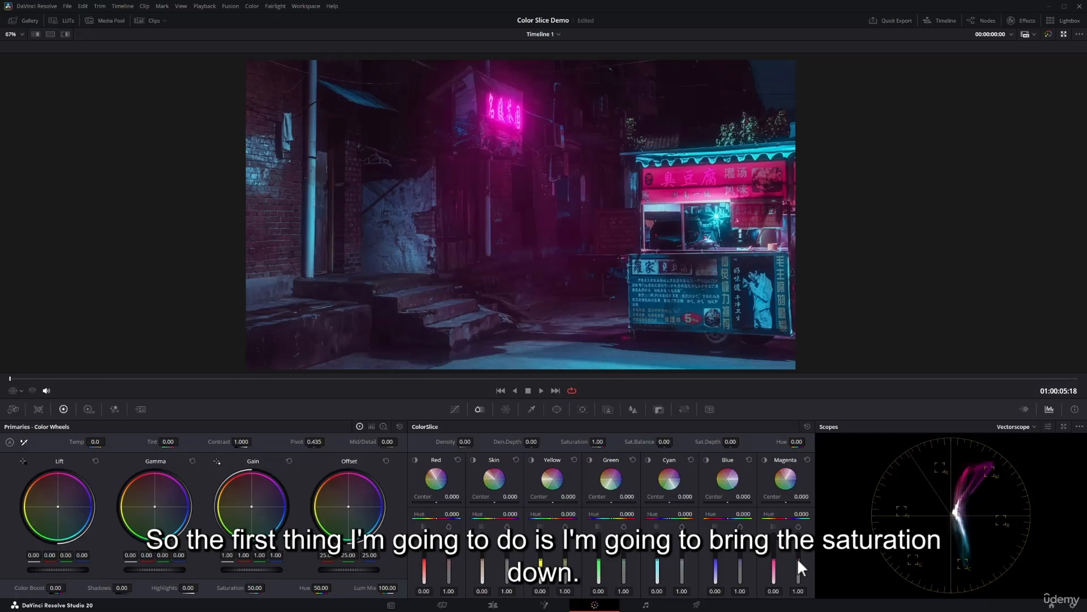
drag(798, 559, 798, 583)
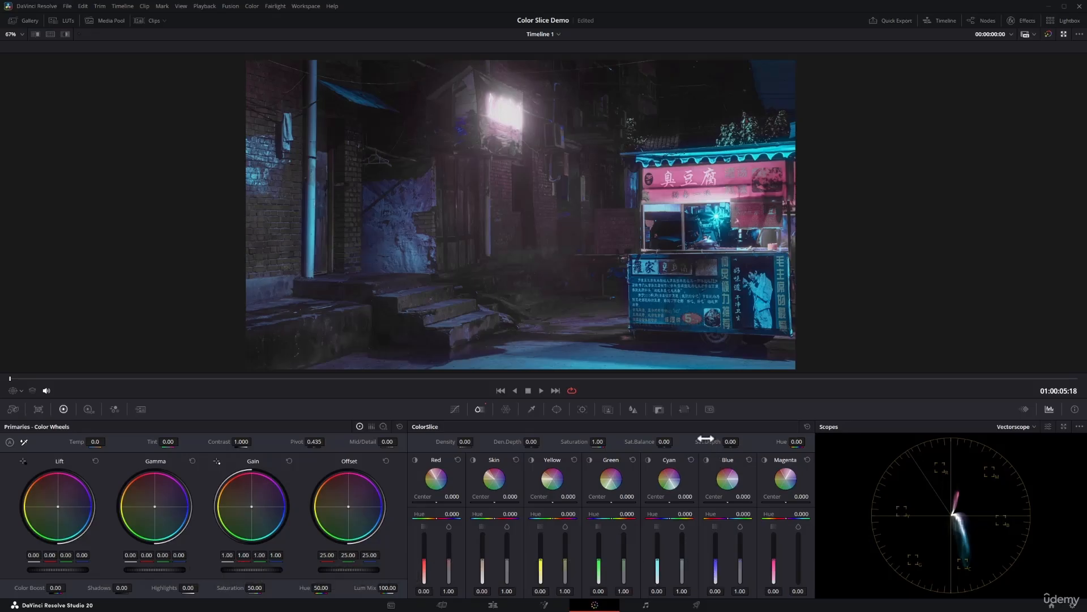
- Set the ColorSlice saturation depth to 0.84 and raise the magenta slice's density to 0.27
drag(706, 438, 742, 442)
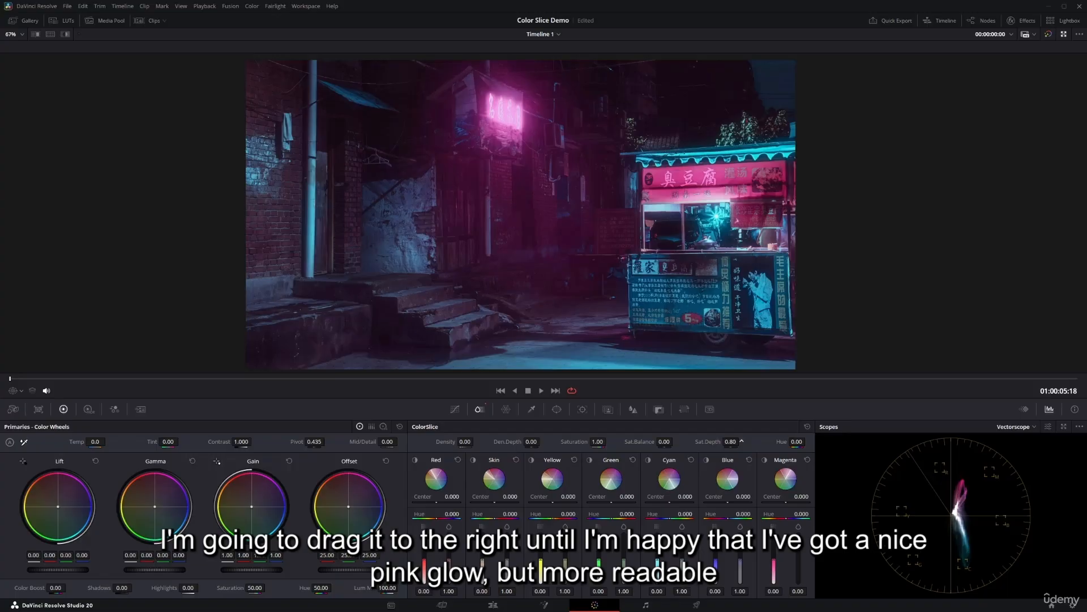
drag(741, 441, 742, 442)
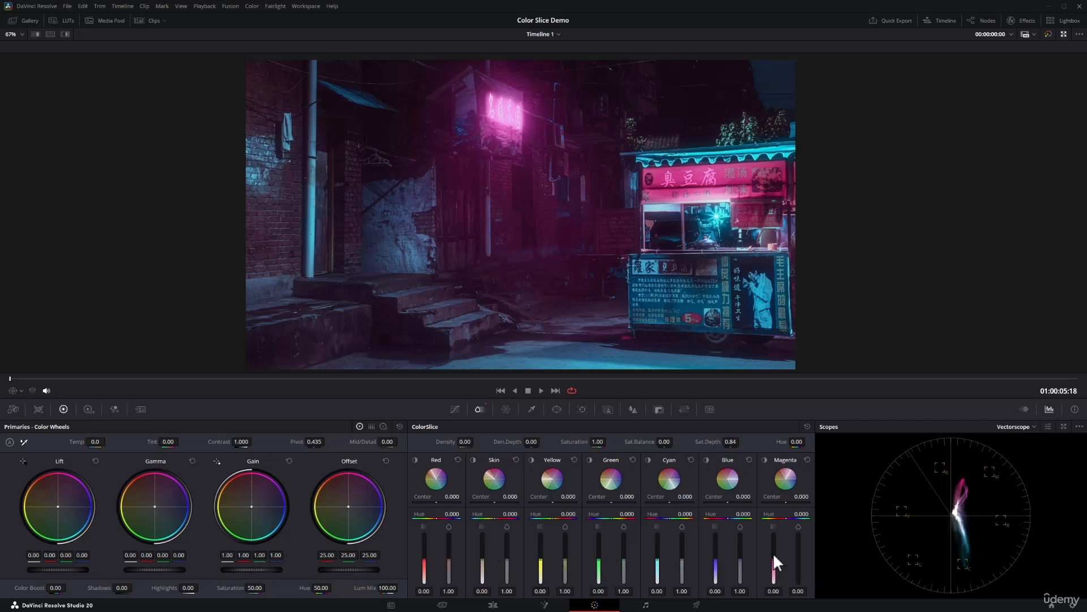
drag(773, 552, 773, 544)
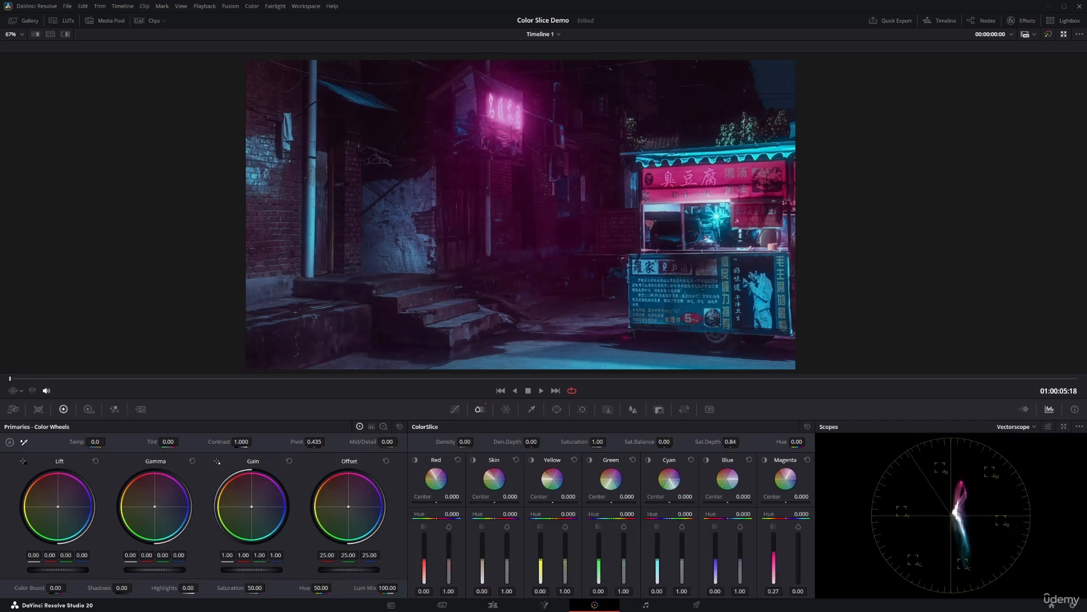
drag(773, 552, 773, 553)
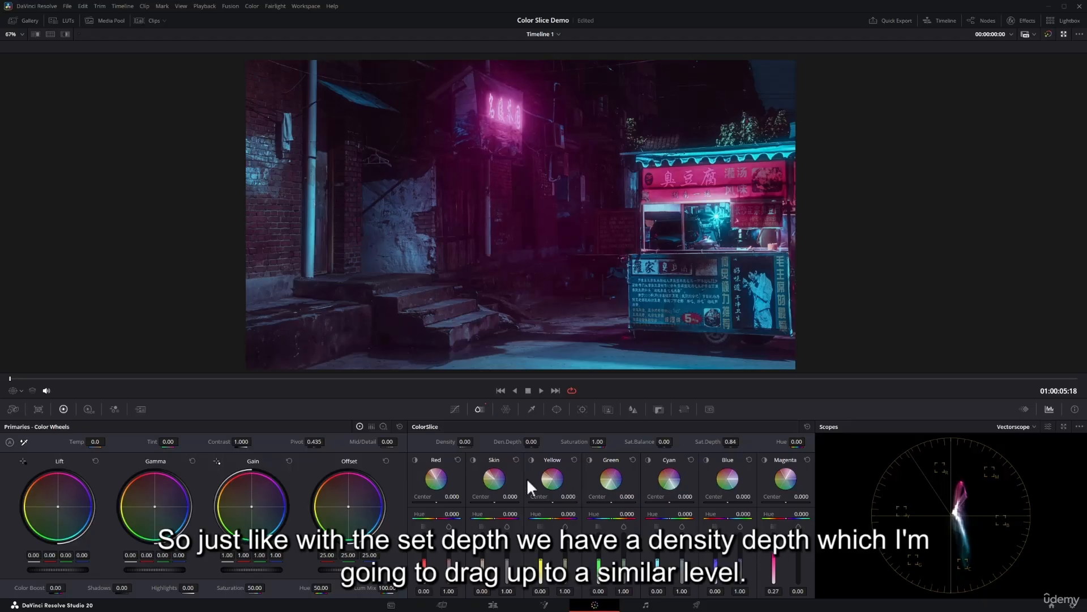
- Set the density depth to 0.76 and the magenta slice's density to 0.18, and compare the neon sign before and after the grade
drag(498, 442, 543, 440)
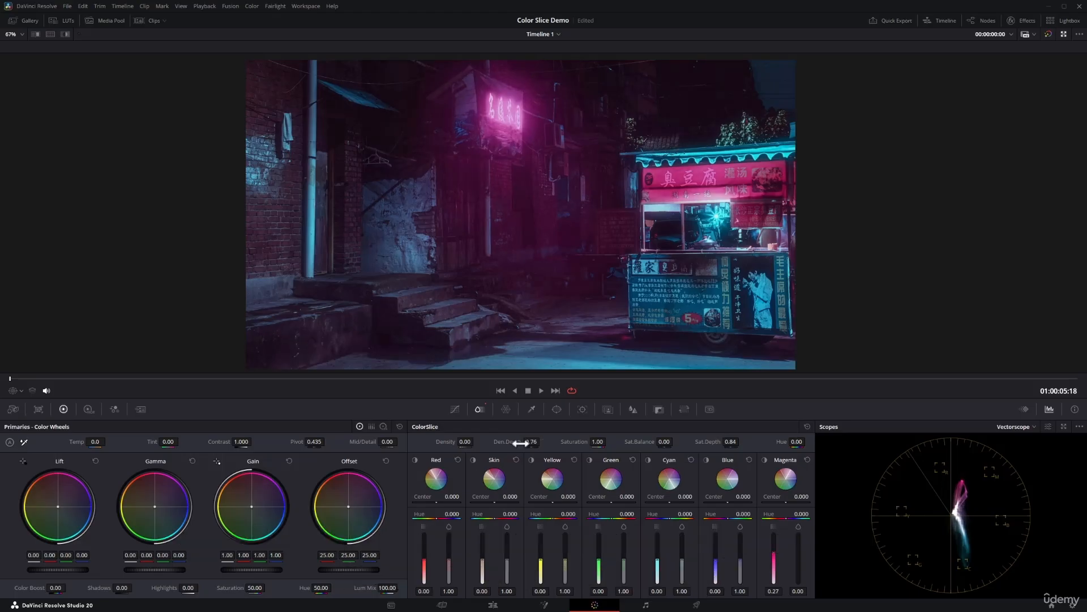
drag(774, 552, 773, 554)
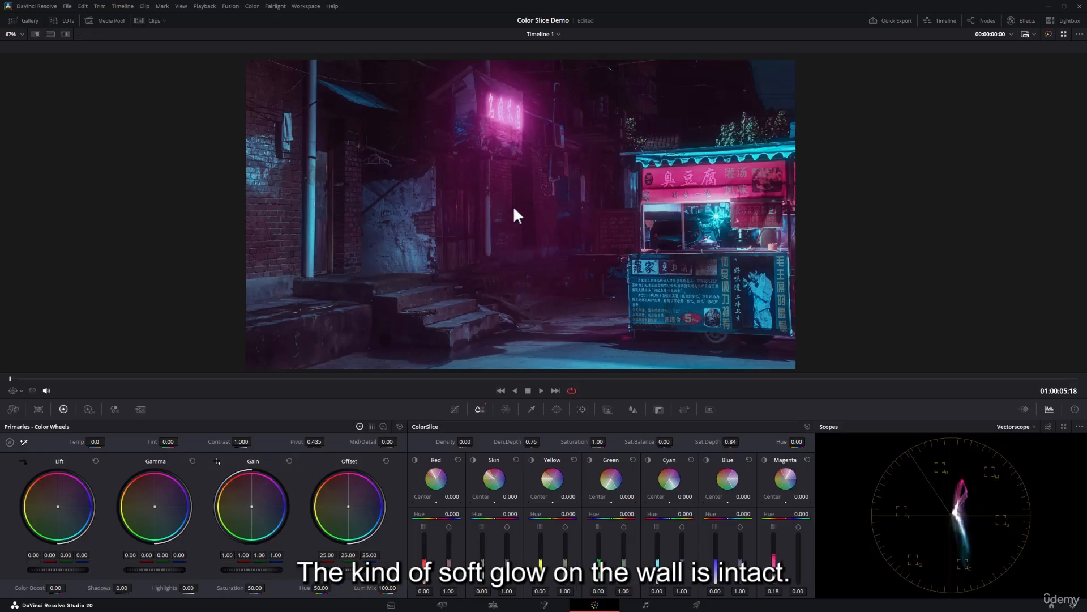
key(ctrl+d)
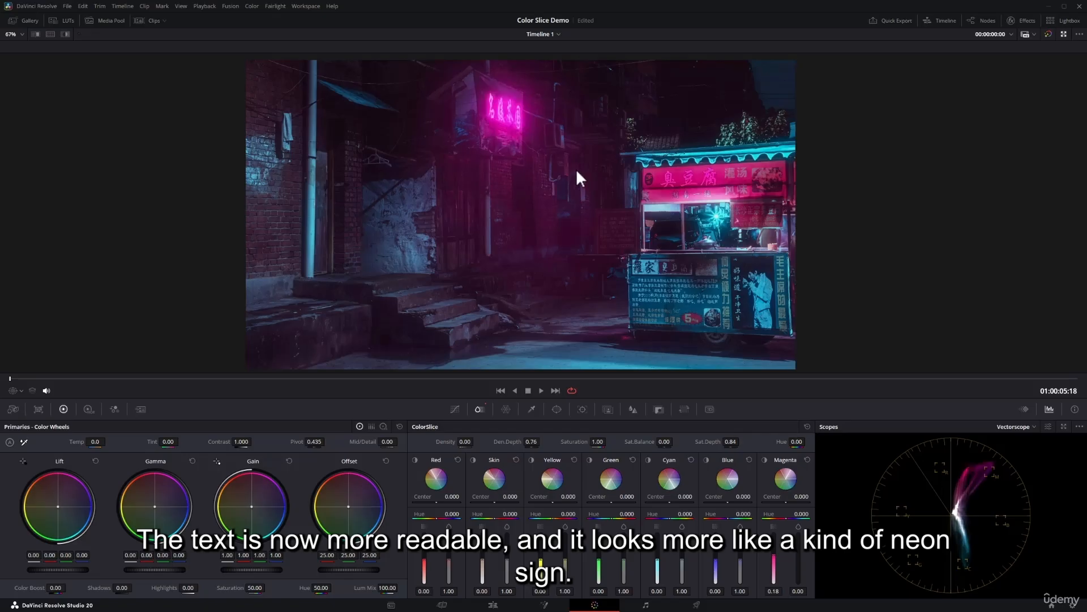
key(ctrl+d)
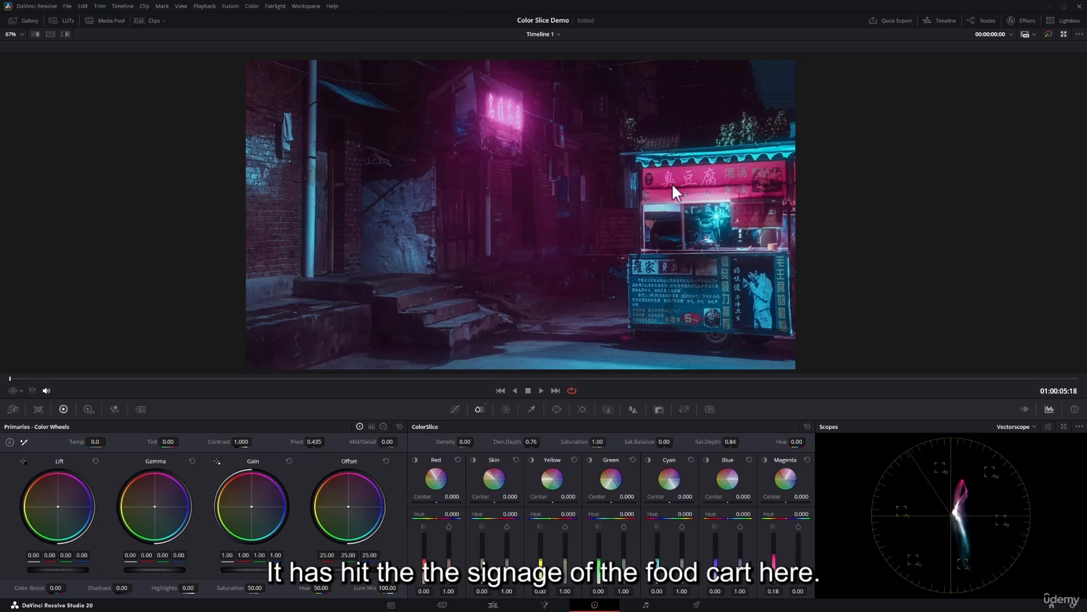
- Draw a closed curve window as a garbage matte around the roof and pink signage of the food cart
click(557, 408)
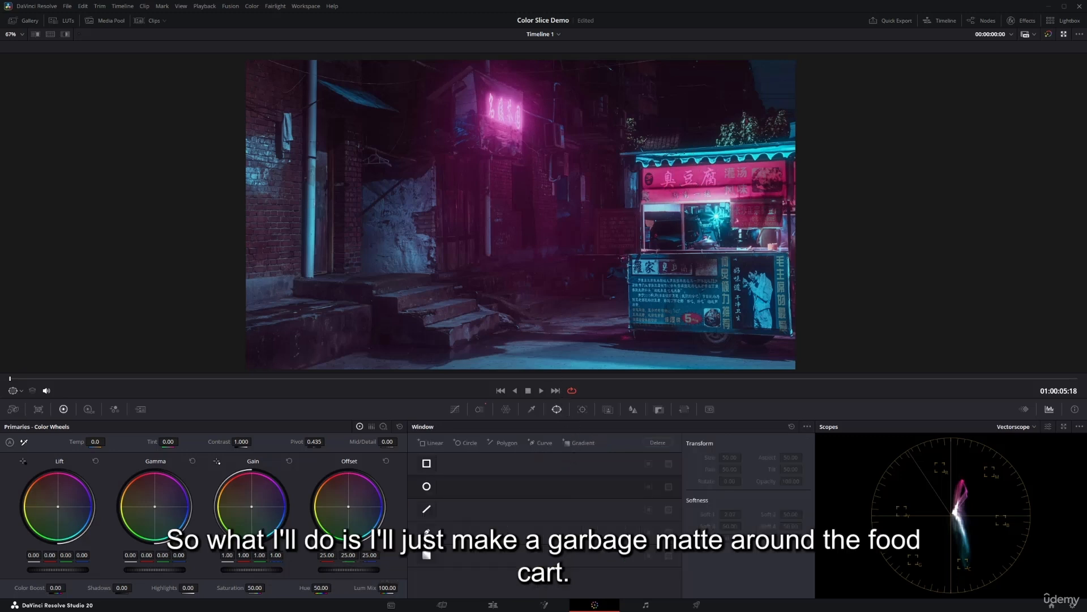
click(675, 125)
click(632, 140)
click(628, 202)
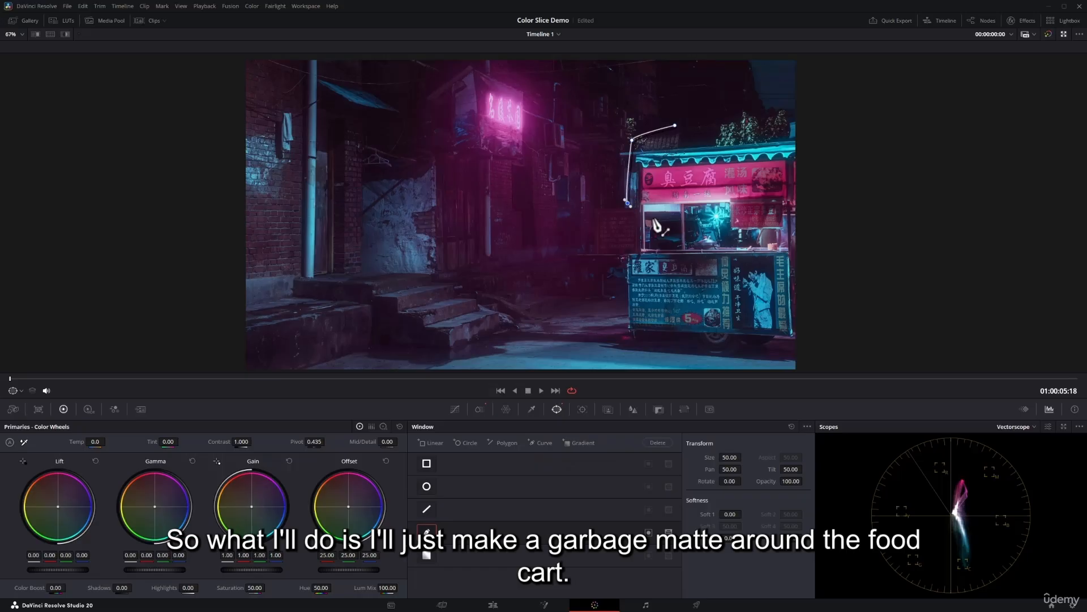
drag(653, 218, 670, 218)
click(779, 239)
click(825, 224)
click(806, 122)
click(693, 118)
click(675, 125)
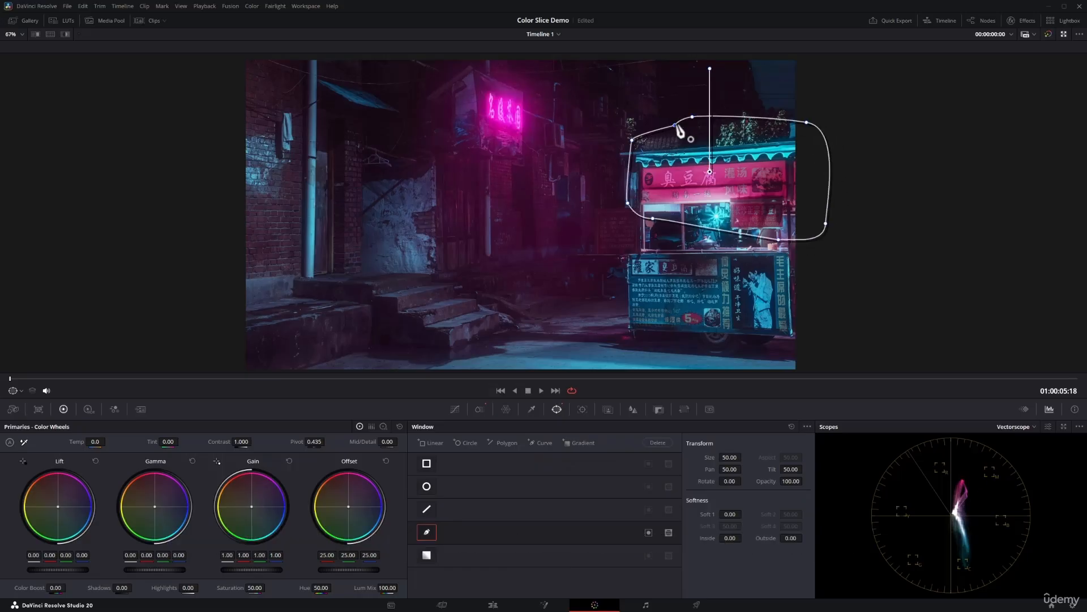
- Invert the food cart window, soften it to 1.44 inside and 1.04 outside, and return to the ColorSlice controls
click(648, 533)
drag(731, 538, 767, 539)
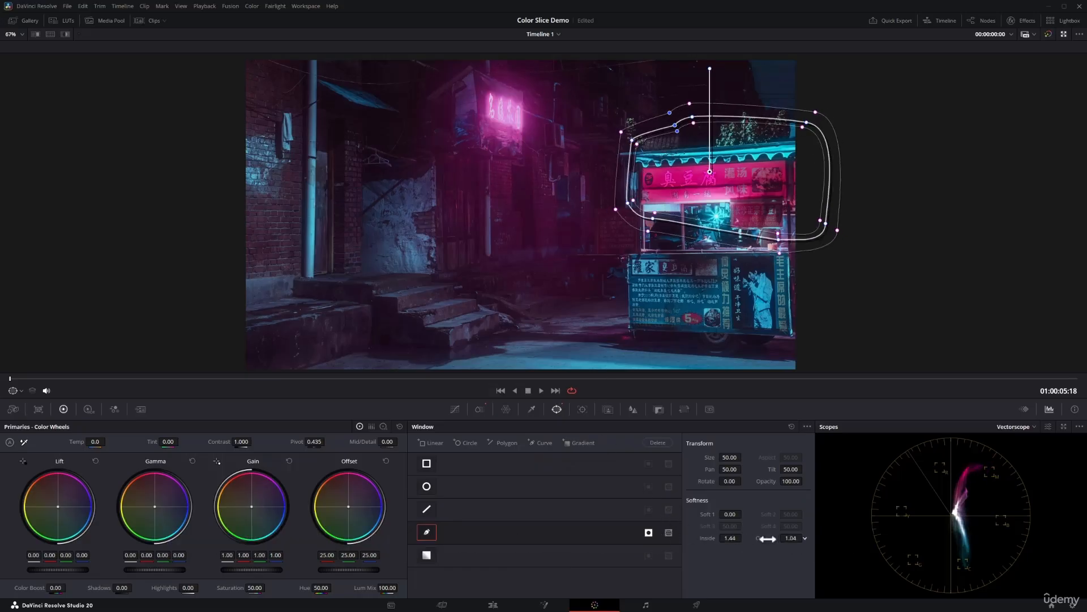
click(481, 409)
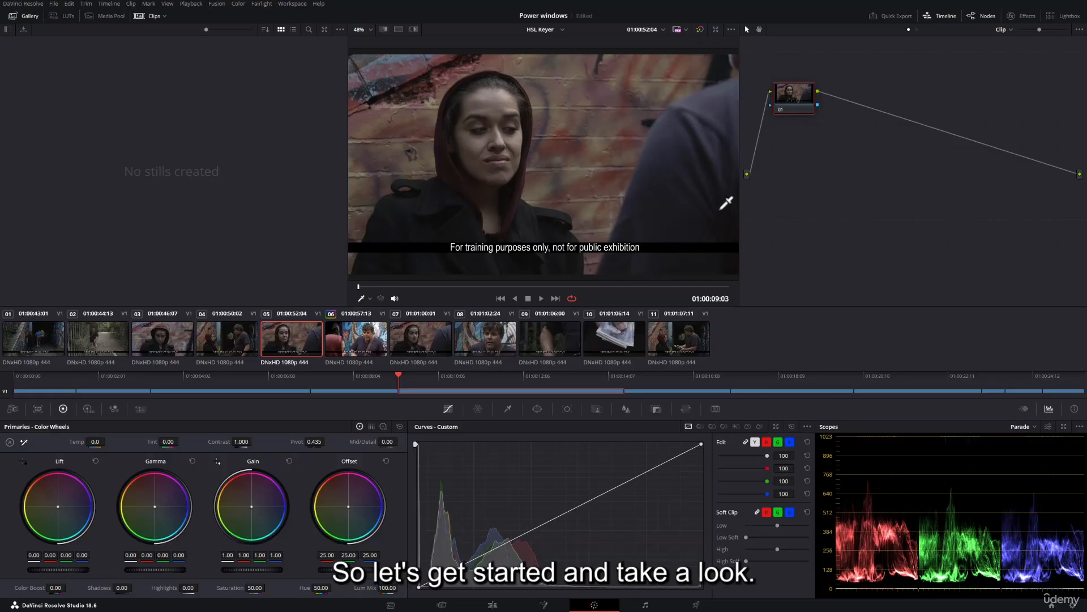
- Turn off the viewer's on-screen qualifier control and show the power window controls
click(369, 298)
click(372, 310)
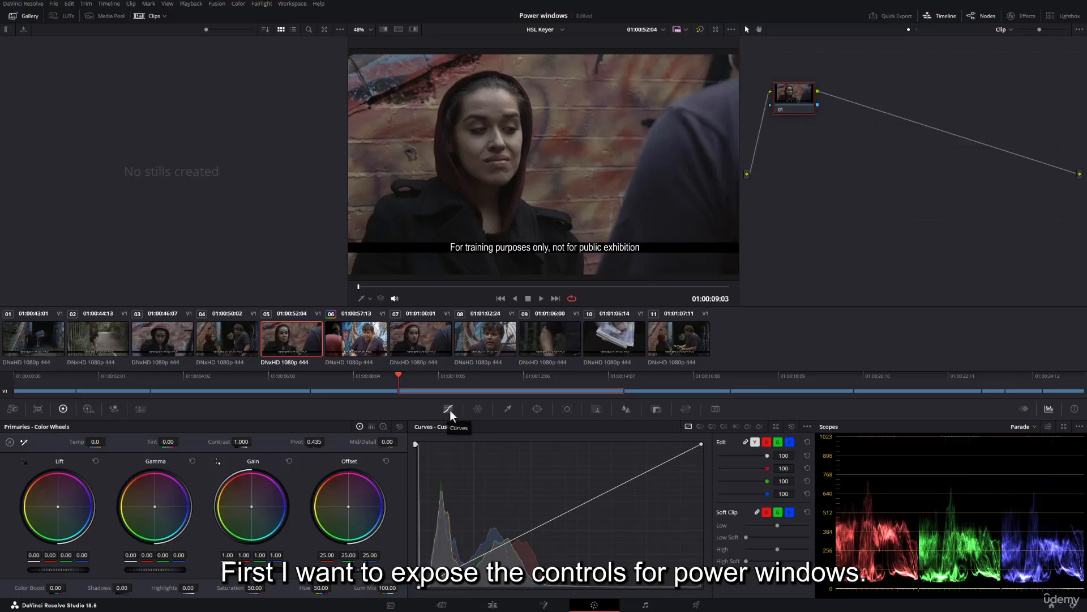
click(537, 409)
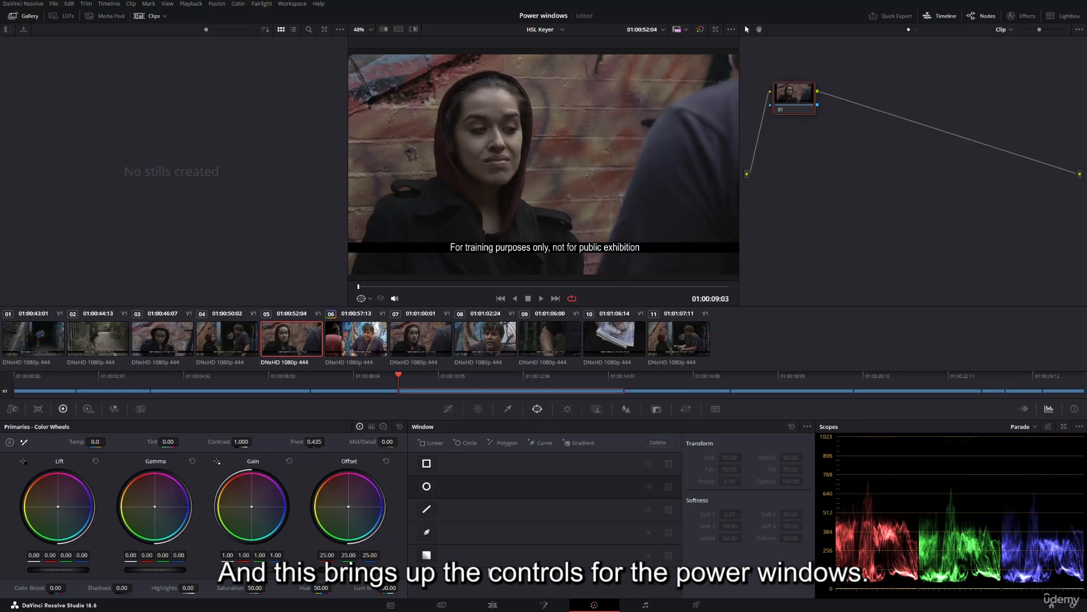
- Open clip 06, space its empty node 03 away from the keyed node 02, and add a linear power window to node 03
click(369, 341)
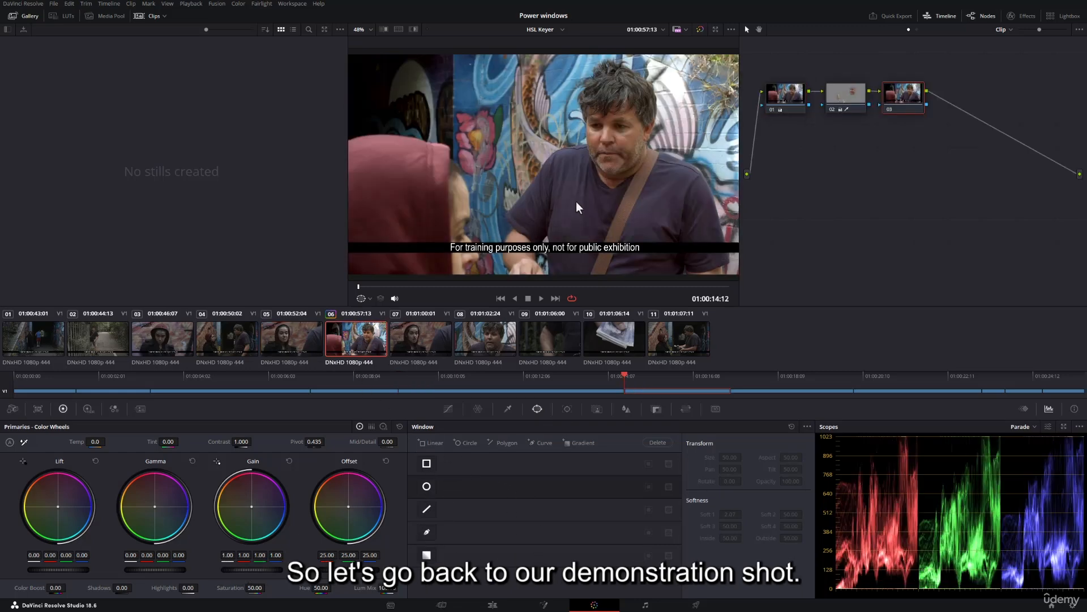
drag(904, 99, 913, 108)
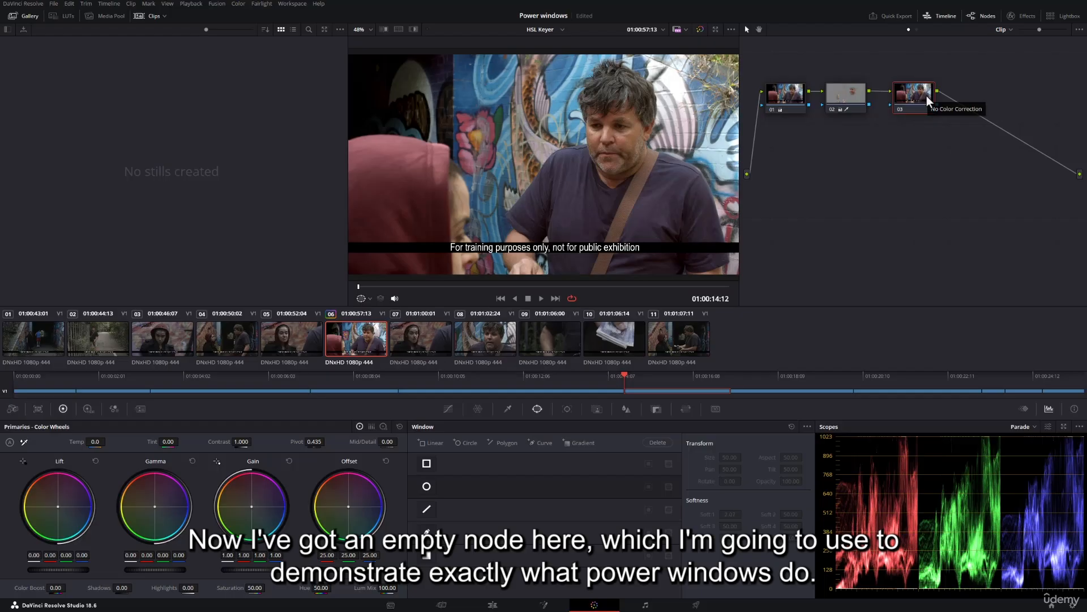
click(848, 101)
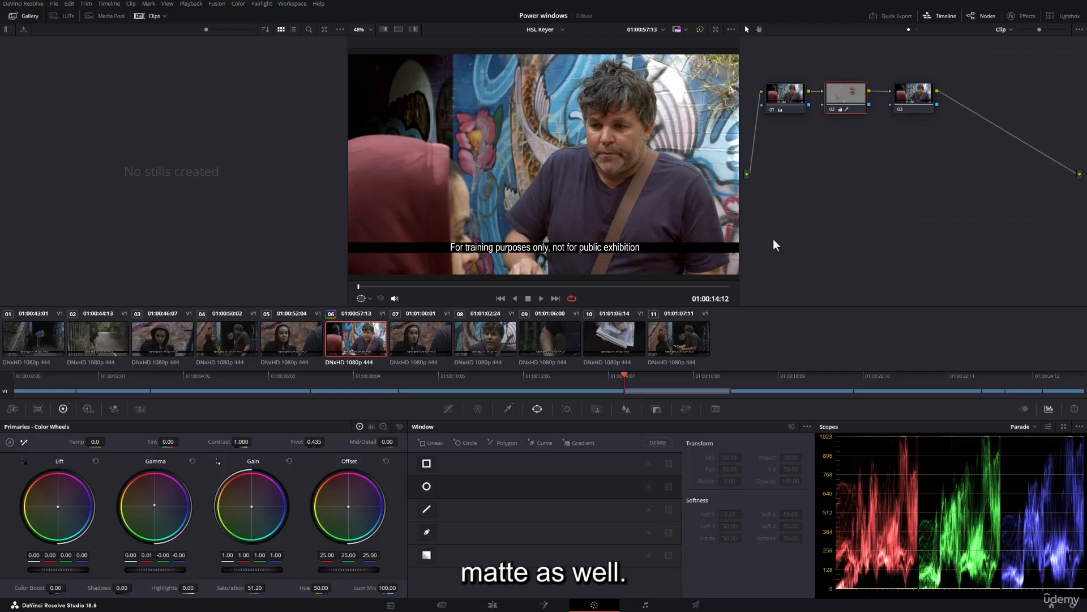
click(907, 102)
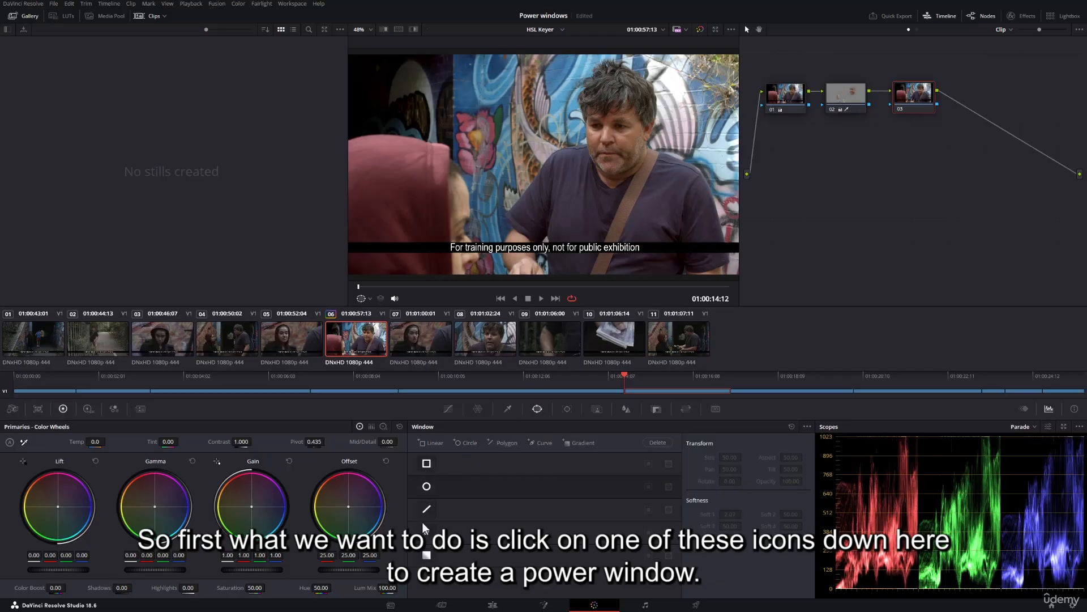
click(429, 464)
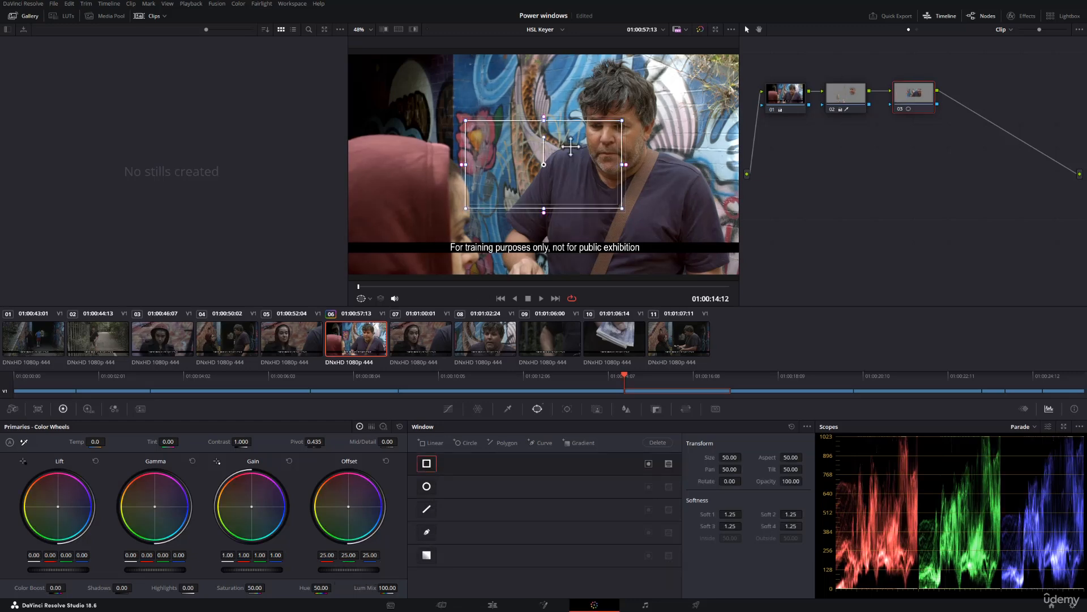
- Reposition the linear window to pan 50.78 and tilt 49.42, straighten its rotation, and set its Soft 1 edge softness to 4.26
drag(483, 150, 542, 170)
drag(464, 172, 519, 149)
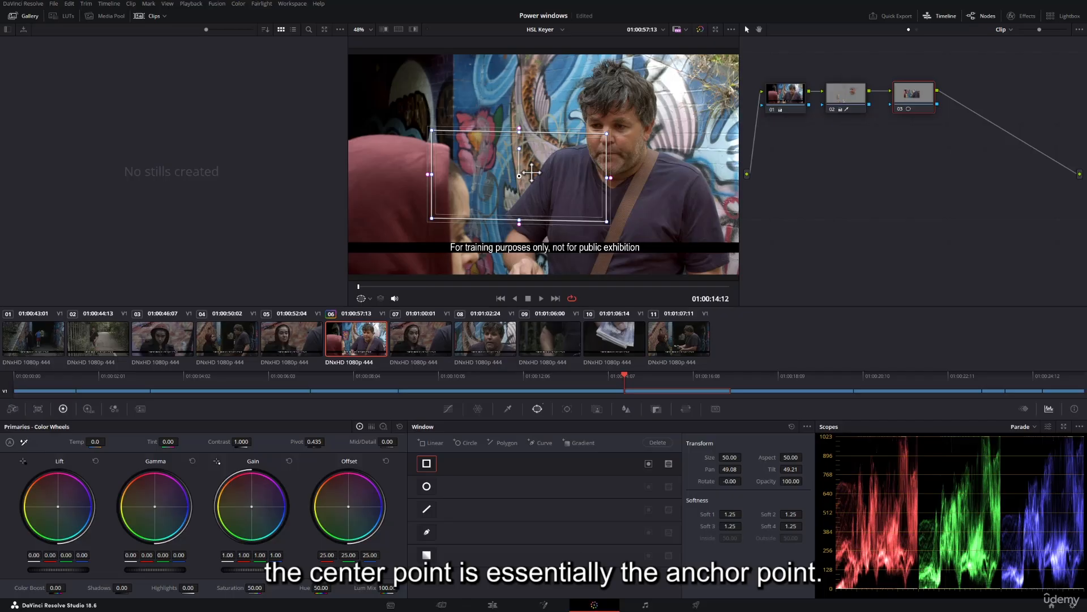
drag(549, 171, 567, 173)
mouse_move(450, 132)
mouse_down()
mouse_move(485, 194)
mouse_move(438, 128)
mouse_up()
mouse_move(444, 173)
mouse_down()
mouse_move(413, 174)
mouse_move(438, 175)
mouse_up()
drag(434, 131, 429, 180)
drag(549, 183, 561, 179)
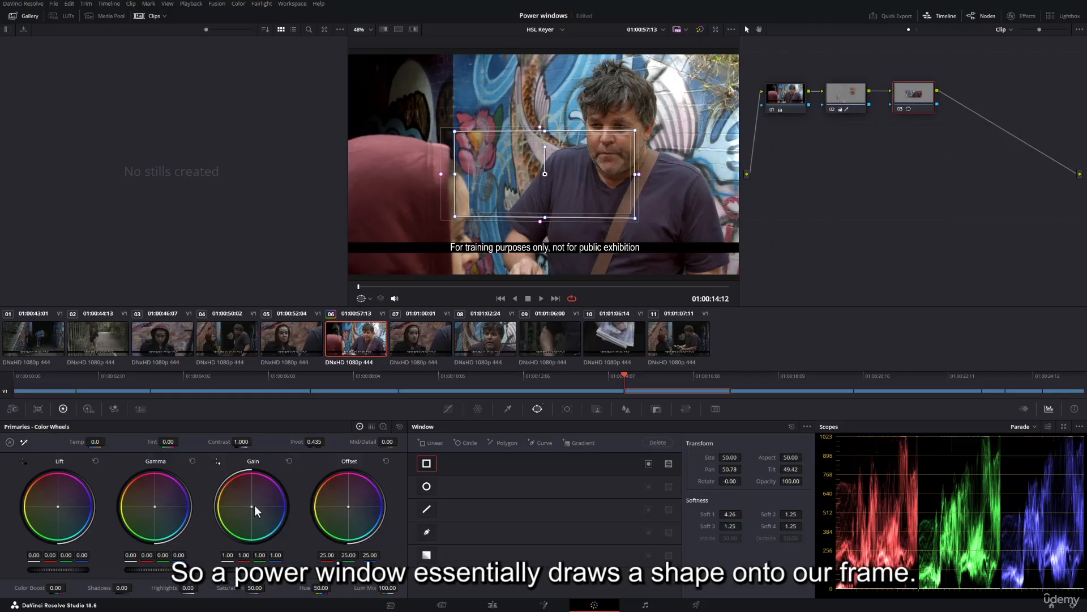
- Tint the windowed area pink with gain at 2.10 red, 0.53 green and 2.40 blue, and move the window to pan 49.98
drag(253, 508, 281, 489)
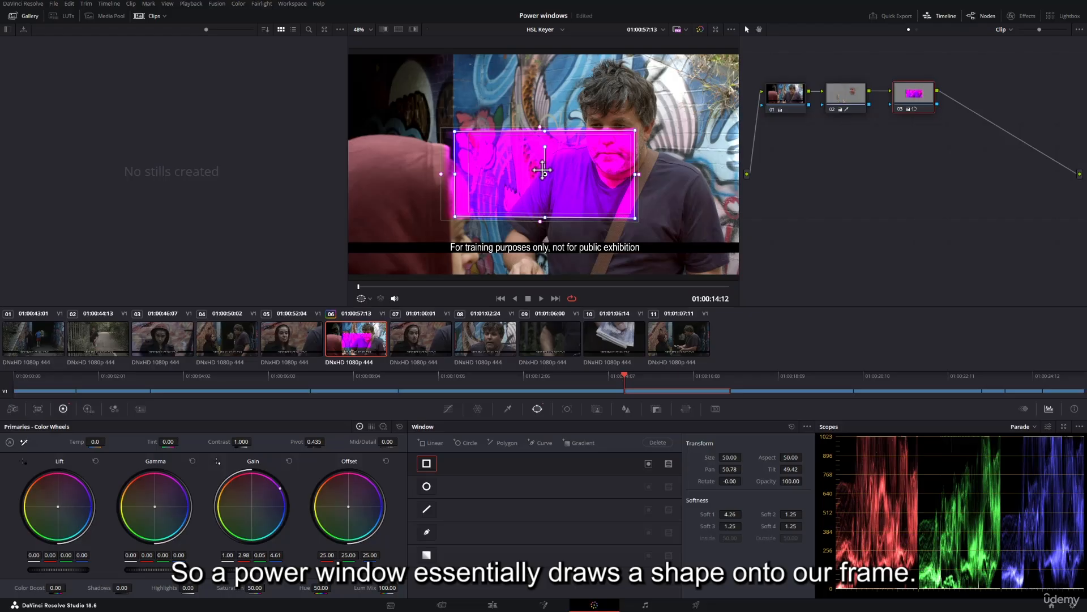
drag(545, 174, 542, 148)
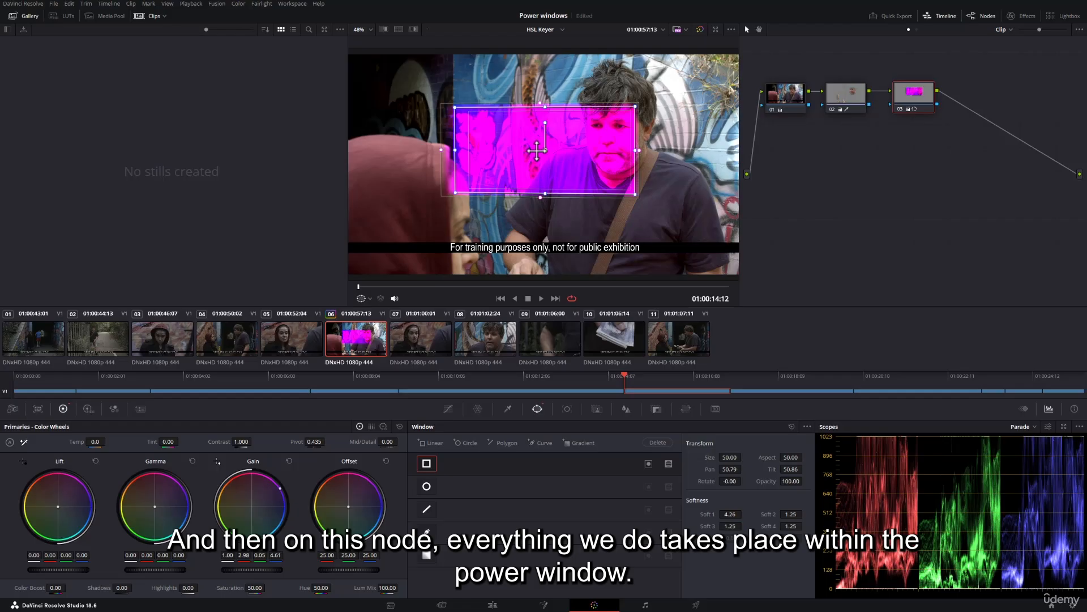
drag(544, 151, 530, 166)
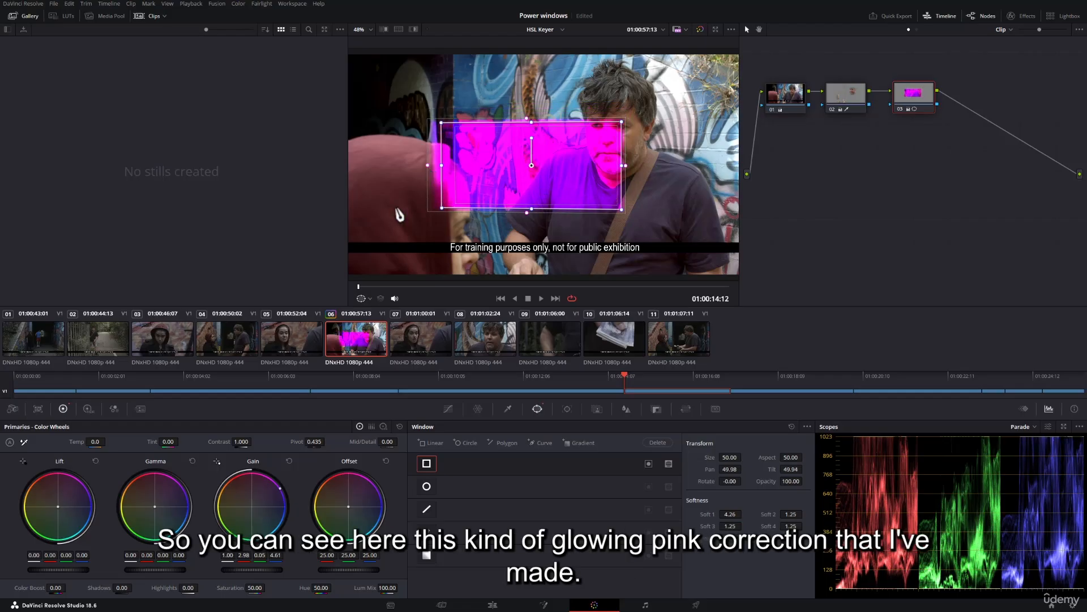
drag(285, 495, 274, 486)
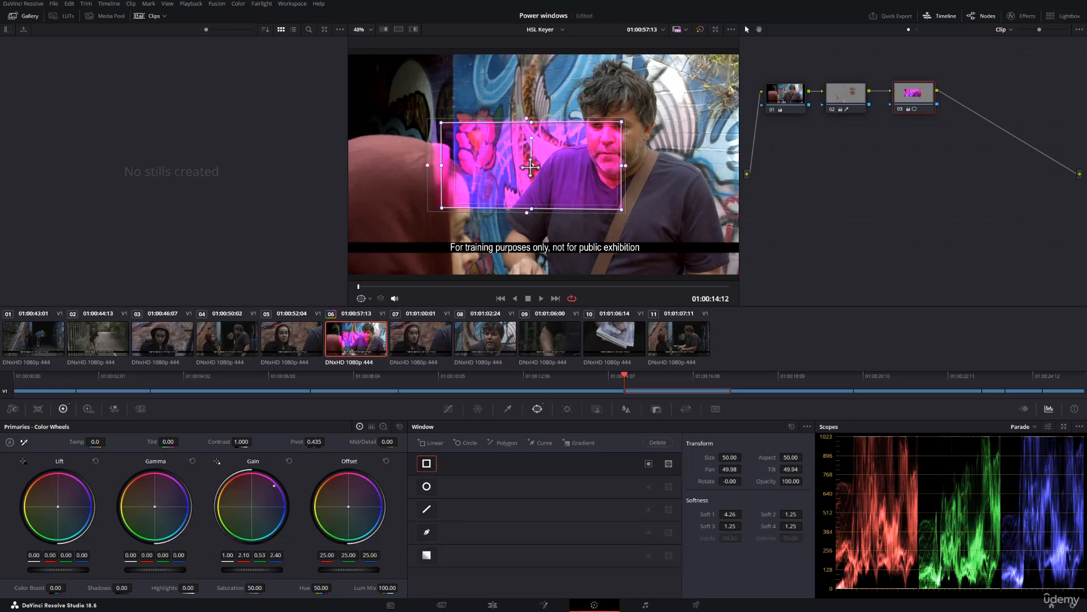
- Bend the pink linear window by its upper-left corner and place it at pan 51.08, tilt 50.18 and rotation 1.24
drag(531, 168, 517, 130)
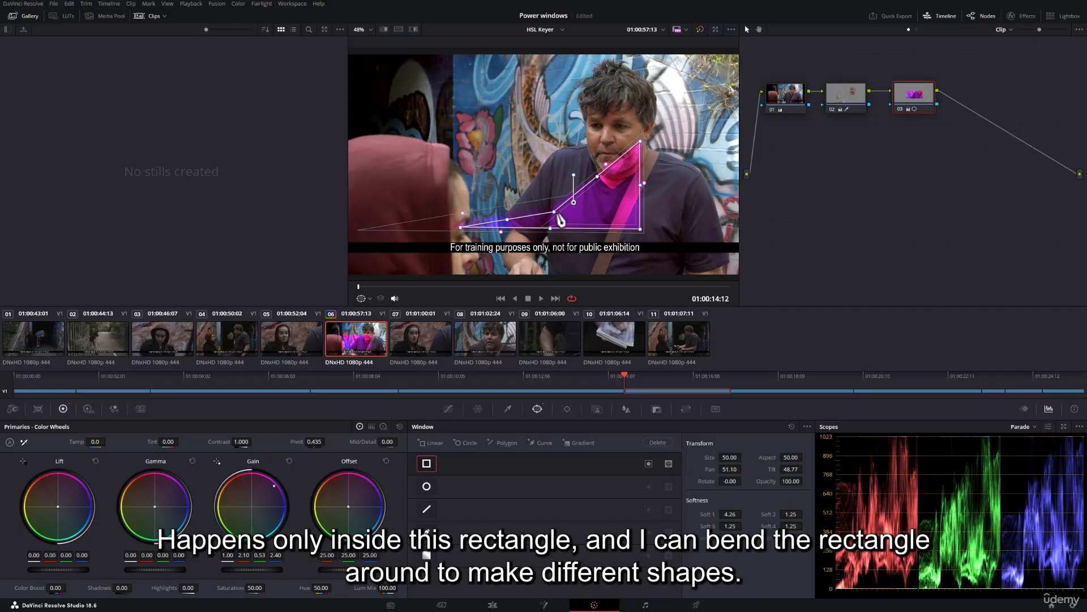
drag(560, 220, 585, 210)
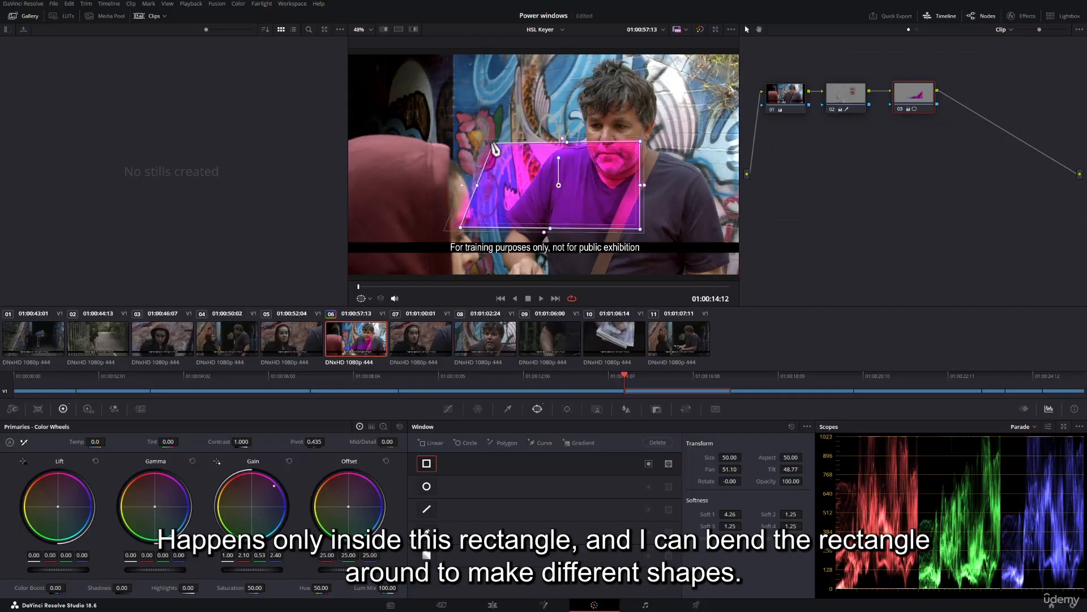
drag(497, 148, 466, 144)
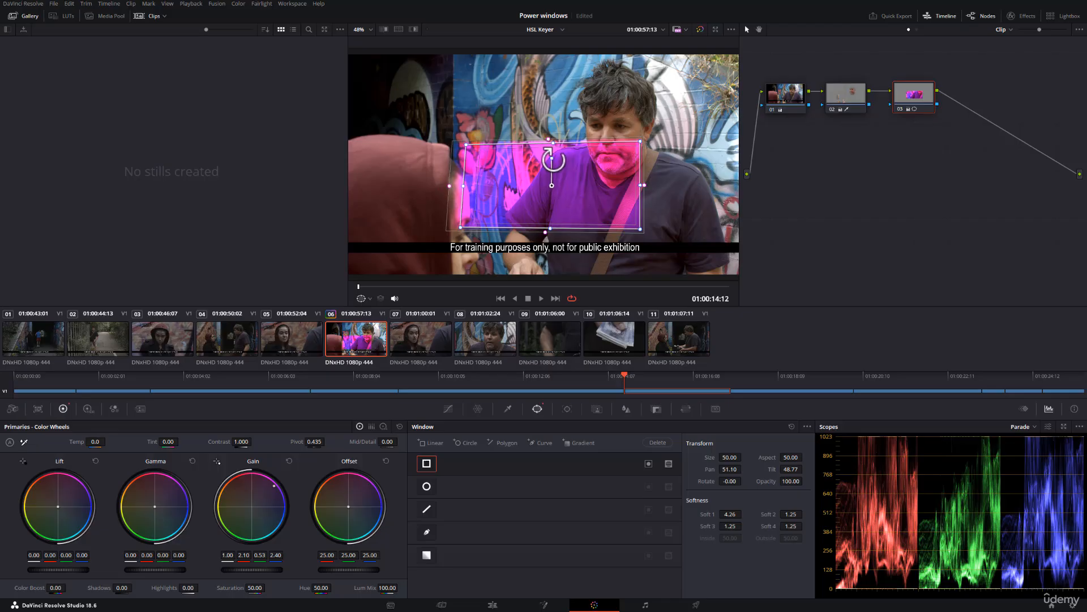
mouse_move(553, 160)
mouse_down()
mouse_move(524, 174)
mouse_move(547, 161)
mouse_up()
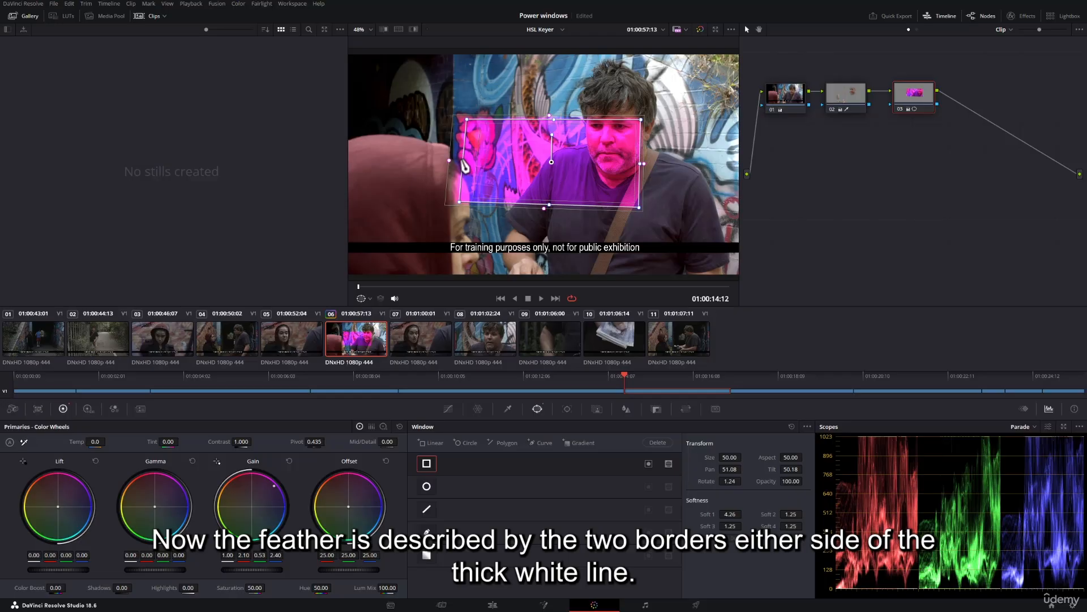
- Demonstrate the linear window's feather by widening Soft 1 to 14.01 and tightening it to 1.83 while adjusting the window's left edge
drag(449, 160, 464, 171)
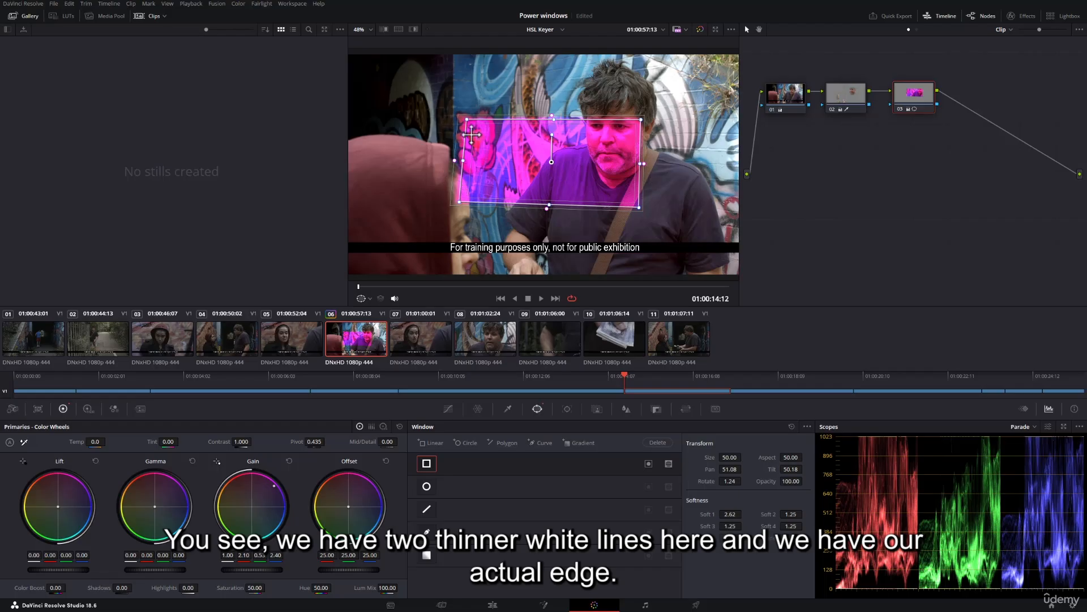
drag(467, 119, 461, 122)
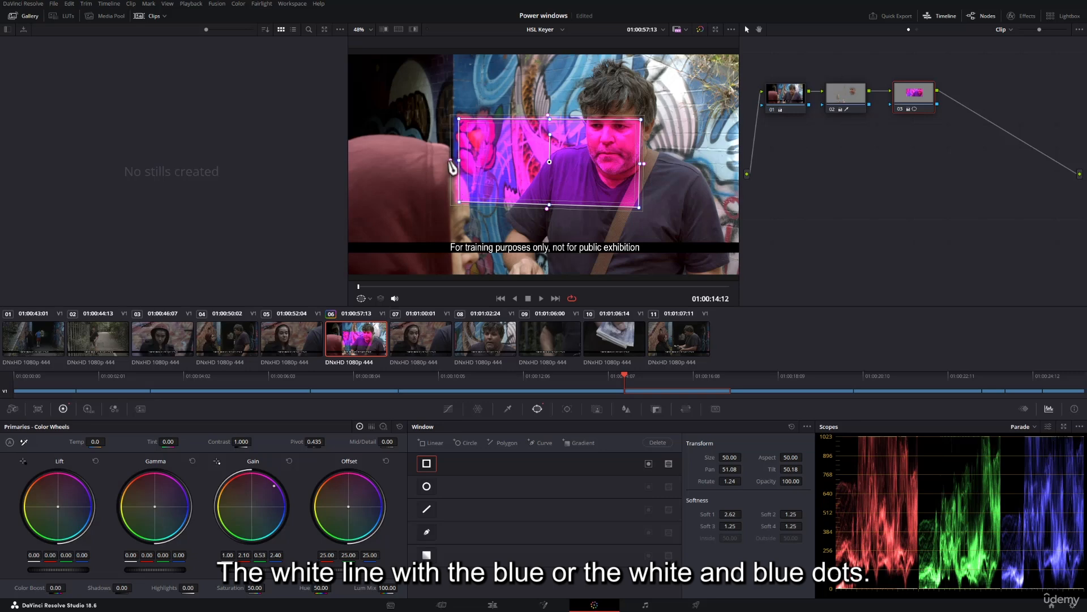
drag(450, 162, 417, 166)
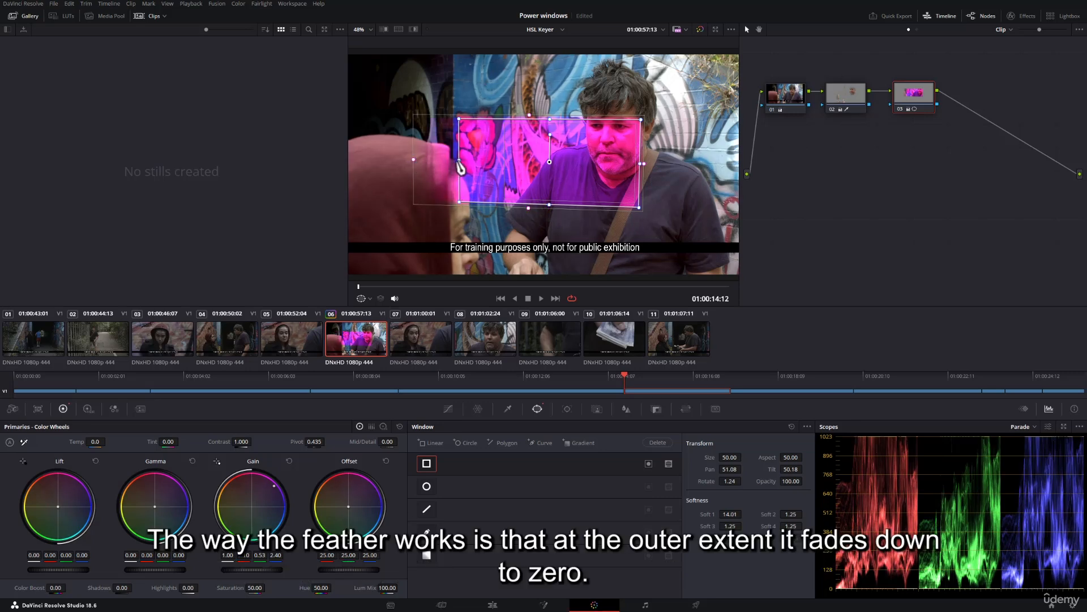
drag(460, 167, 416, 165)
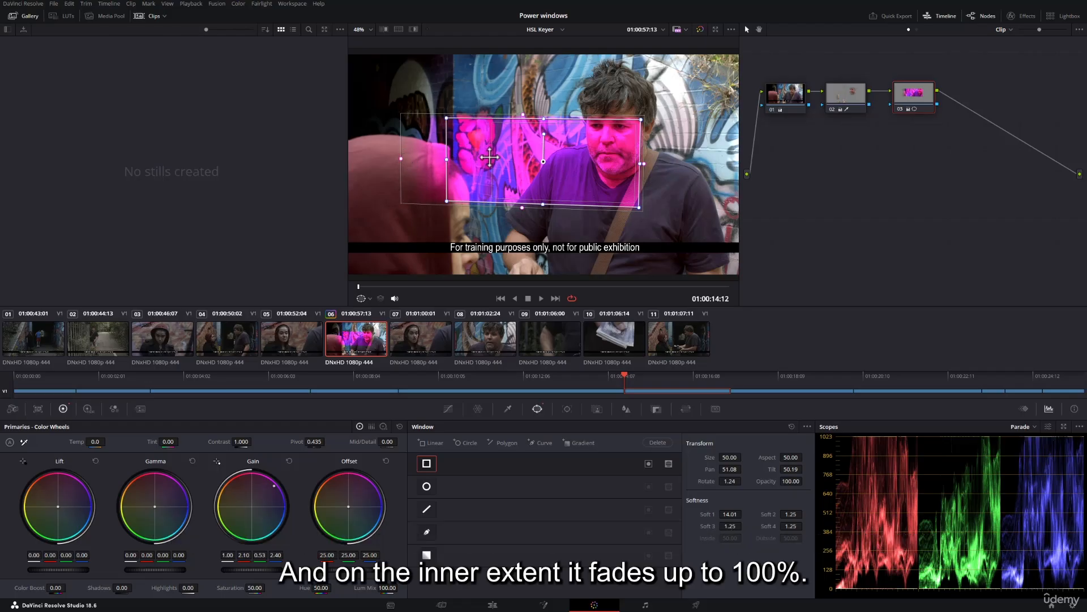
mouse_move(446, 159)
mouse_down()
mouse_move(426, 194)
mouse_move(422, 182)
mouse_move(434, 178)
mouse_move(423, 177)
mouse_move(454, 179)
mouse_move(462, 163)
mouse_up()
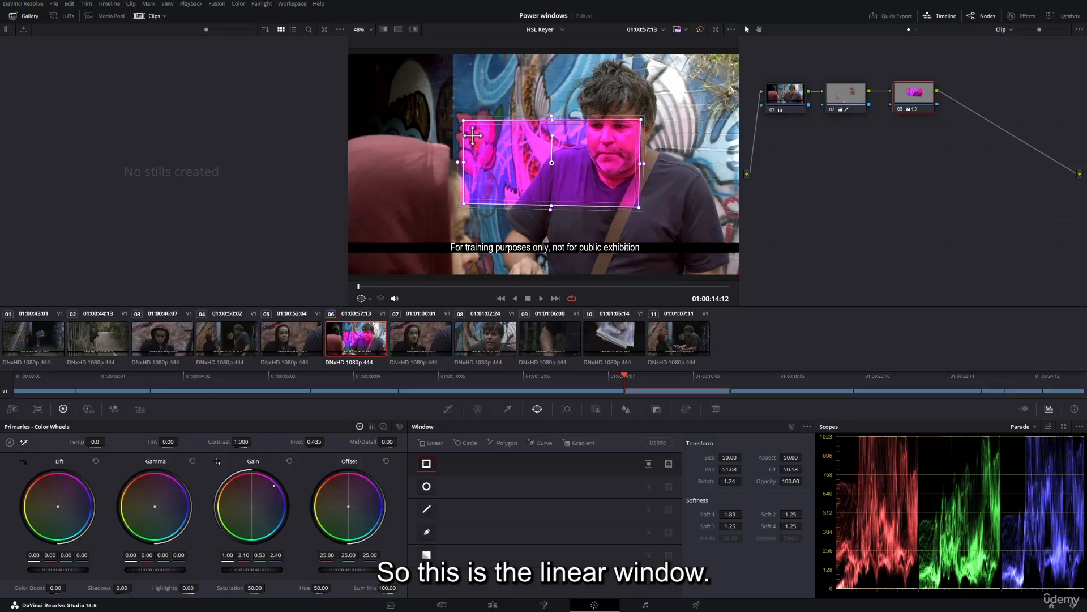
- Skew the linear window by its corners, raise its top edge with Soft 2 at 2.64, and move it to pan 51.28 and tilt 50.21
mouse_move(464, 120)
mouse_down()
mouse_move(516, 170)
mouse_move(448, 135)
mouse_up()
drag(464, 204, 439, 216)
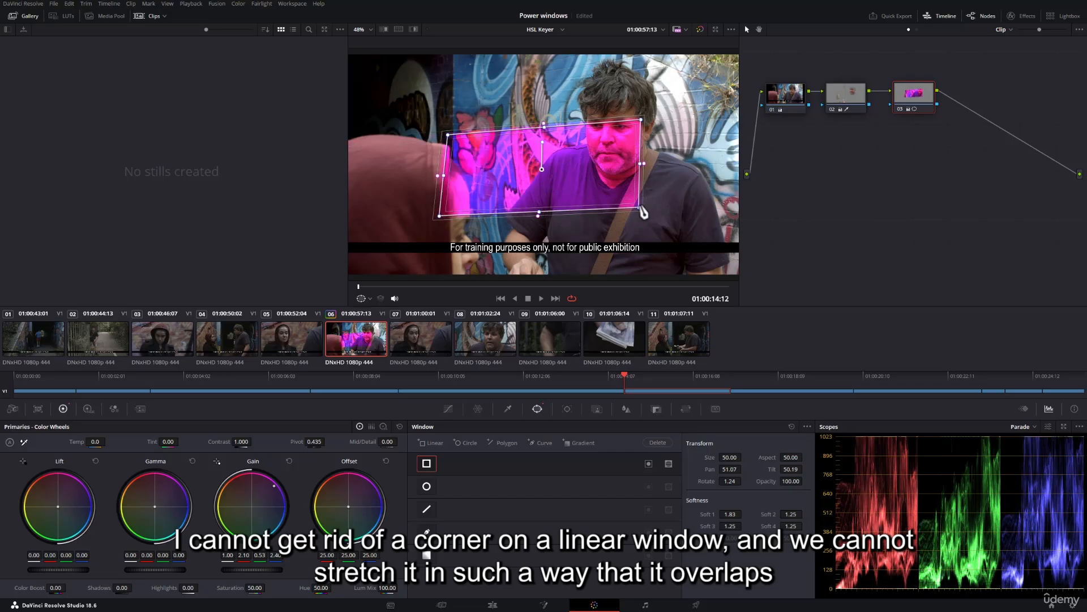
mouse_move(644, 212)
mouse_down()
mouse_move(620, 210)
mouse_move(516, 114)
mouse_move(515, 98)
mouse_move(512, 124)
mouse_move(535, 158)
mouse_move(558, 150)
mouse_move(645, 203)
mouse_up()
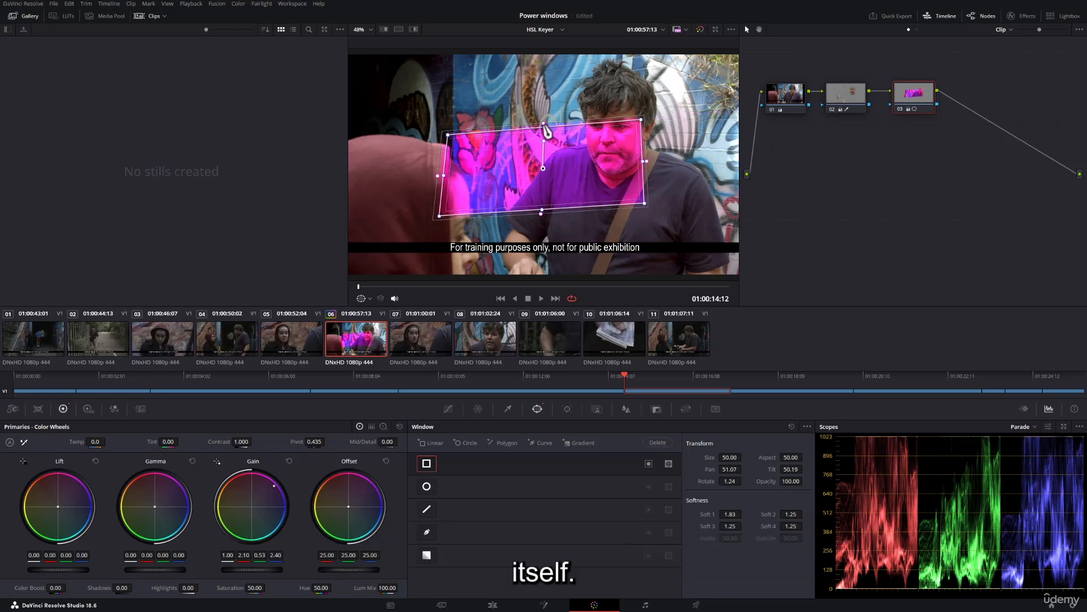
drag(543, 124, 542, 117)
drag(544, 126, 541, 123)
drag(540, 167, 546, 166)
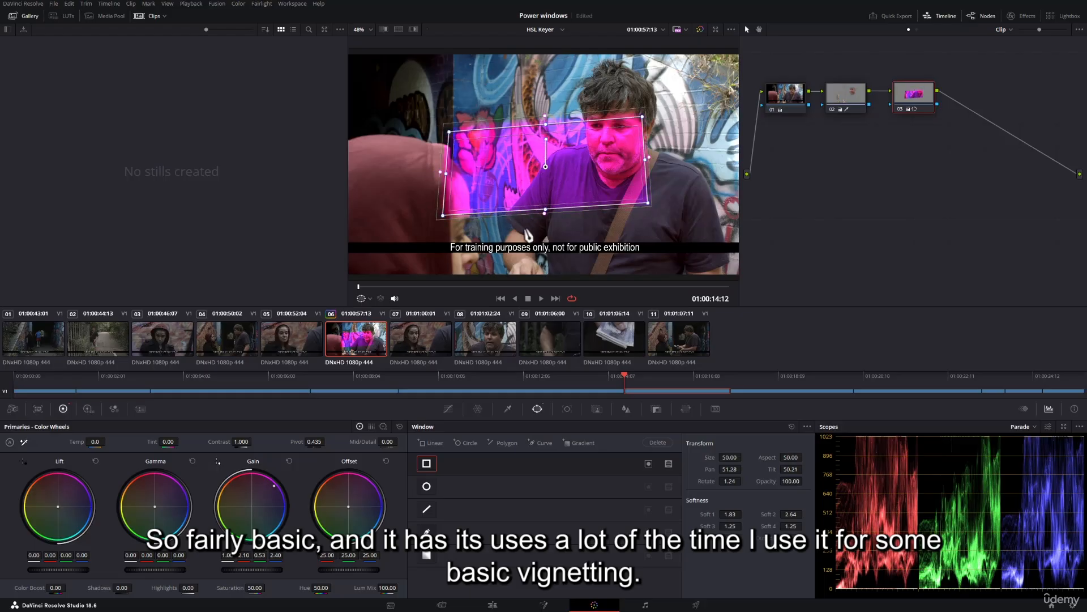
- Reset node 03's primary color adjustments and restore the linear window to its default shape and position
click(399, 426)
drag(544, 133, 544, 180)
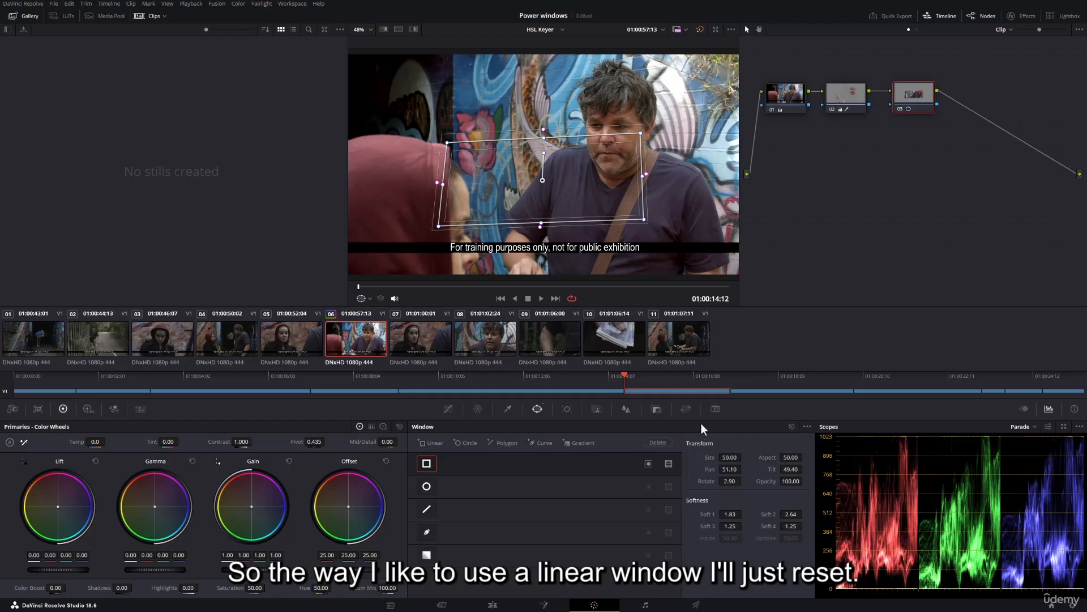
click(792, 426)
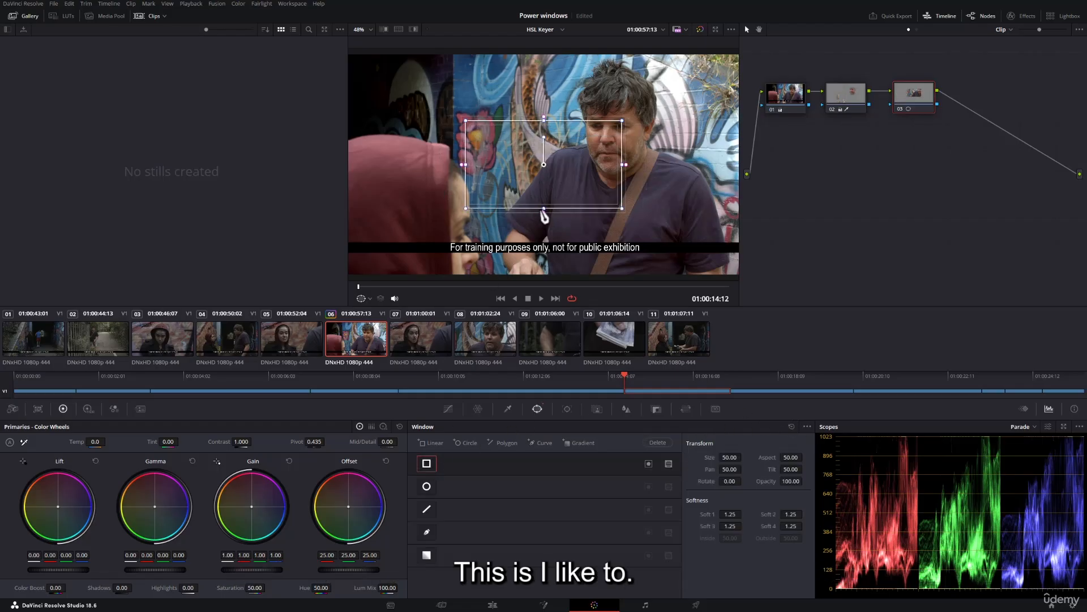
- Enlarge the linear window into a frame-sized vignette rotated to 8.21, with Soft 1 at 20.72 and Soft 3 at 8.34
drag(543, 209, 544, 278)
scroll(543, 177, down, 1)
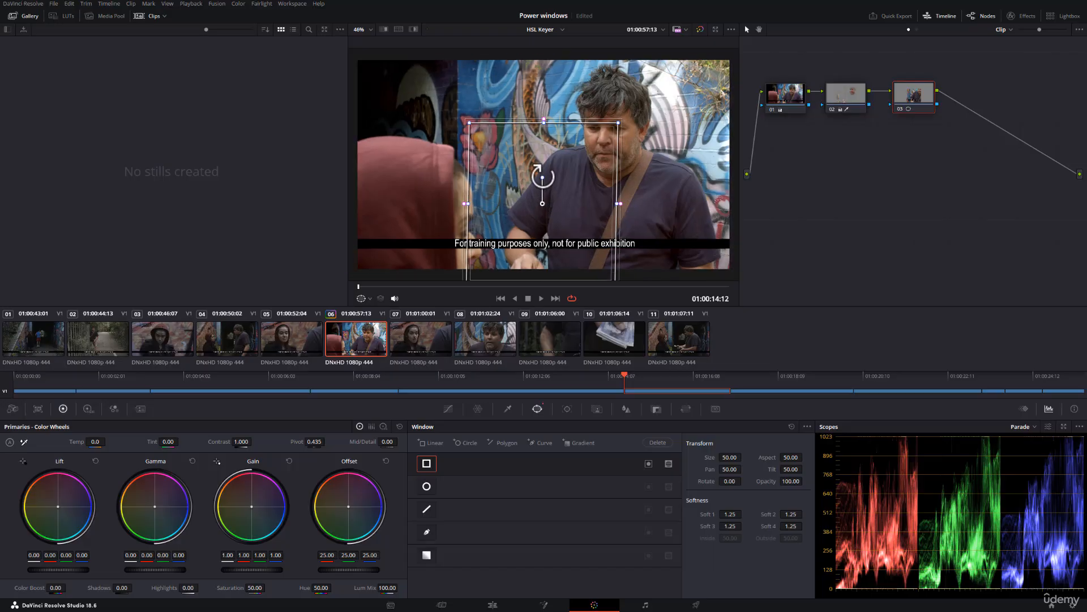
drag(542, 177, 550, 173)
scroll(550, 173, down, 1)
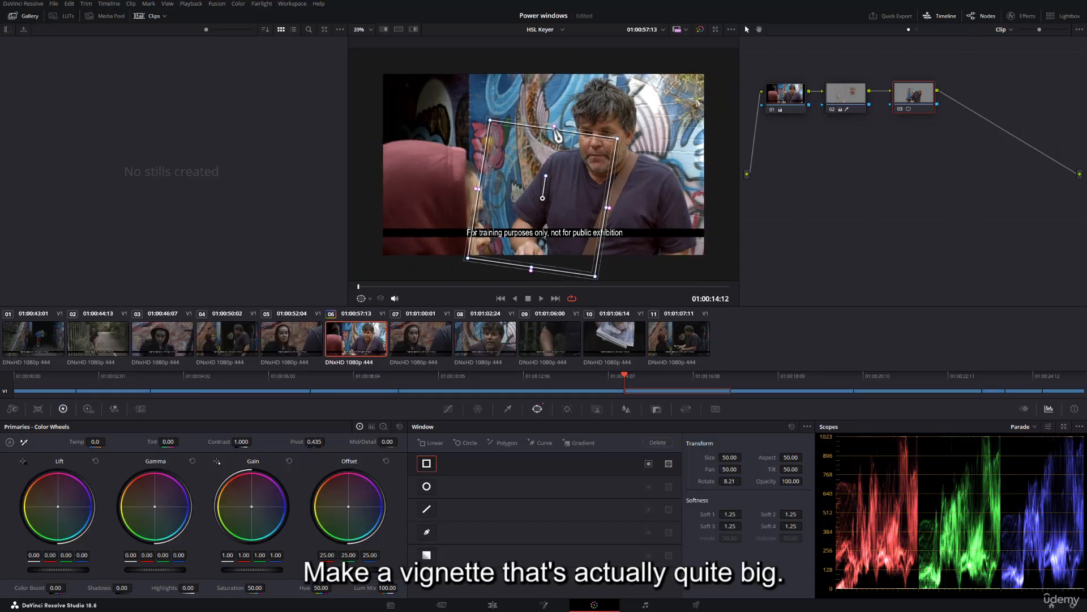
drag(558, 134, 572, 45)
drag(488, 142, 377, 150)
drag(622, 161, 692, 170)
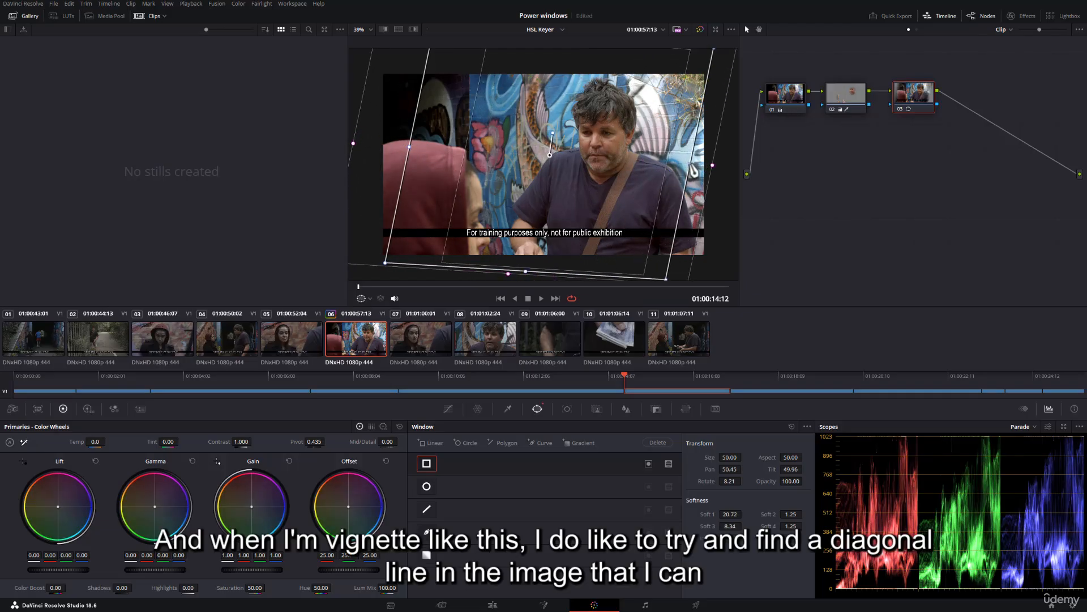
- Align the vignette with the shot's diagonal at rotation 9.99, widen Soft 3 to 21.54, and adjust its edges to pan 50.35, tilt 49.88
mouse_move(552, 133)
mouse_down()
mouse_move(566, 135)
mouse_move(547, 138)
mouse_up()
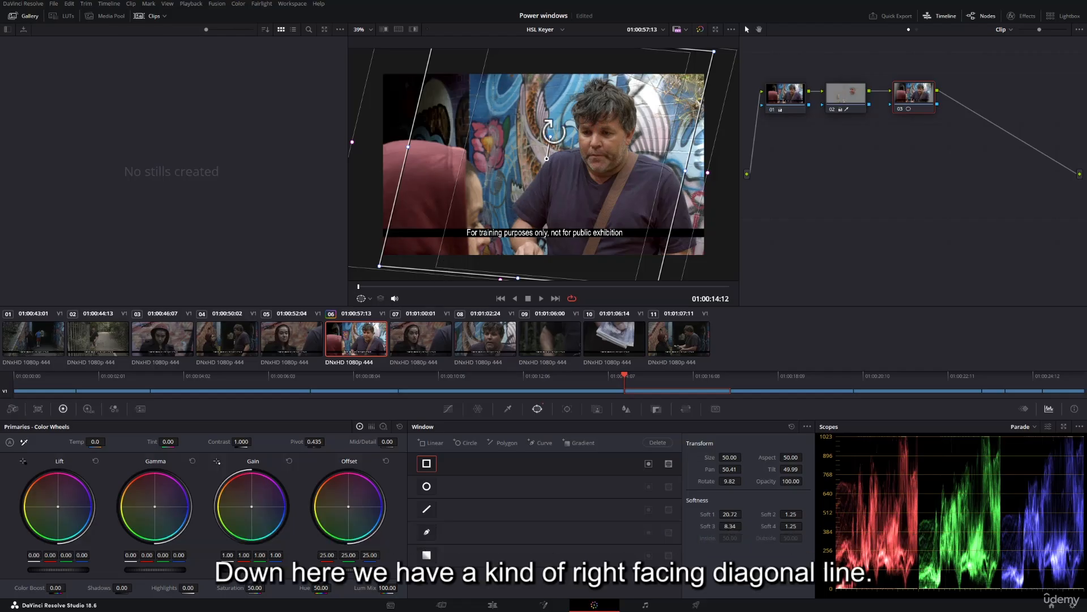
drag(551, 137, 551, 136)
scroll(554, 201, down, 1)
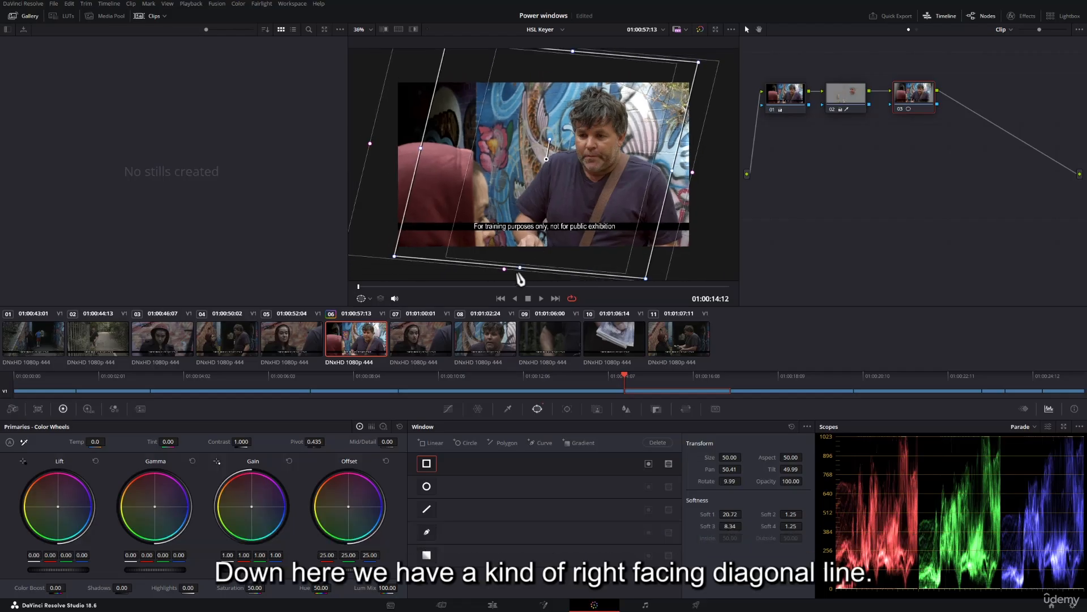
drag(519, 278, 518, 286)
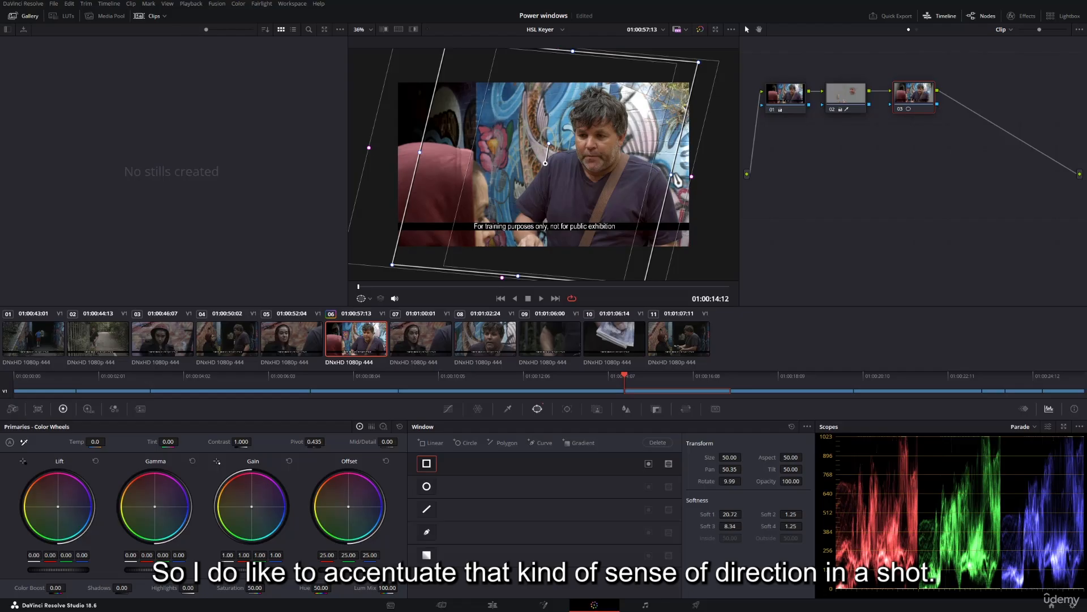
drag(675, 176, 736, 181)
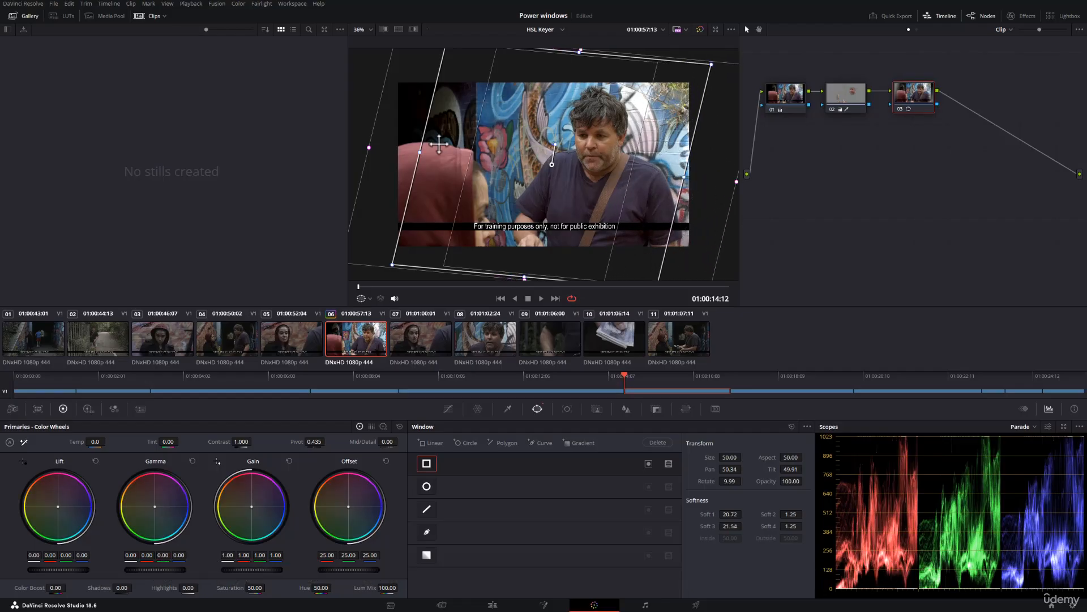
drag(417, 163, 427, 162)
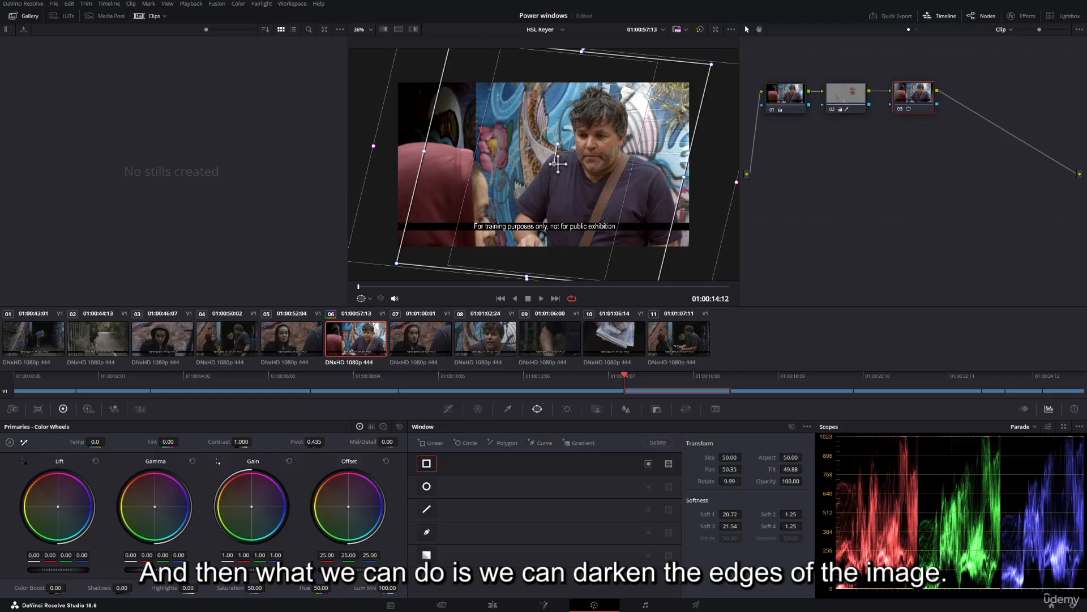
scroll(558, 164, up, 1)
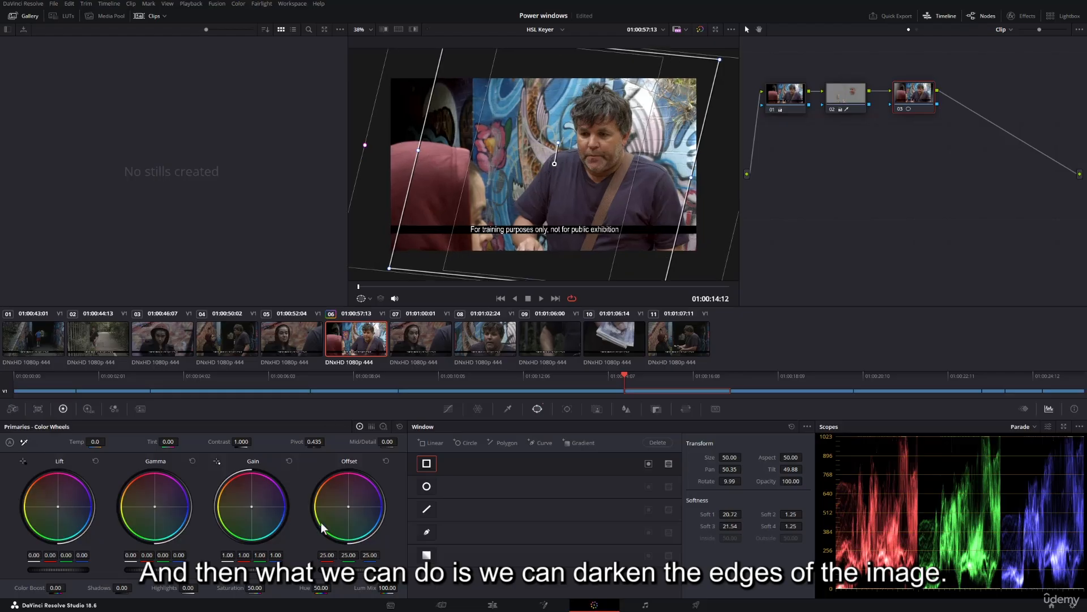
- Test a pink gain tint inside the vignette window, reset the gain, and invert the window to affect the area outside
drag(251, 508, 277, 494)
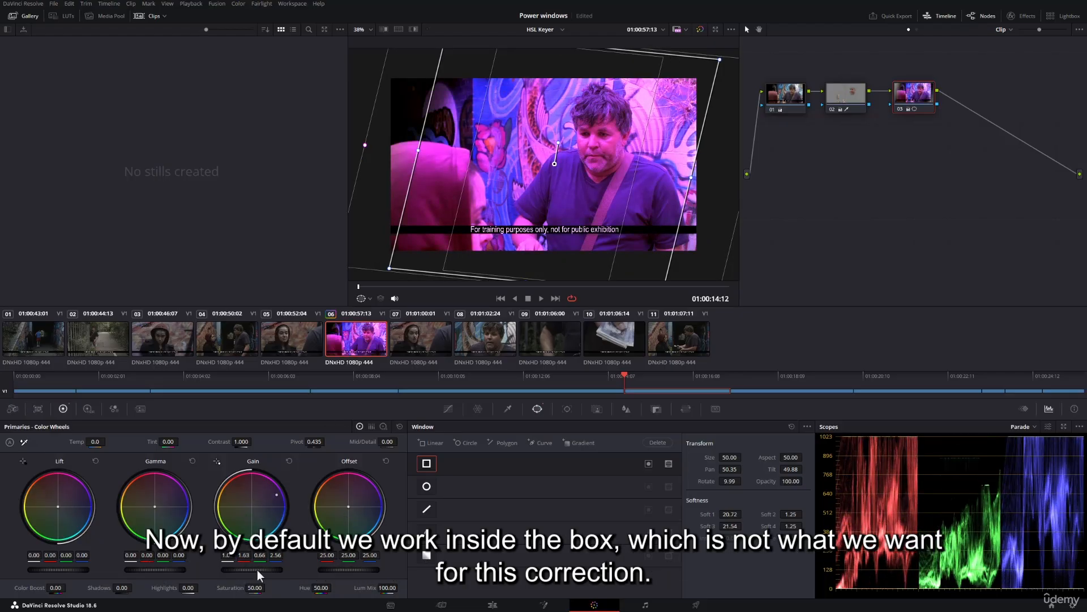
click(289, 461)
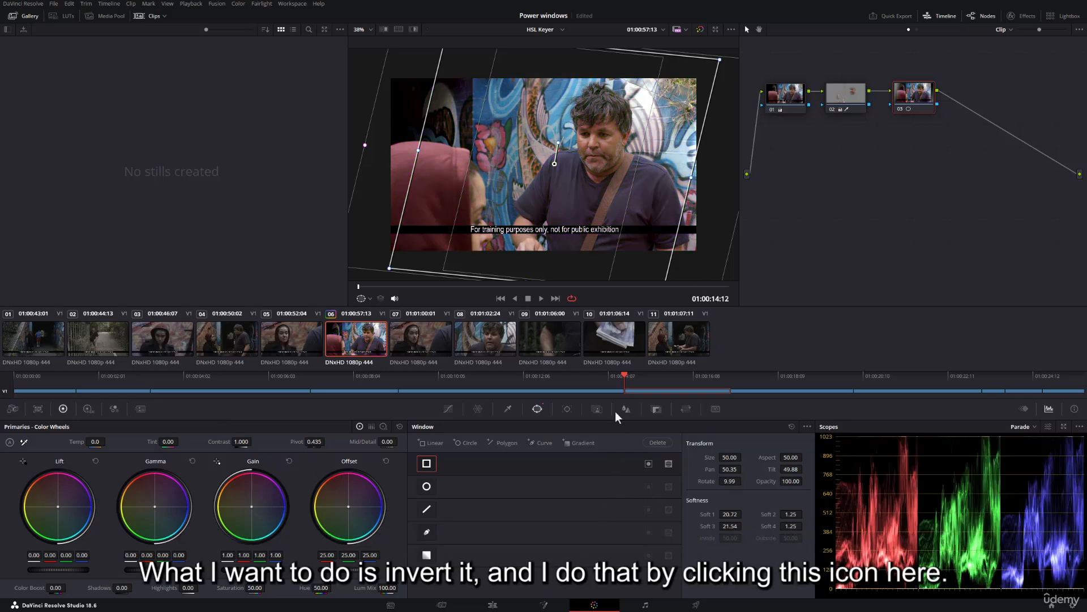
click(648, 464)
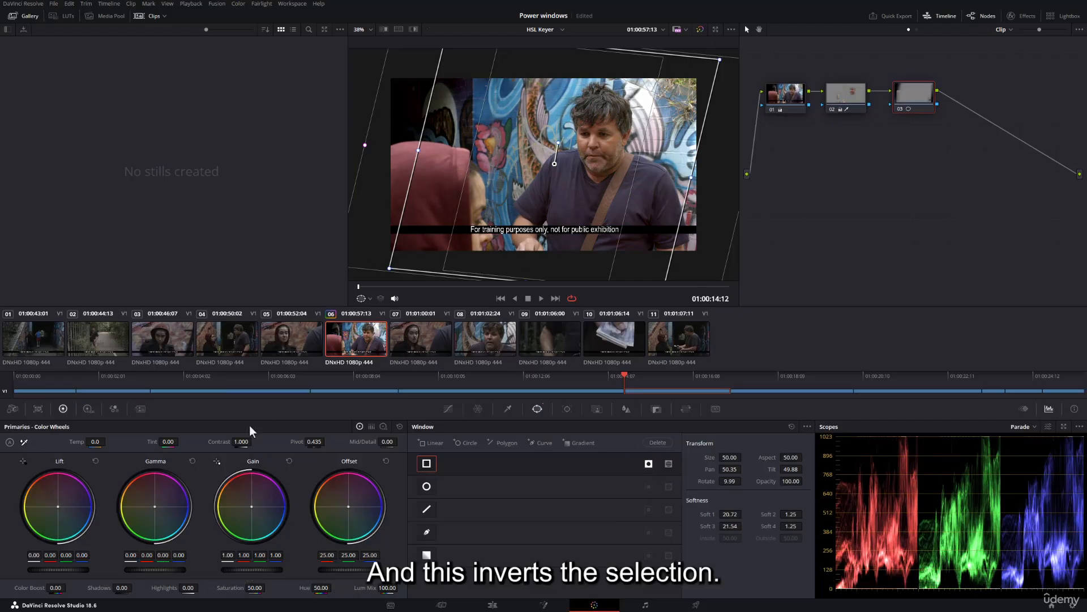
- Test a pink gain of 2.24 red, 0.45 green and 2.78 blue outside the window while shifting its left edge, and reset the gain
drag(253, 506, 278, 485)
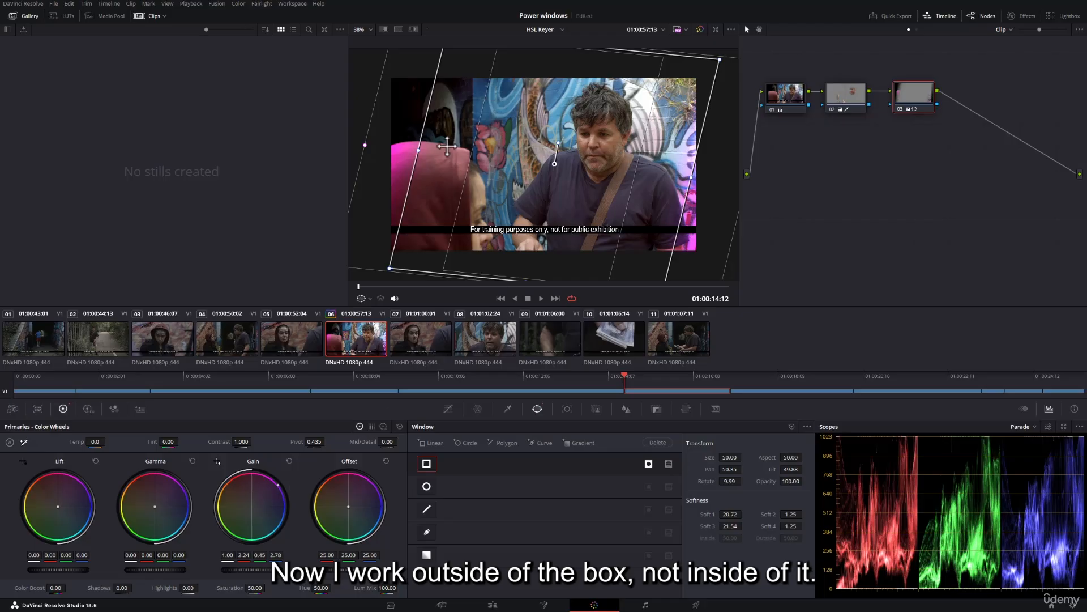
drag(439, 155, 521, 170)
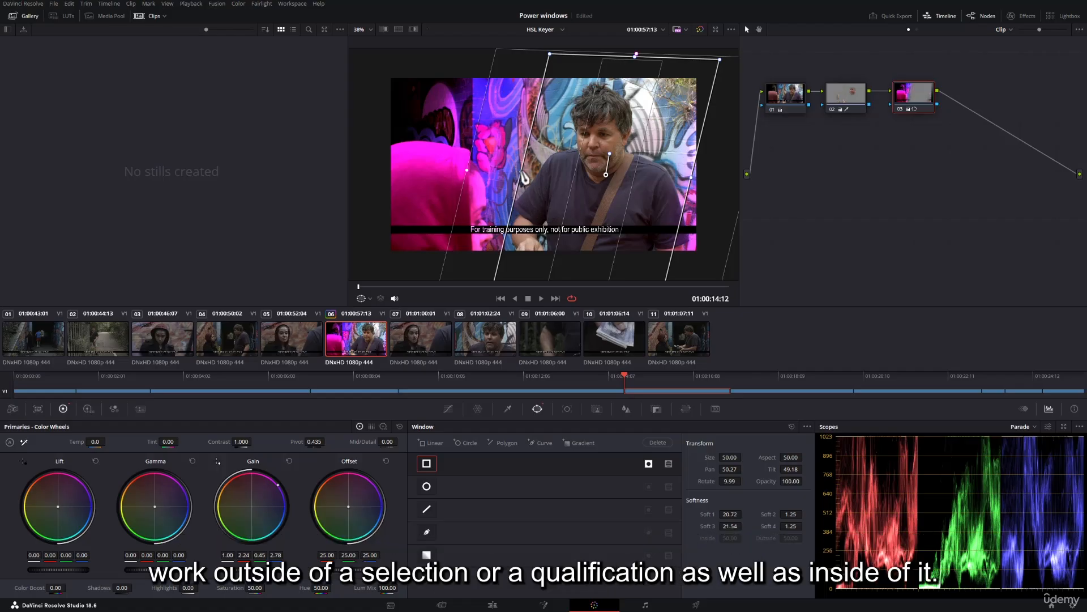
drag(524, 179, 423, 160)
click(288, 461)
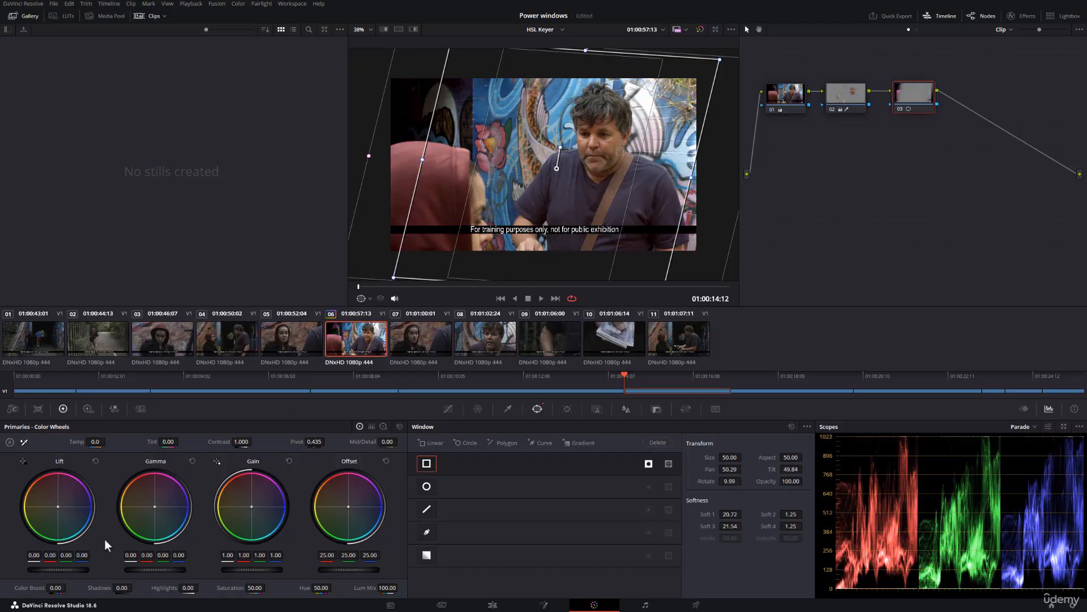
- Darken outside the window with lift -0.01, gamma -0.07 and gain 0.96, and tighten the vignette to pan 51.74 and tilt 49.91
drag(159, 569, 152, 569)
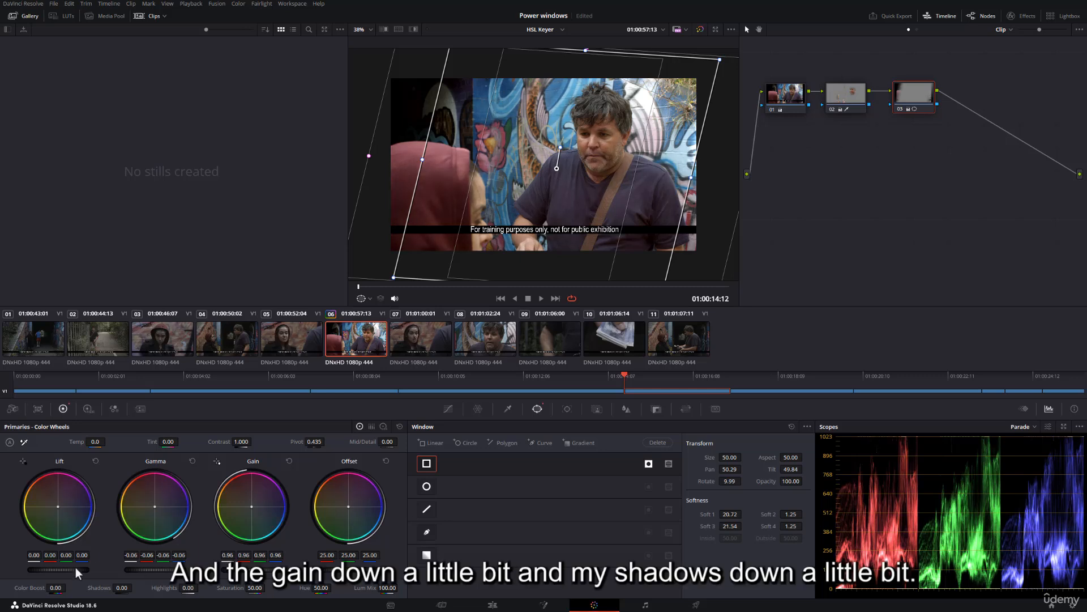
drag(78, 569, 84, 570)
drag(425, 160, 447, 164)
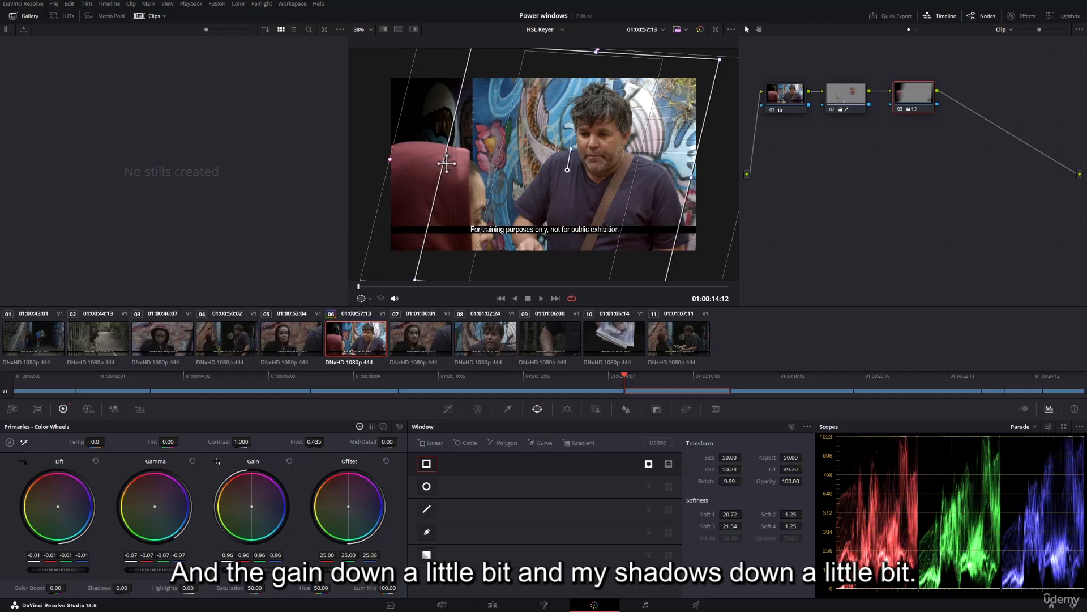
drag(691, 178, 672, 173)
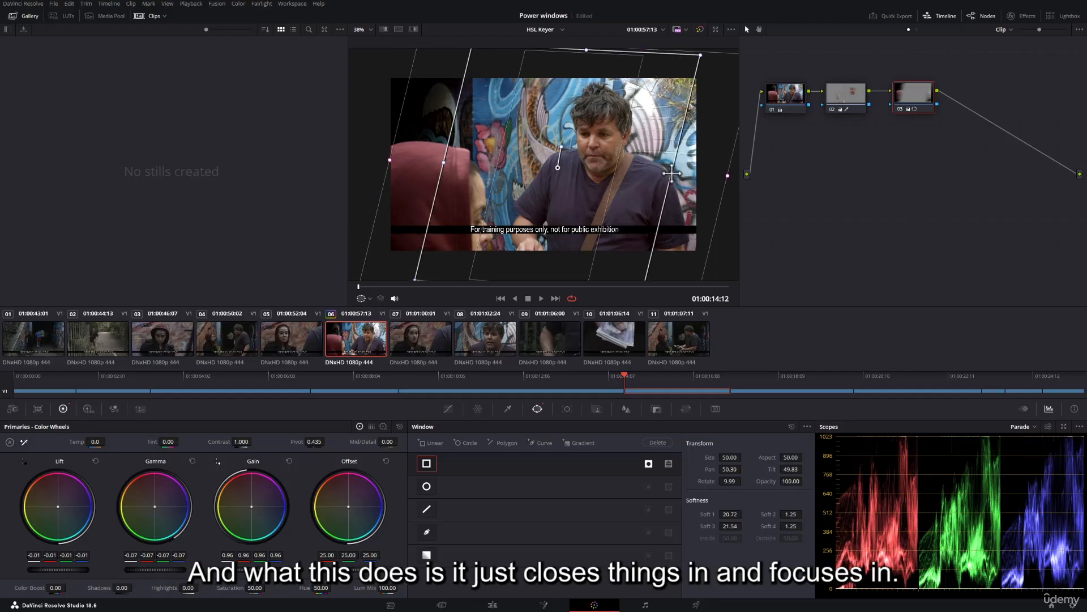
drag(558, 173, 578, 168)
drag(462, 168, 448, 164)
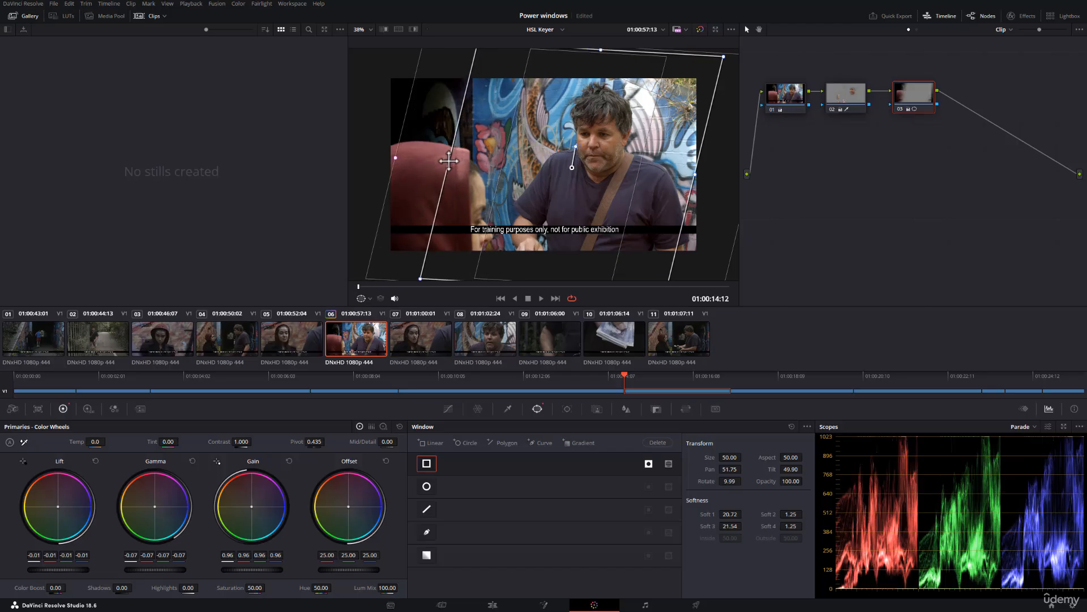
- Hide the window outline in the viewer and toggle node 03 to compare the shot with and without the vignette
click(369, 298)
click(375, 312)
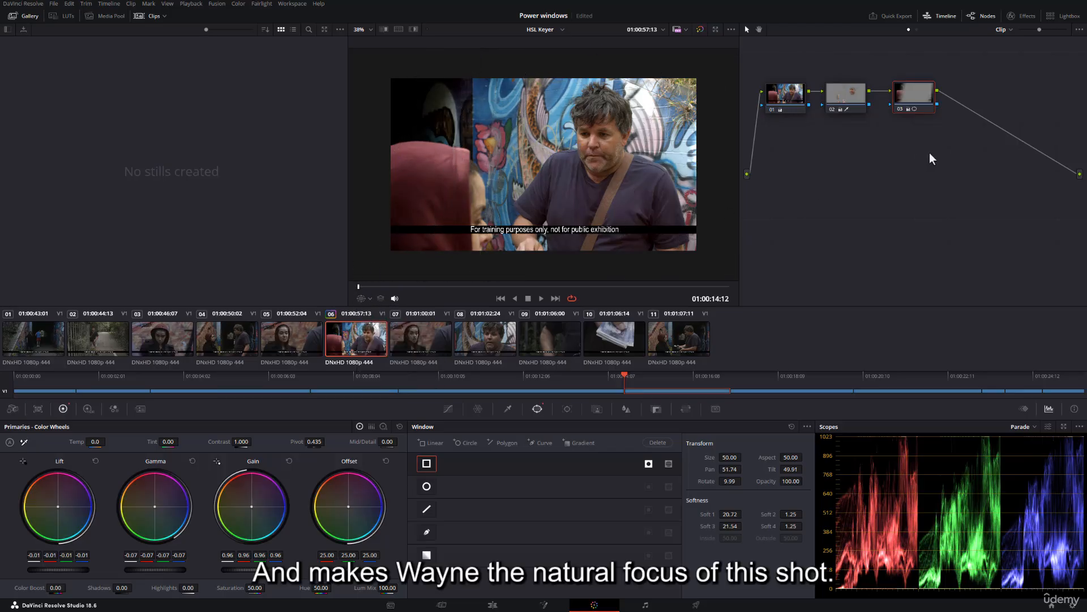
key(ctrl+d)
key(ctrl+d)
key(ctrl+d)
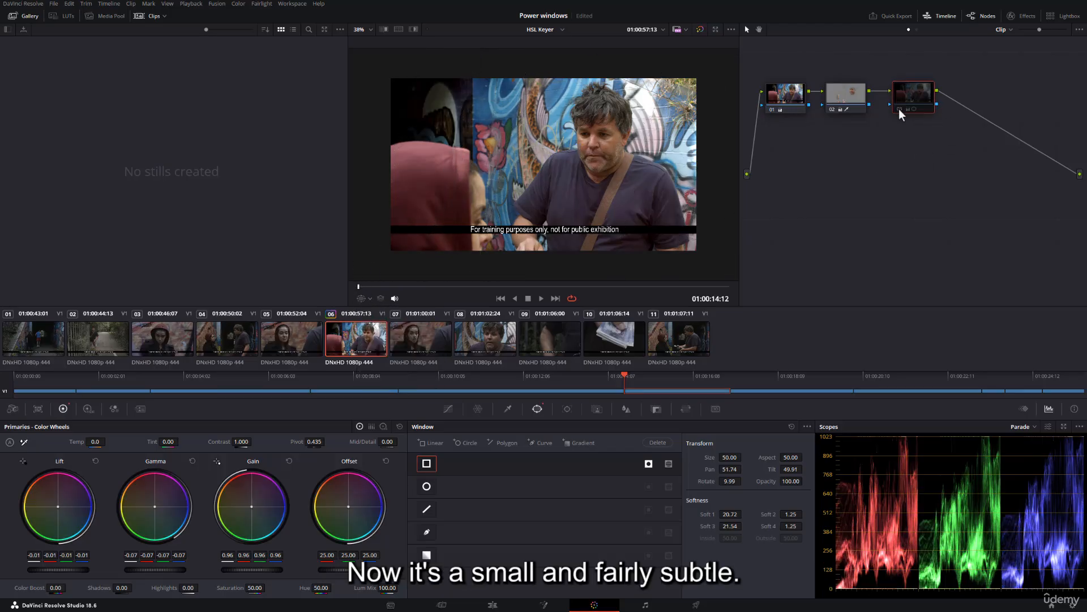
- Re-enable node 03 and soften the vignette outside the window with lift -0.00, gamma -0.04 and gain reset to 1.00
key(ctrl+d)
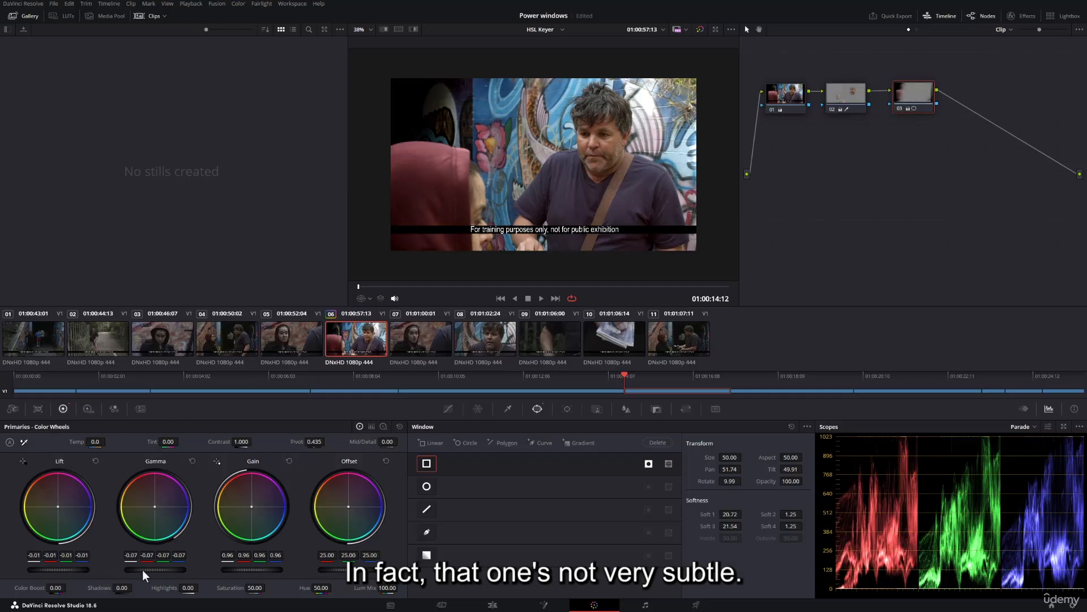
drag(143, 571, 155, 571)
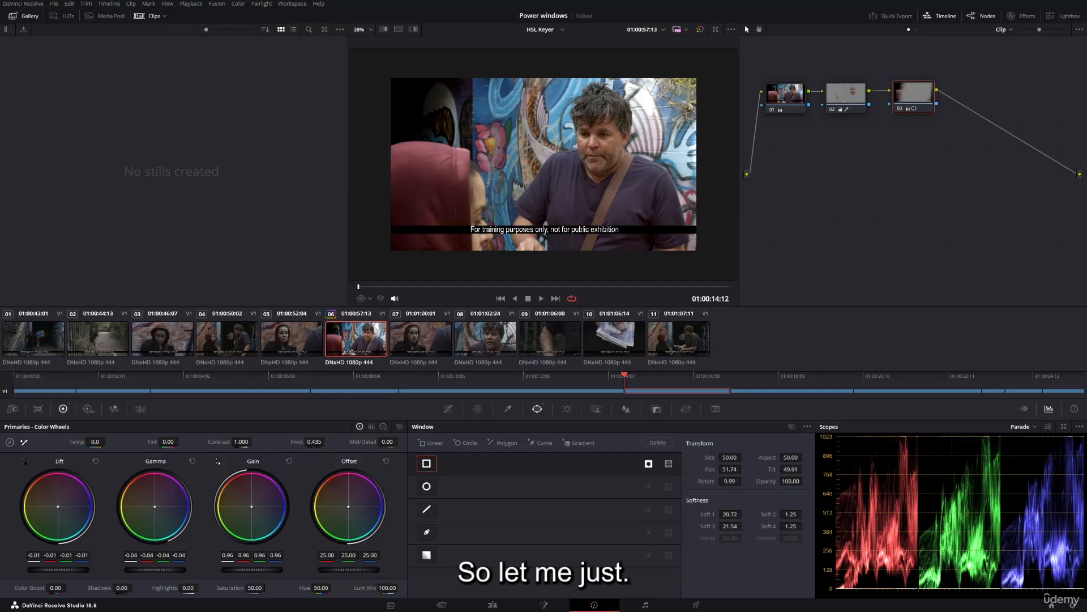
click(289, 461)
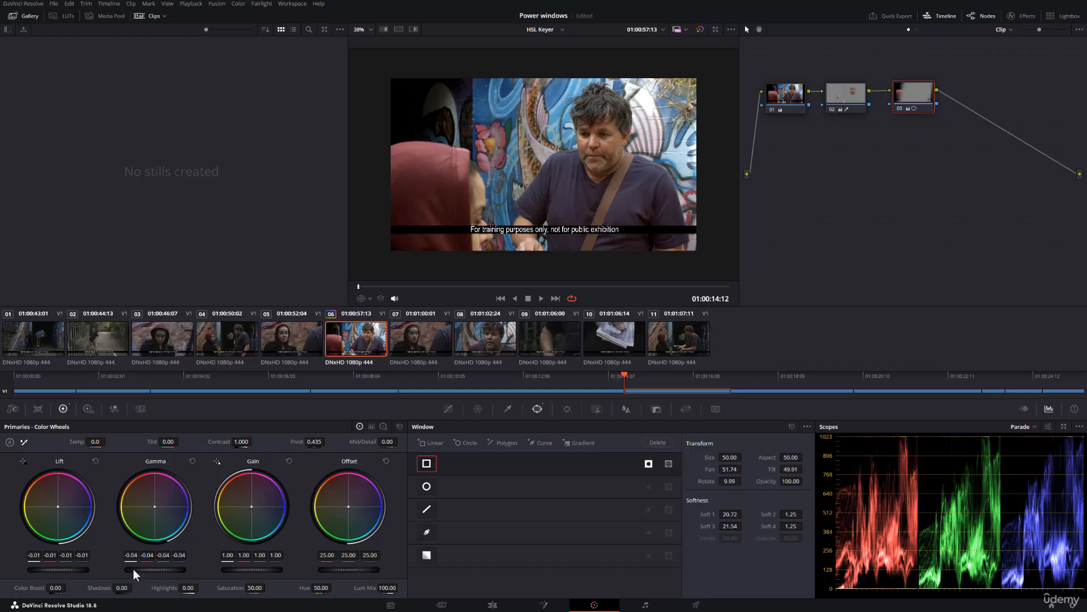
drag(134, 569, 132, 569)
drag(58, 570, 60, 569)
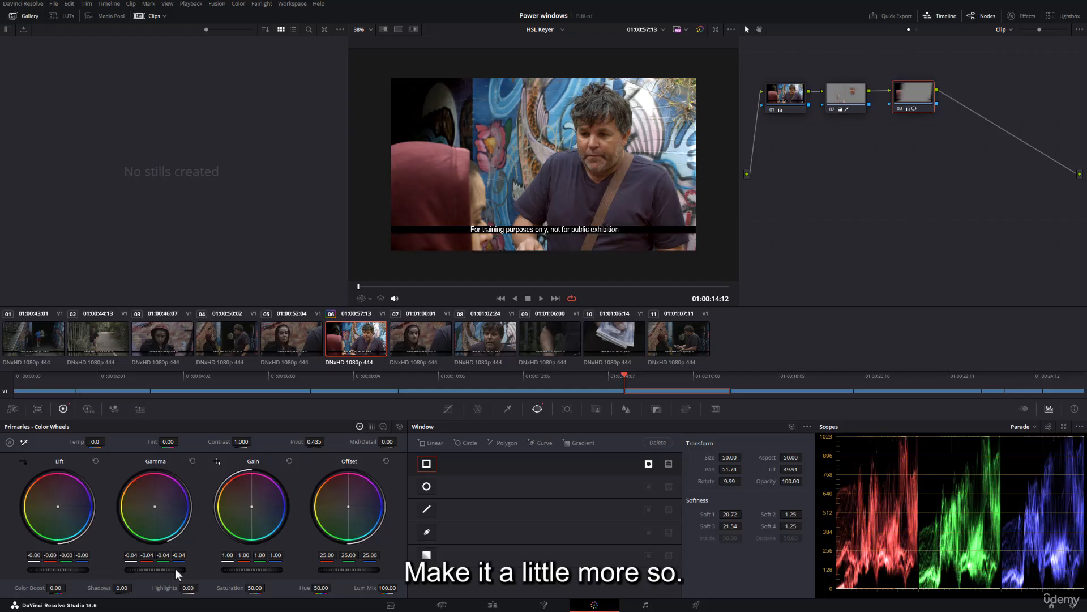
- Toggle node 03 off and on to compare the shot with and without the softened vignette
click(901, 109)
click(901, 109)
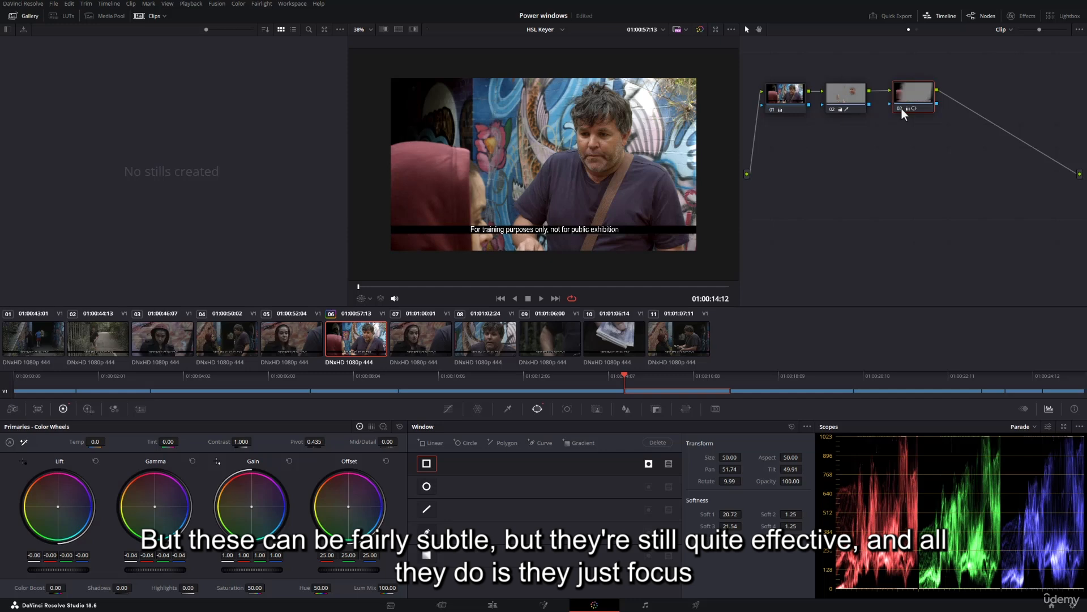
click(902, 109)
click(901, 109)
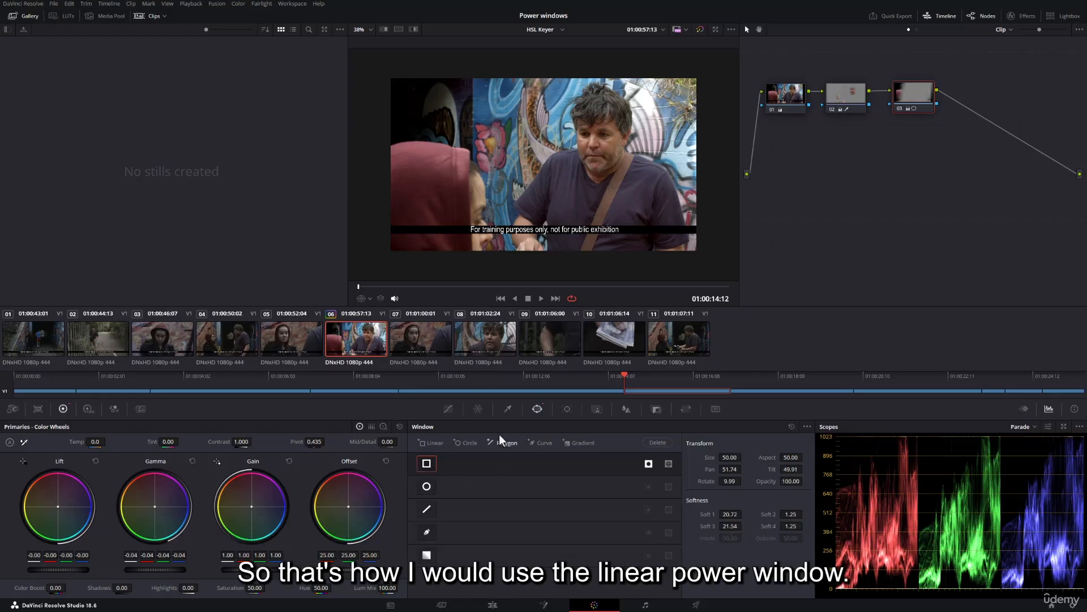
- Add a serial node after node 03 with a circular power window placed over the man's face at pan 54.13 and tilt 51.59
key(alt+s)
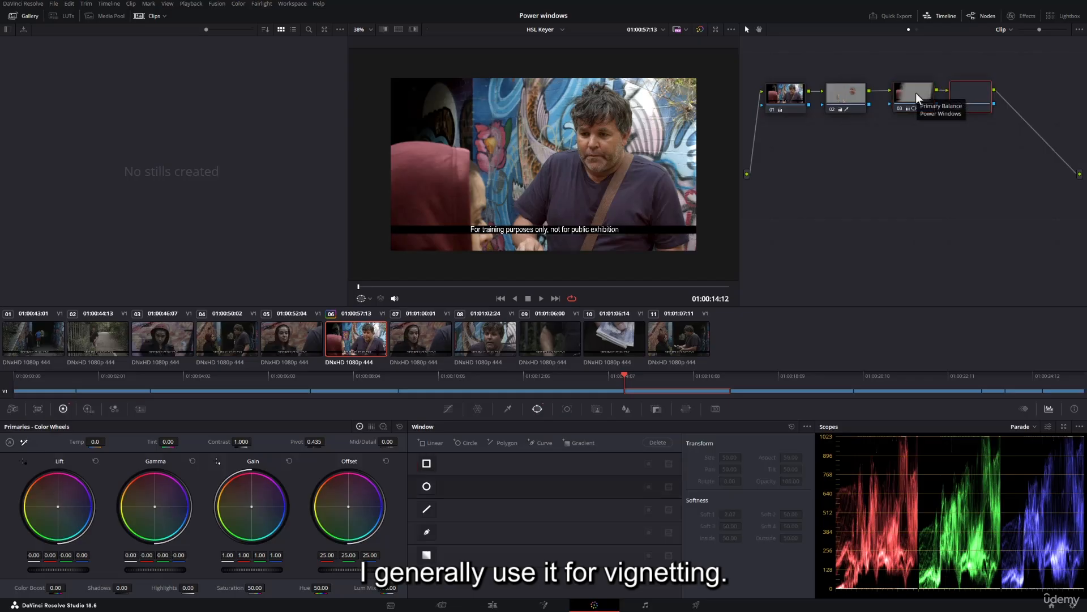
click(429, 487)
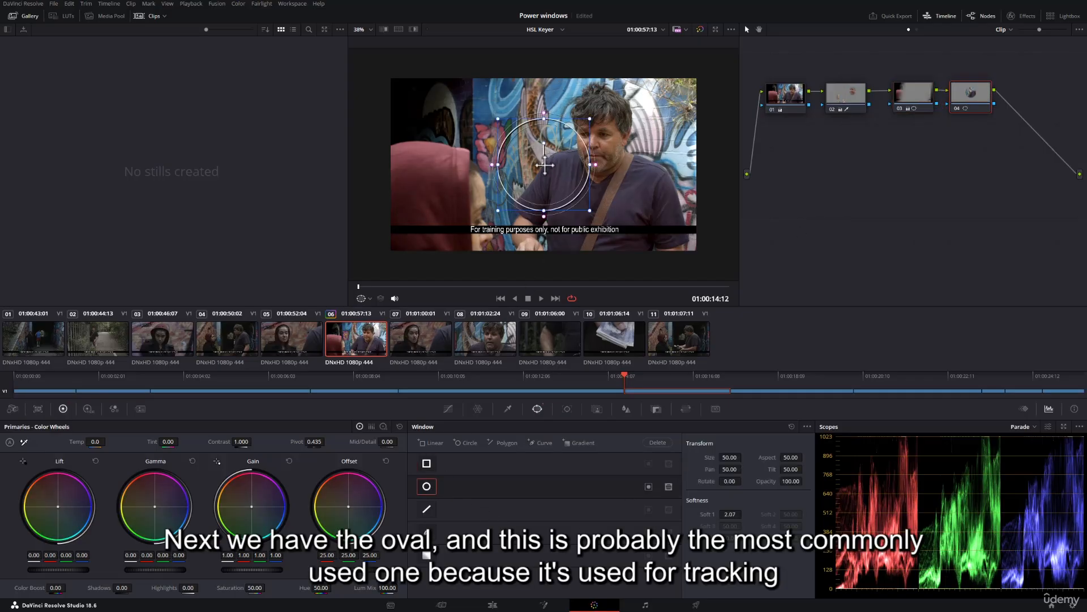
drag(545, 163, 597, 144)
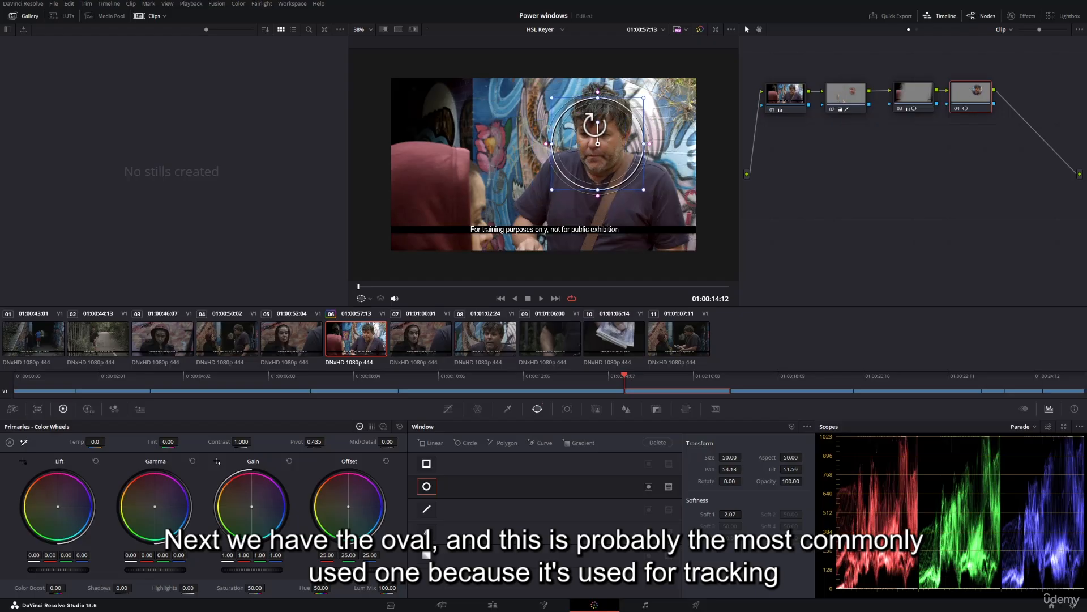
- Fit the circle to the man's face as an upright oval with size 25.26, aspect 29.31, pan 54.23 and tilt 52.17
scroll(596, 136, up, 4)
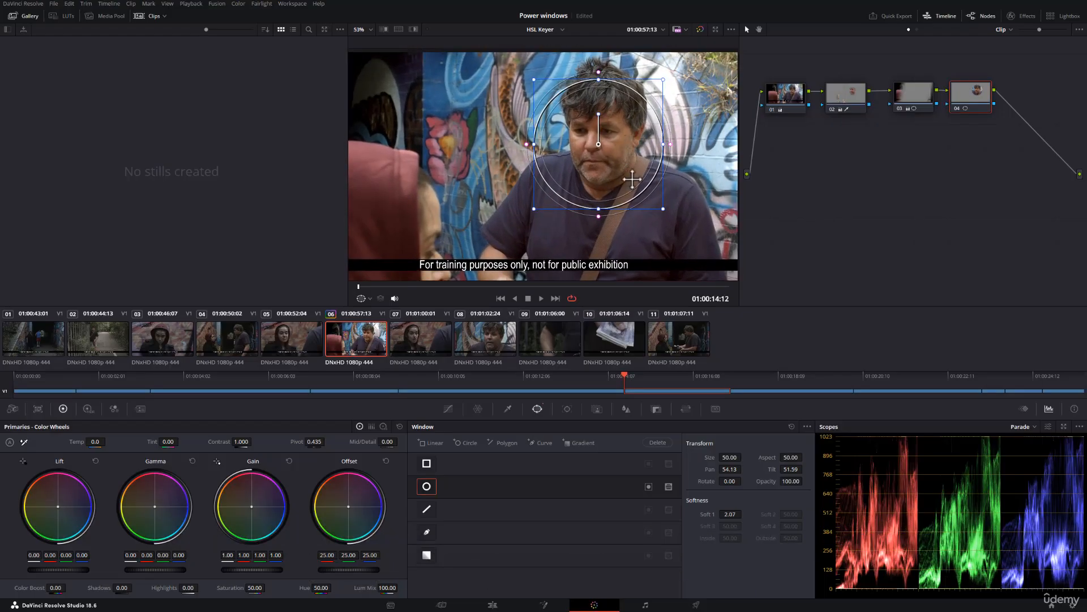
drag(566, 132, 554, 152)
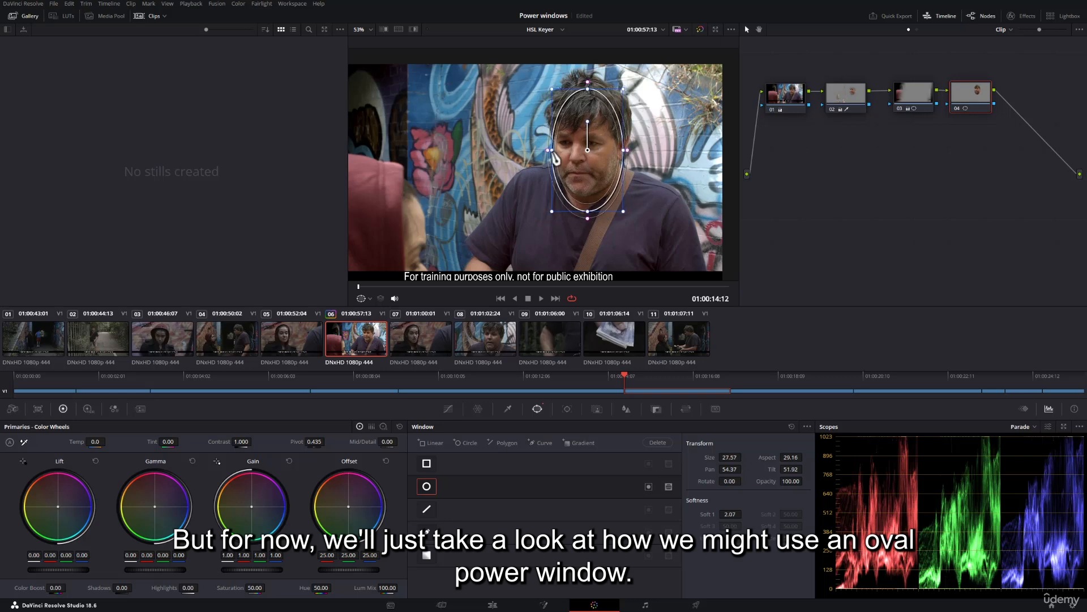
drag(628, 153, 626, 154)
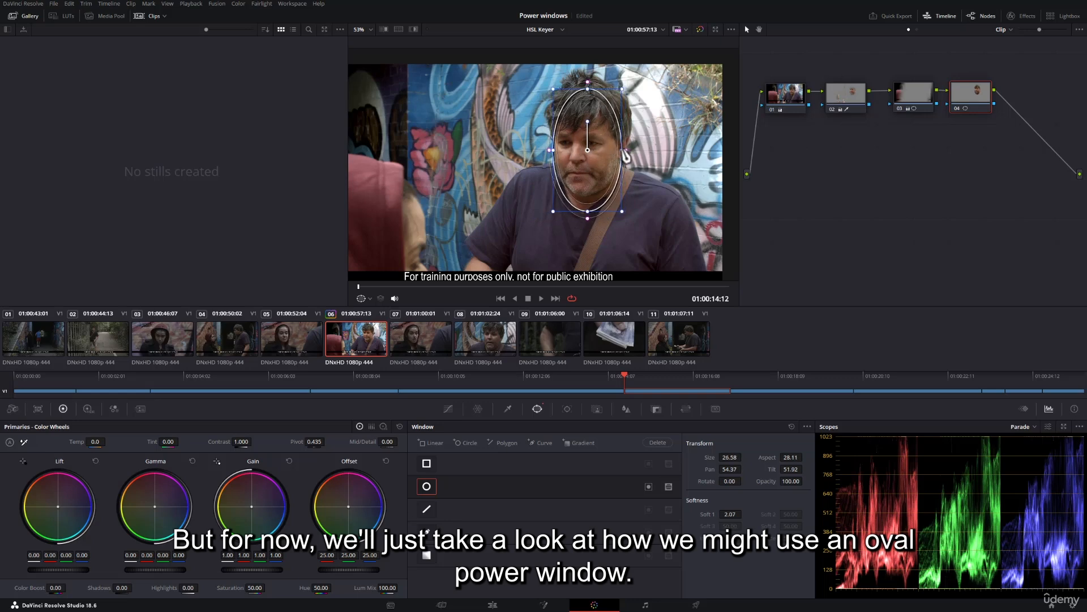
drag(588, 211, 588, 206)
drag(588, 150, 559, 153)
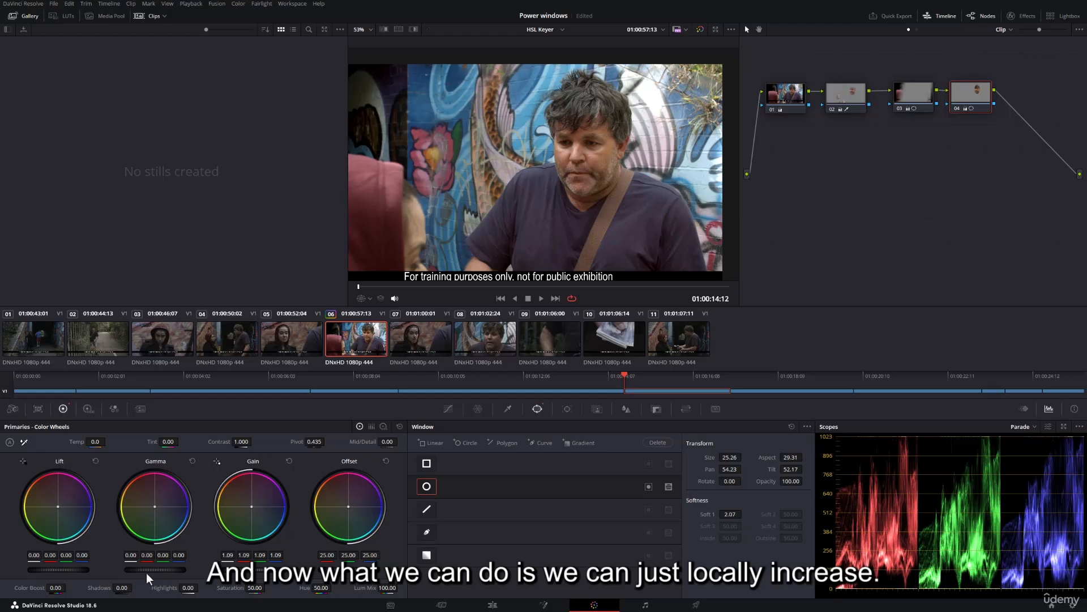
- Brighten the face inside the oval window with gain 1.10, lift -0.01 and saturation 47.60
drag(59, 569, 55, 569)
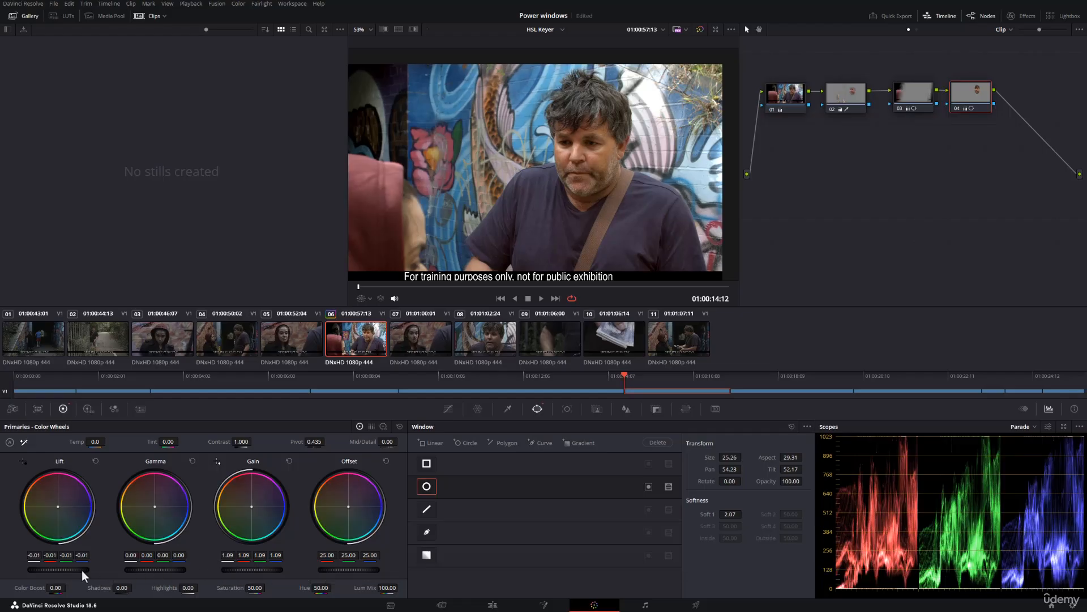
drag(174, 568, 171, 568)
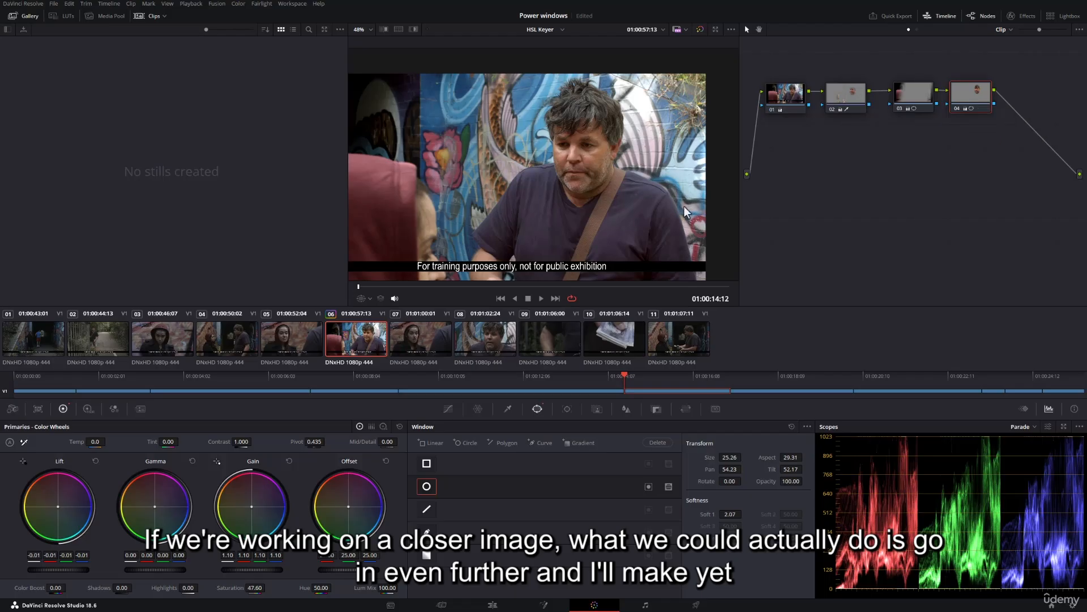
- Add a serial node after node 04 and activate a circular power window on it
scroll(597, 179, up, 2)
scroll(596, 184, up, 4)
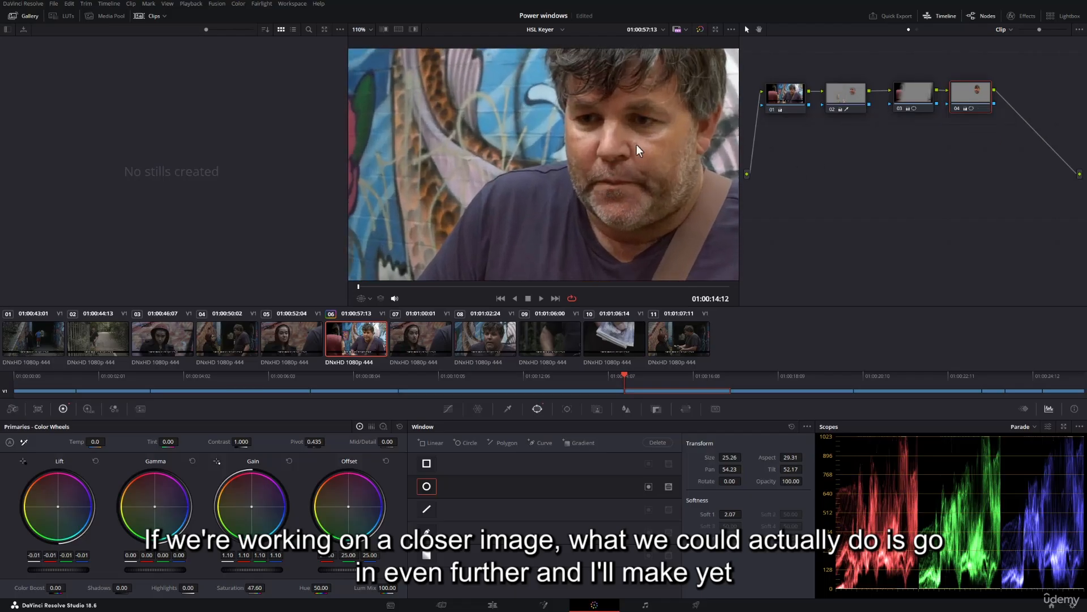
key(alt+s)
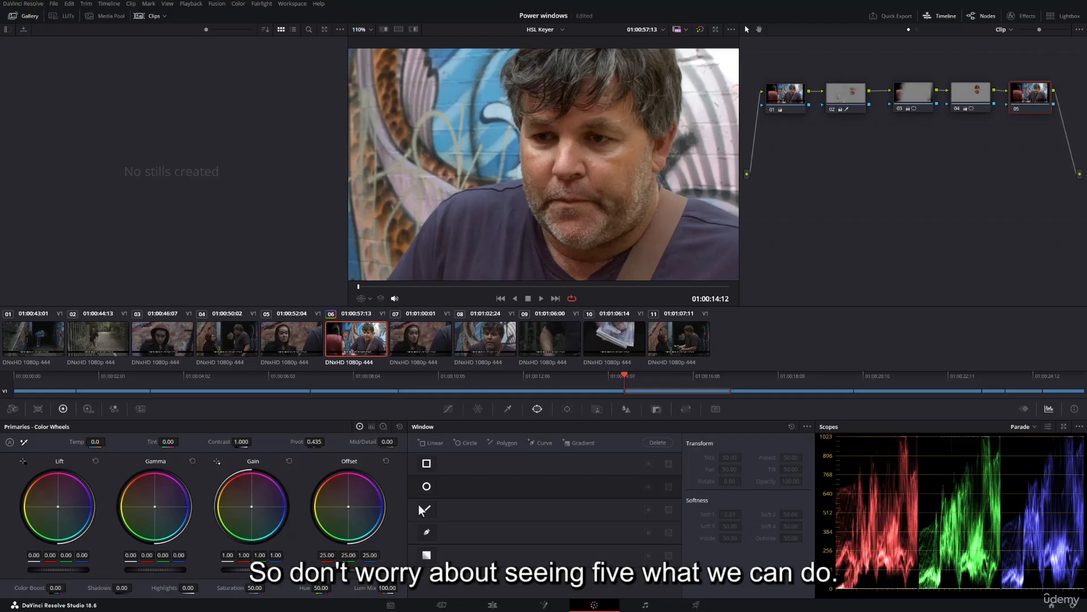
click(427, 486)
scroll(498, 226, down, 3)
scroll(488, 218, down, 3)
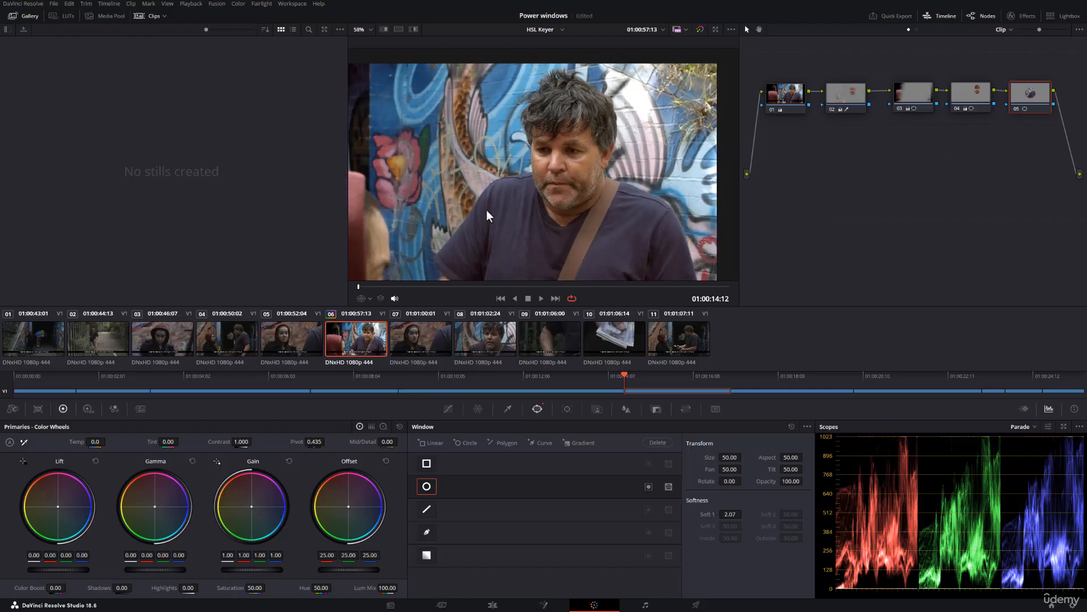
scroll(498, 217, down, 2)
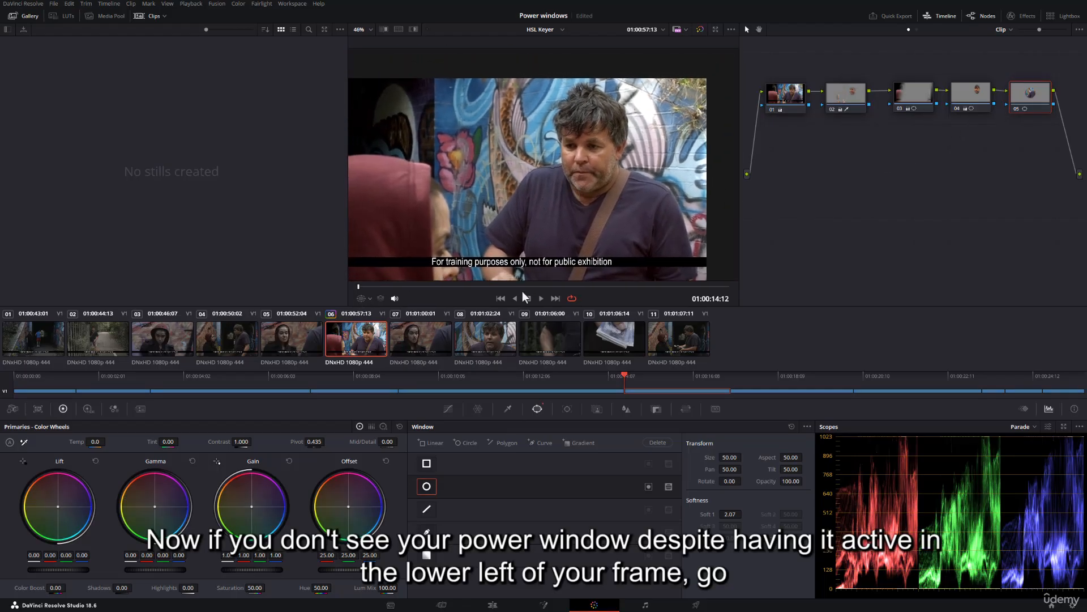
- Set the viewer's on-screen control to Power Window to show the circle's outline, and reopen the list of on-screen controls
click(369, 300)
click(391, 338)
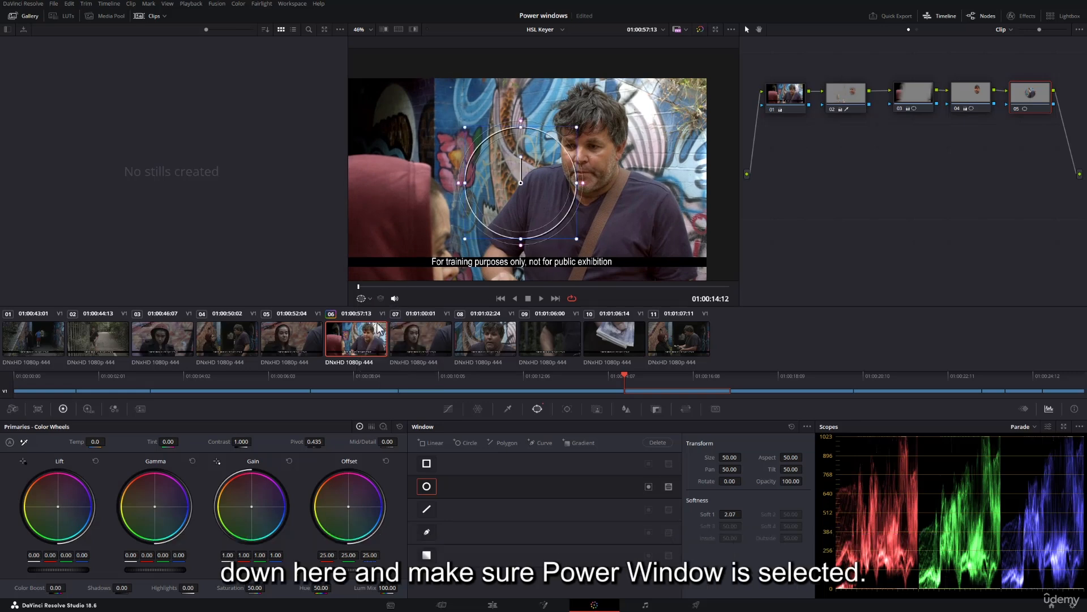
click(368, 299)
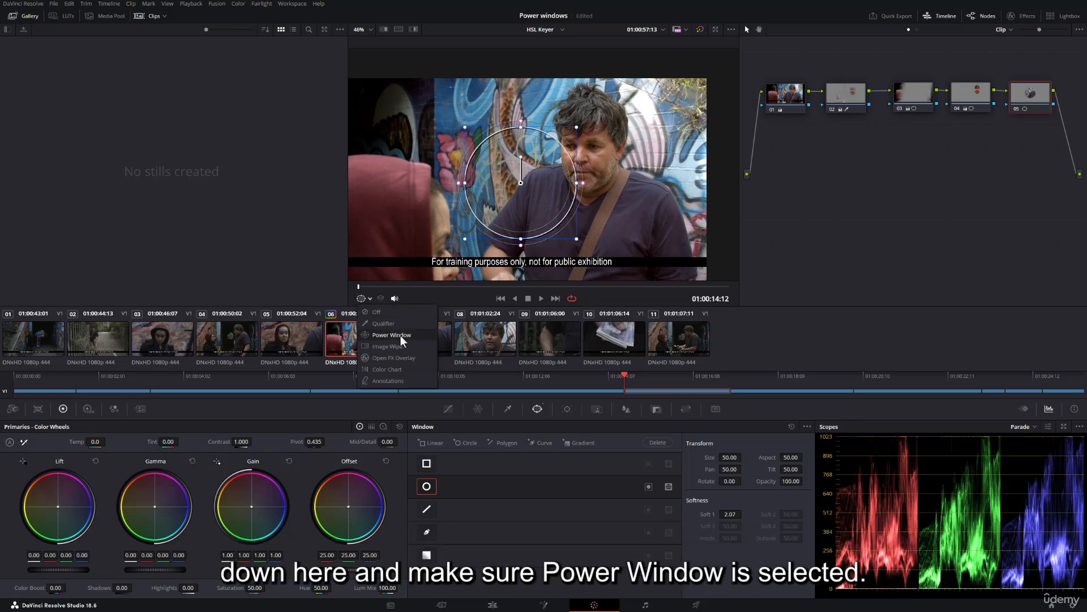
- Hide the power window outline and push the Gain color balance toward magenta inside the circle on node 05
click(403, 335)
click(368, 302)
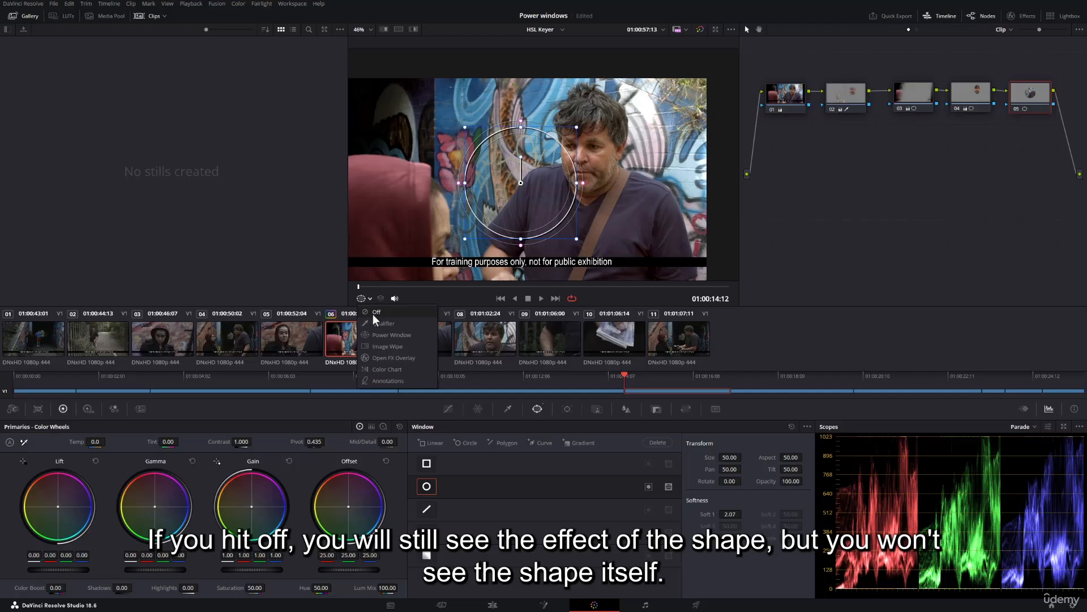
click(374, 313)
drag(252, 505, 279, 490)
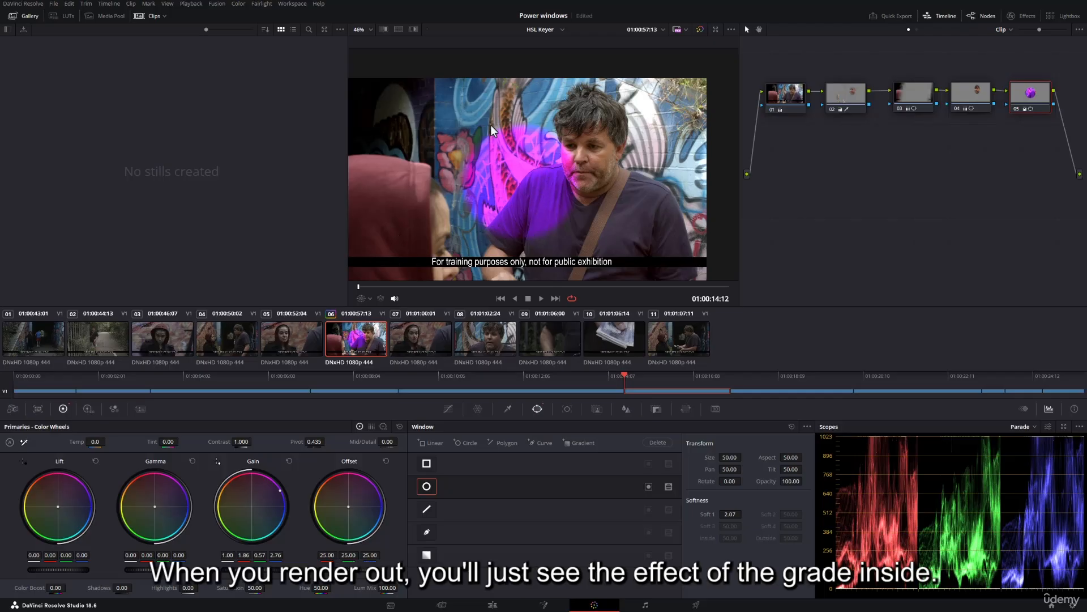
- Toggle the power window outline on and off, undo the magenta Gain shift, and leave the outline displayed
click(369, 298)
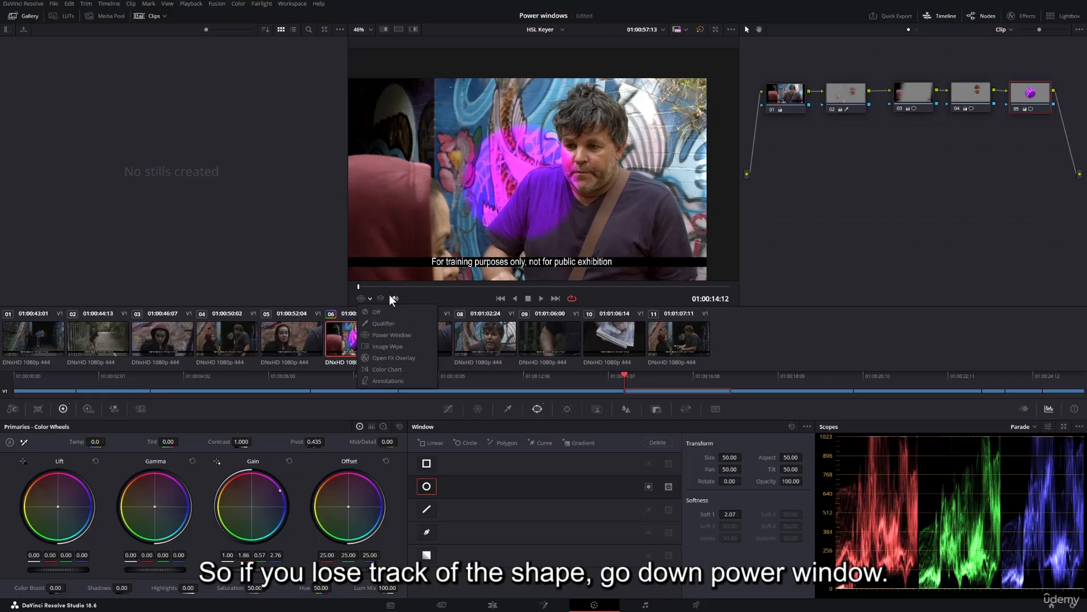
click(378, 334)
click(369, 300)
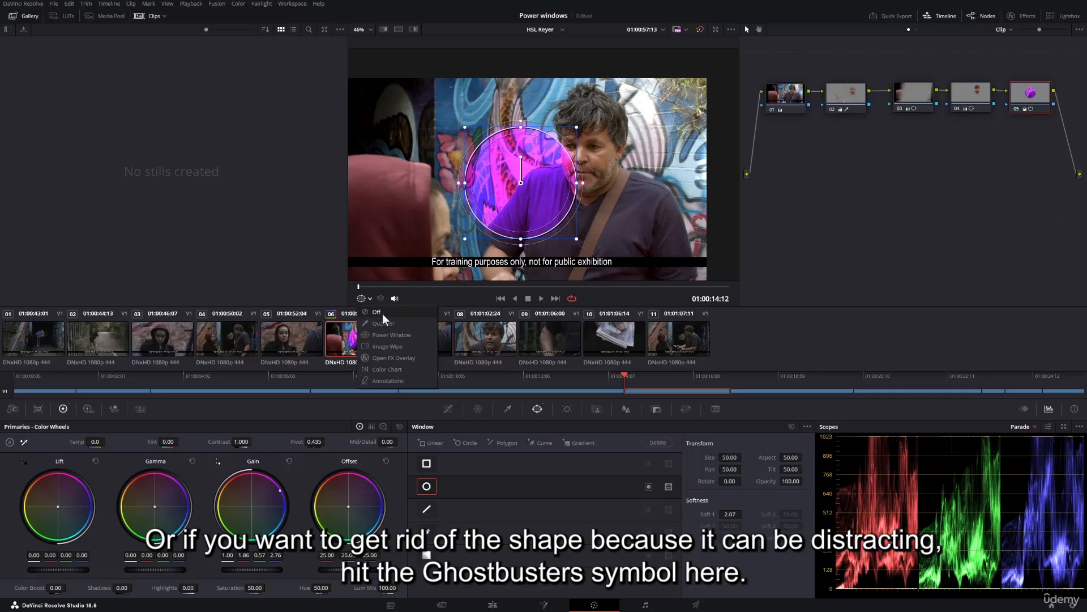
click(382, 313)
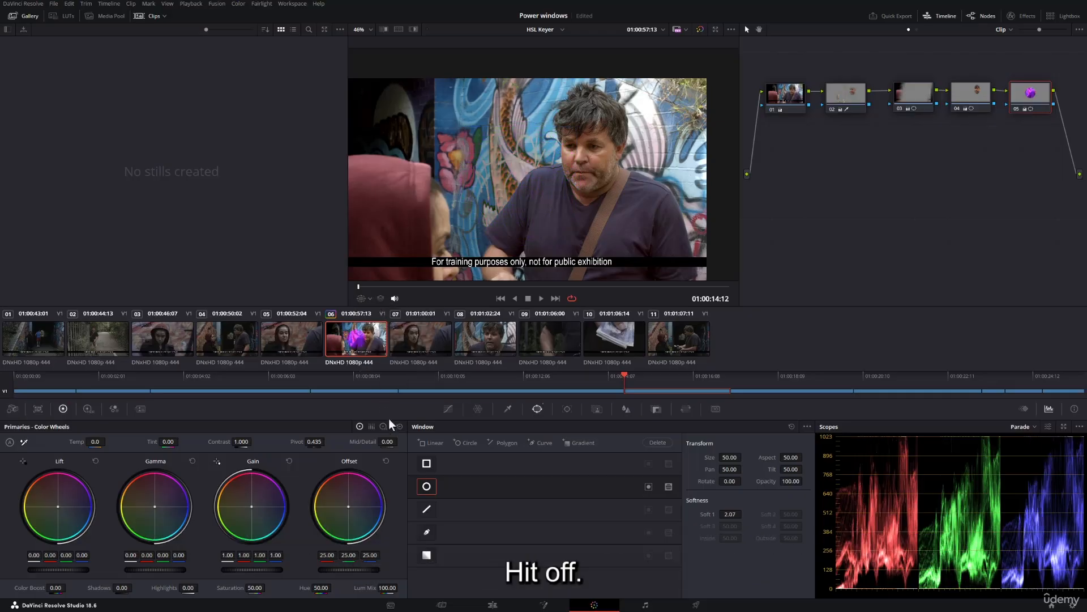
click(362, 300)
click(379, 348)
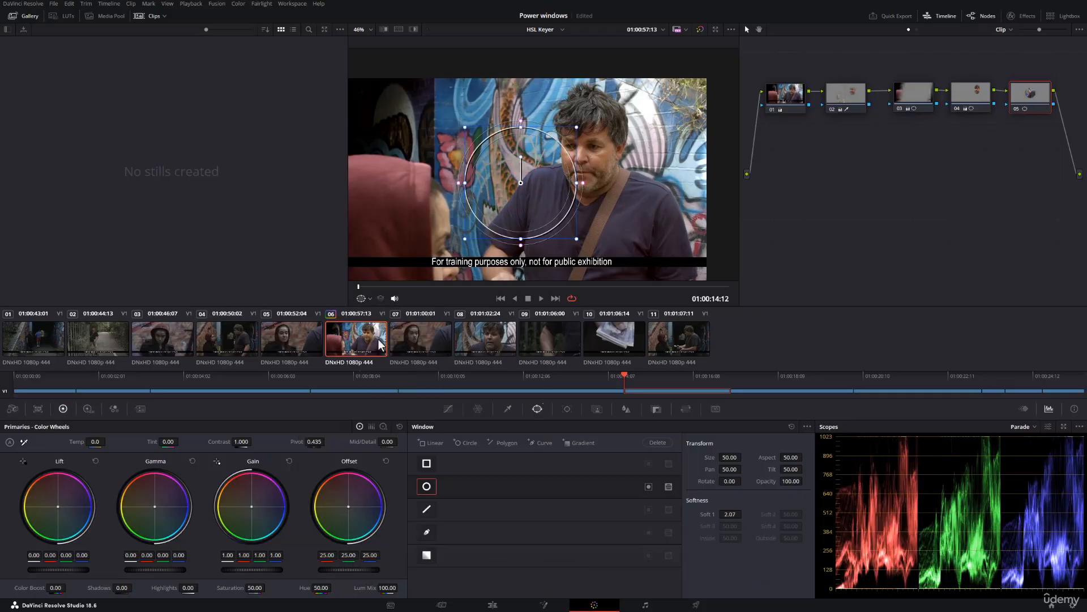
- Fit the circular power window tightly around the man's right eye, with size about 23.3, aspect 76.7, pan 53.2 and tilt 52.3
scroll(530, 206, up, 3)
scroll(530, 207, up, 2)
drag(529, 206, 589, 176)
scroll(630, 154, down, 2)
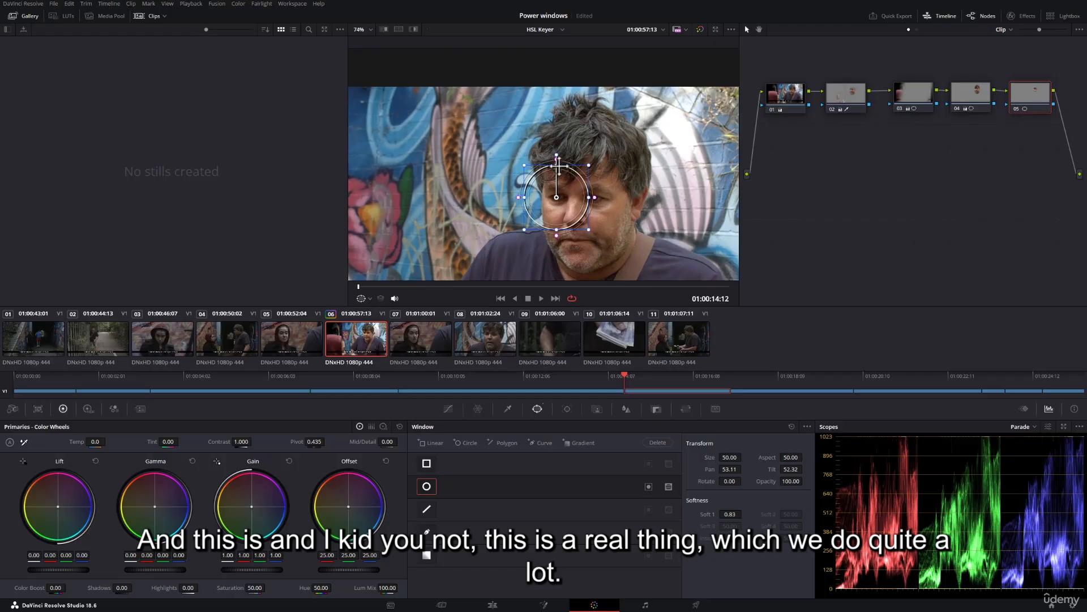
drag(556, 159, 542, 188)
scroll(569, 205, up, 4)
scroll(575, 210, up, 5)
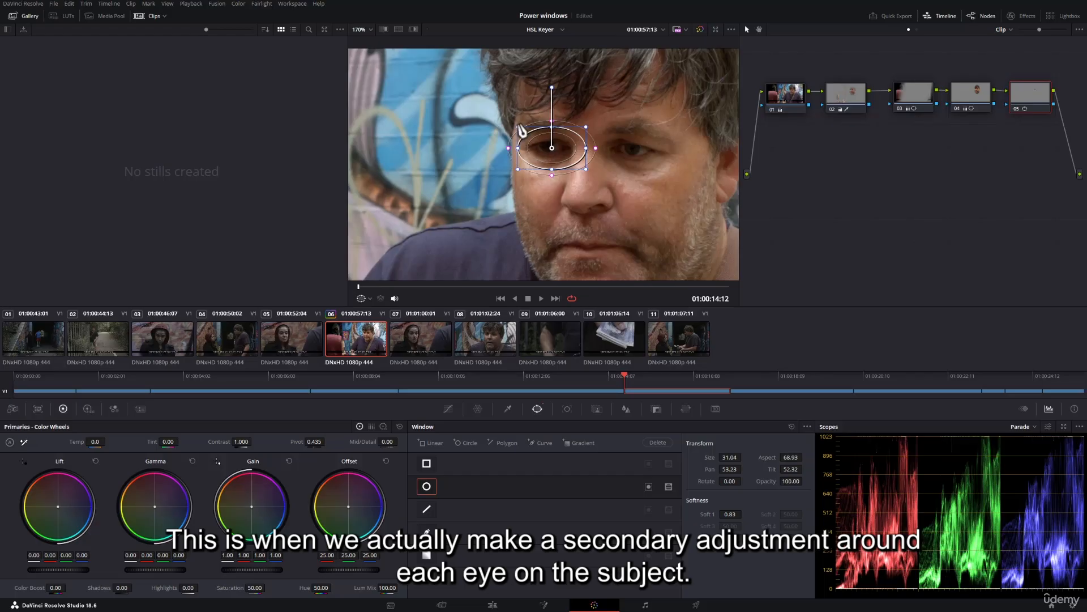
drag(512, 128, 549, 137)
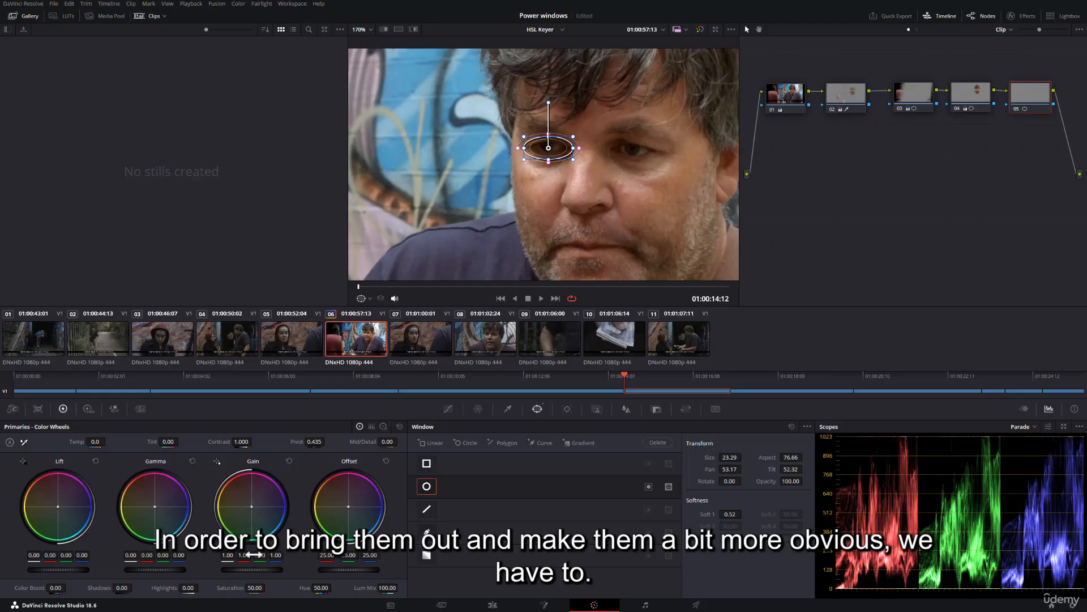
- Raise the master Gain to 1.15 and check the brightened eye with the window outline hidden before redisplaying it
drag(244, 570, 294, 563)
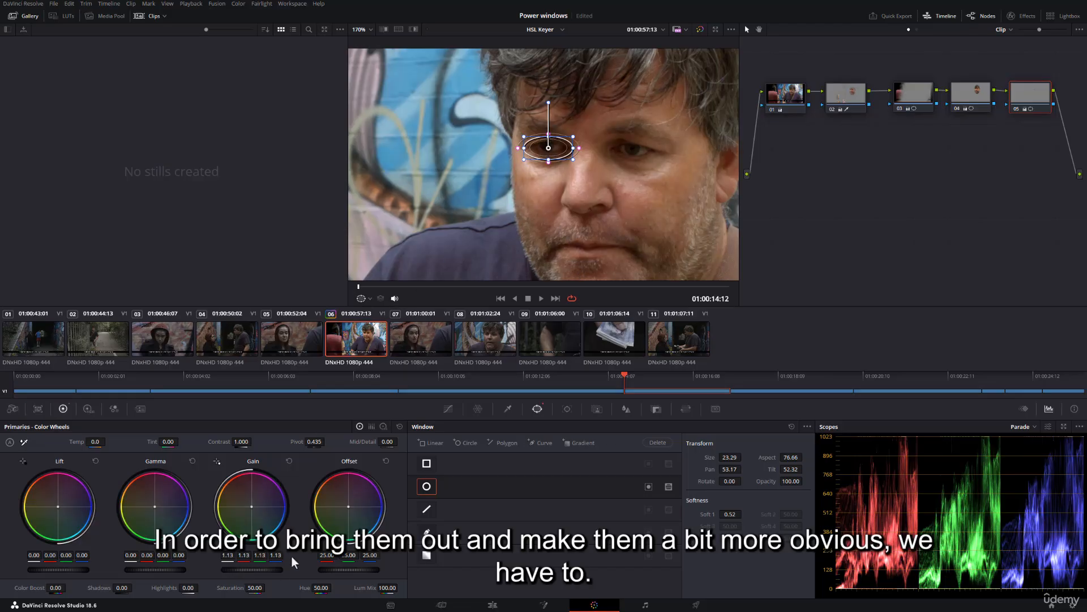
click(371, 298)
click(376, 313)
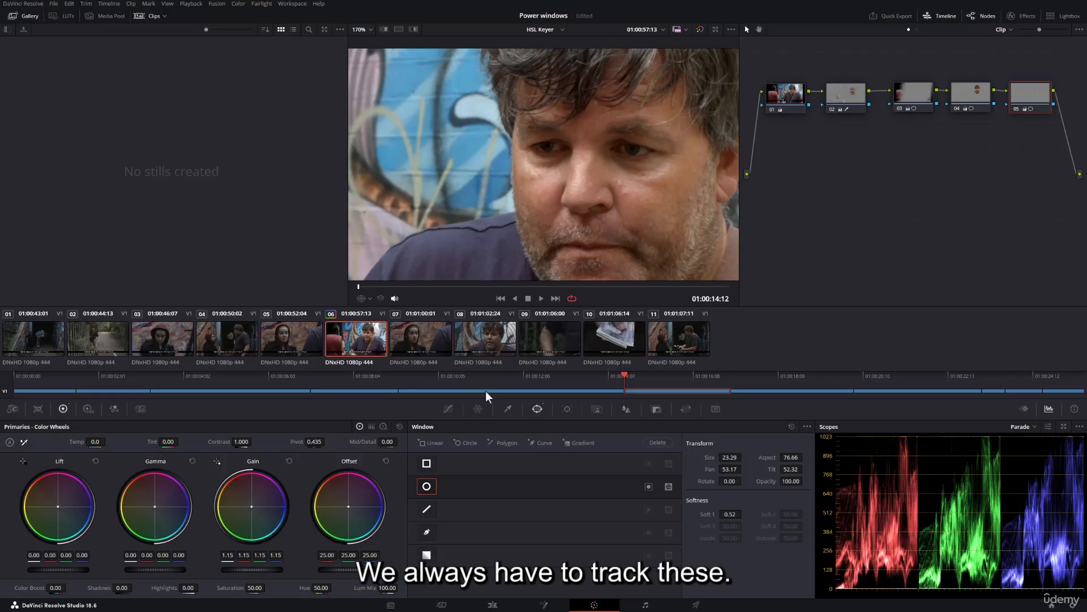
click(368, 298)
click(371, 314)
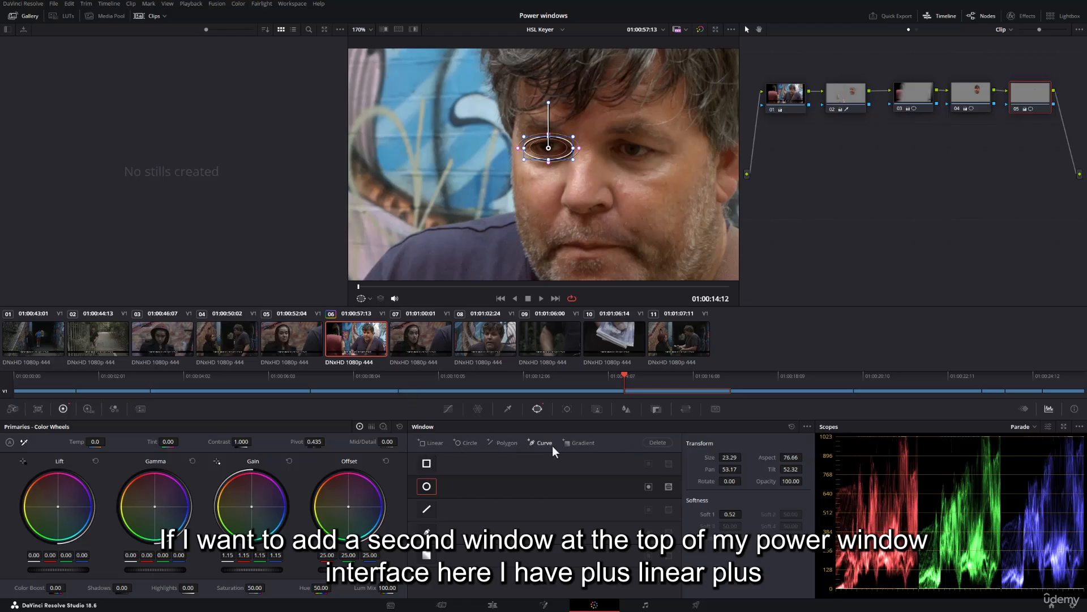
- Add a second circular window and fit it around the man's left eye, with size about 17.1, aspect 80.2, pan 54.6 and tilt 52.3
click(457, 444)
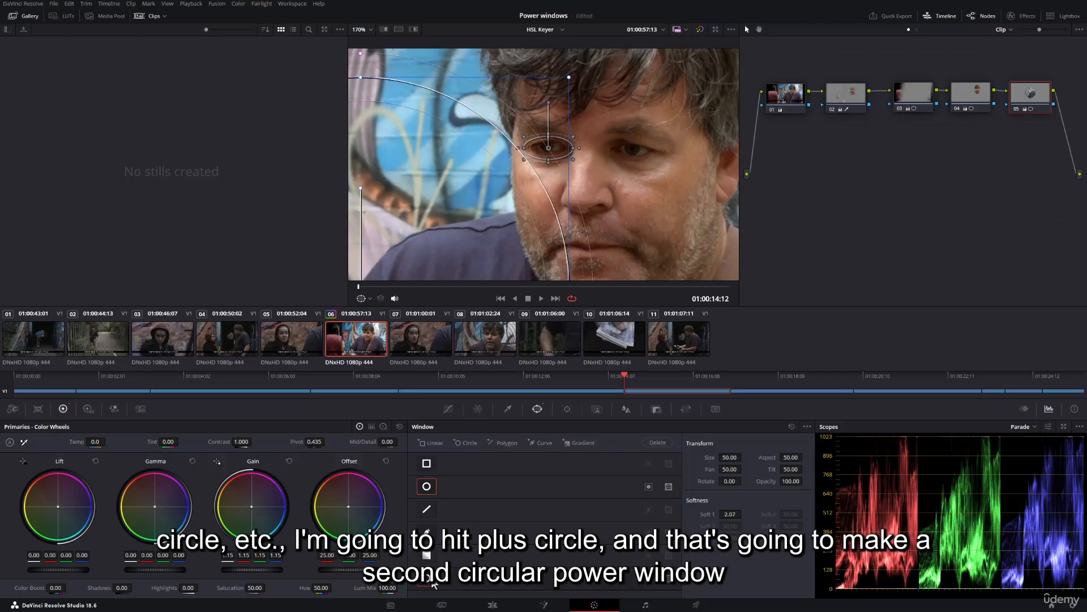
scroll(418, 219, down, 1)
scroll(418, 219, down, 2)
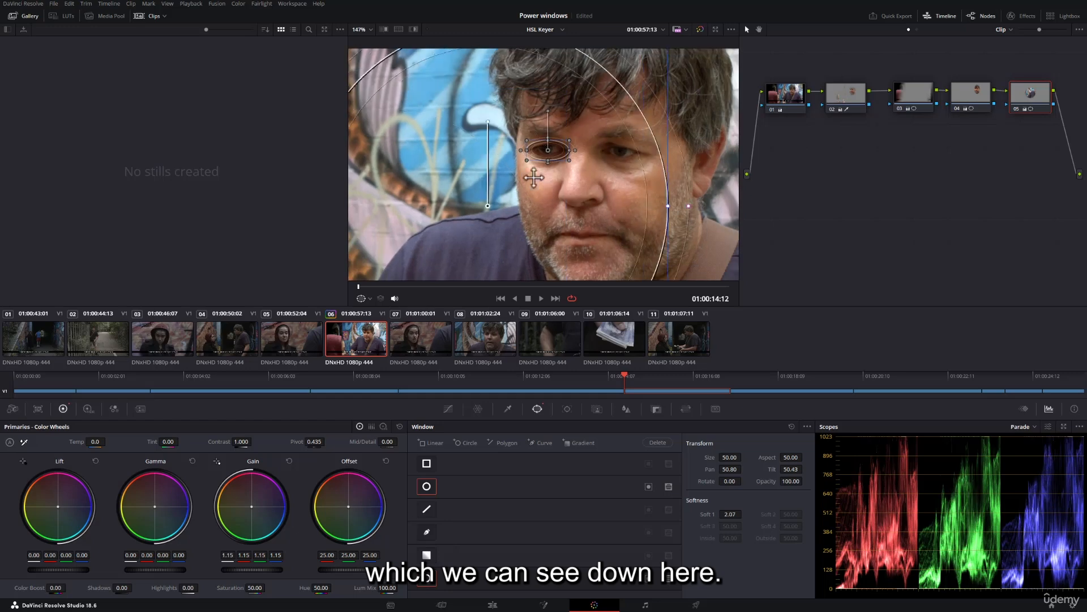
drag(418, 219, 627, 158)
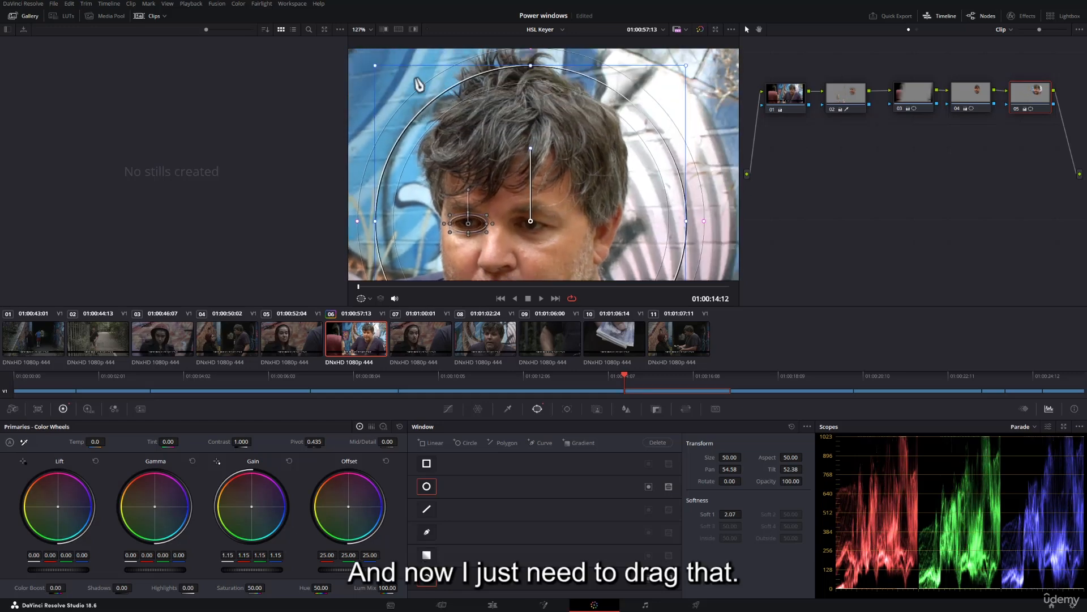
drag(382, 68, 491, 228)
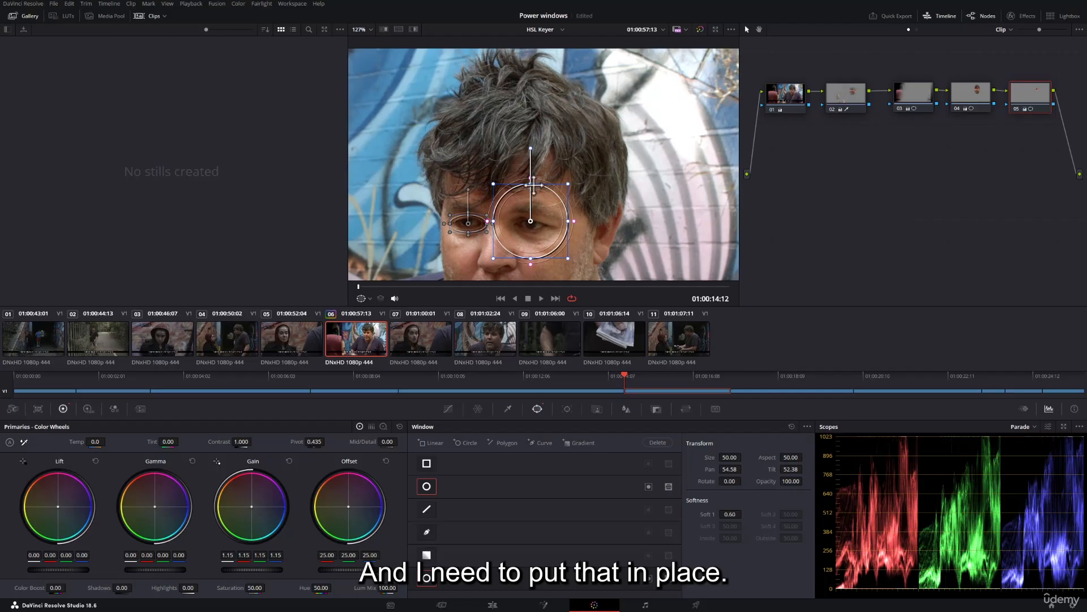
drag(529, 184, 532, 224)
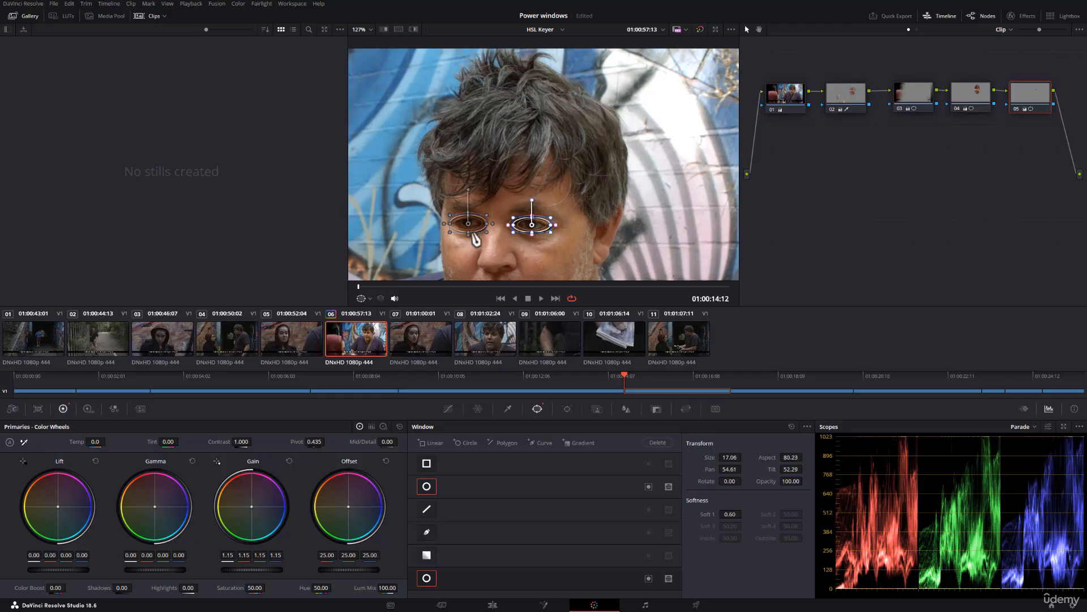
- Hide the window outlines and adjust the eye grade to Gamma 0.02 and Lift -0.01
click(371, 299)
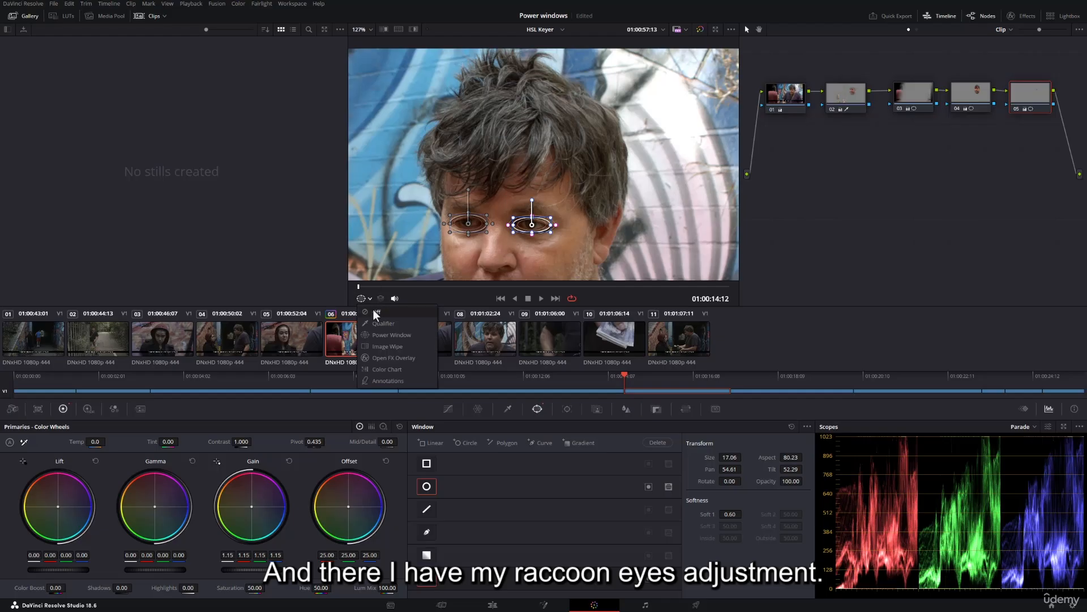
click(373, 310)
drag(383, 250, 439, 210)
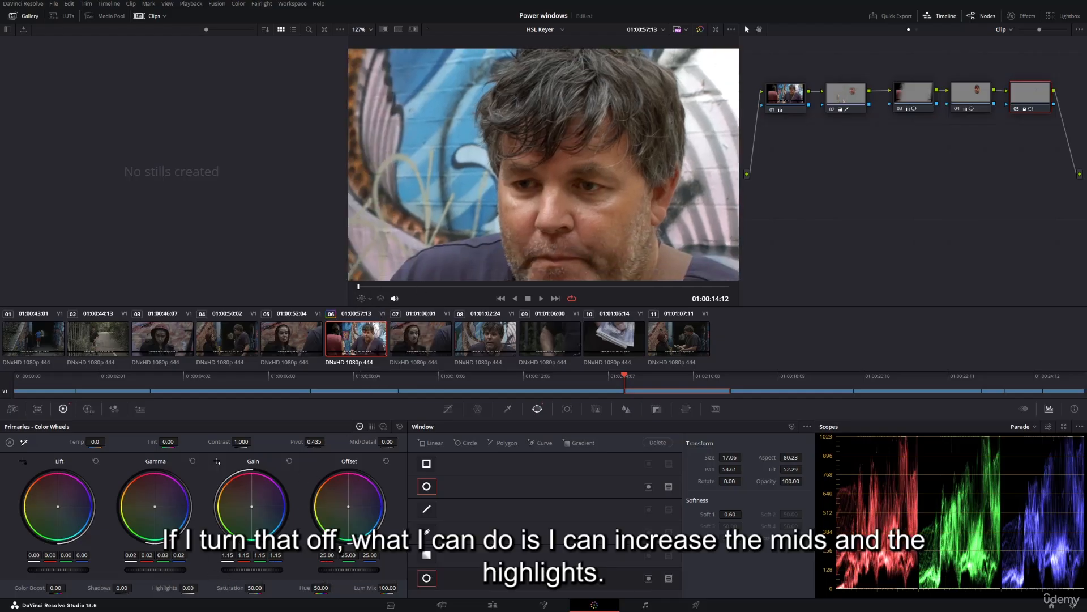
drag(77, 570, 73, 570)
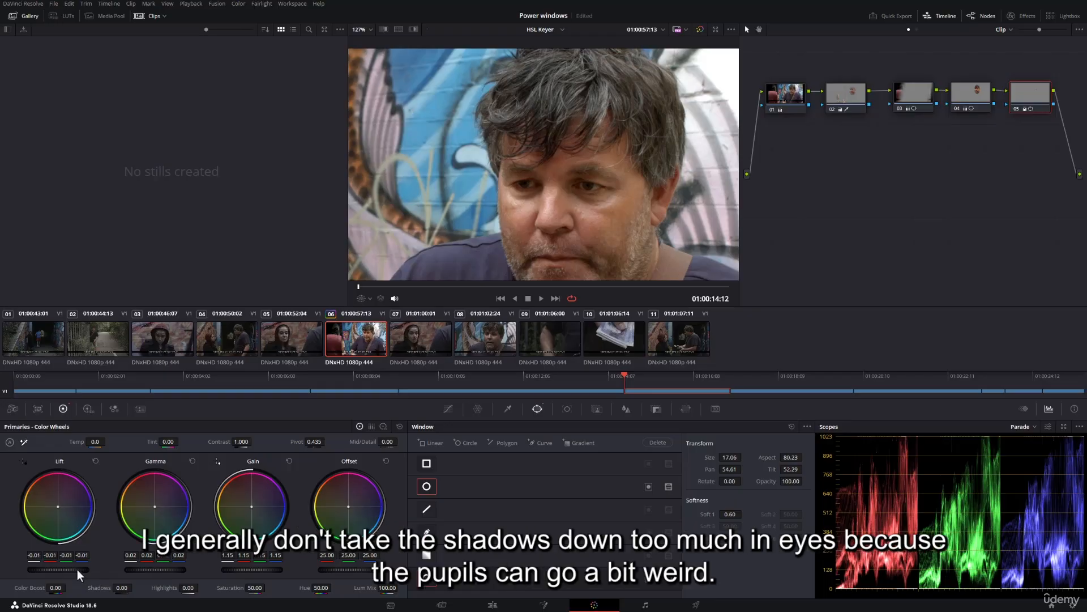
- Reset the Lift wheel and set the master Gain to 1.05 after comparing node 05 disabled and enabled
click(1014, 109)
click(1015, 109)
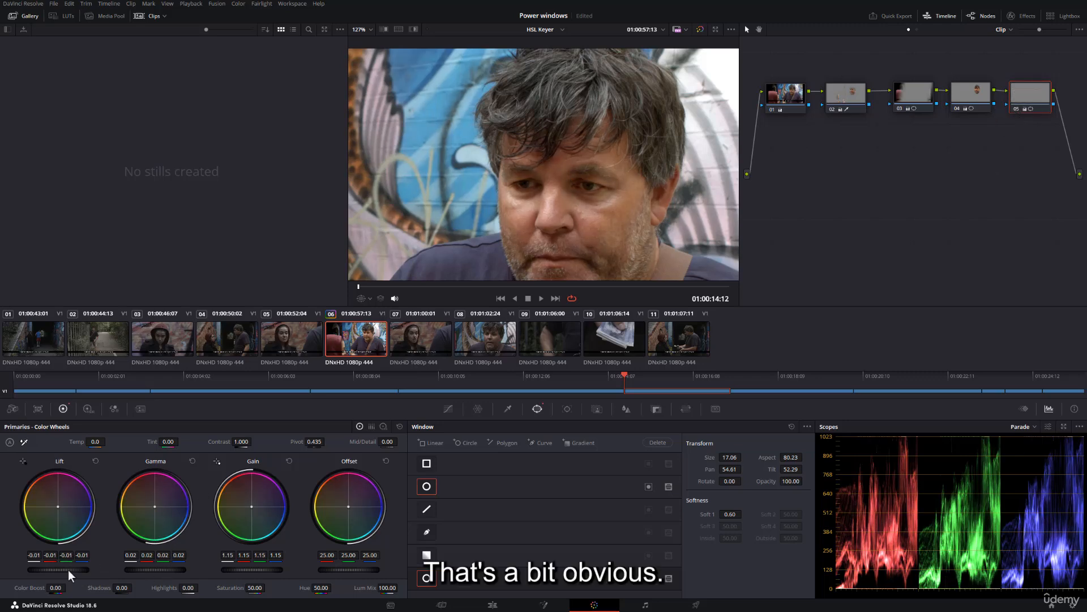
click(96, 460)
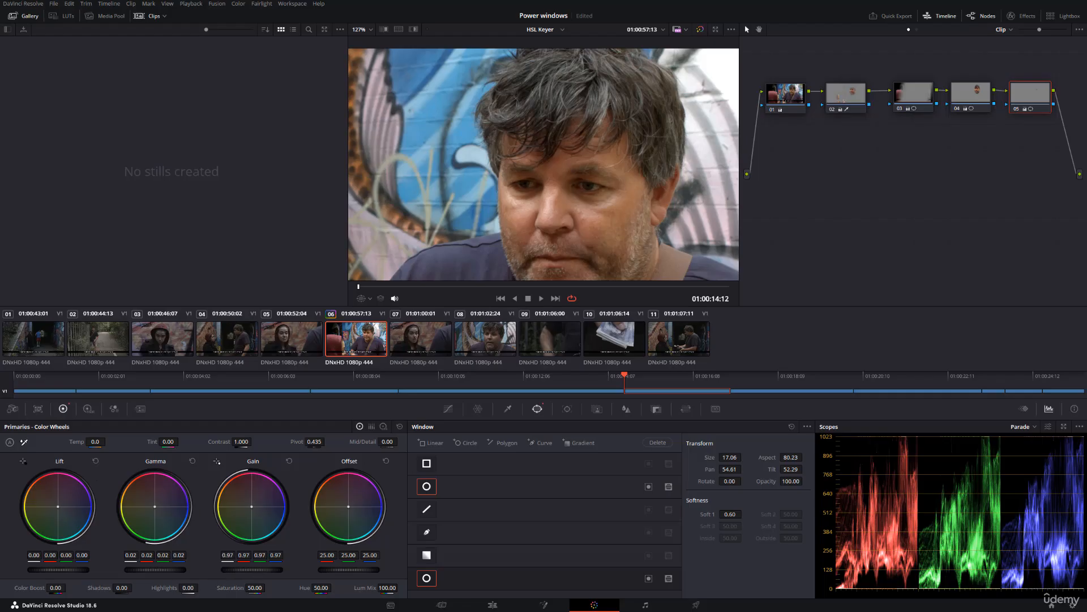
drag(251, 569, 257, 570)
- Redisplay the window outlines and raise Soft 1 to 0.84 on the right-eye circle and 1.12 on the left-eye circle
click(519, 488)
click(368, 299)
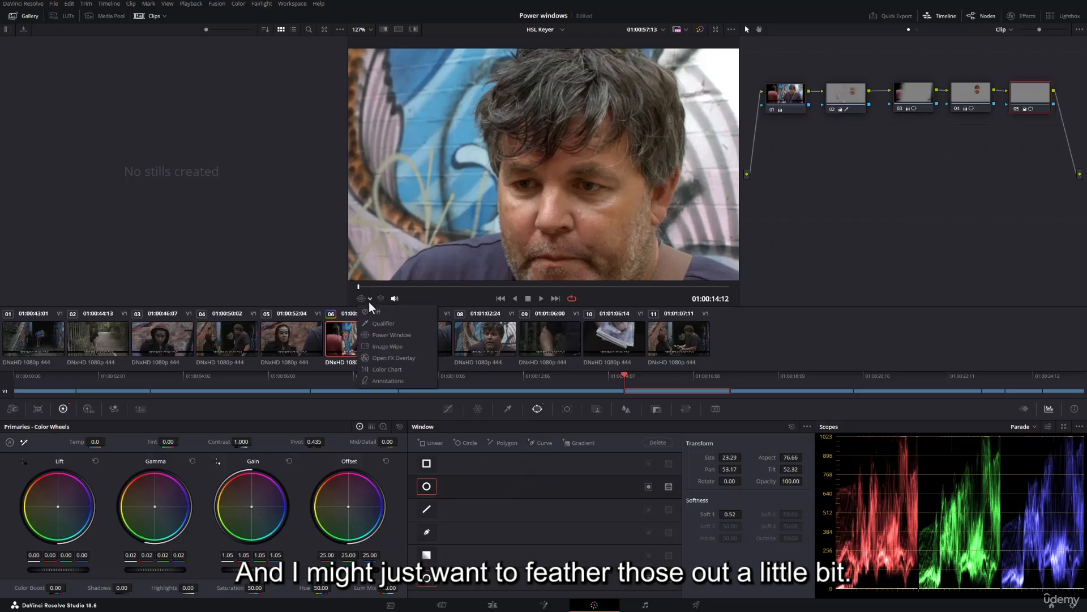
click(376, 336)
scroll(569, 191, up, 2)
scroll(569, 192, up, 3)
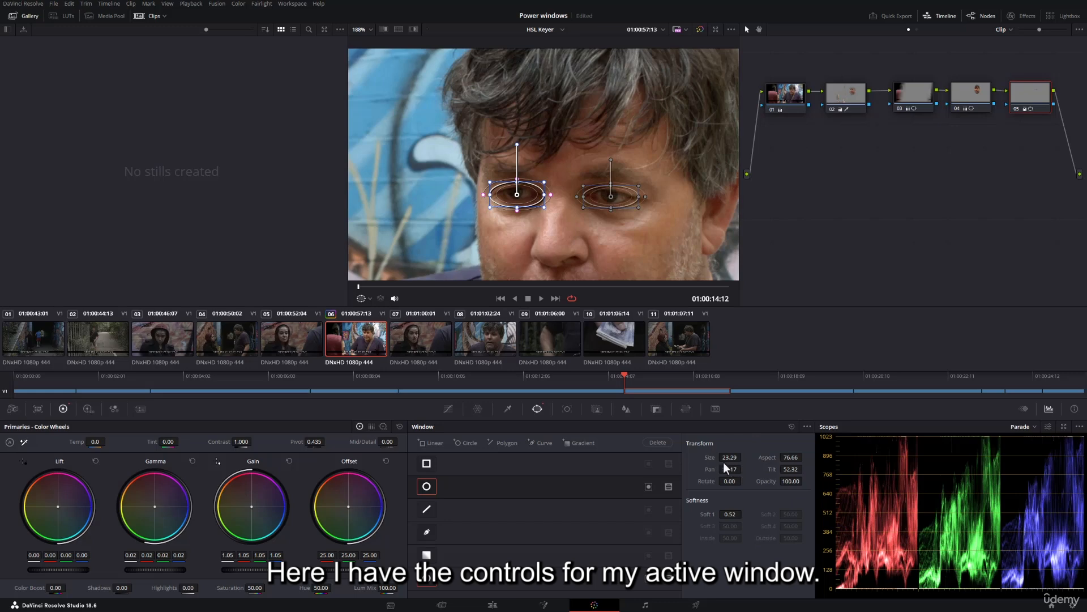
click(479, 580)
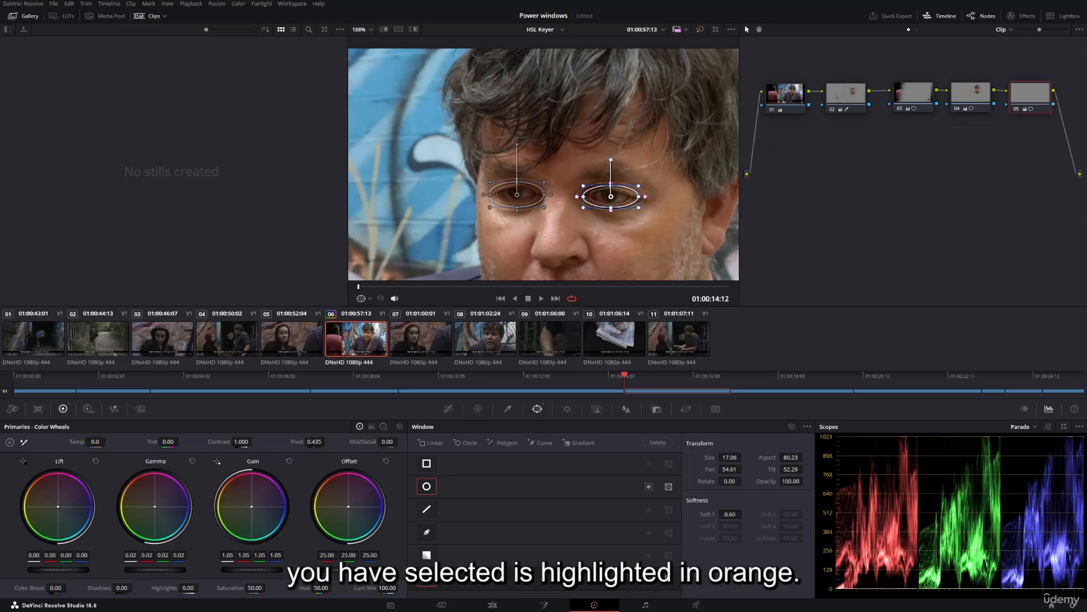
click(491, 485)
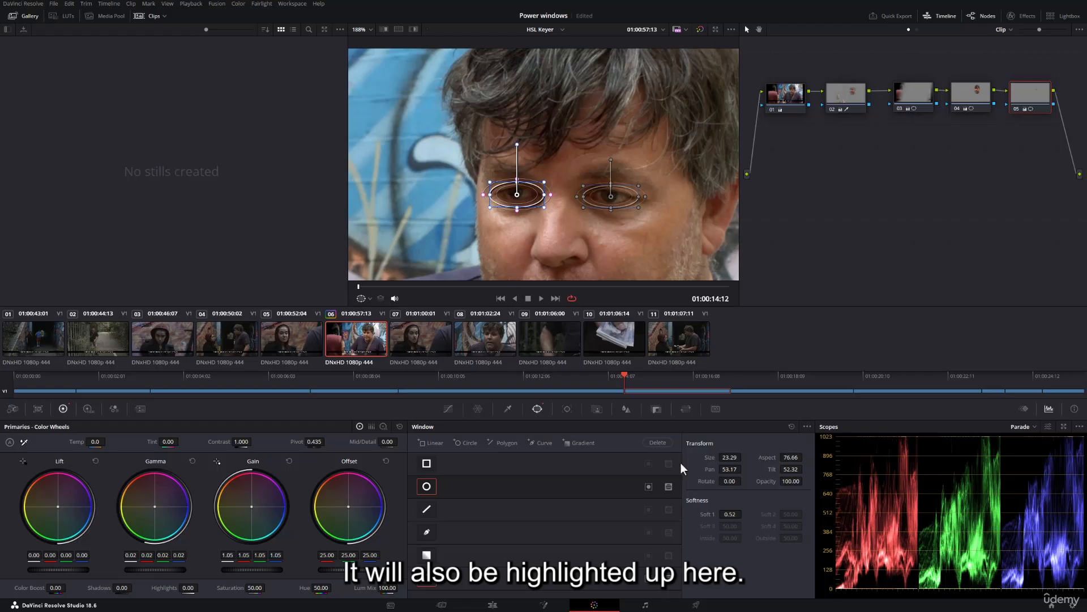
drag(729, 514, 744, 513)
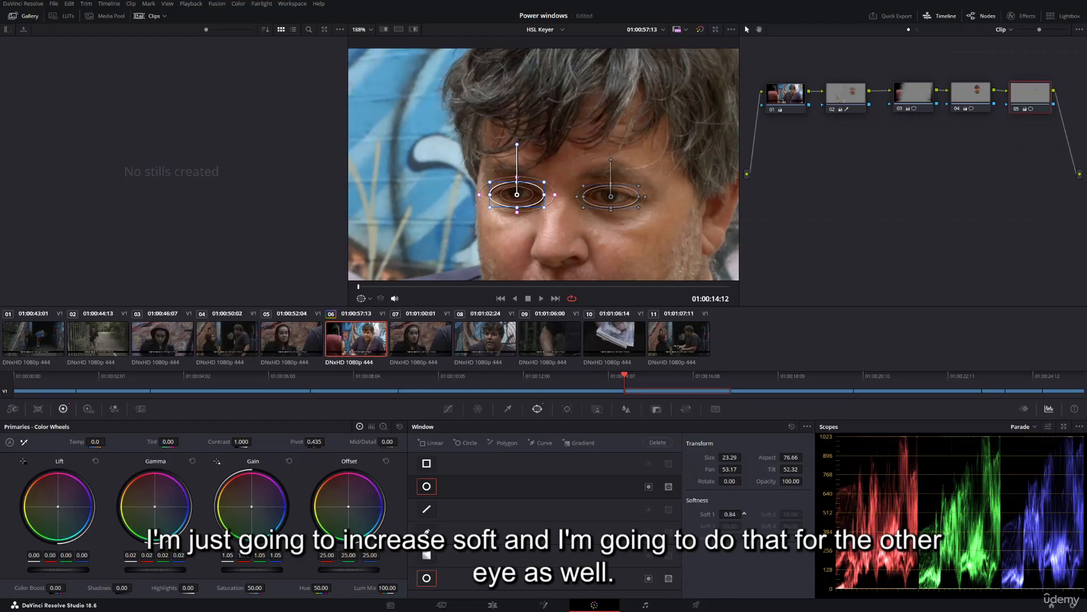
click(512, 585)
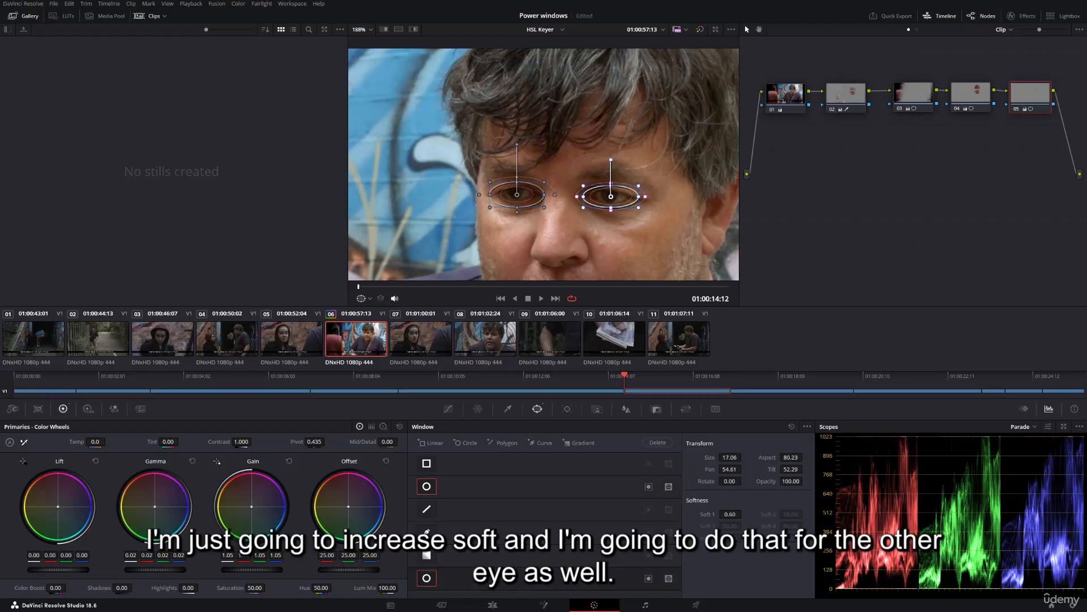
drag(732, 514, 746, 512)
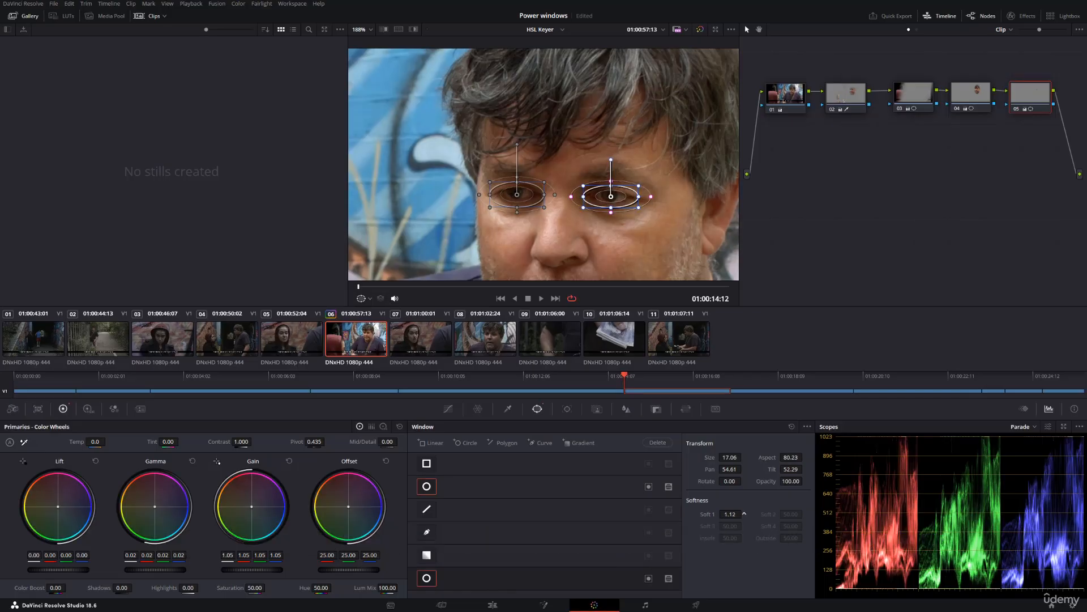
- Hide the window outlines and lower the eye grade to Gamma 0.01 and Gain 1.03
click(368, 297)
click(369, 313)
scroll(532, 223, down, 2)
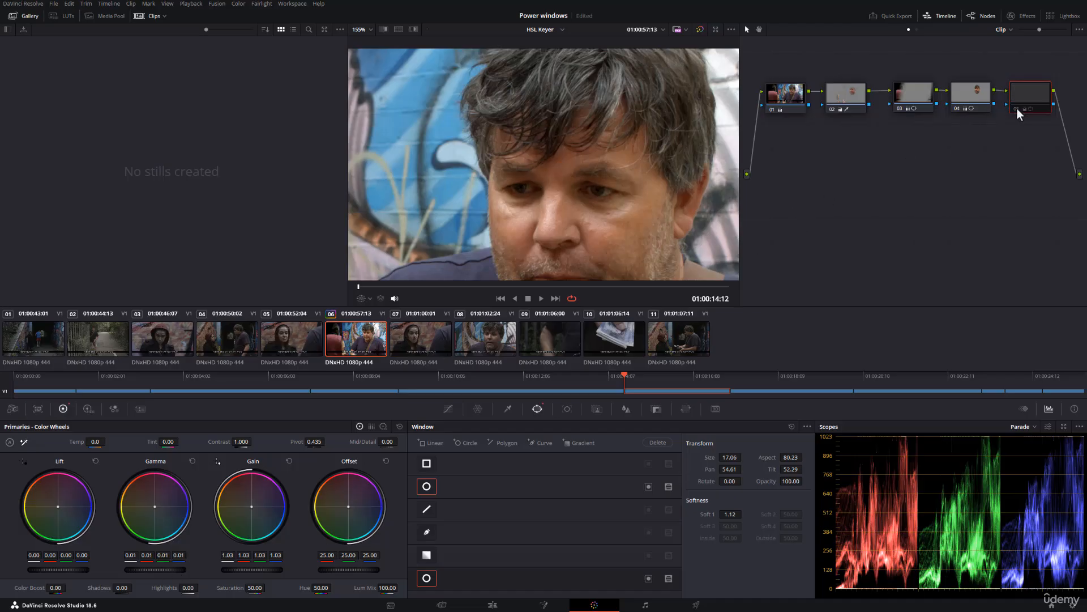
scroll(543, 192, down, 2)
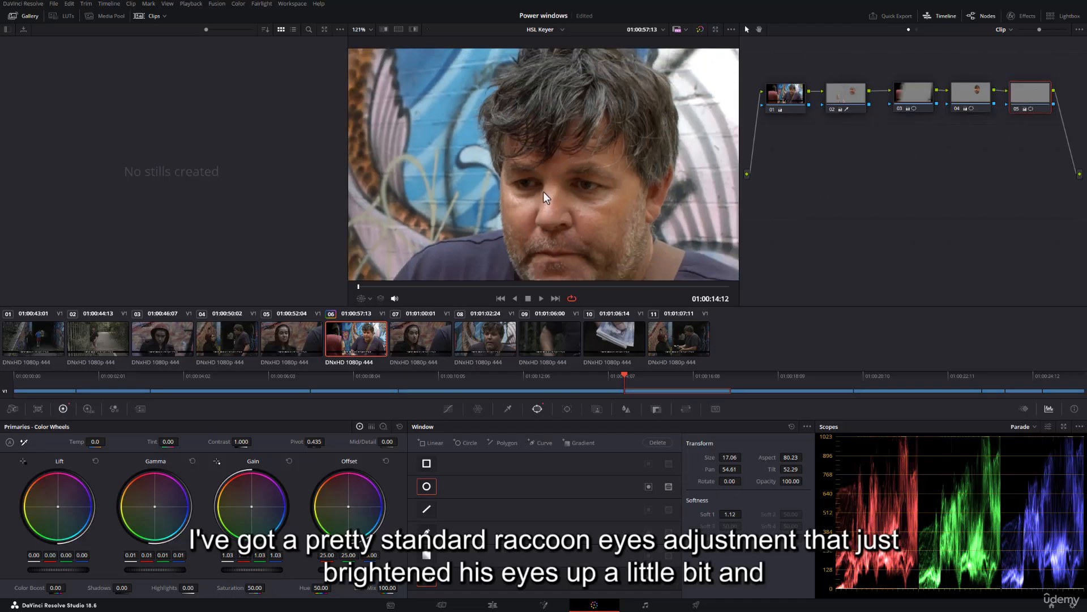
scroll(549, 192, down, 2)
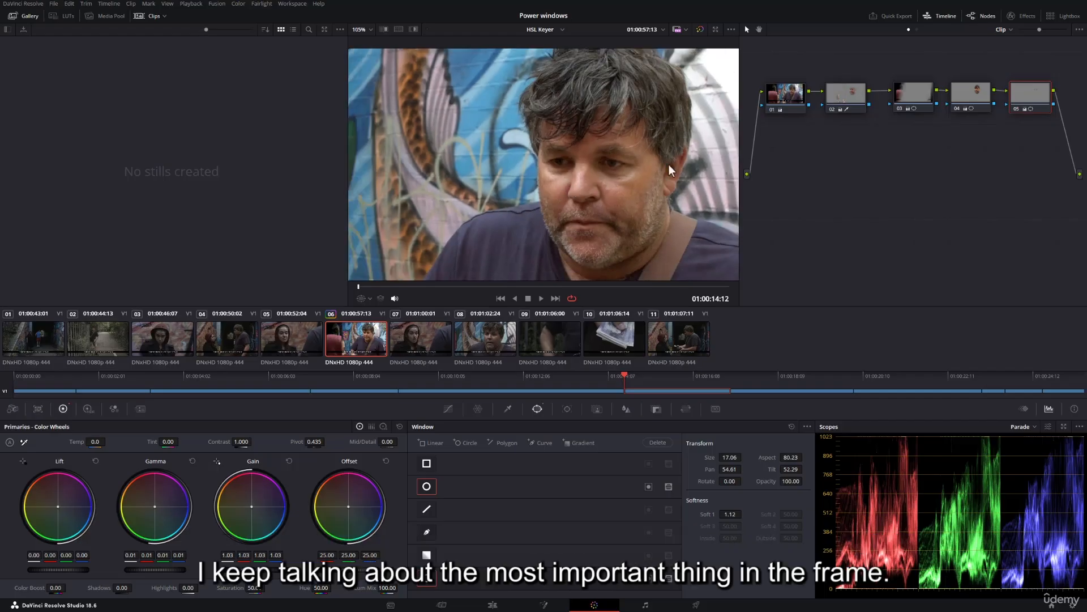
scroll(559, 186, down, 3)
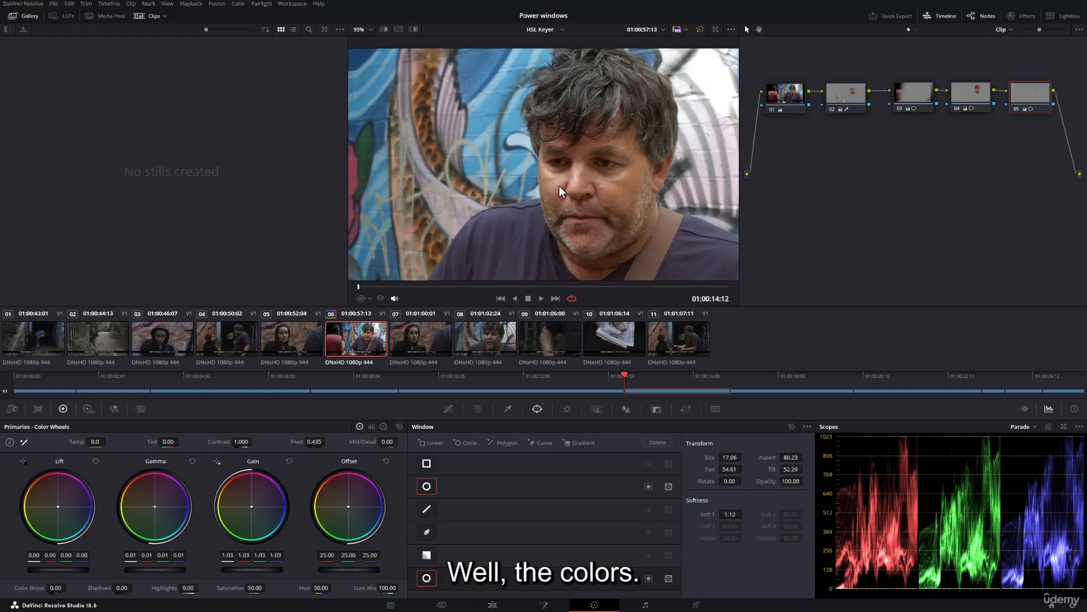
drag(535, 115, 503, 124)
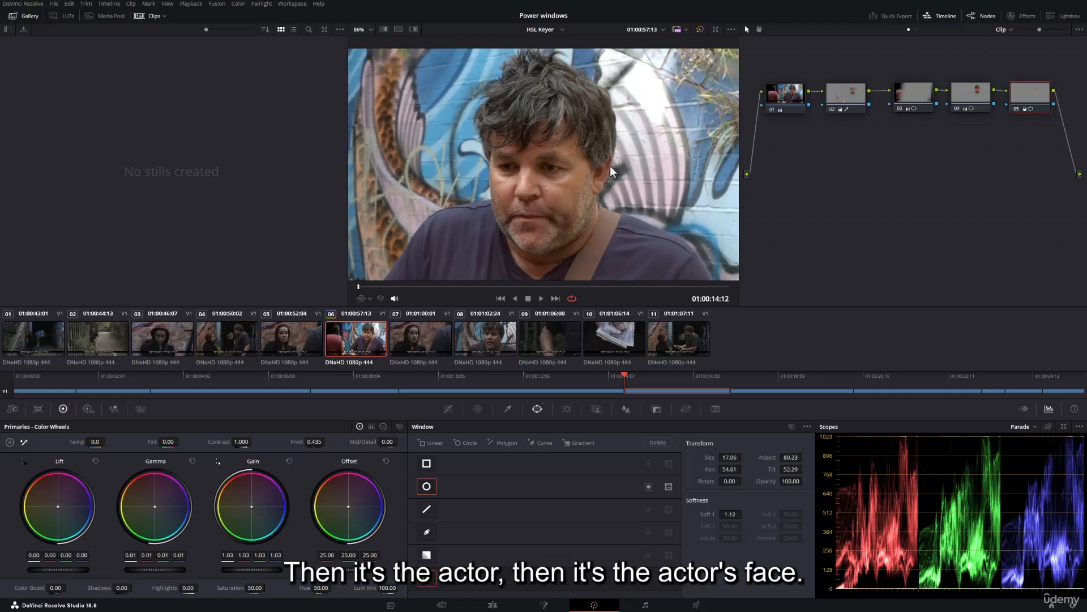
drag(542, 208, 567, 224)
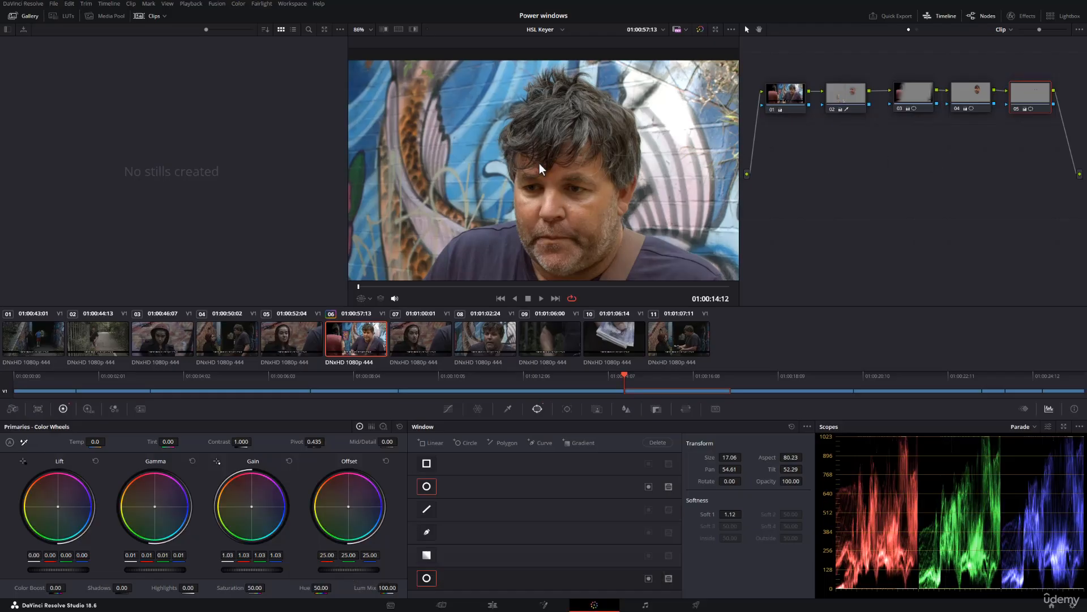
- Add a serial node after node 05 and activate a polygon power window on it
scroll(562, 162, down, 2)
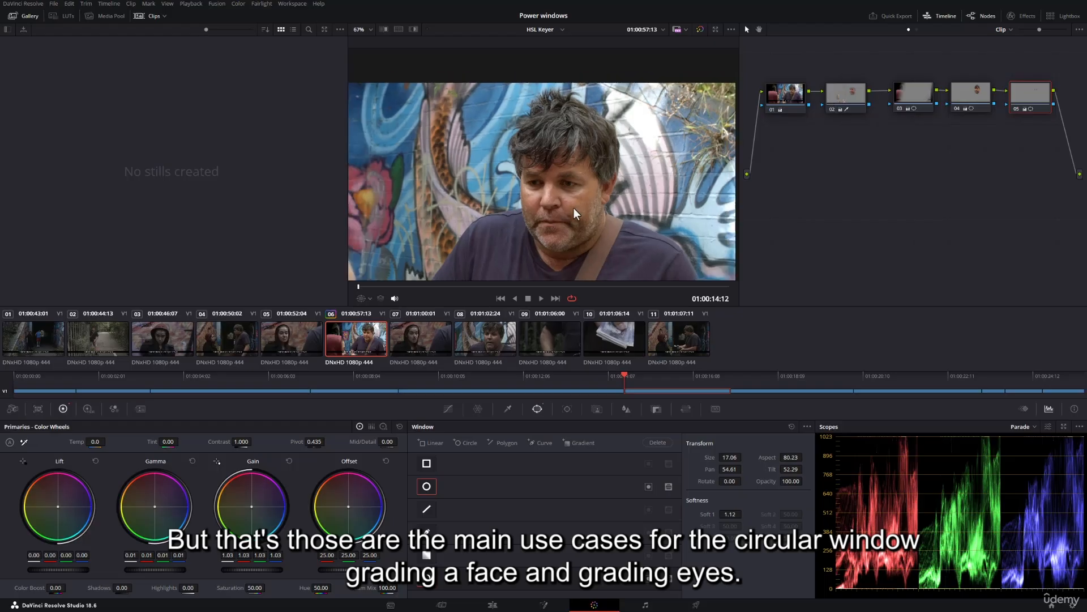
scroll(593, 193, down, 2)
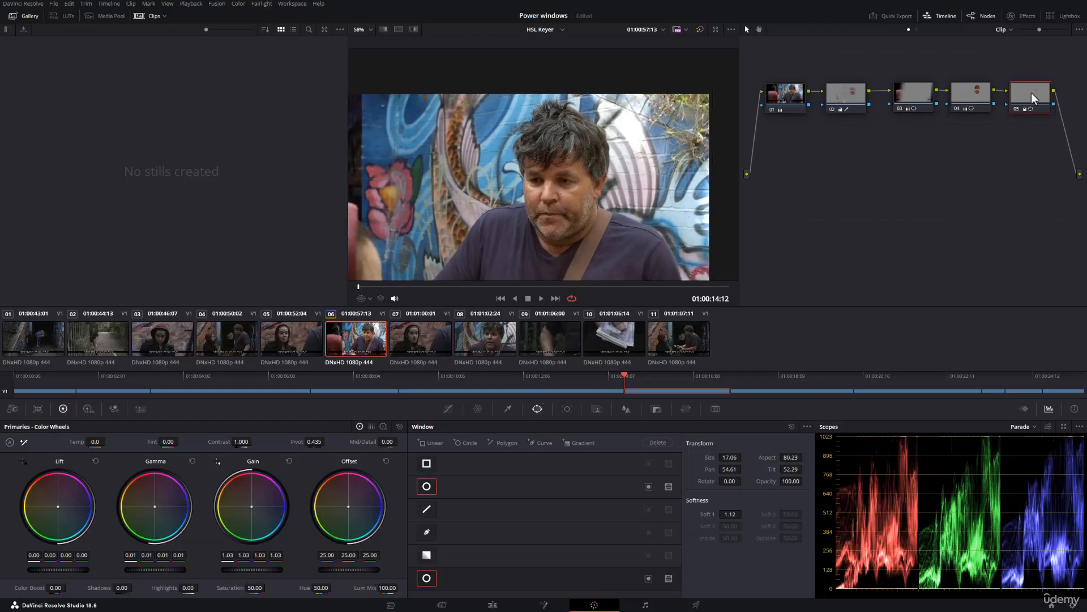
key(alt+o)
click(426, 509)
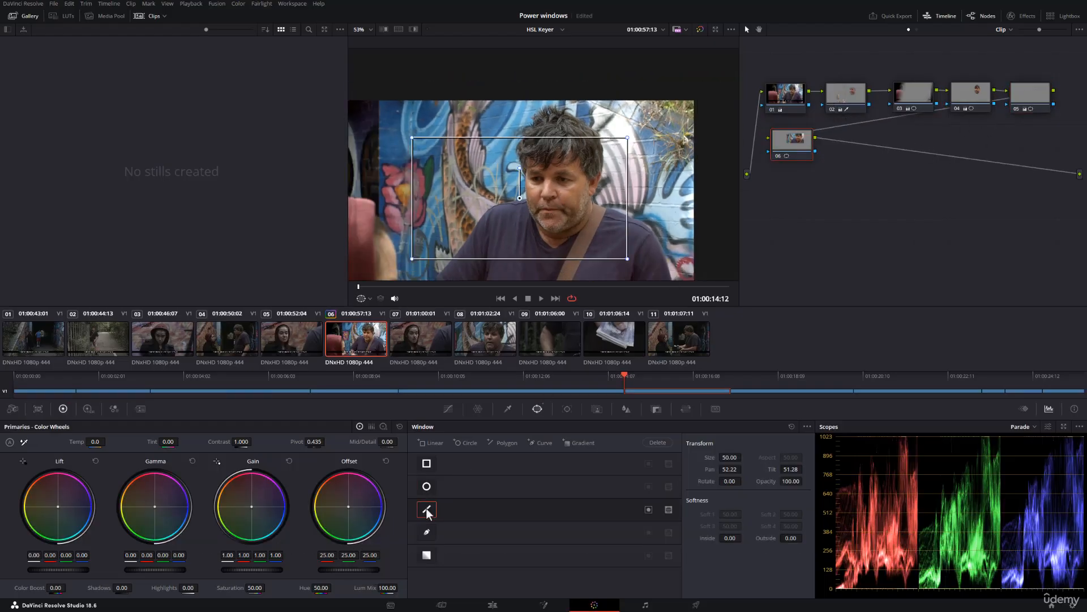
- Try adding and pulling points on the polygon window to form an irregular zigzag shape, and reset the window
drag(518, 234, 529, 192)
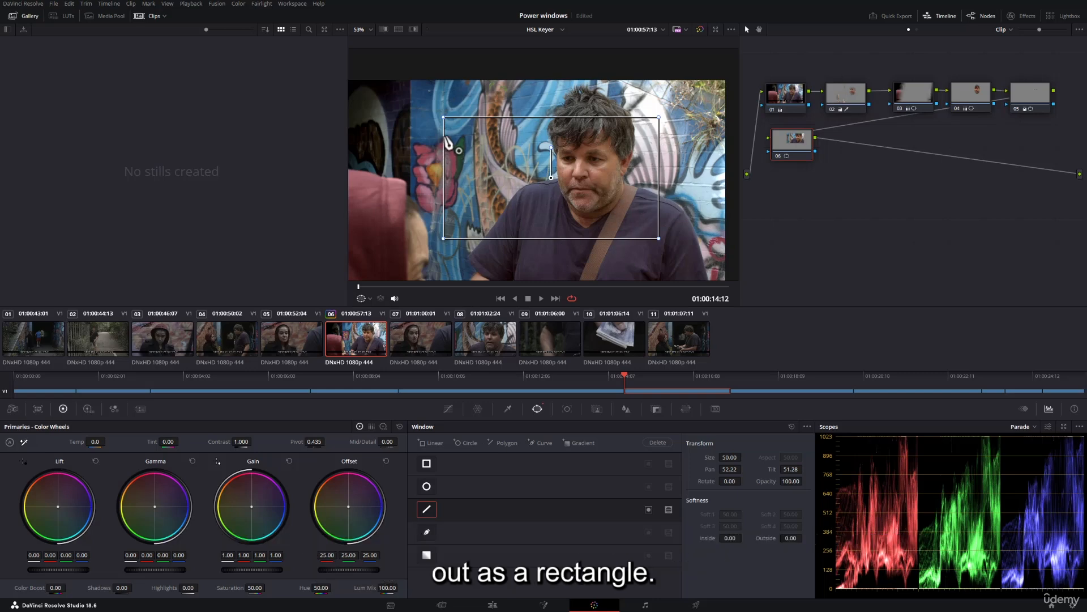
mouse_move(445, 145)
mouse_down()
mouse_move(484, 147)
mouse_move(436, 146)
mouse_up()
drag(440, 187, 508, 139)
mouse_move(551, 177)
mouse_down()
mouse_move(576, 168)
mouse_move(575, 136)
mouse_move(554, 171)
mouse_up()
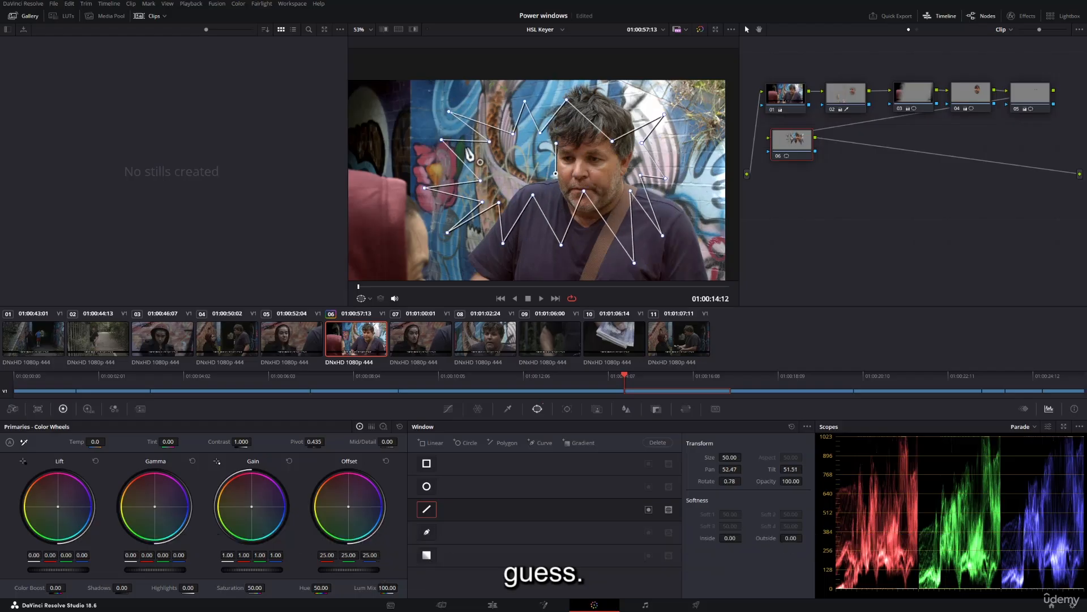
click(791, 426)
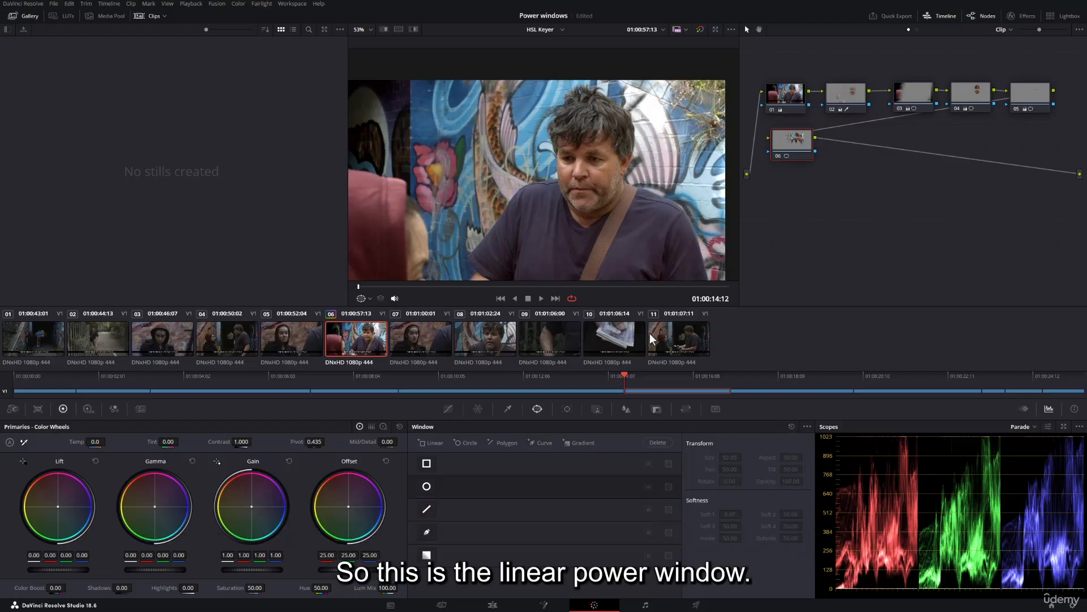
- Reactivate the polygon window on node 06 and shape it closely around the man's head by adding and moving points
click(427, 509)
drag(620, 140, 635, 112)
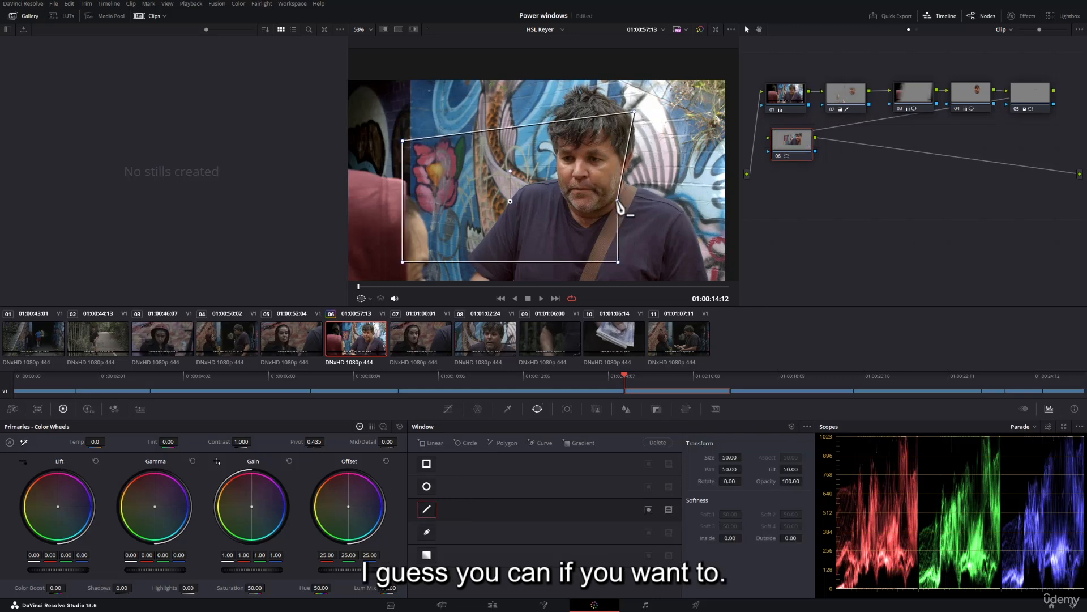
drag(618, 225, 592, 215)
drag(617, 262, 573, 221)
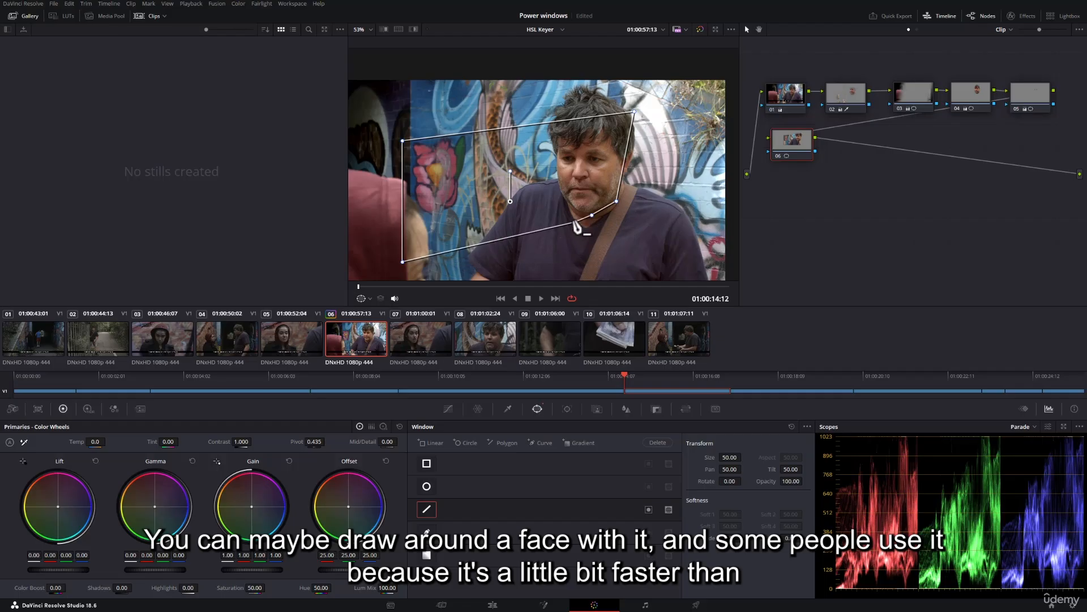
drag(403, 261, 555, 182)
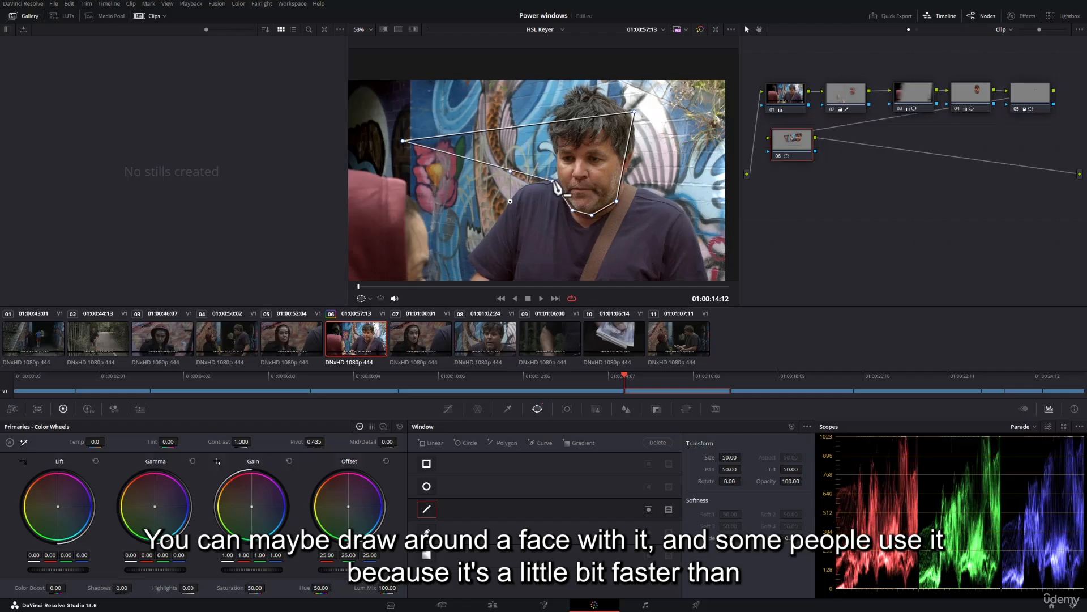
drag(403, 141, 602, 94)
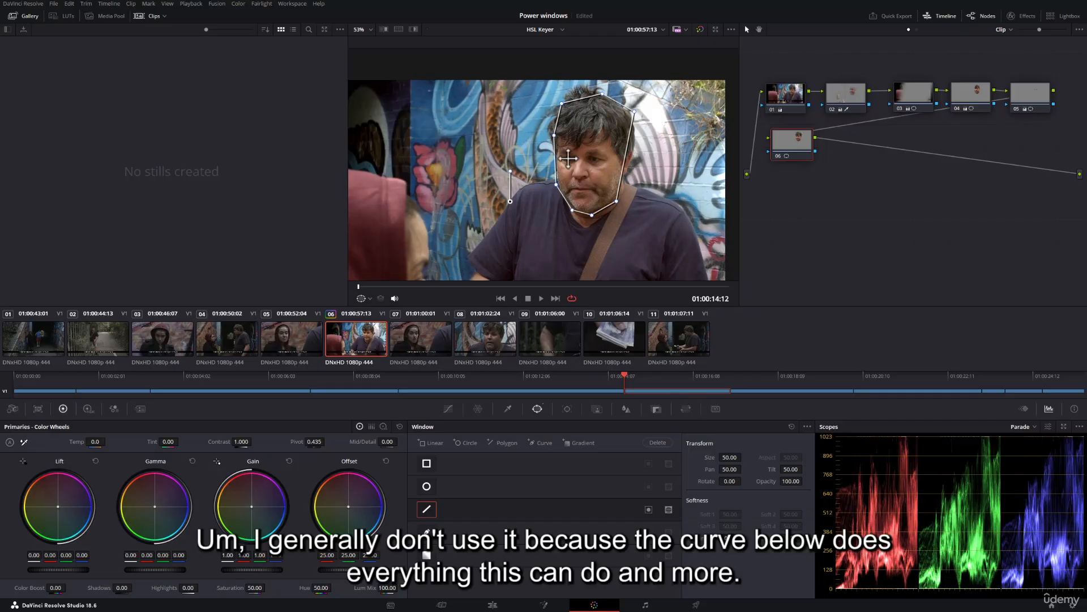
drag(557, 185, 559, 183)
scroll(634, 115, up, 2)
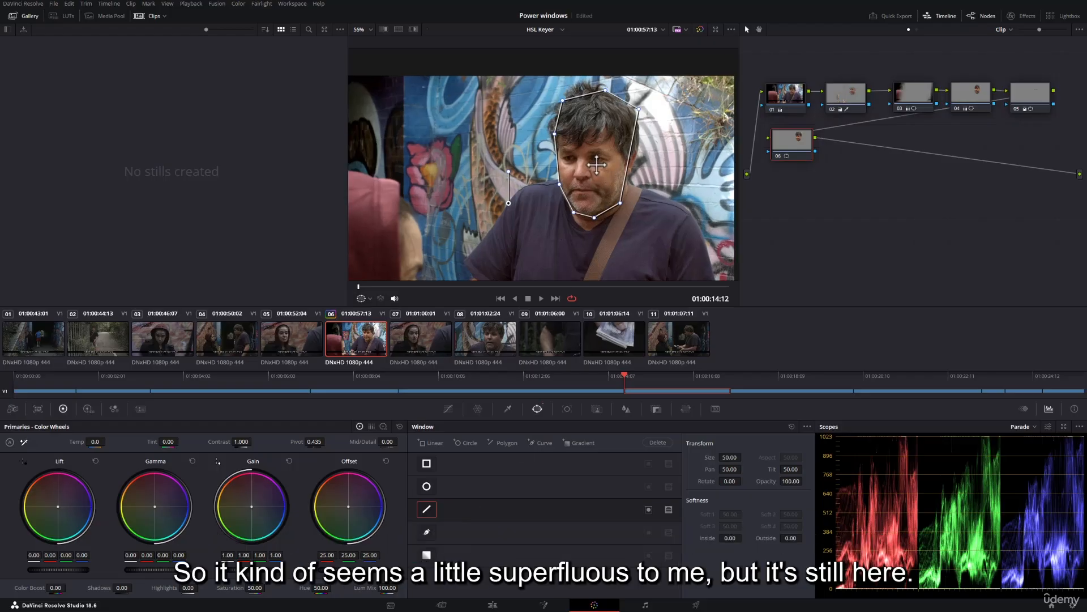
drag(612, 83, 645, 108)
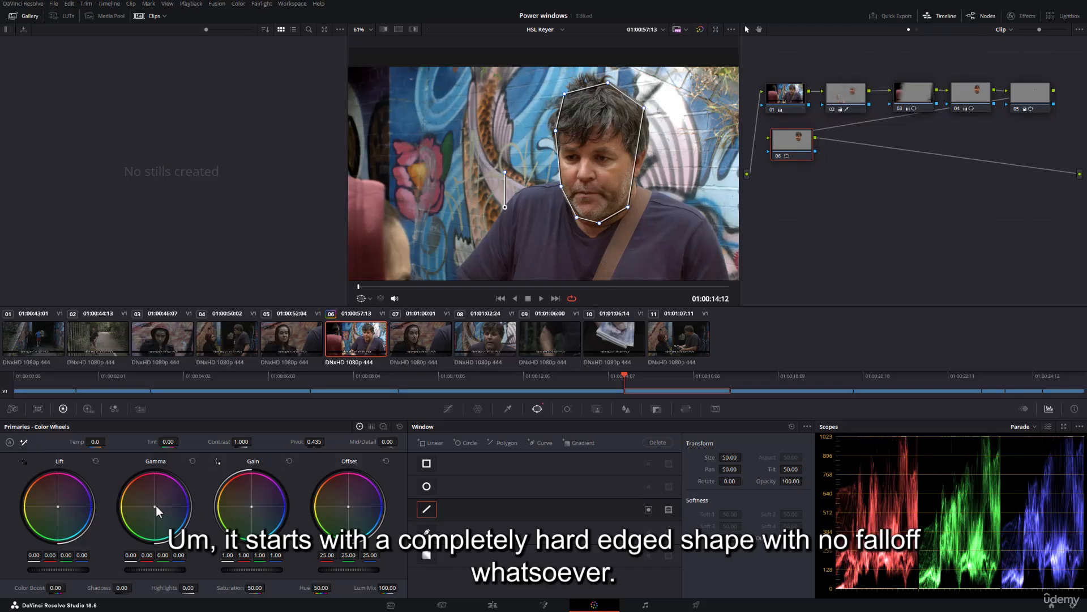
- Tint node 06's Gamma to red 0.05, green -0.02, blue 0.10 and soften the polygon to Inside 12.36, Outside 1.38, briefly hiding its outline
drag(157, 508, 165, 502)
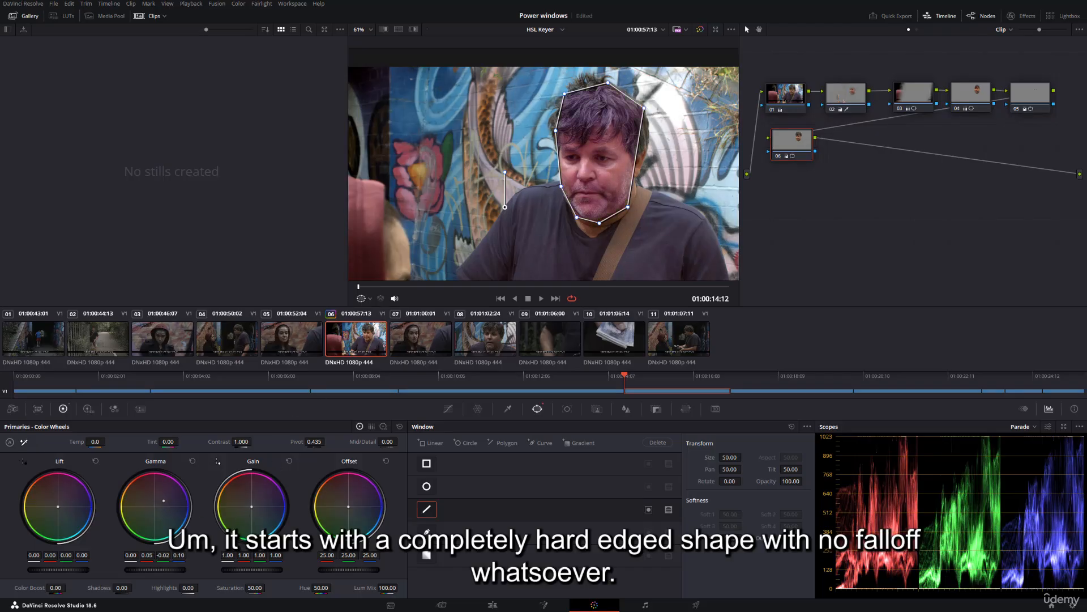
click(370, 299)
click(373, 315)
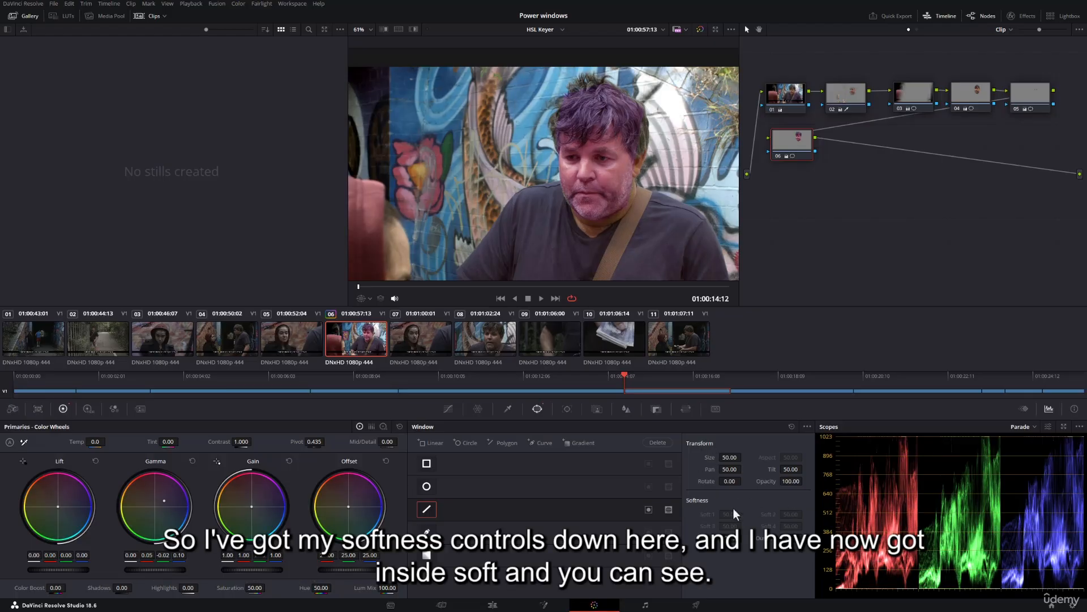
click(363, 298)
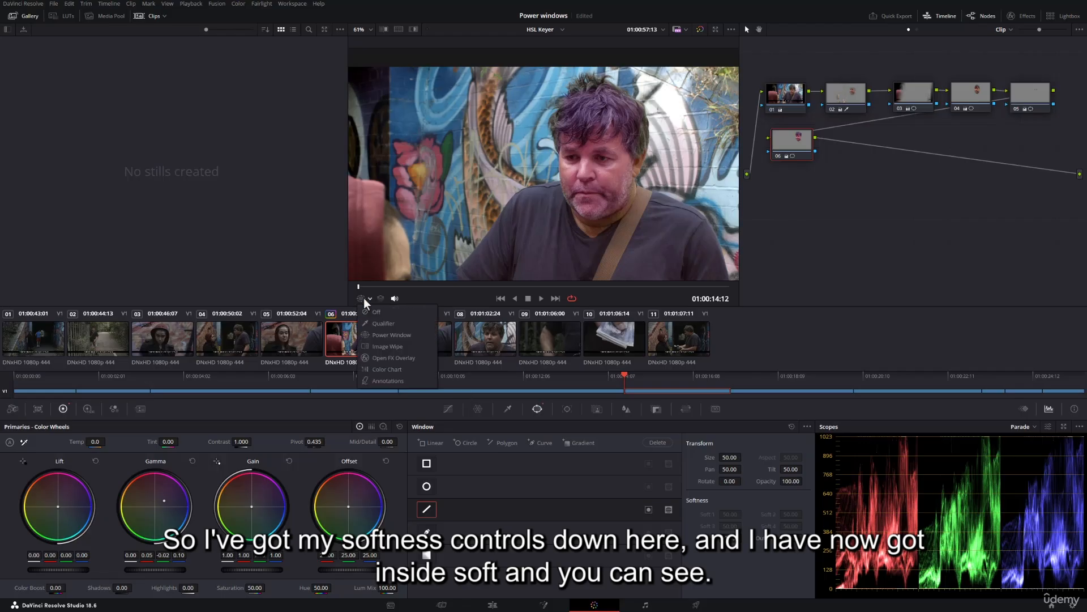
click(380, 337)
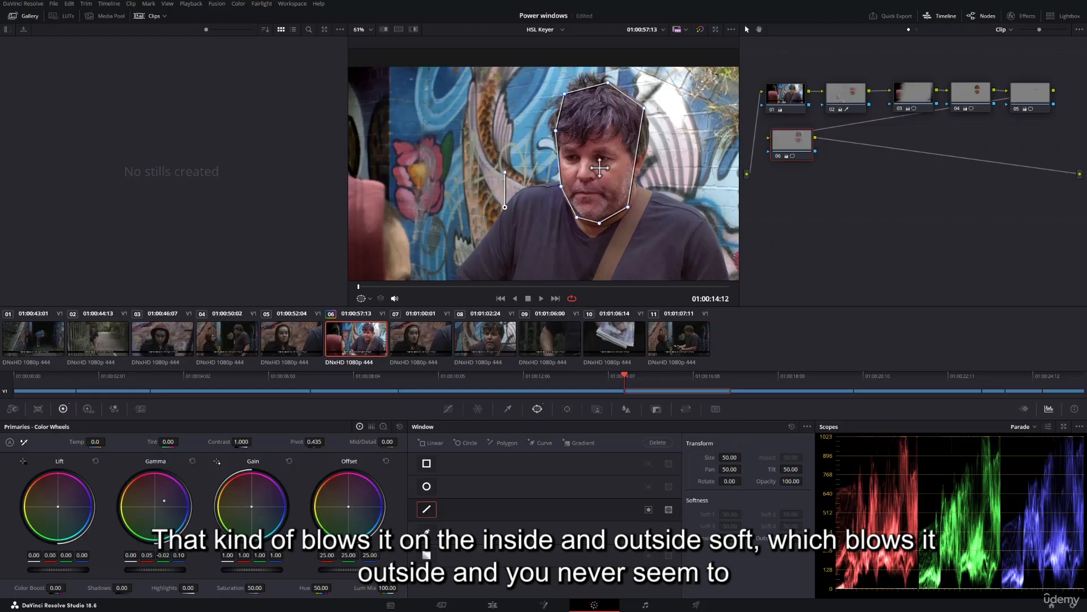
- Shift the polygon window slightly over the face to Pan 50.04 and Tilt 49.91
scroll(586, 224, down, 3)
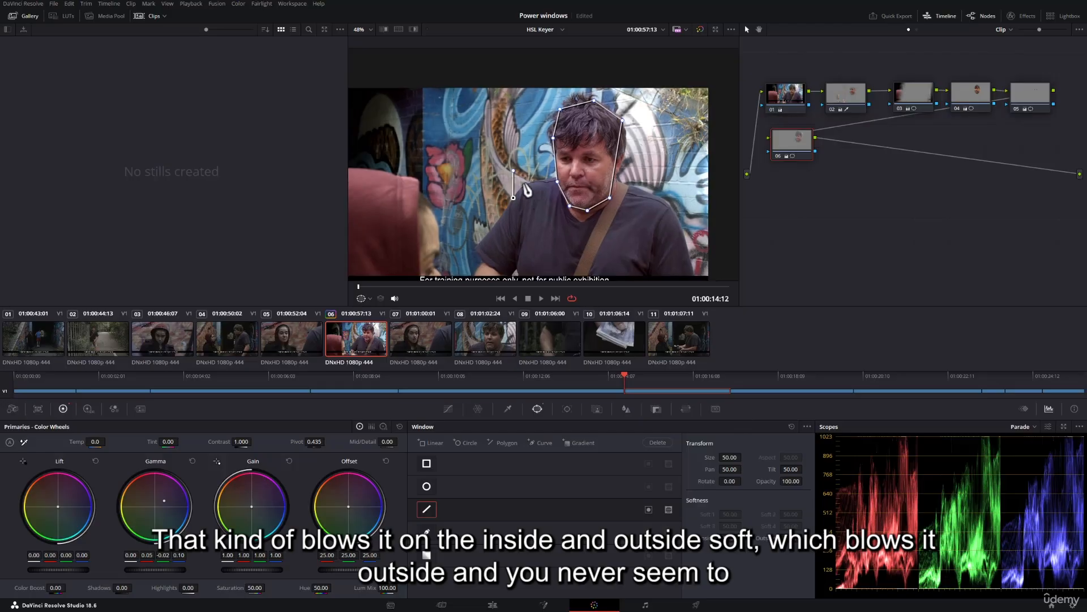
drag(515, 199, 516, 197)
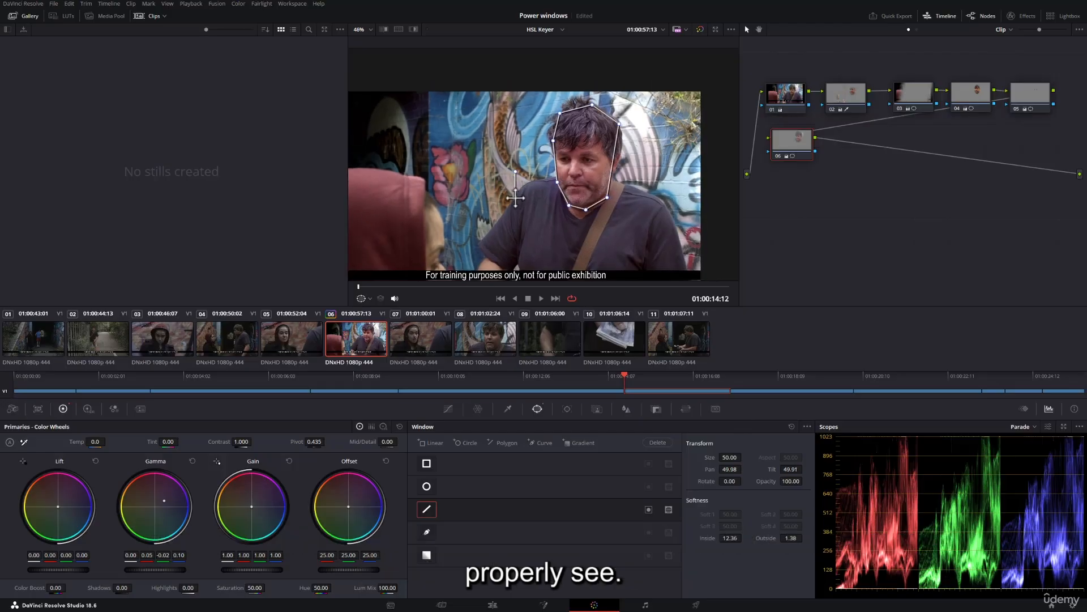
scroll(595, 144, up, 2)
scroll(594, 144, up, 1)
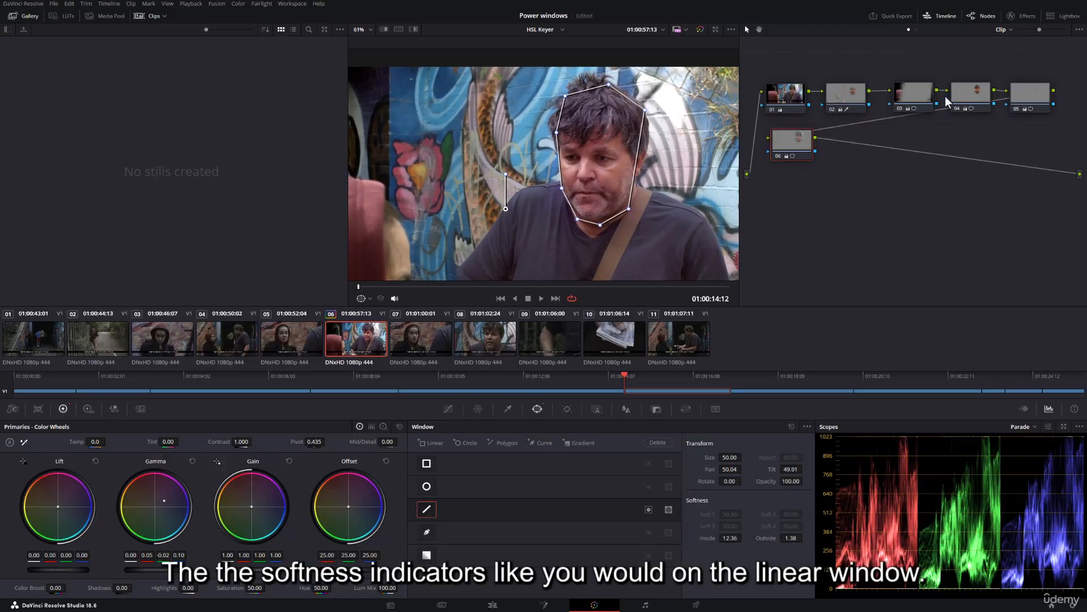
- Compare the softness guides of node 03's linear window with node 06's polygon window
click(926, 97)
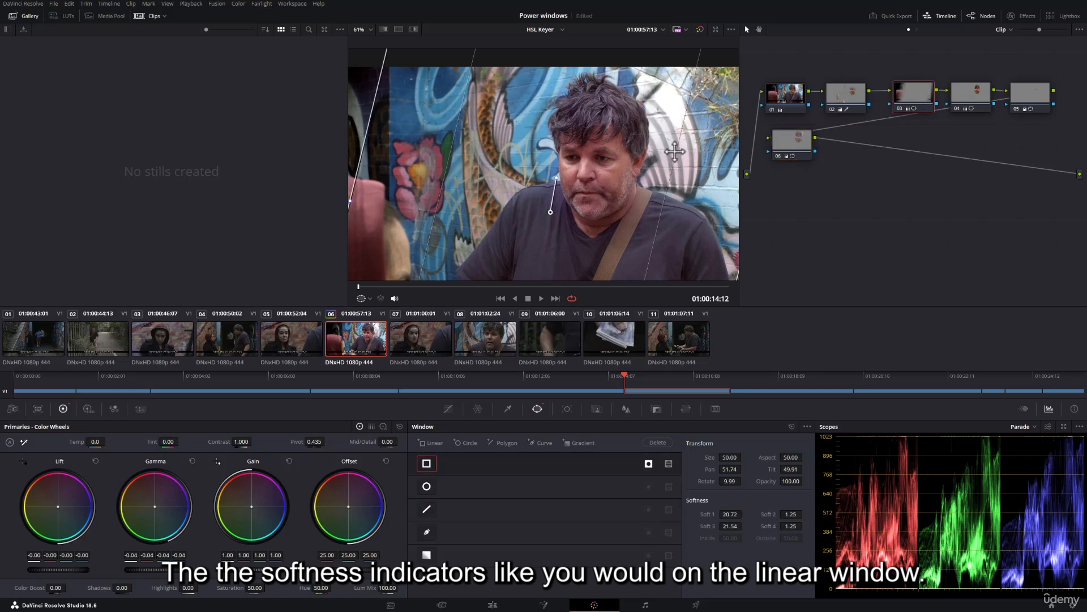
click(800, 138)
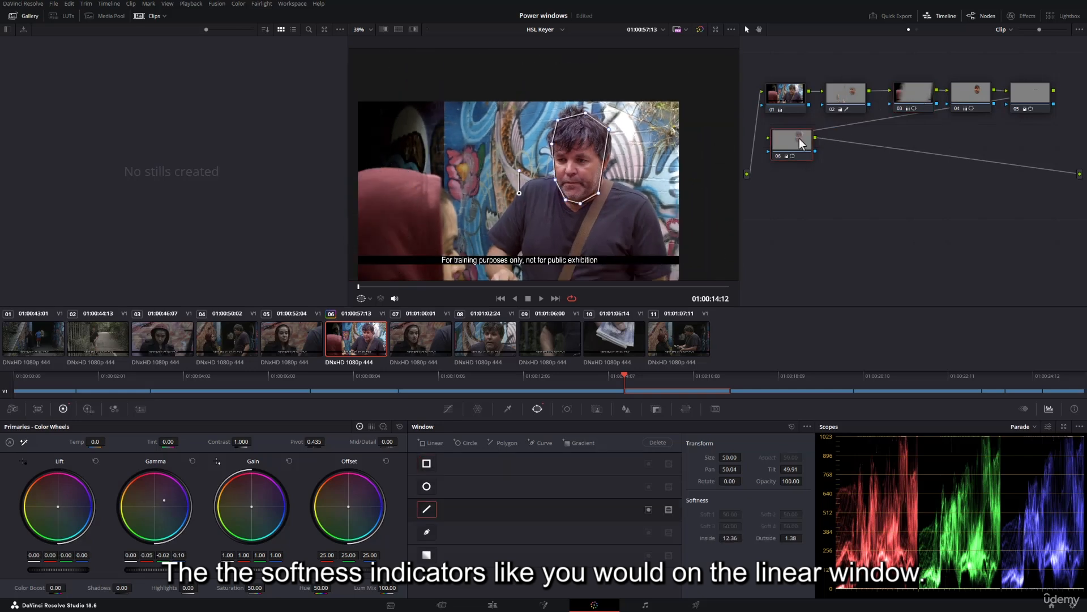
scroll(603, 164, up, 2)
scroll(603, 163, up, 2)
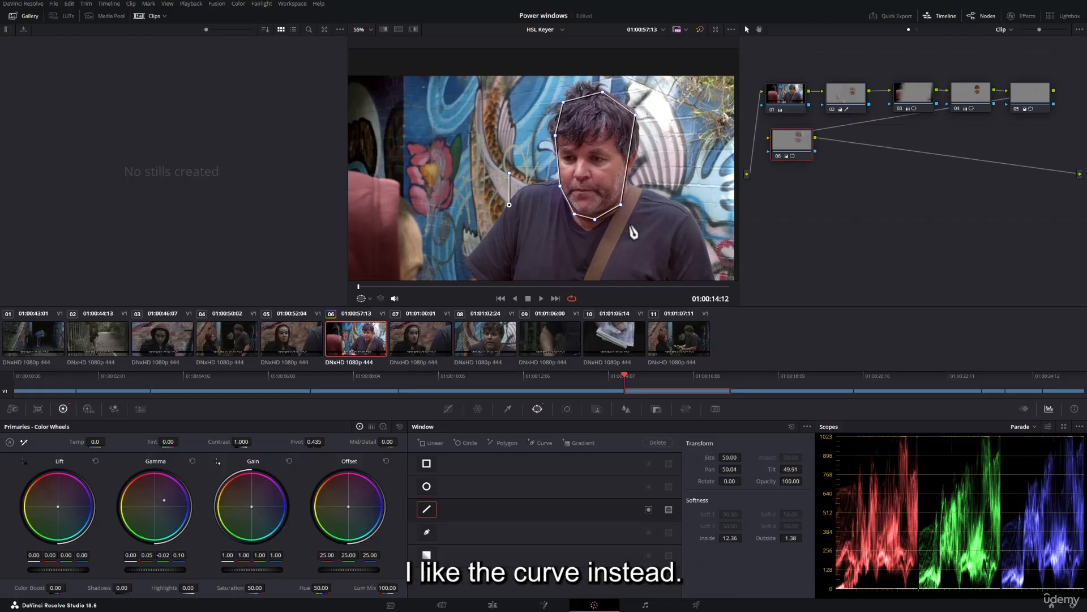
- Reset the window and color wheels on node 06 and activate a curve window
click(793, 426)
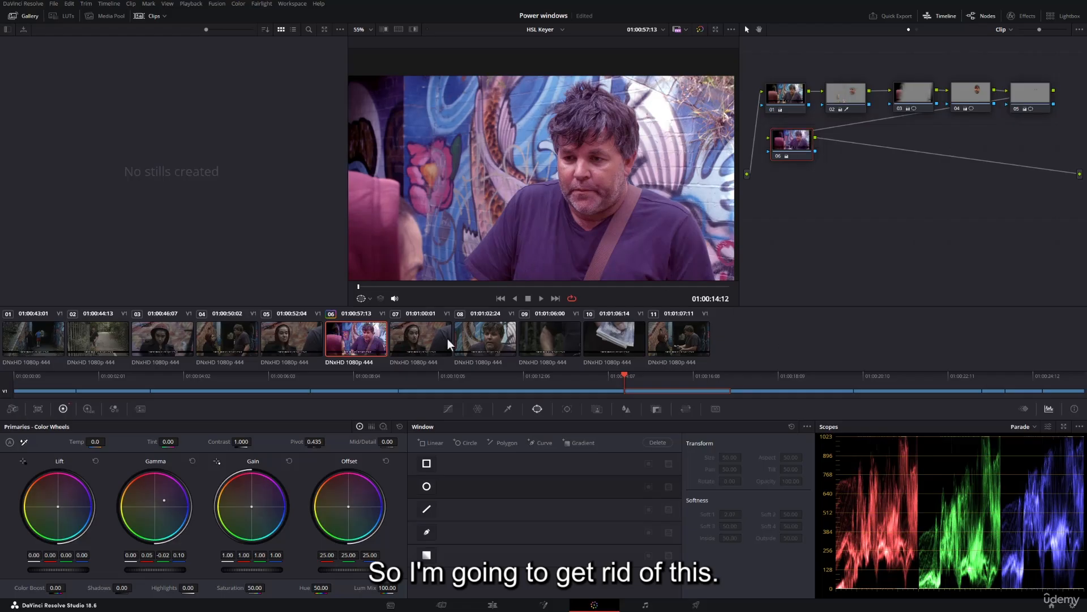
click(399, 427)
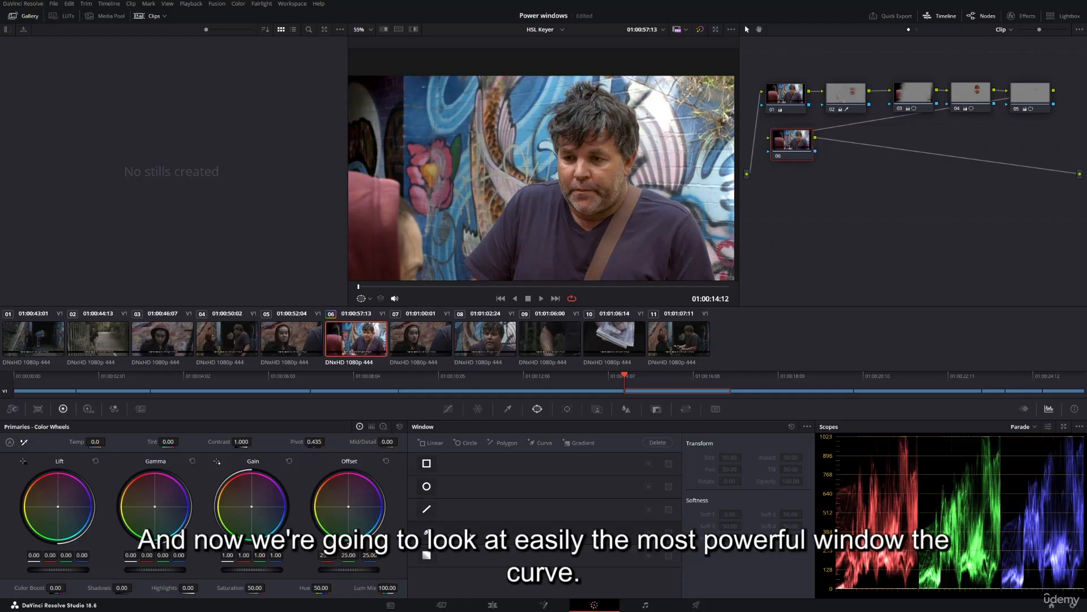
click(426, 531)
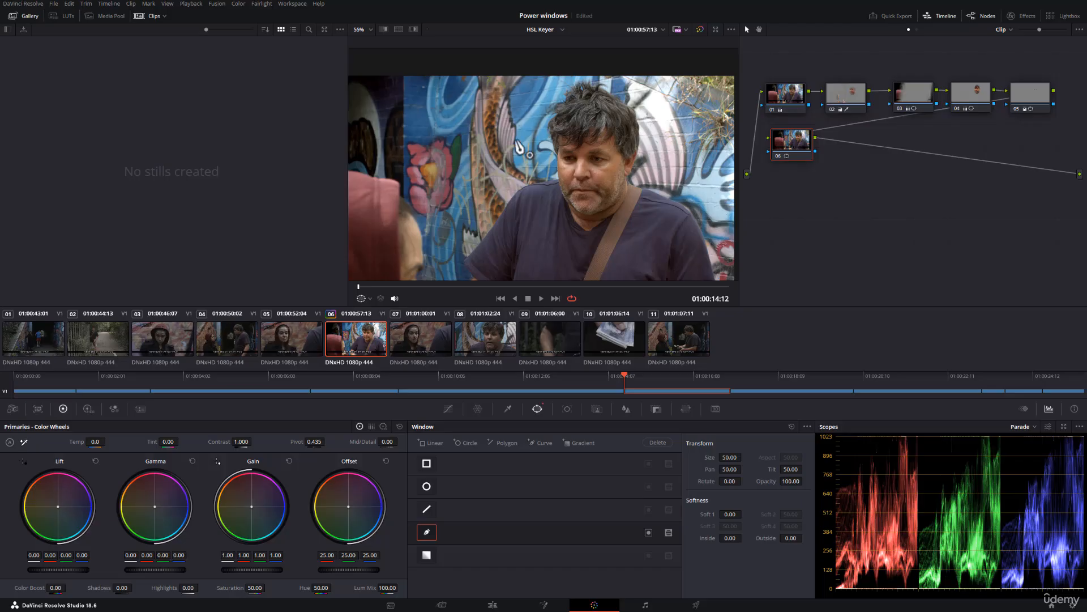
- Draw a closed curve window around the man's face and hair, curving the outline under the chin
click(556, 121)
click(557, 171)
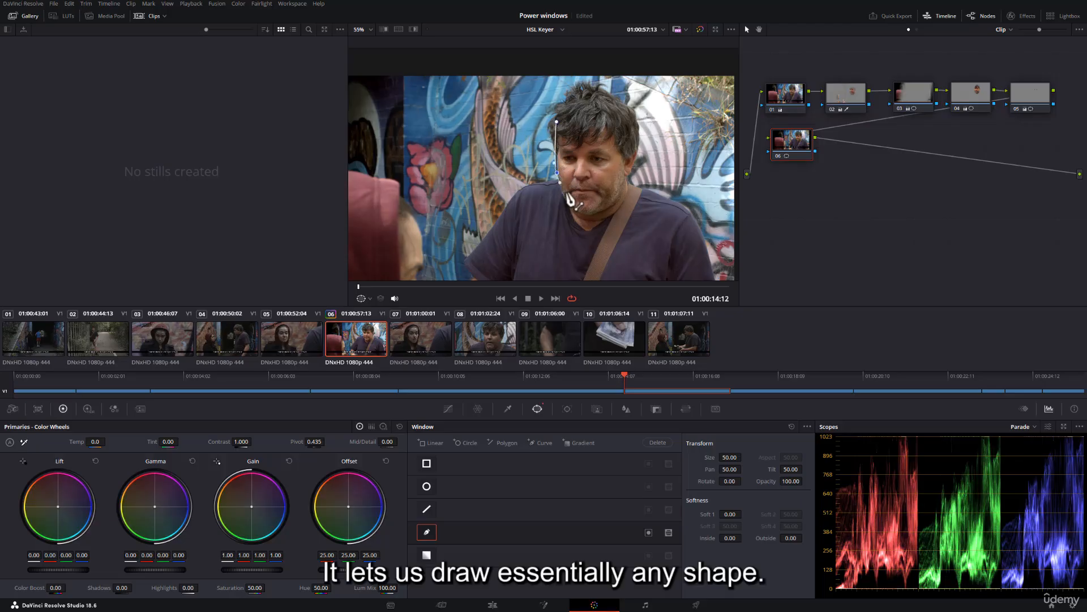
drag(583, 218, 621, 211)
click(618, 203)
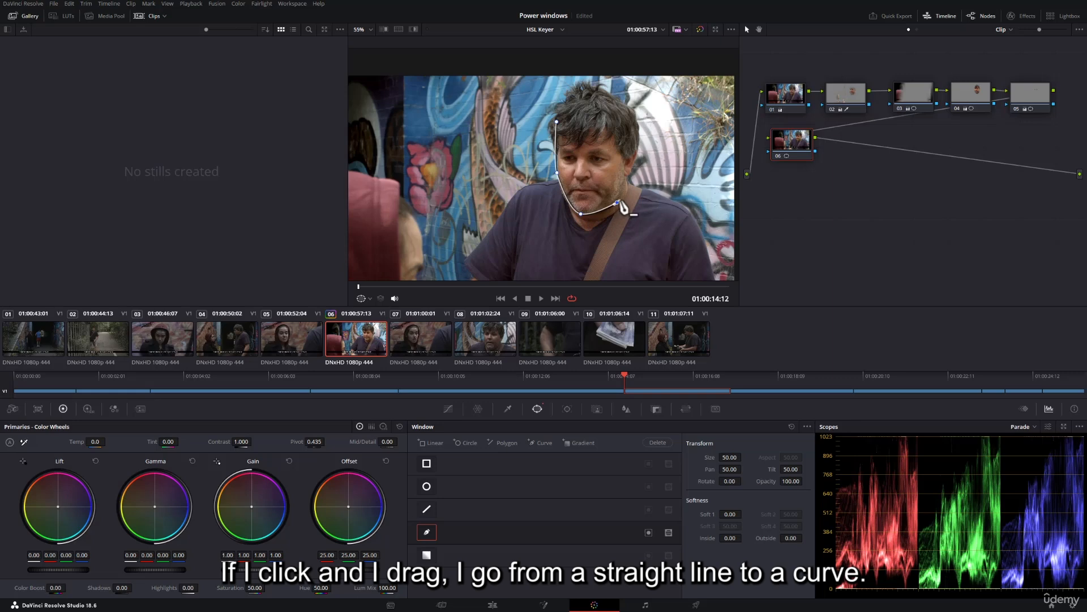
click(627, 175)
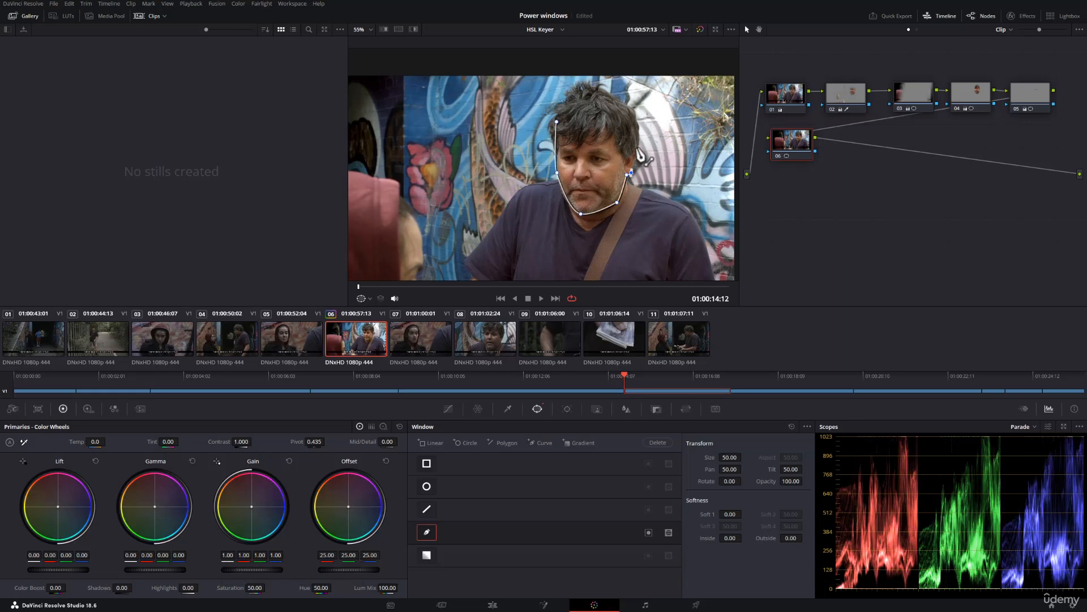
click(638, 145)
click(634, 113)
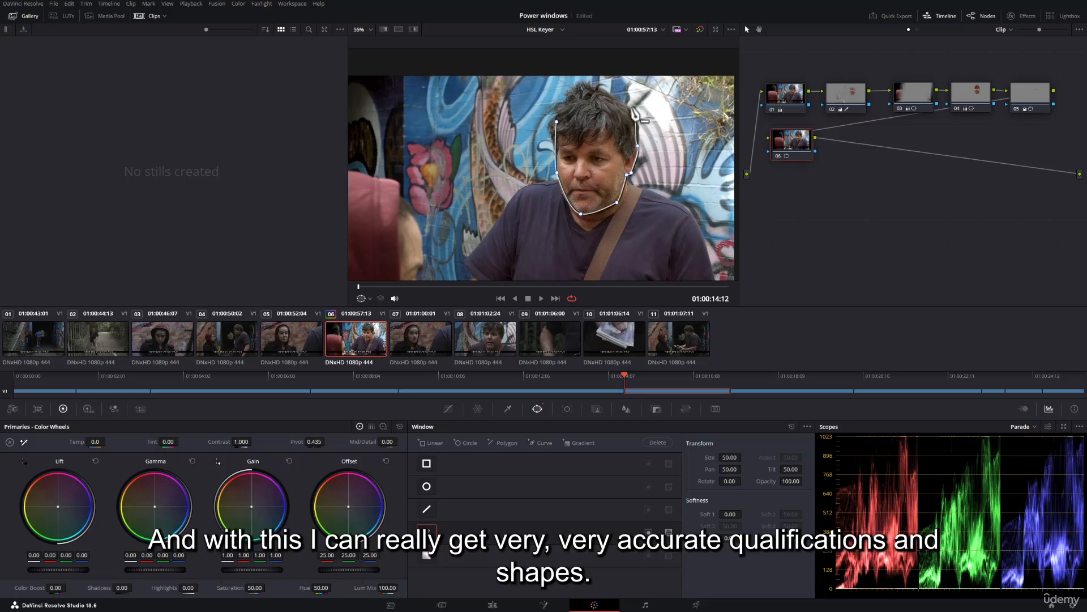
click(618, 101)
click(605, 89)
click(594, 87)
click(573, 92)
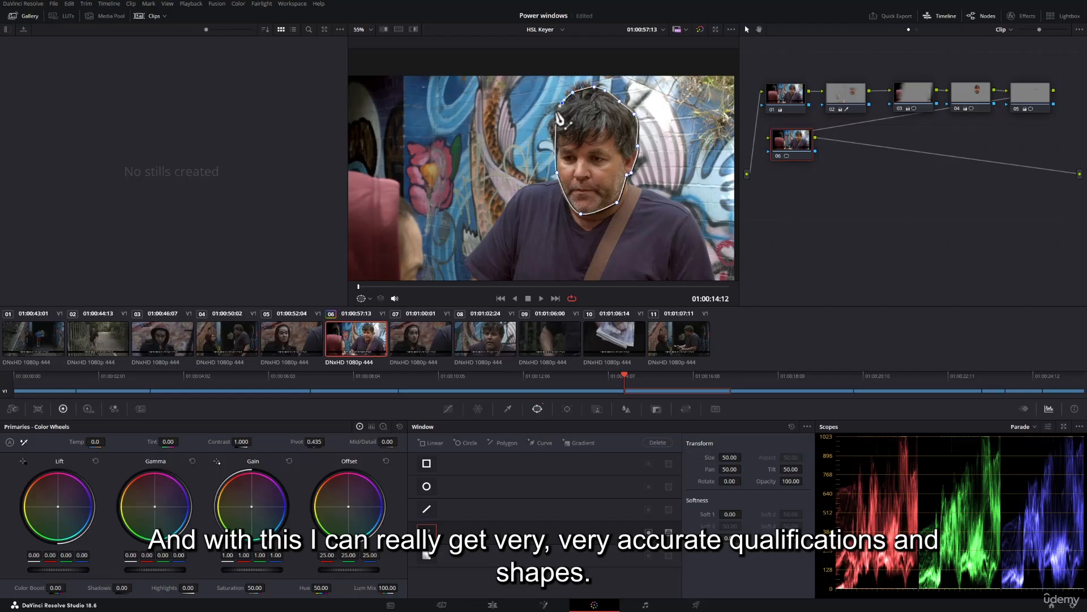
click(557, 121)
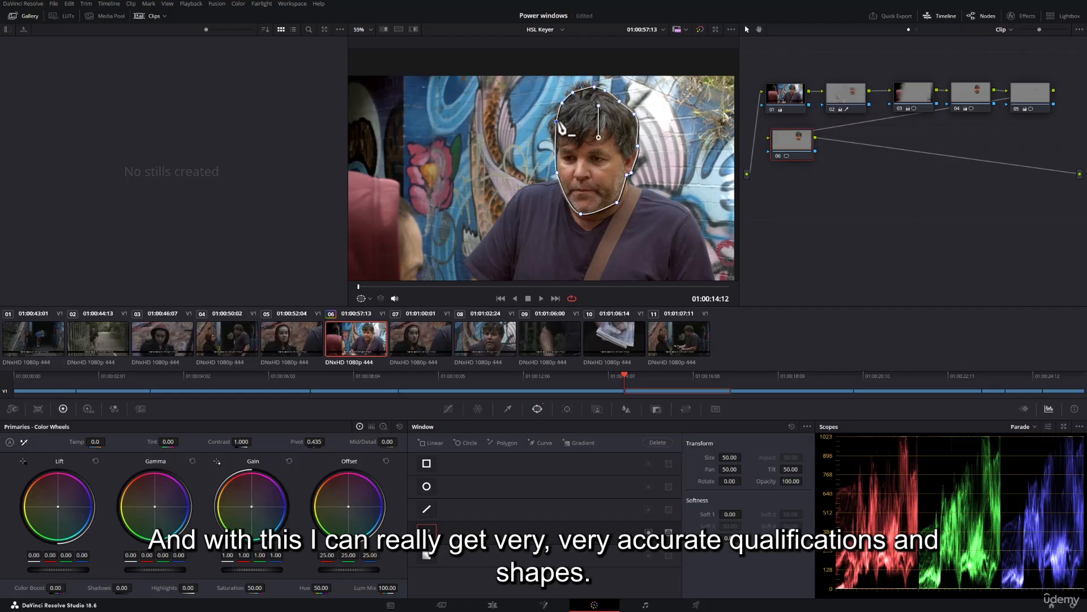
- Refine the curve window by moving its starting point outward, repositioning the whole shape slightly and adding two points along the face's left edge
drag(556, 123, 553, 126)
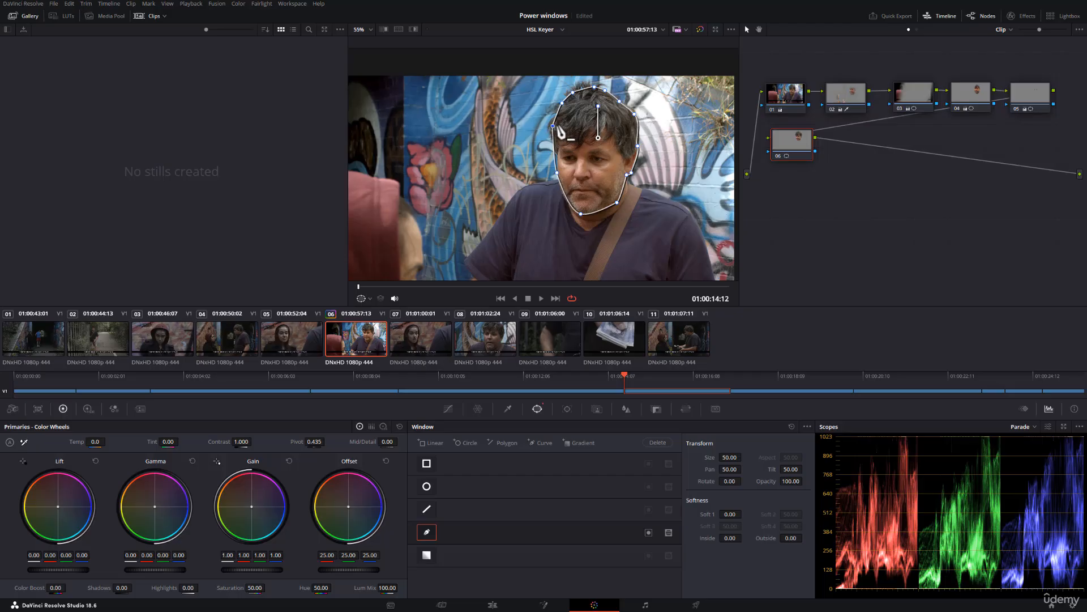
scroll(553, 141, up, 4)
drag(620, 142, 593, 166)
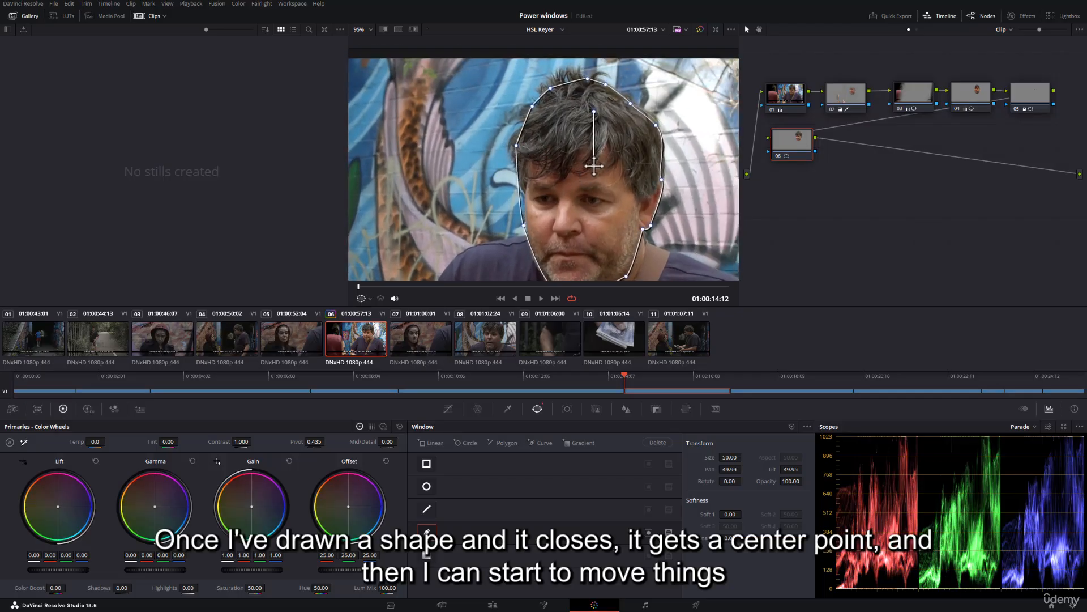
click(522, 188)
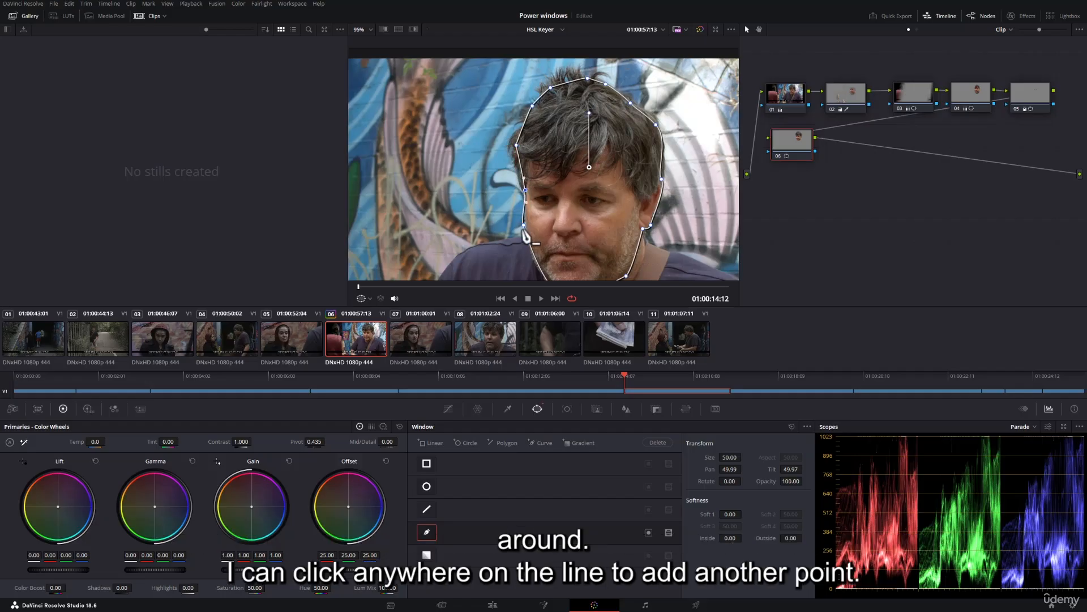
drag(524, 225, 525, 228)
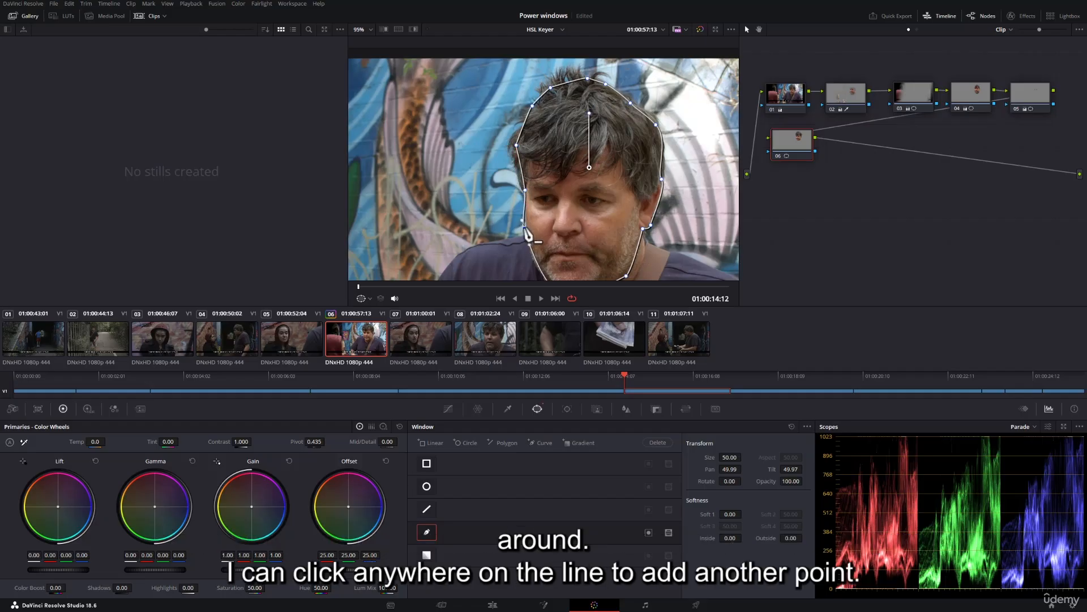
- Shape the head window beside the hair by moving its edge point outward, adding bezier curvature, undoing one handle change and readjusting the handle
click(514, 147)
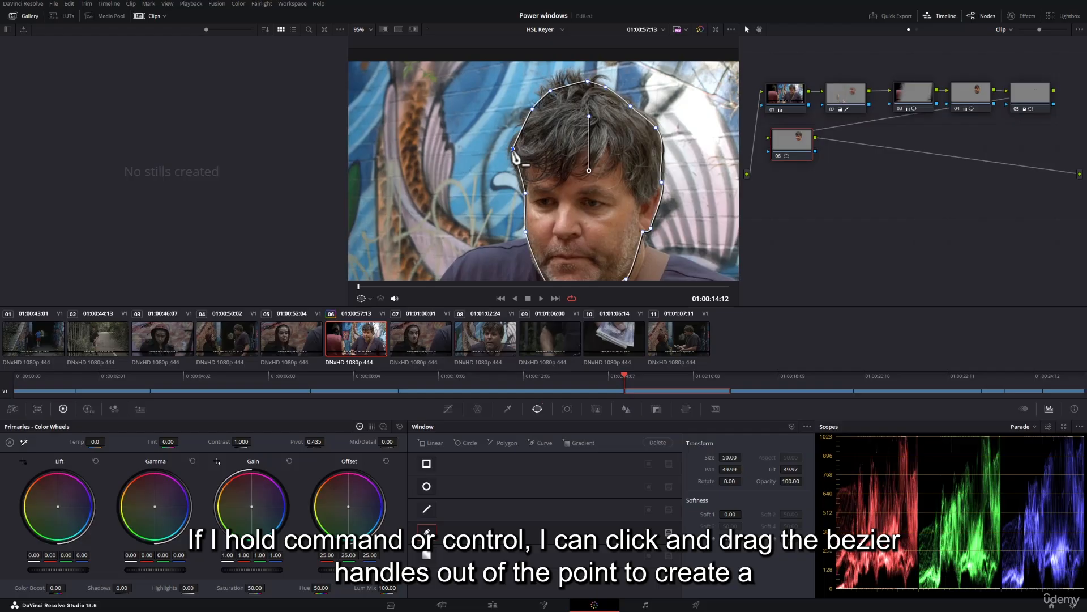
drag(513, 149, 514, 159)
click(525, 195)
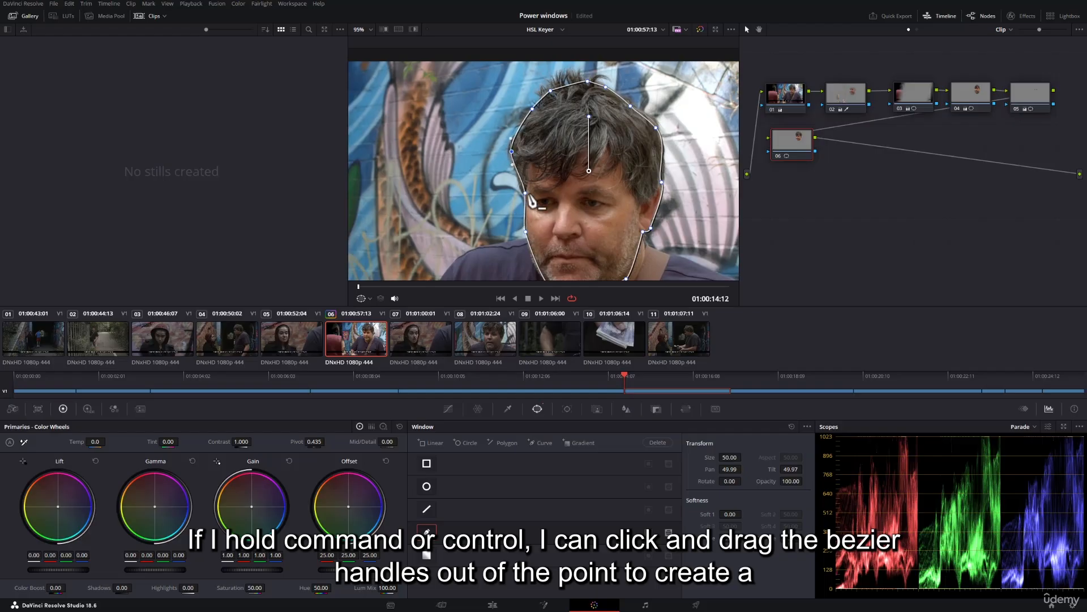
click(550, 91)
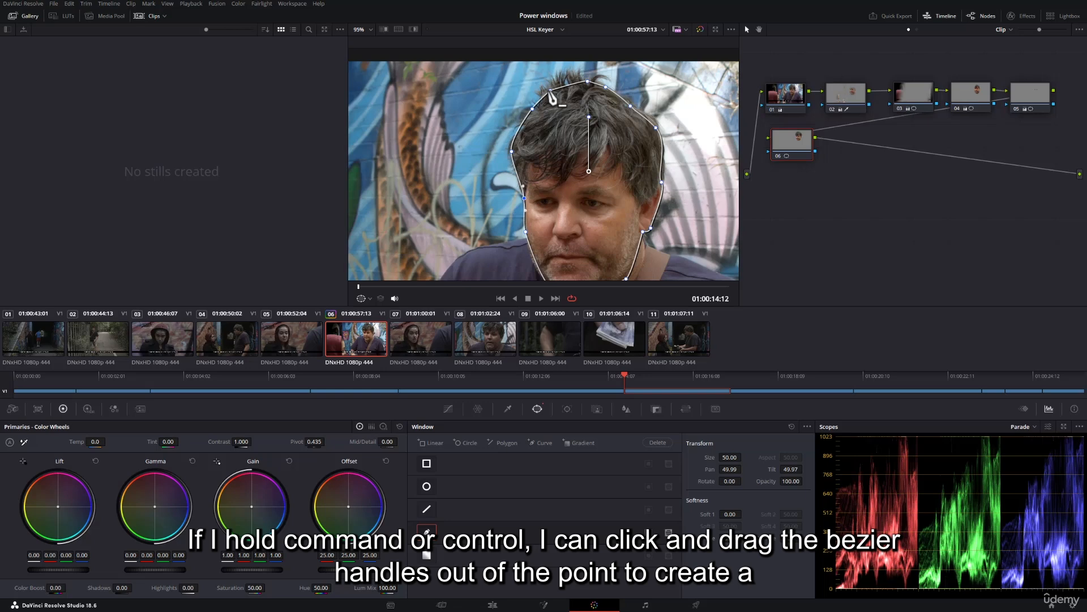
click(512, 151)
mouse_move(511, 138)
mouse_down()
mouse_move(525, 134)
mouse_move(500, 134)
mouse_up()
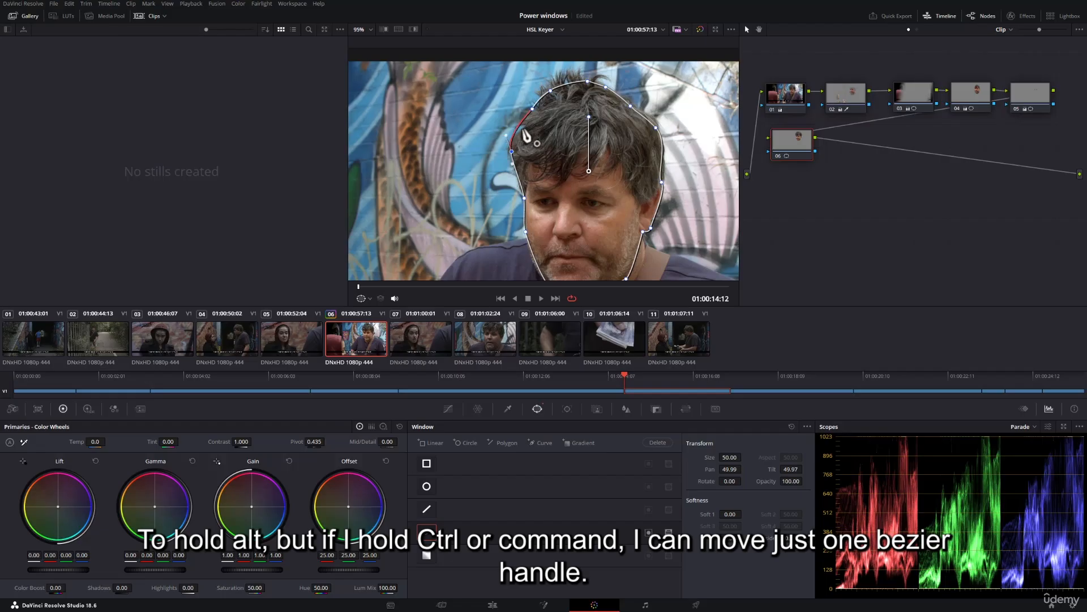
key(ctrl+z)
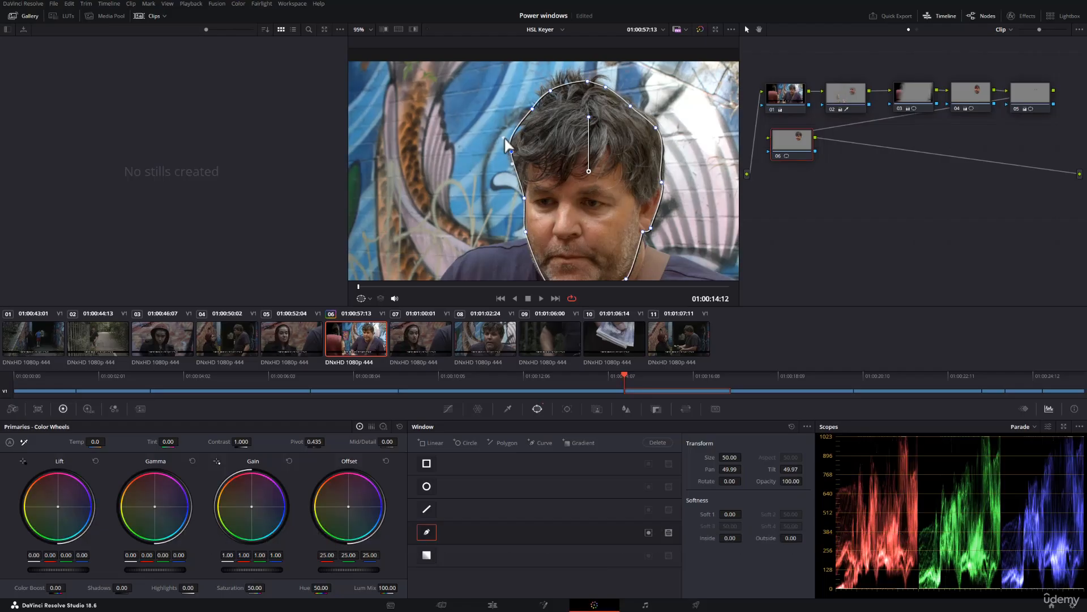
drag(505, 138, 490, 141)
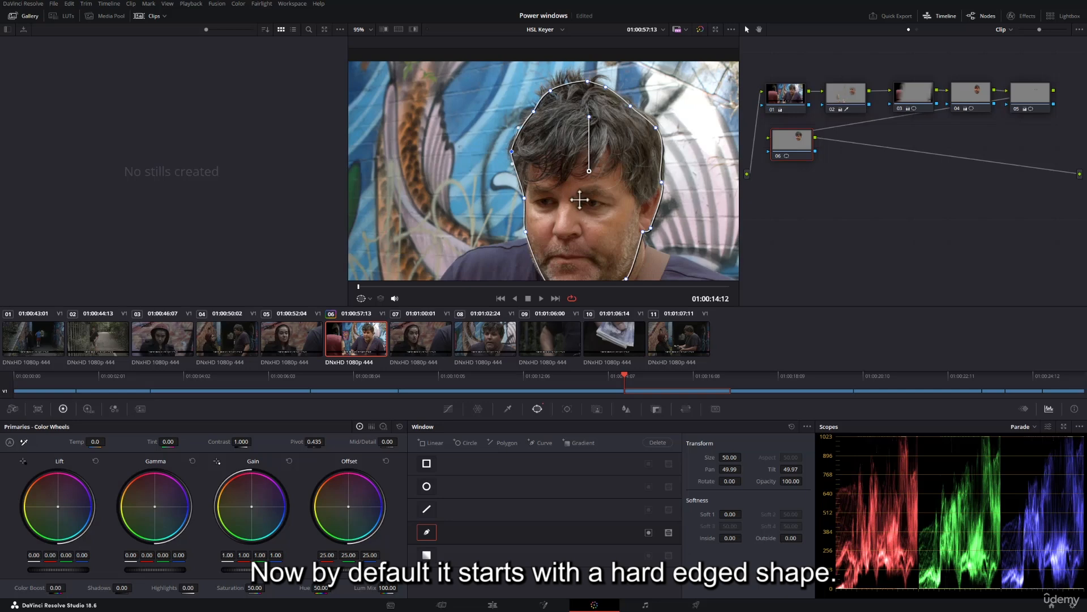
- Soften the curve window around the head with 8.22 inside softness and 2.54 outside softness
drag(578, 200, 570, 153)
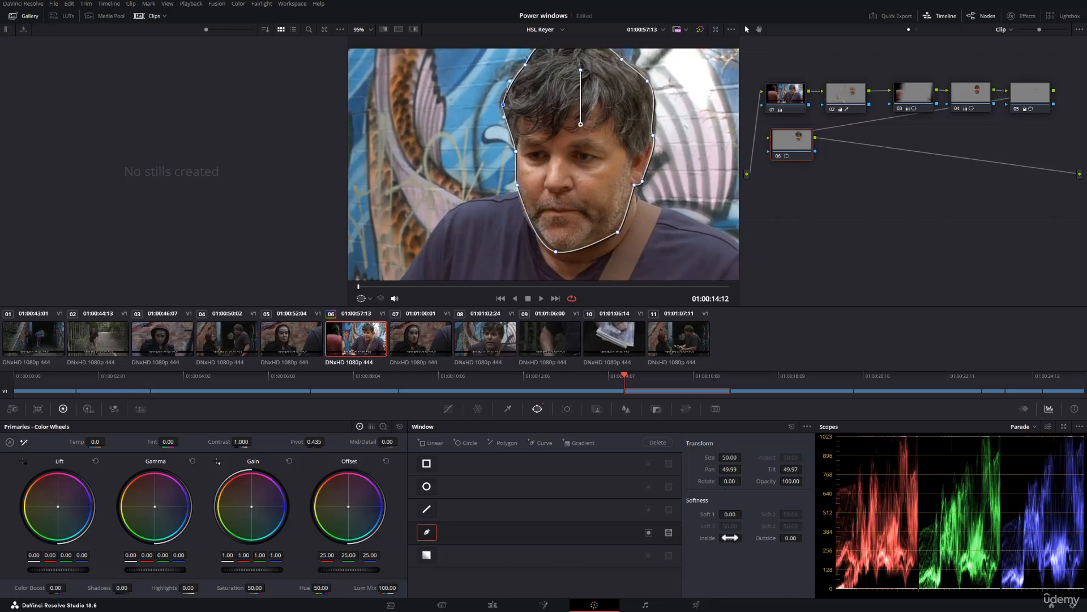
drag(729, 538, 808, 537)
drag(547, 101, 553, 147)
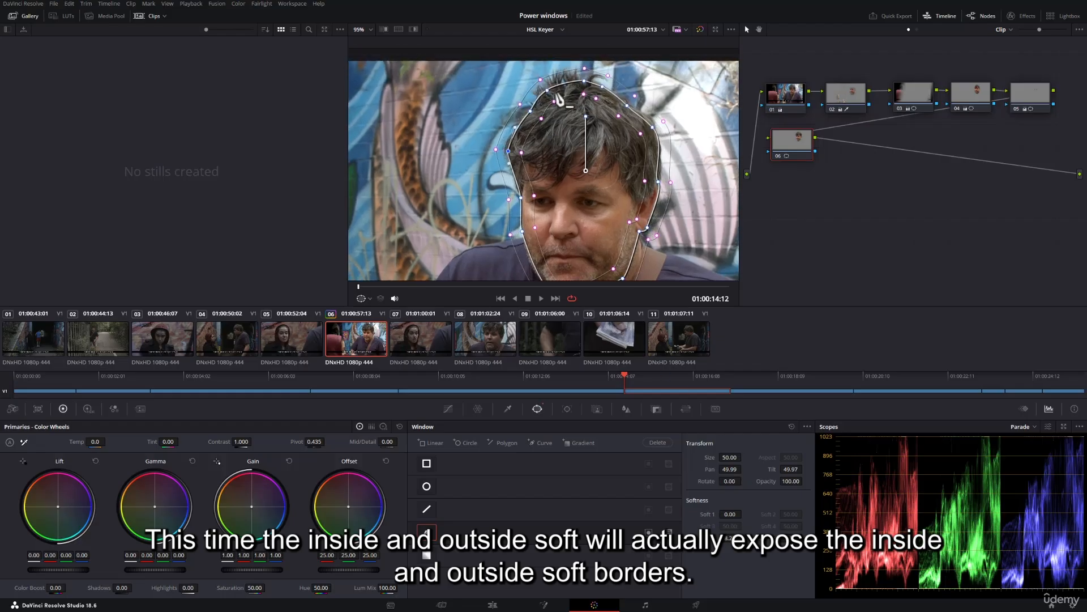
- Try pulling an outer softness point far away from the hair with its bezier handle, and undo those changes
drag(521, 105, 478, 113)
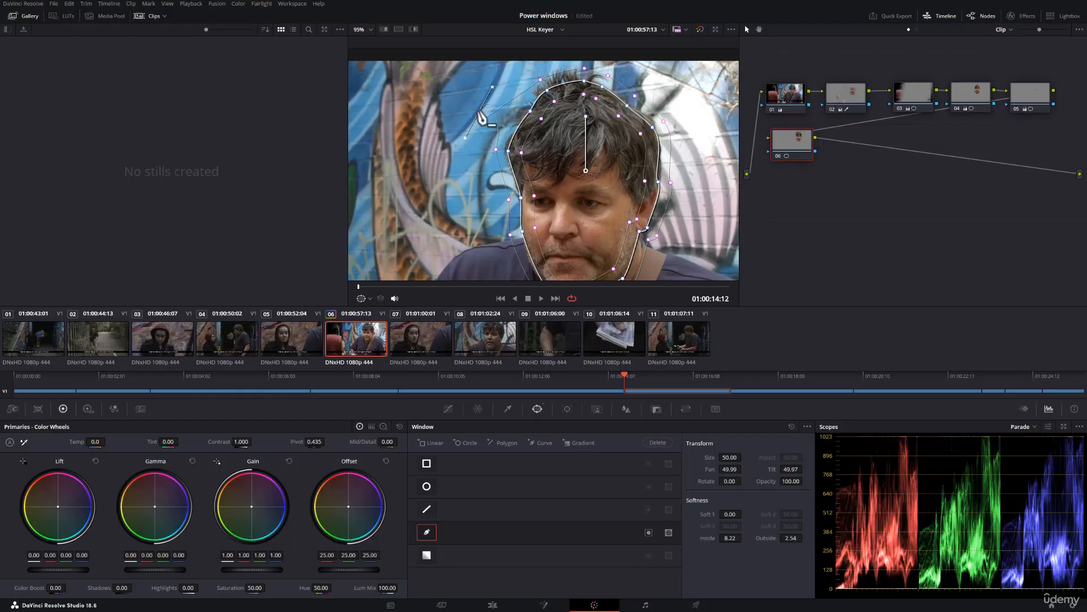
drag(479, 113, 446, 110)
key(ctrl+z)
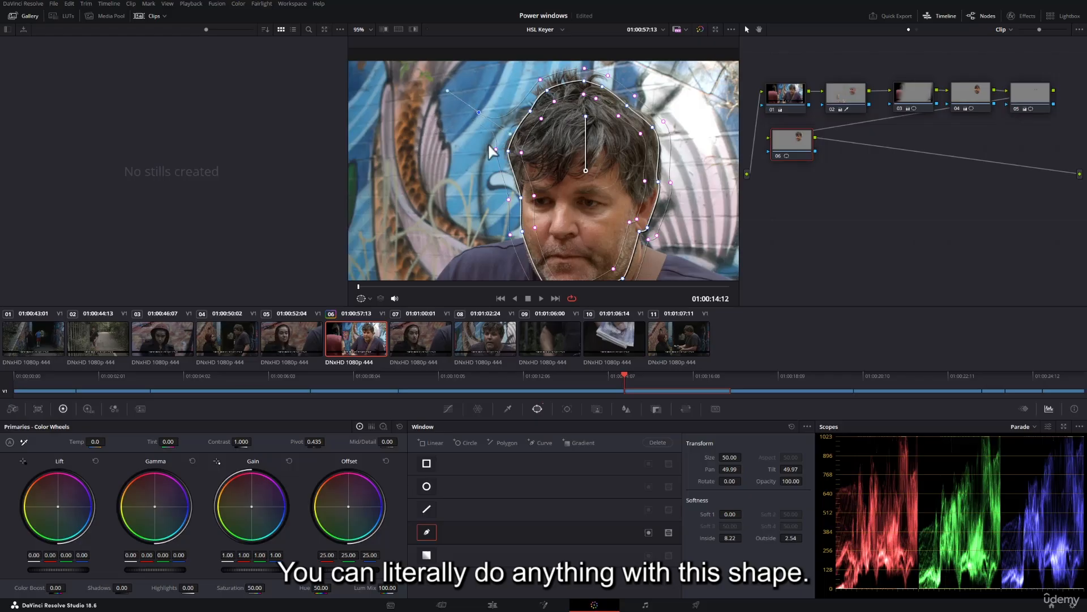
key(ctrl+z)
key(ctrl+z)
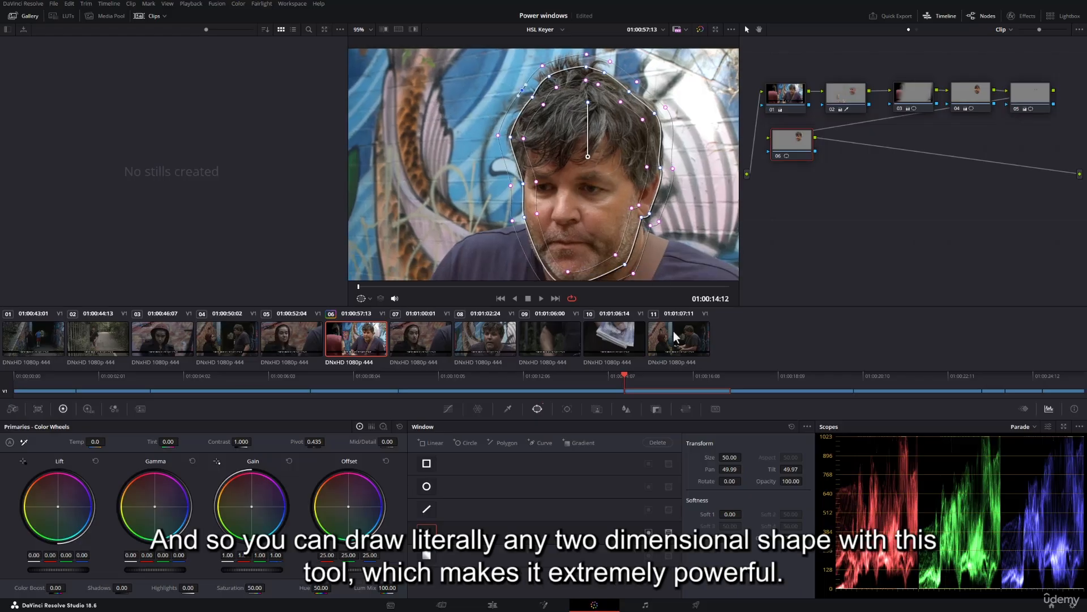
- Reduce the head window's softness to 4.50 inside and 0.90 outside
drag(805, 538, 808, 538)
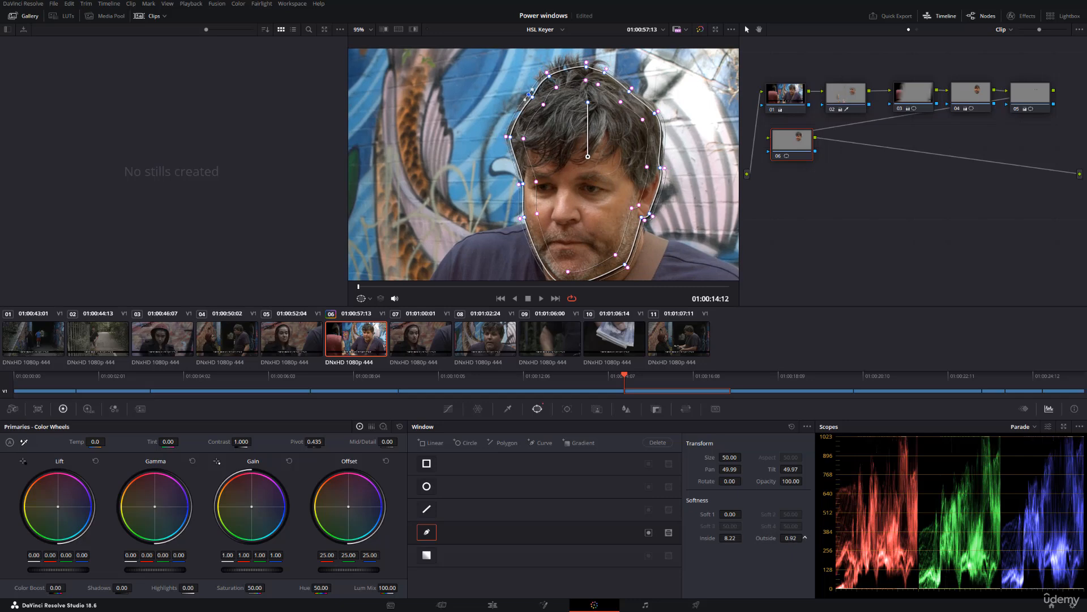
drag(730, 538, 719, 538)
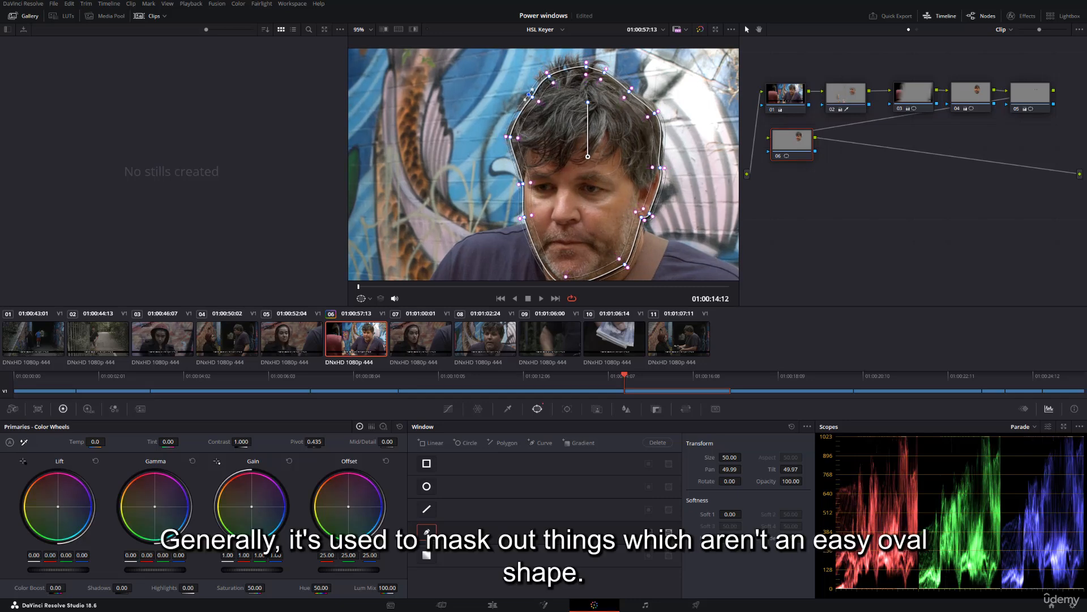
drag(556, 150, 568, 140)
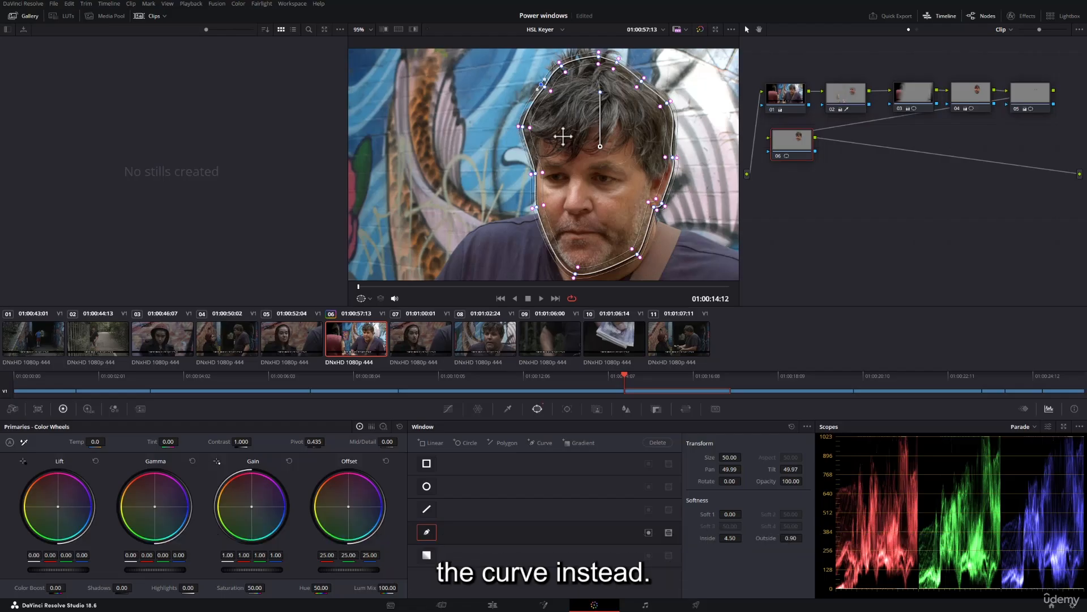
- Delete the head window on node 06 and draw a new closed curve window around the pink flower on the background wall
scroll(563, 136, down, 4)
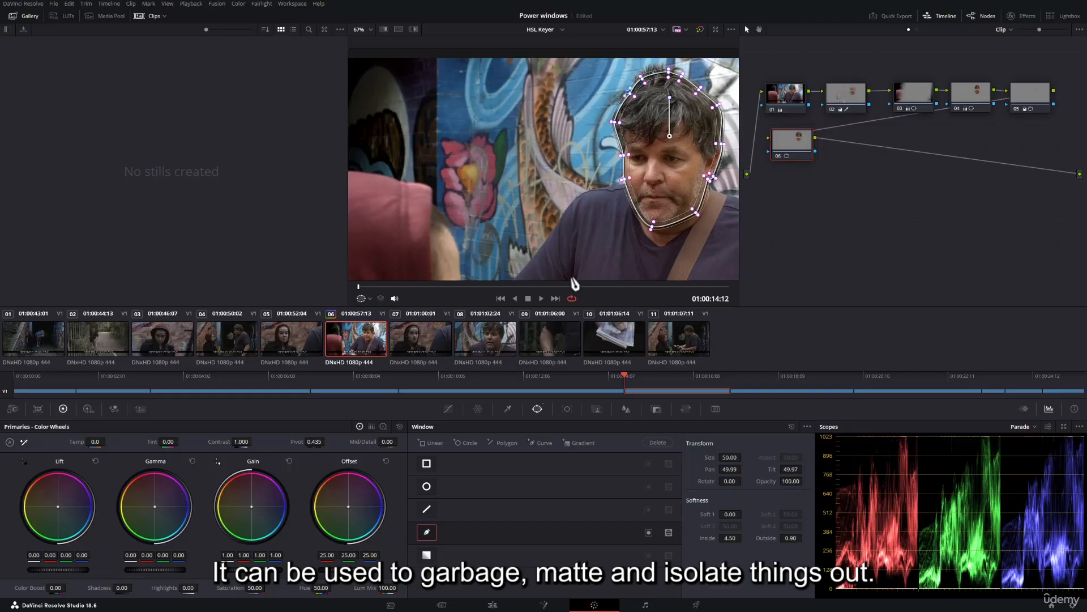
click(652, 444)
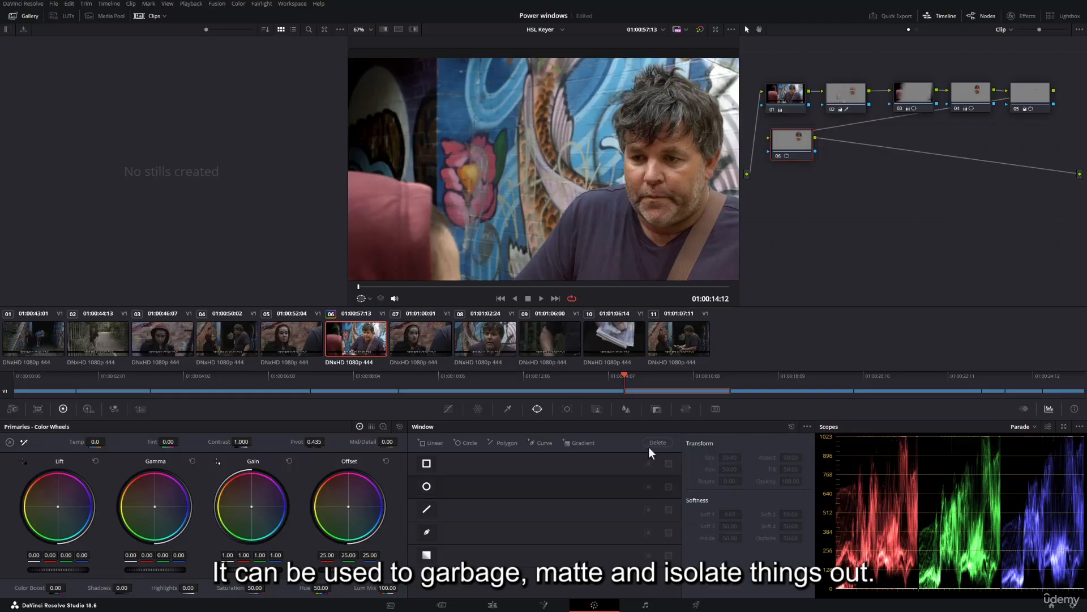
click(427, 532)
click(437, 129)
click(487, 121)
click(518, 163)
click(507, 238)
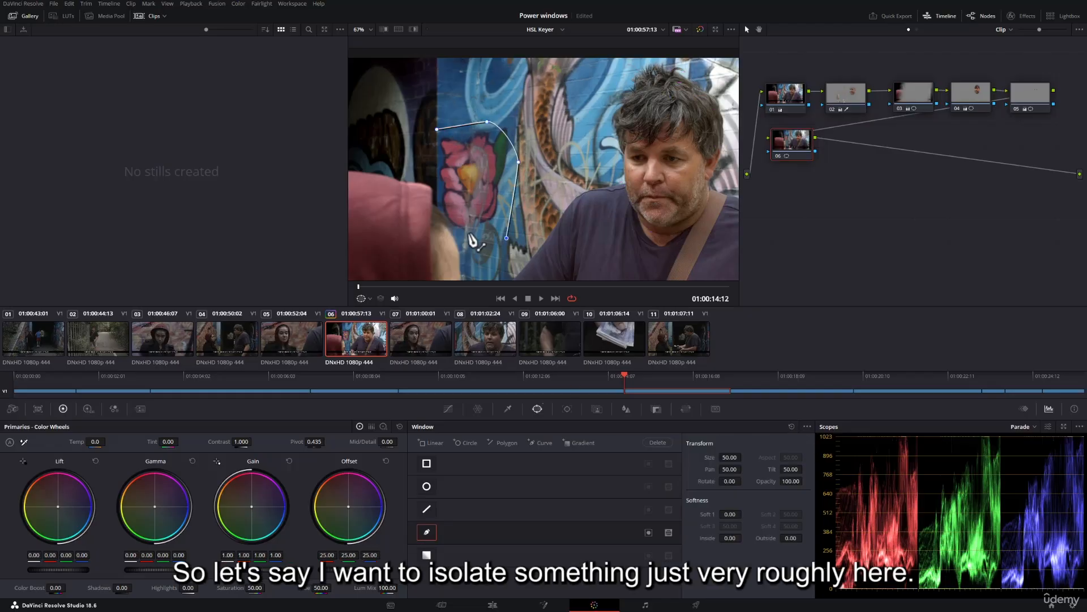
click(466, 233)
click(444, 215)
click(435, 185)
click(428, 137)
click(437, 129)
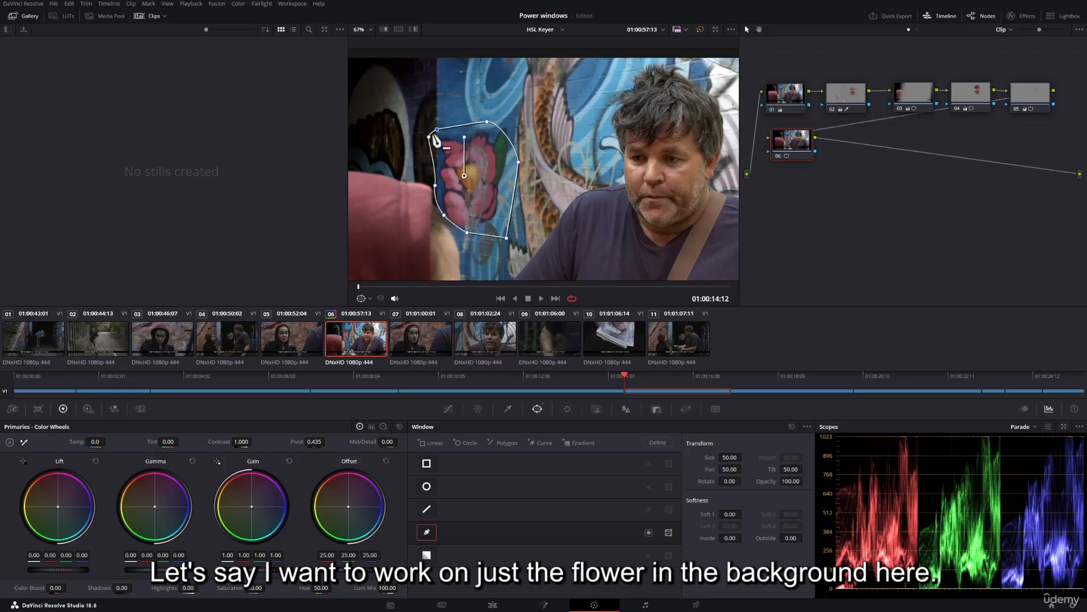
- Refine the flower window's left-side points, pulling the lower-left outline in from the foreground hoodie while checking other frames
drag(429, 136, 443, 123)
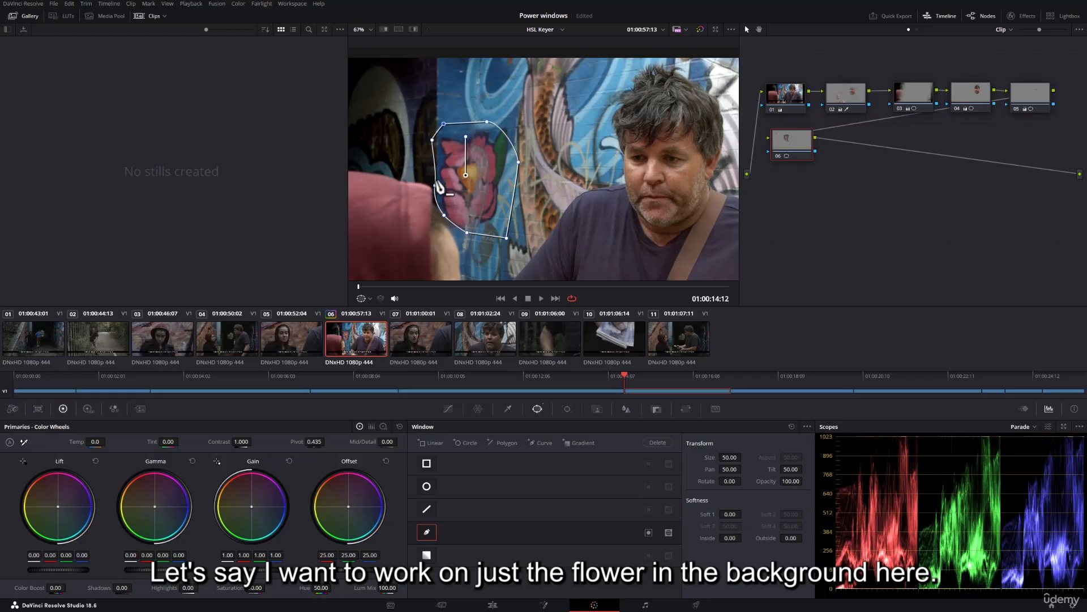
drag(435, 185, 449, 224)
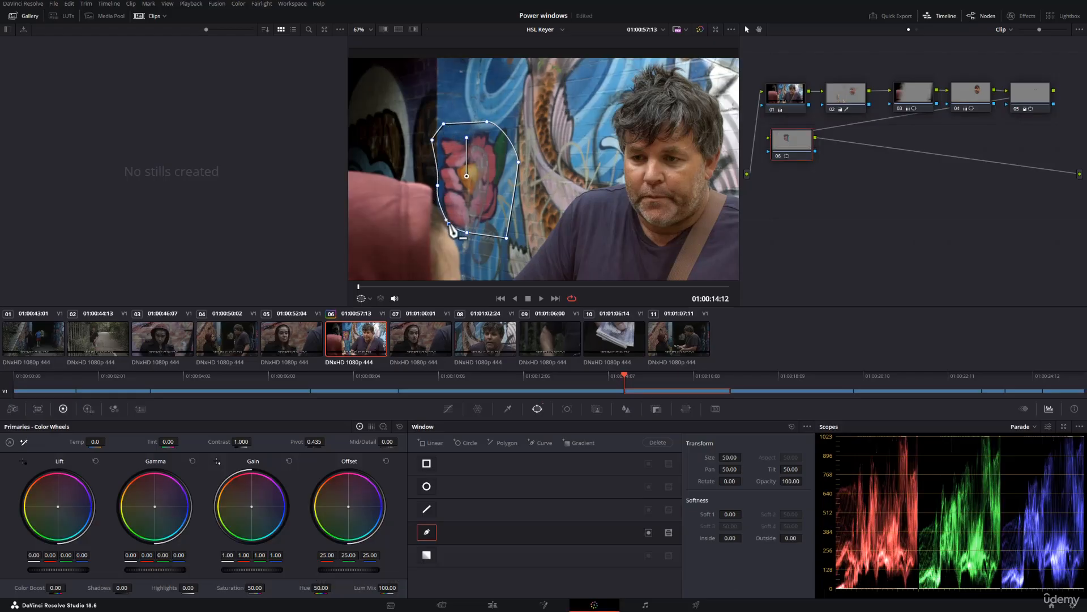
drag(360, 287, 418, 266)
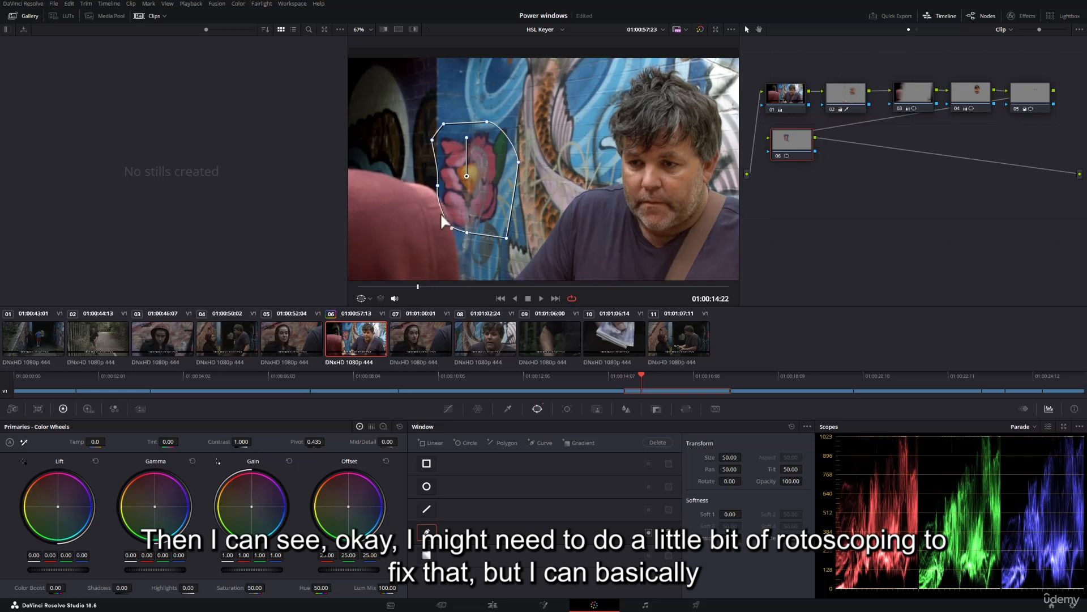
drag(447, 226, 445, 209)
drag(420, 286, 502, 247)
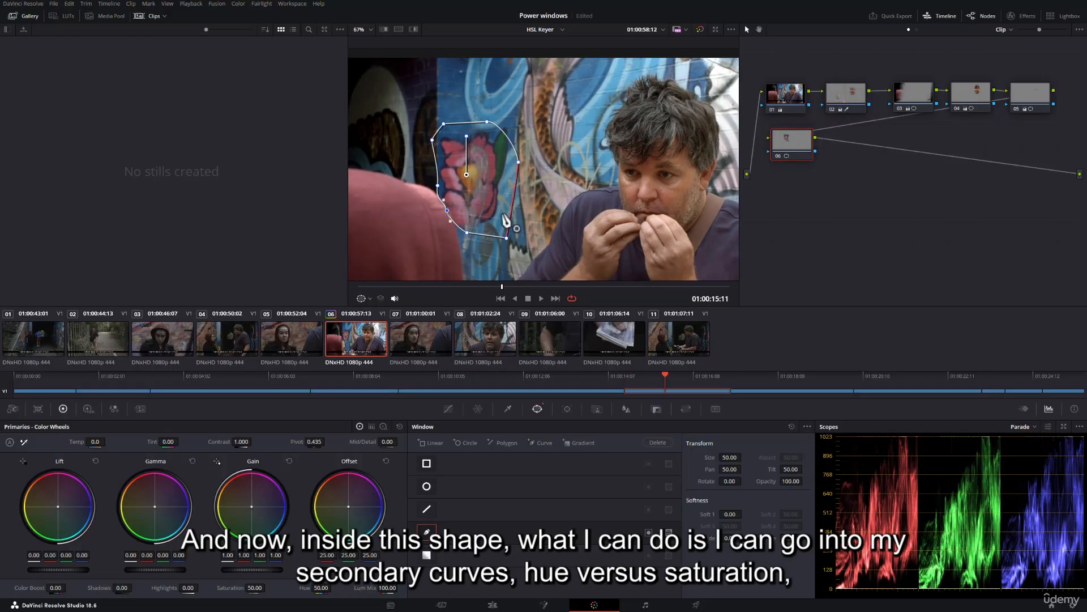
- Raise the reds on node 06's Hue Vs Sat curve to a saturation of 1.44 at input hue 261.09
click(448, 409)
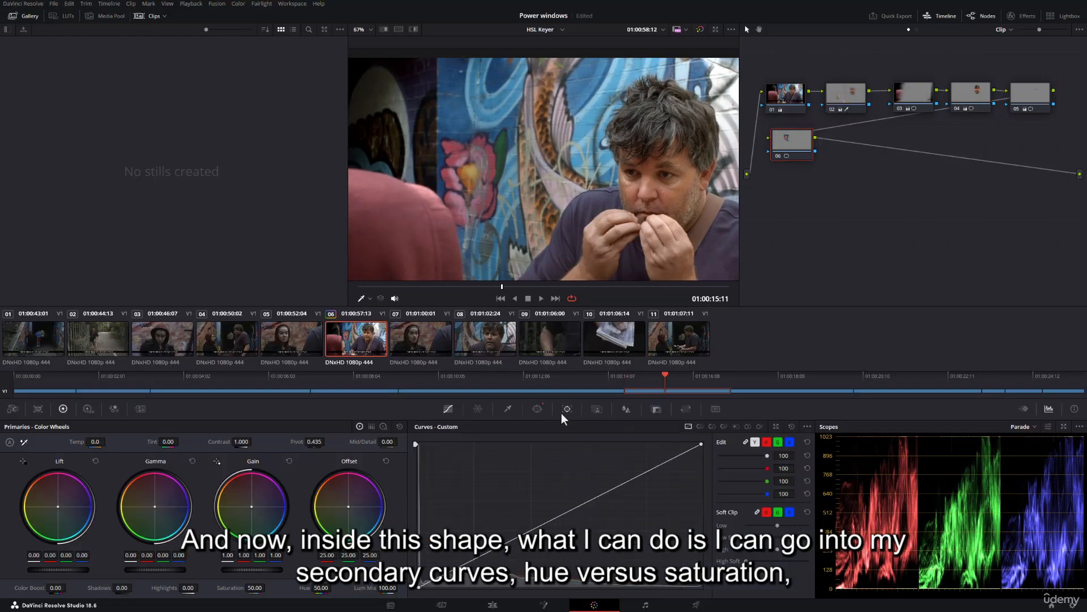
click(712, 427)
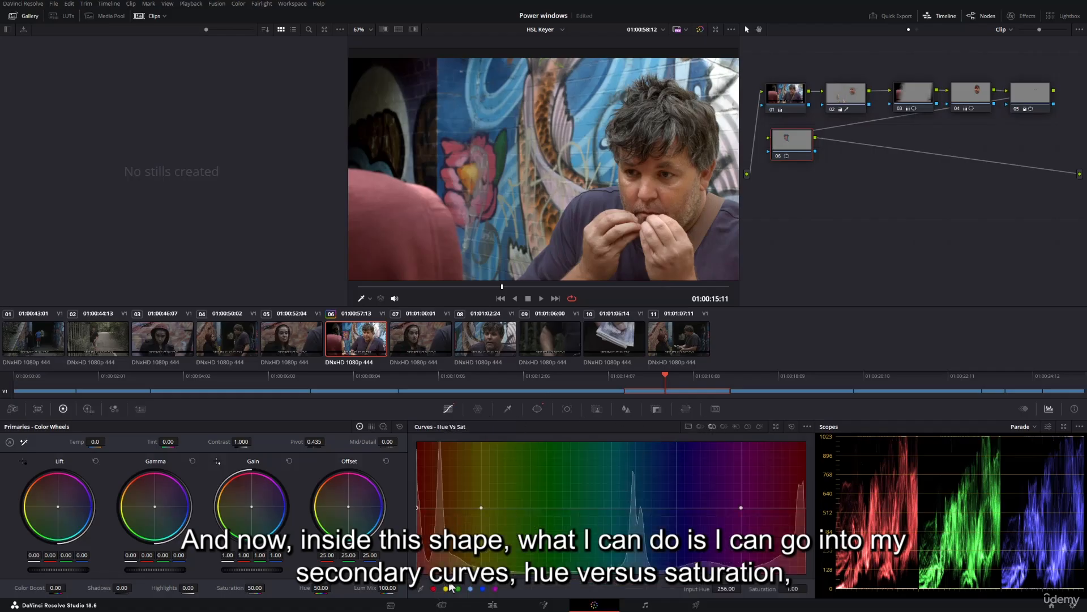
drag(417, 509, 420, 483)
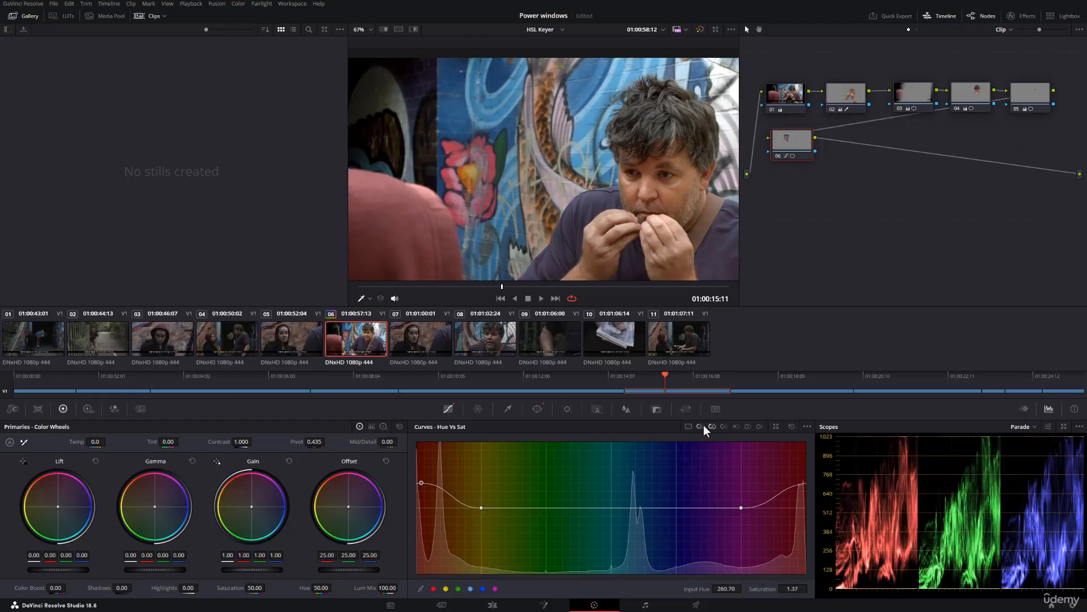
drag(422, 482, 420, 479)
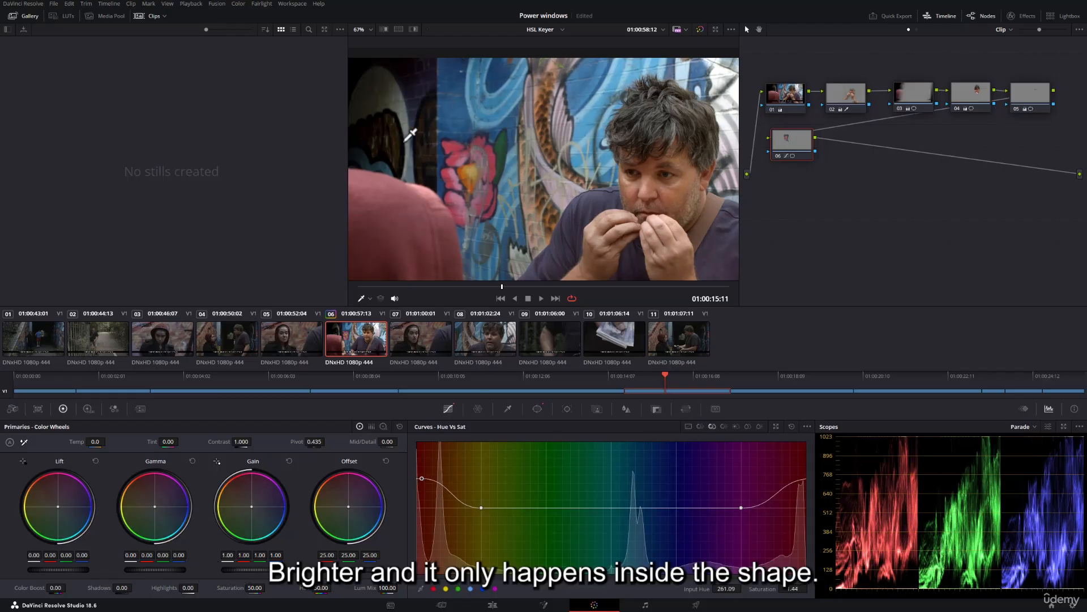
- Check the flower's saturation boost at several frames of the clip with the Power Window overlay shown and hidden
click(369, 297)
click(378, 334)
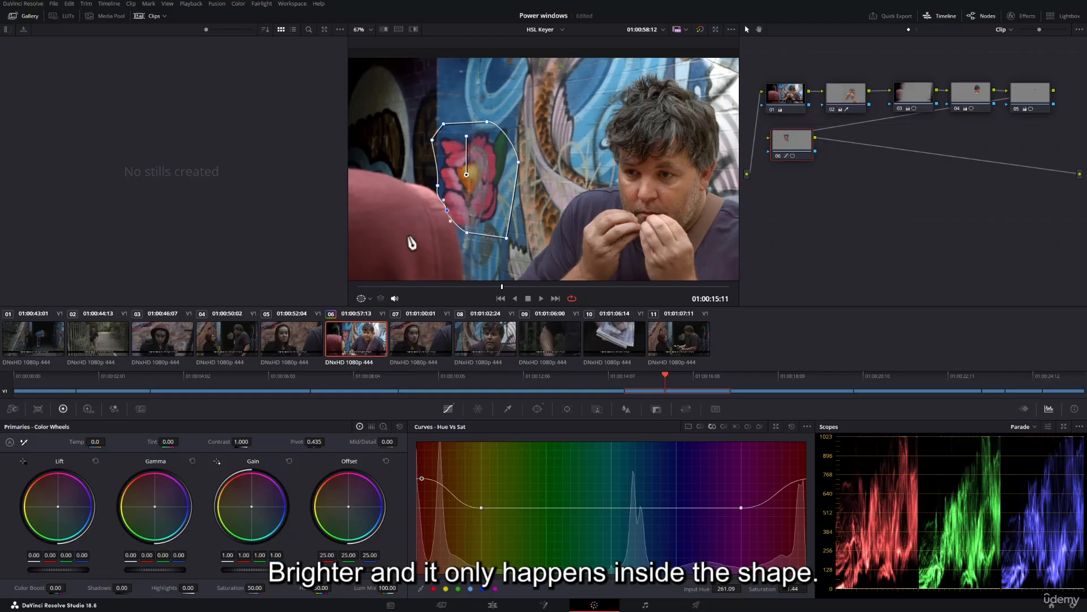
click(412, 286)
drag(419, 291, 688, 288)
click(362, 298)
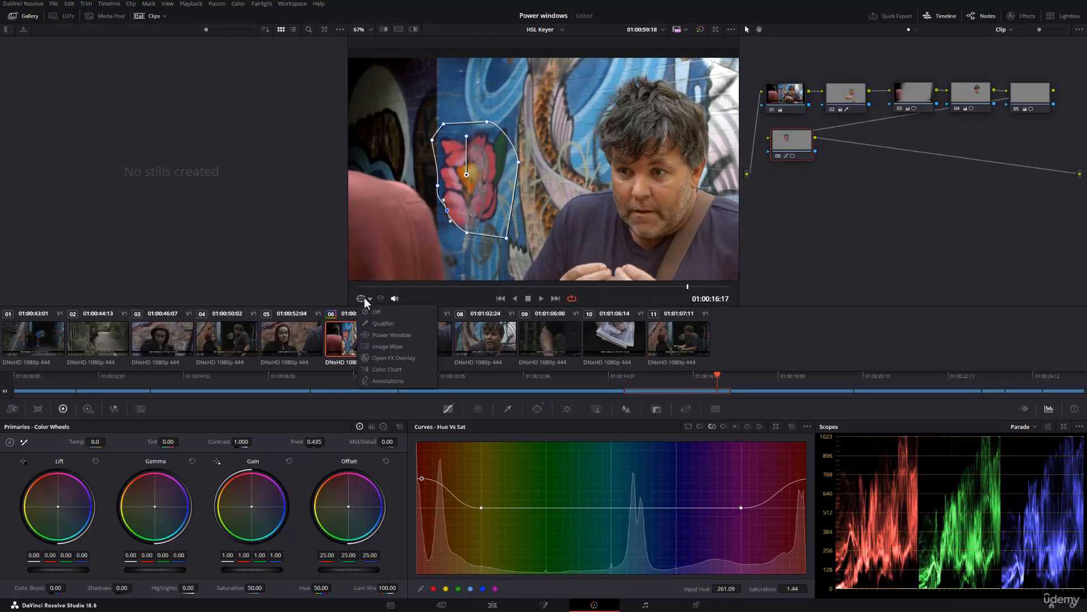
click(374, 324)
scroll(492, 192, down, 2)
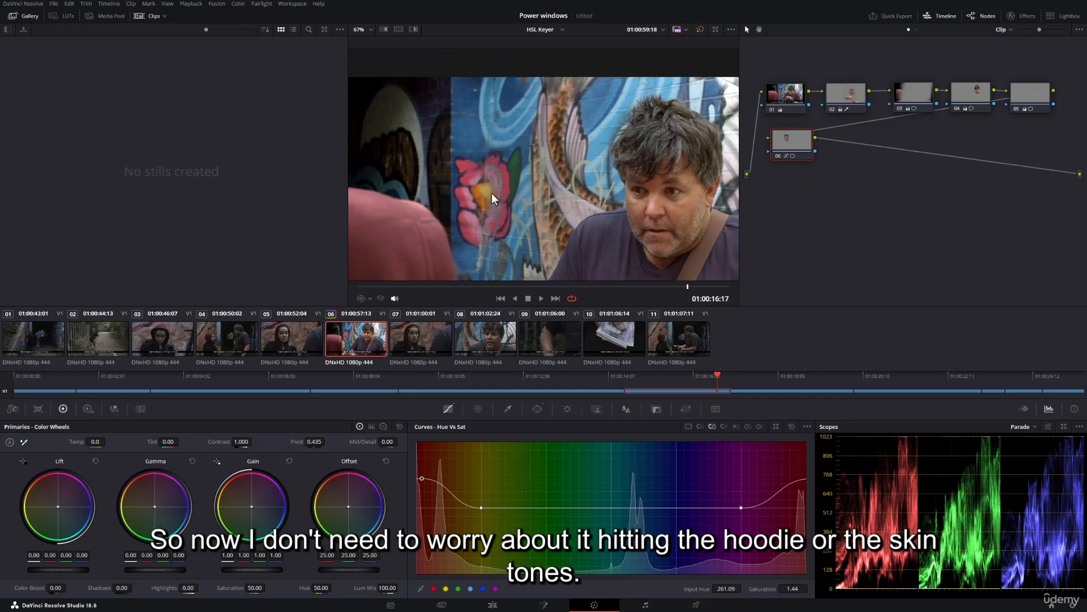
mouse_move(400, 287)
mouse_down()
mouse_move(526, 275)
mouse_move(388, 286)
mouse_up()
- Show the Power Window overlay, tighten the flower window's lower-right point toward the flower and check the shape on another frame
click(369, 299)
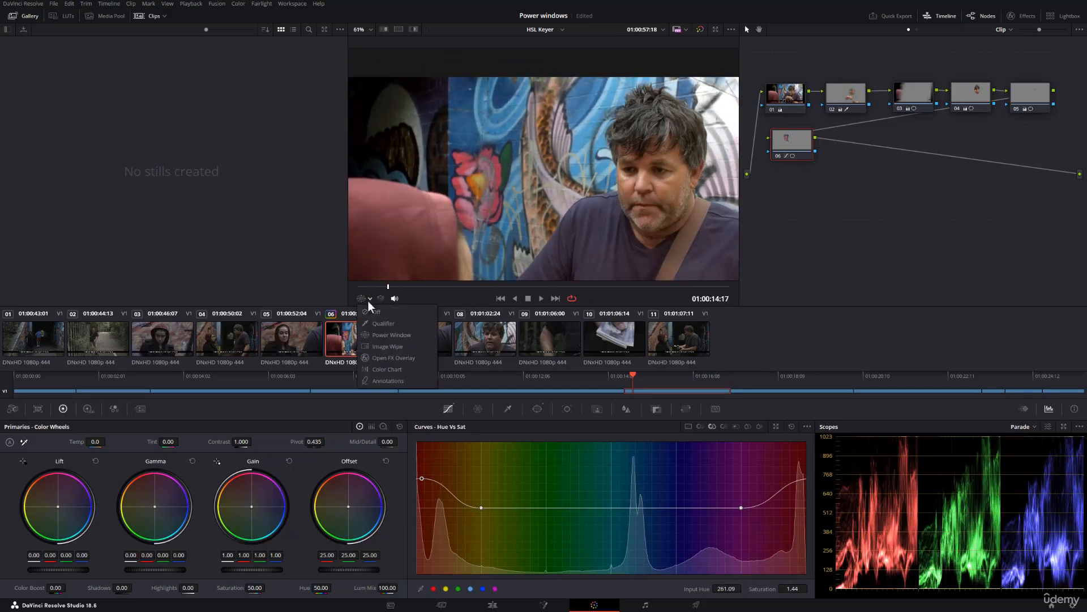
click(378, 334)
drag(511, 240, 506, 229)
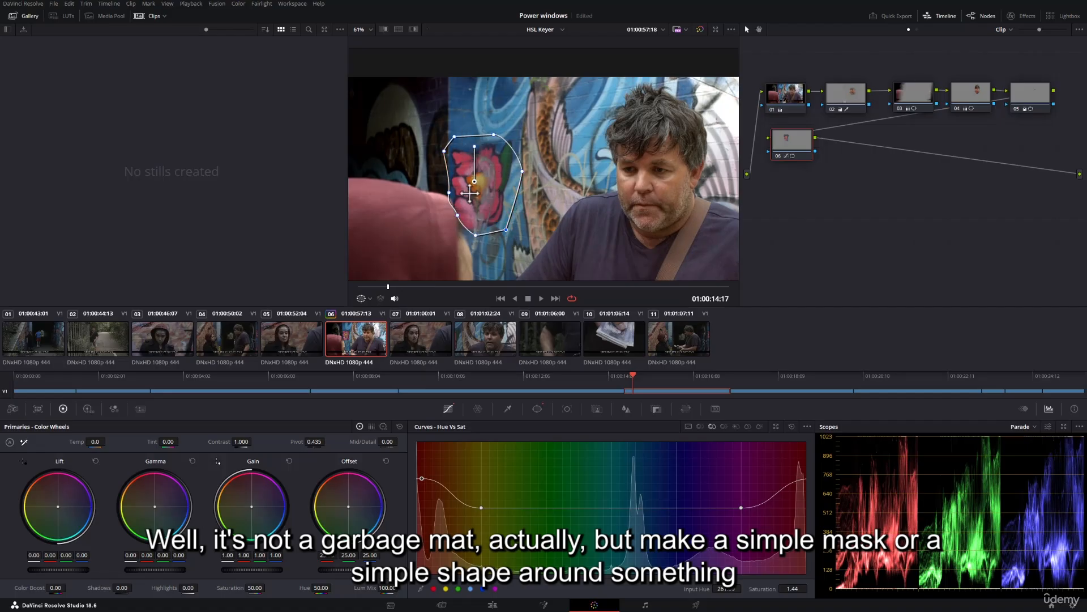
drag(391, 285, 423, 286)
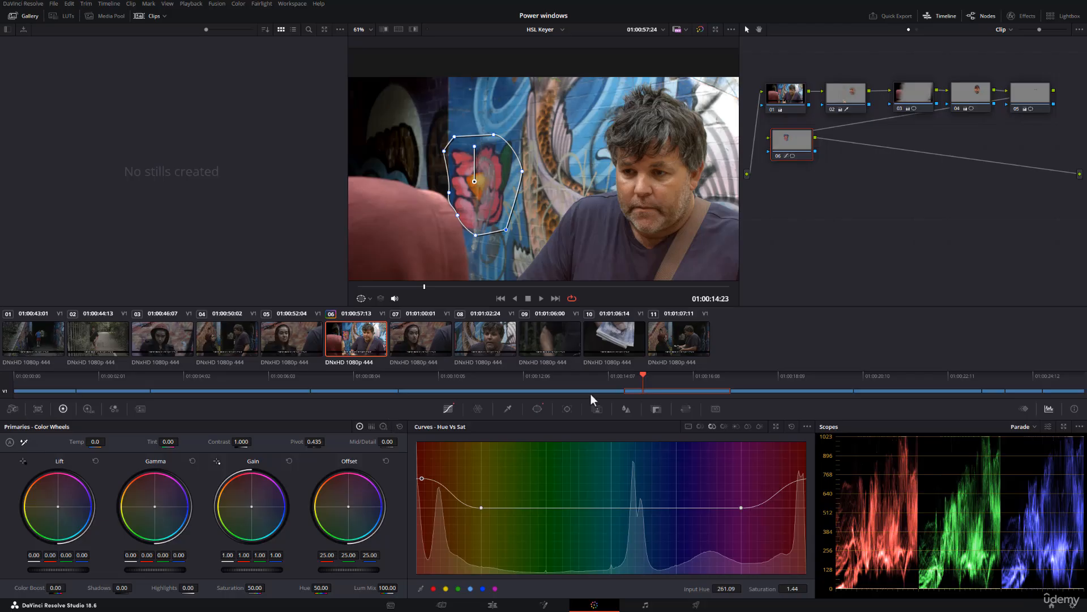
- Nudge the flower window's lower-right point slightly inward, and reset node 06's curve window and saturation adjustment
click(536, 409)
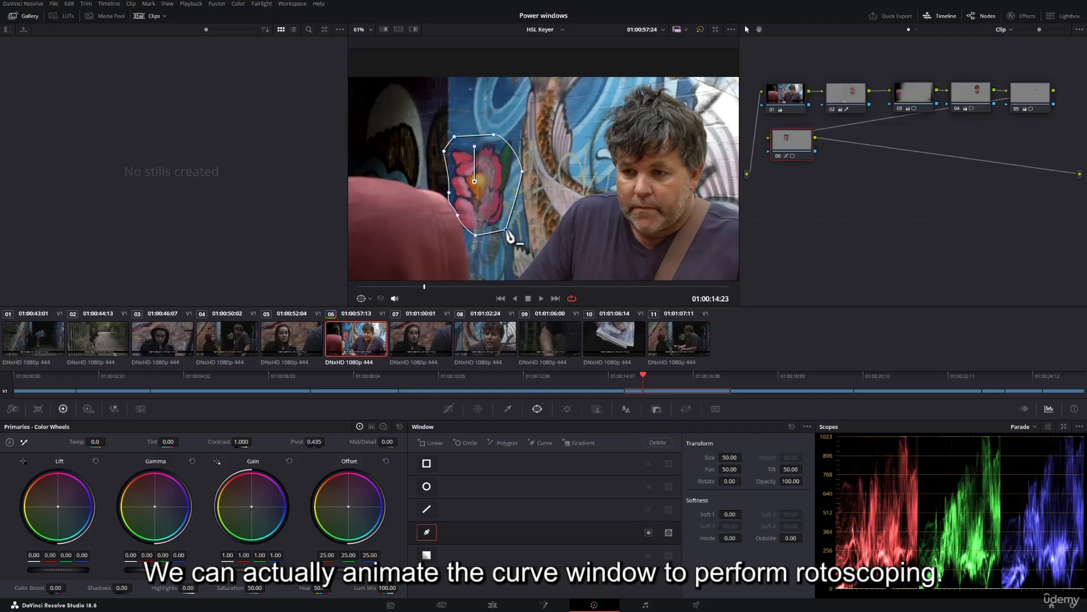
drag(506, 230, 503, 229)
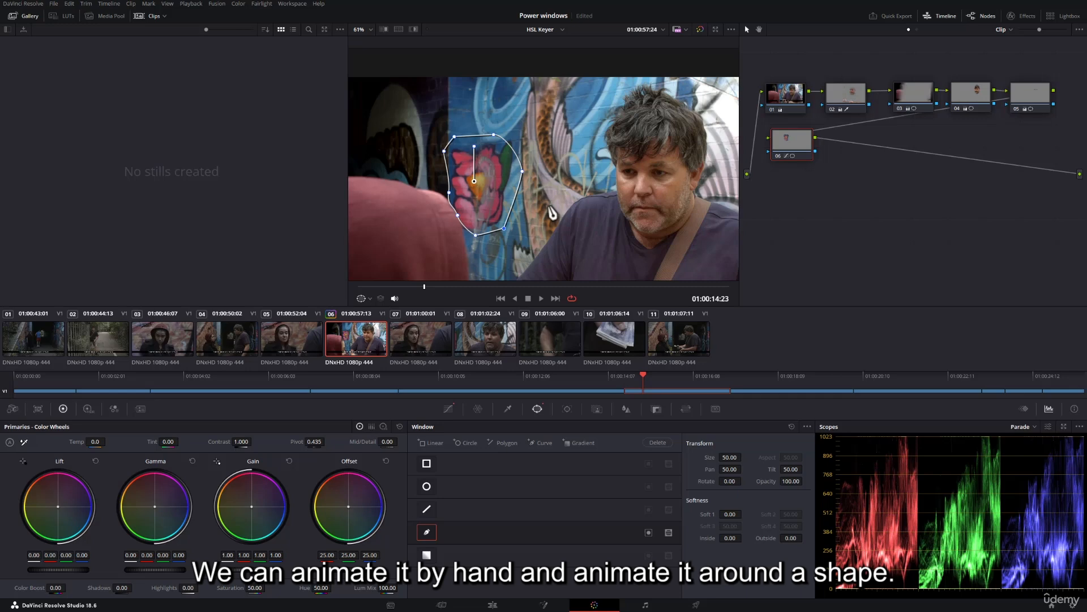
click(791, 426)
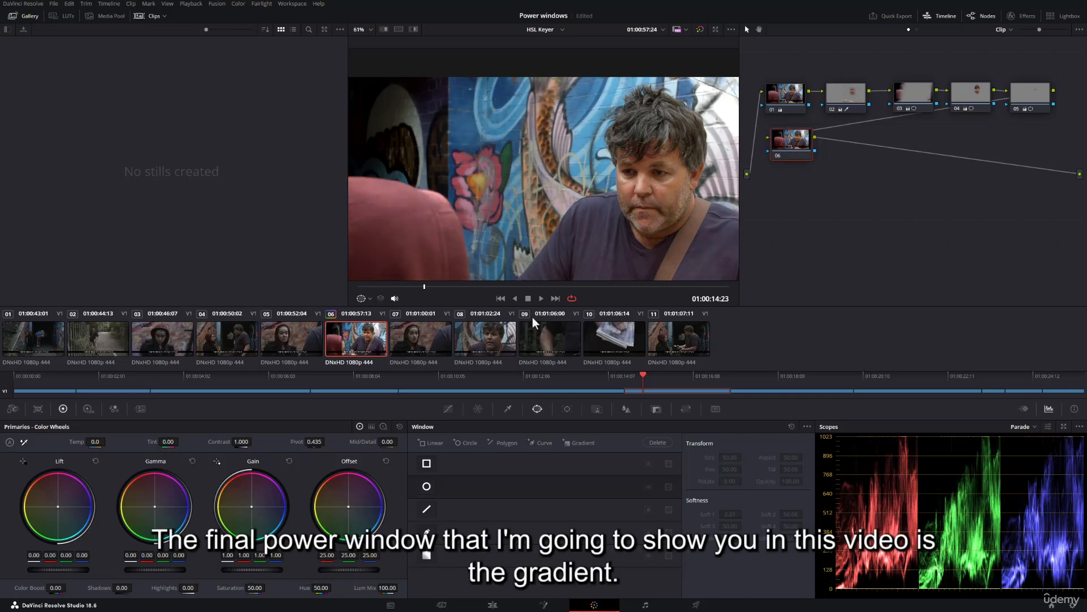
- Add a gradient window to node 06 and place it beside the actor at Pan 49.37, Tilt 51.26, with softness 3.22
click(422, 550)
scroll(548, 221, down, 2)
scroll(547, 221, down, 3)
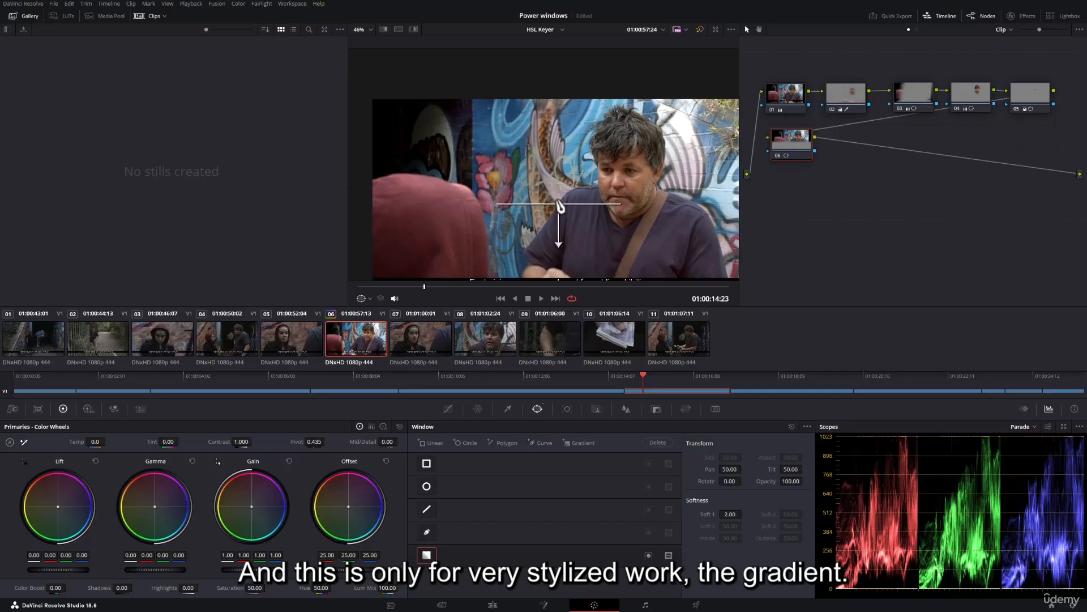
mouse_move(560, 205)
mouse_down()
mouse_move(555, 156)
mouse_move(549, 205)
mouse_up()
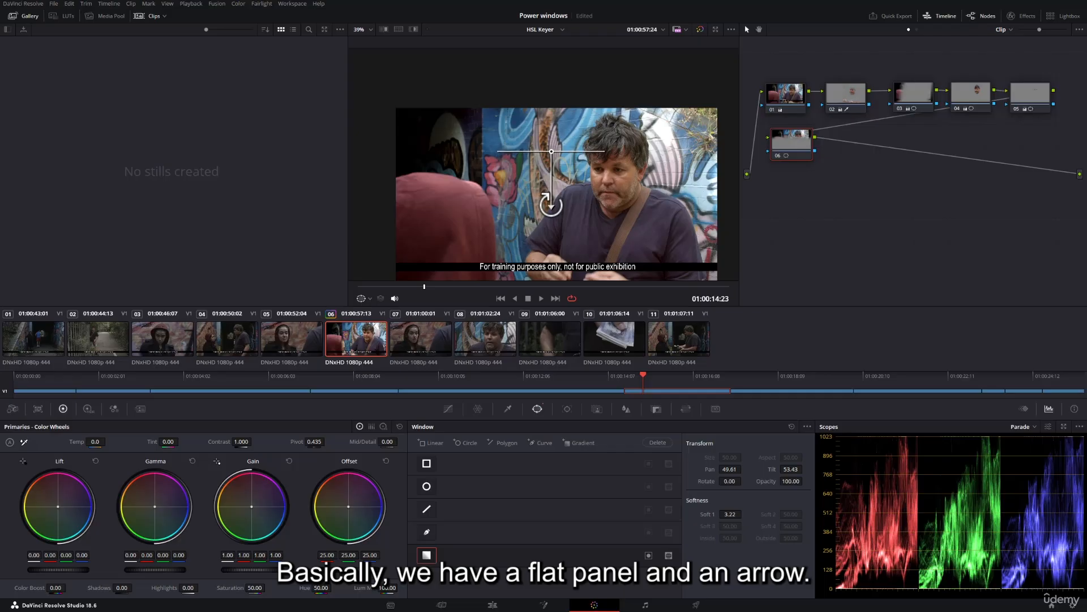
drag(554, 165, 550, 184)
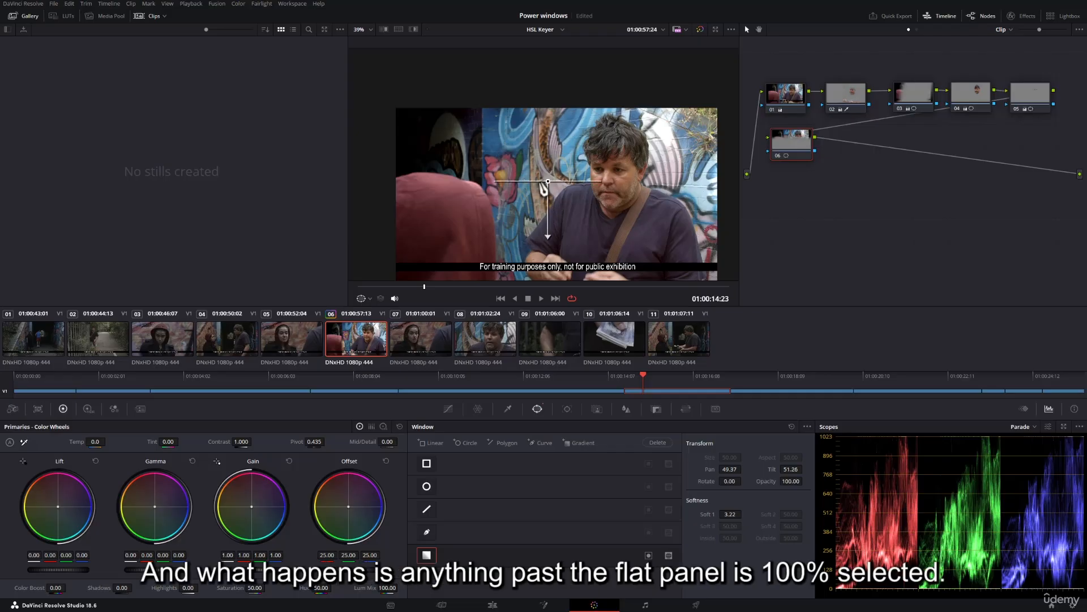
- Push node 06's gamma toward magenta, rotate the gradient window to -28.57 and move it to Pan 46.86, Tilt 52.10
drag(154, 507, 175, 487)
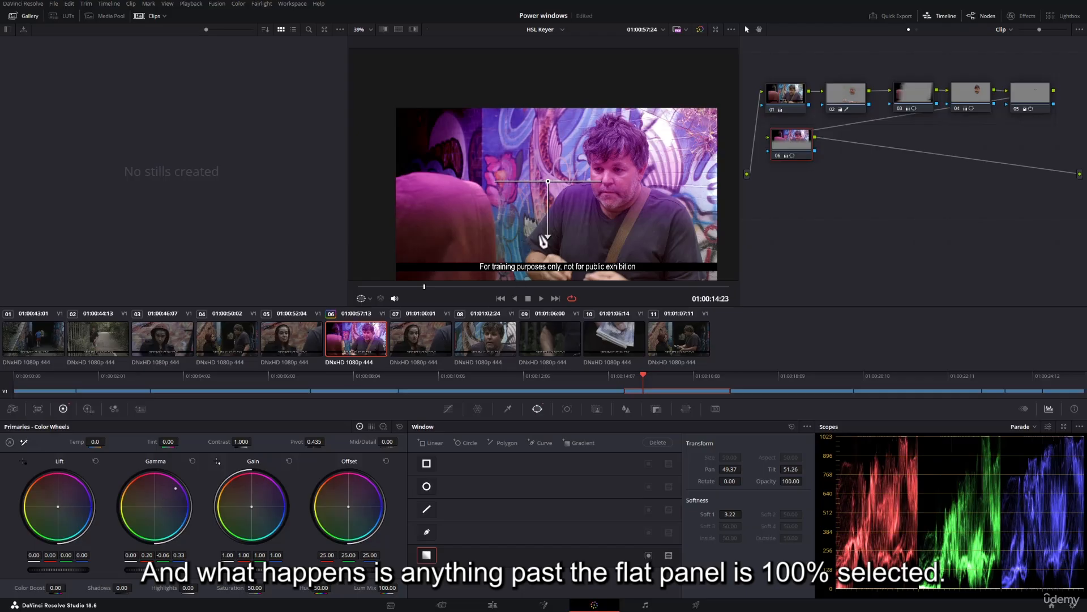
drag(543, 240, 568, 219)
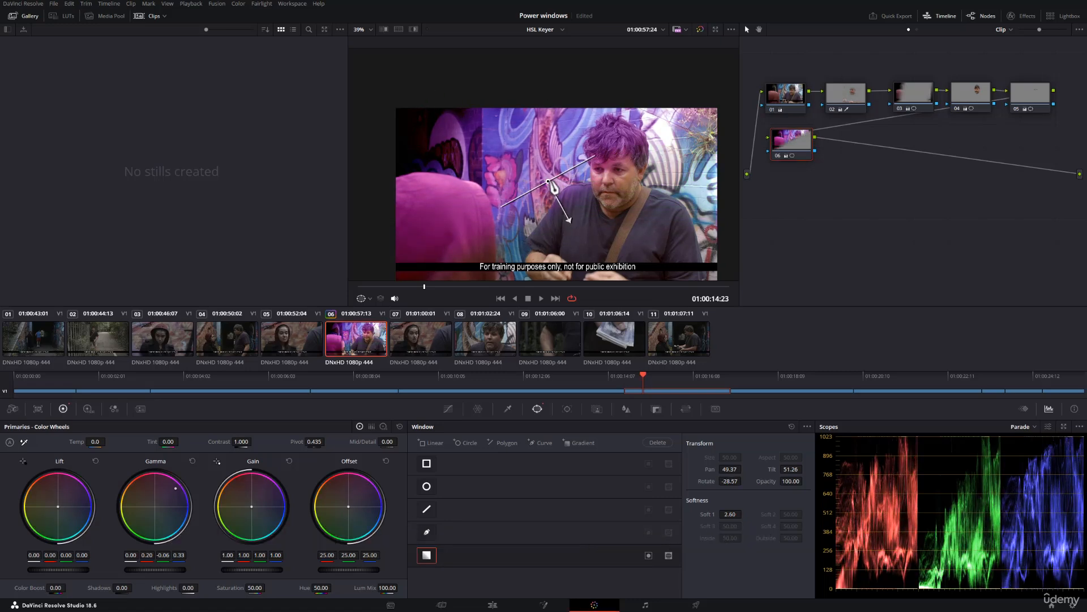
drag(549, 182, 515, 171)
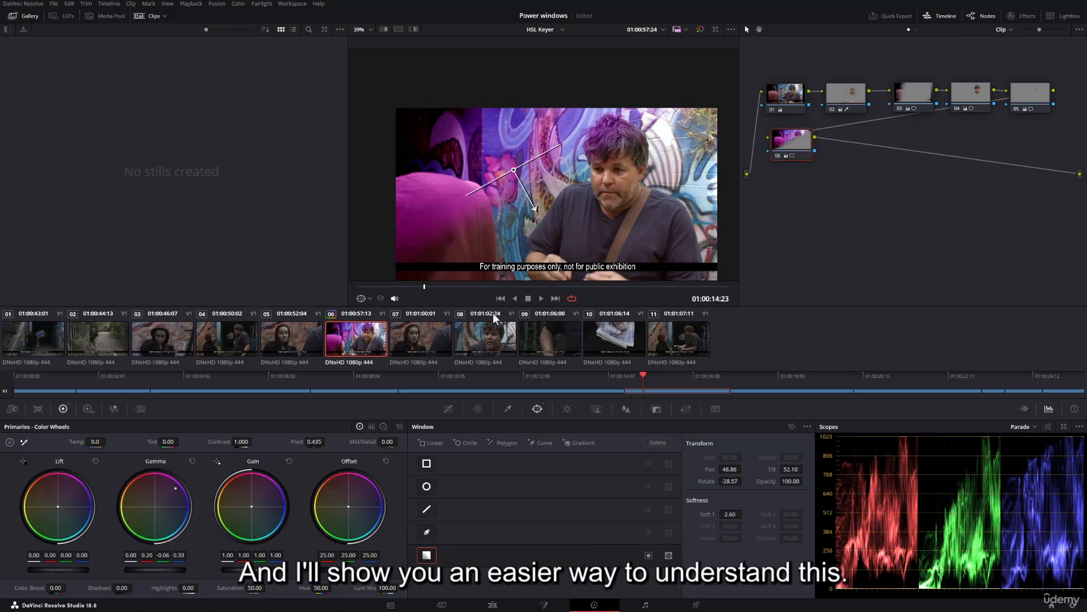
- Examine the gradient's falloff in the black-and-white highlight while varying its angle and softness, ending at Rotate -36.57 and Soft 1 4.90
click(413, 30)
mouse_move(539, 203)
mouse_down()
mouse_move(556, 226)
mouse_move(519, 180)
mouse_move(542, 209)
mouse_up()
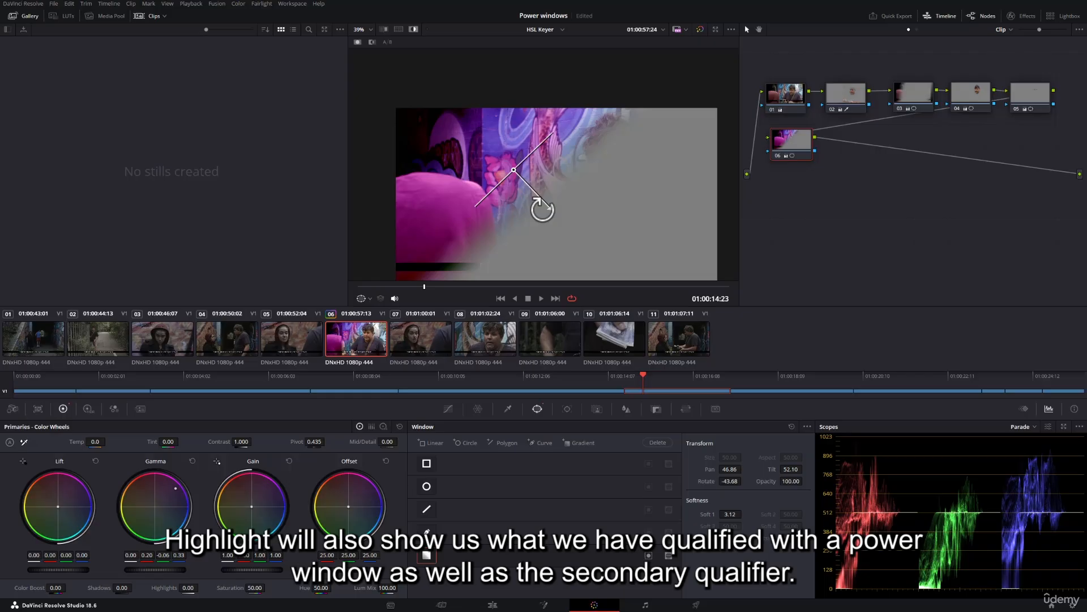
click(371, 42)
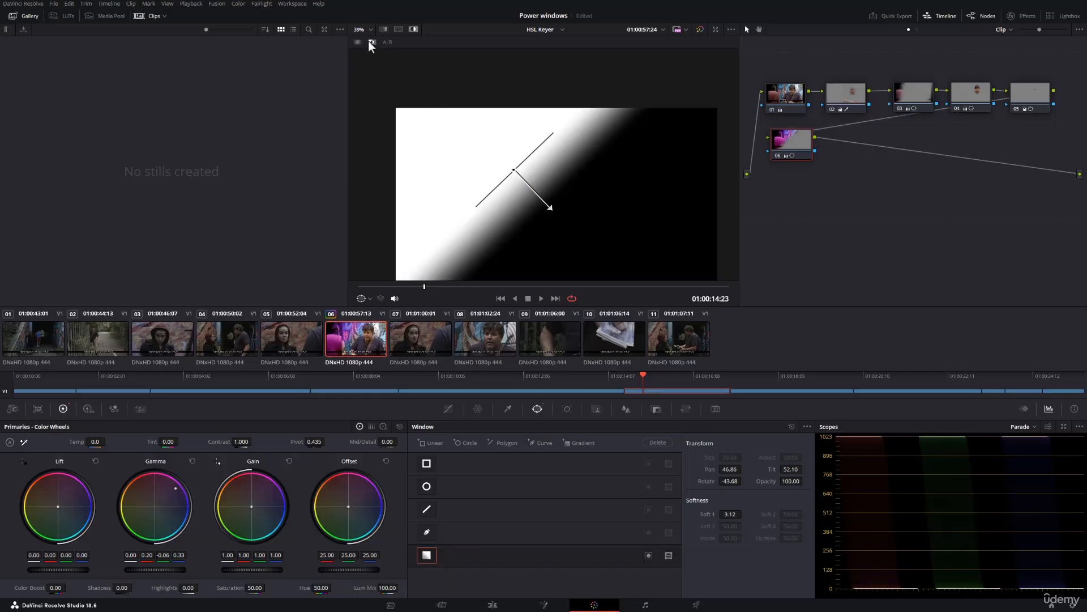
drag(543, 207, 521, 187)
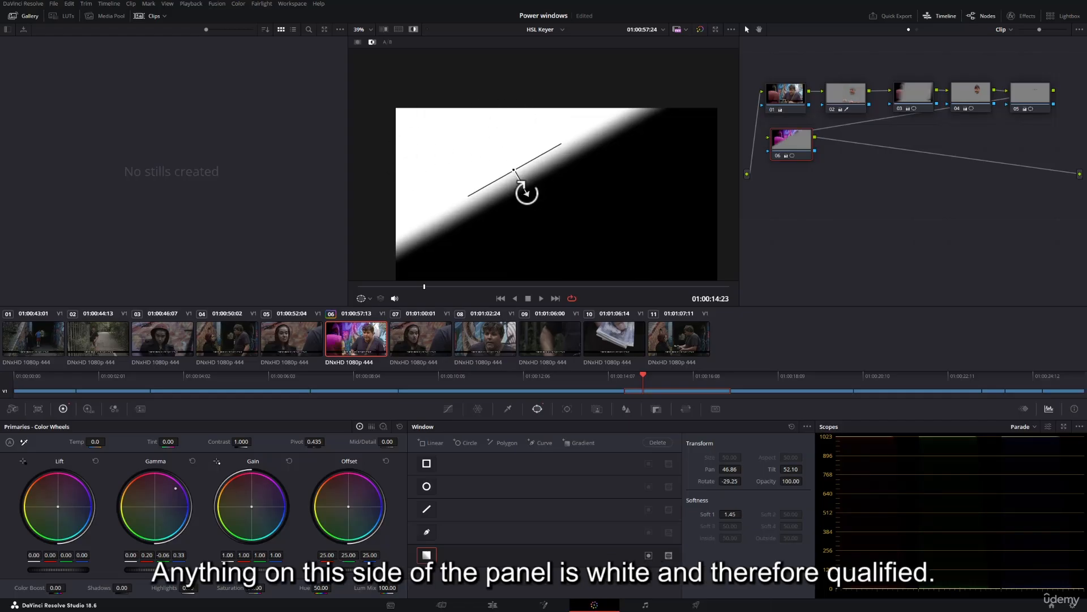
drag(526, 191, 555, 224)
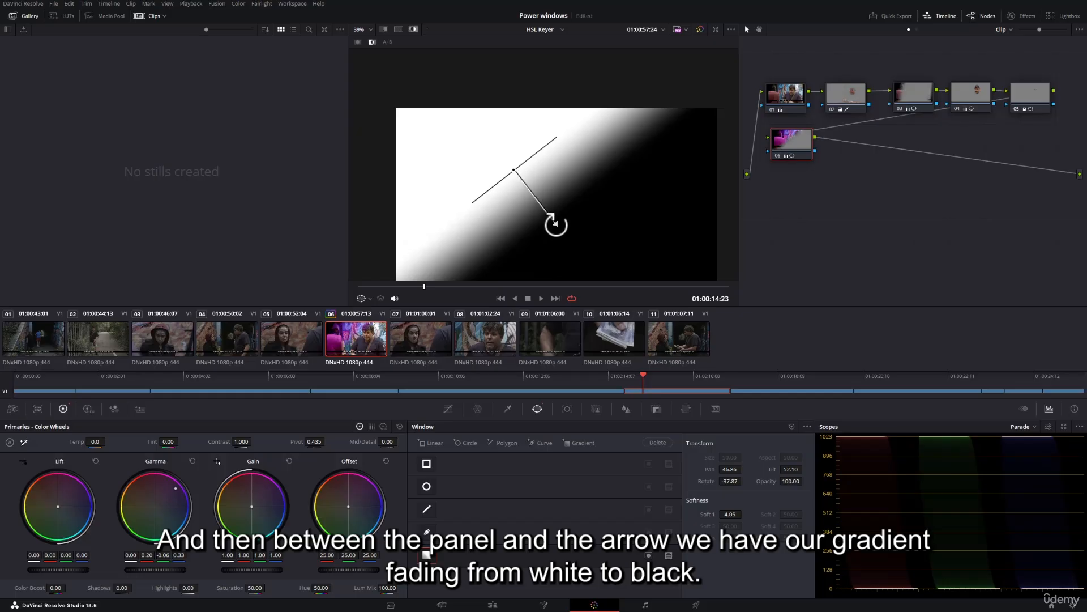
mouse_move(556, 224)
mouse_down()
mouse_move(575, 243)
mouse_move(567, 237)
mouse_up()
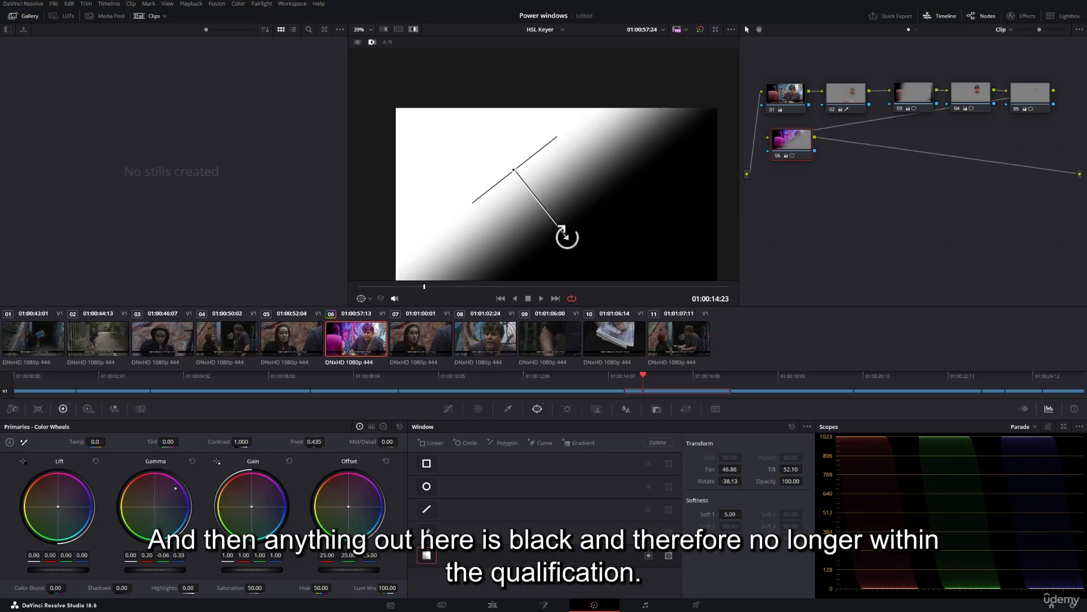
drag(566, 236, 552, 226)
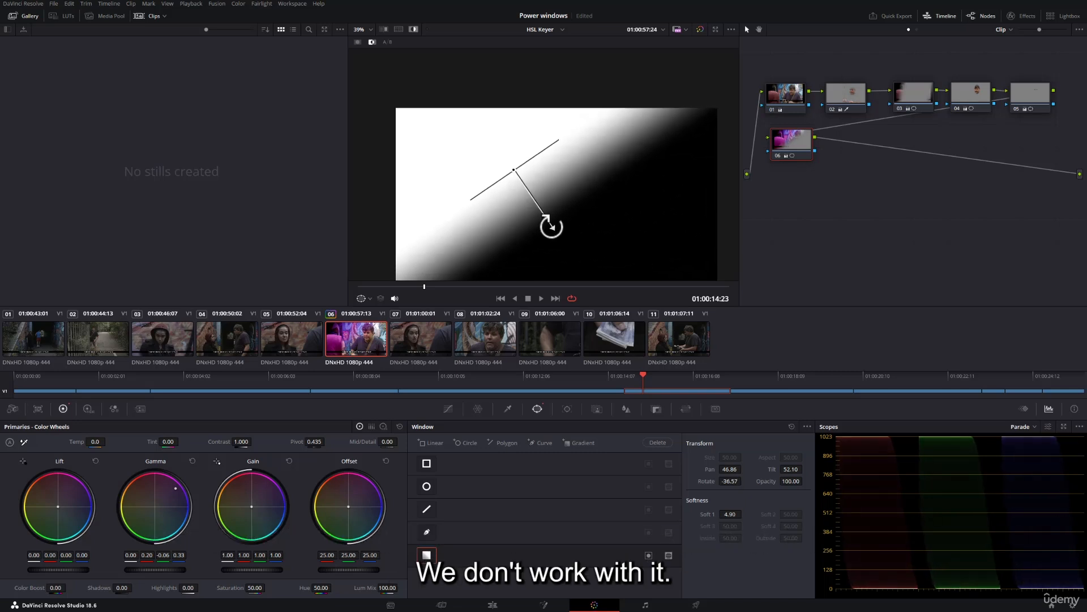
- Replace the gradient with a linear window, reshape its upper-left corner in the matte view, and reset it
click(793, 426)
click(428, 464)
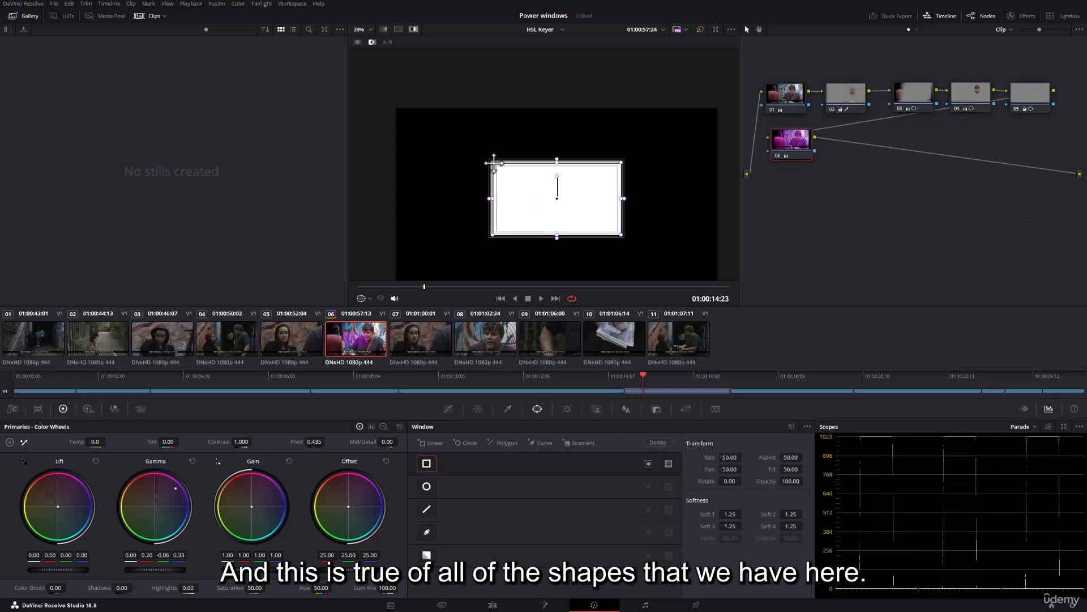
drag(494, 163, 462, 212)
click(791, 426)
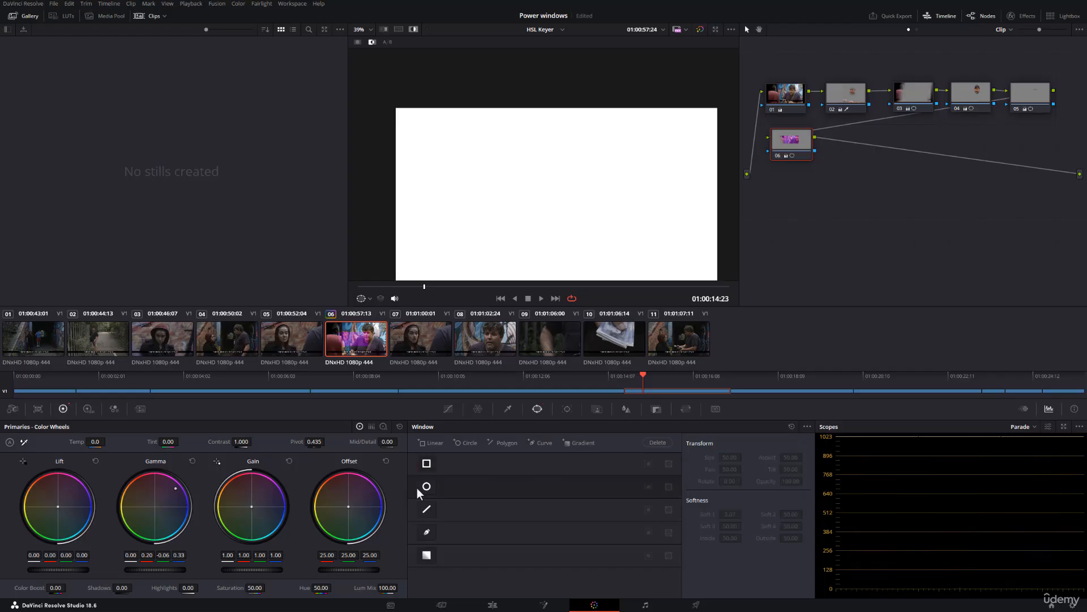
- Try a circle window over the actor's chest with the highlight turned off, and reset node 06's window and primaries
click(427, 486)
drag(556, 176, 577, 209)
click(414, 29)
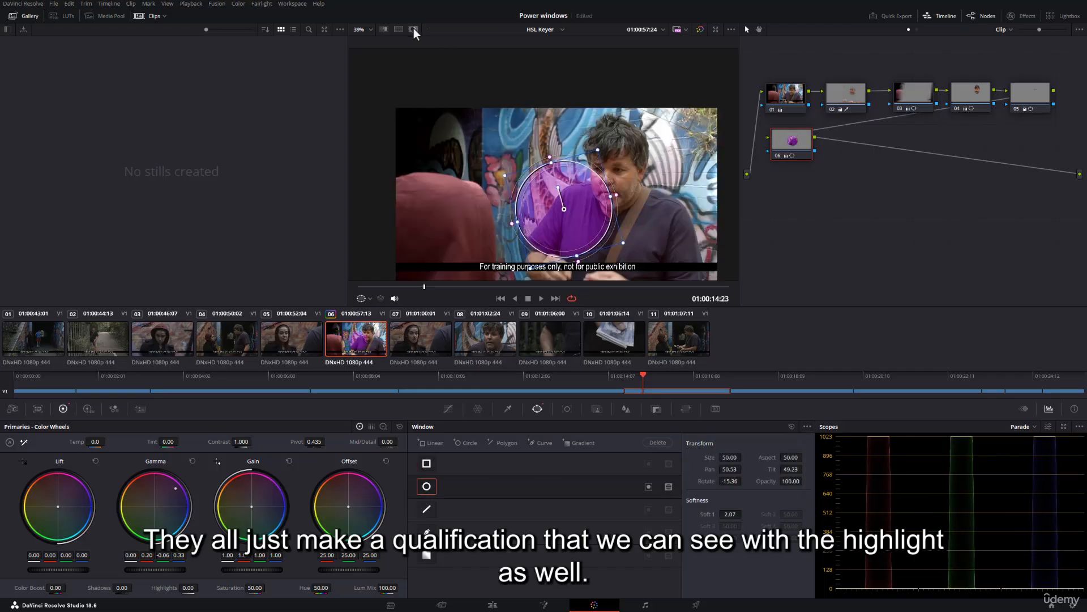
click(791, 426)
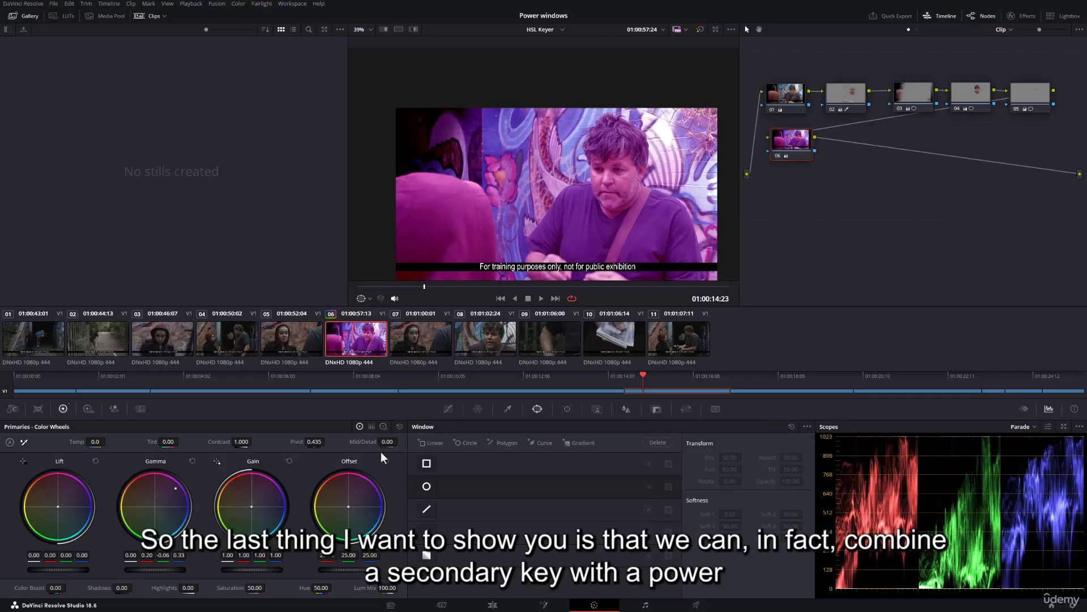
click(399, 426)
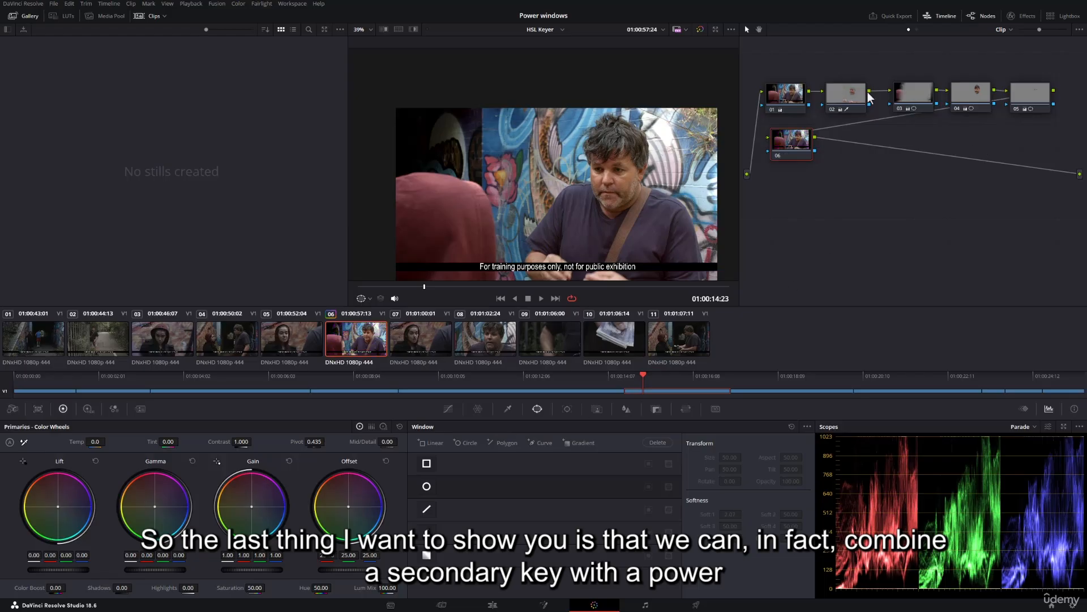
- Select node 02 and display its skin key in Highlight mode against grey
click(848, 99)
click(413, 29)
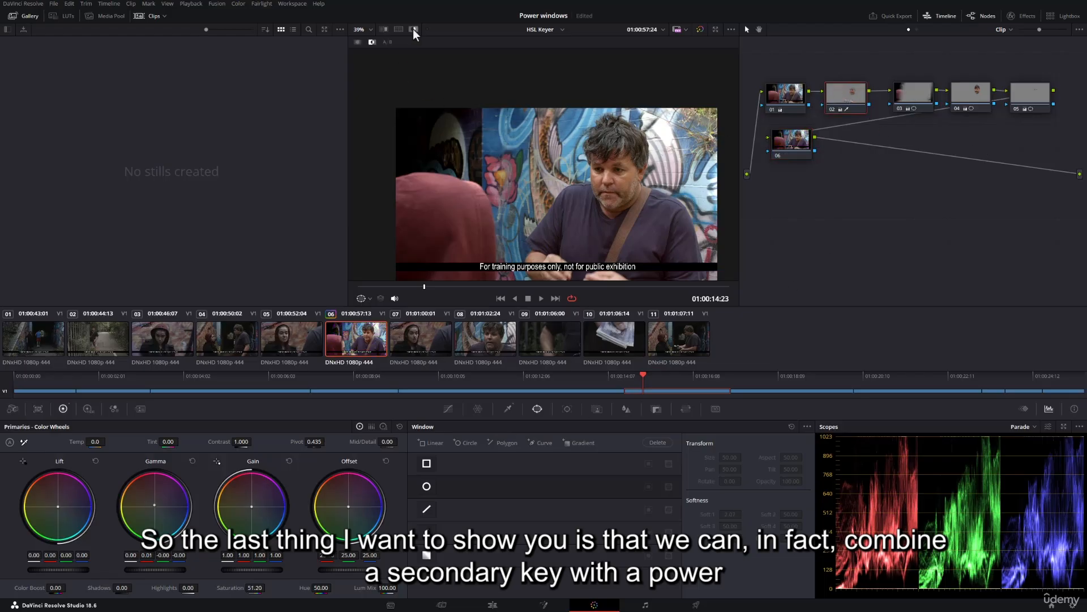
click(357, 43)
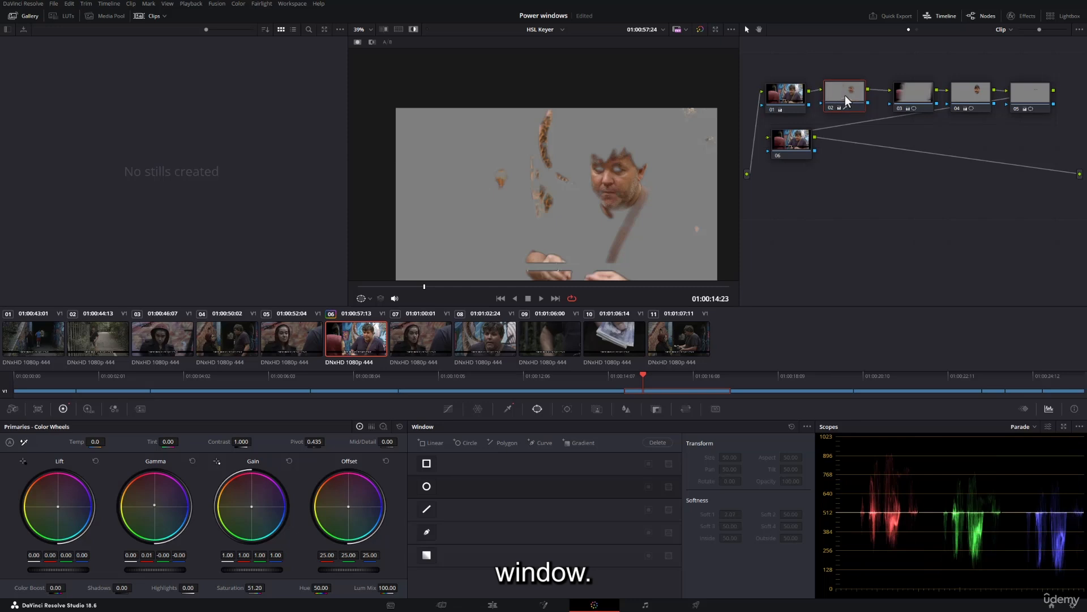
drag(845, 95, 847, 96)
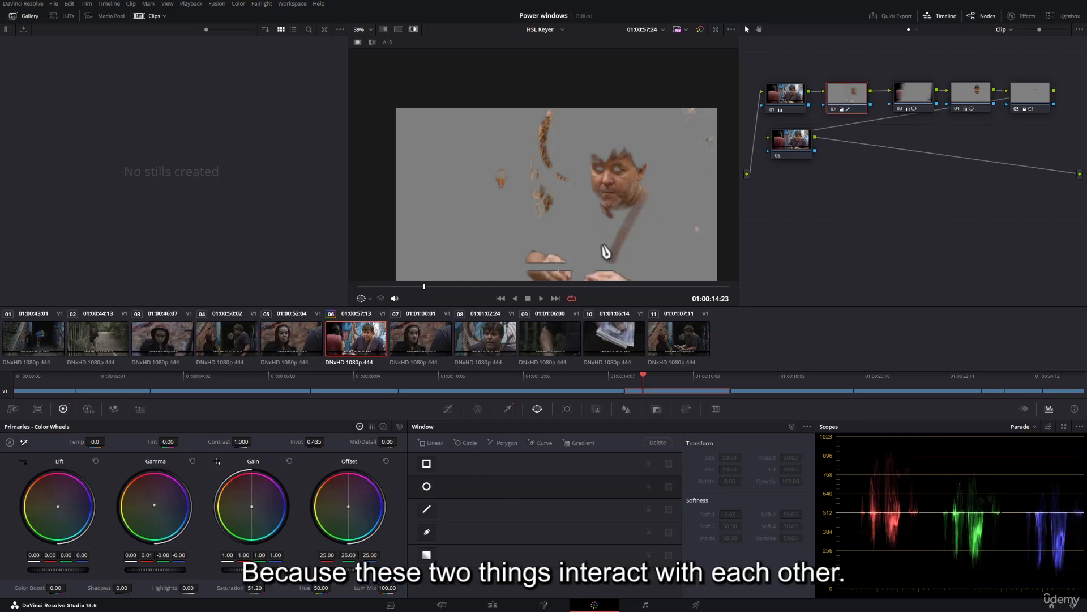
- Check the carp inside node 02's skin key with the highlight off and on, scrub the clip, and return to its first frame
scroll(560, 210, up, 2)
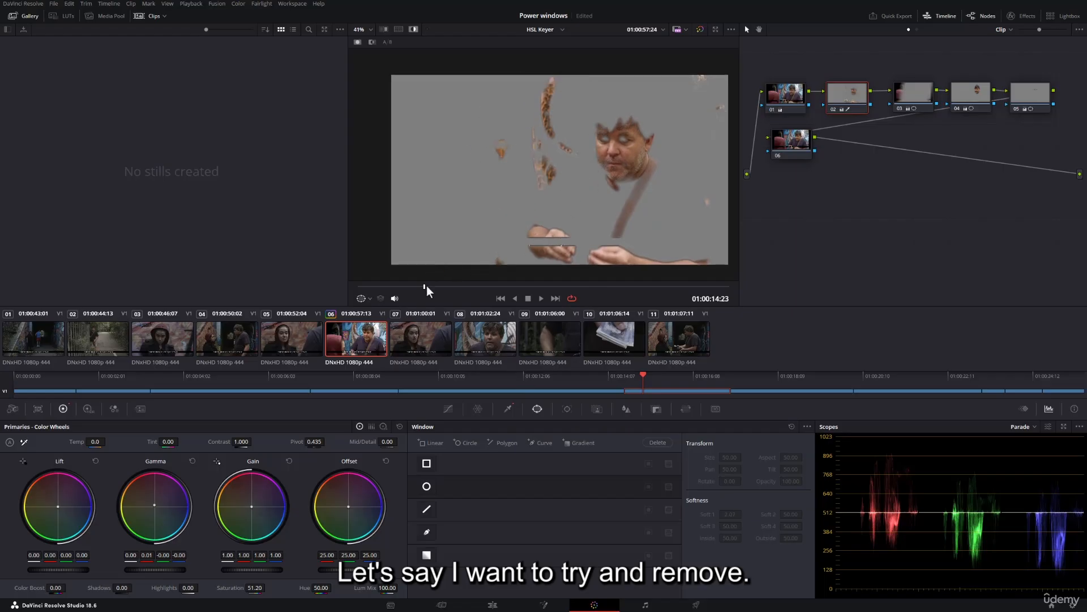
mouse_move(427, 285)
mouse_down()
mouse_move(715, 287)
mouse_move(394, 274)
mouse_move(421, 274)
mouse_up()
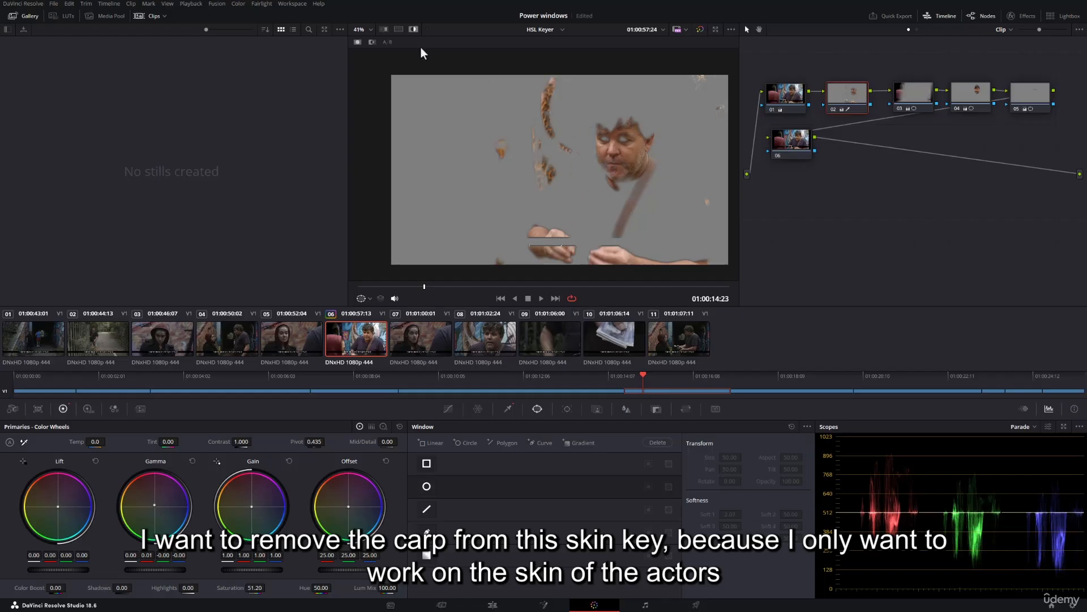
click(414, 30)
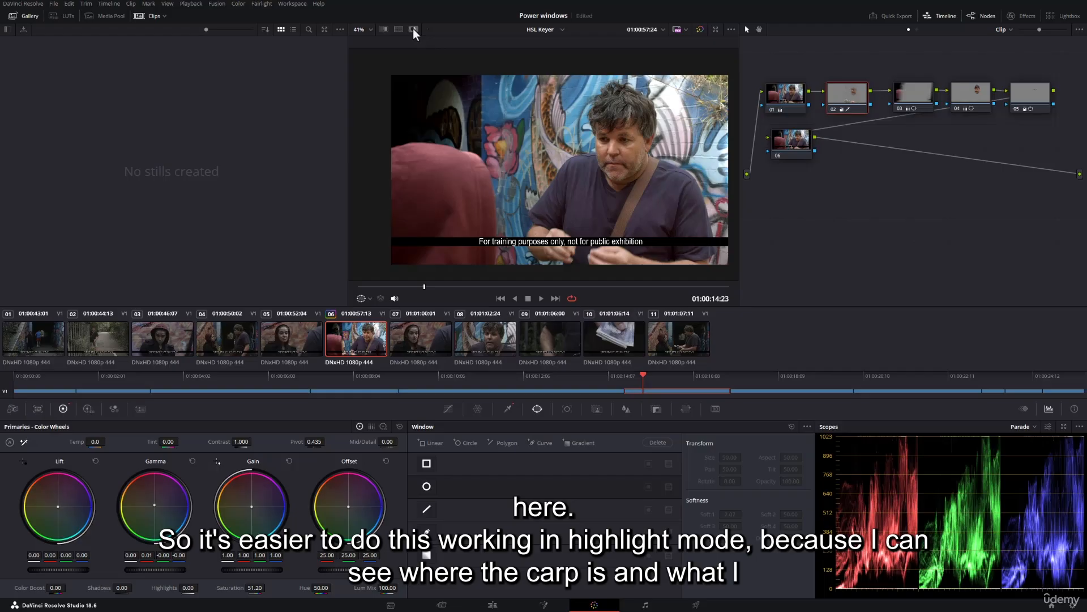
click(413, 29)
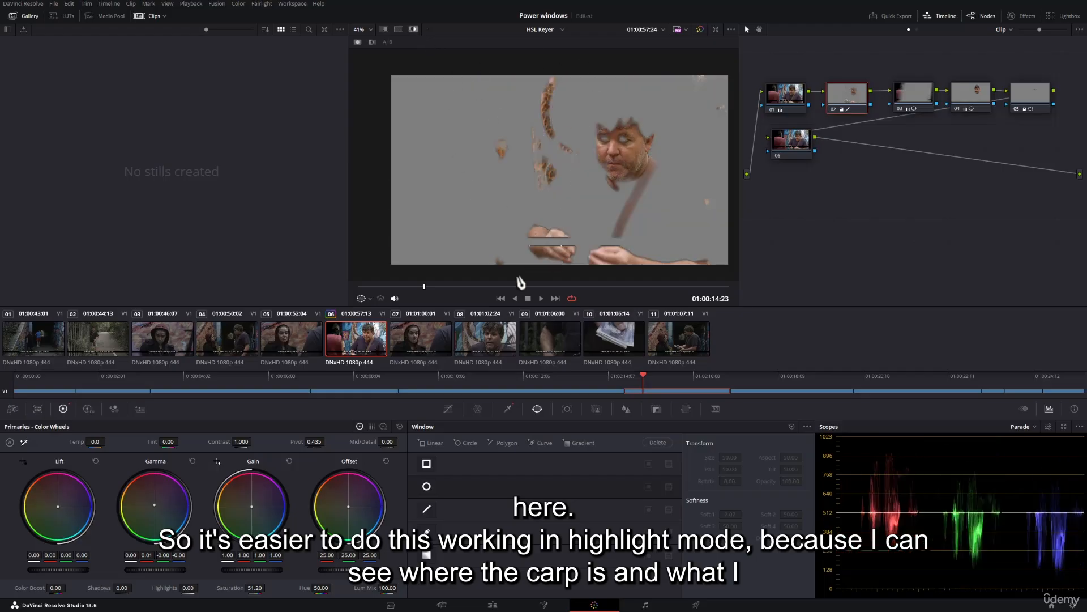
drag(426, 286, 639, 277)
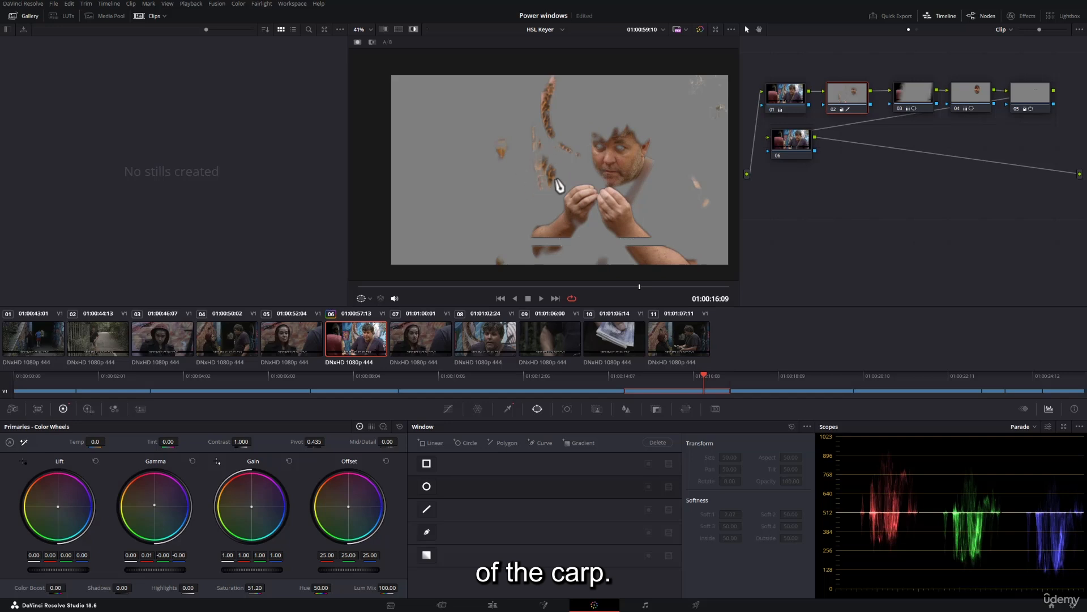
drag(640, 287, 336, 290)
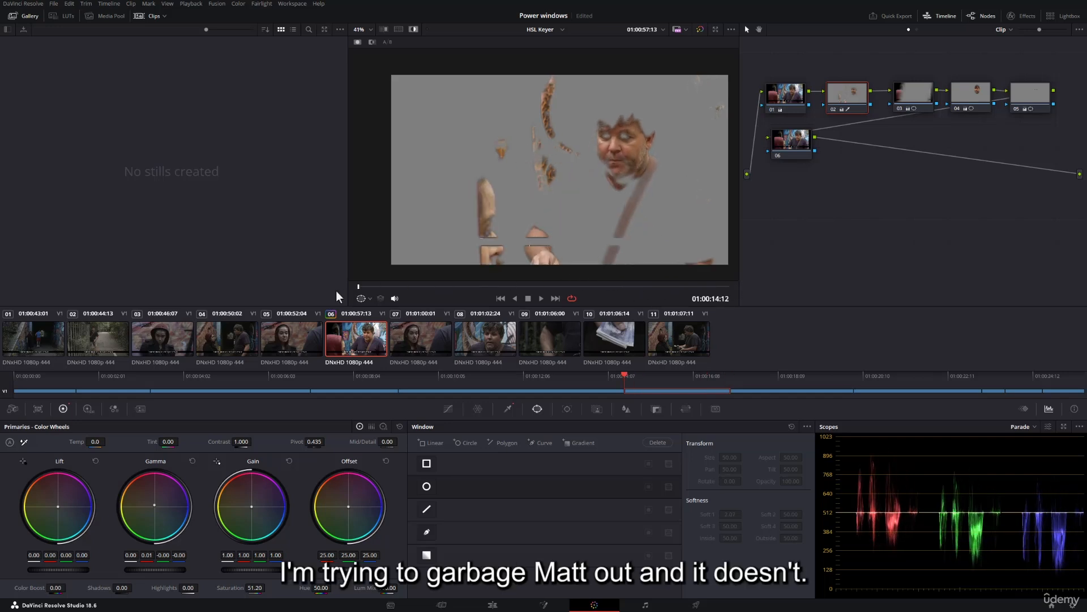
- Draw a closed curve window on node 02 around the carp and the flower area beside the actor's head
click(426, 531)
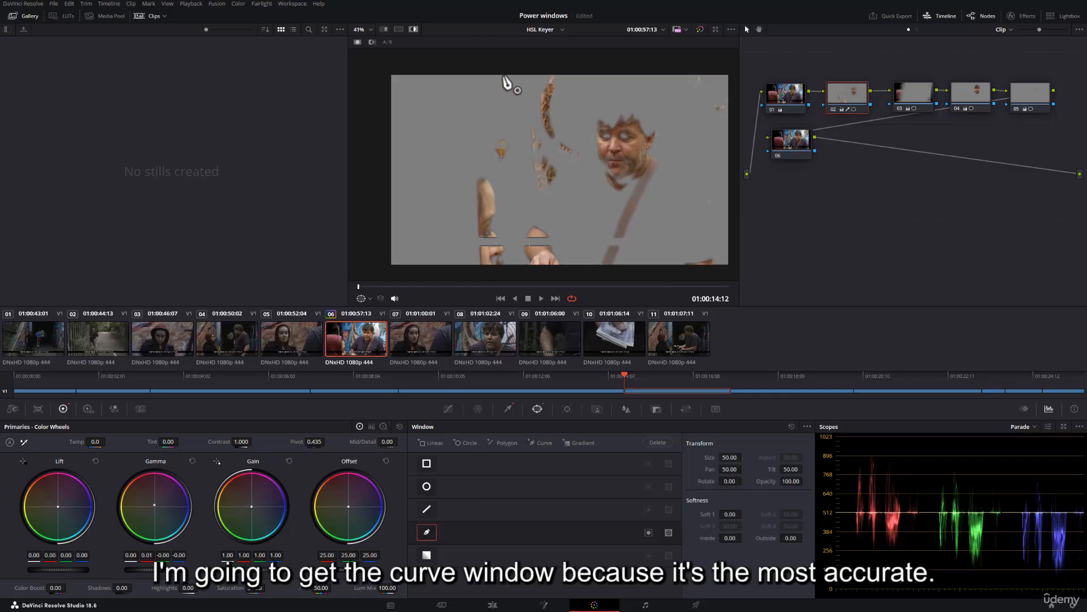
click(487, 89)
click(519, 82)
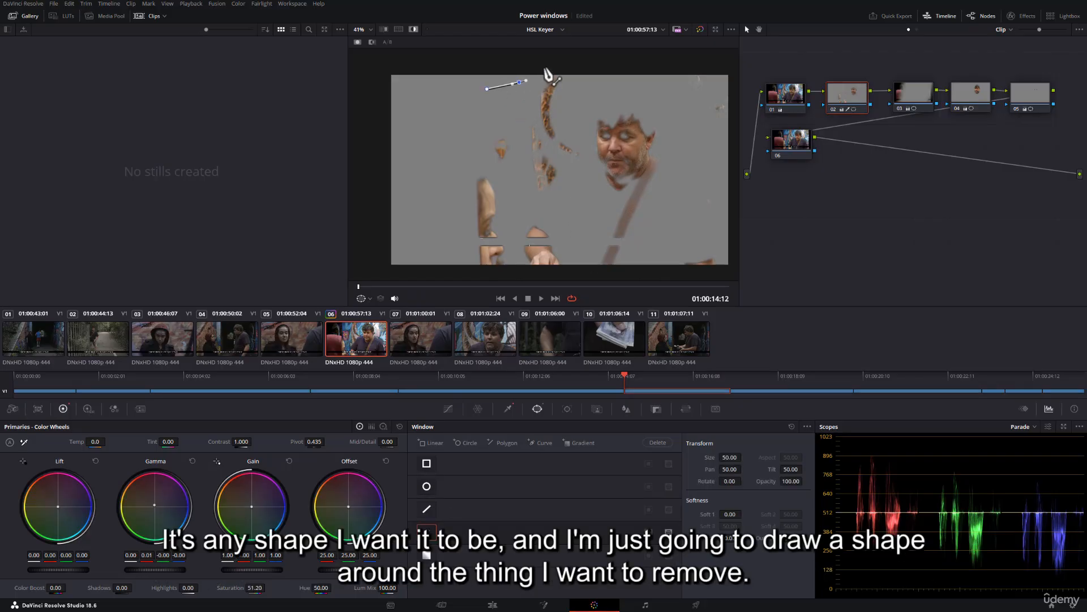
click(546, 67)
click(564, 72)
click(574, 122)
click(579, 146)
click(582, 163)
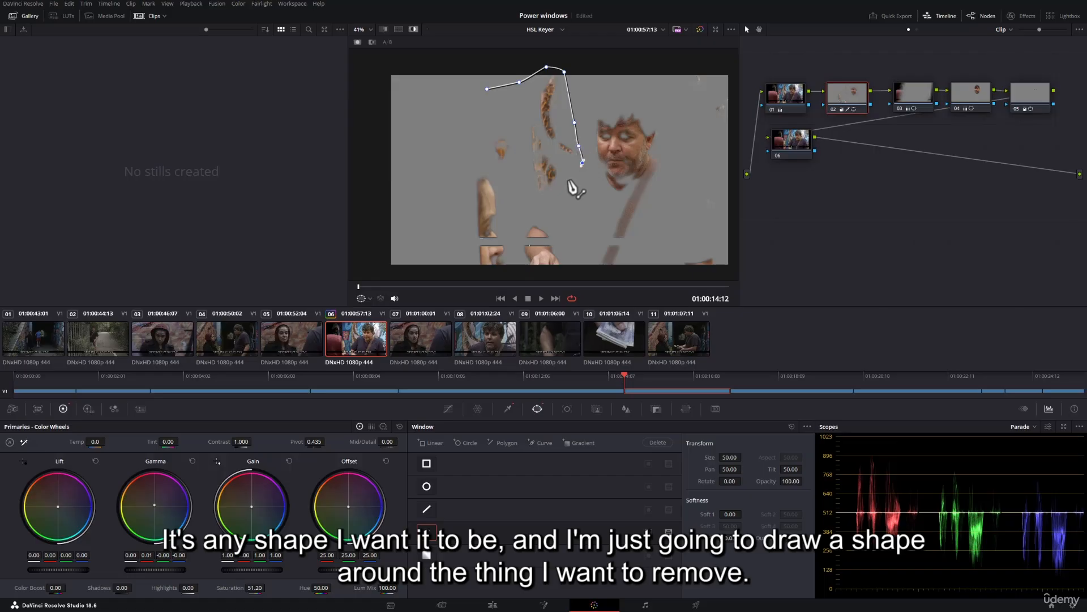
click(563, 187)
click(542, 201)
click(518, 183)
click(501, 164)
click(480, 157)
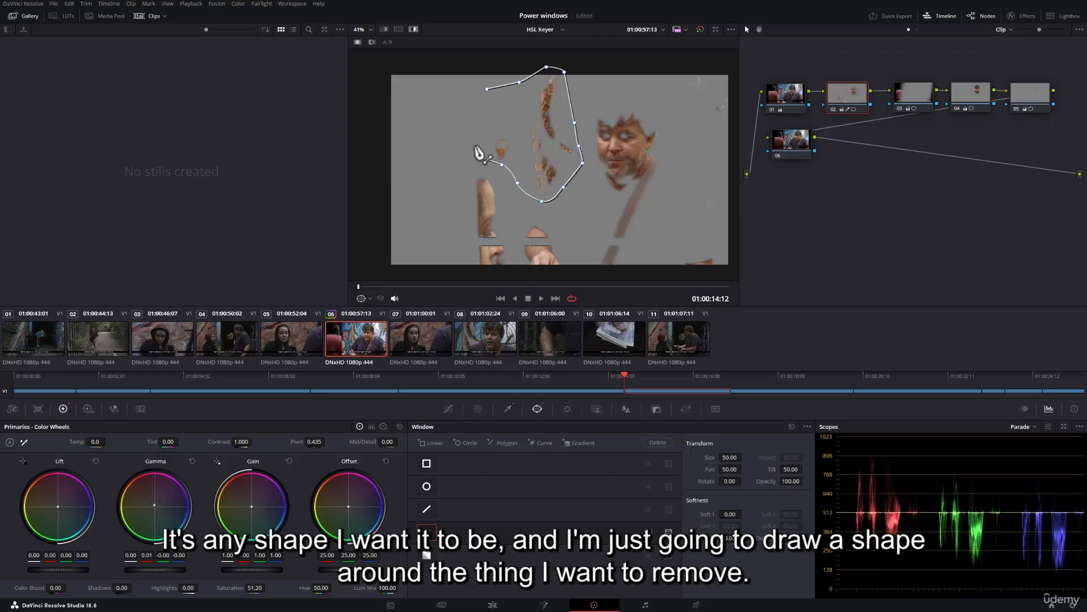
click(474, 135)
click(485, 109)
click(487, 89)
click(487, 89)
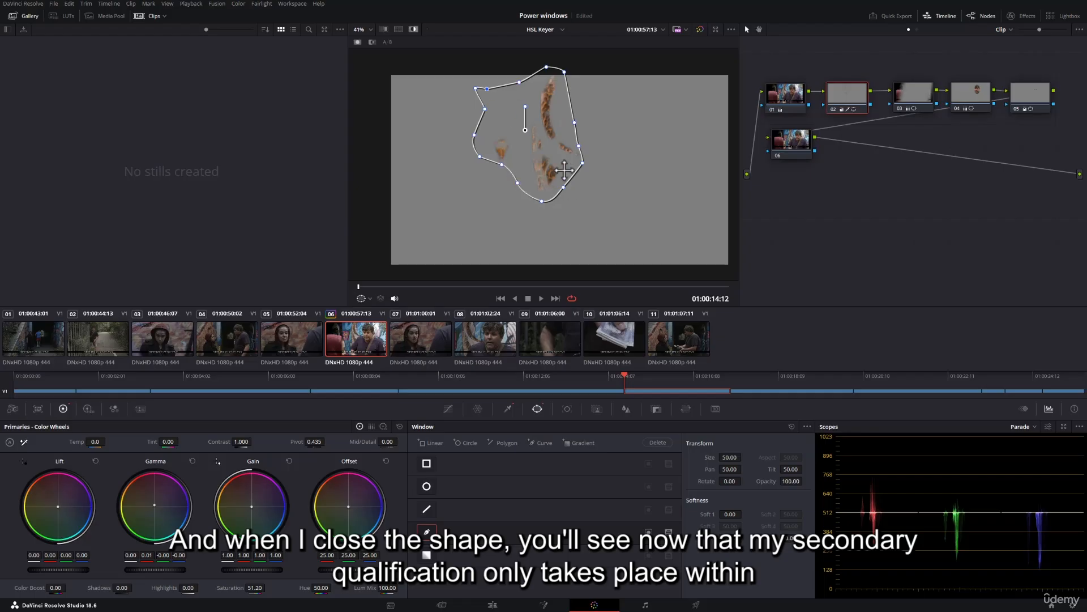
- Invert node 02's curve window to exclude the carp from the skin key, and hide the Power Window overlay
click(413, 29)
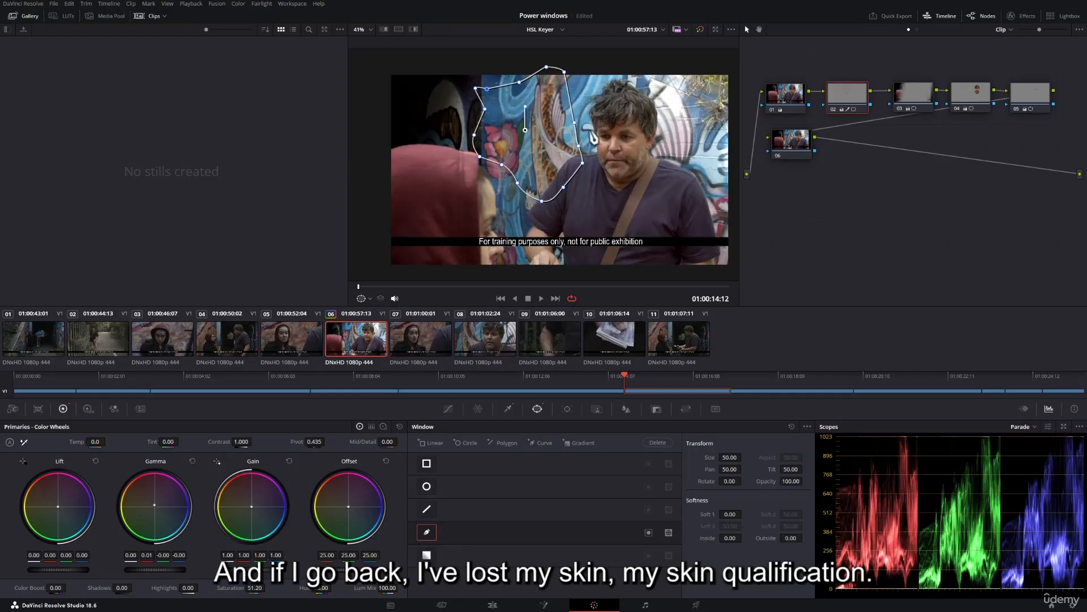
click(414, 30)
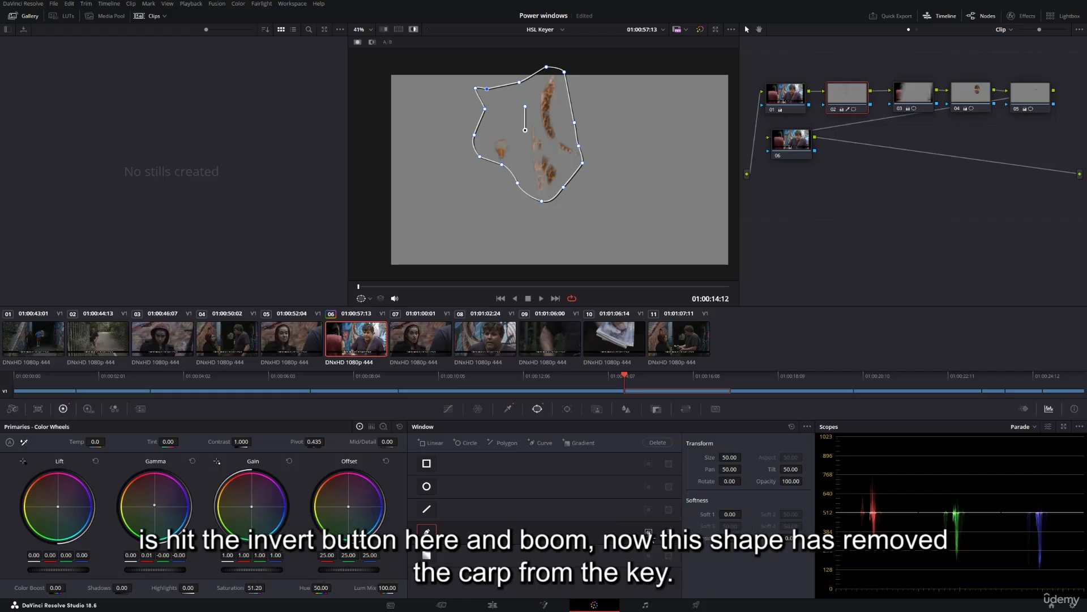
click(648, 533)
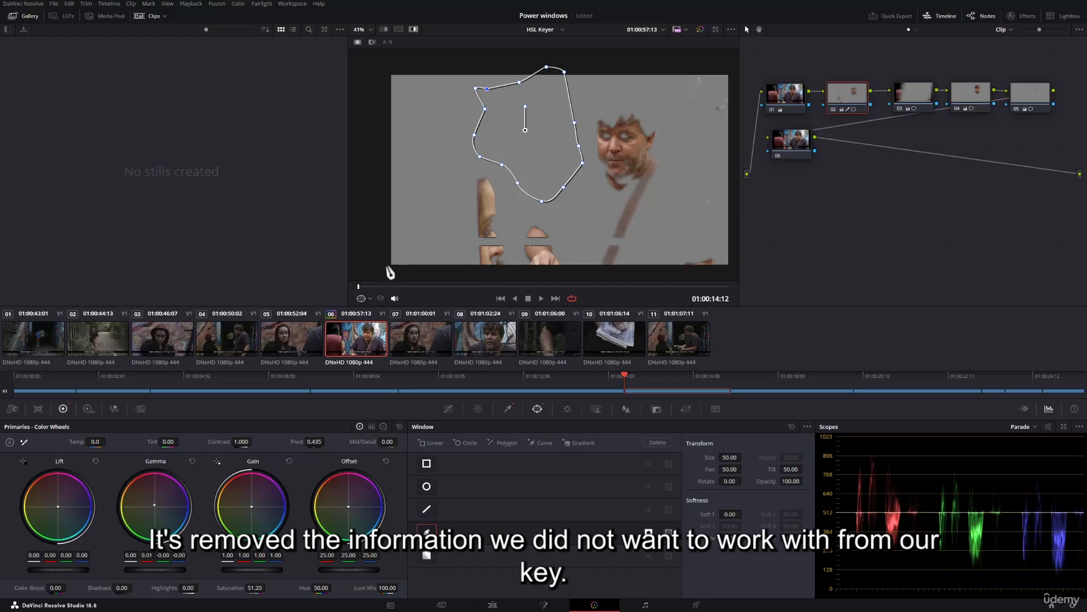
click(369, 299)
click(368, 308)
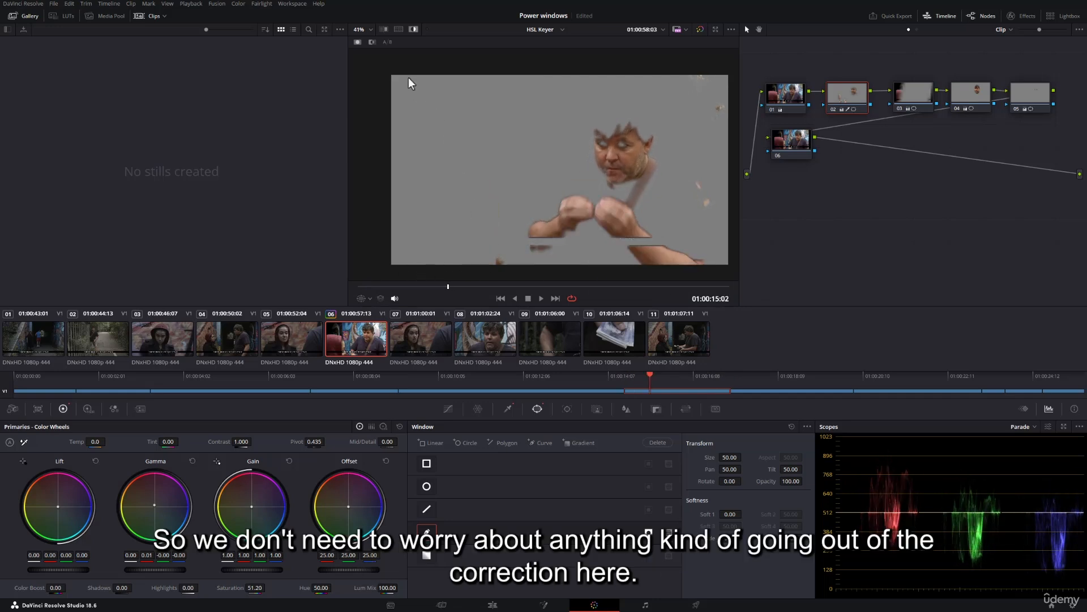
- Turn off the highlight view and scrub the clip to check the skin correction against the carp in the background
click(413, 29)
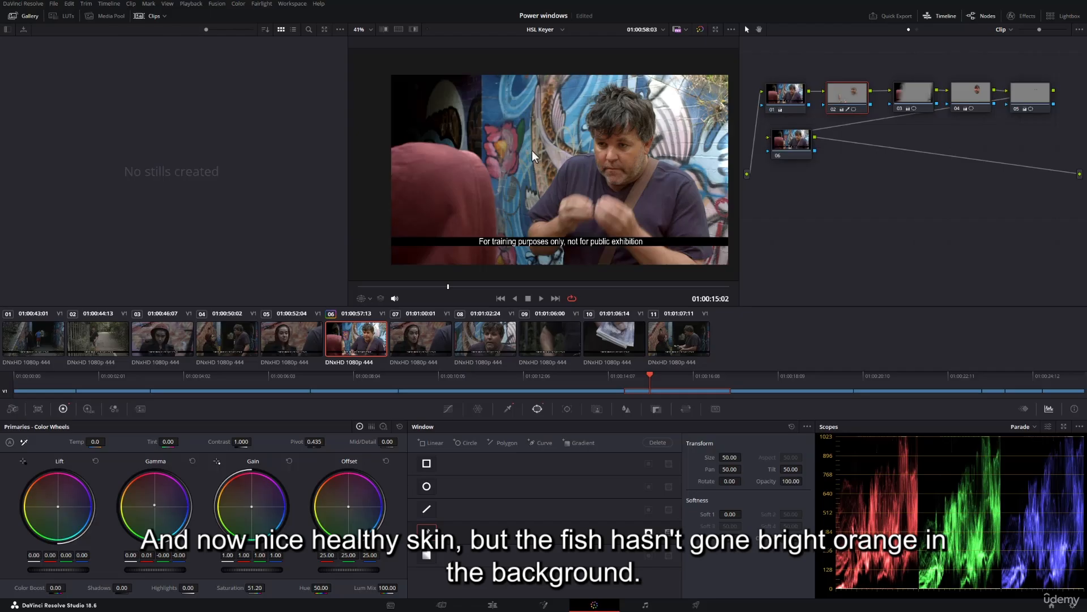
mouse_move(448, 288)
mouse_down()
mouse_move(475, 290)
mouse_move(441, 287)
mouse_up()
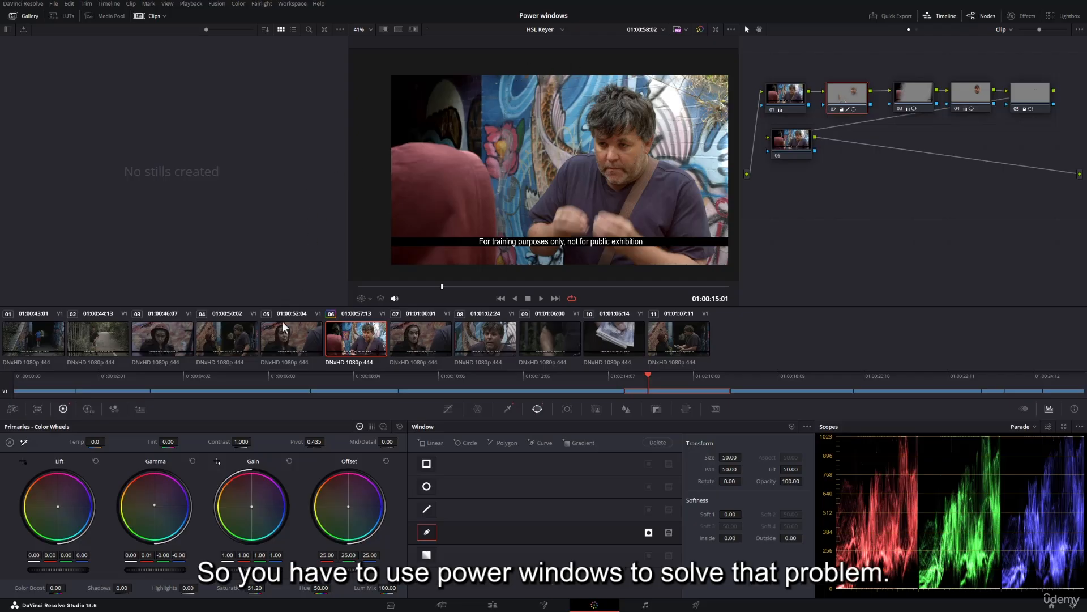
- On clip 05, sample the woman's forehead skin with the HSL Qualifier and display the selection in Highlight mode
click(292, 338)
click(508, 408)
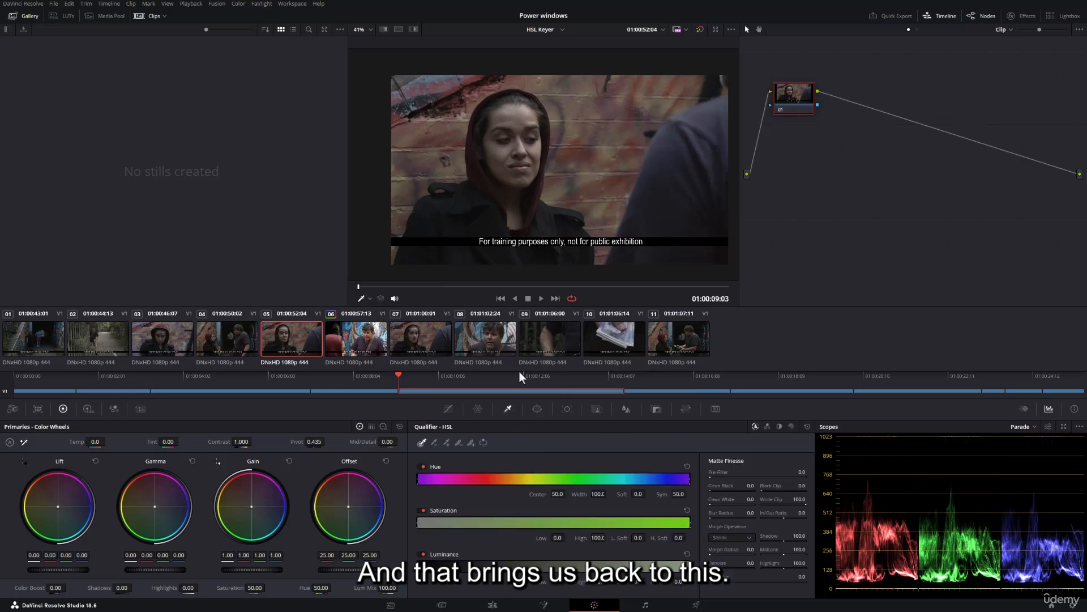
click(506, 116)
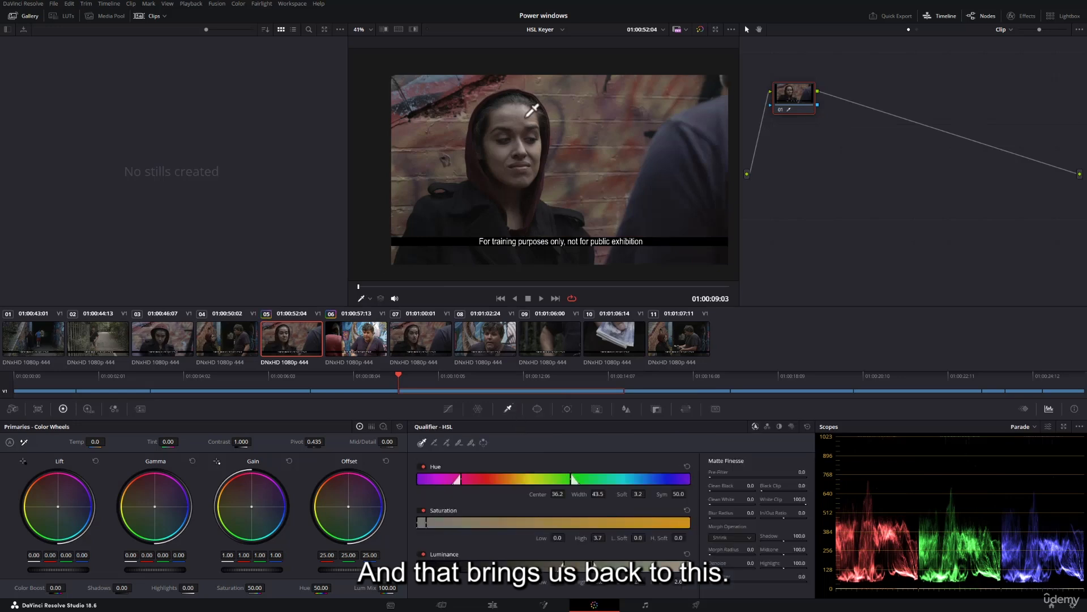
click(413, 29)
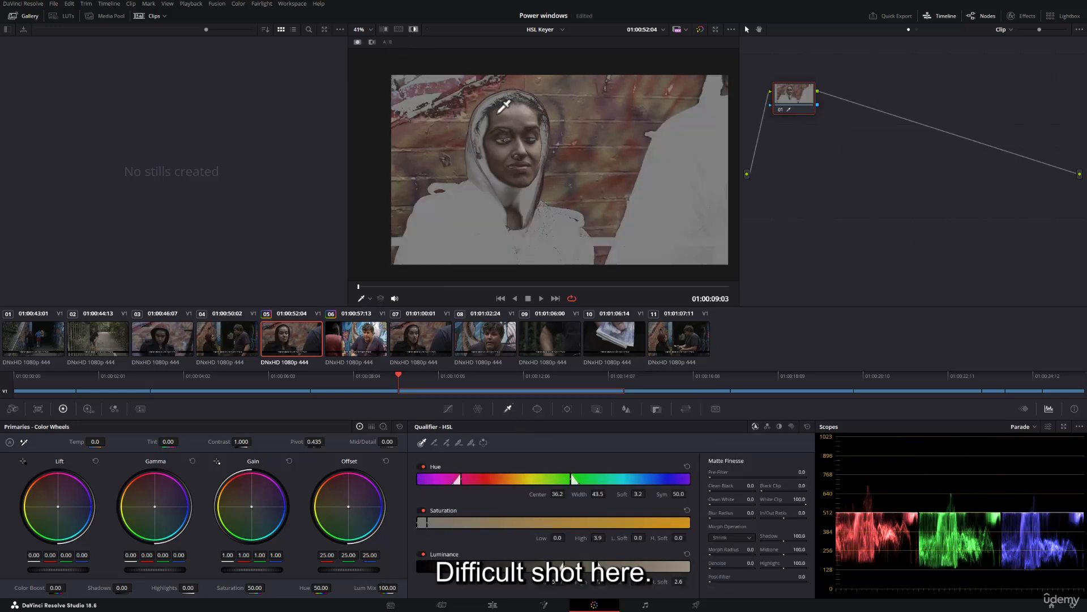
- Refine the skin key with hue width 14.6, saturation low 0.3 and low softness 1.5, luminance low 53.2 and Clean Black 4.4
drag(577, 495, 528, 495)
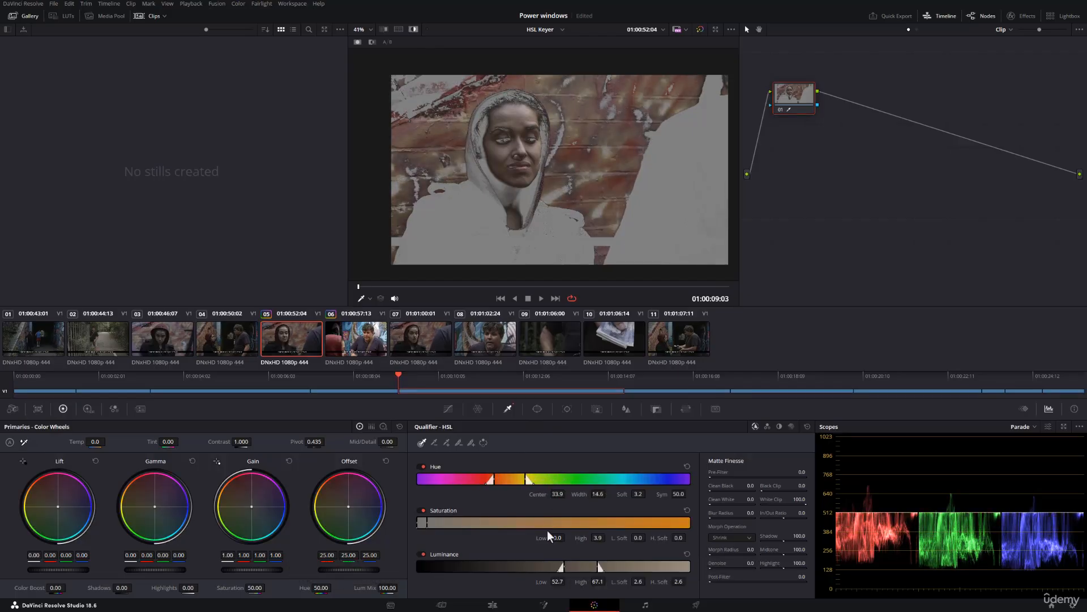
drag(541, 538, 567, 537)
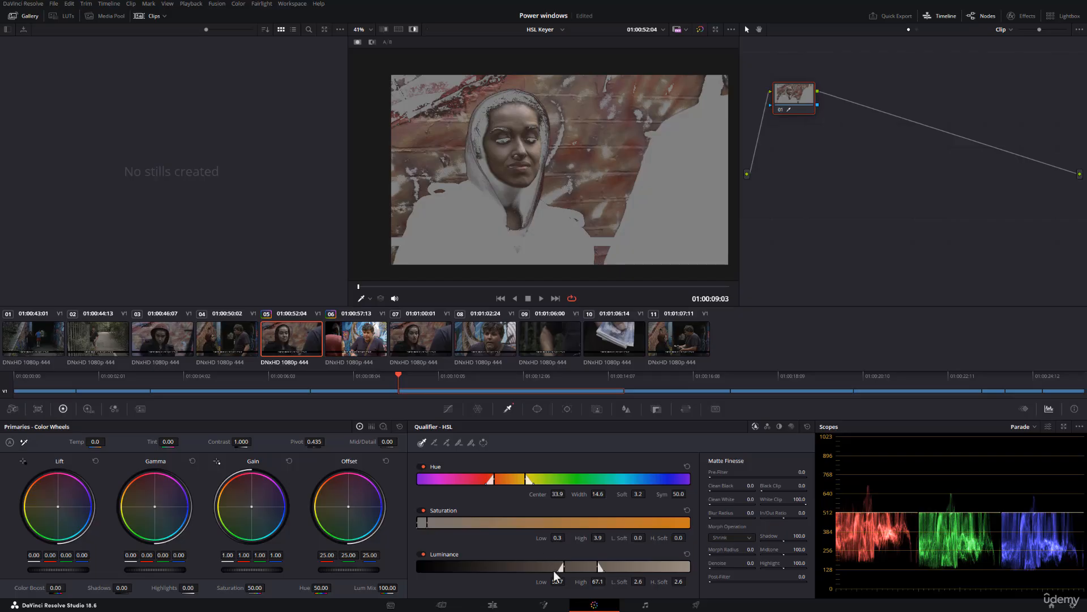
drag(543, 582, 558, 582)
drag(629, 538, 640, 537)
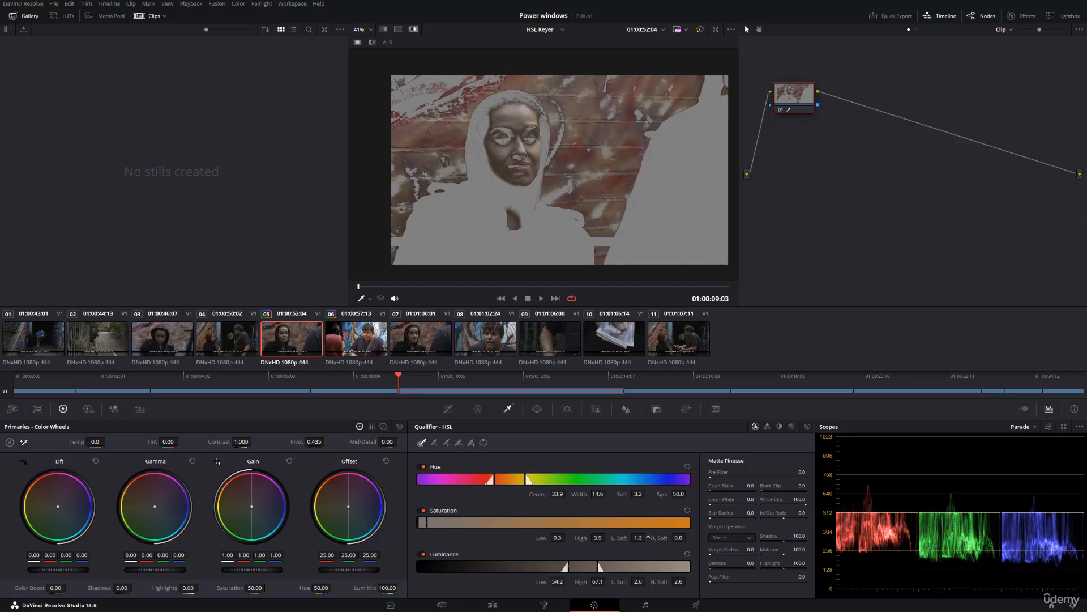
drag(551, 582, 542, 582)
drag(722, 485, 732, 485)
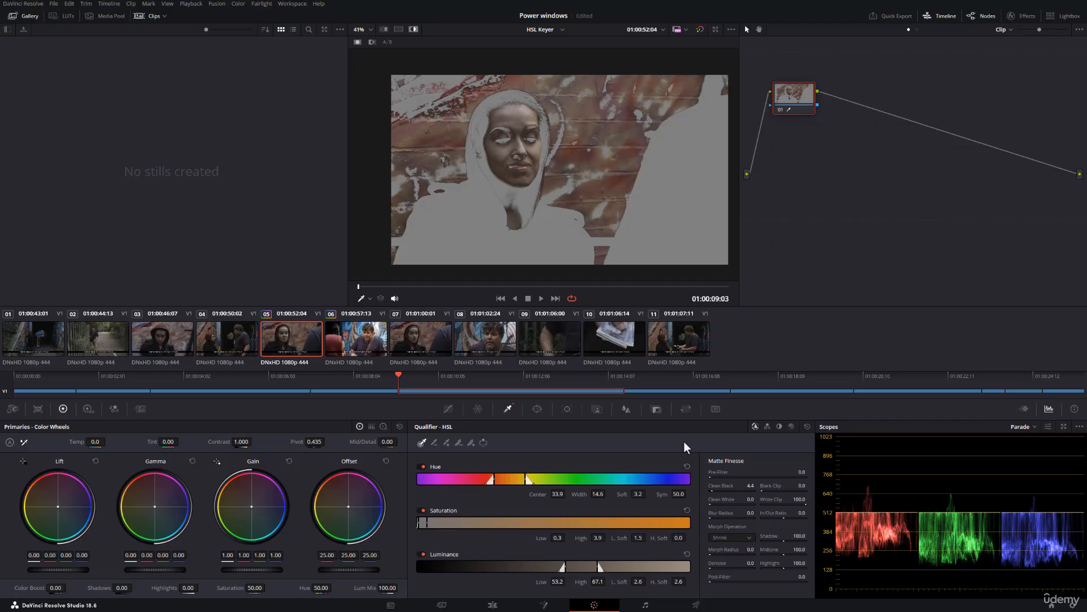
- Draw a closed curve window around the woman's face and neck to keep the wall out of the skin key
click(536, 408)
click(428, 534)
scroll(510, 221, up, 2)
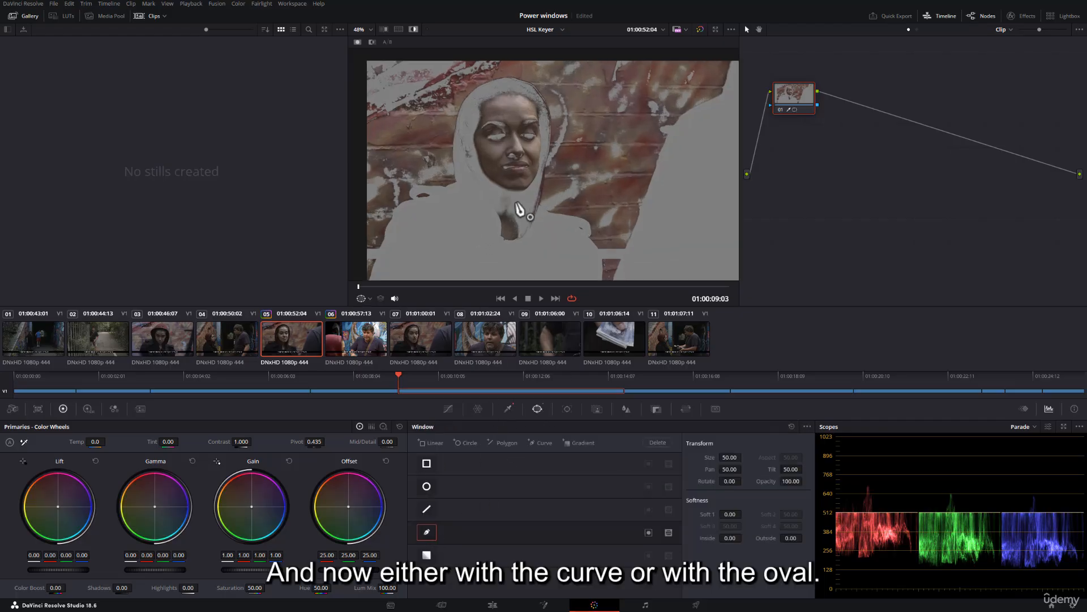
click(468, 114)
click(481, 90)
click(514, 85)
click(532, 90)
click(545, 111)
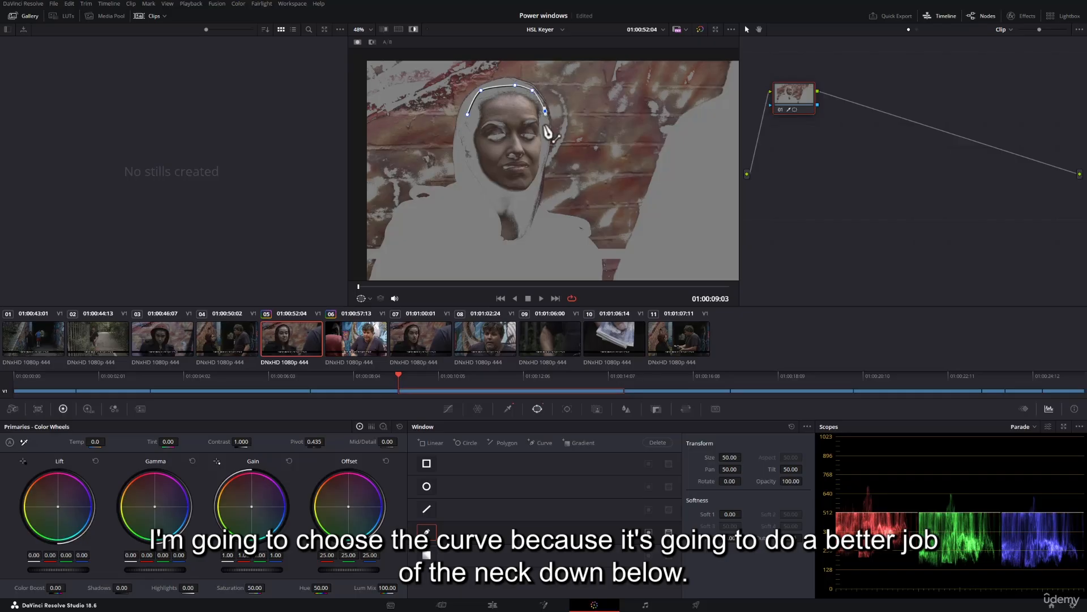
click(542, 149)
click(538, 179)
click(528, 209)
click(527, 236)
click(503, 256)
click(481, 230)
click(471, 187)
click(459, 156)
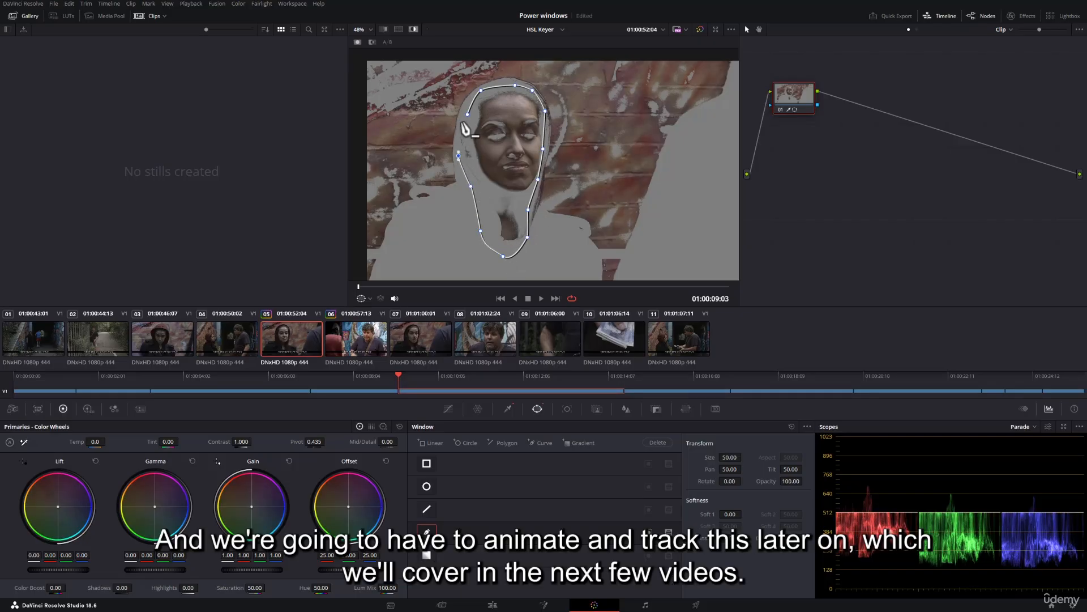
click(459, 123)
click(467, 114)
- Adjust the curve window's points along both sides of the face, checking the isolated skin with the highlight on and off
drag(461, 123, 462, 124)
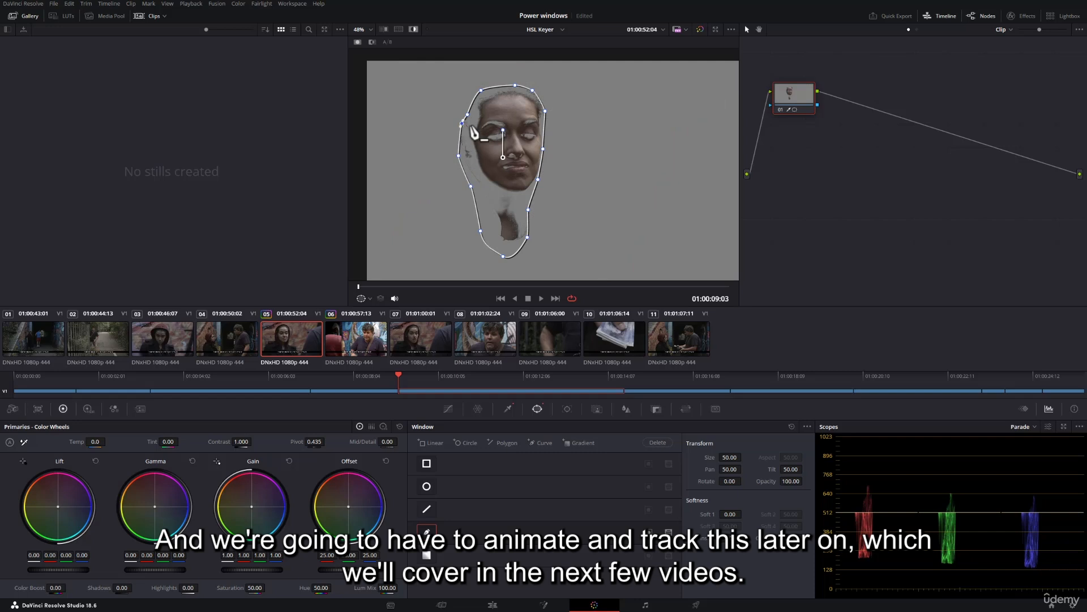
click(538, 179)
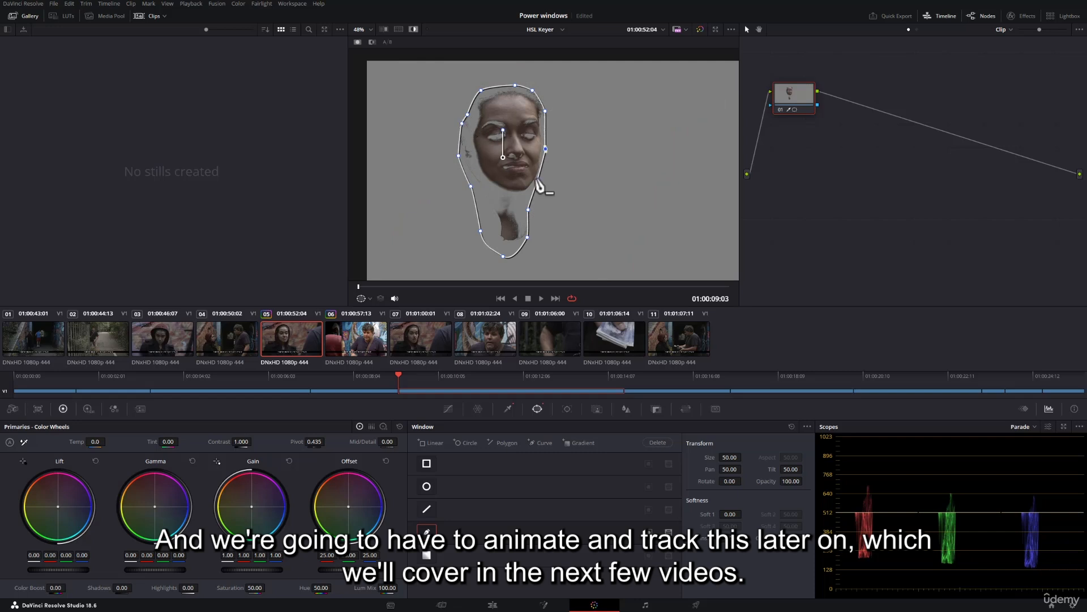
click(413, 30)
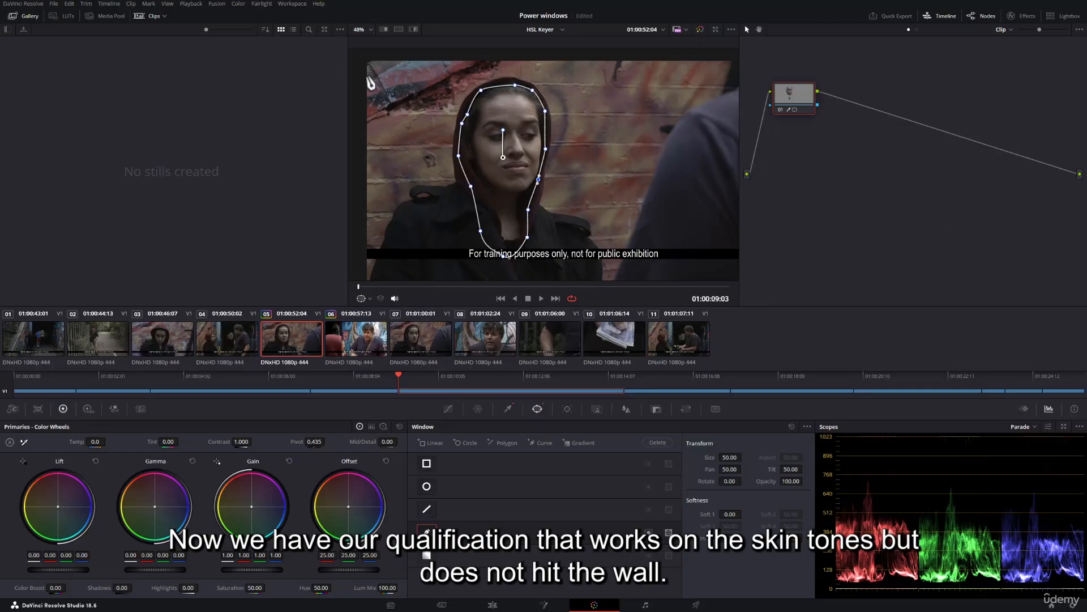
click(413, 29)
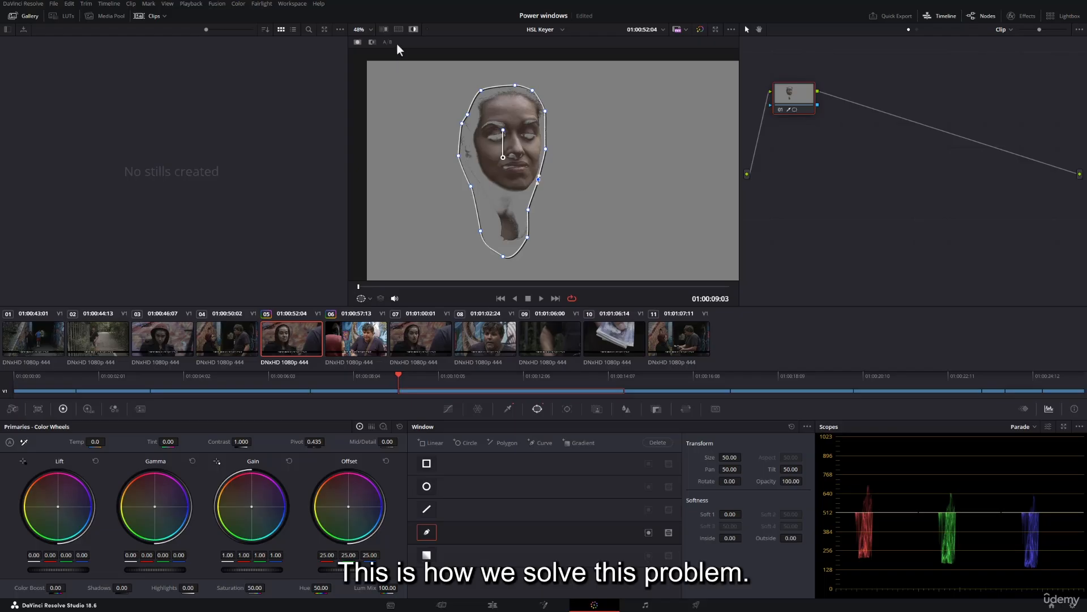
click(414, 30)
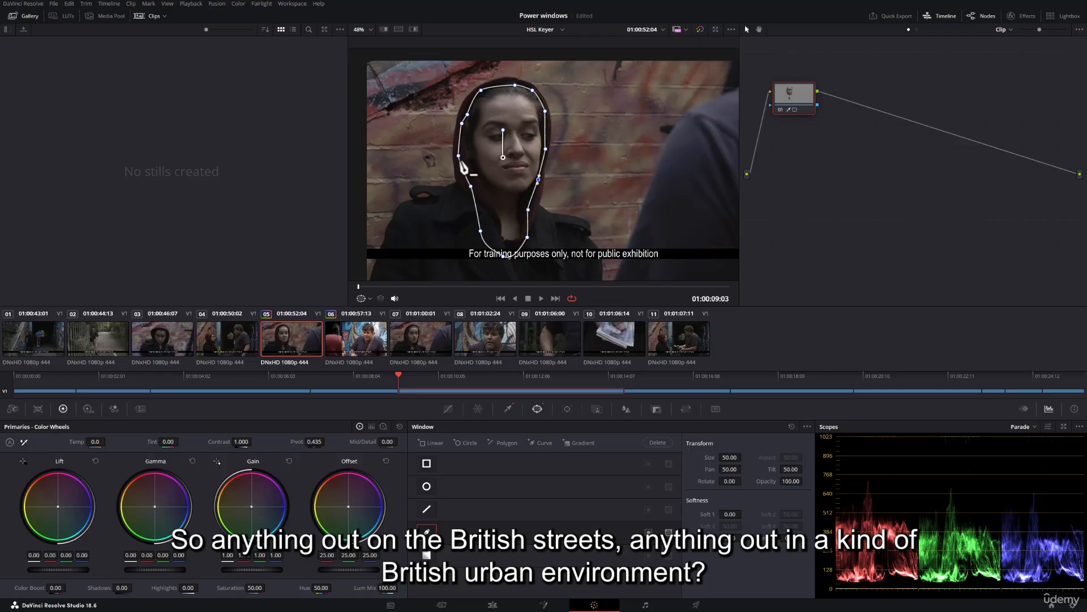
drag(459, 156, 474, 187)
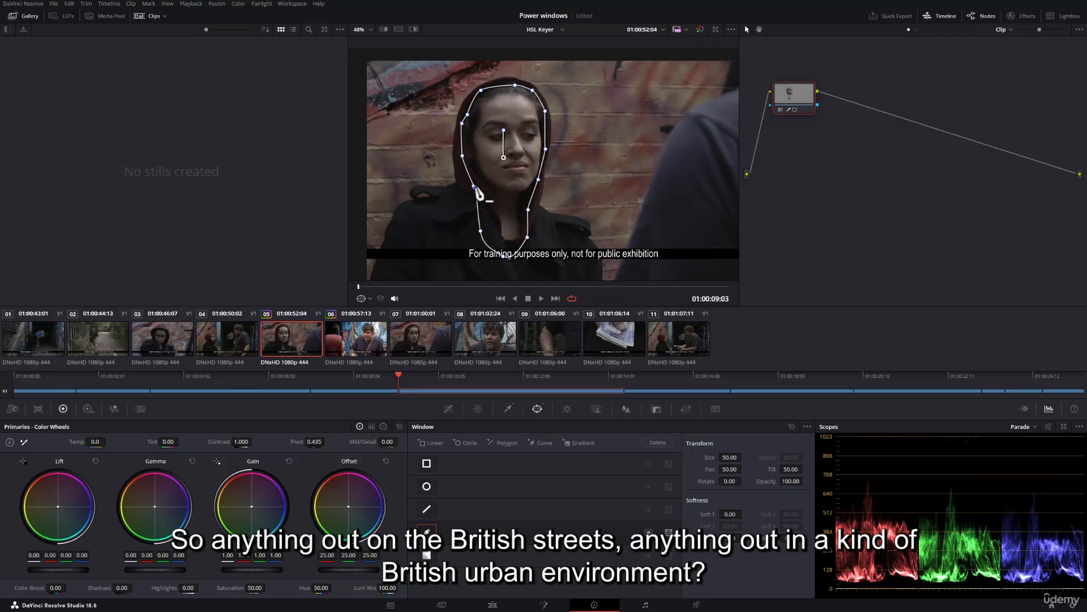
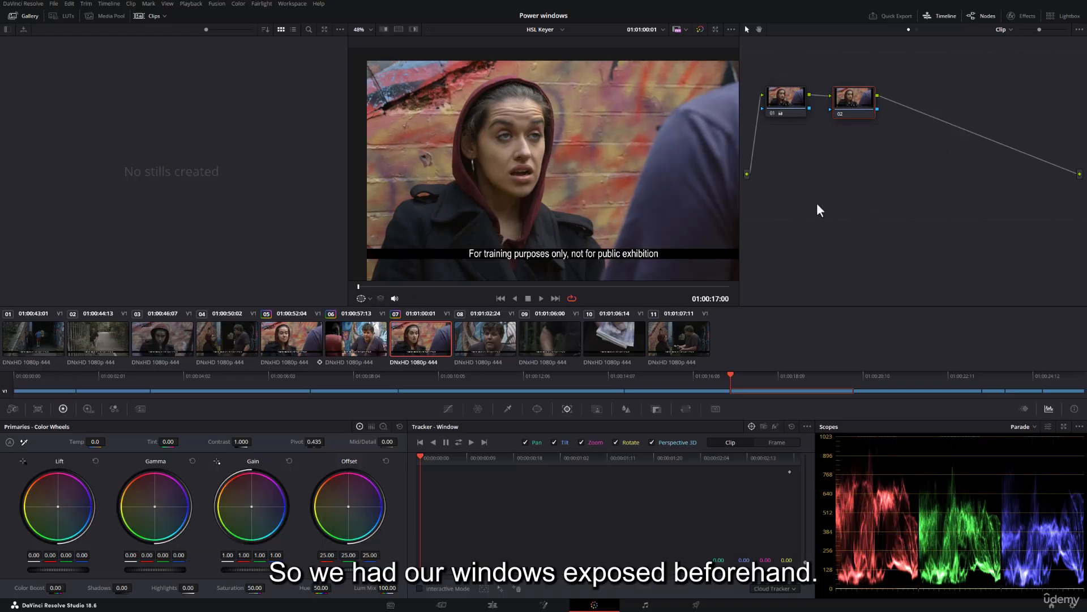
- Add a circle window to node 02 of clip 07 and fit it around the woman's face with size 29.31, aspect 33.46 and softness 2.22
click(538, 409)
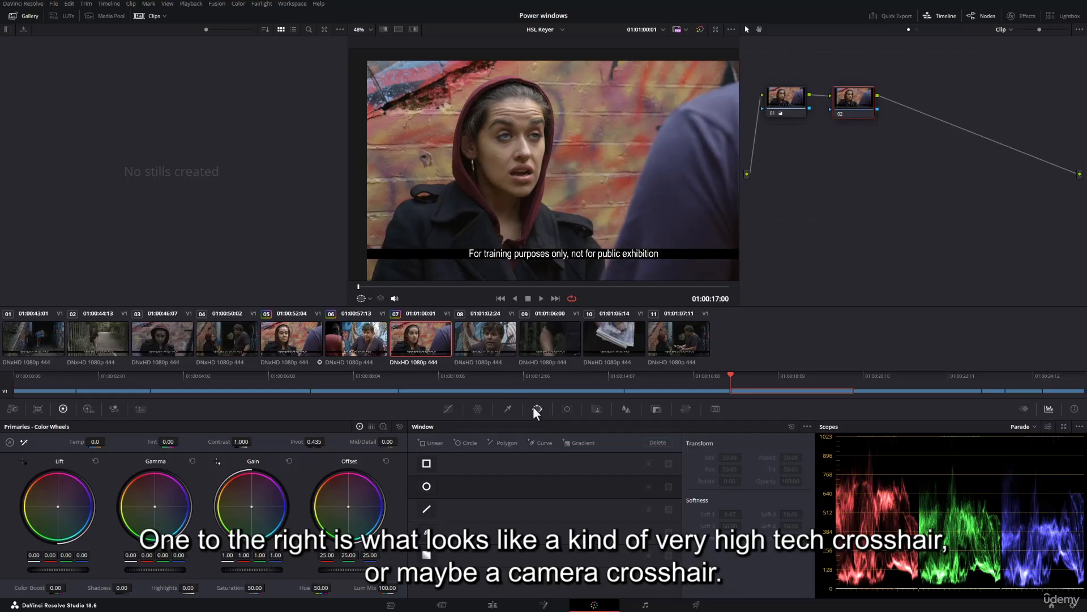
click(567, 408)
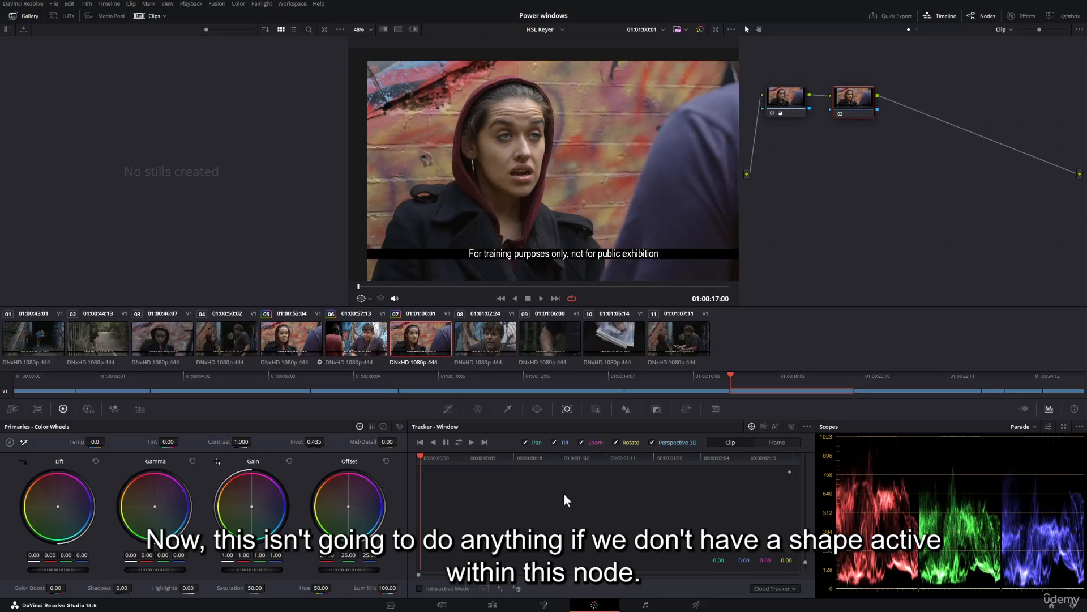
click(537, 410)
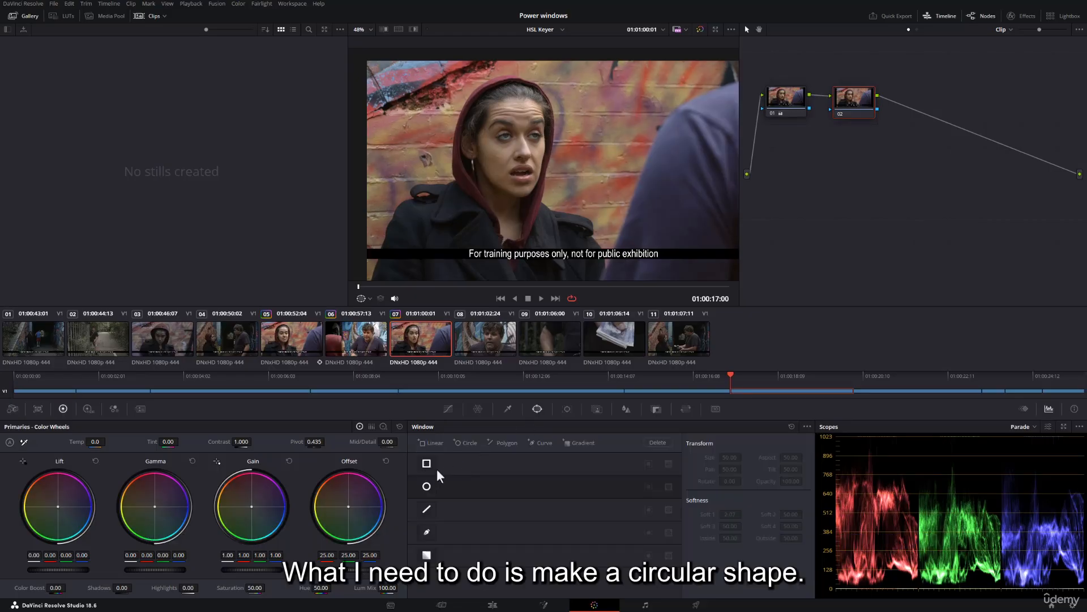
click(426, 486)
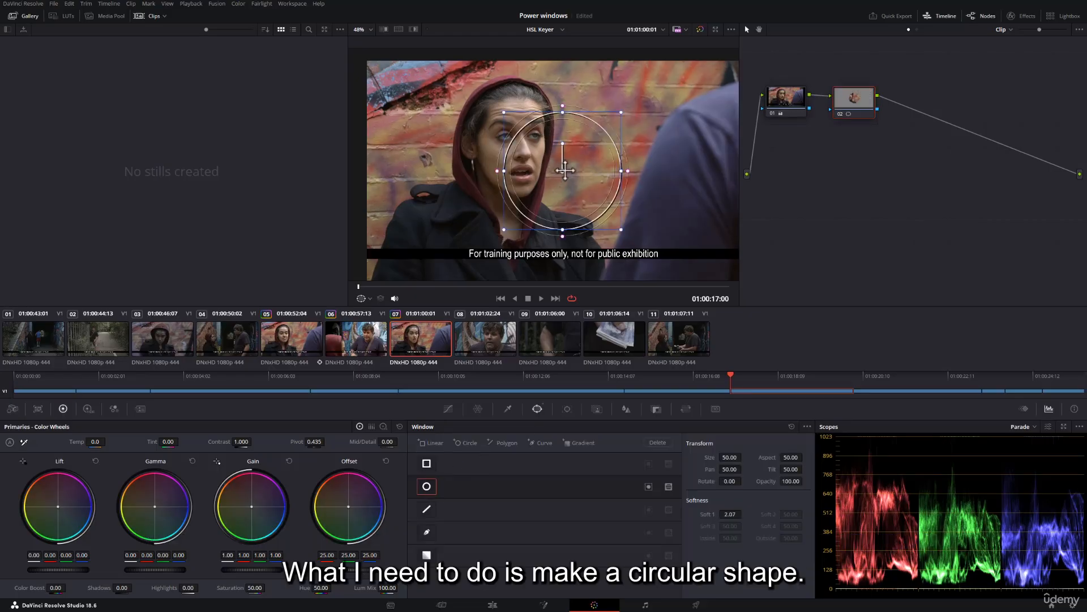
drag(561, 176, 472, 154)
drag(487, 142, 492, 133)
drag(513, 83, 514, 94)
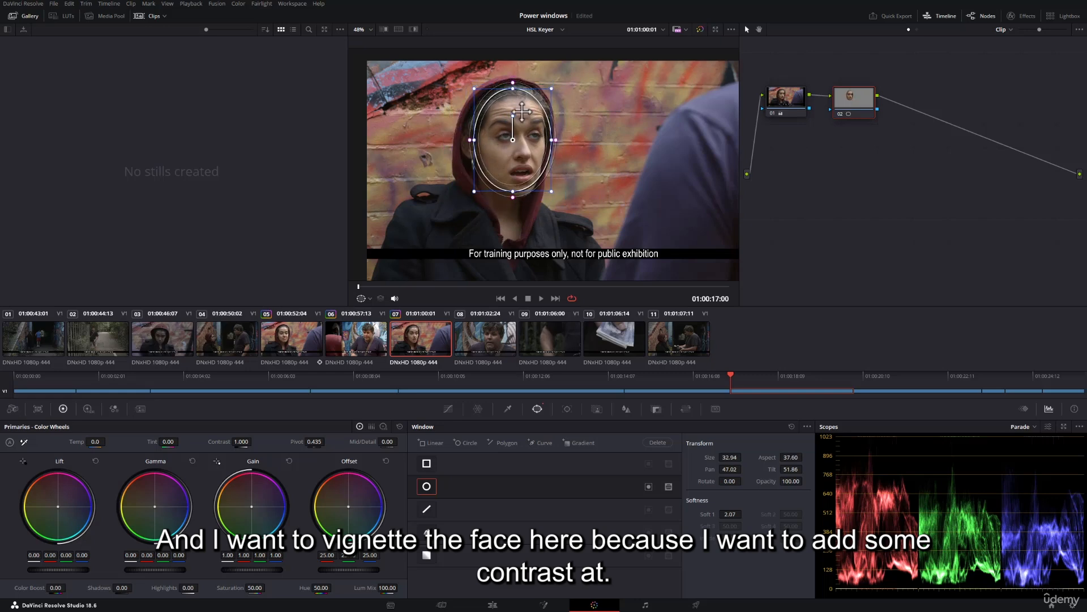
drag(554, 142, 477, 146)
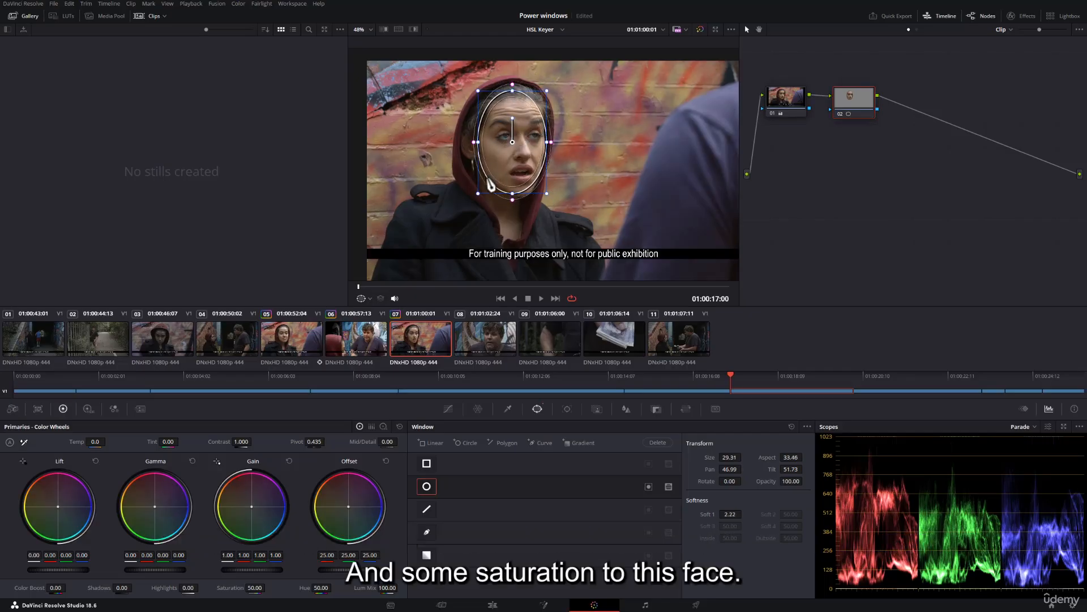
- Hide the window overlay and grade the face on node 02 with gain 1.04, gamma 0.03, lift -0.01 and saturation 53.20
click(360, 300)
click(369, 309)
drag(249, 569, 266, 569)
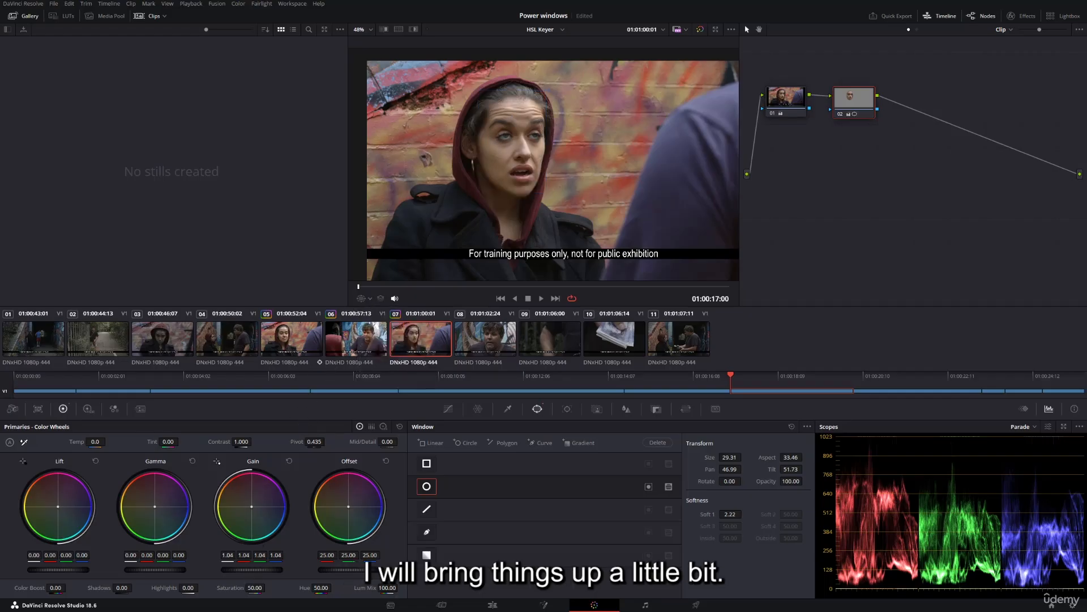
drag(155, 568, 160, 567)
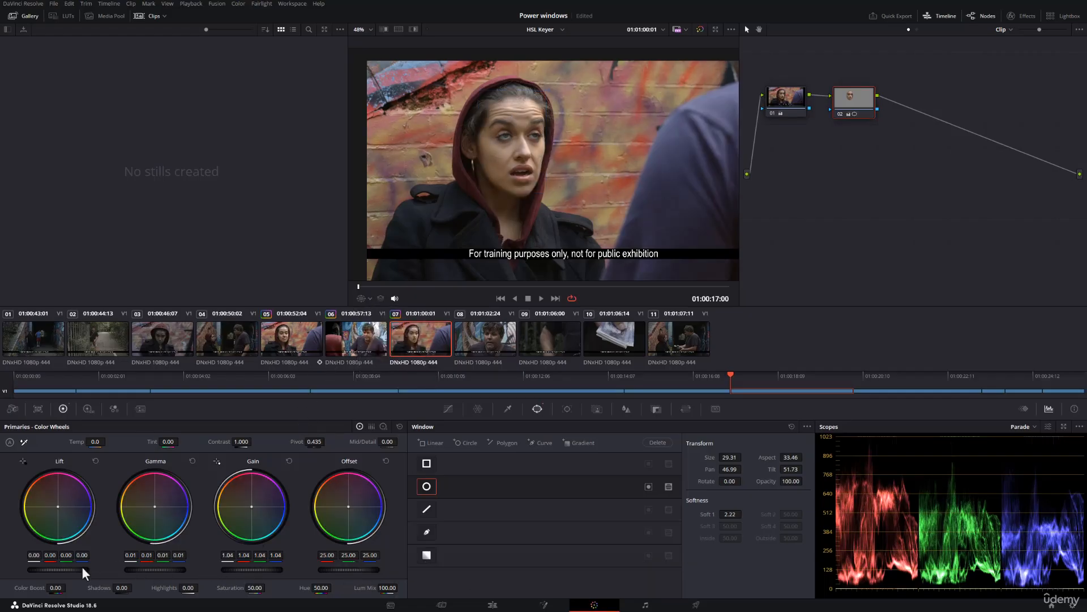
drag(57, 569, 54, 568)
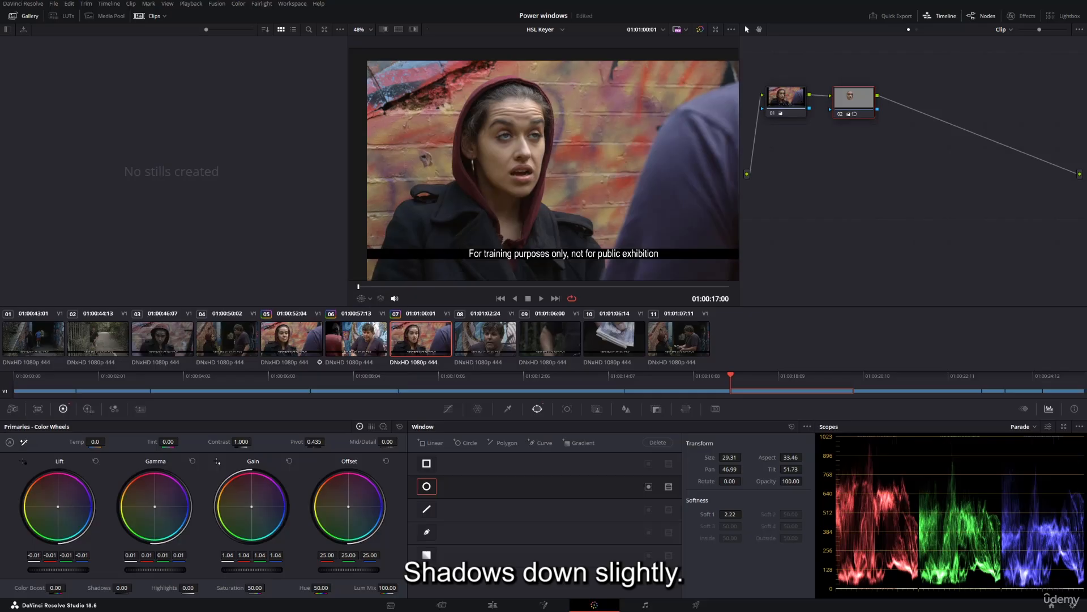
drag(155, 569, 161, 569)
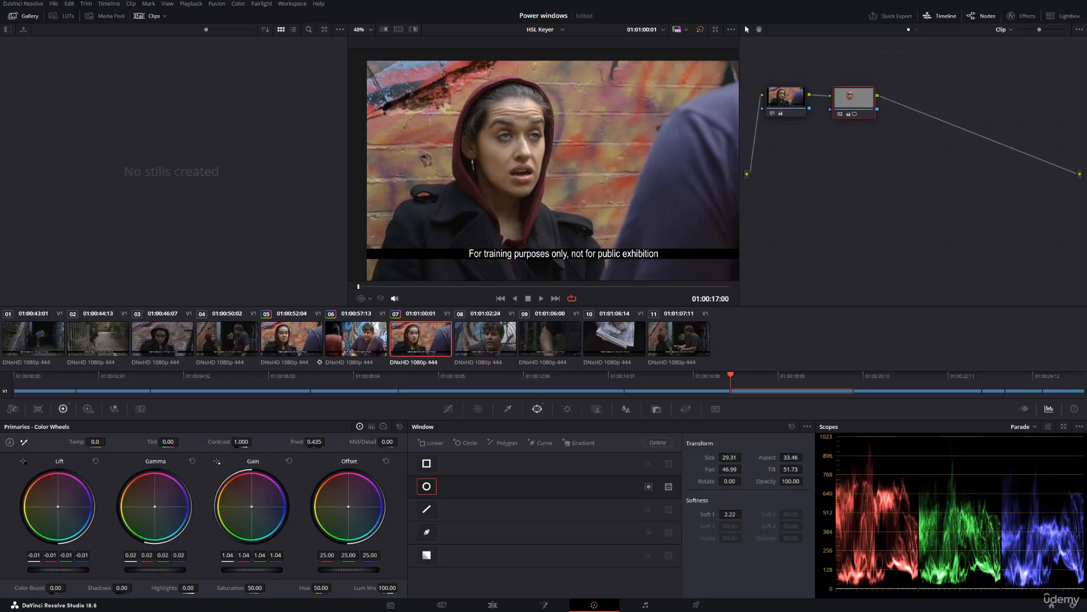
drag(253, 588, 268, 587)
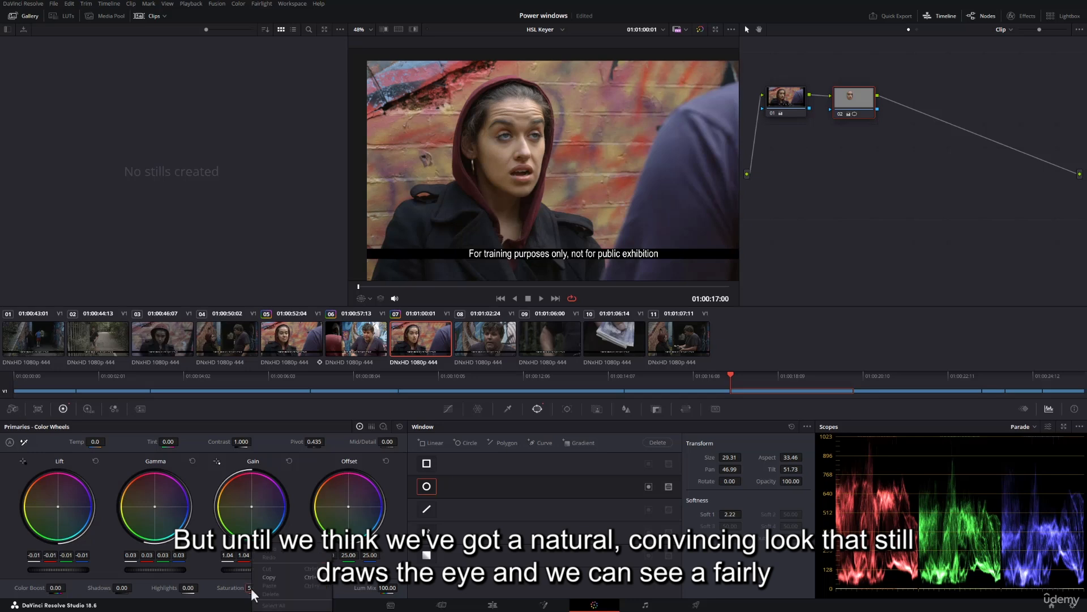
drag(249, 587, 255, 588)
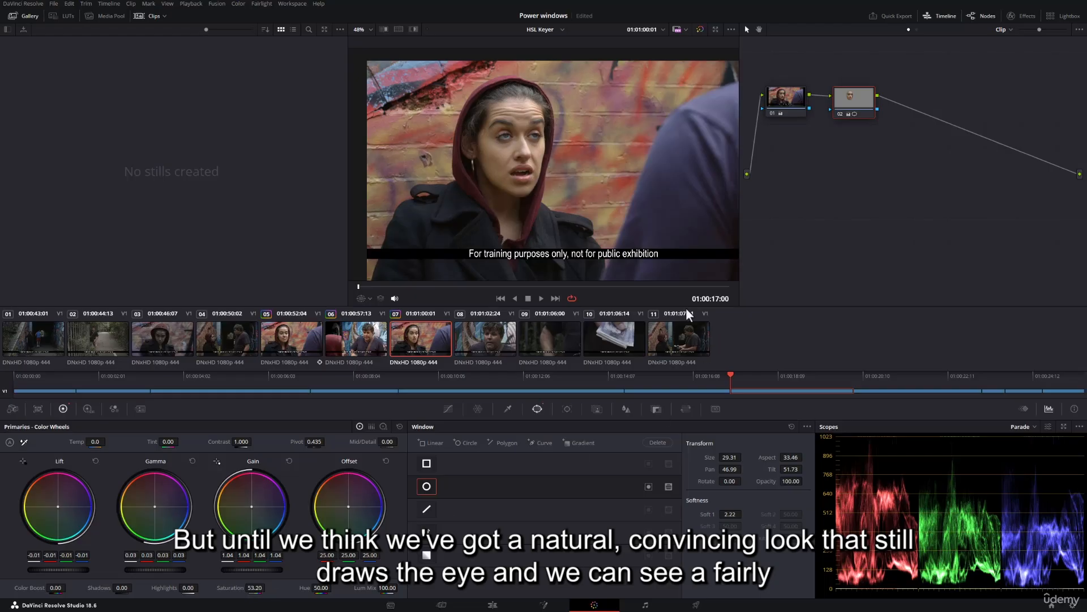
- Compare the face grade with node 02 disabled and enabled, and lower the node's gain to 1.03
click(840, 113)
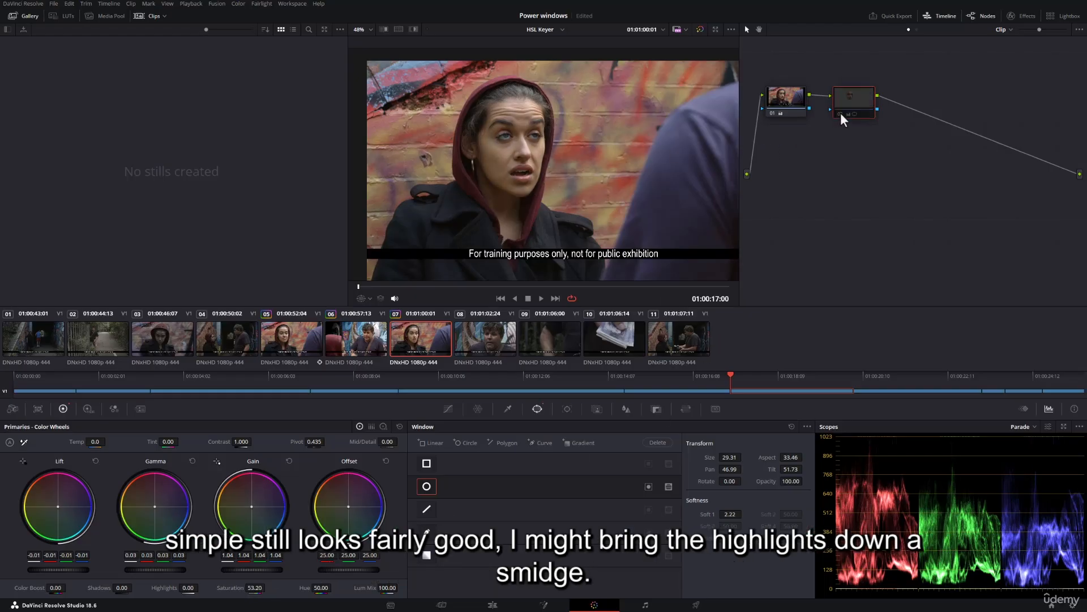
click(840, 114)
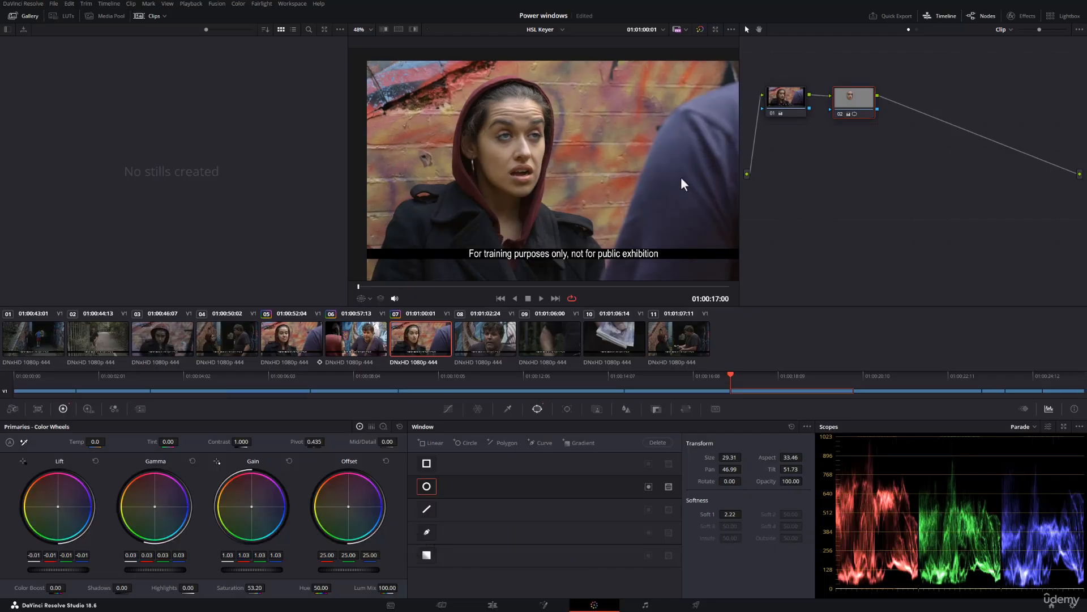
click(837, 113)
click(837, 113)
- Display the Power Window overlay for node 02's circle window again
click(370, 298)
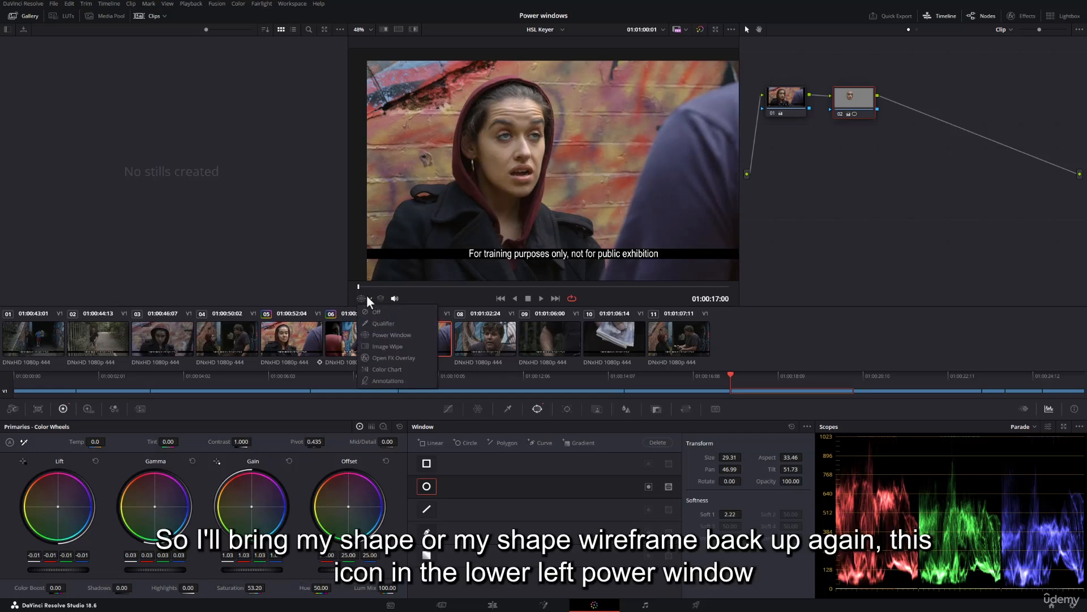
click(388, 334)
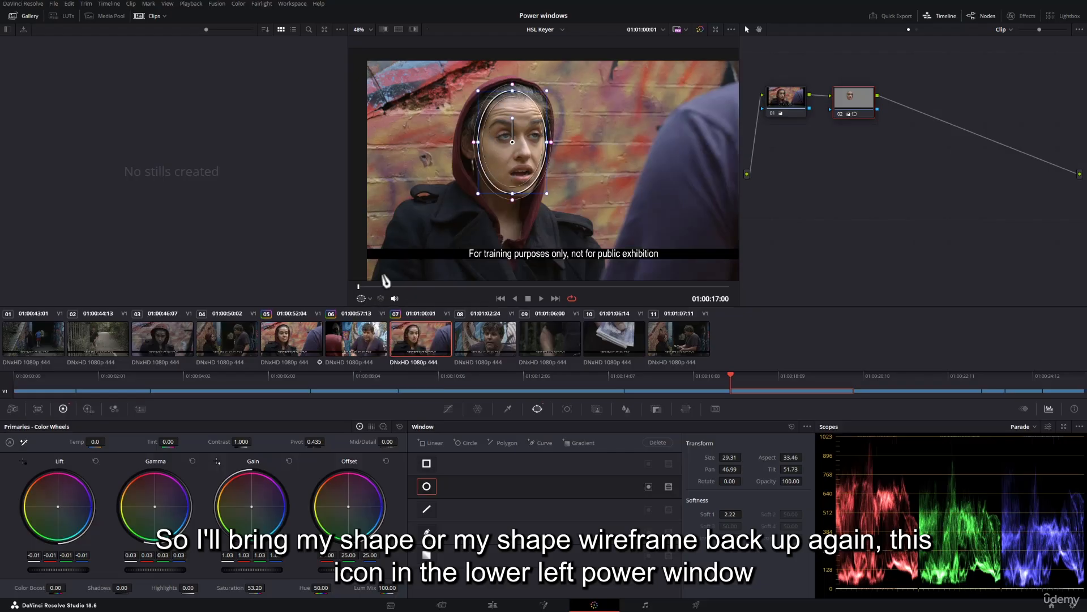
- Play clip 07 with the circle window overlay shown and hidden to check how well the static window covers the face
click(361, 298)
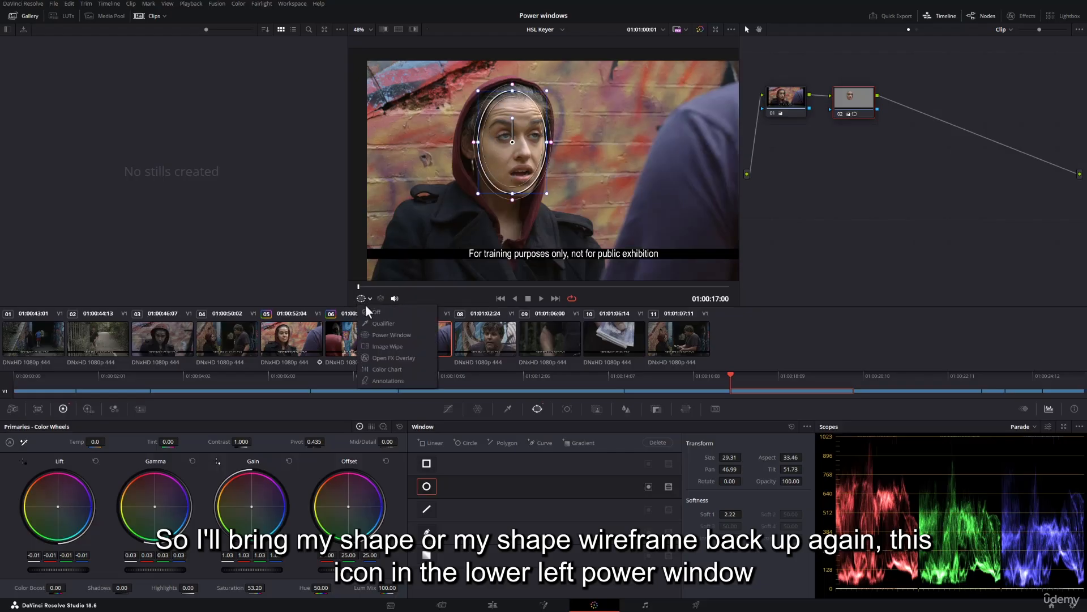
click(386, 334)
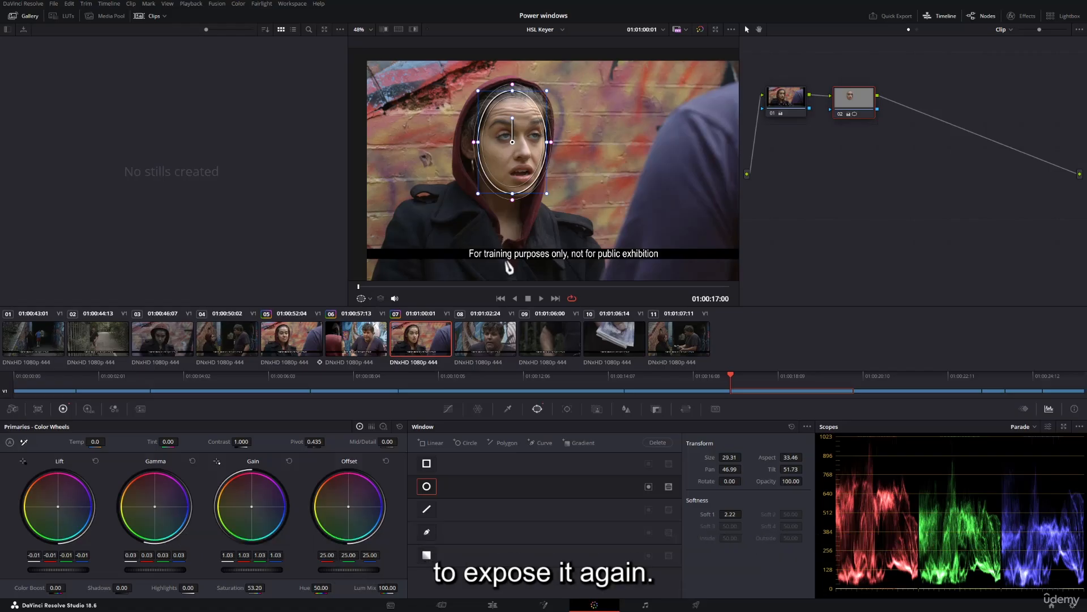
click(541, 299)
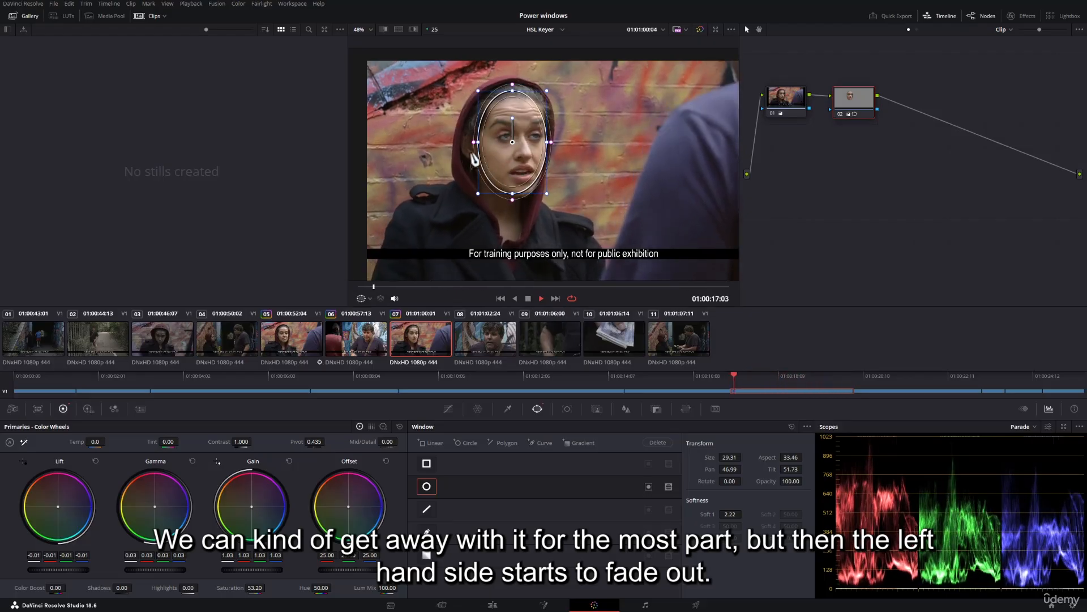
click(367, 300)
click(377, 328)
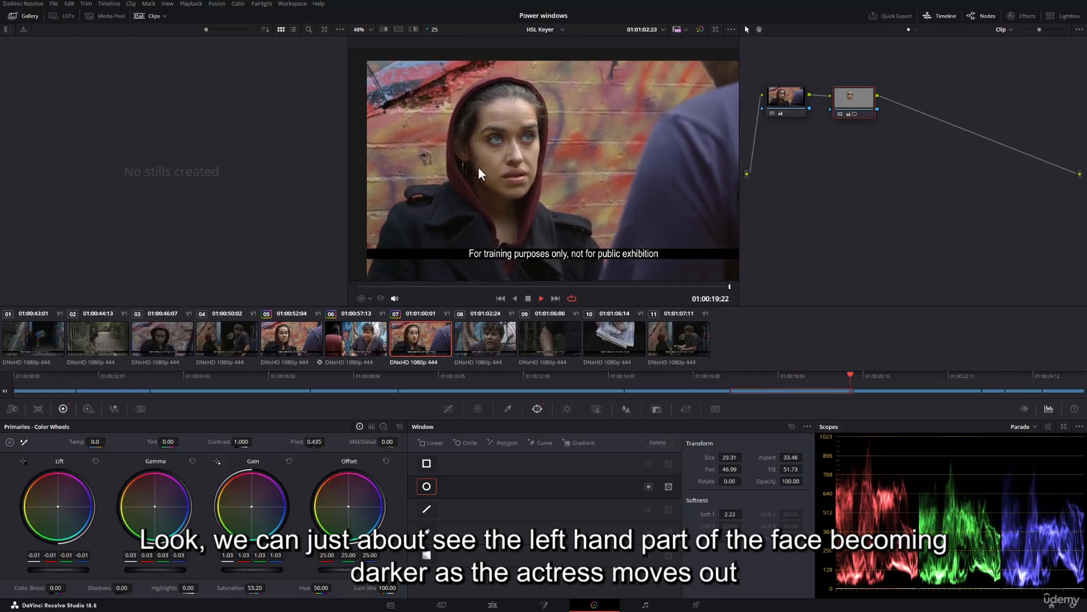
click(365, 298)
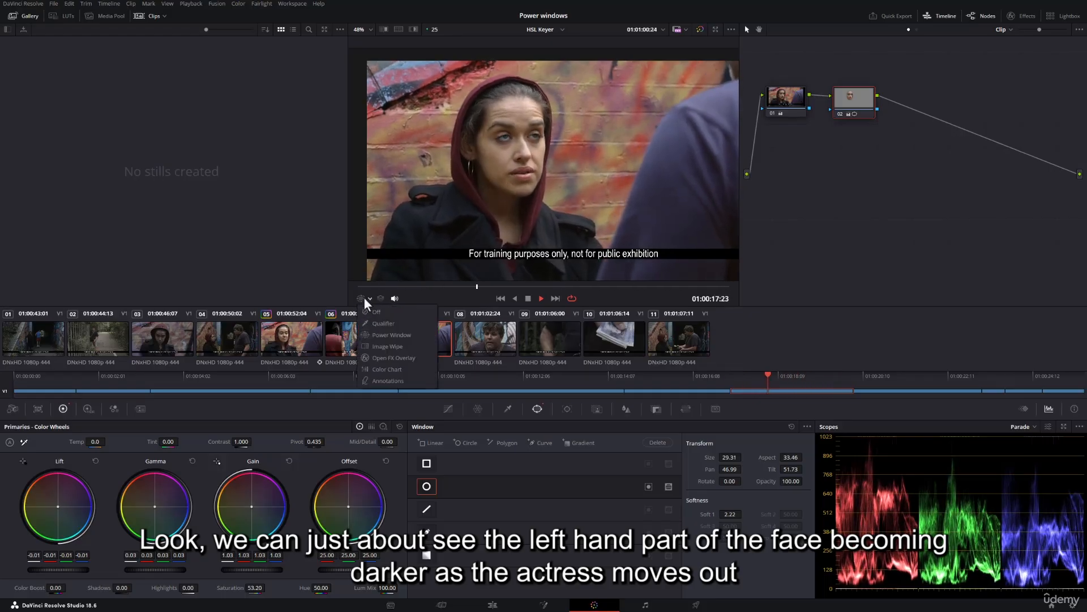
click(380, 334)
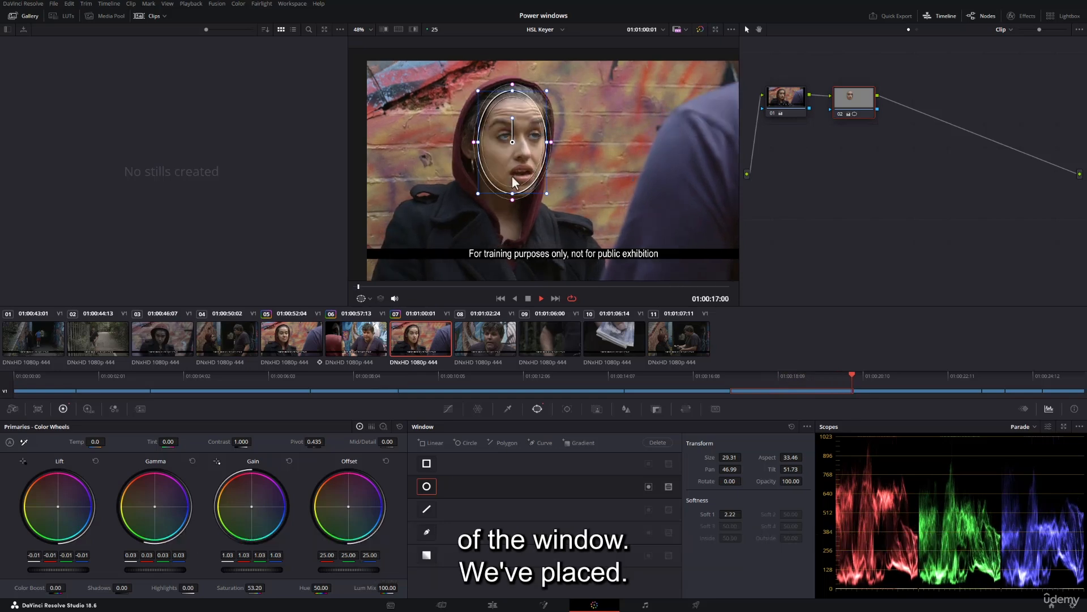
- Return to the first frame of clip 07 and track node 02's circle window forward with the Tracker
click(492, 287)
drag(495, 288, 320, 281)
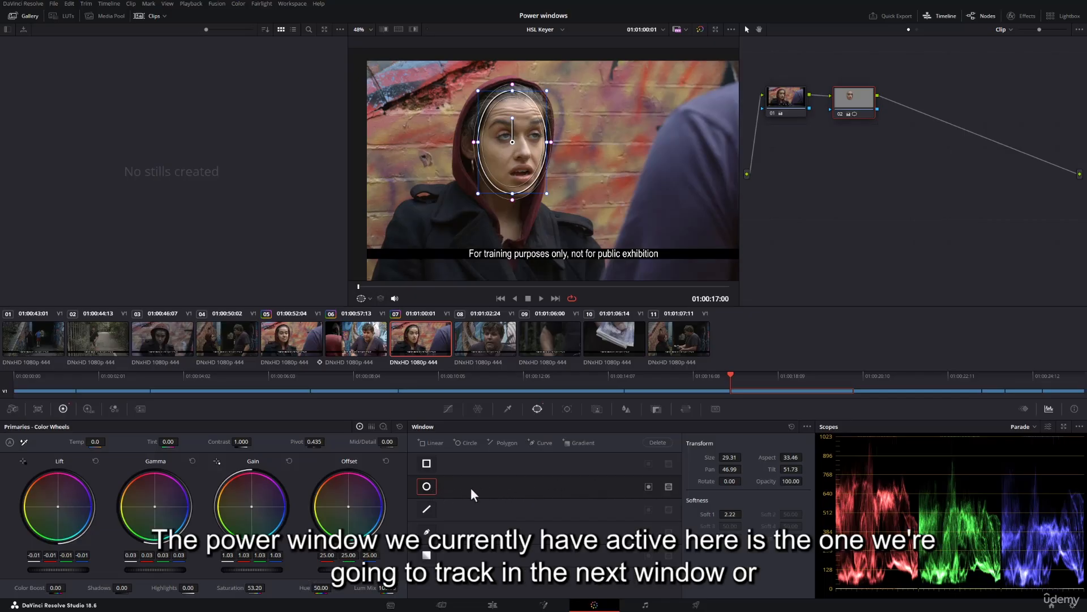
click(560, 408)
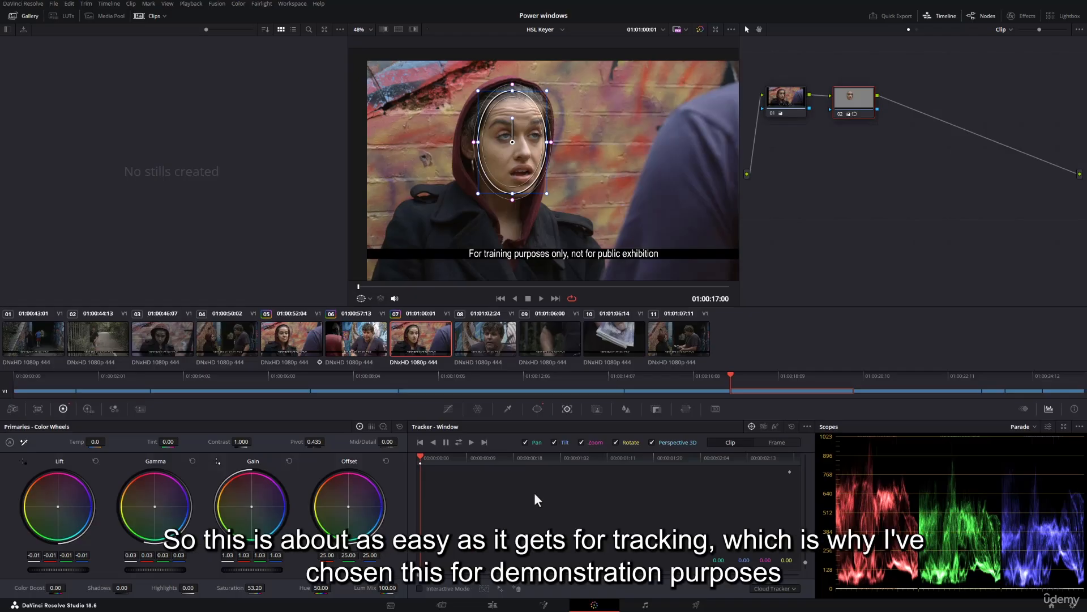
click(470, 441)
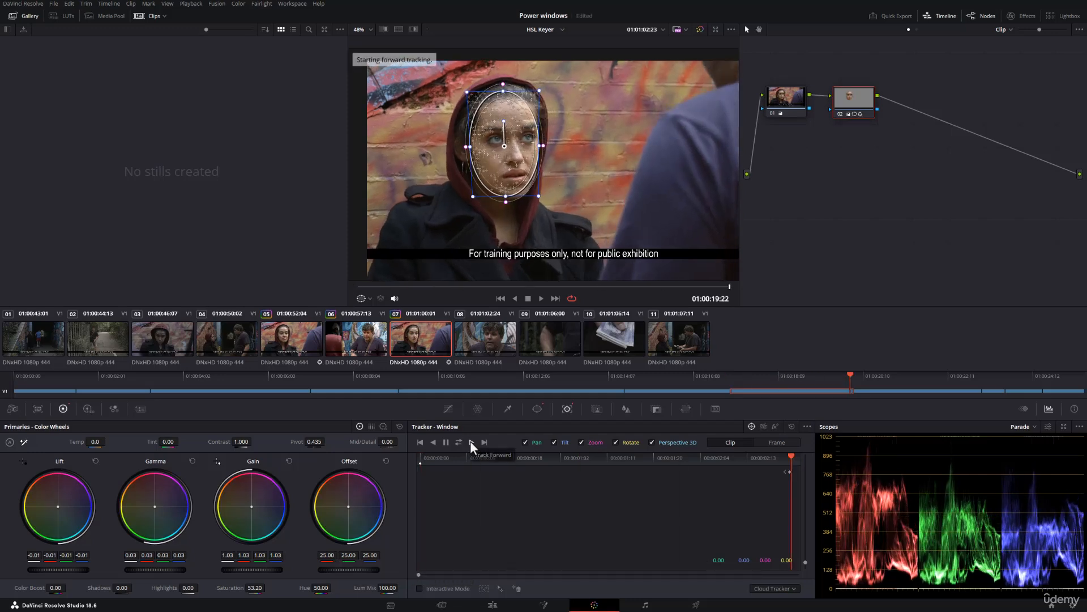
- Scrub through the tracked clip to check the window against the face, and track it forward again from the first frame
drag(769, 453, 787, 482)
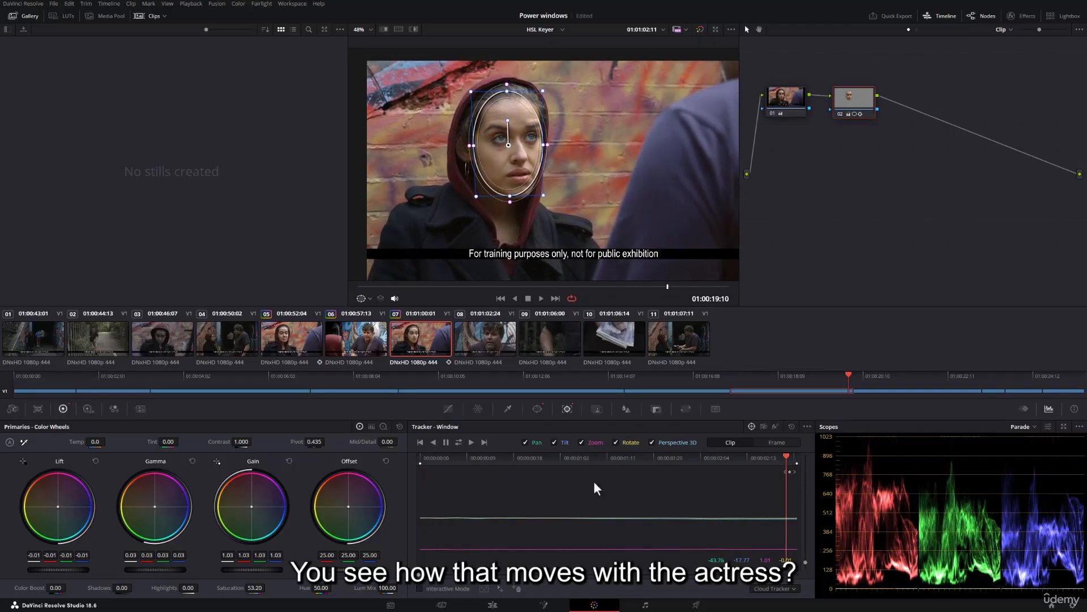
drag(594, 482, 420, 482)
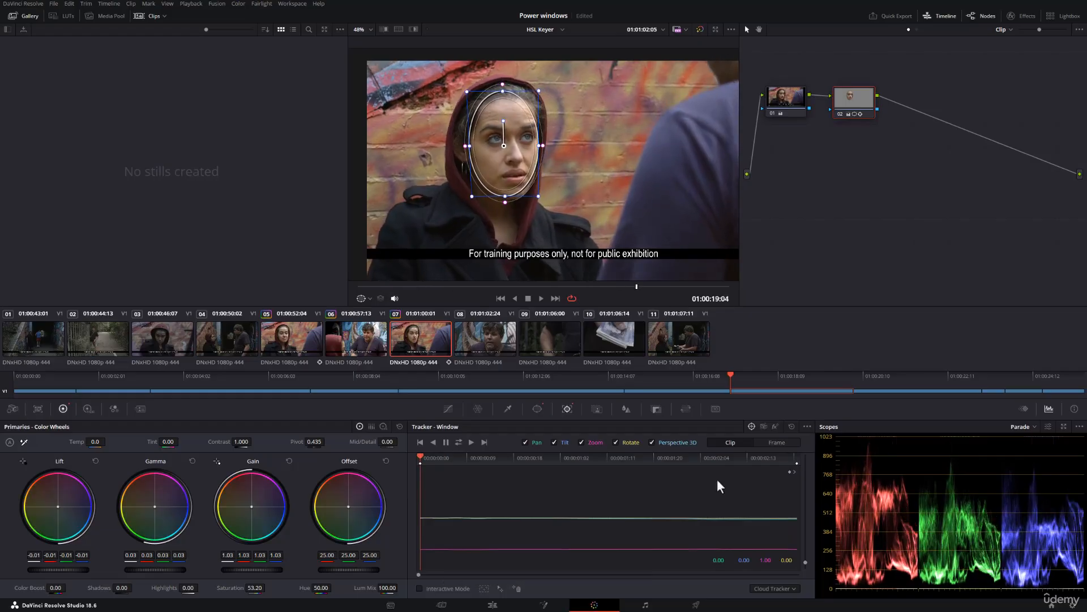
drag(787, 480, 420, 454)
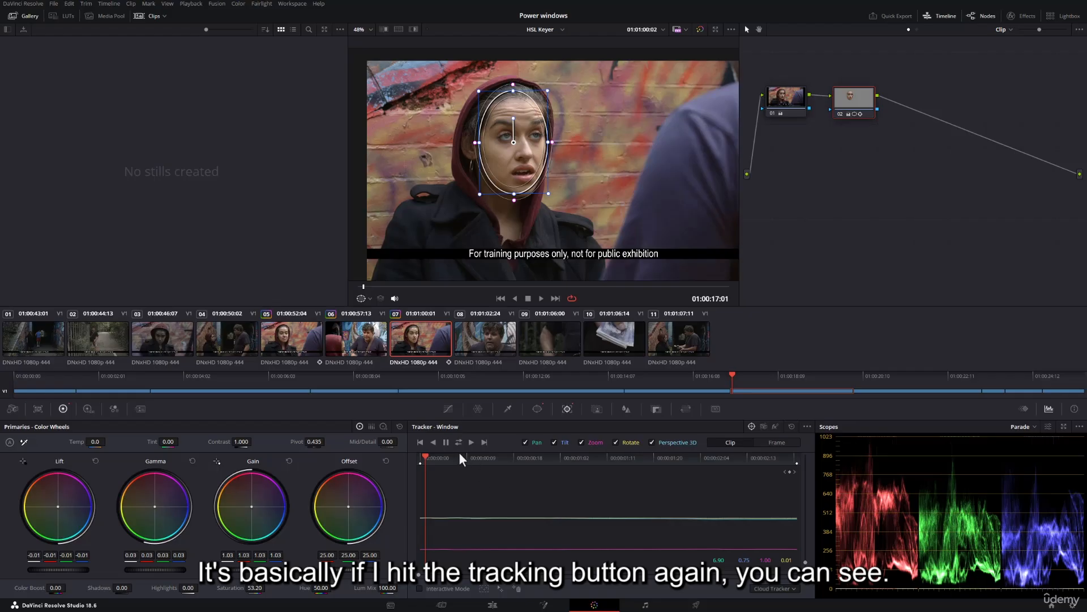
drag(423, 457, 412, 457)
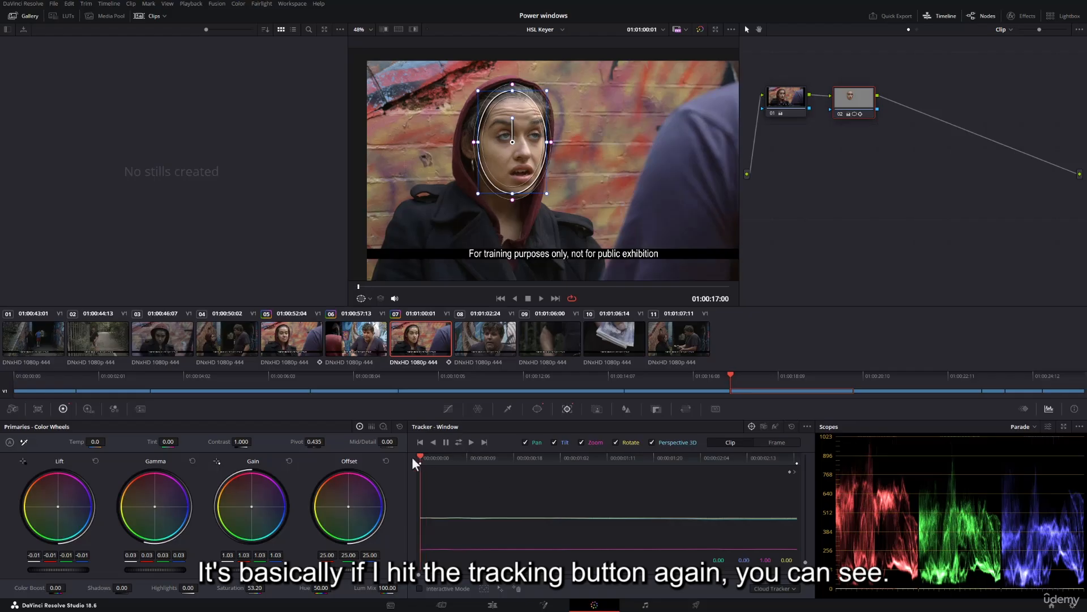
click(471, 442)
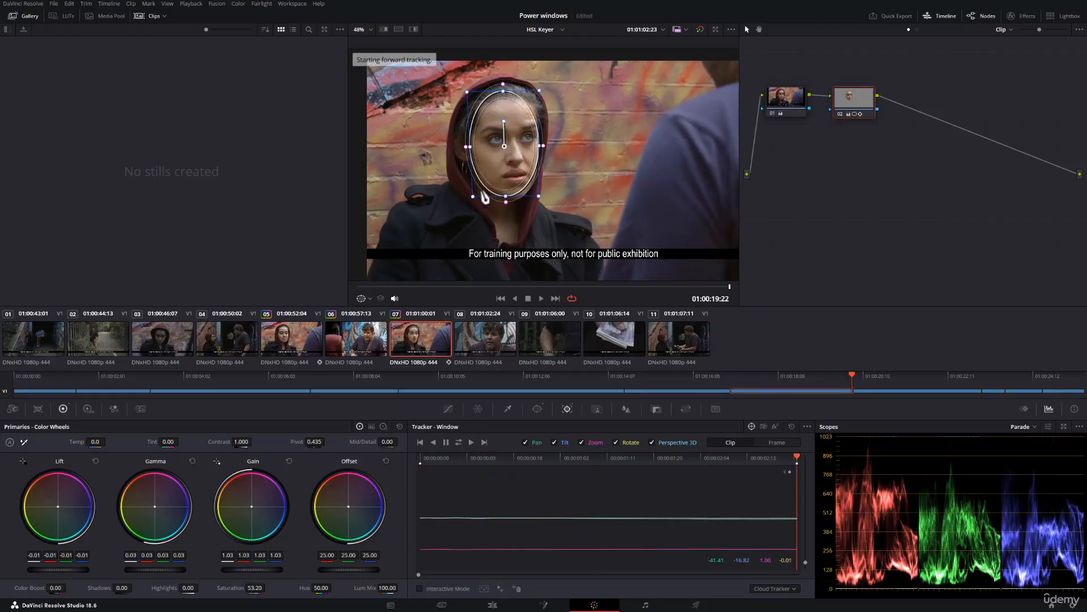
- Examine the tracking points on the woman's face up close with Interactive Mode enabled and disabled, leaving it off
drag(653, 457, 561, 456)
scroll(526, 147, up, 1)
scroll(525, 147, up, 5)
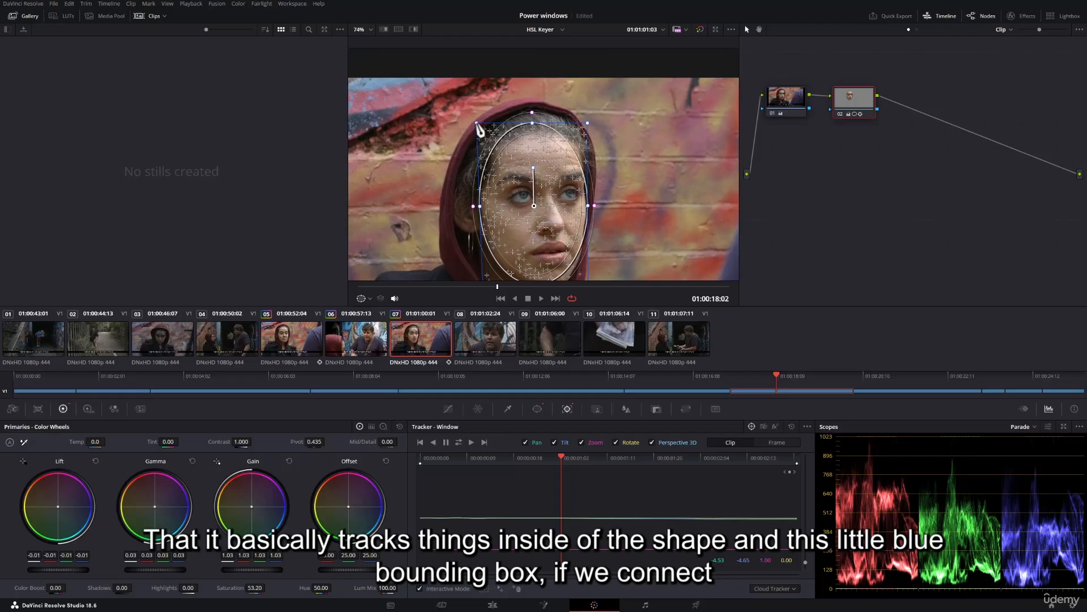
drag(564, 217, 554, 158)
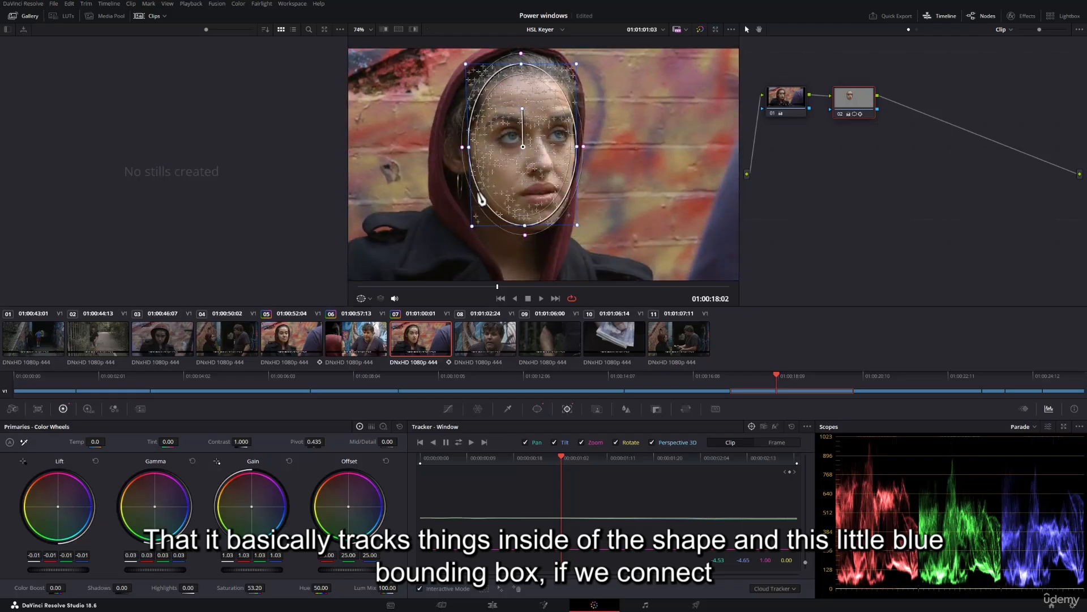
drag(493, 124, 491, 153)
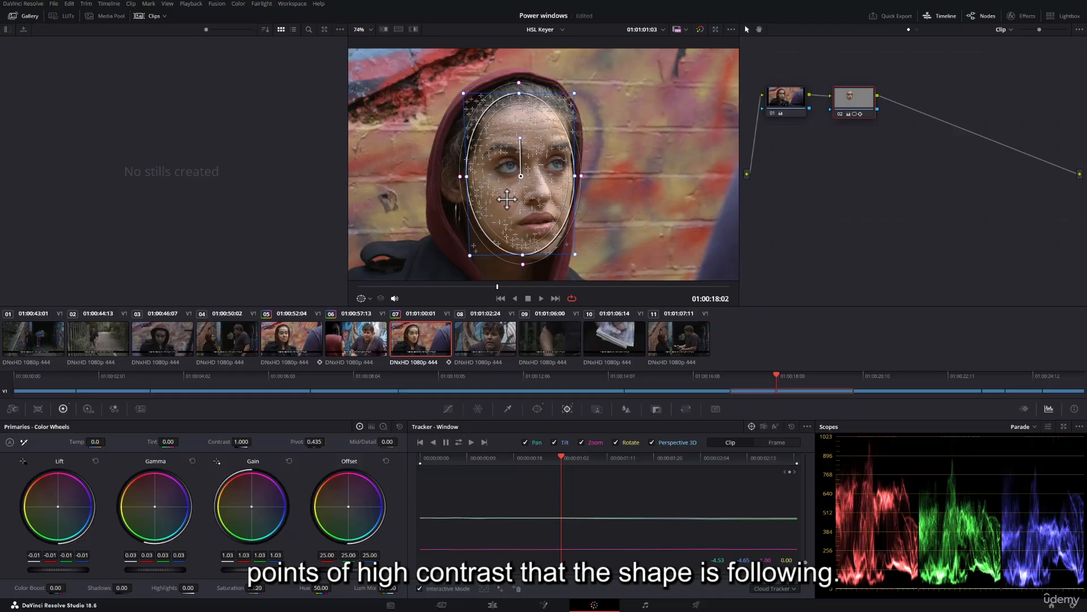
click(420, 589)
click(420, 589)
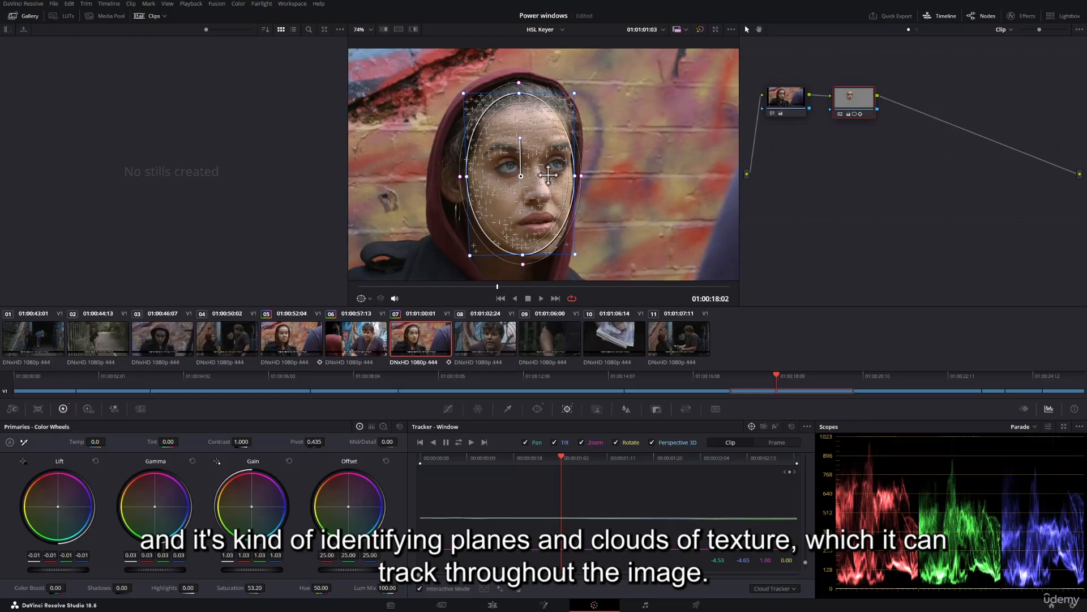
click(419, 588)
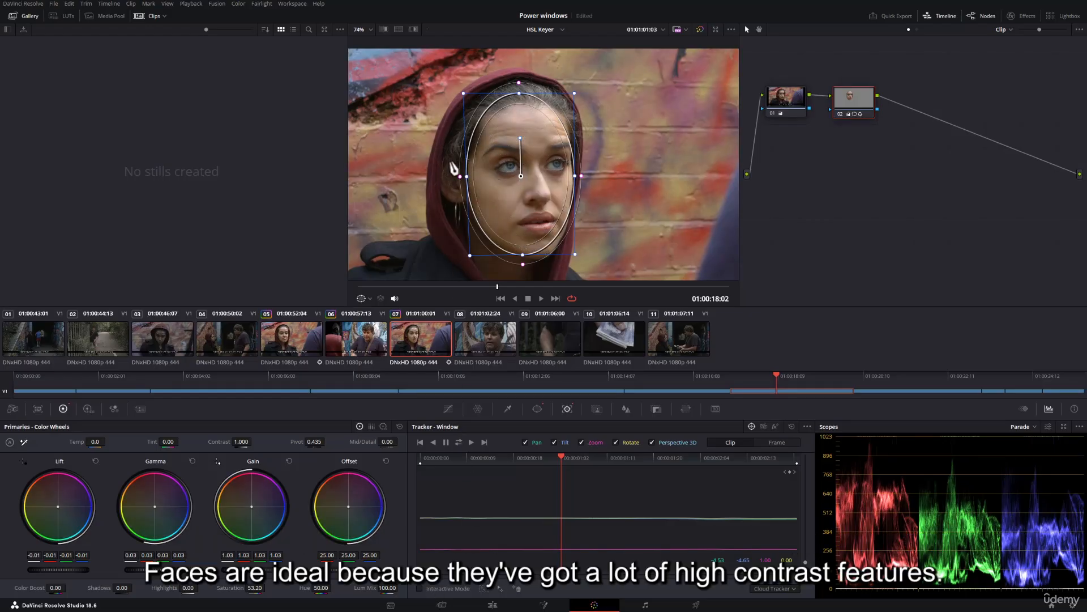
- Tint node 02's gain magenta with red 1.30, green 0.88 and blue 1.69, scrub the tracked window to check it, and reset the tint
scroll(567, 215, down, 2)
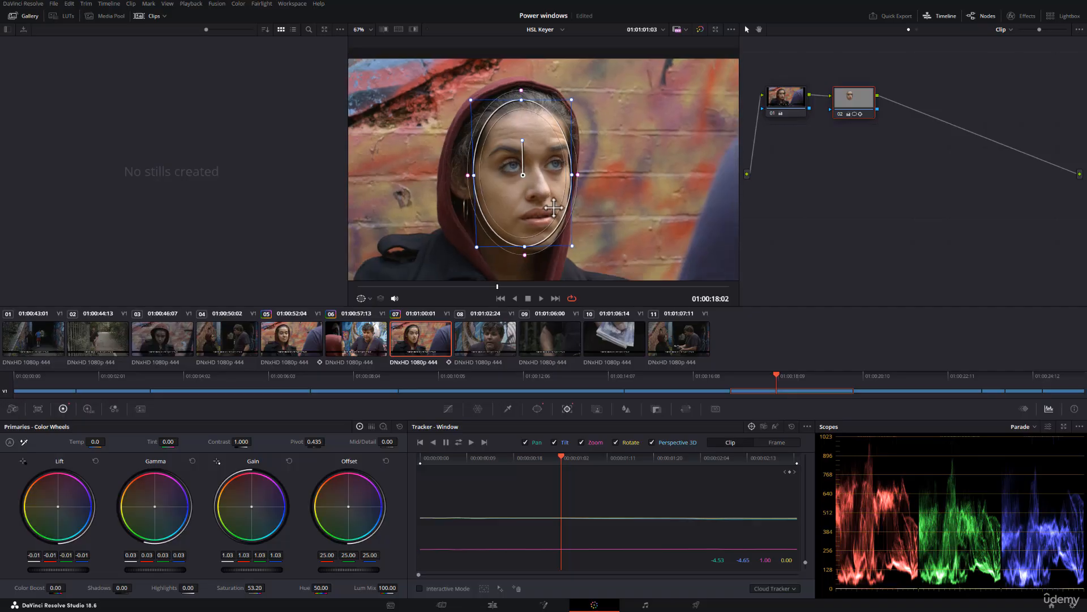
drag(536, 196, 532, 182)
drag(519, 454, 489, 455)
drag(811, 459, 531, 466)
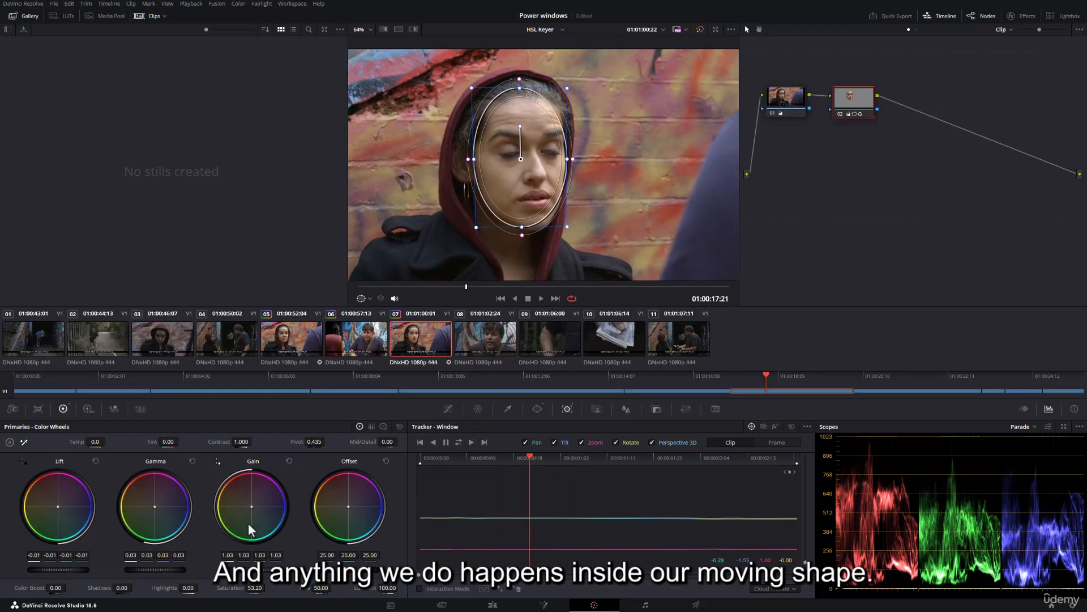
drag(252, 507, 262, 501)
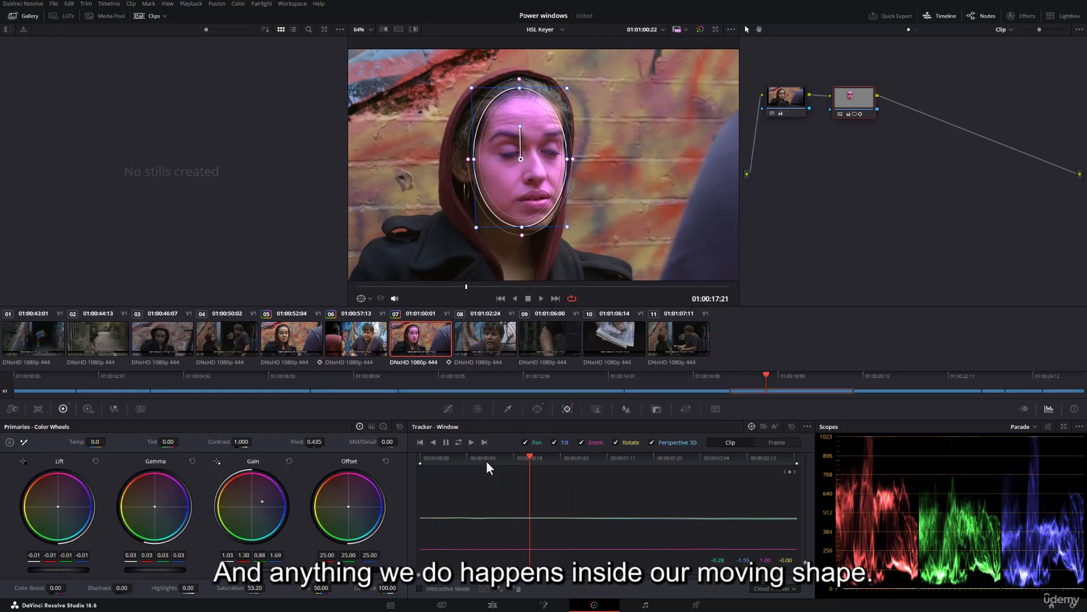
drag(486, 461, 380, 468)
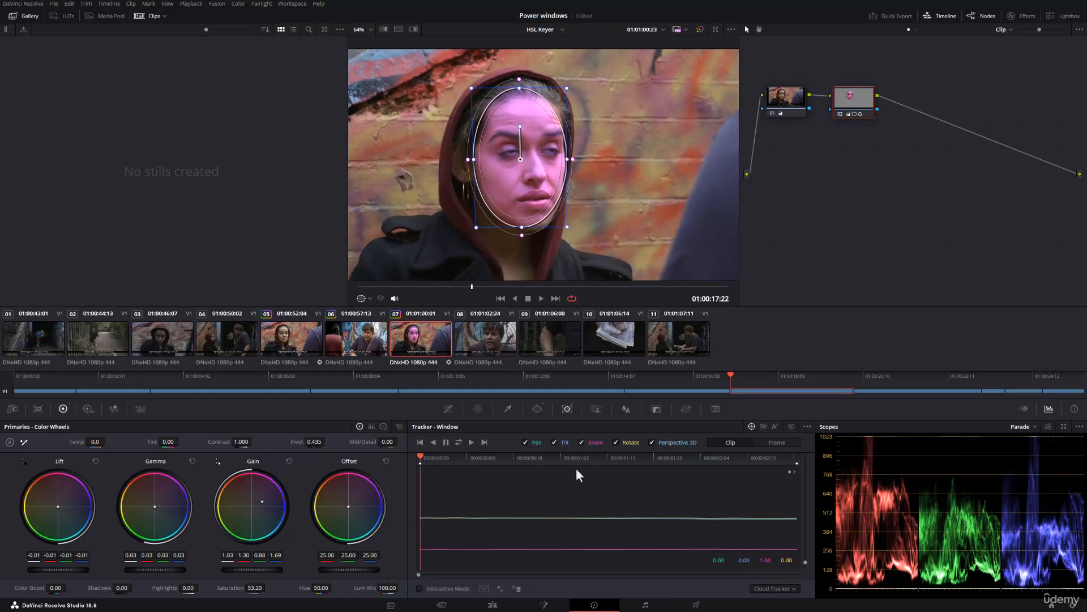
drag(575, 468, 473, 469)
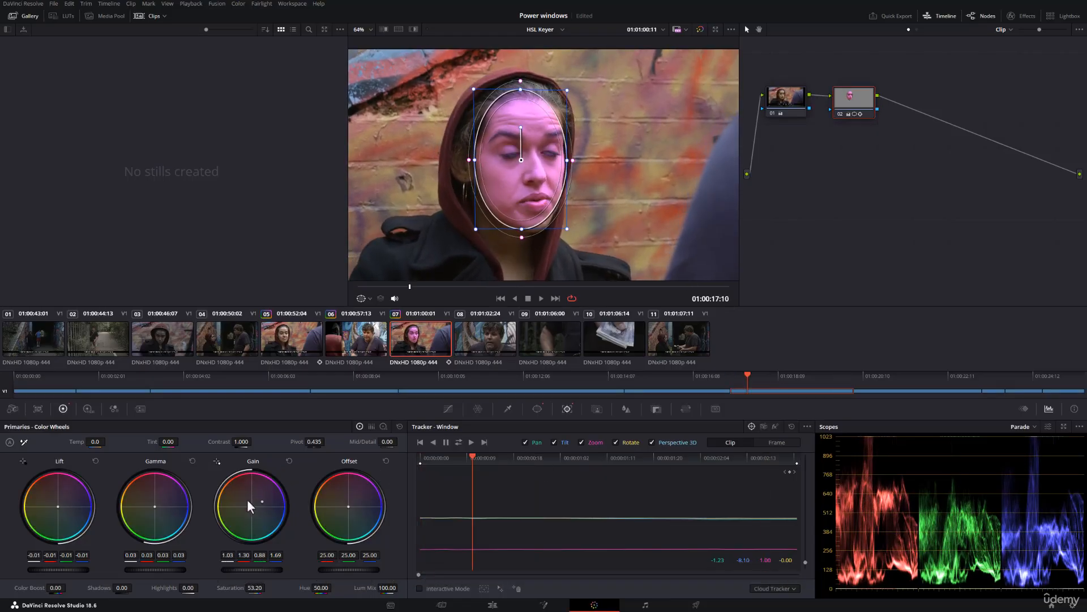
double_click(254, 515)
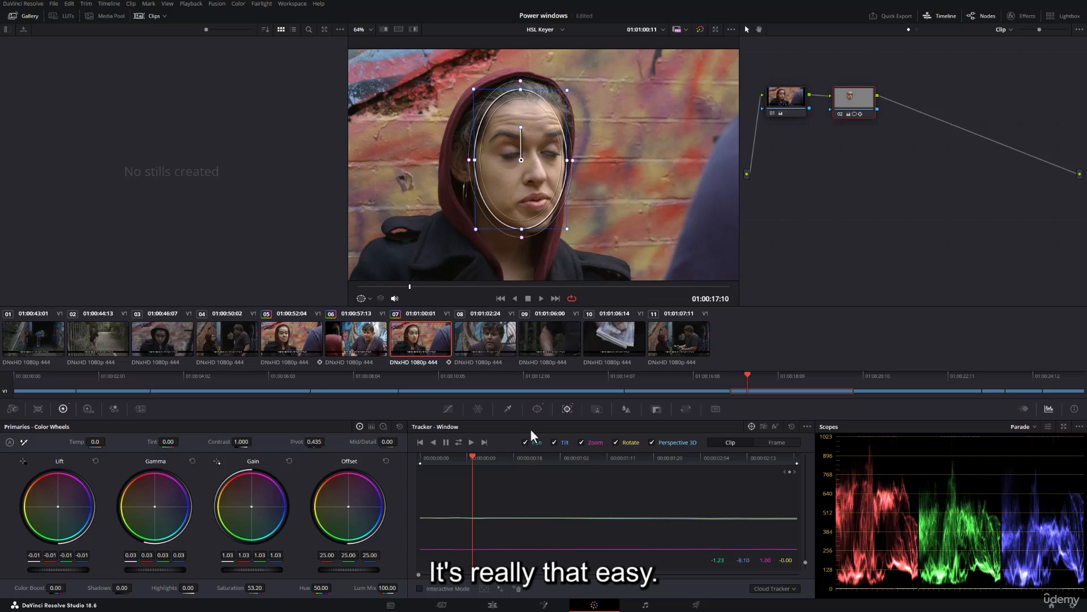
- Clear the window's tracking data and recenter the circle window over the face on a frame in the second half of clip 07
drag(468, 458, 408, 463)
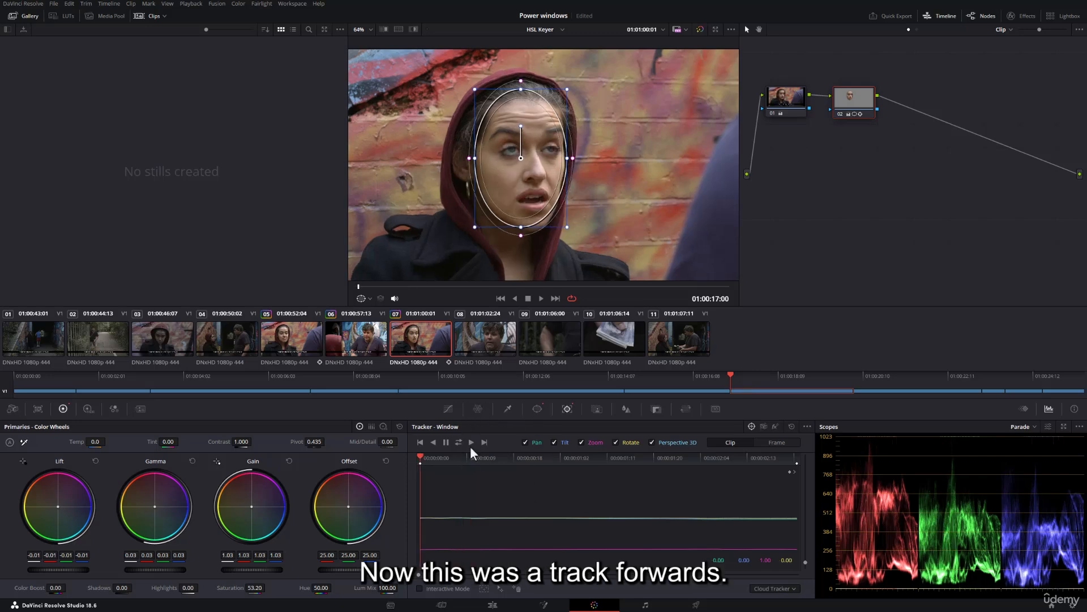
click(791, 427)
drag(476, 463, 667, 455)
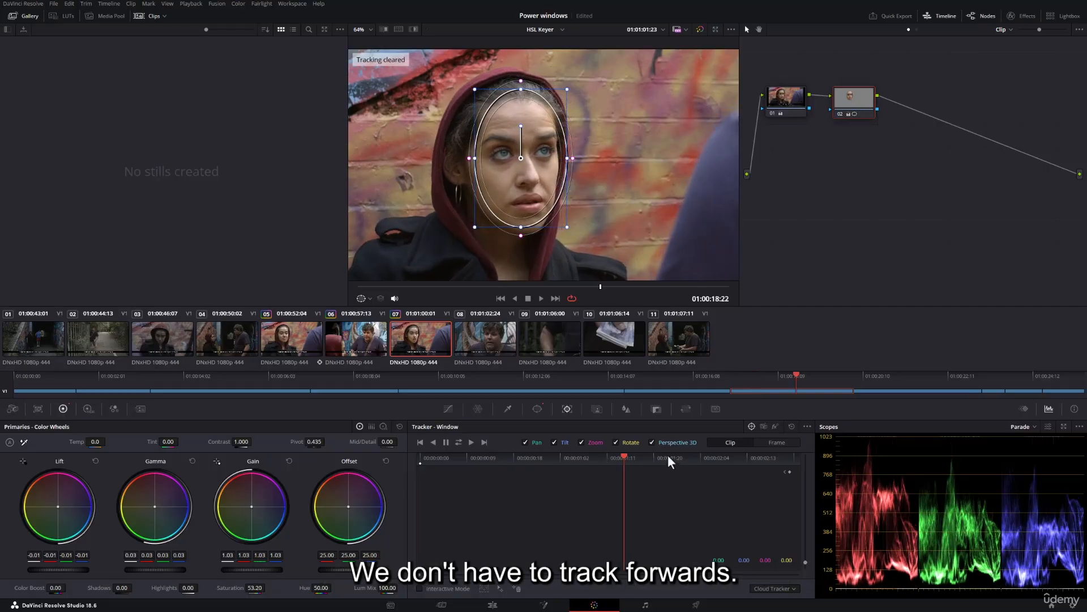
drag(520, 159, 515, 162)
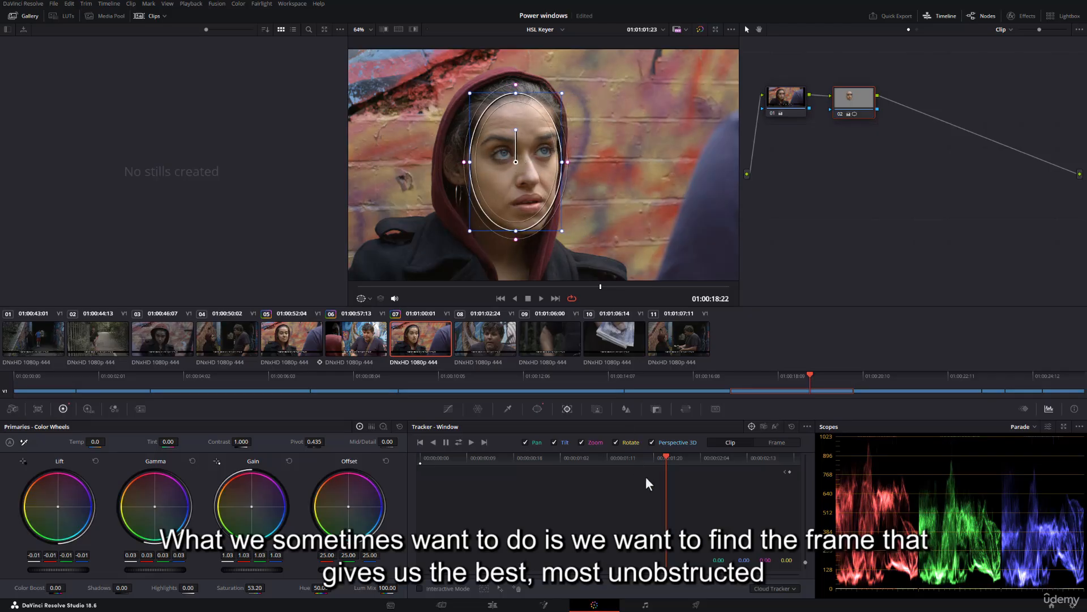
- Recenter the circle window on the face at 01:00:18:09 and track it both forward and in reverse from that frame
click(623, 457)
click(582, 457)
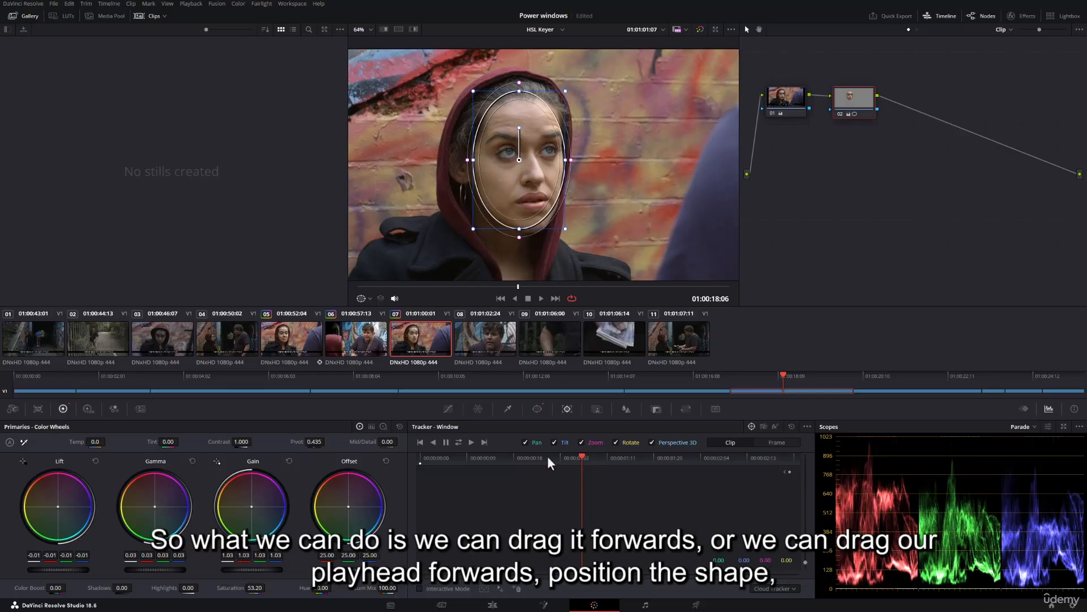
drag(566, 456, 600, 460)
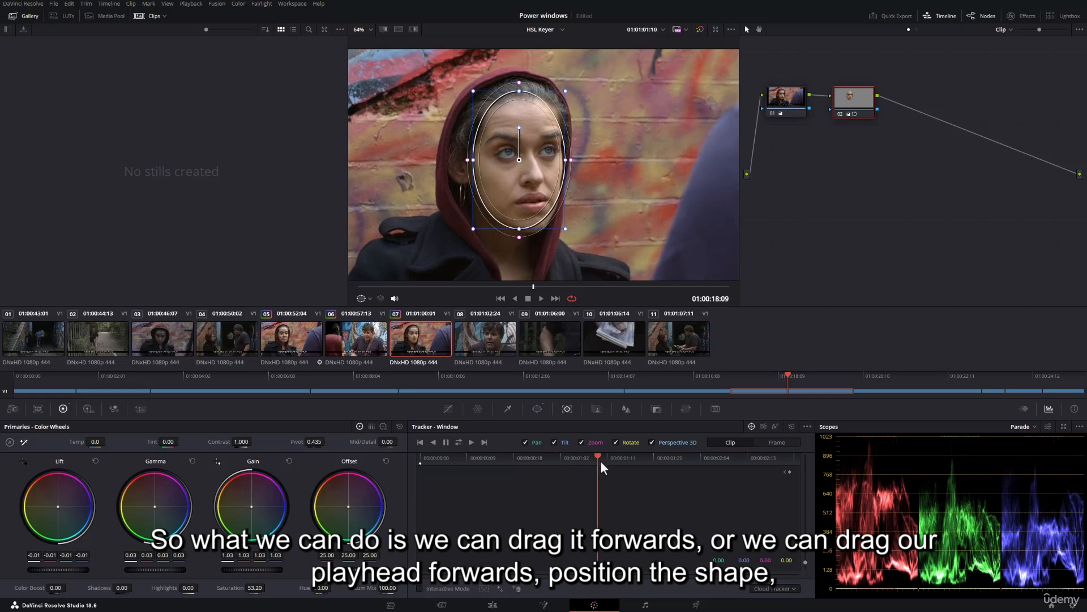
drag(519, 160, 517, 160)
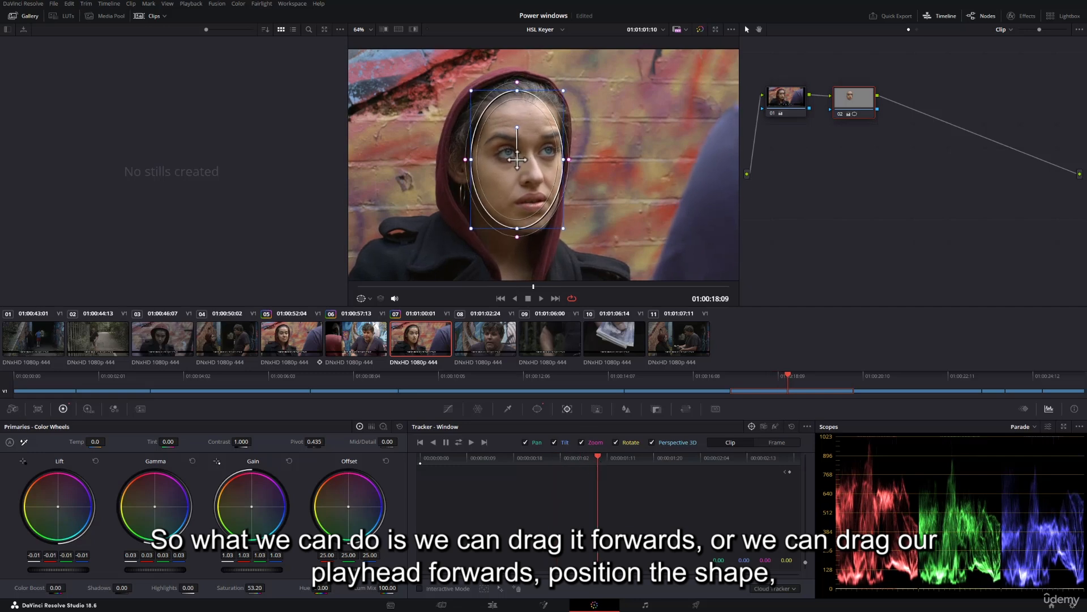
click(459, 442)
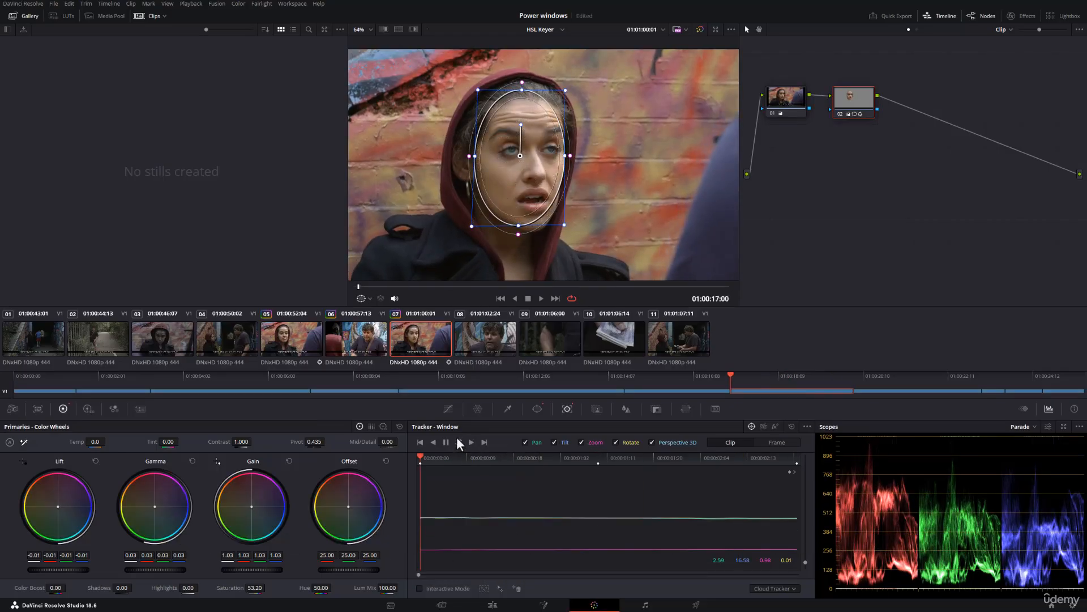
- Undo the two-way track, shift the circle window partly off the face onto the wall, and try a forward track, stopping it
click(597, 459)
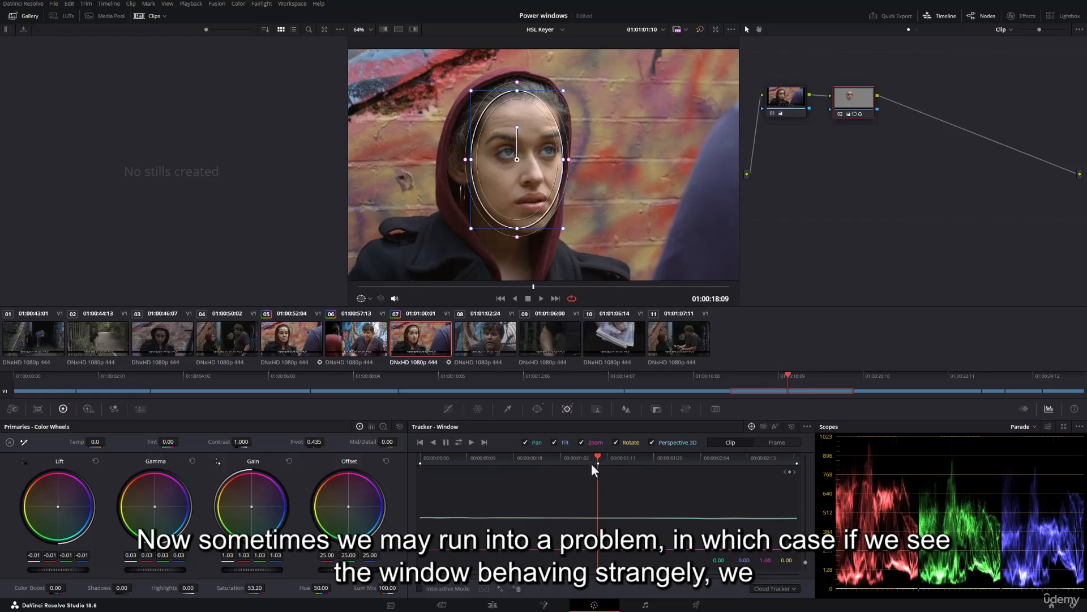
key(ctrl+z)
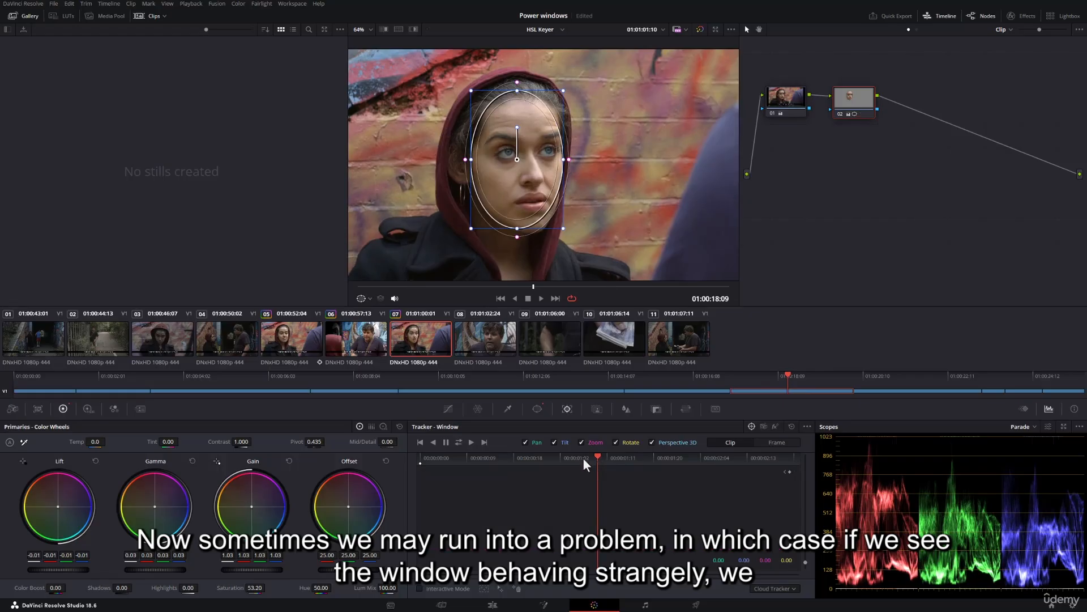
click(472, 441)
click(447, 442)
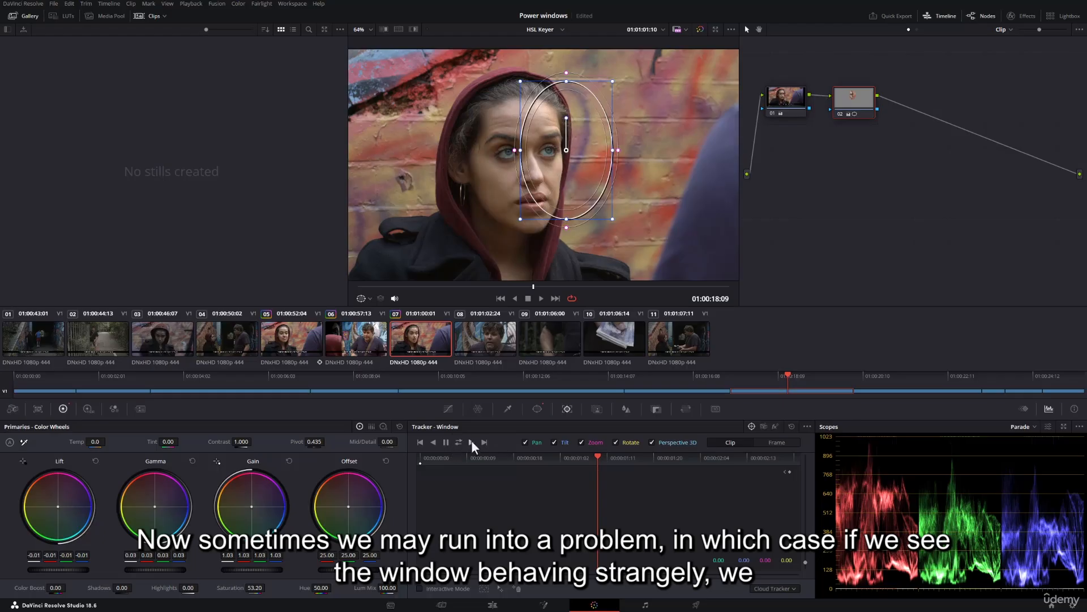
- Track the misplaced circle window forward, scrub the result, return to 01:00:18:09 and clear the tracking data
click(471, 441)
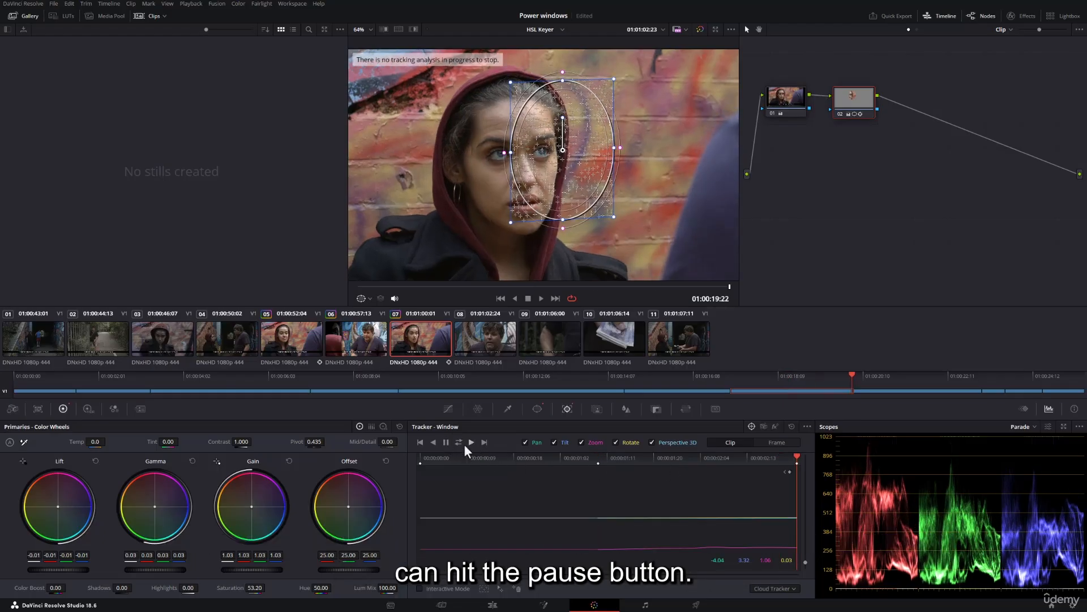
drag(731, 461, 702, 459)
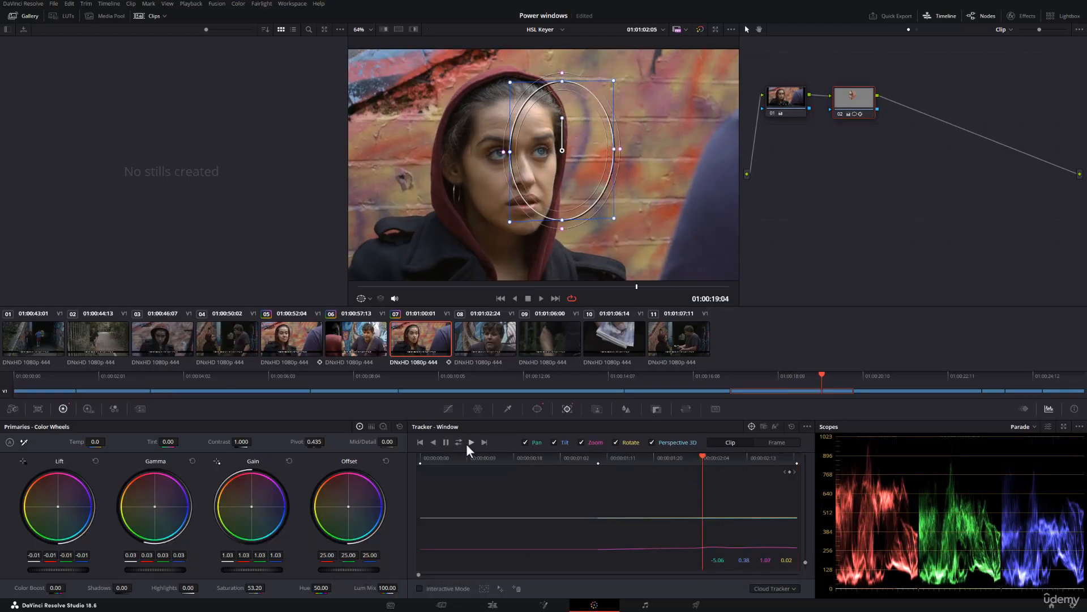
click(447, 442)
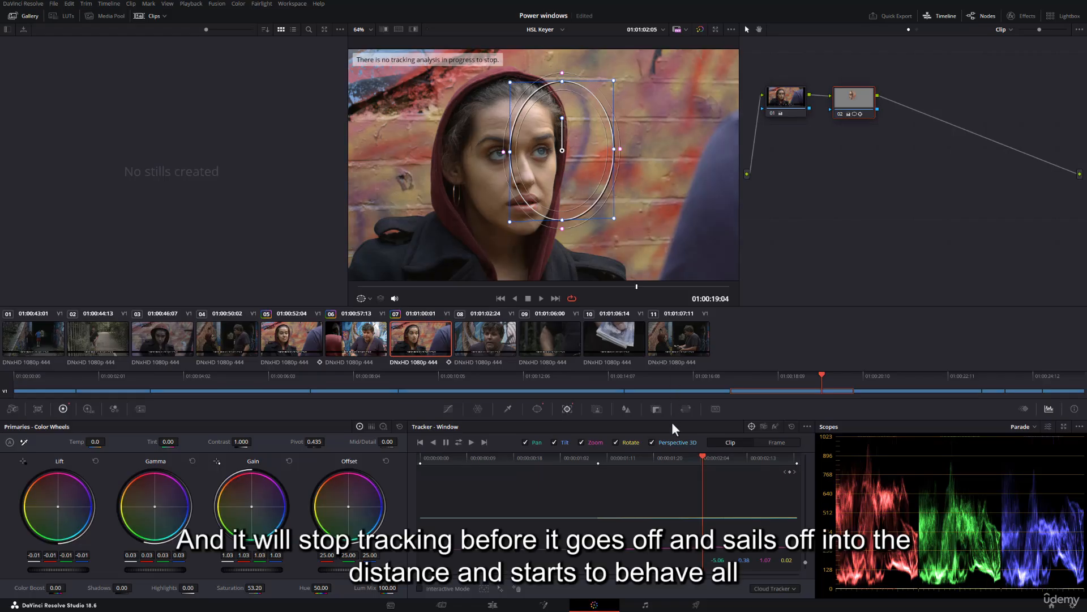
click(599, 459)
click(791, 426)
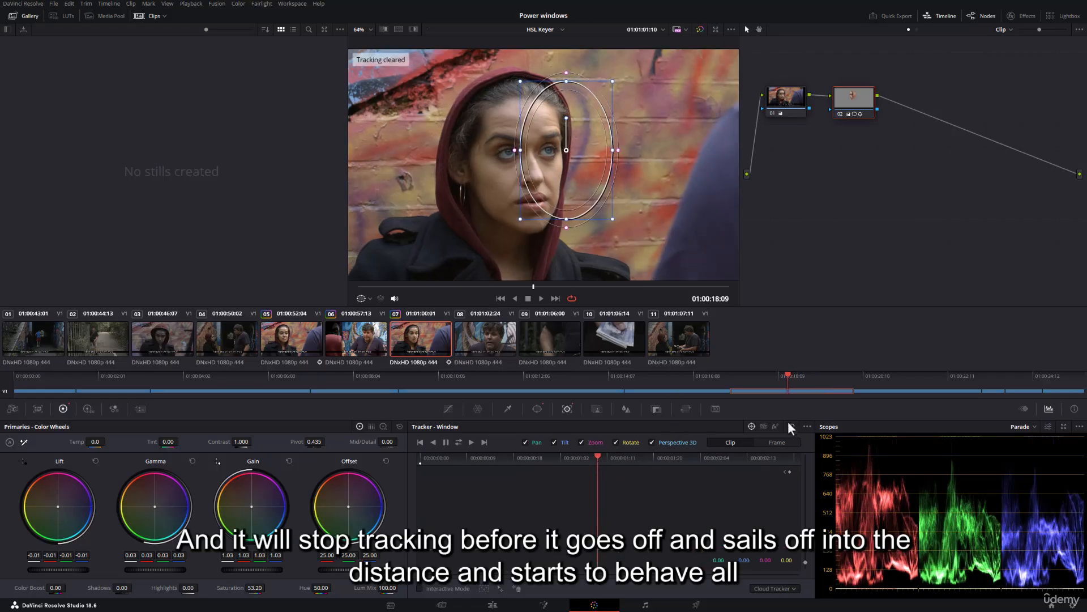
- Center the circle window on the face and track it forward one frame at a time to 01:00:18:21
drag(519, 160, 523, 160)
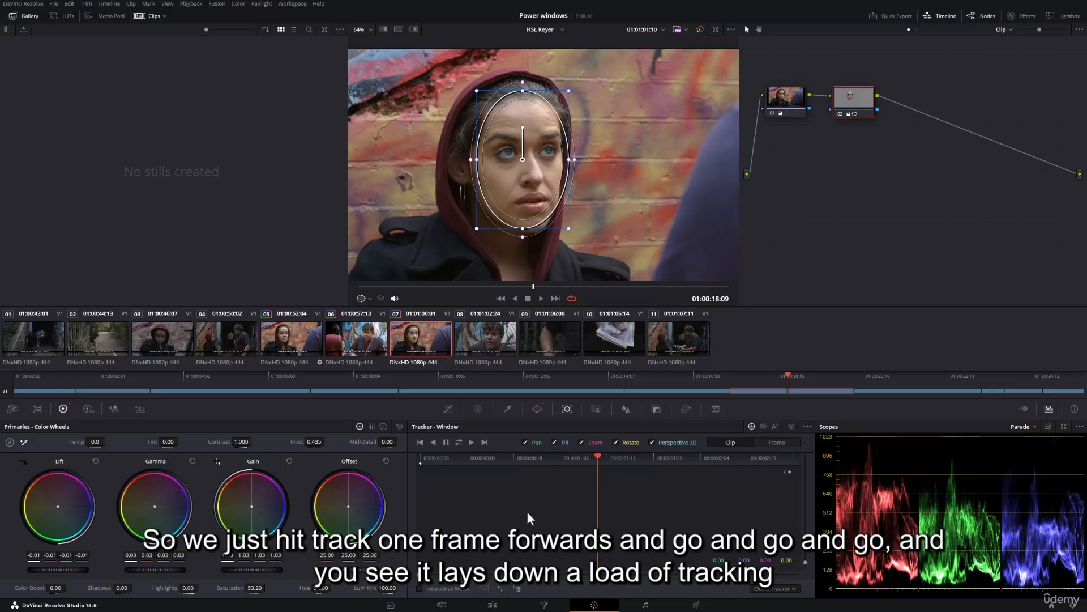
click(486, 441)
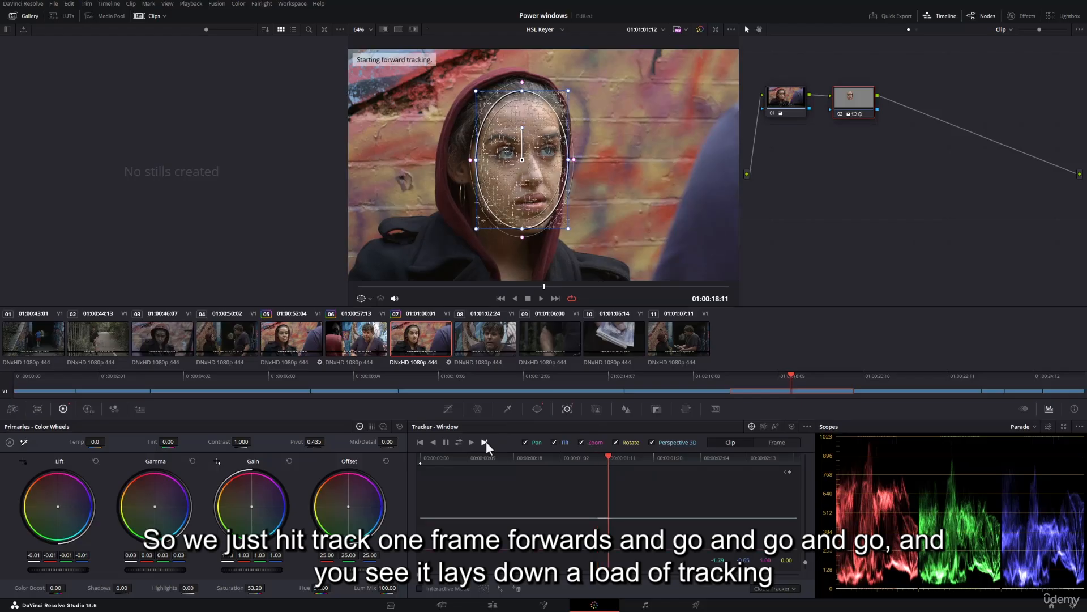
click(486, 441)
click(486, 441)
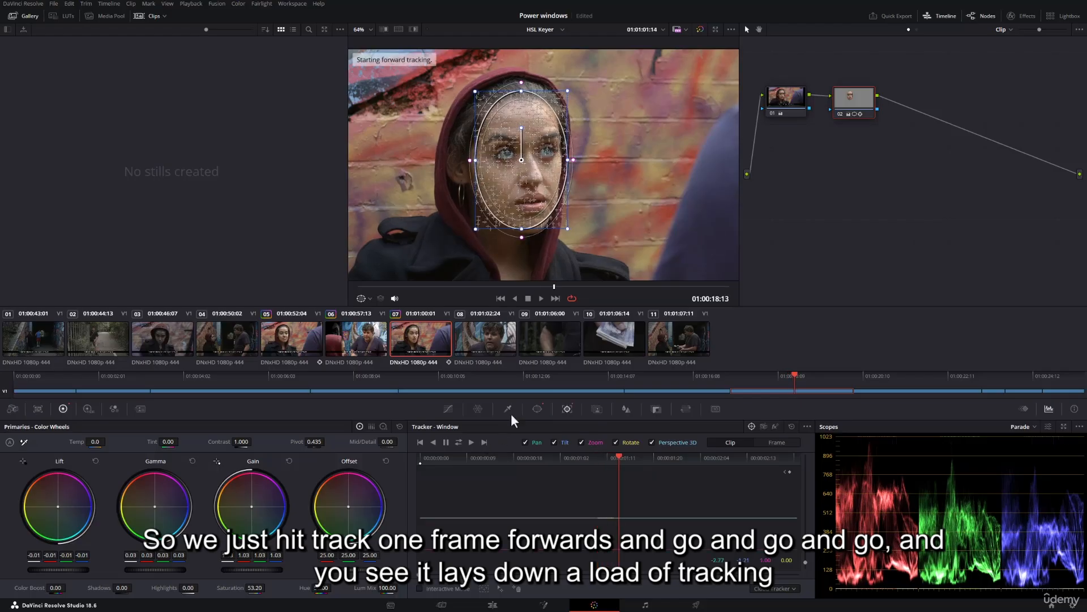
click(485, 442)
click(484, 443)
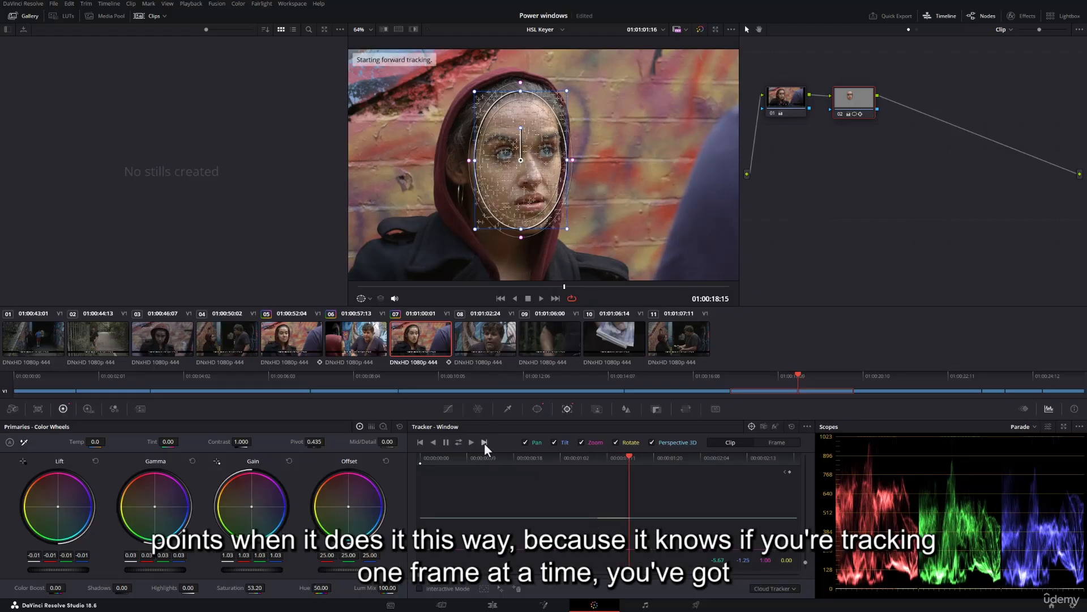
click(484, 443)
click(484, 443)
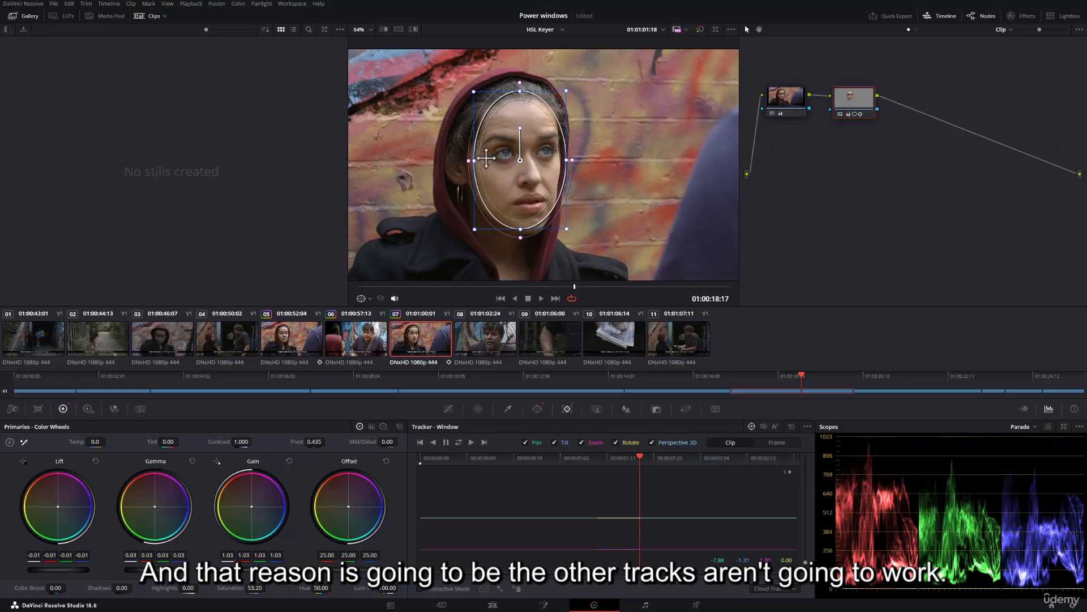
click(484, 442)
click(484, 442)
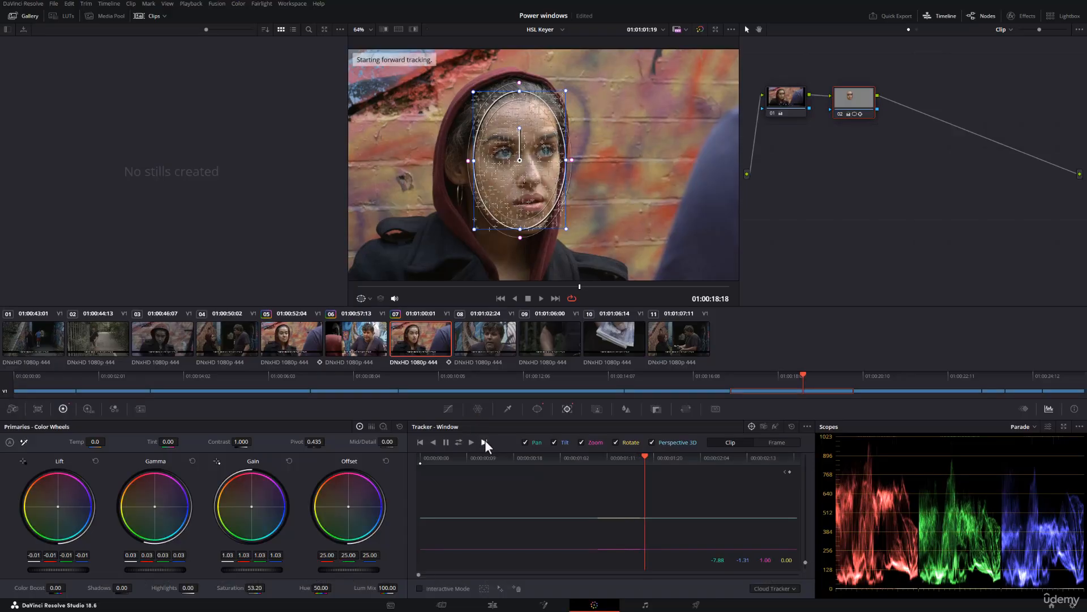
click(484, 440)
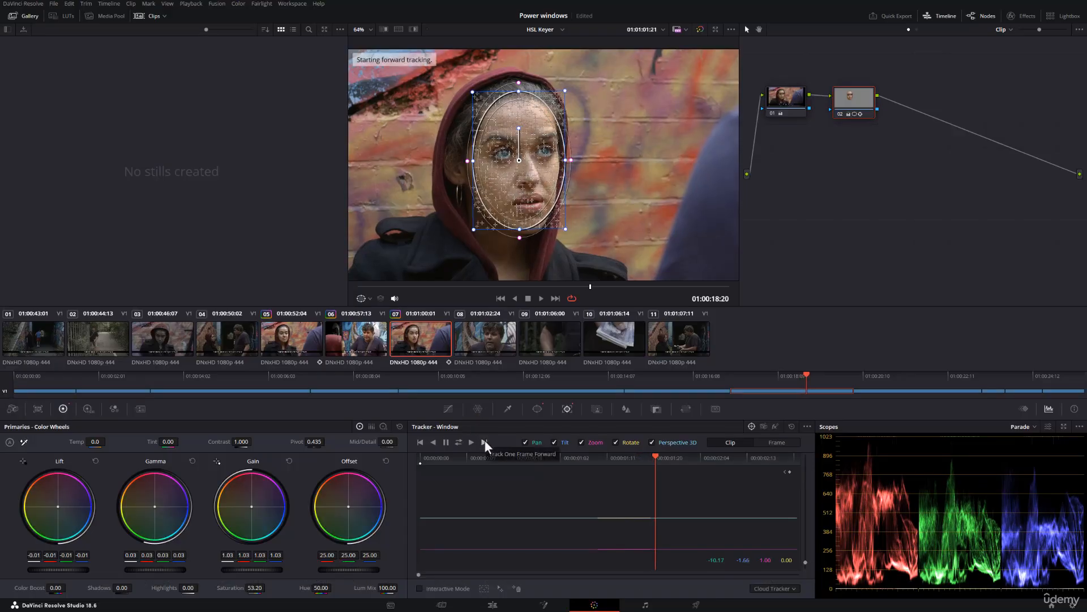
click(484, 440)
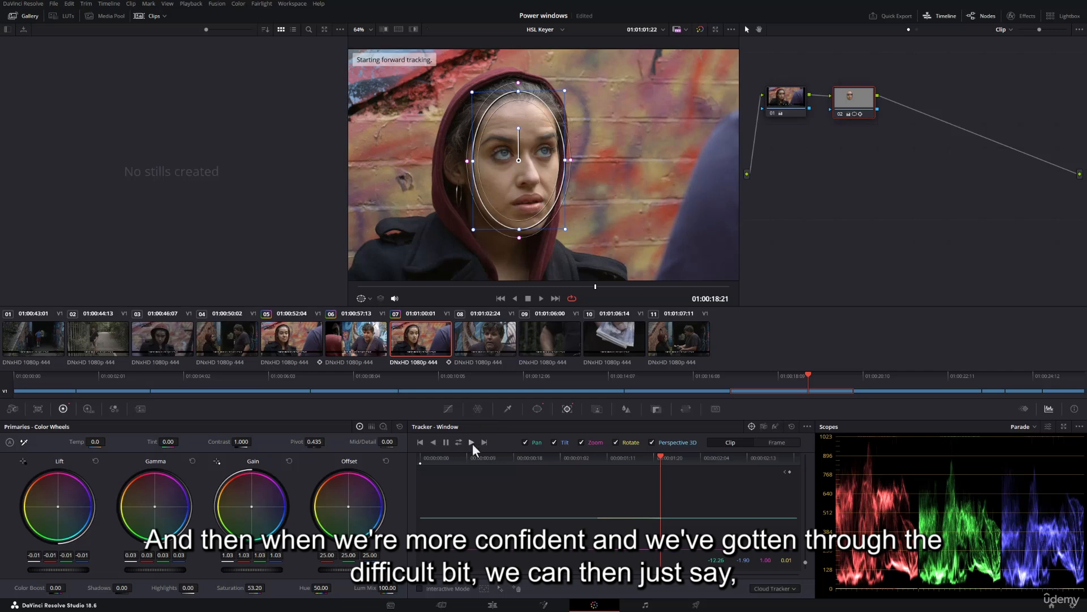
- Track the rest of clip 07 forward, track in reverse from 01:00:18:09, and scrub the track to check it
click(471, 443)
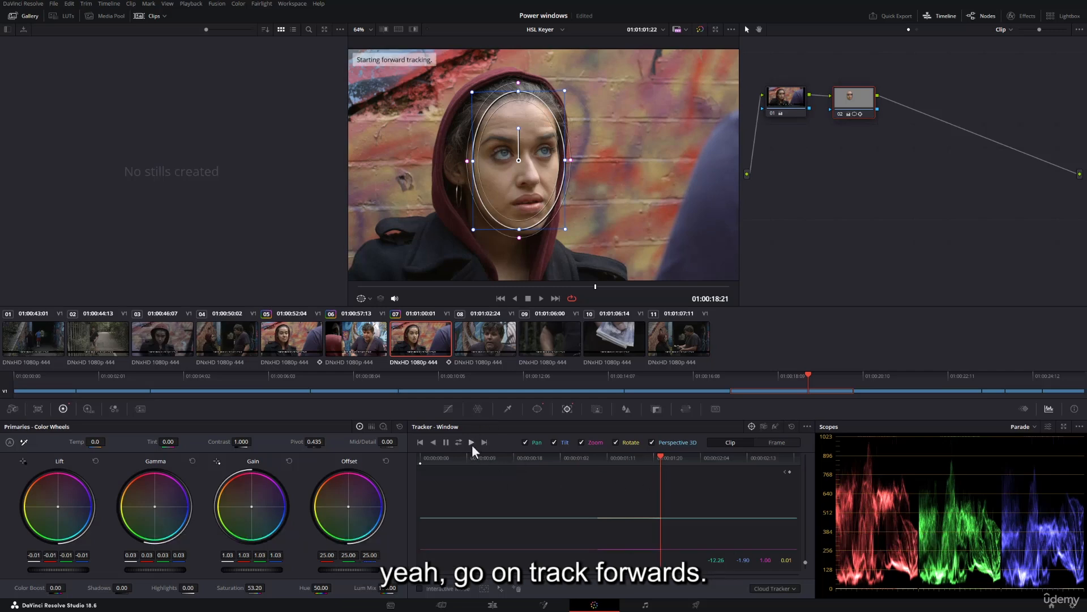
click(597, 458)
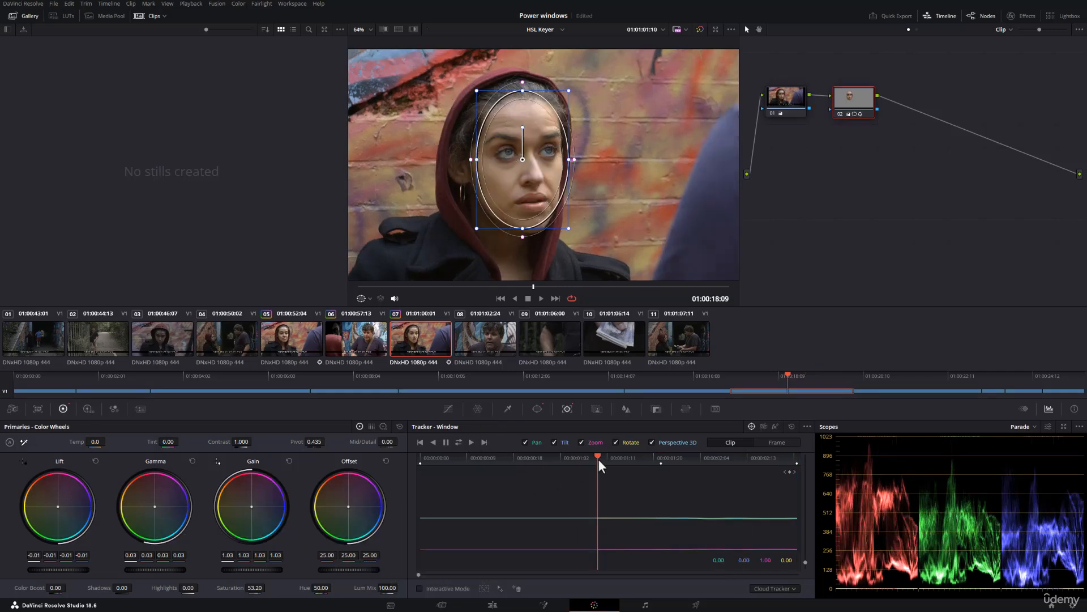
click(433, 443)
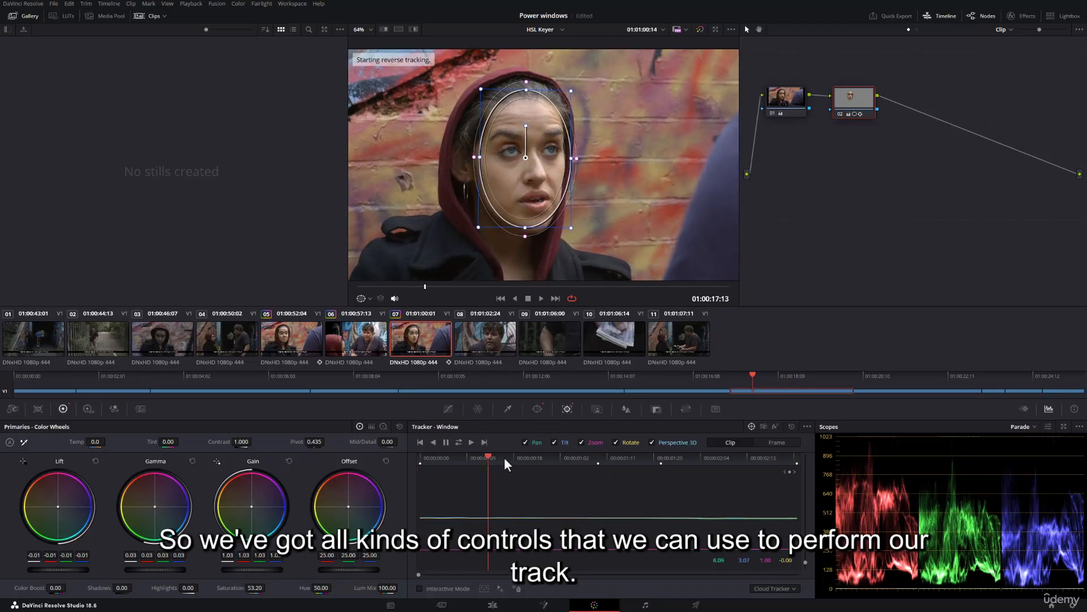
drag(504, 458, 435, 479)
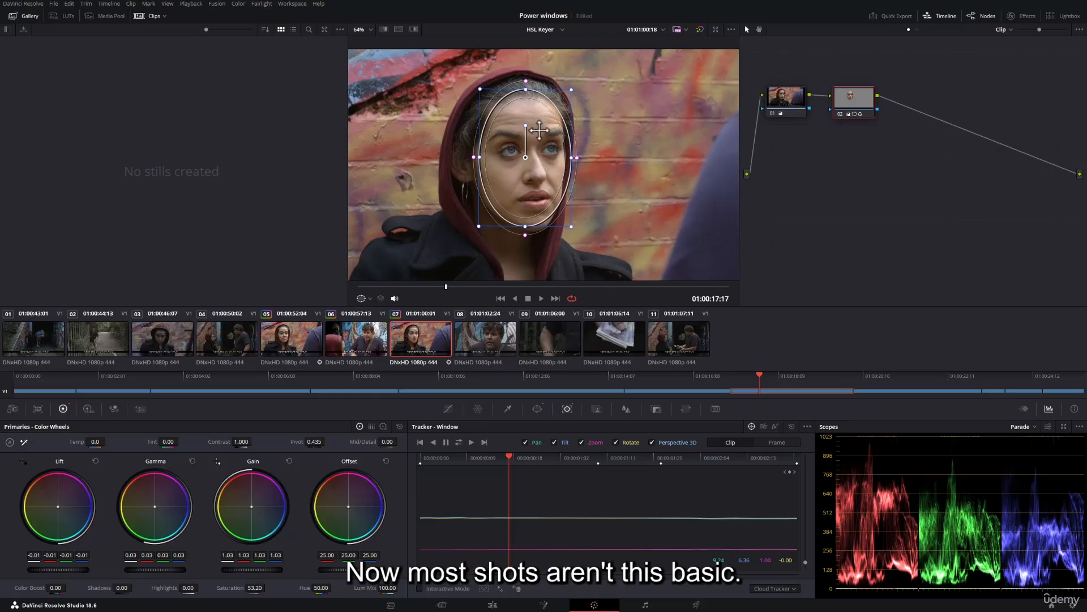
- Play clip 05 and examine how its tracked window fits the face near the end of the shot, at 01:00:14:03
click(302, 344)
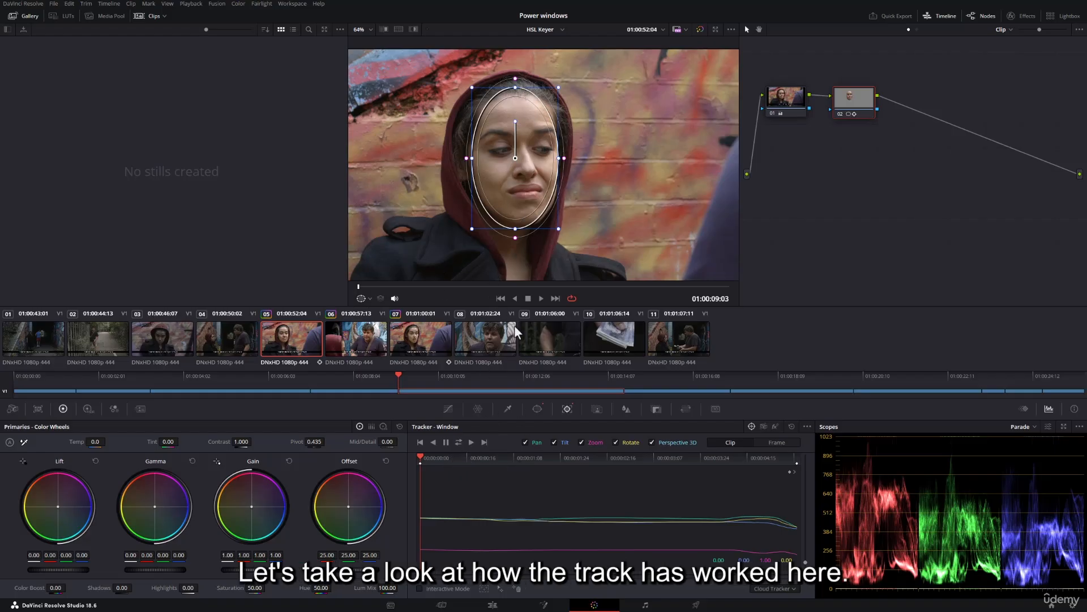
click(541, 299)
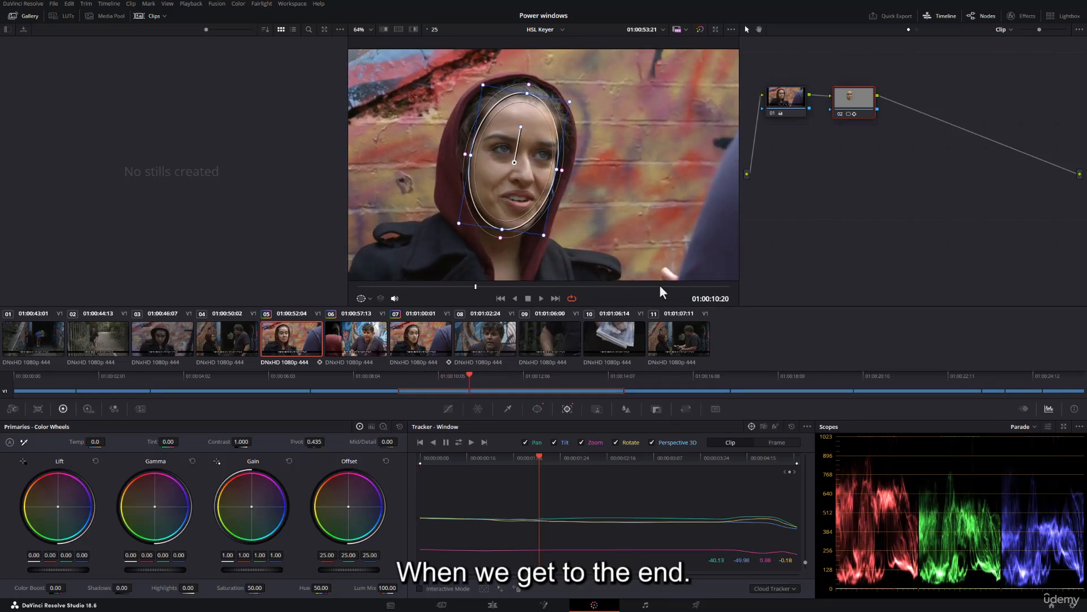
click(692, 286)
drag(692, 286, 705, 283)
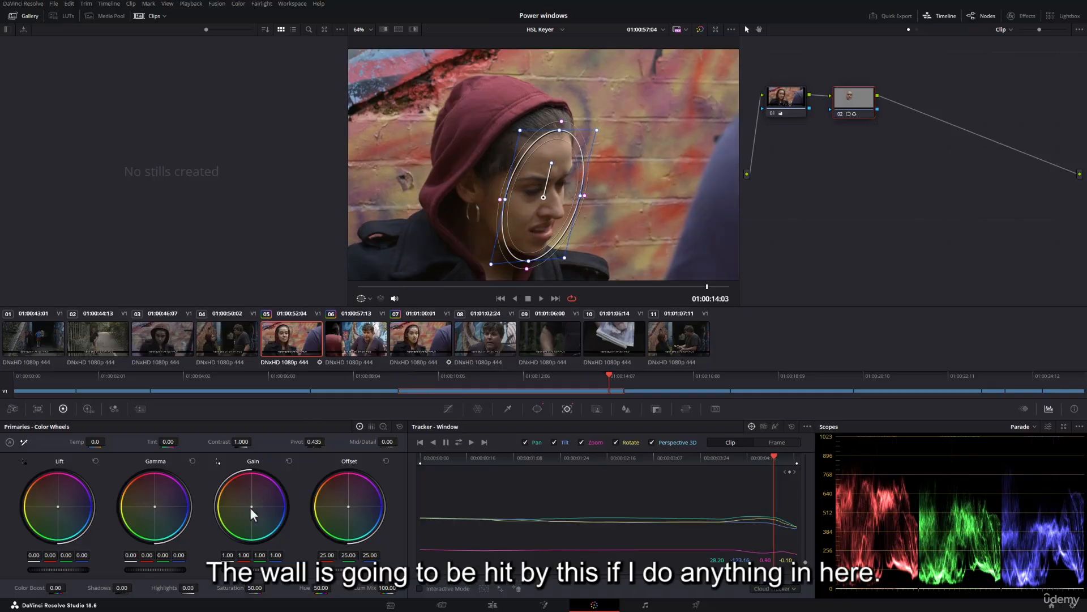
- Raise clip 05's gain to 1.33, hide the window overlay, scrub to check for spill onto the wall, and reset the color wheels
drag(253, 570, 267, 573)
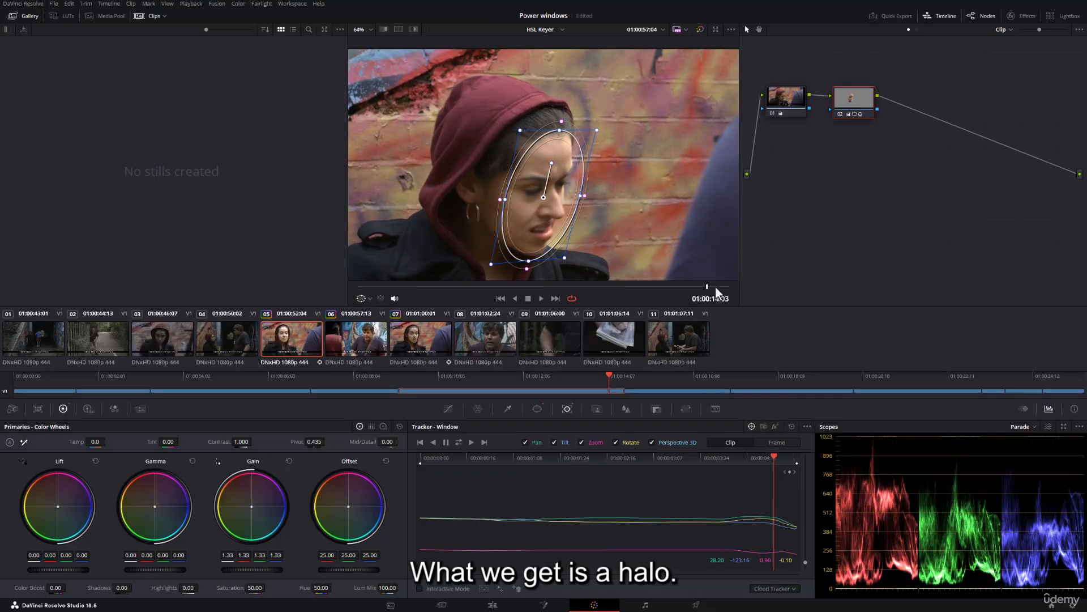
mouse_move(715, 287)
mouse_down()
mouse_move(618, 286)
mouse_move(694, 287)
mouse_up()
click(365, 299)
click(365, 311)
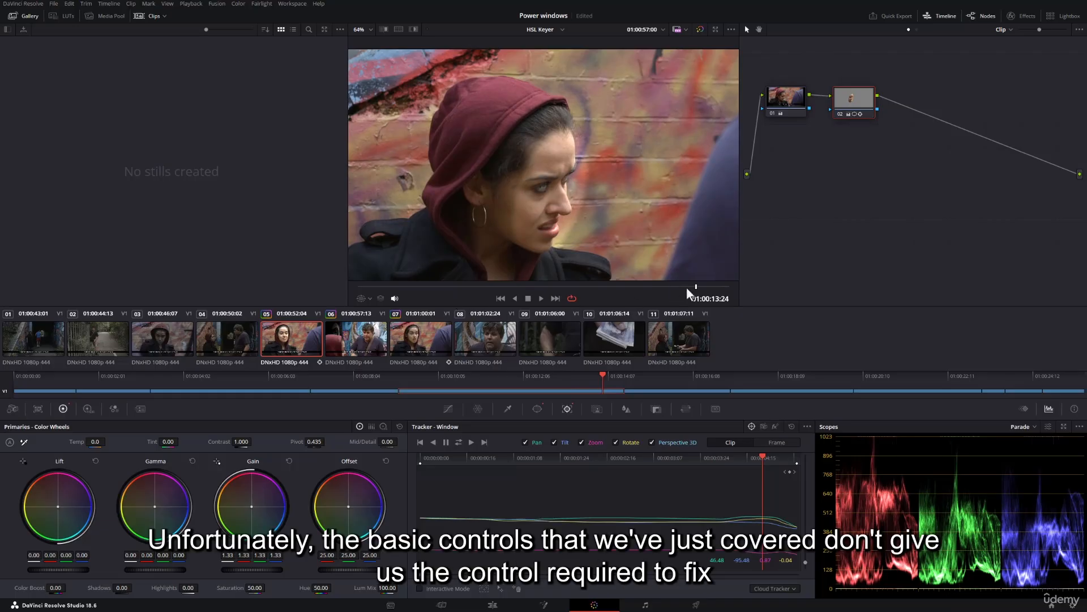
drag(687, 286, 632, 287)
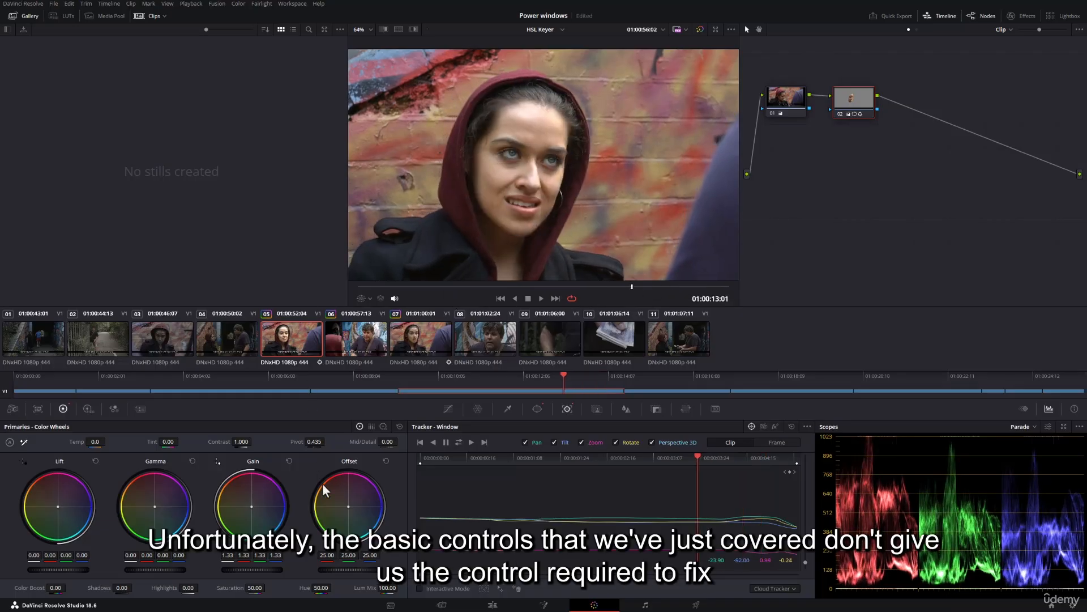
click(397, 426)
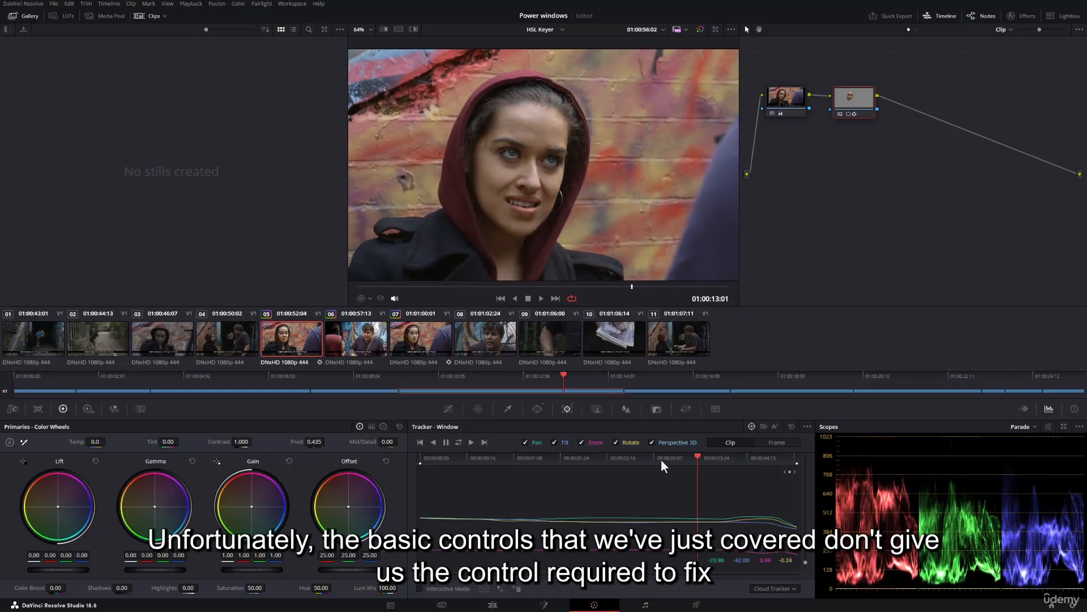
- Scrub through clip 05 and review clips 07, 08 and 06 to compare how the faces move
drag(661, 459, 476, 458)
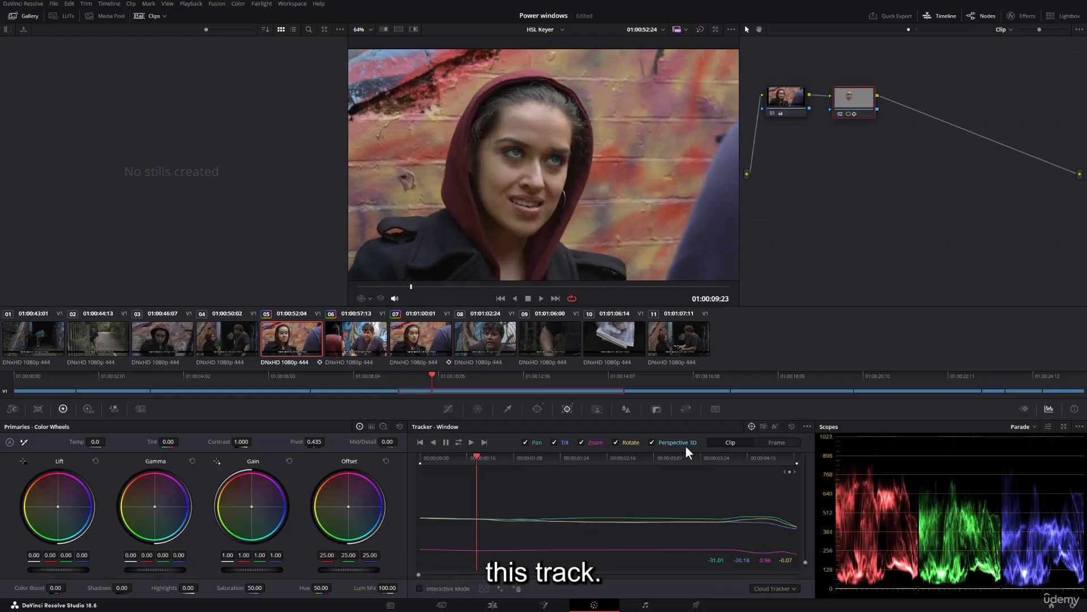
drag(694, 456, 706, 454)
drag(489, 459, 454, 460)
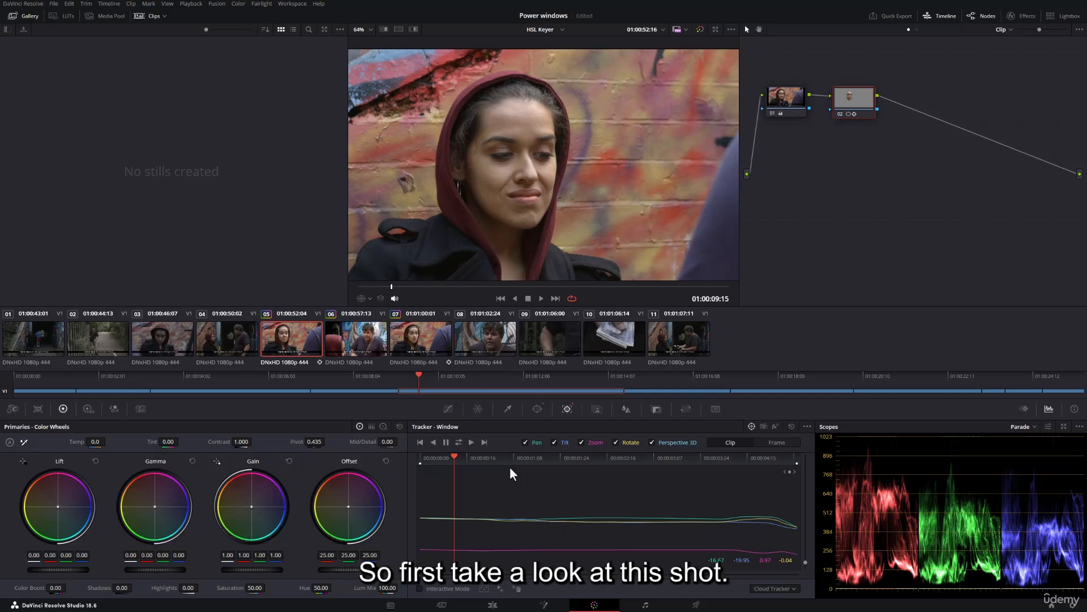
click(428, 328)
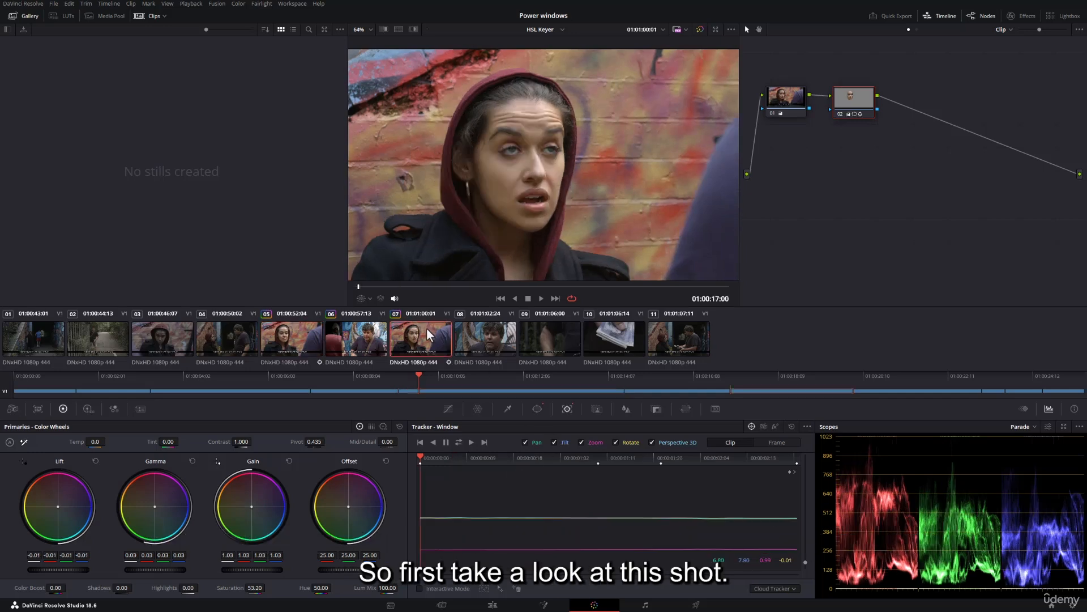
click(485, 336)
key(space)
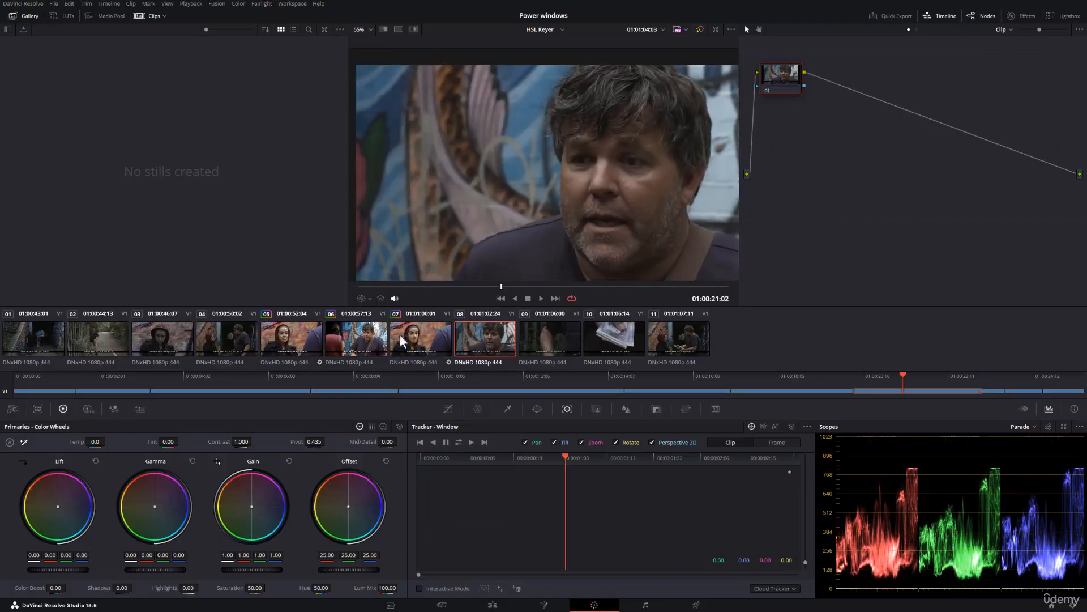
click(380, 336)
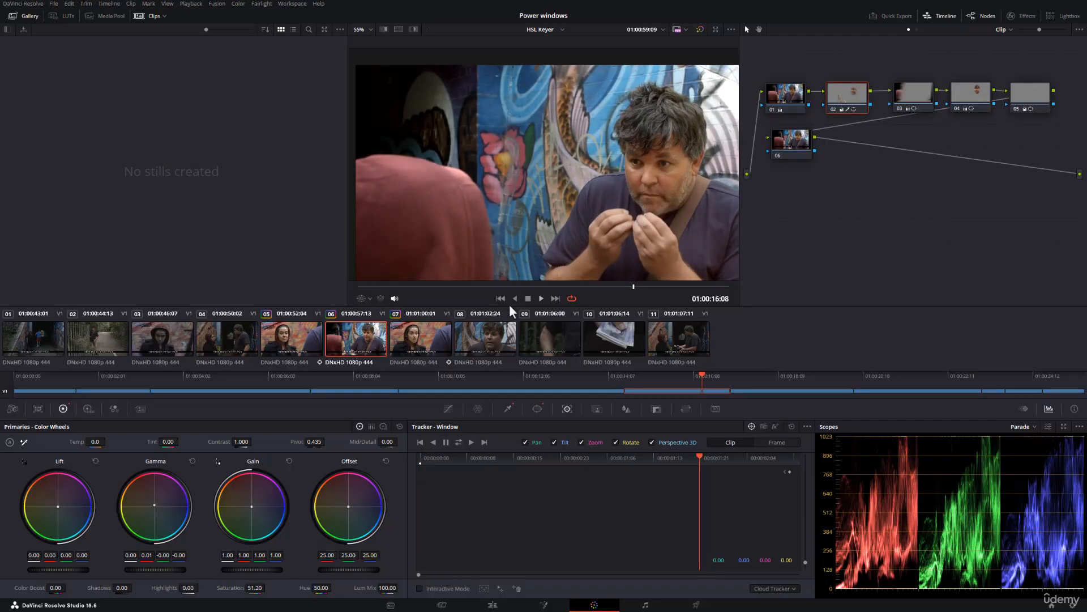
- Examine where the face is obstructed in clip 03, view clip 11, and play clip 07
click(156, 352)
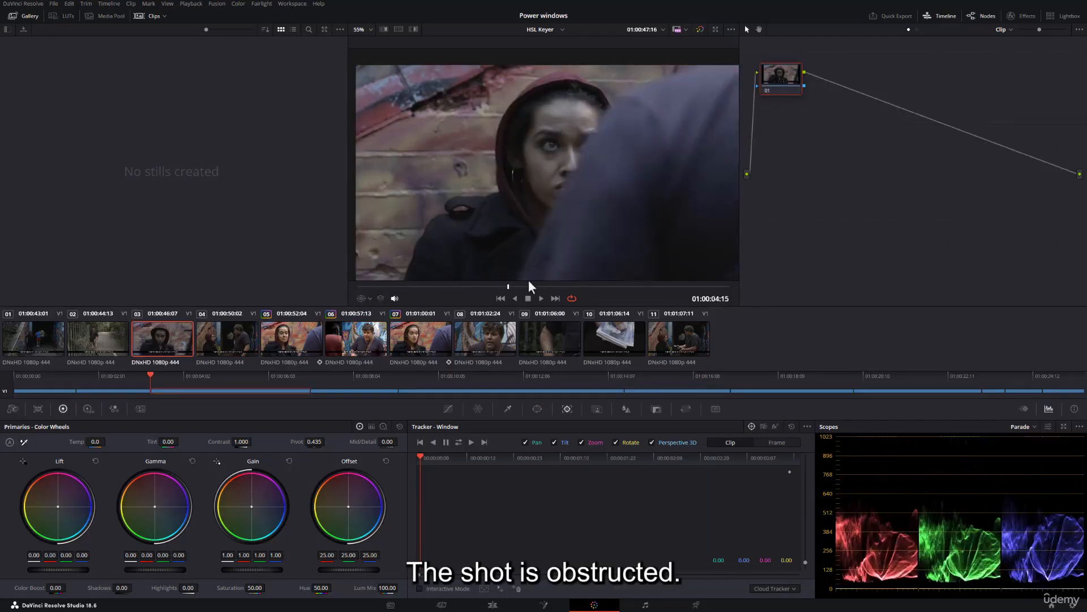
drag(578, 286, 483, 286)
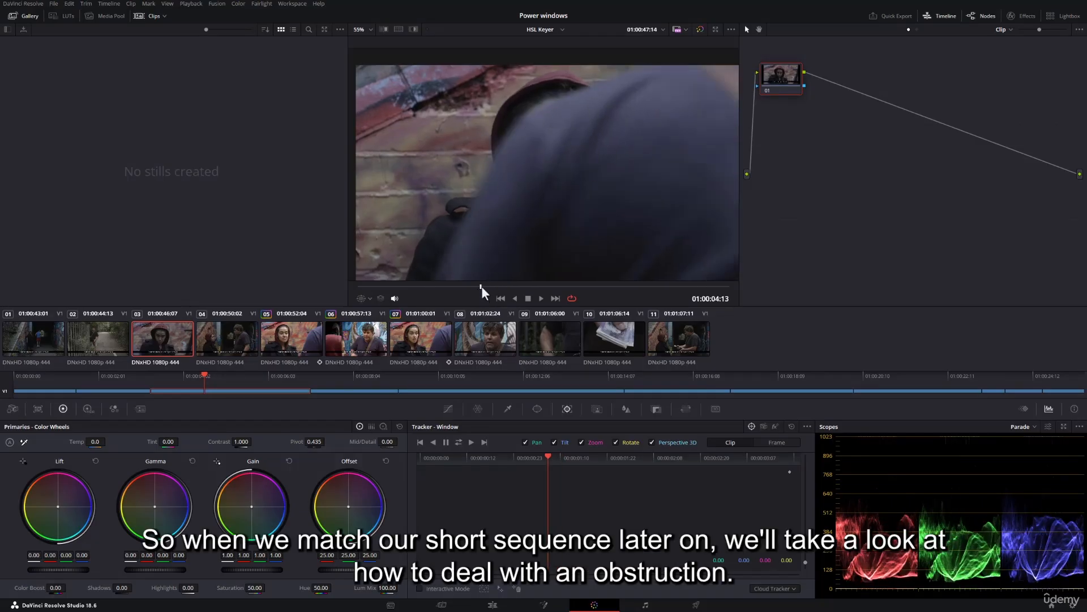
drag(481, 287, 504, 286)
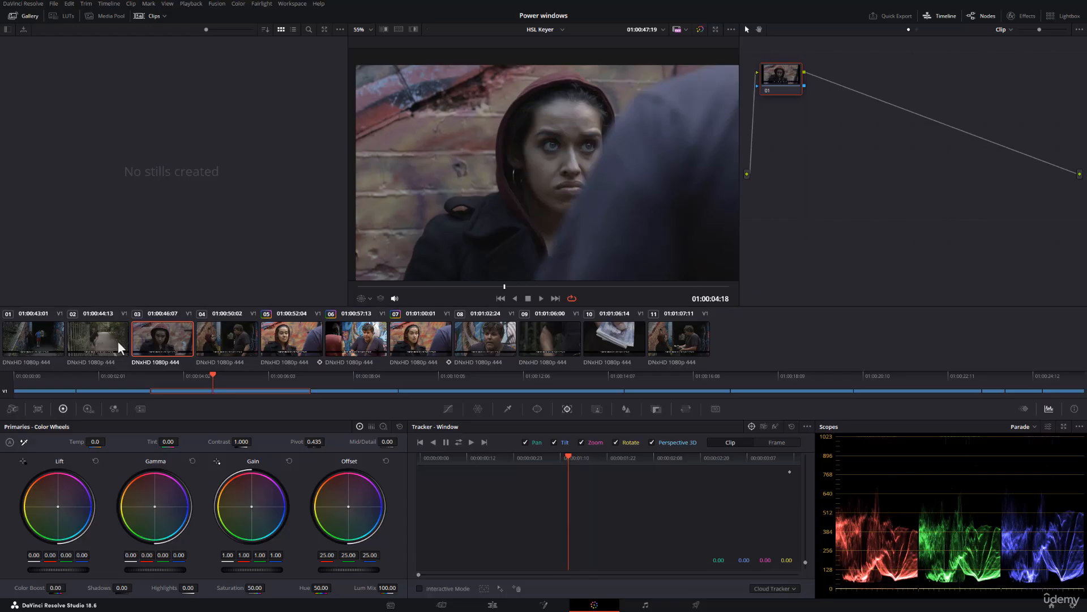
click(676, 352)
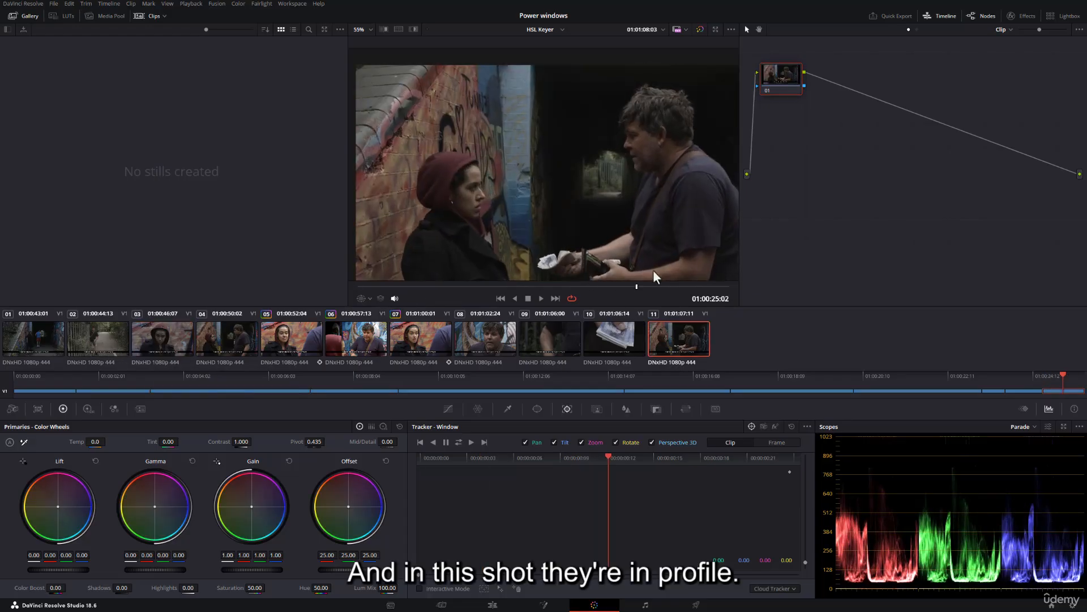
click(426, 337)
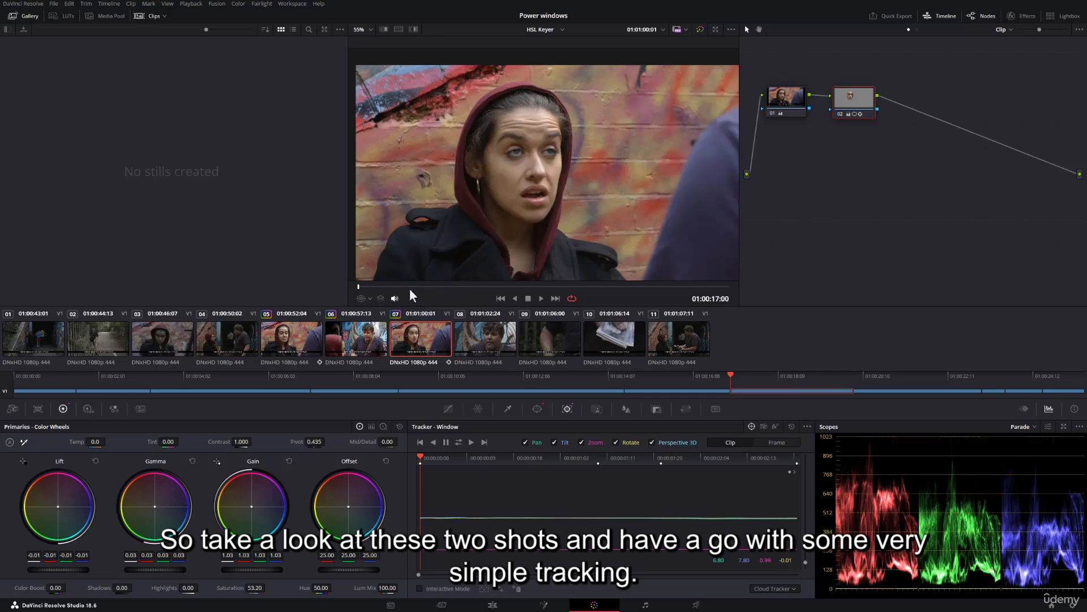
key(space)
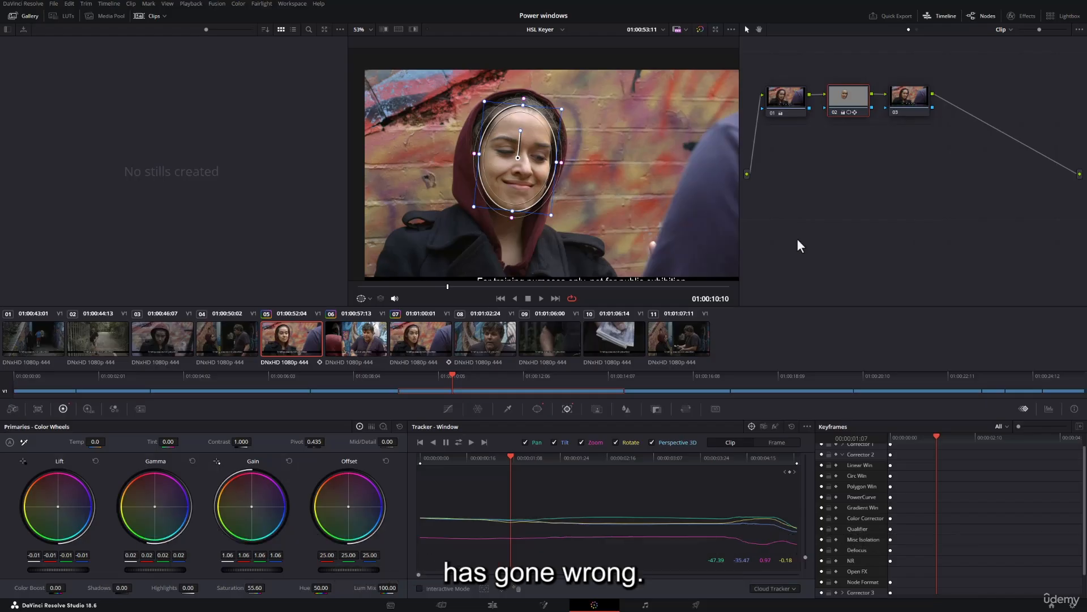
- Scrub clip 05 to 01:00:13:03, select node 03, and expand Corrector 3's parameters in the keyframe editor with Corrector 2 collapsed
drag(524, 287, 698, 287)
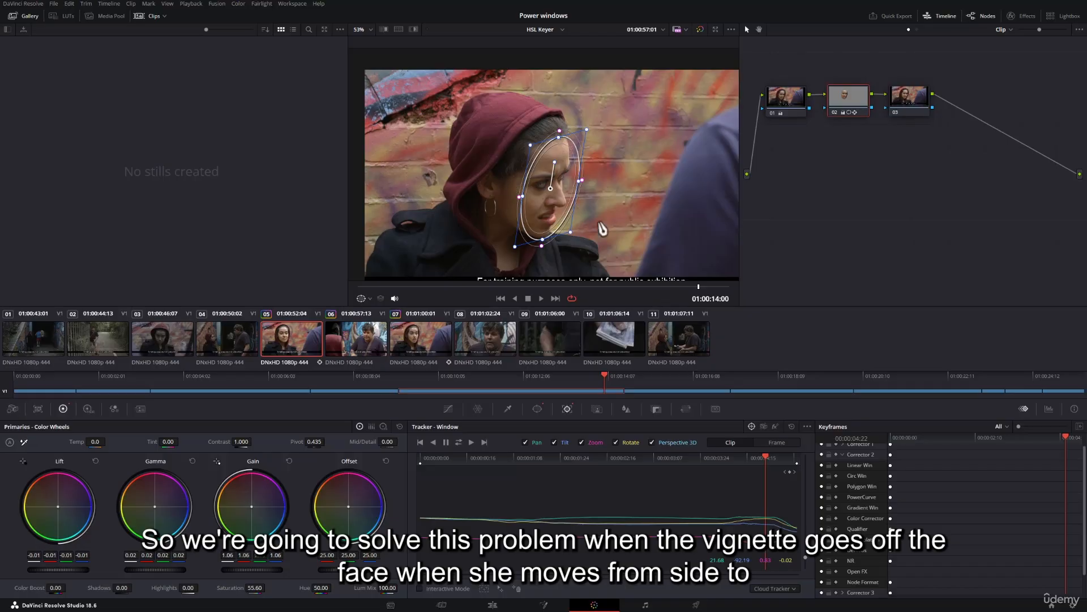
drag(698, 287, 638, 288)
click(911, 103)
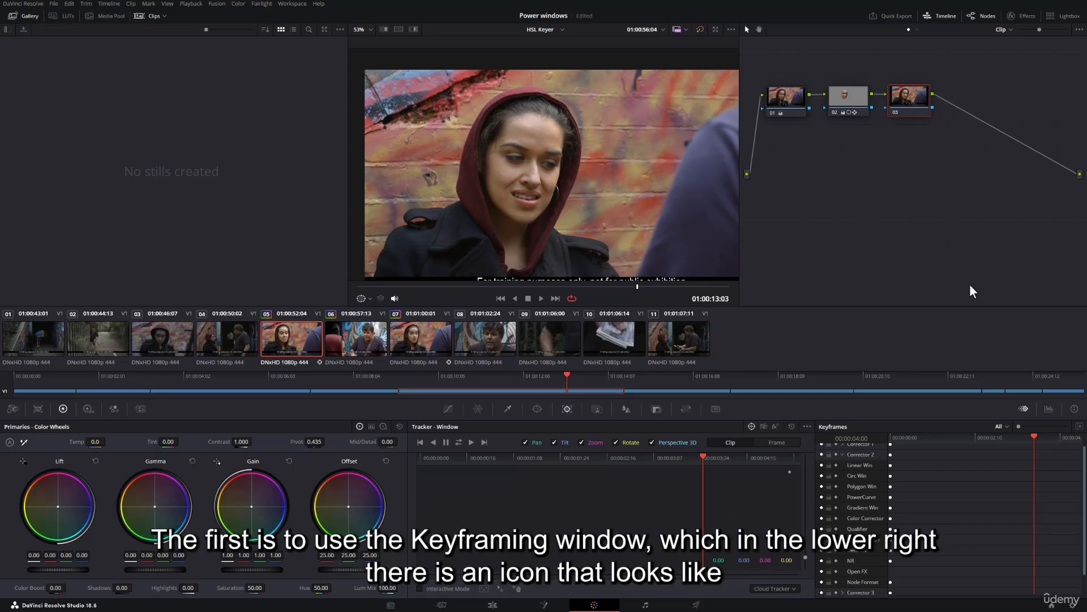
click(1030, 408)
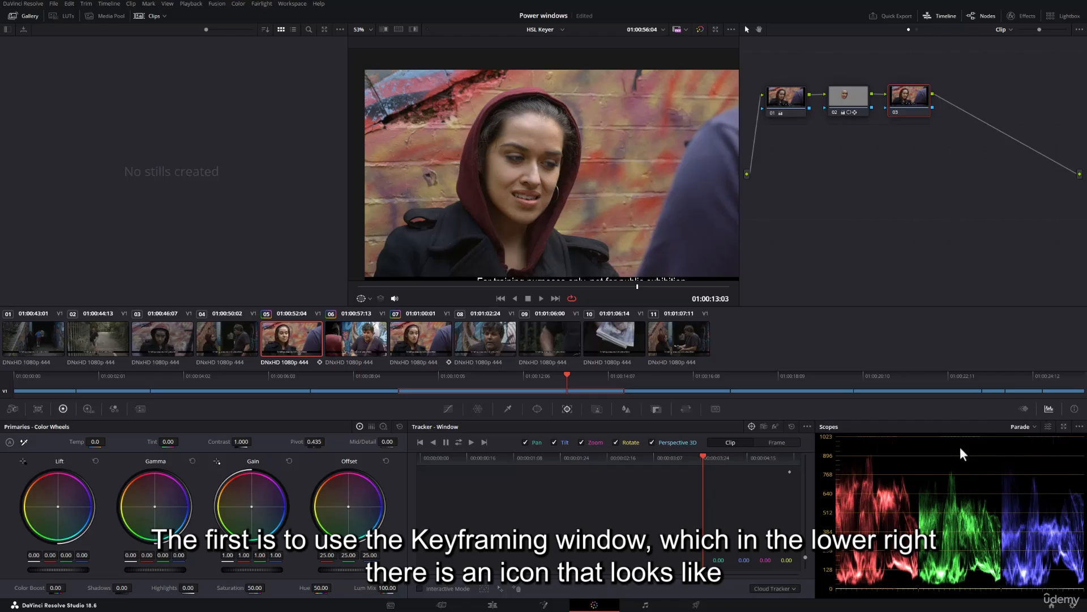
click(1025, 409)
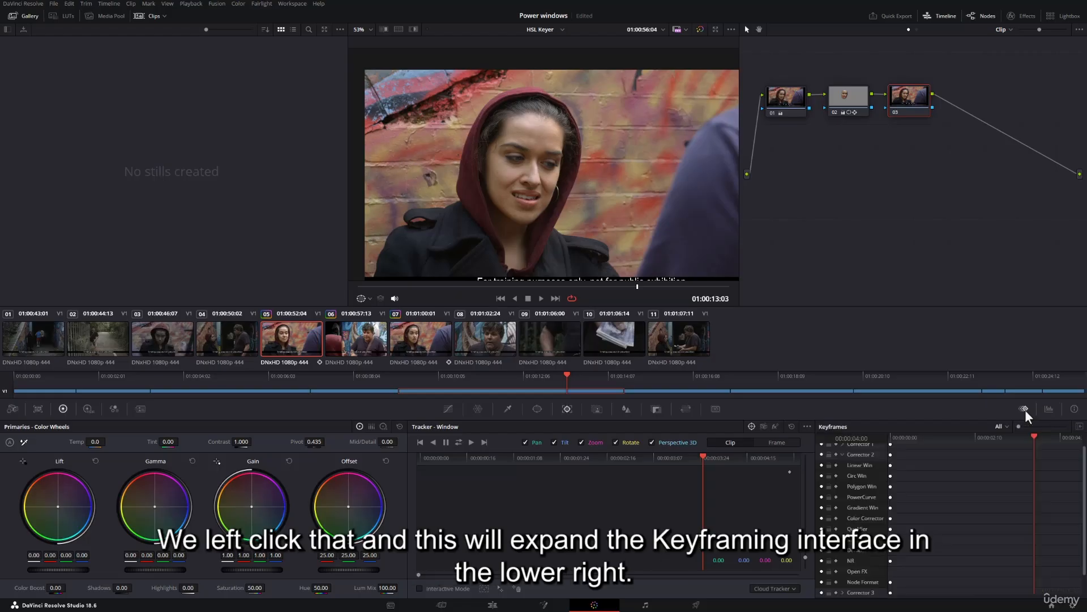
click(842, 454)
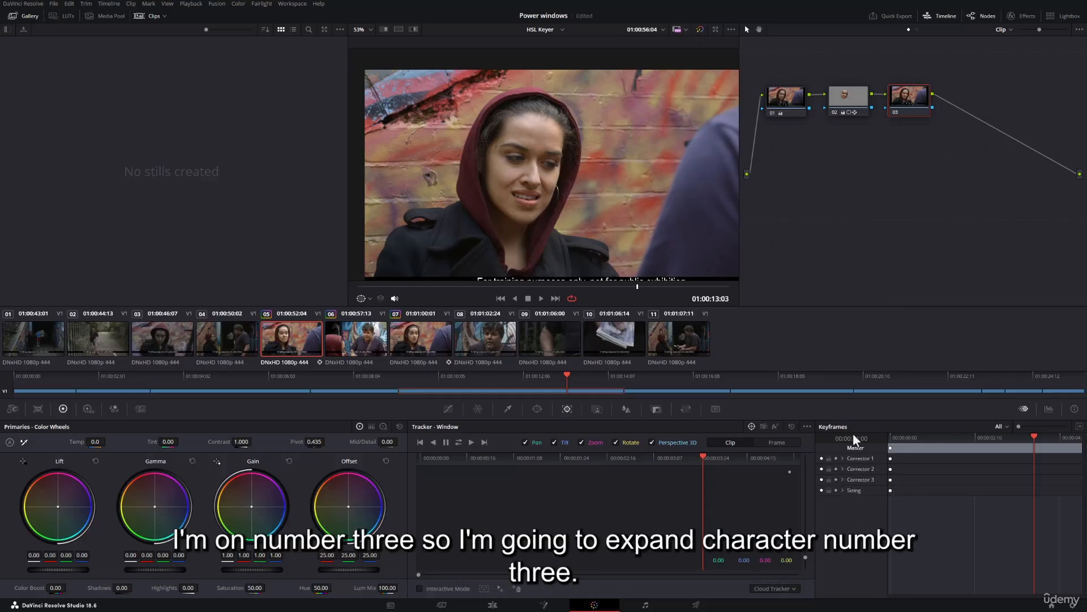
click(842, 479)
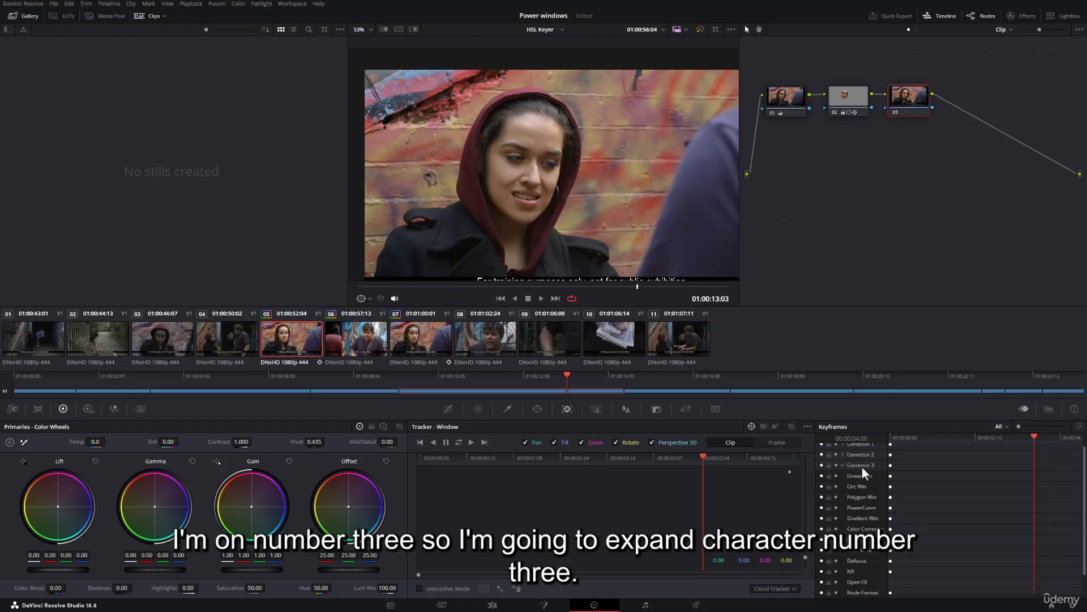
scroll(864, 464, down, 1)
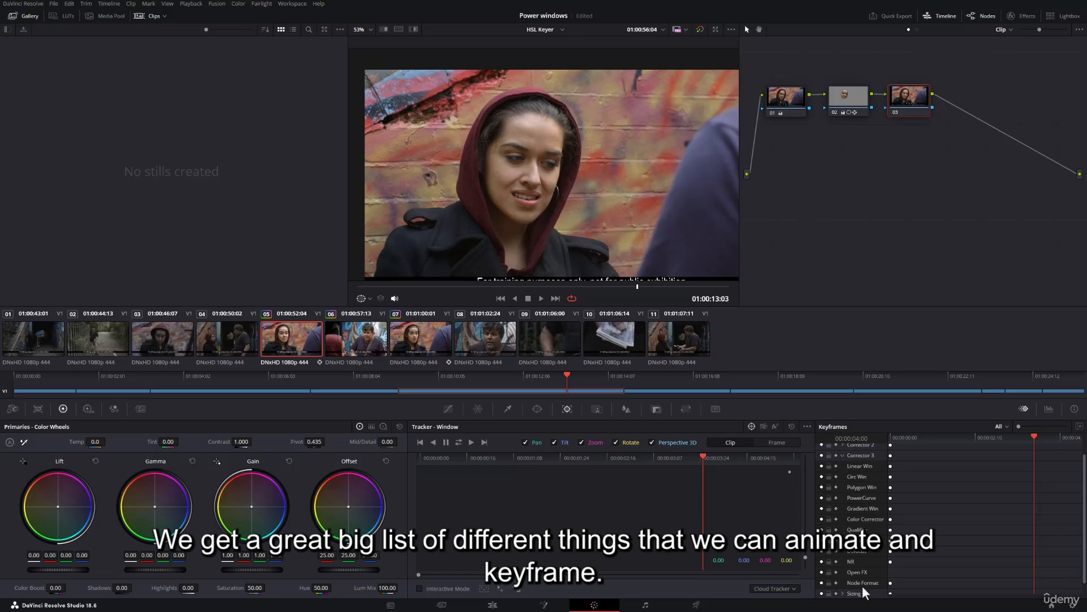
- Add a circle window to node 03 and place it on the brick wall beside the woman's hood, at about pan 42.24, tilt 50.72
click(541, 407)
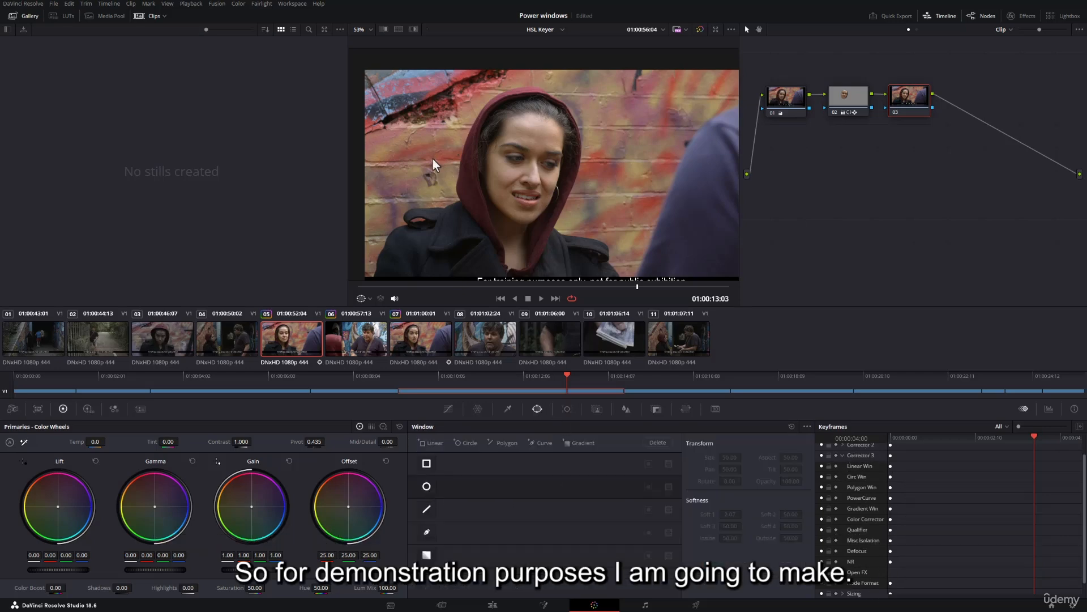
click(427, 486)
drag(550, 206, 438, 177)
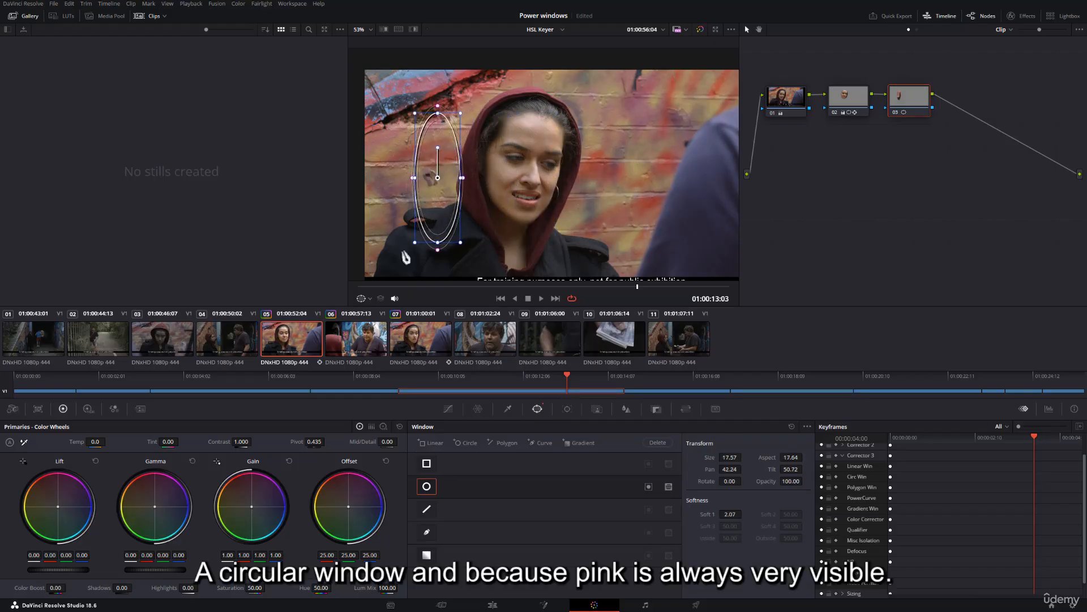
- Tint the circle window magenta with gain at red 1.91, green 0.62 and blue 2.12, and nudge the window to about pan 42.11
drag(155, 505, 165, 499)
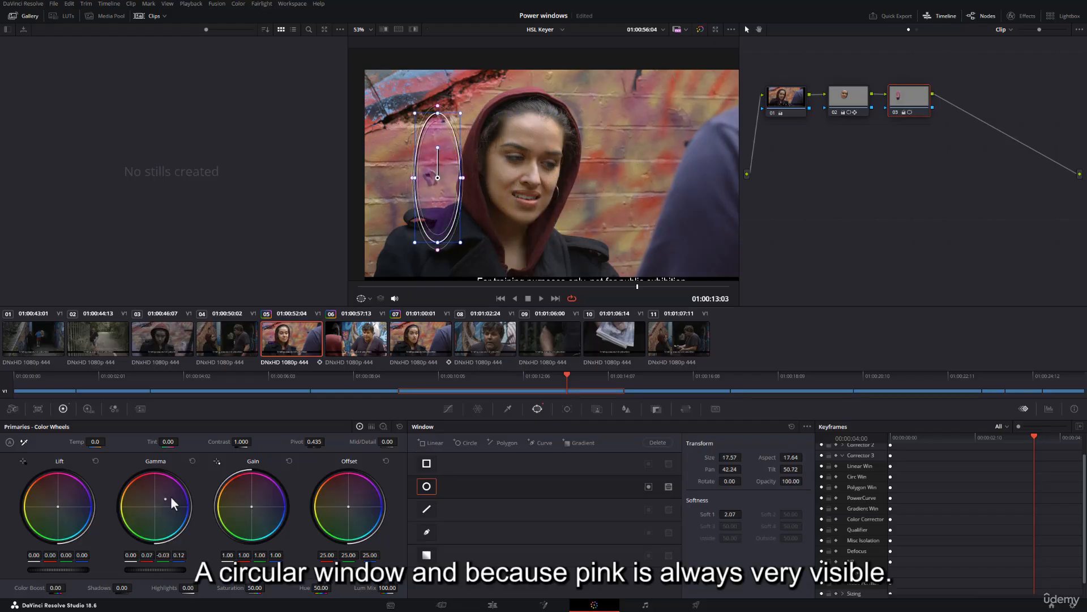
click(193, 461)
drag(251, 506, 268, 489)
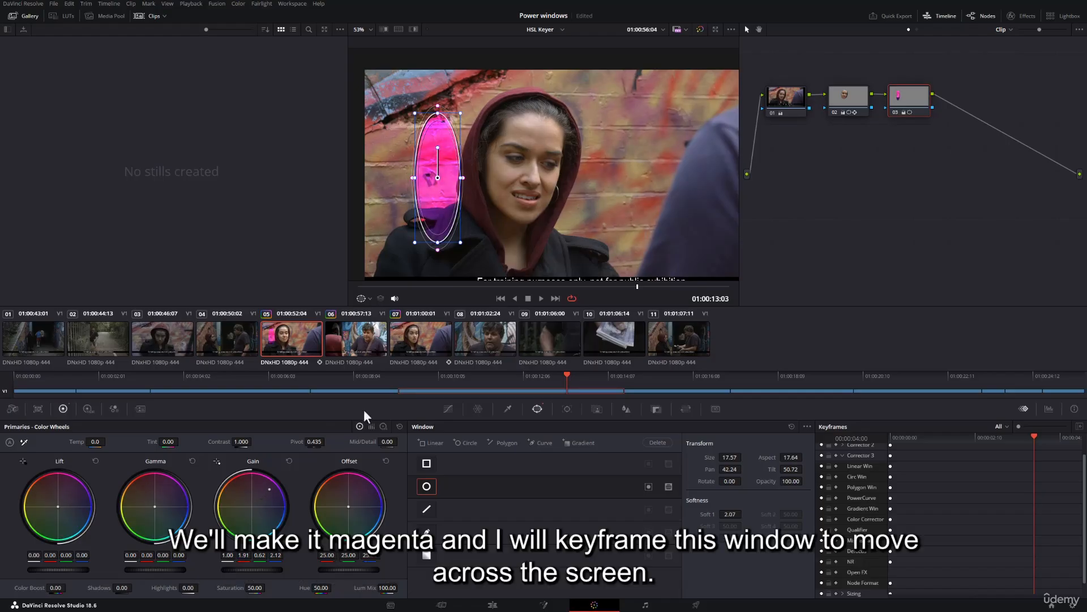
drag(437, 177, 435, 178)
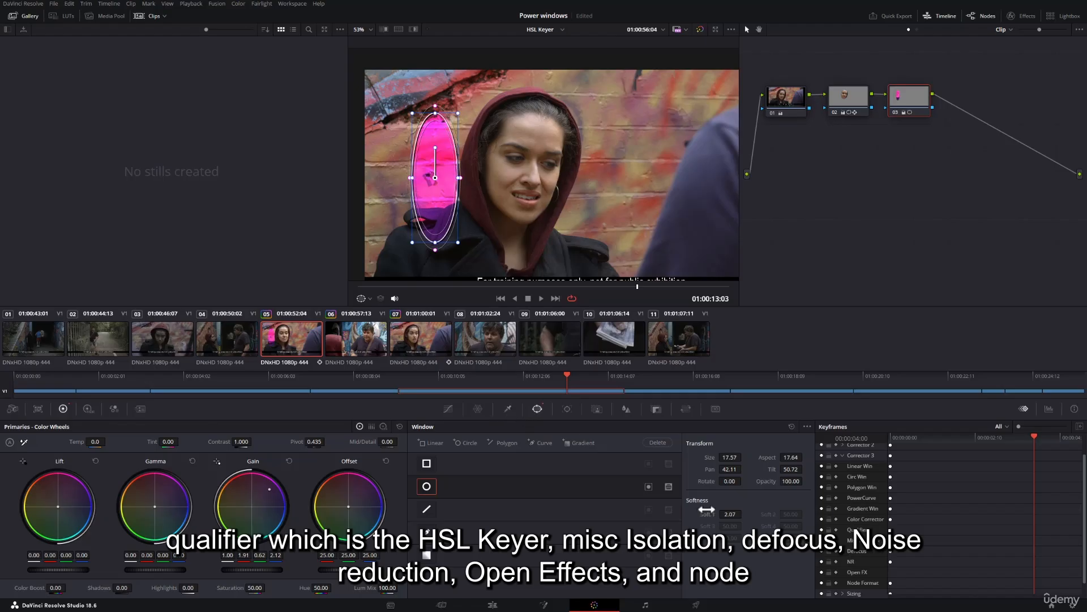
- Turn on automatic keyframing for Corrector 3's Circ Win and move the window to about pan 41.64, tilt 50.61 at 00:00:01:01
click(835, 476)
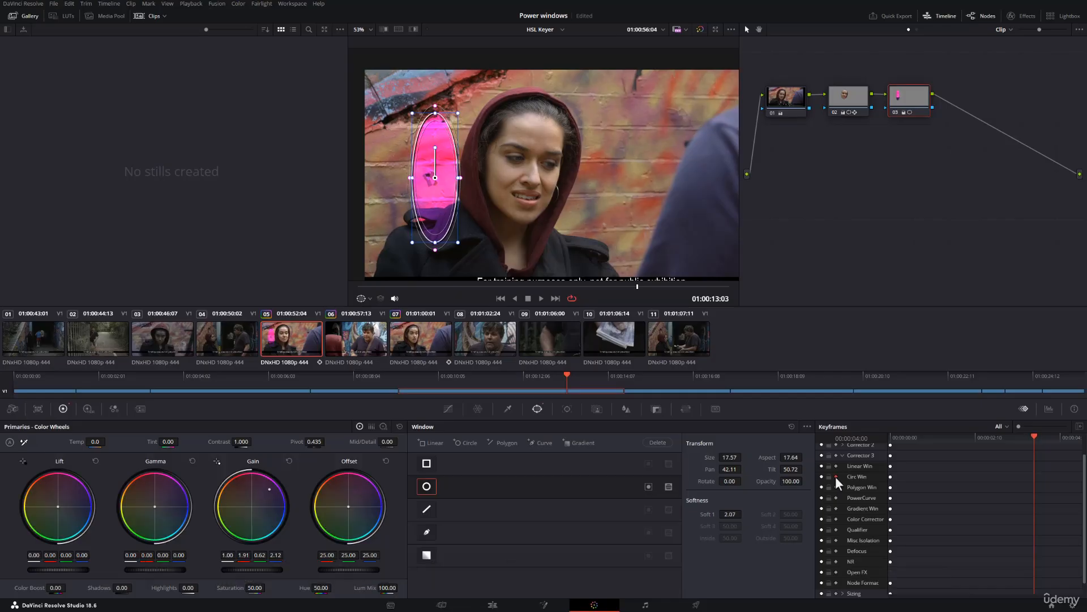
drag(937, 435, 928, 439)
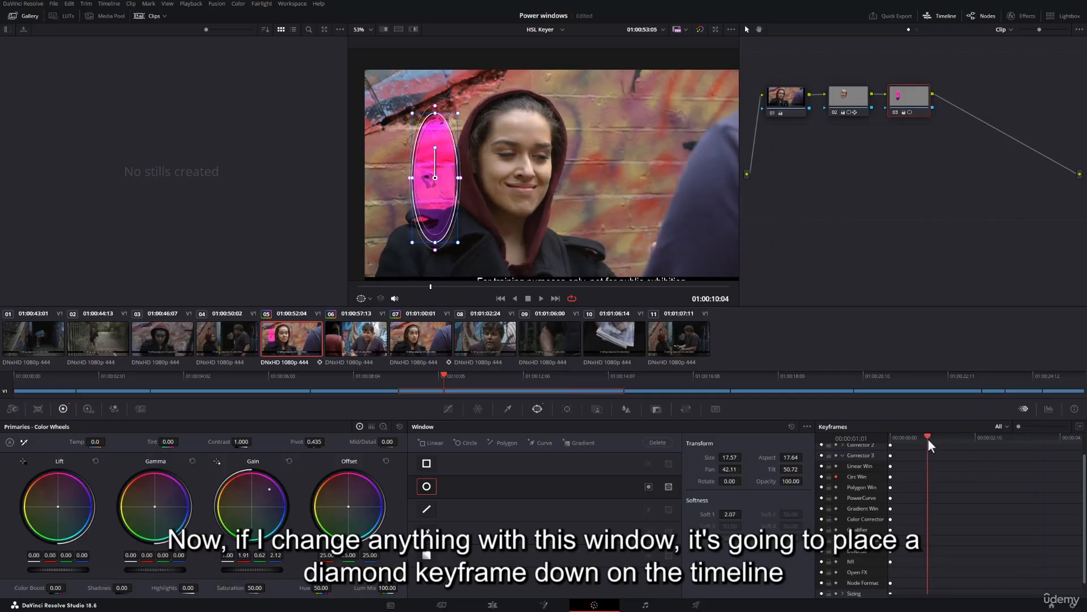
drag(435, 184, 427, 186)
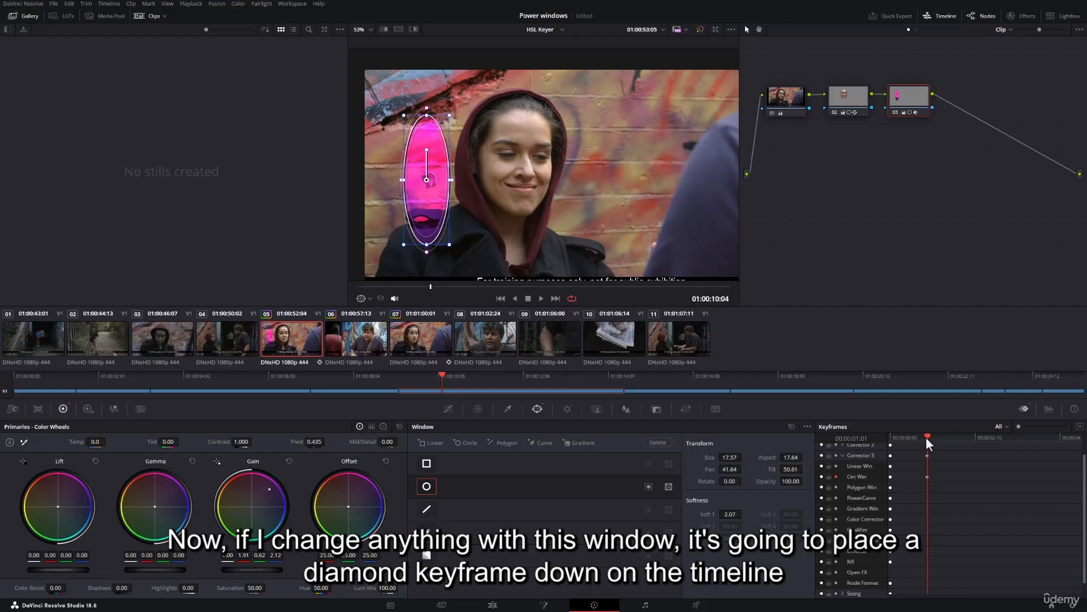
- Keyframe the window past the face, back onto it at 00:00:03:00 and beside it at 00:00:03:16, and play the animation
drag(926, 437, 936, 438)
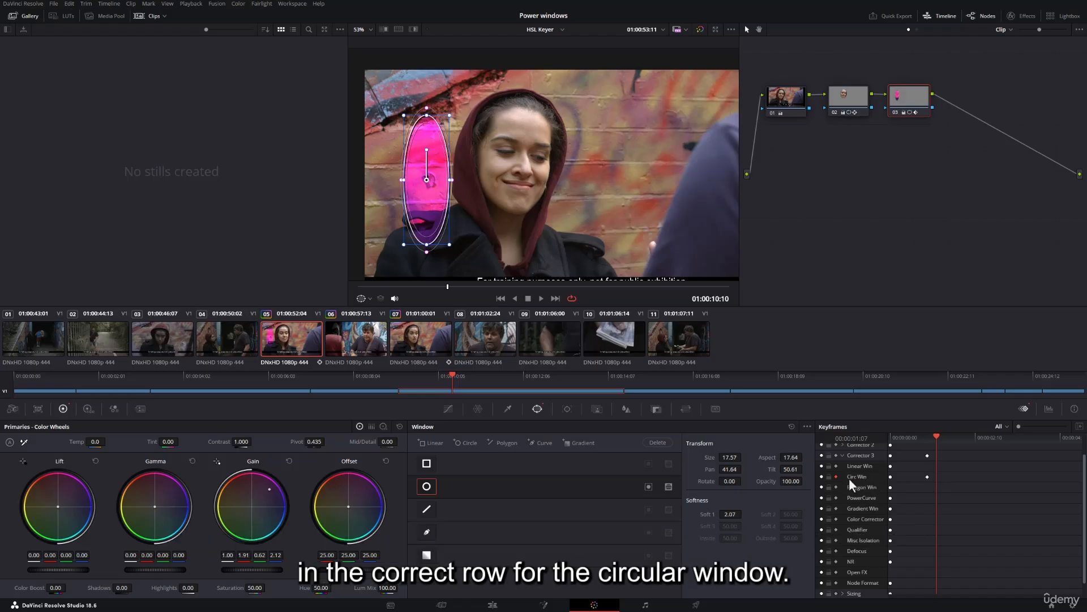
drag(935, 436, 971, 438)
drag(427, 181, 607, 181)
drag(970, 437, 998, 436)
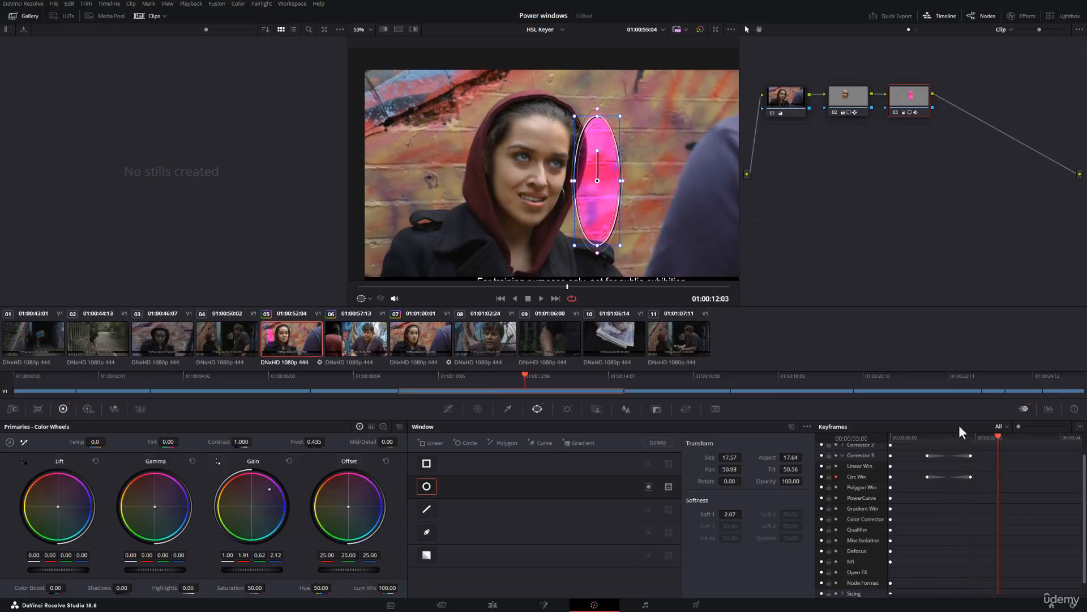
drag(595, 187, 513, 154)
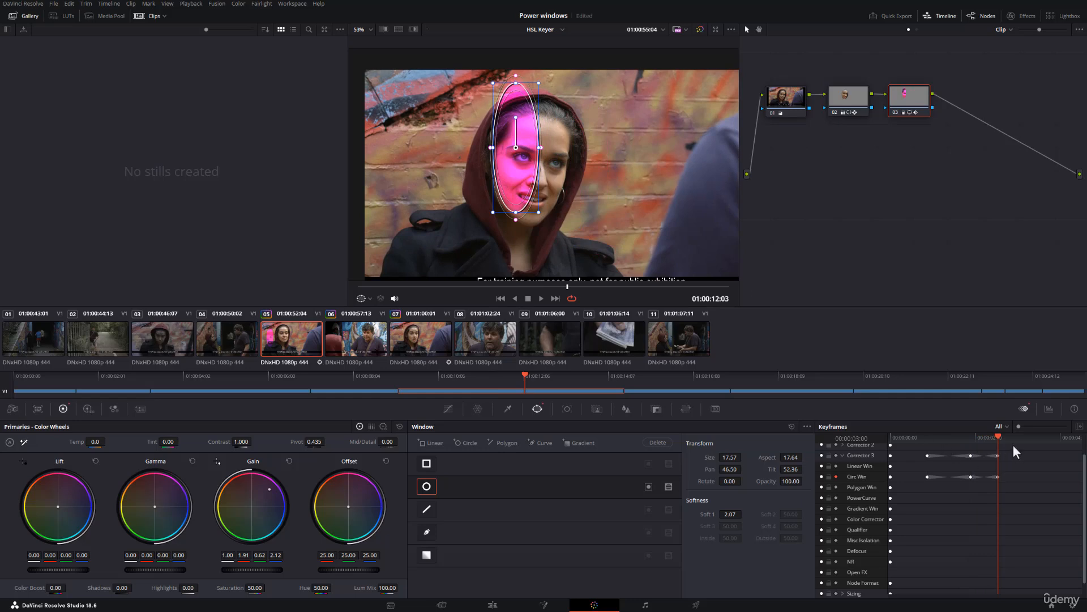
drag(1016, 452, 1021, 450)
drag(516, 140, 575, 186)
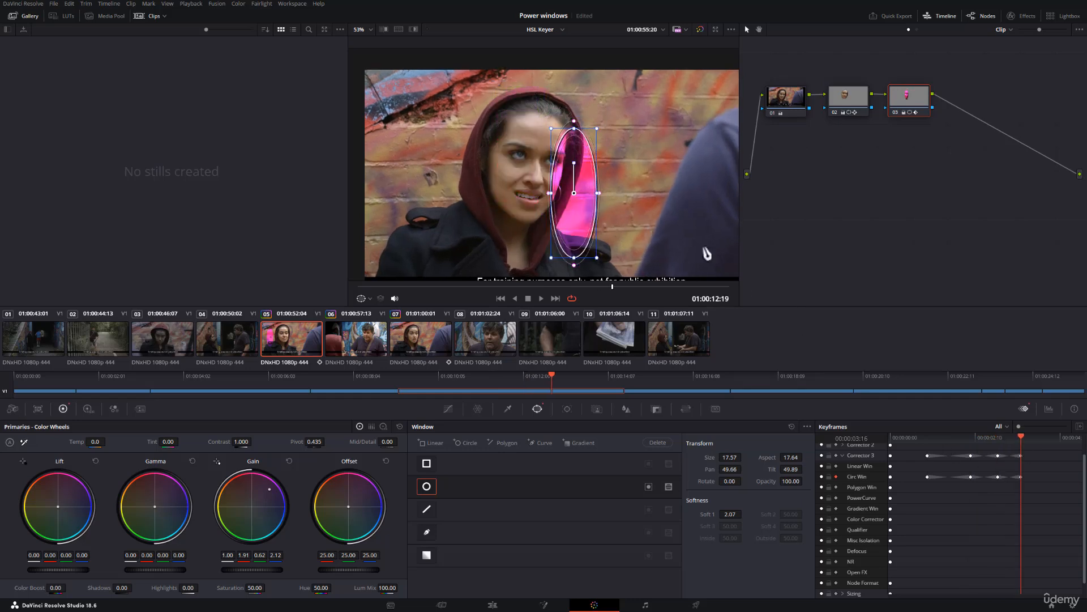
drag(1020, 437, 923, 438)
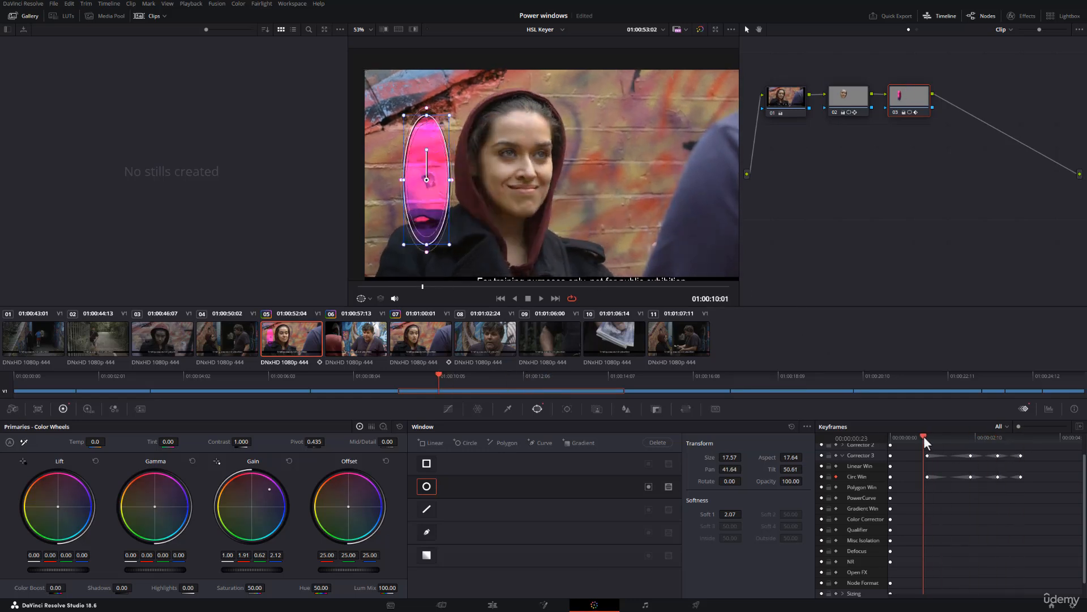
key(space)
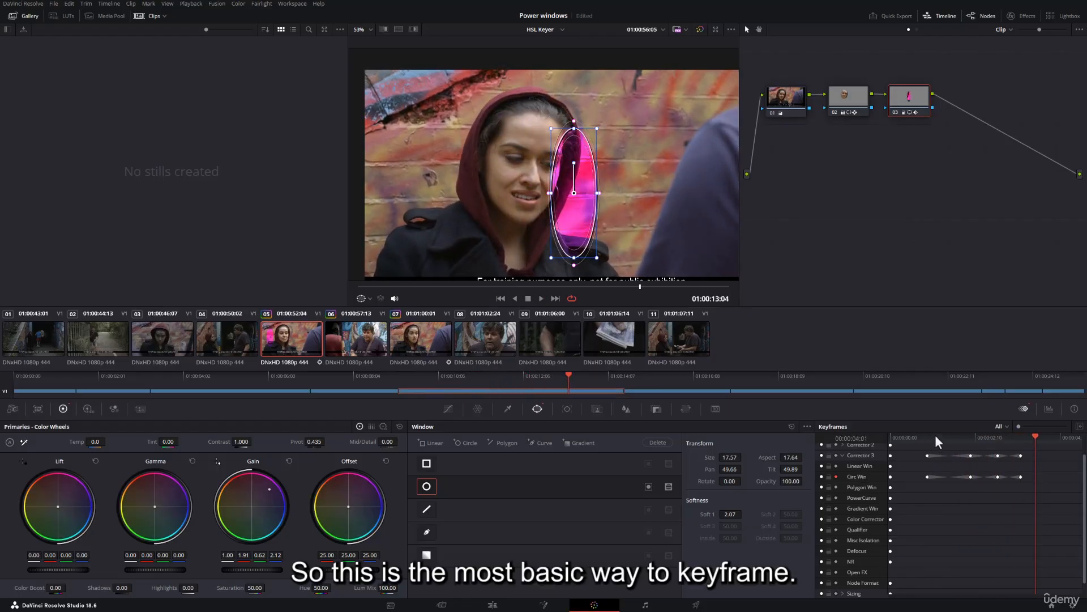
- Add a static keyframe to Corrector 3's Circ Win at 00:00:00:11, ahead of the dynamic keyframes
drag(928, 437, 921, 438)
right_click(912, 478)
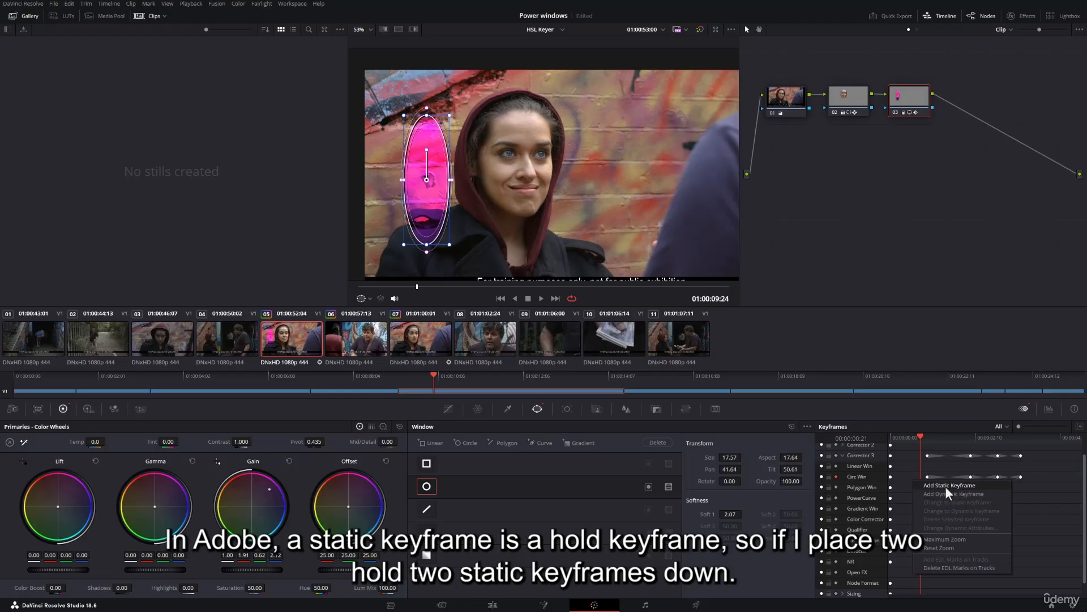
click(909, 471)
click(918, 437)
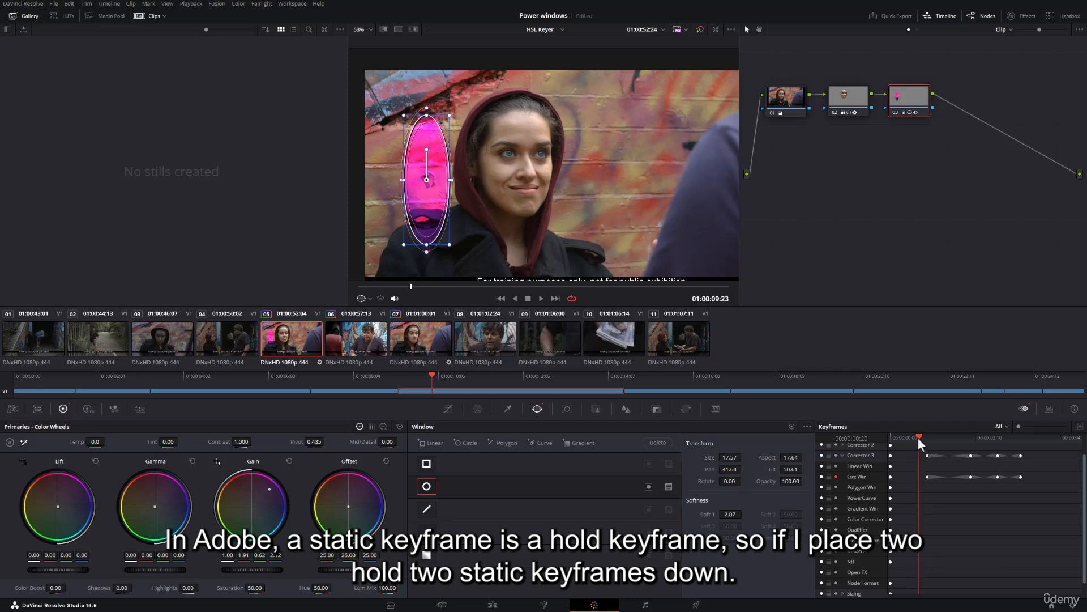
drag(919, 437, 907, 441)
right_click(916, 478)
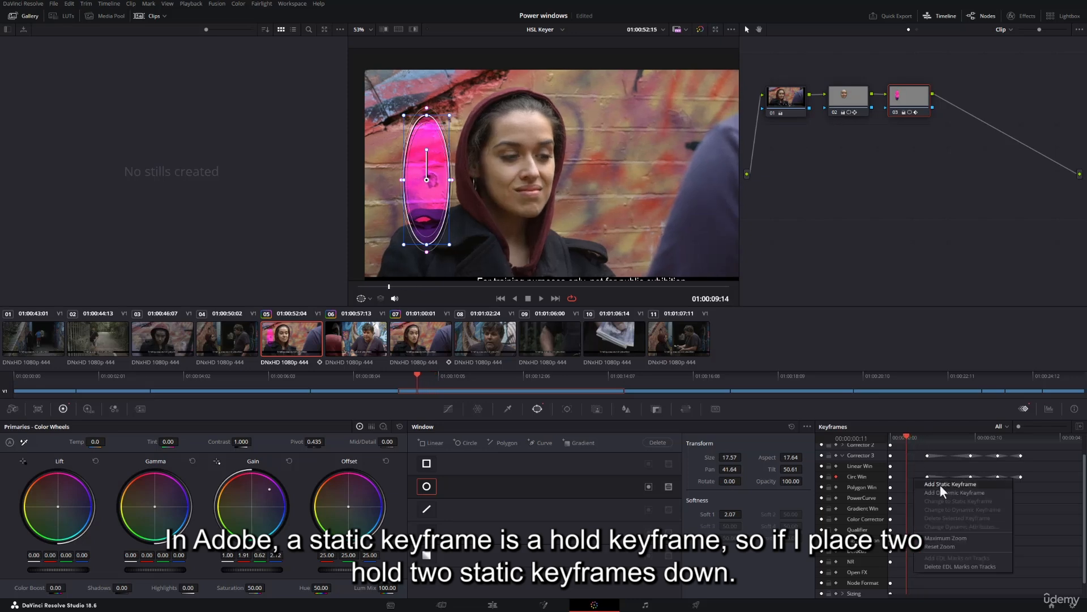
click(937, 482)
- Add a second static keyframe to Circ Win at 00:00:00:19 and move the window across onto the foreground person's dark shoulder
drag(908, 440, 918, 441)
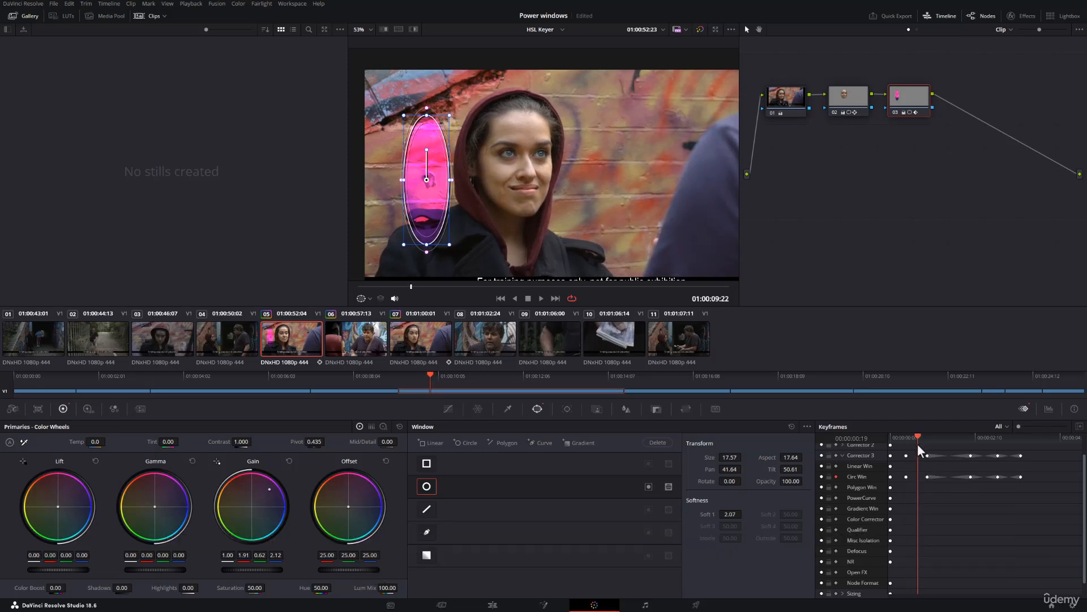
right_click(915, 476)
click(935, 481)
drag(426, 179, 689, 173)
- Play clip 05 from its beginning to compare the window's motion through the static and dynamic keyframes
click(917, 437)
drag(917, 438, 901, 438)
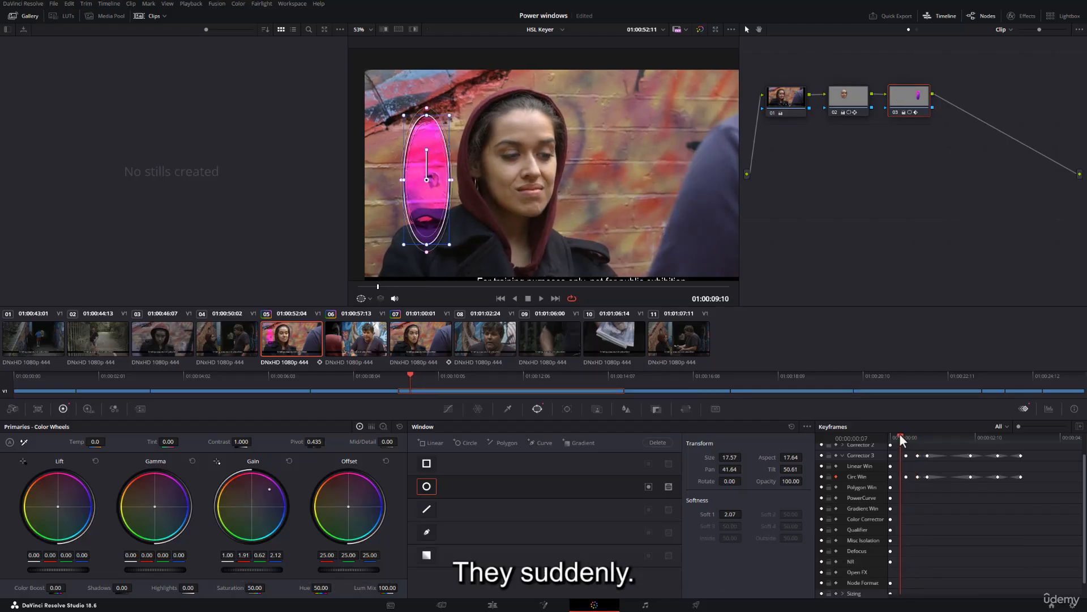
key(space)
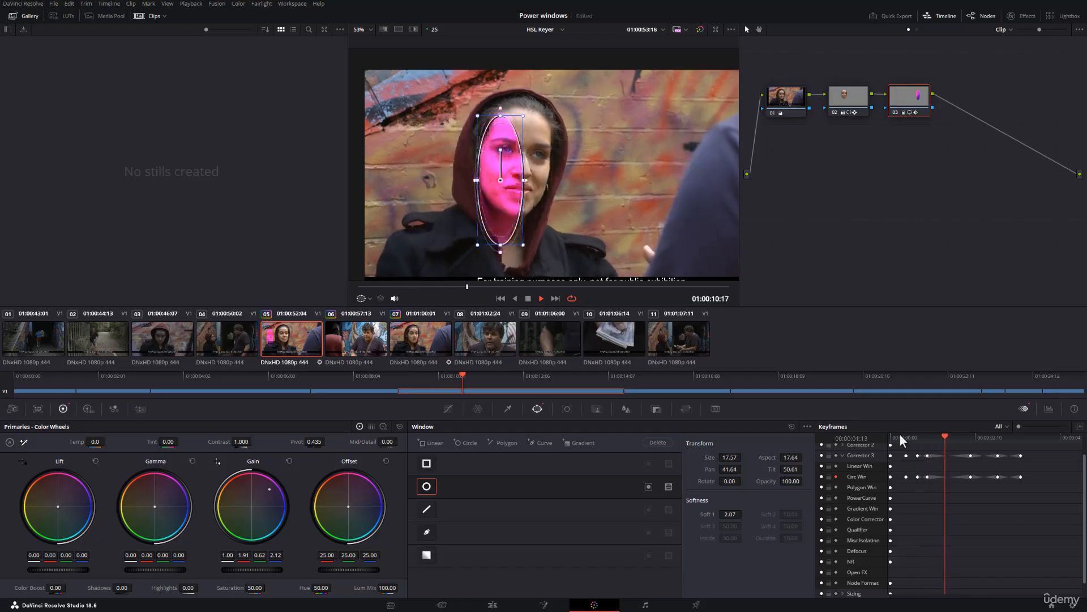
drag(899, 433, 886, 437)
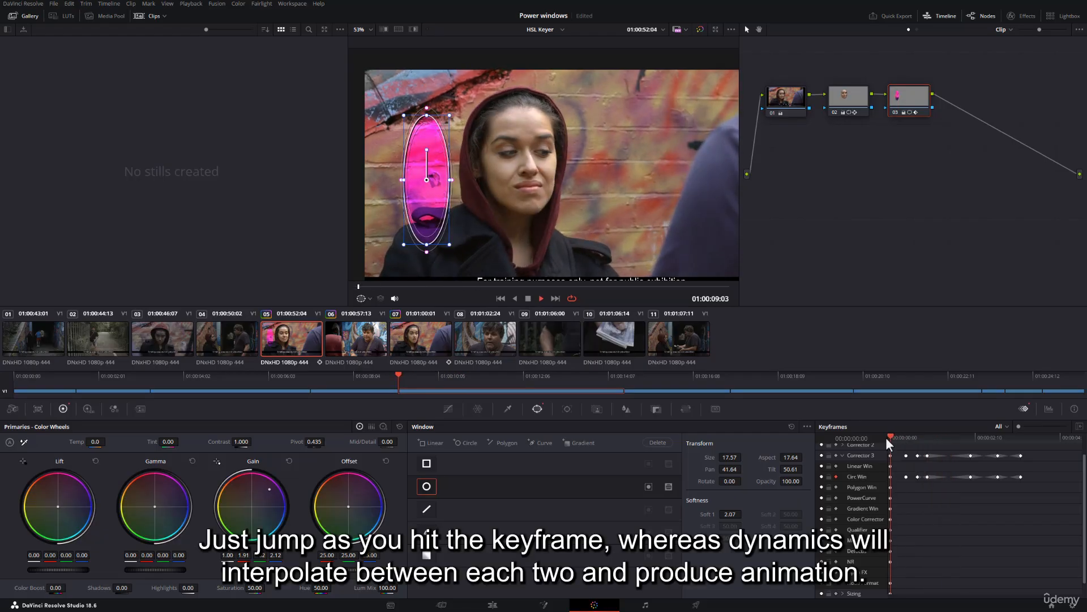
key(space)
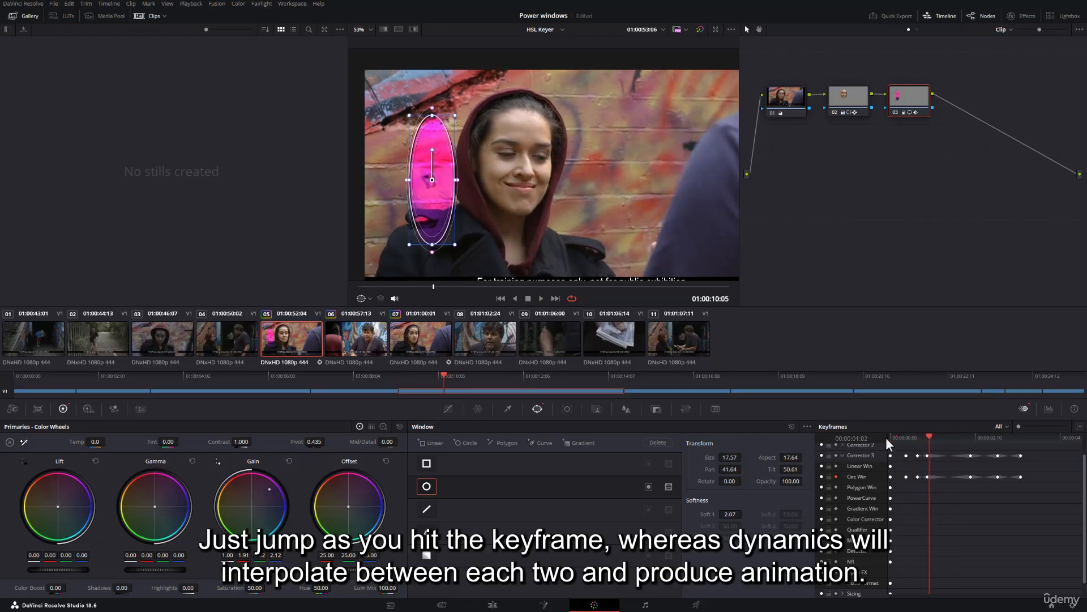
key(space)
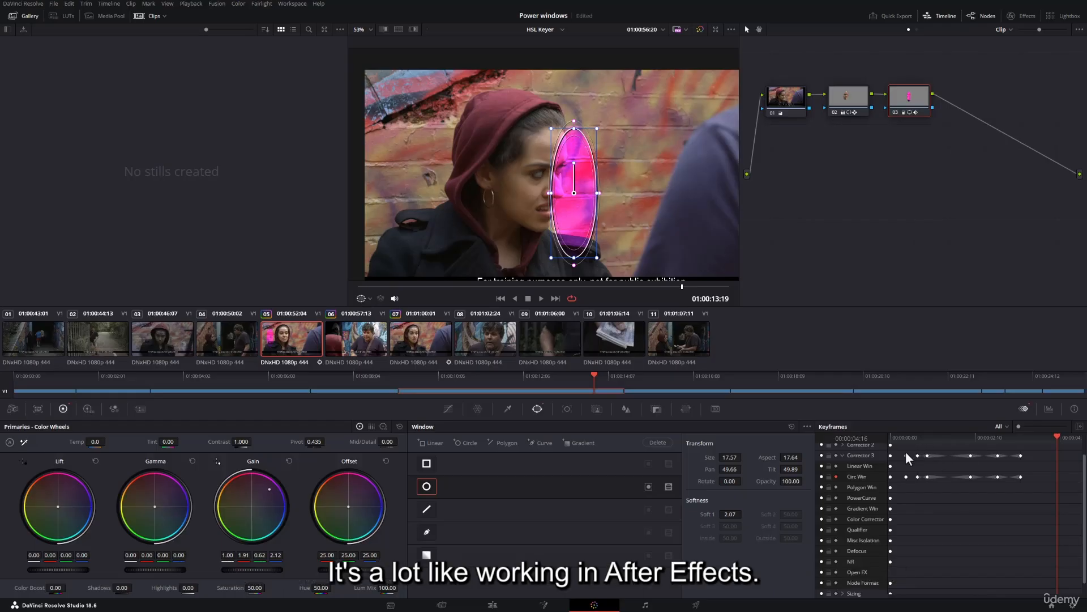
- Delete all the static and dynamic keyframes added after the first frame for Corrector 3's circle window
drag(904, 450, 1025, 484)
key(Delete)
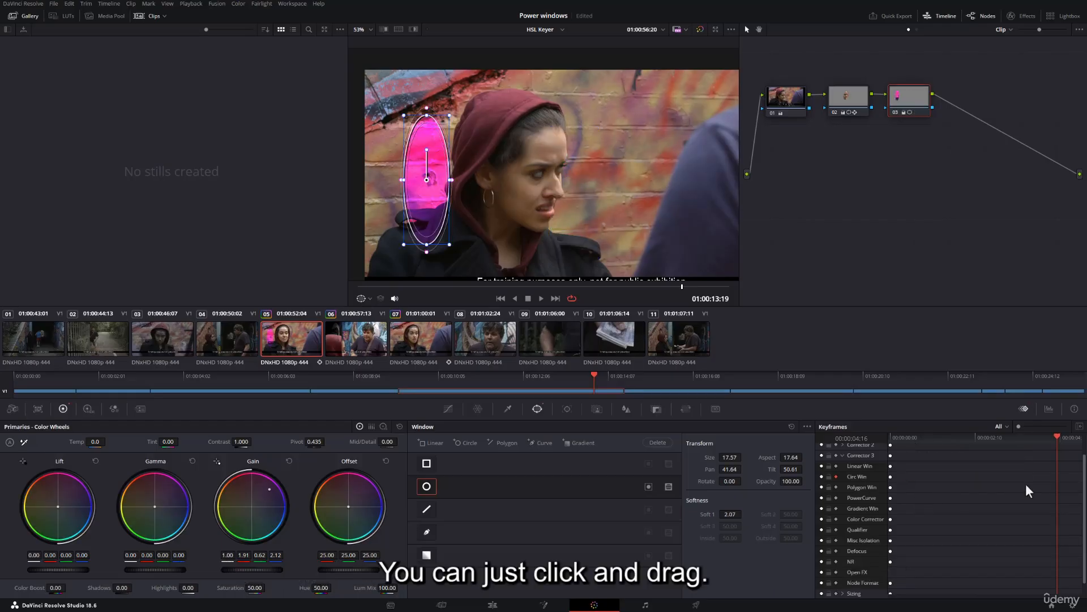
- Add a static keyframe to Circ Win at 00:00:04:16 and move the playhead to 00:00:02:03
click(836, 476)
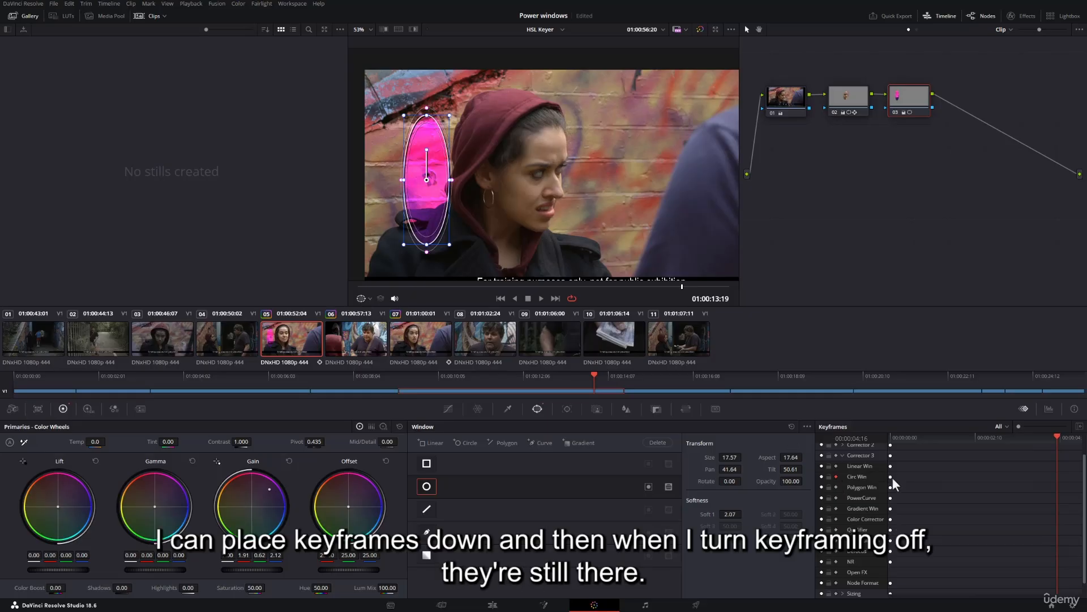
right_click(924, 479)
click(957, 486)
click(967, 437)
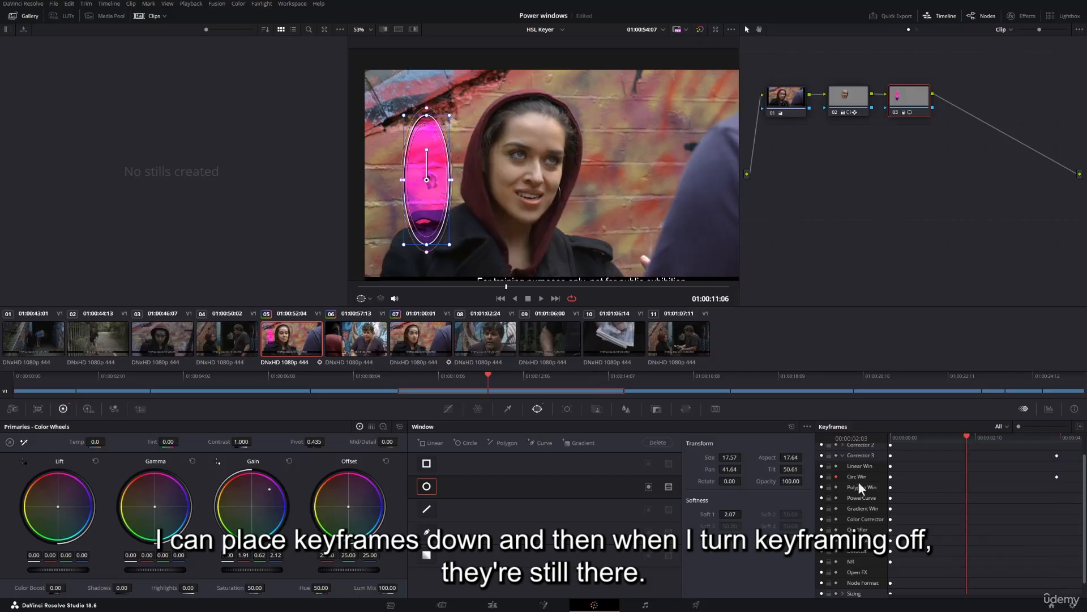
- Turn off automatic keyframing for Circ Win and delete its remaining keyframe at 00:00:04:16
click(835, 477)
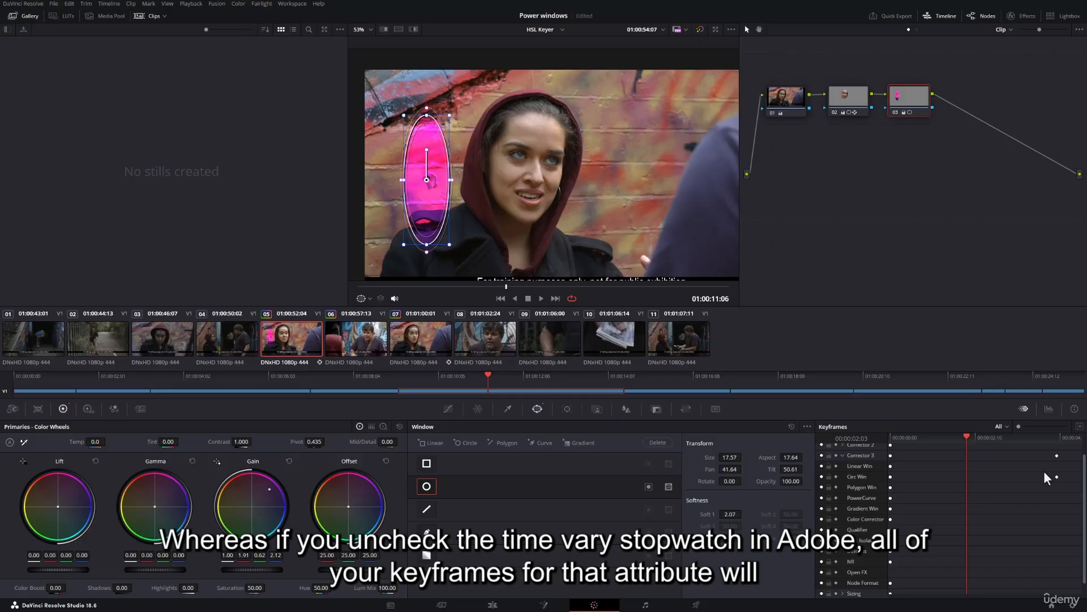
key(Delete)
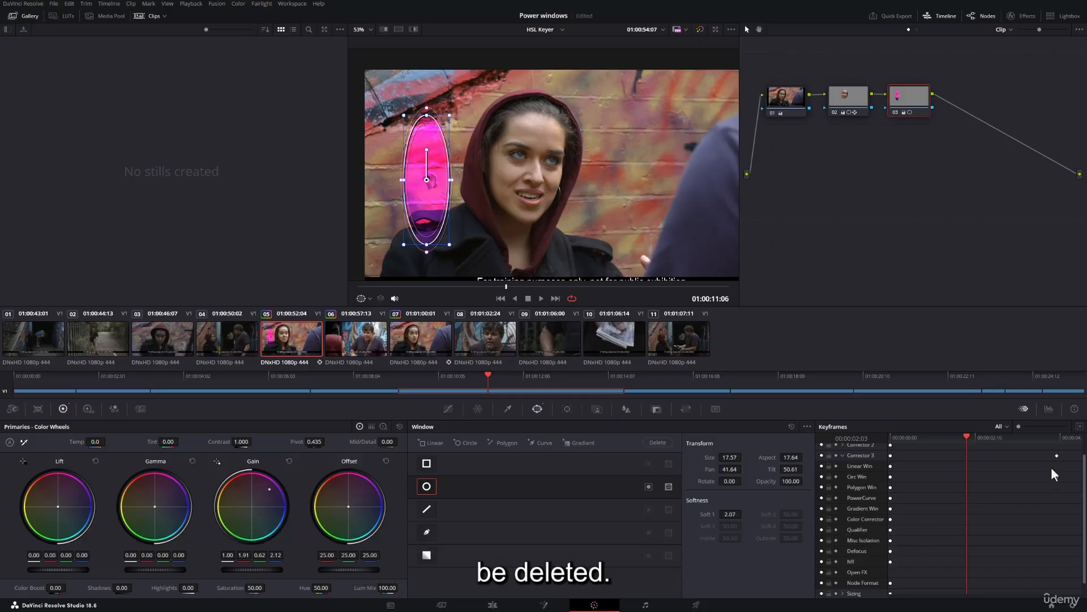
- Clear the leftover Circ Win keyframe from Corrector 3 and turn off node 03's circle window
key(Delete)
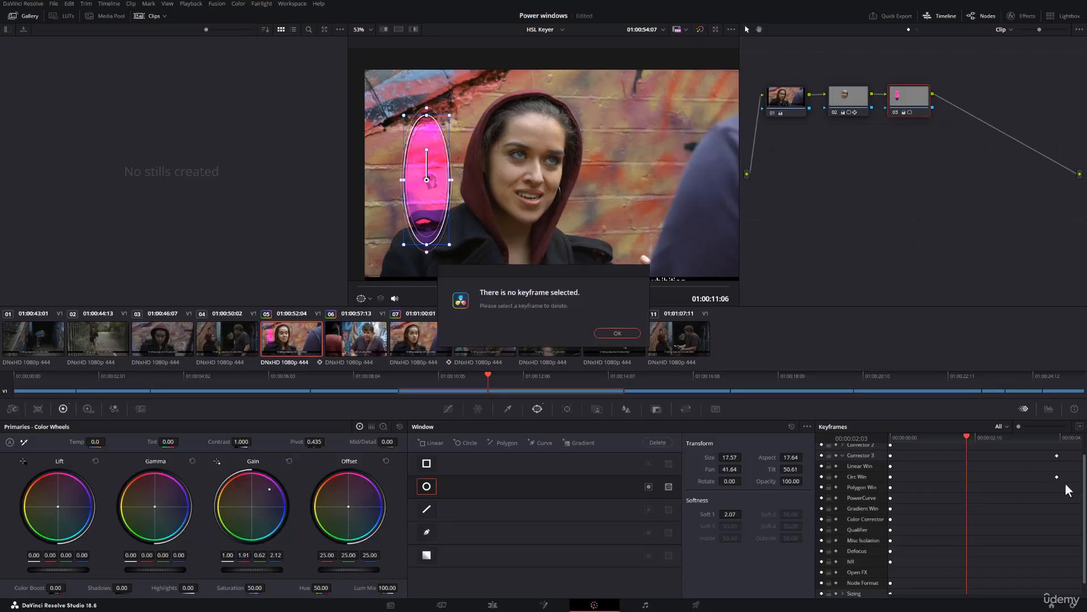
click(609, 333)
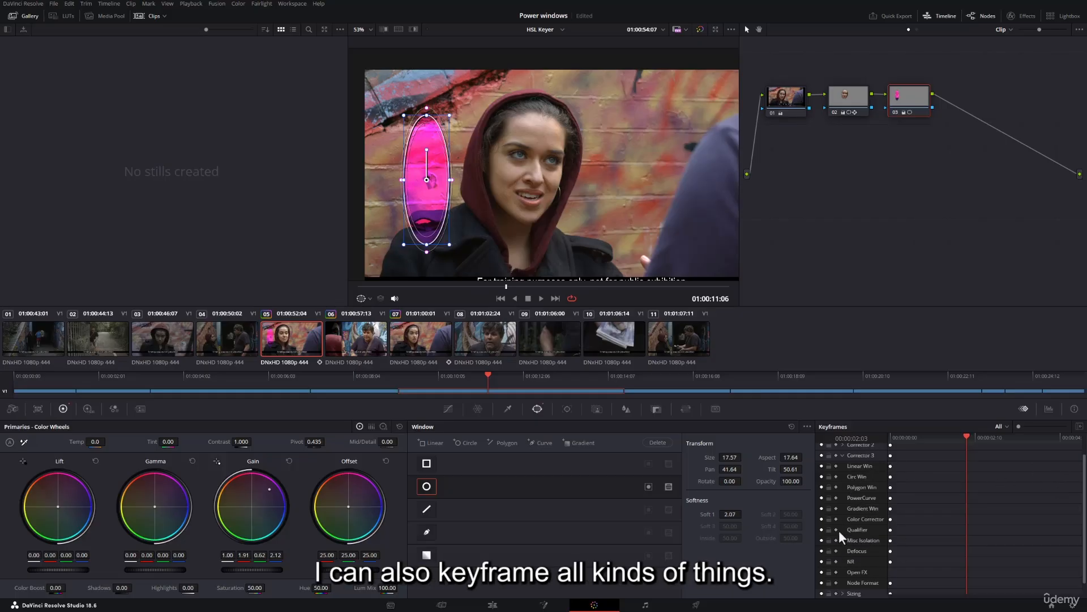
click(439, 487)
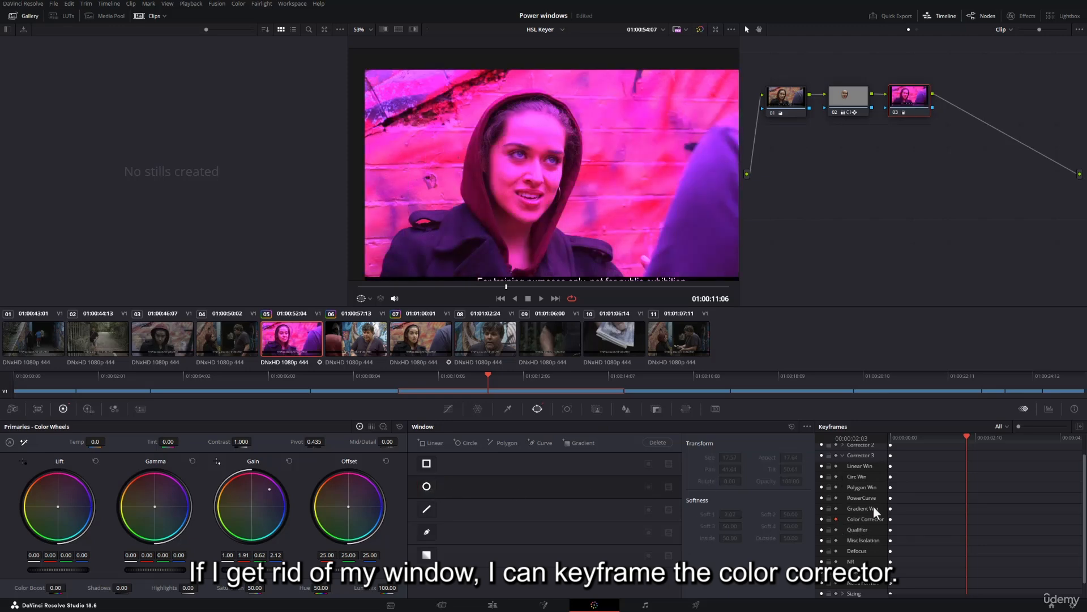
- Keyframe Corrector 3's Color Corrector to start pink at 00:00:00:17, shifting the Gain through blue and green to orange at successive points
click(915, 437)
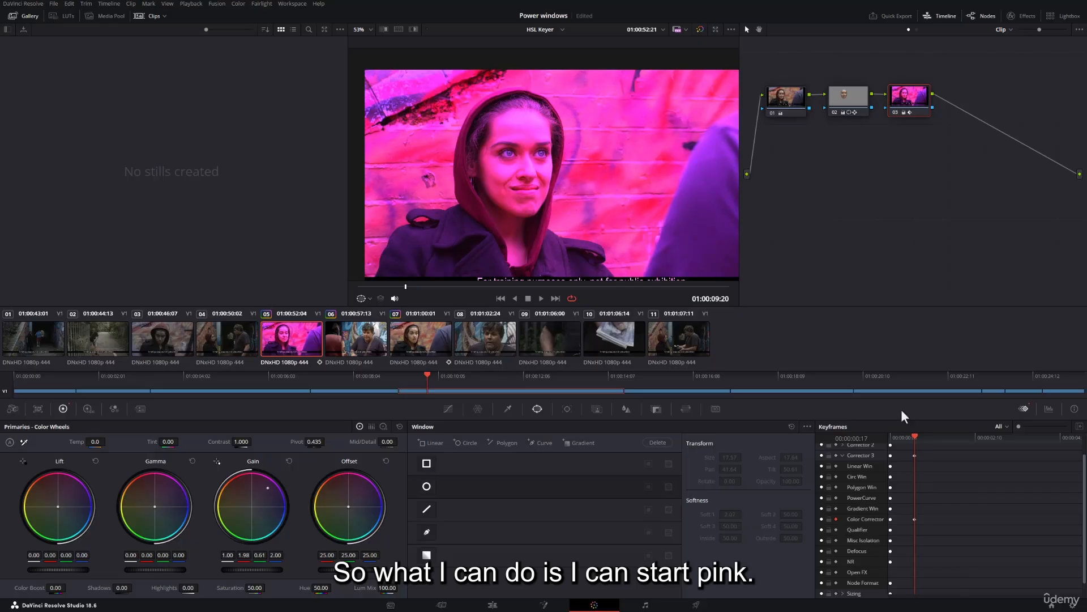
drag(901, 440, 955, 437)
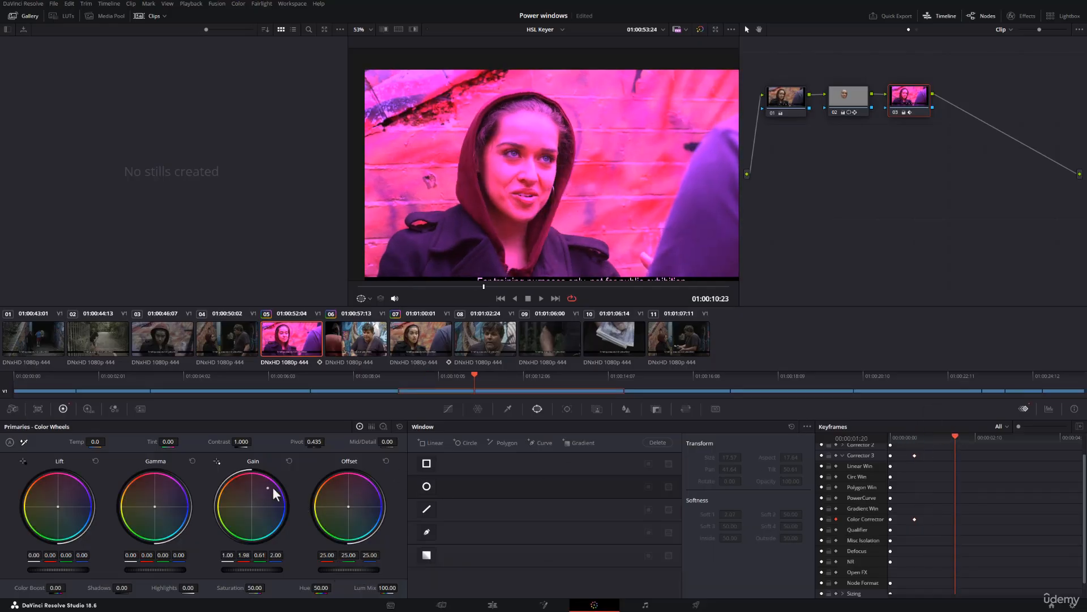
drag(267, 488, 241, 522)
click(982, 437)
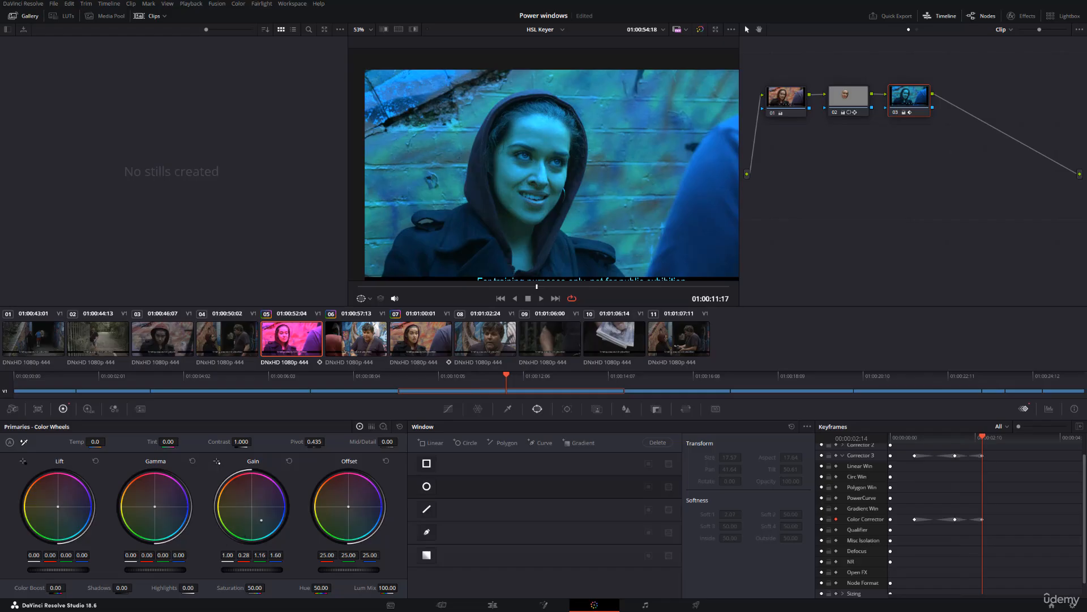
click(1018, 437)
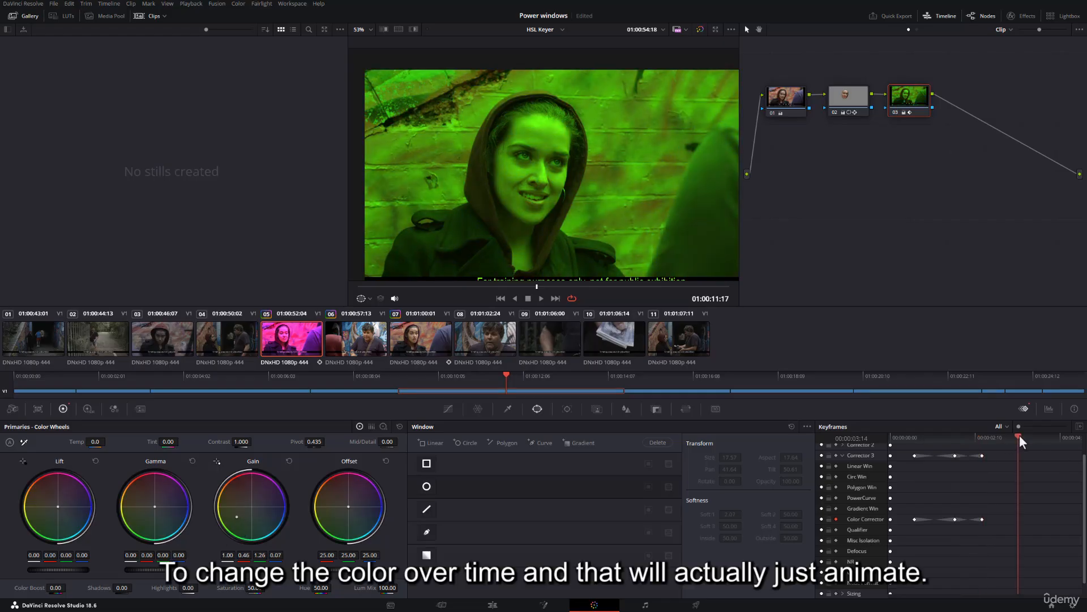
drag(237, 517, 240, 494)
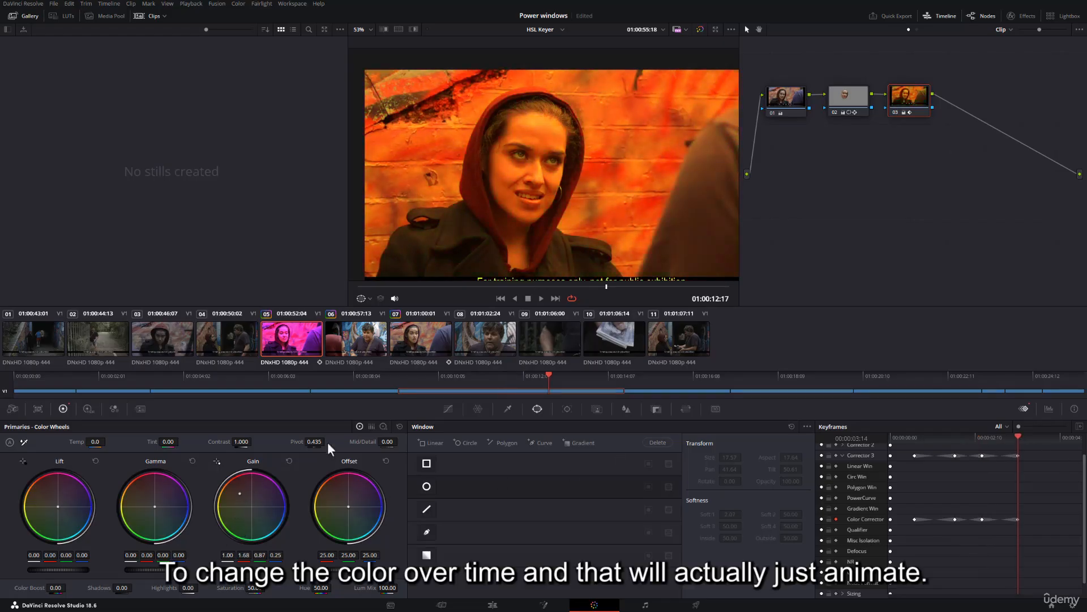
- Play clip 05 from near its beginning to review the animated colour changes
click(376, 286)
key(space)
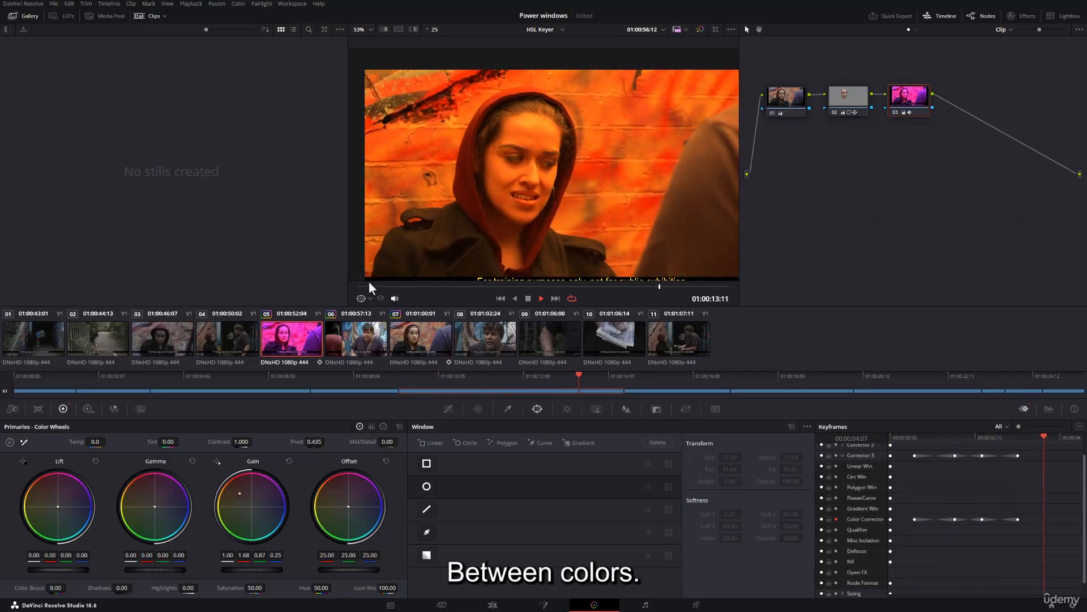
key(space)
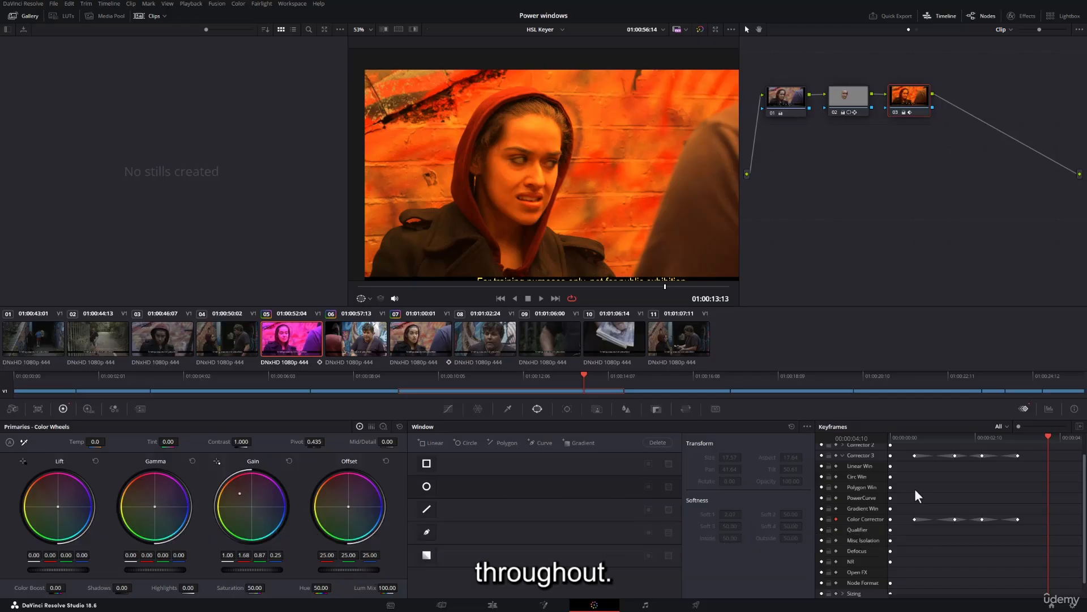
- Delete all the added Color Corrector keyframes from Corrector 3 and restore node 03 to a neutral grade
drag(906, 515, 1032, 536)
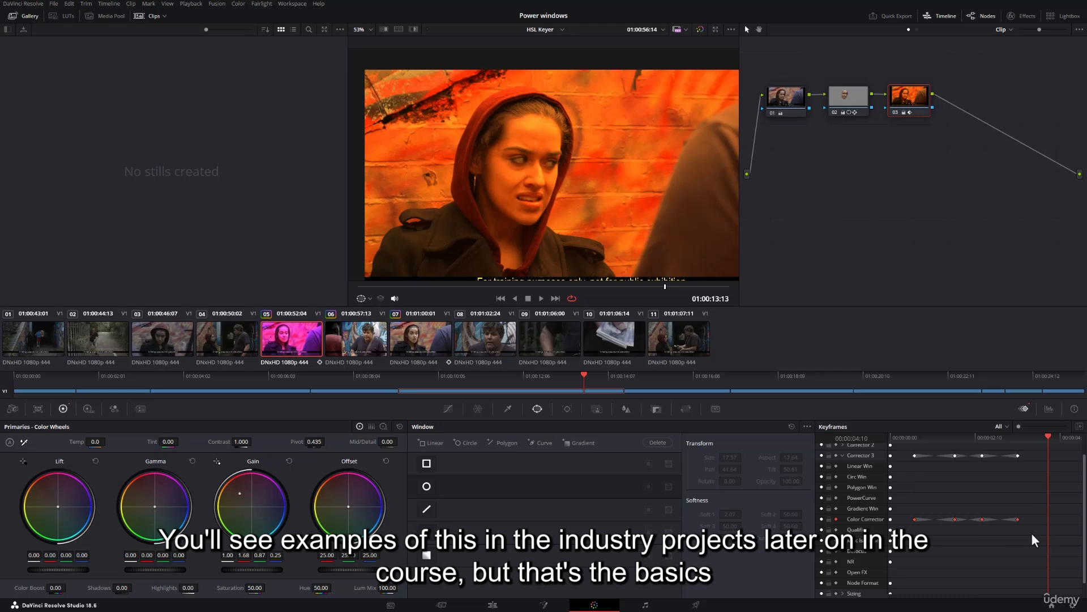
key(Delete)
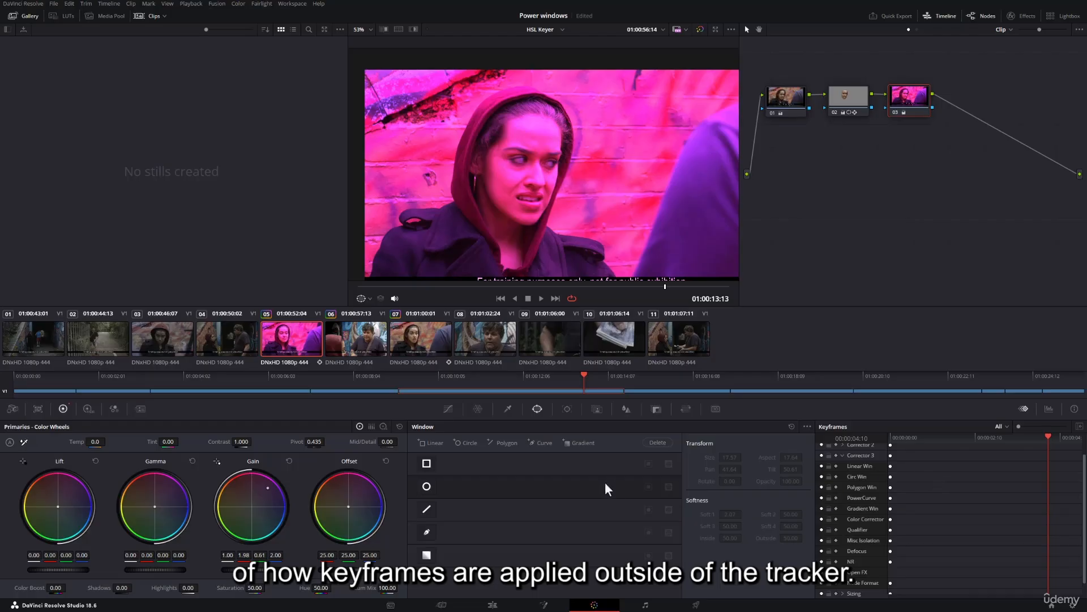
key(ctrl+z)
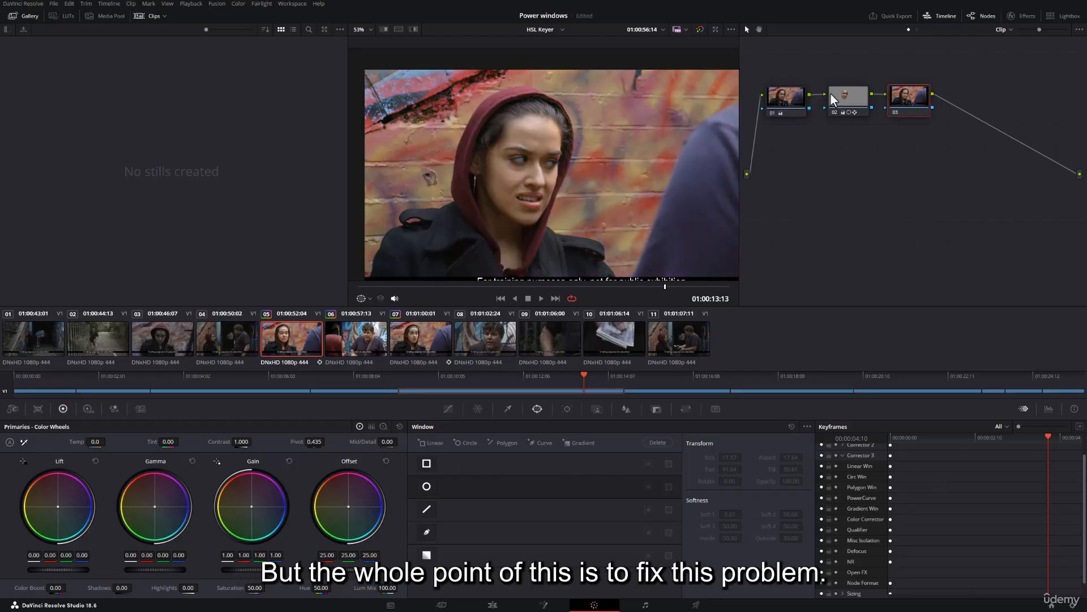
- Select node 02 and play the clip to check where its face window drifts as the woman turns
click(848, 99)
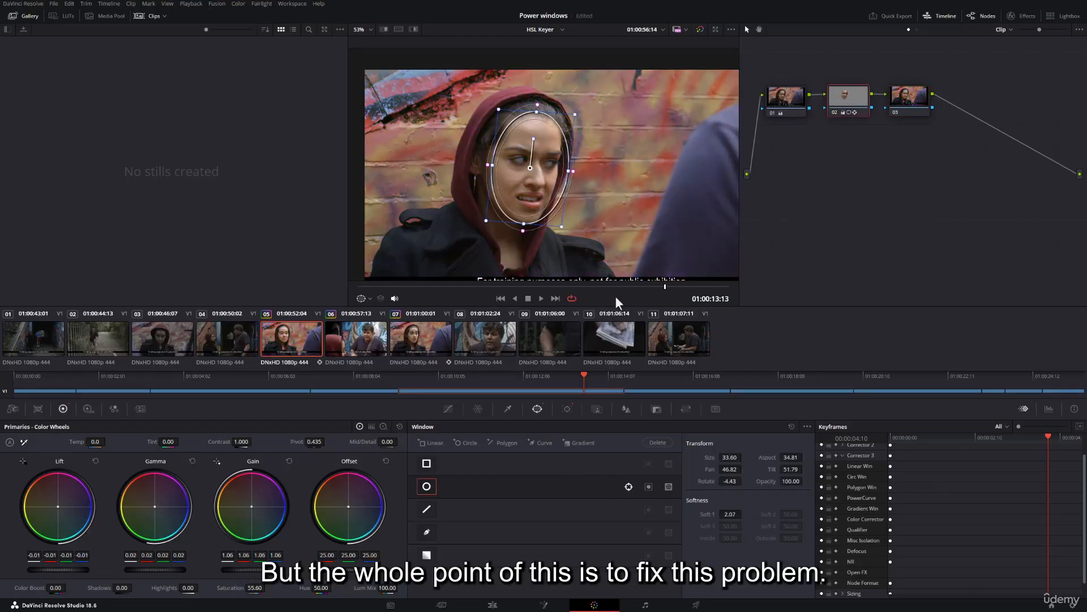
key(space)
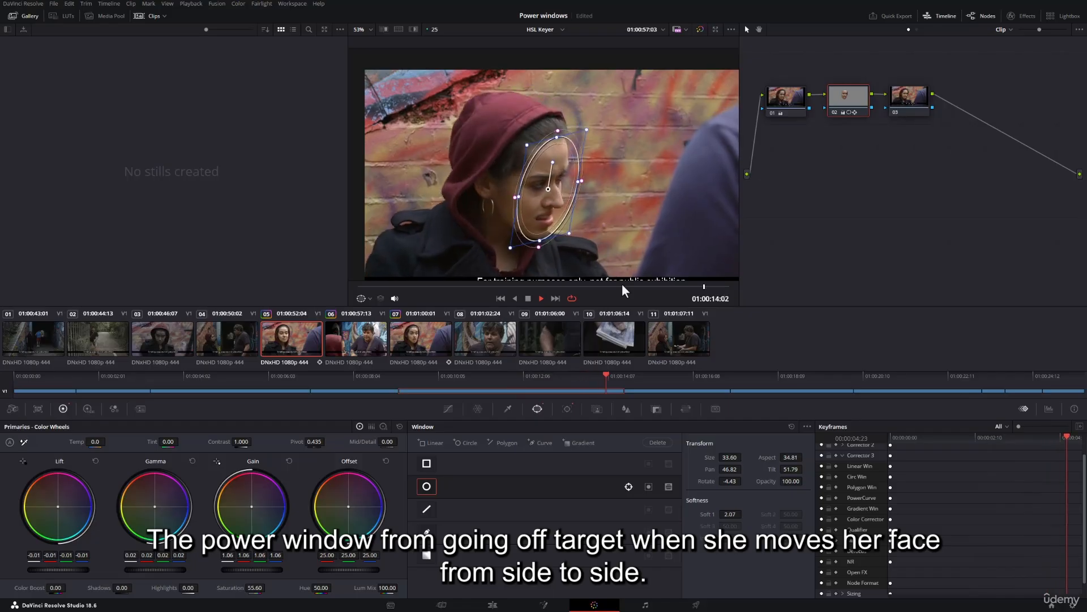
key(space)
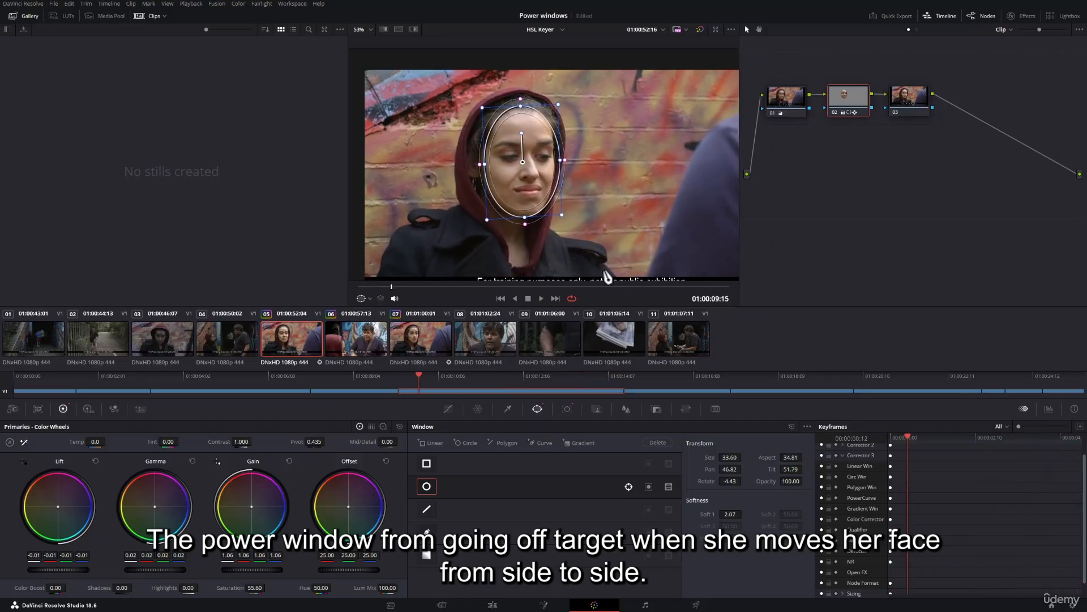
click(666, 287)
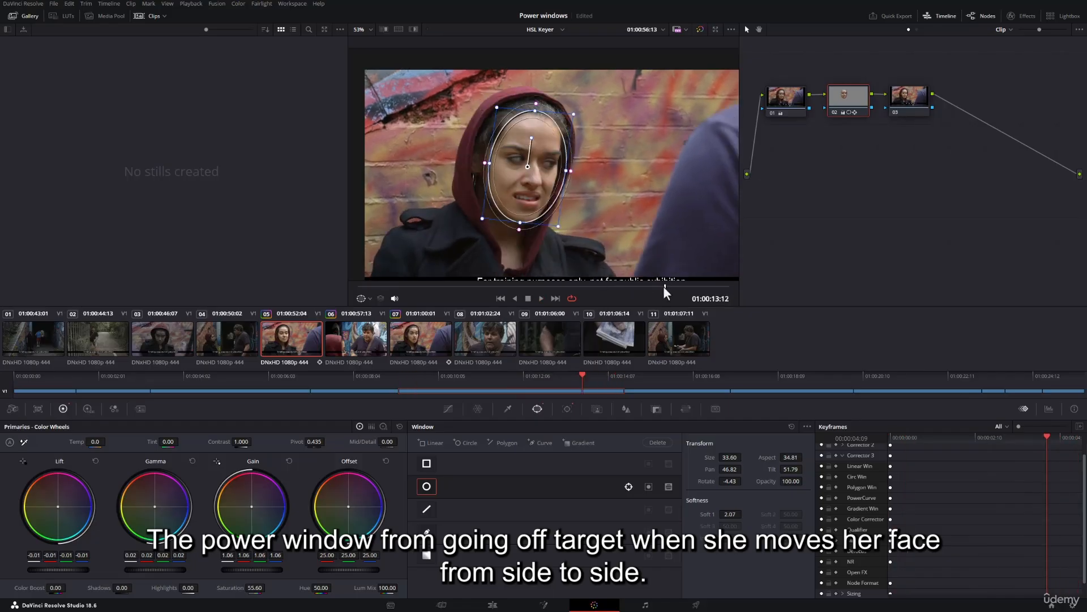
- Switch node 02's window tracker to Frame mode and nudge the face window at 00:00:04:07 to set a tracking keyframe
click(567, 408)
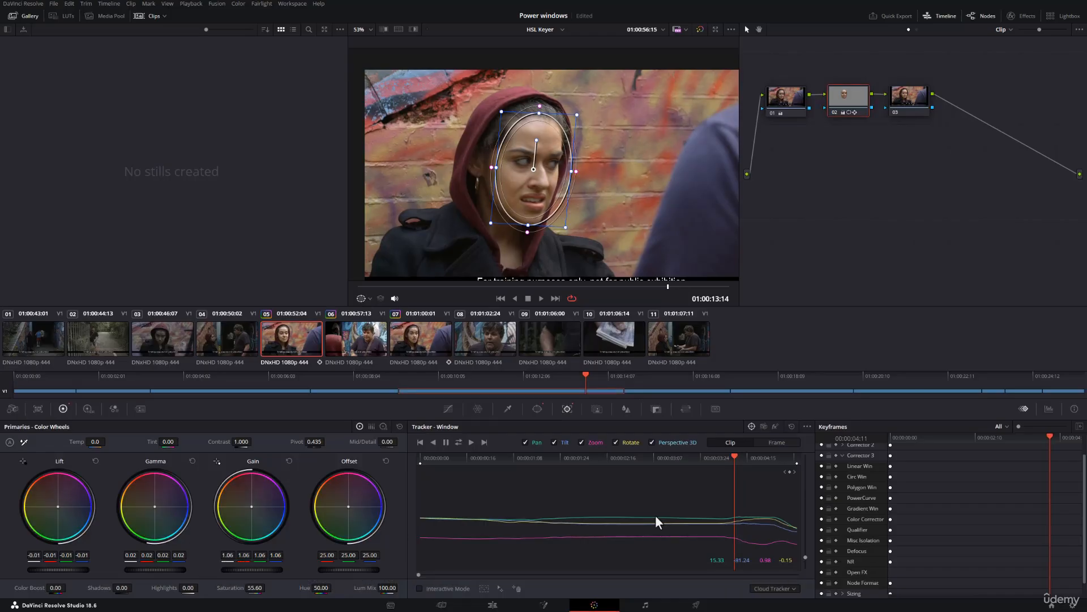
drag(735, 456, 726, 460)
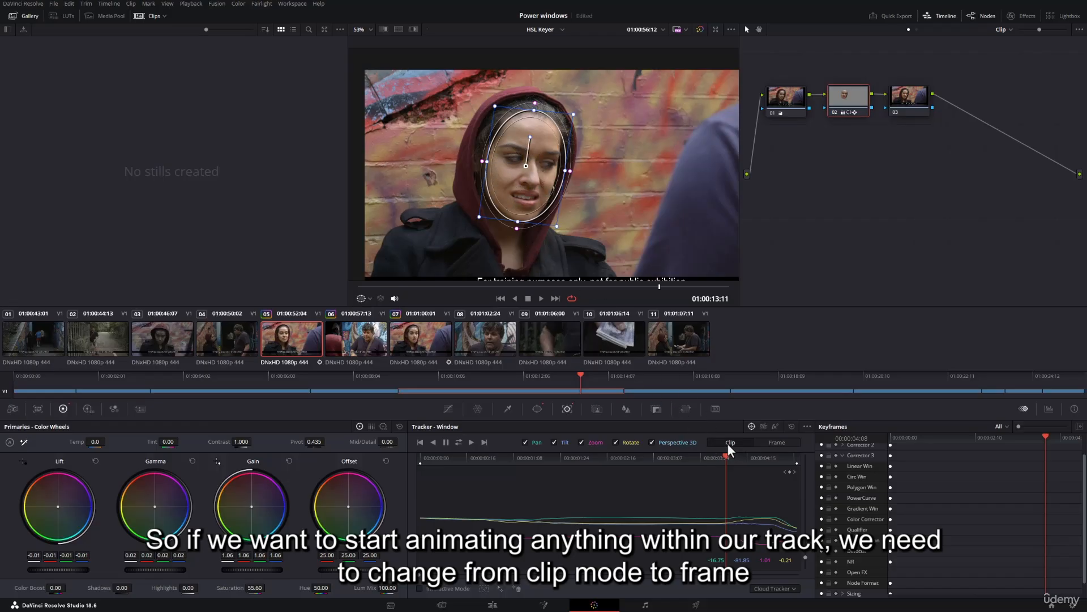
click(769, 444)
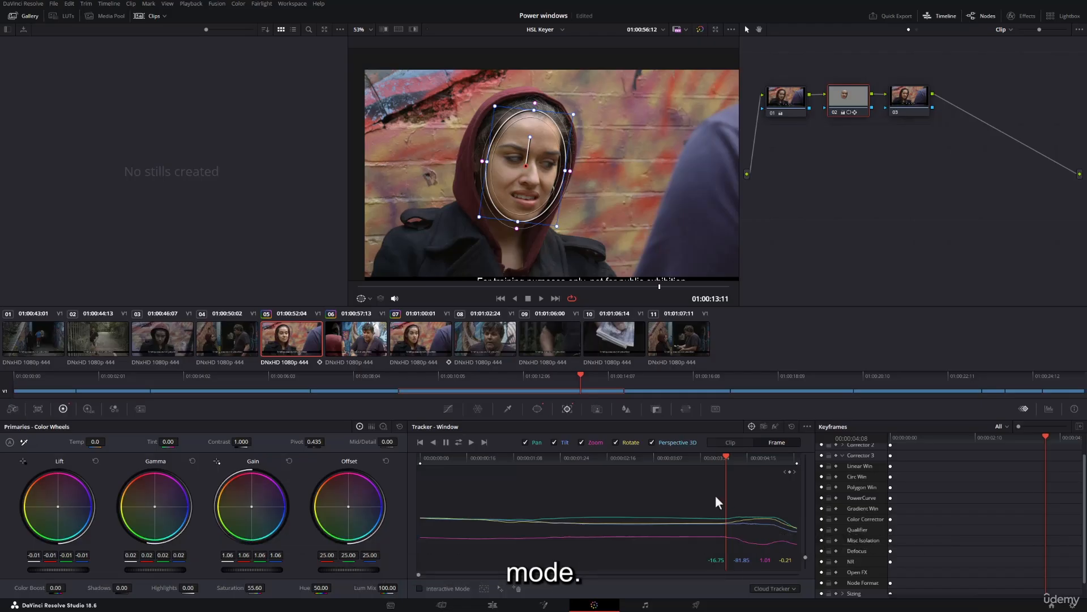
drag(727, 456, 724, 457)
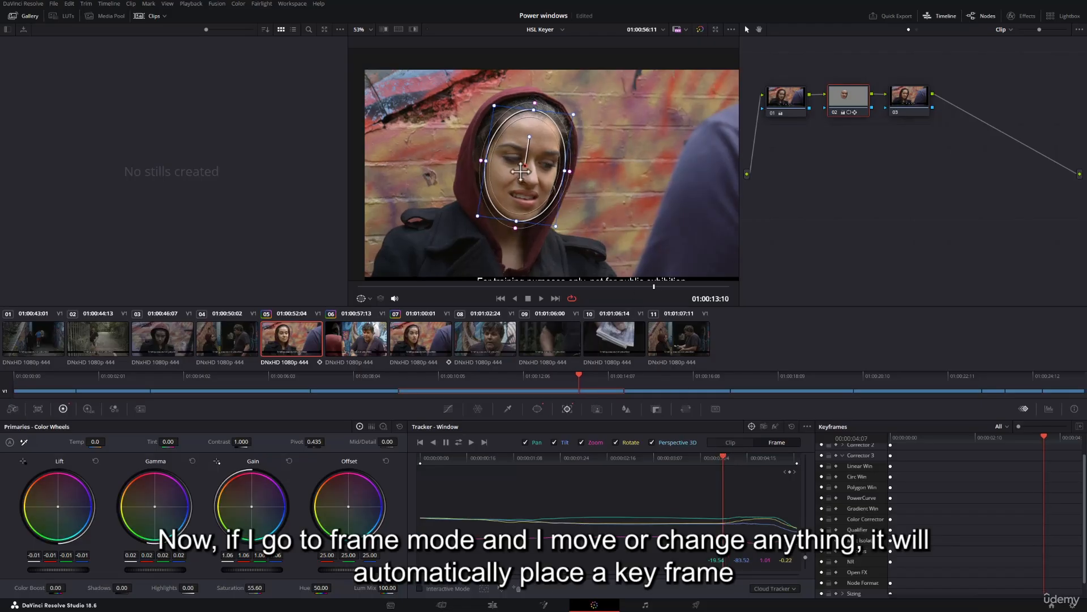
drag(523, 166, 523, 168)
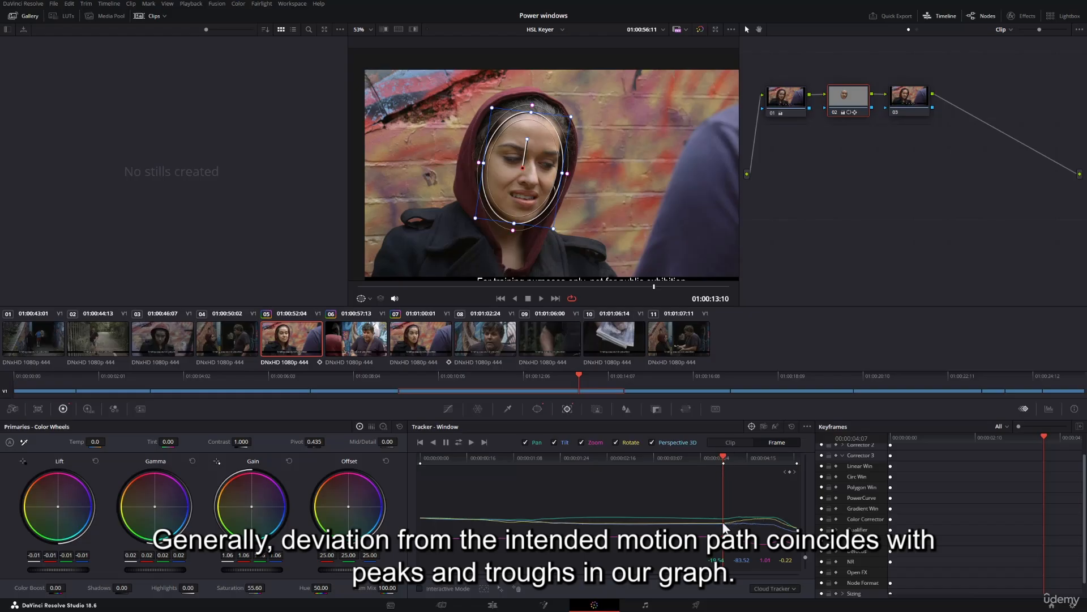
- Reposition and reshape the face window over the woman's turned face at 00:00:04:18, adding a second tracking keyframe
click(721, 456)
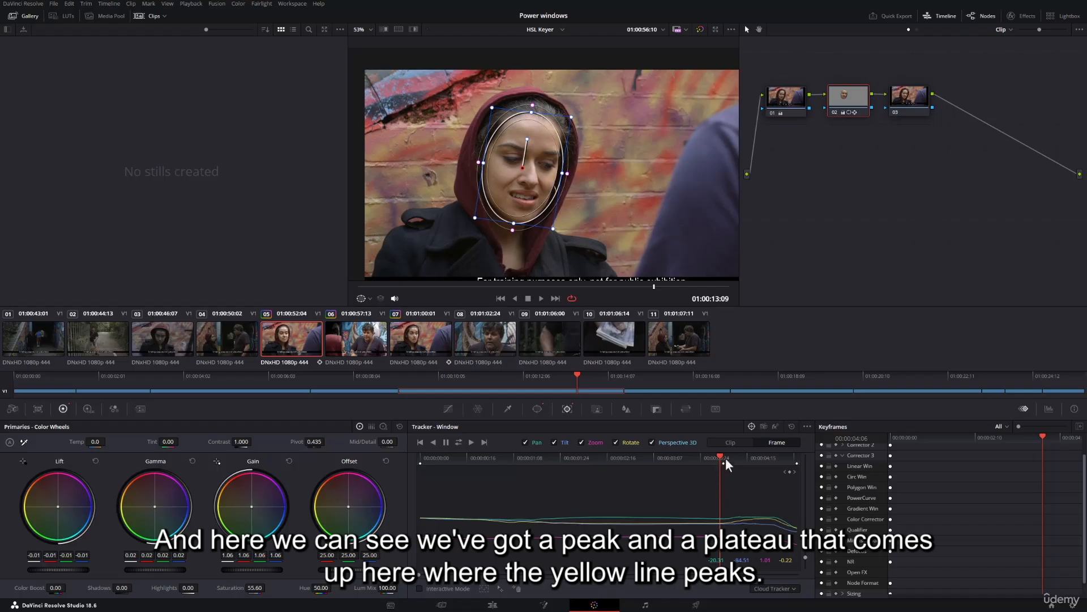
drag(720, 455, 754, 457)
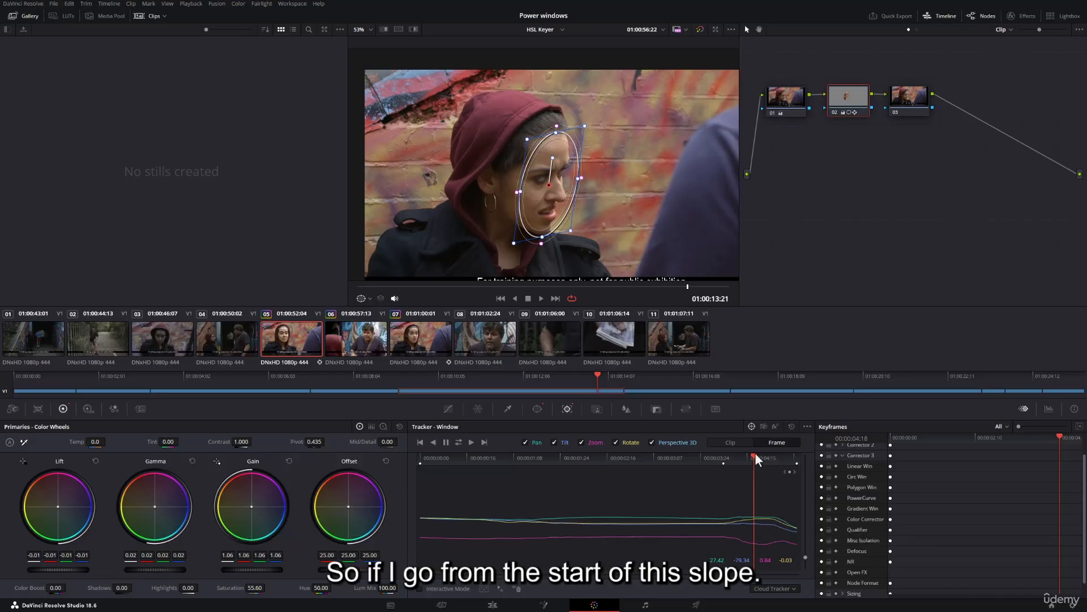
mouse_move(756, 453)
mouse_down()
mouse_move(722, 462)
mouse_move(756, 466)
mouse_up()
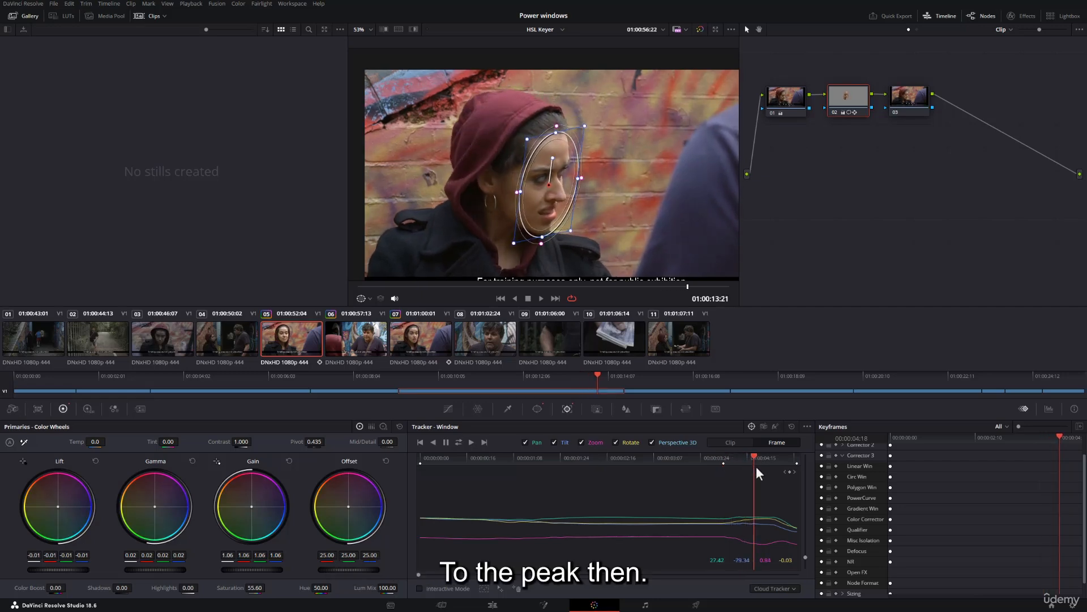
drag(548, 185, 503, 194)
drag(527, 238, 528, 235)
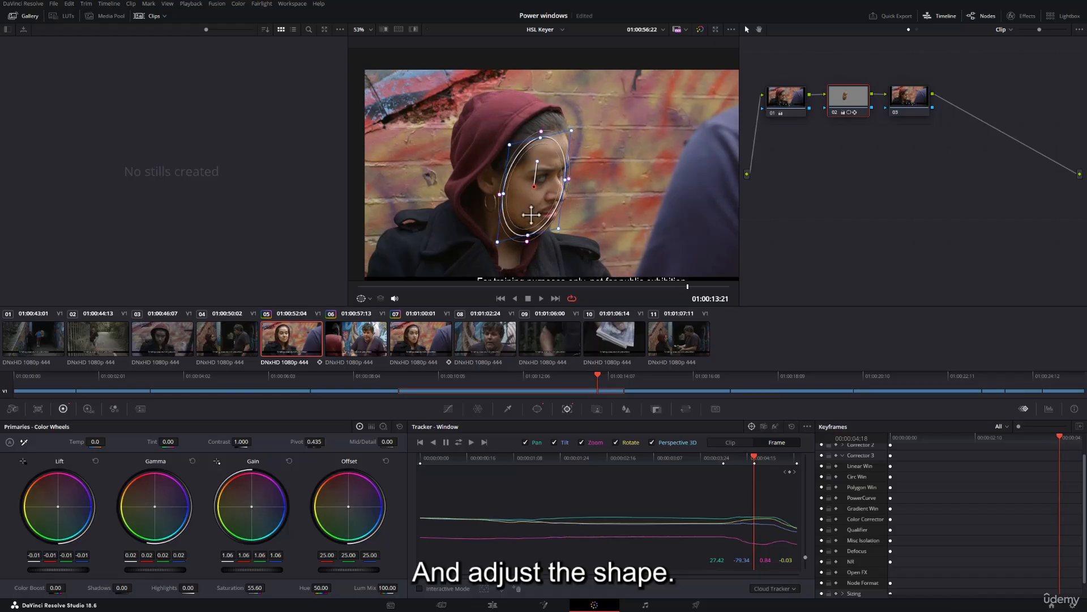
drag(536, 190, 536, 187)
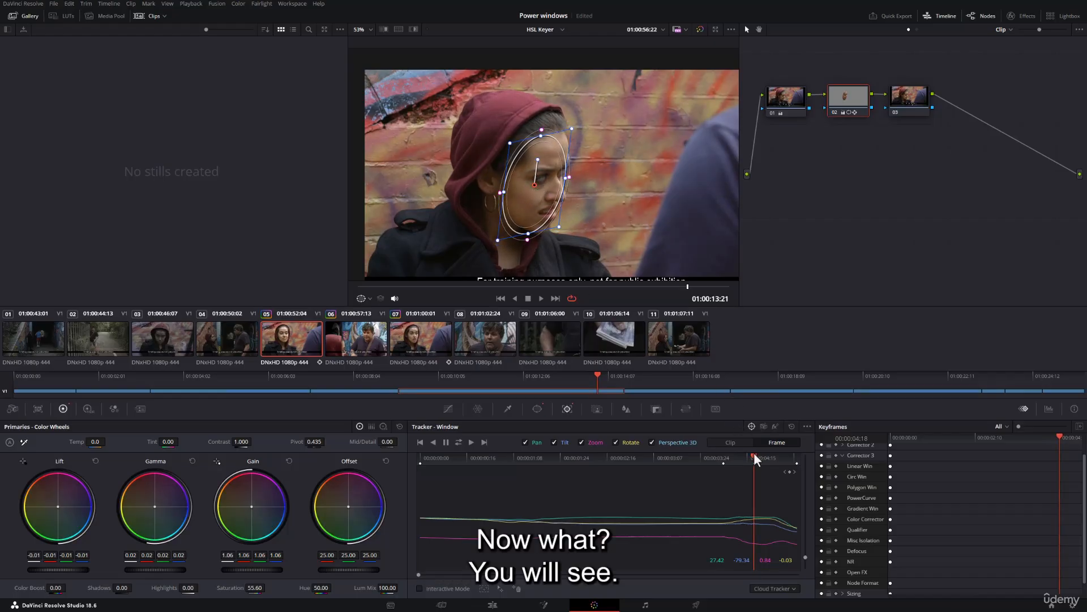
- Scrub between the tracking keyframes and on to the clip's end to check how the face window changes shape
drag(753, 455, 725, 450)
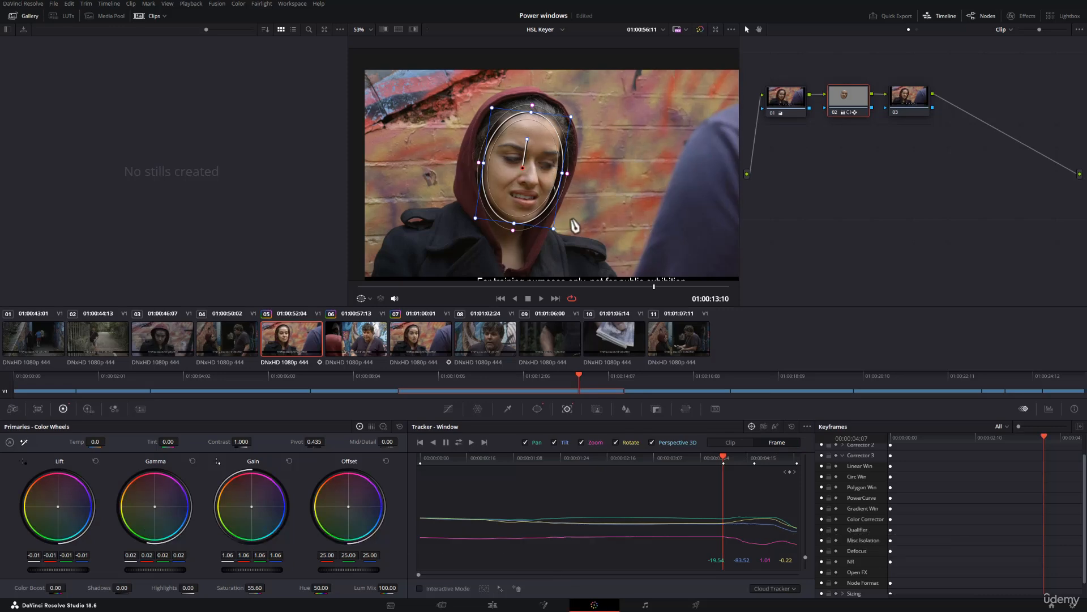
click(751, 457)
mouse_move(750, 456)
mouse_down()
mouse_move(800, 467)
mouse_move(753, 465)
mouse_up()
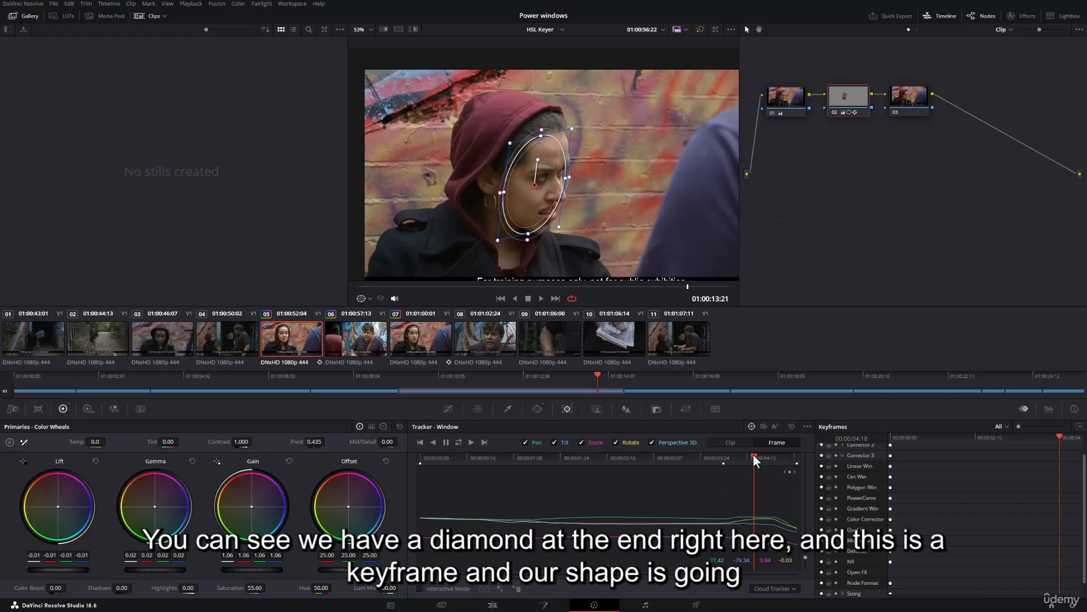
drag(754, 455, 805, 465)
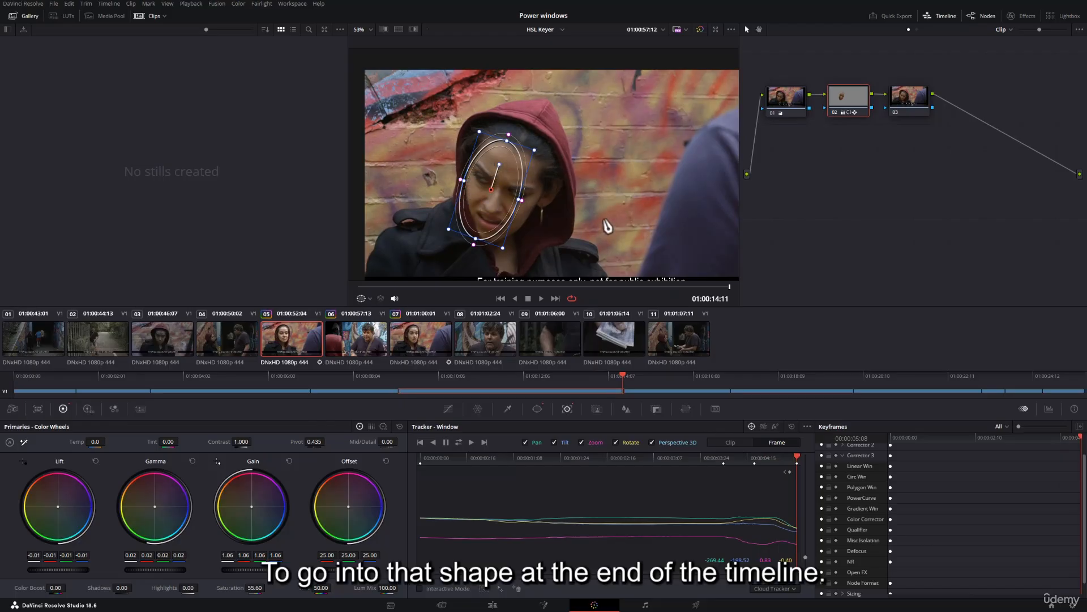
- Try moving the face window at 00:00:05:03 and check its motion towards the last frame
click(783, 458)
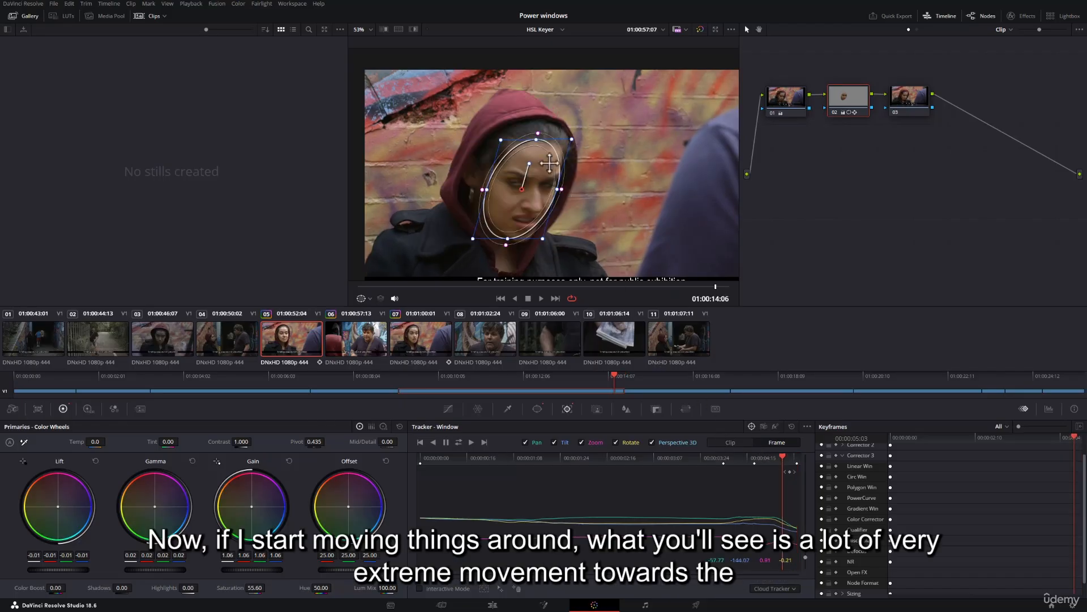
drag(549, 164, 542, 194)
drag(784, 454, 797, 456)
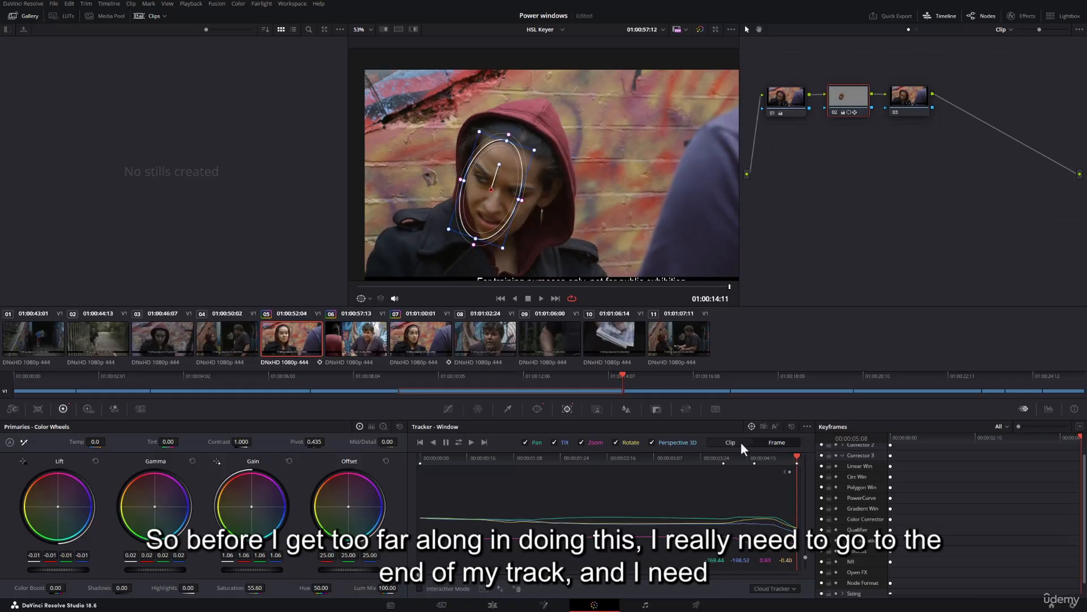
- Fit the face window's position and shape to her face on the last frame, 00:00:05:08, and check back to 00:00:05:01
drag(742, 456, 803, 468)
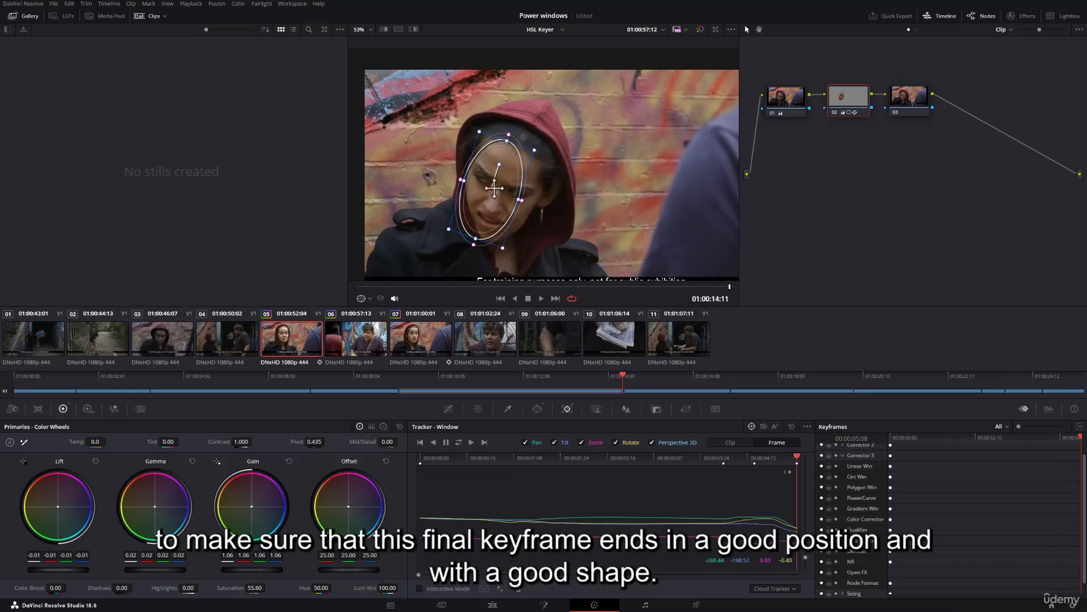
drag(492, 190, 467, 176)
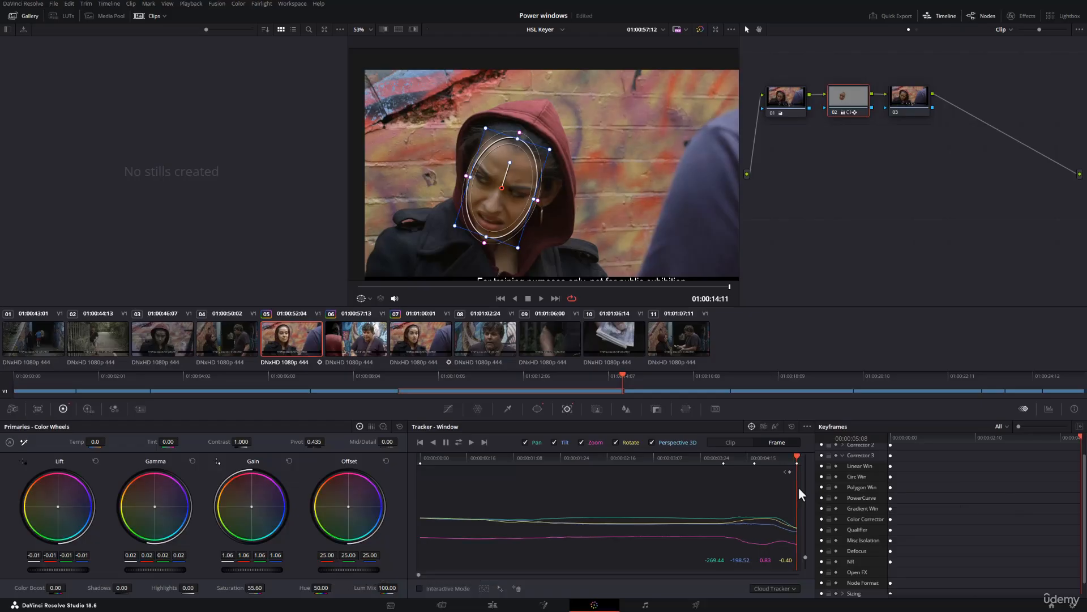
drag(793, 453, 778, 452)
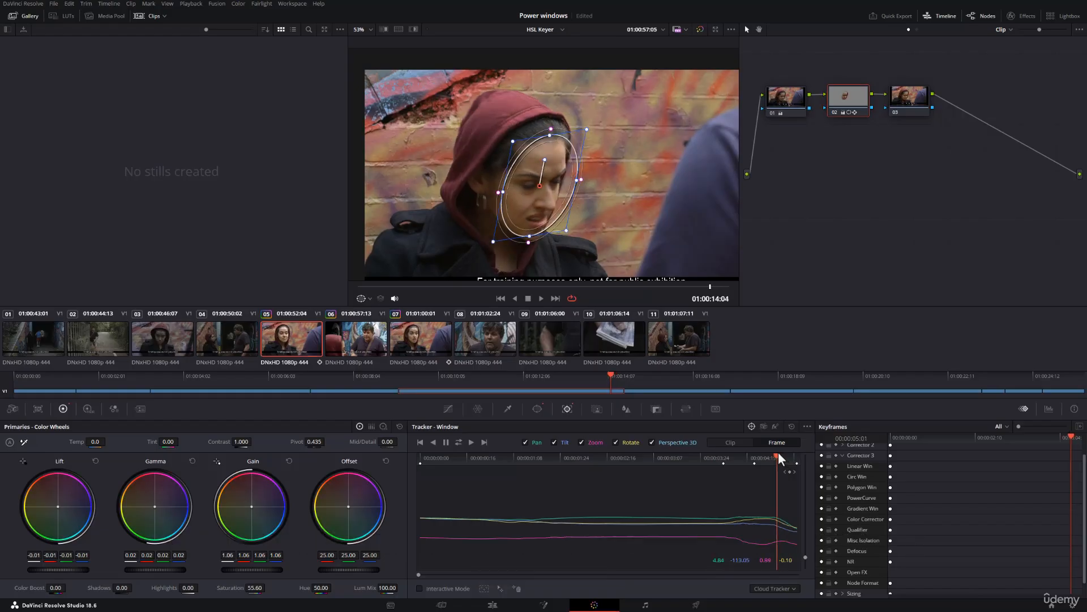
- Shift the face window off the wall and back over her face at 00:00:05:00 and again at 00:00:04:16
key(Left)
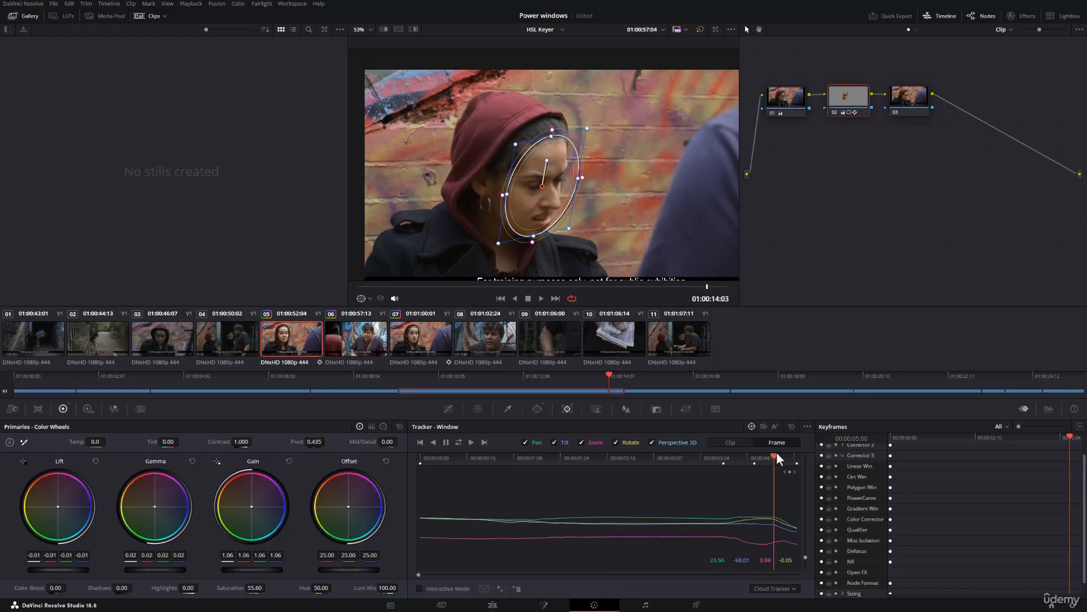
drag(543, 186, 527, 187)
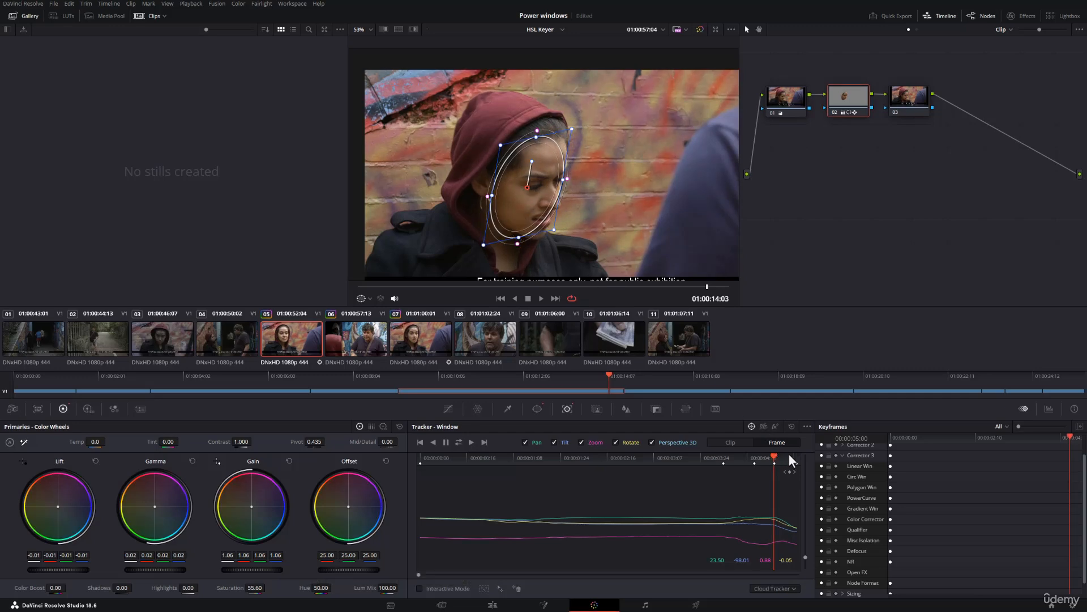
drag(774, 457, 735, 455)
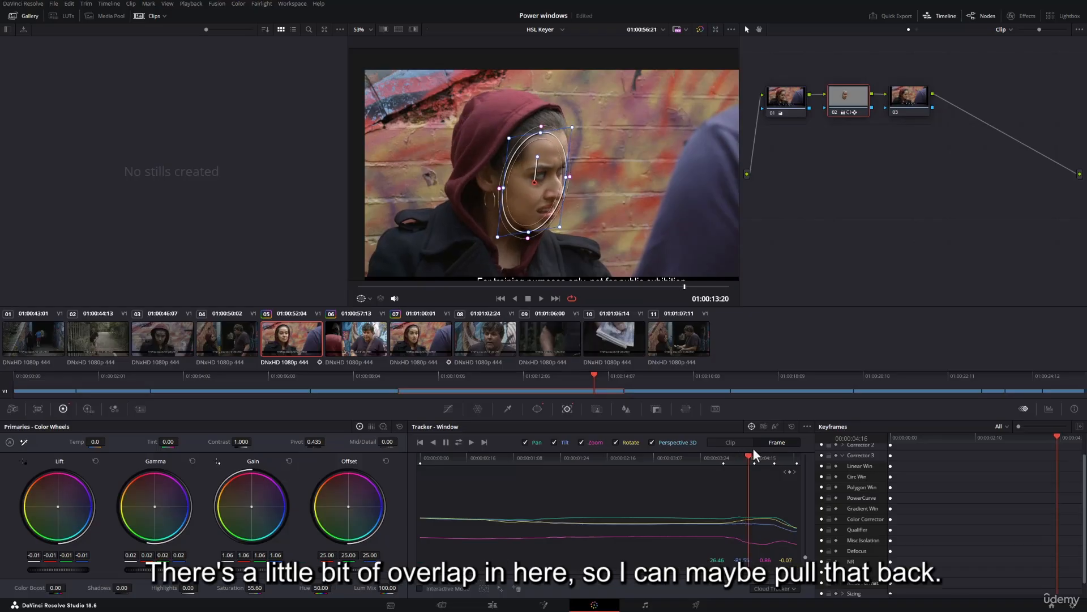
click(749, 453)
scroll(558, 170, up, 2)
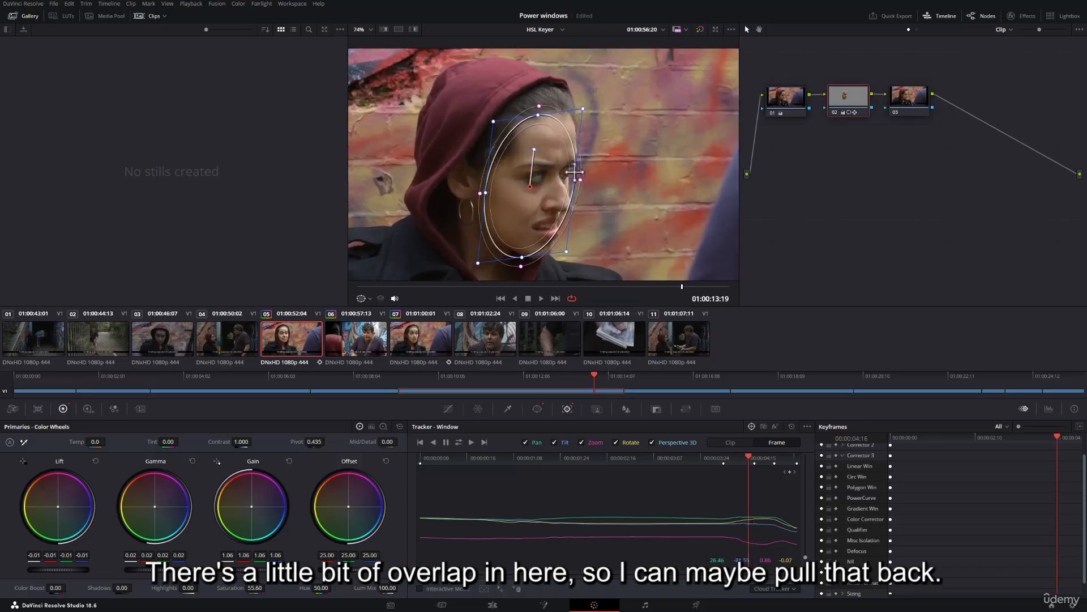
drag(533, 187, 524, 187)
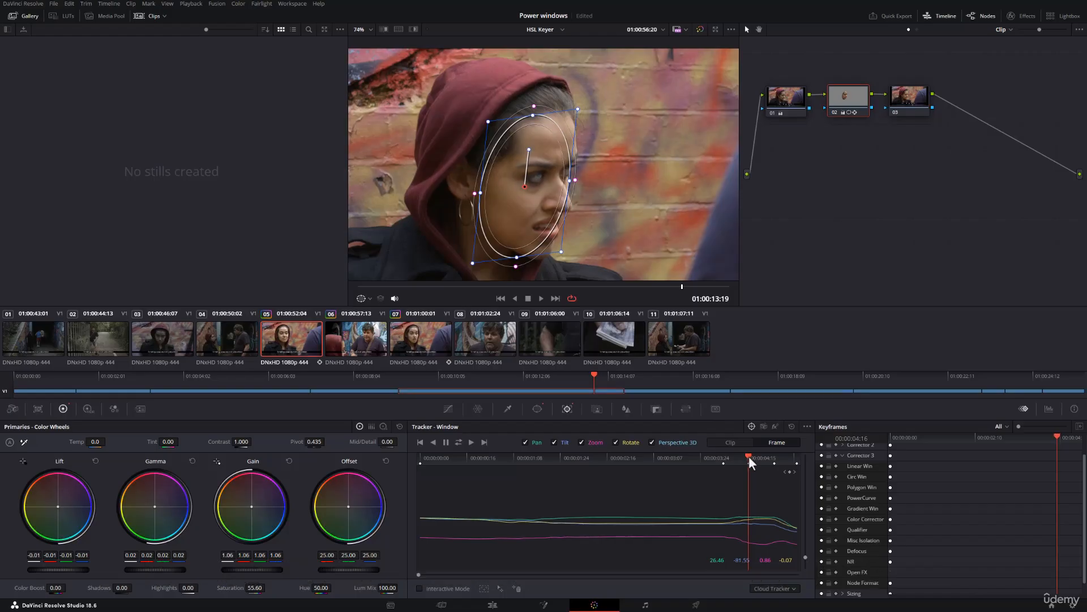
- Nudge the face window slightly away from the wall at 00:00:04:13 and check its motion through to 00:00:04:21
mouse_move(749, 457)
mouse_down()
mouse_move(784, 463)
mouse_move(741, 460)
mouse_up()
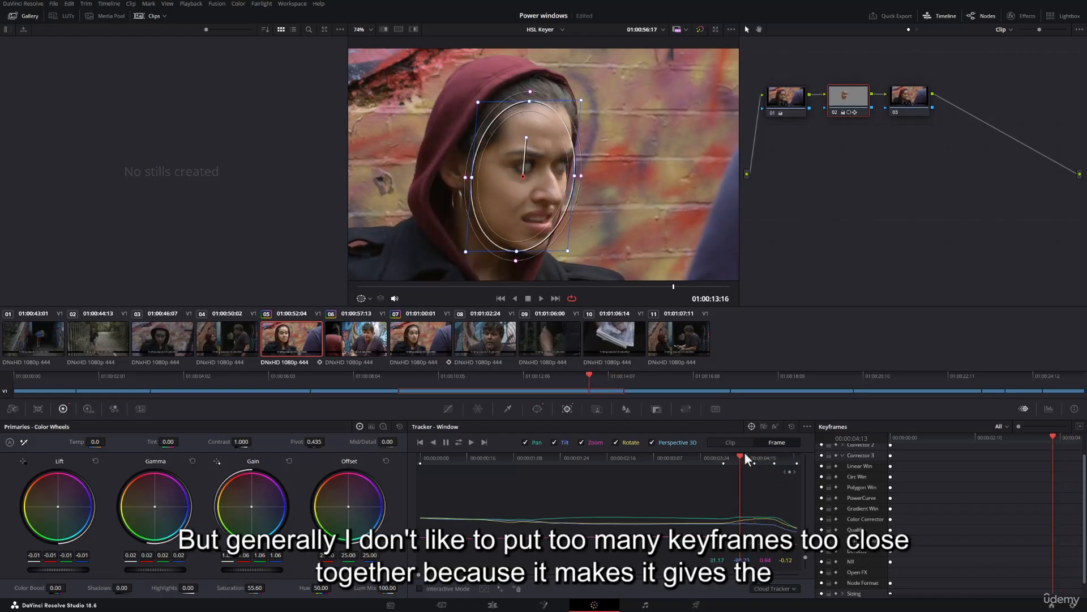
click(747, 458)
drag(748, 457, 743, 456)
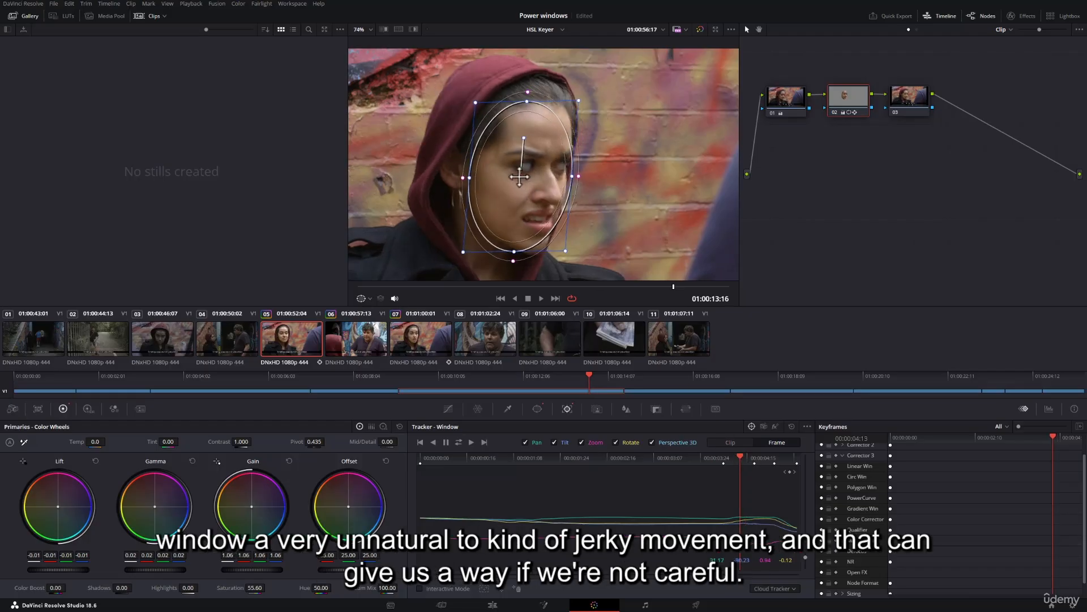
click(746, 458)
mouse_move(746, 456)
mouse_down()
mouse_move(756, 456)
mouse_move(738, 456)
mouse_move(791, 457)
mouse_move(722, 454)
mouse_move(795, 461)
mouse_move(762, 459)
mouse_up()
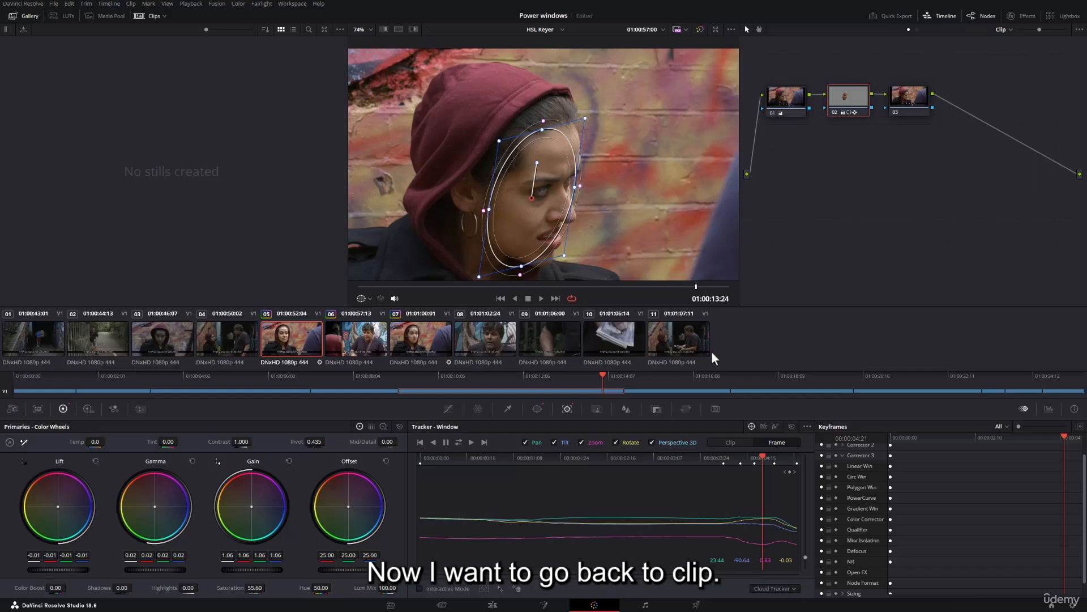
- Return the tracker to Clip mode and review the corrected face window's tracking from the clip's start through the head turn
click(735, 439)
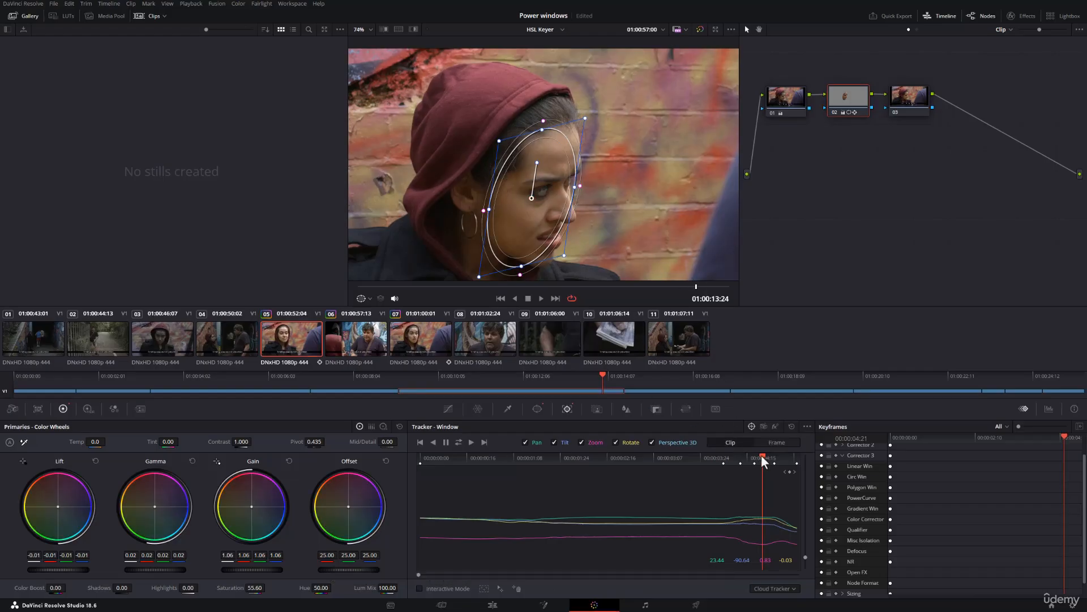
drag(761, 454, 651, 455)
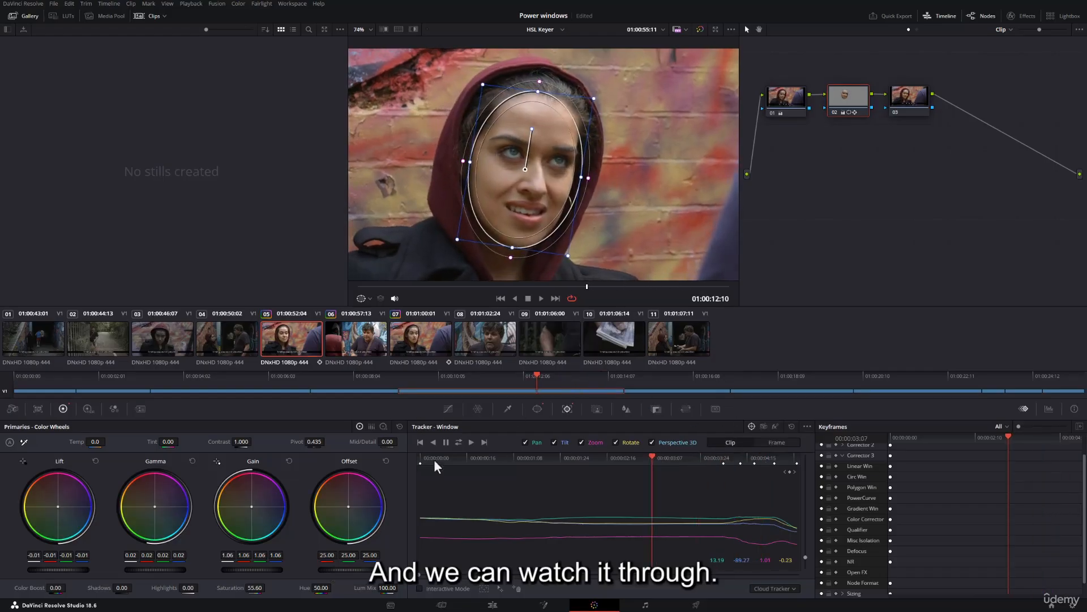
drag(437, 455, 350, 449)
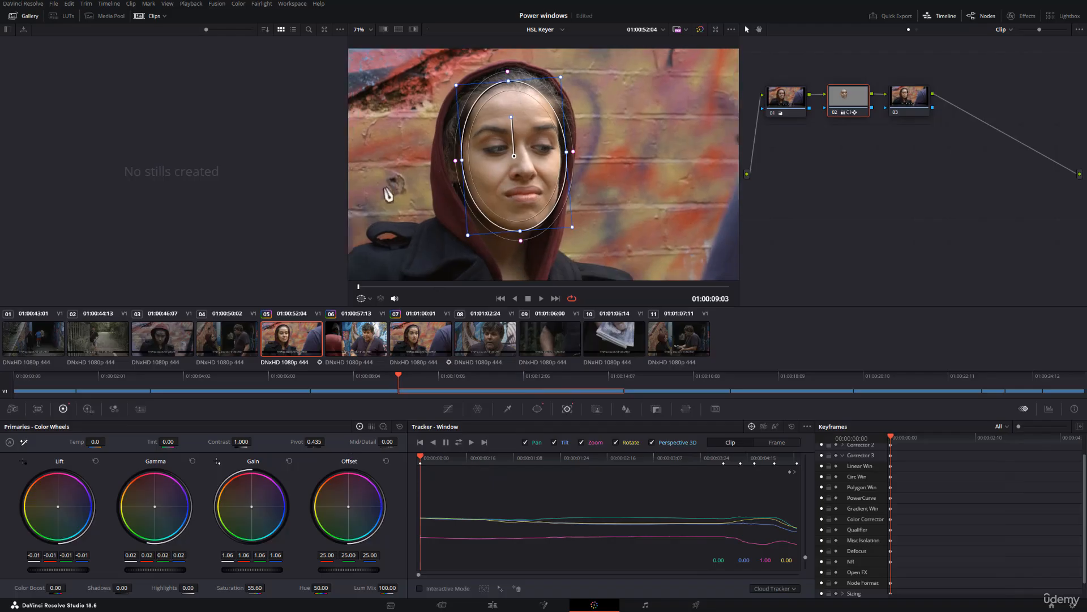
key(space)
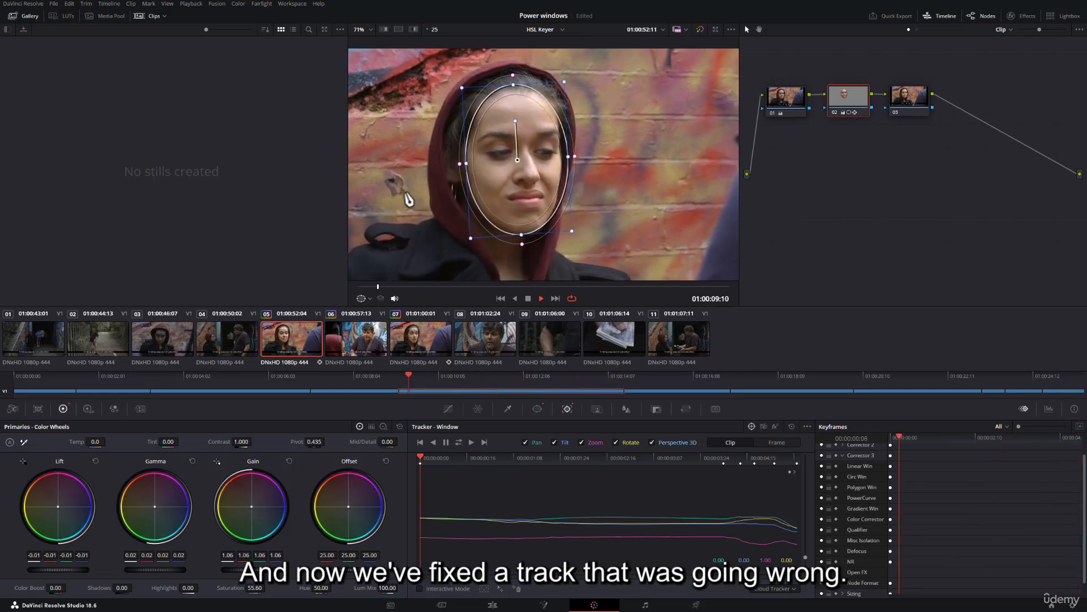
key(space)
drag(606, 286, 702, 287)
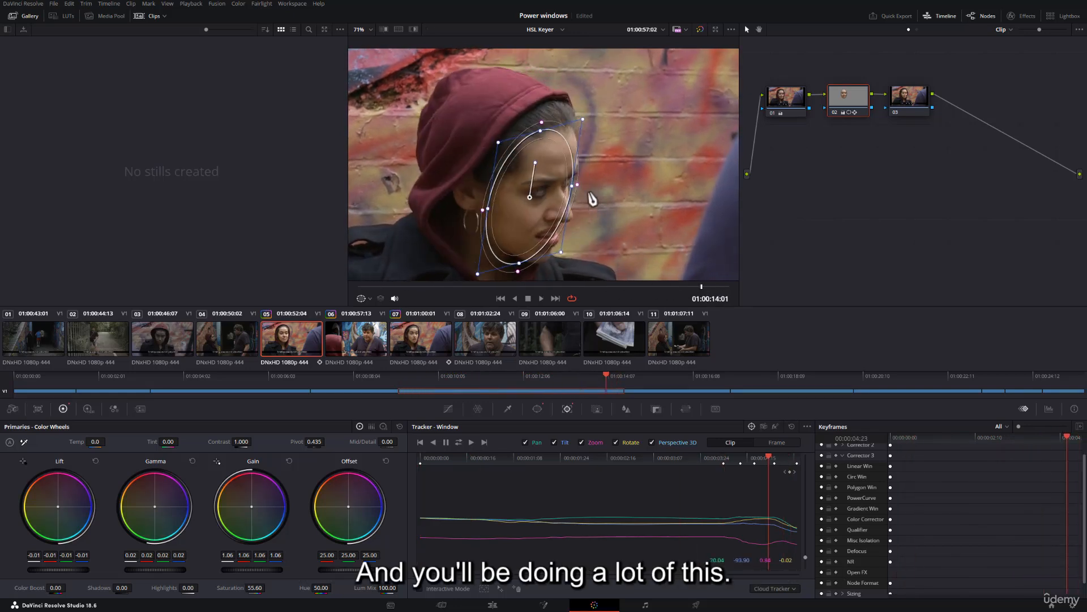
drag(705, 287, 613, 278)
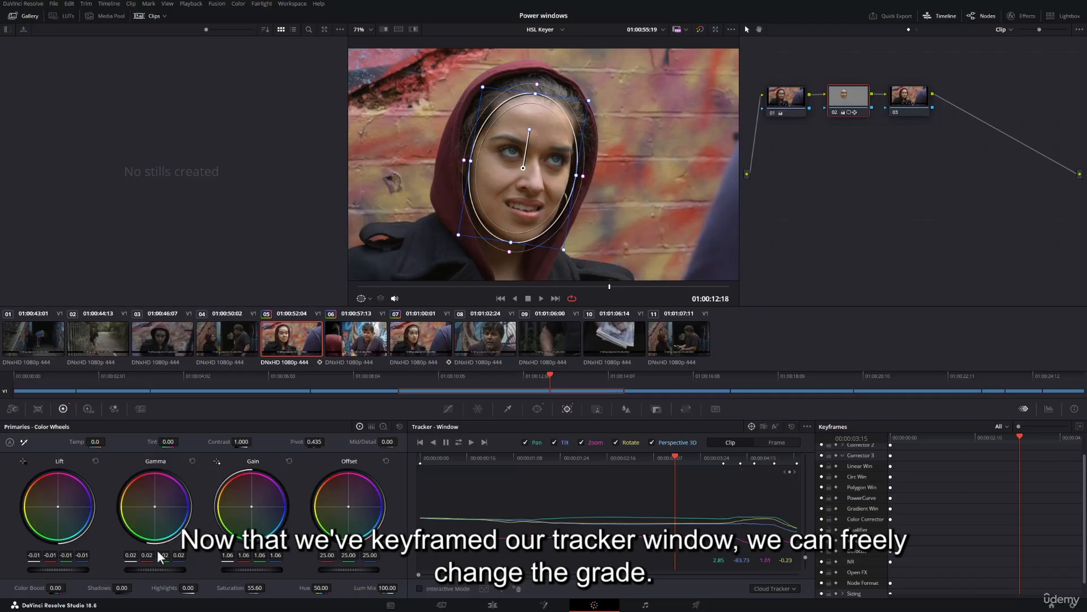
- Try tinting the tracked face blue with node 02's Gain at 1.08, 0.55, 1.18, 1.70 and play the clip to check it
drag(252, 569, 263, 570)
drag(158, 569, 162, 569)
drag(256, 571, 251, 571)
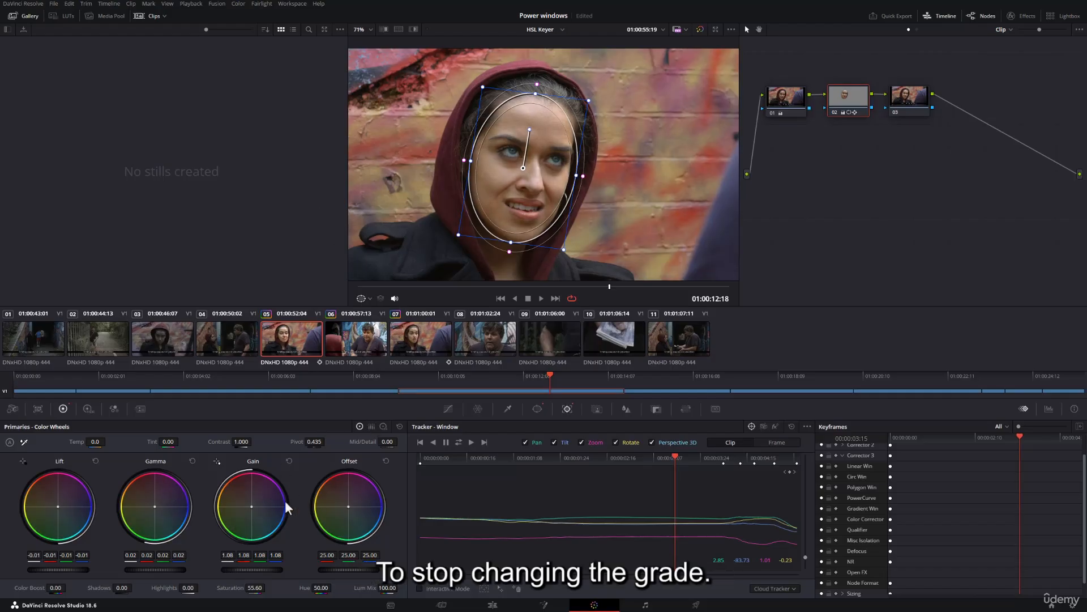
drag(256, 504, 264, 516)
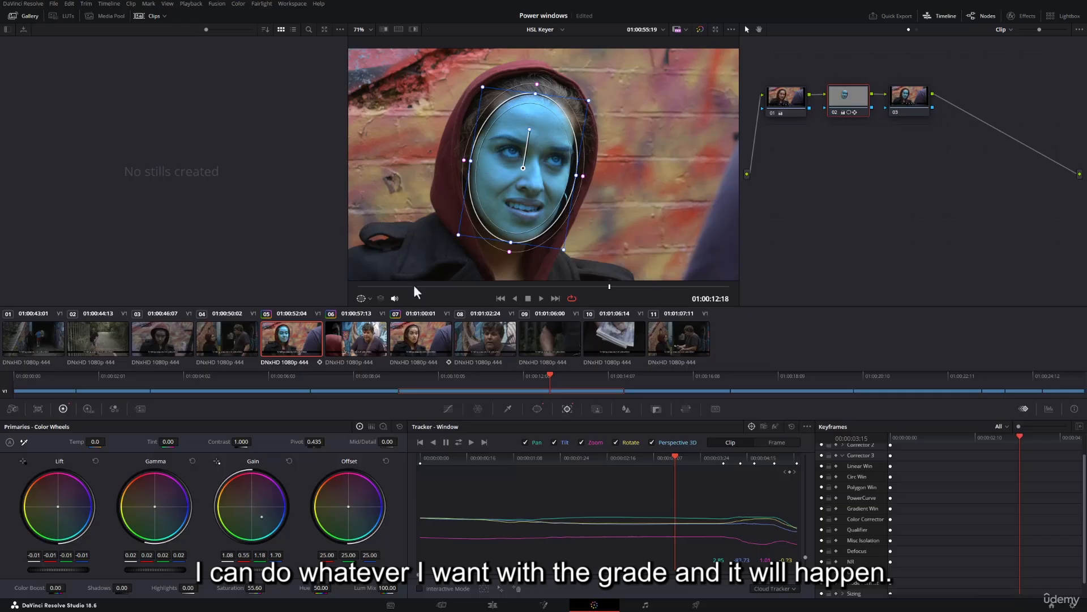
key(space)
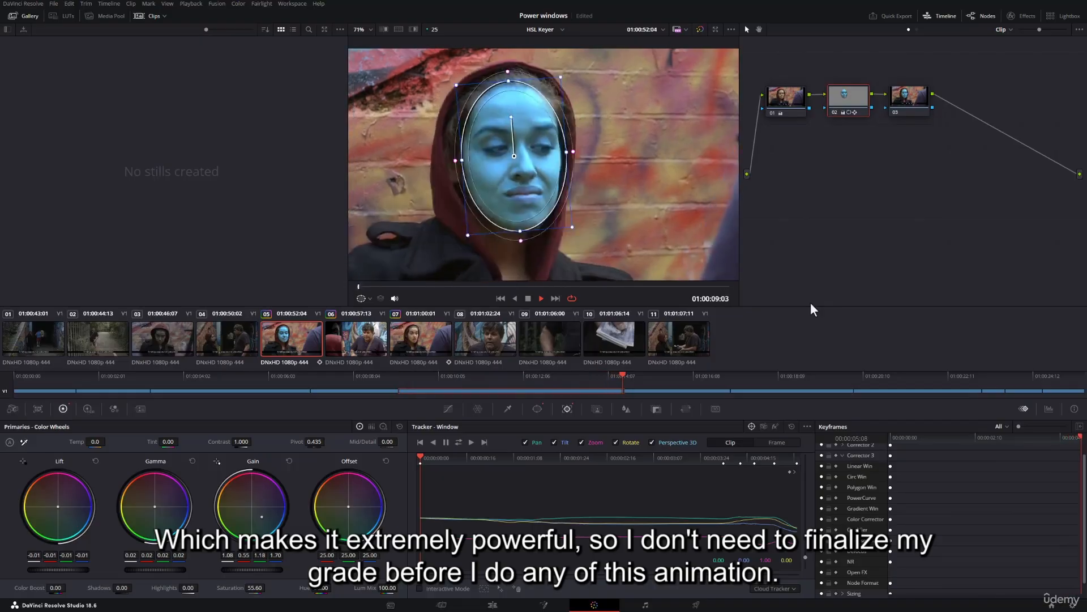
key(space)
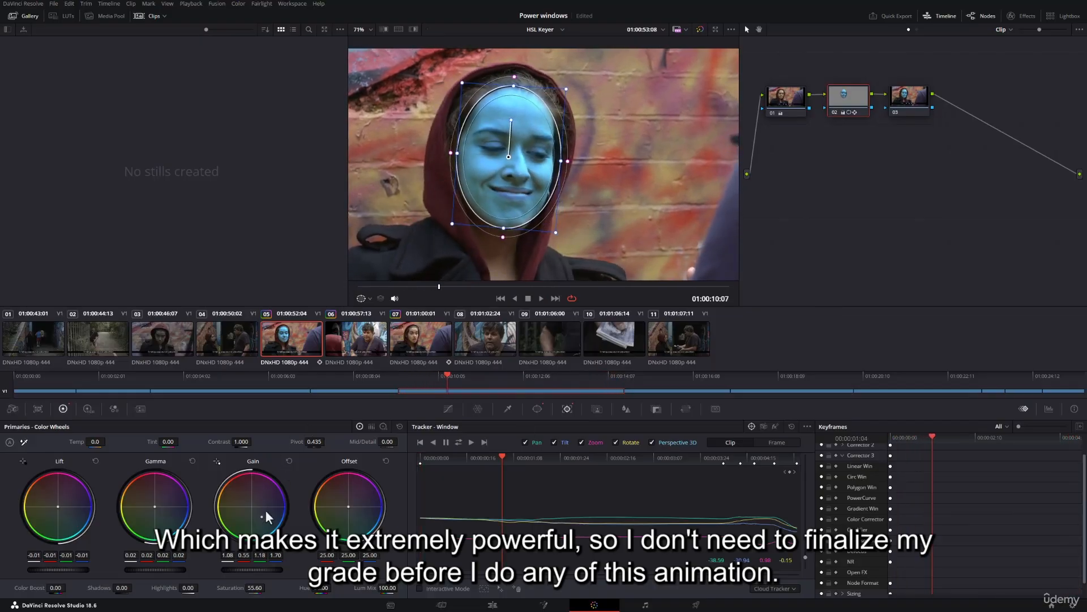
- Remove the blue tint by returning node 02's Gain to 1.06 in all channels
drag(266, 511, 251, 510)
double_click(271, 495)
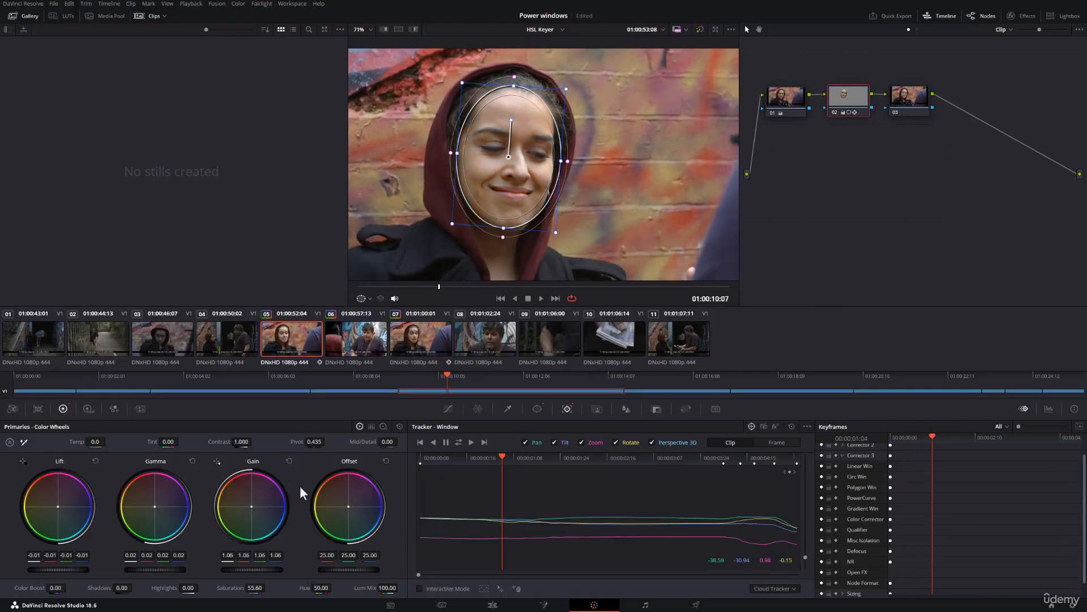
scroll(563, 231, down, 5)
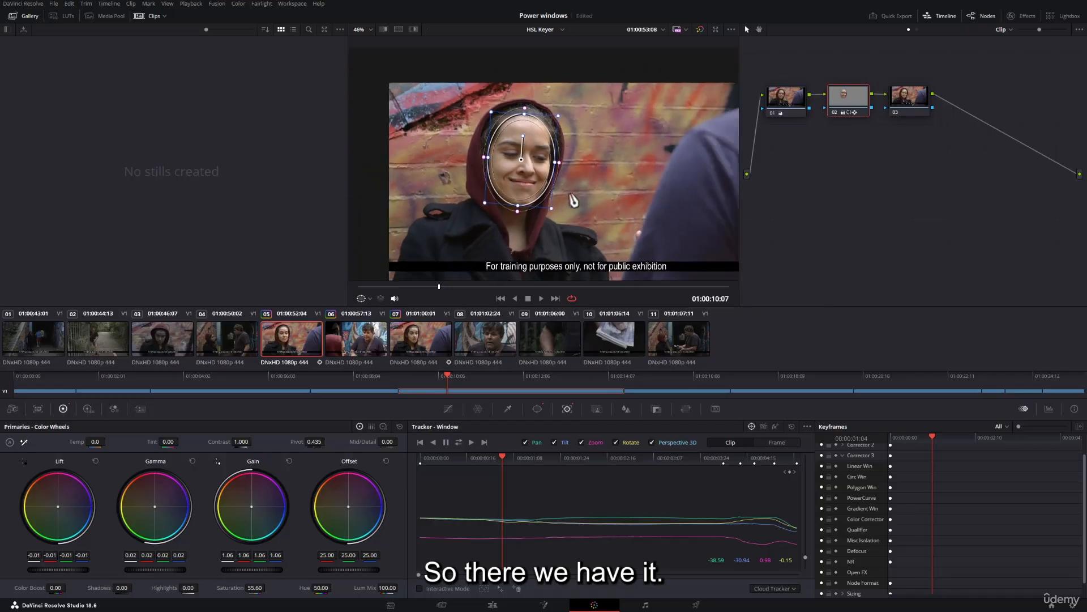
drag(614, 182, 601, 177)
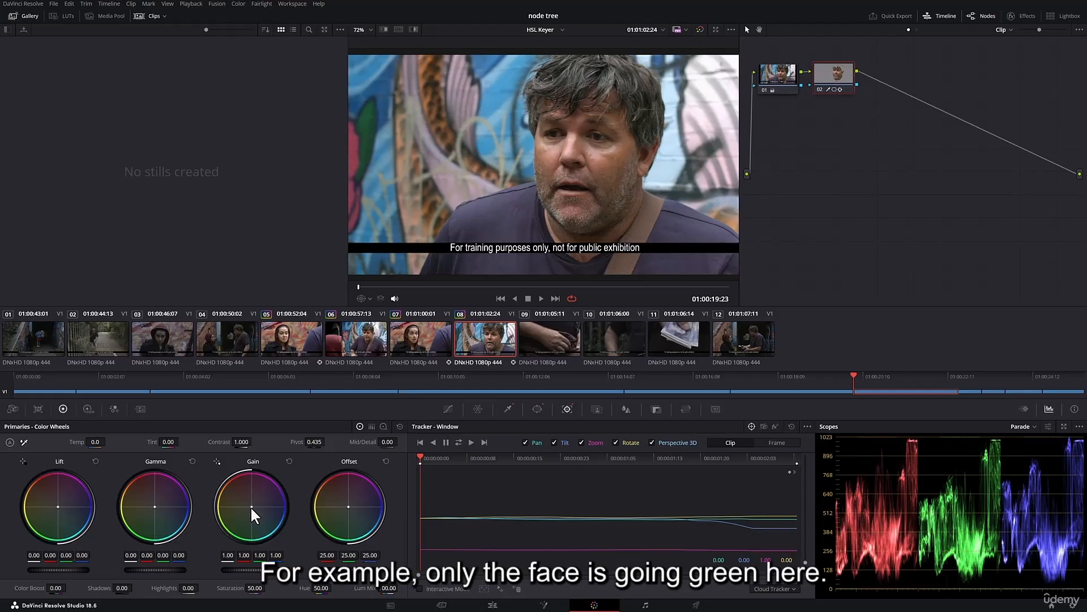
- Tint the qualified face on clip 08 green with Gain at 1.00, 0.64, 1.18, 0.28, and reset the colour wheels
drag(251, 507, 240, 513)
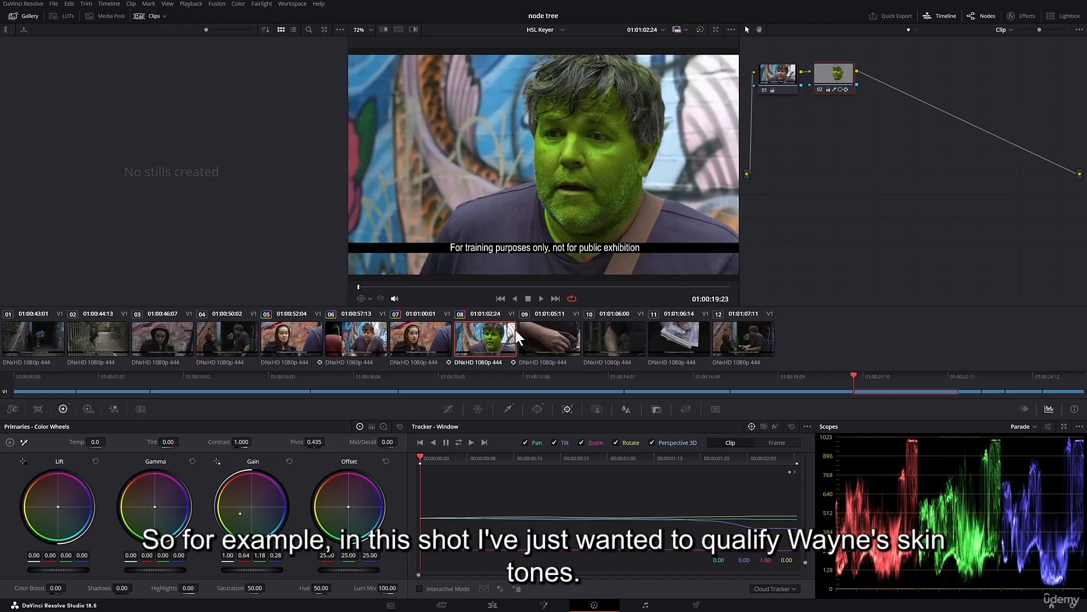
click(399, 426)
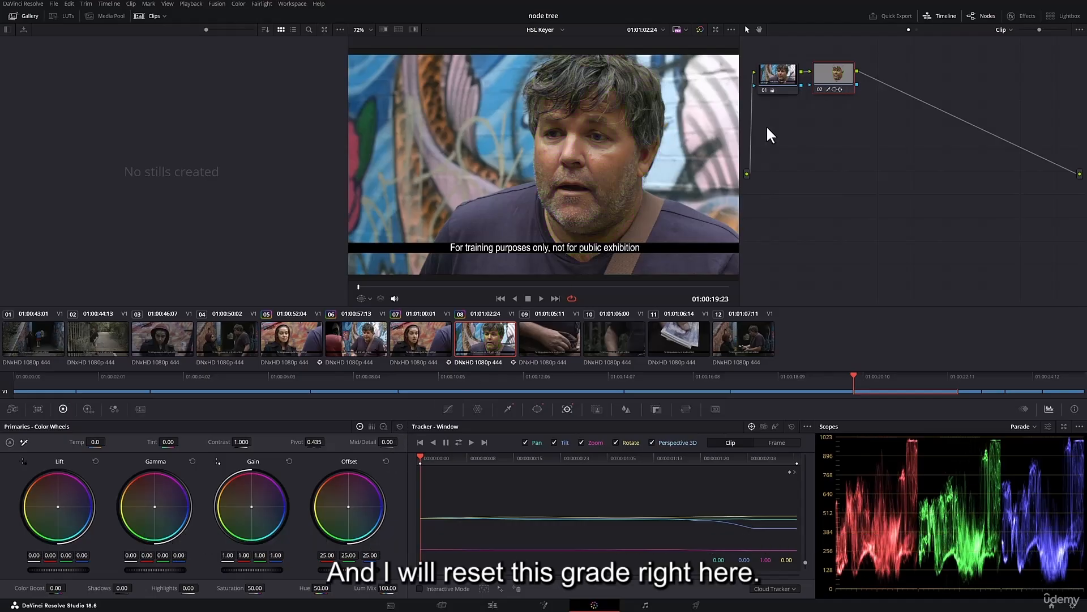
- Add an outside node after skin-tone node 02 on clip 08
drag(838, 73, 841, 73)
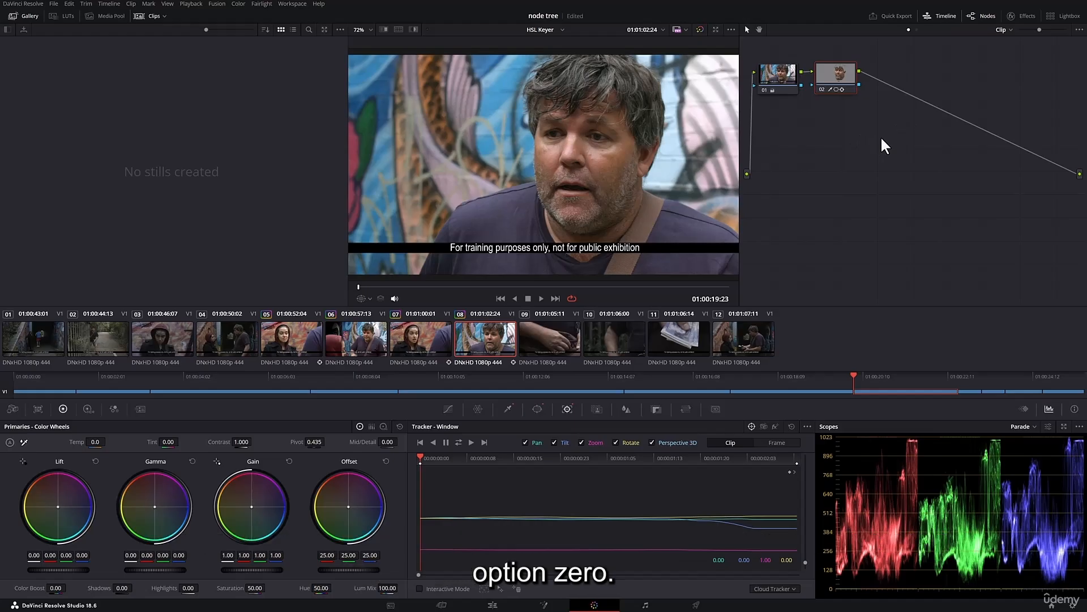
key(alt+s)
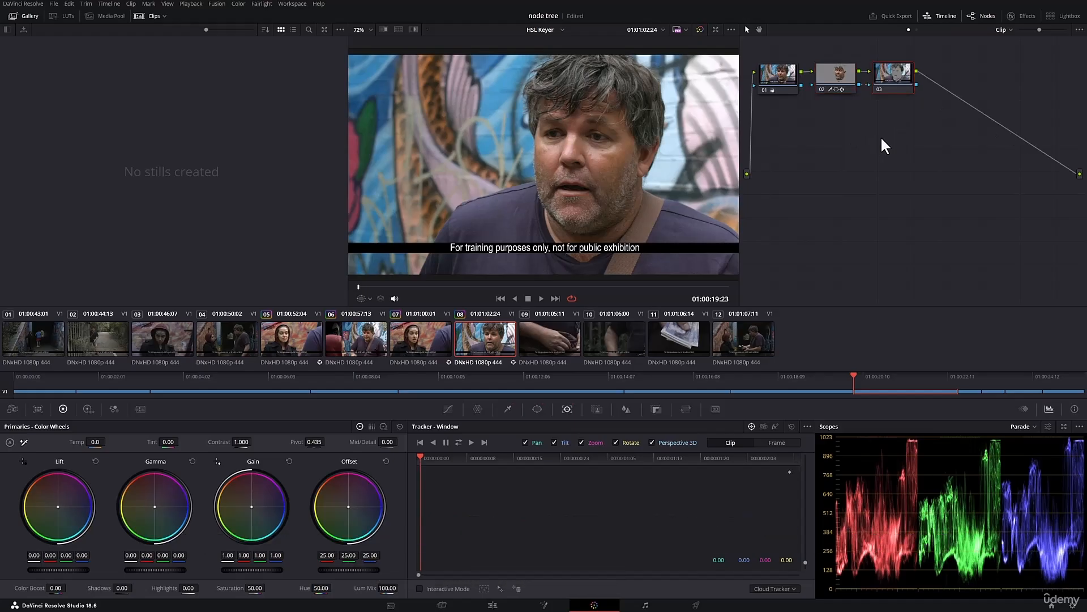
click(841, 82)
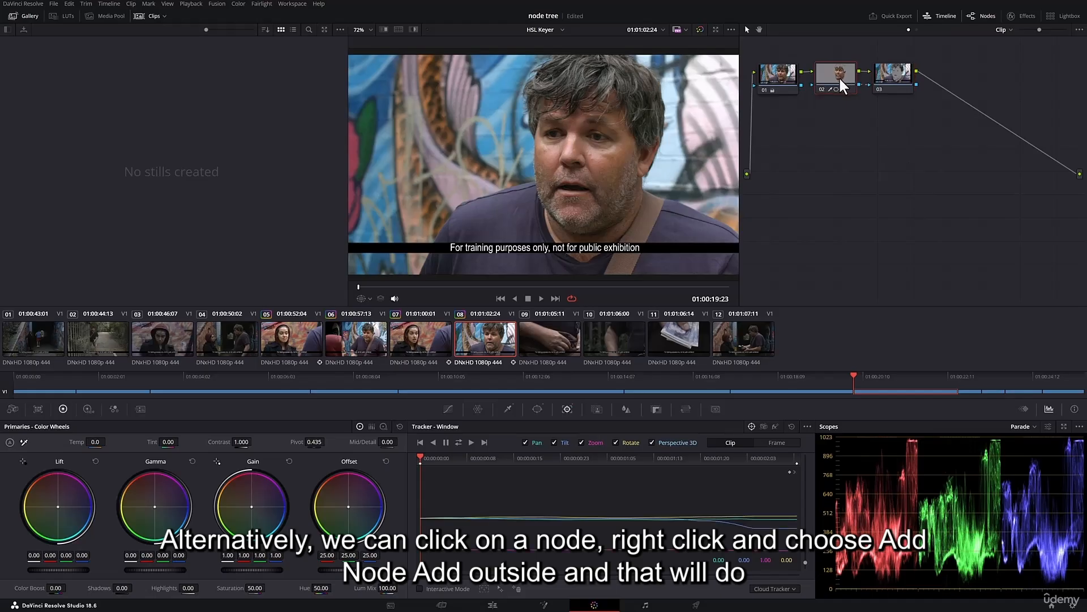
right_click(840, 78)
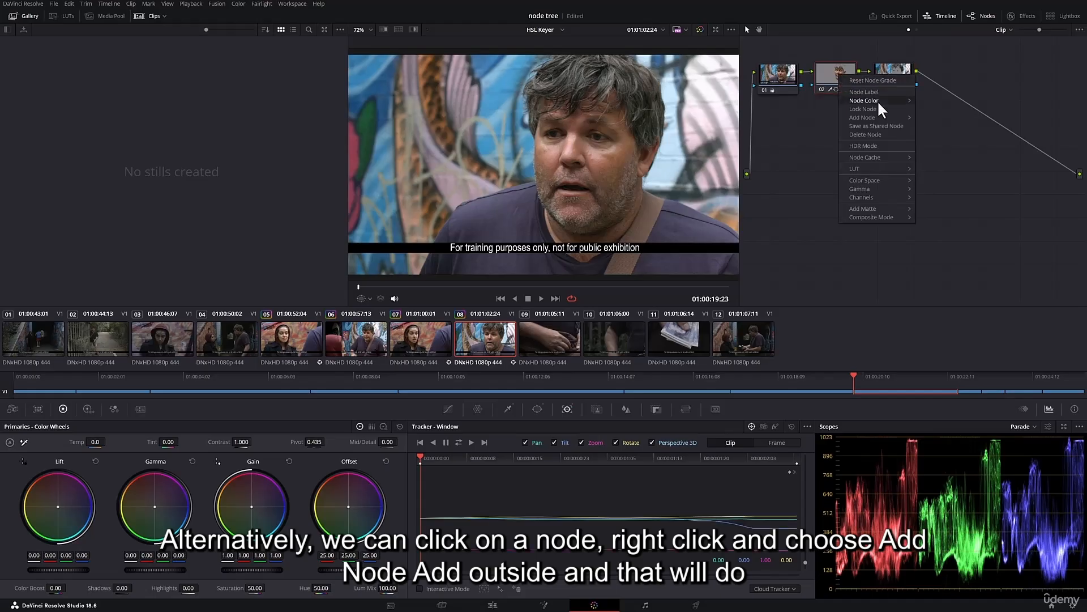
mouse_move(883, 118)
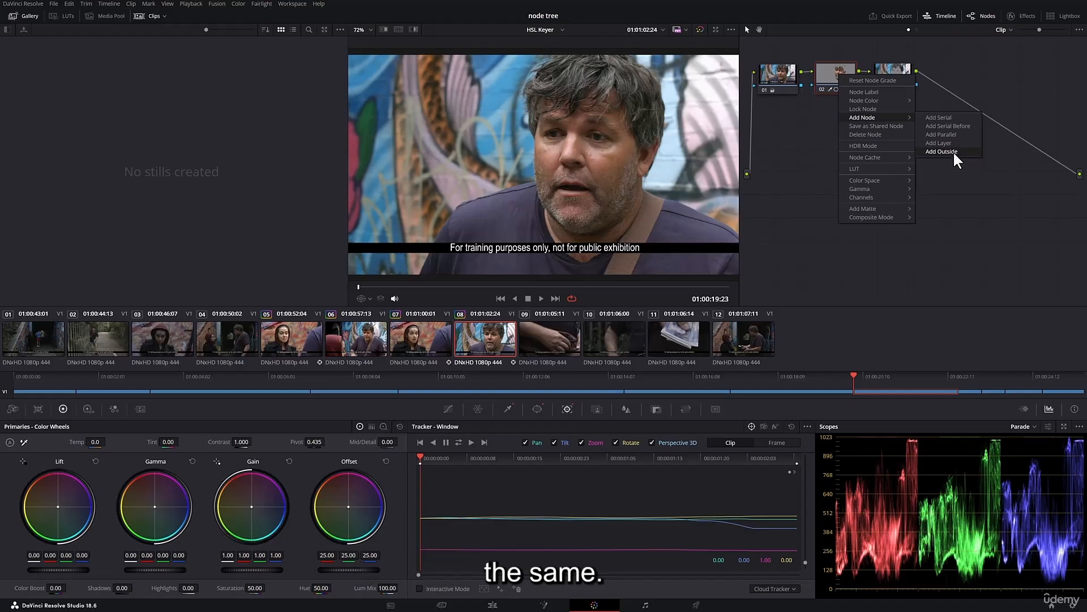
click(953, 167)
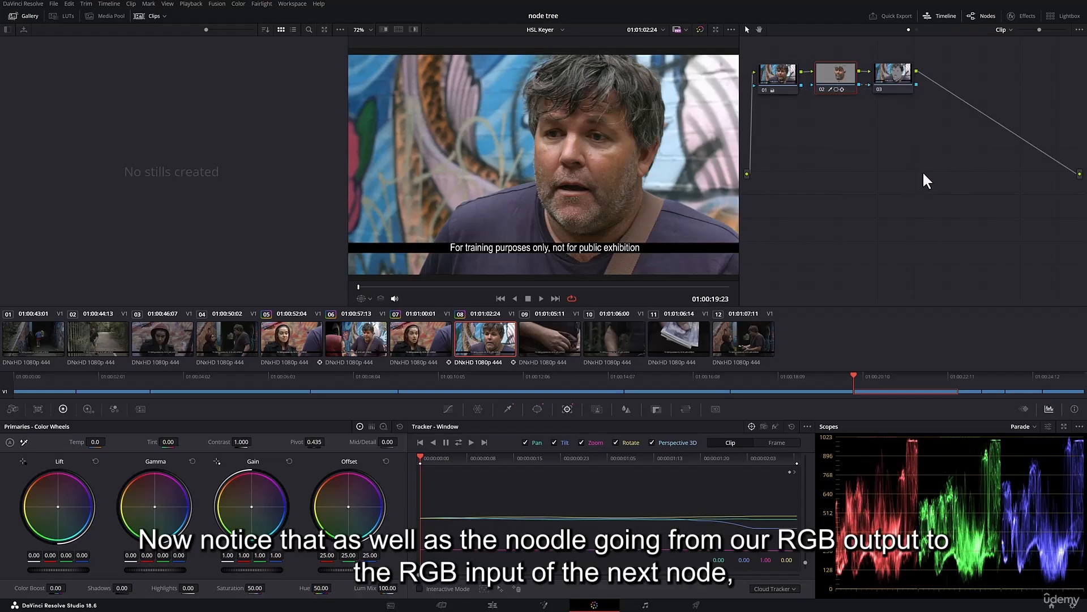
- Space node 03 apart from node 02 and inspect its inverted skin-tone selection with the viewer highlight
drag(893, 73, 937, 73)
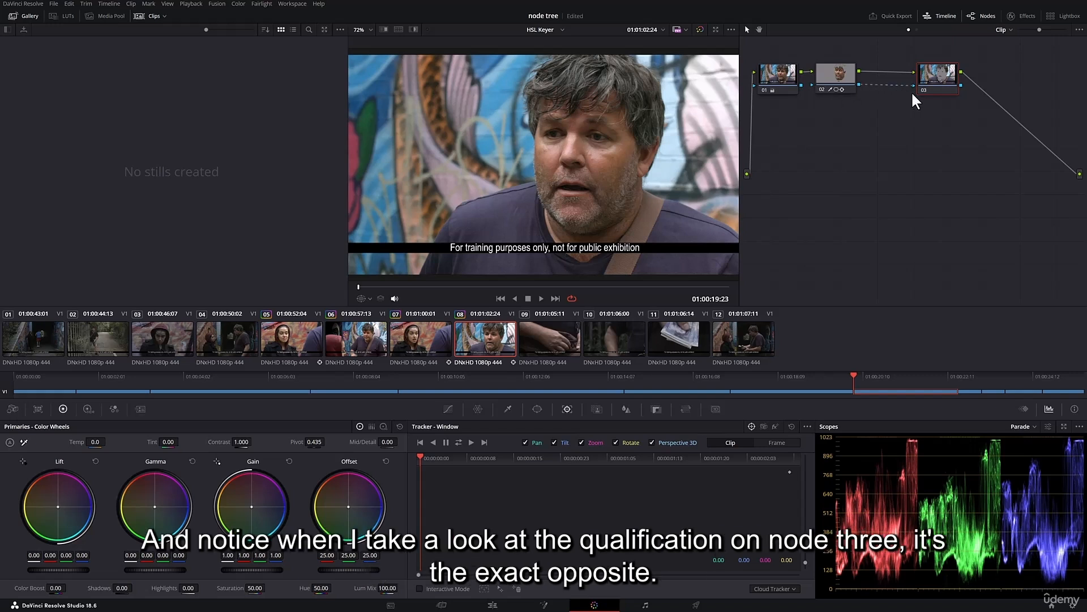
click(413, 28)
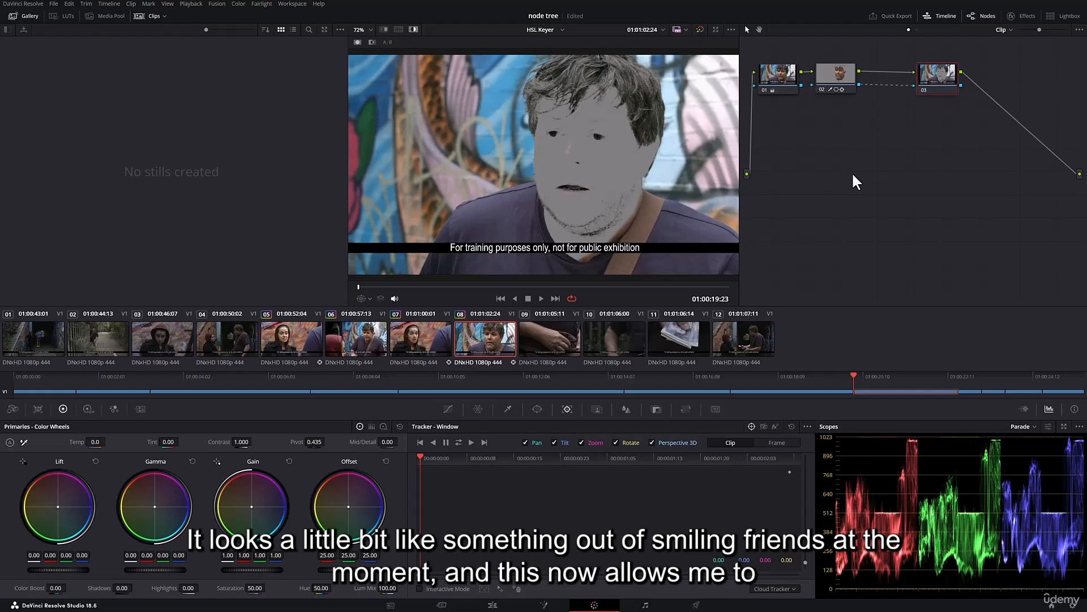
click(413, 30)
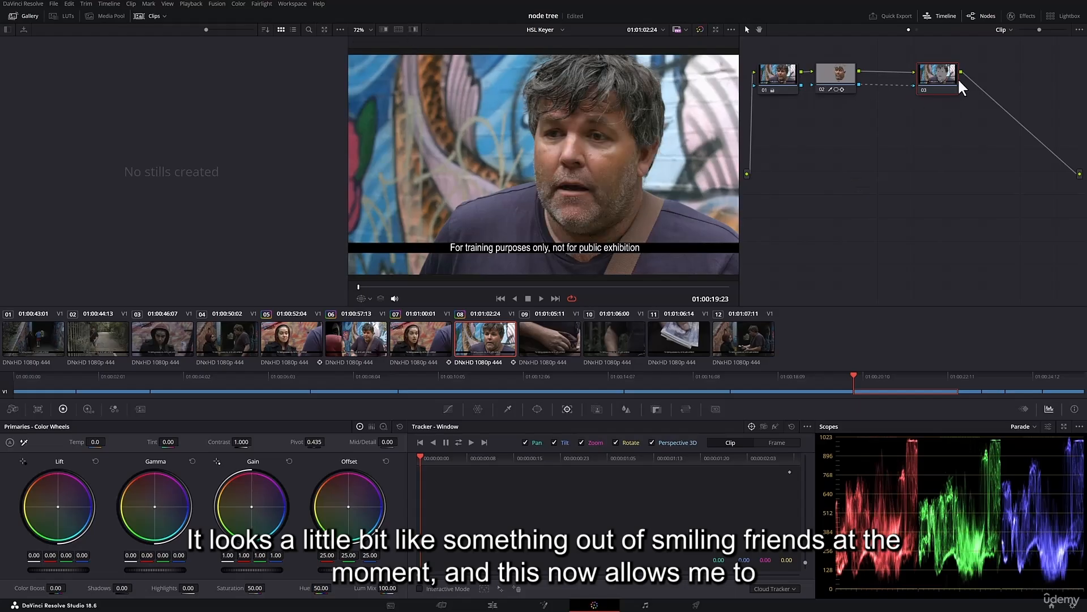
drag(939, 73, 916, 67)
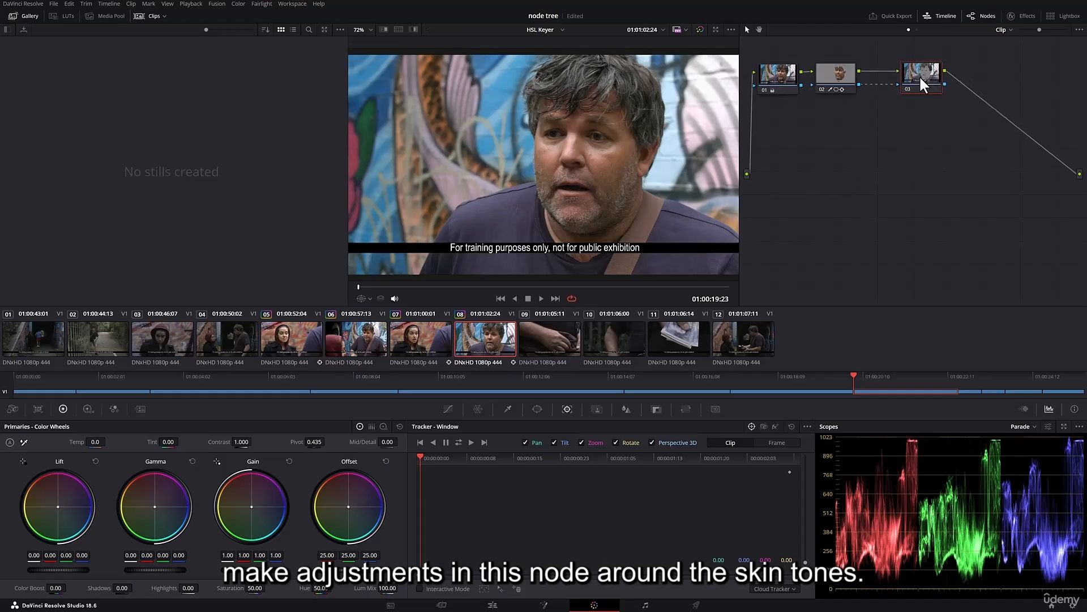
- Warm the skin tones on node 02 with Gamma at 0.00, 0.01, -0.00, -0.01, and select outside node 03
click(826, 70)
drag(147, 508, 145, 506)
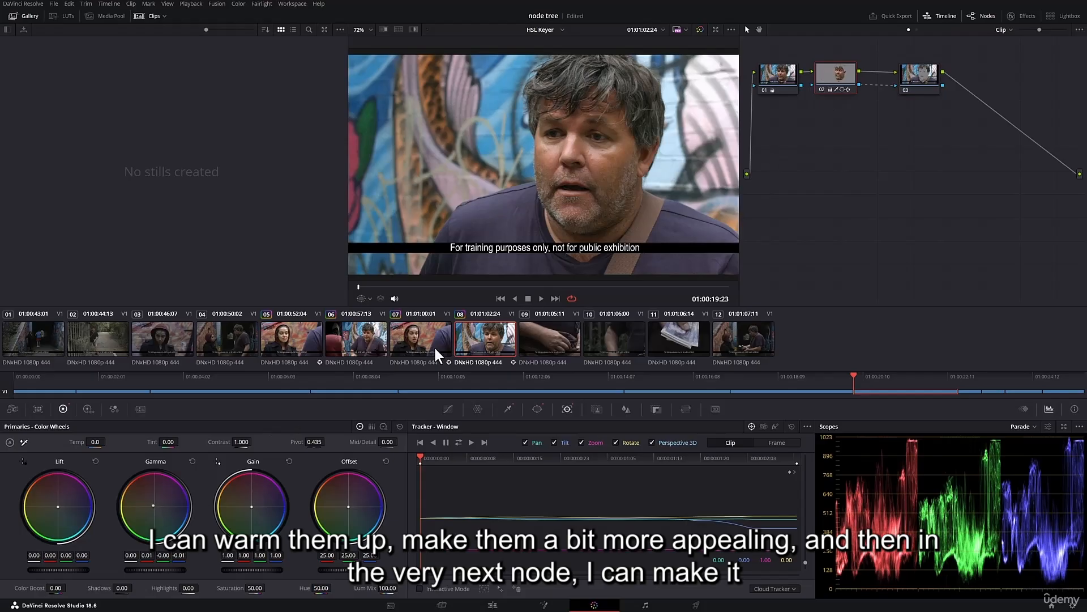
click(929, 77)
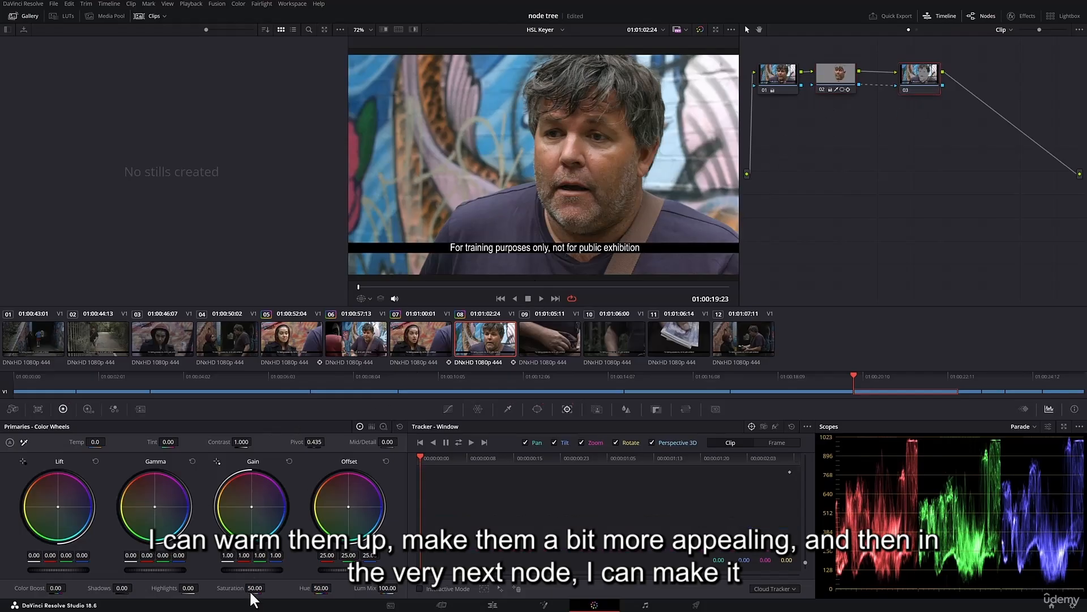
- Raise the saturation on outside node 03 to 68.80 to intensify everything around the skin tones, and select node 02
drag(253, 587, 268, 587)
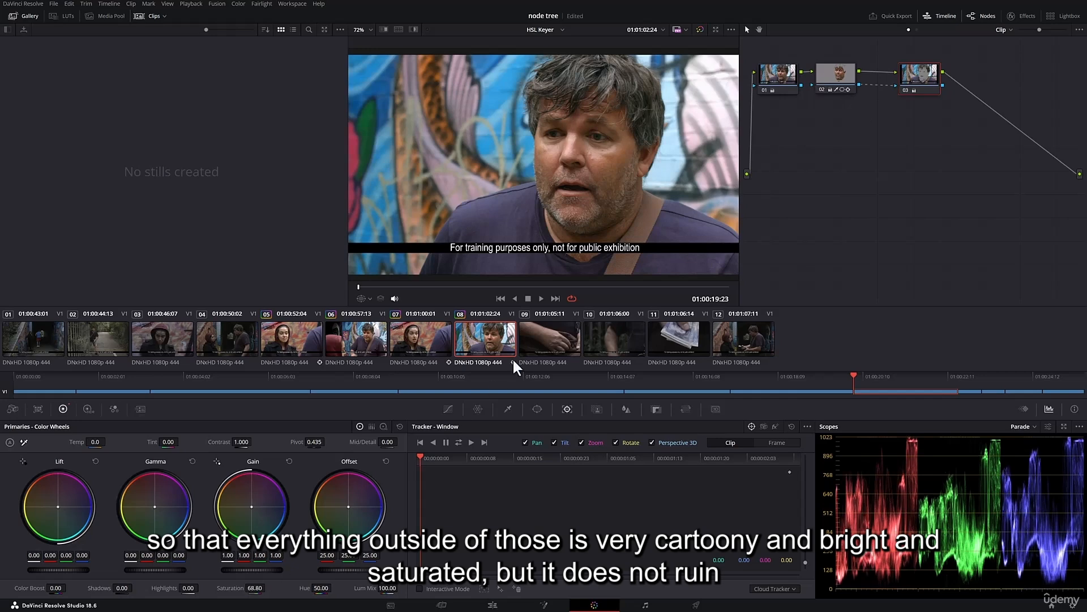
click(852, 67)
drag(255, 587, 266, 587)
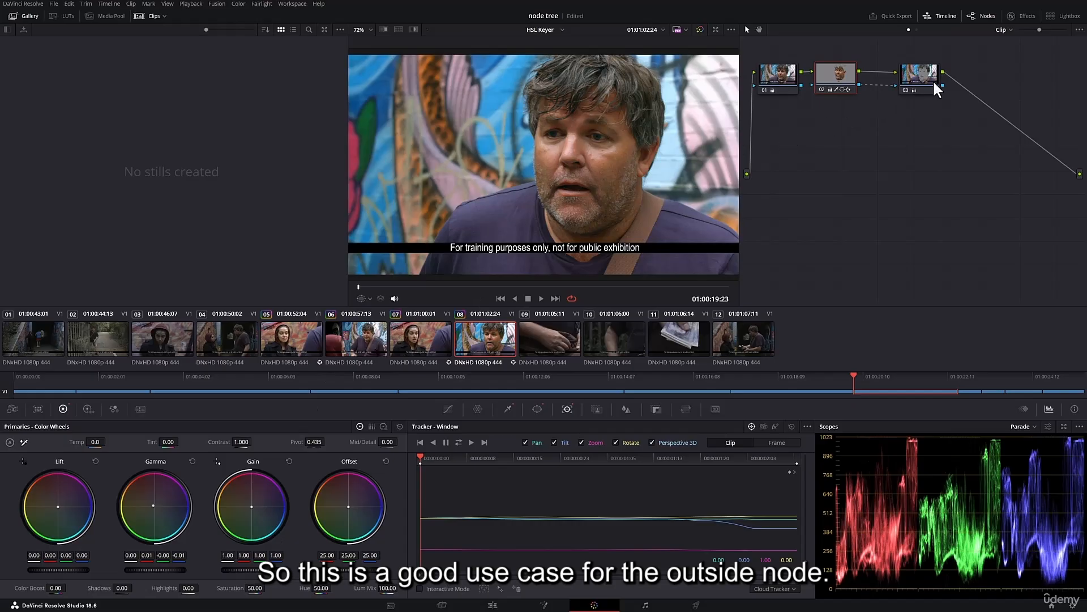
- Move outside node 03 slightly closer to node 02, reselect node 02 and save the project
drag(917, 72, 906, 69)
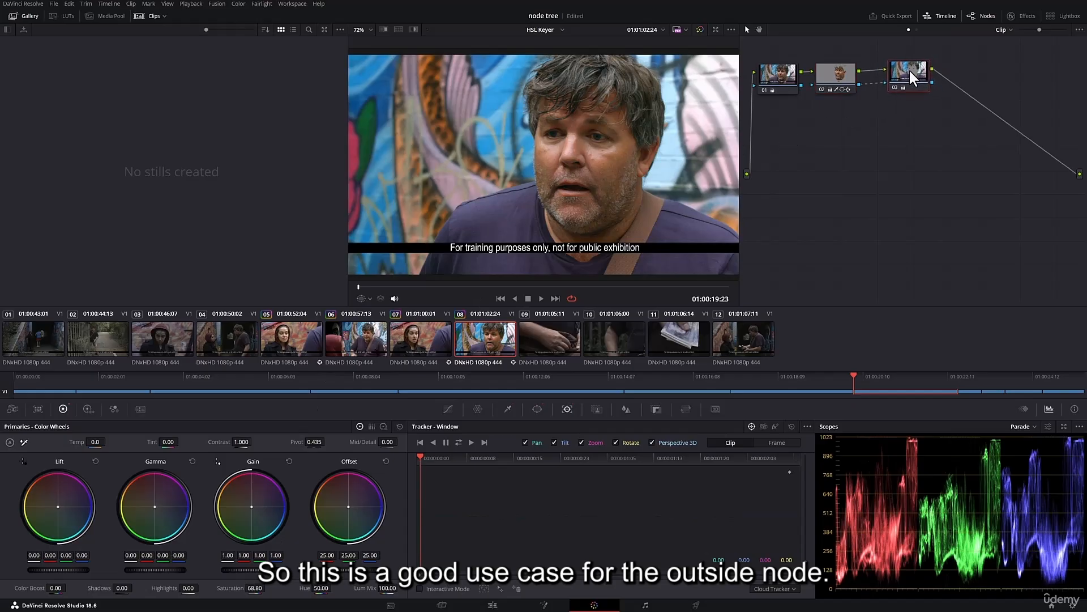
click(829, 77)
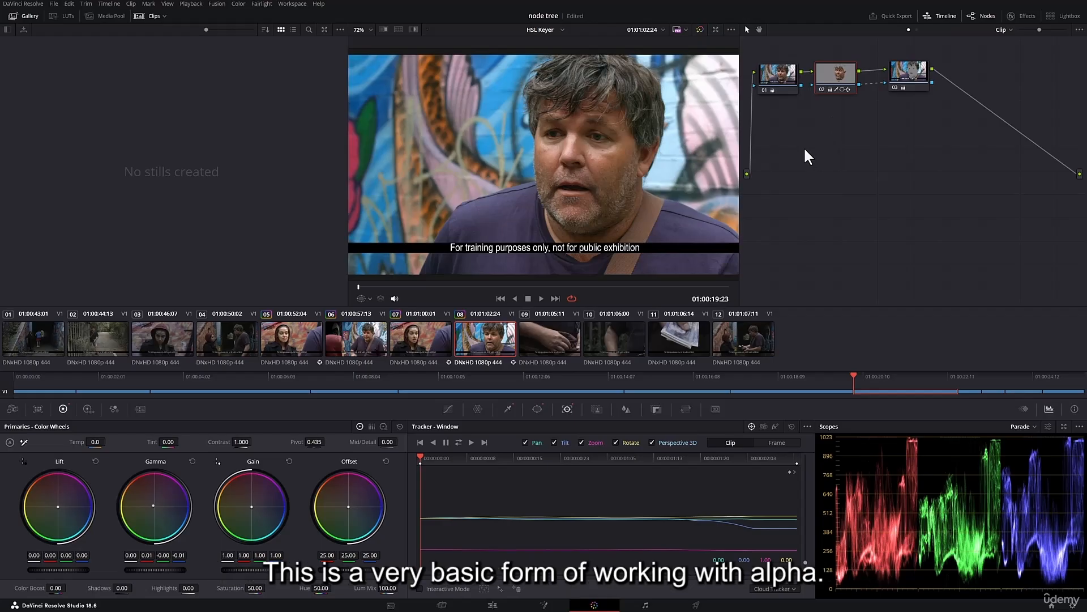
key(ctrl+s)
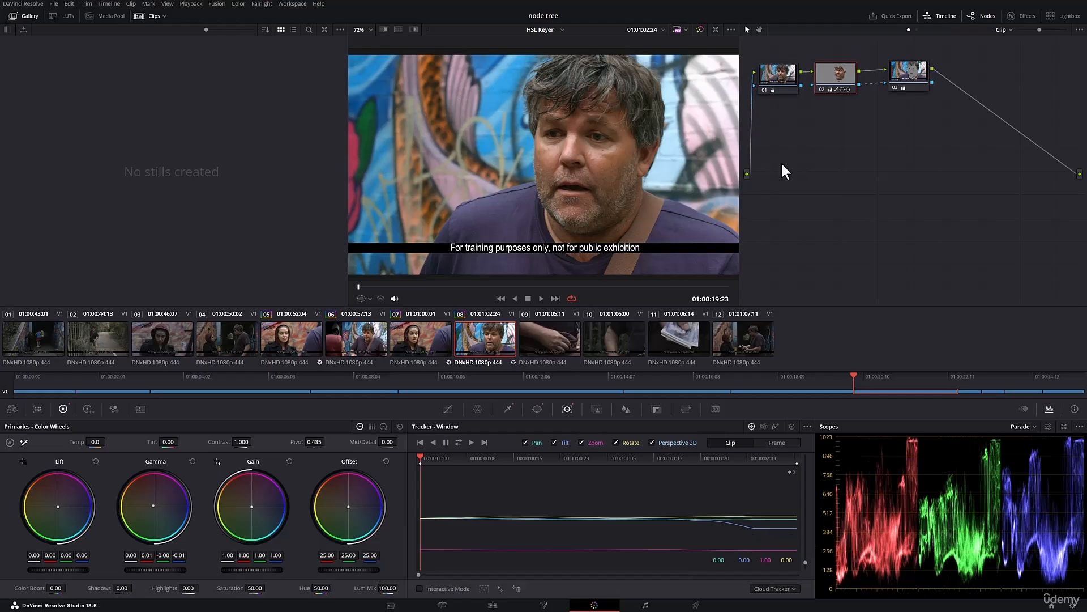
- Delete outside node 03 and add a new serial node after node 02 in its place
click(905, 72)
key(Delete)
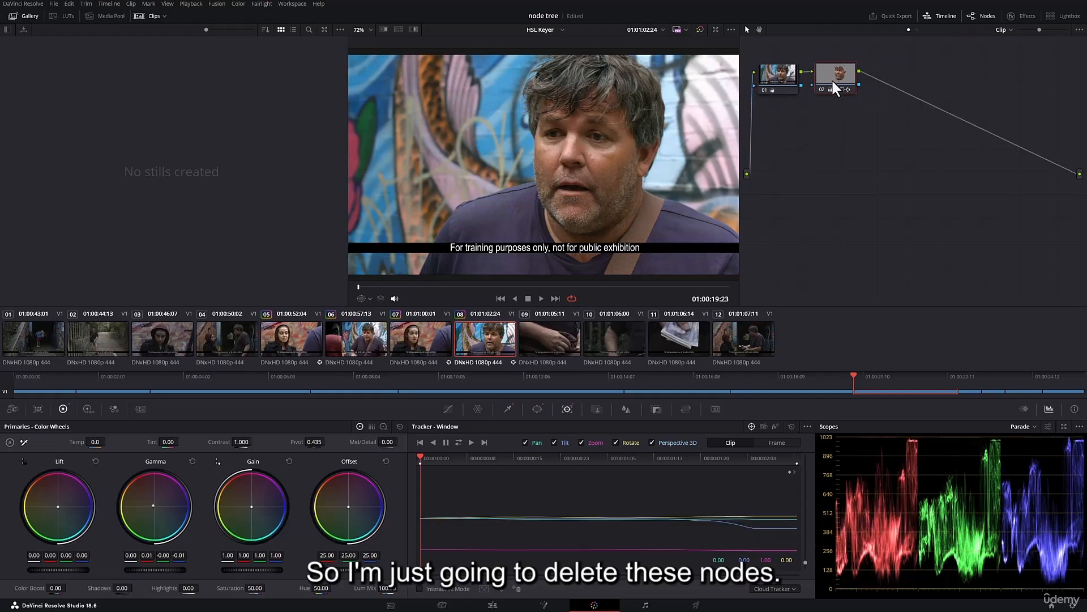
key(alt+s)
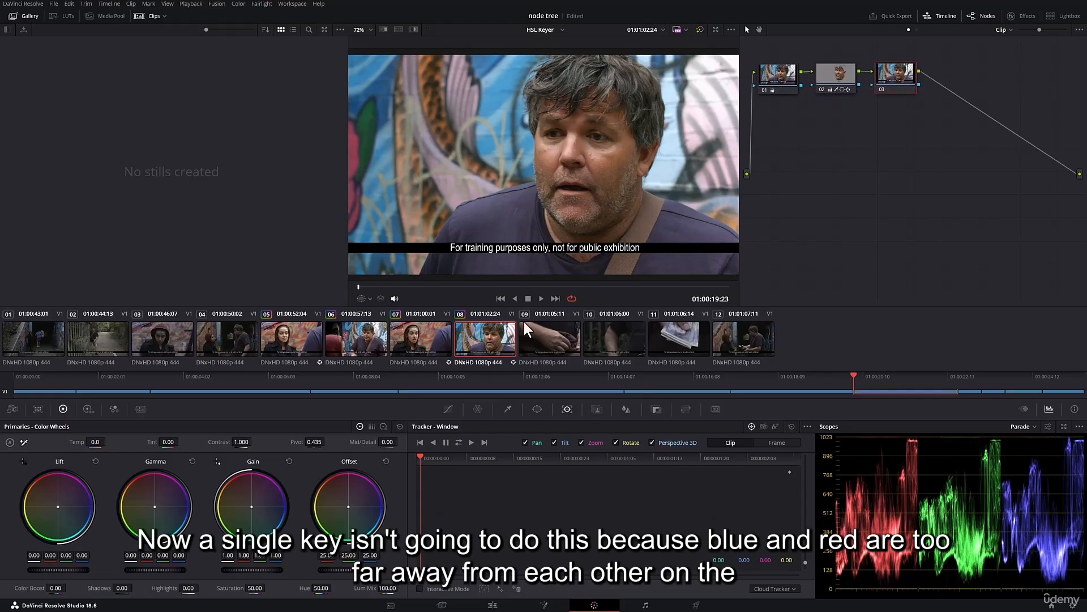
- Sample the blue of the mural beside the man's head with the HSL qualifier on node 03, and turn on the viewer highlight
click(508, 409)
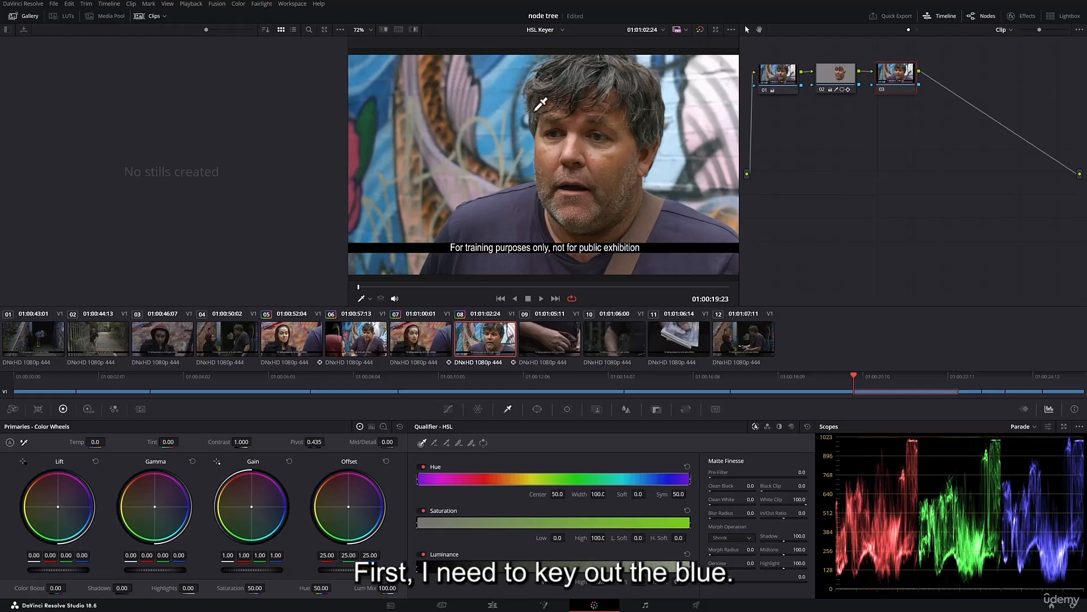
click(492, 101)
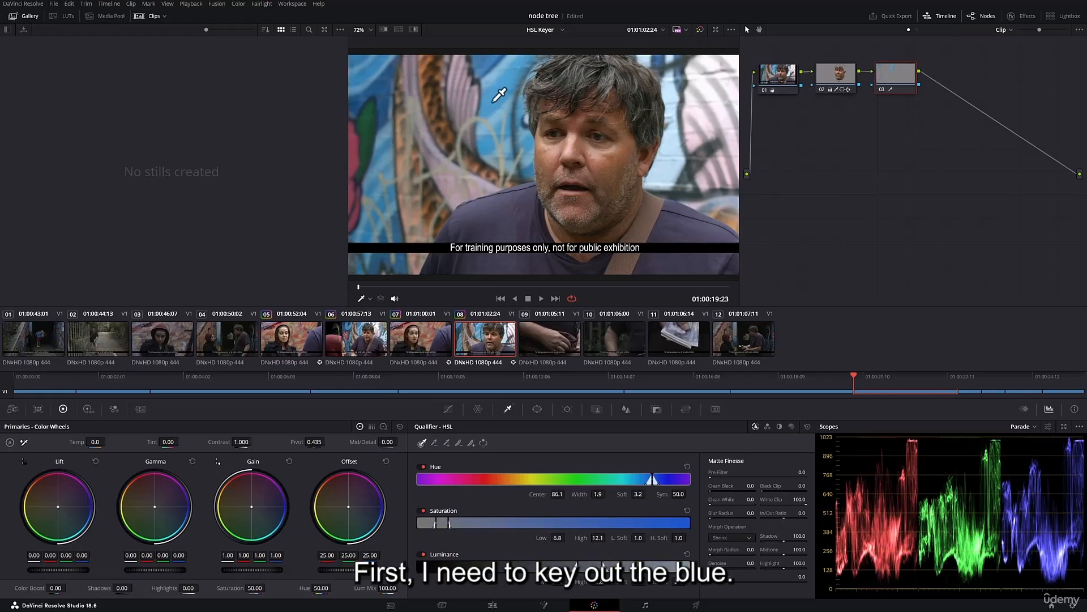
click(414, 29)
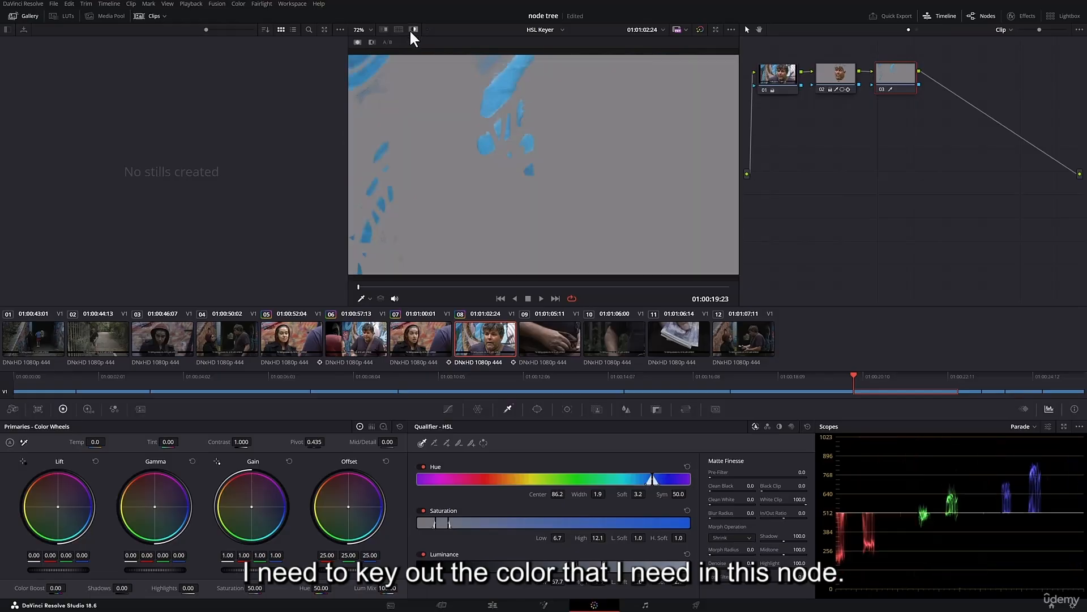
- Refine the blue key to hue width 14.3, saturation low 2.2, luminance 51.7 to 77.7 and blur radius 22.4, and turn off the highlight
drag(598, 493, 611, 493)
drag(570, 537, 565, 538)
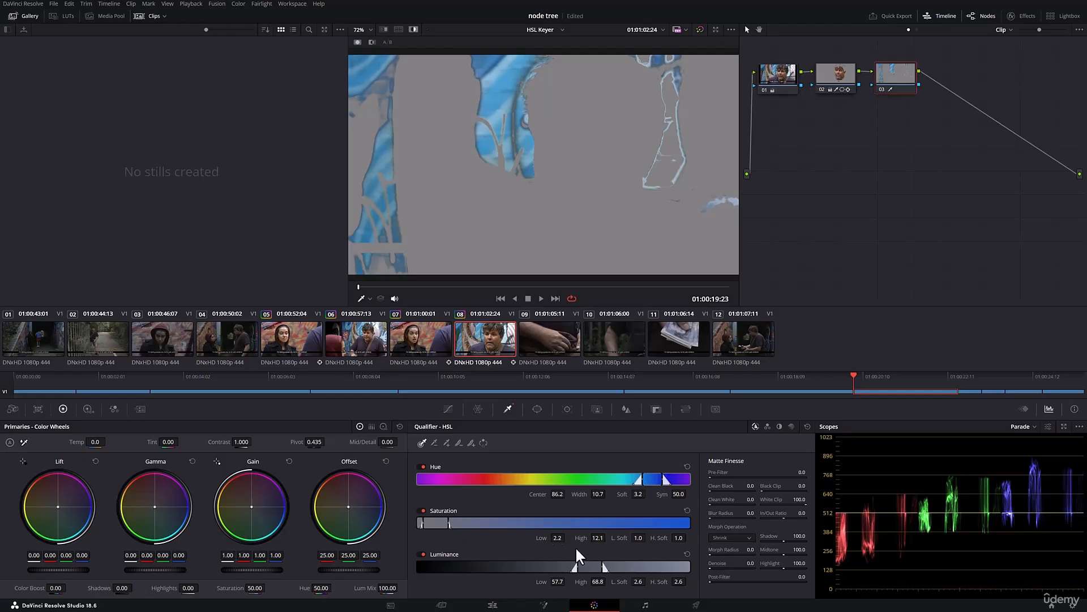
drag(579, 584, 607, 582)
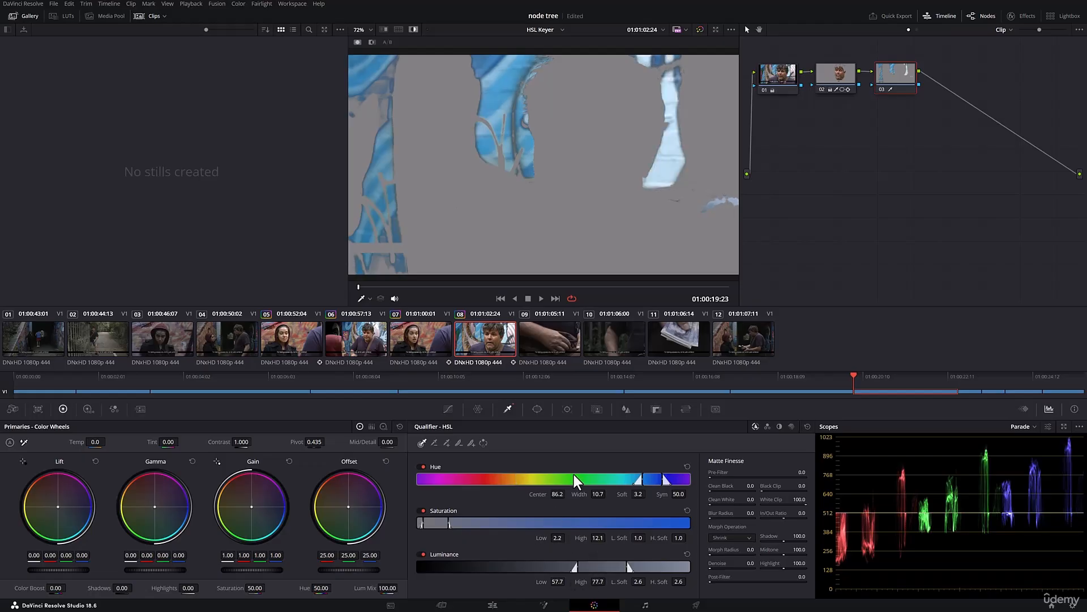
drag(598, 494, 608, 493)
drag(575, 567, 561, 566)
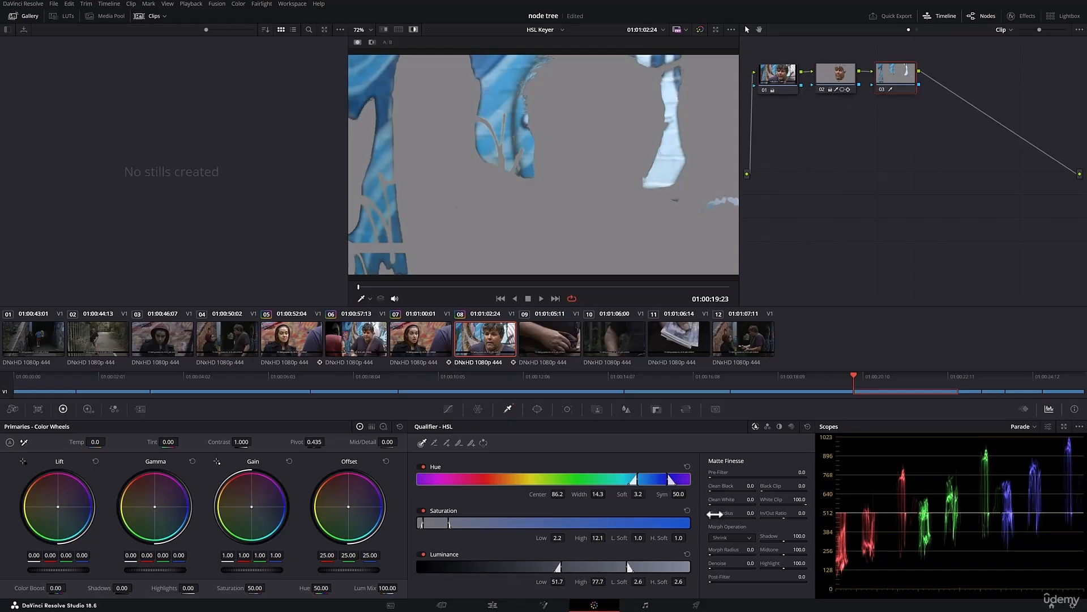
drag(714, 514, 753, 514)
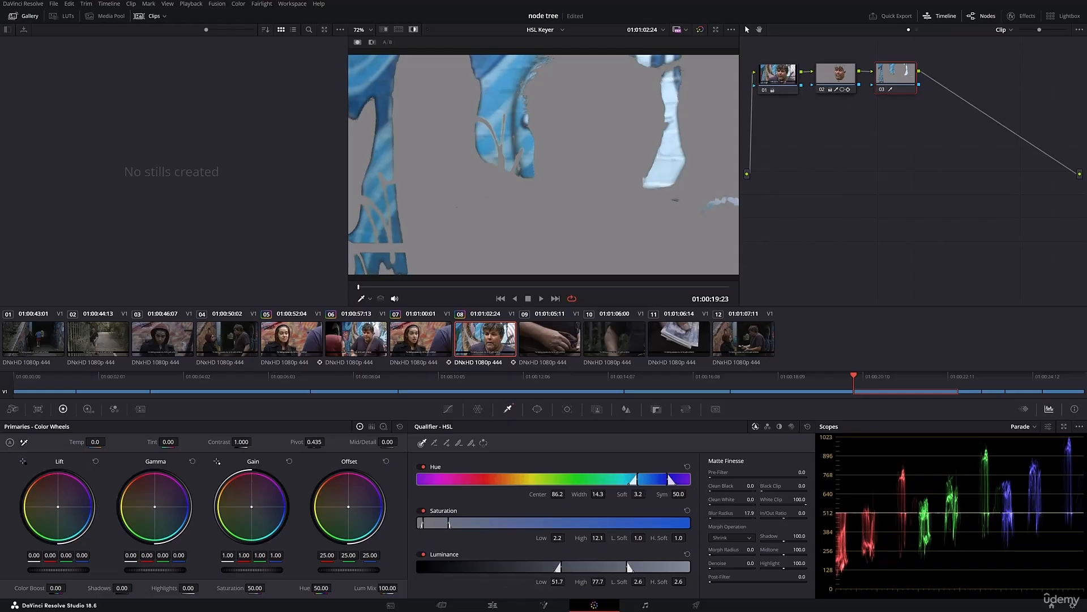
click(415, 29)
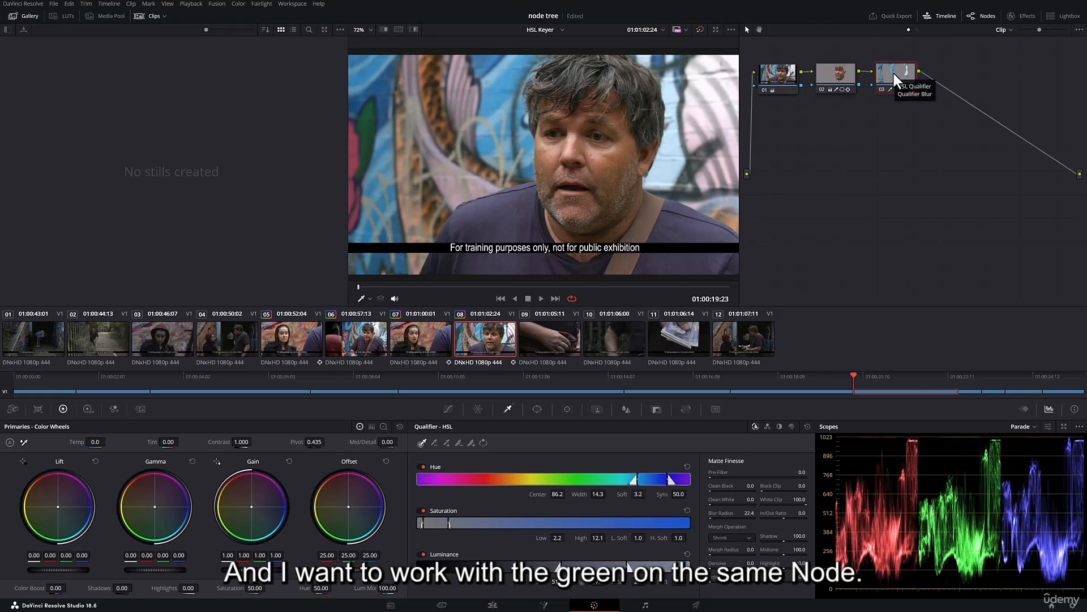
- Add a separate corrector node, place it below node 03, and feed it from node 02's output
drag(893, 70, 905, 71)
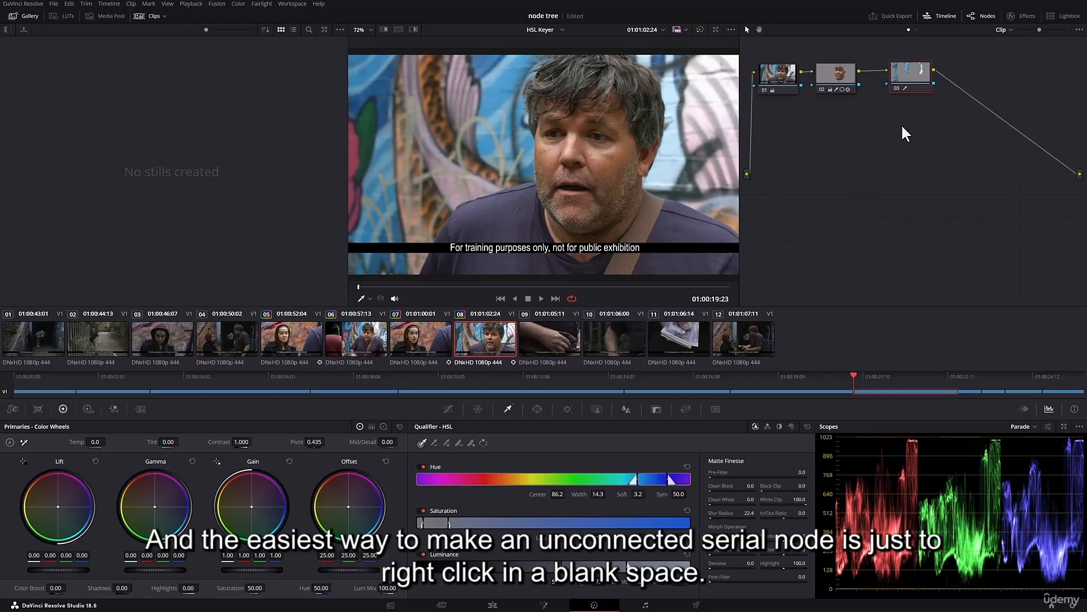
right_click(894, 157)
mouse_move(941, 172)
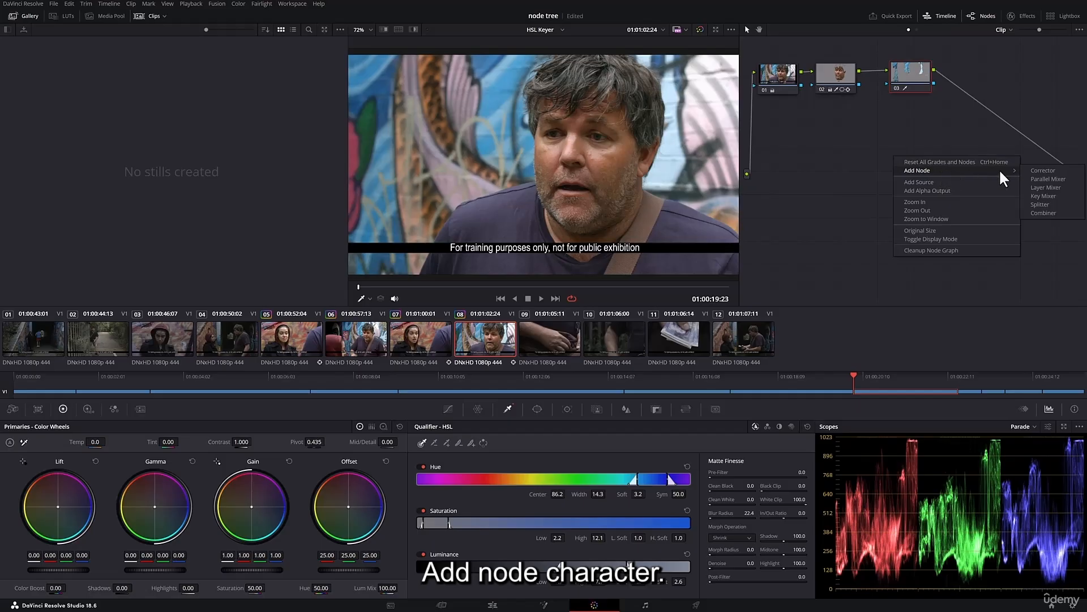
click(1042, 170)
drag(888, 153, 900, 116)
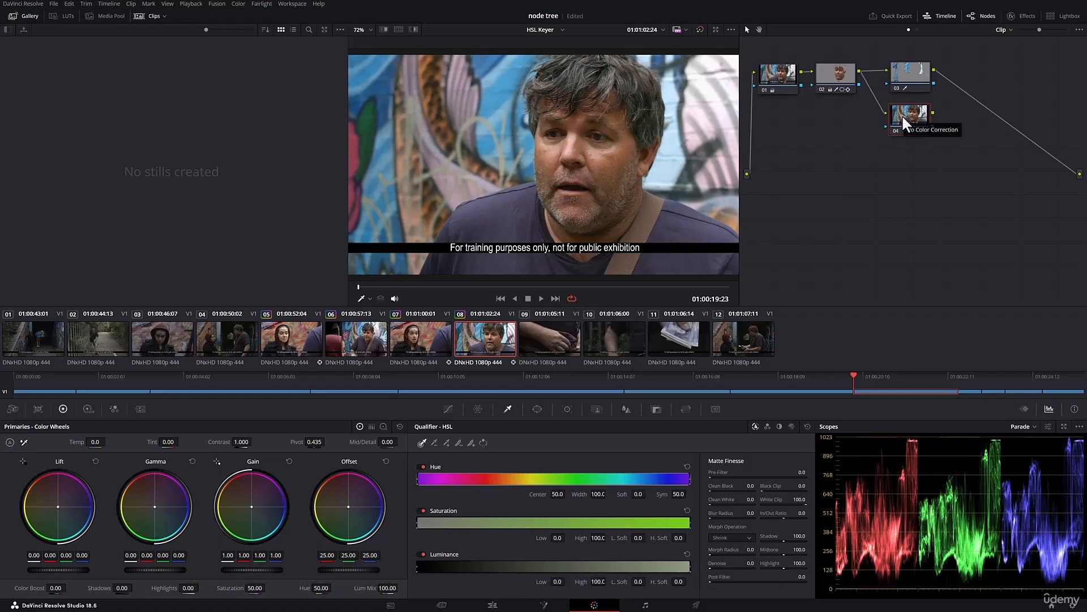
right_click(899, 192)
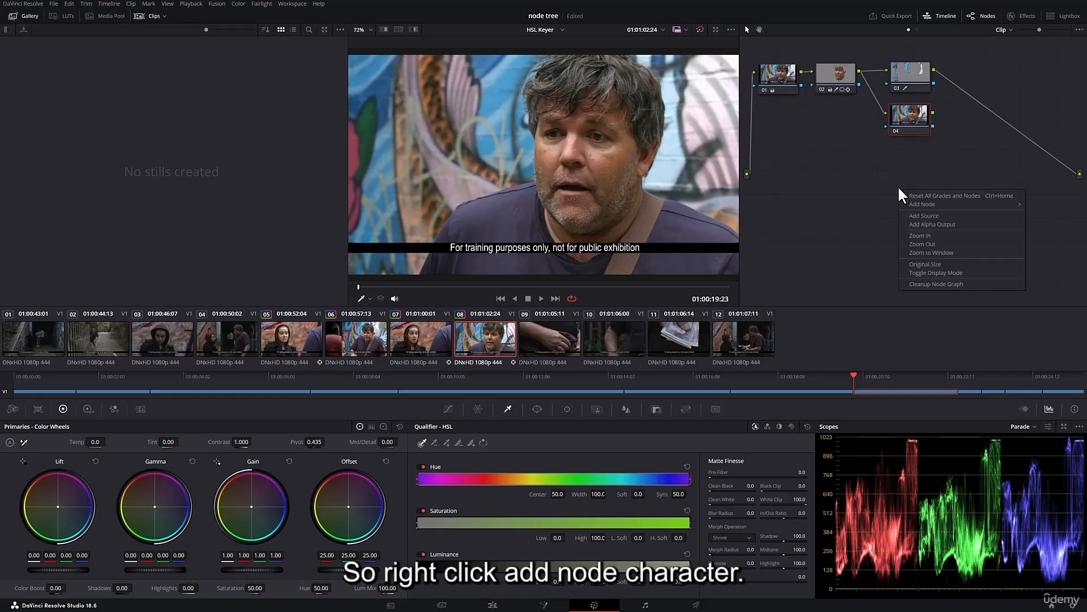
mouse_move(905, 202)
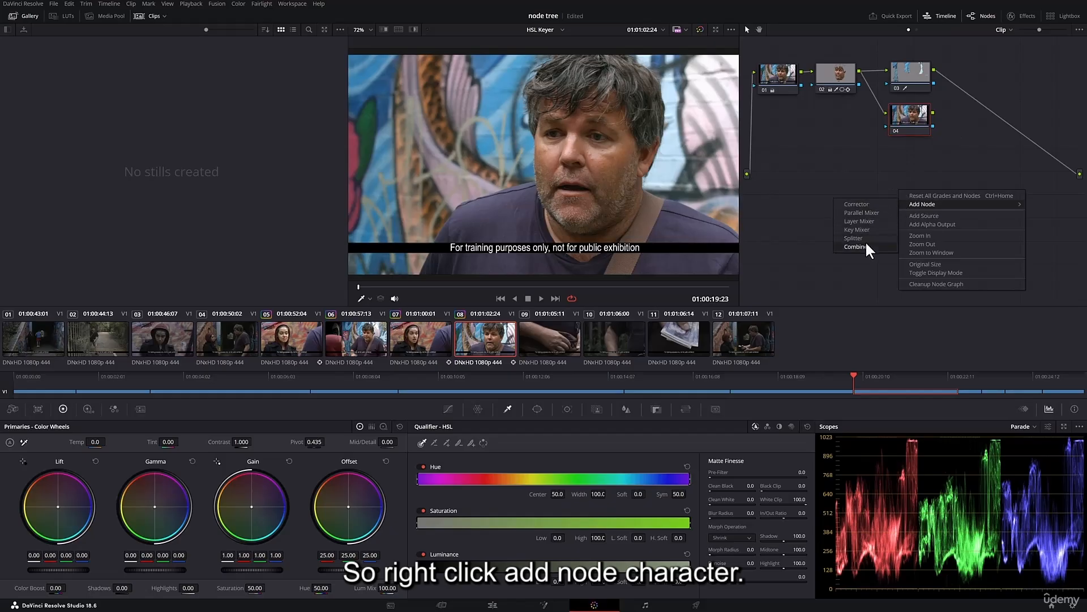
click(857, 204)
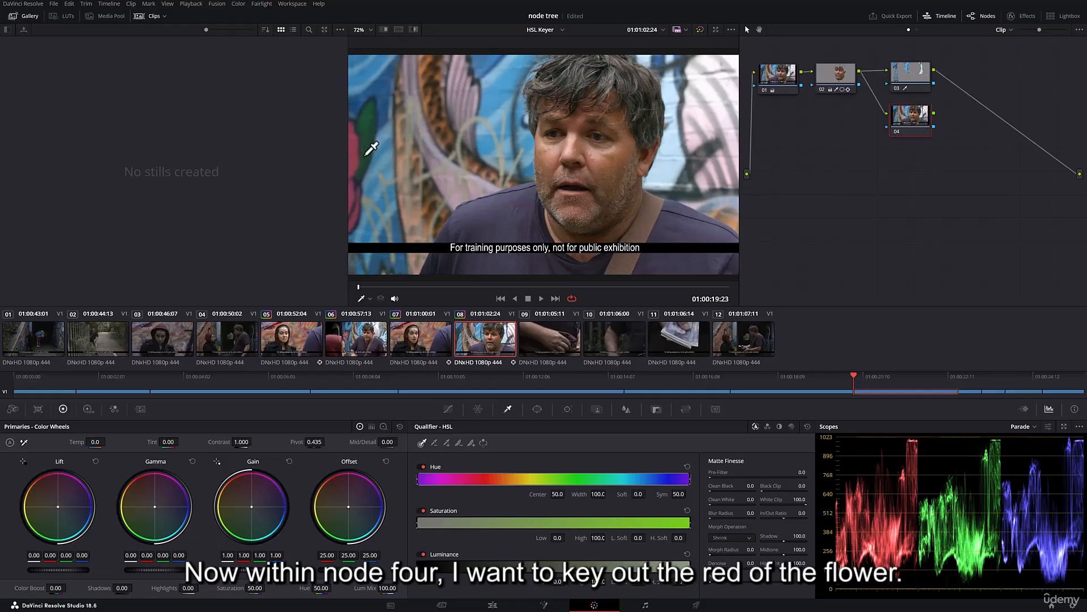
- Sample the red flower at the edge of the frame on node 04, highlight the selection, and widen its hue to 9.5
click(358, 136)
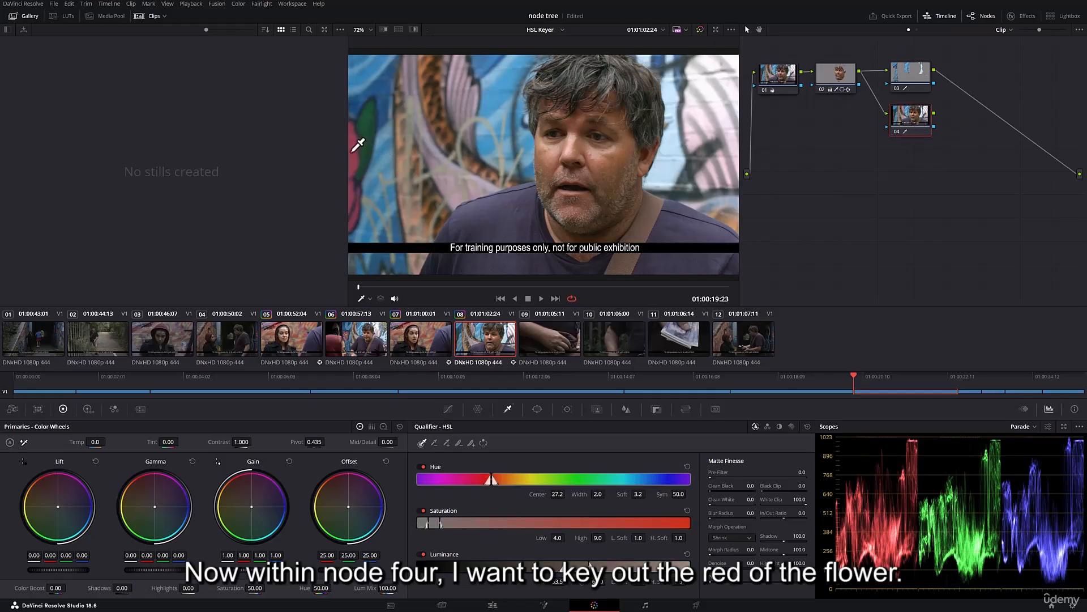
click(413, 29)
drag(578, 496, 609, 496)
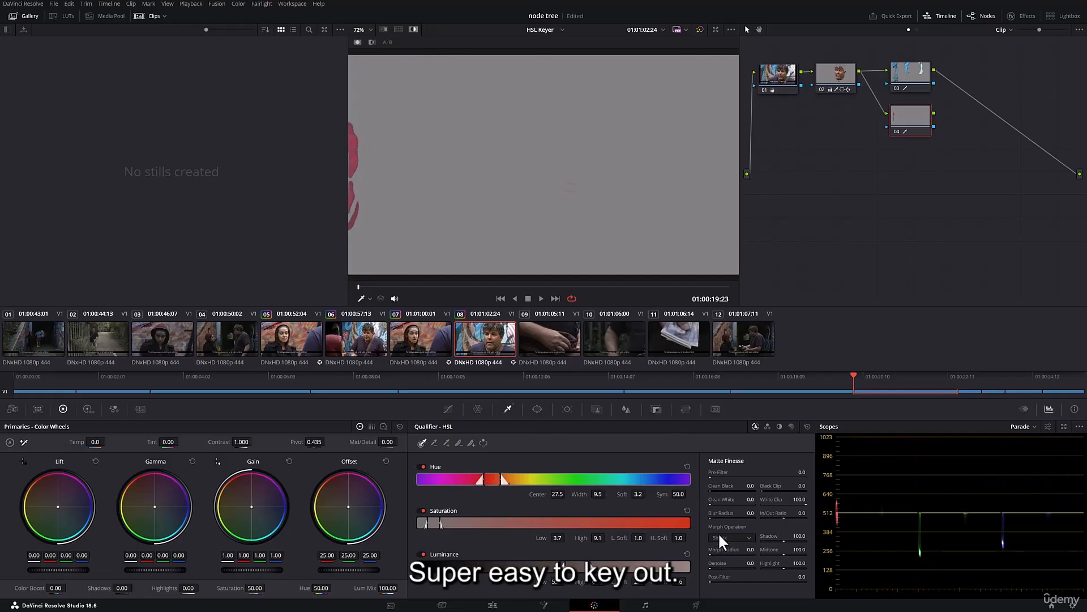
- Set the Blur Radius of node 04's red flower key to 15.4 and turn off the highlight view
drag(721, 513, 736, 513)
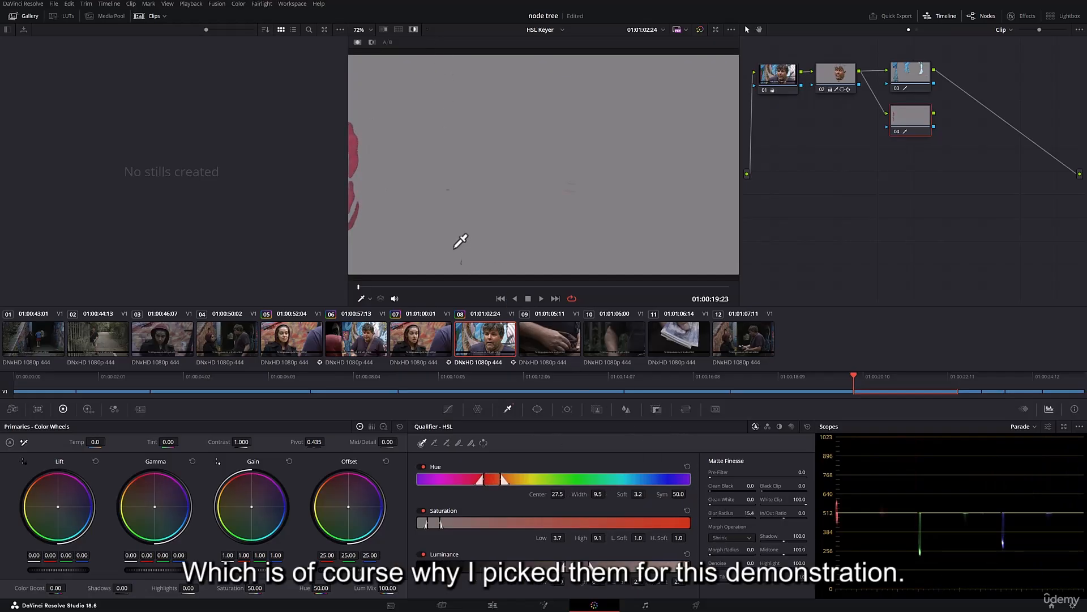
click(414, 30)
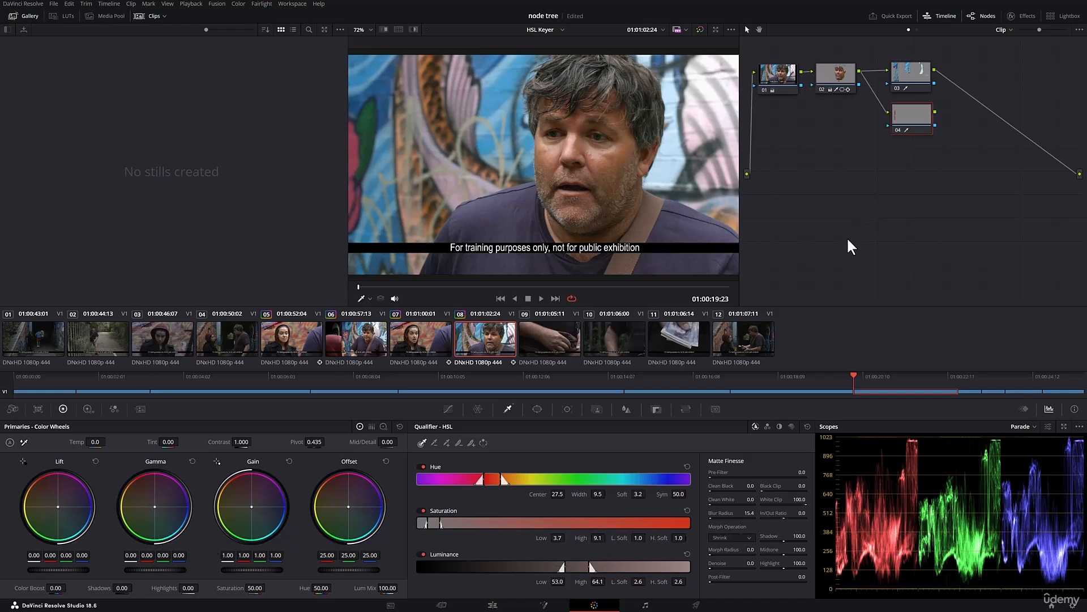
- Add a Key Mixer node beside nodes 03 and 04 and feed it the alpha outputs of both nodes
right_click(856, 185)
mouse_move(881, 201)
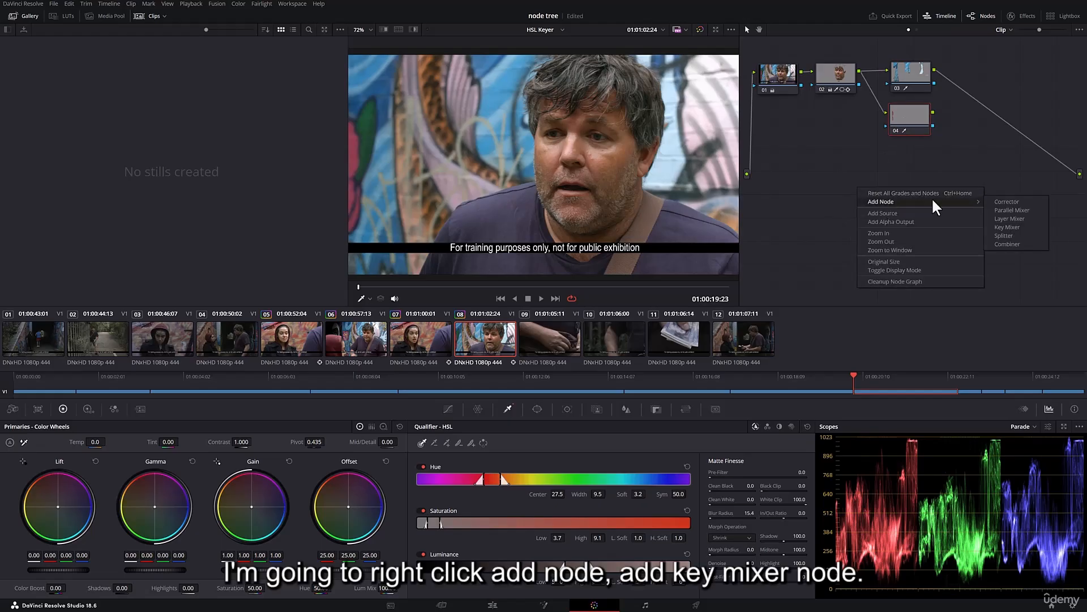
click(1019, 227)
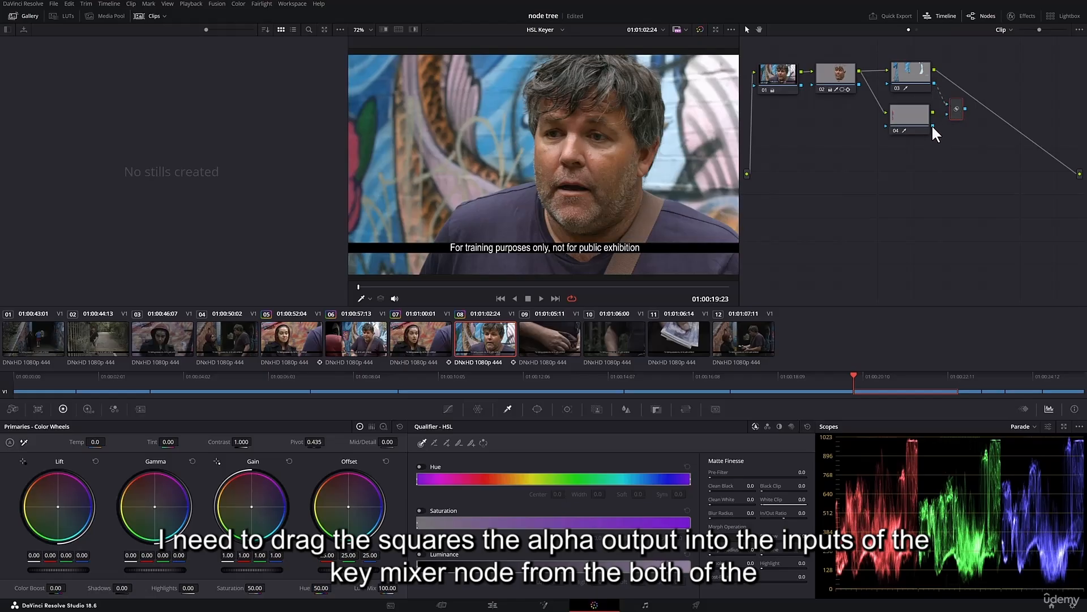
drag(961, 111, 955, 104)
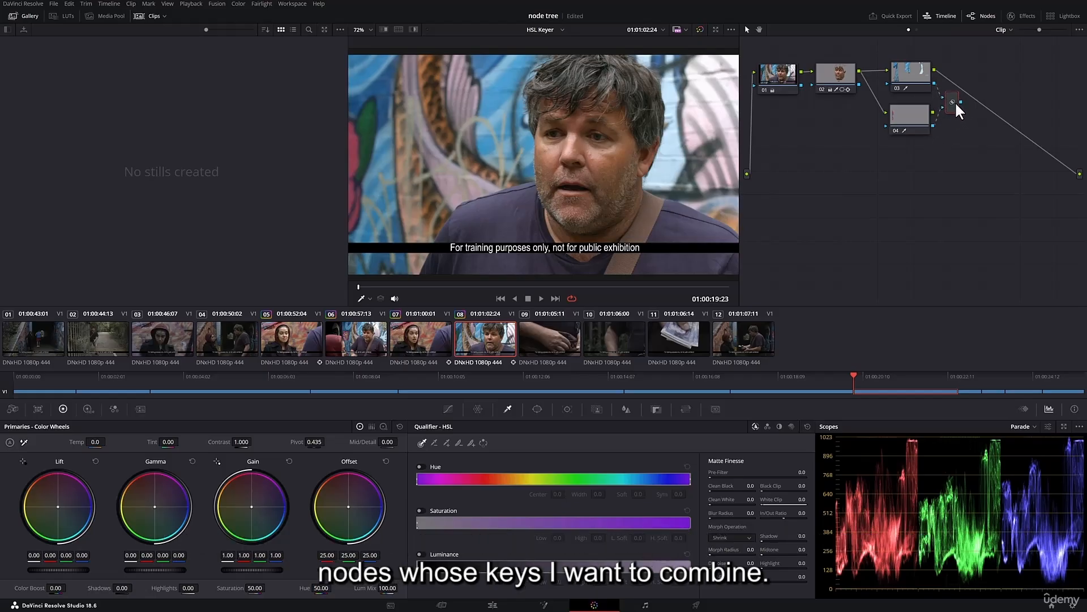
click(908, 118)
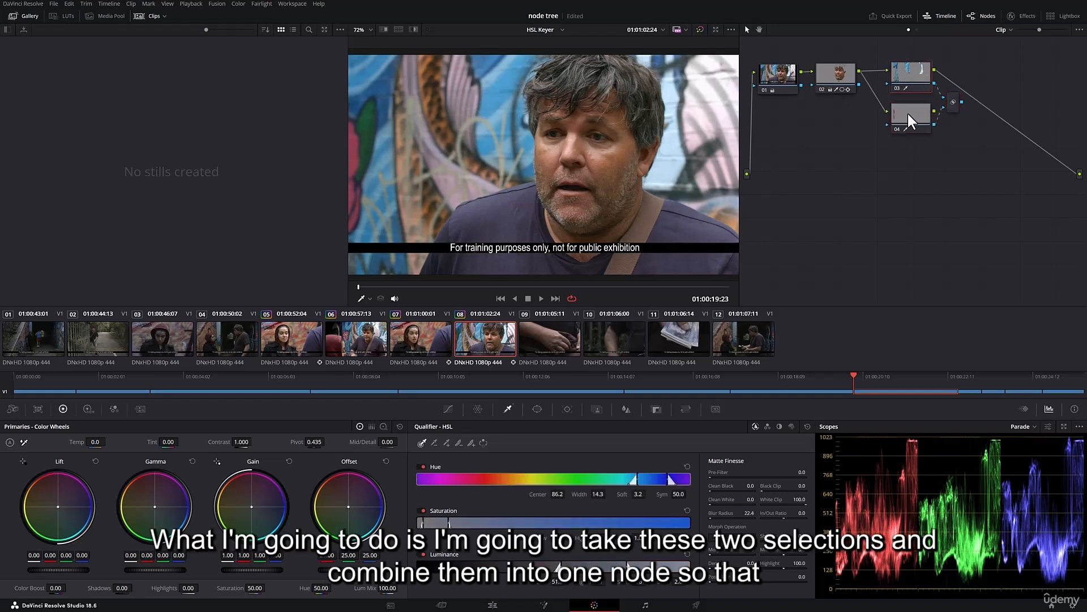
click(909, 66)
click(910, 116)
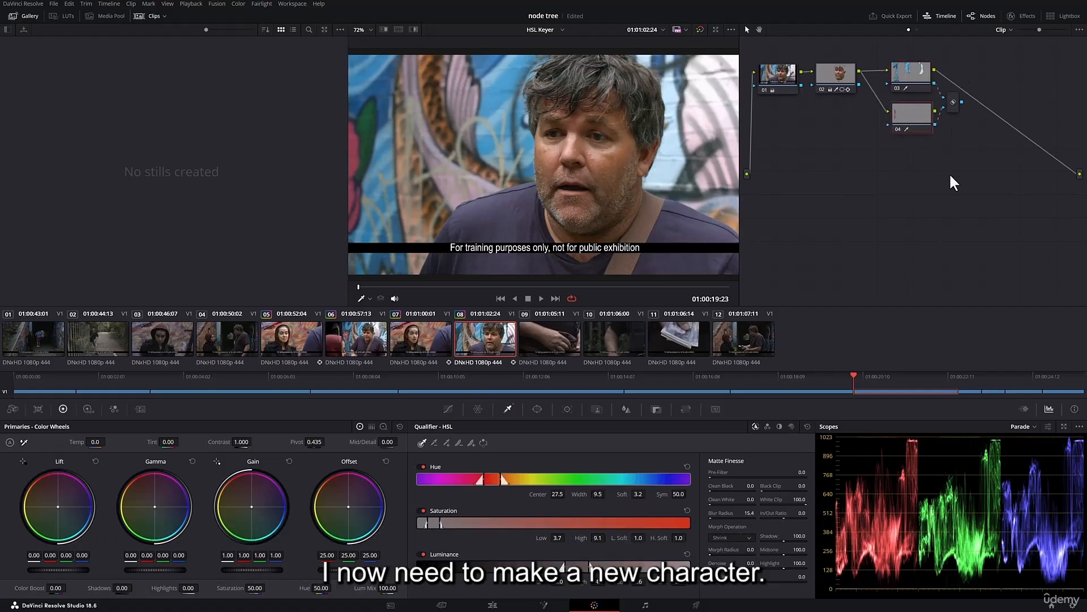
- Add a Corrector node on the link between node 03 and the final output, and connect the Key Mixer's output to its key input
right_click(860, 196)
mouse_move(900, 210)
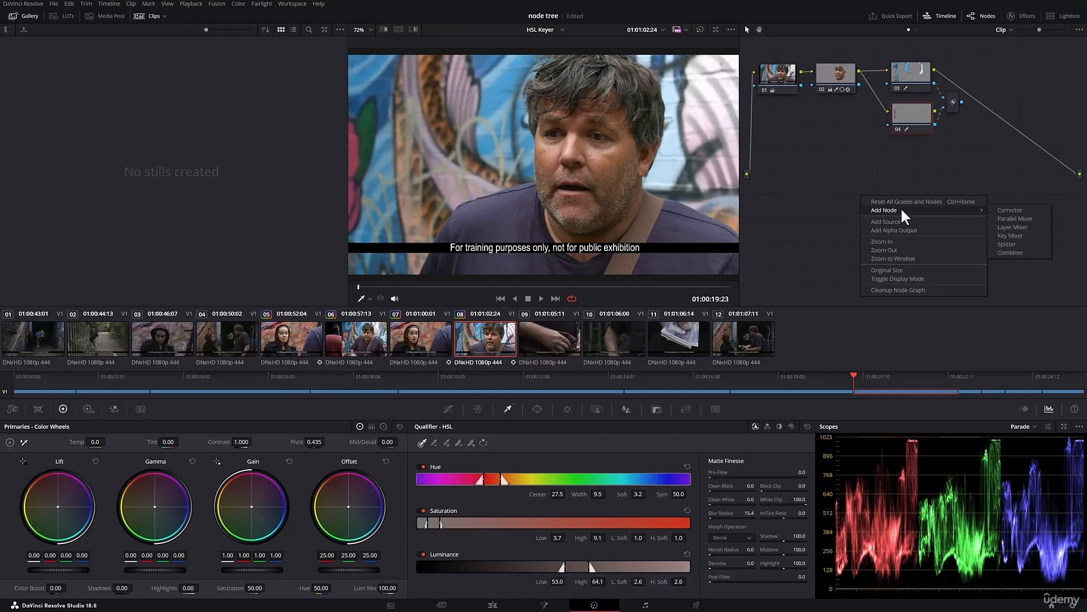
click(1010, 210)
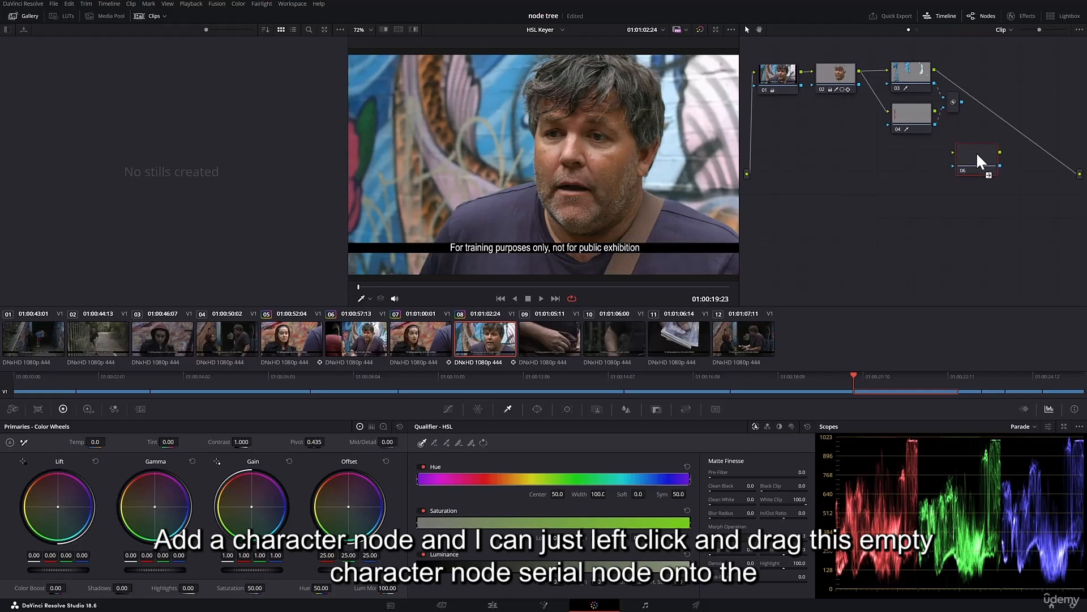
drag(991, 128, 1003, 69)
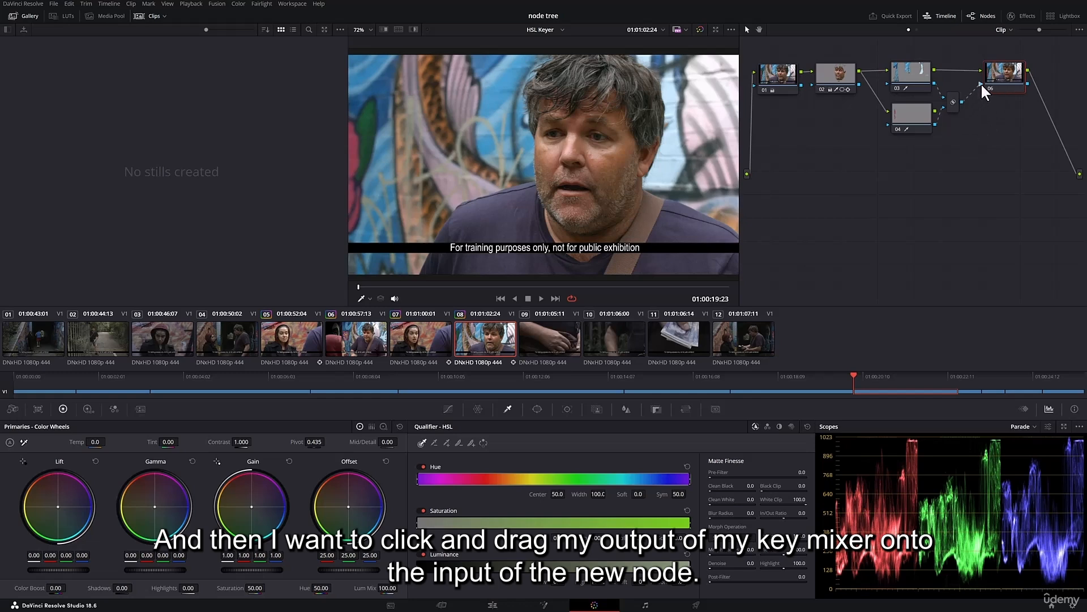
drag(981, 83, 1001, 73)
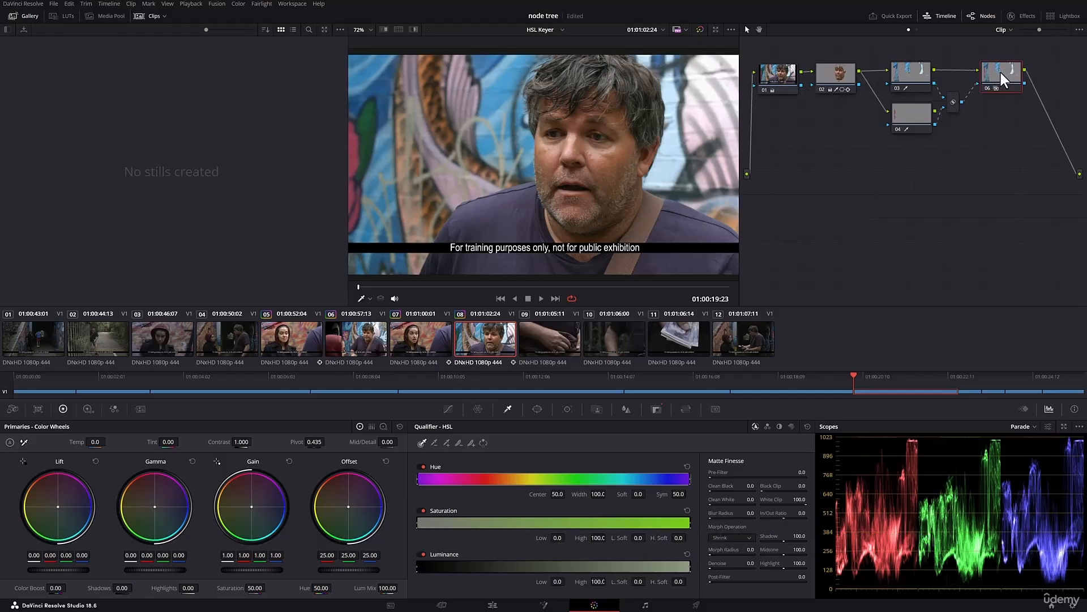
- Move node 04 lower in the tree, and break and restore the link from node 06 to the final output
drag(904, 123, 897, 137)
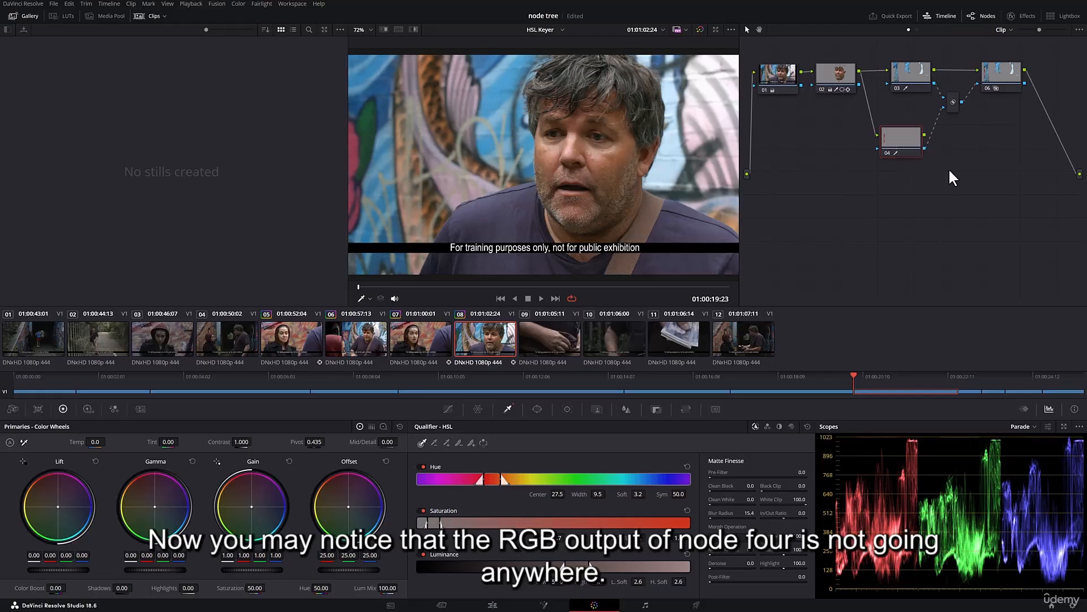
drag(924, 135, 1000, 127)
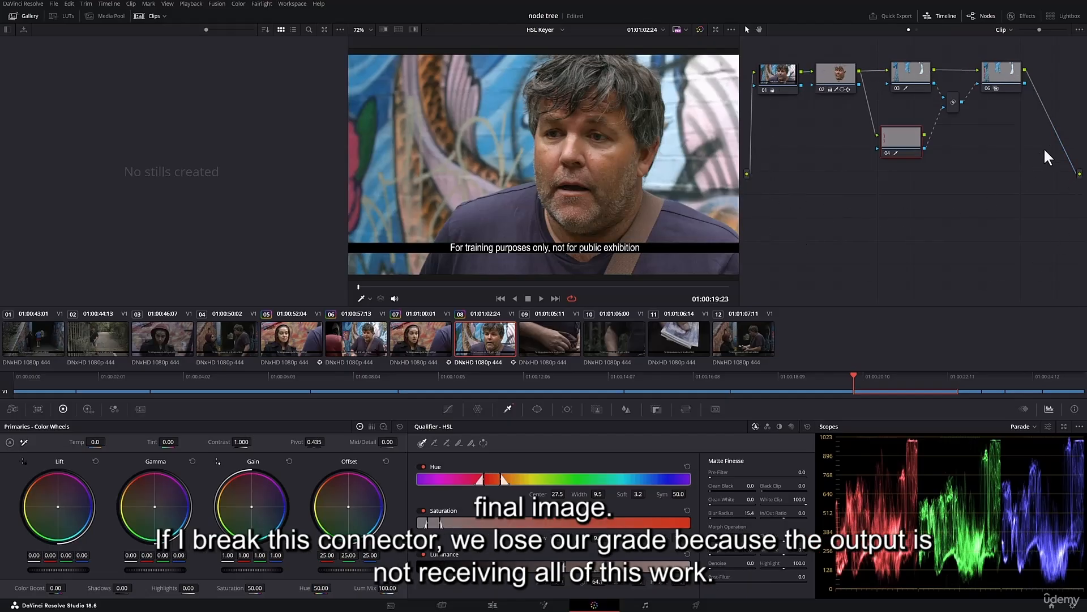
click(1064, 147)
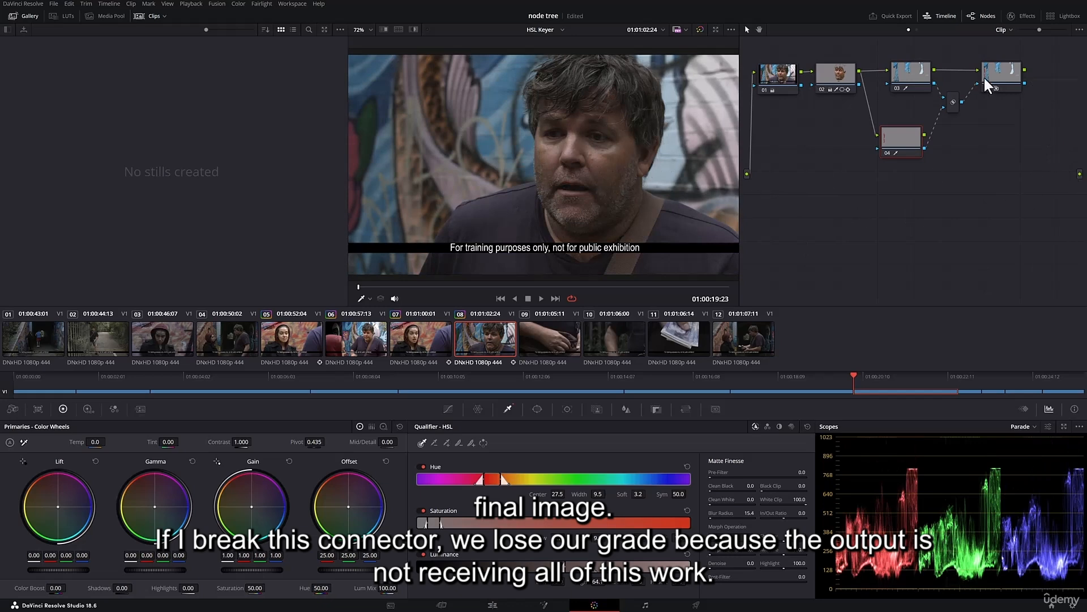
drag(1025, 69, 1079, 173)
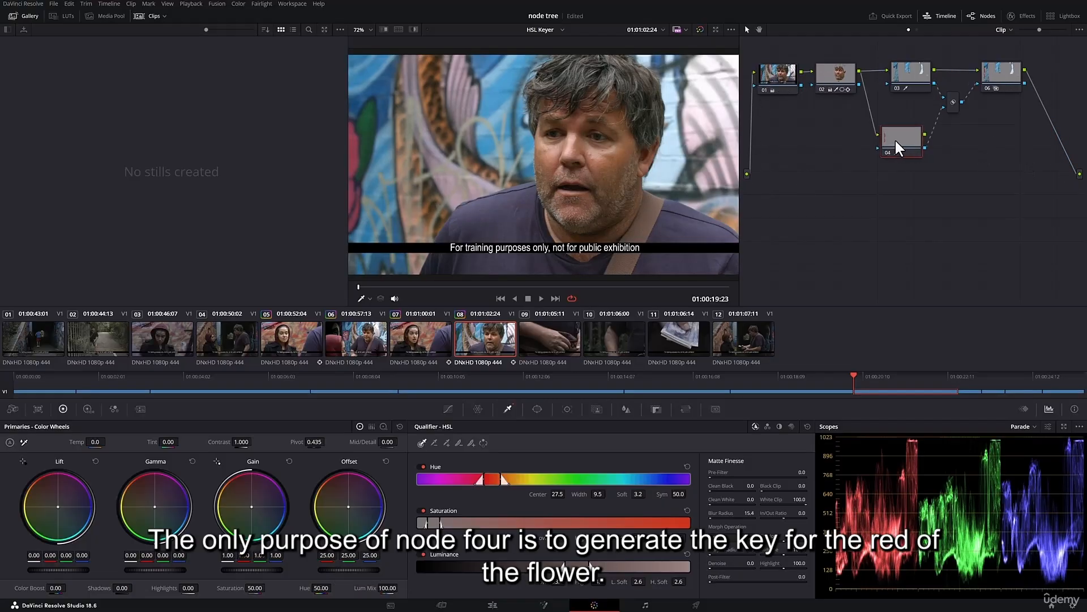
- Check node 04's red key in the highlight view, and line up node 04 below node 03 with the Key Mixer slightly lower
drag(895, 138, 899, 140)
click(413, 30)
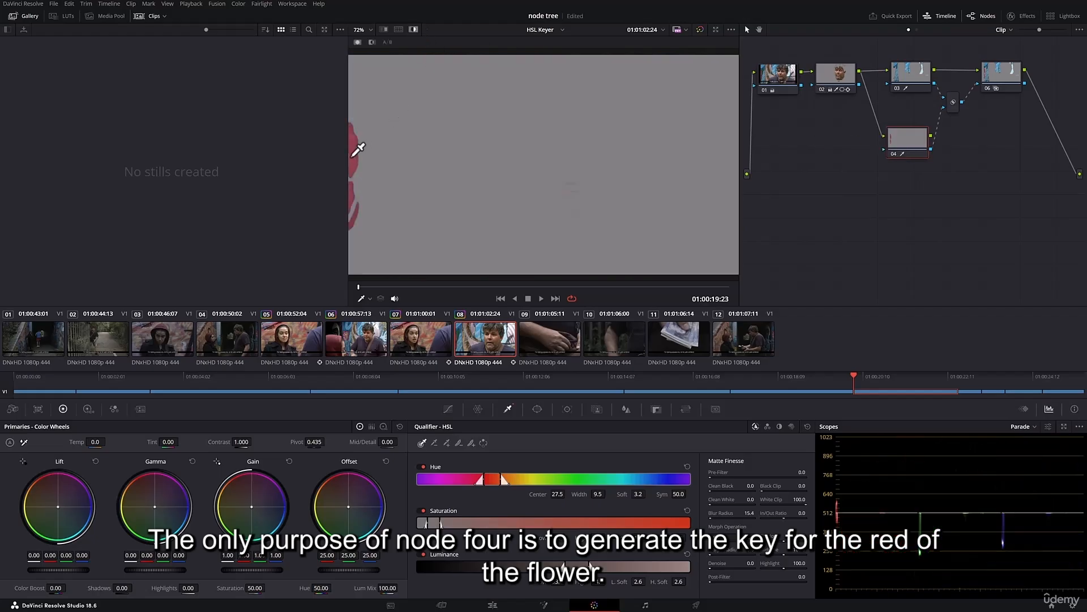
click(414, 30)
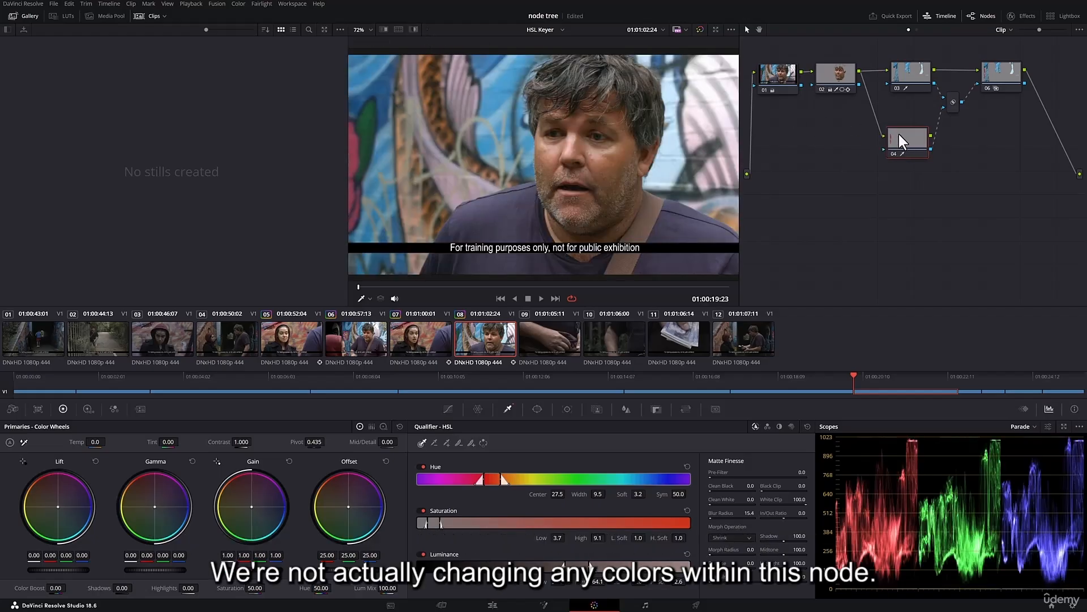
drag(905, 138, 907, 138)
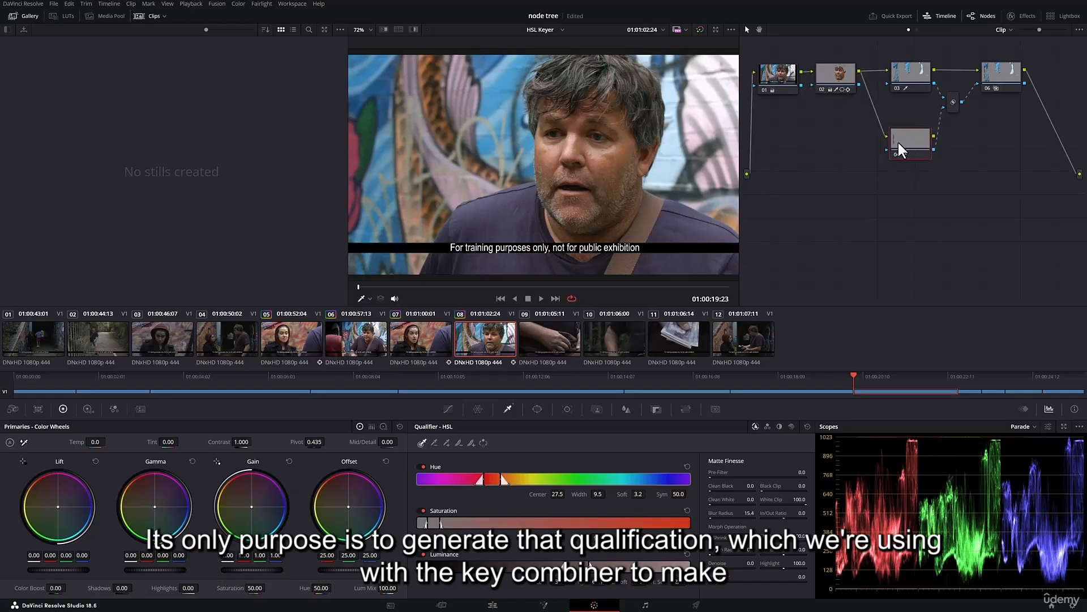
drag(952, 97, 953, 113)
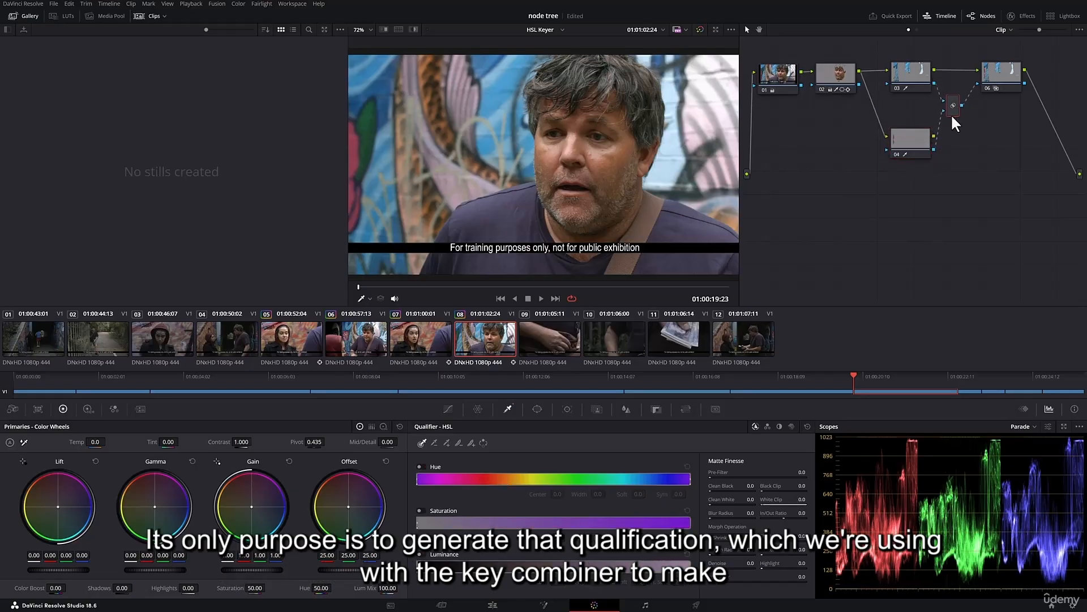
- Check node 06's combined key in the highlight view and set the node's saturation to 0
click(1003, 73)
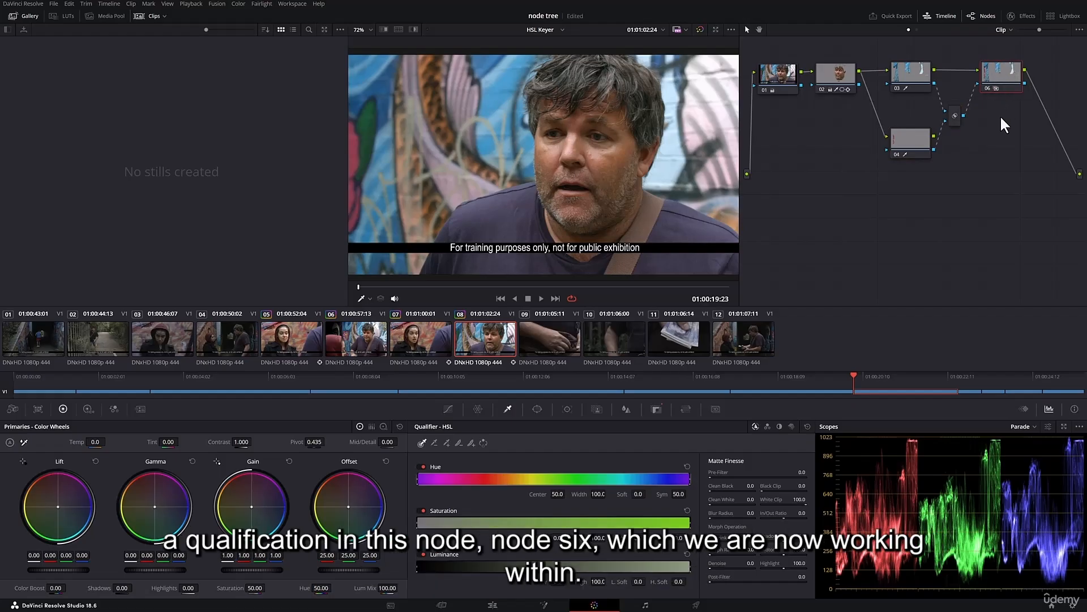
click(413, 29)
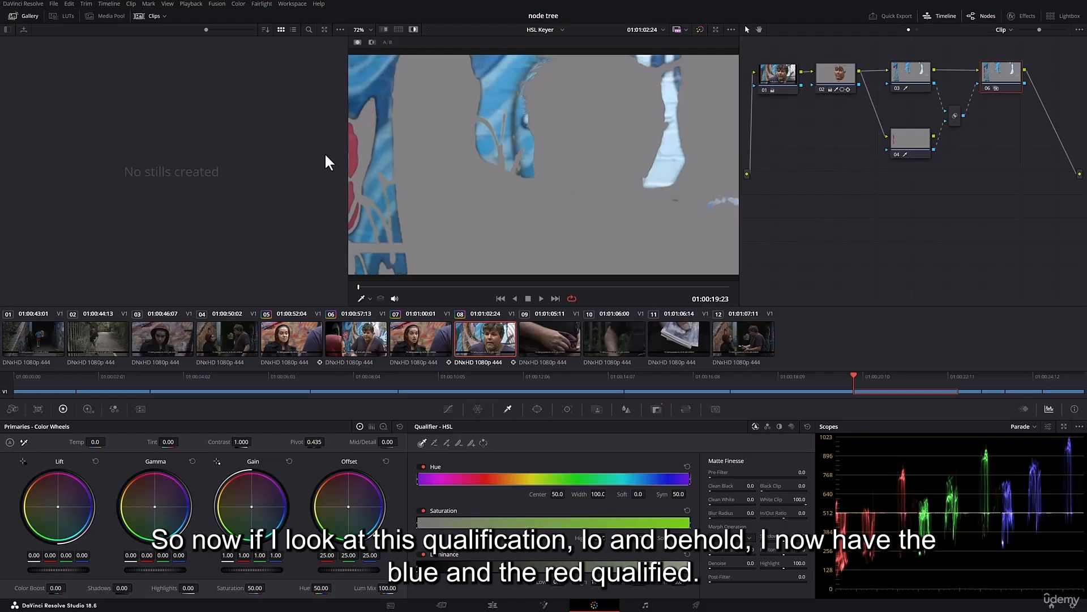
click(413, 30)
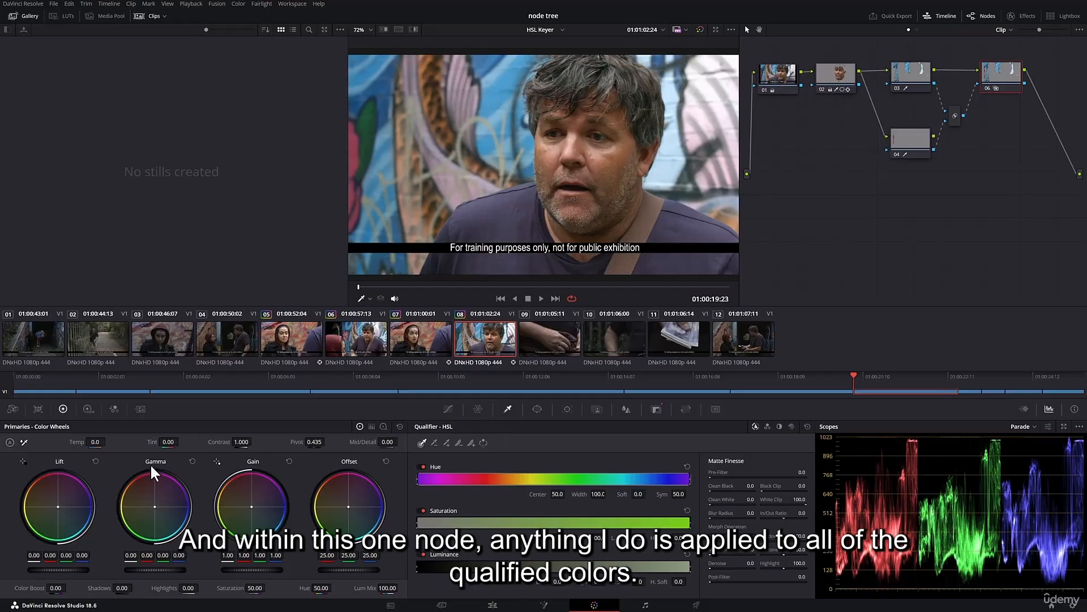
drag(255, 587, 199, 587)
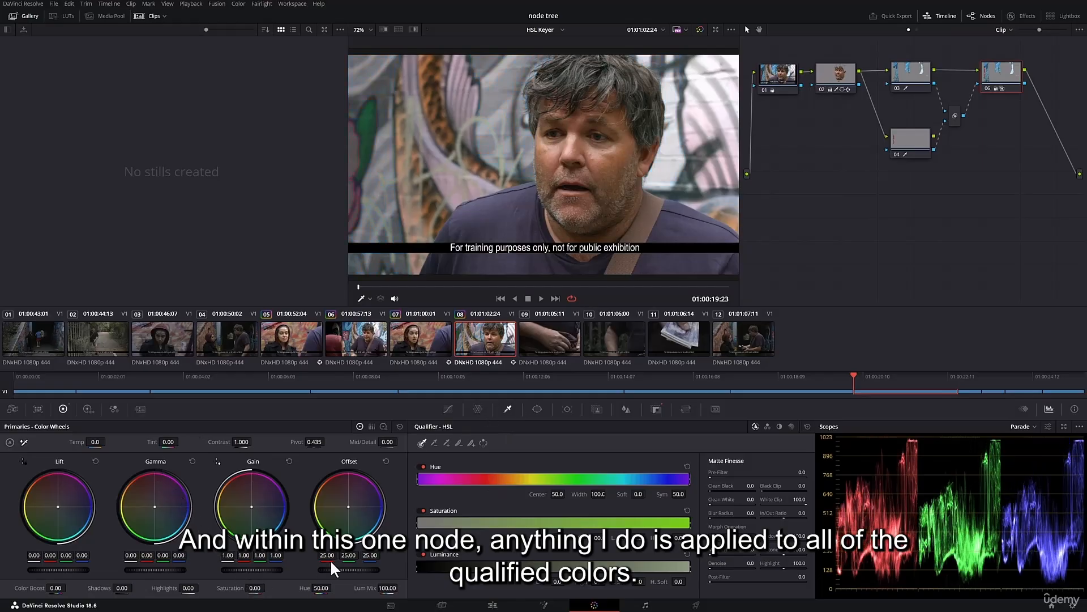
- Refine node 04's red key with In/Out Ratio 73.0, hue center 23.2, hue width 13.2 and a reduced saturation low limit
click(911, 138)
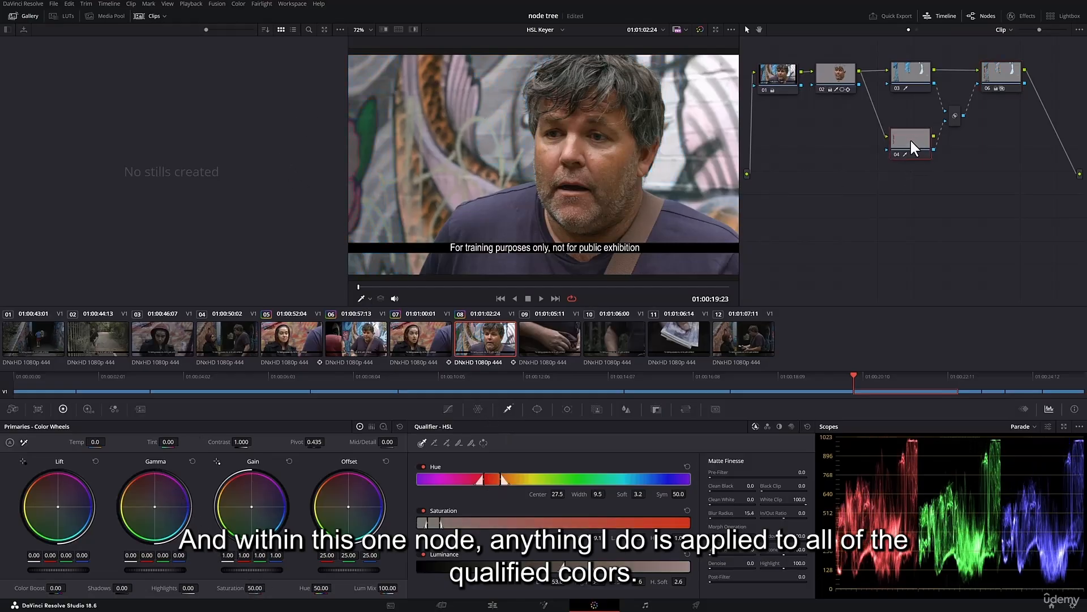
drag(771, 512, 852, 513)
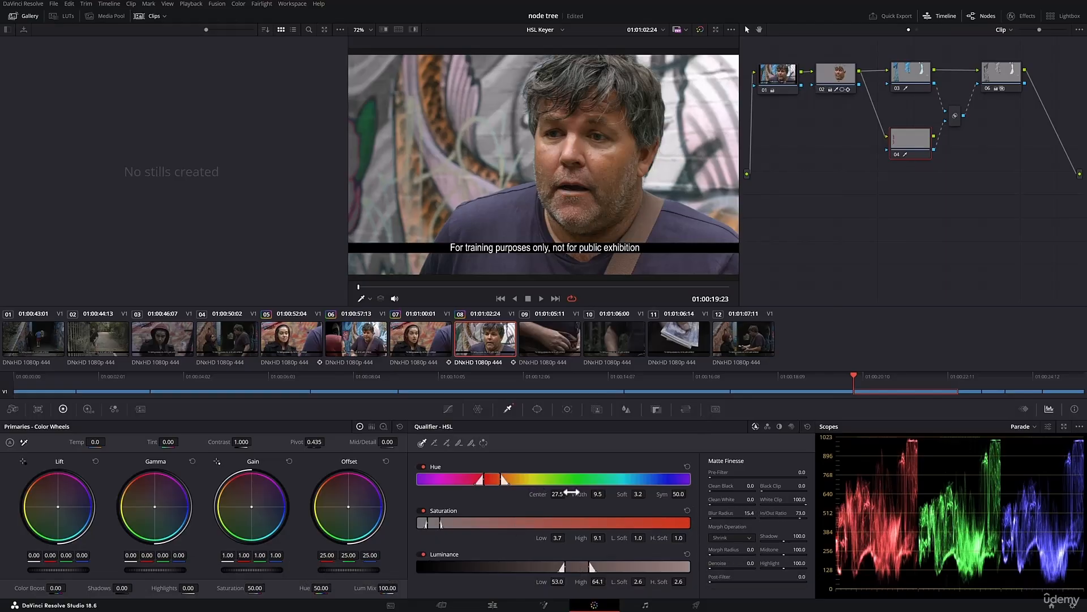
drag(580, 494, 512, 495)
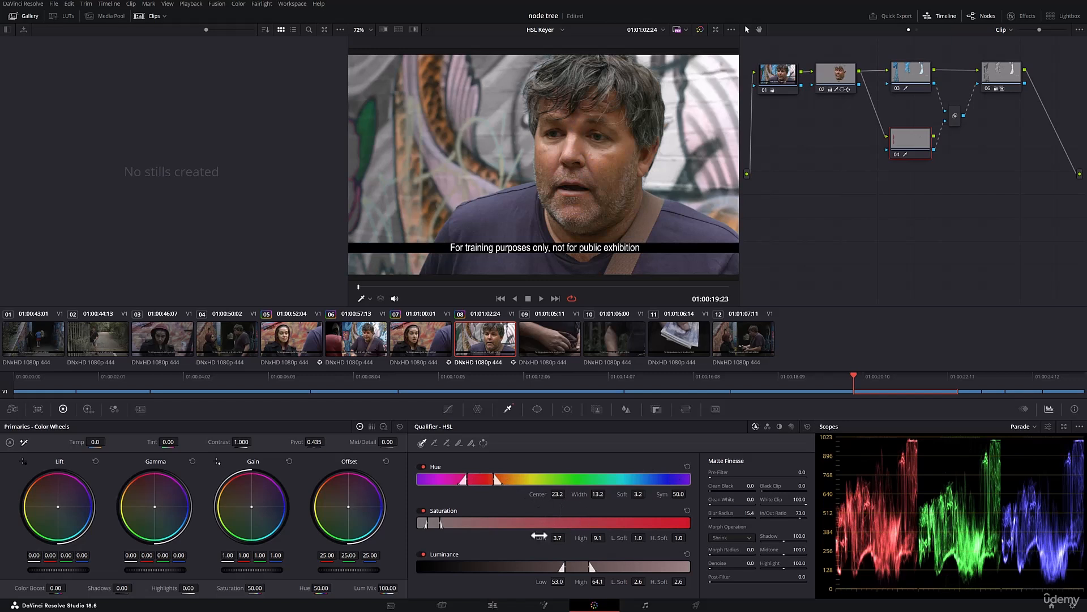
drag(558, 537, 552, 537)
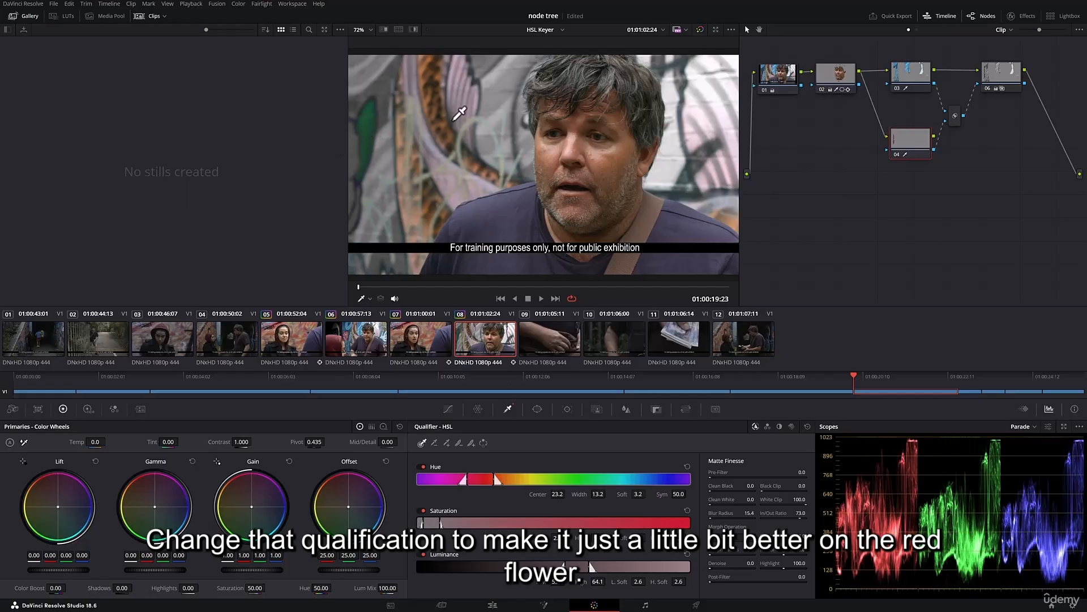
- Vary node 06's saturation and bring it back to 0
click(1001, 73)
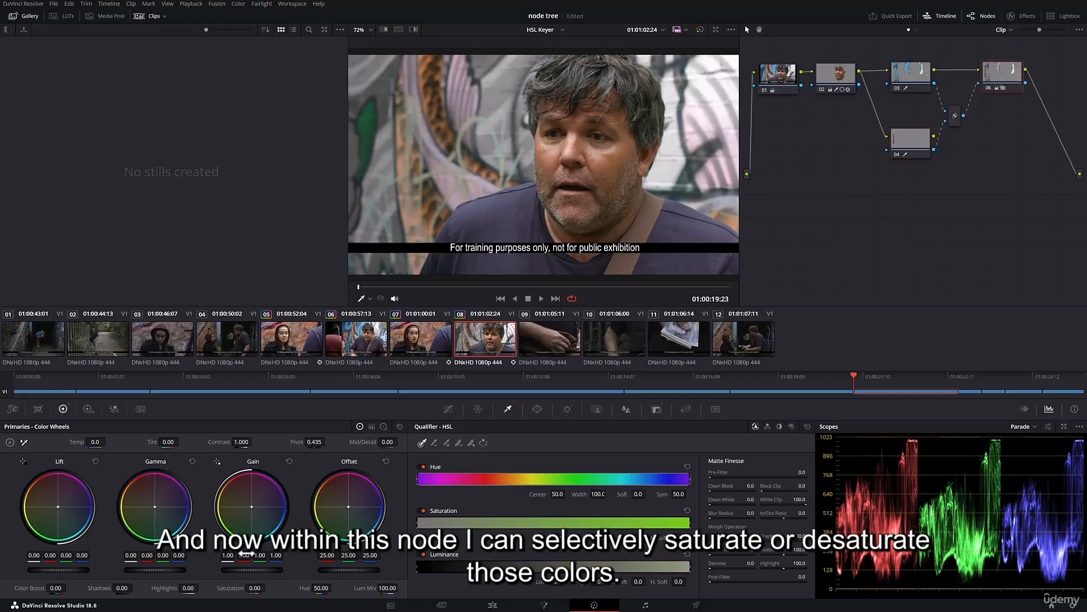
mouse_move(254, 588)
mouse_down()
mouse_move(230, 588)
mouse_move(267, 587)
mouse_move(244, 588)
mouse_up()
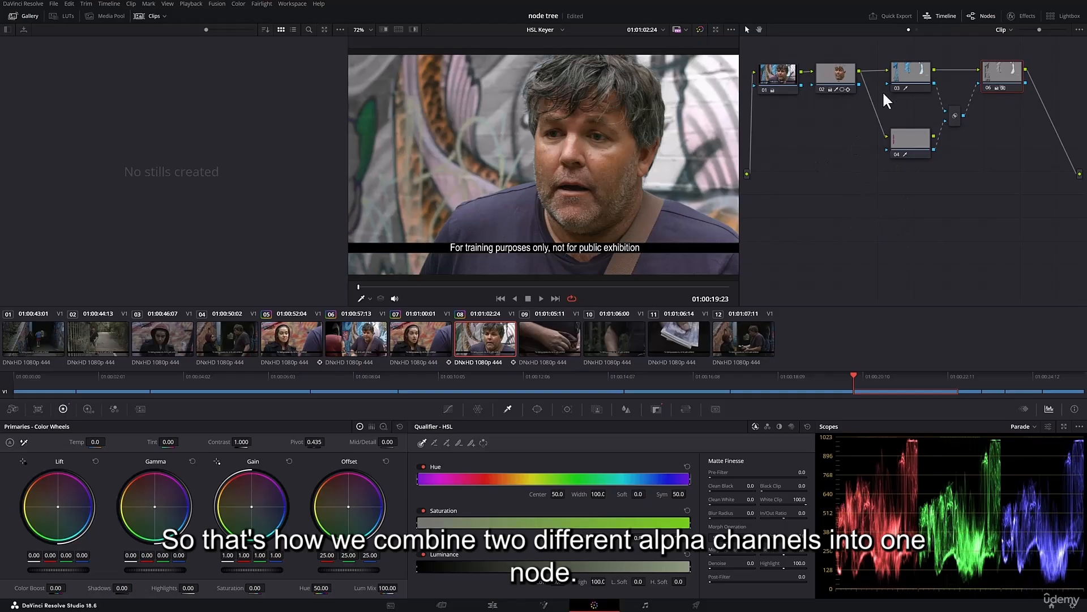
- Tidy the positions of nodes 03, 04 and 06 in the node tree and save the project
drag(994, 73, 1001, 72)
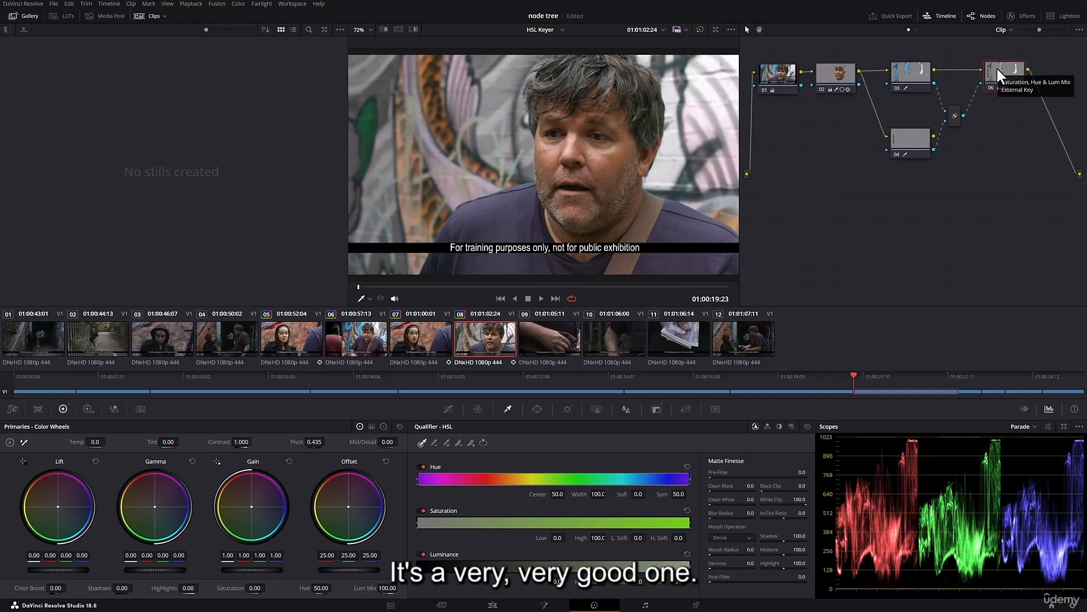
click(910, 138)
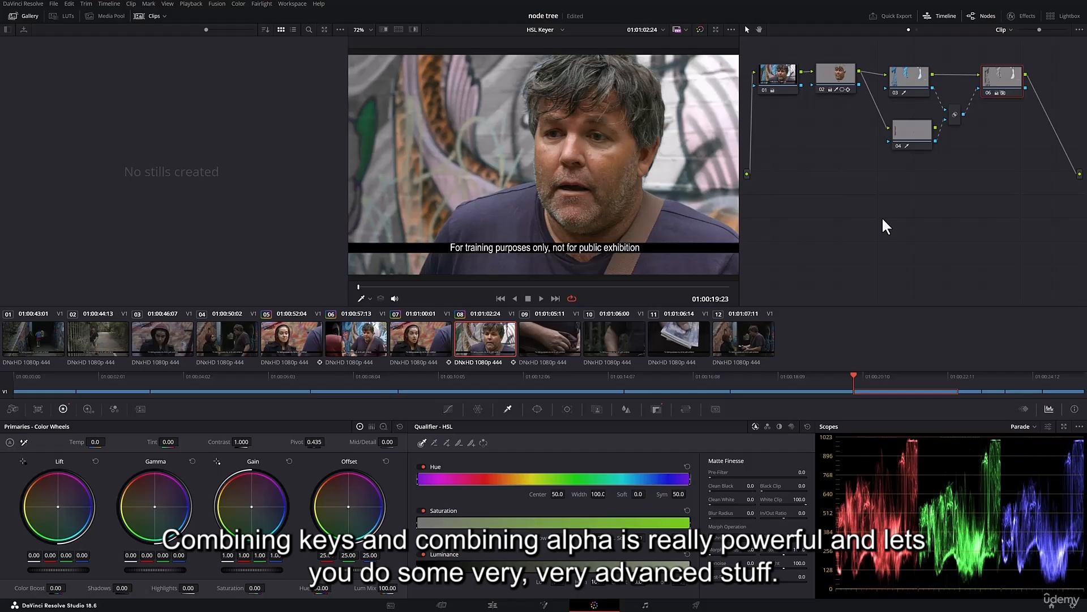
key(ctrl+s)
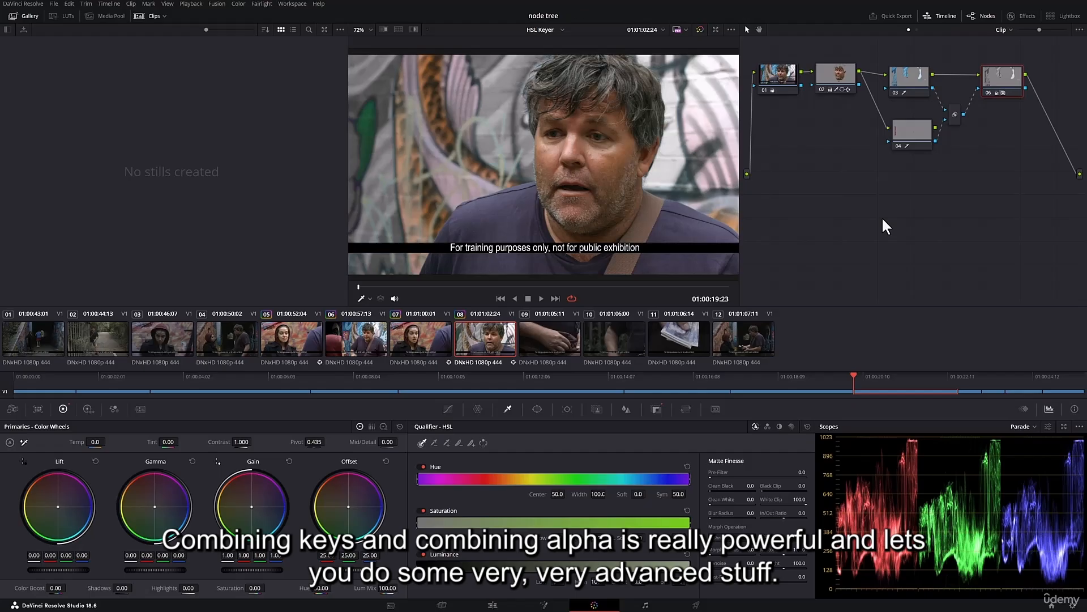
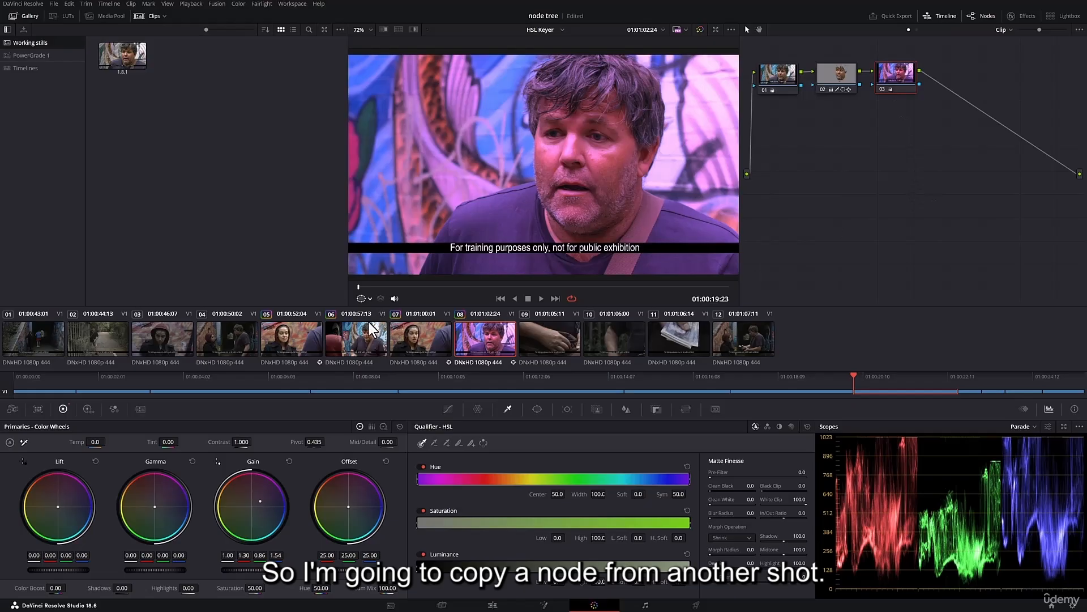
- Try pasting clip 06's node 04 grade directly onto clip 08's node 03, and undo the paste
click(357, 337)
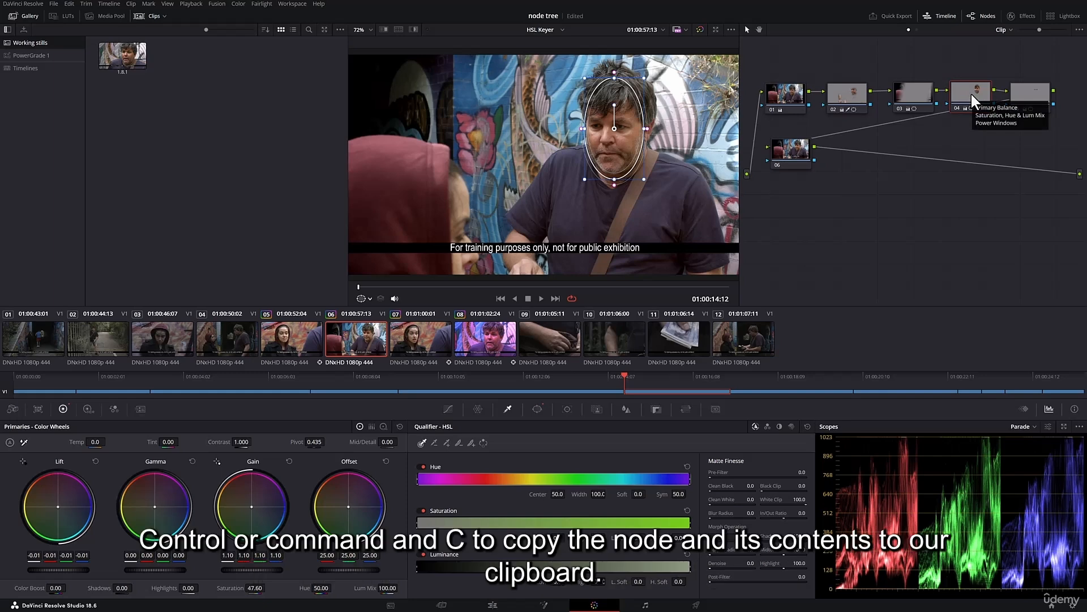
click(488, 341)
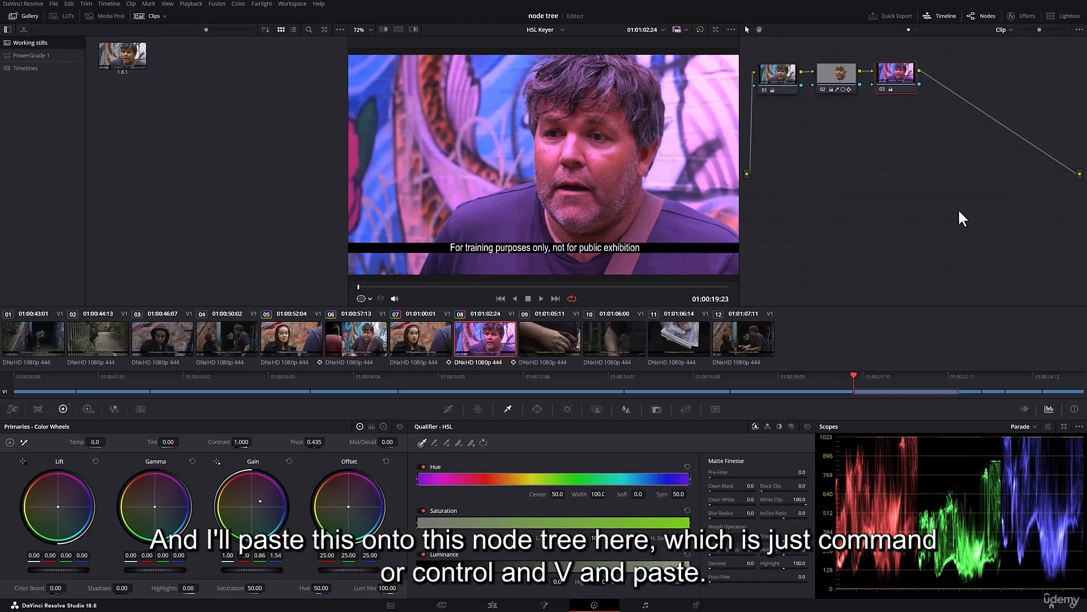
key(ctrl+v)
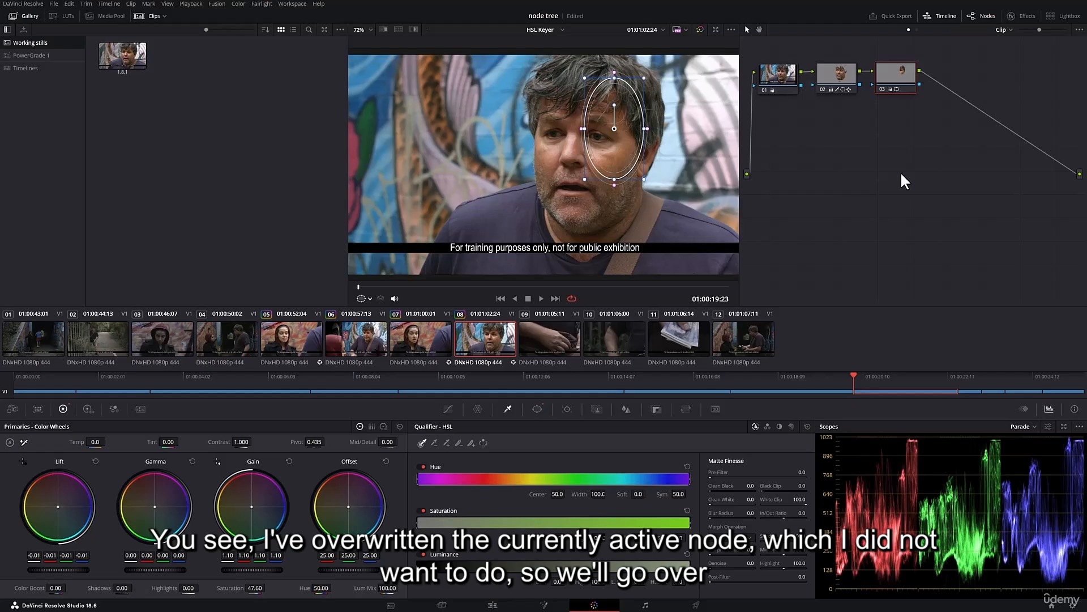
key(ctrl+z)
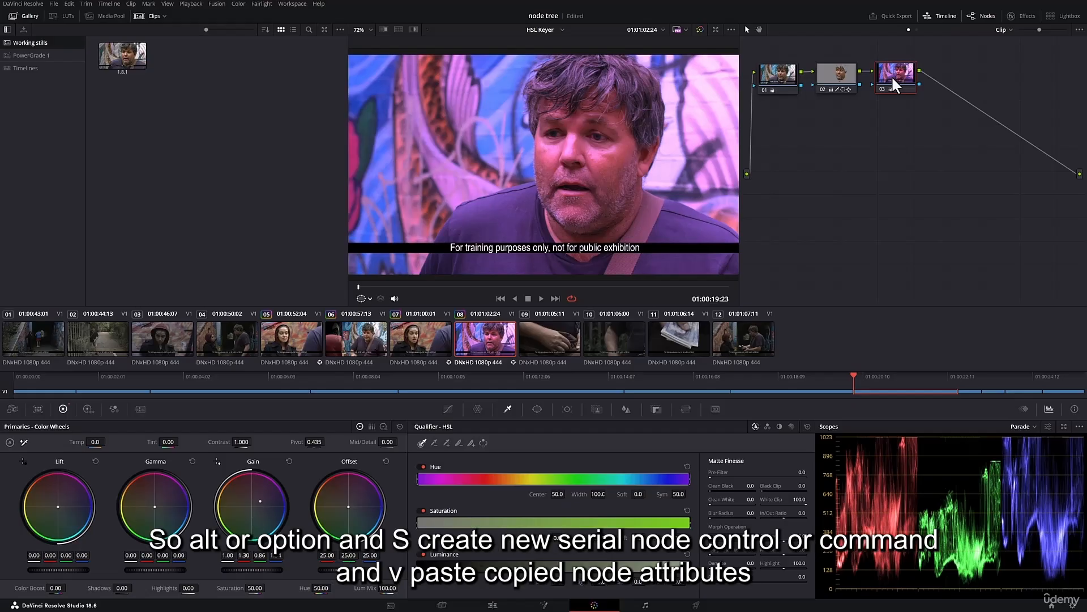
- Try the copied grade in a new serial node after clip 08's node 03, and delete that node
key(alt+s)
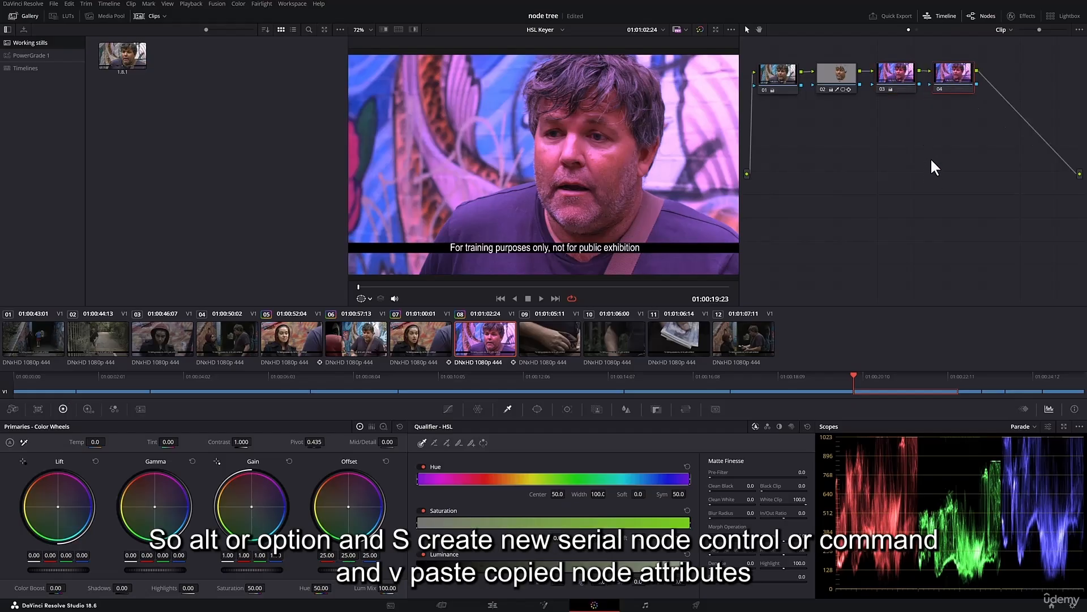
key(ctrl+v)
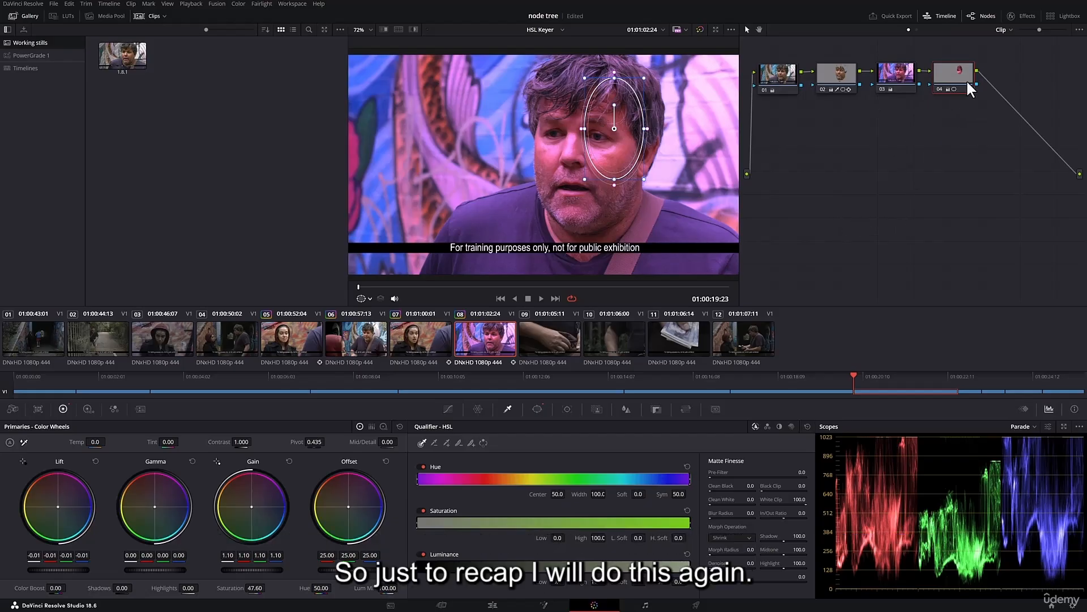
key(Delete)
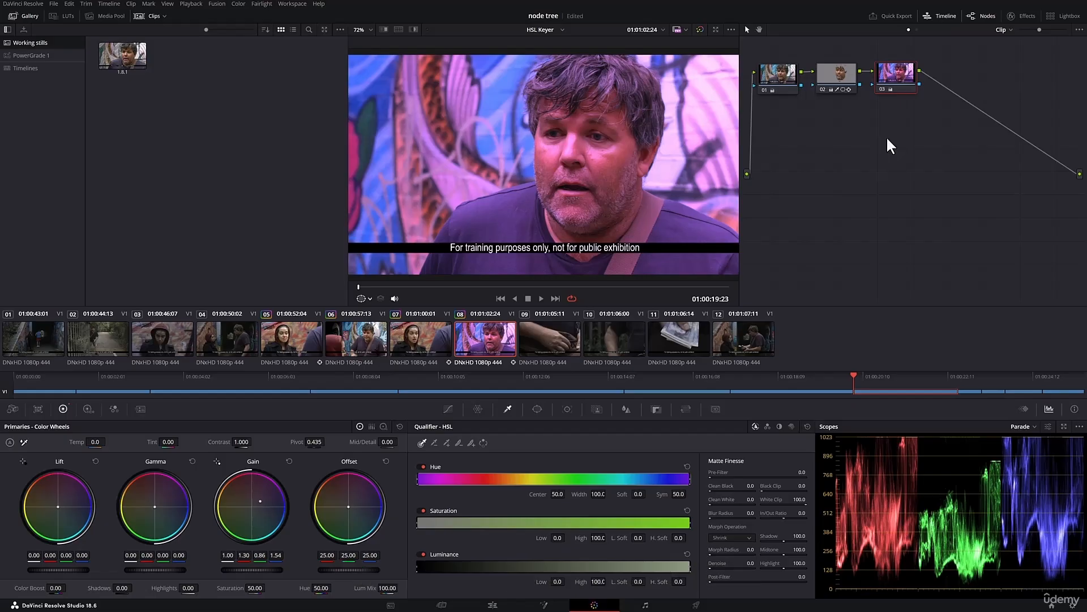
- Copy clip 06's node 03 and paste it into a new serial node after node 03 on clip 08
click(355, 338)
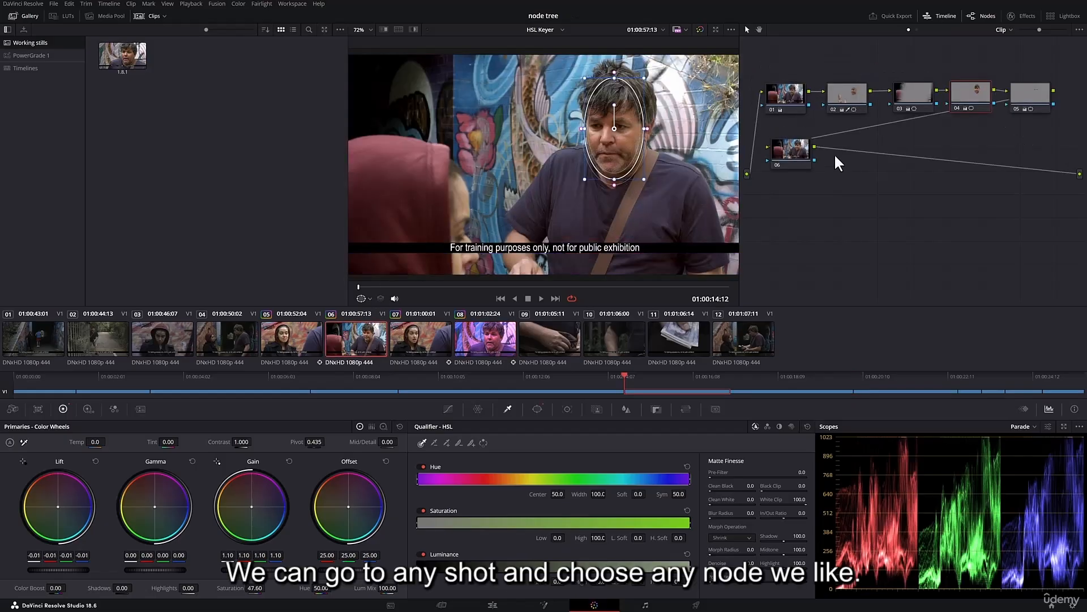
click(914, 91)
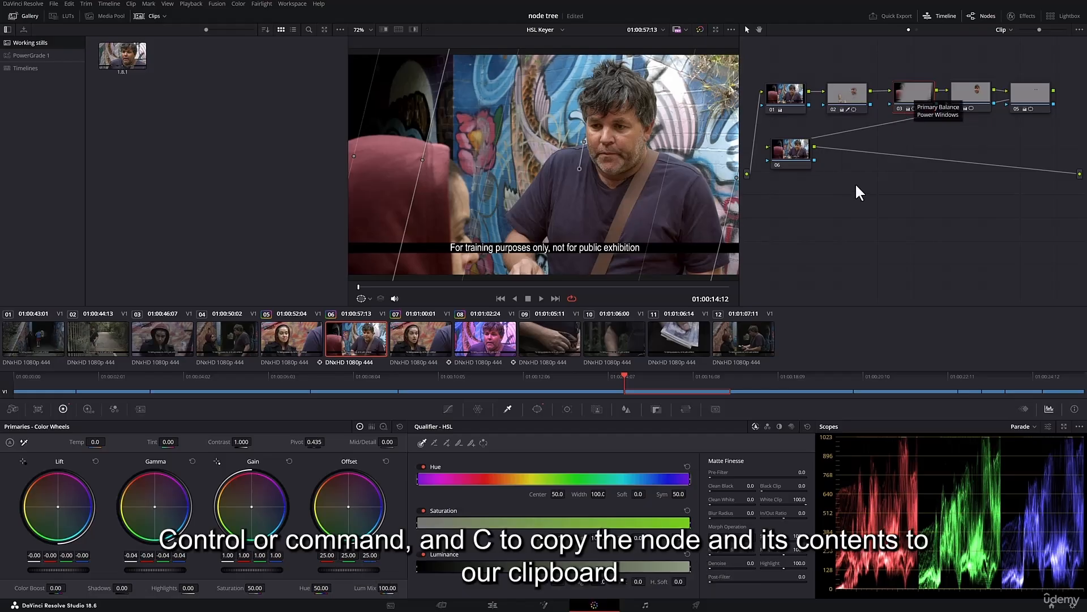
click(488, 345)
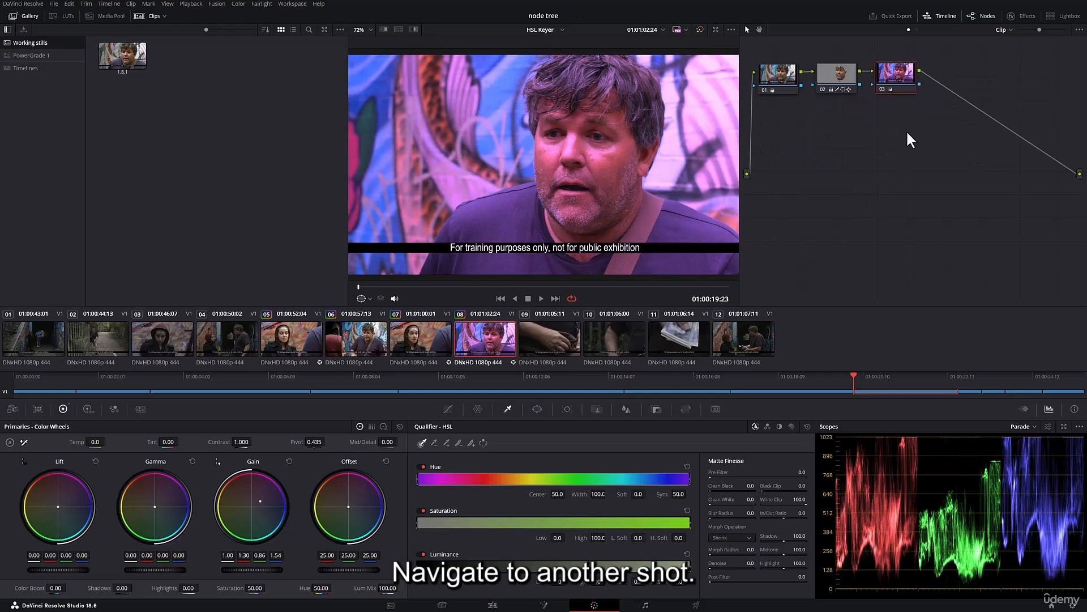
key(alt+s)
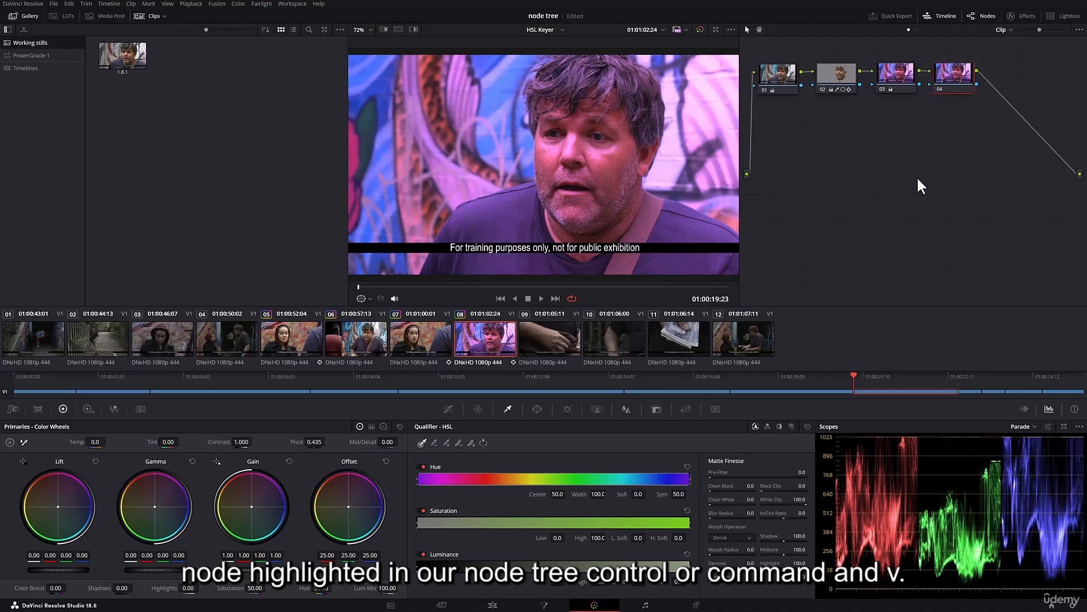
key(ctrl+v)
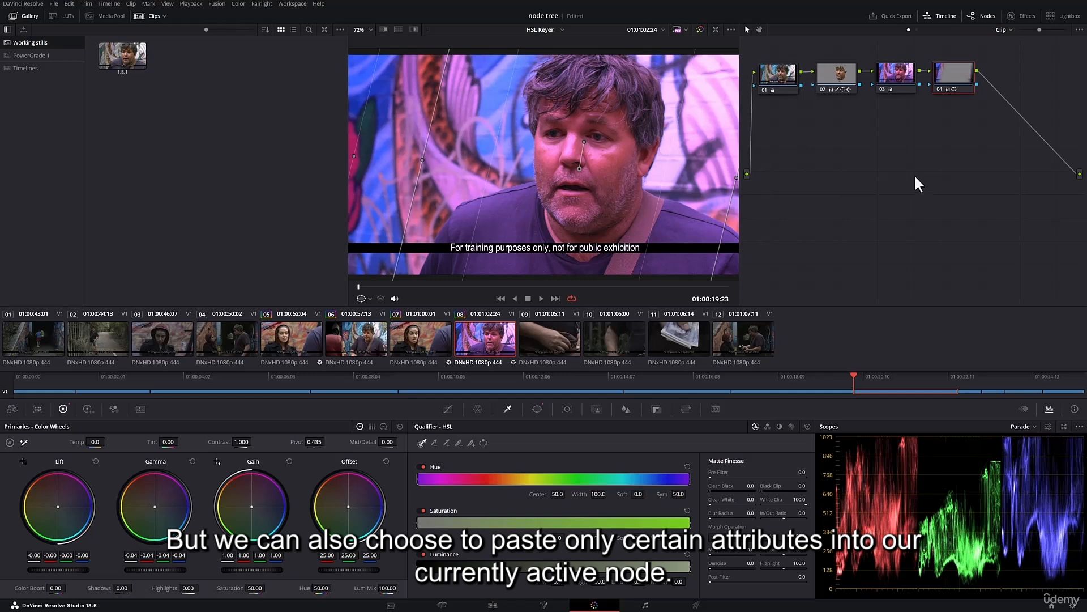
- Reset clip 08's node 04 and paste only the Linear Windows attribute from the copied node into it
right_click(951, 73)
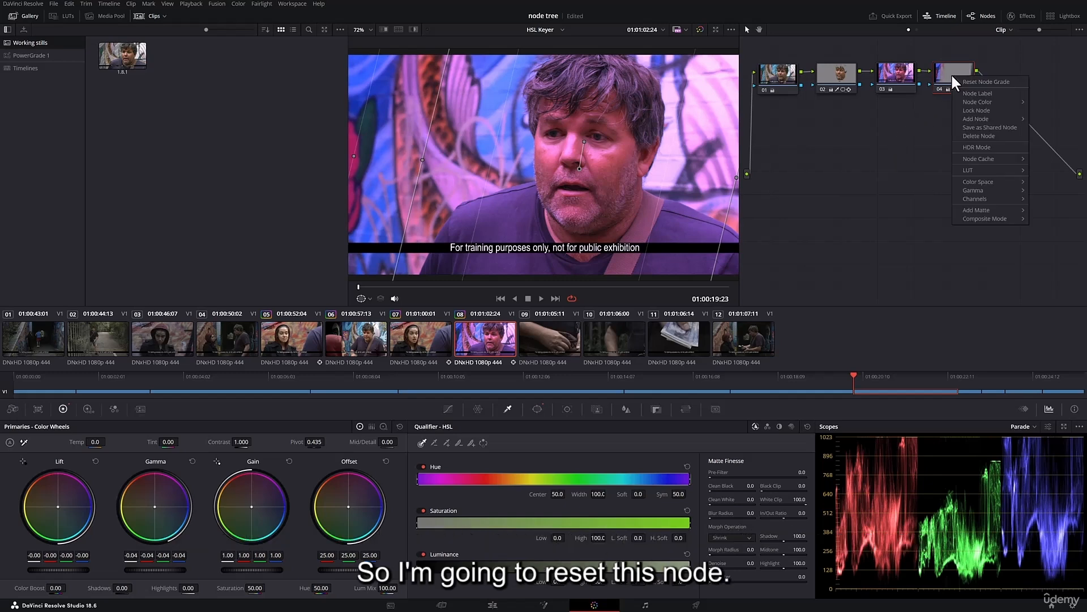
click(976, 78)
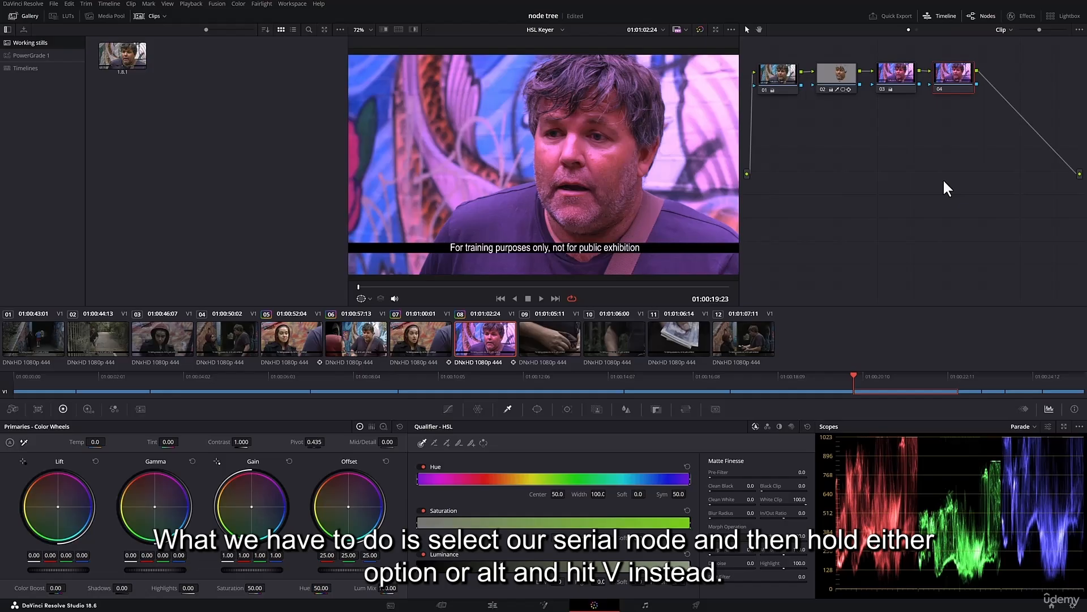
key(alt+v)
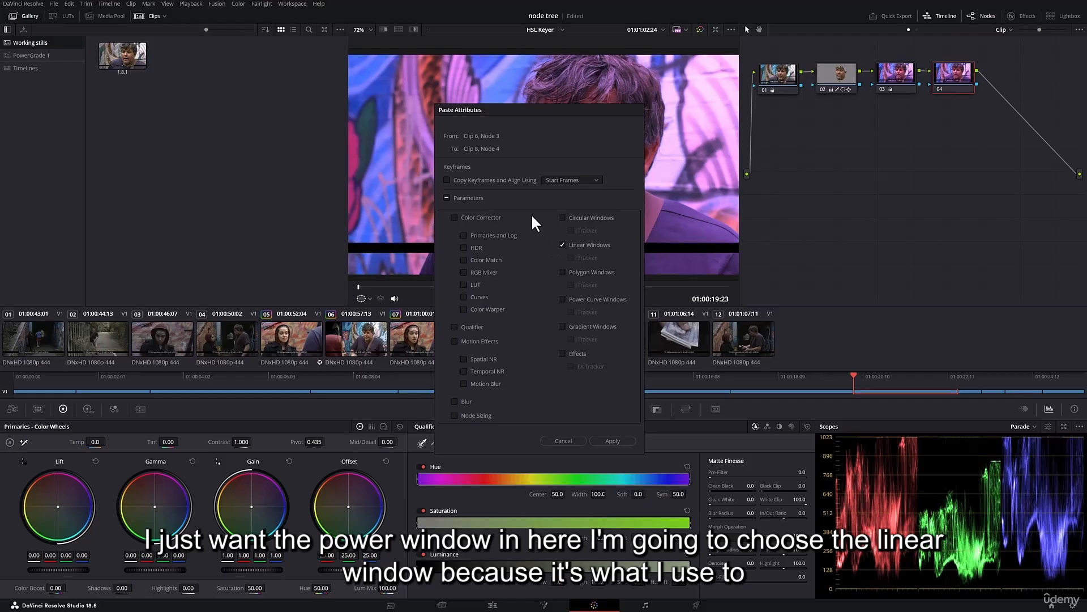
click(614, 440)
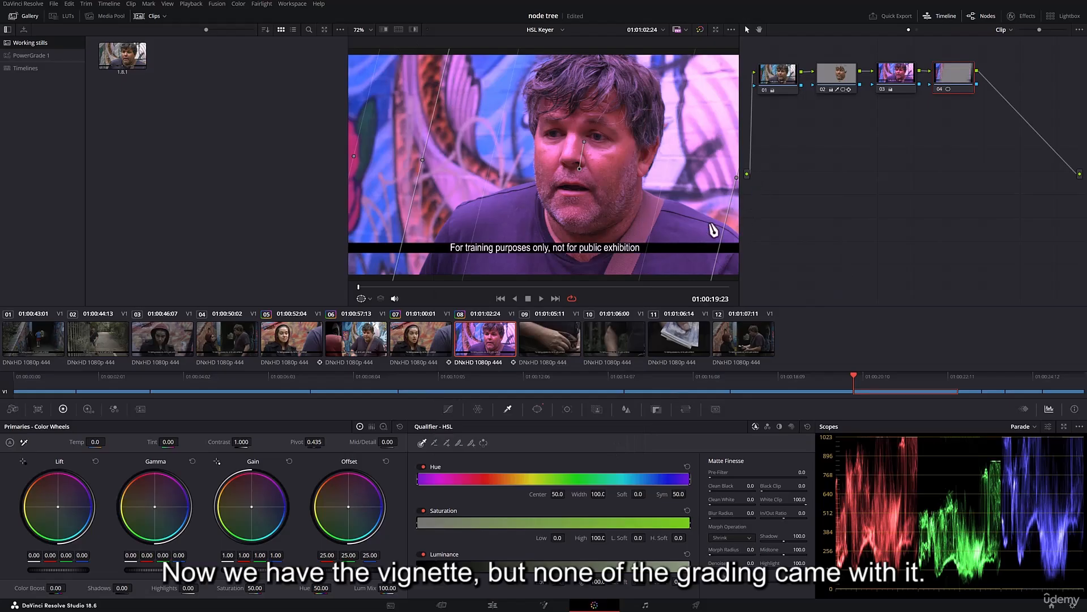
- Grade the vignette in clip 08's node 04 with gamma -0.01 and gain 0.88, and disable node 03
scroll(521, 176, down, 1)
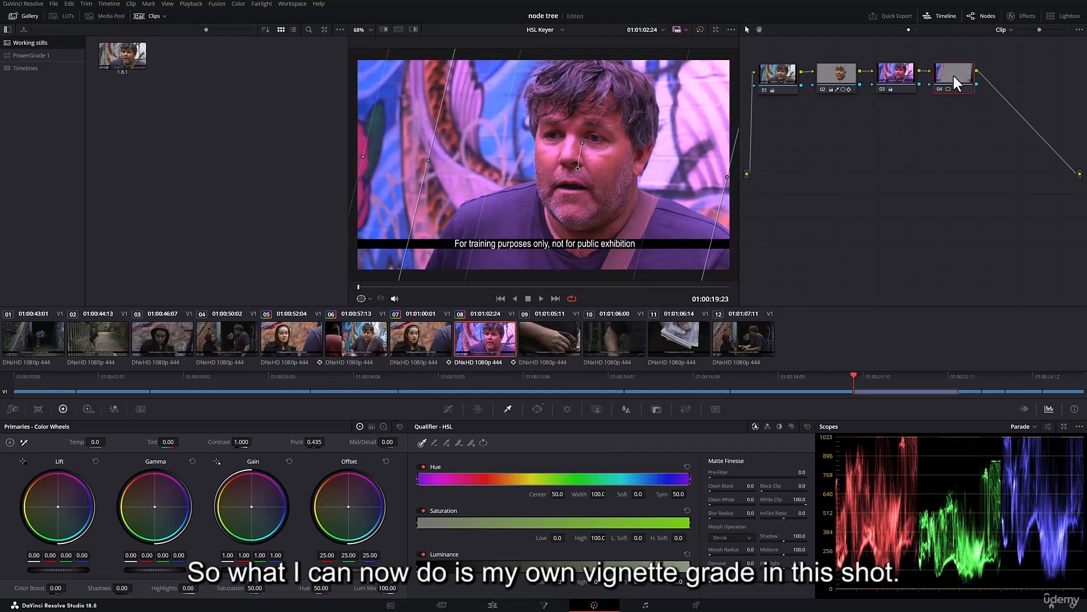
drag(161, 569, 154, 569)
drag(287, 565, 279, 573)
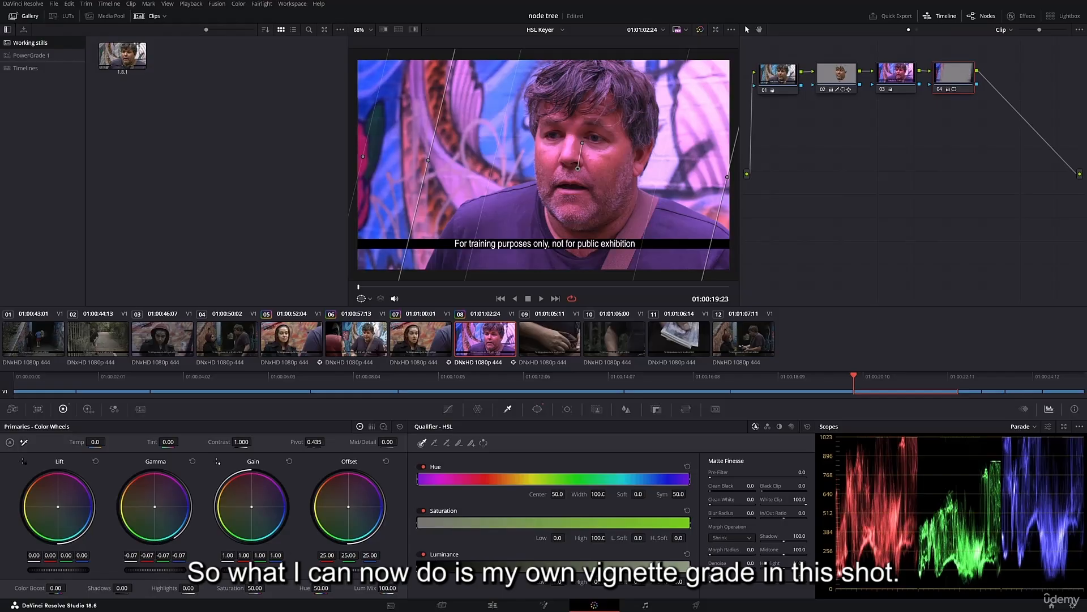
click(882, 89)
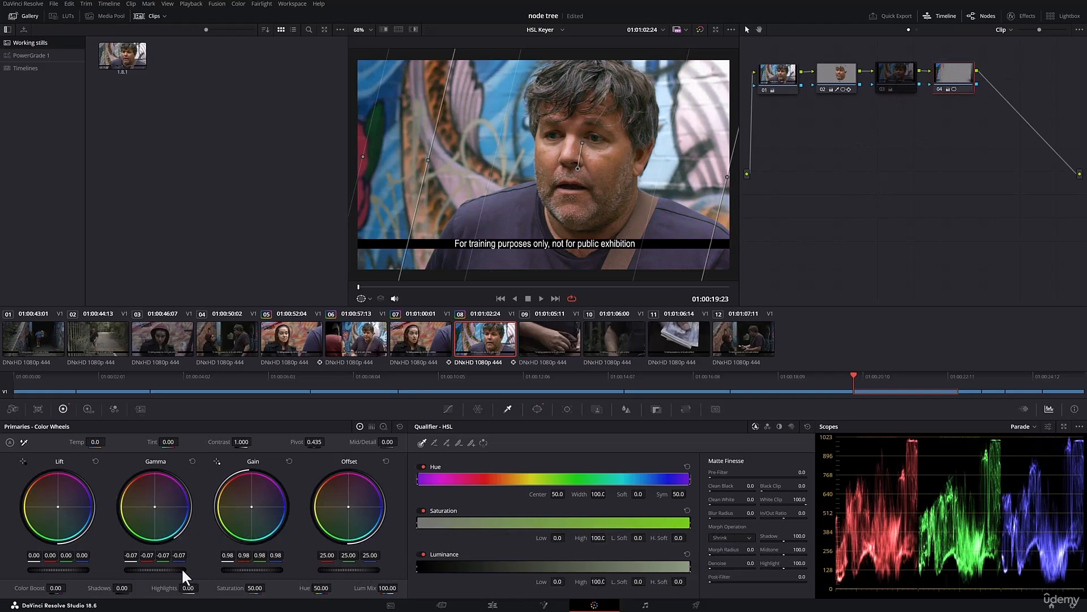
drag(155, 569, 163, 570)
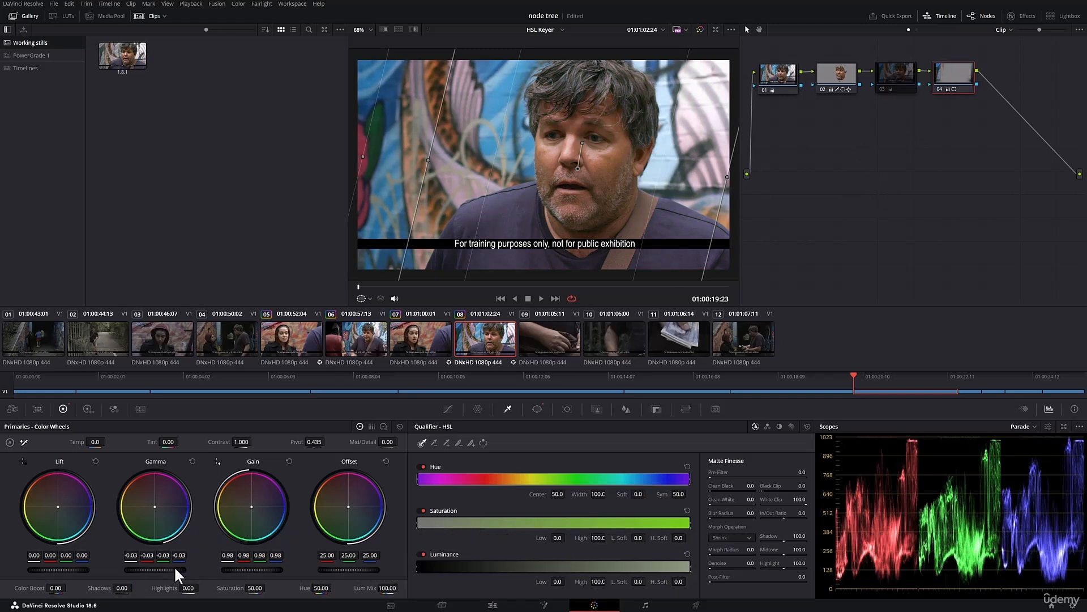
drag(244, 570, 257, 566)
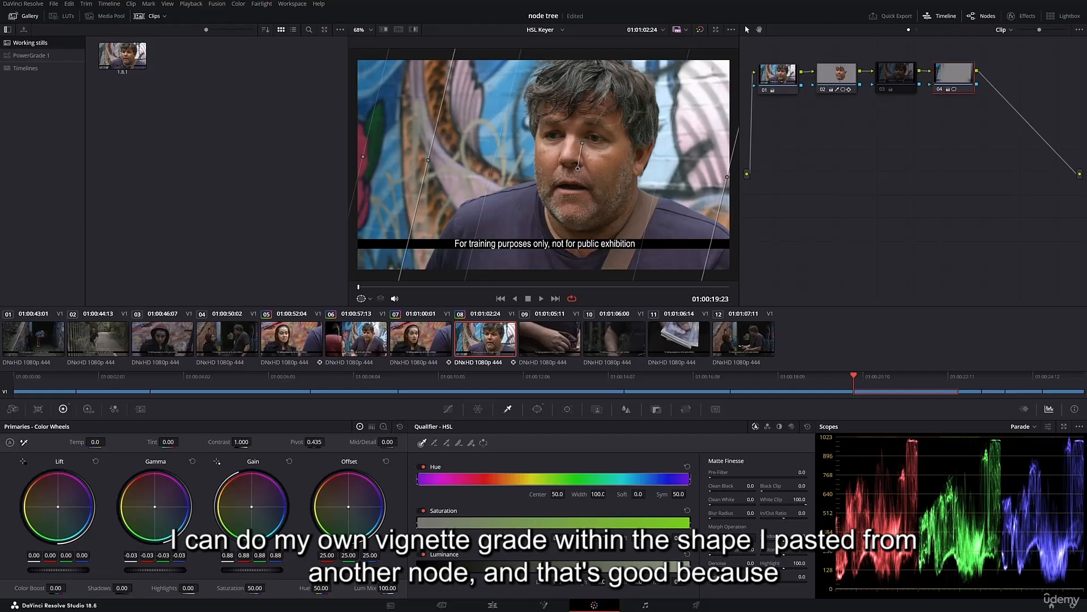
drag(170, 570, 180, 570)
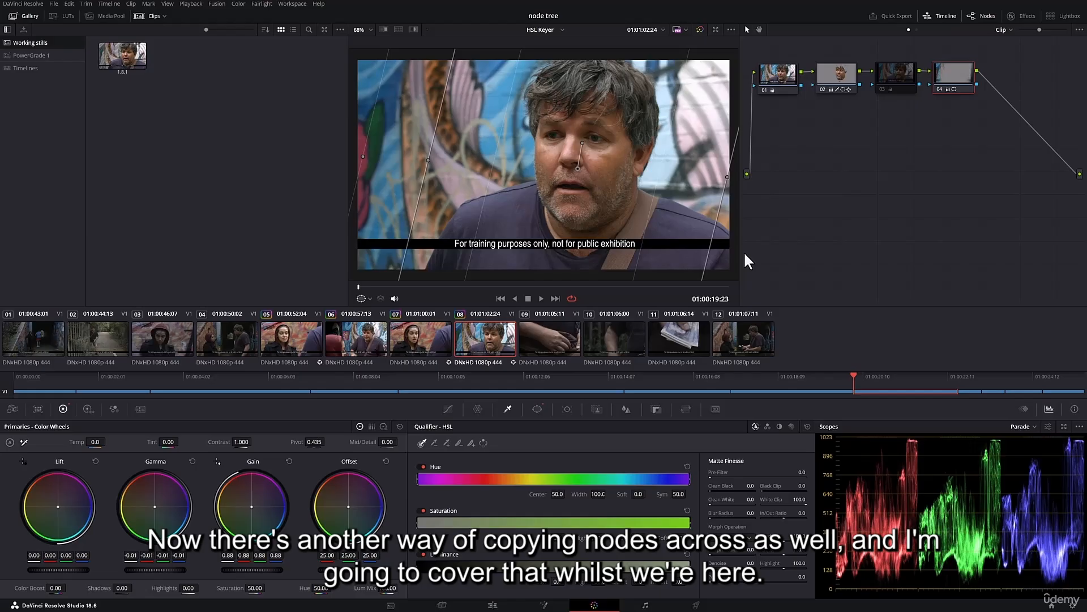
- Display the node graph of gallery still 1.8.1 and close it
right_click(127, 56)
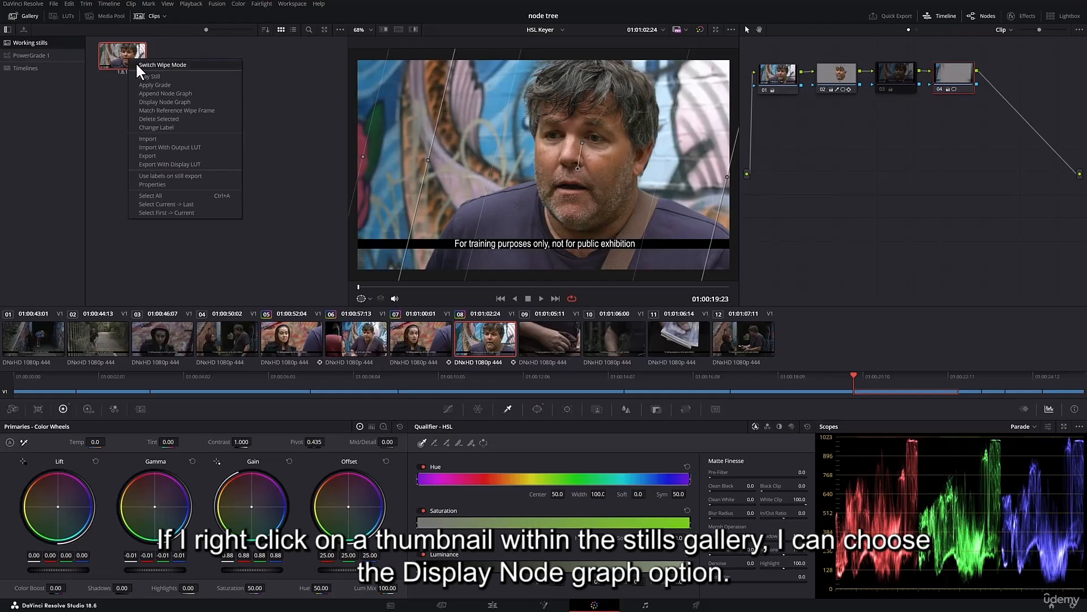
click(185, 102)
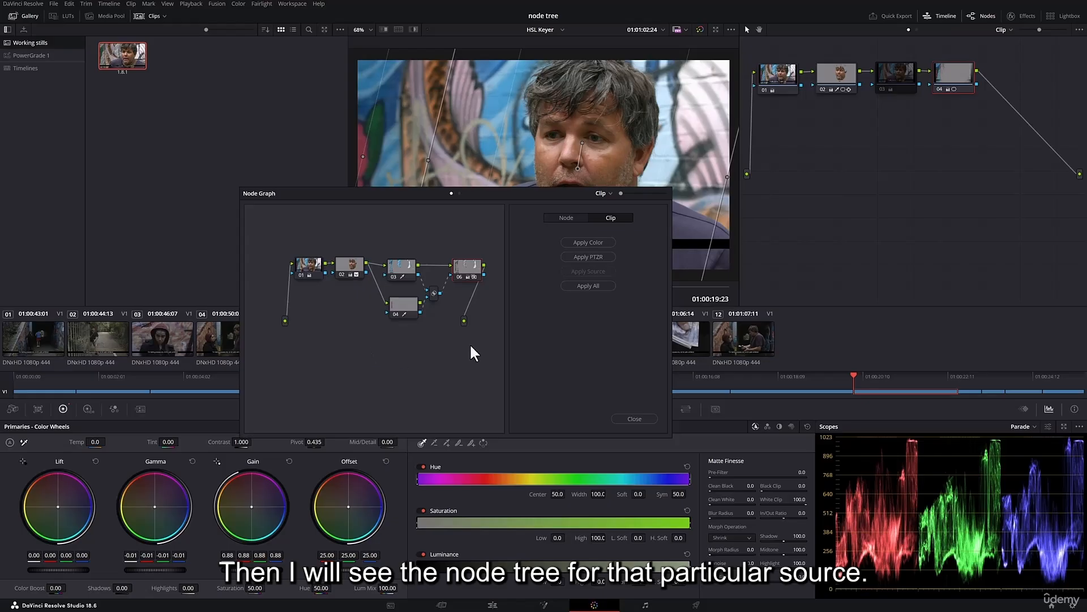
click(634, 419)
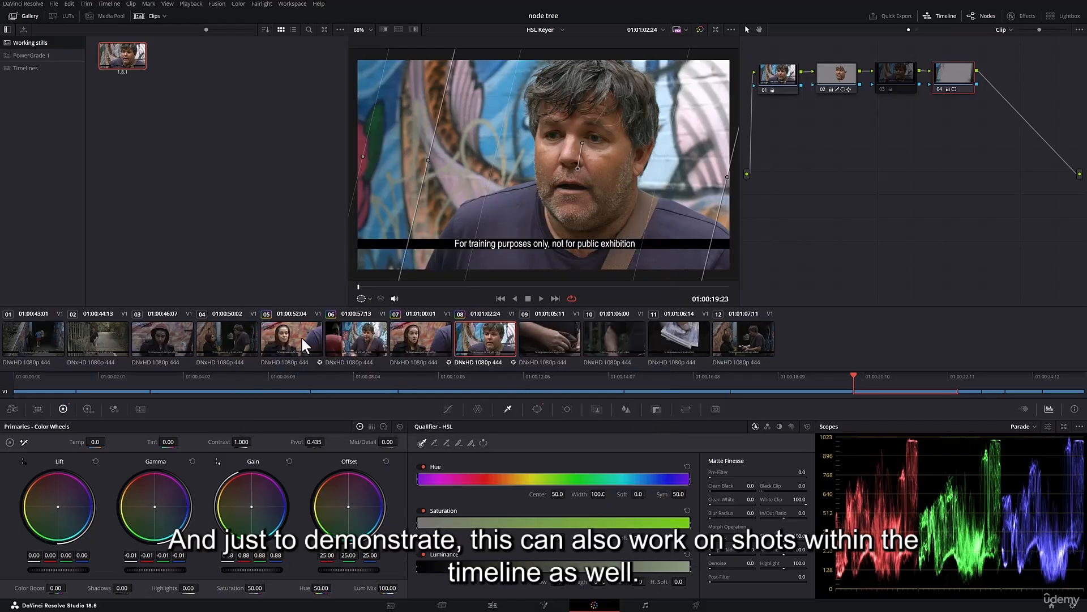
- Display the node graph of timeline clip 05, move its window aside and close it
right_click(284, 330)
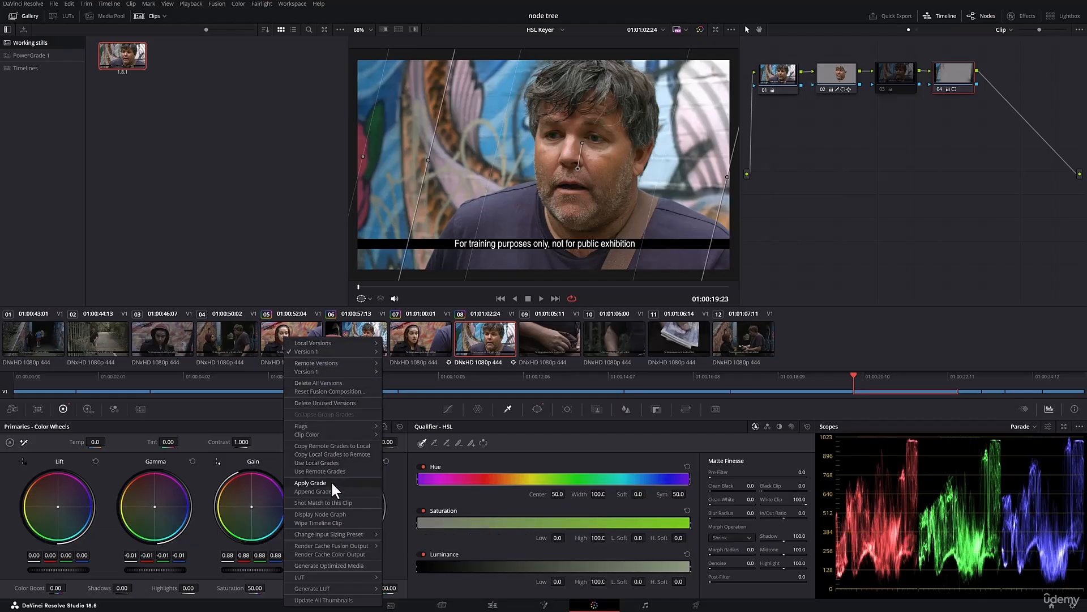
click(337, 513)
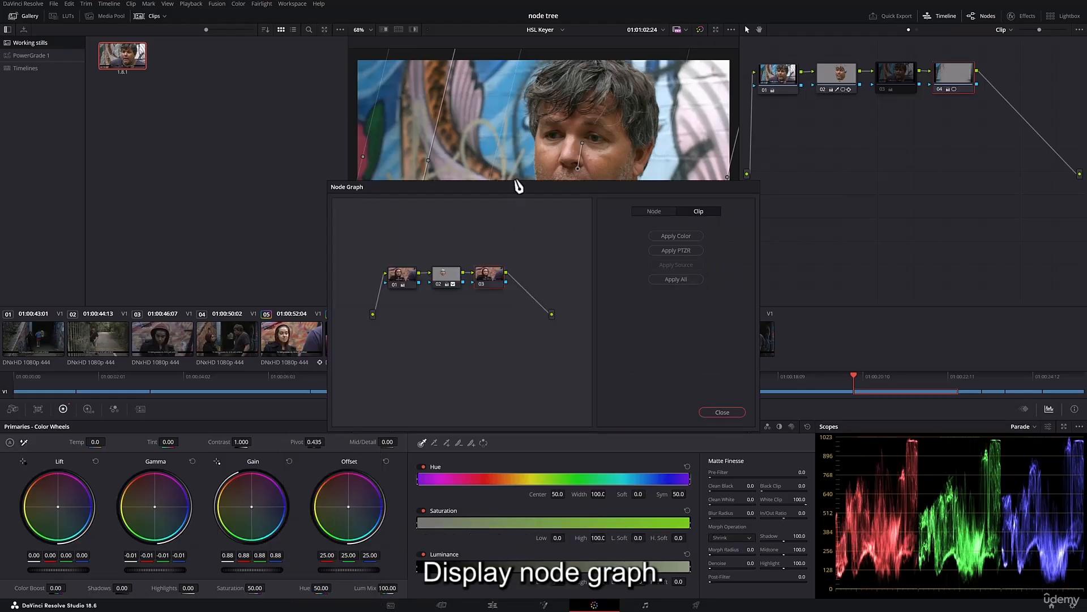
drag(498, 188, 198, 187)
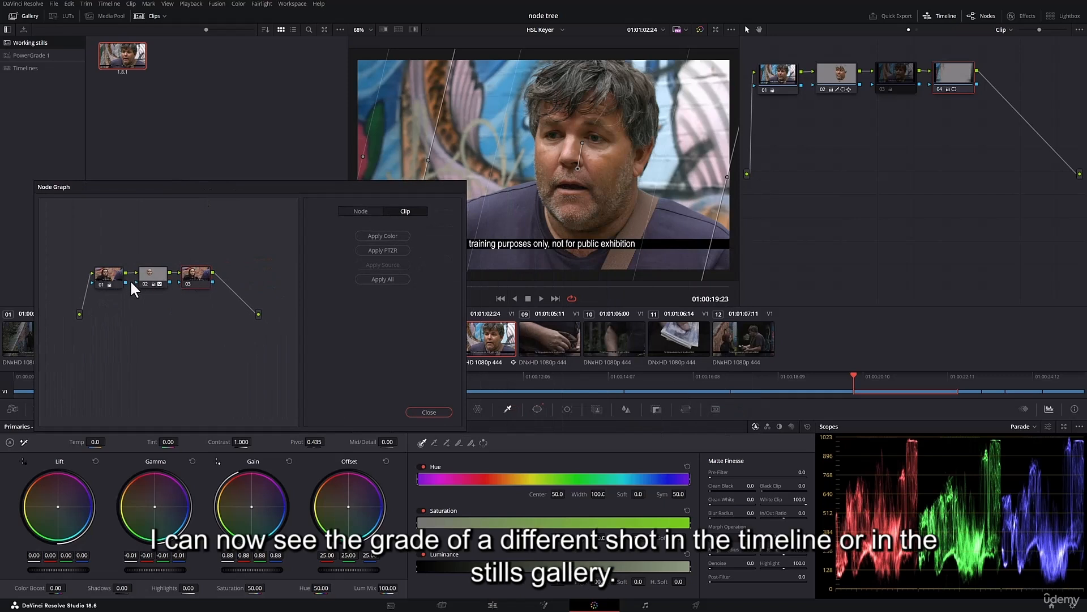
click(428, 412)
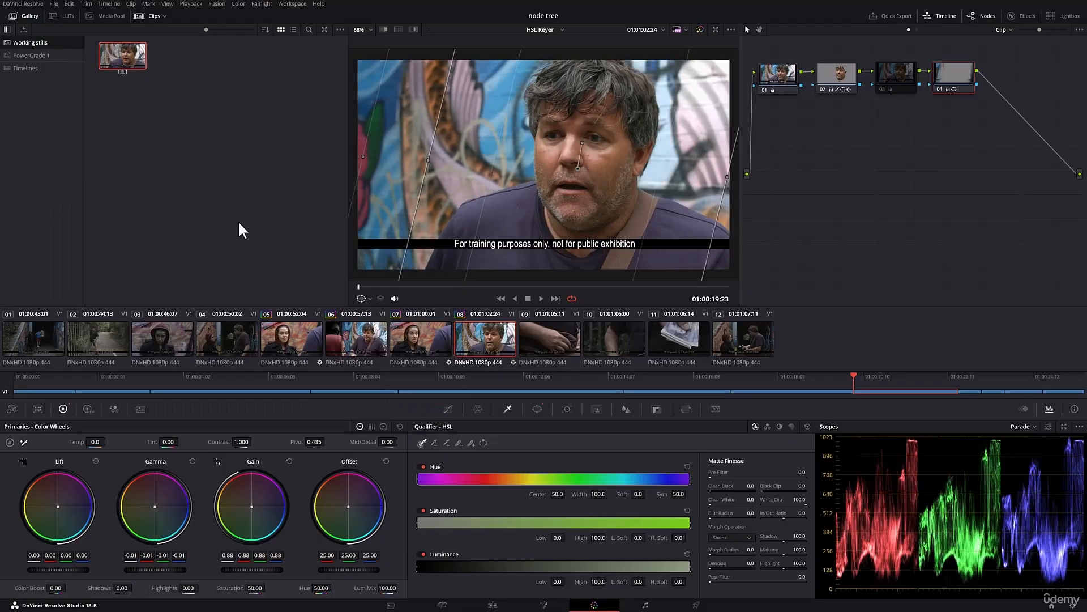
- Add node 03 from gallery still 1.8.1's node graph to clip 08's node tree, after node 04
right_click(125, 46)
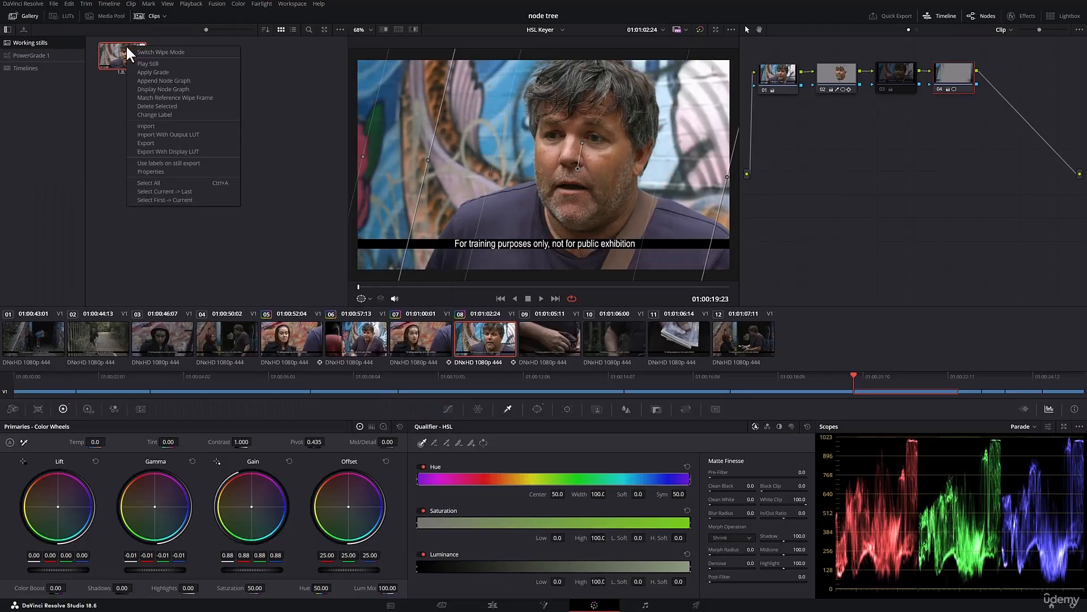
click(188, 89)
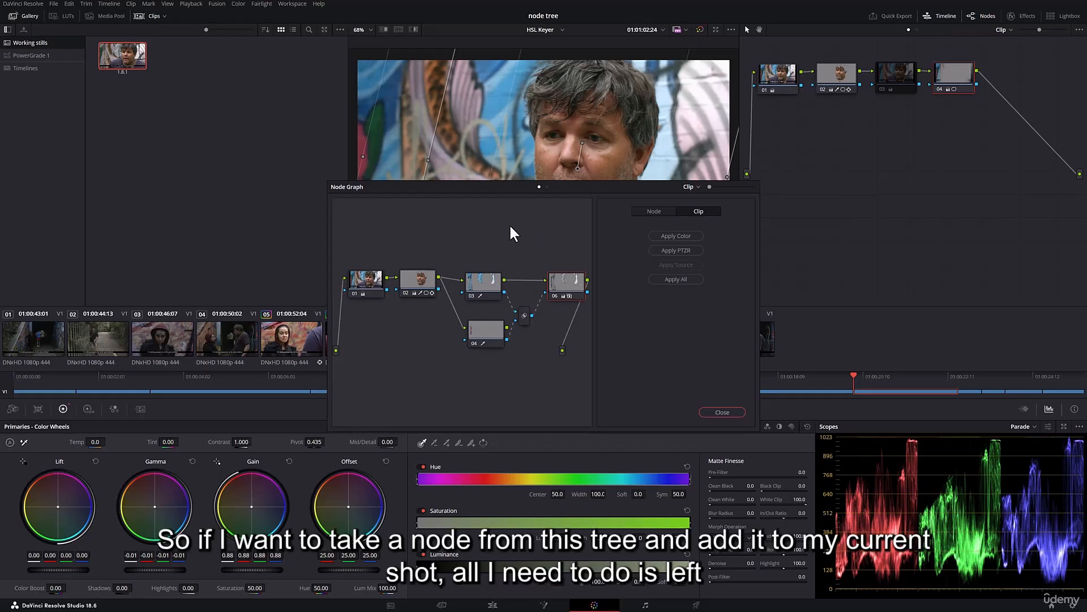
drag(483, 280, 1008, 75)
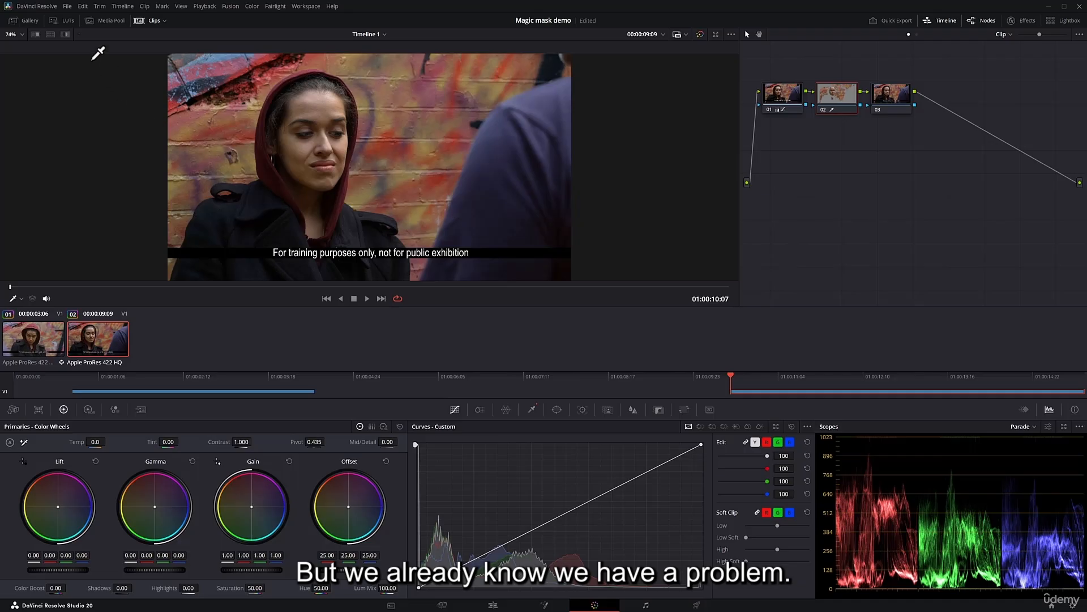
- Check node 02's color key in the highlight view and return to the normal image
click(66, 34)
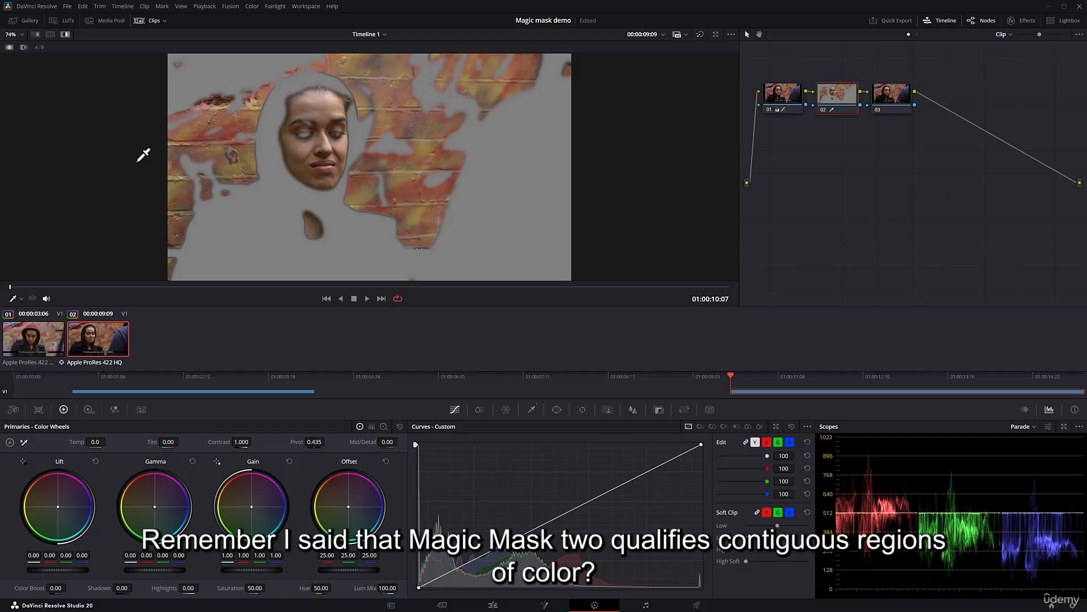
key(shift+h)
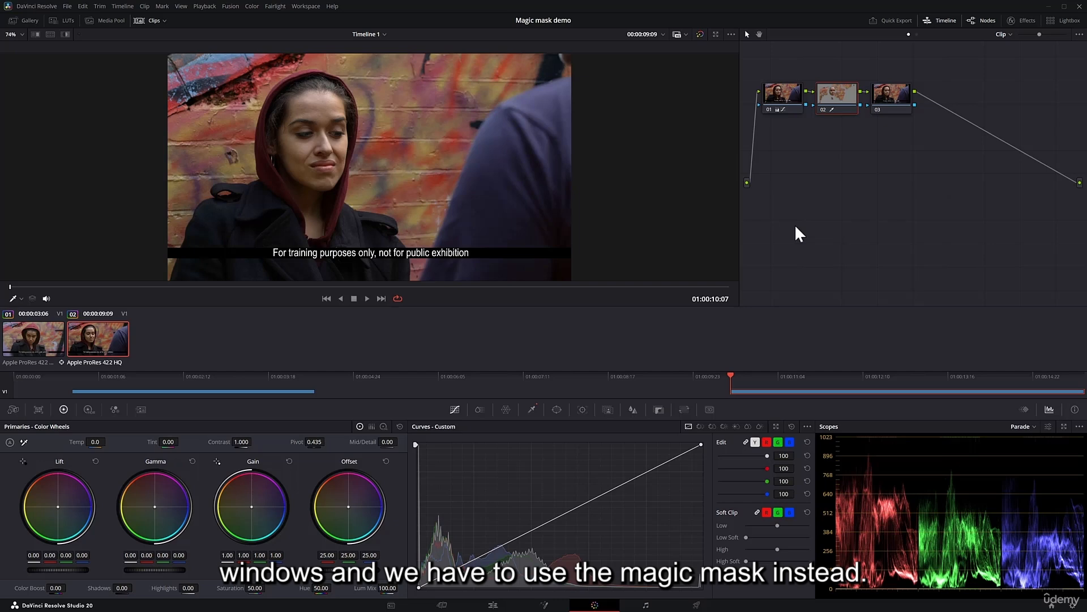
- Select node 03, enlarge the viewer, and bring up the Magic Mask controls for it
click(899, 94)
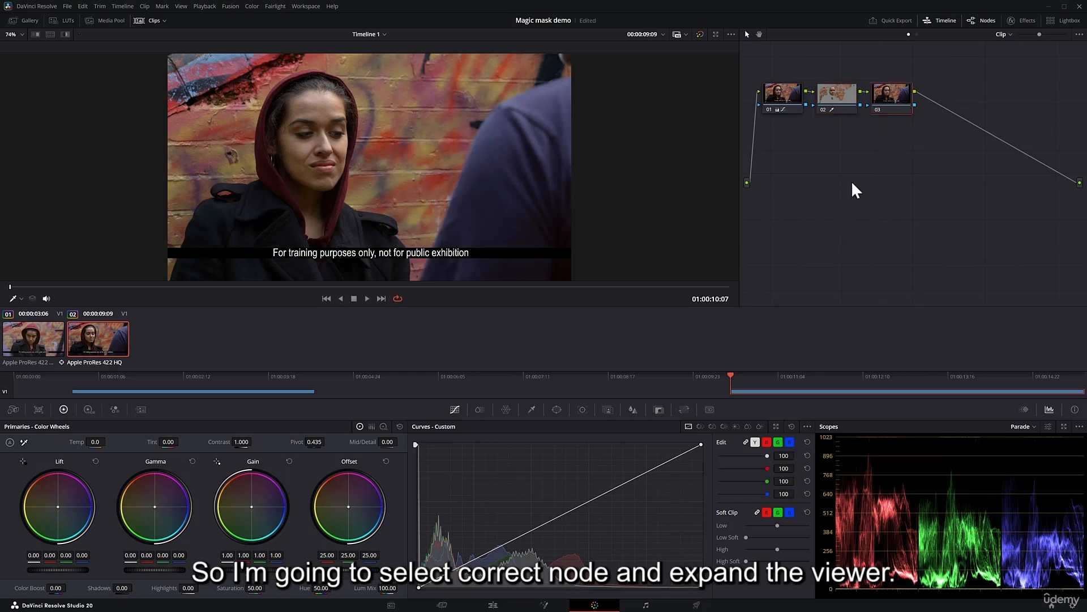
key(alt+f)
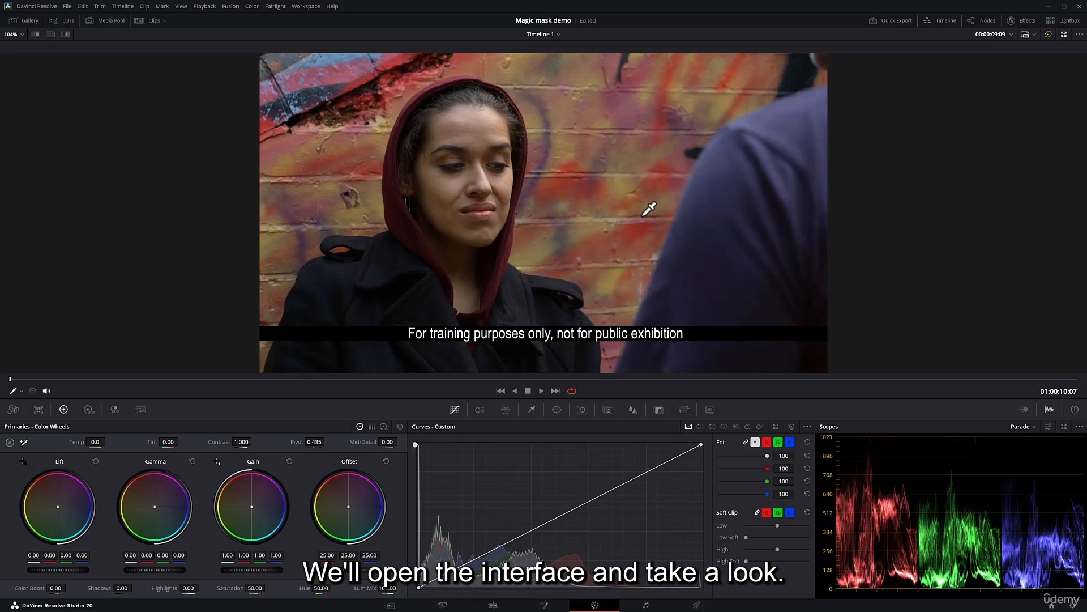
click(608, 409)
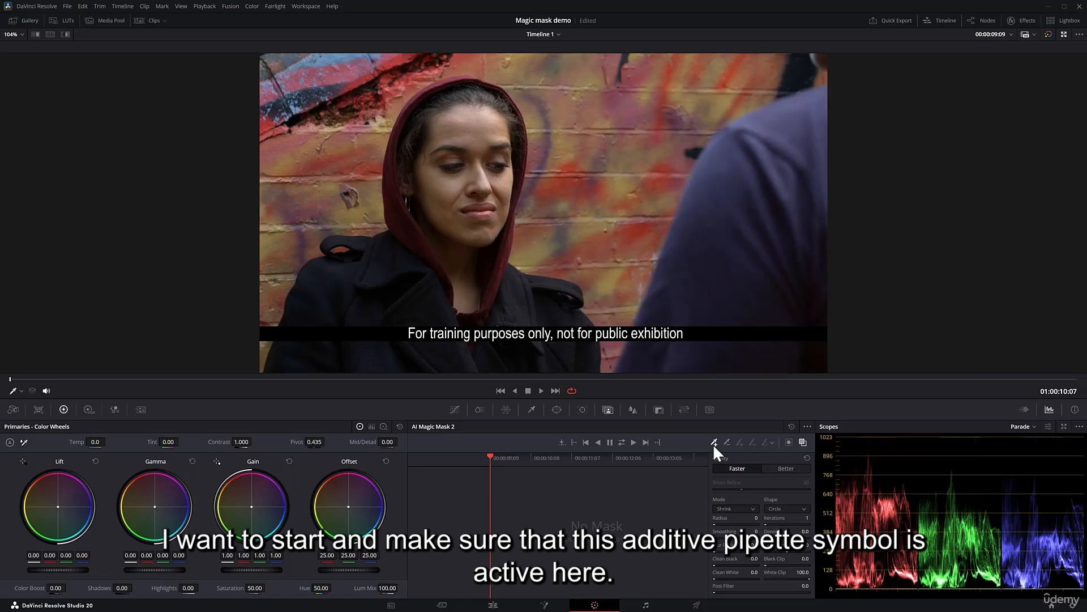
- Place a Magic Mask tracking point on the woman's forehead and track the mask forward through the clip
click(476, 128)
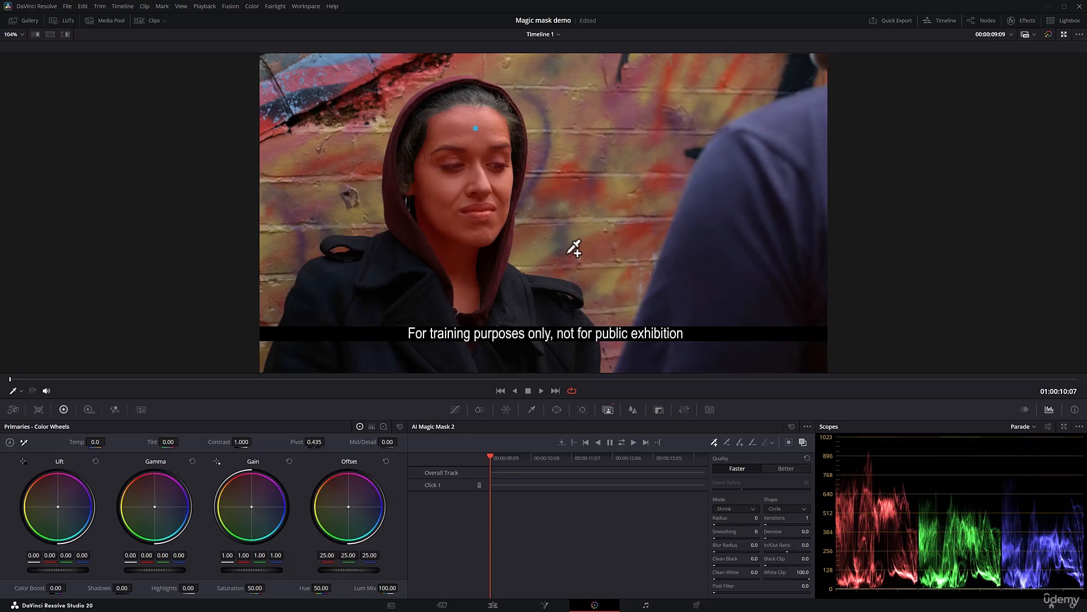
click(803, 443)
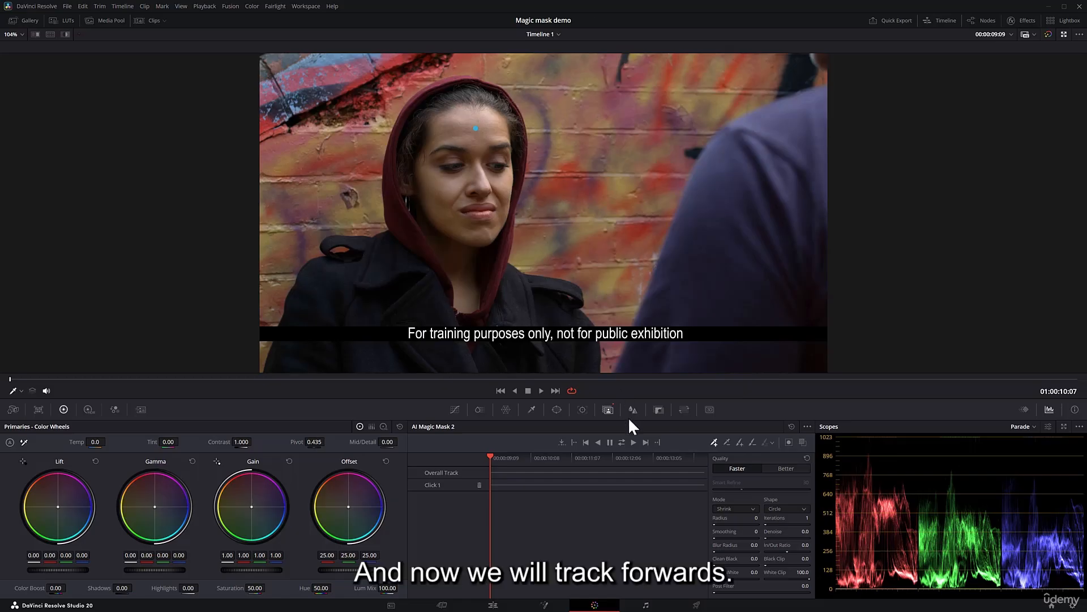
click(633, 443)
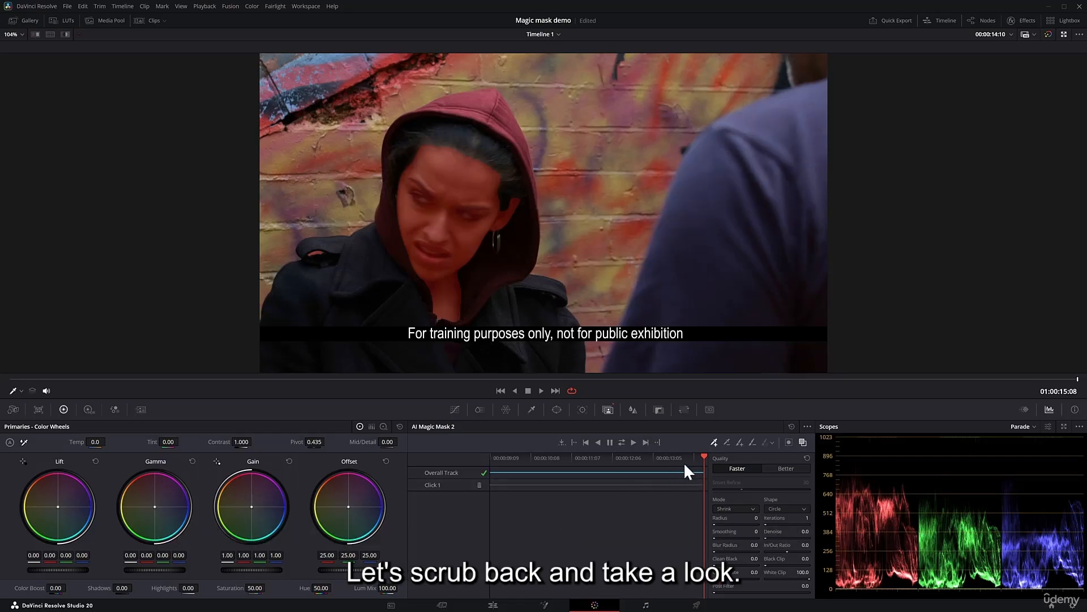
- Review the tracked mask across the clip, checking its edges and the ear, and return to the first frame
drag(687, 460, 500, 456)
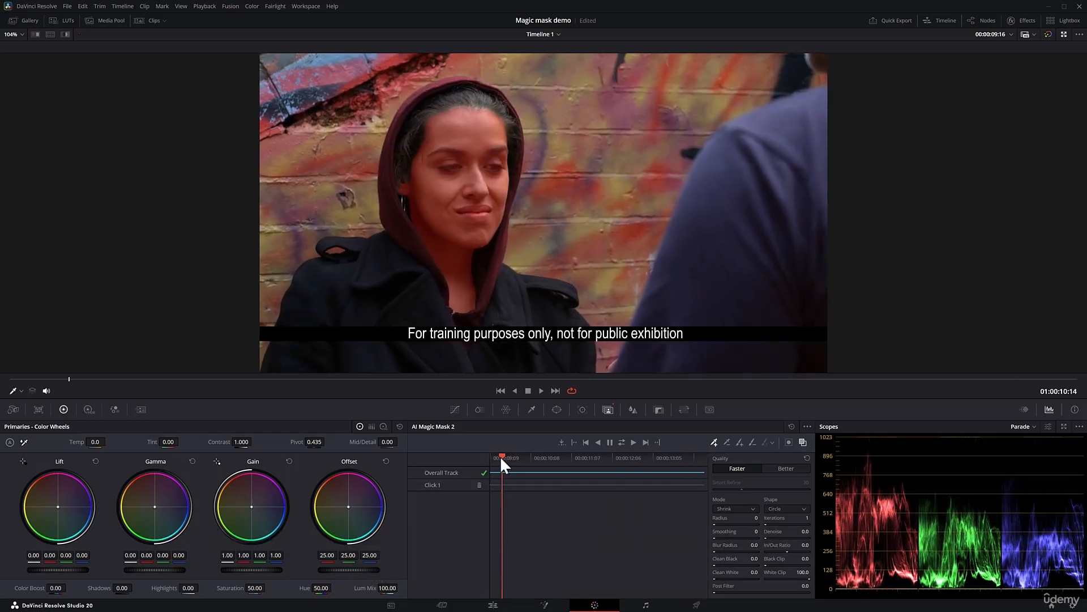
key(space)
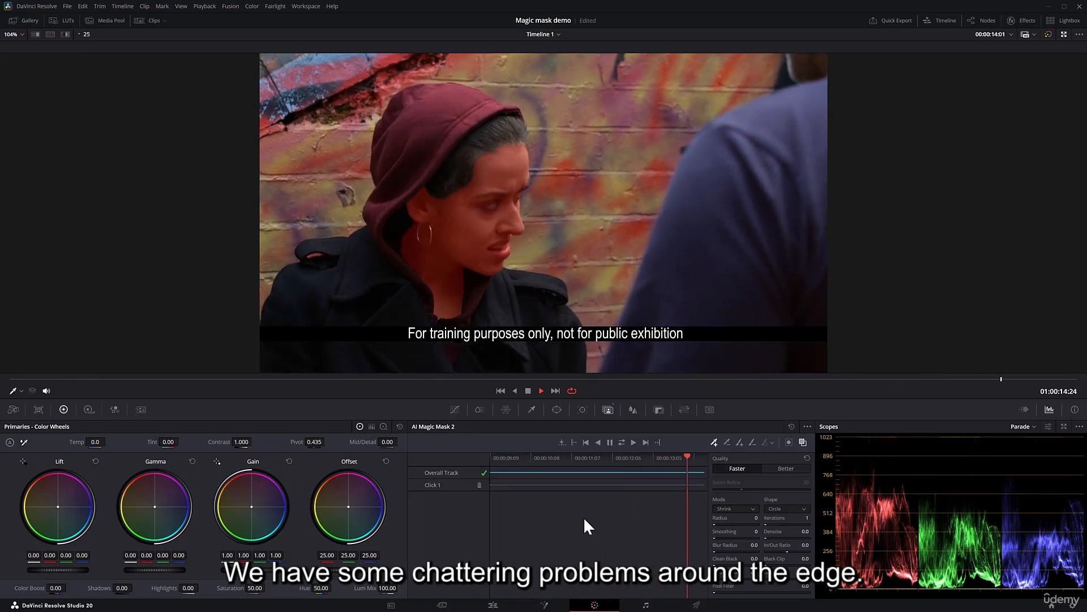
key(space)
click(638, 458)
drag(626, 458, 501, 456)
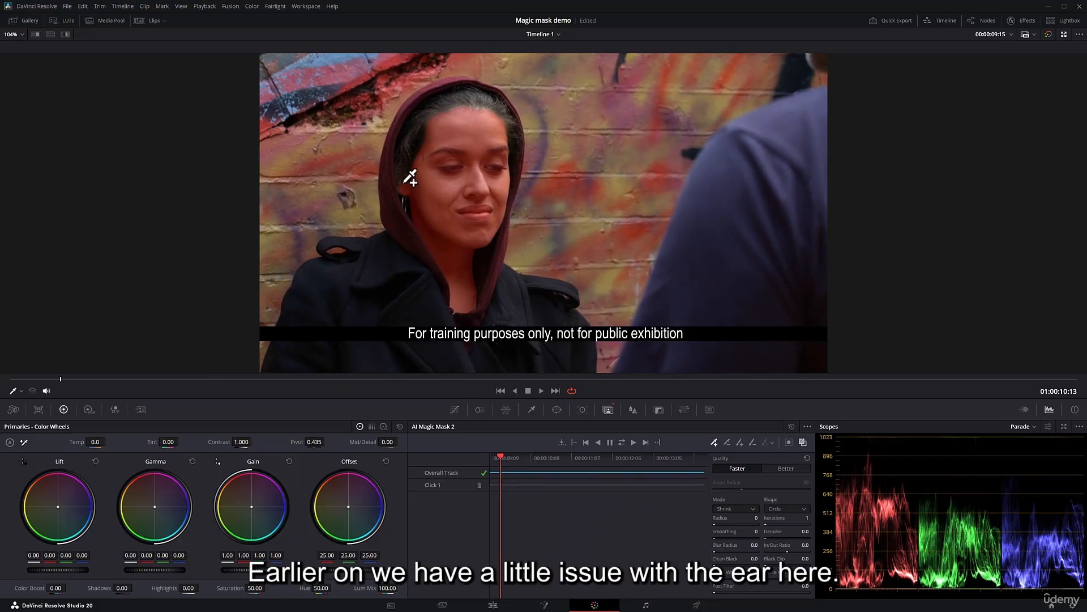
drag(509, 459, 555, 442)
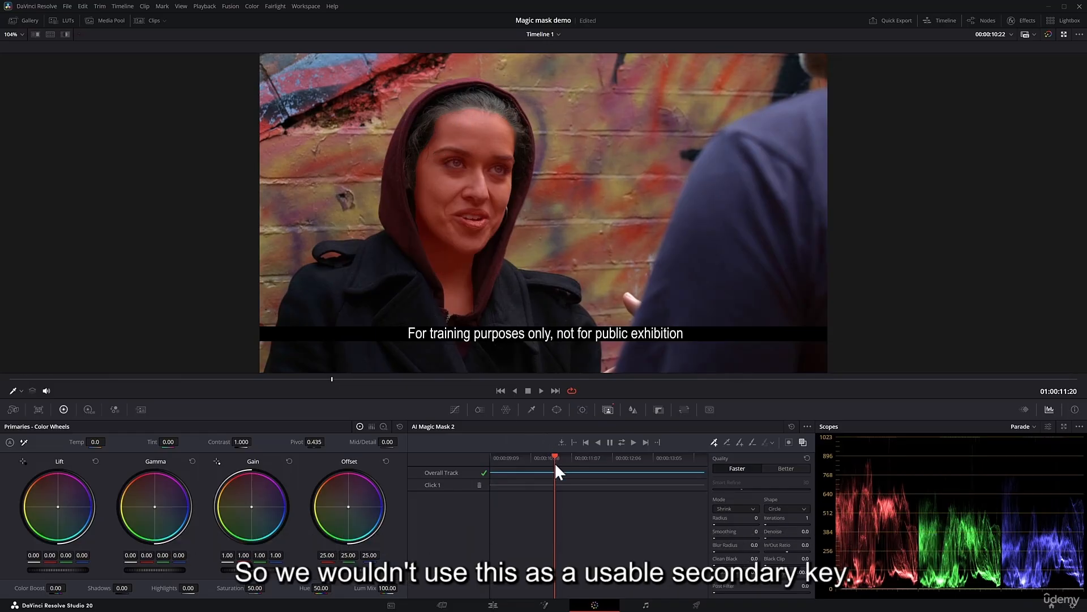
drag(557, 465, 478, 452)
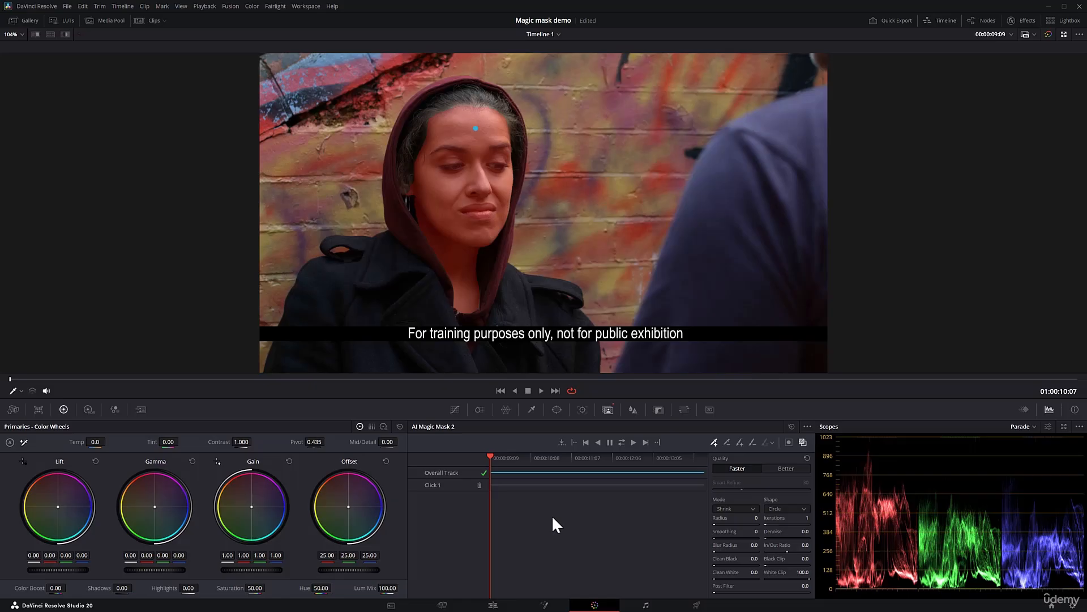
drag(495, 459, 477, 425)
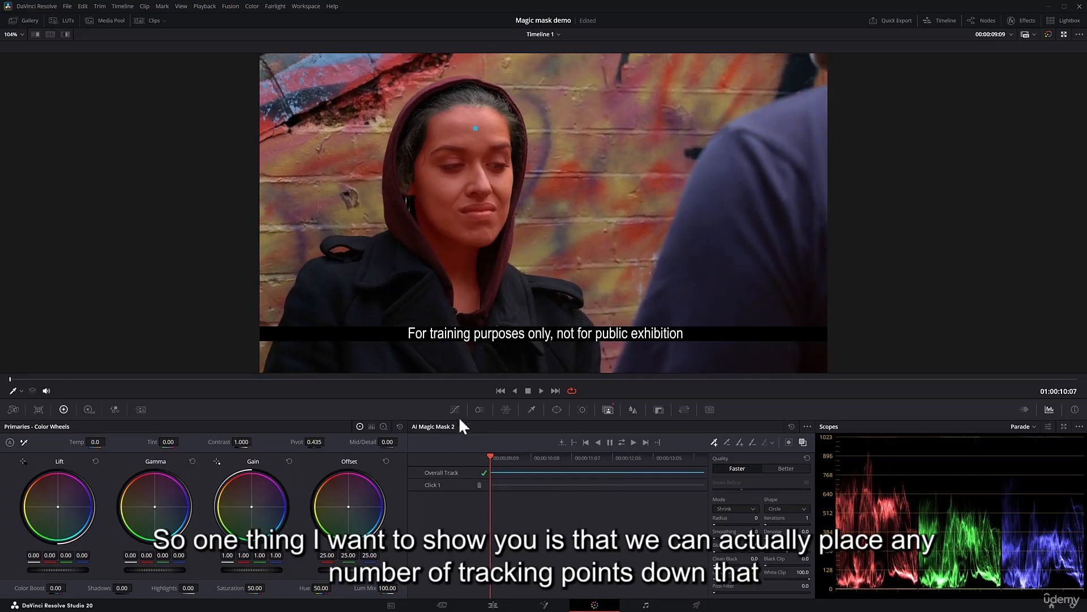
- Try to place a second tracking point on the woman's neck, and undo it
click(463, 283)
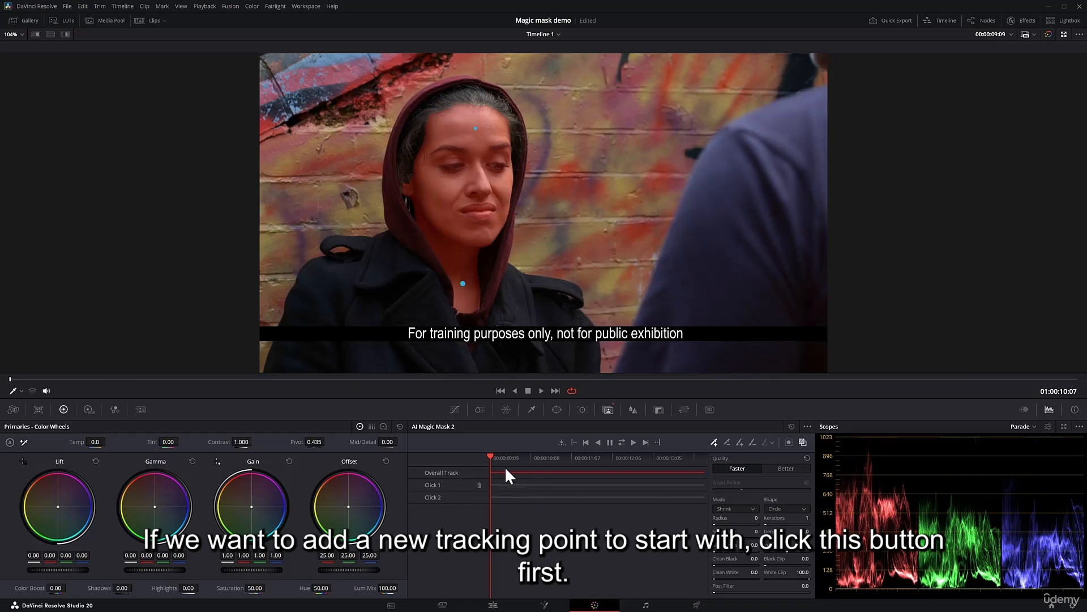
key(ctrl+z)
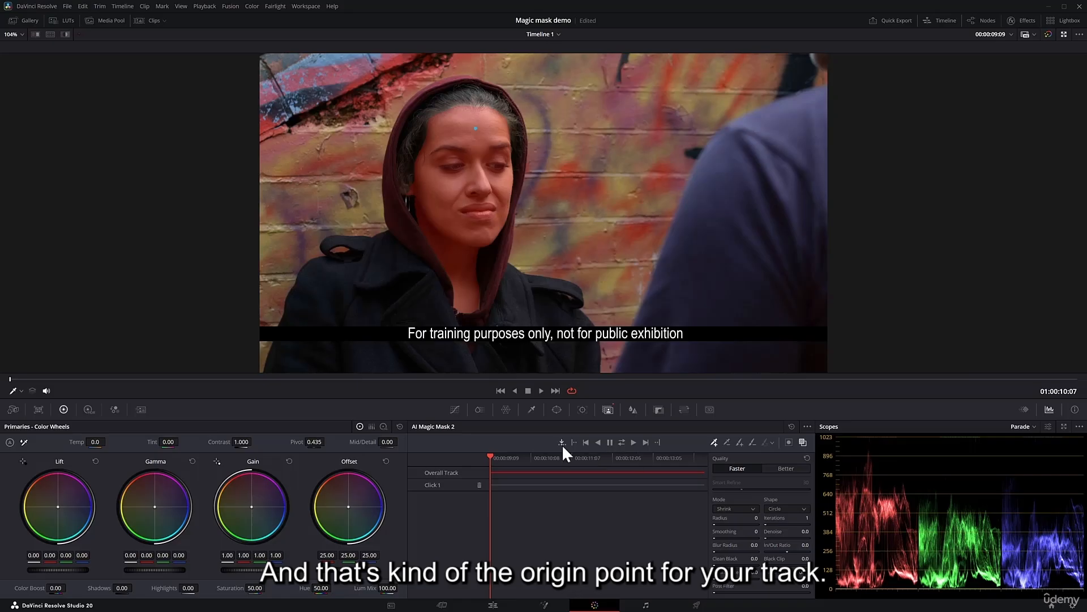
- Return to the mask's reference frame from mid-clip, add a second tracking point on the woman's neck, and track forward
click(556, 458)
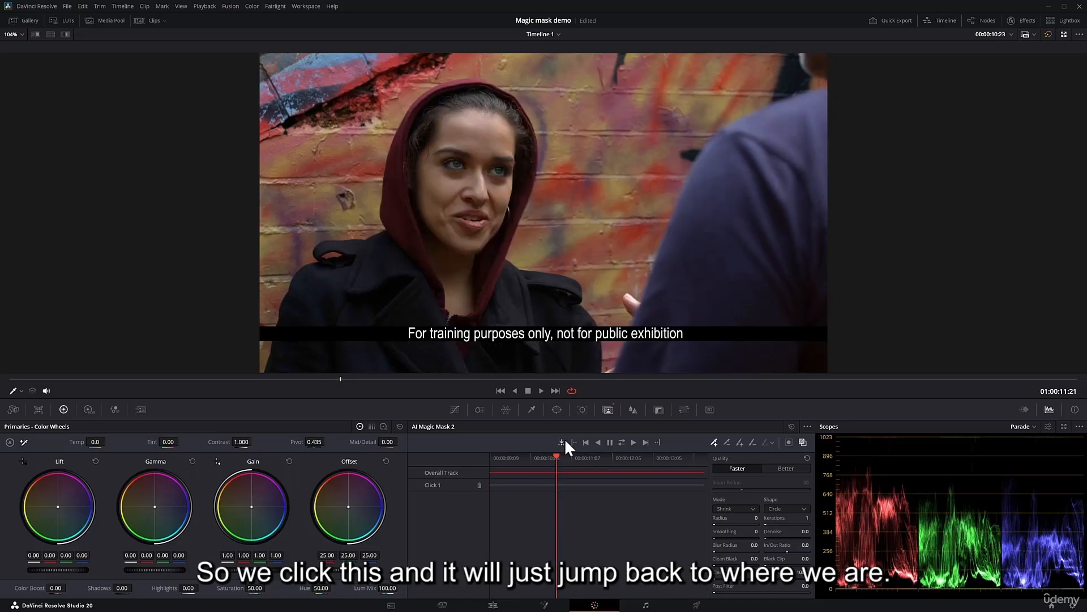
click(562, 442)
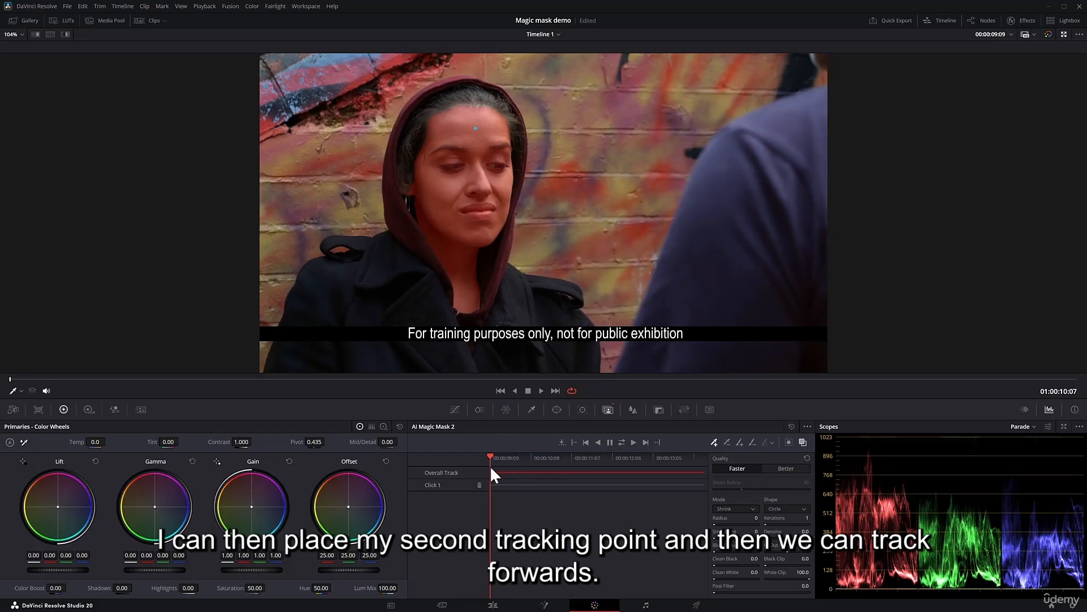
click(462, 285)
click(633, 442)
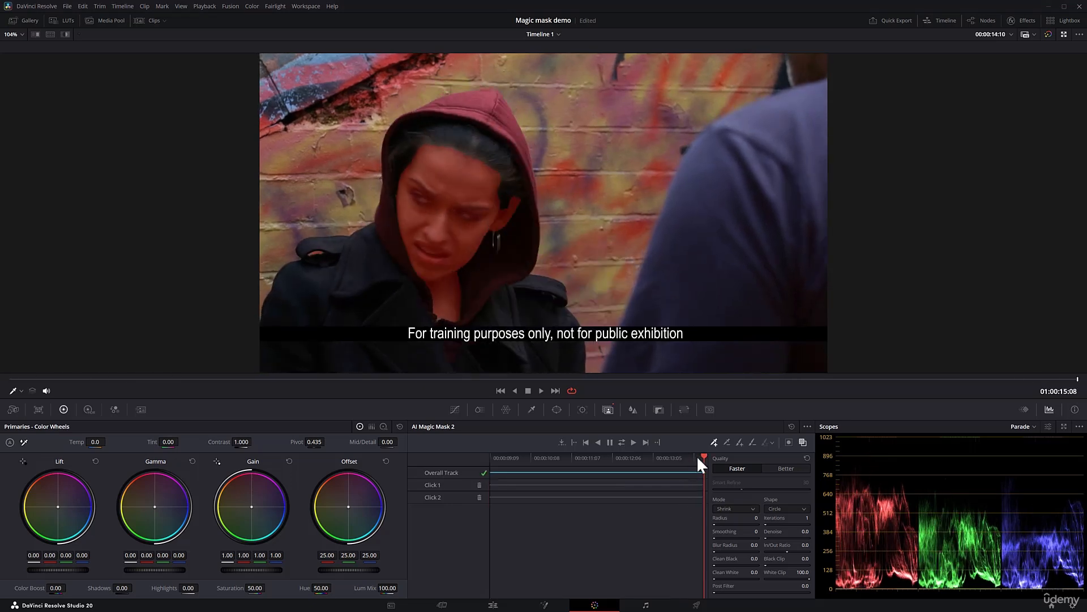
- Switch the mask quality to Better at the clip's first frame and track forward again
drag(698, 459, 485, 449)
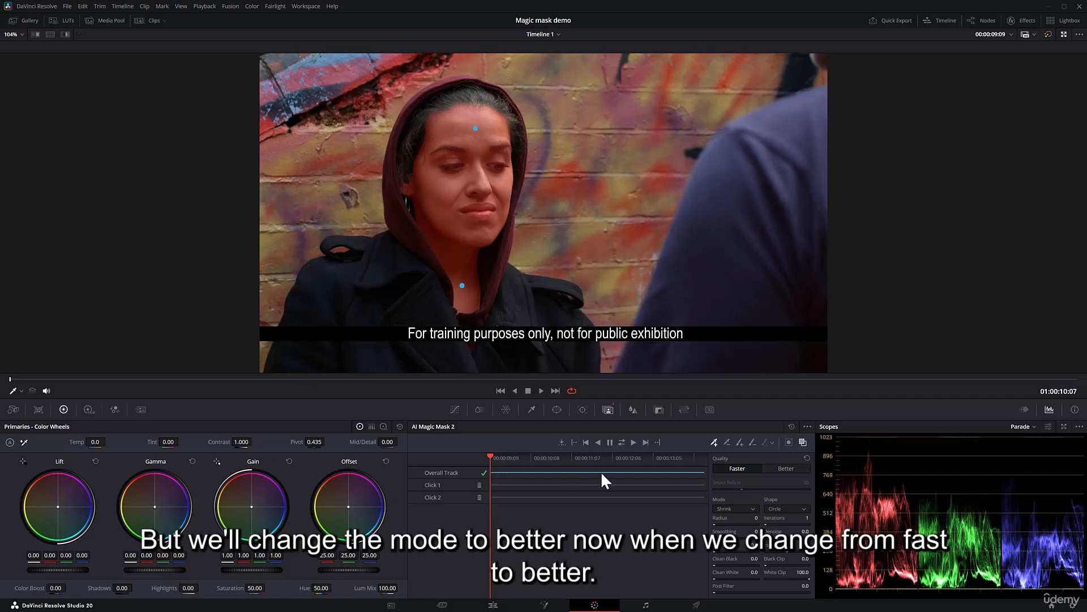
click(787, 469)
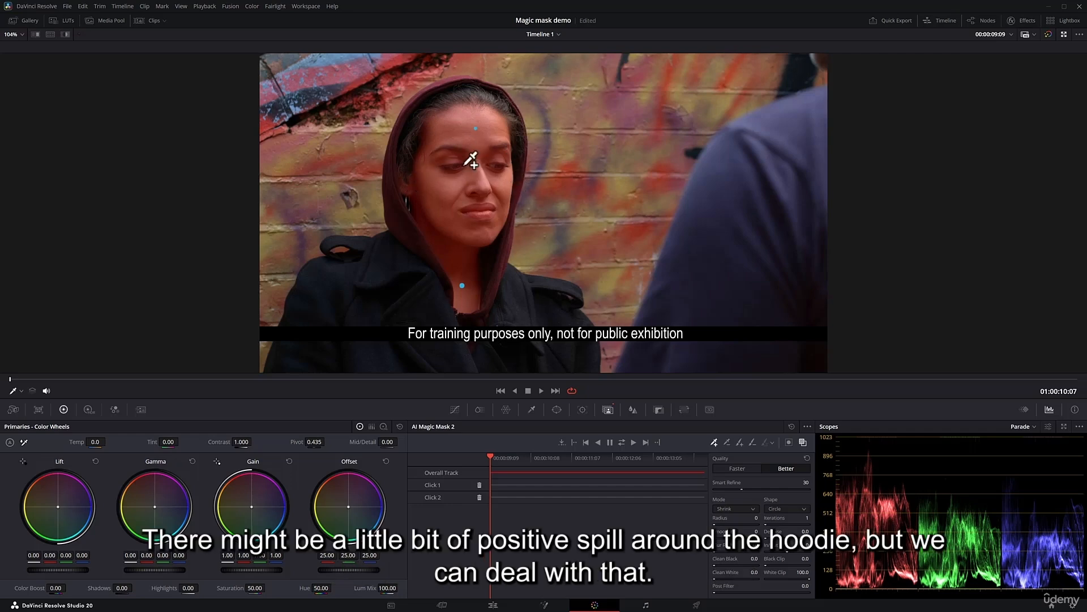
click(633, 442)
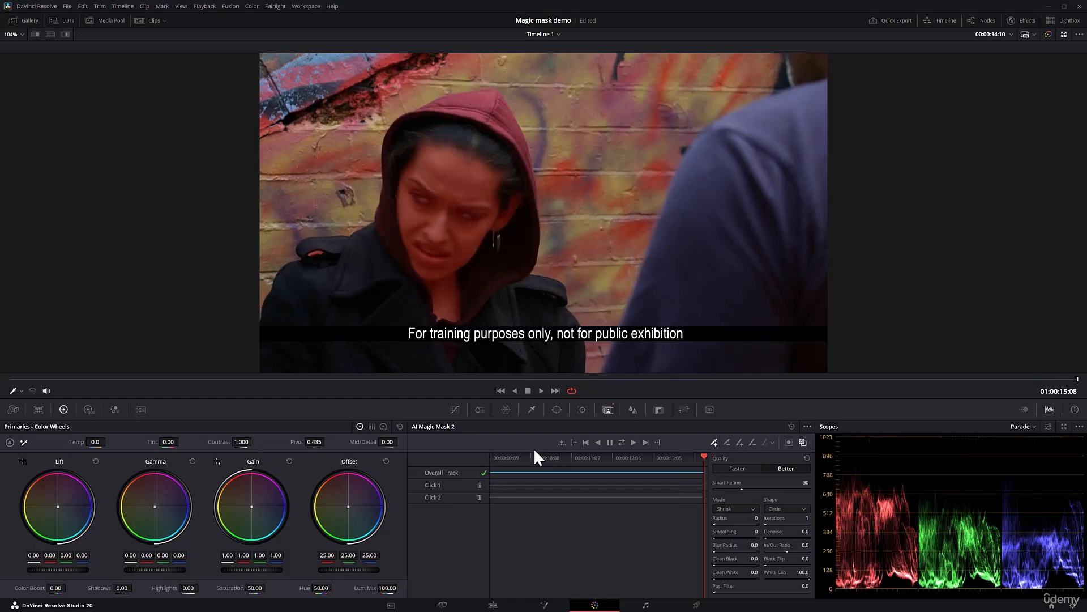
- Check the mask on several frames, set Smart Refine to 10, and track the mask forward again from the first frame
mouse_move(689, 457)
mouse_down()
mouse_move(709, 456)
mouse_move(674, 457)
mouse_up()
click(658, 456)
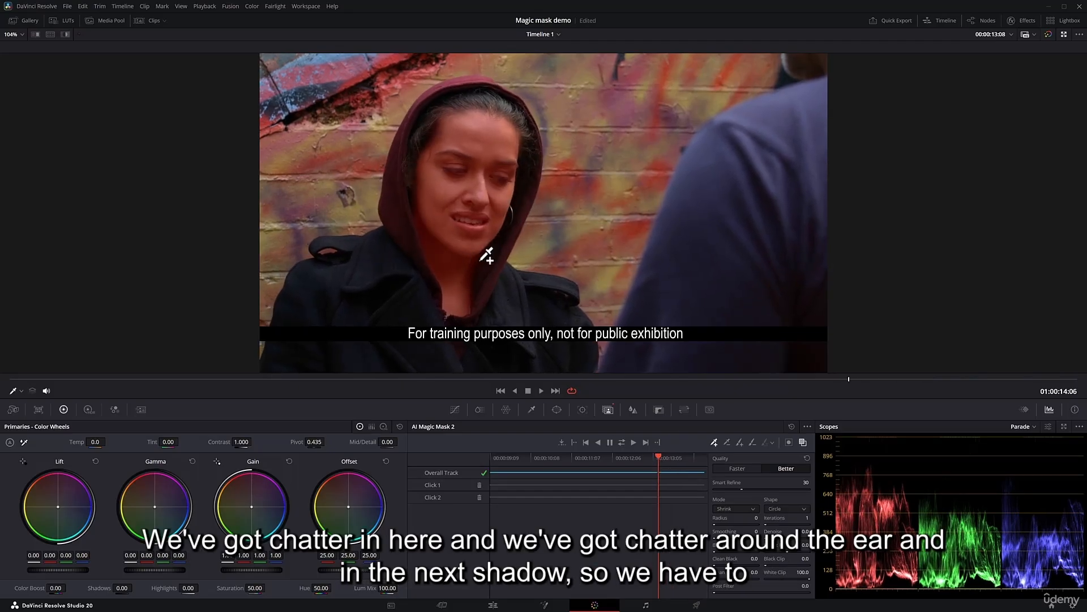
drag(640, 457, 570, 458)
drag(607, 457, 679, 450)
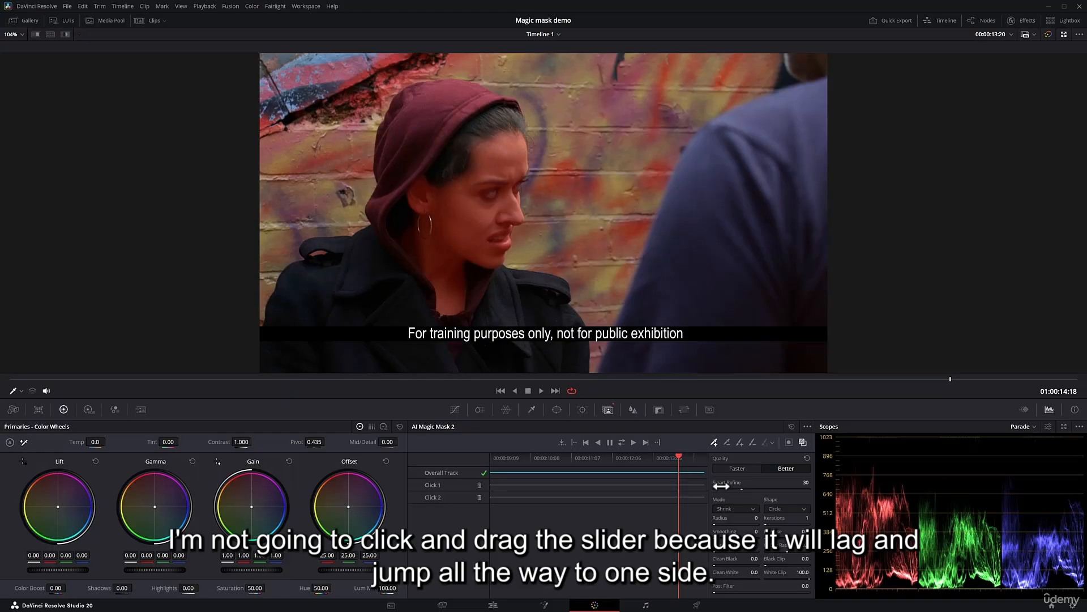
click(798, 485)
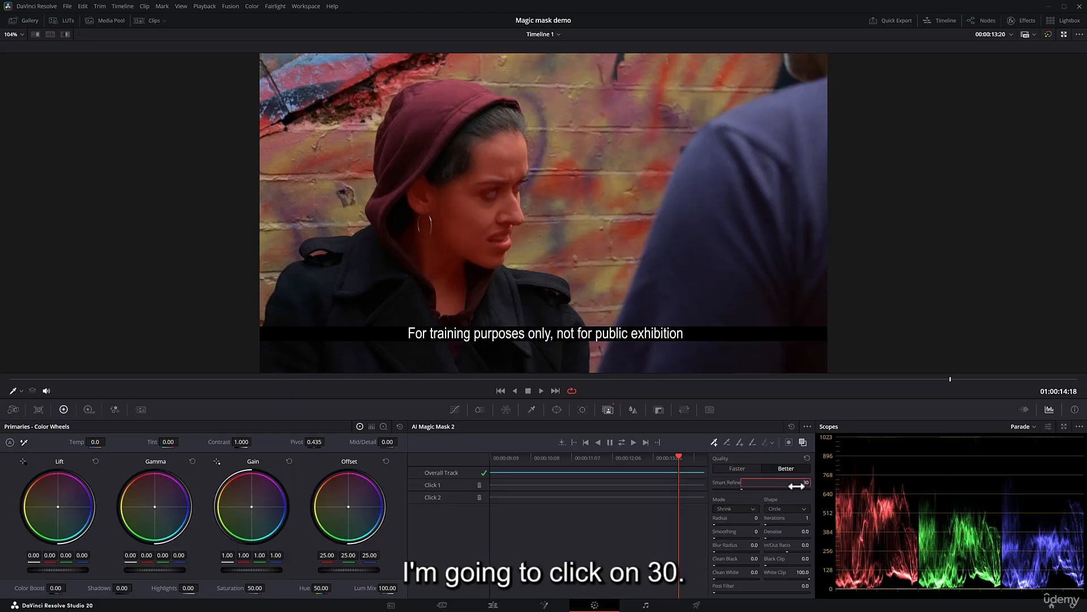
double_click(800, 484)
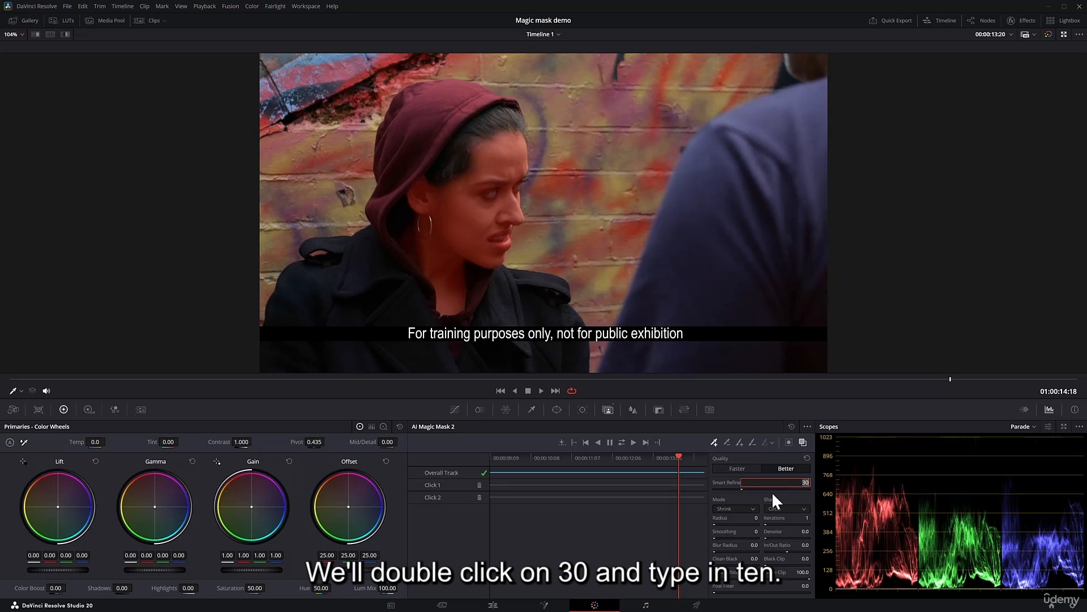
key(BackSpace)
text(10)
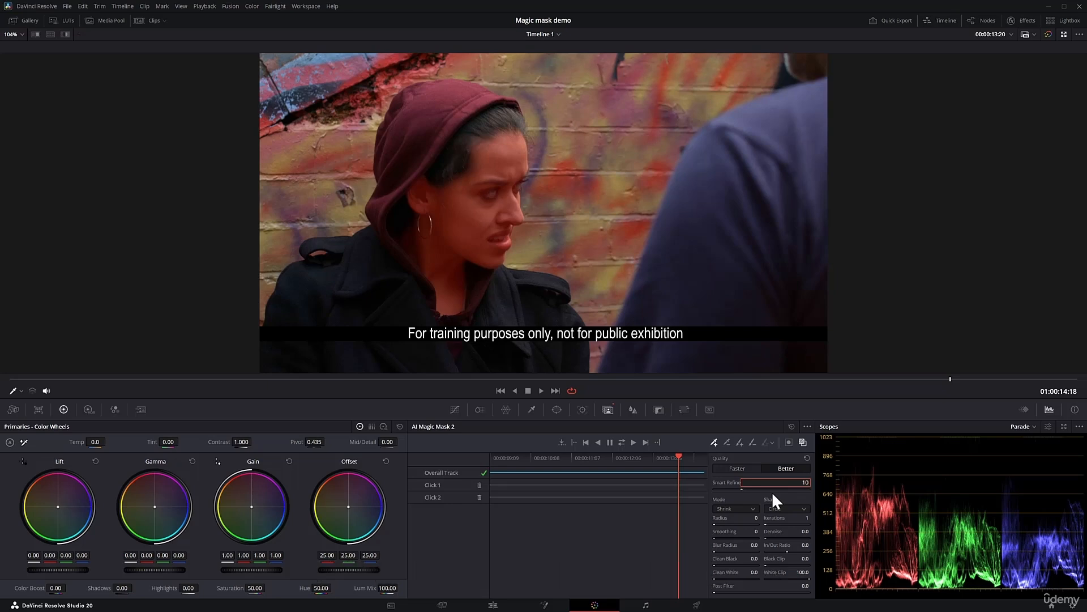
click(639, 544)
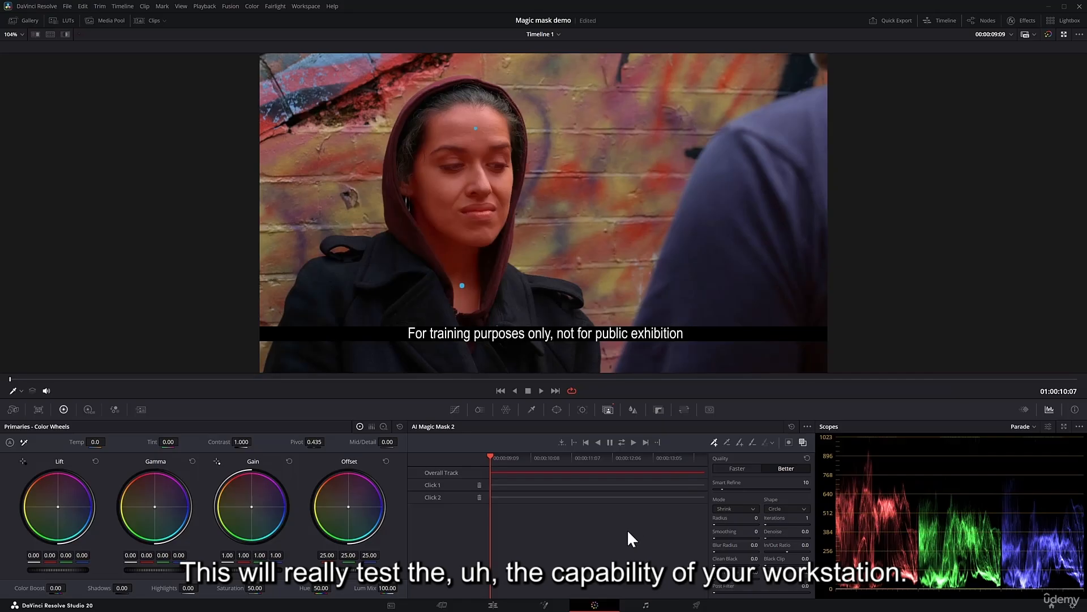
click(634, 442)
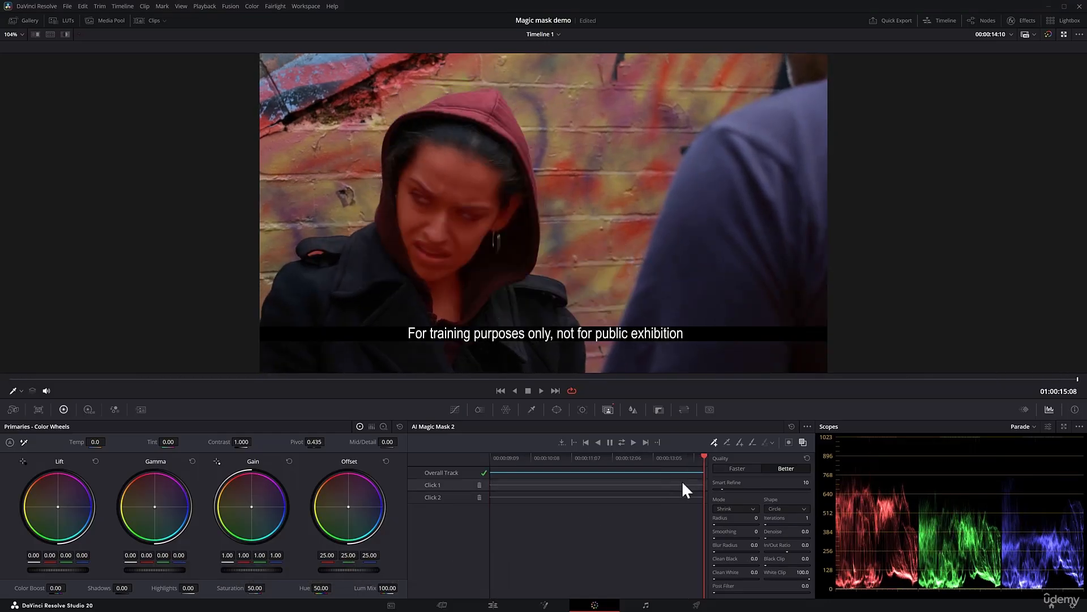
- Soften the mask edge near the end of the clip with Blur Radius 89.6 and Denoise 33.1
drag(702, 457, 668, 445)
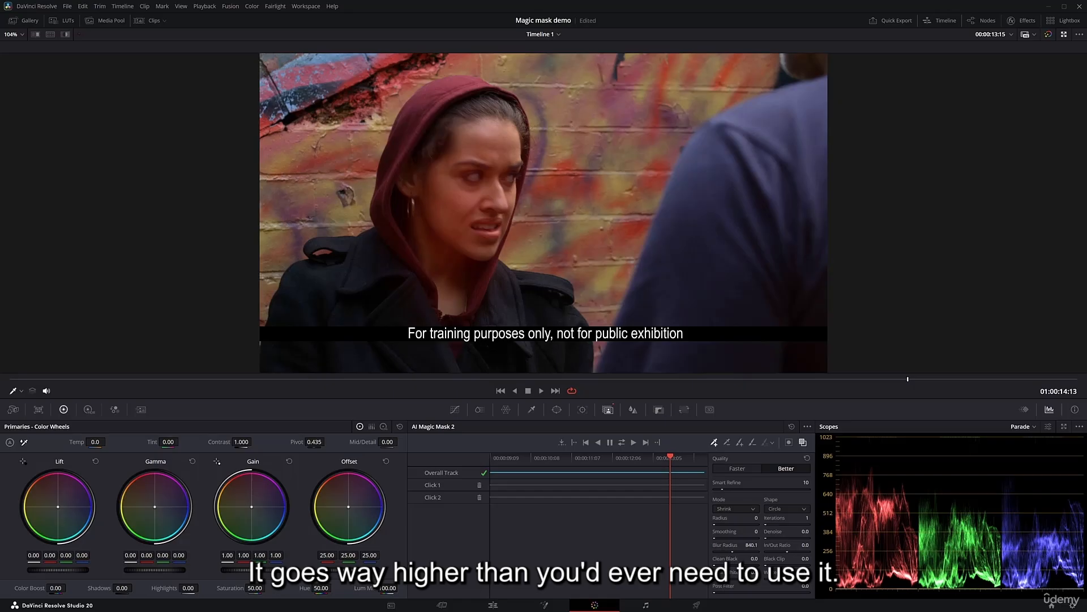
mouse_move(732, 550)
mouse_down()
mouse_move(715, 558)
mouse_move(725, 546)
mouse_move(711, 546)
mouse_move(742, 546)
mouse_up()
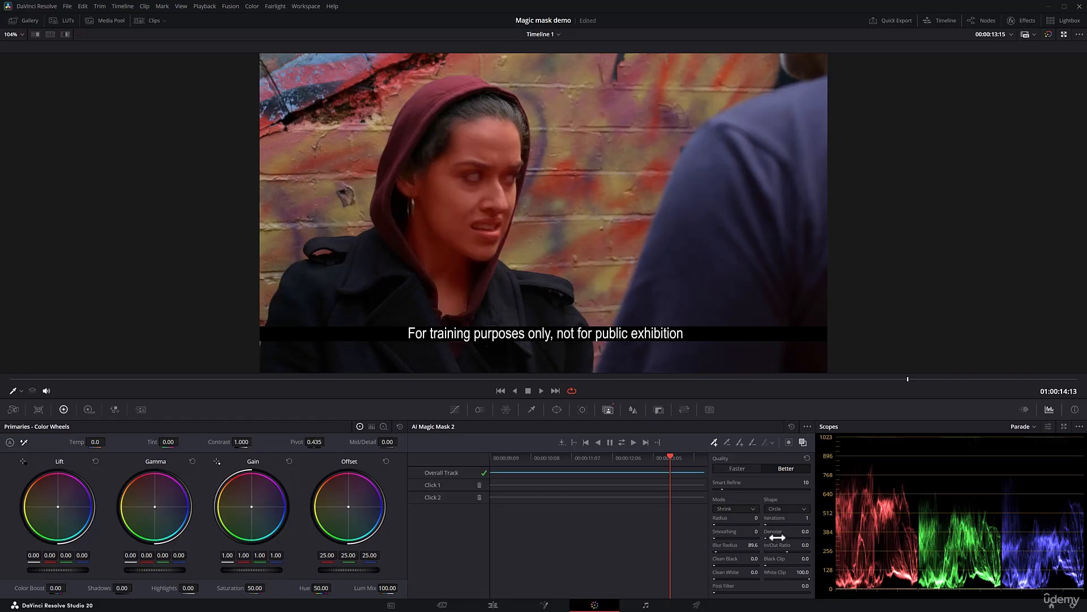
drag(768, 538, 769, 538)
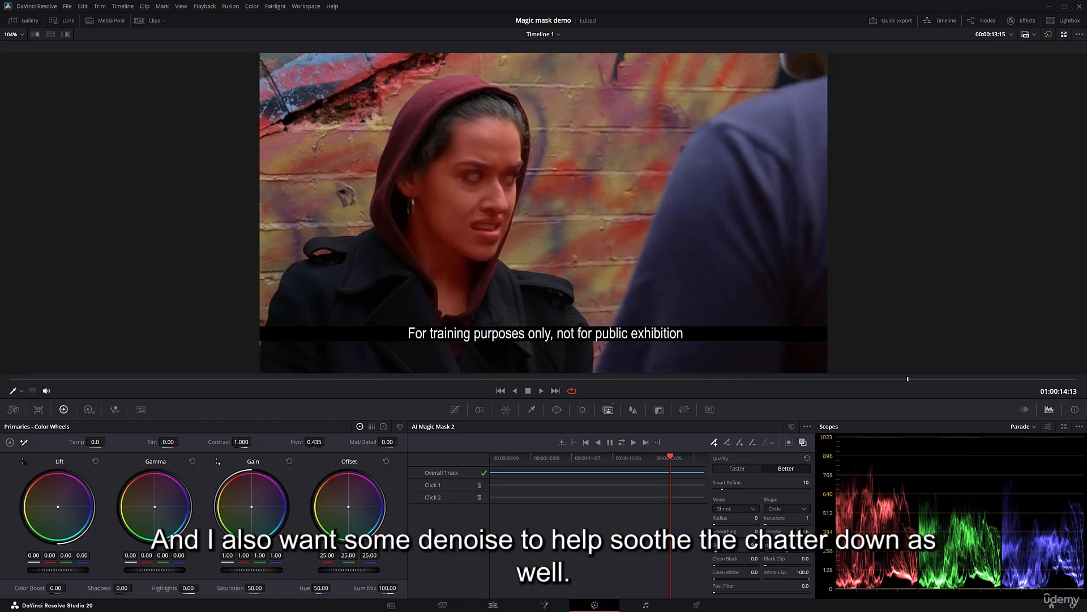
drag(770, 532, 772, 532)
- Set the mask's Post Filter to 18.8 and expand the In/Out Ratio to 11.0
drag(721, 587, 732, 592)
drag(765, 551, 767, 551)
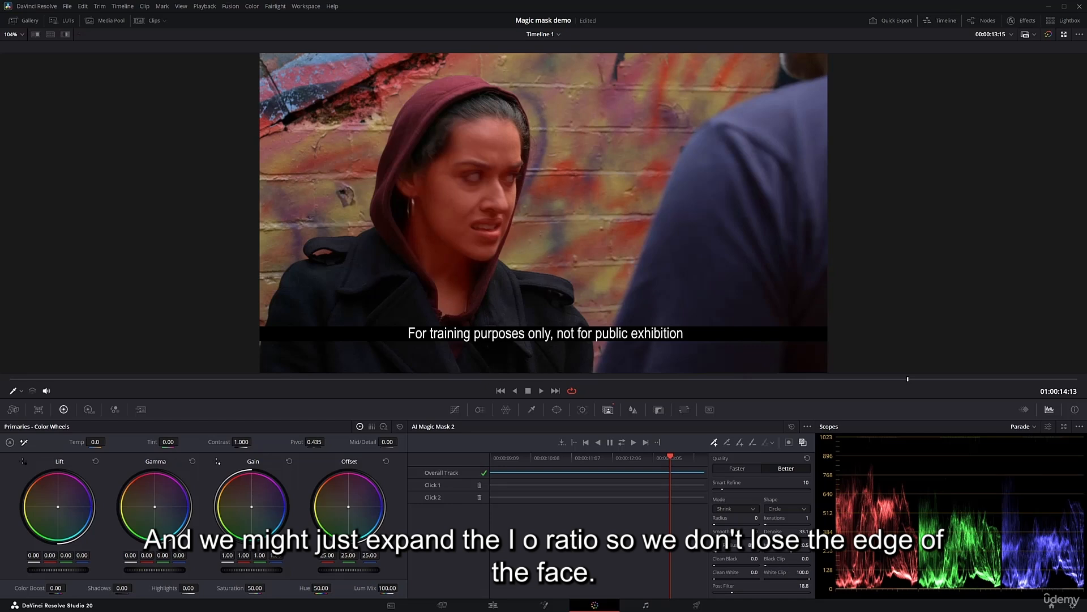
drag(769, 551, 791, 551)
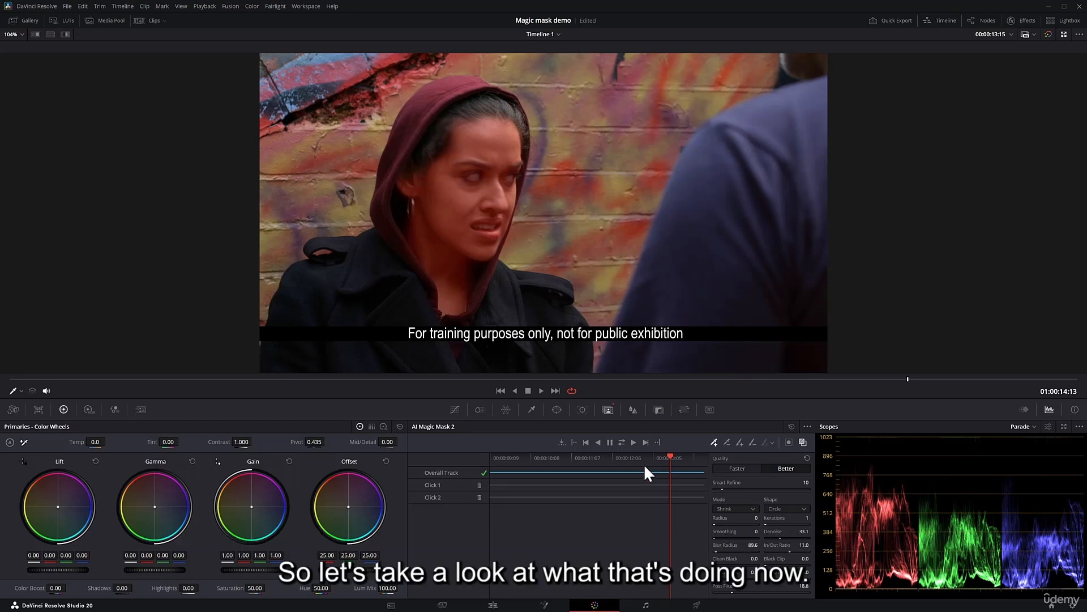
- Play the clip from its first frame to check how stable the refined mask is
drag(644, 464, 492, 457)
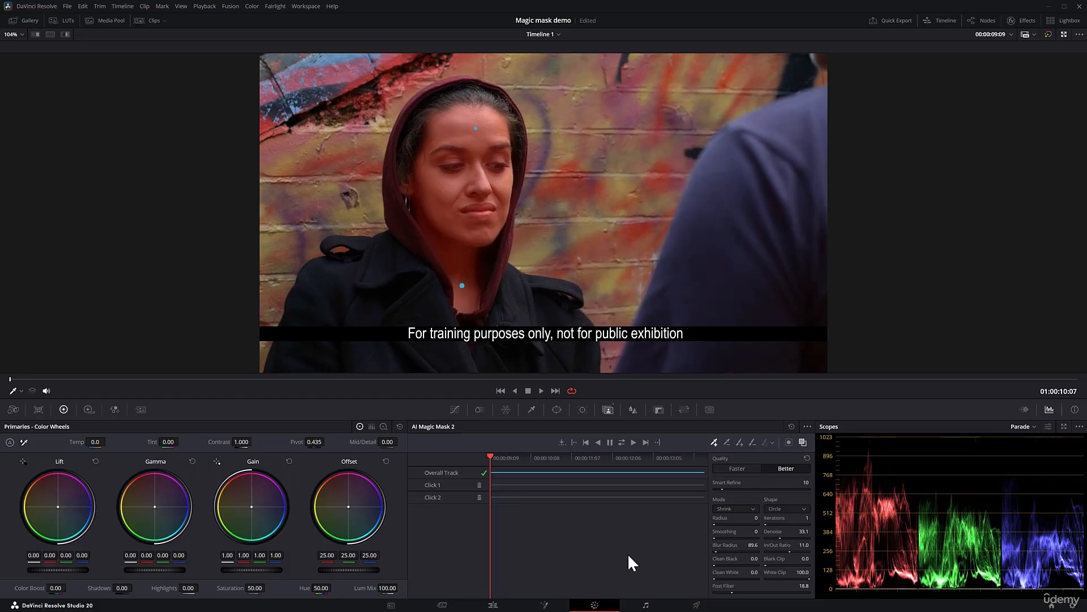
key(space)
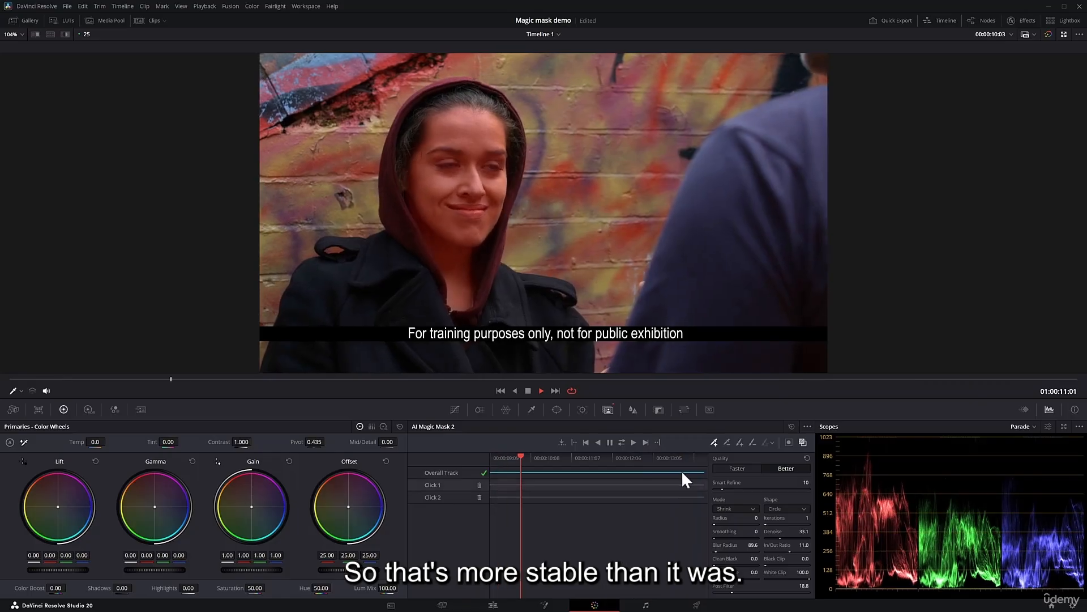
key(space)
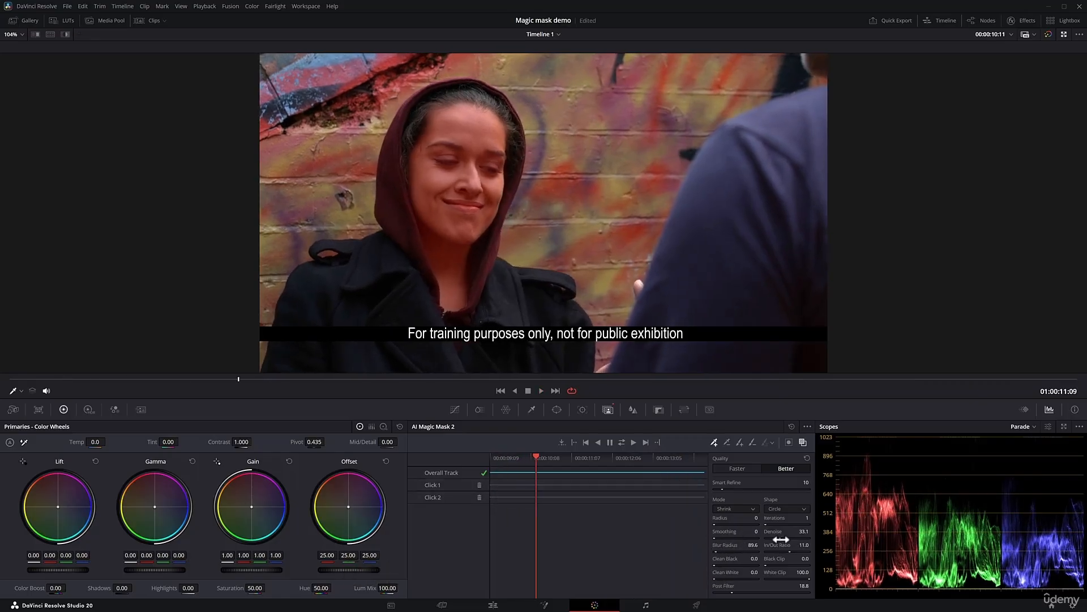
- Refine the mask with Denoise 34.4, Blur Radius 93.9, Clean Black 23.9, Clean White 16.8, and In/Out Ratio 21.1
drag(771, 532, 716, 564)
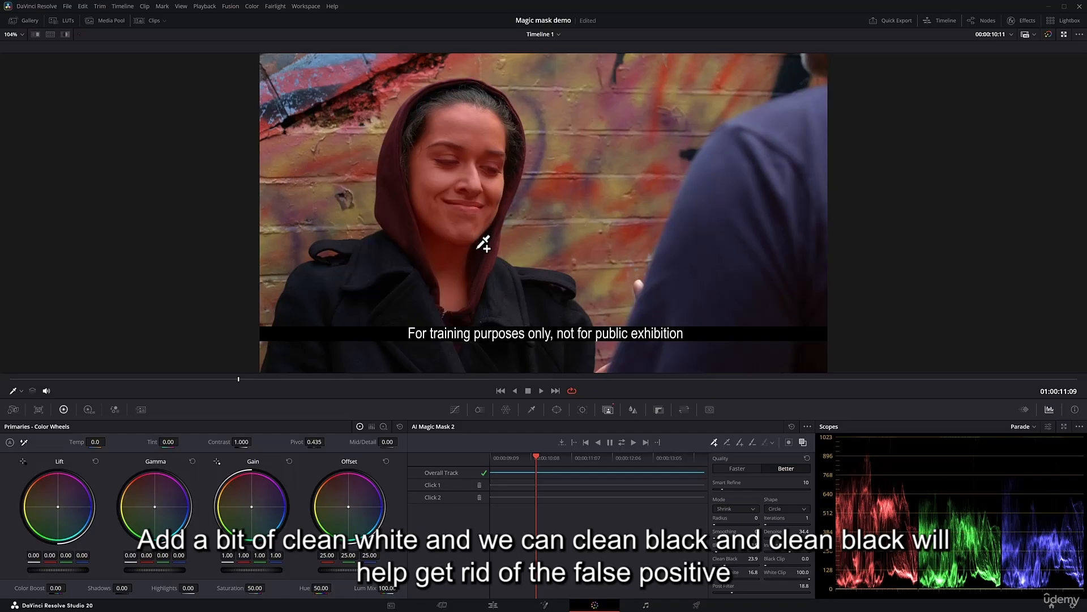
drag(789, 551, 790, 551)
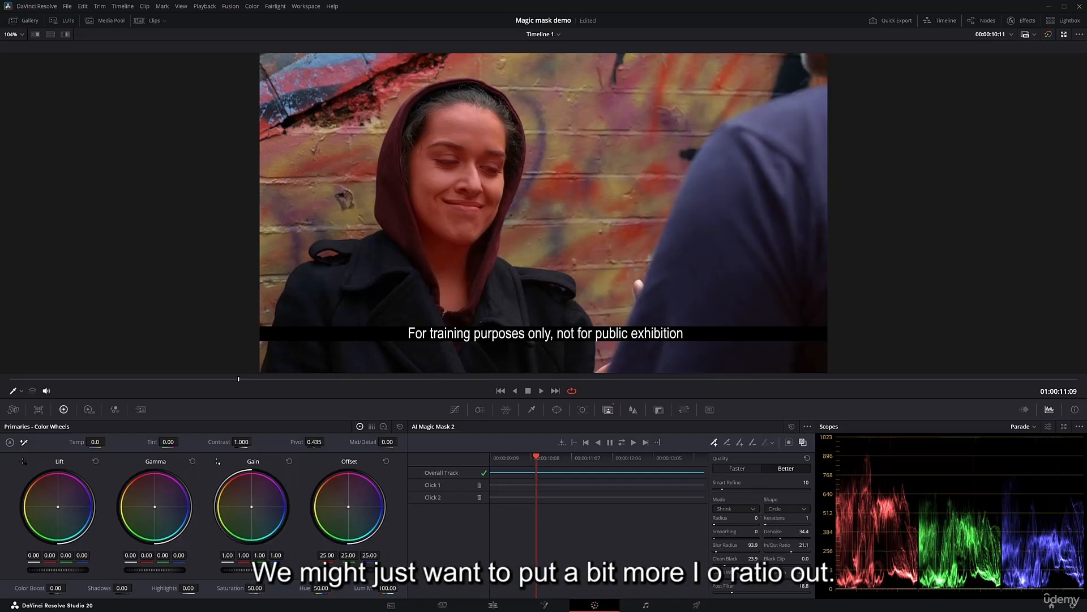
- Play the clip from near its start and scrub through to the head turn to check the mask's edges
click(501, 456)
key(space)
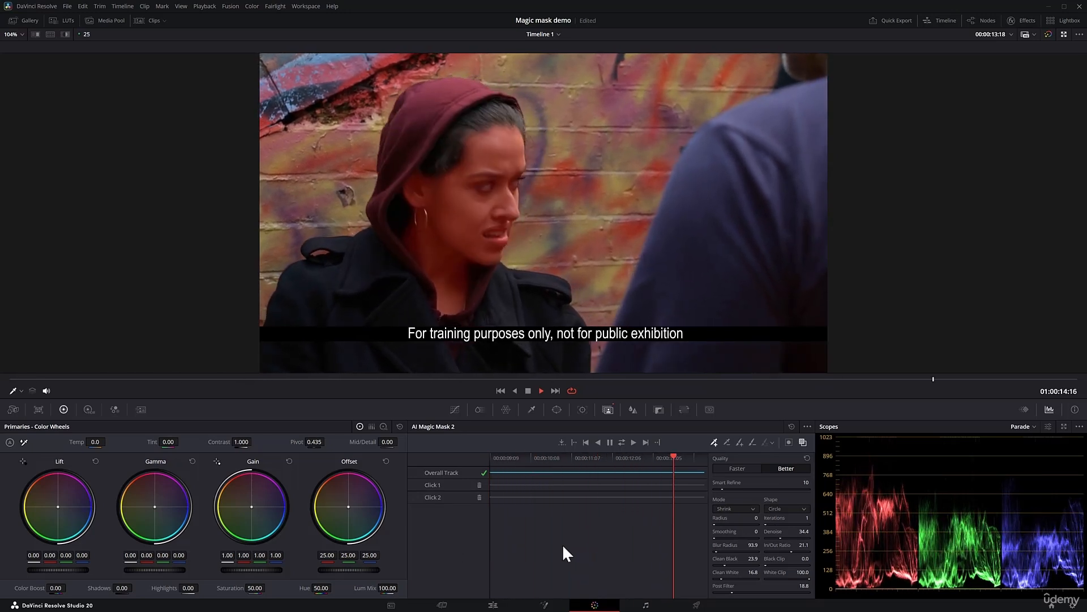
click(554, 460)
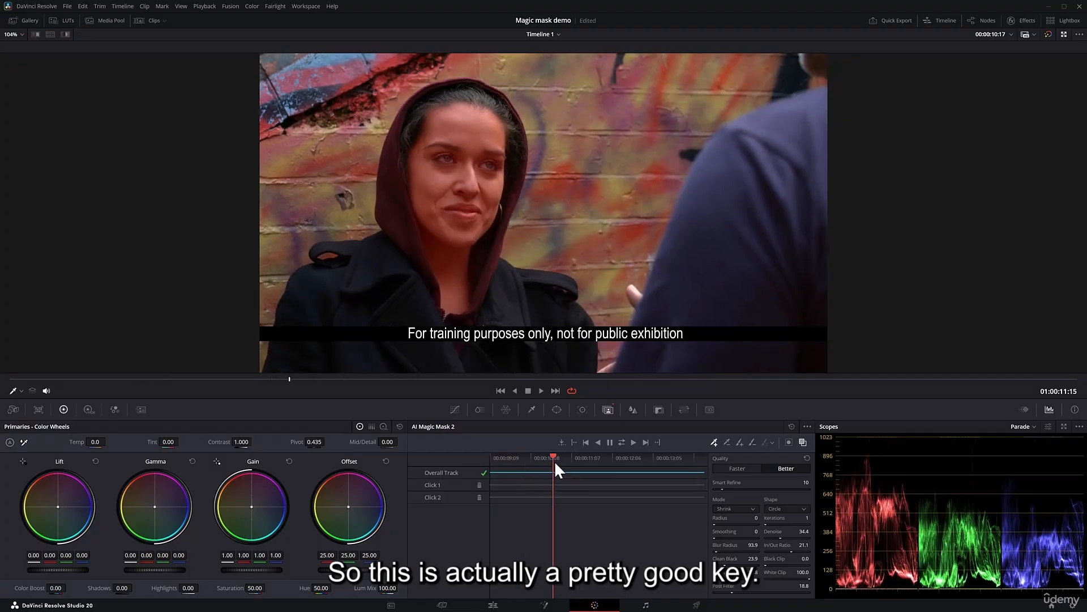
drag(555, 461, 530, 461)
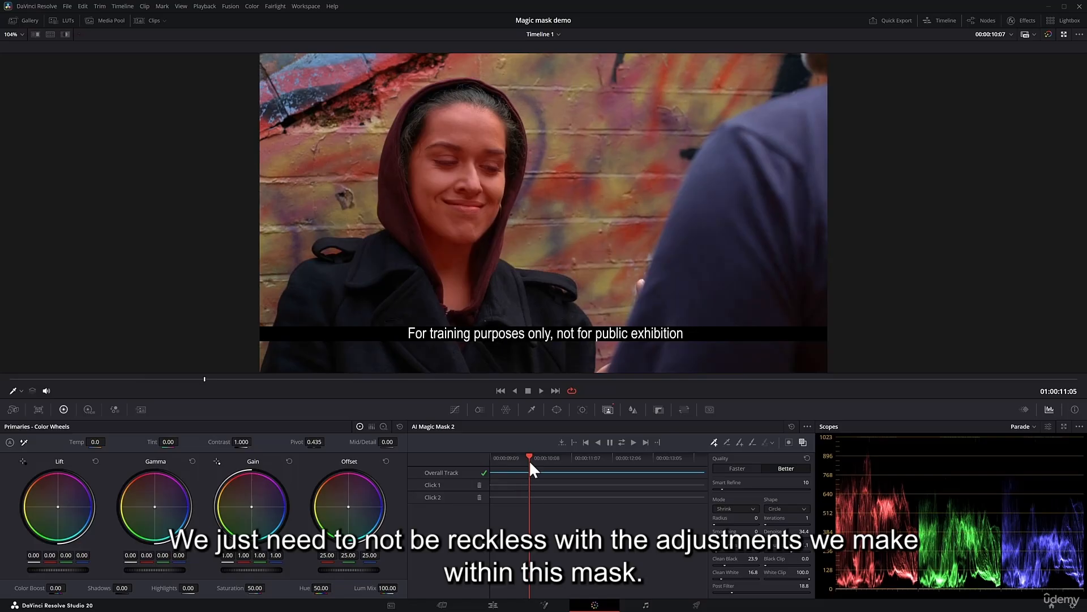
drag(529, 460, 687, 453)
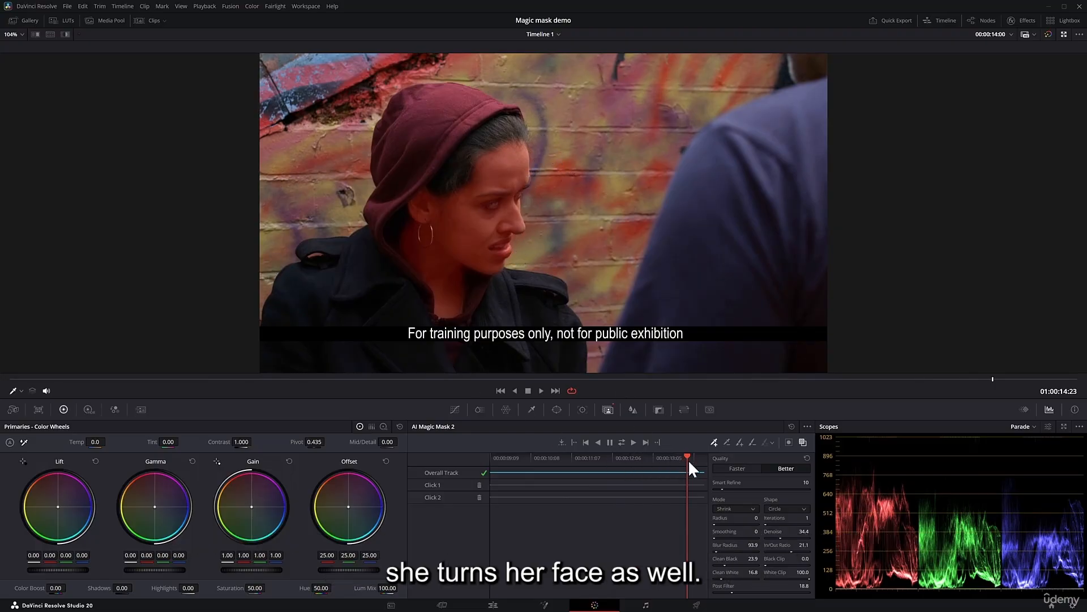
- Show the masked skin isolated on gray, go to frame 00:00:13:19, and adjust the Subtract Paint Stroke brush size
click(65, 34)
scroll(544, 244, up, 4)
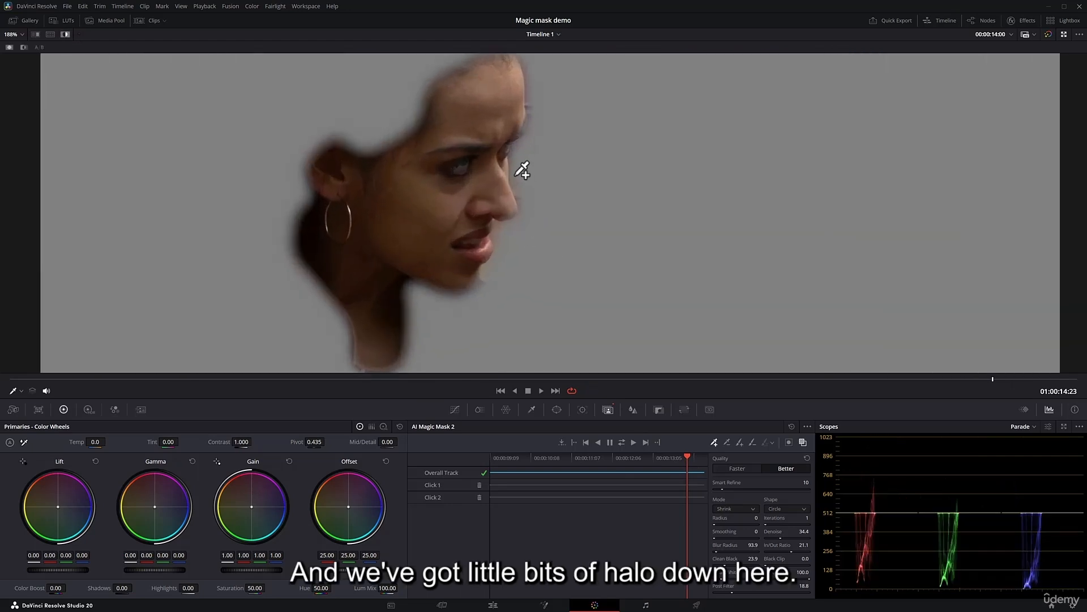
scroll(510, 231, down, 2)
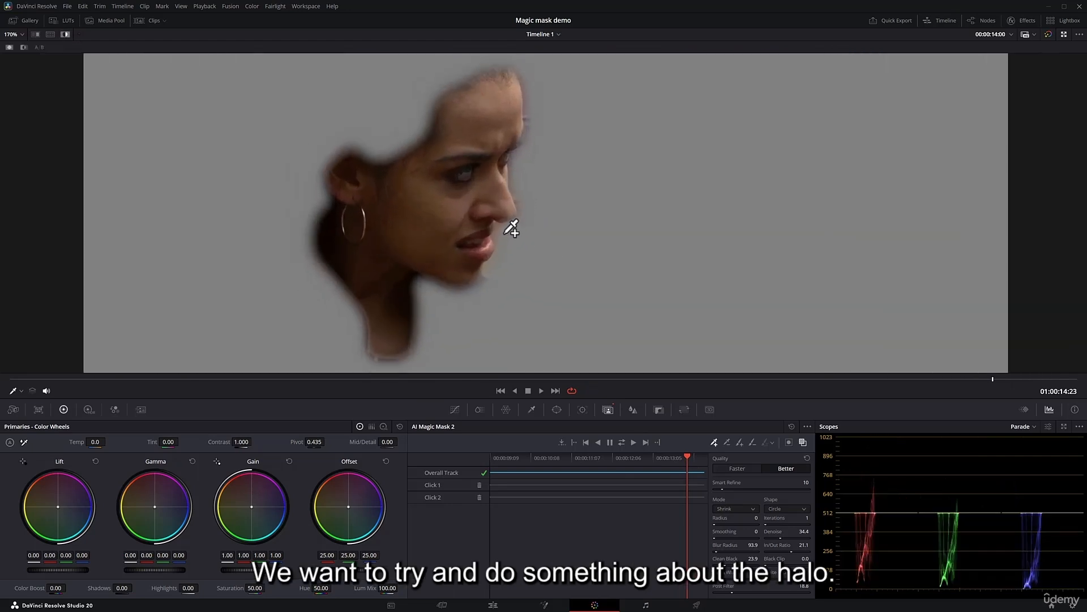
scroll(511, 229, down, 1)
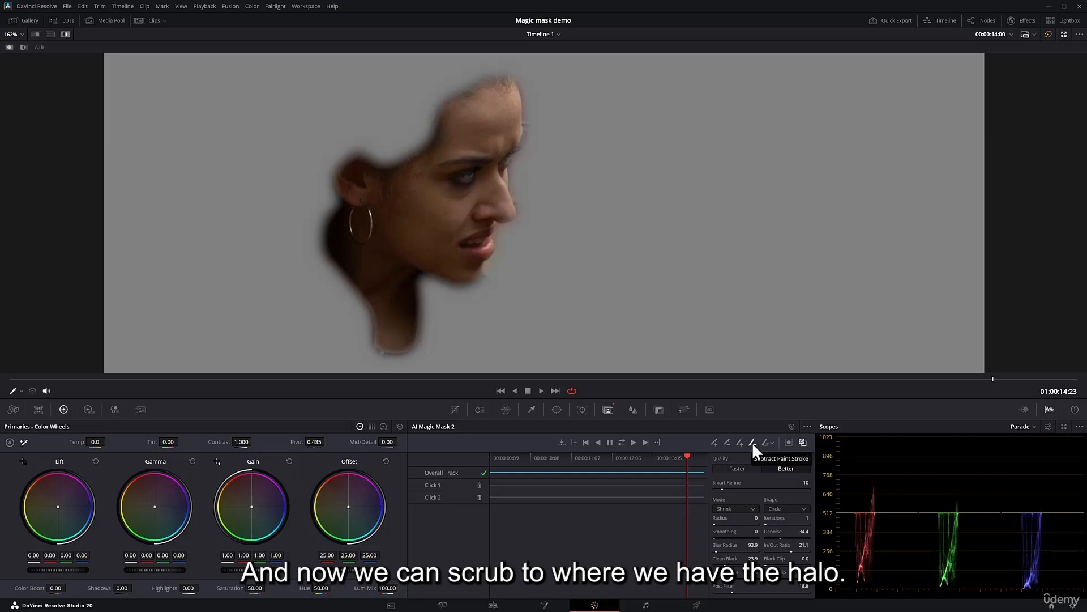
mouse_move(683, 459)
mouse_down()
mouse_move(664, 457)
mouse_move(675, 456)
mouse_up()
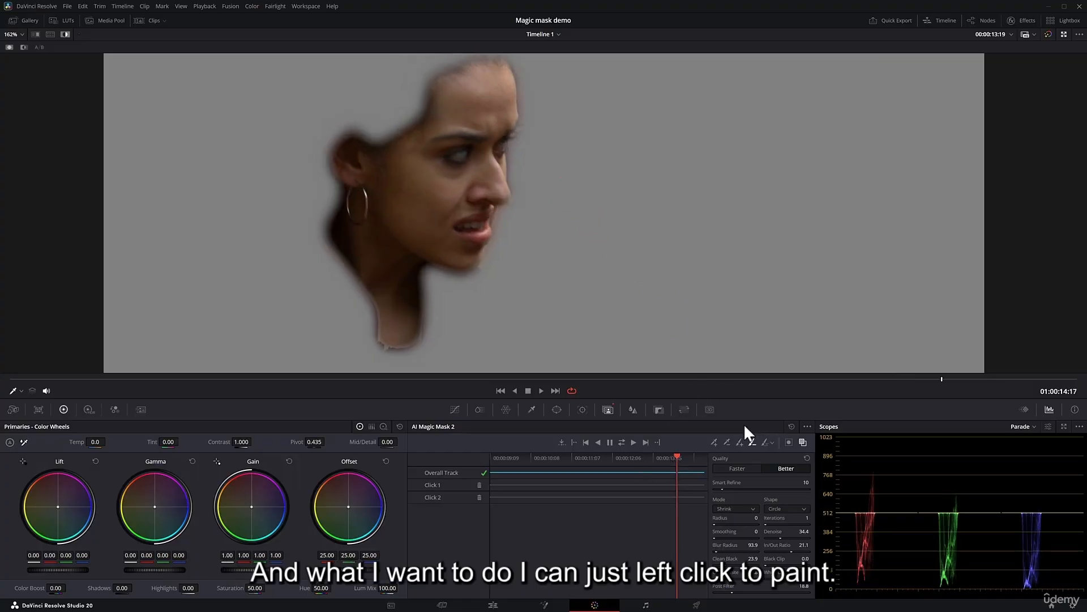
click(773, 443)
drag(753, 457, 749, 457)
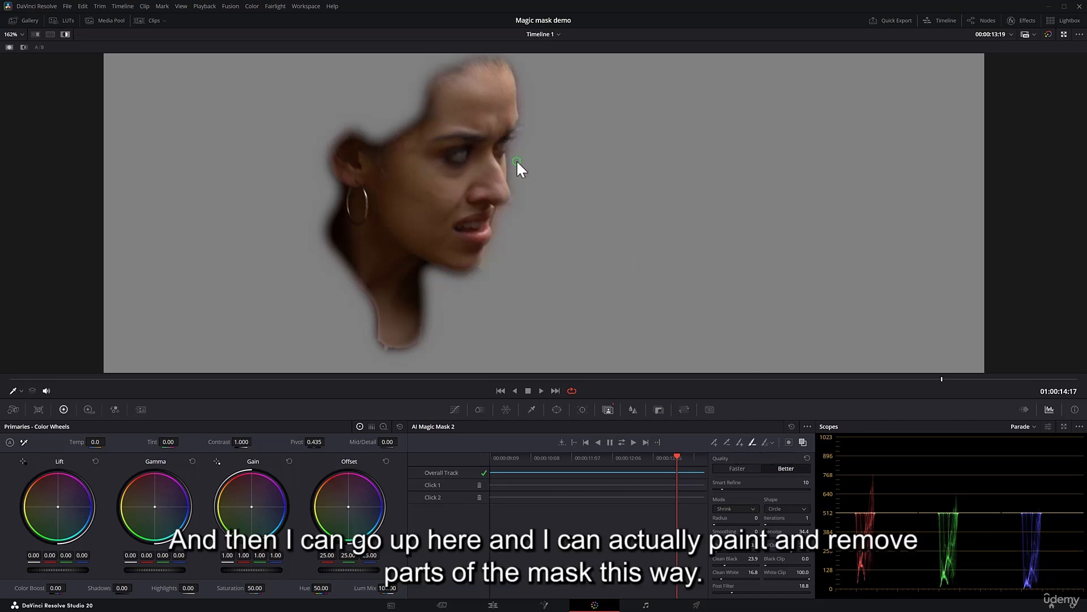
- Paint the halo out of the mask along the face's profile, frame by frame from 00:00:13:19 onward
mouse_move(441, 193)
mouse_down()
mouse_move(485, 112)
mouse_move(423, 189)
mouse_move(500, 100)
mouse_move(459, 132)
mouse_move(417, 168)
mouse_move(542, 117)
mouse_up()
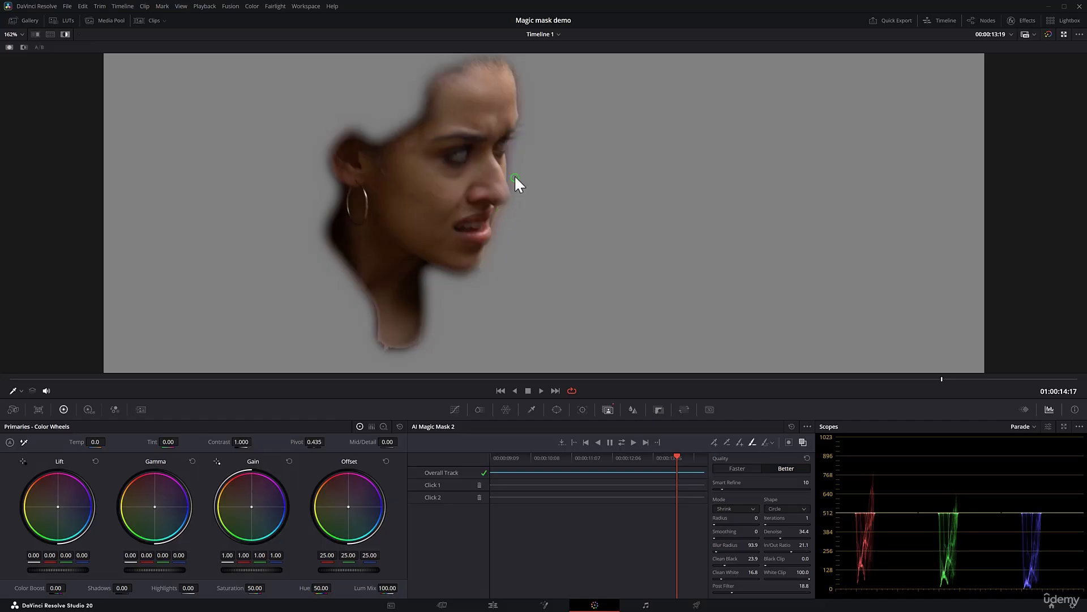
key(Right)
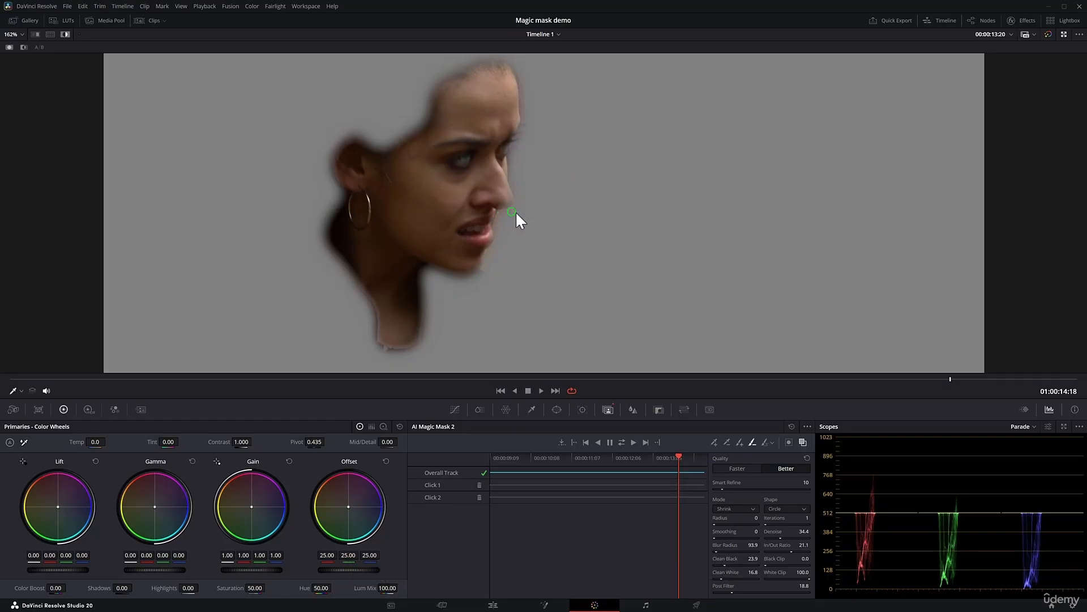
key(Right)
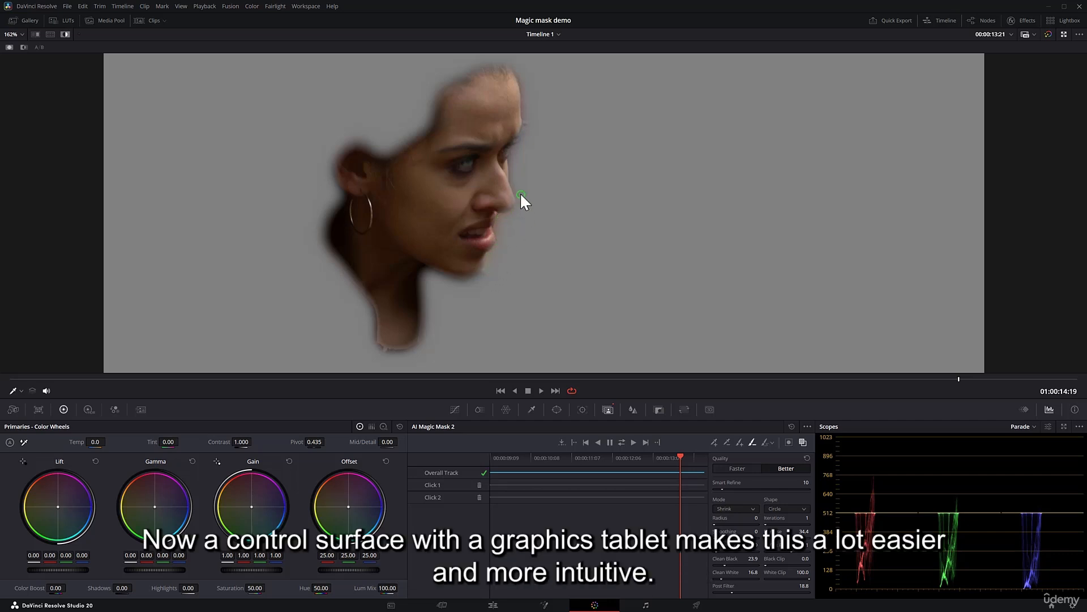
key(Right)
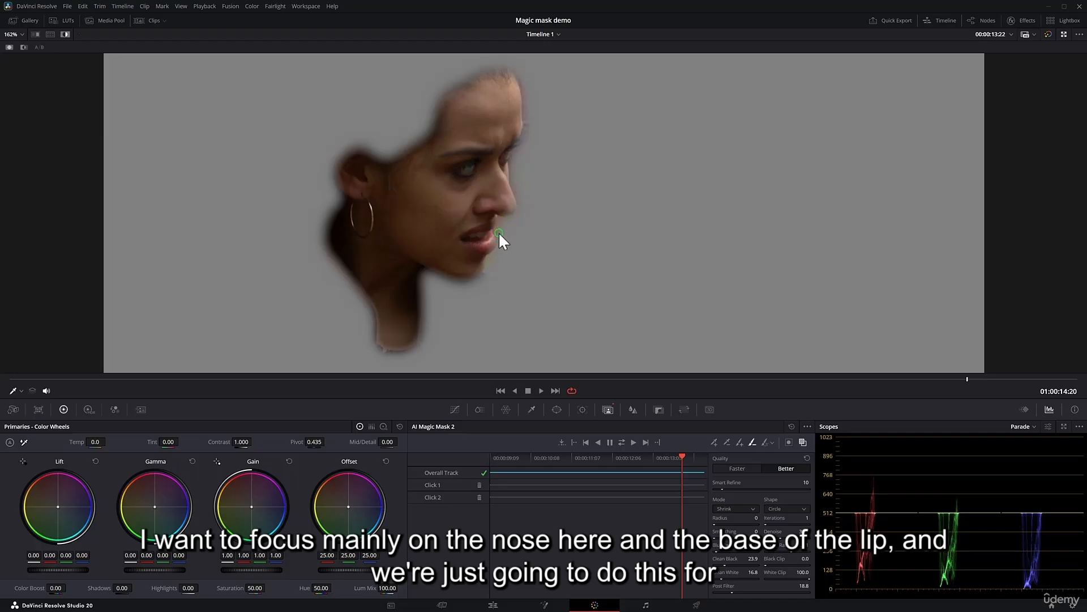
key(Right)
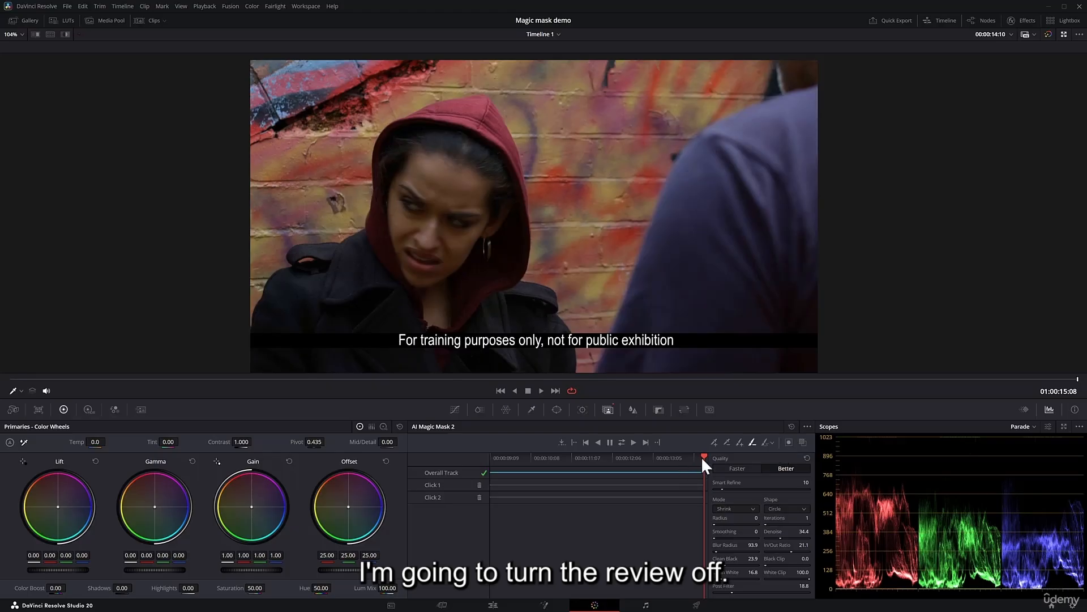
- With the viewer overlay off at the clip's first frame, warm the skin's Gain to red 1.09, green 0.98, blue 0.88 and reduce Saturation to 37.80
drag(701, 457, 477, 449)
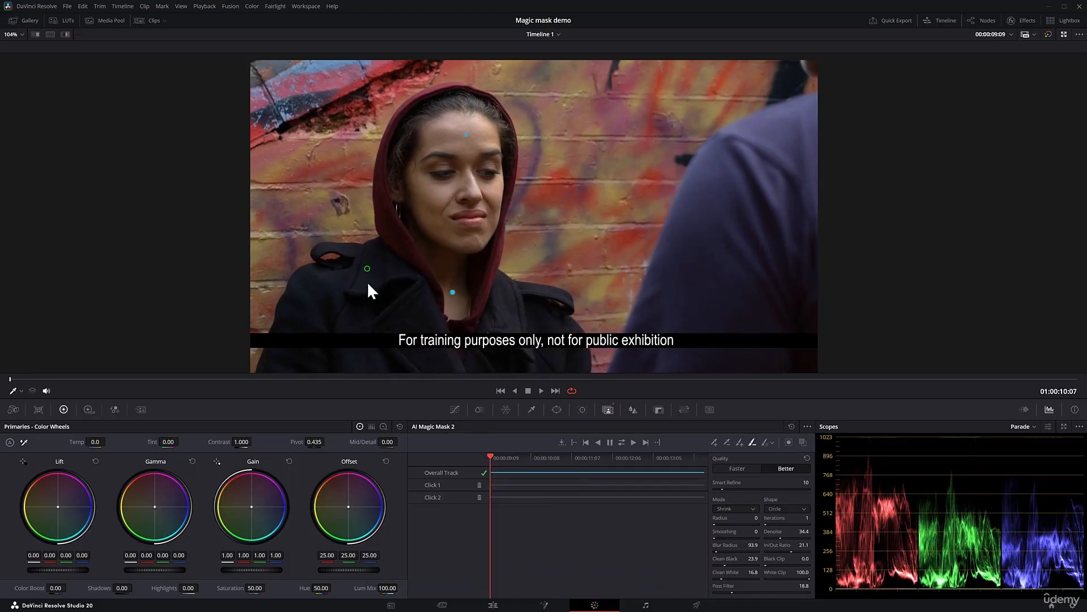
click(21, 391)
click(34, 428)
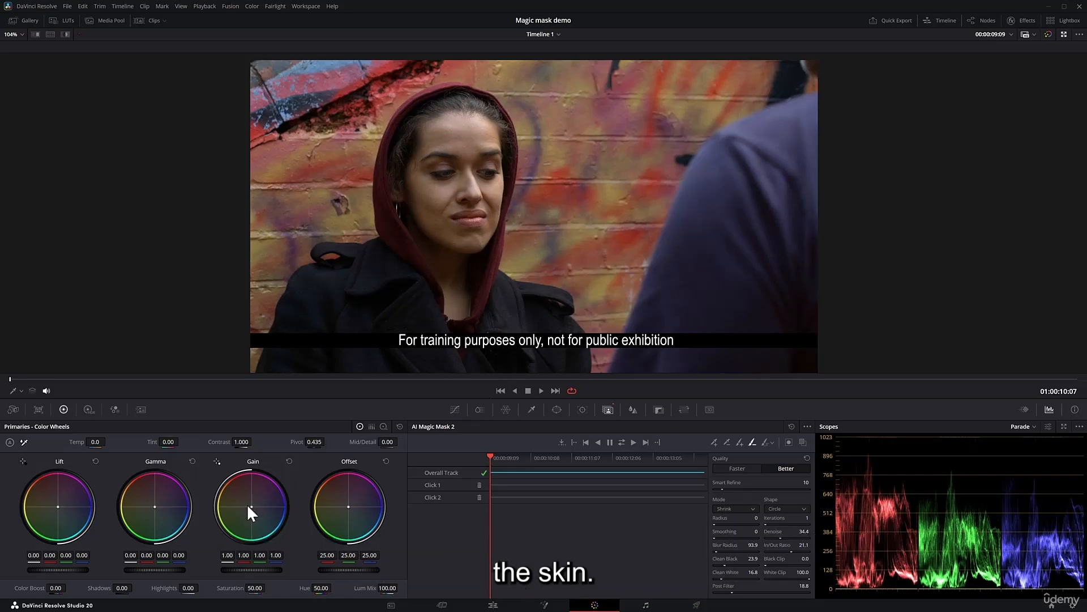
drag(247, 510, 251, 505)
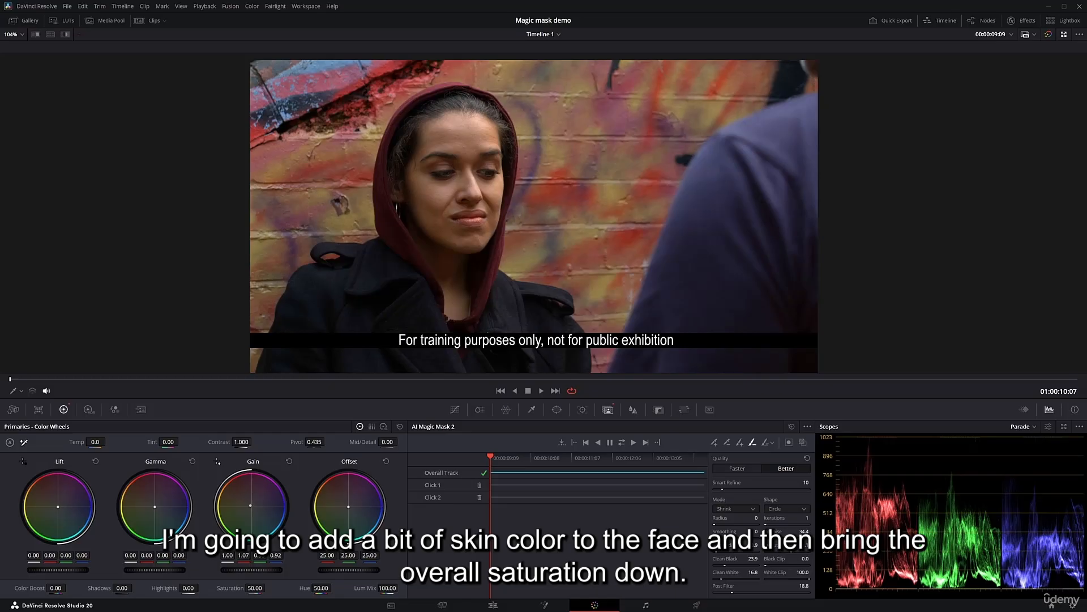
drag(255, 589, 241, 588)
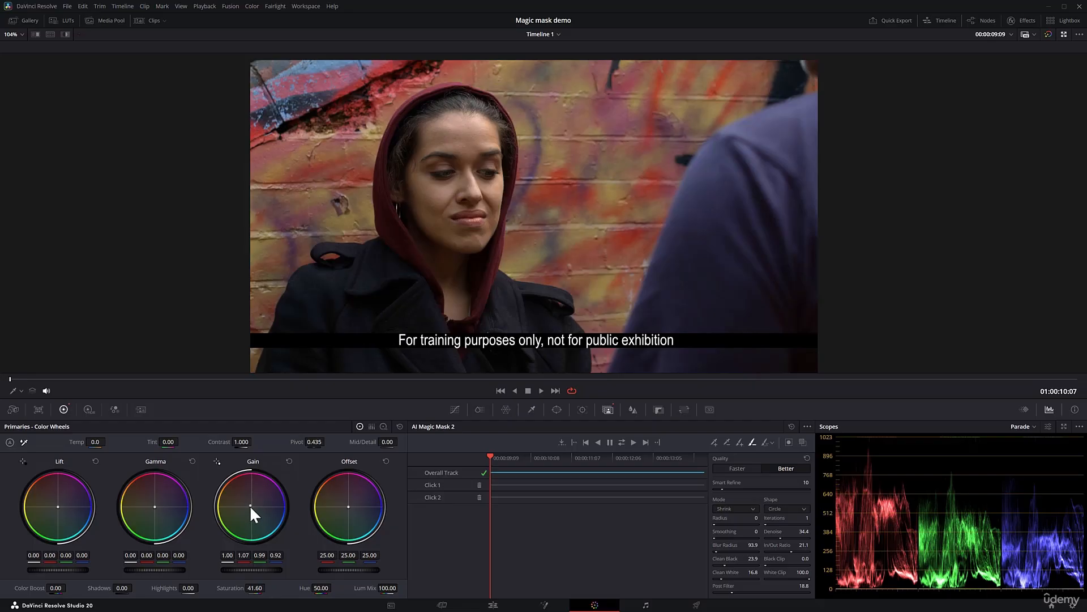
drag(251, 508, 250, 505)
drag(265, 578, 252, 578)
- On the unganged luma custom curve, anchor the lower midtones with Editable Splines off and lower the white point slightly
click(456, 410)
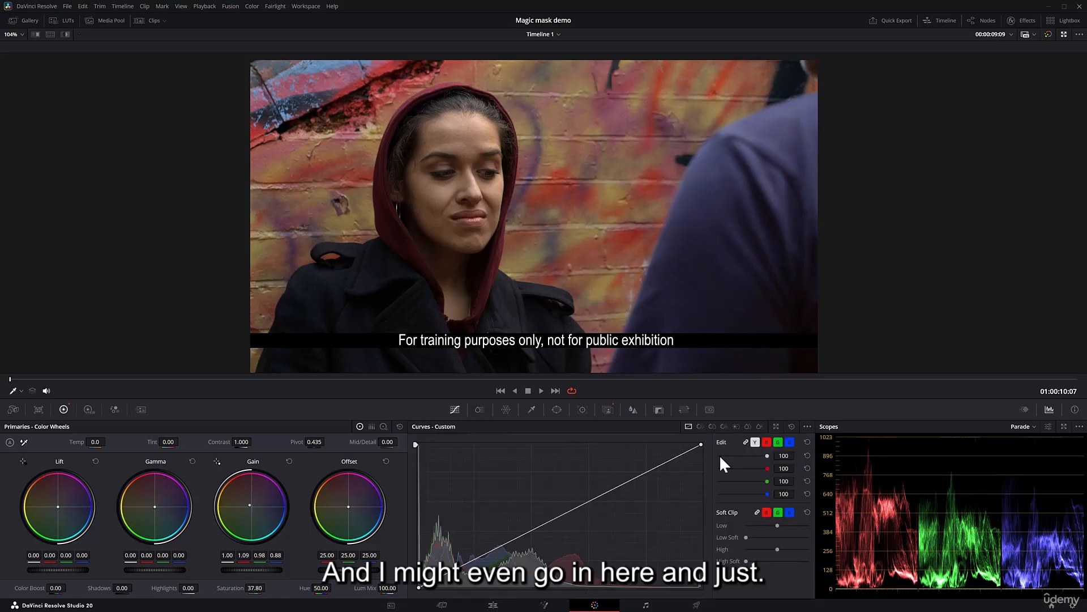
click(754, 442)
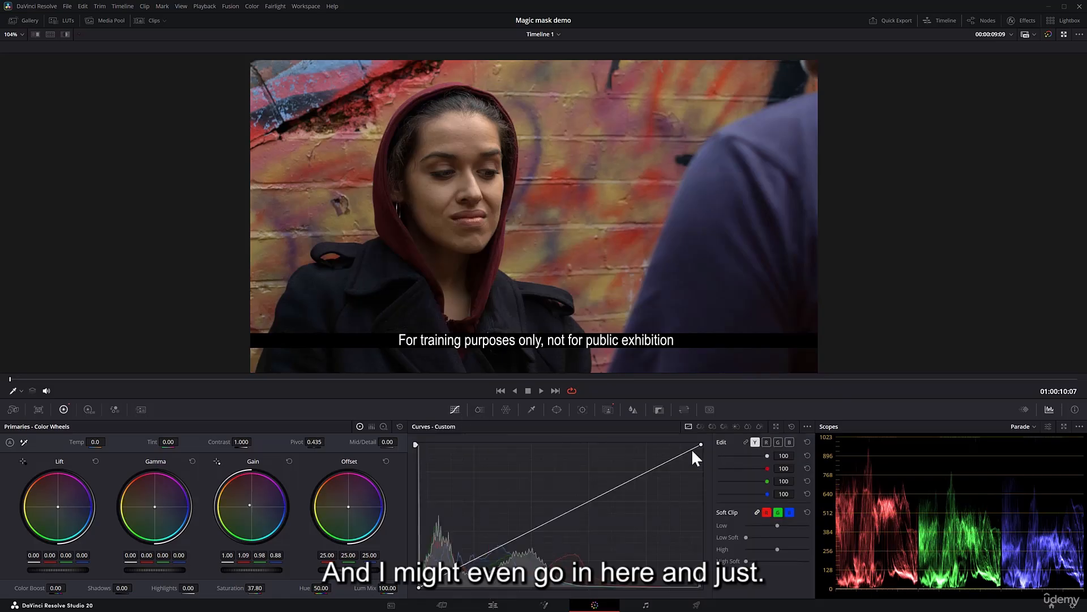
click(536, 528)
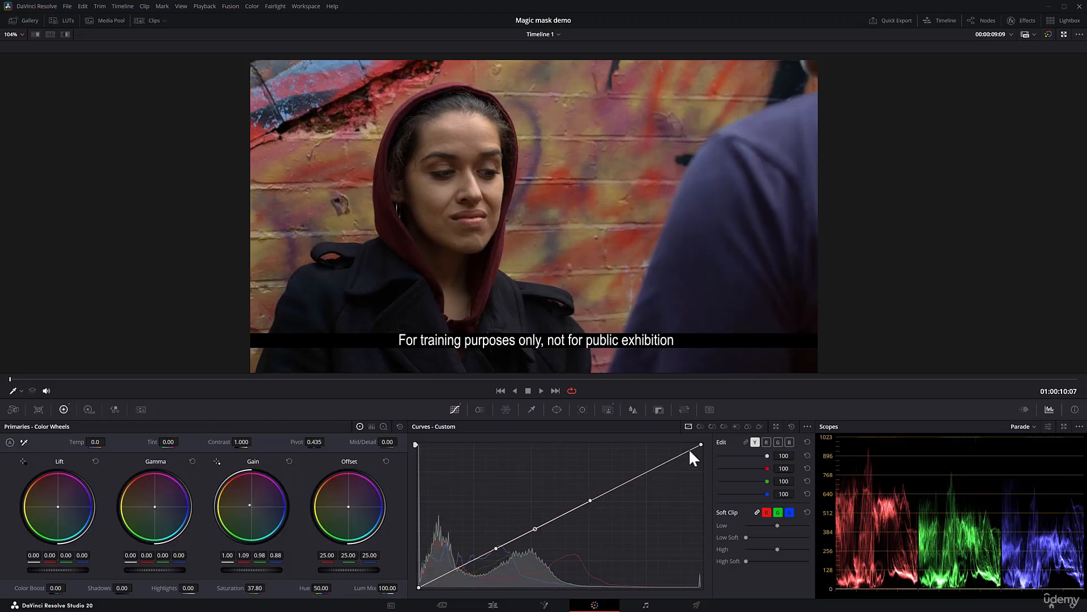
click(807, 426)
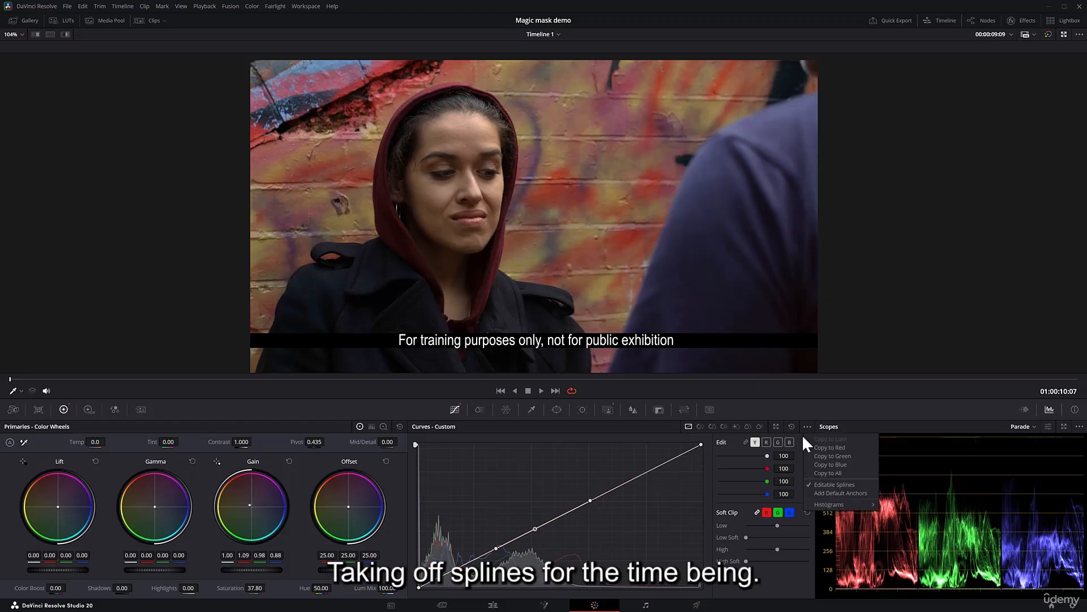
click(824, 486)
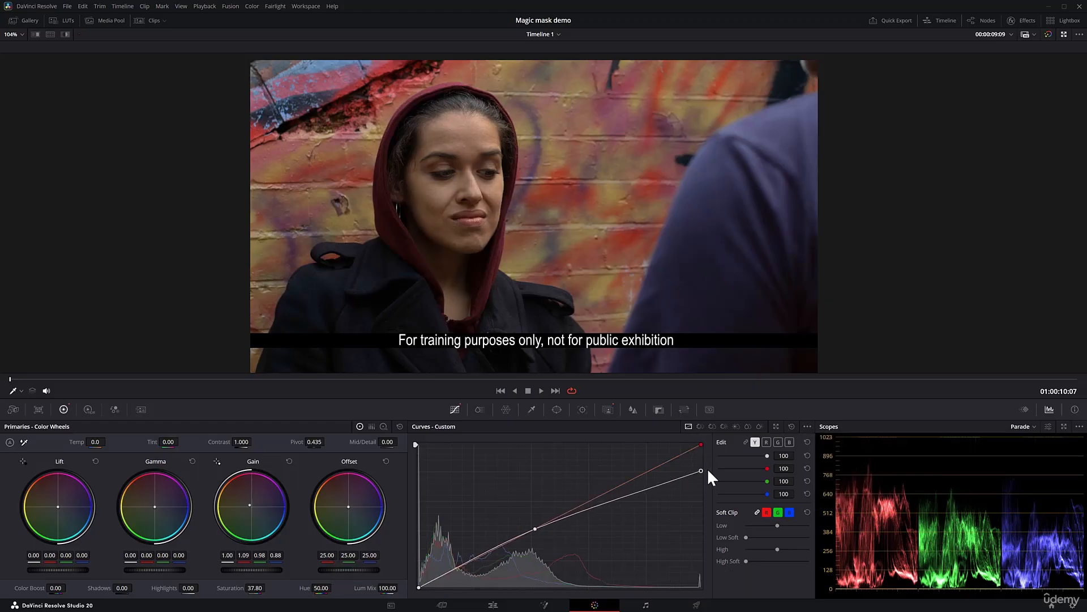
drag(709, 443, 715, 454)
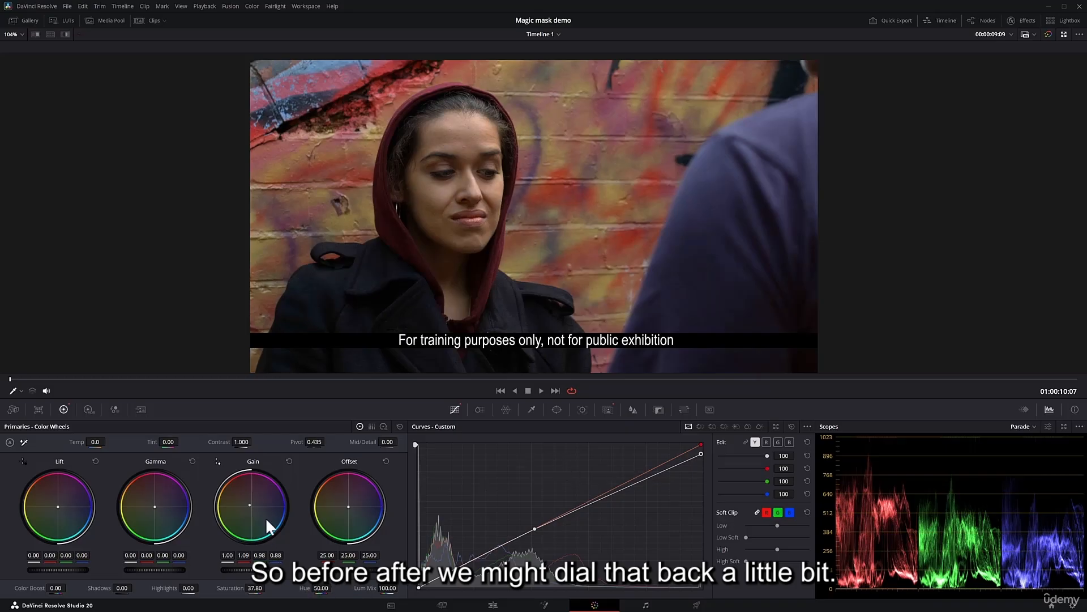
- Ease the skin's Gain back to red 1.06, green 0.99, blue 0.89 and set Saturation to 39.60
drag(254, 512, 257, 512)
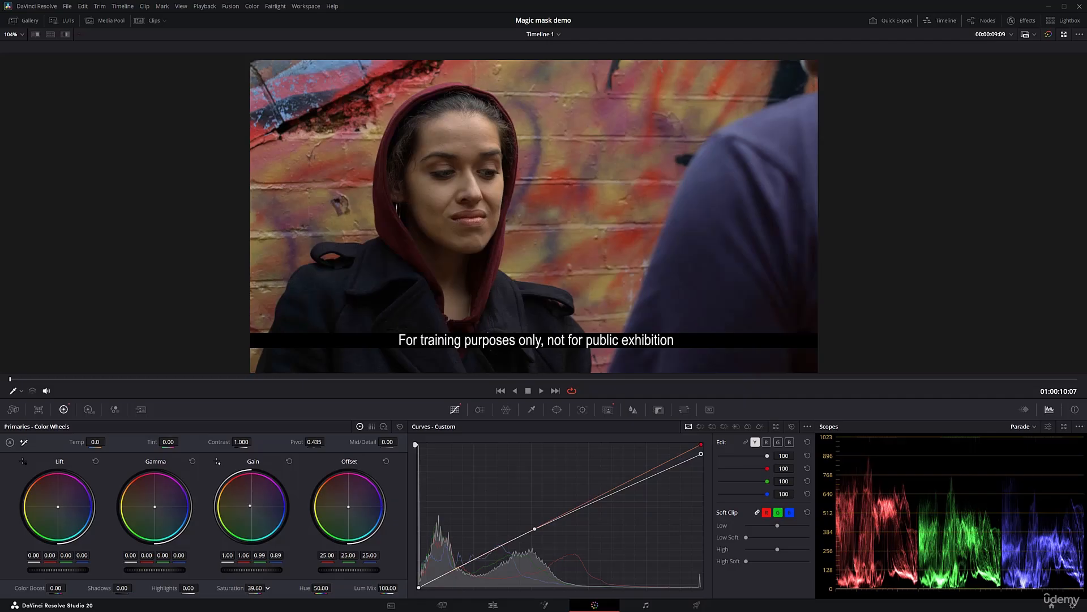
drag(268, 588, 267, 588)
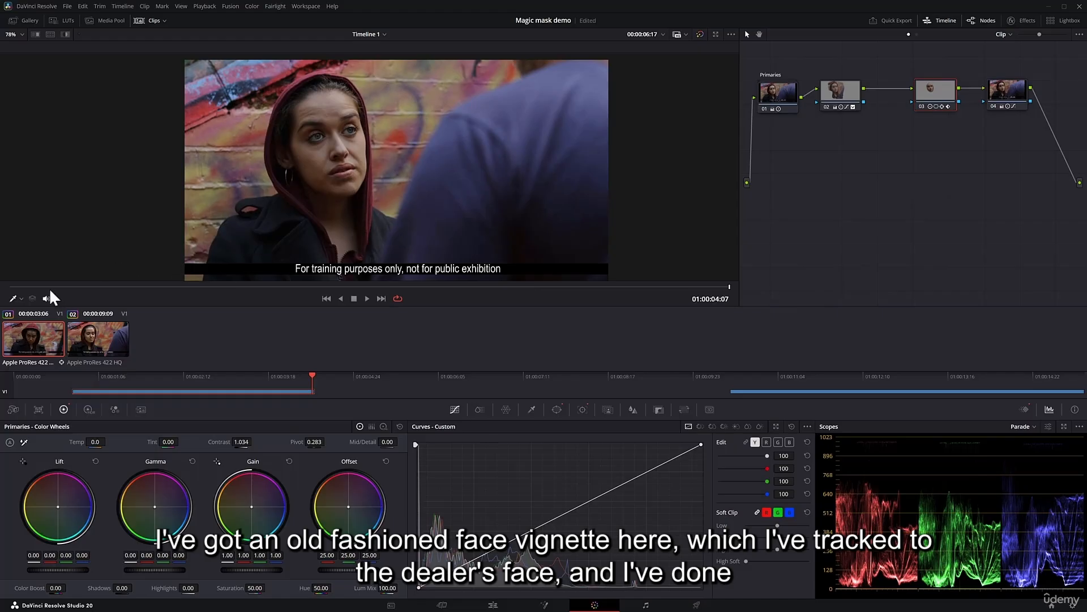
- In clip 01, scrub the shot with the face Power Window outline shown and hidden to examine the tracked vignette
click(21, 298)
click(34, 334)
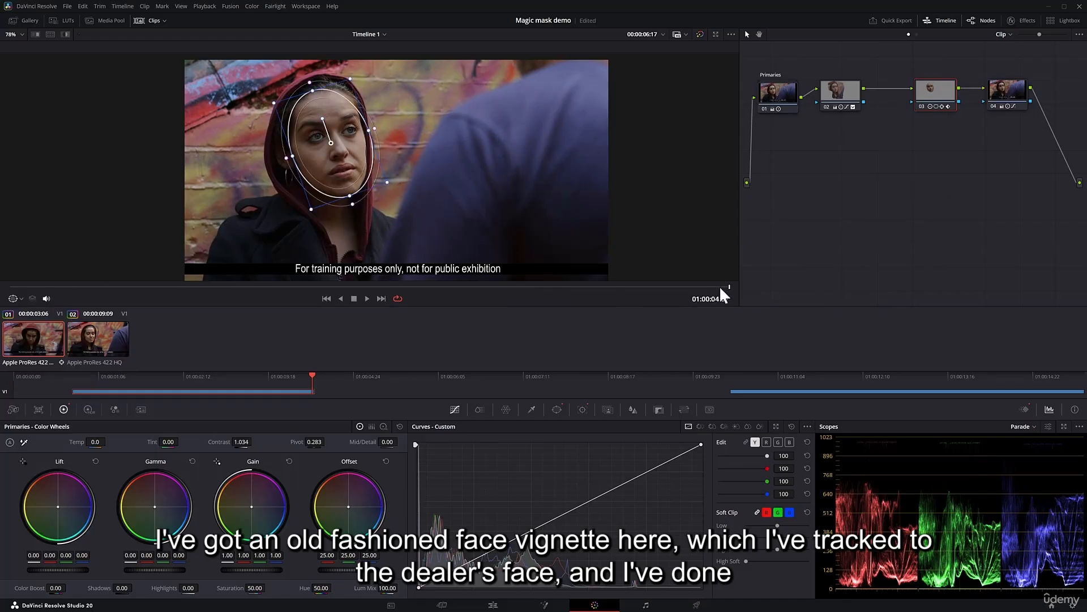
mouse_move(720, 287)
mouse_down()
mouse_move(3, 299)
mouse_move(731, 290)
mouse_up()
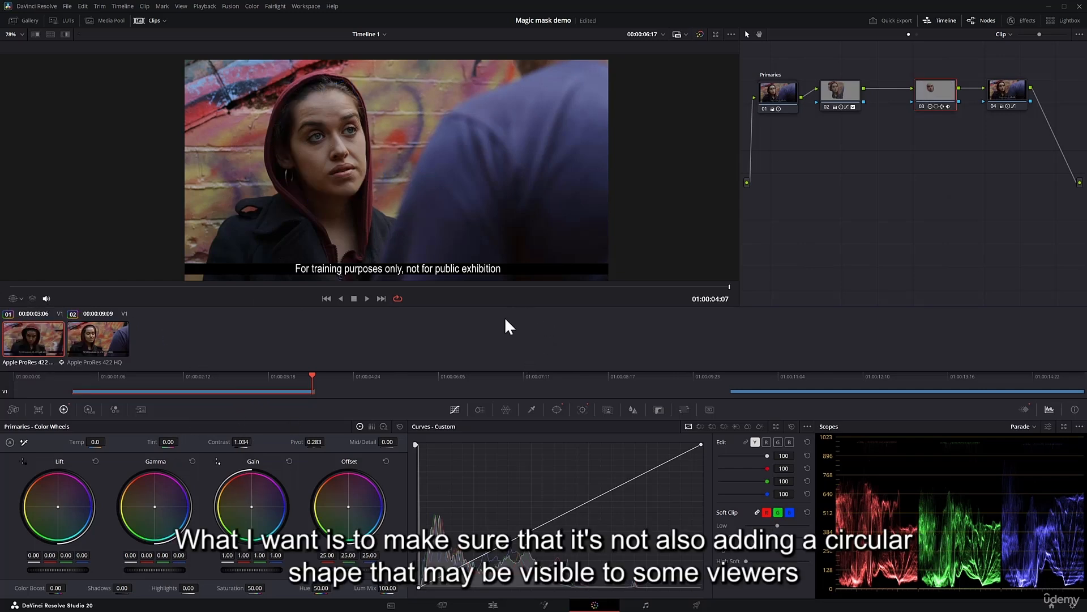
drag(21, 288, 696, 294)
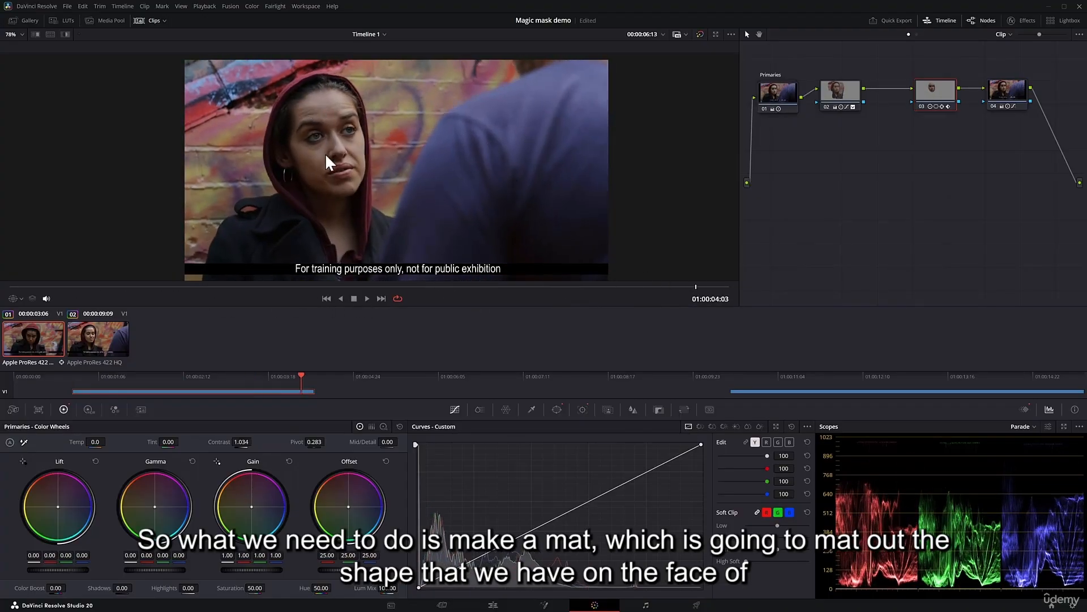
click(14, 299)
click(19, 331)
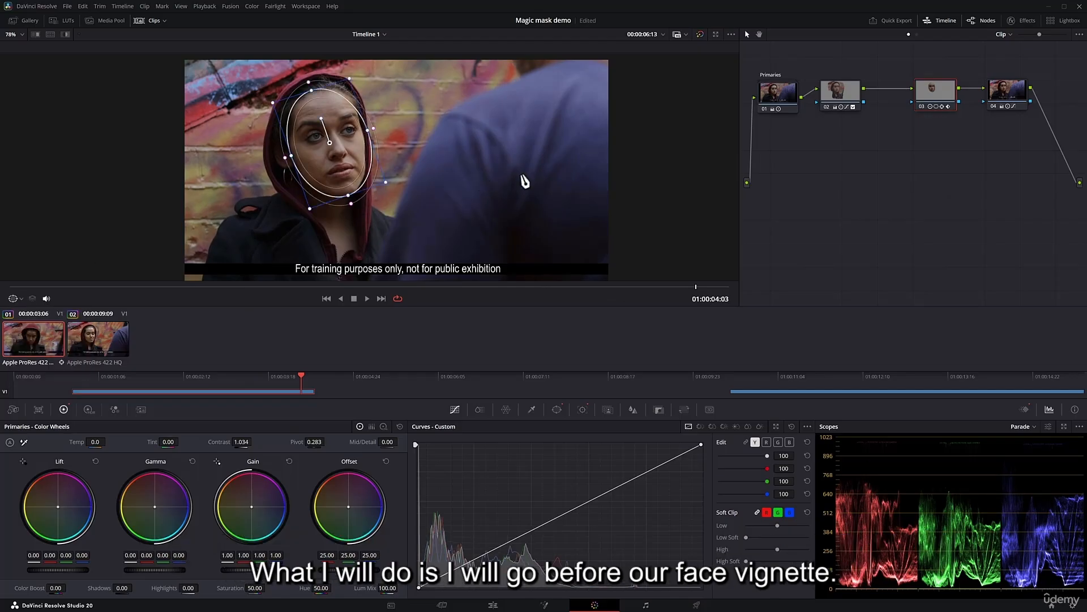
- Insert a new serial node between node 02 and the face vignette node, spacing the neighbouring nodes apart to make room
click(1015, 91)
click(940, 90)
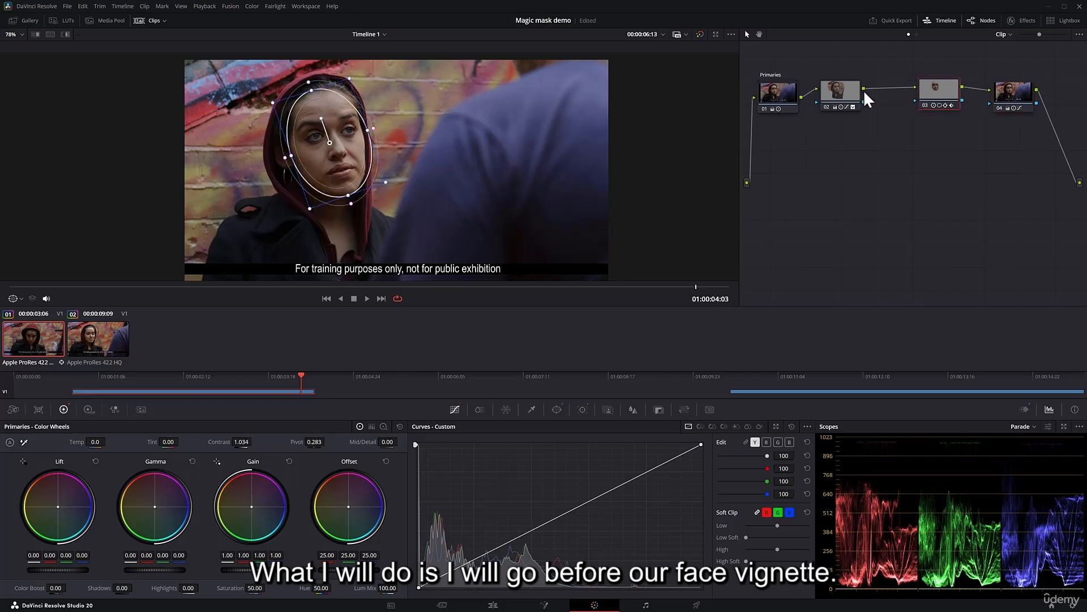
key(shift+s)
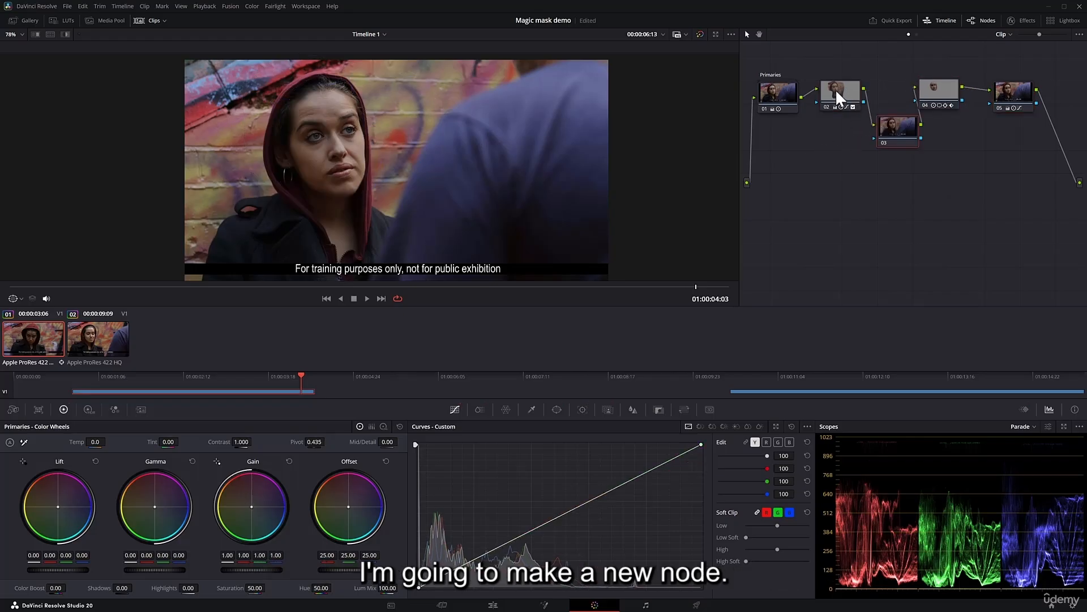
click(834, 88)
click(940, 91)
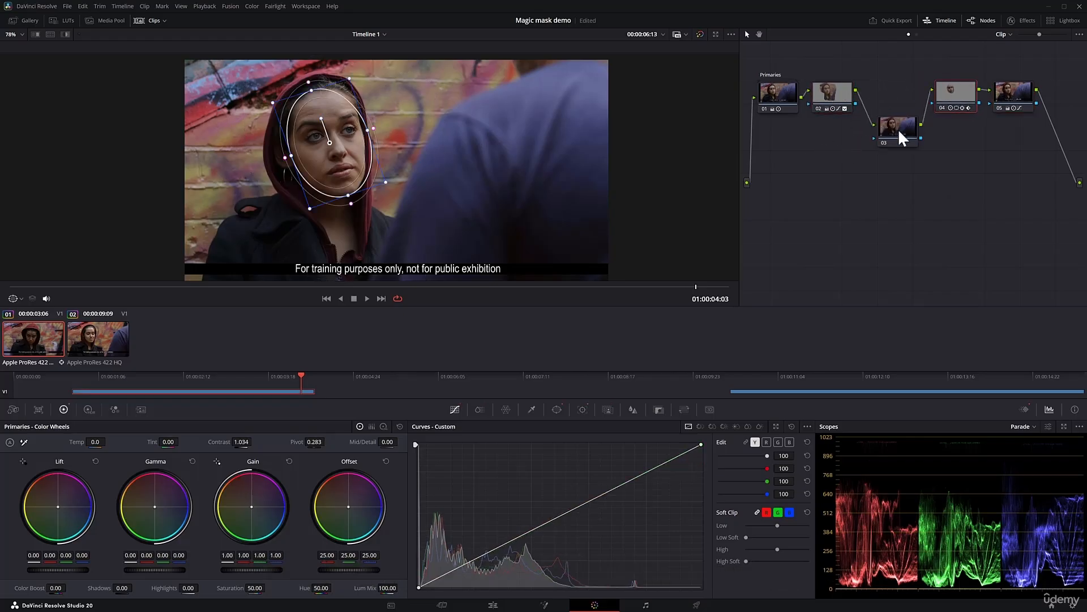
- Line node 03 up in the row between its neighbours and label it "Shirt matte"
drag(899, 131, 895, 98)
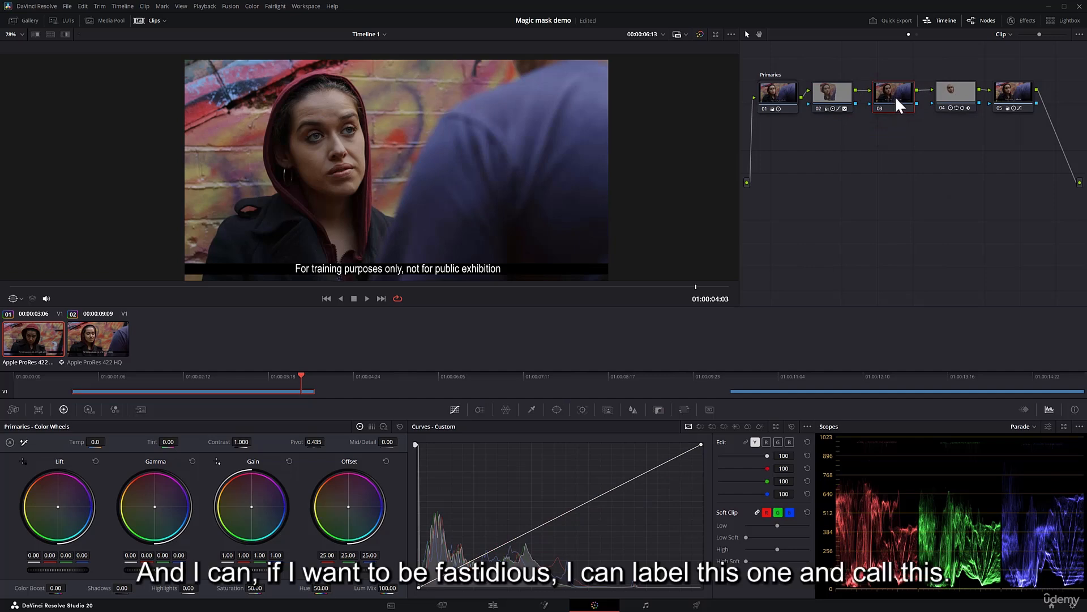
right_click(896, 95)
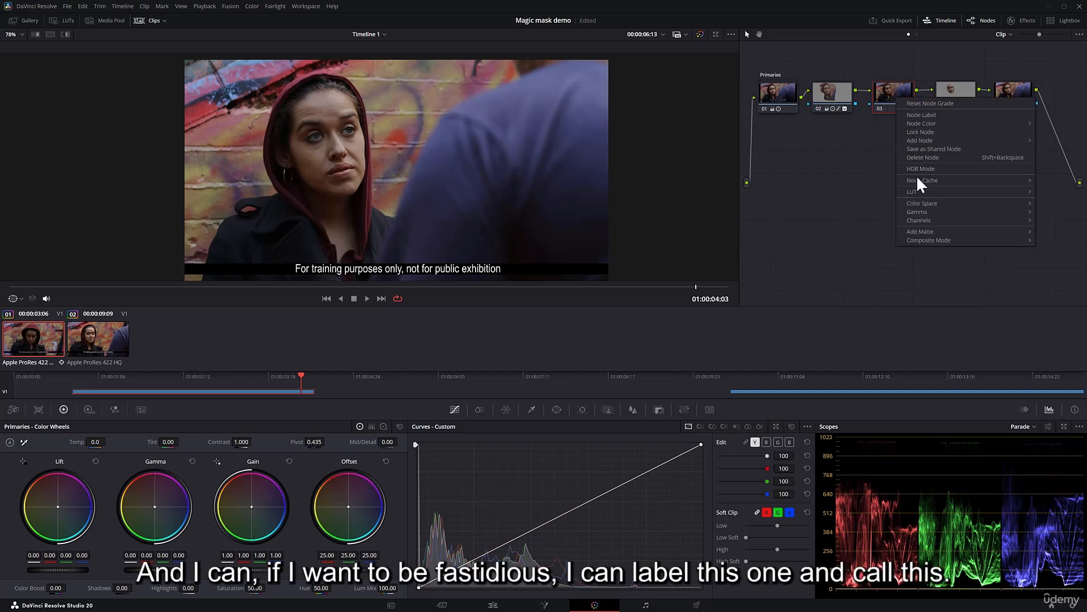
click(929, 115)
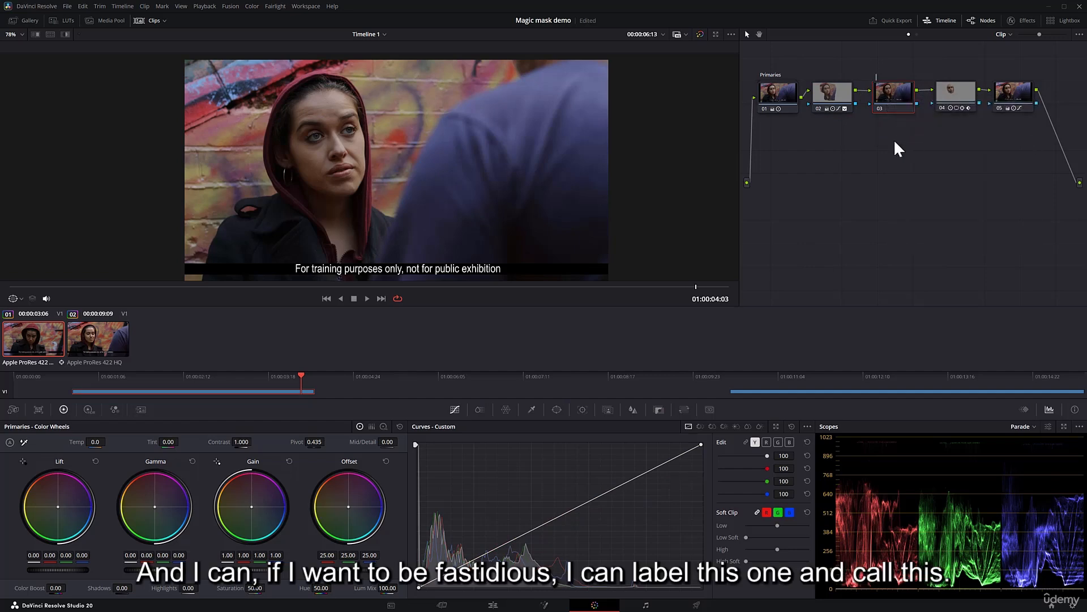
text(Shirt matte)
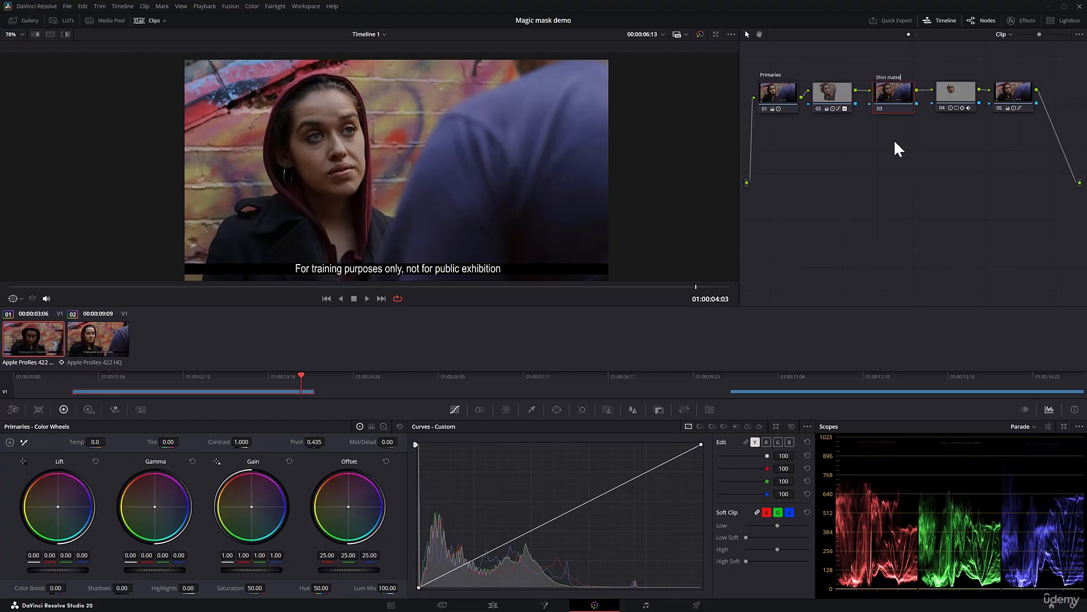
key(Return)
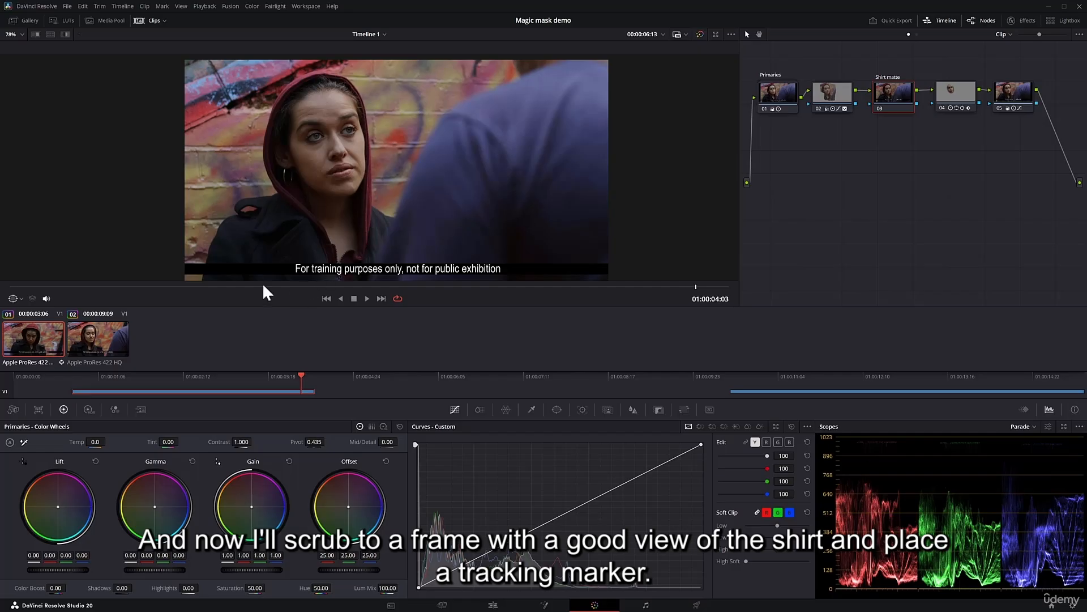
- On the Shirt matte node, place a Magic Mask point on the blue shirt at 00:00:04:11 and track it in both directions
mouse_move(262, 286)
mouse_down()
mouse_move(248, 287)
mouse_move(347, 287)
mouse_move(260, 287)
mouse_up()
click(608, 408)
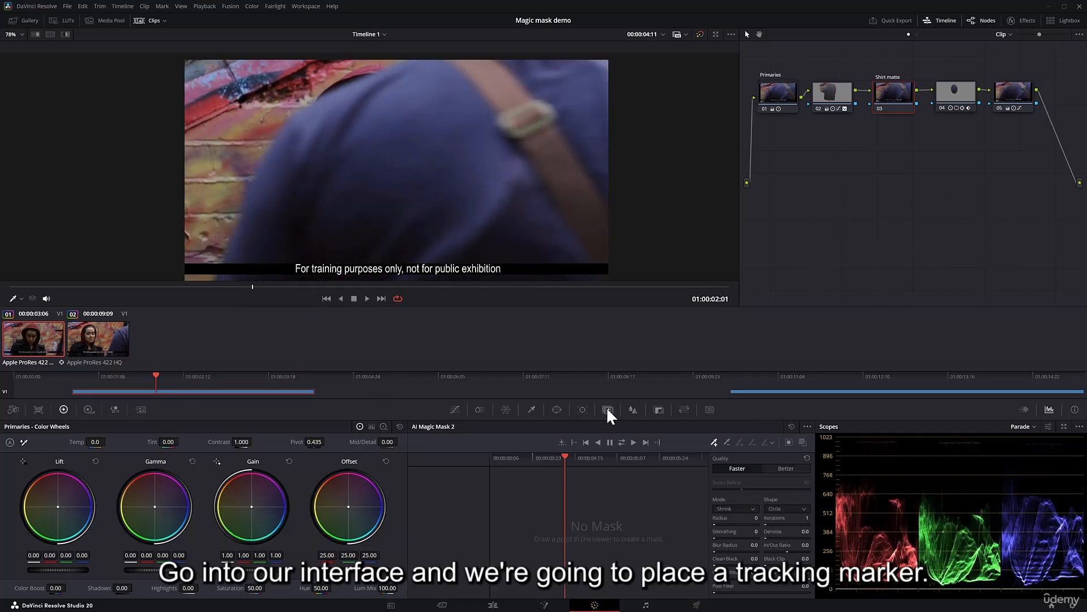
click(406, 108)
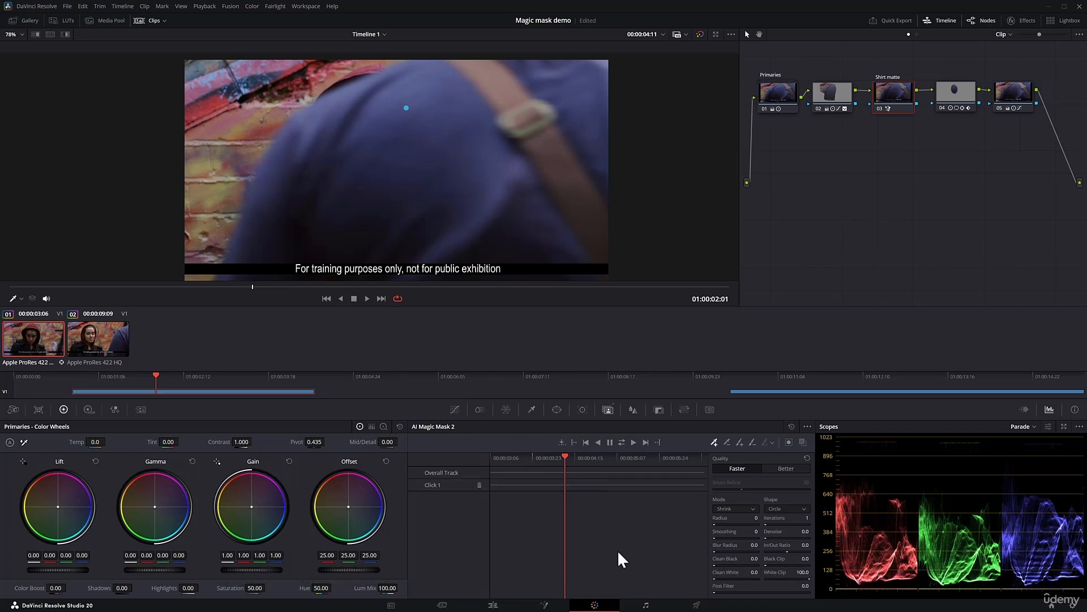
click(621, 442)
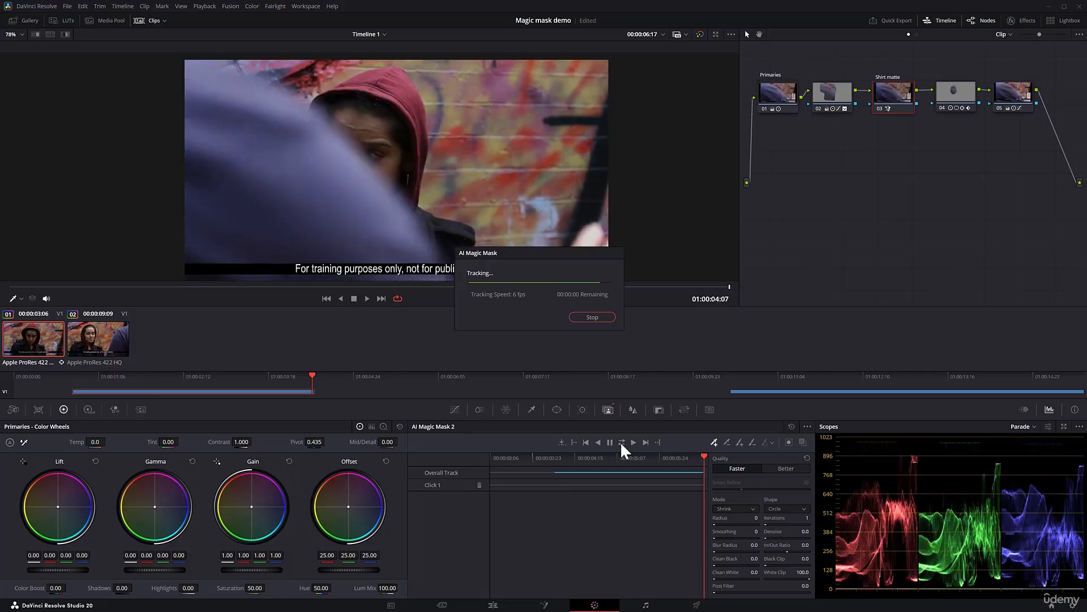
- Scrub the shot with the mask overlay shown and hidden to examine the shirt mask's gaps and the shoulder's changing focus
click(803, 443)
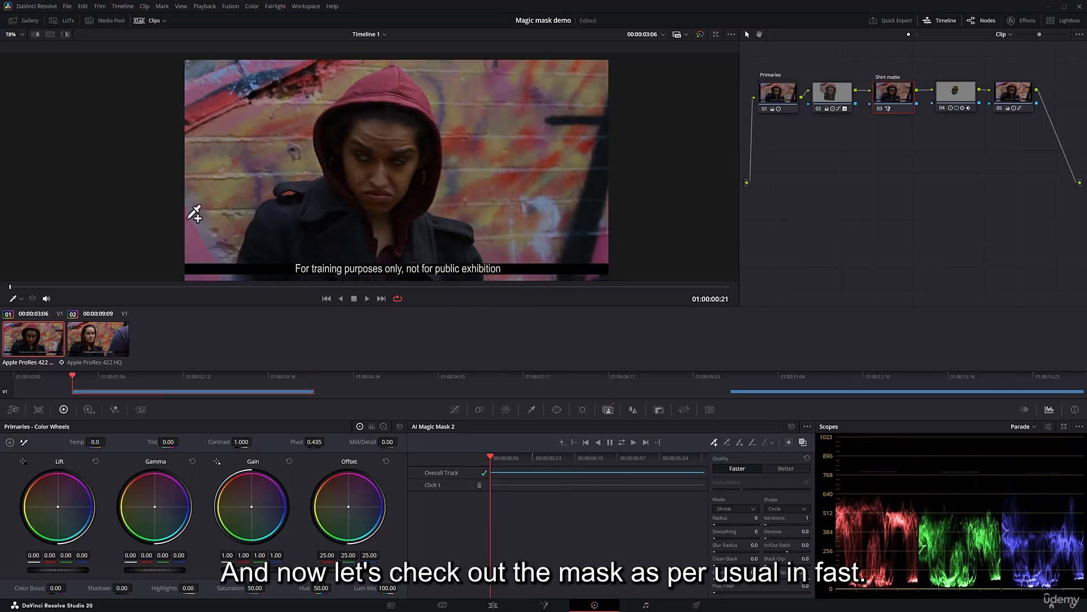
drag(504, 456, 546, 465)
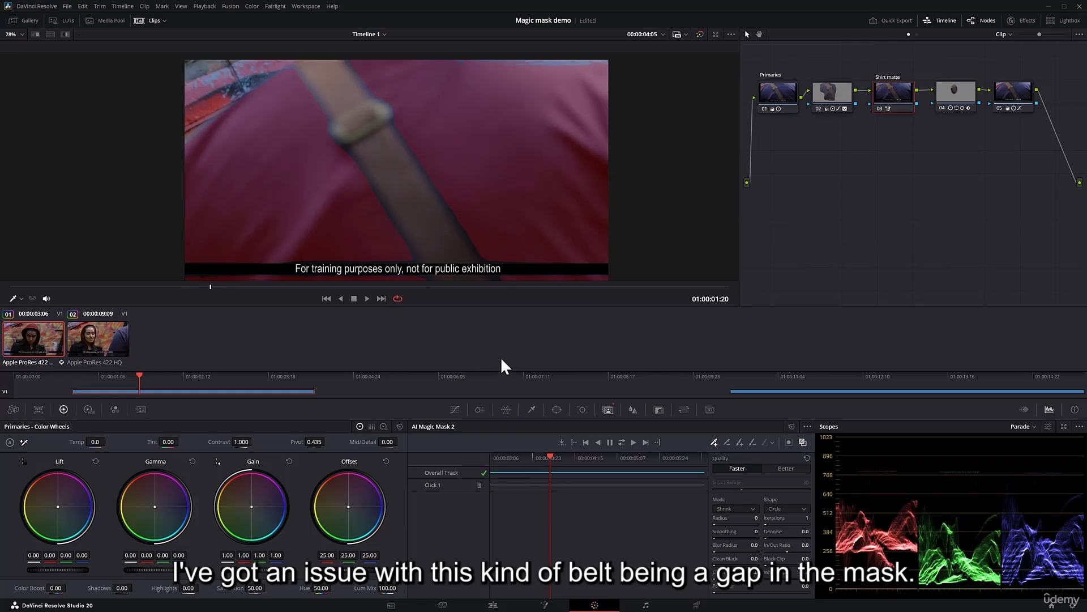
drag(526, 459, 549, 454)
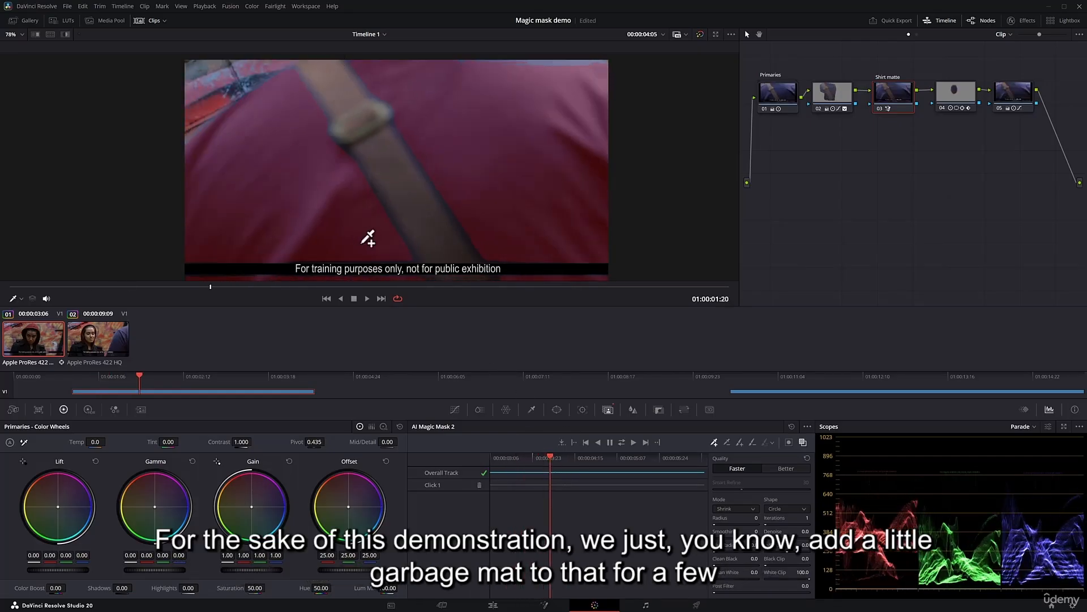
mouse_move(518, 454)
mouse_down()
mouse_move(503, 456)
mouse_move(619, 455)
mouse_move(499, 448)
mouse_up()
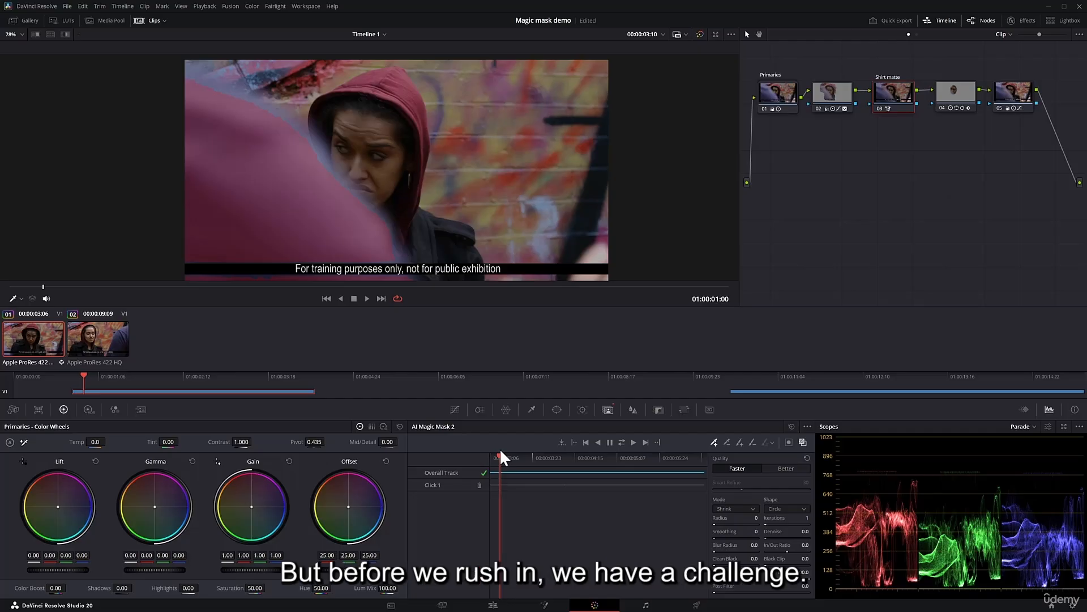
click(802, 442)
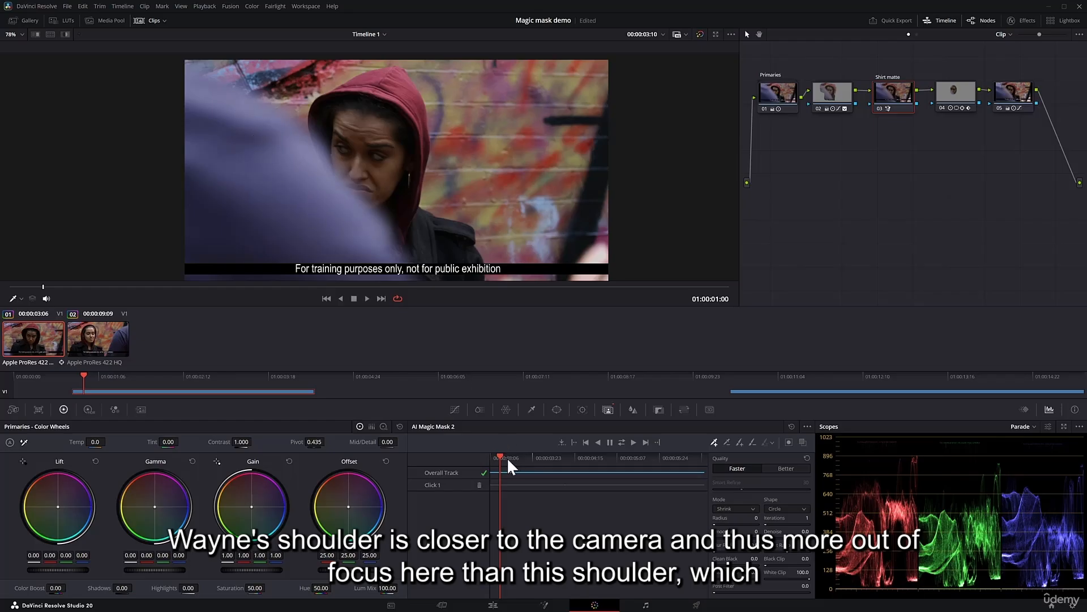
drag(508, 458, 582, 457)
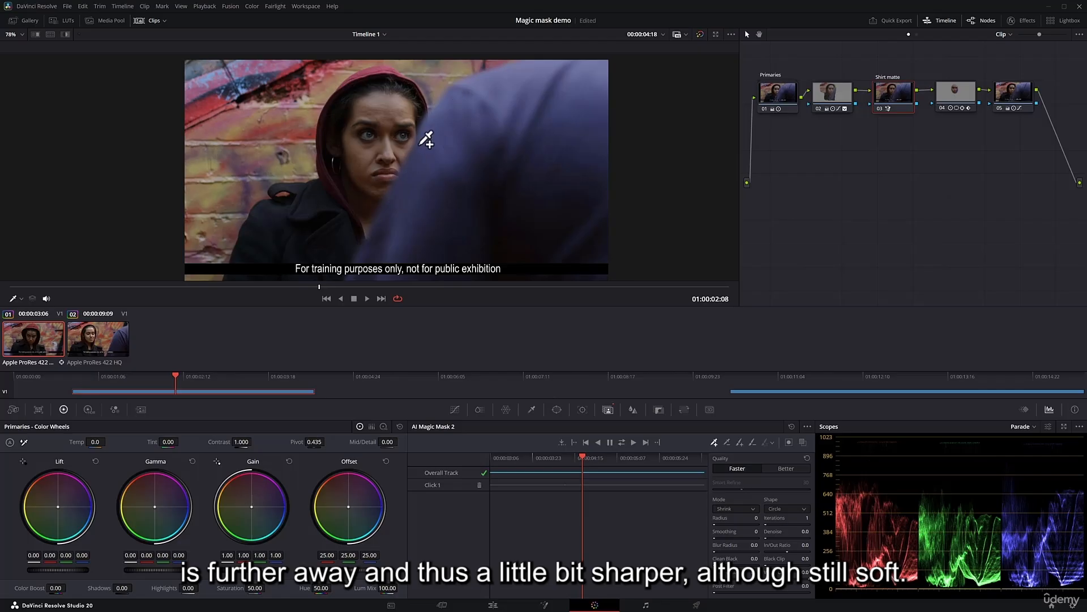
drag(583, 458, 528, 464)
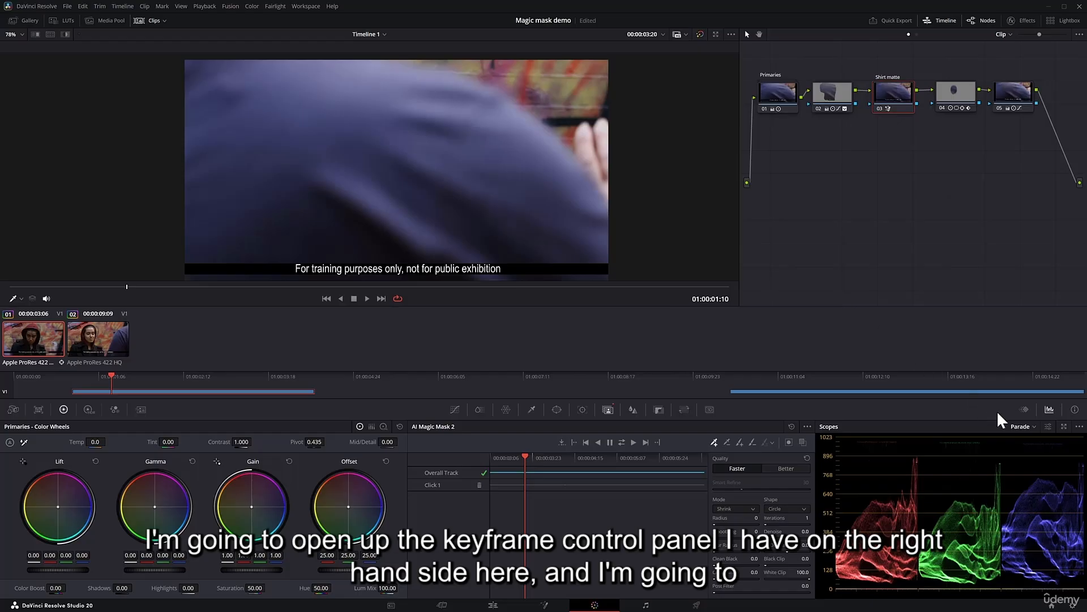
- At 00:00:03:11, with the mask overlay shown, enable keyframing on Corrector 3's Qualifier and add a dynamic keyframe
click(1024, 410)
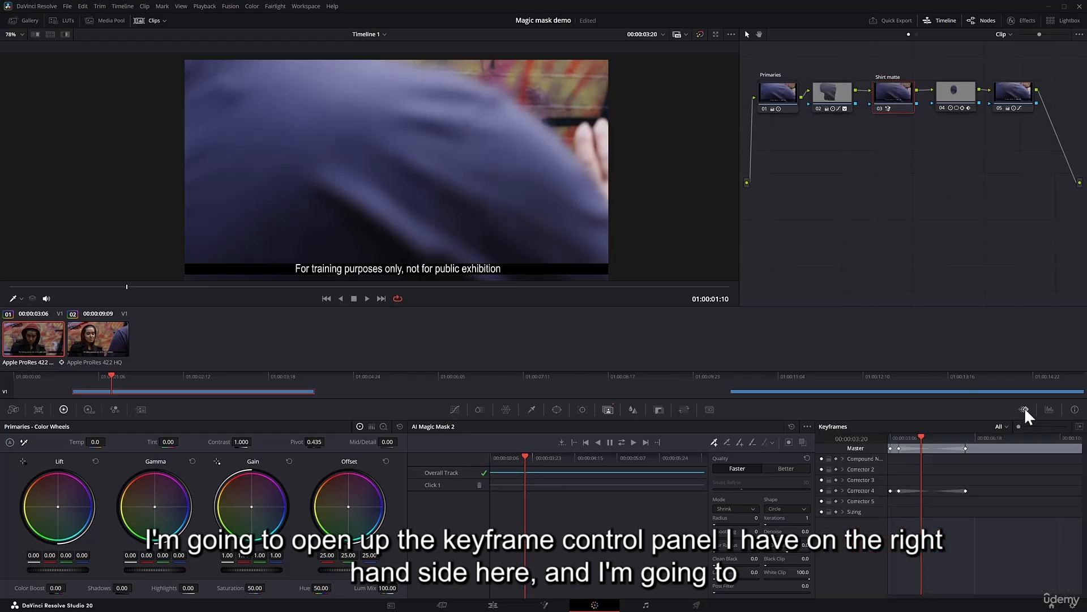
click(802, 442)
drag(536, 464, 502, 450)
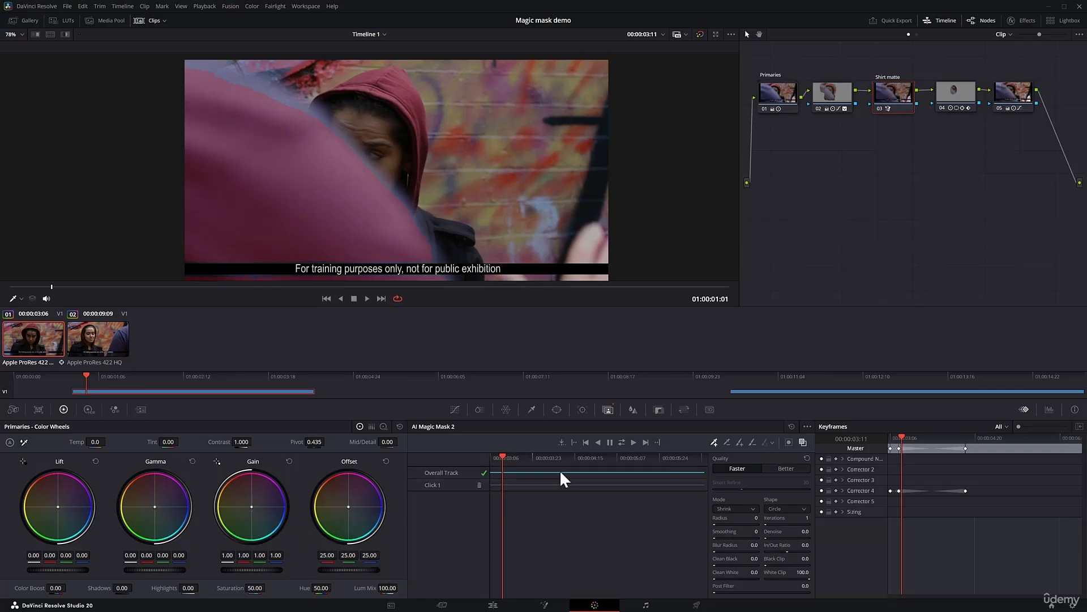
click(842, 480)
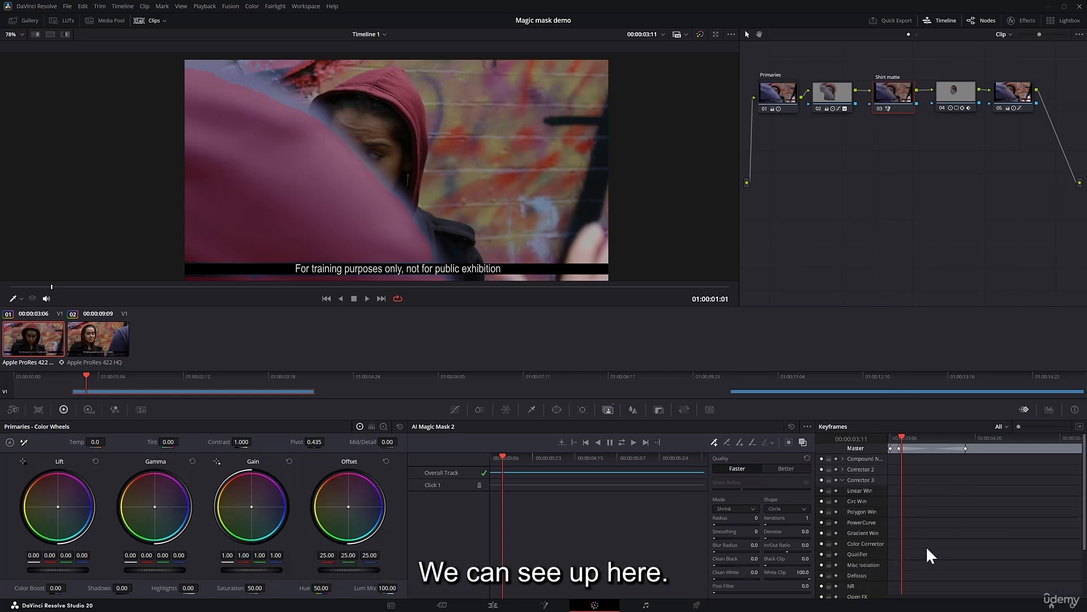
scroll(917, 541, down, 1)
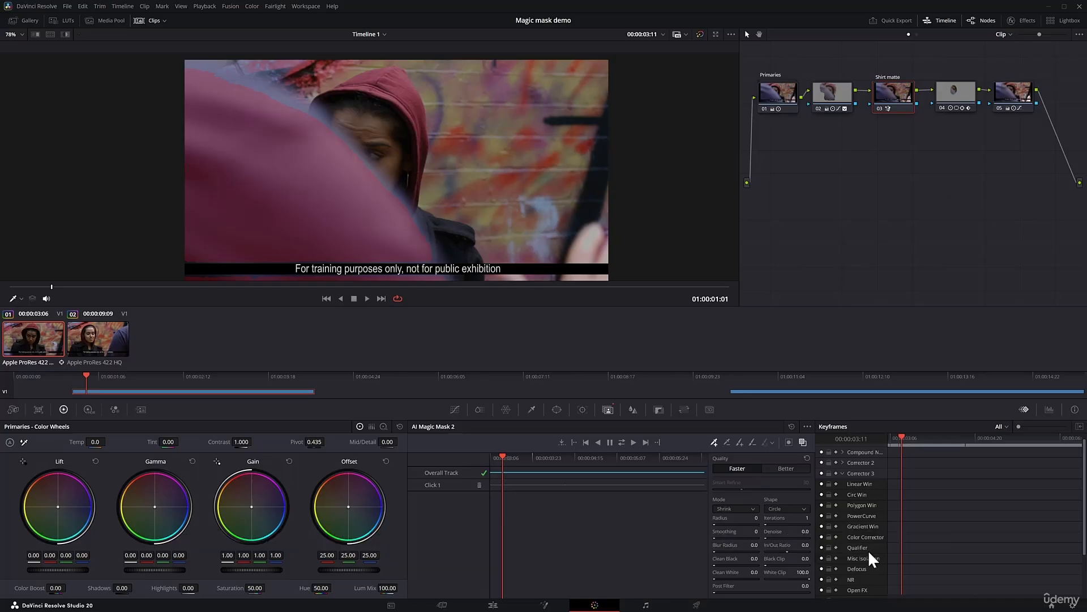
click(836, 547)
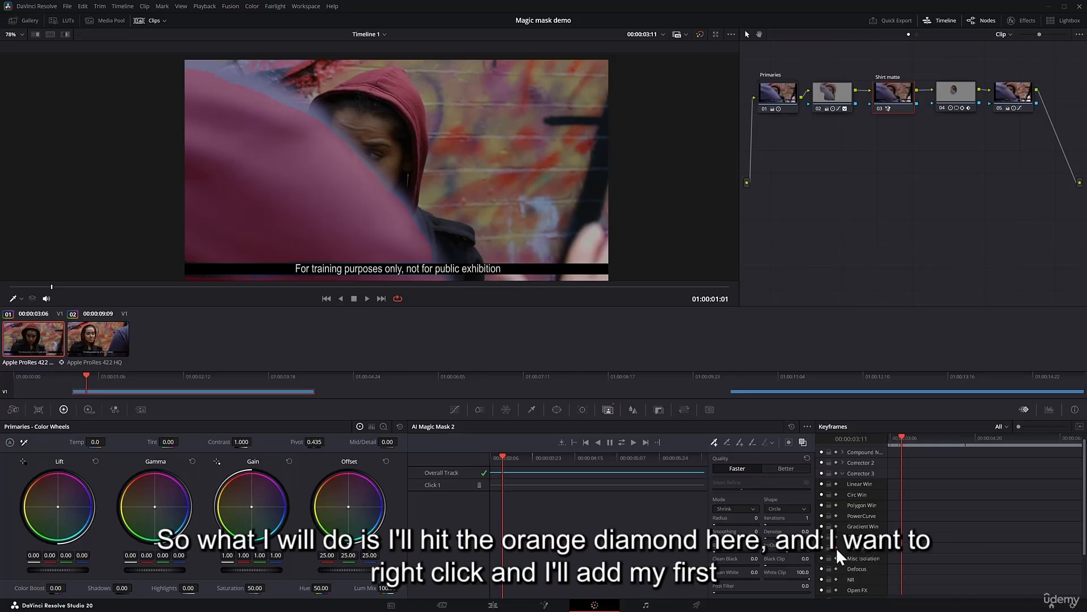
right_click(904, 545)
click(936, 468)
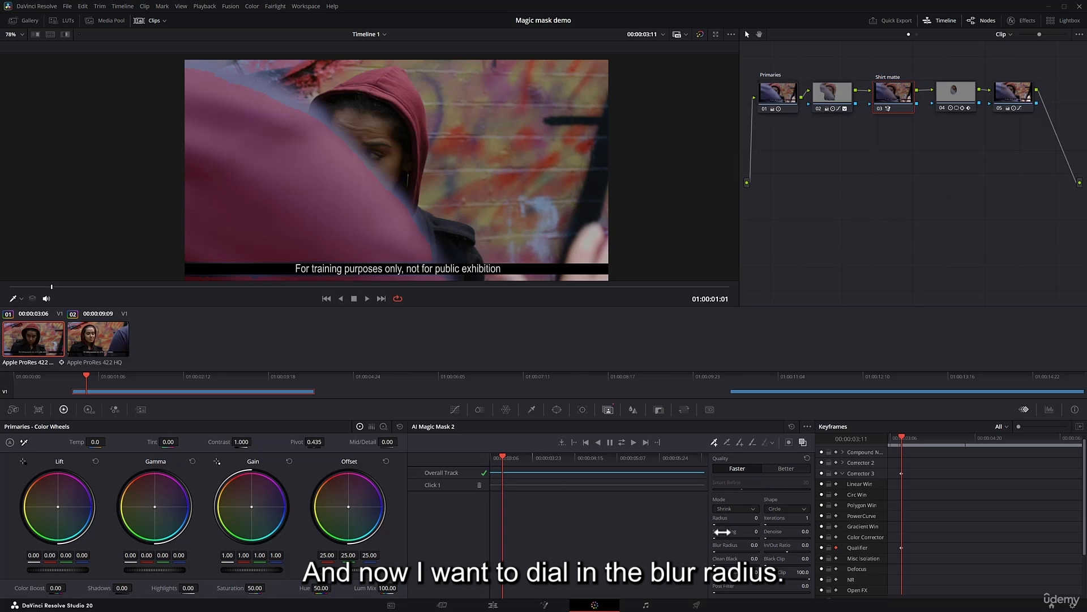
- Soften the shirt matte at this keyframe with Blur Radius 245.8 and In/Out Ratio -1.9, checking the edge in the isolated highlight view
drag(724, 545, 748, 544)
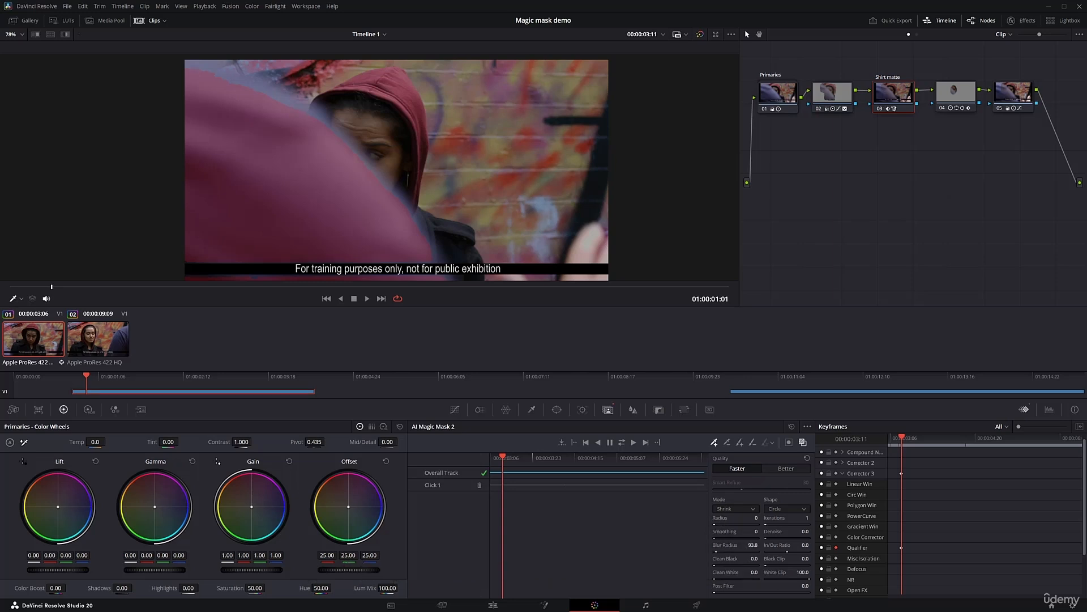
drag(751, 545, 726, 545)
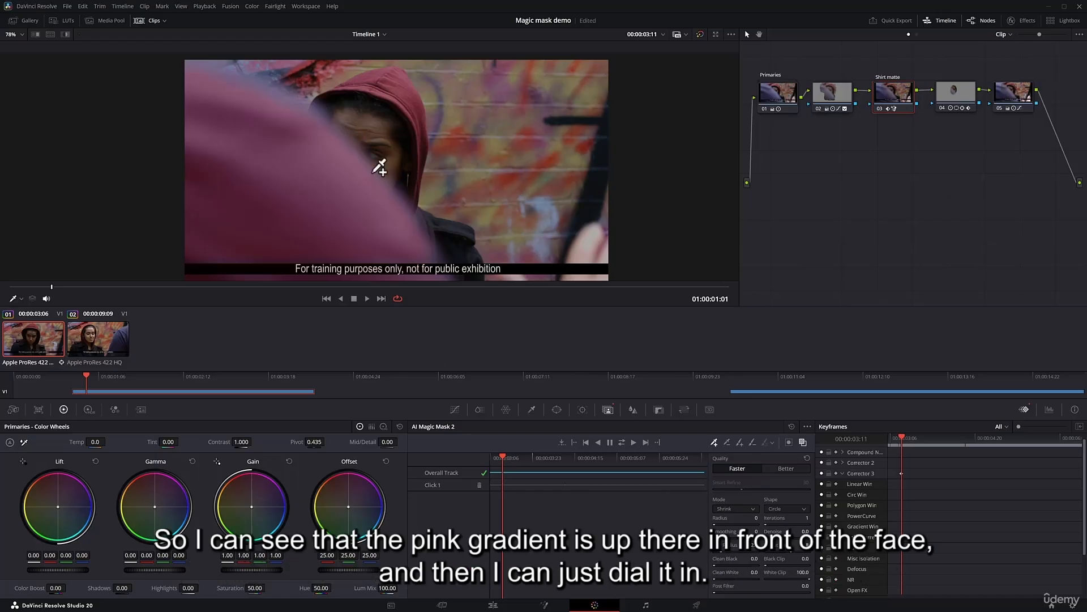
click(67, 34)
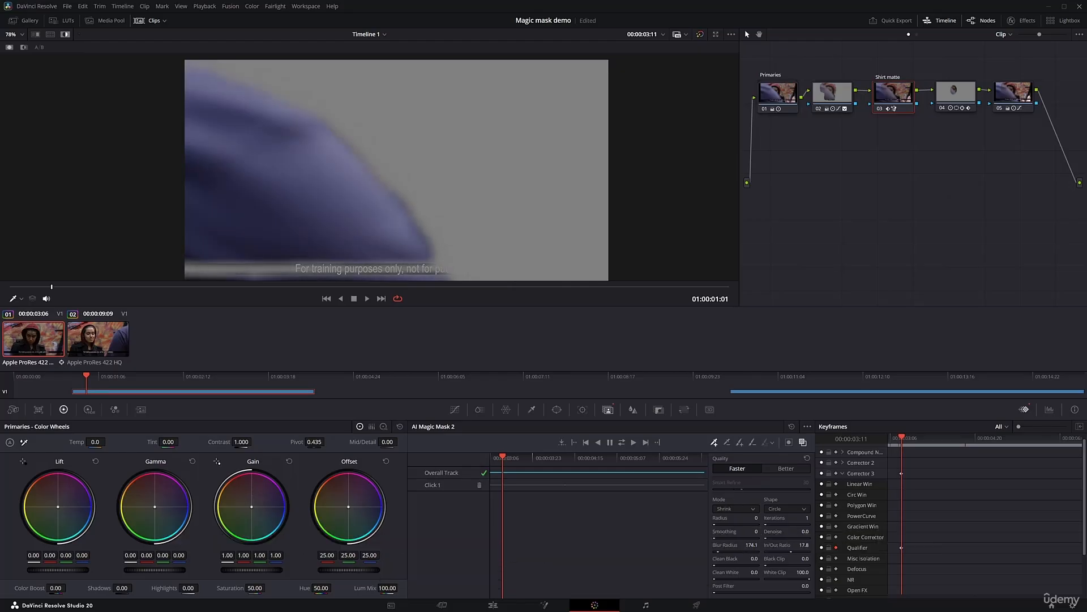
drag(752, 545, 728, 547)
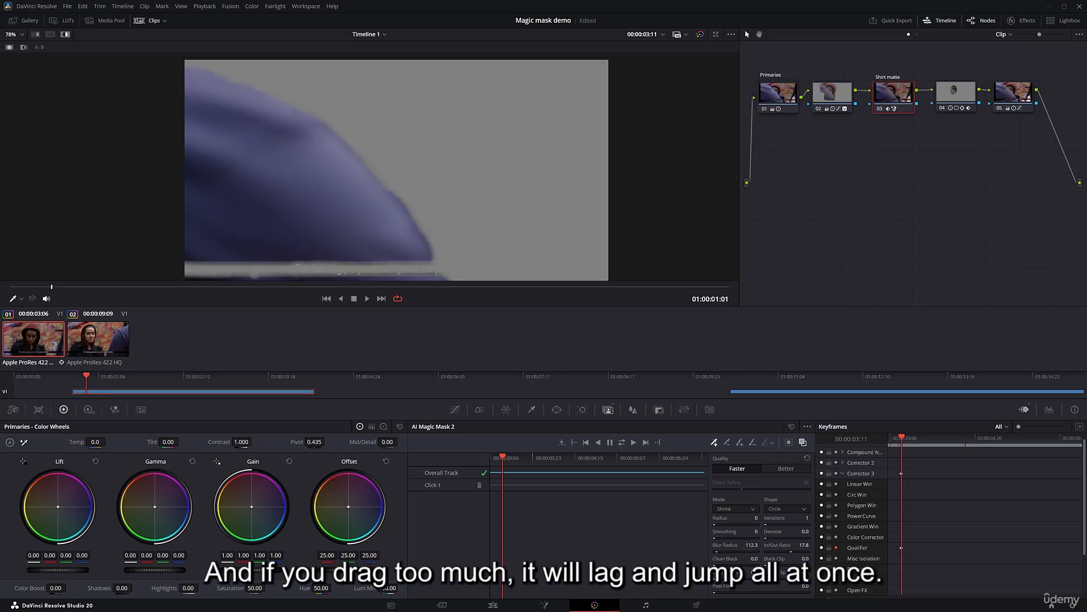
drag(953, 521, 1019, 522)
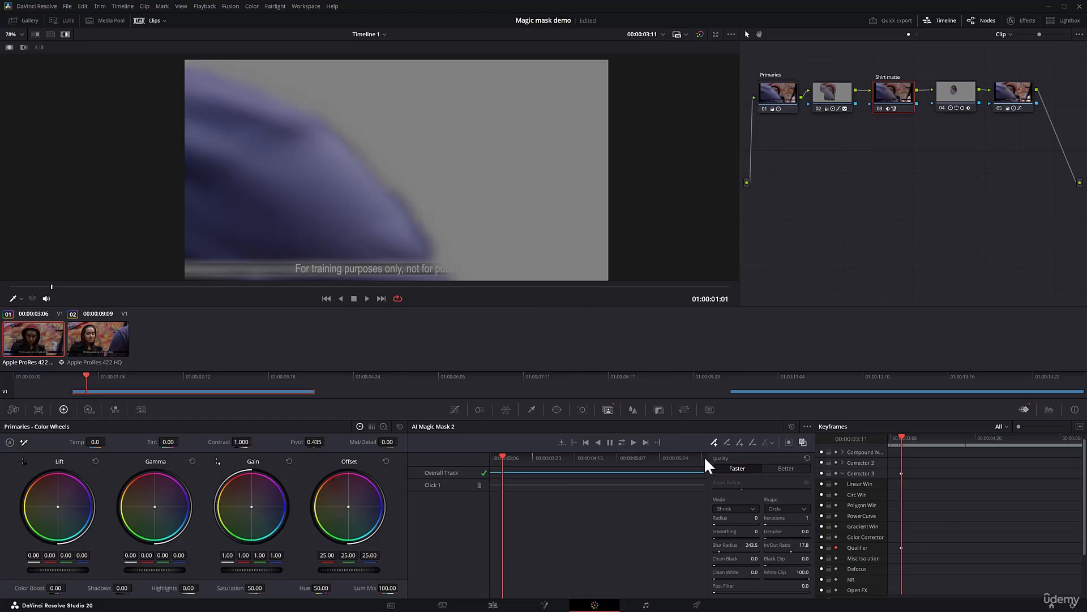
drag(786, 546, 757, 546)
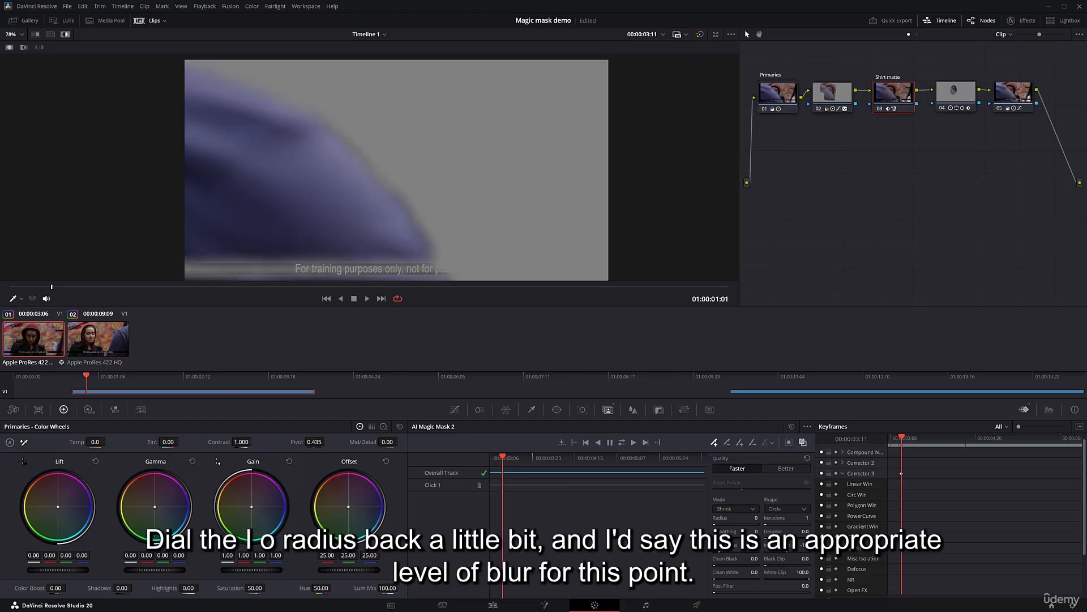
click(9, 47)
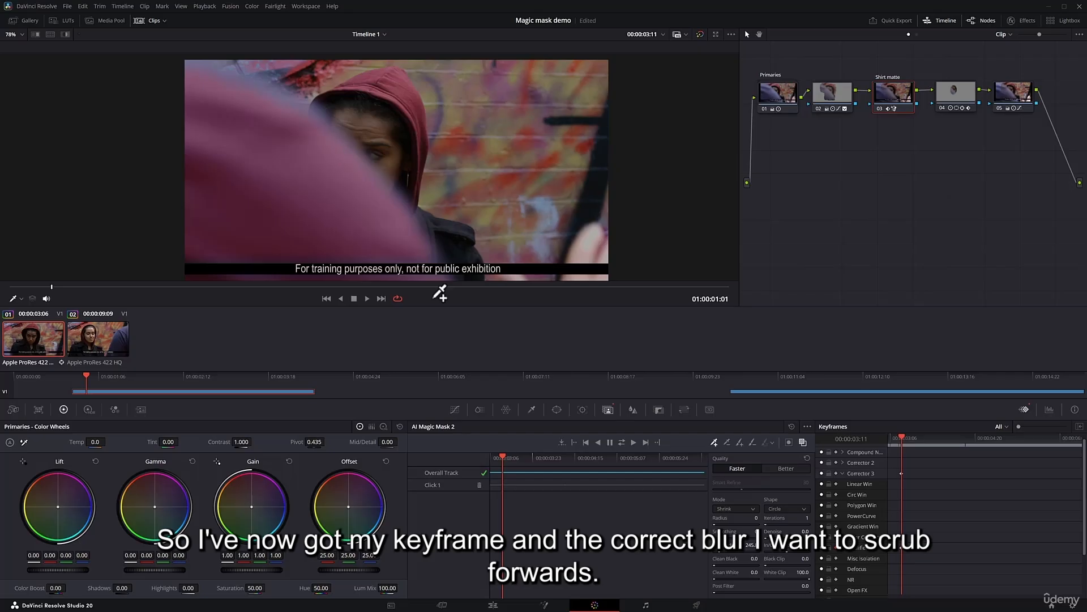
- Add a second dynamic keyframe to Corrector 3's Qualifier at 00:00:04:12, keeping the same blur settings
drag(505, 457, 570, 467)
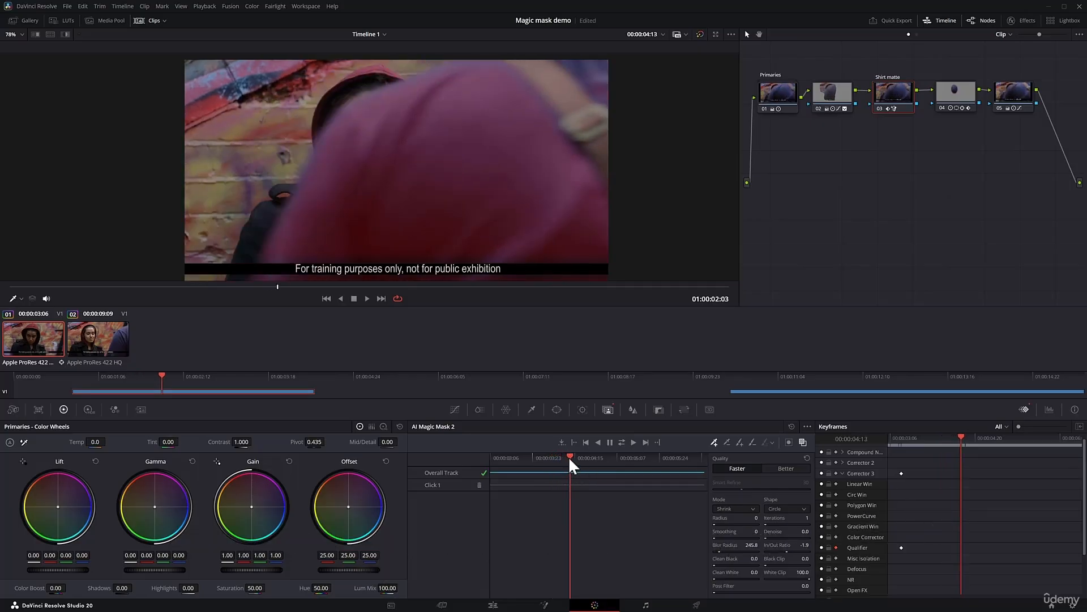
drag(570, 460, 568, 460)
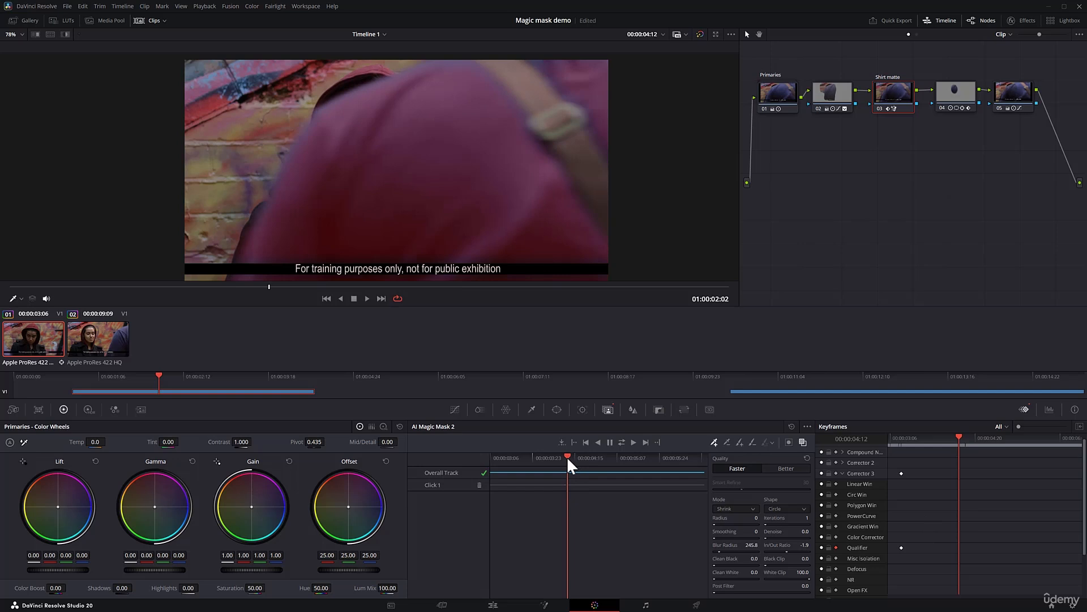
right_click(959, 546)
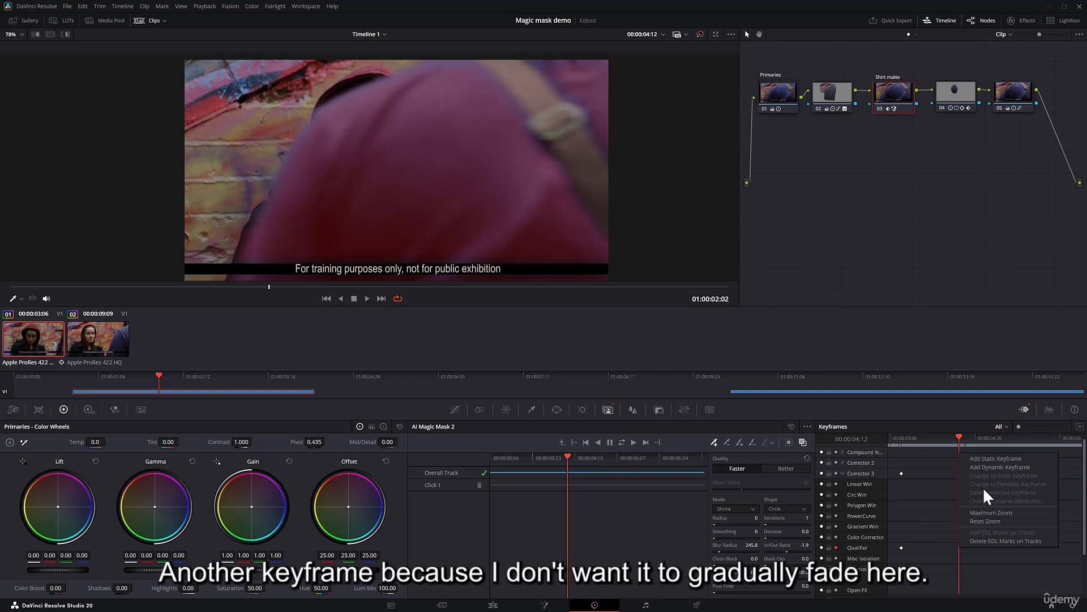
click(983, 467)
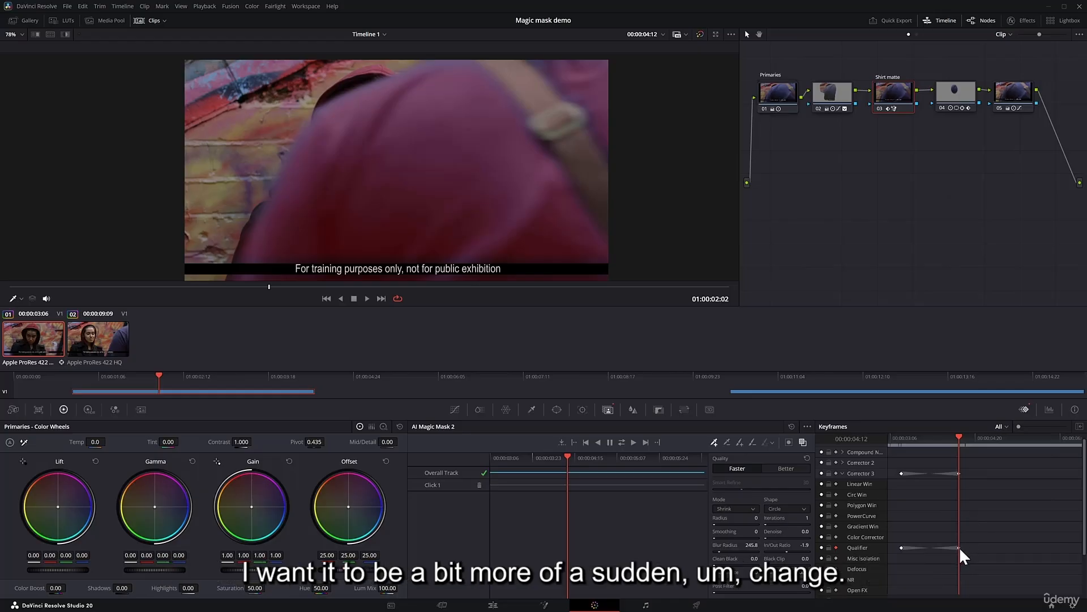
- At 00:00:04:16, create a third blur keyframe on the shirt matte with Blur Radius 123.6 and In/Out Ratio 0.9, checking the isolated highlight
drag(960, 438, 967, 440)
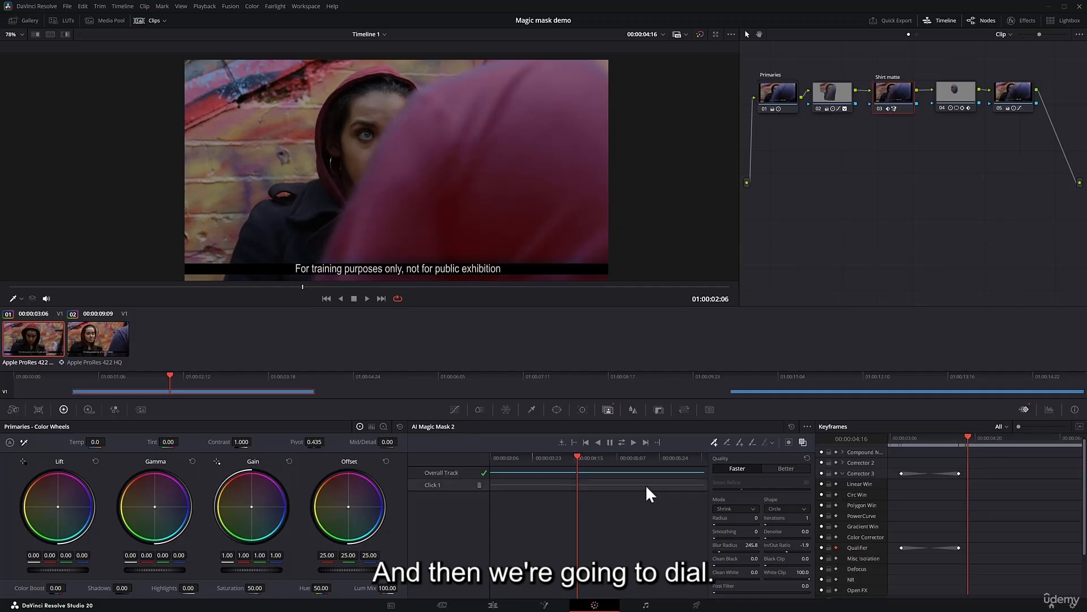
click(66, 36)
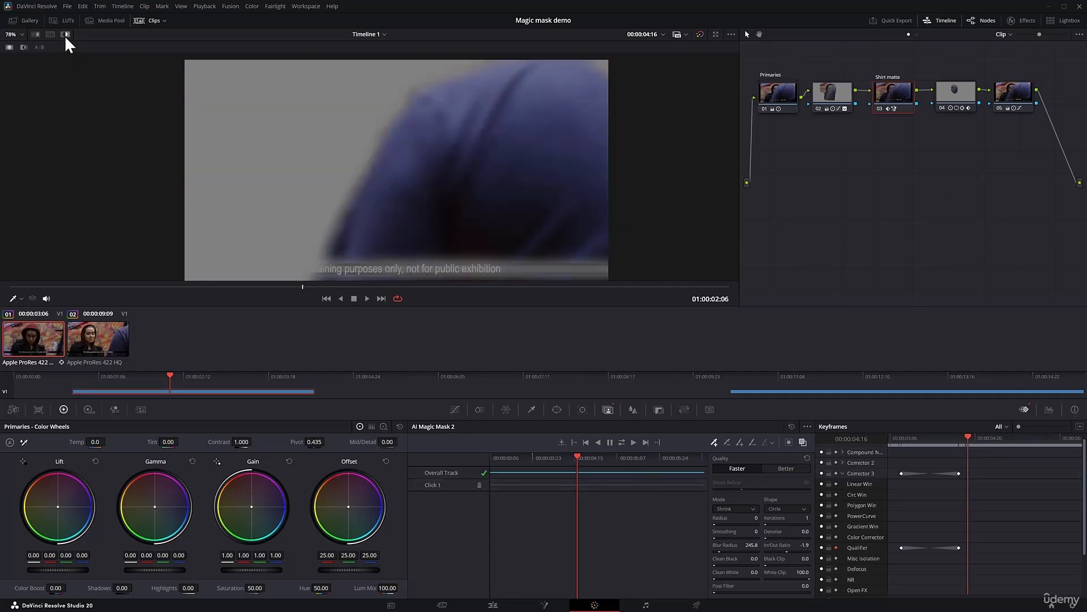
click(64, 35)
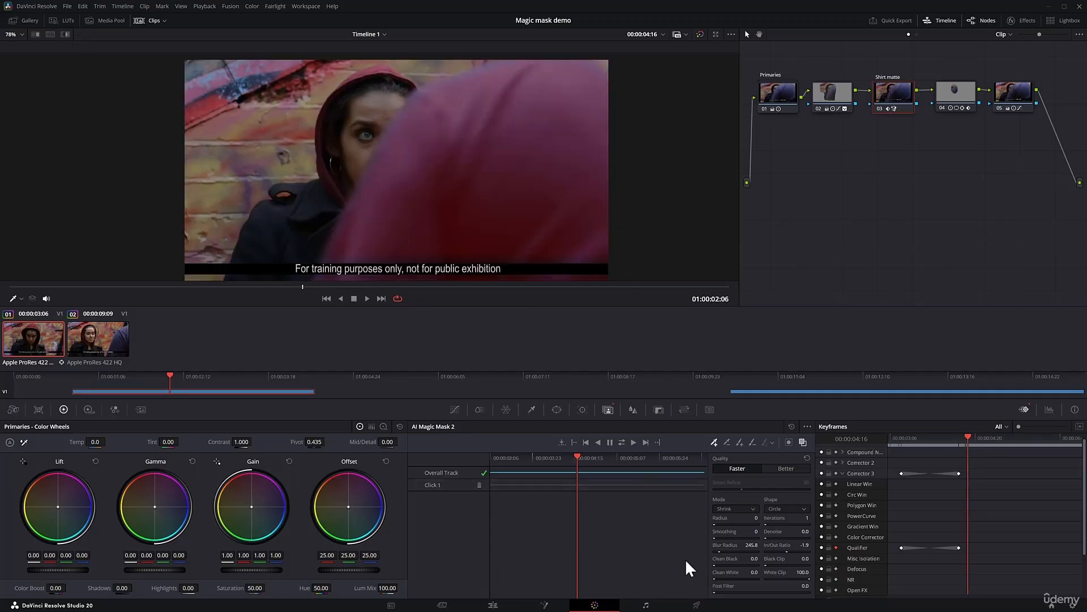
drag(741, 550, 722, 550)
drag(788, 549, 793, 548)
drag(751, 545, 708, 545)
click(64, 33)
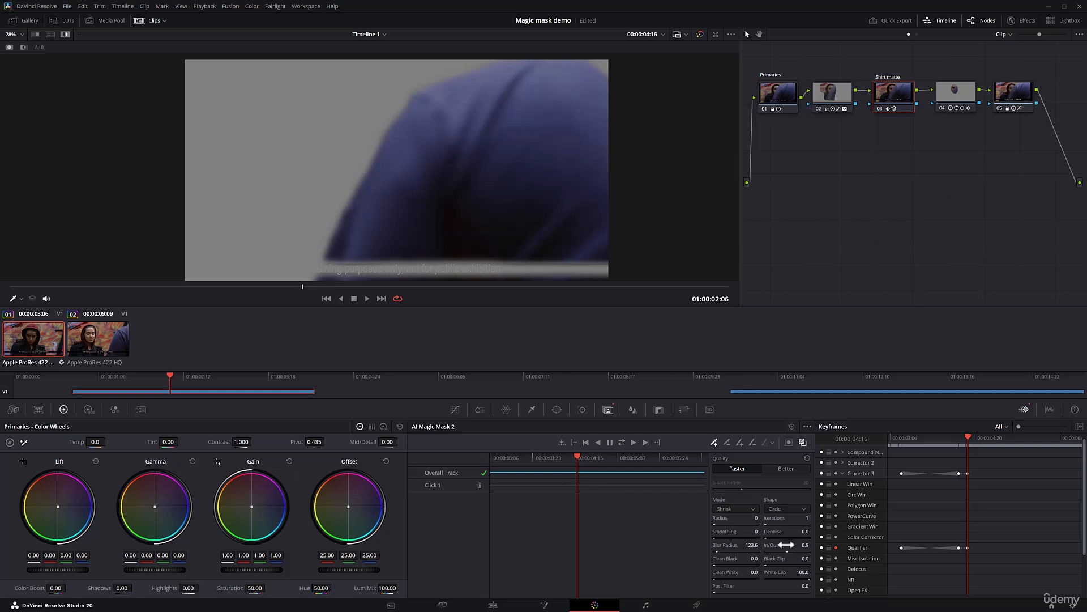
- Refine the shirt matte's edge at 00:00:04:16 to Blur Radius 190.4 and In/Out Ratio 12.0, checking it in the highlight view
drag(786, 544, 748, 545)
click(66, 34)
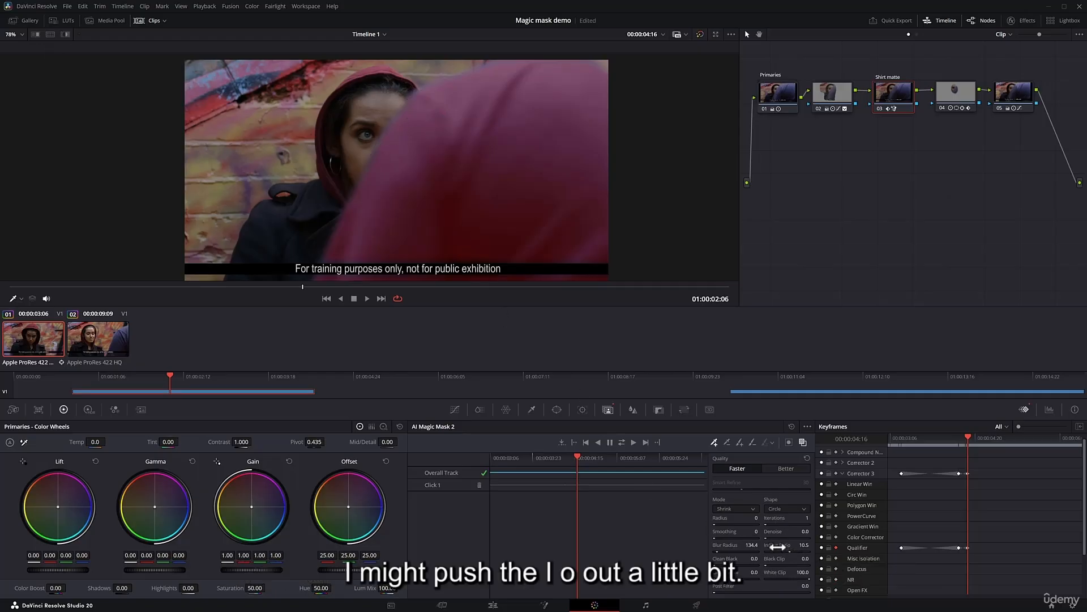
drag(778, 546, 755, 545)
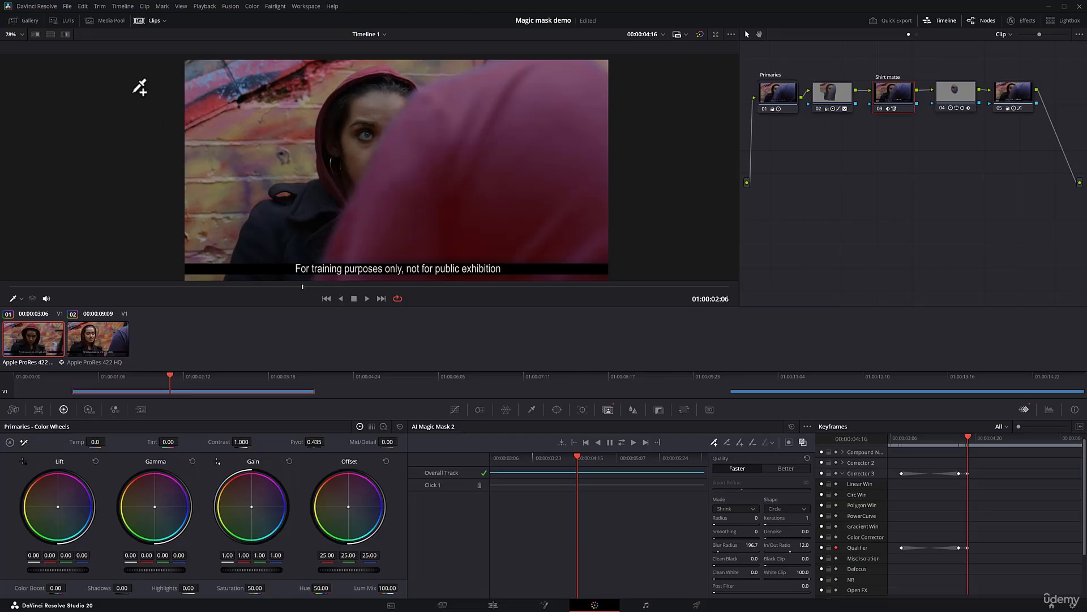
click(65, 35)
click(64, 34)
drag(752, 545, 747, 545)
- Compare the blur settings at the Qualifier's first and last keyframes, and play and scrub the shot to examine the animated matte
mouse_move(962, 437)
mouse_down()
mouse_move(893, 434)
mouse_move(973, 435)
mouse_up()
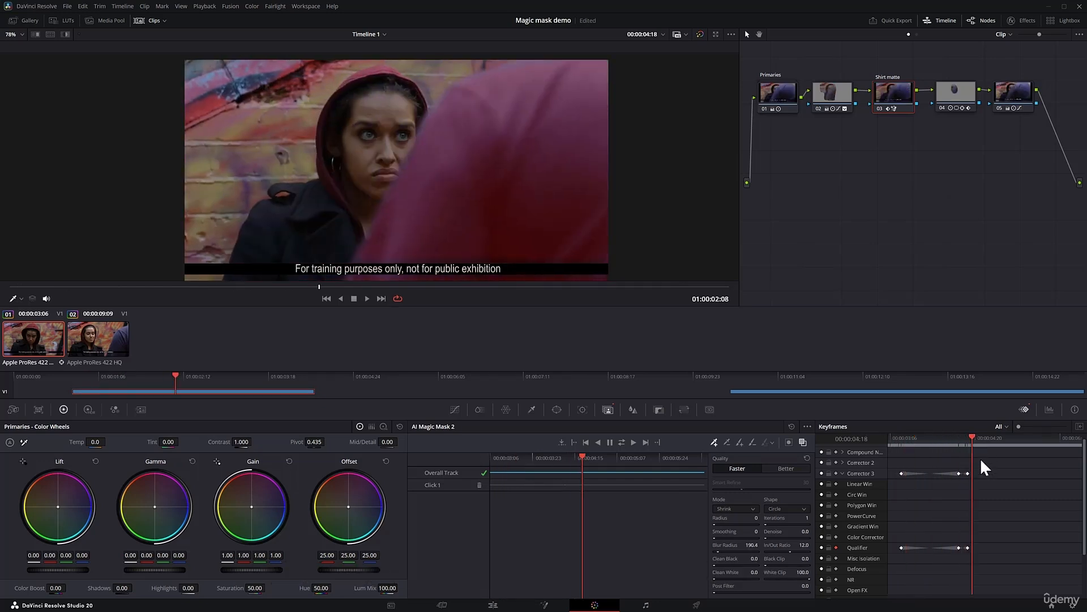
click(902, 436)
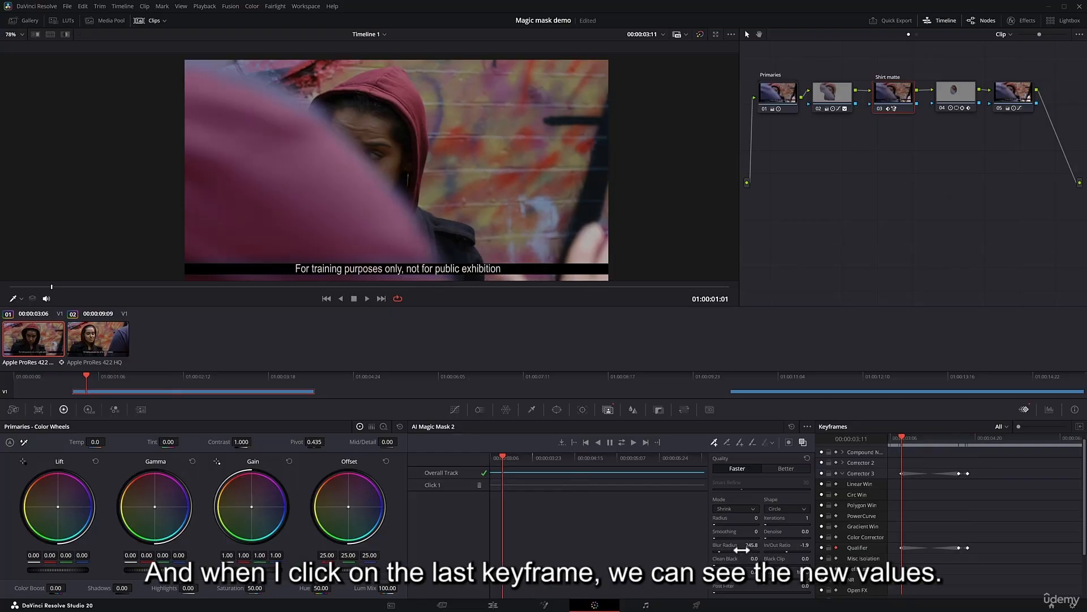
click(970, 437)
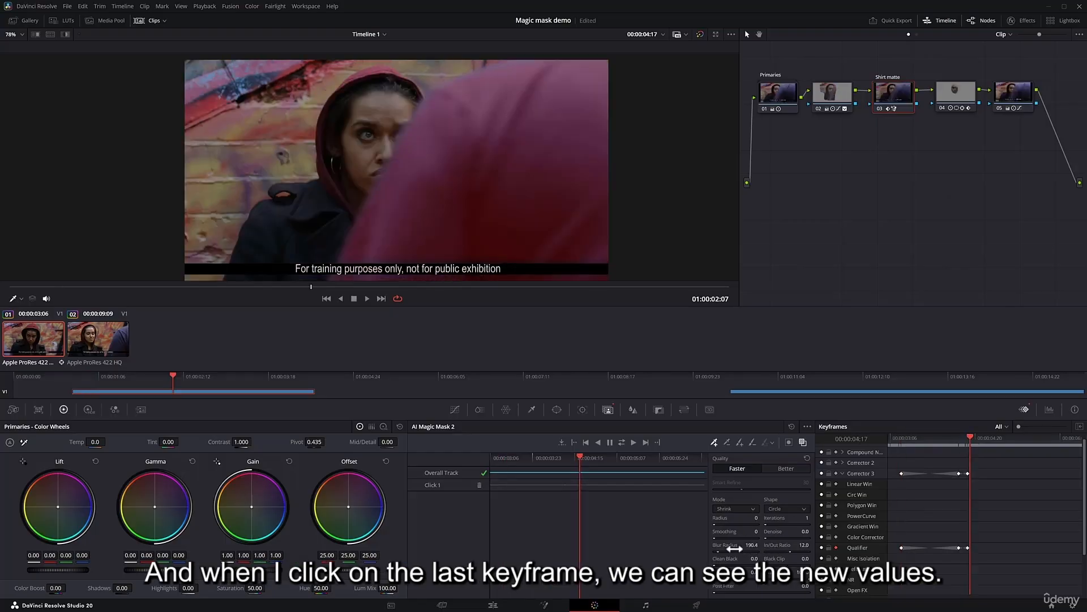
click(894, 436)
key(space)
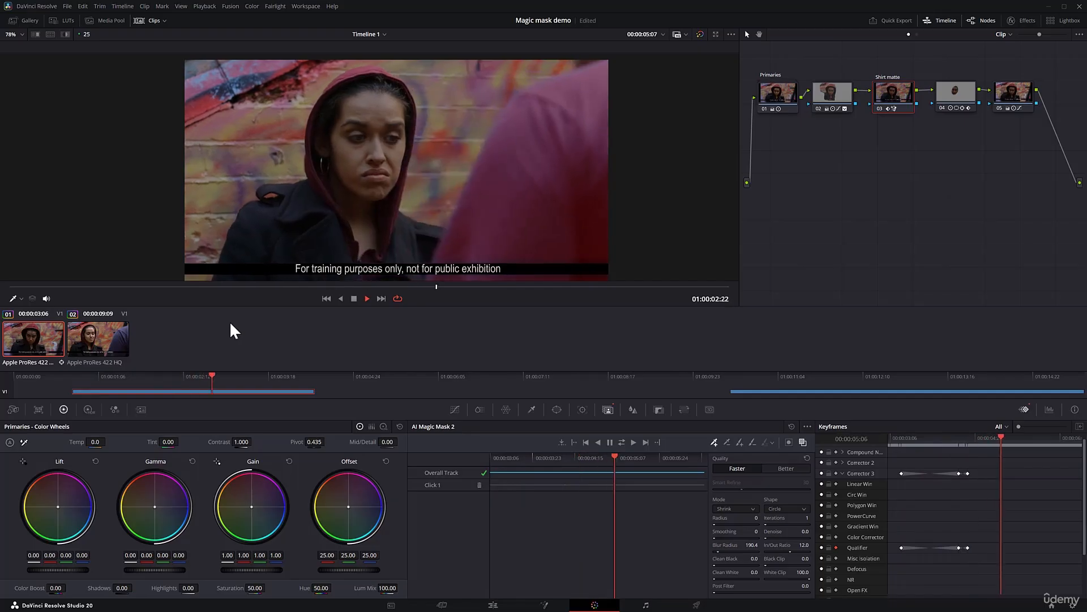
click(968, 436)
drag(968, 437, 893, 436)
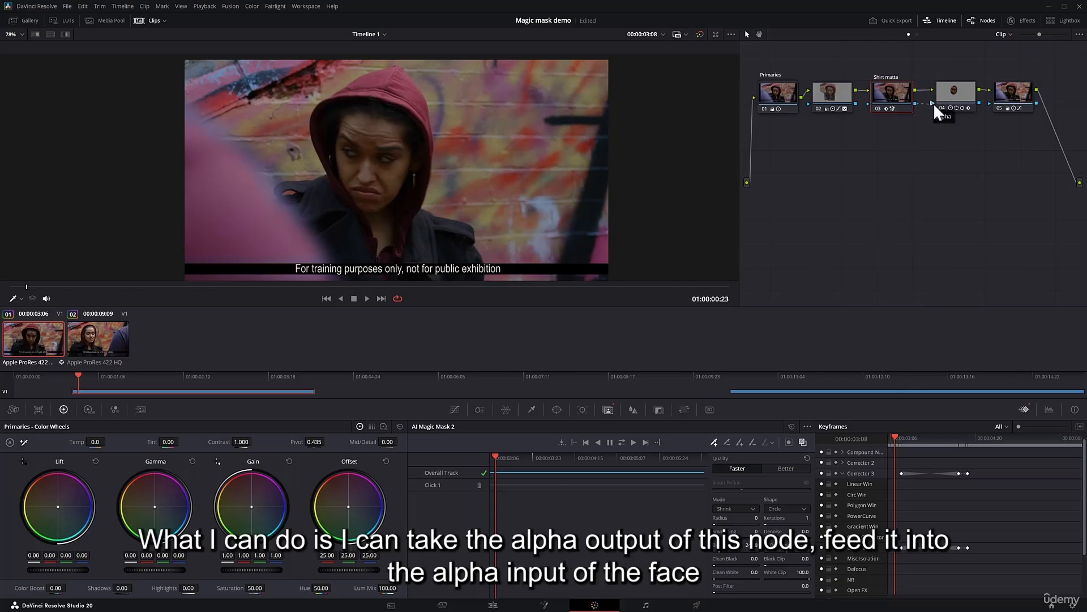
- Feed the Shirt matte node's alpha output into node 04's alpha input and invert node 04's Key Input to exclude the shoulder
click(955, 98)
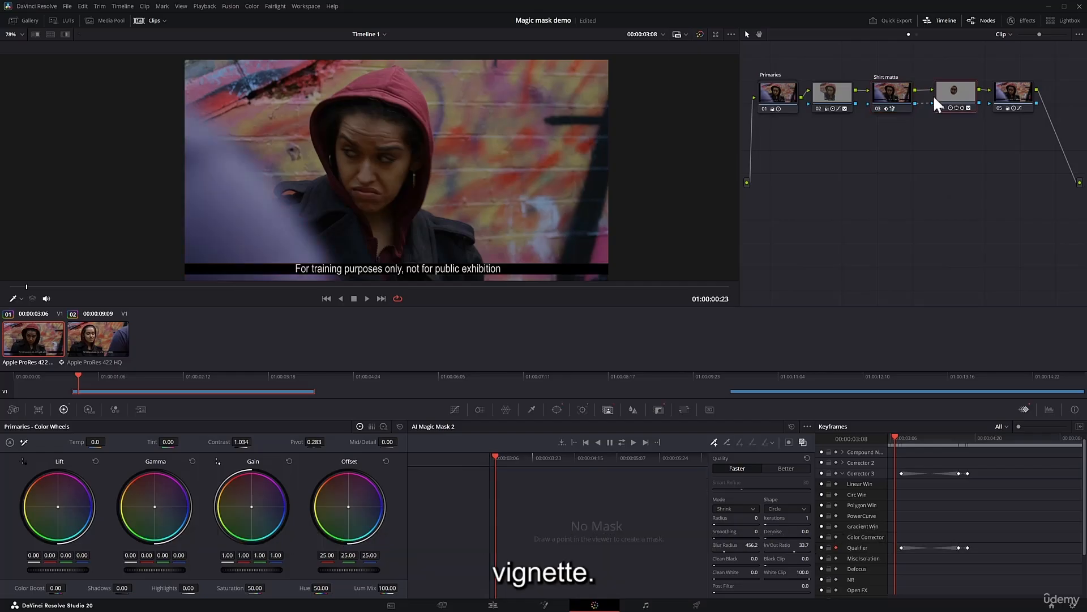
drag(902, 434, 904, 440)
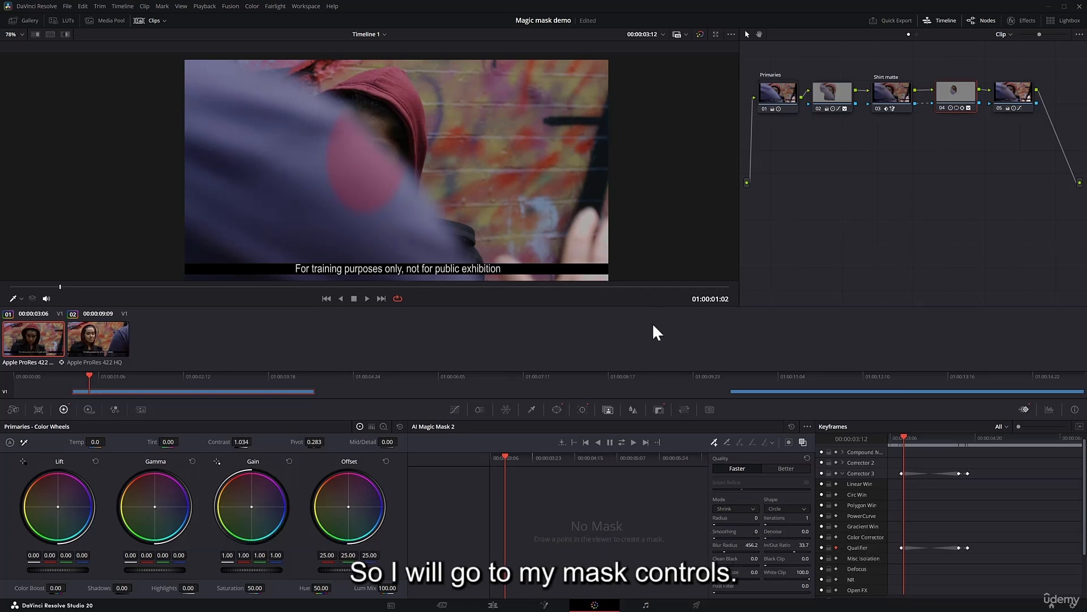
click(660, 410)
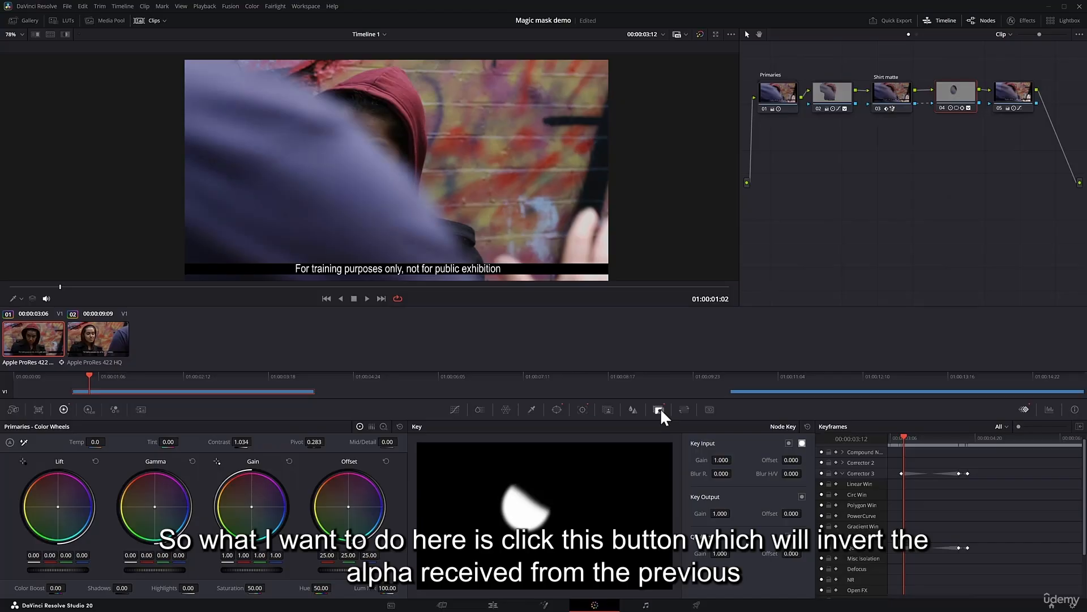
click(789, 443)
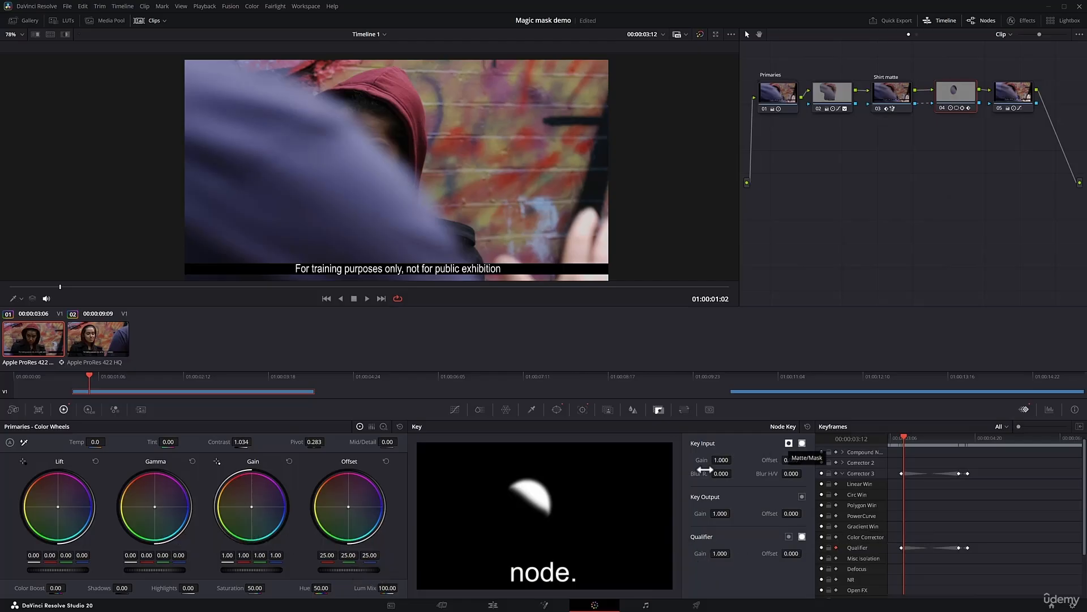
- Examine the face vignette's masked shape through the shot in the isolated highlight view
click(65, 34)
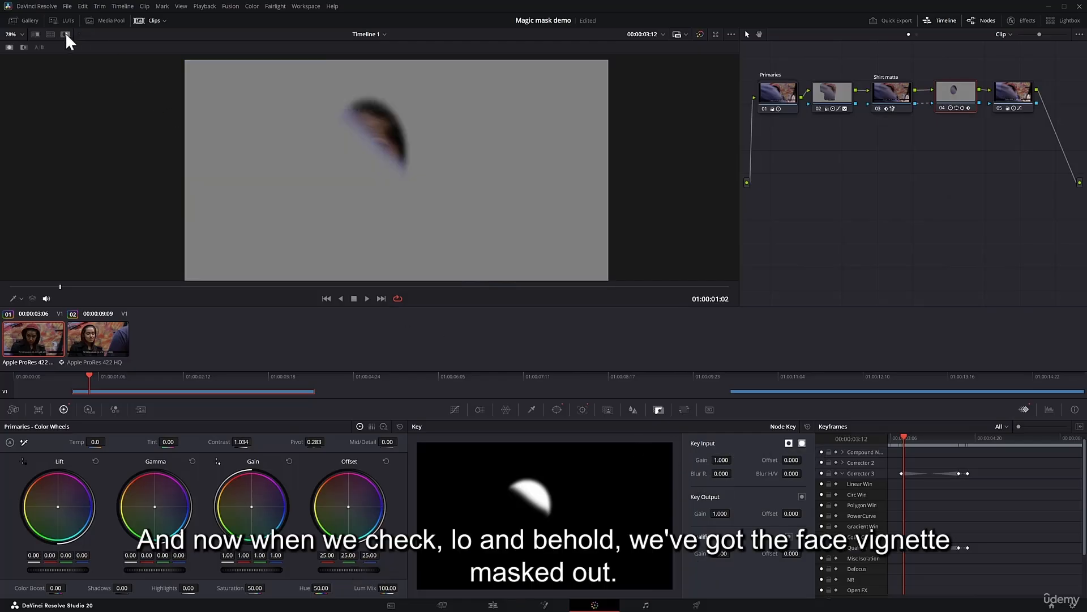
drag(65, 286, 211, 286)
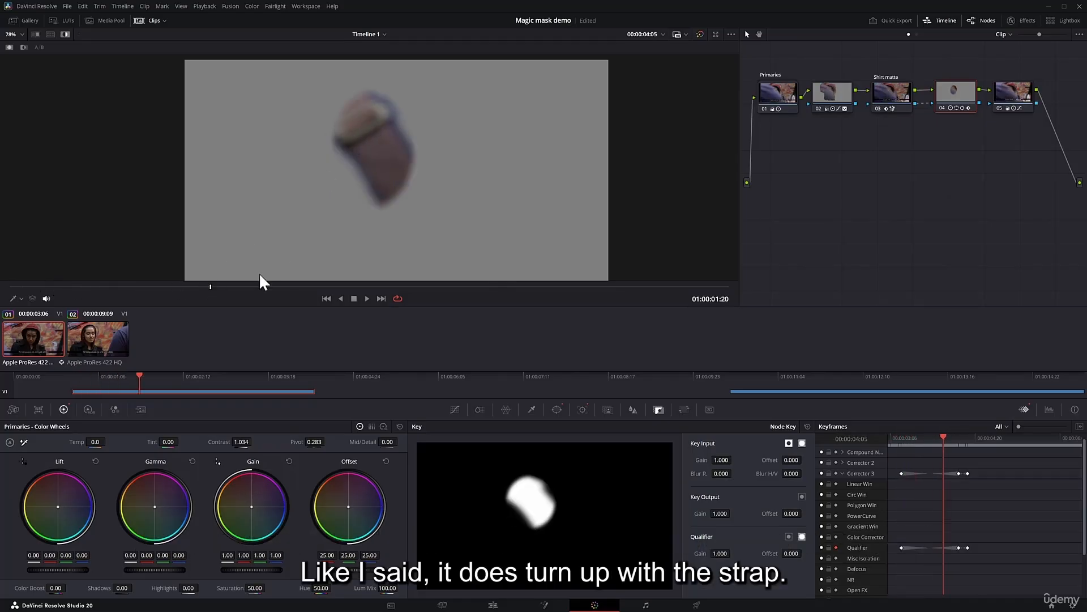
drag(213, 286, 610, 294)
click(66, 34)
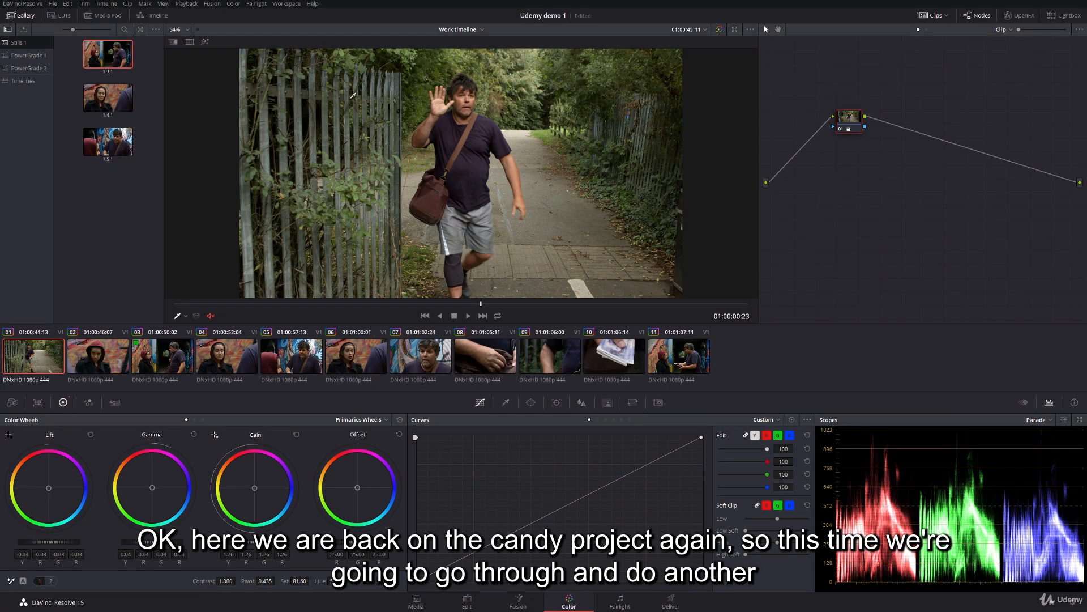
- In the Udemy demo 1 project, turn off the viewer's picker overlay and review clips 01 to 04, examining clip 02's jacket and hair shadows
click(186, 315)
click(198, 246)
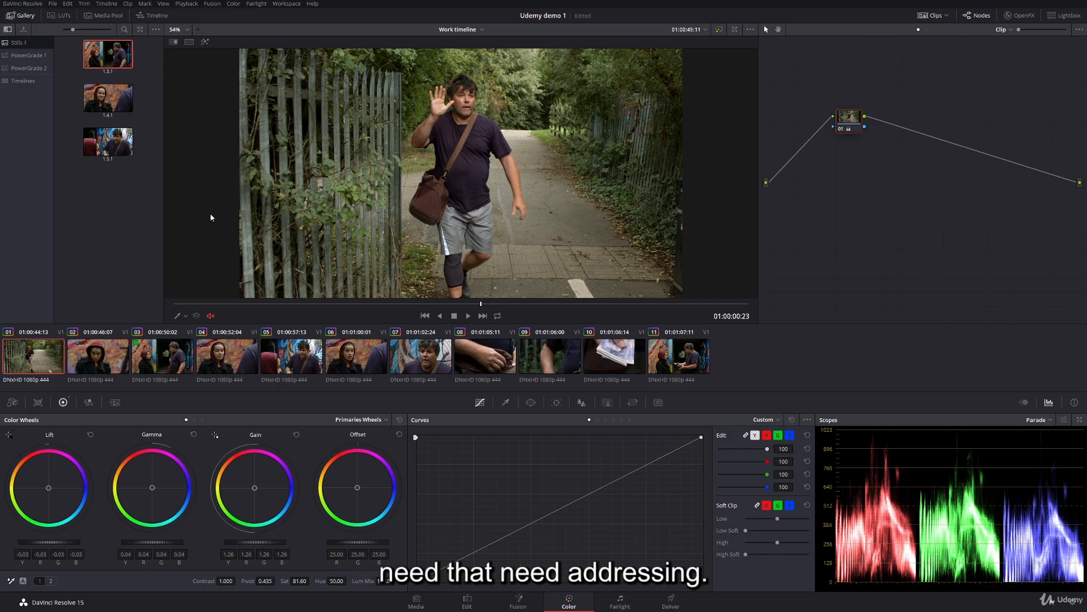
key(space)
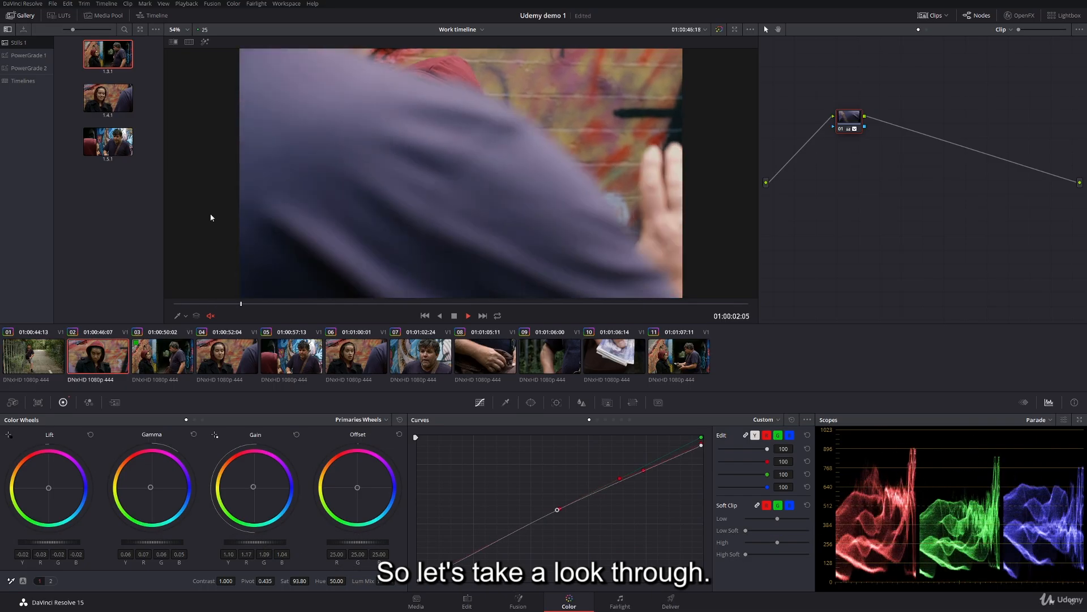
key(space)
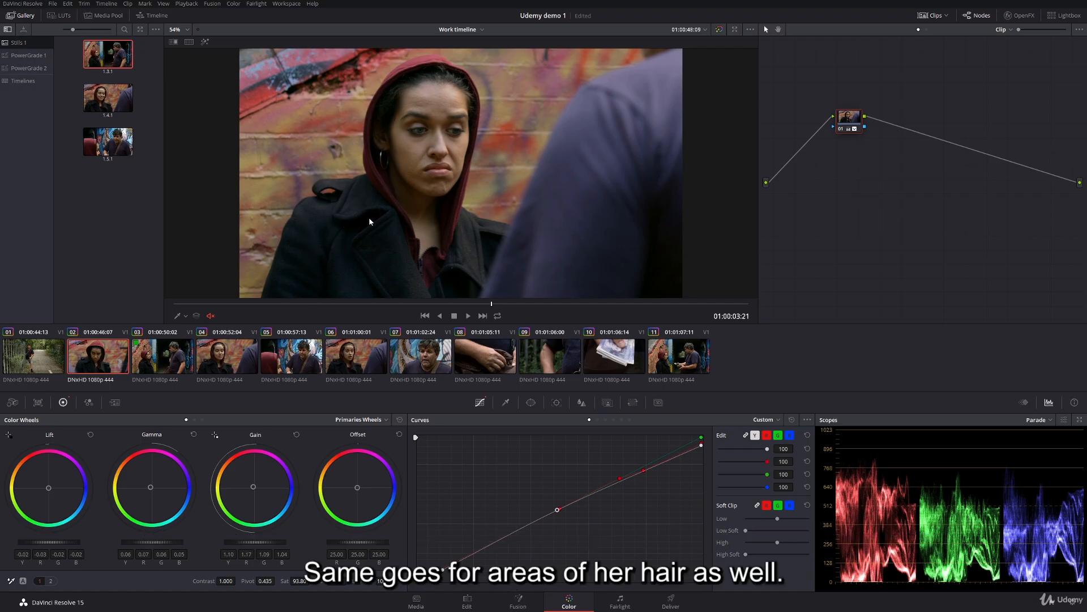
drag(450, 304, 378, 293)
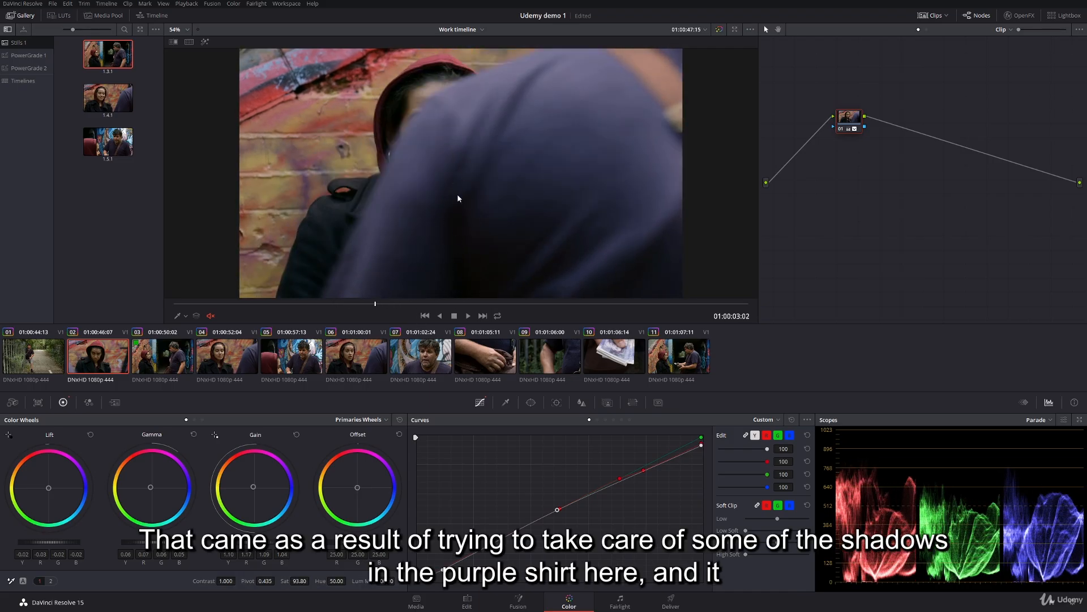
drag(376, 304, 405, 303)
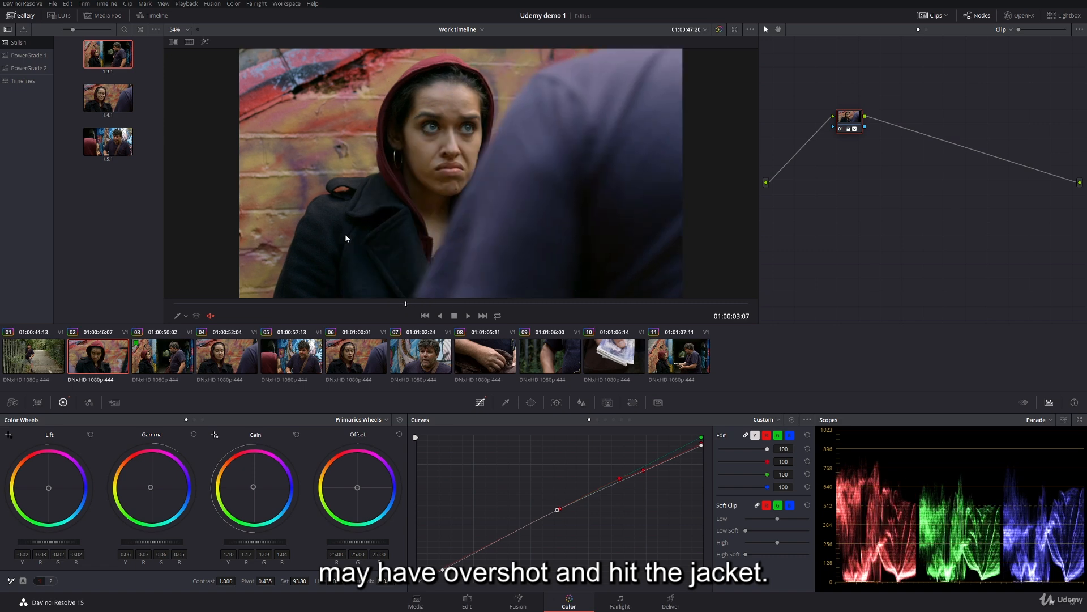
key(space)
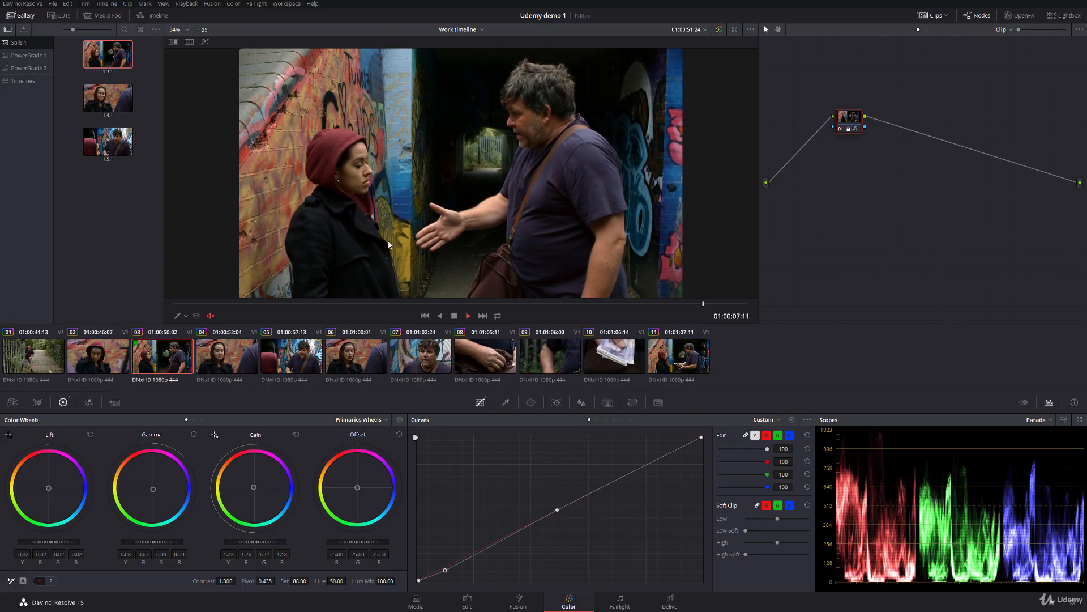
key(space)
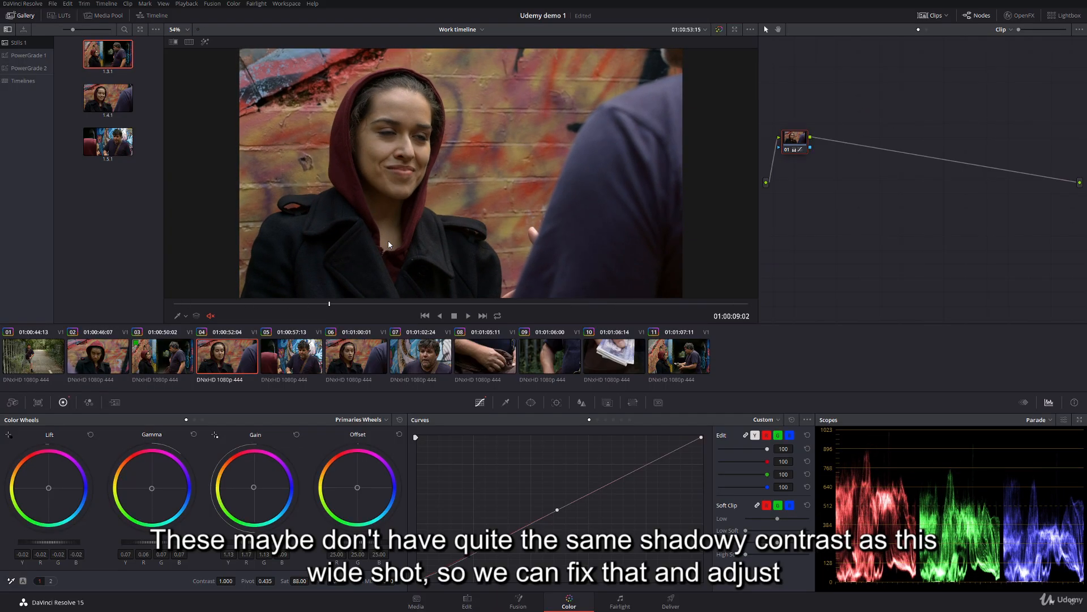
- Switch back and forth between clips 03 and 04 to compare their shadow contrast and wall saturation
key(Up)
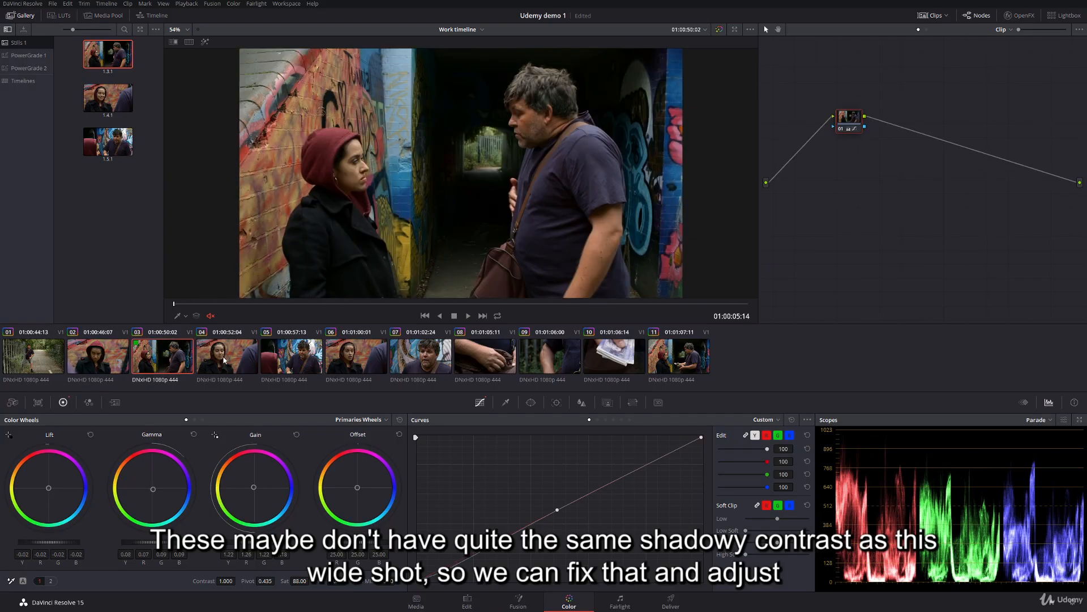
click(242, 356)
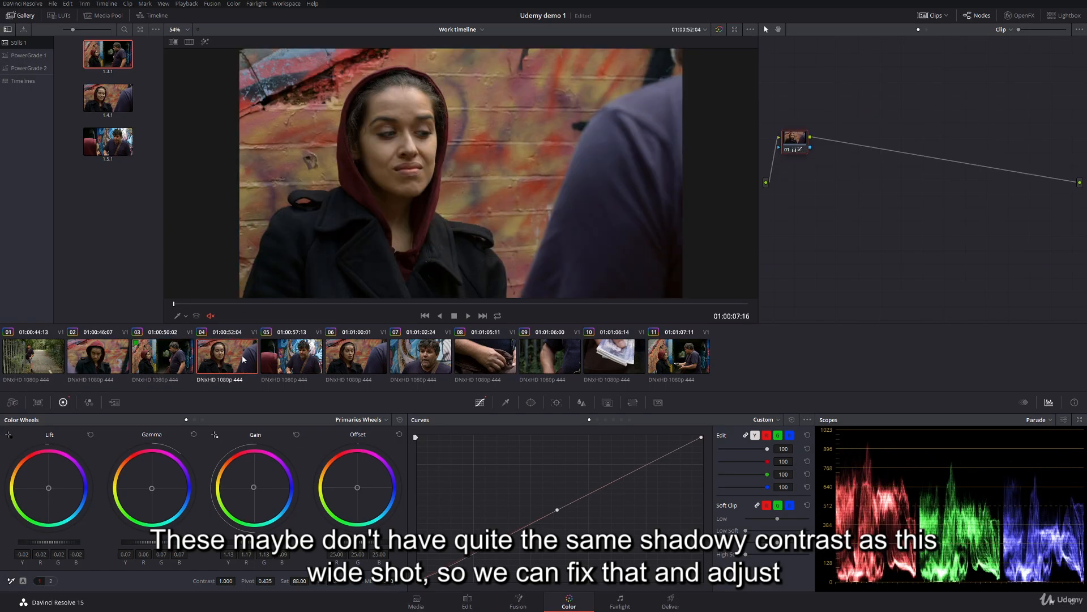
click(189, 357)
click(198, 352)
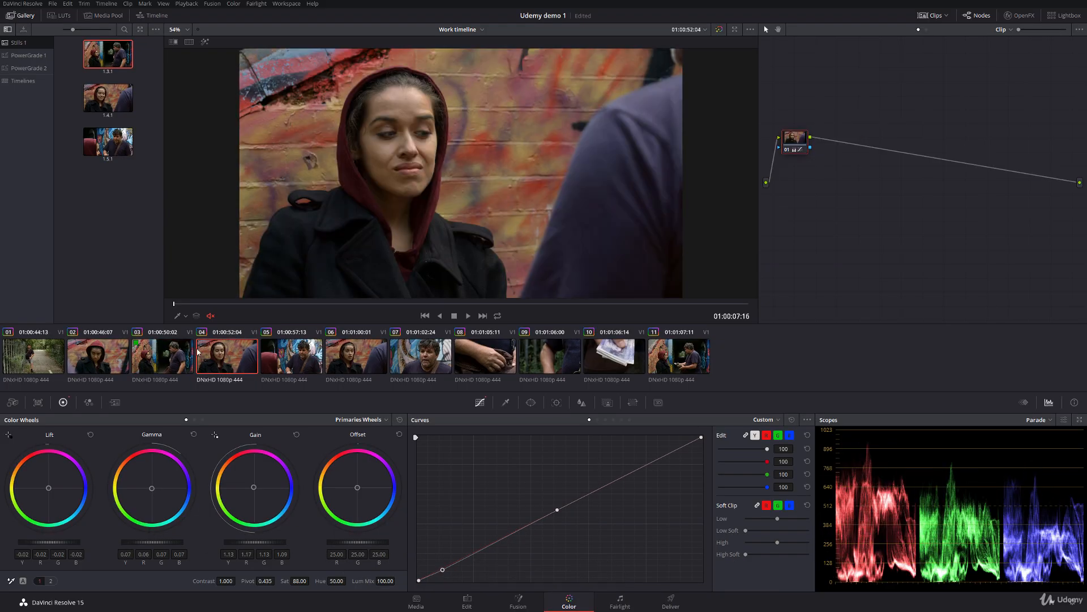
click(191, 354)
click(239, 354)
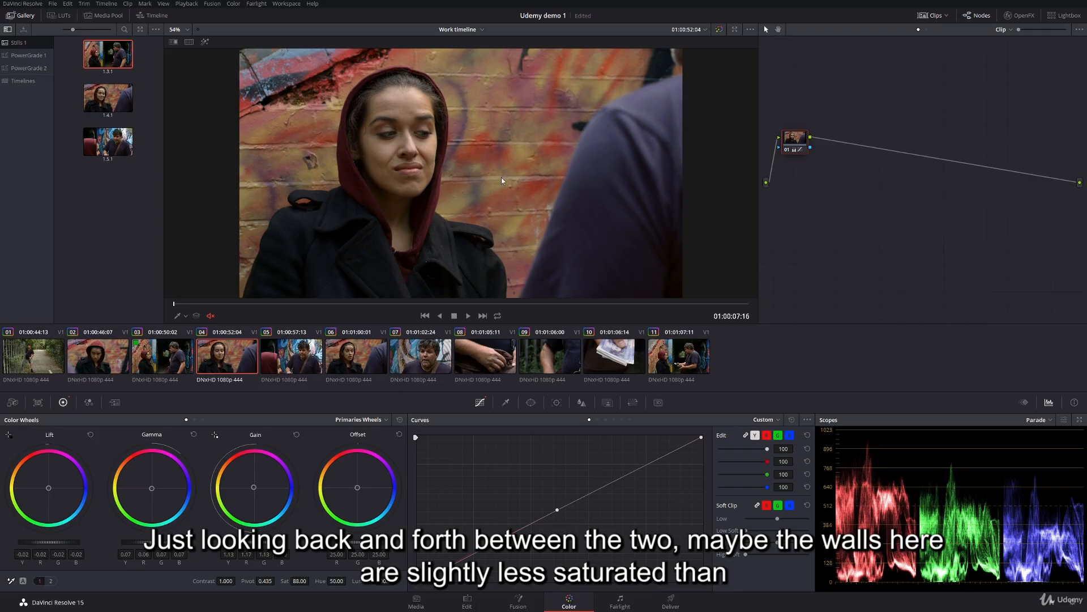
click(189, 348)
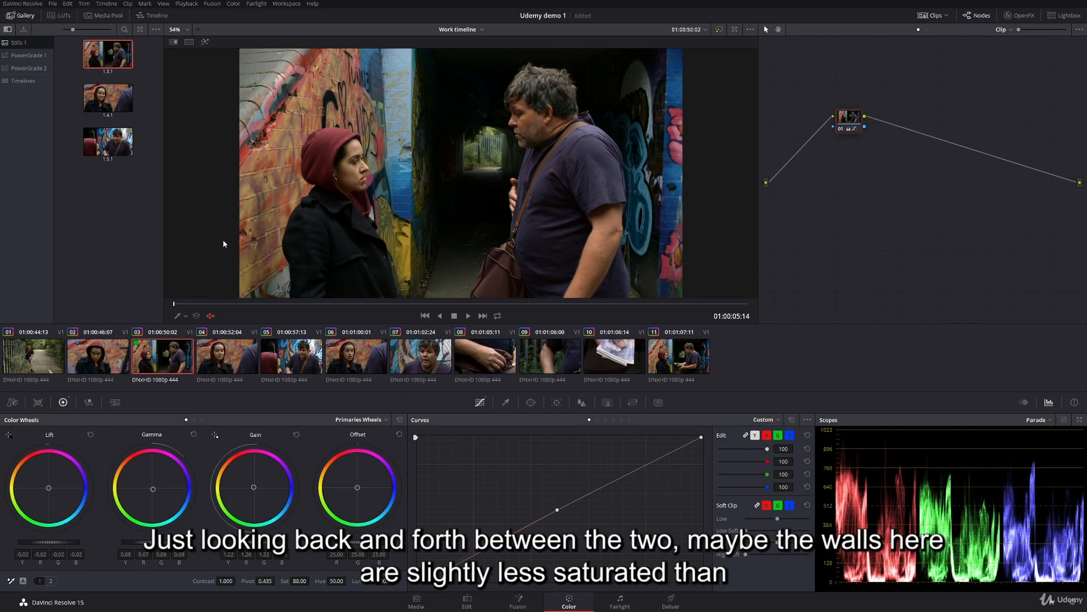
- Play through clips 04 to 07 and return to clip 05 to examine face brightness and contrast across the shots
key(Down)
key(space)
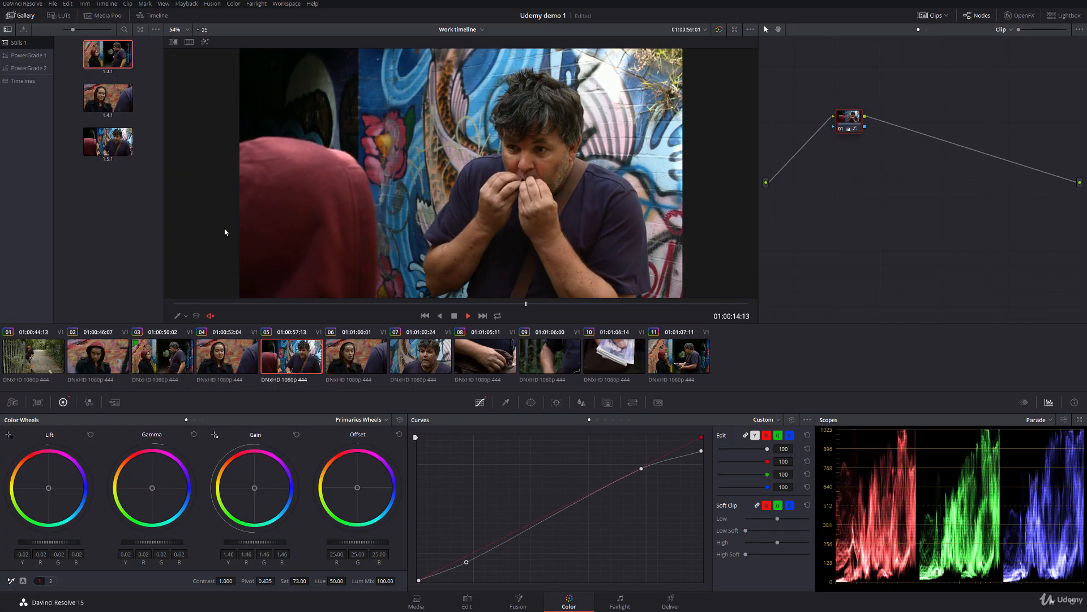
key(space)
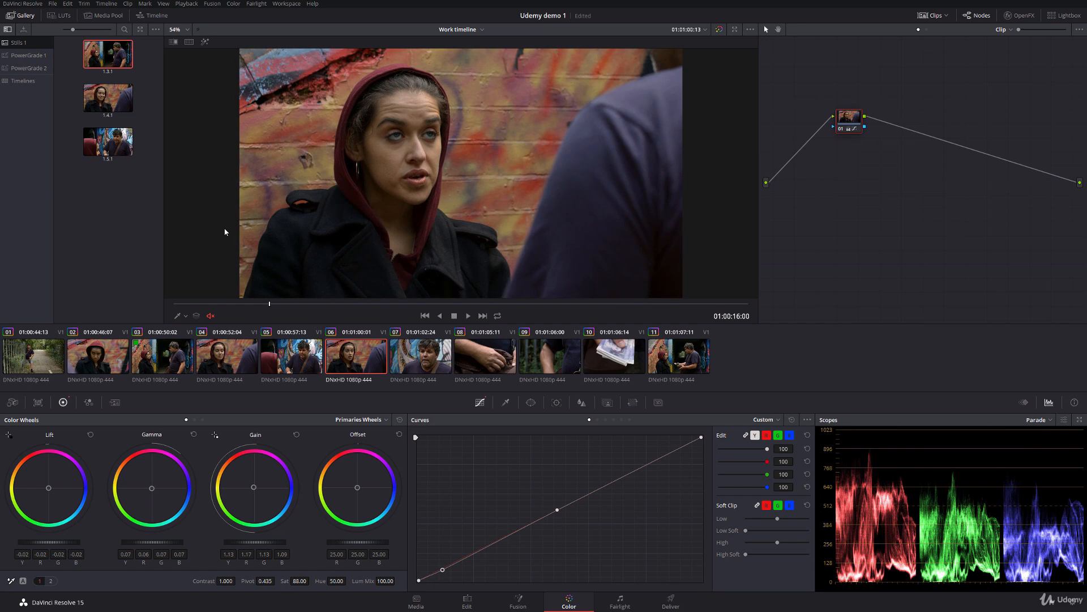
key(Up)
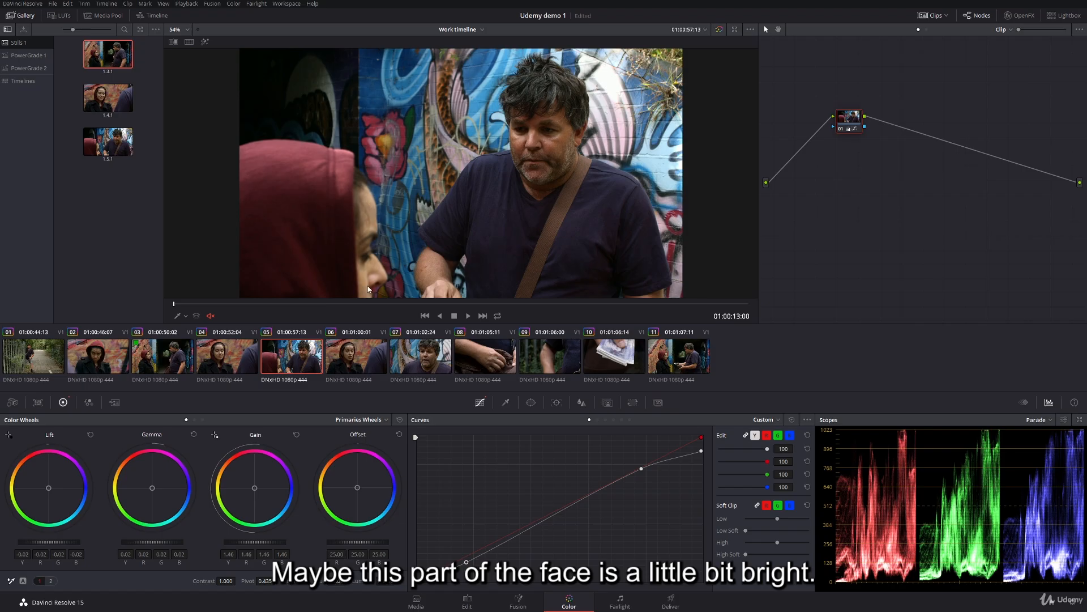
key(space)
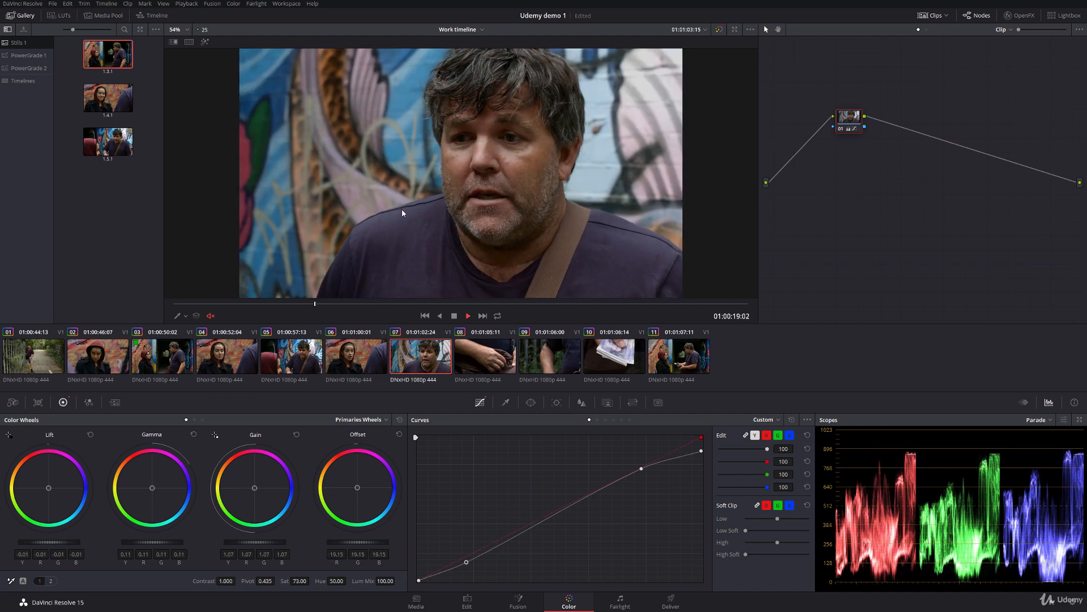
key(space)
click(297, 363)
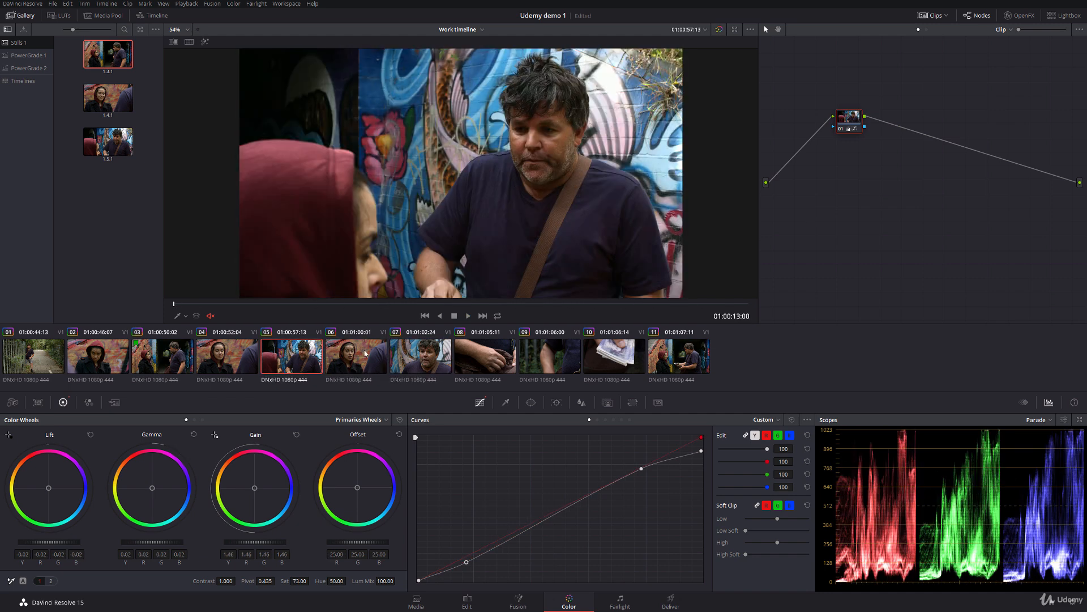
- Switch back and forth between clips 05 and 07 to compare the man's skin brightness, contrast and saturation against the blue wall paint
click(429, 355)
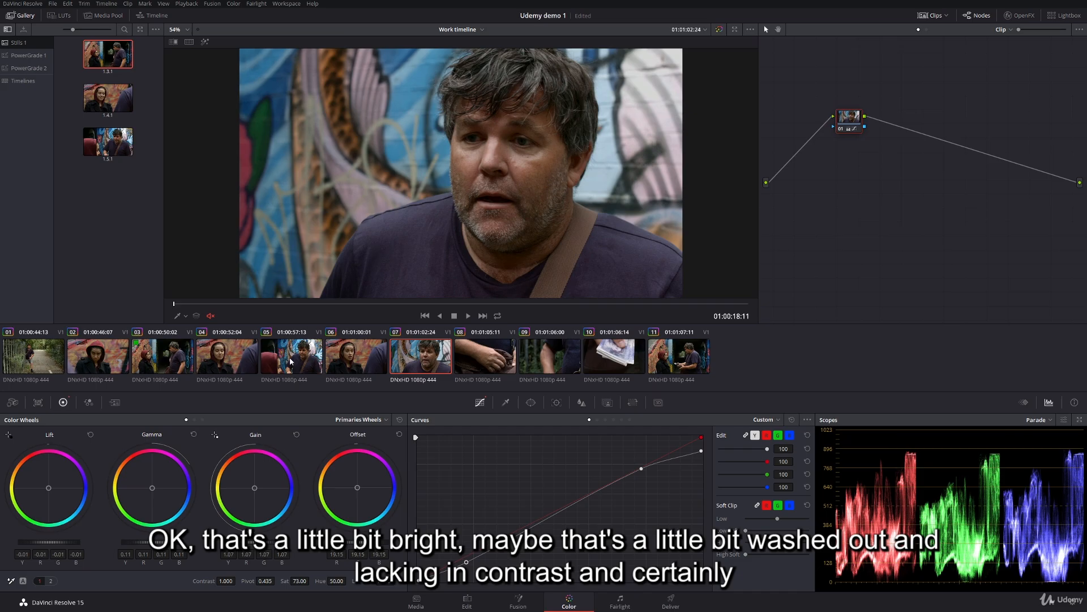
click(295, 360)
click(406, 360)
click(307, 362)
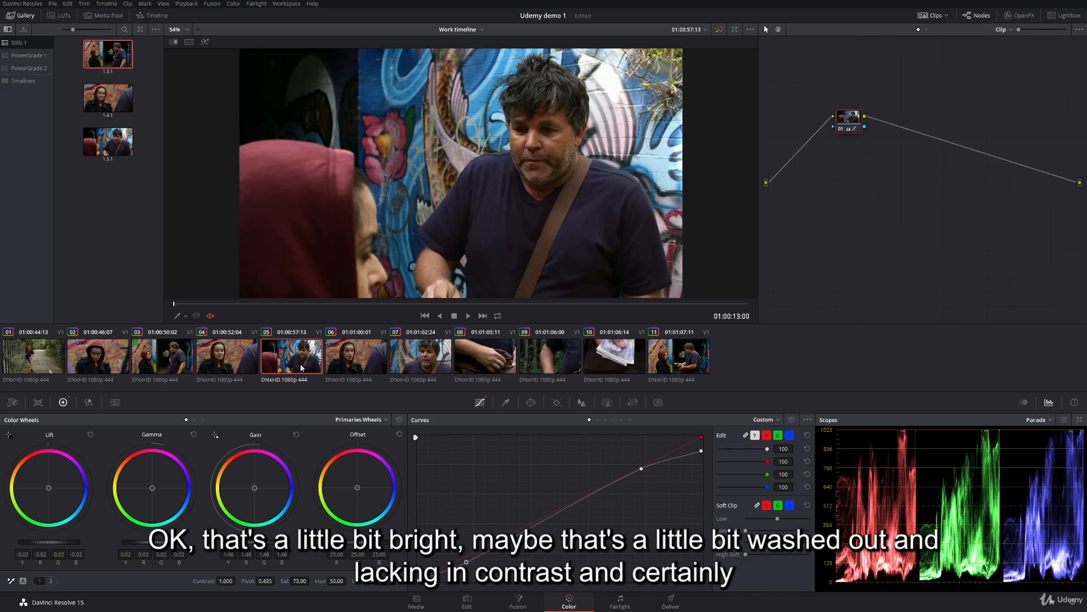
click(408, 362)
click(319, 355)
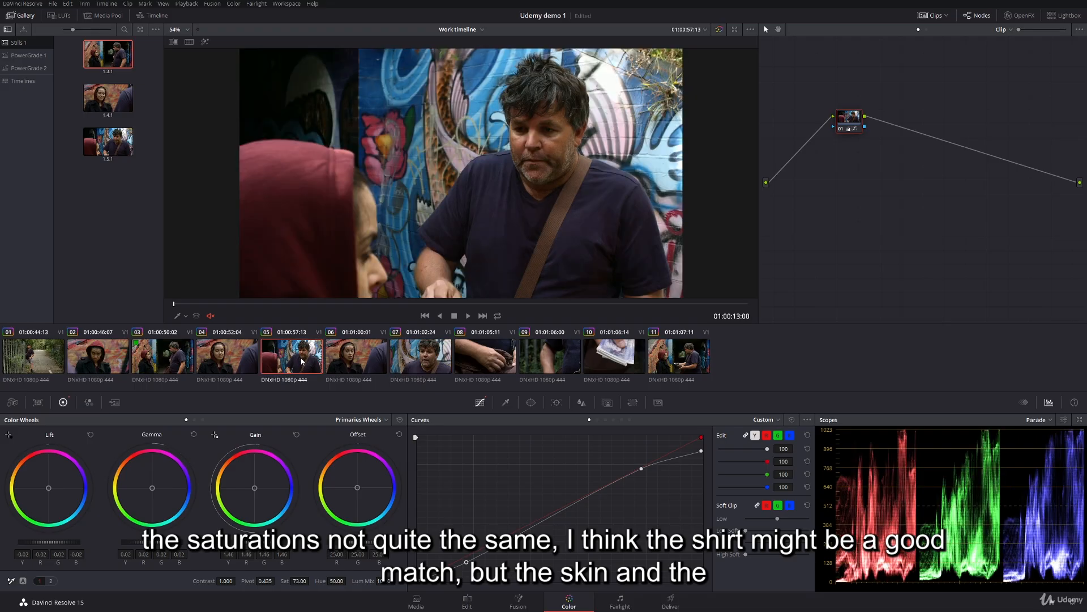
click(410, 354)
click(294, 357)
click(405, 357)
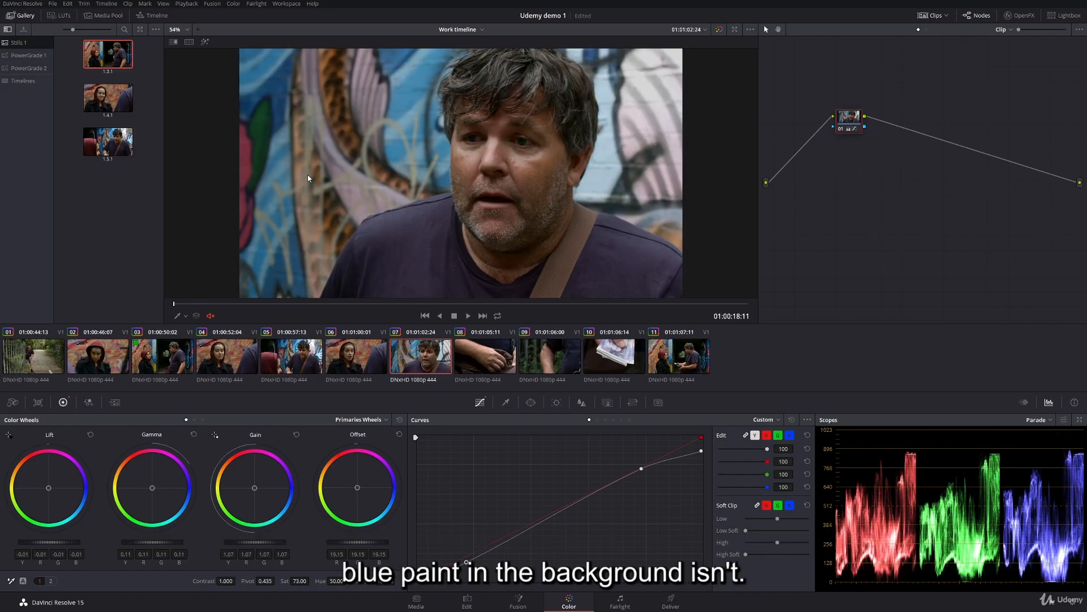
- Play through clips 08 to 10 and compare the shirt colour in clips 08 and 09 with clip 07
key(space)
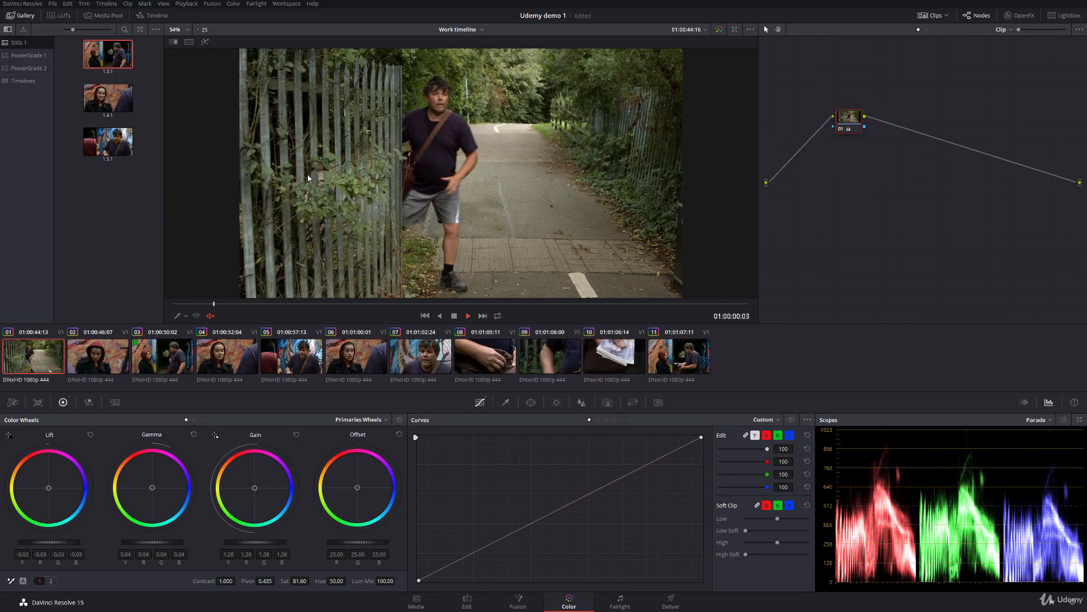
click(486, 356)
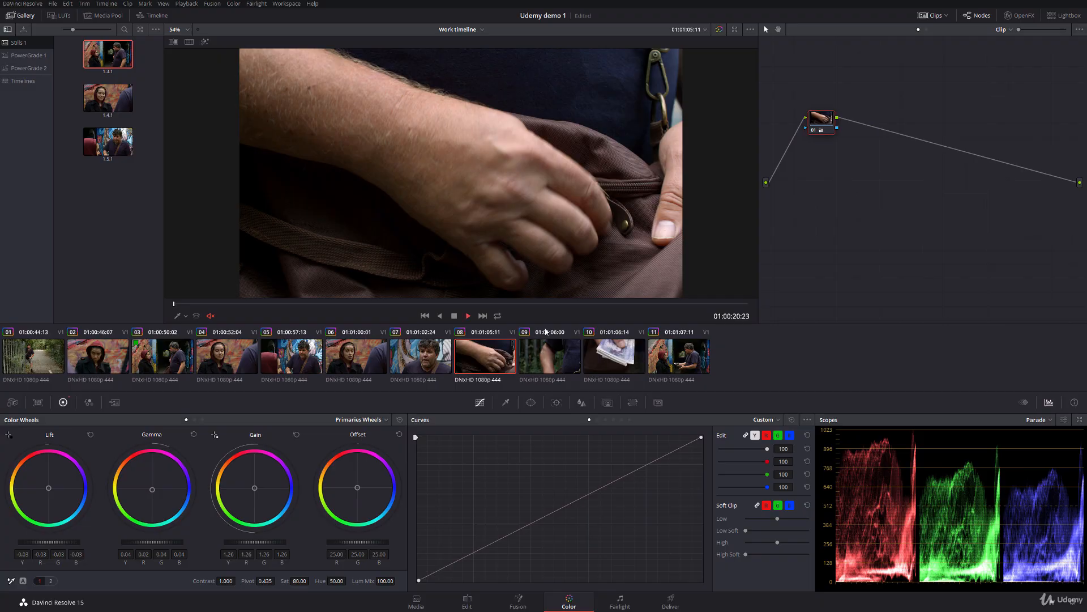
key(space)
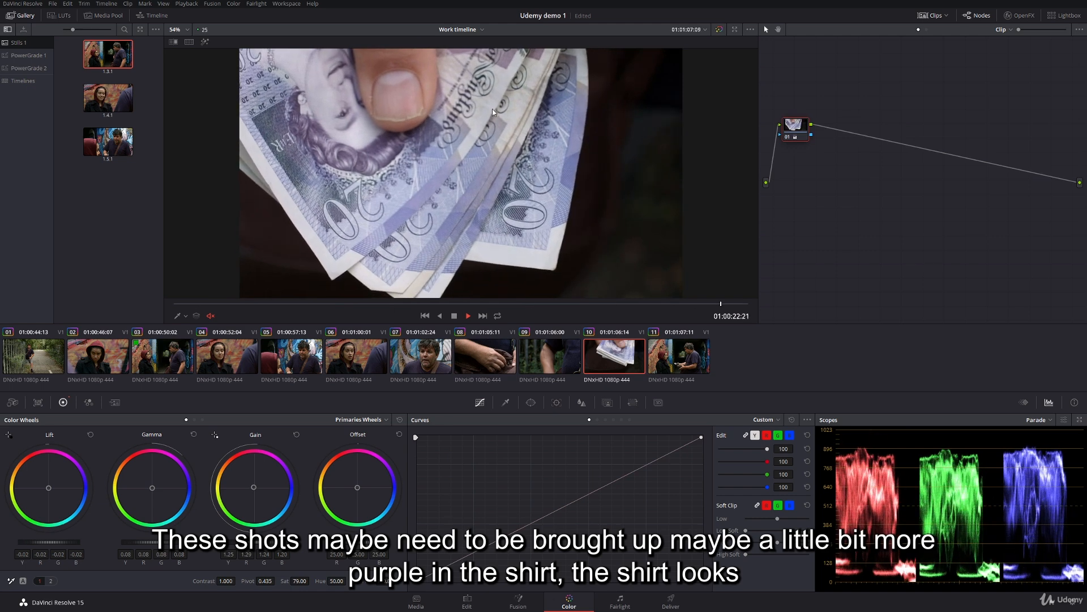
key(space)
click(507, 352)
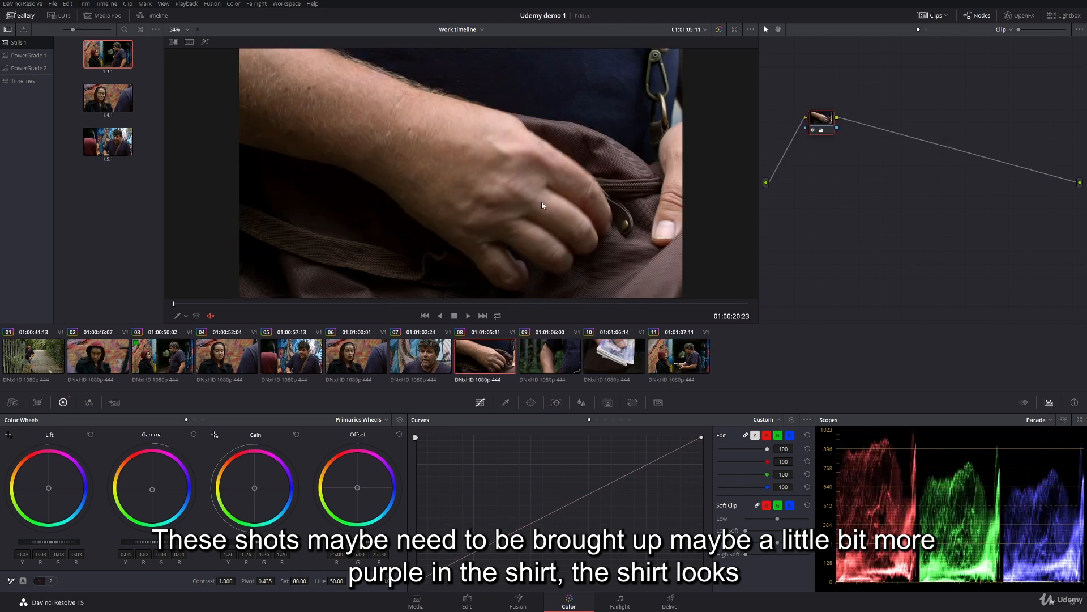
key(Down)
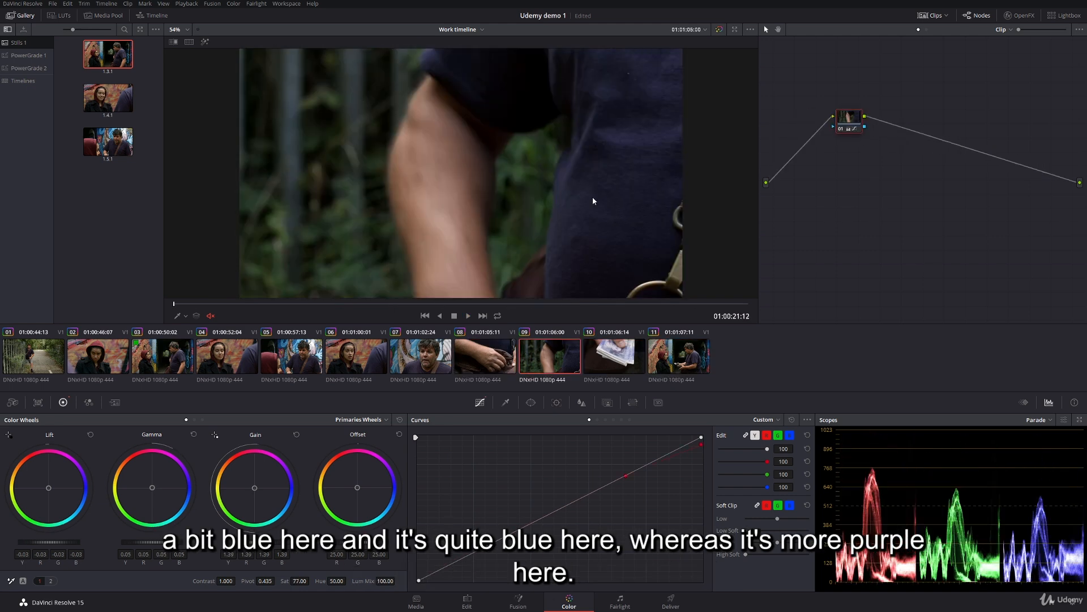
click(440, 360)
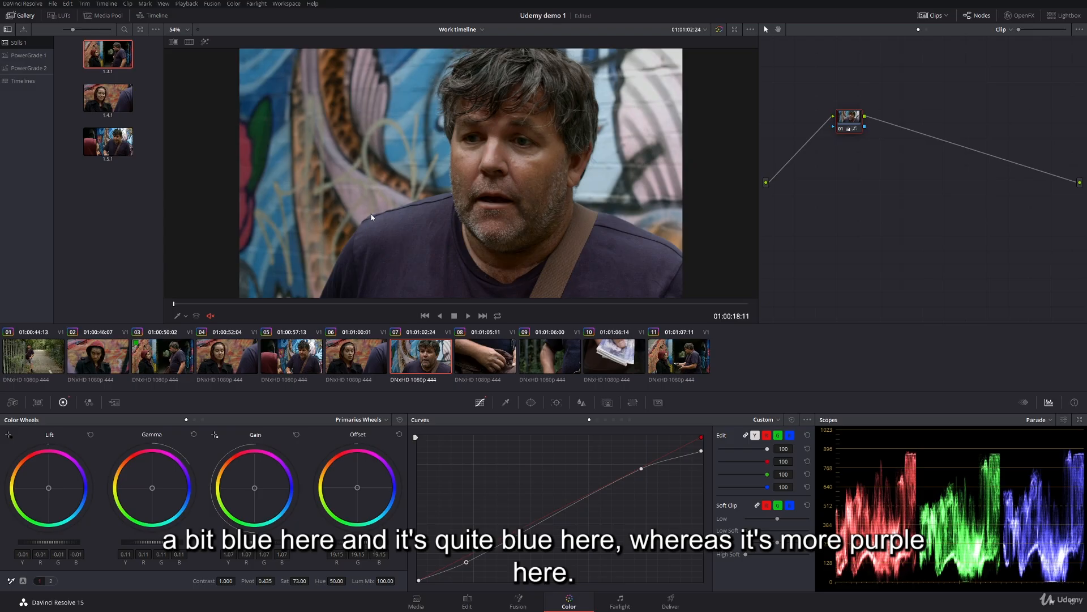
click(567, 370)
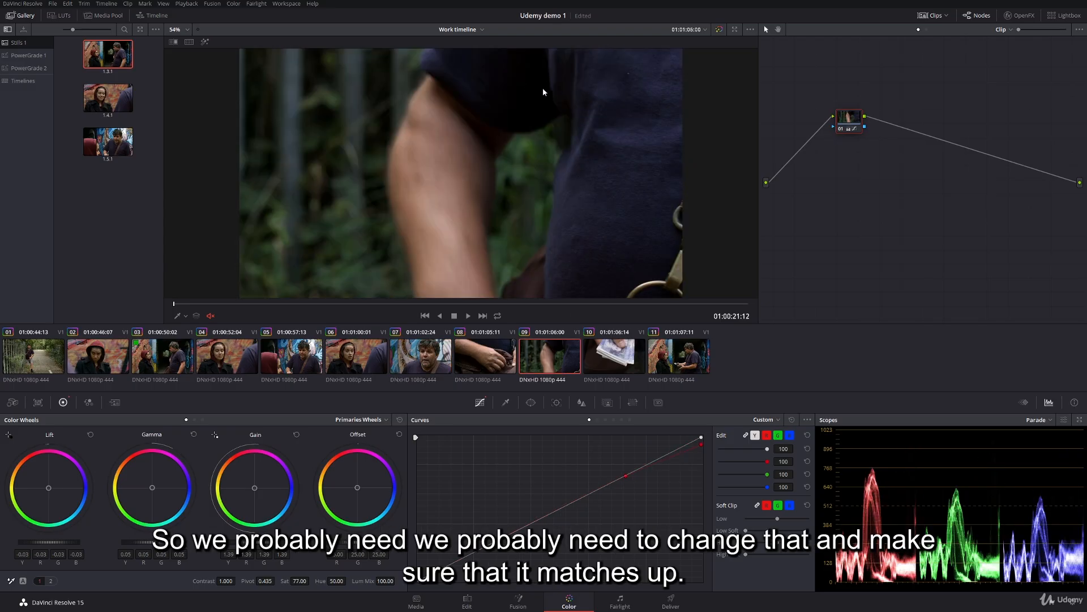
- Play clip 01 and check it against clips 02 and 03 to decide which shot needs correcting first
key(space)
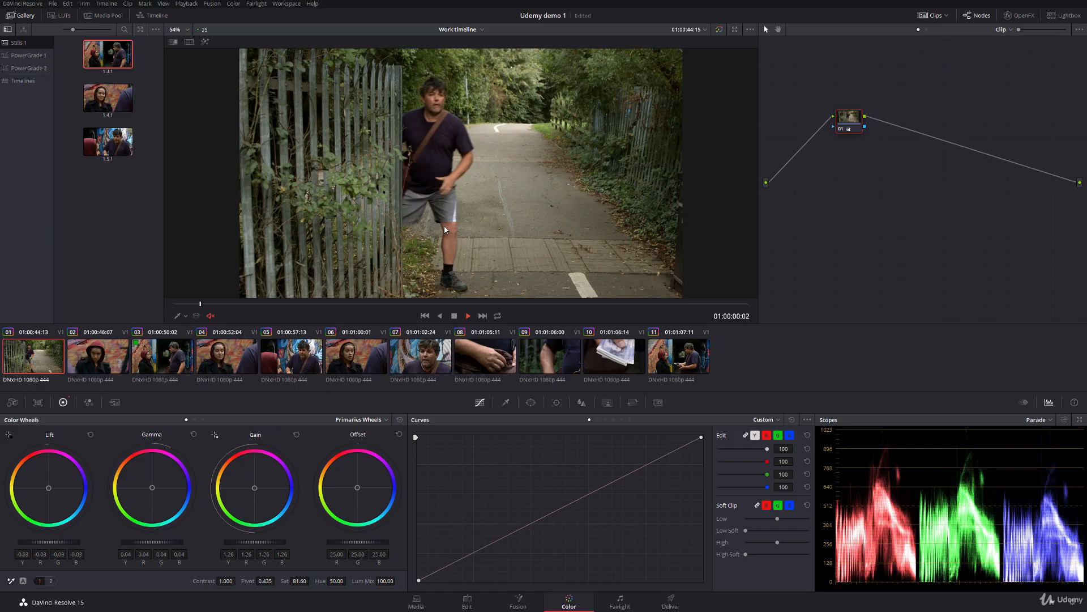
key(space)
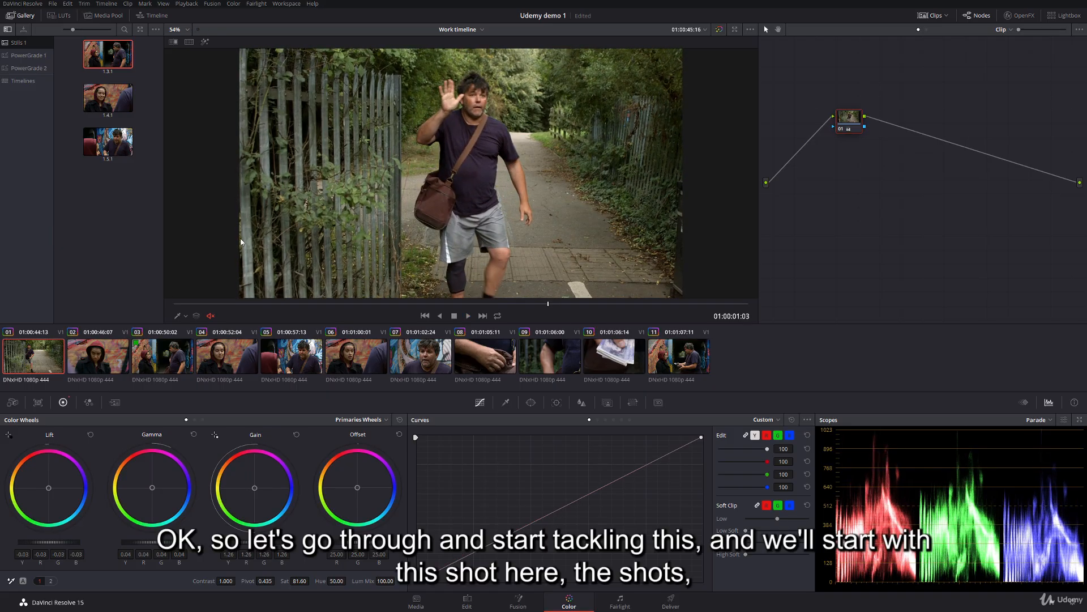
click(124, 358)
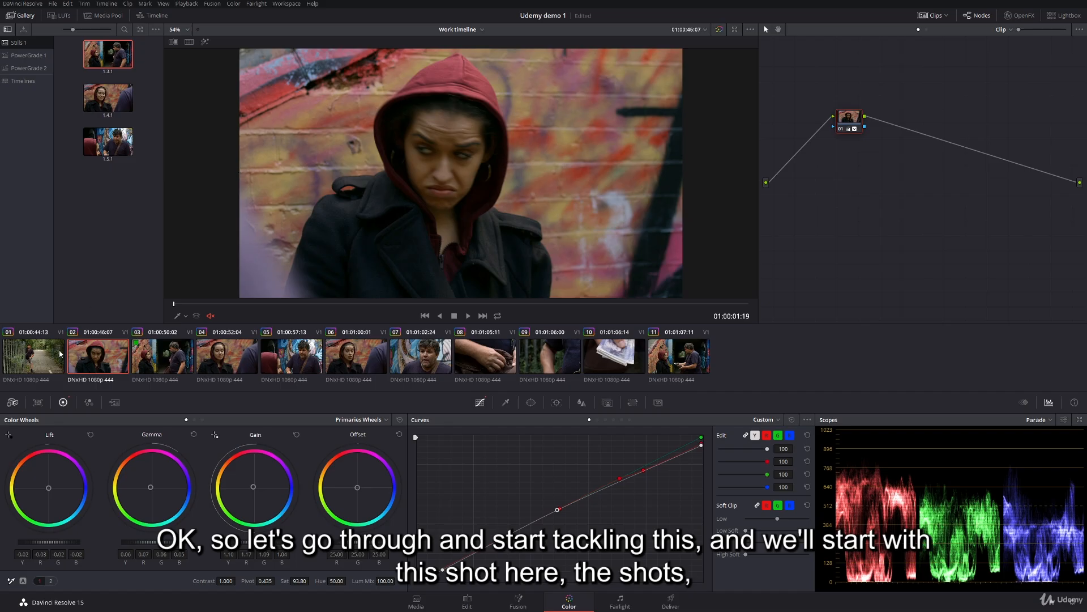
click(41, 355)
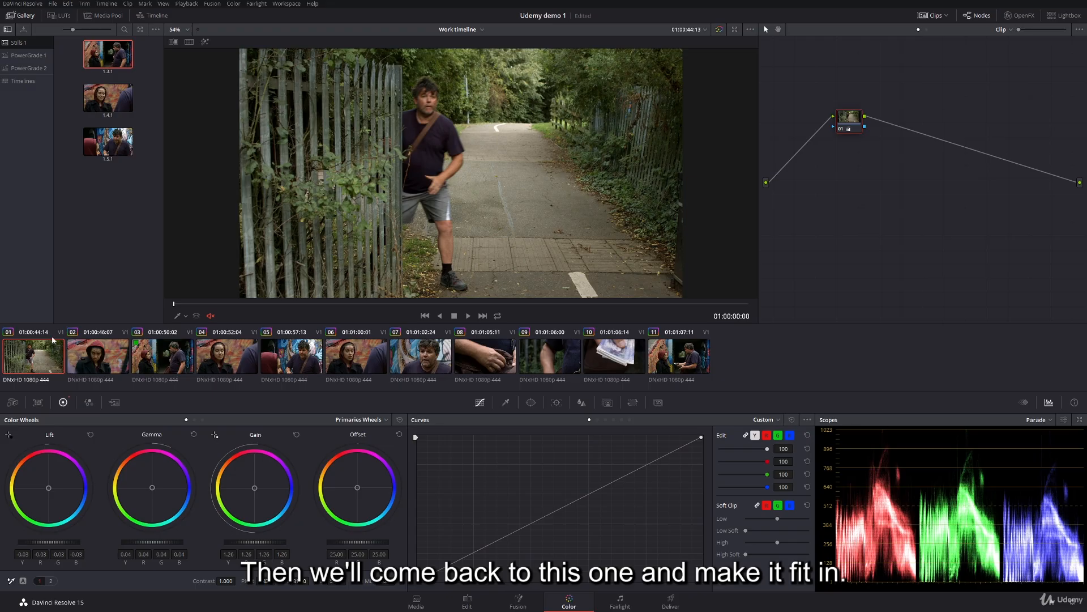
click(95, 357)
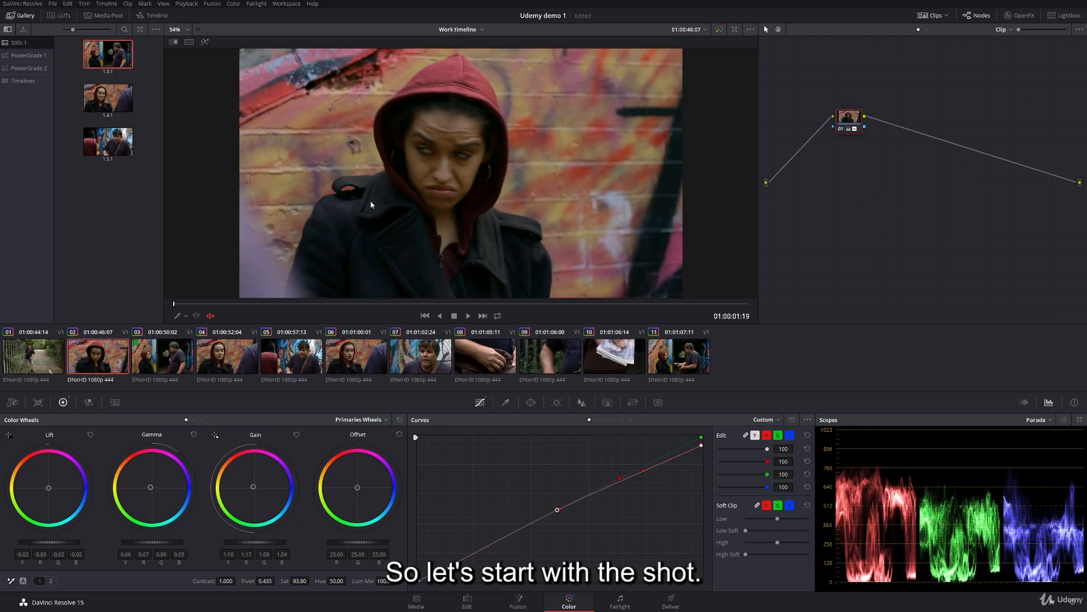
click(174, 356)
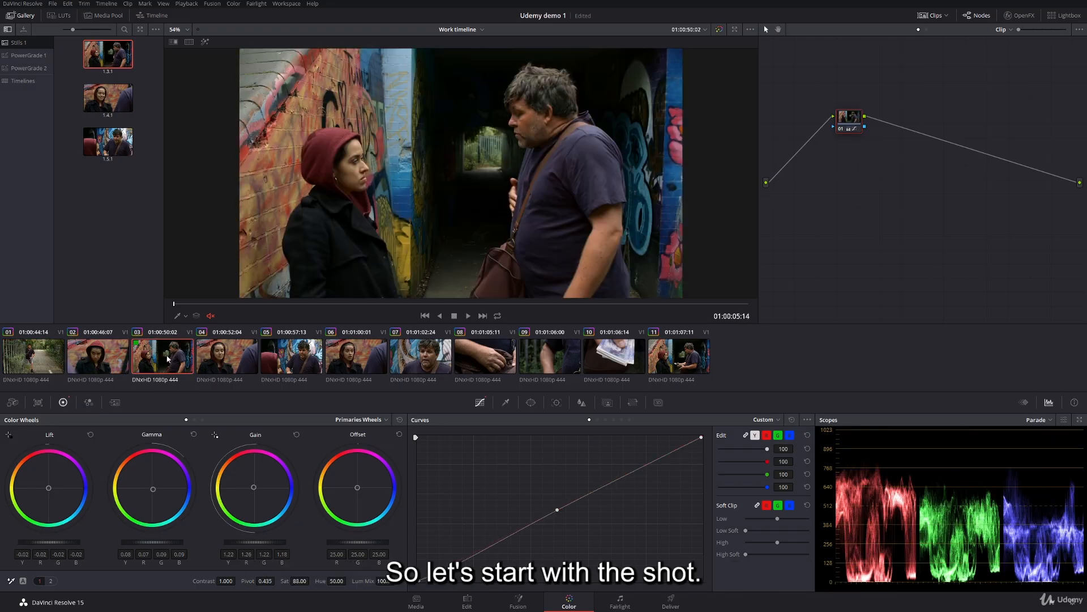
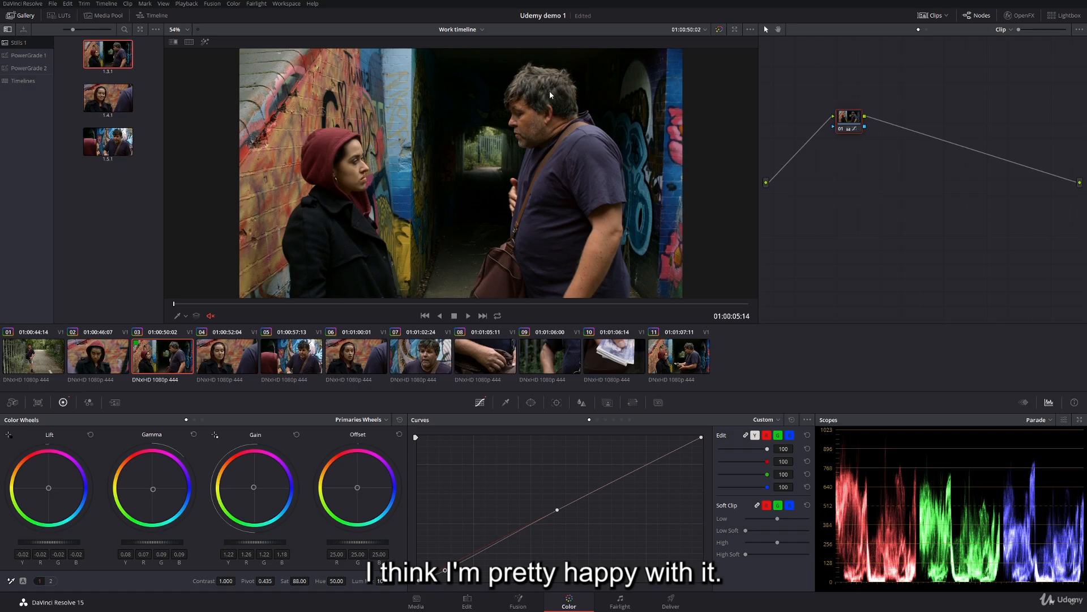
- Add a serial node 02 after clip 02's first node and line both nodes up near the graph's source
click(107, 366)
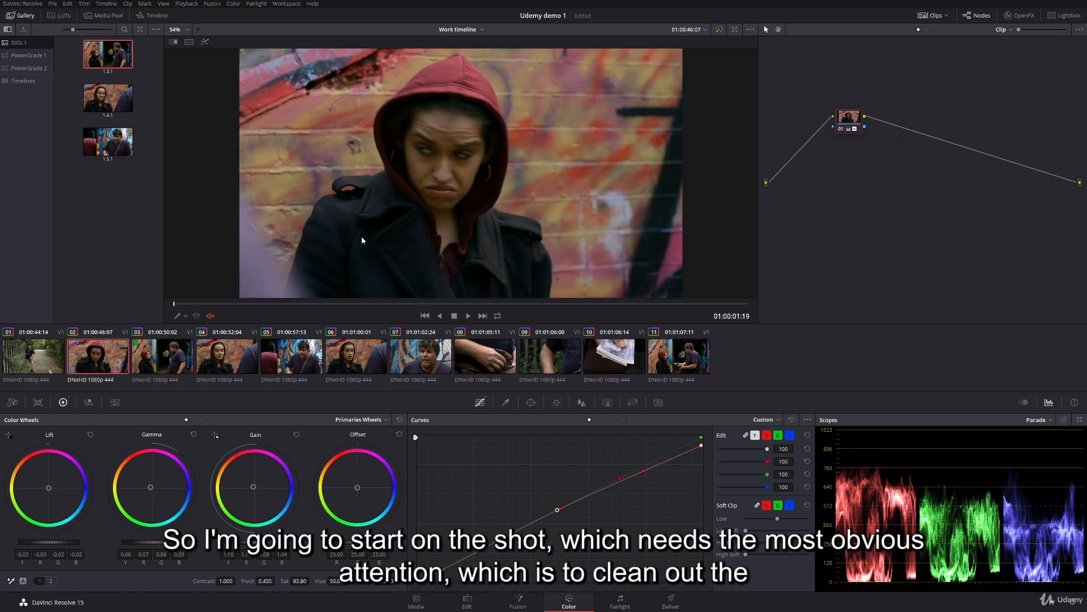
key(alt+s)
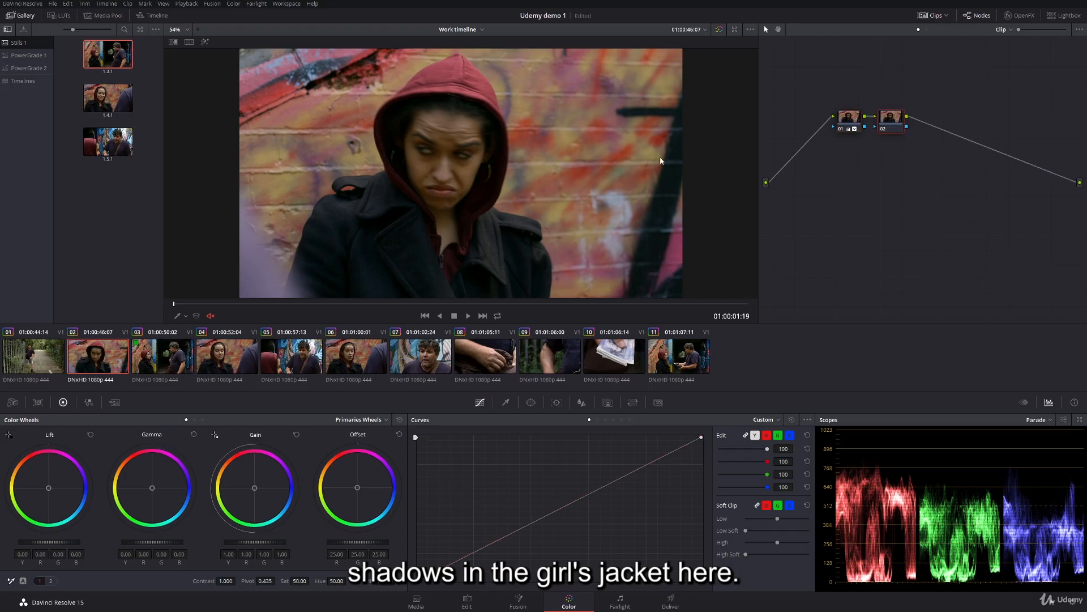
drag(847, 123, 790, 126)
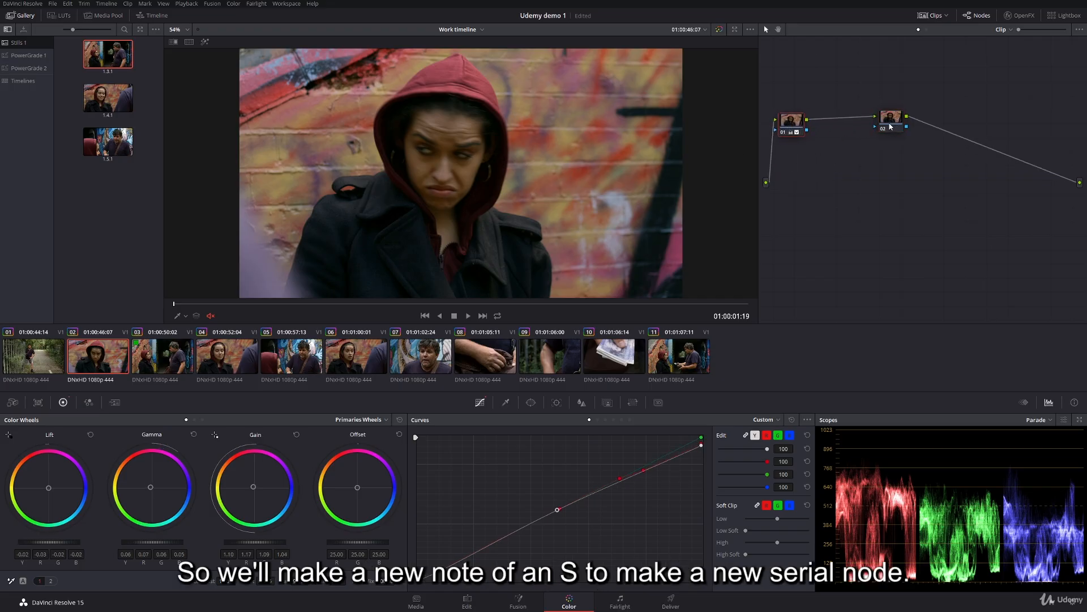
drag(890, 126, 840, 128)
- At 01:00:49:10 in clip 02, desaturate the shadows on node 02's Lum Vs Sat curve, with a point at 0.11 luminance and 0.59 saturation
click(302, 304)
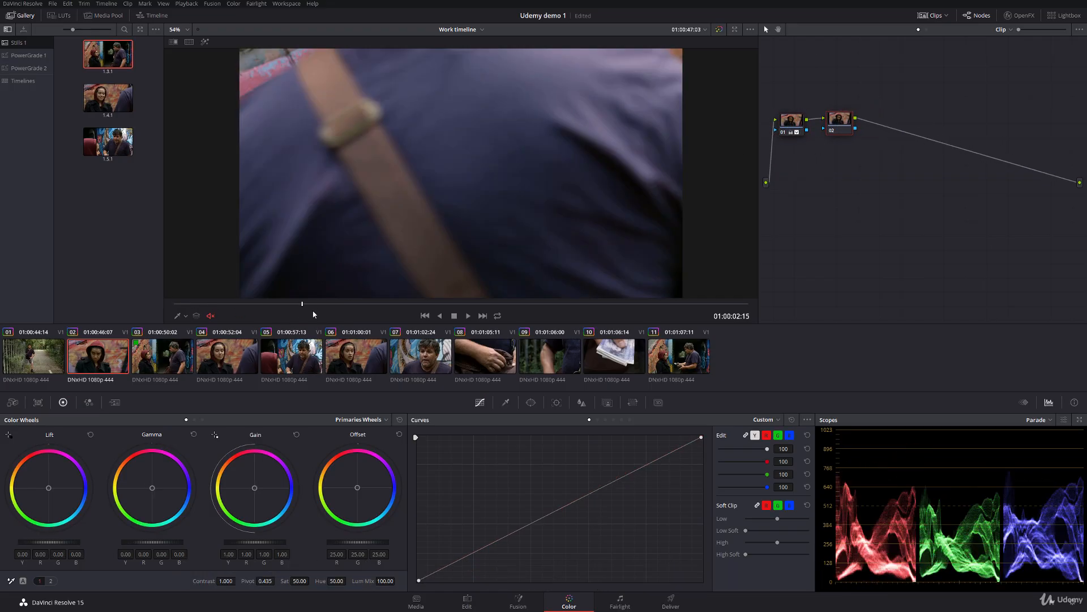
drag(313, 314, 650, 304)
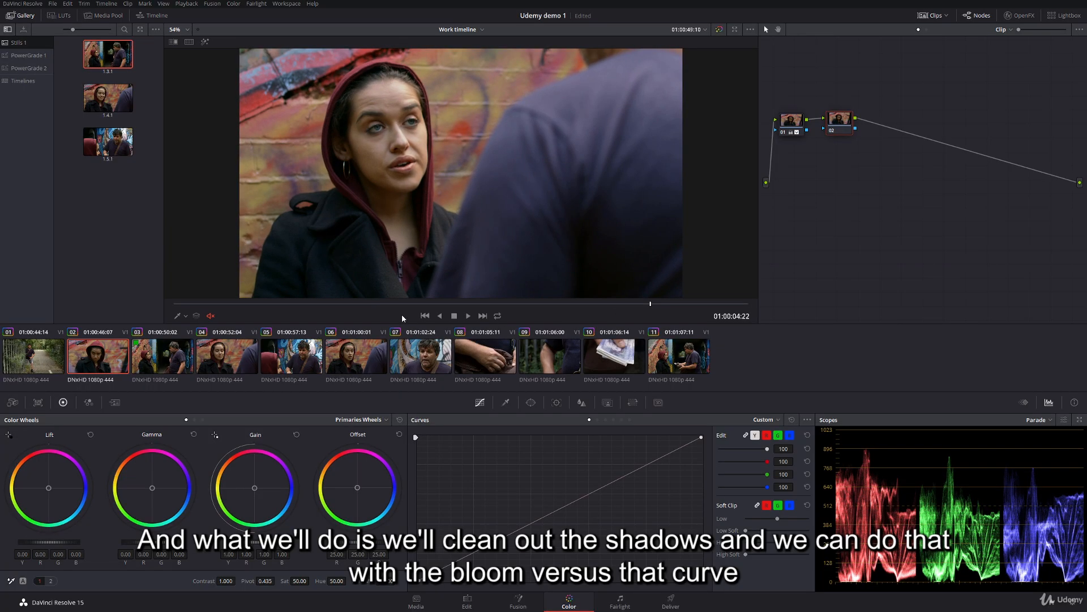
click(622, 420)
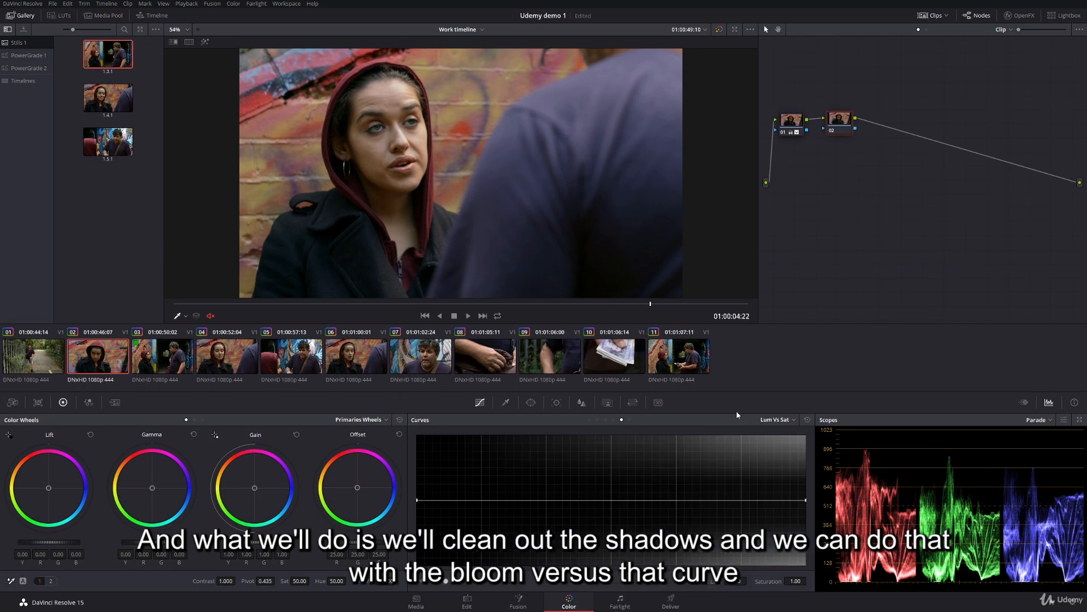
click(552, 500)
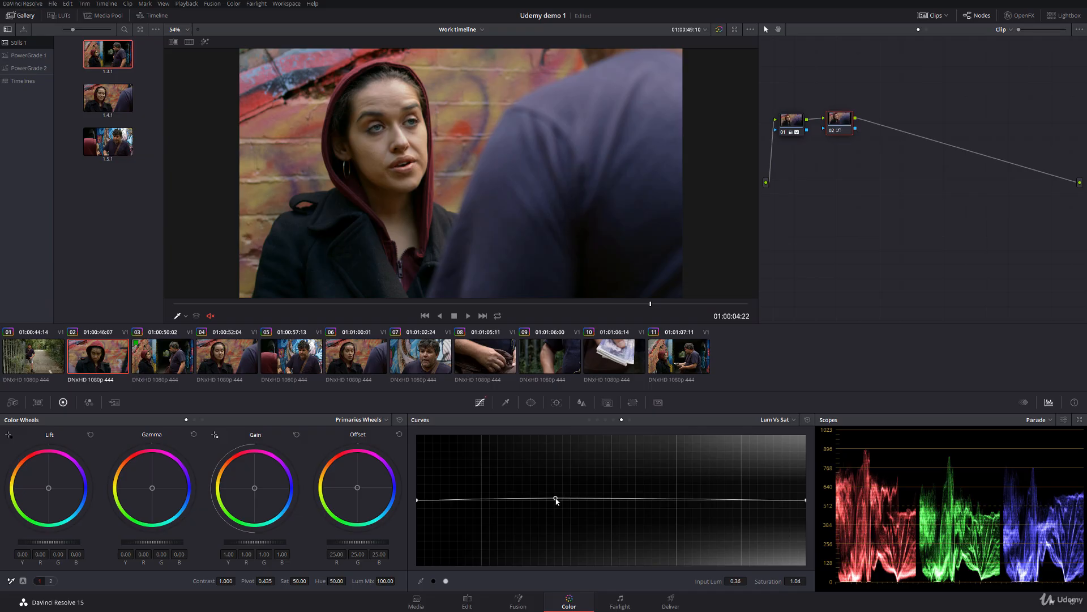
drag(418, 502, 440, 543)
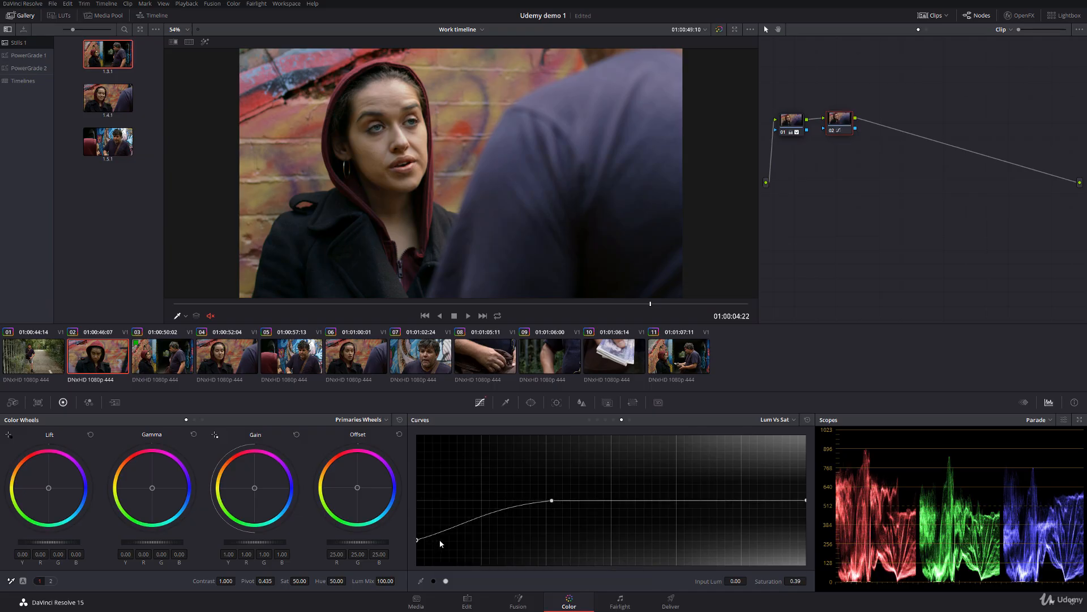
drag(552, 501, 515, 501)
click(457, 521)
mouse_move(458, 524)
mouse_down()
mouse_move(420, 538)
mouse_move(426, 496)
mouse_move(429, 549)
mouse_move(459, 528)
mouse_up()
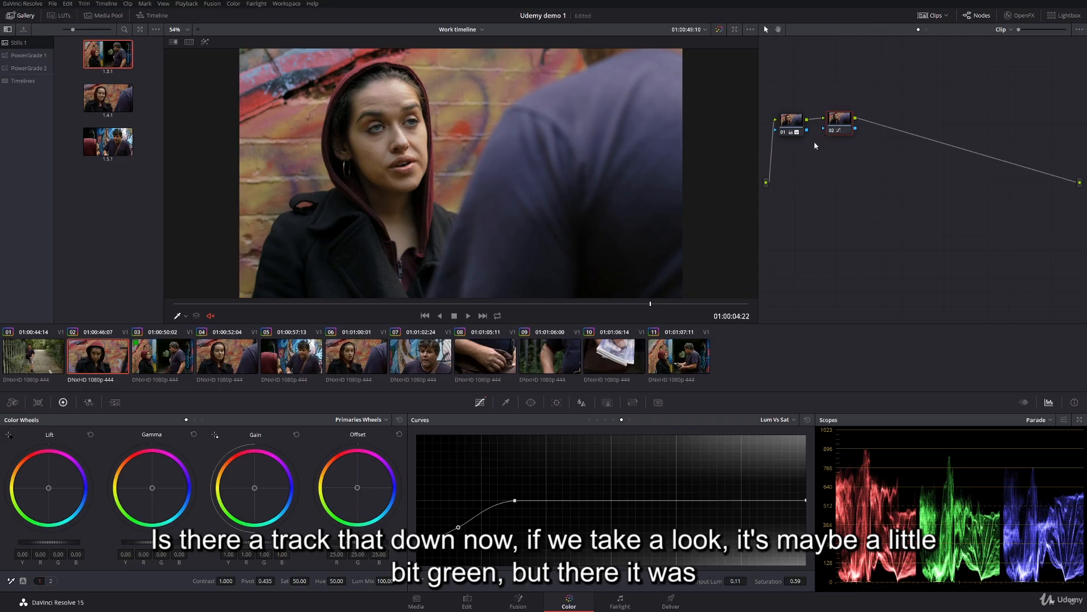
key(ctrl+f)
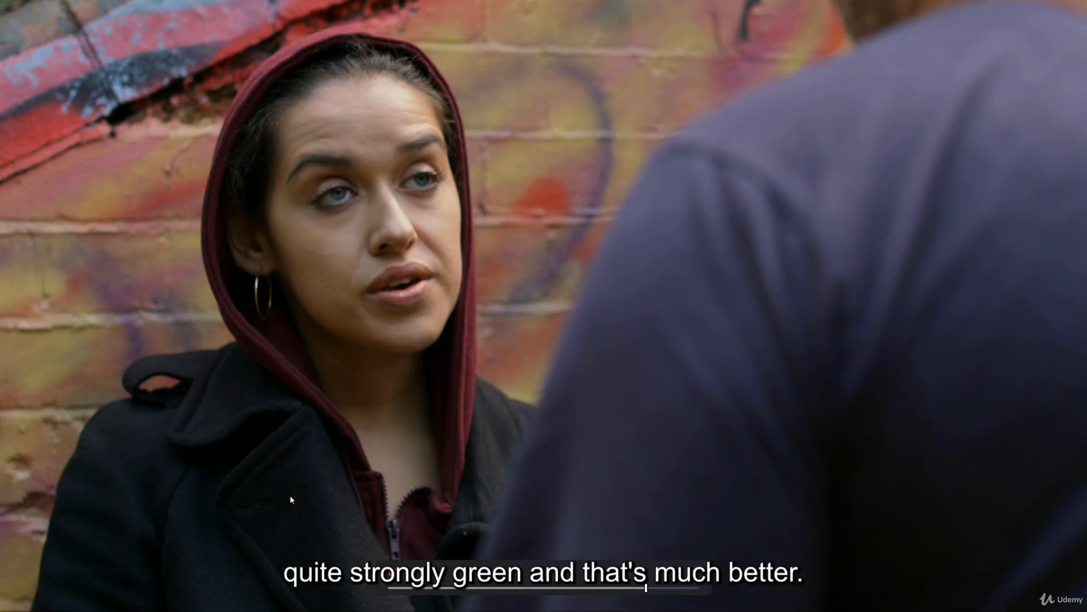
key(ctrl+f)
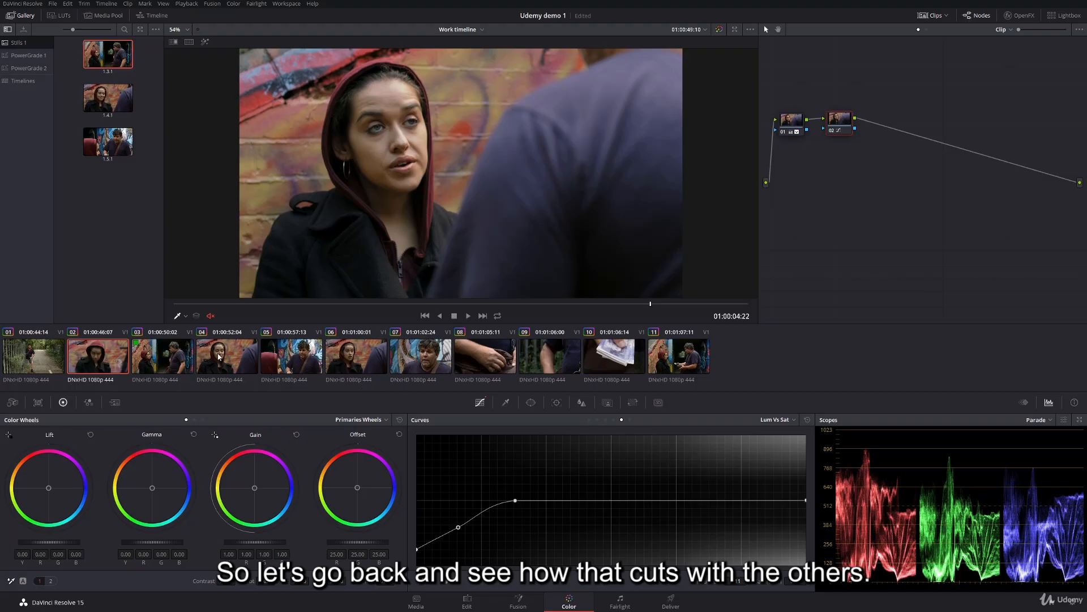
click(224, 358)
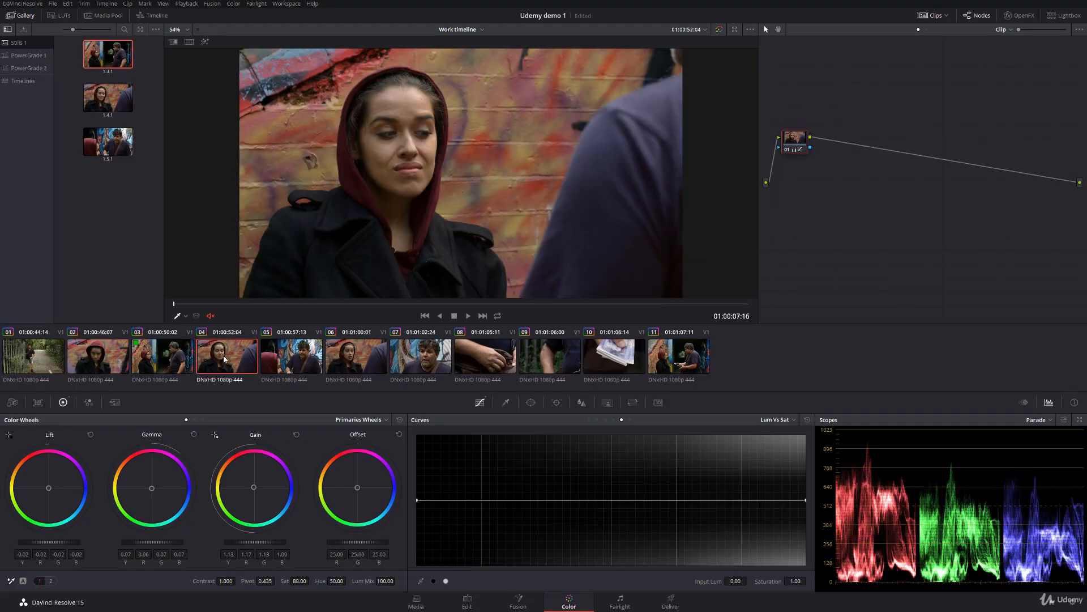
right_click(305, 131)
click(324, 138)
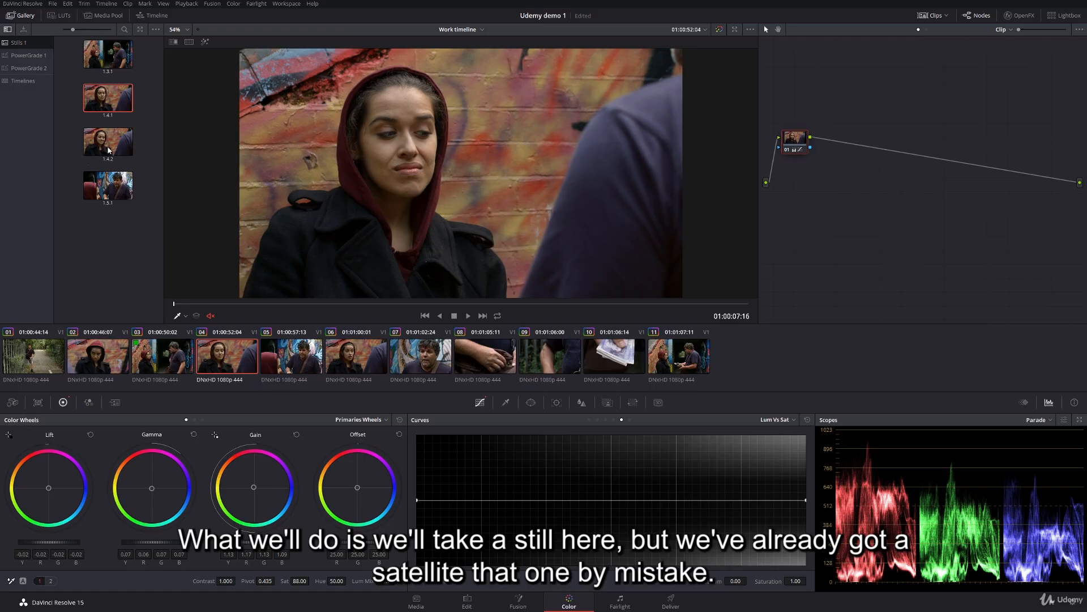
click(110, 149)
key(Delete)
- Display gallery still 1.4.1 as a reference wipe over clip 02, with the wipe edge through the woman's face
click(98, 356)
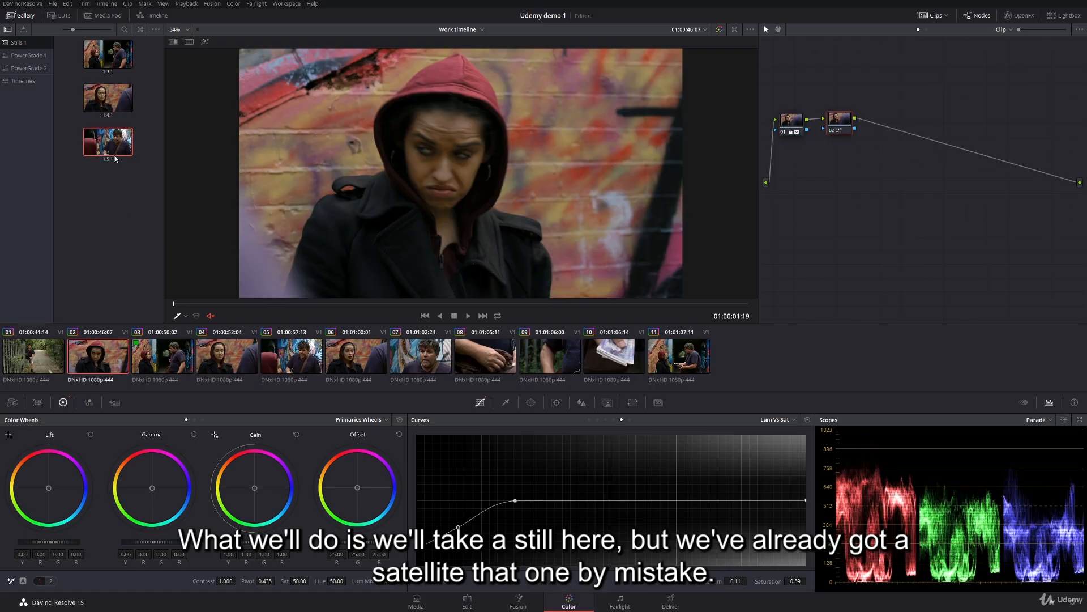
double_click(108, 98)
drag(514, 189, 447, 184)
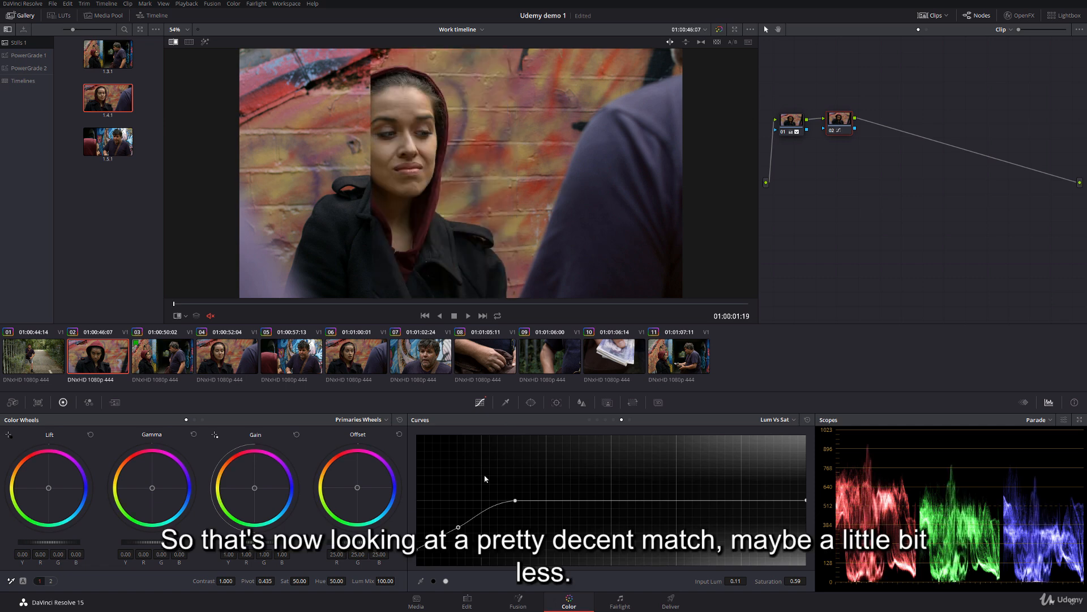
- Refine node 02's Lum Vs Sat curve with points at 0.30 luminance and 1.00 saturation, and 0.17 luminance and 0.54 saturation
drag(514, 504, 536, 503)
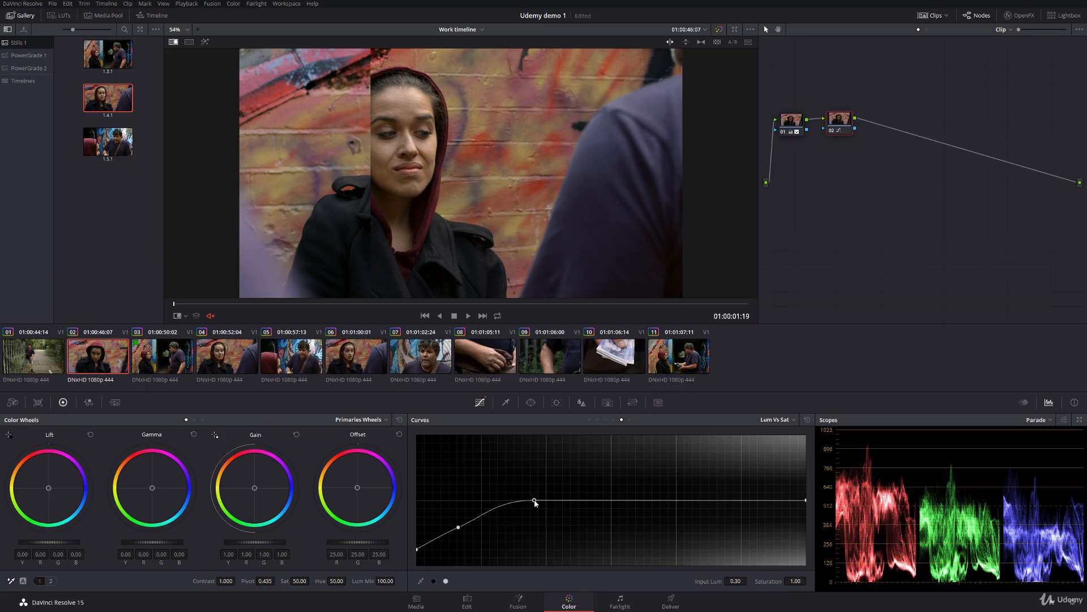
drag(460, 527, 419, 553)
drag(474, 532, 483, 533)
- Hide the reference wipe over clip 02 and move the playhead to 01:00:48:16
drag(189, 300, 406, 306)
right_click(405, 219)
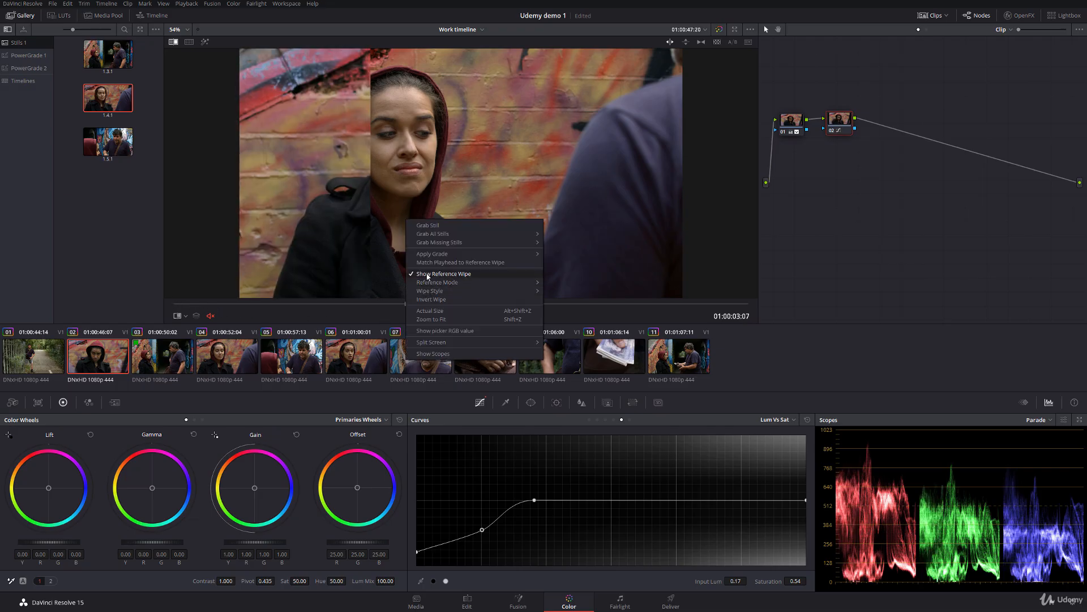
click(428, 274)
drag(337, 304, 534, 303)
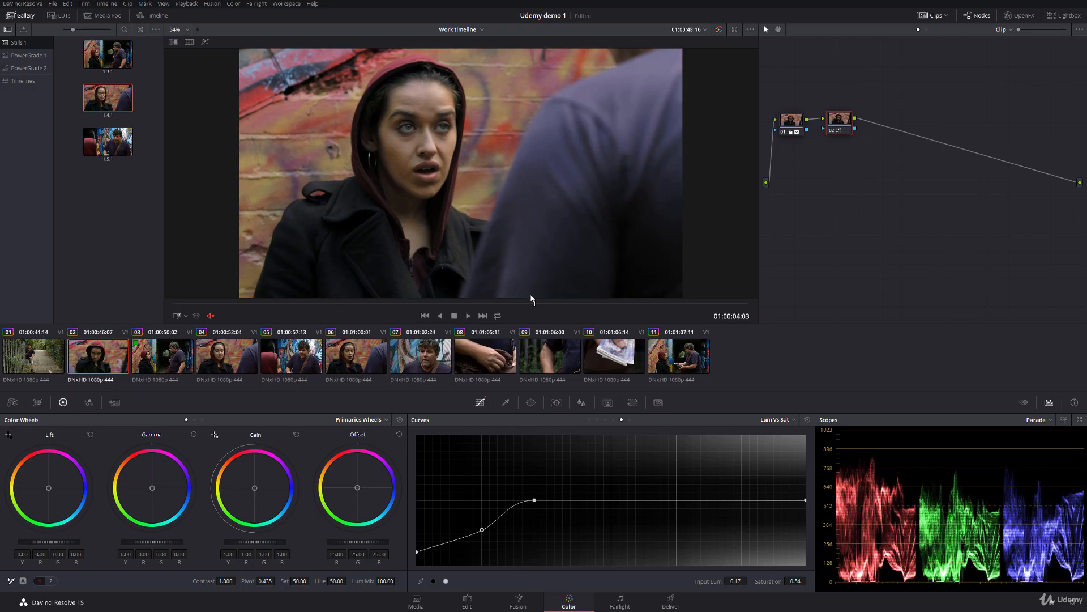
- Try narrower and wider shadow desaturation on node 02's Lum Vs Sat curve, ending with a point at 0.18 luminance and 0.54 saturation
drag(482, 530, 461, 516)
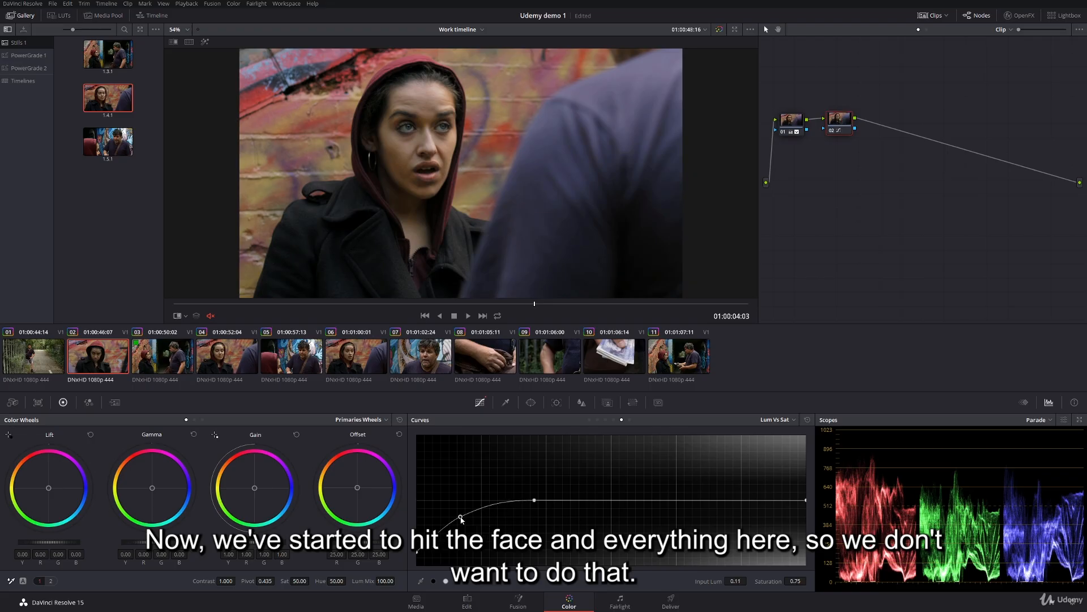
drag(534, 502, 465, 525)
drag(420, 552, 453, 528)
drag(502, 501, 499, 503)
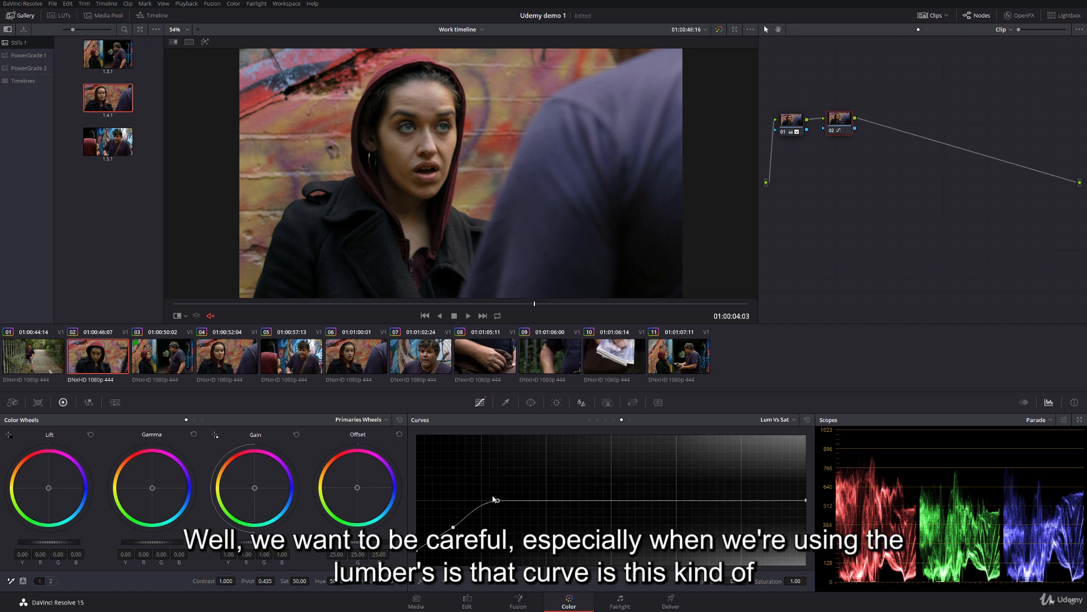
drag(498, 501, 557, 503)
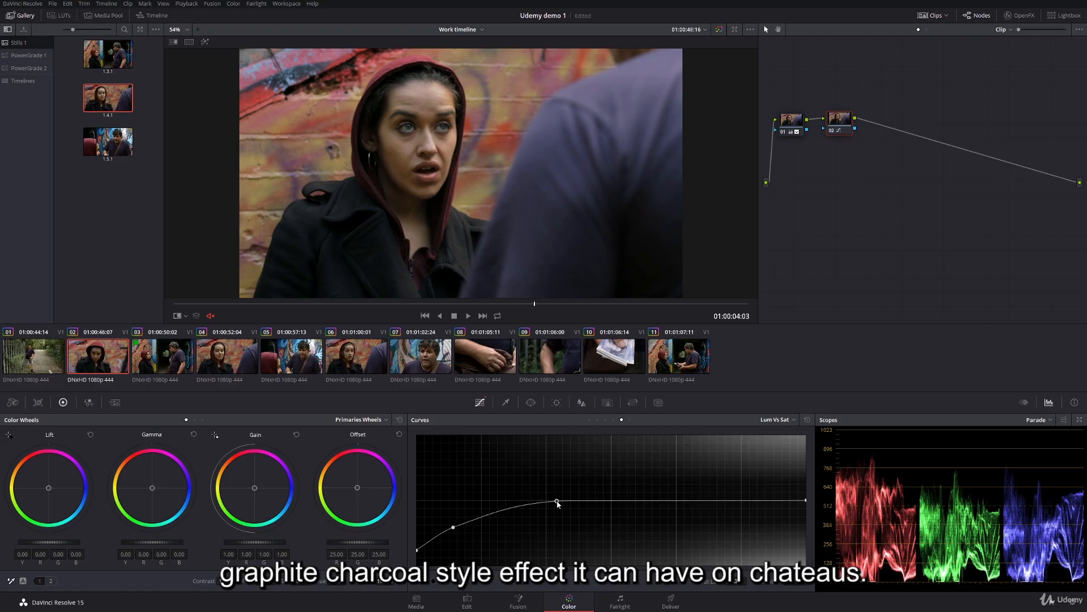
drag(487, 514, 488, 531)
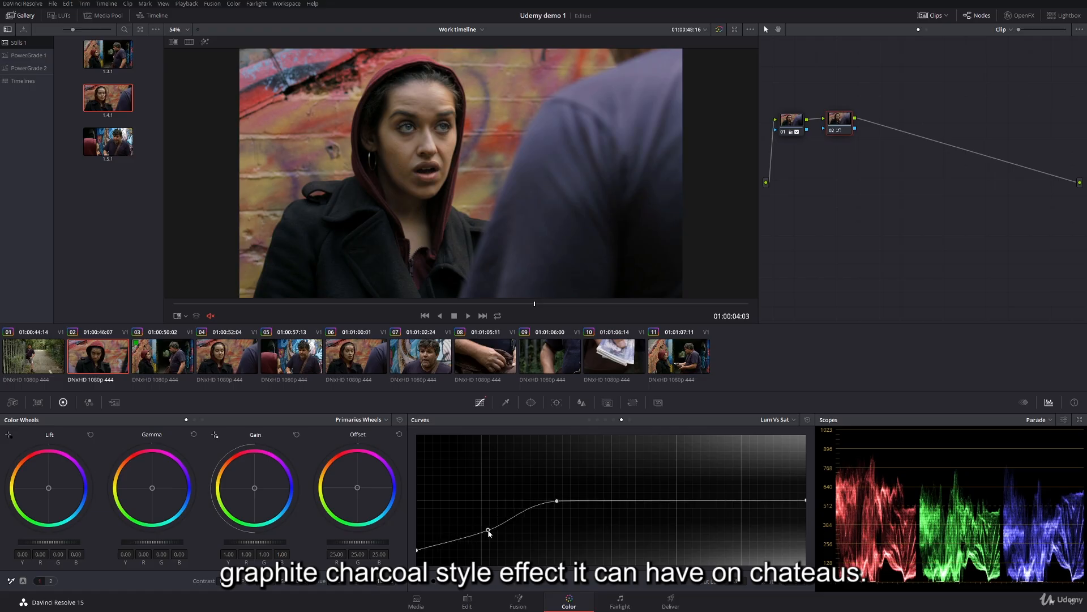
- Examine the desaturated shadows on the woman's face, neck and coat up close
scroll(335, 148, up, 5)
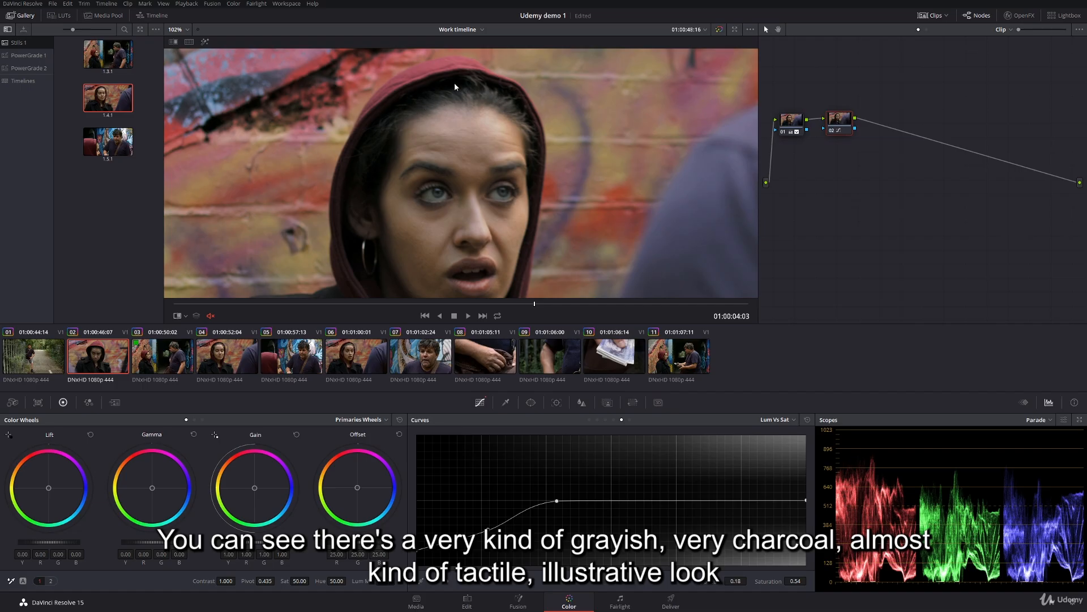
scroll(420, 111, down, 5)
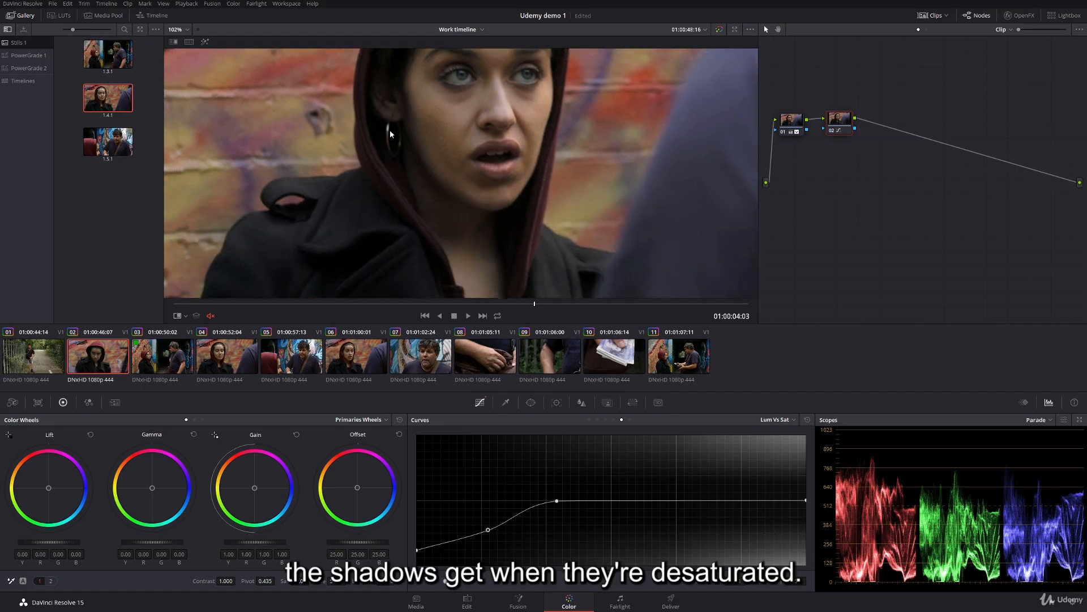
scroll(443, 134, up, 5)
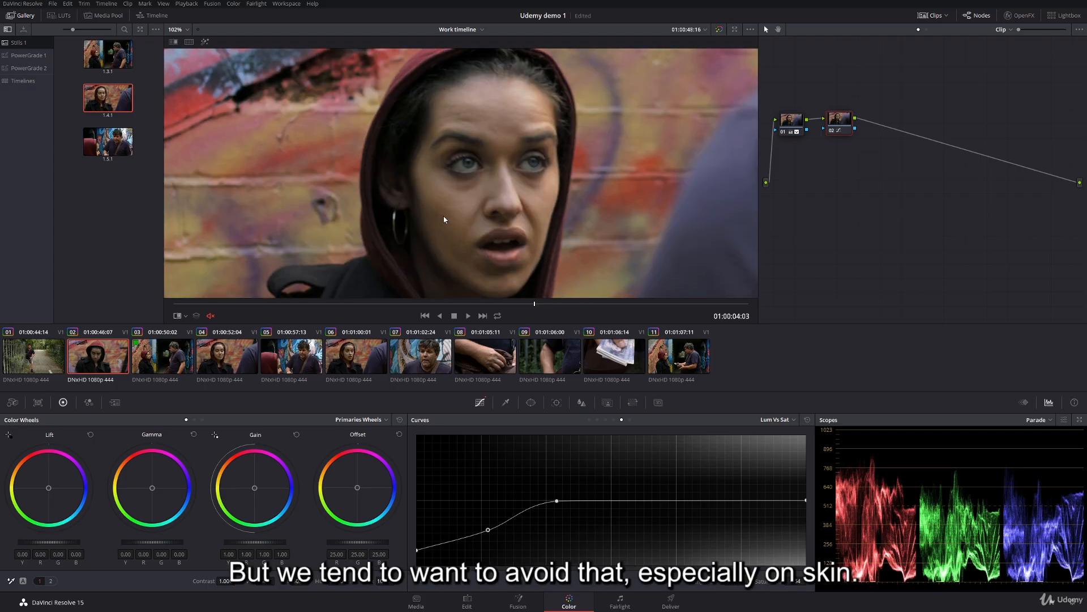
scroll(443, 220, down, 2)
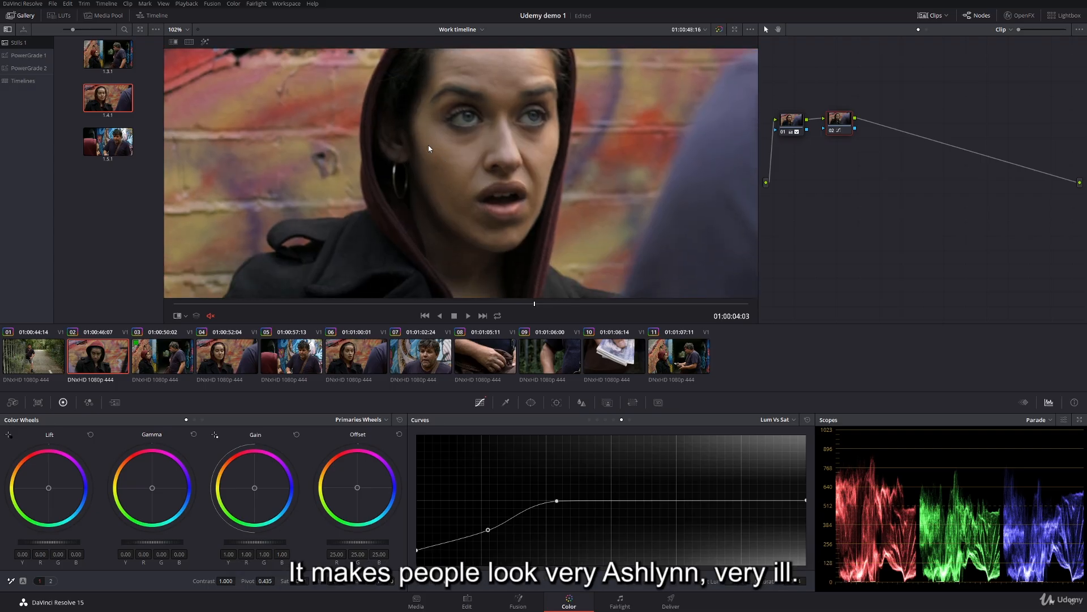
scroll(432, 100, down, 4)
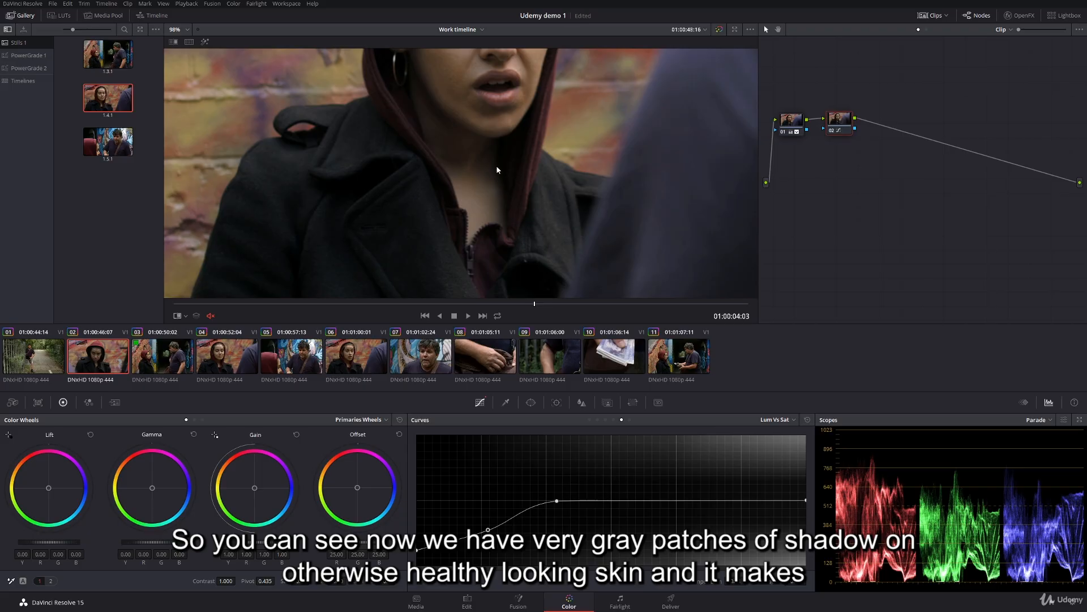
drag(465, 141, 491, 291)
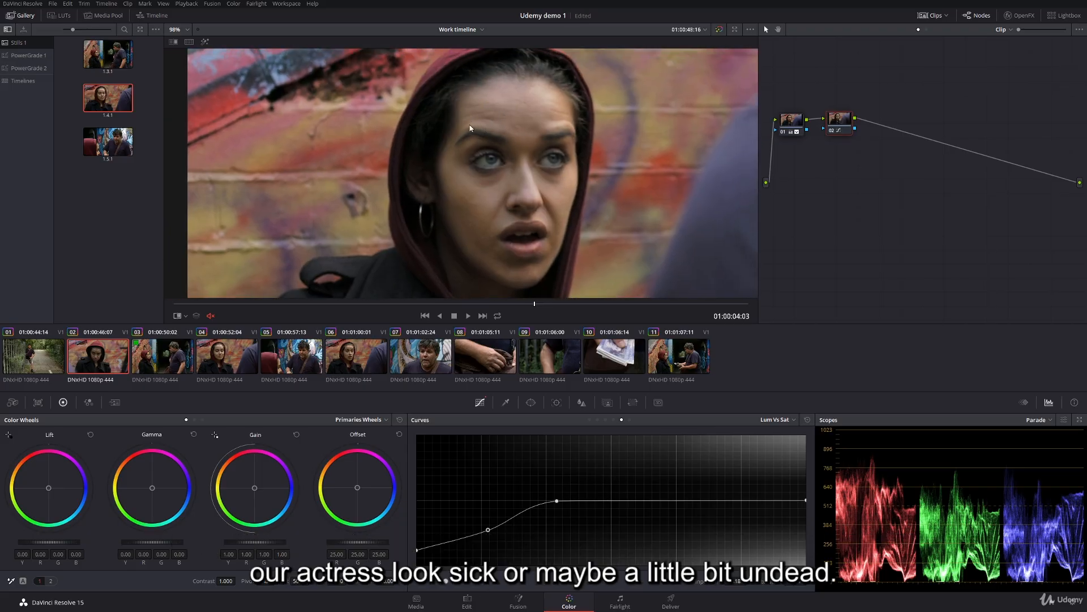
scroll(503, 159, down, 3)
drag(514, 150, 415, 149)
scroll(460, 141, down, 9)
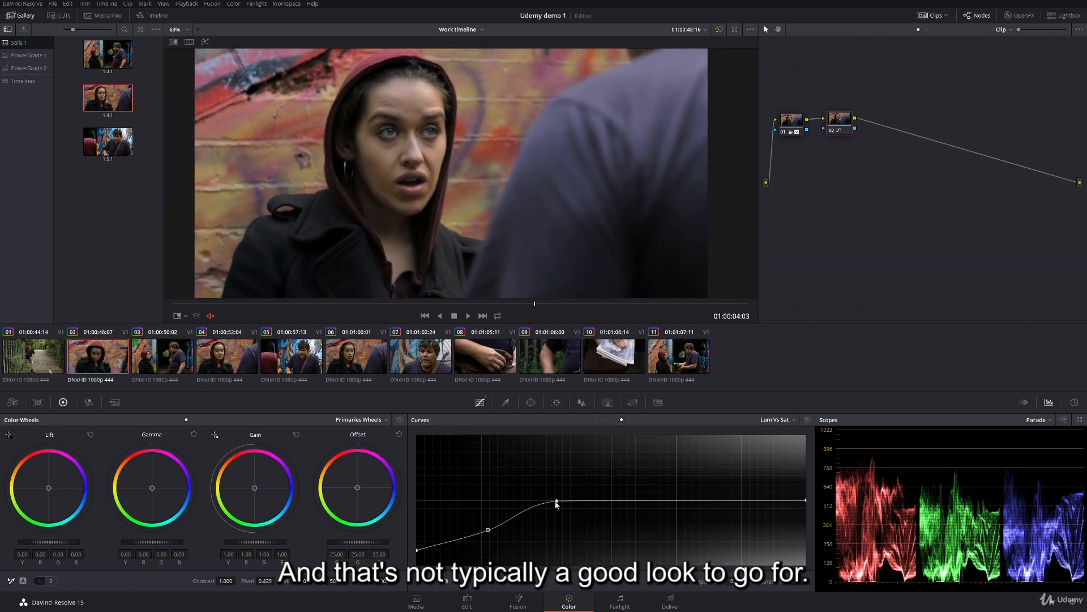
- Confine node 02's Lum Vs Sat desaturation to the deepest shadows, with the shadow point at 0.71 saturation and the black point at 0.49
drag(556, 503, 450, 527)
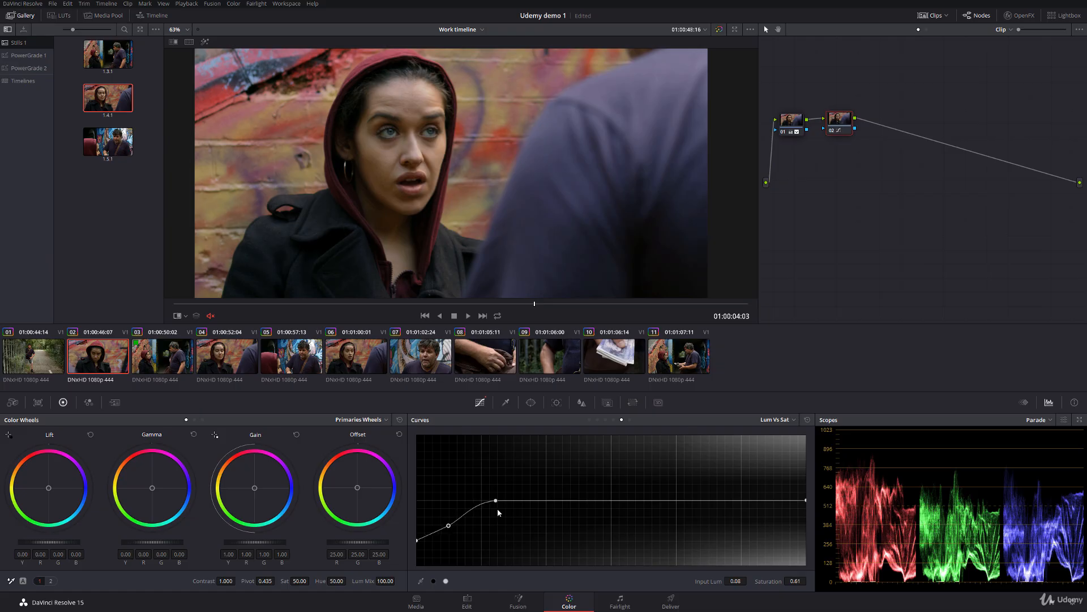
click(505, 500)
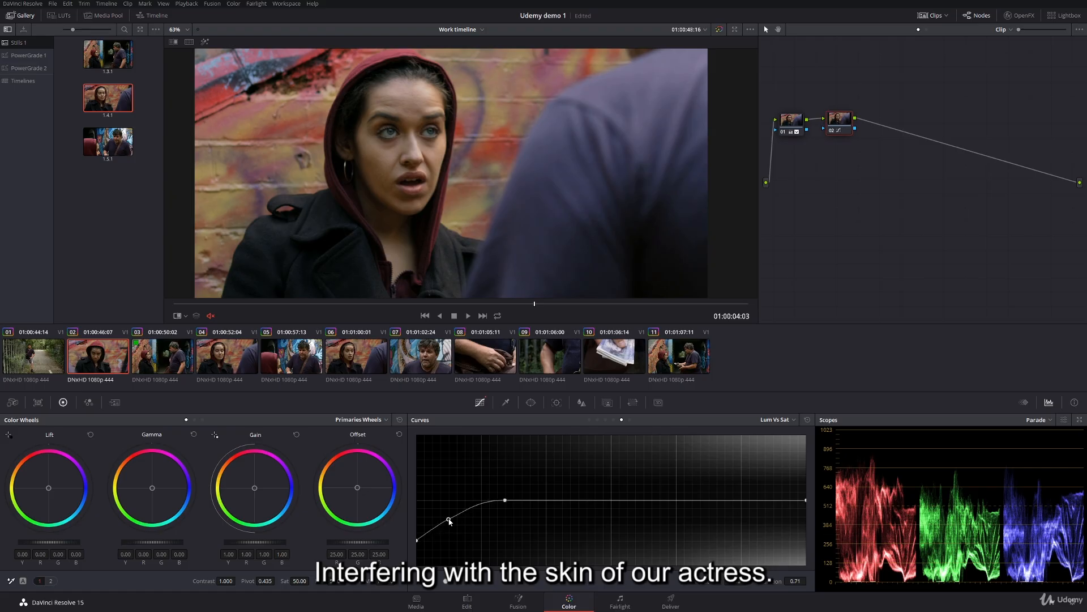
drag(417, 539, 418, 533)
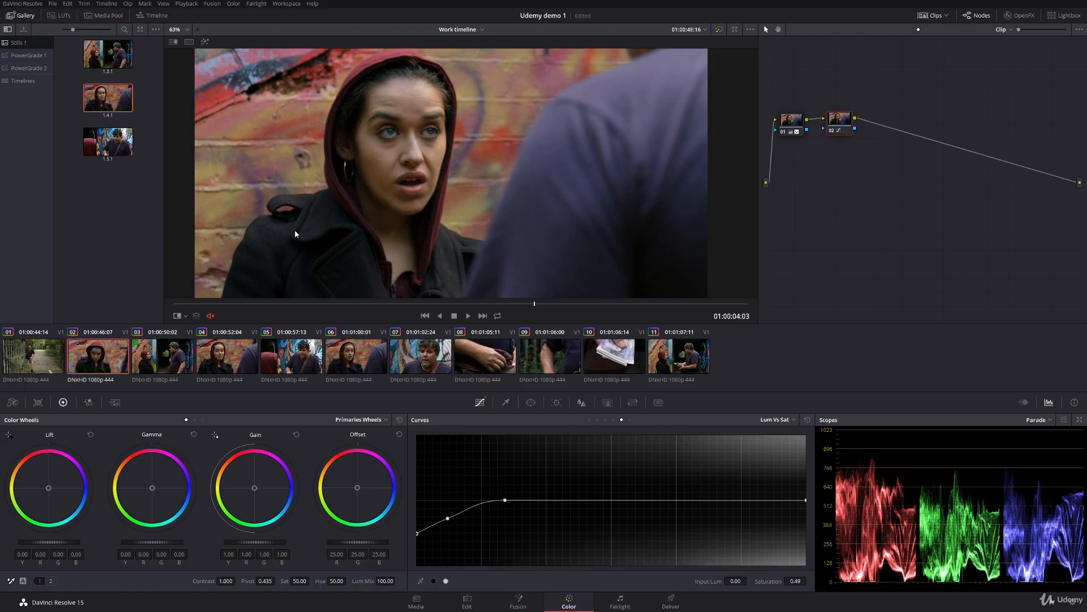
- Add serial node 03 after node 02, turn on Highlight and sample the woman's black coat with the HSL qualifier
scroll(343, 196, up, 1)
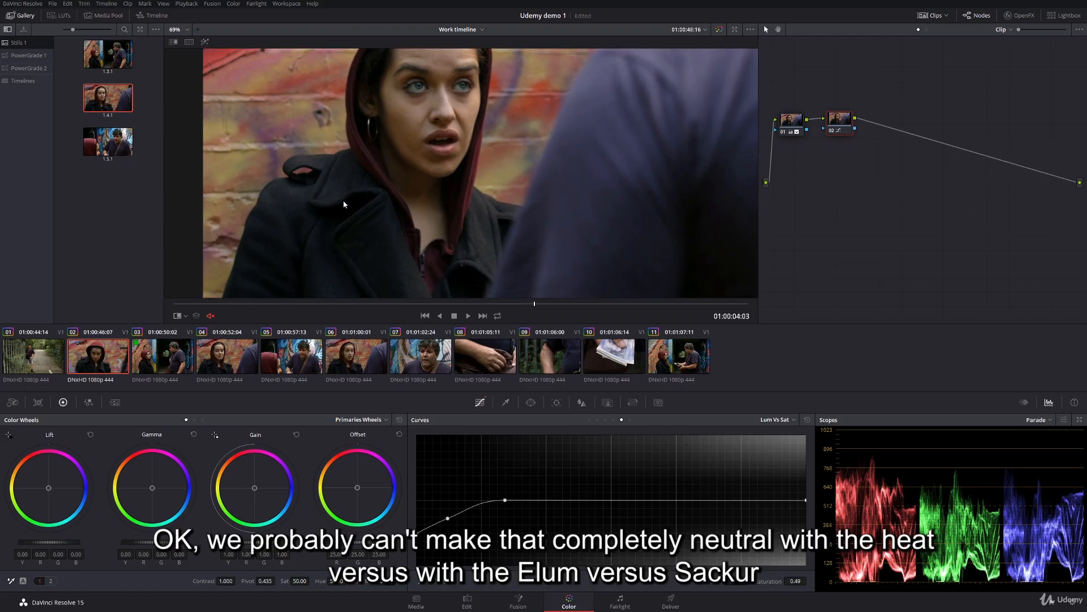
drag(372, 188, 369, 216)
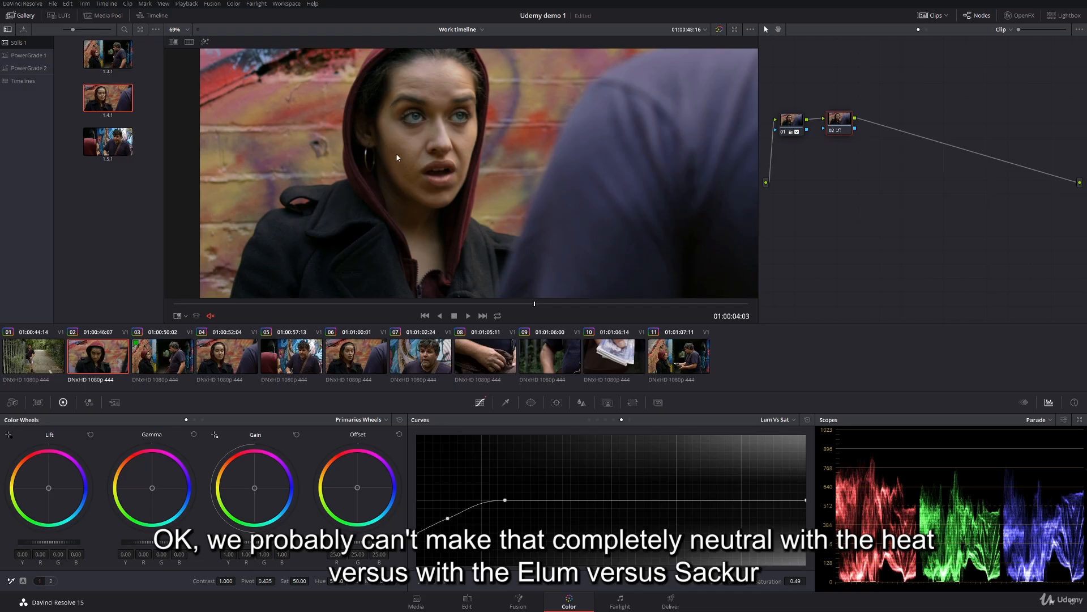
drag(424, 197, 421, 162)
drag(335, 227, 400, 196)
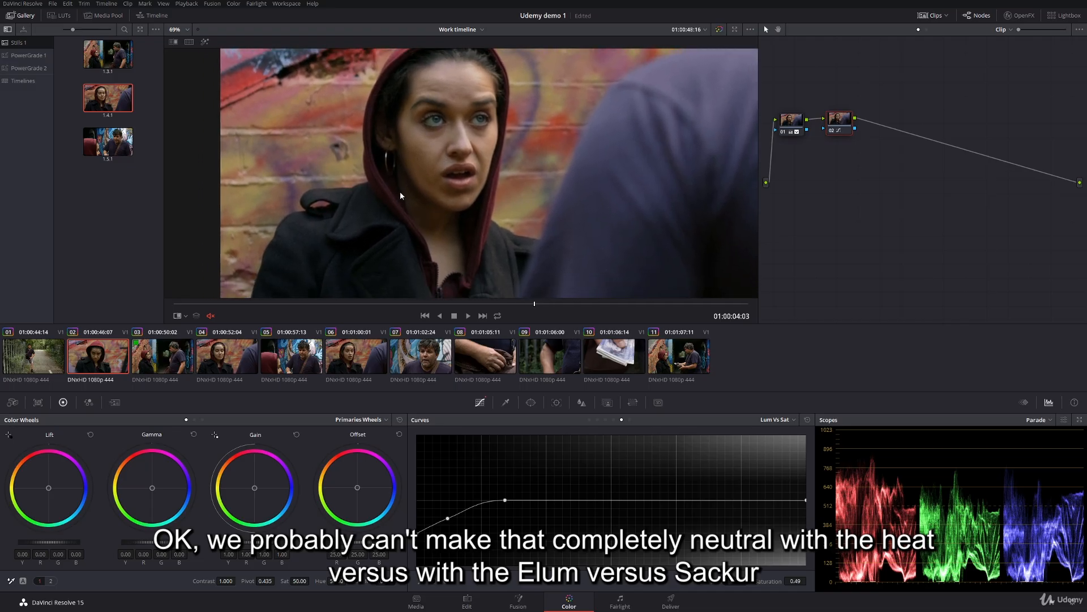
key(alt+s)
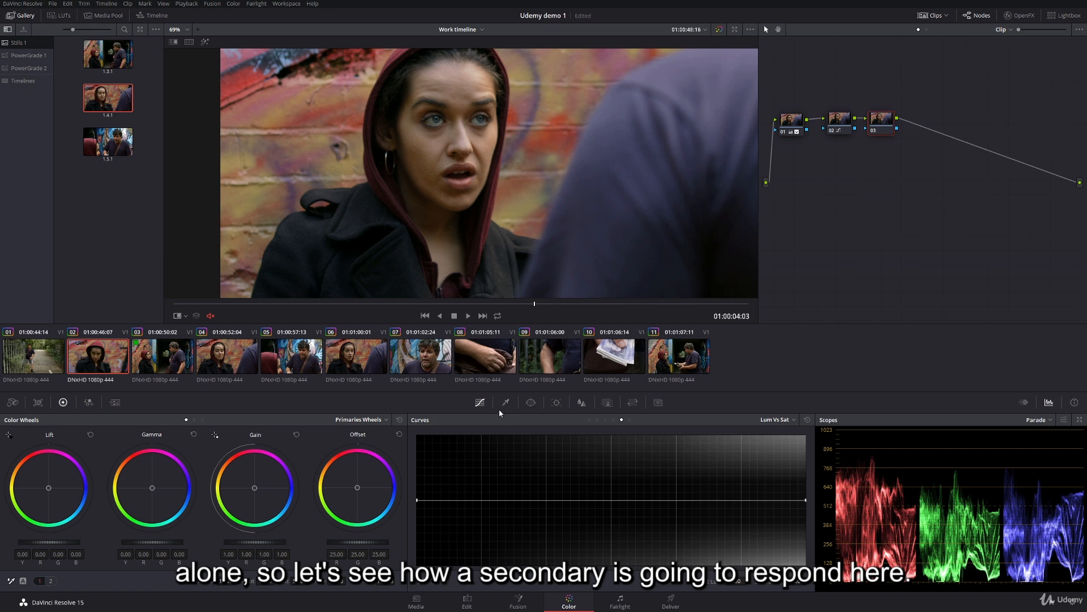
click(506, 402)
click(204, 42)
drag(351, 250, 418, 197)
click(373, 174)
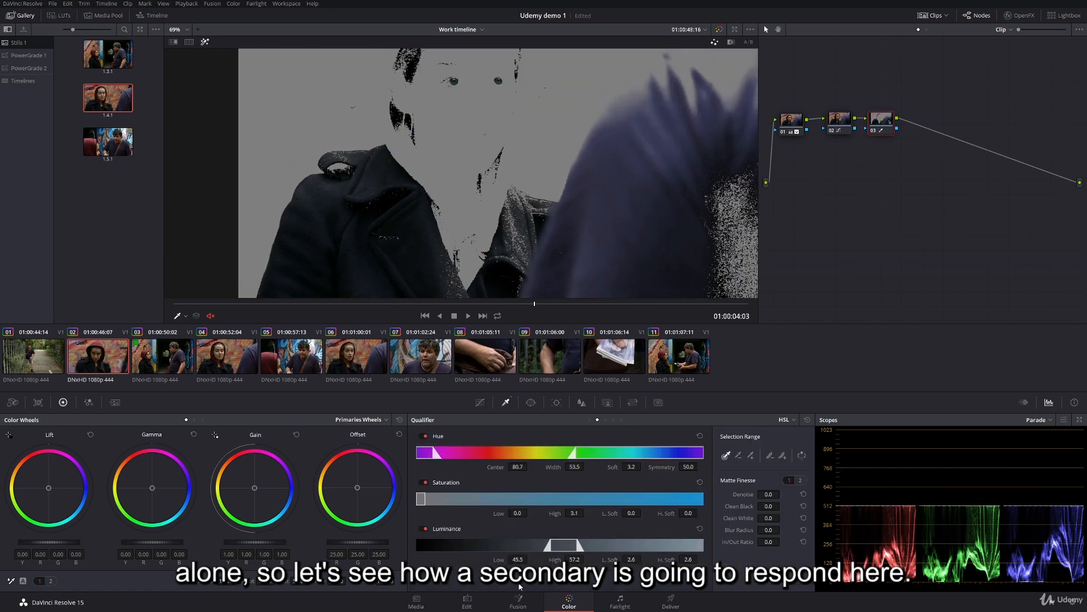
- Narrow node 03's qualifier to hue center 74.7, hue width 33.0, saturation high 4.1 and luminance high 55.4
mouse_move(576, 559)
mouse_down()
mouse_move(563, 559)
mouse_move(589, 559)
mouse_up()
drag(548, 467, 441, 470)
drag(543, 471, 421, 469)
drag(497, 468, 509, 469)
mouse_move(502, 514)
mouse_down()
mouse_move(530, 512)
mouse_move(504, 513)
mouse_up()
- Refine node 03's matte with clean black 22.7, clean white 34.7 and blur radius 28.5, and lower the qualified area's saturation to 30.60
drag(769, 506, 783, 530)
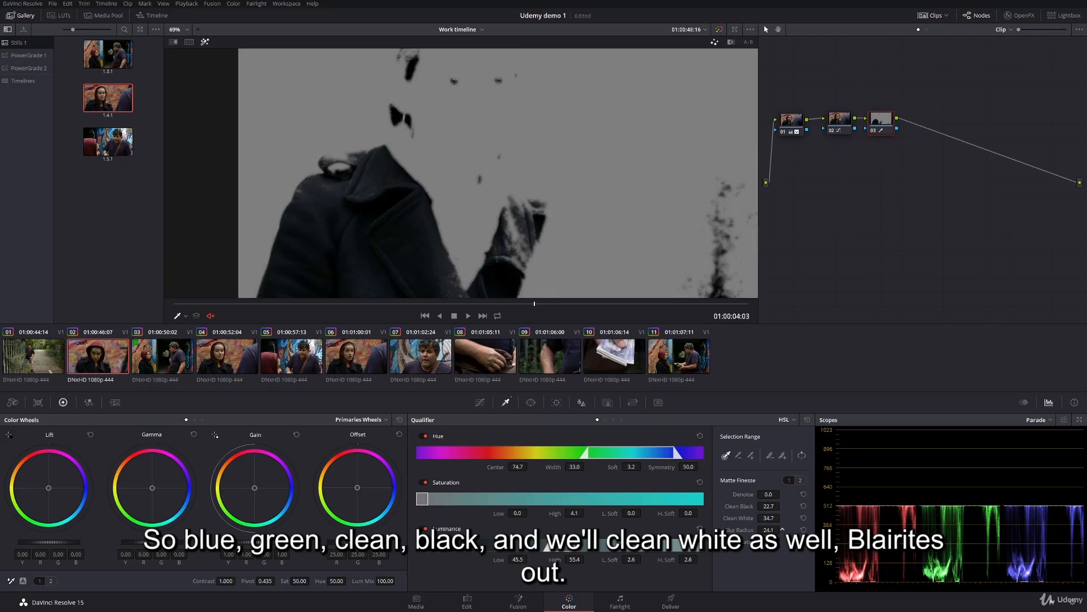
click(205, 42)
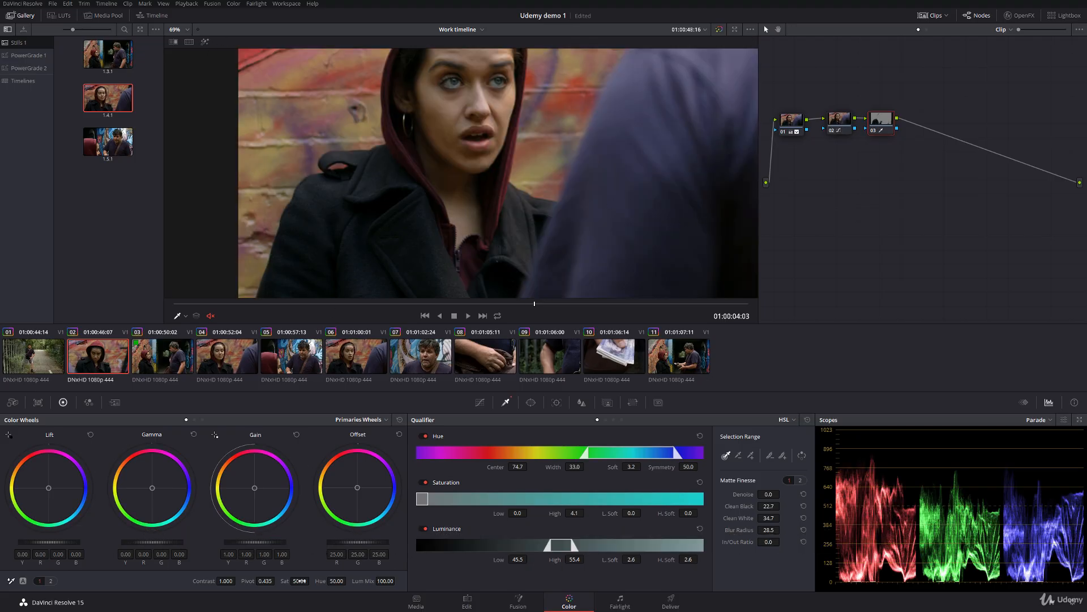
mouse_move(301, 581)
mouse_down()
mouse_move(280, 580)
mouse_move(303, 580)
mouse_up()
- Play clip 02 on loop and check the foreground shoulder up close for qualifier noise
scroll(503, 208, up, 5)
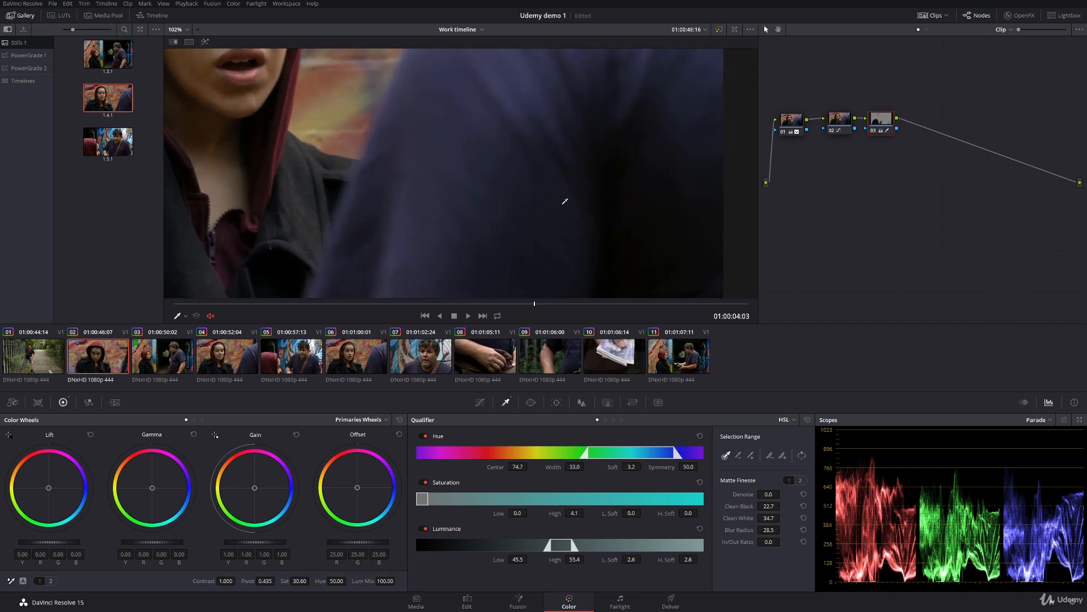
drag(564, 201, 540, 86)
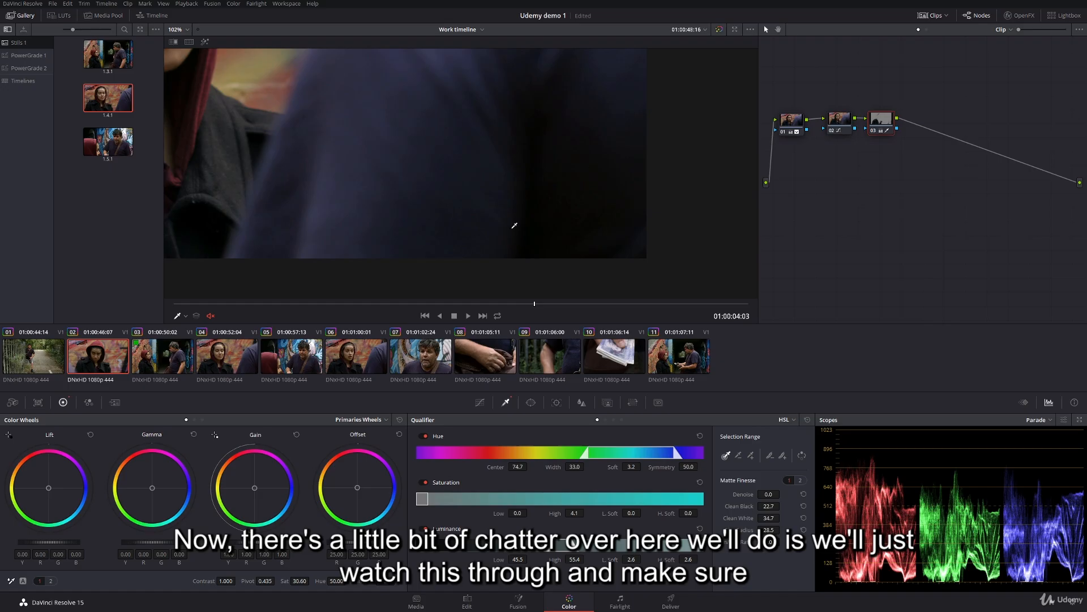
key(space)
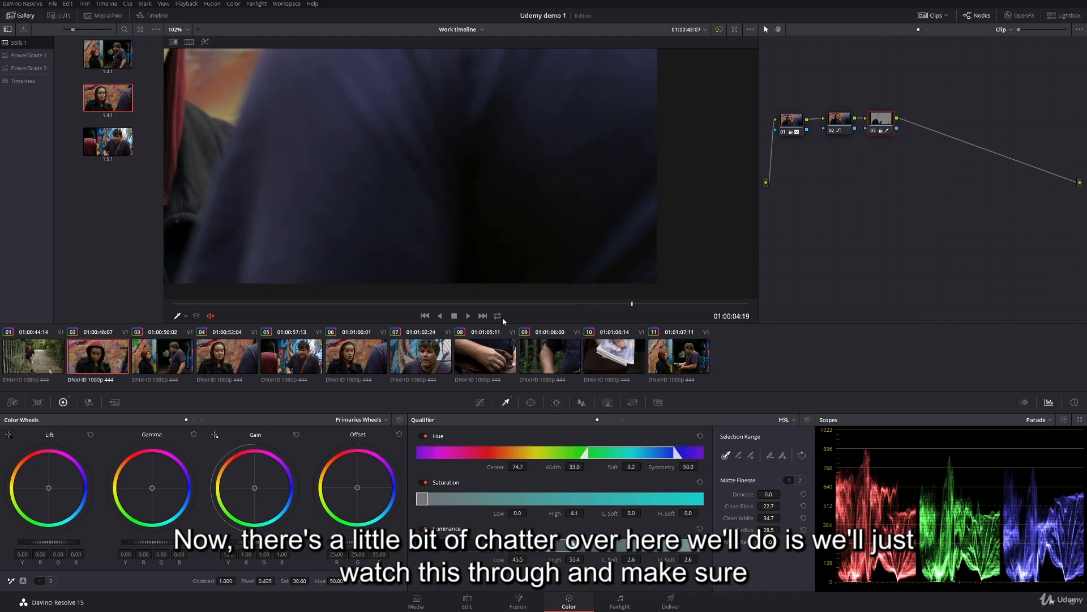
click(498, 315)
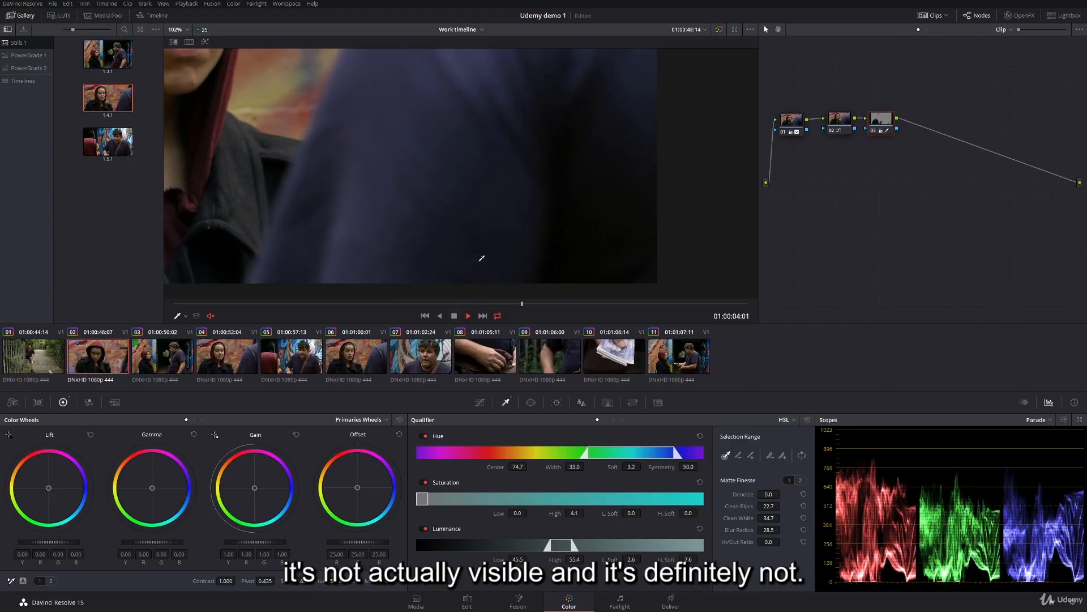
key(space)
- Play clip 02 from near its start with the whole frame in view to check the coat correction
scroll(329, 170, down, 2)
drag(249, 111, 309, 220)
scroll(413, 170, down, 3)
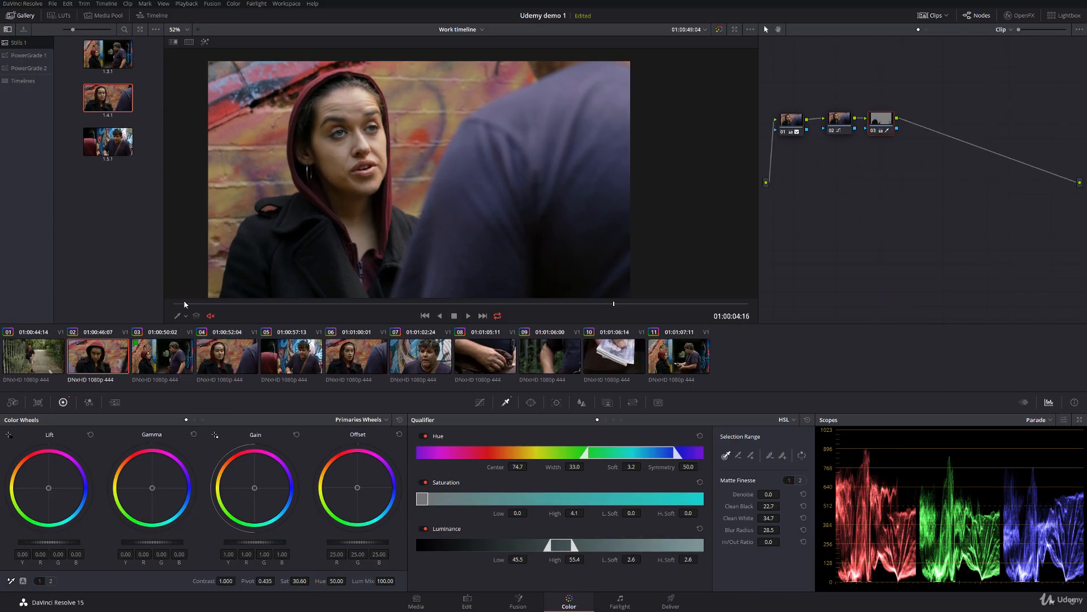
key(space)
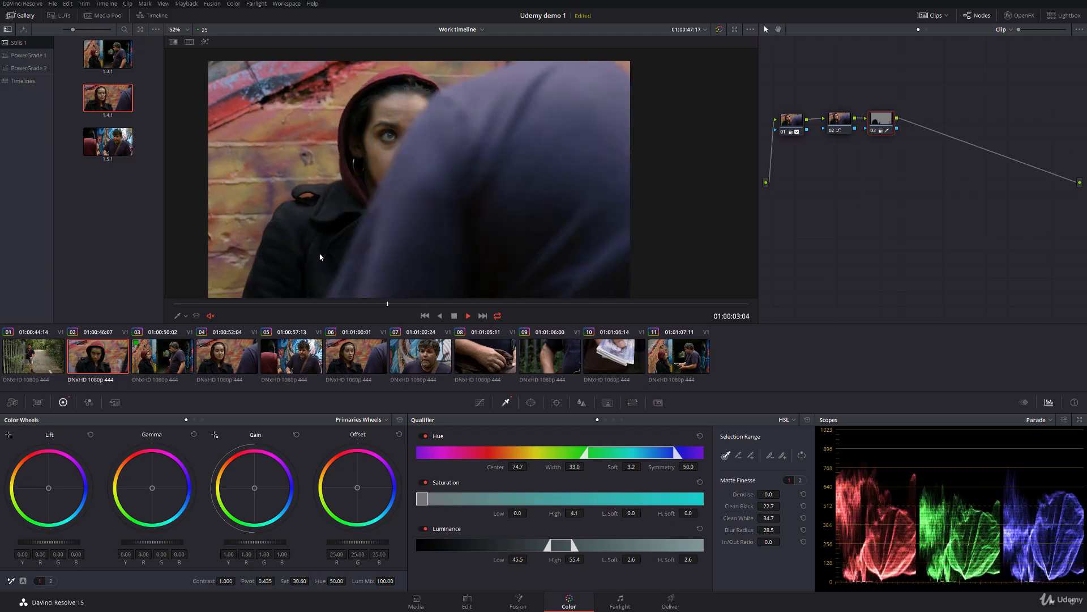
key(space)
drag(410, 241, 414, 219)
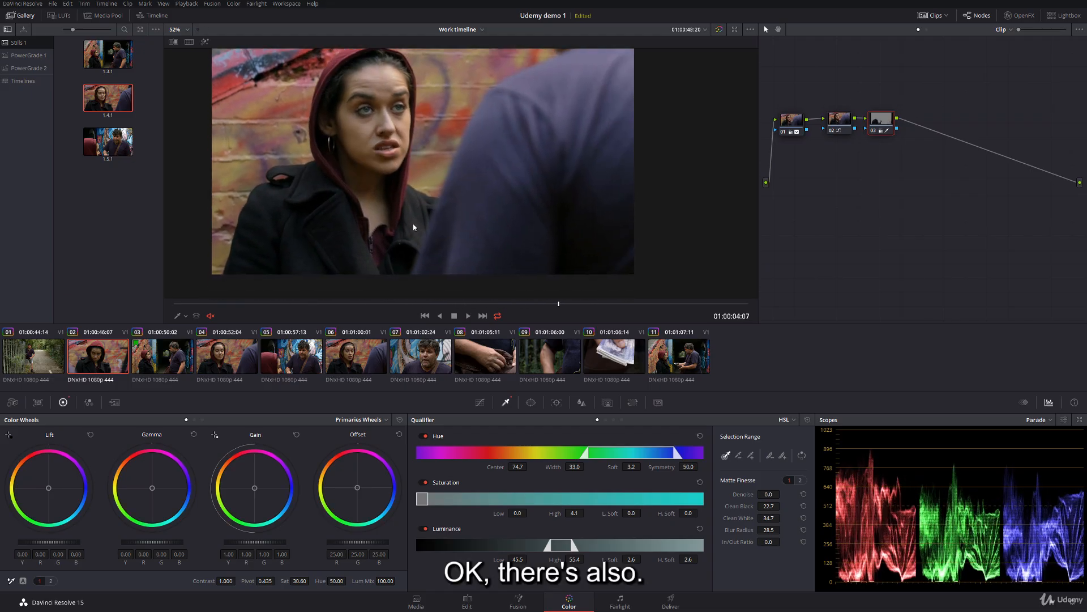
- Review clip 02's graded playback in full screen and return to the Color page
key(ctrl+f)
key(space)
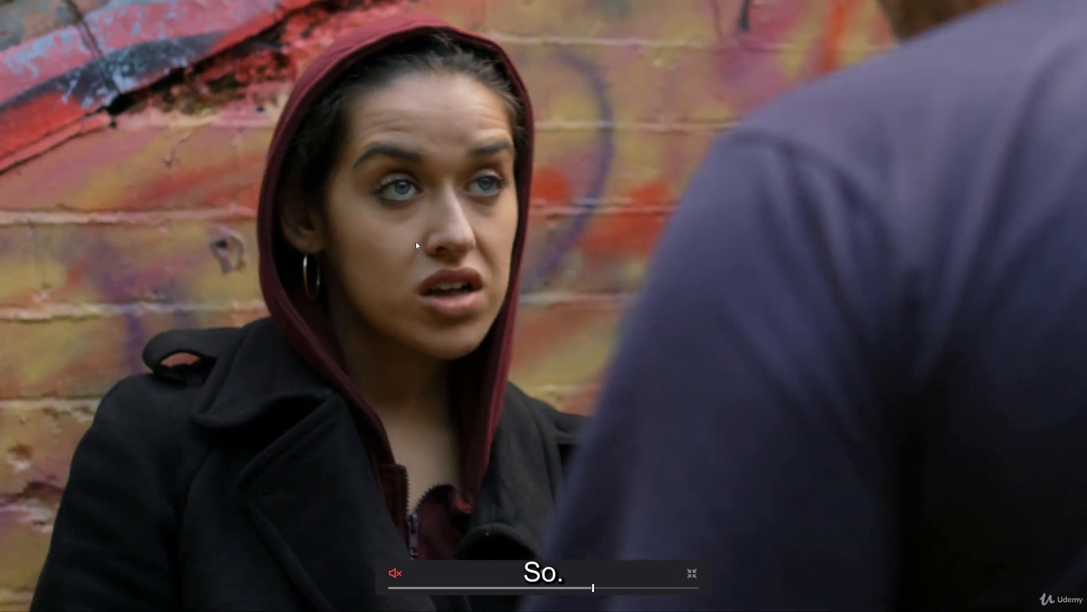
key(space)
right_click(414, 247)
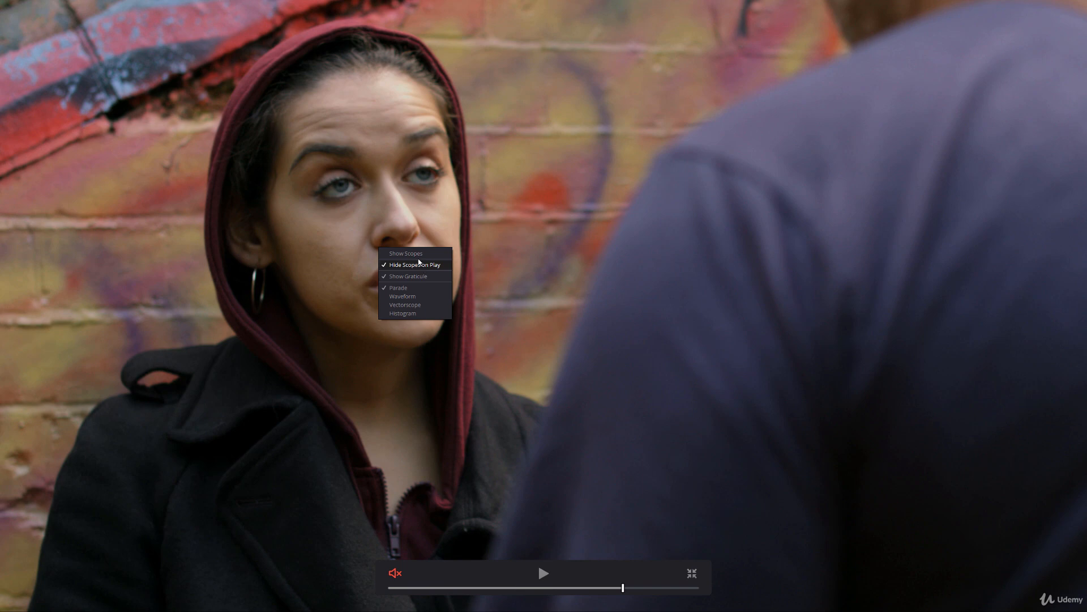
key(Escape)
key(space)
key(space)
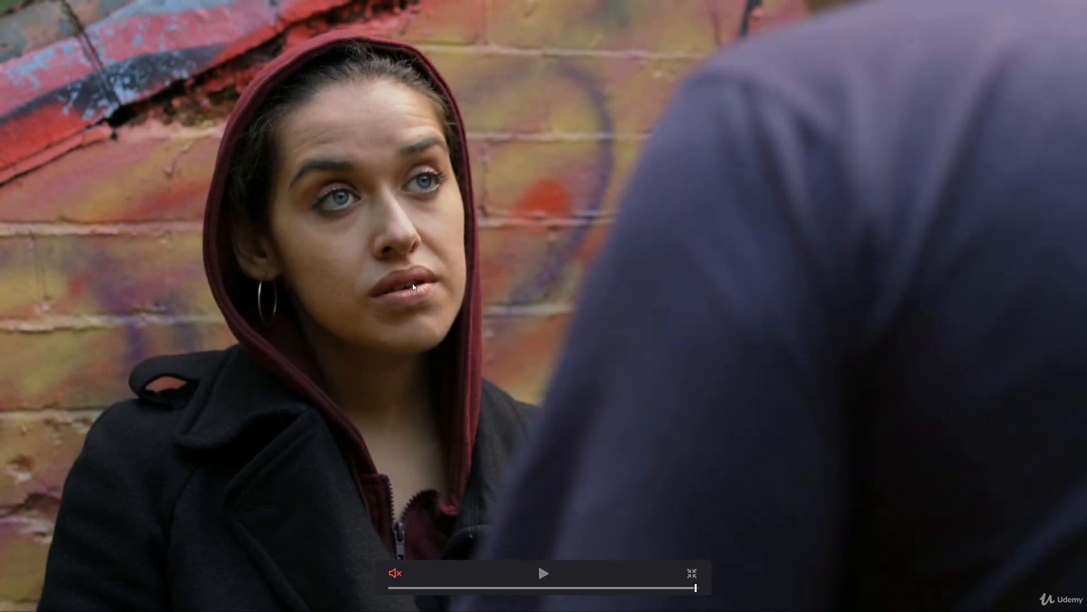
key(Escape)
- At 01:00:50:00, show the still 1.4.1 reference wipe over clip 02 and move the wipe edge beside the woman's hood
right_click(403, 162)
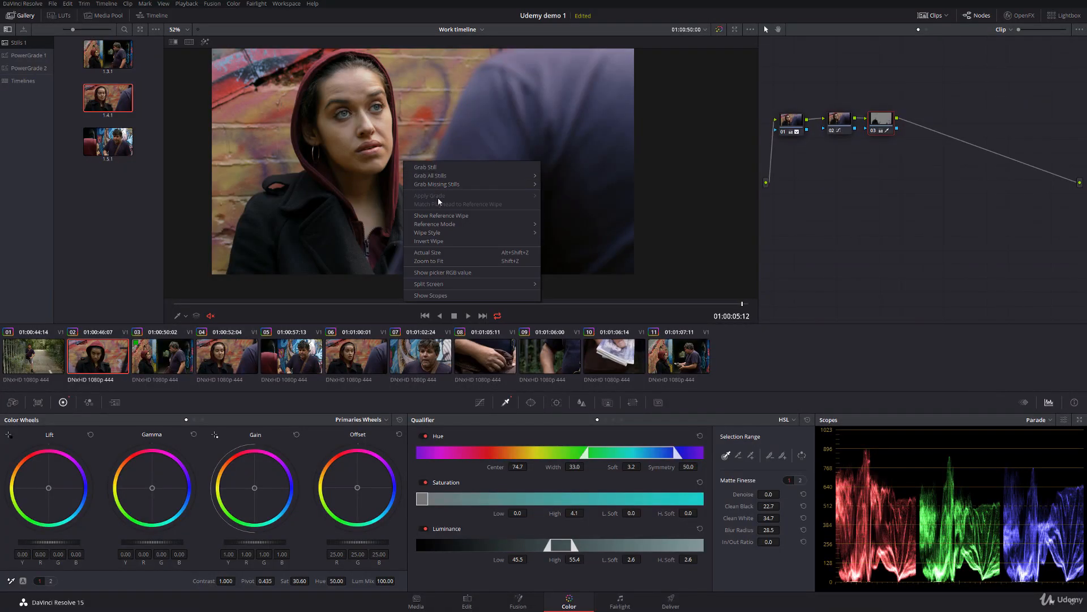
click(447, 215)
drag(340, 201, 311, 201)
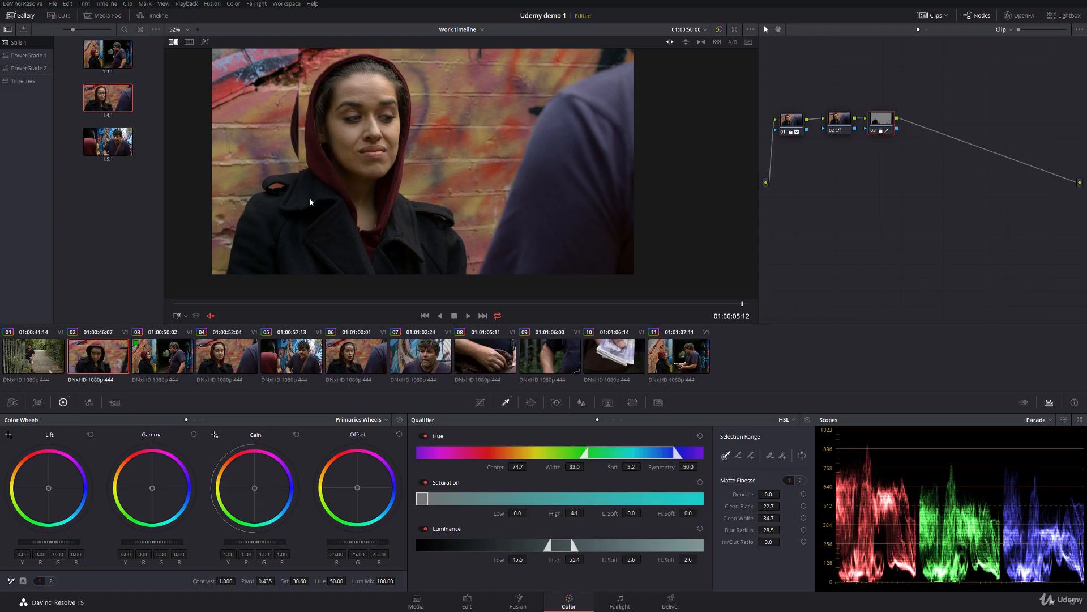
- On clip 02's node 01, lower the master gain to 1.04 and the master gamma to 0.07, checking the coat against the reference wipe
scroll(309, 201, up, 5)
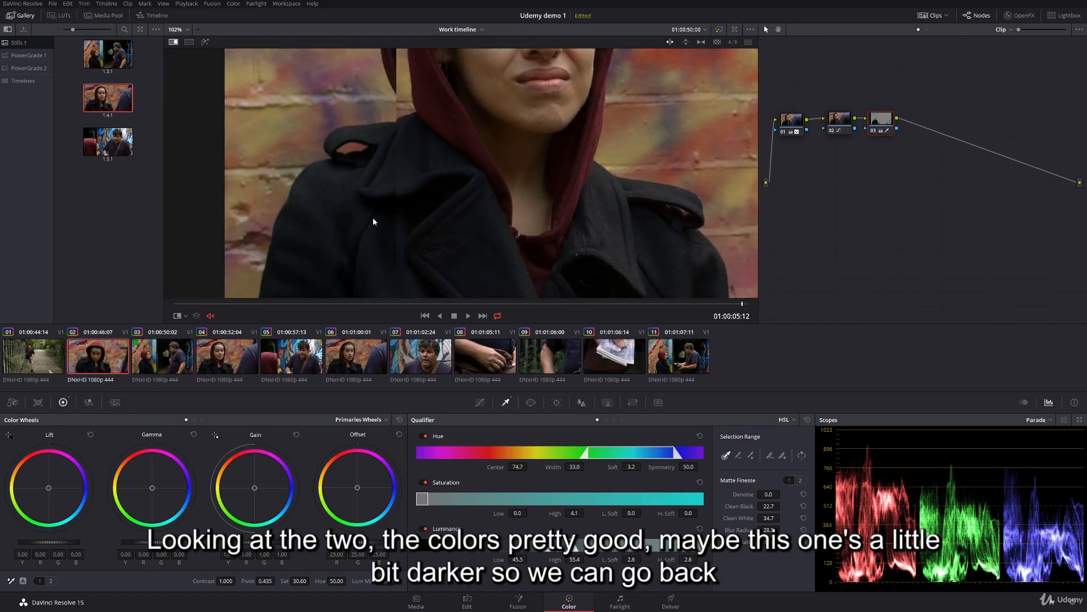
drag(390, 201, 388, 202)
click(787, 115)
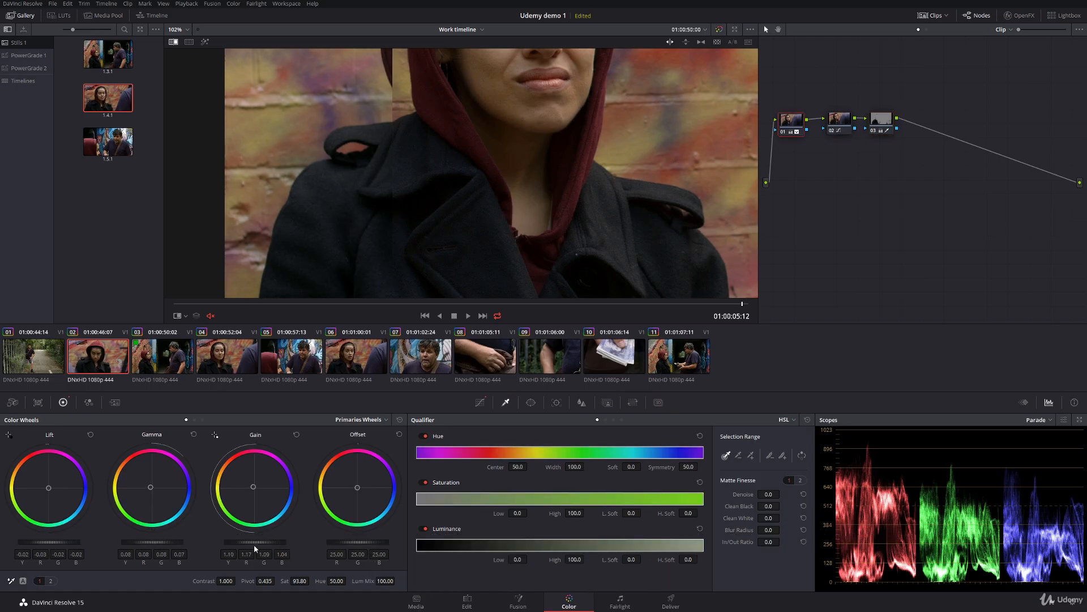
drag(256, 542, 242, 542)
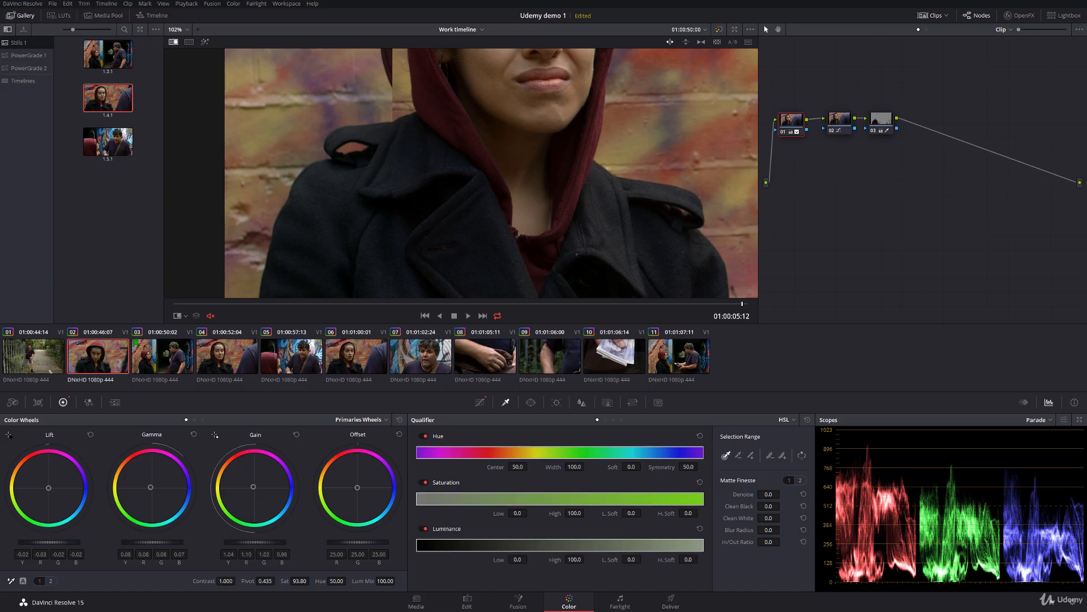
drag(157, 542, 152, 542)
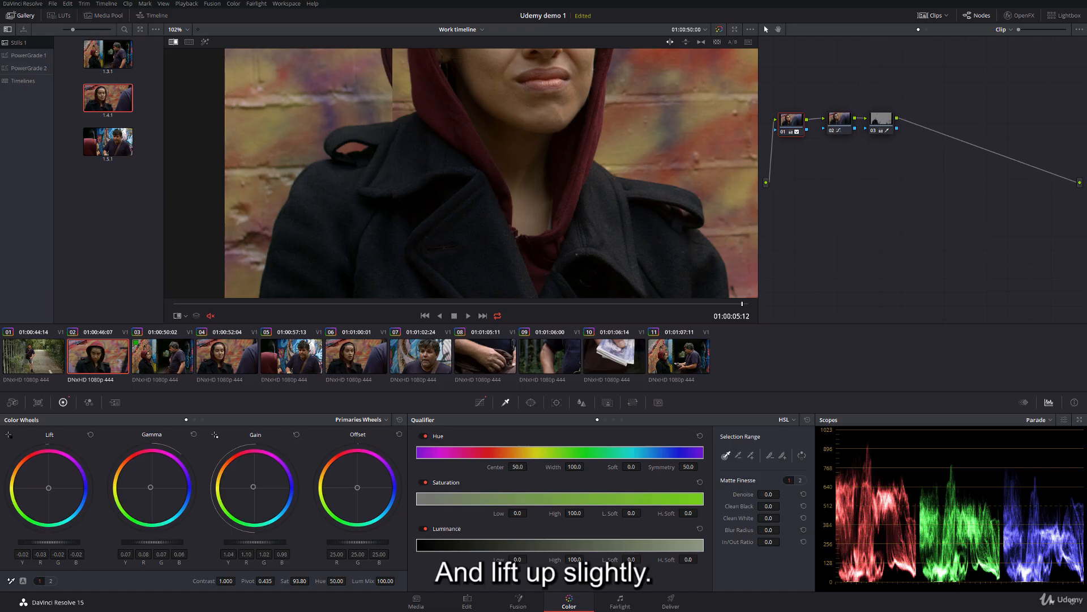
- Turn off the reference wipe and play clip 02 with more of the frame in view
scroll(386, 177, down, 1)
drag(394, 135, 412, 188)
right_click(414, 188)
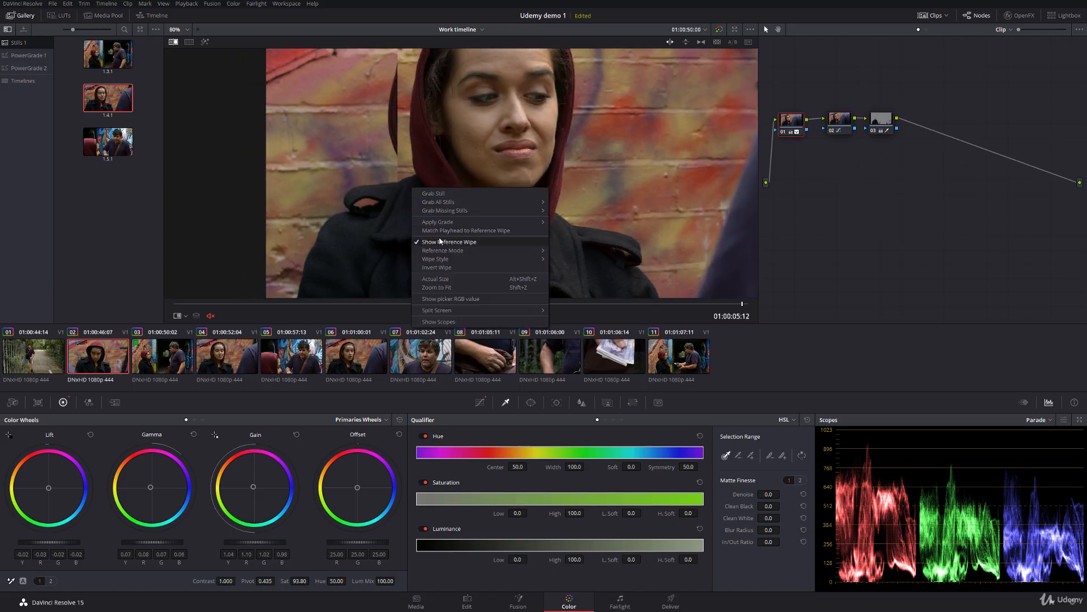
click(441, 241)
scroll(448, 170, down, 1)
scroll(459, 167, down, 1)
click(468, 315)
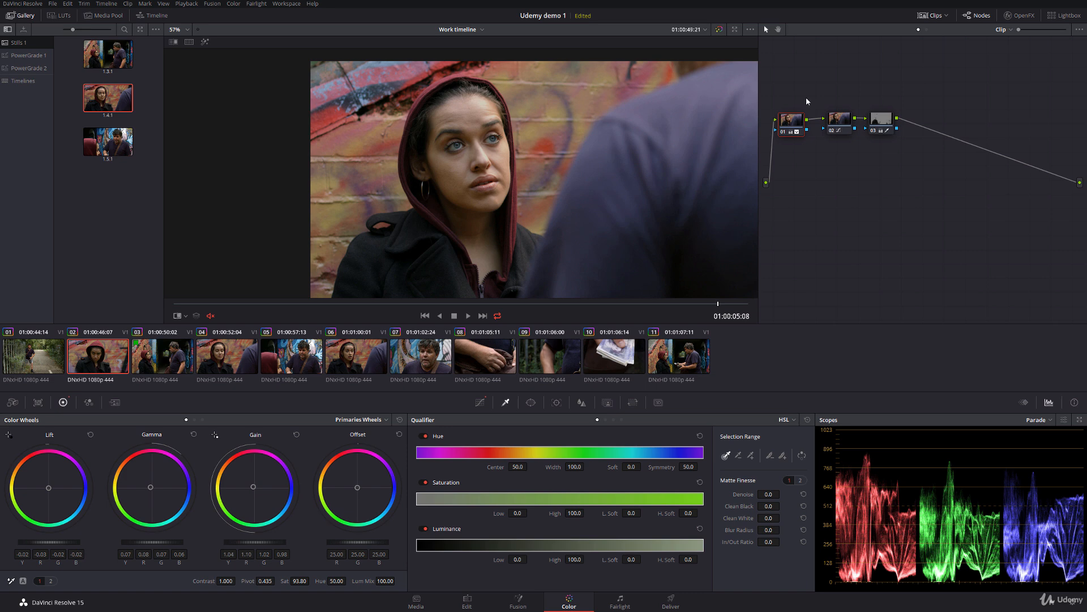
- Add a serial node after node 03 and raise its Hue Vs Sat curve to about 1.40 between blue and magenta for the shirt
click(885, 121)
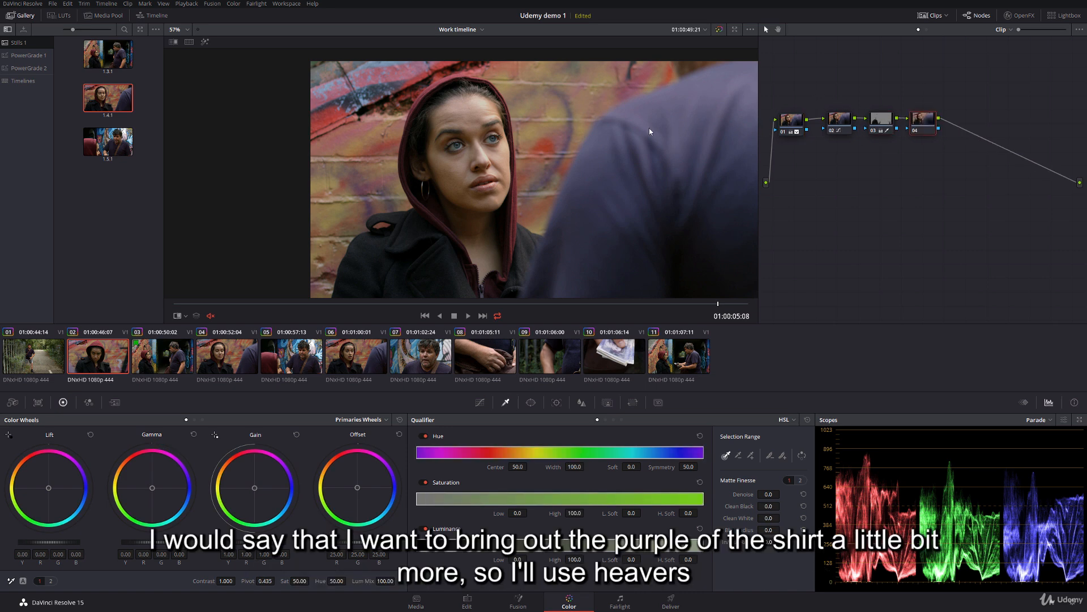
click(479, 402)
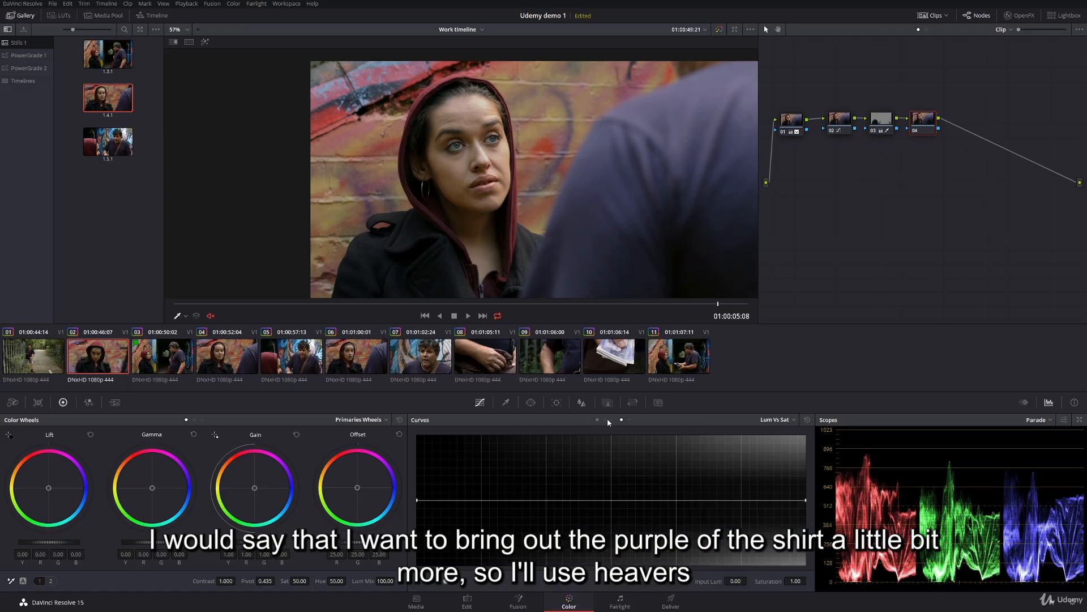
click(605, 419)
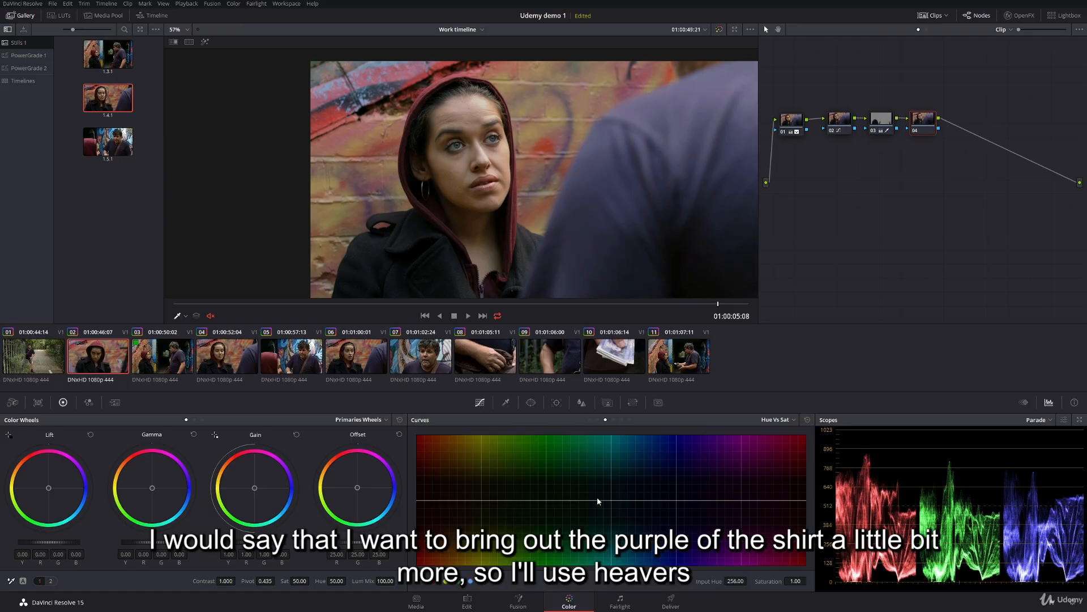
click(654, 501)
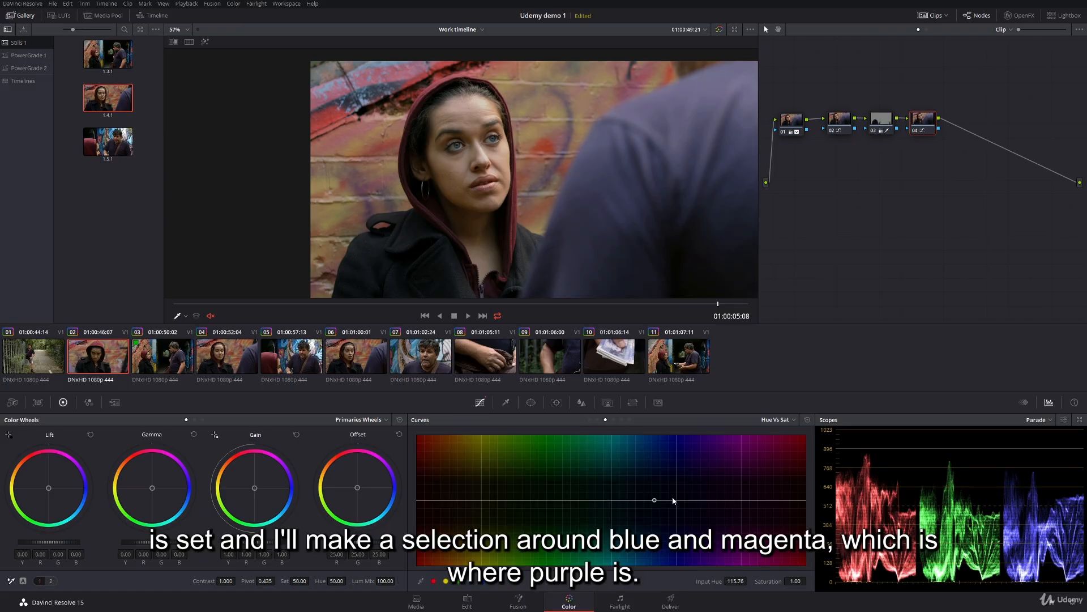
click(793, 501)
drag(655, 500, 645, 500)
drag(729, 500, 758, 476)
drag(685, 473, 686, 474)
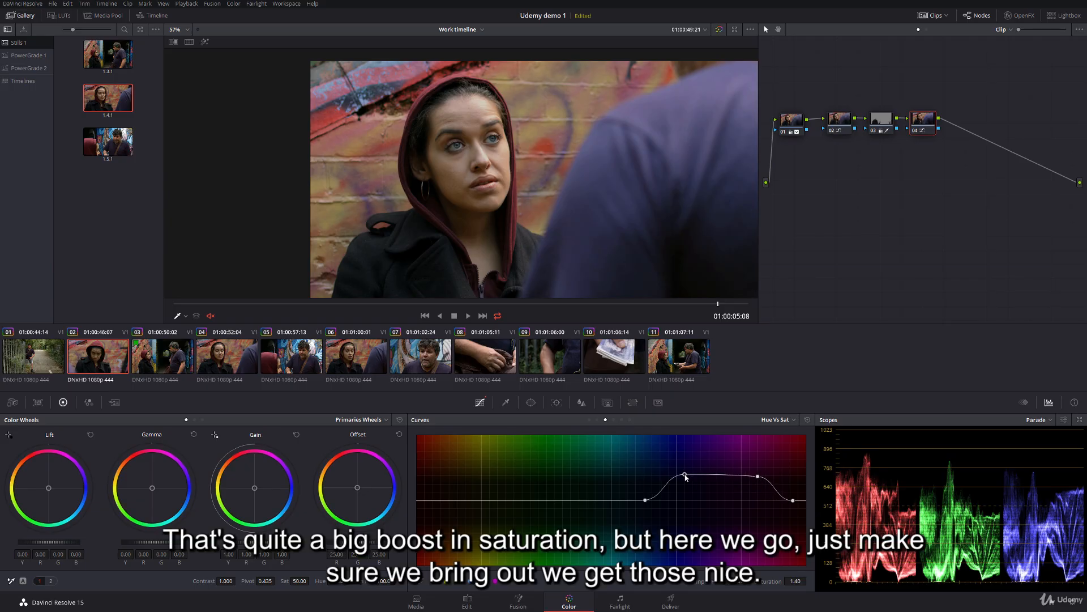
- Compare clip 02 with node 04 off and on, and scrub through the clip to check the boosted shirt colour
click(915, 131)
click(915, 132)
drag(183, 305, 749, 292)
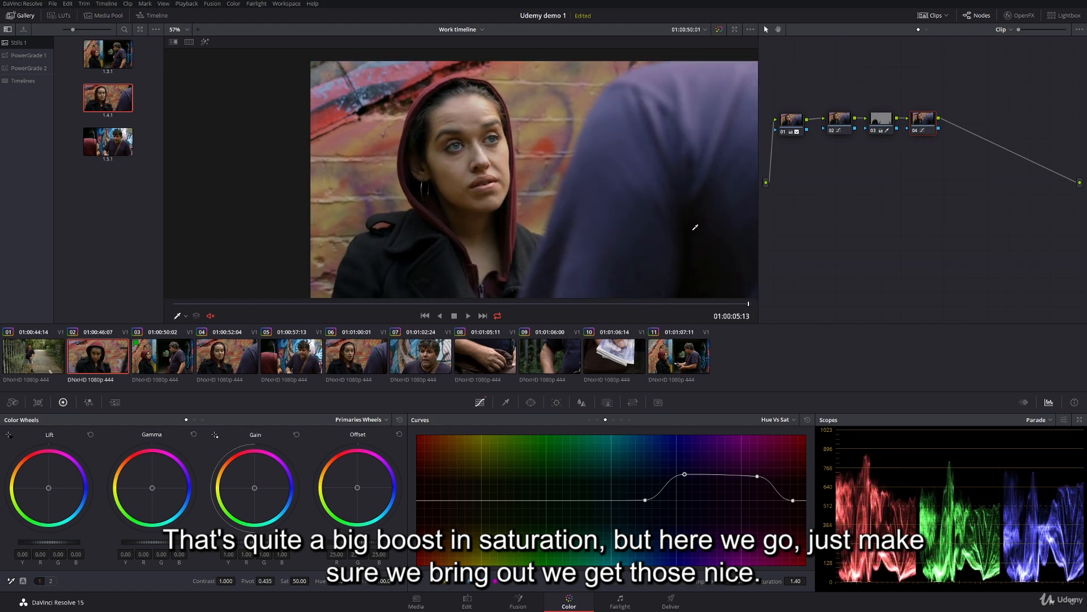
drag(593, 207, 520, 205)
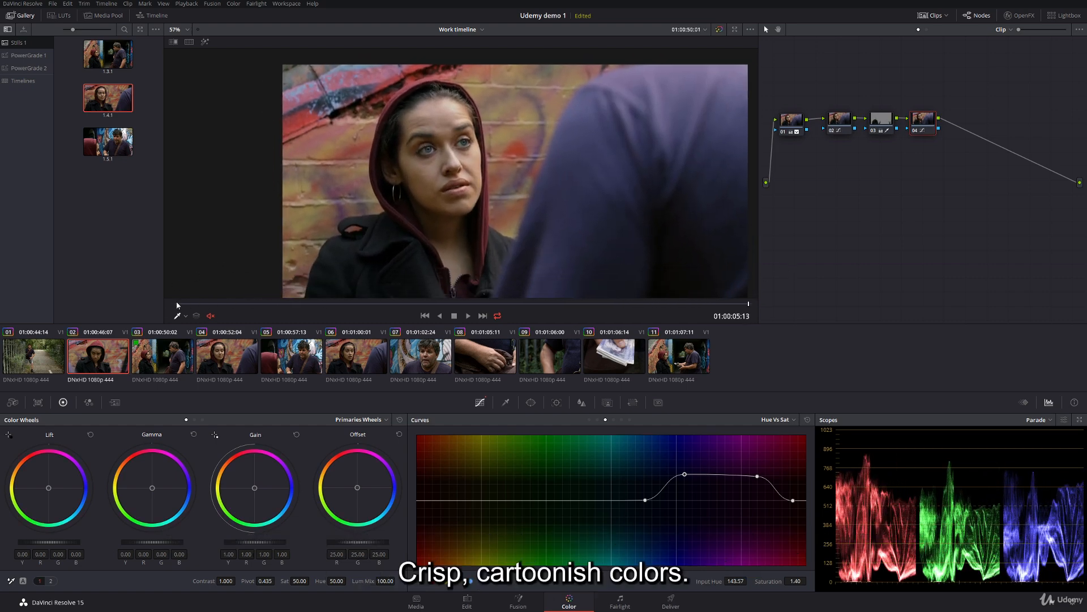
drag(177, 304, 750, 282)
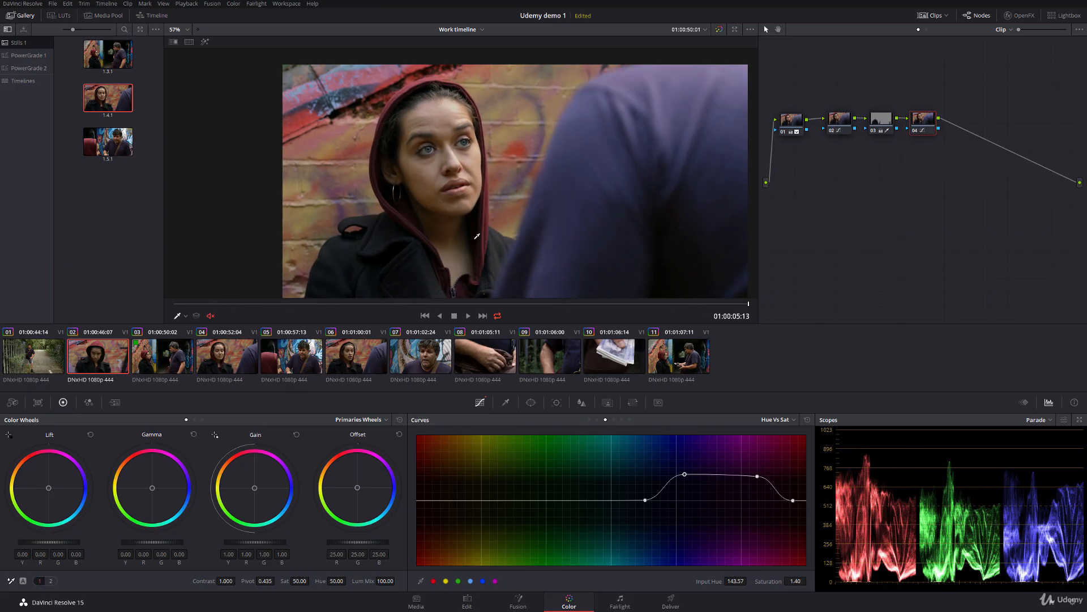
- Examine the shadows on the woman's face and neck up close in clip 02 for a green tint
scroll(477, 236, up, 5)
scroll(453, 226, down, 3)
scroll(430, 198, up, 5)
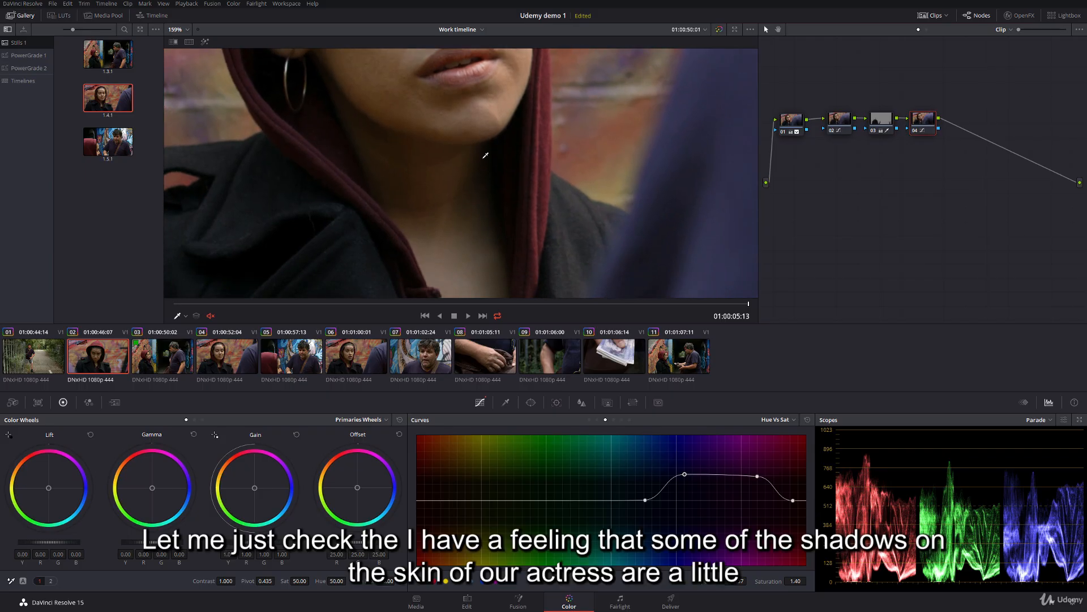
drag(352, 100, 476, 235)
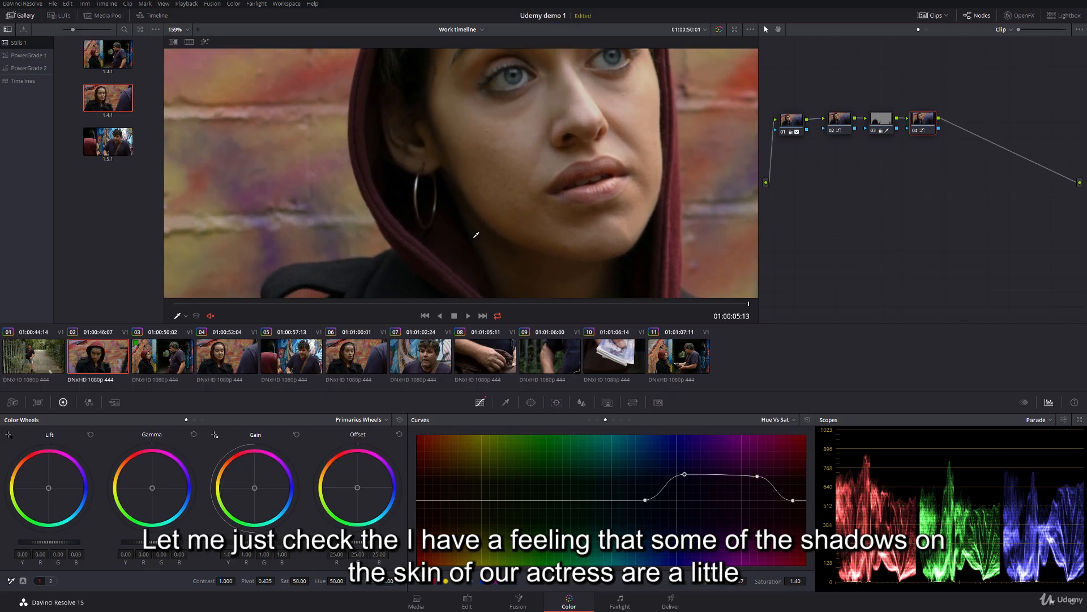
mouse_move(446, 111)
mouse_down()
mouse_move(465, 139)
mouse_move(472, 214)
mouse_up()
drag(481, 286, 473, 170)
drag(503, 212, 469, 167)
drag(561, 183, 531, 171)
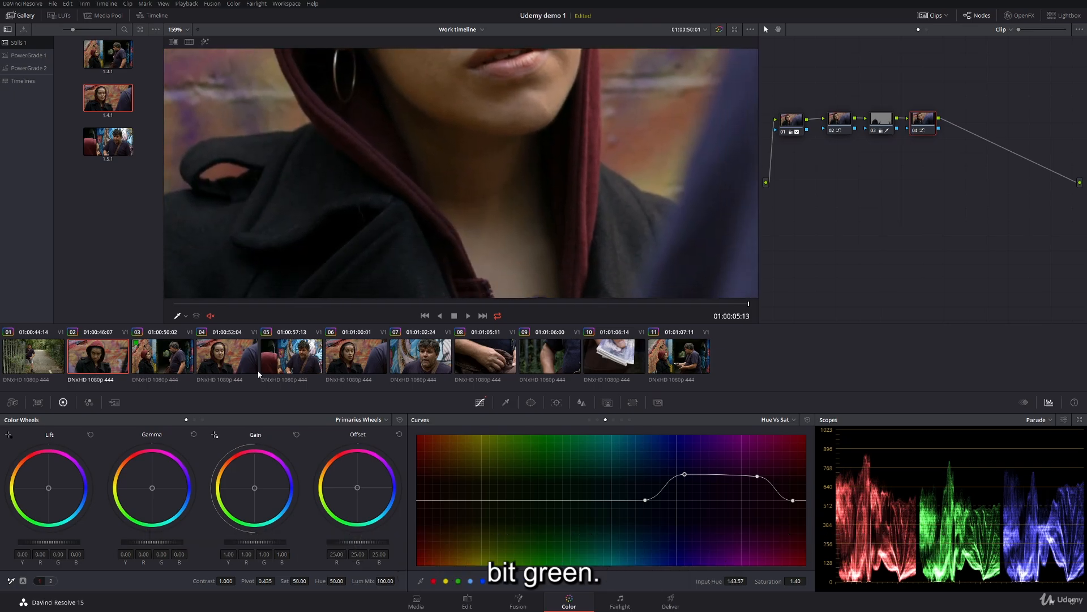
- Compare the woman's skin shadows in clips 04 and 02, and scrub through clip 02 to its end
click(245, 362)
scroll(498, 196, up, 2)
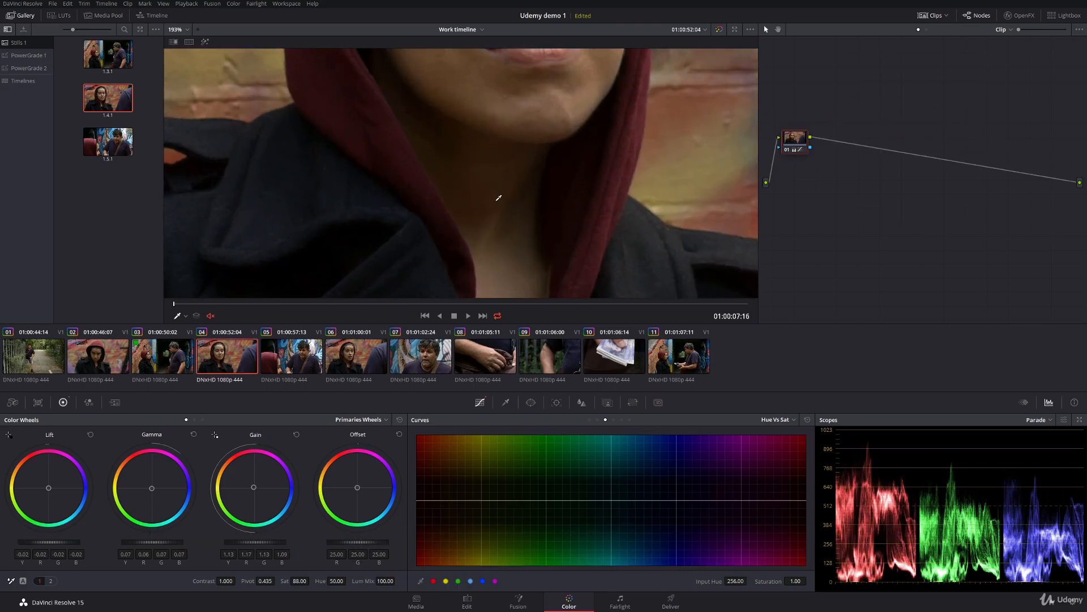
click(118, 363)
scroll(555, 176, down, 5)
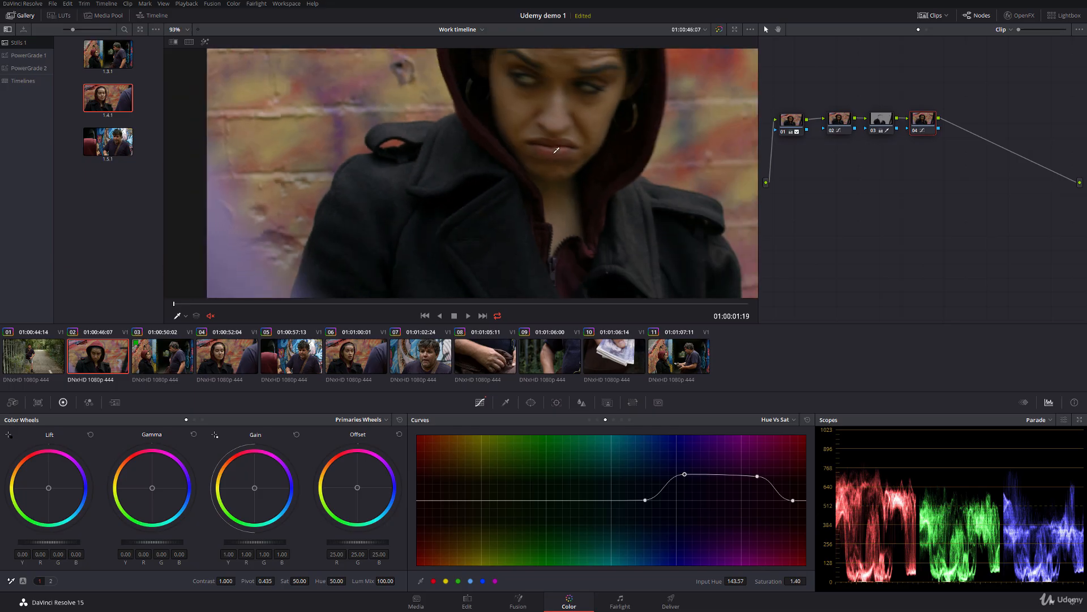
drag(550, 126, 518, 174)
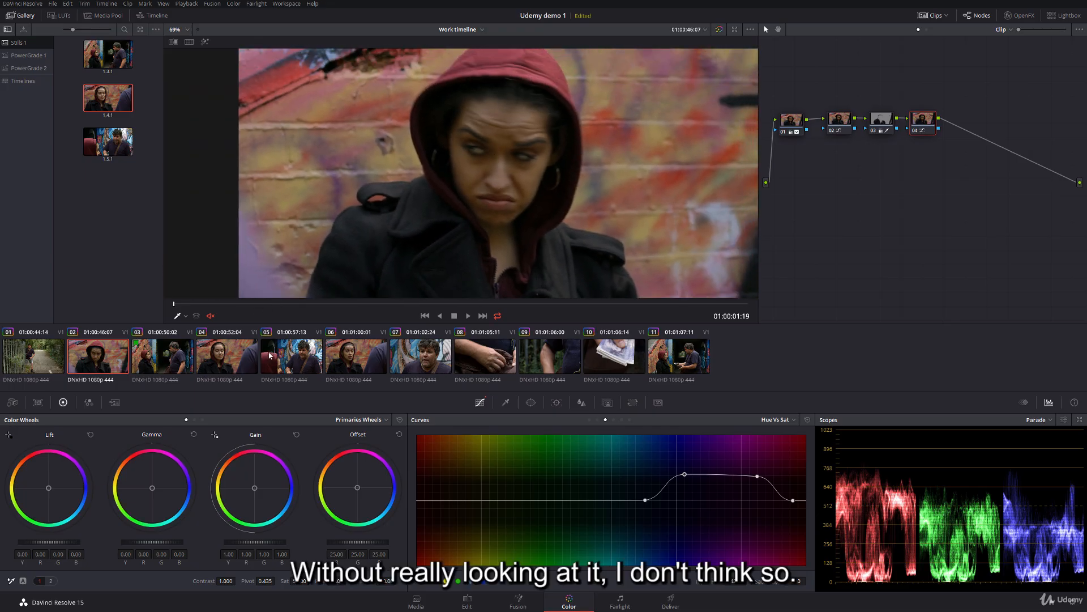
click(249, 357)
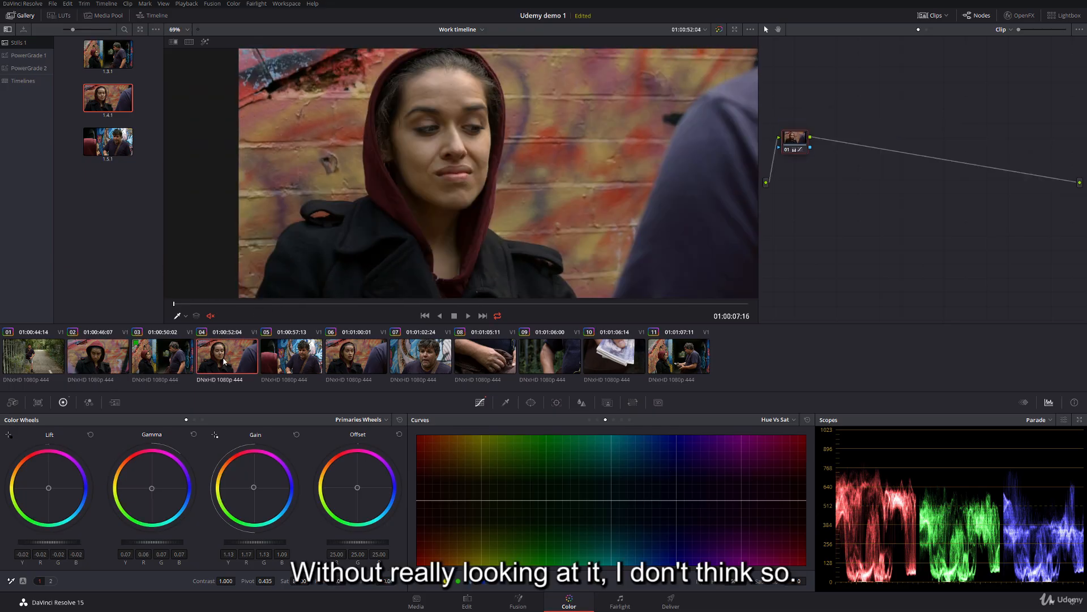
click(106, 365)
drag(180, 306, 780, 294)
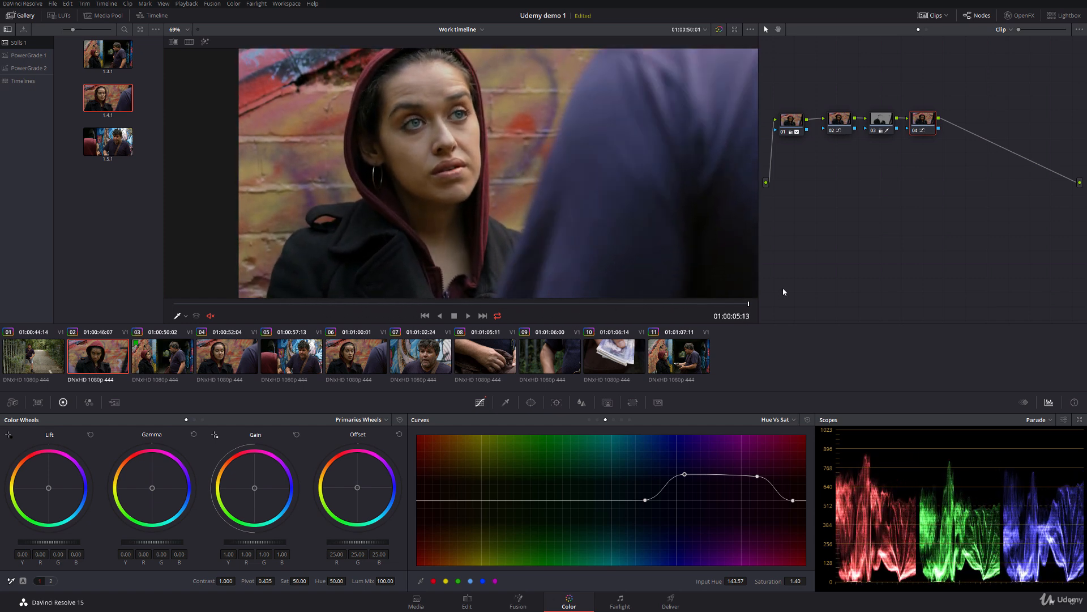
- Bypass nodes 02, 03 and 04 on clip 02, and re-enable them in order to compare each correction
click(832, 131)
click(874, 130)
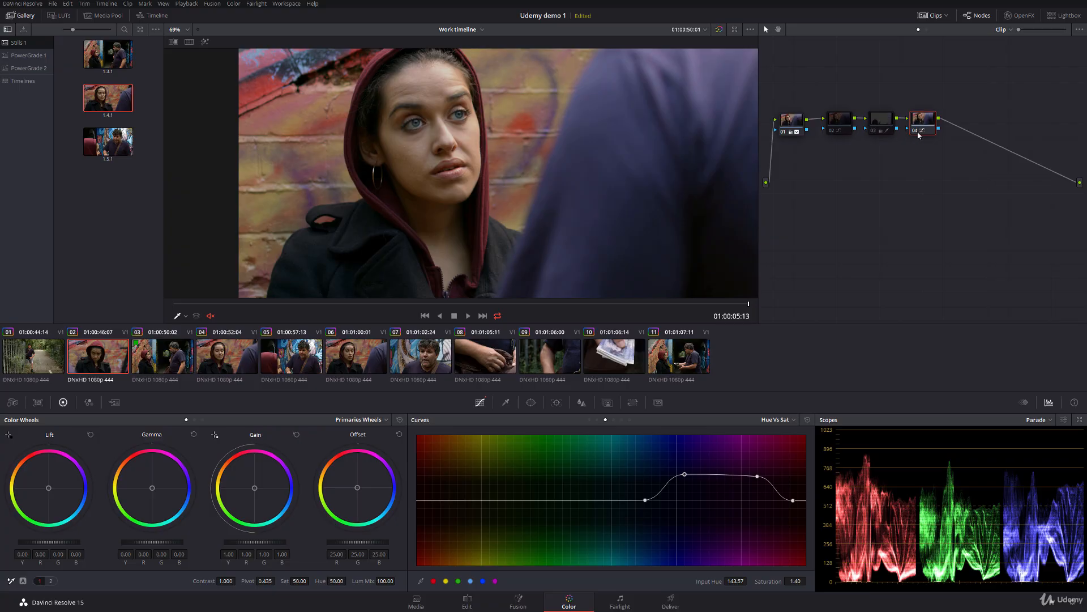
click(916, 131)
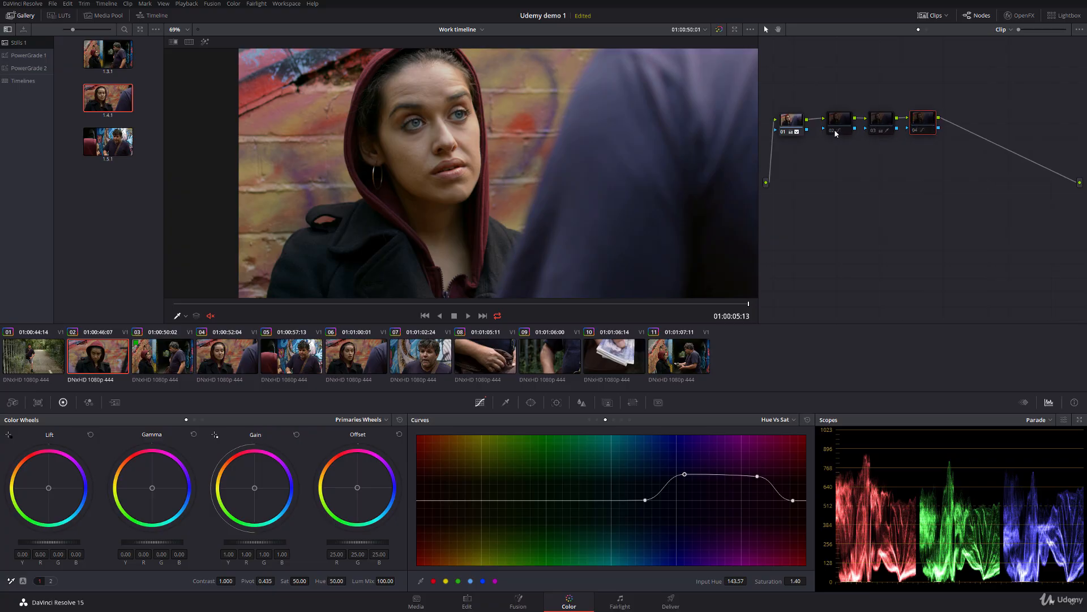
click(834, 132)
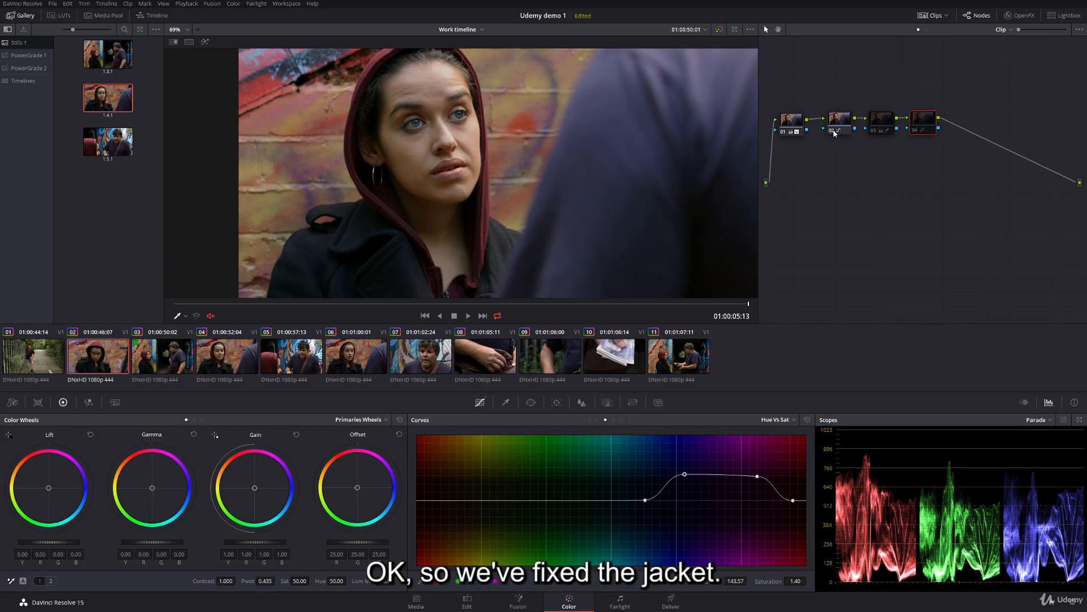
click(874, 130)
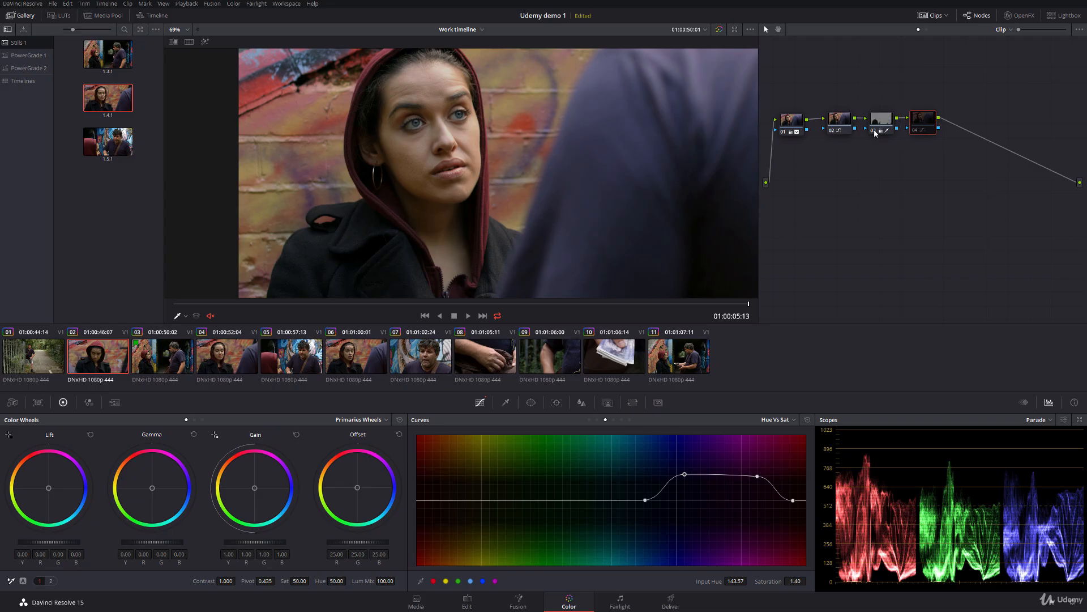
click(832, 132)
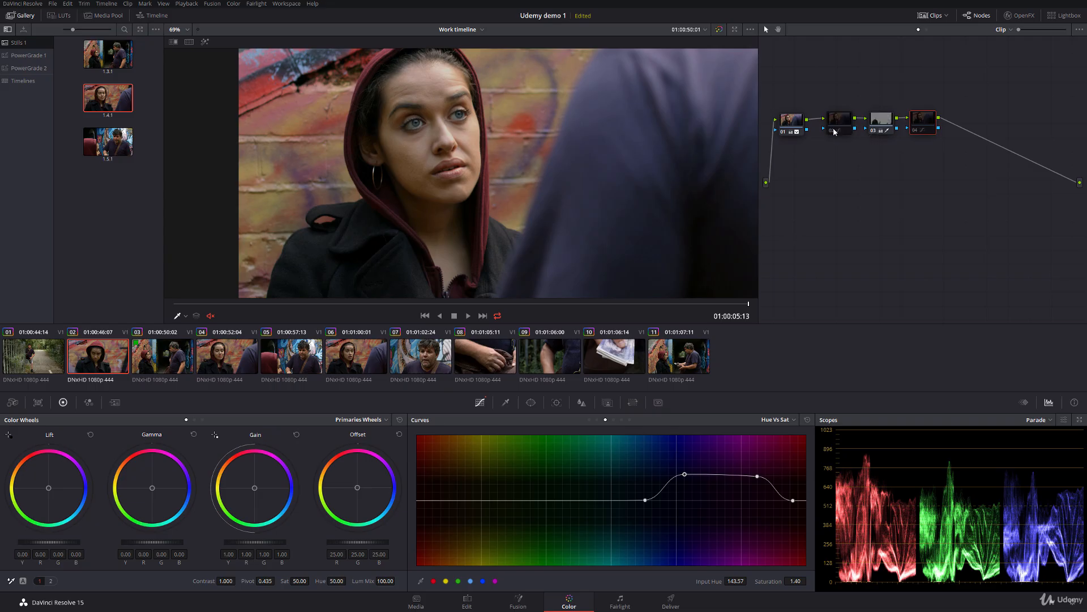
click(835, 131)
click(914, 131)
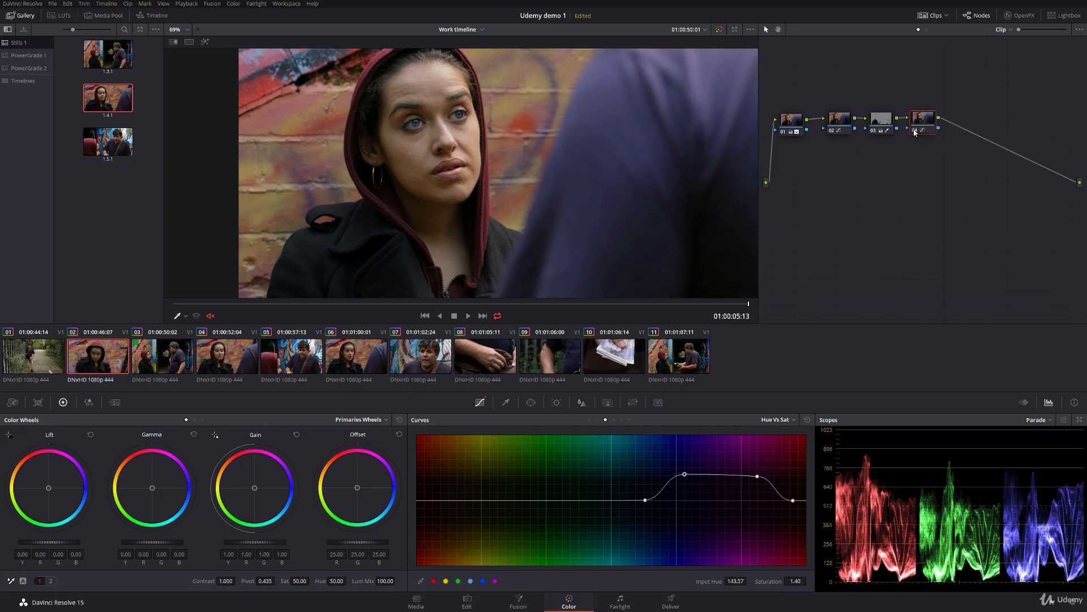
- Scrub through clip 02 to review the overall grade, with the viewer's on-screen controls turned off
scroll(544, 151, up, 1)
scroll(533, 152, down, 3)
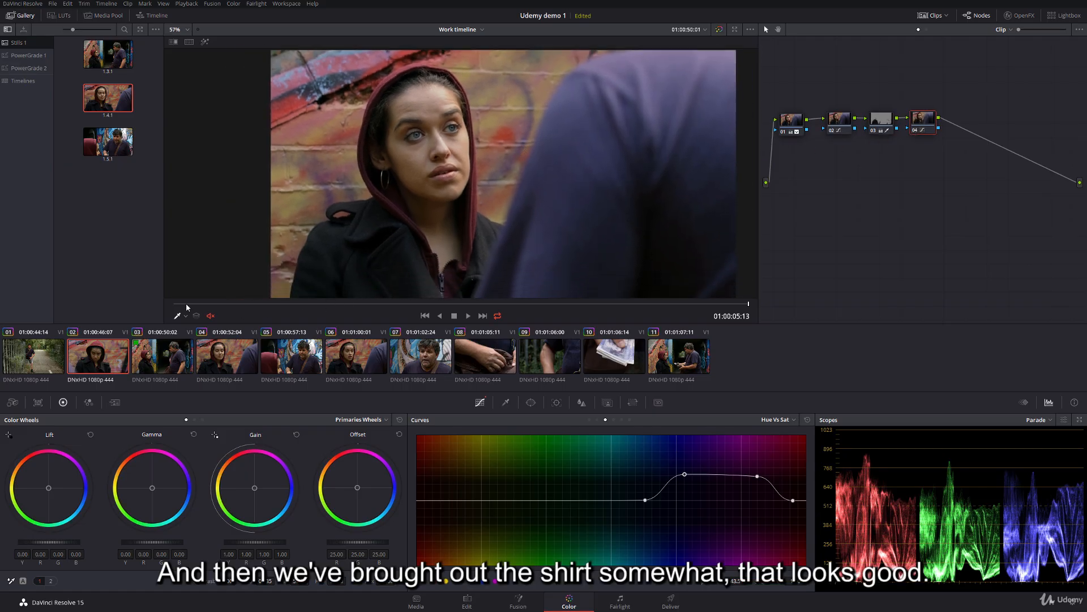
drag(187, 307, 697, 278)
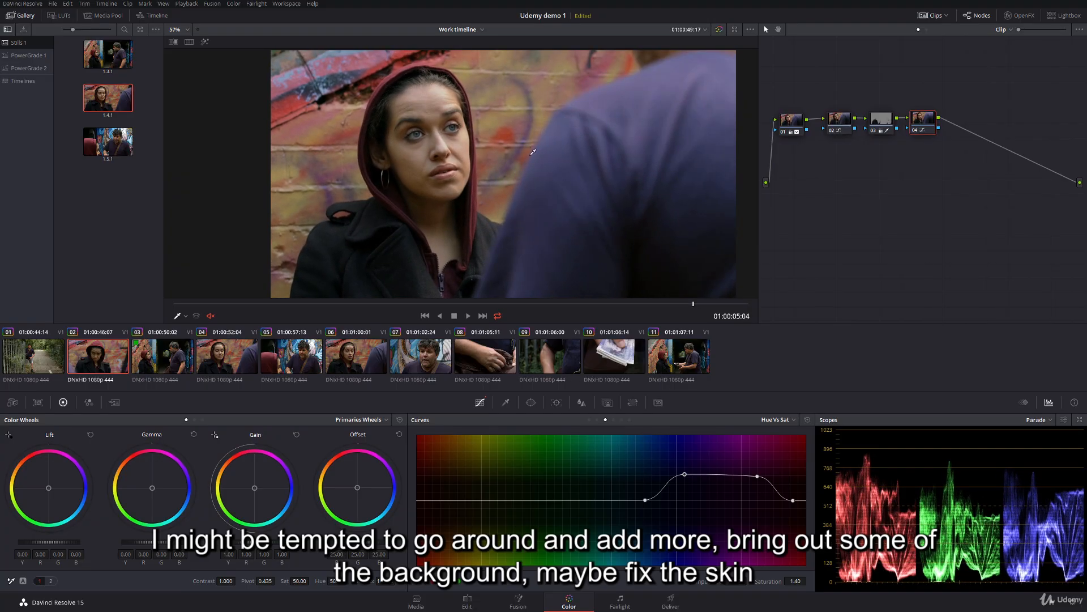
click(182, 318)
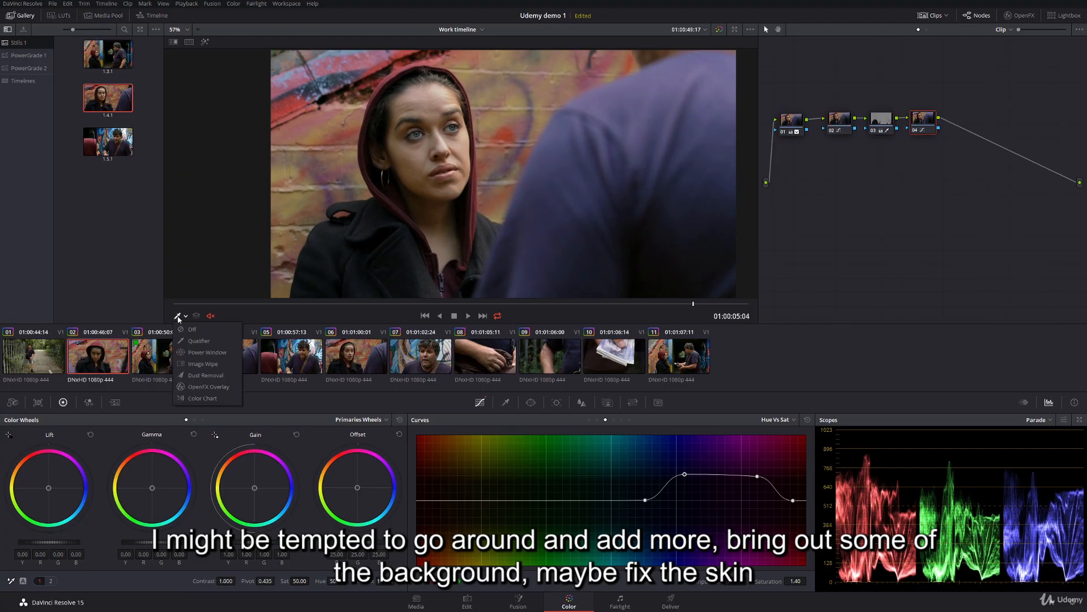
click(186, 314)
drag(187, 305, 682, 266)
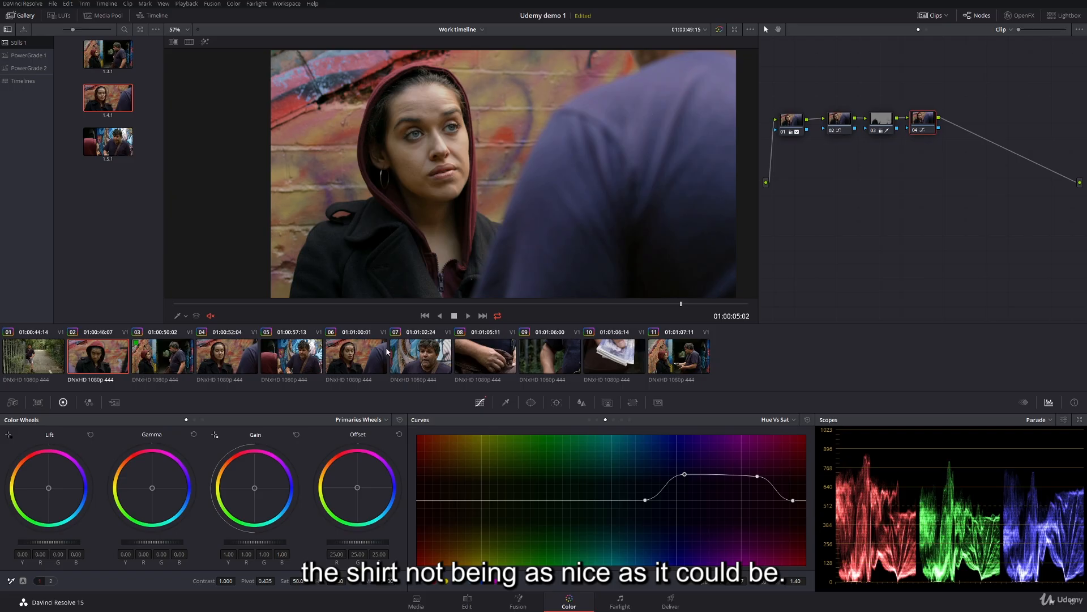
- Add a serial node 02 to clip 04 and raise the shirt's purple range with Hue Vs Sat to a saturation of about 1.38
click(215, 360)
drag(397, 277, 537, 281)
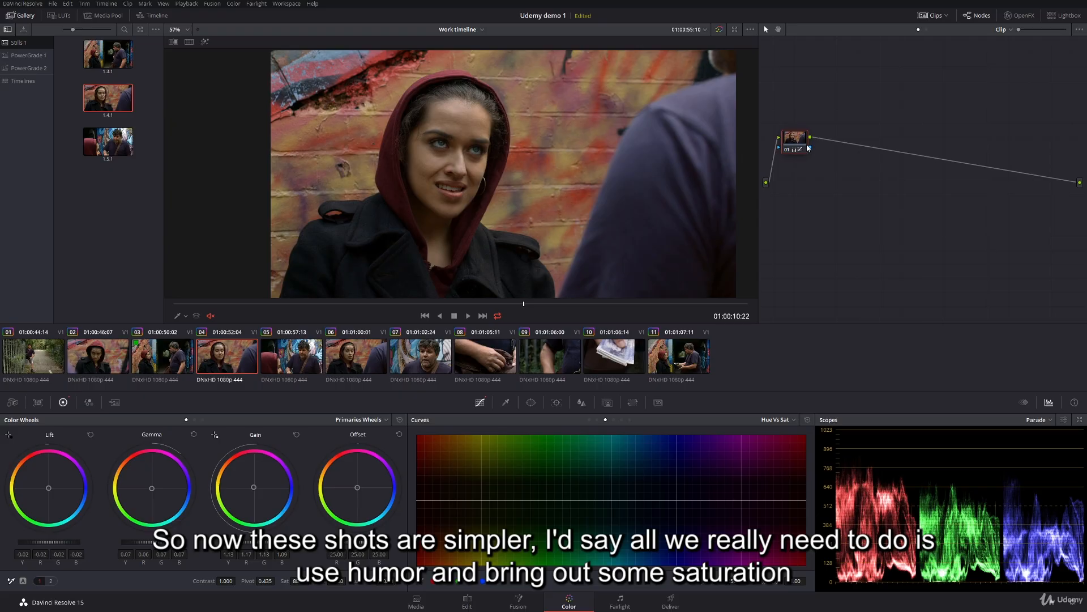
key(alt+s)
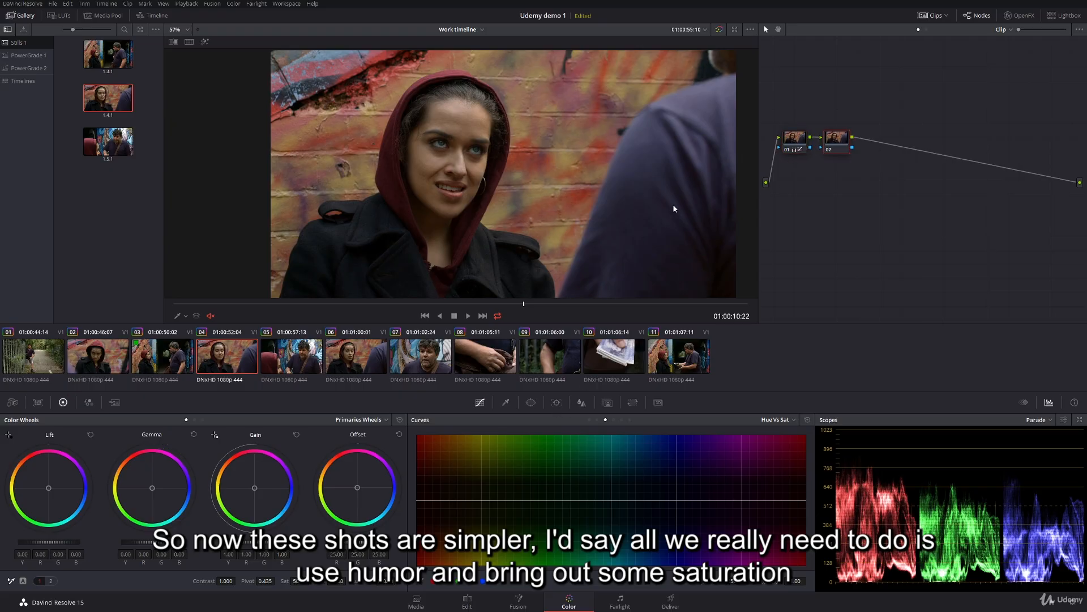
click(667, 502)
click(776, 500)
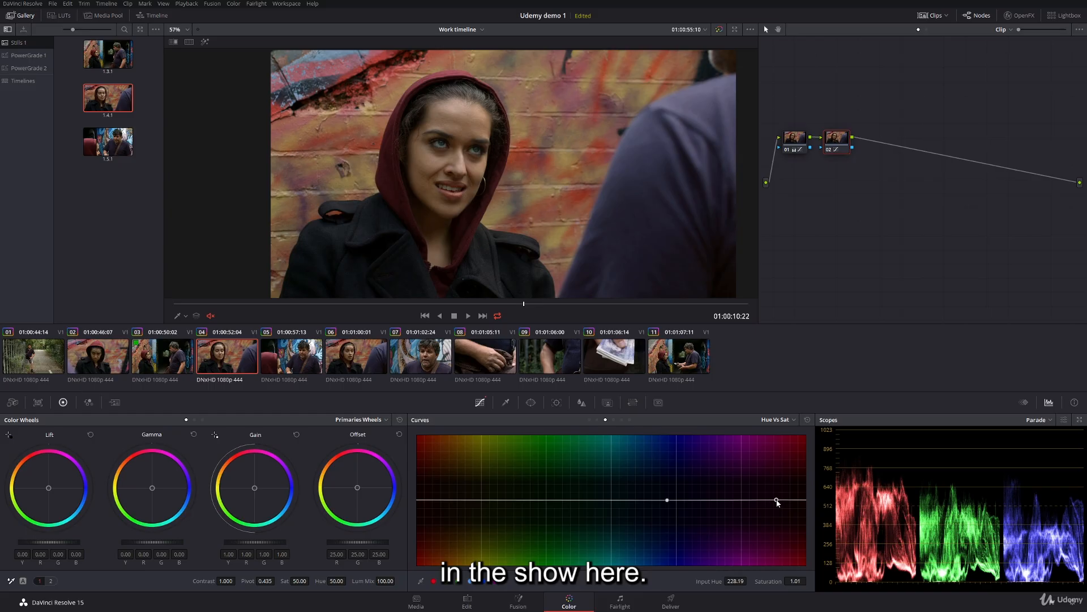
drag(719, 499, 640, 500)
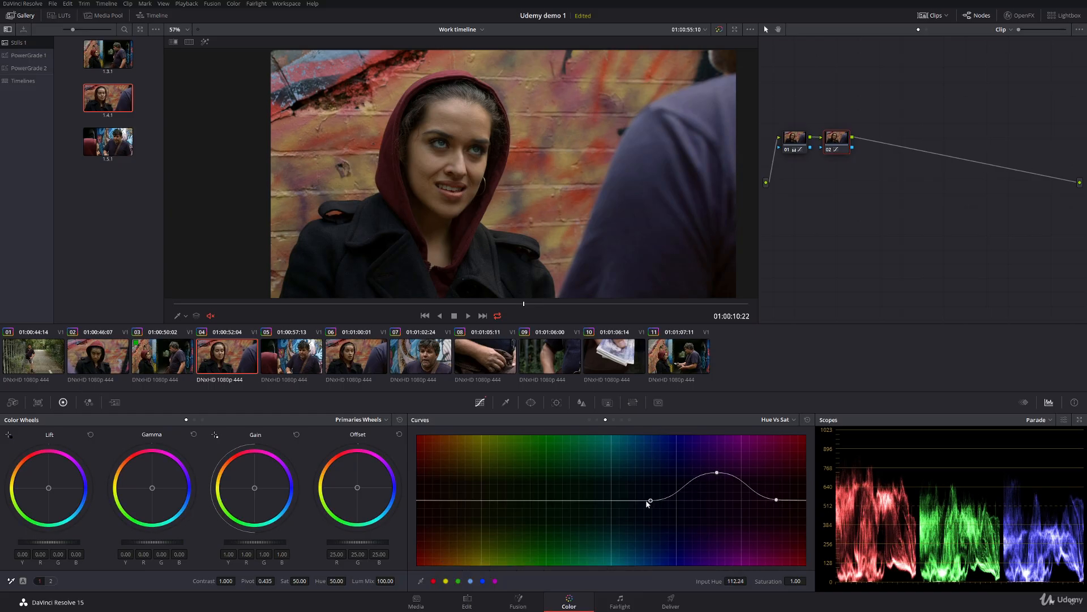
drag(719, 479, 677, 478)
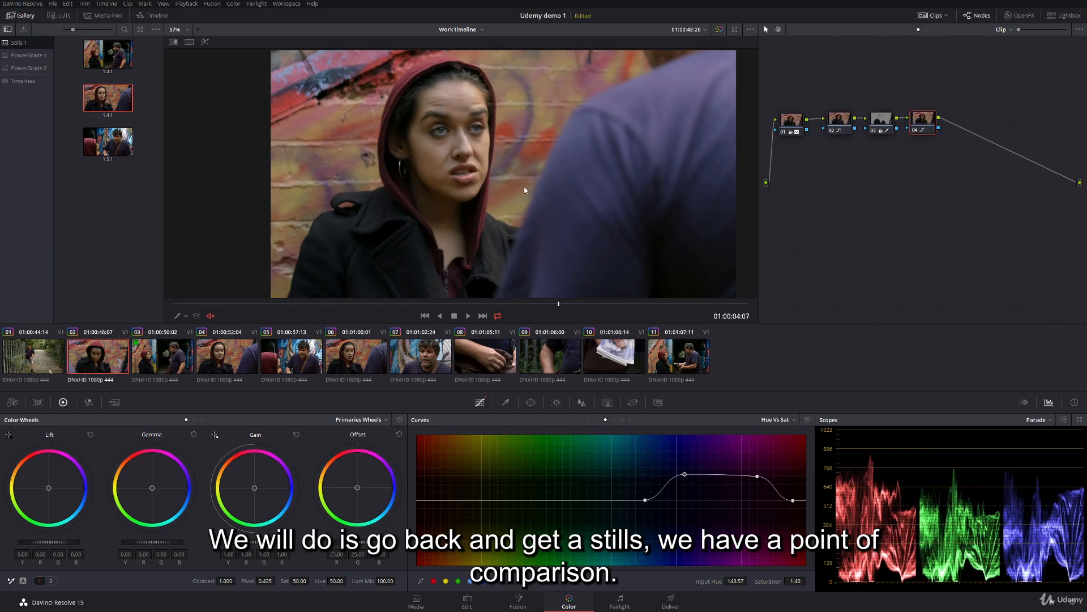
- Grab a still of clip 02 and wipe it against clip 04 to compare the shirt colours, ending on clip 02 with the wipe off
right_click(525, 189)
click(541, 195)
click(225, 357)
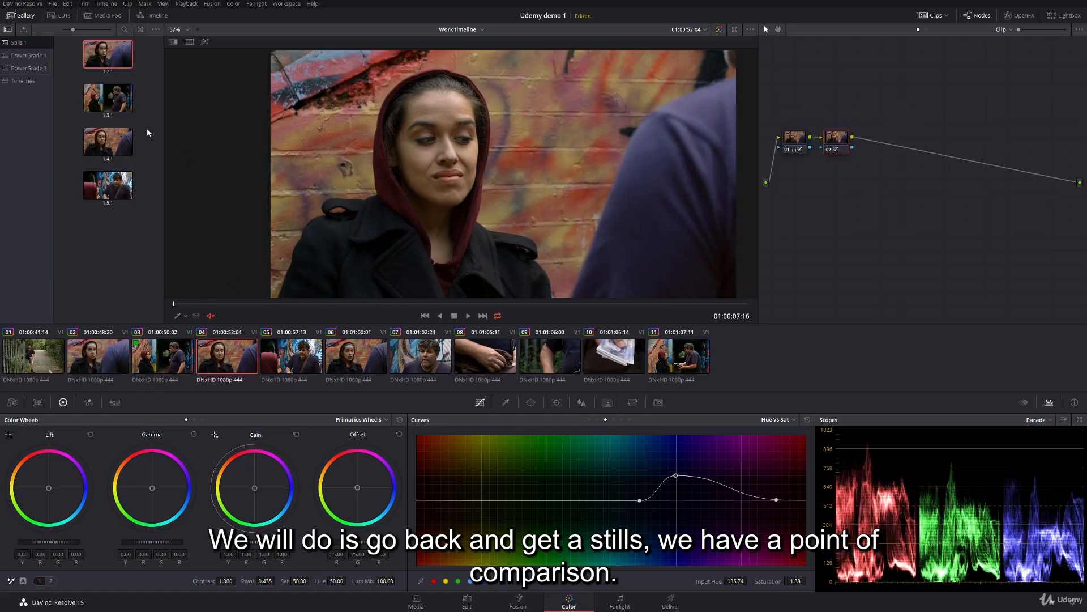
double_click(114, 57)
drag(272, 165, 695, 179)
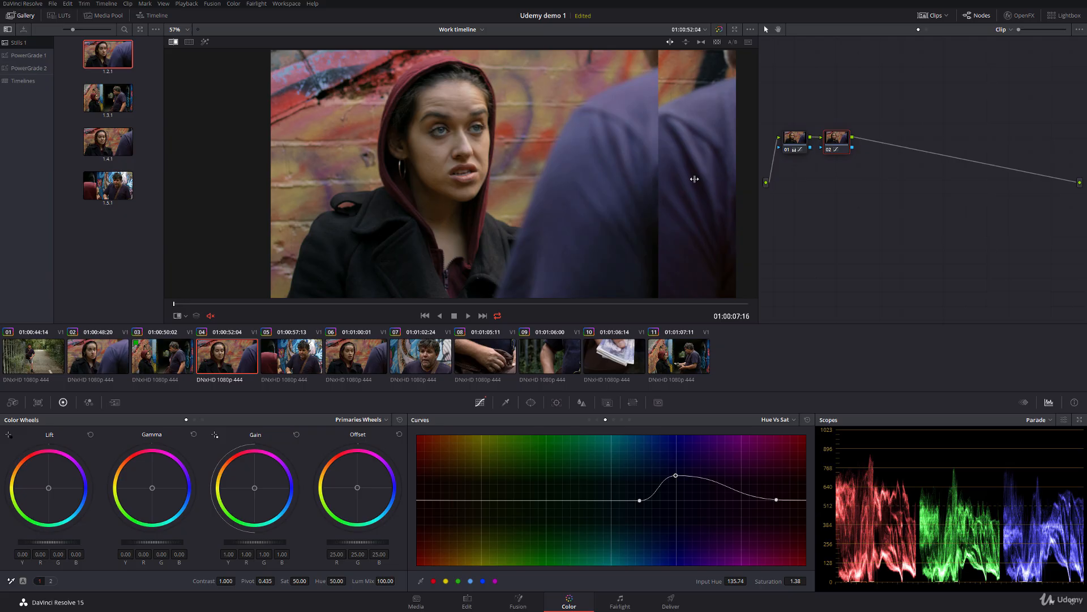
click(116, 363)
right_click(638, 216)
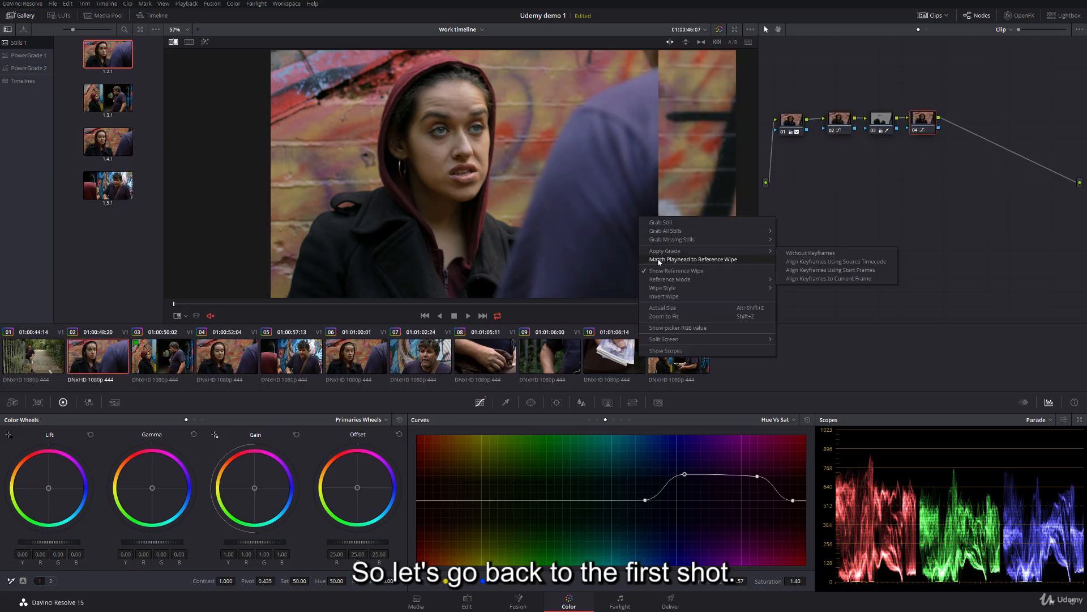
click(703, 292)
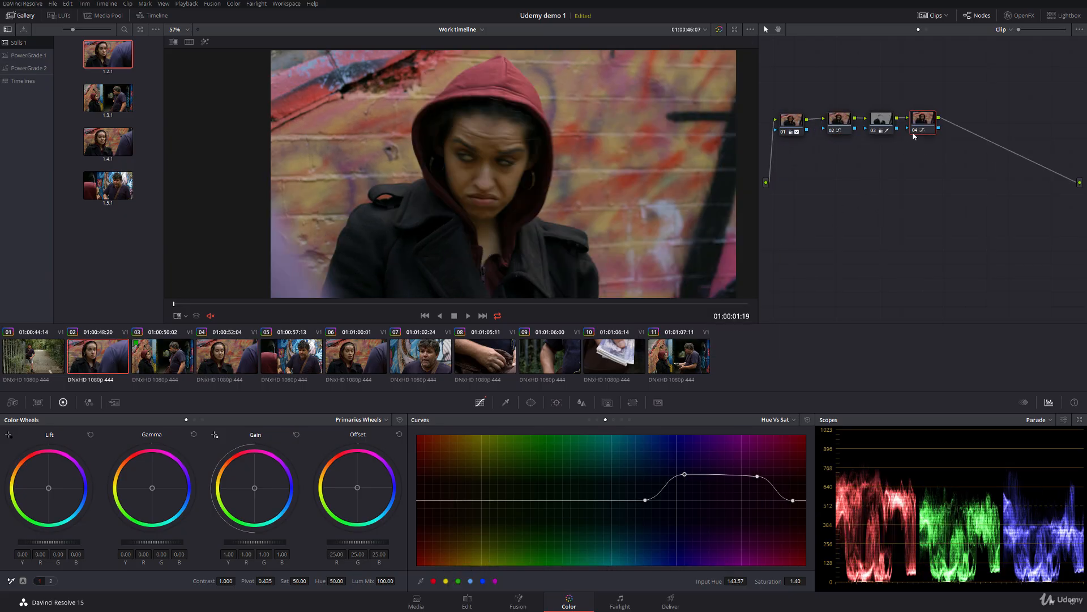
- On clip 02's node 04, rotate the shirt's purple with Hue Vs Hue to about -8.59, matching it against the wiped 1.4.1 still
click(598, 419)
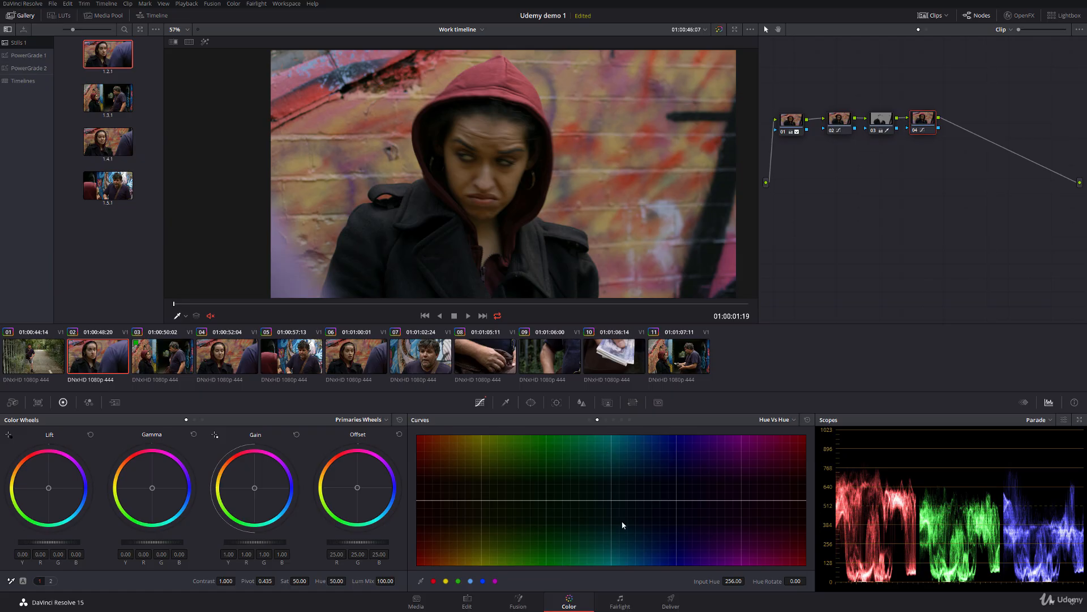
click(658, 500)
click(688, 304)
double_click(108, 142)
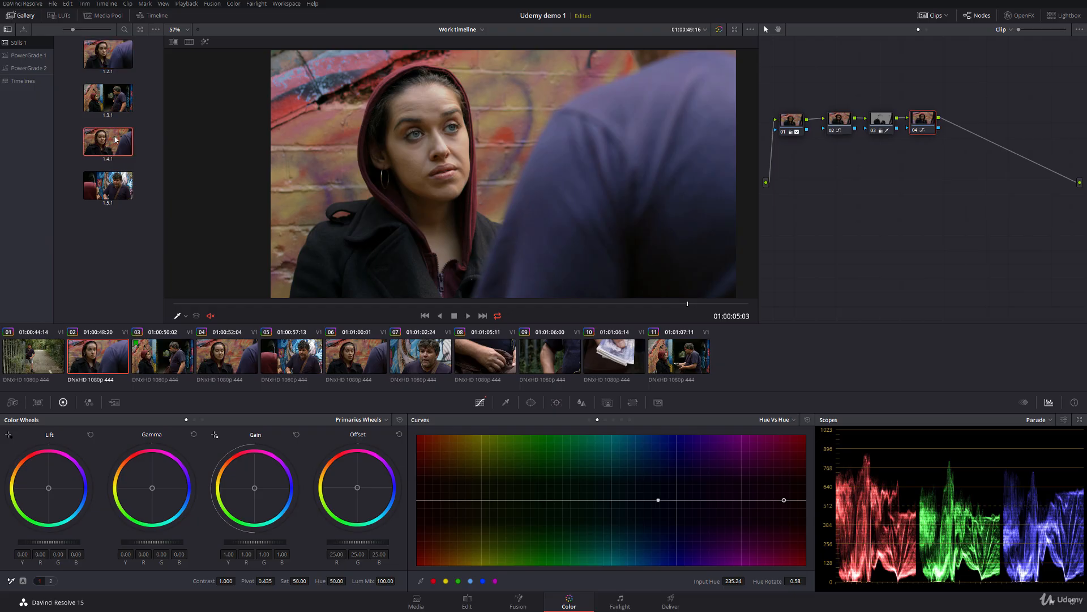
drag(640, 178, 447, 204)
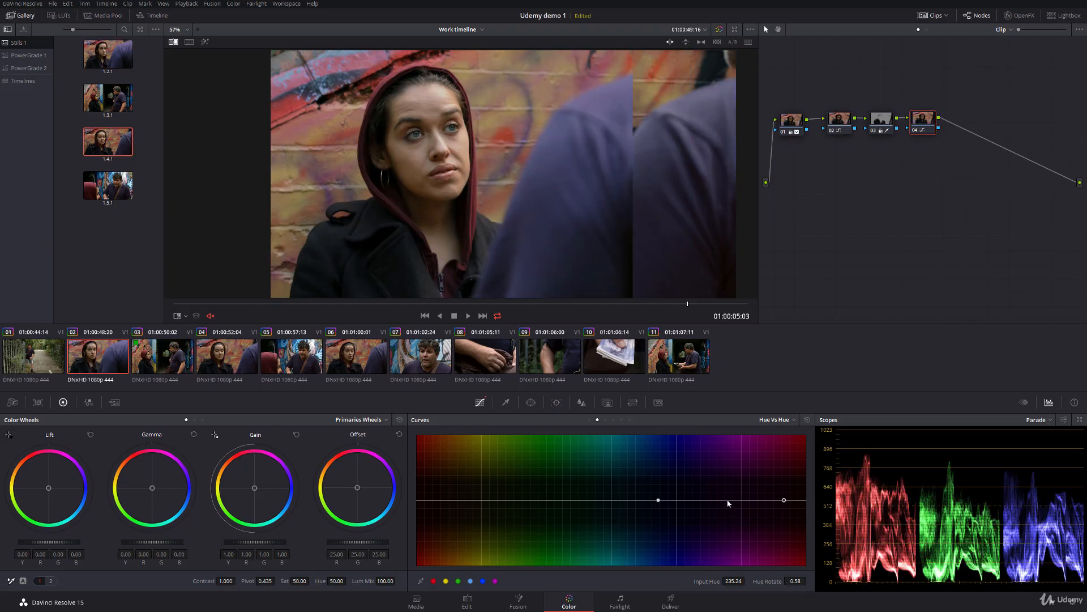
drag(728, 500, 704, 506)
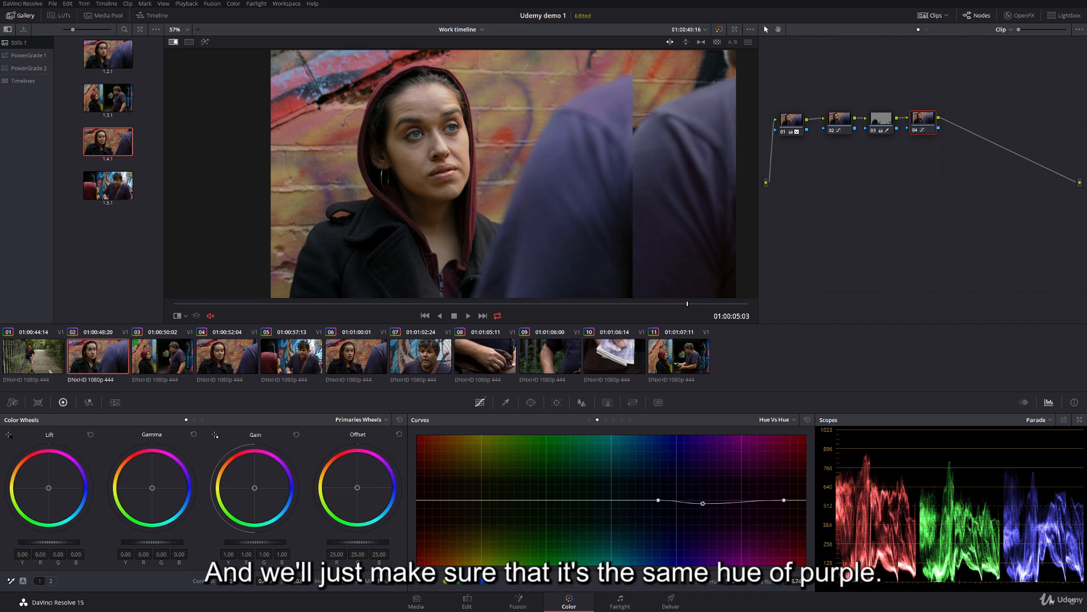
drag(703, 503, 703, 502)
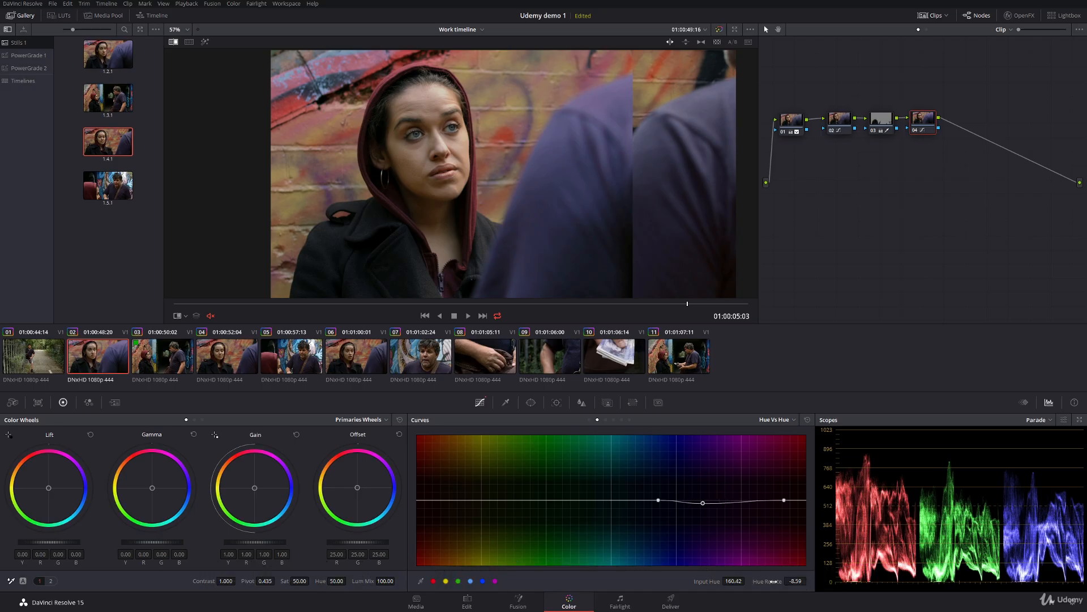
right_click(583, 182)
click(598, 233)
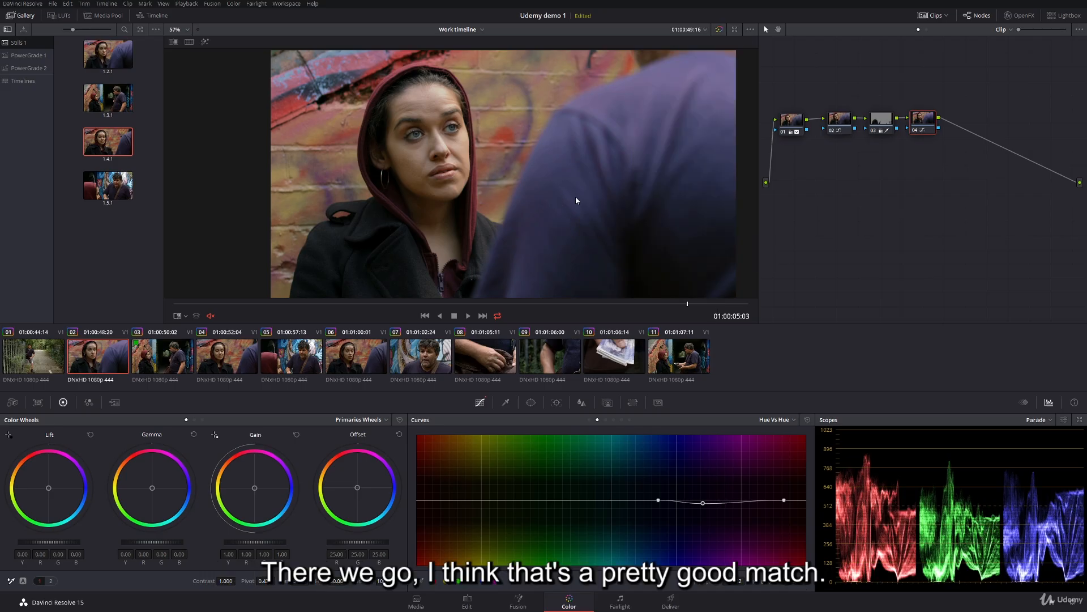
- Replace clip 02's reference still with a new one grabbed near the end of the clip, where the man's shirt fills the frame
click(235, 355)
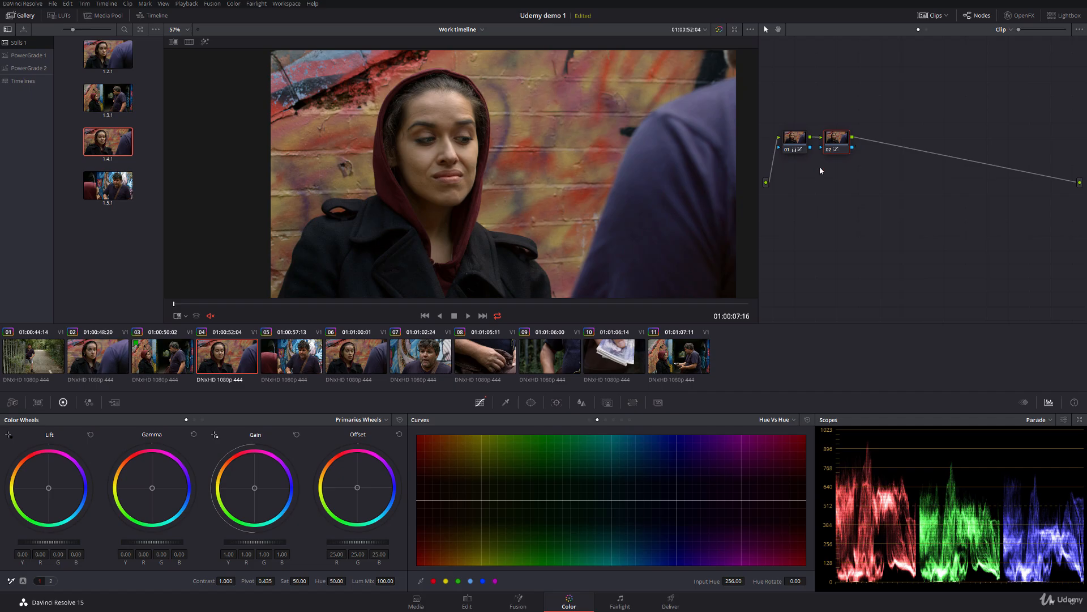
click(606, 420)
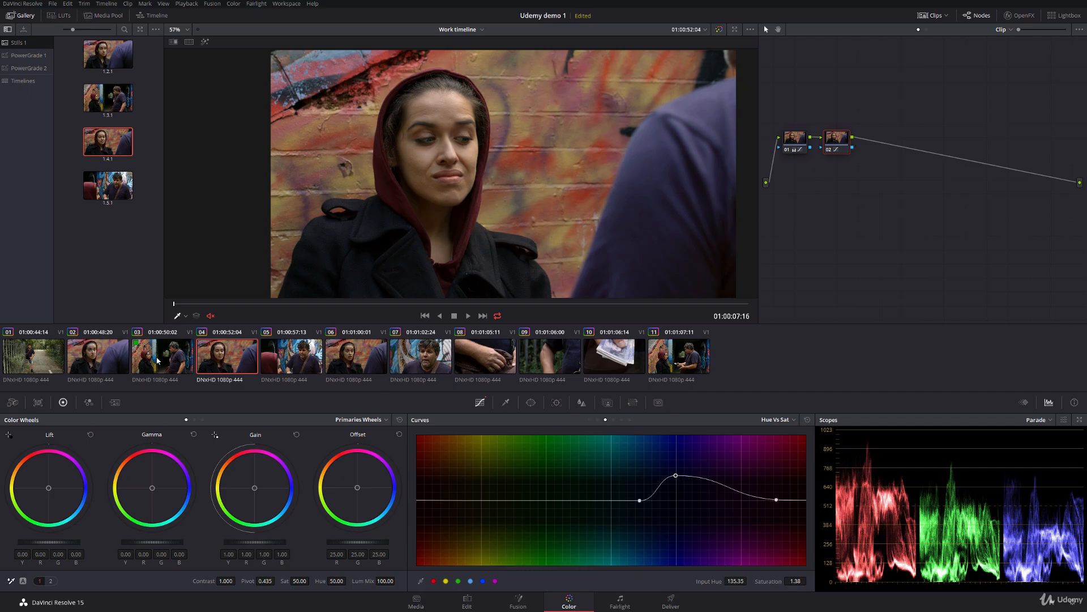
click(110, 359)
click(108, 61)
key(Delete)
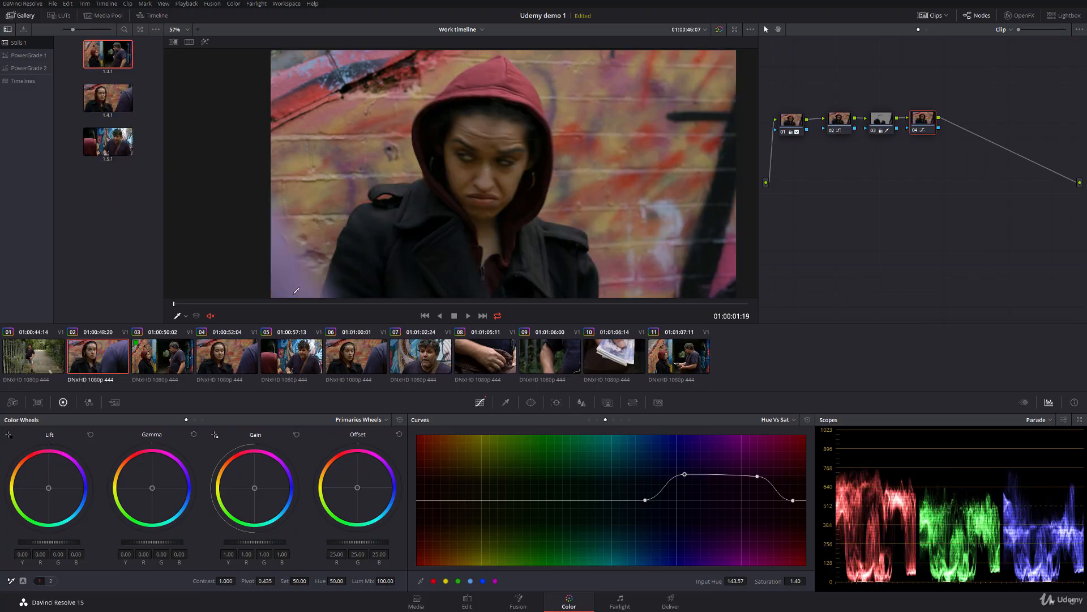
drag(419, 306, 741, 294)
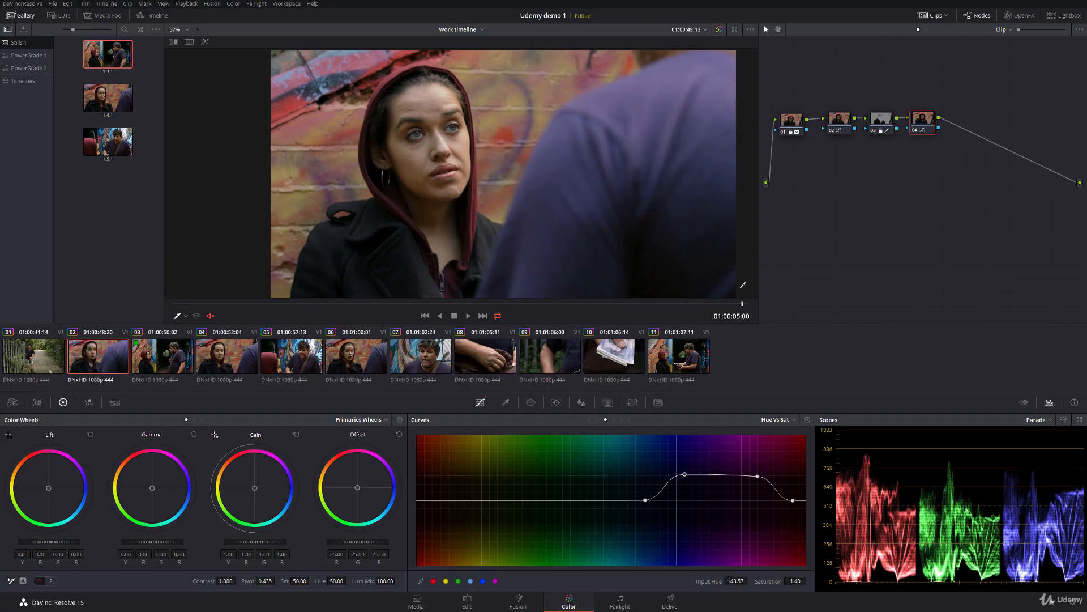
right_click(613, 145)
click(625, 153)
- Wipe the new clip 02 still against a later frame of clip 04 to compare the shirt's purple
click(231, 356)
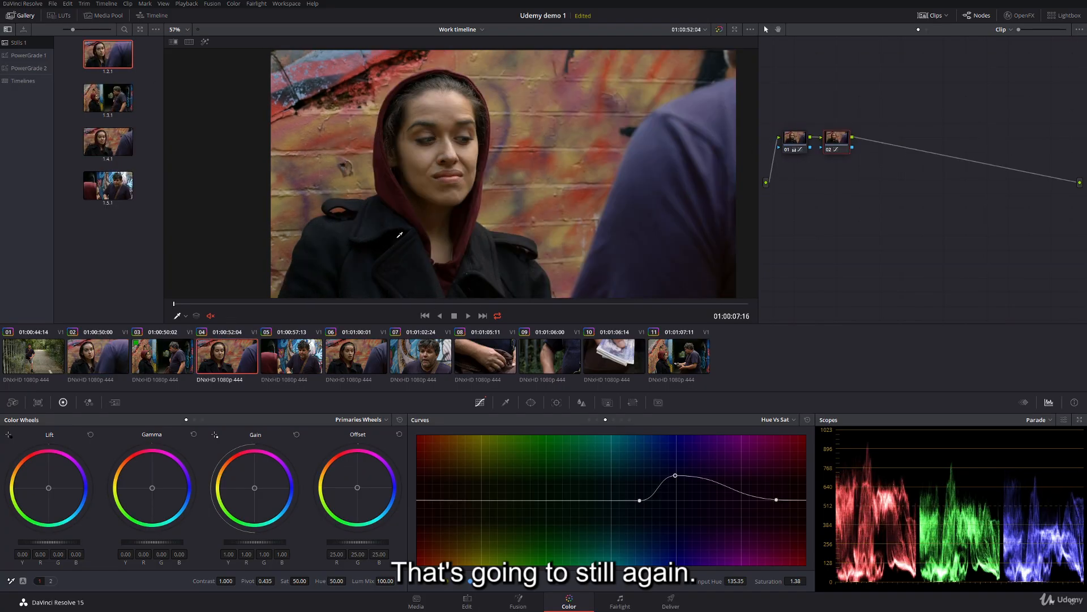
drag(228, 305, 584, 294)
double_click(106, 62)
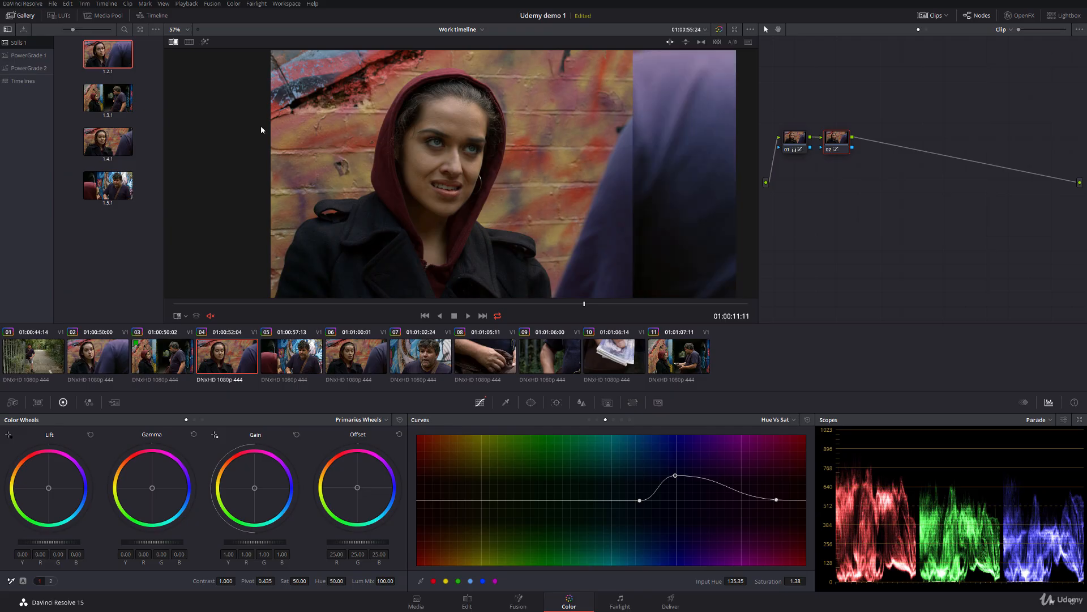
mouse_move(640, 170)
mouse_down()
mouse_move(651, 168)
mouse_move(574, 176)
mouse_move(643, 171)
mouse_move(630, 170)
mouse_up()
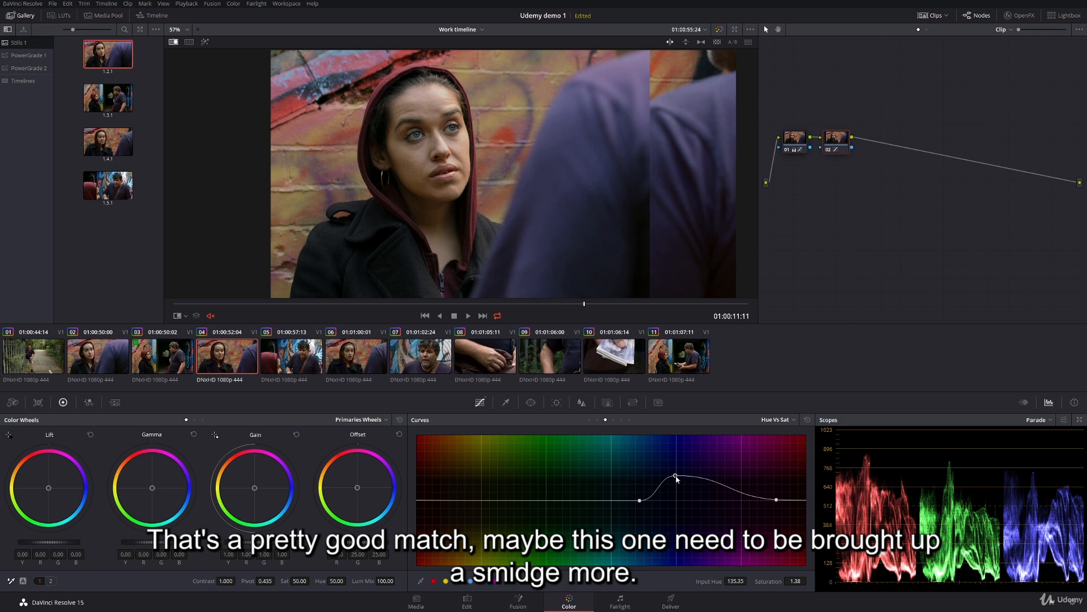
- Raise and widen clip 04's purple boost in Hue Vs Sat, with one point at about 1.50 saturation, and hide the reference wipe
drag(677, 479, 737, 469)
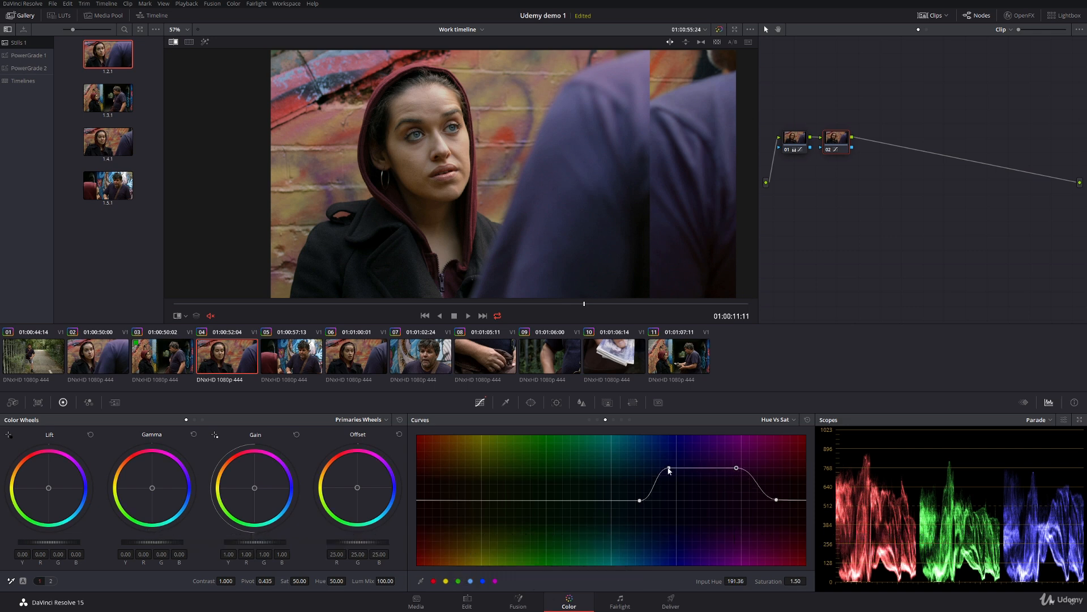
mouse_move(669, 469)
mouse_down()
mouse_move(666, 449)
mouse_move(669, 467)
mouse_up()
drag(651, 174, 569, 185)
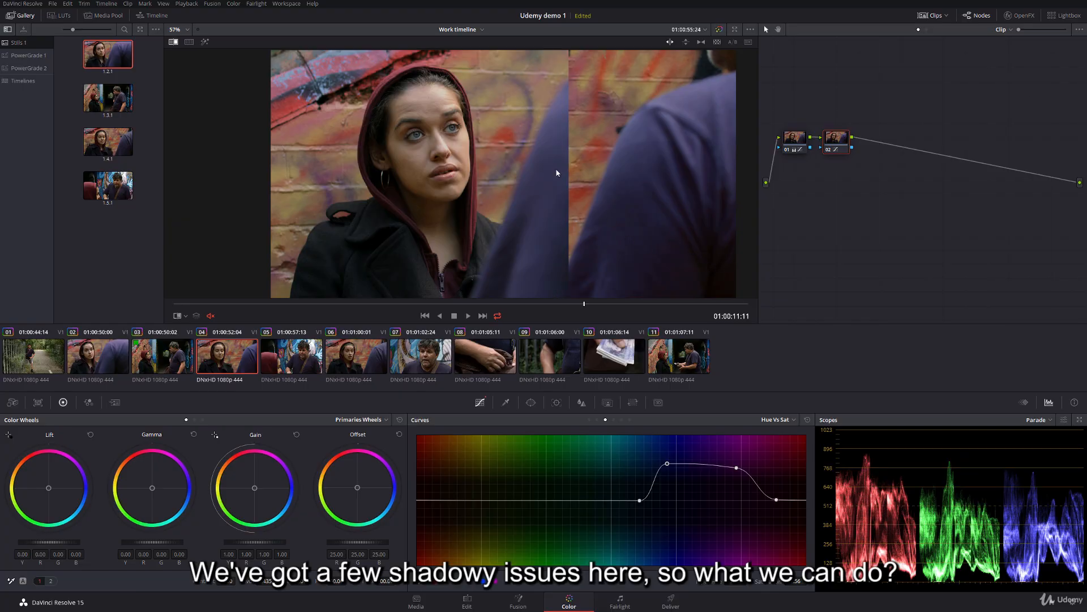
right_click(521, 145)
click(552, 199)
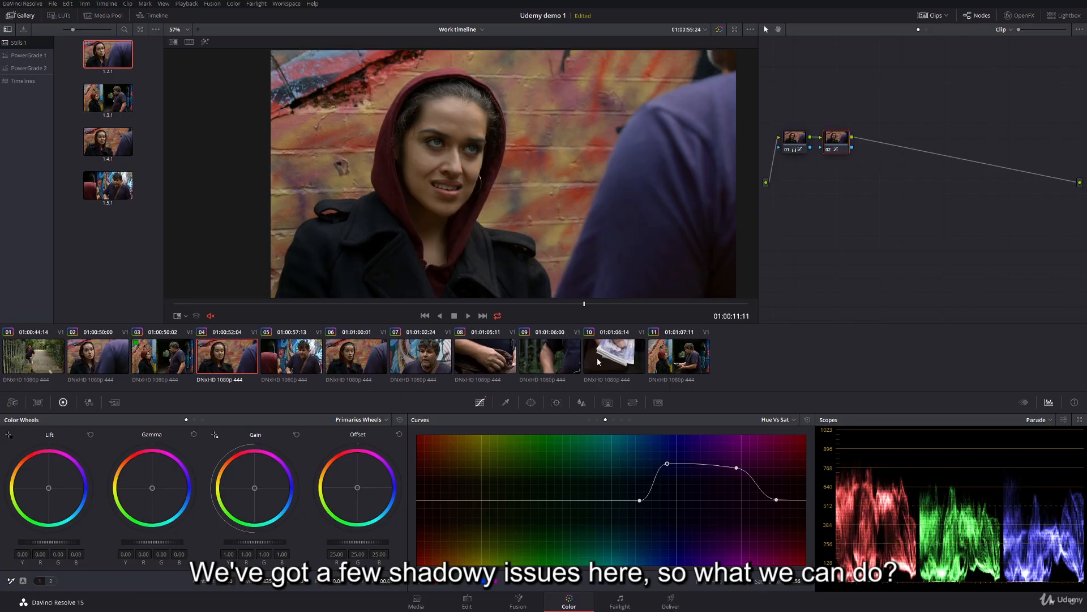
- Lower clip 04's shadow saturation with a Lum Vs Sat curve, reaching about 0.85 at luminance 0.13 and leaving the brighter tones level
click(621, 419)
click(531, 500)
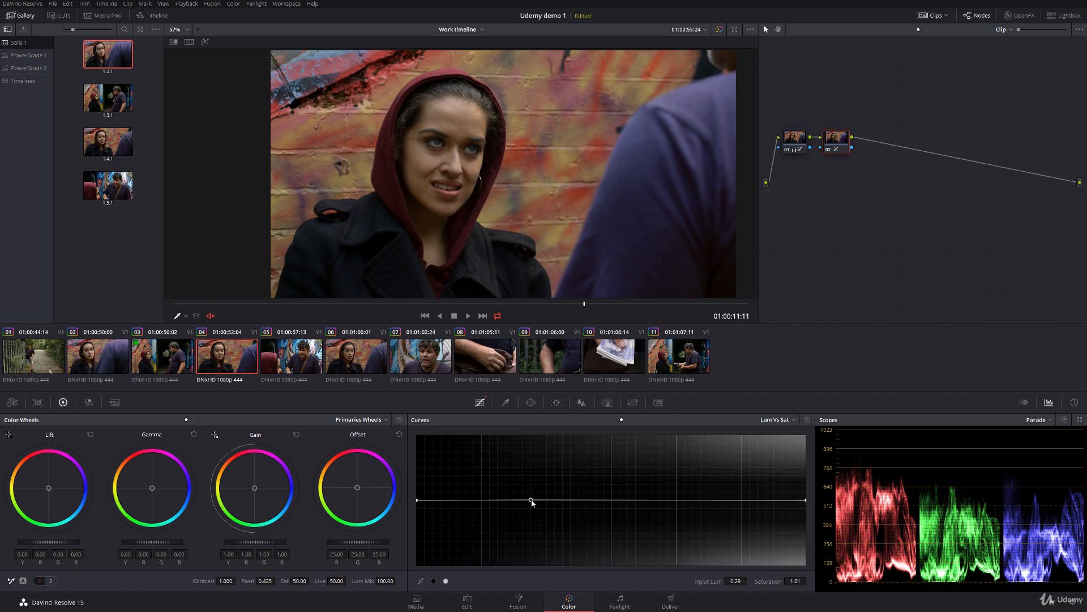
drag(420, 503, 419, 518)
click(471, 511)
drag(418, 516, 418, 527)
drag(532, 502, 539, 504)
drag(467, 513, 465, 510)
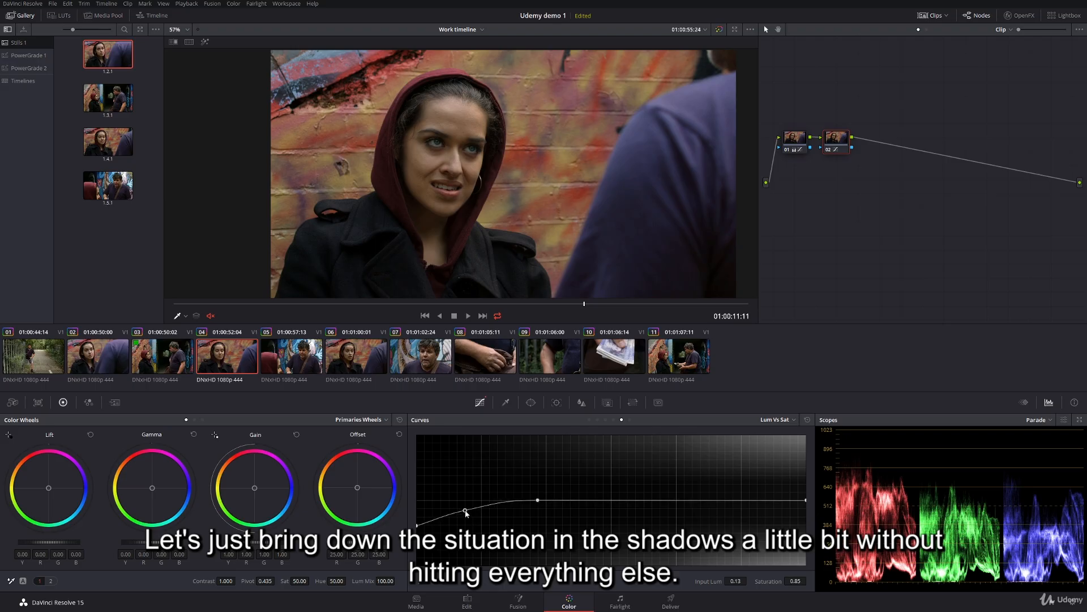
- Scrub through clip 04 with the viewer's on-screen controls off, and compare it with clips 02 and 03
click(177, 318)
click(224, 369)
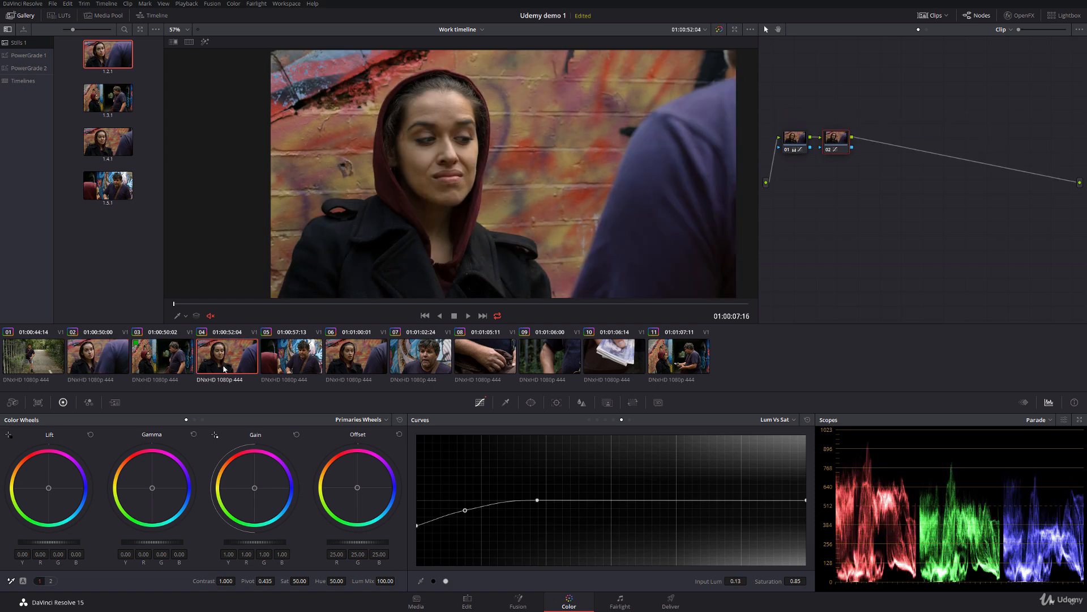
drag(199, 304, 551, 304)
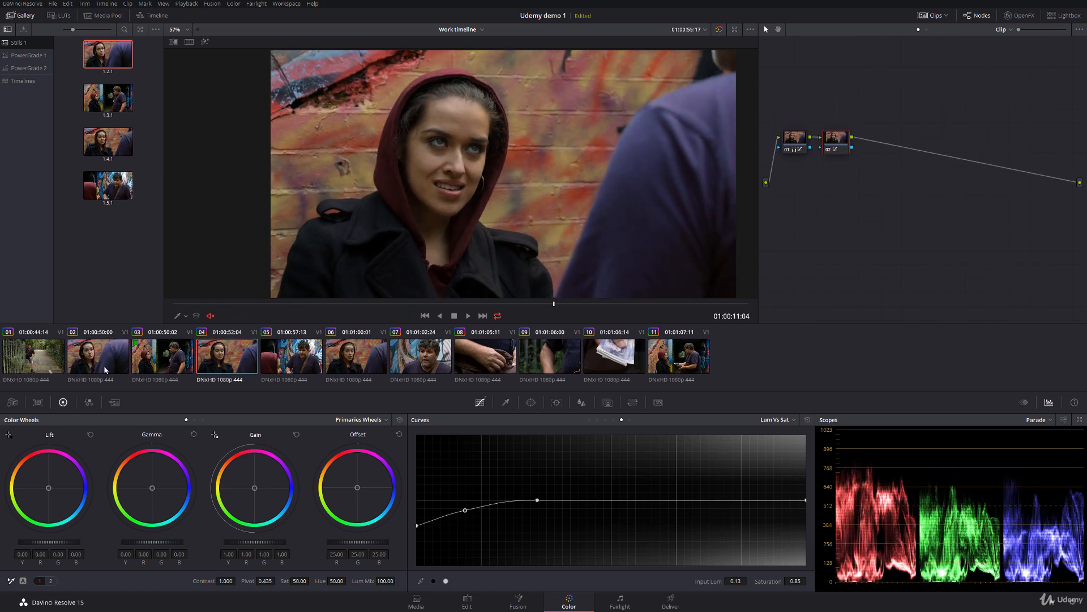
click(105, 363)
click(190, 358)
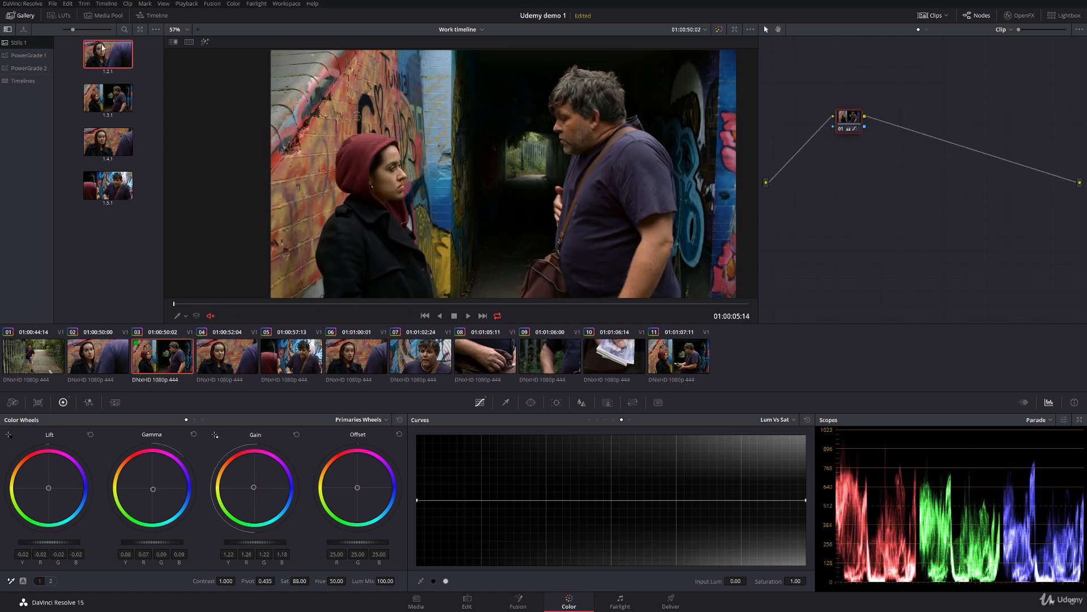
click(224, 359)
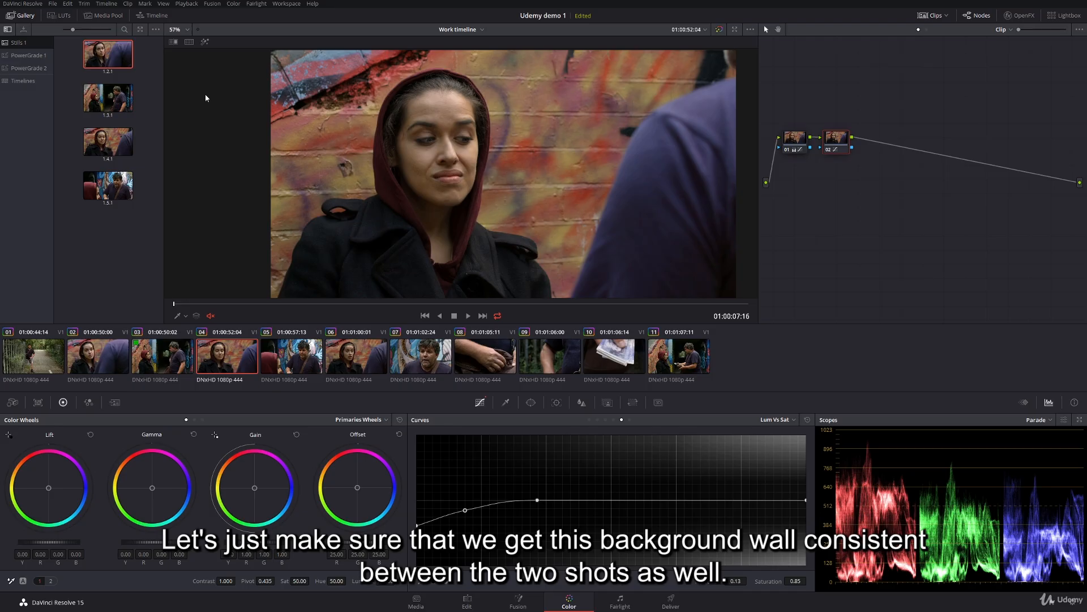
- Compare the background wall of clip 04 with the clip 02 still using a reference wipe, and turn the wipe off
double_click(116, 58)
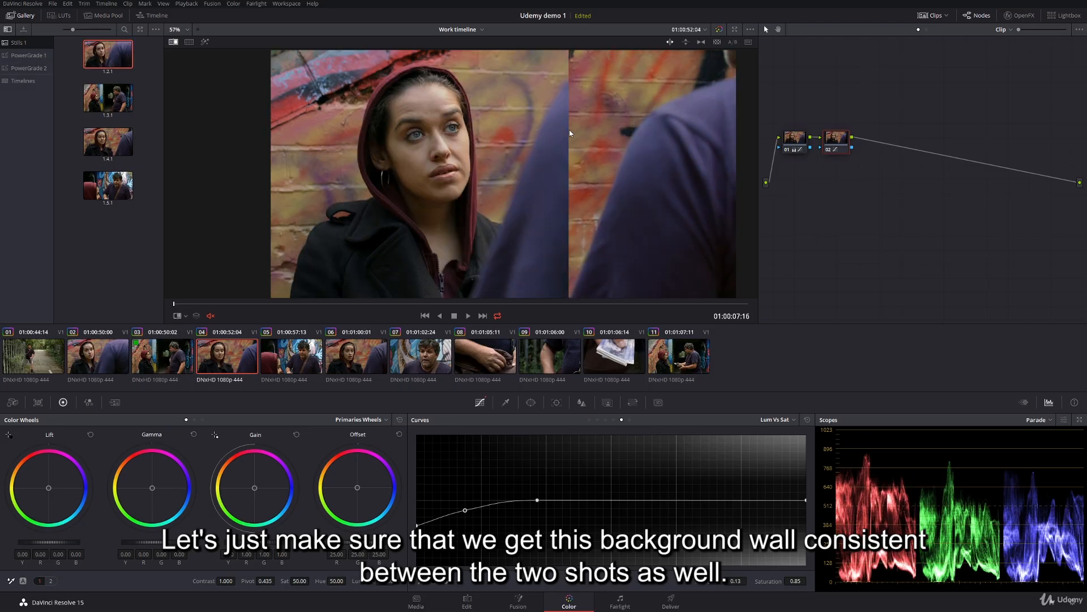
drag(551, 114, 493, 110)
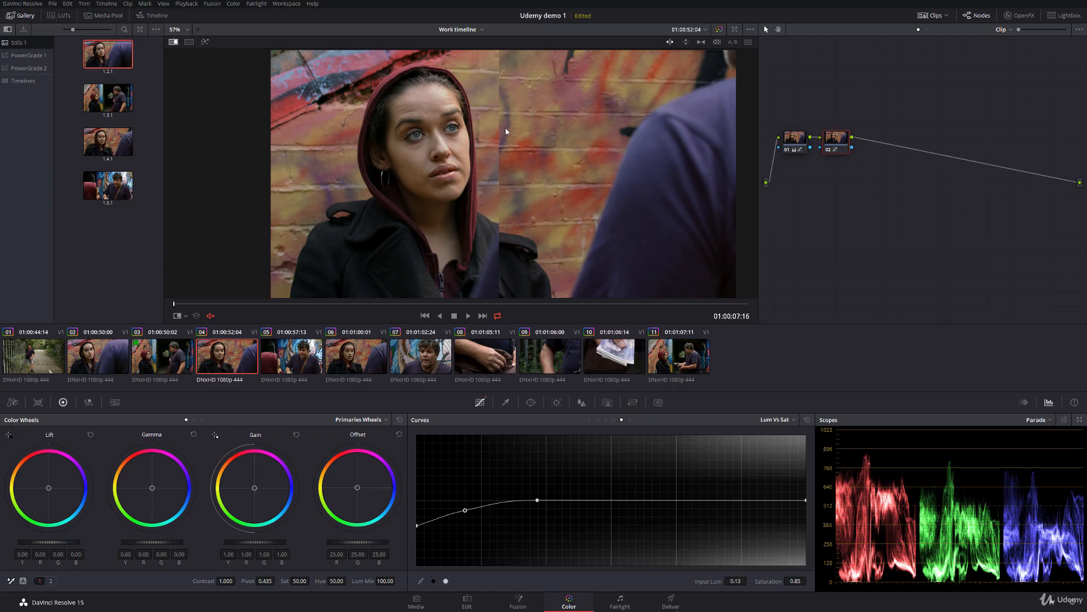
right_click(506, 132)
click(526, 183)
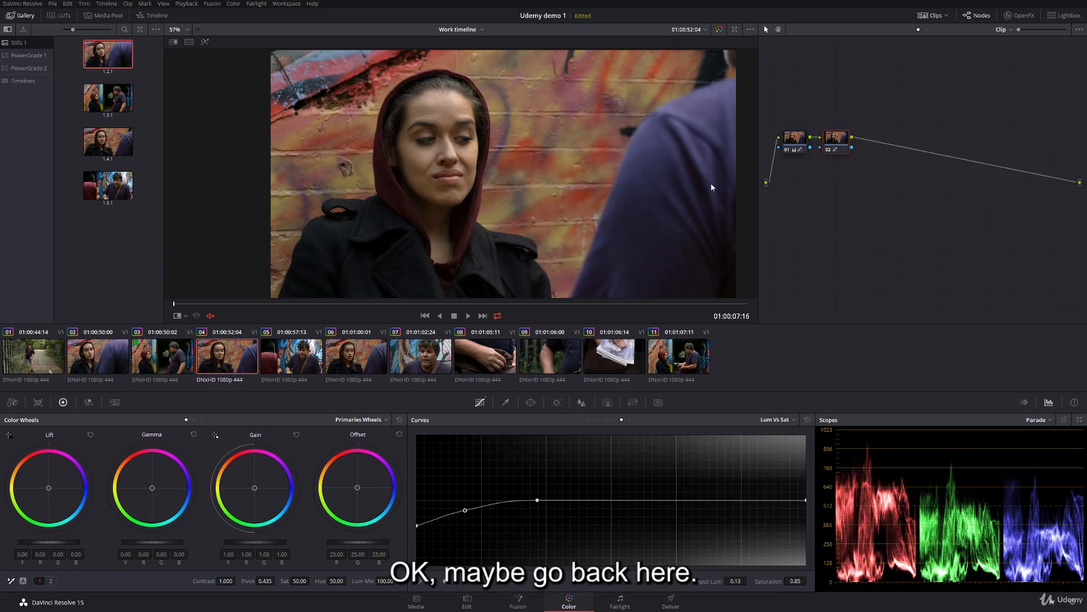
- Add a serial node after node 04 on clip 02 and set its gamma to -0.02 and gain to 0.99
click(109, 353)
click(791, 120)
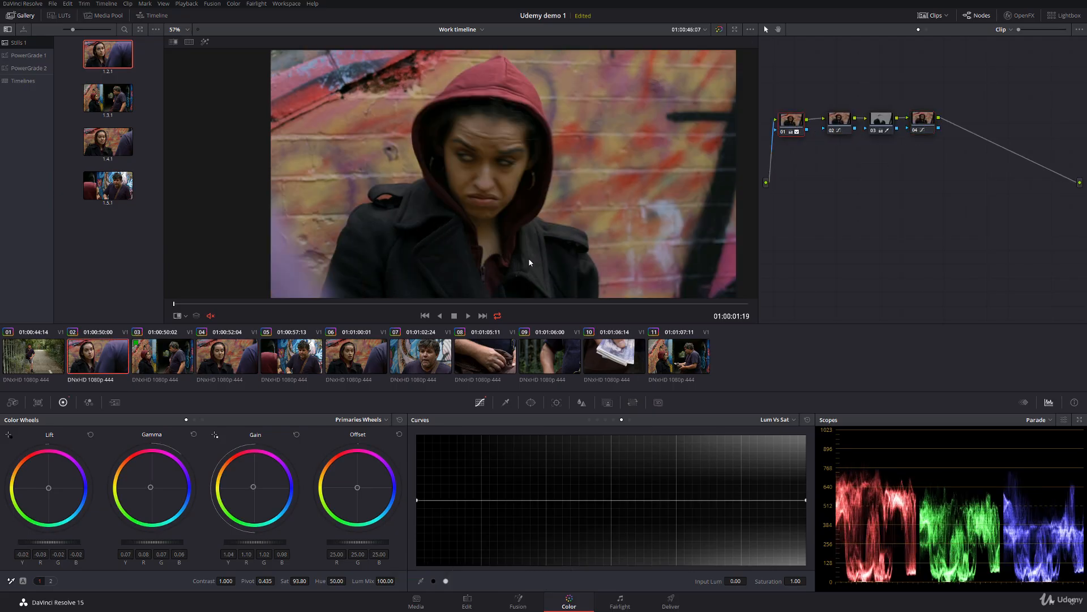
click(920, 123)
key(alt+s)
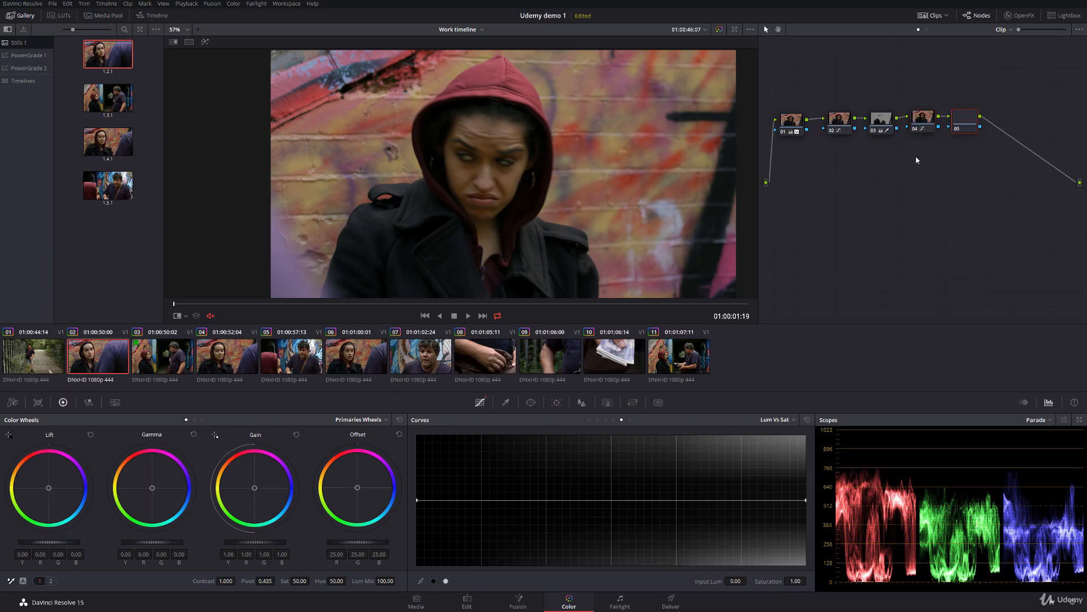
drag(237, 307, 681, 304)
drag(163, 542, 154, 543)
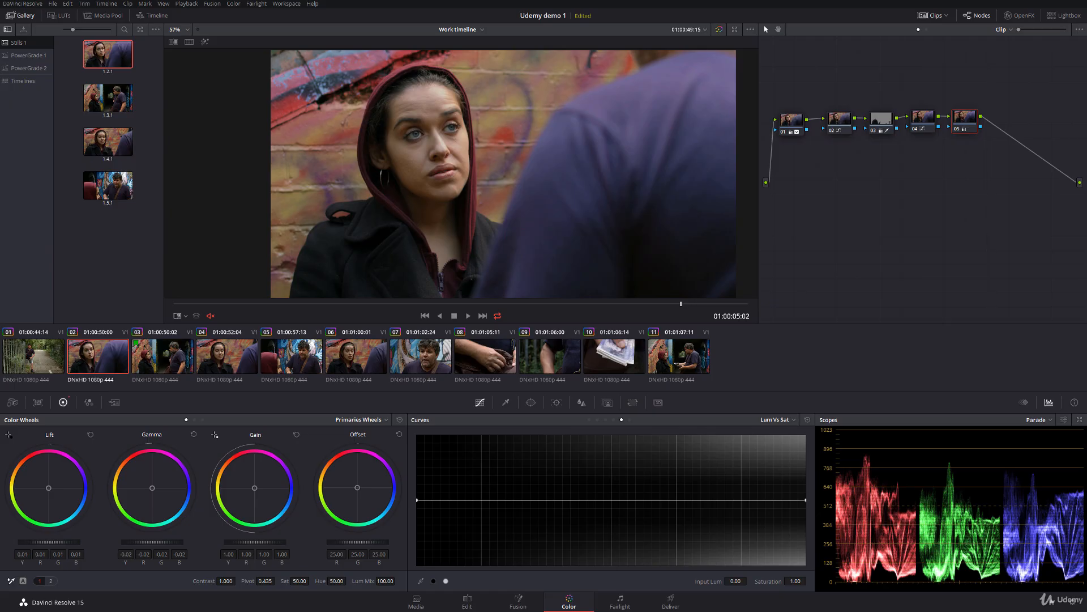
drag(268, 542, 263, 542)
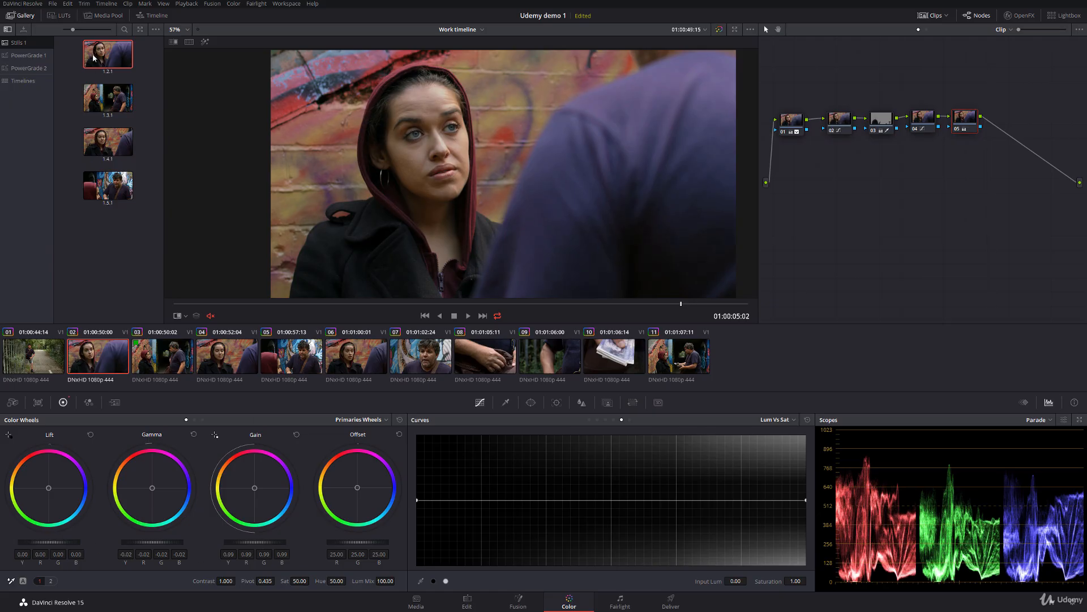
- Compare clip 02 with the clip 04 still using a reference wipe across the face, and turn the wipe off
double_click(108, 142)
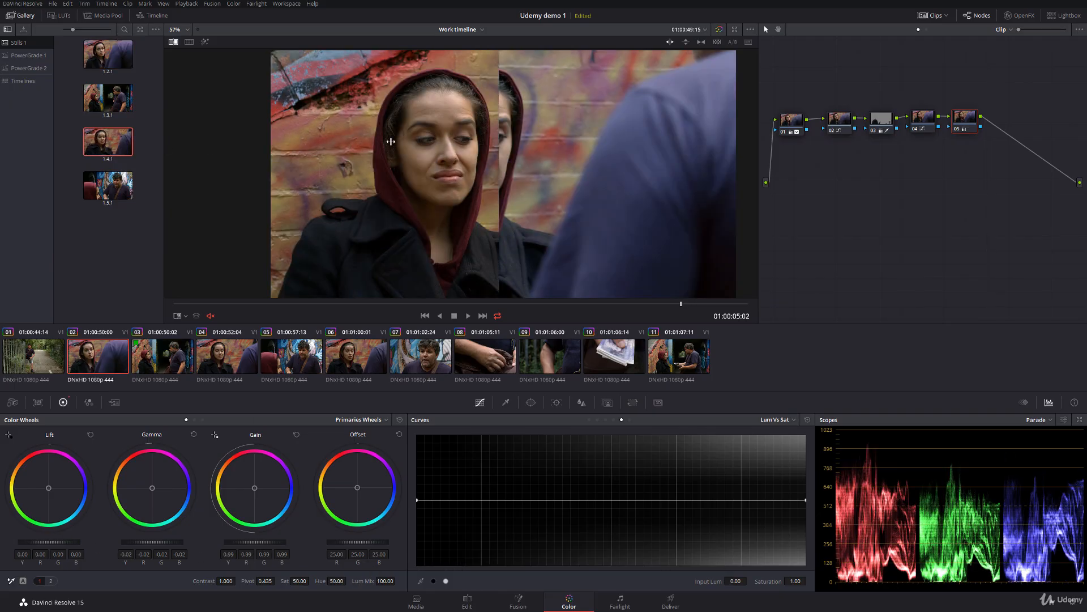
drag(391, 142, 515, 128)
right_click(513, 117)
click(536, 169)
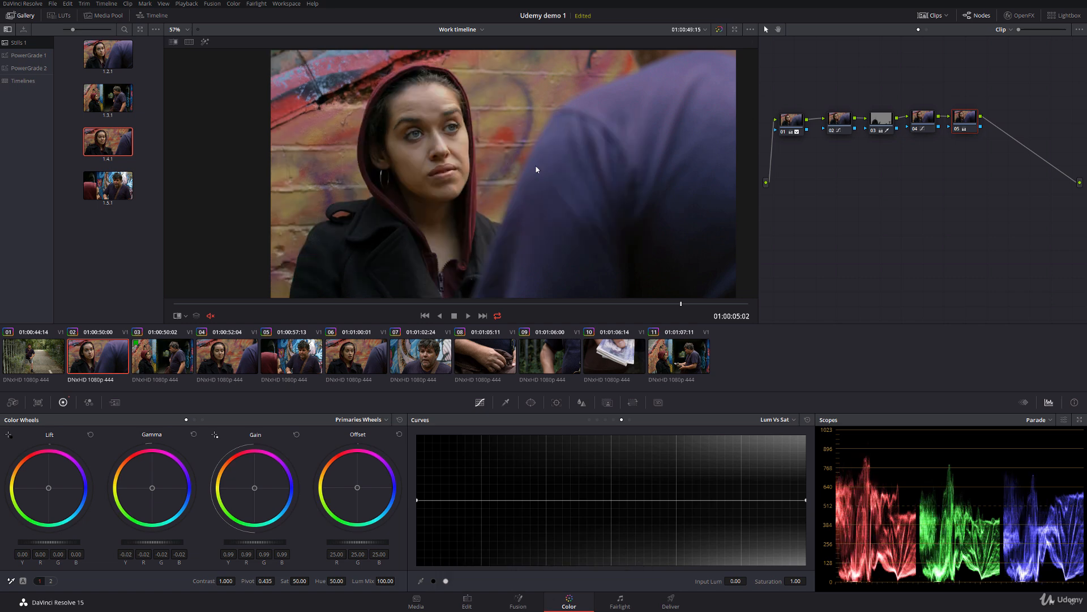
- Switch between clips 02 and 04 and scrub through both to compare the contrast on the actress's face
click(226, 356)
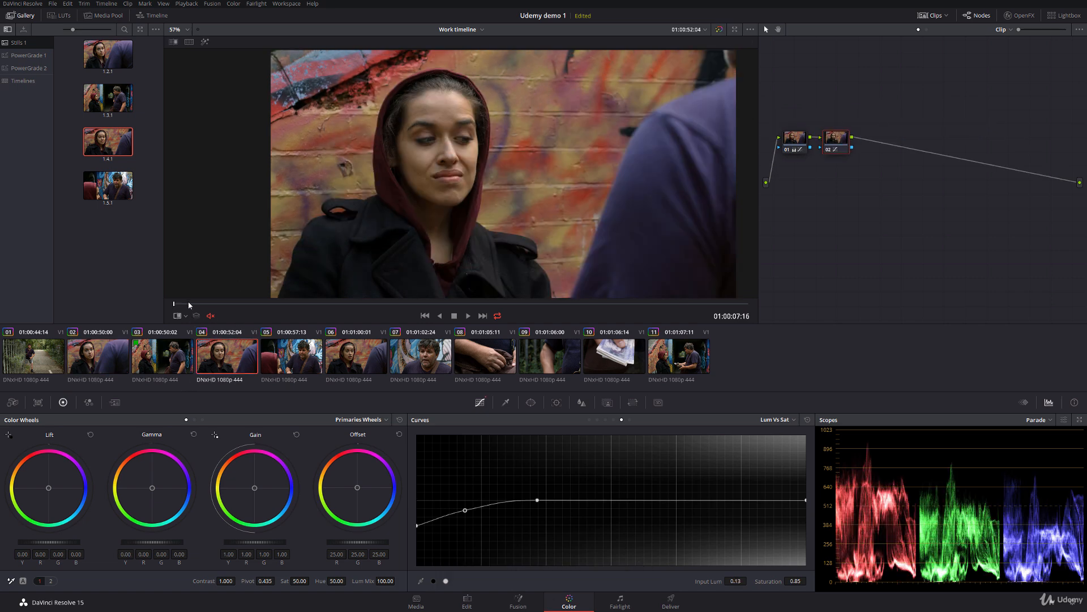
drag(190, 304, 233, 301)
click(108, 362)
click(229, 362)
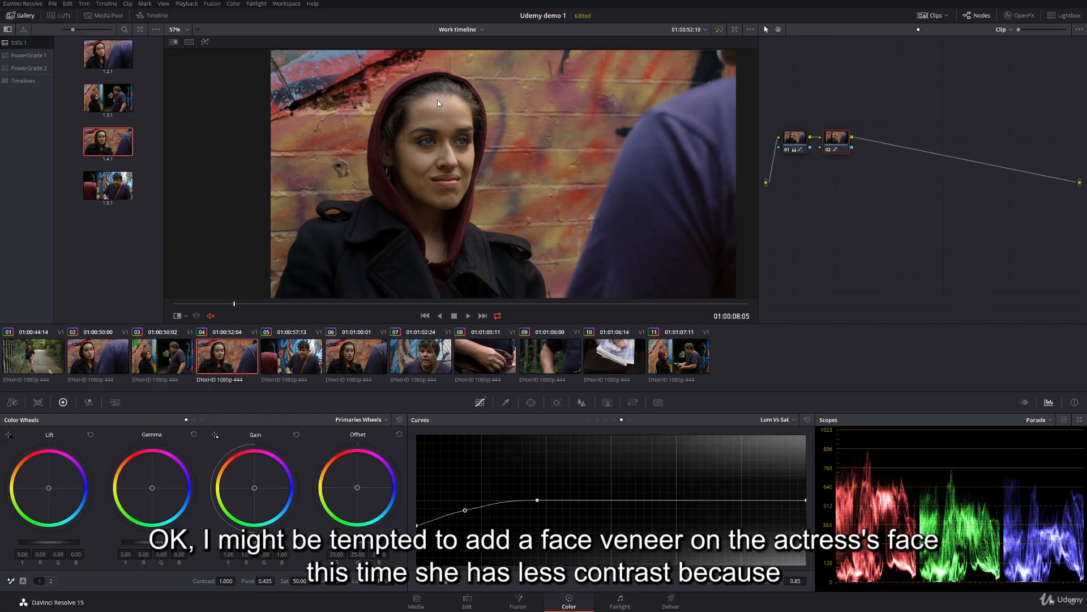
click(110, 353)
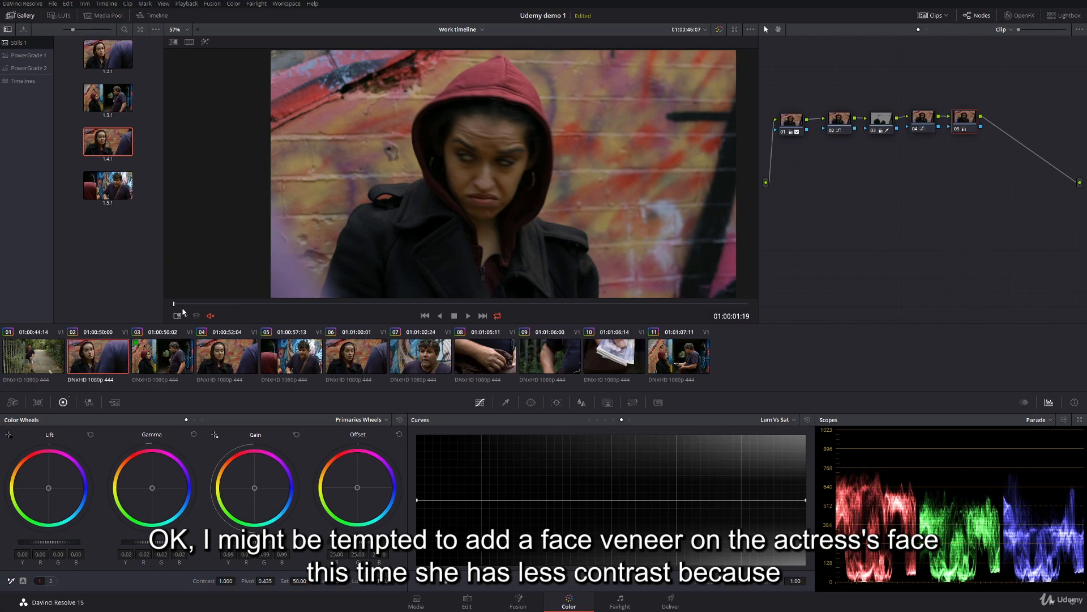
drag(178, 304, 668, 291)
- Add a third serial node to clip 04 with a circular window fitted around the face, size about 30.5, aspect 34.5, softness 3.24
click(233, 365)
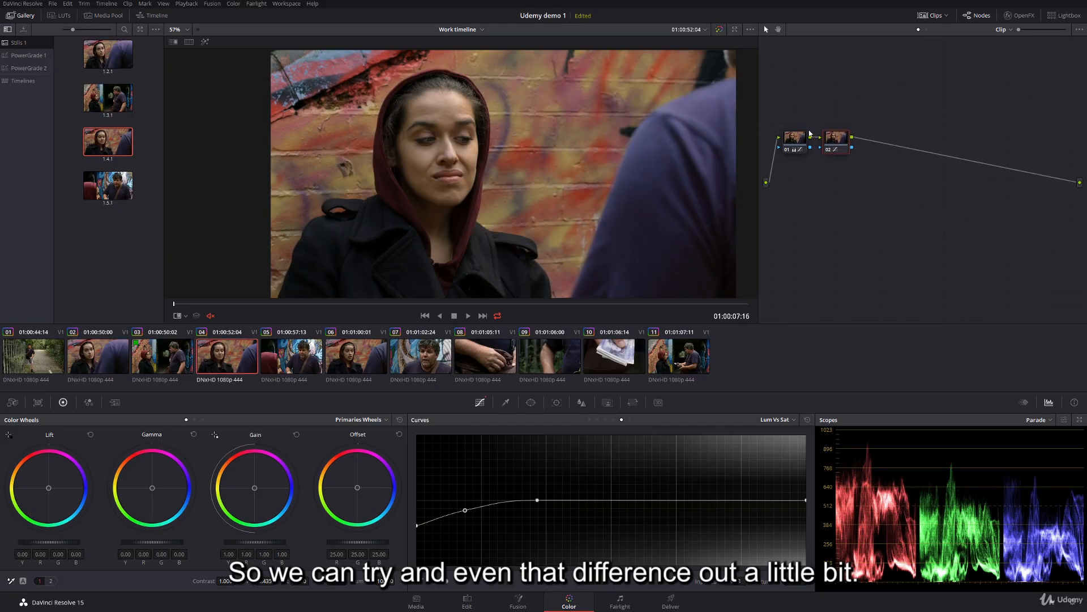
key(alt+s)
click(531, 402)
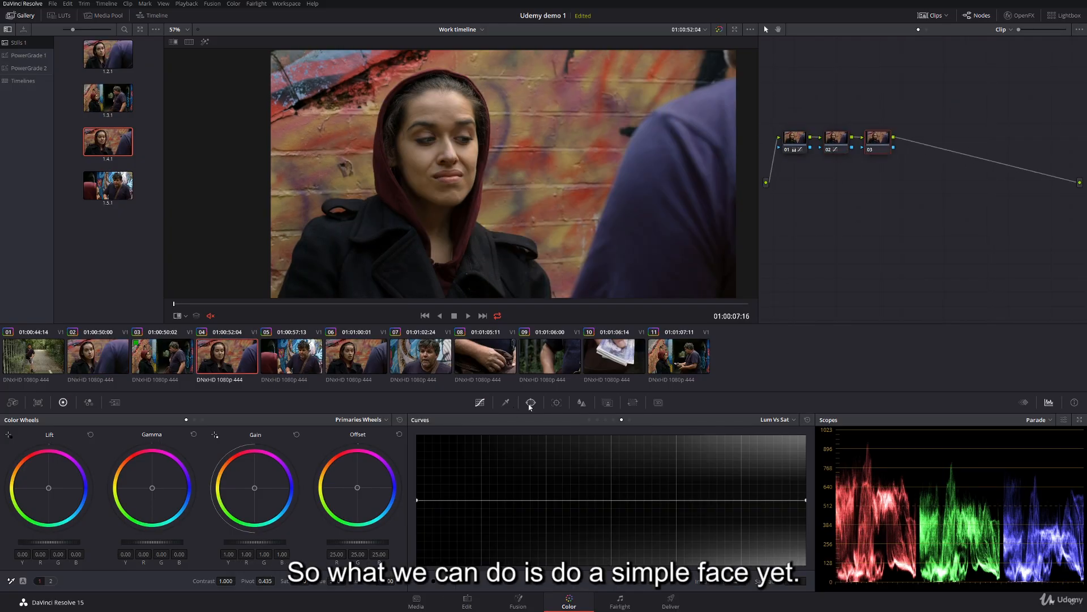
click(427, 482)
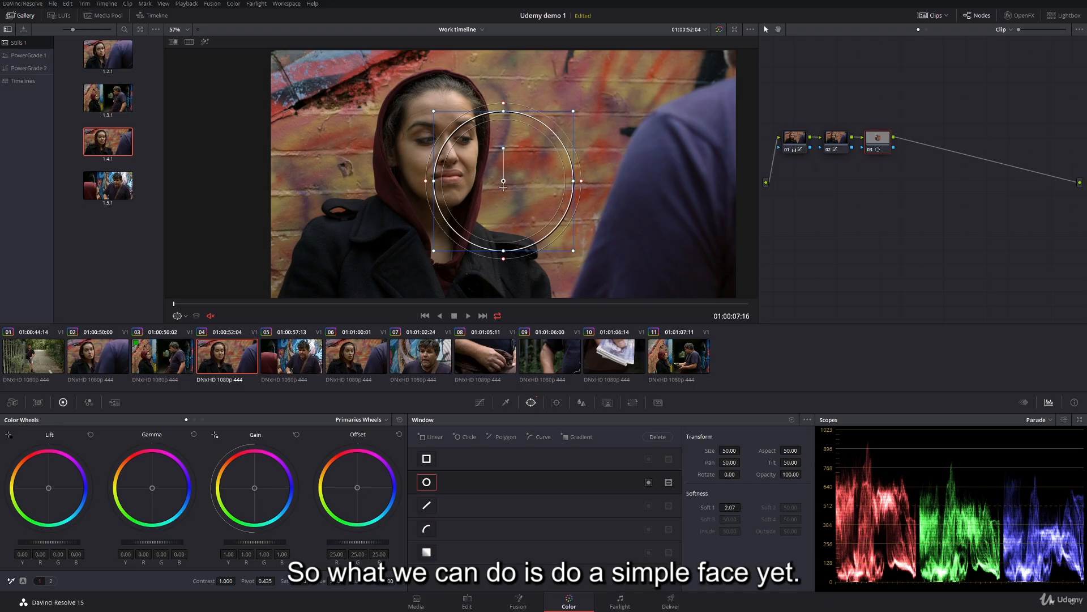
drag(503, 184, 442, 115)
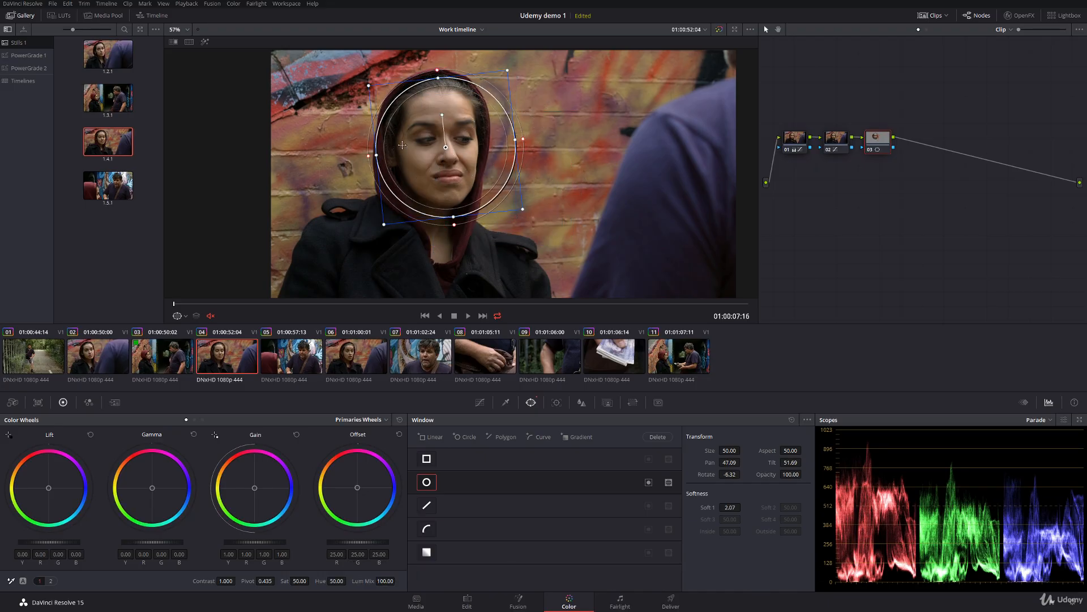
drag(377, 158, 438, 142)
drag(437, 87, 433, 95)
drag(390, 152, 388, 152)
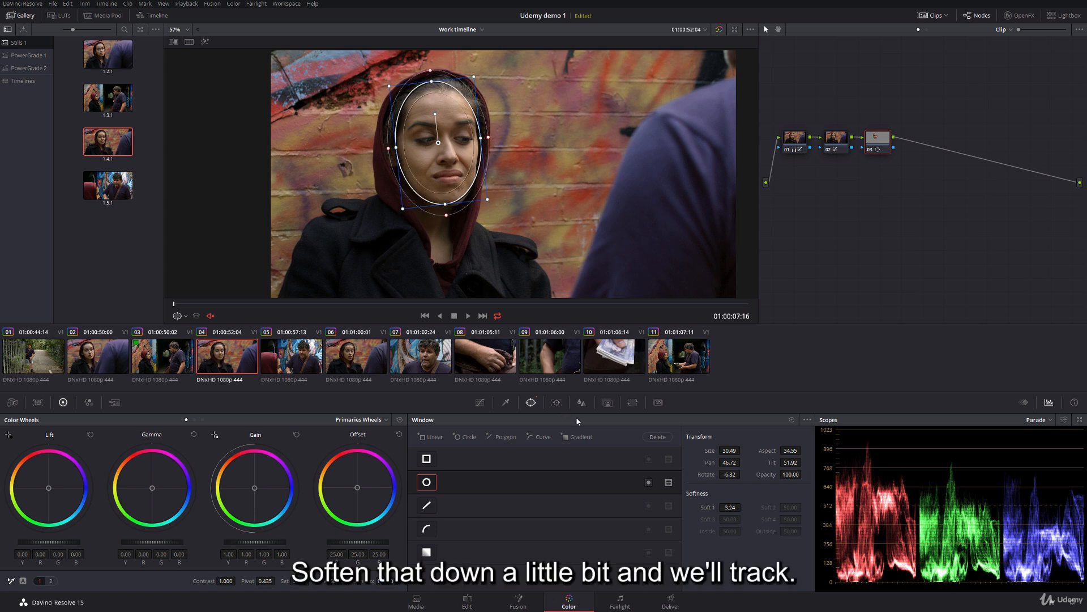
- Track clip 04's face window forward and add a dynamic keyframe to Corrector 3's circular window at 00:00:04:07, where the tracking begins to drift
click(556, 402)
click(459, 436)
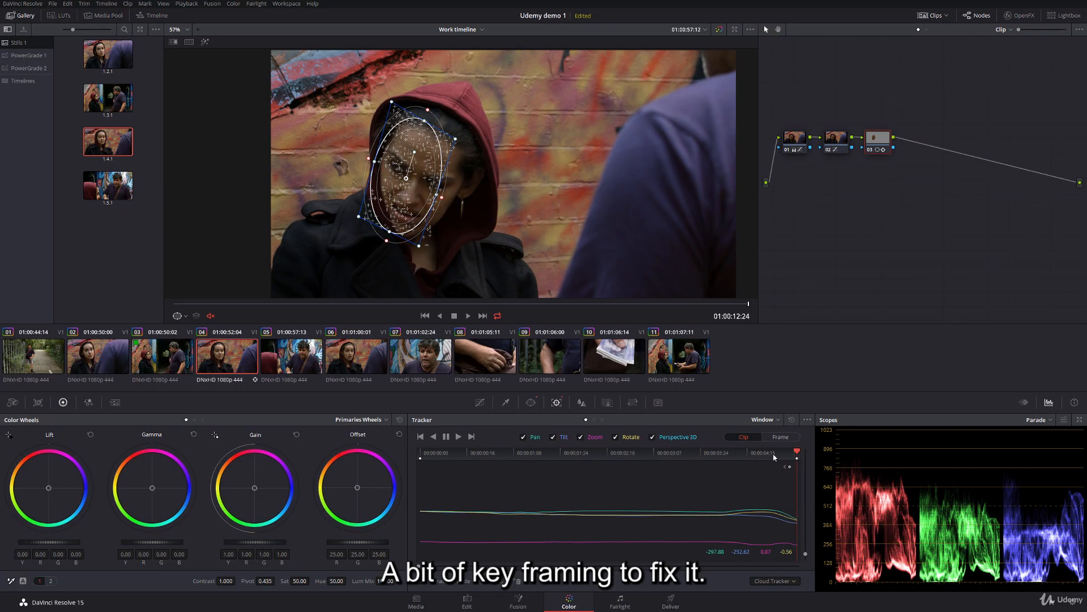
drag(774, 458, 725, 446)
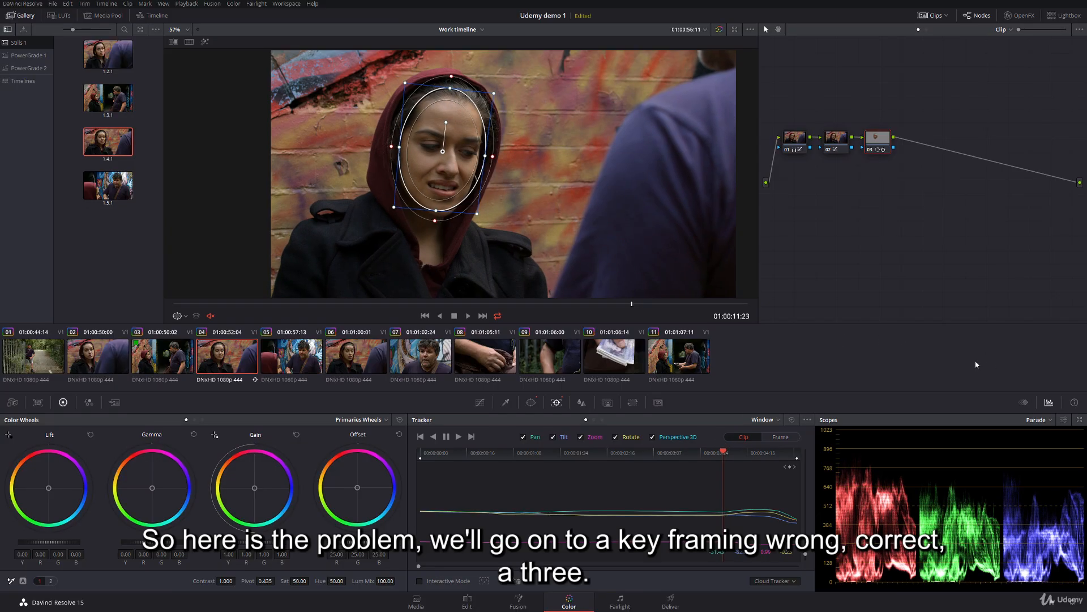
click(1023, 402)
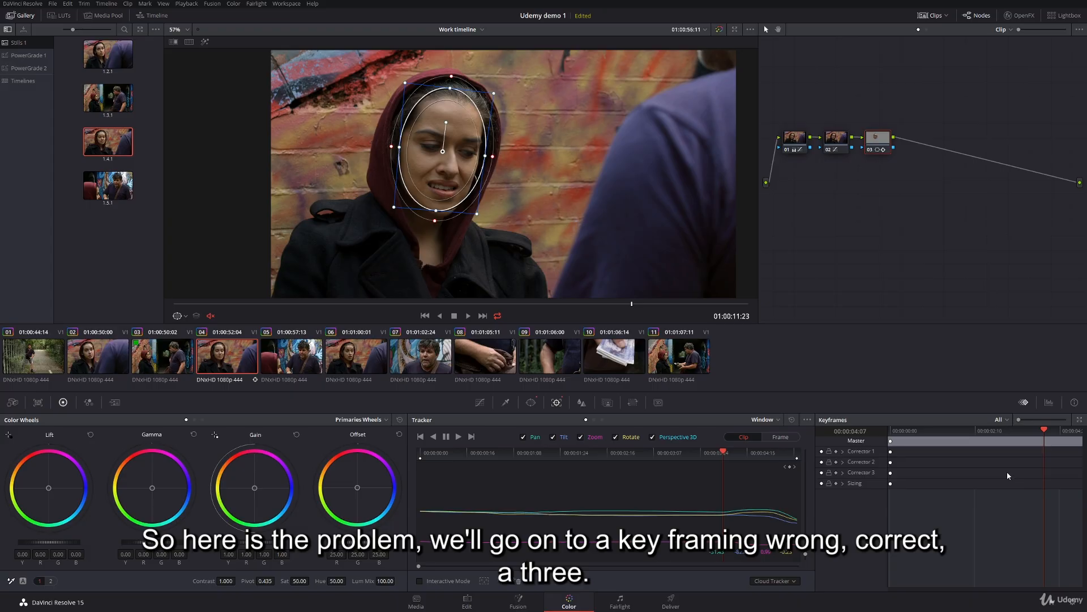
click(842, 473)
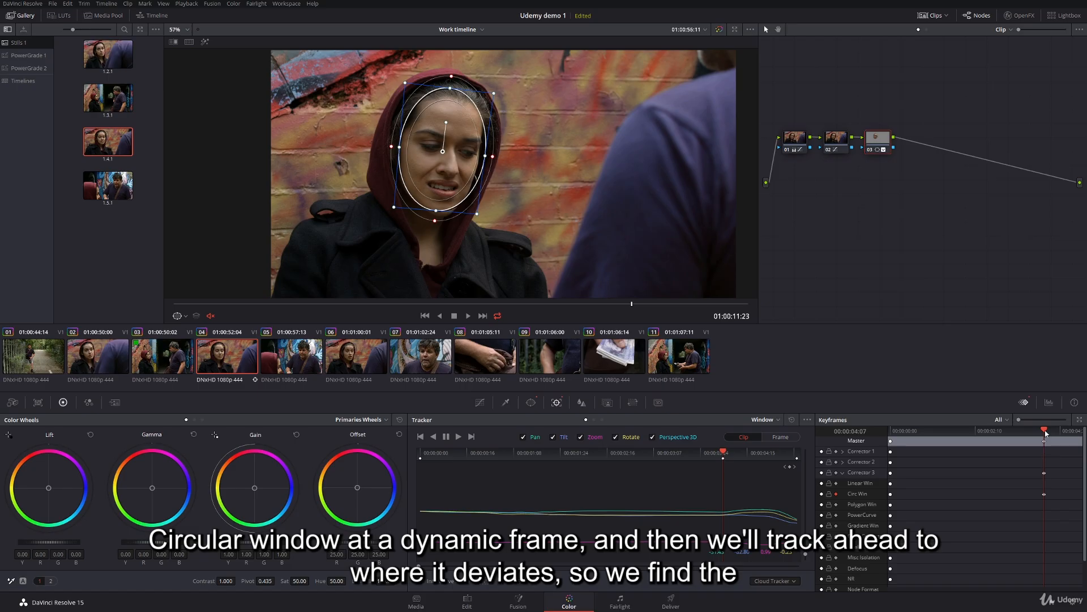
- Add a dynamic keyframe to the circular window at 00:00:04:18 and shift the window back over the turned face
drag(1045, 433, 1063, 432)
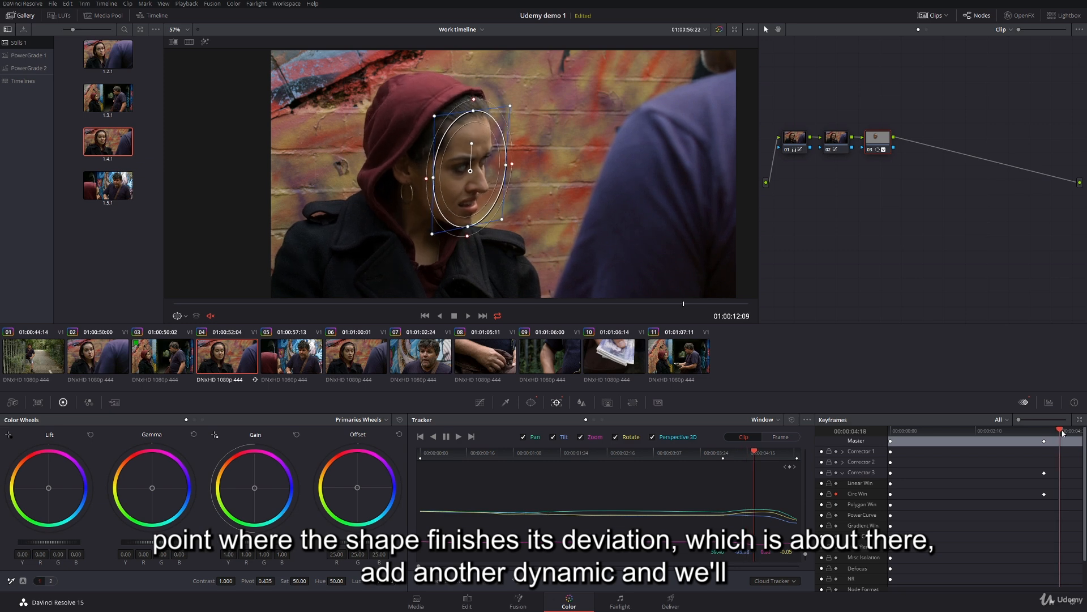
right_click(1063, 493)
click(1033, 511)
drag(466, 172, 449, 166)
- Recentre the face window at 00:00:04:24 and on clip 04's last frame, and scrub back to check the track
drag(688, 309, 711, 313)
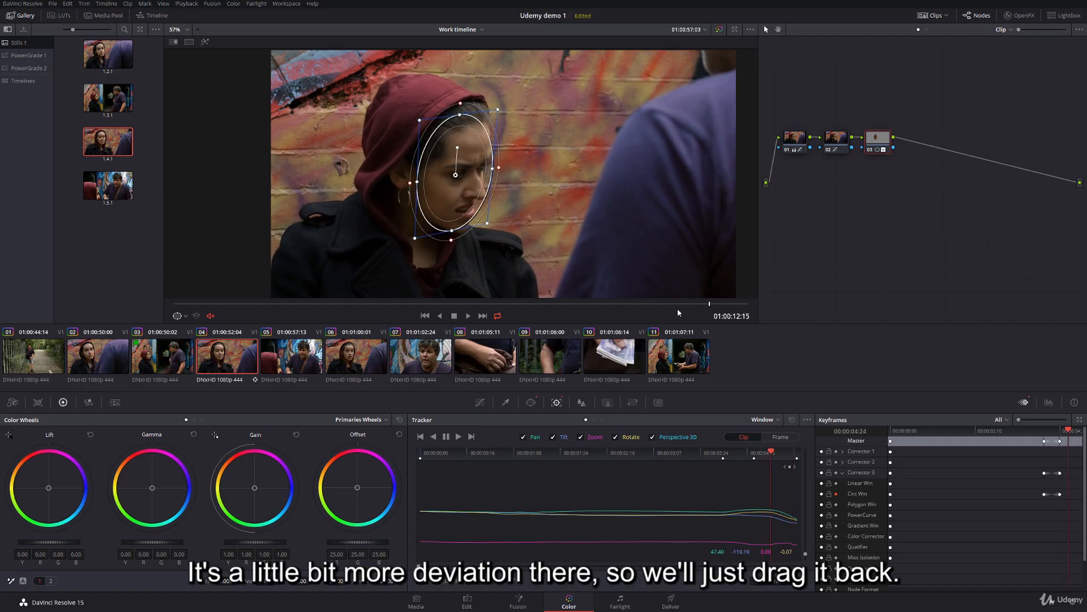
drag(456, 175, 448, 172)
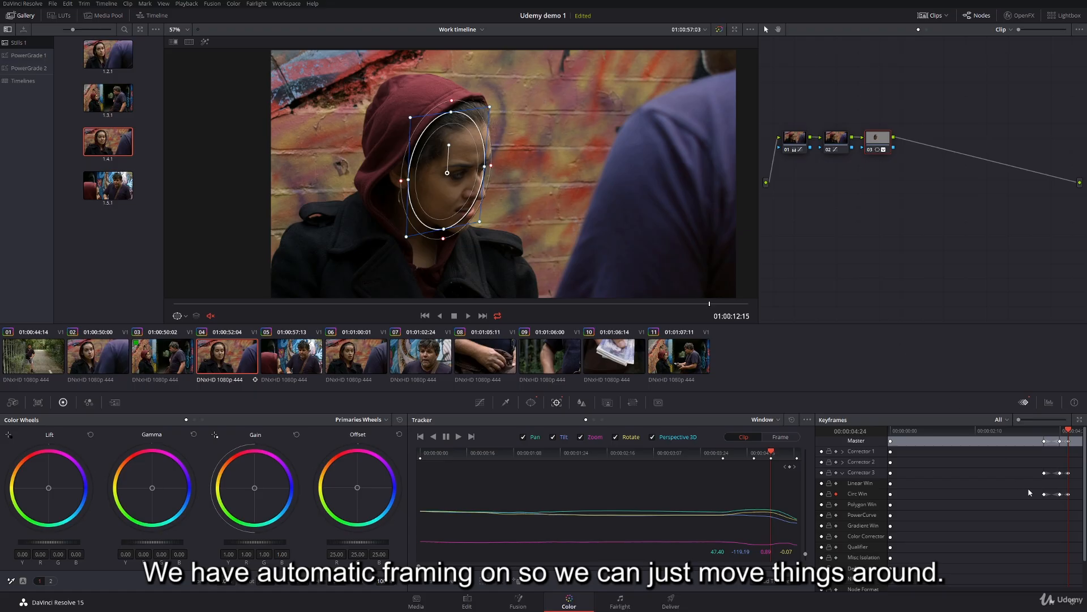
drag(702, 304, 769, 316)
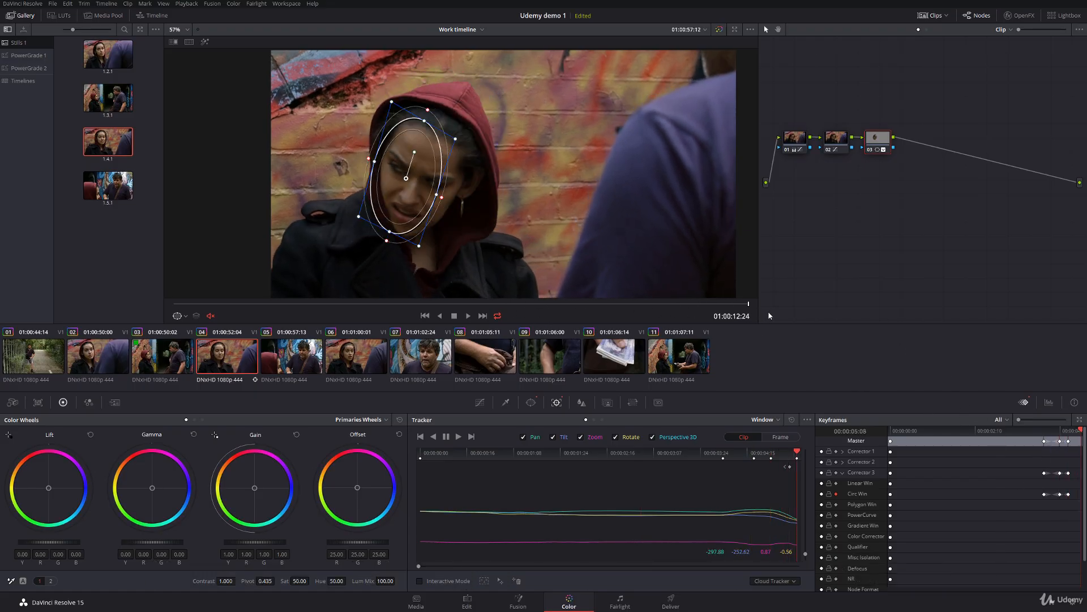
drag(406, 179, 415, 178)
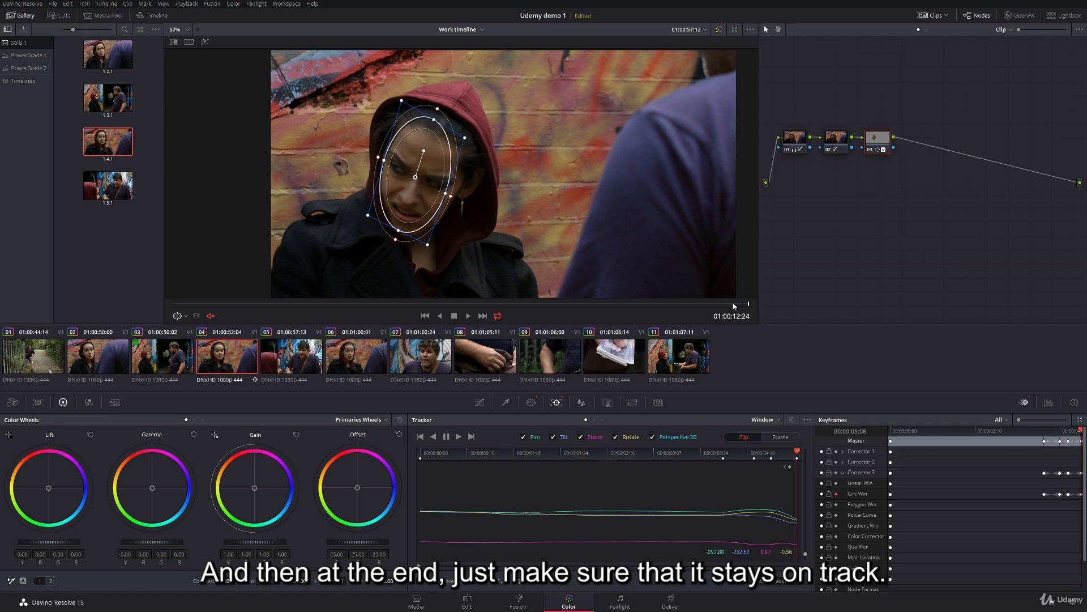
drag(733, 306, 175, 306)
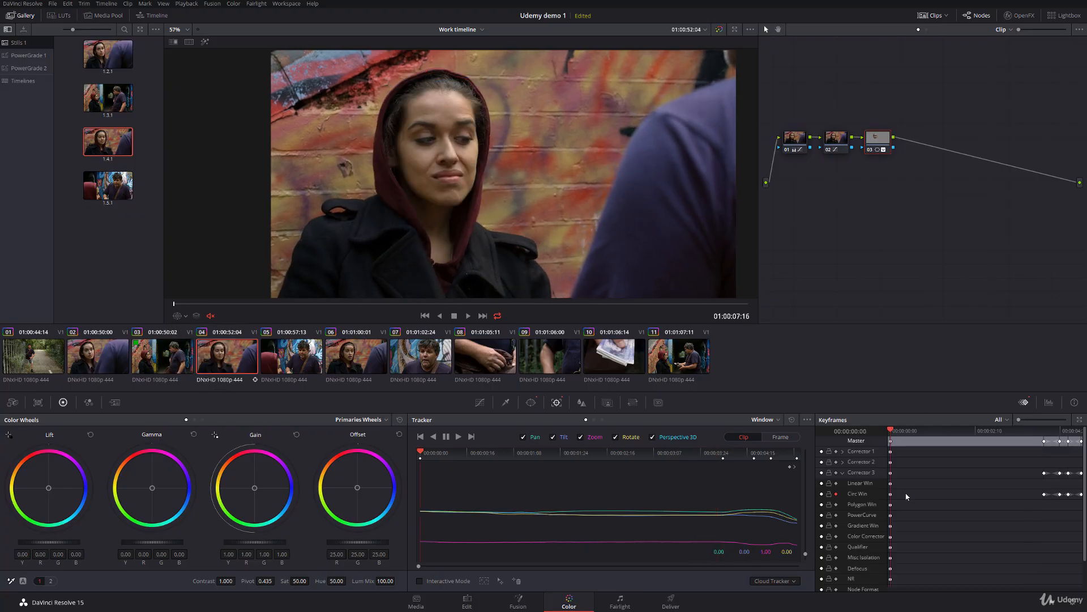
- Boost the face contrast in node 03 with lift -0.01 and gain 1.13, matching the clip 02 still with a reference wipe, and hide the wipe
click(842, 473)
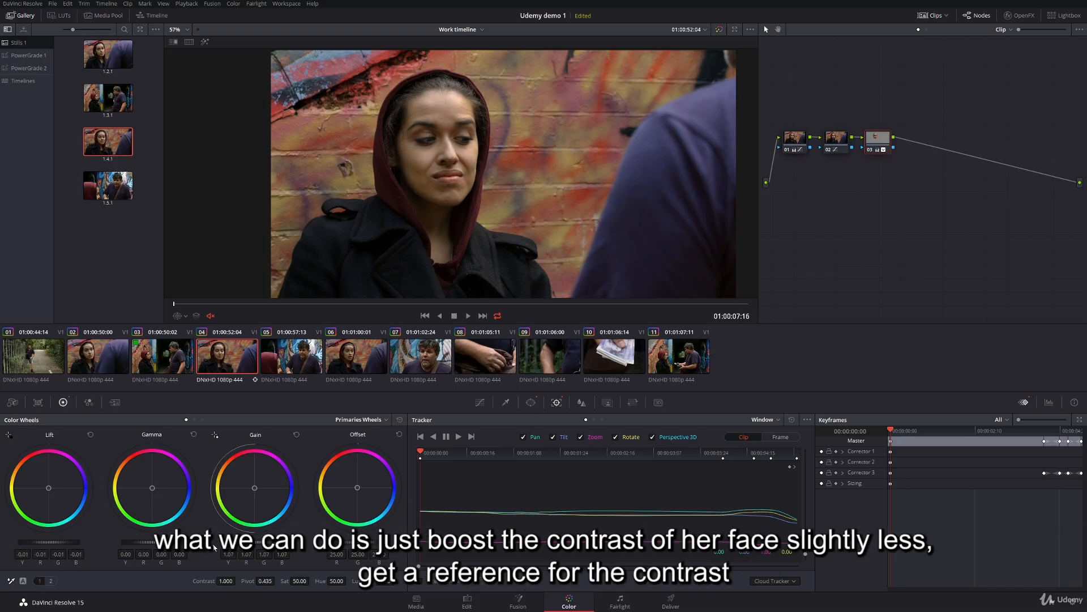
double_click(109, 59)
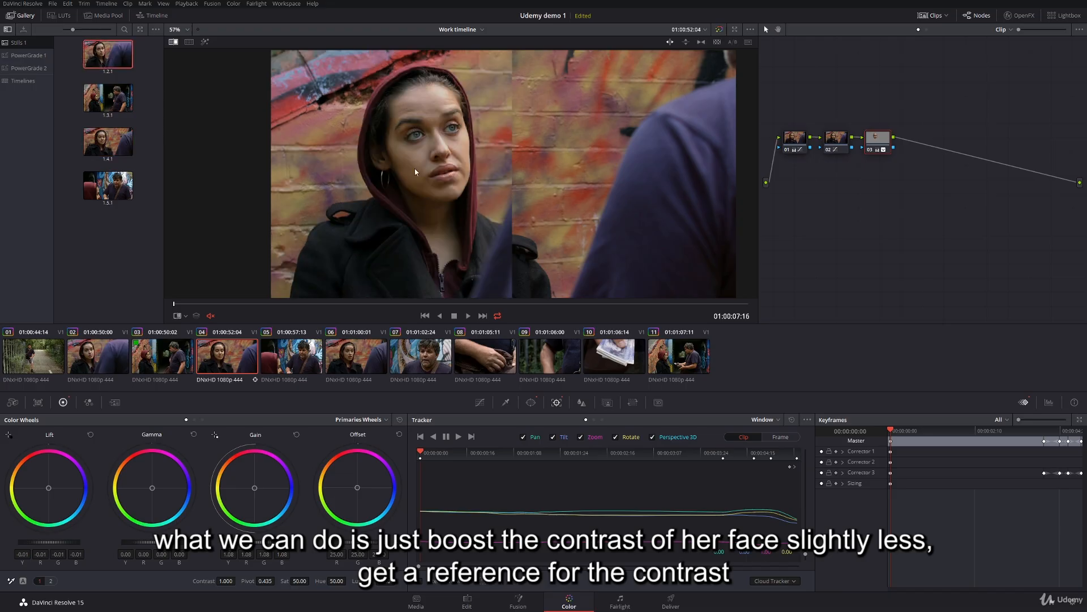
drag(452, 172, 391, 201)
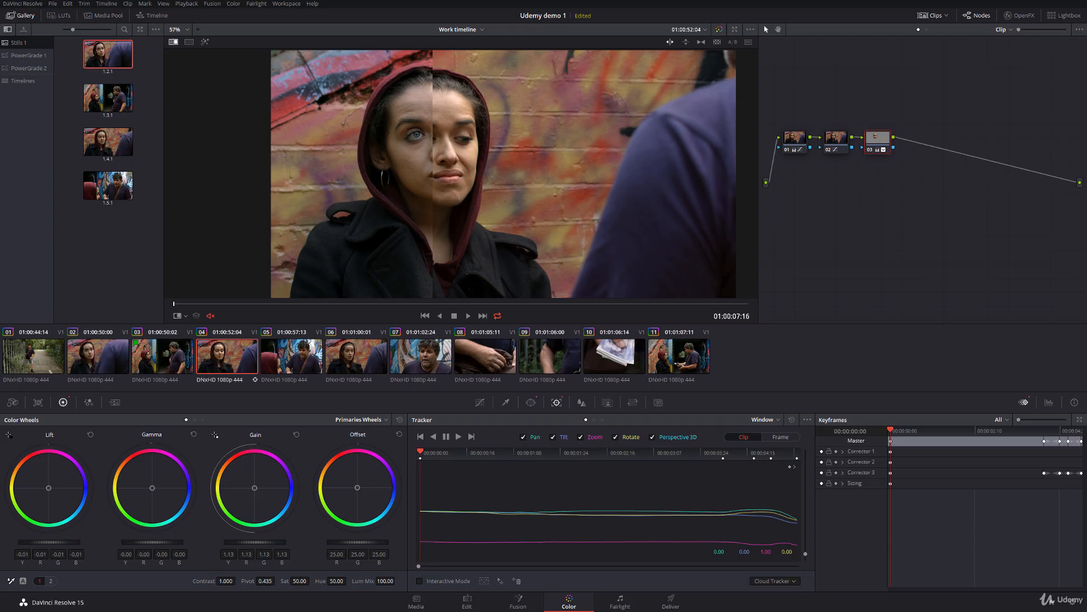
drag(422, 204, 378, 202)
right_click(403, 172)
click(431, 227)
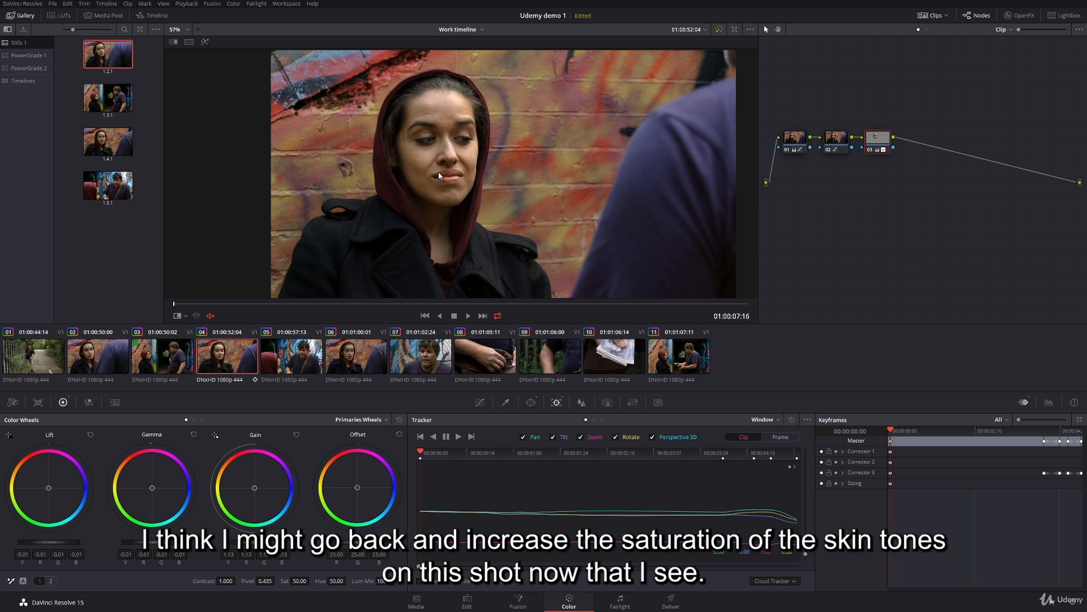
- Add a serial node after node 05 on clip 02, using a frame that shows the actress's face
click(102, 360)
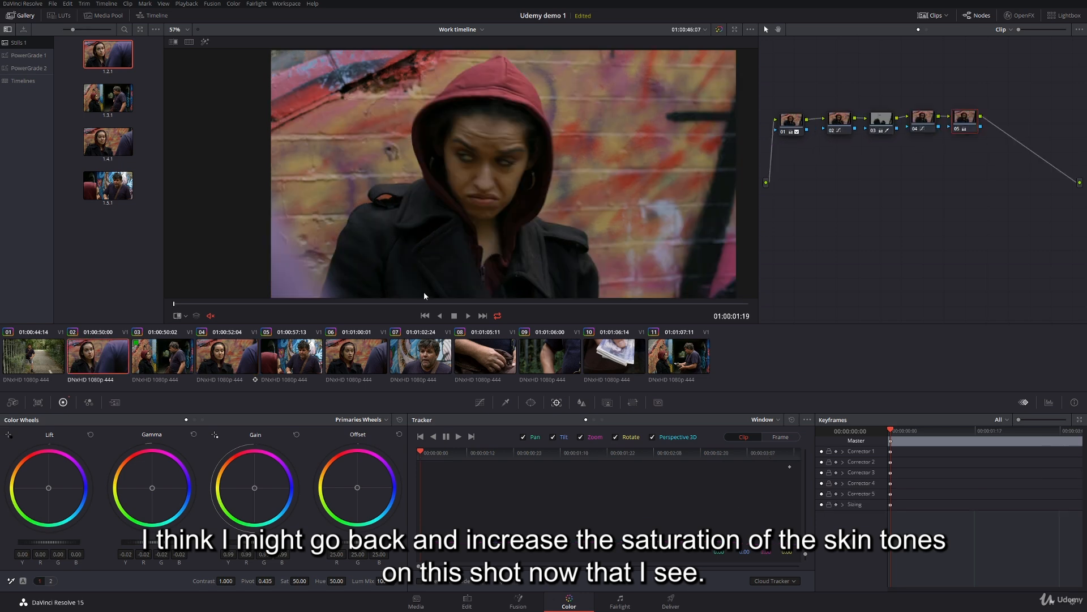
drag(341, 303, 637, 298)
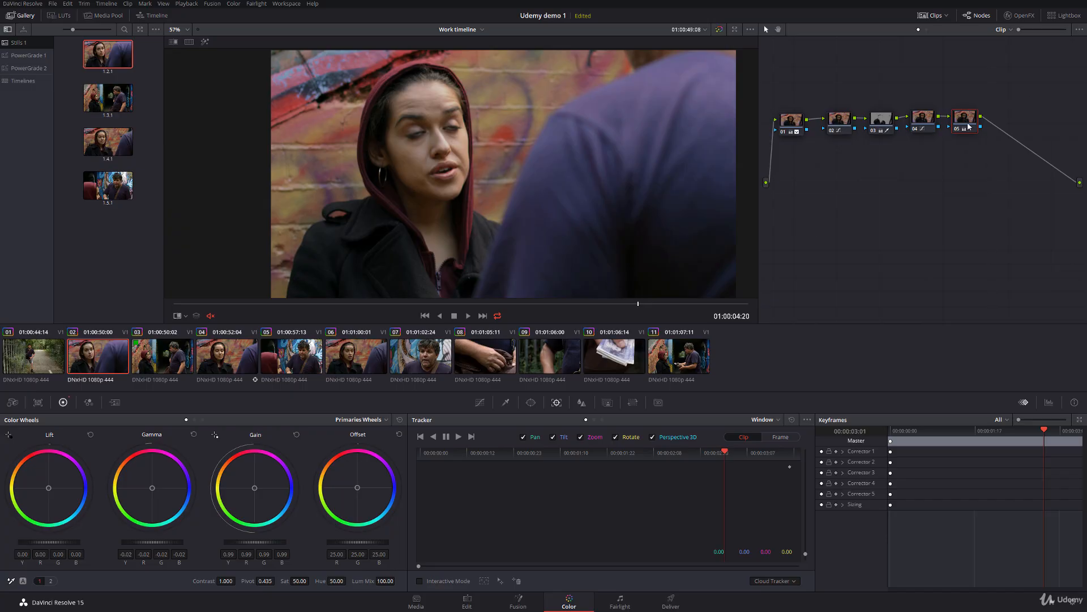
key(alt+s)
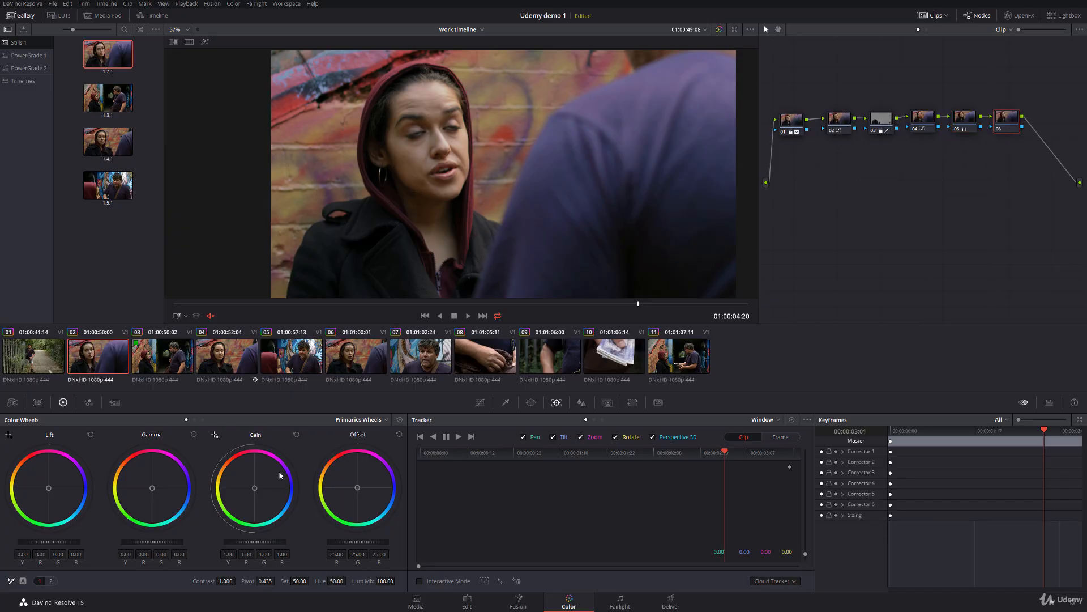
key(space)
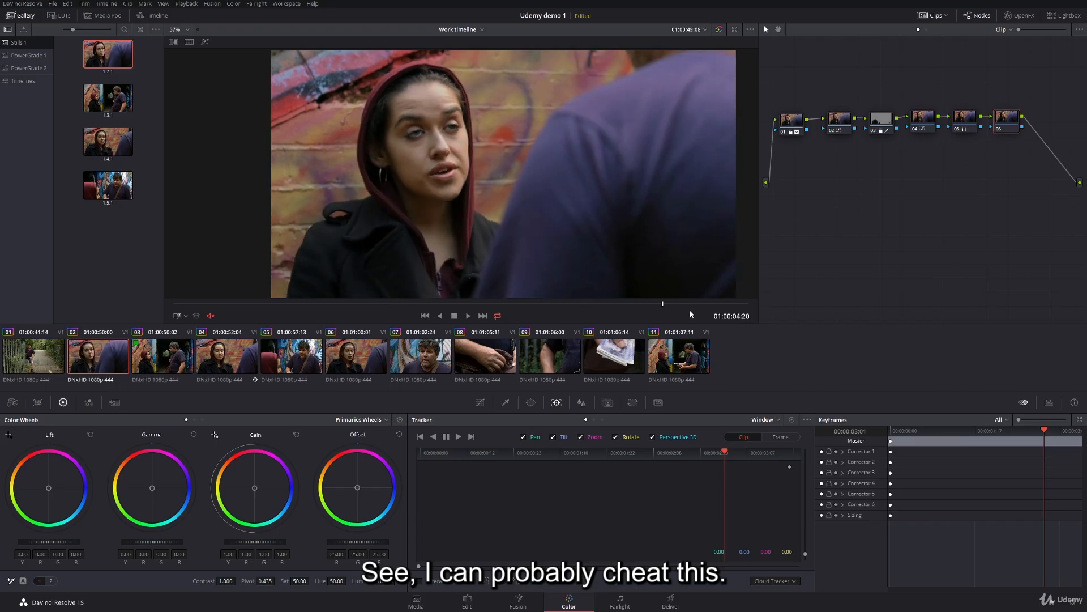
- Draw a closed curve window on node 06 around the woman's face, hood and neck at the clip's last frame
click(530, 402)
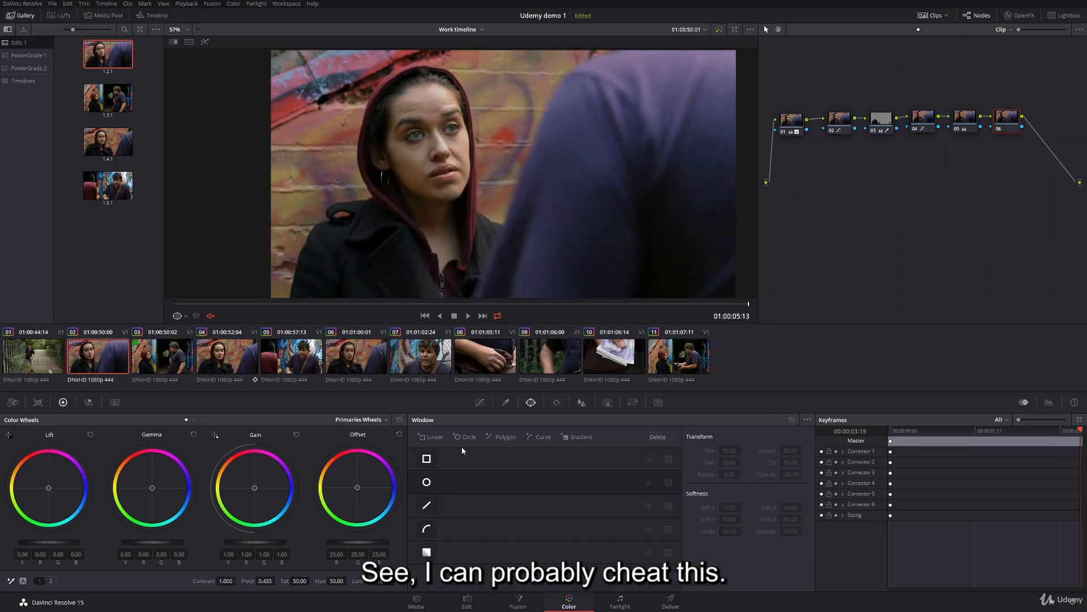
click(426, 529)
click(381, 293)
click(384, 231)
click(368, 180)
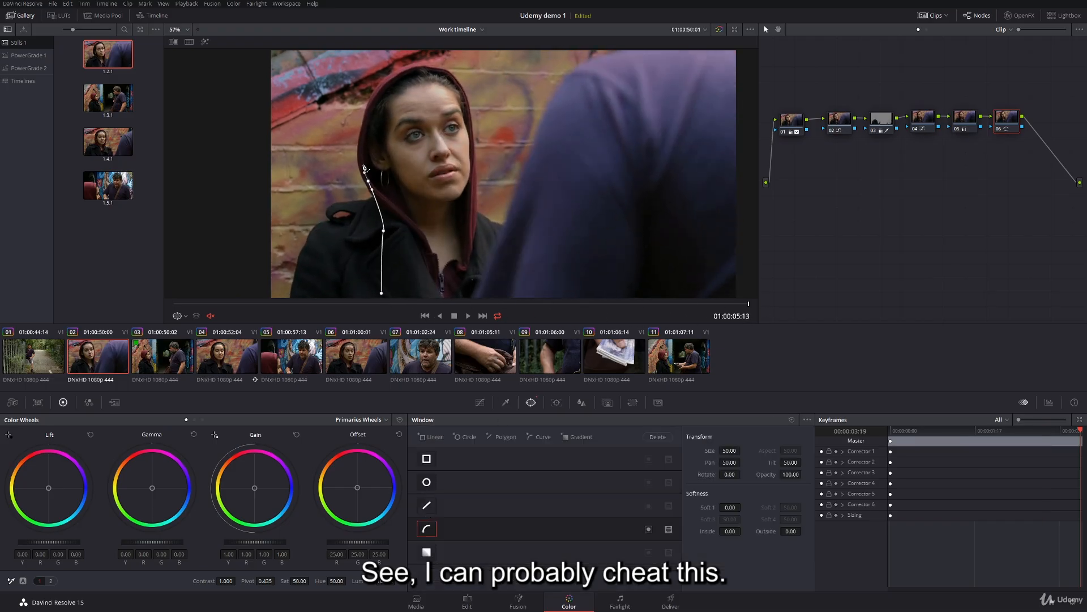
click(365, 139)
click(391, 87)
click(436, 75)
click(458, 85)
click(477, 161)
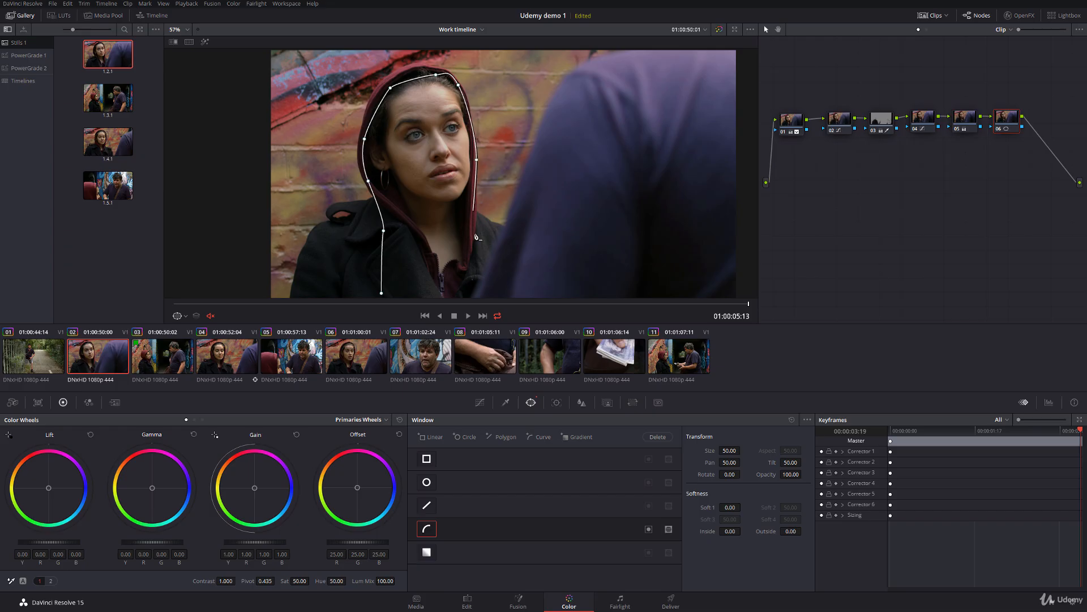
click(473, 228)
click(487, 283)
click(467, 296)
click(382, 293)
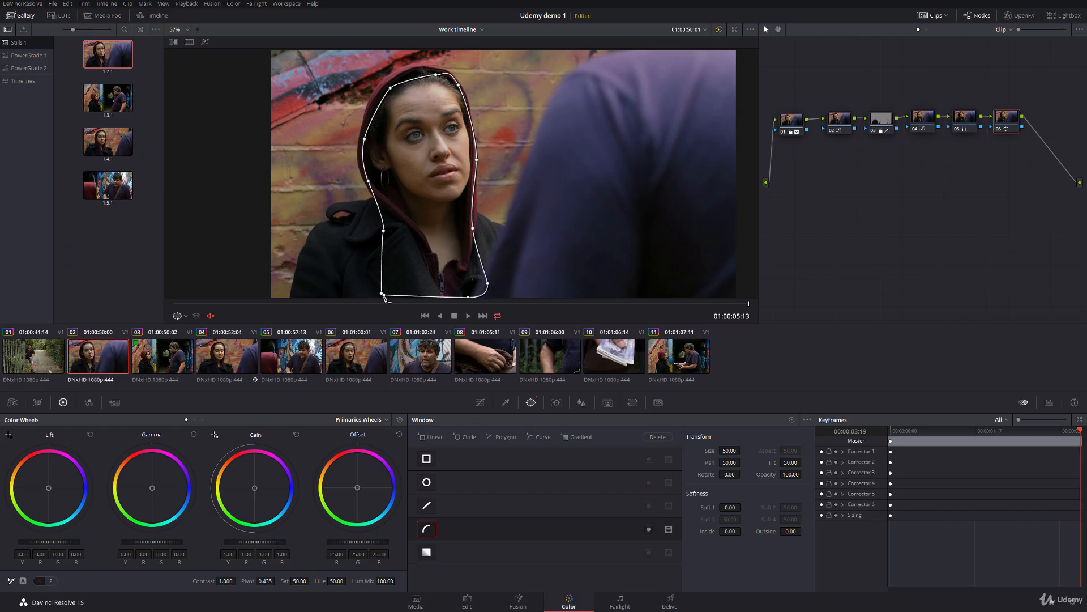
click(383, 294)
middle_click(384, 295)
drag(382, 294, 379, 297)
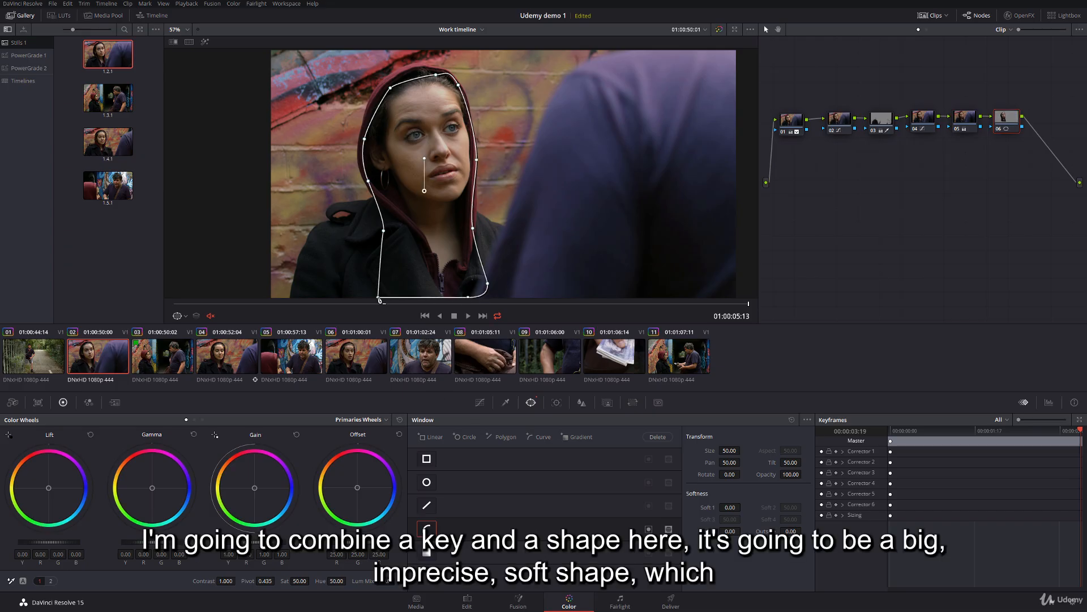
- Soften the curve window's edges with an inside softness of 5.76 and an outside softness of 3.56
drag(419, 258, 420, 251)
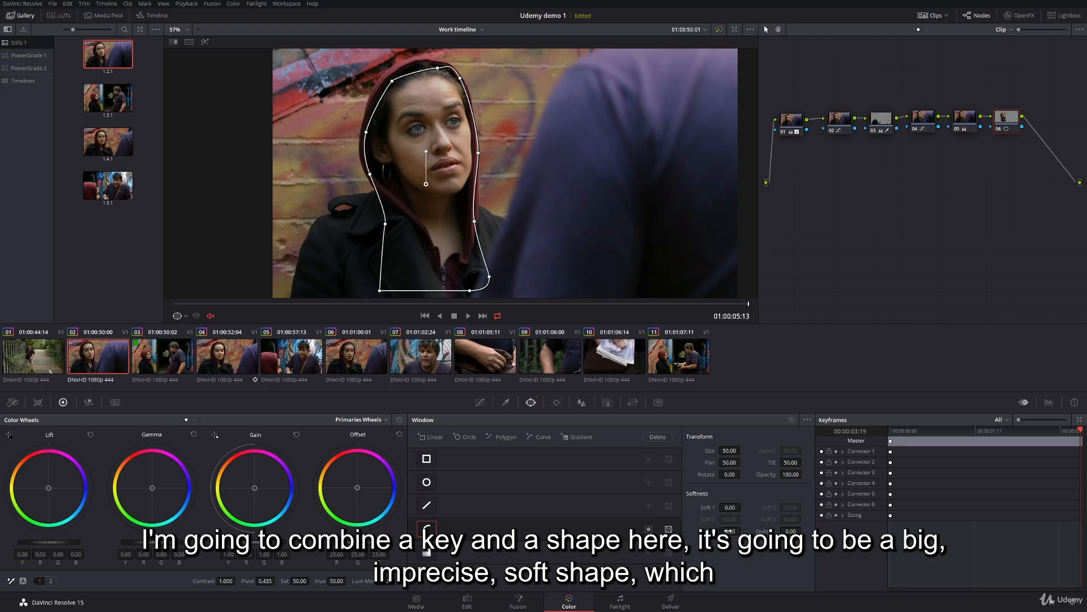
drag(729, 531, 803, 530)
key(space)
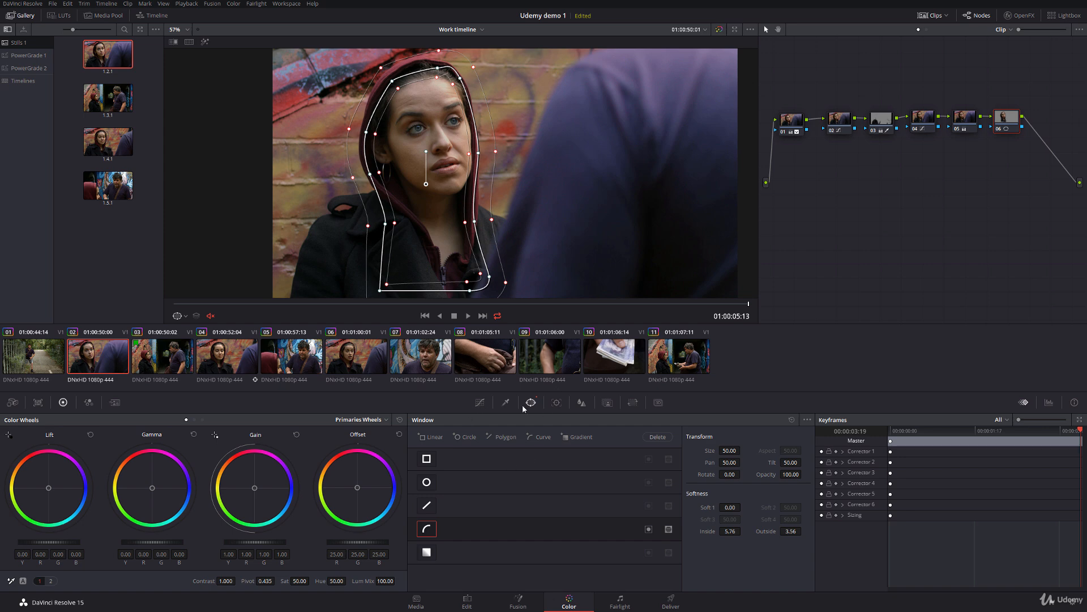
- Track the window backwards from the clip's last frame to its start and check the track around the occlusion
click(556, 403)
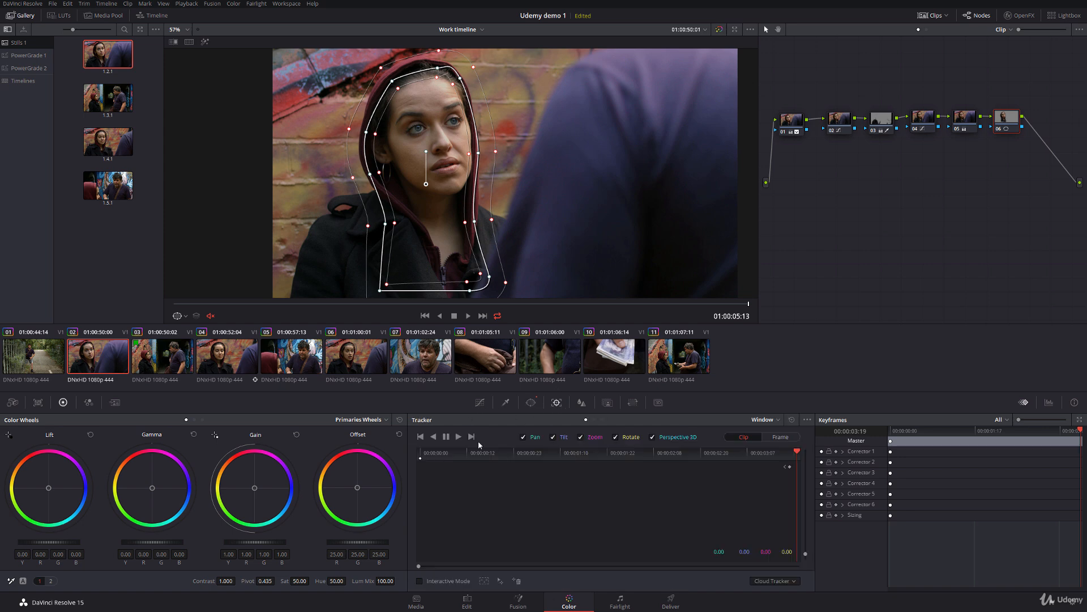
click(433, 437)
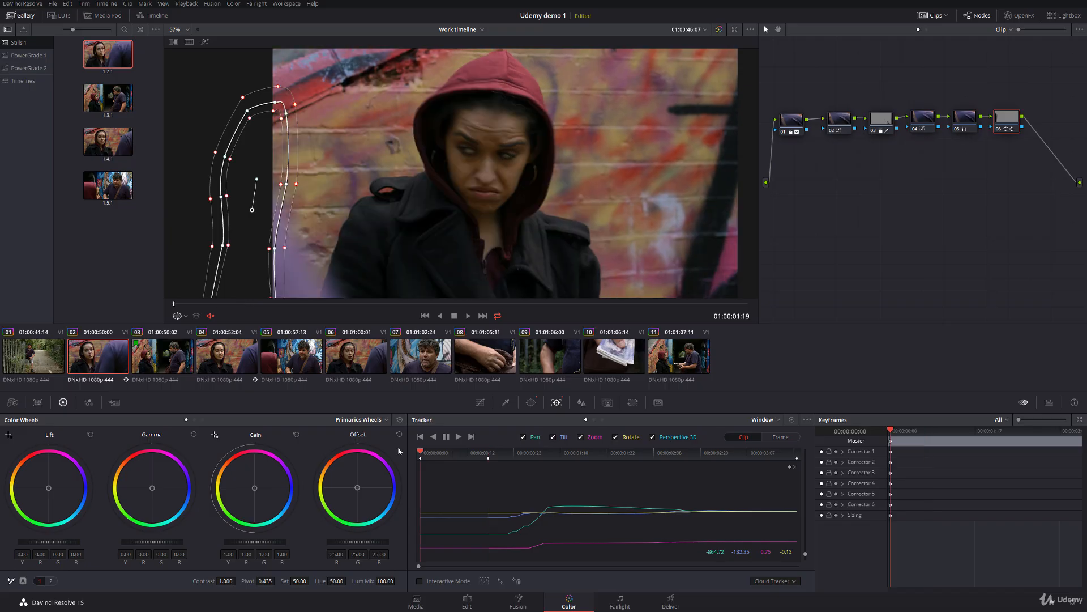
drag(420, 453, 556, 456)
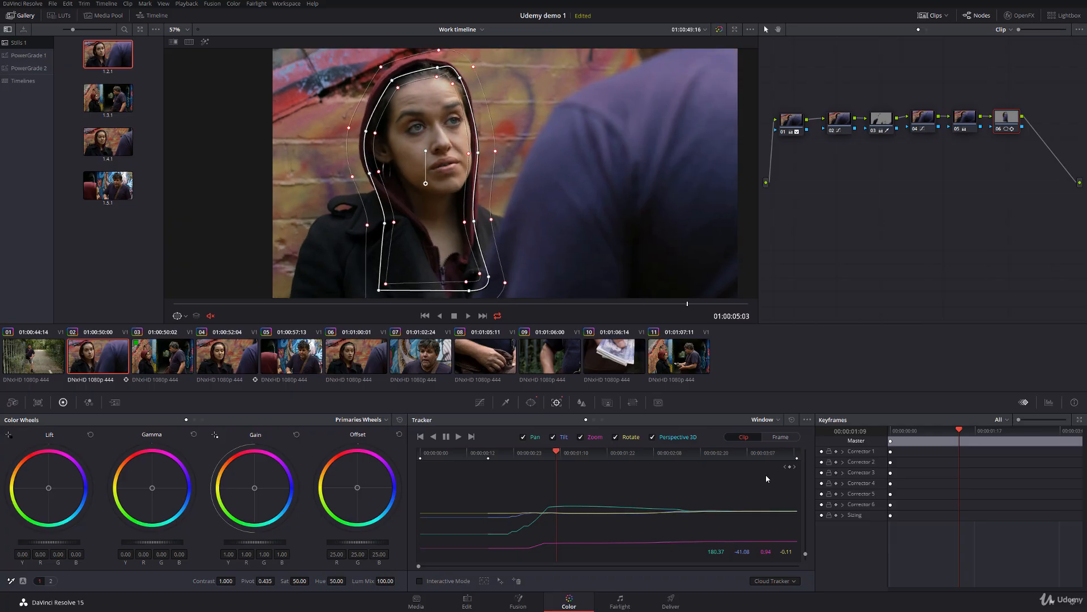
- Add keyframes to Corrector 6 at 00:00:01:05 and 00:00:00:03
drag(588, 483, 541, 481)
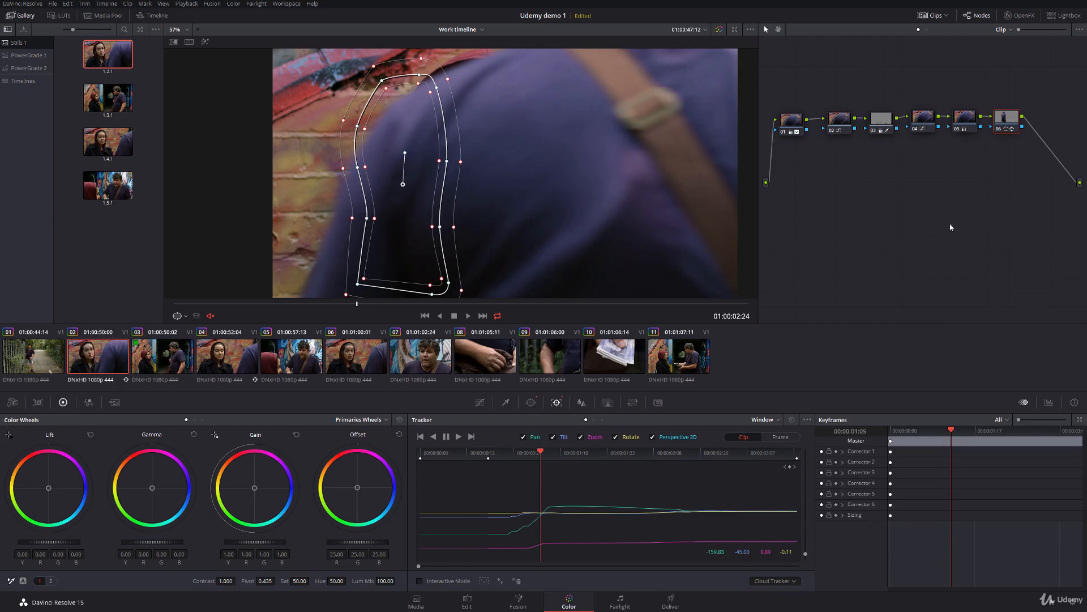
right_click(926, 508)
click(966, 520)
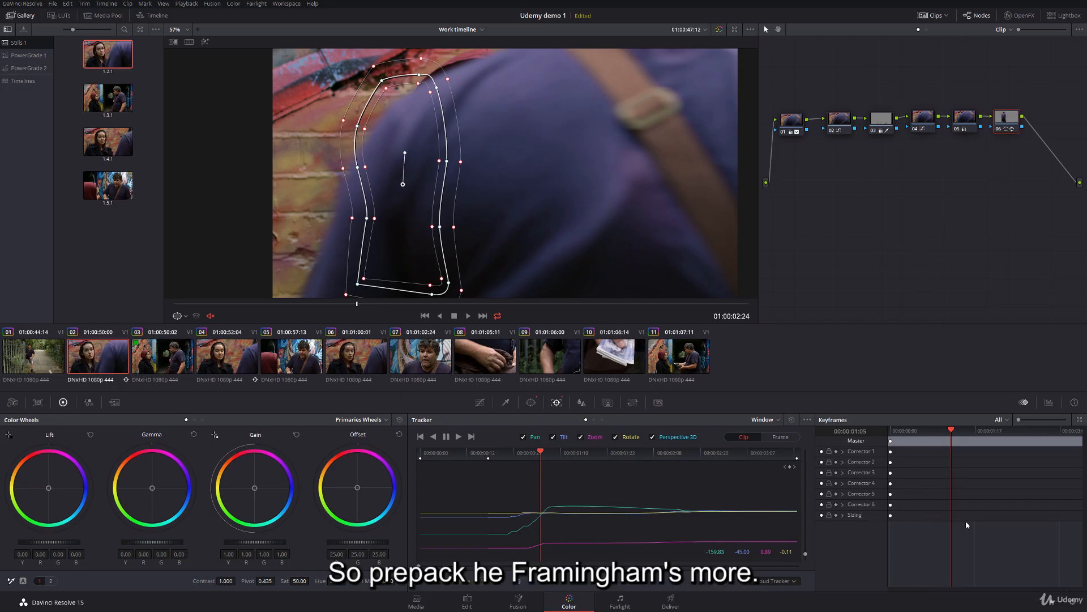
drag(360, 309, 192, 303)
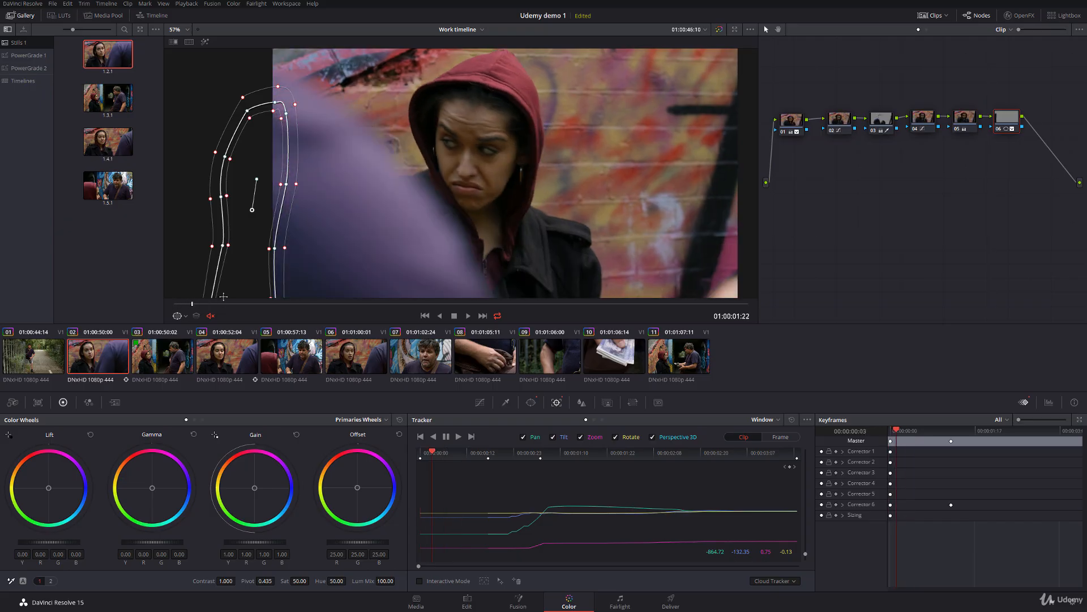
right_click(908, 510)
click(941, 524)
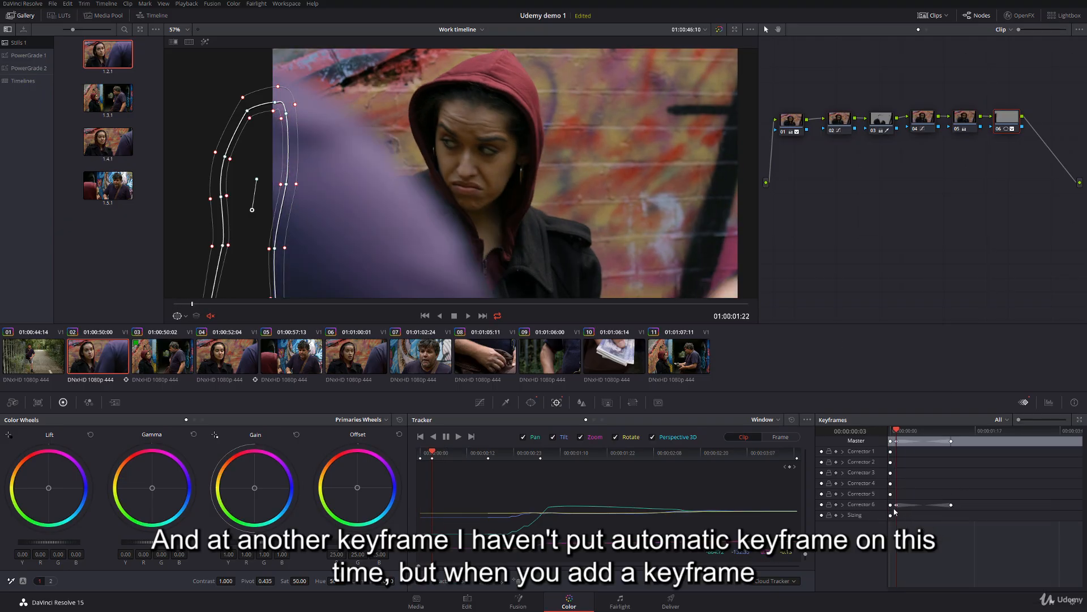
- Move the window onto the woman's face at 00:00:00:03 and reshape its upper points to follow the hood opening
drag(253, 210, 449, 186)
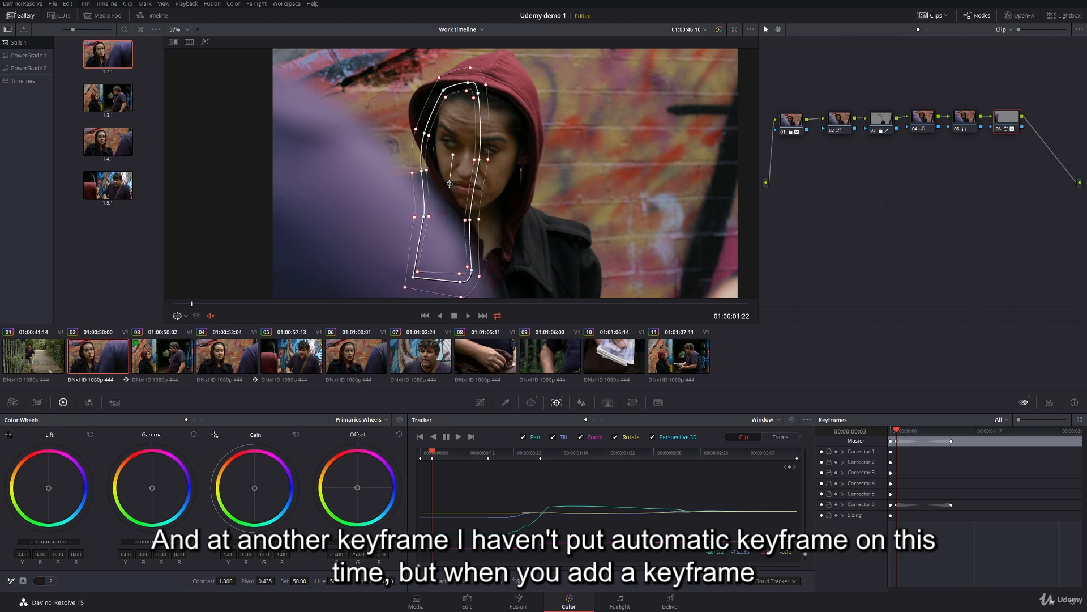
drag(479, 95, 521, 108)
drag(443, 91, 436, 89)
drag(478, 160, 522, 169)
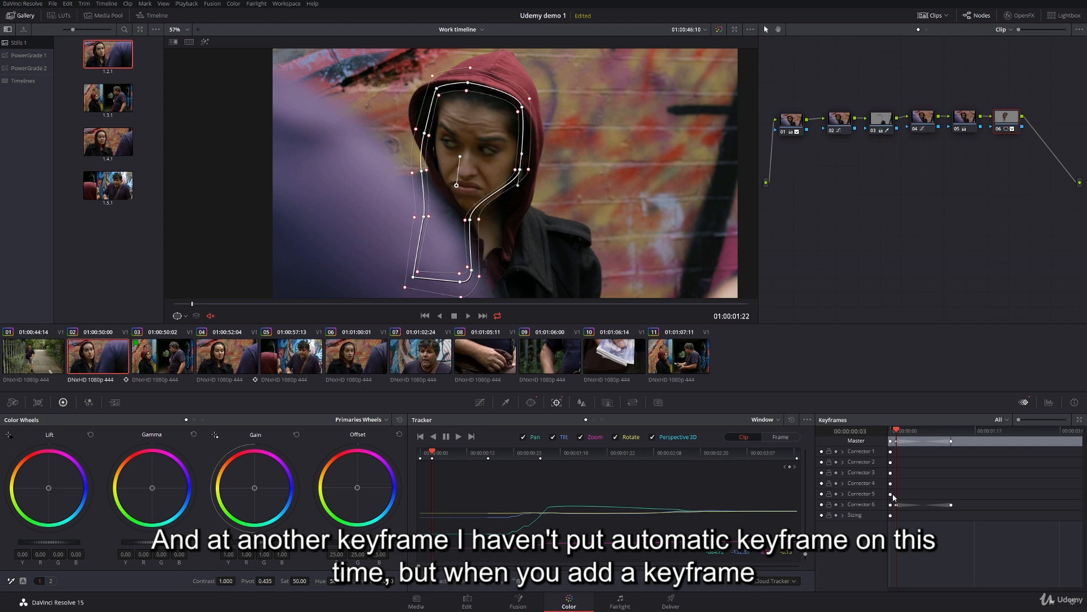
- Delete the Color Corrector keyframes inside Corrector 6, keeping those of the window
click(842, 505)
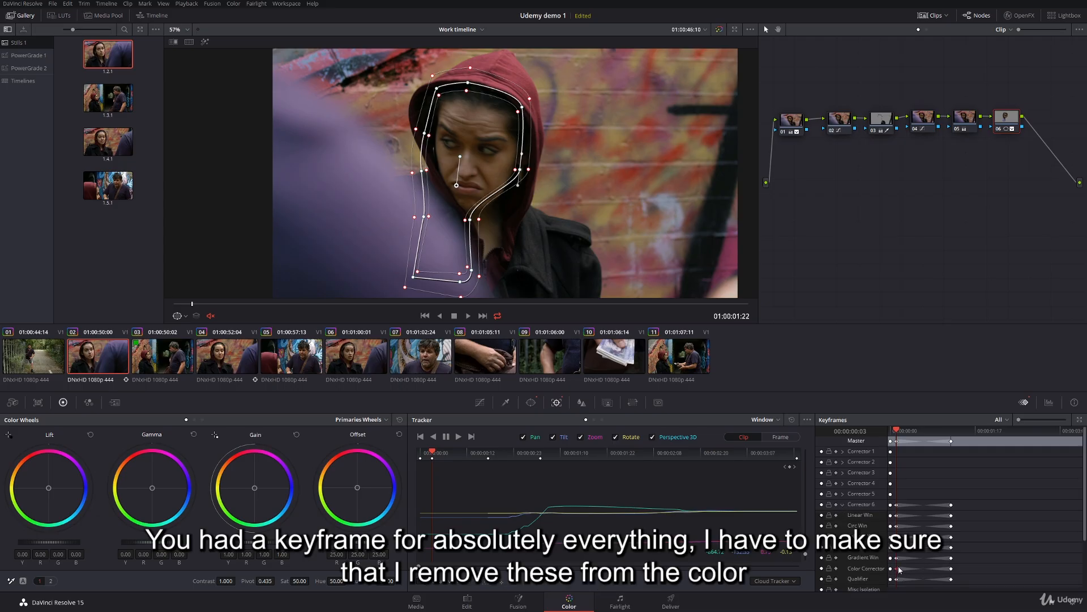
drag(897, 573, 952, 571)
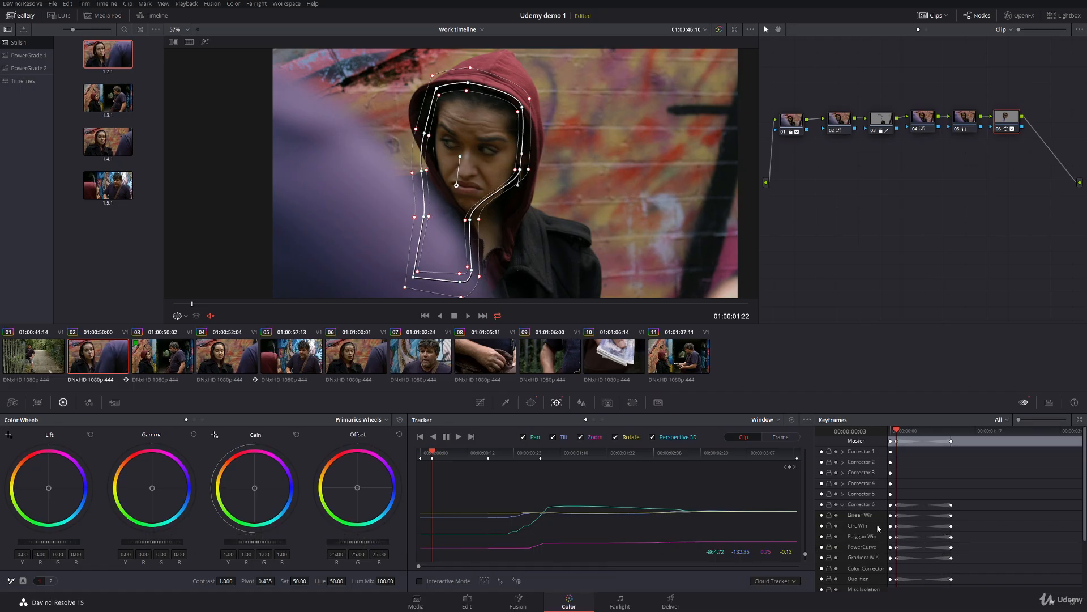
scroll(879, 527, down, 1)
scroll(854, 514, down, 5)
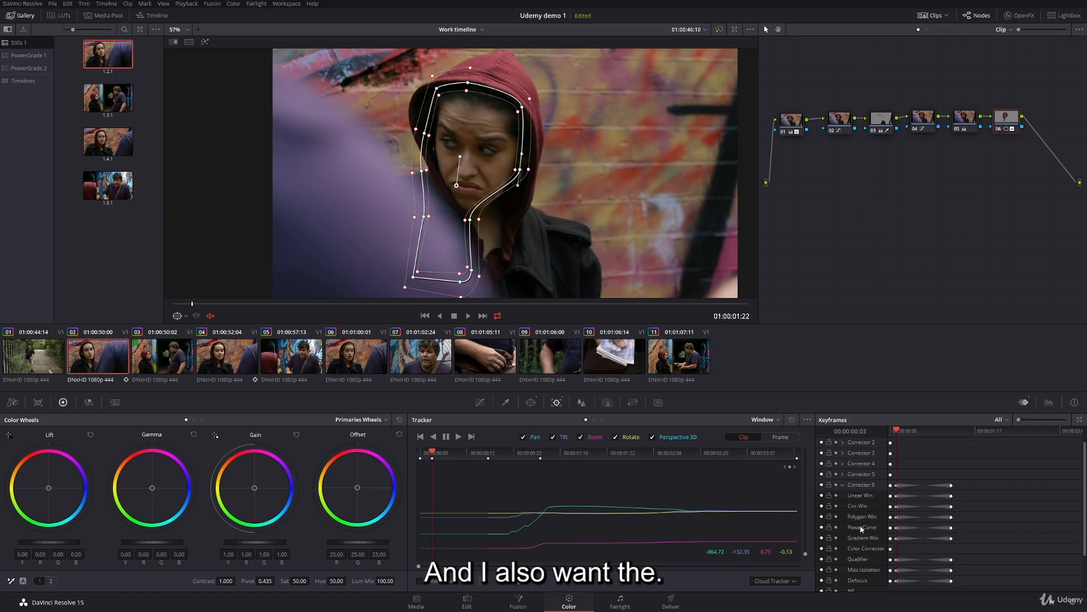
scroll(861, 526, up, 1)
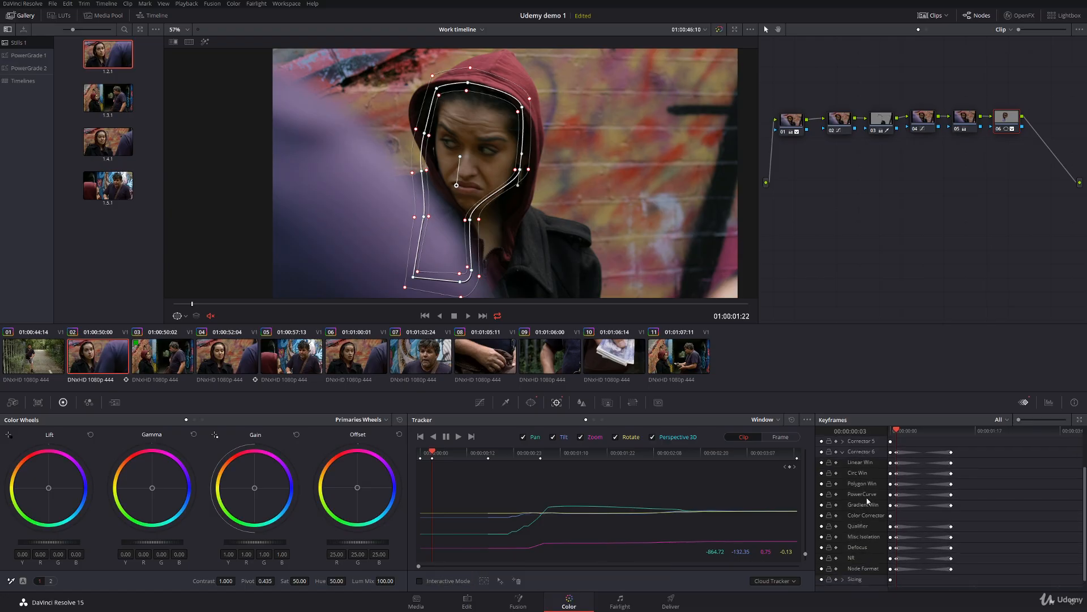
click(843, 452)
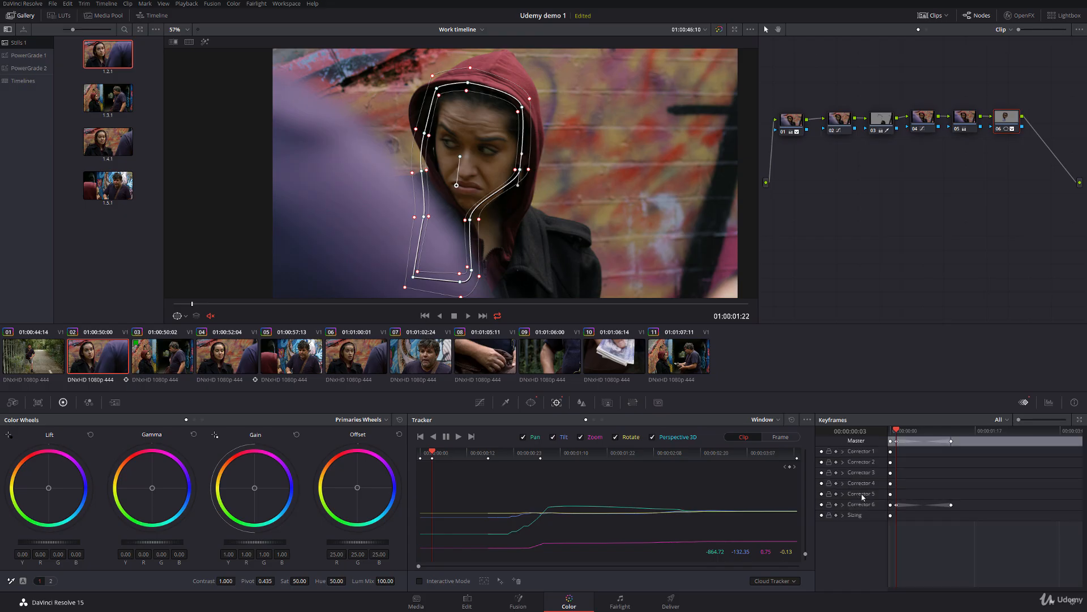
- Refine the window's side and lower points around the face and neck at 00:00:00:03, and play back the clip
drag(471, 222, 433, 276)
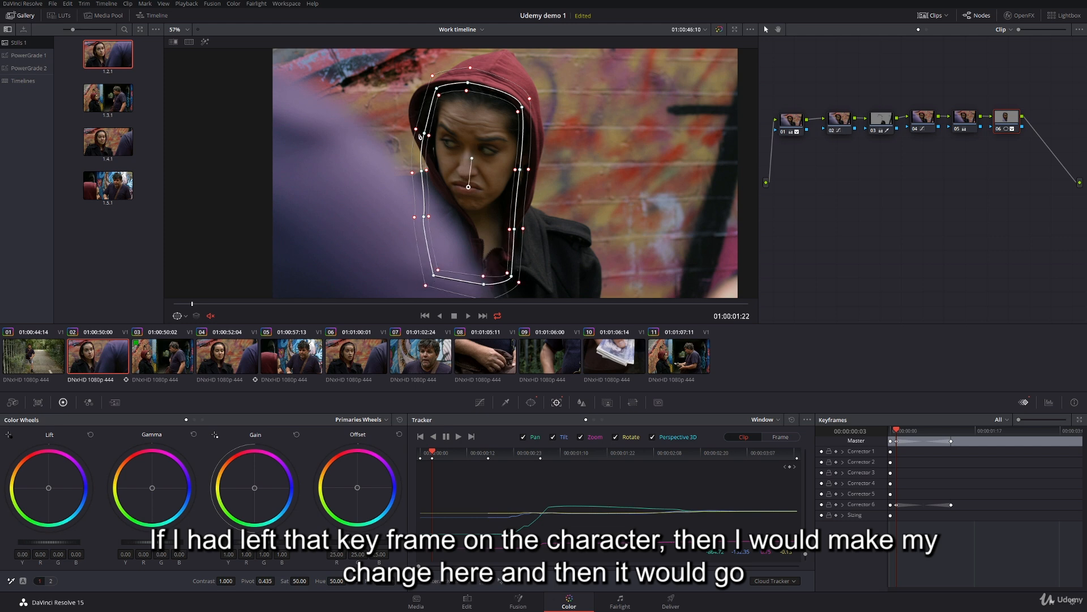
drag(421, 136, 434, 133)
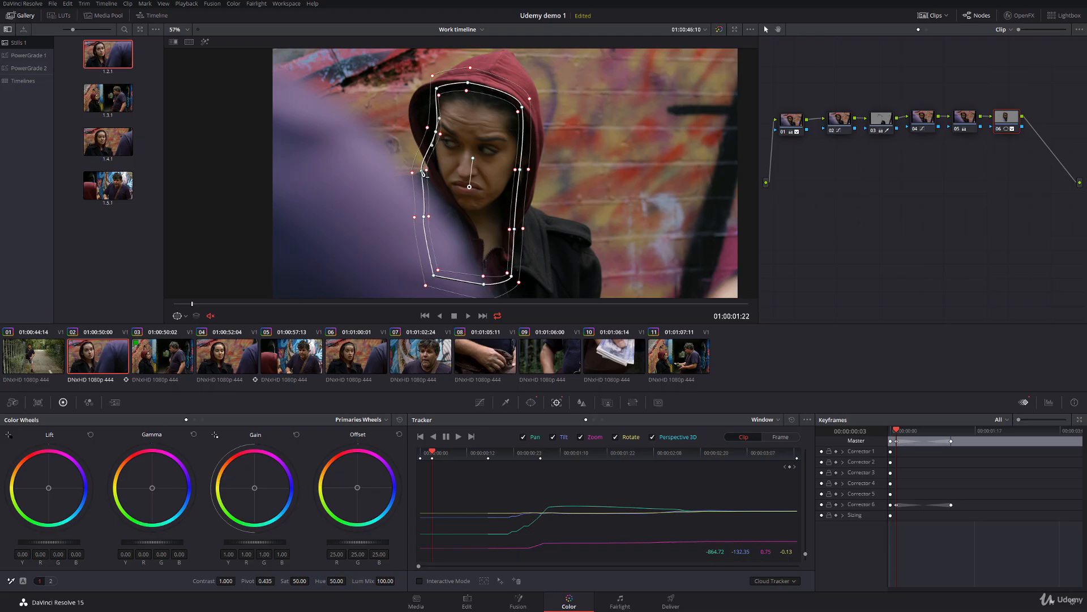
drag(423, 173, 435, 177)
drag(423, 218, 434, 219)
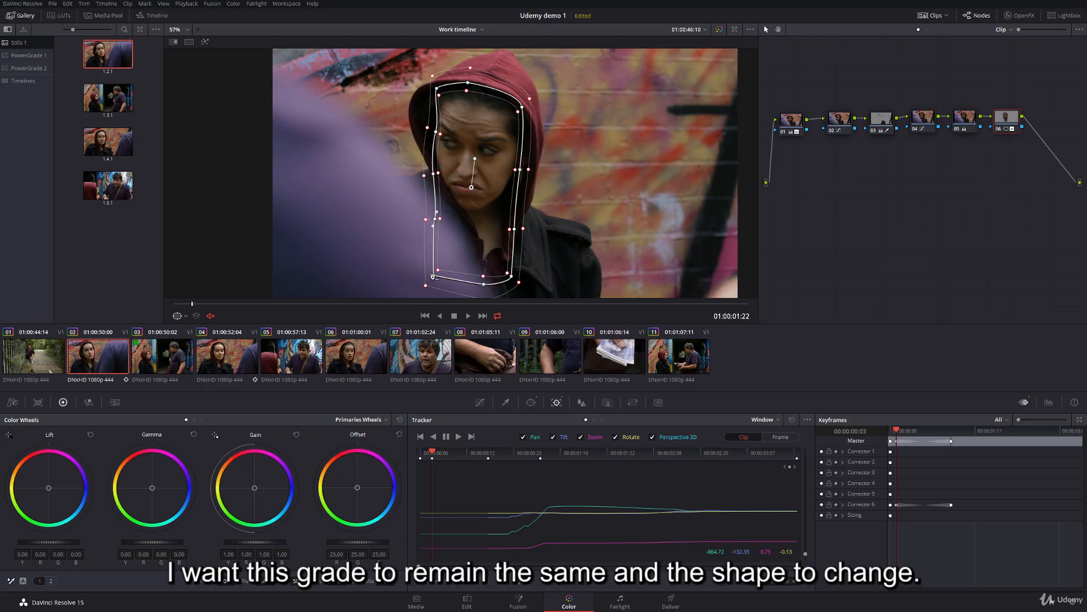
drag(434, 276, 447, 275)
key(space)
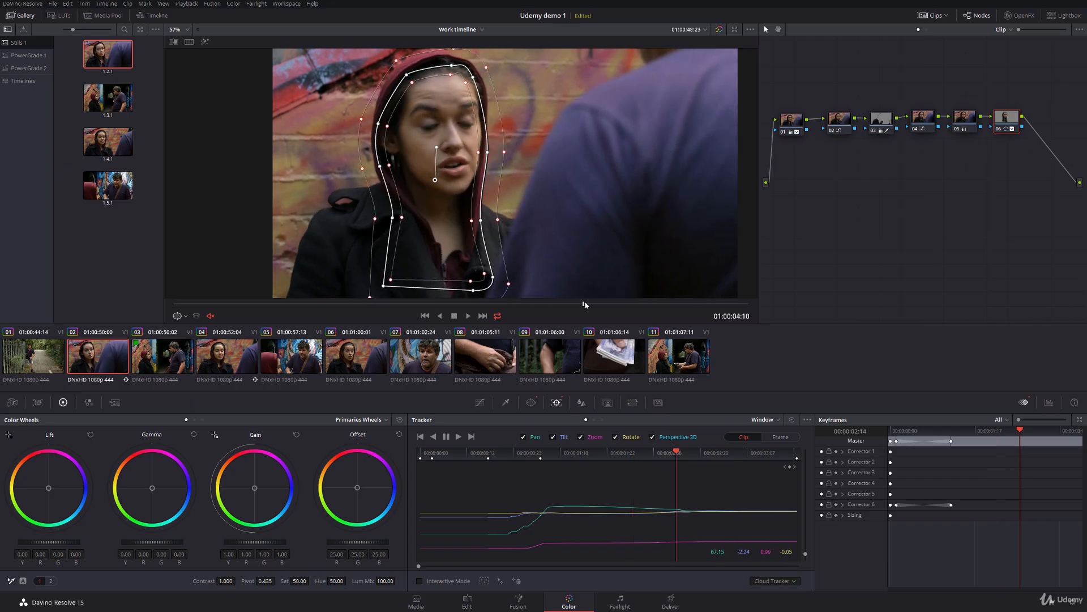
- Turn off the window overlay in the viewer and bring up the Hue Vs Hue curve
click(178, 317)
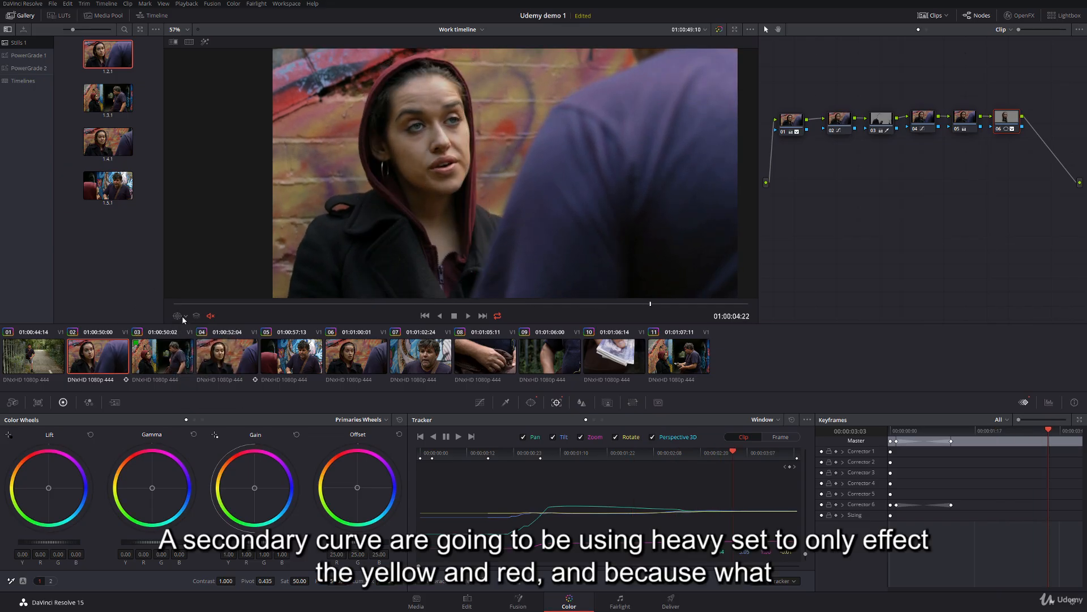
click(477, 403)
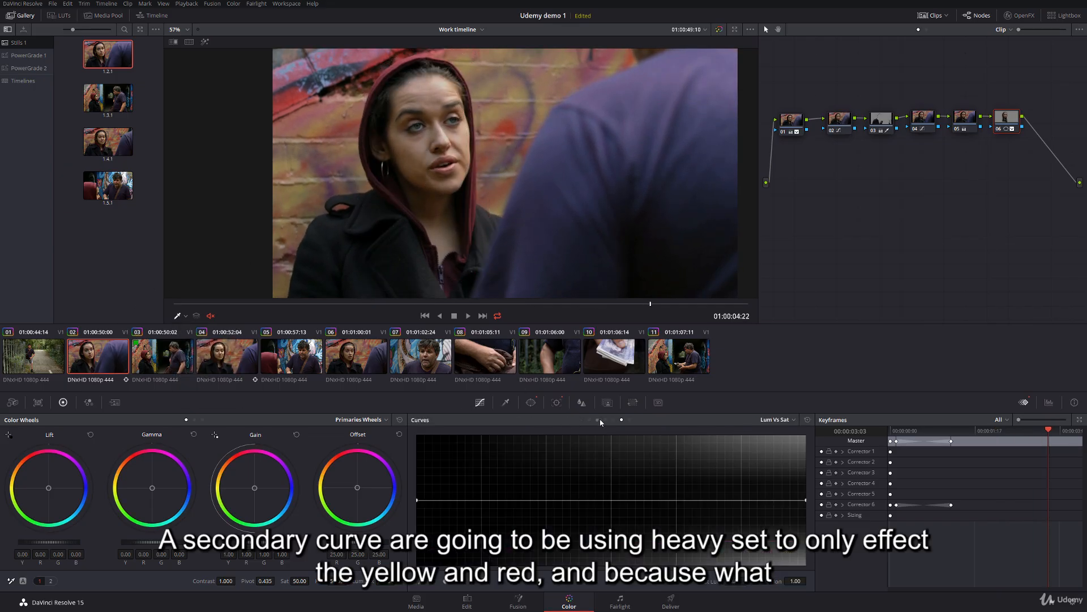
click(607, 420)
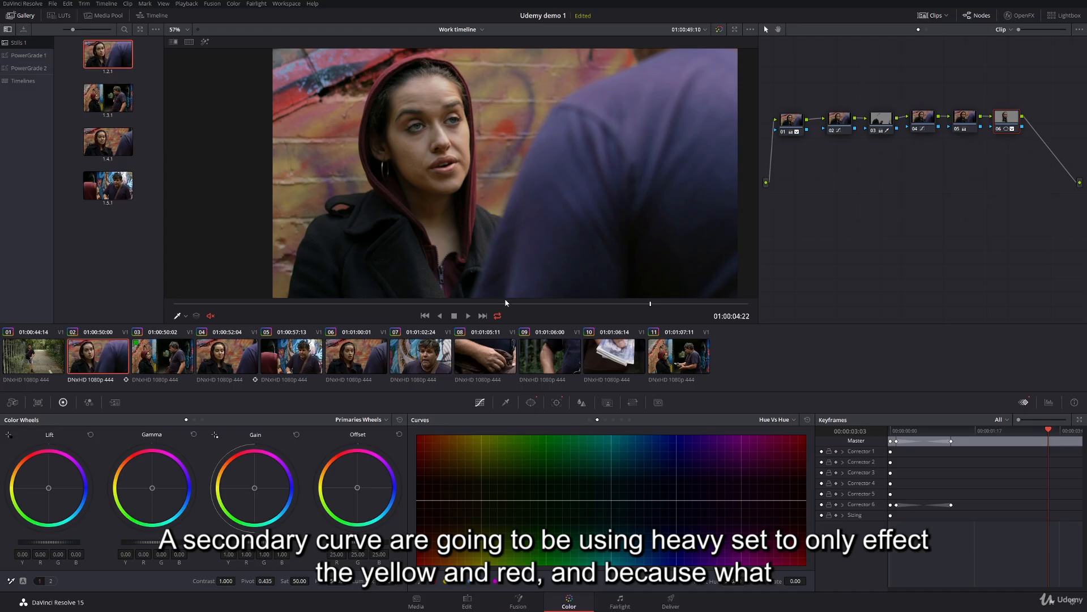
- Show the Power Window overlay and scrub through the whole clip to examine how the shape follows the face
drag(505, 303, 363, 304)
click(182, 315)
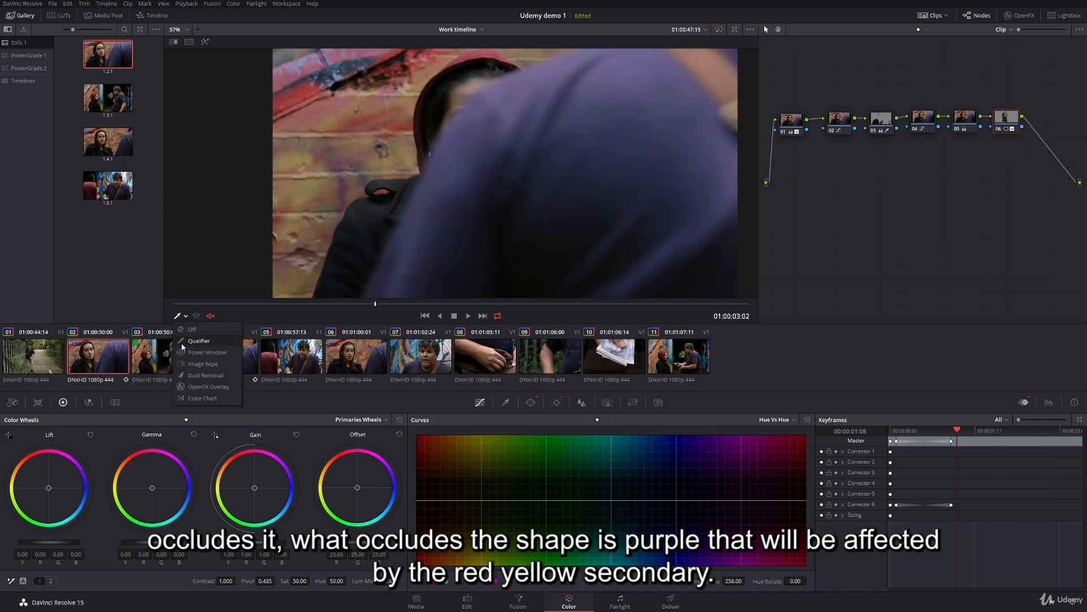
click(196, 340)
click(173, 304)
drag(173, 304, 754, 294)
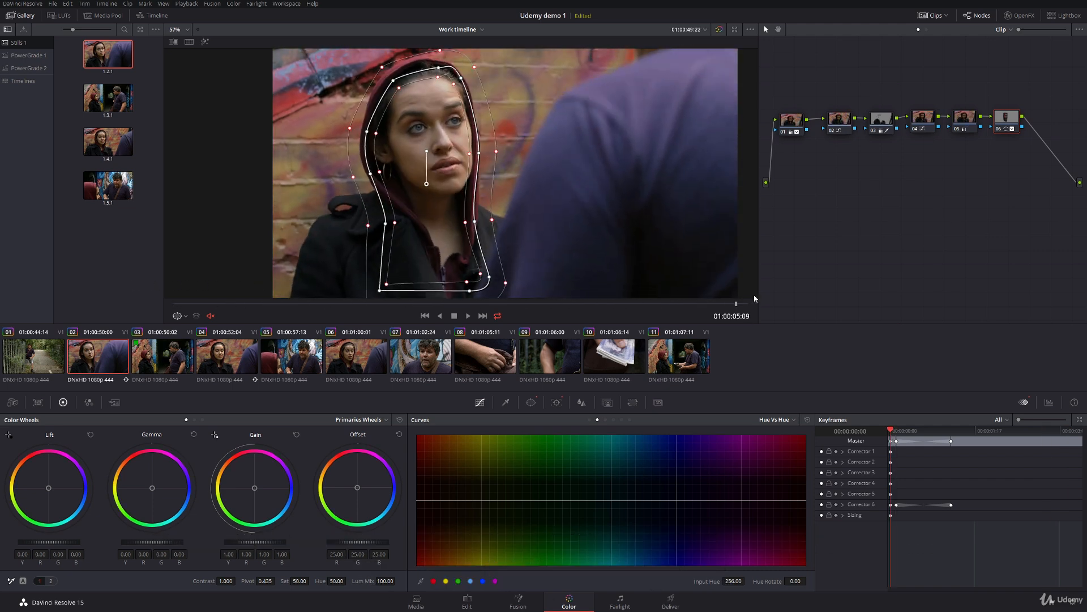
- Raise the red-yellow saturation to 1.12 at input hue 320.64 on the Hue Vs Sat curve, comparing the skin with still 1.4.1
click(605, 420)
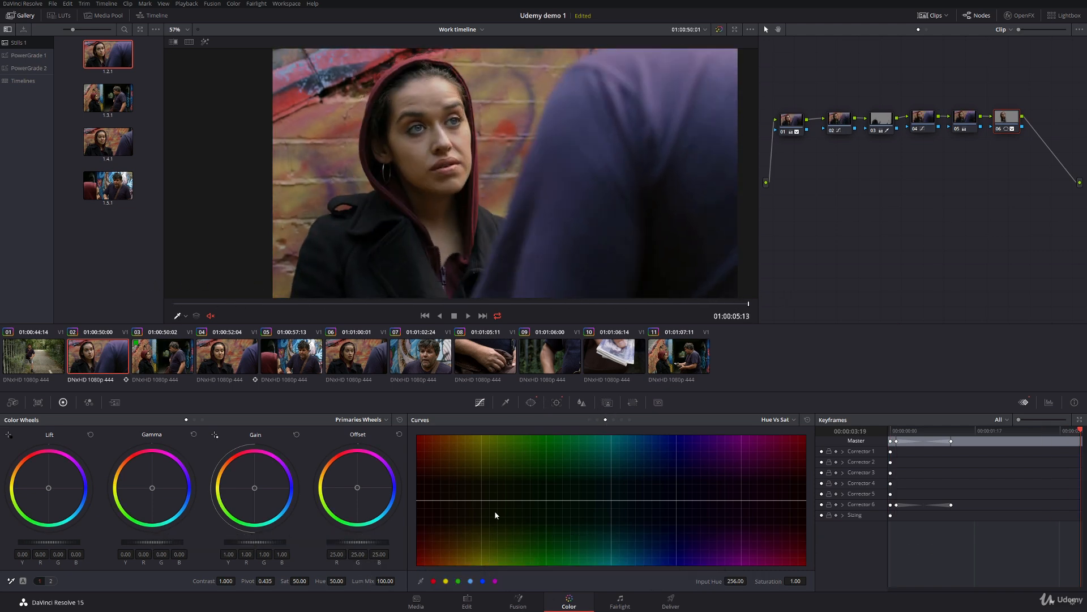
click(433, 581)
double_click(114, 146)
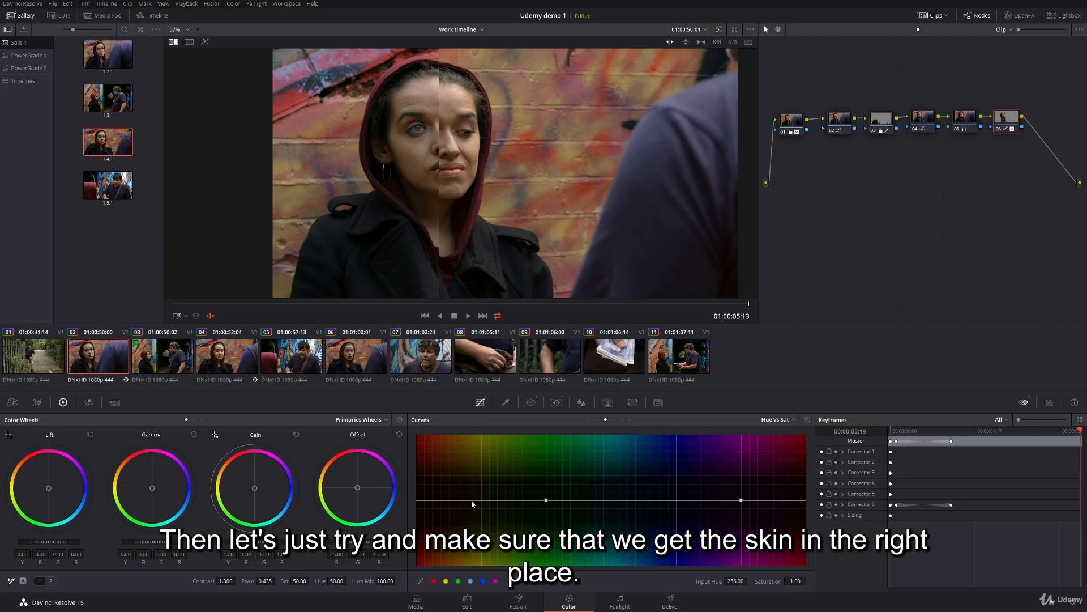
drag(471, 500, 487, 495)
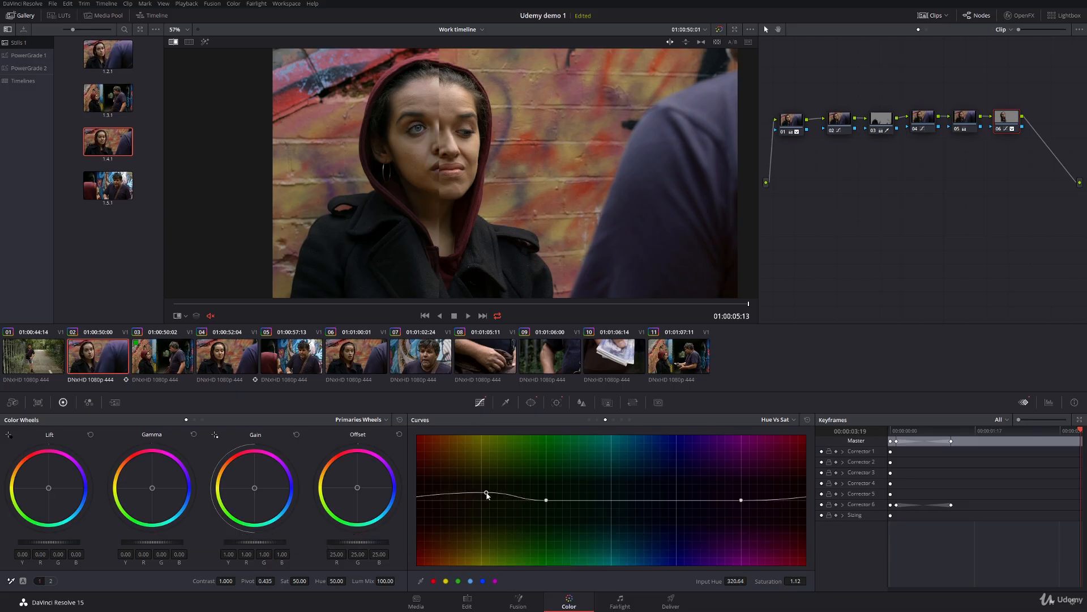
scroll(423, 192, up, 5)
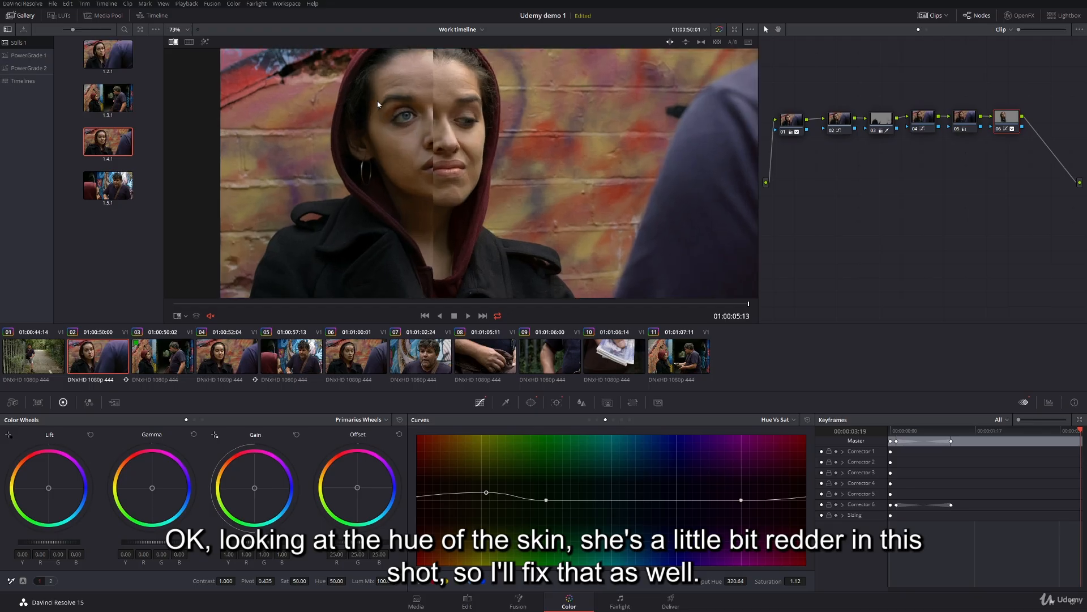
scroll(446, 193, up, 1)
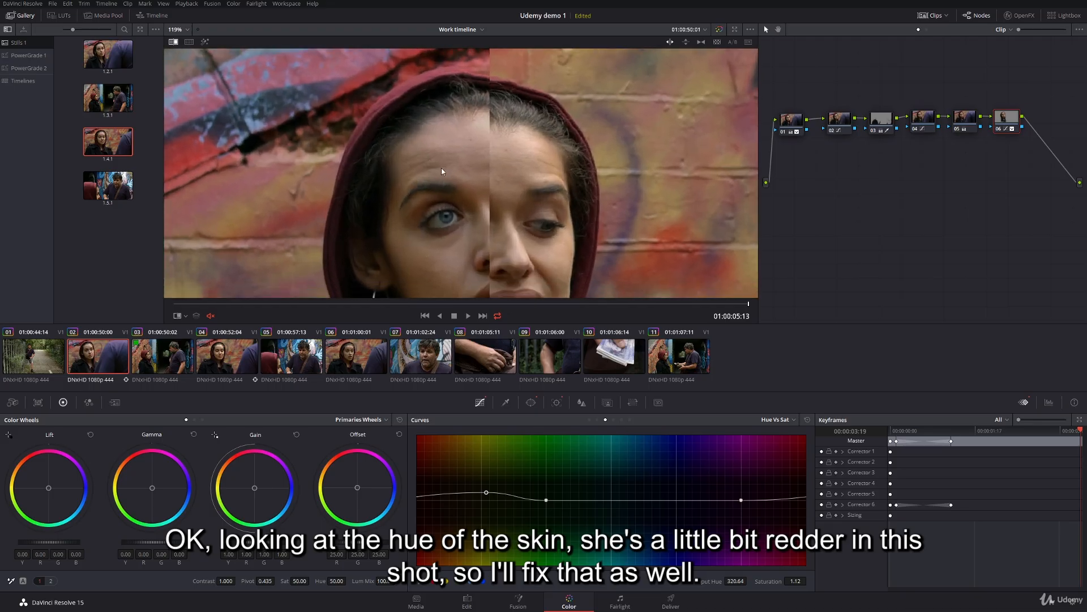
- Shift the skin hue slightly by lowering the red end point of the Hue Vs Hue curve
drag(441, 167, 437, 147)
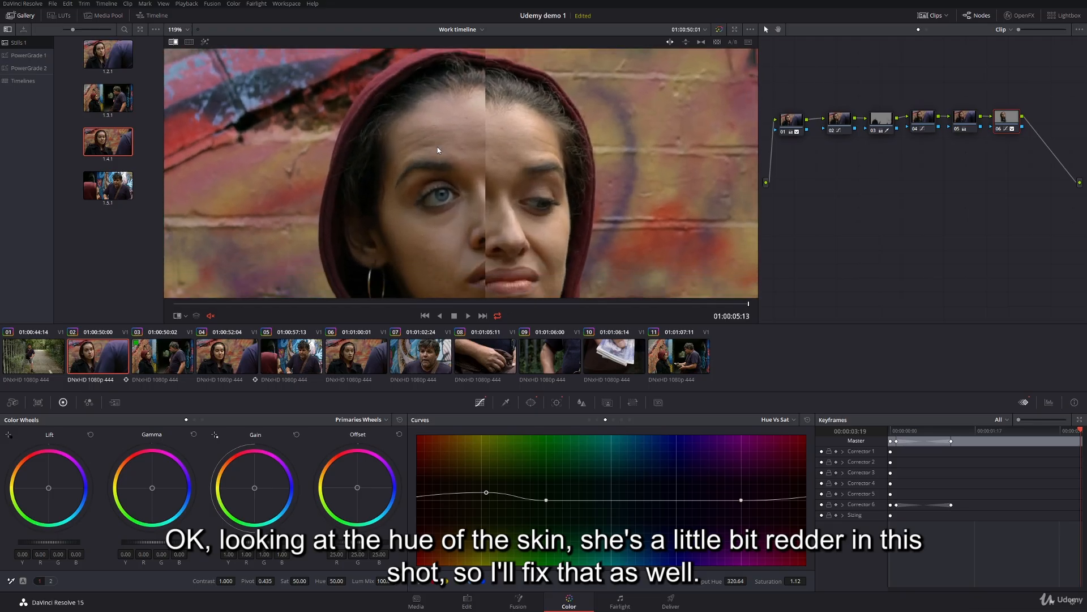
click(598, 420)
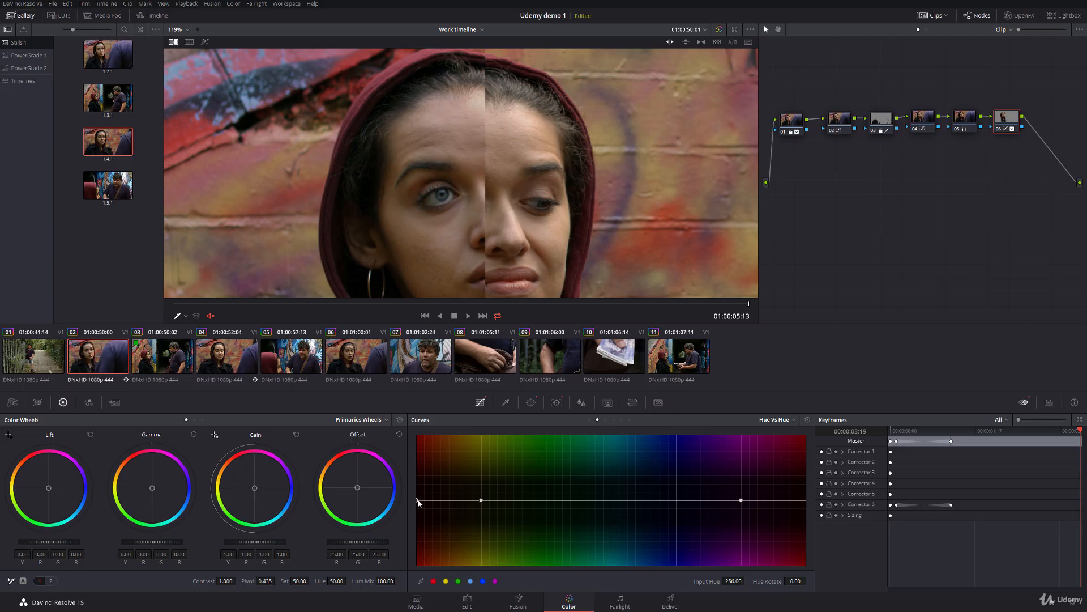
drag(417, 499, 418, 502)
- Set the skin point on the Hue Vs Sat curve to input hue 319.07 and saturation 1.11, wiping across the face against still 1.4.1
click(606, 419)
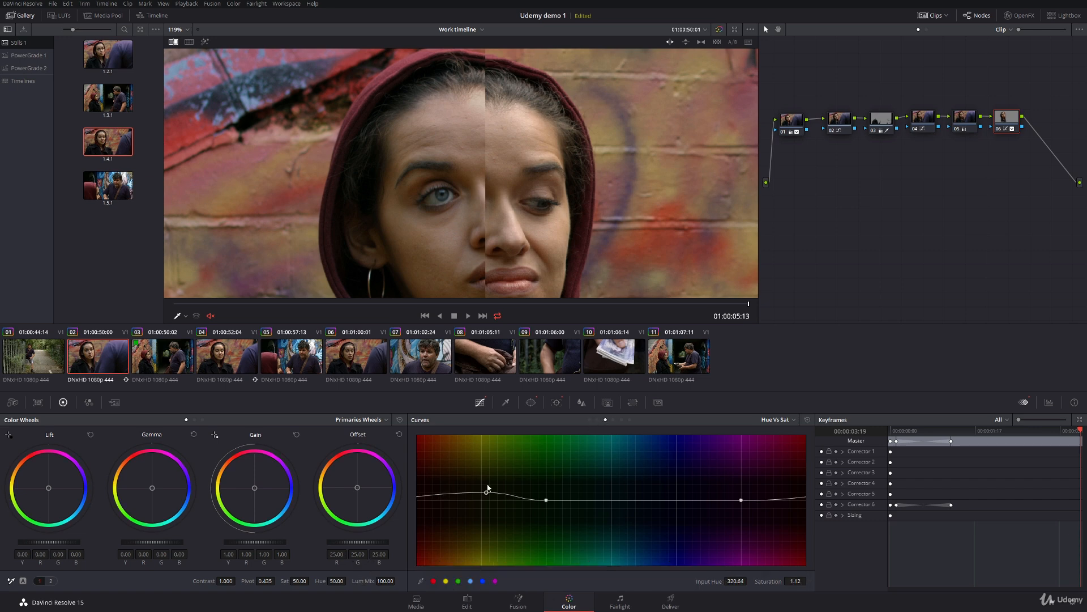
drag(485, 496, 486, 493)
click(182, 316)
click(204, 365)
drag(487, 193, 546, 191)
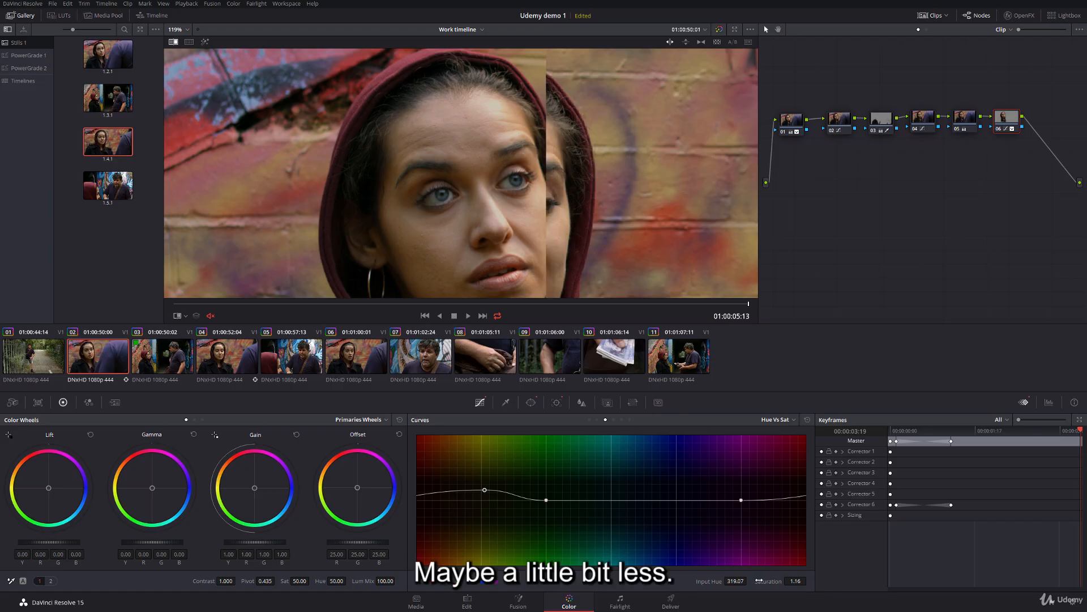
drag(759, 580, 747, 581)
drag(569, 163, 481, 157)
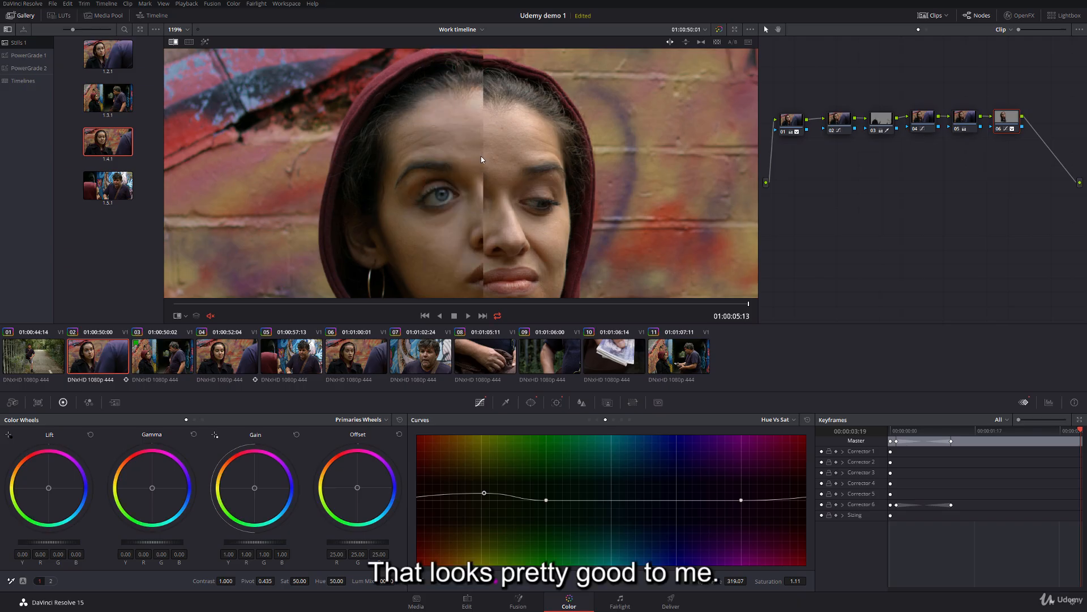
- Turn off the reference still wipe and compare clip 02 with clip 04, playing back clip 04
right_click(481, 160)
click(501, 218)
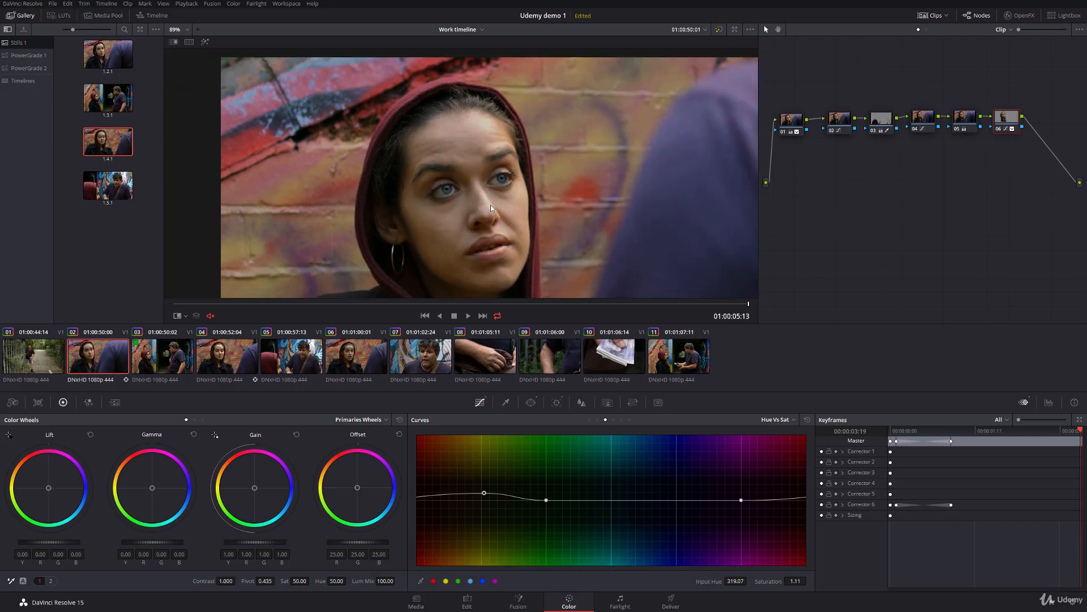
scroll(491, 208, down, 4)
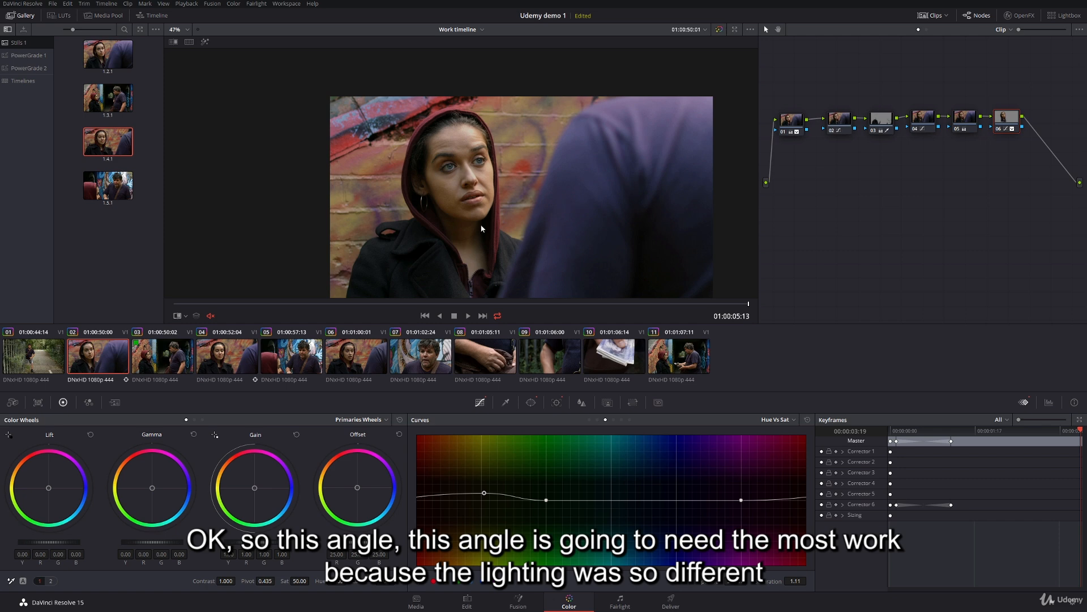
click(231, 360)
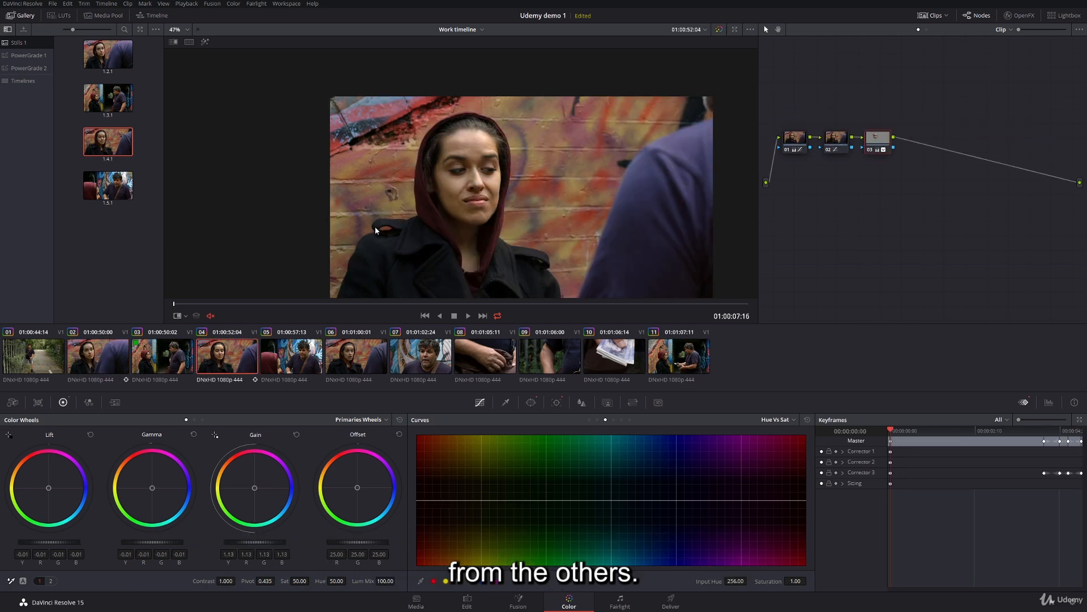
click(107, 357)
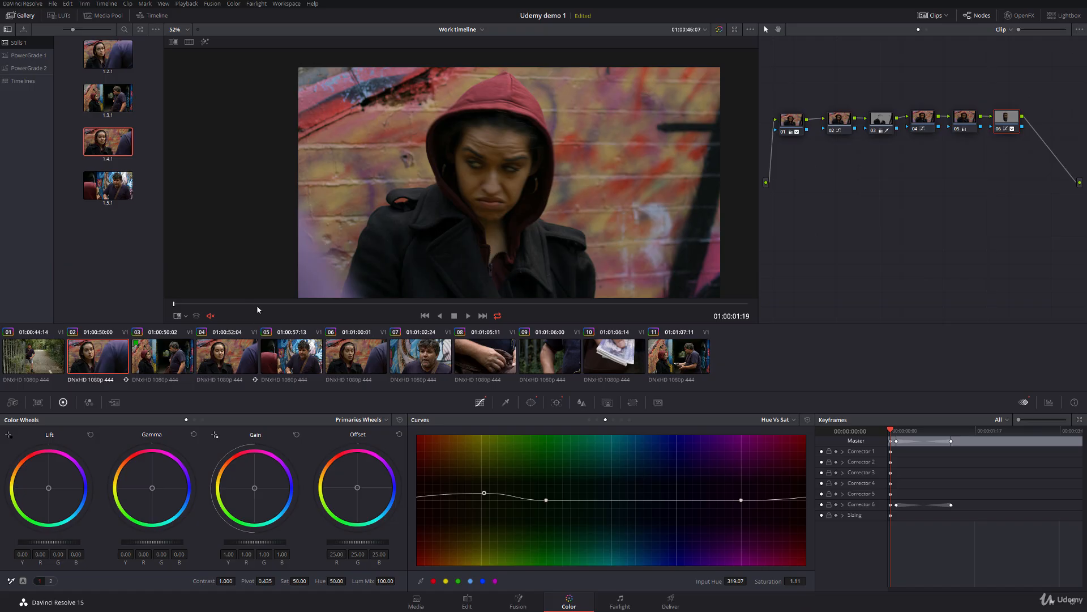
click(224, 359)
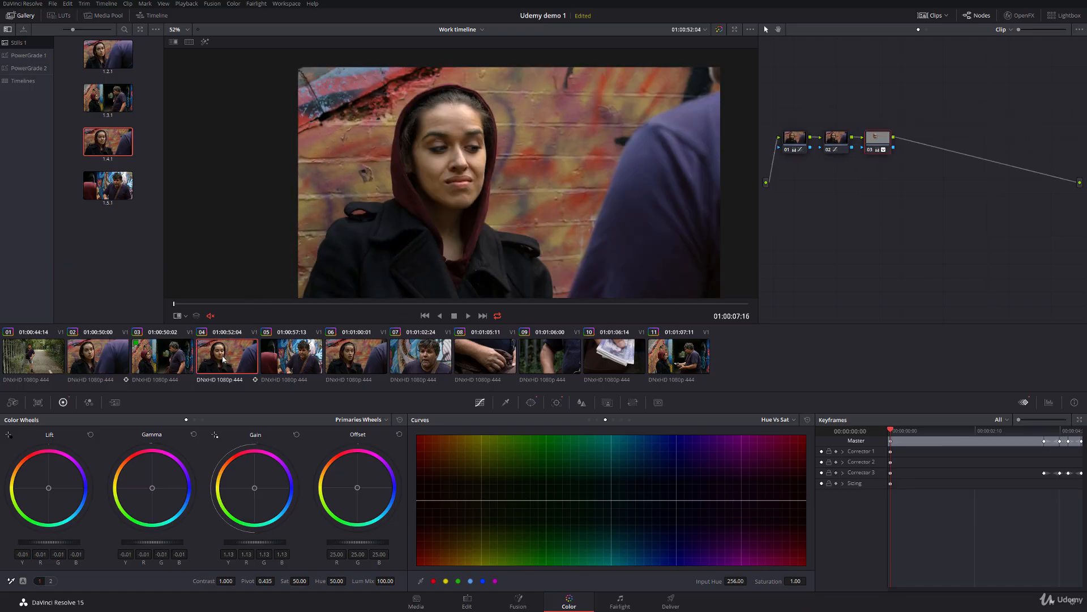
key(space)
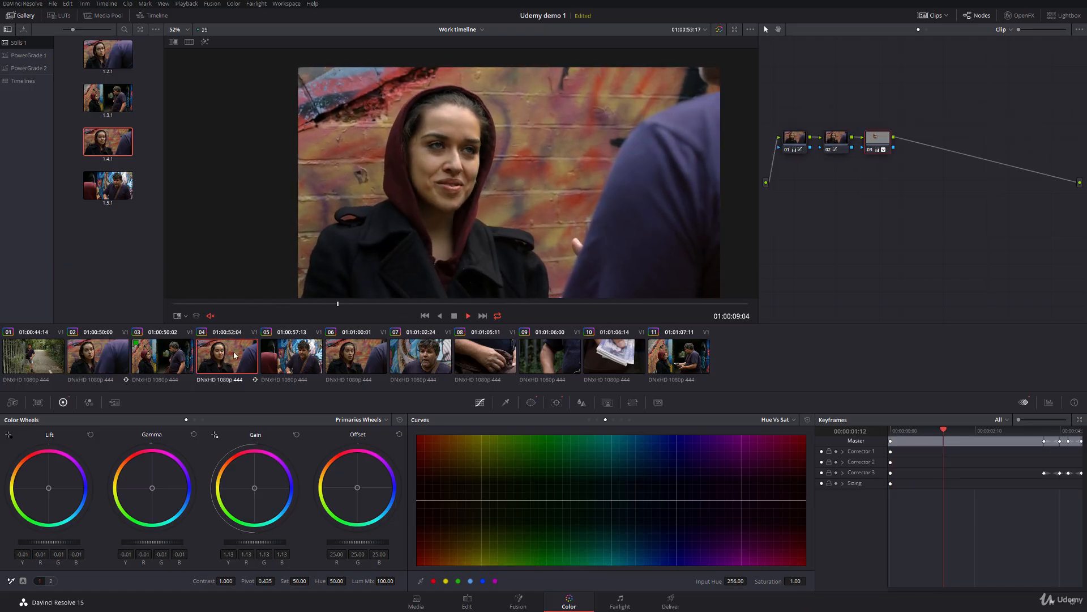
- Copy the complete grade from clip 04 onto clip 06
click(365, 356)
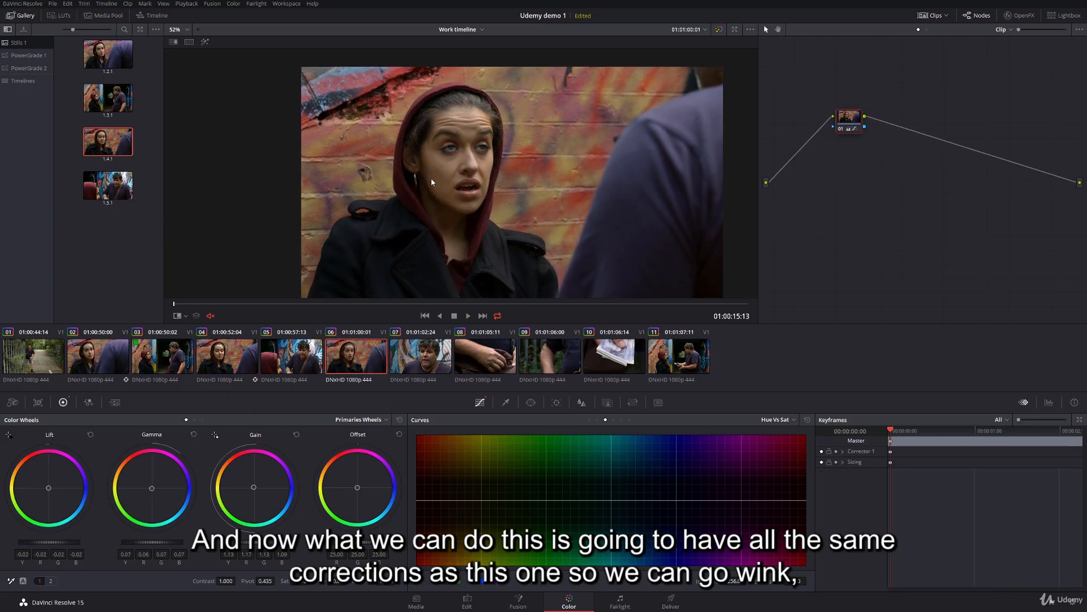
click(222, 359)
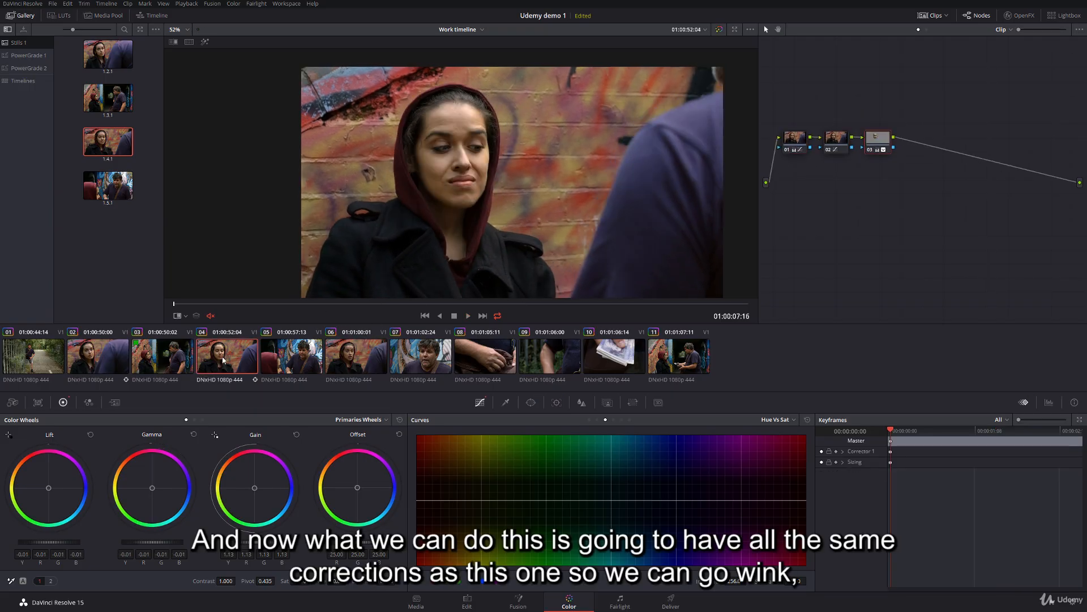
click(347, 355)
middle_click(235, 356)
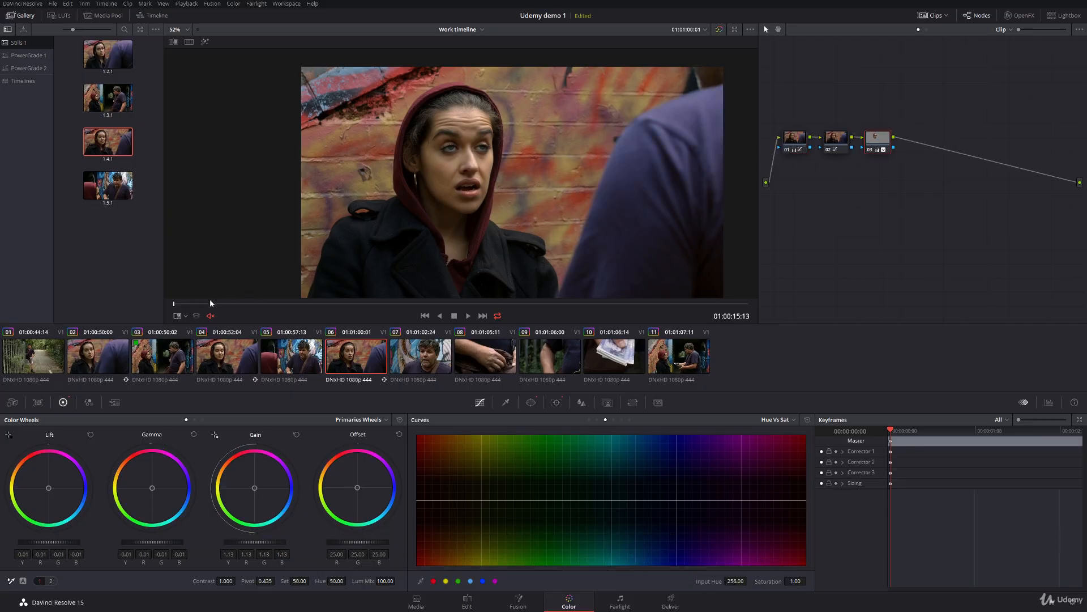
- Show the Power Window overlay on clip 06 and try tracking the copied face window forward, returning to the first frame
click(180, 316)
click(203, 356)
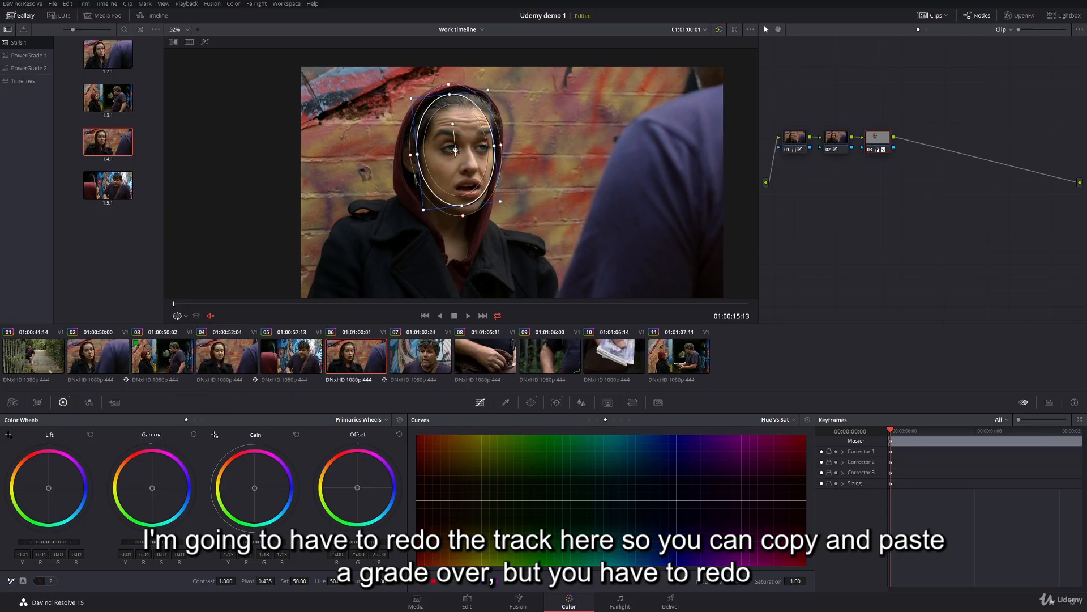
drag(455, 151, 457, 151)
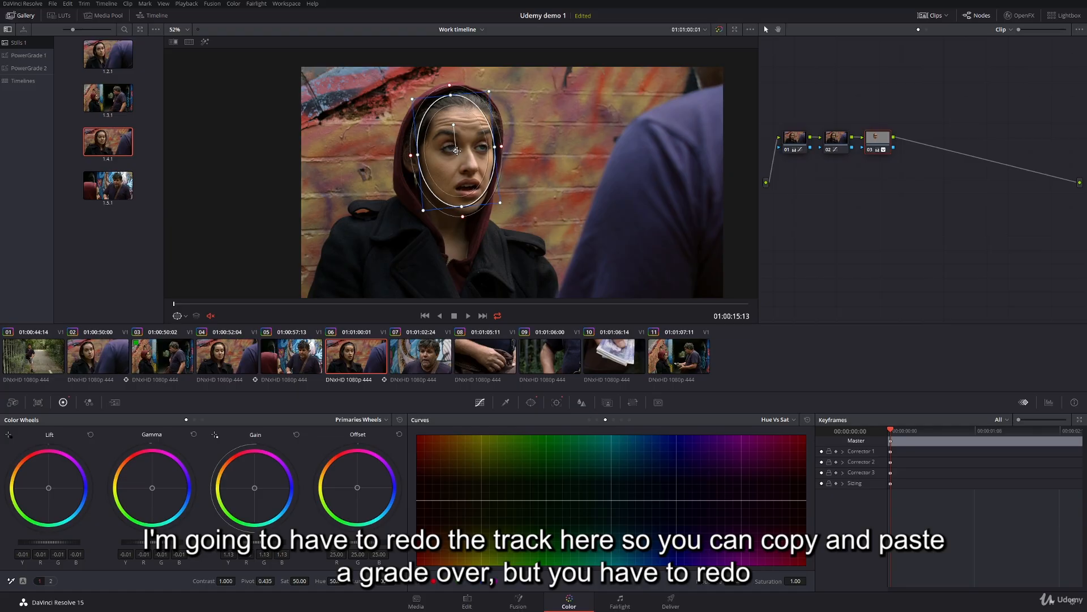
click(557, 402)
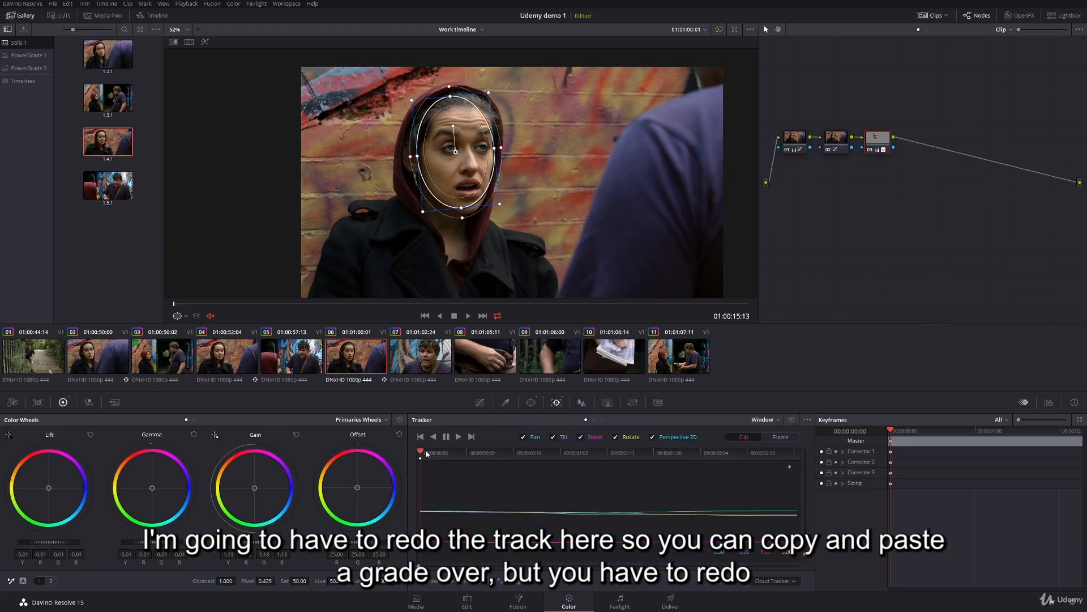
click(458, 436)
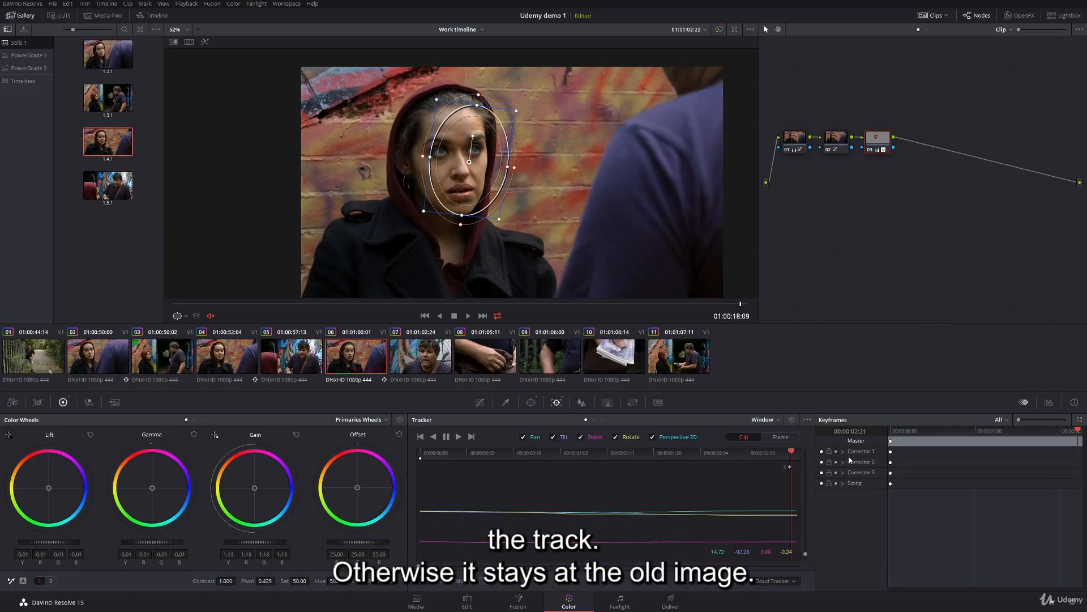
drag(791, 451, 305, 437)
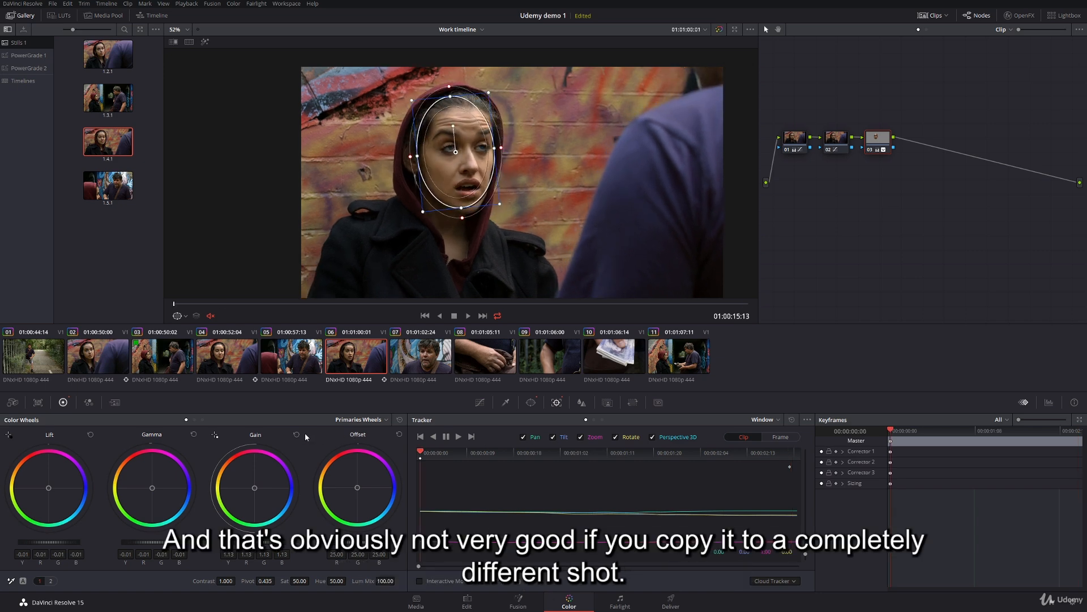
- Clear the copied tracking data on clip 06, recentre the window on the woman's face and track it forward
click(791, 419)
drag(455, 152, 457, 154)
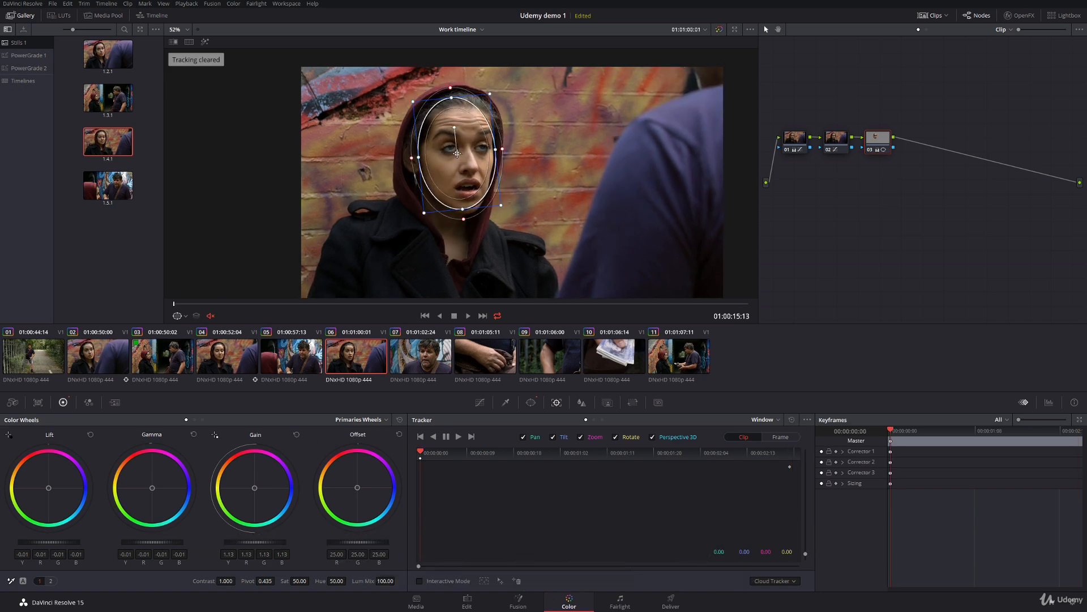
click(459, 437)
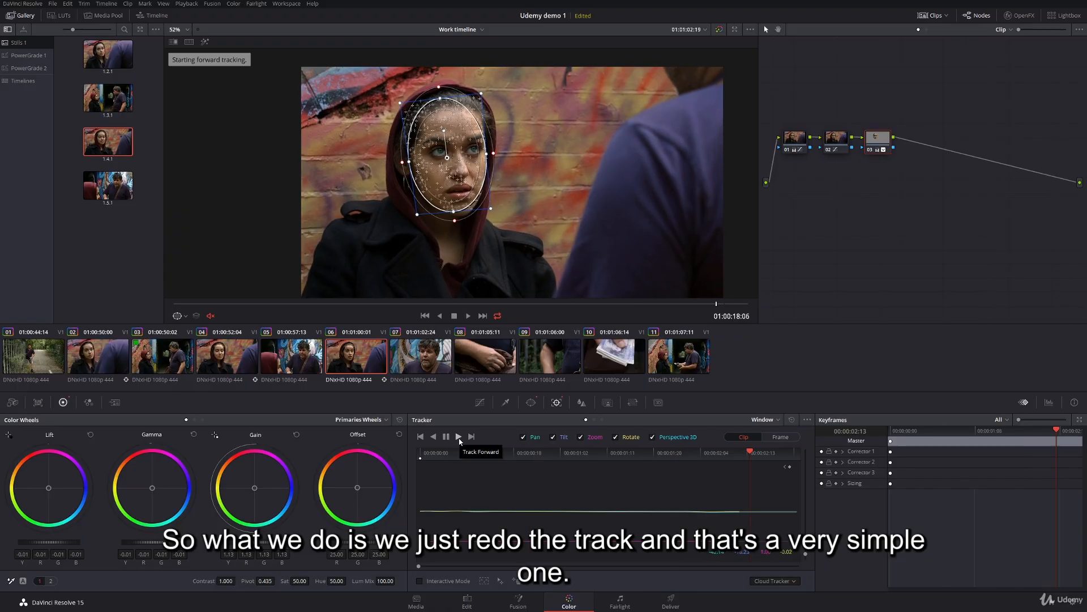
- Hide the window overlay, scrub through clip 06 and switch nodes 03 and 02 off and on to examine their effect
click(185, 316)
click(187, 329)
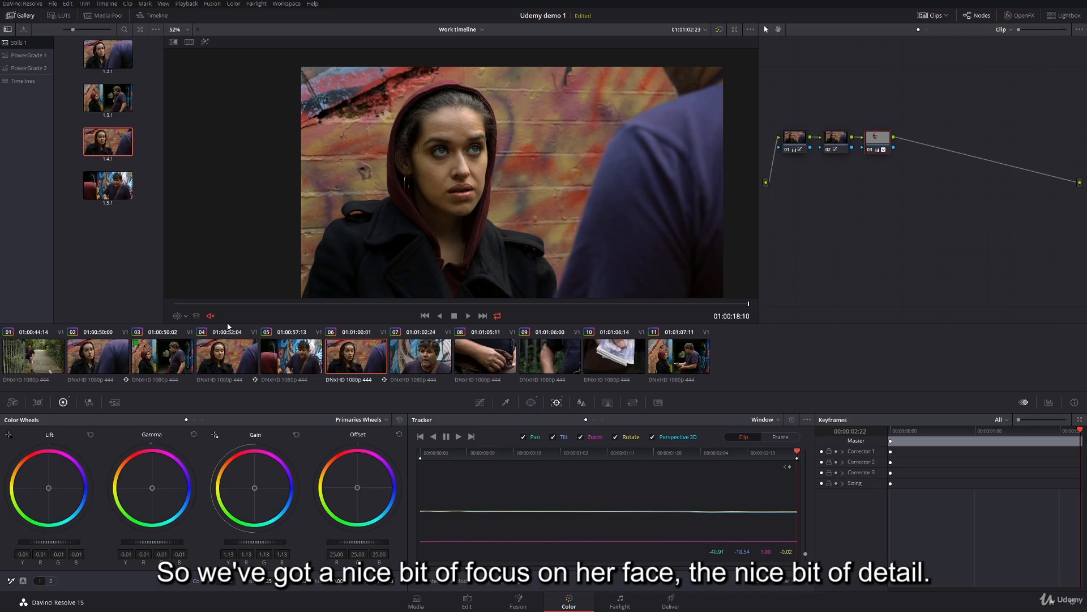
drag(181, 305, 652, 305)
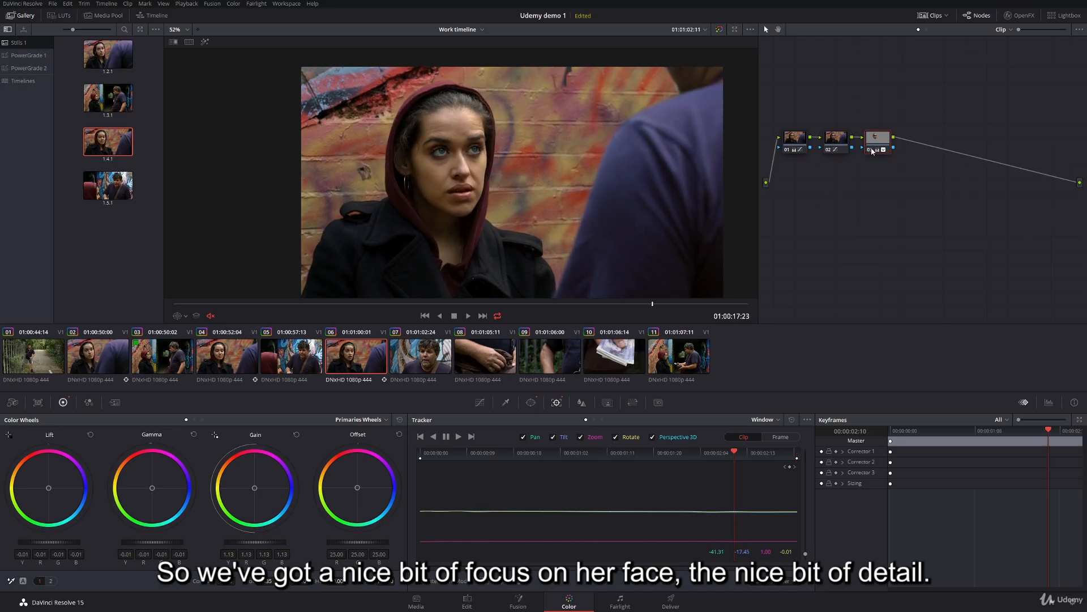
click(871, 149)
click(871, 149)
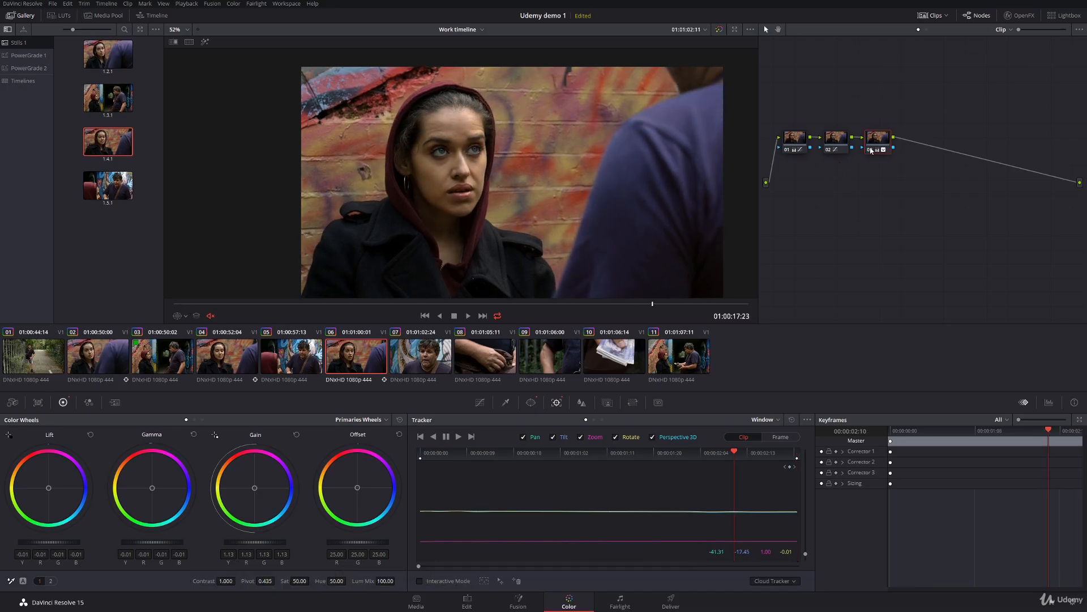
click(828, 150)
click(829, 150)
- Compare the grades of clips 02, 03, 04 and 06 to check how well the shots match
click(237, 357)
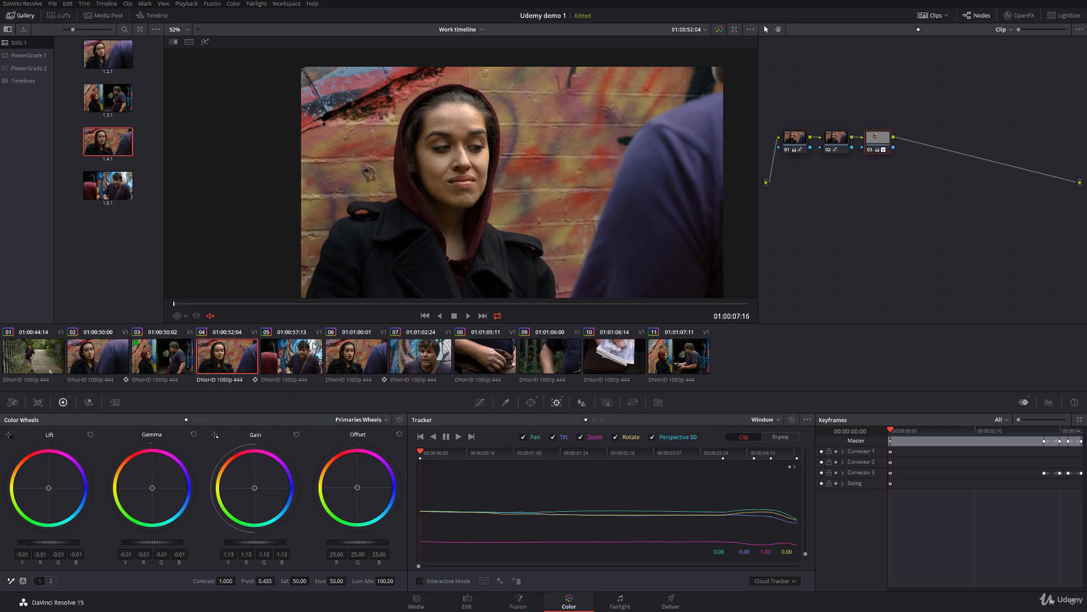
click(381, 354)
drag(462, 305, 110, 302)
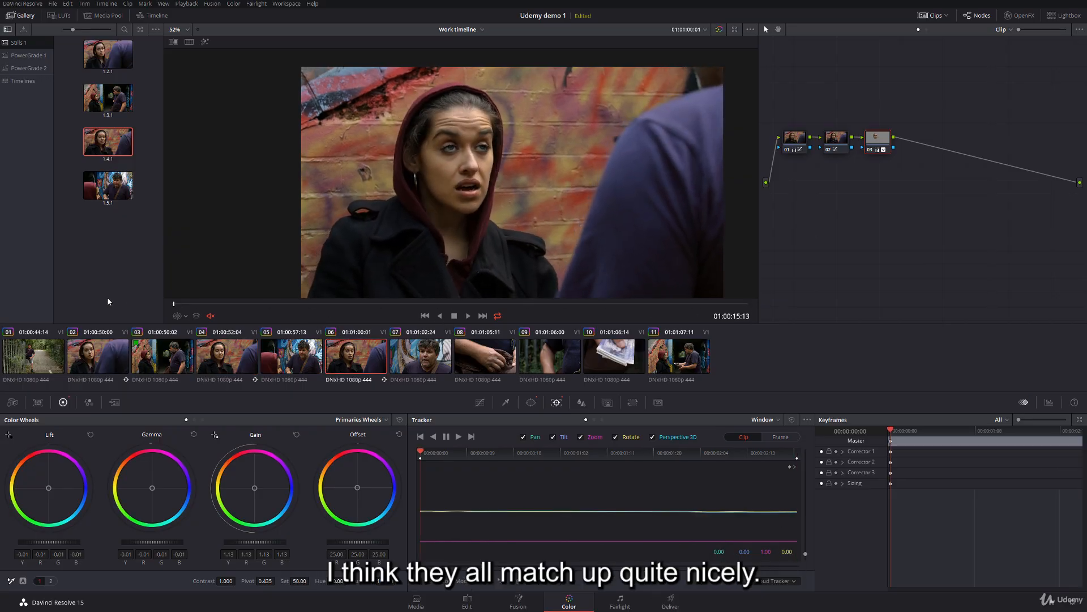
click(162, 363)
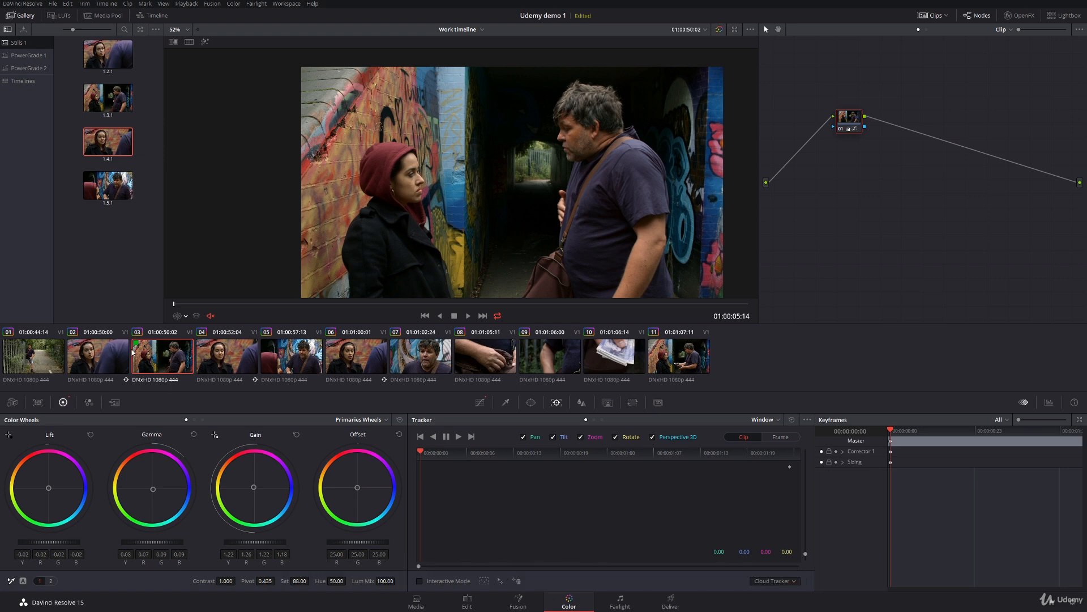
click(94, 367)
click(157, 360)
click(232, 357)
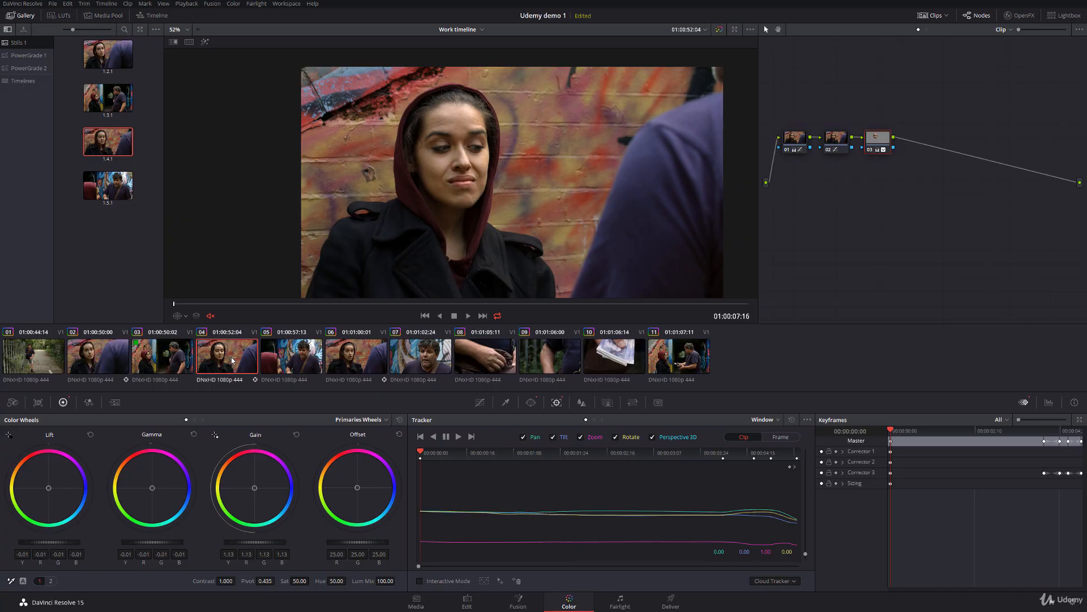
click(182, 366)
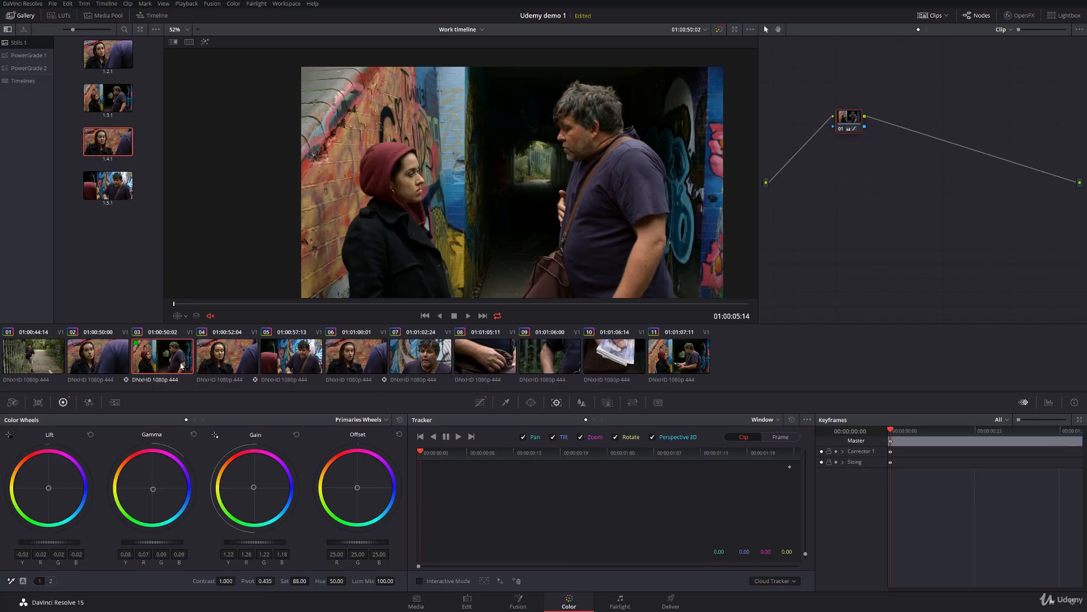
click(231, 366)
- On clip 03, move node 01 aside in the node graph and add serial node 02 after it
click(170, 362)
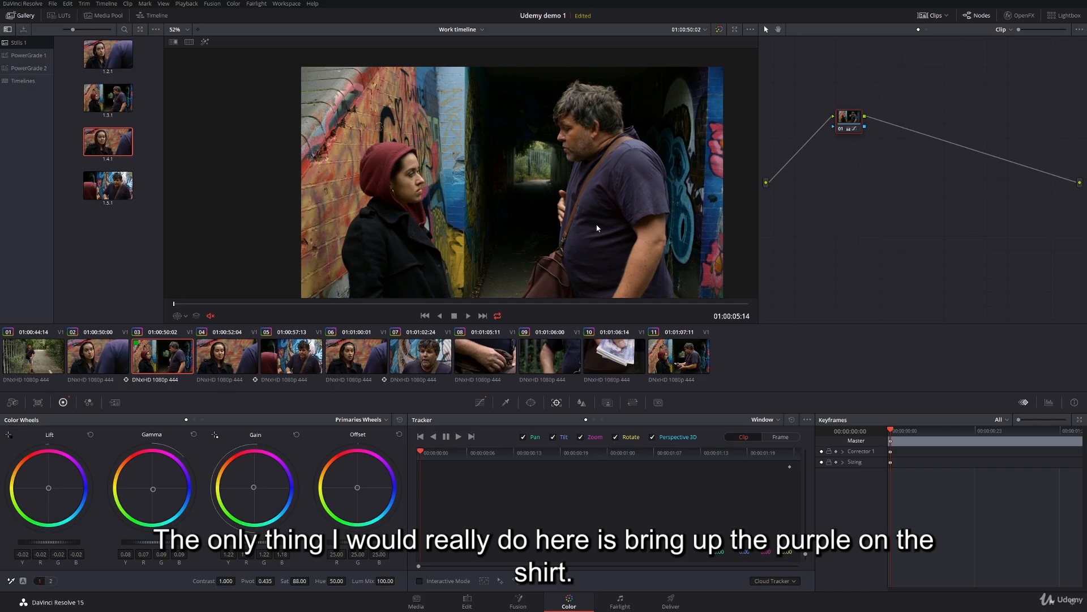
drag(852, 122, 790, 127)
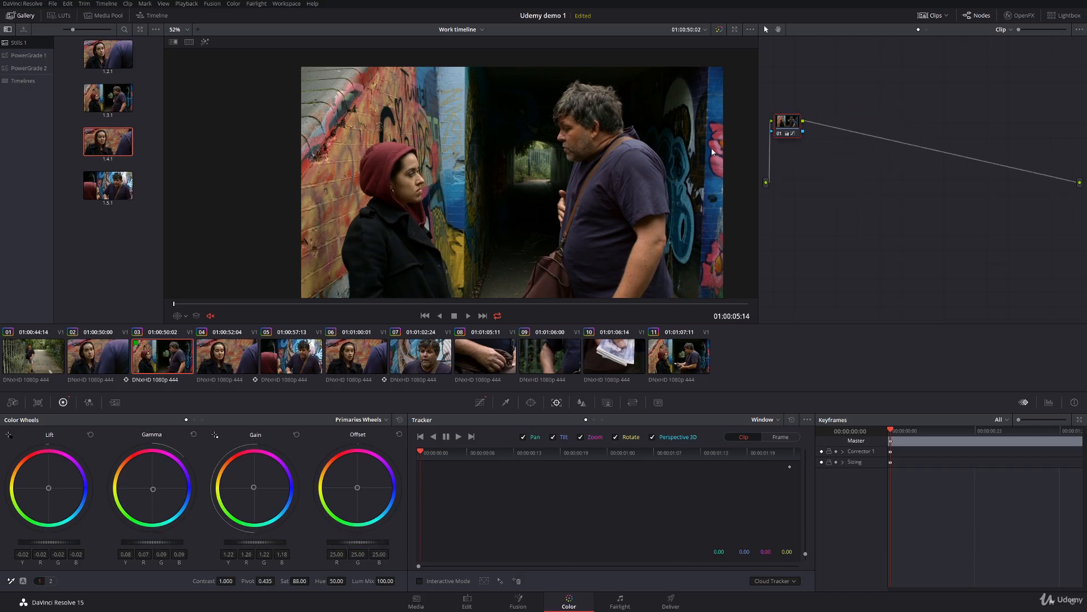
key(alt+s)
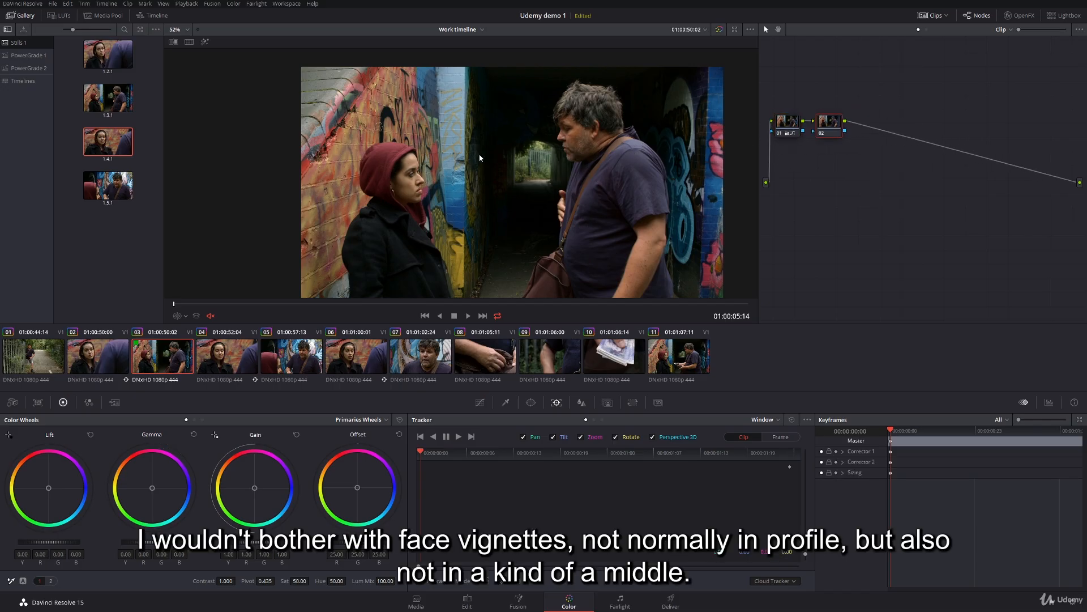
key(space)
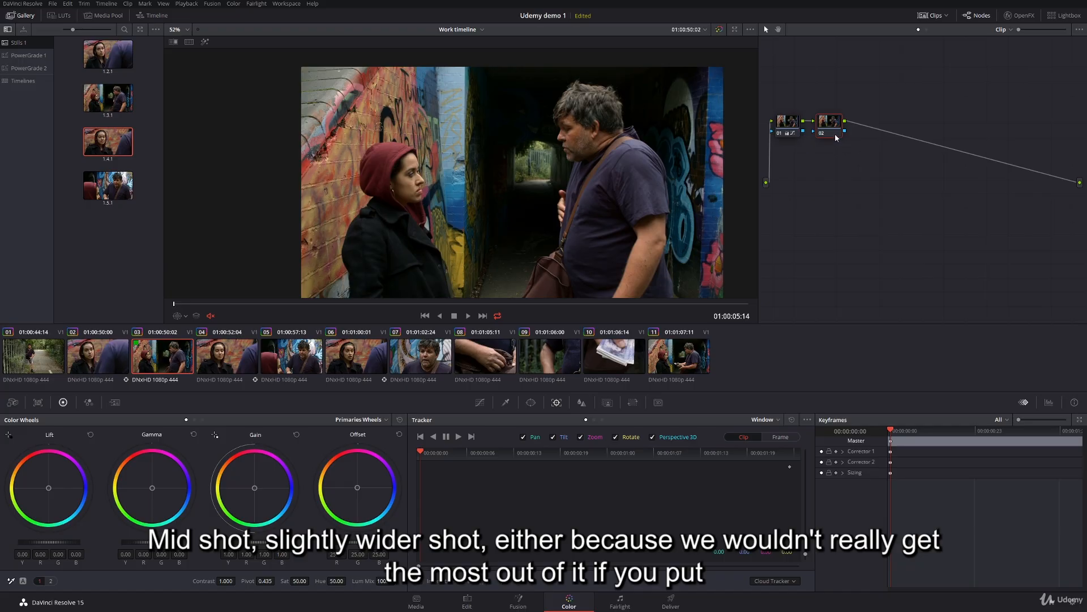
scroll(444, 185, up, 2)
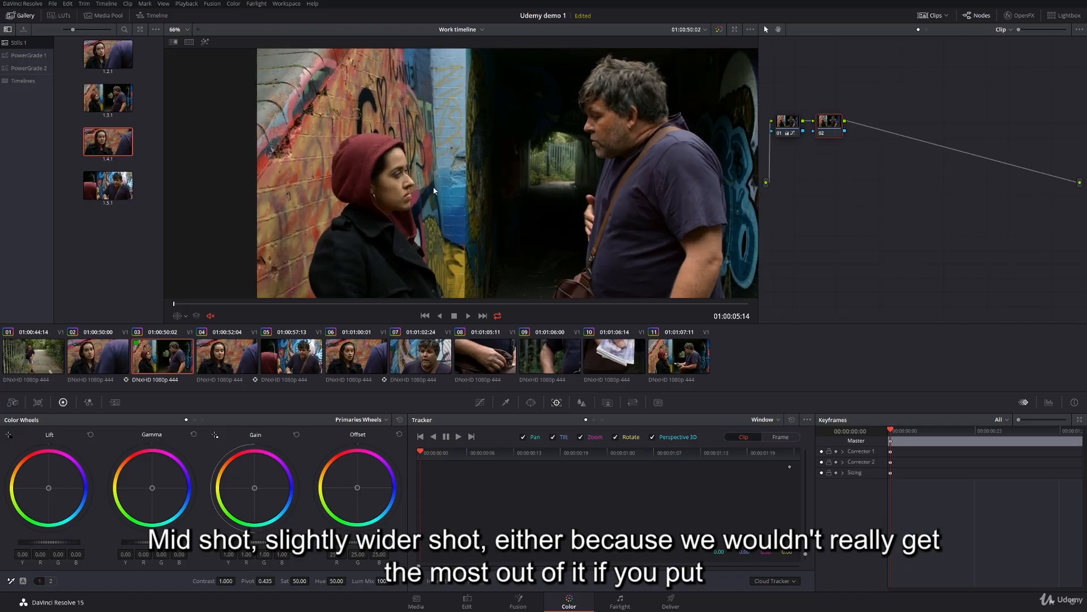
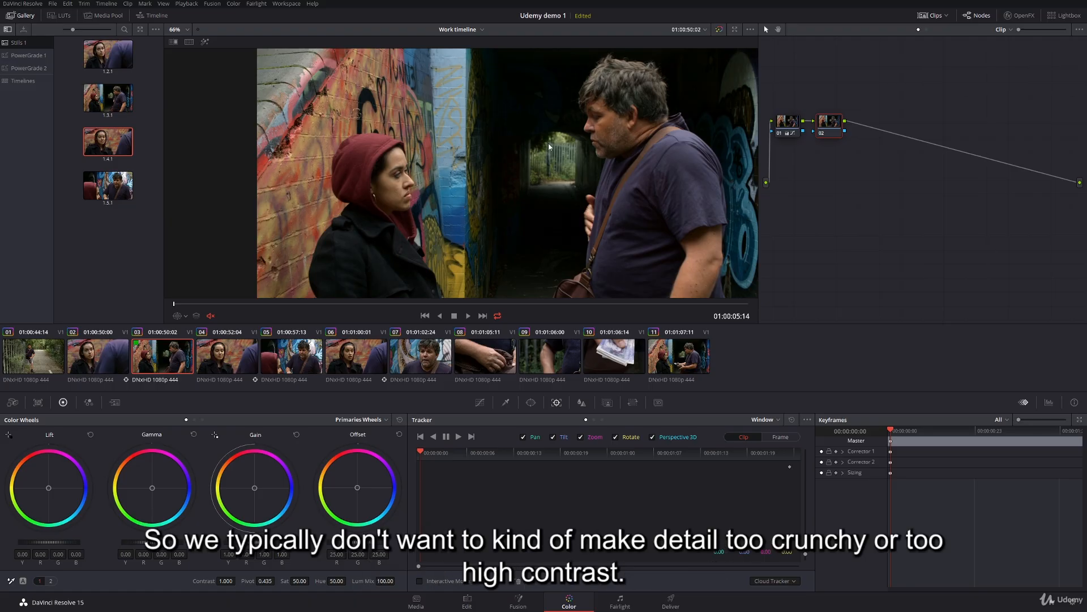
- In node 02 of clip 03, raise the Hue Vs Sat curve between blue and magenta, with saturation about 1.61 around hue 136.91
drag(193, 303, 754, 297)
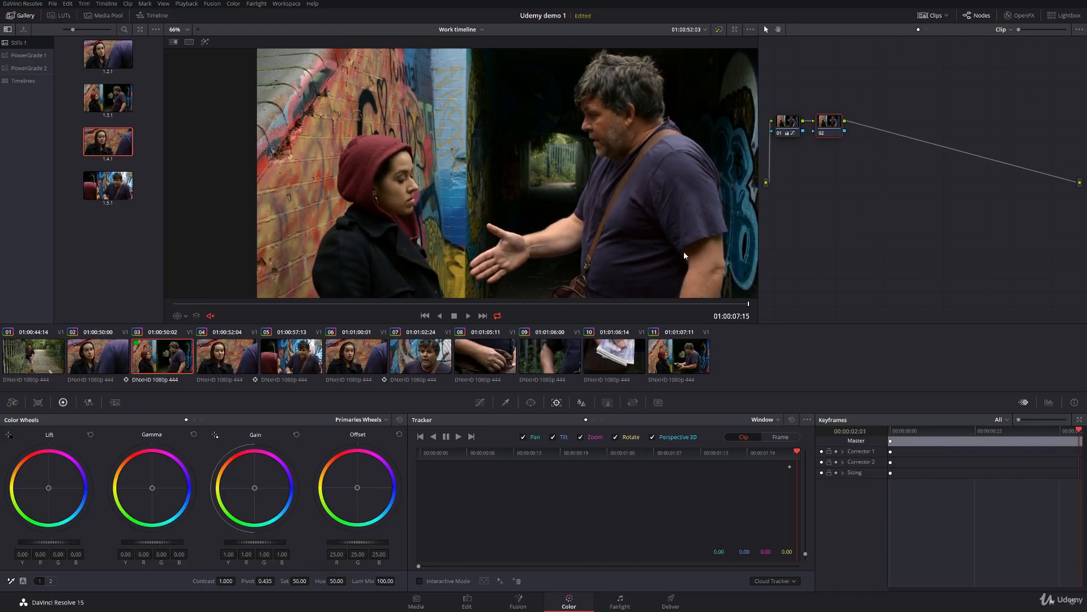
scroll(589, 198, down, 4)
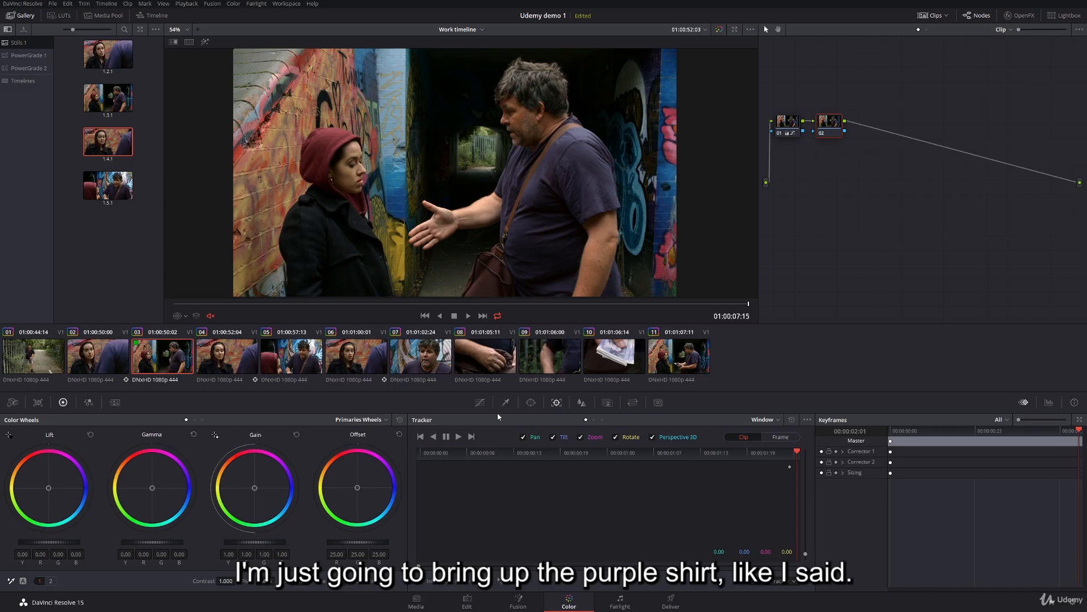
click(480, 402)
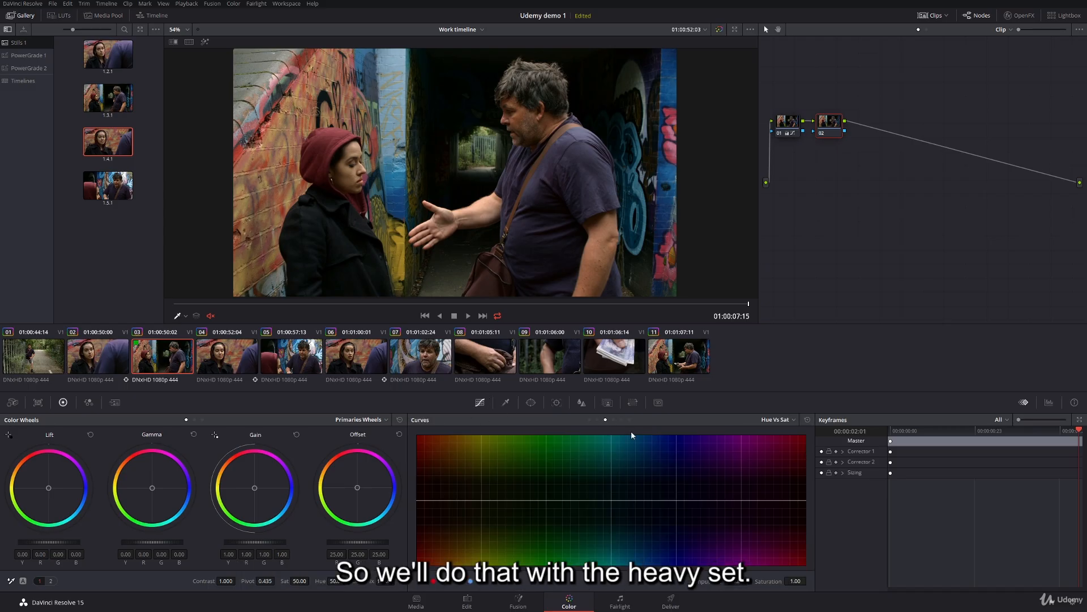
click(659, 500)
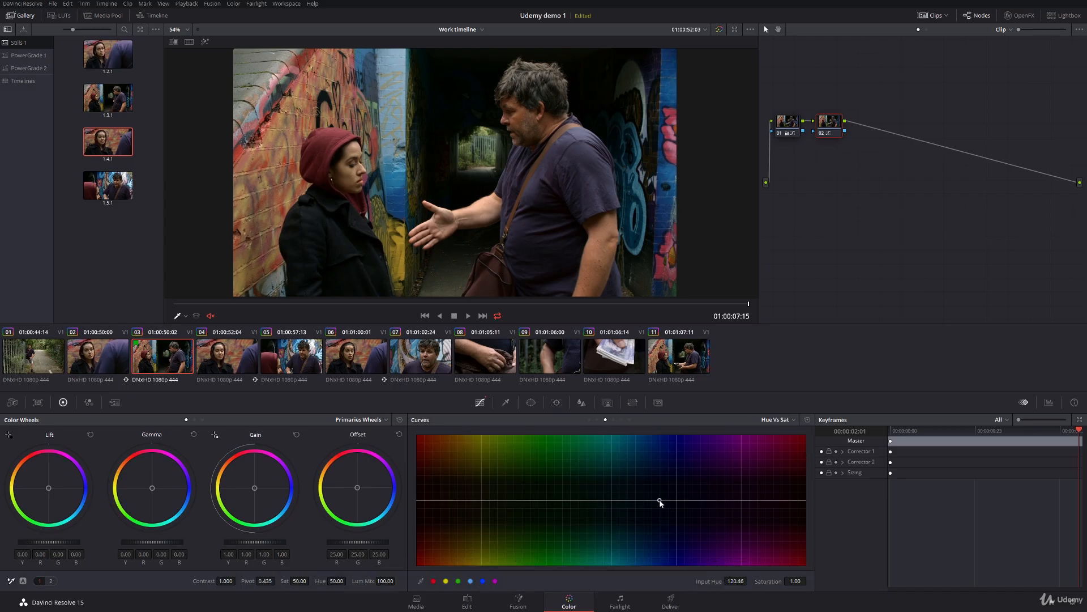
click(783, 500)
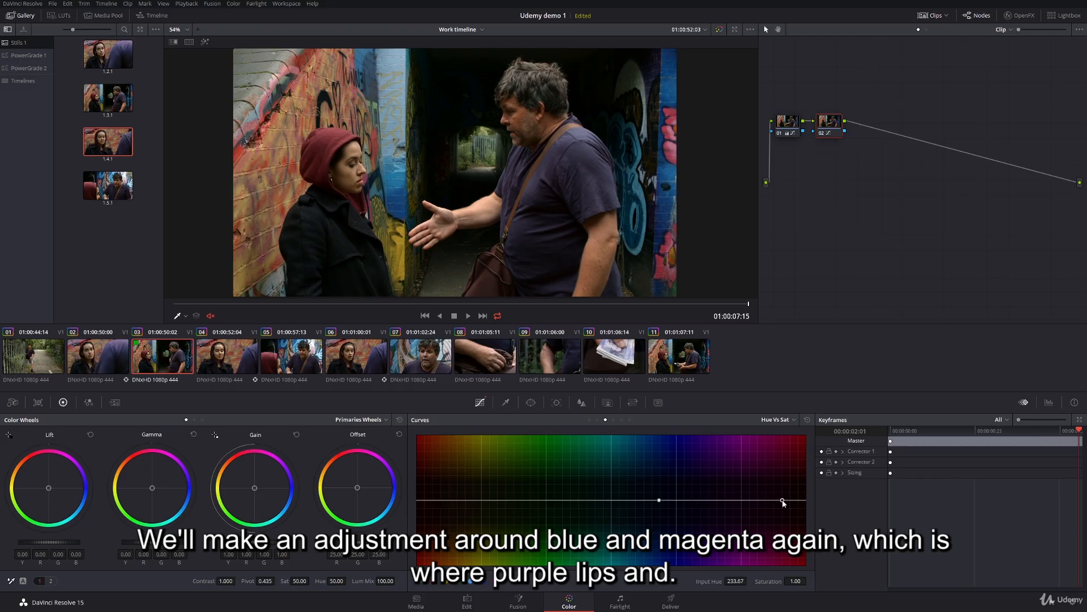
drag(660, 501, 639, 500)
drag(728, 500, 758, 471)
drag(638, 500, 615, 502)
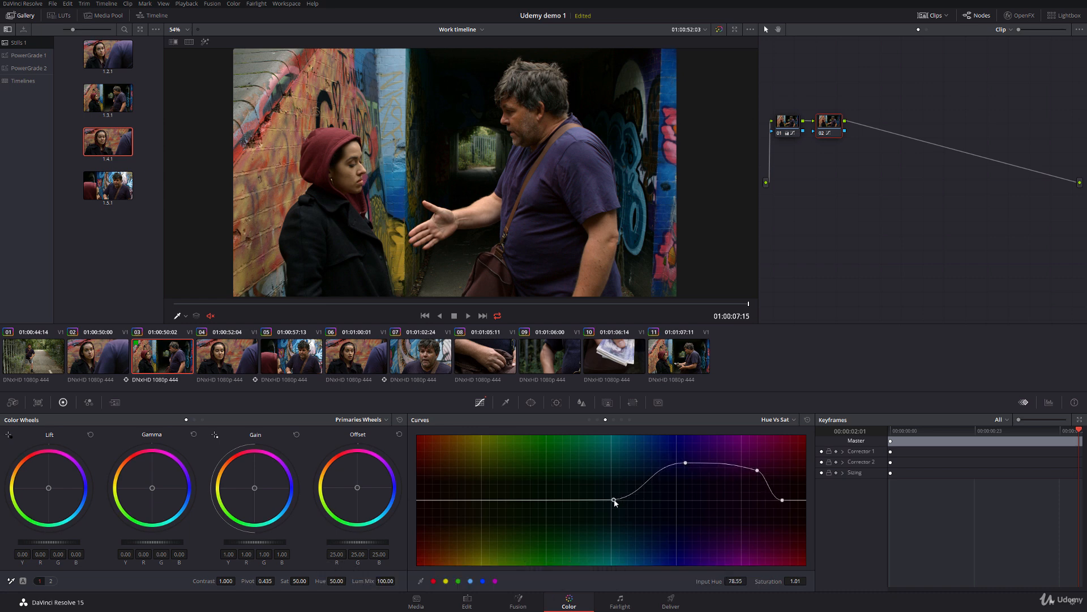
drag(685, 463, 679, 463)
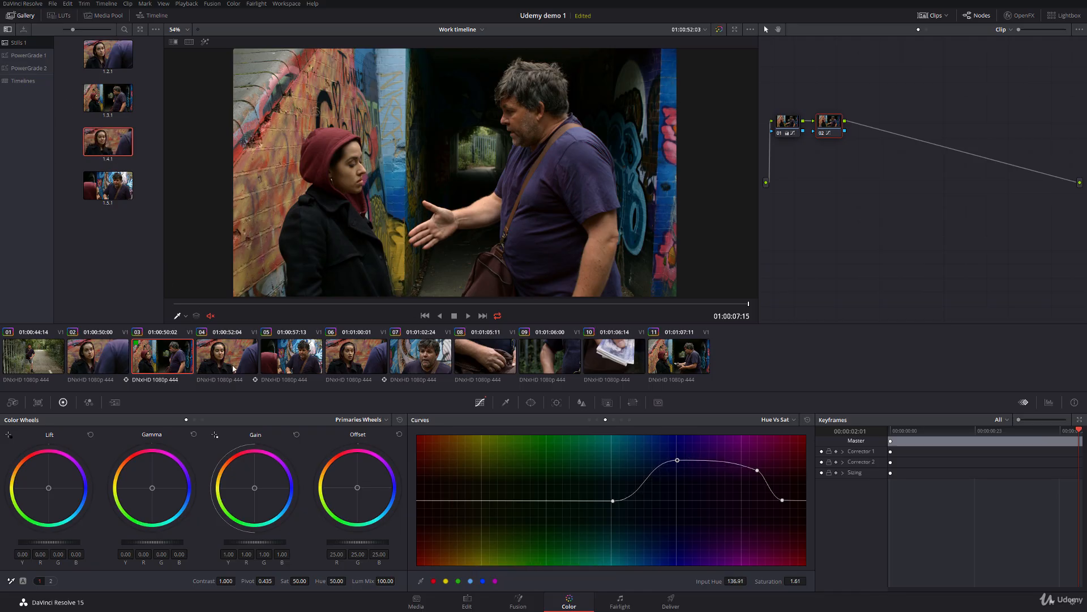
- Grab a new still of clip 04 and remove that clip's old still from the gallery
key(Down)
right_click(472, 133)
click(487, 138)
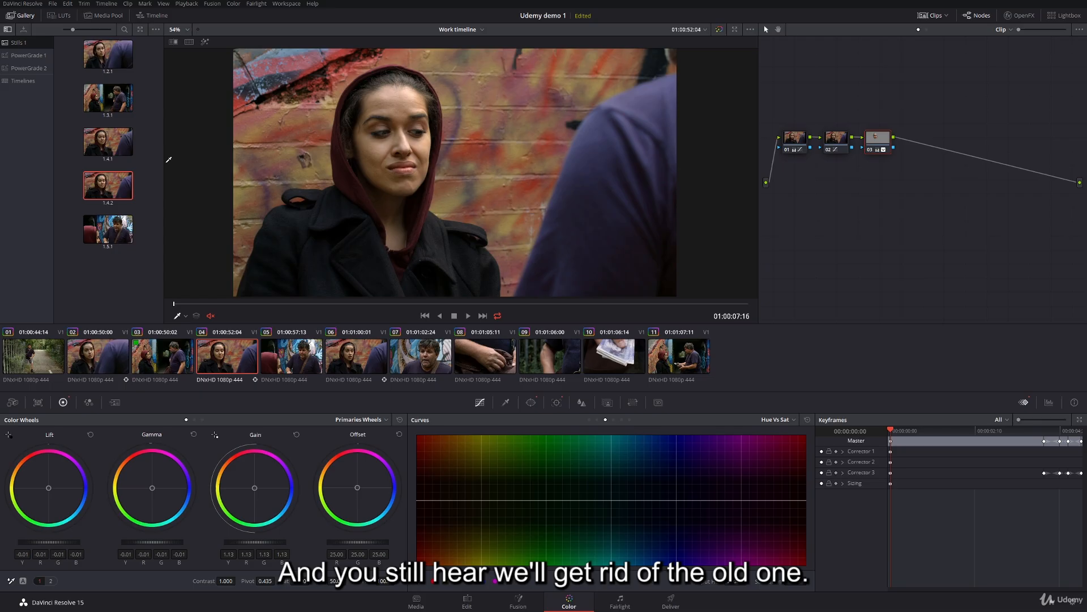
double_click(110, 143)
key(ctrl+z)
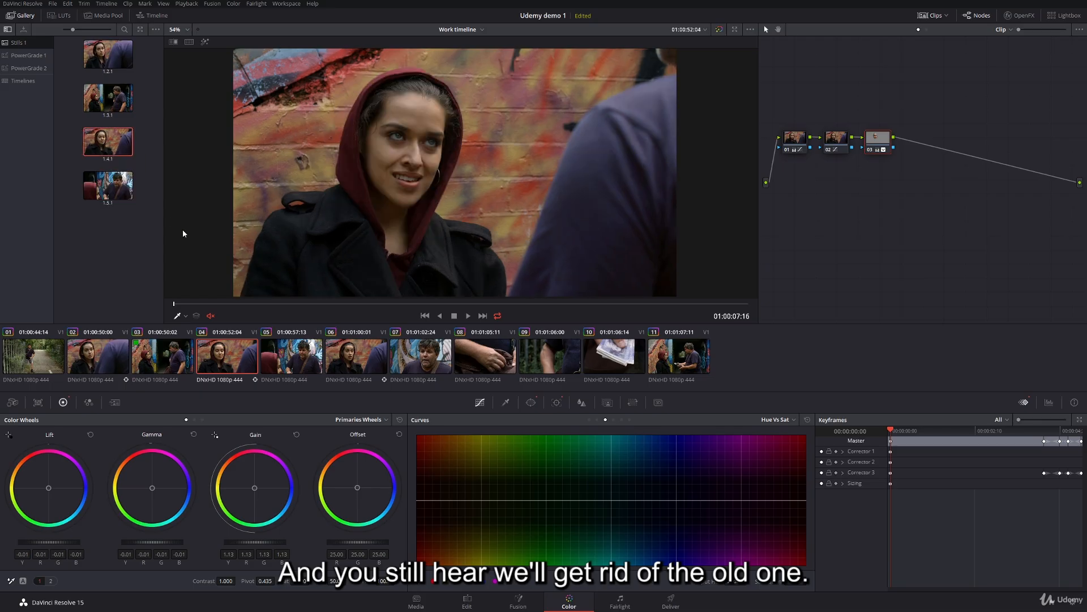
- Compare clip 03 with the clip 04 still across the skin, shirt and wall using a reference wipe, and turn the wipe off
click(124, 357)
click(167, 358)
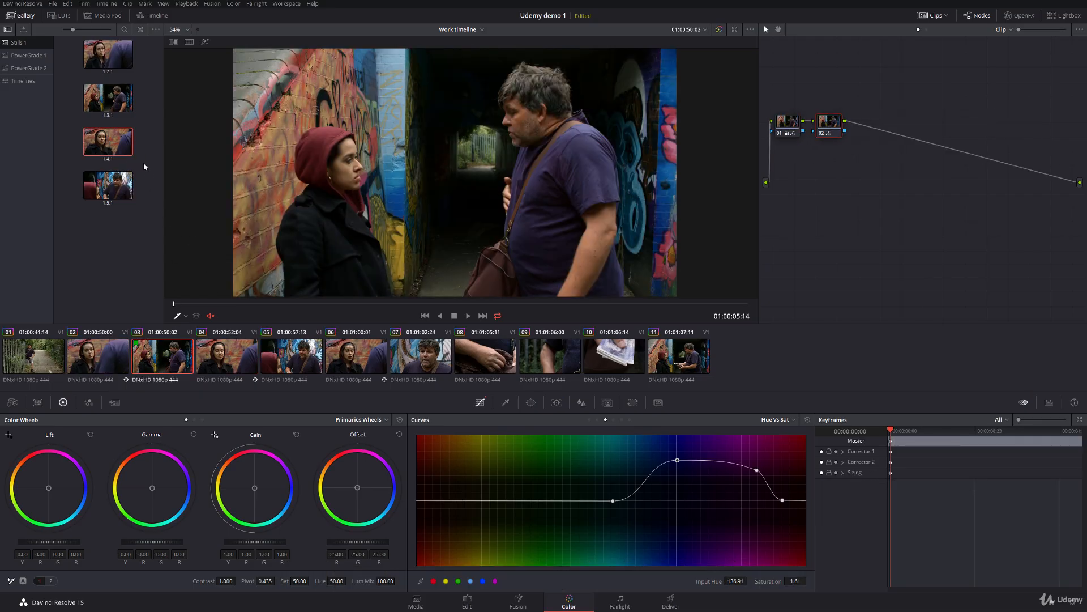
double_click(104, 149)
drag(399, 191, 488, 201)
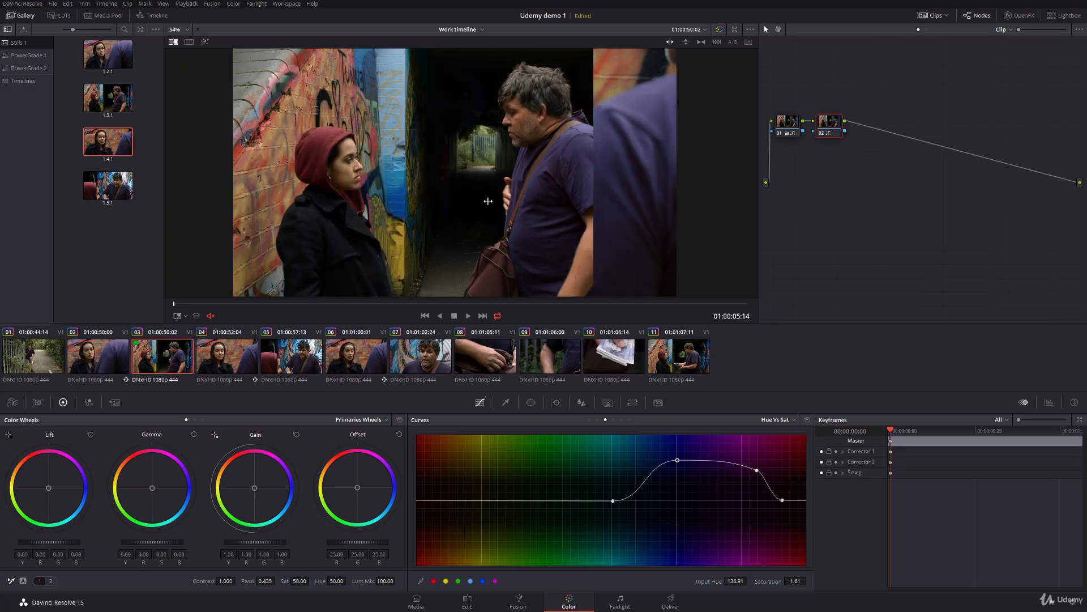
right_click(553, 165)
click(588, 142)
drag(588, 141, 421, 152)
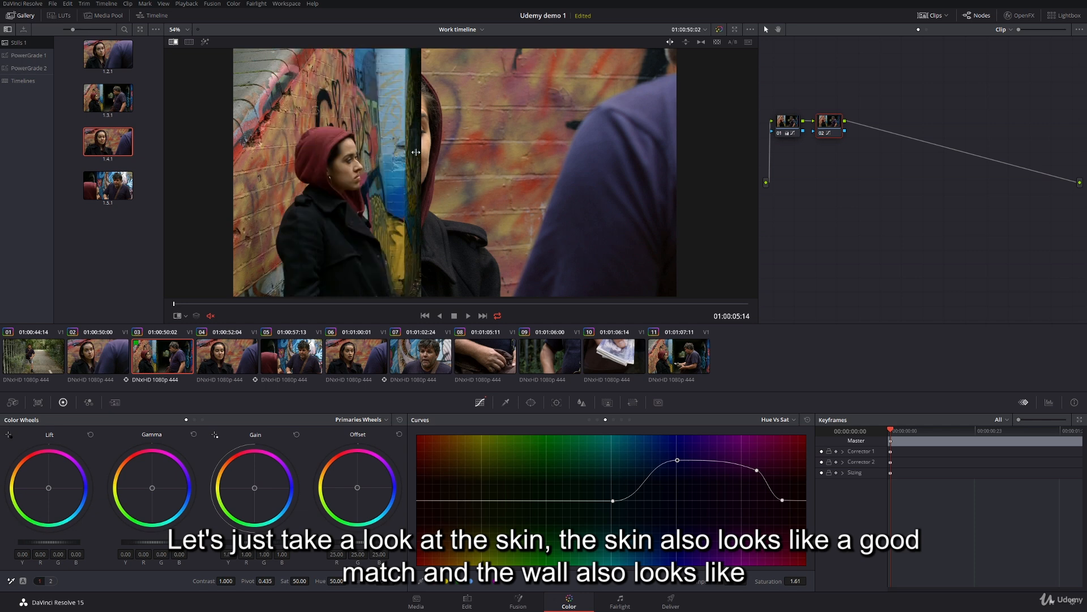
right_click(445, 152)
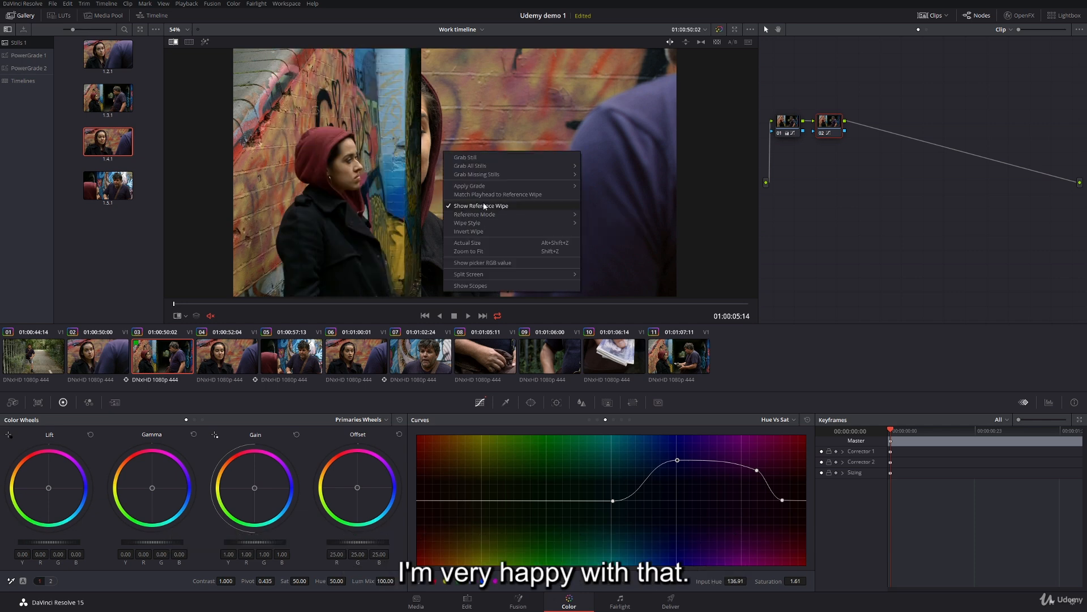
click(483, 206)
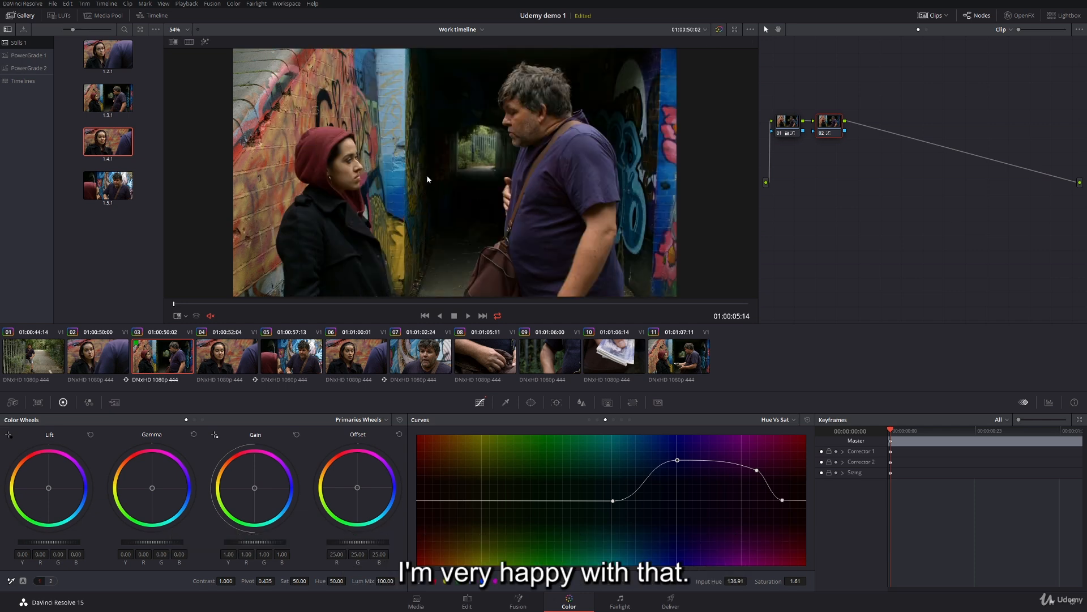
- Save the project and play clip 03 through with the viewer's on-screen controls turned off
key(ctrl+s)
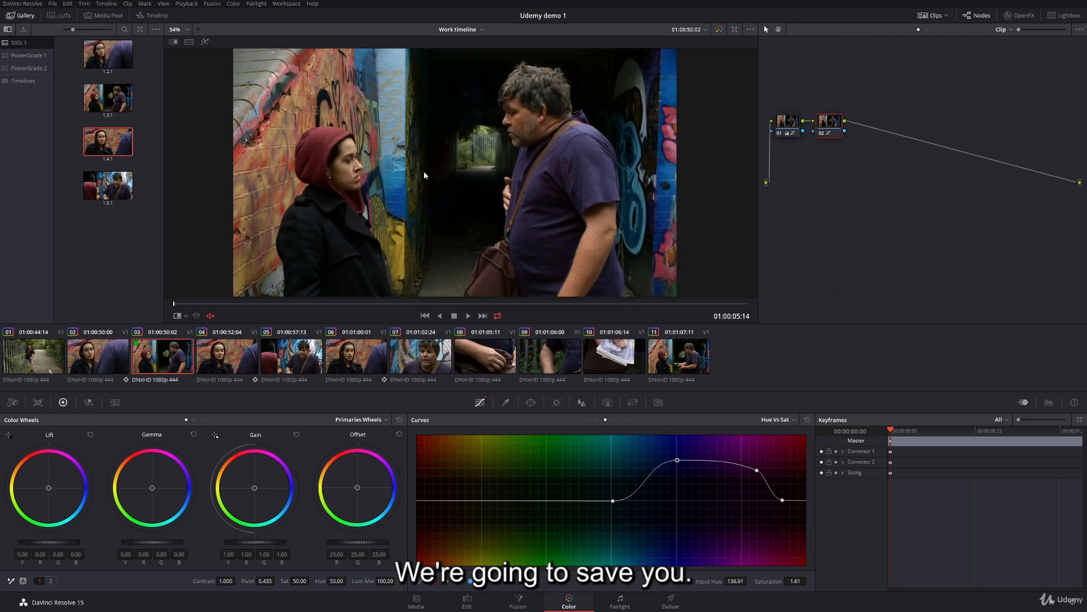
click(185, 316)
click(188, 331)
key(space)
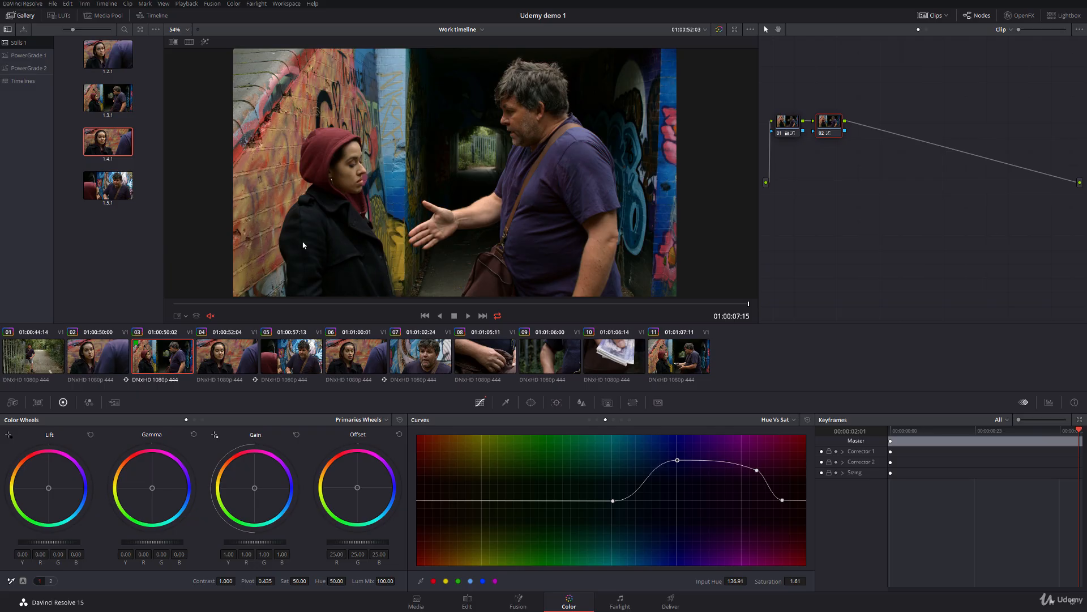
- Mark clips 02, 04 and 06 with green flags
click(98, 355)
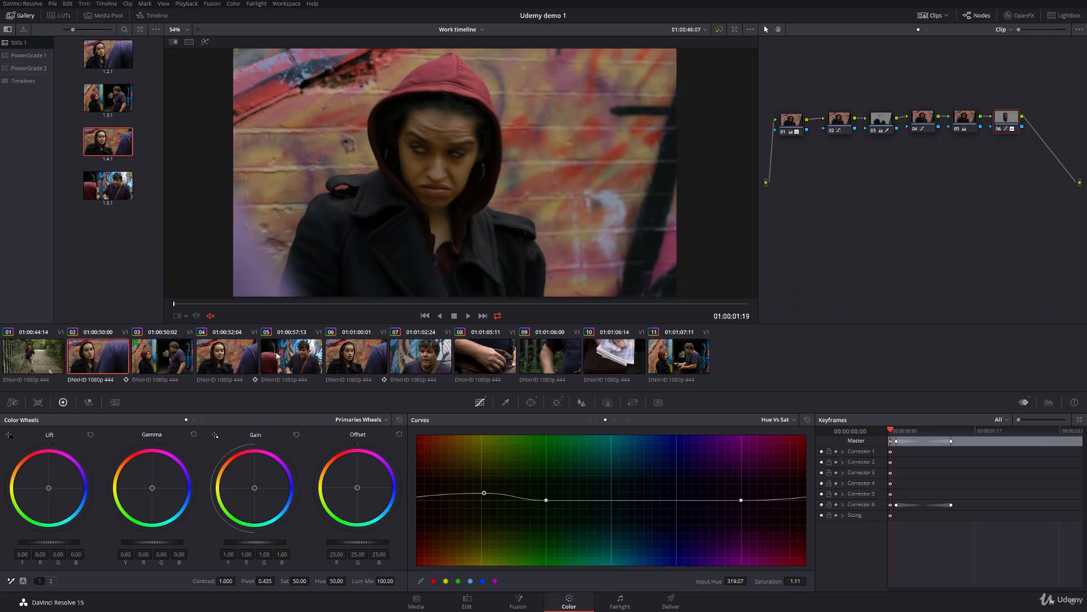
ctrl+click(227, 355)
ctrl+click(357, 359)
right_click(357, 359)
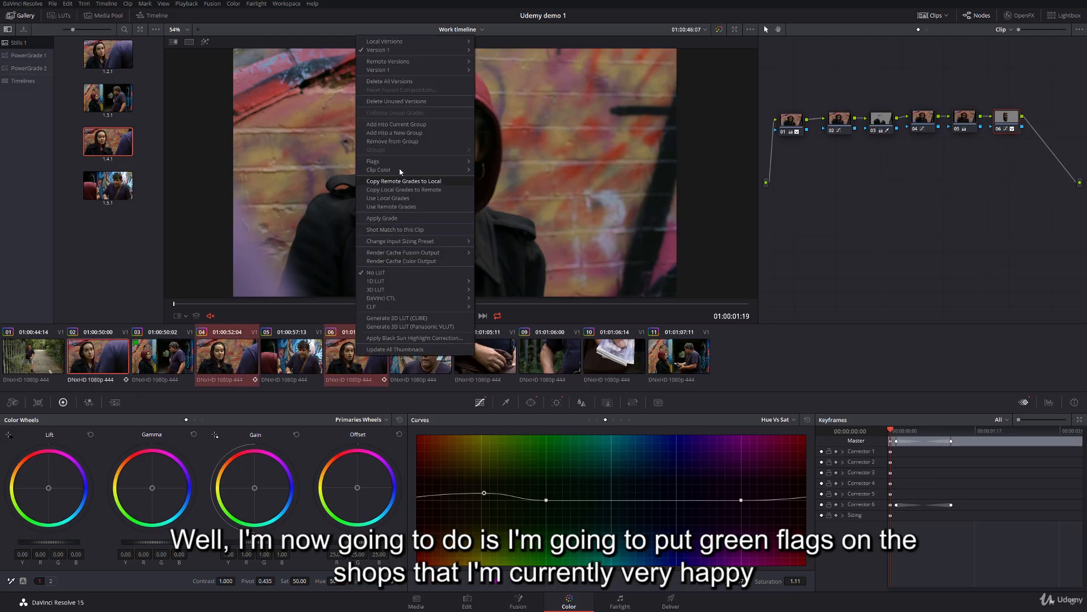
mouse_move(447, 161)
click(508, 194)
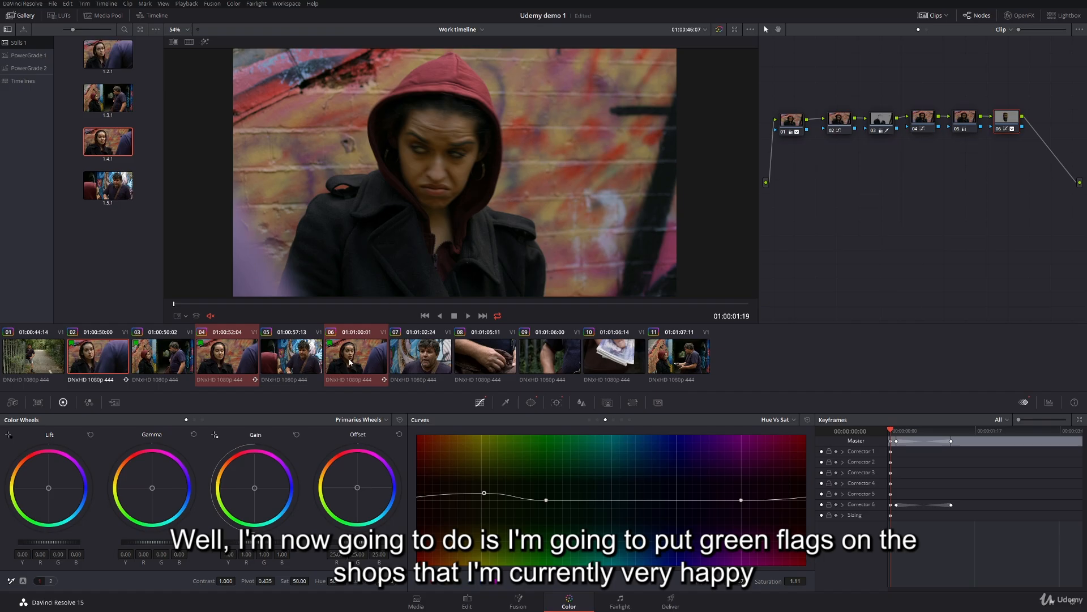
- Switch between clips 03, 04 and 05 to compare how clip 05 matches its neighbours
click(211, 354)
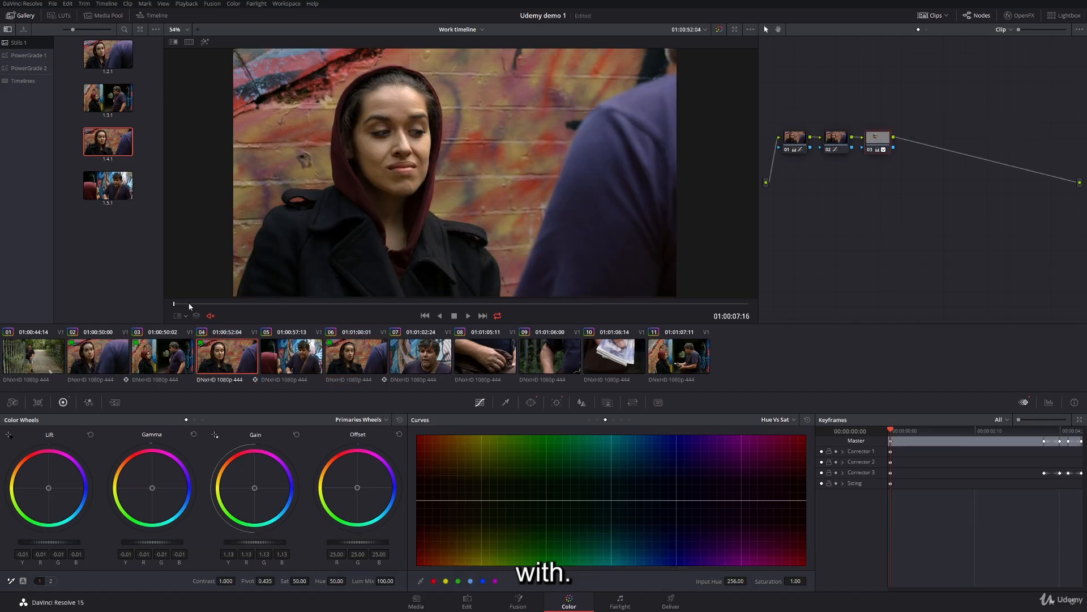
drag(189, 304, 173, 277)
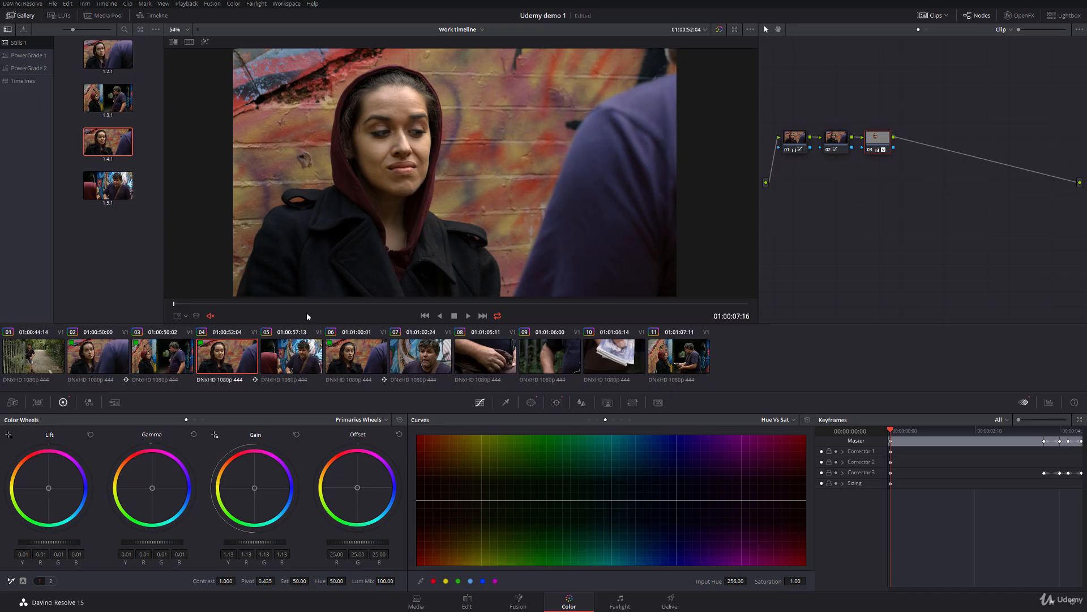
click(306, 362)
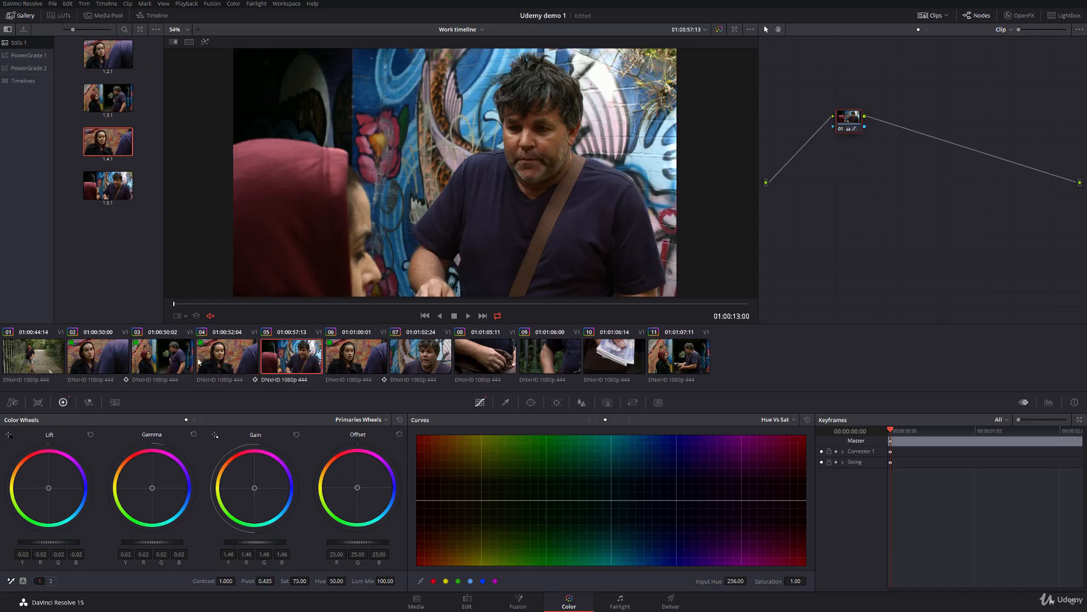
click(166, 362)
click(228, 362)
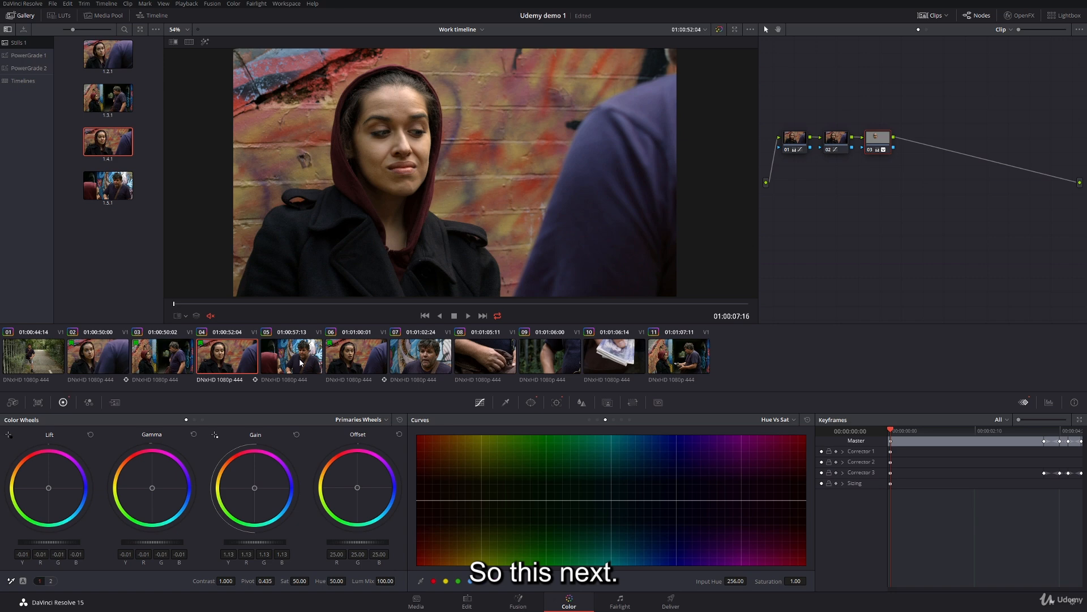
- On clip 05, add serial node 02 after node 01 and place two Hue Vs Sat points bounding the blue-to-magenta range
click(301, 363)
drag(204, 304, 581, 304)
key(alt+s)
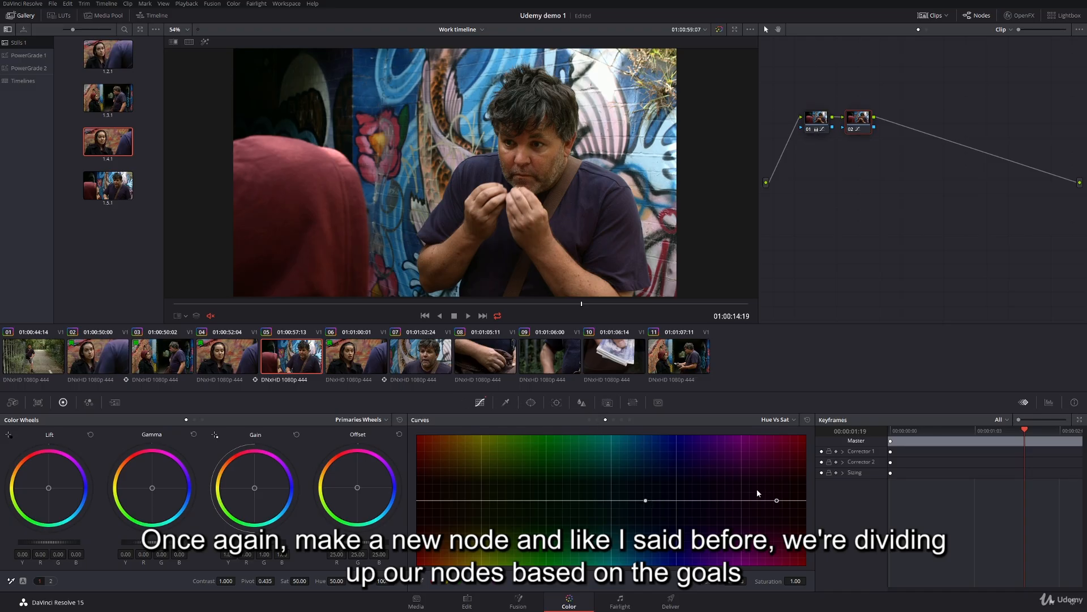
- In clip 02's node graph, group nodes 02 and 03 side by side above the rest of the chain
click(97, 358)
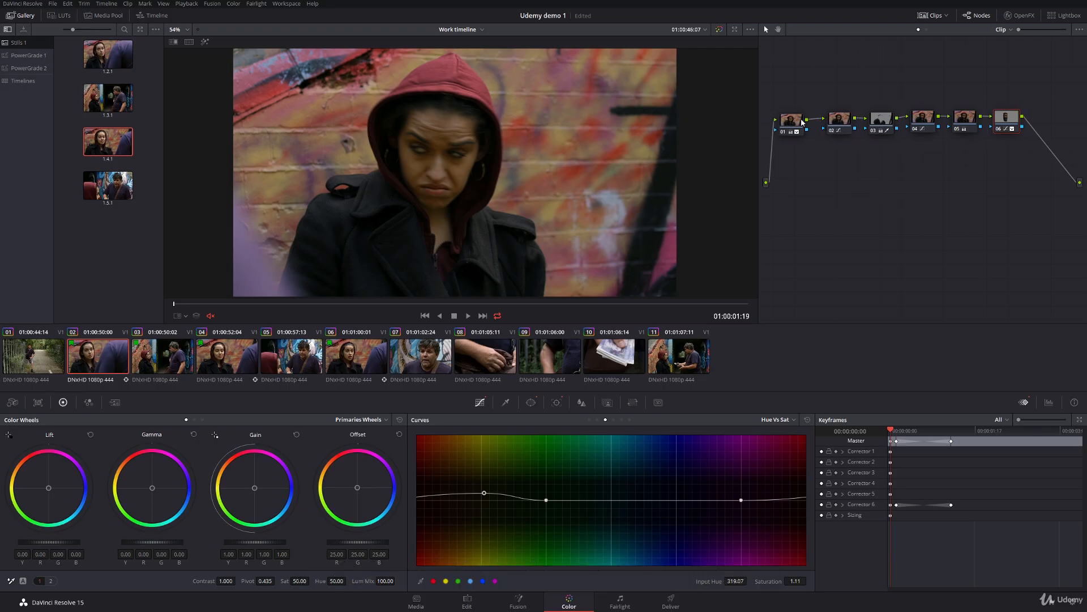
drag(842, 118, 874, 120)
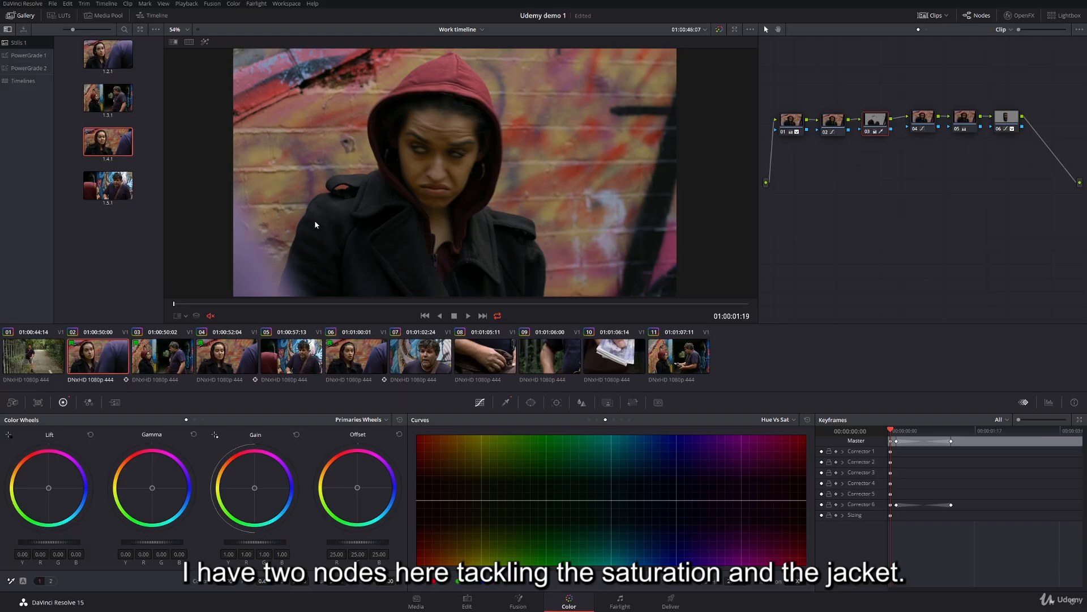
click(835, 124)
click(882, 121)
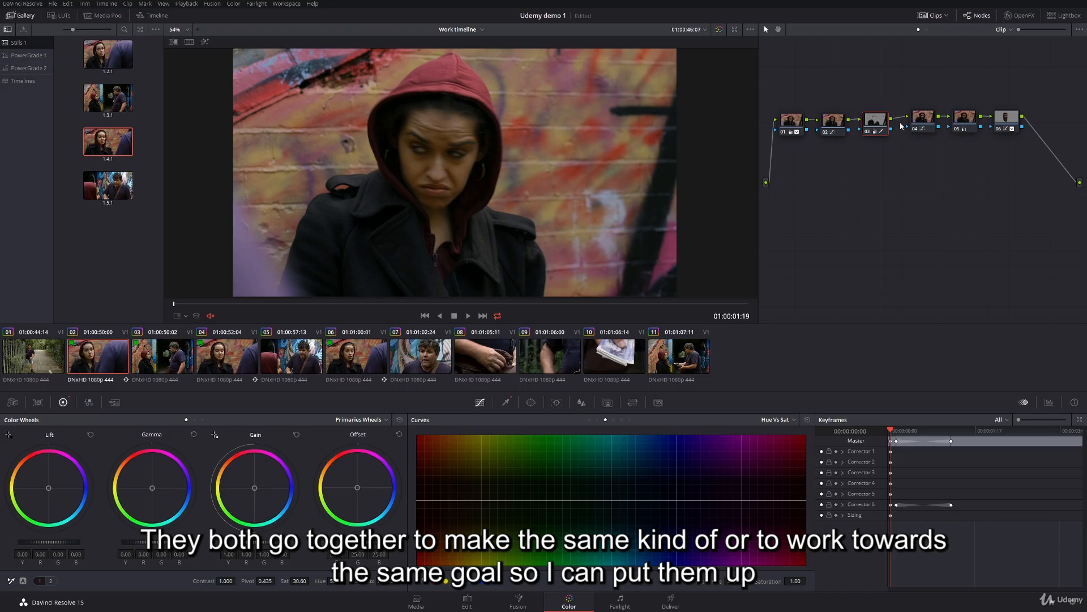
drag(790, 120, 824, 82)
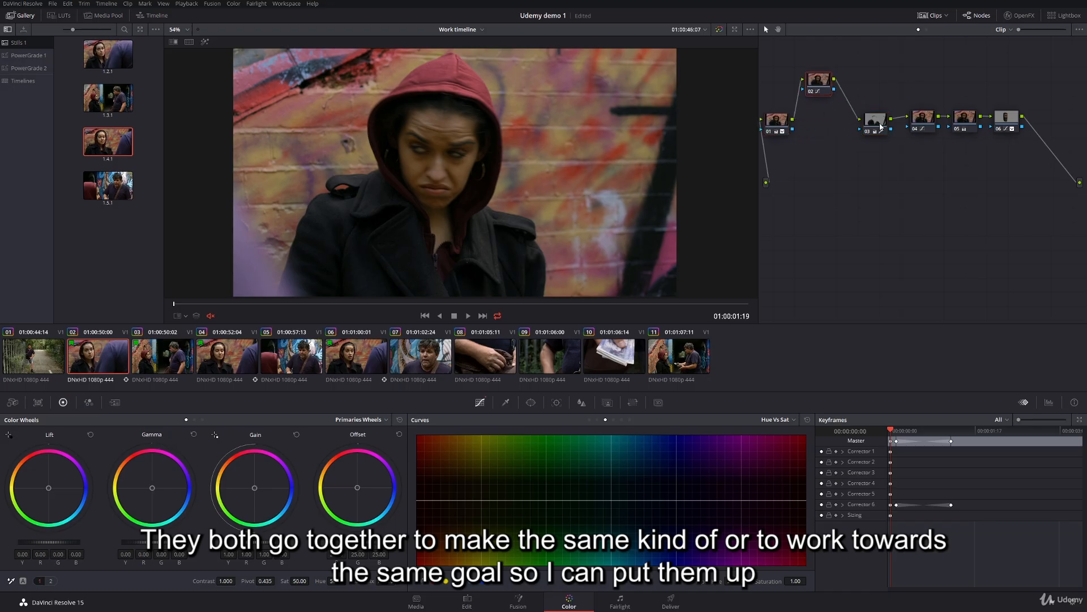
drag(879, 124, 860, 83)
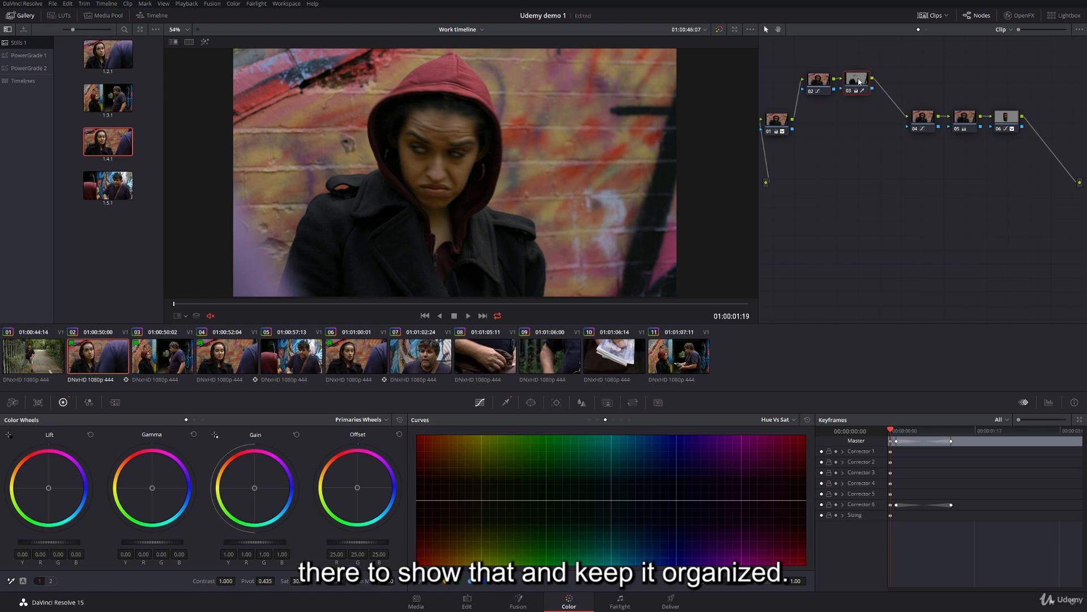
- Move node 04 in beneath node 03 and space nodes 05 and 06 apart along the same row
drag(923, 121, 888, 123)
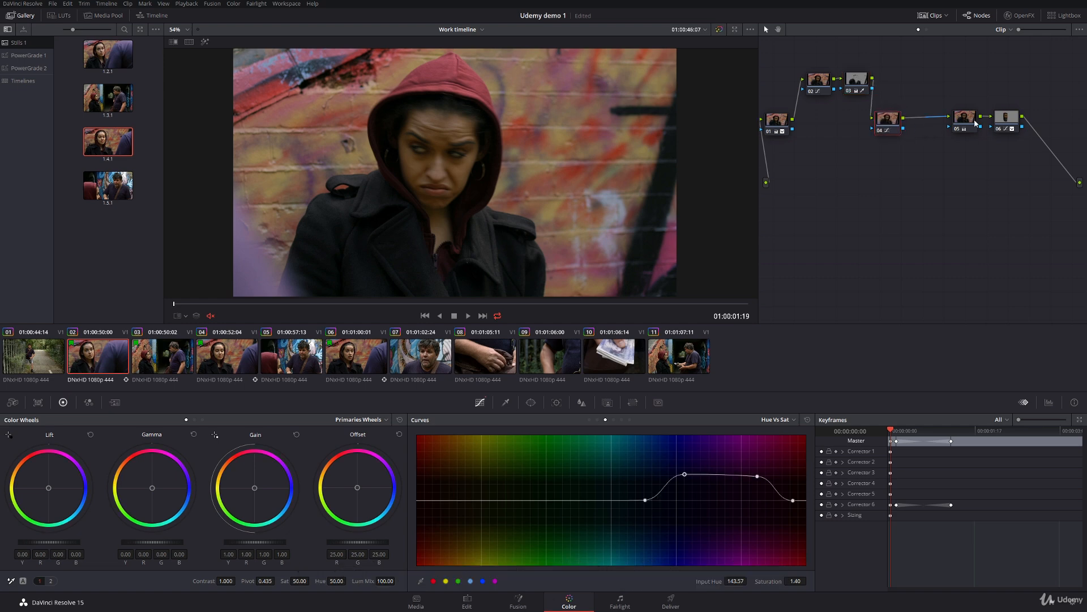
drag(976, 121, 926, 123)
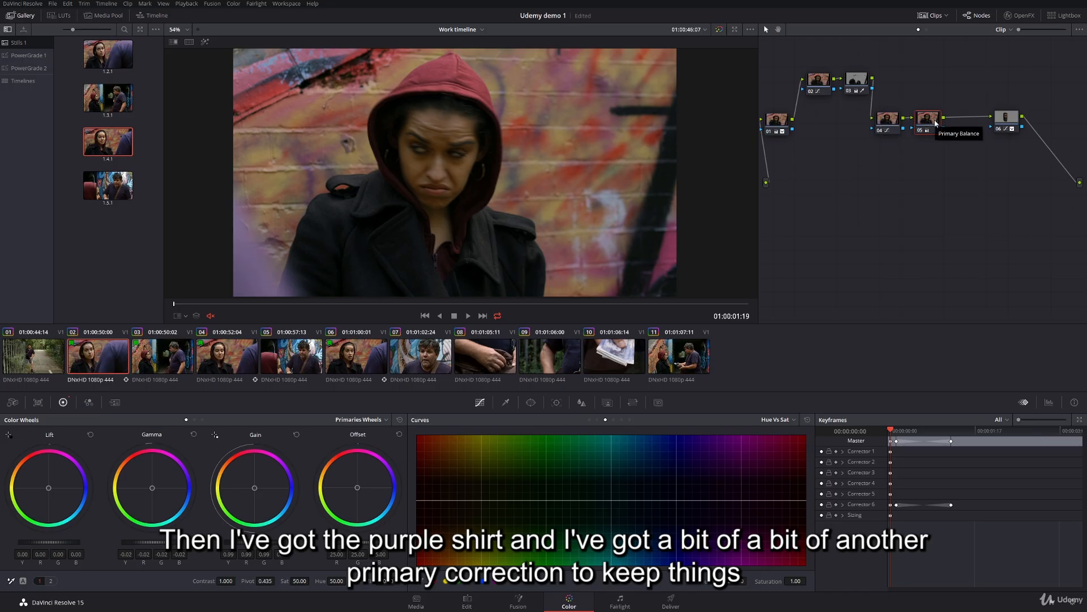
drag(1007, 119, 1011, 120)
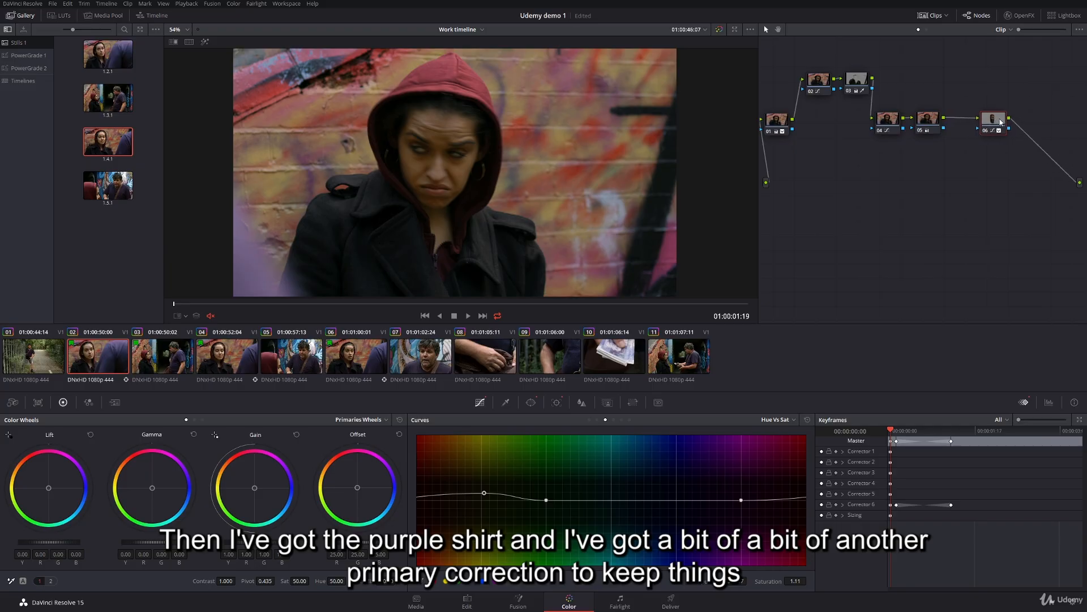
drag(929, 122, 952, 122)
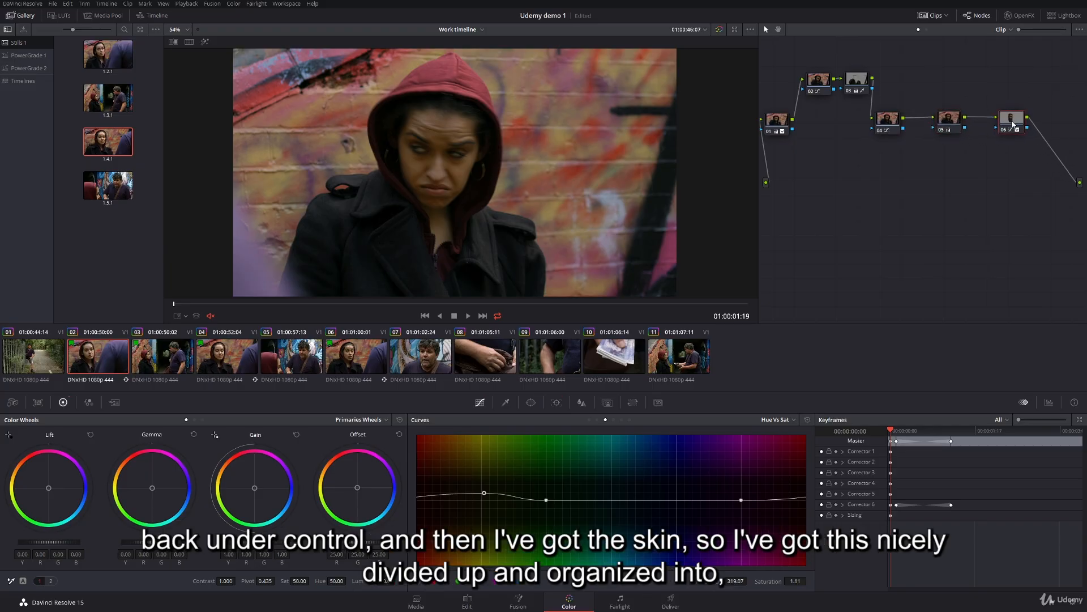
- In clip 02's node graph, label node 02 "Jacket curve"
drag(174, 305, 650, 290)
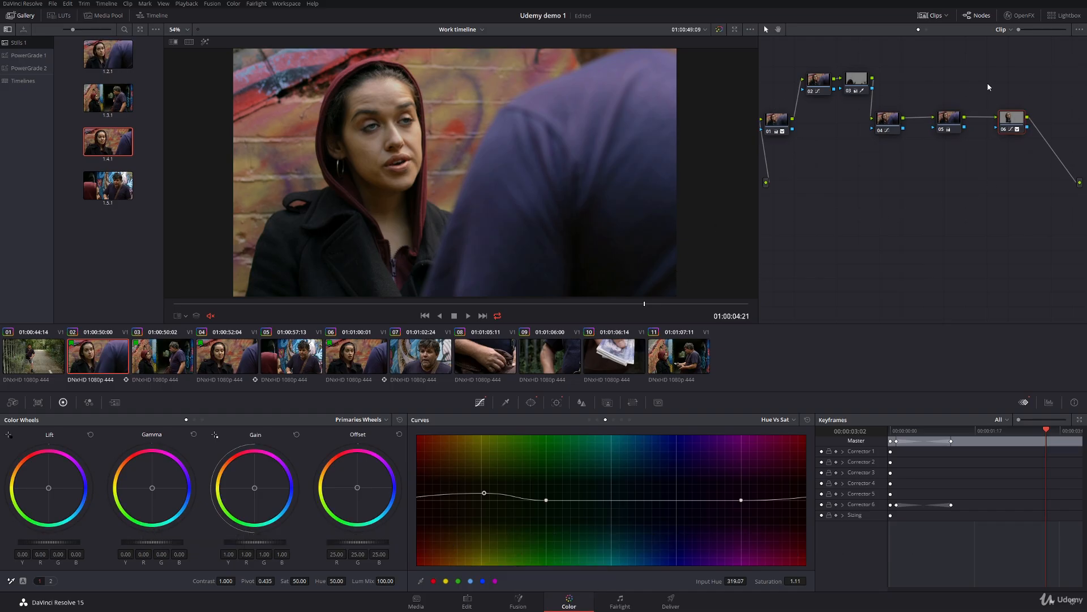
right_click(828, 95)
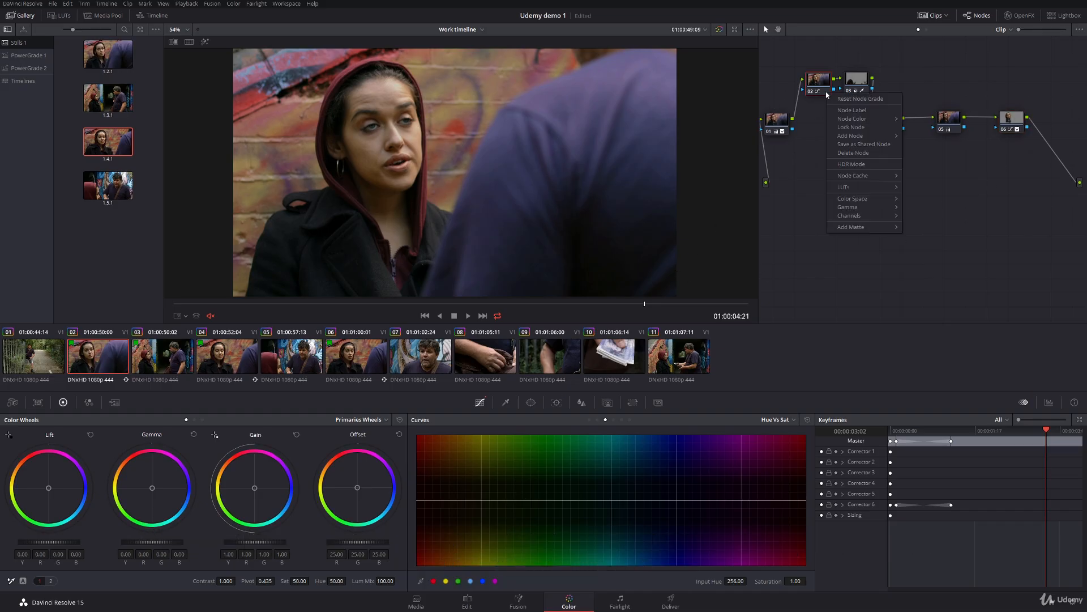
click(875, 110)
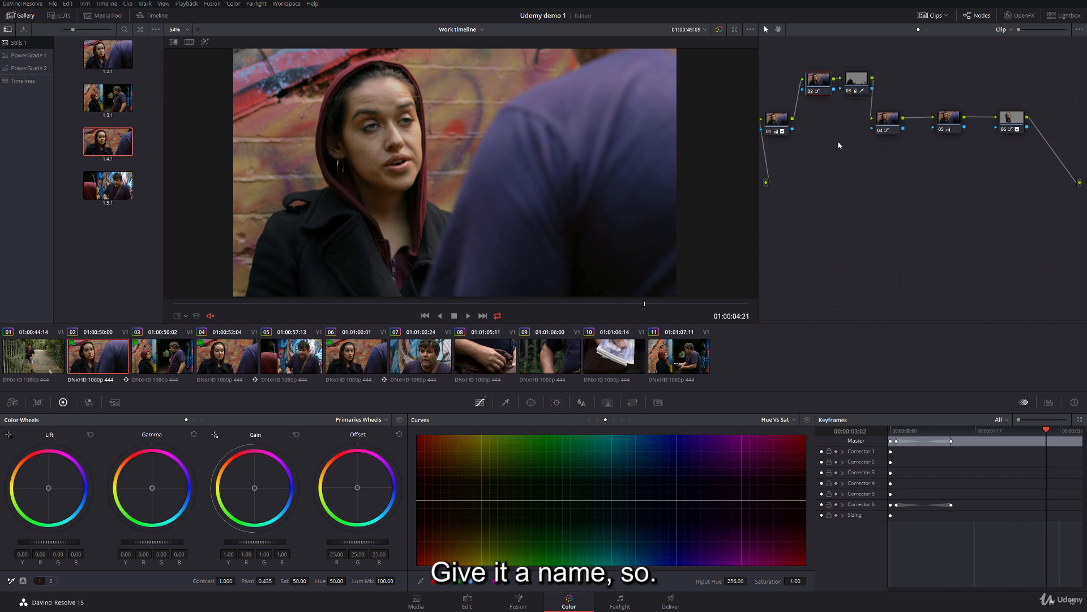
text(ja)
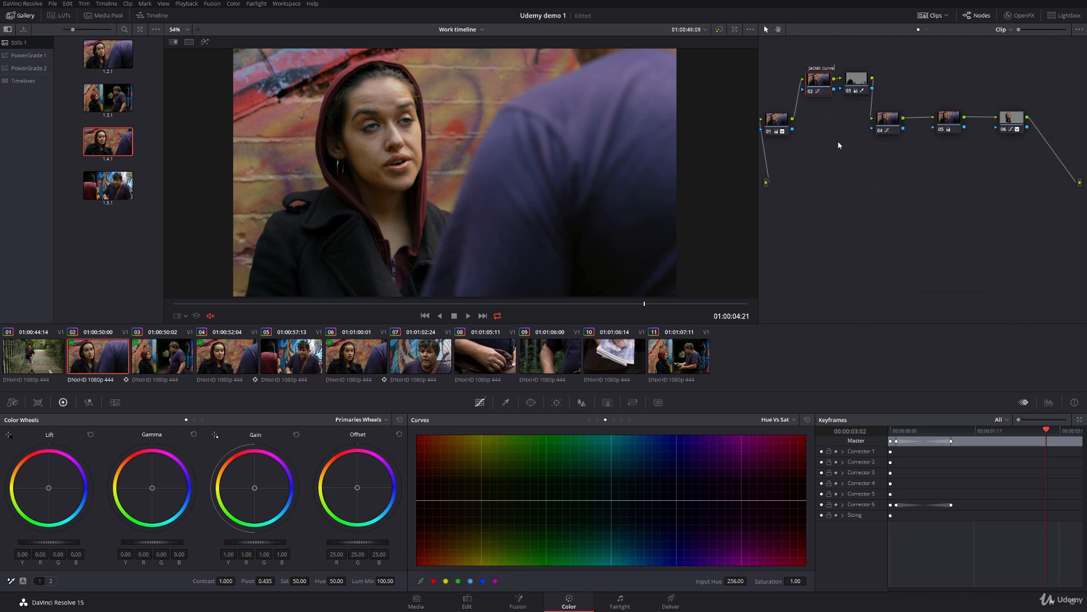
- Label node 03 "Jacket HSL"
right_click(861, 81)
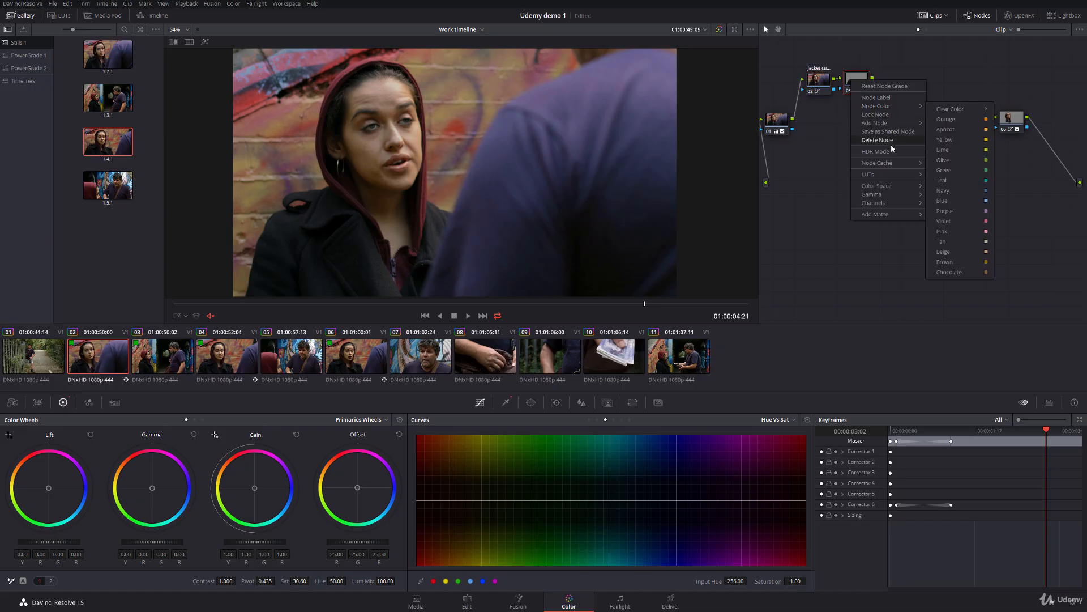
click(895, 100)
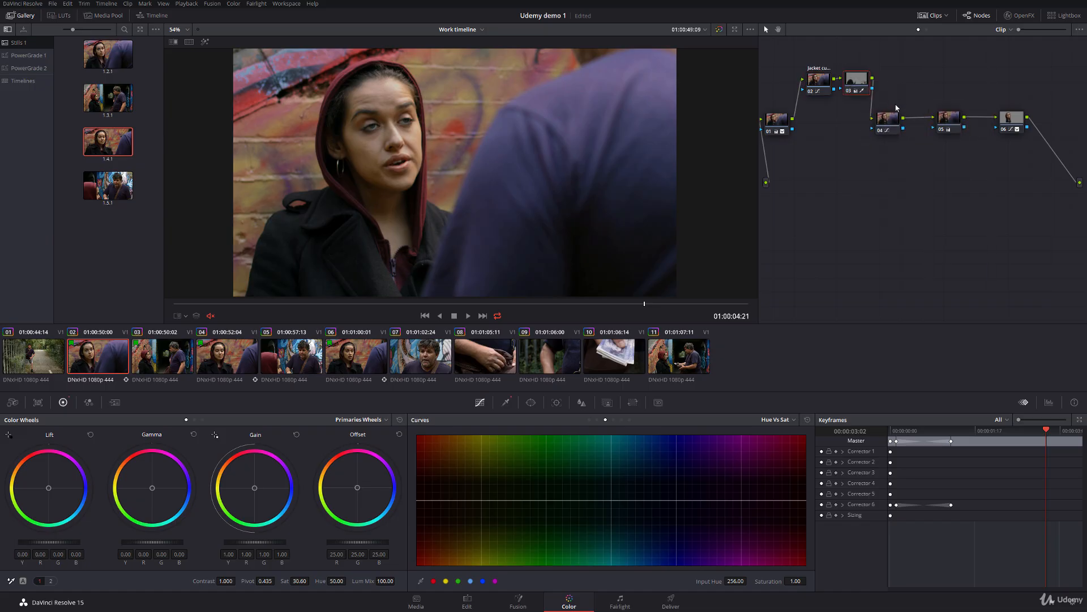
text(Jacket HSL)
key(Return)
- Line up the two labelled jacket nodes in the upper row and nudge node 01 closer beneath them
drag(819, 78, 817, 79)
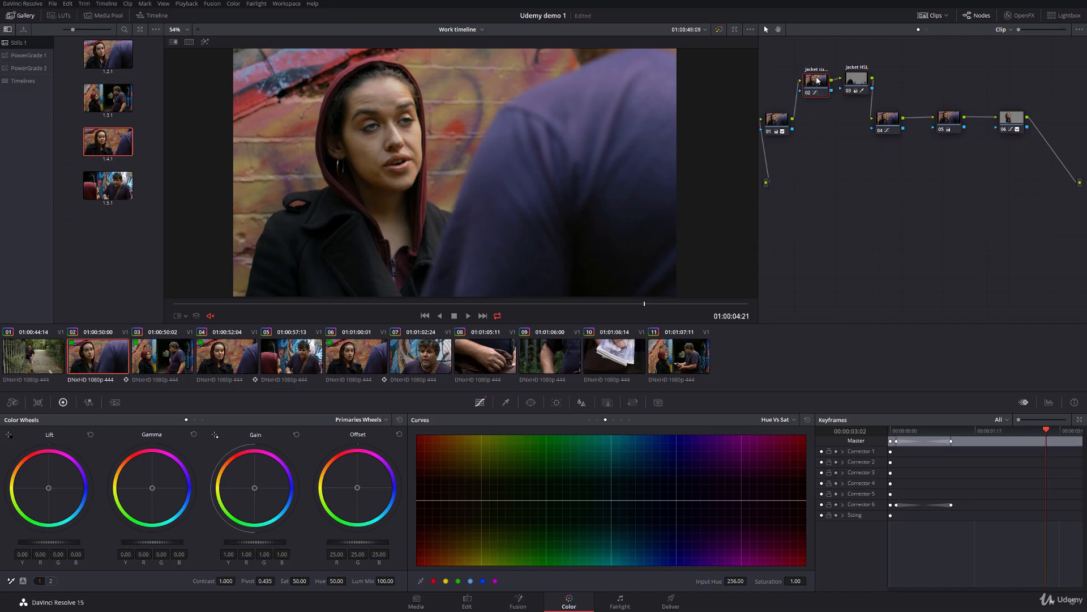
click(1025, 30)
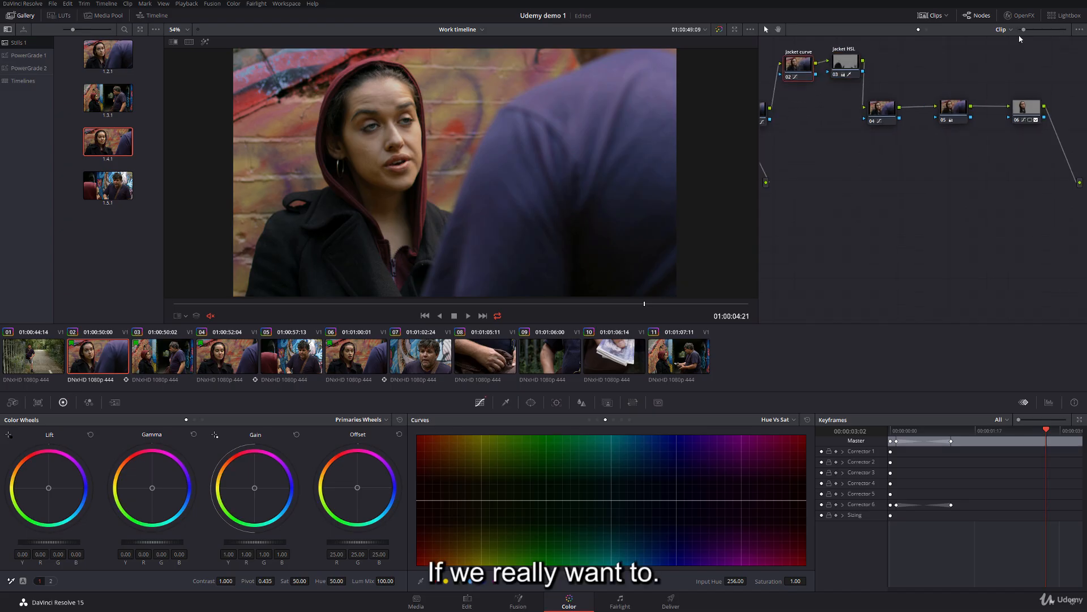
drag(903, 200, 925, 221)
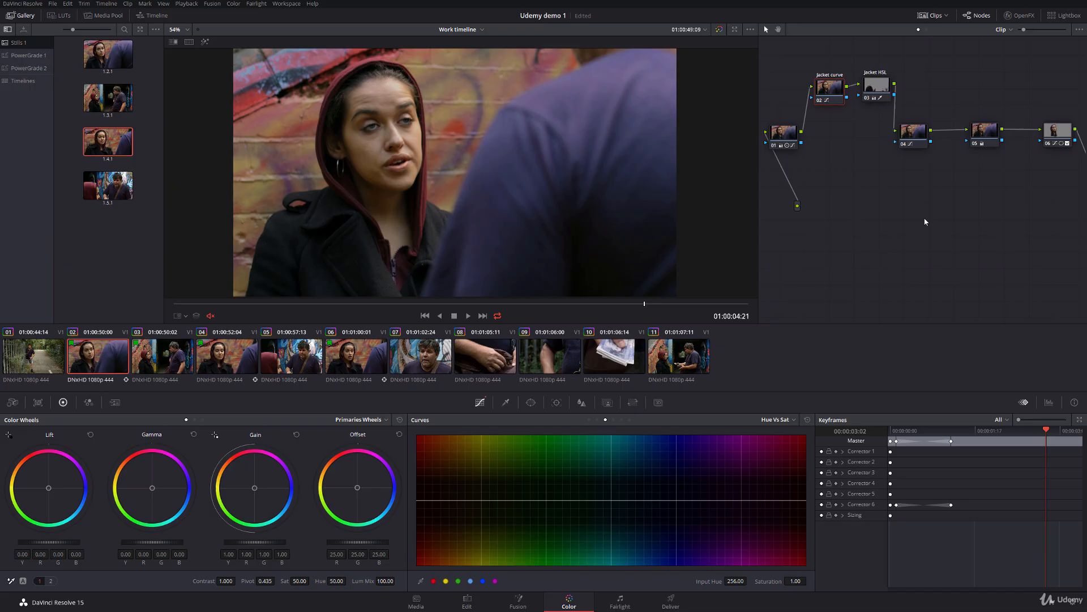
drag(842, 89, 840, 84)
right_click(834, 82)
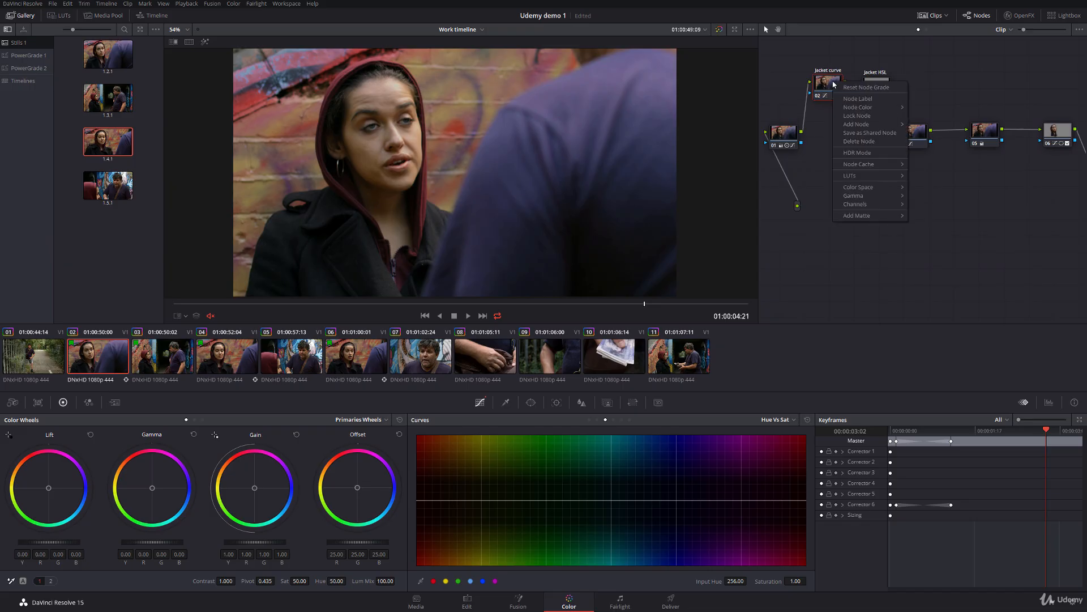
click(877, 98)
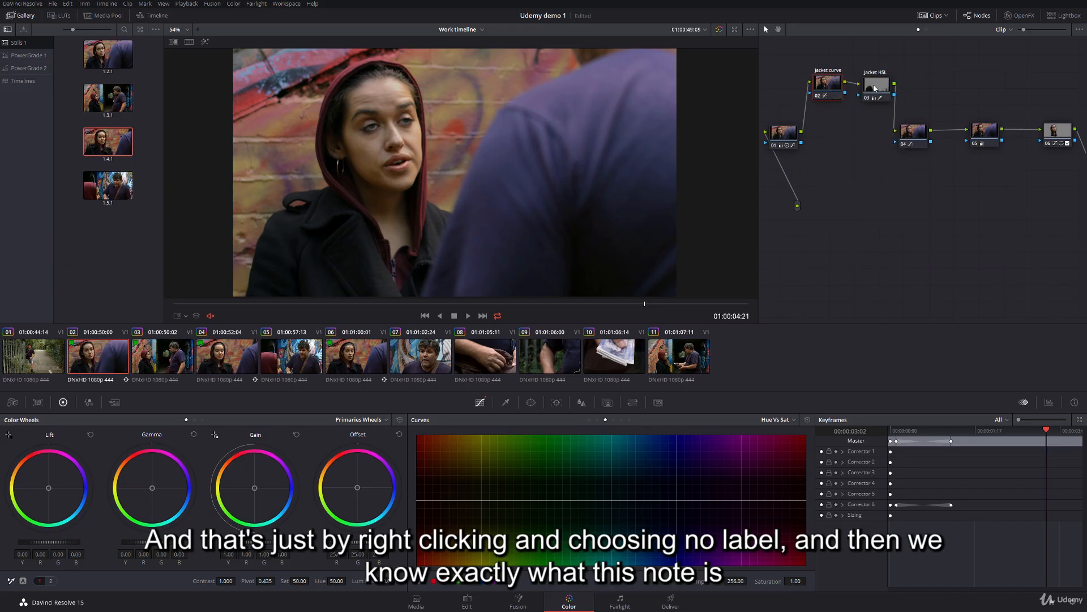
drag(879, 74, 877, 72)
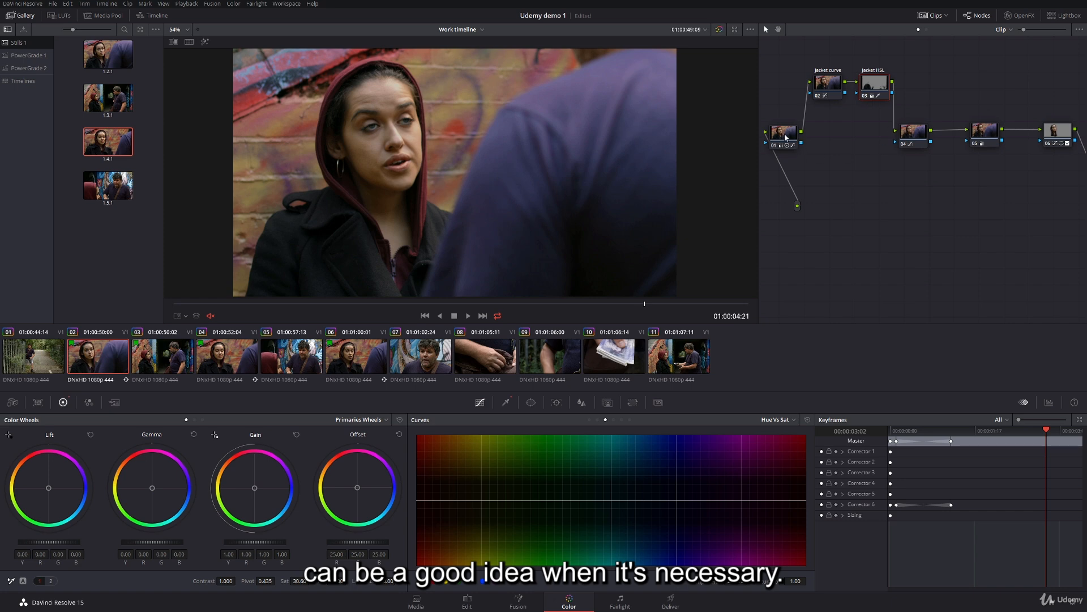
drag(785, 136, 789, 136)
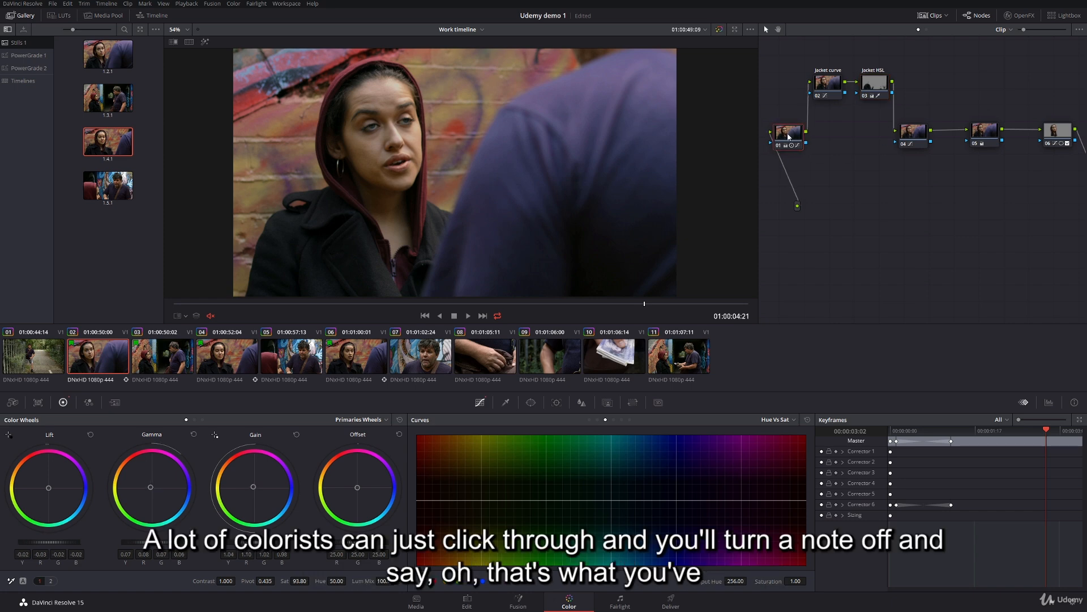
click(905, 145)
click(904, 145)
drag(871, 87, 821, 85)
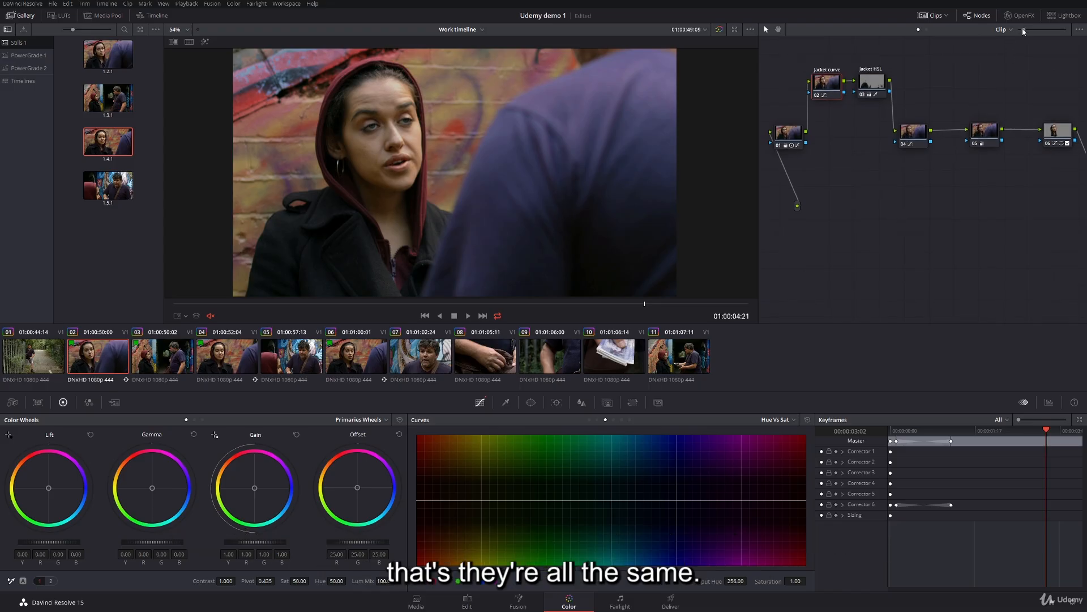
drag(1022, 29, 1018, 30)
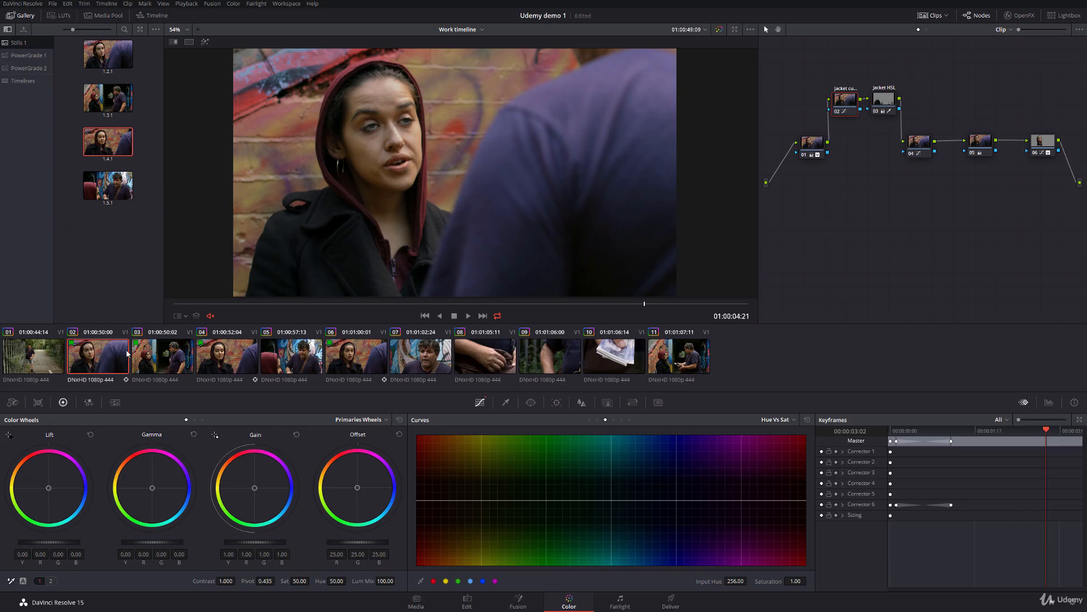
- On clip 05's node 02, raise the blue on the Hue Vs Sat curve to saturation 1.56 at input hue 137.31 and widen the magenta-side boundary
click(162, 355)
click(227, 355)
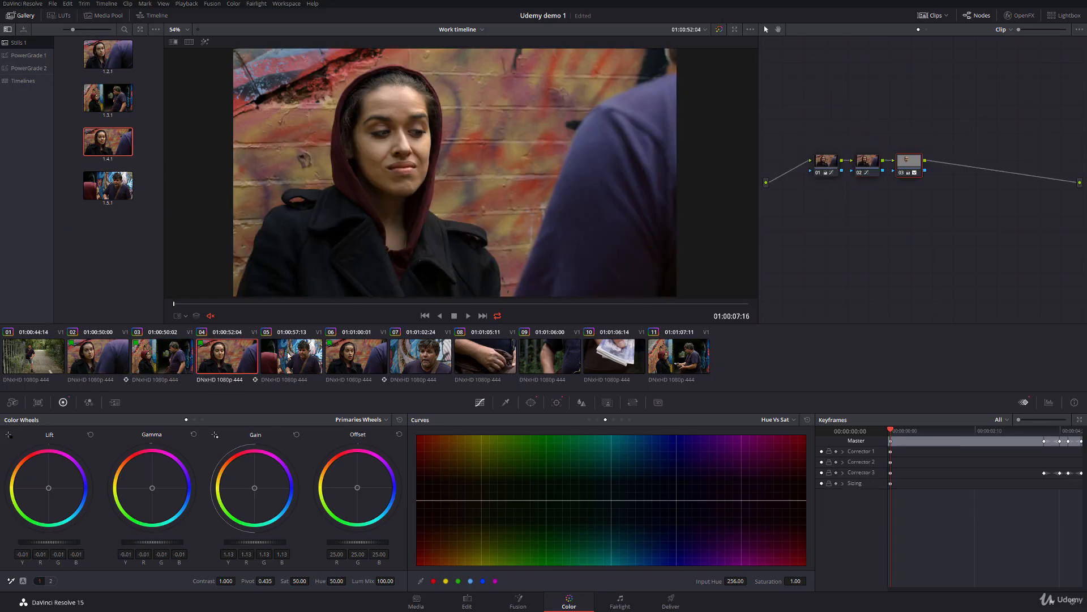
click(350, 356)
click(309, 358)
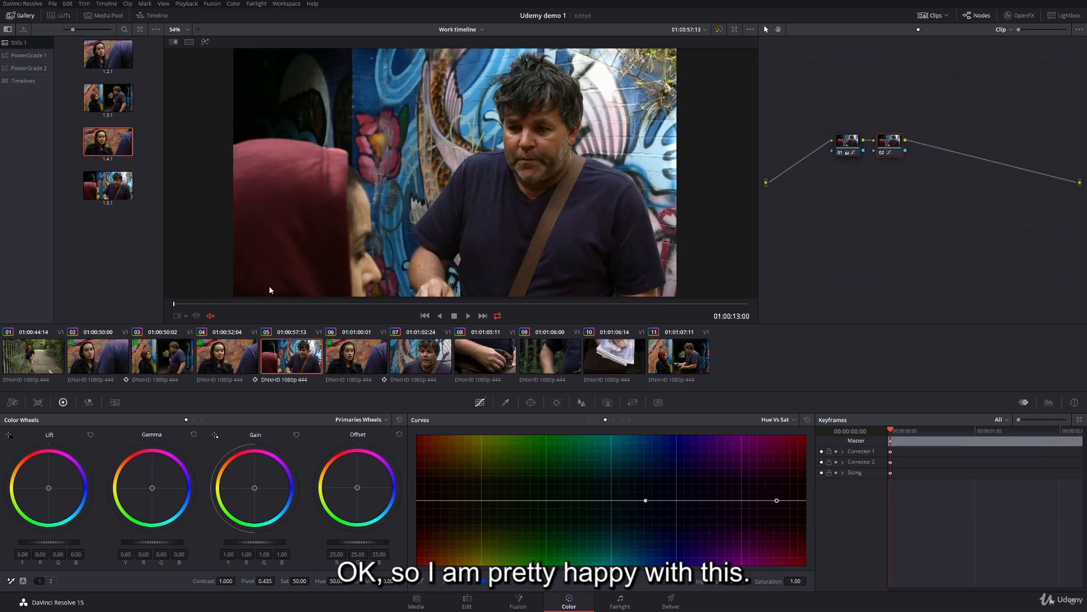
key(space)
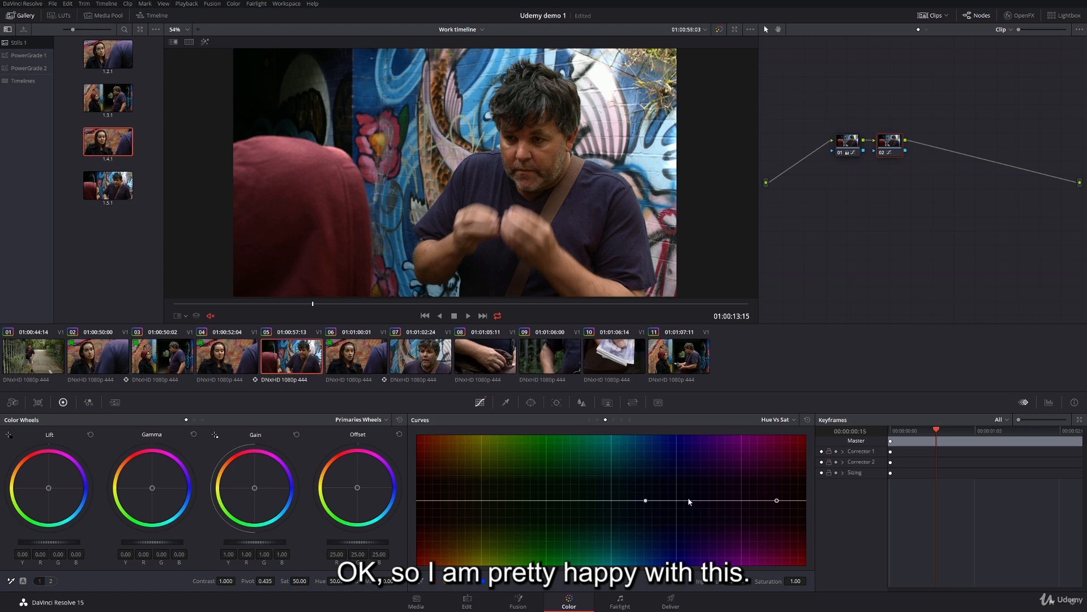
drag(674, 500, 677, 469)
drag(776, 502, 794, 501)
drag(678, 467, 679, 464)
- Wipe still 1.4.1 against clip 05 and compare the purple shirts close up across the split
double_click(110, 155)
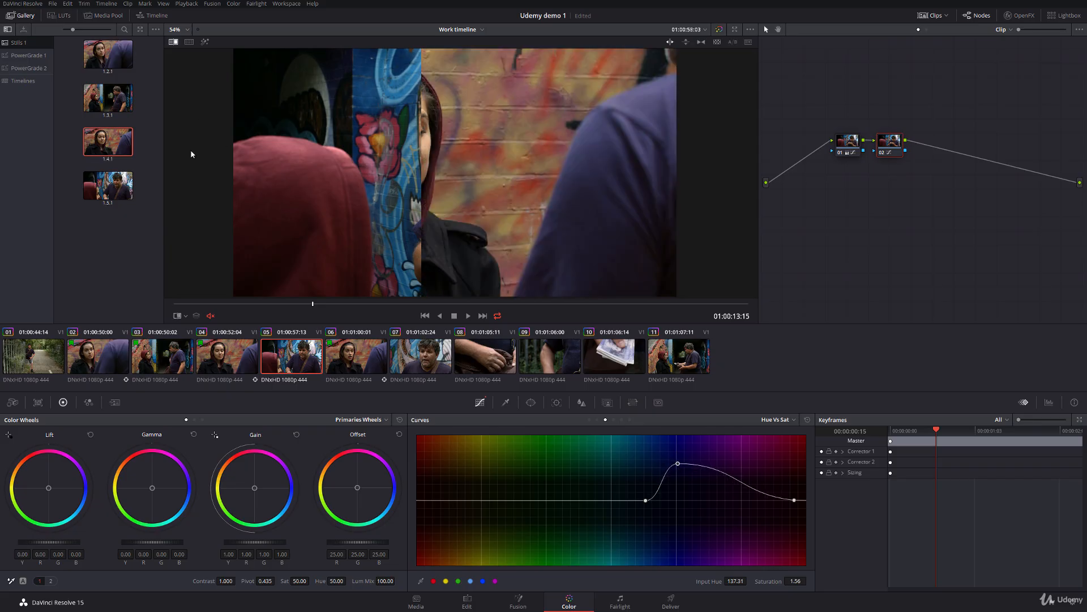
drag(451, 195, 571, 188)
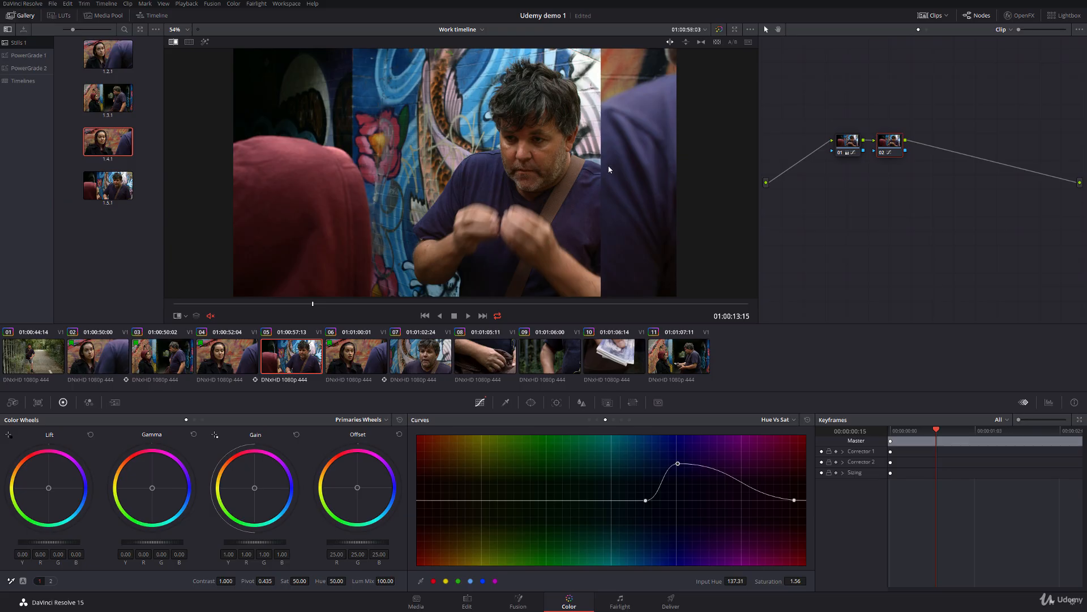
scroll(596, 199, up, 2)
scroll(508, 162, up, 2)
scroll(559, 239, up, 1)
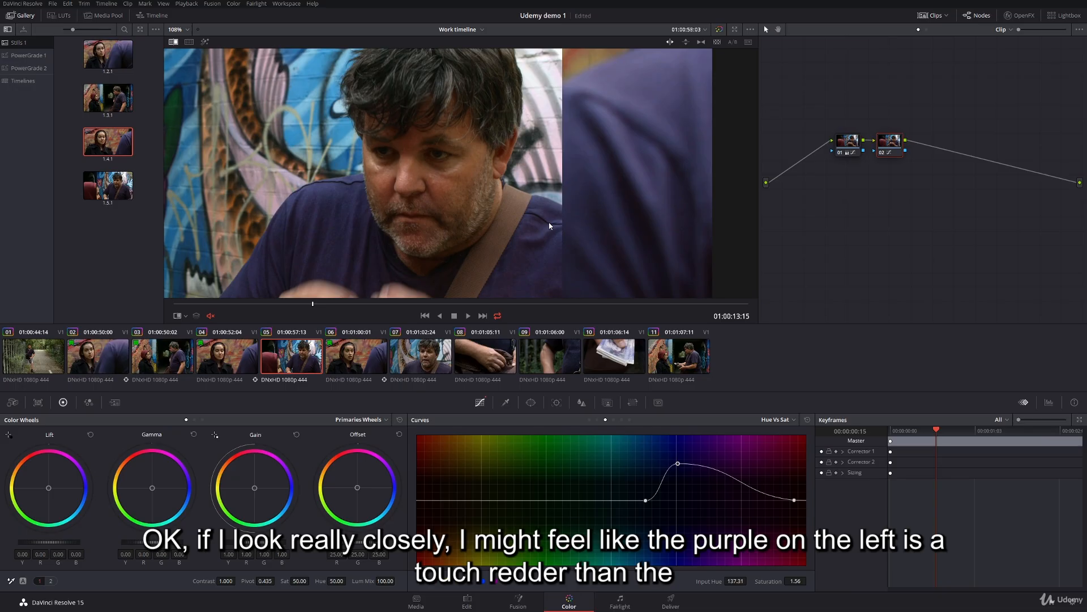
- On node 02's Hue Vs Hue curve, place two points bounding the blue-to-magenta range and set the magenta point's Hue Rotate to 0
click(598, 420)
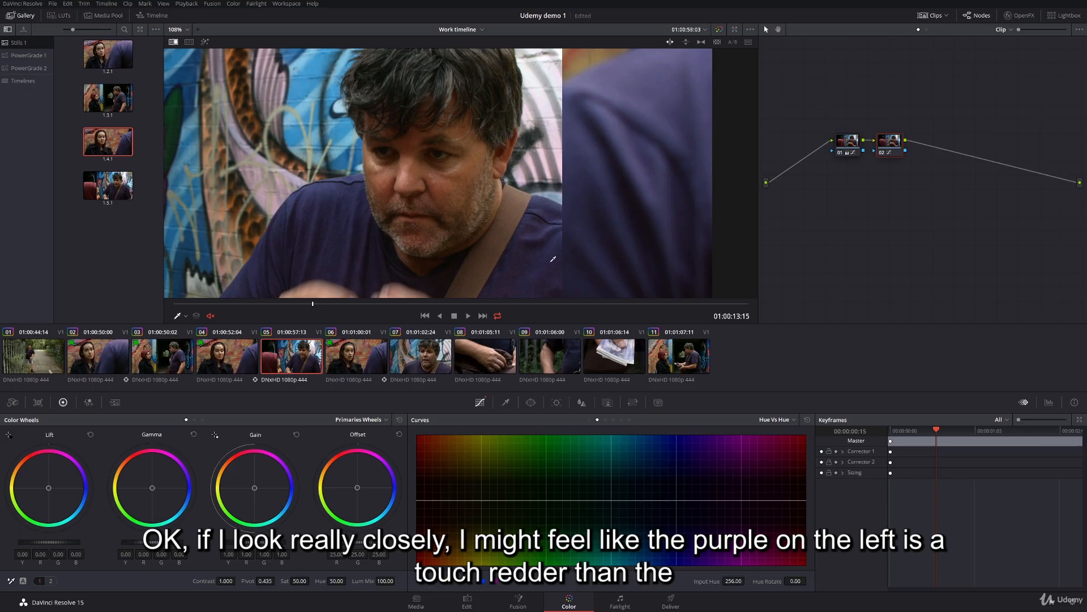
click(657, 501)
click(774, 501)
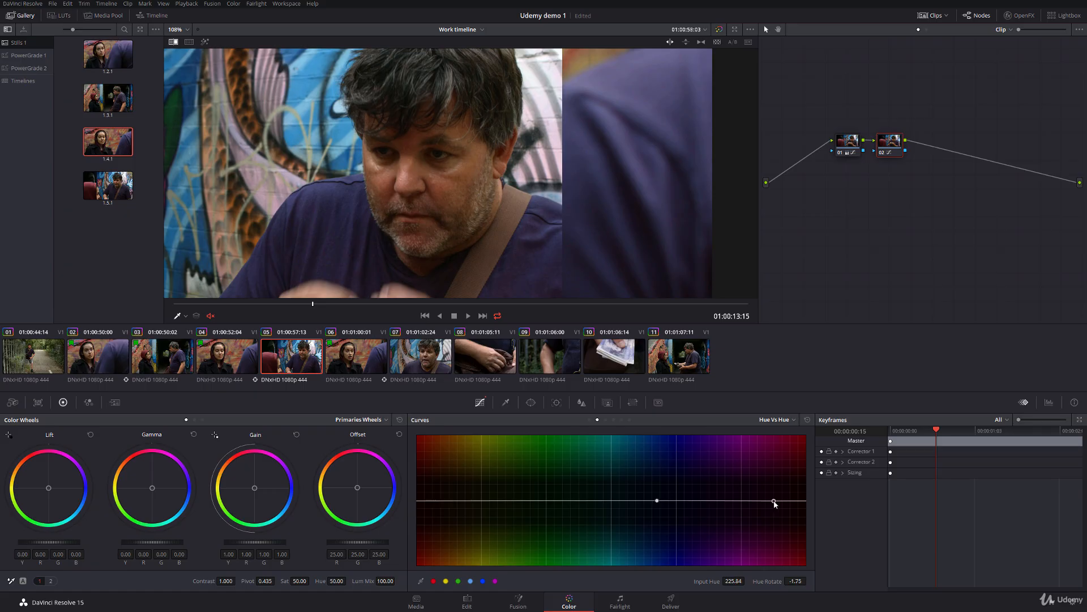
drag(775, 501, 777, 502)
double_click(799, 581)
text(0)
key(Return)
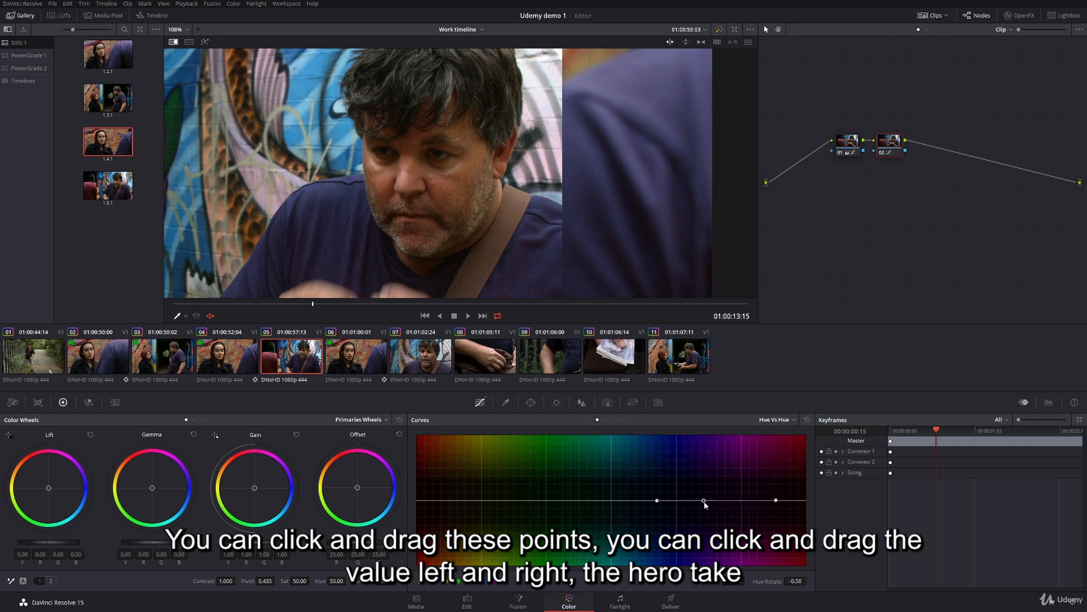
mouse_move(795, 581)
mouse_down()
mouse_move(784, 581)
mouse_move(801, 582)
mouse_up()
double_click(797, 581)
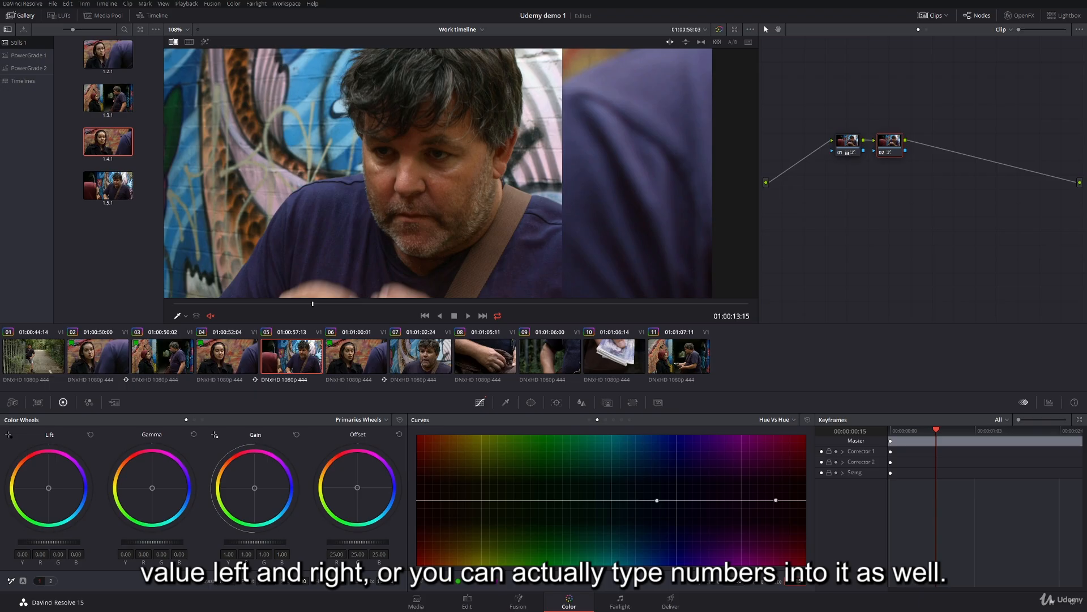
double_click(799, 582)
text(0)
- Add a Hue Vs Hue point at input hue 143.57 and set its Hue Rotate to -3.98
click(685, 500)
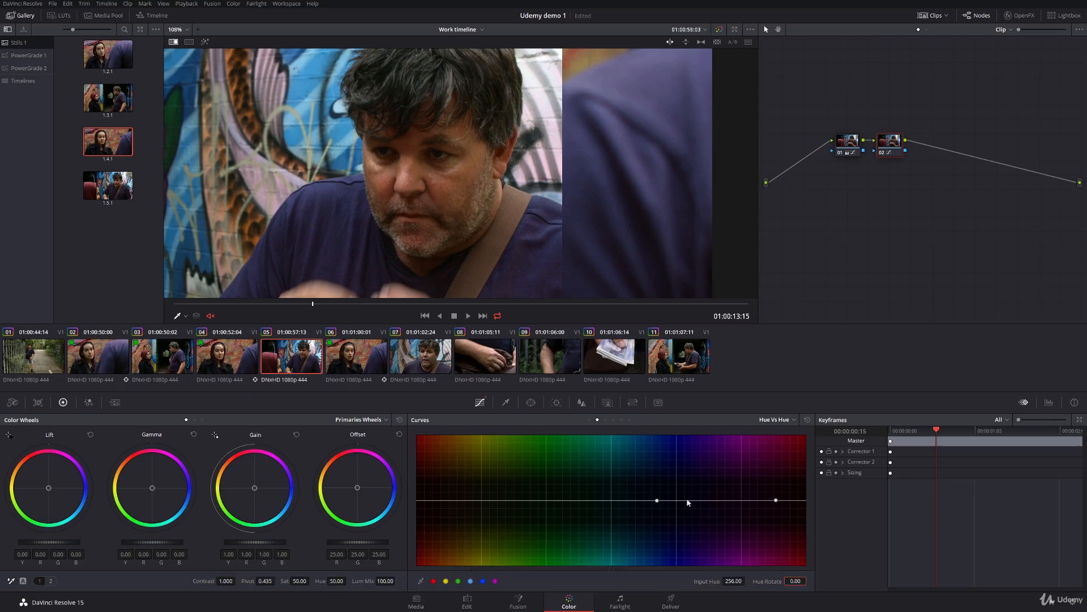
drag(802, 581, 791, 581)
drag(501, 229, 515, 280)
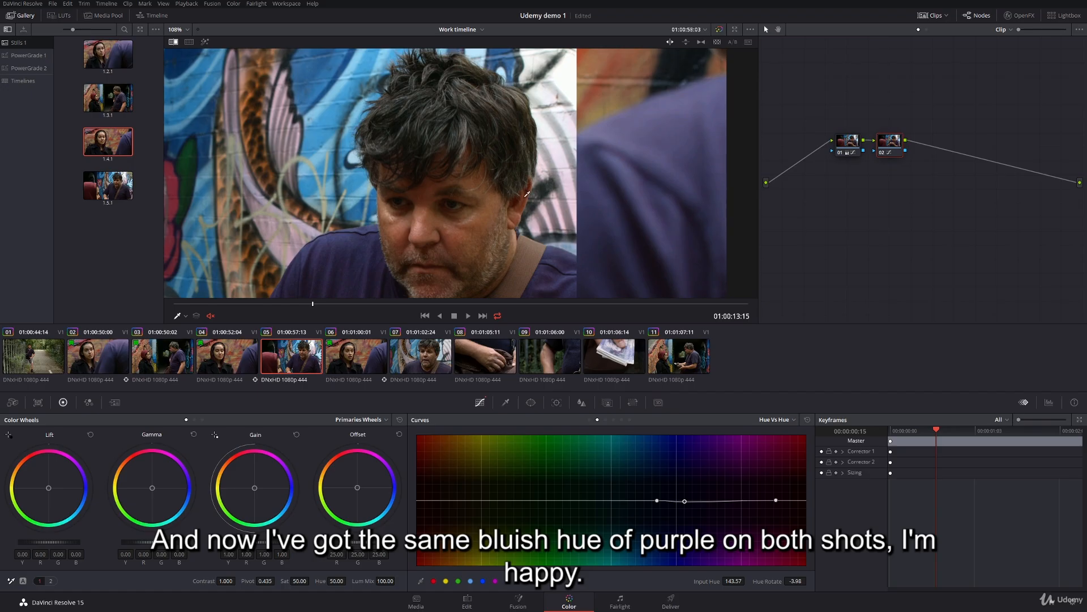
- Turn off the wipe against the reference still and bring most of clip 05's frame back into view
click(185, 317)
click(184, 329)
right_click(445, 193)
click(475, 245)
scroll(439, 229, down, 2)
scroll(439, 229, down, 2)
drag(439, 229, 504, 184)
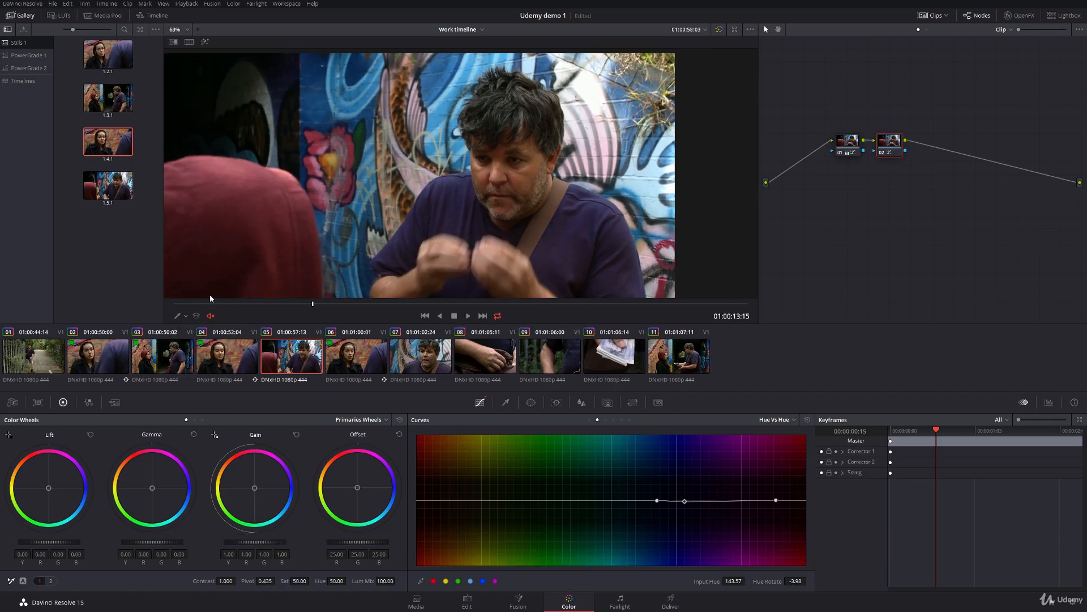
- Scrub through clip 05 to review the shirt and background paint, and return to its first frame
drag(187, 304, 523, 178)
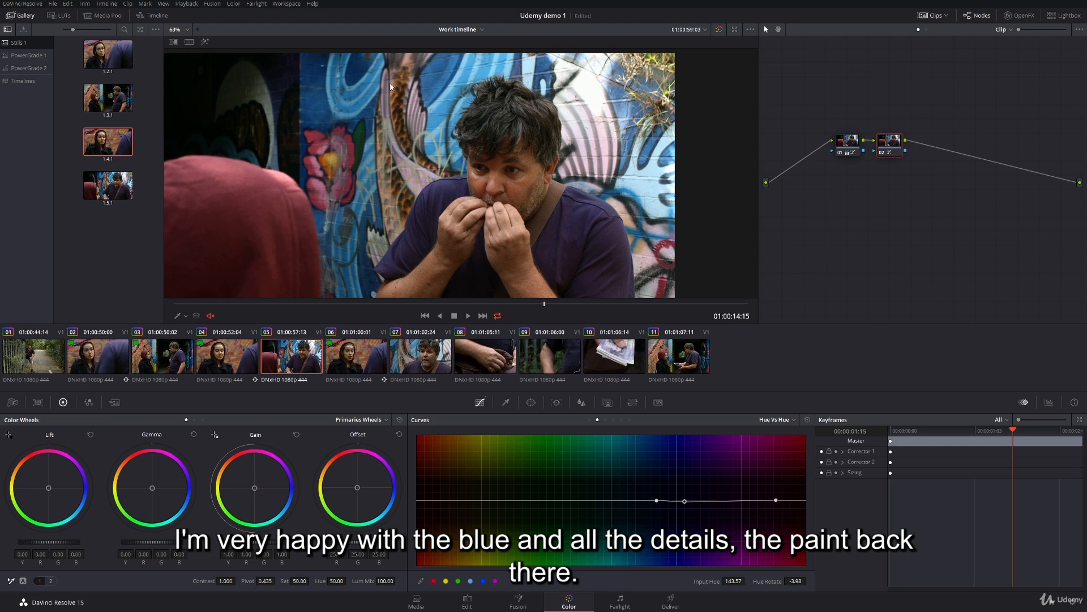
drag(275, 306, 712, 305)
drag(352, 242, 411, 199)
scroll(490, 185, down, 1)
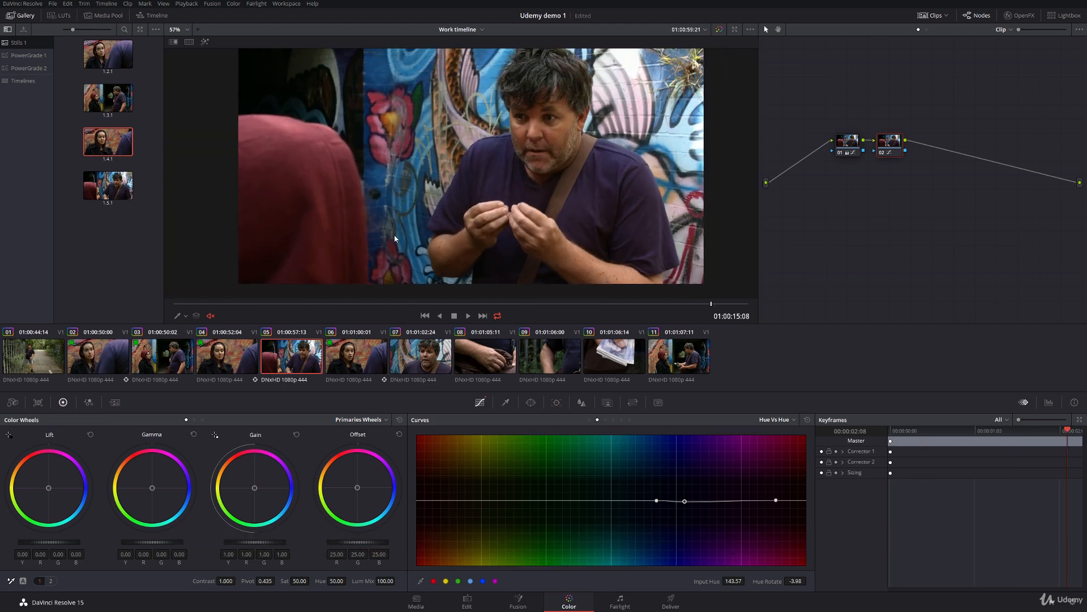
drag(381, 305, 164, 304)
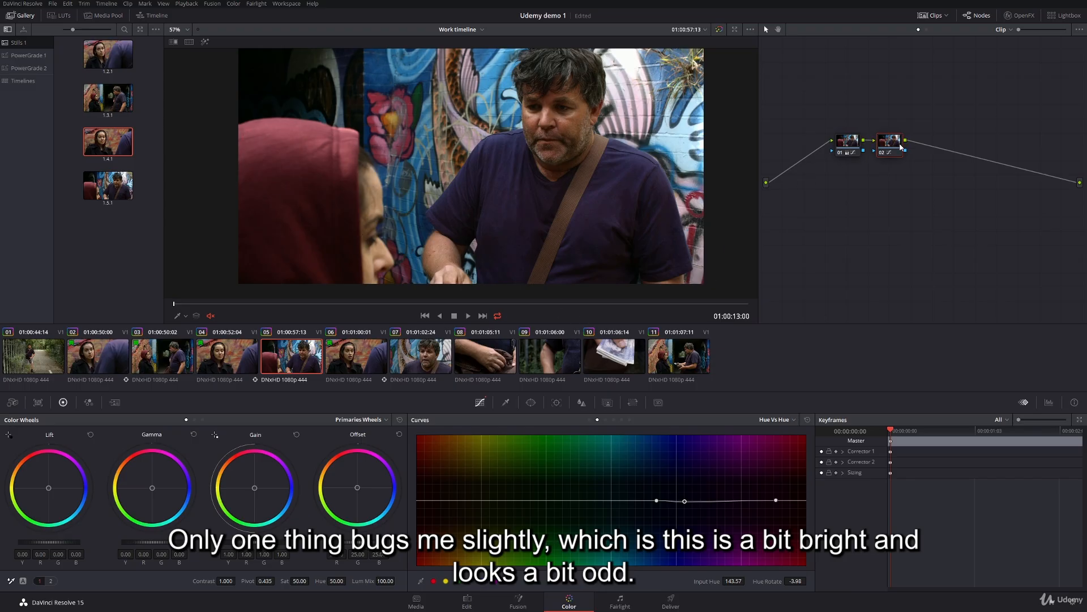
- Add a serial node after node 02 and draw a closed curve window loosely around the woman's hooded head
key(alt+s)
click(530, 402)
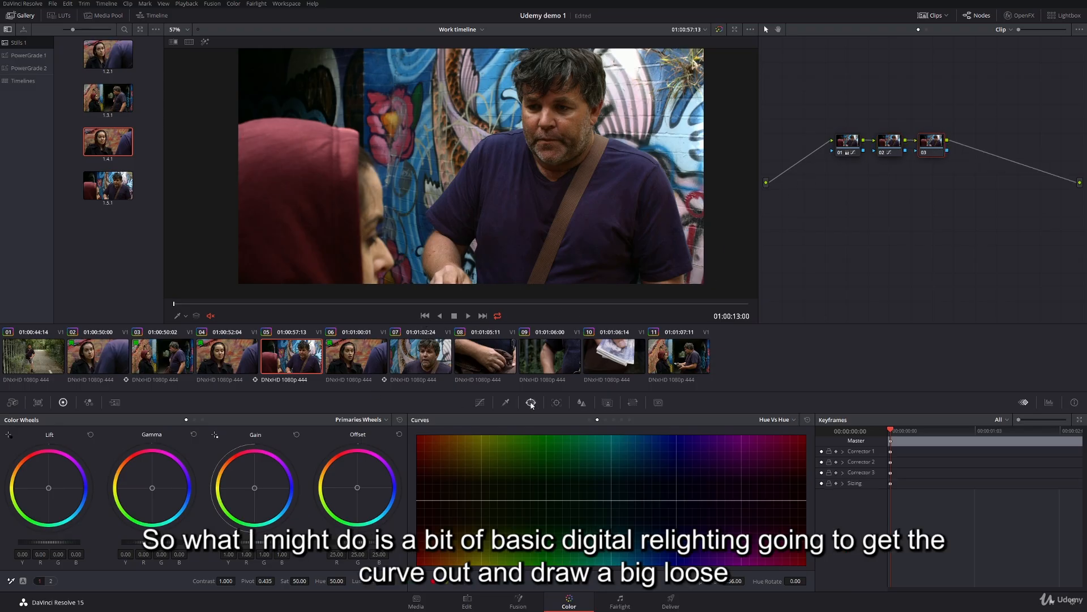
click(219, 157)
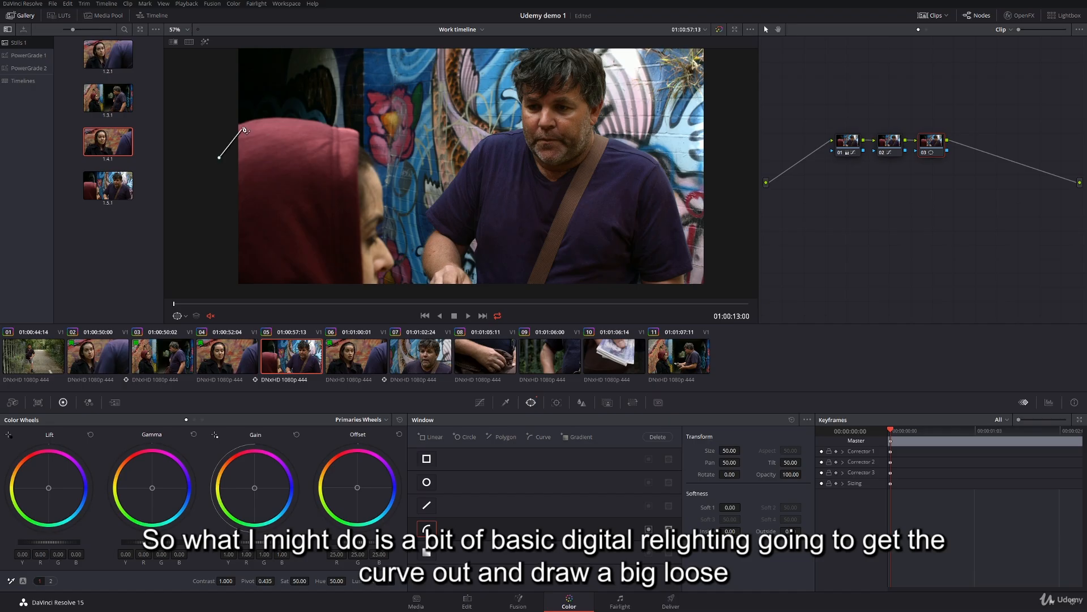
click(244, 121)
click(293, 117)
click(334, 128)
click(360, 137)
click(369, 176)
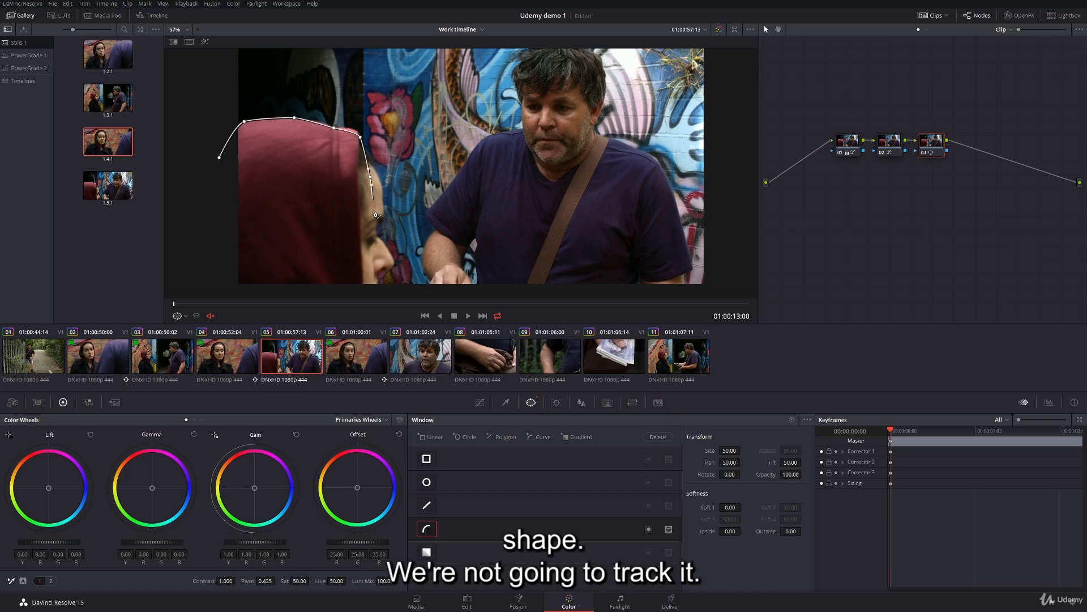
click(377, 240)
scroll(378, 272, down, 2)
click(378, 263)
click(310, 282)
click(214, 250)
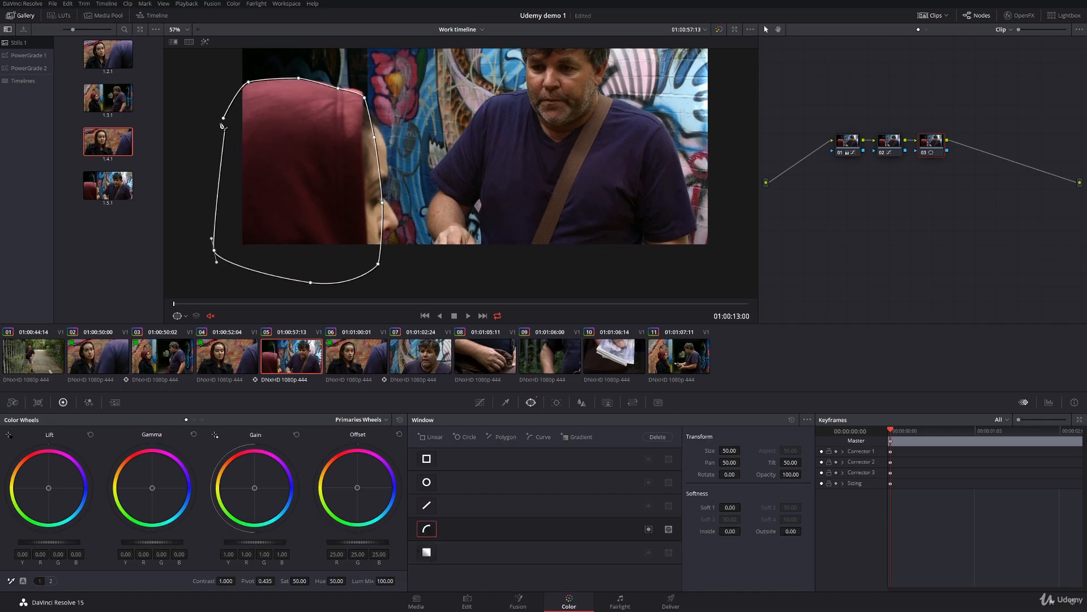
click(223, 118)
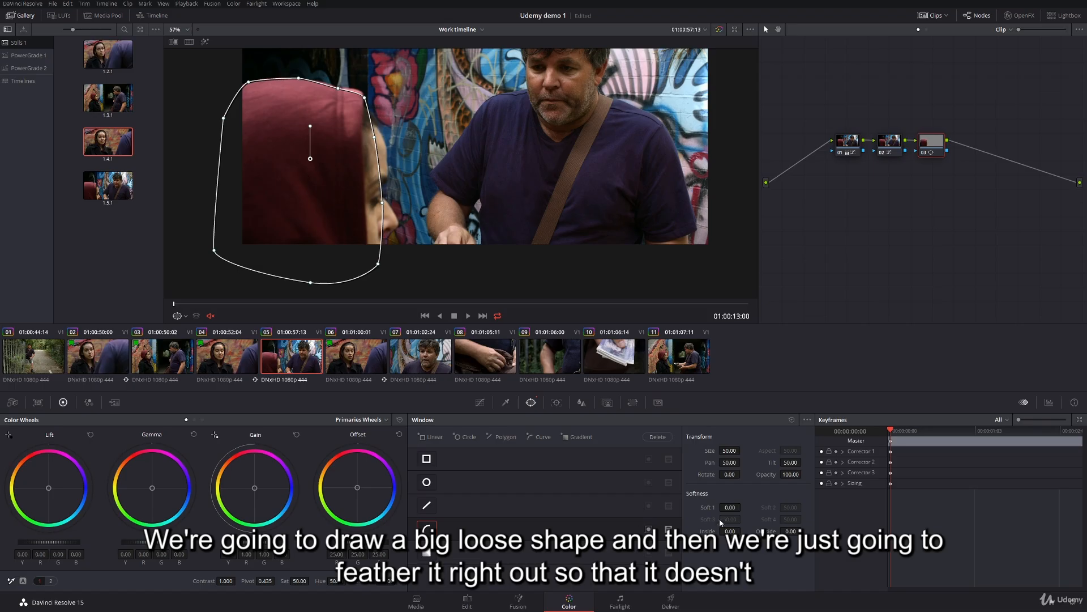
- Feather node 03's curve window to Inside 9.80 and Outside 4.86, and switch off the on-screen window overlay
drag(726, 529, 815, 531)
drag(730, 531, 736, 531)
drag(515, 170, 503, 194)
click(177, 319)
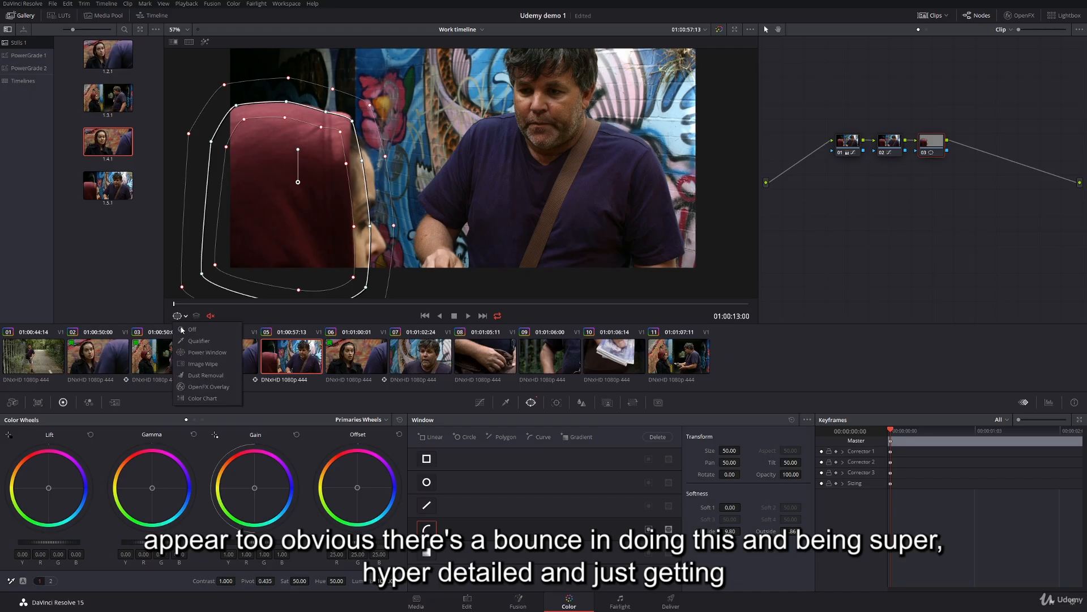
click(201, 330)
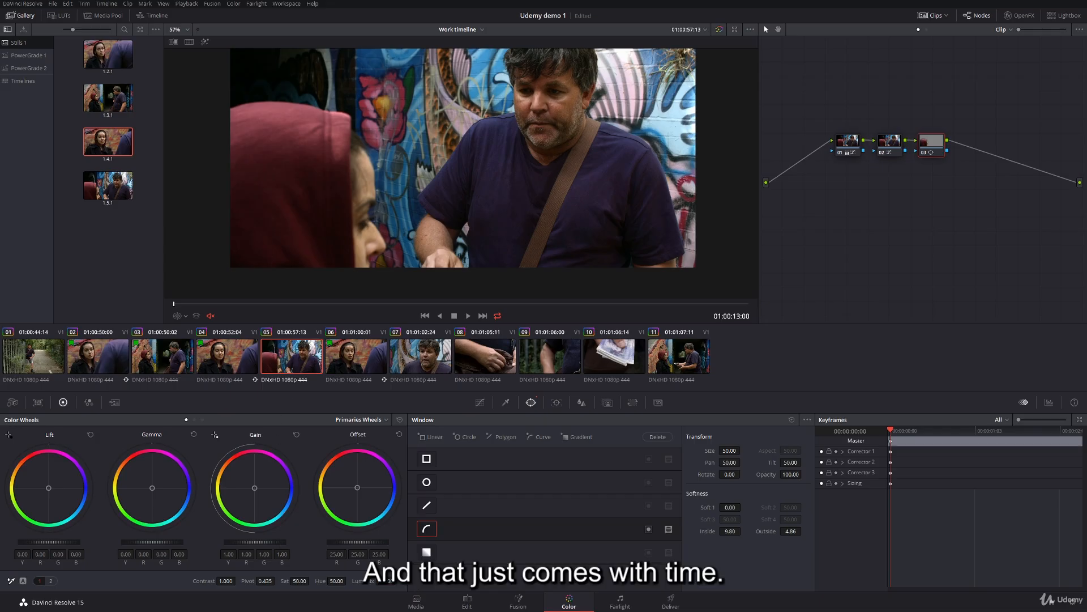
- Set node 03's Gain to 0.73, Saturation to 55.40 and Lift to -0.01, and show the Parade scopes
drag(255, 542, 208, 542)
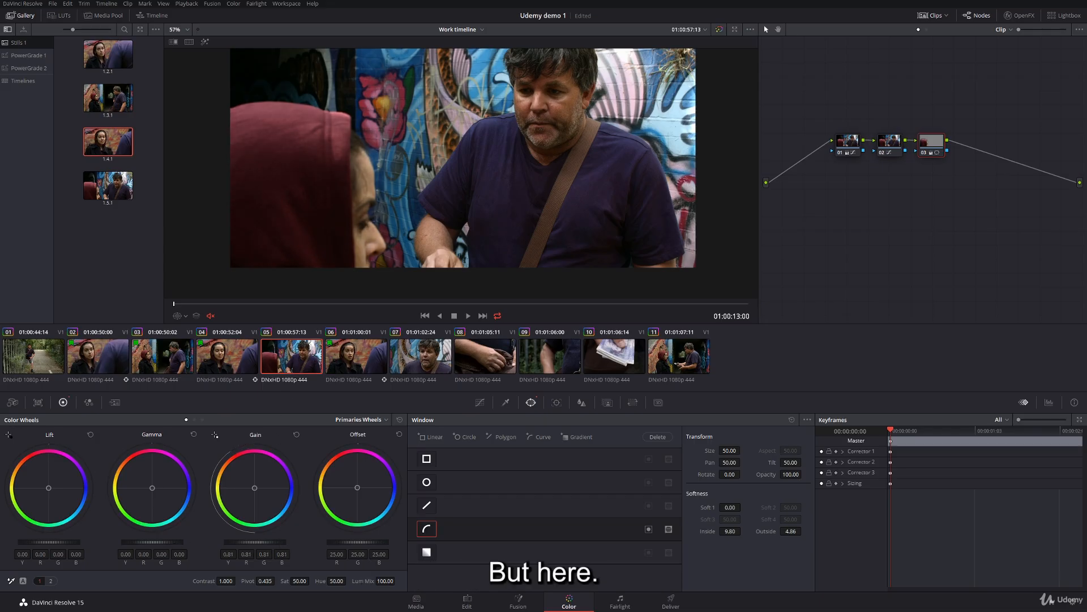
drag(300, 580, 312, 580)
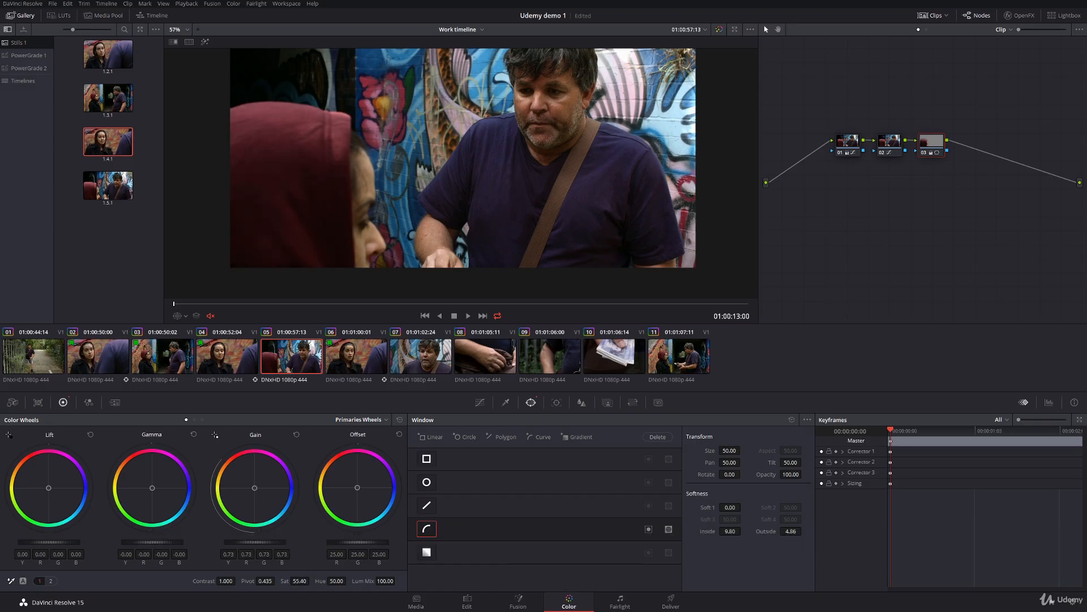
drag(49, 542, 46, 542)
key(ctrl+shift+w)
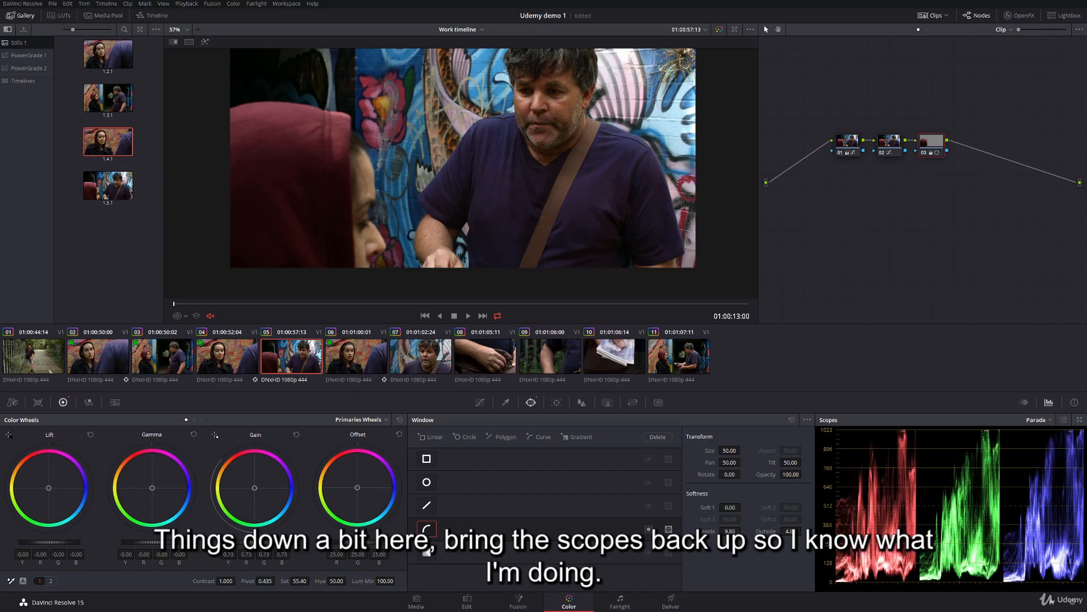
- Compare clip 05 with node 03 off and on, and refine the node to Gain 0.79, Saturation 51.60 and default Lift
scroll(274, 236, down, 2)
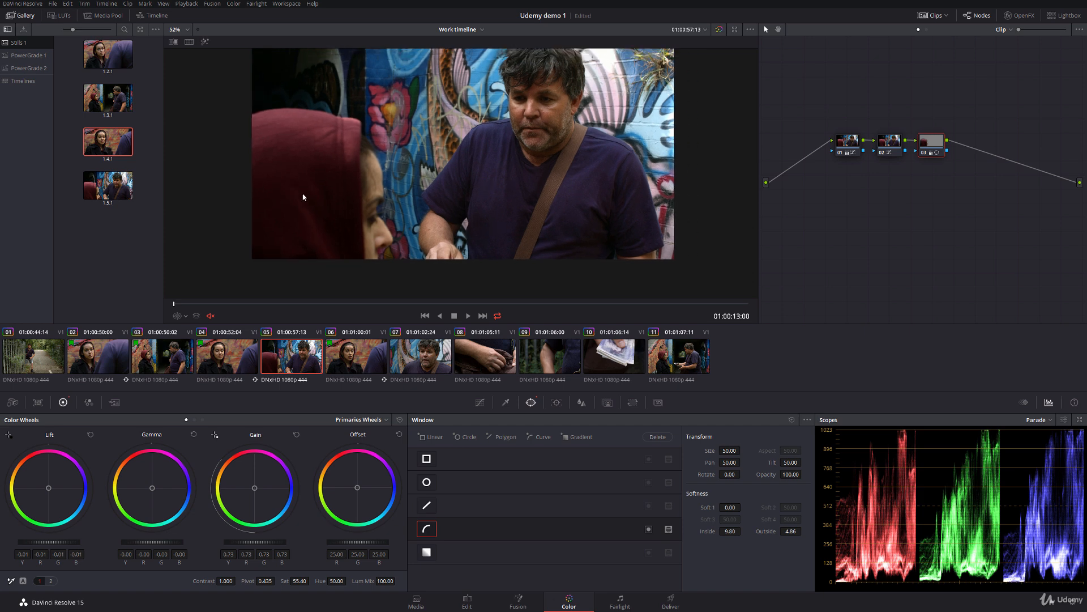
click(924, 152)
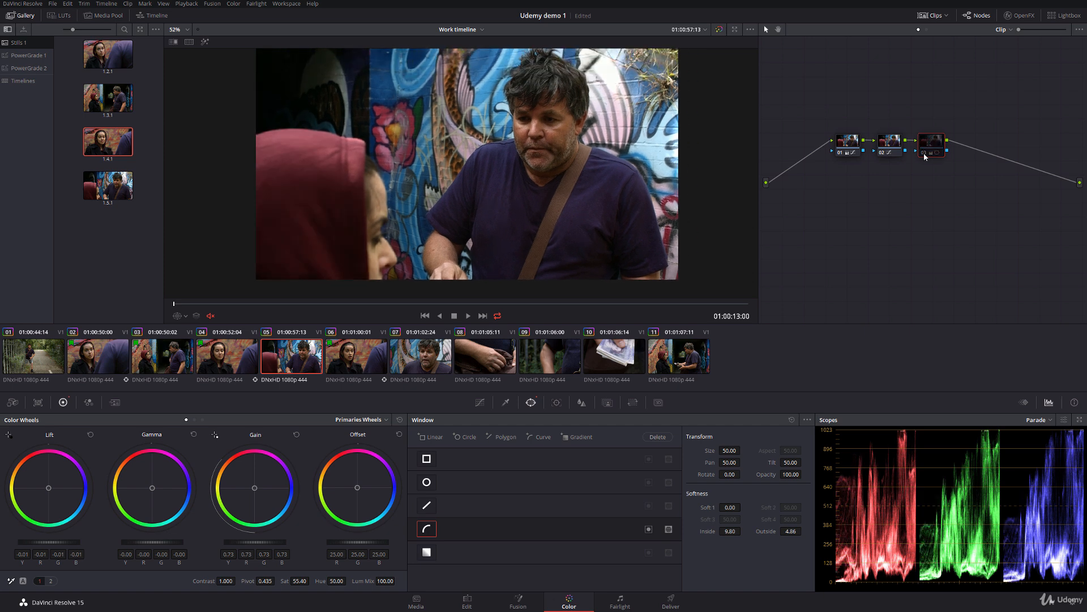
click(925, 153)
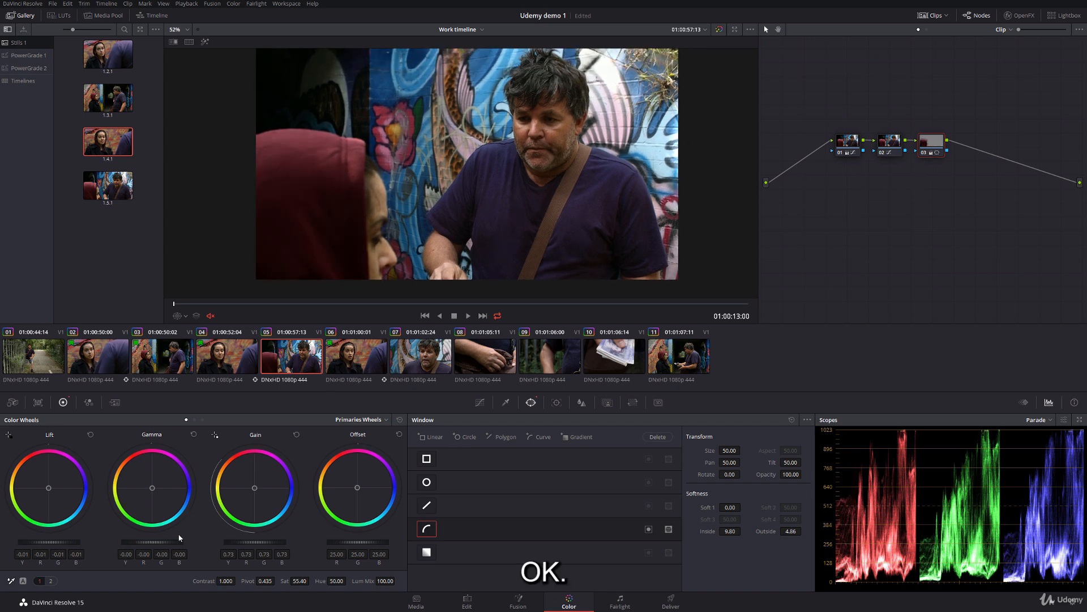
drag(237, 542, 249, 542)
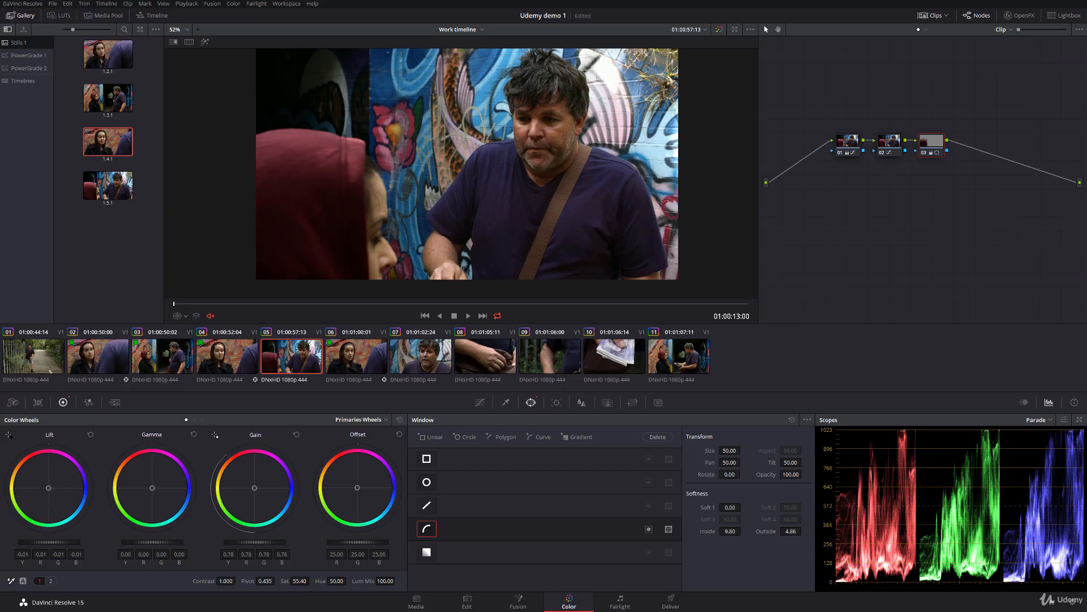
drag(306, 581, 311, 581)
click(90, 434)
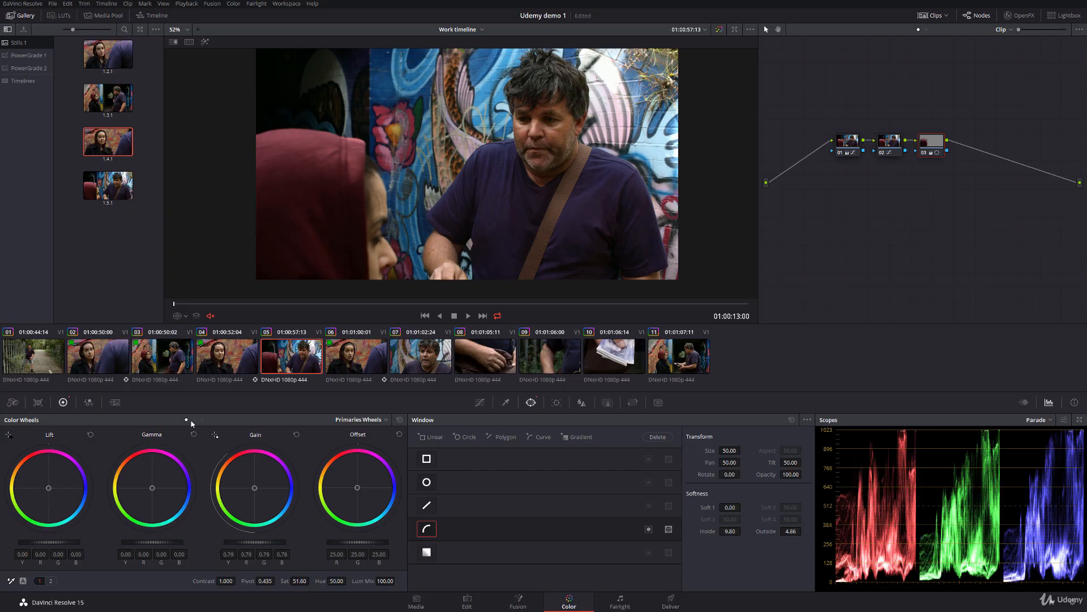
- Toggle node 03 off and on to judge the darkening of the woman's face and hood
click(924, 154)
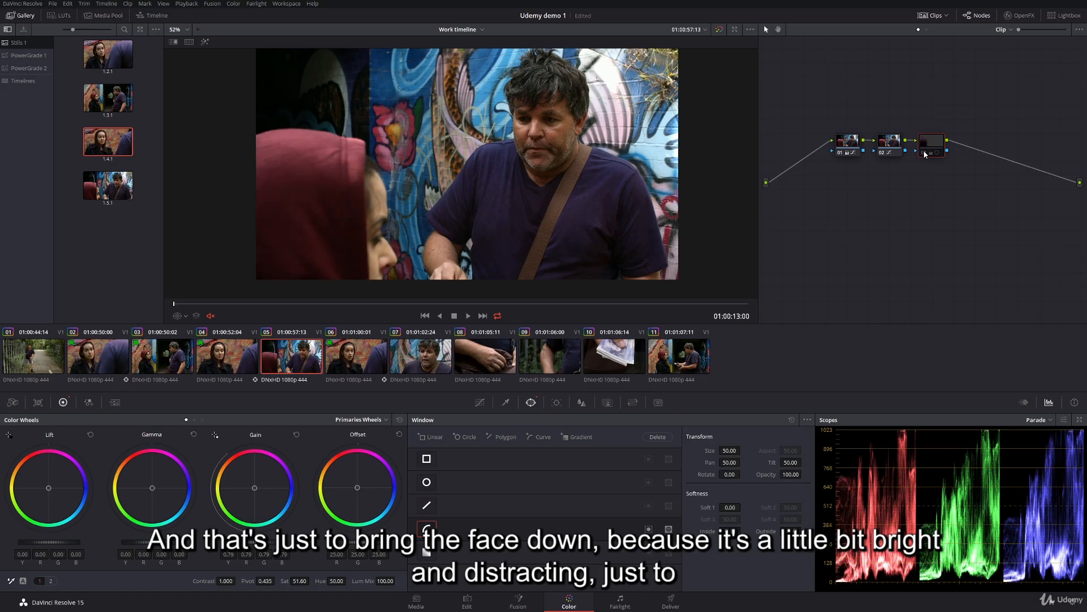
click(925, 153)
click(925, 154)
click(925, 153)
- Play and scrub through clip 05 to review the relit hood against the man's movement
key(space)
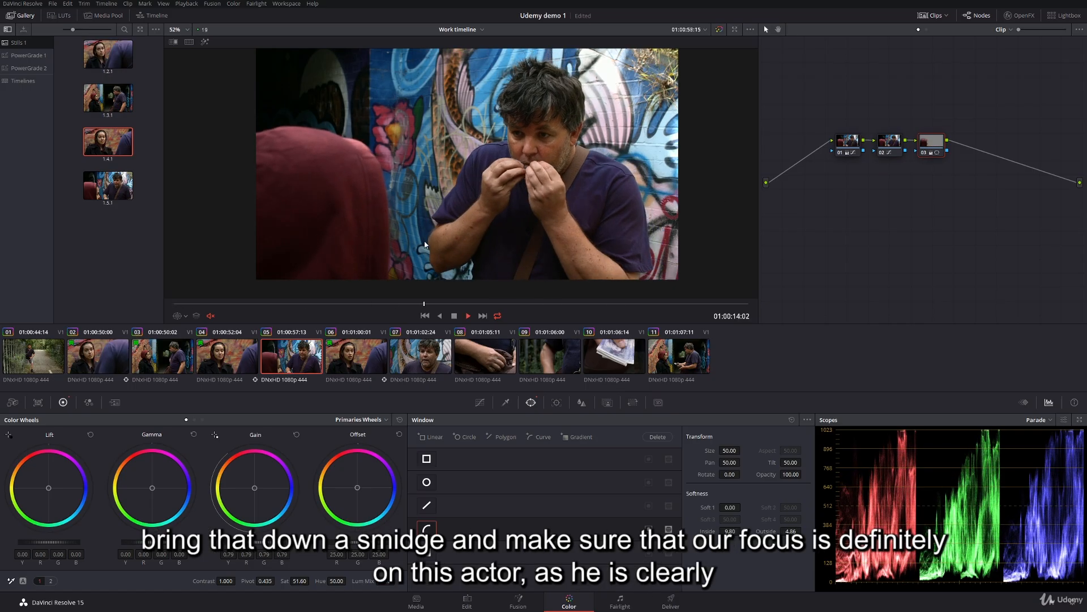
key(space)
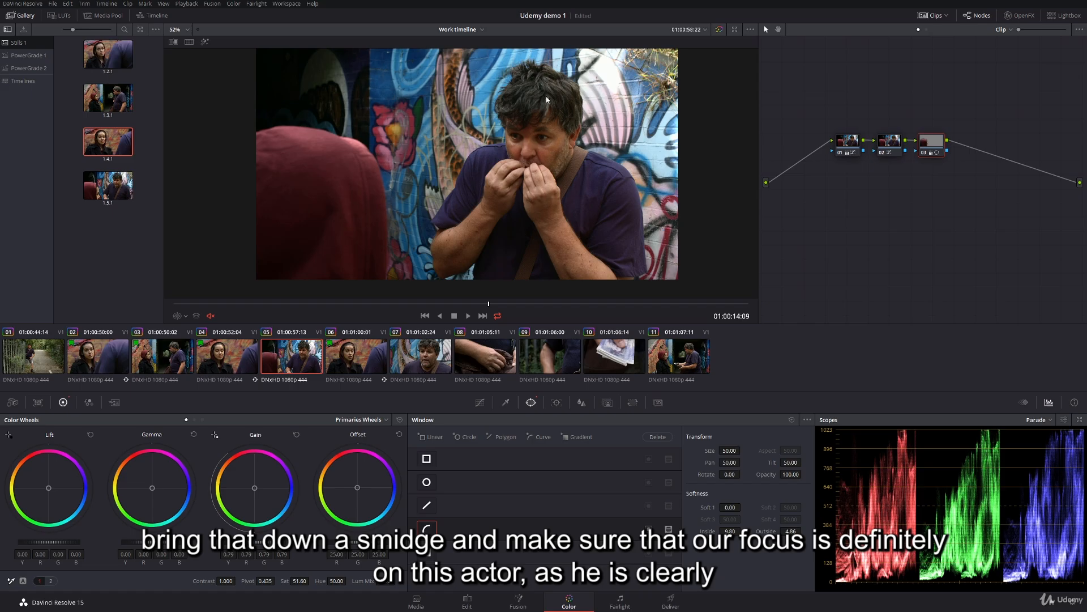
drag(600, 175, 606, 190)
drag(491, 304, 192, 286)
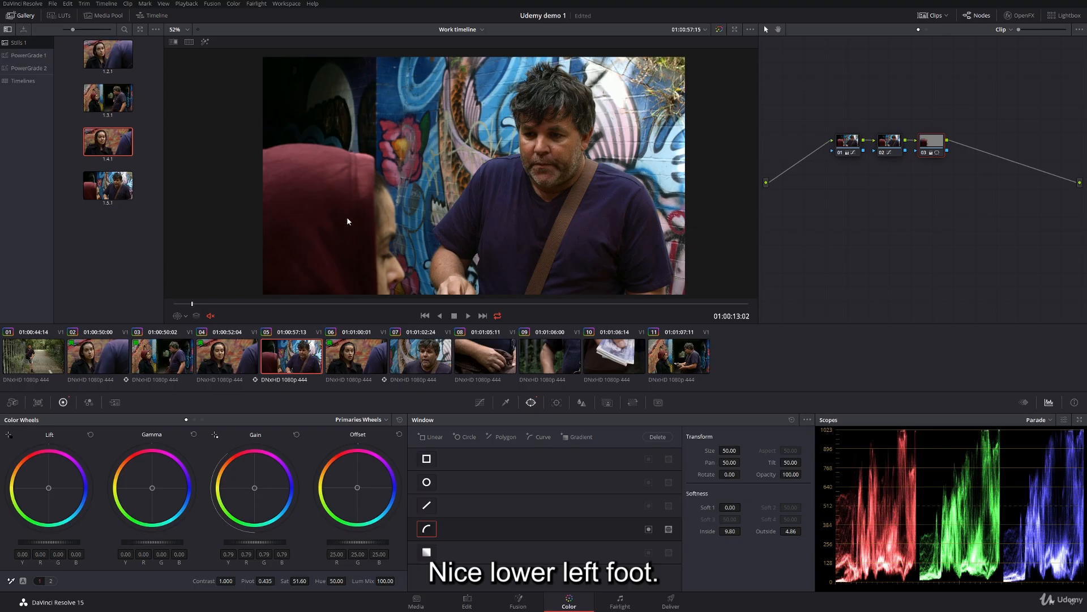
drag(194, 304, 170, 270)
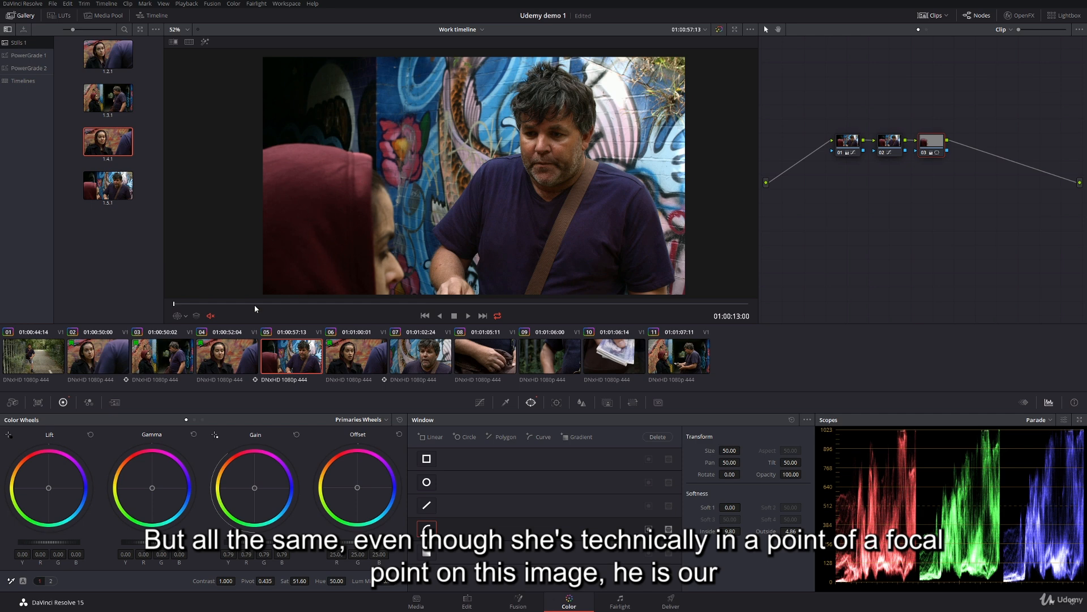
drag(254, 305, 442, 280)
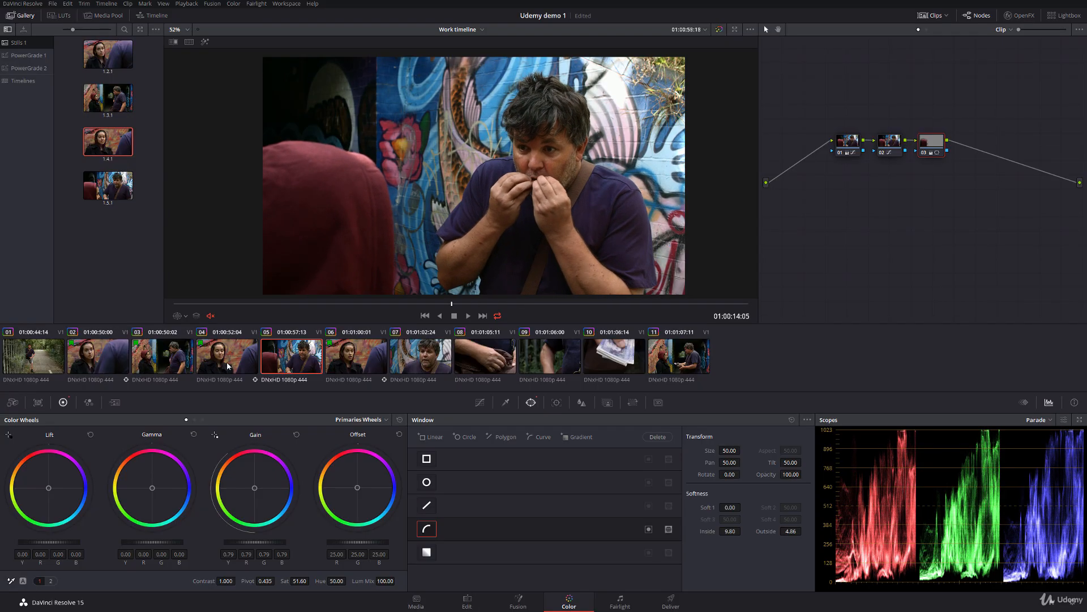
- Switch between clips 03 and 05 to compare their grades, and enlarge clip 03 in the viewer
click(170, 361)
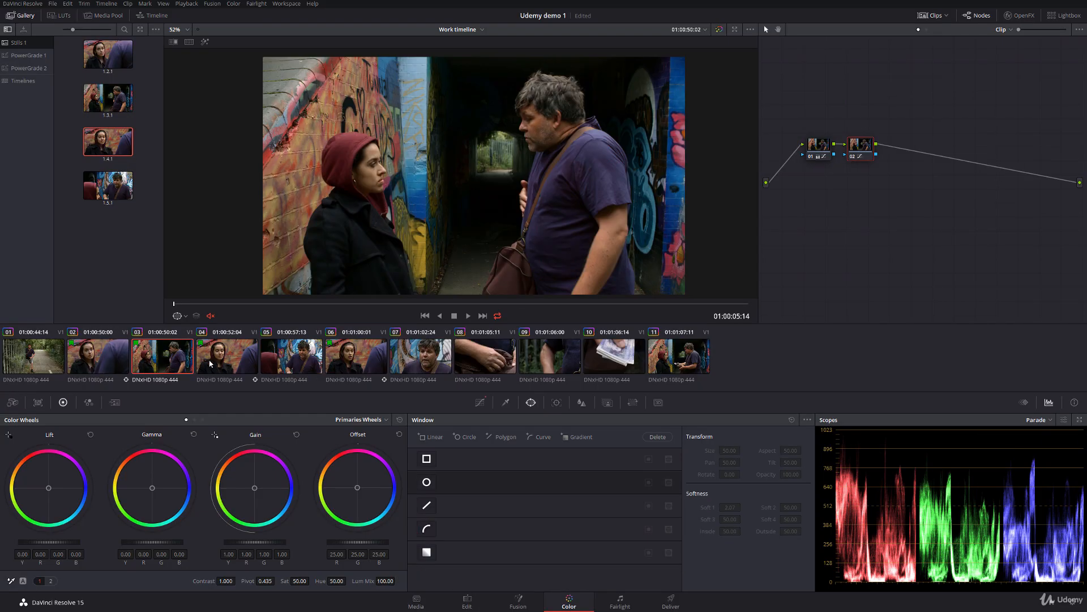
click(308, 360)
click(177, 359)
scroll(488, 155, up, 4)
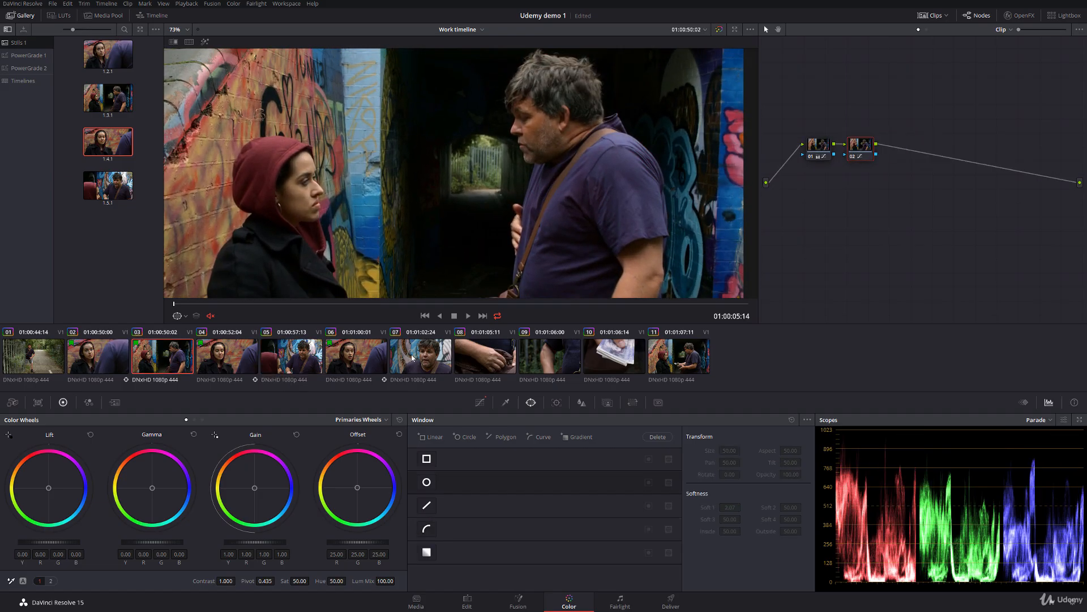
- Wipe clip 05 against still 1.3.1 across the man's face to check his skin tone, and turn the wipe off
click(280, 354)
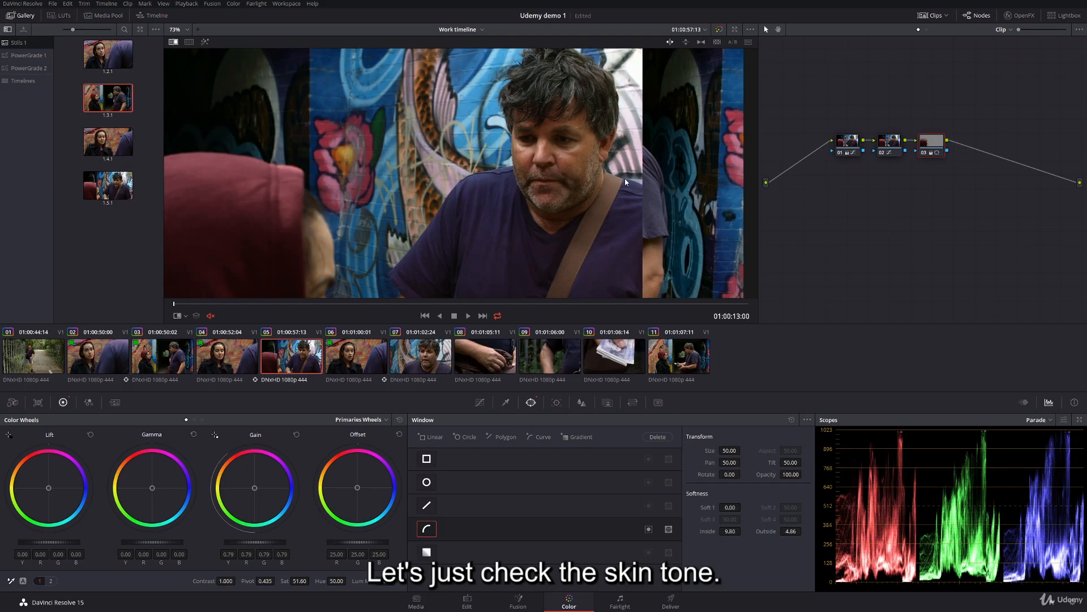
drag(625, 180, 513, 149)
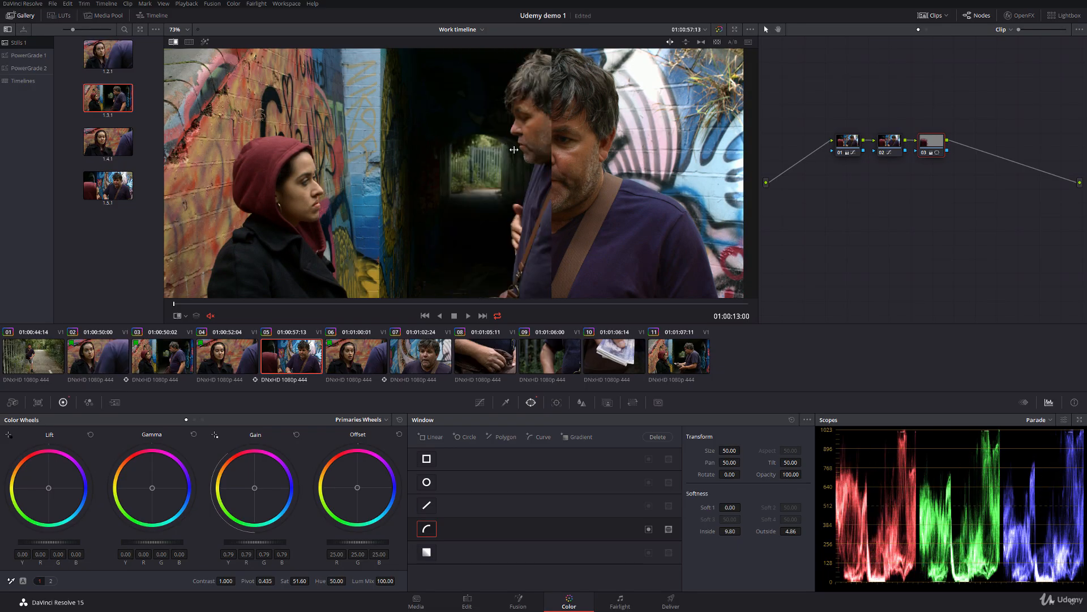
right_click(537, 131)
click(542, 177)
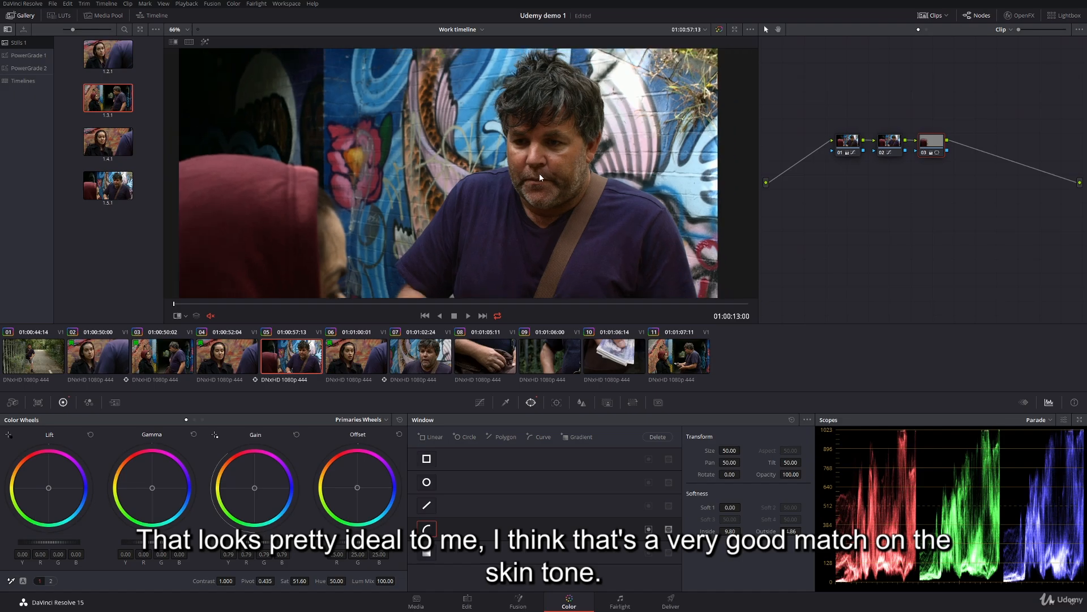
scroll(539, 172, down, 3)
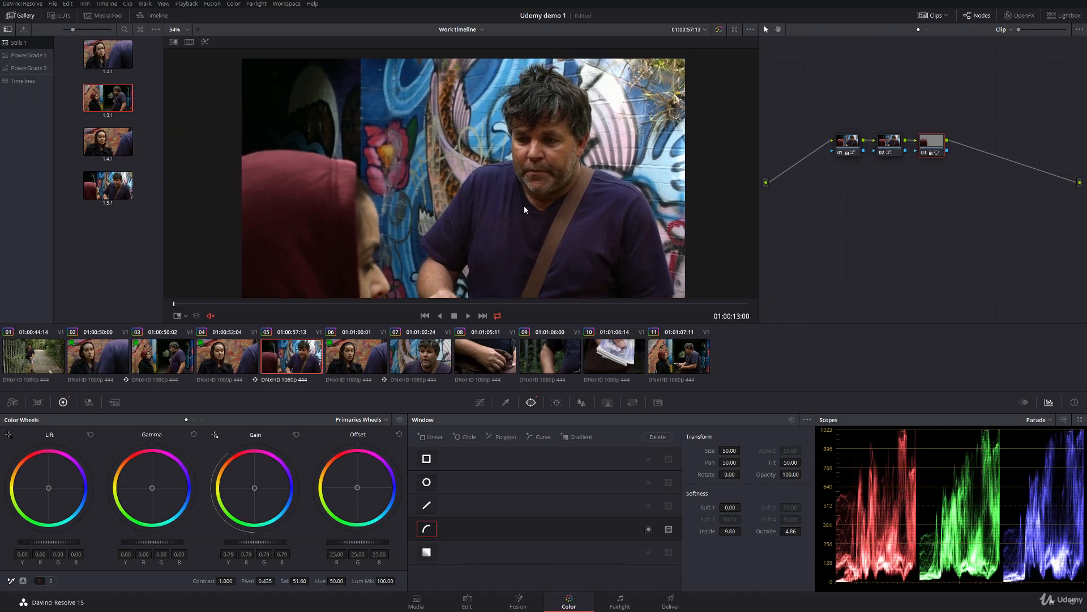
drag(524, 205, 528, 198)
- Open clip 07, wipe it against still 1.3.1 to compare the man's skin and shirt, and turn the wipe off
click(357, 363)
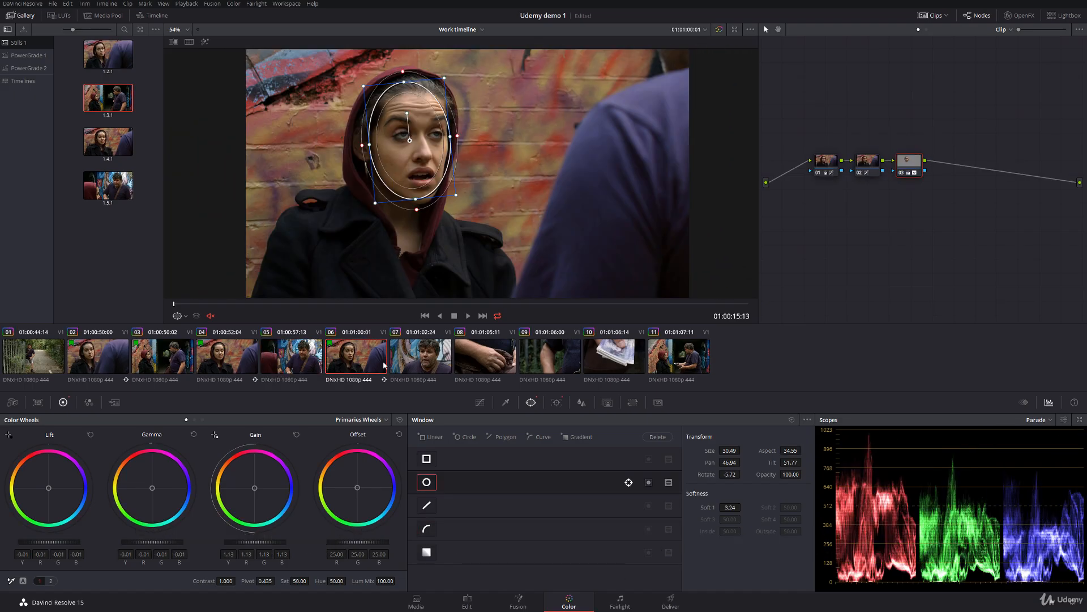
click(420, 359)
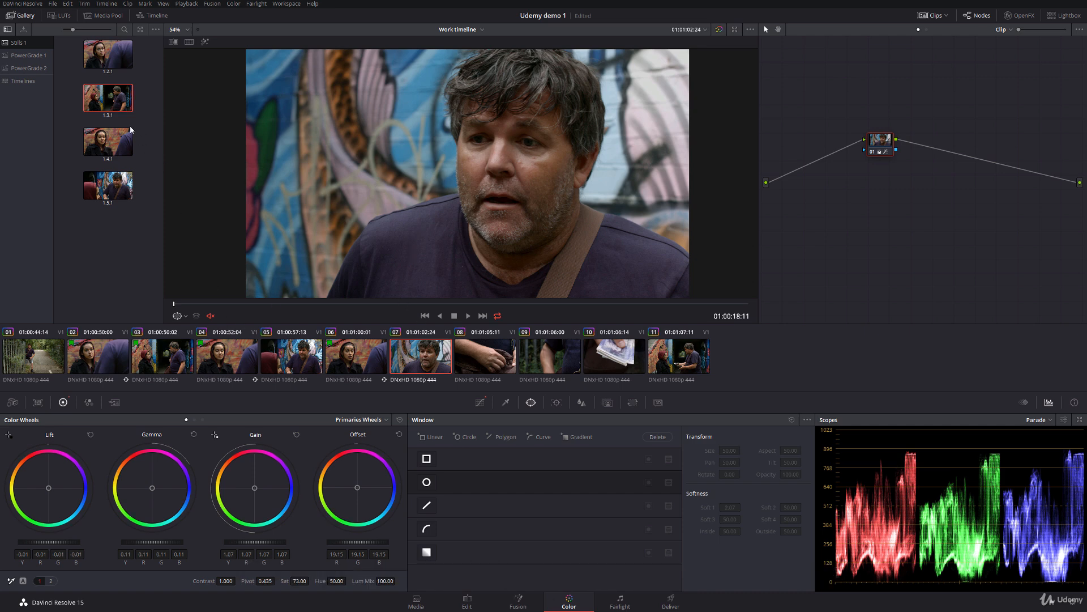
double_click(119, 99)
drag(557, 183, 482, 169)
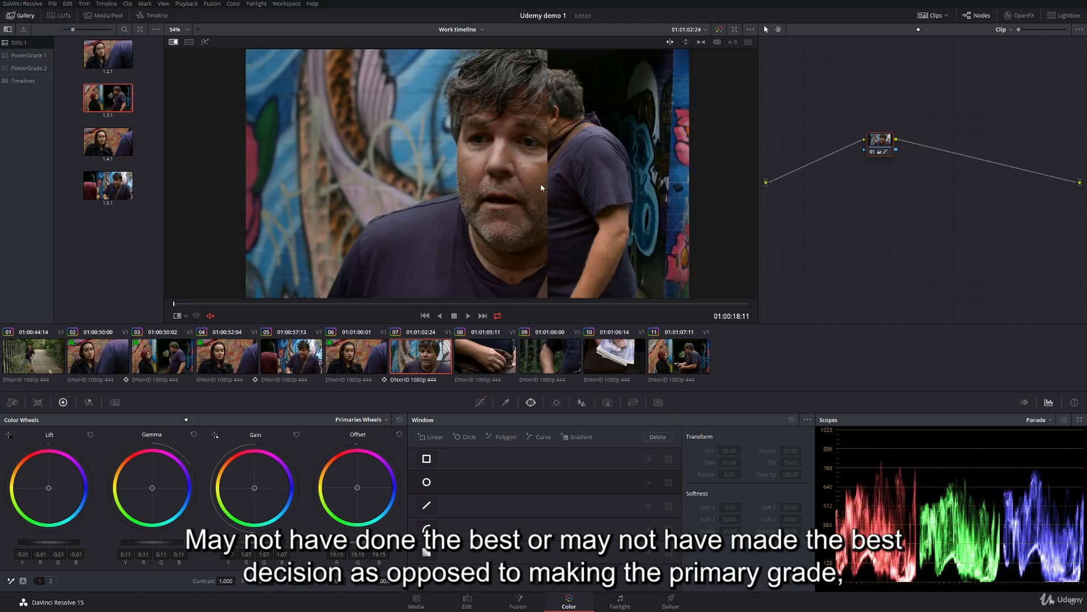
drag(541, 187, 488, 153)
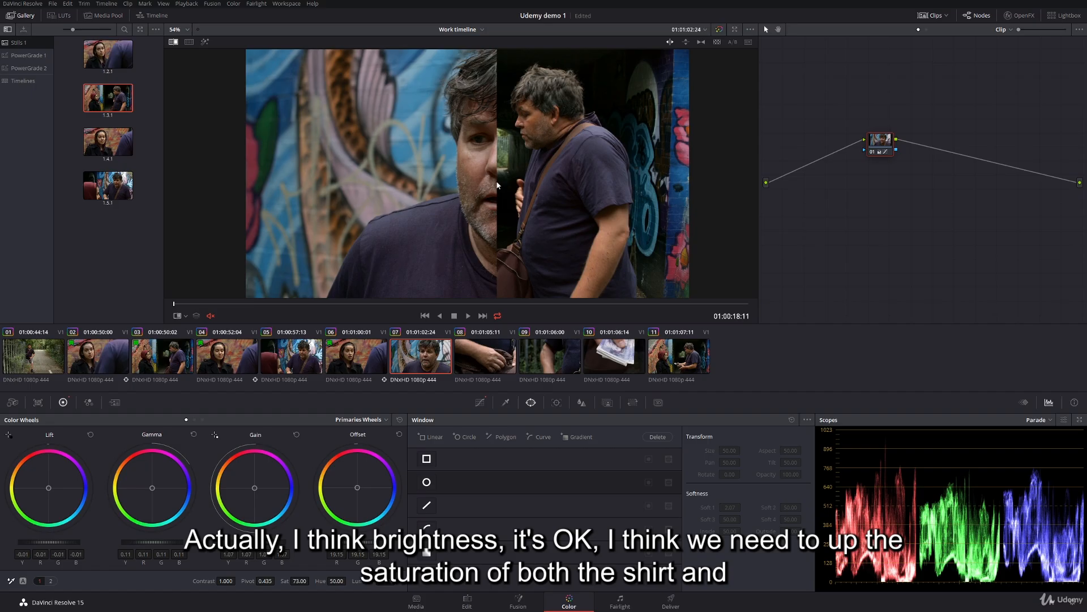
drag(501, 180, 562, 160)
right_click(564, 159)
click(583, 212)
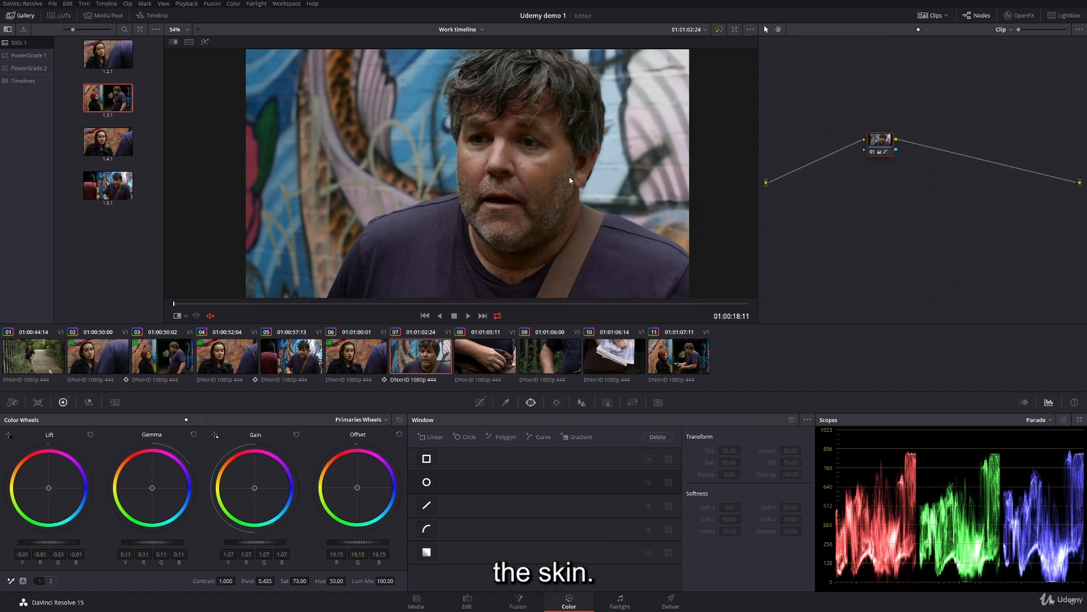
- Delete the outdated still 1.3.1 and grab a fresh still of clip 03 at 01:00:50:23
click(191, 354)
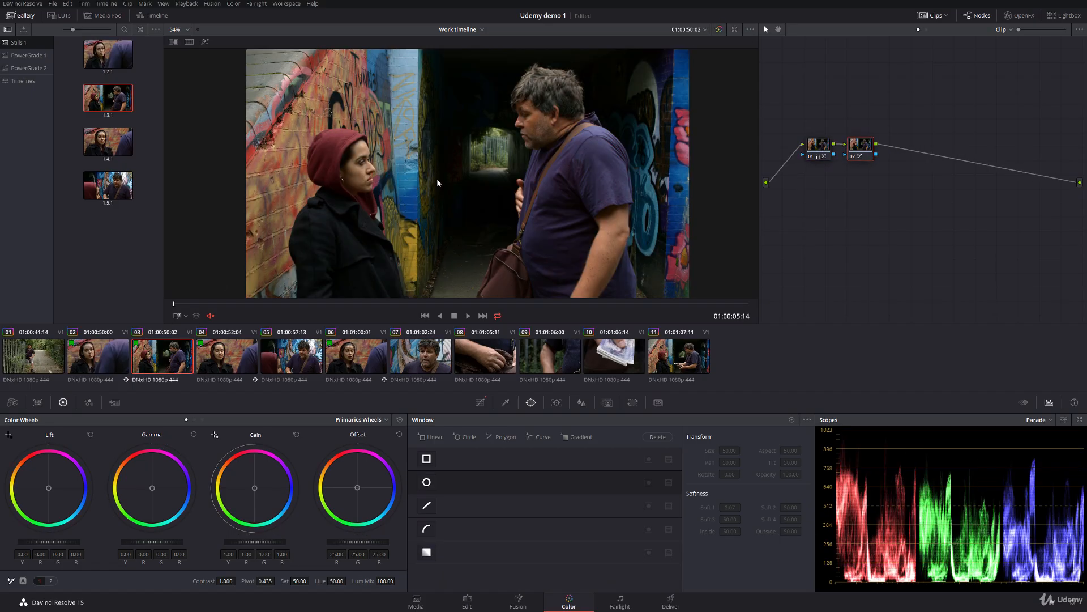
key(Delete)
right_click(473, 132)
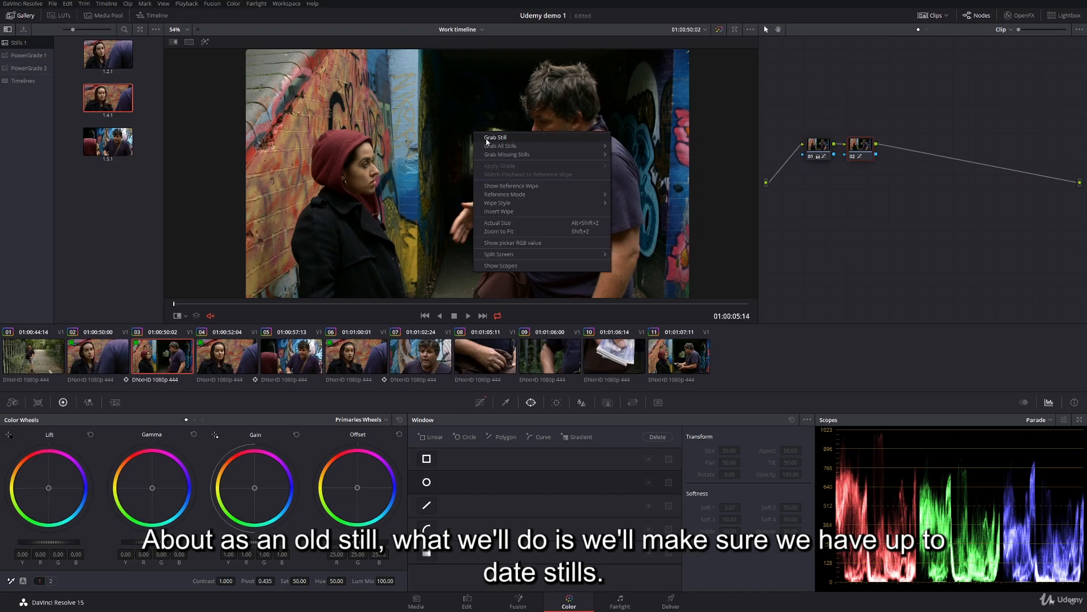
click(372, 261)
key(space)
right_click(484, 187)
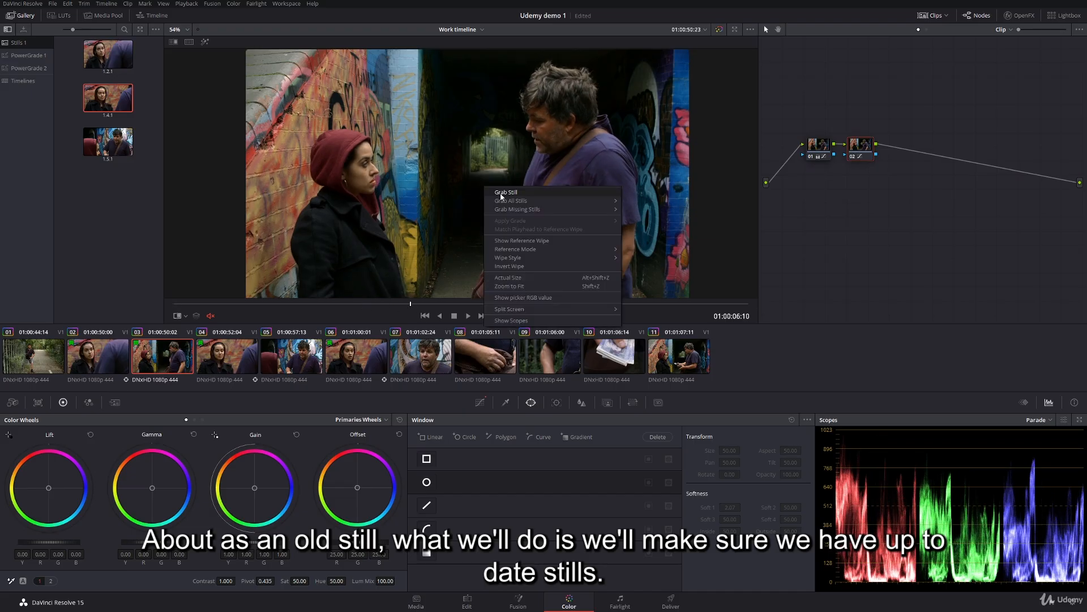
click(504, 198)
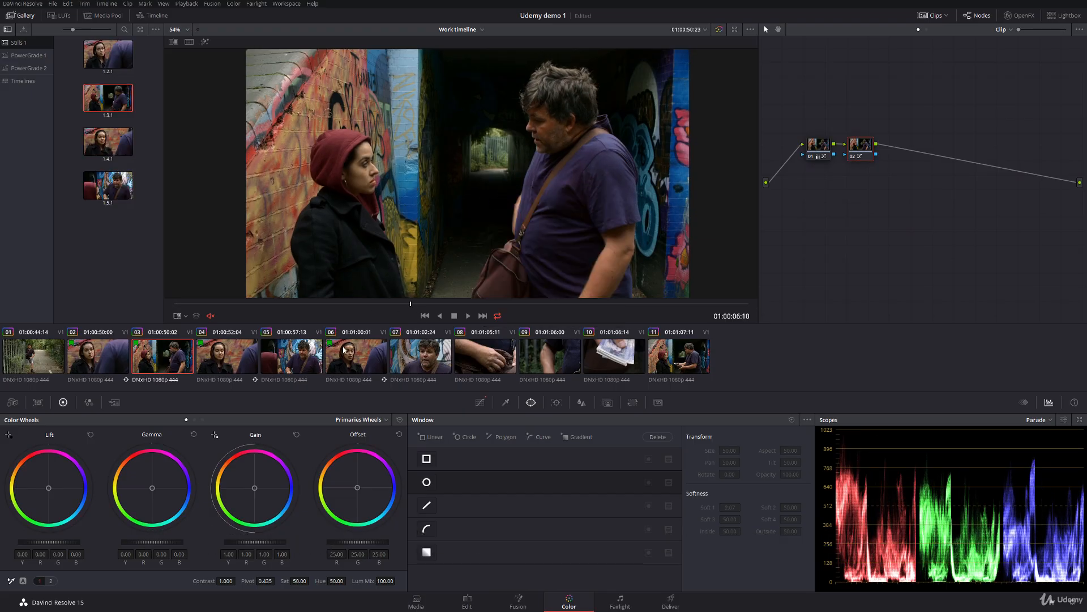
- Return to clip 07, add a second stills album to the gallery, and rename the original Stills 1 album as 1st pass
click(392, 355)
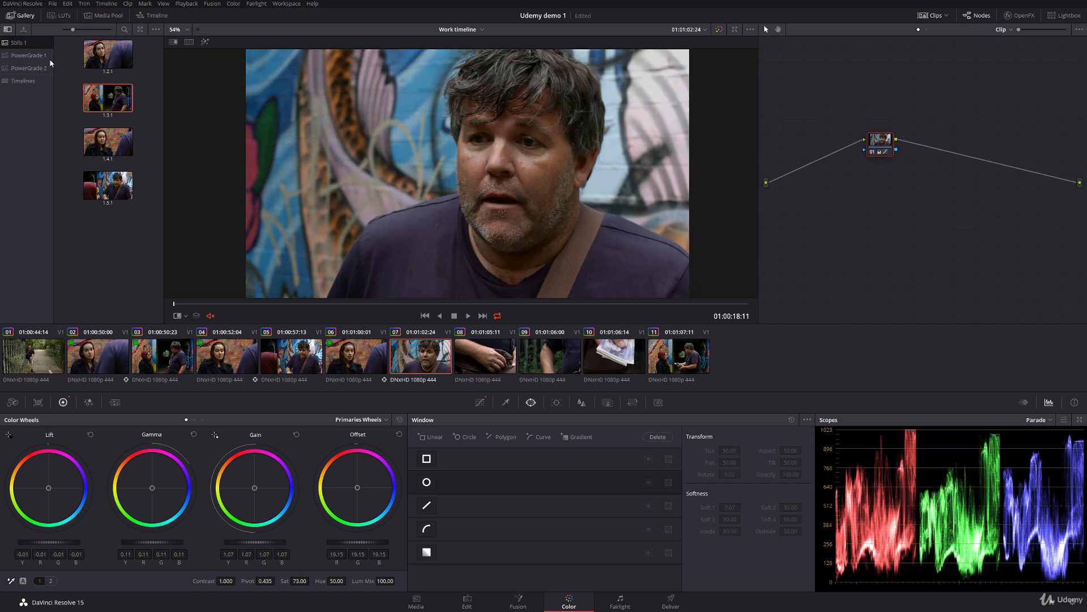
right_click(27, 41)
click(35, 46)
click(20, 43)
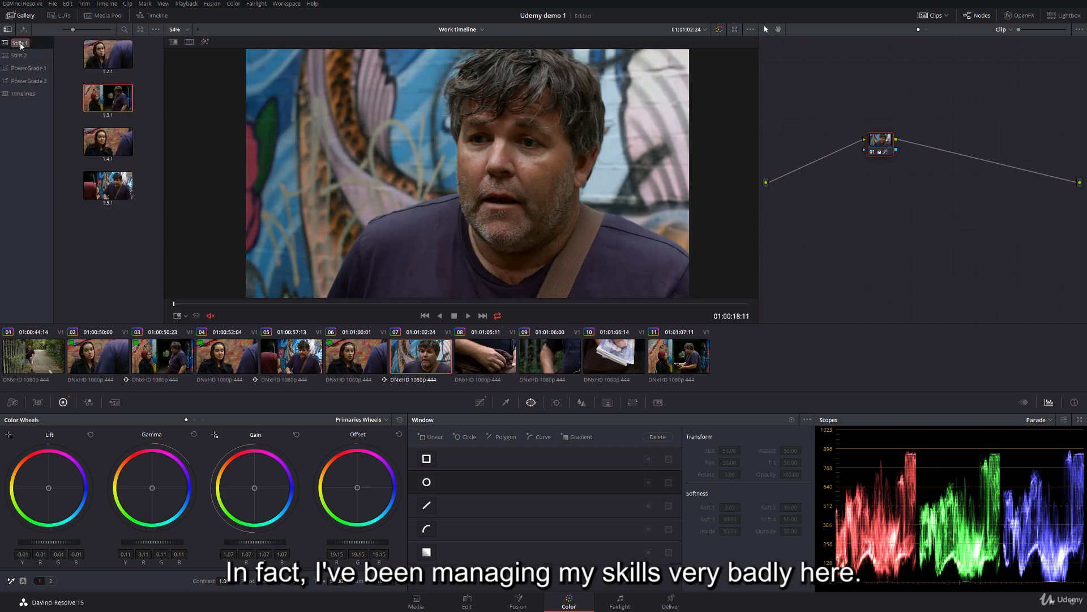
text(1)
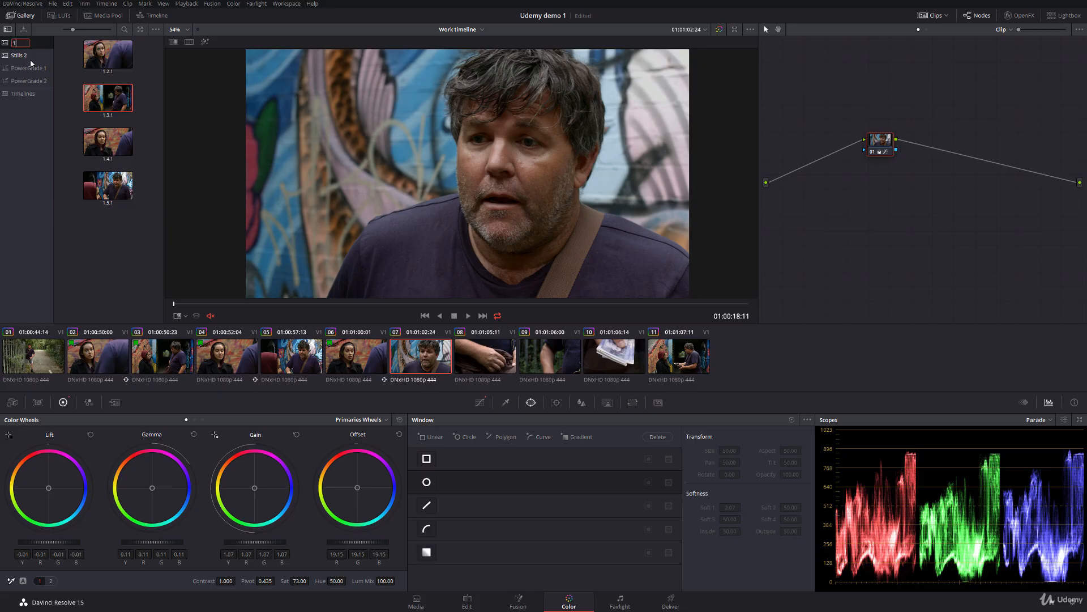
text(st pass)
- Rename the new empty Stills 2 album as 2nd pass
click(21, 55)
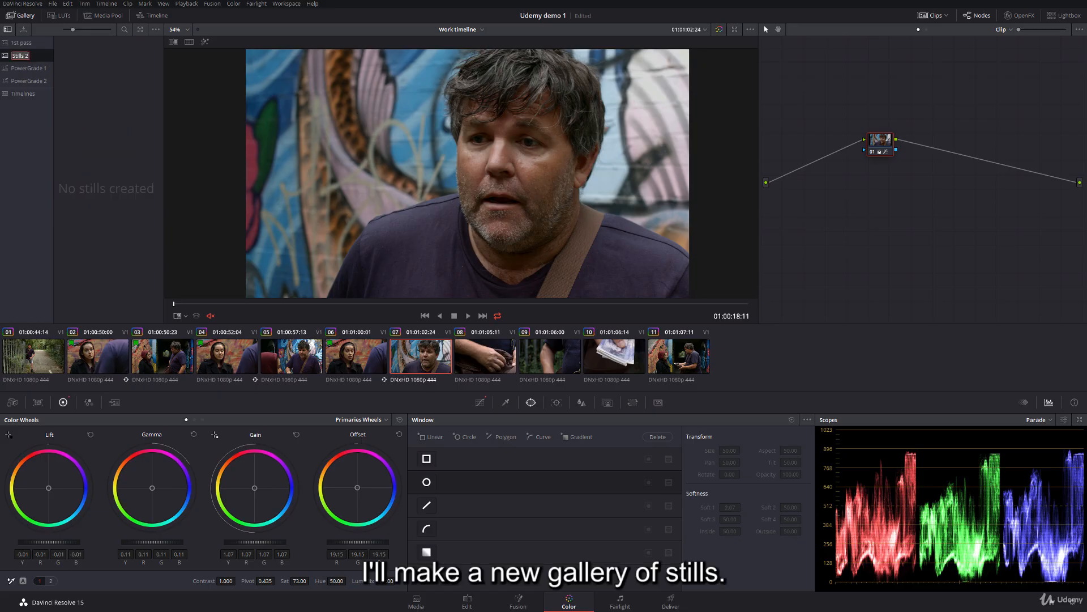
text(2nd)
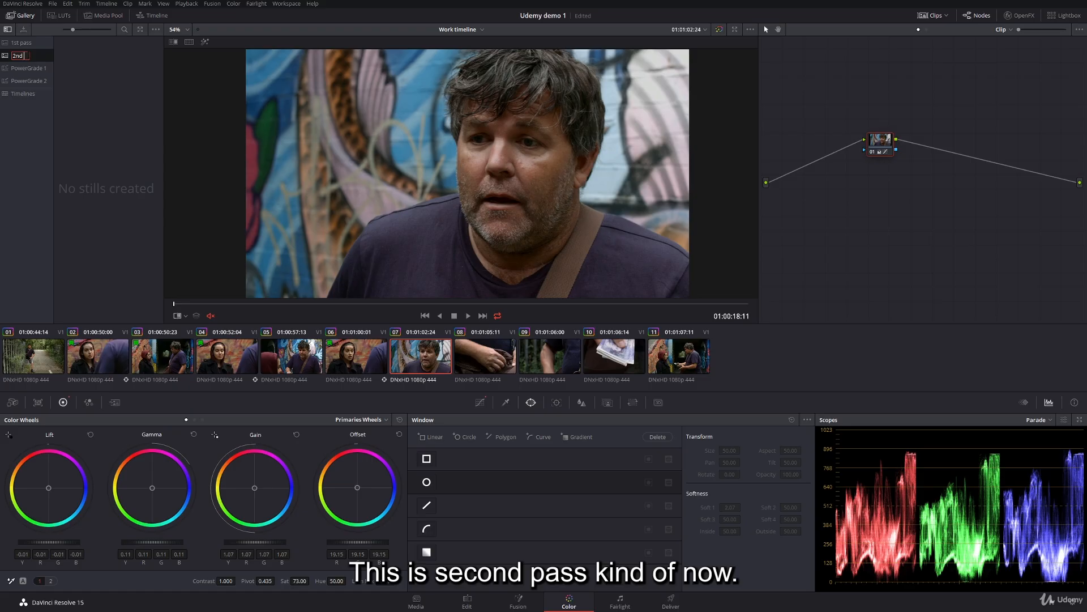
text( pass)
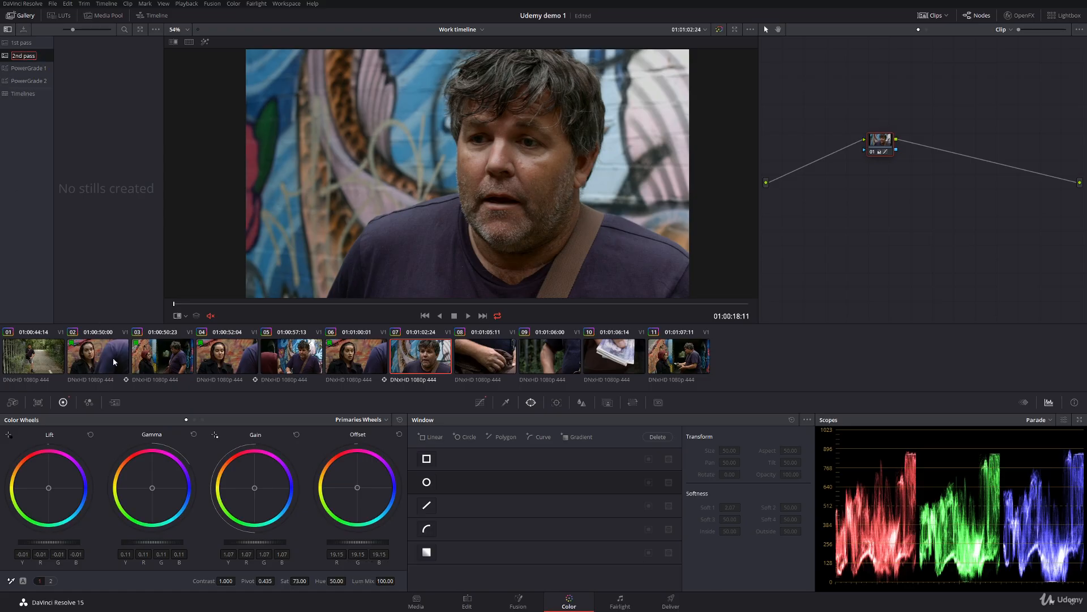
- Grab a still of clip 02 into the 2nd pass album at 01:00:48:22, showing the woman's face beside the purple shirt
click(97, 356)
right_click(333, 186)
click(339, 188)
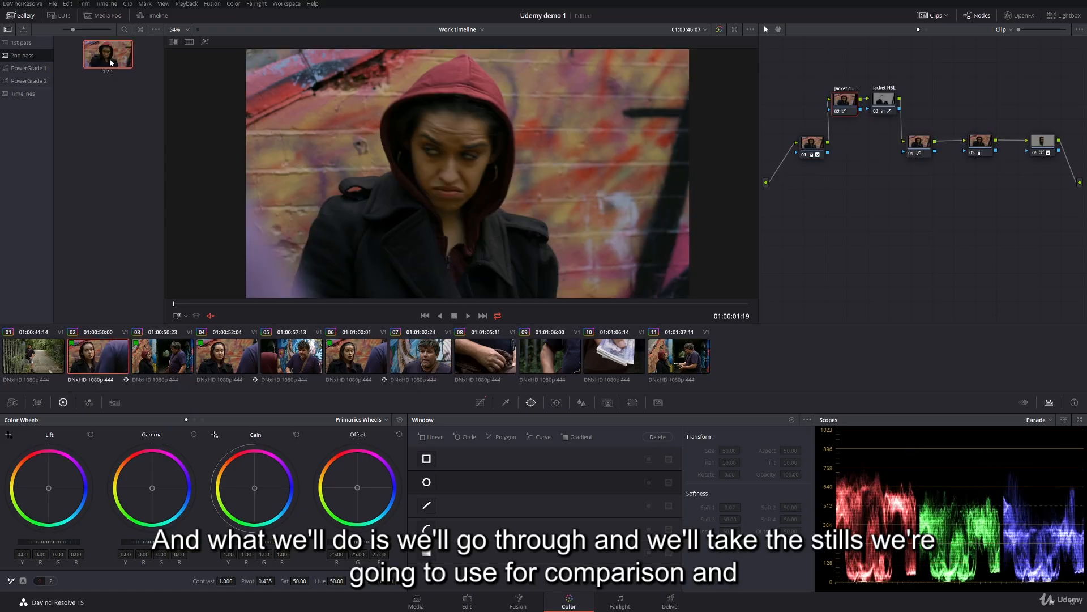
drag(395, 303, 572, 305)
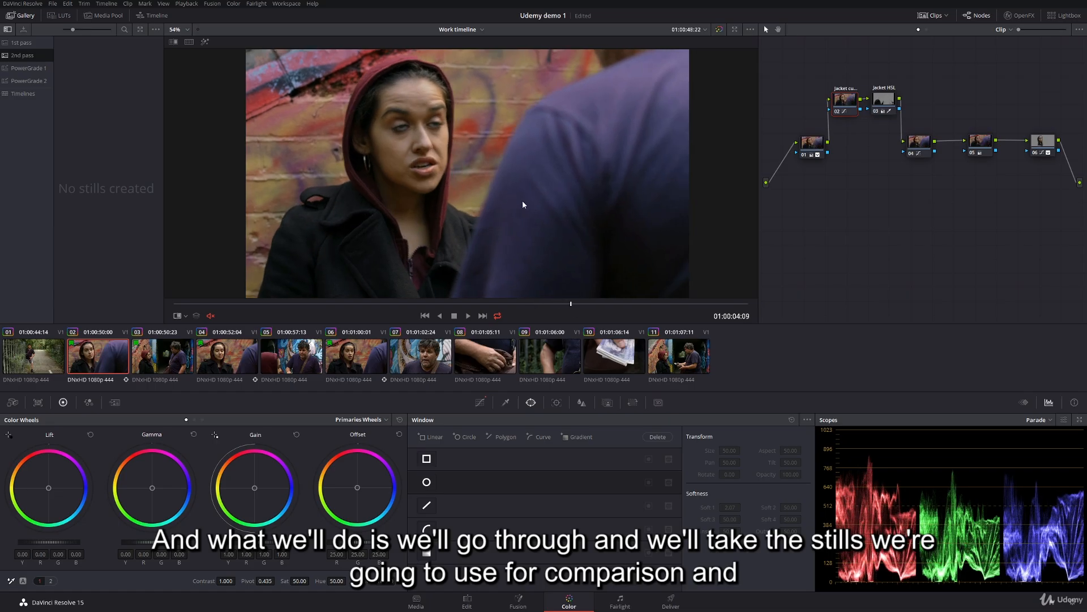
right_click(504, 189)
click(532, 196)
click(527, 194)
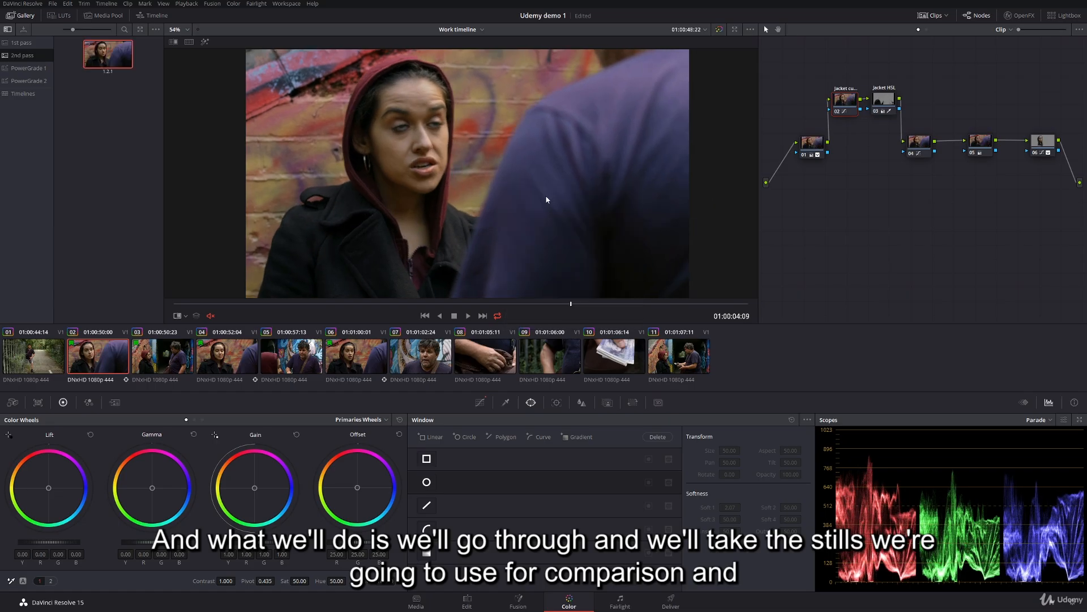
- Grab opening-frame stills of clips 03 and 05 into the 2nd pass album
key(Down)
right_click(447, 132)
click(452, 140)
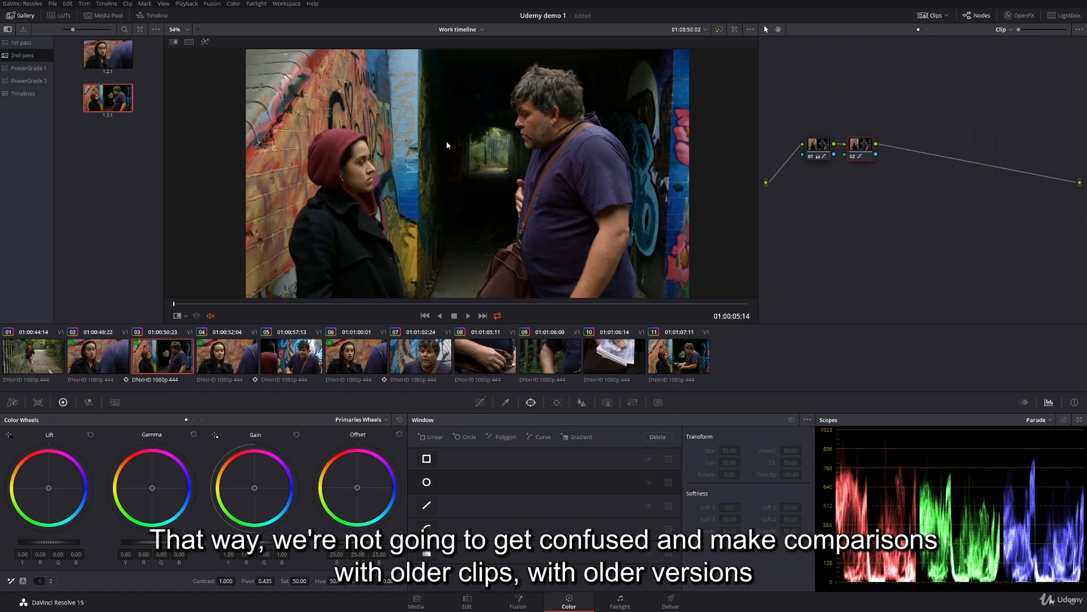
key(Down)
key(Down)
right_click(428, 150)
click(441, 157)
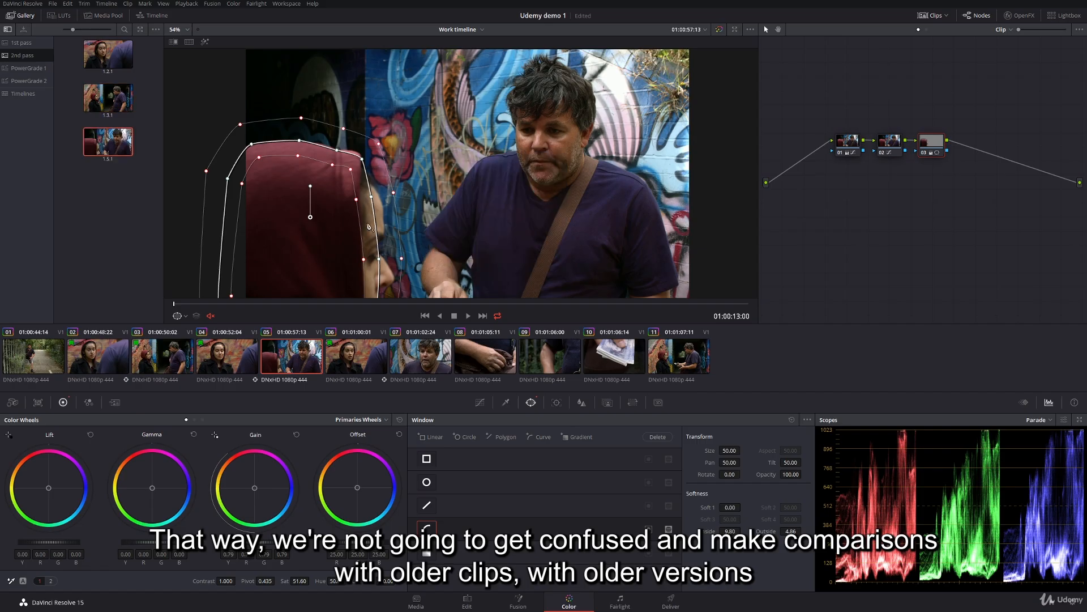
- Grab a still of clip 06 into the 2nd pass album and set the viewer's on-screen control to Off
click(358, 367)
right_click(480, 120)
click(492, 128)
click(185, 316)
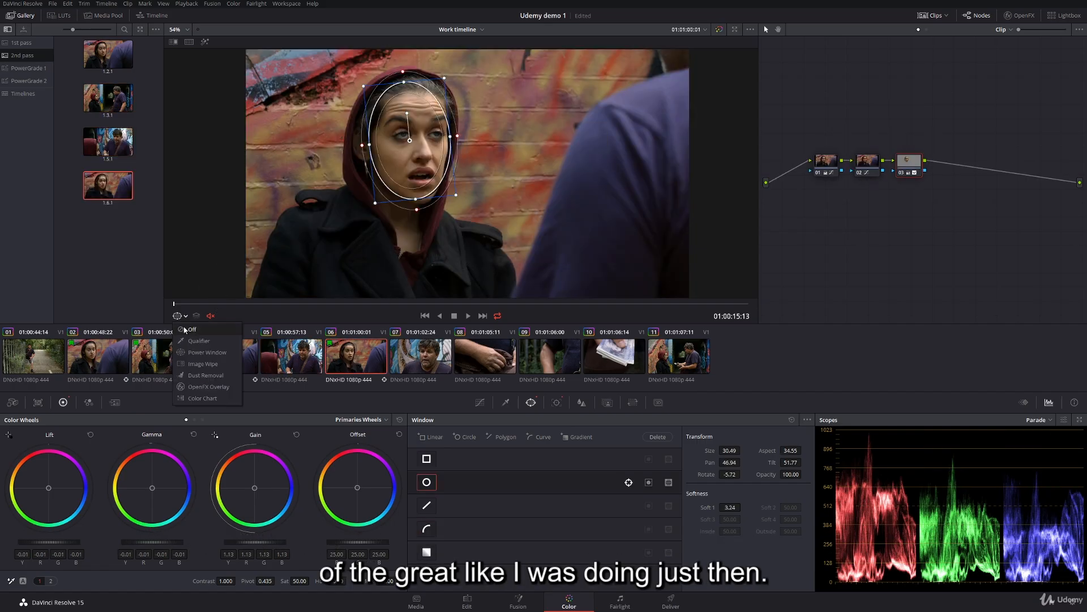
click(190, 329)
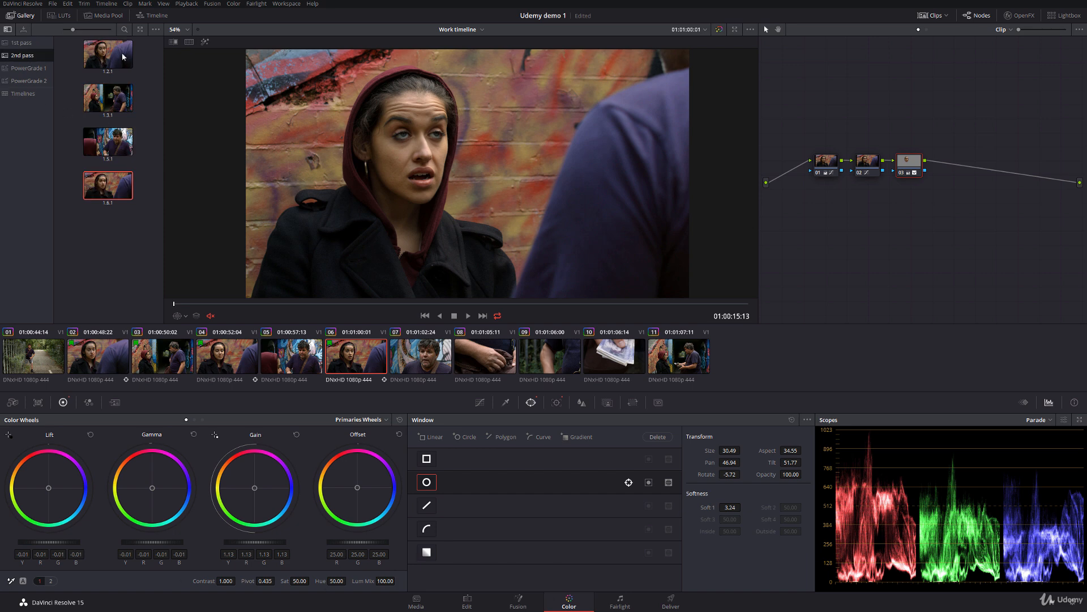
- On clip 07, move node 01 close to the source input and wipe the shot against still 1.3.1 across the man's face
click(419, 363)
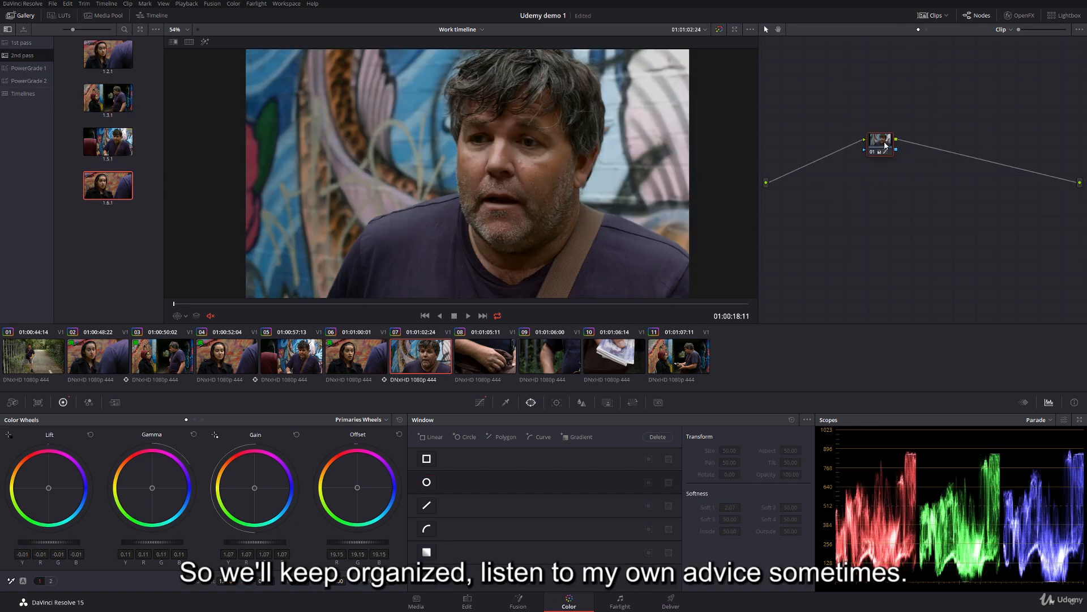
drag(887, 145, 791, 134)
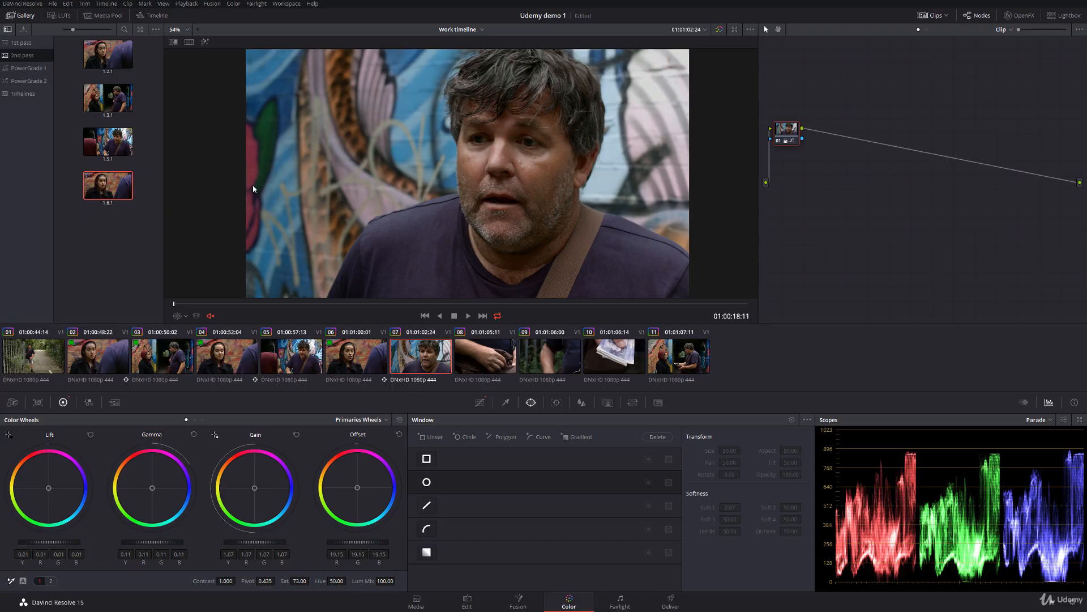
click(109, 105)
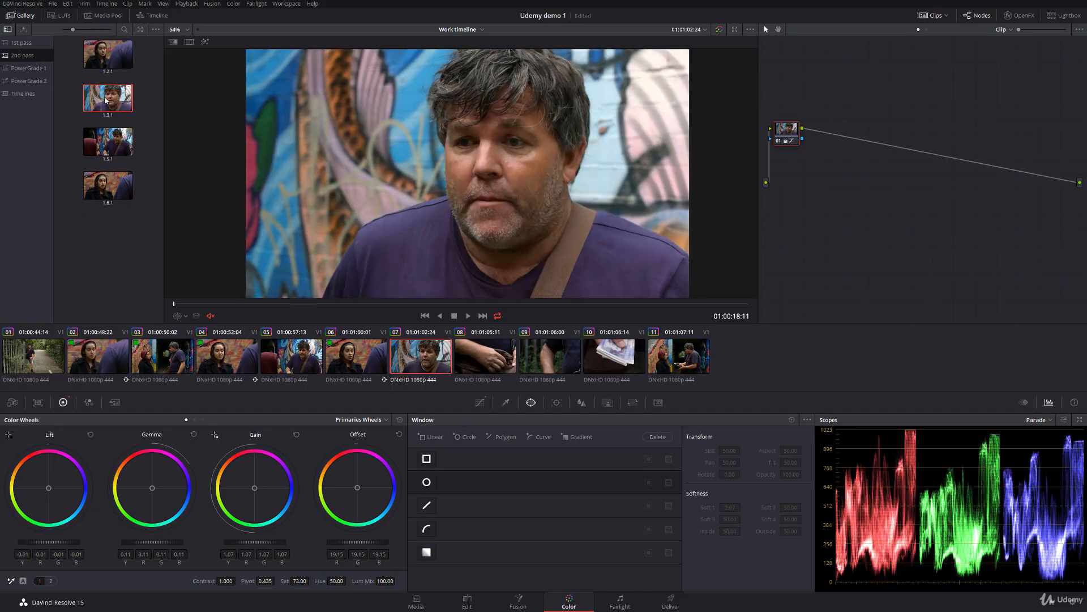
click(173, 41)
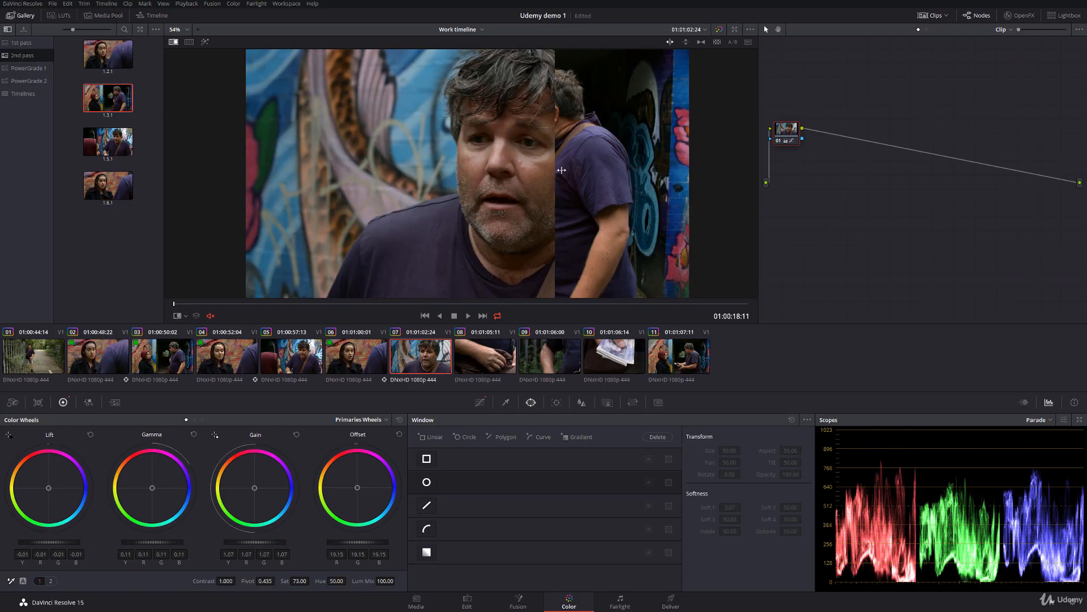
mouse_move(563, 169)
mouse_down()
mouse_move(362, 167)
mouse_move(595, 165)
mouse_move(583, 165)
mouse_up()
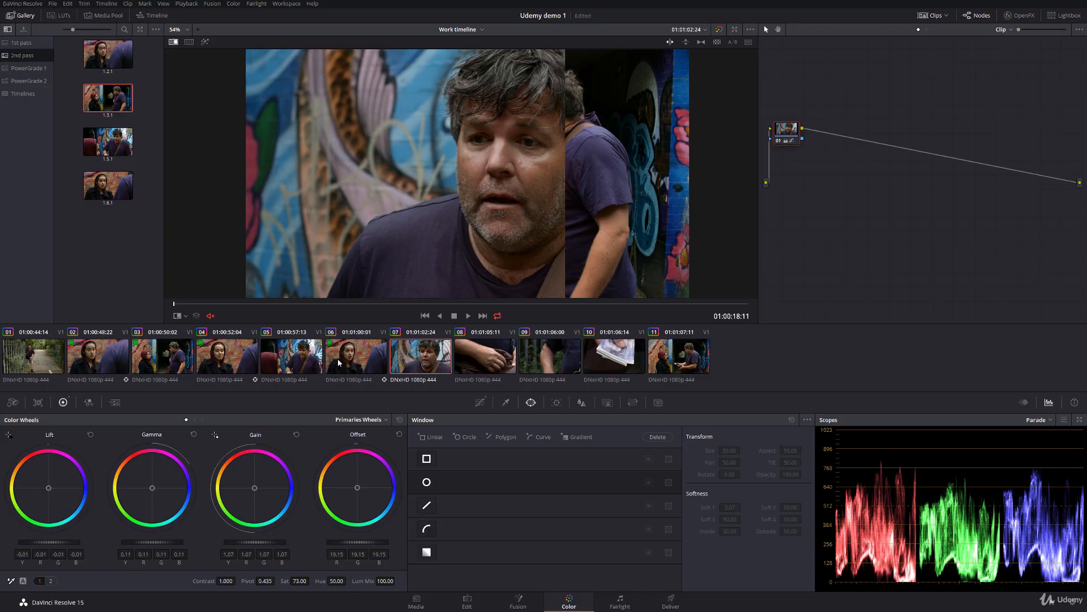
- Switch between clips 05 and 03 with the wipe on to compare the man's look, and return to clip 07
click(291, 356)
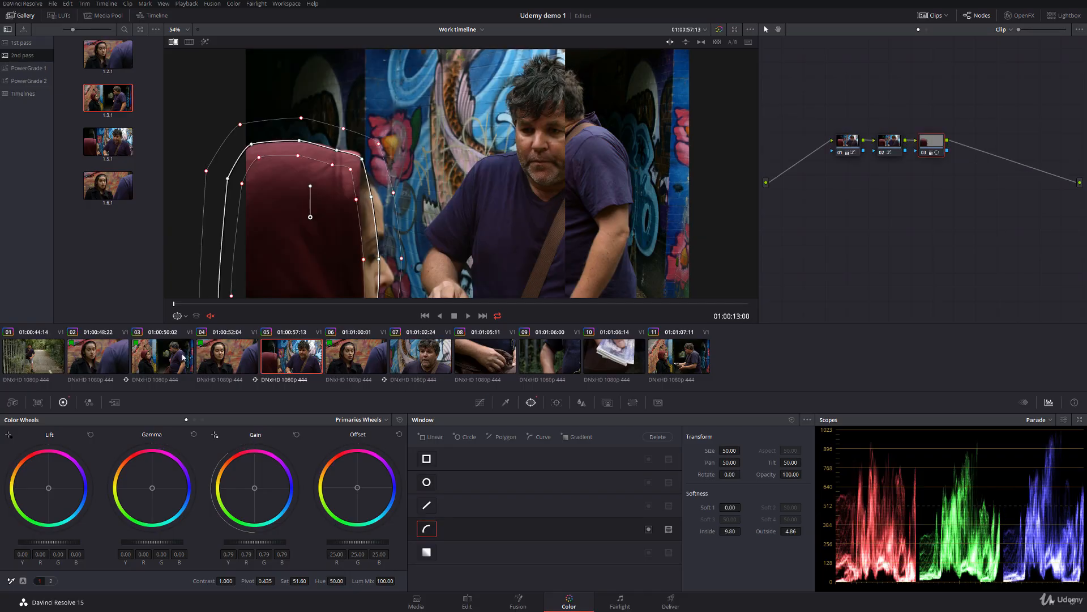
click(183, 356)
click(291, 356)
click(426, 358)
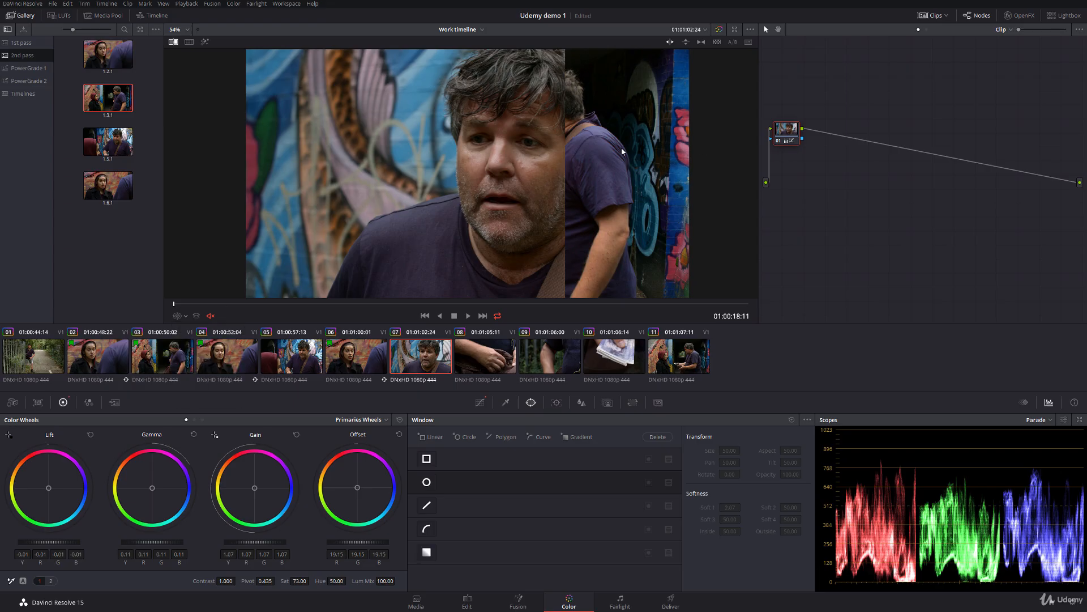
- Set the viewer's on-screen control to Image Wipe and shift the wipe line beside the man's face
click(186, 316)
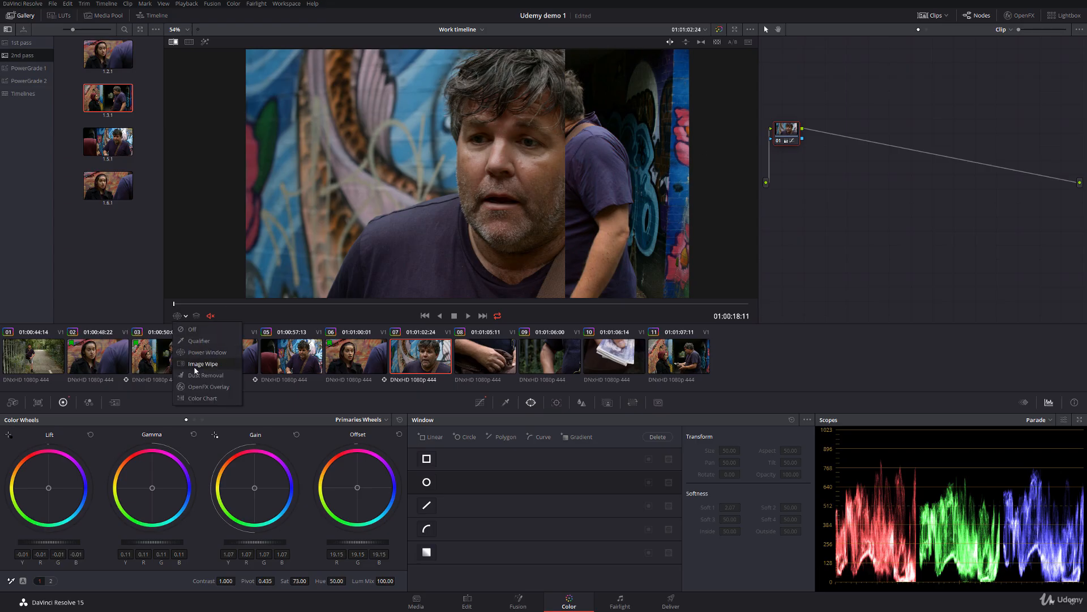
click(198, 340)
click(185, 316)
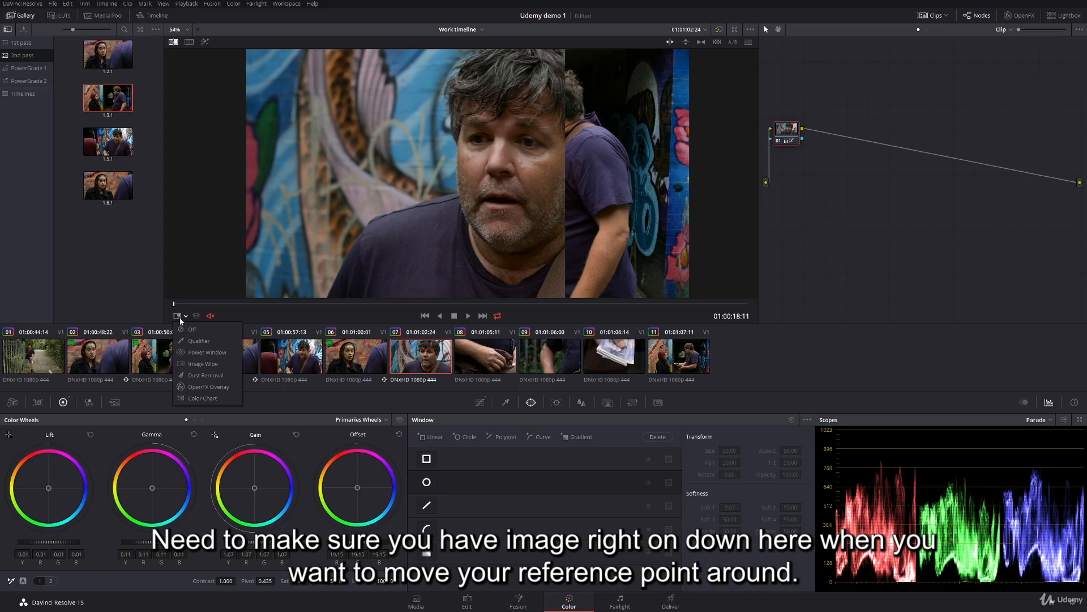
click(218, 364)
drag(598, 140, 636, 135)
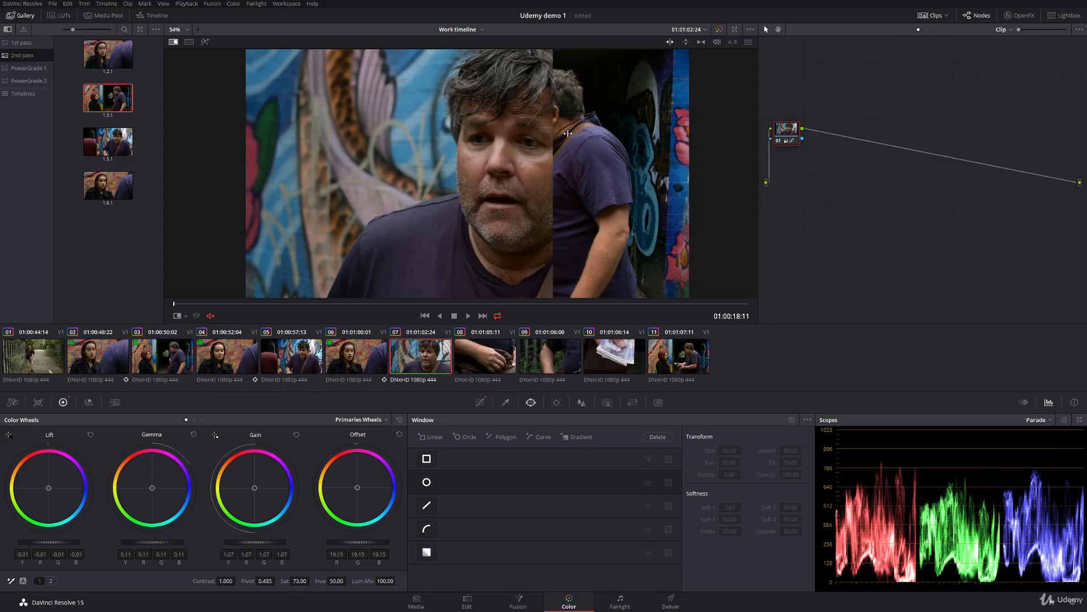
- Try the viewer's on-screen control as Off and Power Window, and restore Image Wipe
click(186, 316)
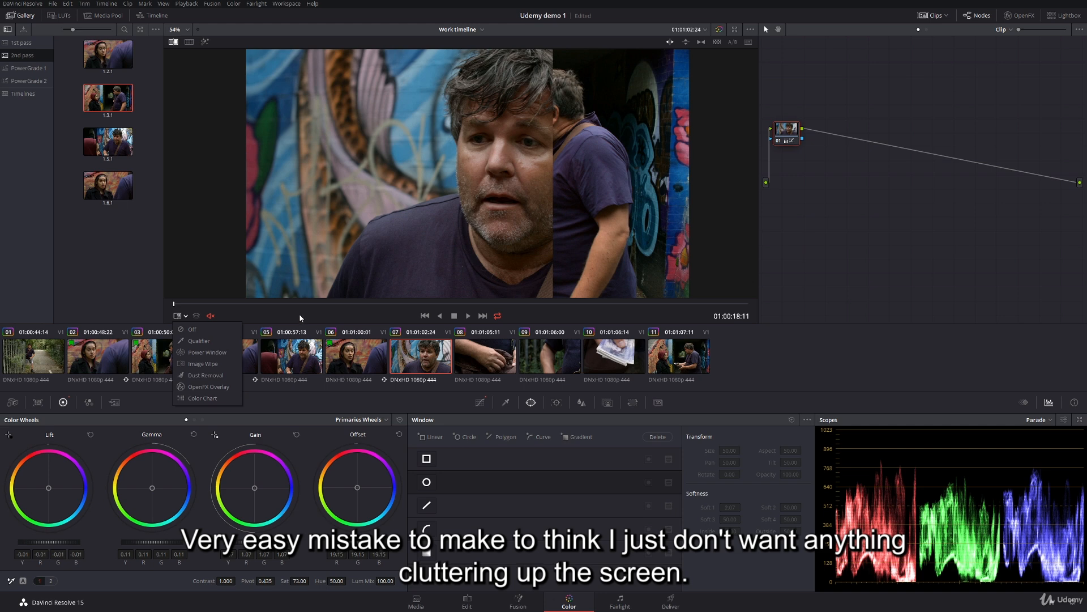
click(182, 330)
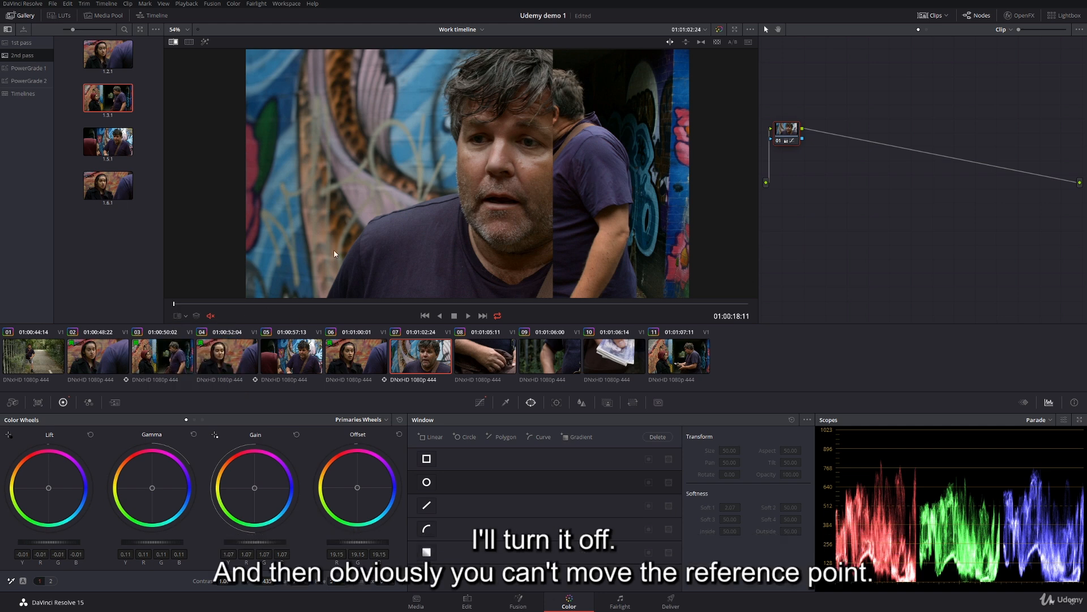
click(184, 315)
click(185, 352)
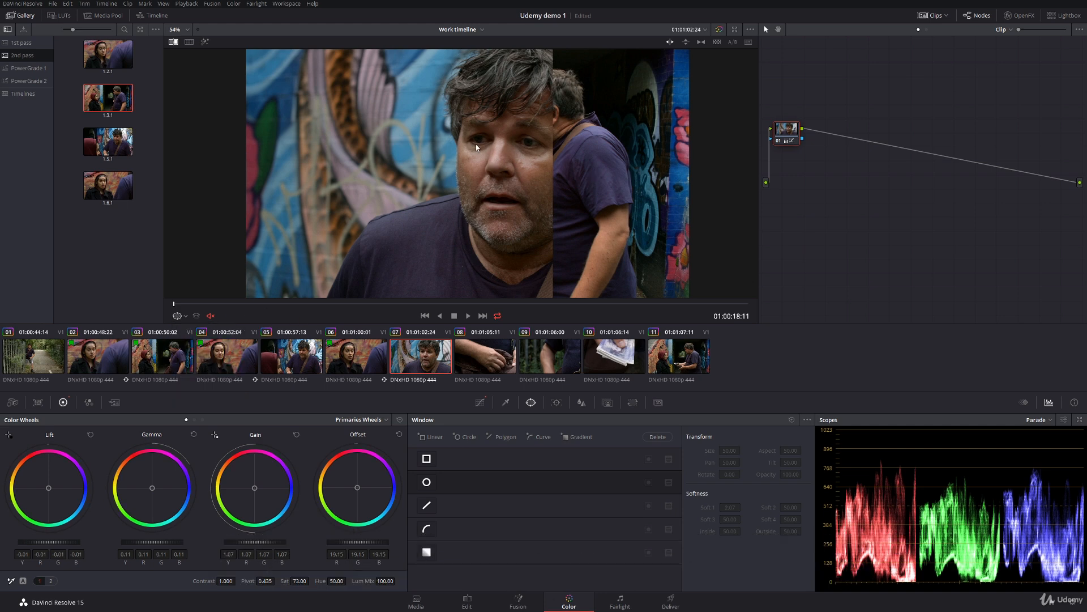
click(177, 315)
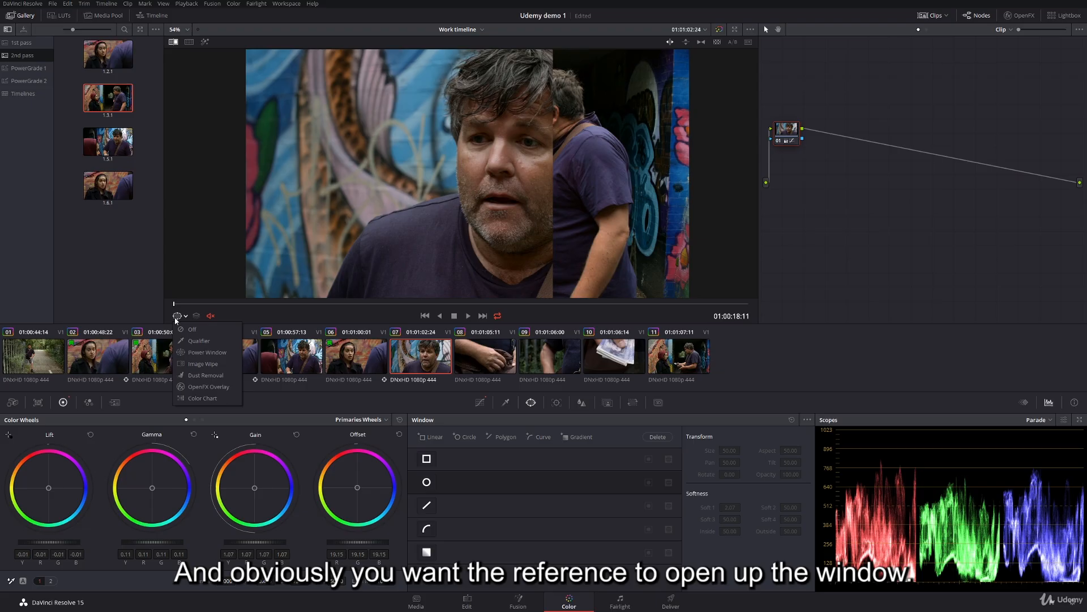
click(193, 369)
- Move the wipe line onto the man's face and set clip 07's master gain to 1.14 and gamma to 0.09
drag(541, 130, 490, 167)
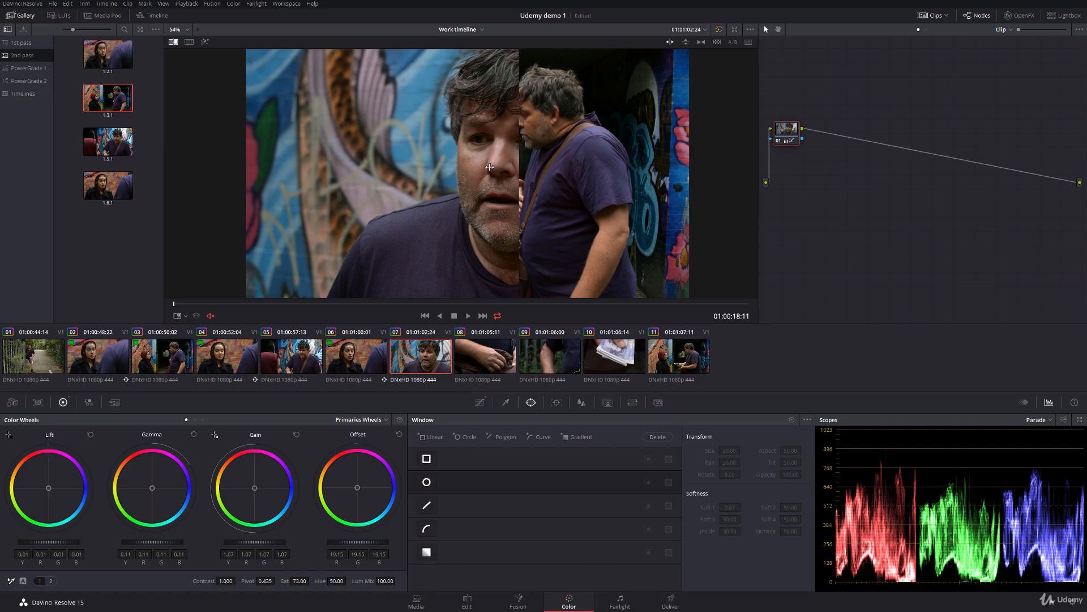
drag(254, 542, 267, 542)
drag(170, 539, 163, 539)
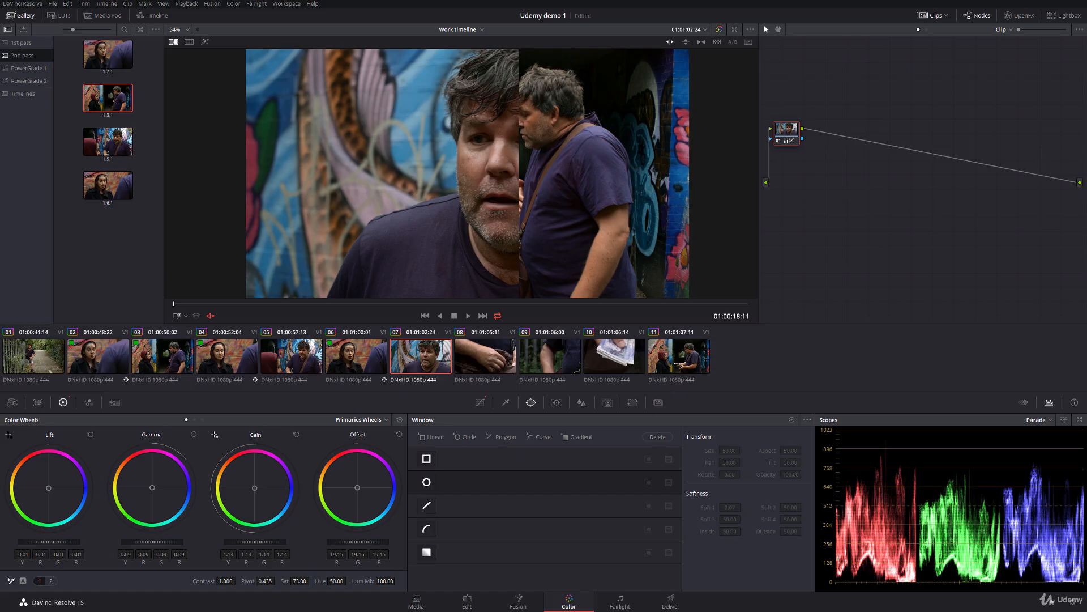
- Add a serial node after node 01 on clip 07 for the shirt and turn off the reference wipe
key(alt+s)
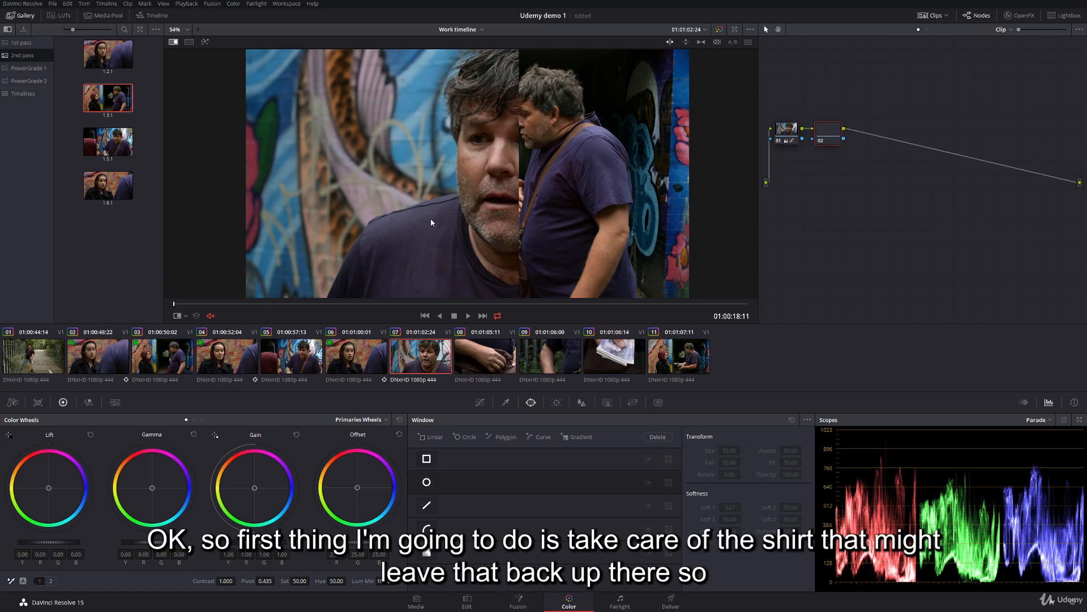
drag(529, 141, 602, 141)
right_click(602, 138)
click(604, 178)
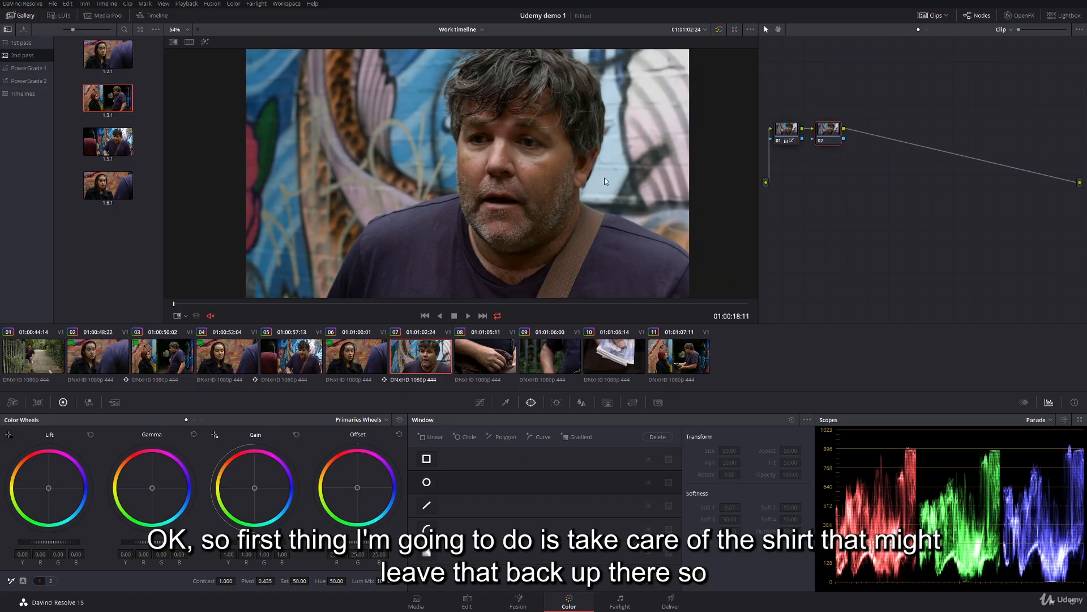
- Show still 1.3.1 as a reference wipe over clip 07 and clear node 02's Hue Vs Sat curve
double_click(128, 98)
drag(420, 135, 326, 135)
click(479, 402)
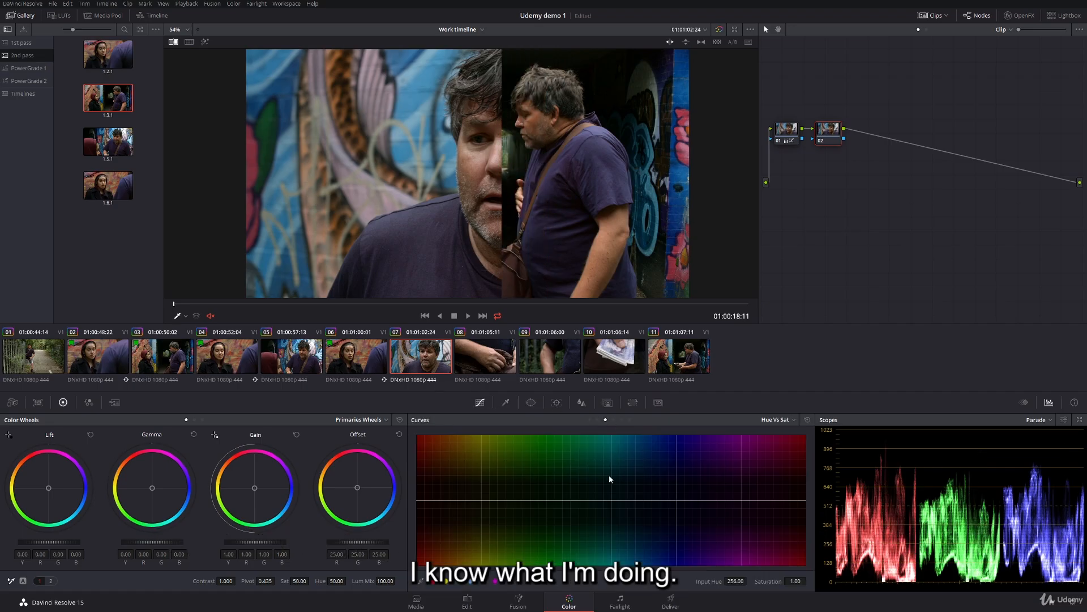
click(471, 581)
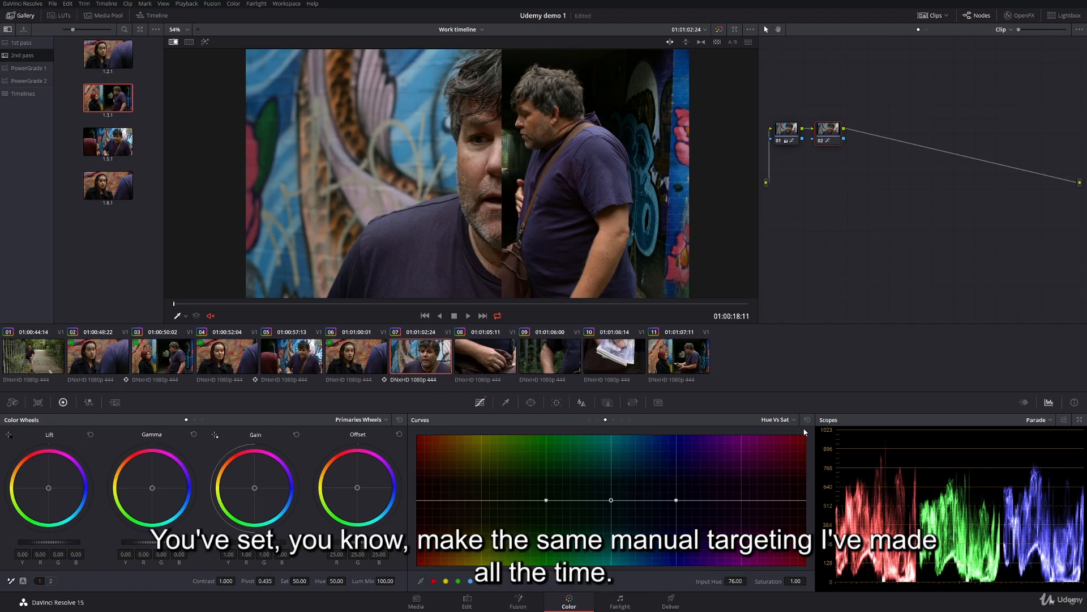
click(807, 419)
- Bracket the blue-purple range on node 02's Hue Vs Sat curve and raise its peak to saturation 1.64 at input hue 143.97
click(661, 501)
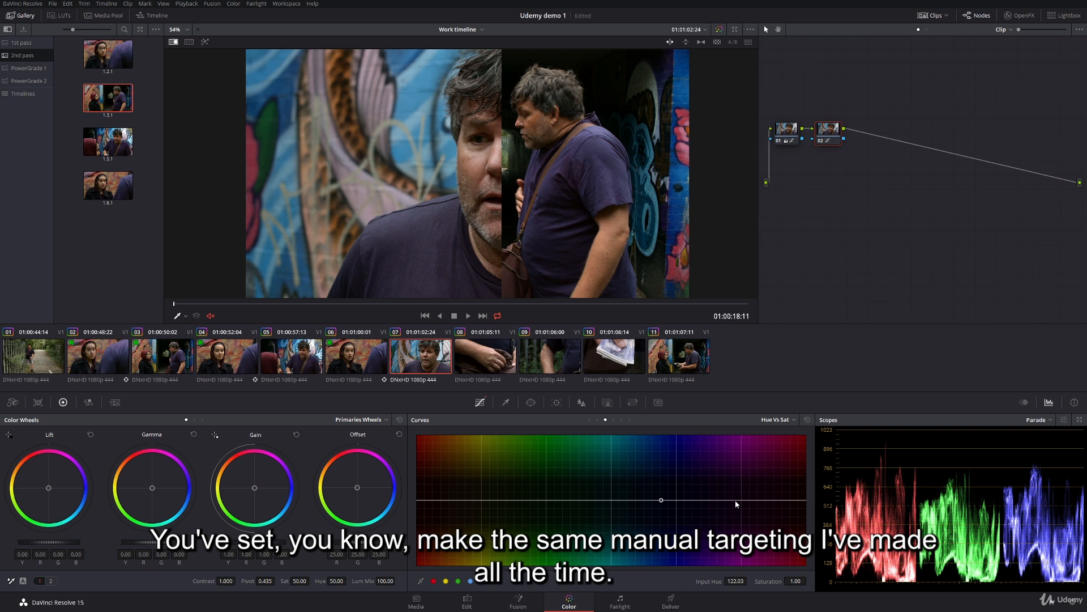
click(793, 501)
drag(689, 500, 689, 462)
drag(660, 500, 639, 499)
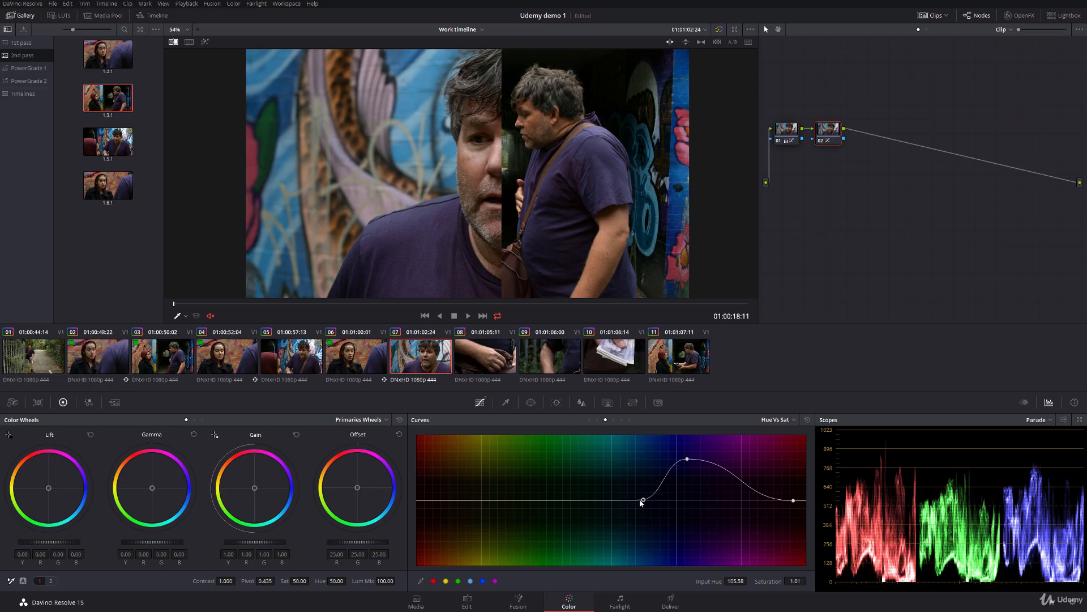
drag(687, 460, 685, 458)
- Try sampling hues from clip 07 at 01:01:04:14 for the Hue Vs Sat curve, and remove the extra control points
drag(387, 303, 550, 303)
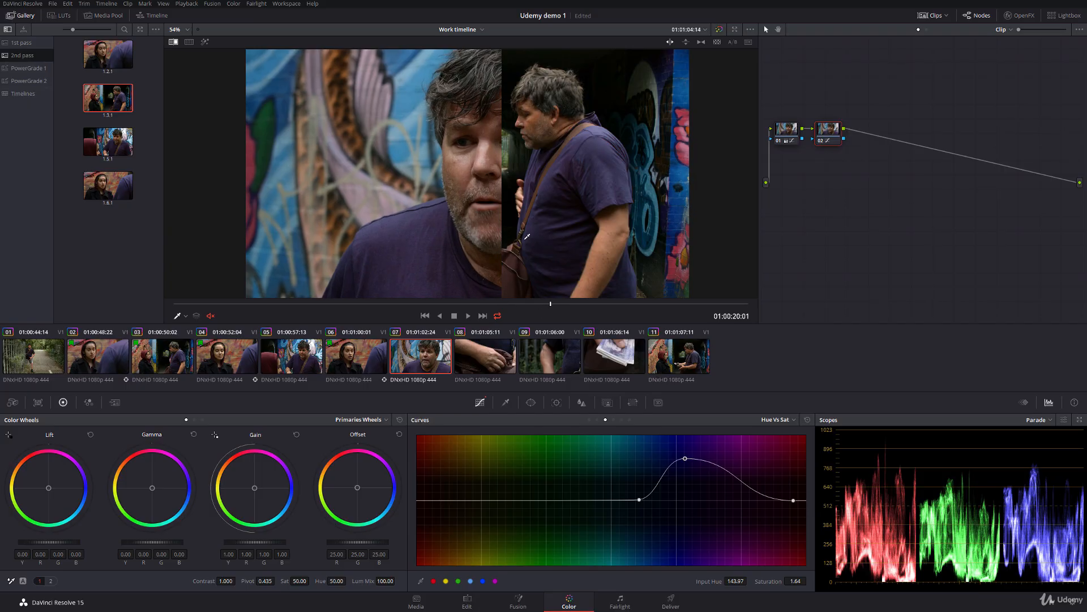
click(475, 256)
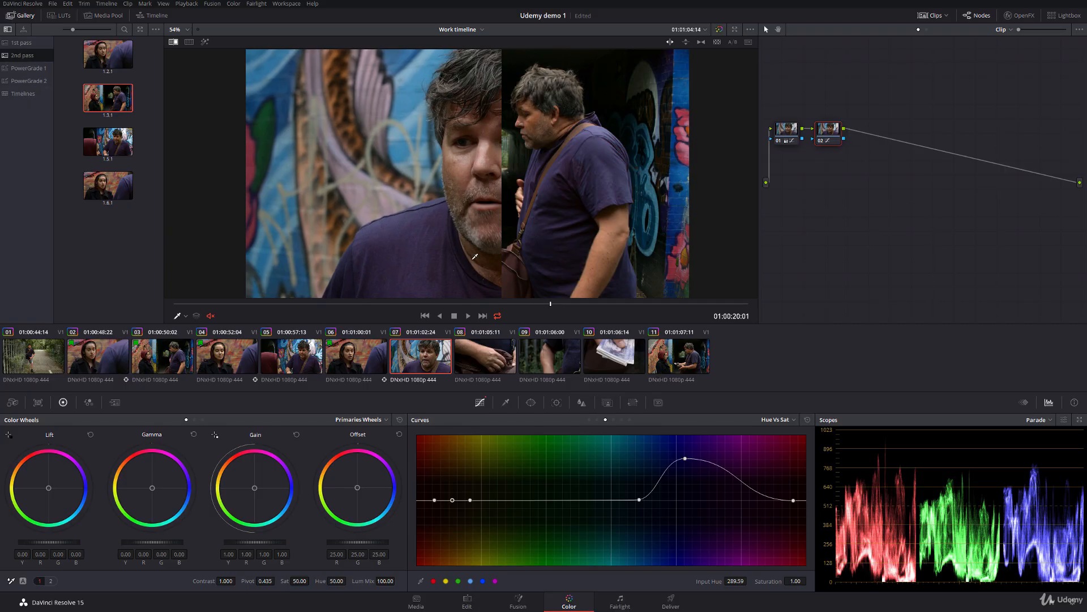
right_click(453, 499)
right_click(435, 500)
right_click(471, 499)
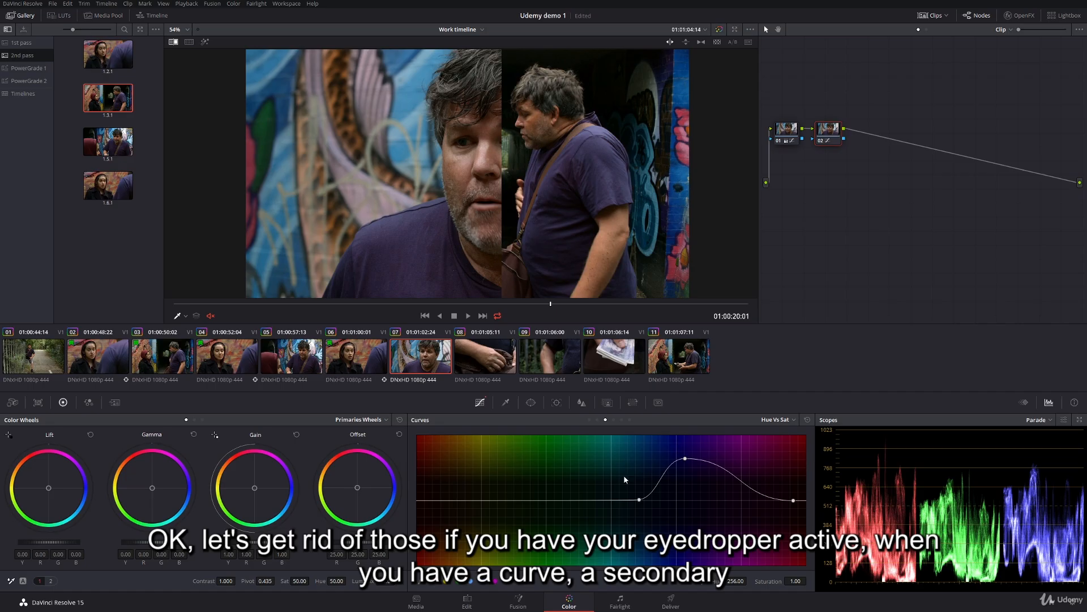
click(412, 89)
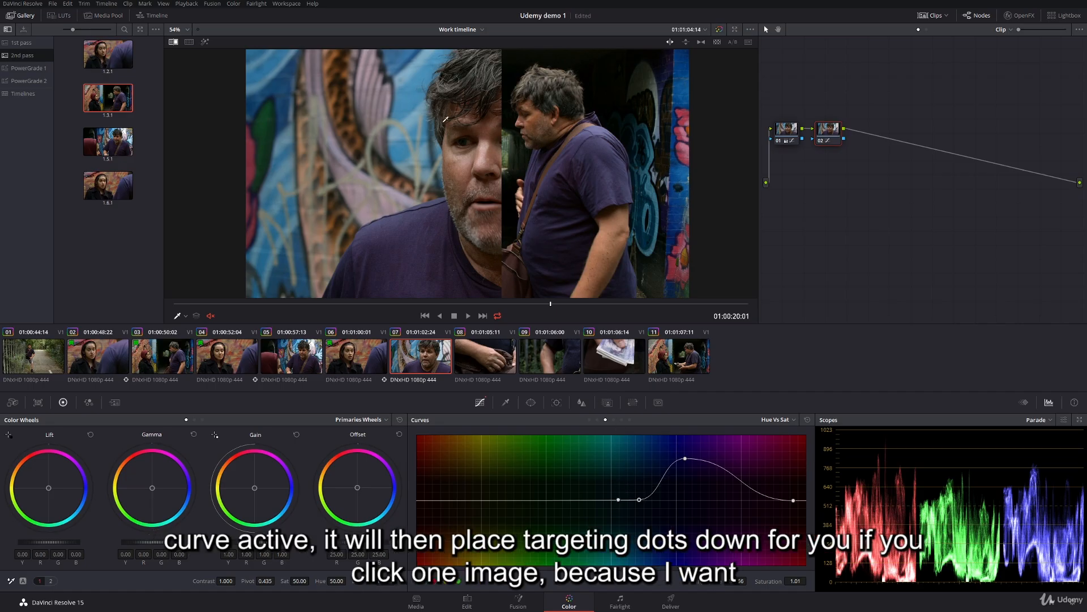
right_click(618, 500)
- Set the viewer's on-screen control to Image Wipe and sweep the wipe line across the purple shirts for comparison
click(182, 316)
click(203, 364)
drag(396, 170, 430, 173)
scroll(470, 179, up, 3)
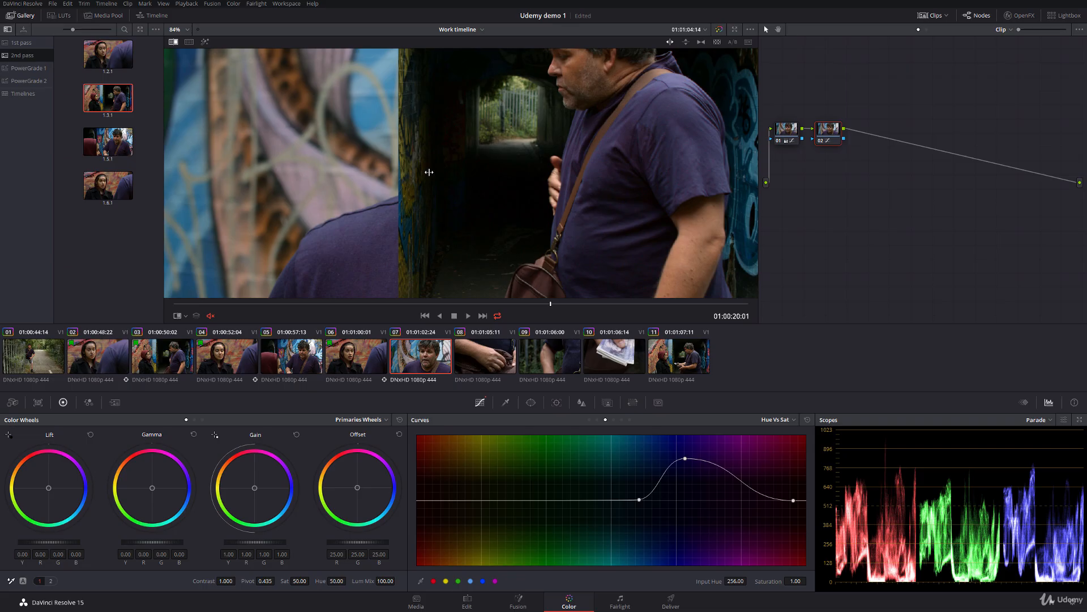
drag(430, 173, 597, 169)
- Turn off the reference wipe and add a serial node after node 02 on clip 07 for the skin
right_click(622, 169)
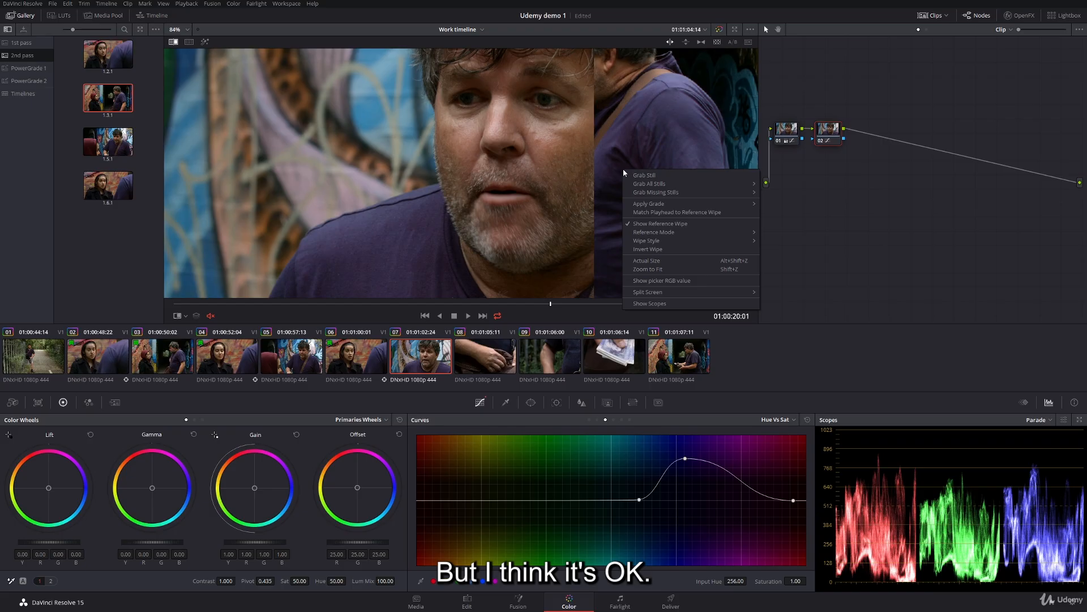
click(665, 223)
scroll(567, 165, down, 4)
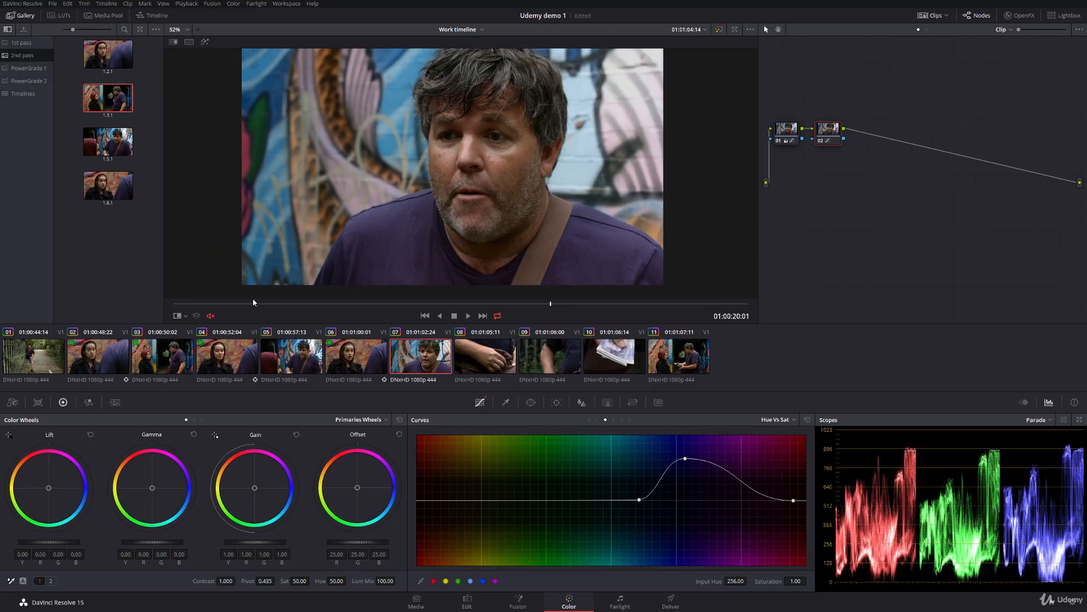
click(484, 304)
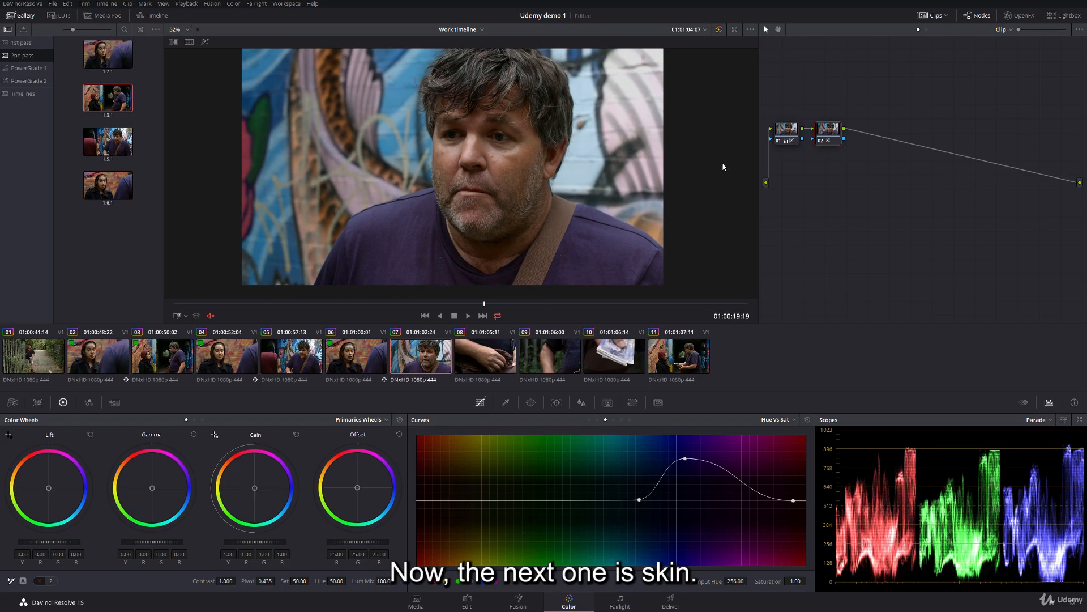
key(alt+s)
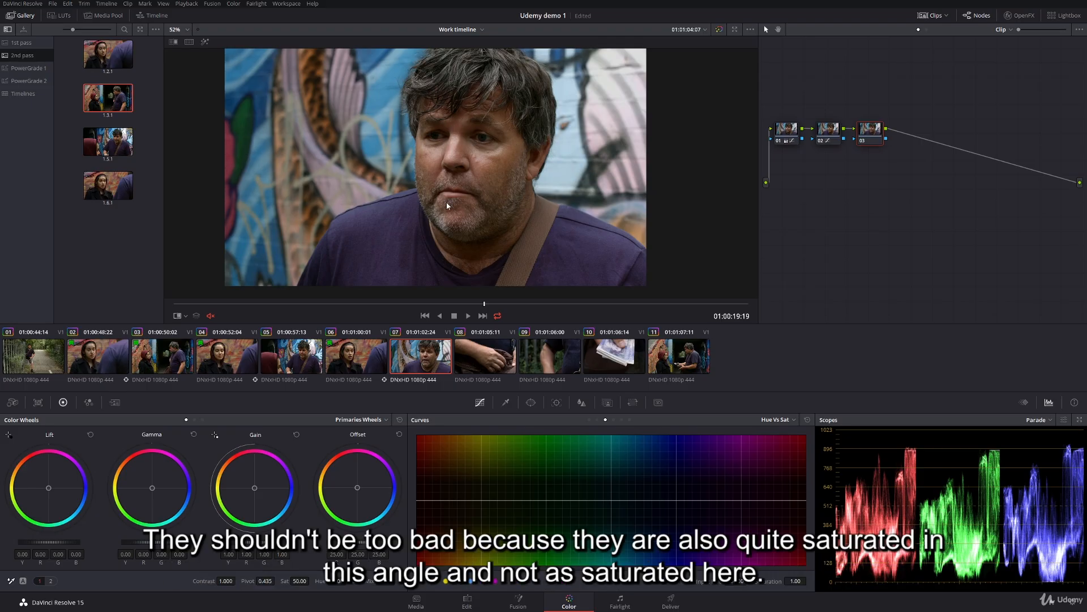
- Compare the man's skin in clips 05 and 07, and briefly check clip 07 against still 1.3.1
click(295, 359)
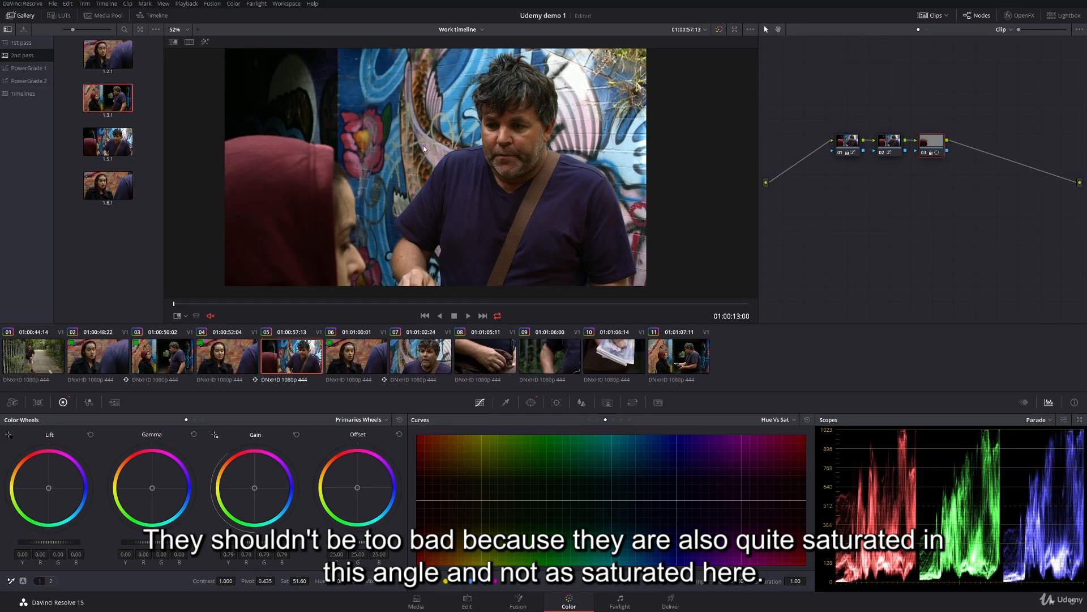
click(414, 334)
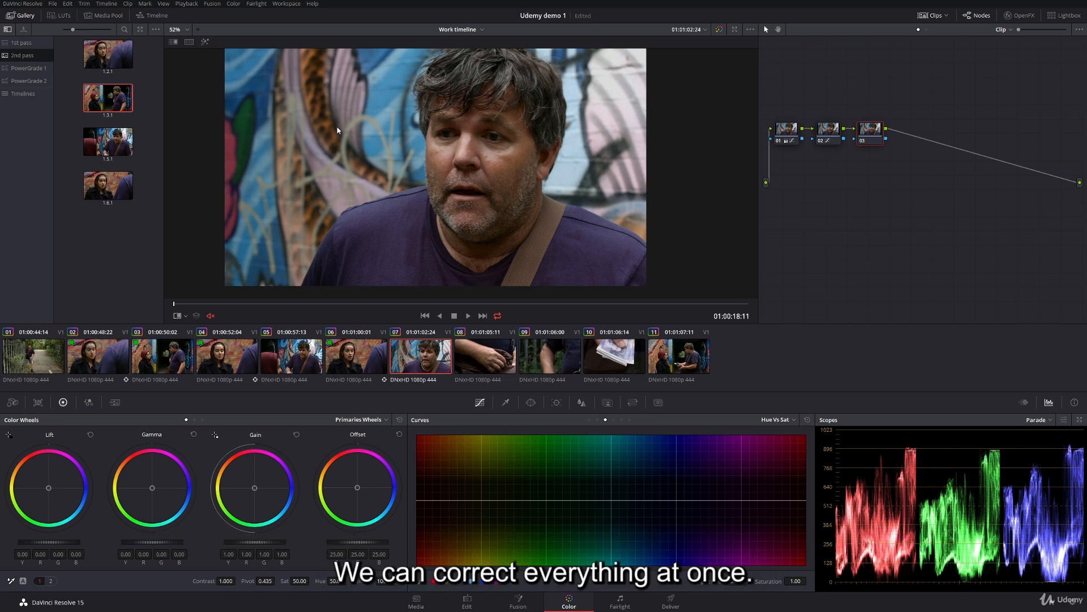
double_click(102, 100)
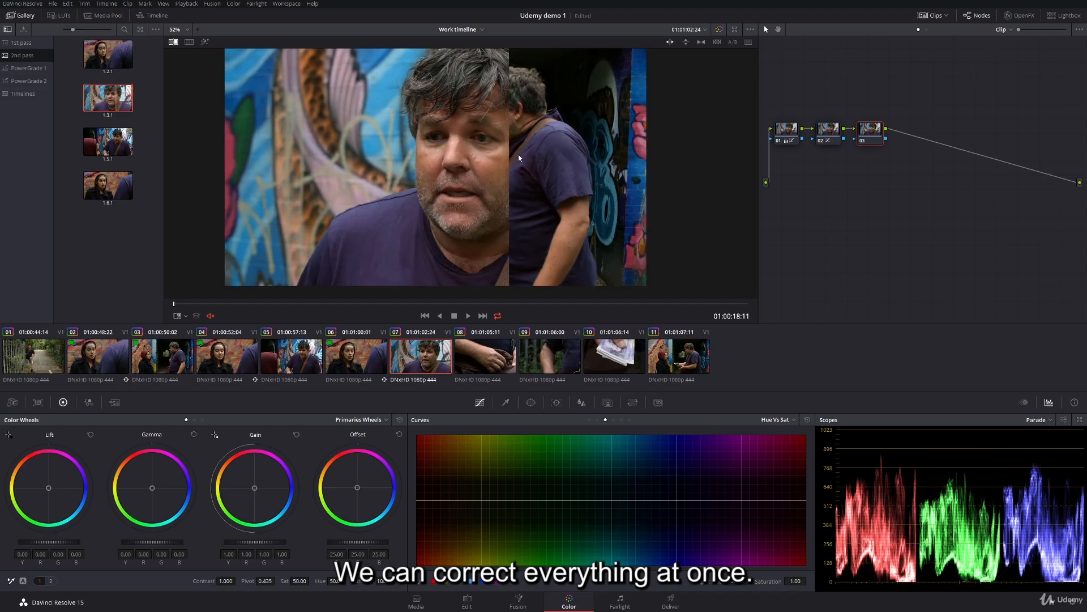
right_click(490, 159)
click(507, 213)
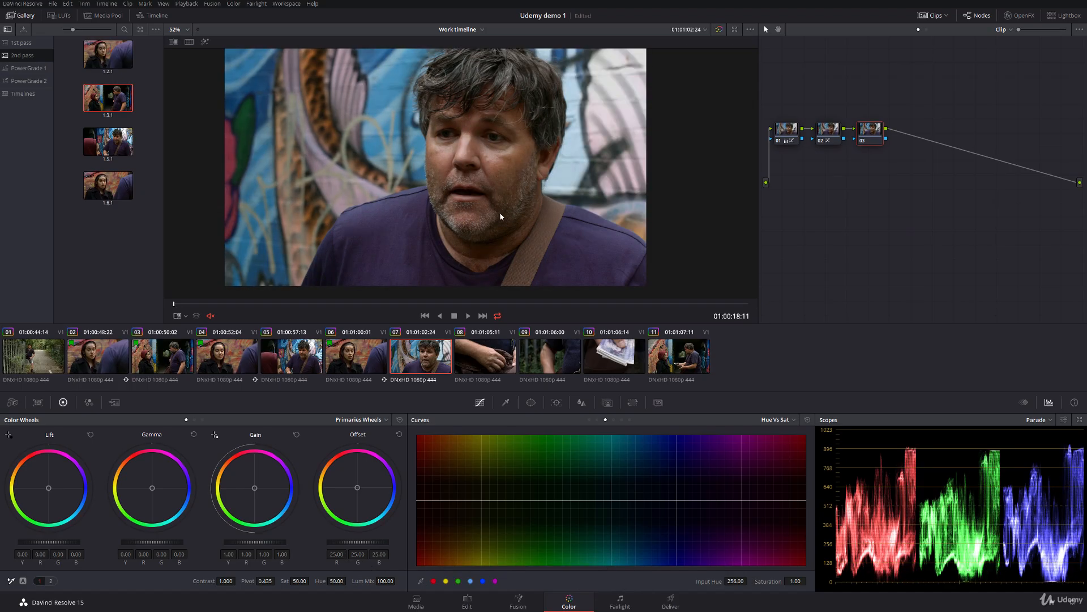
- Wipe clip 07 against still 1.5.1 and raise the reds on node 03's Hue Vs Sat curve to saturation 1.24 at input hue 263.83
double_click(100, 137)
drag(381, 174, 391, 174)
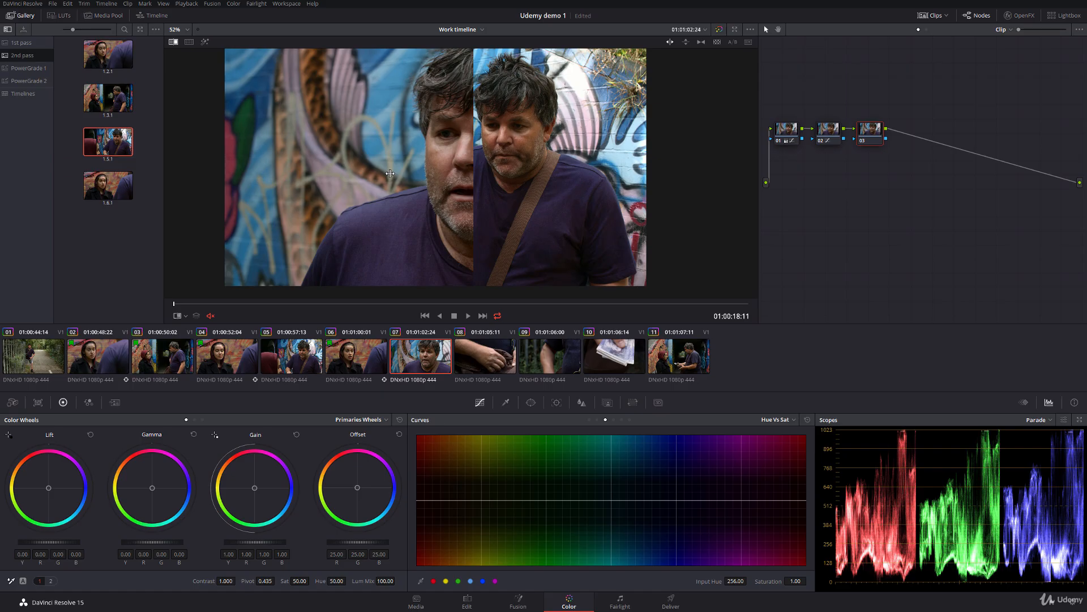
click(444, 583)
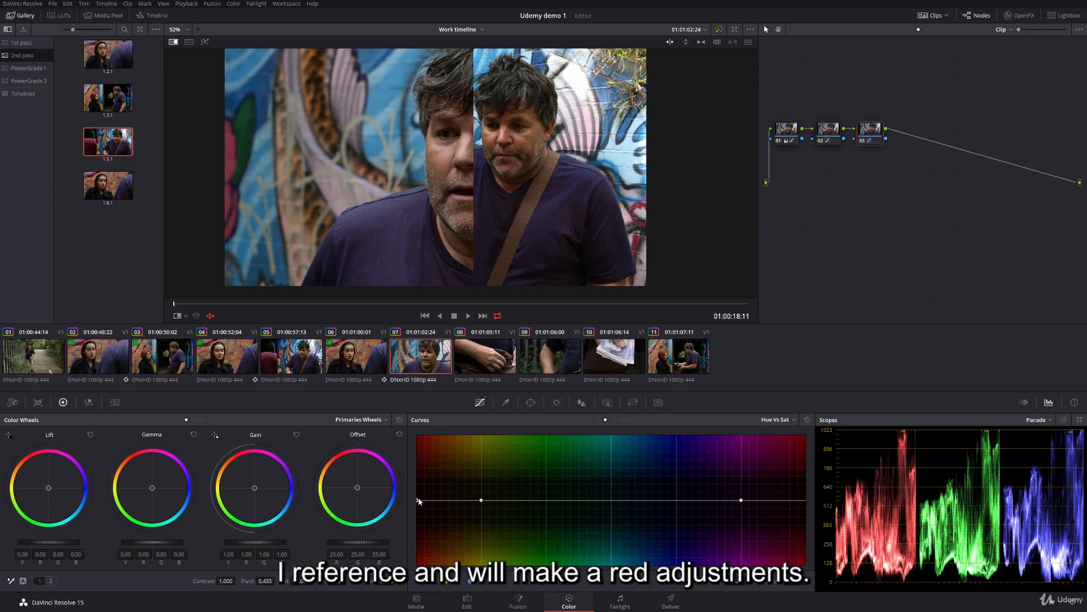
drag(417, 499, 425, 484)
- Examine the skin match between clip 07 and still 1.5.1 along the wipe line, and hide the reference wipe
drag(490, 181, 516, 159)
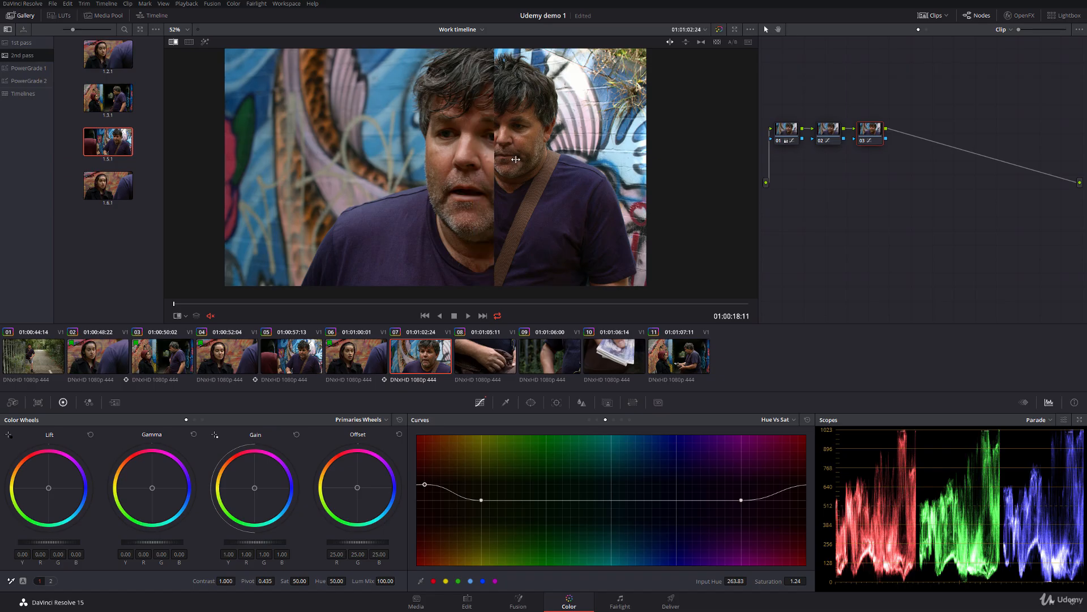
scroll(504, 159, up, 4)
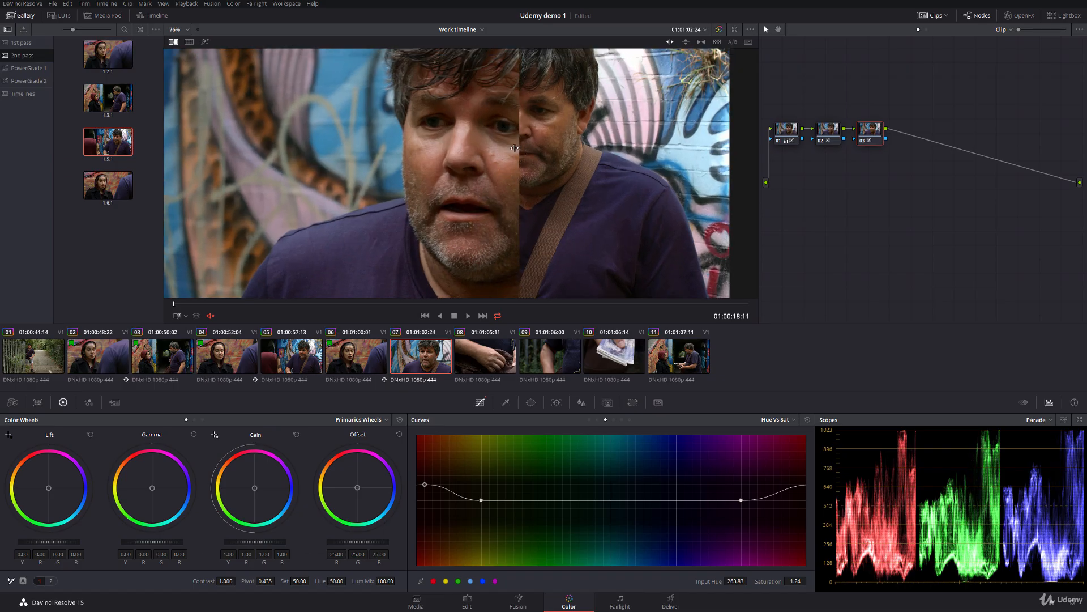
scroll(517, 139, down, 2)
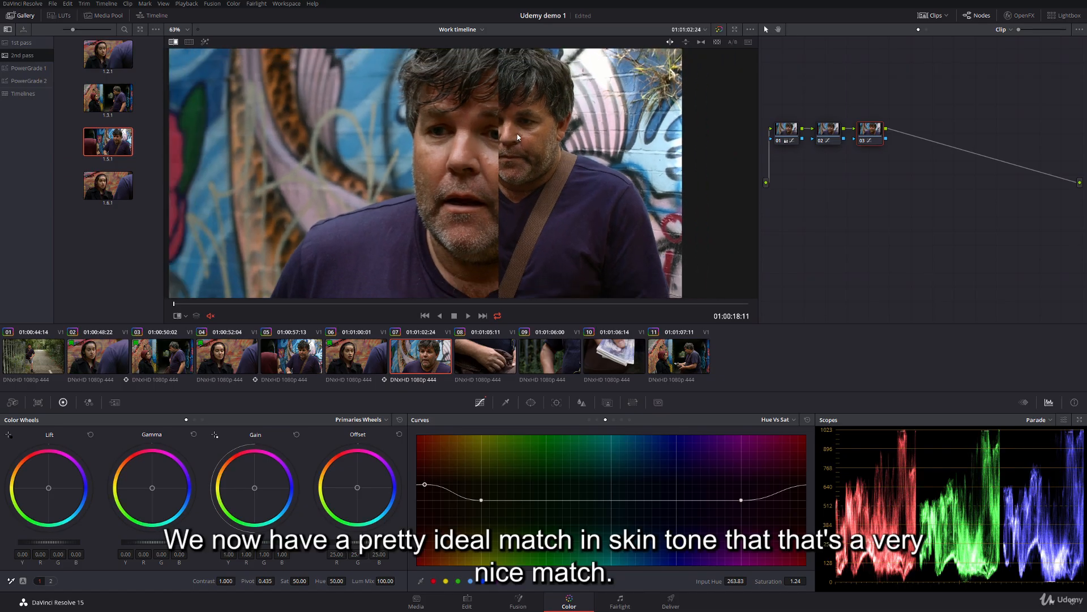
scroll(515, 137, down, 1)
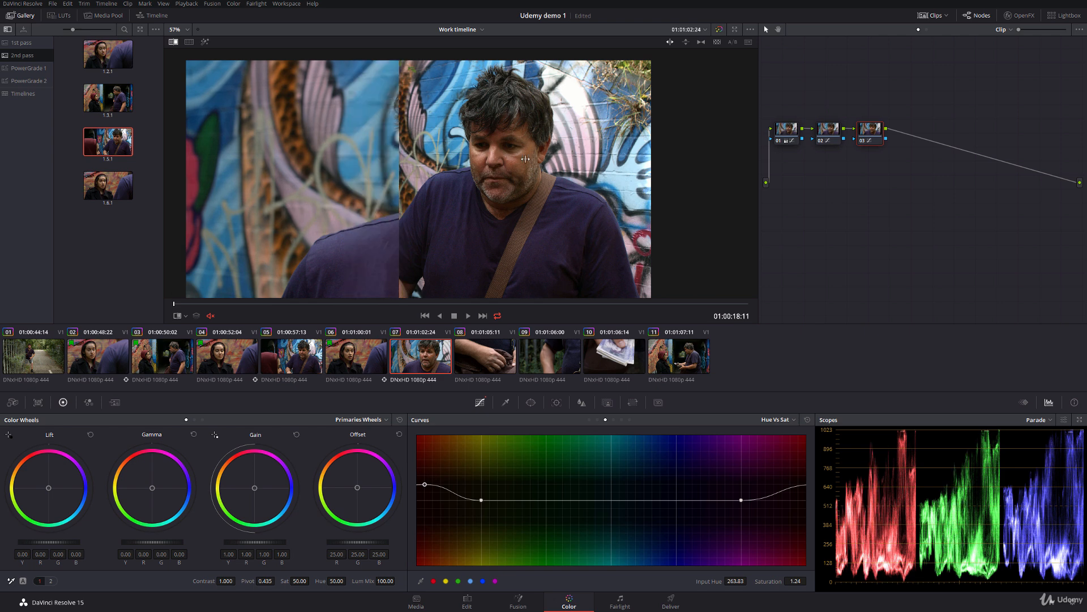
drag(526, 159, 563, 160)
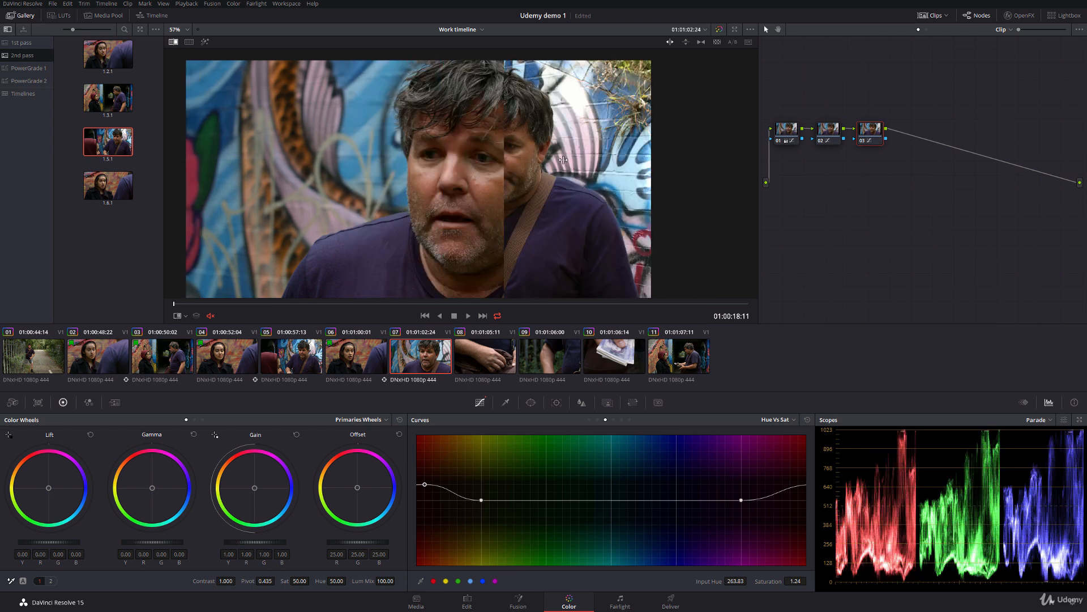
right_click(576, 168)
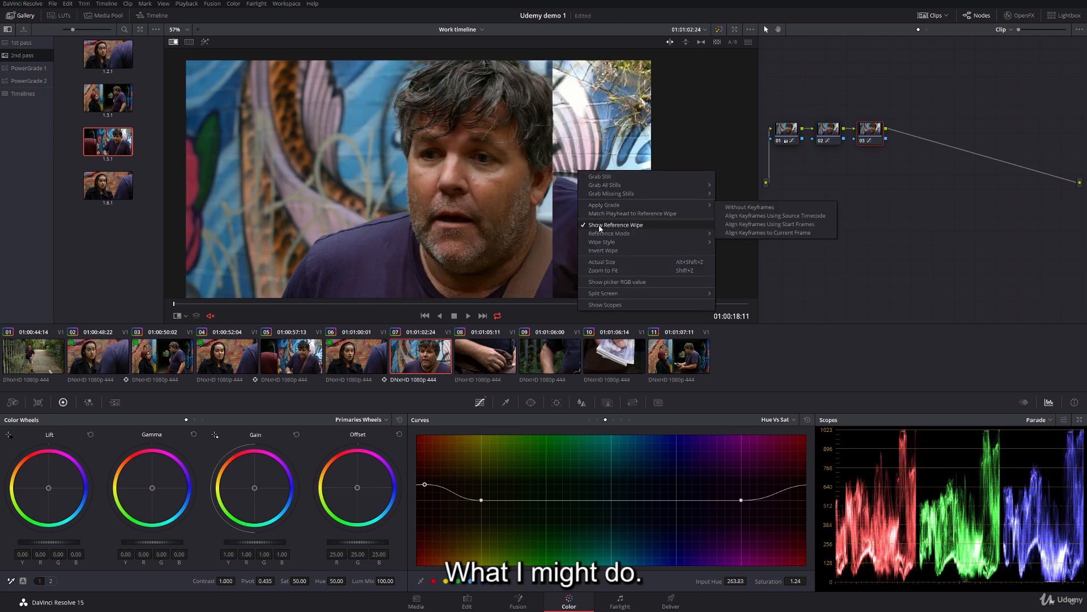
click(593, 225)
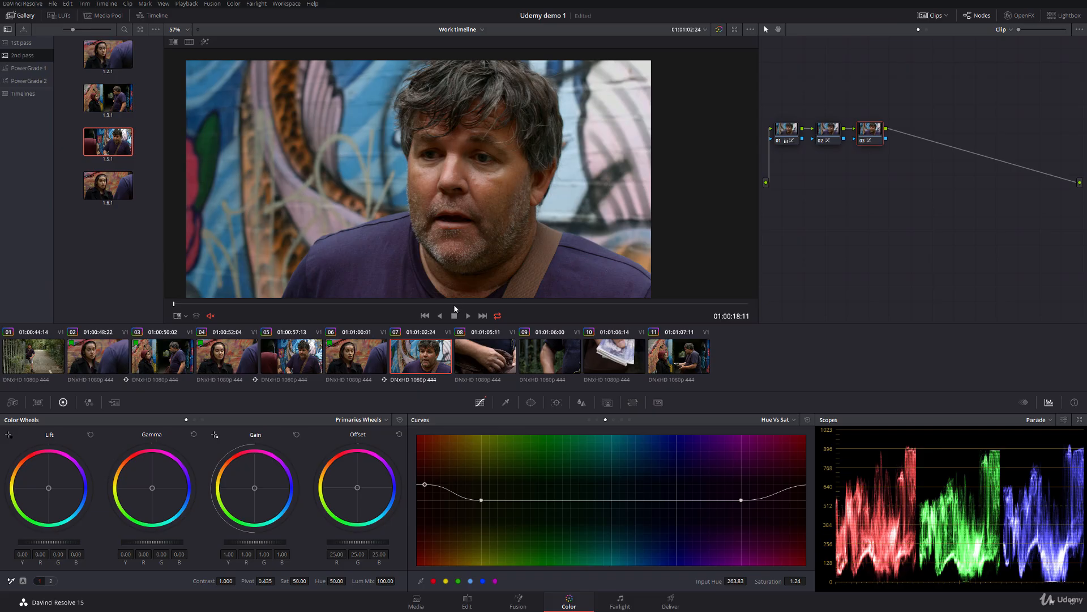
- Add a serial node after node 03 at 01:01:03:16 and enable a circular power window on it
drag(453, 304, 315, 304)
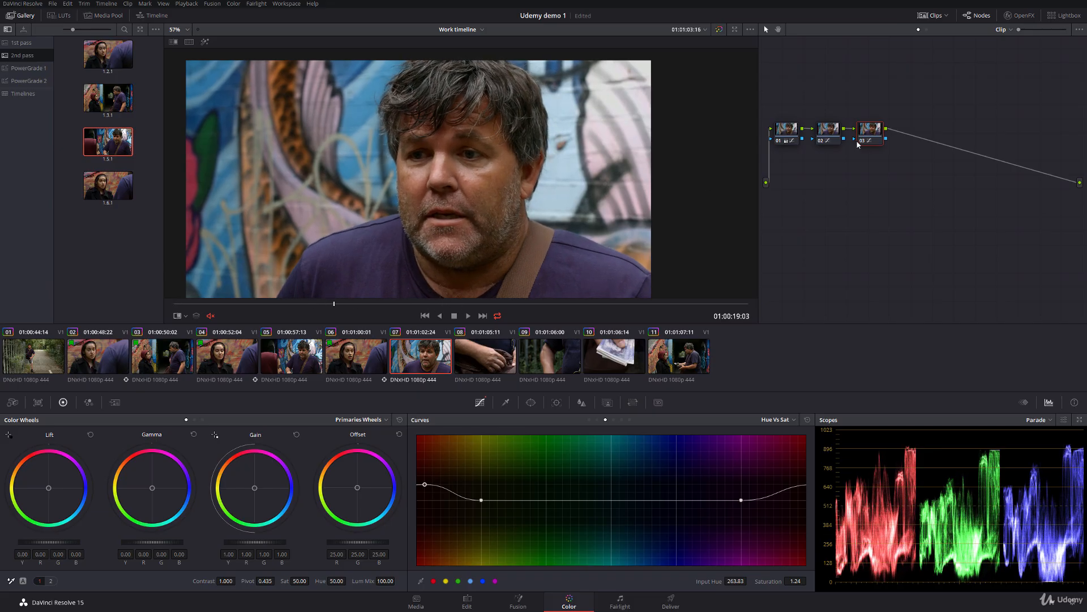
key(alt+s)
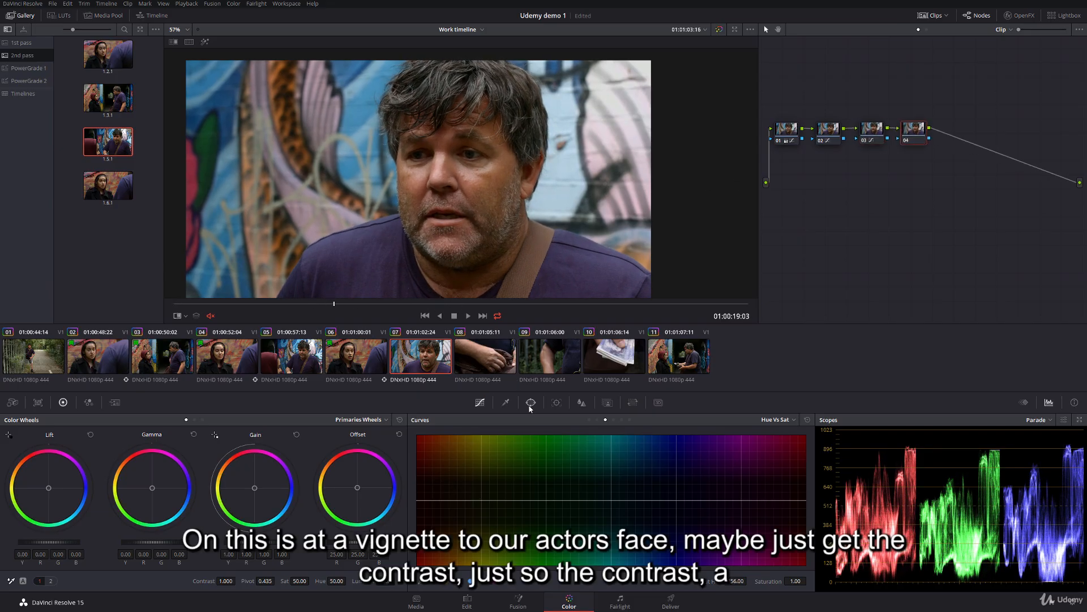
click(531, 402)
click(426, 483)
- Fit the circular window around the man's face with size 46.95, aspect 32.52, pan 52.24, tilt 51.42 and softness 2.45
mouse_move(426, 254)
mouse_down()
mouse_move(462, 221)
mouse_move(462, 255)
mouse_up()
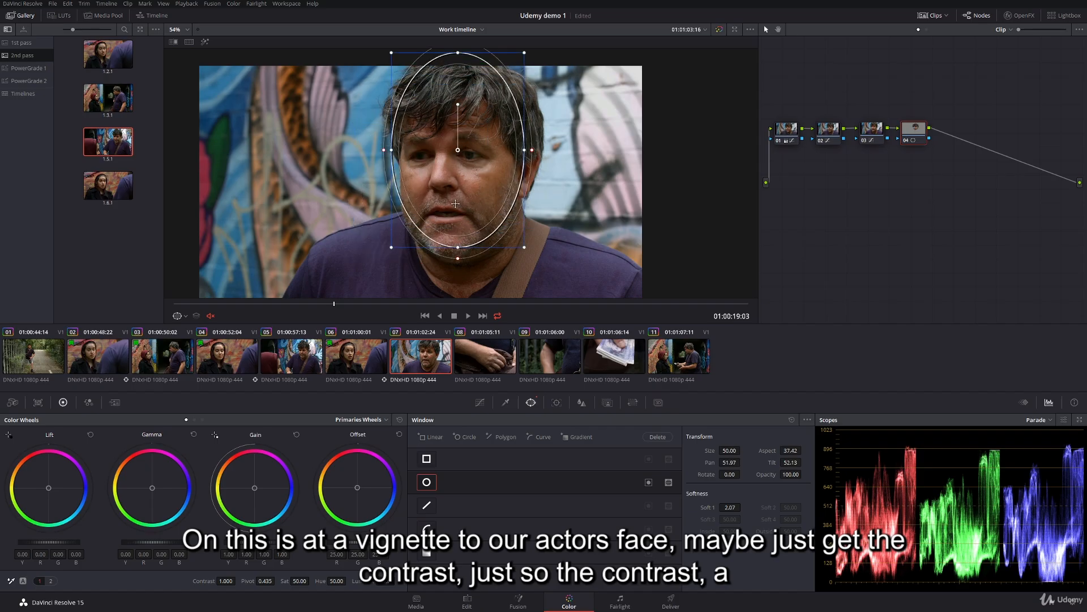
drag(461, 149, 462, 154)
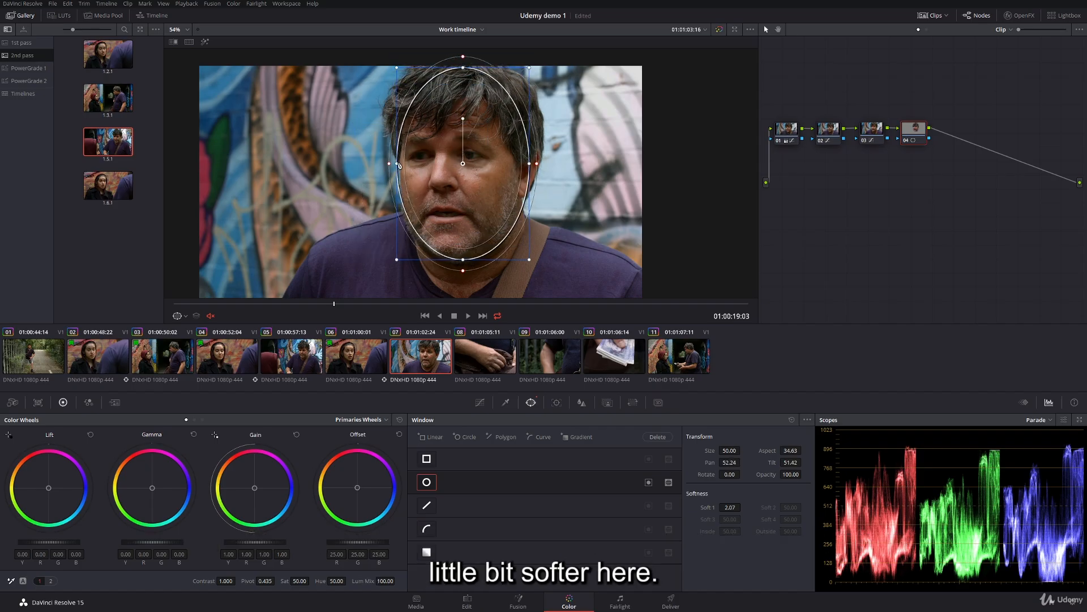
drag(396, 163, 400, 163)
drag(533, 164, 535, 165)
drag(462, 164, 462, 166)
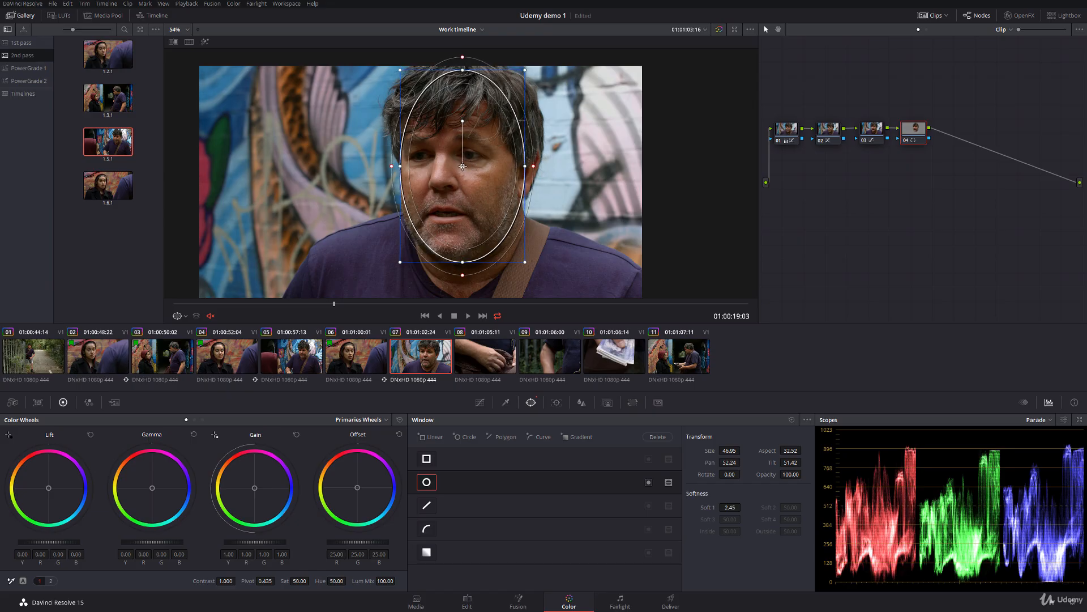
- Track the face window forward from 01:01:03:16 to the clip's end and backward to its start
click(557, 402)
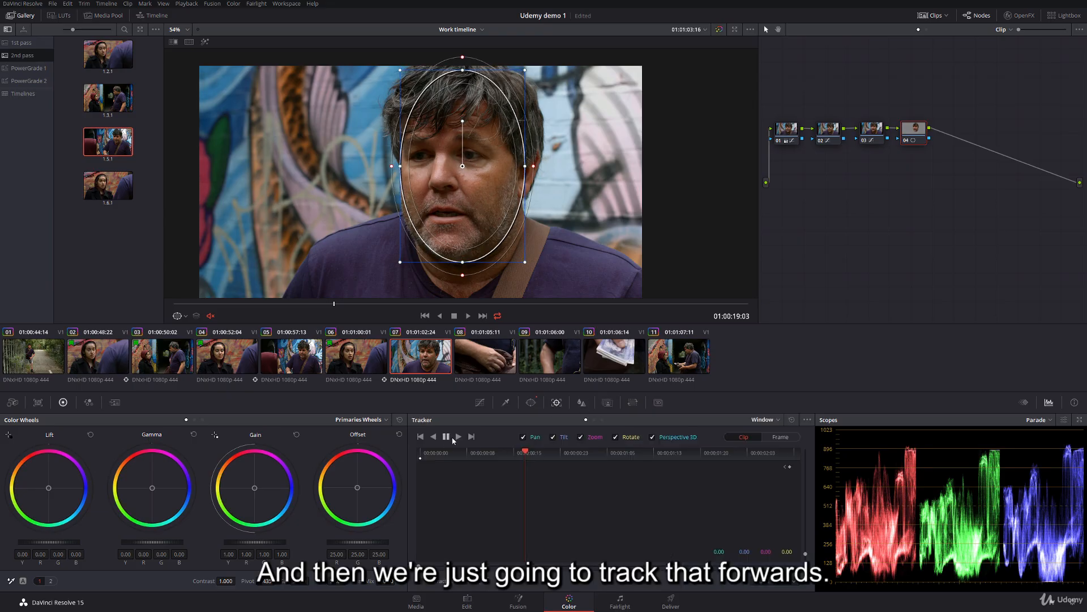
click(459, 437)
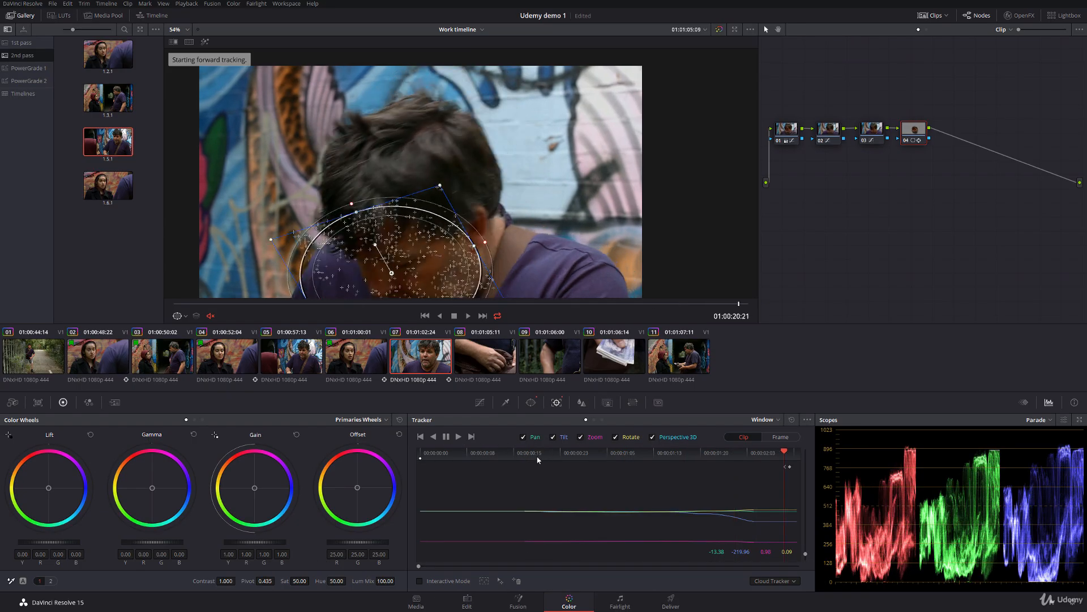
click(525, 453)
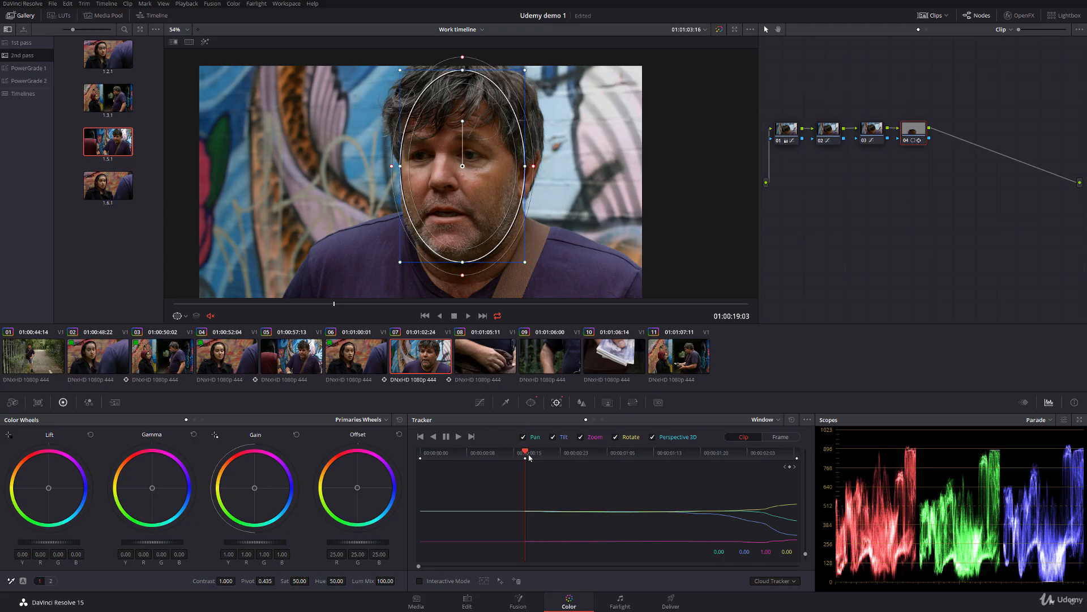
click(434, 436)
- Review clip 07 from start to near its end without the window overlay, and show the Power Window overlay again at 01:01:05:06
click(181, 315)
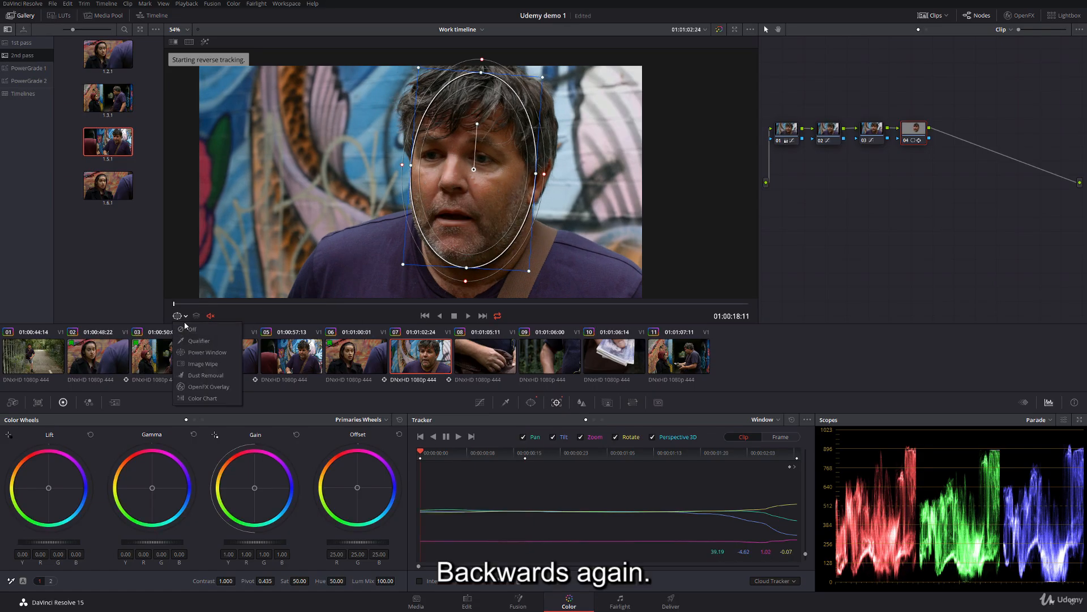
click(193, 335)
drag(179, 306, 714, 302)
click(181, 316)
click(196, 352)
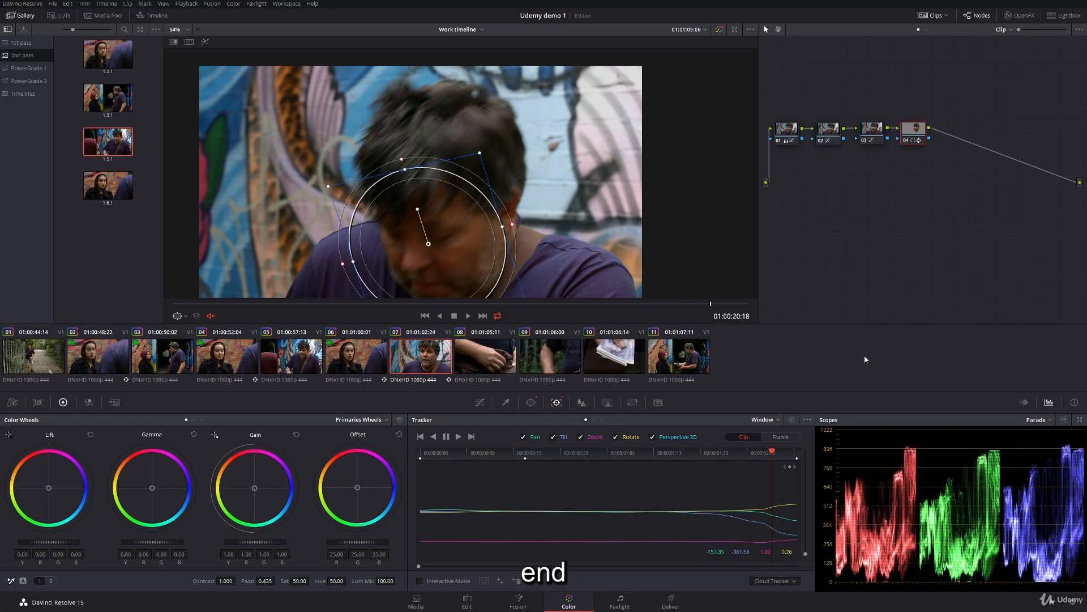
- Enable keyframing for Corrector 4's circular window and add a dynamic keyframe to it at 01:01:05:04
click(1024, 402)
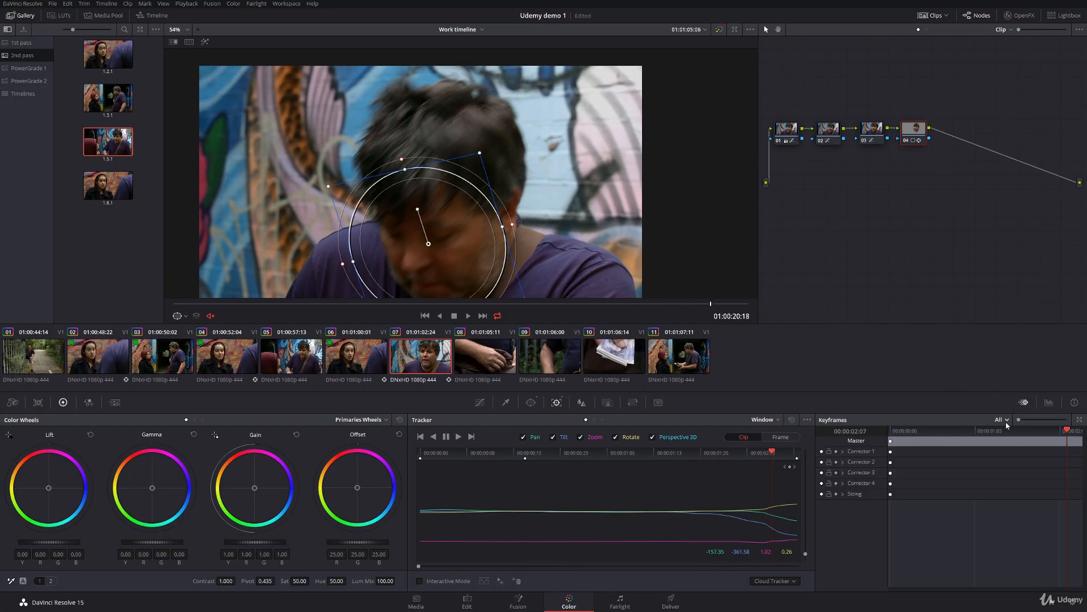
key(Left)
key(Left)
right_click(1047, 486)
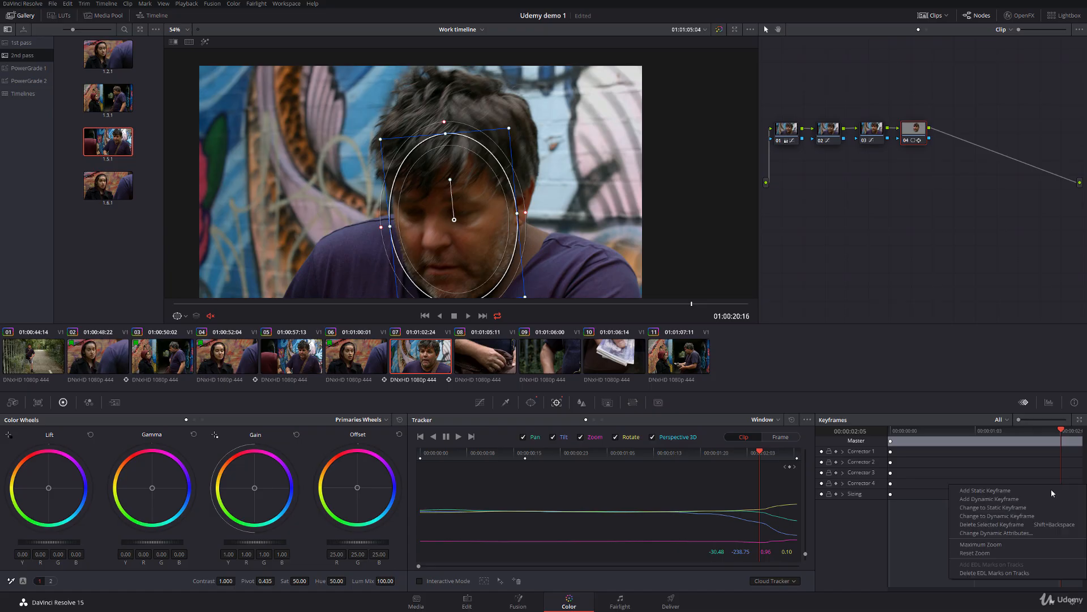
click(852, 498)
click(843, 484)
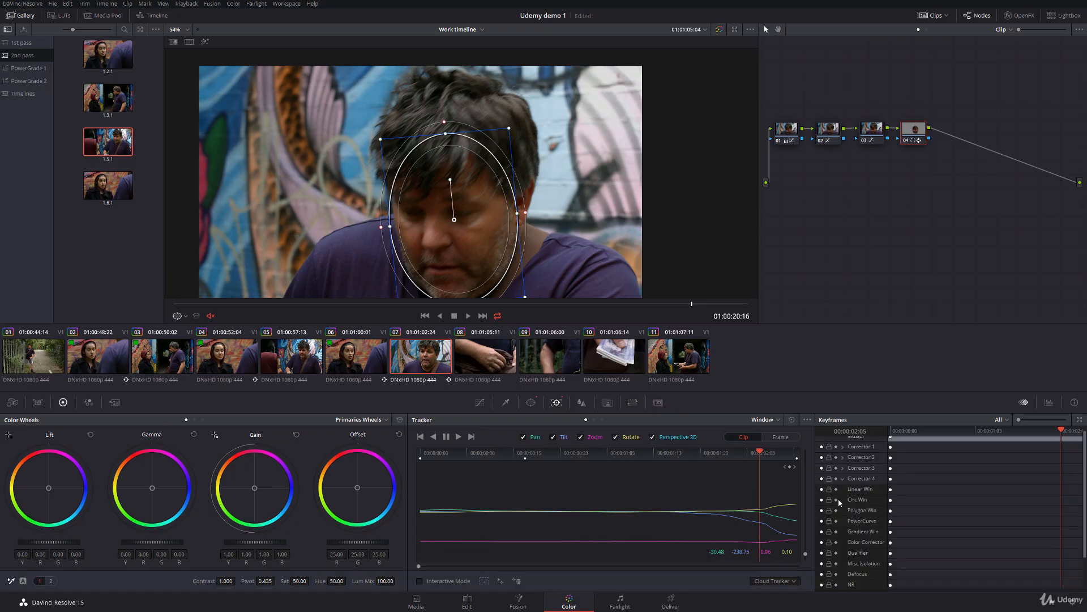
click(837, 500)
right_click(1028, 501)
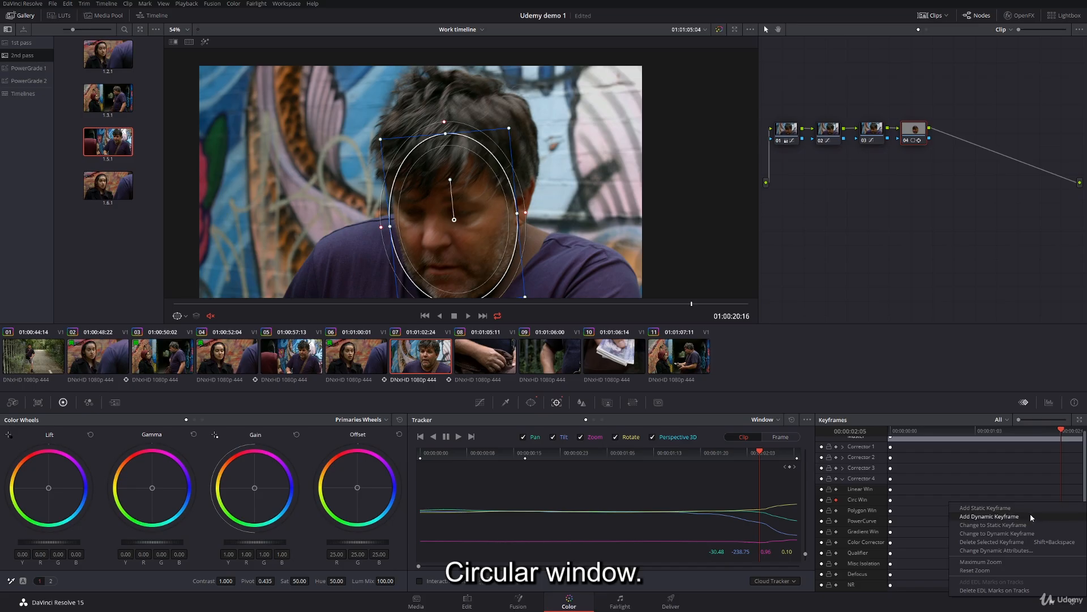
click(1031, 513)
- Nudge the circular window back over the man's face at 01:01:05:05
key(Right)
key(Right)
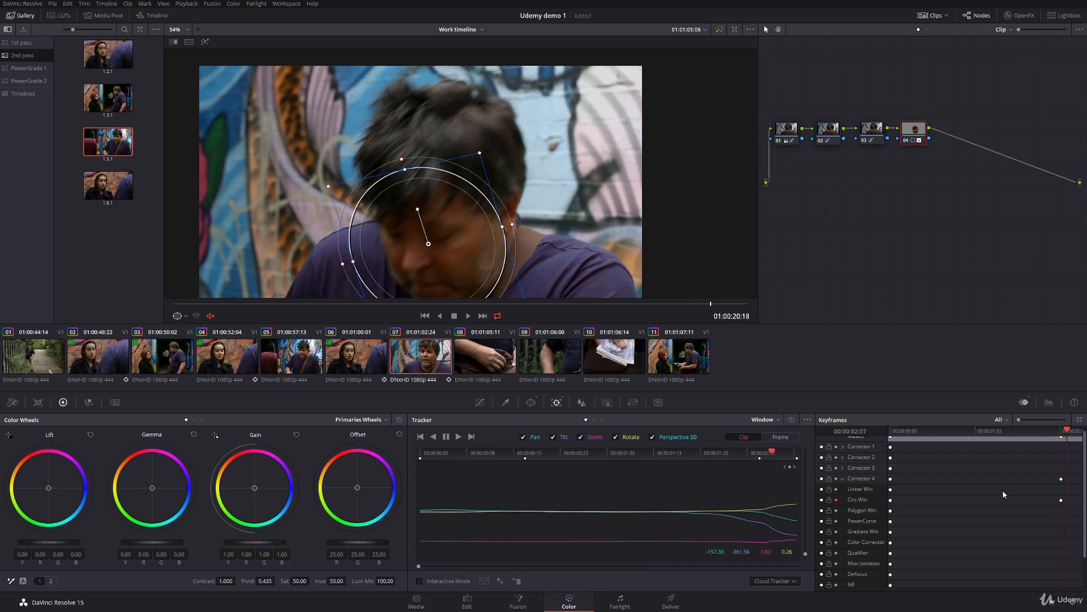
key(Left)
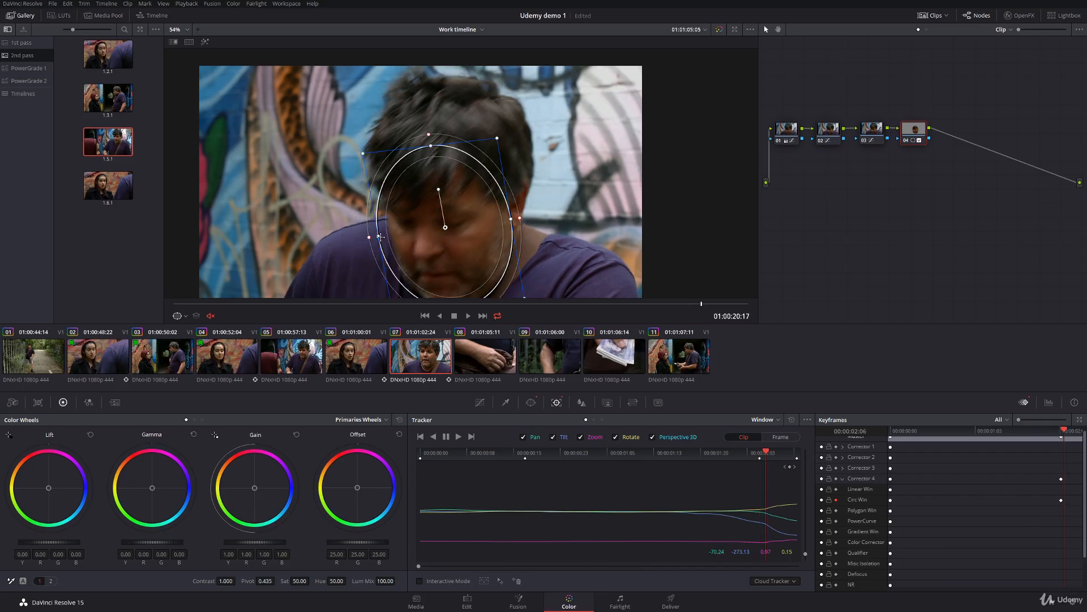
drag(445, 227, 451, 225)
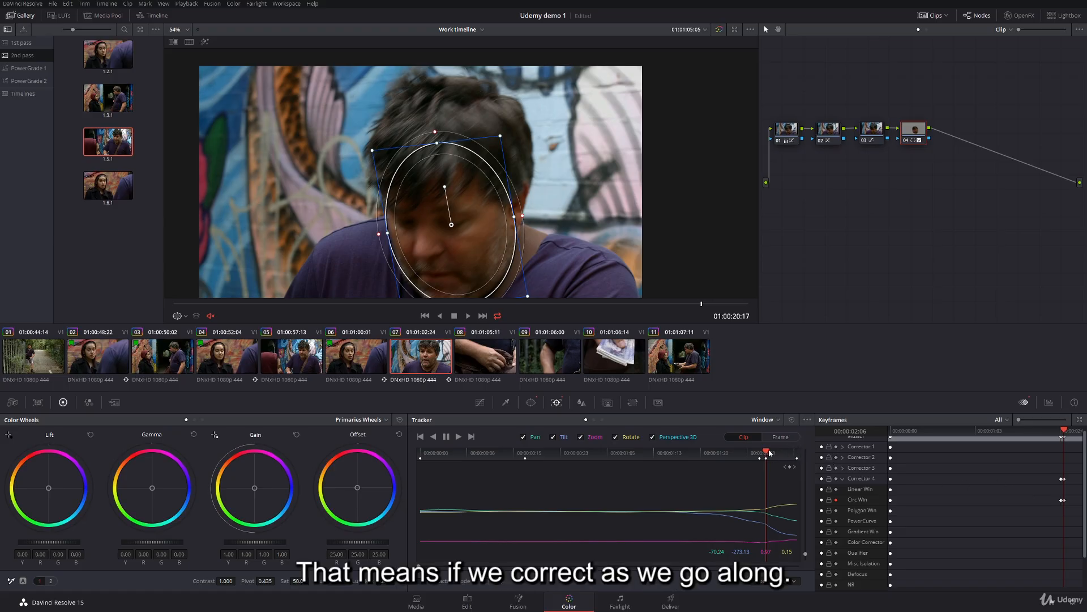
- Check the window at the clip's last frame and try narrowing it around the face at 01:01:05:08
key(Right)
key(Right)
key(Right)
key(Right)
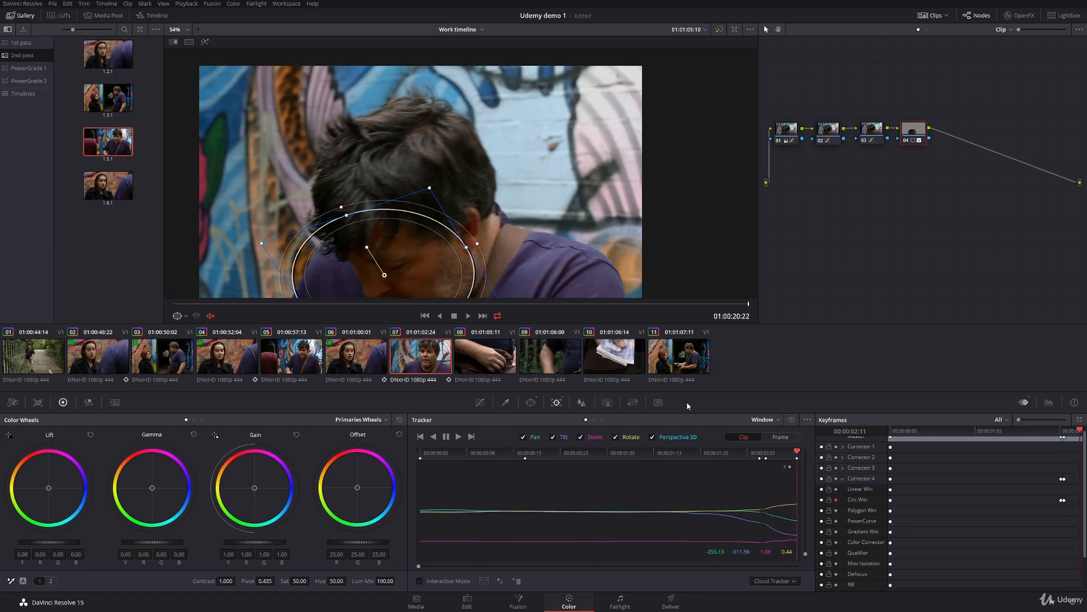
key(Right)
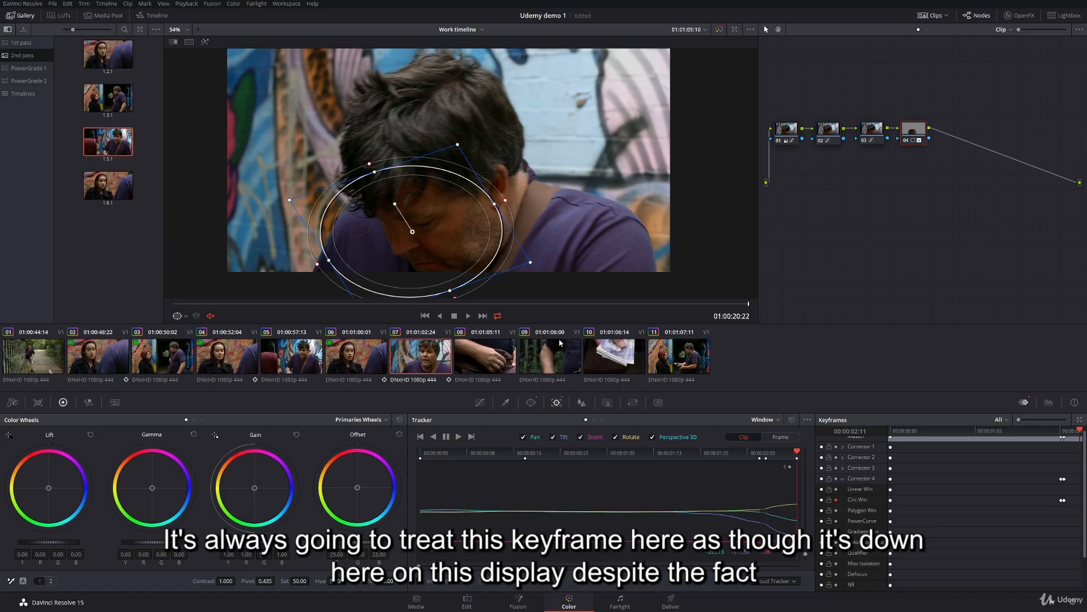
drag(797, 453, 788, 455)
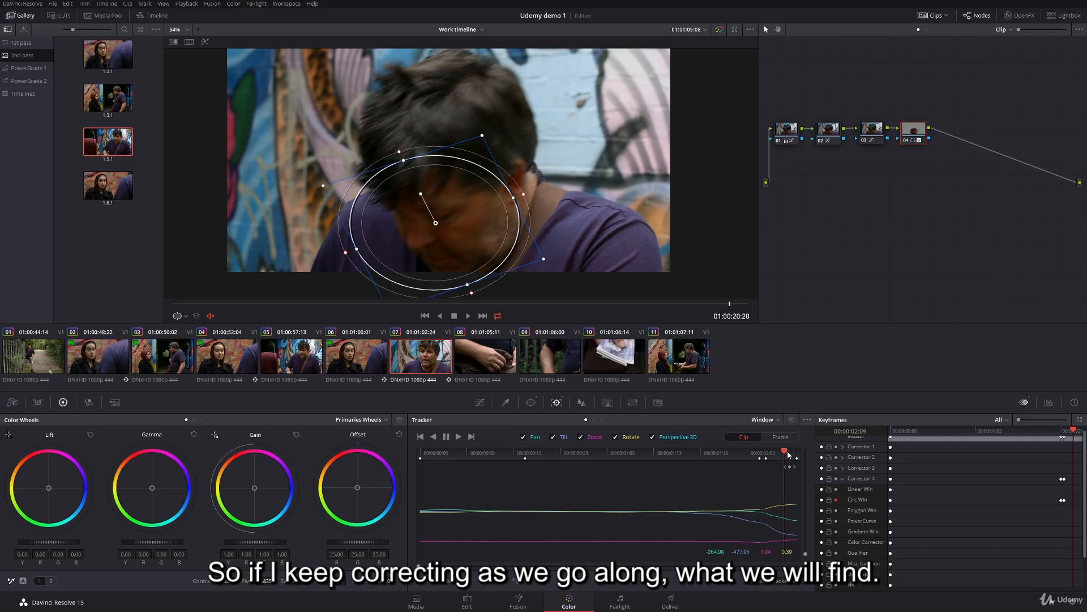
drag(357, 248, 459, 211)
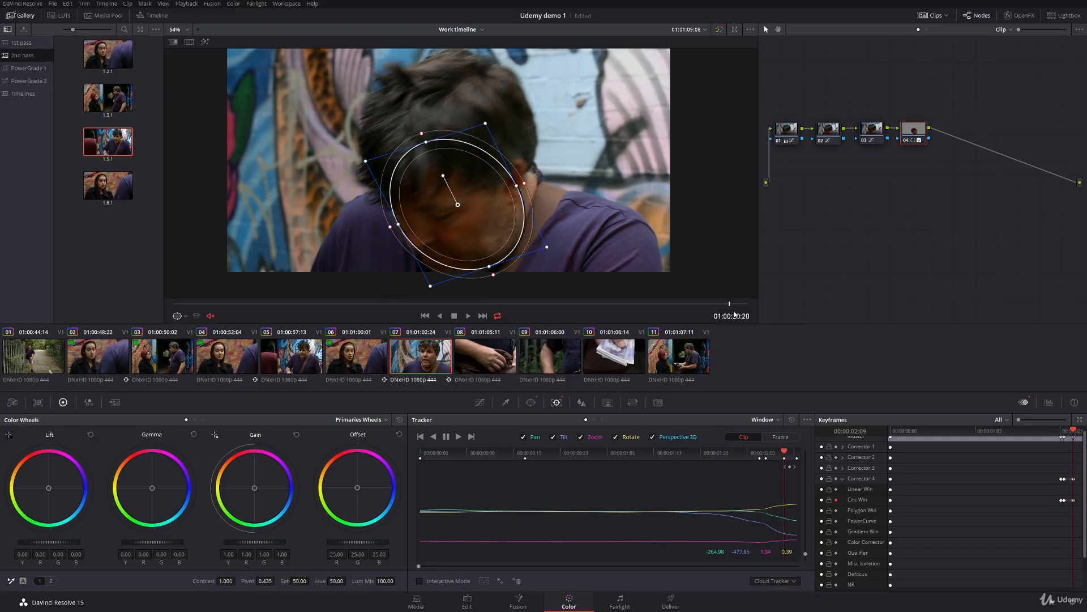
drag(729, 304, 765, 305)
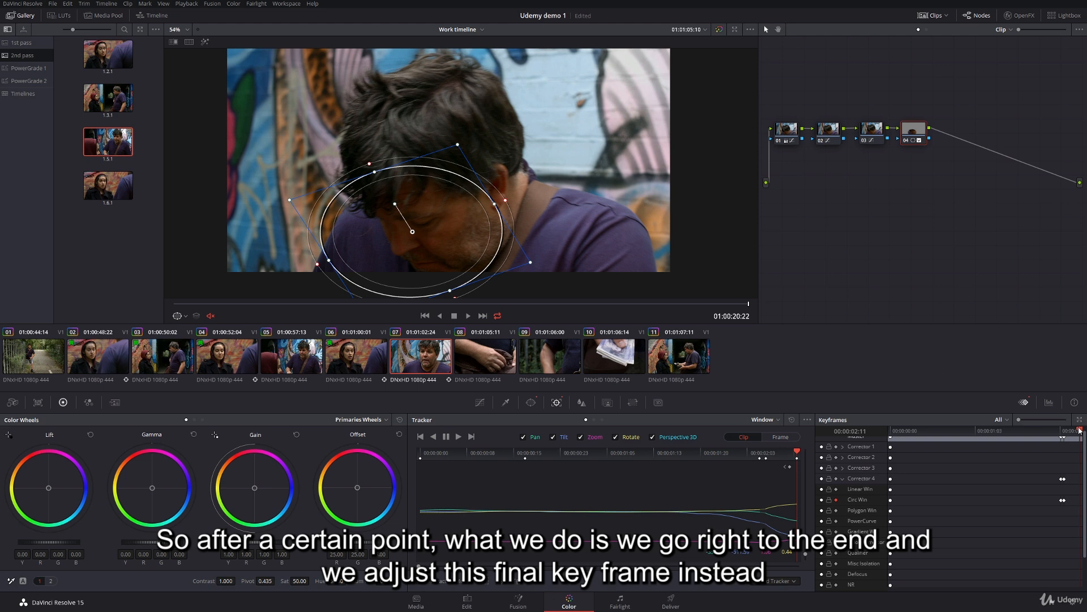
- Narrow and recentre the window on the face at the final frame 01:01:05:10, and nudge it onto the face at 01:01:05:08
mouse_move(1080, 430)
mouse_down()
mouse_move(1067, 432)
mouse_move(1080, 429)
mouse_up()
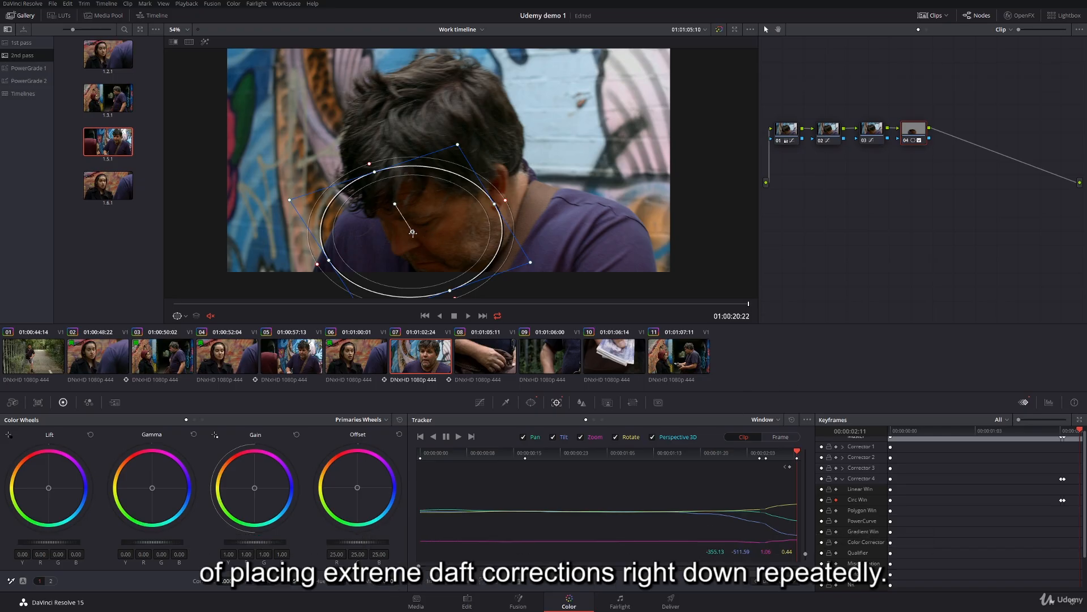
drag(329, 261, 495, 192)
drag(430, 216, 438, 212)
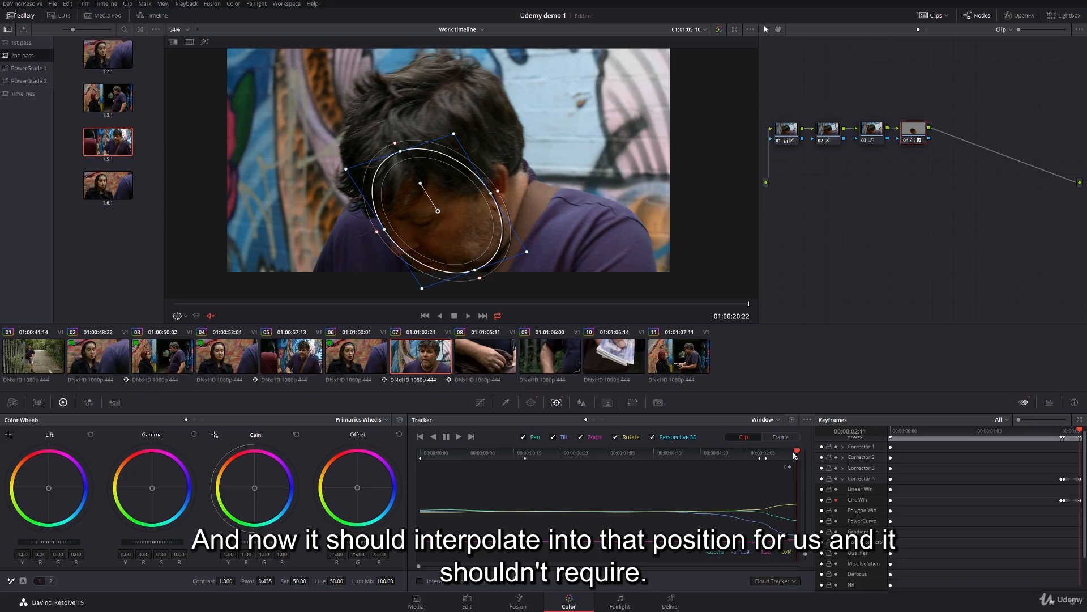
mouse_move(797, 452)
mouse_down()
mouse_move(776, 450)
mouse_move(805, 450)
mouse_move(786, 449)
mouse_up()
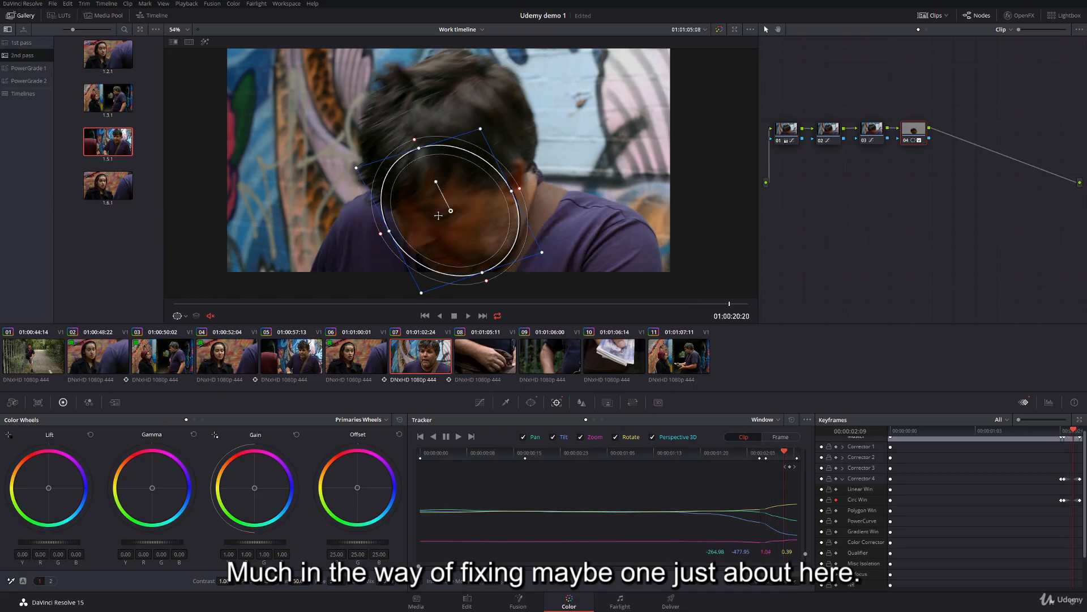
drag(451, 211, 459, 206)
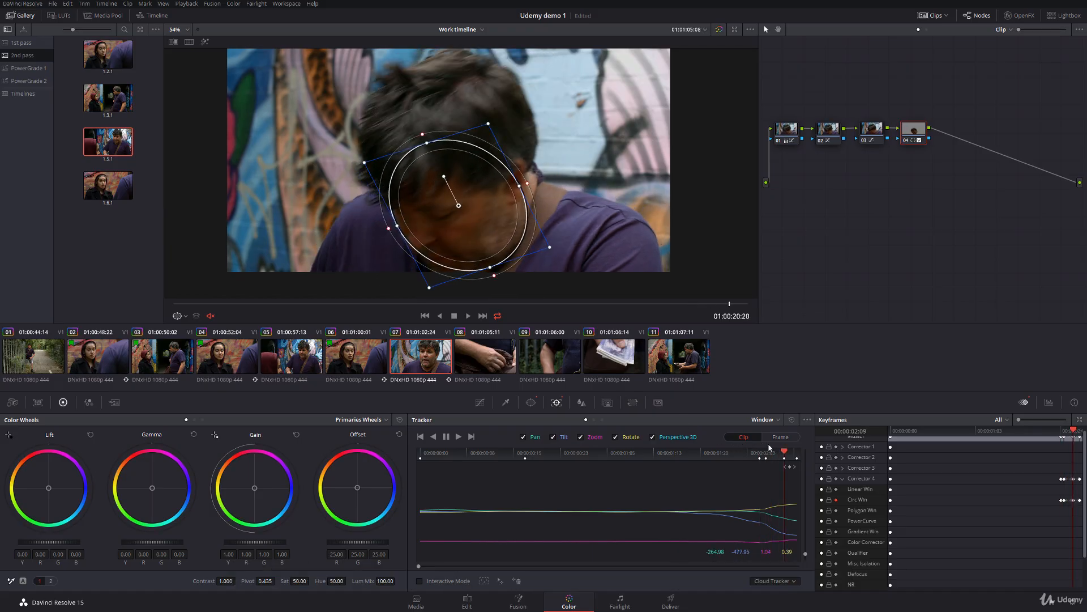
- Return to the start of clip 07, turn the viewer overlay off, and disable keyframing for Corrector 4's circular window
drag(783, 451, 359, 433)
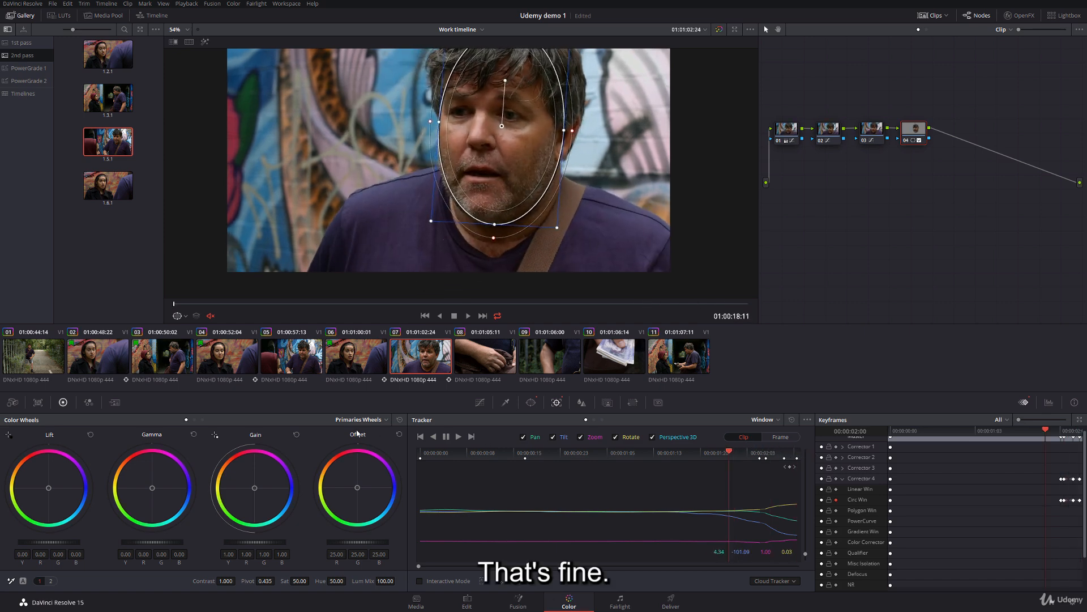
click(182, 320)
click(195, 331)
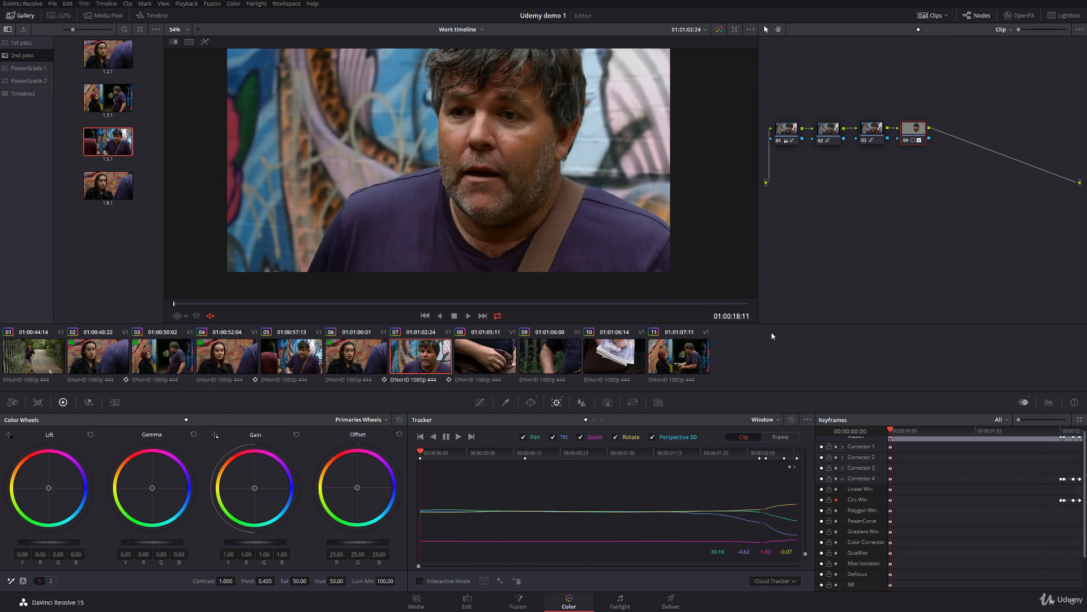
click(836, 500)
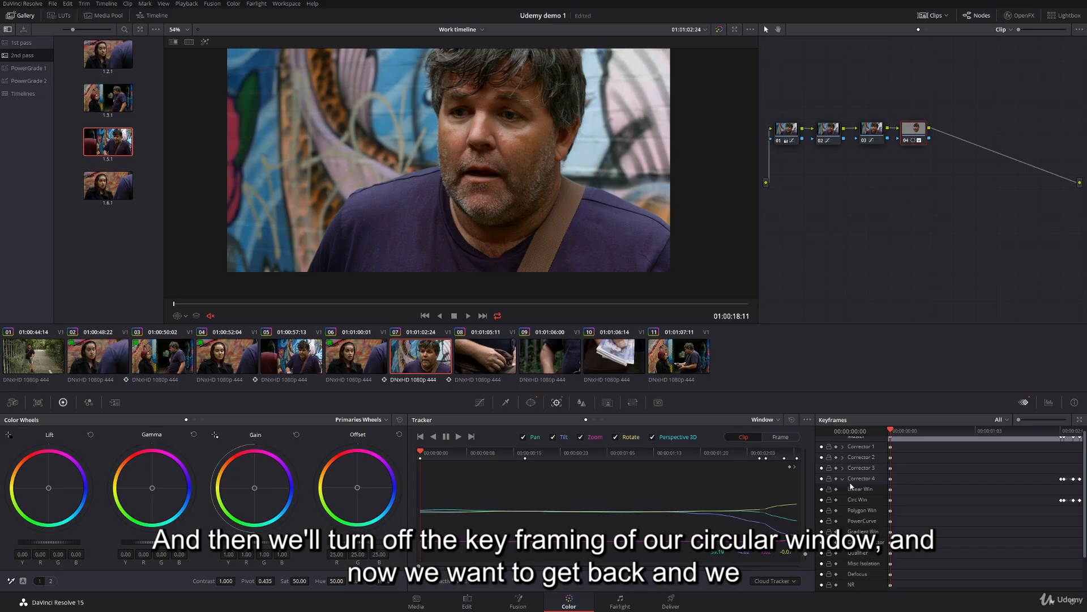
click(843, 479)
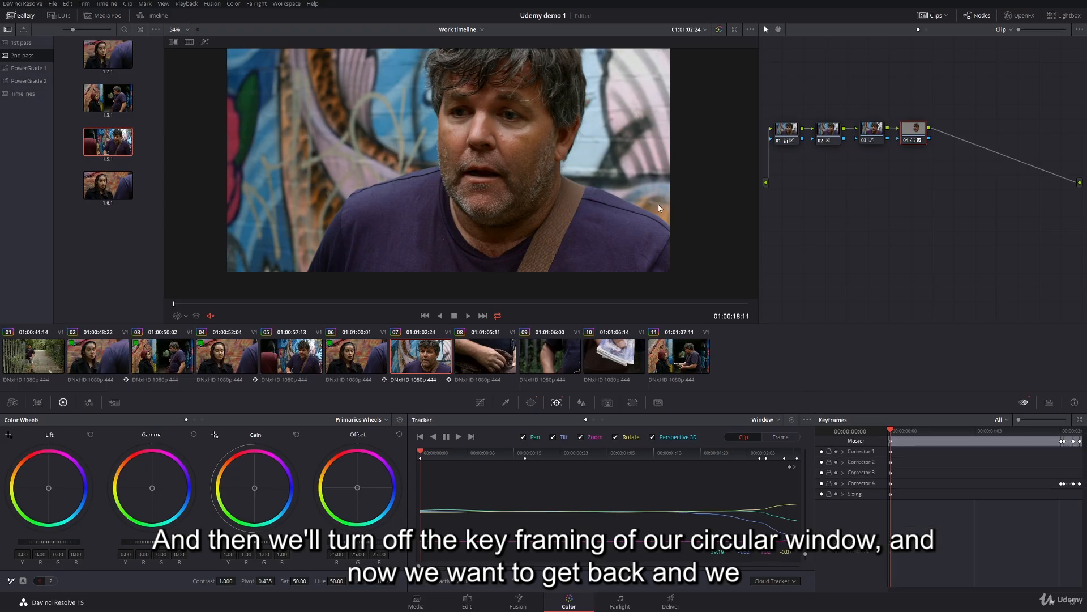
- Wipe still 1.5.1 against clip 07 with the wipe line across the man's face, and enlarge the comparison
scroll(513, 173, down, 2)
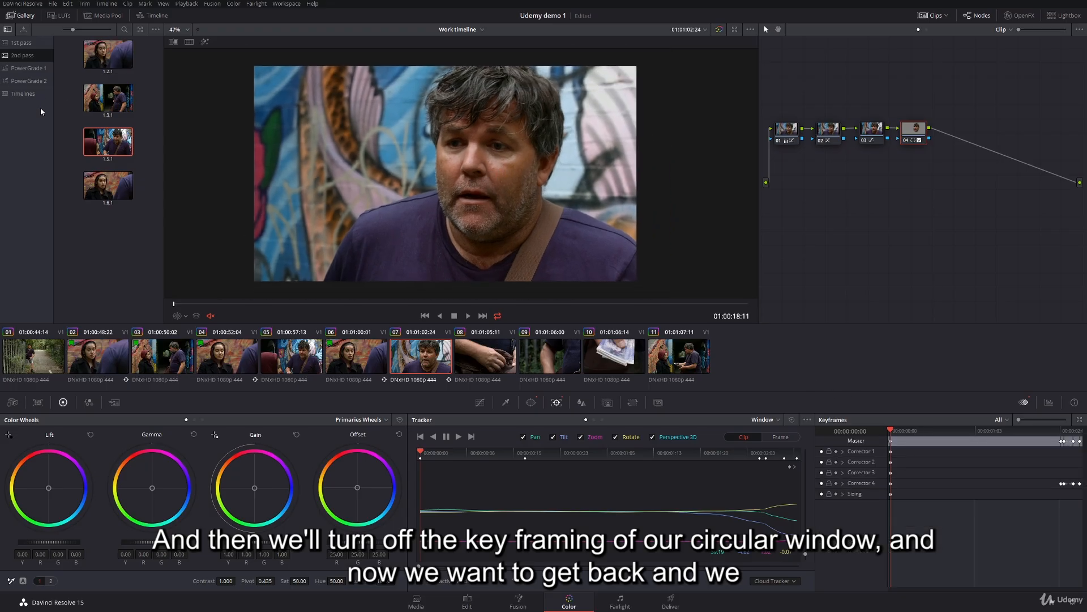
double_click(101, 145)
drag(508, 175, 494, 171)
scroll(501, 170, up, 4)
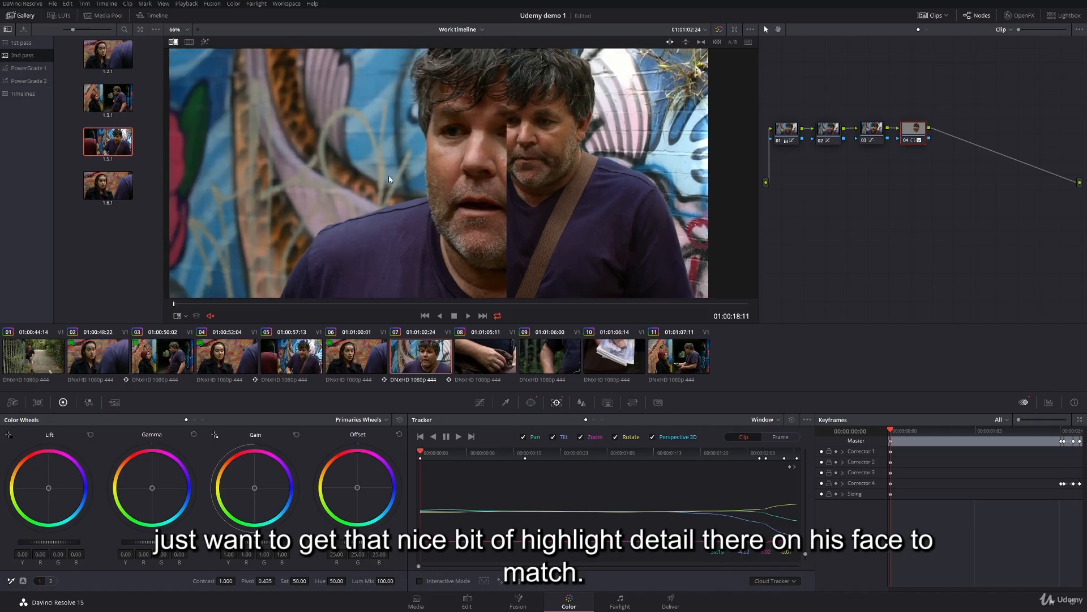
- Switch node 04 to the Log wheels, try brighter, cooler highlights on the face with the parade scopes shown, and reset the Highlight wheel
click(203, 419)
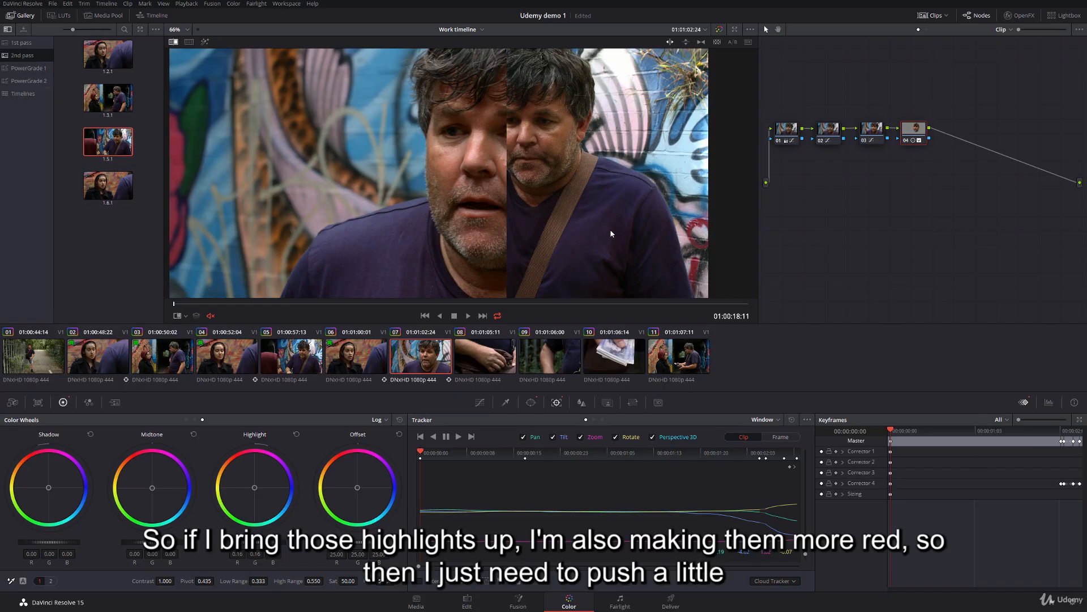
drag(252, 487, 254, 488)
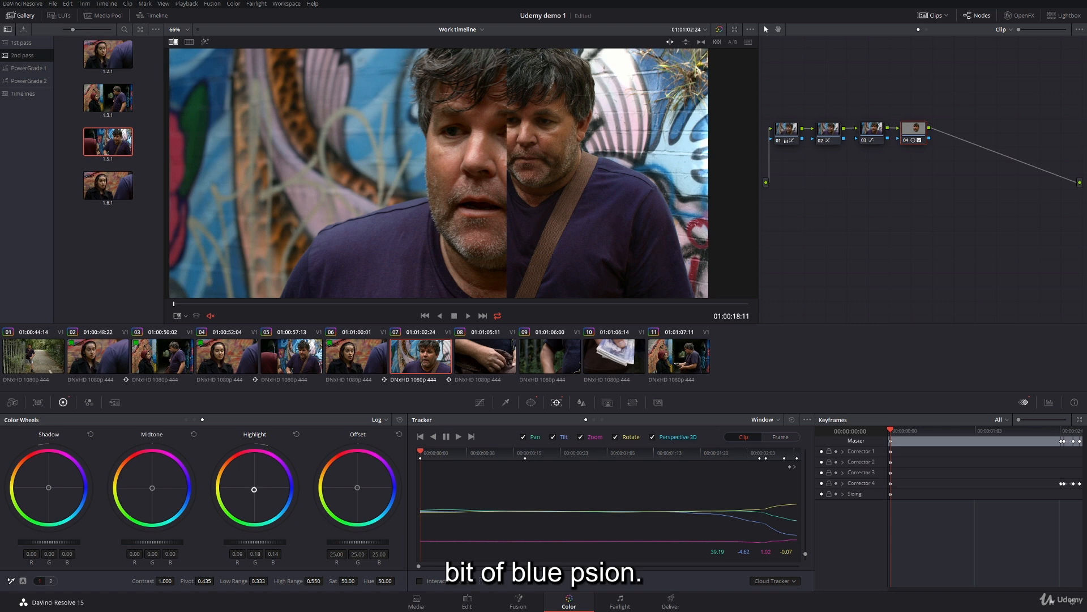
click(1049, 402)
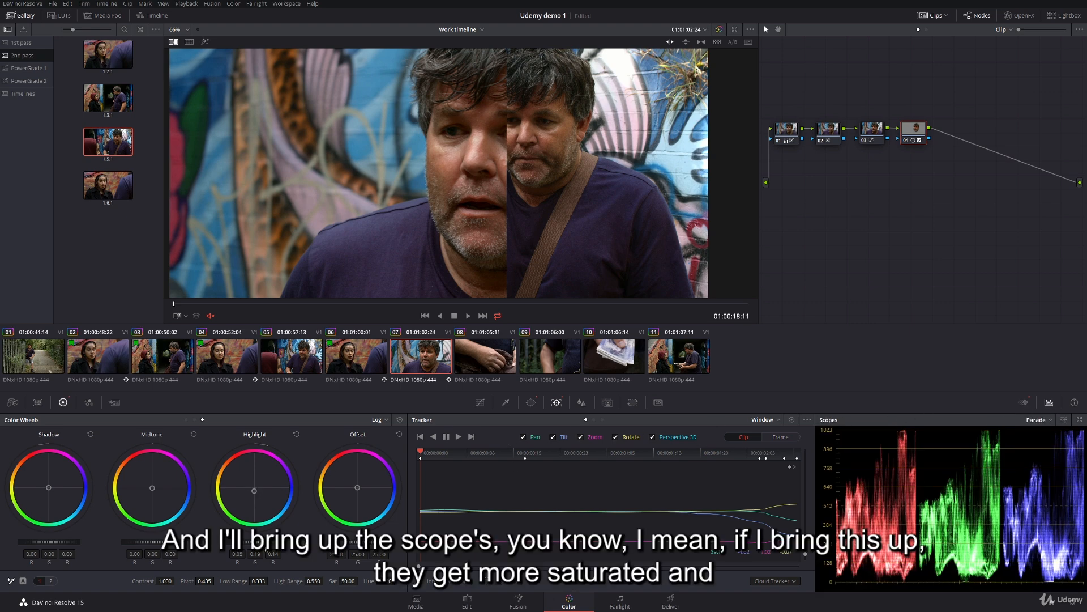
drag(258, 542, 267, 542)
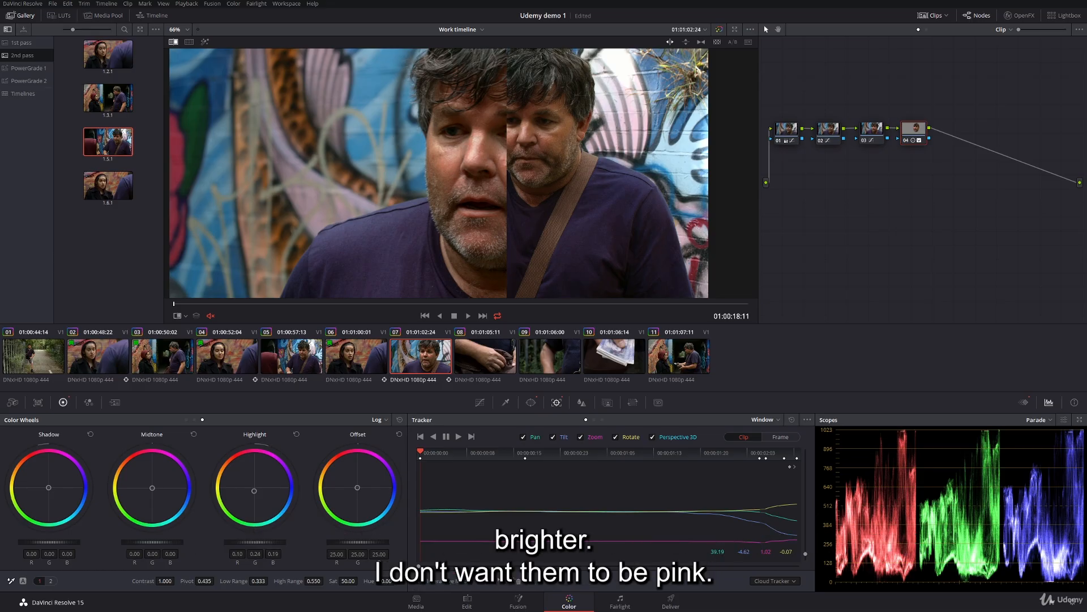
drag(260, 541, 258, 542)
click(296, 434)
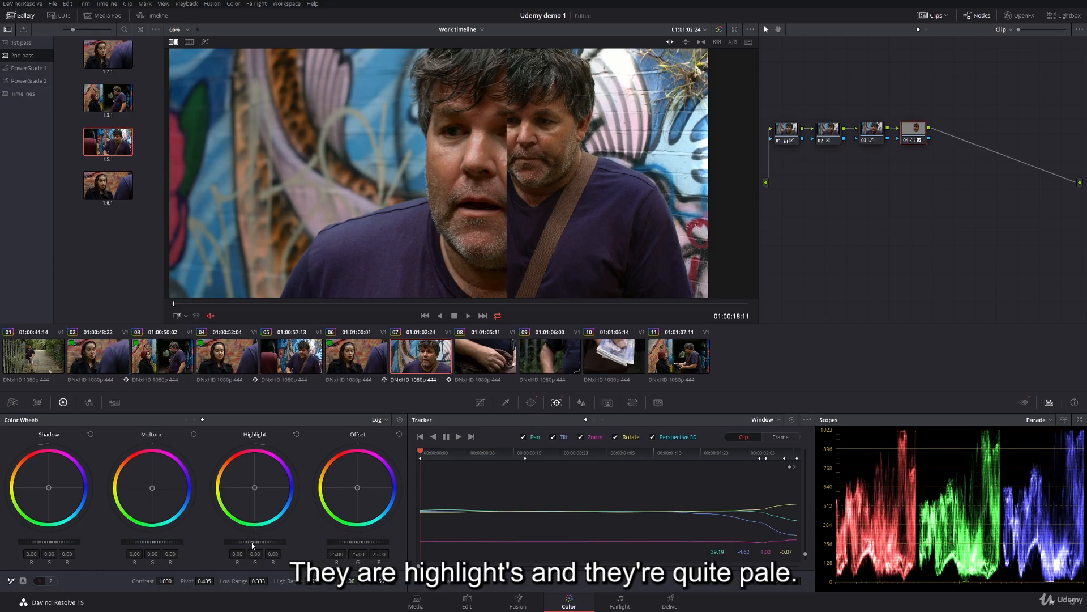
- Set node 04's Log highlights to red 0.11, green 0.32 and blue 0.24, and check the face against the still at 01:01:03:07
drag(257, 542, 263, 542)
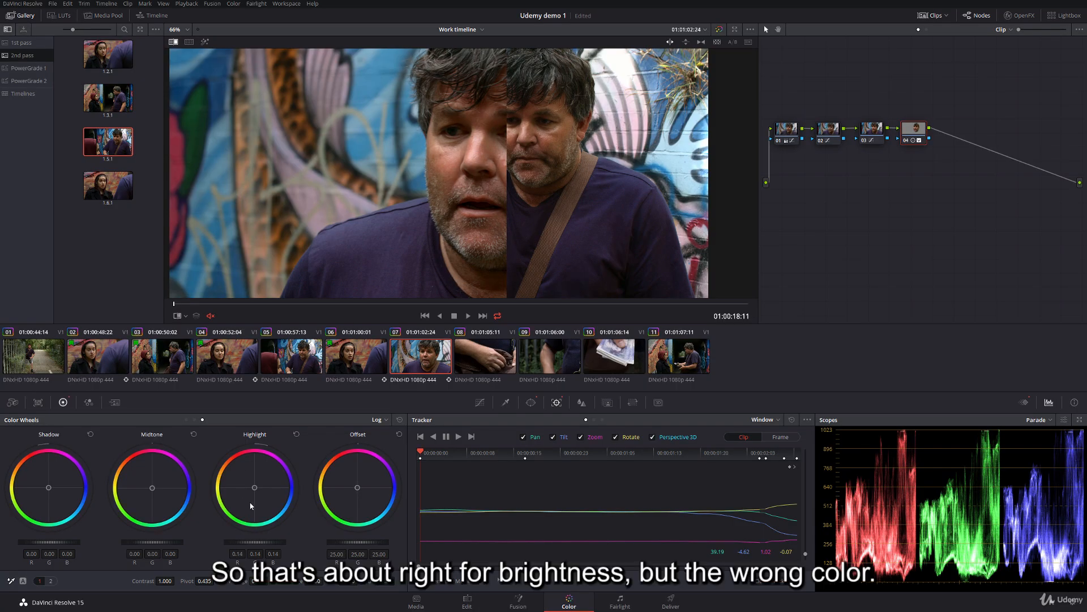
drag(256, 490, 253, 489)
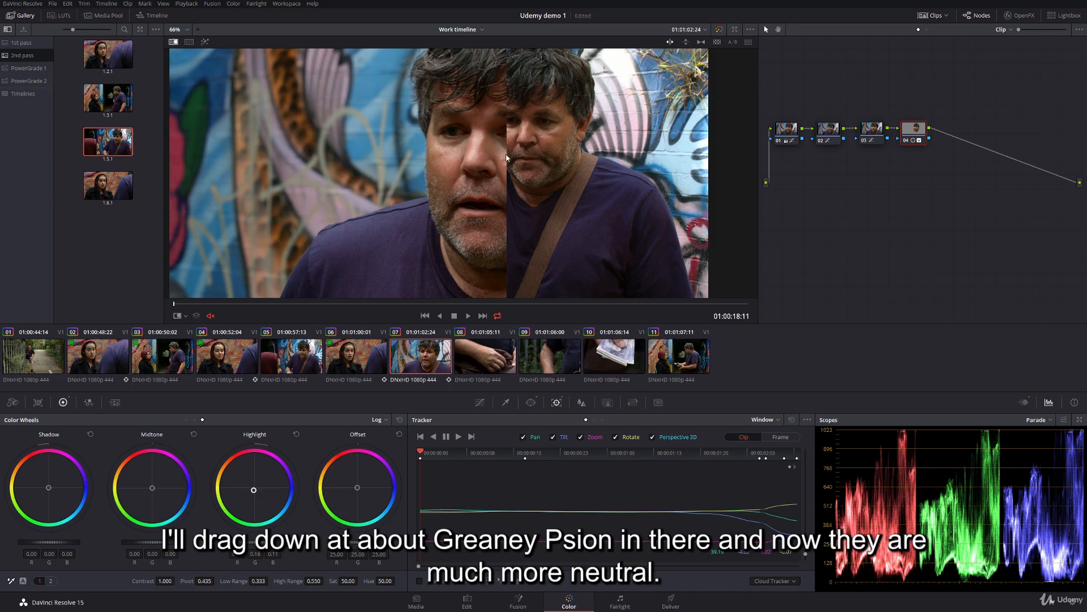
drag(255, 490, 257, 494)
drag(252, 542, 261, 542)
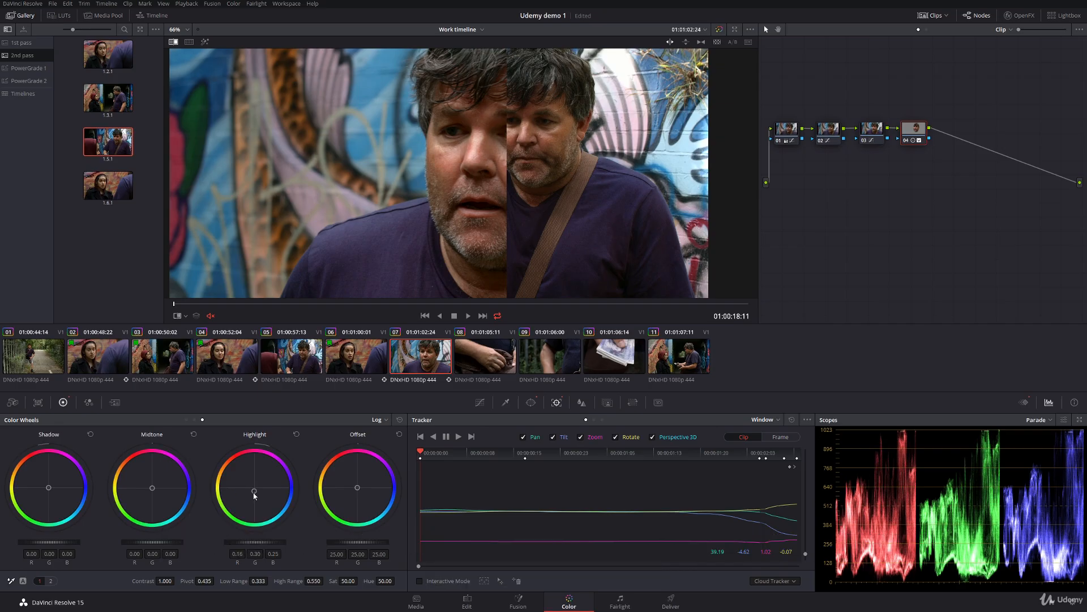
drag(253, 493, 255, 492)
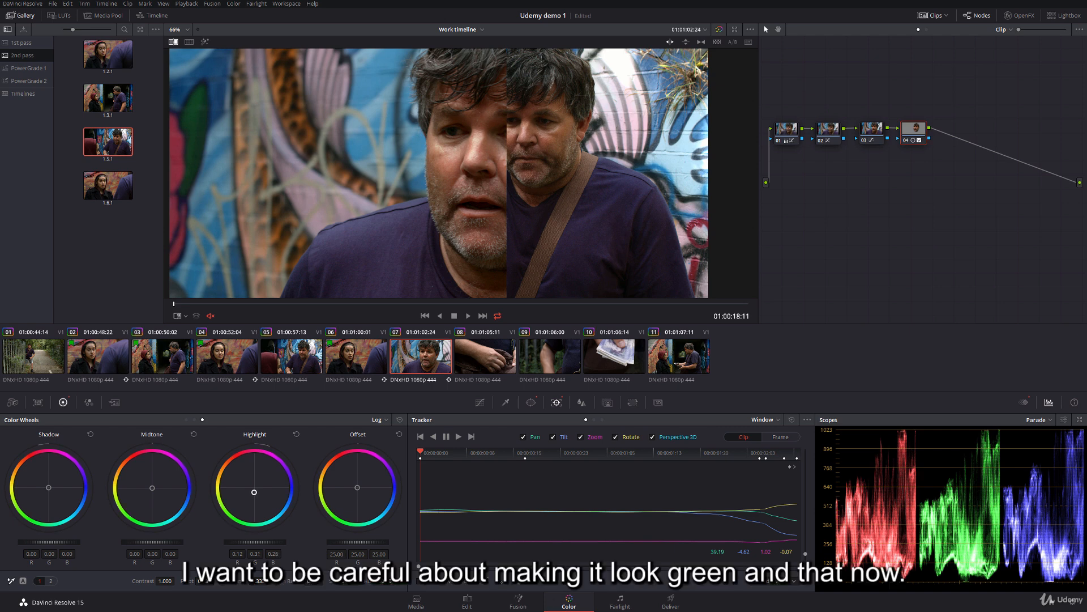
drag(536, 124, 392, 184)
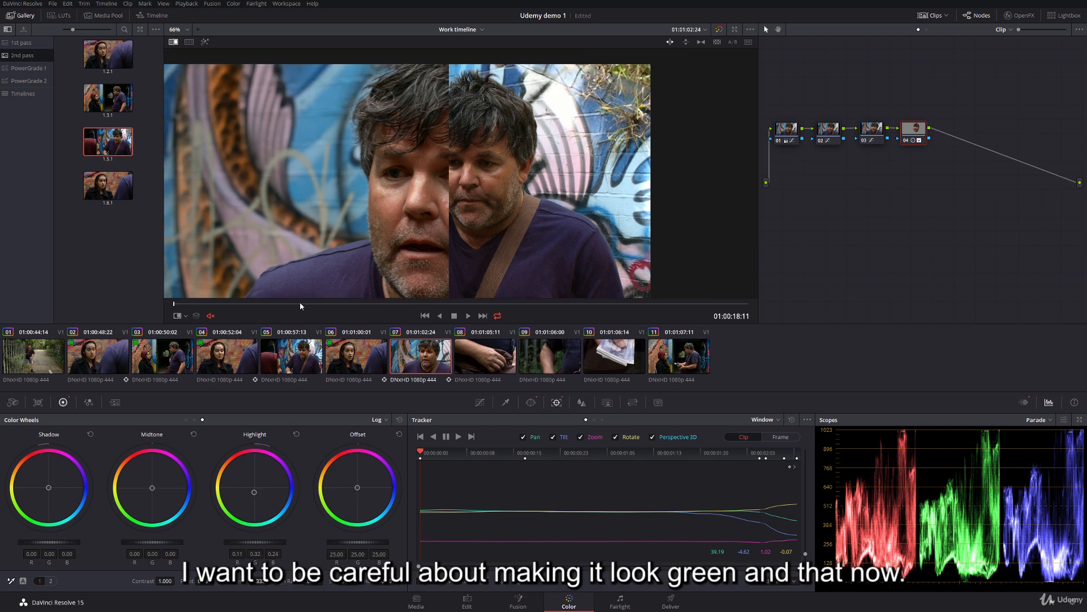
click(239, 303)
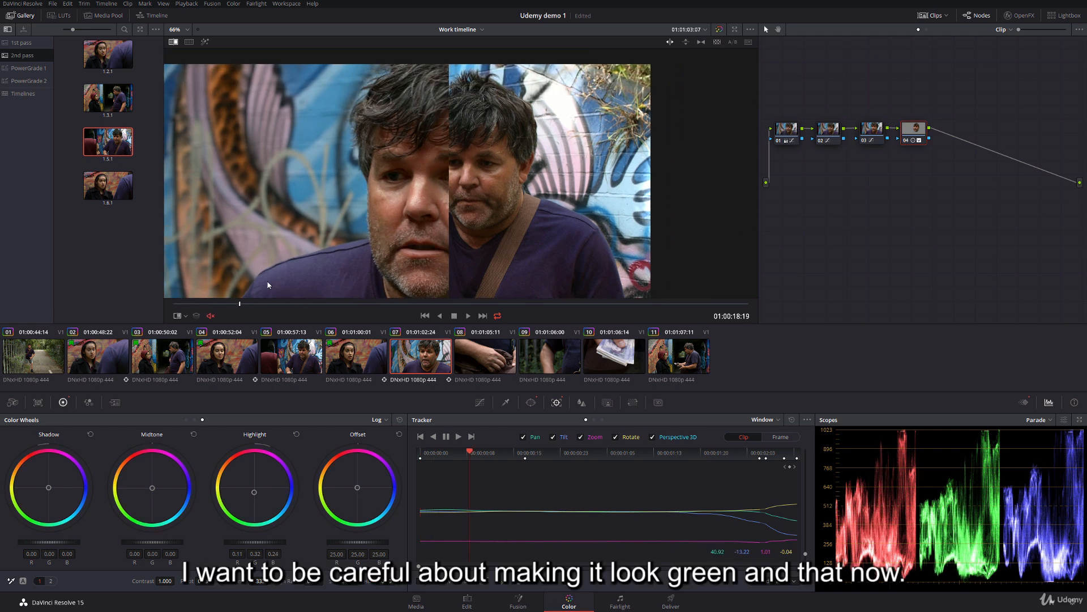
- Compare the man's face in clip 07 with node 04 disabled and enabled, and hide the reference wipe
click(907, 142)
click(907, 142)
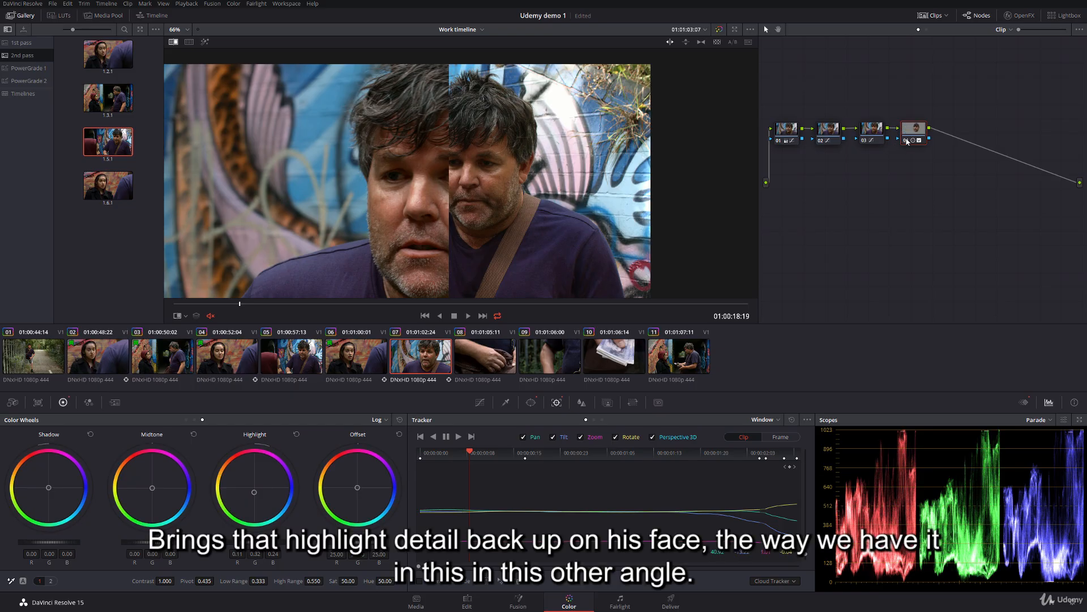
click(907, 142)
click(907, 142)
right_click(474, 186)
click(510, 242)
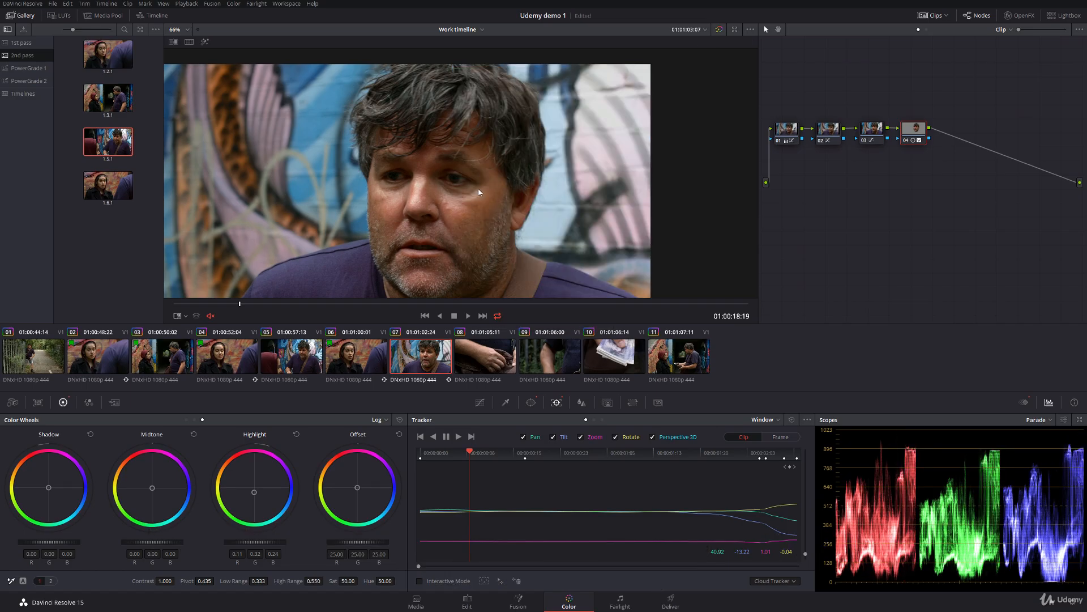
- Wipe still 1.5.1 against clip 07 again and sweep the wipe line back and forth across the man's face to compare skin tones
double_click(99, 143)
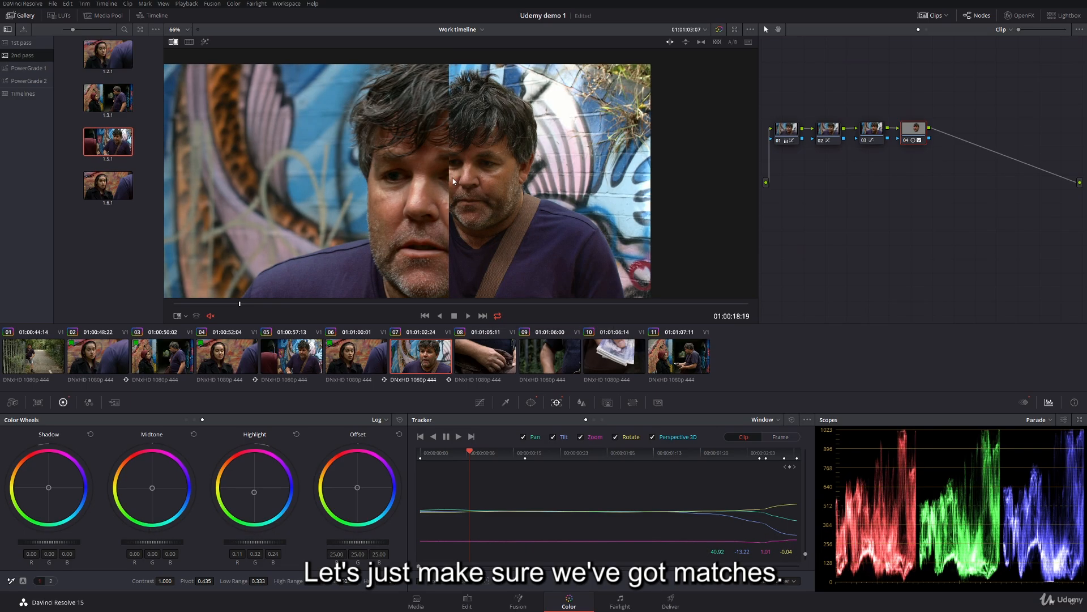
drag(456, 182, 499, 189)
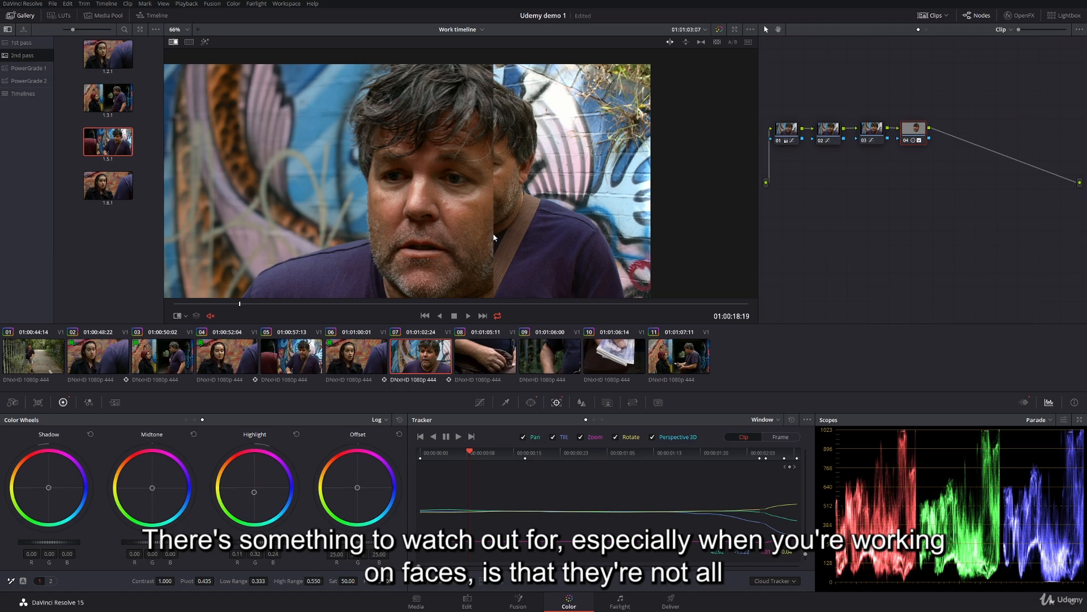
drag(494, 187, 451, 177)
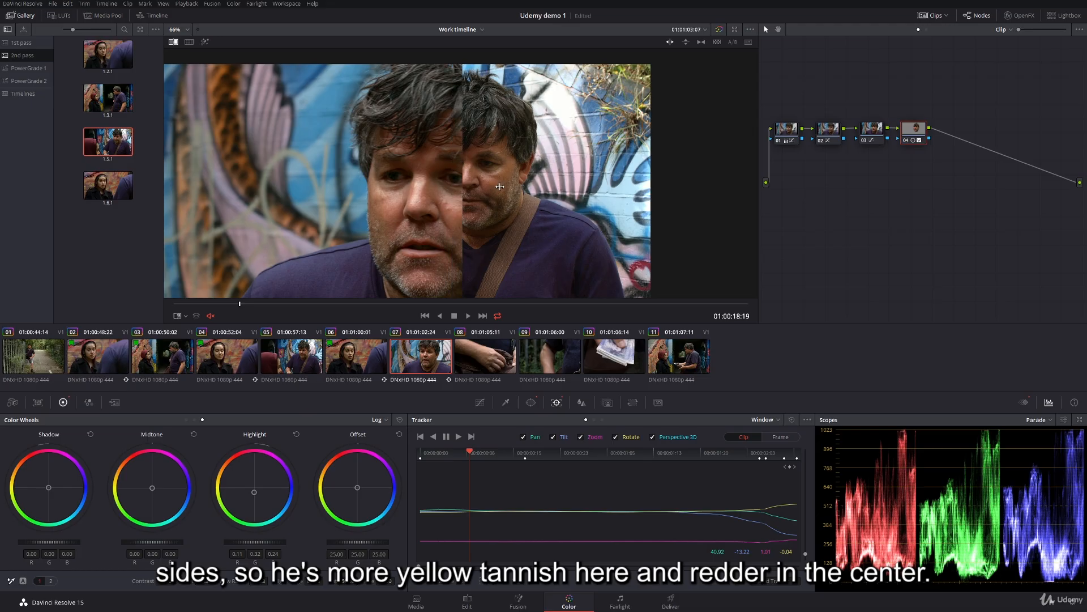
drag(453, 173, 546, 176)
scroll(488, 193, up, 3)
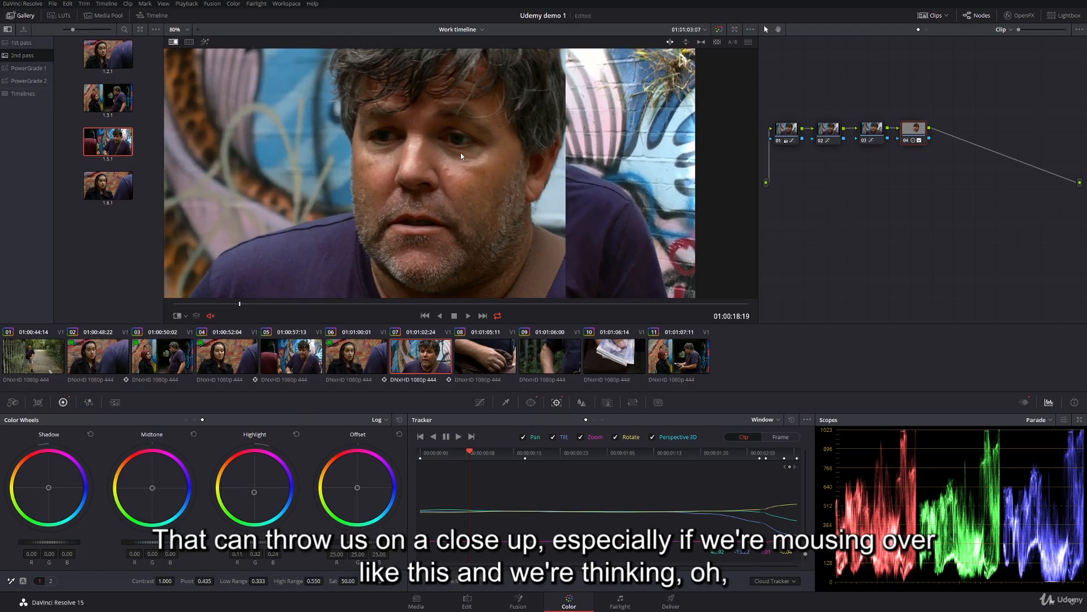
drag(471, 145, 440, 145)
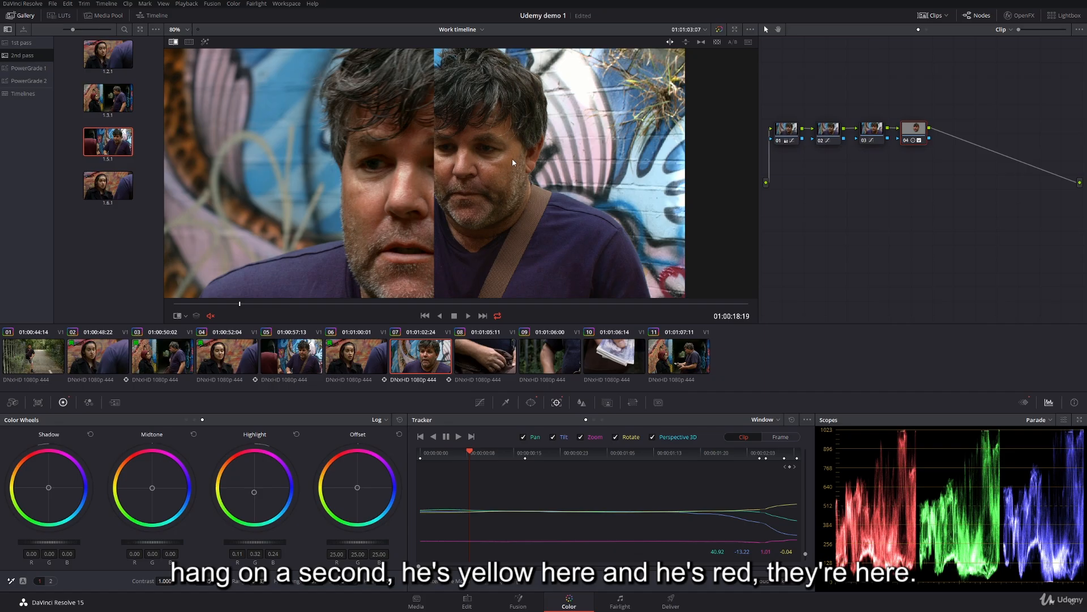
drag(410, 195, 463, 160)
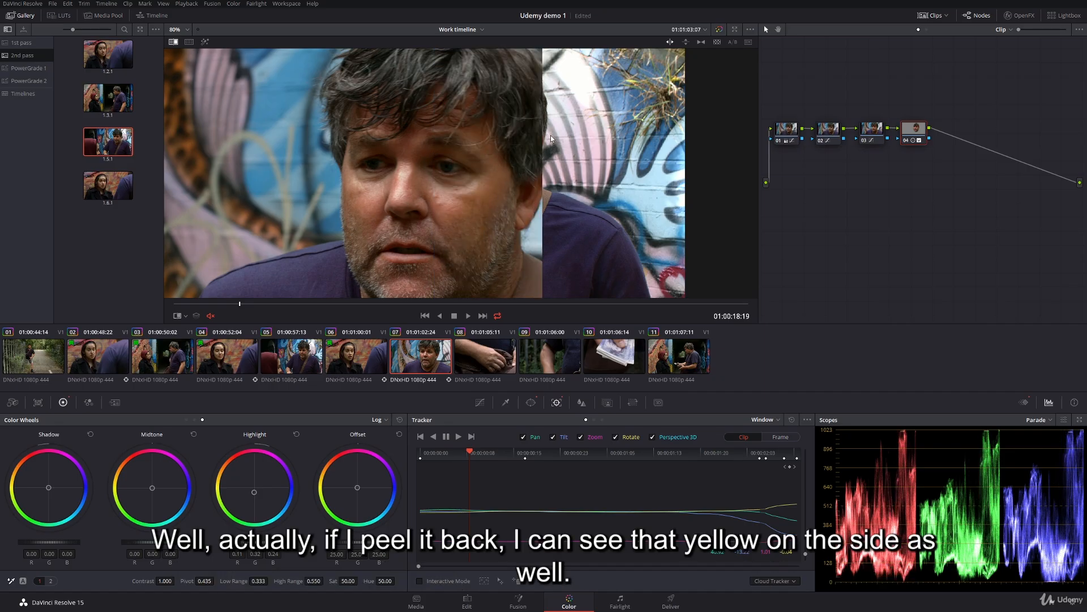
drag(551, 134, 451, 134)
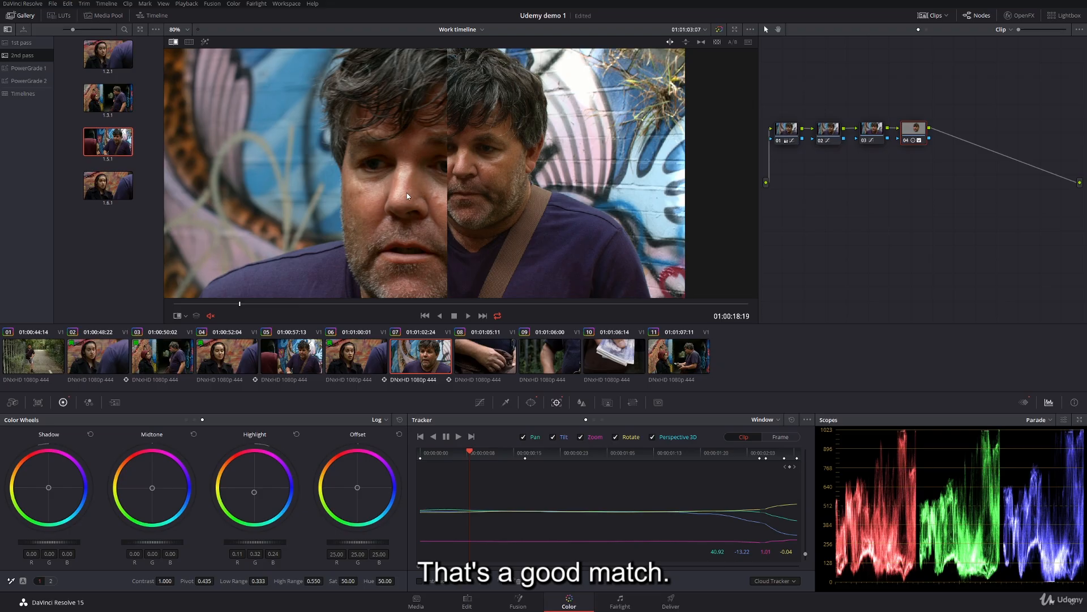
scroll(425, 184, down, 1)
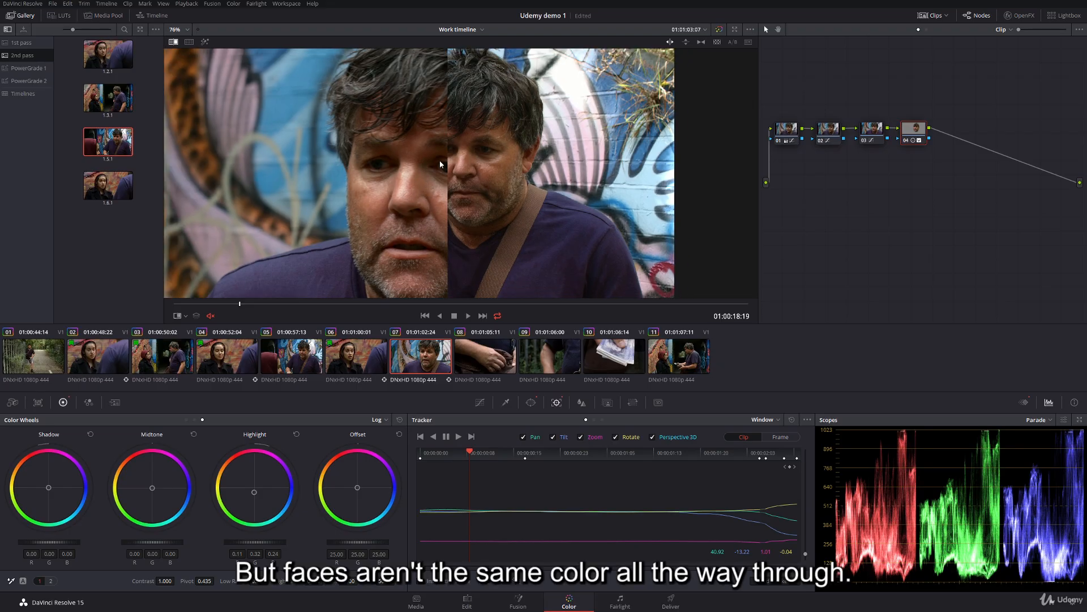
- Hide the reference wipe and examine the skin colour at the sides and centre of the man's face in clip 07
right_click(457, 154)
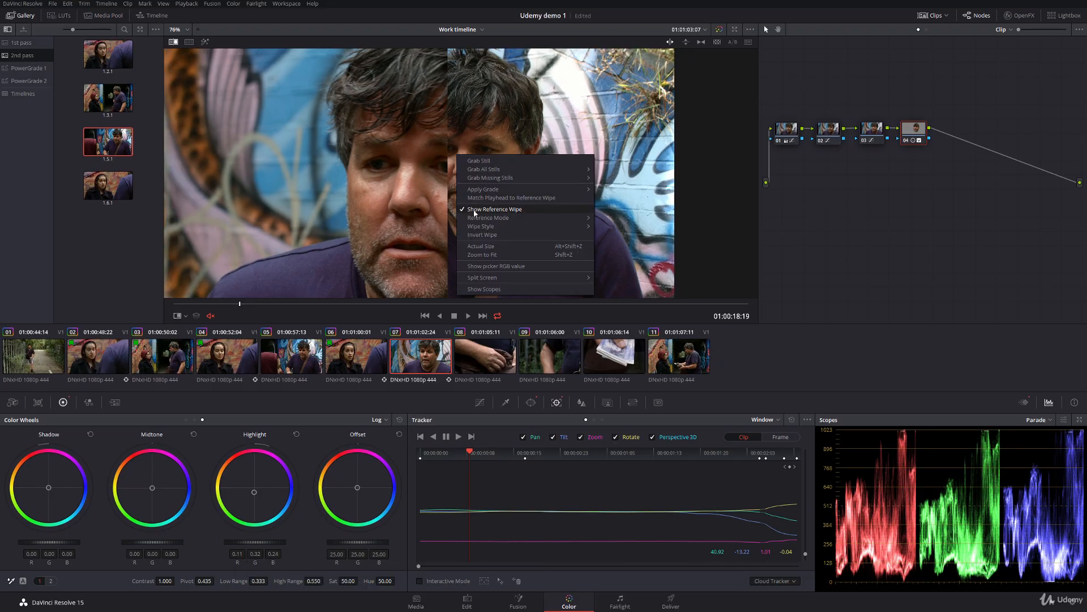
click(475, 209)
scroll(485, 213, down, 1)
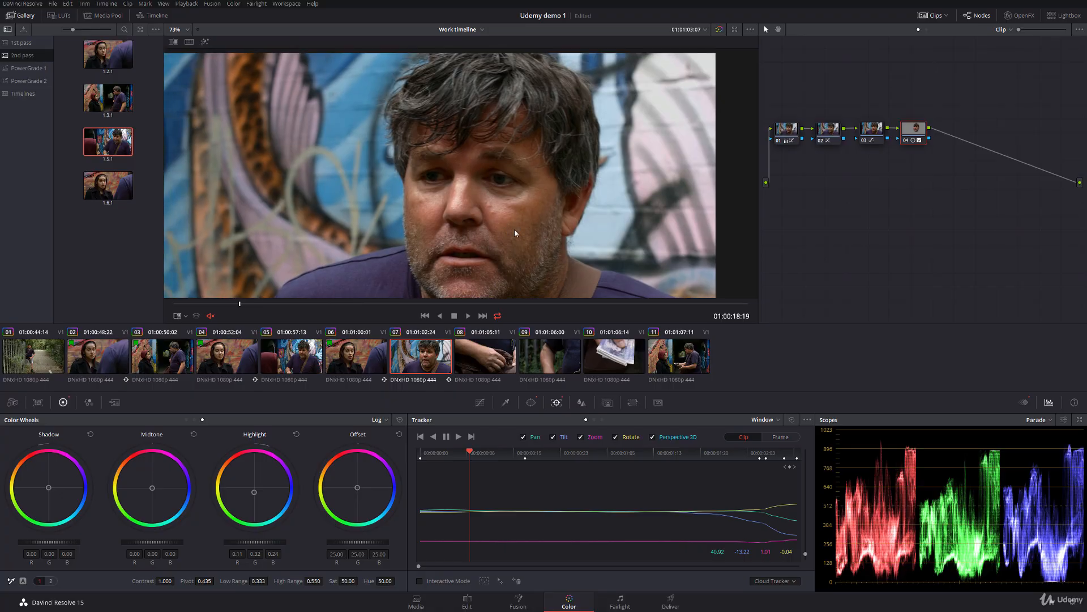
drag(514, 233, 542, 212)
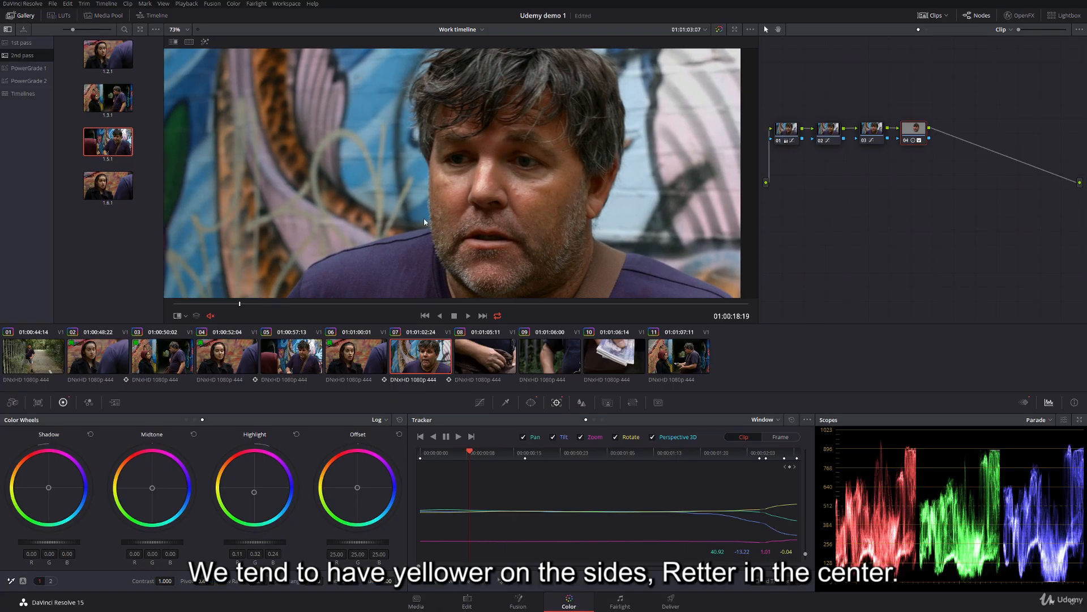
scroll(463, 165, down, 4)
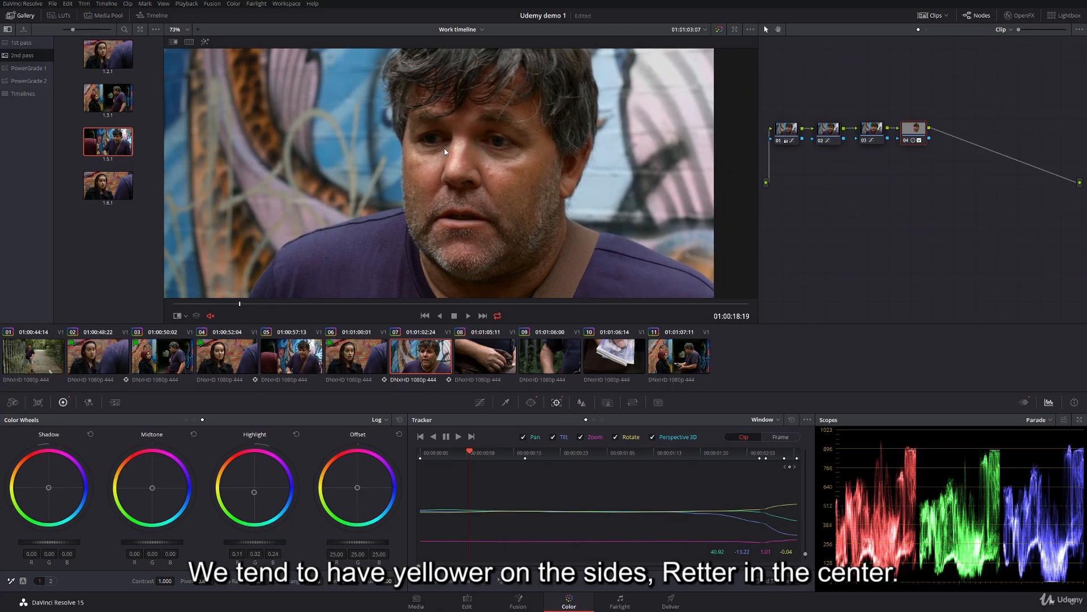
drag(465, 168, 469, 149)
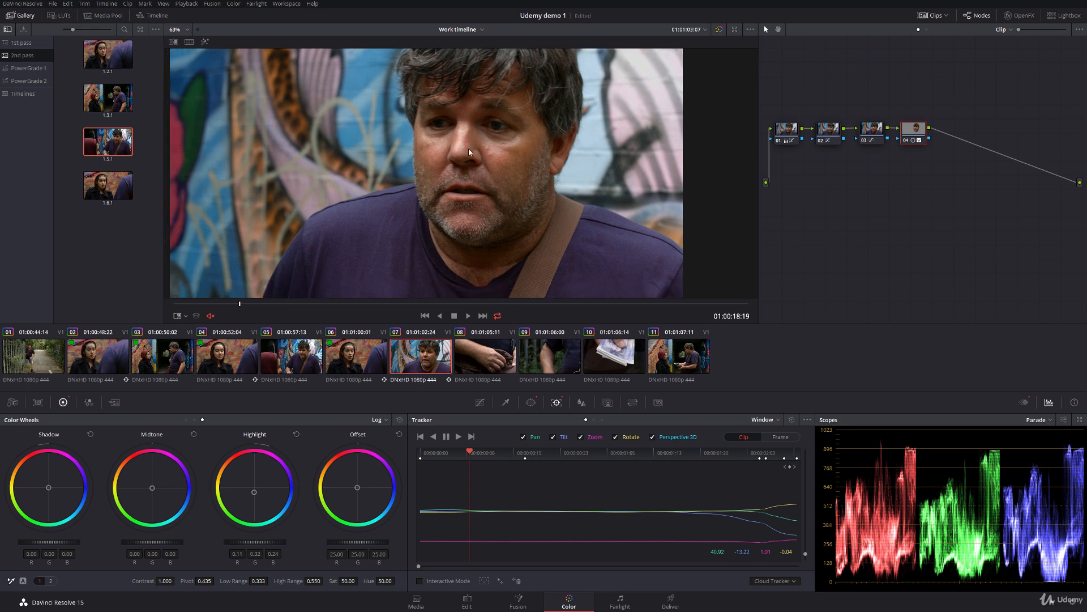
drag(431, 210, 460, 192)
drag(447, 156, 433, 215)
- Review clips 05, 07 and 08, then copy clip 03's grade onto clip 11 and give clip 11 a green flag
click(314, 356)
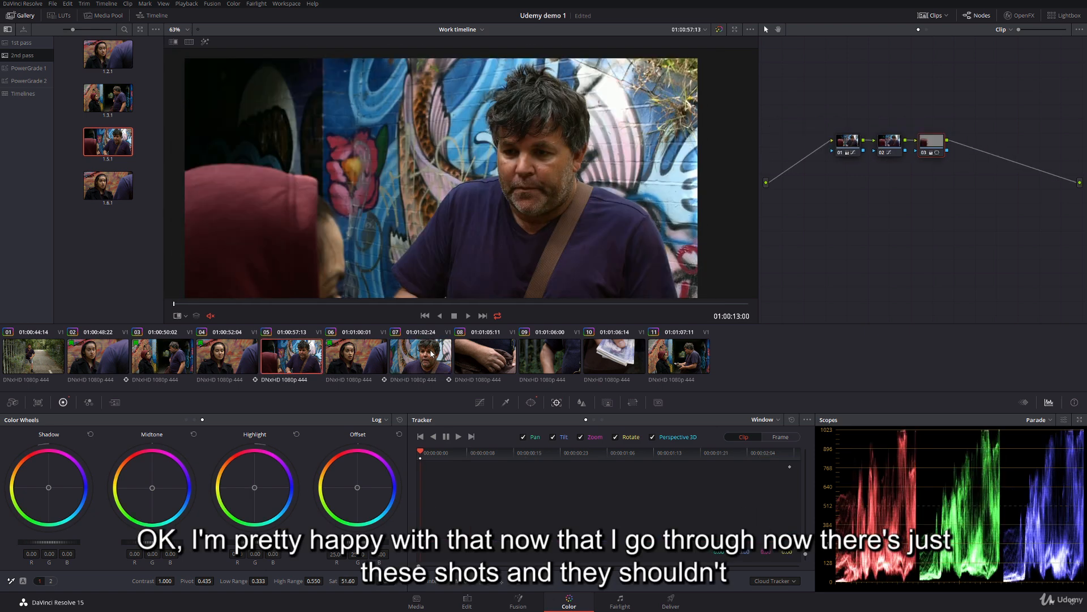
click(425, 356)
click(490, 355)
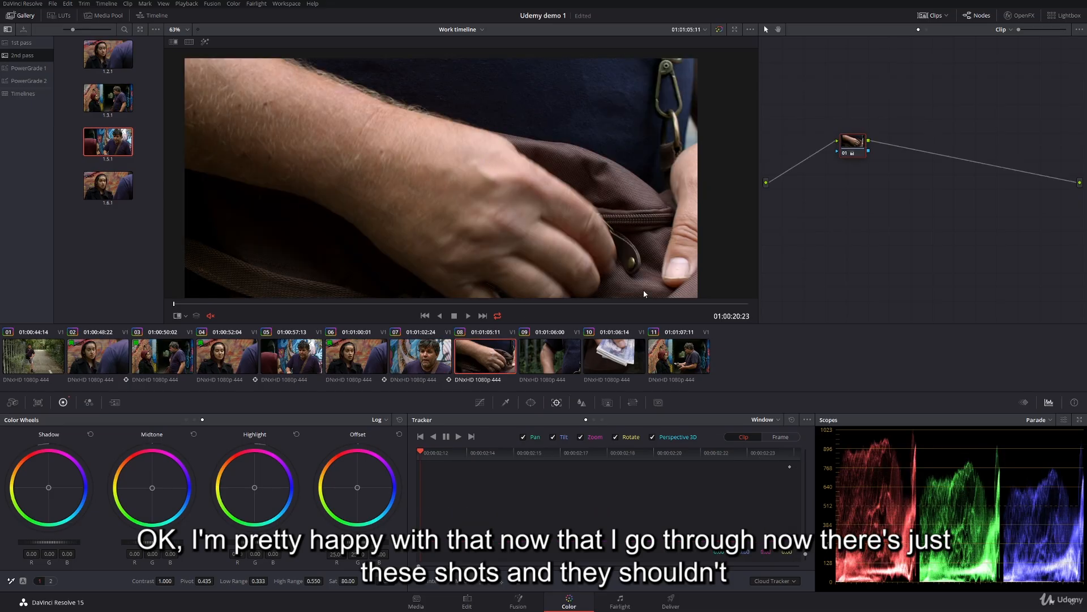
click(690, 361)
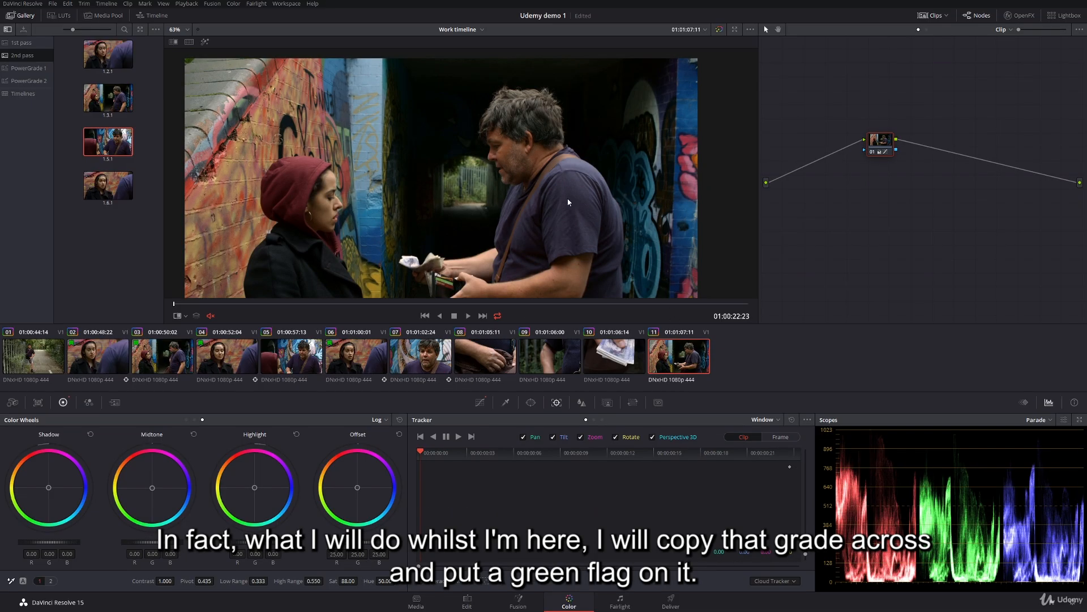
drag(530, 219, 532, 193)
key(alt+s)
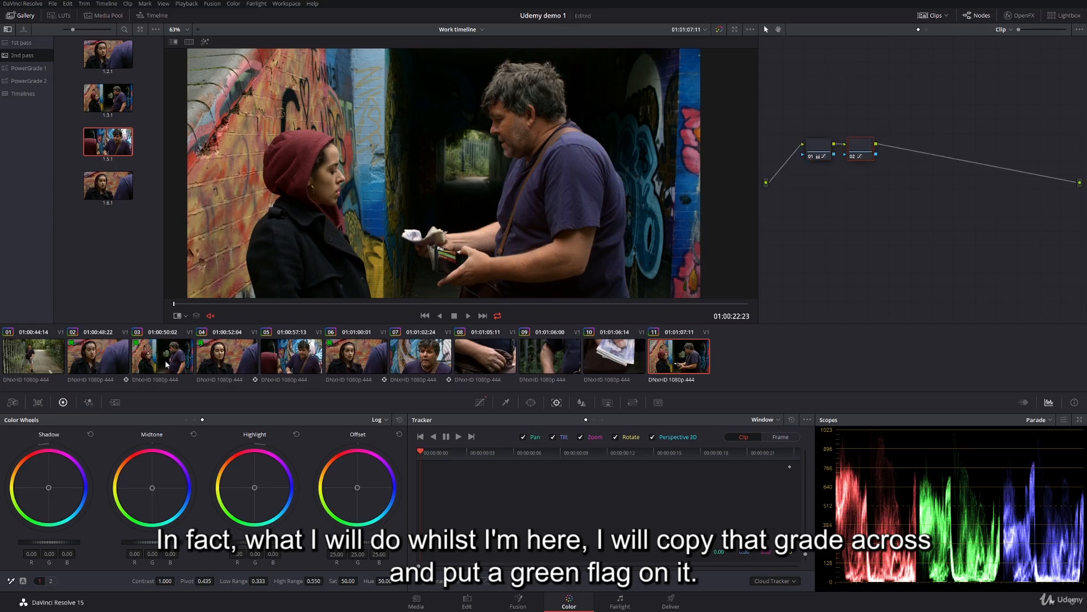
right_click(686, 354)
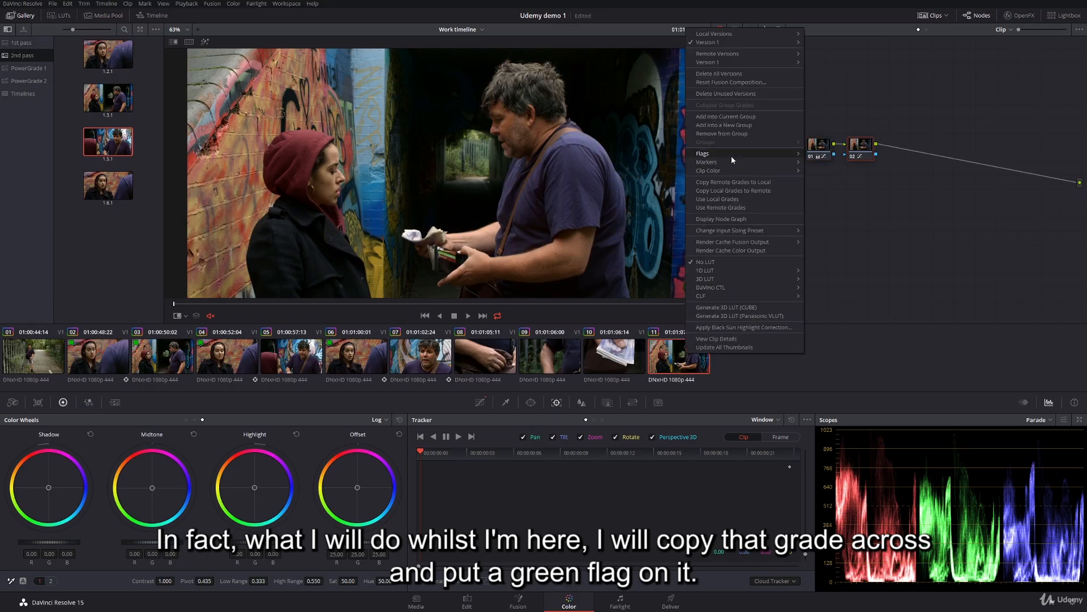
mouse_move(732, 154)
click(842, 187)
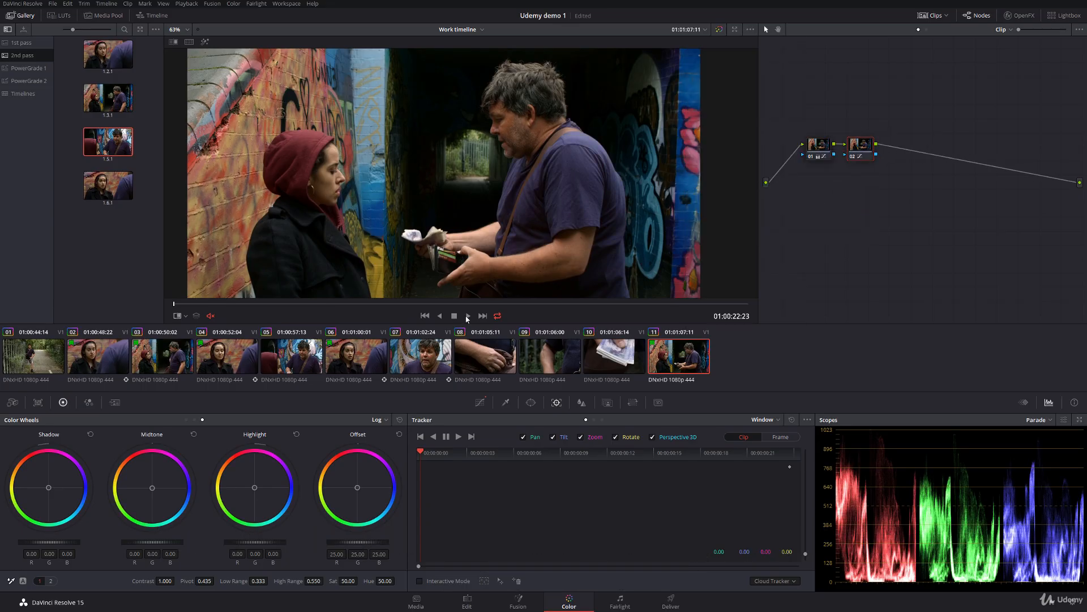
- Compare clip 05 with clip 07 and mark clip 05 with a green flag
click(437, 354)
click(288, 362)
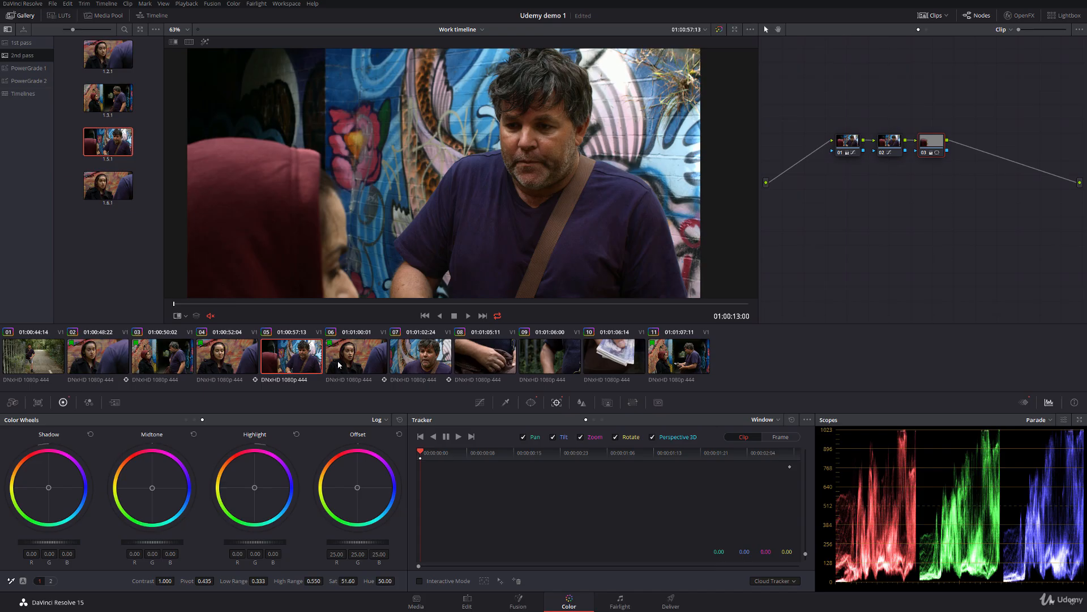
click(399, 364)
click(291, 361)
right_click(293, 359)
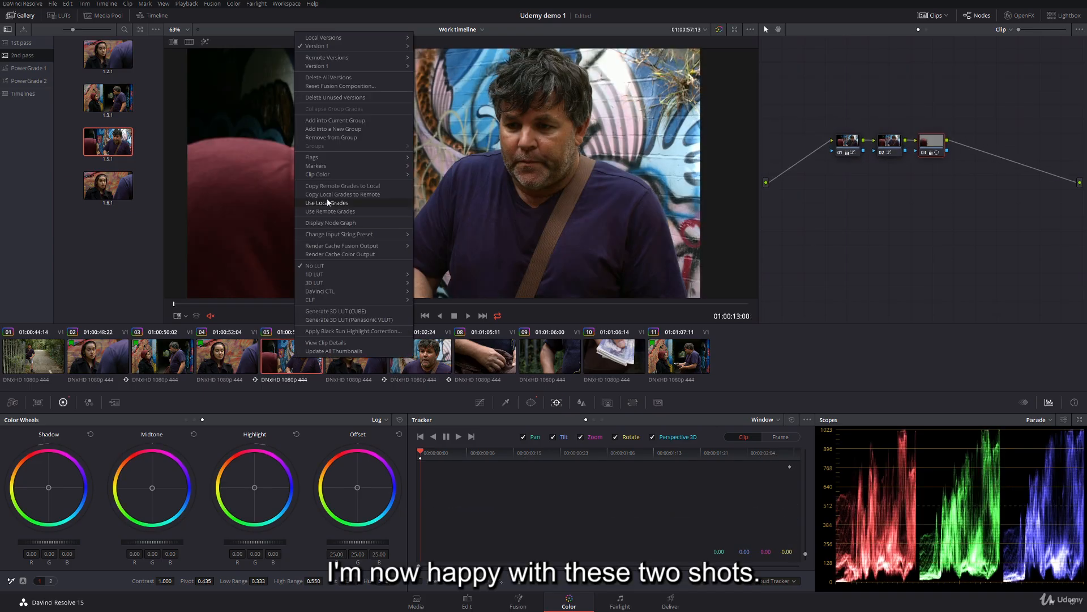
mouse_move(337, 162)
click(447, 193)
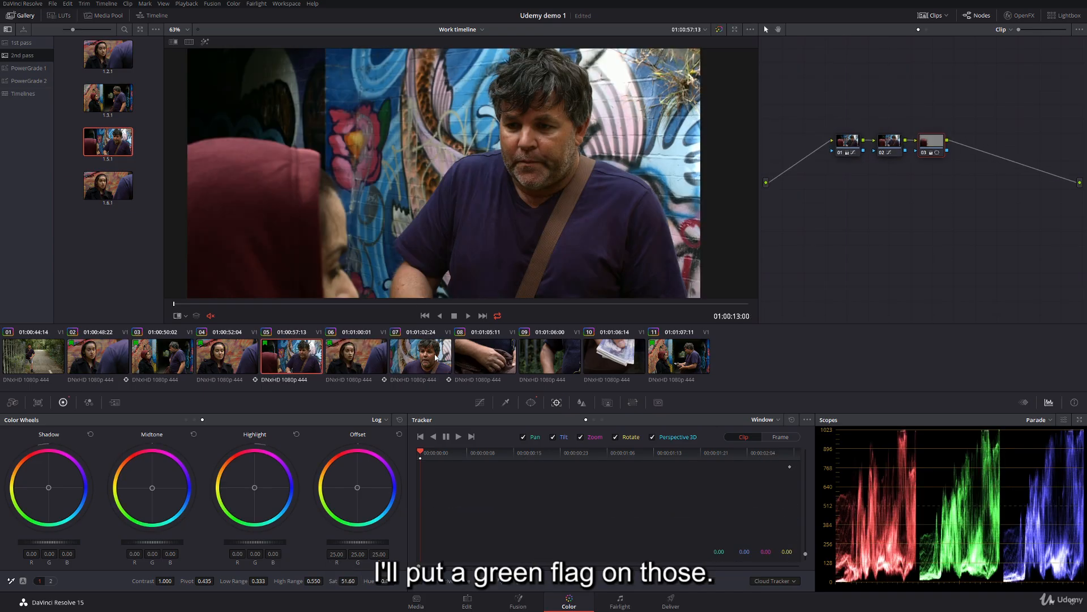
- Mark clip 07, the close-up of the man, with a green flag
click(430, 355)
right_click(430, 356)
mouse_move(480, 154)
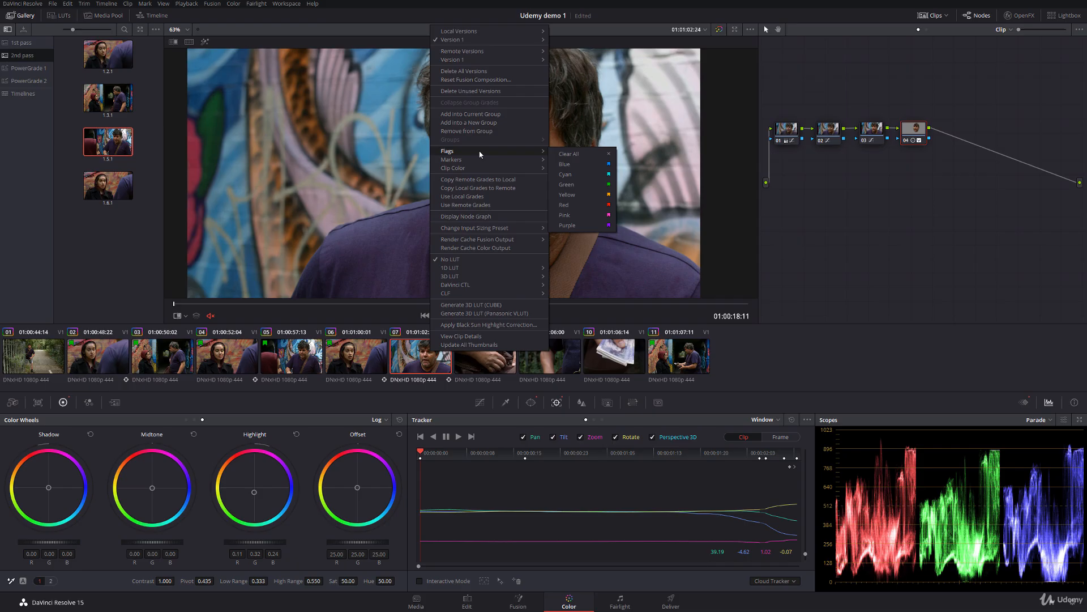
click(576, 184)
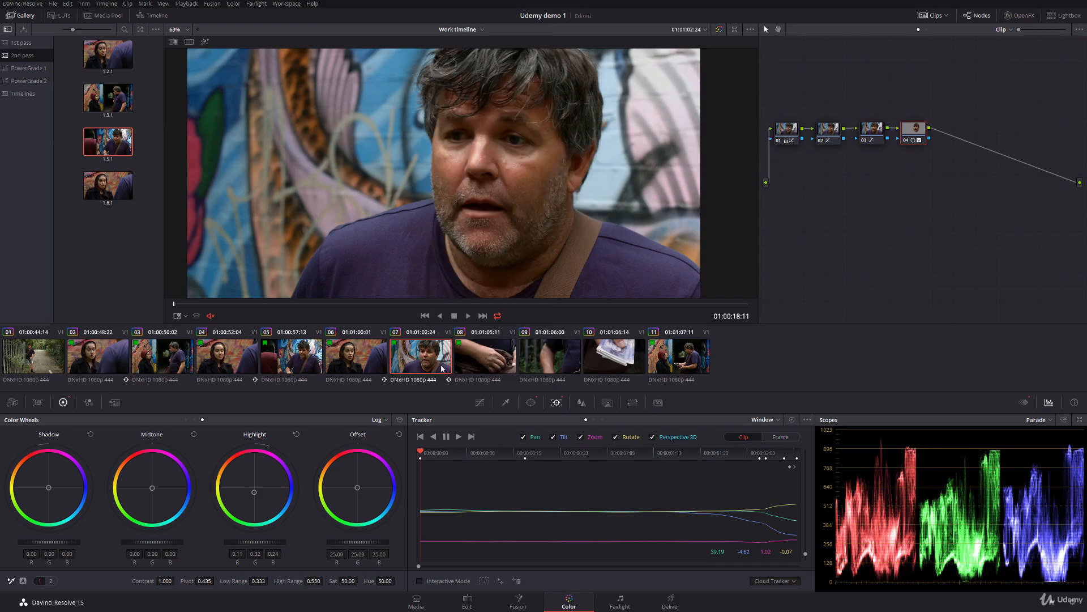
- Clear all flags from clip 08, check clip 07, and return to clip 08
click(541, 352)
click(485, 357)
right_click(485, 356)
mouse_move(532, 157)
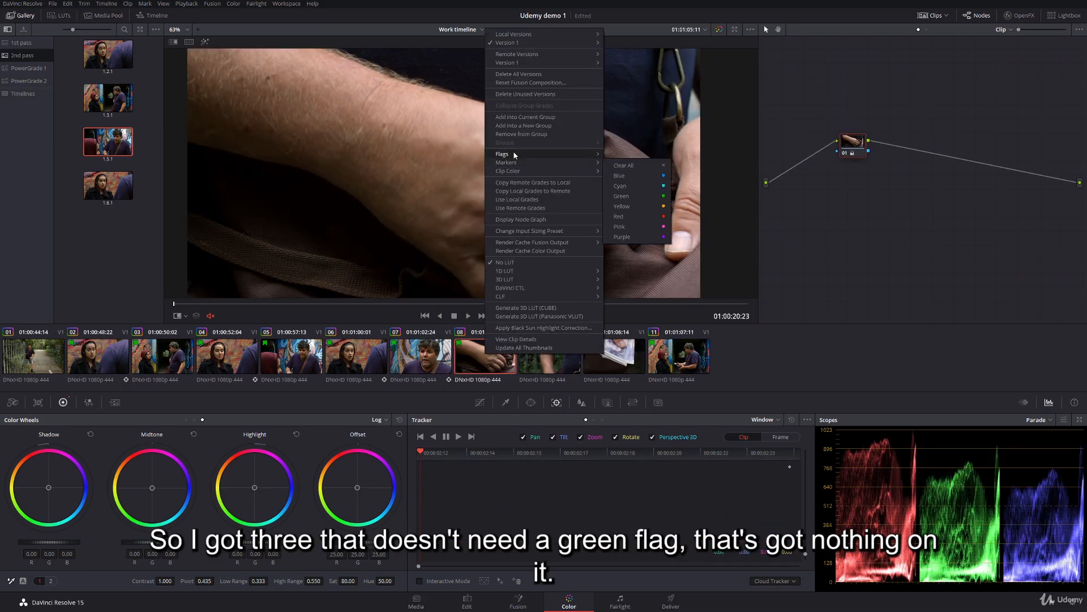
click(638, 159)
click(431, 356)
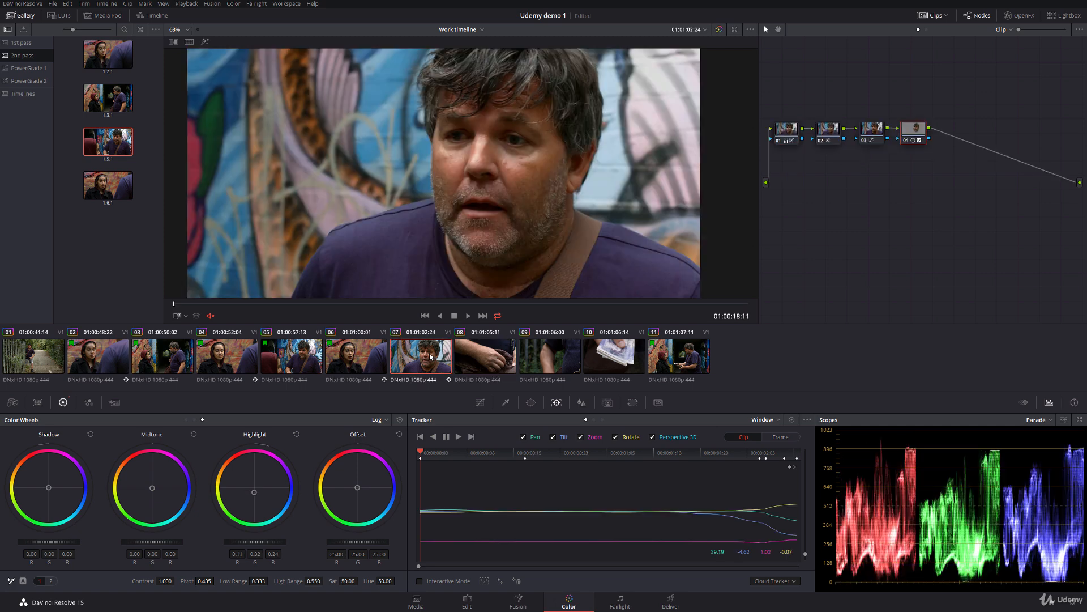
click(478, 362)
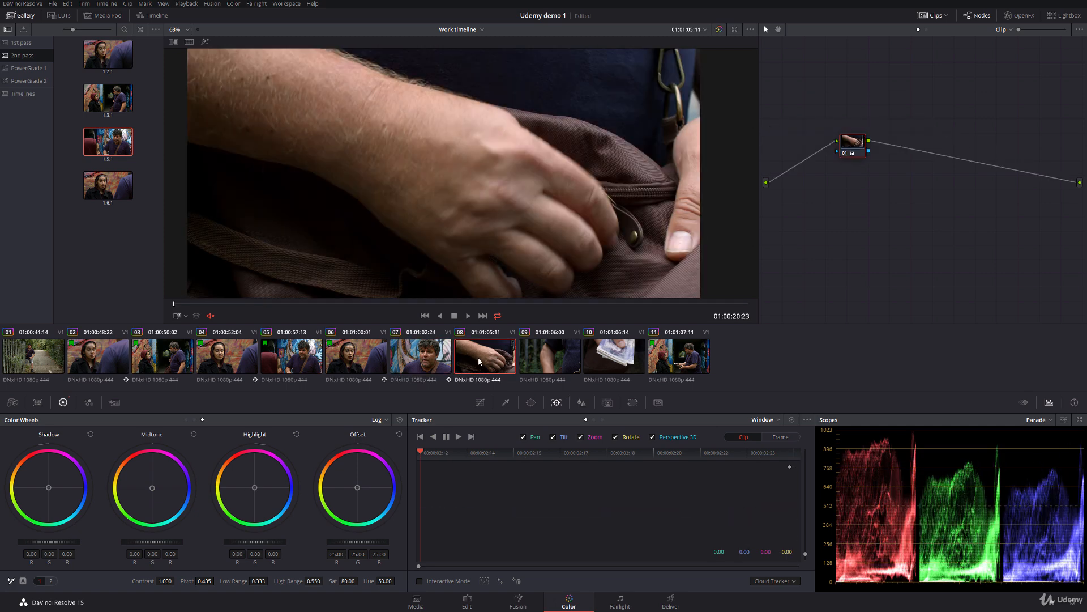
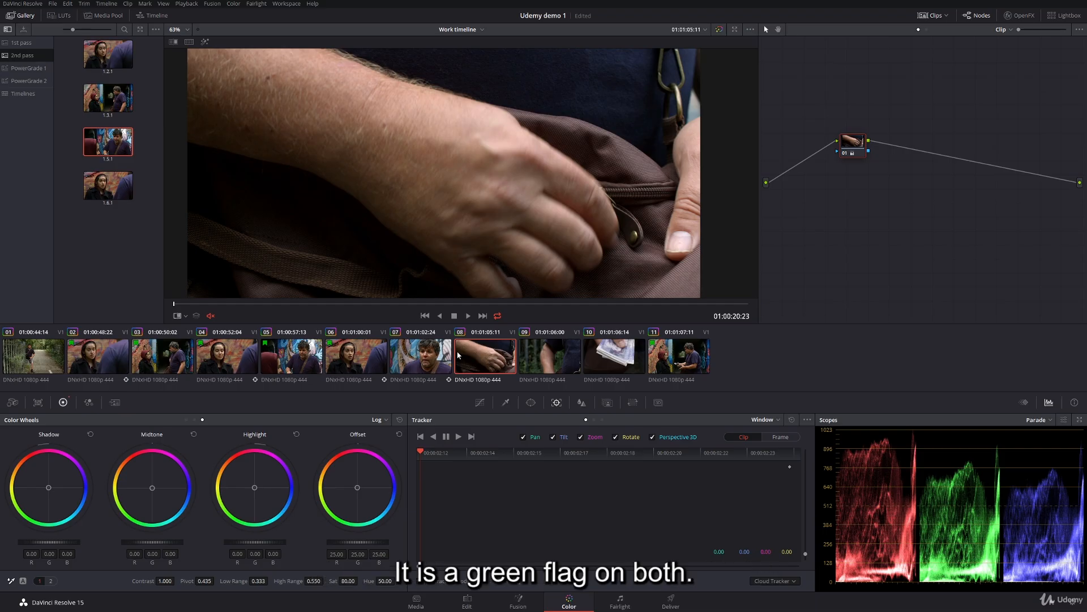
- Switch clip 08's colour wheels from Log to Primaries Wheels and set the first node's saturation to 81.60
scroll(351, 211, down, 3)
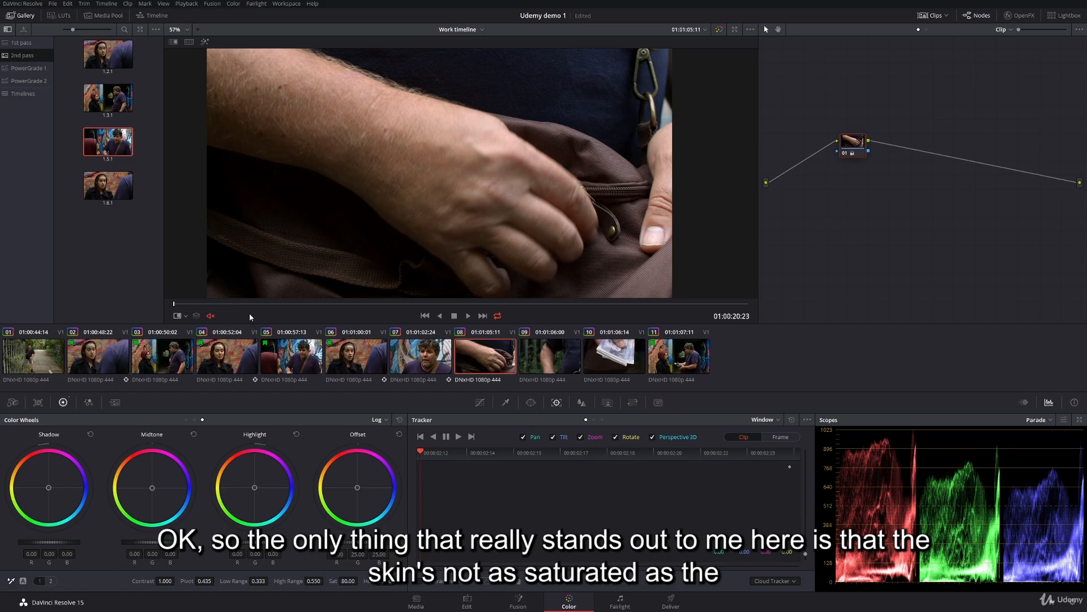
key(space)
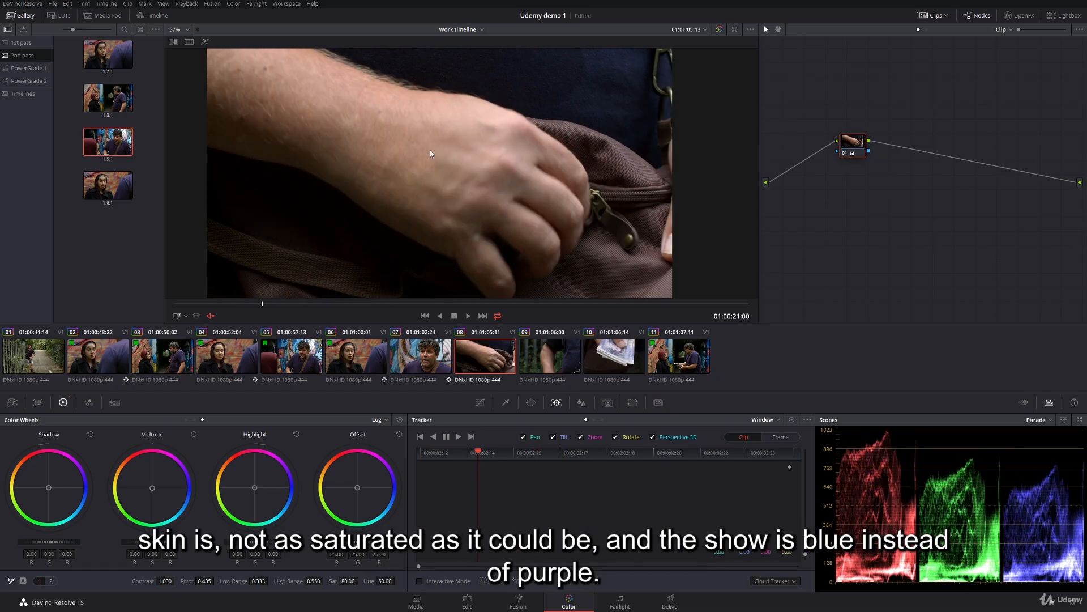
scroll(534, 160, down, 1)
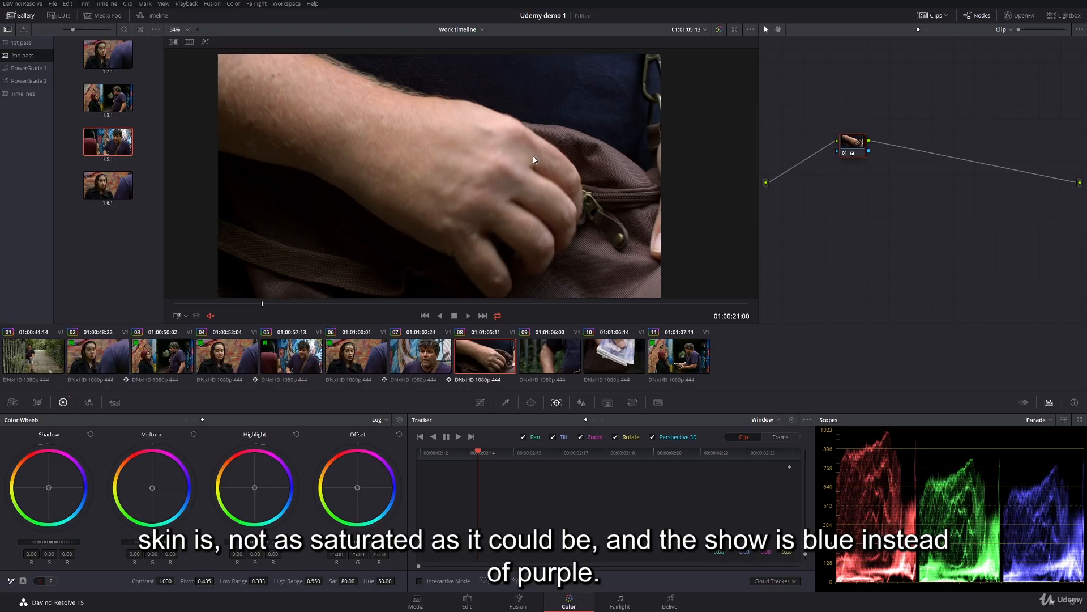
click(186, 419)
click(202, 420)
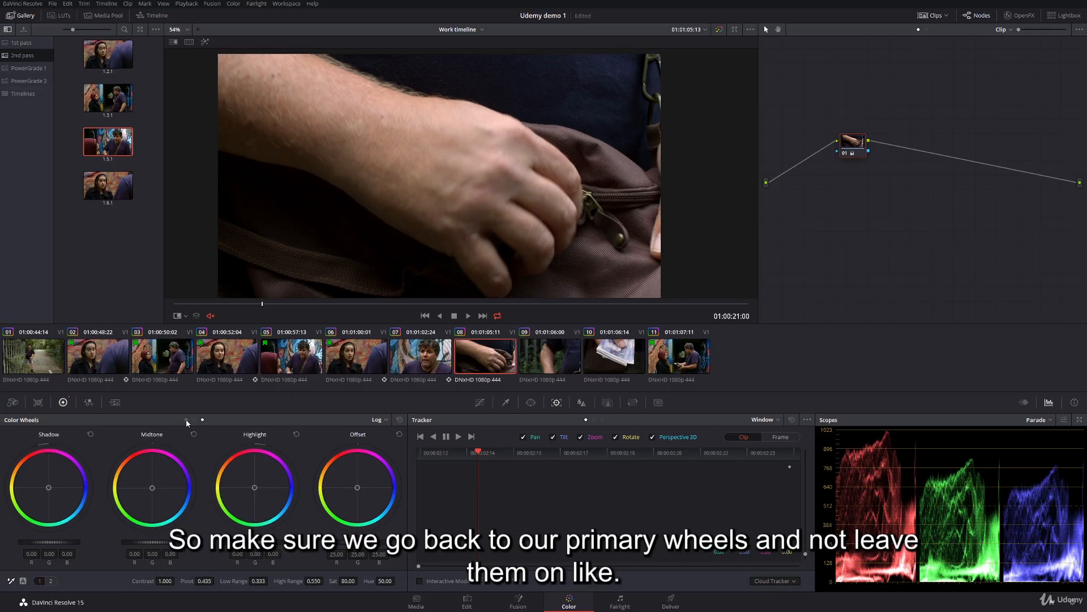
click(186, 419)
drag(302, 580, 311, 579)
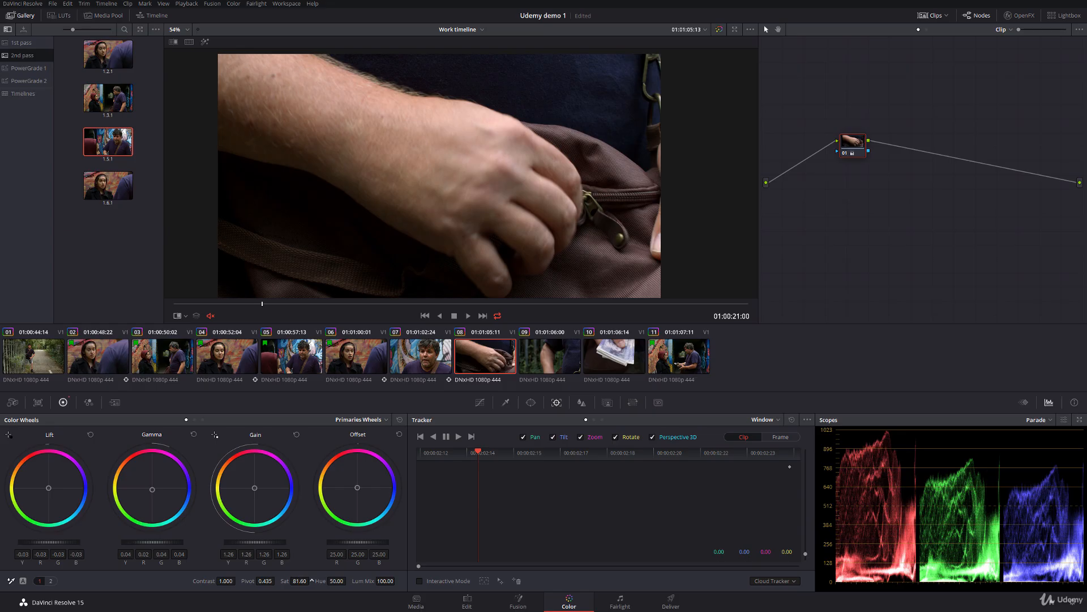
- Add a second serial node to clip 08 and raise the saturation of the red skin tones with the Hue Vs Sat curve
key(alt+s)
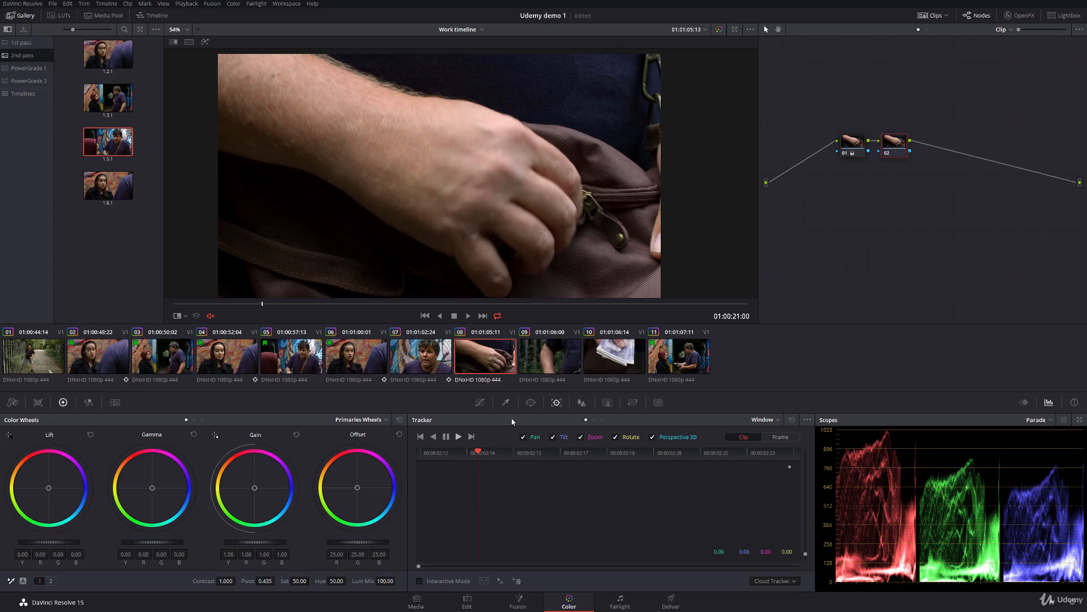
click(480, 403)
click(597, 420)
click(605, 420)
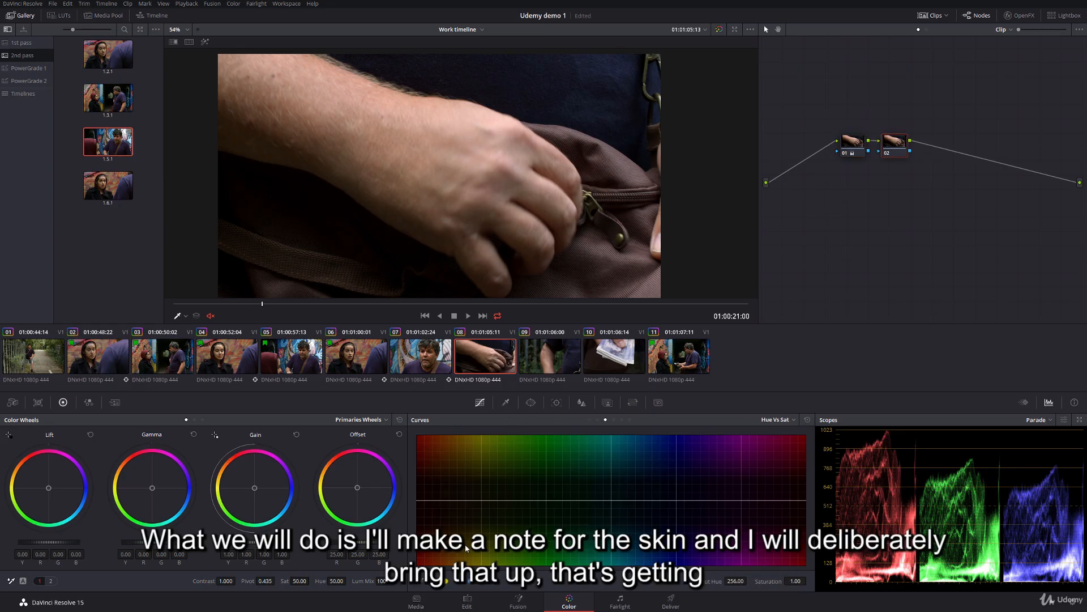
drag(415, 501, 421, 488)
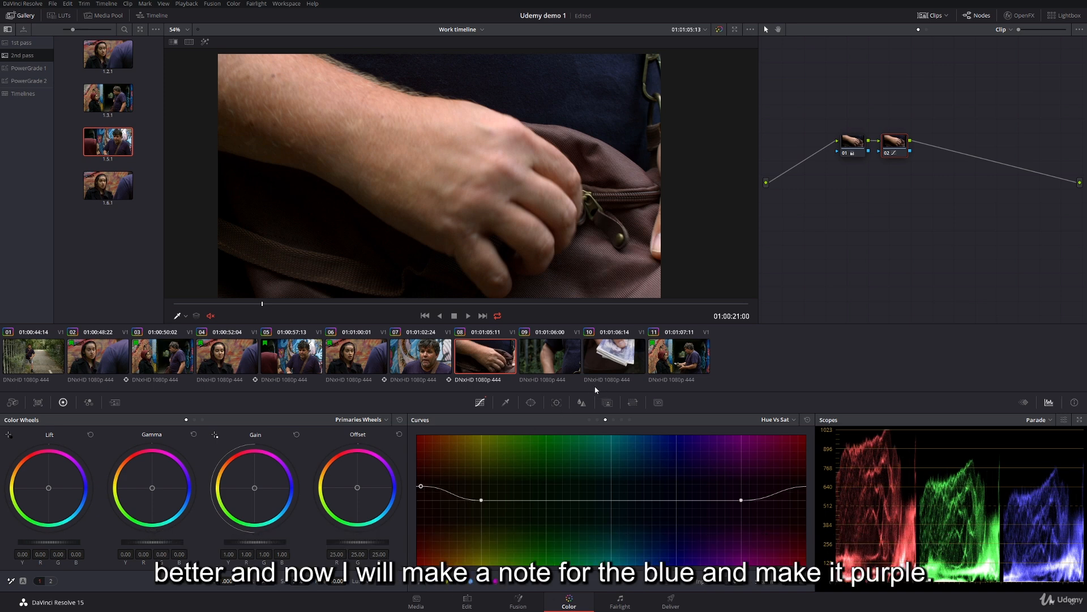
- Add a third node to clip 08, rotate the blue shirt toward purple by about -30 with Hue Vs Hue, and compare it with clip 07
key(alt+s)
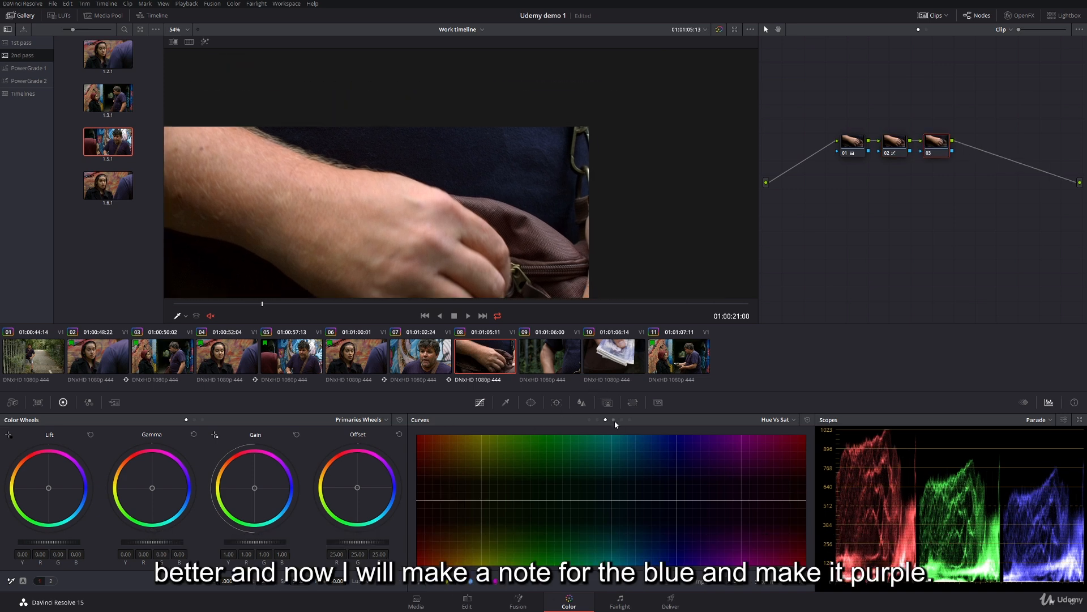
click(598, 420)
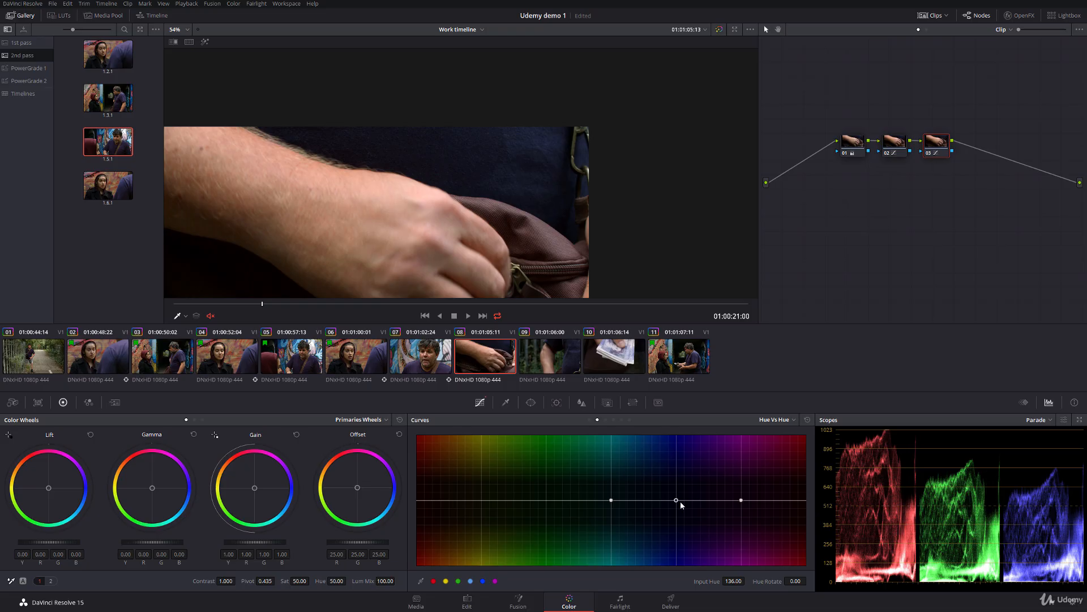
drag(681, 501, 759, 502)
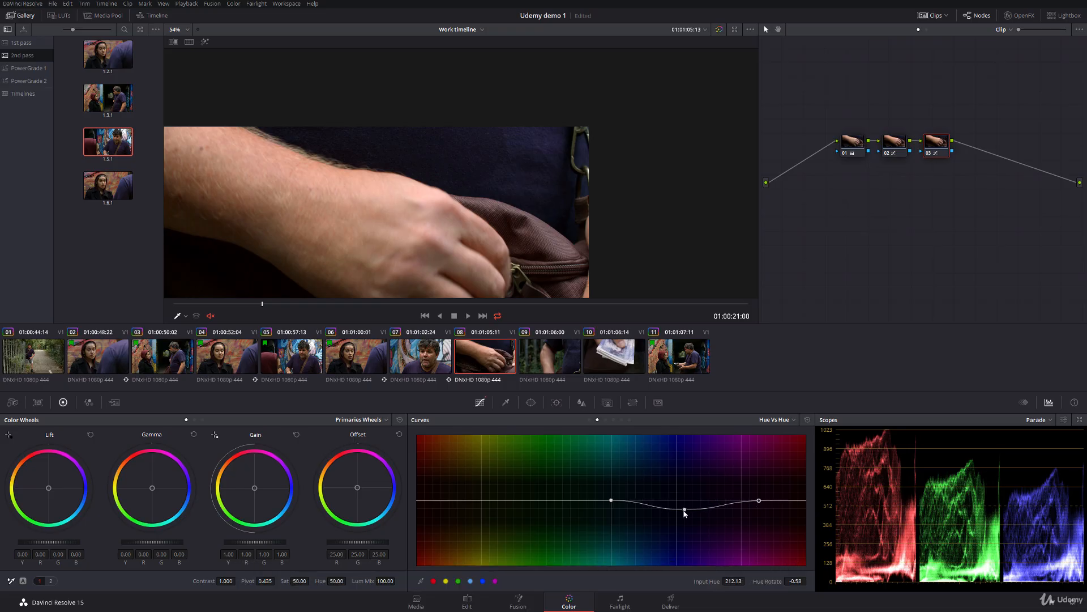
mouse_move(684, 510)
mouse_down()
mouse_move(698, 501)
mouse_move(700, 510)
mouse_up()
scroll(503, 270, up, 3)
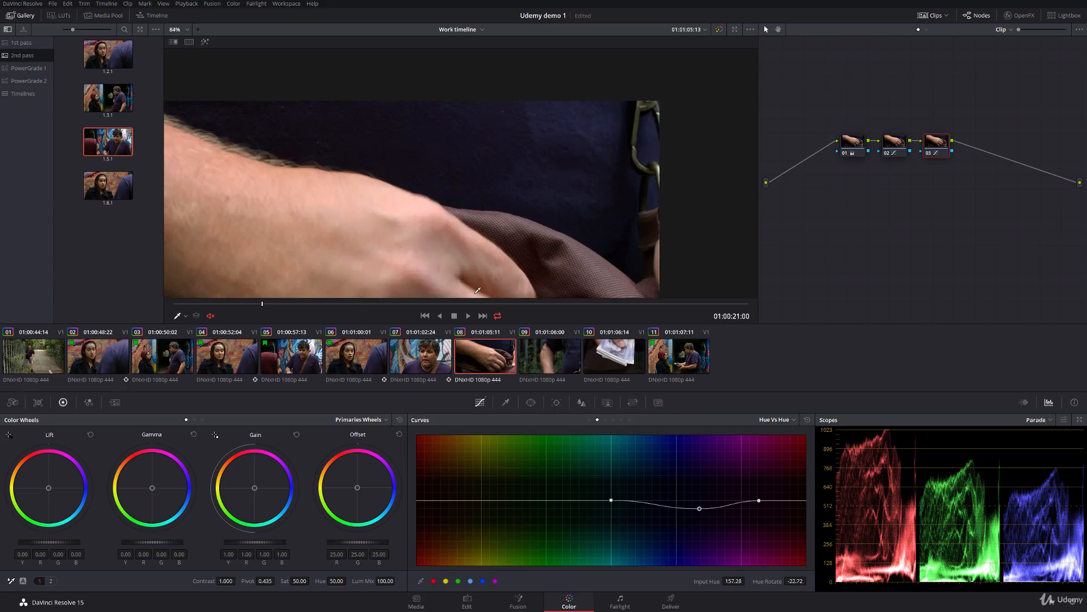
drag(700, 509, 678, 512)
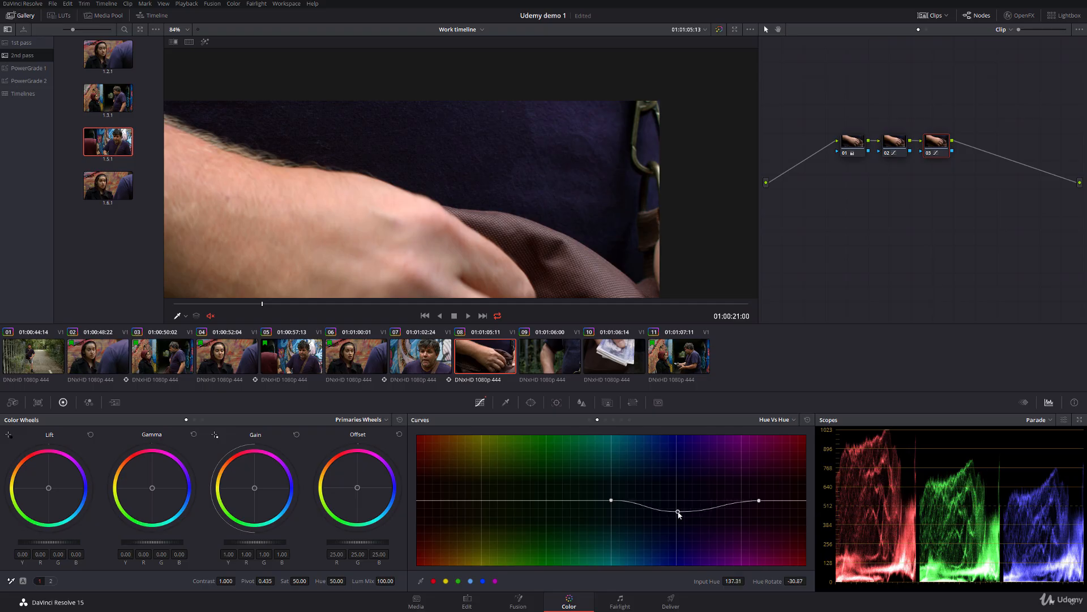
click(433, 371)
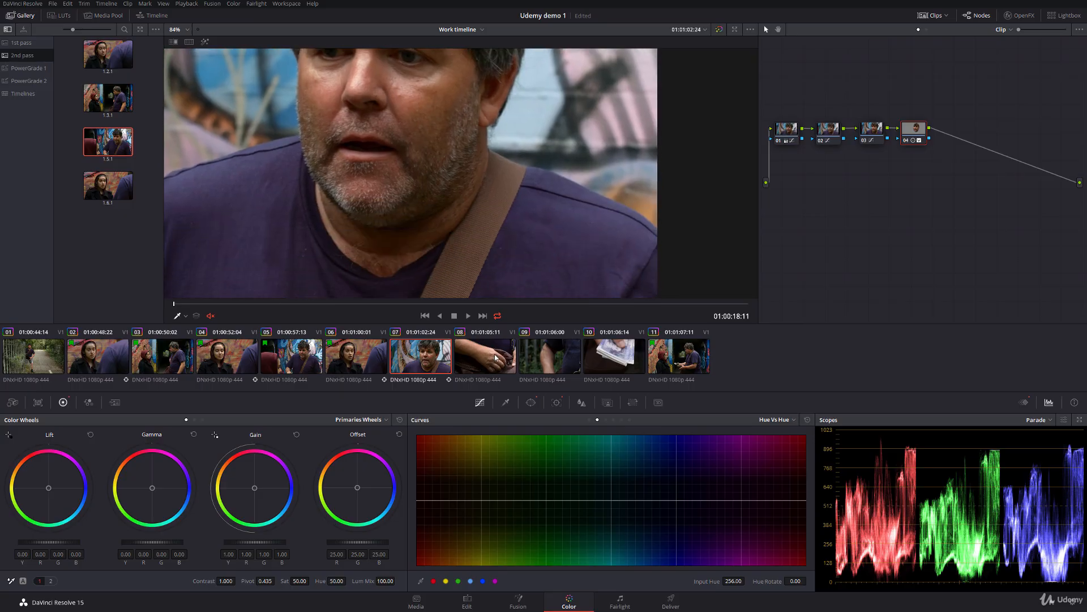
key(Down)
scroll(547, 197, down, 5)
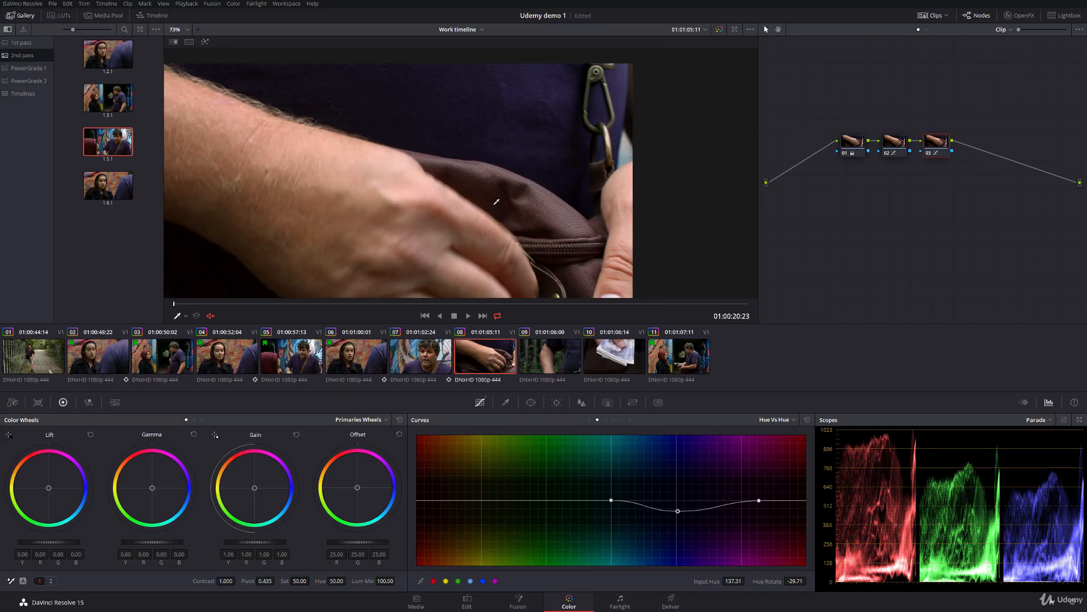
click(443, 361)
click(471, 361)
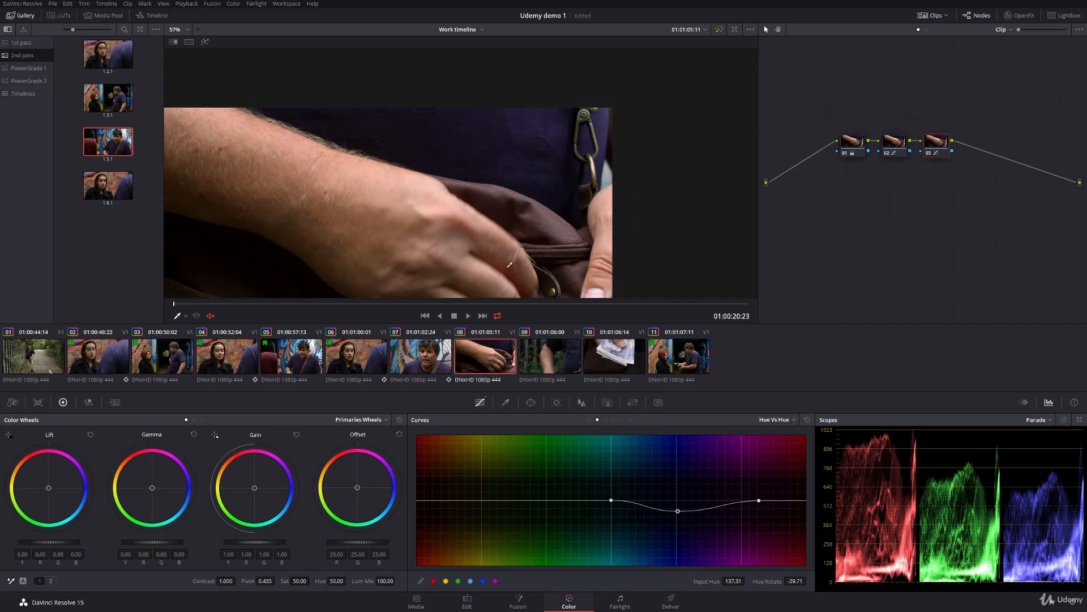
drag(515, 201, 540, 171)
- On clip 09, add a second serial node and raise the red skin tones' saturation to 1.26 with the Hue Vs Sat curve
key(Down)
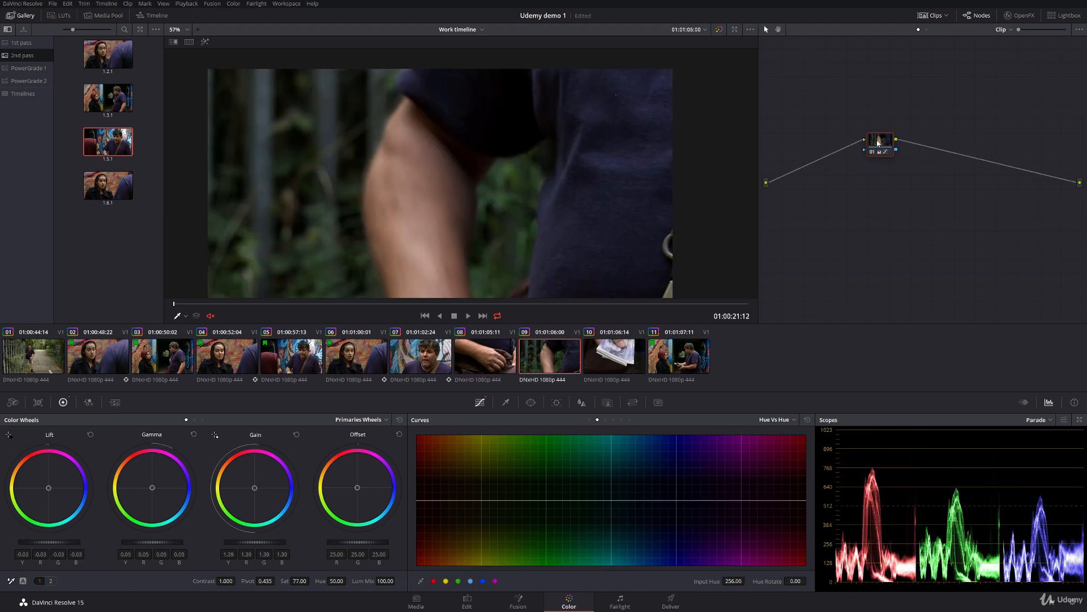
drag(878, 143, 793, 156)
key(alt+s)
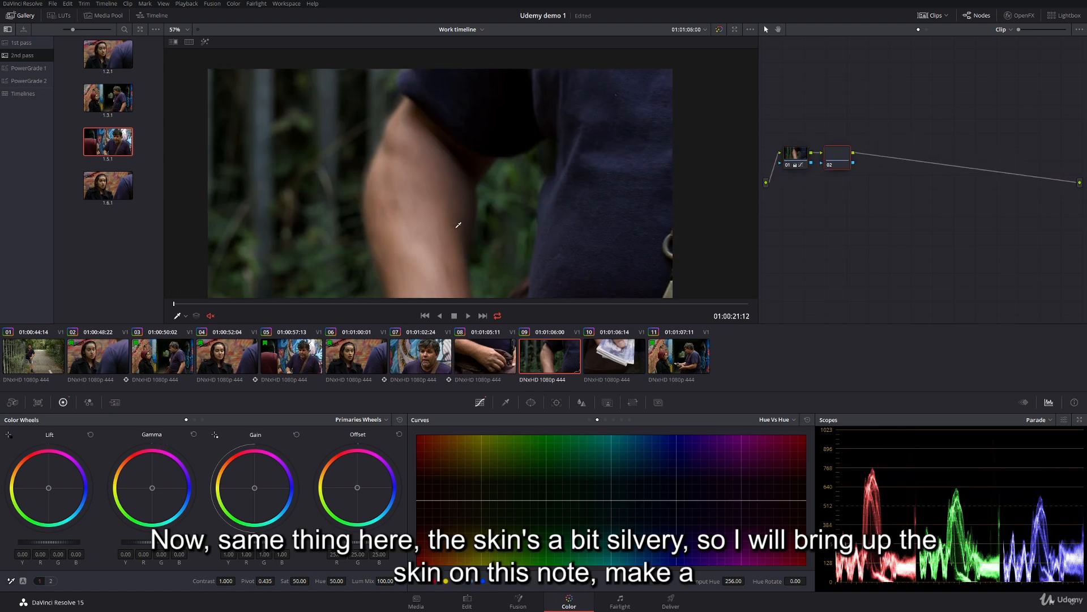
scroll(453, 225, down, 1)
drag(475, 165, 450, 184)
drag(257, 307, 542, 309)
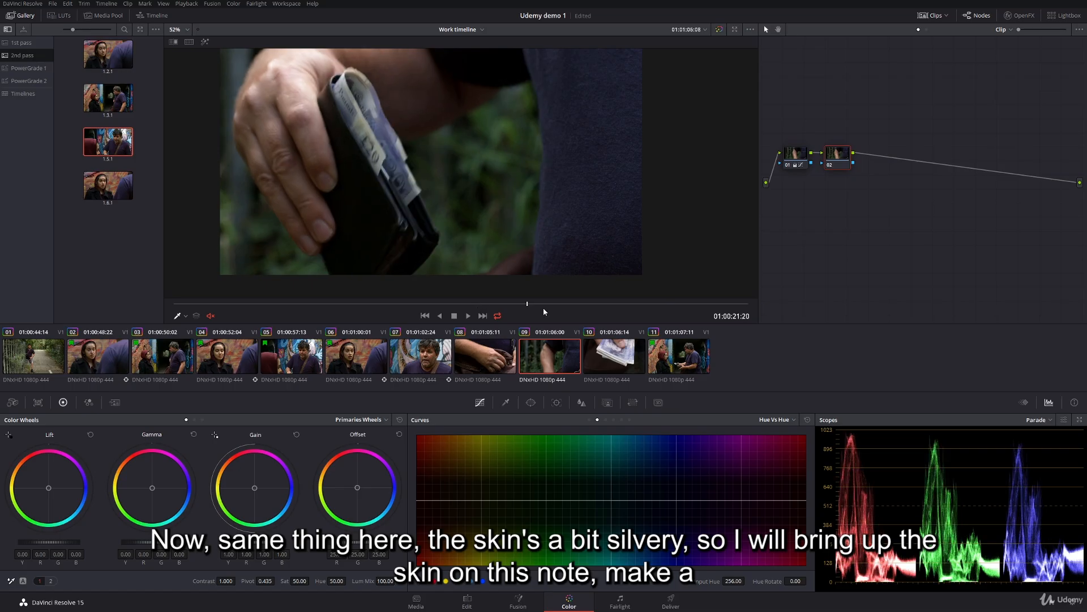
drag(477, 218, 459, 263)
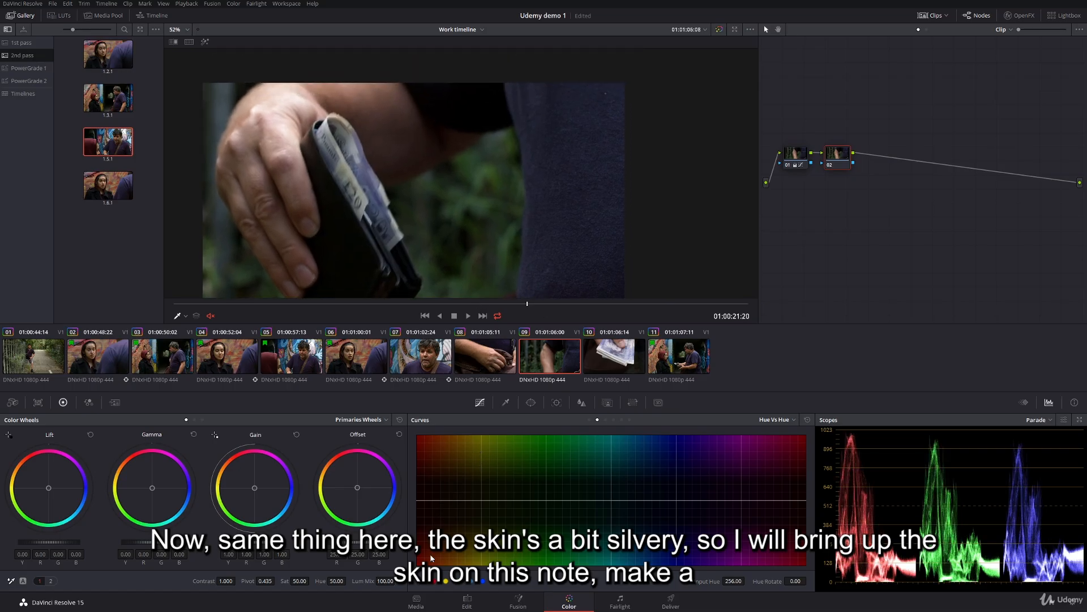
drag(417, 500, 417, 490)
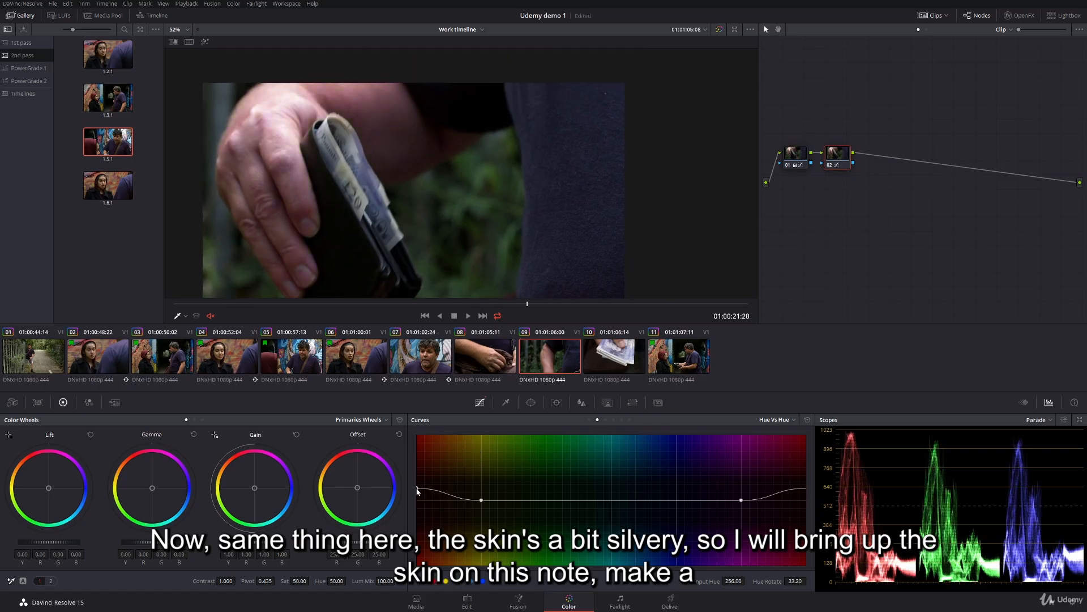
key(ctrl+z)
click(606, 419)
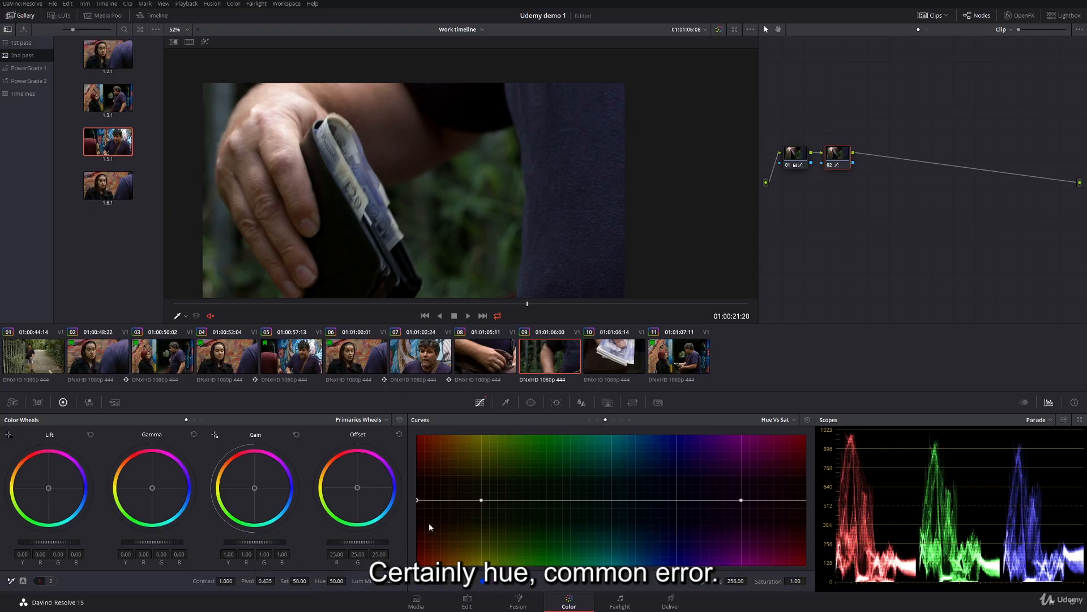
drag(418, 502, 419, 488)
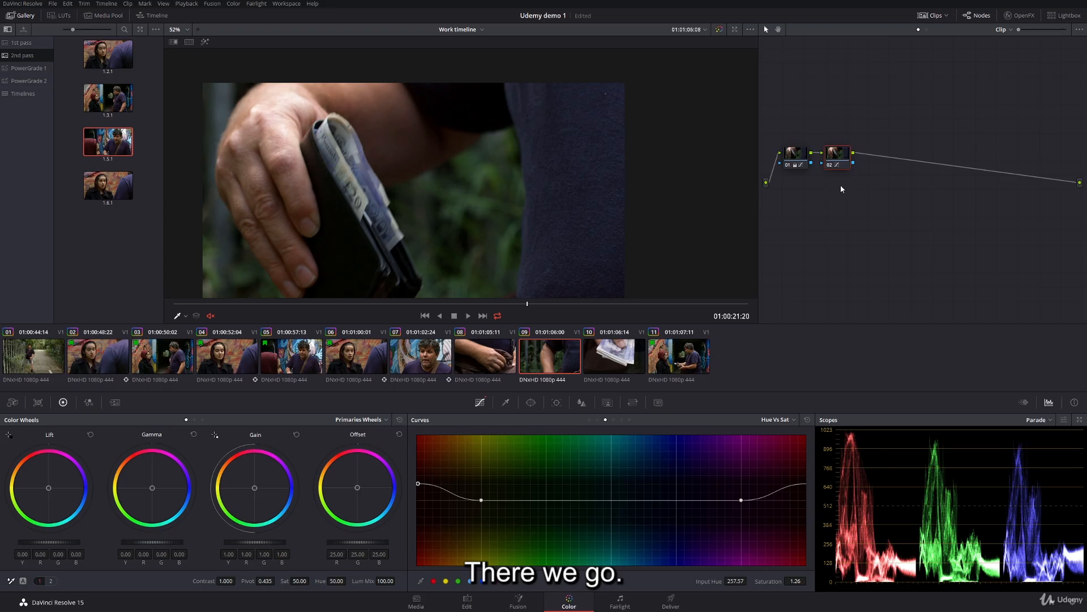
- Add a third node to clip 09 and rotate the shirt's blue by -12.72 with the Hue Vs Hue curve, at input hue 146.71
key(alt+s)
click(597, 419)
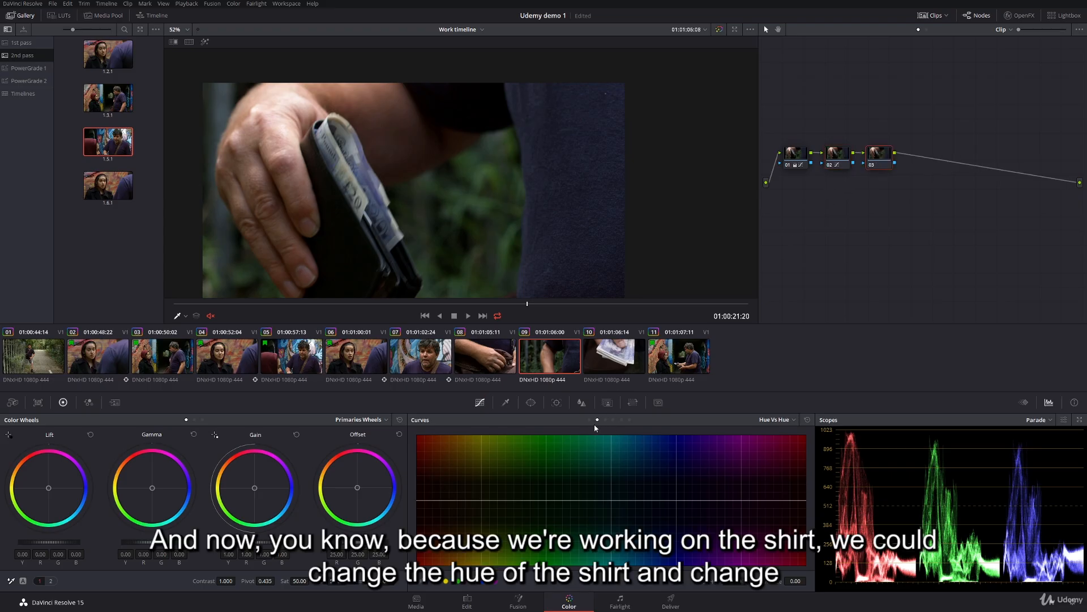
click(482, 584)
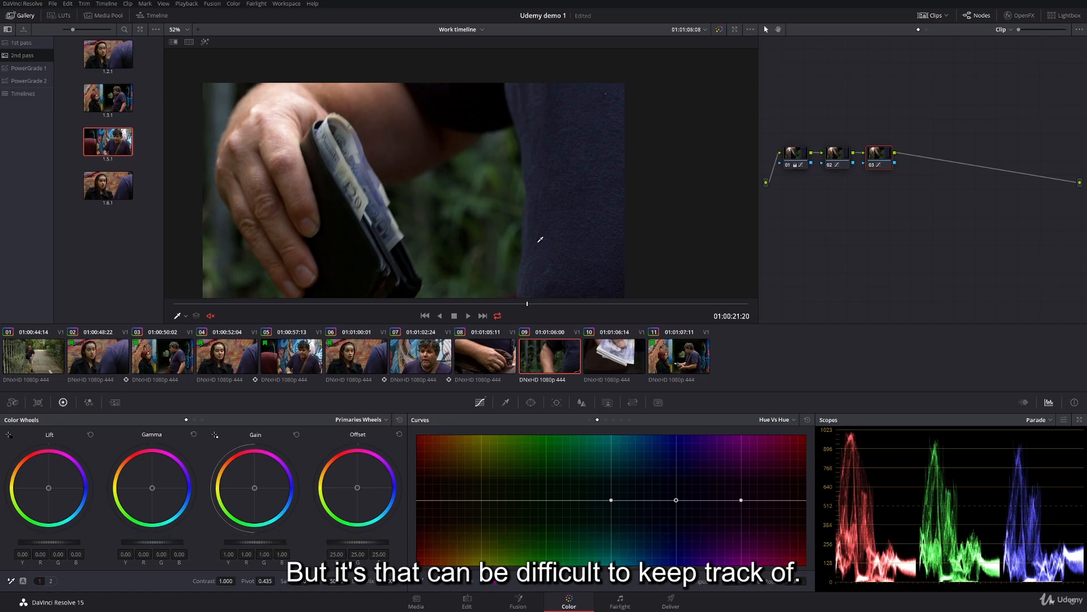
drag(541, 239, 524, 227)
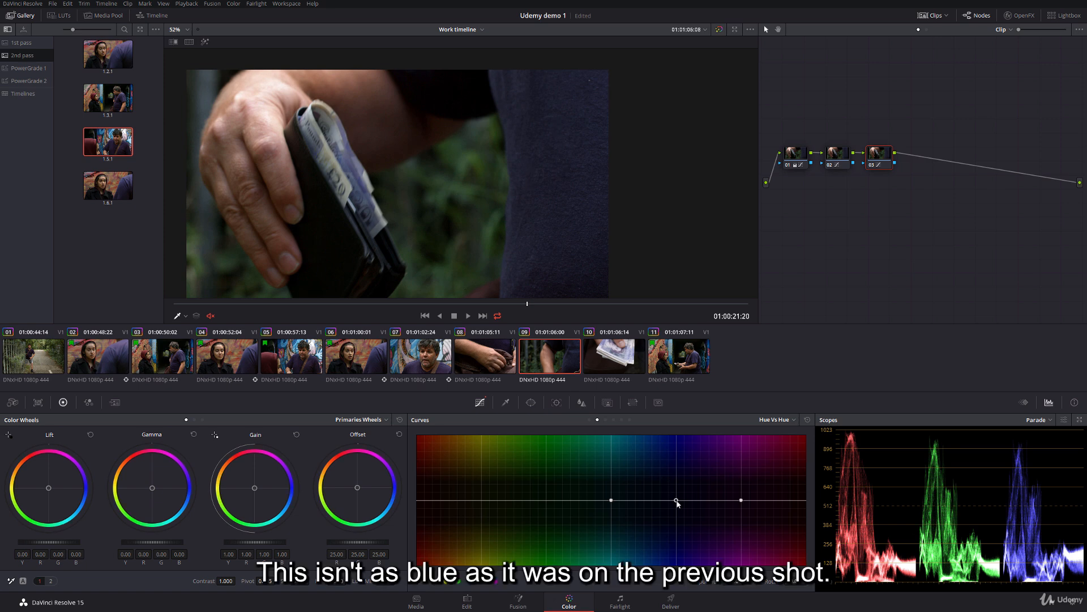
drag(742, 501, 765, 502)
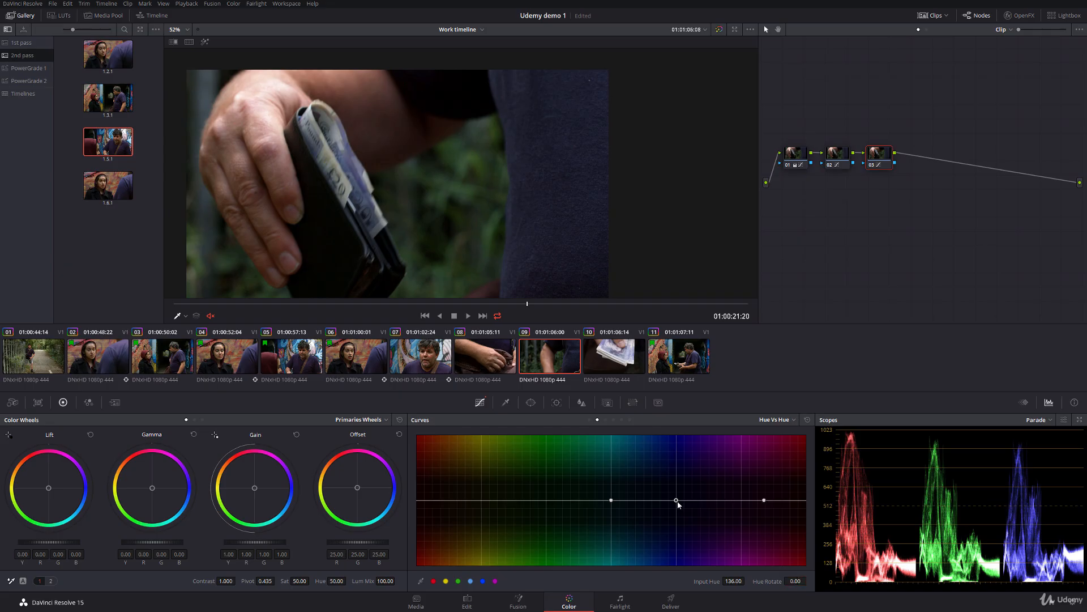
drag(677, 501, 688, 504)
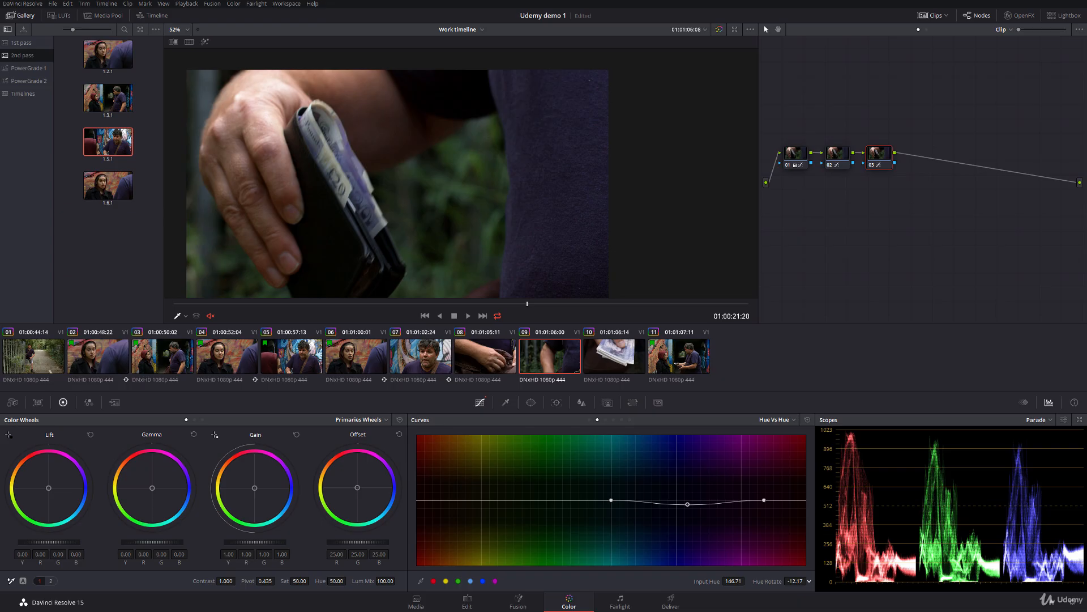
drag(809, 581, 806, 581)
scroll(529, 210, down, 1)
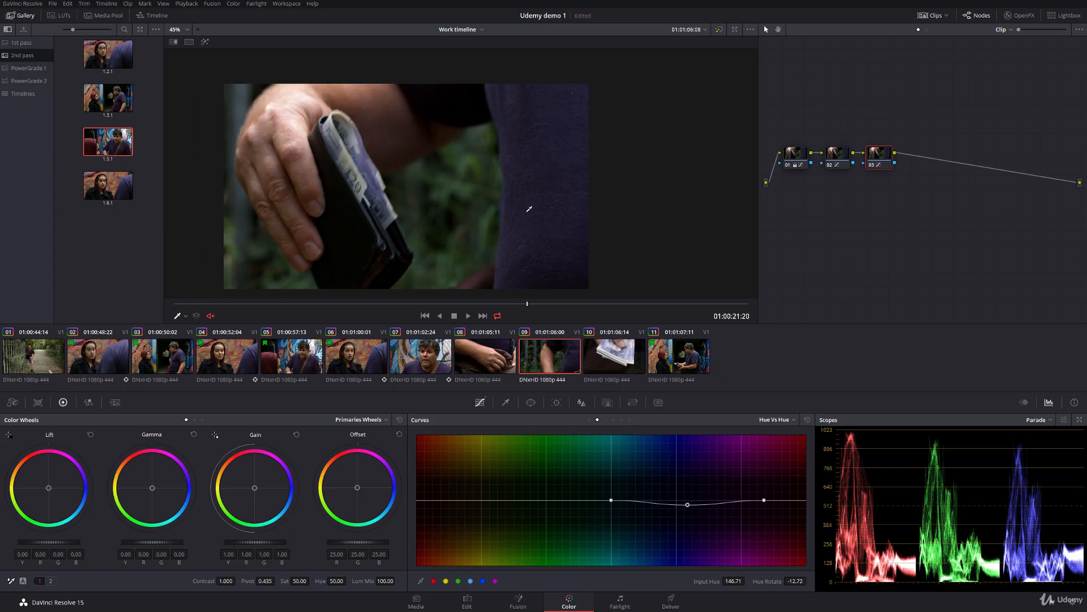
- Compare clip 09's shirt with clips 07 and 08, and set its blue Hue Vs Hue rotation to -20.92
click(430, 362)
click(503, 363)
click(564, 362)
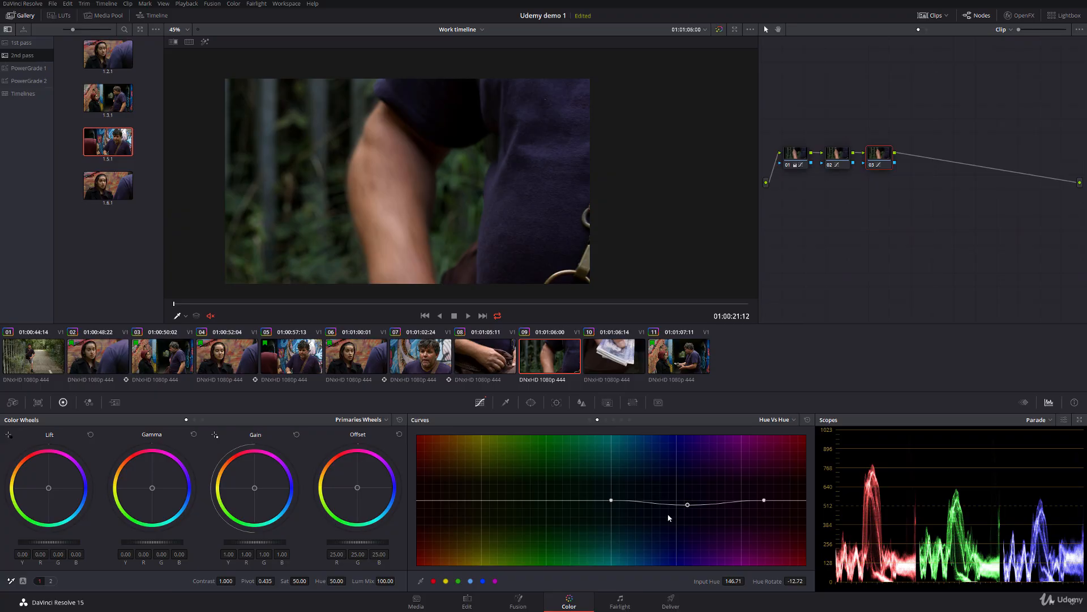
drag(687, 504, 687, 508)
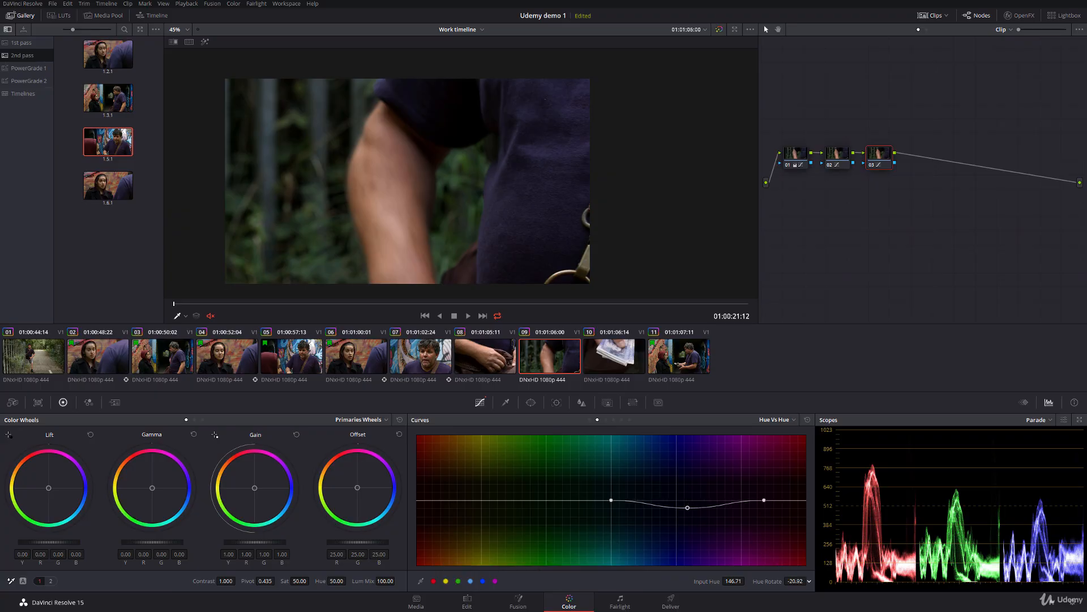
- Raise clip 09's blue shirt saturation to 1.20 with Hue Vs Sat, keeping the curve out of the reds, and check clip 08
click(605, 419)
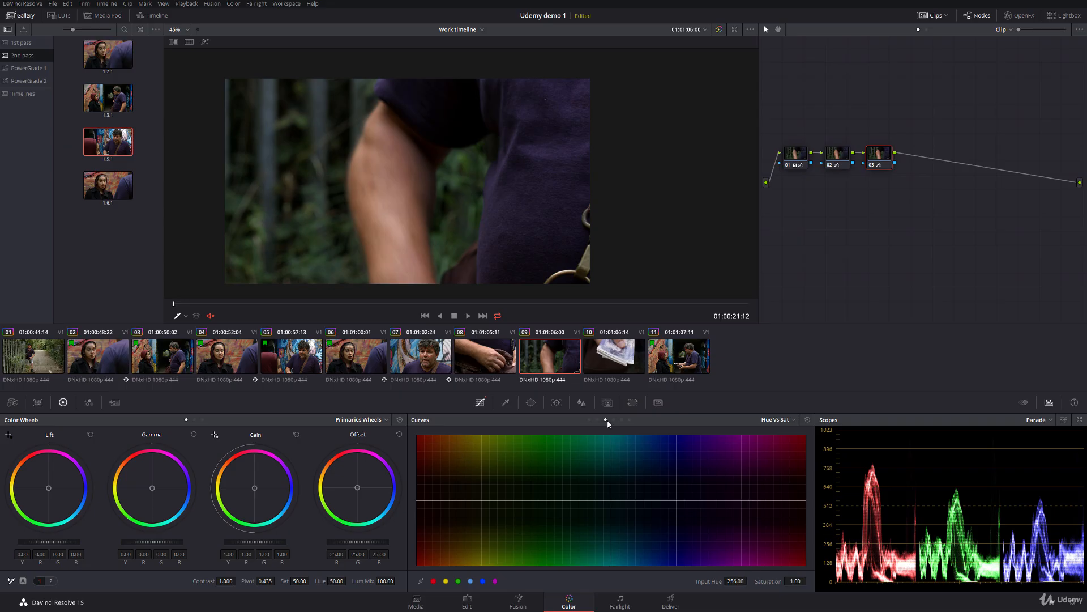
click(495, 582)
drag(743, 502, 737, 492)
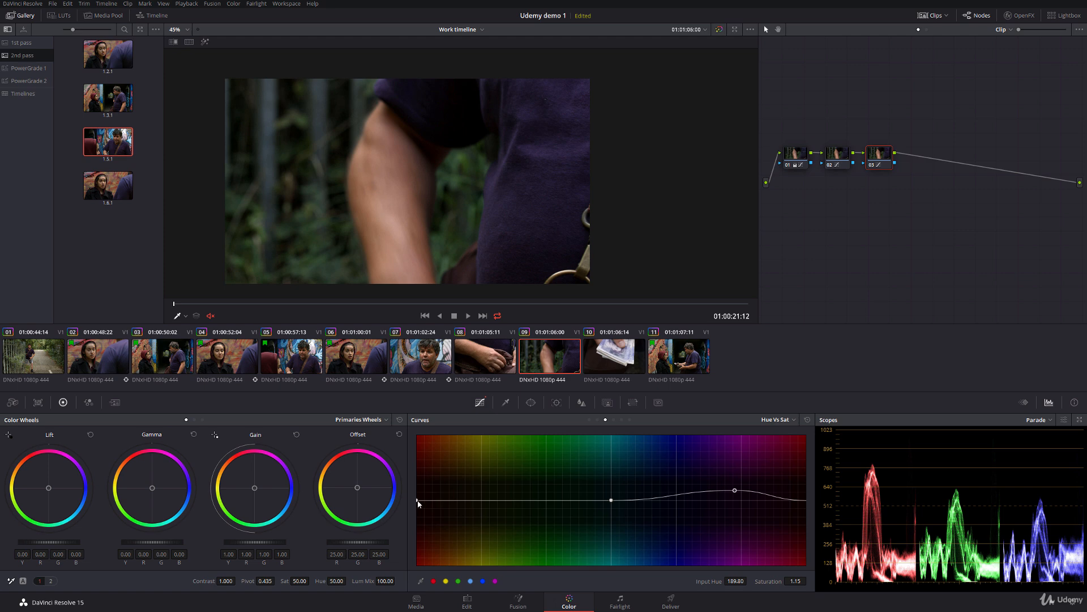
click(793, 501)
drag(794, 502, 687, 491)
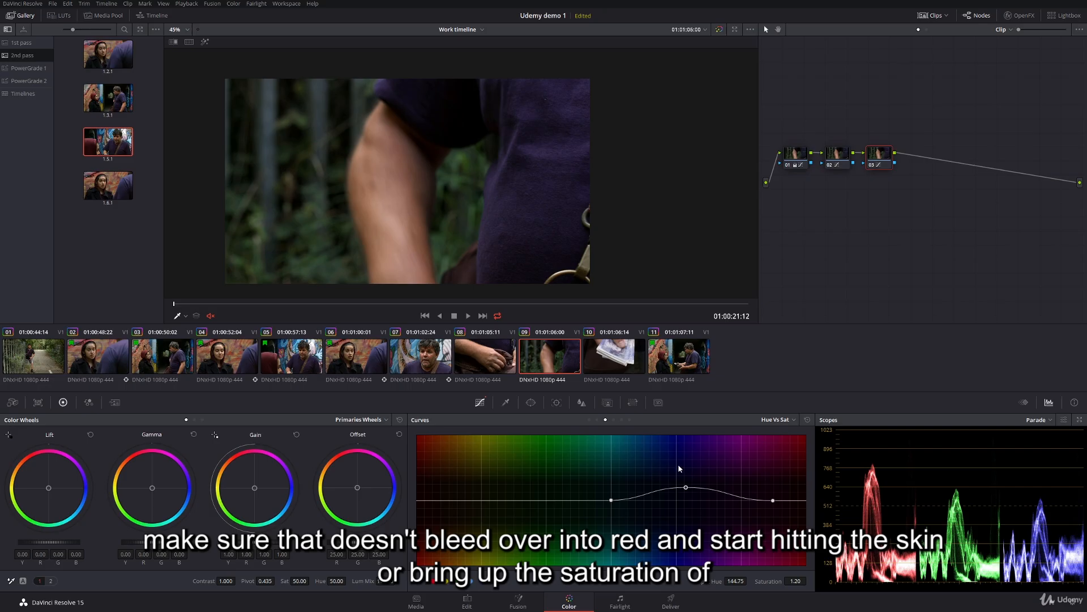
click(498, 357)
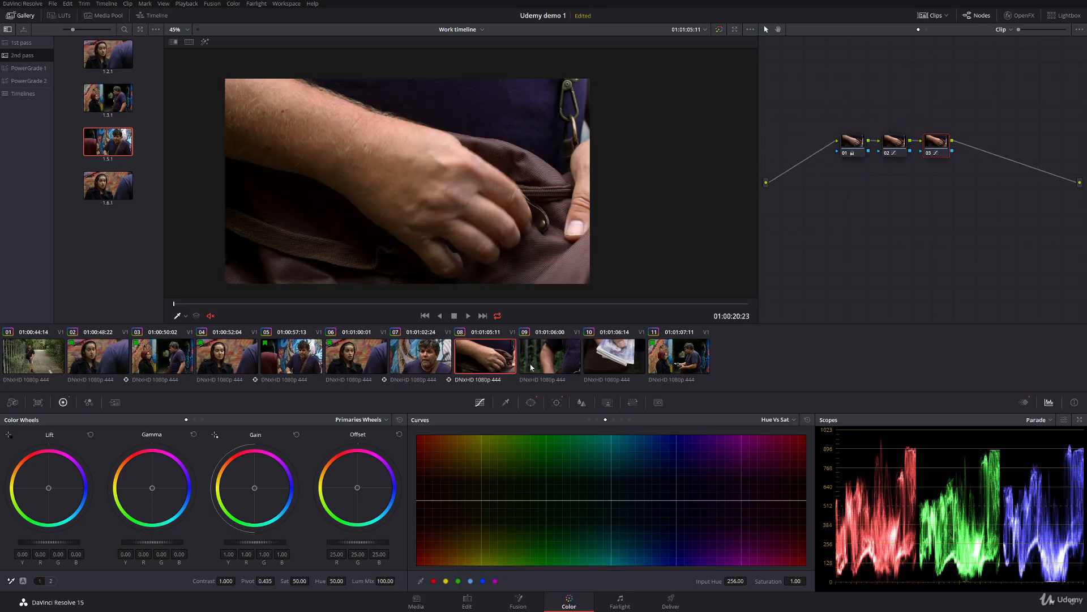
- On clip 10, add a second serial node, raise the red skin tones' saturation to 1.25 with Hue Vs Sat, and play it back
click(532, 367)
key(Down)
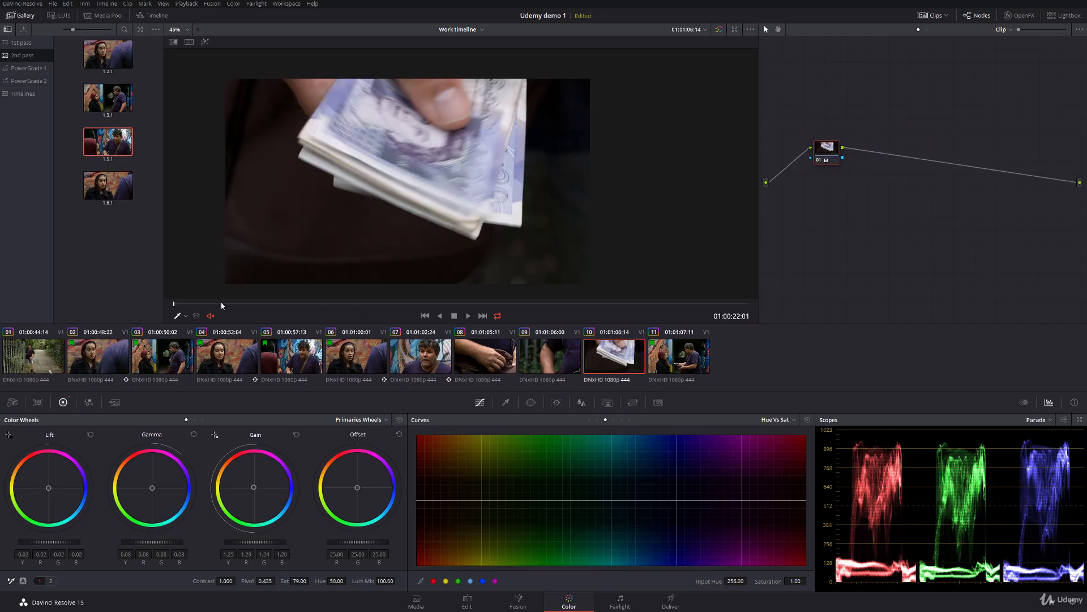
drag(222, 305, 750, 311)
drag(319, 158, 349, 158)
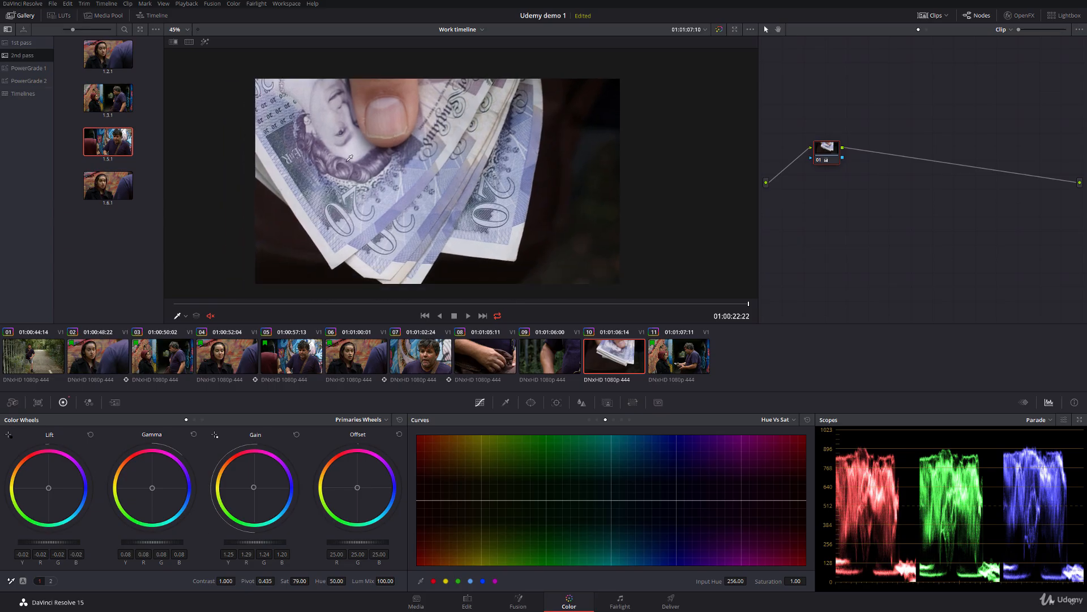
key(alt+s)
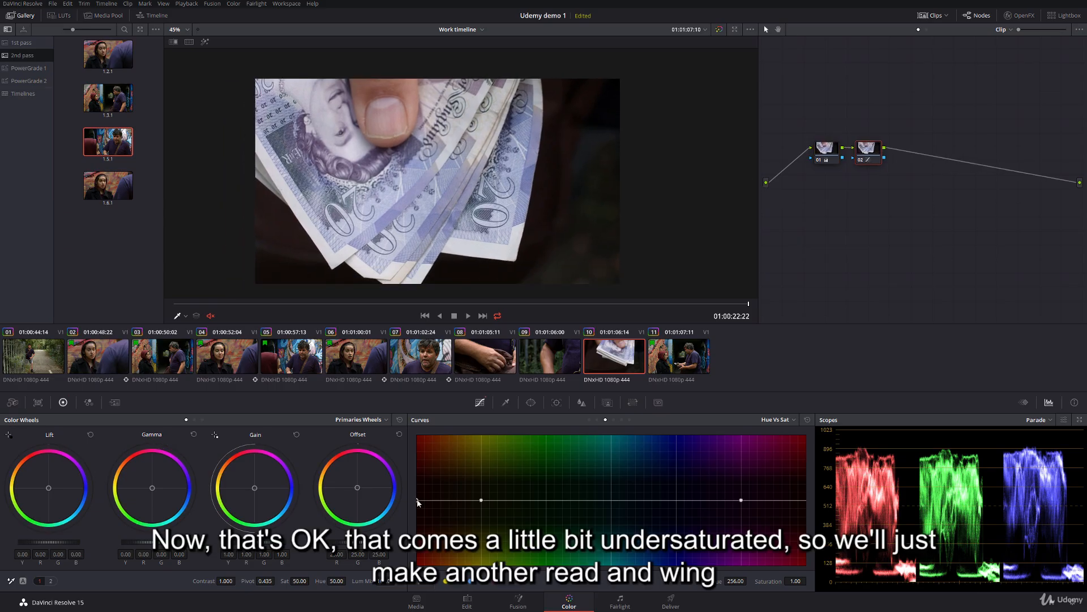
drag(417, 500, 418, 483)
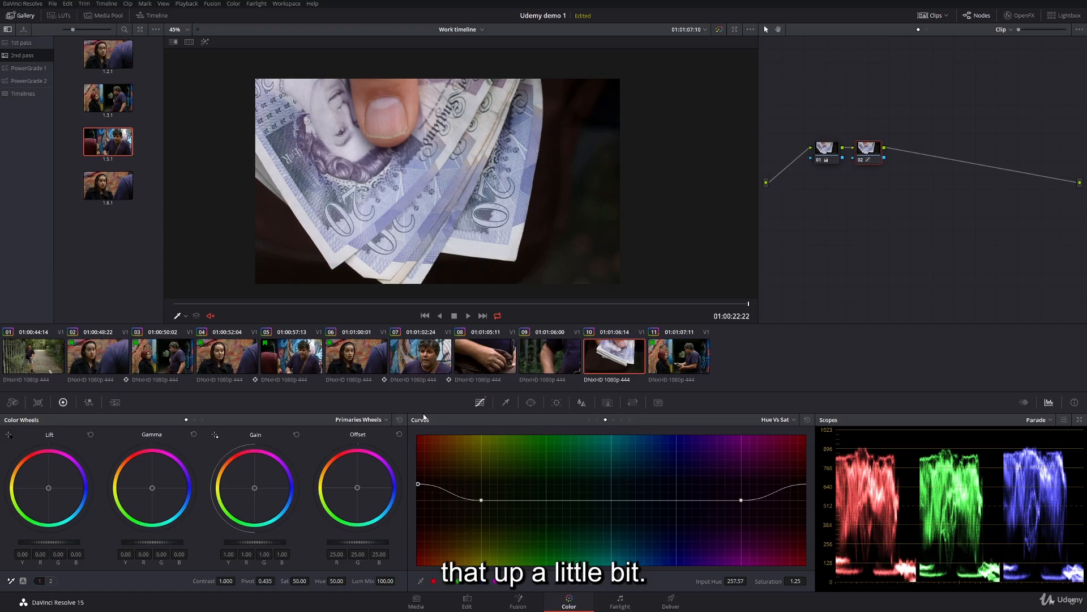
key(space)
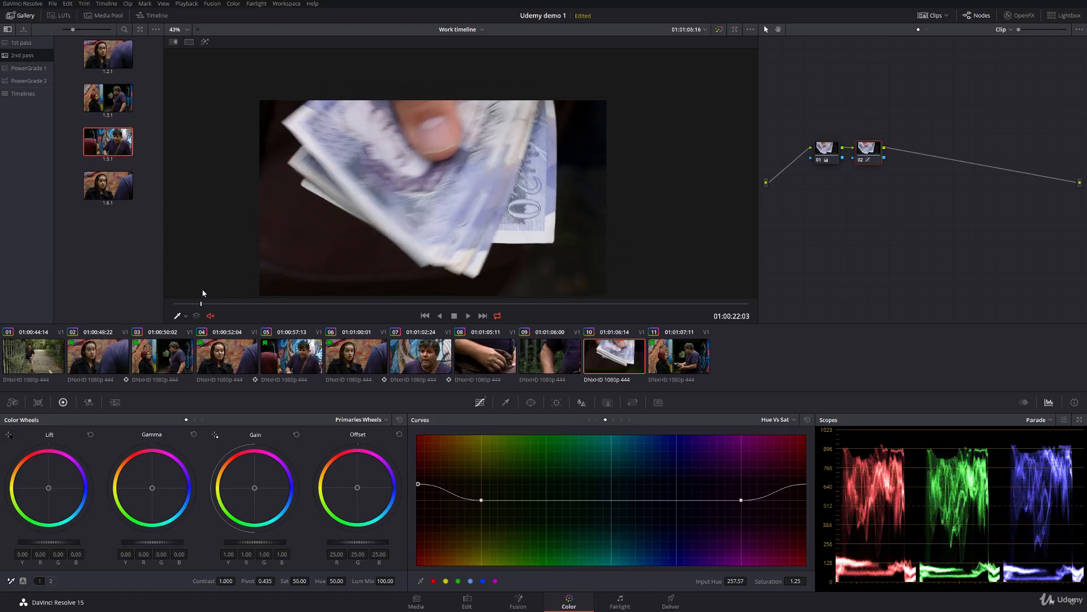
- Compare clip 08's skin hue with the 1.5.1 still in a reference wipe, and hide the wipe
click(491, 356)
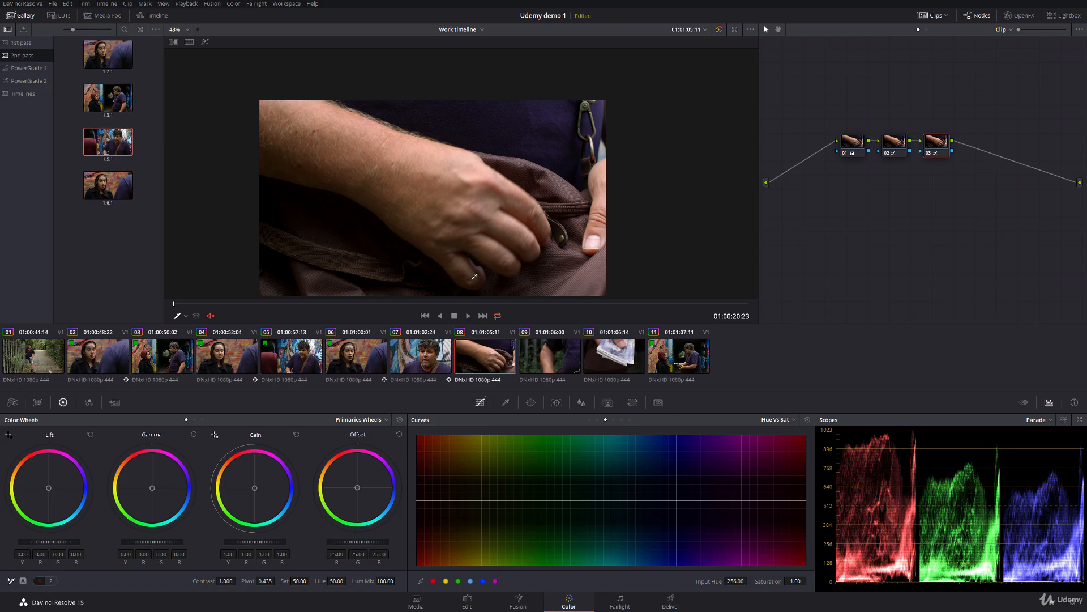
scroll(474, 276, up, 3)
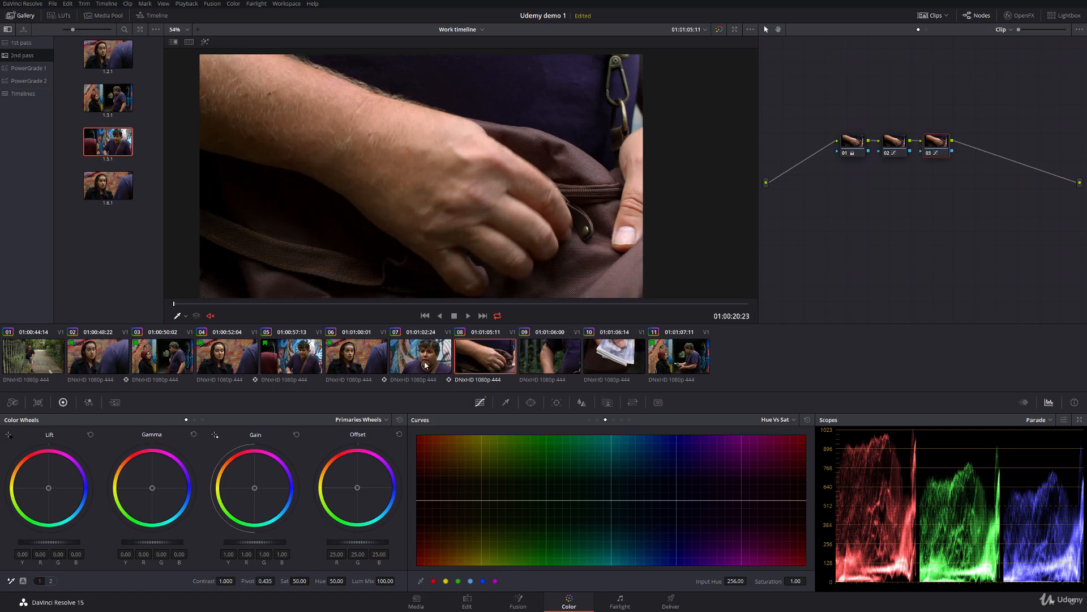
double_click(112, 147)
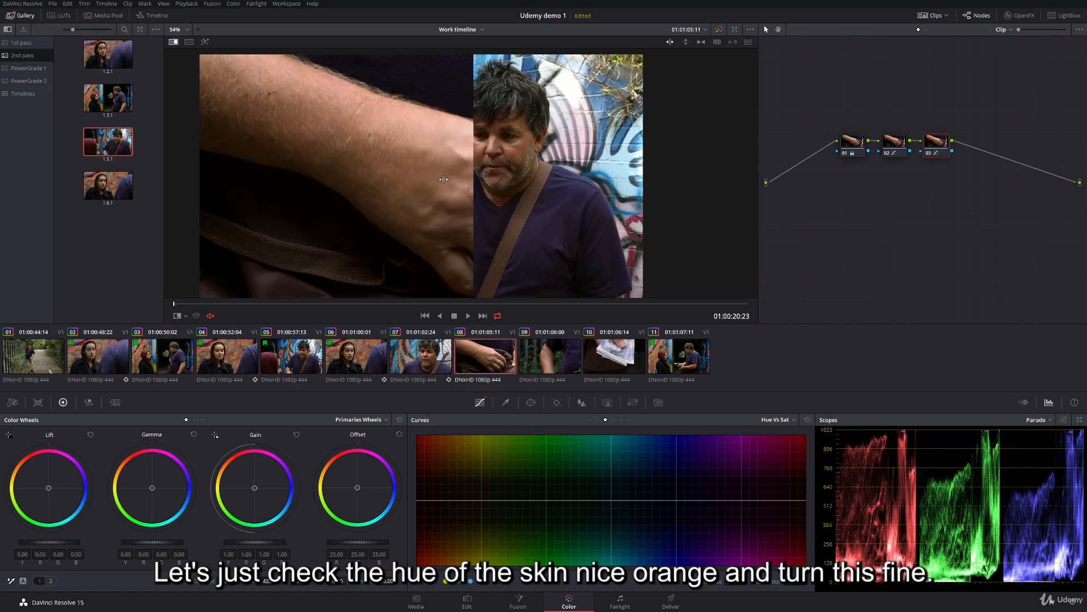
right_click(473, 145)
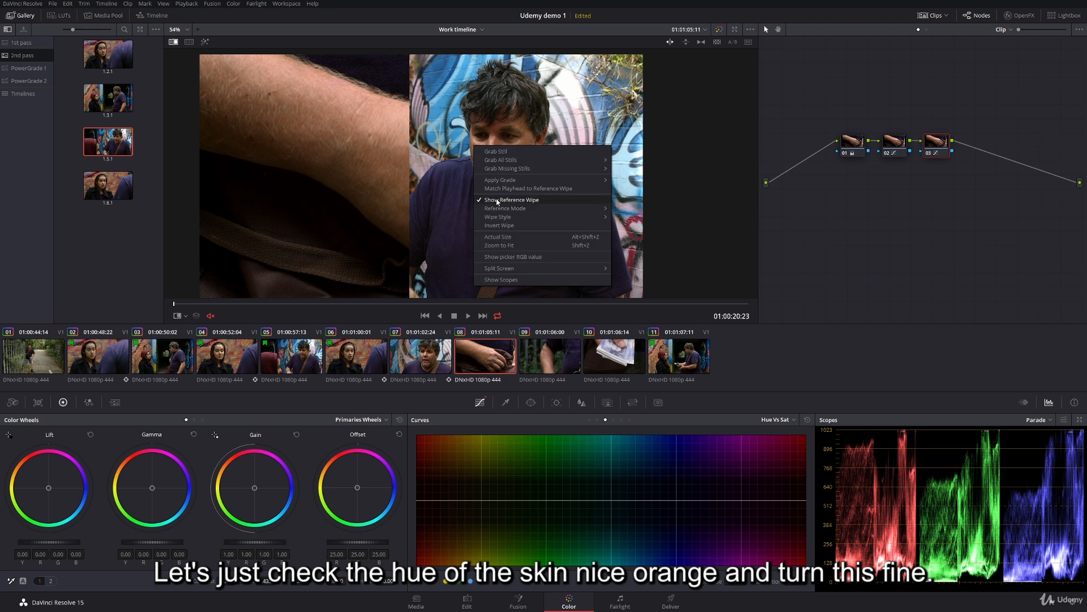
click(496, 200)
- Check the hand in clip 09, and grab a still of clip 08 into the 2nd pass album
click(538, 351)
drag(451, 175, 425, 217)
click(483, 305)
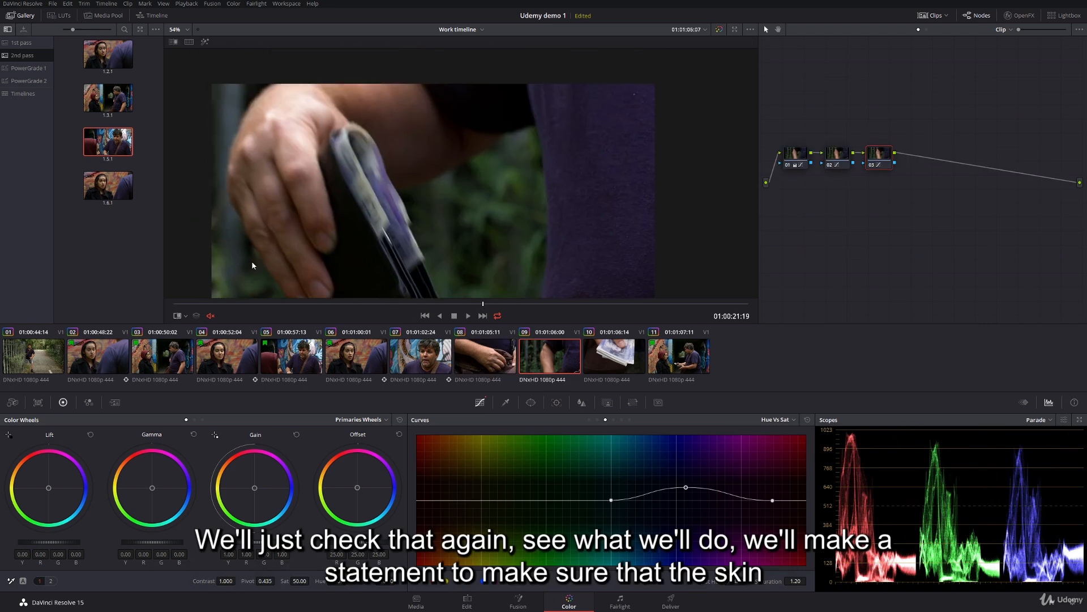
click(489, 363)
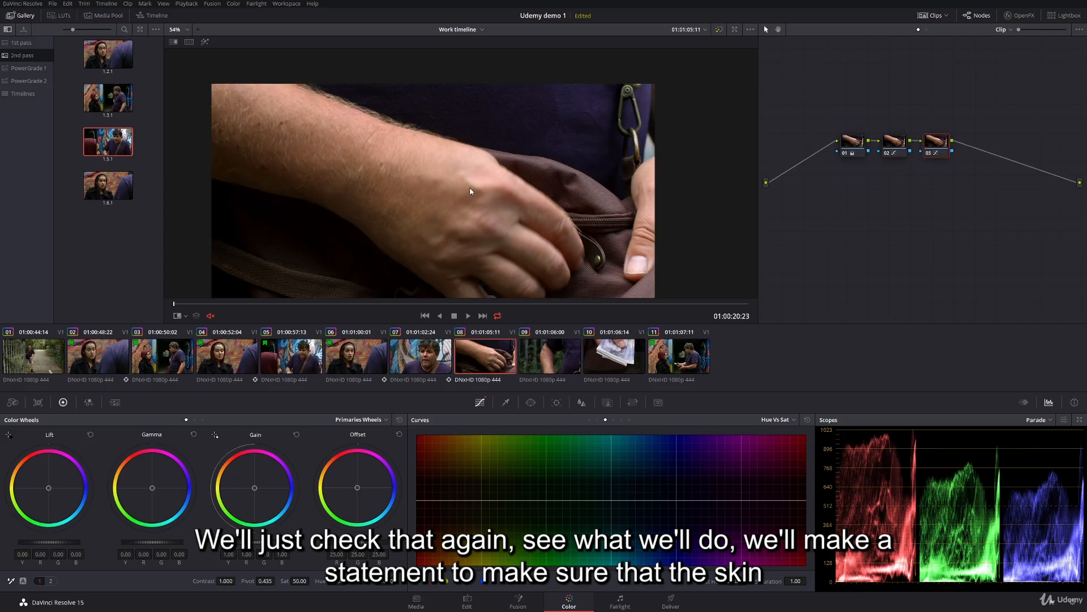
right_click(461, 170)
click(472, 176)
- Compare the hand in clip 09 with the clip 08 still in a reference wipe, and hide the wipe
click(564, 359)
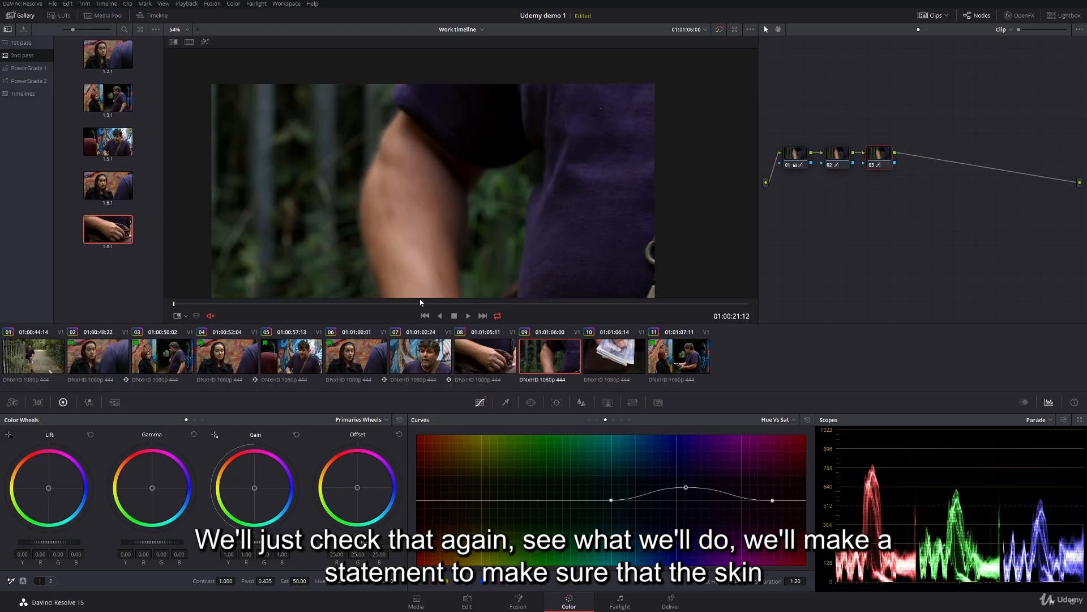
double_click(119, 235)
drag(444, 224, 417, 226)
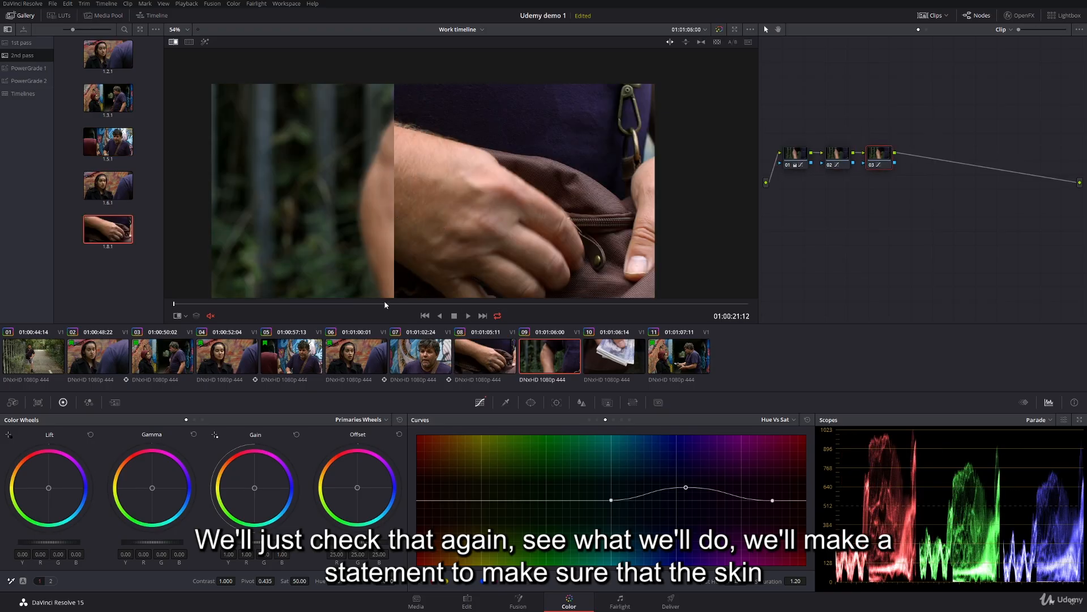
click(573, 303)
drag(575, 304, 628, 301)
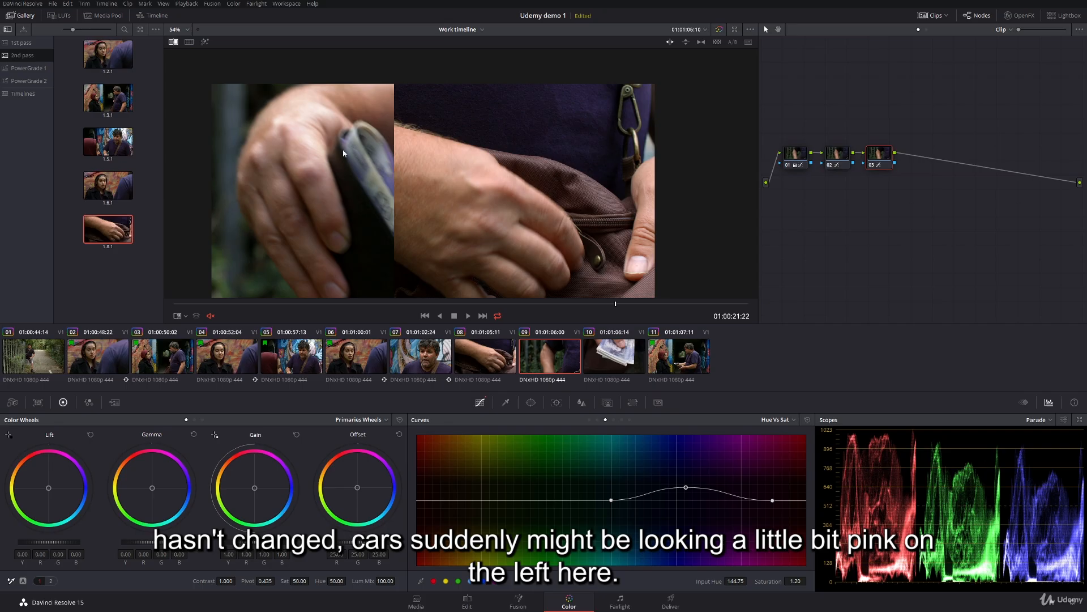
right_click(557, 168)
click(592, 220)
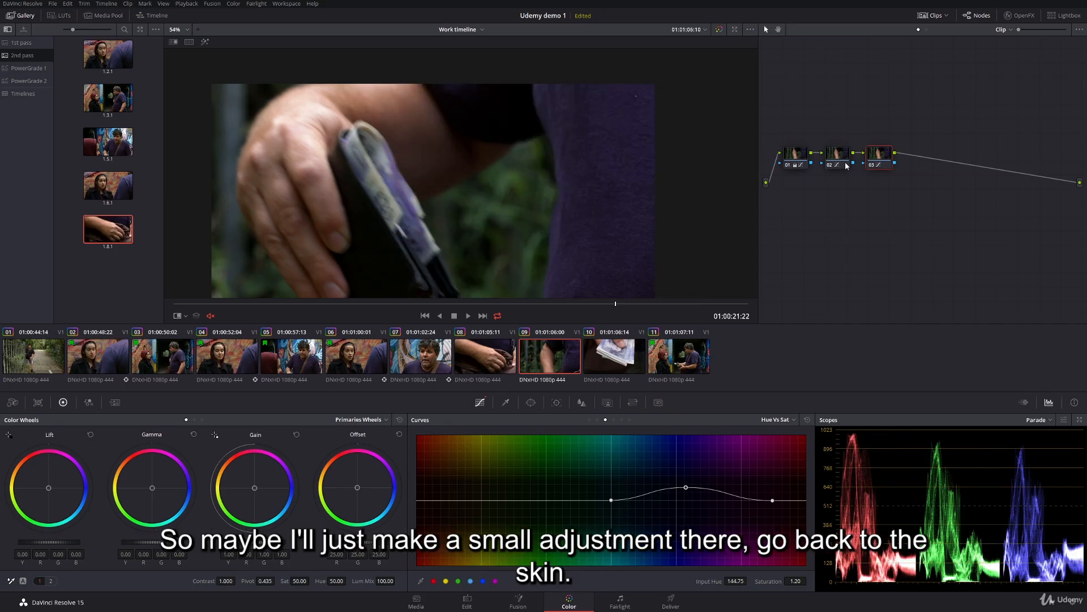
- Shift clip 09's red skin hue slightly downward with Hue Vs Hue on node 02, at input hue 262.66
click(844, 160)
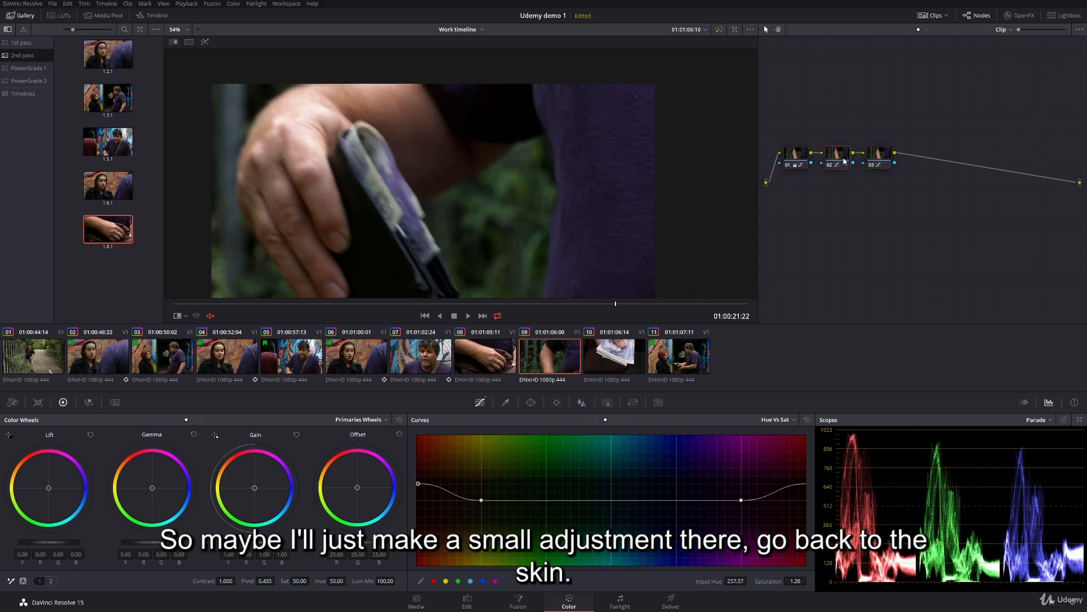
click(597, 419)
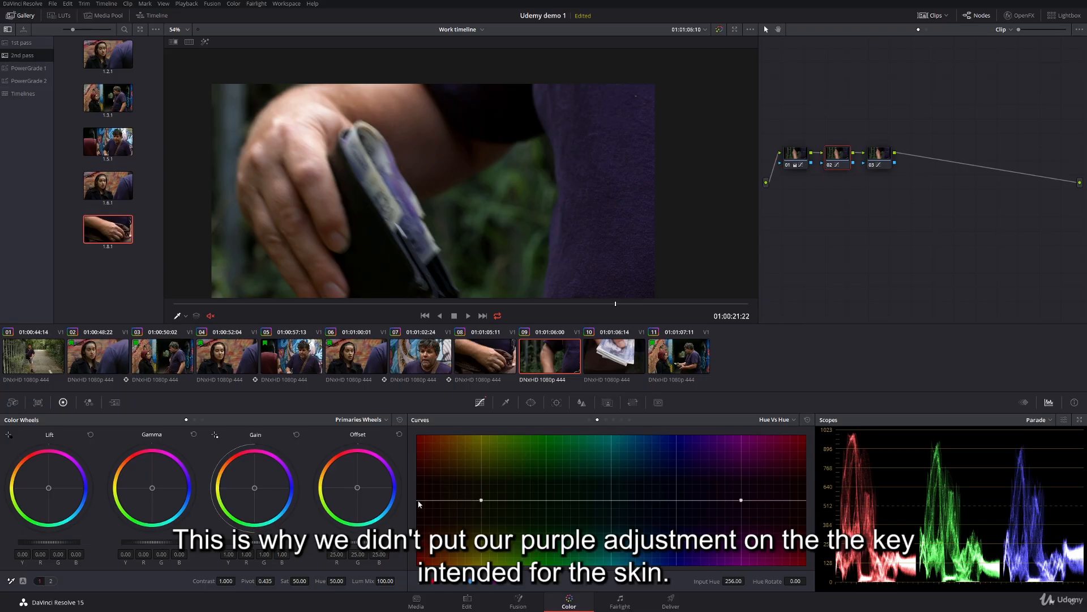
drag(419, 501, 427, 505)
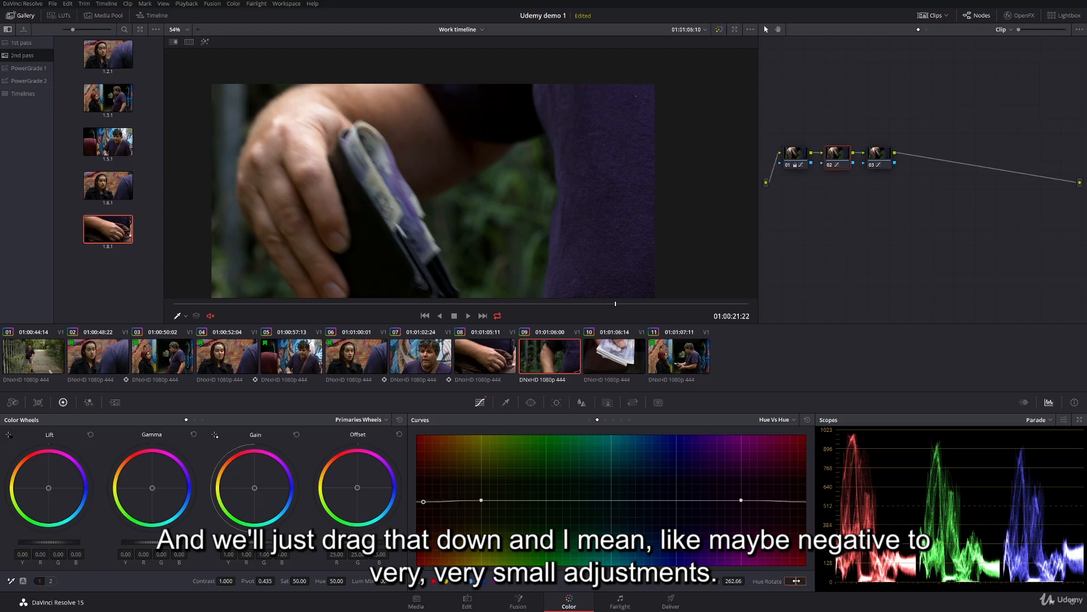
drag(796, 580, 799, 580)
- Raise clip 09's red skin saturation to 1.32 with Hue Vs Sat, and review clips 09 through 11
click(605, 419)
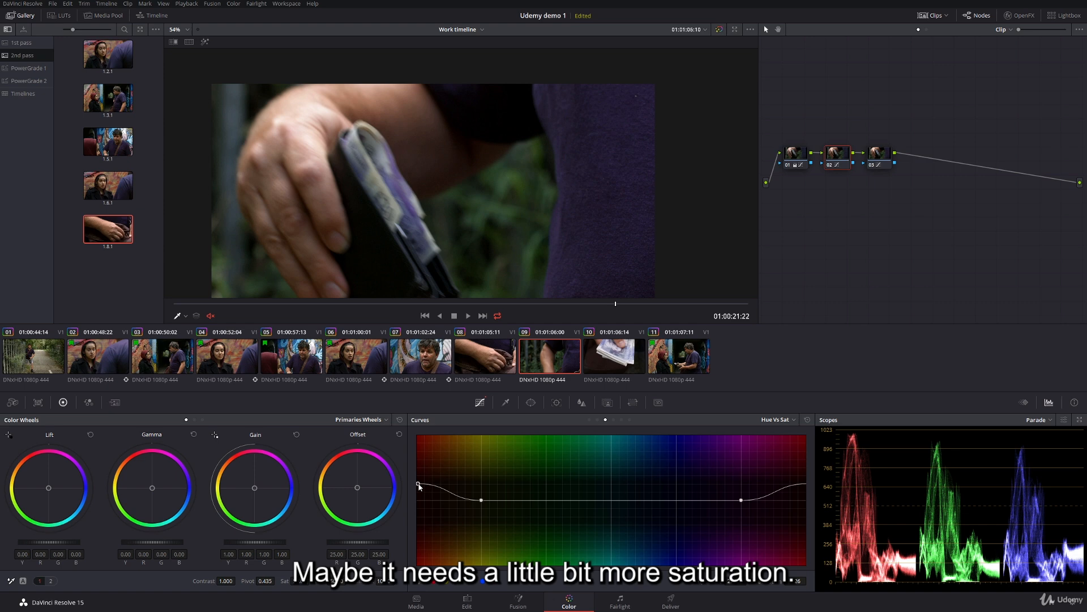
drag(419, 486, 419, 465)
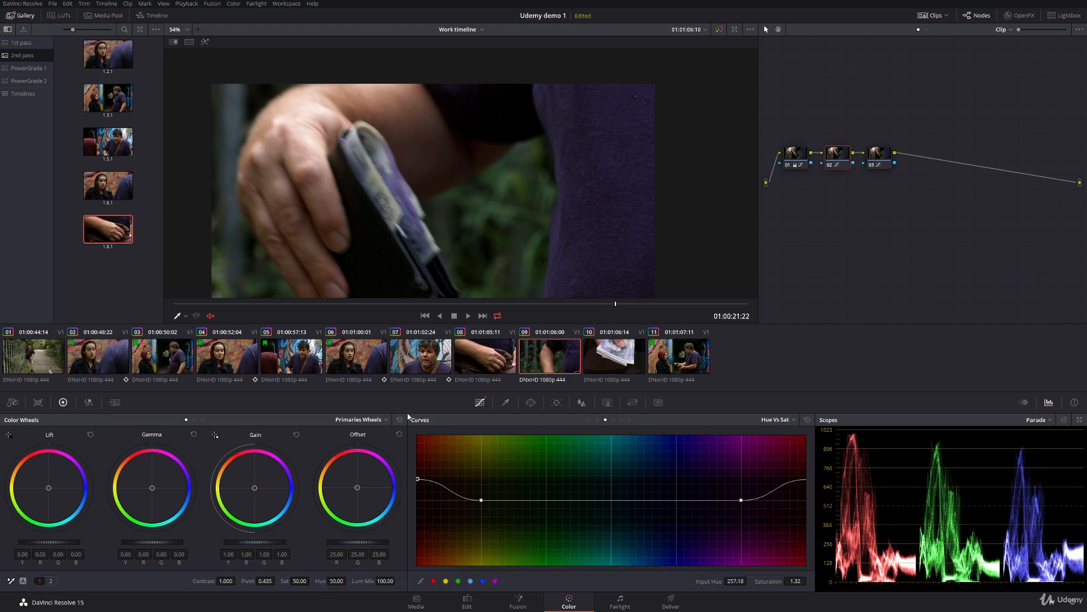
drag(203, 305, 785, 331)
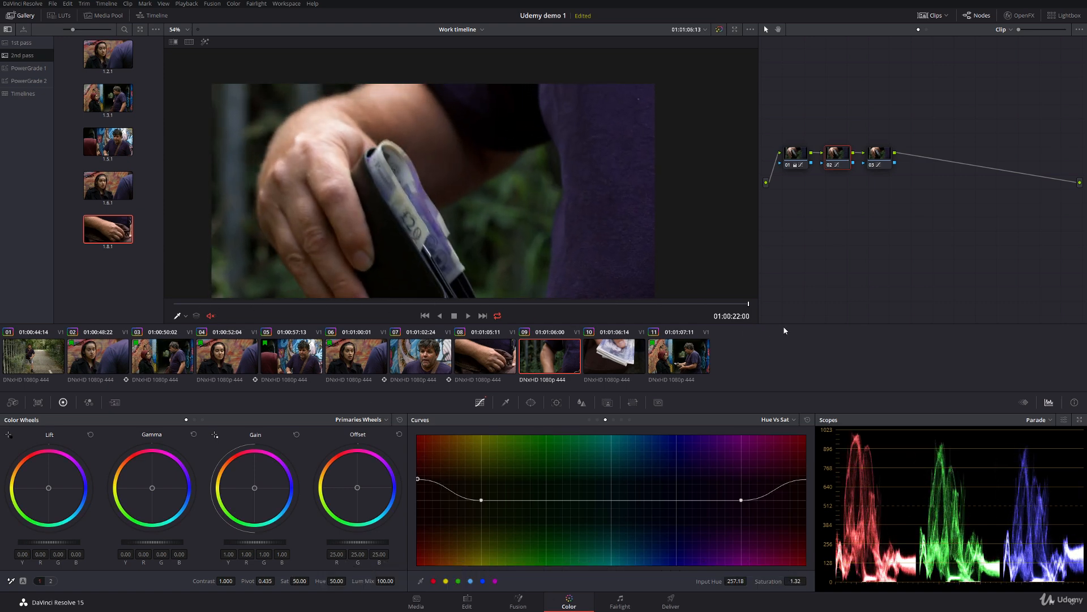
click(627, 337)
drag(203, 304, 690, 313)
key(Down)
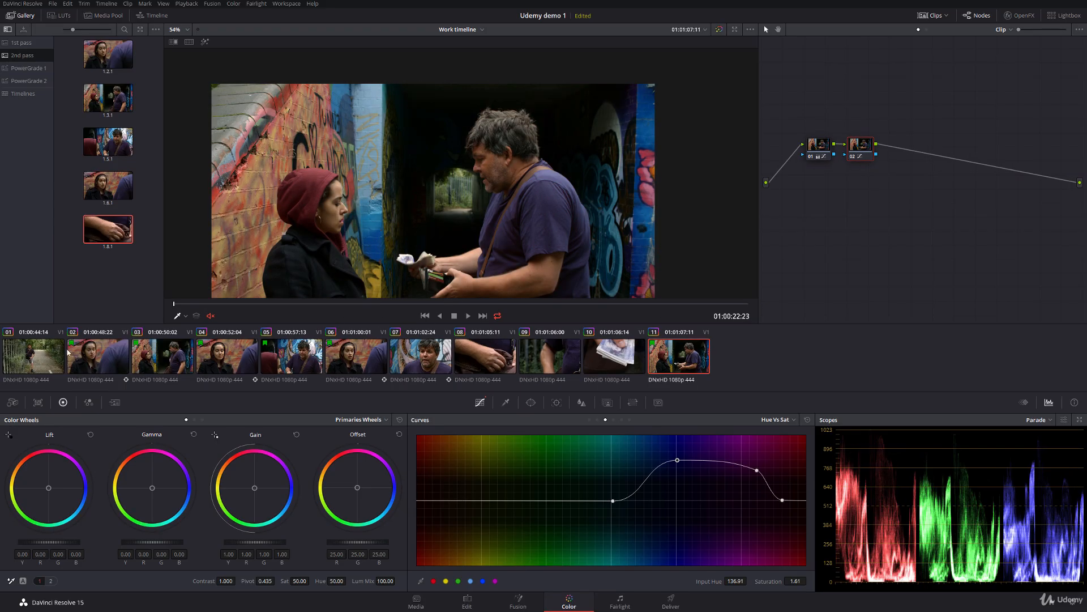
- On clip 01, add a second serial node and raise the shirt's blue-to-magenta saturation with the Hue Vs Sat curve
click(46, 355)
key(space)
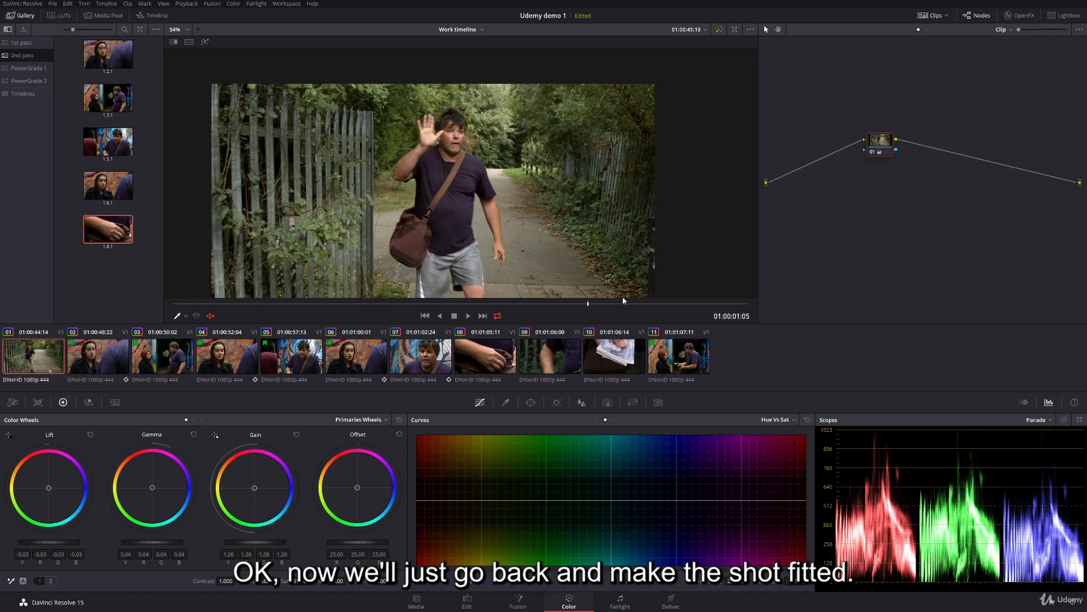
key(alt+s)
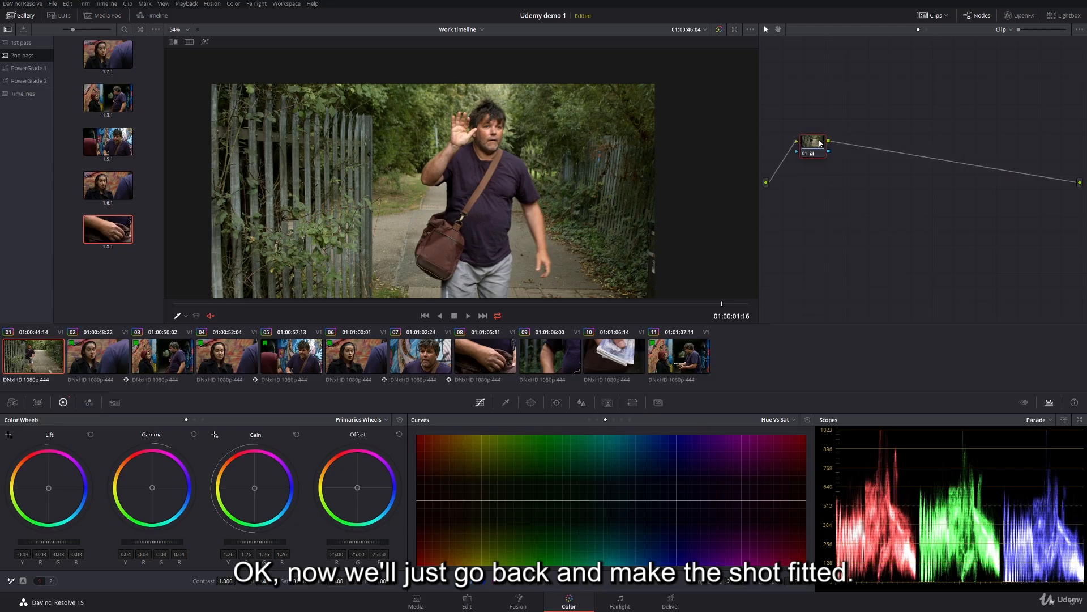
scroll(464, 173, up, 1)
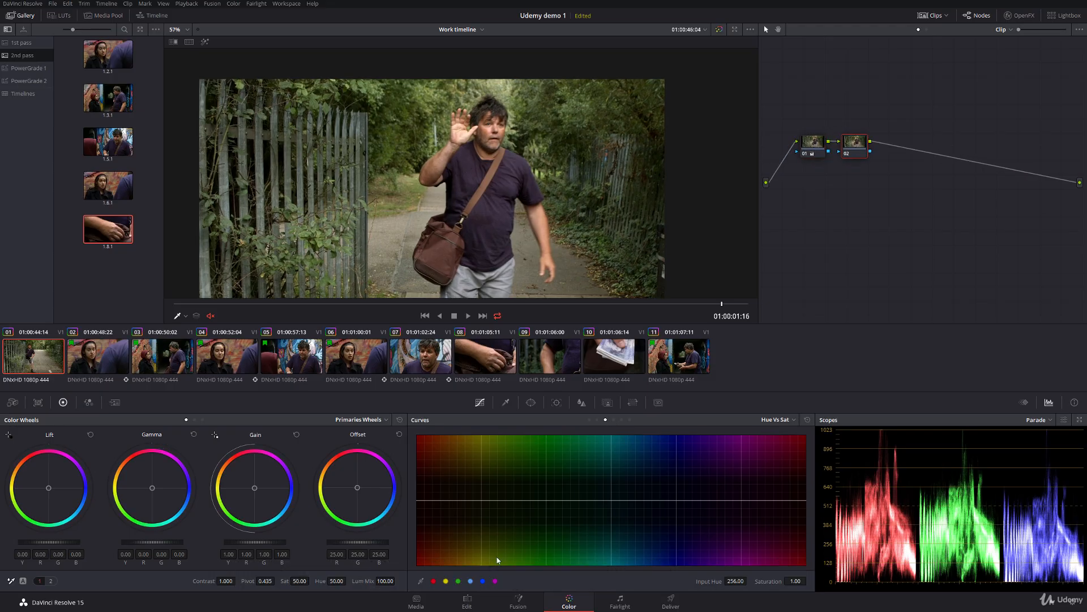
click(659, 501)
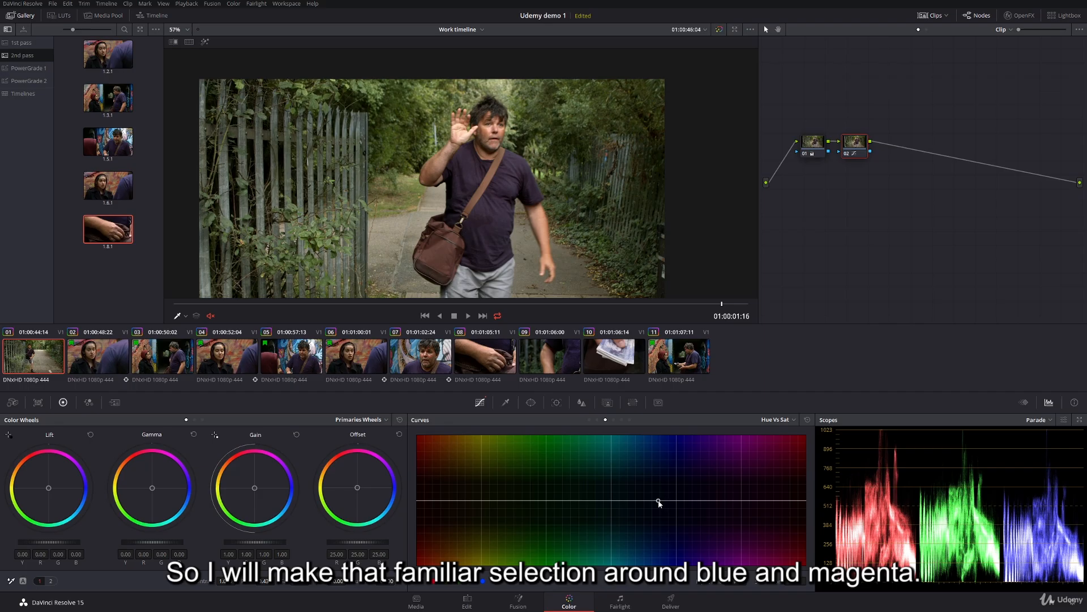
drag(658, 502, 693, 469)
drag(647, 500, 638, 501)
drag(691, 468, 677, 470)
- Add a third node to clip 01 and boost yellow-green foliage saturation with Hue Vs Sat, reaching 1.53 at input hue 321.42
key(alt+s)
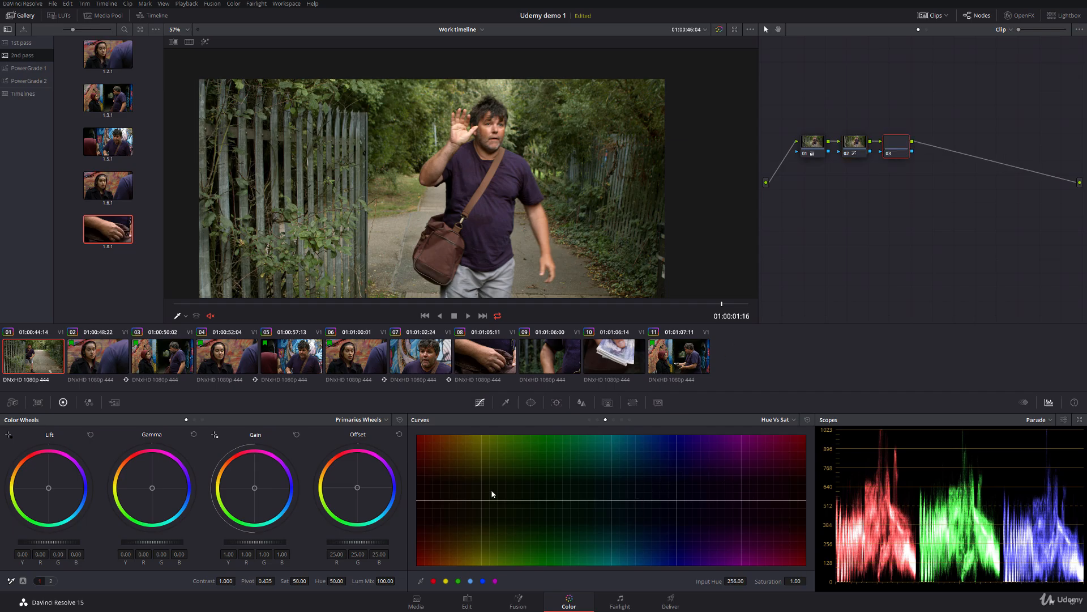
click(461, 500)
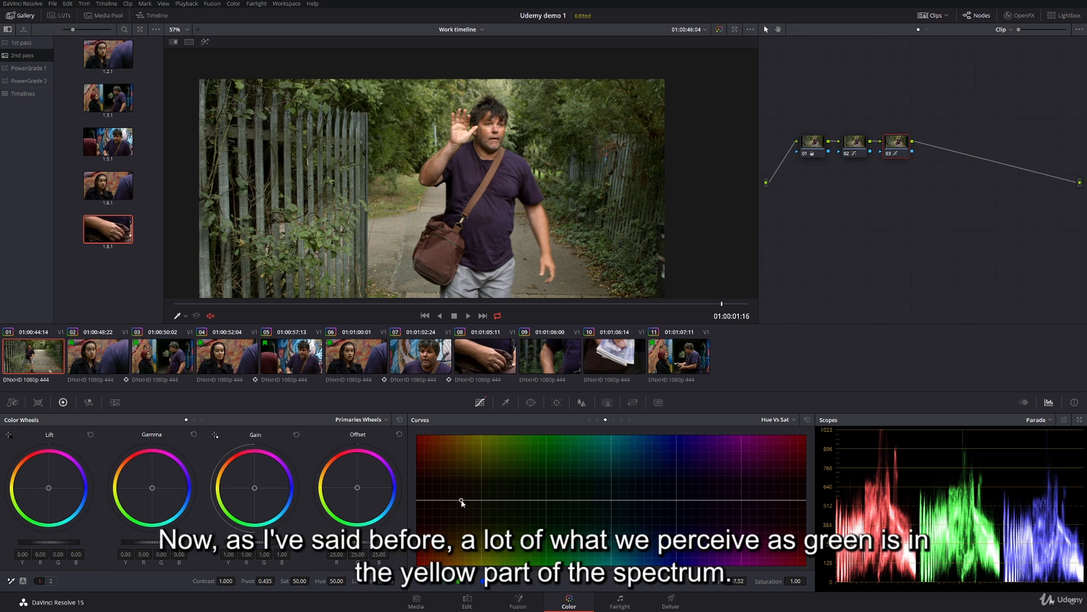
click(620, 501)
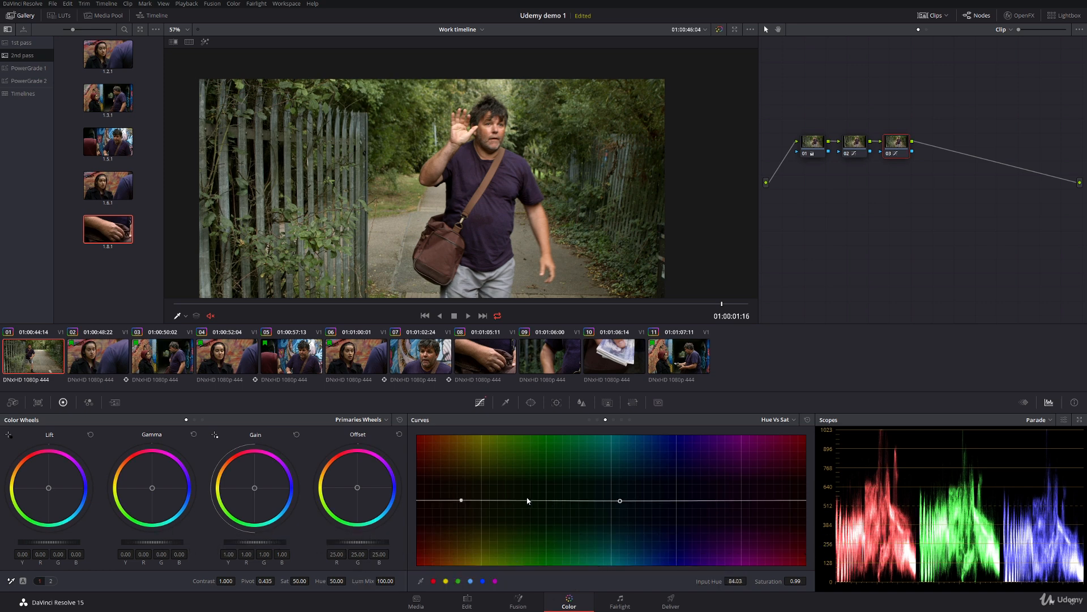
drag(497, 500, 491, 473)
click(561, 486)
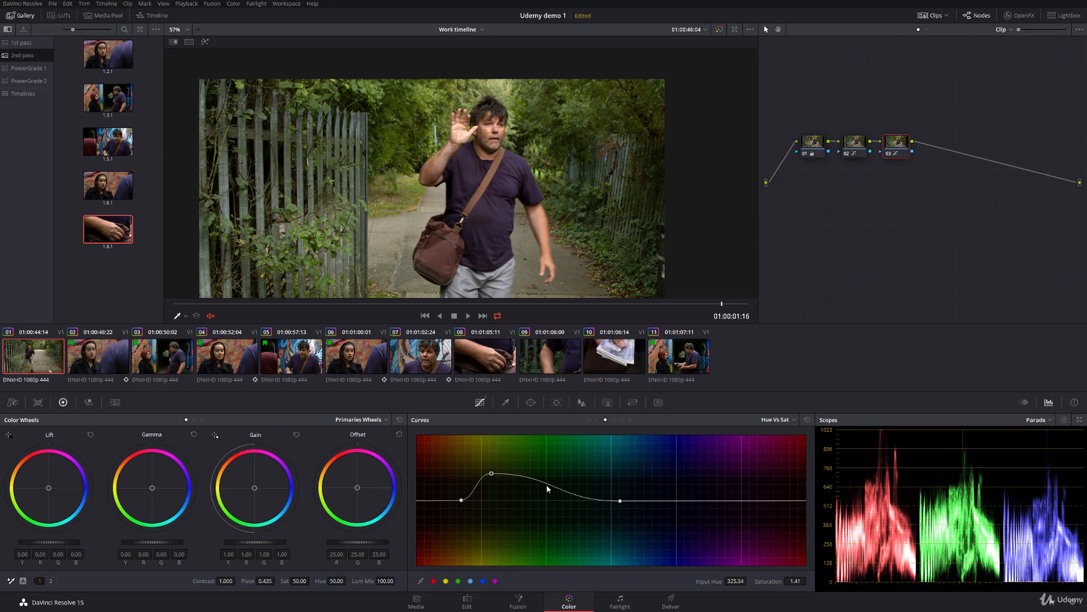
drag(565, 481, 574, 468)
drag(491, 474, 487, 465)
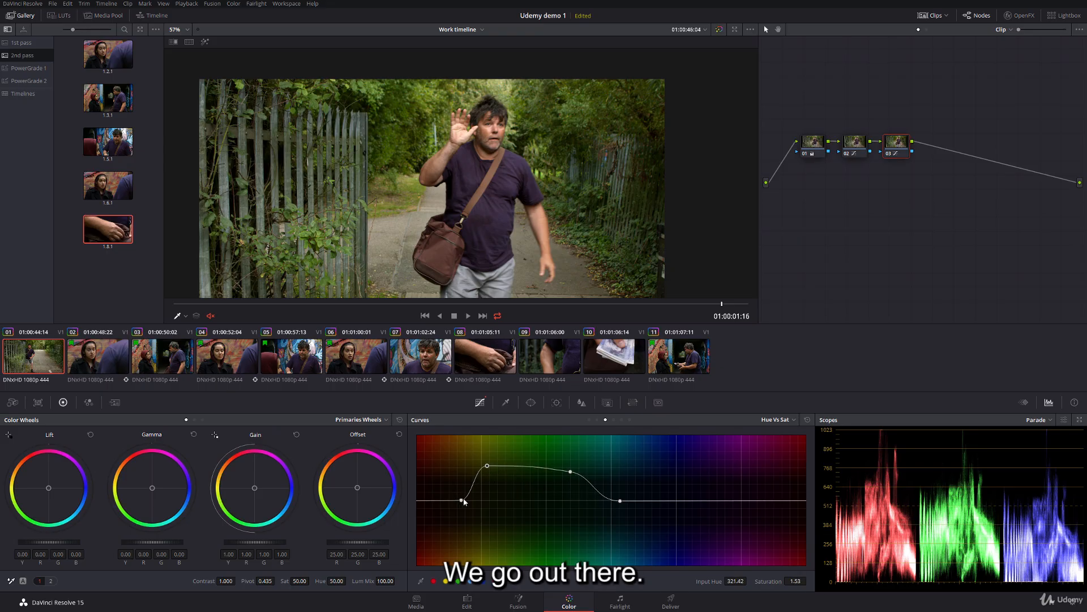
drag(461, 500, 459, 502)
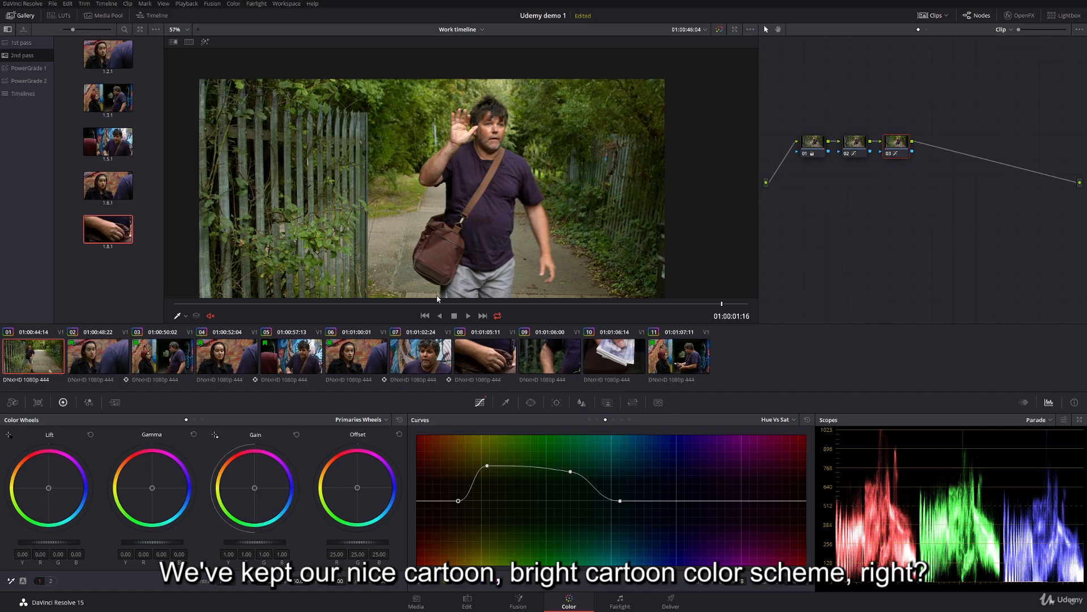
- Turn off the viewer's on-screen controls and save the project
click(186, 317)
click(185, 329)
key(ctrl+s)
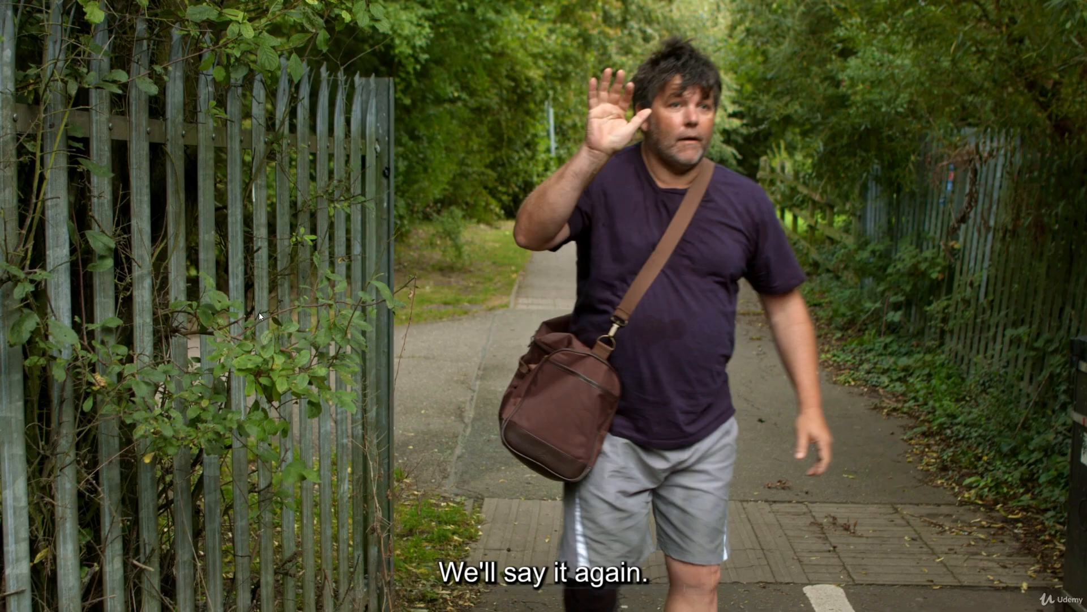
- Turn off playback looping and play the timeline full screen from clip 01 to review the grade
key(ctrl+f)
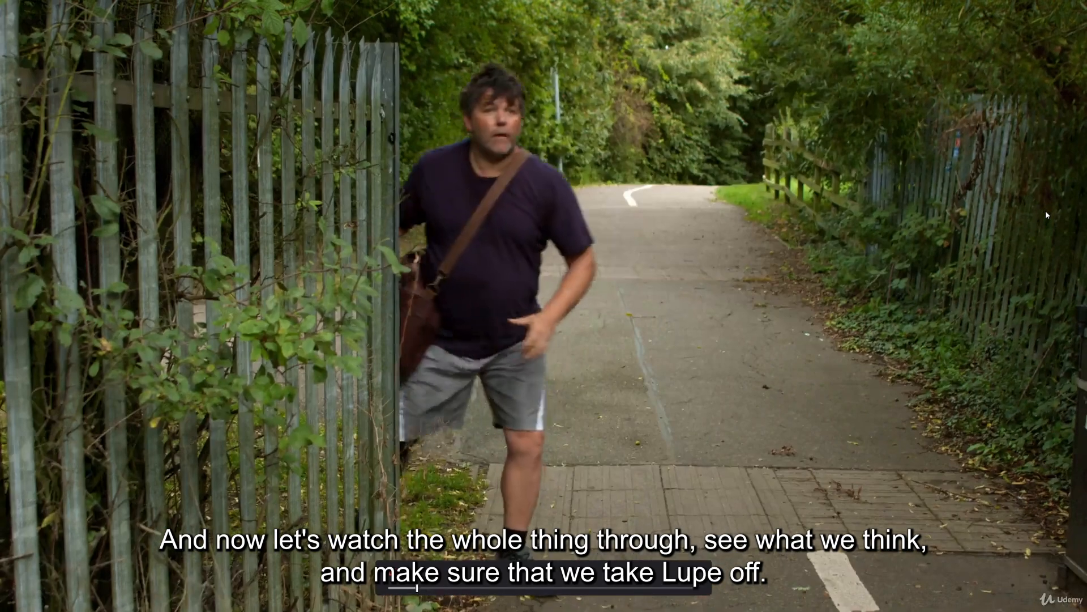
key(space)
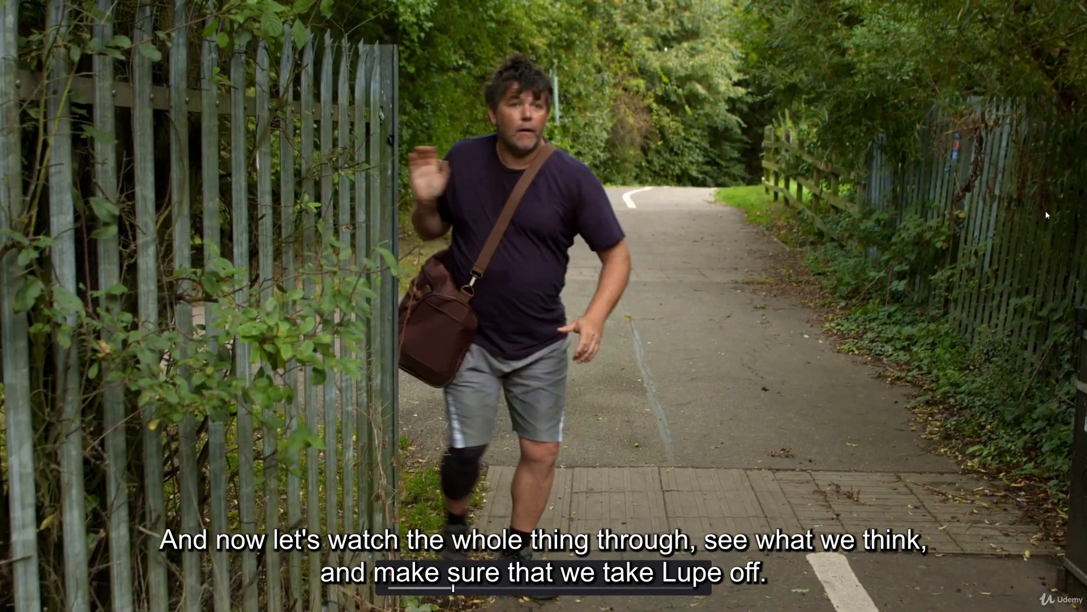
key(ctrl+f)
click(496, 315)
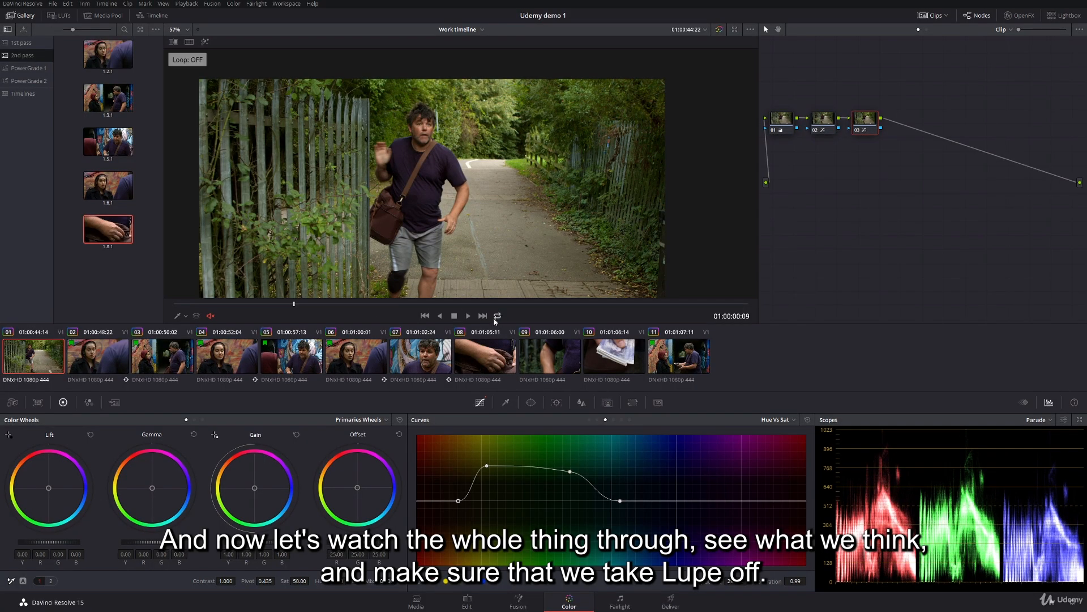
key(ctrl+f)
key(space)
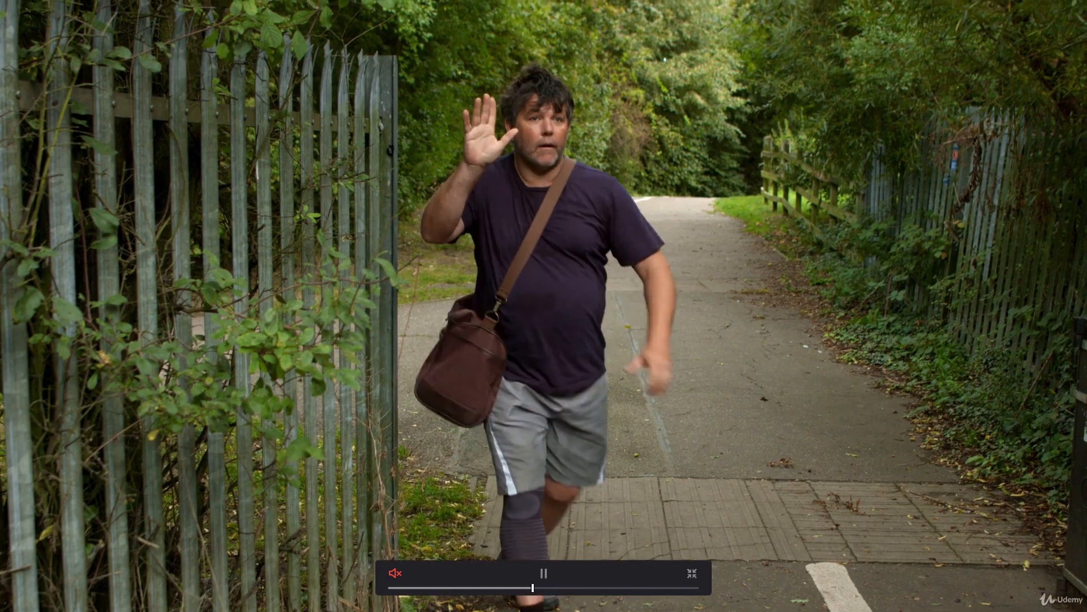